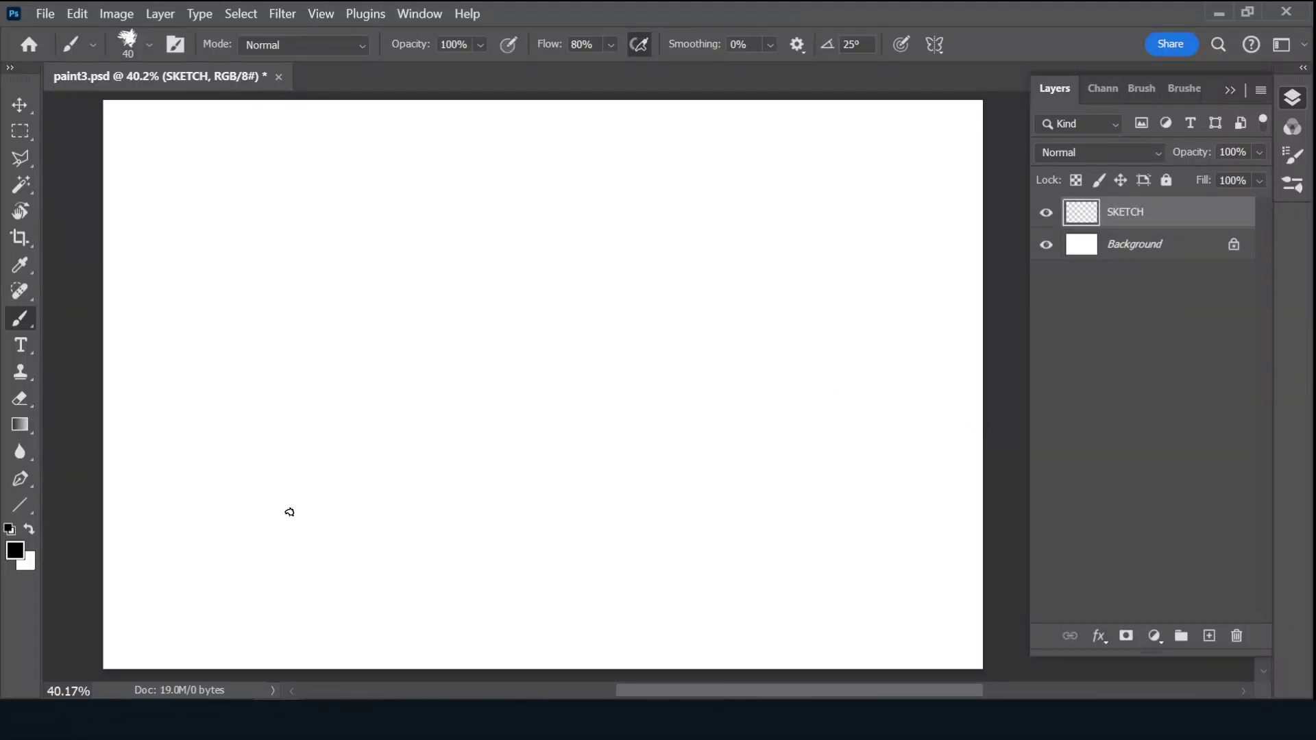
Sketch the sloping ground line in the lower left and the first few fence posts along it
{"action": "mouse_move", "coordinate": [266, 513]}
{"action": "left_mouse_down"}
{"action": "mouse_move", "coordinate": [203, 490]}
{"action": "mouse_move", "coordinate": [256, 499]}
{"action": "mouse_move", "coordinate": [292, 528]}
{"action": "mouse_move", "coordinate": [494, 604]}
{"action": "left_mouse_up"}
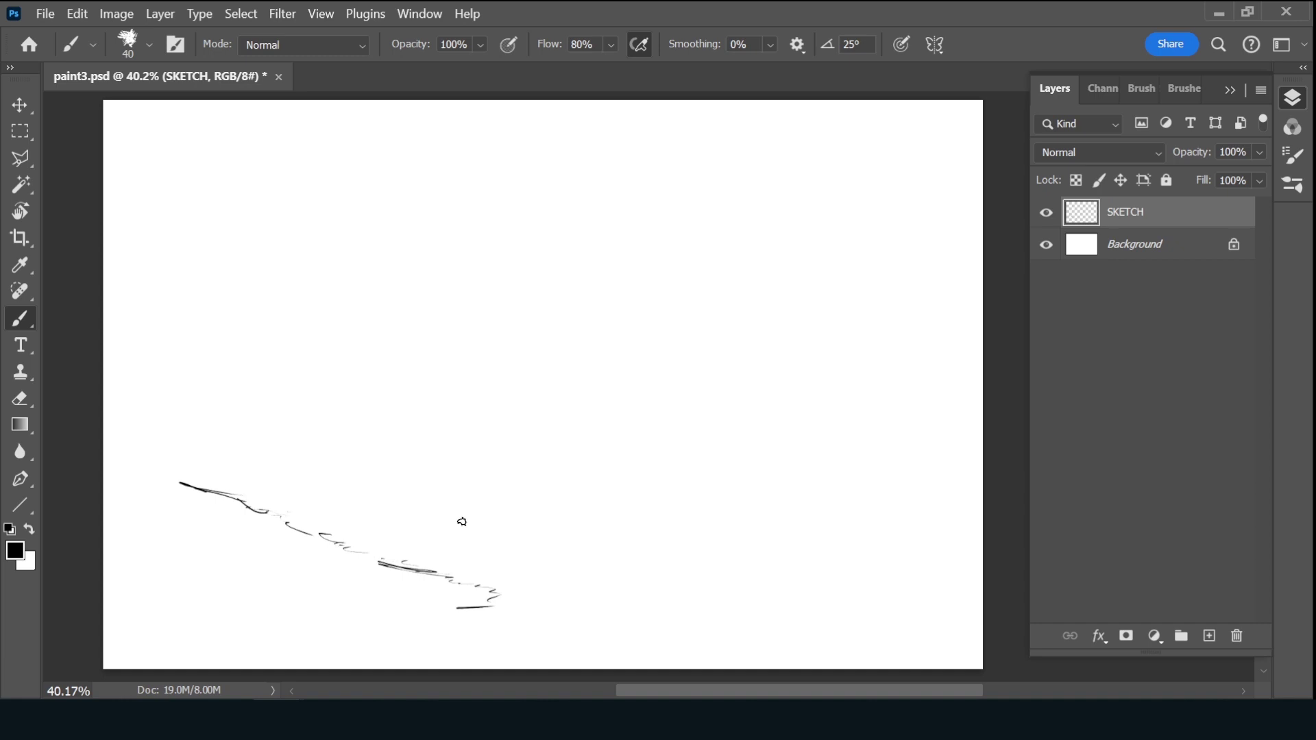
{"action": "mouse_move", "coordinate": [460, 564]}
{"action": "left_mouse_down"}
{"action": "mouse_move", "coordinate": [463, 503]}
{"action": "mouse_move", "coordinate": [429, 493]}
{"action": "mouse_move", "coordinate": [424, 557]}
{"action": "mouse_move", "coordinate": [393, 535]}
{"action": "mouse_move", "coordinate": [398, 466]}
{"action": "mouse_move", "coordinate": [390, 566]}
{"action": "left_mouse_up"}
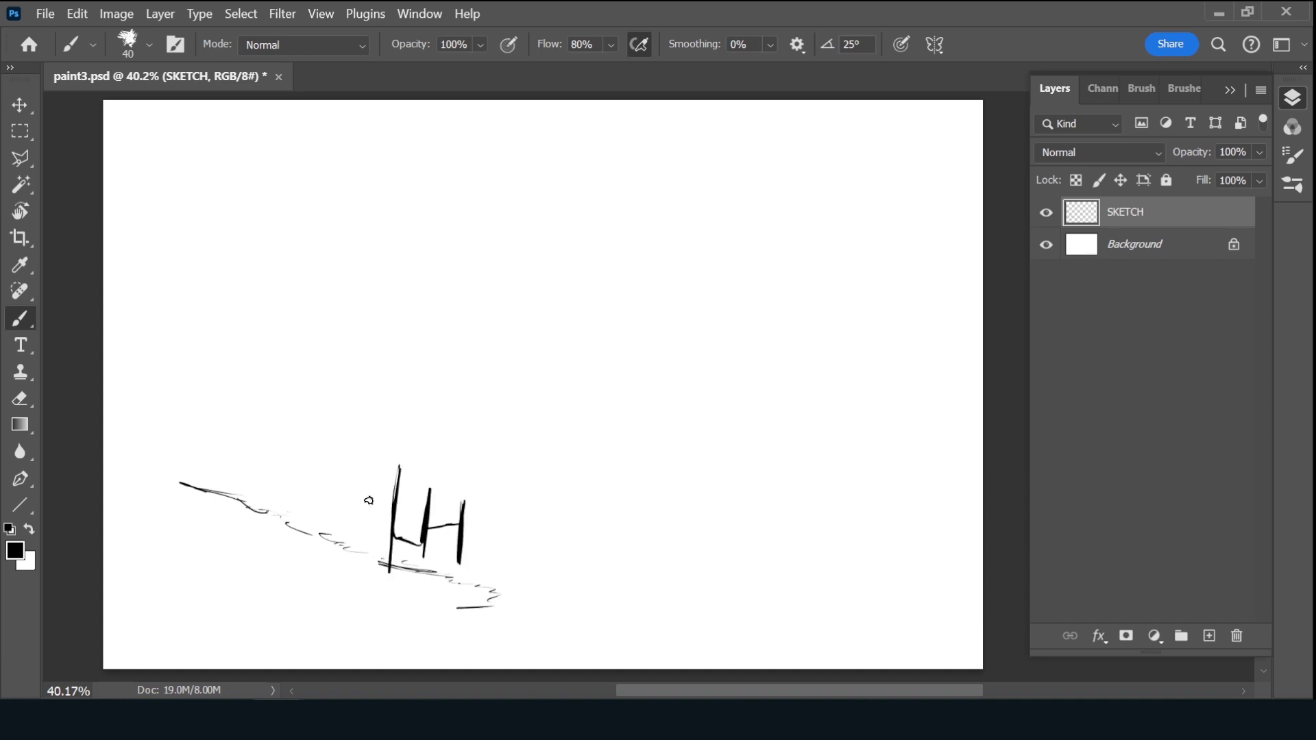
{"action": "left_click_drag", "start_coordinate": [367, 505], "coordinate": [392, 510]}
{"action": "left_click_drag", "start_coordinate": [370, 449], "coordinate": [366, 547]}
{"action": "left_click_drag", "start_coordinate": [328, 507], "coordinate": [363, 516]}
{"action": "left_click_drag", "start_coordinate": [331, 434], "coordinate": [323, 536]}
Extend the row of fence posts to the far left and lengthen one post to the ground
{"action": "left_click_drag", "start_coordinate": [292, 468], "coordinate": [324, 472]}
{"action": "left_click_drag", "start_coordinate": [297, 407], "coordinate": [292, 517]}
{"action": "left_click_drag", "start_coordinate": [266, 450], "coordinate": [295, 463]}
{"action": "mouse_move", "coordinate": [266, 511]}
{"action": "left_mouse_down"}
{"action": "mouse_move", "coordinate": [271, 397]}
{"action": "mouse_move", "coordinate": [218, 425]}
{"action": "left_mouse_up"}
{"action": "left_click_drag", "start_coordinate": [219, 488], "coordinate": [220, 388]}
{"action": "mouse_move", "coordinate": [172, 450]}
{"action": "left_mouse_down"}
{"action": "mouse_move", "coordinate": [215, 468]}
{"action": "mouse_move", "coordinate": [178, 370]}
{"action": "left_mouse_up"}
{"action": "left_click_drag", "start_coordinate": [180, 410], "coordinate": [128, 410]}
{"action": "left_click_drag", "start_coordinate": [142, 363], "coordinate": [133, 465]}
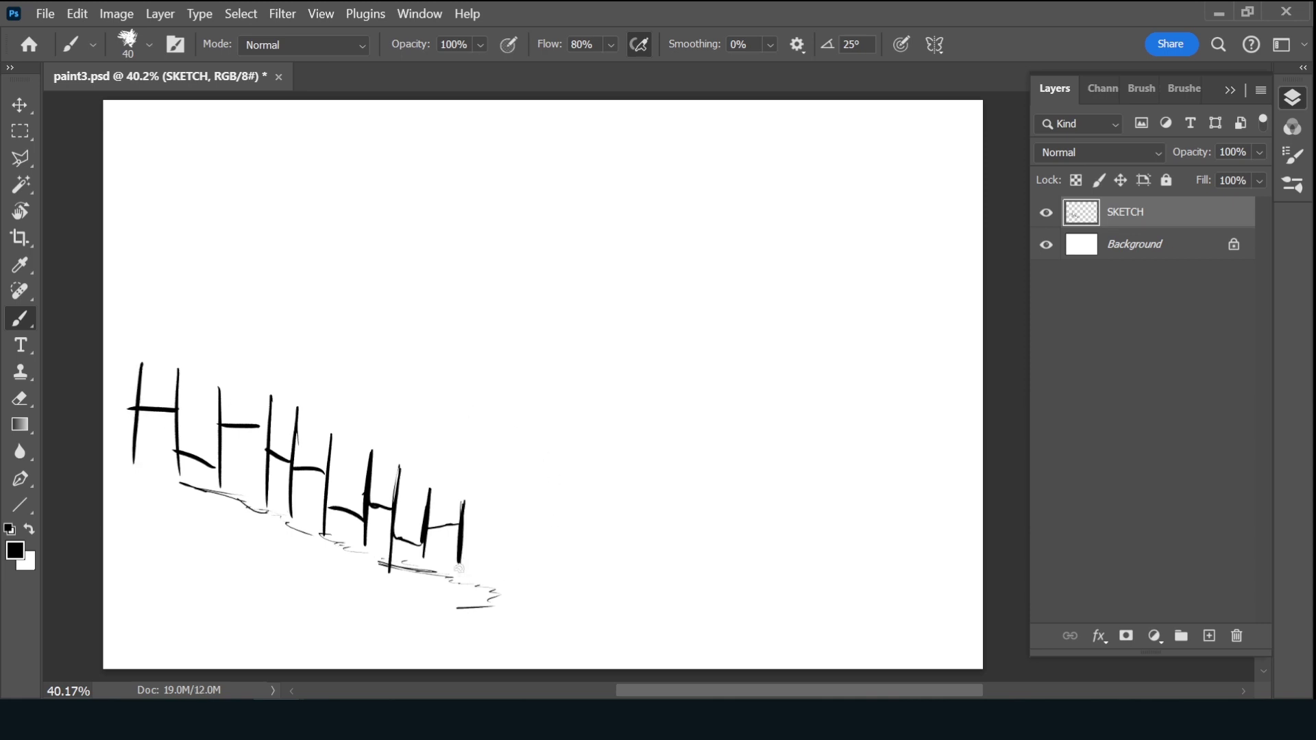
{"action": "left_click_drag", "start_coordinate": [464, 558], "coordinate": [458, 582]}
Sketch the path's edges and horizontal strokes across the lower middle
{"action": "left_click_drag", "start_coordinate": [619, 579], "coordinate": [751, 569]}
{"action": "left_click_drag", "start_coordinate": [690, 606], "coordinate": [566, 617]}
{"action": "left_click_drag", "start_coordinate": [732, 609], "coordinate": [773, 607]}
{"action": "mouse_move", "coordinate": [585, 571]}
{"action": "left_mouse_down"}
{"action": "mouse_move", "coordinate": [531, 566]}
{"action": "mouse_move", "coordinate": [742, 552]}
{"action": "left_mouse_up"}
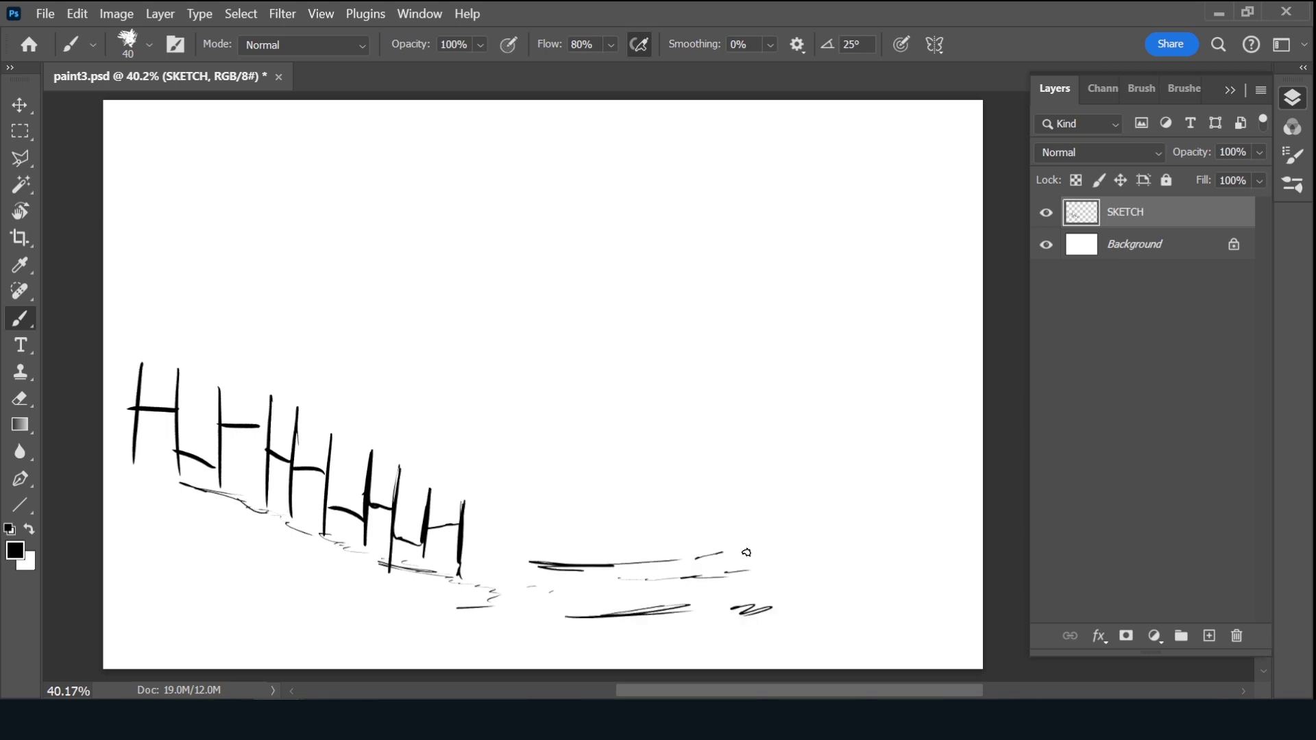
{"action": "mouse_move", "coordinate": [549, 557]}
{"action": "left_mouse_down"}
{"action": "mouse_move", "coordinate": [500, 558]}
{"action": "mouse_move", "coordinate": [512, 556]}
{"action": "left_mouse_up"}
Outline the rocky cliff on the right with ledges, darkened edges and zigzag rocks
{"action": "mouse_move", "coordinate": [730, 530]}
{"action": "left_mouse_down"}
{"action": "mouse_move", "coordinate": [752, 430]}
{"action": "mouse_move", "coordinate": [871, 414]}
{"action": "left_mouse_up"}
{"action": "left_click_drag", "start_coordinate": [754, 432], "coordinate": [912, 468]}
{"action": "mouse_move", "coordinate": [915, 483]}
{"action": "left_mouse_down"}
{"action": "mouse_move", "coordinate": [884, 489]}
{"action": "mouse_move", "coordinate": [943, 493]}
{"action": "left_mouse_up"}
{"action": "mouse_move", "coordinate": [868, 507]}
{"action": "left_mouse_down"}
{"action": "mouse_move", "coordinate": [939, 509]}
{"action": "mouse_move", "coordinate": [870, 548]}
{"action": "mouse_move", "coordinate": [831, 628]}
{"action": "left_mouse_up"}
{"action": "left_click_drag", "start_coordinate": [929, 509], "coordinate": [967, 539]}
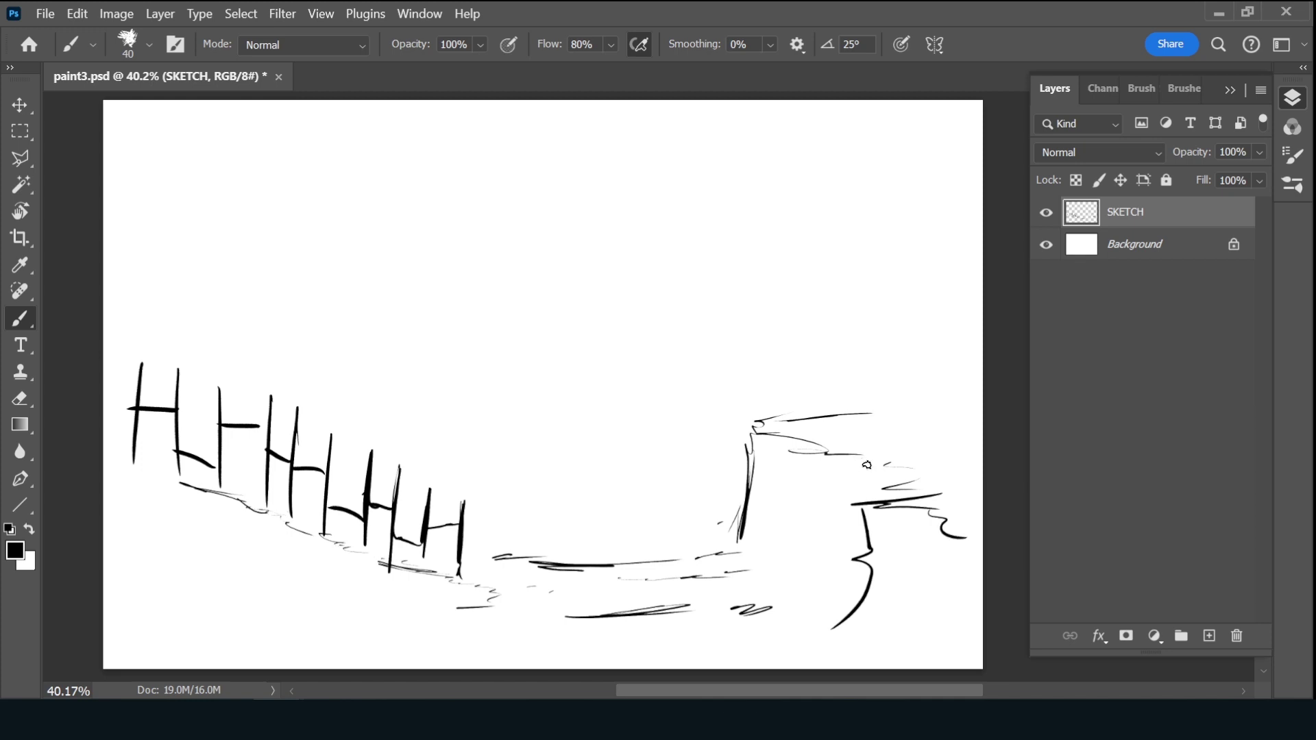
{"action": "left_click_drag", "start_coordinate": [857, 462], "coordinate": [917, 477]}
{"action": "mouse_move", "coordinate": [863, 415]}
{"action": "left_mouse_down"}
{"action": "mouse_move", "coordinate": [980, 395]}
{"action": "mouse_move", "coordinate": [754, 426]}
{"action": "mouse_move", "coordinate": [744, 483]}
{"action": "left_mouse_up"}
{"action": "mouse_move", "coordinate": [754, 438]}
{"action": "left_mouse_down"}
{"action": "mouse_move", "coordinate": [739, 538]}
{"action": "mouse_move", "coordinate": [723, 555]}
{"action": "left_mouse_up"}
{"action": "mouse_move", "coordinate": [745, 484]}
{"action": "left_mouse_down"}
{"action": "mouse_move", "coordinate": [724, 486]}
{"action": "mouse_move", "coordinate": [877, 538]}
{"action": "mouse_move", "coordinate": [747, 489]}
{"action": "mouse_move", "coordinate": [755, 524]}
{"action": "left_mouse_up"}
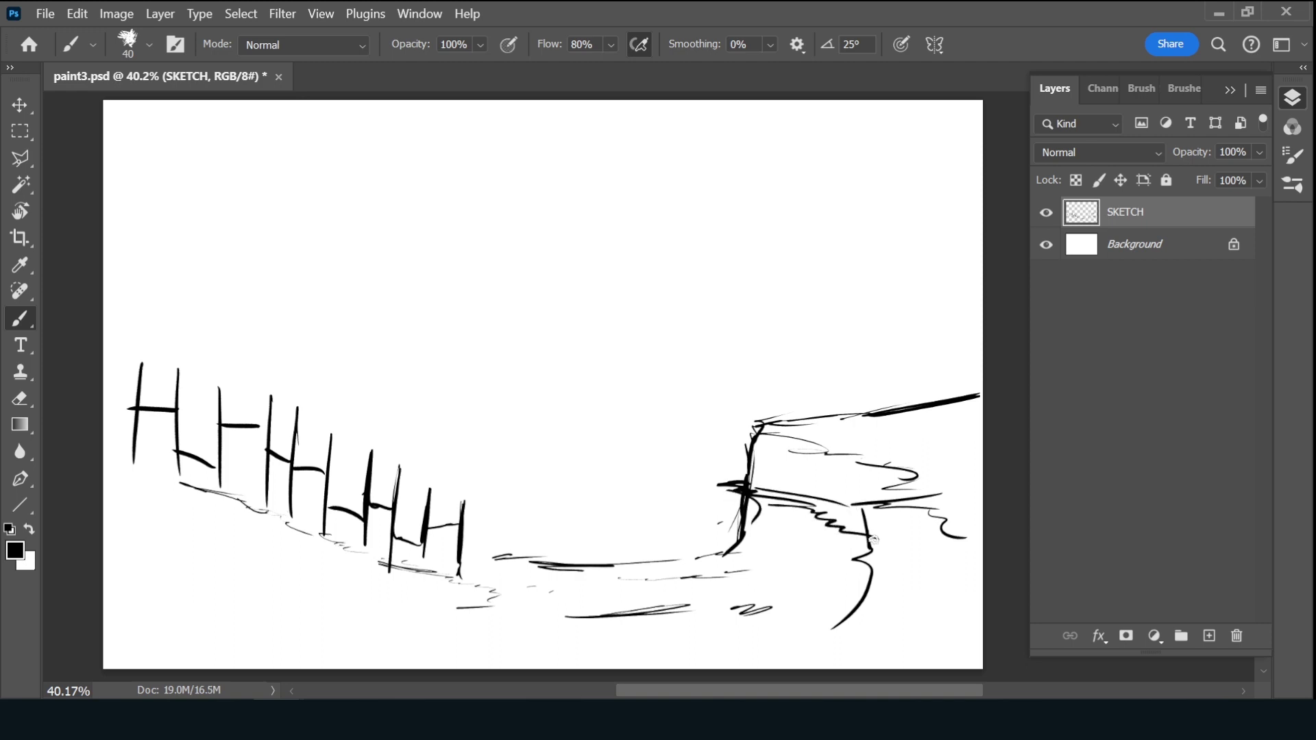
{"action": "mouse_move", "coordinate": [870, 539]}
{"action": "left_mouse_down"}
{"action": "mouse_move", "coordinate": [913, 532]}
{"action": "mouse_move", "coordinate": [915, 607]}
{"action": "left_mouse_up"}
{"action": "mouse_move", "coordinate": [918, 555]}
{"action": "left_mouse_down"}
{"action": "mouse_move", "coordinate": [973, 589]}
{"action": "mouse_move", "coordinate": [920, 641]}
{"action": "mouse_move", "coordinate": [974, 558]}
{"action": "left_mouse_up"}
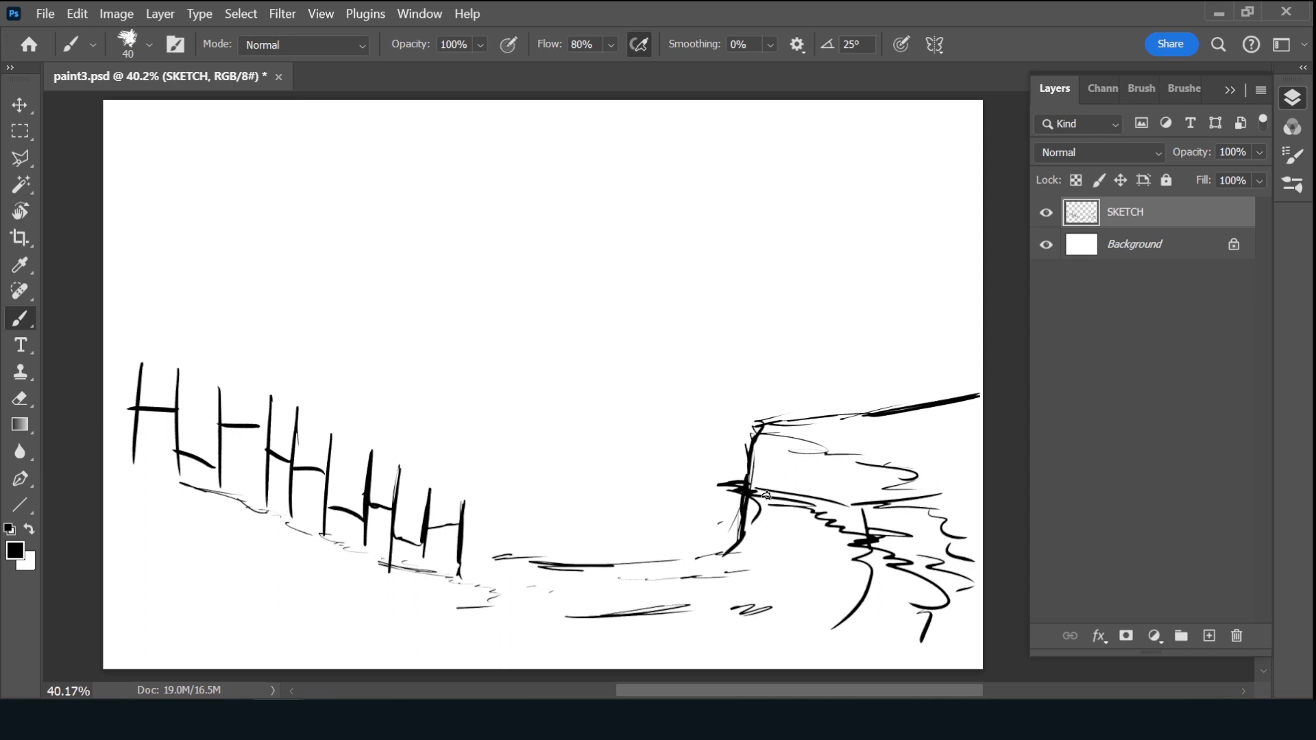
Draw a long rail along the left fence, ending in a jagged stroke by the path
{"action": "left_click_drag", "start_coordinate": [508, 536], "coordinate": [591, 543]}
{"action": "left_click_drag", "start_coordinate": [489, 532], "coordinate": [137, 409]}
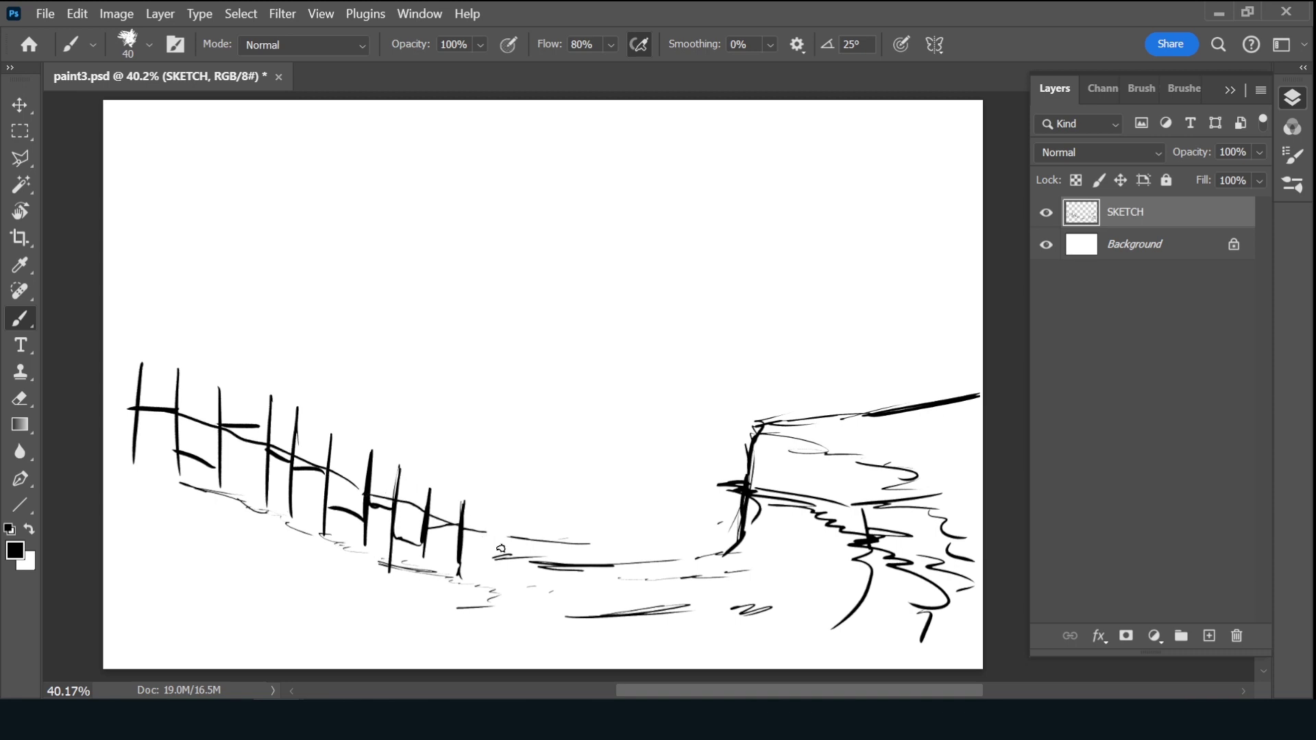
{"action": "left_click_drag", "start_coordinate": [487, 539], "coordinate": [541, 562]}
Add a row of fence posts along the top of the cliff
{"action": "mouse_move", "coordinate": [786, 331]}
{"action": "left_mouse_down"}
{"action": "mouse_move", "coordinate": [788, 416]}
{"action": "mouse_move", "coordinate": [826, 379]}
{"action": "mouse_move", "coordinate": [826, 425]}
{"action": "mouse_move", "coordinate": [827, 413]}
{"action": "left_mouse_up"}
{"action": "mouse_move", "coordinate": [826, 365]}
{"action": "left_mouse_down"}
{"action": "mouse_move", "coordinate": [867, 310]}
{"action": "mouse_move", "coordinate": [870, 408]}
{"action": "left_mouse_up"}
{"action": "mouse_move", "coordinate": [874, 387]}
{"action": "left_mouse_down"}
{"action": "mouse_move", "coordinate": [918, 303]}
{"action": "mouse_move", "coordinate": [915, 404]}
{"action": "mouse_move", "coordinate": [952, 329]}
{"action": "left_mouse_up"}
{"action": "left_click_drag", "start_coordinate": [952, 329], "coordinate": [954, 407]}
Add more horizontal strokes and a thin line above the path
{"action": "left_click_drag", "start_coordinate": [590, 546], "coordinate": [696, 536]}
{"action": "left_click_drag", "start_coordinate": [526, 525], "coordinate": [686, 536]}
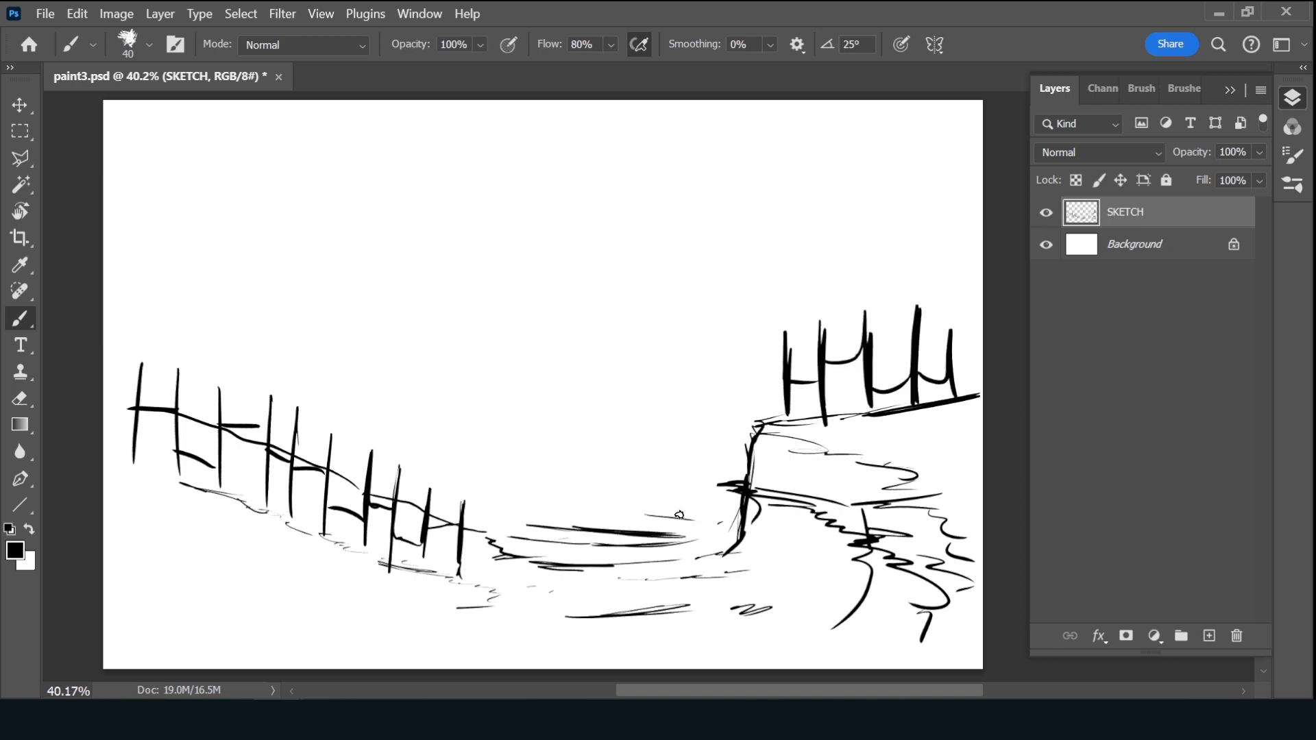
{"action": "left_click_drag", "start_coordinate": [593, 505], "coordinate": [696, 520]}
Replace a stray stroke with thin lines, then draw the diagonal hill line and parallel rails over the left fence
{"action": "key", "text": "ctrl+z"}
{"action": "left_click_drag", "start_coordinate": [637, 521], "coordinate": [580, 518]}
{"action": "mouse_move", "coordinate": [684, 516]}
{"action": "left_mouse_down"}
{"action": "mouse_move", "coordinate": [567, 503]}
{"action": "mouse_move", "coordinate": [194, 384]}
{"action": "left_mouse_up"}
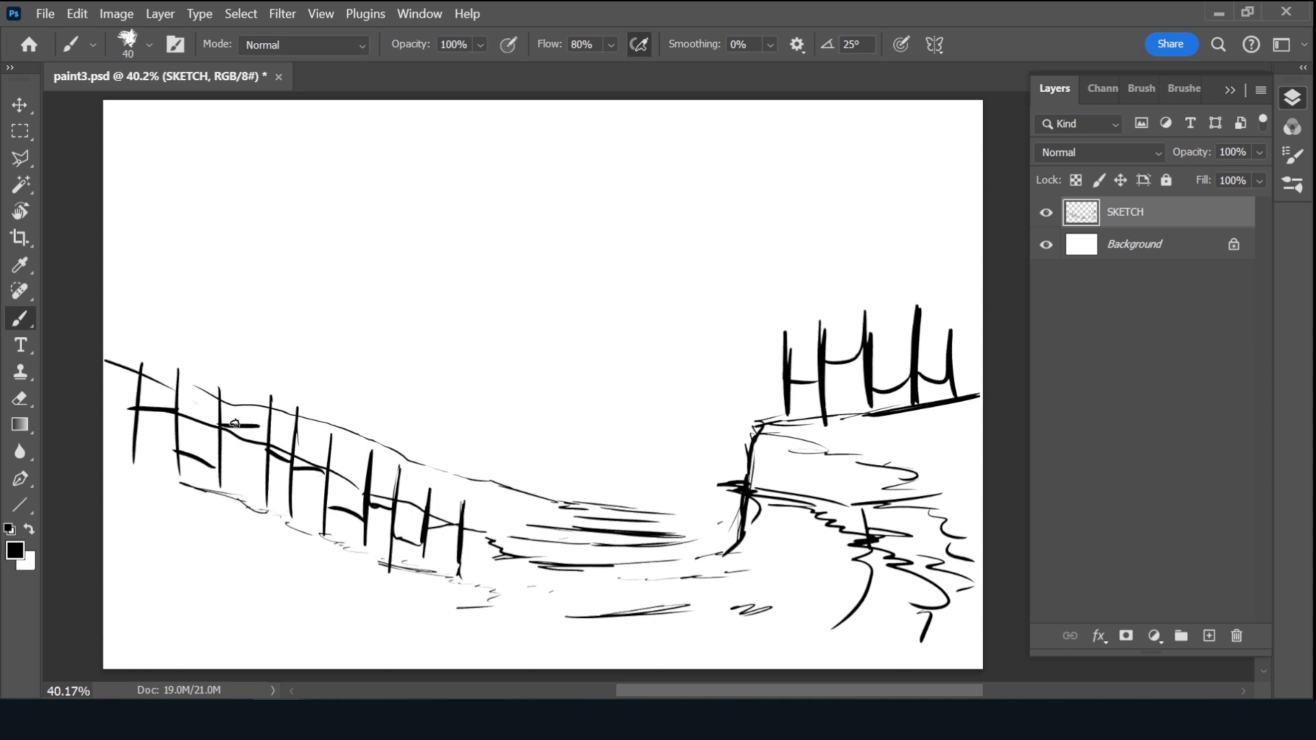
{"action": "left_click_drag", "start_coordinate": [104, 360], "coordinate": [390, 497]}
{"action": "left_click_drag", "start_coordinate": [142, 367], "coordinate": [366, 483]}
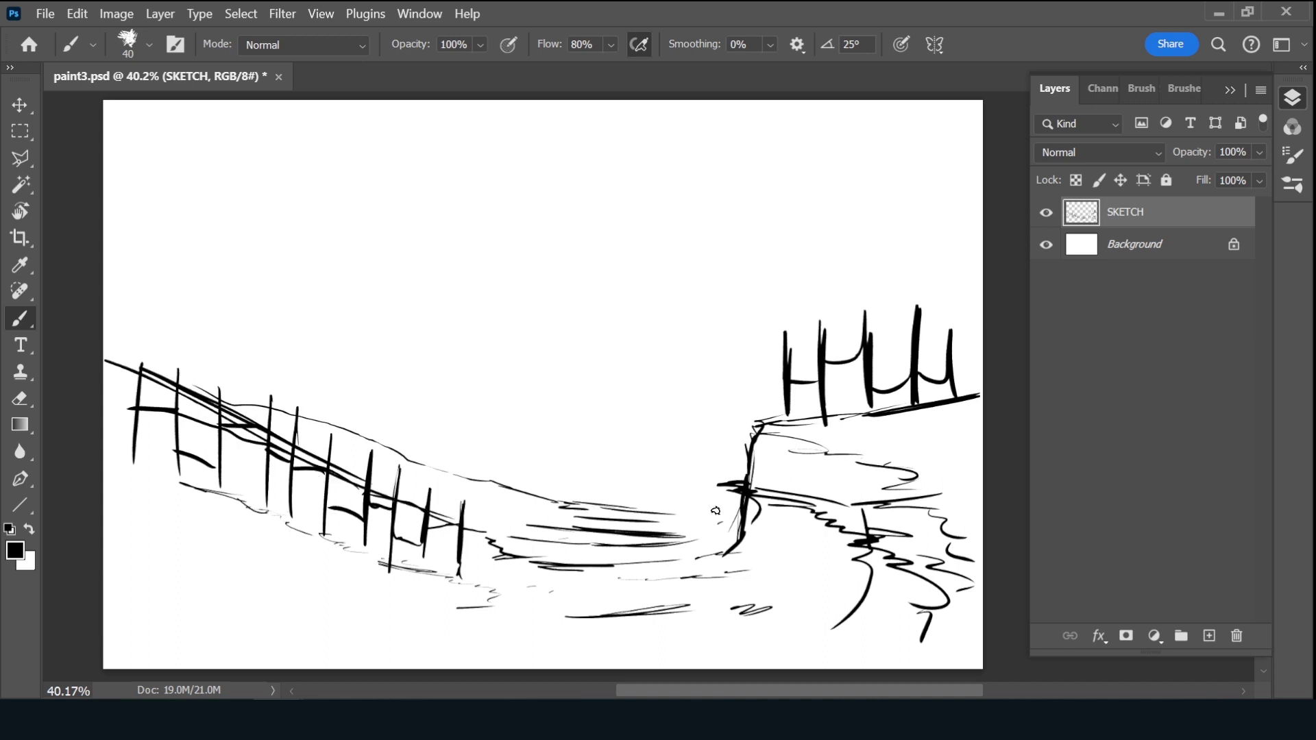
{"action": "mouse_move", "coordinate": [737, 508]}
{"action": "left_mouse_down"}
{"action": "mouse_move", "coordinate": [673, 521]}
{"action": "mouse_move", "coordinate": [612, 501]}
{"action": "mouse_move", "coordinate": [673, 497]}
{"action": "left_mouse_up"}
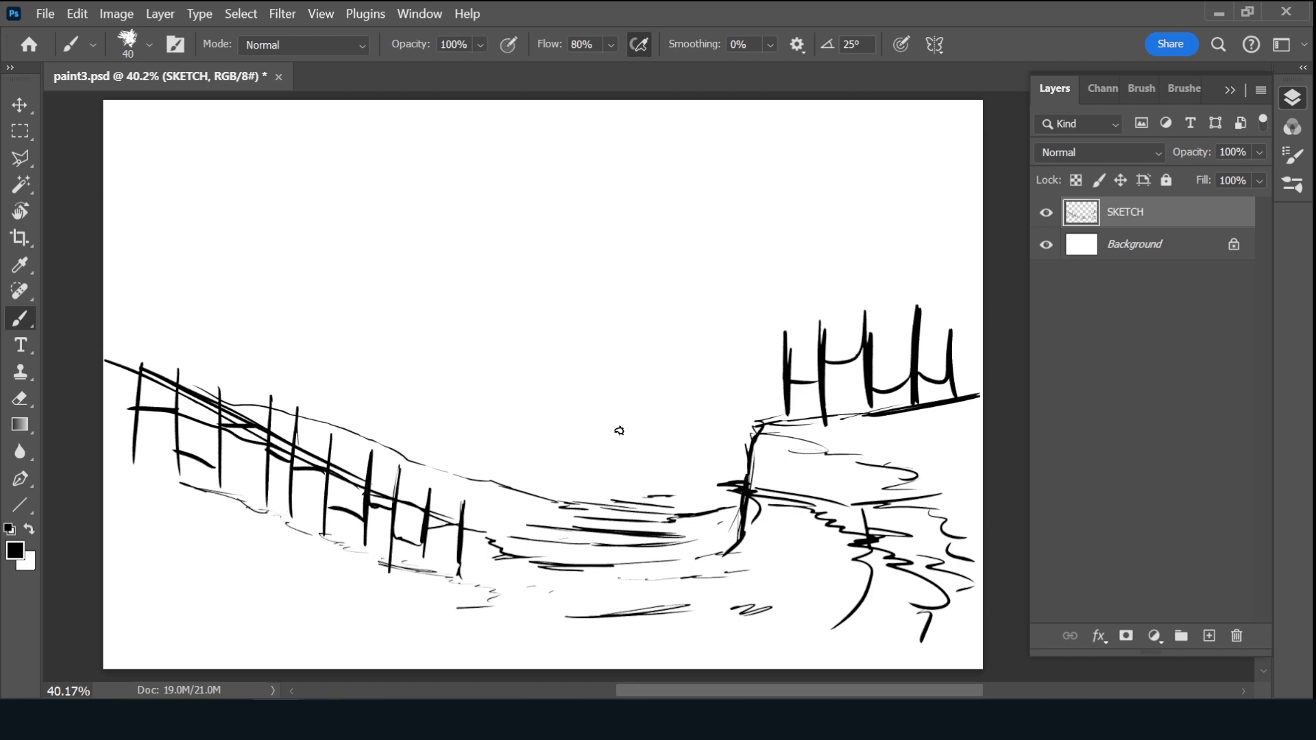
Sketch two trial arches and the lines of a distant ruin in the middle distance
{"action": "mouse_move", "coordinate": [691, 449]}
{"action": "left_mouse_down"}
{"action": "mouse_move", "coordinate": [693, 412]}
{"action": "mouse_move", "coordinate": [622, 488]}
{"action": "left_mouse_up"}
{"action": "mouse_move", "coordinate": [644, 397]}
{"action": "left_mouse_down"}
{"action": "mouse_move", "coordinate": [685, 395]}
{"action": "mouse_move", "coordinate": [624, 411]}
{"action": "mouse_move", "coordinate": [686, 401]}
{"action": "left_mouse_up"}
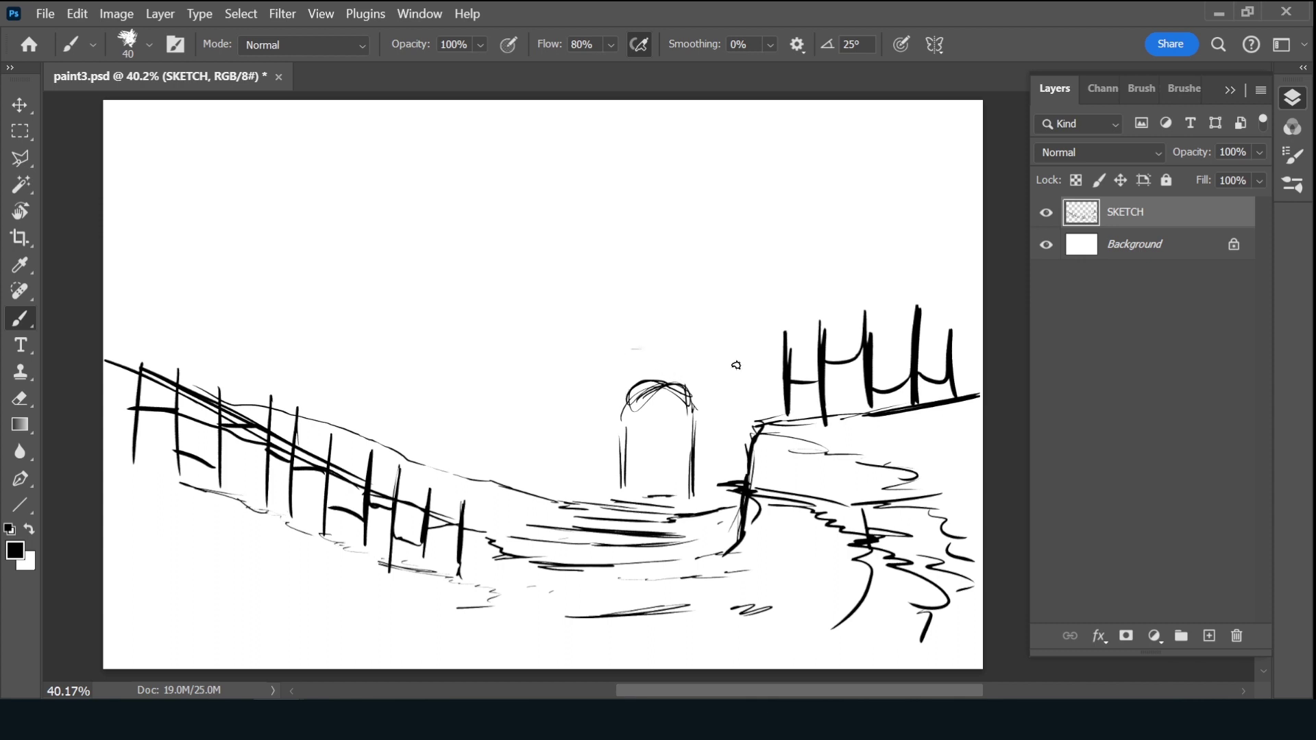
{"action": "left_click_drag", "start_coordinate": [736, 366], "coordinate": [748, 372]}
{"action": "left_click_drag", "start_coordinate": [622, 332], "coordinate": [519, 333]}
{"action": "left_click_drag", "start_coordinate": [594, 411], "coordinate": [598, 456]}
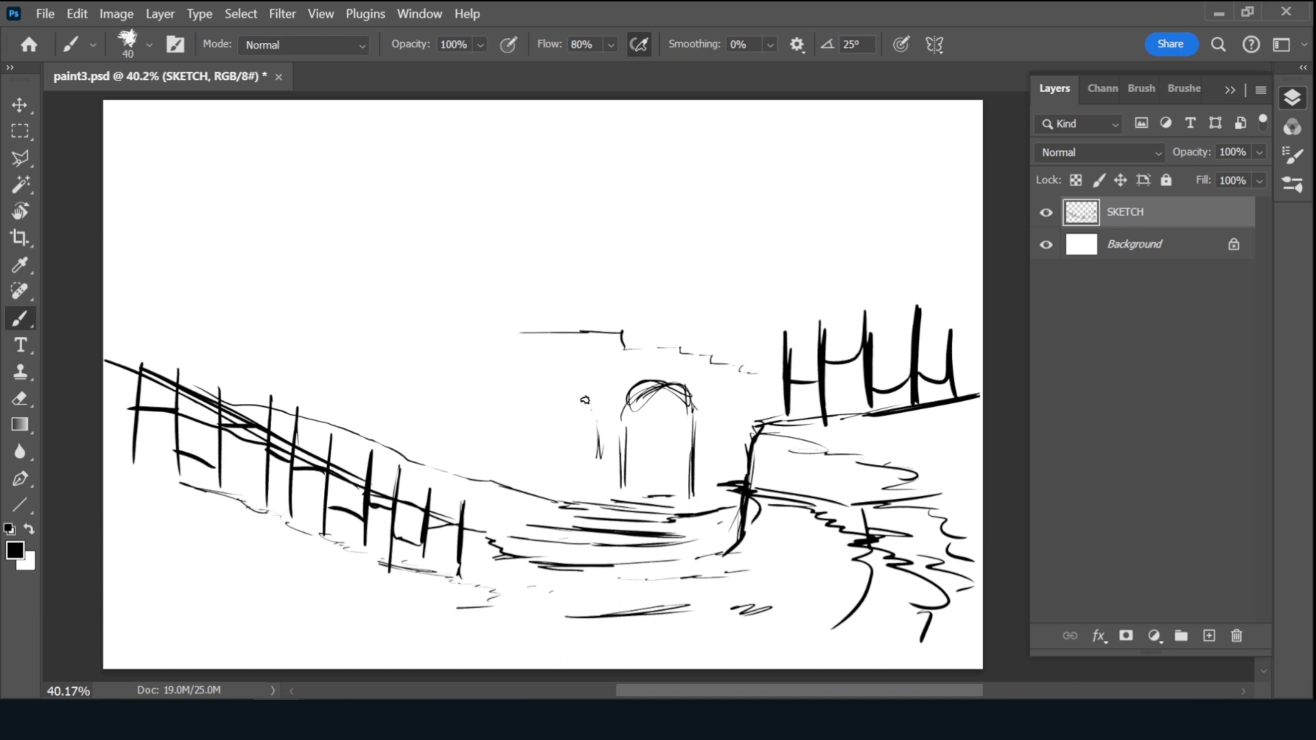
{"action": "mouse_move", "coordinate": [519, 377]}
{"action": "left_mouse_down"}
{"action": "mouse_move", "coordinate": [594, 439]}
{"action": "mouse_move", "coordinate": [594, 459]}
{"action": "mouse_move", "coordinate": [594, 439]}
{"action": "mouse_move", "coordinate": [533, 443]}
{"action": "mouse_move", "coordinate": [591, 418]}
{"action": "mouse_move", "coordinate": [552, 454]}
{"action": "mouse_move", "coordinate": [574, 389]}
{"action": "left_mouse_up"}
{"action": "left_click_drag", "start_coordinate": [586, 413], "coordinate": [600, 477]}
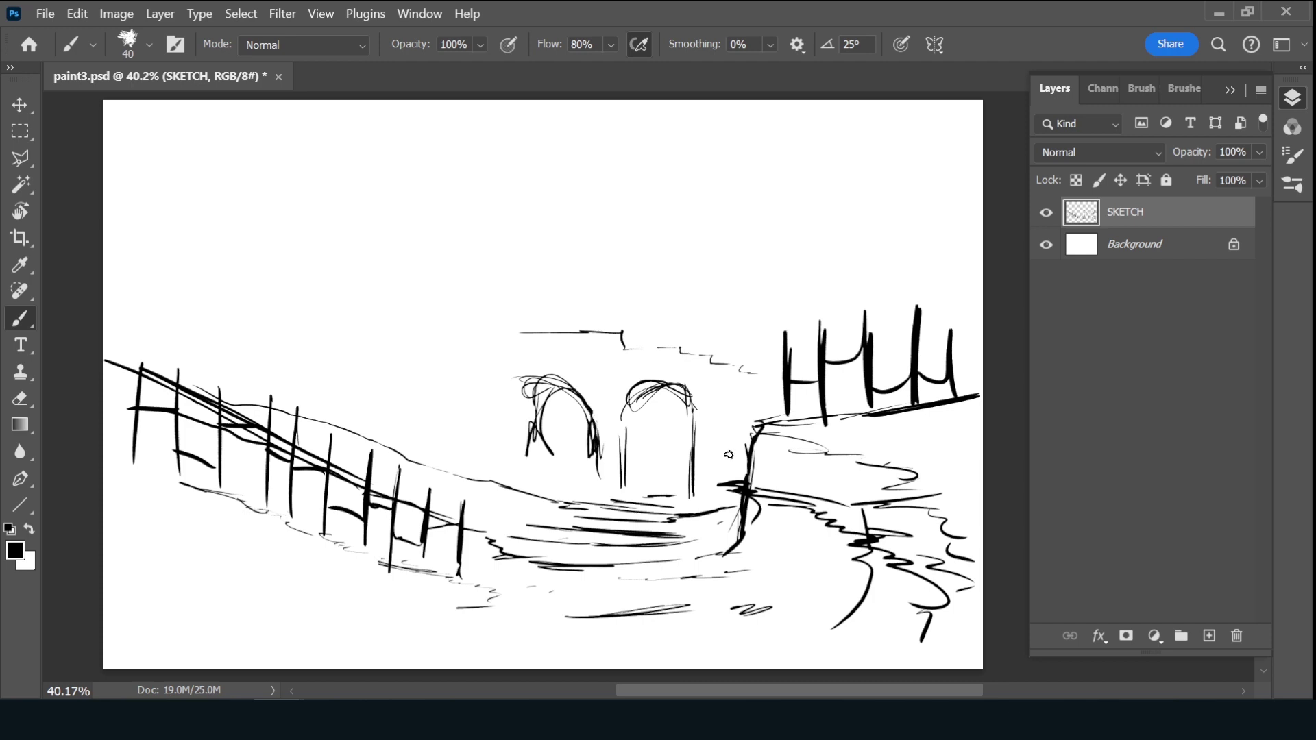
Erase both trial arches, the leftover pillar and the distant ruin lines
{"action": "mouse_move", "coordinate": [521, 370]}
{"action": "left_mouse_down"}
{"action": "mouse_move", "coordinate": [548, 384]}
{"action": "mouse_move", "coordinate": [552, 453]}
{"action": "left_mouse_up"}
{"action": "mouse_move", "coordinate": [569, 374]}
{"action": "left_mouse_down"}
{"action": "mouse_move", "coordinate": [595, 408]}
{"action": "mouse_move", "coordinate": [601, 476]}
{"action": "left_mouse_up"}
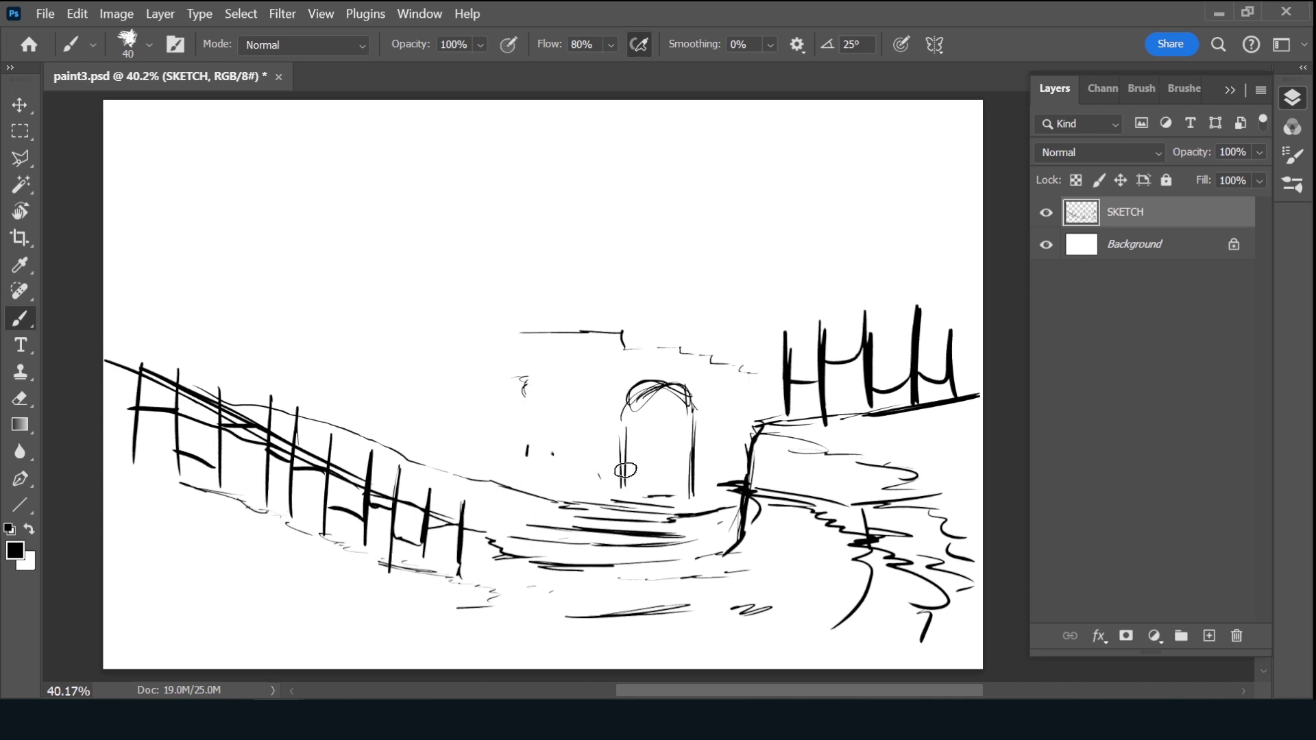
{"action": "mouse_move", "coordinate": [625, 394]}
{"action": "left_mouse_down"}
{"action": "mouse_move", "coordinate": [624, 483]}
{"action": "mouse_move", "coordinate": [683, 388]}
{"action": "mouse_move", "coordinate": [696, 503]}
{"action": "left_mouse_up"}
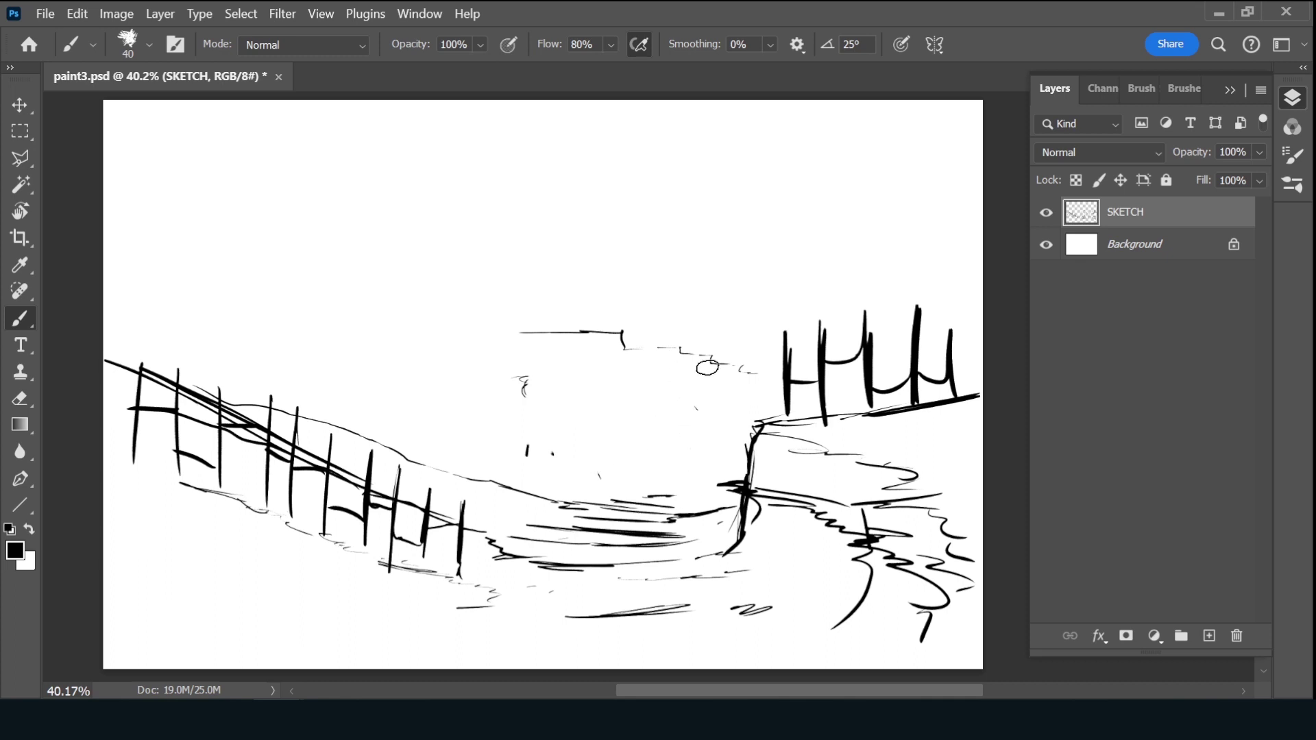
{"action": "left_click_drag", "start_coordinate": [707, 367], "coordinate": [666, 352]}
{"action": "mouse_move", "coordinate": [536, 338]}
{"action": "left_mouse_down"}
{"action": "mouse_move", "coordinate": [646, 330]}
{"action": "mouse_move", "coordinate": [527, 371]}
{"action": "mouse_move", "coordinate": [560, 466]}
{"action": "mouse_move", "coordinate": [594, 468]}
{"action": "mouse_move", "coordinate": [552, 454]}
{"action": "left_mouse_up"}
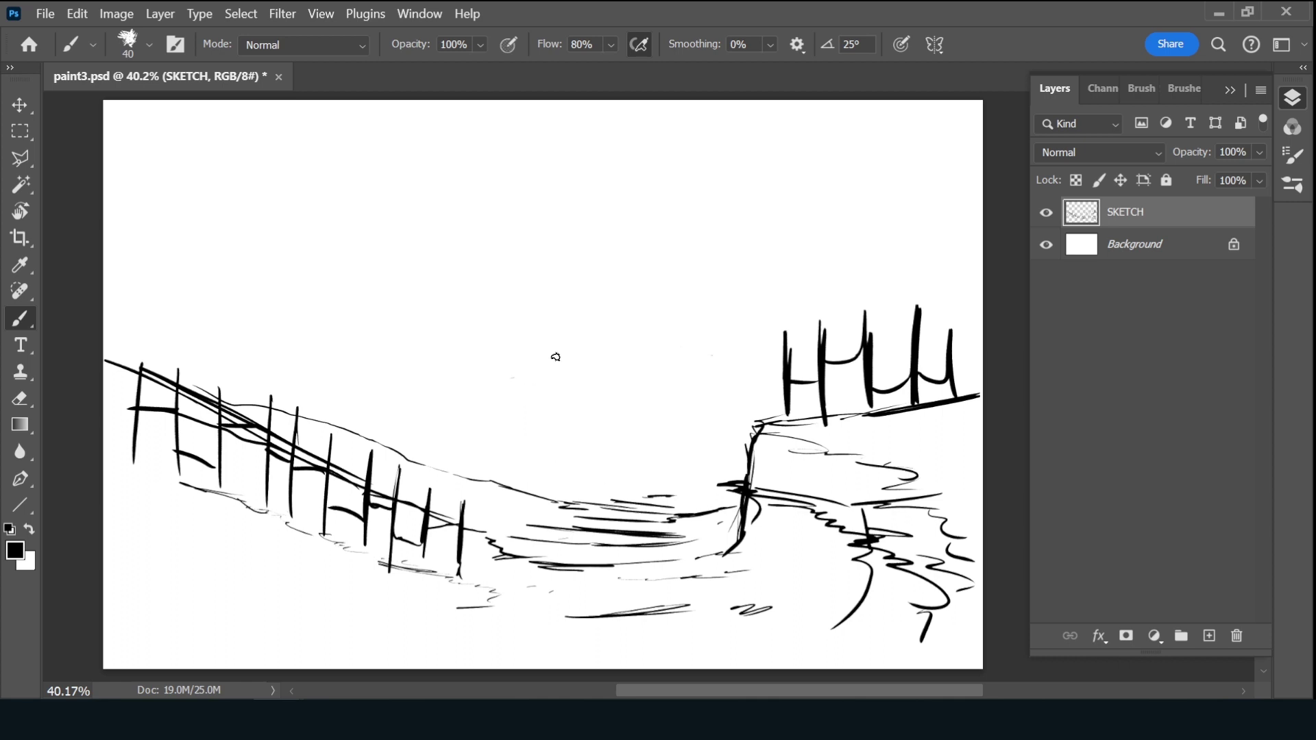
Draw the hillside slope behind the fence and a winding path at the bottom
{"action": "mouse_move", "coordinate": [655, 496]}
{"action": "left_mouse_down"}
{"action": "mouse_move", "coordinate": [686, 488]}
{"action": "mouse_move", "coordinate": [347, 415]}
{"action": "left_mouse_up"}
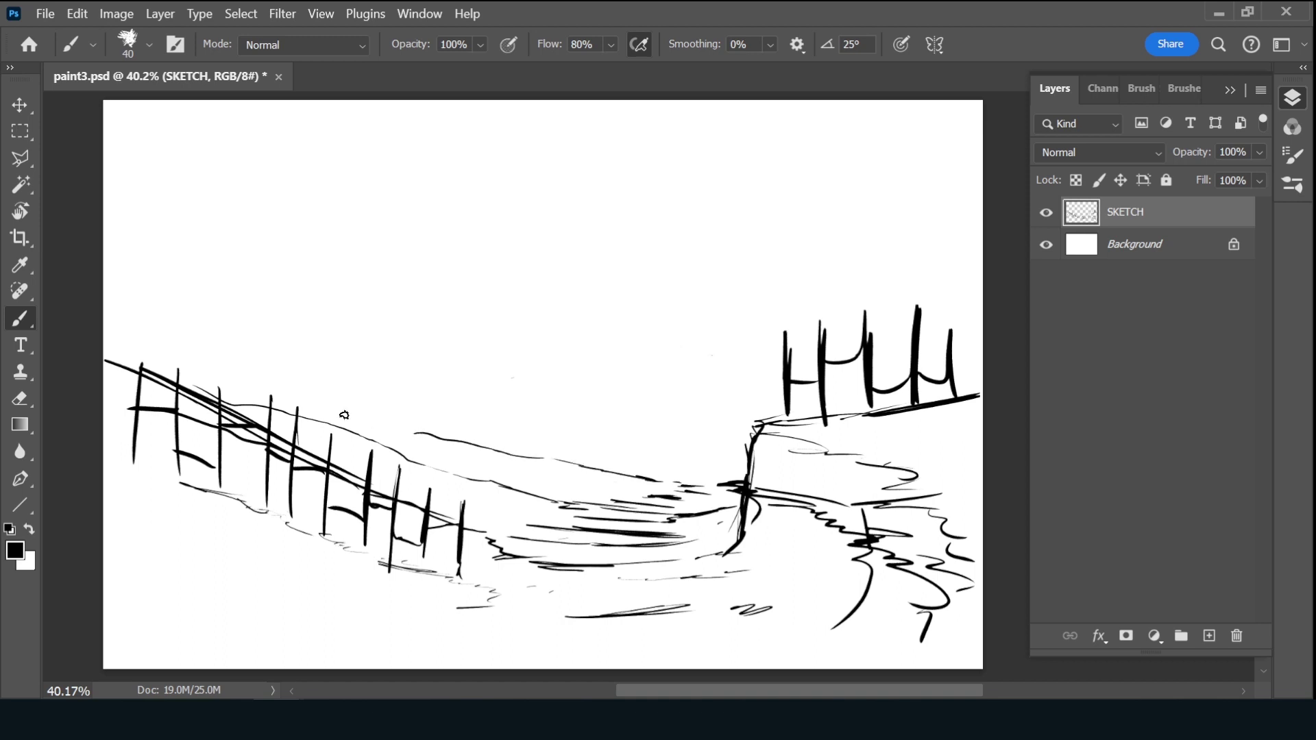
{"action": "mouse_move", "coordinate": [246, 377]}
{"action": "left_mouse_down"}
{"action": "mouse_move", "coordinate": [168, 346]}
{"action": "mouse_move", "coordinate": [469, 473]}
{"action": "mouse_move", "coordinate": [751, 490]}
{"action": "left_mouse_up"}
{"action": "mouse_move", "coordinate": [473, 606]}
{"action": "left_mouse_down"}
{"action": "mouse_move", "coordinate": [527, 611]}
{"action": "mouse_move", "coordinate": [550, 640]}
{"action": "mouse_move", "coordinate": [420, 651]}
{"action": "mouse_move", "coordinate": [411, 671]}
{"action": "left_mouse_up"}
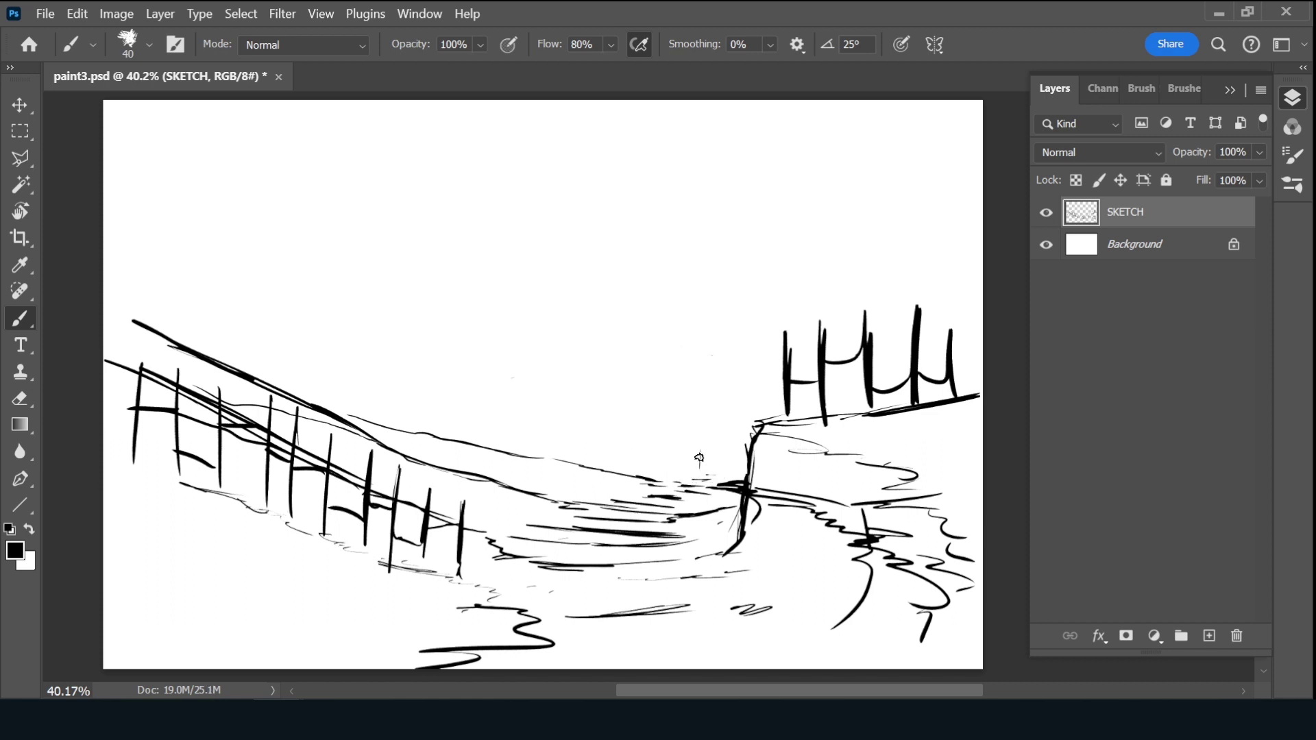
{"action": "mouse_move", "coordinate": [699, 466]}
{"action": "left_mouse_down"}
{"action": "mouse_move", "coordinate": [710, 440]}
{"action": "mouse_move", "coordinate": [712, 468]}
{"action": "left_mouse_up"}
Draw a small distant bridge with arches beneath it, redoing its misdrawn left end
{"action": "mouse_move", "coordinate": [653, 431]}
{"action": "left_mouse_down"}
{"action": "mouse_move", "coordinate": [723, 433]}
{"action": "mouse_move", "coordinate": [683, 465]}
{"action": "mouse_move", "coordinate": [673, 444]}
{"action": "mouse_move", "coordinate": [683, 469]}
{"action": "left_mouse_up"}
{"action": "left_click_drag", "start_coordinate": [650, 420], "coordinate": [736, 434]}
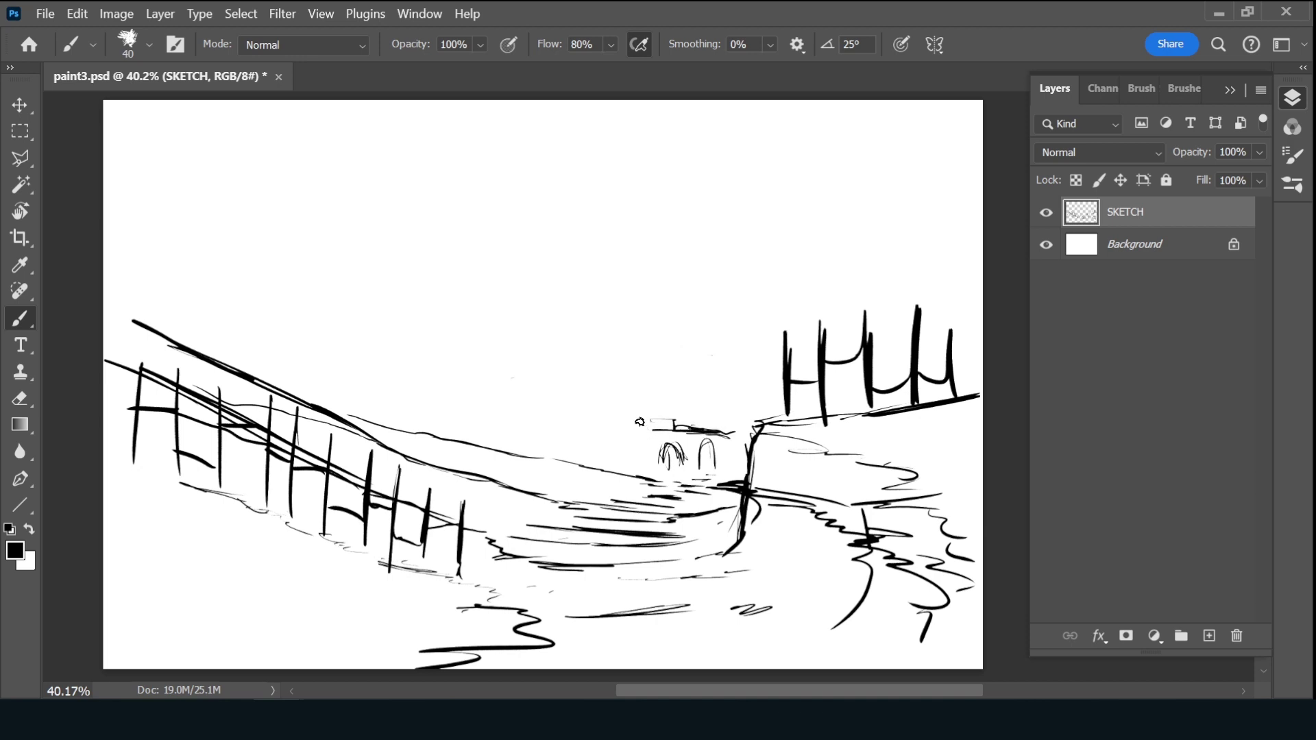
{"action": "mouse_move", "coordinate": [651, 420]}
{"action": "left_mouse_down"}
{"action": "mouse_move", "coordinate": [542, 415]}
{"action": "mouse_move", "coordinate": [512, 434]}
{"action": "left_mouse_up"}
{"action": "key", "text": "ctrl+z"}
{"action": "key", "text": "ctrl+z"}
{"action": "key", "text": "ctrl+z"}
{"action": "left_click_drag", "start_coordinate": [638, 420], "coordinate": [511, 449]}
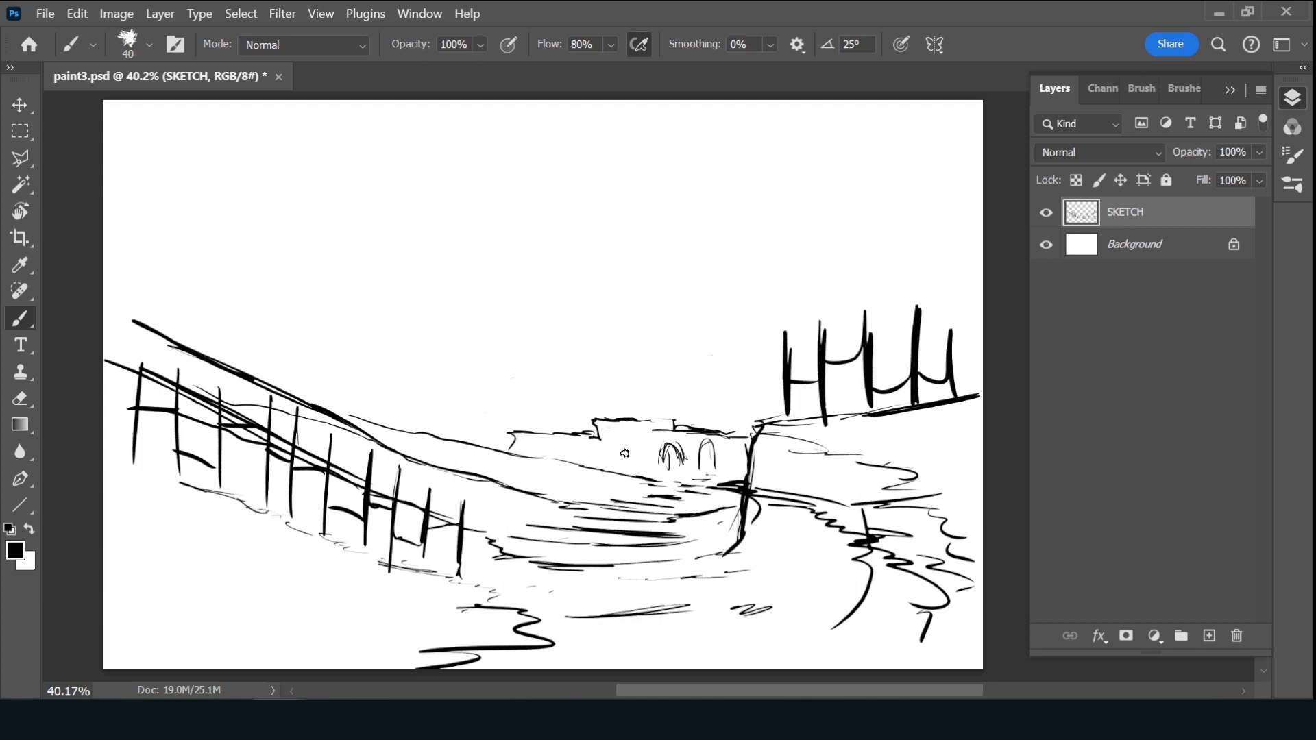
{"action": "left_click_drag", "start_coordinate": [594, 443], "coordinate": [625, 462]}
{"action": "left_click_drag", "start_coordinate": [726, 464], "coordinate": [741, 458]}
{"action": "left_click", "coordinate": [645, 432]}
Sketch a tall pine with branches on the right and a small tree above the left fence
{"action": "left_click_drag", "start_coordinate": [955, 356], "coordinate": [981, 347]}
{"action": "left_click_drag", "start_coordinate": [953, 426], "coordinate": [940, 205]}
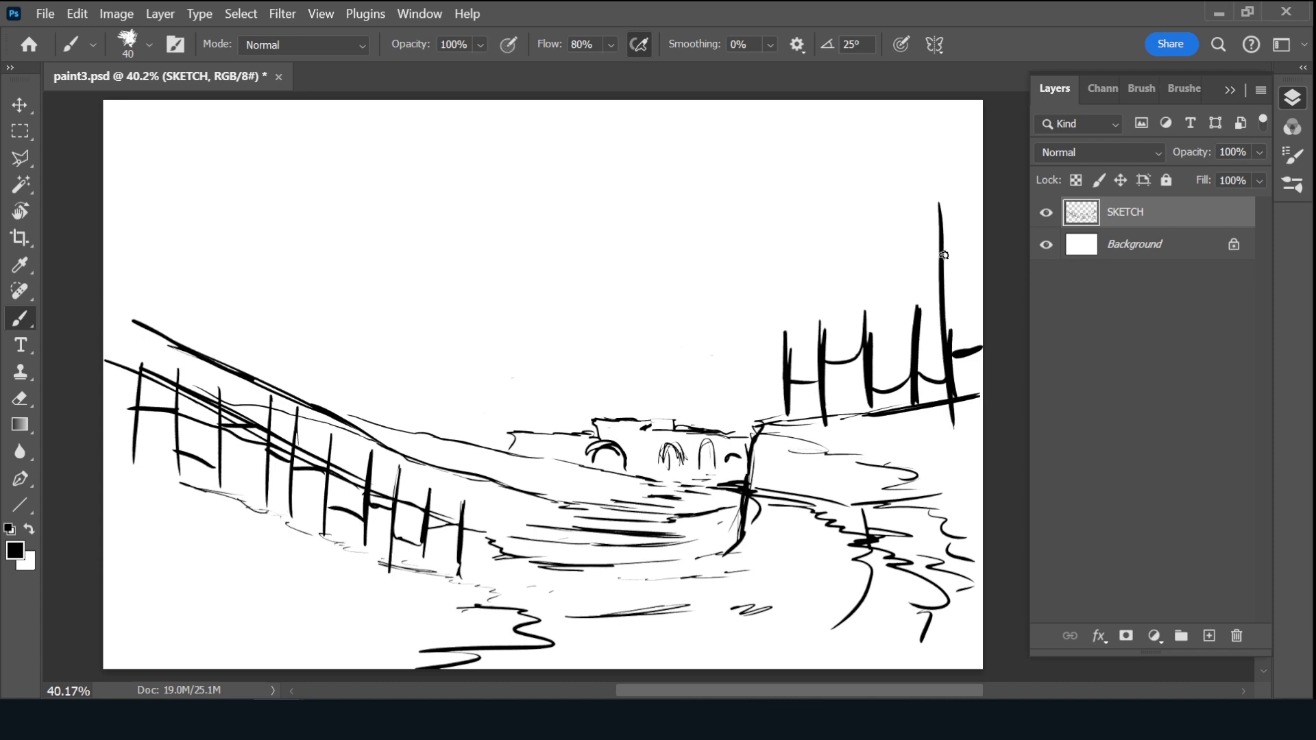
{"action": "mouse_move", "coordinate": [943, 249]}
{"action": "left_mouse_down"}
{"action": "mouse_move", "coordinate": [922, 273]}
{"action": "mouse_move", "coordinate": [957, 276]}
{"action": "mouse_move", "coordinate": [959, 312]}
{"action": "mouse_move", "coordinate": [935, 342]}
{"action": "left_mouse_up"}
{"action": "left_click_drag", "start_coordinate": [953, 368], "coordinate": [967, 388]}
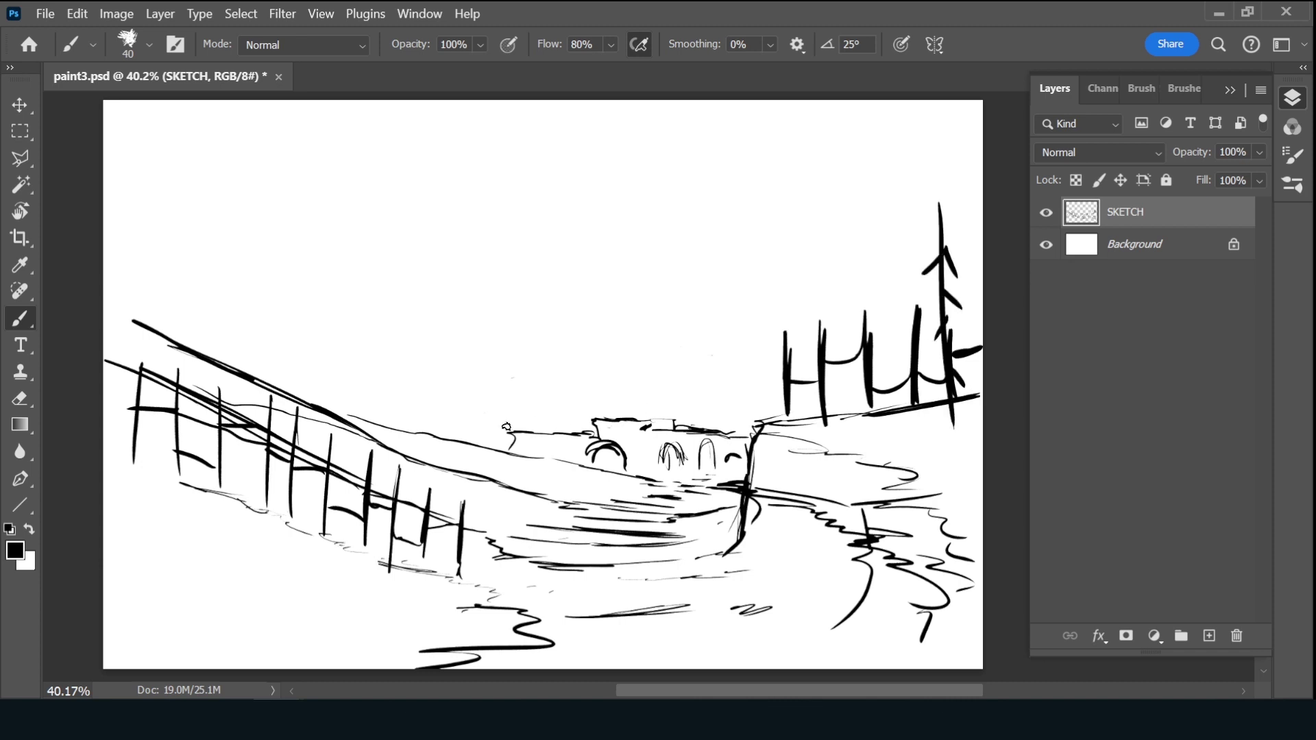
{"action": "mouse_move", "coordinate": [383, 489]}
{"action": "left_mouse_down"}
{"action": "mouse_move", "coordinate": [402, 399]}
{"action": "mouse_move", "coordinate": [391, 433]}
{"action": "left_mouse_up"}
Draw a round bush at the lower left with a redrawn inner curl and grass tufts
{"action": "mouse_move", "coordinate": [277, 619]}
{"action": "left_mouse_down"}
{"action": "mouse_move", "coordinate": [326, 610]}
{"action": "mouse_move", "coordinate": [357, 655]}
{"action": "left_mouse_up"}
{"action": "mouse_move", "coordinate": [286, 629]}
{"action": "left_mouse_down"}
{"action": "mouse_move", "coordinate": [319, 656]}
{"action": "mouse_move", "coordinate": [280, 659]}
{"action": "mouse_move", "coordinate": [312, 606]}
{"action": "mouse_move", "coordinate": [266, 571]}
{"action": "mouse_move", "coordinate": [233, 609]}
{"action": "mouse_move", "coordinate": [203, 589]}
{"action": "left_mouse_up"}
{"action": "left_click_drag", "start_coordinate": [259, 651], "coordinate": [241, 643]}
{"action": "left_click_drag", "start_coordinate": [226, 556], "coordinate": [214, 553]}
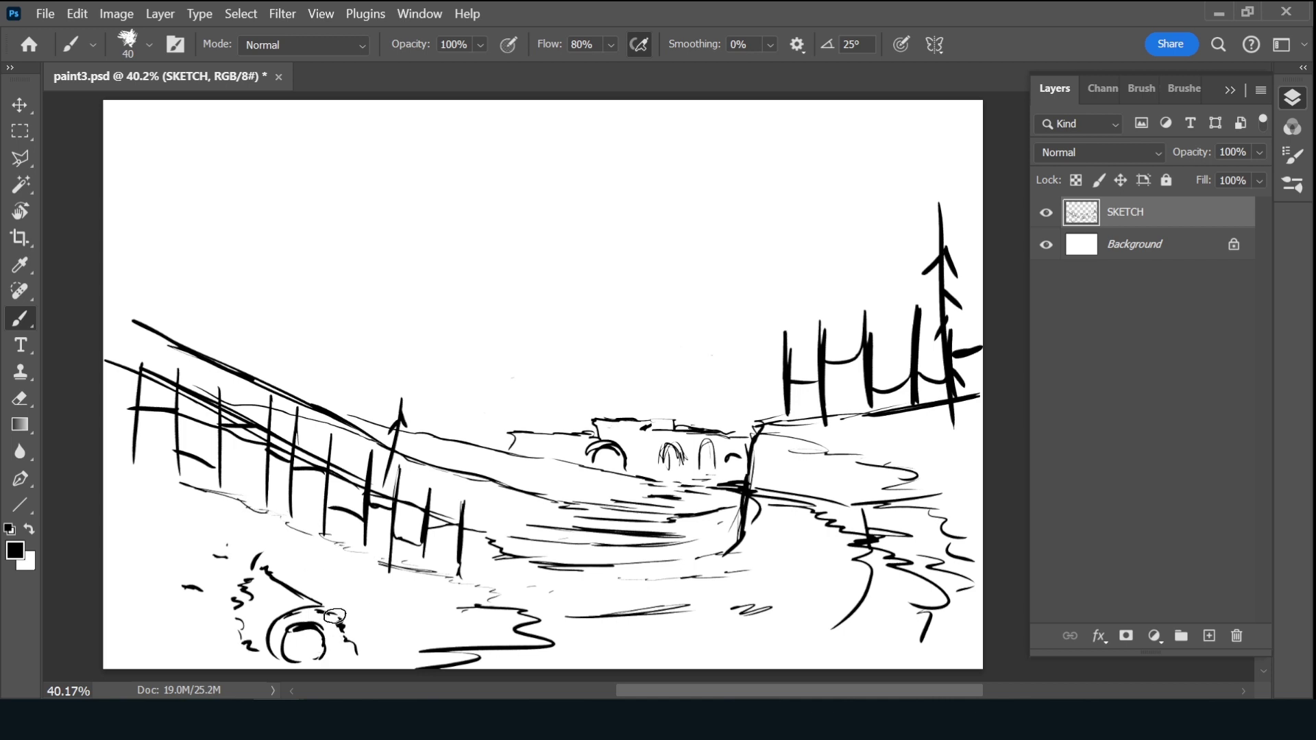
{"action": "key", "text": "ctrl+z"}
{"action": "left_click_drag", "start_coordinate": [323, 609], "coordinate": [336, 658]}
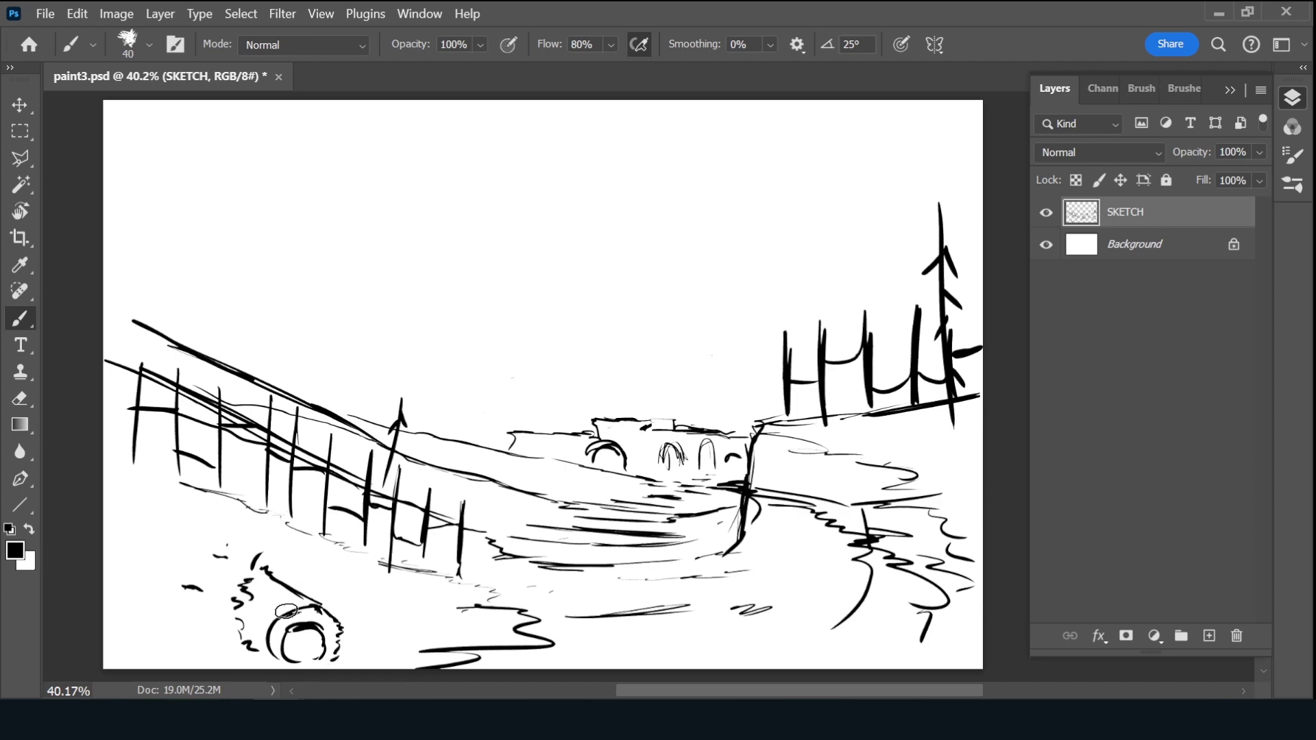
{"action": "left_click_drag", "start_coordinate": [291, 627], "coordinate": [310, 603]}
{"action": "mouse_move", "coordinate": [299, 622]}
{"action": "left_mouse_down"}
{"action": "mouse_move", "coordinate": [285, 654]}
{"action": "mouse_move", "coordinate": [299, 659]}
{"action": "mouse_move", "coordinate": [322, 634]}
{"action": "mouse_move", "coordinate": [310, 652]}
{"action": "left_mouse_up"}
{"action": "mouse_move", "coordinate": [285, 582]}
{"action": "left_mouse_down"}
{"action": "mouse_move", "coordinate": [291, 559]}
{"action": "mouse_move", "coordinate": [305, 584]}
{"action": "left_mouse_up"}
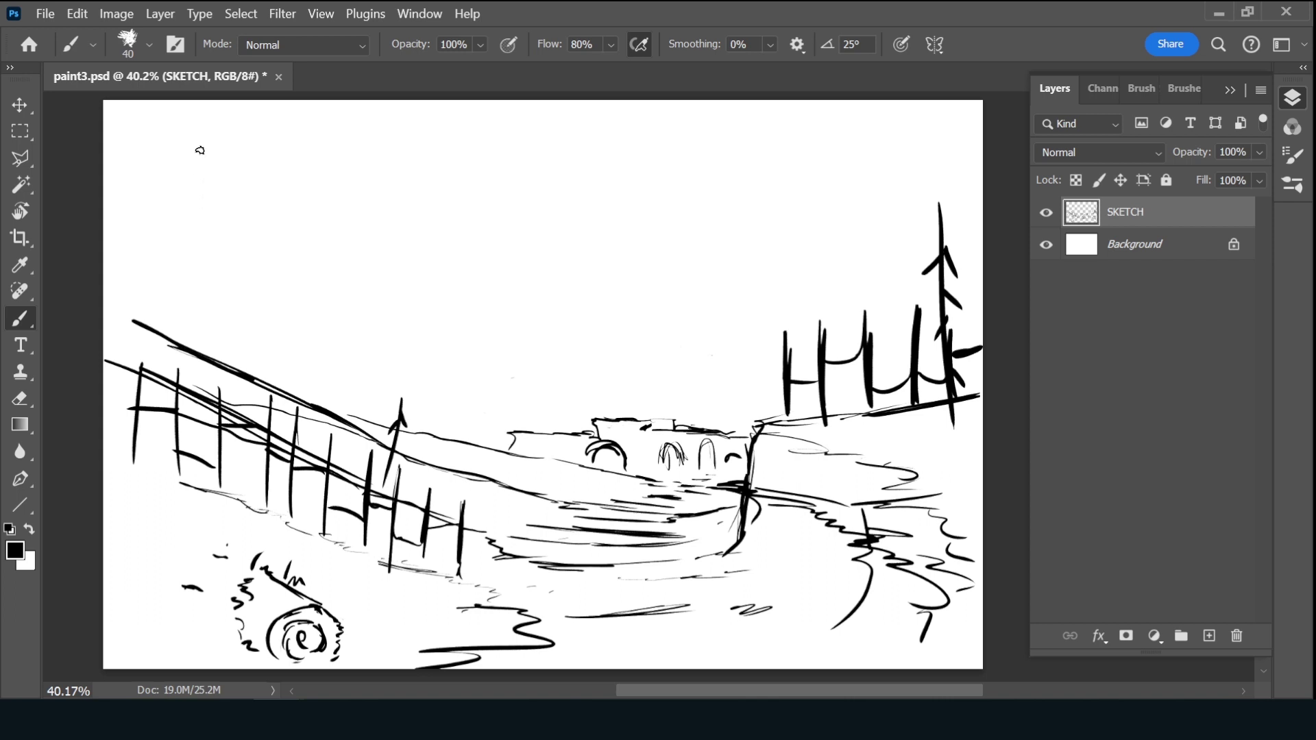
Draw a tall top-left tree trunk reaching the ground, with branches and twigs
{"action": "mouse_move", "coordinate": [209, 143]}
{"action": "left_mouse_down"}
{"action": "mouse_move", "coordinate": [213, 108]}
{"action": "mouse_move", "coordinate": [162, 412]}
{"action": "left_mouse_up"}
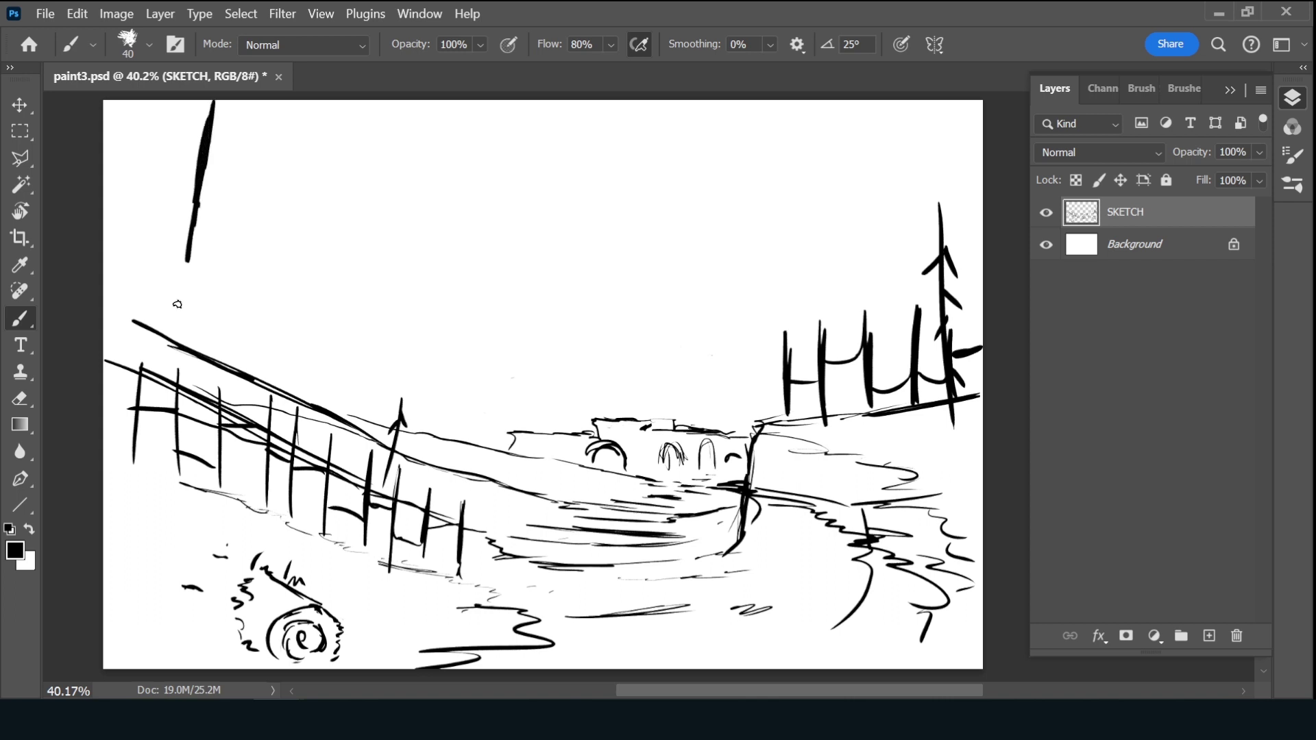
{"action": "mouse_move", "coordinate": [156, 461]}
{"action": "left_mouse_down"}
{"action": "mouse_move", "coordinate": [154, 511]}
{"action": "mouse_move", "coordinate": [174, 536]}
{"action": "mouse_move", "coordinate": [229, 555]}
{"action": "left_mouse_up"}
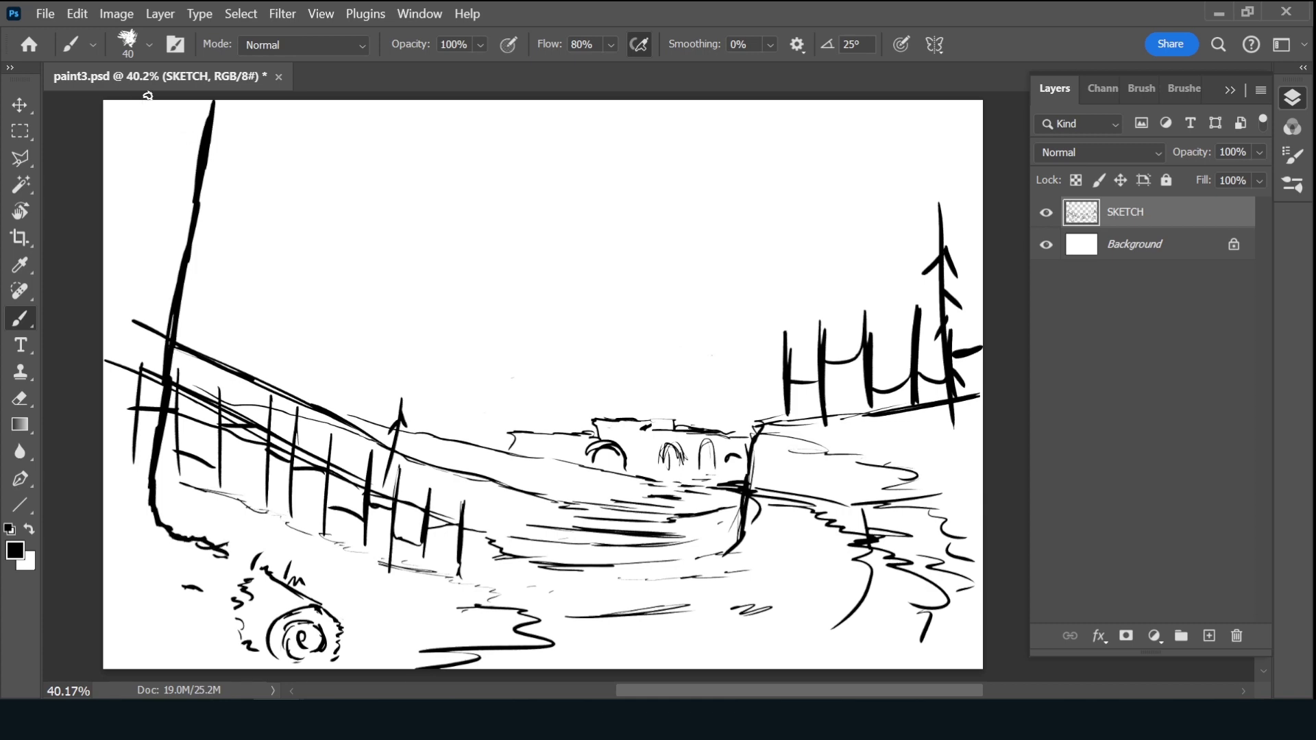
{"action": "left_click_drag", "start_coordinate": [145, 102], "coordinate": [116, 184]}
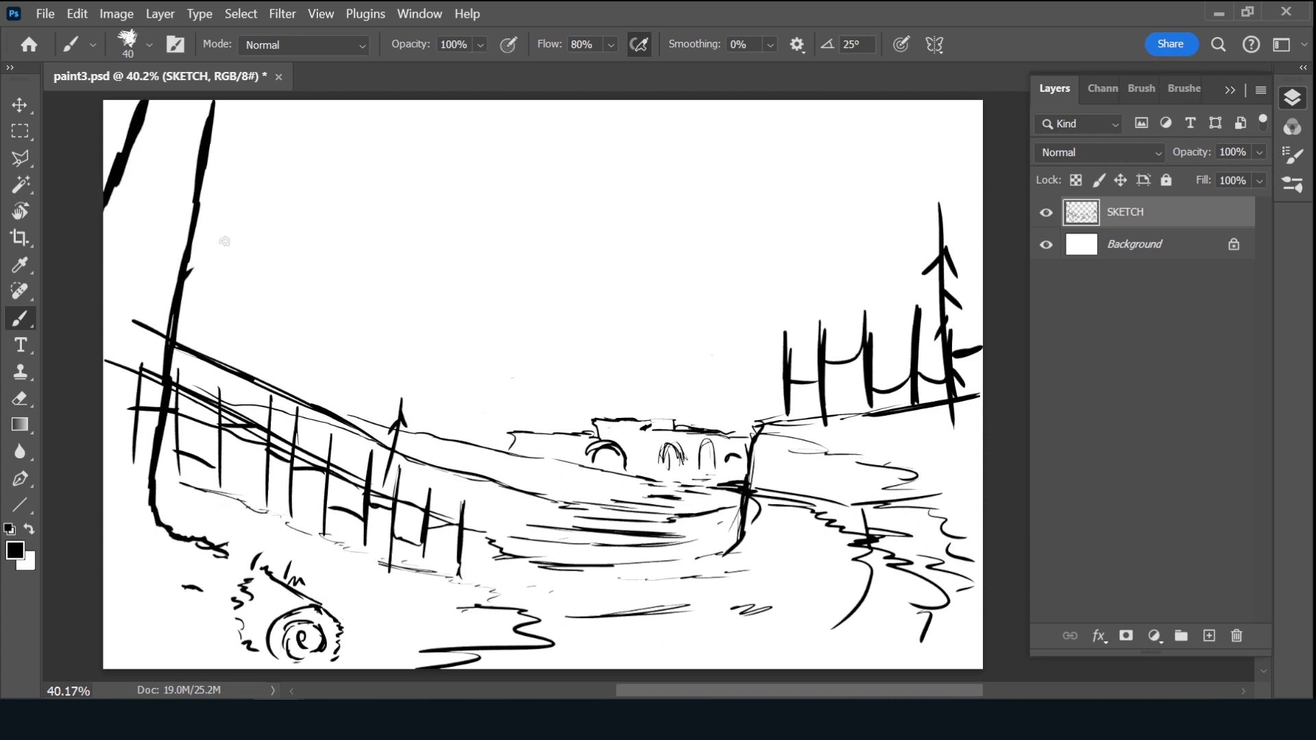
{"action": "left_click_drag", "start_coordinate": [184, 277], "coordinate": [243, 223]}
{"action": "left_click_drag", "start_coordinate": [203, 264], "coordinate": [234, 242]}
{"action": "left_click_drag", "start_coordinate": [173, 335], "coordinate": [217, 303]}
Scribble a shrub below the right fence and redraw the arches under the bridge
{"action": "mouse_move", "coordinate": [898, 434]}
{"action": "left_mouse_down"}
{"action": "mouse_move", "coordinate": [885, 437]}
{"action": "mouse_move", "coordinate": [934, 431]}
{"action": "mouse_move", "coordinate": [891, 435]}
{"action": "mouse_move", "coordinate": [922, 439]}
{"action": "mouse_move", "coordinate": [886, 455]}
{"action": "mouse_move", "coordinate": [937, 453]}
{"action": "left_mouse_up"}
{"action": "left_click_drag", "start_coordinate": [662, 445], "coordinate": [684, 462]}
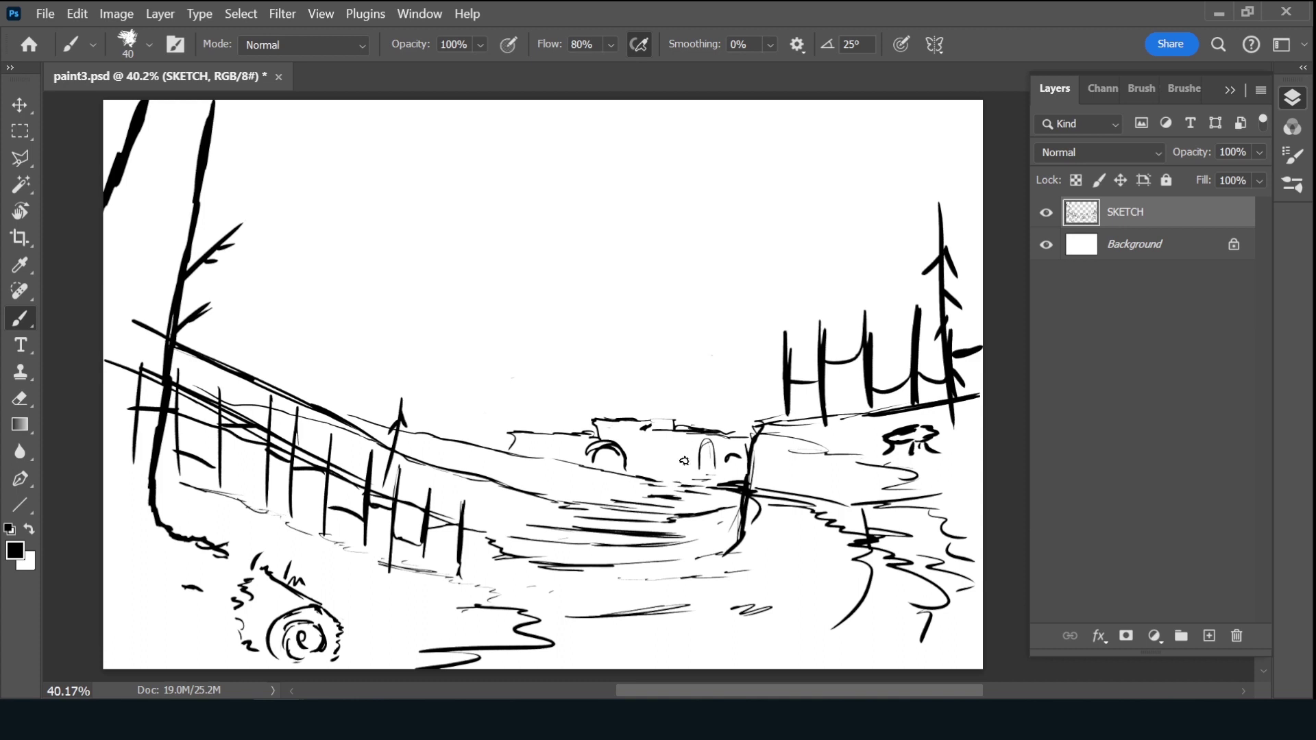
{"action": "mouse_move", "coordinate": [660, 446]}
{"action": "left_mouse_down"}
{"action": "mouse_move", "coordinate": [682, 462]}
{"action": "mouse_move", "coordinate": [656, 471]}
{"action": "mouse_move", "coordinate": [674, 466]}
{"action": "left_mouse_up"}
{"action": "mouse_move", "coordinate": [449, 492]}
{"action": "left_mouse_down"}
{"action": "mouse_move", "coordinate": [480, 374]}
{"action": "mouse_move", "coordinate": [457, 447]}
{"action": "mouse_move", "coordinate": [548, 392]}
{"action": "mouse_move", "coordinate": [541, 425]}
{"action": "mouse_move", "coordinate": [532, 417]}
{"action": "left_mouse_up"}
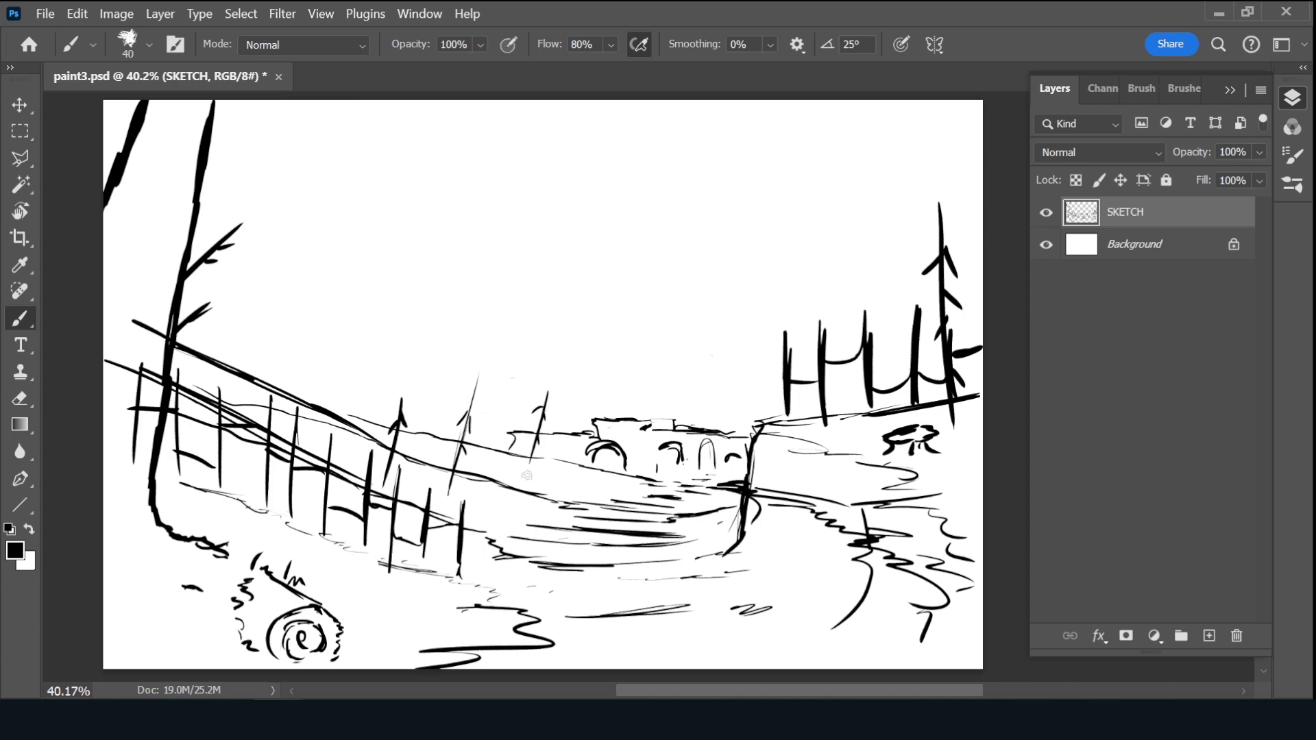
Sketch thin trees behind the left fence, extending one tree line into the sky
{"action": "left_click_drag", "start_coordinate": [481, 453], "coordinate": [505, 342]}
{"action": "left_click_drag", "start_coordinate": [327, 431], "coordinate": [364, 274]}
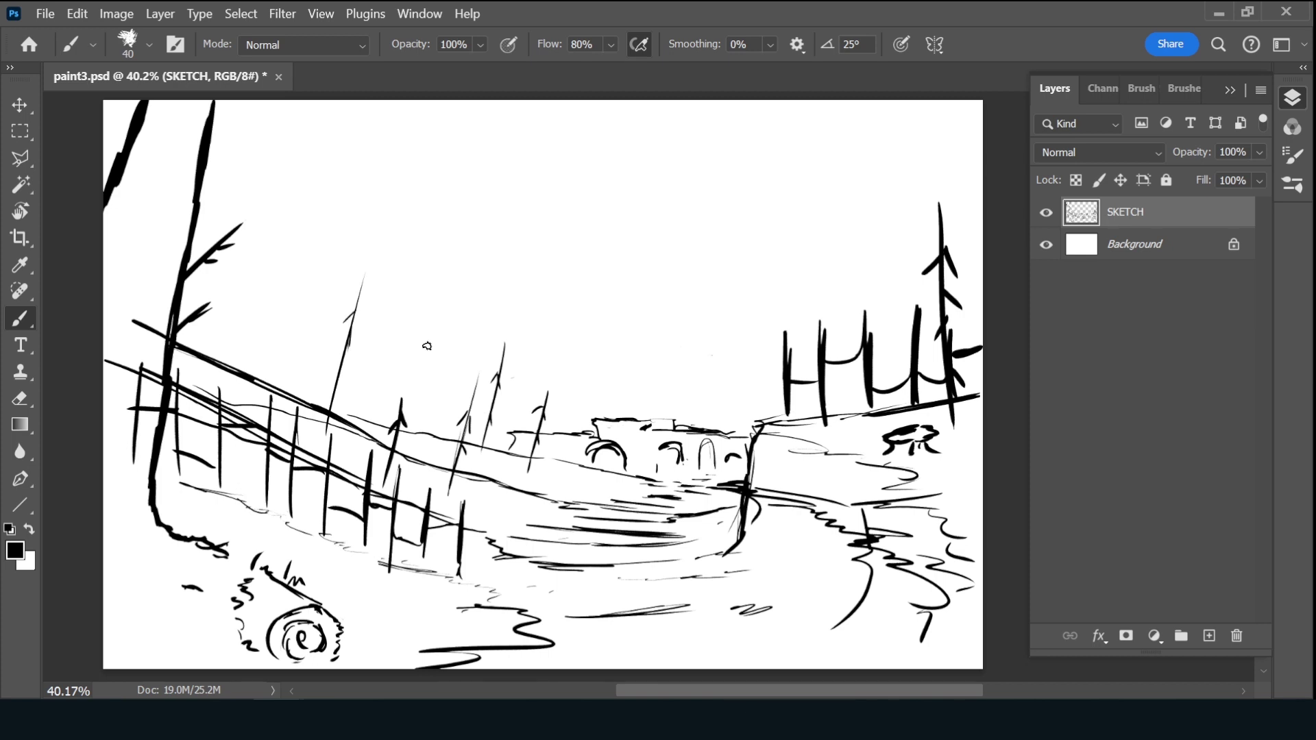
{"action": "left_click_drag", "start_coordinate": [367, 272], "coordinate": [392, 172]}
{"action": "mouse_move", "coordinate": [369, 239]}
{"action": "left_mouse_down"}
{"action": "mouse_move", "coordinate": [389, 168]}
{"action": "mouse_move", "coordinate": [363, 245]}
{"action": "left_mouse_up"}
{"action": "mouse_move", "coordinate": [376, 187]}
{"action": "left_mouse_down"}
{"action": "mouse_move", "coordinate": [300, 423]}
{"action": "mouse_move", "coordinate": [330, 429]}
{"action": "left_mouse_up"}
Extend the tall leaning trunks from the fence up to the canvas top
{"action": "mouse_move", "coordinate": [405, 139]}
{"action": "left_mouse_down"}
{"action": "mouse_move", "coordinate": [386, 187]}
{"action": "mouse_move", "coordinate": [389, 172]}
{"action": "left_mouse_up"}
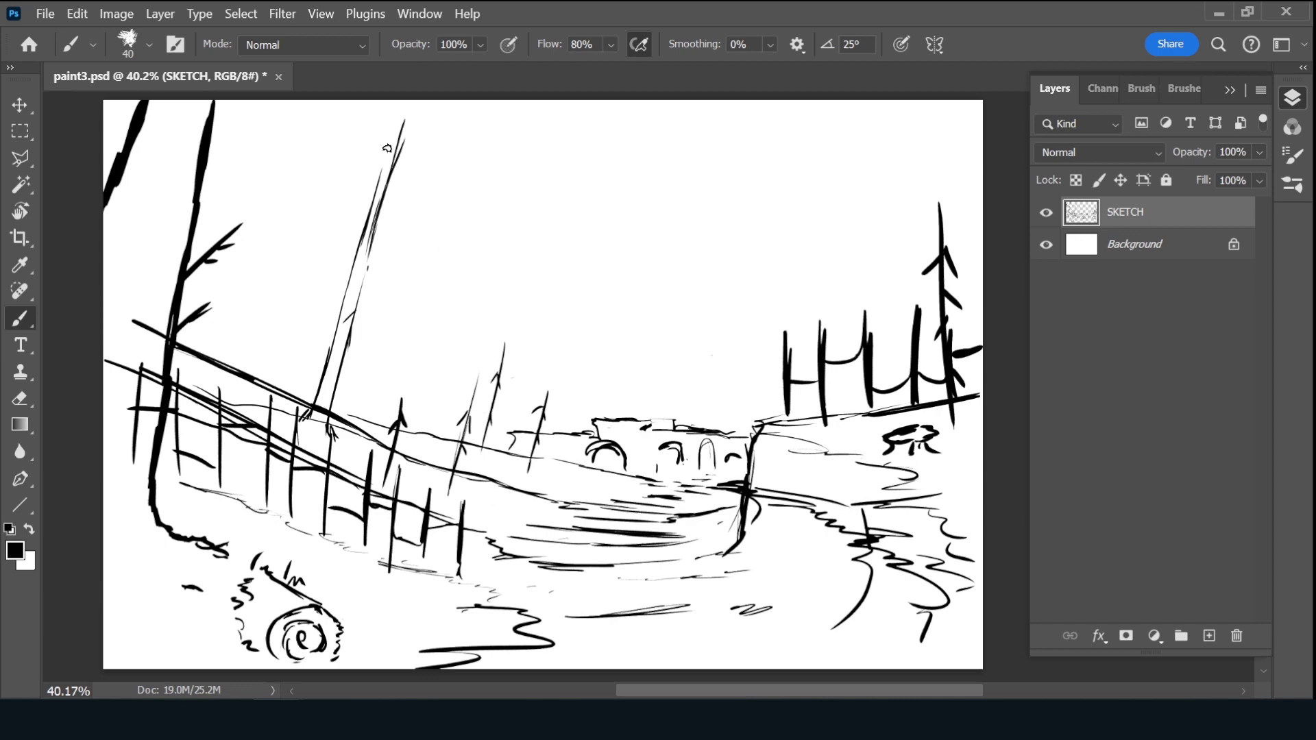
{"action": "left_click_drag", "start_coordinate": [396, 110], "coordinate": [382, 168]}
{"action": "left_click_drag", "start_coordinate": [360, 103], "coordinate": [276, 401]}
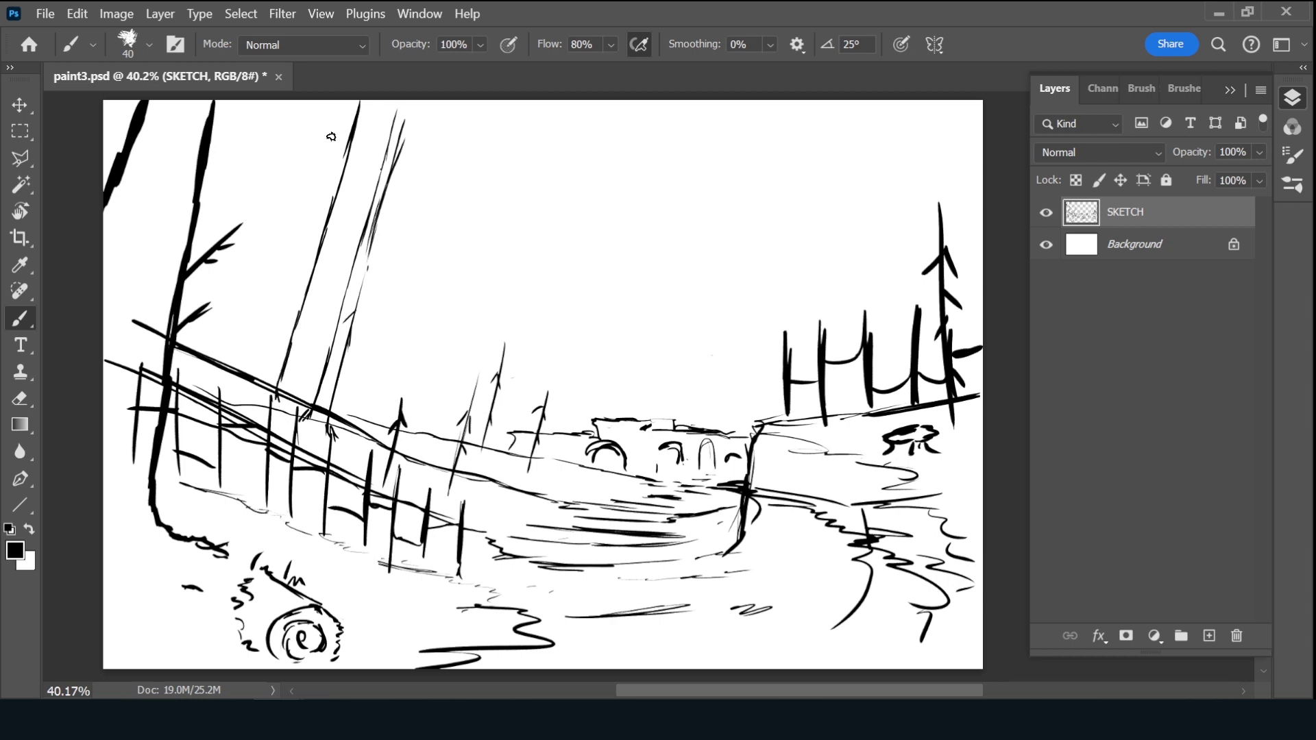
{"action": "left_click_drag", "start_coordinate": [341, 102], "coordinate": [284, 281]}
{"action": "mouse_move", "coordinate": [297, 235]}
{"action": "left_mouse_down"}
{"action": "mouse_move", "coordinate": [252, 388]}
{"action": "mouse_move", "coordinate": [235, 389]}
{"action": "left_mouse_up"}
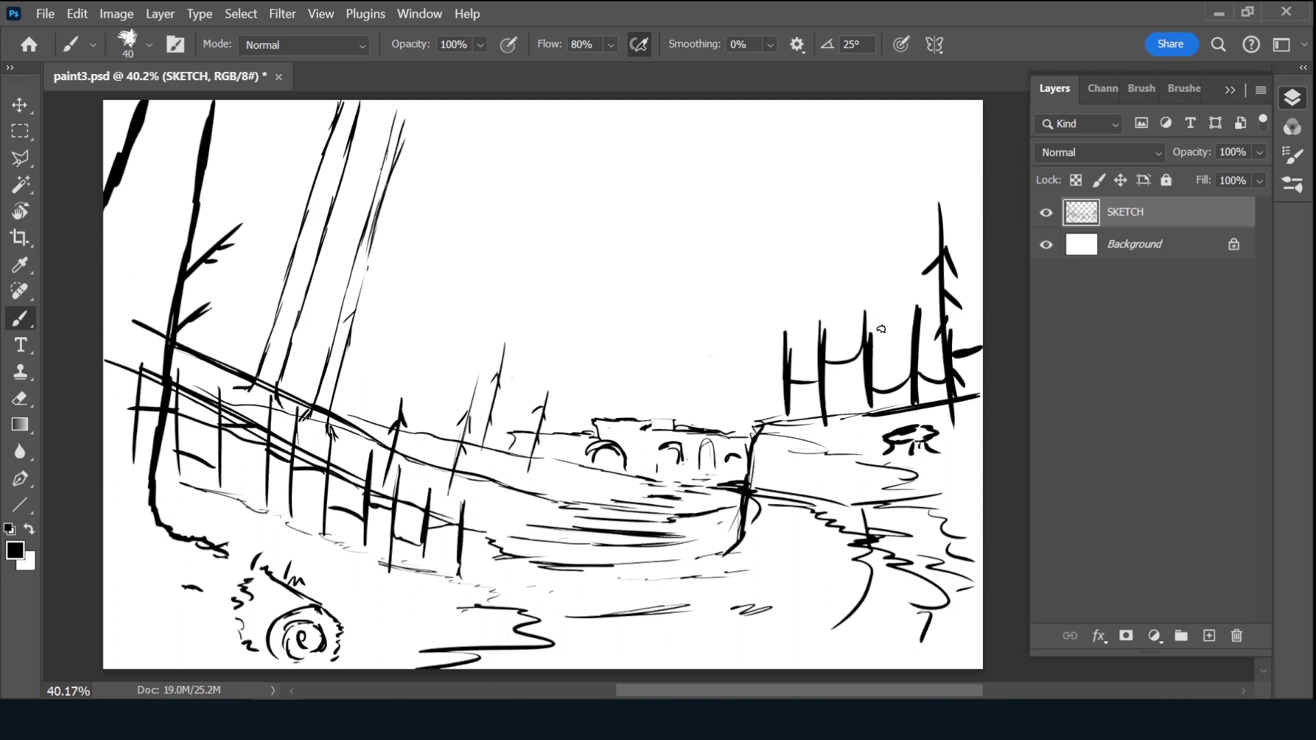
Draw a tall branching tree trunk on the right and add ripple strokes on the water
{"action": "left_click_drag", "start_coordinate": [844, 148], "coordinate": [852, 341]}
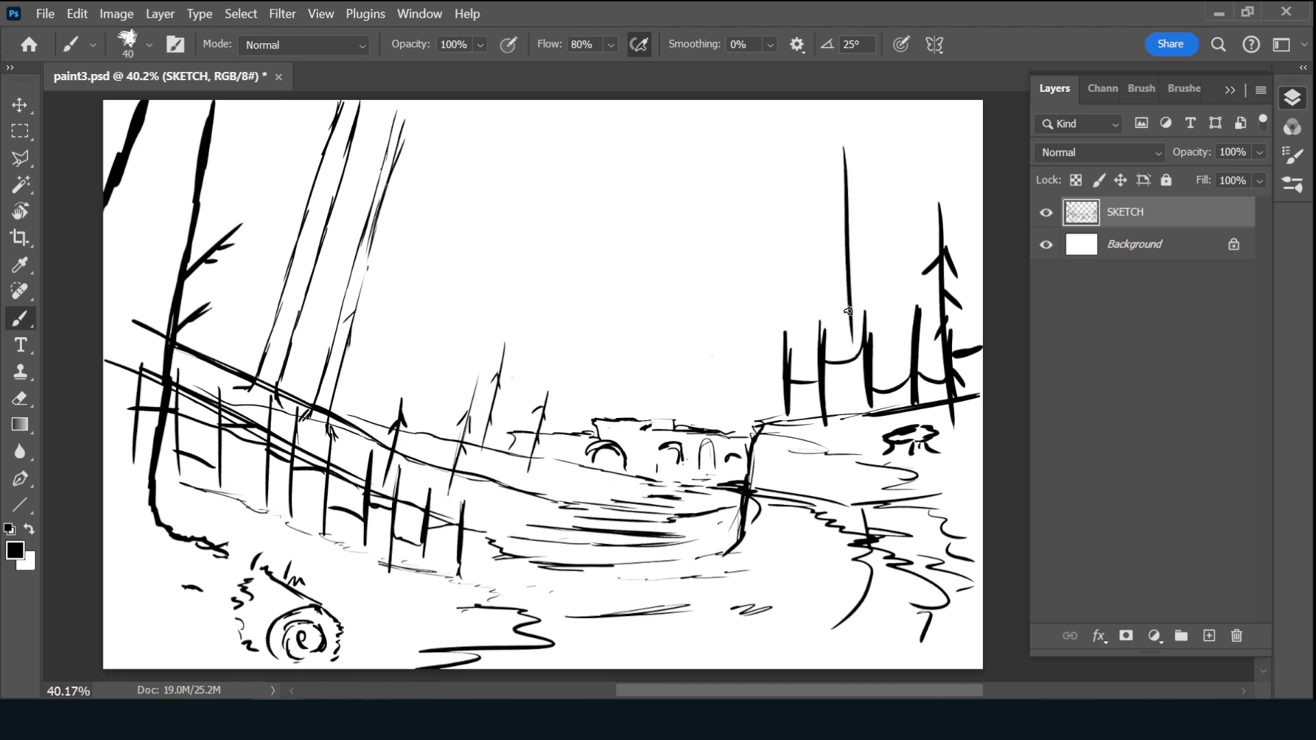
{"action": "left_click_drag", "start_coordinate": [859, 437], "coordinate": [853, 324]}
{"action": "left_click_drag", "start_coordinate": [844, 223], "coordinate": [829, 273]}
{"action": "mouse_move", "coordinate": [848, 271]}
{"action": "left_mouse_down"}
{"action": "mouse_move", "coordinate": [870, 309]}
{"action": "mouse_move", "coordinate": [843, 346]}
{"action": "left_mouse_up"}
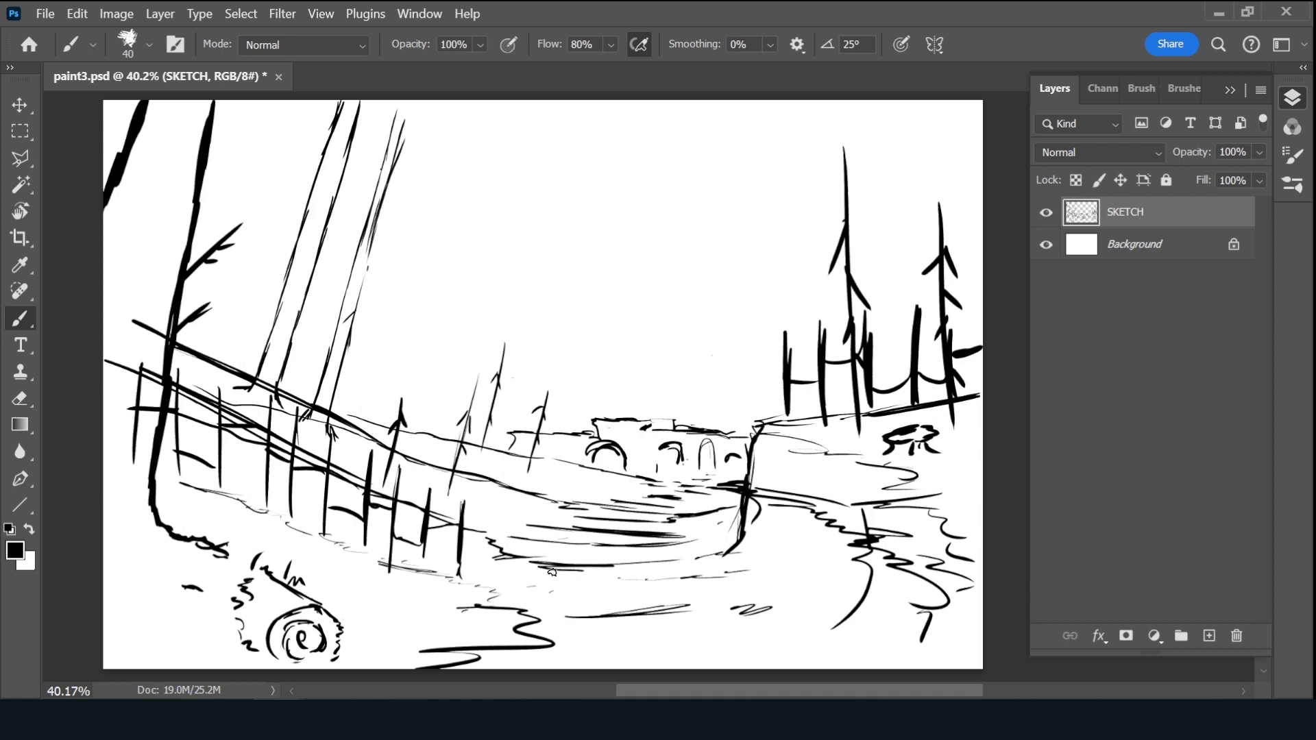
{"action": "mouse_move", "coordinate": [749, 571]}
{"action": "left_mouse_down"}
{"action": "mouse_move", "coordinate": [794, 567]}
{"action": "mouse_move", "coordinate": [759, 593]}
{"action": "mouse_move", "coordinate": [774, 596]}
{"action": "left_mouse_up"}
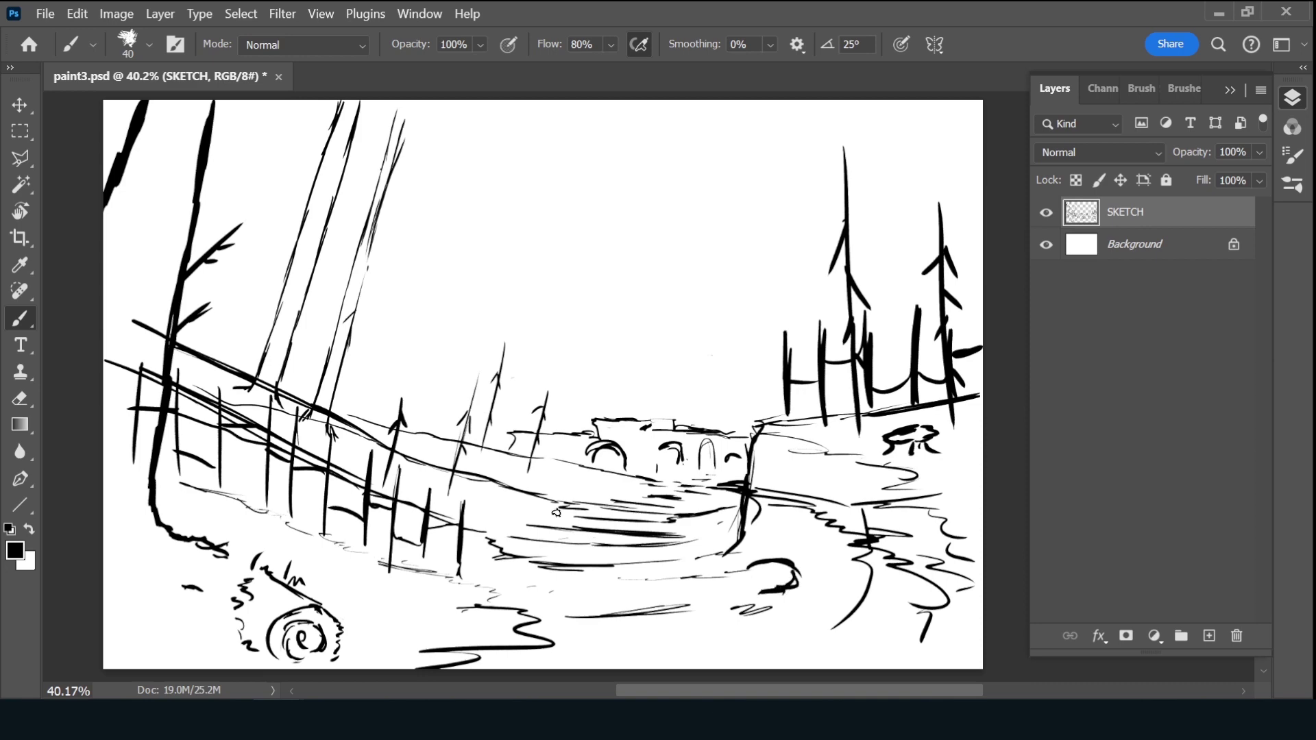
{"action": "mouse_move", "coordinate": [502, 506]}
{"action": "left_mouse_down"}
{"action": "mouse_move", "coordinate": [468, 508]}
{"action": "mouse_move", "coordinate": [484, 517]}
{"action": "left_mouse_up"}
Add more long leaning trunks from the top-left edge and a small tree mid-canvas
{"action": "left_click_drag", "start_coordinate": [295, 102], "coordinate": [243, 243]}
{"action": "left_click_drag", "start_coordinate": [283, 127], "coordinate": [221, 310]}
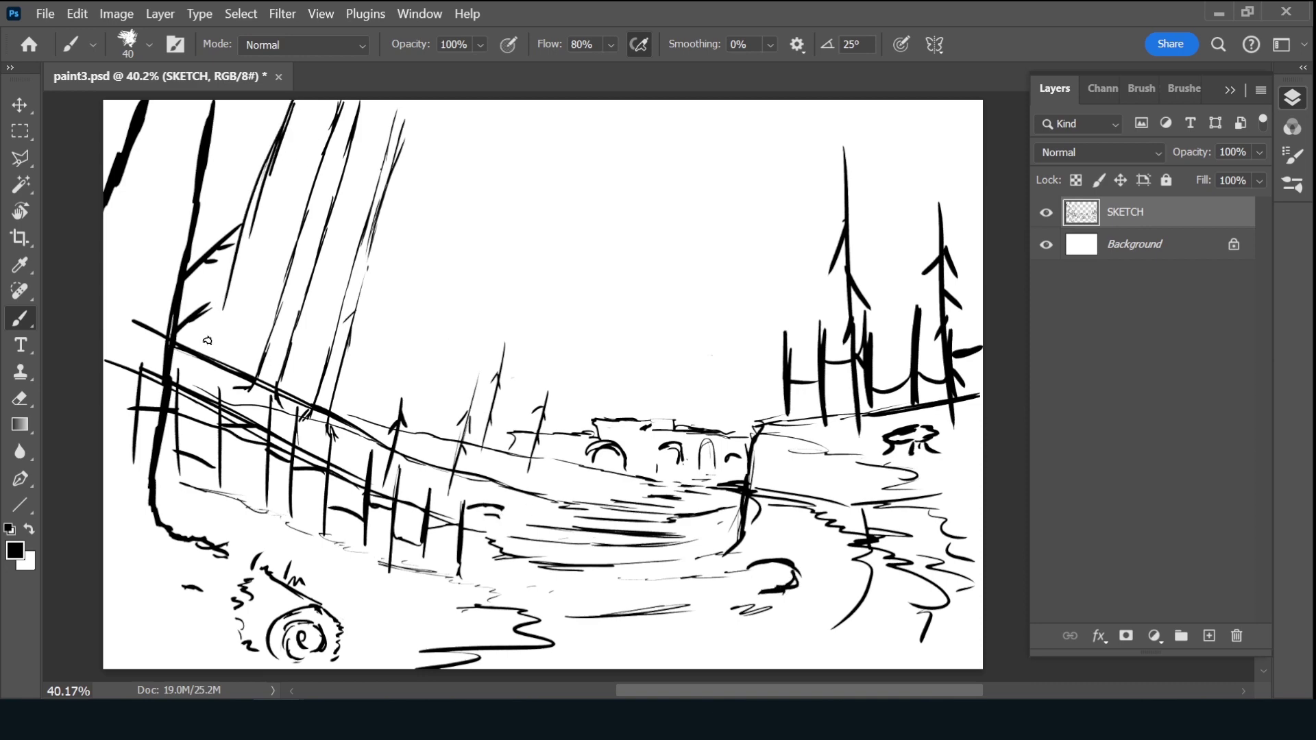
{"action": "left_click_drag", "start_coordinate": [246, 241], "coordinate": [203, 354]}
{"action": "left_click_drag", "start_coordinate": [270, 102], "coordinate": [219, 218]}
{"action": "left_click_drag", "start_coordinate": [265, 102], "coordinate": [193, 261]}
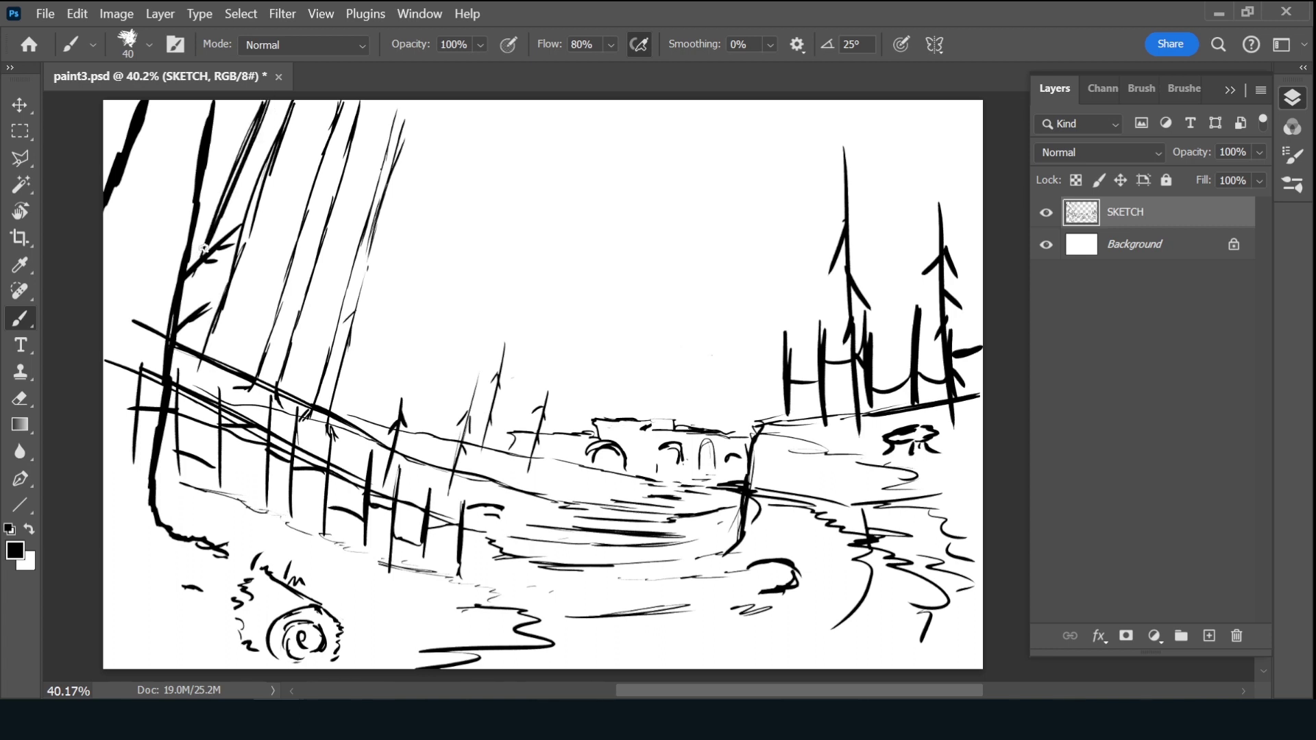
{"action": "left_click_drag", "start_coordinate": [145, 350], "coordinate": [178, 286]}
{"action": "left_click_drag", "start_coordinate": [199, 360], "coordinate": [205, 379]}
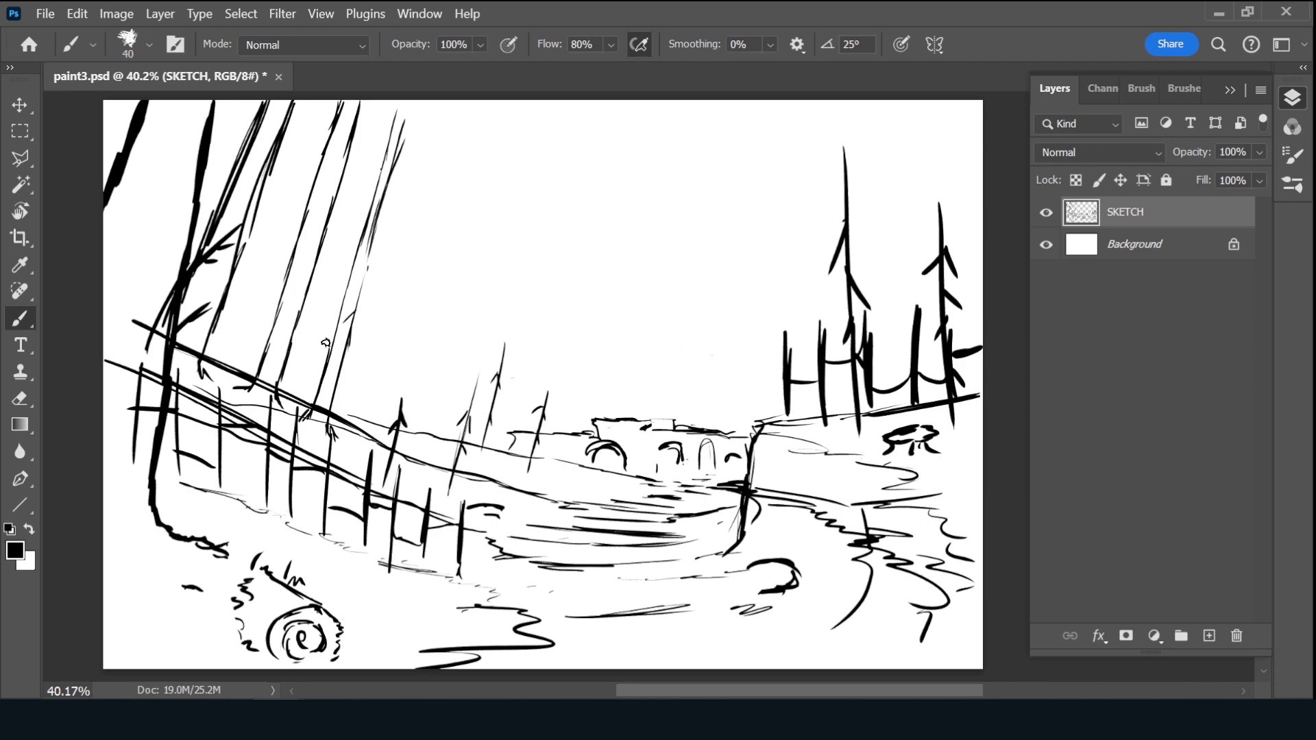
{"action": "left_click_drag", "start_coordinate": [444, 389], "coordinate": [430, 439]}
Sketch scalloped cloud arcs across the sky, then add an empty layer beneath SKETCH
{"action": "mouse_move", "coordinate": [632, 185]}
{"action": "left_mouse_down"}
{"action": "mouse_move", "coordinate": [503, 307]}
{"action": "mouse_move", "coordinate": [405, 353]}
{"action": "left_mouse_up"}
{"action": "left_click_drag", "start_coordinate": [702, 135], "coordinate": [635, 188]}
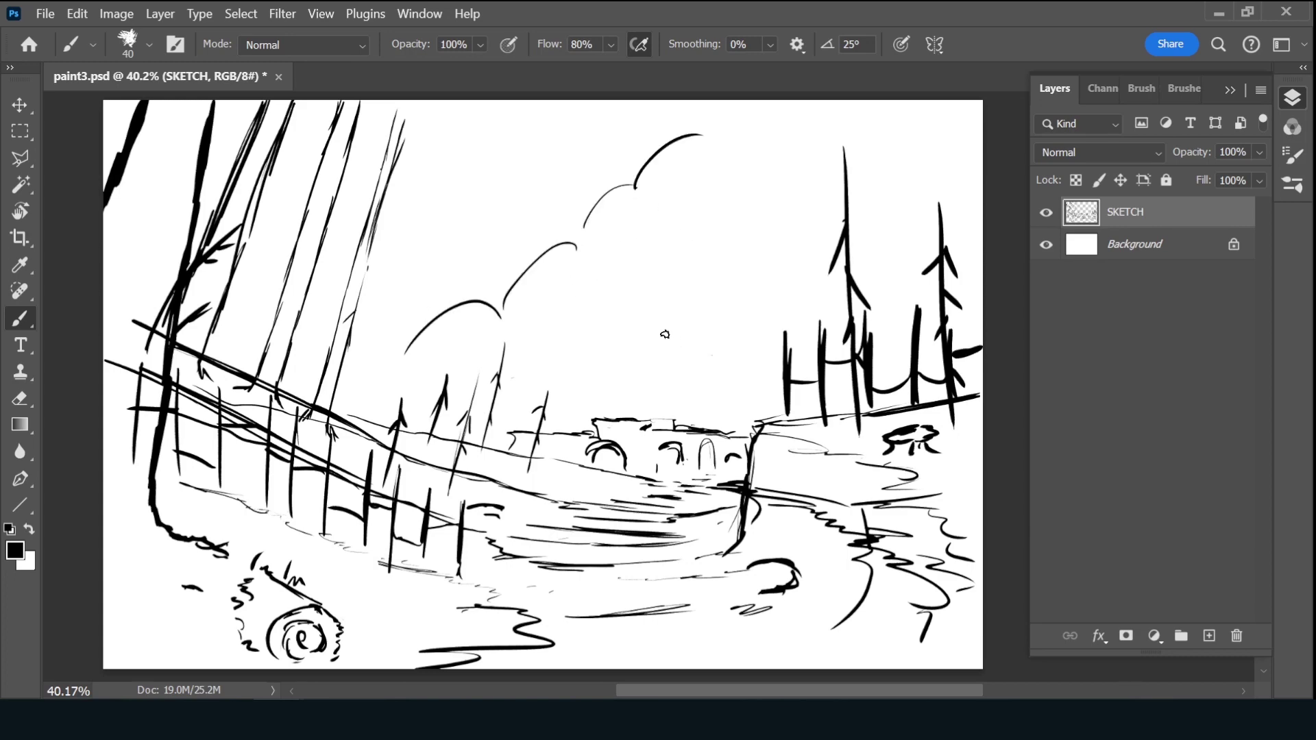
{"action": "left_click_drag", "start_coordinate": [686, 340], "coordinate": [721, 305]}
{"action": "left_click_drag", "start_coordinate": [761, 134], "coordinate": [733, 169]}
{"action": "left_click_drag", "start_coordinate": [333, 362], "coordinate": [401, 367]}
{"action": "mouse_move", "coordinate": [704, 141]}
{"action": "left_mouse_down"}
{"action": "mouse_move", "coordinate": [735, 105]}
{"action": "mouse_move", "coordinate": [636, 206]}
{"action": "mouse_move", "coordinate": [565, 241]}
{"action": "mouse_move", "coordinate": [584, 264]}
{"action": "mouse_move", "coordinate": [516, 335]}
{"action": "left_mouse_up"}
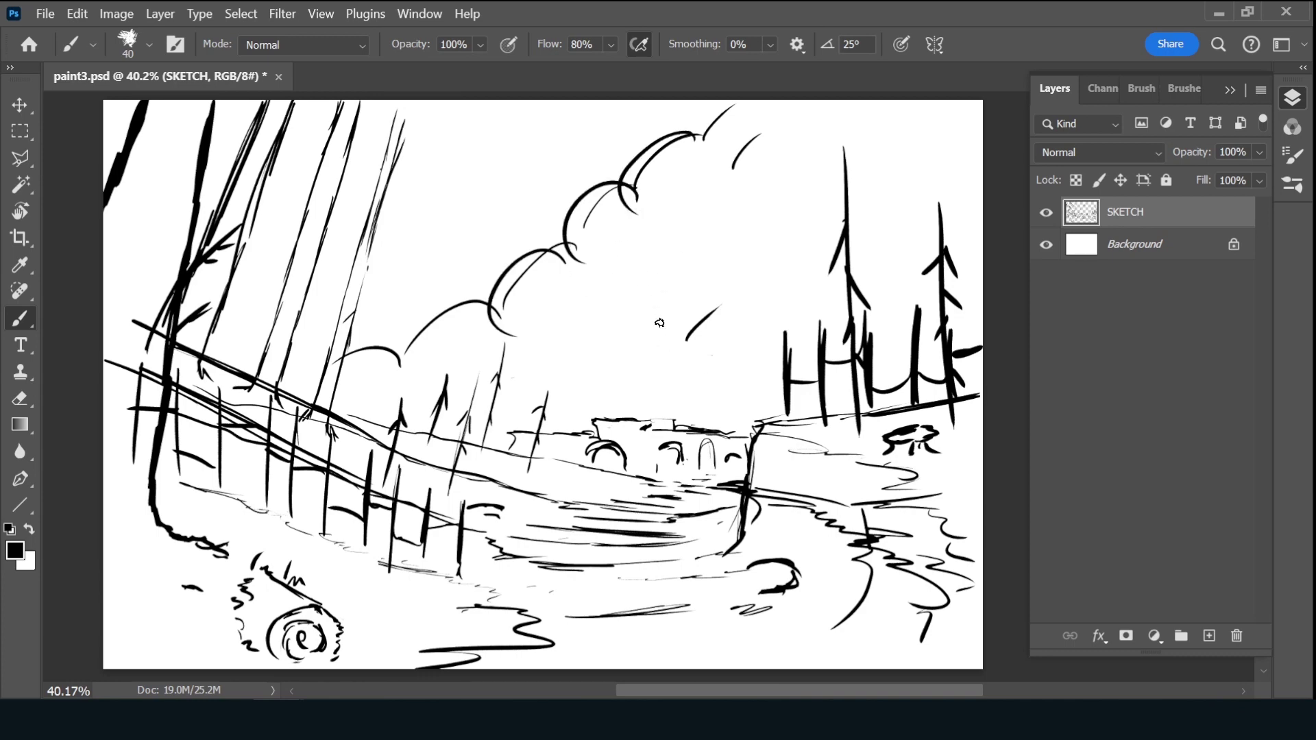
{"action": "key", "text": "ctrl+z"}
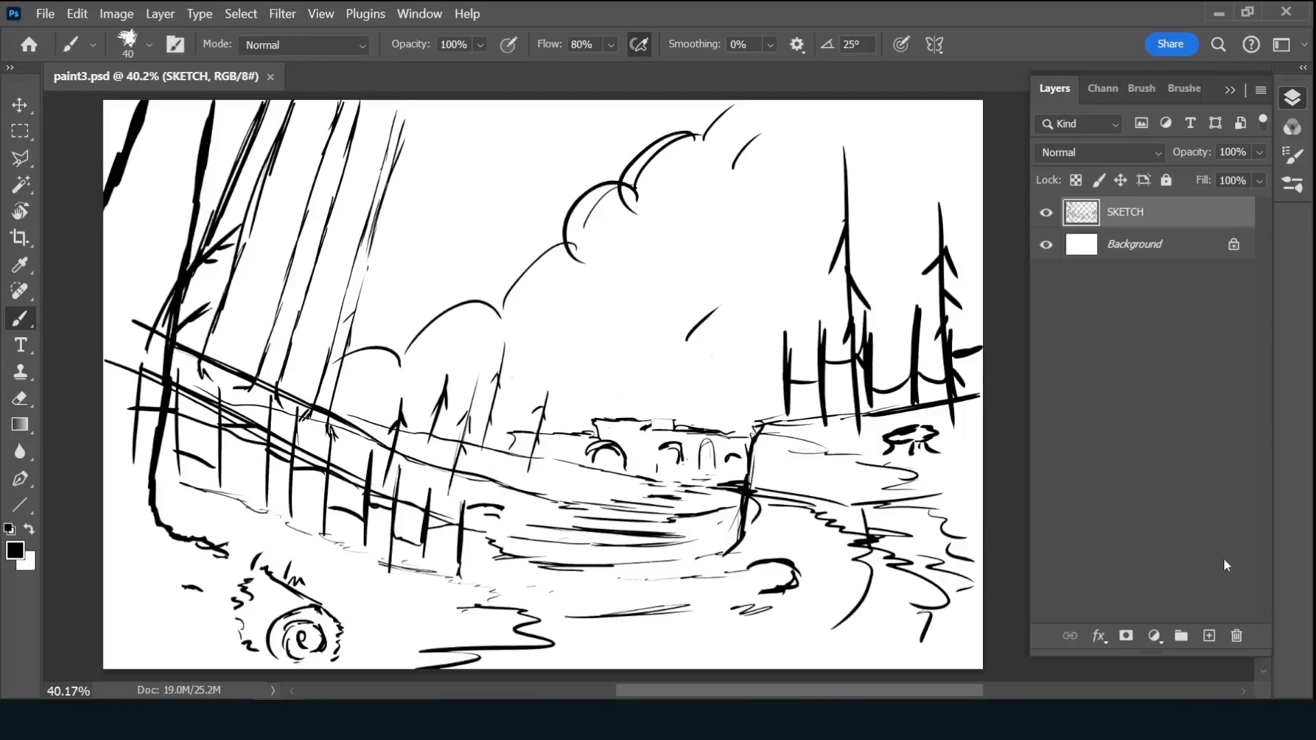
{"action": "left_click", "coordinate": [1209, 636], "text": "ctrl"}
{"action": "double_click", "coordinate": [1130, 248]}
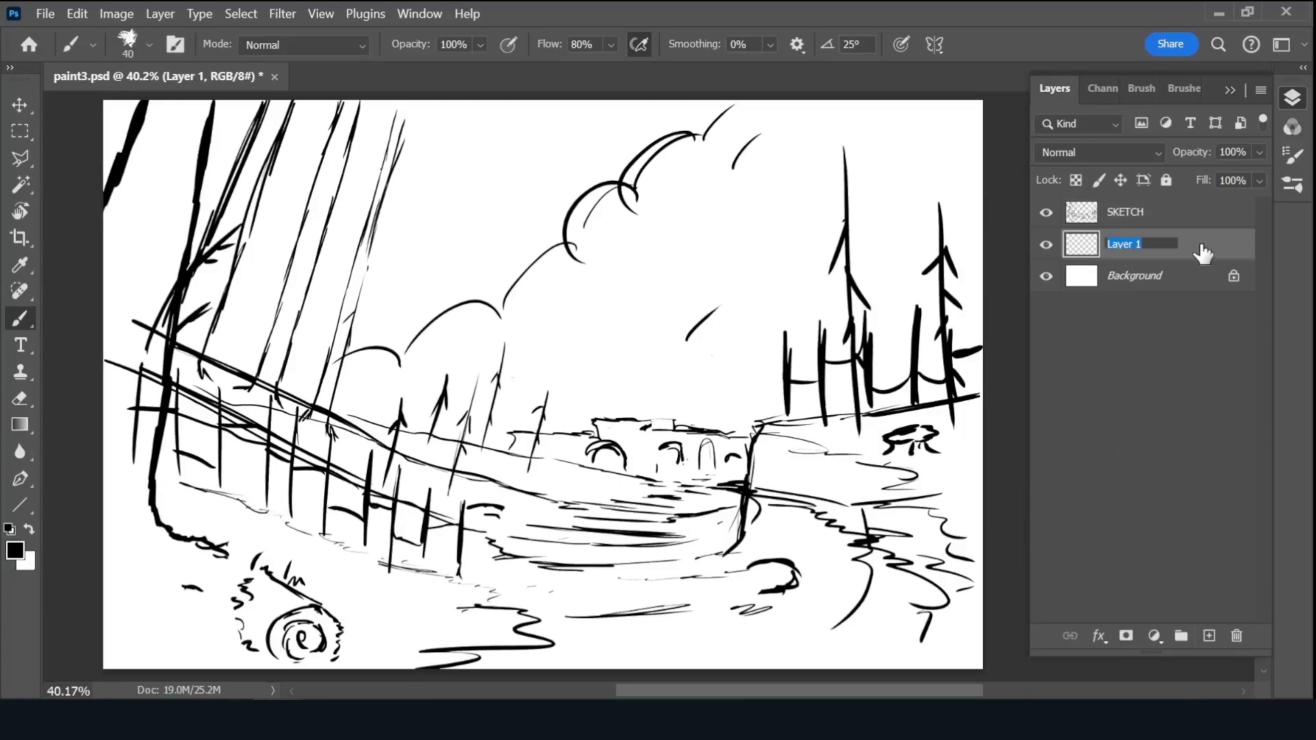
Rename the new layer SKY and fill it with blue #299ce5
{"action": "type", "text": "SKY"}
{"action": "key", "text": "Return"}
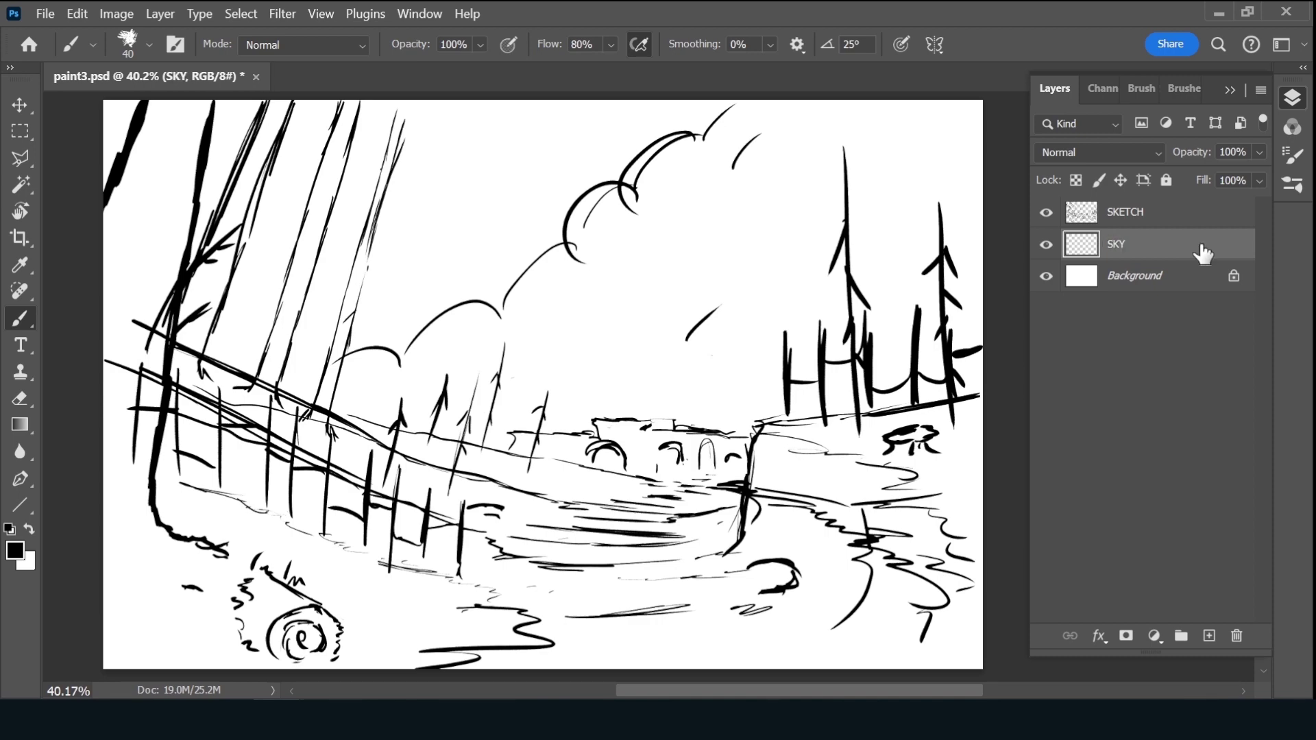
{"action": "left_click", "coordinate": [30, 531]}
{"action": "left_click", "coordinate": [1056, 246]}
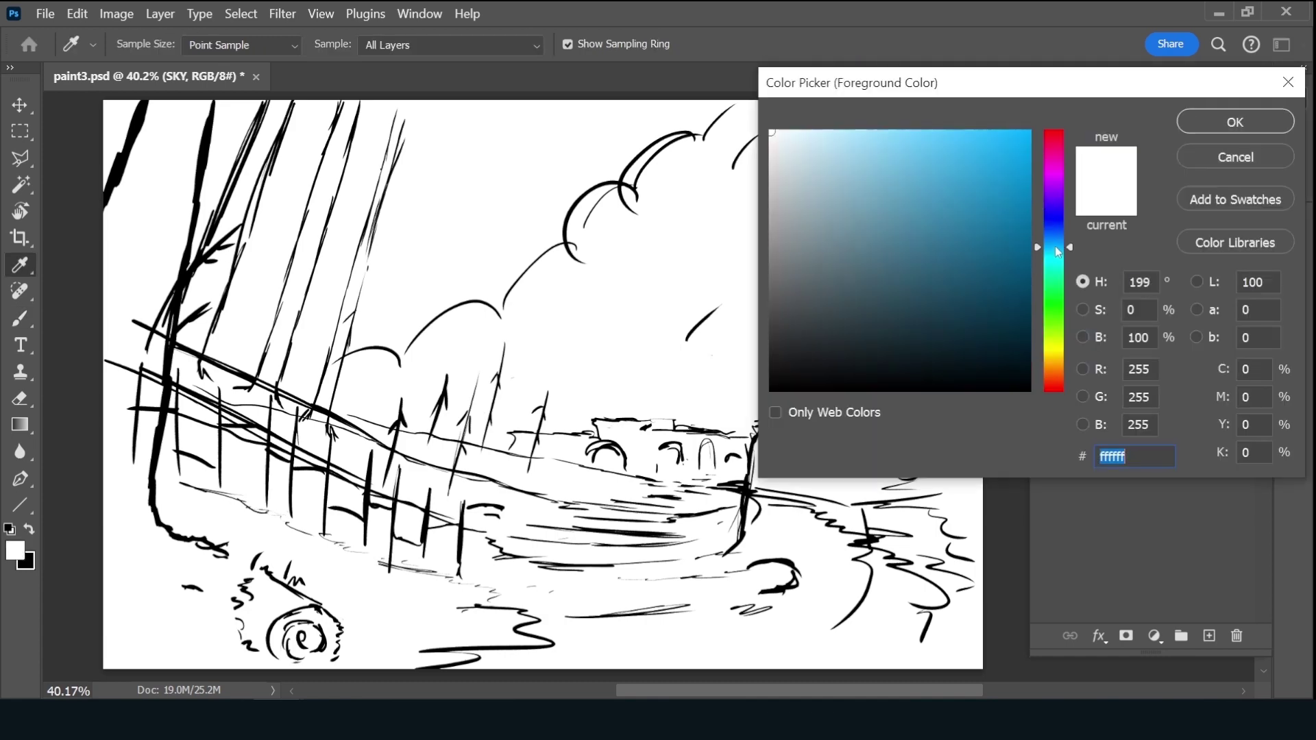
{"action": "left_click", "coordinate": [993, 178]}
{"action": "left_click_drag", "start_coordinate": [993, 178], "coordinate": [987, 152]}
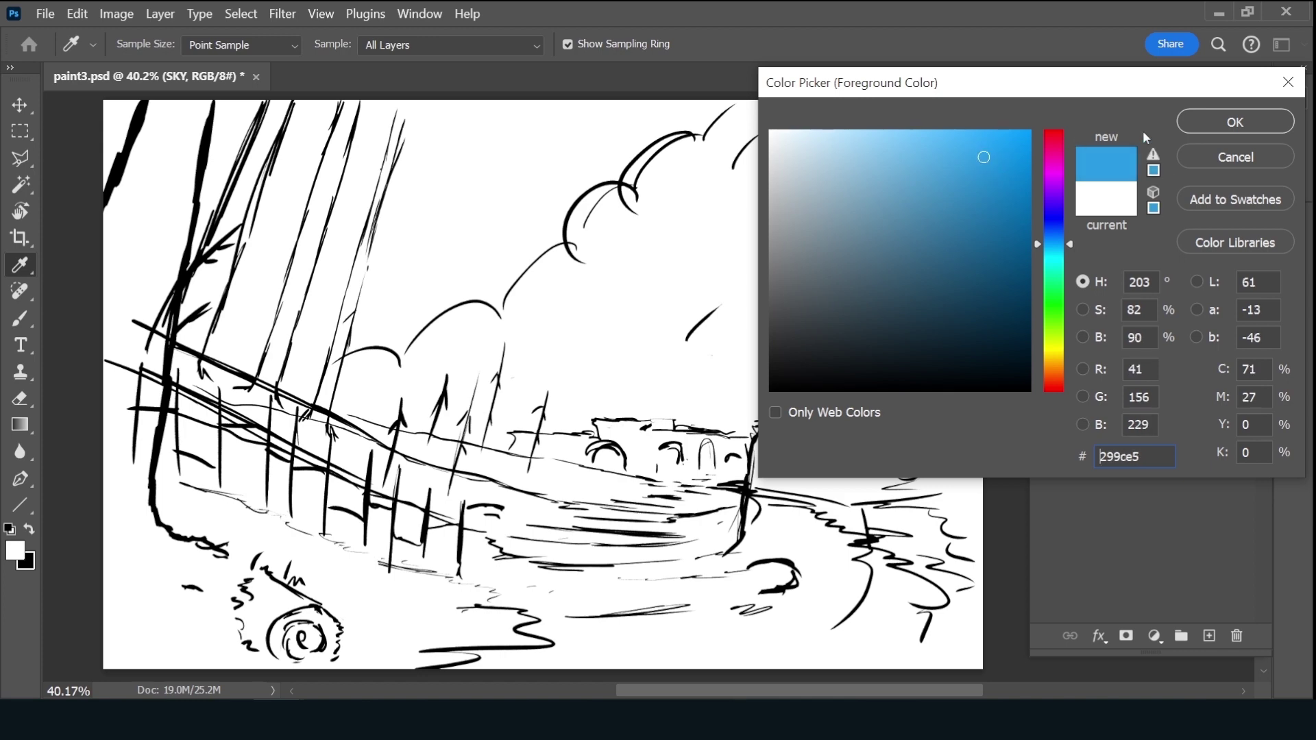
{"action": "left_click", "coordinate": [1235, 122]}
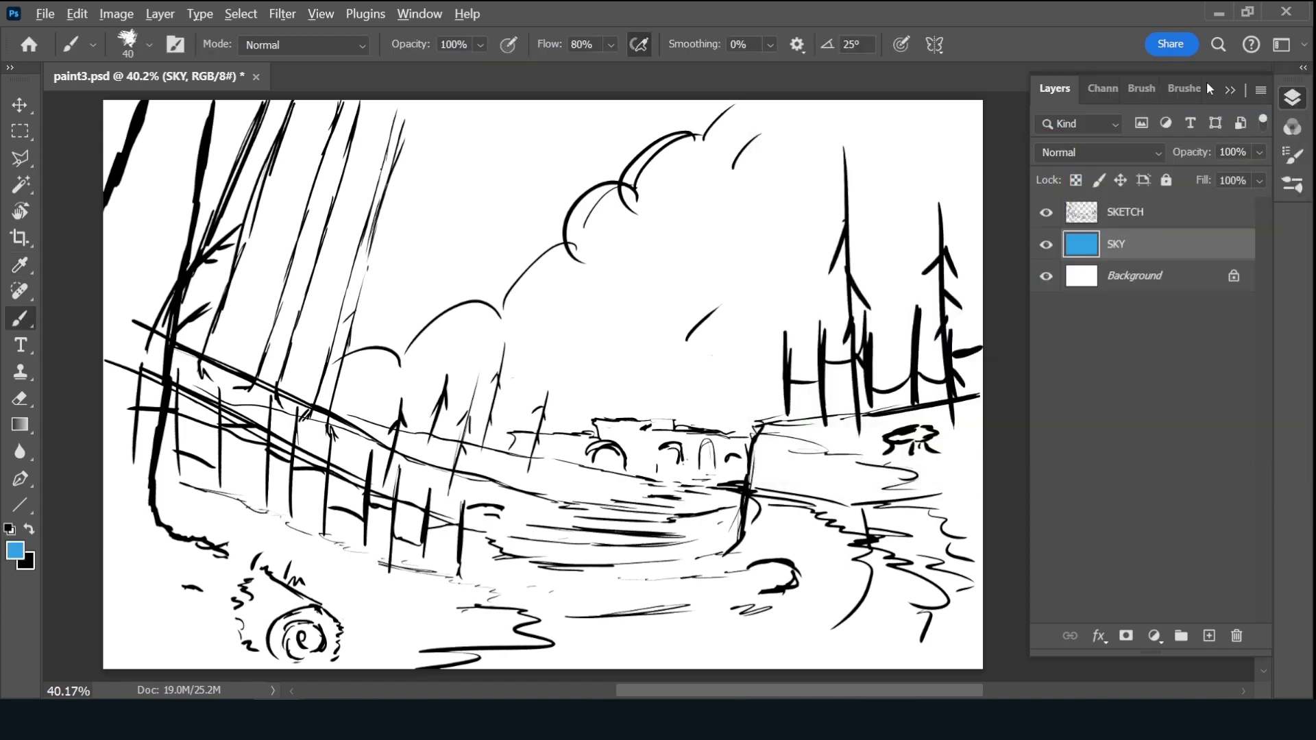
{"action": "key", "text": "alt+BackSpace"}
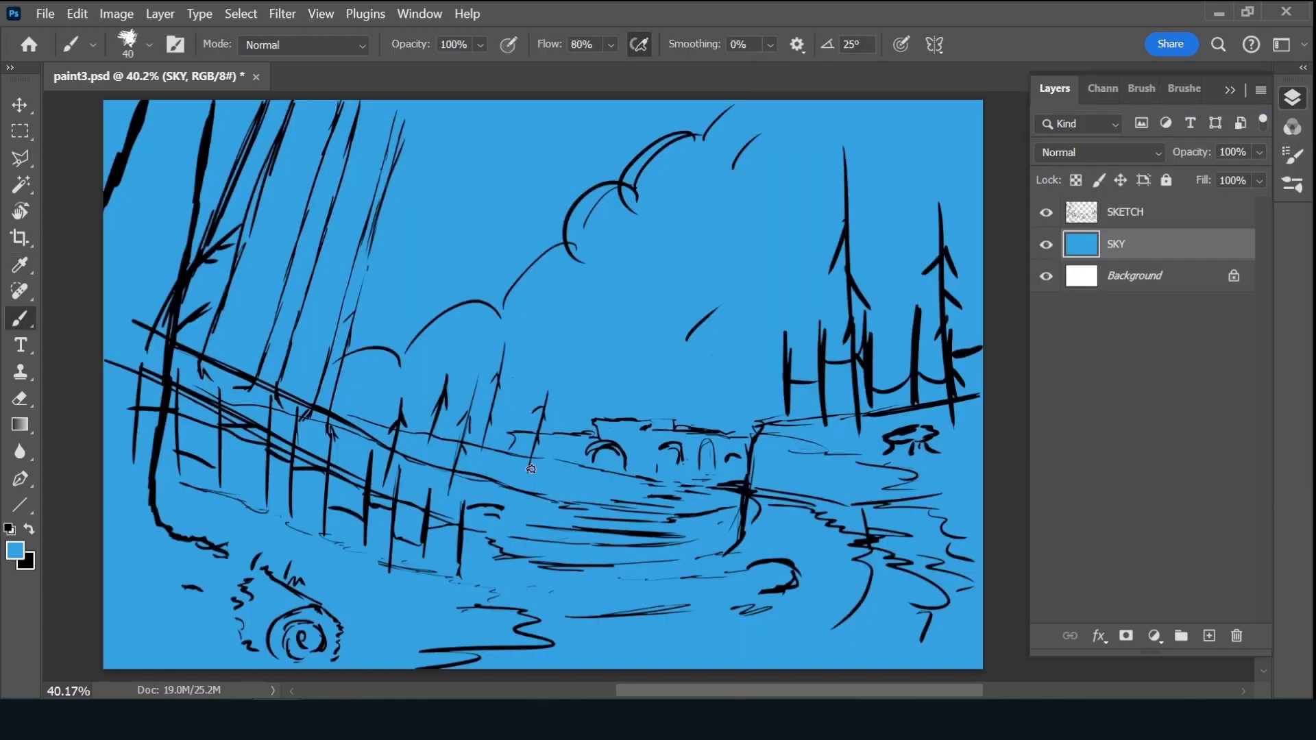
{"action": "left_click", "coordinate": [1196, 590]}
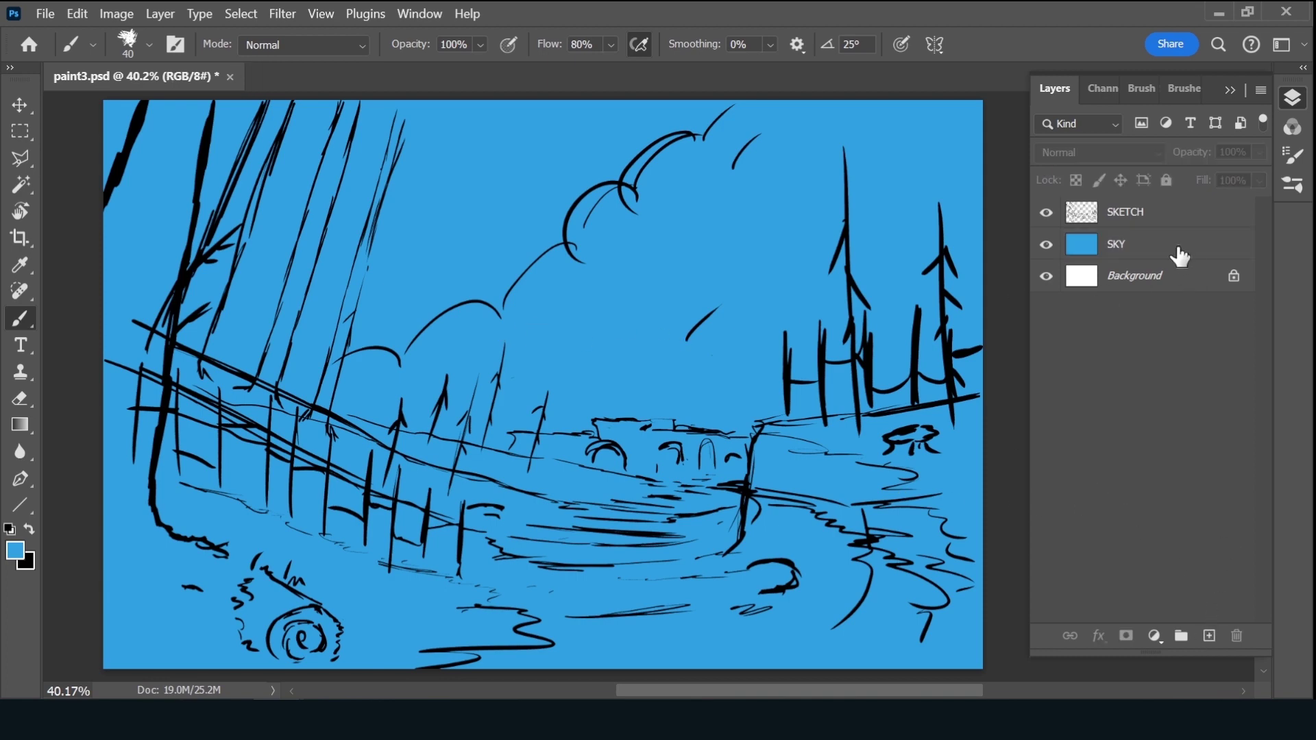
Try a light-blue-to-transparent gradient up the sky, then undo it
{"action": "key", "text": "g"}
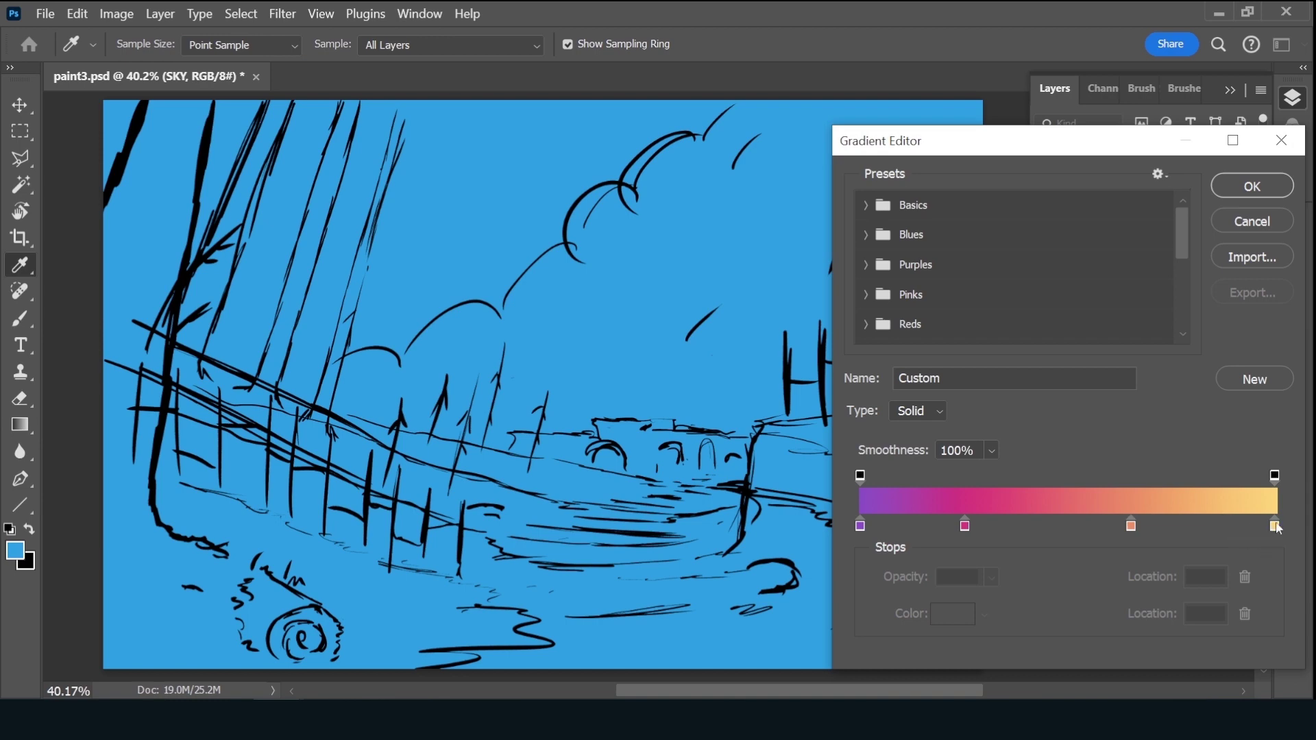
{"action": "mouse_move", "coordinate": [1274, 525]}
{"action": "left_mouse_down"}
{"action": "mouse_move", "coordinate": [953, 543]}
{"action": "mouse_move", "coordinate": [941, 609]}
{"action": "left_mouse_up"}
{"action": "left_click", "coordinate": [991, 578]}
{"action": "left_click", "coordinate": [861, 528]}
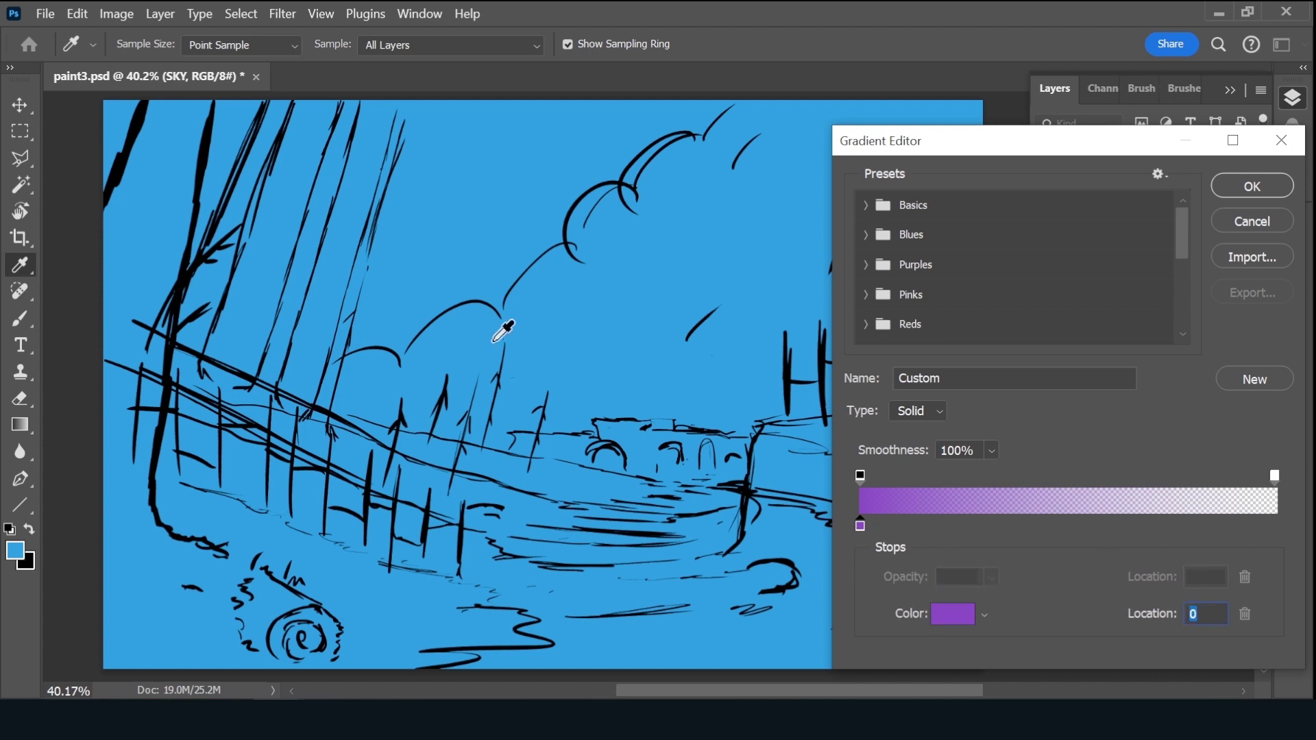
{"action": "left_click", "coordinate": [950, 615]}
{"action": "left_click", "coordinate": [549, 168]}
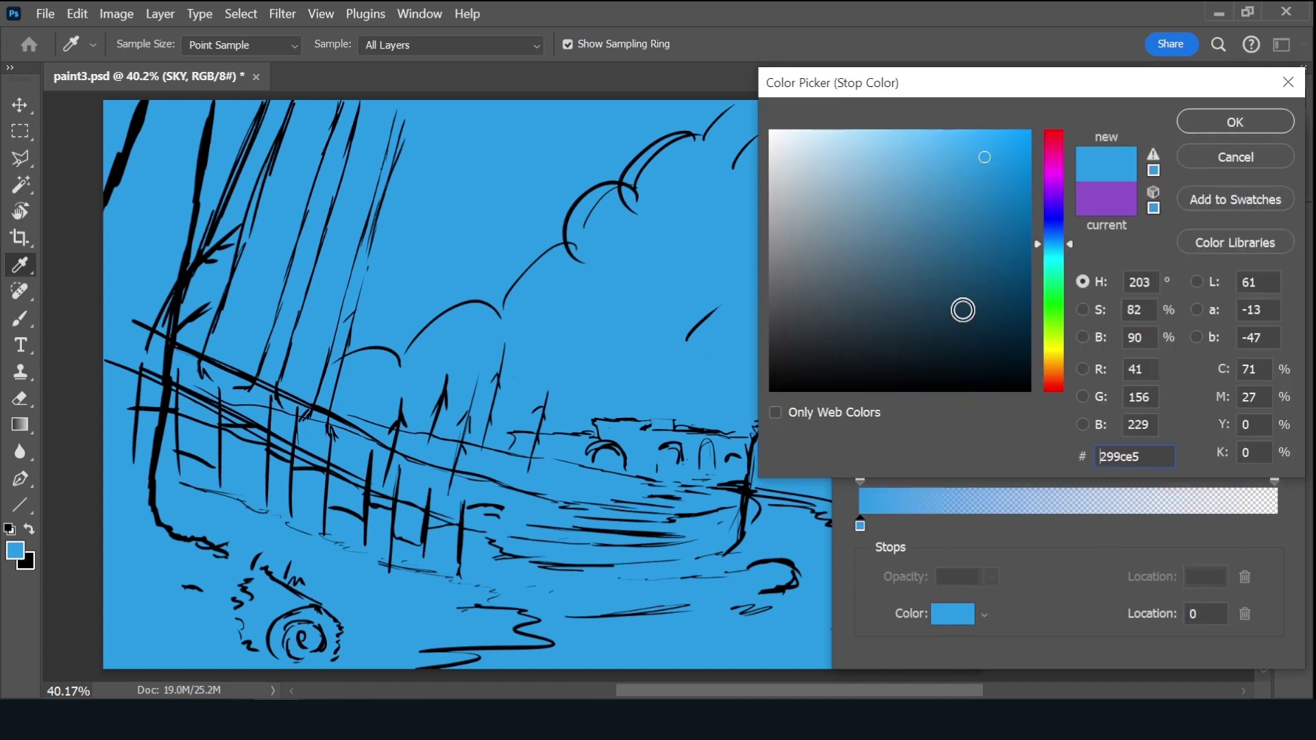
{"action": "left_click_drag", "start_coordinate": [885, 135], "coordinate": [869, 132]}
{"action": "left_click", "coordinate": [1238, 128]}
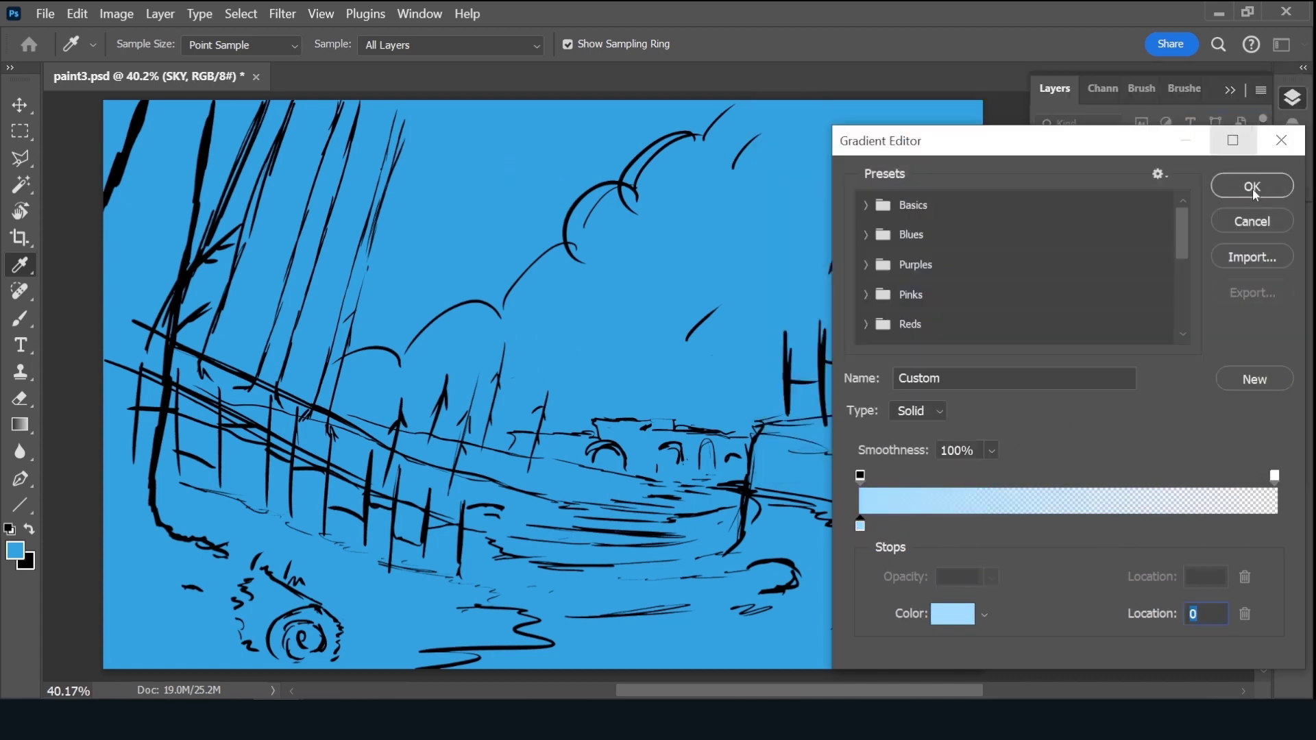
{"action": "left_click", "coordinate": [1254, 187]}
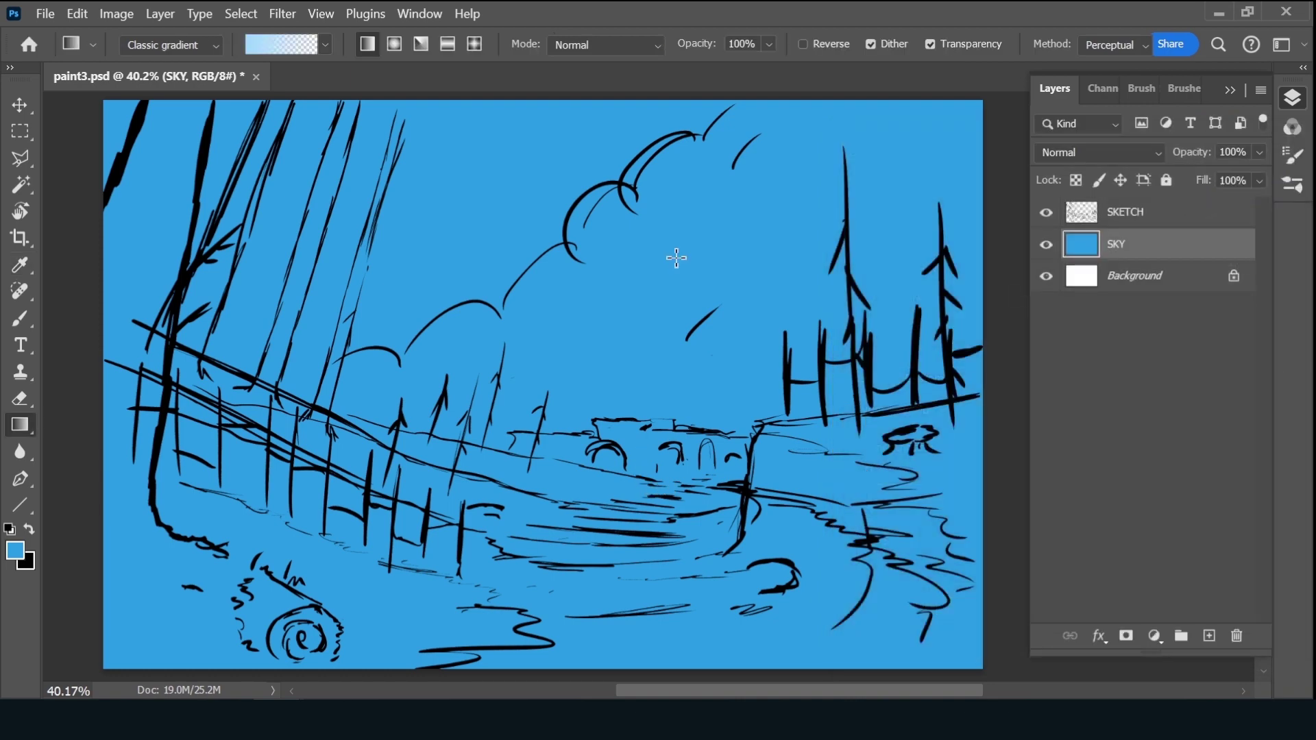
{"action": "left_click_drag", "start_coordinate": [696, 651], "coordinate": [697, 213]}
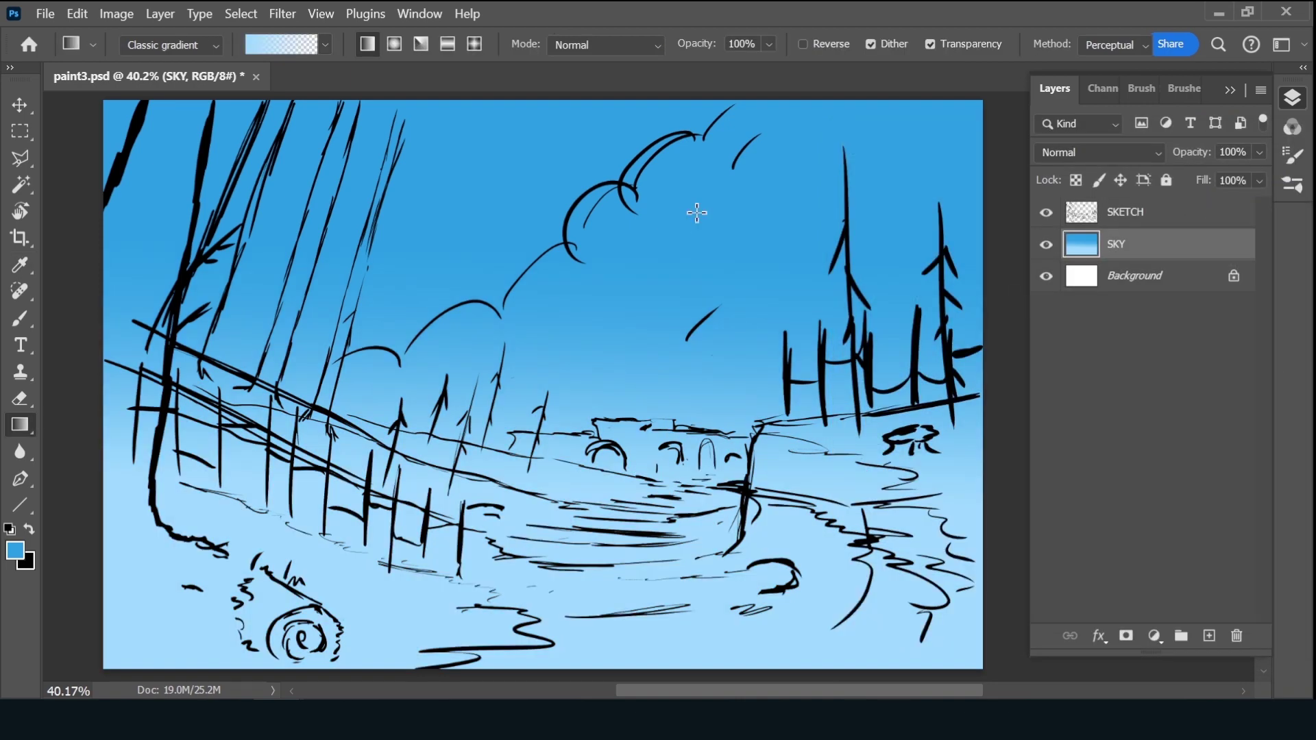
{"action": "key", "text": "alt+BackSpace"}
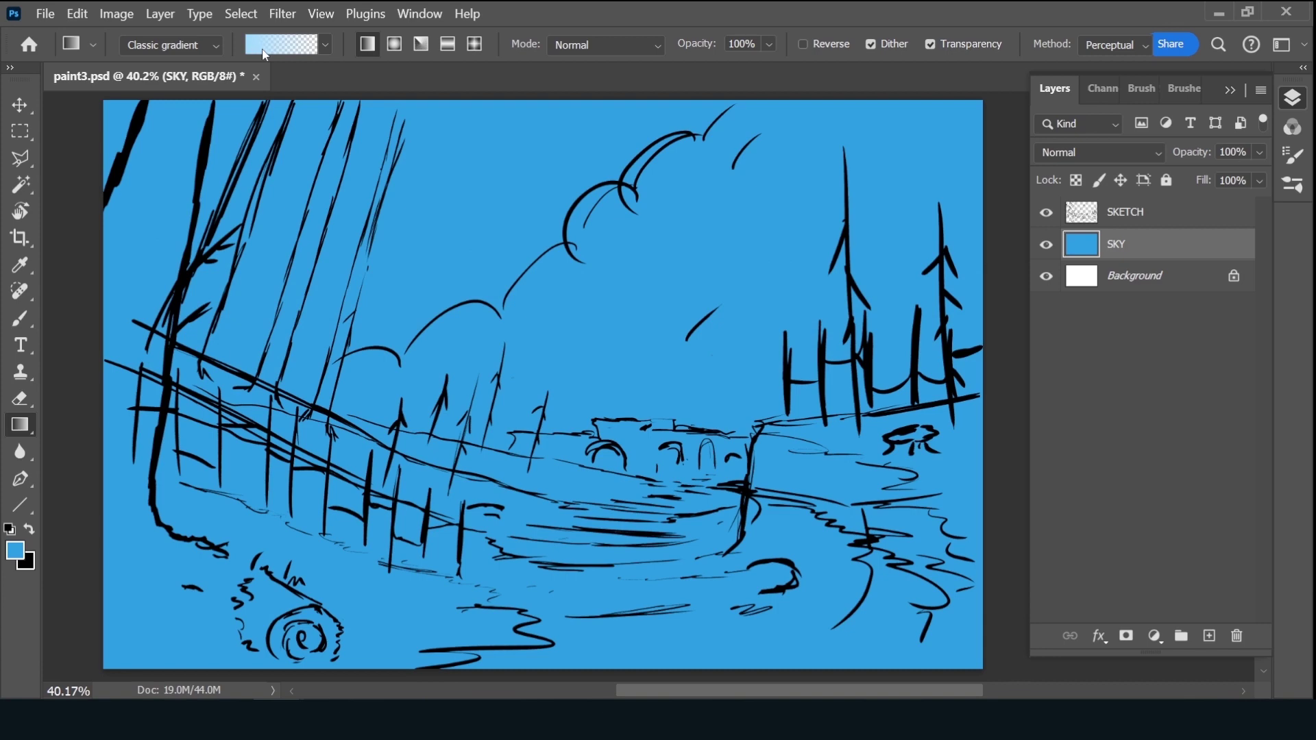
Redo the gradient with softer light blue 7ec9f9 fading to transparent, dragged upward over the sky
{"action": "left_click", "coordinate": [264, 51]}
{"action": "left_click", "coordinate": [860, 526]}
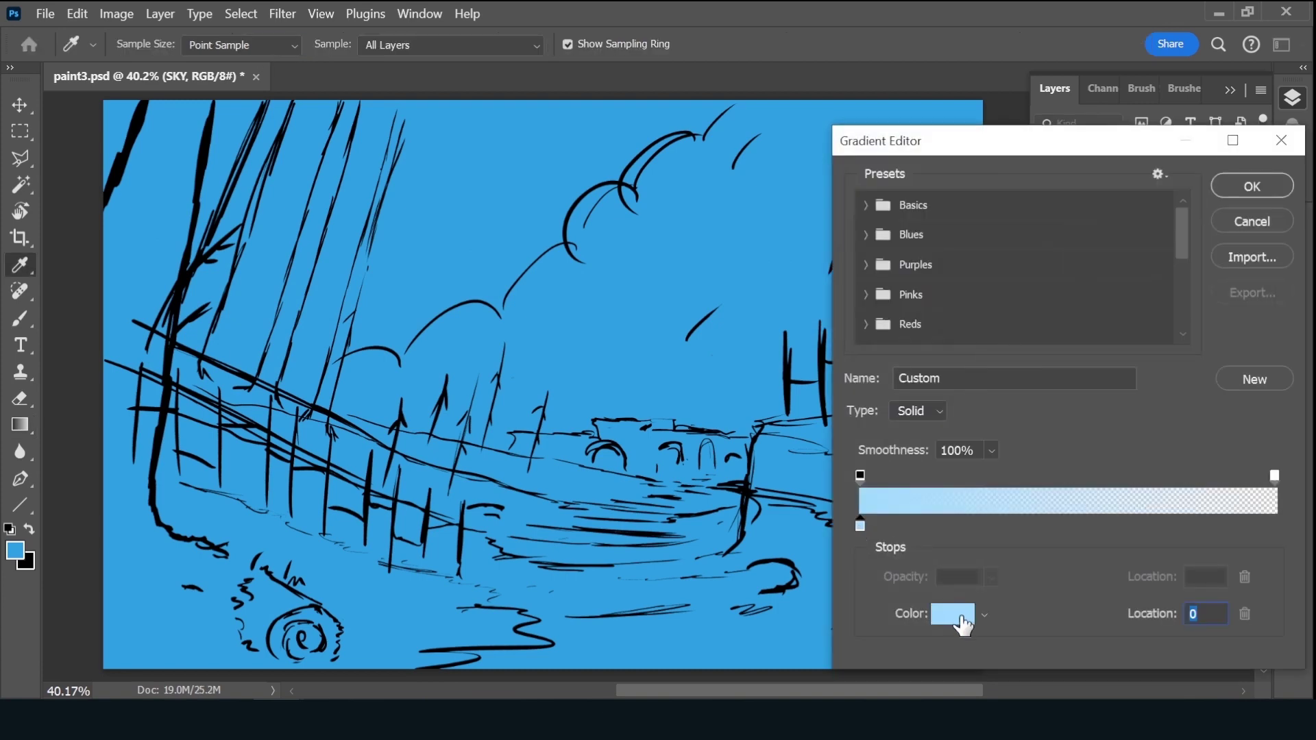
{"action": "left_click", "coordinate": [953, 614]}
{"action": "left_click", "coordinate": [594, 343]}
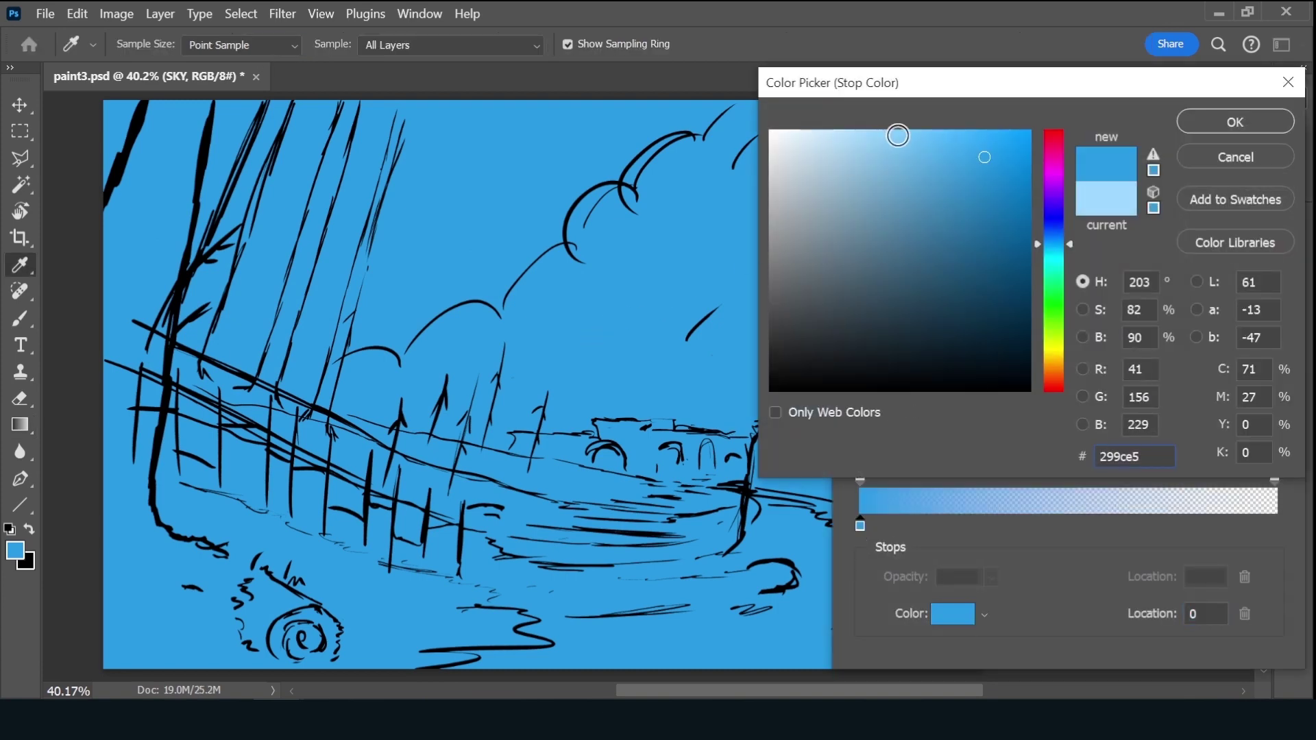
{"action": "left_click", "coordinate": [899, 136]}
{"action": "left_click", "coordinate": [1244, 130]}
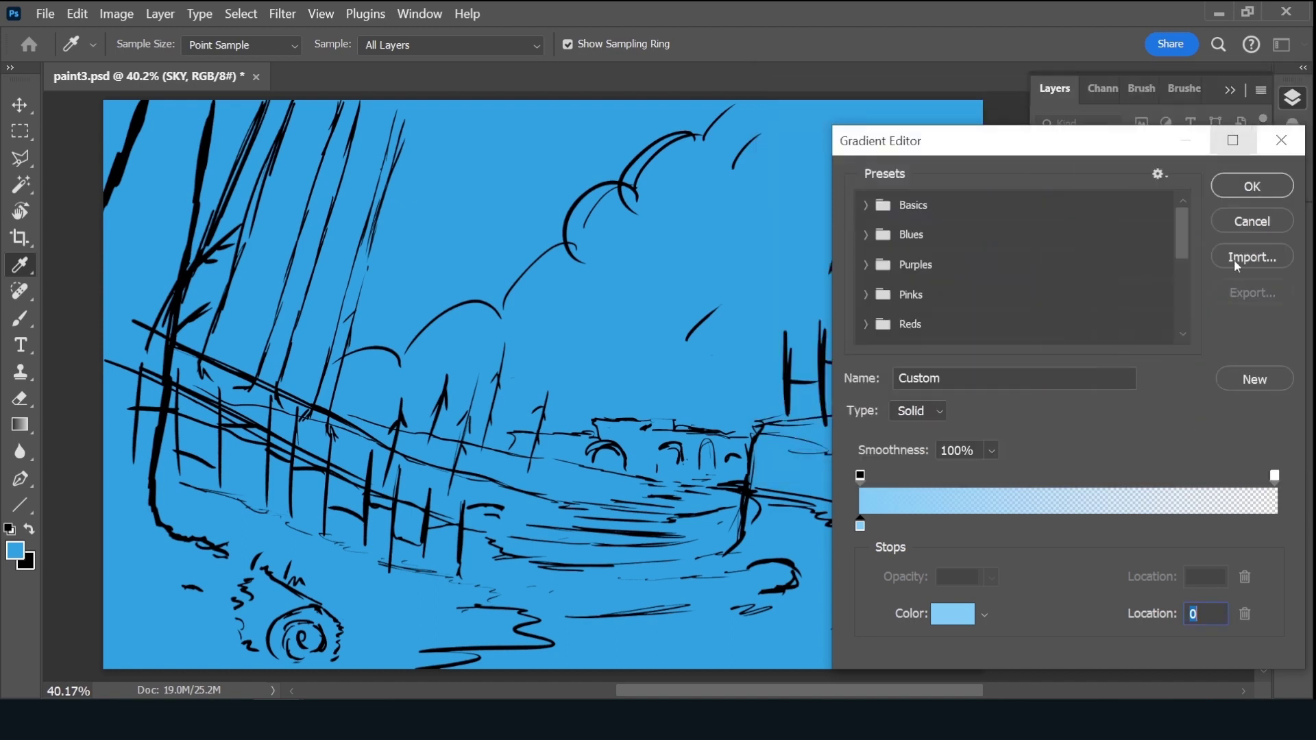
{"action": "left_click", "coordinate": [1249, 189]}
{"action": "left_click_drag", "start_coordinate": [638, 479], "coordinate": [639, 209]}
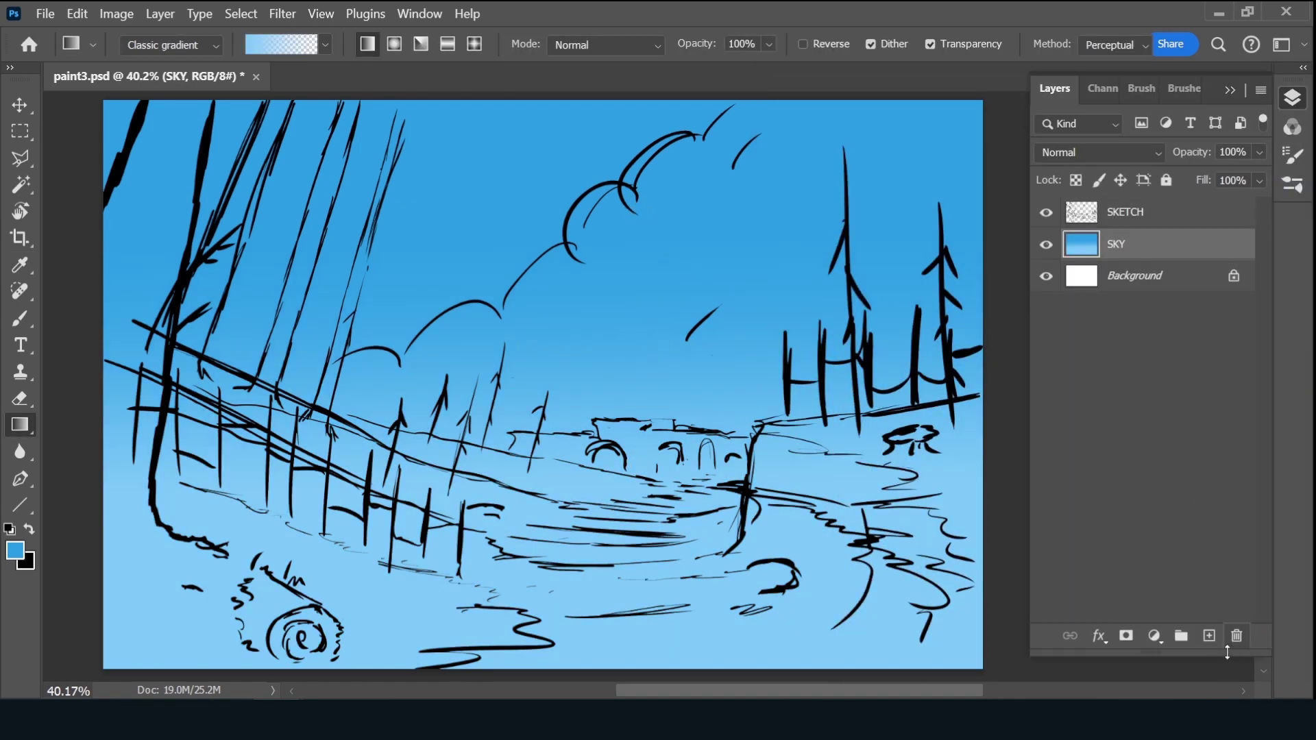
Add a new layer above the sky and name it CLOUDS
{"action": "left_click", "coordinate": [1209, 636]}
{"action": "double_click", "coordinate": [1159, 243]}
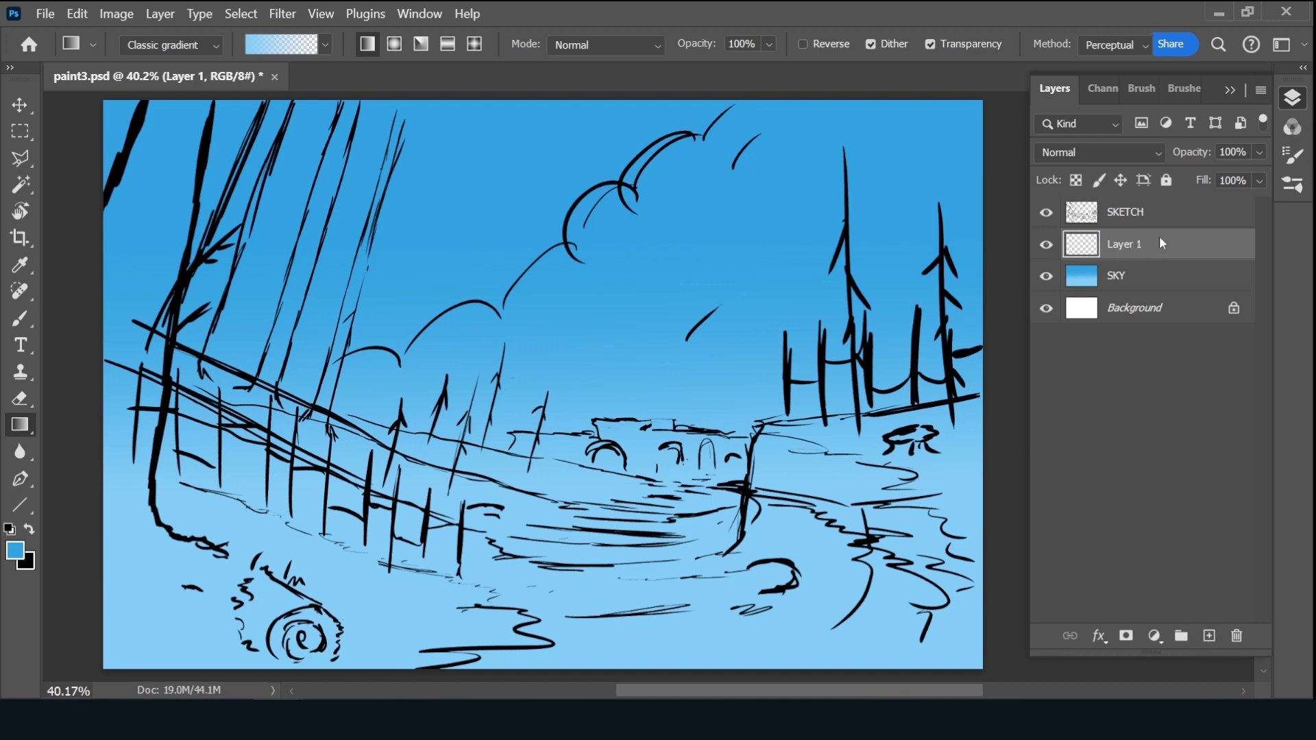
{"action": "type", "text": "CLOUDS"}
{"action": "key", "text": "Return"}
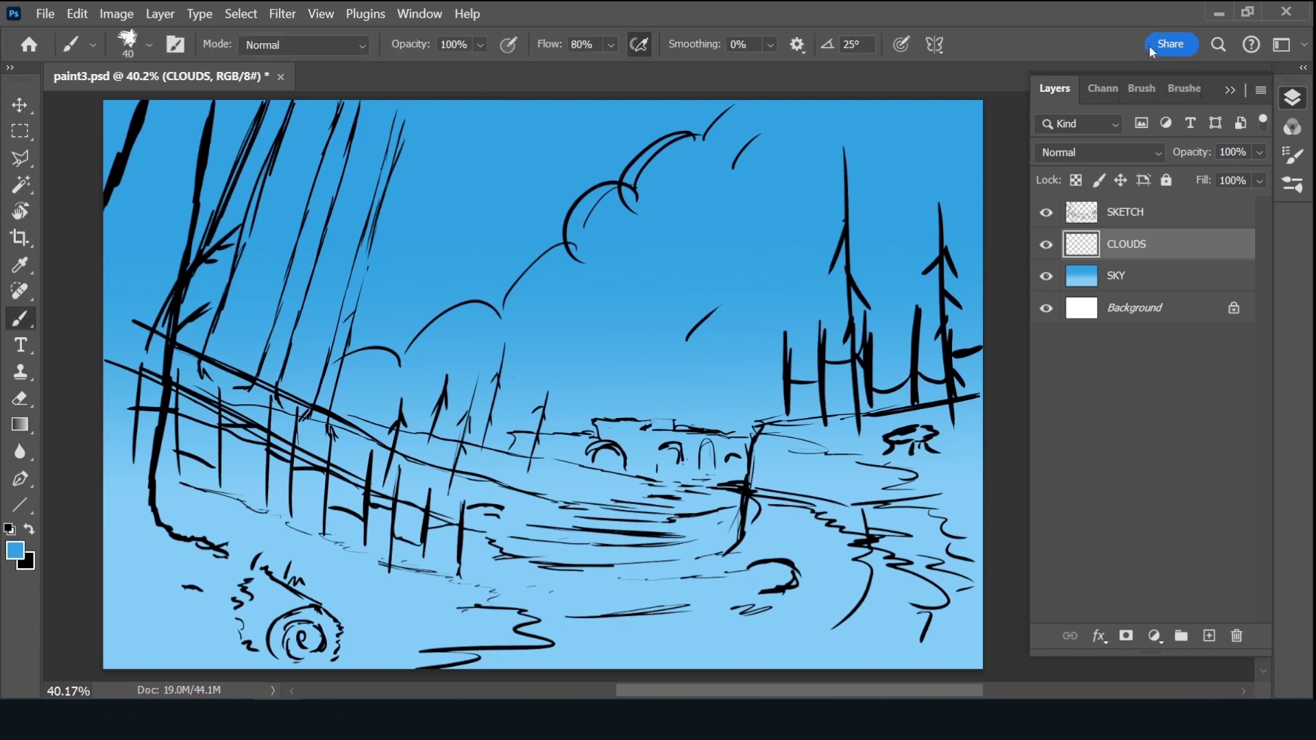
Choose the Ink 2 brush preset and enlarge it to 200
{"action": "left_click", "coordinate": [1184, 89]}
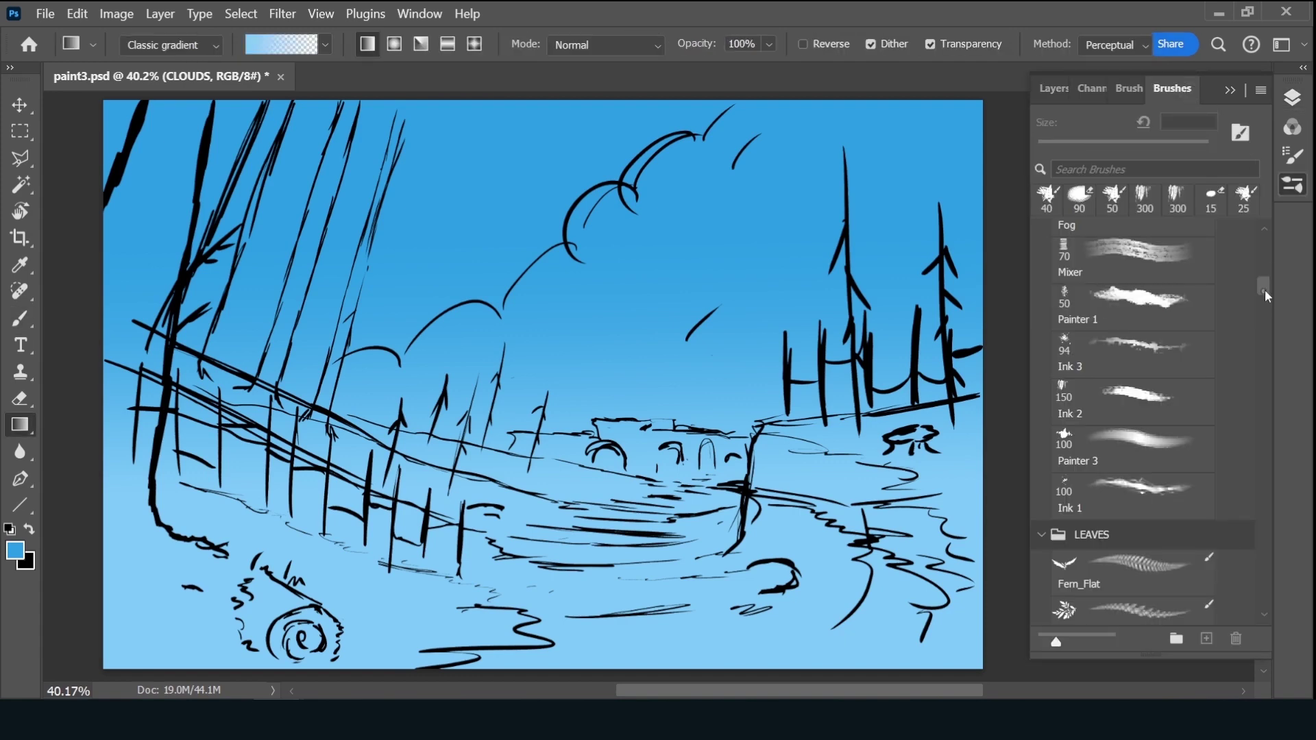
{"action": "scroll", "coordinate": [1263, 289], "scroll_direction": "up", "scroll_amount": 1}
{"action": "left_click", "coordinate": [1138, 415]}
{"action": "left_click", "coordinate": [1040, 87]}
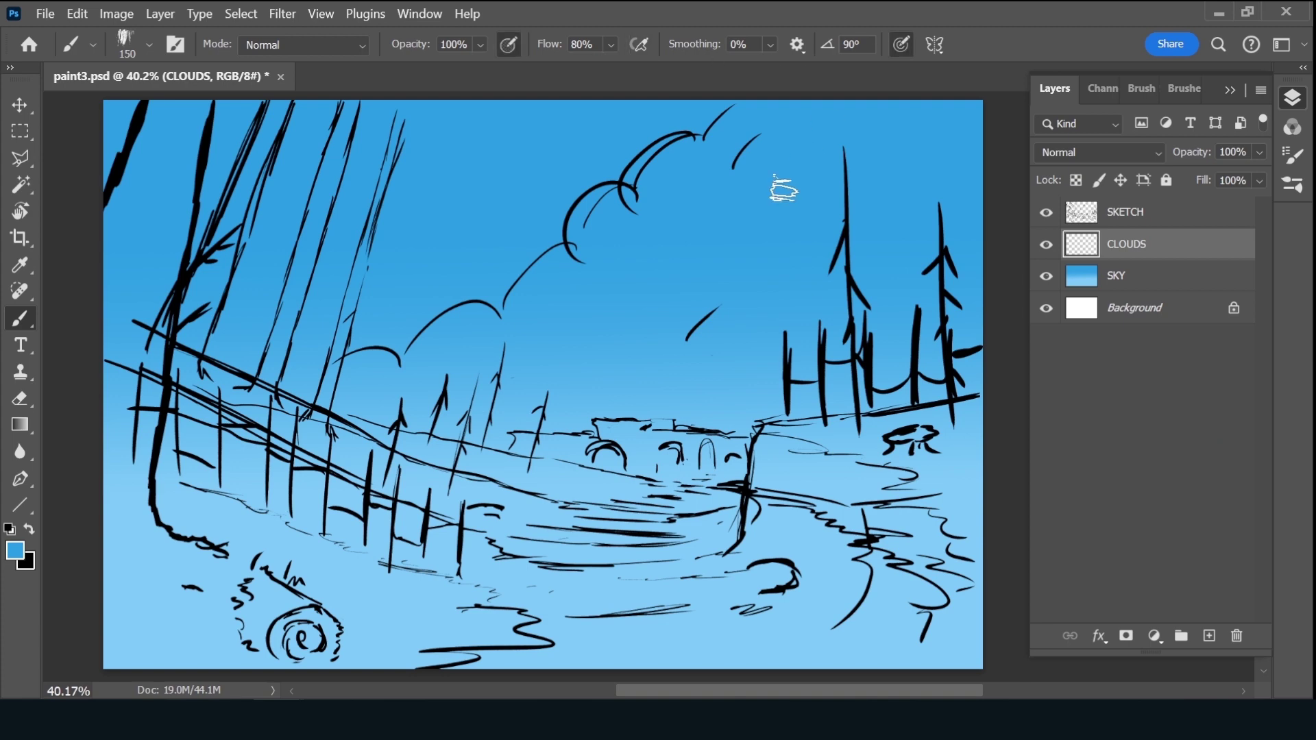
{"action": "key", "text": "bracketright"}
{"action": "key", "text": "bracketright"}
Set the foreground colour to cream faeecf with the Brush tool active
{"action": "left_click", "coordinate": [17, 556]}
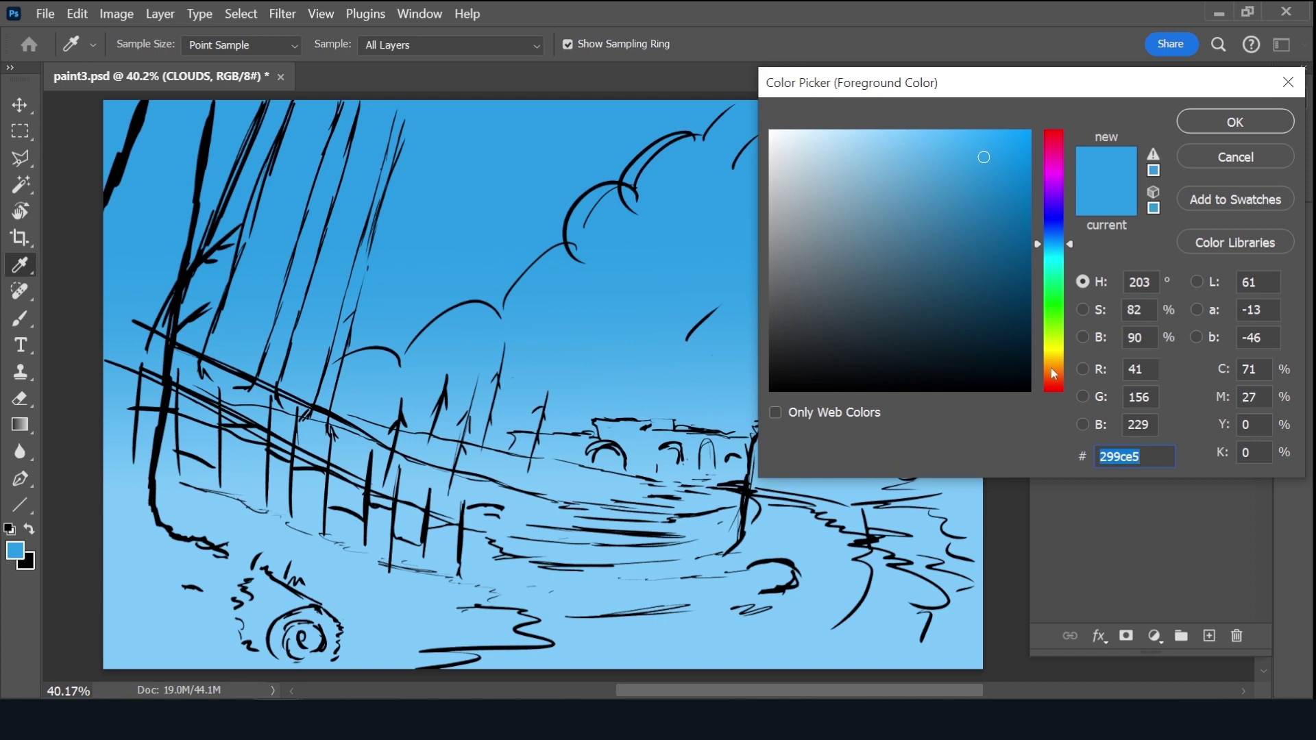
{"action": "left_click_drag", "start_coordinate": [1055, 359], "coordinate": [1055, 359]}
{"action": "mouse_move", "coordinate": [956, 258]}
{"action": "left_mouse_down"}
{"action": "mouse_move", "coordinate": [833, 135]}
{"action": "mouse_move", "coordinate": [815, 134]}
{"action": "left_mouse_up"}
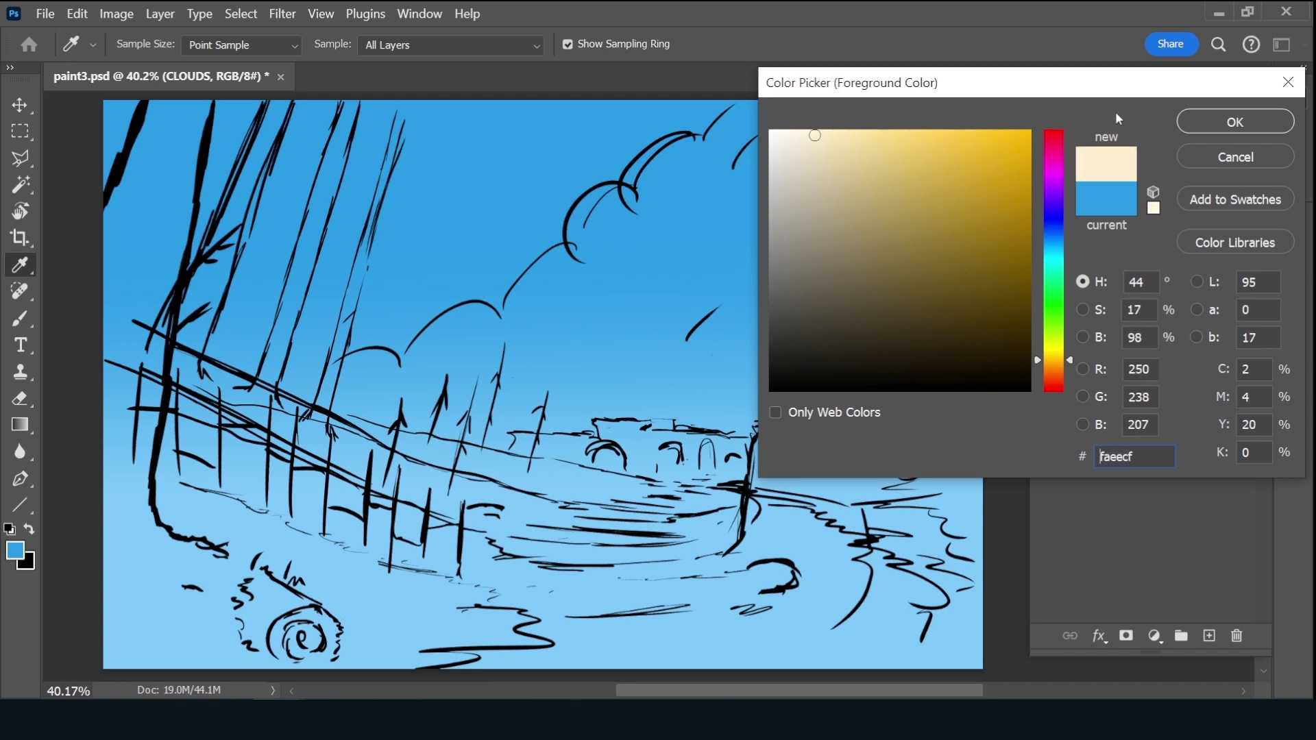
{"action": "left_click", "coordinate": [1226, 123]}
{"action": "key", "text": "b"}
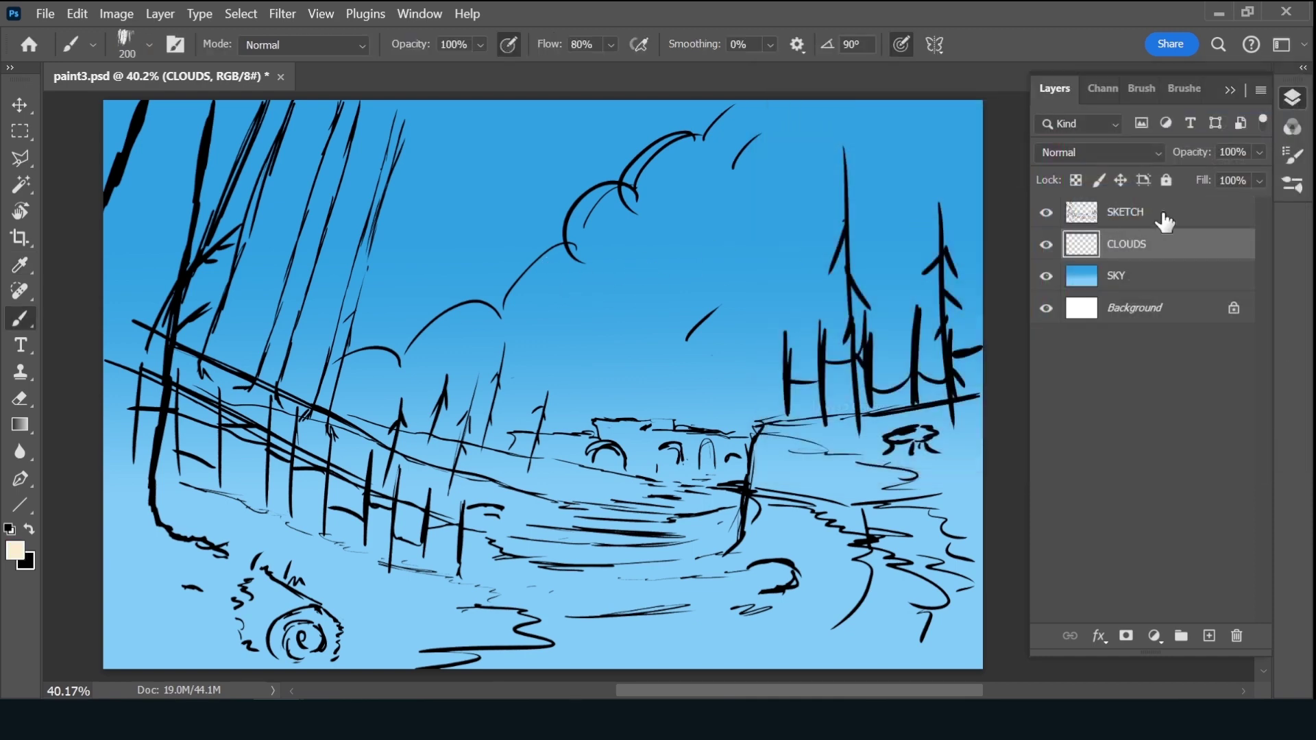
Fade the SKETCH layer to 61% opacity, then activate CLOUDS with a 250 brush
{"action": "left_click", "coordinate": [1159, 218]}
{"action": "left_click_drag", "start_coordinate": [1196, 161], "coordinate": [1206, 150]}
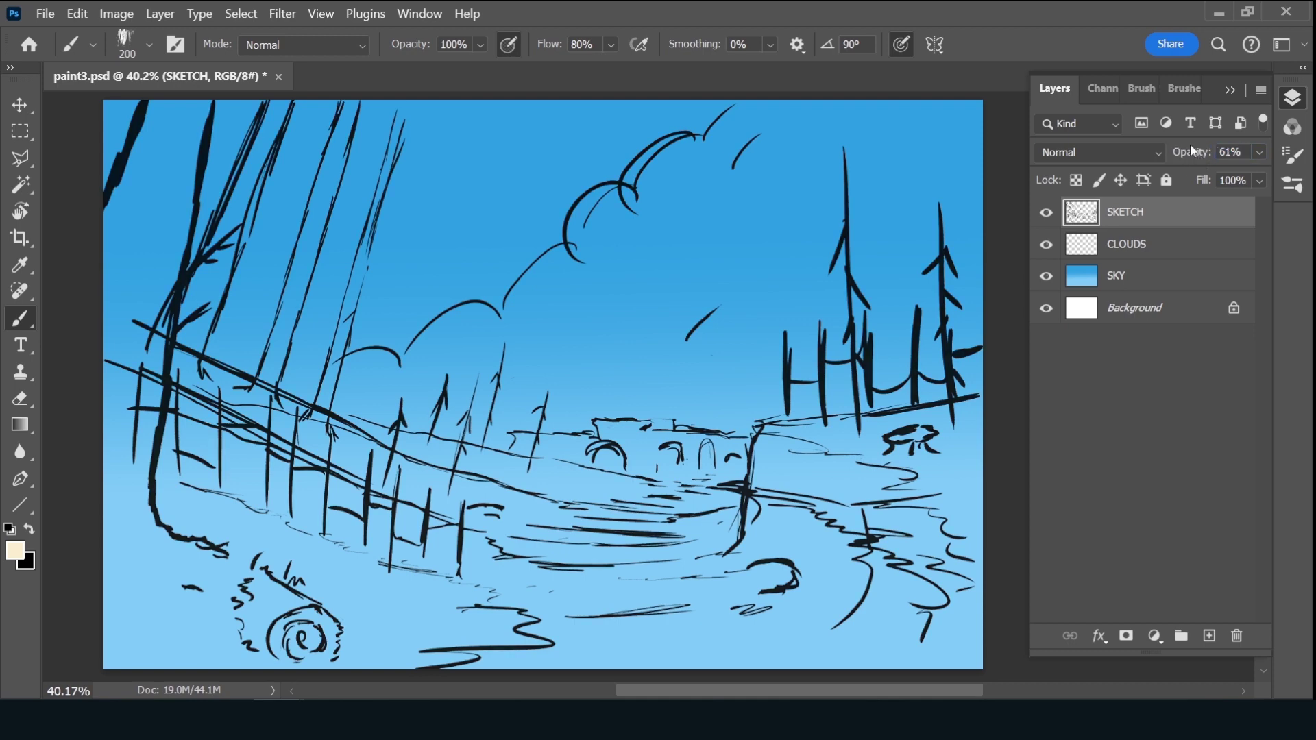
{"action": "left_click", "coordinate": [1170, 252]}
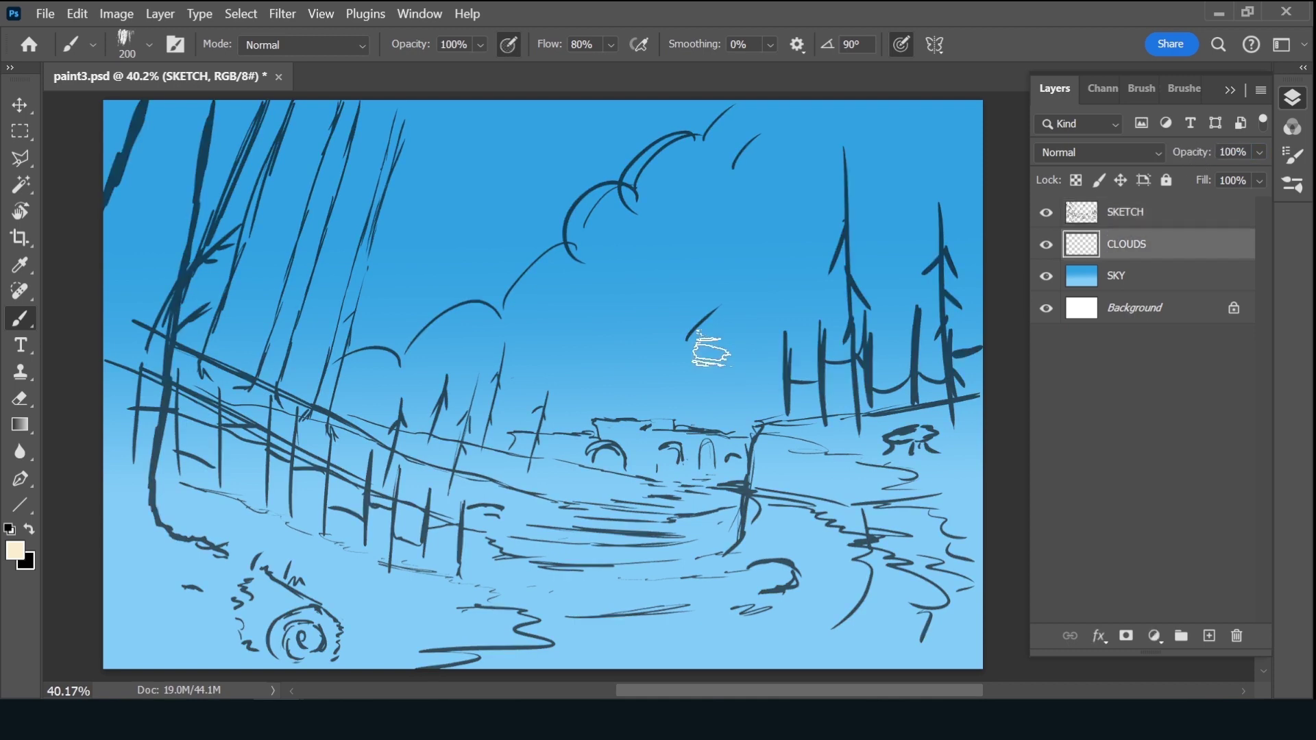
{"action": "key", "text": "bracketright"}
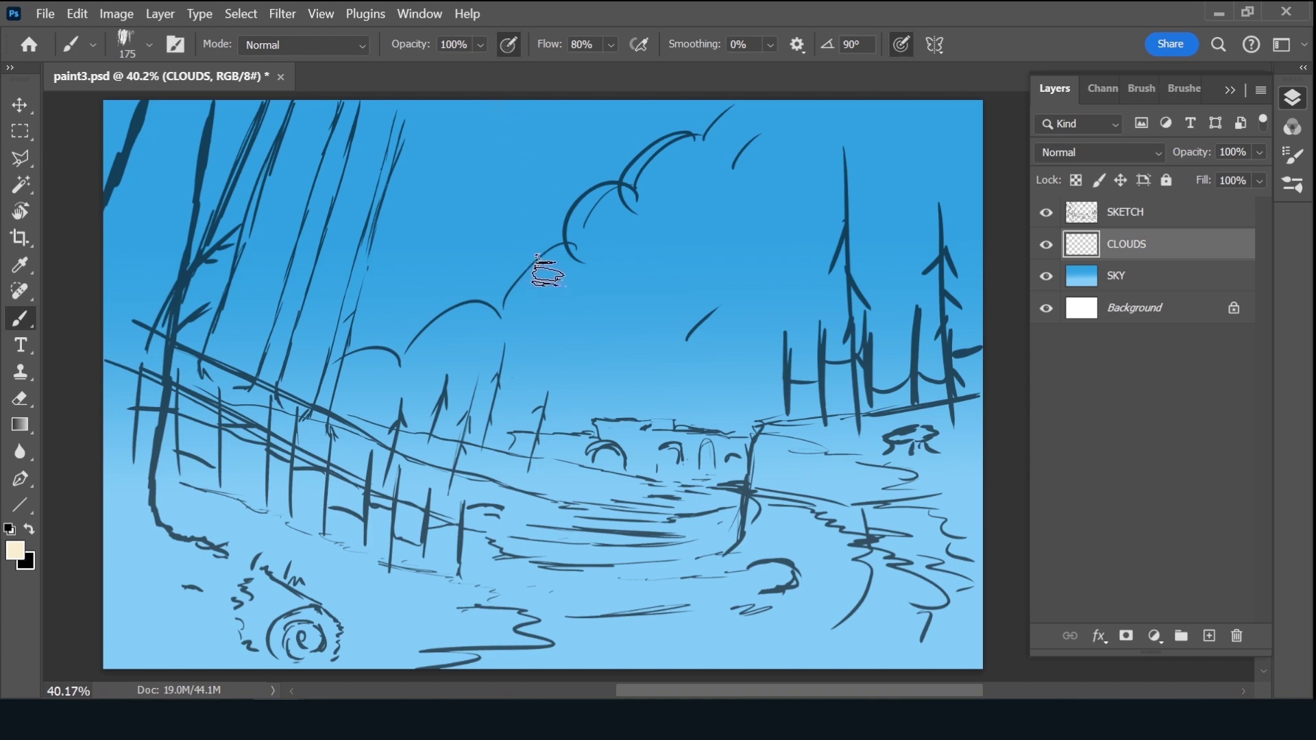
Paint the cloud's central and lower-left lobes in cream, enlarging the brush to 300
{"action": "left_click_drag", "start_coordinate": [548, 273], "coordinate": [538, 301]}
{"action": "mouse_move", "coordinate": [562, 247]}
{"action": "left_mouse_down"}
{"action": "mouse_move", "coordinate": [559, 288]}
{"action": "mouse_move", "coordinate": [544, 274]}
{"action": "mouse_move", "coordinate": [533, 312]}
{"action": "mouse_move", "coordinate": [520, 283]}
{"action": "mouse_move", "coordinate": [522, 309]}
{"action": "mouse_move", "coordinate": [591, 270]}
{"action": "mouse_move", "coordinate": [504, 301]}
{"action": "mouse_move", "coordinate": [507, 329]}
{"action": "mouse_move", "coordinate": [590, 268]}
{"action": "mouse_move", "coordinate": [616, 185]}
{"action": "mouse_move", "coordinate": [603, 221]}
{"action": "mouse_move", "coordinate": [643, 267]}
{"action": "left_mouse_up"}
{"action": "key", "text": "bracketright"}
{"action": "key", "text": "bracketright"}
{"action": "key", "text": "bracketright"}
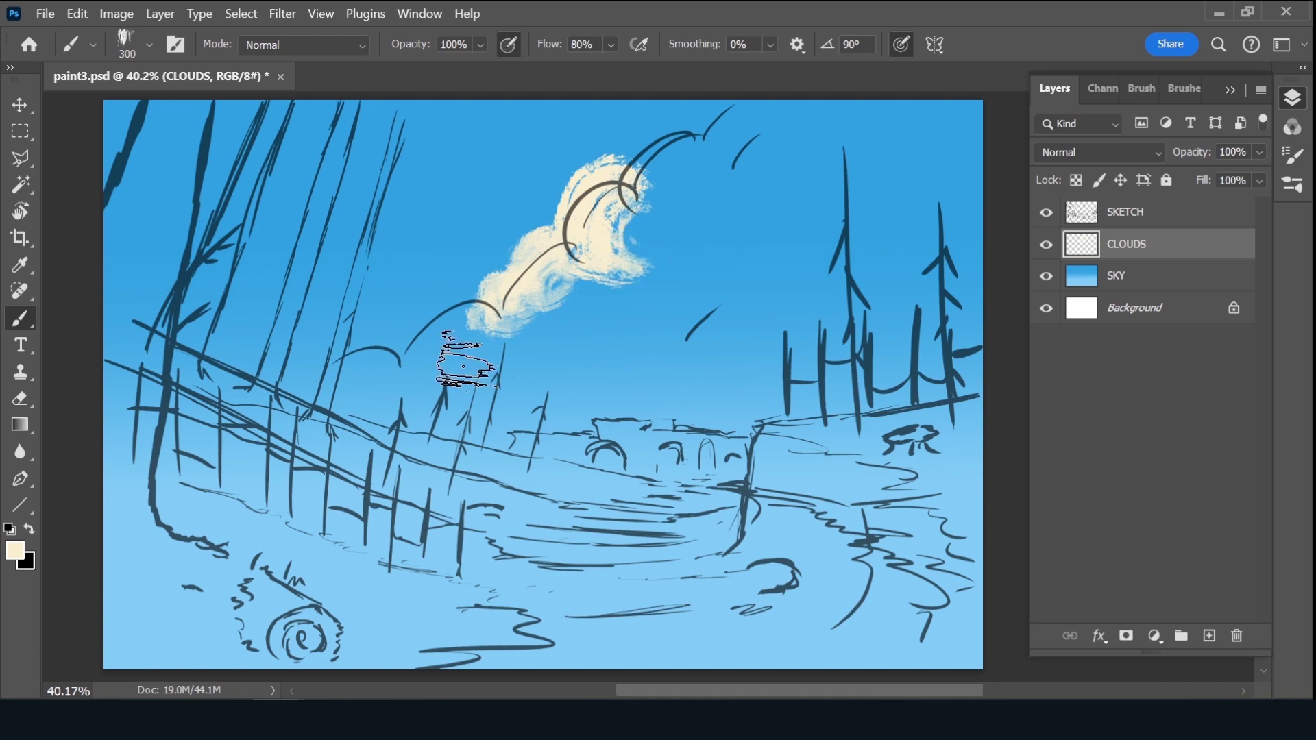
{"action": "mouse_move", "coordinate": [463, 366]}
{"action": "left_mouse_down"}
{"action": "mouse_move", "coordinate": [436, 357]}
{"action": "mouse_move", "coordinate": [439, 312]}
{"action": "mouse_move", "coordinate": [418, 370]}
{"action": "mouse_move", "coordinate": [451, 394]}
{"action": "left_mouse_up"}
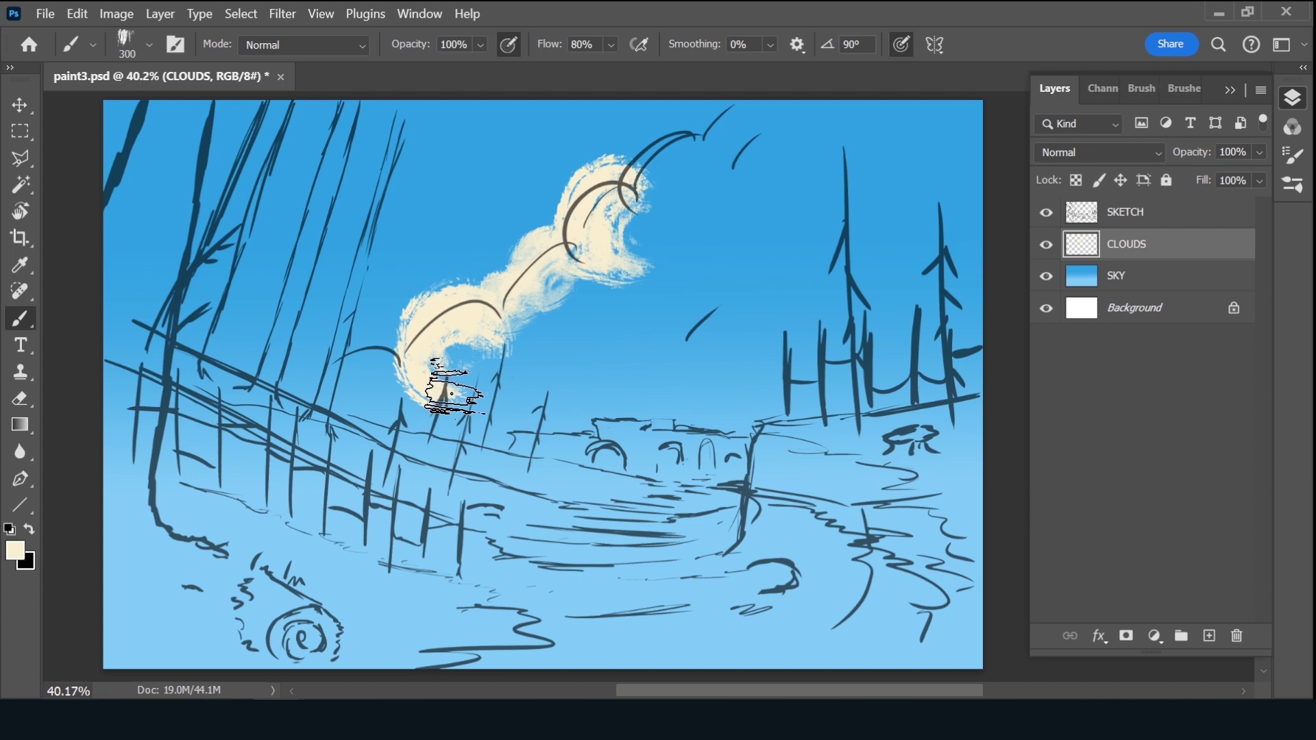
{"action": "mouse_move", "coordinate": [347, 396]}
{"action": "left_mouse_down"}
{"action": "mouse_move", "coordinate": [346, 367]}
{"action": "mouse_move", "coordinate": [337, 405]}
{"action": "mouse_move", "coordinate": [323, 374]}
{"action": "mouse_move", "coordinate": [295, 404]}
{"action": "mouse_move", "coordinate": [251, 384]}
{"action": "mouse_move", "coordinate": [239, 398]}
{"action": "left_mouse_up"}
Build up the cloud's top and middle lobes and round off its upper-right edge
{"action": "mouse_move", "coordinate": [705, 133]}
{"action": "left_mouse_down"}
{"action": "mouse_move", "coordinate": [711, 182]}
{"action": "mouse_move", "coordinate": [725, 133]}
{"action": "left_mouse_up"}
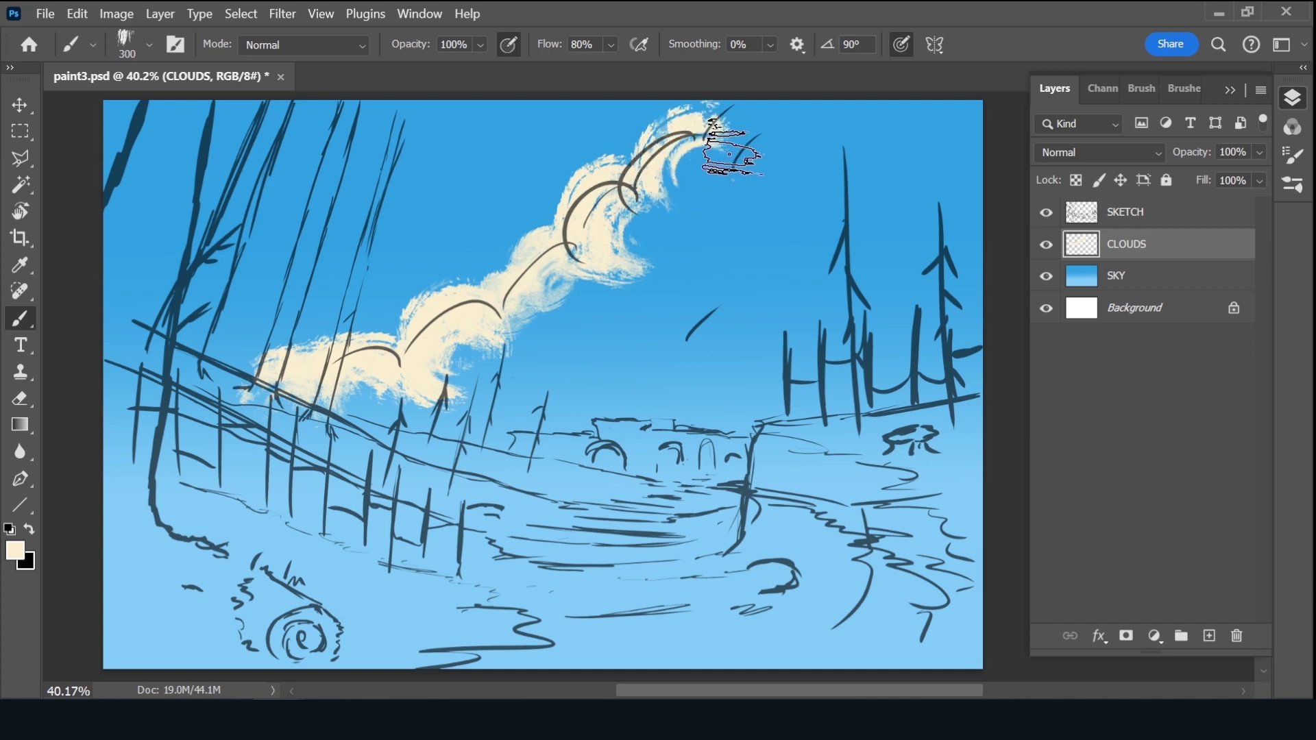
{"action": "mouse_move", "coordinate": [679, 228]}
{"action": "left_mouse_down"}
{"action": "mouse_move", "coordinate": [670, 212]}
{"action": "mouse_move", "coordinate": [641, 285]}
{"action": "mouse_move", "coordinate": [617, 304]}
{"action": "mouse_move", "coordinate": [450, 357]}
{"action": "mouse_move", "coordinate": [425, 382]}
{"action": "mouse_move", "coordinate": [484, 376]}
{"action": "mouse_move", "coordinate": [509, 397]}
{"action": "left_mouse_up"}
{"action": "left_click_drag", "start_coordinate": [740, 176], "coordinate": [764, 141]}
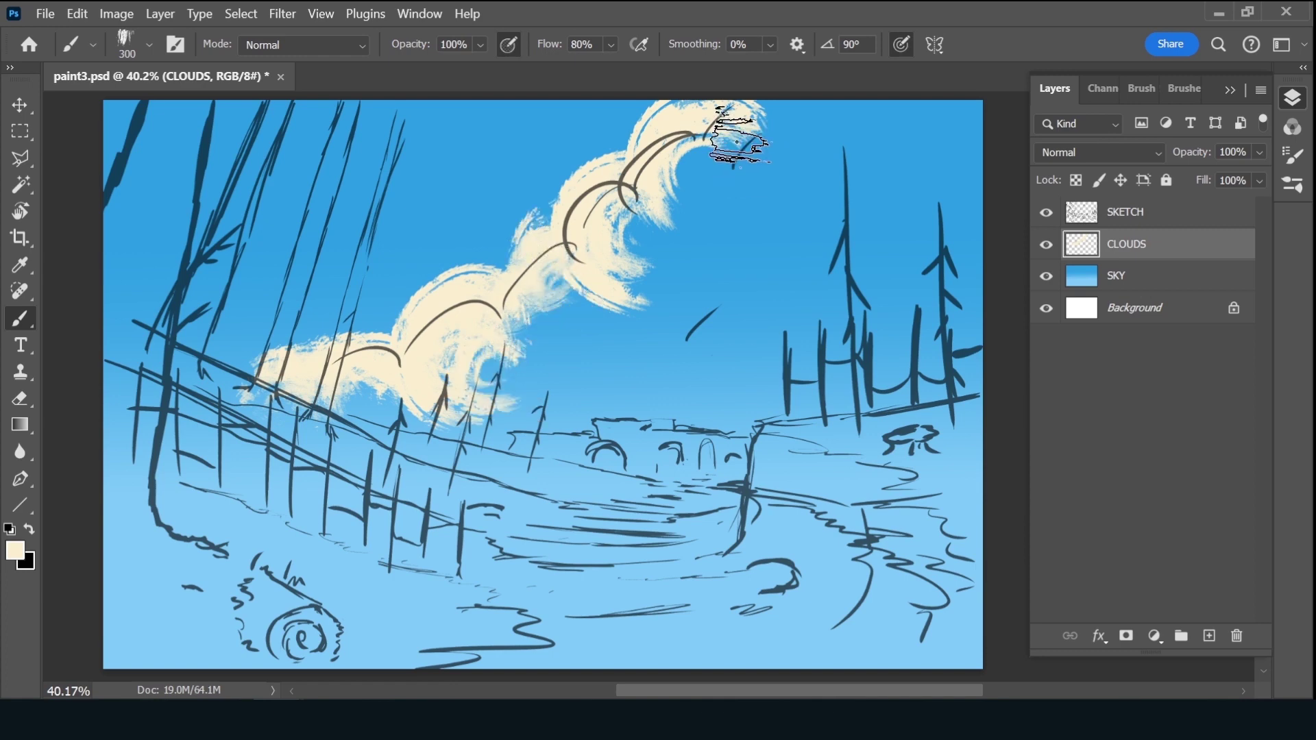
{"action": "left_click_drag", "start_coordinate": [748, 228], "coordinate": [713, 206]}
{"action": "left_click_drag", "start_coordinate": [789, 120], "coordinate": [727, 206]}
Shade the cloud's lower edge and lower-left underside with a sampled pale blue
{"action": "key", "text": "x"}
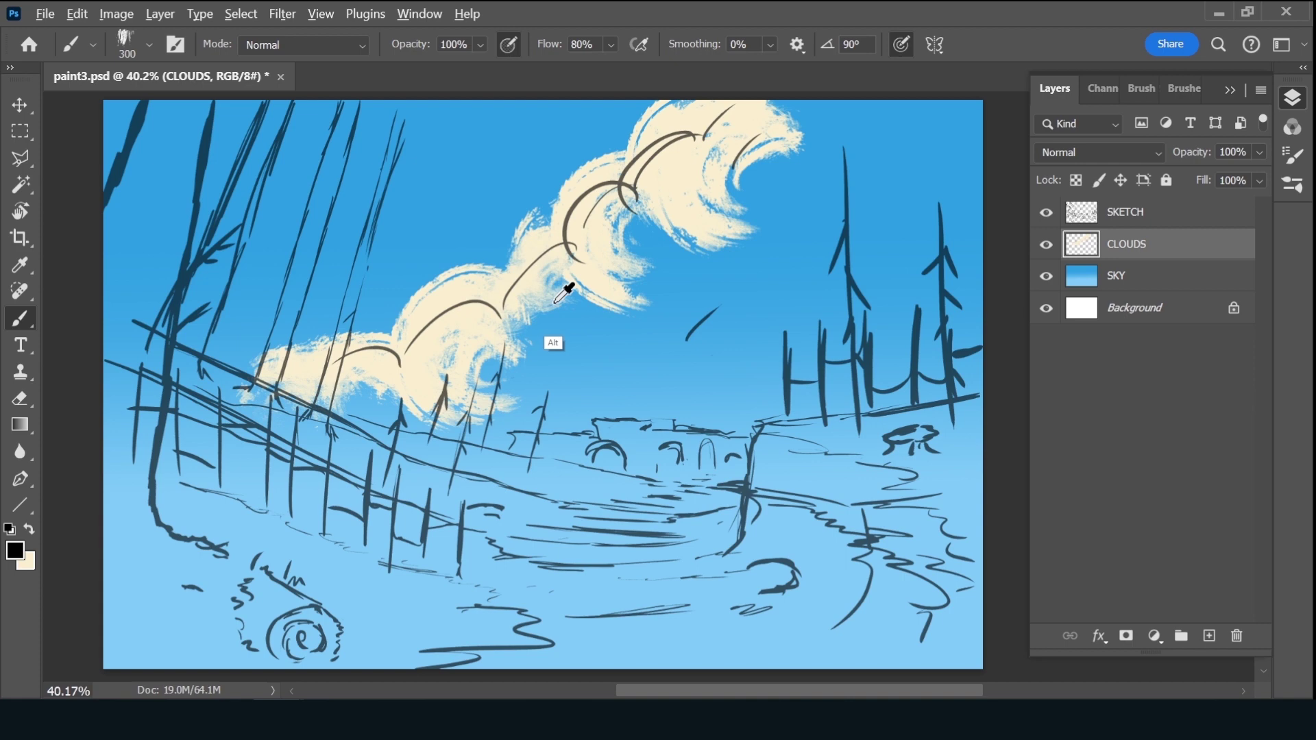
{"action": "left_click", "coordinate": [557, 302], "text": "alt"}
{"action": "mouse_move", "coordinate": [552, 278]}
{"action": "left_mouse_down"}
{"action": "mouse_move", "coordinate": [569, 315]}
{"action": "mouse_move", "coordinate": [504, 425]}
{"action": "left_mouse_up"}
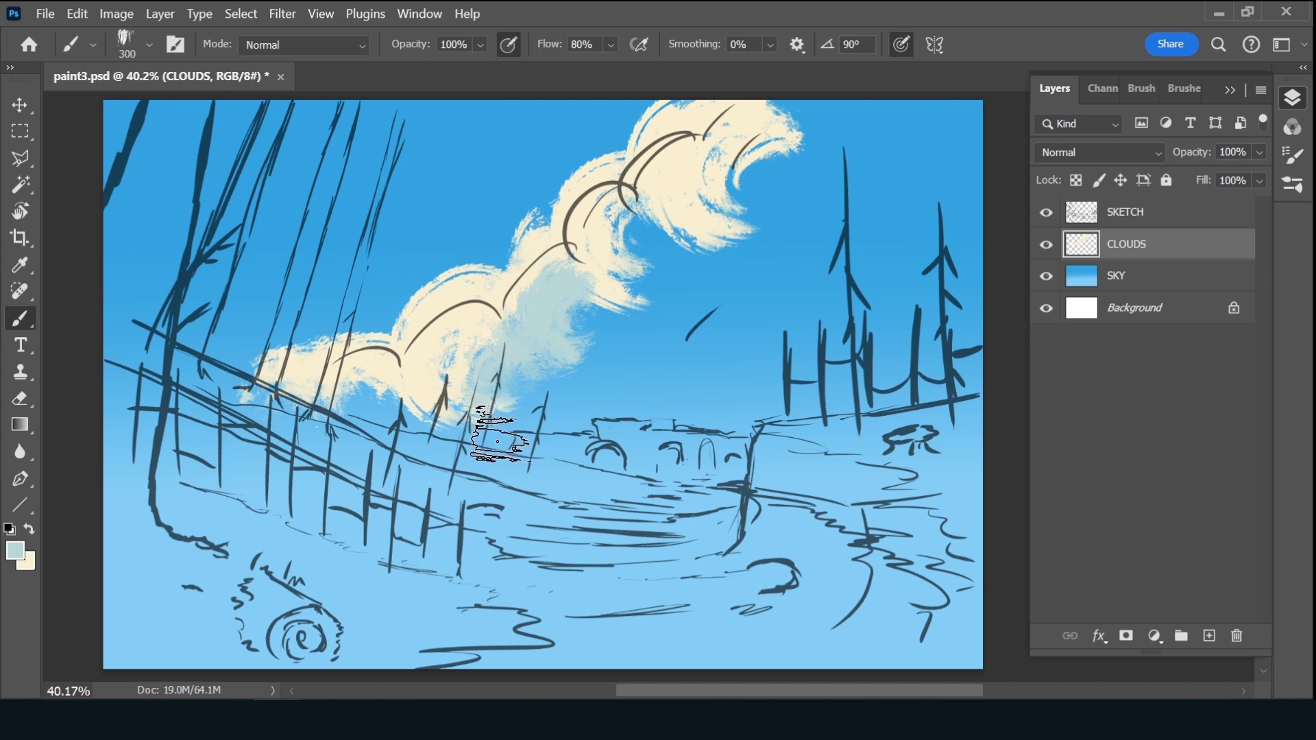
{"action": "left_click_drag", "start_coordinate": [498, 438], "coordinate": [479, 456]}
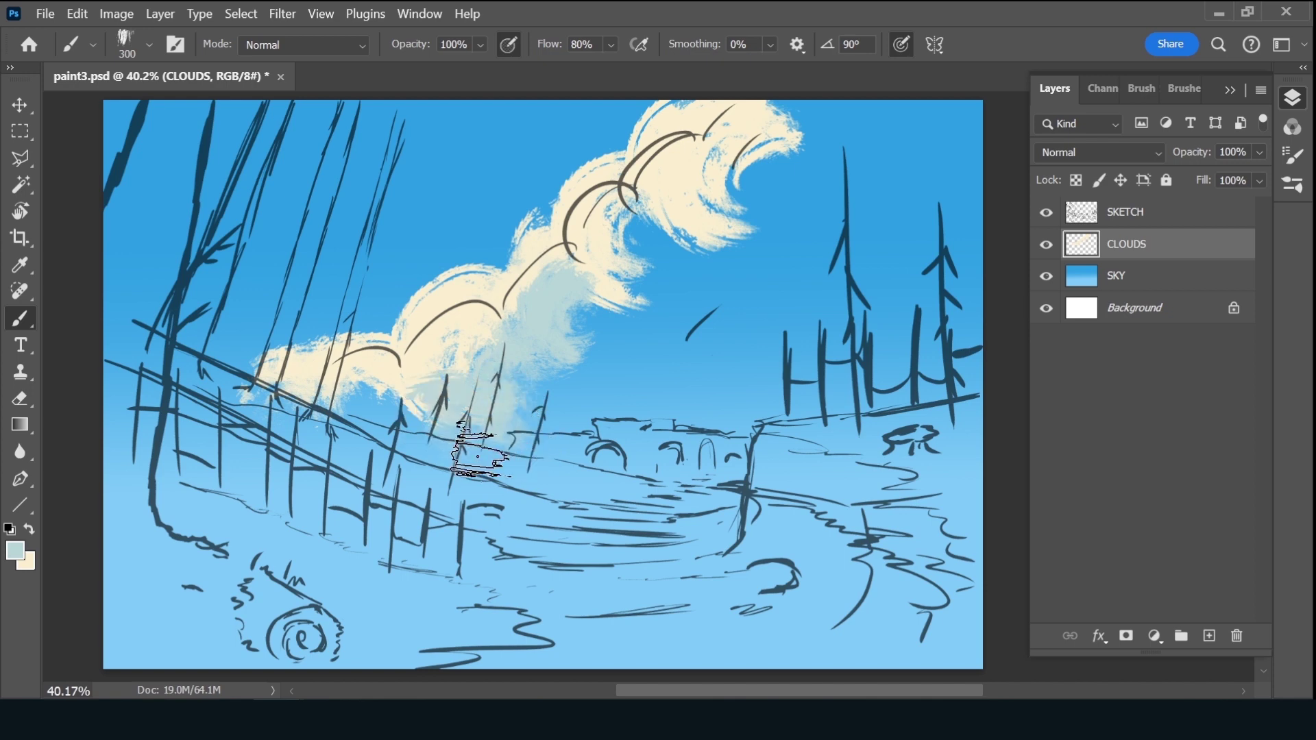
{"action": "left_click_drag", "start_coordinate": [401, 439], "coordinate": [409, 428]}
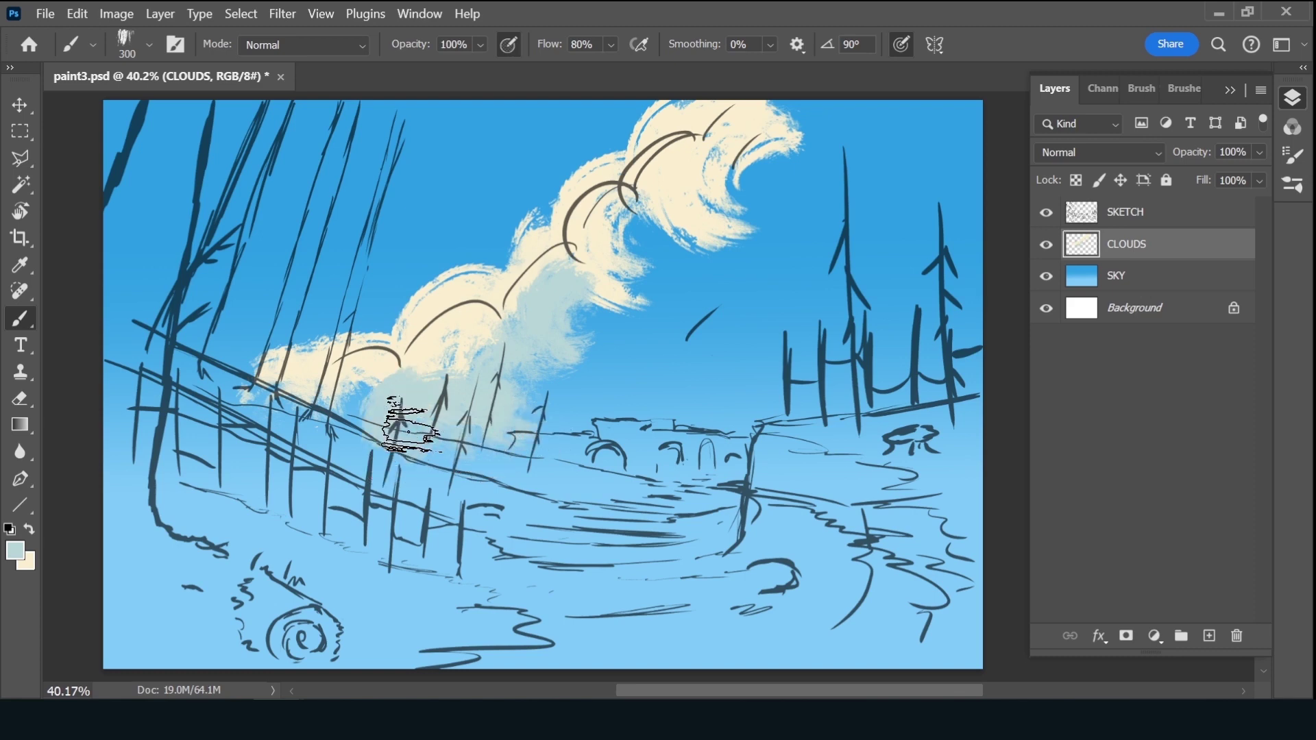
Add a new cream bump above the cloud arc using colour sampled from the cloud
{"action": "left_click", "coordinate": [592, 339], "text": "alt"}
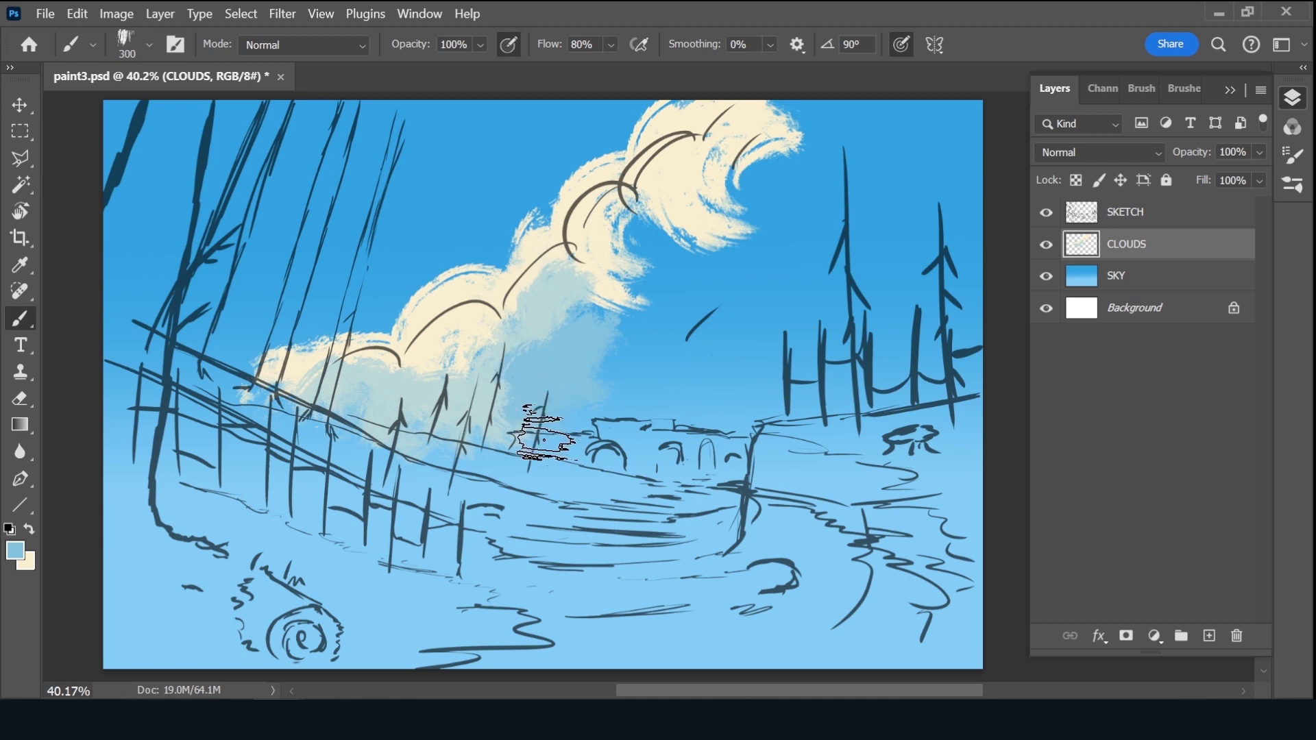
{"action": "key", "text": "alt"}
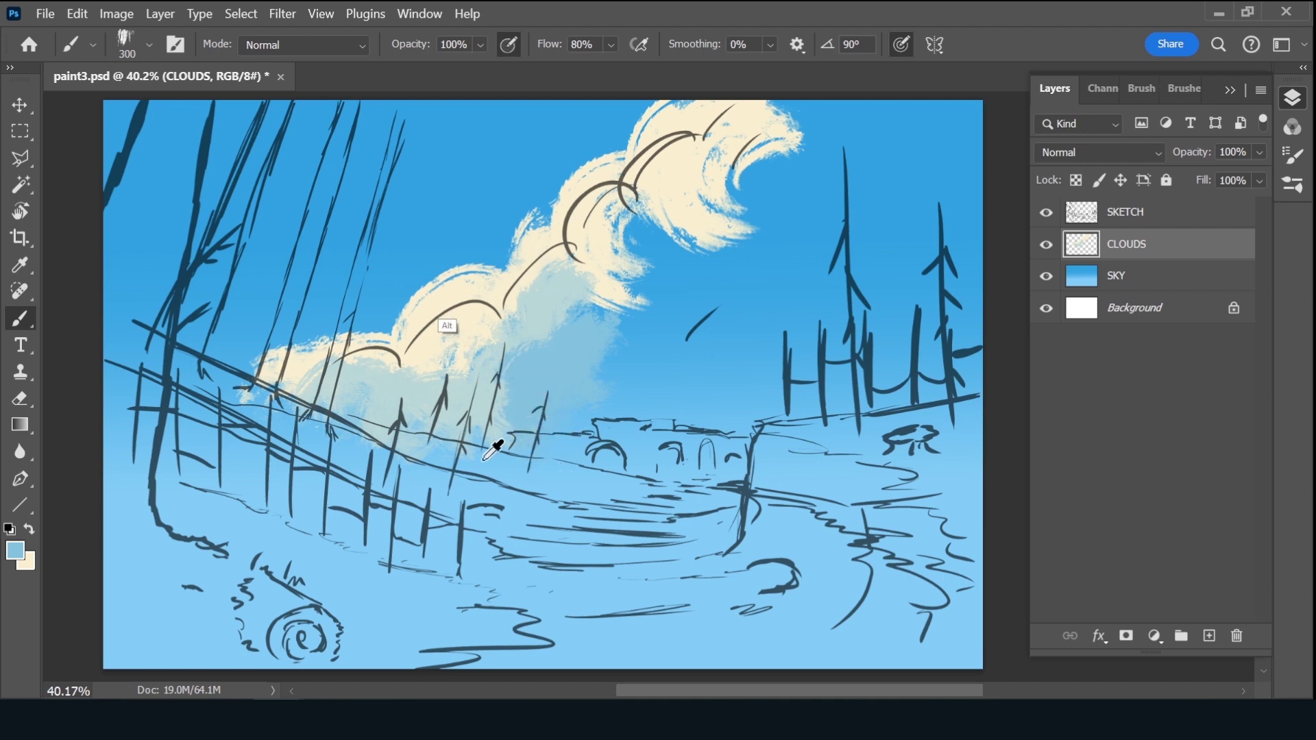
{"action": "left_click", "coordinate": [454, 315], "text": "alt"}
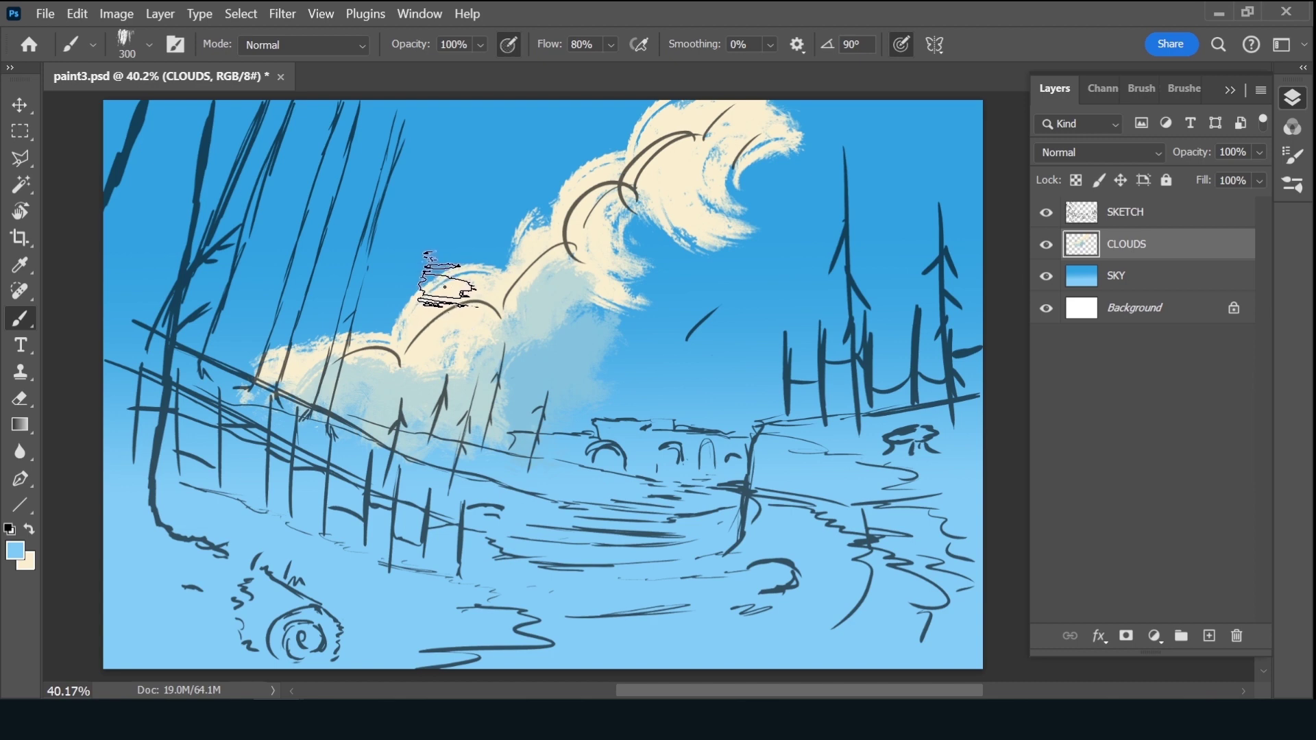
{"action": "left_click", "coordinate": [452, 298], "text": "alt"}
{"action": "mouse_move", "coordinate": [479, 298]}
{"action": "left_mouse_down"}
{"action": "mouse_move", "coordinate": [449, 264]}
{"action": "mouse_move", "coordinate": [432, 336]}
{"action": "left_mouse_up"}
Shade the cloud's lower-right edge with a sampled blue-grey shadow tone
{"action": "left_click", "coordinate": [480, 368], "text": "alt"}
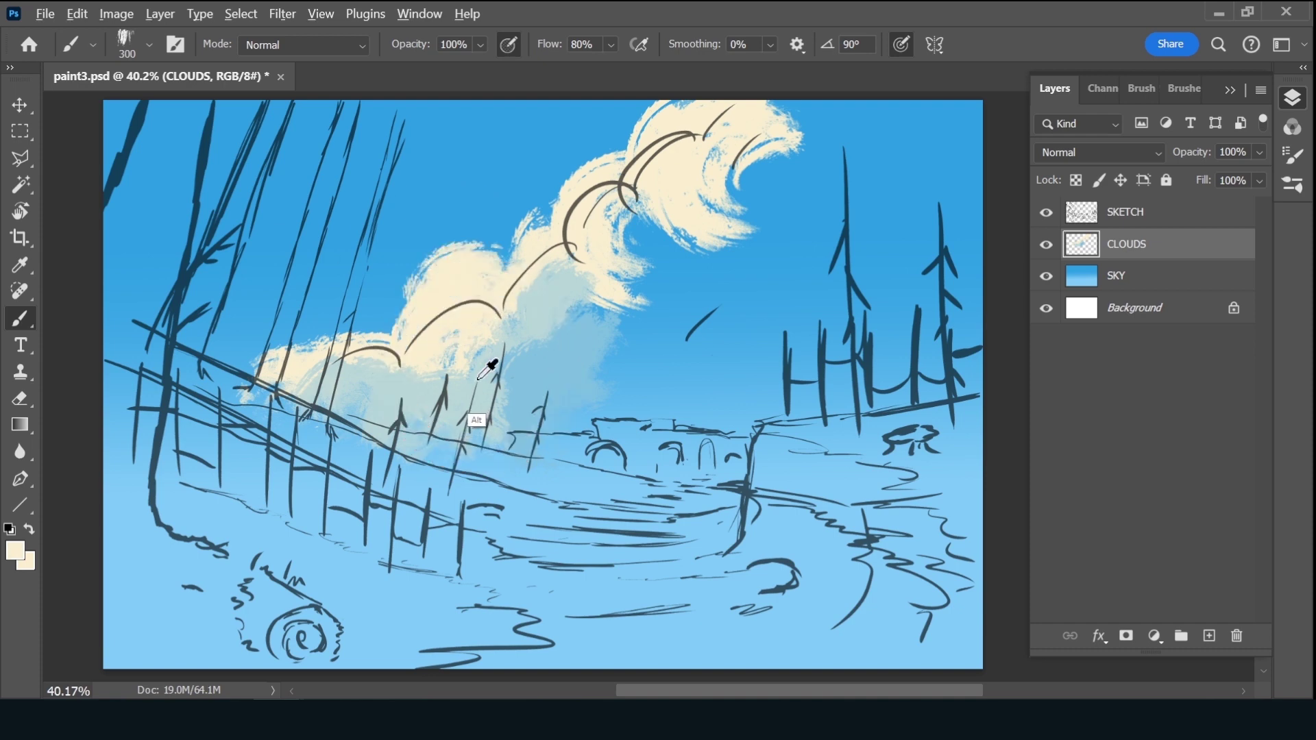
{"action": "left_click", "coordinate": [480, 379], "text": "alt"}
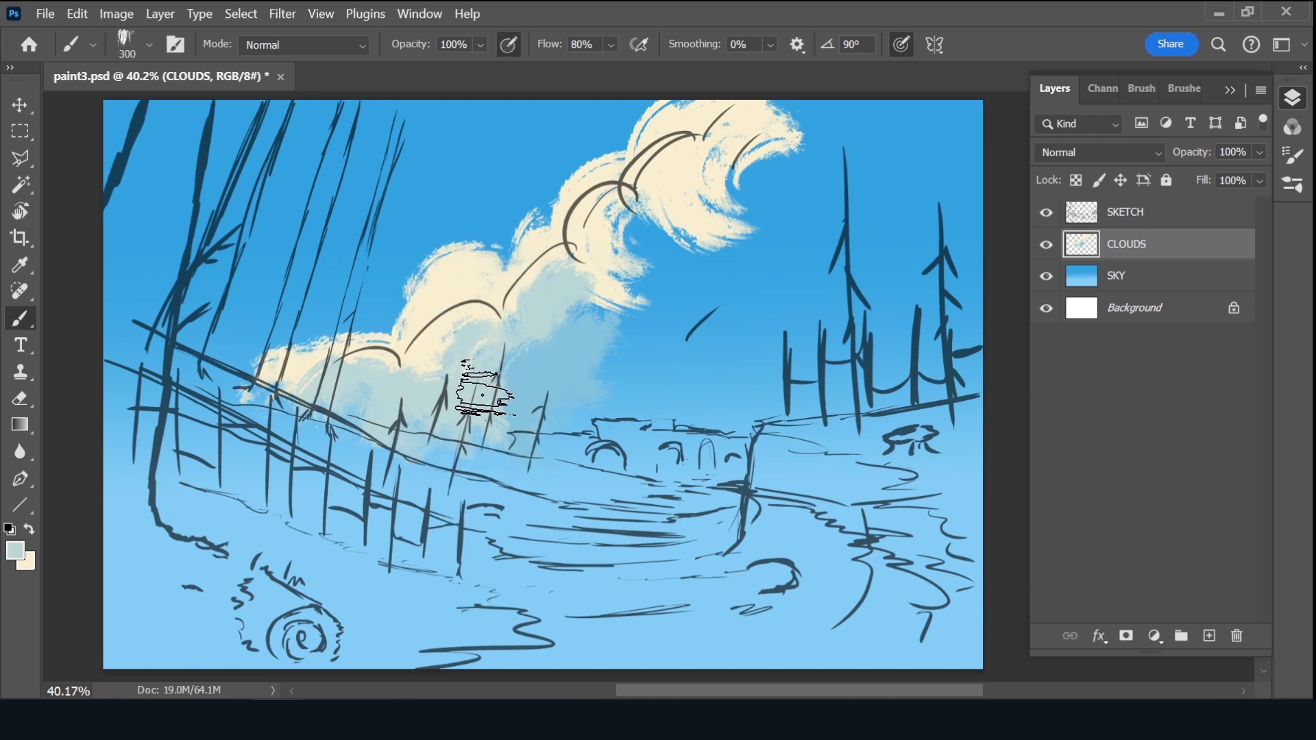
{"action": "left_click", "coordinate": [449, 334], "text": "alt"}
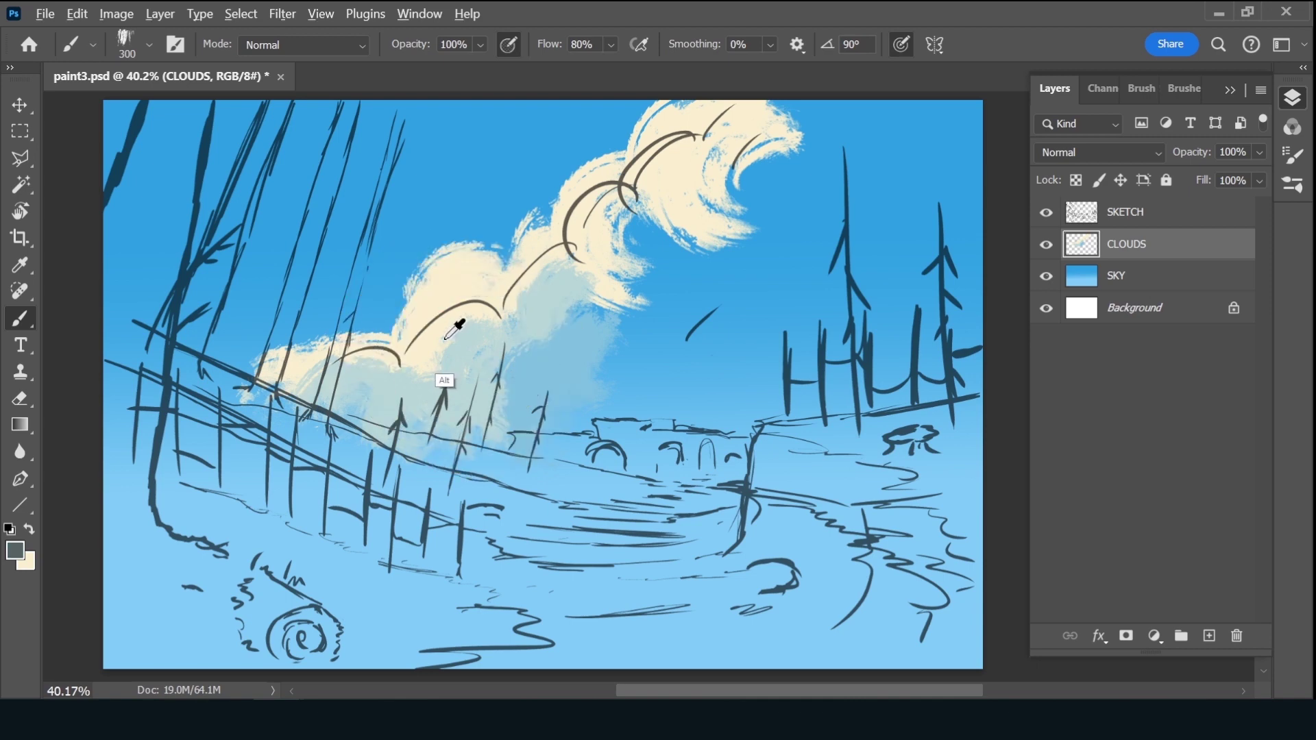
{"action": "left_click", "coordinate": [446, 338], "text": "alt"}
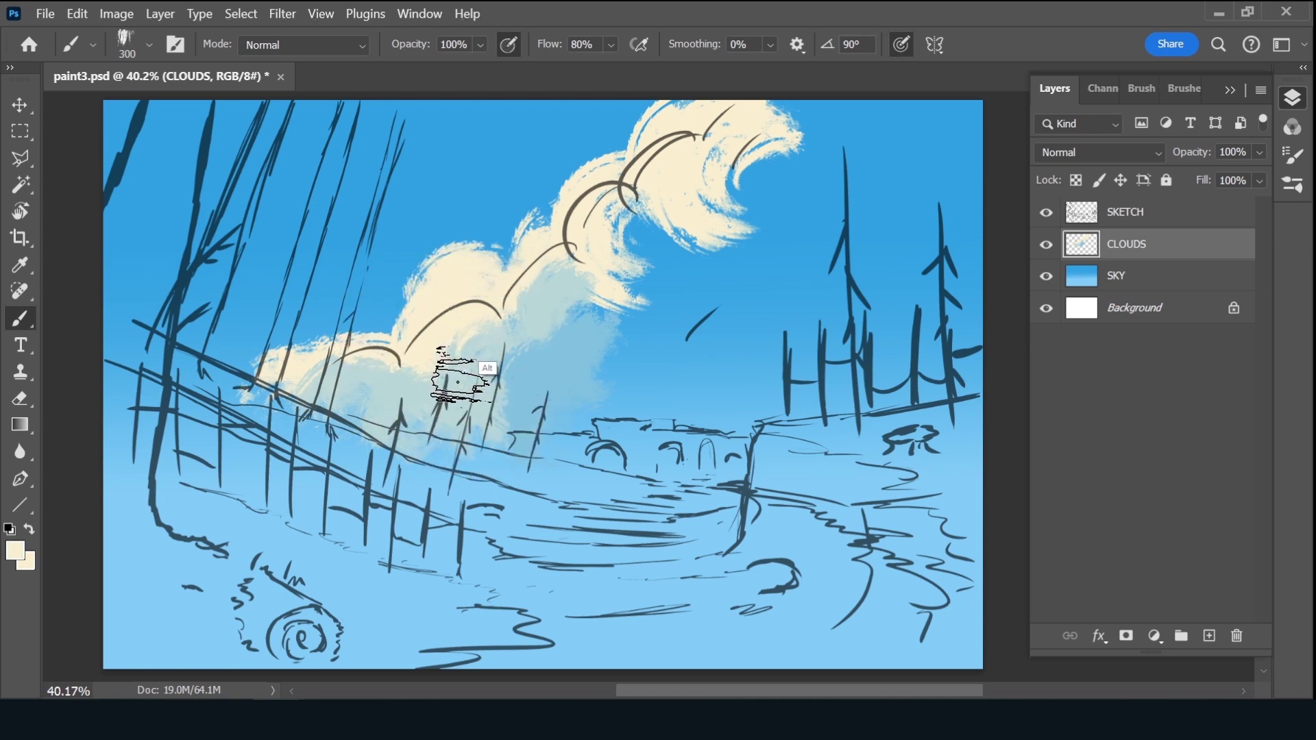
{"action": "left_click", "coordinate": [505, 305], "text": "alt"}
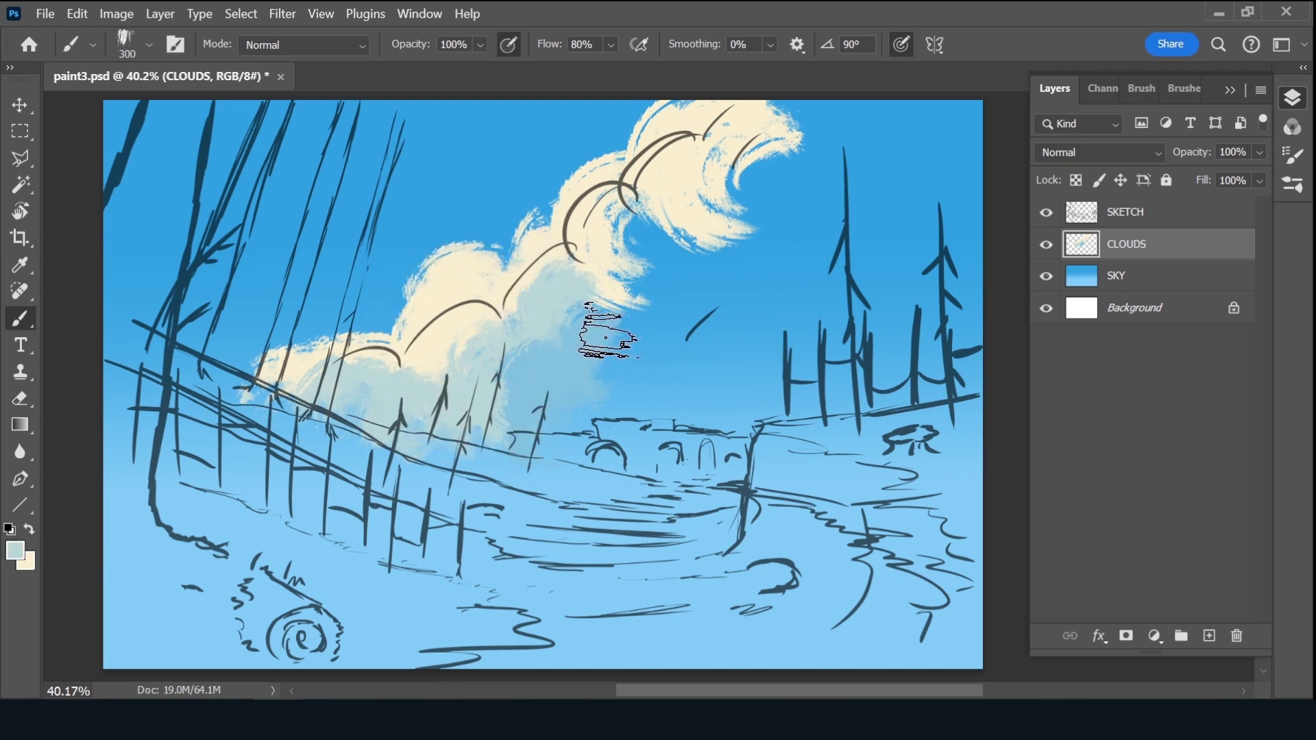
{"action": "left_click_drag", "start_coordinate": [606, 338], "coordinate": [602, 358]}
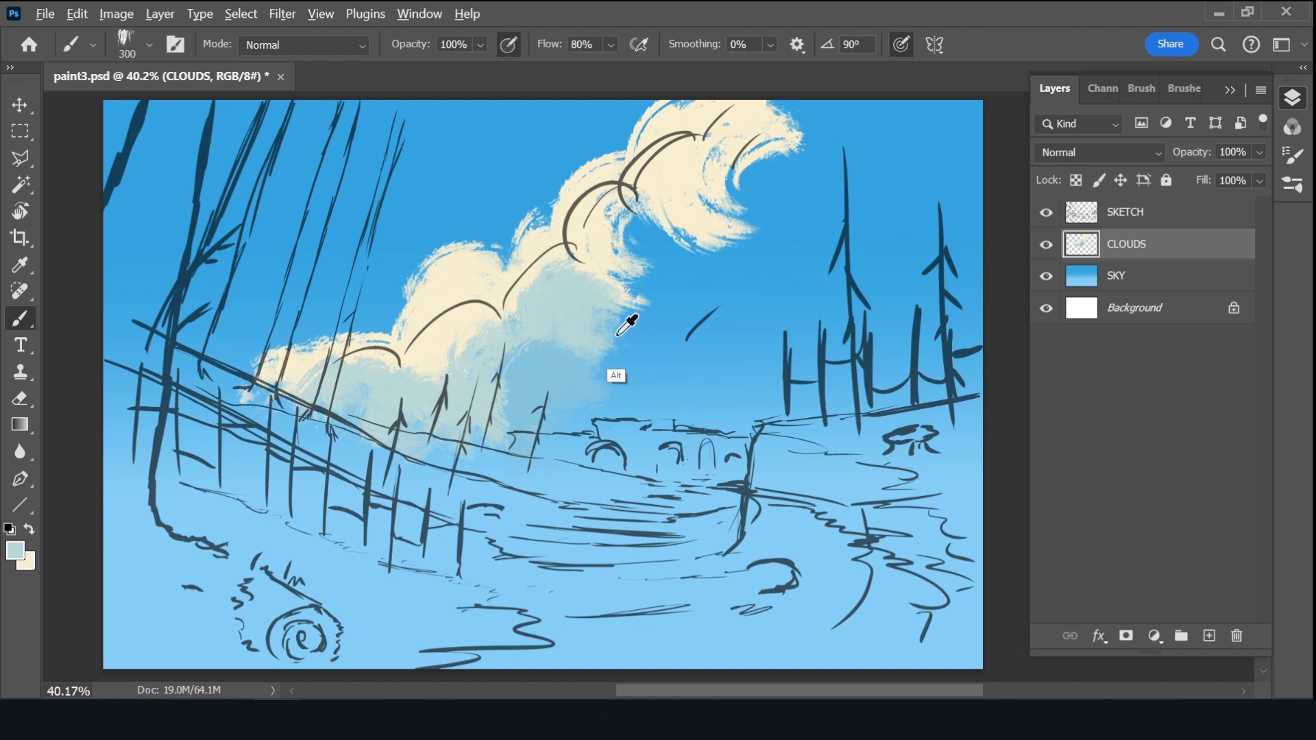
Paint sky blue over the lower-right edge, dab darker blue beside it, brush down to 200
{"action": "left_click", "coordinate": [625, 310], "text": "alt"}
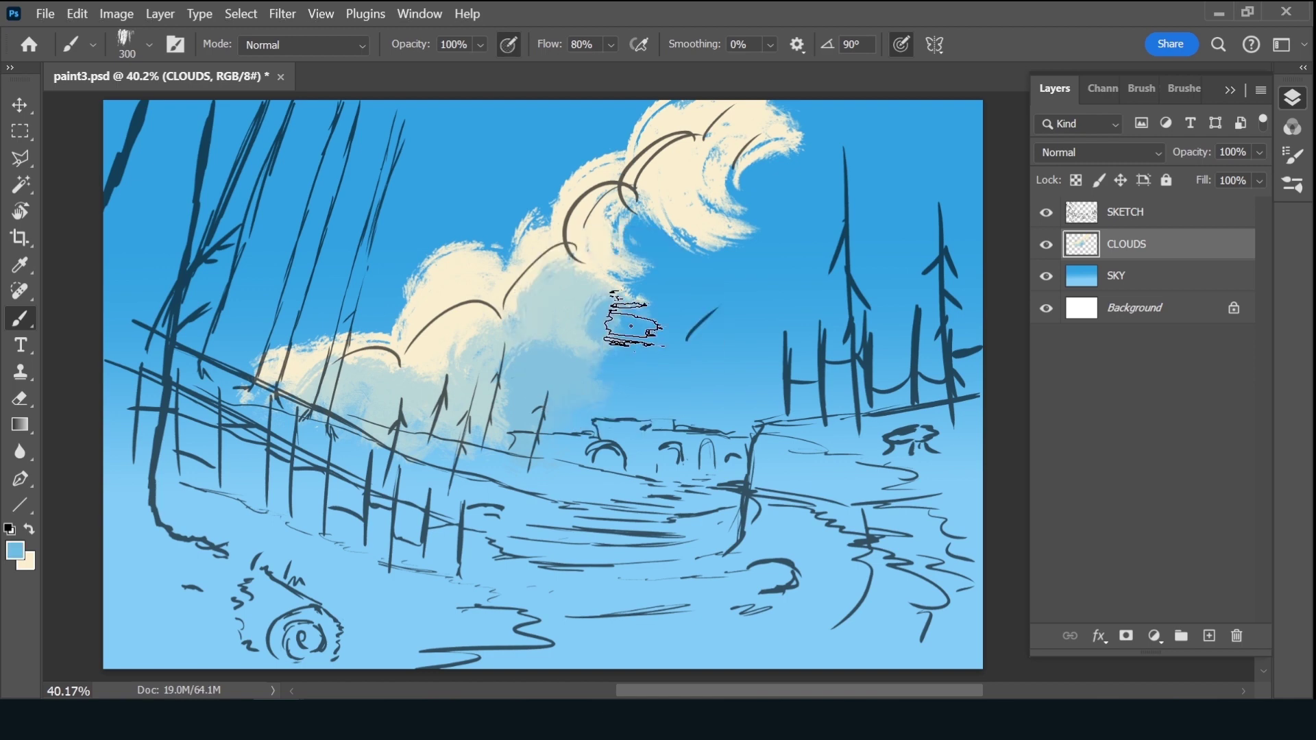
{"action": "mouse_move", "coordinate": [635, 309]}
{"action": "left_mouse_down"}
{"action": "mouse_move", "coordinate": [632, 353]}
{"action": "mouse_move", "coordinate": [601, 368]}
{"action": "mouse_move", "coordinate": [588, 441]}
{"action": "mouse_move", "coordinate": [693, 310]}
{"action": "left_mouse_up"}
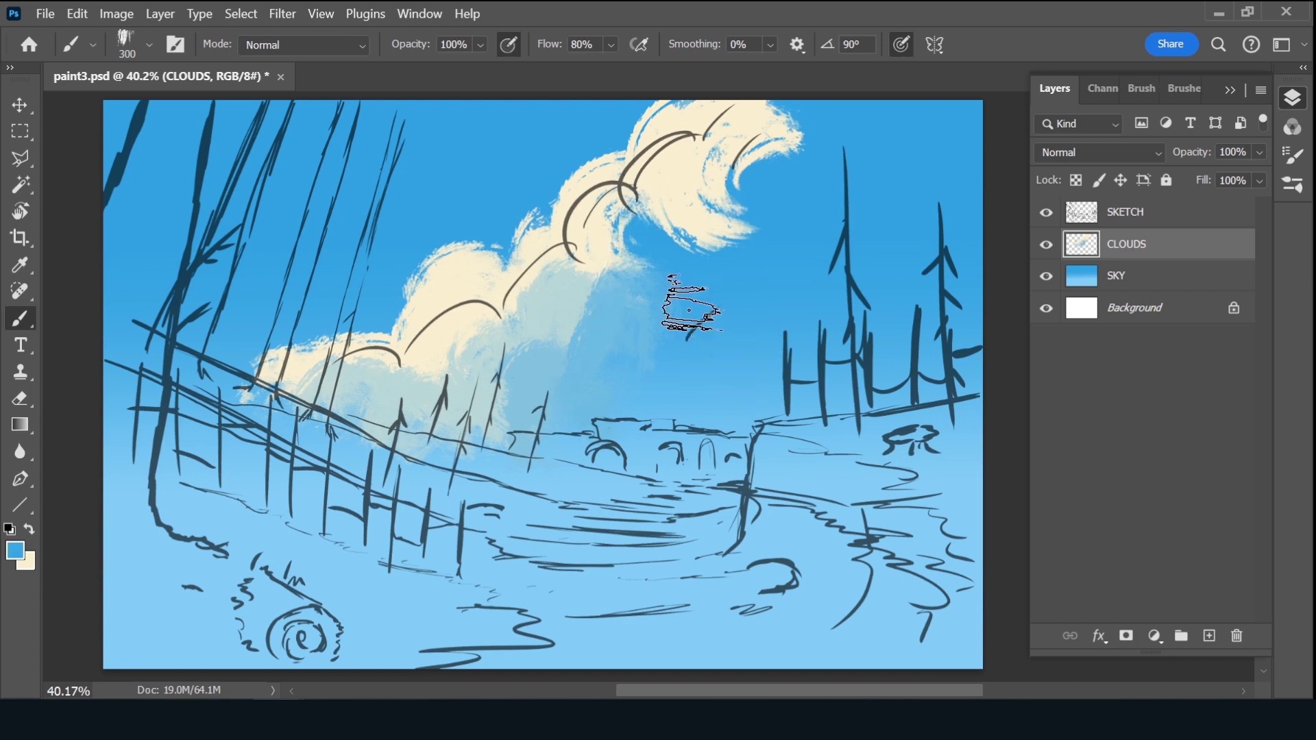
{"action": "left_click", "coordinate": [672, 370]}
{"action": "key", "text": "bracketleft"}
{"action": "key", "text": "bracketleft"}
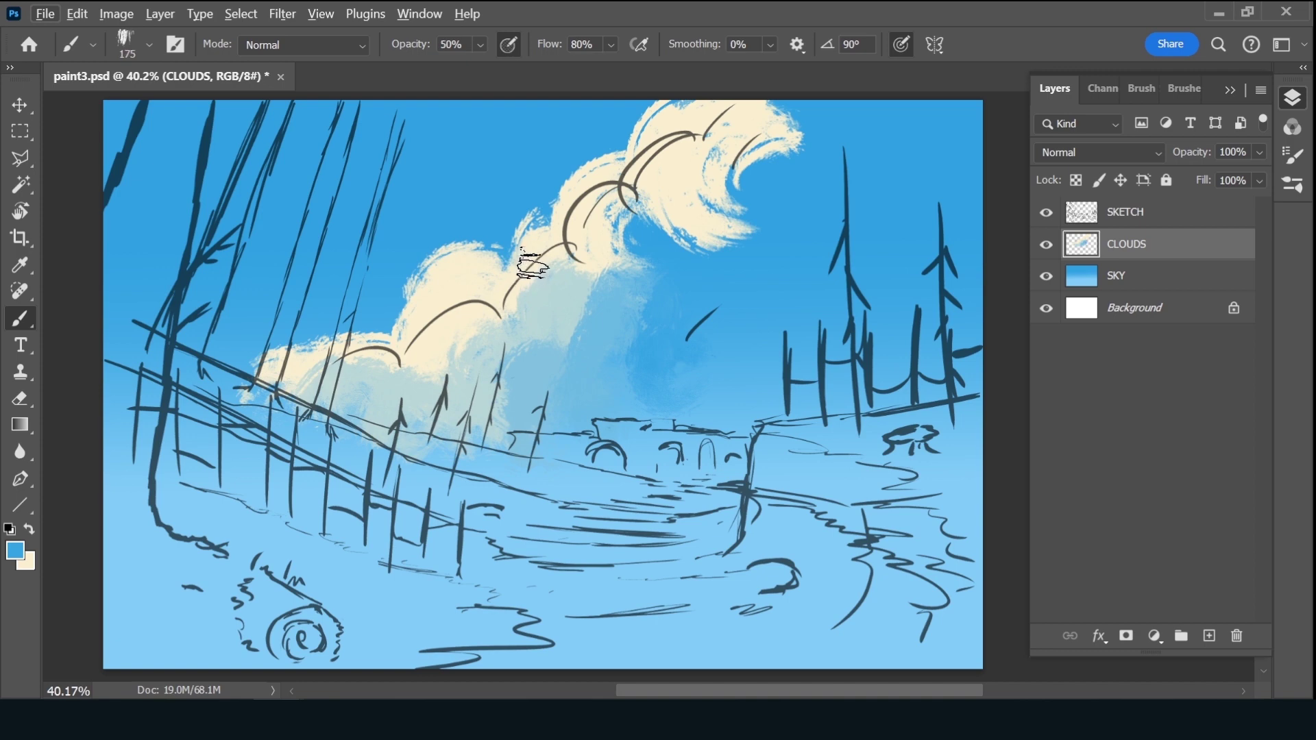
Fill the blue notch at the cloud edge with sampled cream
{"action": "left_click", "coordinate": [540, 240], "text": "alt"}
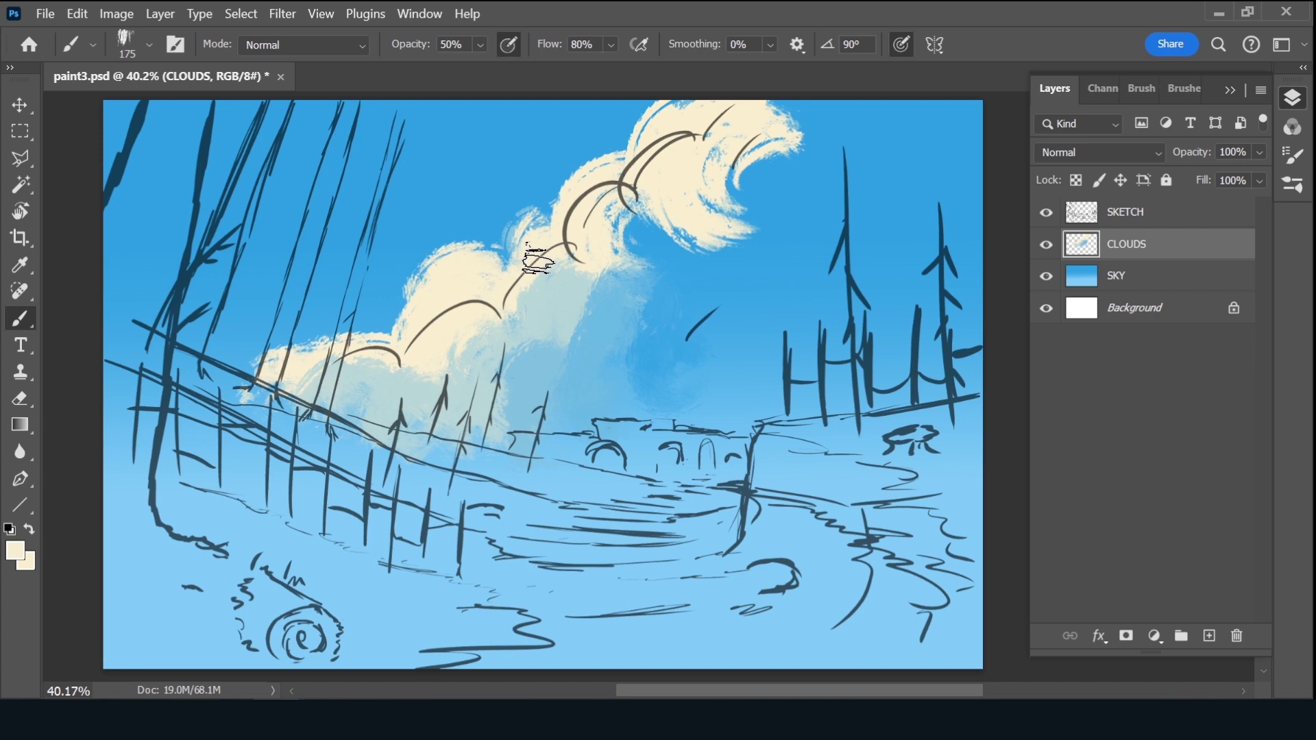
{"action": "left_click_drag", "start_coordinate": [539, 260], "coordinate": [539, 263]}
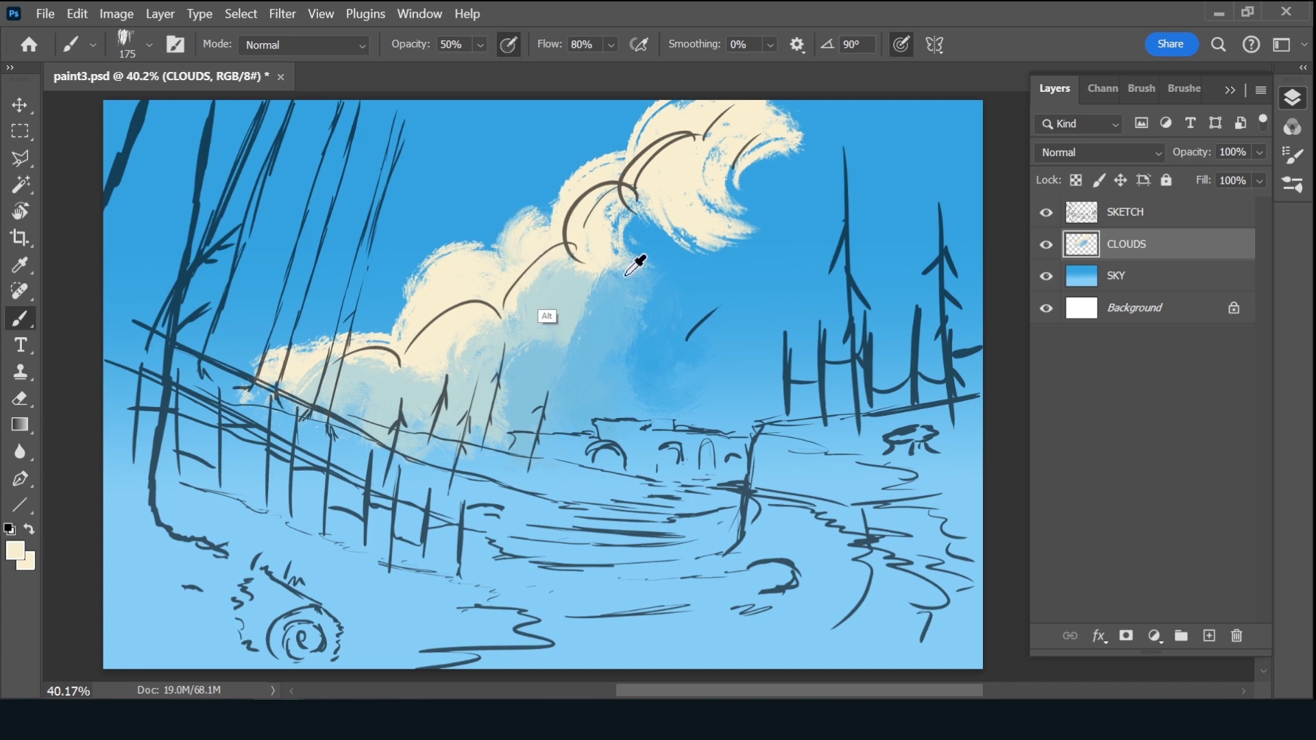
{"action": "left_click", "coordinate": [541, 235], "text": "alt"}
{"action": "left_click", "coordinate": [562, 263], "text": "alt"}
Raise paint opacity to 80% and paint cream along the left cloud edge
{"action": "key", "text": "8"}
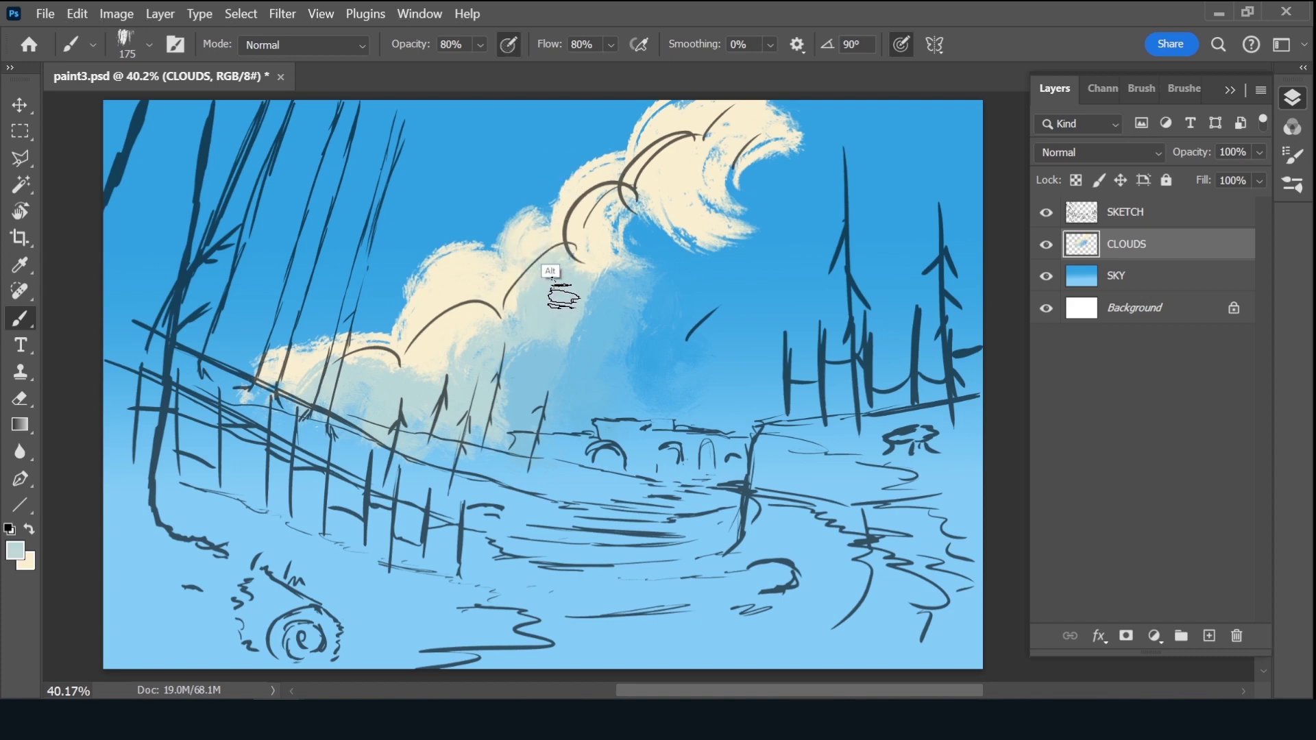
{"action": "left_click", "coordinate": [559, 273], "text": "alt"}
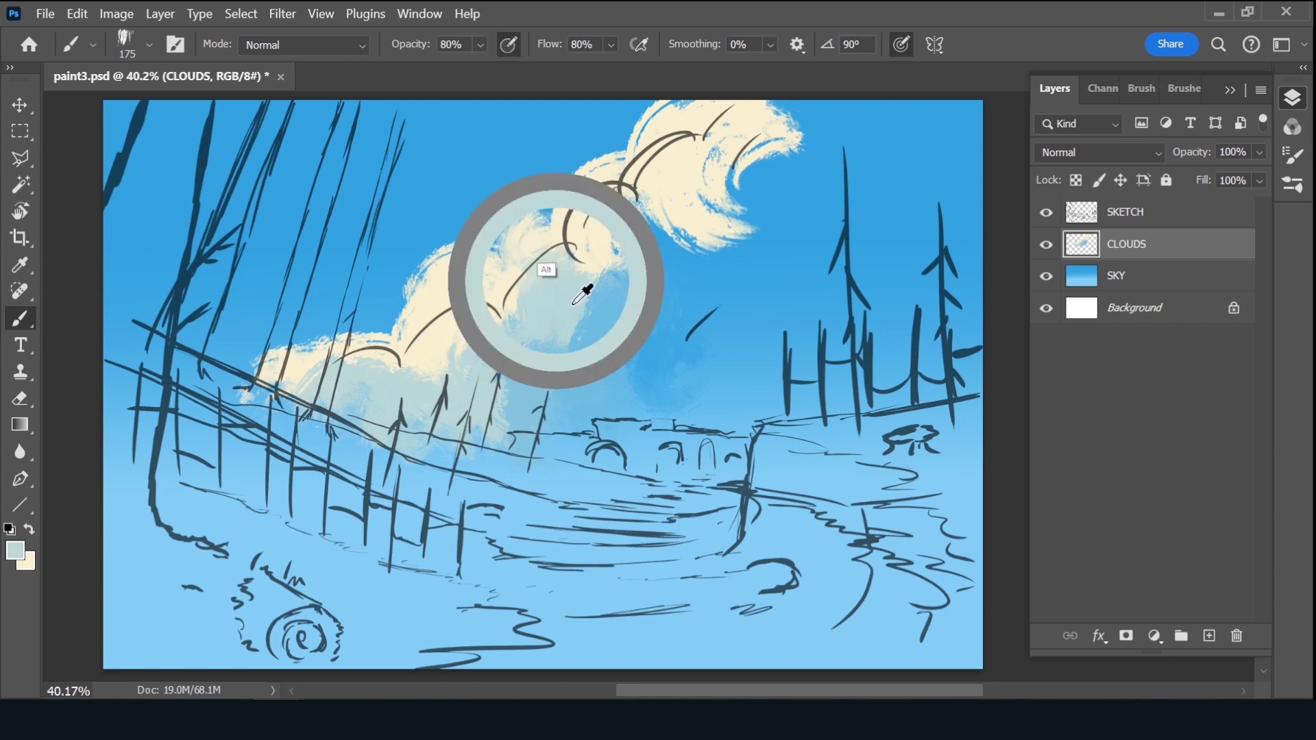
{"action": "left_click", "coordinate": [541, 243], "text": "alt"}
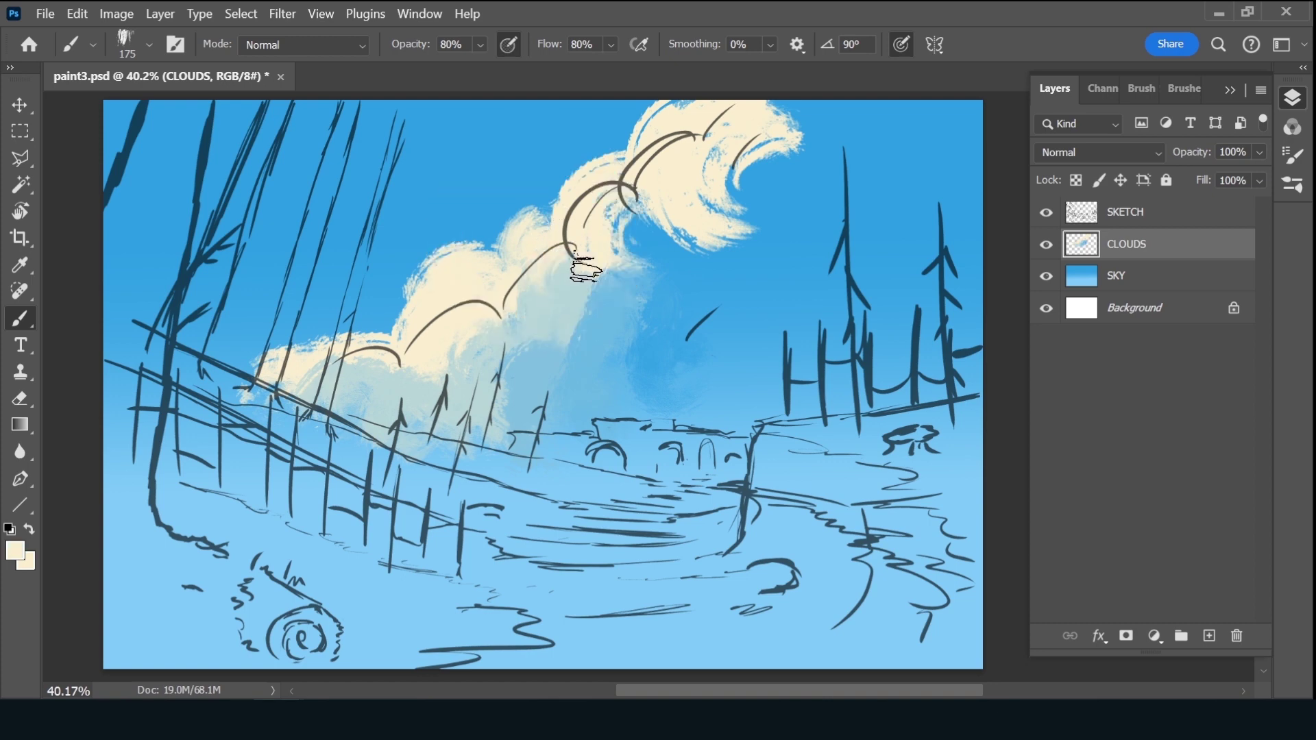
{"action": "left_click", "coordinate": [586, 181], "text": "alt"}
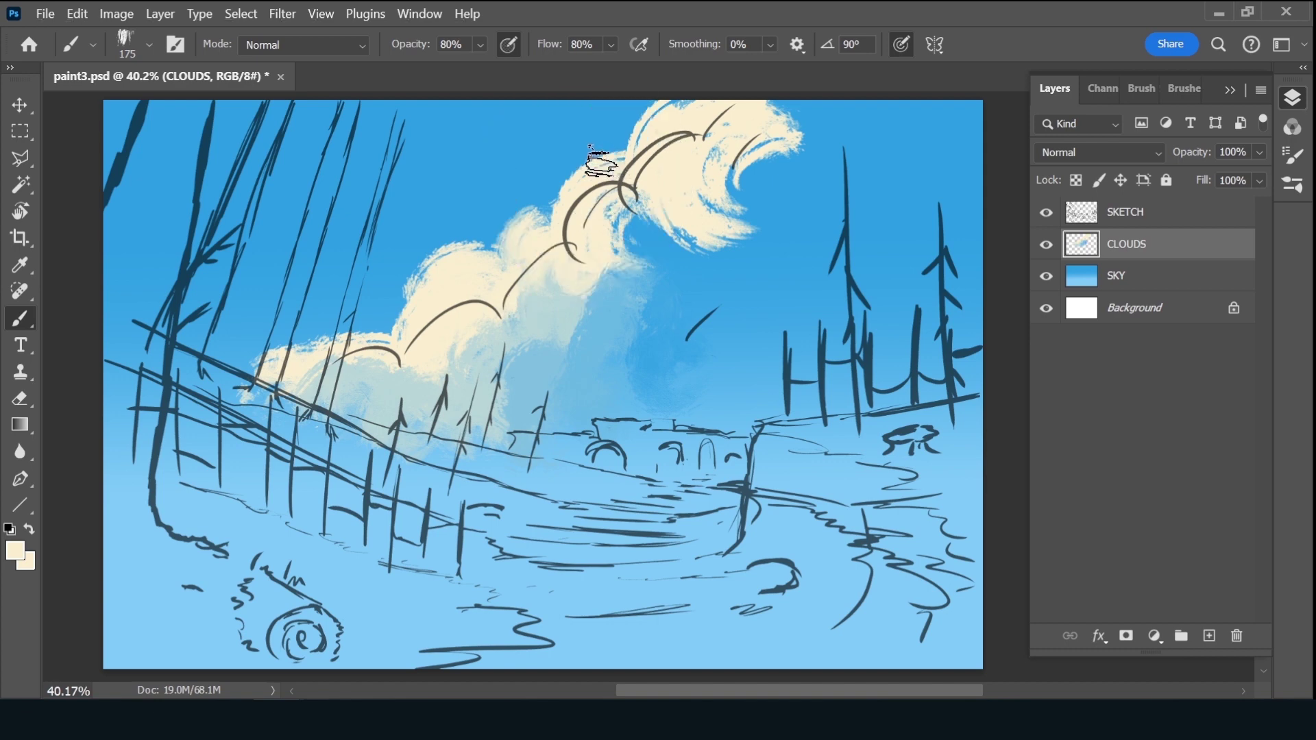
{"action": "left_click_drag", "start_coordinate": [593, 191], "coordinate": [585, 193]}
Sample cloud and sky colours and enlarge the brush to 250 for further shading
{"action": "left_click", "coordinate": [606, 144], "text": "alt"}
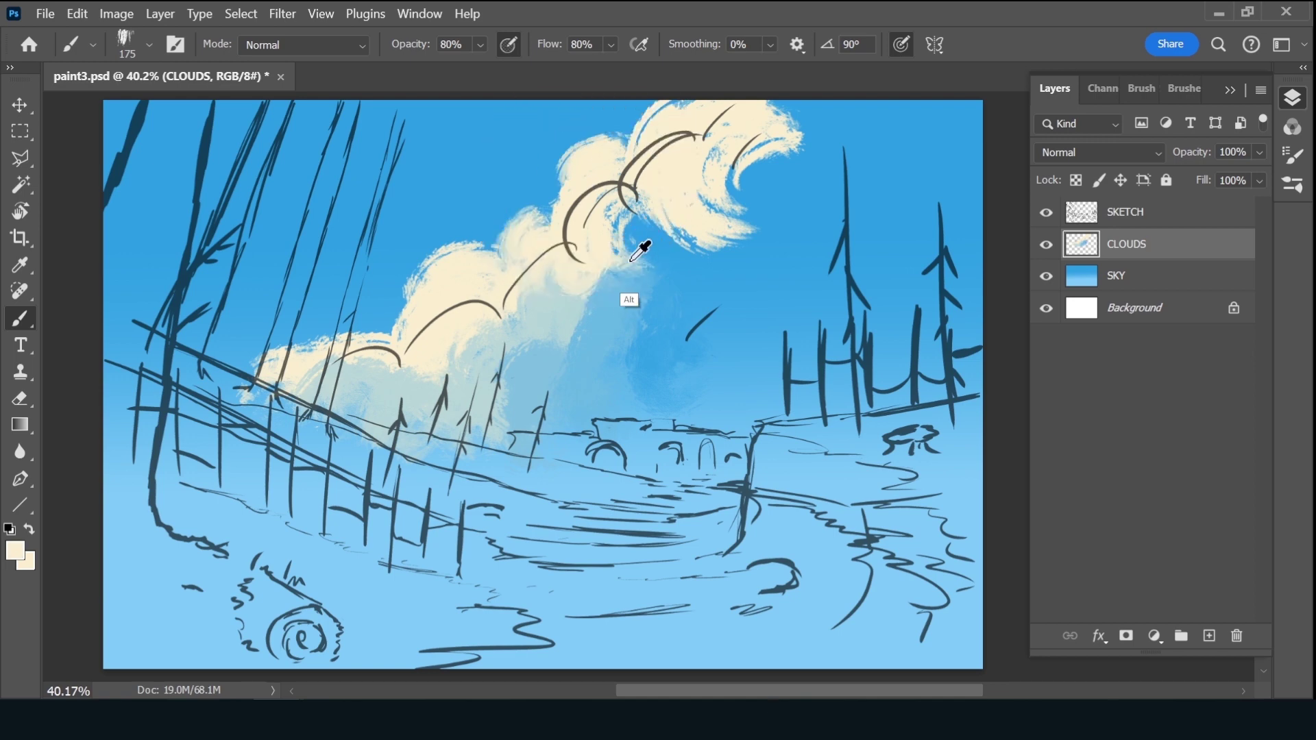
{"action": "left_click", "coordinate": [654, 251], "text": "alt"}
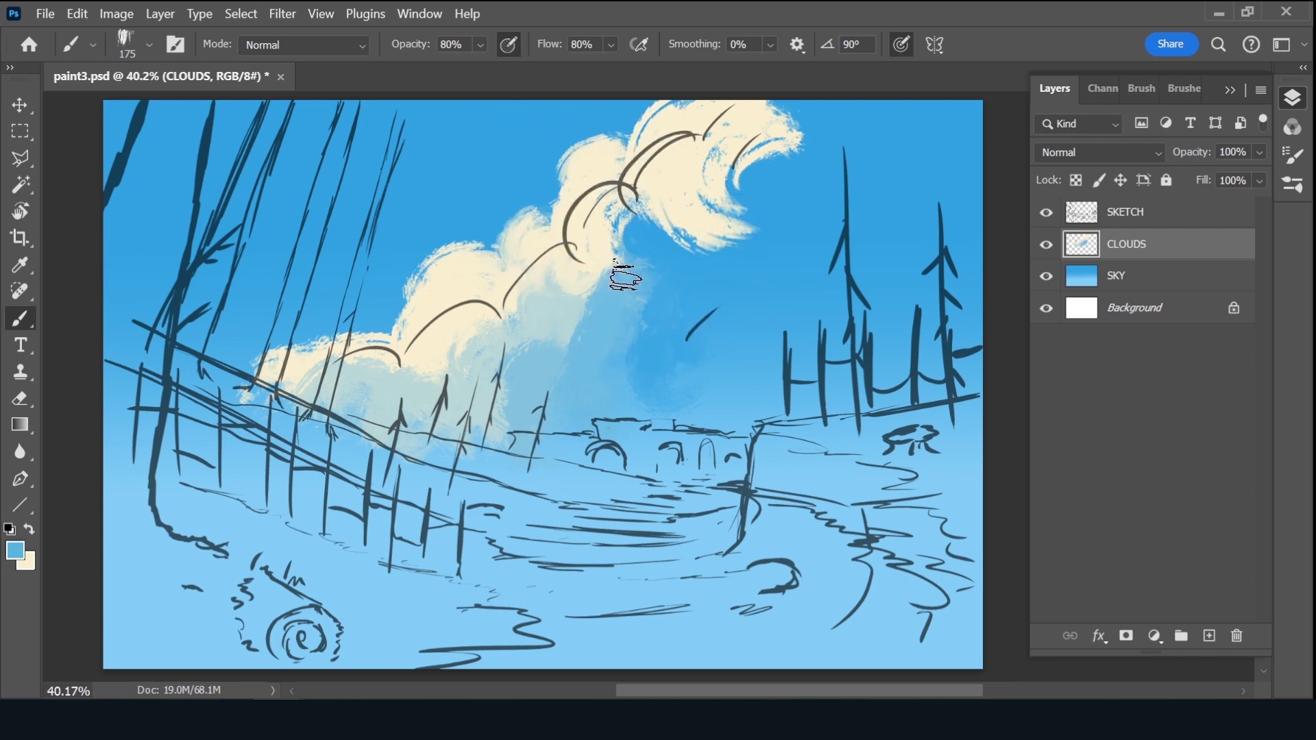
{"action": "left_click", "coordinate": [631, 317], "text": "alt"}
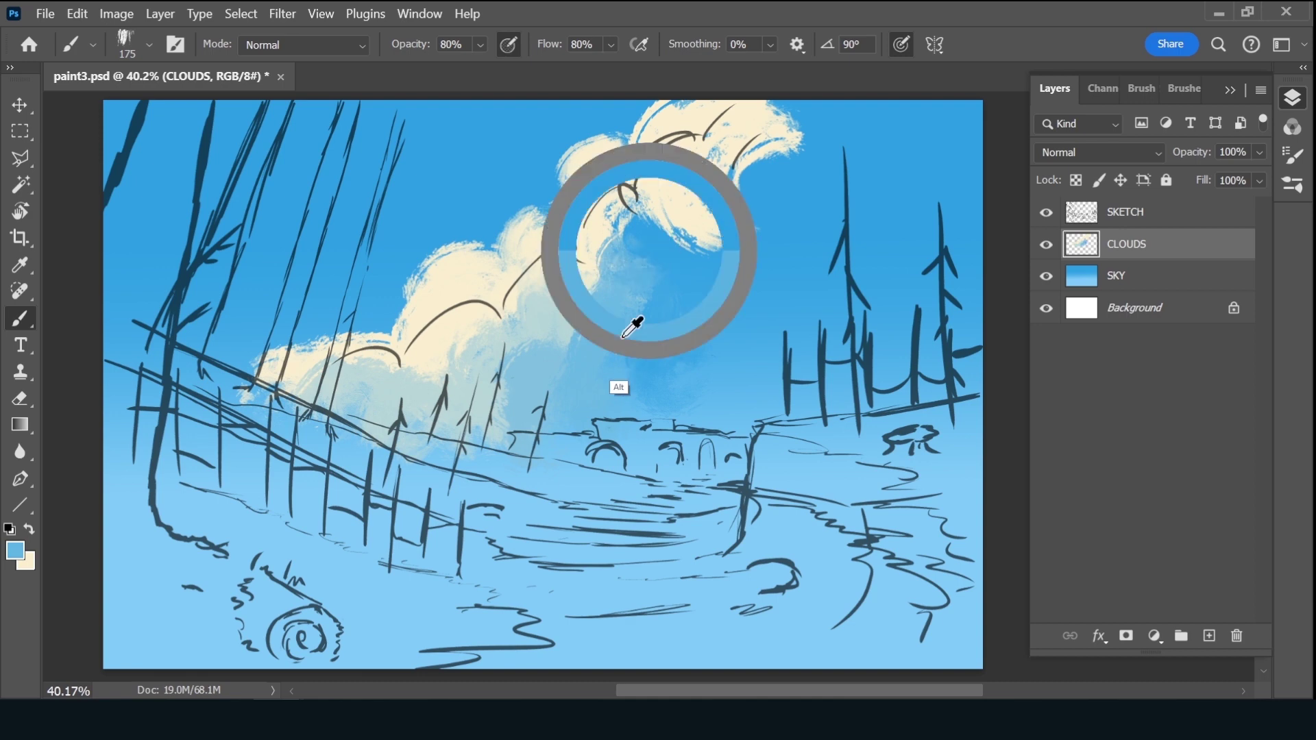
{"action": "key", "text": "bracketright"}
{"action": "key", "text": "bracketright"}
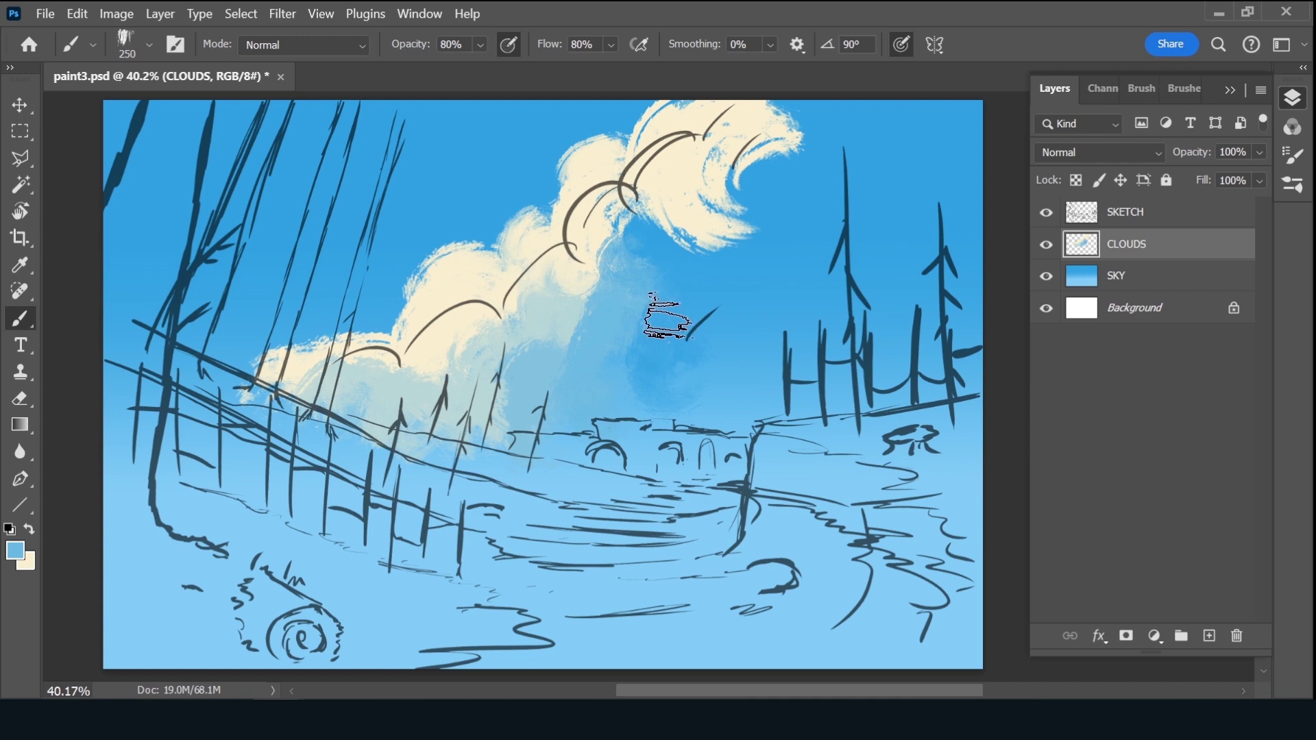
{"action": "key", "text": "alt"}
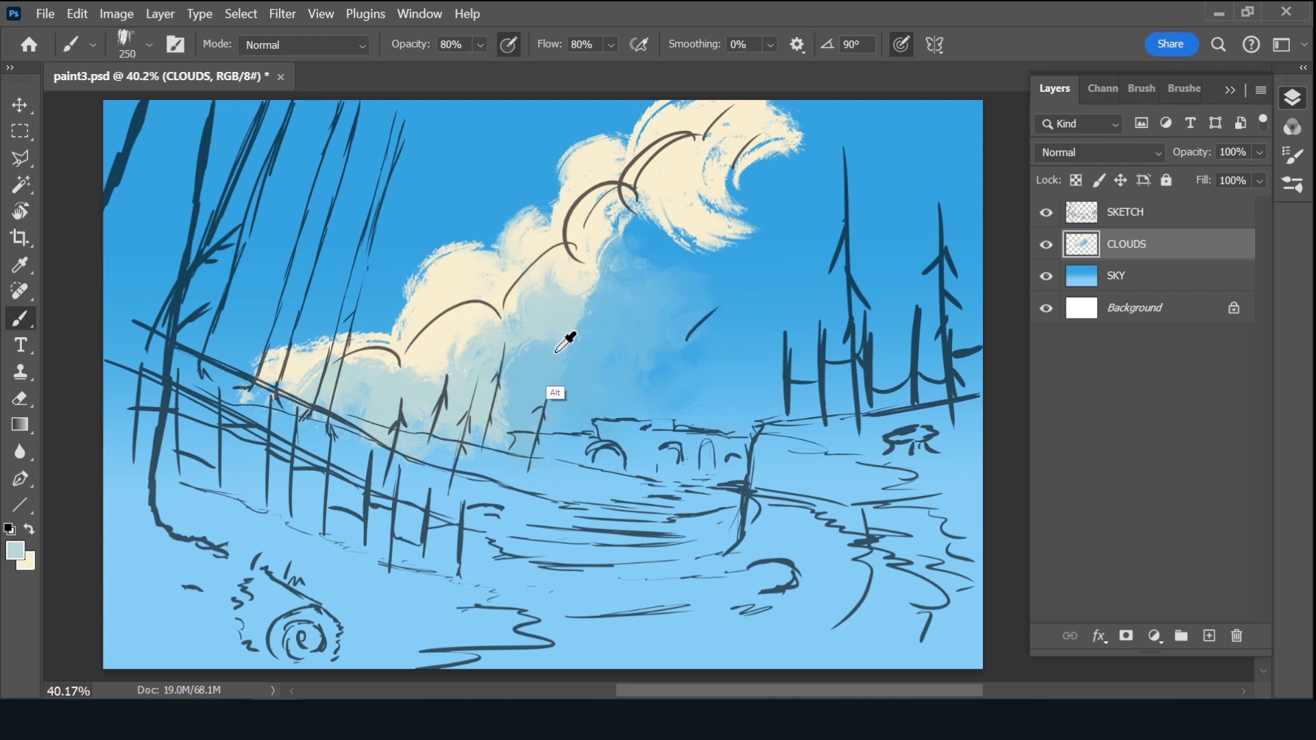
{"action": "left_click", "coordinate": [525, 349], "text": "alt"}
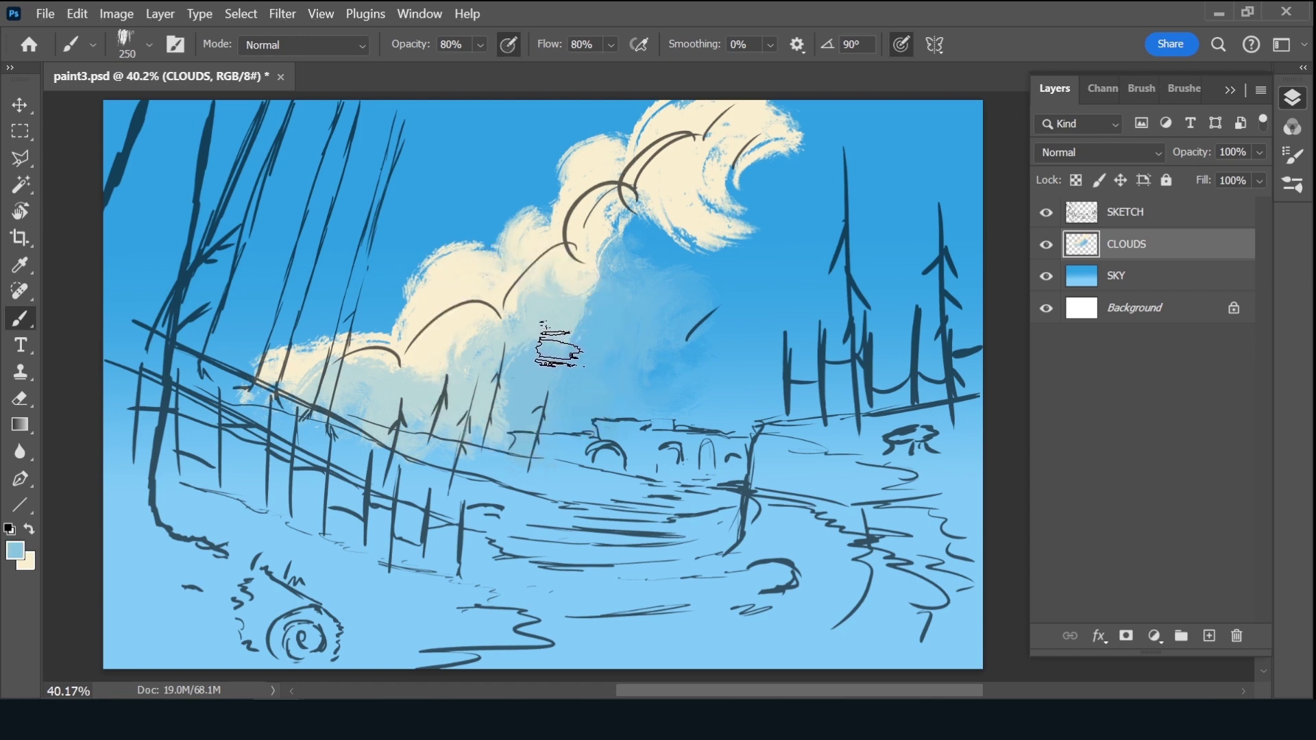
{"action": "left_click", "coordinate": [528, 383], "text": "alt"}
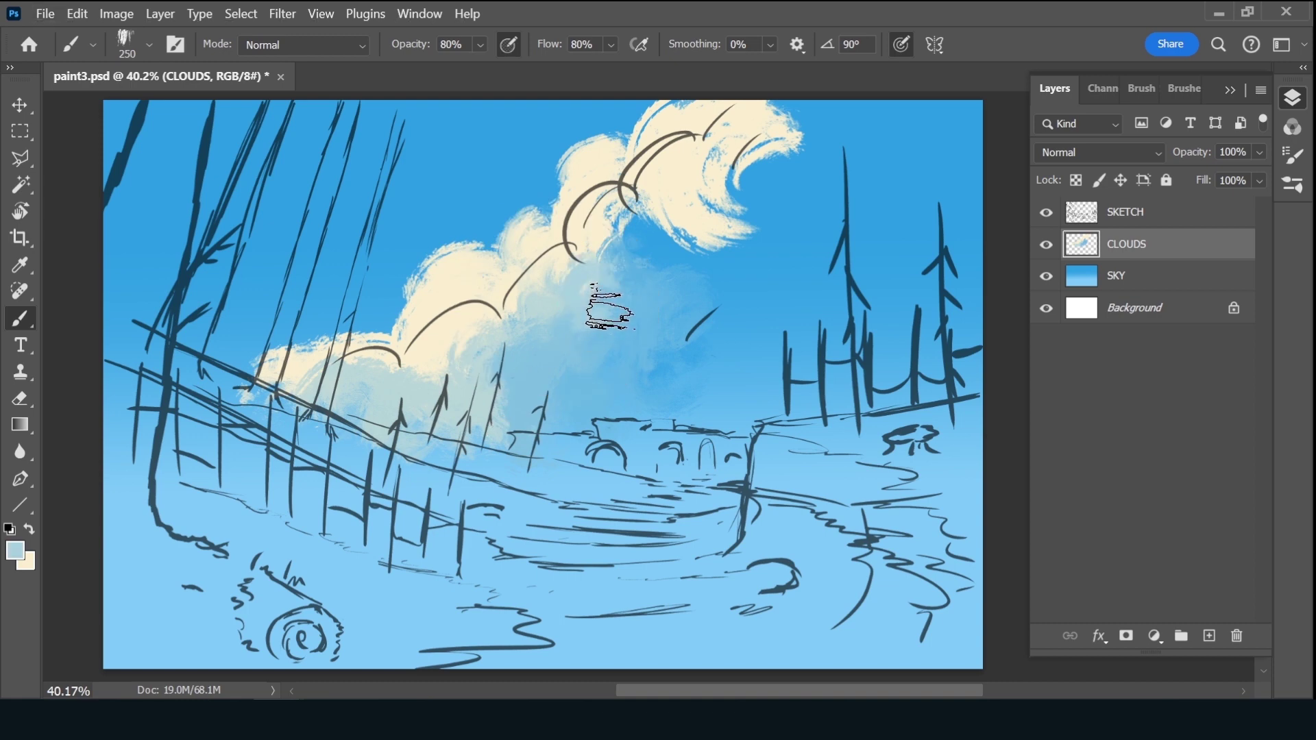
{"action": "left_click", "coordinate": [755, 229], "text": "alt"}
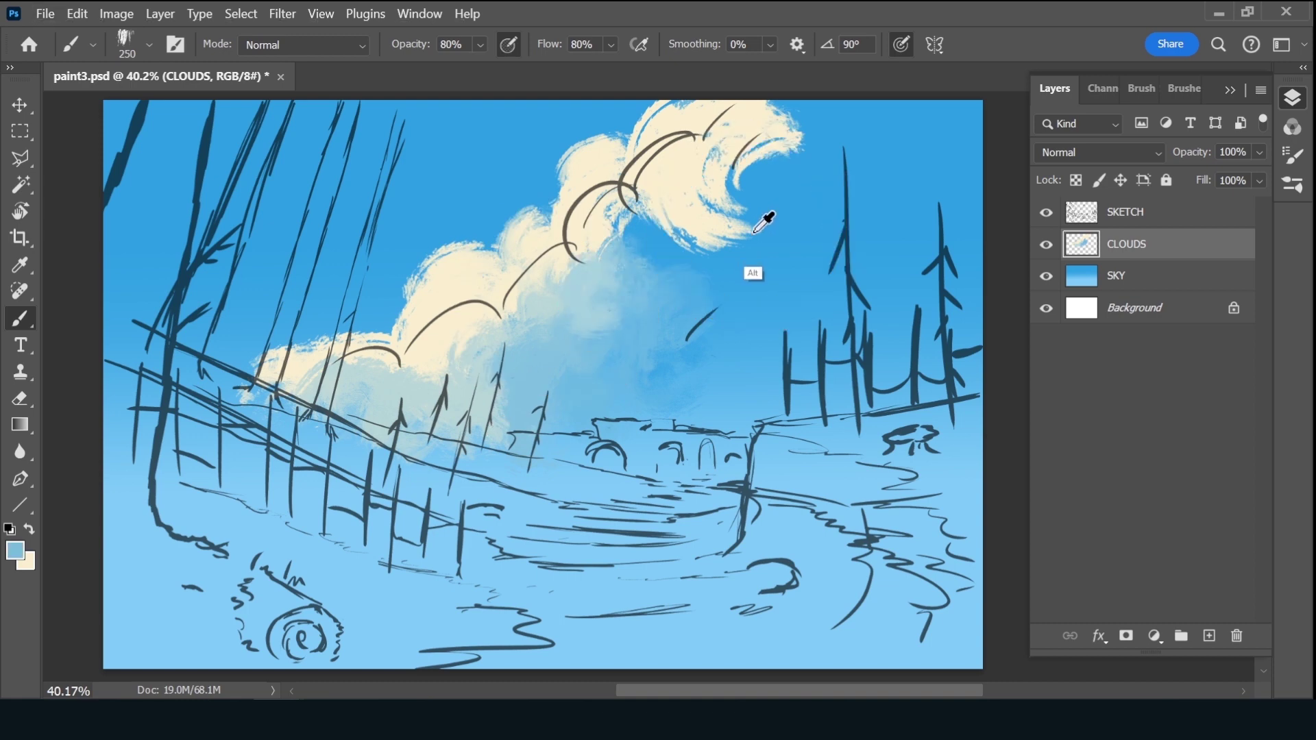
Soften the cloud's right edge with light blue, then cover the blue patch with pale cream
{"action": "mouse_move", "coordinate": [758, 233]}
{"action": "left_mouse_down"}
{"action": "mouse_move", "coordinate": [733, 257]}
{"action": "mouse_move", "coordinate": [770, 176]}
{"action": "mouse_move", "coordinate": [701, 255]}
{"action": "left_mouse_up"}
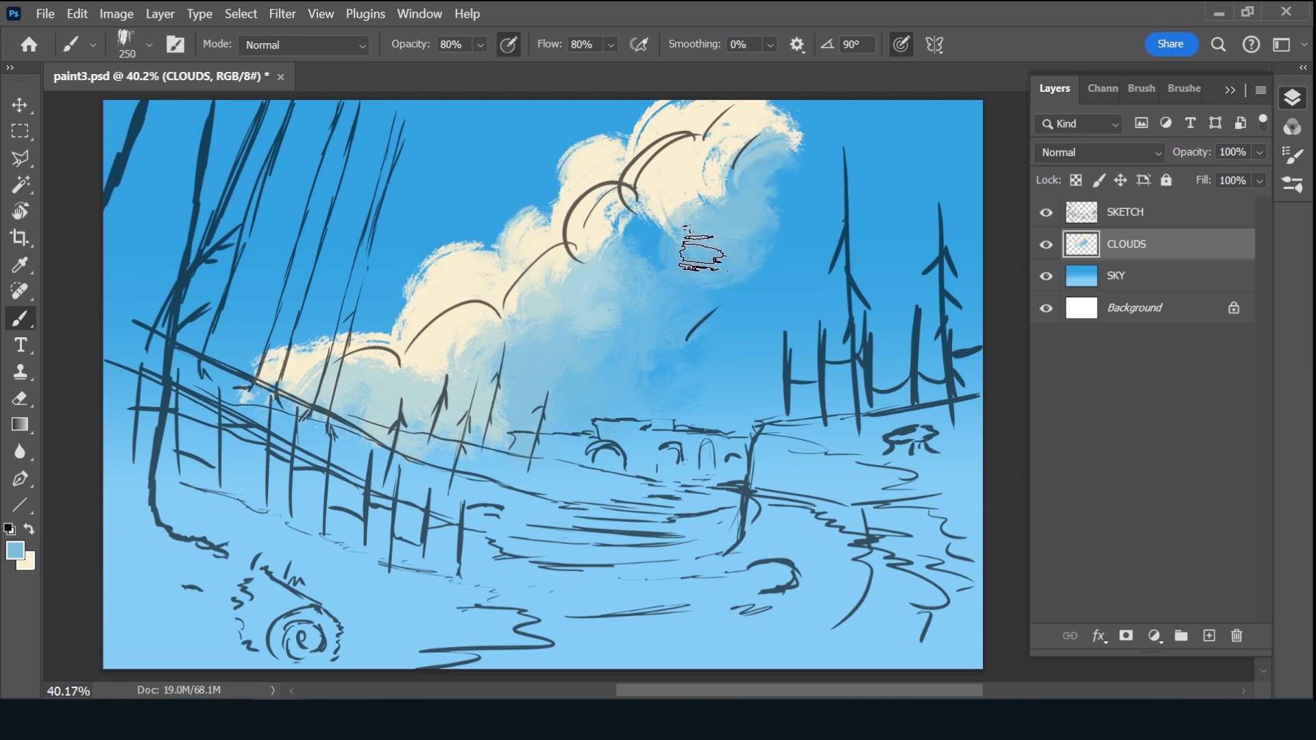
{"action": "left_click", "coordinate": [682, 208], "text": "alt"}
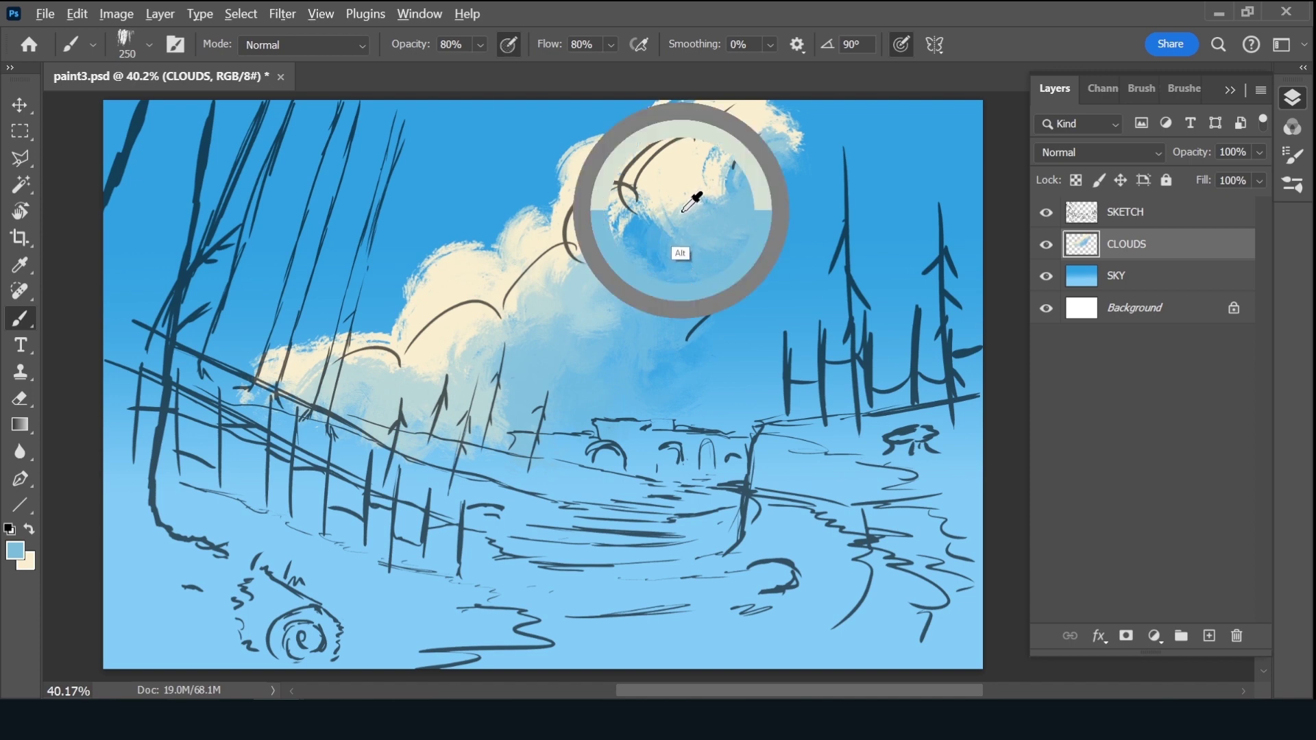
{"action": "left_click", "coordinate": [669, 231], "text": "alt"}
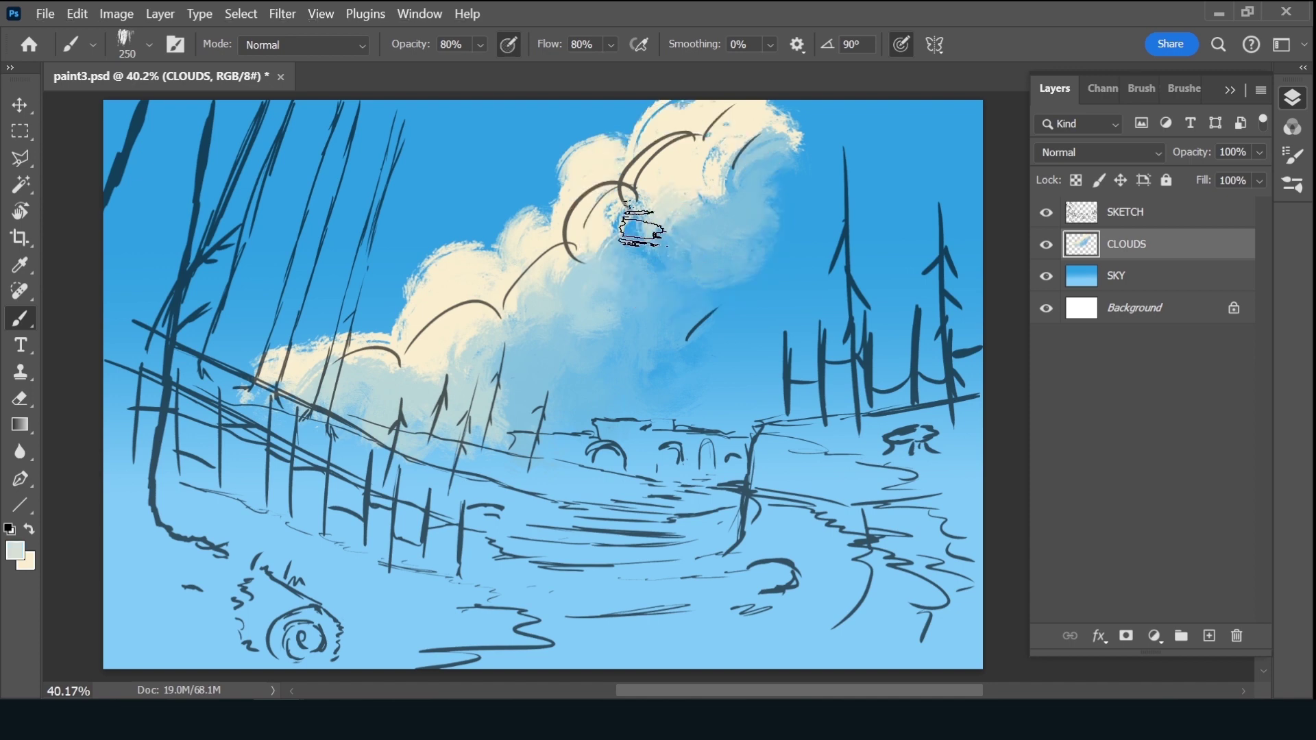
{"action": "left_click_drag", "start_coordinate": [641, 228], "coordinate": [679, 260]}
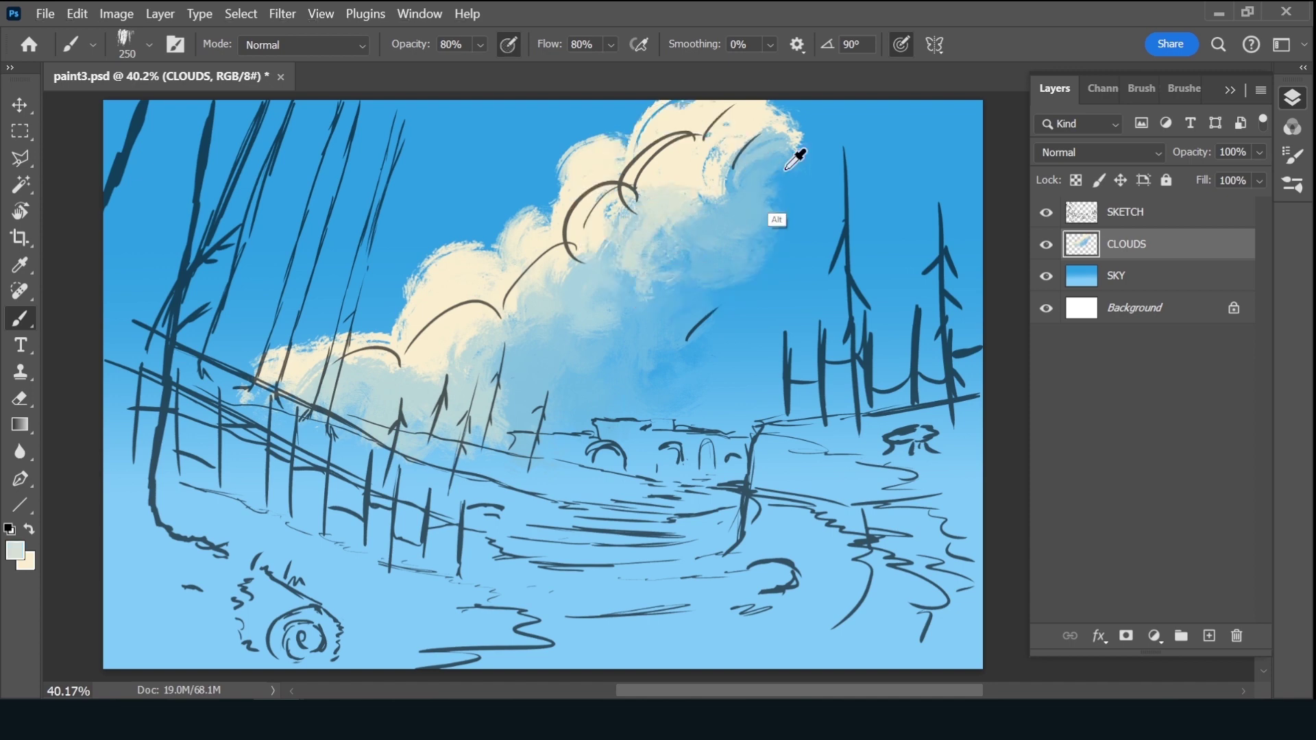
Sample paler blues and paint blue shading over the cloud's right side
{"action": "left_click", "coordinate": [803, 149], "text": "alt"}
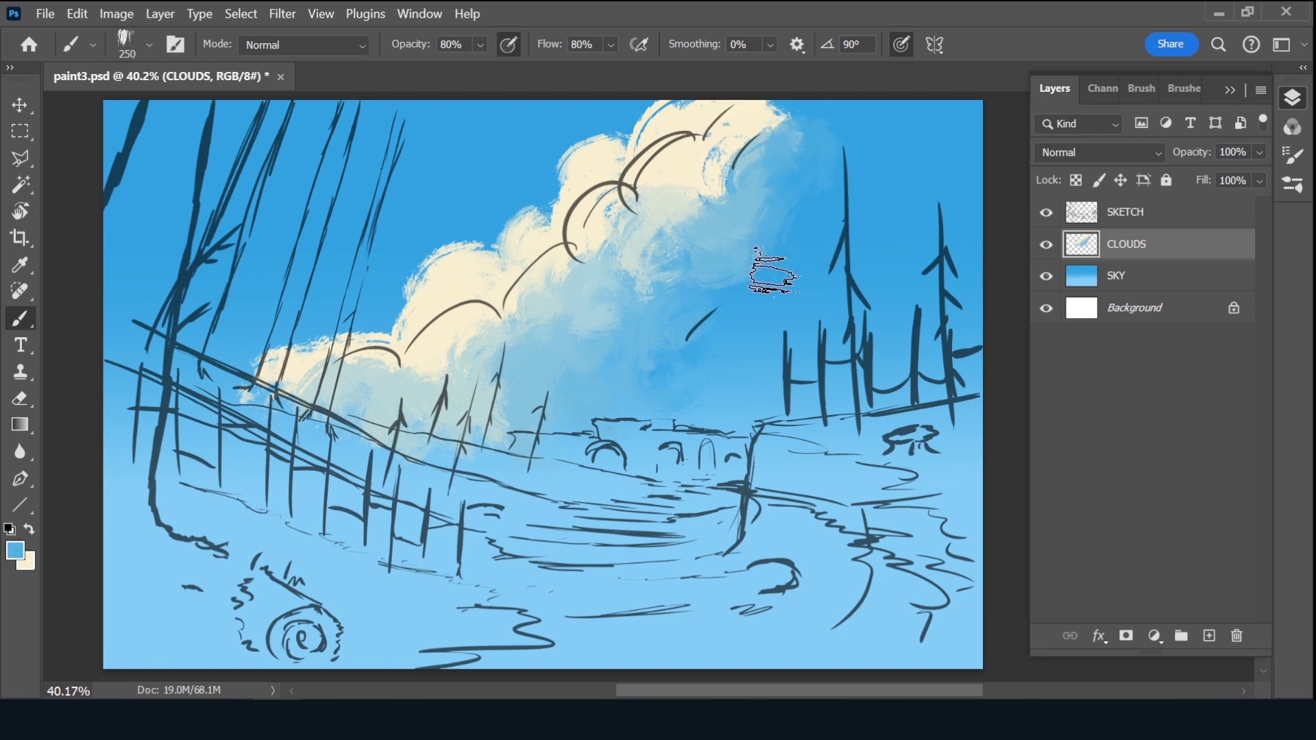
{"action": "left_click", "coordinate": [782, 202], "text": "alt"}
{"action": "left_click", "coordinate": [745, 215], "text": "alt"}
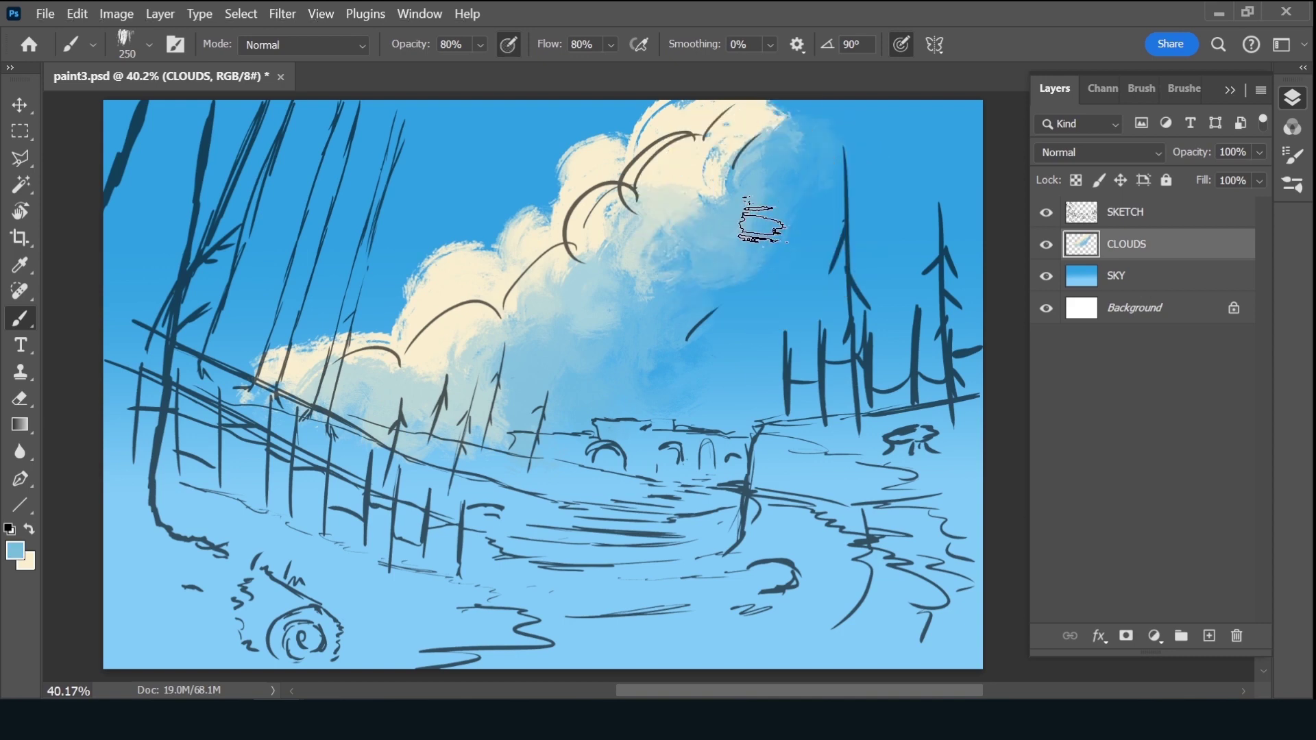
{"action": "left_click", "coordinate": [706, 319], "text": "alt"}
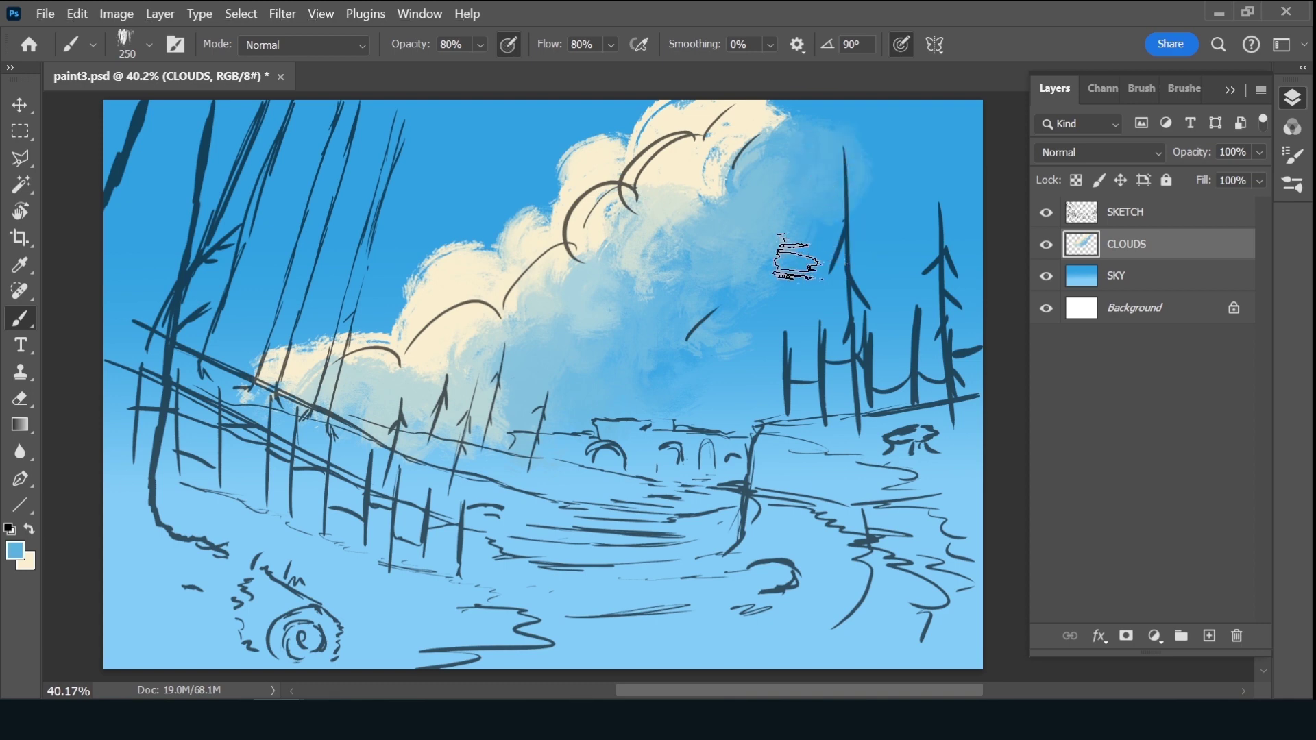
{"action": "key", "text": "alt"}
{"action": "left_click", "coordinate": [725, 198], "text": "alt"}
{"action": "mouse_move", "coordinate": [778, 123]}
{"action": "left_mouse_down"}
{"action": "mouse_move", "coordinate": [737, 161]}
{"action": "mouse_move", "coordinate": [747, 199]}
{"action": "left_mouse_up"}
Cover the blue patch at the cloud top with cream and resample nearby blues
{"action": "left_click", "coordinate": [689, 176], "text": "alt"}
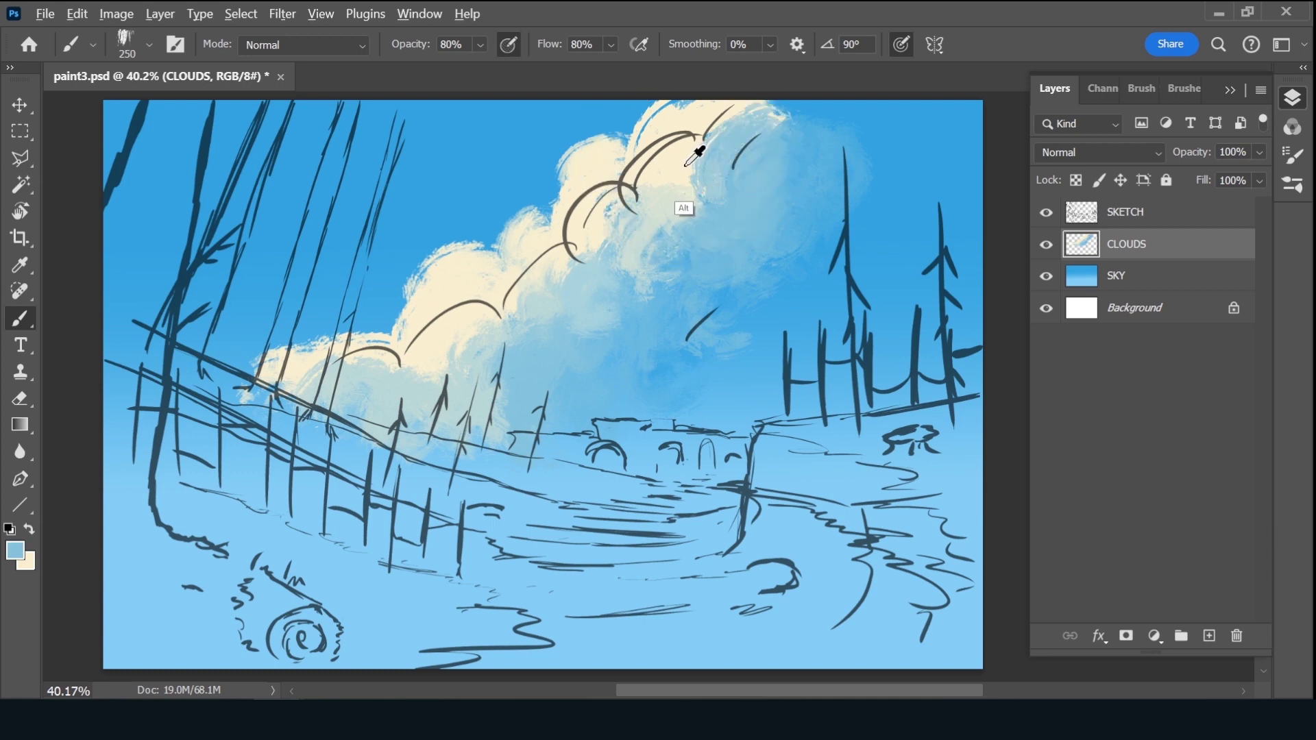
{"action": "left_click_drag", "start_coordinate": [737, 120], "coordinate": [716, 196]}
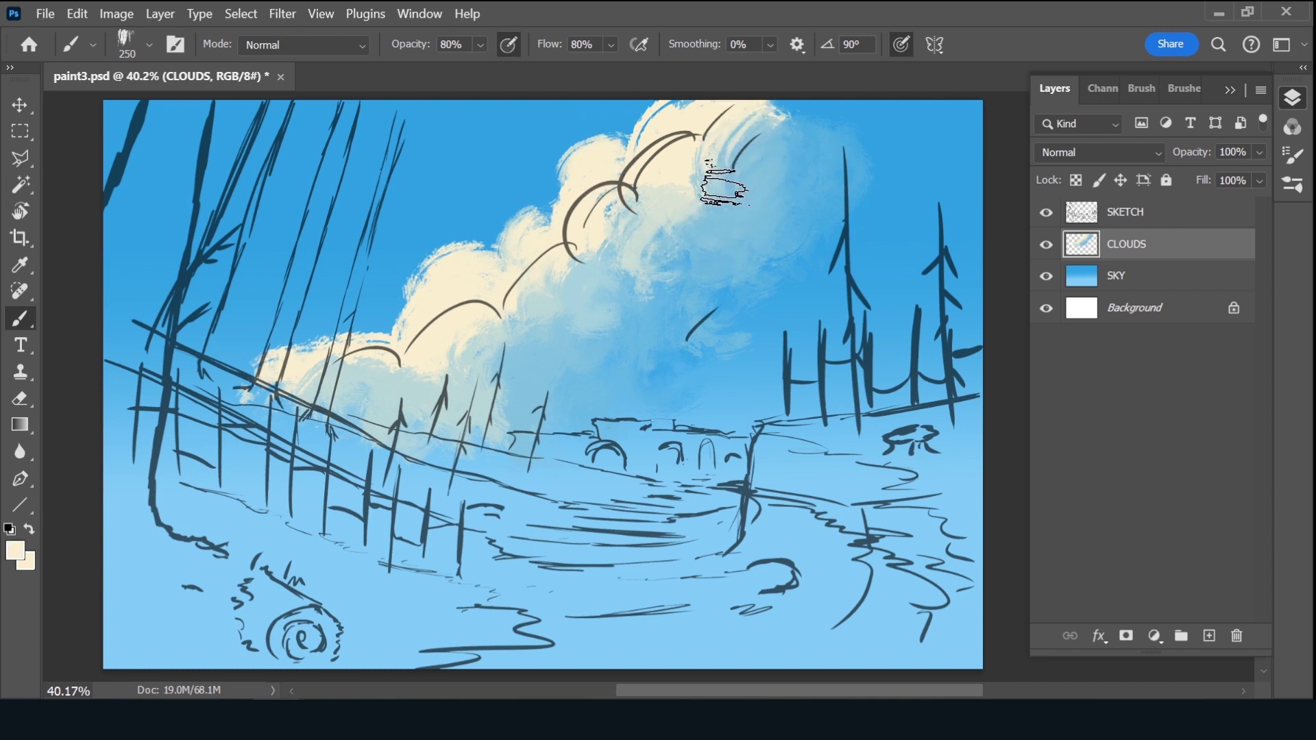
{"action": "key", "text": "alt"}
{"action": "left_click", "coordinate": [717, 199], "text": "alt"}
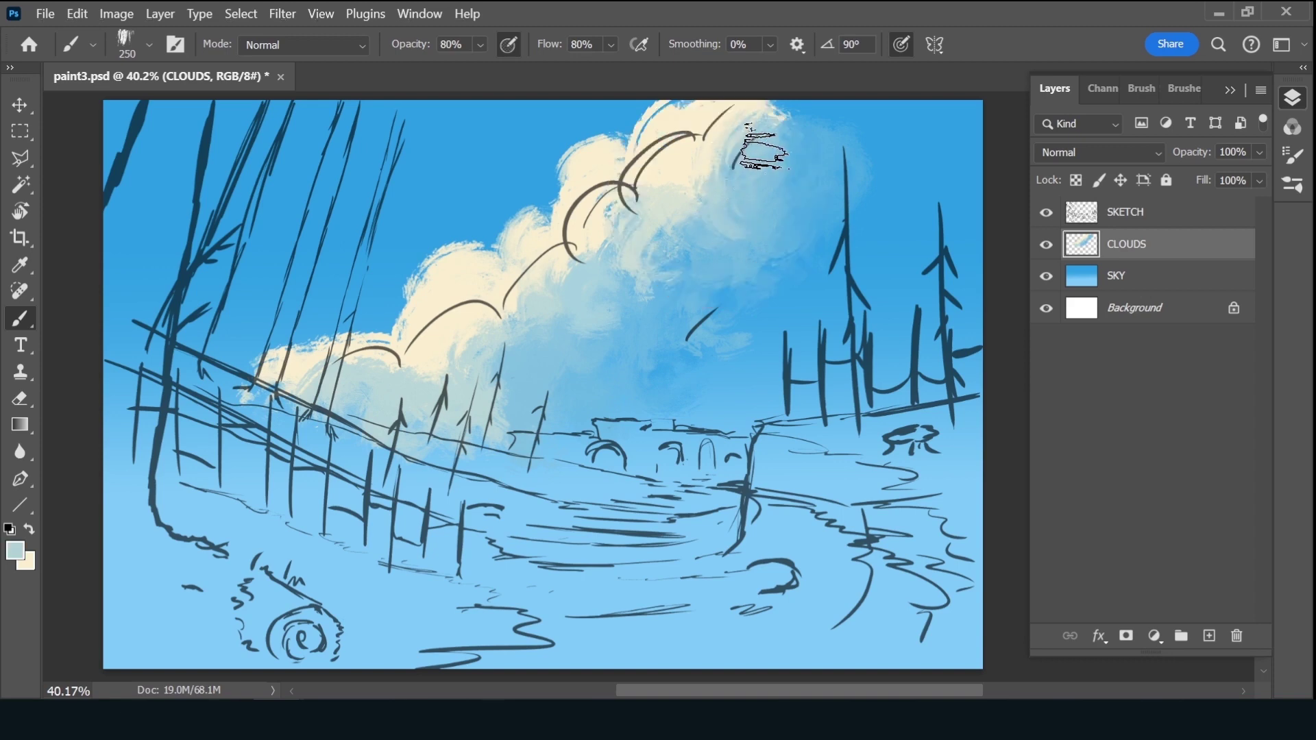
{"action": "left_click", "coordinate": [773, 126], "text": "alt"}
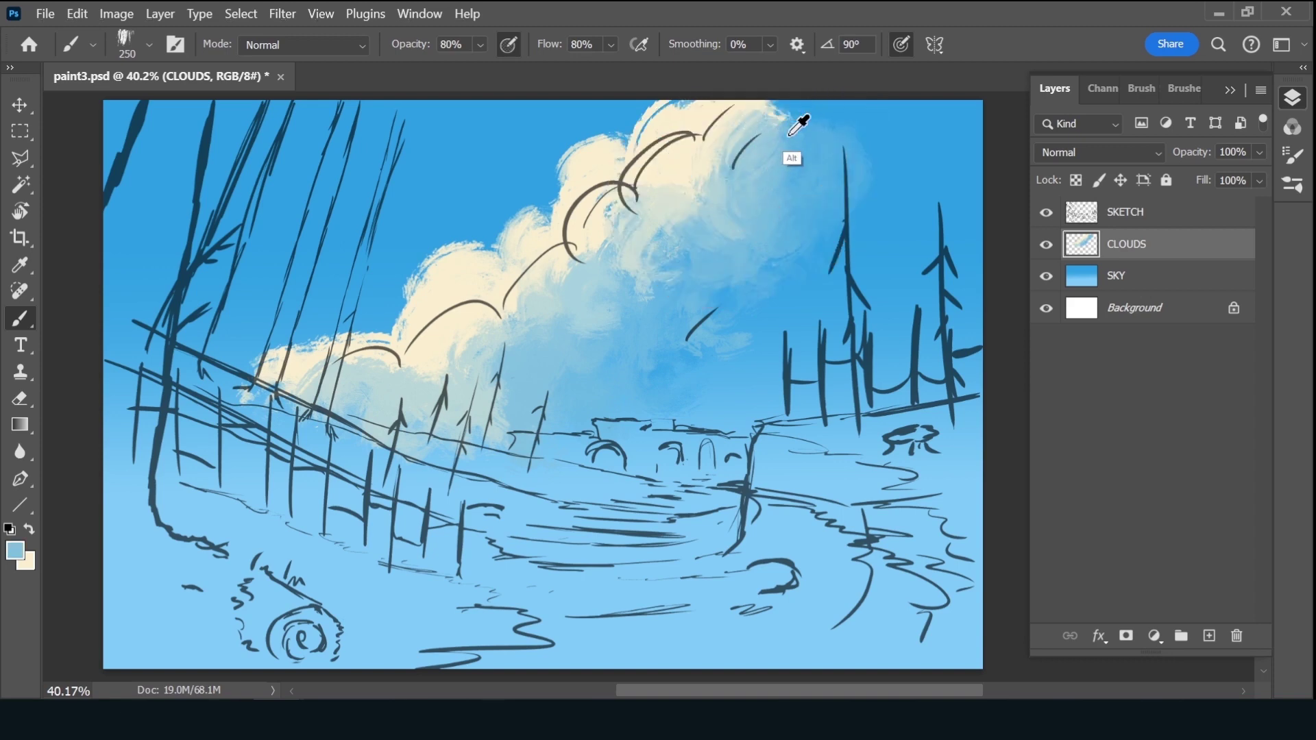
{"action": "left_click", "coordinate": [778, 188], "text": "alt"}
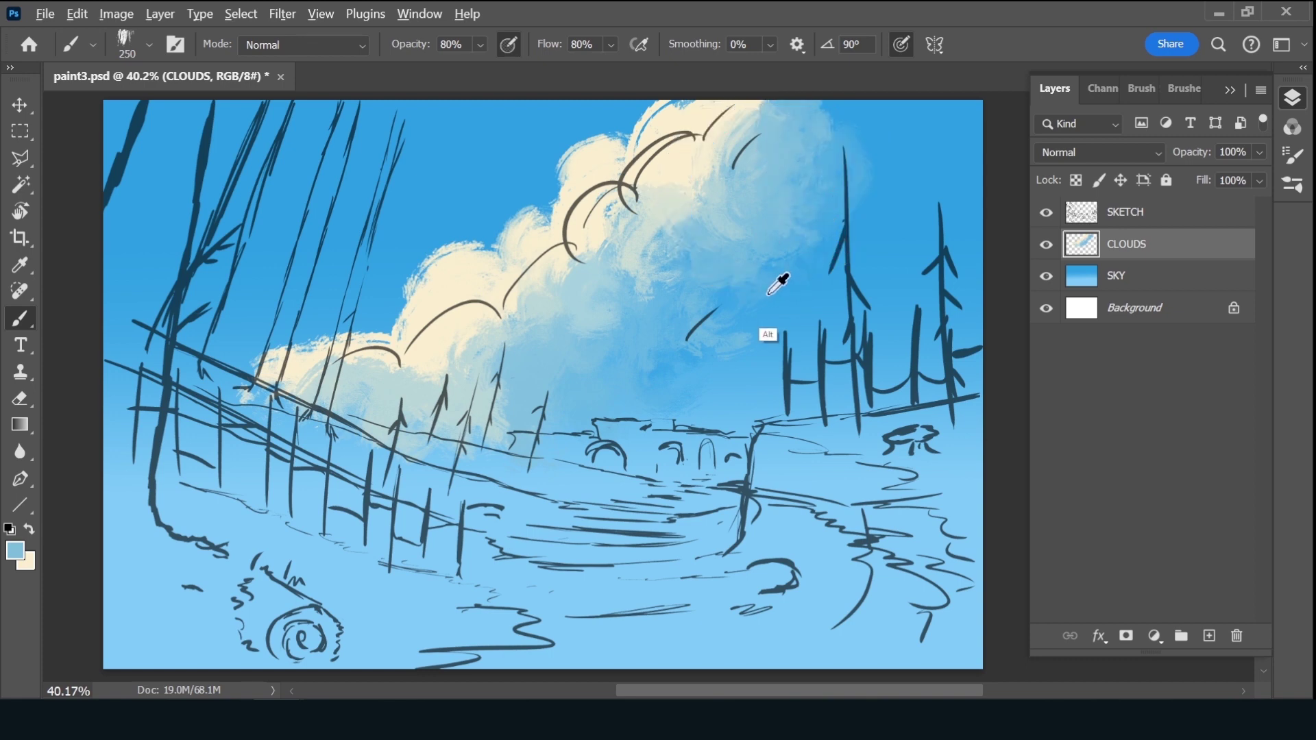
Dab saturated darker blue into the sky below the cloud and shrink the brush to 150
{"action": "left_click", "coordinate": [755, 312], "text": "alt"}
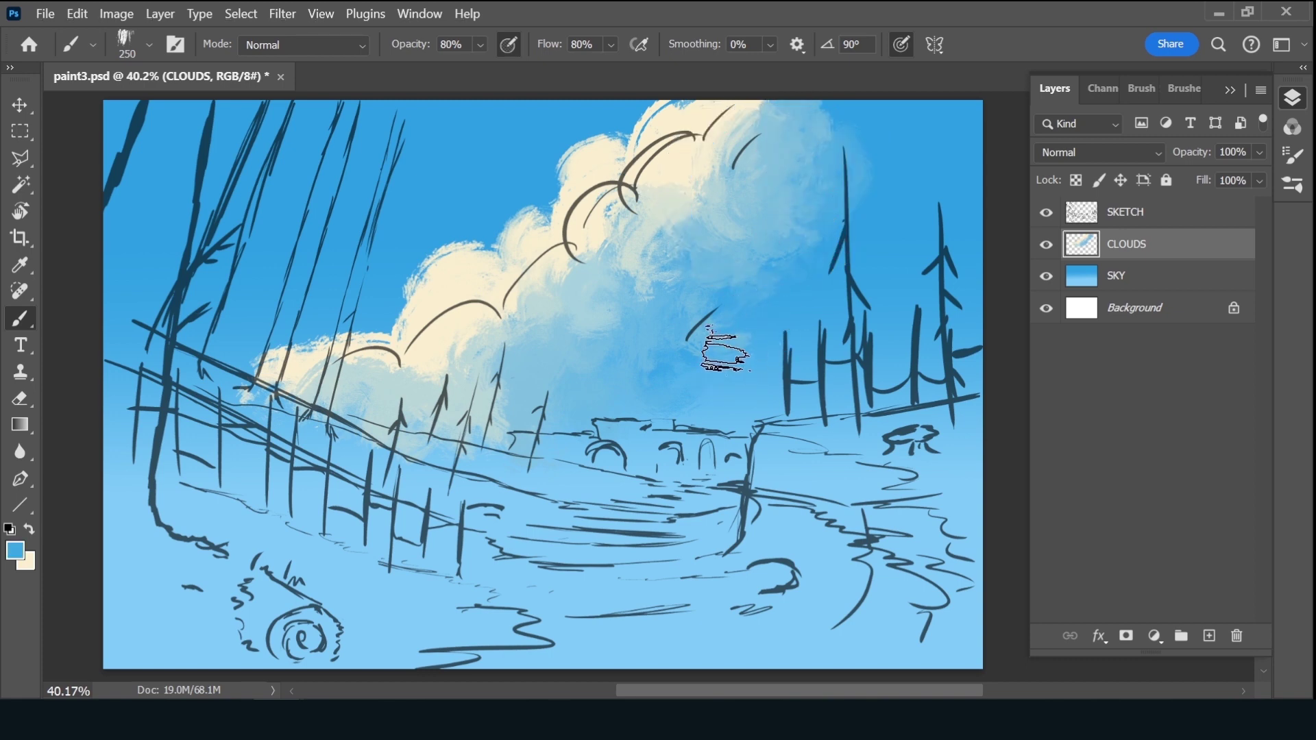
{"action": "left_click_drag", "start_coordinate": [747, 339], "coordinate": [744, 367]}
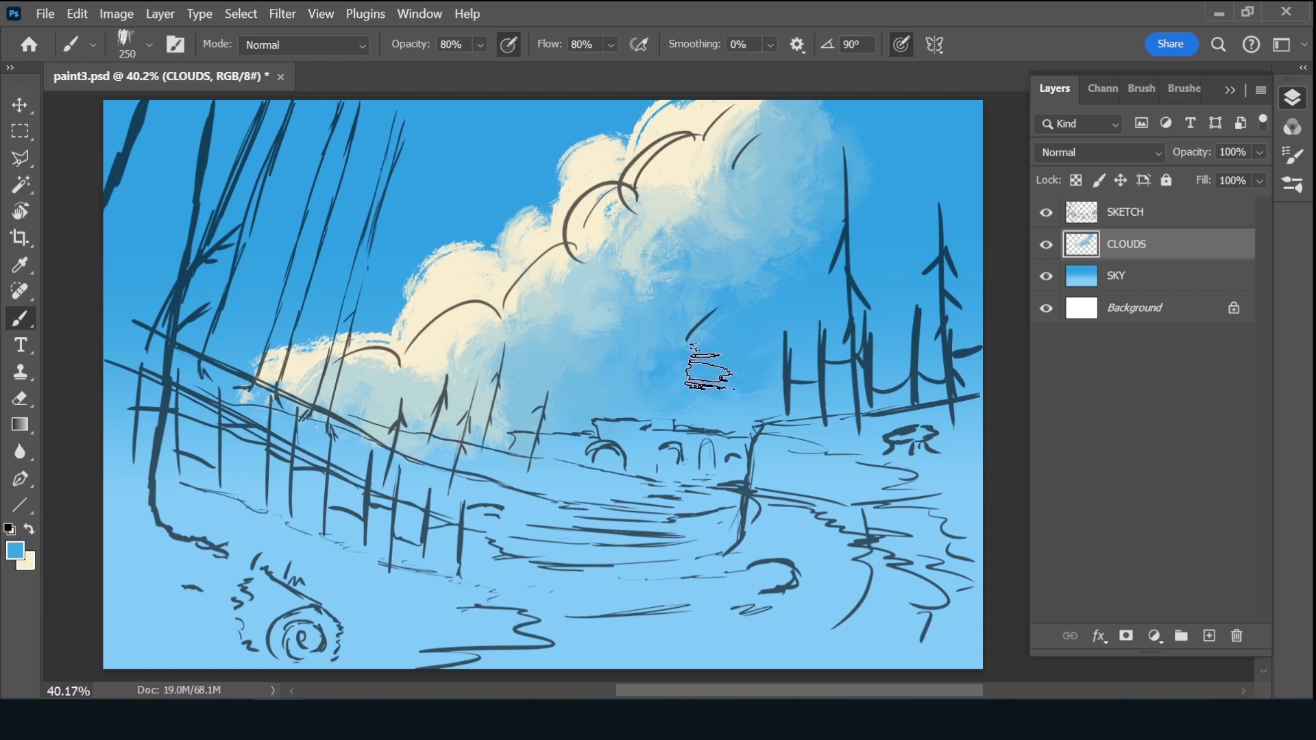
{"action": "left_click", "coordinate": [595, 168], "text": "alt"}
{"action": "key", "text": "bracketleft"}
{"action": "key", "text": "bracketleft"}
{"action": "key", "text": "bracketleft"}
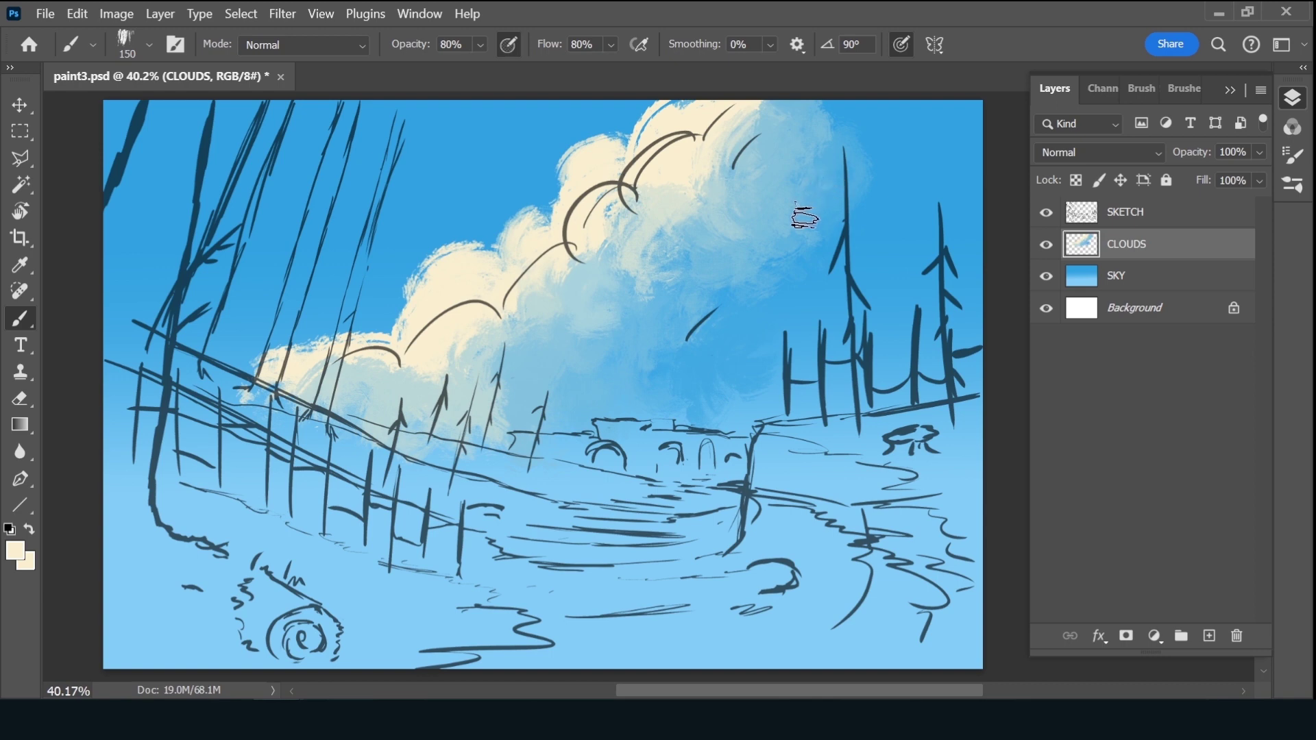
Paint cream along the cloud edge, a top-right puff, and bluish-white on the lower cloud bank
{"action": "mouse_move", "coordinate": [806, 211]}
{"action": "left_mouse_down"}
{"action": "mouse_move", "coordinate": [834, 182]}
{"action": "mouse_move", "coordinate": [808, 212]}
{"action": "mouse_move", "coordinate": [804, 248]}
{"action": "mouse_move", "coordinate": [728, 294]}
{"action": "mouse_move", "coordinate": [727, 325]}
{"action": "mouse_move", "coordinate": [720, 301]}
{"action": "mouse_move", "coordinate": [678, 349]}
{"action": "mouse_move", "coordinate": [639, 365]}
{"action": "mouse_move", "coordinate": [686, 335]}
{"action": "mouse_move", "coordinate": [559, 387]}
{"action": "left_mouse_up"}
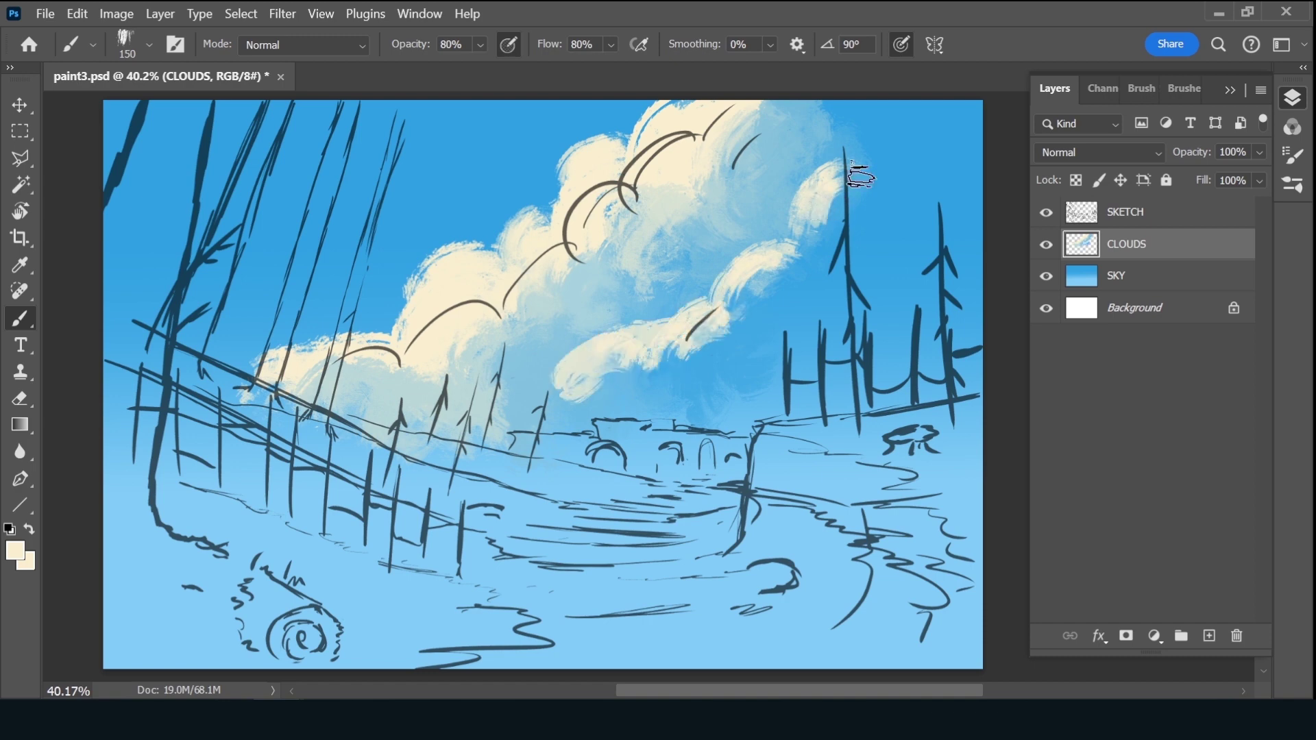
{"action": "mouse_move", "coordinate": [862, 177]}
{"action": "left_mouse_down"}
{"action": "mouse_move", "coordinate": [870, 206]}
{"action": "mouse_move", "coordinate": [890, 214]}
{"action": "left_mouse_up"}
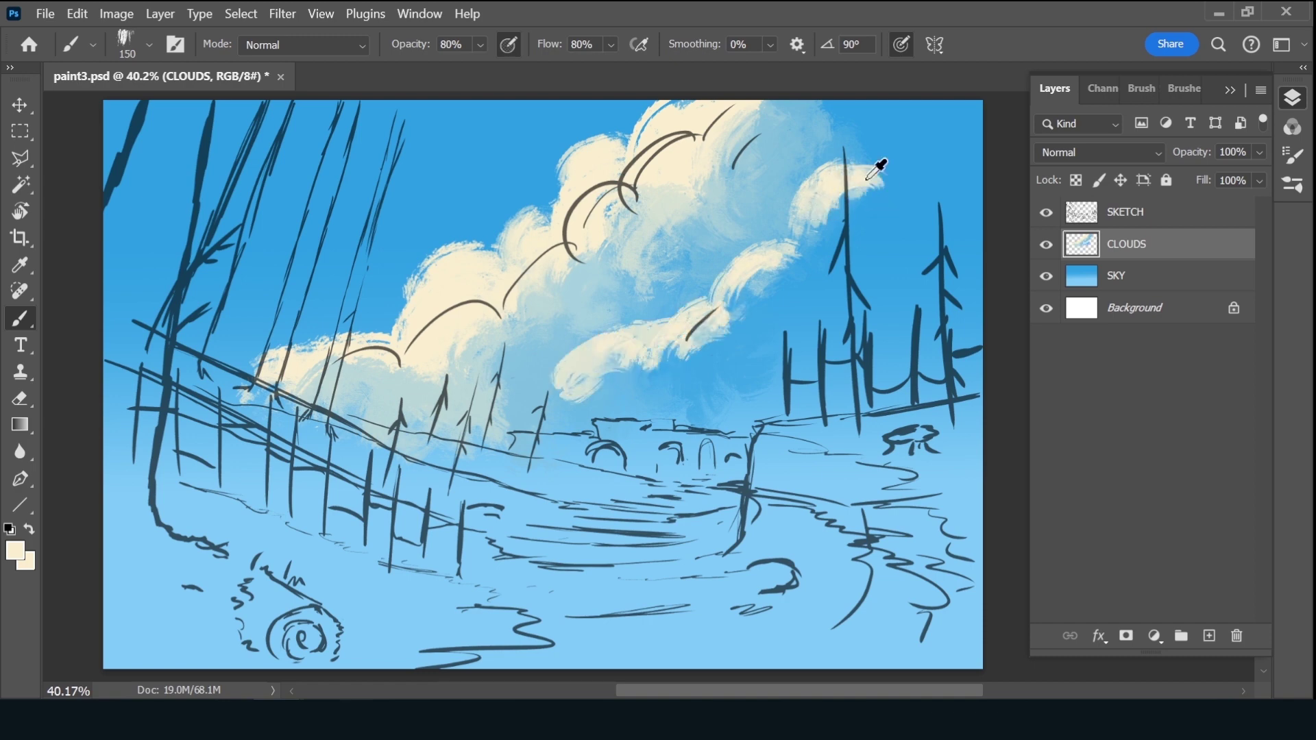
{"action": "left_click", "coordinate": [584, 385], "text": "alt"}
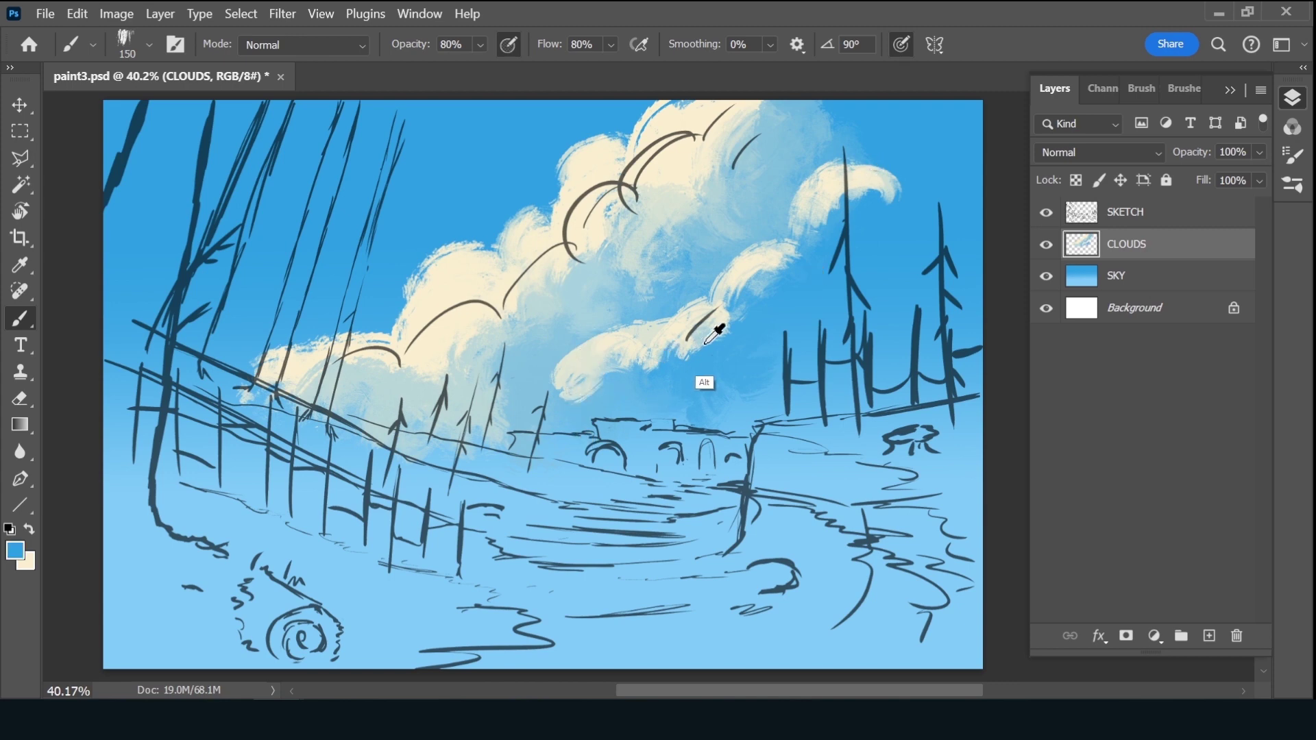
{"action": "left_click", "coordinate": [727, 322], "text": "alt"}
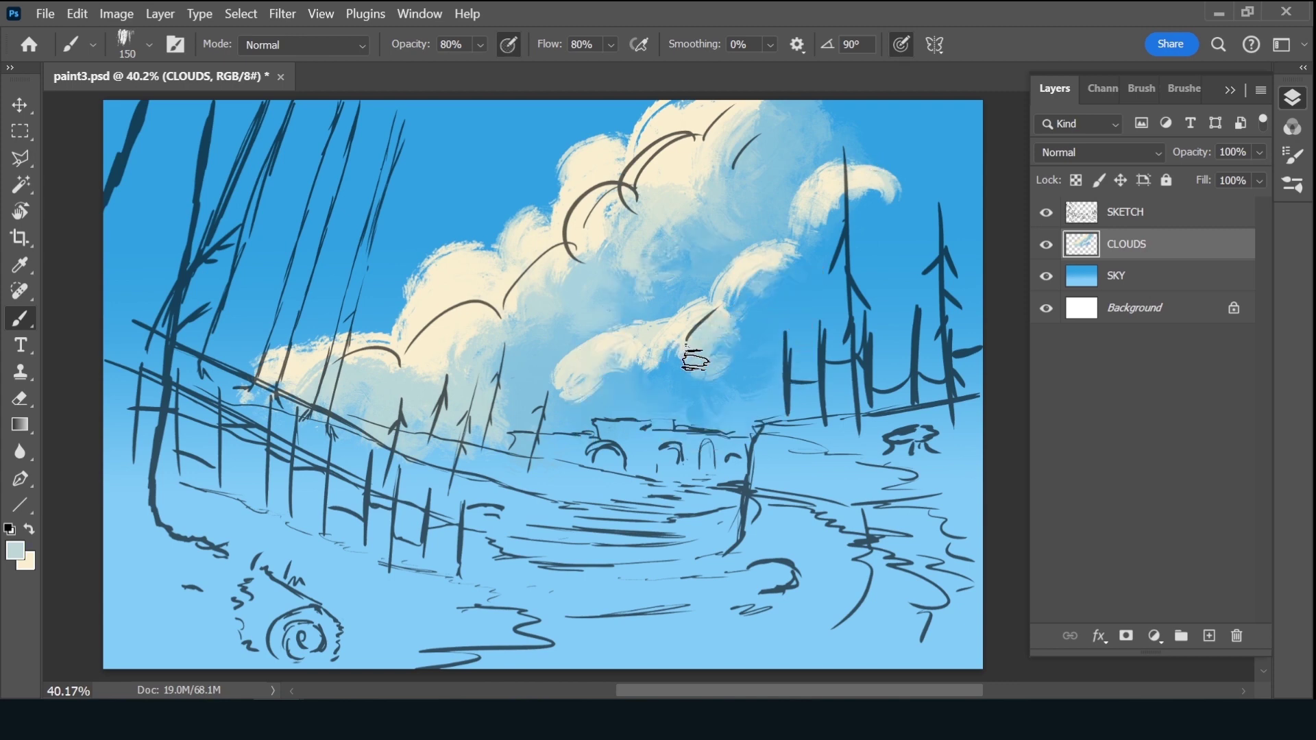
{"action": "left_click_drag", "start_coordinate": [663, 368], "coordinate": [655, 387]}
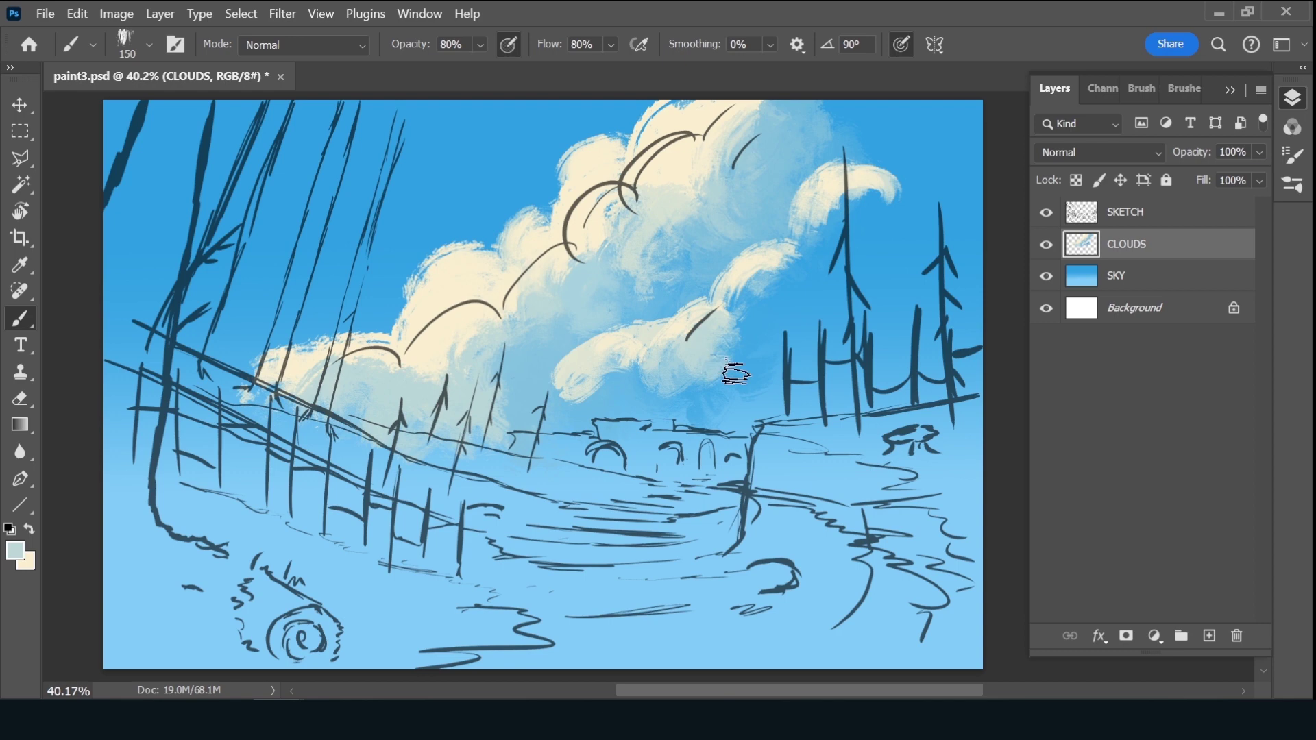
{"action": "left_click", "coordinate": [621, 353], "text": "alt"}
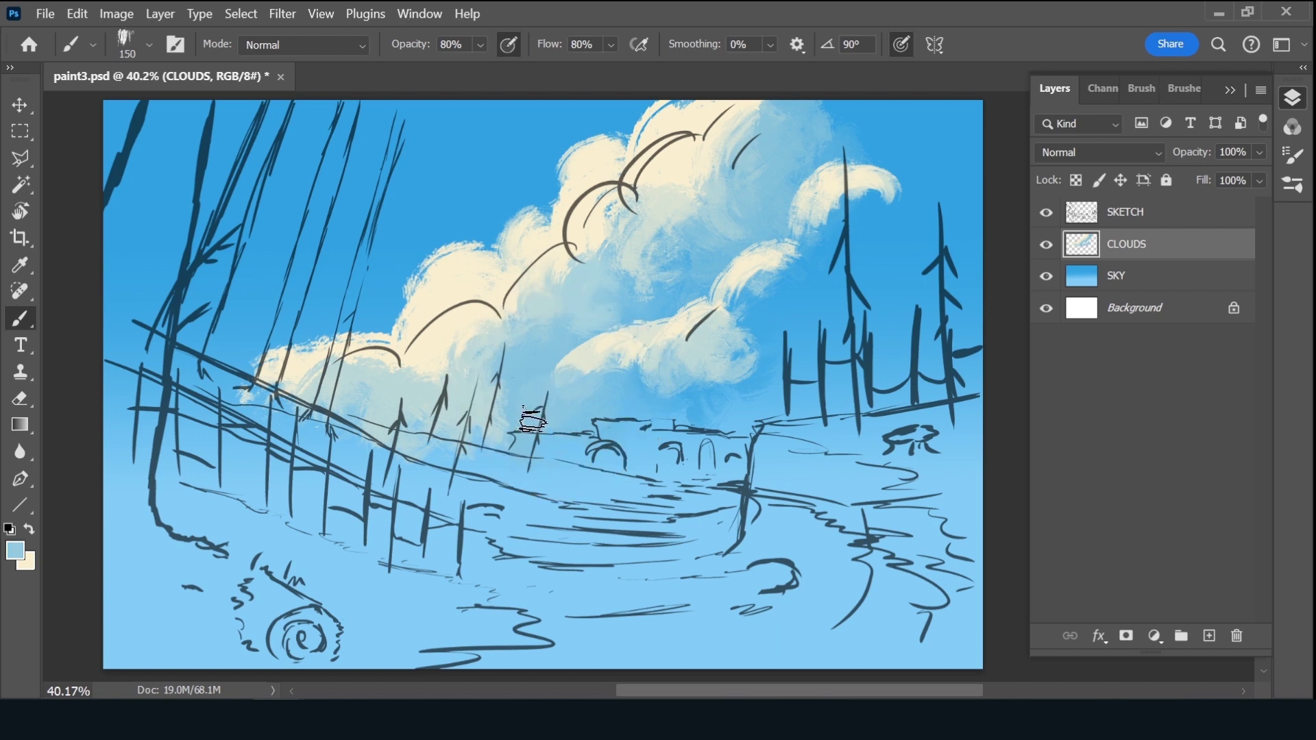
Paint cream into the cloud's lower edge and resample cream and light blue
{"action": "left_click", "coordinate": [574, 363], "text": "alt"}
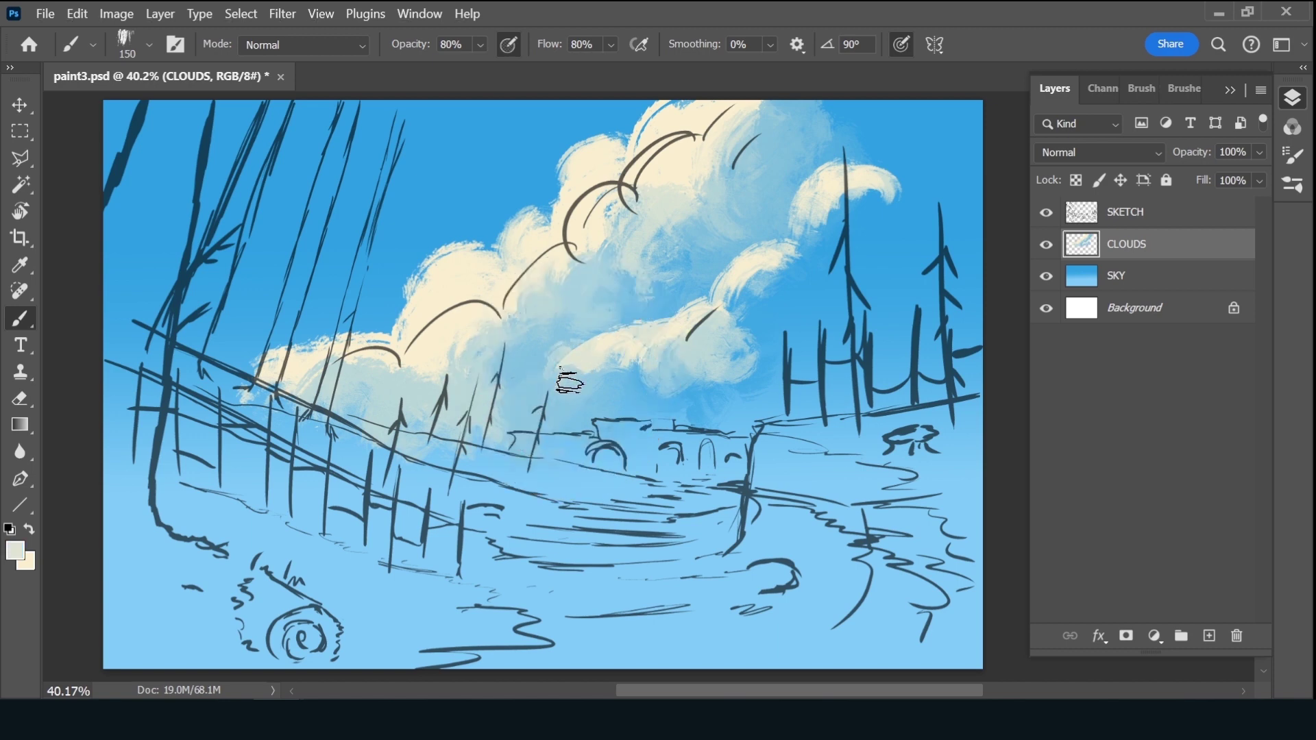
{"action": "left_click_drag", "start_coordinate": [570, 388], "coordinate": [608, 378]}
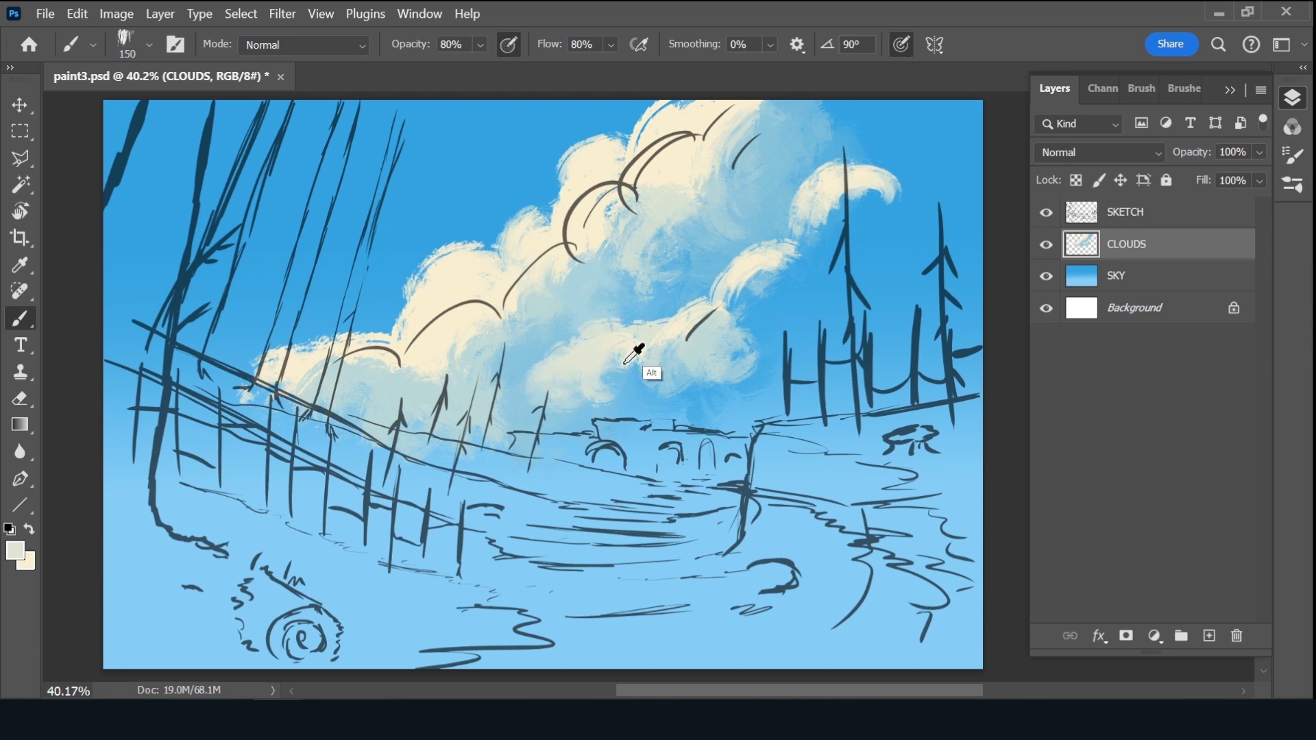
{"action": "left_click", "coordinate": [645, 332], "text": "alt"}
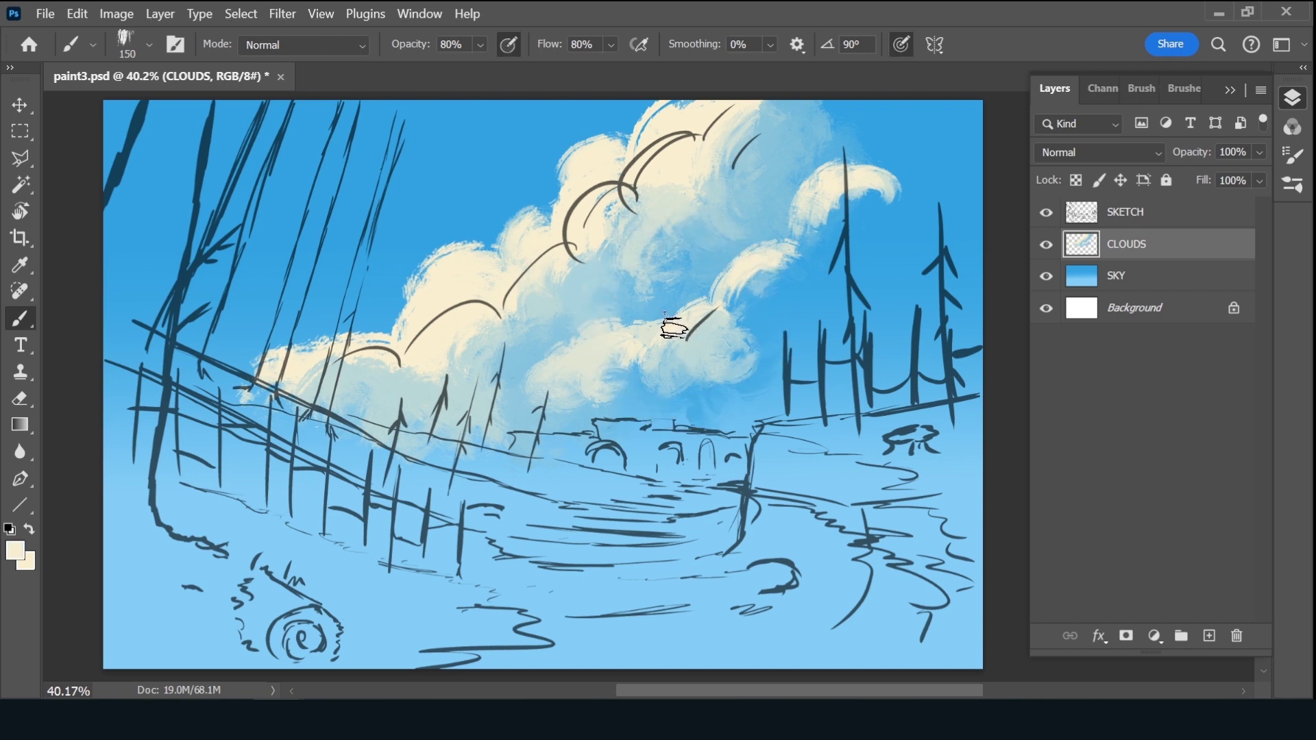
{"action": "left_click", "coordinate": [679, 329], "text": "alt"}
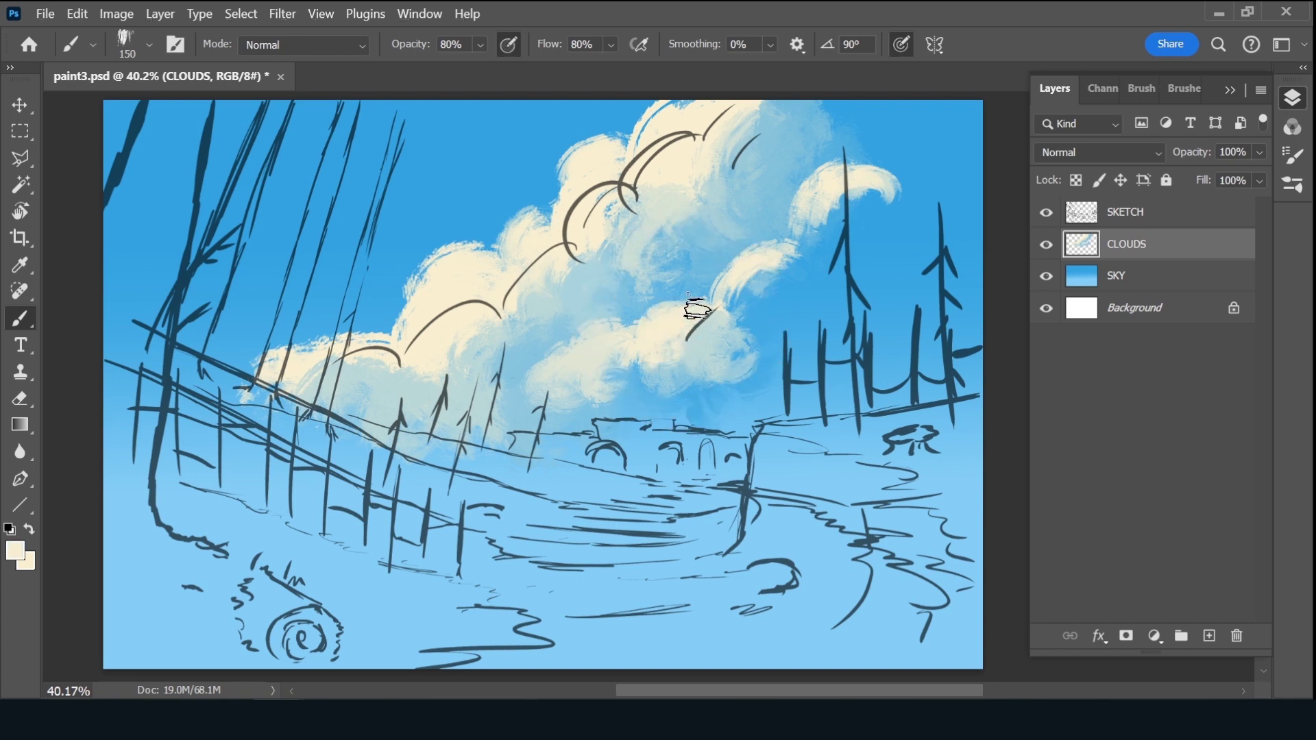
{"action": "left_click", "coordinate": [653, 379], "text": "alt"}
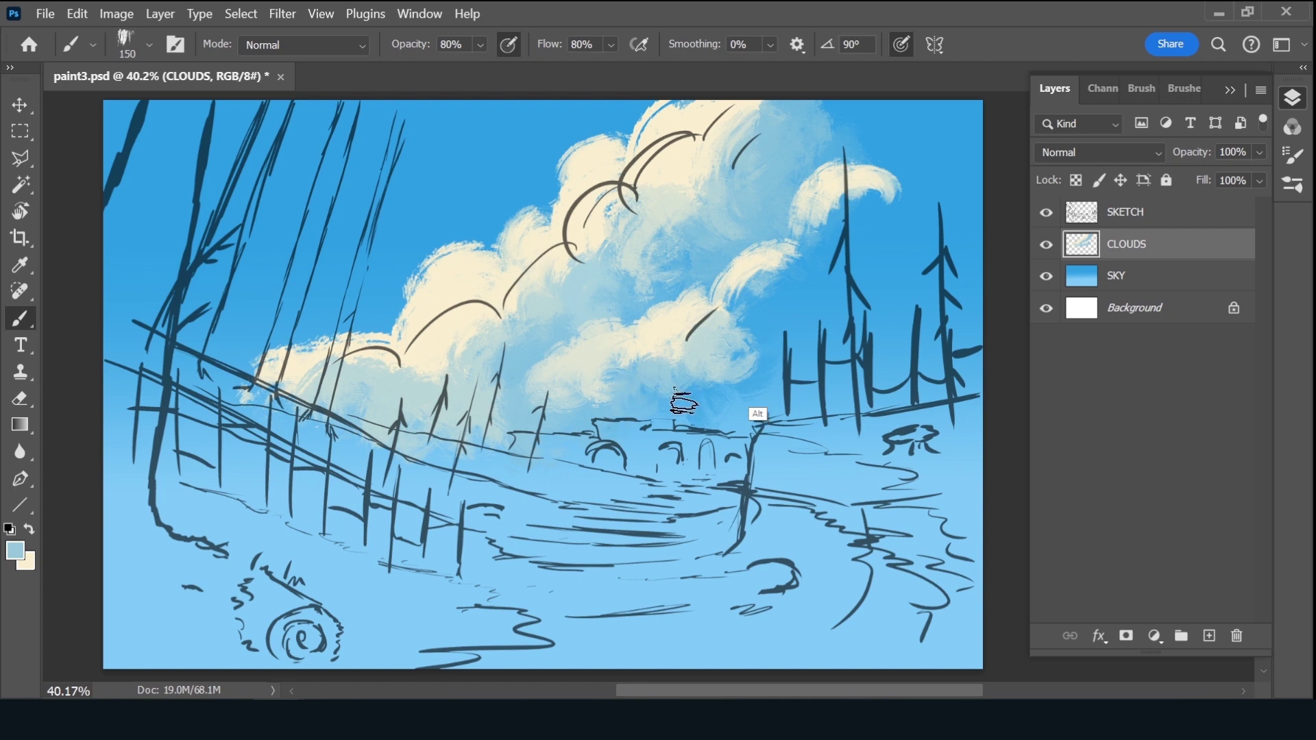
{"action": "left_click", "coordinate": [753, 356], "text": "alt"}
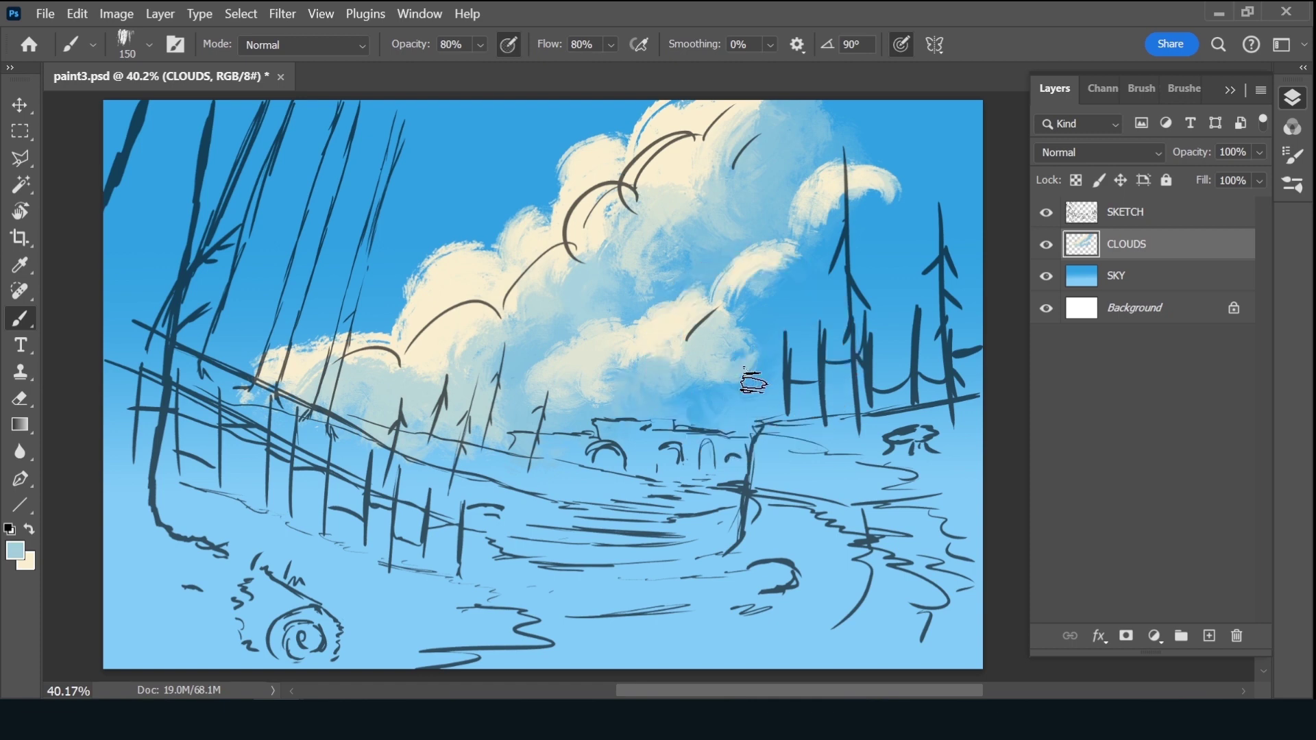
With a 250 brush, paint saturated blue over the lower cloud edge, then shrink to 125
{"action": "key", "text": "bracketright"}
{"action": "key", "text": "bracketright"}
{"action": "key", "text": "bracketright"}
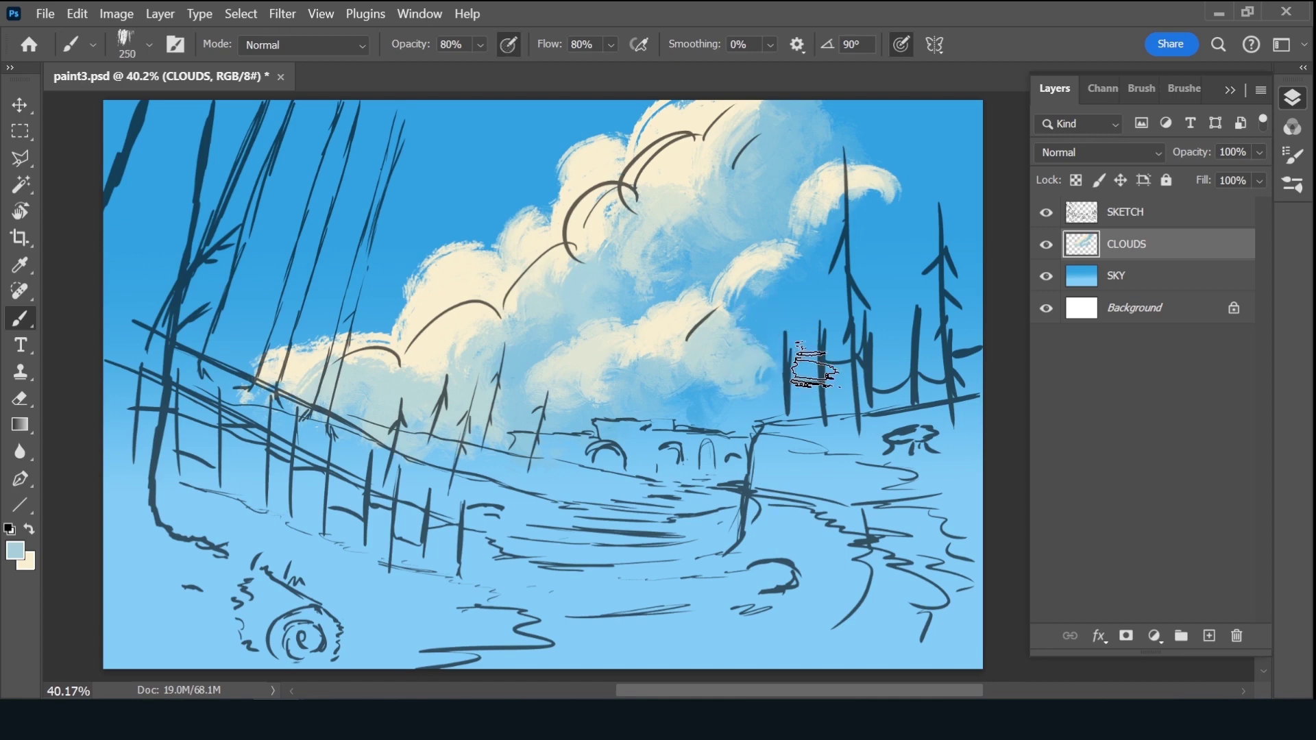
{"action": "left_click", "coordinate": [797, 360], "text": "alt"}
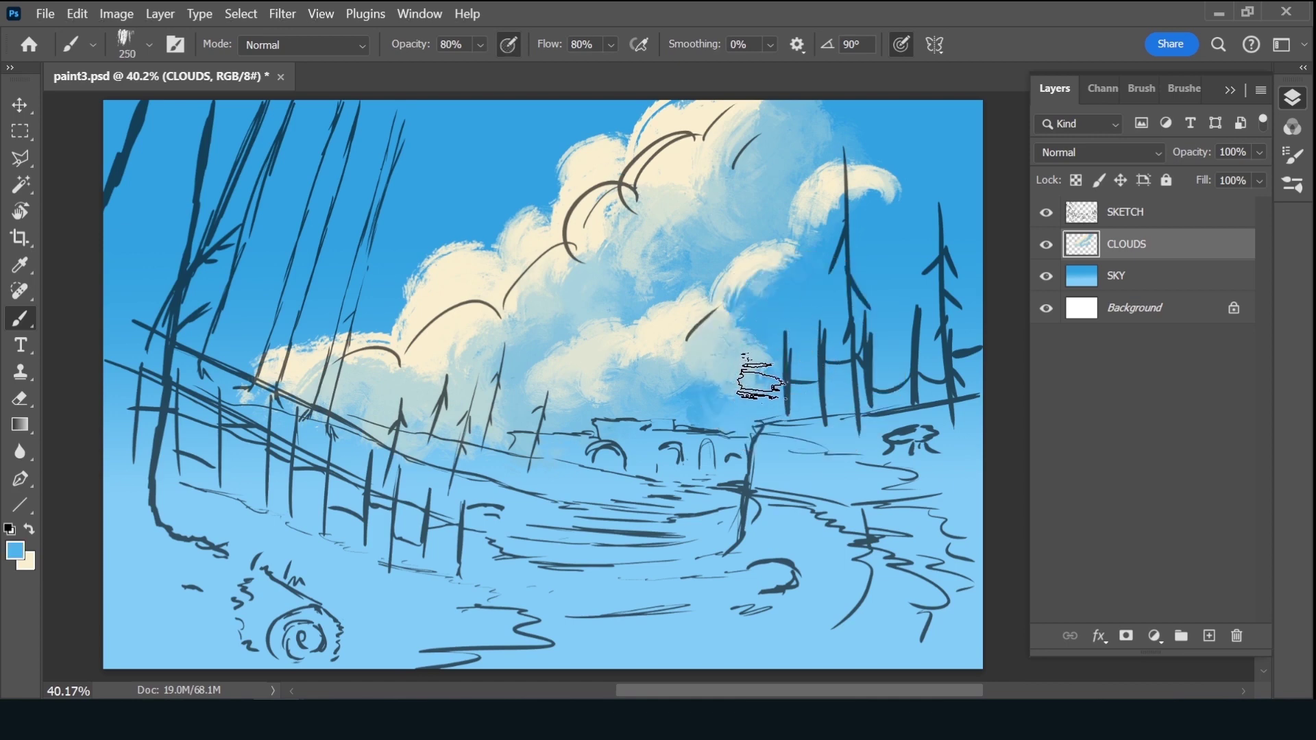
{"action": "mouse_move", "coordinate": [759, 377]}
{"action": "left_mouse_down"}
{"action": "mouse_move", "coordinate": [749, 373]}
{"action": "mouse_move", "coordinate": [750, 391]}
{"action": "mouse_move", "coordinate": [708, 373]}
{"action": "mouse_move", "coordinate": [757, 298]}
{"action": "left_mouse_up"}
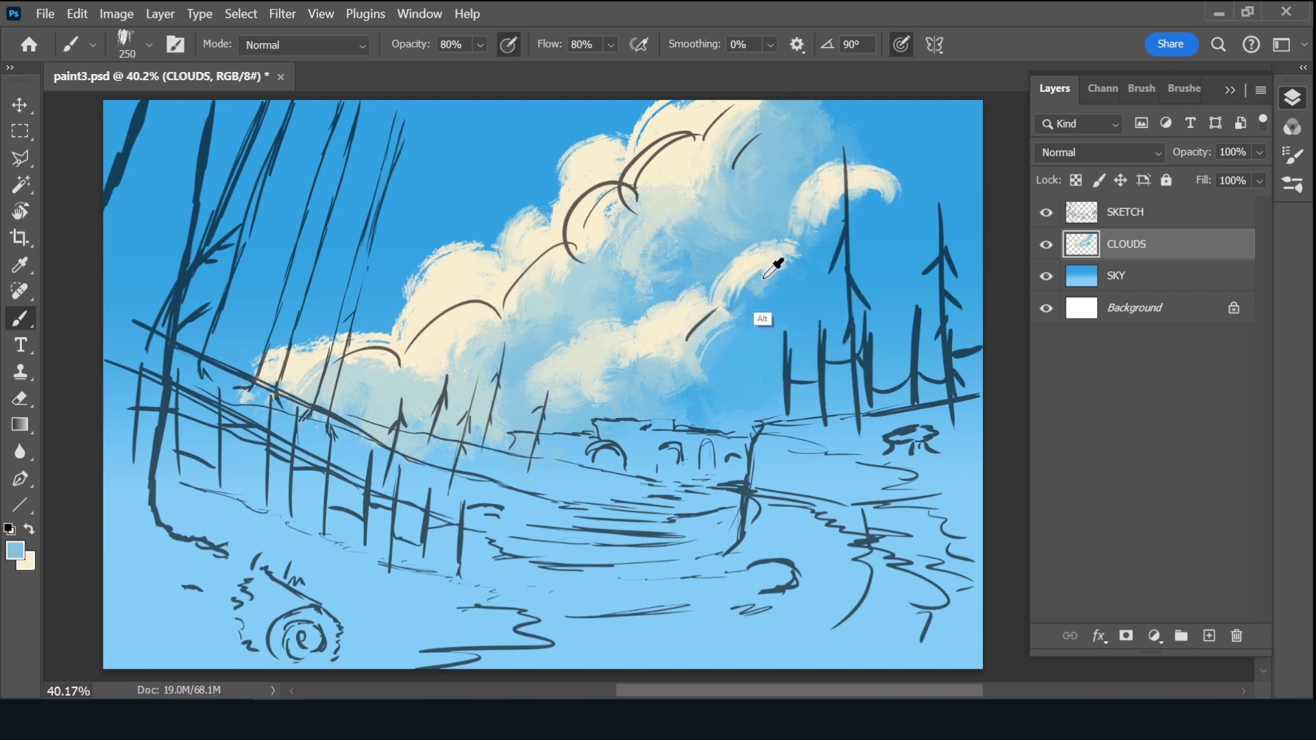
{"action": "left_click", "coordinate": [773, 296], "text": "alt"}
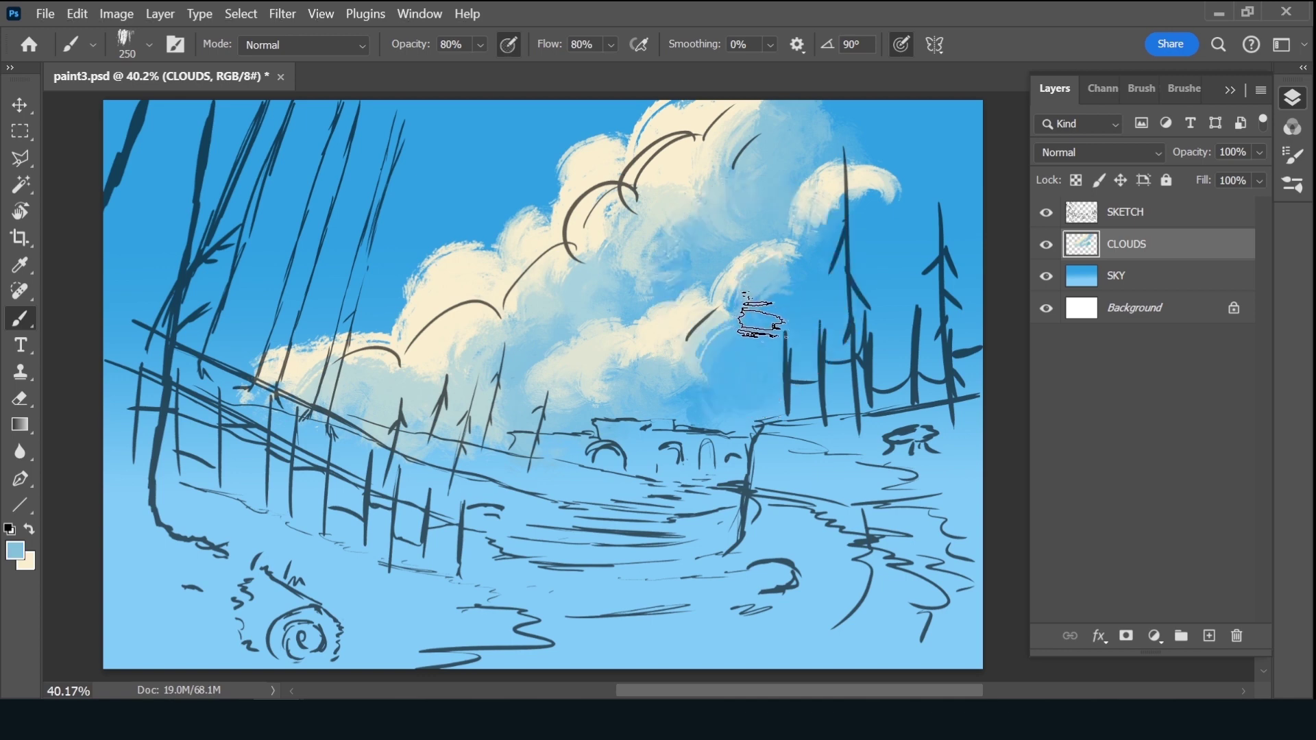
{"action": "key", "text": "bracketleft"}
{"action": "key", "text": "bracketleft"}
{"action": "key", "text": "bracketleft"}
{"action": "key", "text": "bracketleft"}
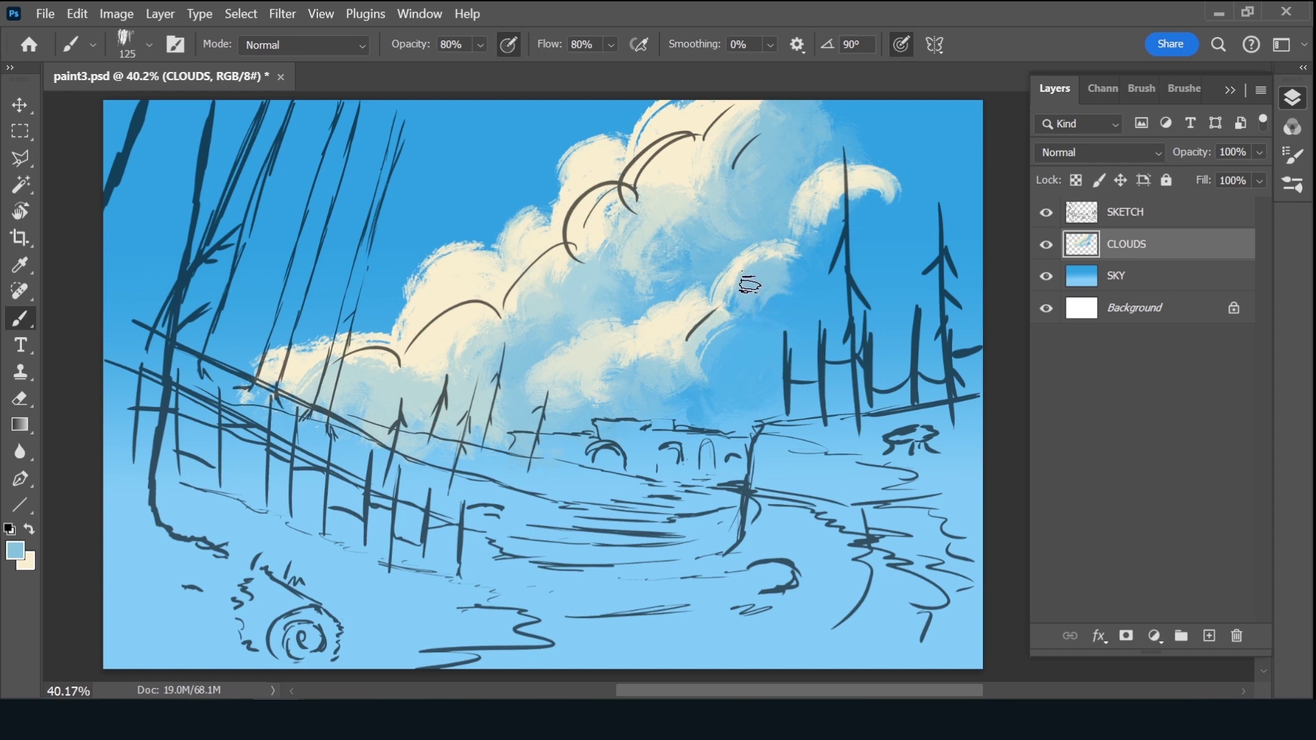
Brighten the right and upper-right cloud edges with cream and soften them with pale blue
{"action": "left_click", "coordinate": [738, 264], "text": "alt"}
{"action": "left_click_drag", "start_coordinate": [732, 290], "coordinate": [762, 273]}
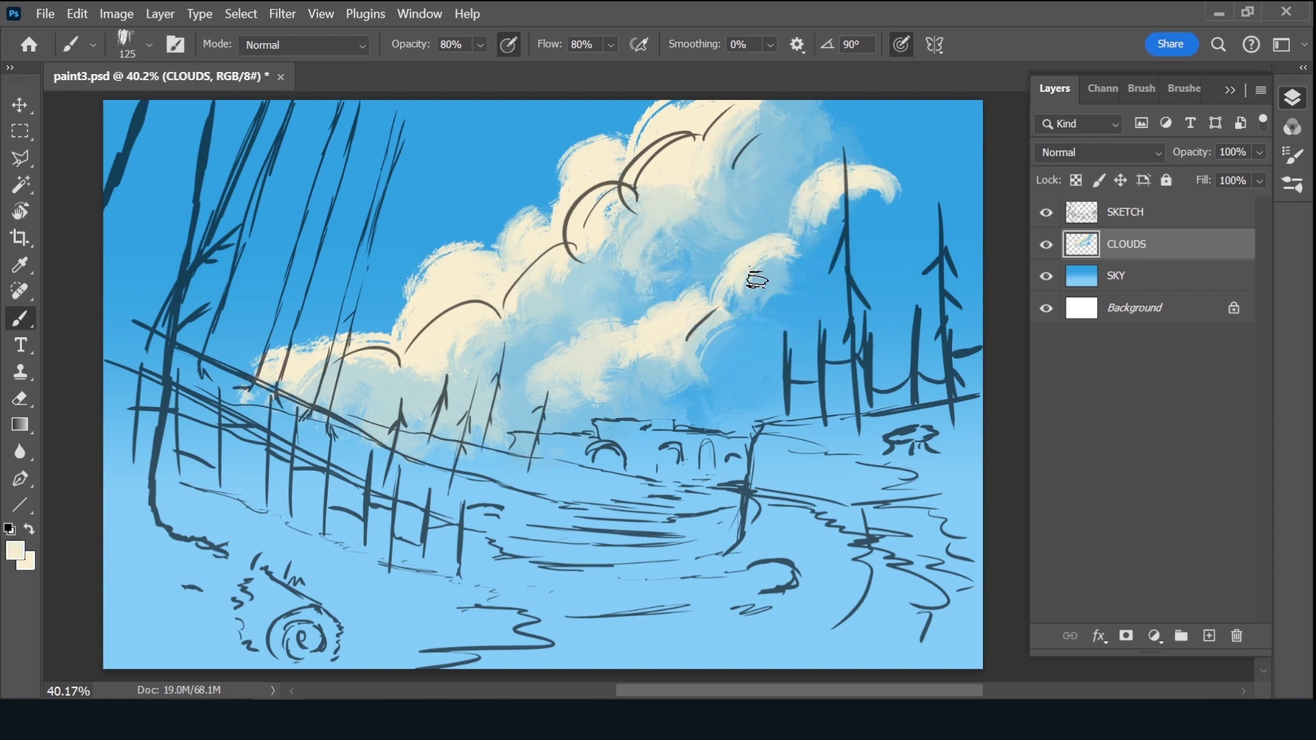
{"action": "left_click", "coordinate": [797, 255], "text": "alt"}
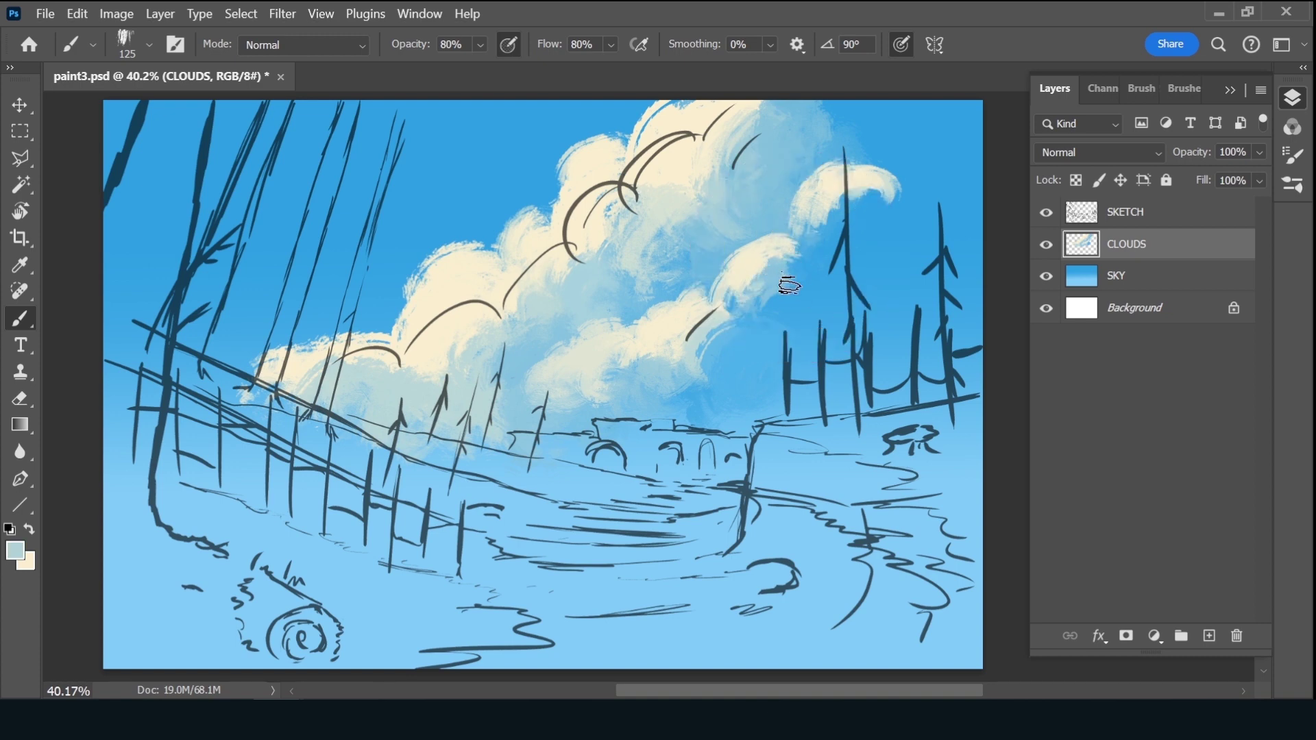
{"action": "mouse_move", "coordinate": [789, 287]}
{"action": "left_mouse_down"}
{"action": "mouse_move", "coordinate": [793, 274]}
{"action": "mouse_move", "coordinate": [763, 319]}
{"action": "left_mouse_up"}
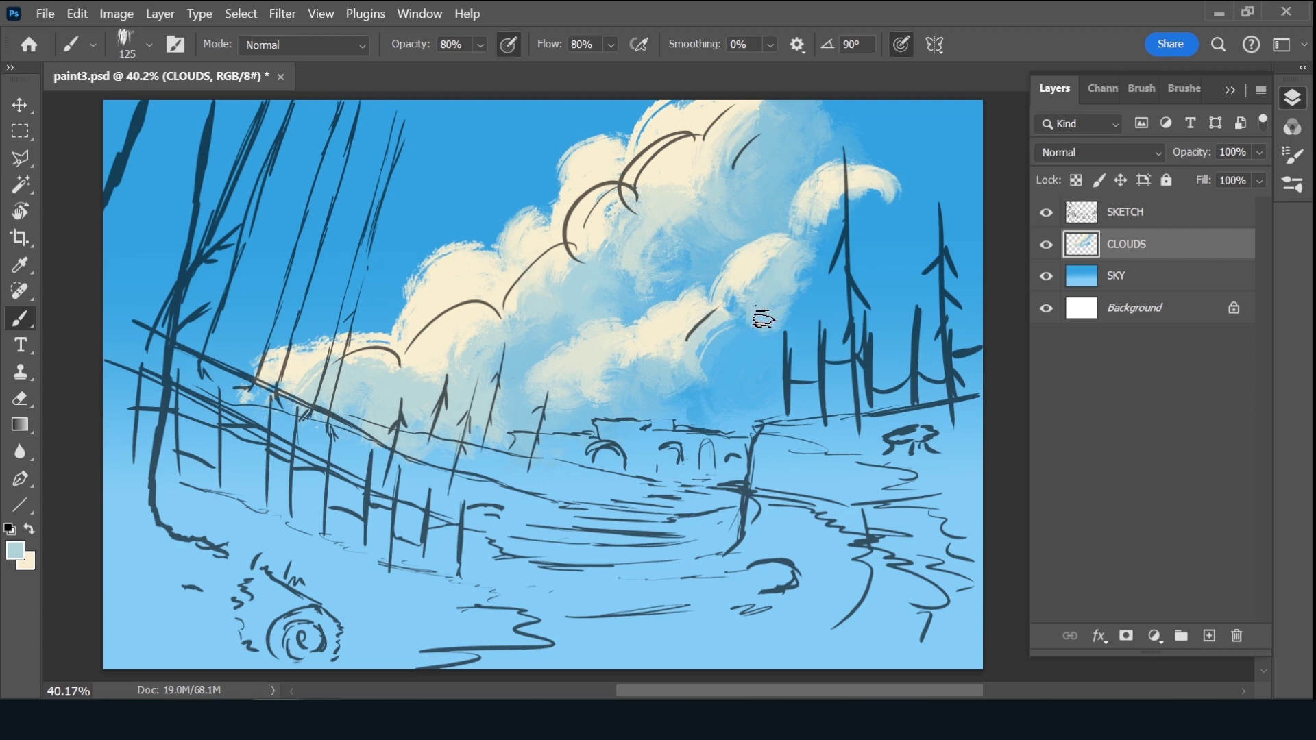
{"action": "left_click", "coordinate": [831, 180], "text": "alt"}
{"action": "mouse_move", "coordinate": [802, 179]}
{"action": "left_mouse_down"}
{"action": "mouse_move", "coordinate": [809, 232]}
{"action": "mouse_move", "coordinate": [795, 180]}
{"action": "left_mouse_up"}
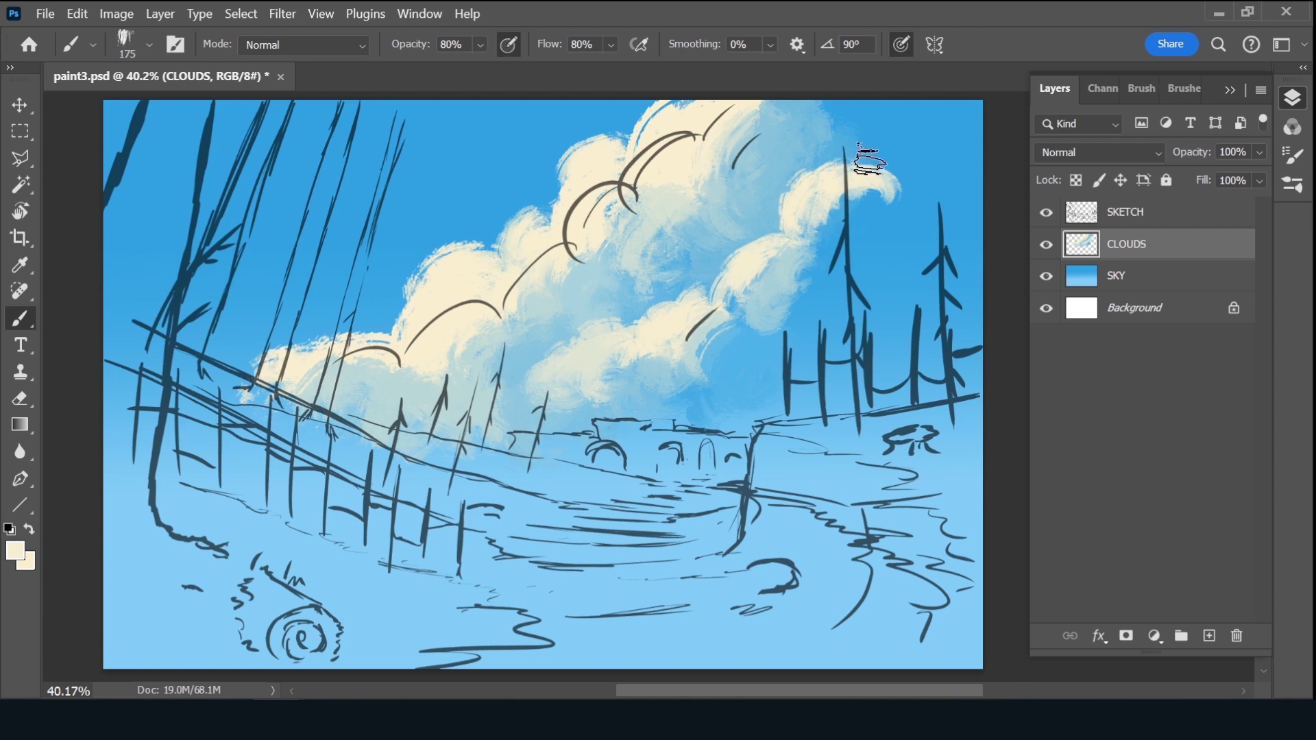
At brush size 250, soften the upper-right cloud by the tree trunk with sky blues
{"action": "left_click", "coordinate": [891, 239], "text": "alt"}
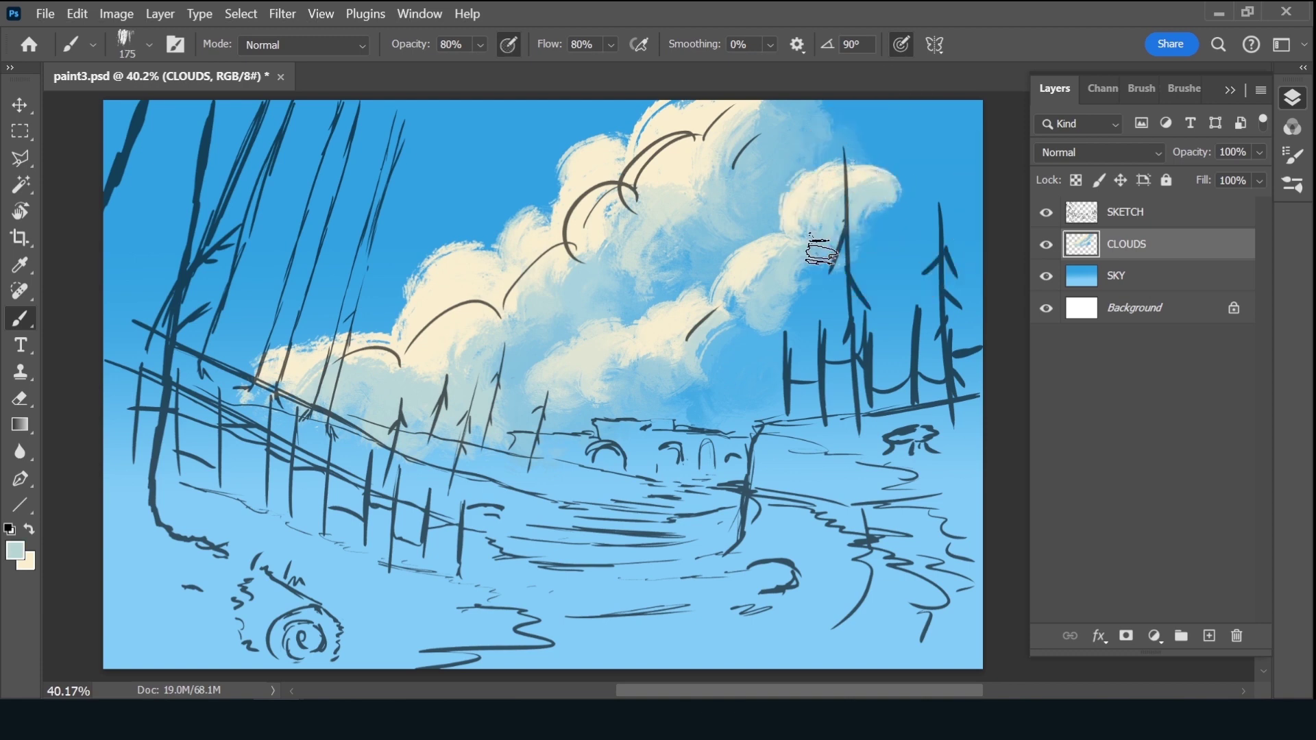
{"action": "left_click", "coordinate": [876, 213], "text": "alt"}
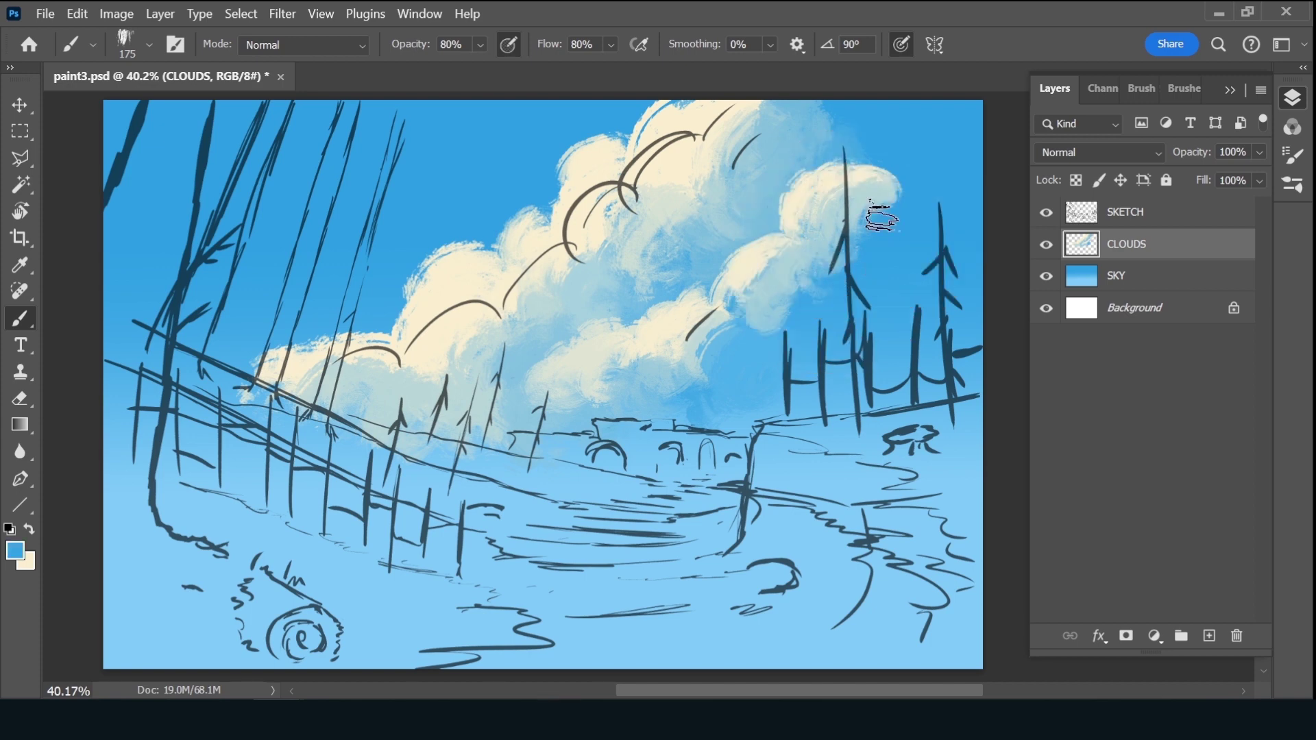
{"action": "left_click", "coordinate": [882, 218], "text": "alt"}
{"action": "key", "text": "bracketright"}
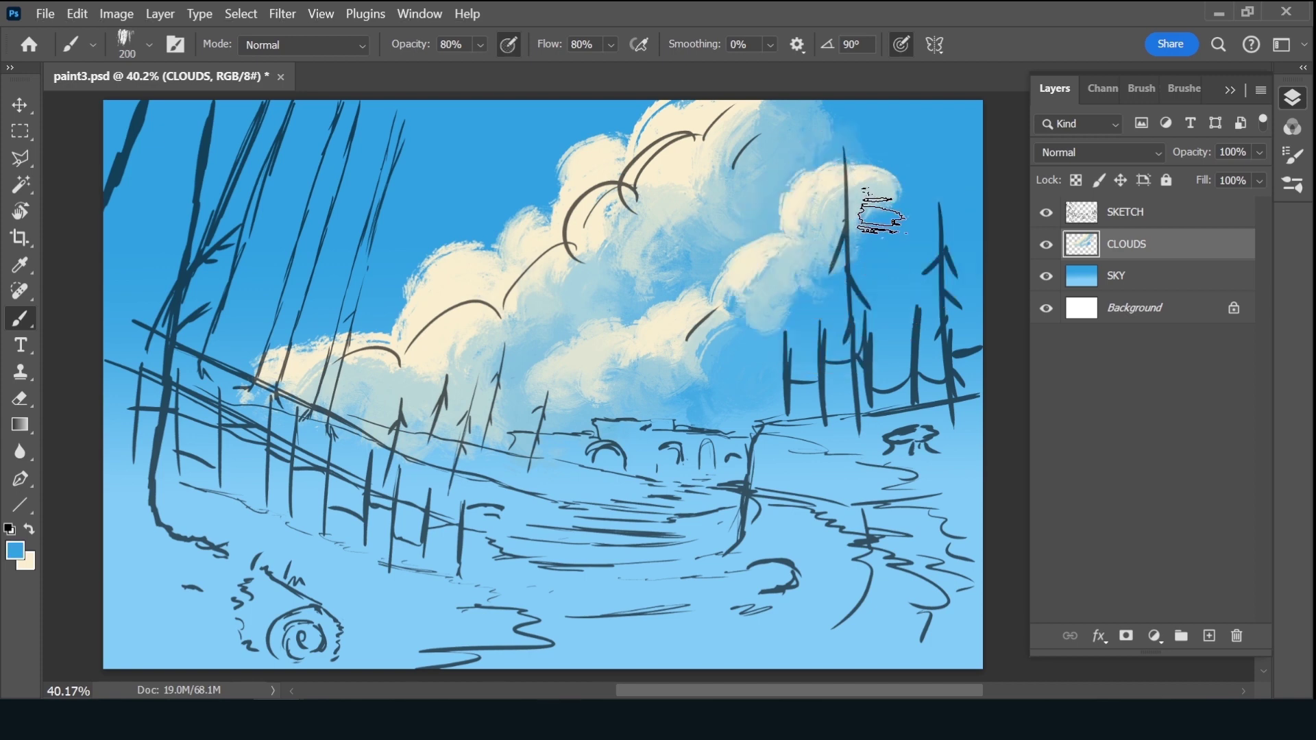
{"action": "key", "text": "bracketright"}
{"action": "key", "text": "bracketright"}
{"action": "left_click_drag", "start_coordinate": [884, 206], "coordinate": [835, 287]}
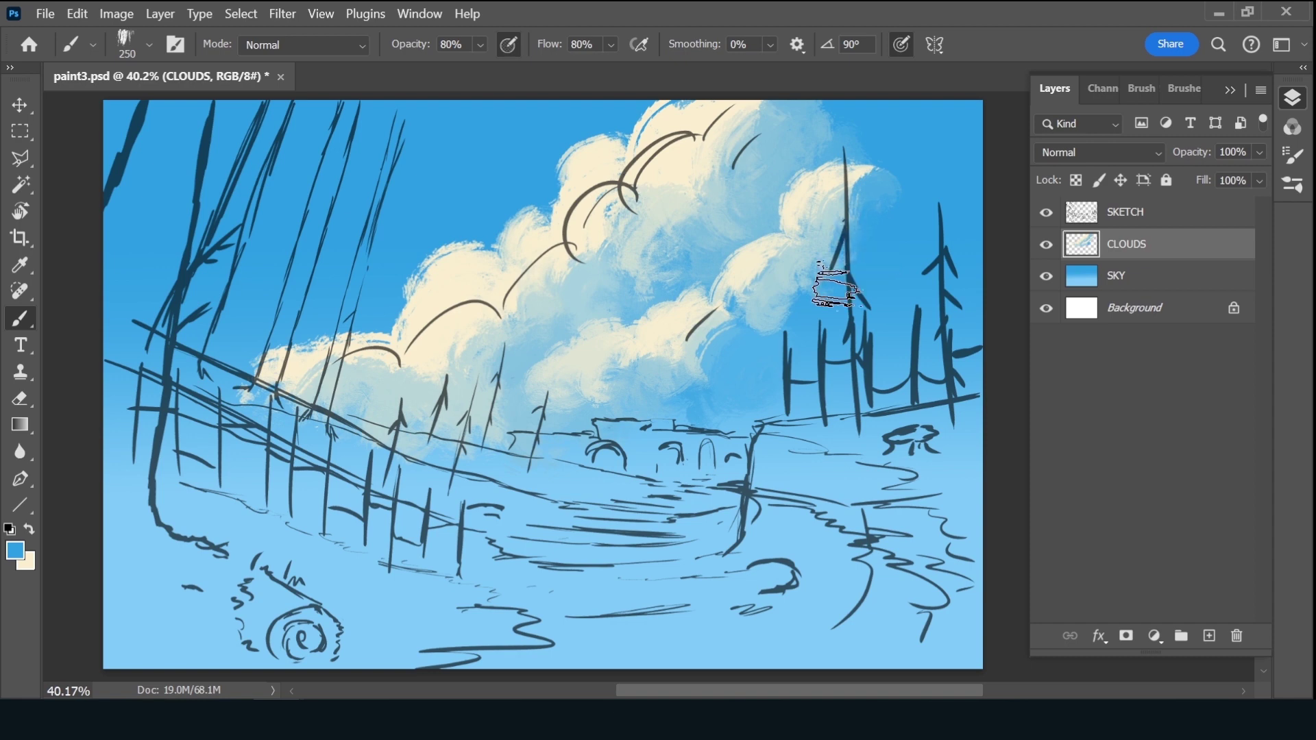
{"action": "left_click", "coordinate": [837, 259], "text": "alt"}
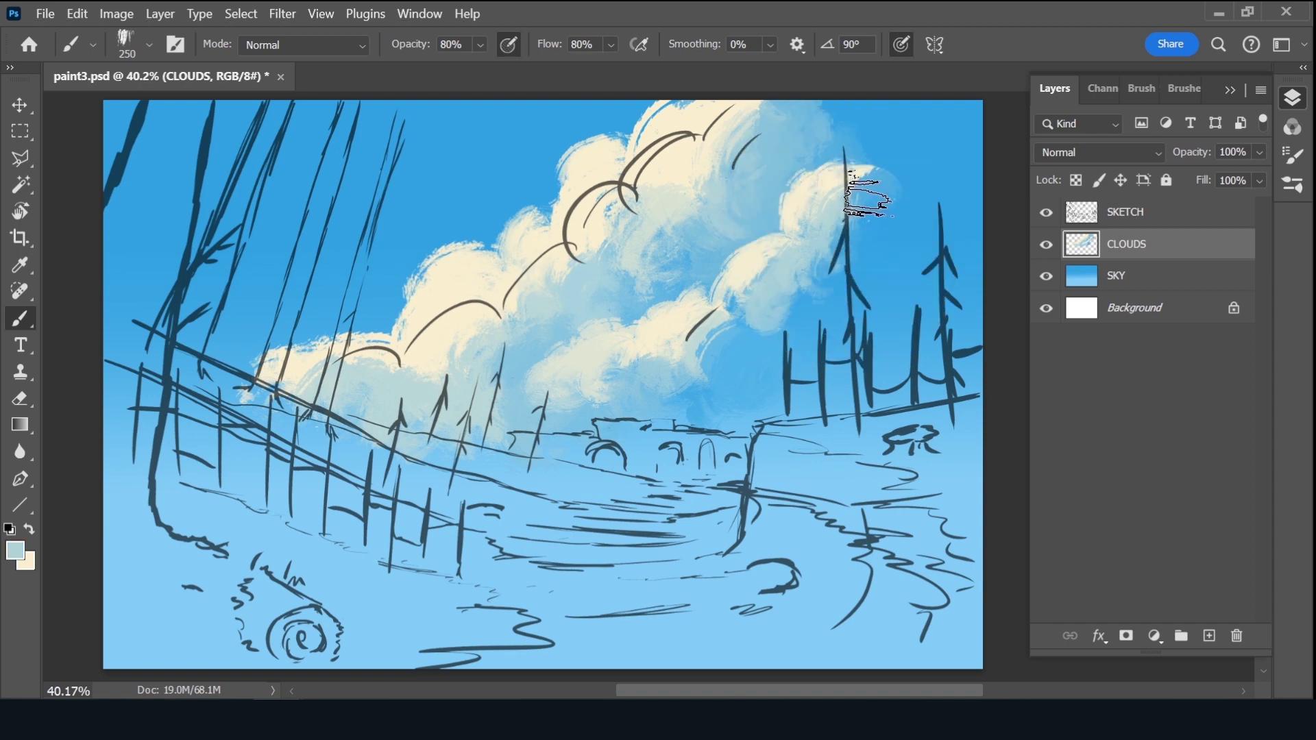
{"action": "mouse_move", "coordinate": [867, 196]}
{"action": "left_mouse_down"}
{"action": "mouse_move", "coordinate": [872, 236]}
{"action": "mouse_move", "coordinate": [905, 179]}
{"action": "left_mouse_up"}
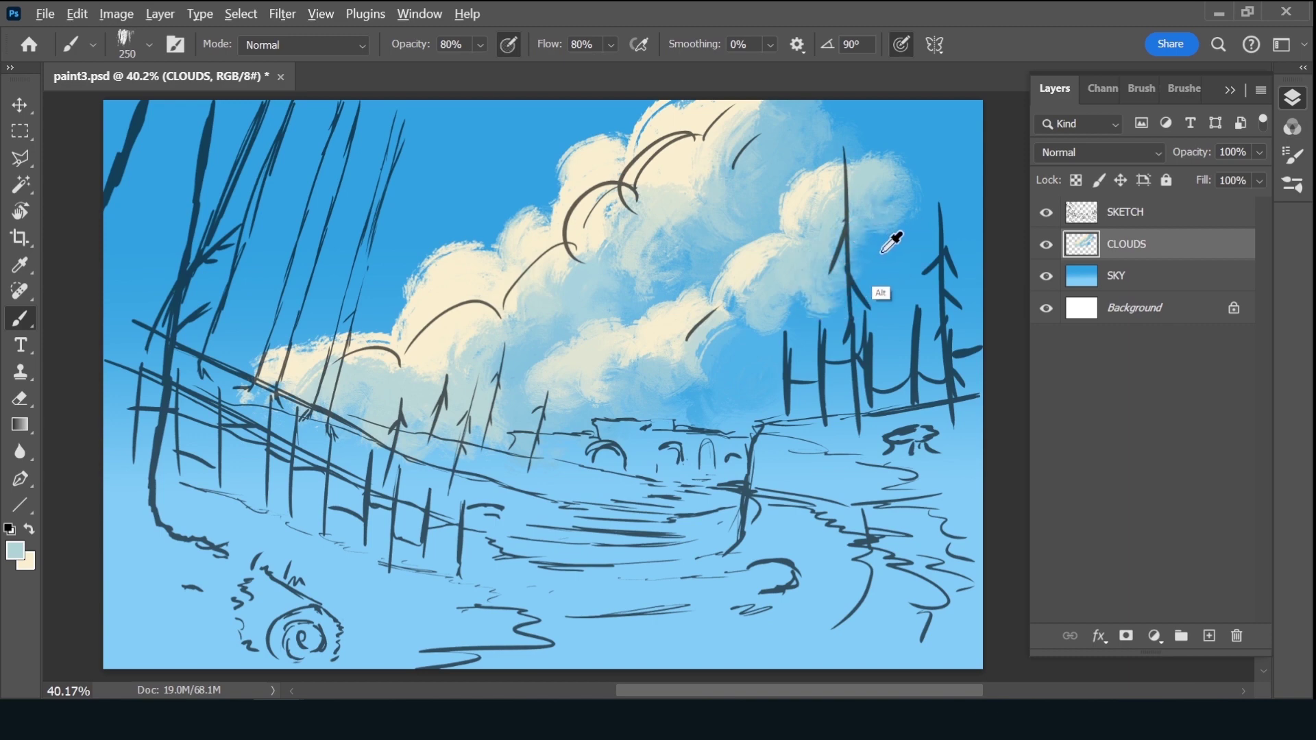
Sample a deeper sky blue and lighter pale blues from the clouds
{"action": "left_click", "coordinate": [882, 252], "text": "alt"}
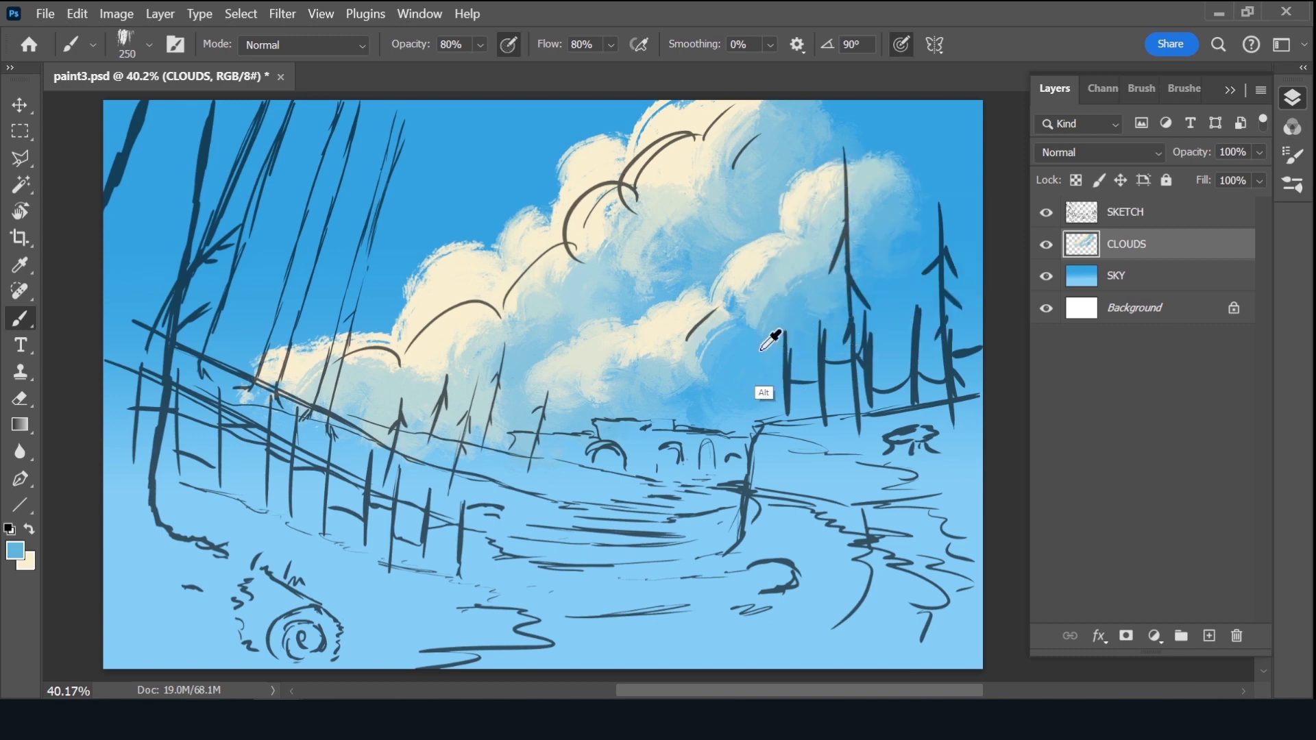
{"action": "left_click", "coordinate": [765, 317], "text": "alt"}
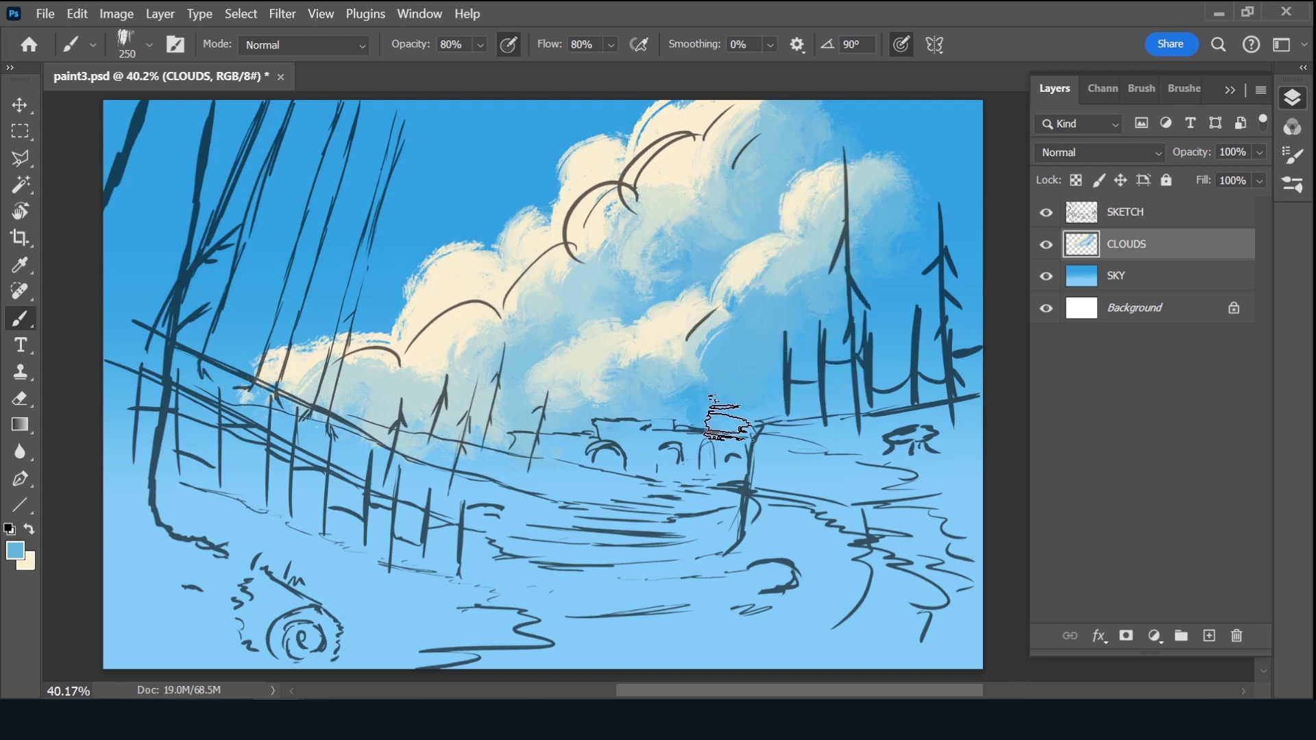
{"action": "left_click", "coordinate": [593, 291], "text": "alt"}
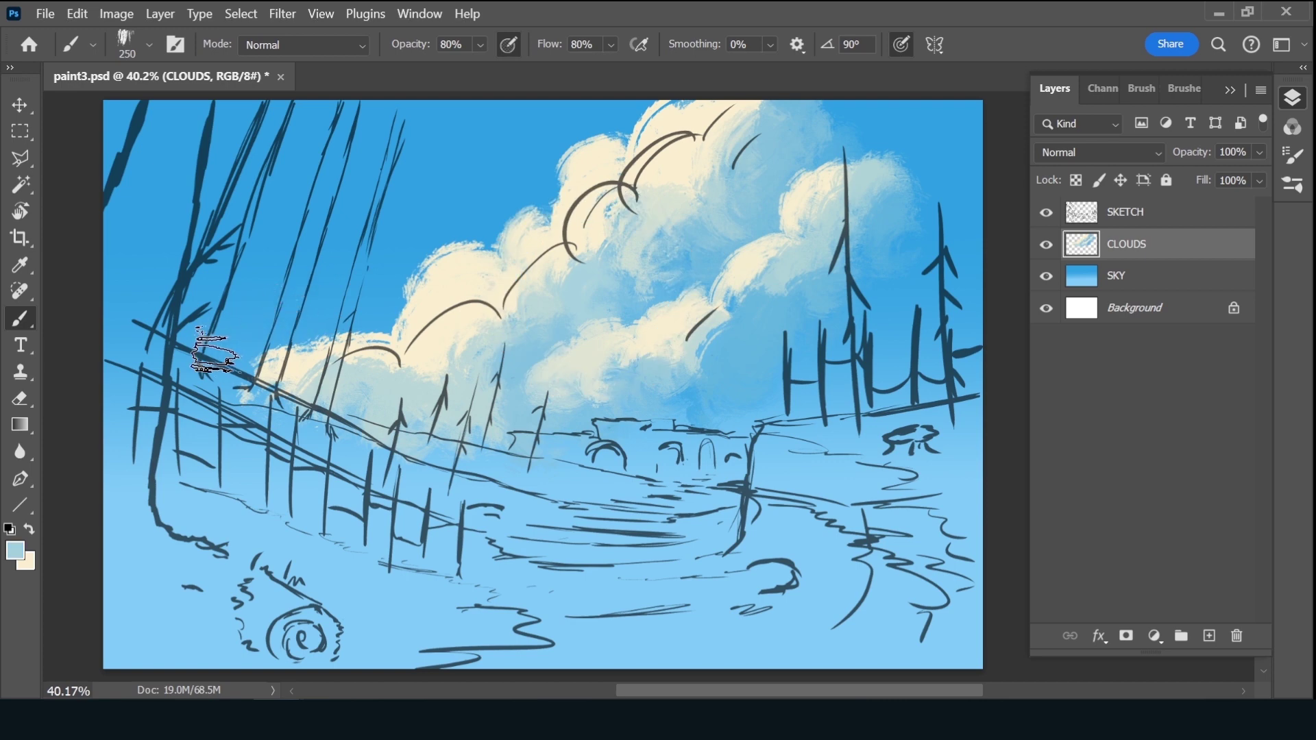
Paint soft pale-blue wisps trailing the cumulus to the left, shading part with mid blue
{"action": "left_click_drag", "start_coordinate": [215, 353], "coordinate": [350, 332]}
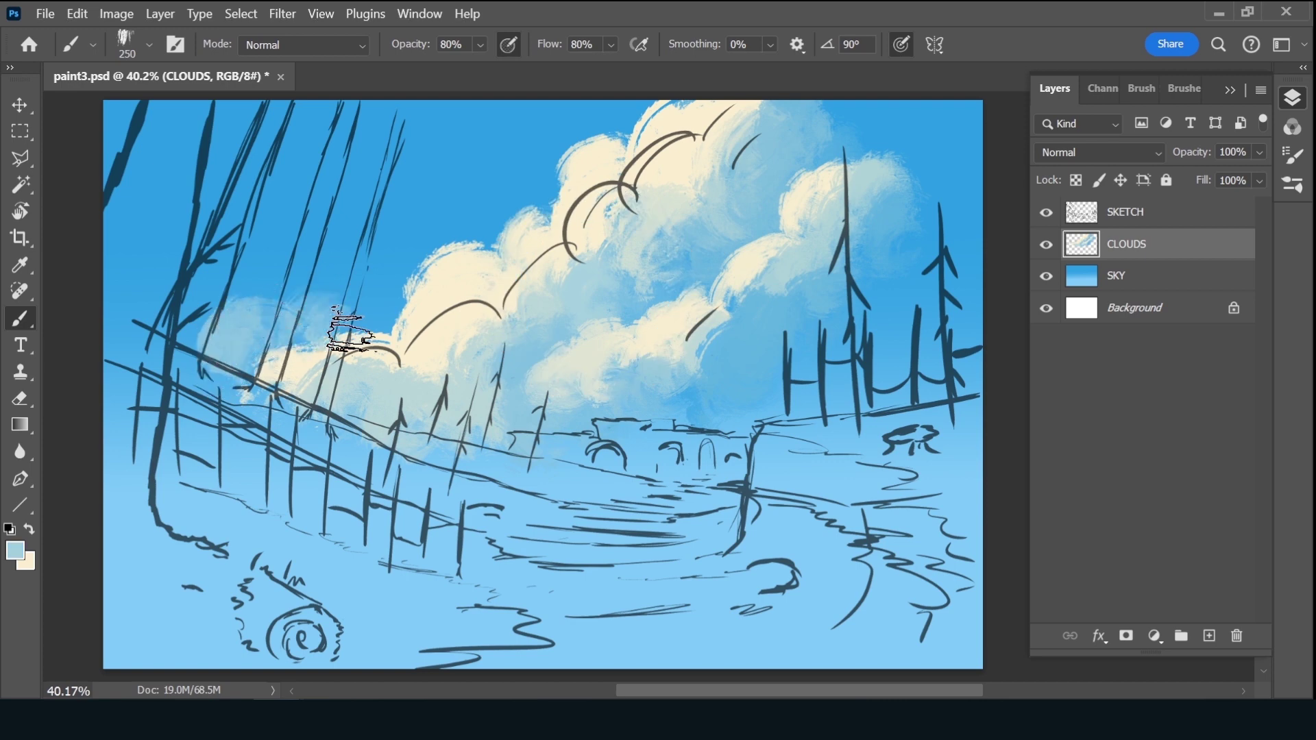
{"action": "left_click_drag", "start_coordinate": [177, 337], "coordinate": [168, 352]}
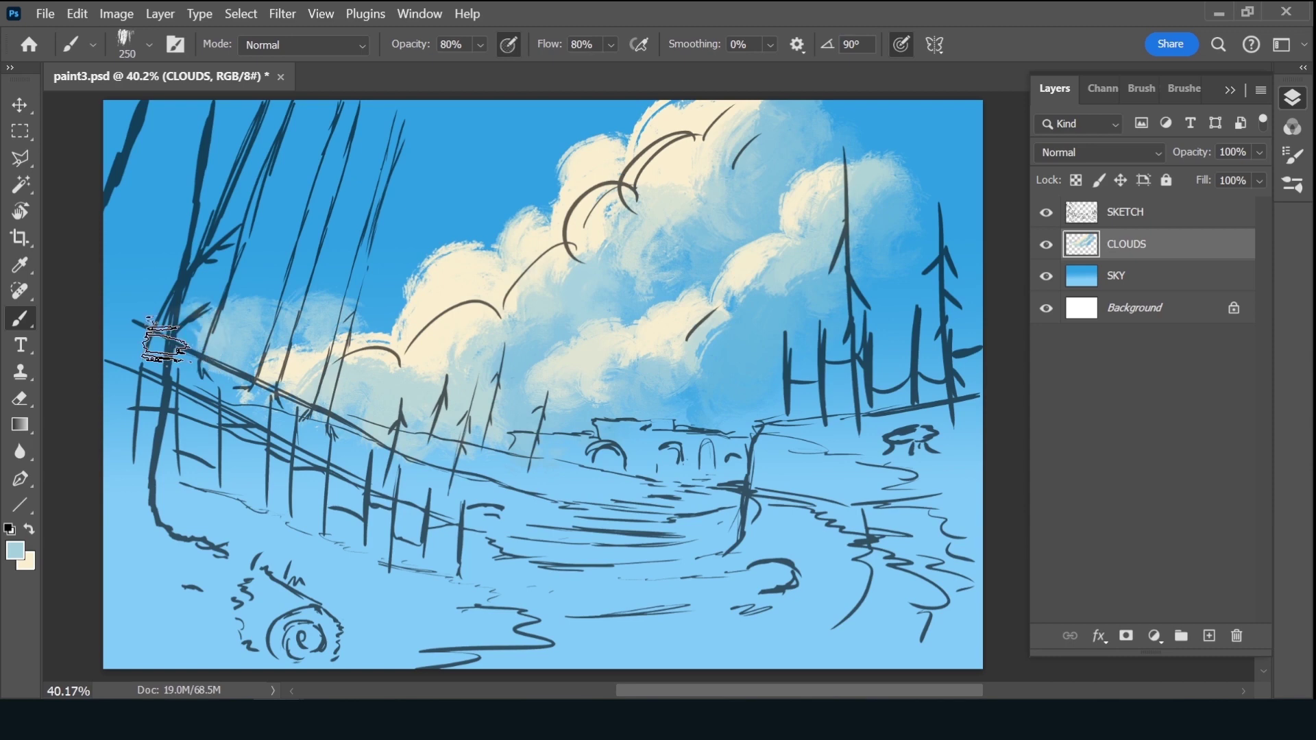
{"action": "left_click", "coordinate": [358, 316], "text": "alt"}
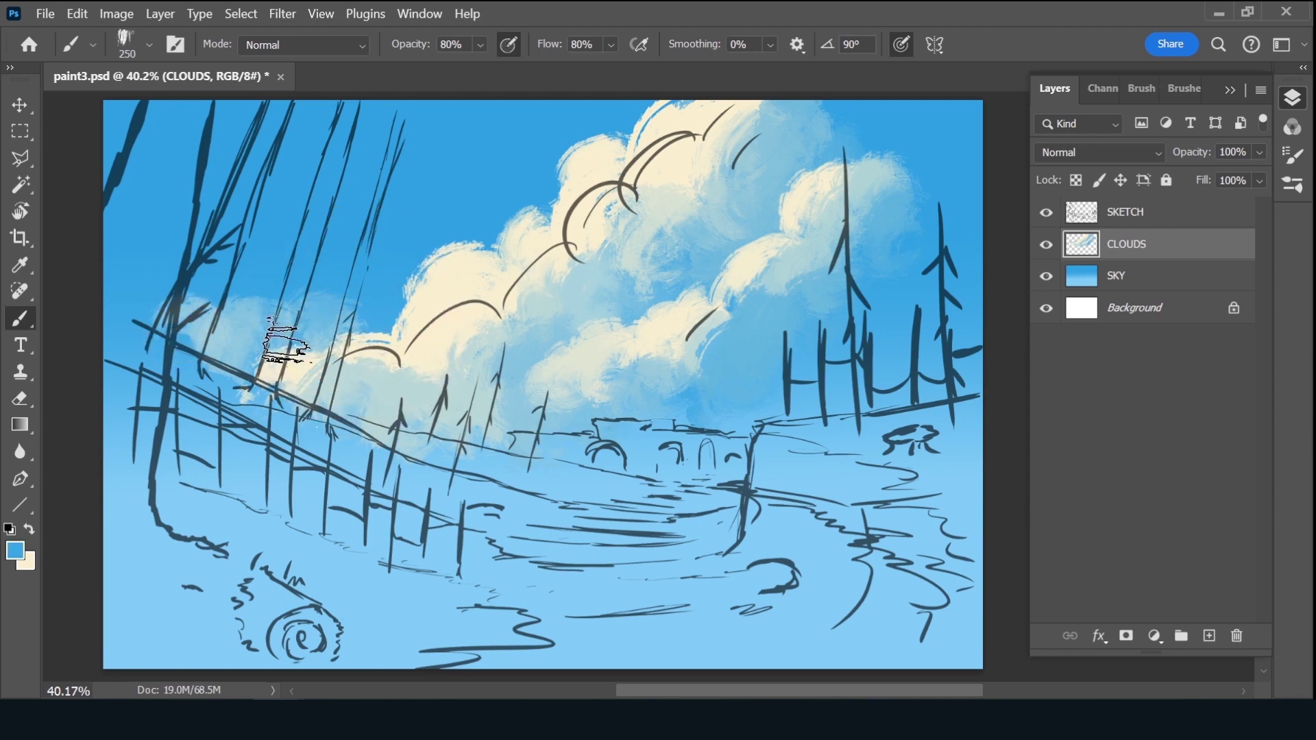
{"action": "left_click_drag", "start_coordinate": [235, 367], "coordinate": [220, 382]}
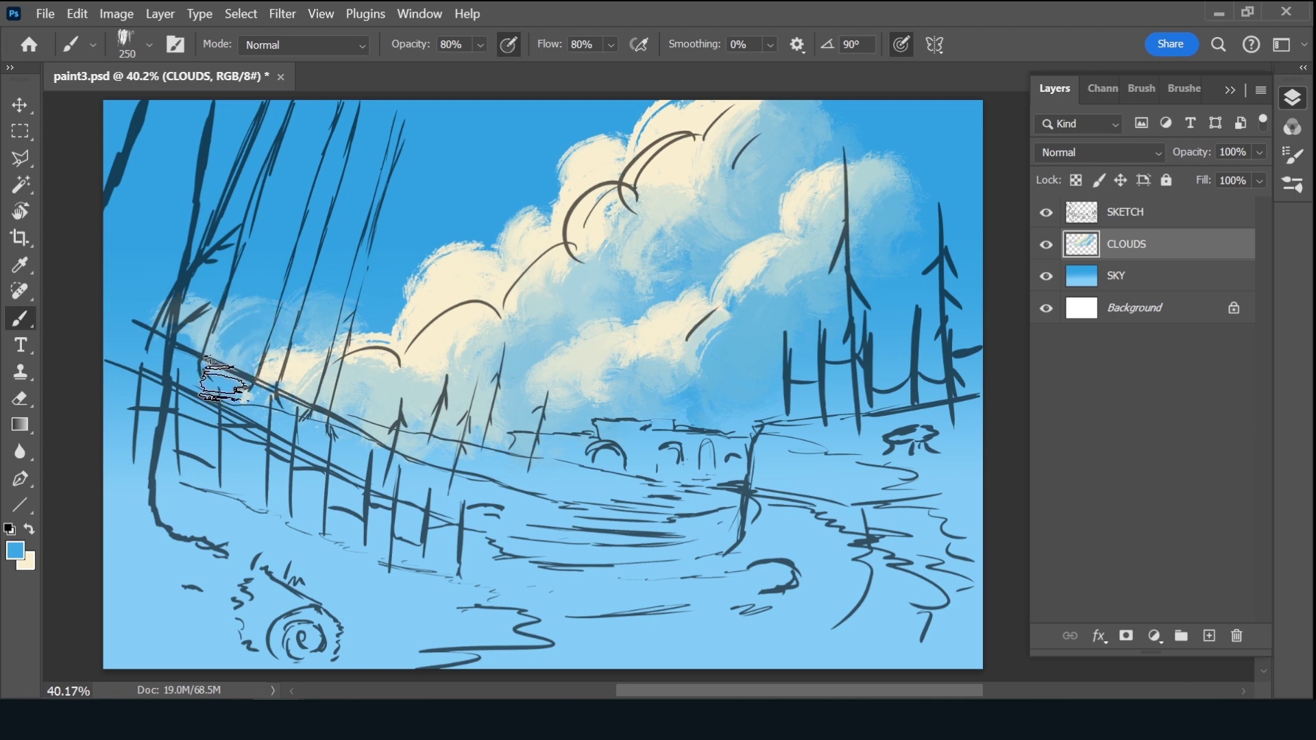
Lighten the area around the left cloud with pale blue, then save paint3.psd
{"action": "left_click", "coordinate": [192, 312], "text": "alt"}
{"action": "left_click_drag", "start_coordinate": [250, 319], "coordinate": [392, 274]}
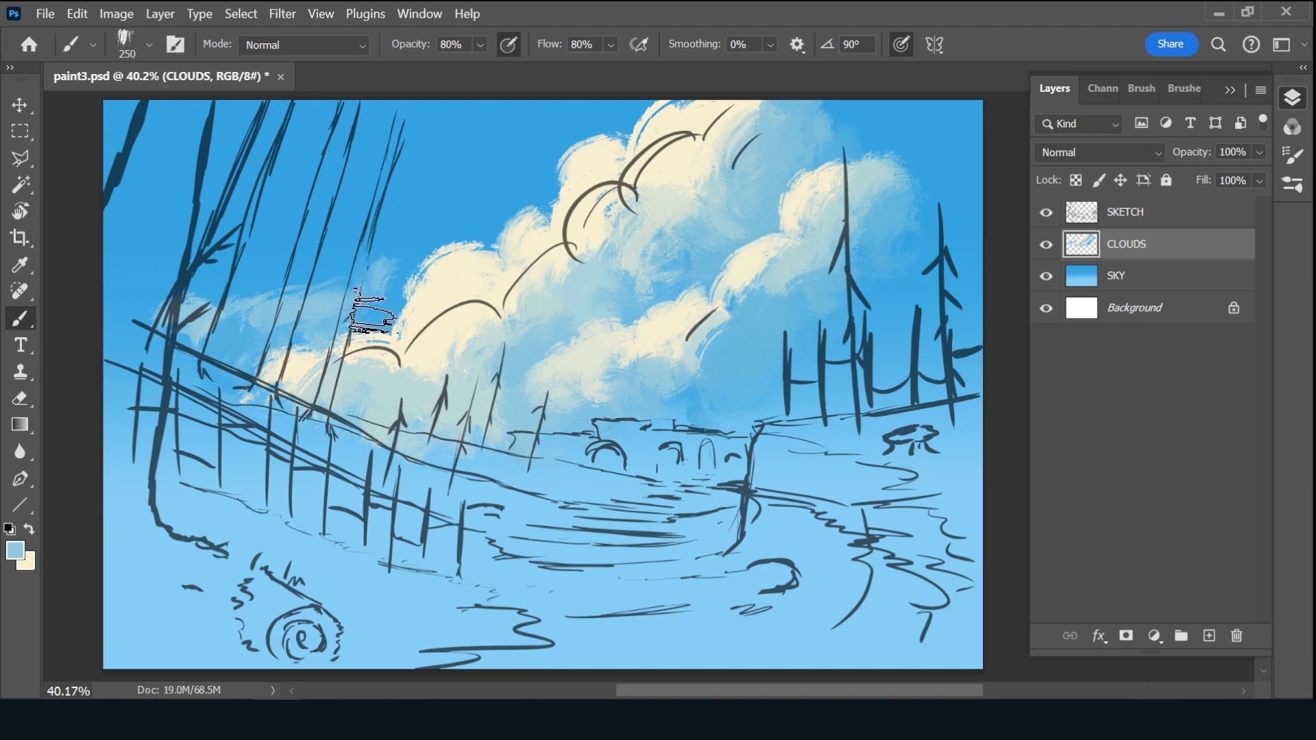
{"action": "left_click", "coordinate": [384, 304], "text": "alt"}
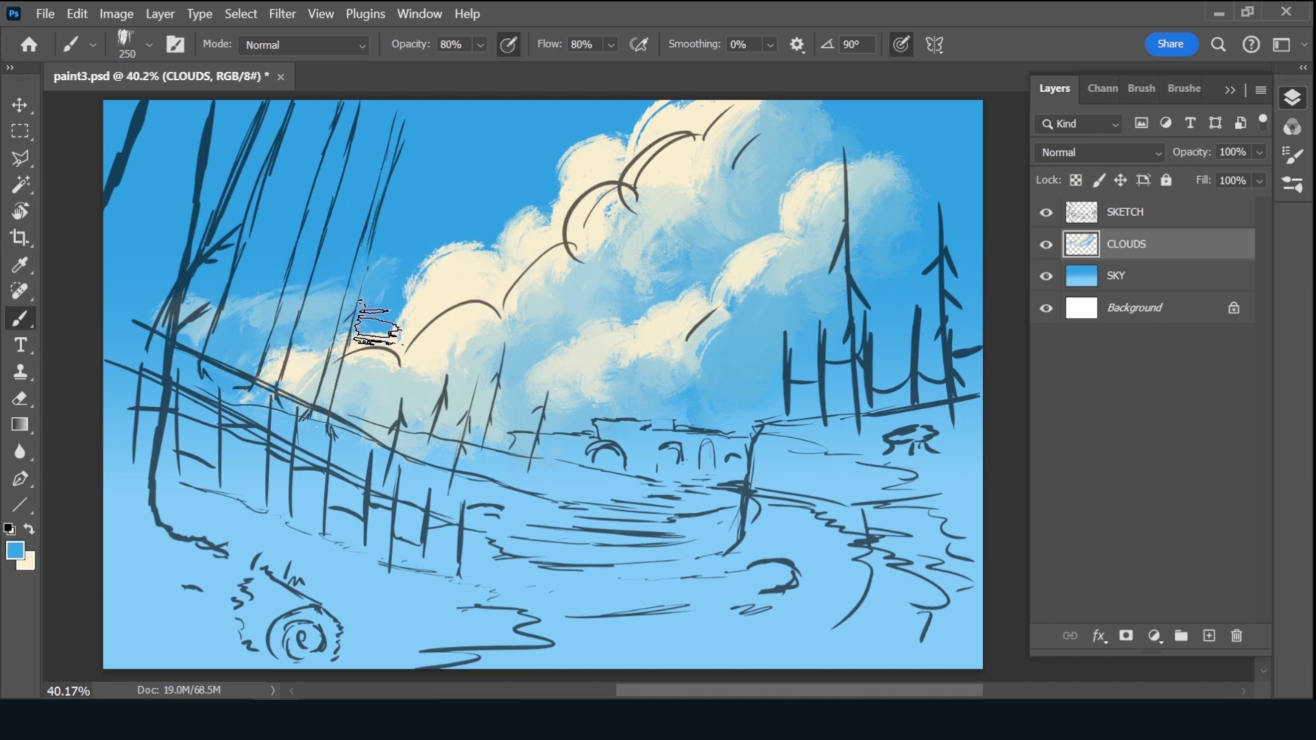
{"action": "key", "text": "ctrl+s"}
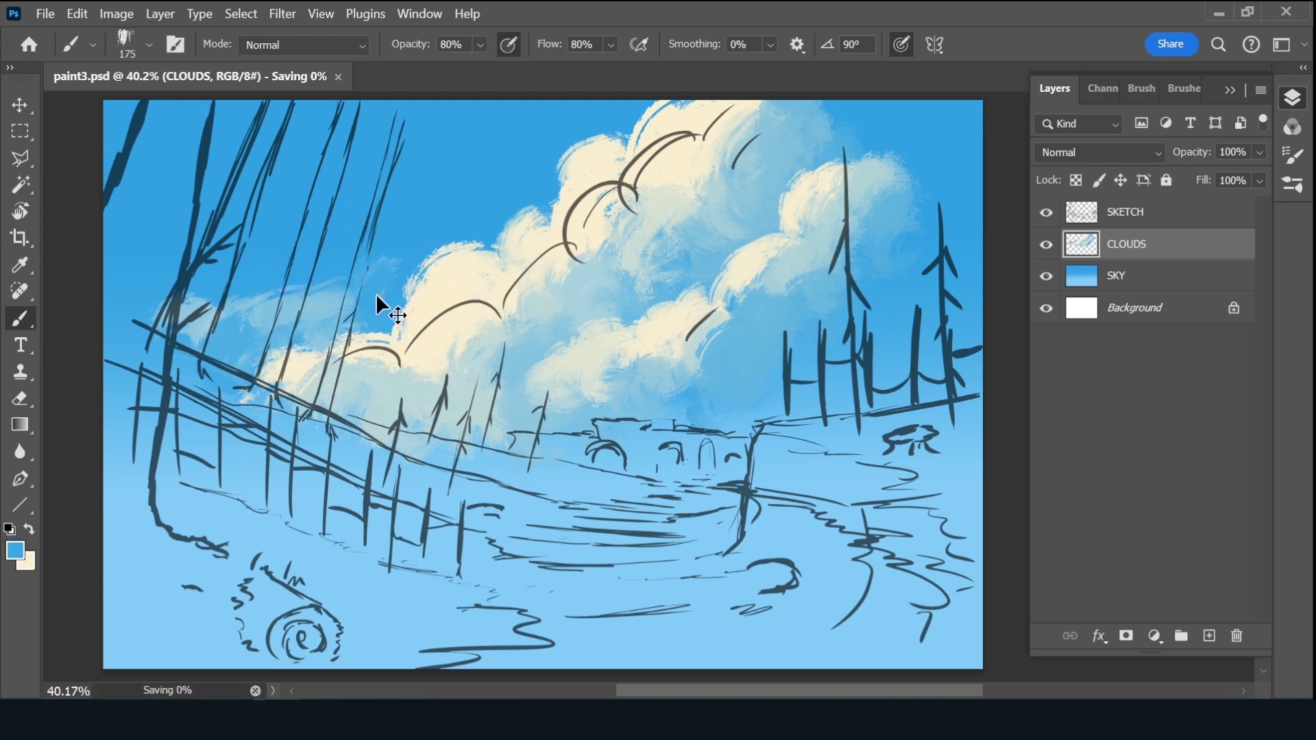
{"action": "left_click", "coordinate": [700, 350], "text": "alt"}
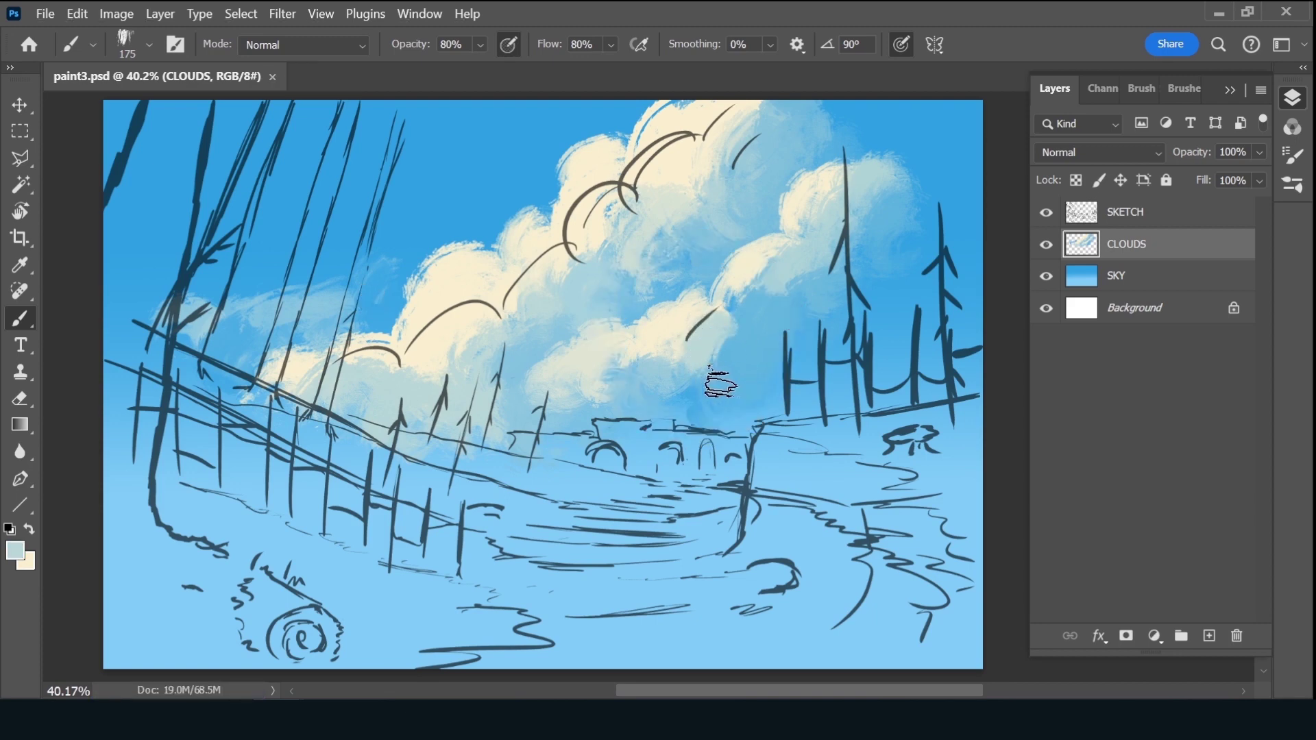
Add a new layer above CLOUDS named B_RUINS
{"action": "left_click", "coordinate": [1209, 636]}
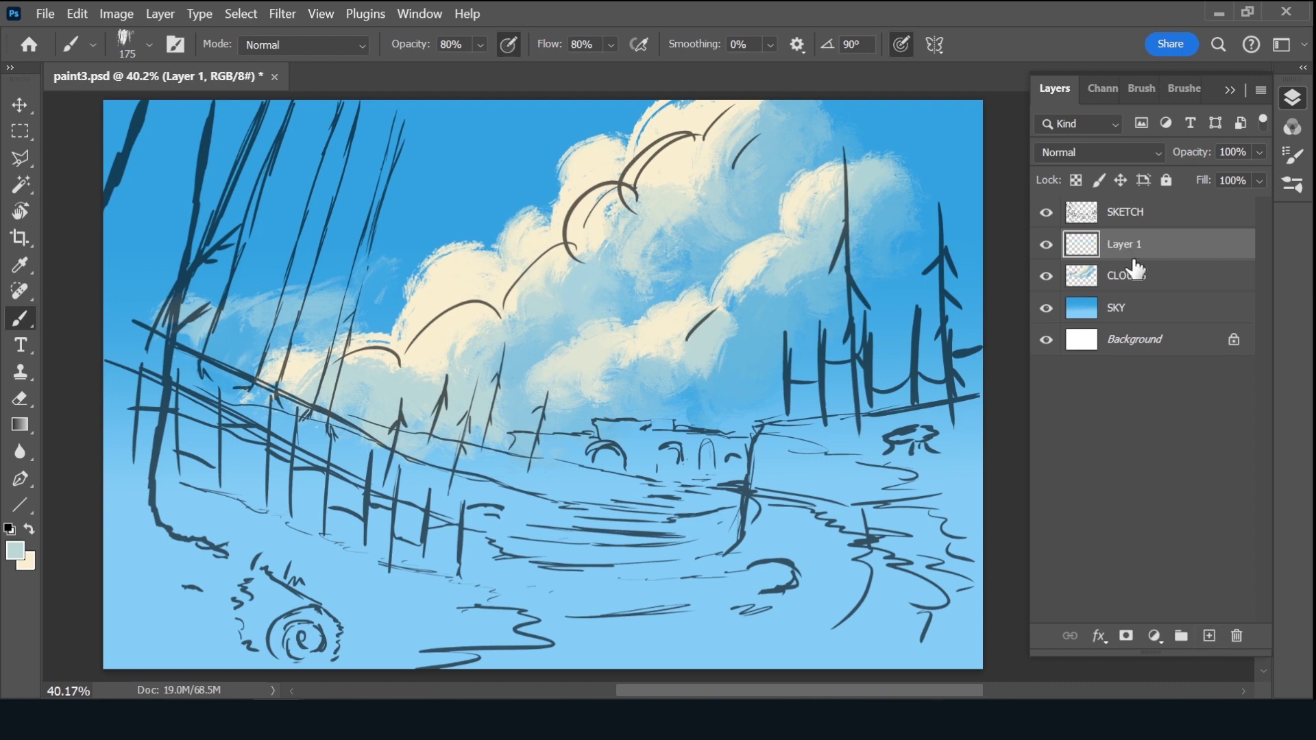
{"action": "double_click", "coordinate": [1135, 255]}
{"action": "type", "text": "B_RUINS"}
{"action": "key", "text": "Return"}
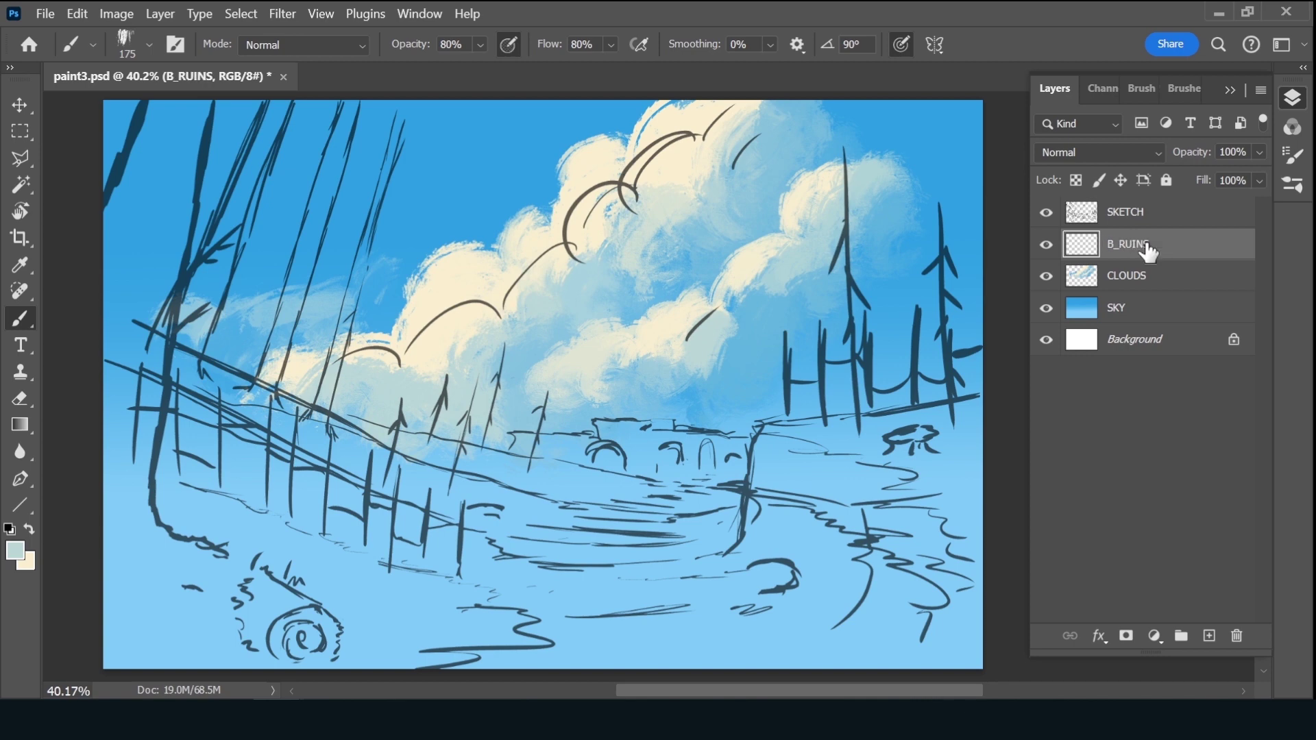
Choose the Kyle's Rough Inker 4 brush from the brush presets
{"action": "left_click", "coordinate": [1185, 89]}
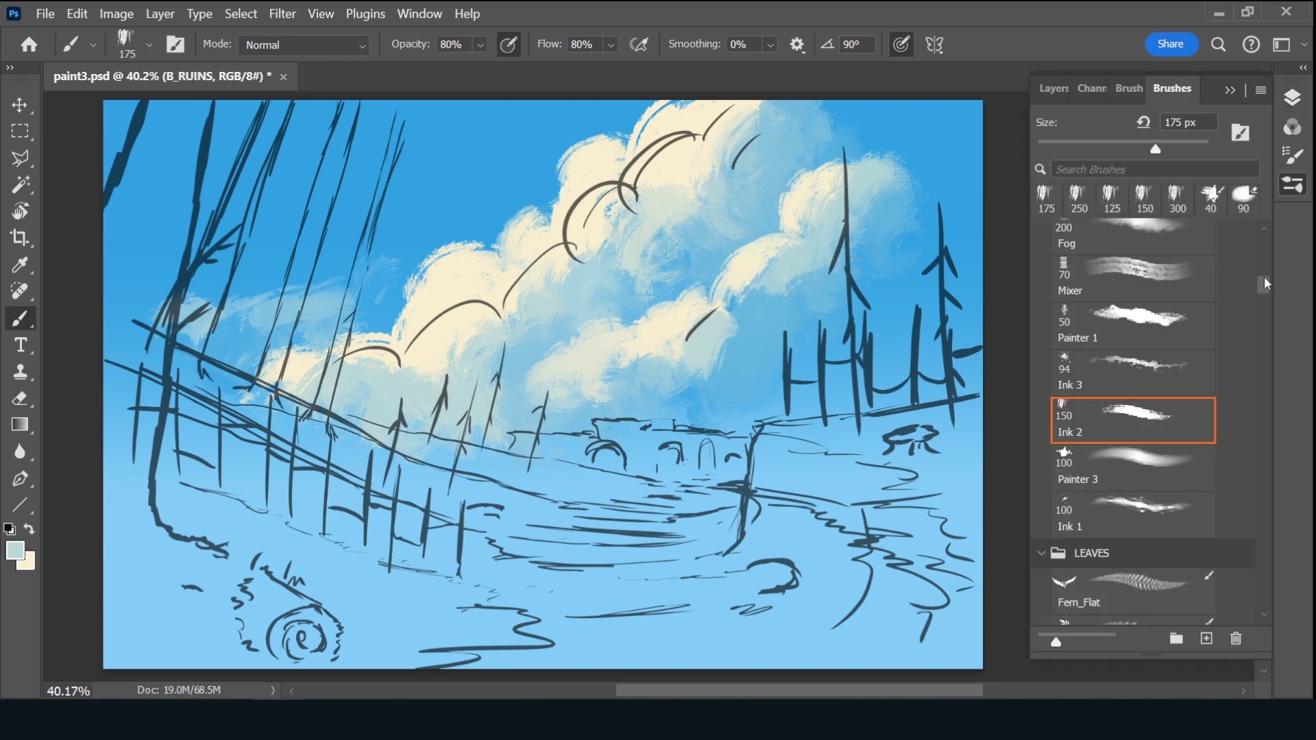
{"action": "scroll", "coordinate": [1264, 277], "scroll_direction": "up", "scroll_amount": 3}
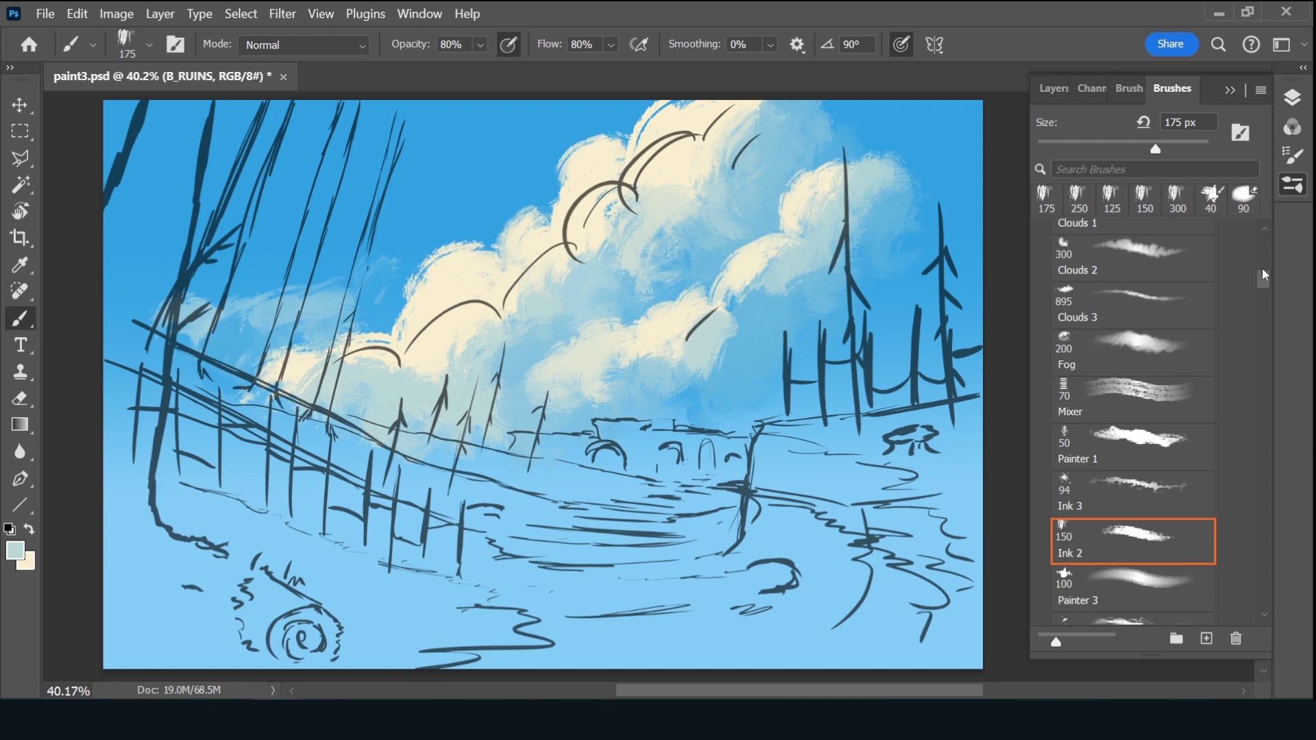
{"action": "left_click_drag", "start_coordinate": [1261, 267], "coordinate": [1263, 216]}
{"action": "left_click", "coordinate": [1133, 378]}
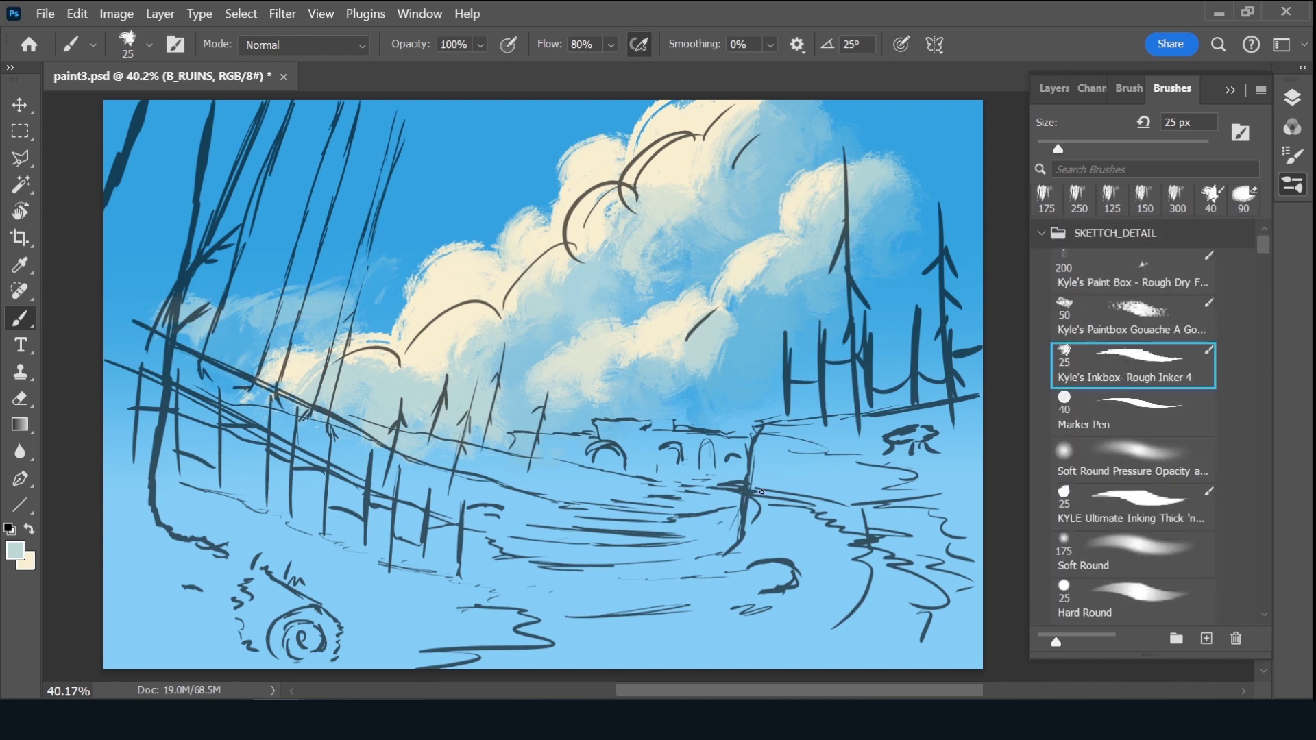
Paint and fill the arched ruin silhouette in sampled blues, then save the document
{"action": "left_click", "coordinate": [673, 275], "text": "alt"}
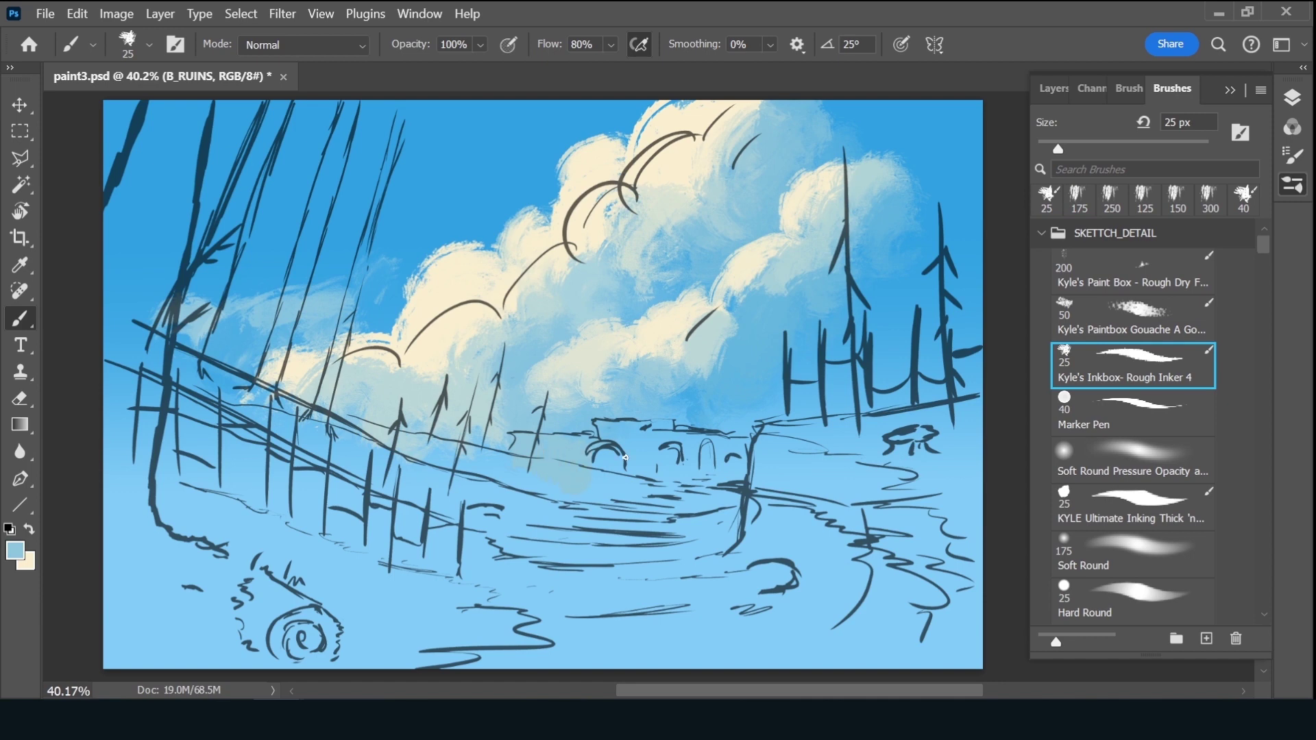
{"action": "key", "text": "bracketright"}
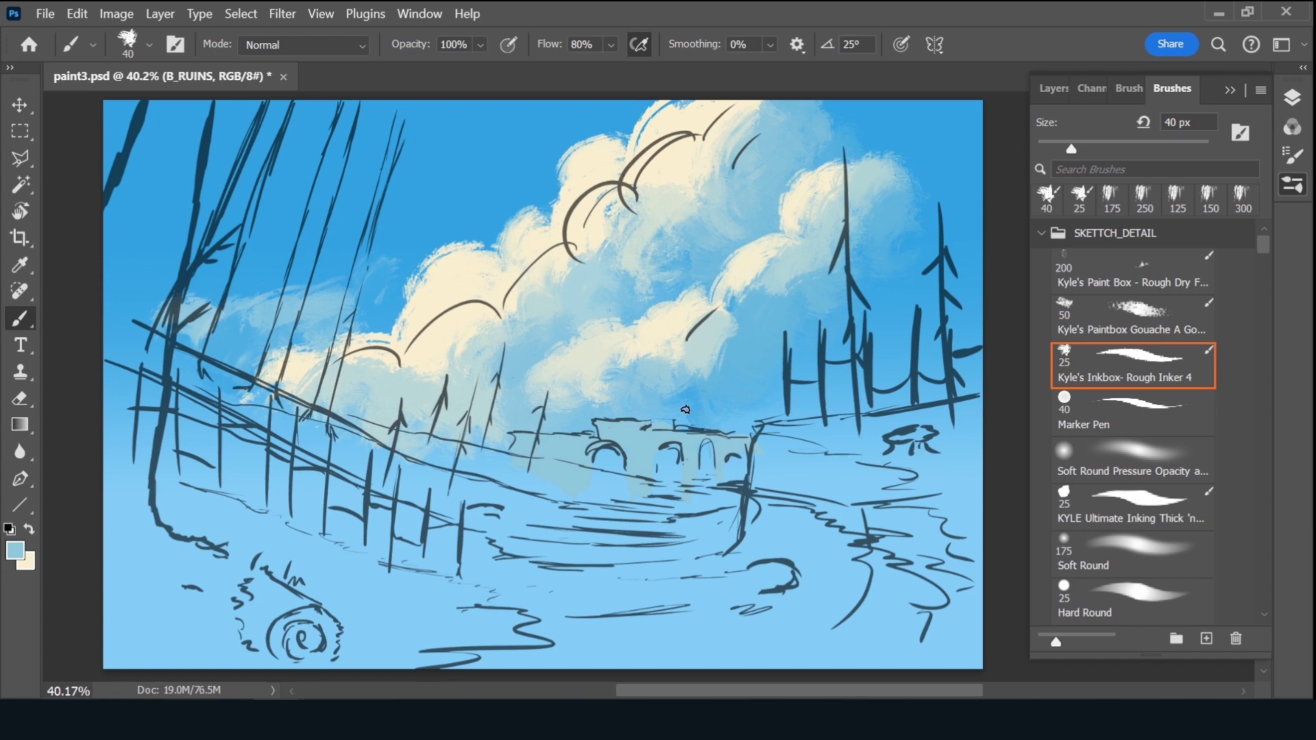
{"action": "left_click", "coordinate": [395, 275], "text": "alt"}
{"action": "key", "text": "alt+BackSpace"}
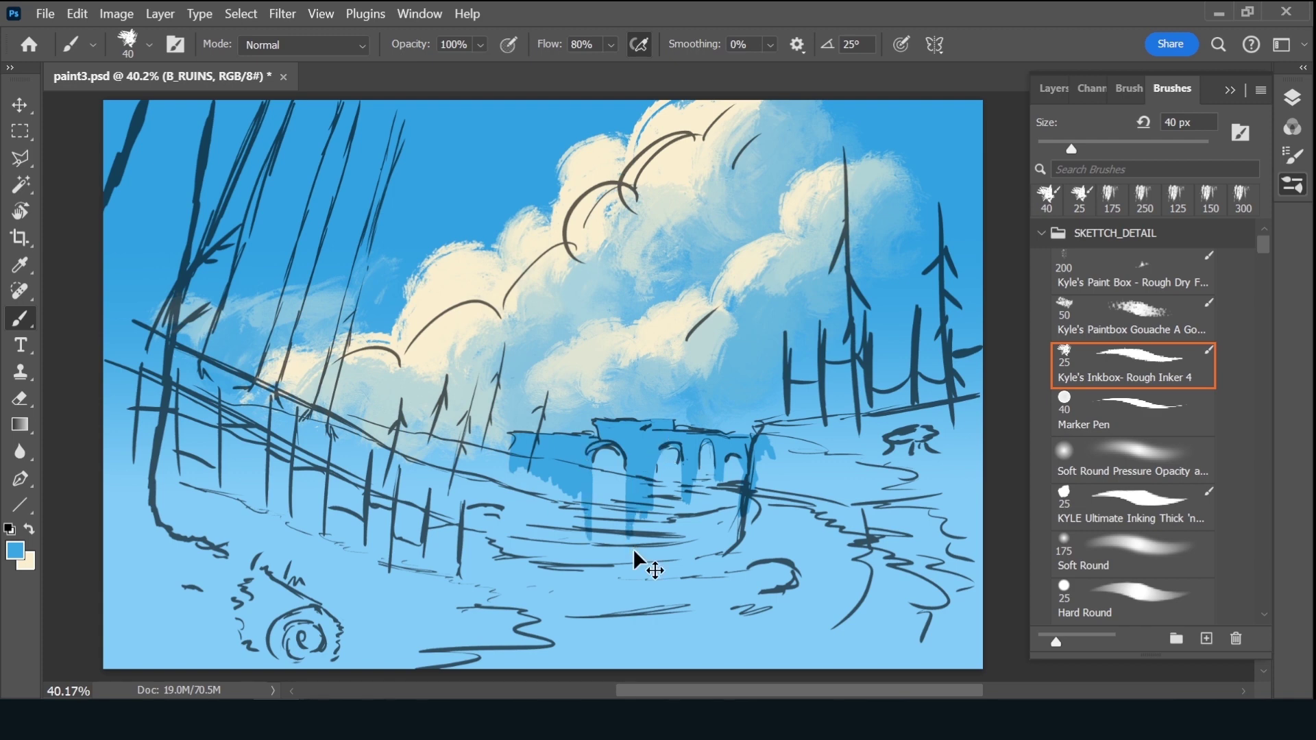
{"action": "key", "text": "ctrl+s"}
{"action": "left_click", "coordinate": [1056, 89]}
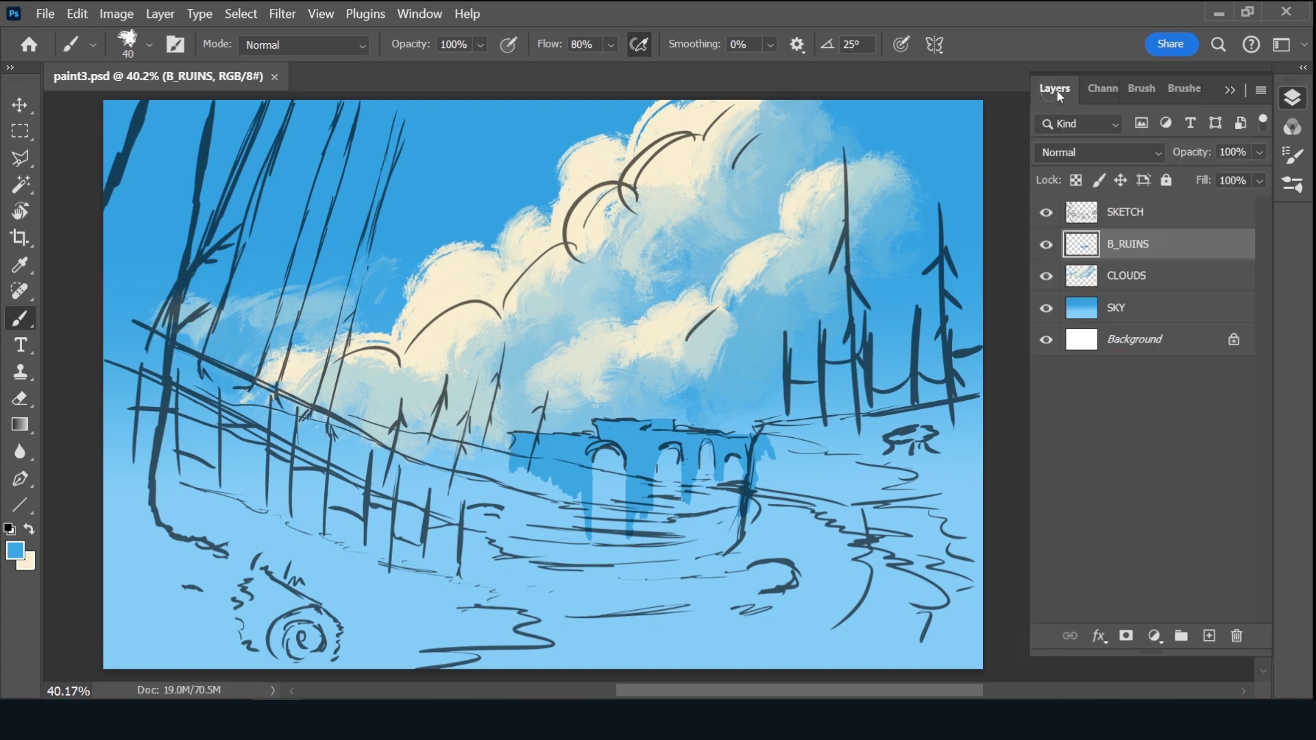
Create a GRAD layer clipped to B_RUINS with a vertical gradient paling the ruins toward their base
{"action": "left_click", "coordinate": [1210, 636]}
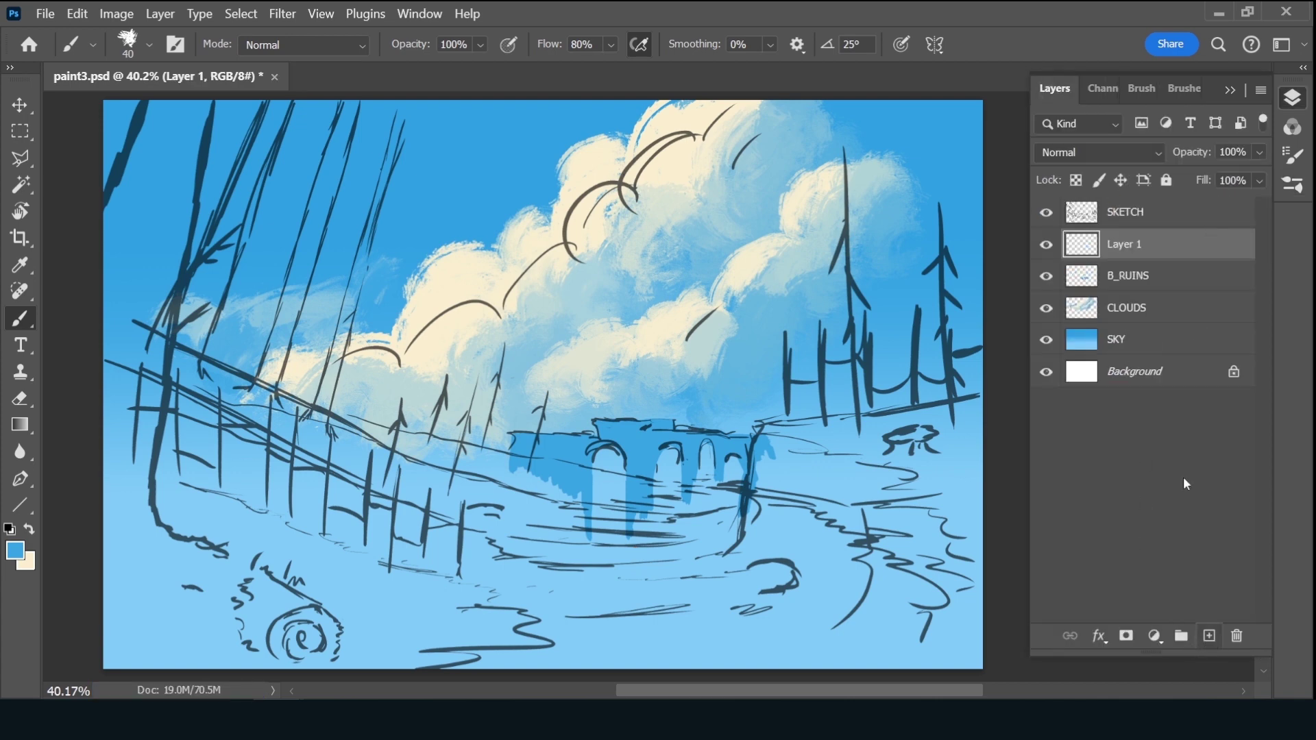
{"action": "left_click", "coordinate": [1142, 260], "text": "alt"}
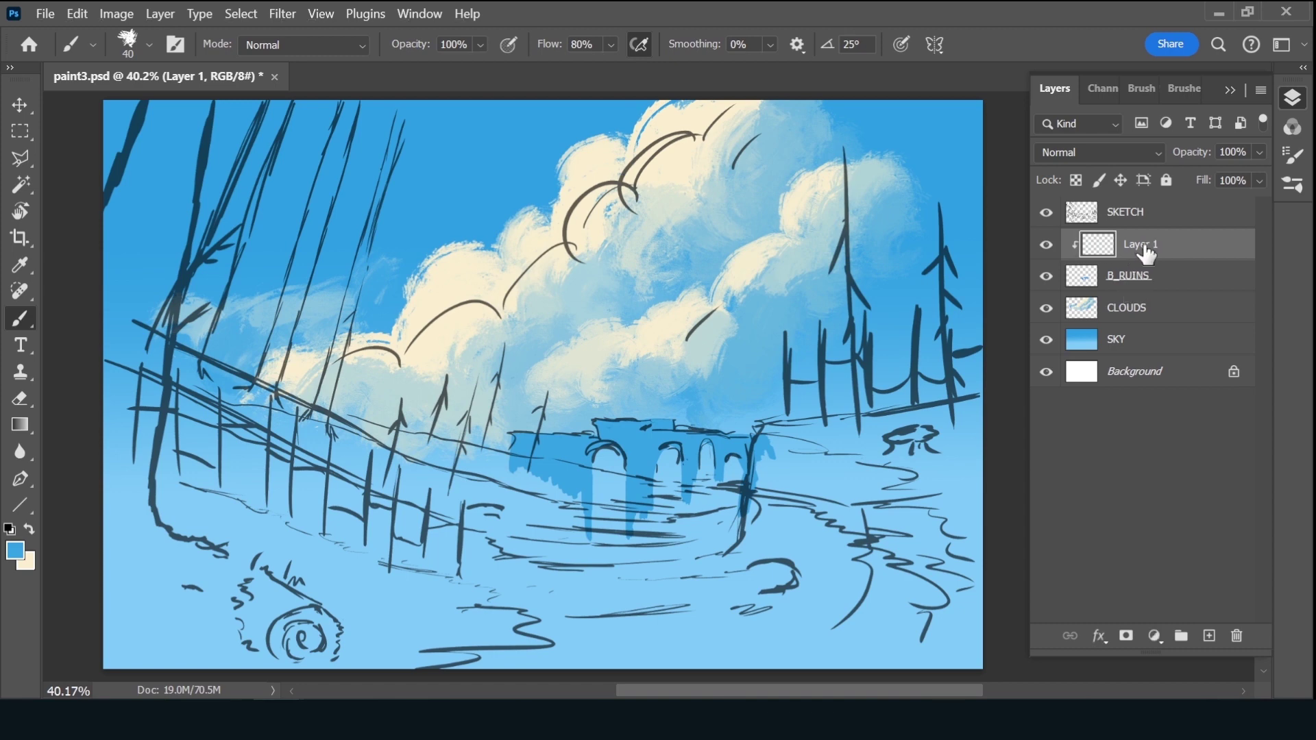
{"action": "double_click", "coordinate": [1142, 246]}
{"action": "type", "text": "GRAD"}
{"action": "key", "text": "Return"}
{"action": "key", "text": "g"}
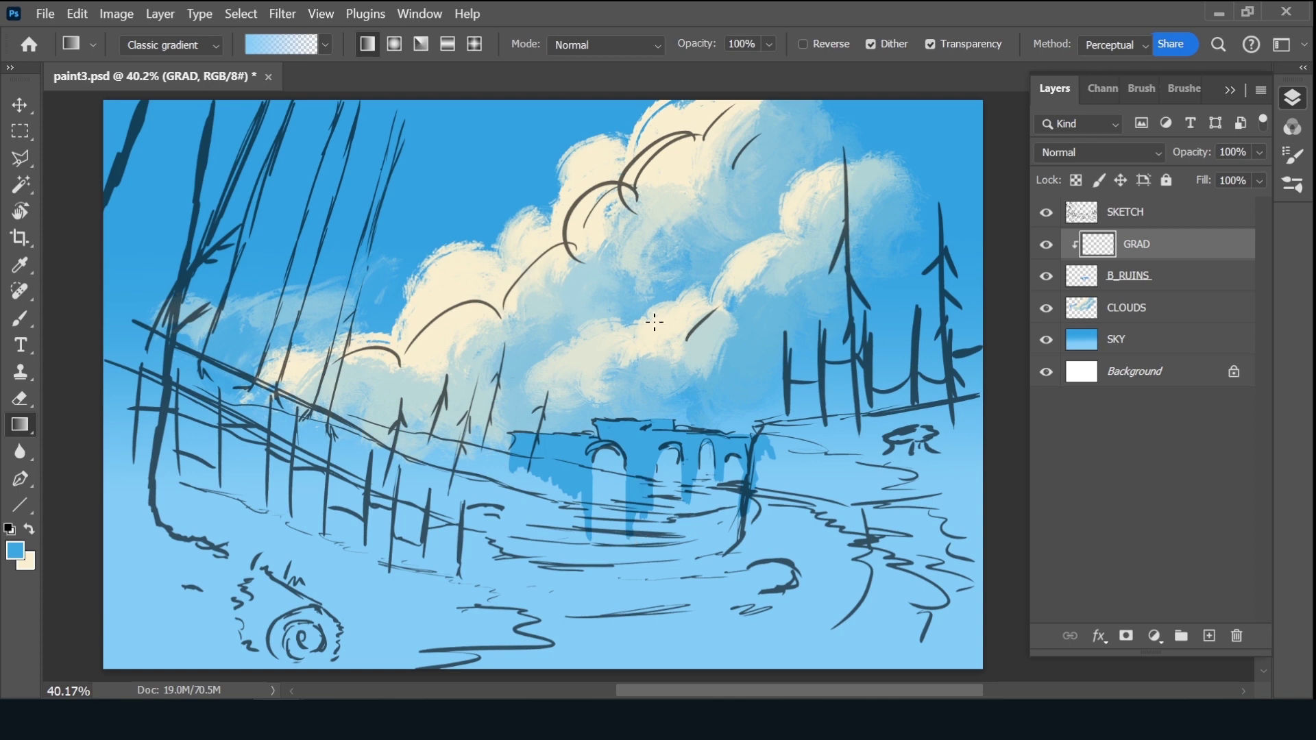
{"action": "left_click_drag", "start_coordinate": [669, 316], "coordinate": [665, 545]}
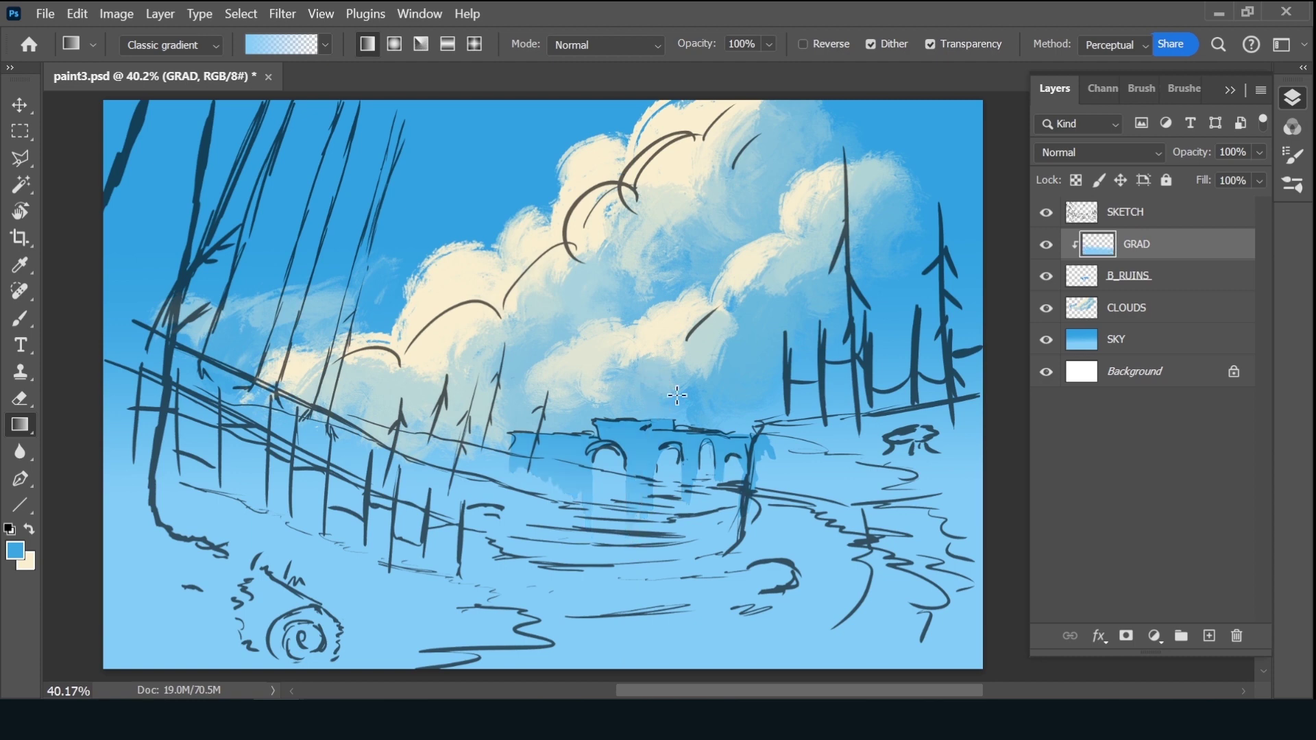
Add a new layer named LIGHT clipped to GRAD
{"action": "left_click", "coordinate": [1209, 636]}
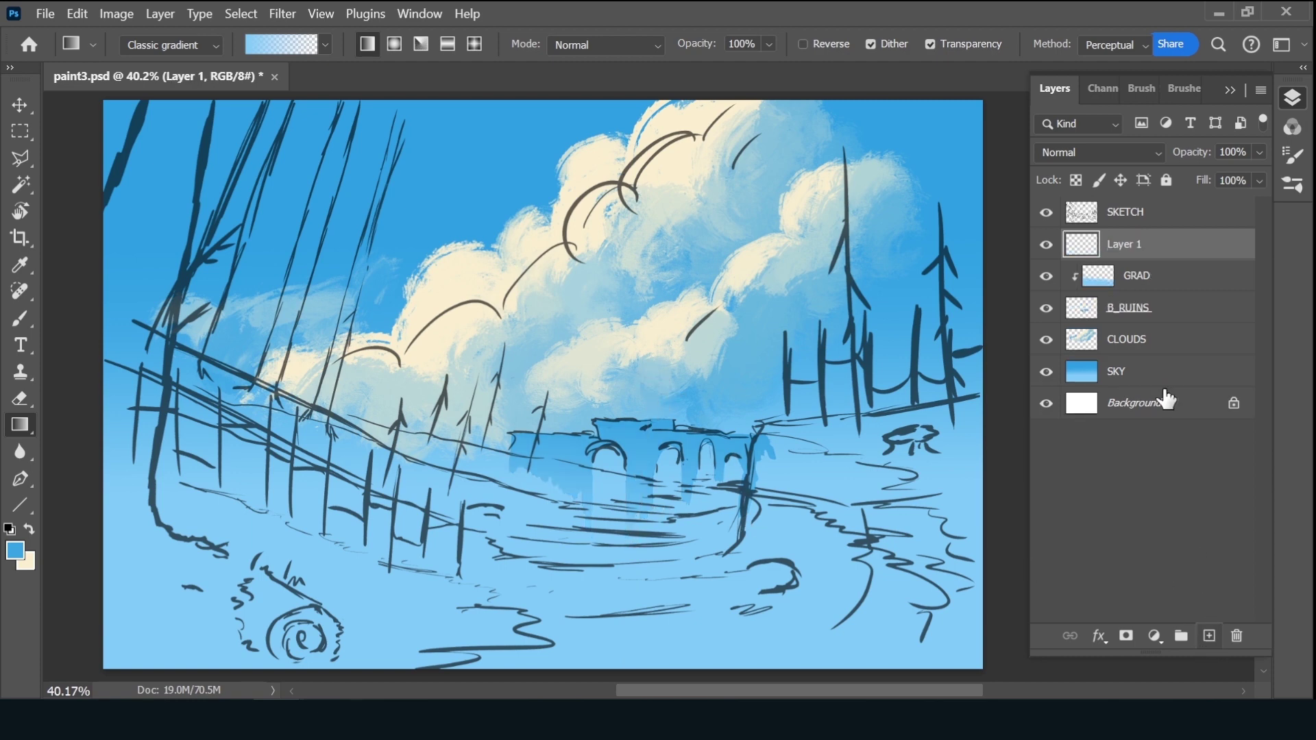
{"action": "left_click", "coordinate": [1132, 260], "text": "alt"}
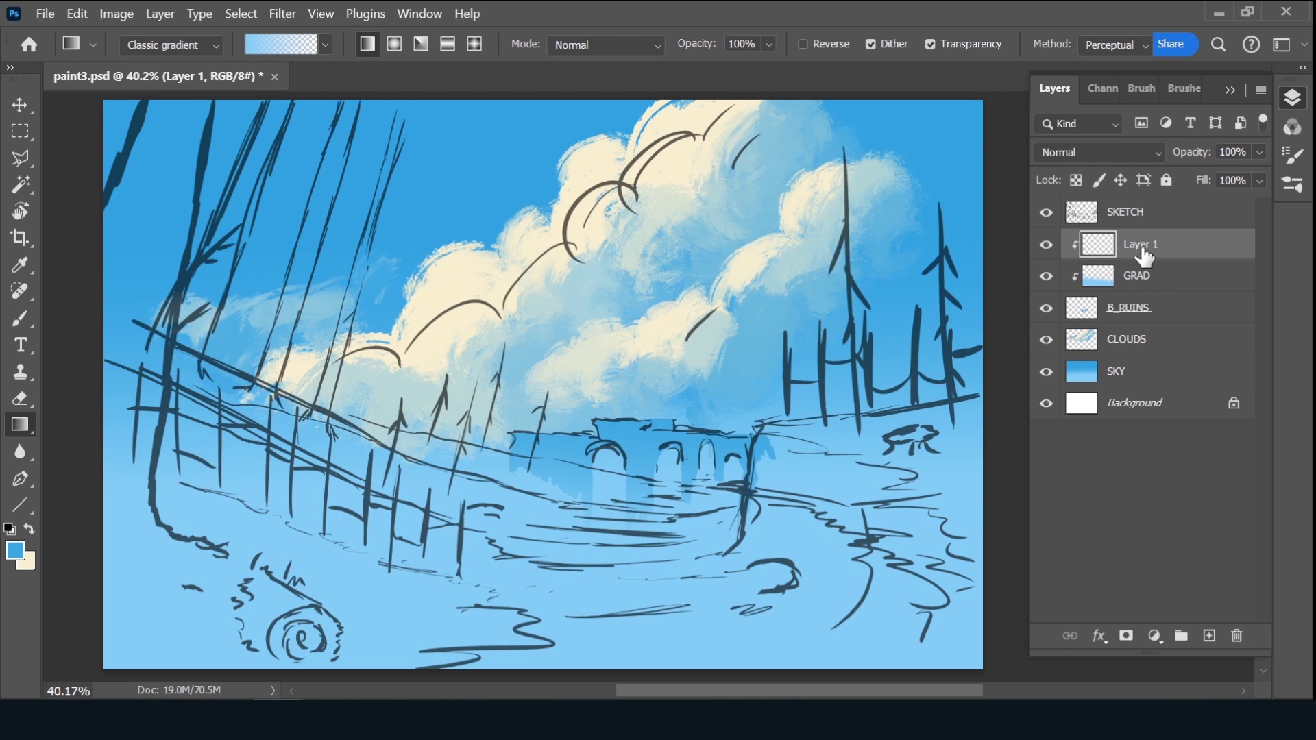
{"action": "double_click", "coordinate": [1139, 245]}
{"action": "type", "text": "IGHT"}
{"action": "key", "text": "Return"}
Set the brush colour to a warmer, more saturated version of the cloud cream
{"action": "key", "text": "b"}
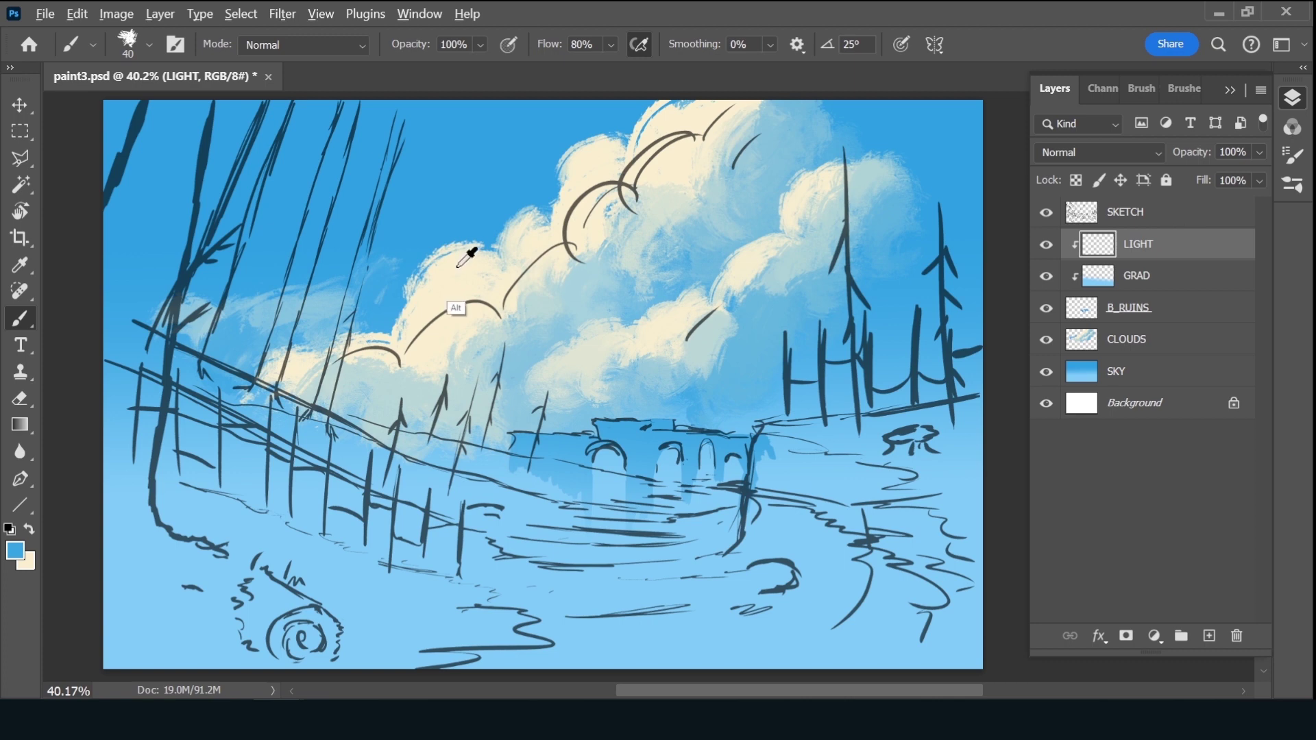
{"action": "left_click", "coordinate": [460, 268], "text": "alt"}
{"action": "left_click", "coordinate": [15, 551]}
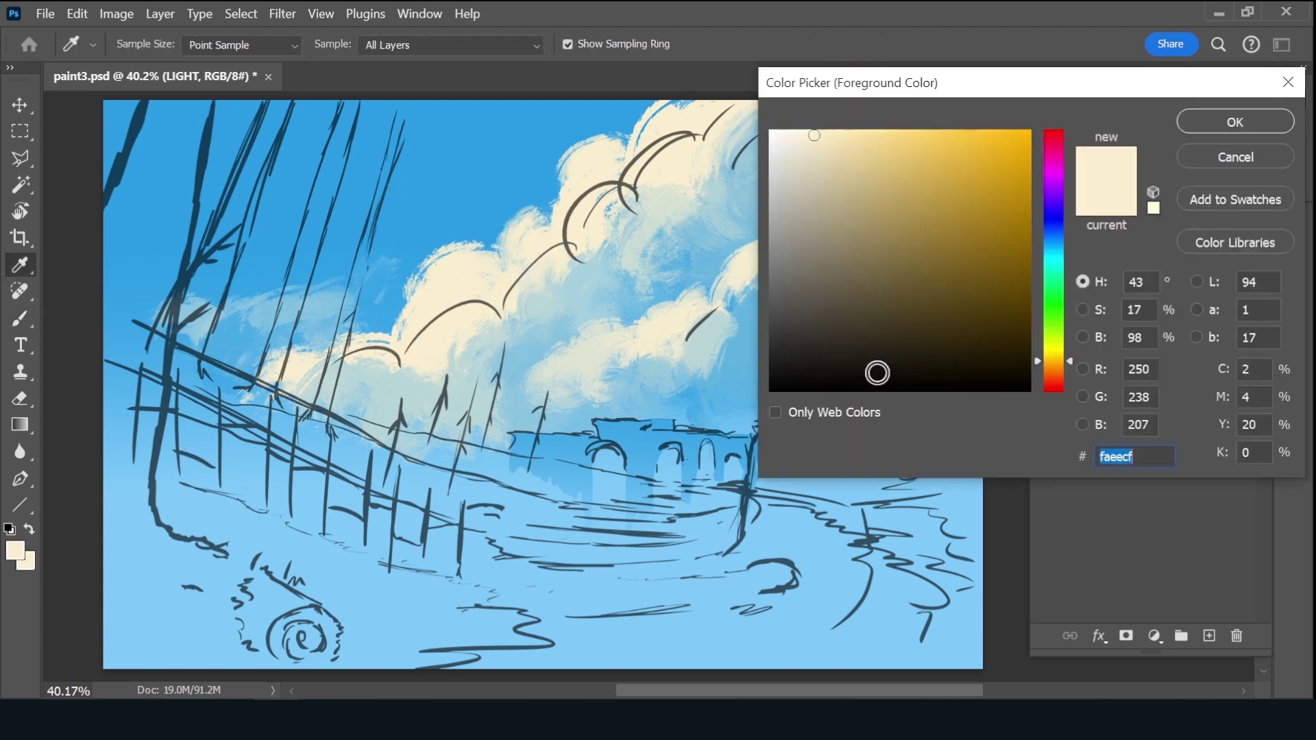
{"action": "left_click", "coordinate": [1056, 361]}
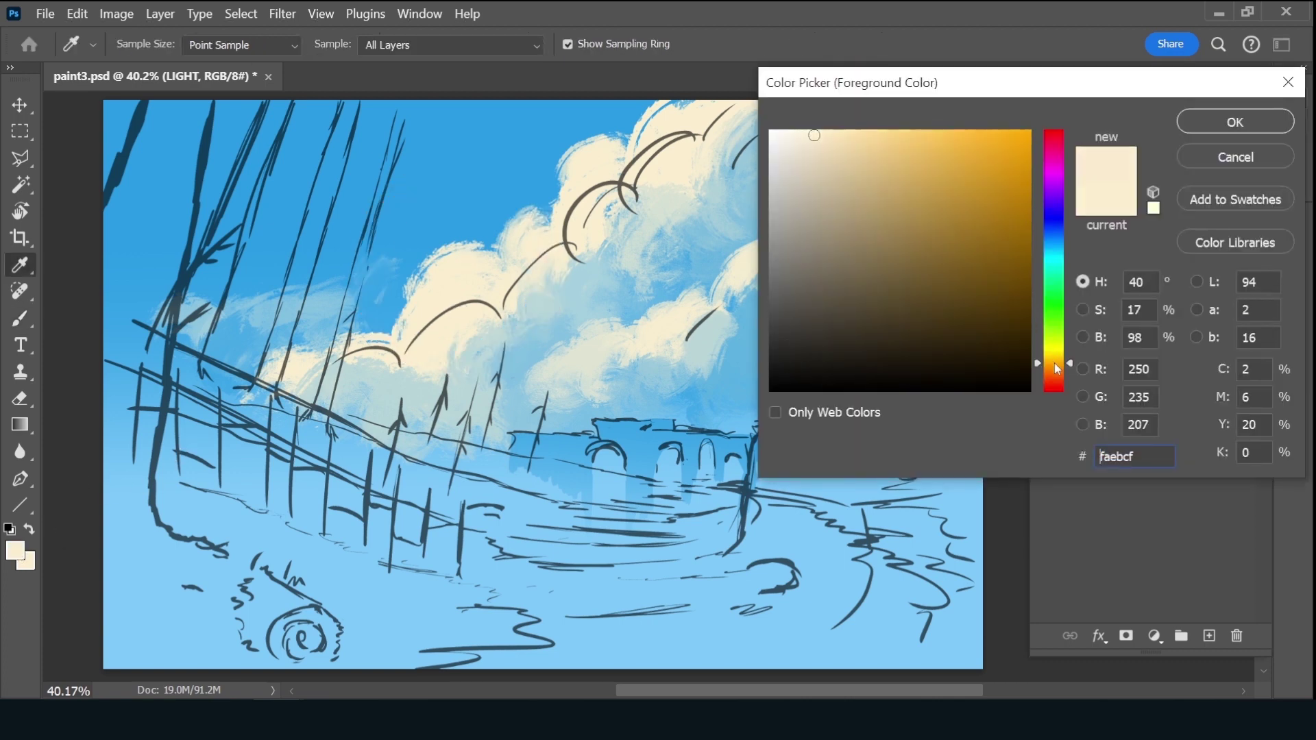
{"action": "left_click", "coordinate": [848, 135]}
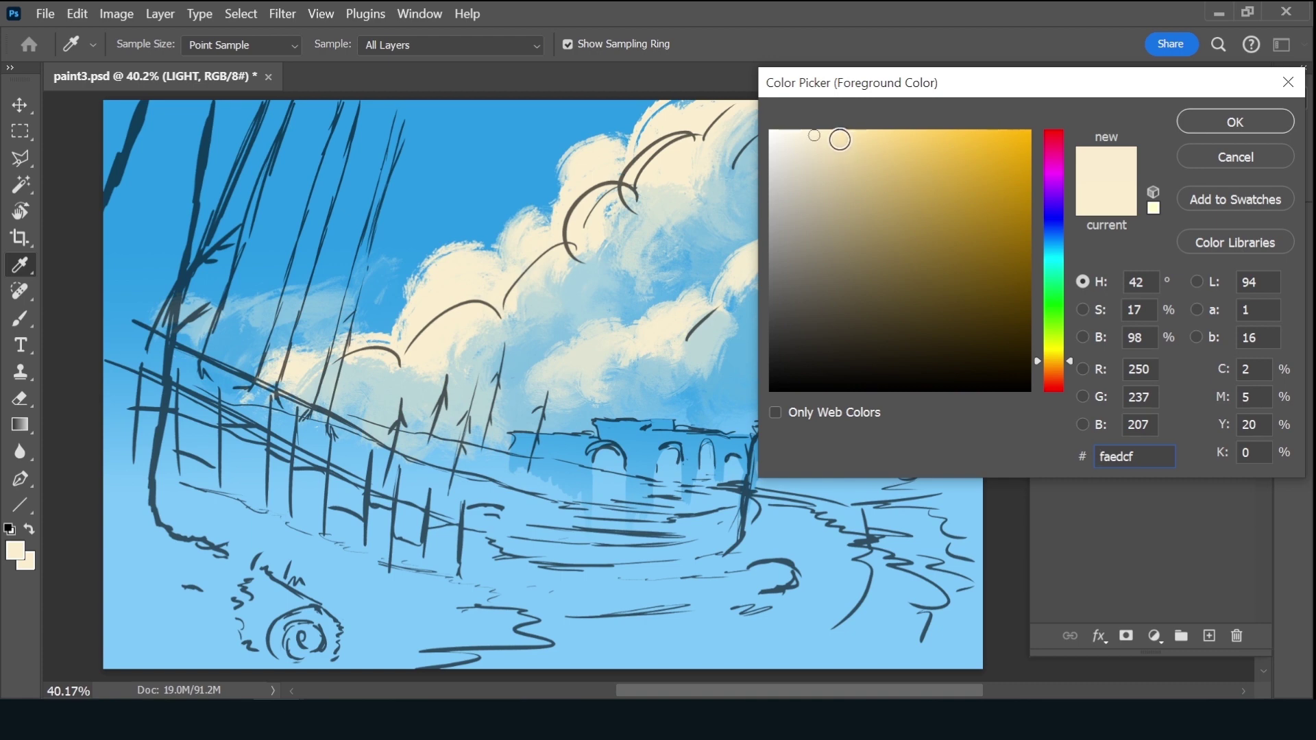
{"action": "left_click", "coordinate": [1238, 127]}
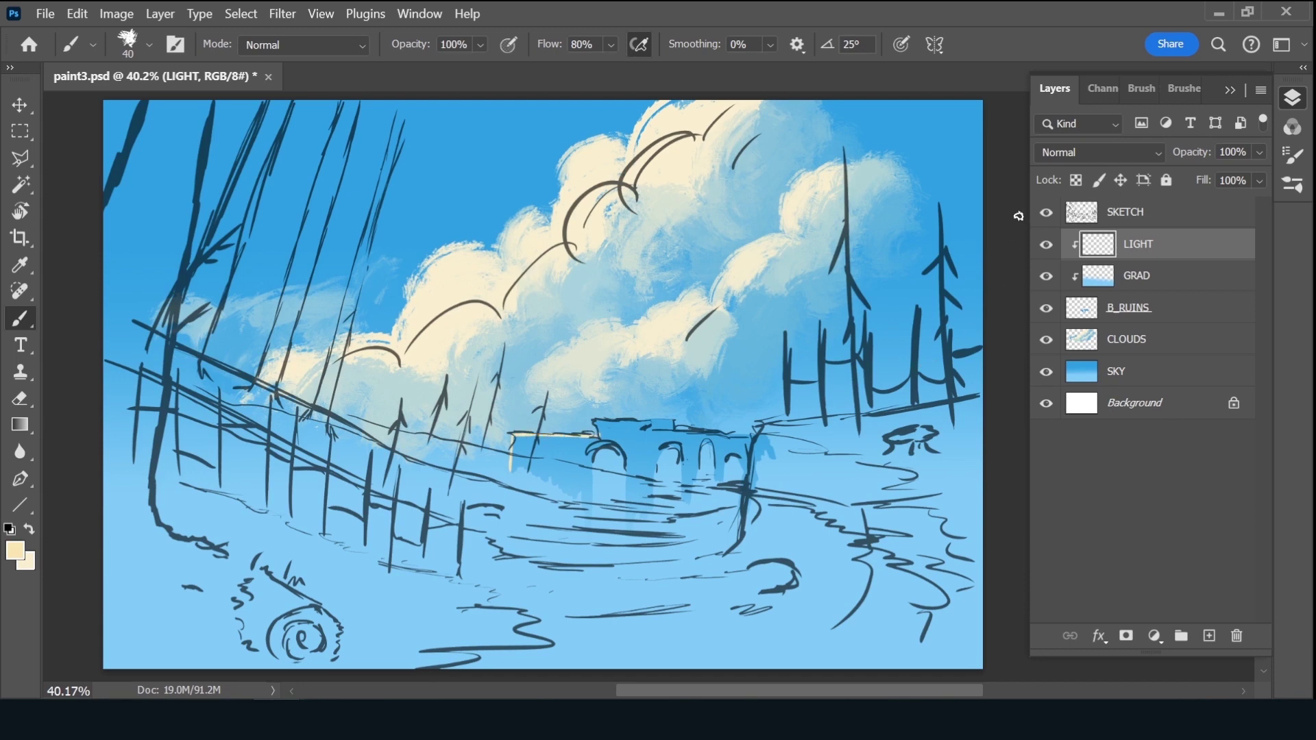
Check the ruins with the sketch hidden, then set LIGHT opacity to 70%
{"action": "left_click", "coordinate": [1046, 212]}
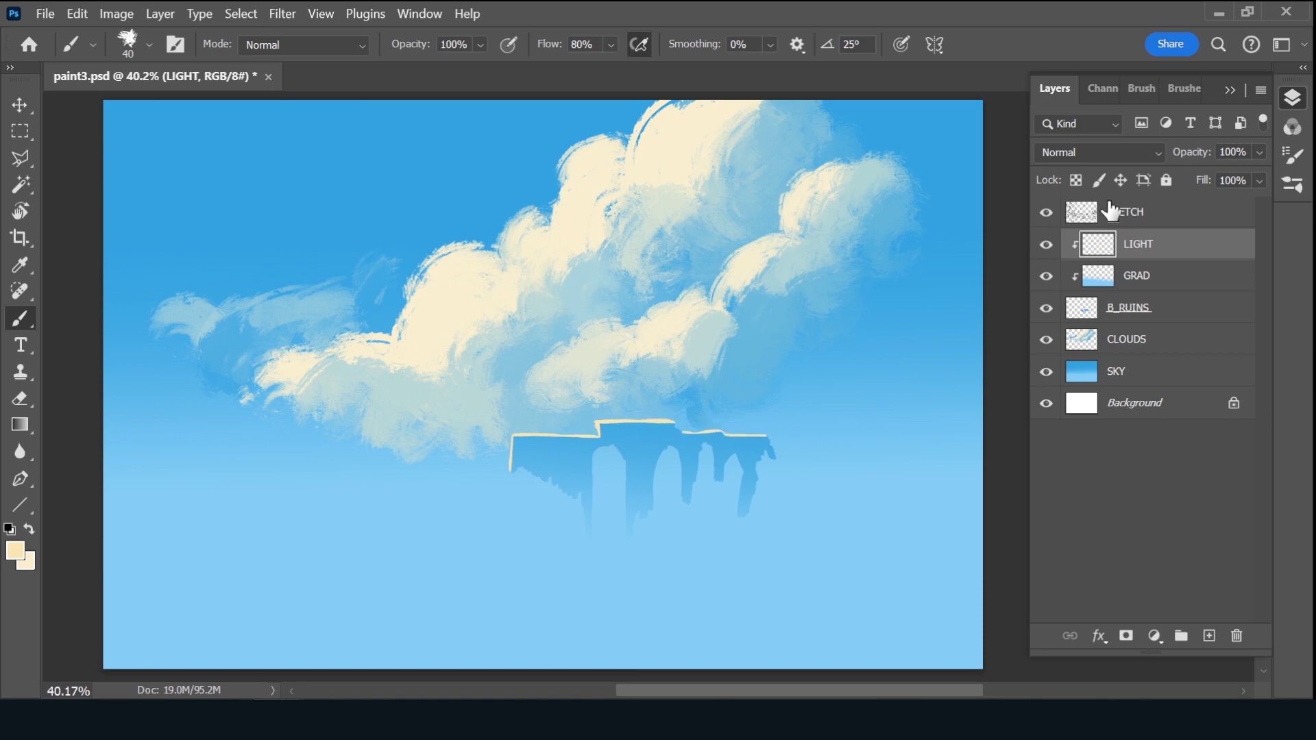
{"action": "left_click", "coordinate": [1047, 212]}
{"action": "left_click_drag", "start_coordinate": [1208, 154], "coordinate": [1183, 159]}
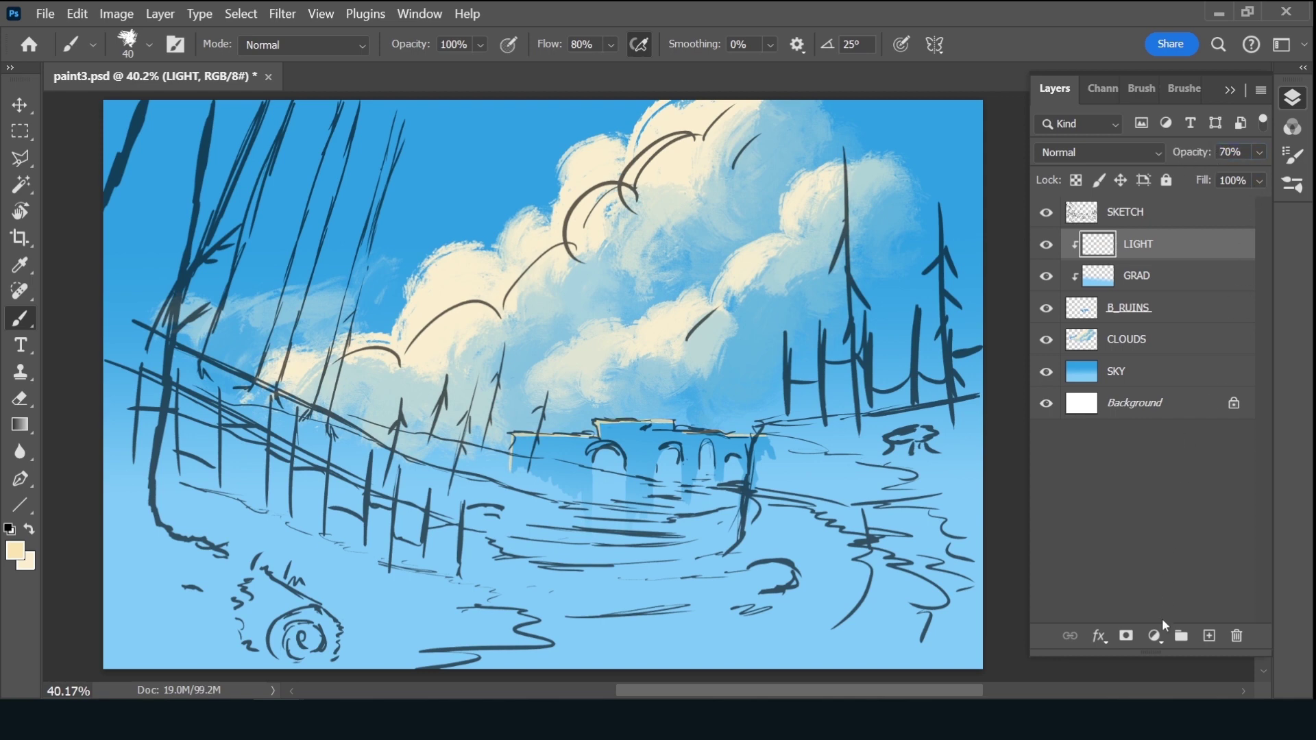
Add a new empty layer above LIGHT named GROUND
{"action": "left_click", "coordinate": [1210, 644]}
{"action": "double_click", "coordinate": [1136, 248]}
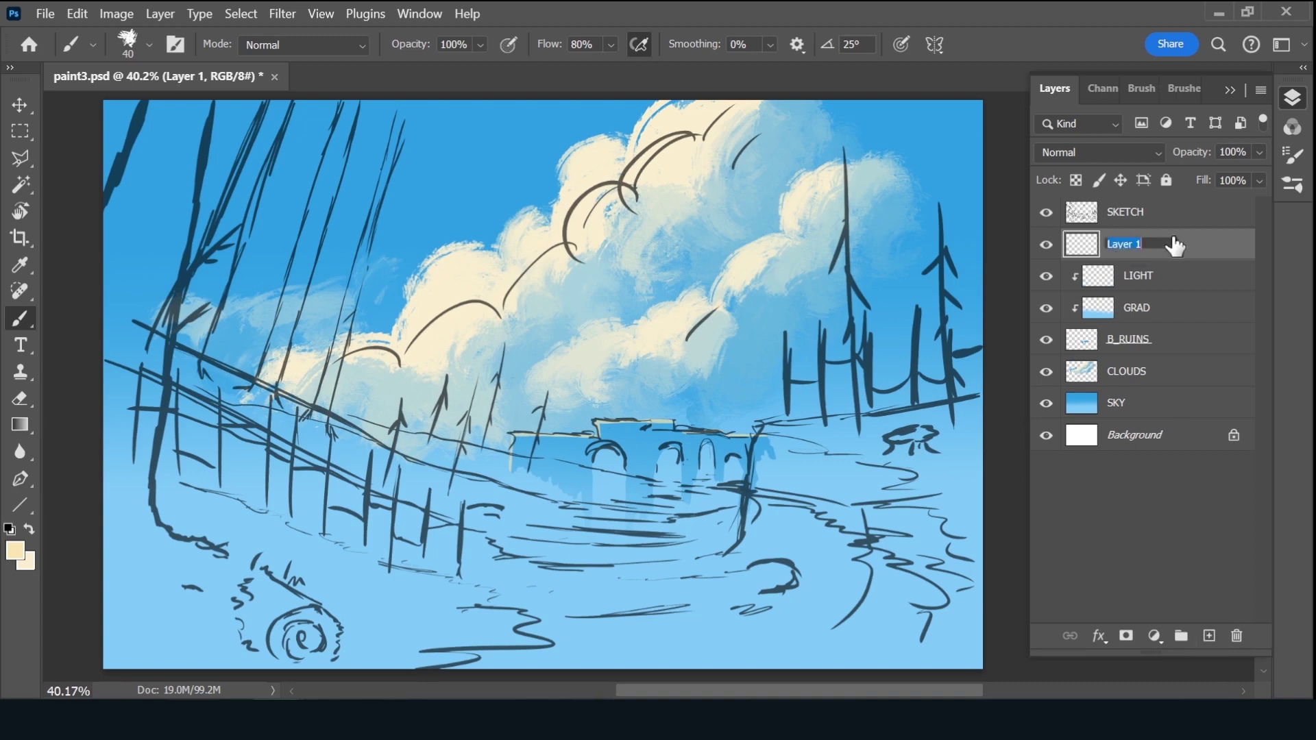
{"action": "type", "text": "GROUN"}
{"action": "type", "text": "D"}
{"action": "key", "text": "Return"}
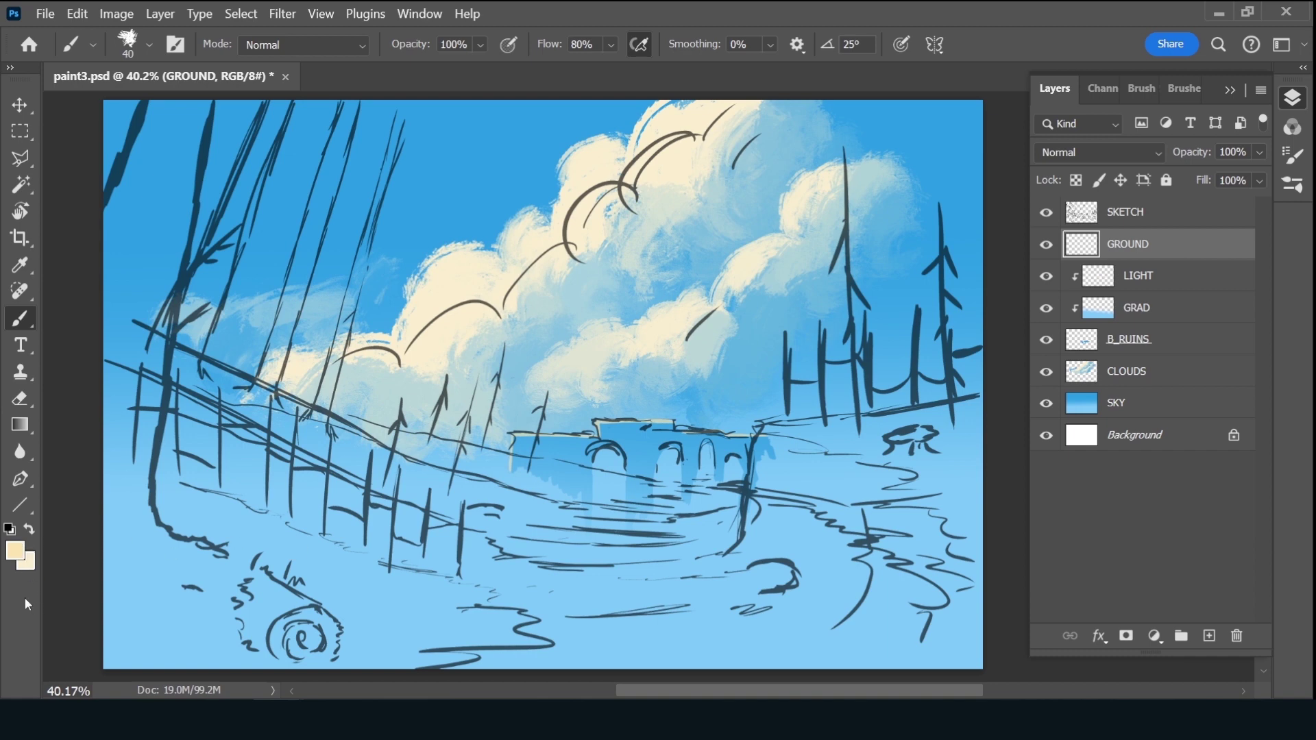
Set the foreground colour to green #22a25e
{"action": "left_click", "coordinate": [17, 552]}
{"action": "left_click", "coordinate": [1057, 283]}
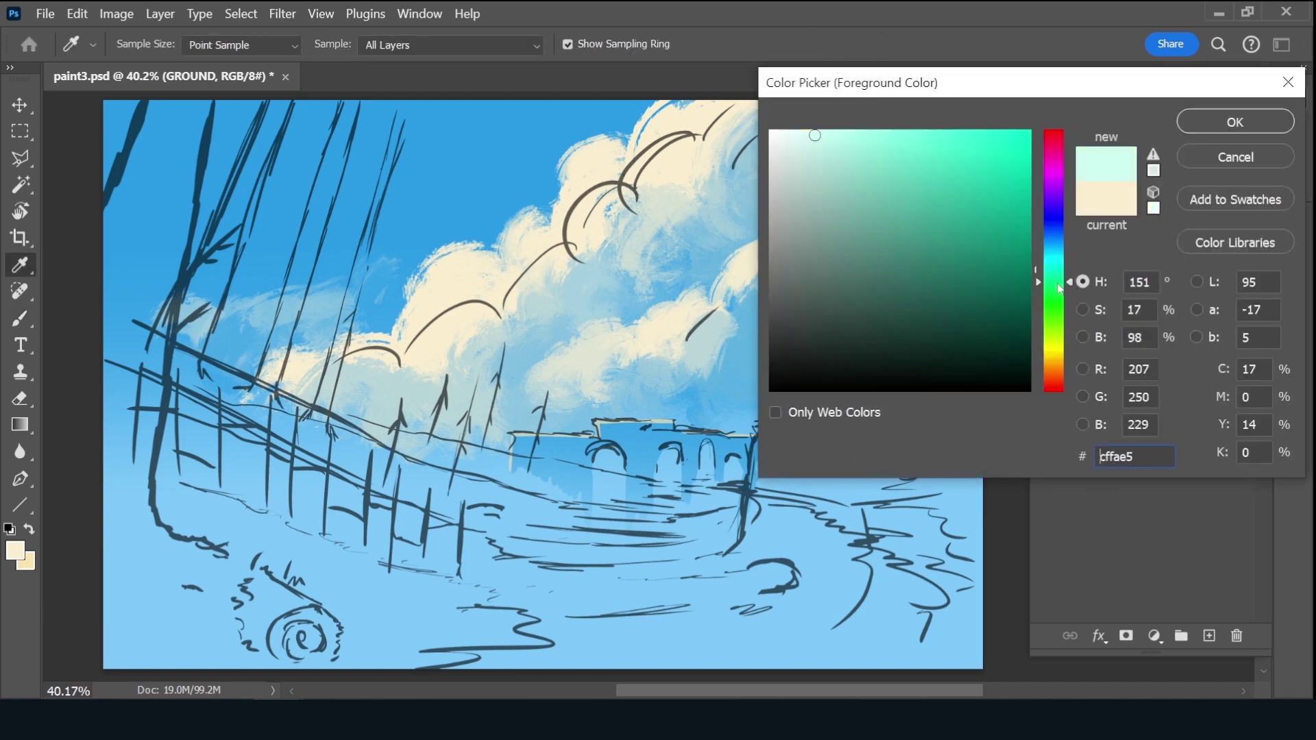
{"action": "left_click", "coordinate": [977, 226]}
{"action": "left_click_drag", "start_coordinate": [976, 226], "coordinate": [975, 225]}
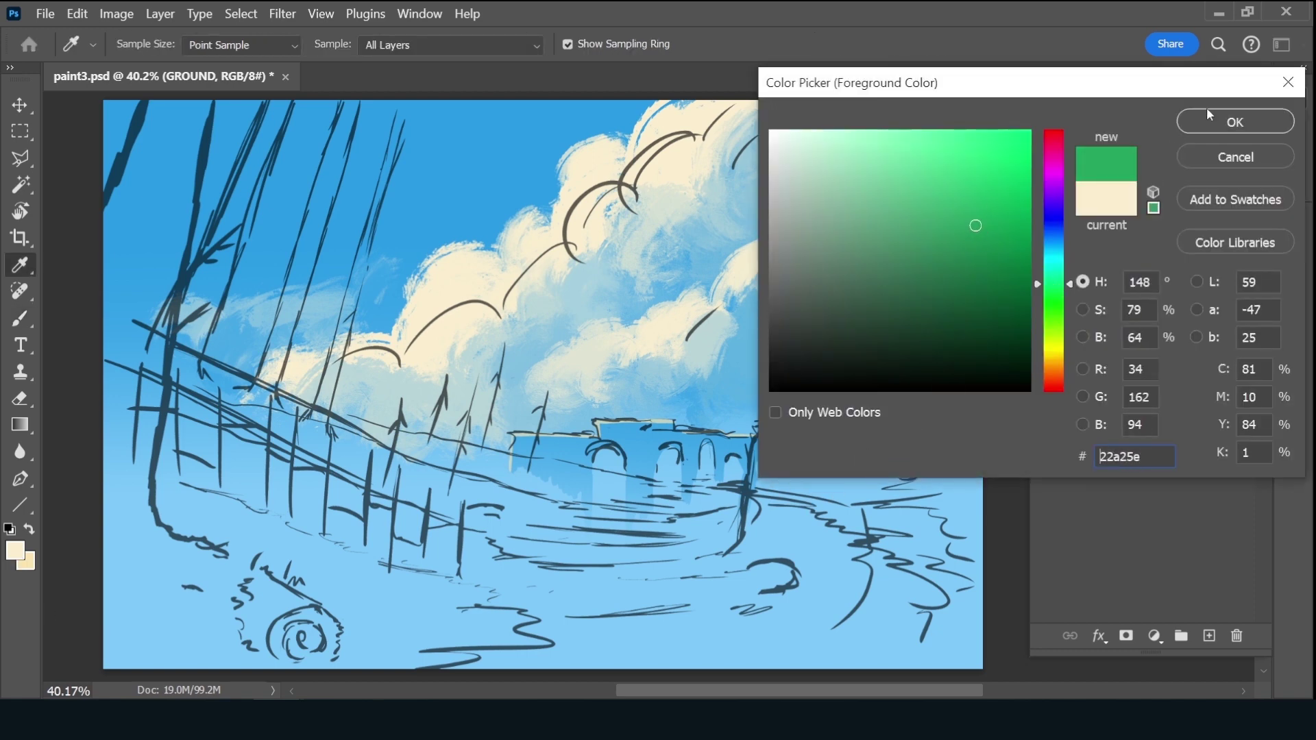
{"action": "left_click", "coordinate": [1223, 122]}
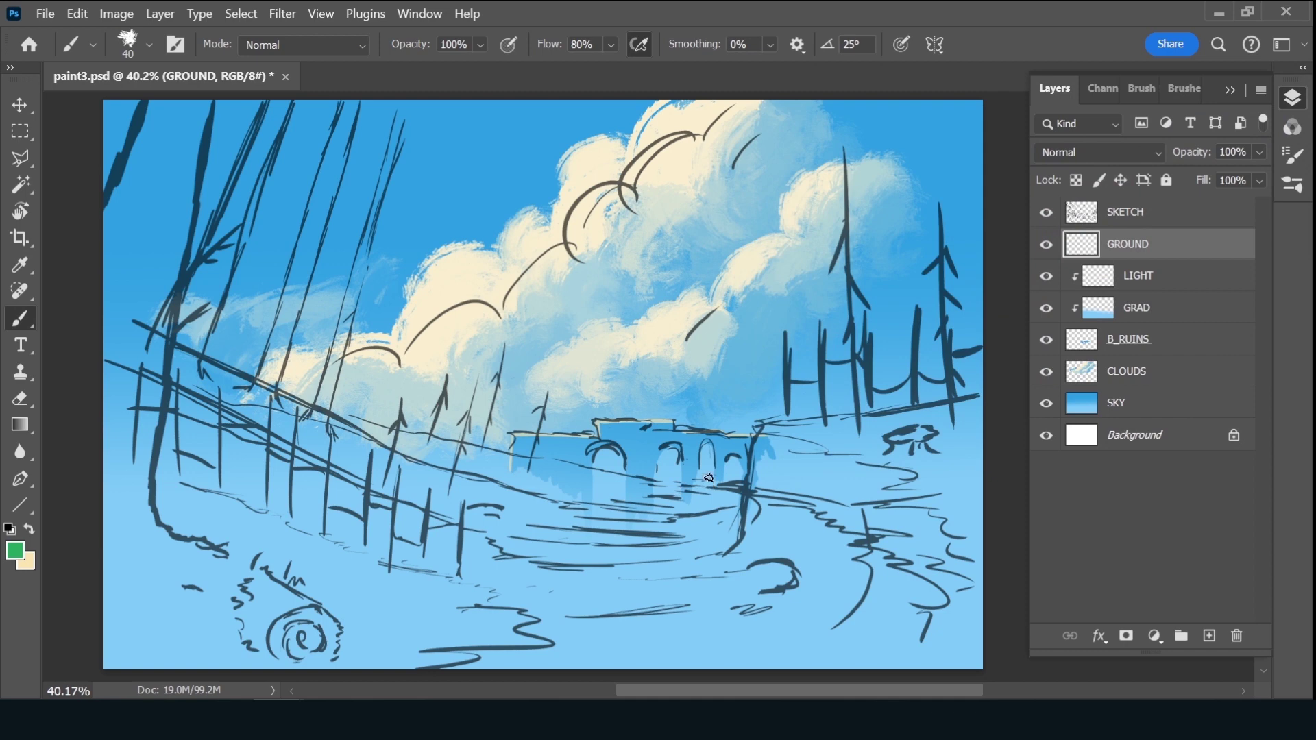
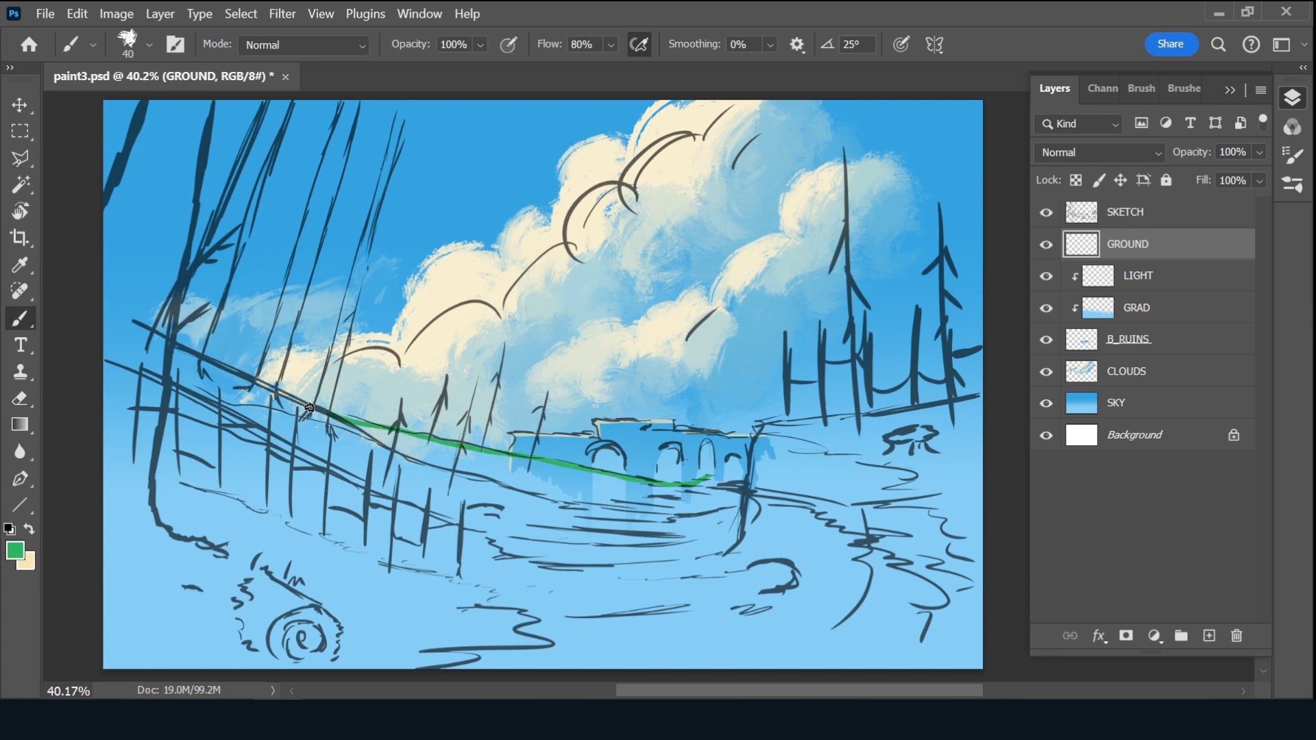
Paint green along the horizon line and pole, enlarging the brush to 200 for the right hill
{"action": "left_click_drag", "start_coordinate": [217, 371], "coordinate": [118, 318]}
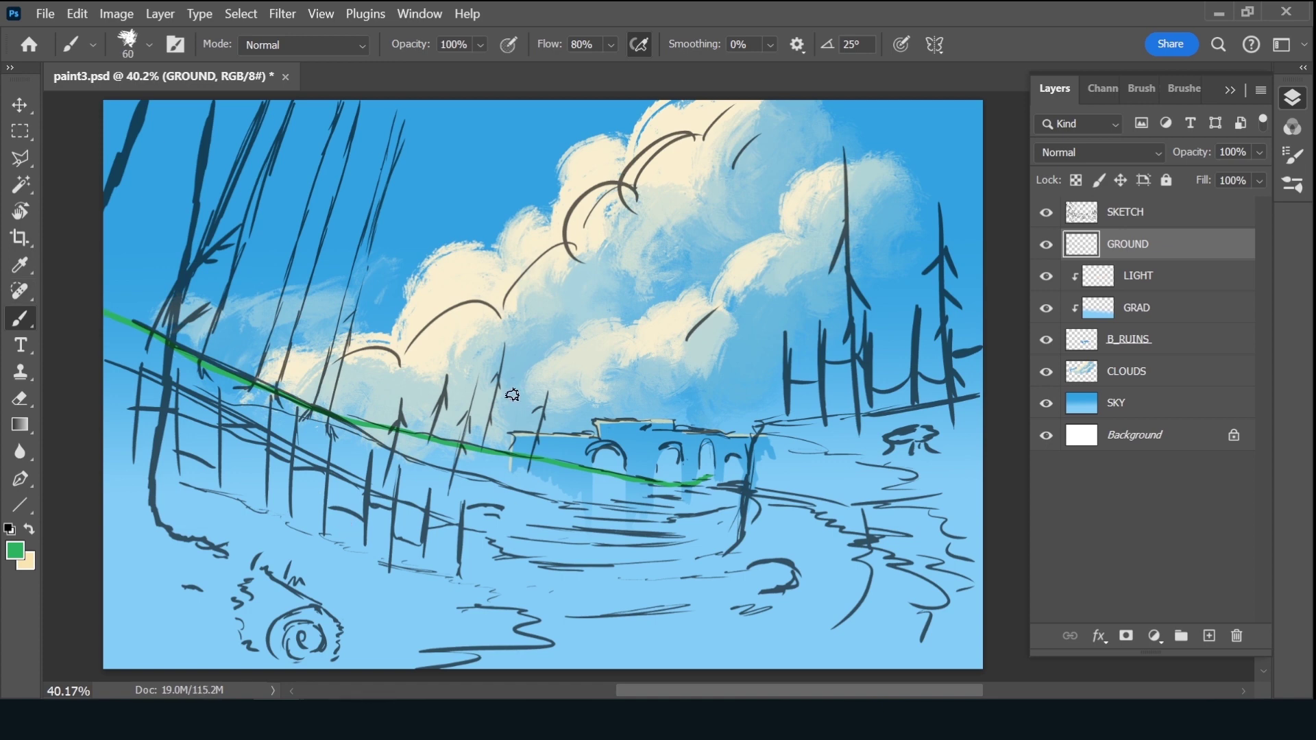
{"action": "left_click_drag", "start_coordinate": [710, 486], "coordinate": [726, 487]}
{"action": "left_click_drag", "start_coordinate": [741, 556], "coordinate": [748, 475]}
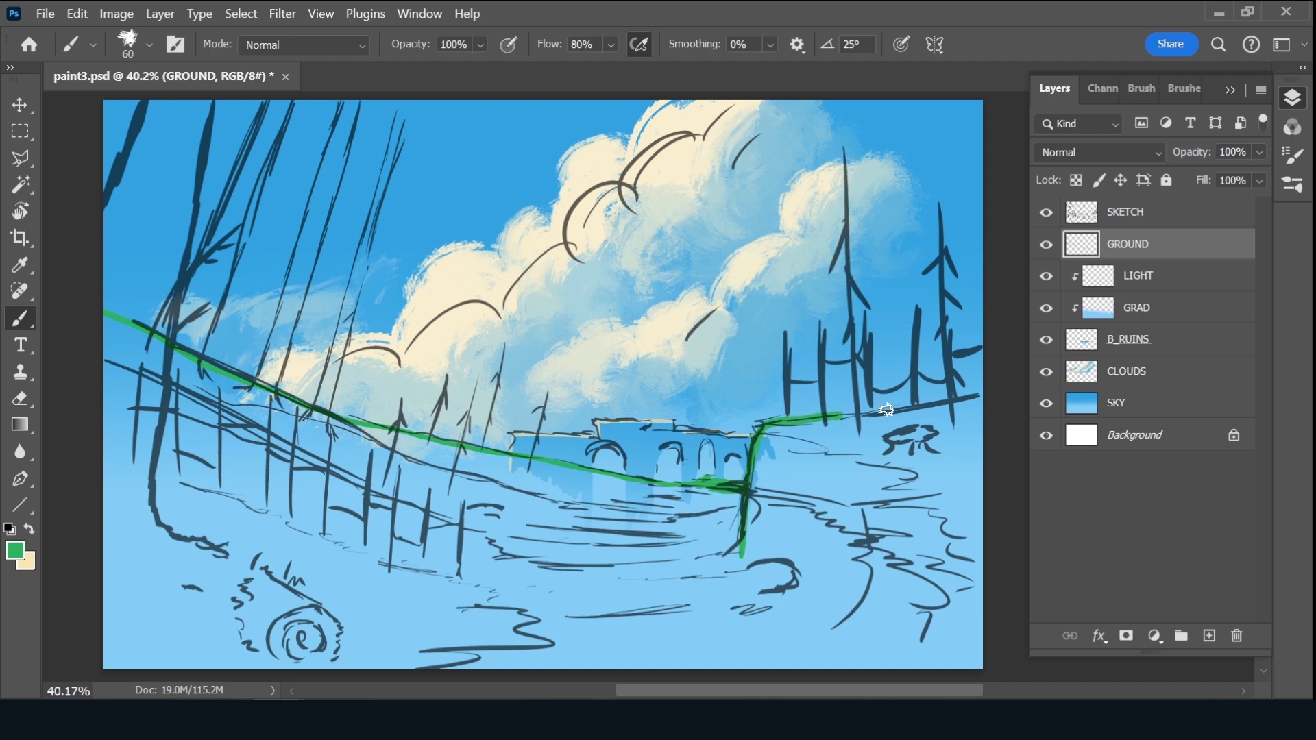
{"action": "left_click_drag", "start_coordinate": [789, 420], "coordinate": [1026, 391]}
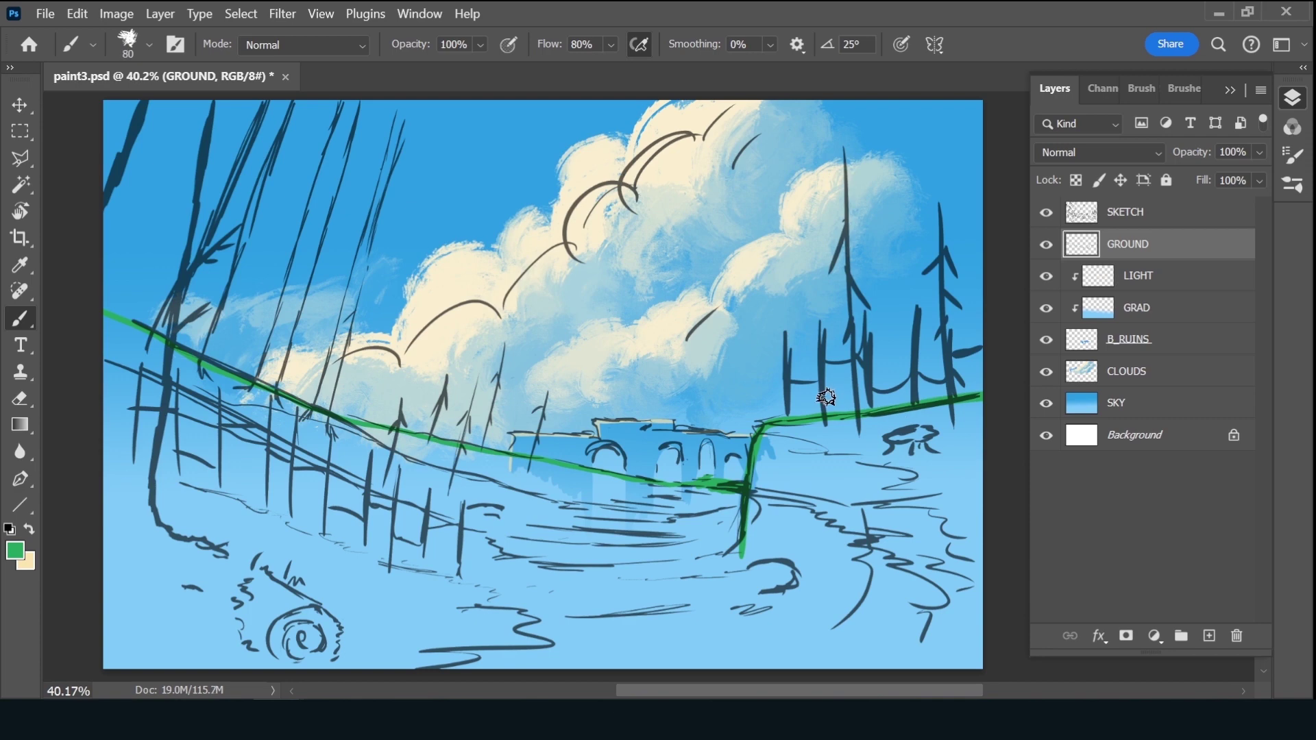
{"action": "key", "text": "bracketright"}
{"action": "key", "text": "bracketright"}
{"action": "mouse_move", "coordinate": [757, 470]}
{"action": "left_mouse_down"}
{"action": "mouse_move", "coordinate": [787, 491]}
{"action": "mouse_move", "coordinate": [808, 609]}
{"action": "mouse_move", "coordinate": [845, 547]}
{"action": "mouse_move", "coordinate": [872, 624]}
{"action": "mouse_move", "coordinate": [892, 504]}
{"action": "mouse_move", "coordinate": [882, 518]}
{"action": "mouse_move", "coordinate": [955, 499]}
{"action": "mouse_move", "coordinate": [874, 541]}
{"action": "mouse_move", "coordinate": [873, 582]}
{"action": "mouse_move", "coordinate": [990, 579]}
{"action": "mouse_move", "coordinate": [973, 608]}
{"action": "mouse_move", "coordinate": [984, 603]}
{"action": "mouse_move", "coordinate": [857, 675]}
{"action": "mouse_move", "coordinate": [521, 648]}
{"action": "left_mouse_up"}
{"action": "key", "text": "bracketright"}
{"action": "key", "text": "bracketright"}
{"action": "key", "text": "bracketright"}
{"action": "key", "text": "bracketright"}
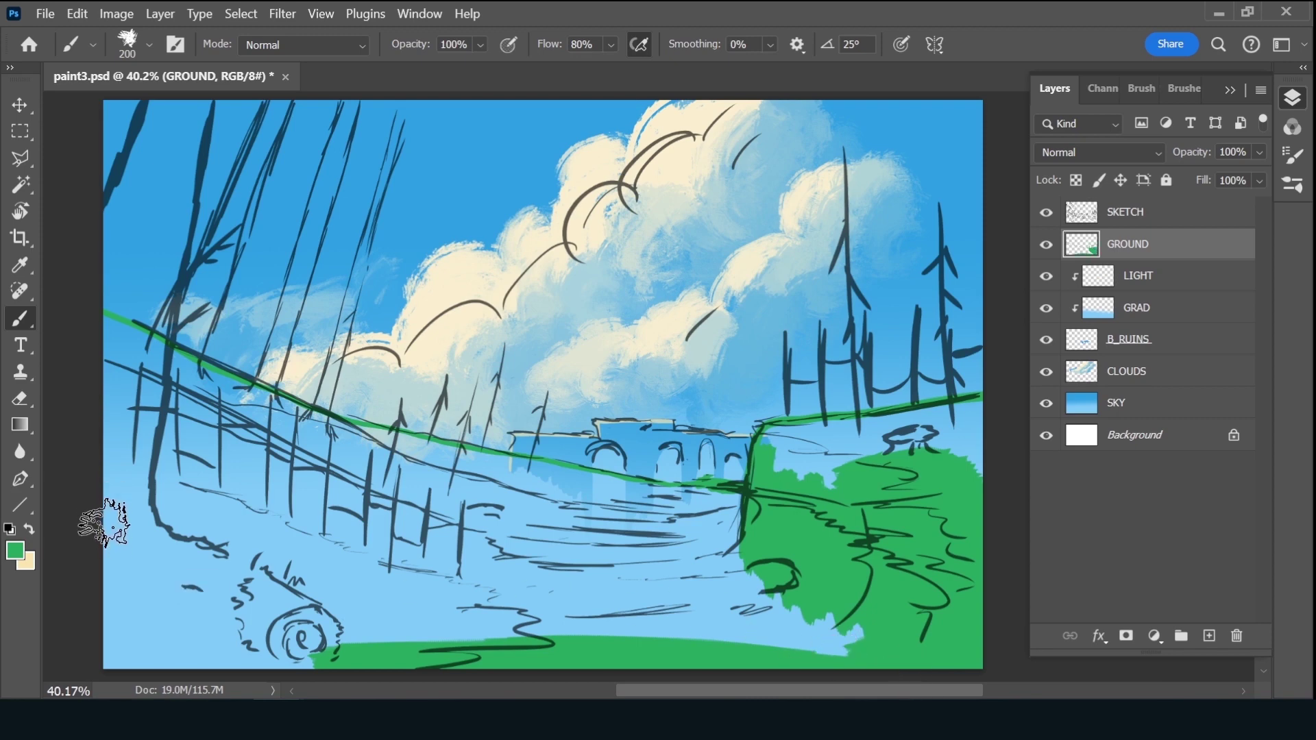
Brush green over the lower-left ground and the light-blue strips at the left and under the ruins
{"action": "mouse_move", "coordinate": [96, 553]}
{"action": "left_mouse_down"}
{"action": "mouse_move", "coordinate": [162, 582]}
{"action": "mouse_move", "coordinate": [206, 537]}
{"action": "mouse_move", "coordinate": [241, 640]}
{"action": "mouse_move", "coordinate": [287, 611]}
{"action": "mouse_move", "coordinate": [317, 640]}
{"action": "mouse_move", "coordinate": [347, 574]}
{"action": "mouse_move", "coordinate": [356, 656]}
{"action": "mouse_move", "coordinate": [376, 573]}
{"action": "mouse_move", "coordinate": [385, 670]}
{"action": "mouse_move", "coordinate": [421, 582]}
{"action": "mouse_move", "coordinate": [471, 632]}
{"action": "mouse_move", "coordinate": [485, 523]}
{"action": "mouse_move", "coordinate": [527, 651]}
{"action": "mouse_move", "coordinate": [567, 587]}
{"action": "mouse_move", "coordinate": [617, 609]}
{"action": "mouse_move", "coordinate": [635, 542]}
{"action": "mouse_move", "coordinate": [658, 617]}
{"action": "mouse_move", "coordinate": [675, 568]}
{"action": "mouse_move", "coordinate": [710, 549]}
{"action": "mouse_move", "coordinate": [730, 641]}
{"action": "mouse_move", "coordinate": [761, 596]}
{"action": "mouse_move", "coordinate": [787, 611]}
{"action": "mouse_move", "coordinate": [794, 646]}
{"action": "mouse_move", "coordinate": [837, 623]}
{"action": "mouse_move", "coordinate": [853, 642]}
{"action": "left_mouse_up"}
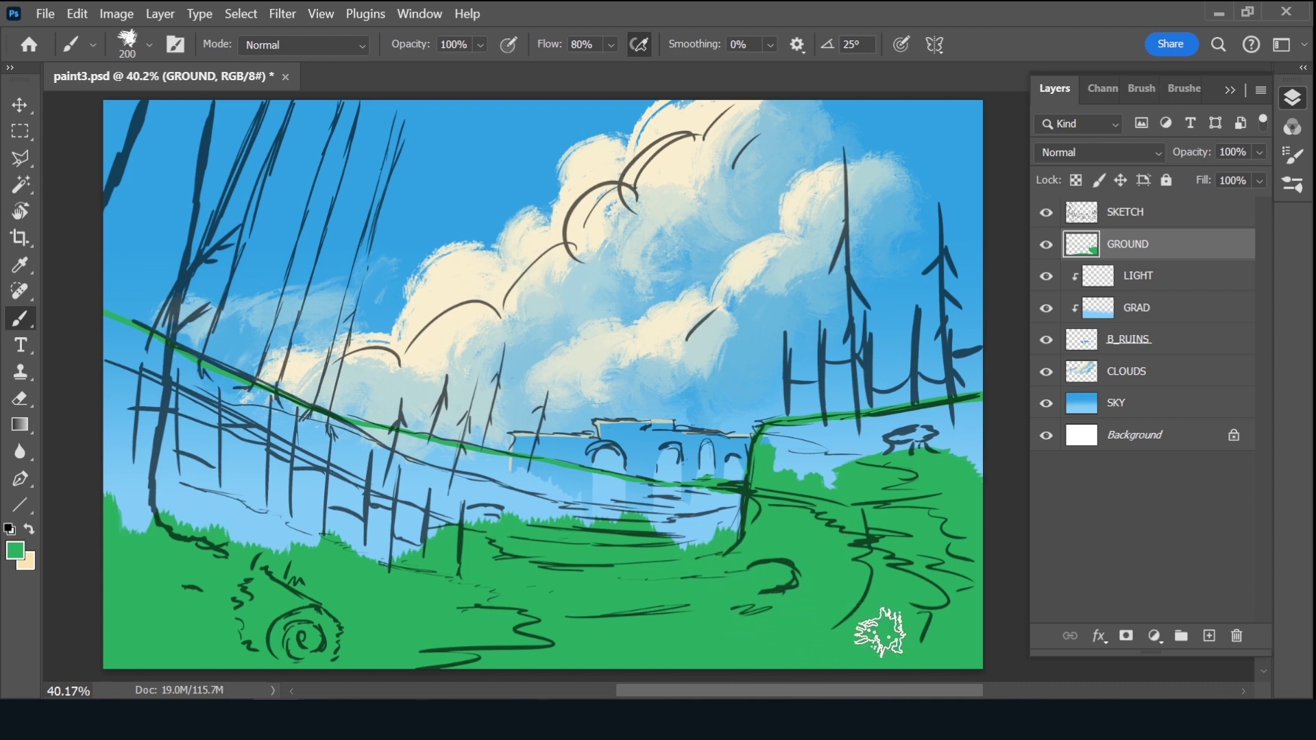
{"action": "left_click_drag", "start_coordinate": [279, 529], "coordinate": [113, 497]}
{"action": "left_click_drag", "start_coordinate": [113, 497], "coordinate": [404, 558]}
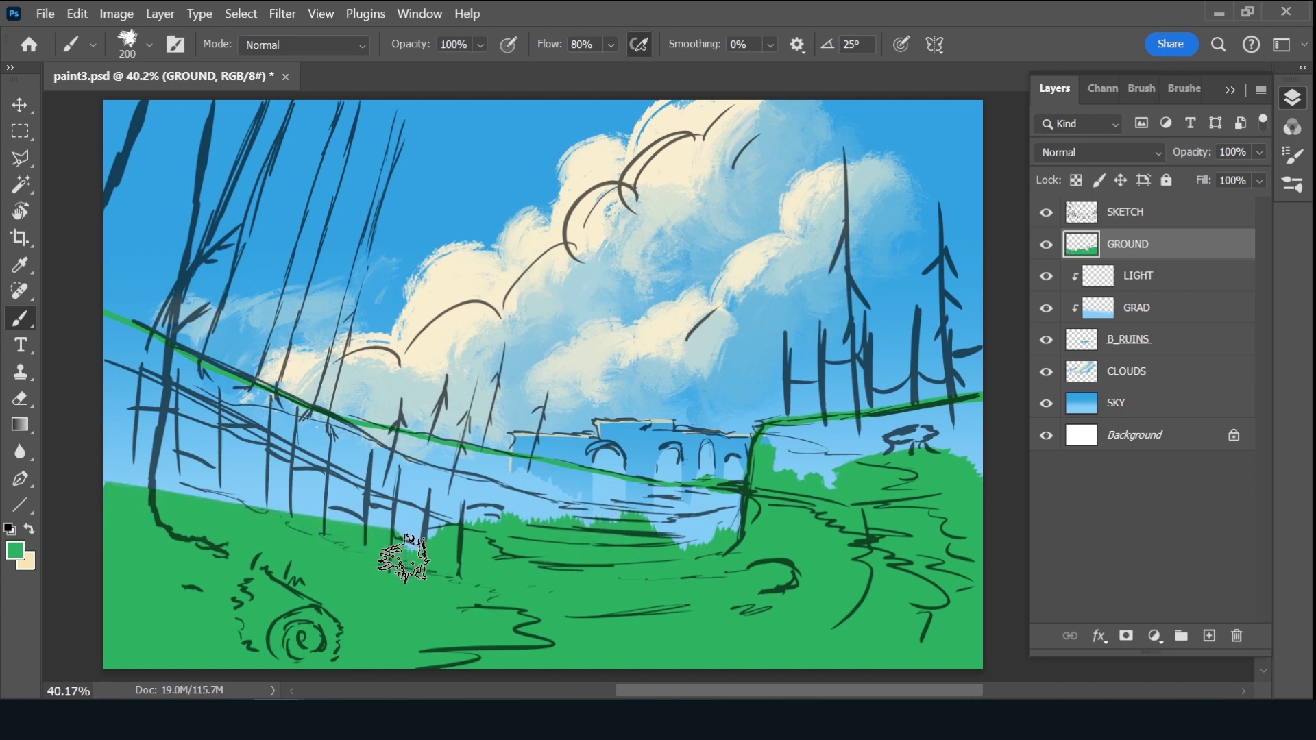
{"action": "mouse_move", "coordinate": [250, 558]}
{"action": "left_mouse_down"}
{"action": "mouse_move", "coordinate": [147, 456]}
{"action": "mouse_move", "coordinate": [225, 488]}
{"action": "mouse_move", "coordinate": [162, 517]}
{"action": "mouse_move", "coordinate": [274, 511]}
{"action": "mouse_move", "coordinate": [147, 435]}
{"action": "mouse_move", "coordinate": [279, 494]}
{"action": "mouse_move", "coordinate": [162, 441]}
{"action": "mouse_move", "coordinate": [392, 521]}
{"action": "mouse_move", "coordinate": [147, 382]}
{"action": "mouse_move", "coordinate": [397, 500]}
{"action": "mouse_move", "coordinate": [162, 412]}
{"action": "mouse_move", "coordinate": [579, 549]}
{"action": "mouse_move", "coordinate": [484, 528]}
{"action": "mouse_move", "coordinate": [617, 523]}
{"action": "mouse_move", "coordinate": [537, 505]}
{"action": "mouse_move", "coordinate": [727, 515]}
{"action": "left_mouse_up"}
{"action": "mouse_move", "coordinate": [726, 515]}
{"action": "left_mouse_down"}
{"action": "mouse_move", "coordinate": [538, 505]}
{"action": "mouse_move", "coordinate": [713, 531]}
{"action": "mouse_move", "coordinate": [363, 449]}
{"action": "mouse_move", "coordinate": [432, 461]}
{"action": "mouse_move", "coordinate": [370, 439]}
{"action": "mouse_move", "coordinate": [436, 449]}
{"action": "mouse_move", "coordinate": [395, 439]}
{"action": "mouse_move", "coordinate": [531, 471]}
{"action": "mouse_move", "coordinate": [432, 461]}
{"action": "mouse_move", "coordinate": [754, 511]}
{"action": "mouse_move", "coordinate": [714, 517]}
{"action": "left_mouse_up"}
Fill the remaining blue gaps below the horizon with 125, 90 and 70 px brushes, then lock GROUND's transparent pixels
{"action": "key", "text": "bracketleft"}
{"action": "key", "text": "bracketleft"}
{"action": "key", "text": "bracketleft"}
{"action": "key", "text": "bracketleft"}
{"action": "key", "text": "bracketleft"}
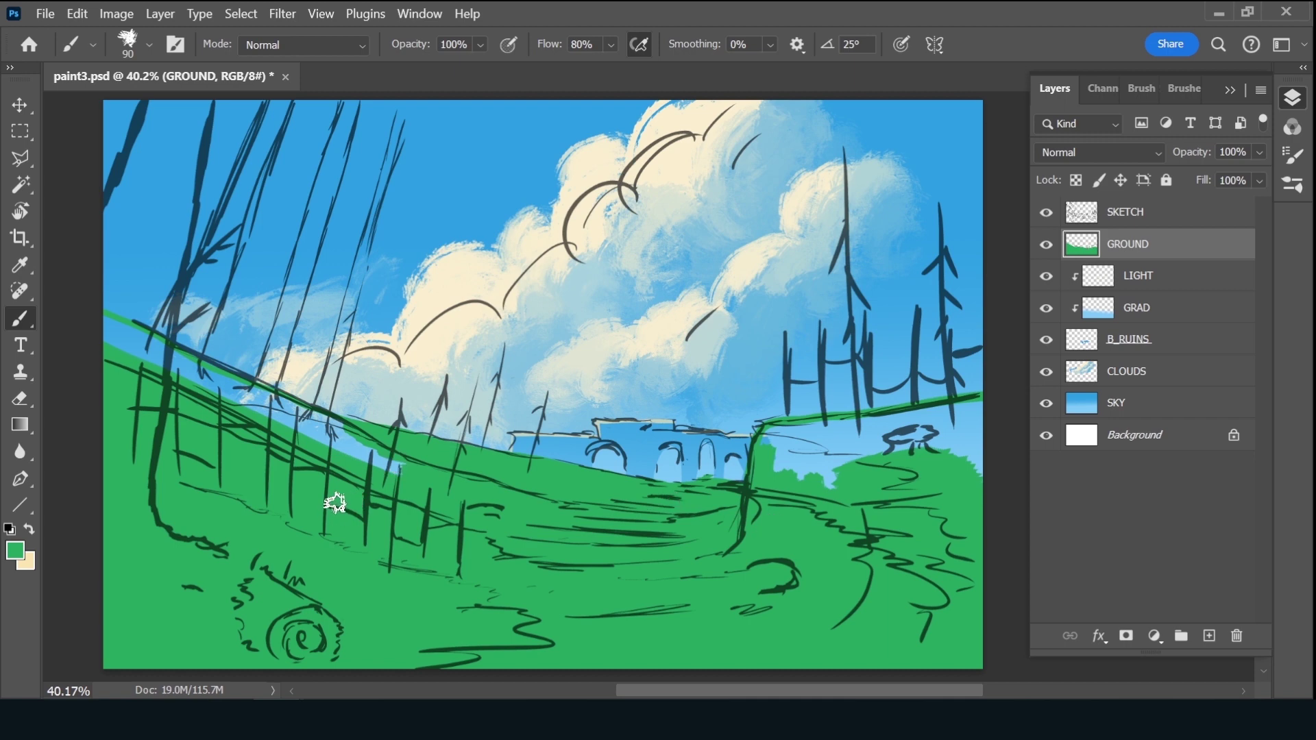
{"action": "key", "text": "bracketright"}
{"action": "key", "text": "bracketright"}
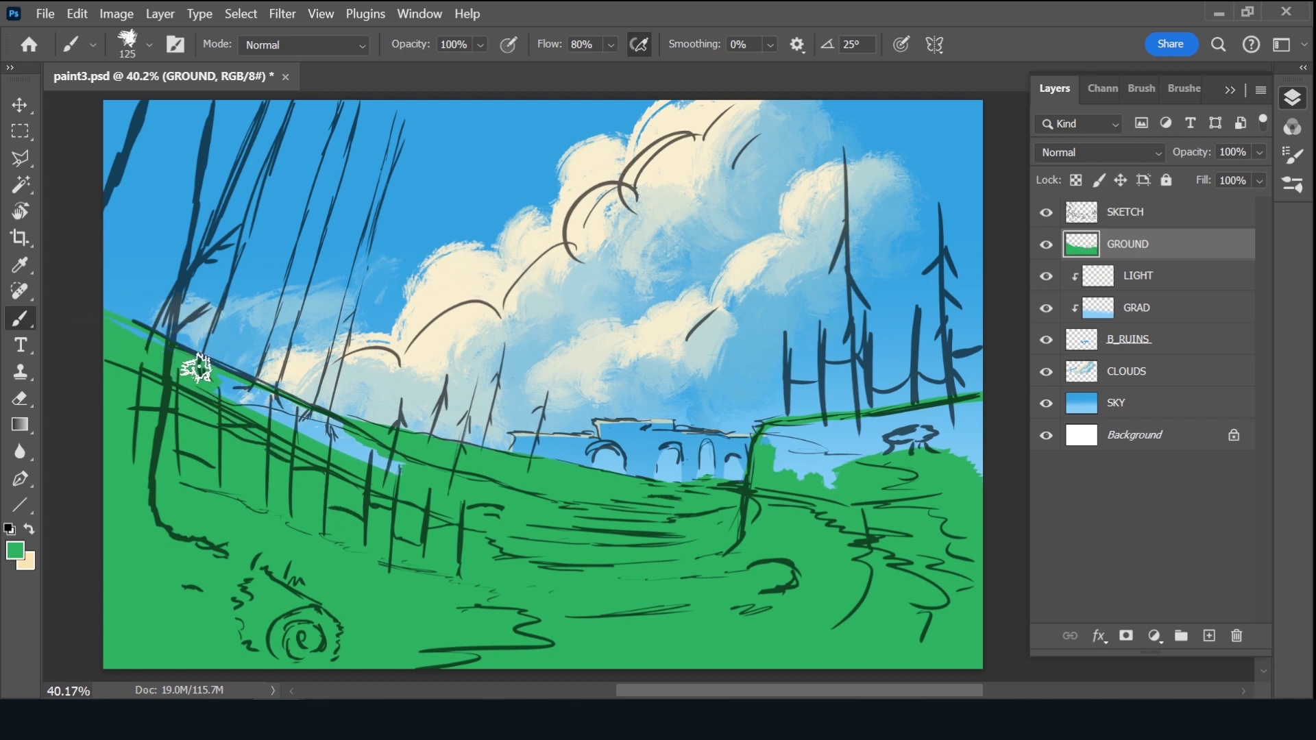
{"action": "mouse_move", "coordinate": [256, 408]}
{"action": "left_mouse_down"}
{"action": "mouse_move", "coordinate": [360, 456]}
{"action": "mouse_move", "coordinate": [340, 439]}
{"action": "left_mouse_up"}
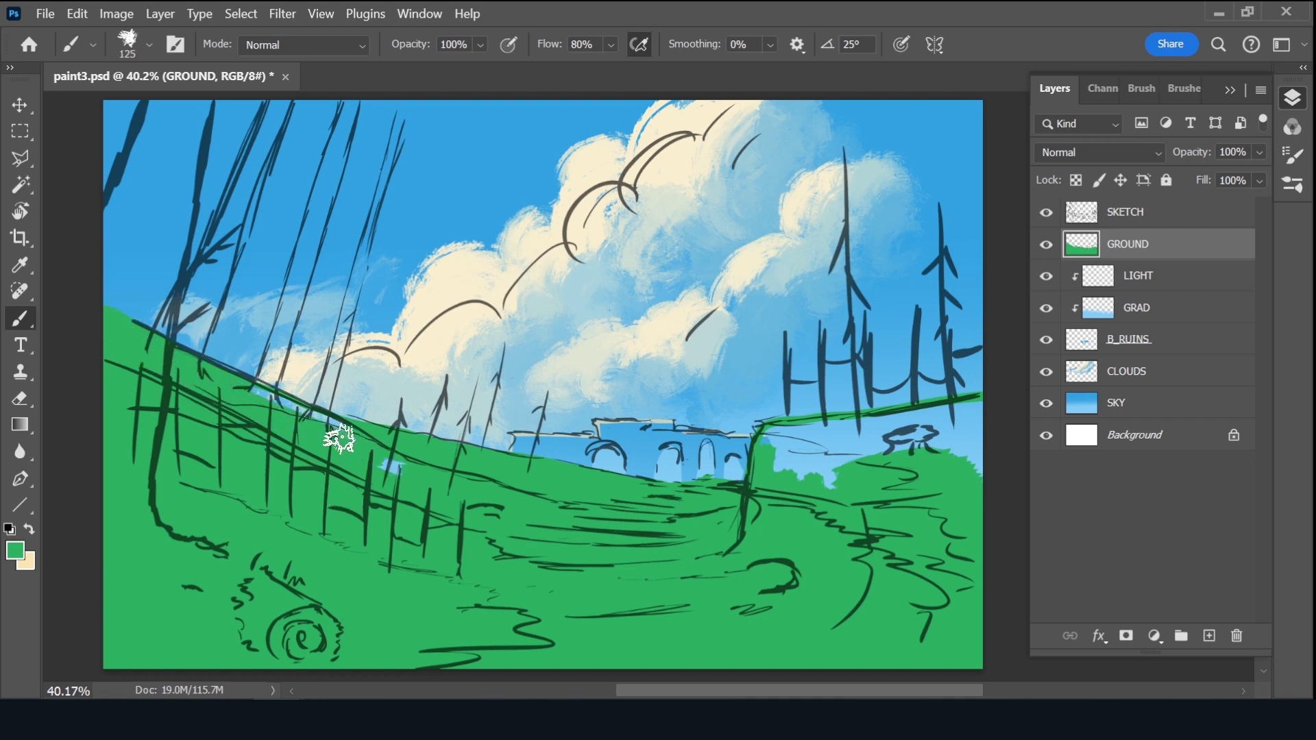
{"action": "left_click_drag", "start_coordinate": [271, 397], "coordinate": [411, 461]}
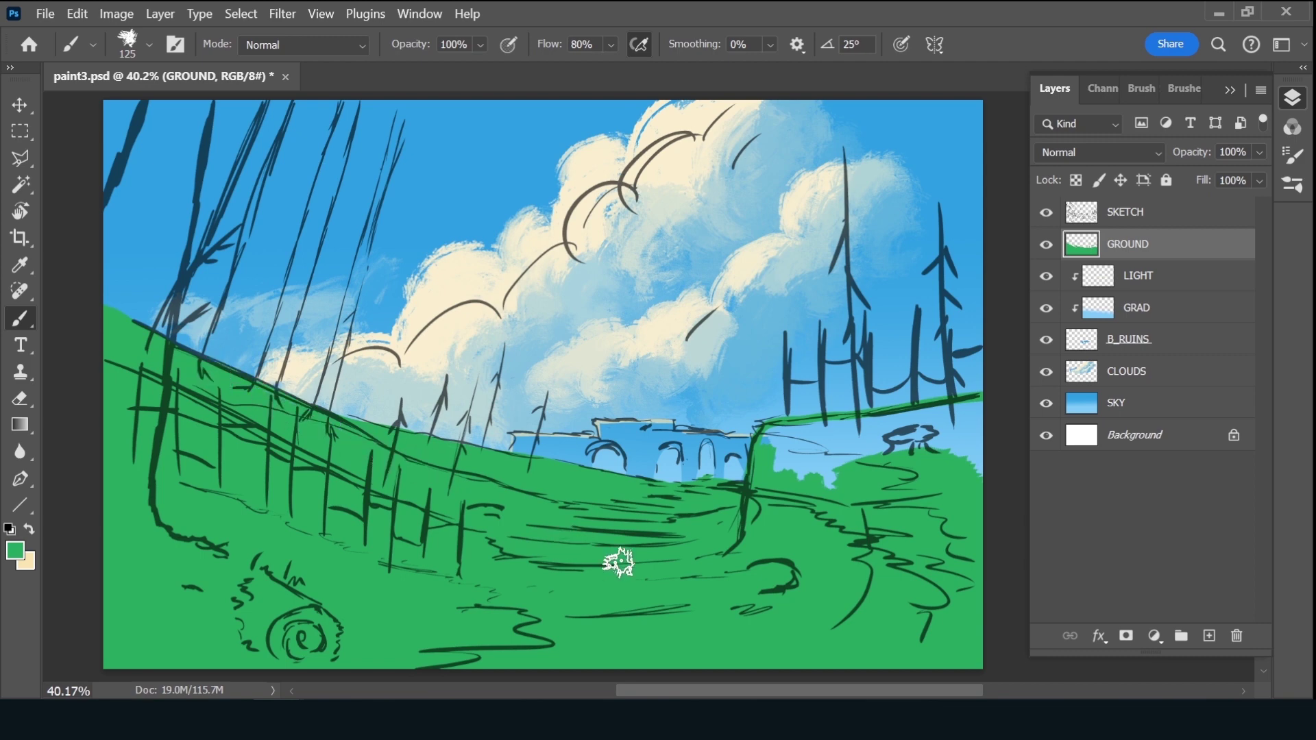
{"action": "key", "text": "bracketleft"}
{"action": "key", "text": "bracketleft"}
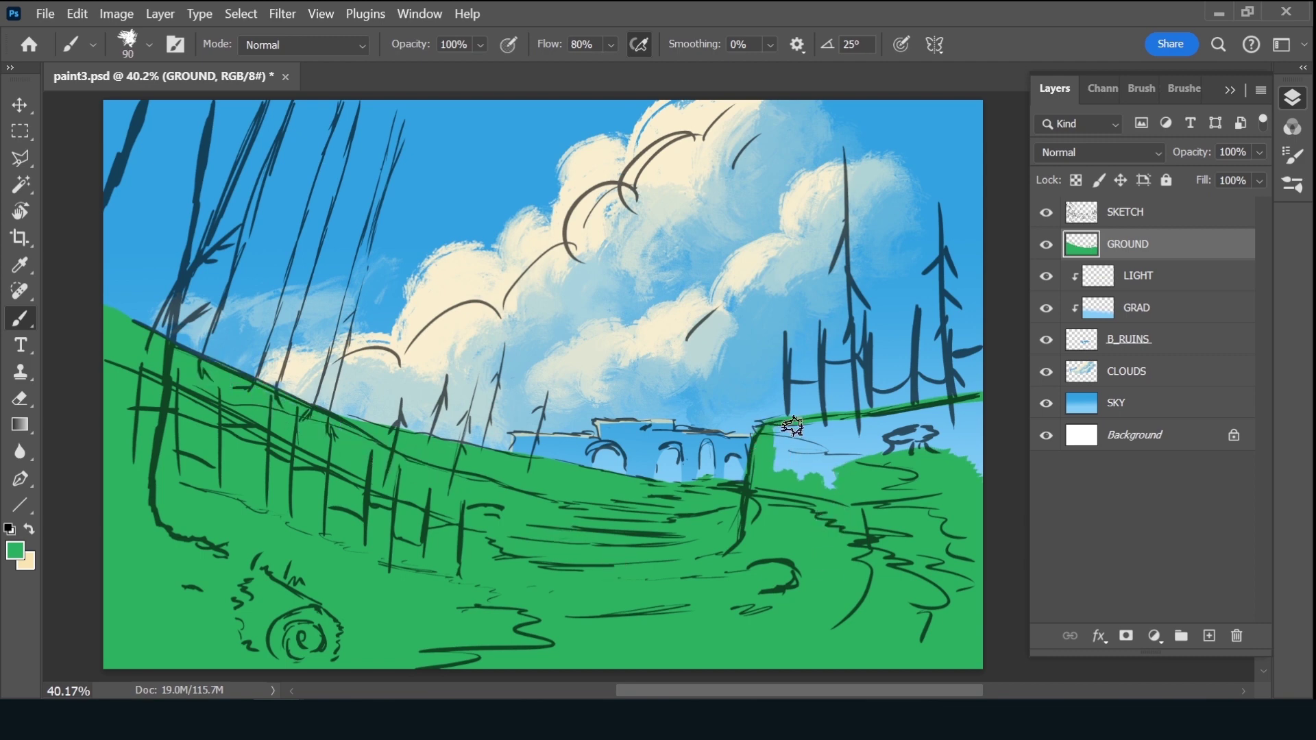
{"action": "mouse_move", "coordinate": [793, 426]}
{"action": "left_mouse_down"}
{"action": "mouse_move", "coordinate": [768, 445]}
{"action": "mouse_move", "coordinate": [771, 473]}
{"action": "mouse_move", "coordinate": [799, 488]}
{"action": "mouse_move", "coordinate": [837, 445]}
{"action": "mouse_move", "coordinate": [843, 500]}
{"action": "mouse_move", "coordinate": [943, 439]}
{"action": "mouse_move", "coordinate": [978, 441]}
{"action": "mouse_move", "coordinate": [972, 506]}
{"action": "mouse_move", "coordinate": [988, 455]}
{"action": "mouse_move", "coordinate": [969, 420]}
{"action": "mouse_move", "coordinate": [831, 430]}
{"action": "mouse_move", "coordinate": [959, 404]}
{"action": "left_mouse_up"}
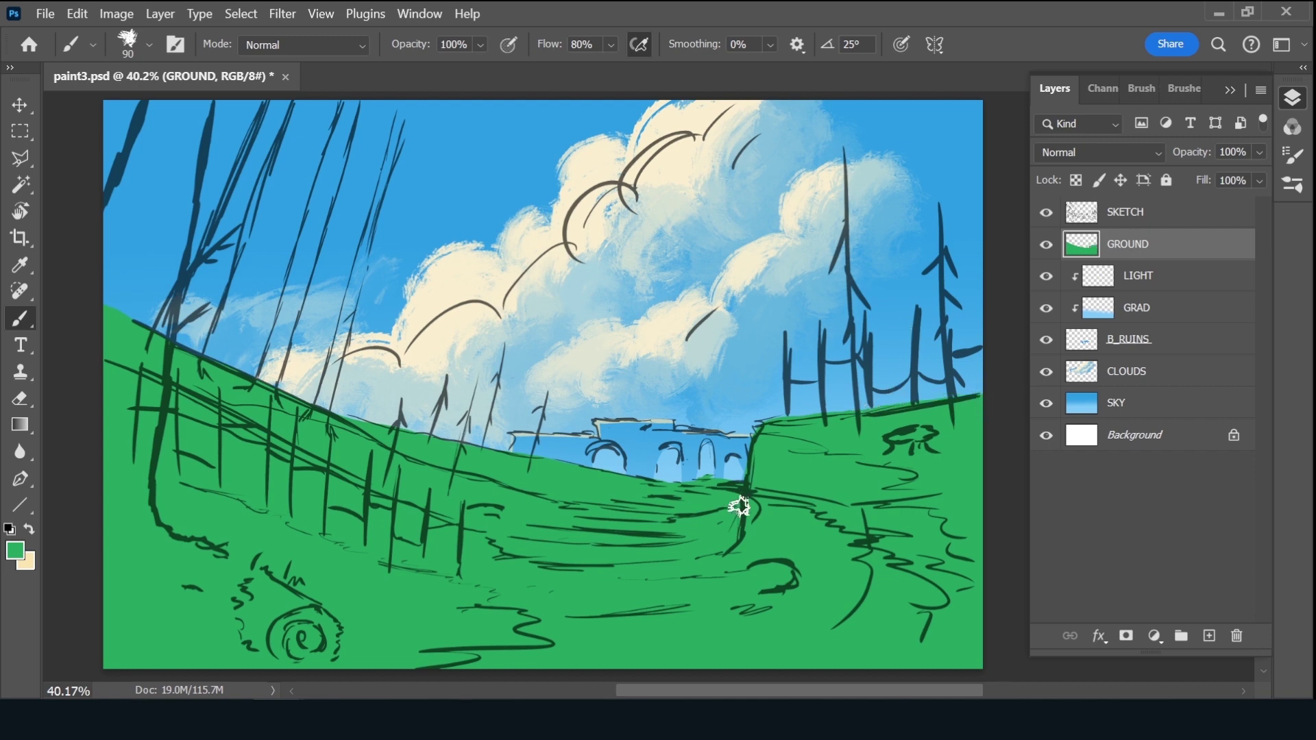
{"action": "key", "text": "bracketleft"}
{"action": "key", "text": "bracketleft"}
{"action": "key", "text": "slash"}
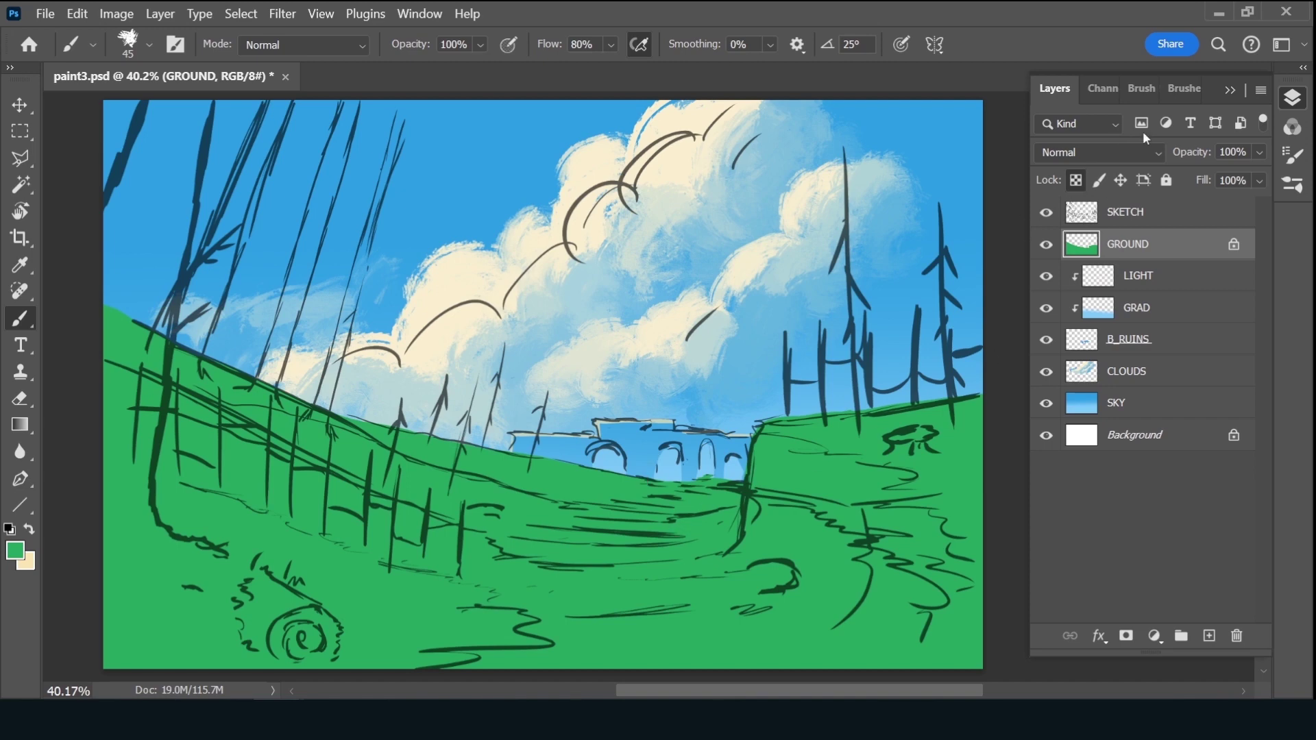
Select the Ink 2 brush preset and return to the Layers panel
{"action": "left_click", "coordinate": [1184, 88]}
{"action": "scroll", "coordinate": [1261, 274], "scroll_direction": "down", "scroll_amount": 10}
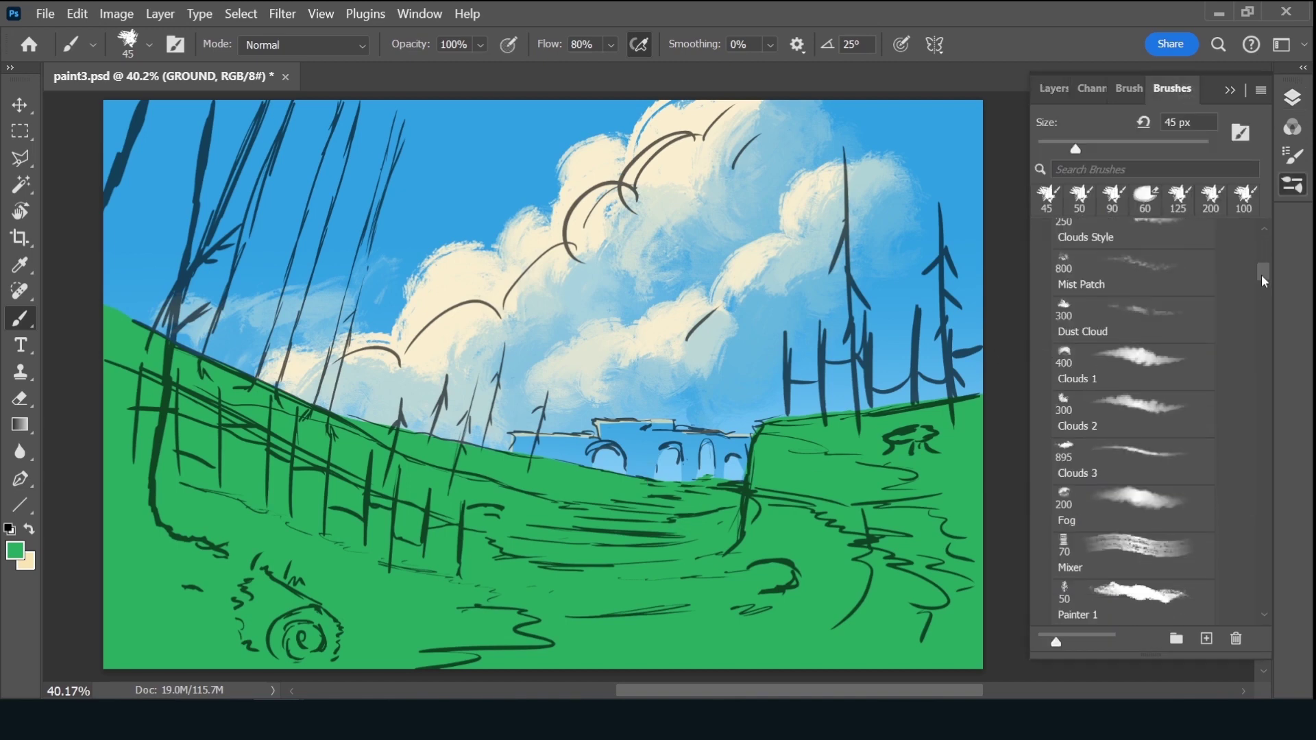
{"action": "scroll", "coordinate": [1261, 284], "scroll_direction": "down", "scroll_amount": 5}
{"action": "left_click", "coordinate": [1124, 435]}
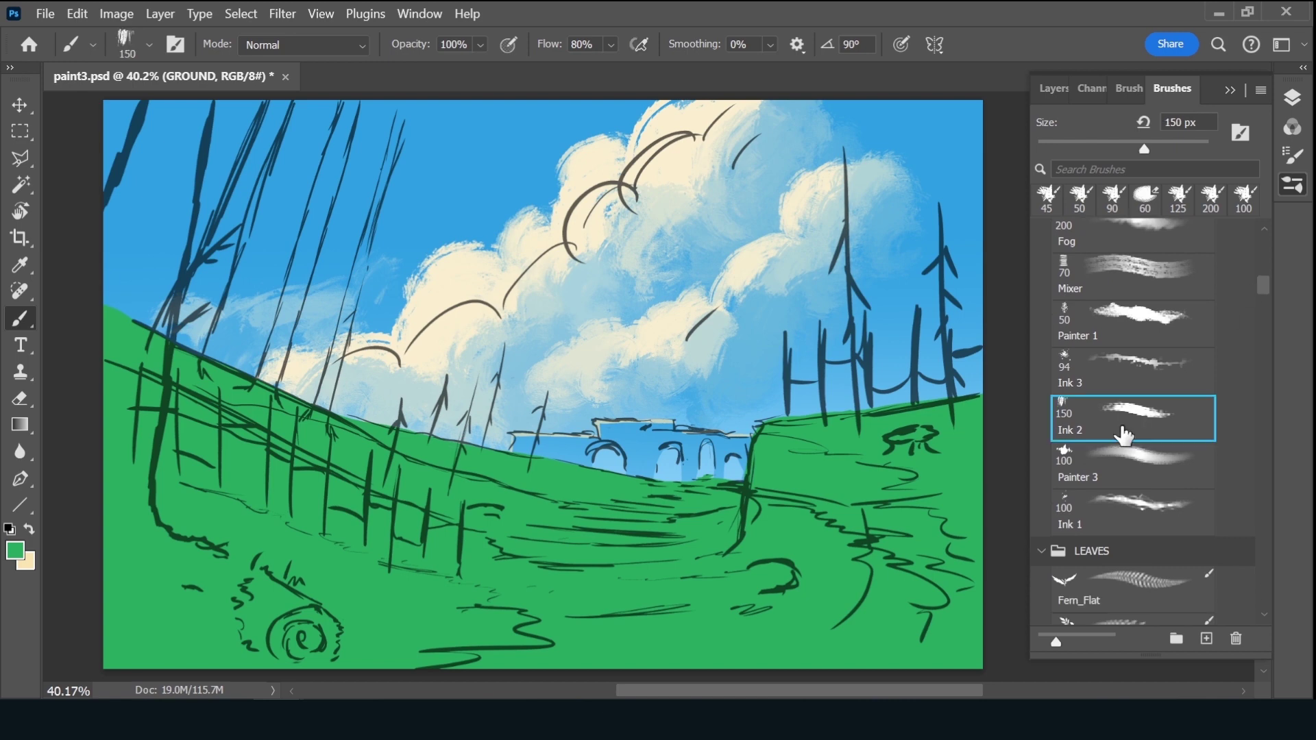
{"action": "left_click", "coordinate": [1052, 89]}
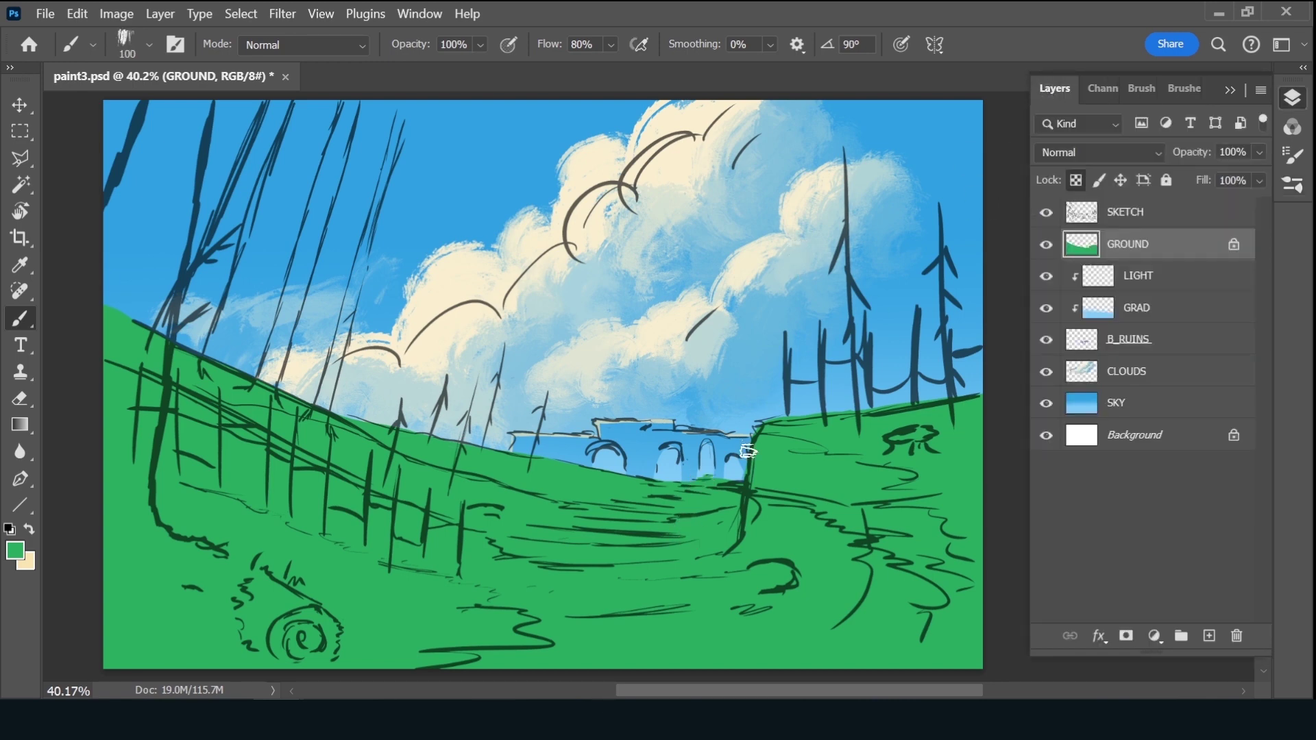
Set the foreground colour to darker green 127e21 and the brush size to 200
{"action": "left_click", "coordinate": [15, 552]}
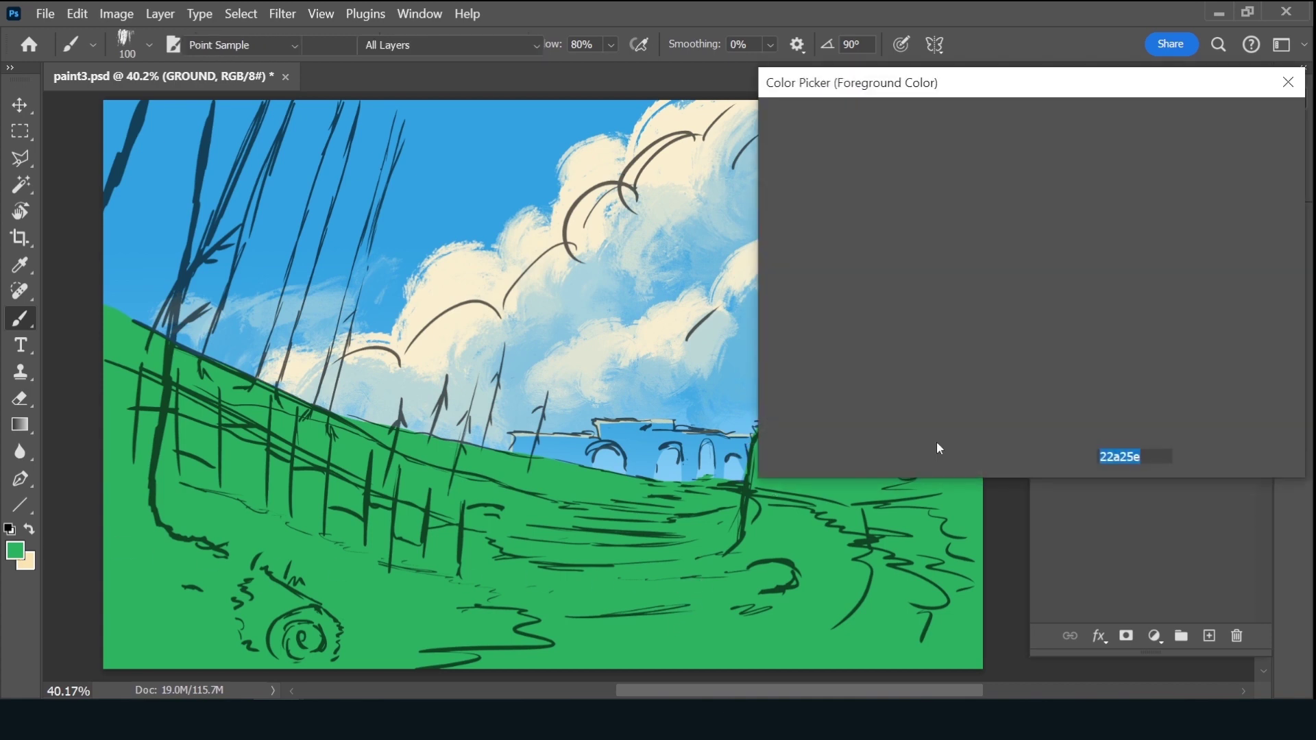
{"action": "left_click_drag", "start_coordinate": [1058, 296], "coordinate": [1056, 299]}
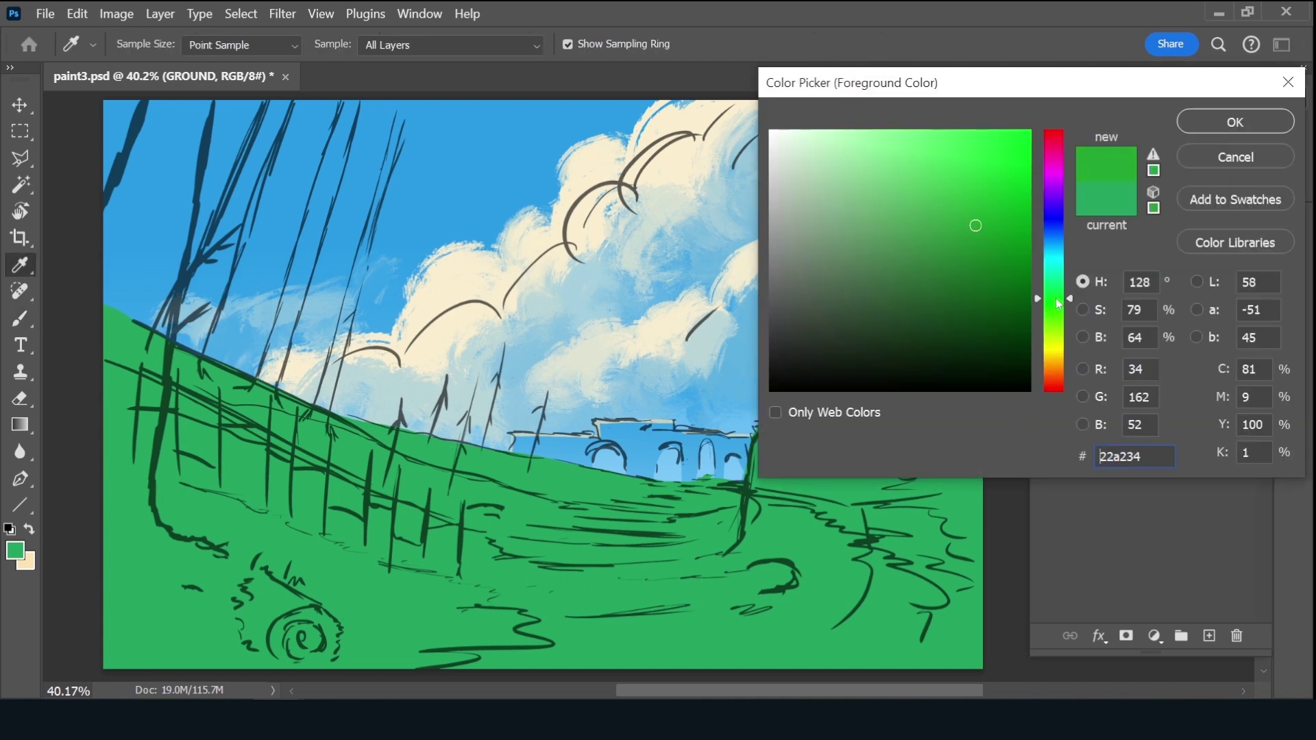
{"action": "left_click_drag", "start_coordinate": [1002, 265], "coordinate": [993, 263]}
{"action": "left_click", "coordinate": [1234, 131]}
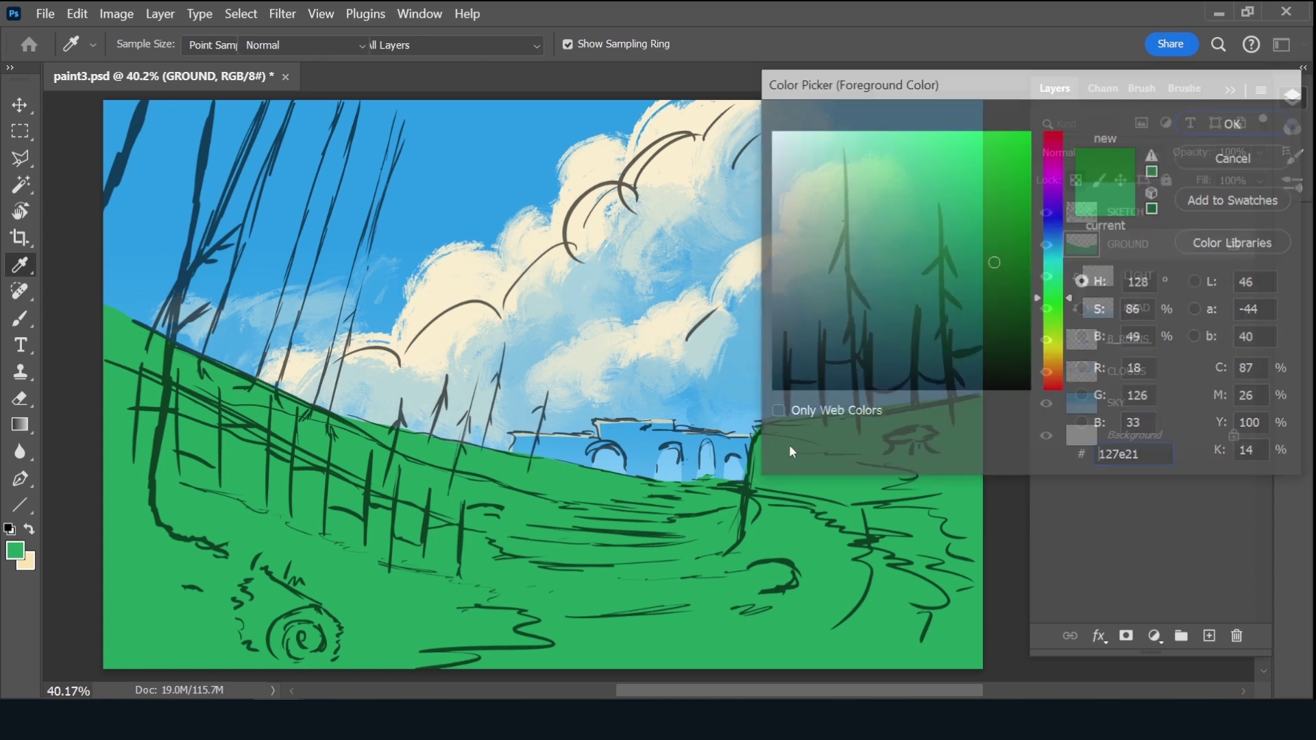
{"action": "key", "text": "bracketright"}
{"action": "key", "text": "bracketright"}
{"action": "key", "text": "bracketright"}
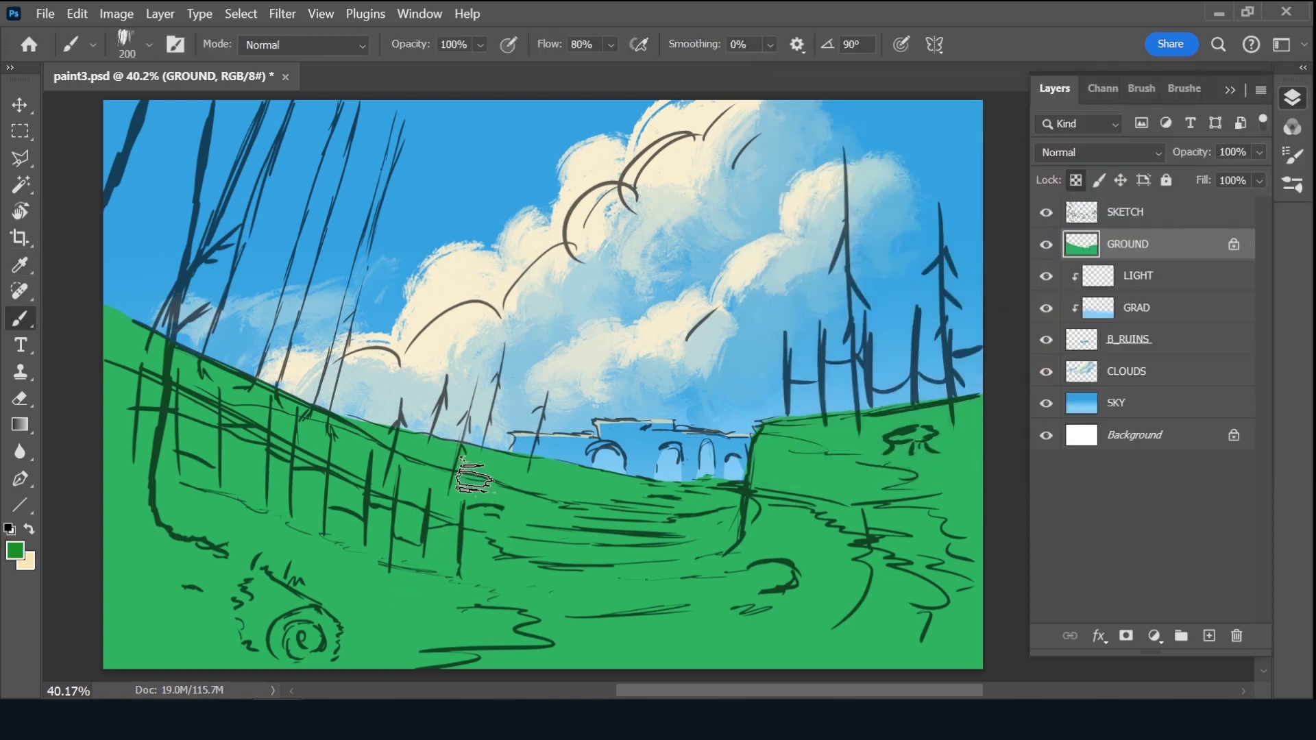
Brush dark green over the lower-left hillside, undoing a stray cream band over the spiral log
{"action": "mouse_move", "coordinate": [120, 476]}
{"action": "left_mouse_down"}
{"action": "mouse_move", "coordinate": [226, 507]}
{"action": "mouse_move", "coordinate": [171, 534]}
{"action": "mouse_move", "coordinate": [110, 539]}
{"action": "mouse_move", "coordinate": [182, 576]}
{"action": "mouse_move", "coordinate": [181, 603]}
{"action": "mouse_move", "coordinate": [106, 651]}
{"action": "mouse_move", "coordinate": [198, 675]}
{"action": "mouse_move", "coordinate": [265, 631]}
{"action": "mouse_move", "coordinate": [294, 631]}
{"action": "mouse_move", "coordinate": [250, 623]}
{"action": "mouse_move", "coordinate": [350, 651]}
{"action": "mouse_move", "coordinate": [301, 651]}
{"action": "mouse_move", "coordinate": [302, 634]}
{"action": "mouse_move", "coordinate": [411, 638]}
{"action": "mouse_move", "coordinate": [338, 656]}
{"action": "left_mouse_up"}
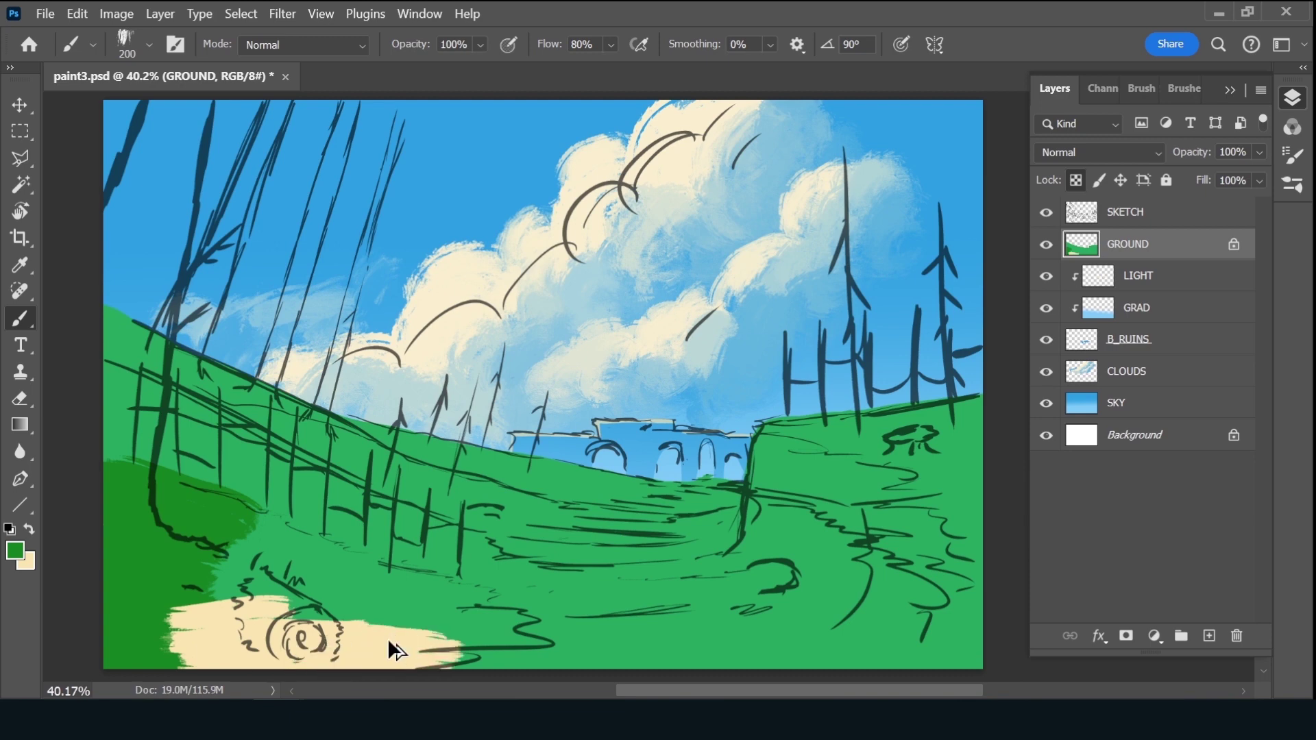
{"action": "key", "text": "ctrl+z"}
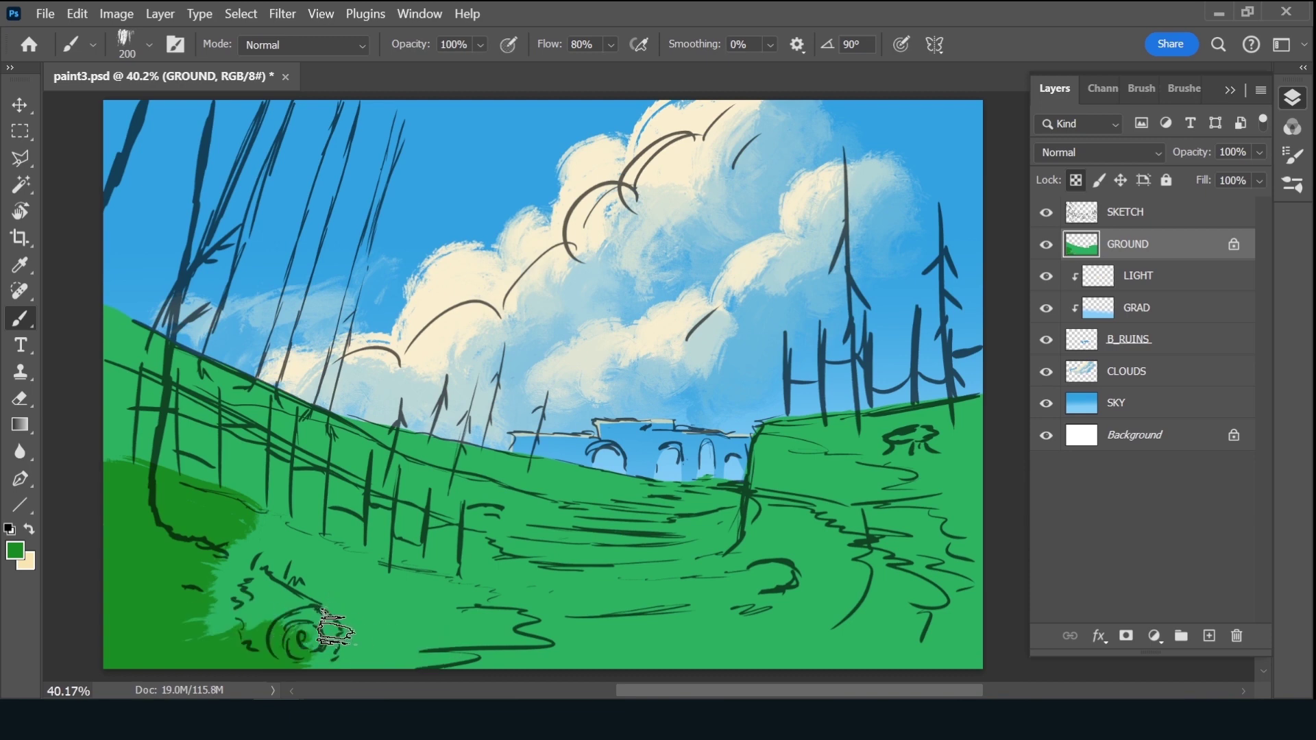
{"action": "left_click_drag", "start_coordinate": [336, 631], "coordinate": [386, 639]}
{"action": "key", "text": "ctrl+alt+z"}
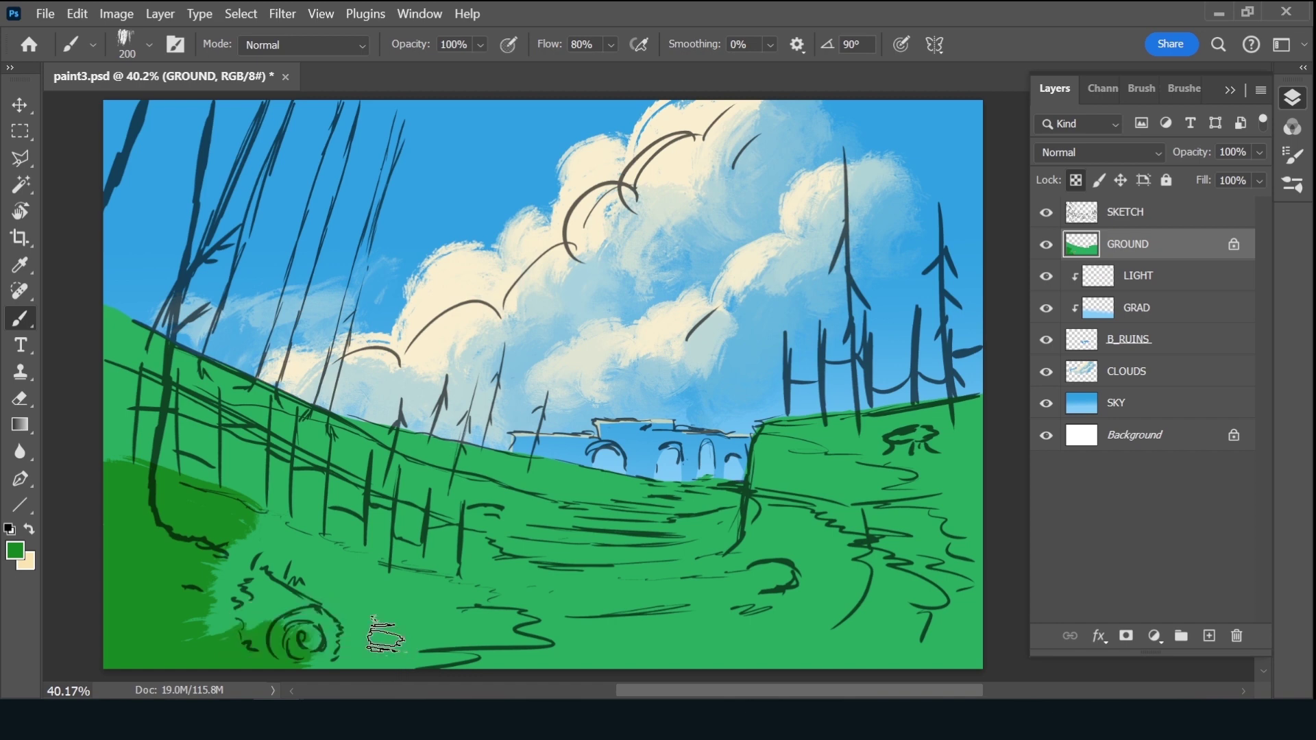
{"action": "key", "text": "ctrl+shift+z"}
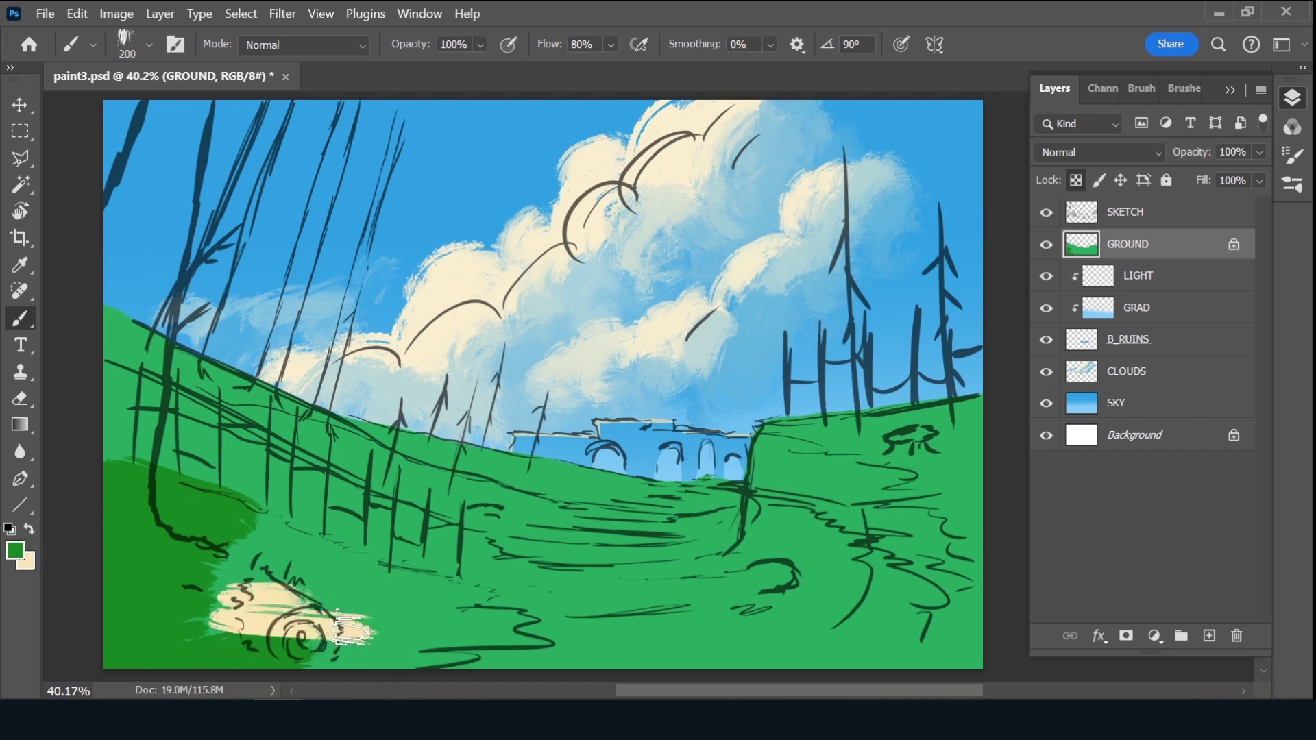
{"action": "key", "text": "ctrl+z"}
{"action": "key", "text": "x"}
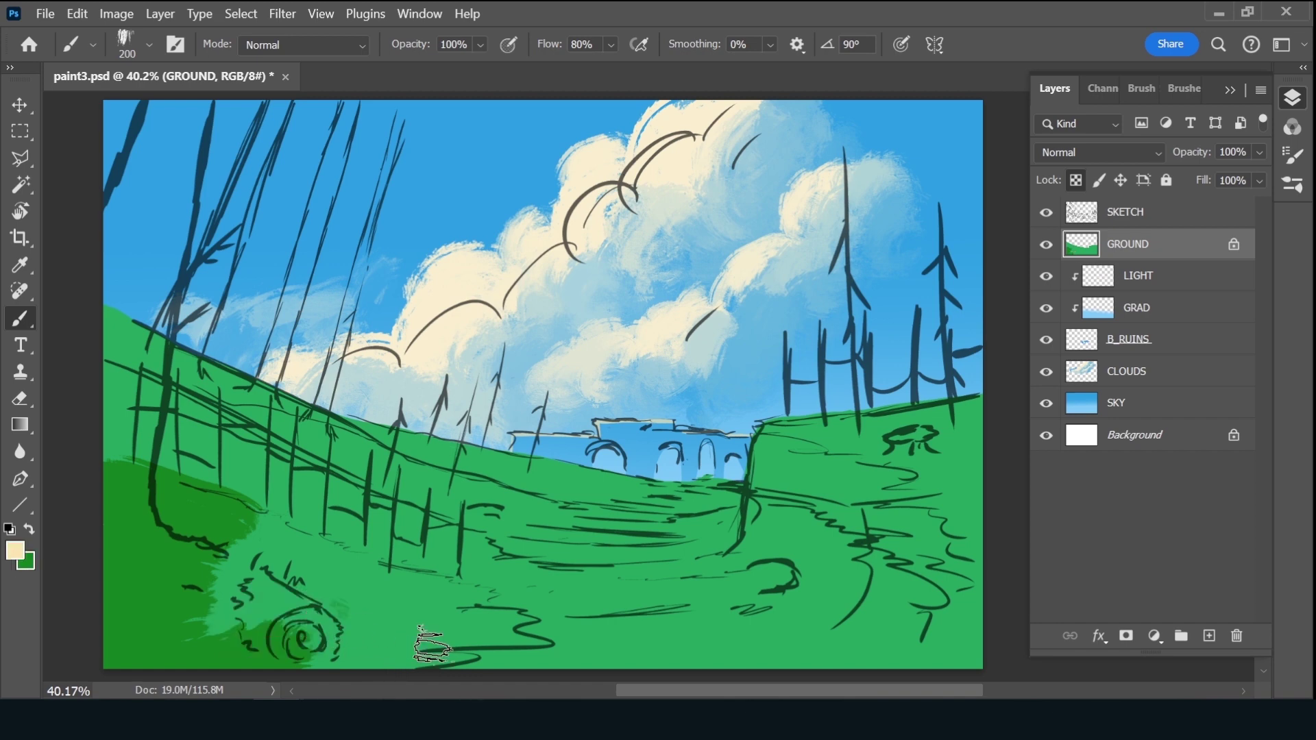
Rework the spiral log area with a cream path stroke surrounded by dark green
{"action": "left_click_drag", "start_coordinate": [202, 606], "coordinate": [442, 641]}
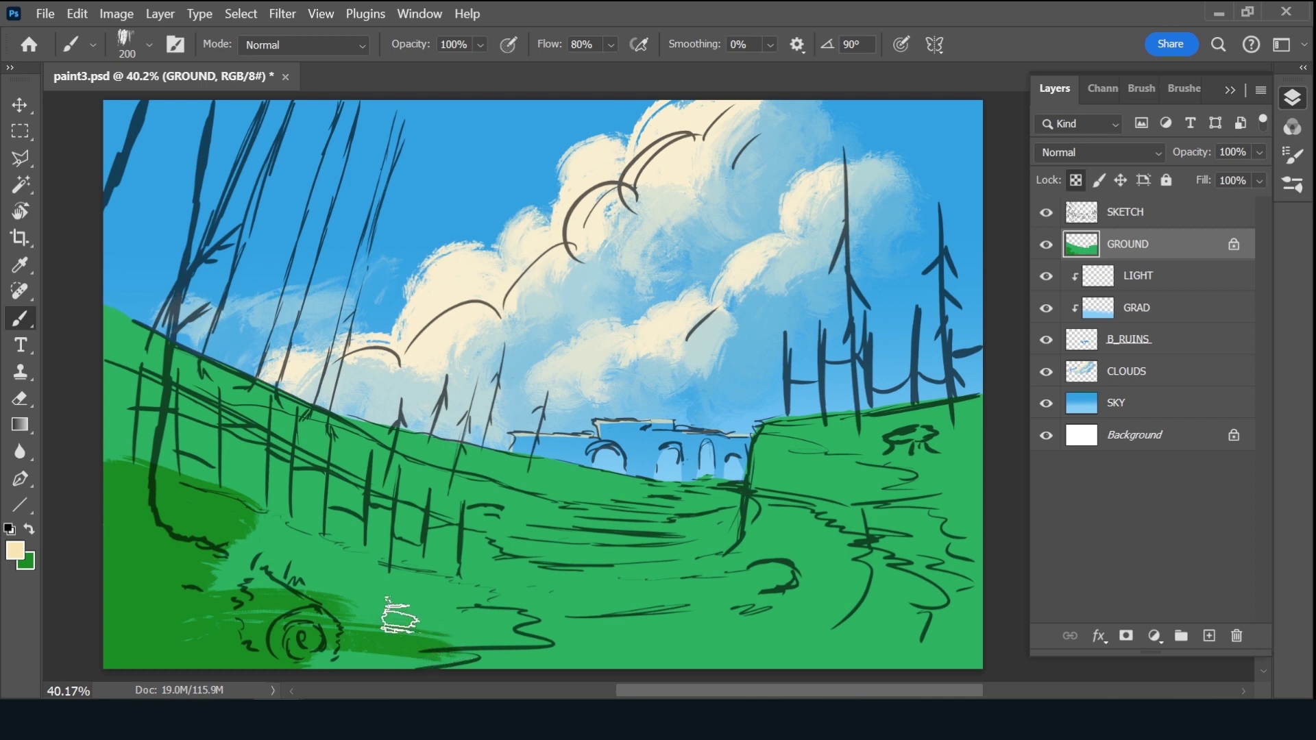
{"action": "right_click", "coordinate": [478, 558]}
{"action": "left_click", "coordinate": [414, 596]}
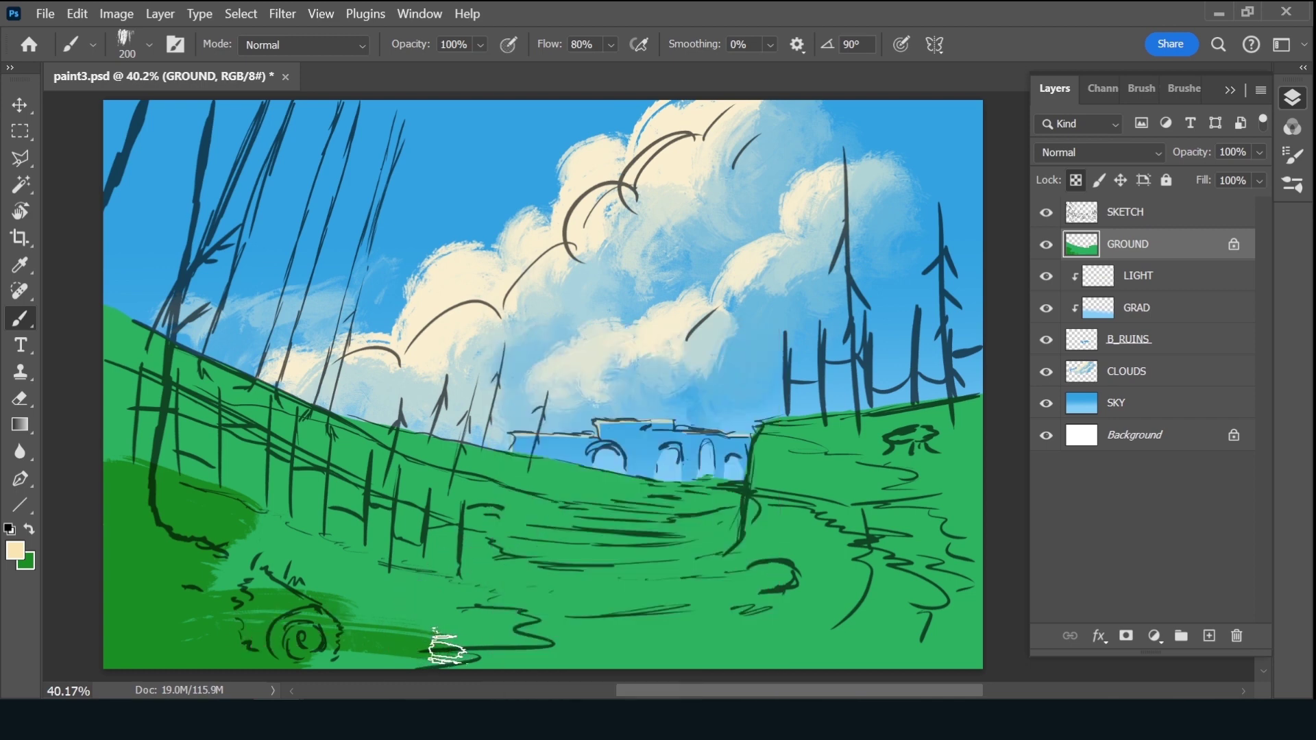
{"action": "mouse_move", "coordinate": [445, 647]}
{"action": "left_mouse_down"}
{"action": "mouse_move", "coordinate": [247, 635]}
{"action": "mouse_move", "coordinate": [484, 641]}
{"action": "left_mouse_up"}
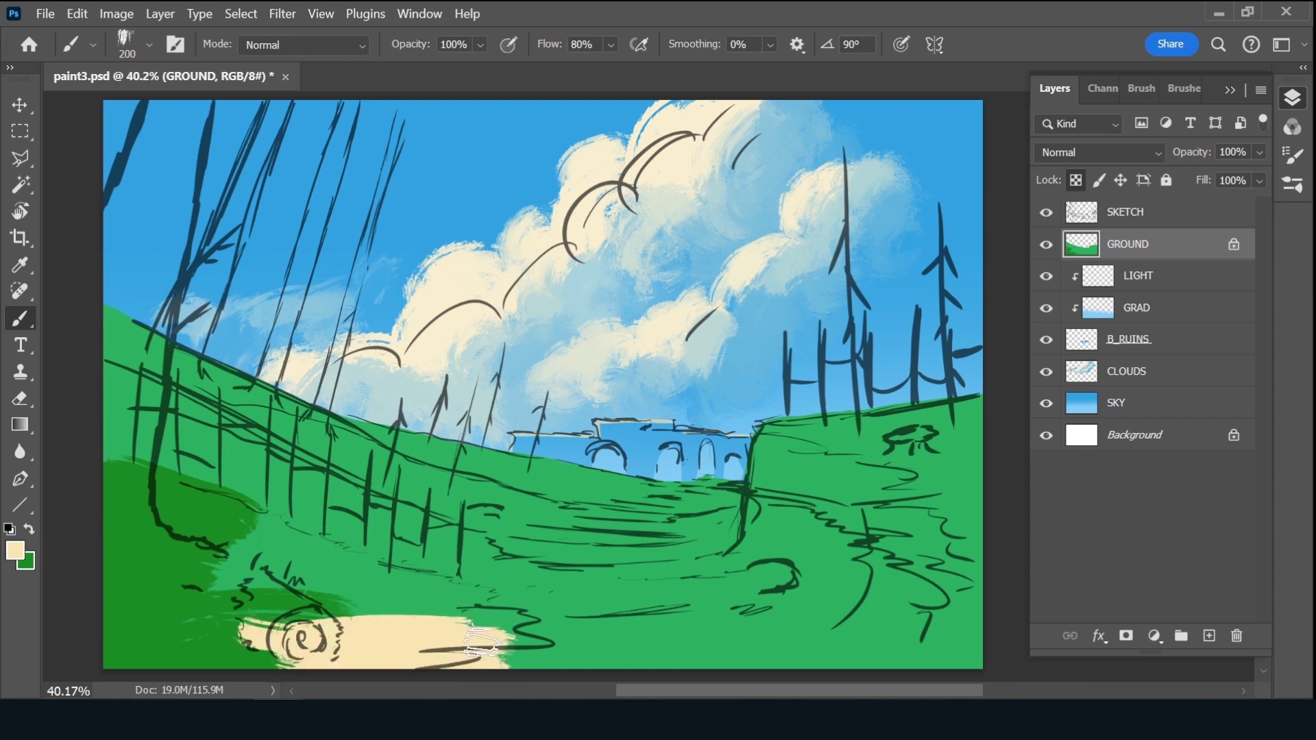
{"action": "key", "text": "x"}
{"action": "mouse_move", "coordinate": [247, 637]}
{"action": "left_mouse_down"}
{"action": "mouse_move", "coordinate": [470, 651]}
{"action": "mouse_move", "coordinate": [298, 628]}
{"action": "mouse_move", "coordinate": [393, 660]}
{"action": "mouse_move", "coordinate": [356, 664]}
{"action": "left_mouse_up"}
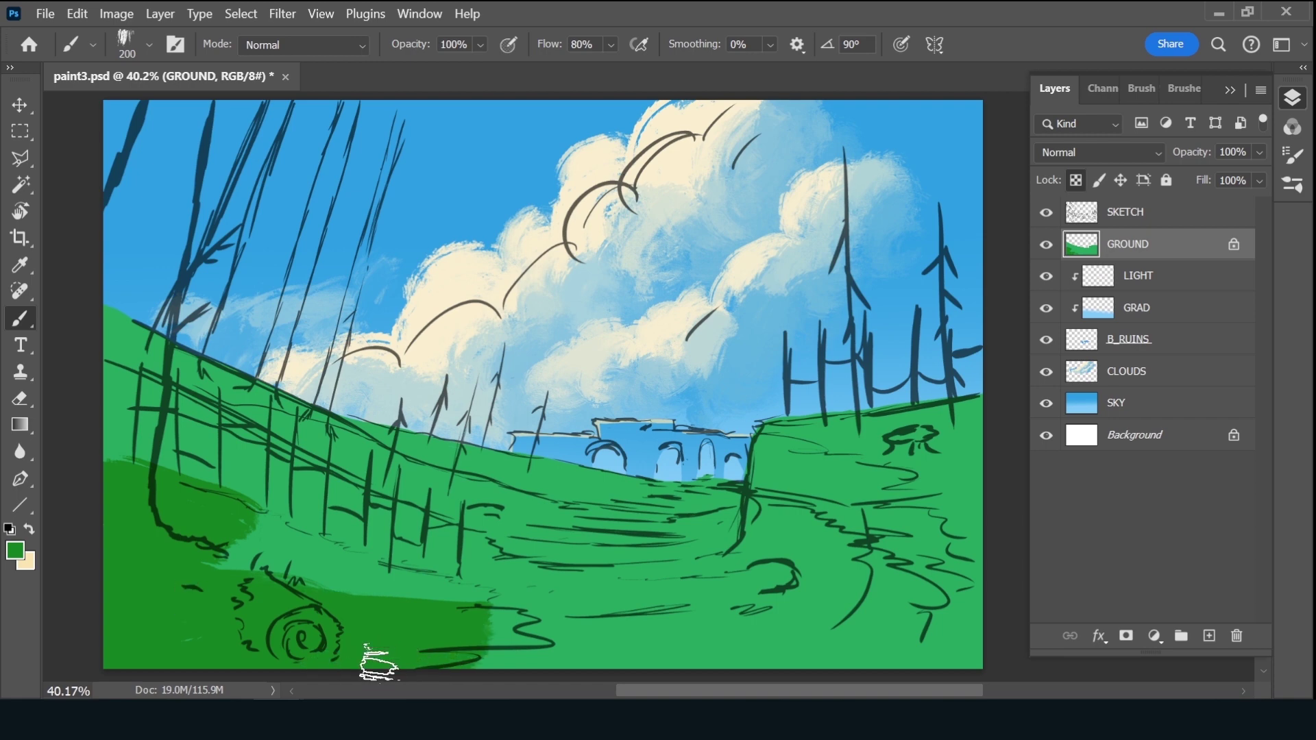
Extend dark green over the lower-left, left edge, bottom and lower-right ground with a larger brush
{"action": "mouse_move", "coordinate": [339, 586]}
{"action": "left_mouse_down"}
{"action": "mouse_move", "coordinate": [212, 558]}
{"action": "mouse_move", "coordinate": [187, 528]}
{"action": "mouse_move", "coordinate": [265, 544]}
{"action": "mouse_move", "coordinate": [465, 629]}
{"action": "mouse_move", "coordinate": [468, 644]}
{"action": "left_mouse_up"}
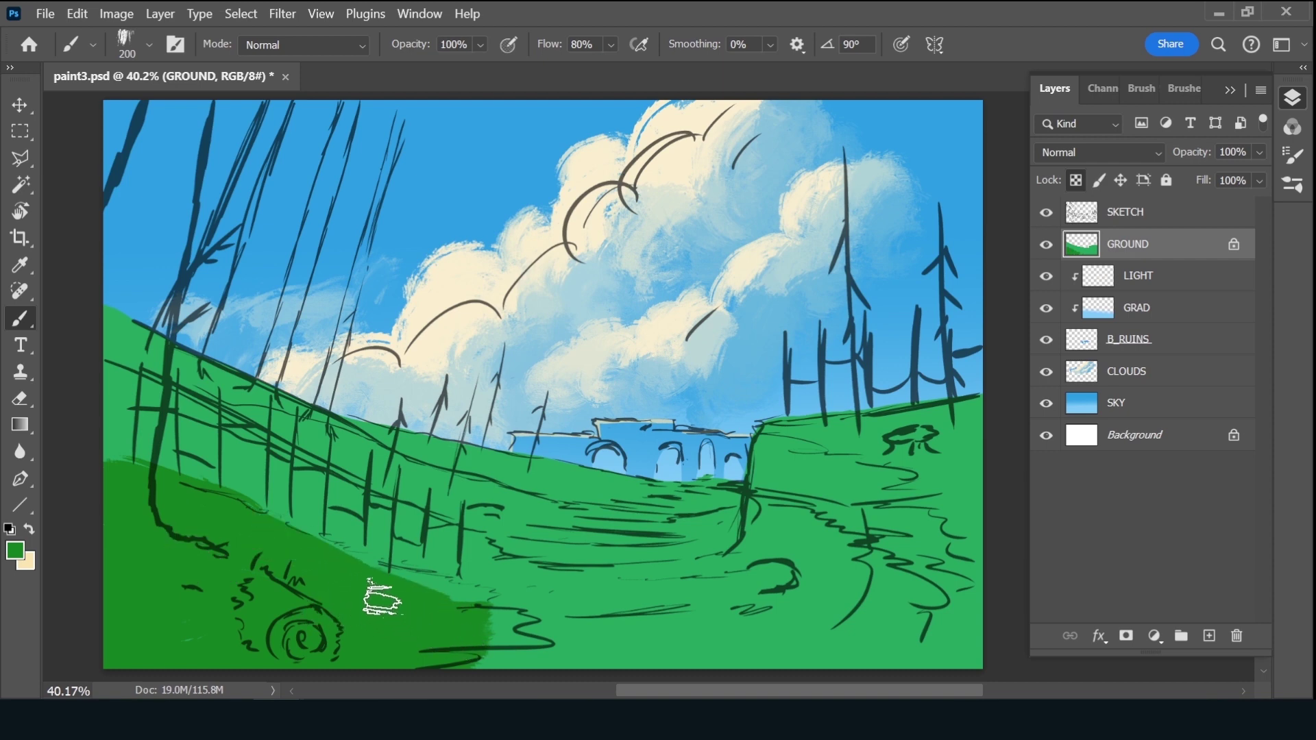
{"action": "left_click_drag", "start_coordinate": [86, 456], "coordinate": [336, 564]}
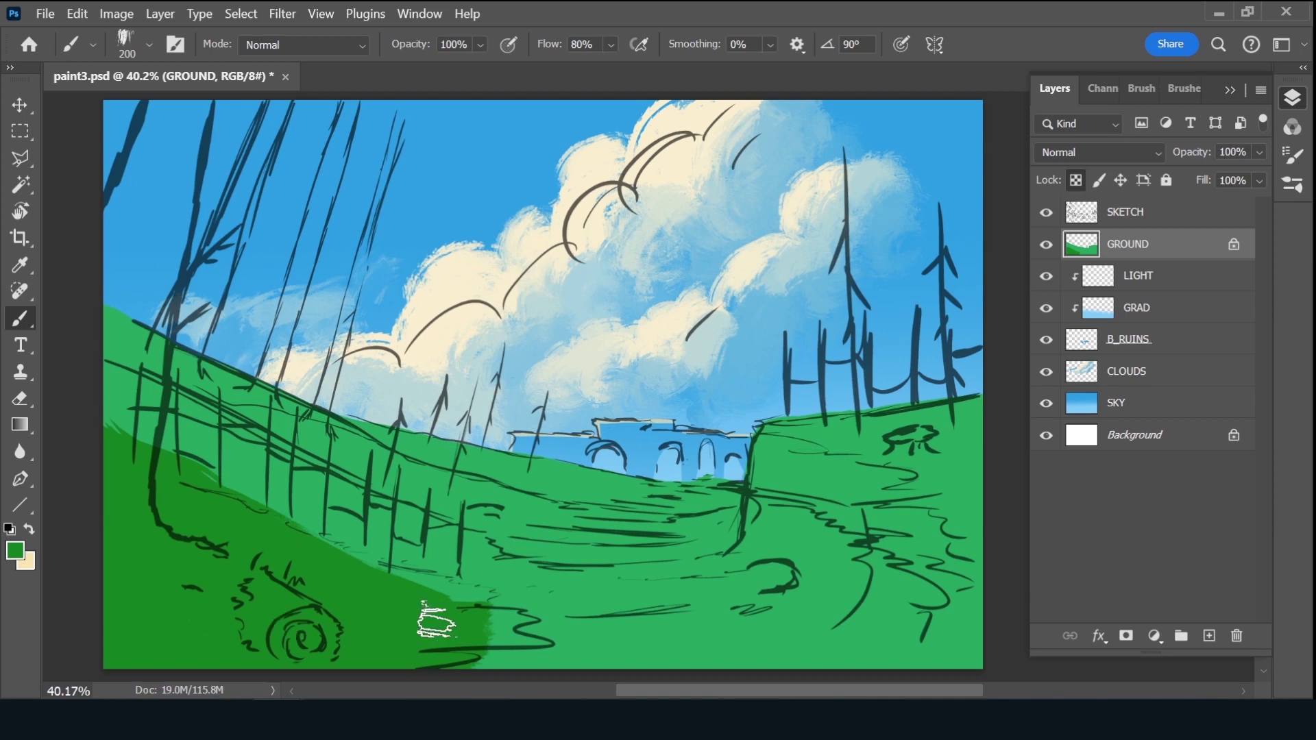
{"action": "left_click_drag", "start_coordinate": [437, 621], "coordinate": [646, 626]}
{"action": "key", "text": "bracketright"}
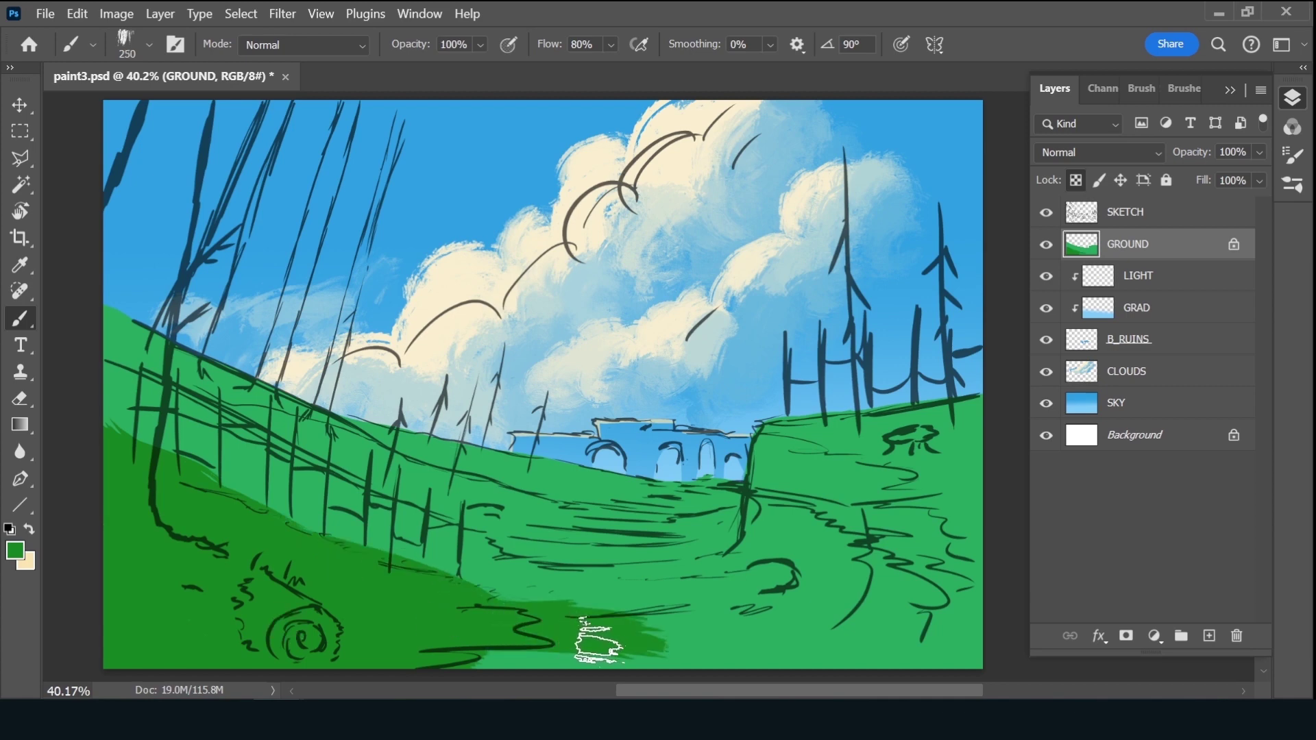
{"action": "key", "text": "bracketright"}
{"action": "key", "text": "bracketright"}
{"action": "mouse_move", "coordinate": [541, 634]}
{"action": "left_mouse_down"}
{"action": "mouse_move", "coordinate": [535, 646]}
{"action": "mouse_move", "coordinate": [529, 631]}
{"action": "mouse_move", "coordinate": [675, 632]}
{"action": "mouse_move", "coordinate": [678, 667]}
{"action": "mouse_move", "coordinate": [793, 632]}
{"action": "mouse_move", "coordinate": [946, 627]}
{"action": "mouse_move", "coordinate": [935, 626]}
{"action": "mouse_move", "coordinate": [946, 655]}
{"action": "left_mouse_up"}
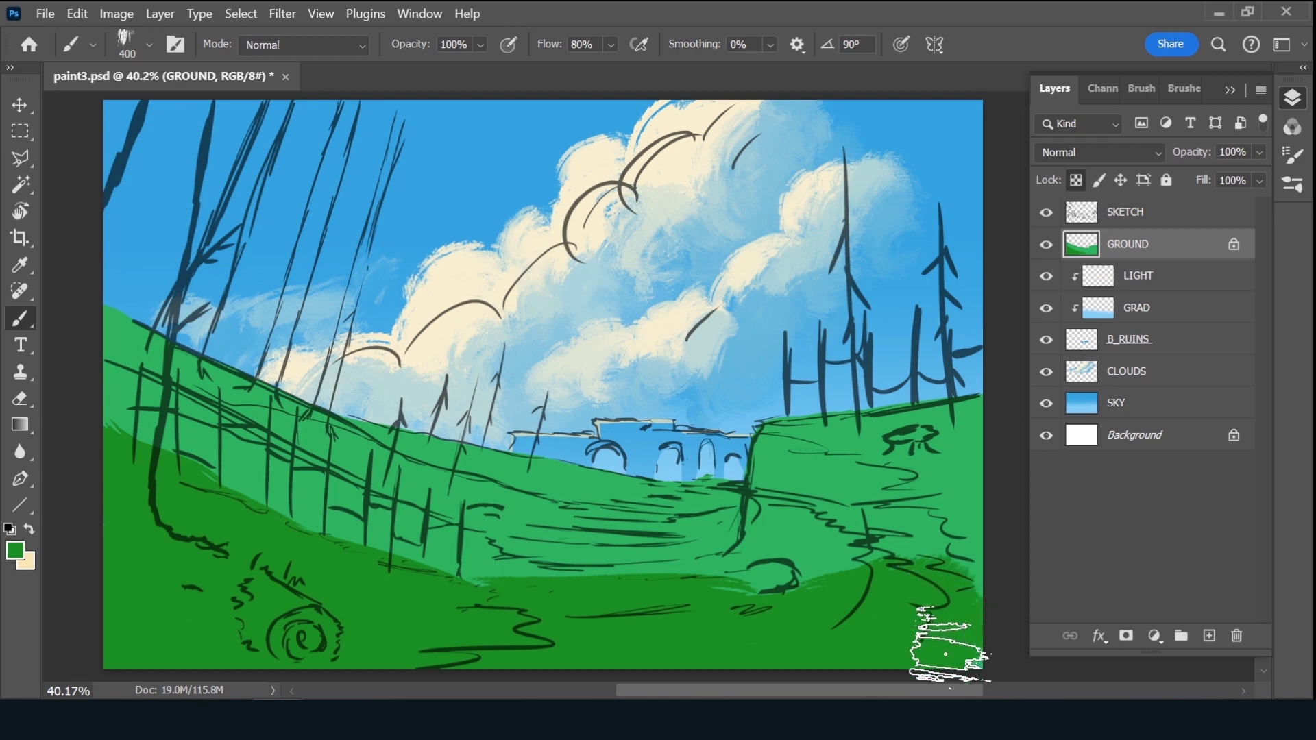
{"action": "mouse_move", "coordinate": [940, 549]}
{"action": "left_mouse_down"}
{"action": "mouse_move", "coordinate": [939, 588]}
{"action": "mouse_move", "coordinate": [891, 420]}
{"action": "mouse_move", "coordinate": [957, 431]}
{"action": "mouse_move", "coordinate": [773, 441]}
{"action": "mouse_move", "coordinate": [799, 432]}
{"action": "mouse_move", "coordinate": [978, 434]}
{"action": "mouse_move", "coordinate": [985, 411]}
{"action": "mouse_move", "coordinate": [911, 515]}
{"action": "mouse_move", "coordinate": [807, 578]}
{"action": "left_mouse_up"}
Sample the sky blue and dab it faintly onto the ground below the ruins
{"action": "key", "text": "["}
{"action": "key", "text": "["}
{"action": "key", "text": "["}
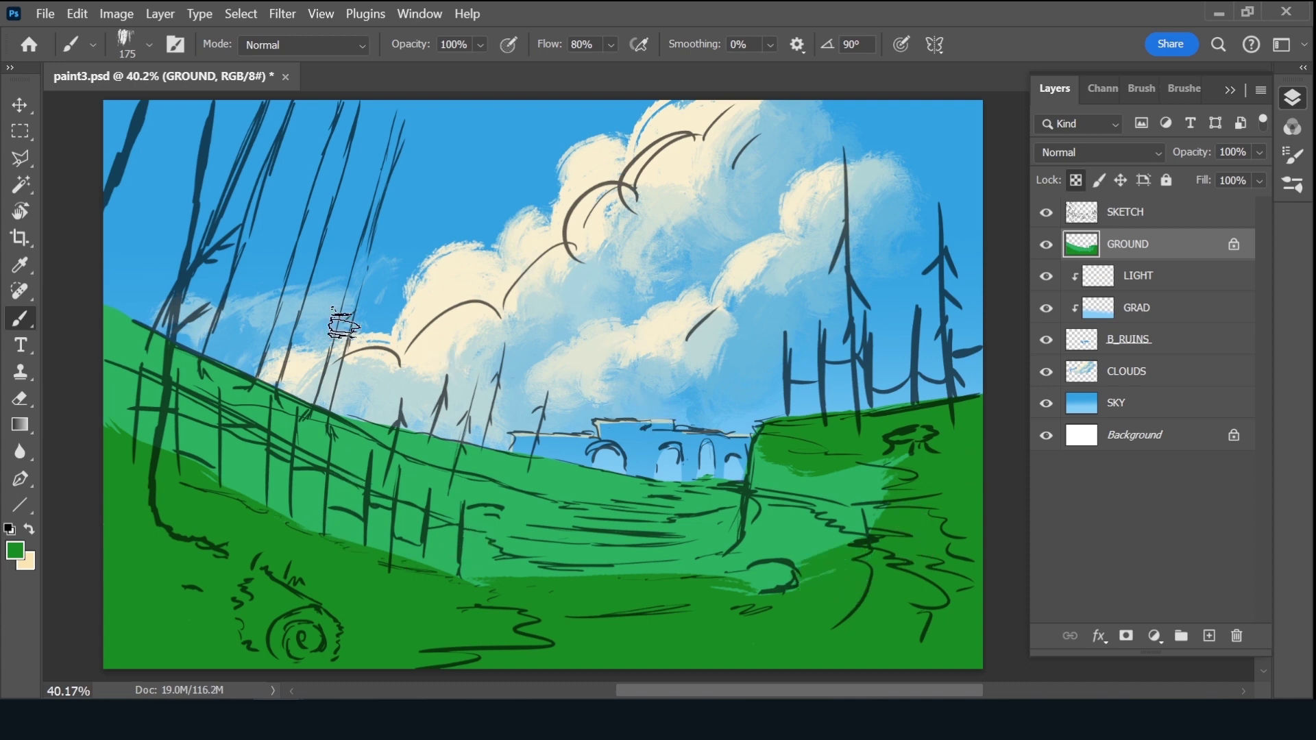
{"action": "left_click", "coordinate": [318, 332], "text": "alt"}
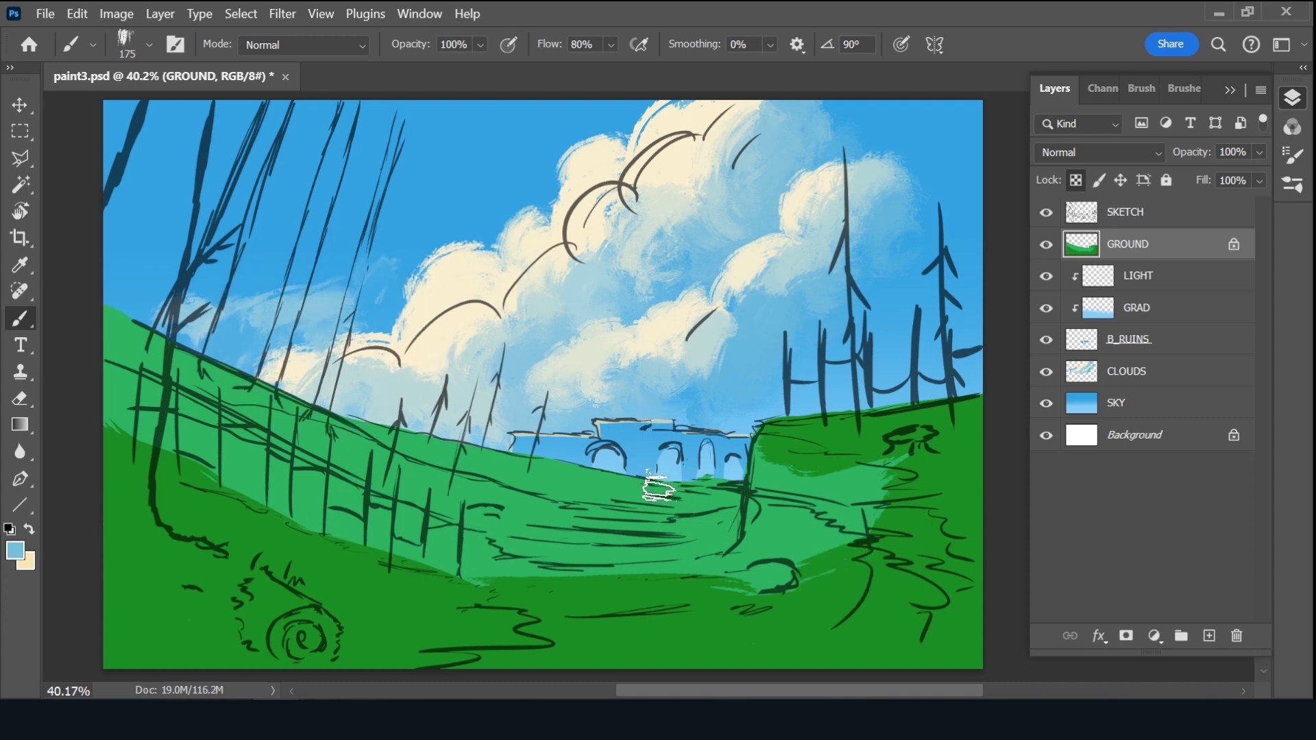
{"action": "key", "text": "bracketleft"}
{"action": "key", "text": "bracketleft"}
{"action": "left_click_drag", "start_coordinate": [676, 487], "coordinate": [706, 493]}
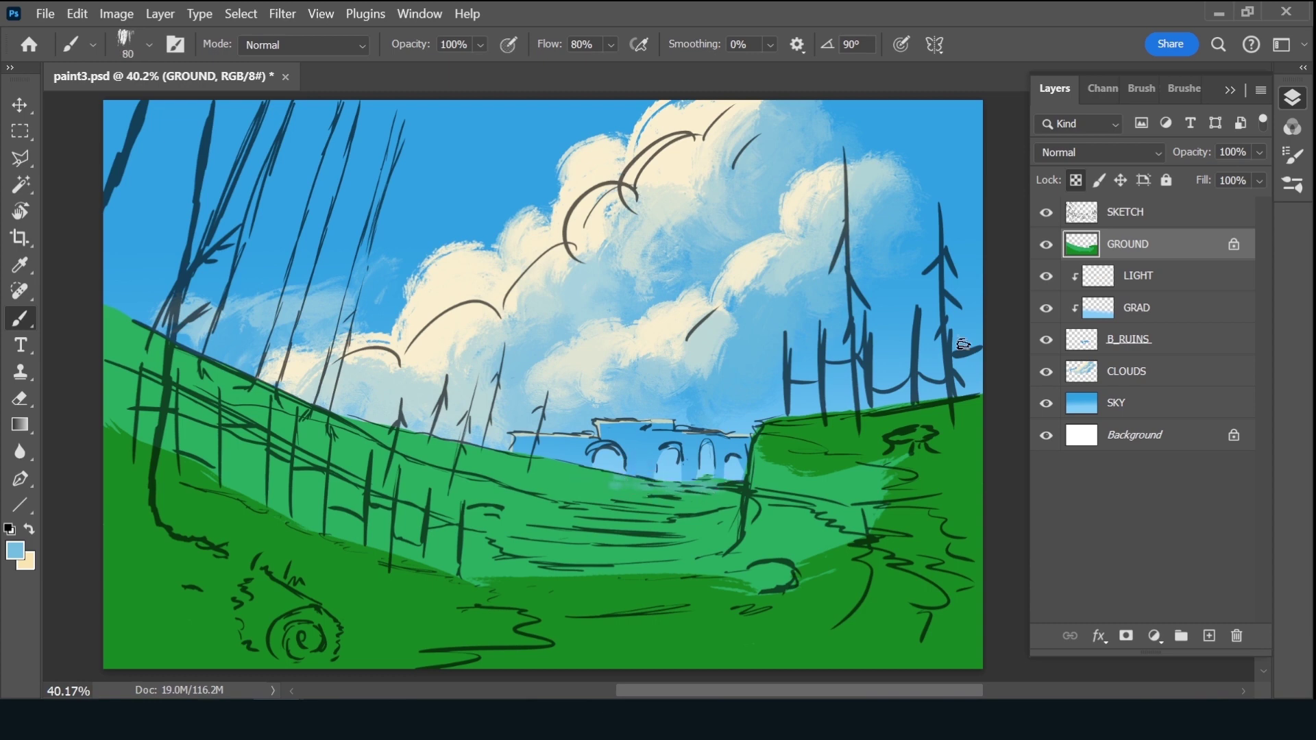
Hide the sketch, sample a ground green, and paint a lighter band below the ruins toward the left
{"action": "left_click", "coordinate": [1046, 213]}
{"action": "left_click", "coordinate": [655, 483], "text": "alt"}
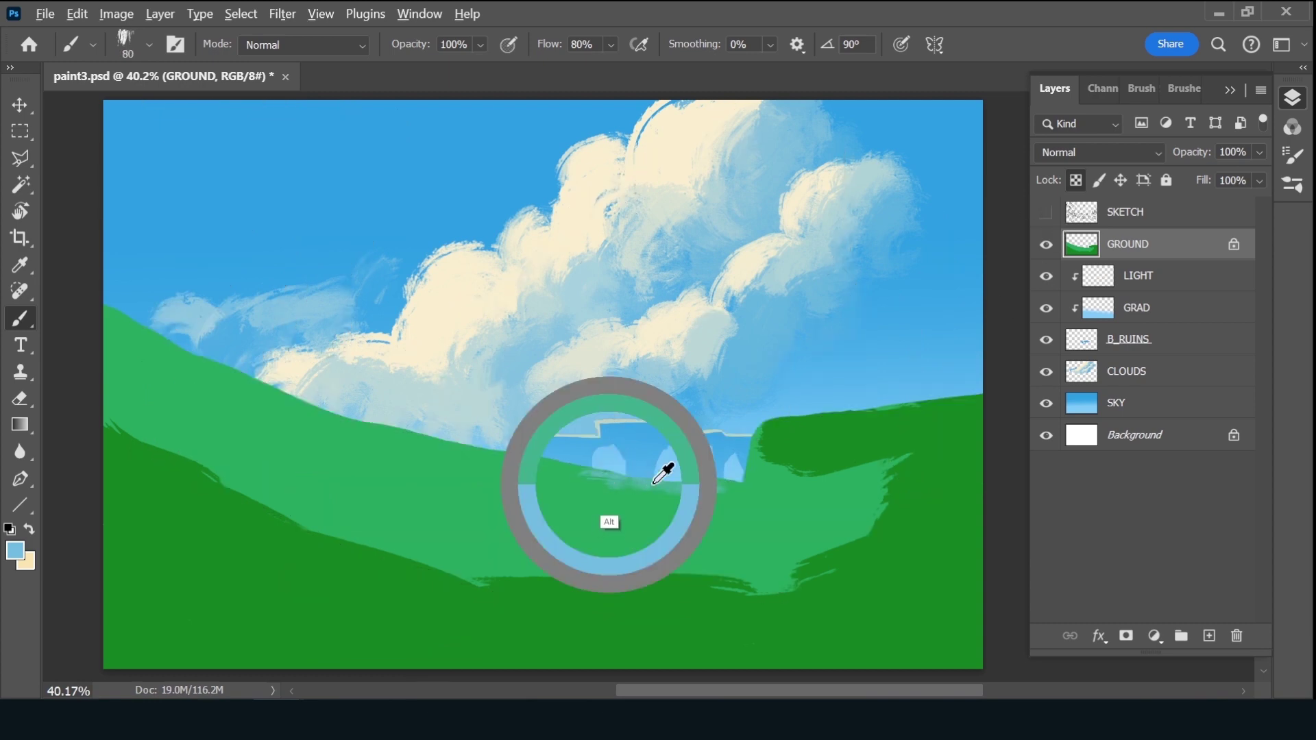
{"action": "left_click_drag", "start_coordinate": [631, 490], "coordinate": [432, 439]}
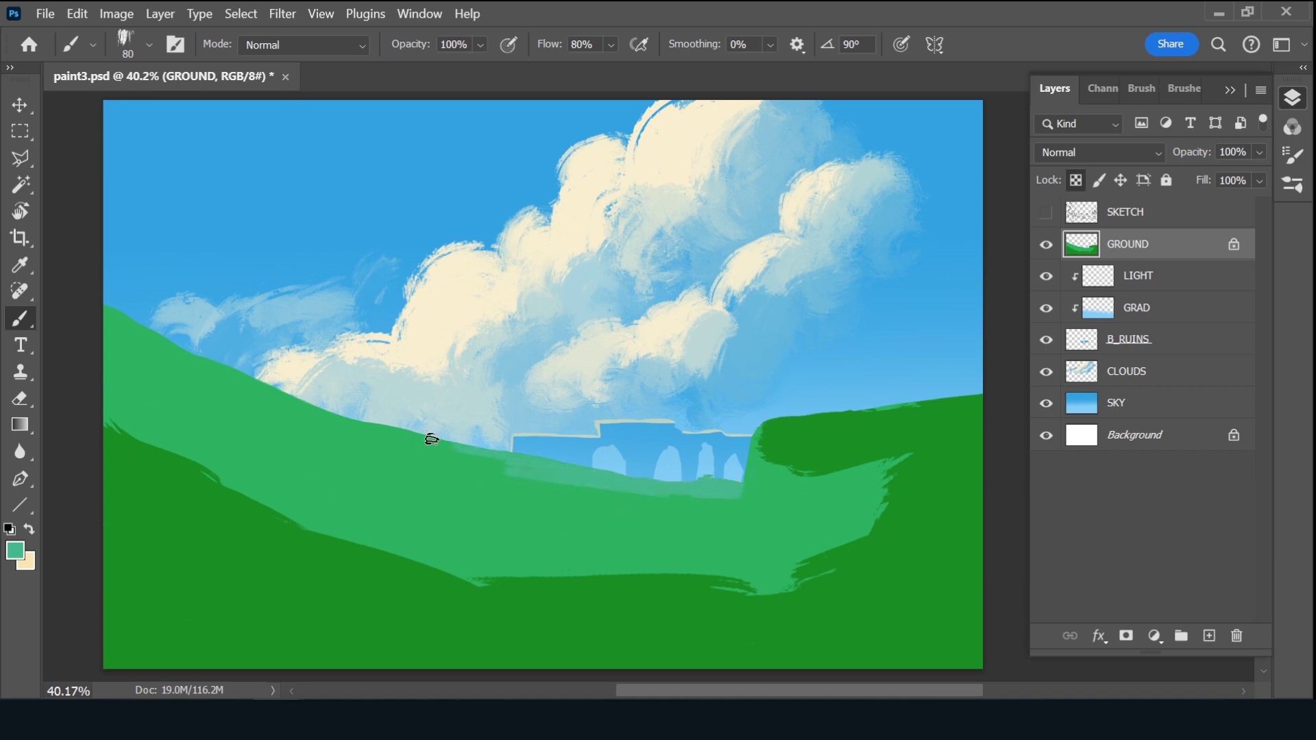
{"action": "left_click_drag", "start_coordinate": [579, 481], "coordinate": [438, 454]}
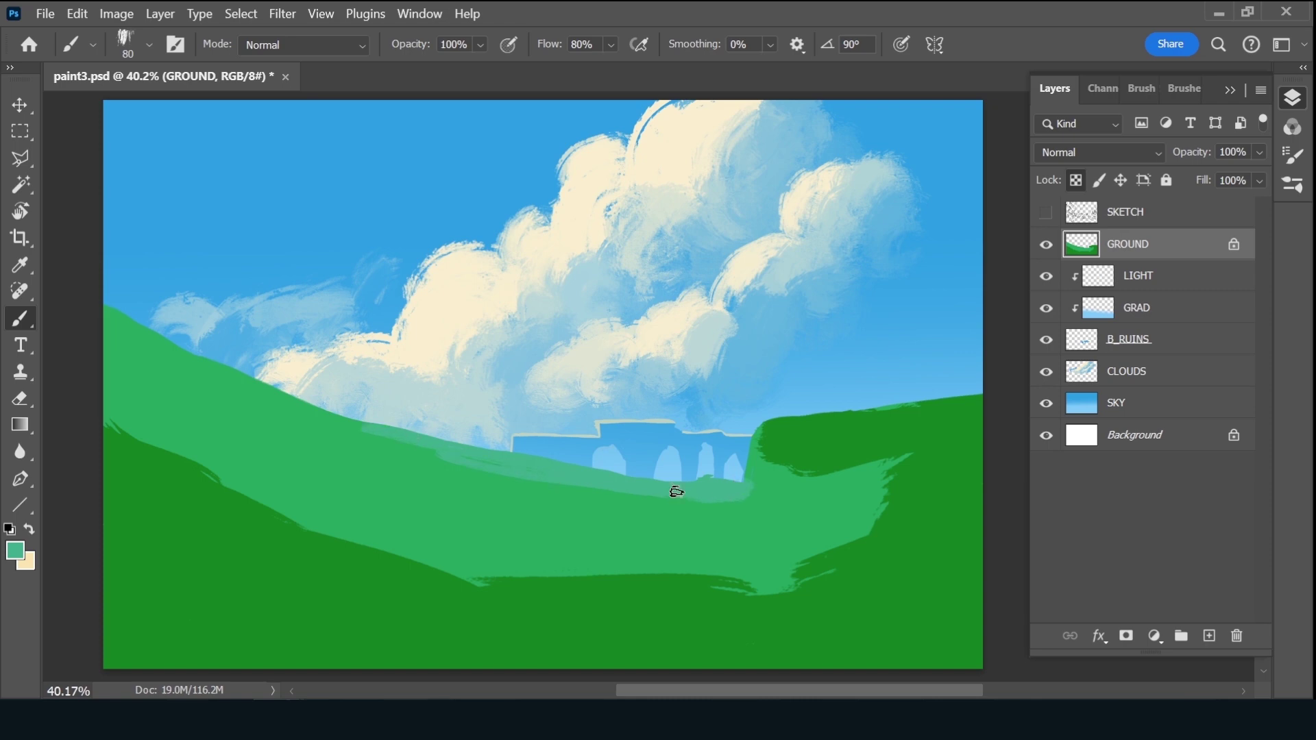
{"action": "left_click_drag", "start_coordinate": [436, 452], "coordinate": [292, 410]}
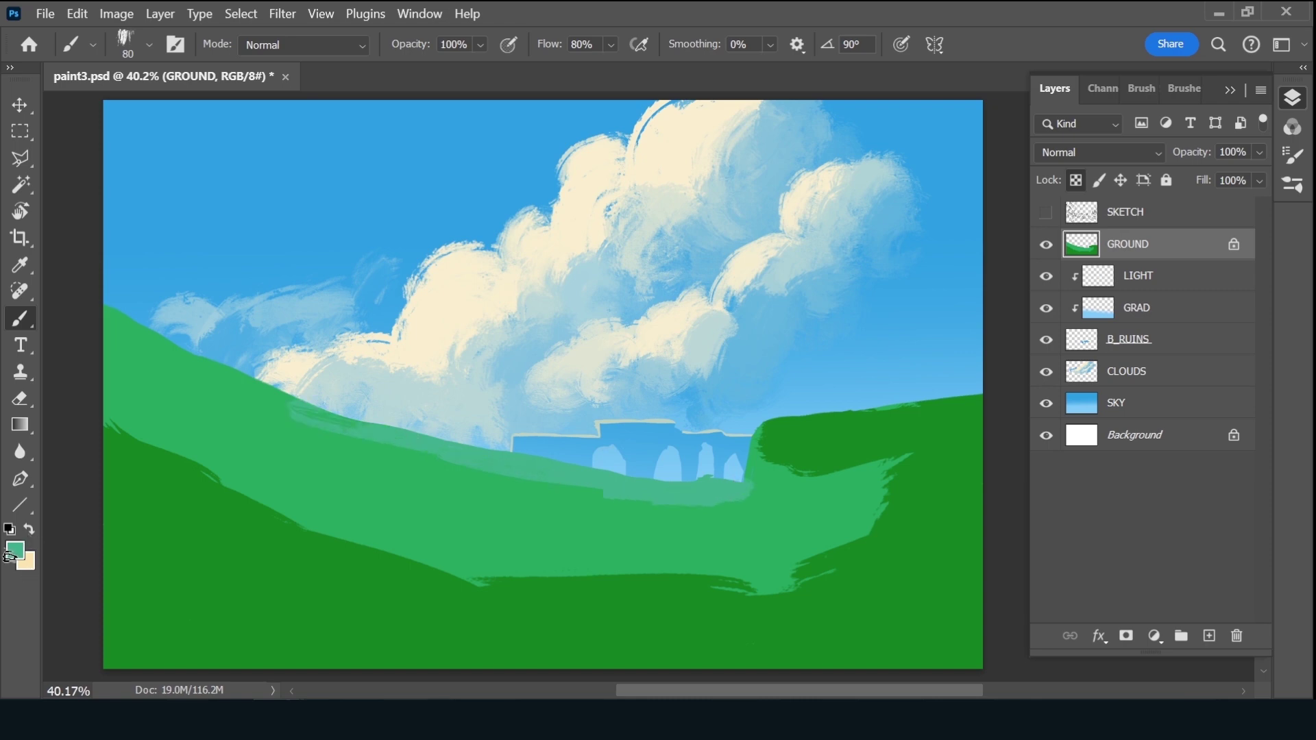
Pick a greener tone to lighten the hill band, then darken the right hill's top edge
{"action": "left_click", "coordinate": [16, 550]}
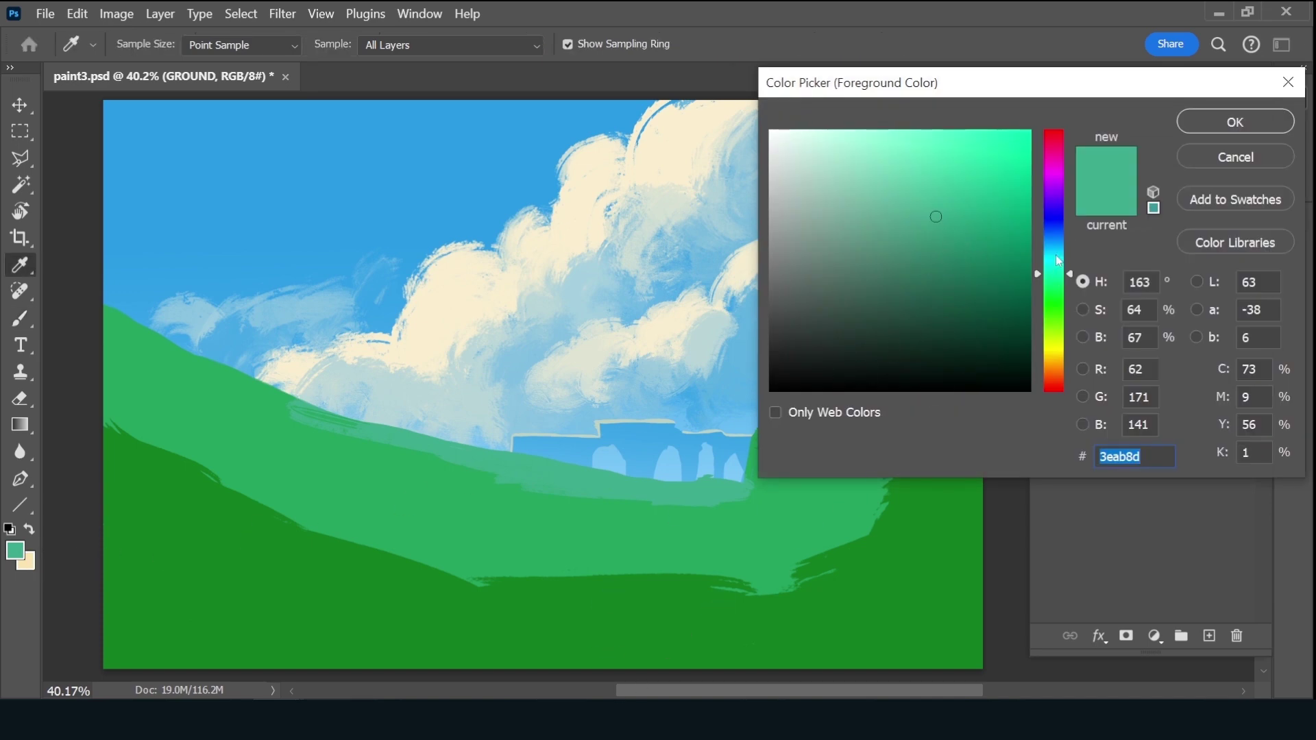
{"action": "left_click", "coordinate": [1059, 287]}
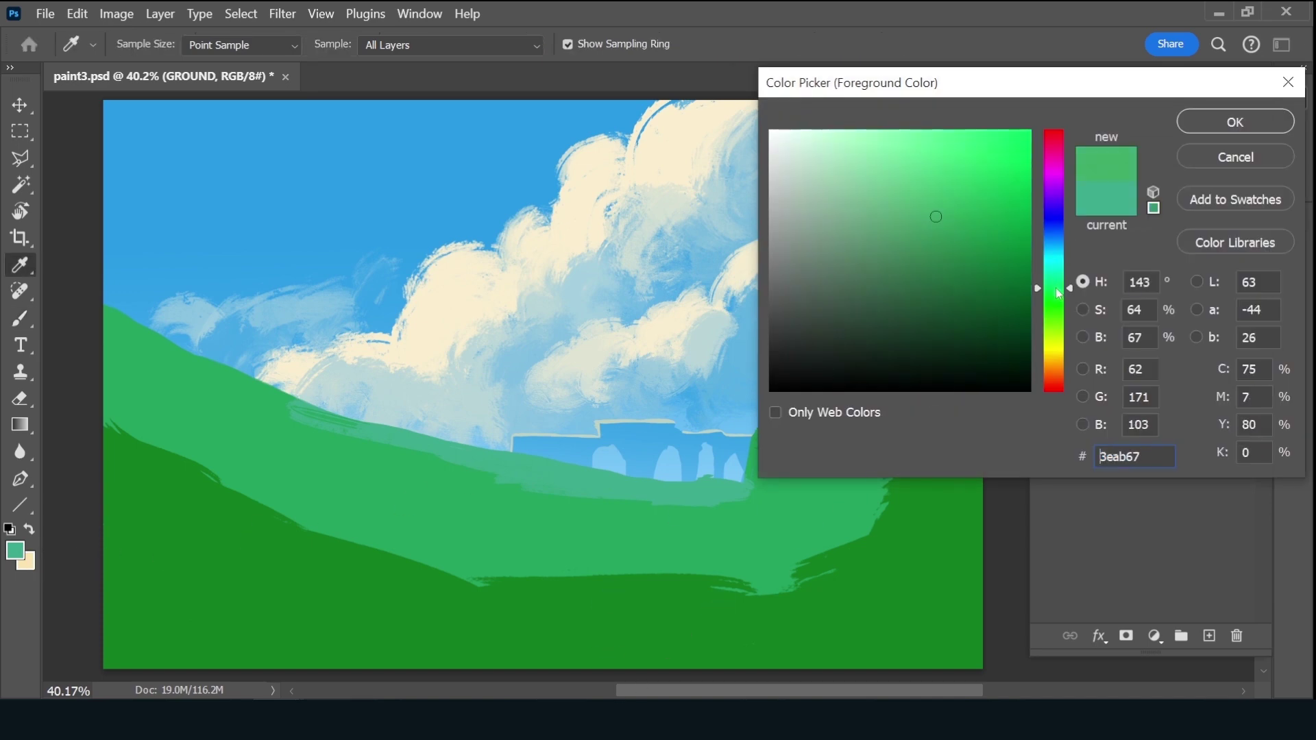
{"action": "left_click", "coordinate": [1238, 127]}
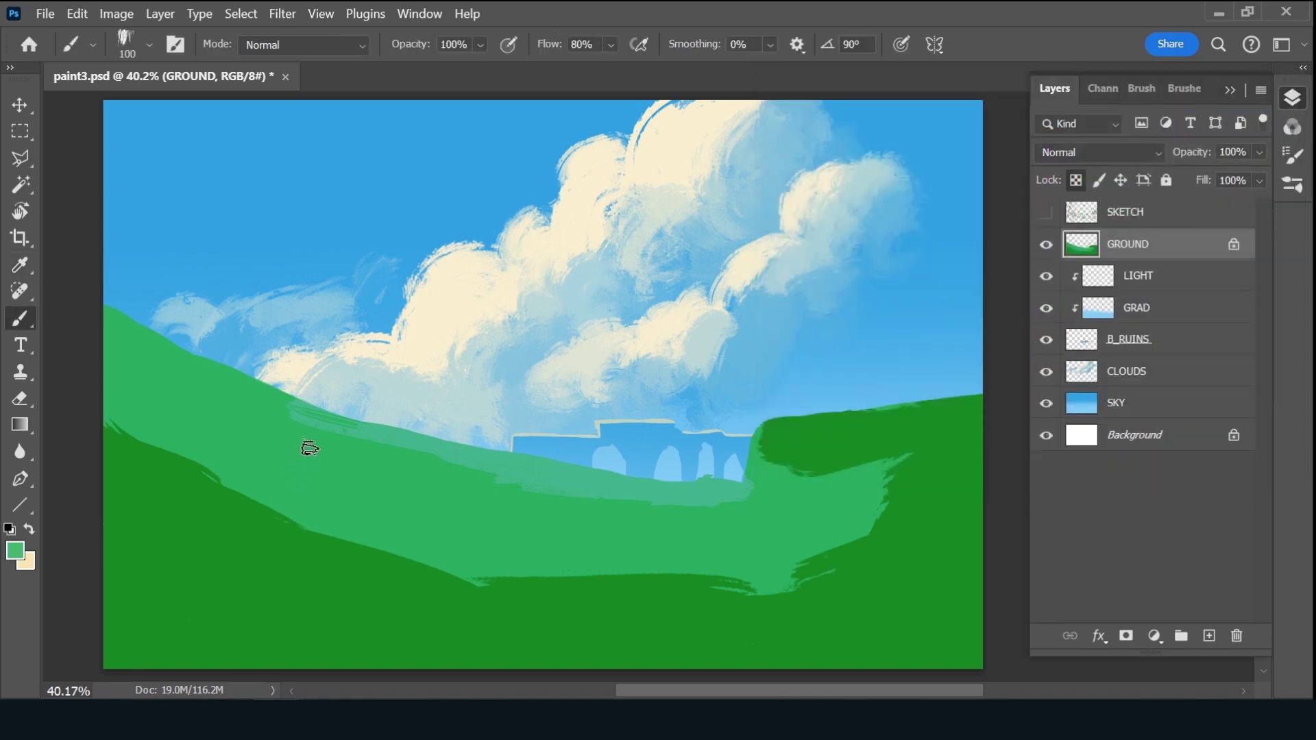
{"action": "left_click_drag", "start_coordinate": [332, 444], "coordinate": [309, 442]}
{"action": "mouse_move", "coordinate": [261, 406]}
{"action": "left_mouse_down"}
{"action": "mouse_move", "coordinate": [112, 318]}
{"action": "mouse_move", "coordinate": [224, 382]}
{"action": "left_mouse_up"}
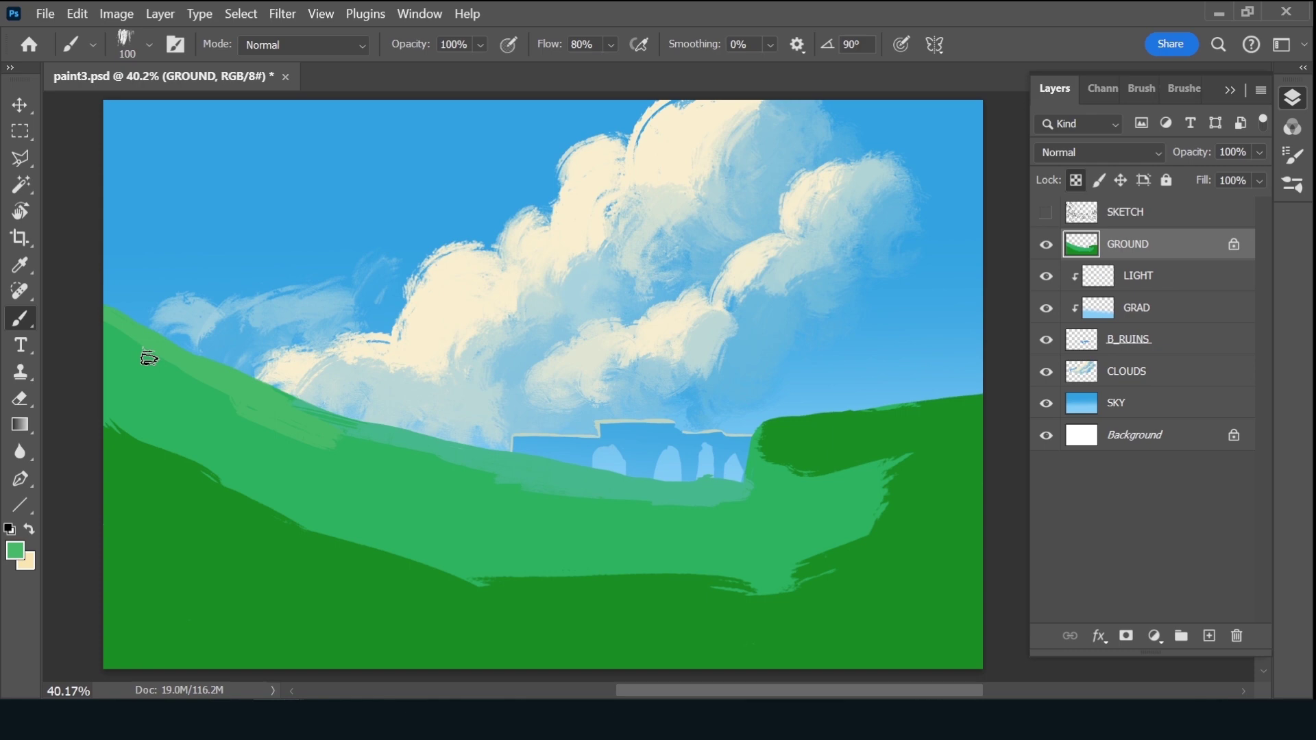
{"action": "left_click_drag", "start_coordinate": [149, 358], "coordinate": [178, 372]}
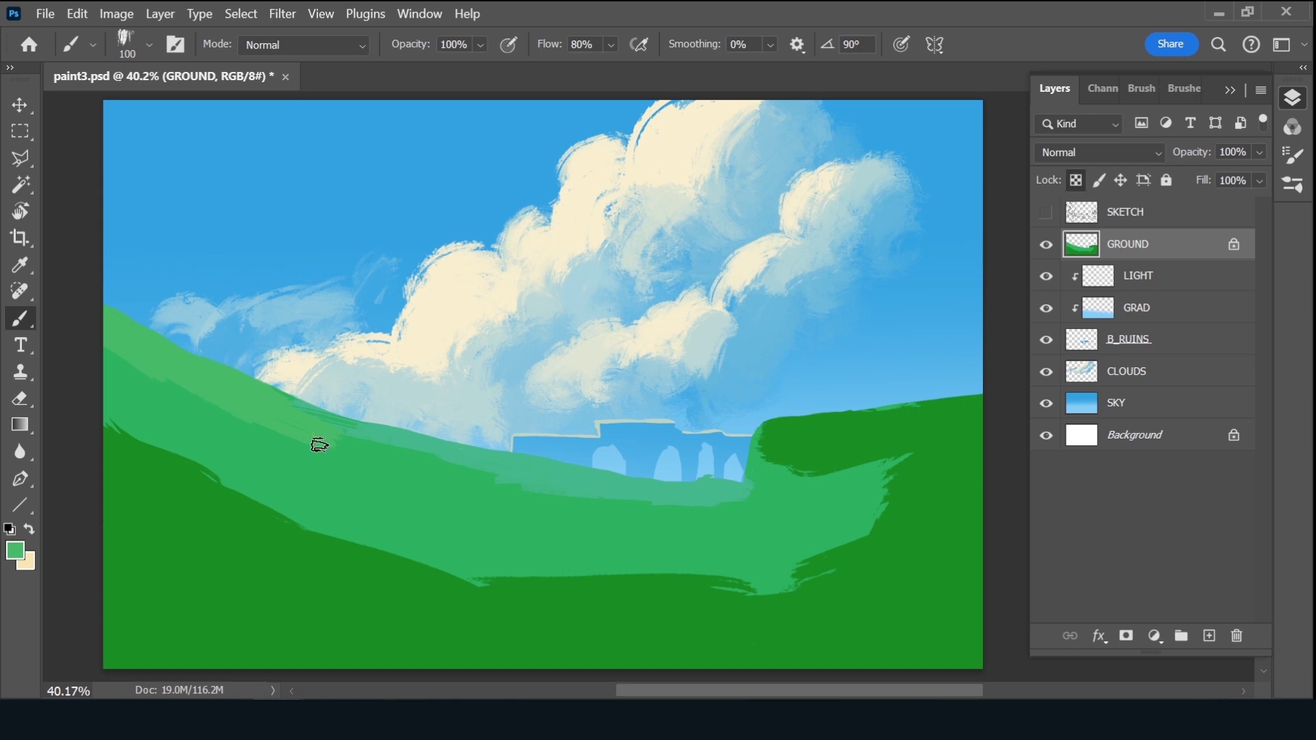
{"action": "left_click_drag", "start_coordinate": [320, 445], "coordinate": [342, 454]}
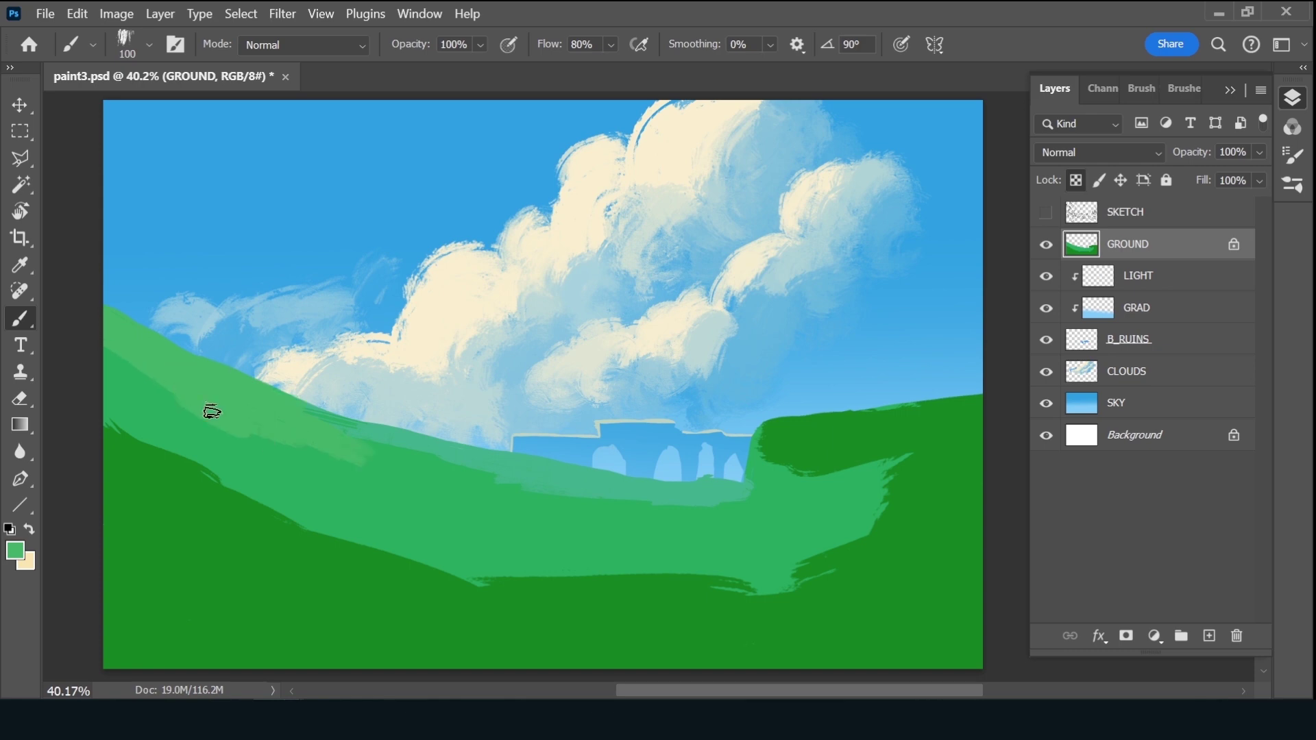
{"action": "mouse_move", "coordinate": [167, 394]}
{"action": "left_mouse_down"}
{"action": "mouse_move", "coordinate": [501, 496]}
{"action": "mouse_move", "coordinate": [746, 516]}
{"action": "mouse_move", "coordinate": [631, 532]}
{"action": "mouse_move", "coordinate": [500, 495]}
{"action": "mouse_move", "coordinate": [744, 524]}
{"action": "left_mouse_up"}
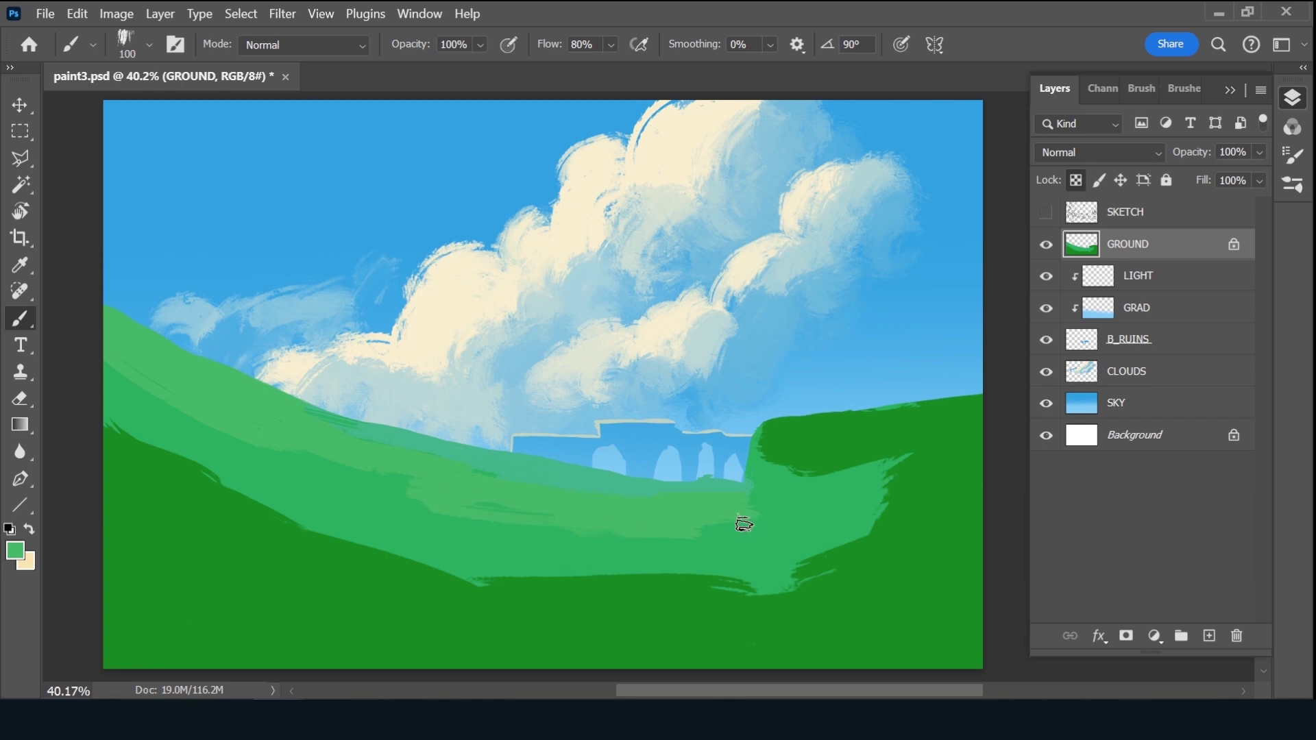
{"action": "left_click", "coordinate": [820, 429], "text": "alt"}
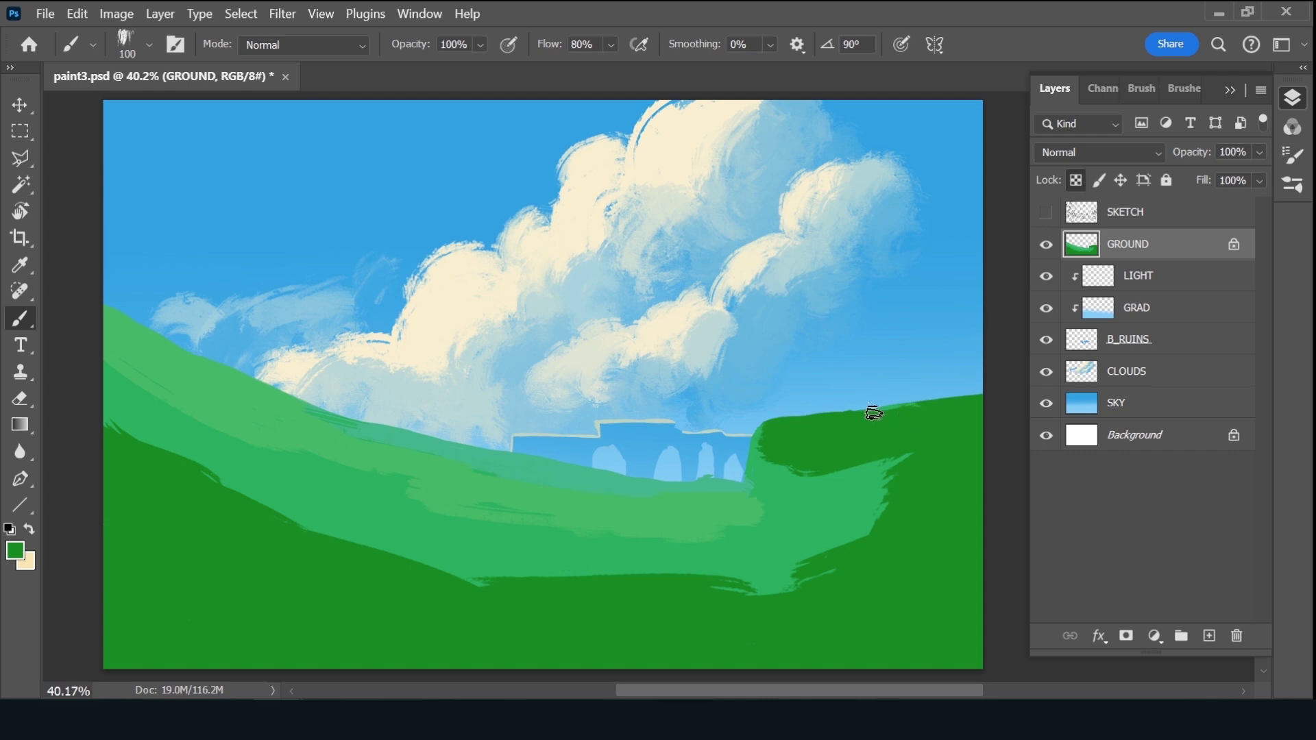
{"action": "left_click_drag", "start_coordinate": [874, 414], "coordinate": [966, 401]}
Choose a deeper bluish green and paint the bottom-left and bottom-right ground with a 300 px brush
{"action": "left_click", "coordinate": [15, 552]}
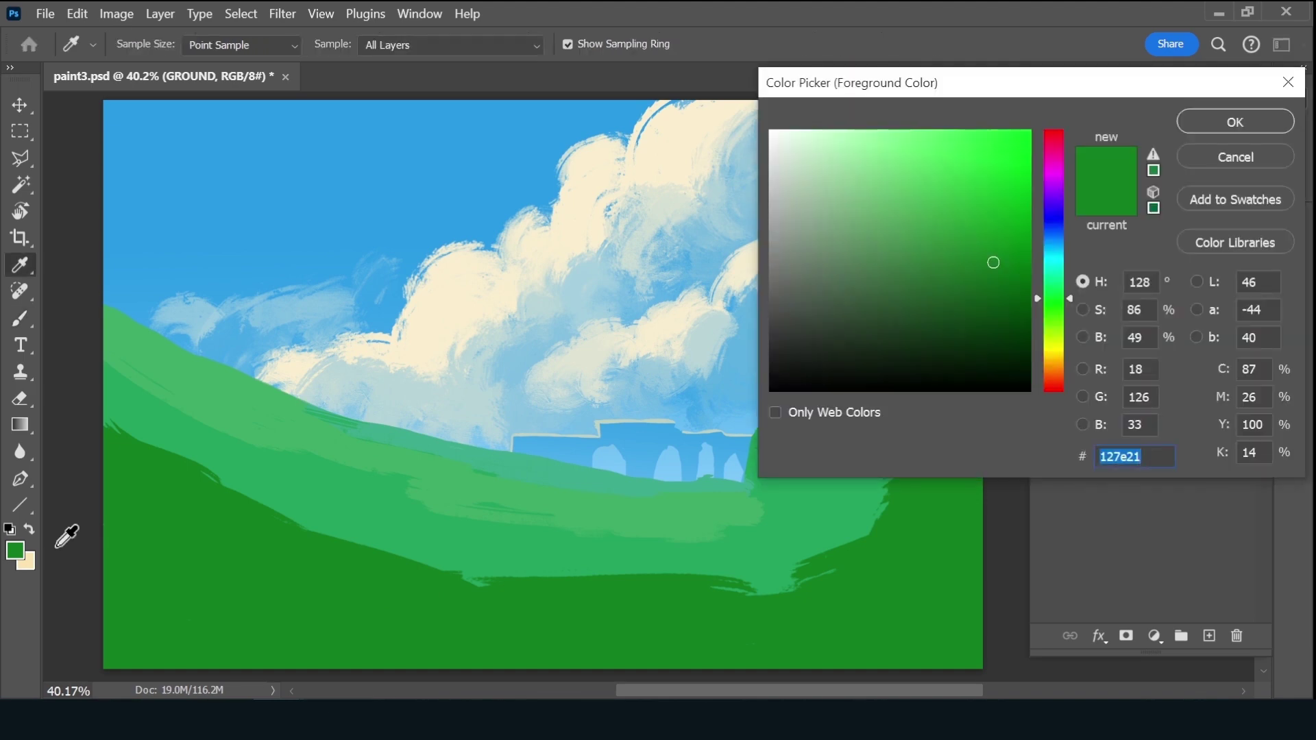
{"action": "left_click", "coordinate": [1059, 286]}
{"action": "left_click", "coordinate": [1006, 296]}
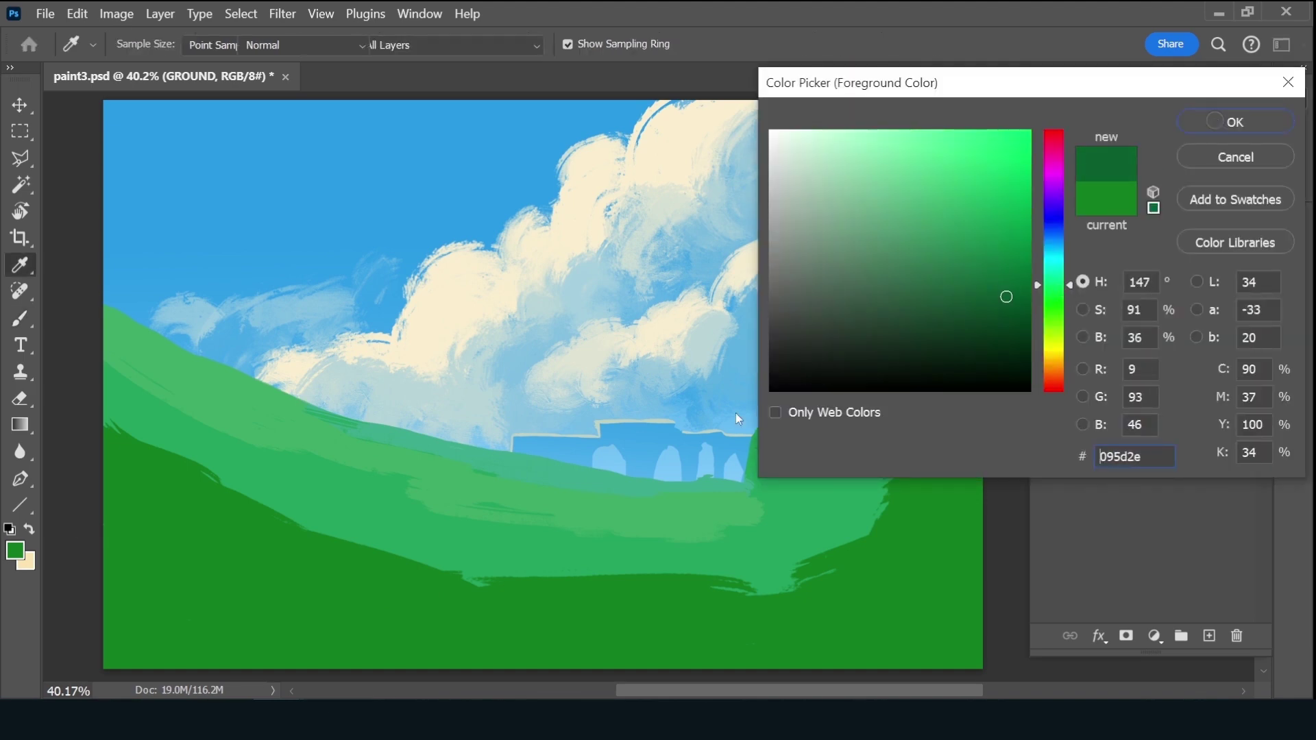
{"action": "key", "text": "Return"}
{"action": "key", "text": "bracketright"}
{"action": "key", "text": "bracketright"}
{"action": "key", "text": "bracketright"}
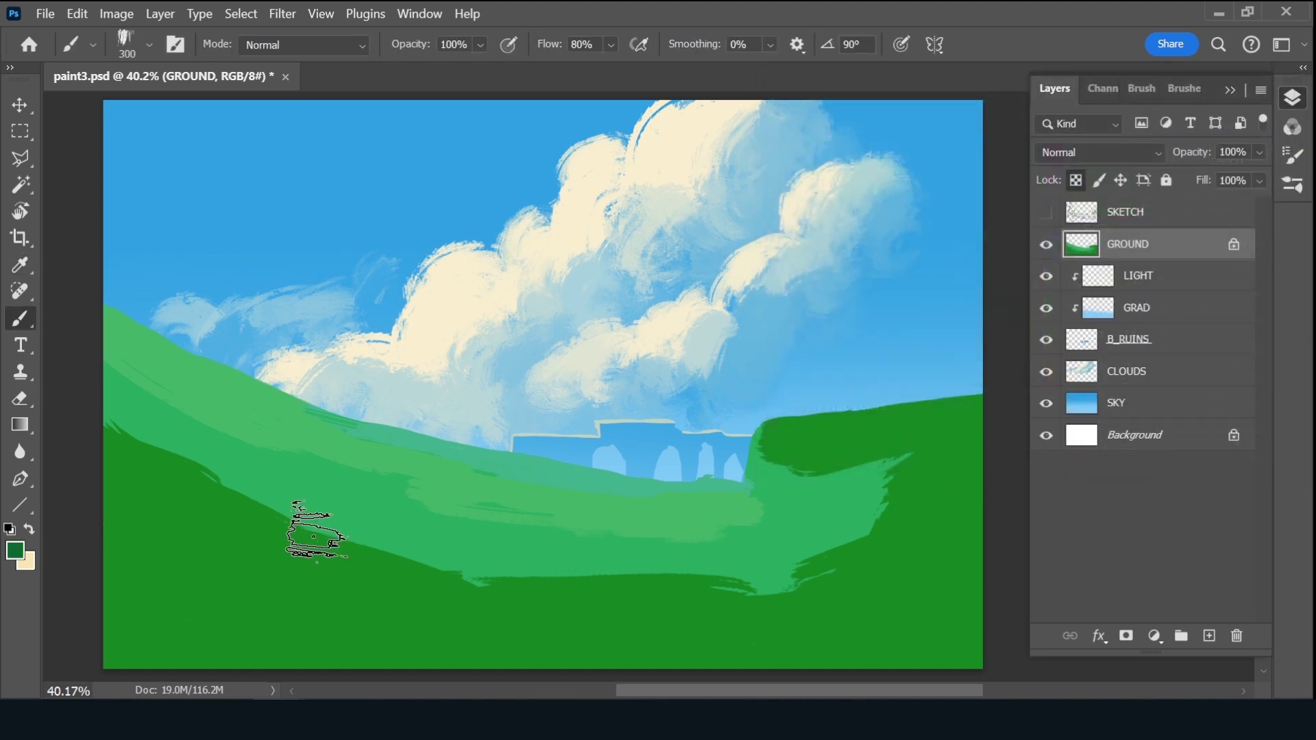
{"action": "mouse_move", "coordinate": [110, 646]}
{"action": "left_mouse_down"}
{"action": "mouse_move", "coordinate": [103, 626]}
{"action": "mouse_move", "coordinate": [103, 646]}
{"action": "mouse_move", "coordinate": [137, 617]}
{"action": "mouse_move", "coordinate": [124, 606]}
{"action": "mouse_move", "coordinate": [211, 640]}
{"action": "mouse_move", "coordinate": [426, 676]}
{"action": "mouse_move", "coordinate": [259, 652]}
{"action": "mouse_move", "coordinate": [361, 678]}
{"action": "left_mouse_up"}
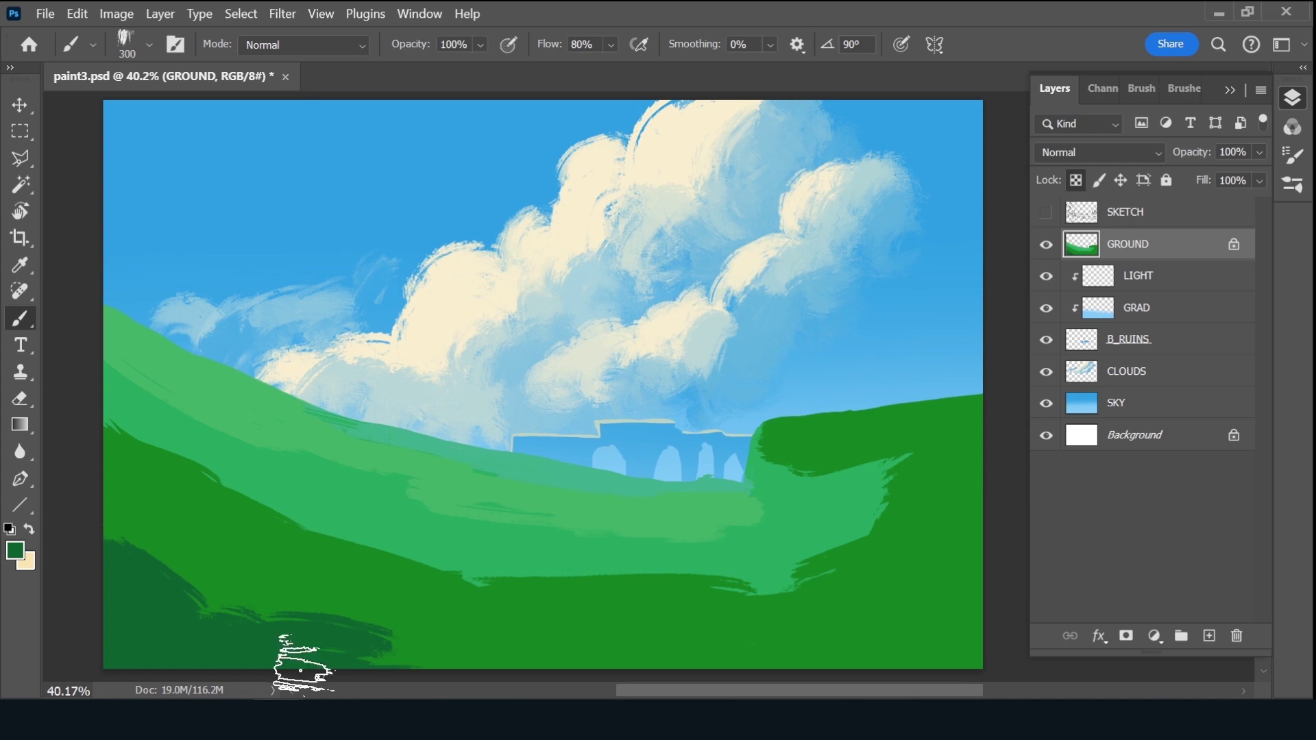
{"action": "mouse_move", "coordinate": [919, 628]}
{"action": "left_mouse_down"}
{"action": "mouse_move", "coordinate": [972, 600]}
{"action": "mouse_move", "coordinate": [970, 626]}
{"action": "mouse_move", "coordinate": [911, 641]}
{"action": "mouse_move", "coordinate": [946, 626]}
{"action": "mouse_move", "coordinate": [945, 612]}
{"action": "mouse_move", "coordinate": [887, 623]}
{"action": "mouse_move", "coordinate": [884, 646]}
{"action": "mouse_move", "coordinate": [808, 670]}
{"action": "mouse_move", "coordinate": [964, 508]}
{"action": "mouse_move", "coordinate": [882, 617]}
{"action": "mouse_move", "coordinate": [742, 683]}
{"action": "mouse_move", "coordinate": [391, 661]}
{"action": "mouse_move", "coordinate": [113, 546]}
{"action": "mouse_move", "coordinate": [315, 622]}
{"action": "left_mouse_up"}
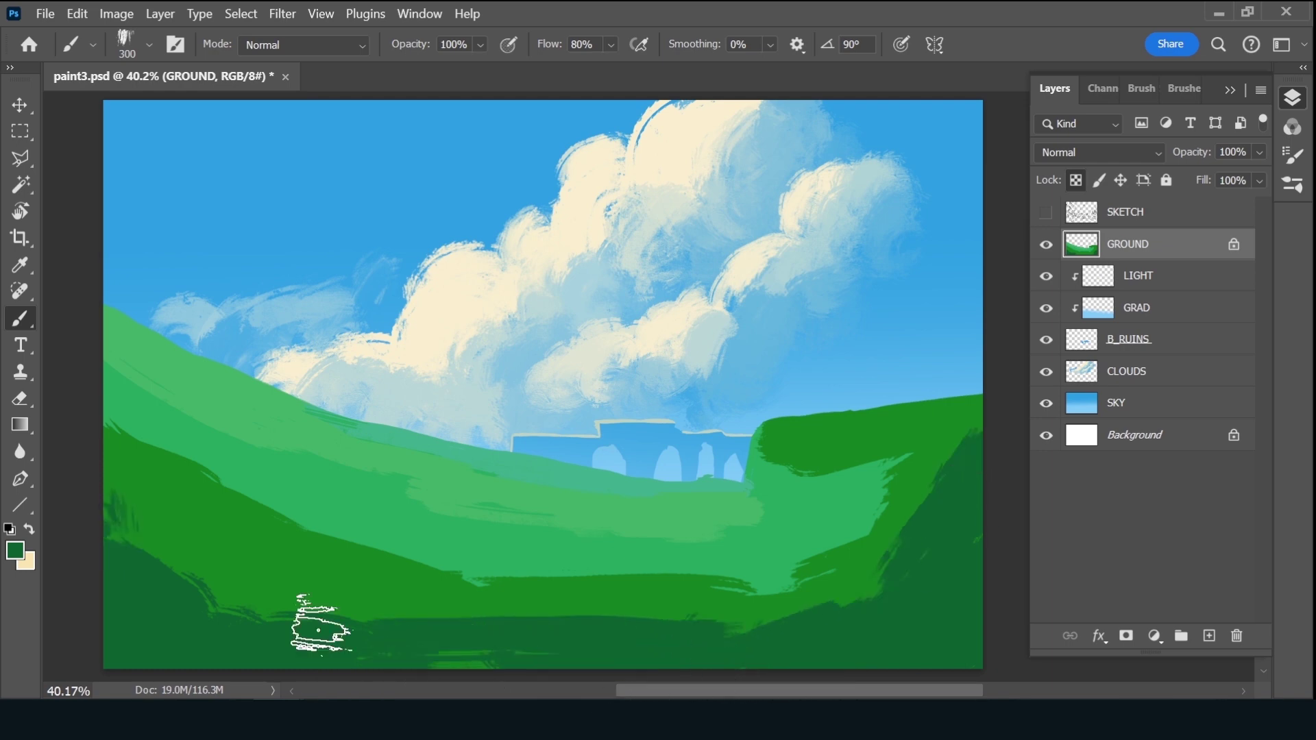
Show the sketch again and sample several greens from the hillside and grass with a smaller brush
{"action": "left_click", "coordinate": [1048, 215]}
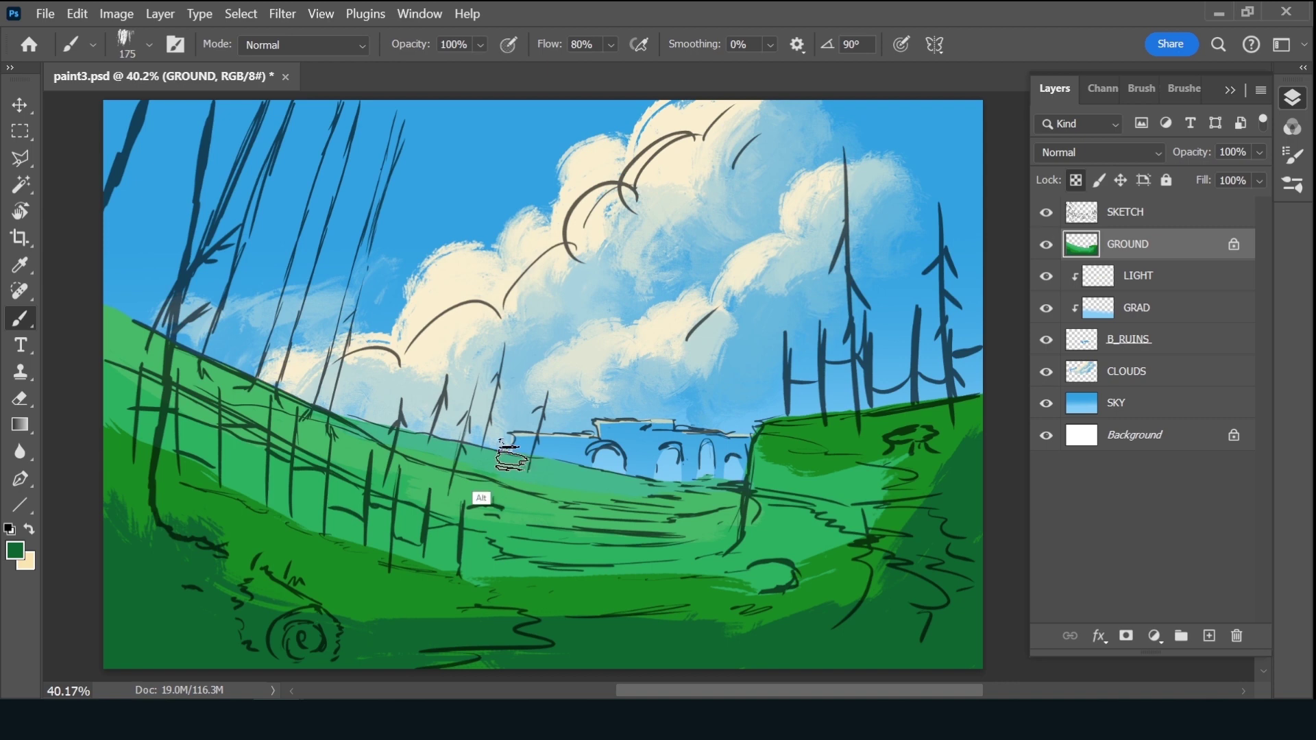
{"action": "left_click", "coordinate": [429, 456], "text": "alt"}
{"action": "key", "text": "bracketleft"}
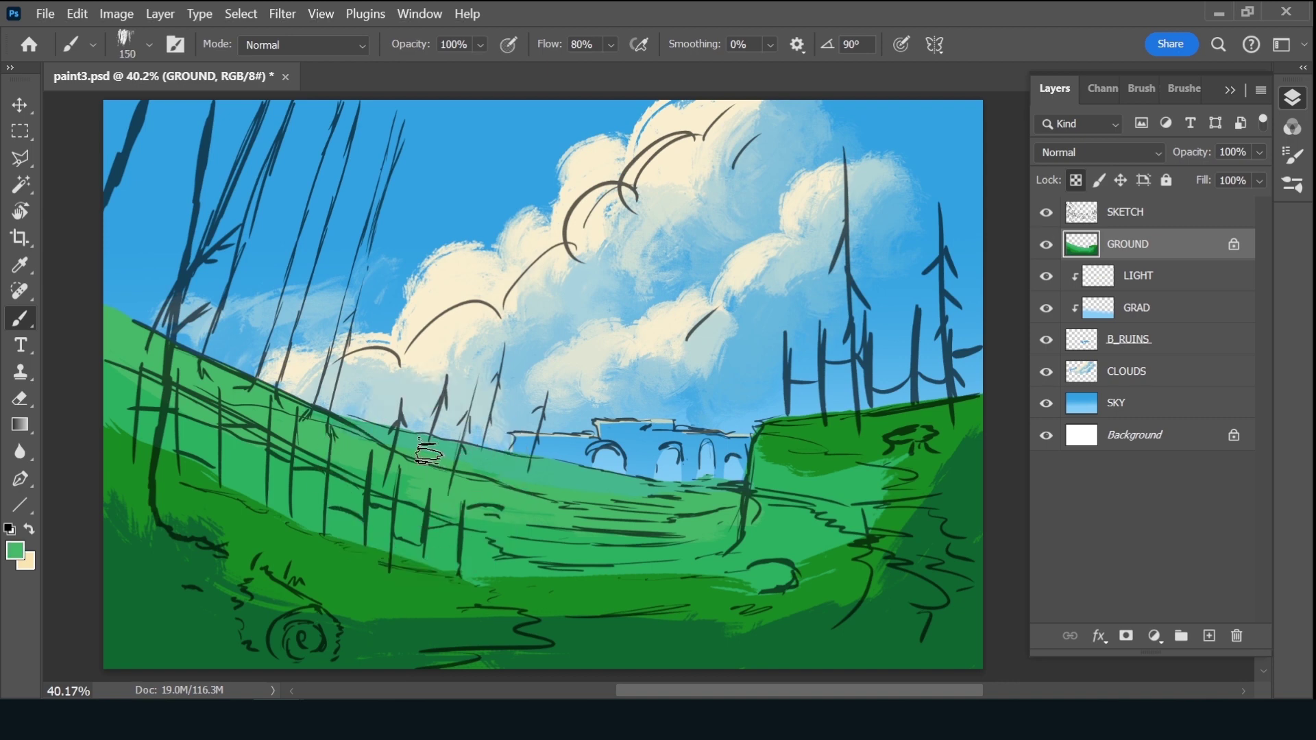
{"action": "left_click", "coordinate": [495, 459], "text": "alt"}
{"action": "left_click", "coordinate": [414, 468], "text": "alt"}
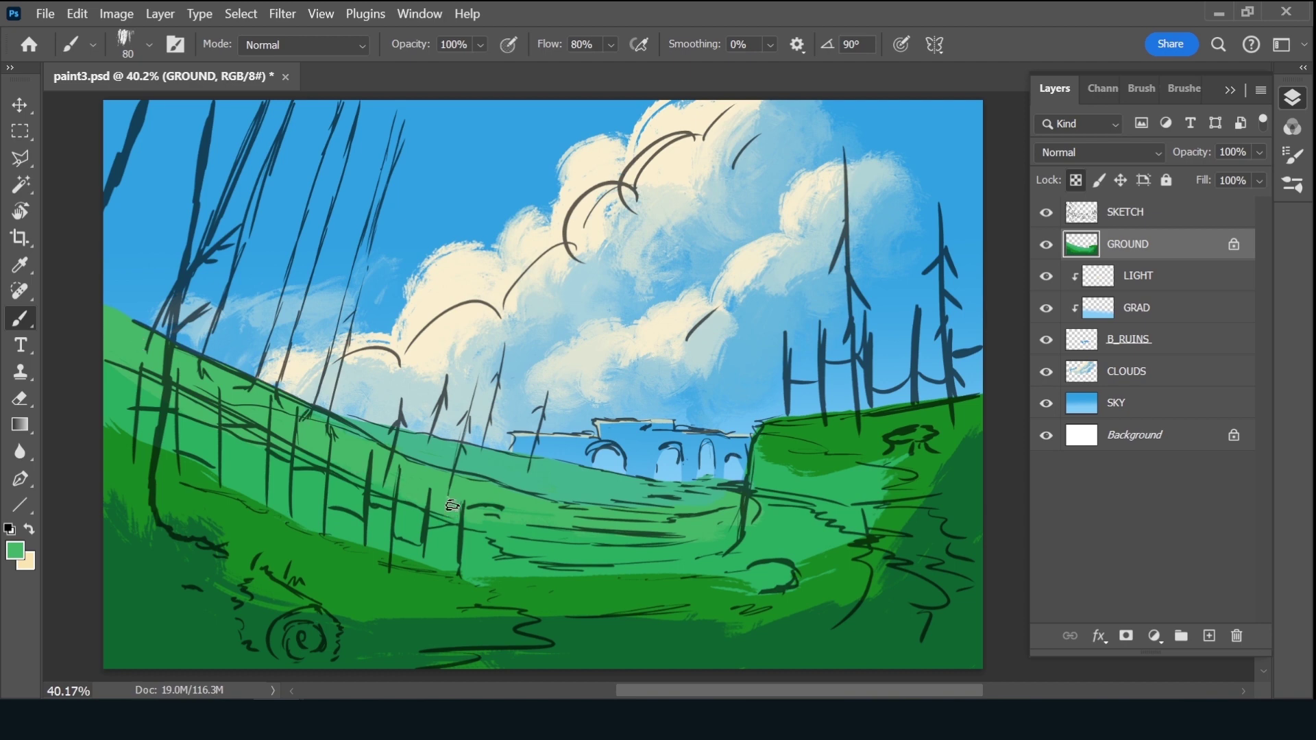
{"action": "left_click", "coordinate": [410, 523], "text": "alt"}
Darken the sampled green and paint deeper strokes over the grass and the lighter lower-right area
{"action": "left_click", "coordinate": [21, 554]}
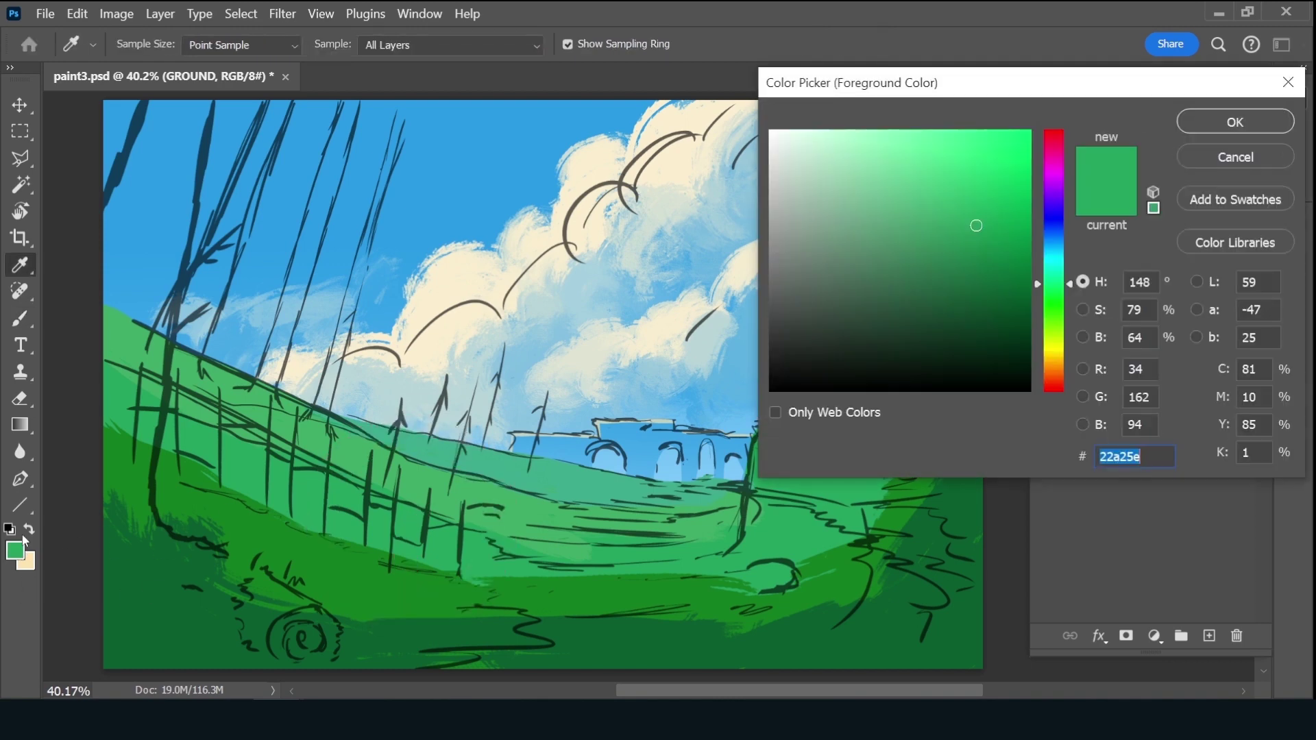
{"action": "left_click_drag", "start_coordinate": [985, 255], "coordinate": [984, 273]}
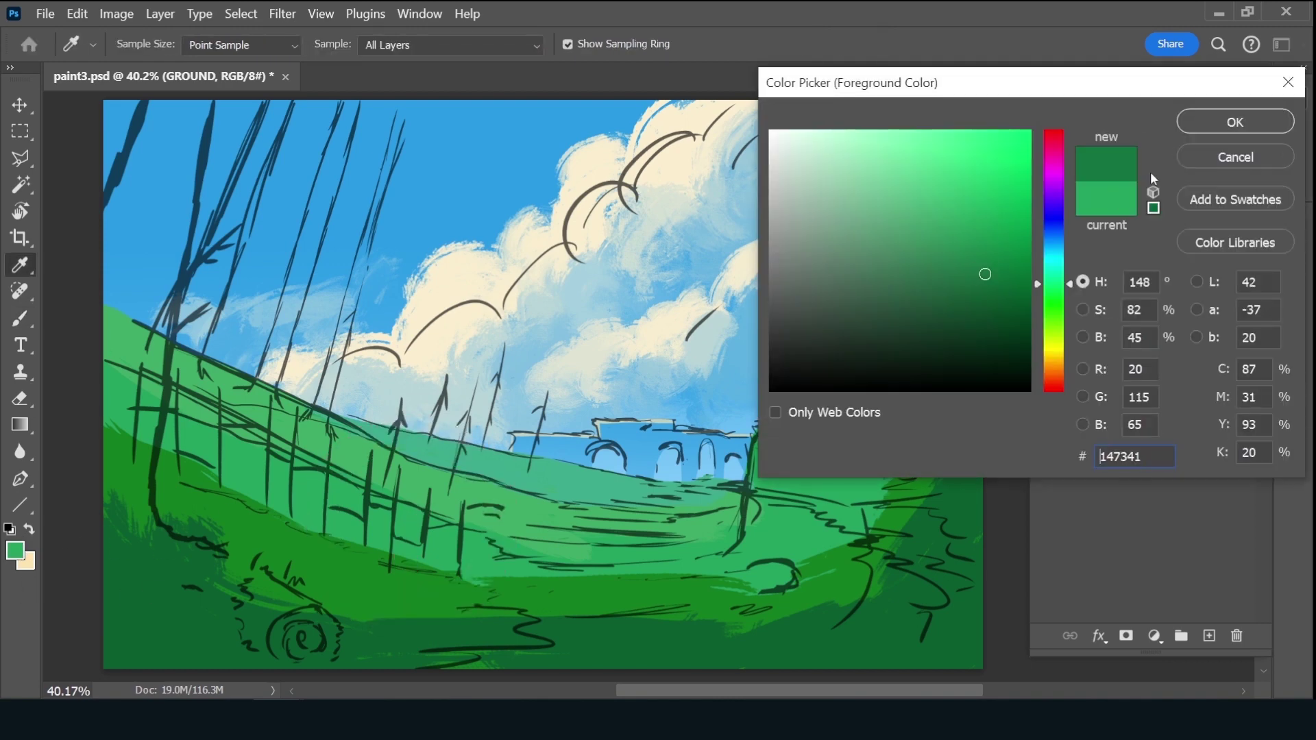
{"action": "left_click", "coordinate": [1235, 122]}
{"action": "left_click_drag", "start_coordinate": [298, 483], "coordinate": [199, 432]}
{"action": "left_click_drag", "start_coordinate": [374, 514], "coordinate": [445, 538]}
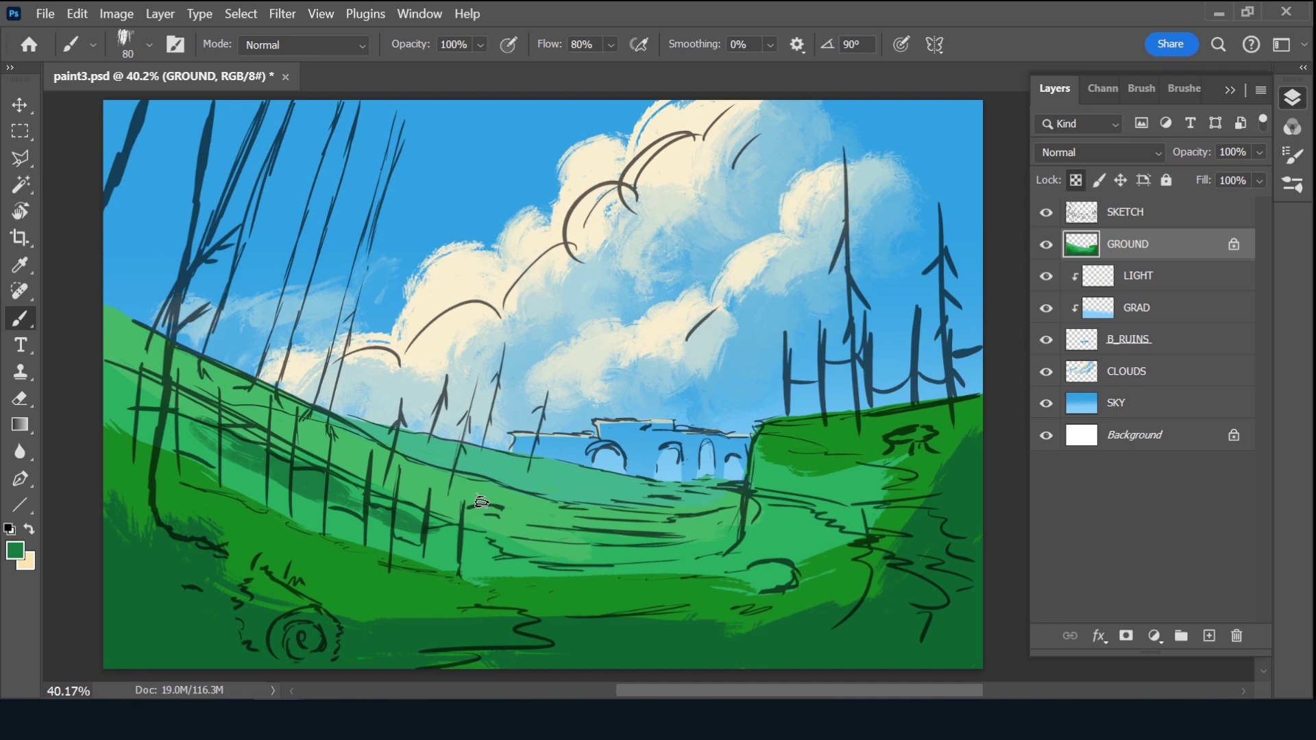
{"action": "left_click", "coordinate": [425, 511], "text": "alt"}
{"action": "mouse_move", "coordinate": [449, 538]}
{"action": "left_mouse_down"}
{"action": "mouse_move", "coordinate": [426, 532]}
{"action": "mouse_move", "coordinate": [466, 564]}
{"action": "mouse_move", "coordinate": [585, 549]}
{"action": "mouse_move", "coordinate": [536, 549]}
{"action": "left_mouse_up"}
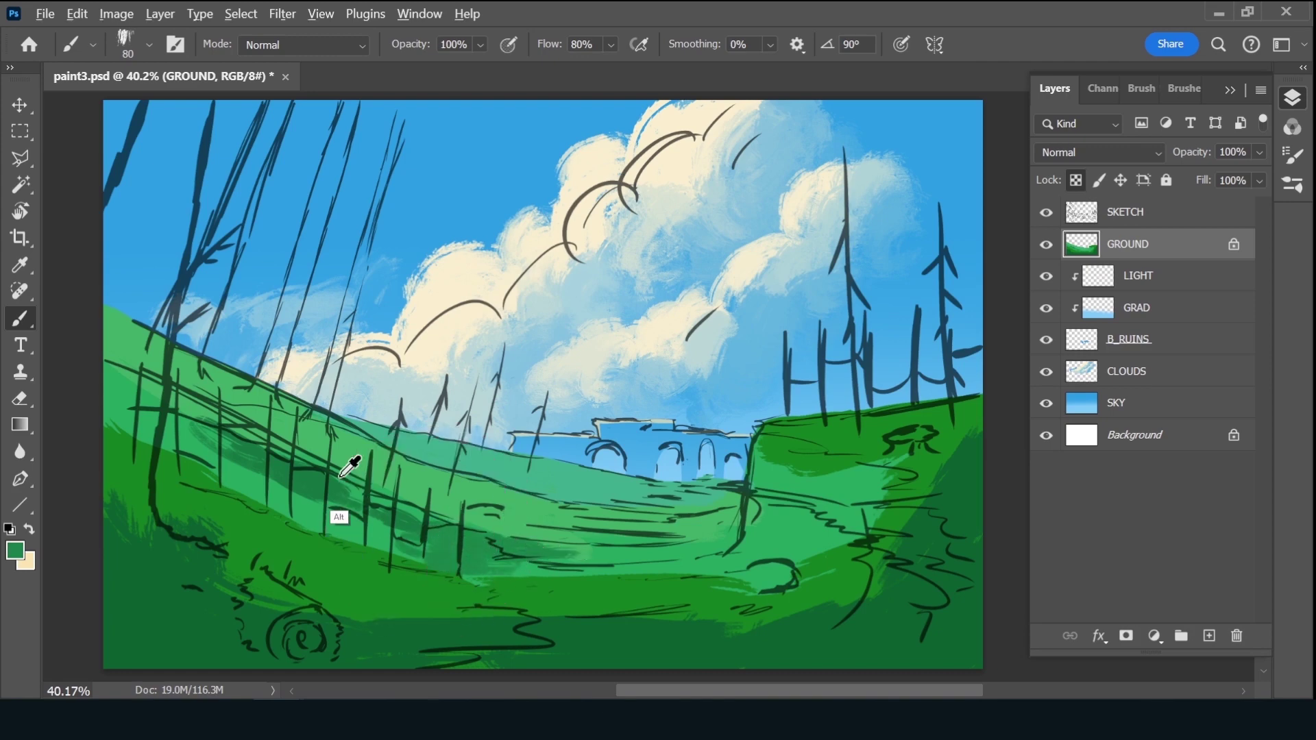
Set a deeper green 097f2b, paint the left hillside at 150 px, and stroke the right hillside
{"action": "left_click", "coordinate": [16, 551]}
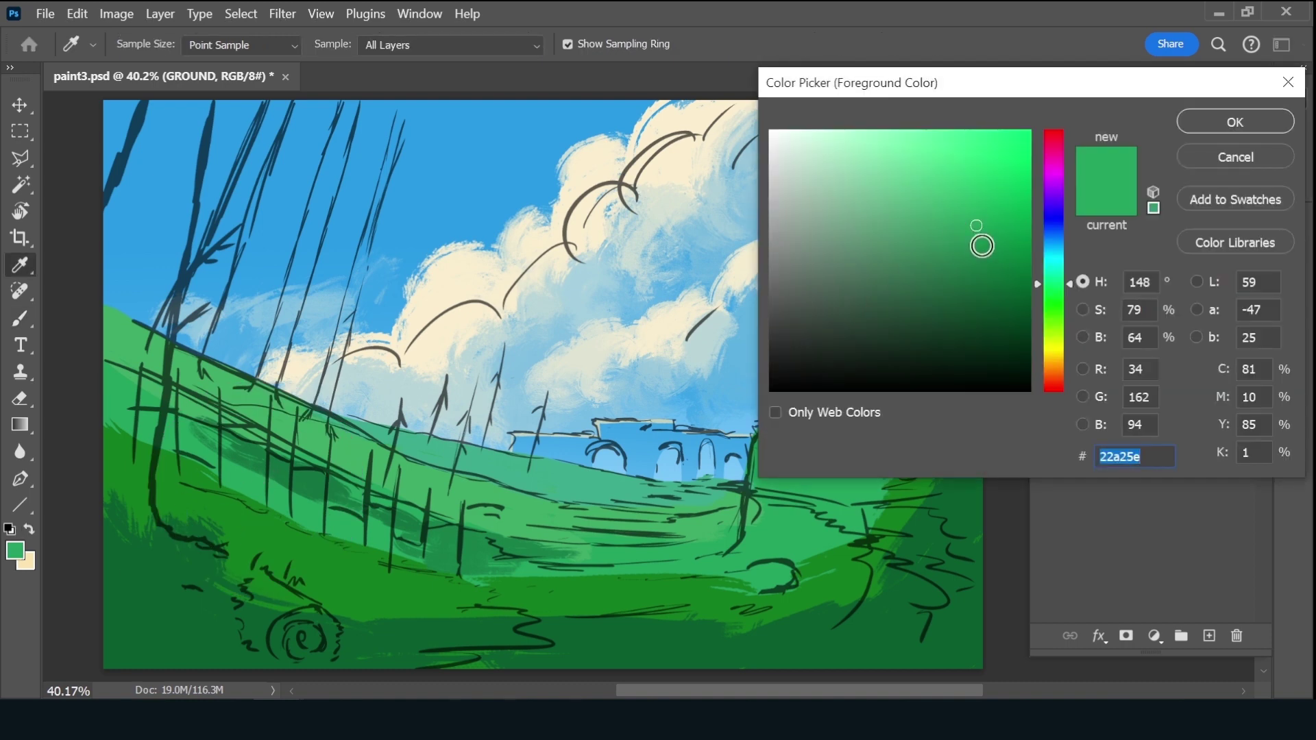
{"action": "left_click_drag", "start_coordinate": [980, 242], "coordinate": [1011, 261]}
{"action": "left_click", "coordinate": [1060, 292]}
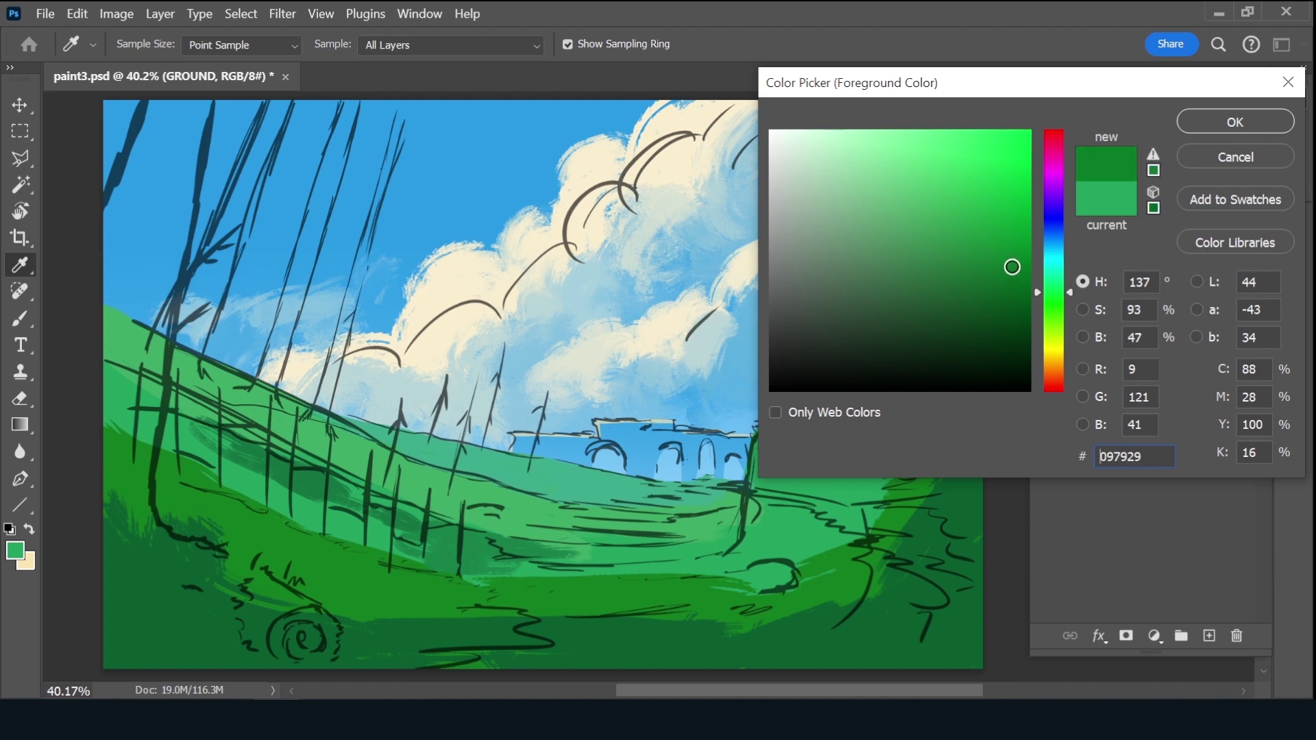
{"action": "left_click", "coordinate": [1236, 122]}
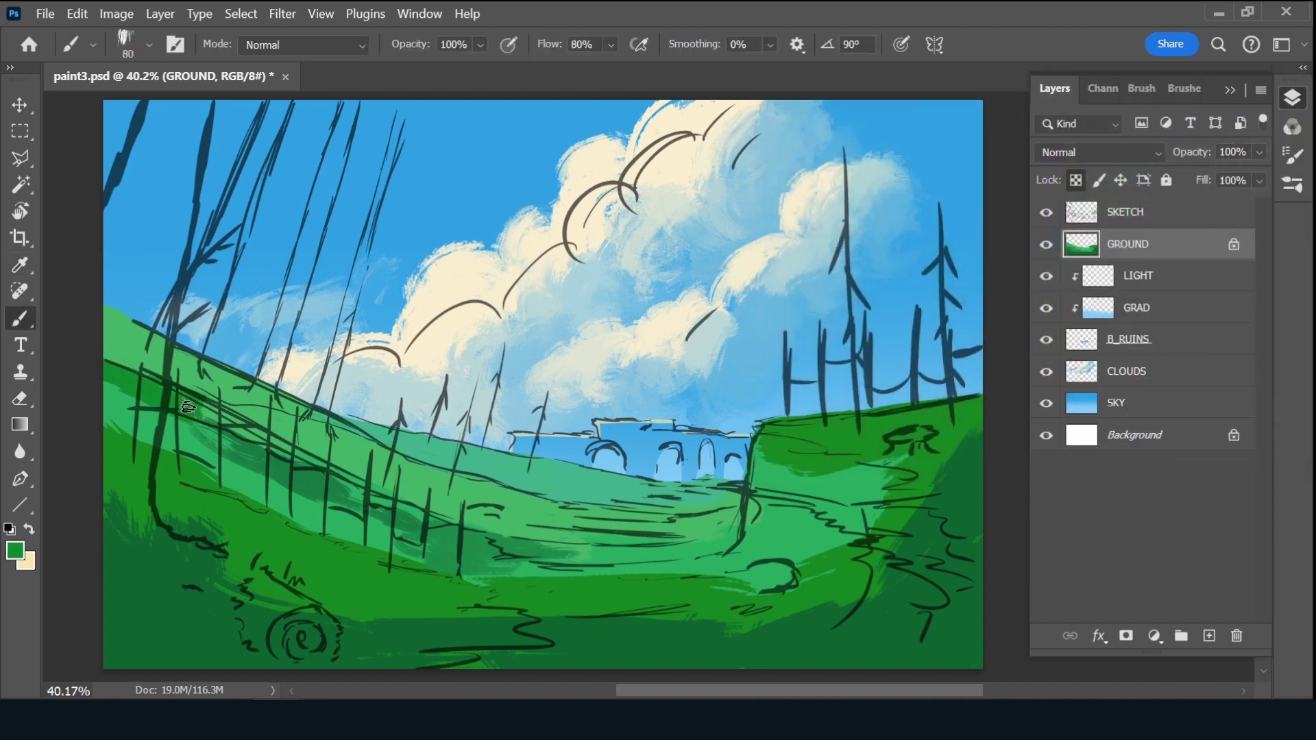
{"action": "mouse_move", "coordinate": [194, 405]}
{"action": "left_mouse_down"}
{"action": "mouse_move", "coordinate": [152, 440]}
{"action": "mouse_move", "coordinate": [199, 418]}
{"action": "mouse_move", "coordinate": [110, 398]}
{"action": "left_mouse_up"}
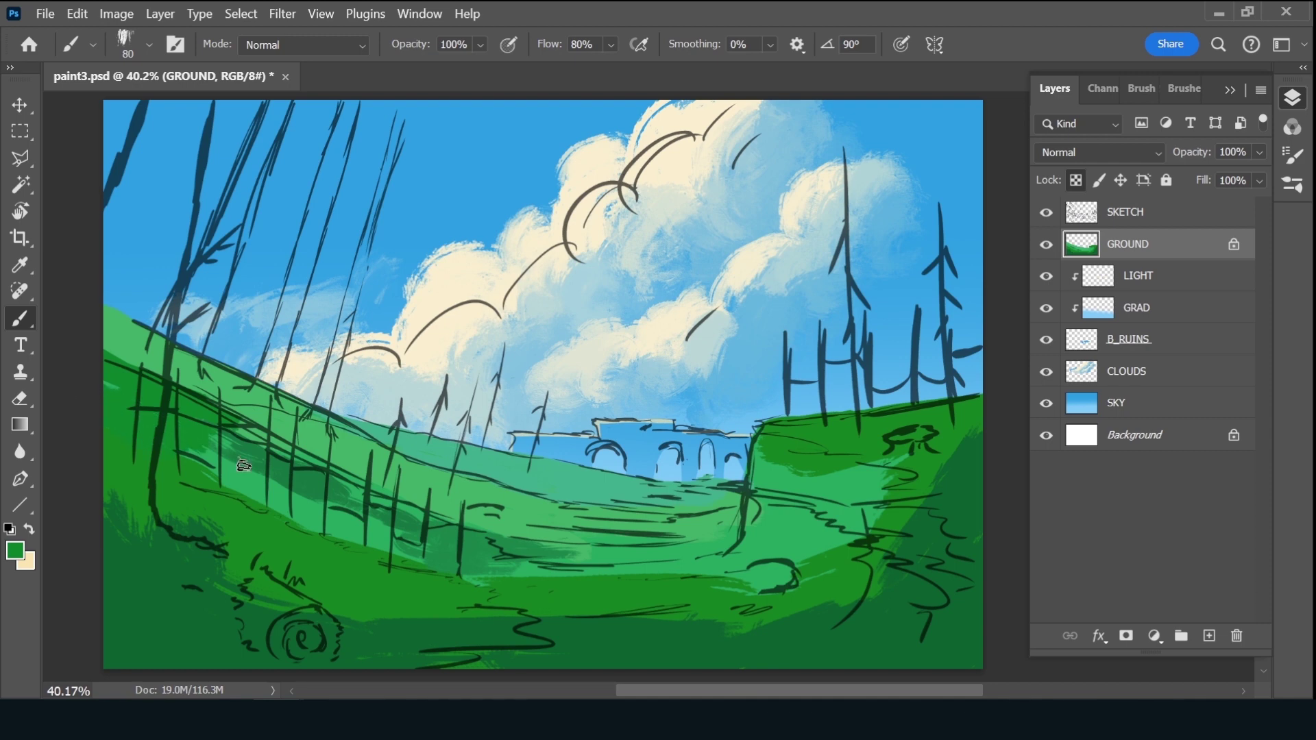
{"action": "key", "text": "bracketright"}
{"action": "key", "text": "bracketright"}
{"action": "key", "text": "bracketright"}
{"action": "left_click_drag", "start_coordinate": [212, 450], "coordinate": [358, 540]}
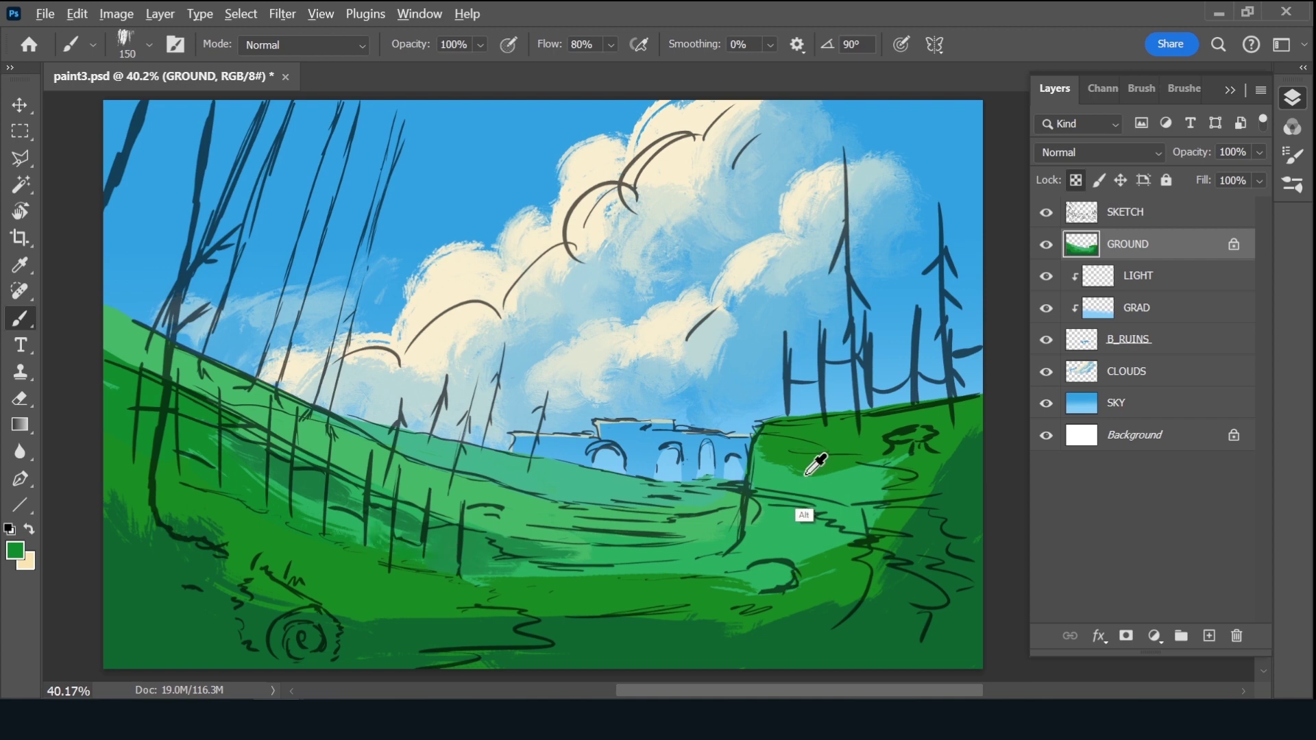
{"action": "mouse_move", "coordinate": [767, 506]}
{"action": "left_mouse_down"}
{"action": "mouse_move", "coordinate": [829, 517]}
{"action": "mouse_move", "coordinate": [864, 546]}
{"action": "mouse_move", "coordinate": [950, 548]}
{"action": "left_mouse_up"}
Sample greens from the shrub, path and left hillside, settling on 339558 with a smaller brush
{"action": "left_click", "coordinate": [915, 449], "text": "alt"}
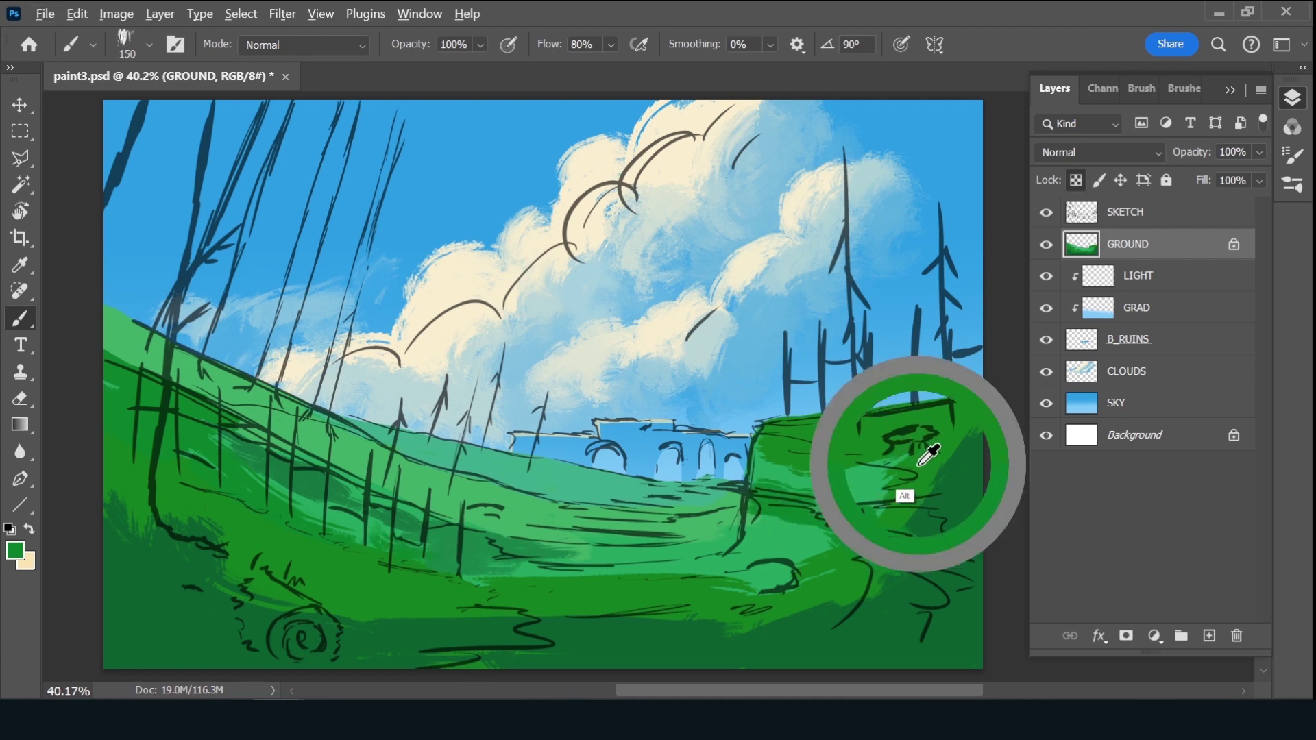
{"action": "left_click", "coordinate": [574, 556], "text": "alt"}
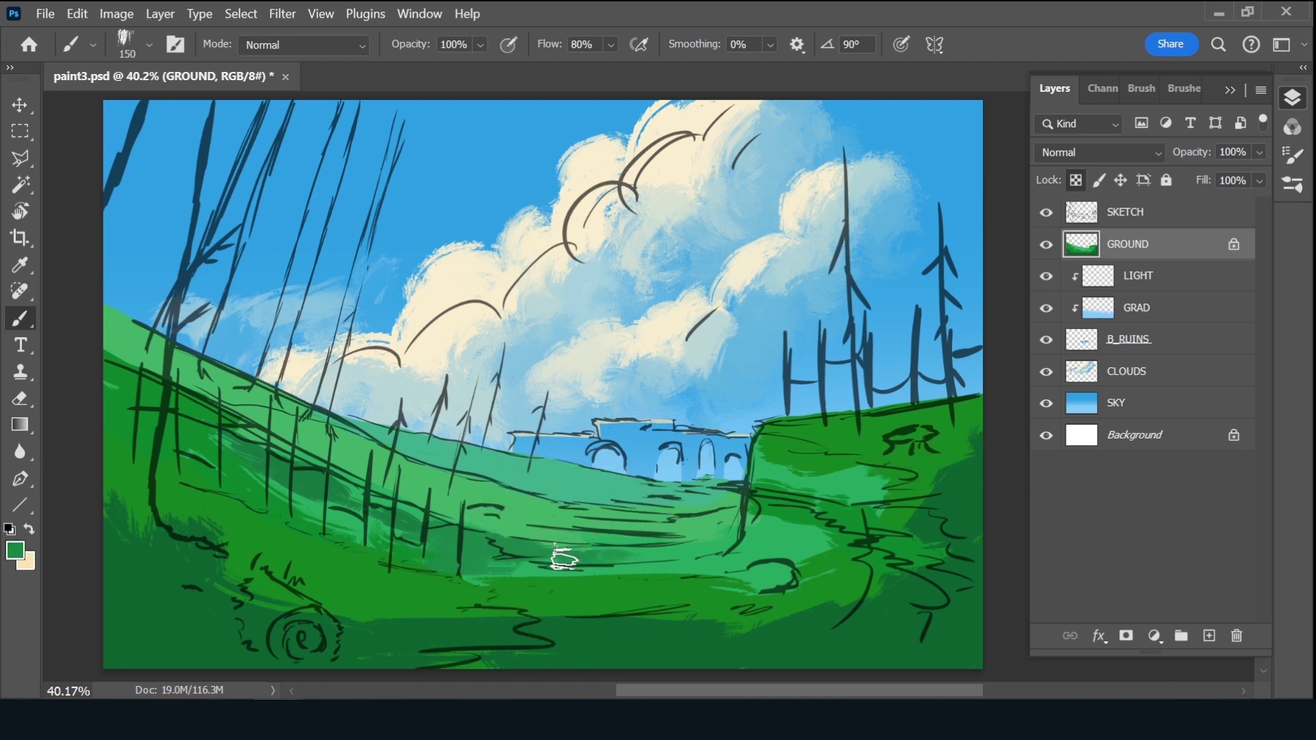
{"action": "key", "text": "bracketleft"}
{"action": "key", "text": "bracketleft"}
{"action": "key", "text": "bracketleft"}
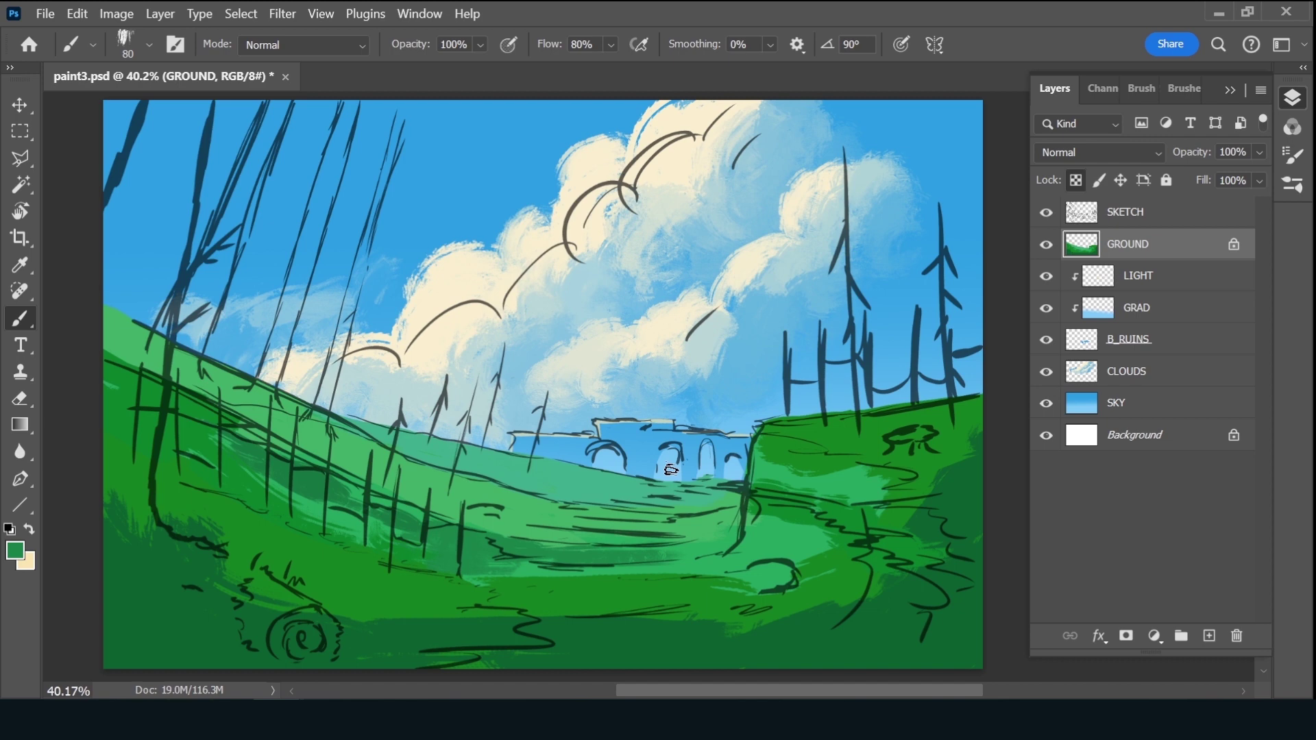
{"action": "left_click", "coordinate": [350, 452], "text": "alt"}
{"action": "left_click", "coordinate": [15, 550]}
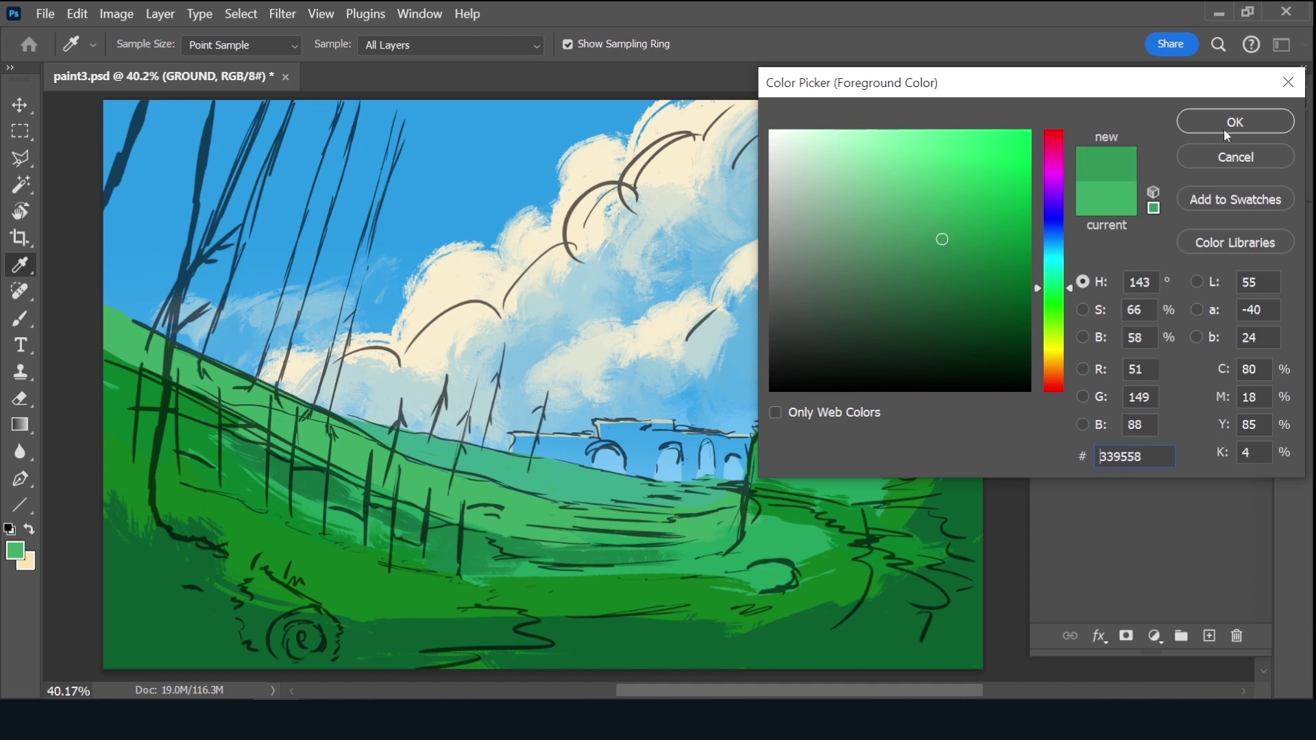
{"action": "left_click", "coordinate": [1223, 128]}
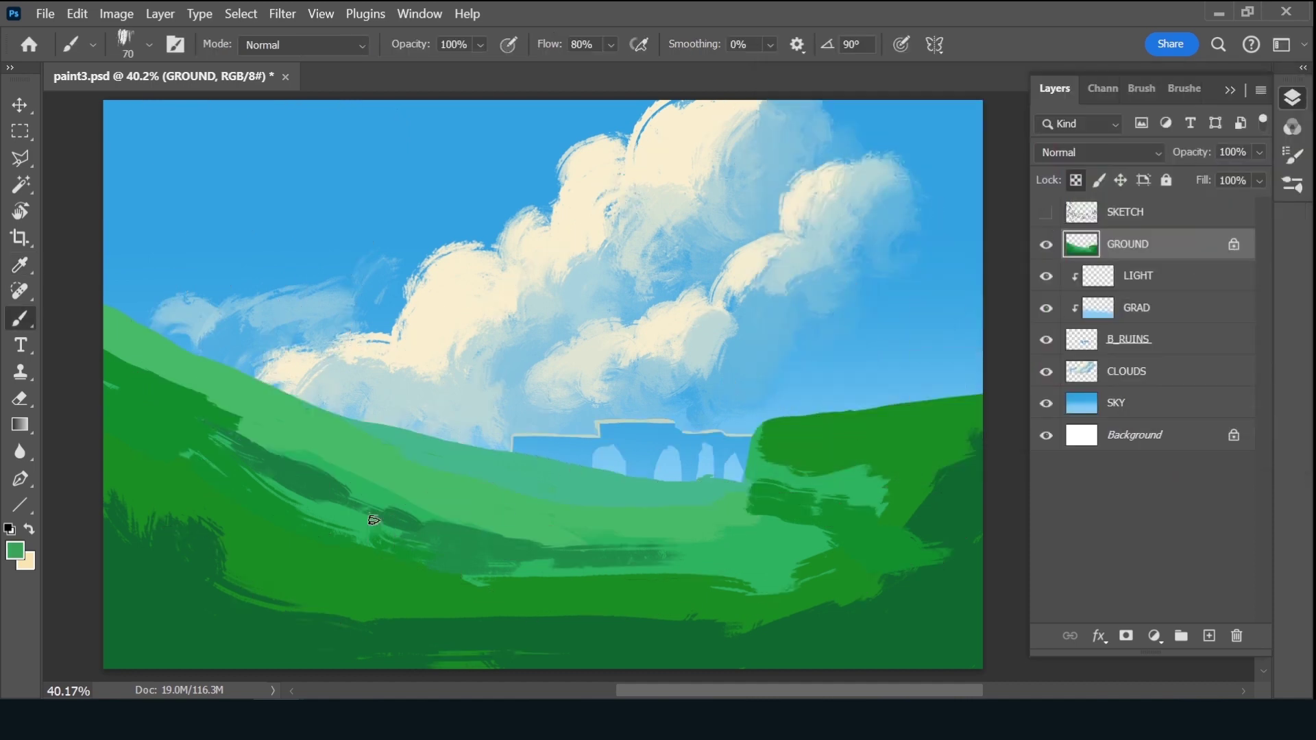
{"action": "key", "text": "bracketleft"}
{"action": "key", "text": "bracketleft"}
{"action": "key", "text": "bracketleft"}
Show the SKETCH layer at 35% opacity and return to the GROUND layer
{"action": "left_click", "coordinate": [1046, 213]}
{"action": "left_click", "coordinate": [1197, 214]}
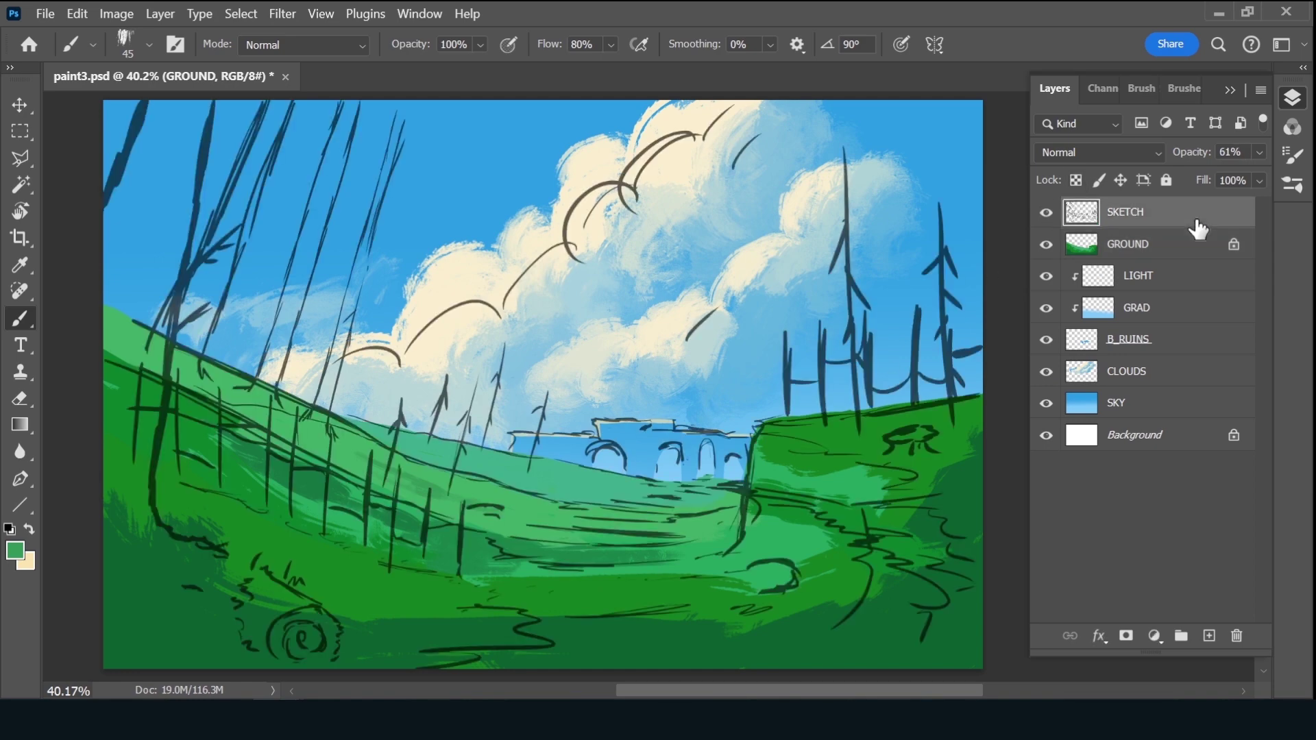
{"action": "left_click_drag", "start_coordinate": [1199, 152], "coordinate": [1204, 185]}
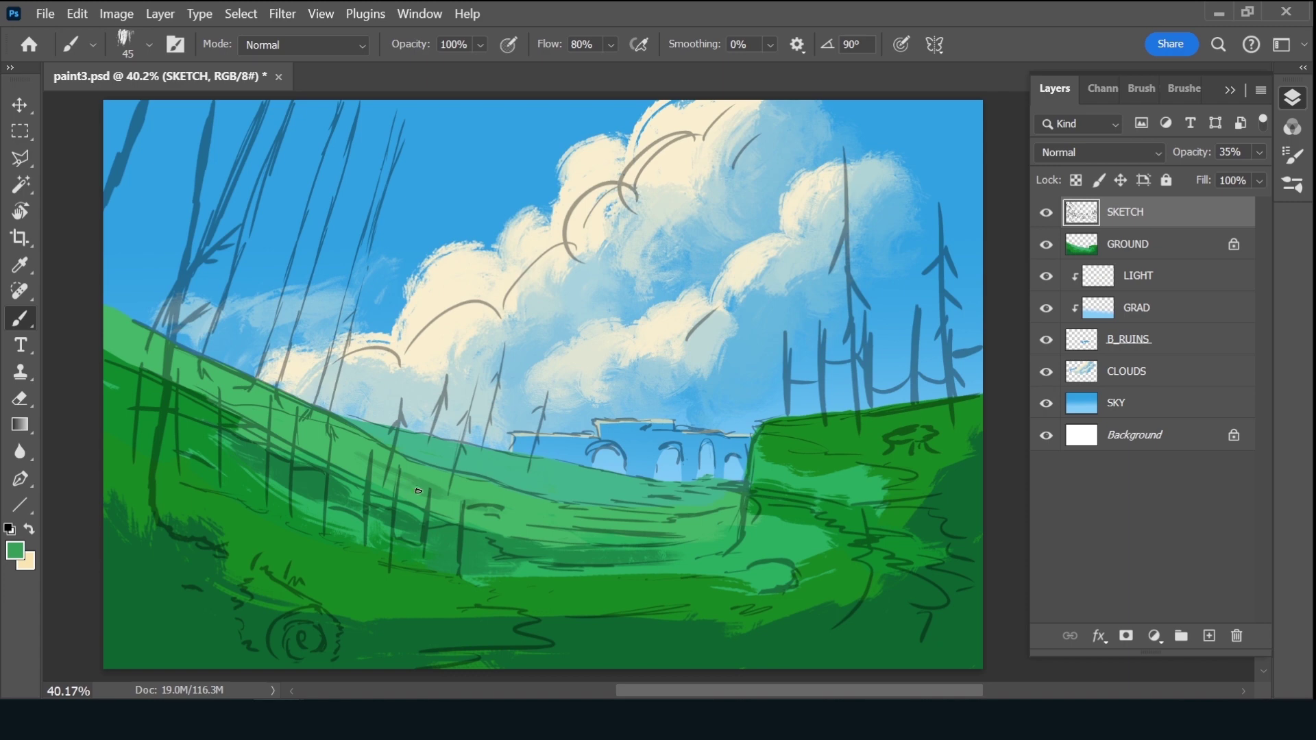
{"action": "left_click", "coordinate": [1190, 254]}
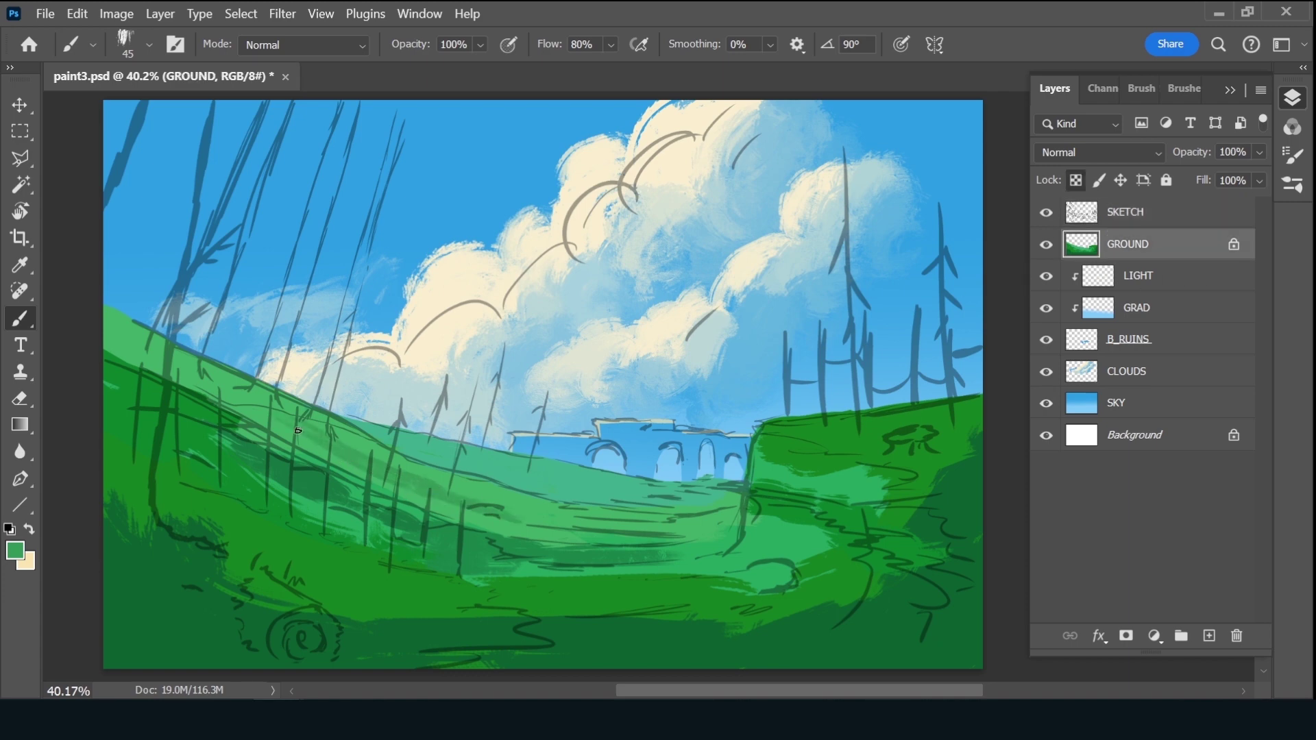
Stroke green along the hill ridge and sample several colours from the ground
{"action": "left_click_drag", "start_coordinate": [295, 425], "coordinate": [259, 406]}
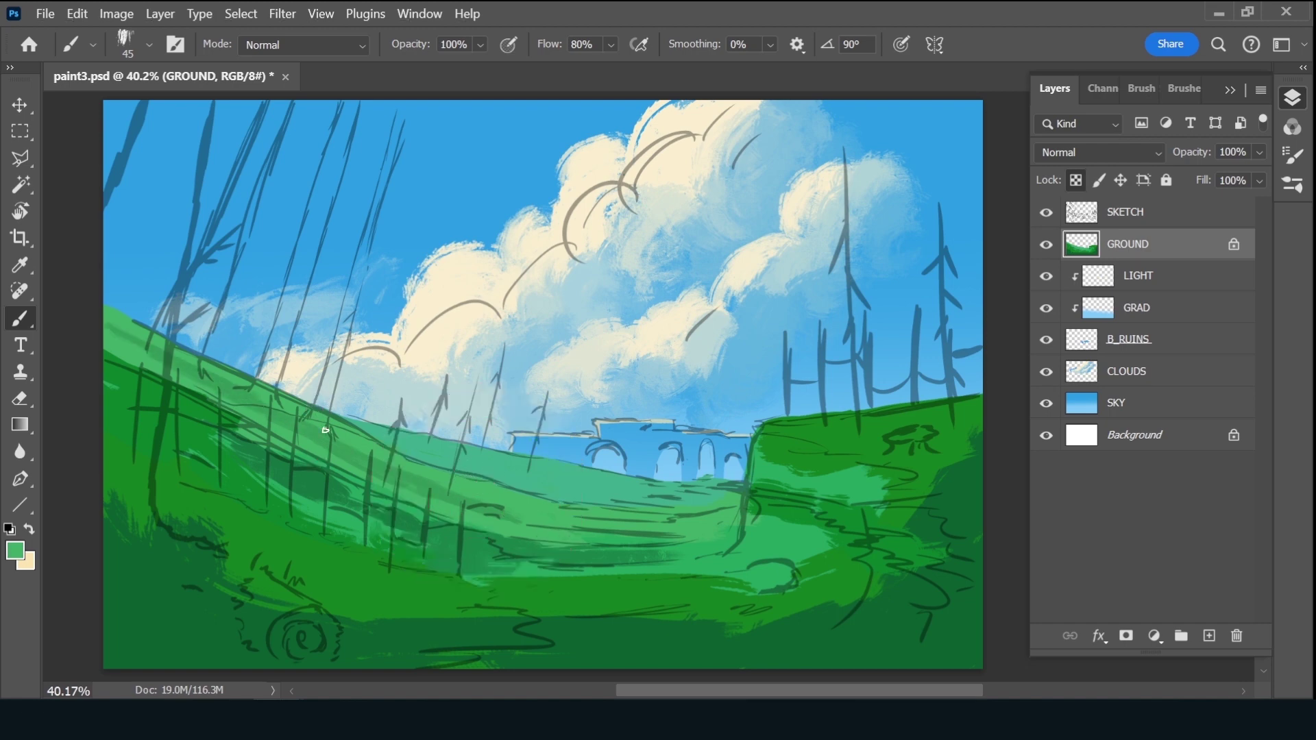
{"action": "left_click_drag", "start_coordinate": [427, 479], "coordinate": [437, 484]}
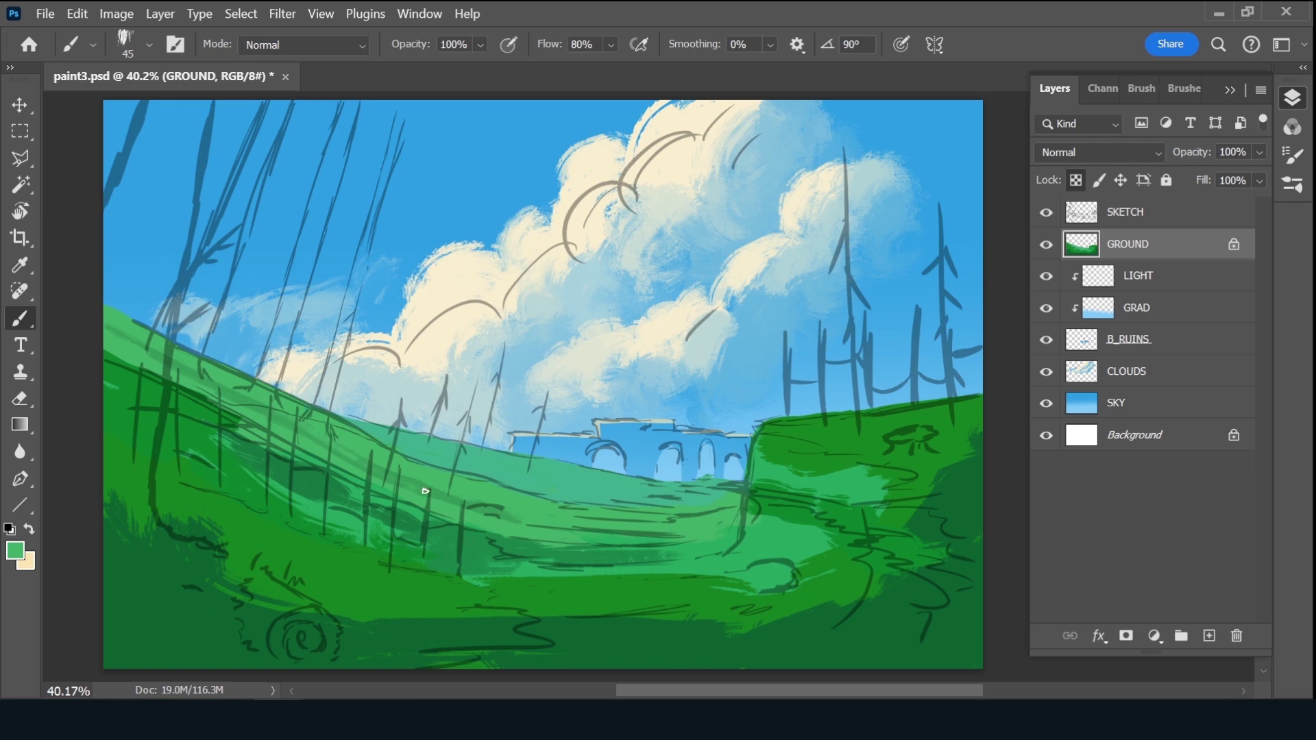
{"action": "key", "text": "alt"}
{"action": "left_click", "coordinate": [454, 488], "text": "alt"}
{"action": "left_click", "coordinate": [526, 507], "text": "alt"}
{"action": "left_click", "coordinate": [543, 484], "text": "alt"}
Pick a darker green and paint it along the hill slope and the hill path
{"action": "left_click", "coordinate": [18, 556]}
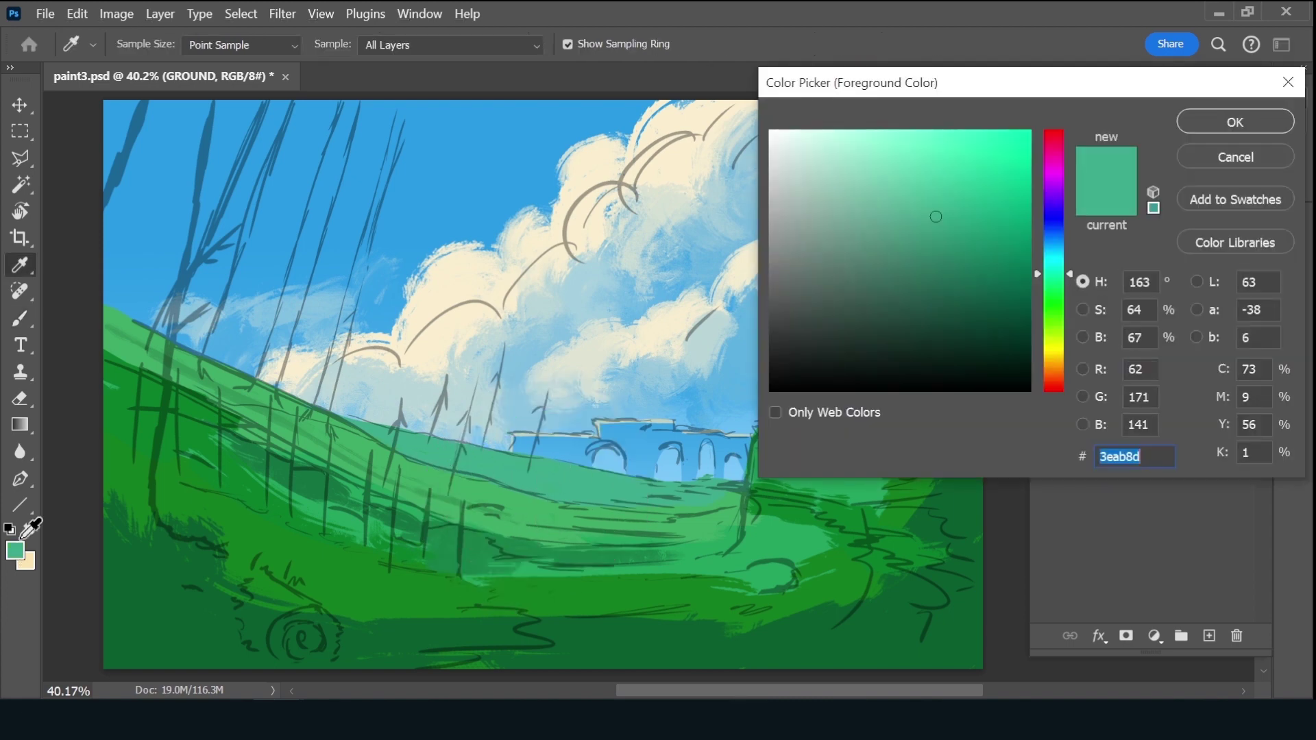
{"action": "left_click", "coordinate": [941, 247]}
{"action": "left_click", "coordinate": [1247, 130]}
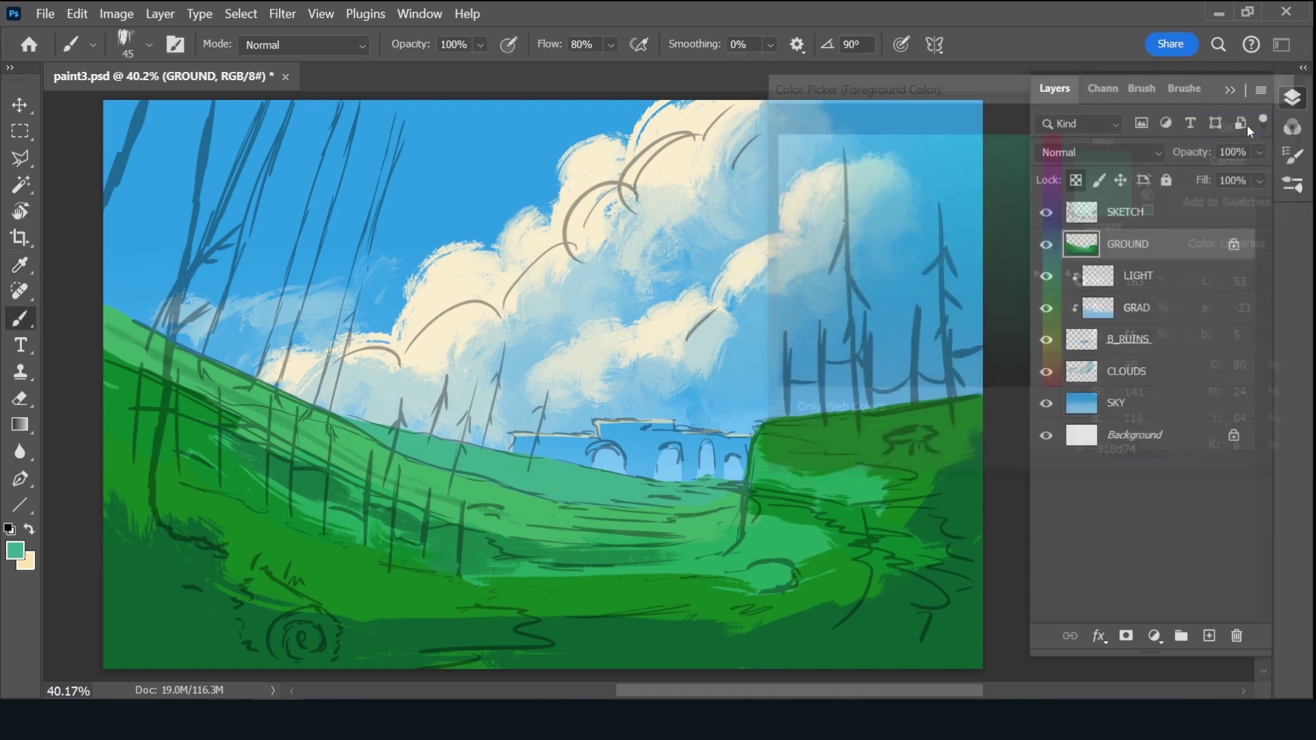
{"action": "mouse_move", "coordinate": [549, 482]}
{"action": "left_mouse_down"}
{"action": "mouse_move", "coordinate": [610, 492]}
{"action": "mouse_move", "coordinate": [493, 473]}
{"action": "mouse_move", "coordinate": [616, 494]}
{"action": "left_mouse_up"}
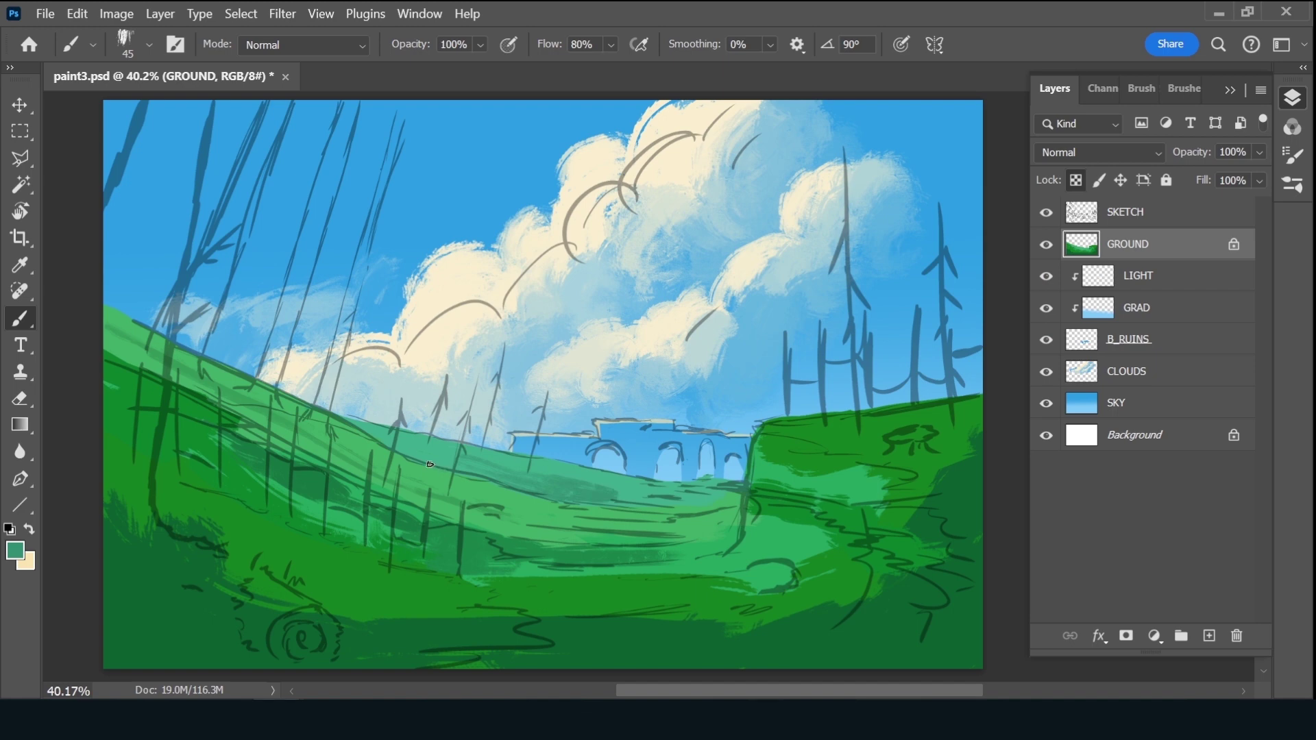
{"action": "left_click_drag", "start_coordinate": [480, 476], "coordinate": [425, 464]}
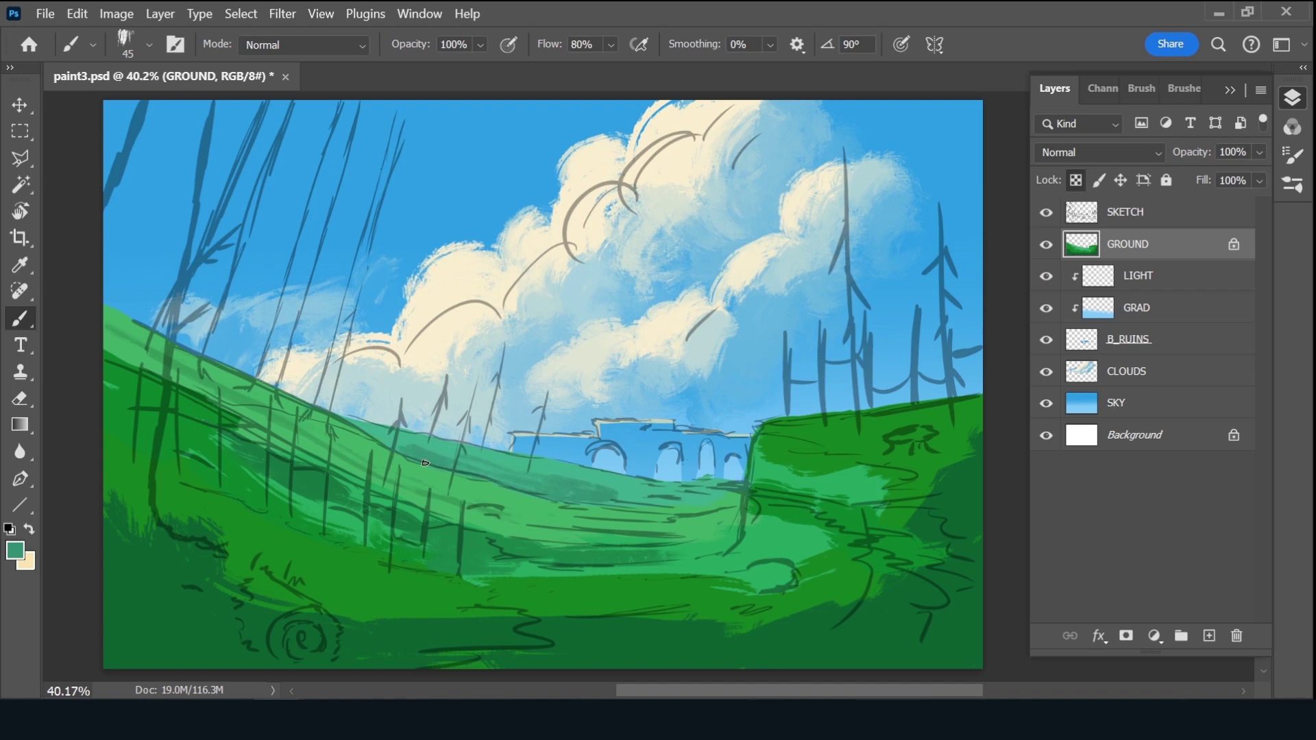
{"action": "left_click", "coordinate": [490, 453], "text": "alt"}
{"action": "left_click", "coordinate": [570, 474], "text": "alt"}
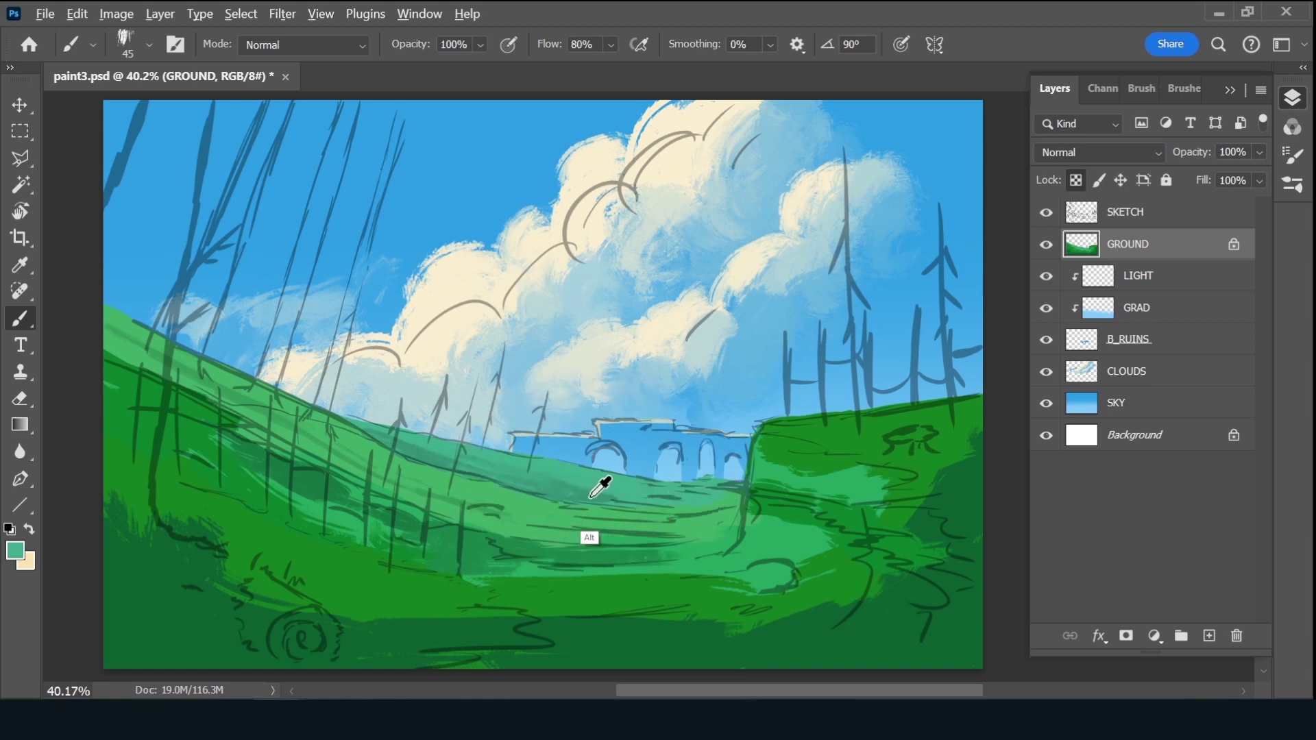
{"action": "mouse_move", "coordinate": [701, 511]}
{"action": "left_mouse_down"}
{"action": "mouse_move", "coordinate": [651, 513]}
{"action": "mouse_move", "coordinate": [713, 504]}
{"action": "left_mouse_up"}
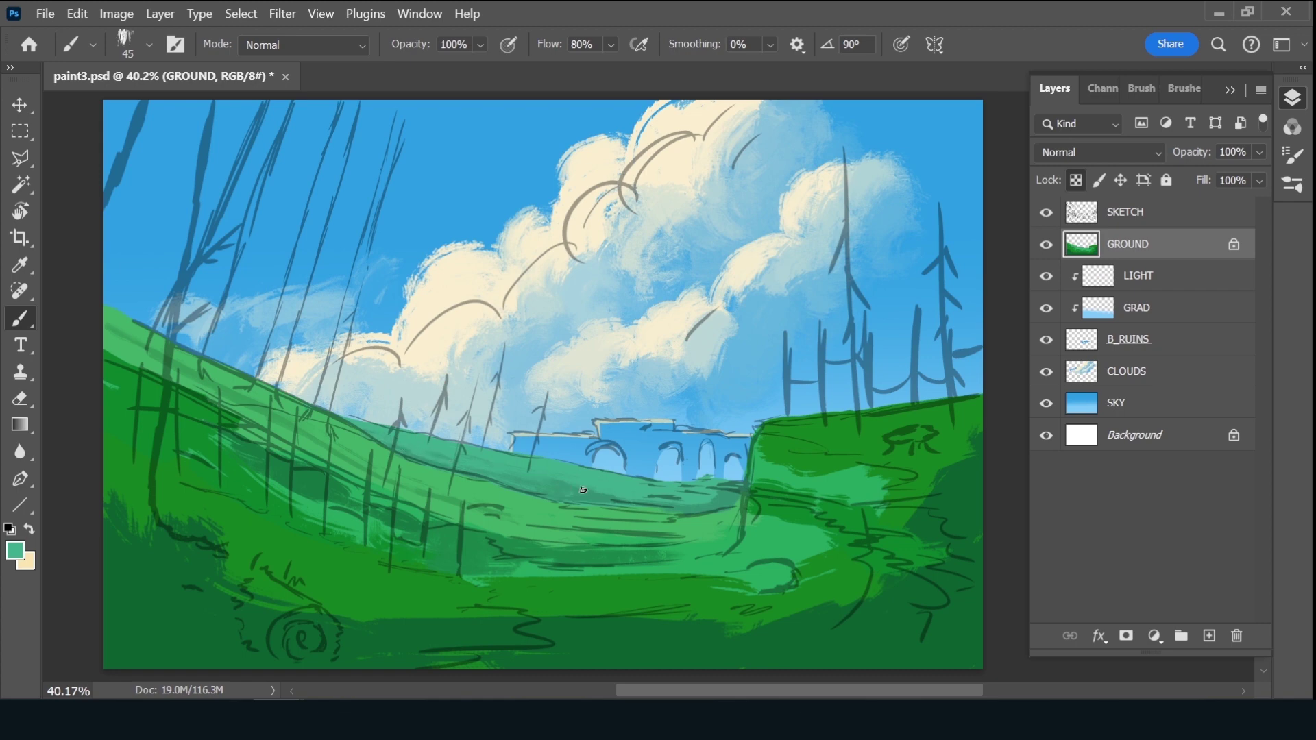
Pick a brighter green and paint a light green edge along the hill, undoing the last short stroke
{"action": "left_click", "coordinate": [17, 556]}
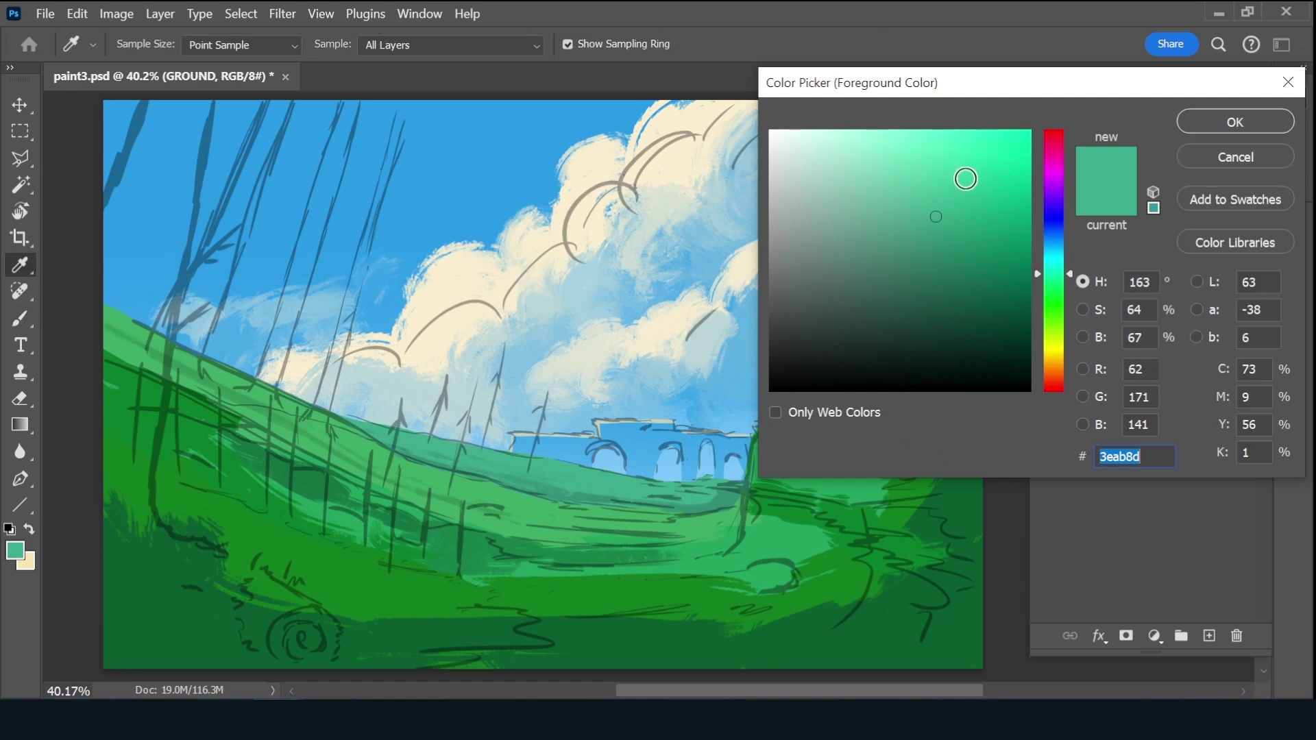
{"action": "left_click", "coordinate": [965, 179]}
{"action": "left_click", "coordinate": [1235, 122]}
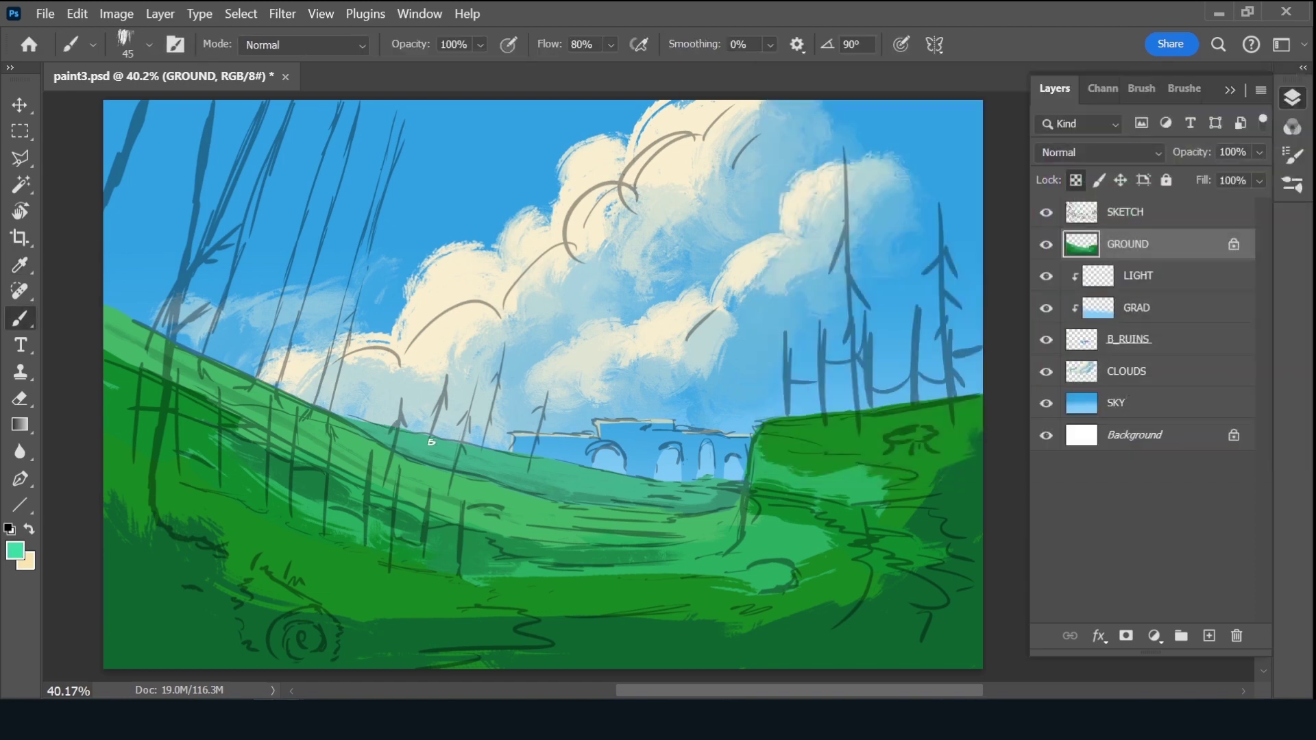
{"action": "left_click_drag", "start_coordinate": [431, 442], "coordinate": [414, 436]}
{"action": "left_click_drag", "start_coordinate": [511, 455], "coordinate": [525, 459]}
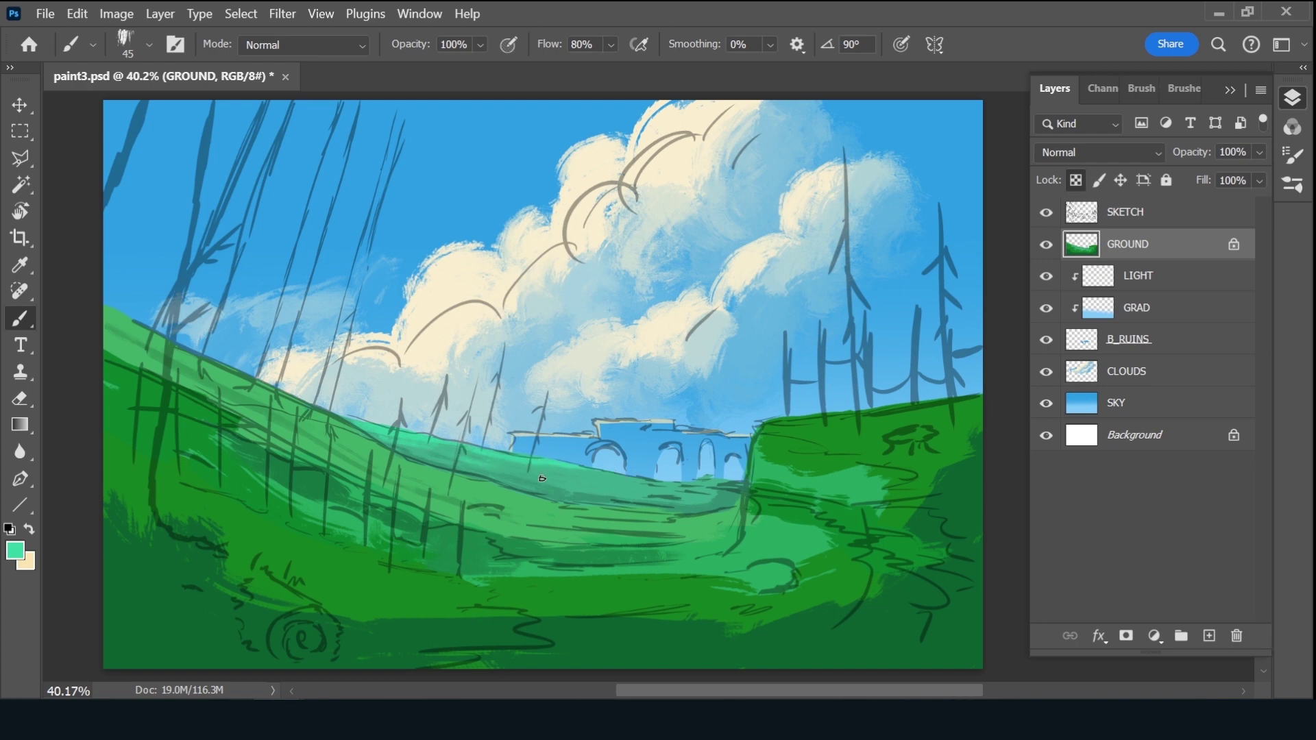
{"action": "left_click_drag", "start_coordinate": [579, 484], "coordinate": [611, 481]}
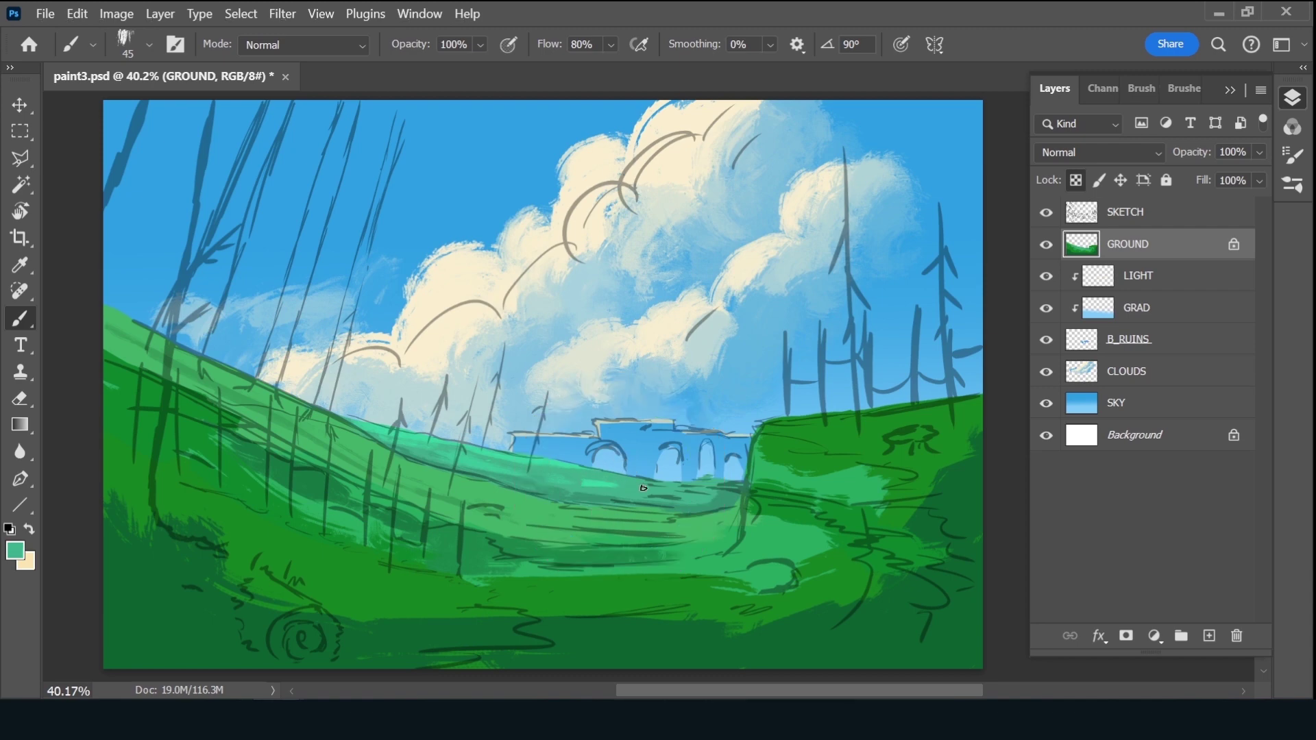
{"action": "key", "text": "ctrl+z"}
Sample new hillside greens for the paint colour, swapping foreground and background colours
{"action": "left_click", "coordinate": [569, 462], "text": "alt"}
{"action": "left_click", "coordinate": [23, 556]}
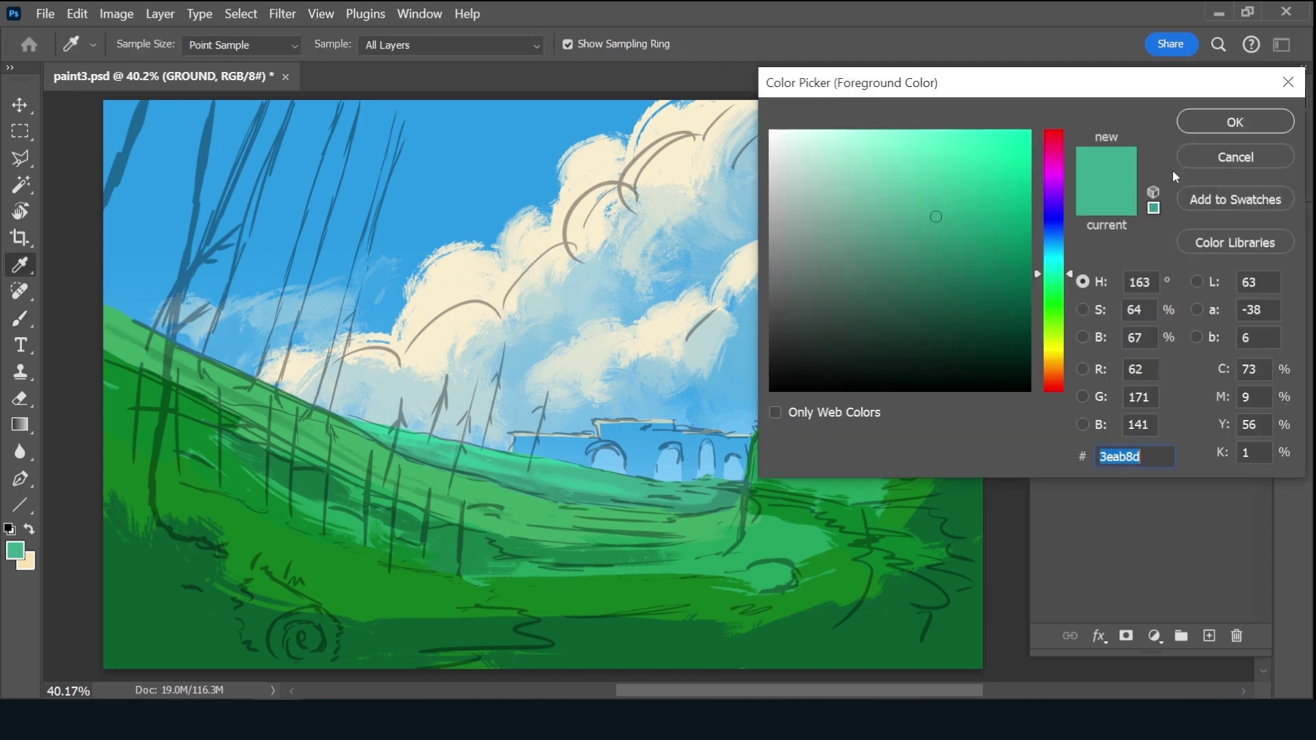
{"action": "left_click", "coordinate": [1238, 121]}
{"action": "key", "text": "x"}
{"action": "key", "text": "x"}
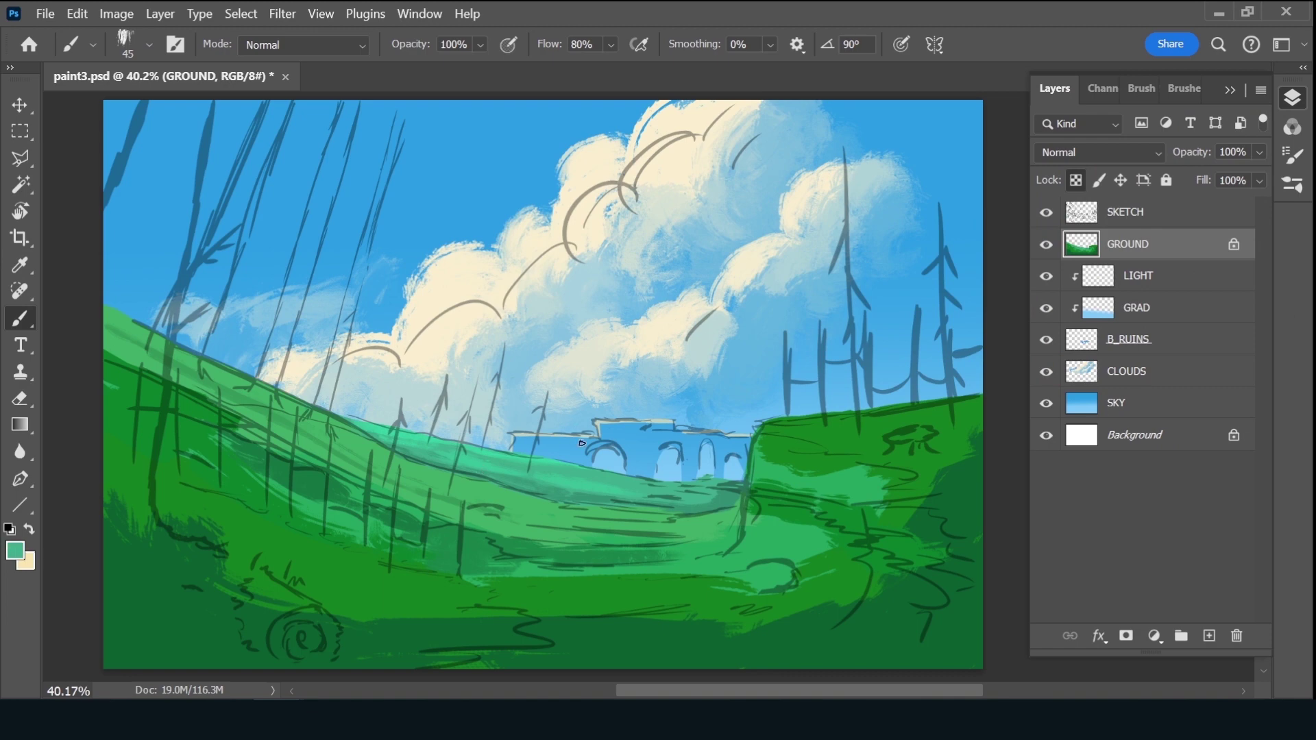
{"action": "left_click", "coordinate": [537, 498], "text": "alt"}
{"action": "left_click", "coordinate": [17, 554]}
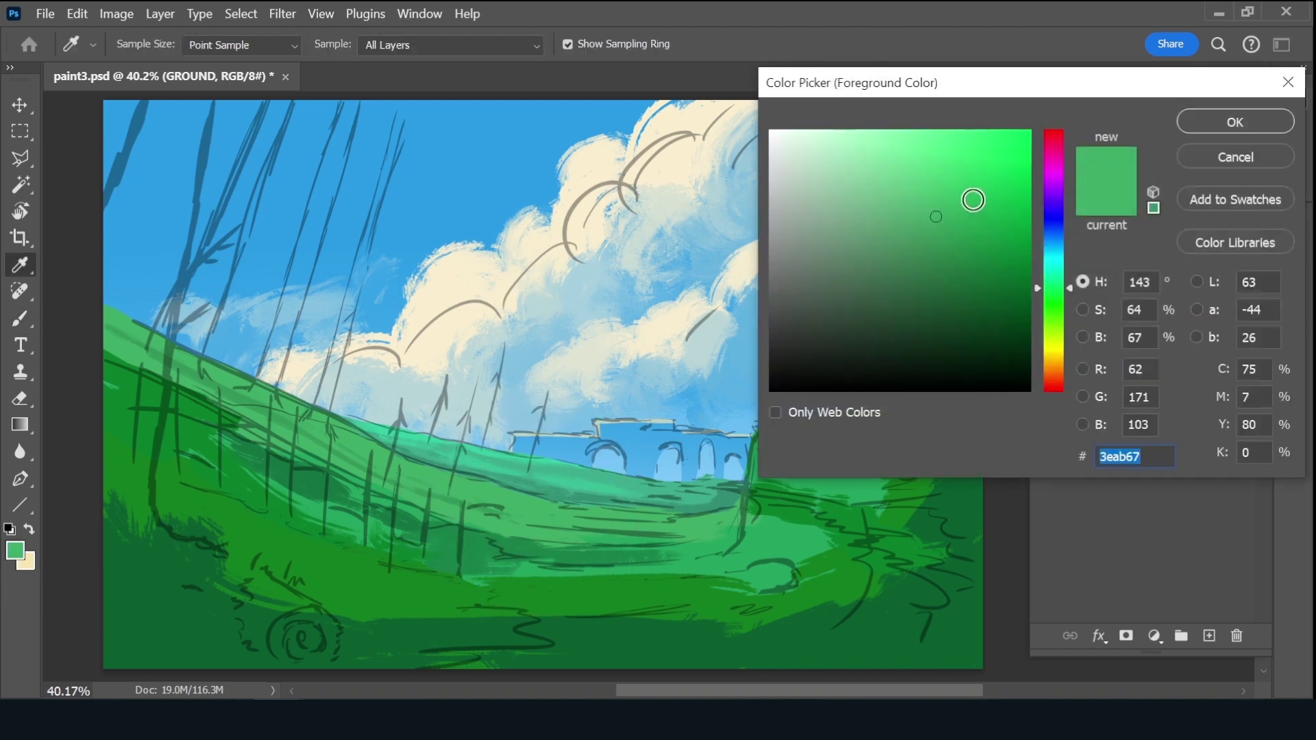
{"action": "left_click", "coordinate": [1218, 124]}
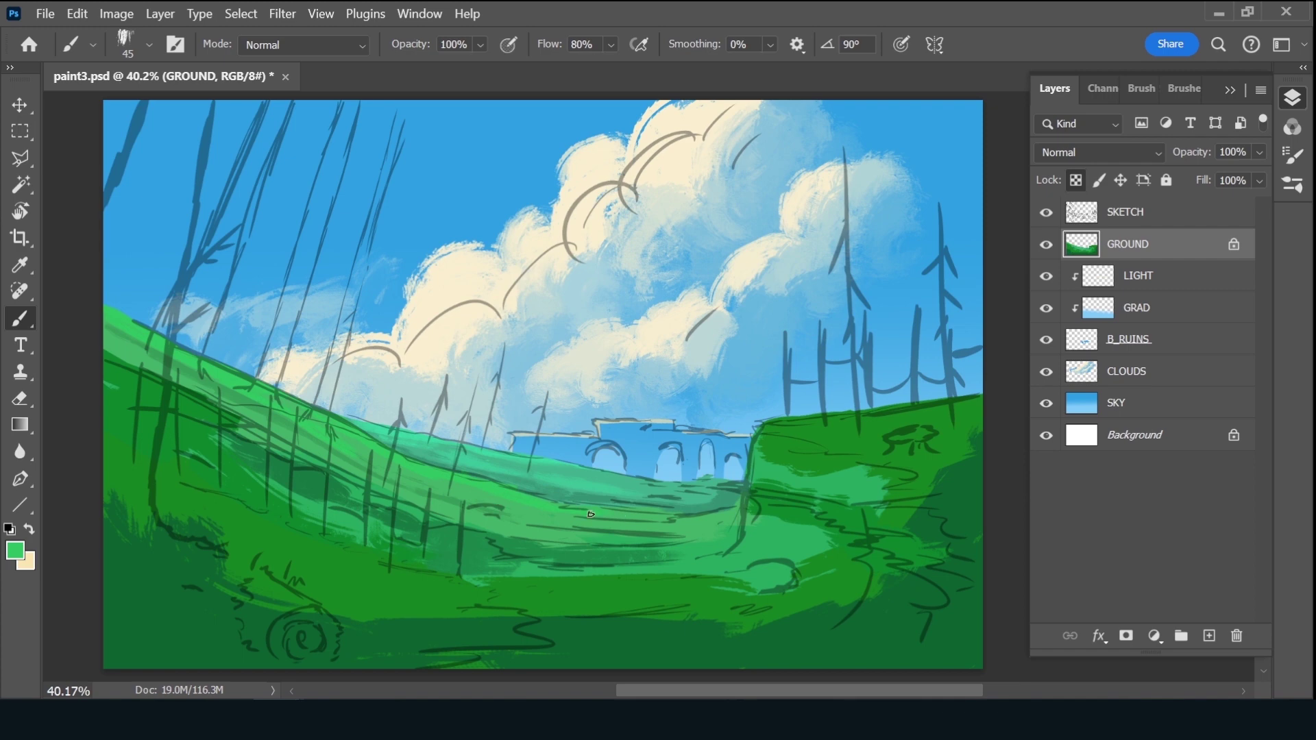
Hide the SKETCH layer, sample hill greens and paint a lighter green band along the left hillside
{"action": "left_click", "coordinate": [1046, 212]}
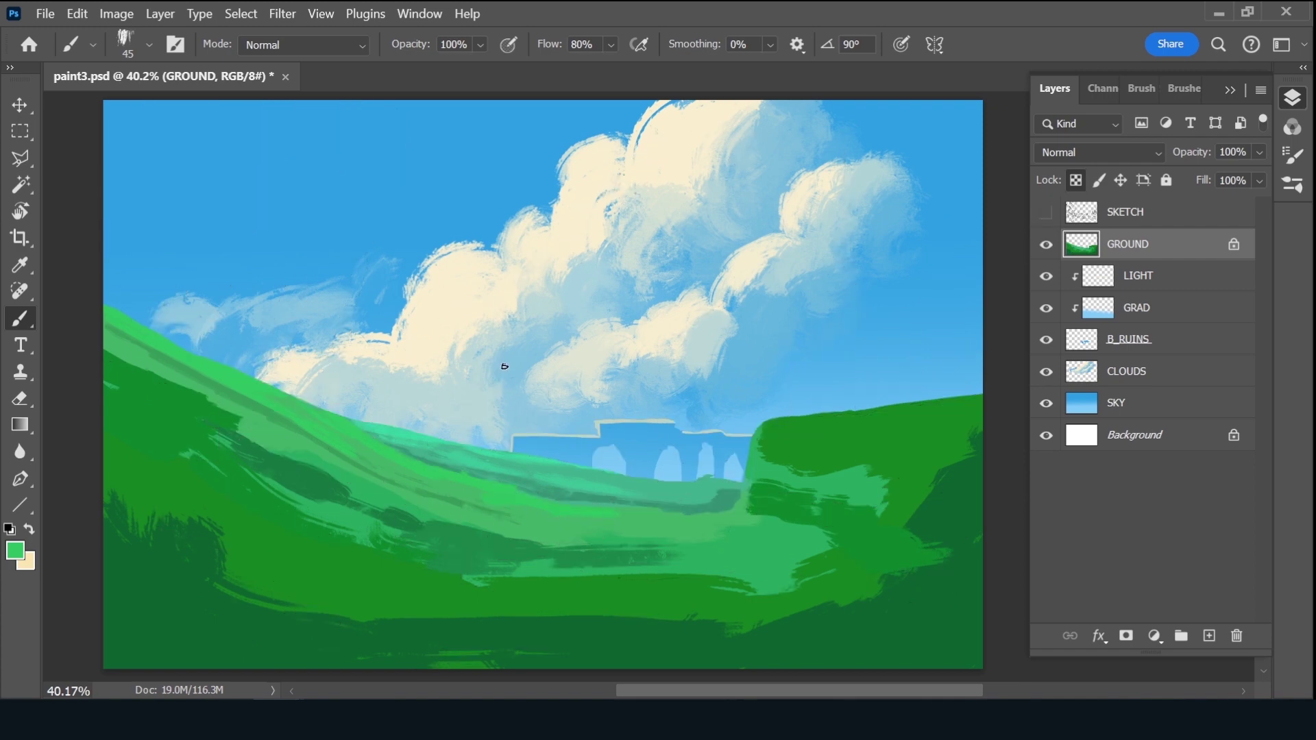
{"action": "left_click", "coordinate": [376, 414], "text": "alt"}
{"action": "left_click", "coordinate": [398, 447], "text": "alt"}
{"action": "left_click", "coordinate": [402, 443], "text": "alt"}
{"action": "left_click", "coordinate": [621, 515], "text": "alt"}
{"action": "left_click", "coordinate": [259, 408], "text": "alt"}
{"action": "left_click_drag", "start_coordinate": [204, 402], "coordinate": [240, 418]}
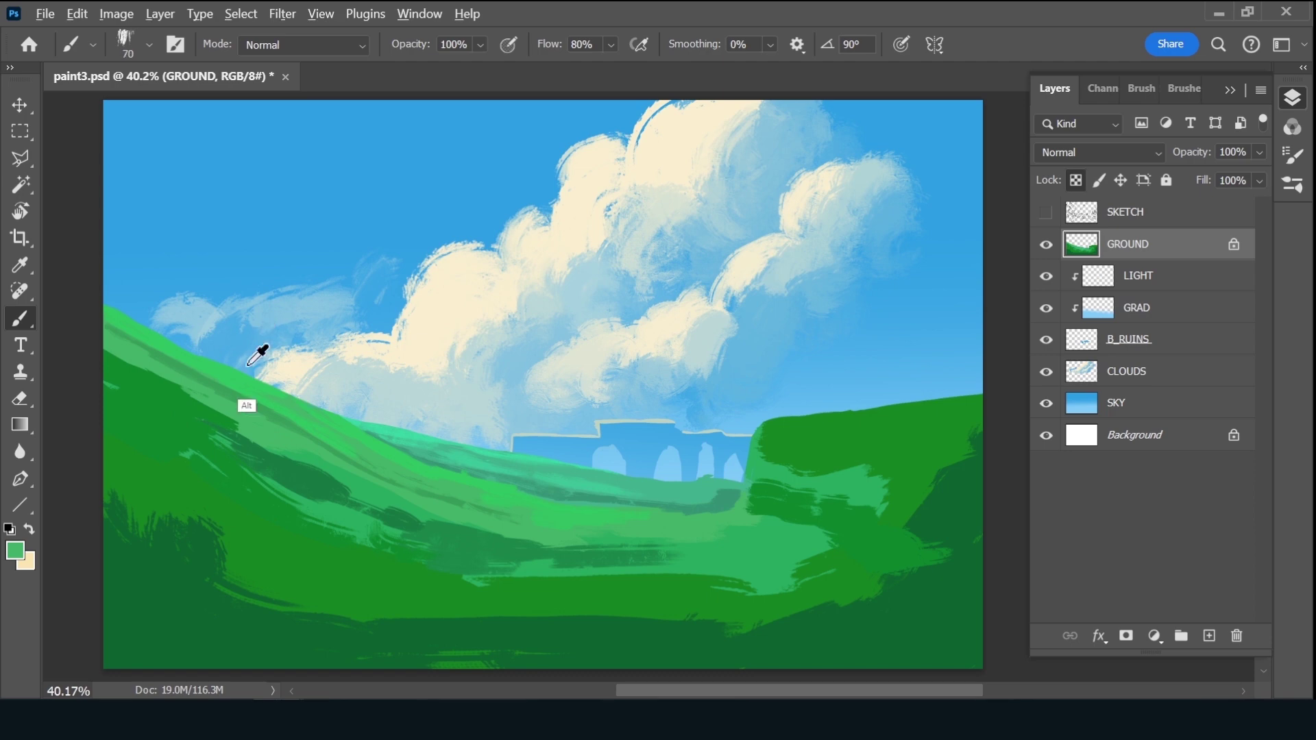
{"action": "left_click_drag", "start_coordinate": [135, 366], "coordinate": [288, 431]}
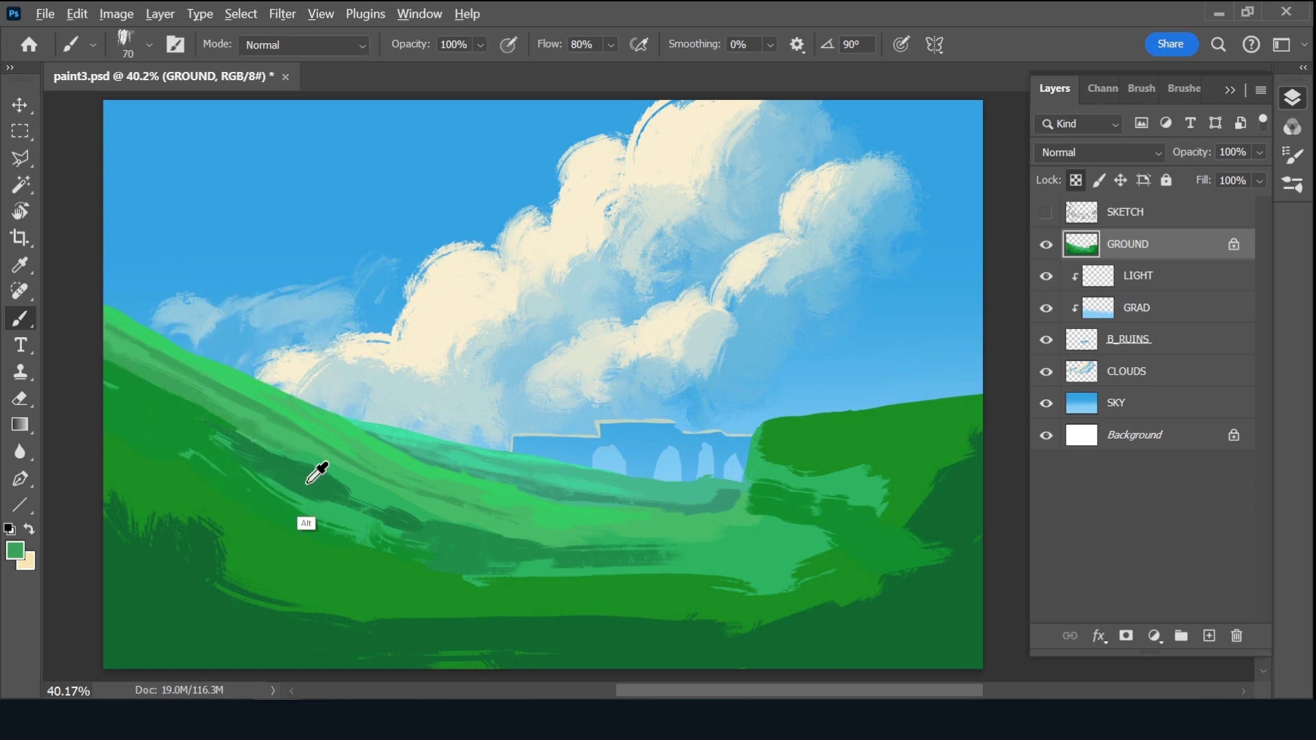
Pick darker green 237b44, add faint darker marks on the slope, and show SKETCH again
{"action": "left_click", "coordinate": [14, 550]}
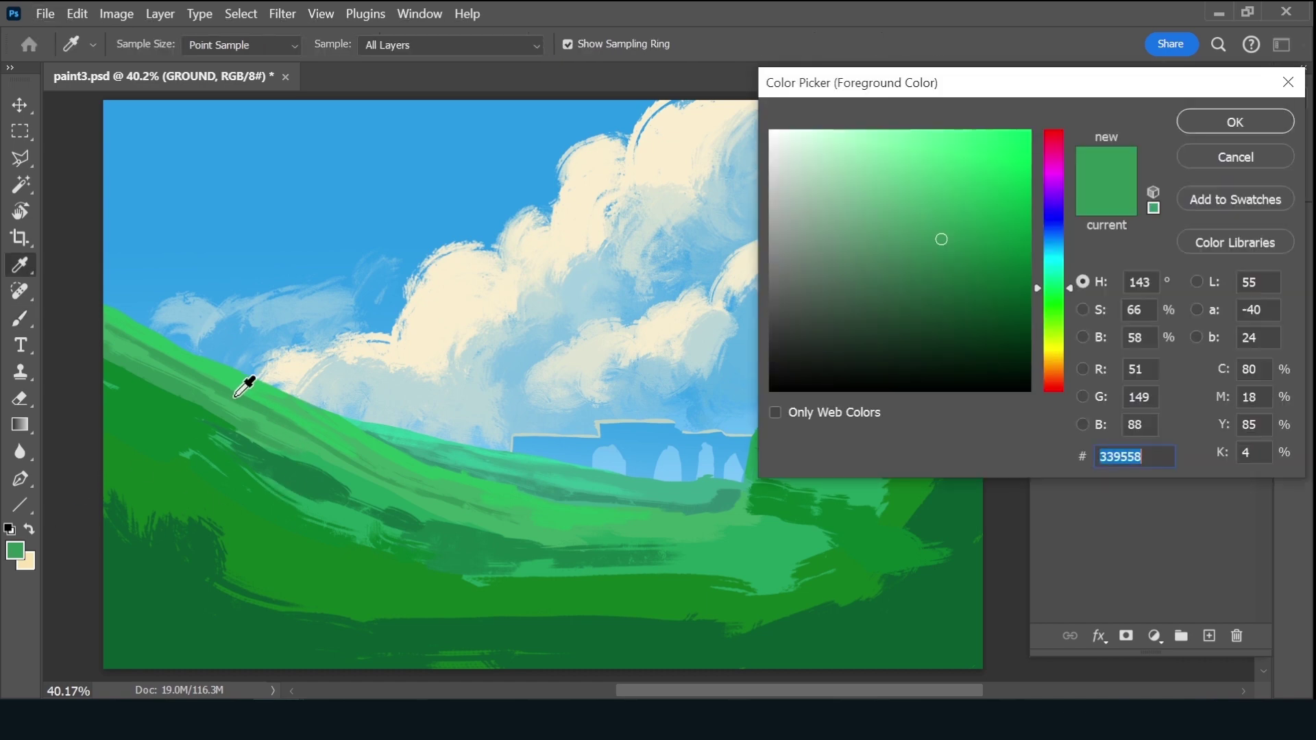
{"action": "left_click", "coordinate": [675, 339]}
{"action": "left_click", "coordinate": [1229, 129]}
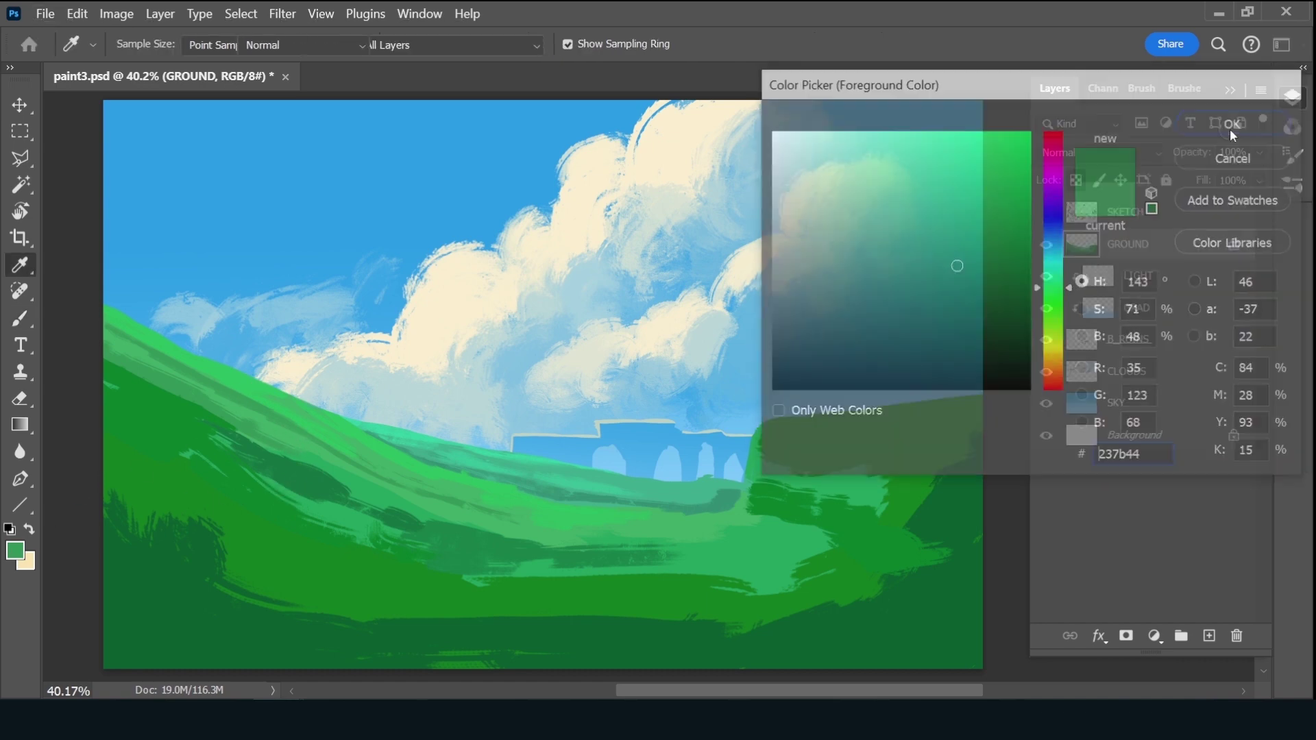
{"action": "mouse_move", "coordinate": [113, 359]}
{"action": "left_mouse_down"}
{"action": "mouse_move", "coordinate": [395, 502]}
{"action": "mouse_move", "coordinate": [567, 546]}
{"action": "mouse_move", "coordinate": [623, 546]}
{"action": "left_mouse_up"}
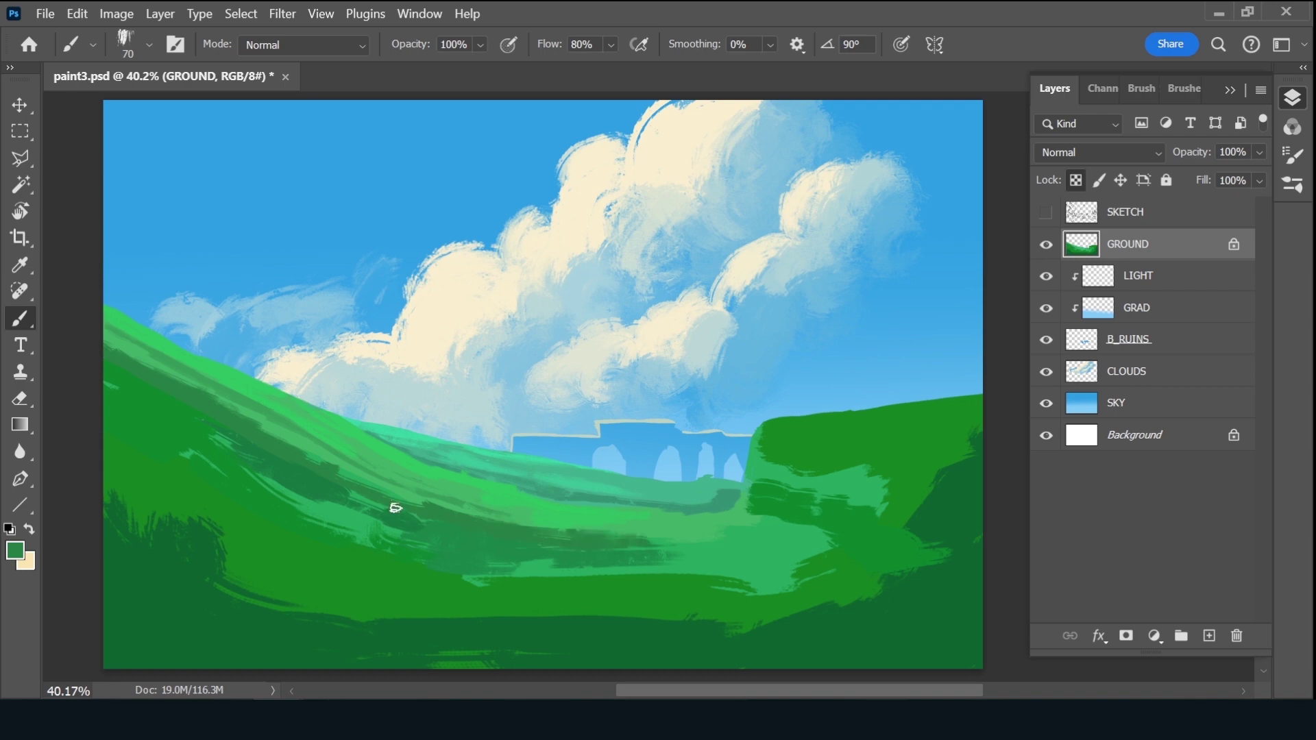
{"action": "left_click", "coordinate": [1045, 212]}
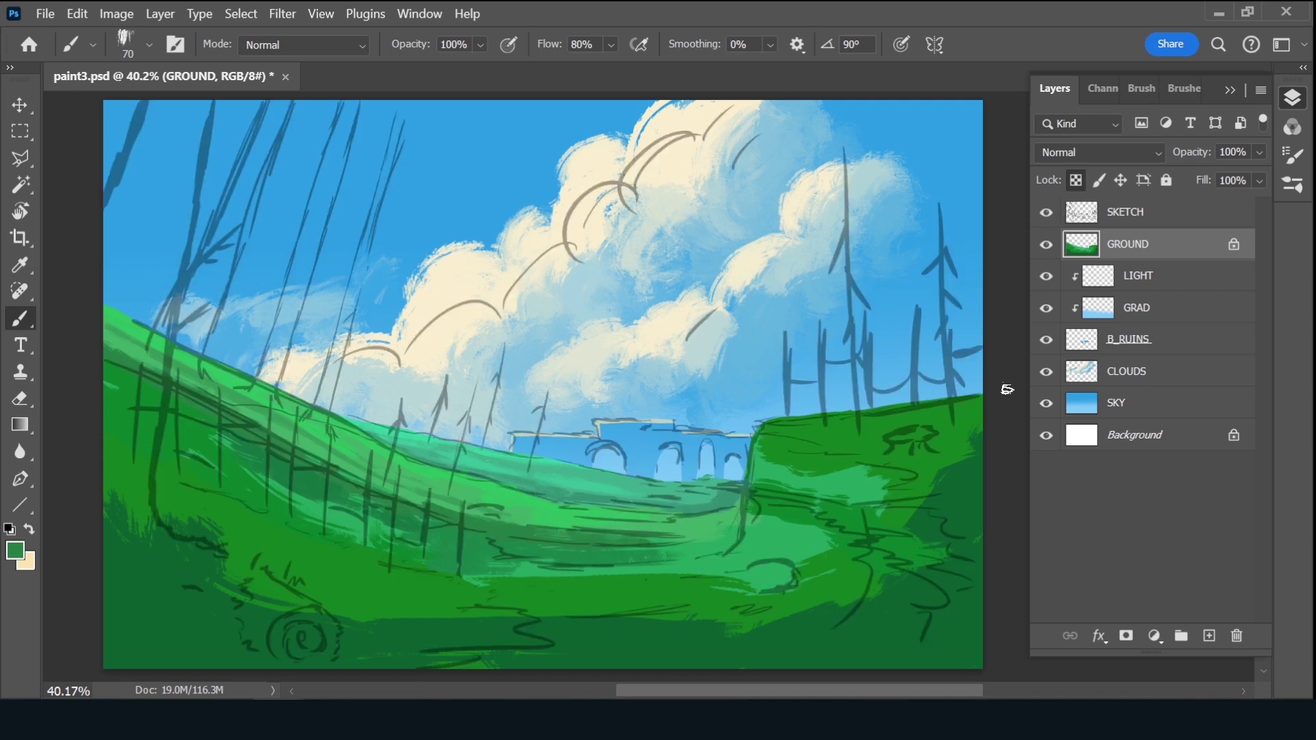
Set a mid green, then sample a green from the right hill as the paint colour
{"action": "left_click", "coordinate": [966, 436], "text": "alt"}
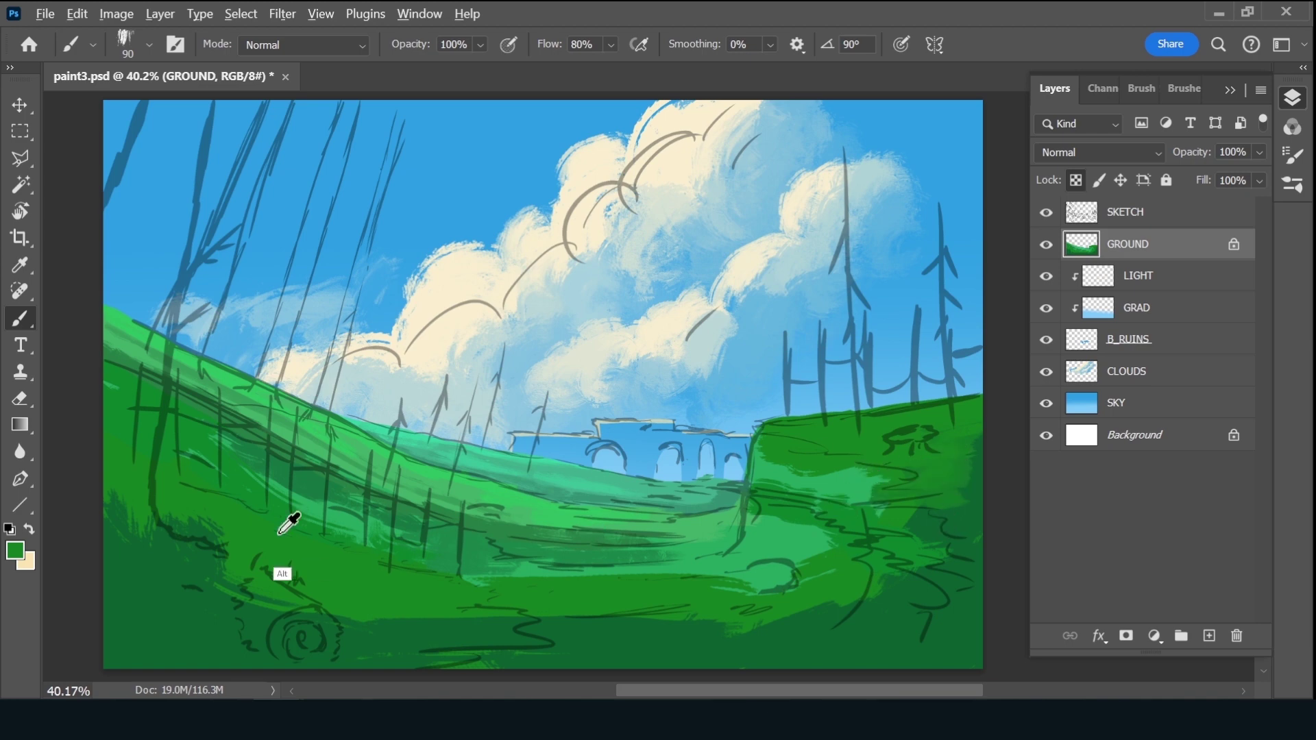
{"action": "left_click", "coordinate": [17, 552]}
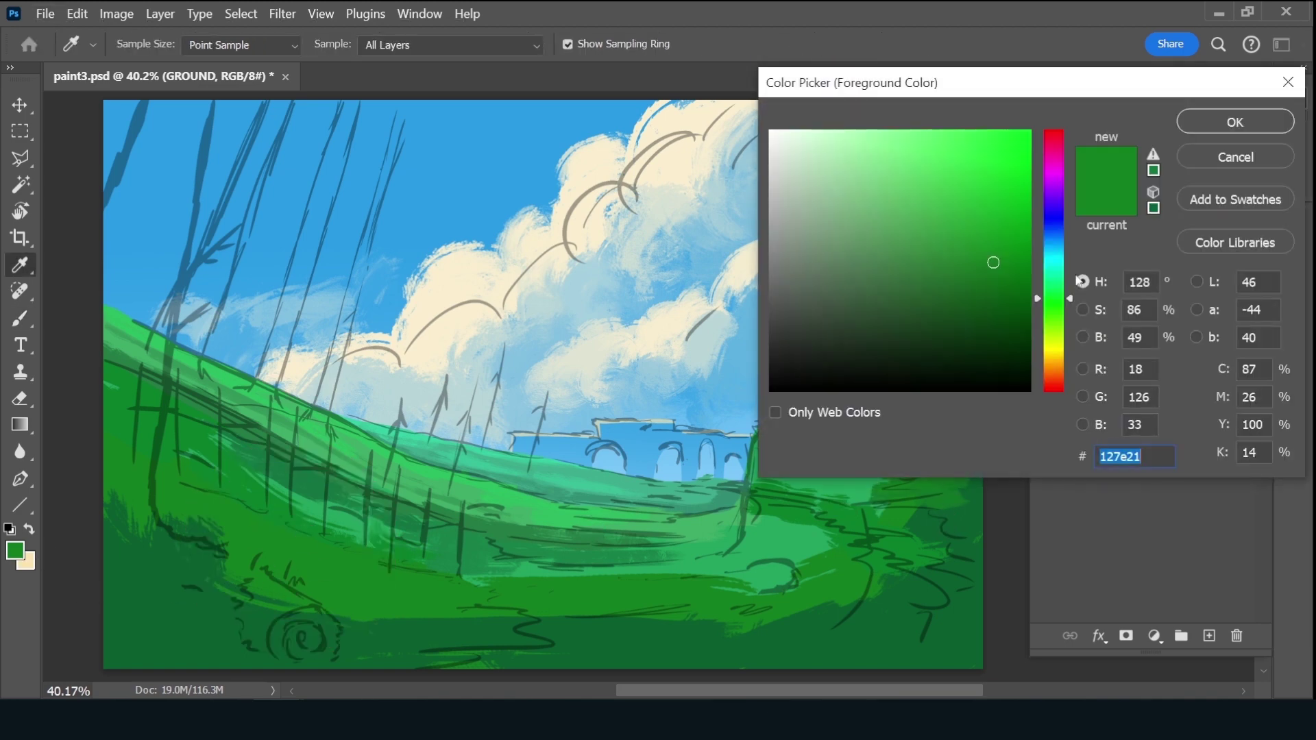
{"action": "left_click", "coordinate": [1008, 247]}
{"action": "left_click", "coordinate": [1234, 124]}
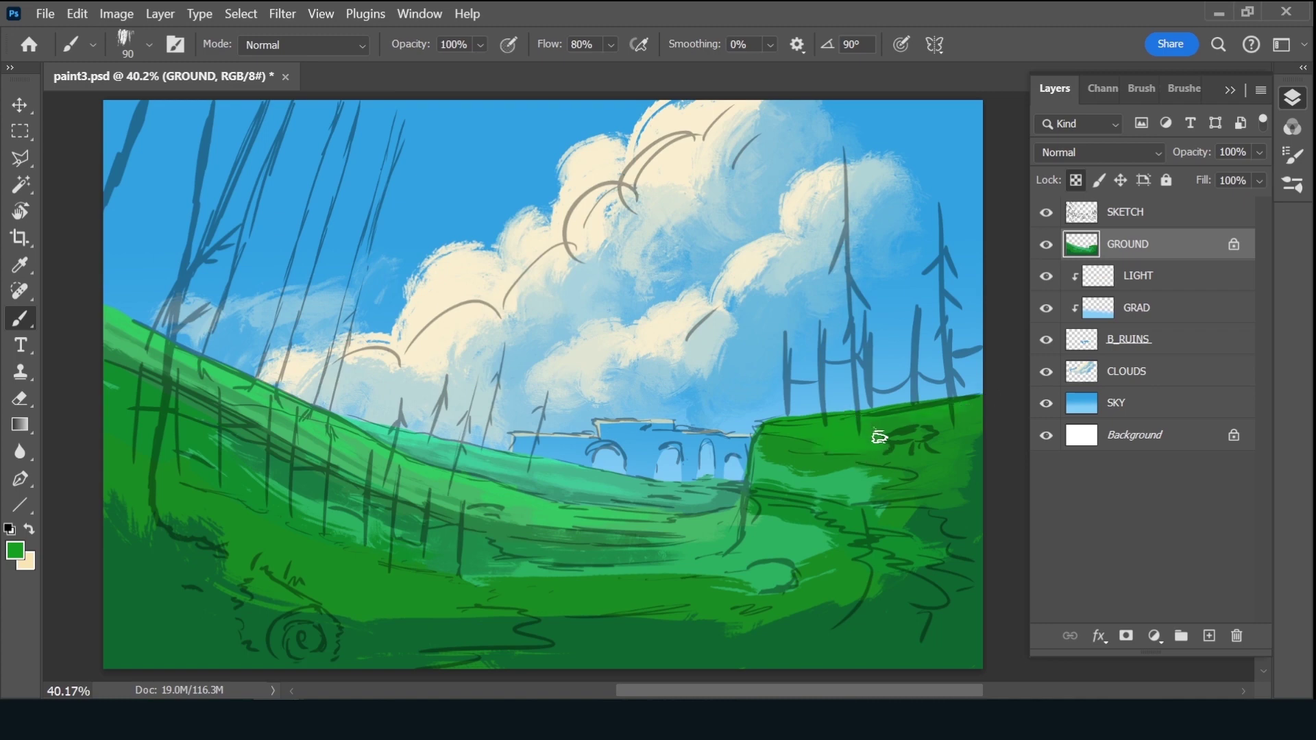
{"action": "key", "text": "alt"}
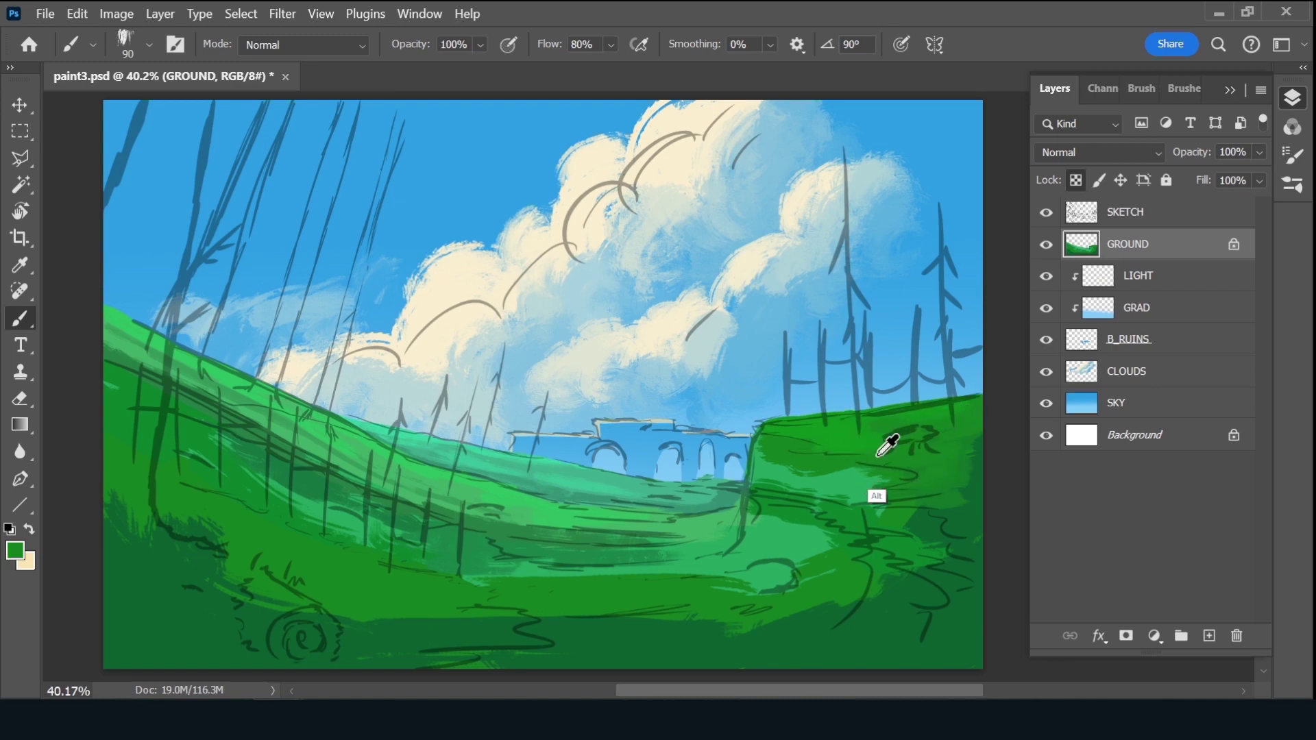
{"action": "left_click", "coordinate": [880, 455], "text": "alt"}
{"action": "key", "text": "alt"}
Paint light-green strokes on the lower meadow and a subtle dark-green stroke at lower right
{"action": "left_click_drag", "start_coordinate": [579, 581], "coordinate": [494, 579]}
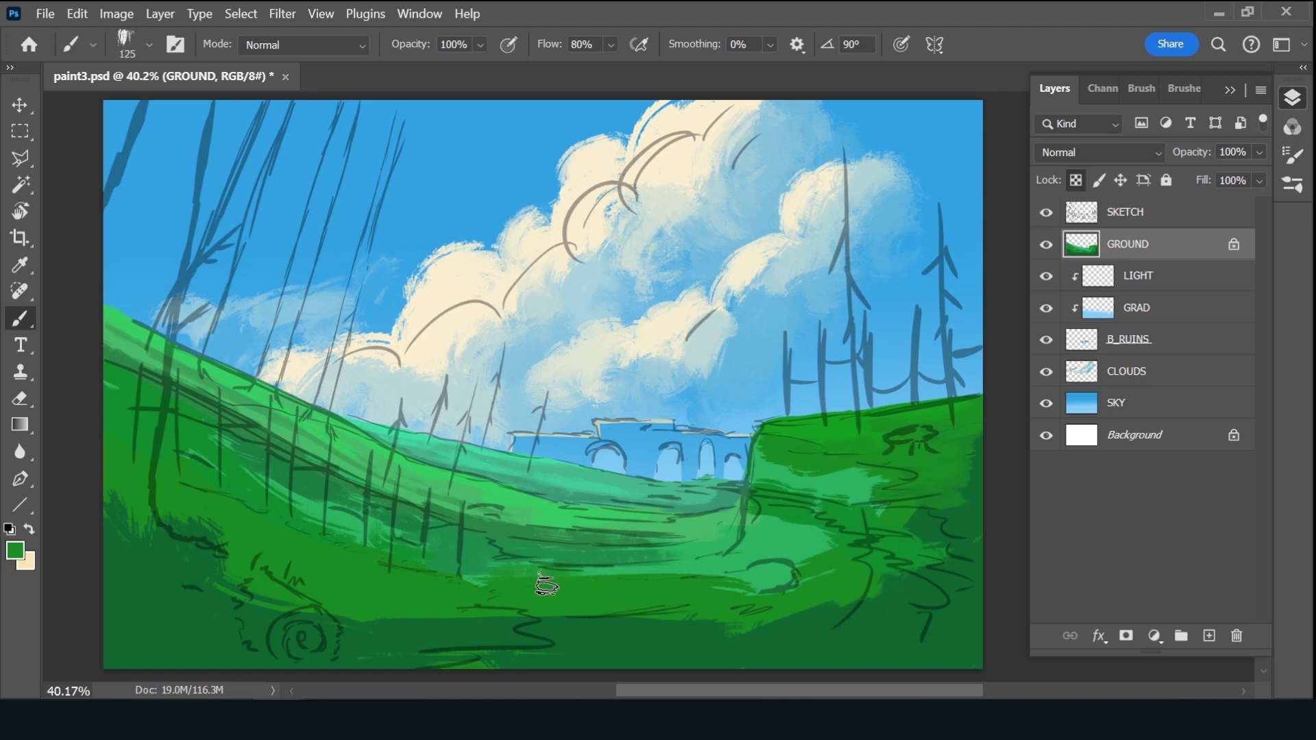
{"action": "left_click_drag", "start_coordinate": [572, 632], "coordinate": [713, 622]}
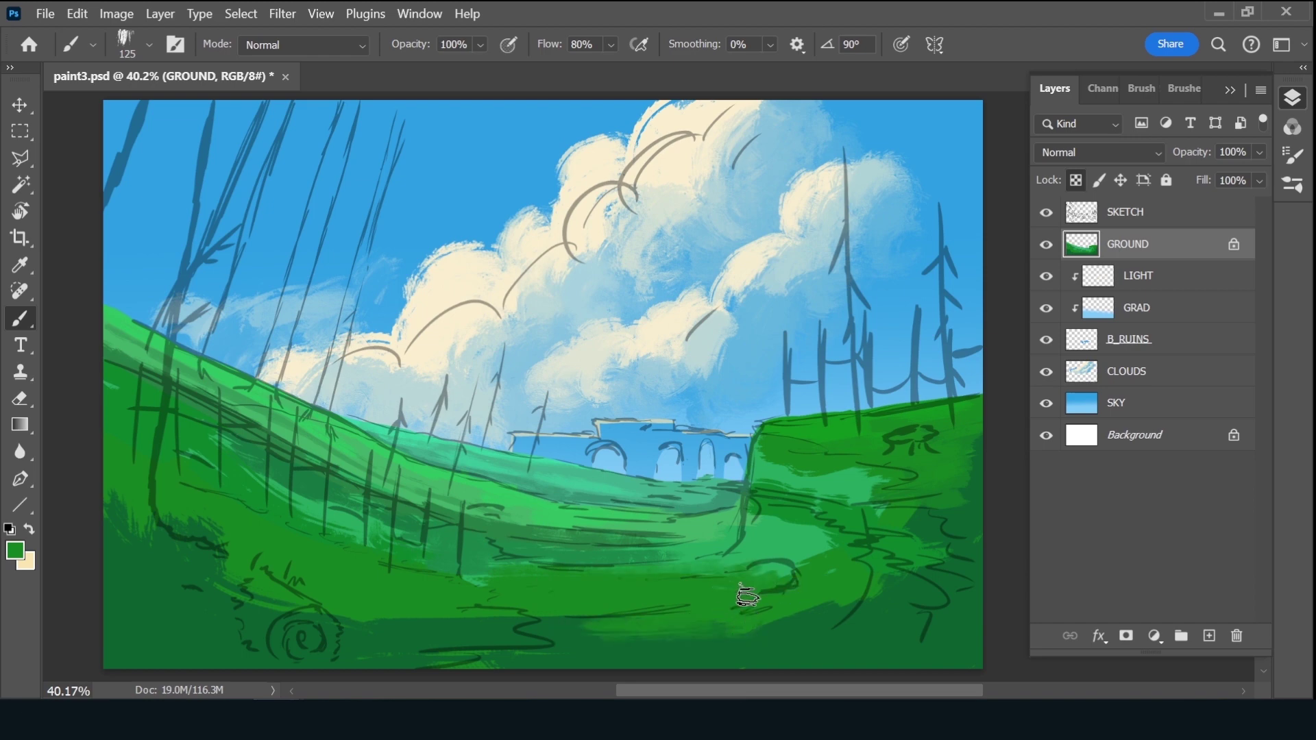
{"action": "key", "text": "alt"}
{"action": "left_click", "coordinate": [622, 636], "text": "alt"}
{"action": "left_click_drag", "start_coordinate": [857, 607], "coordinate": [802, 634]}
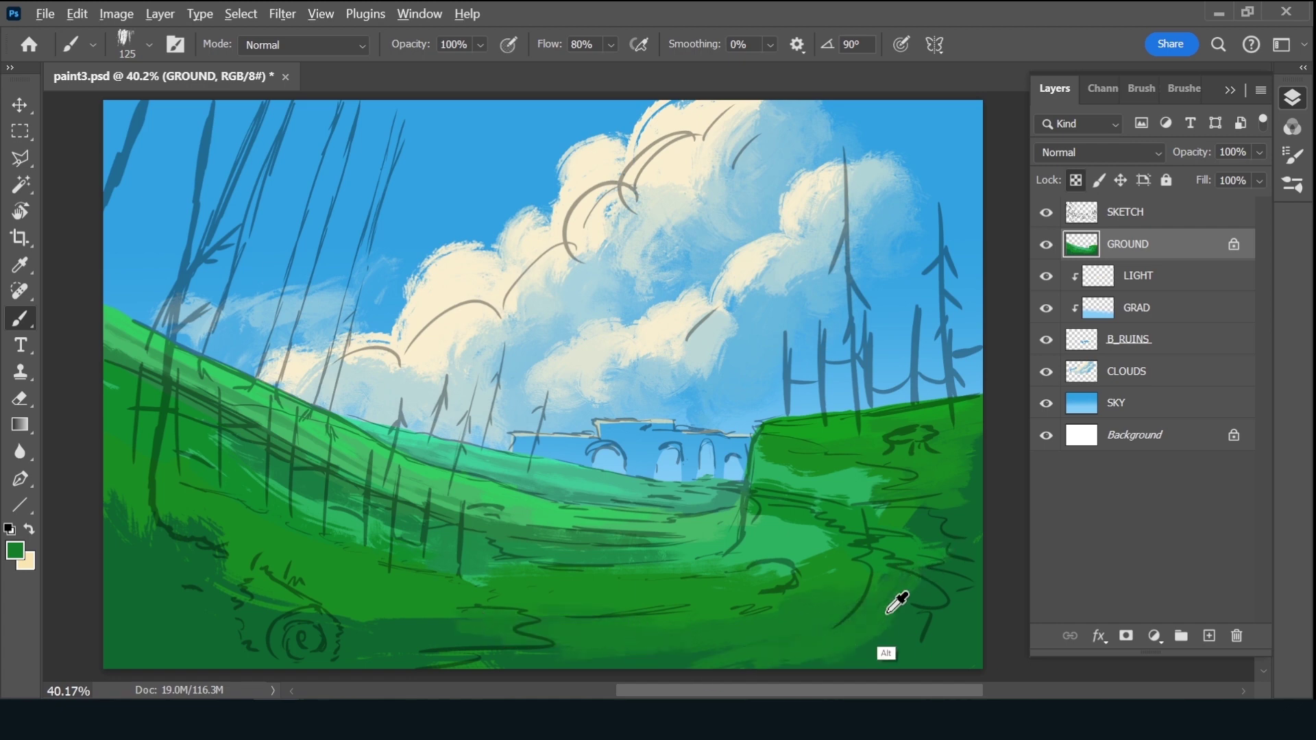
Sample greens around the right slope and meadow, then stroke green across the lower-left ground
{"action": "left_click", "coordinate": [913, 582], "text": "alt"}
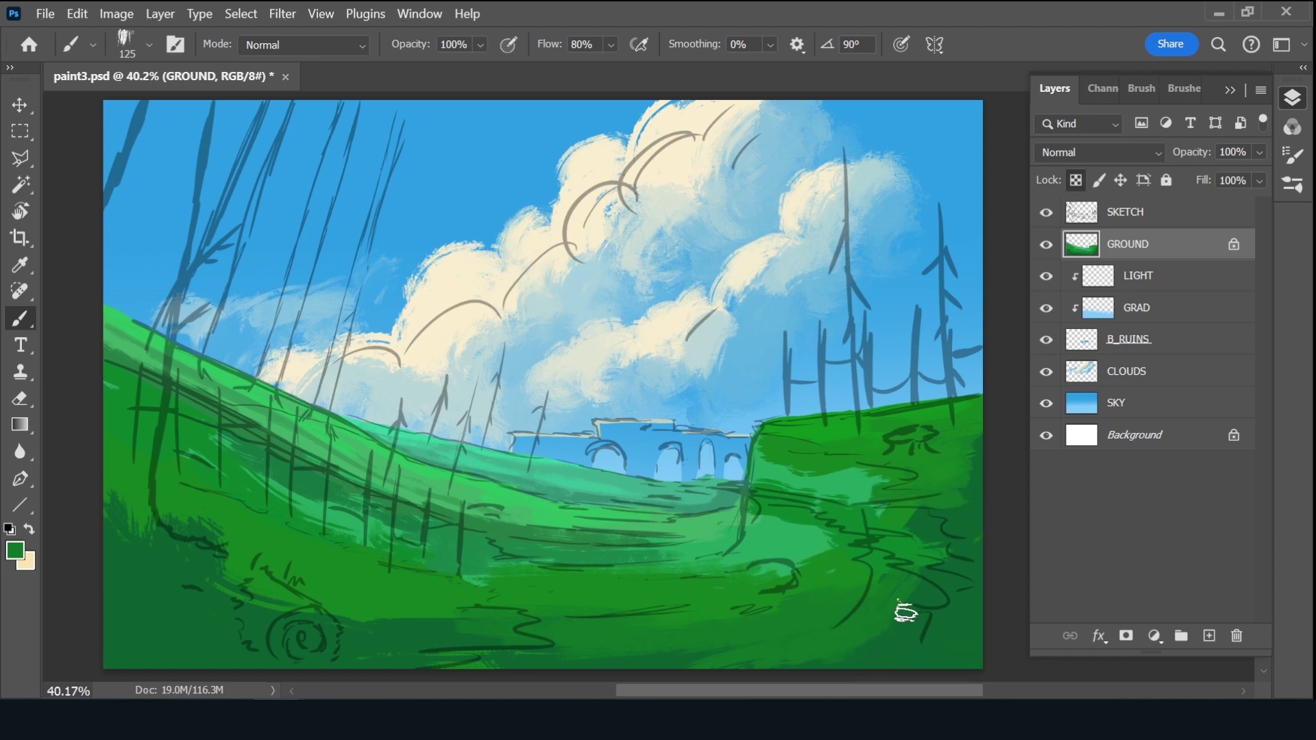
{"action": "left_click", "coordinate": [972, 492], "text": "alt"}
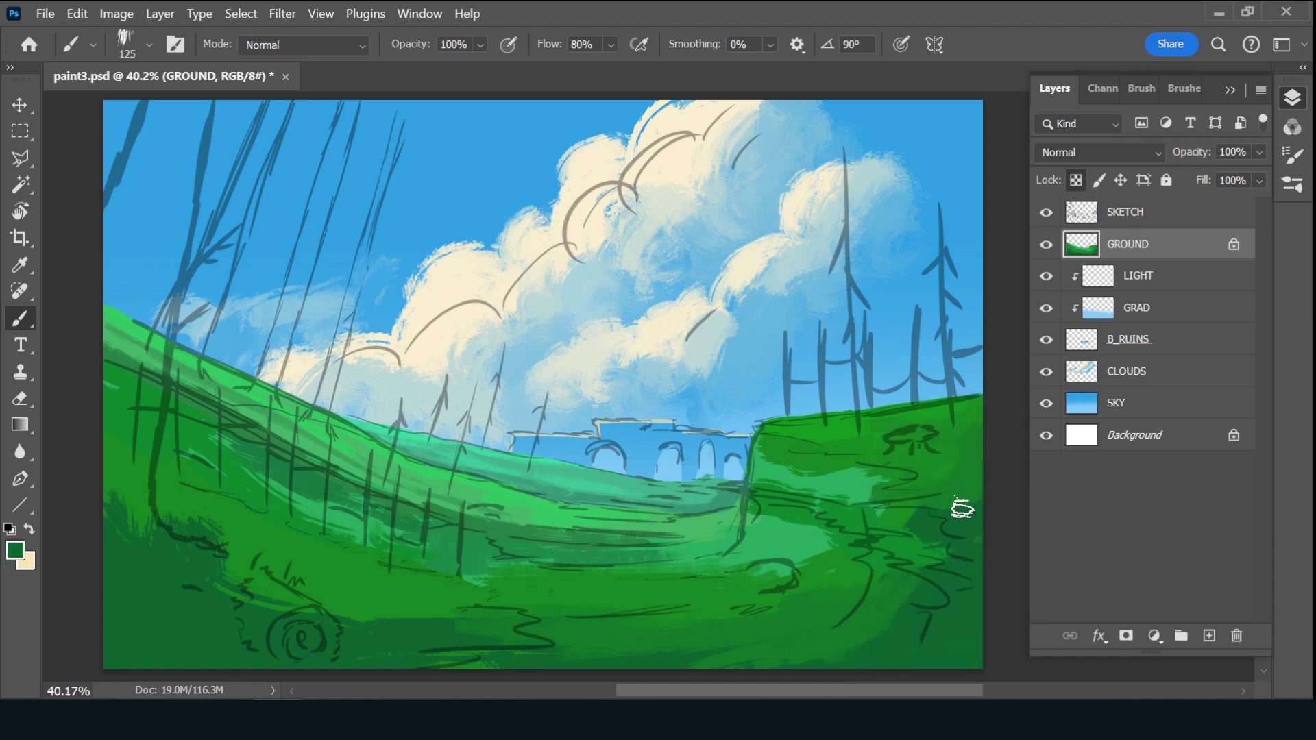
{"action": "left_click", "coordinate": [956, 478], "text": "alt"}
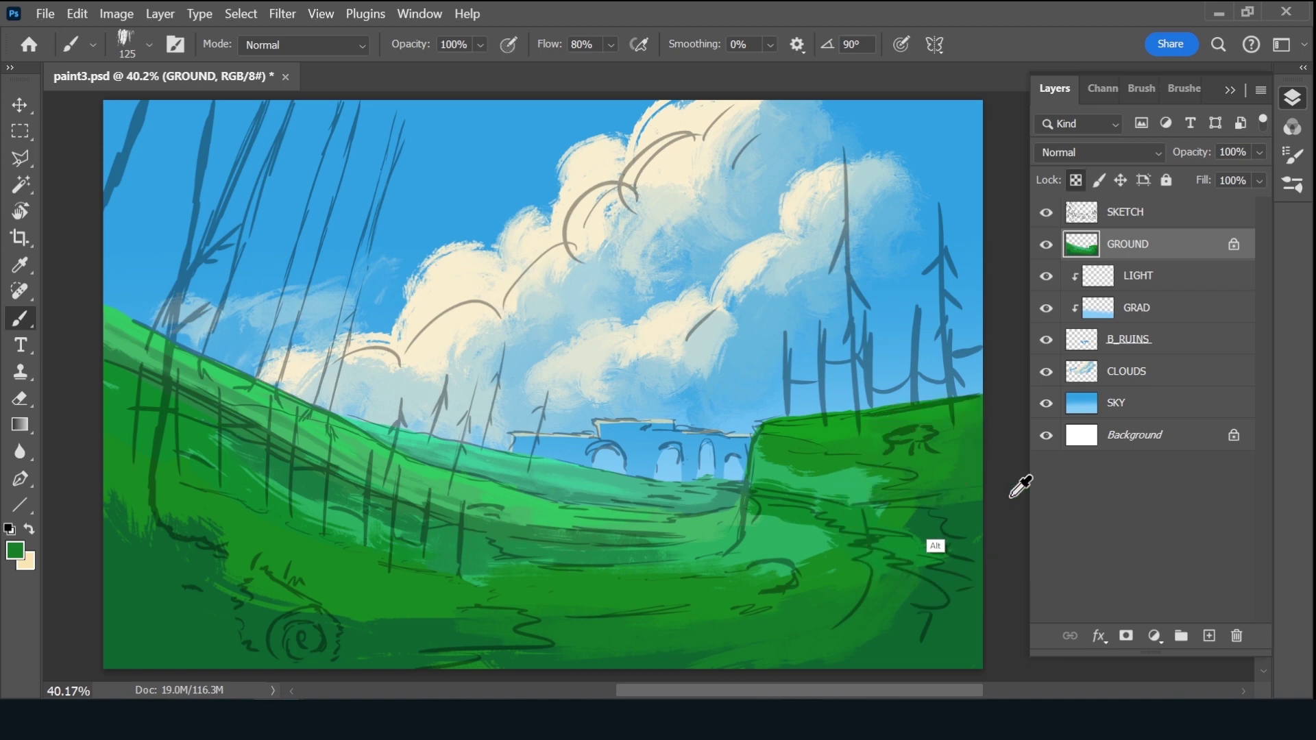
{"action": "left_click", "coordinate": [994, 504], "text": "alt"}
{"action": "left_click", "coordinate": [471, 623], "text": "alt"}
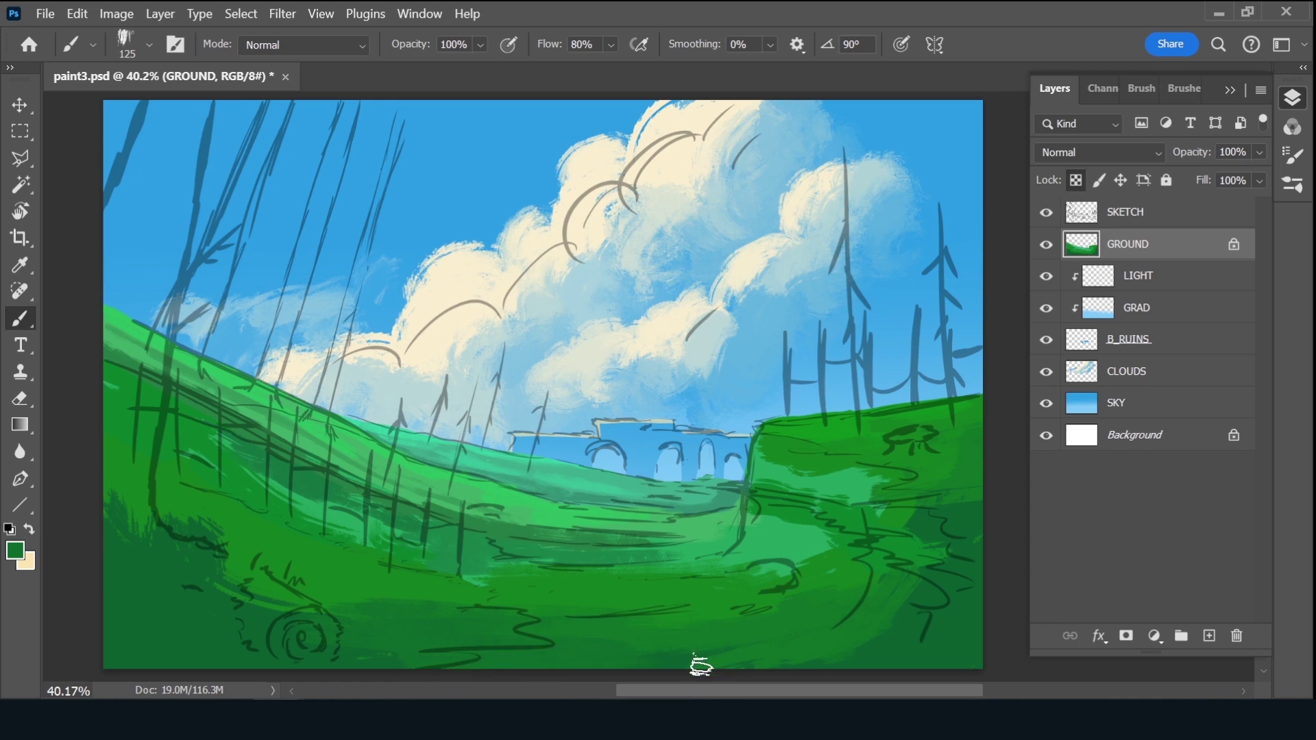
{"action": "key", "text": "alt"}
{"action": "left_click", "coordinate": [431, 591], "text": "alt"}
{"action": "left_click_drag", "start_coordinate": [253, 567], "coordinate": [414, 597]}
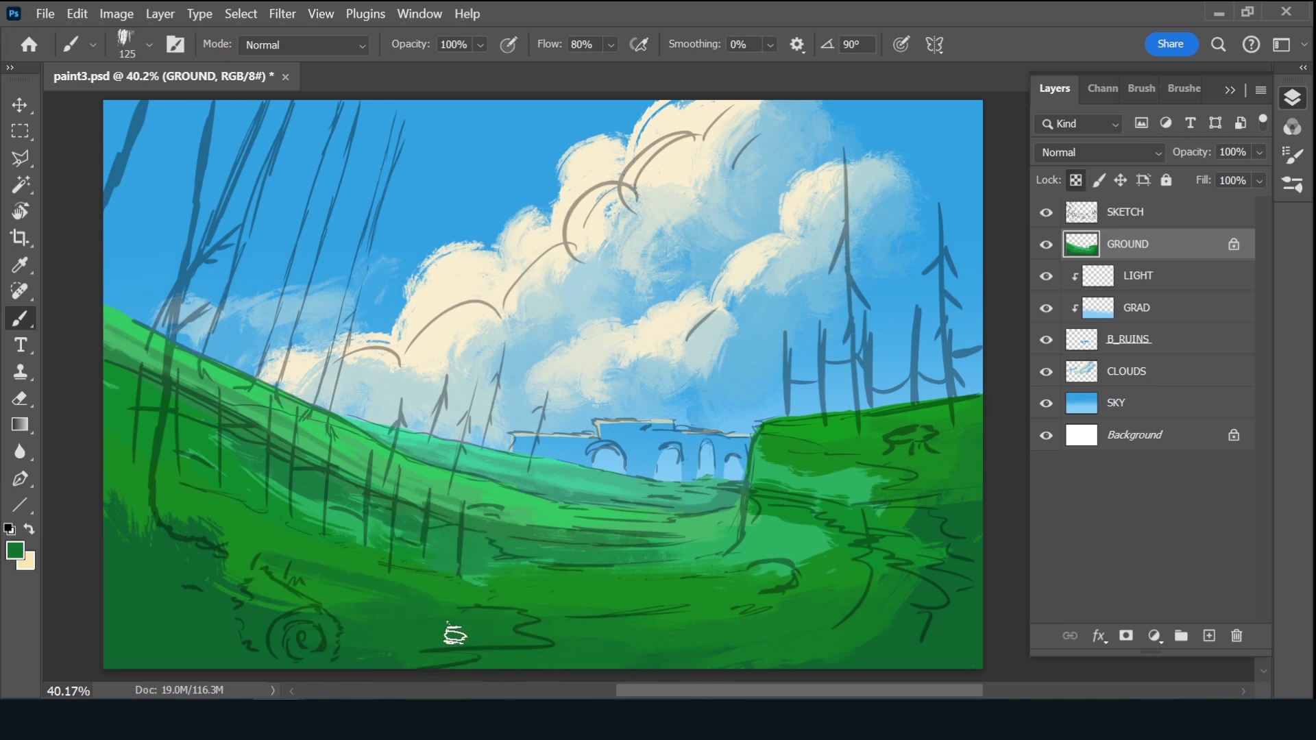
Enlarge the brush to 200, sample the dark lower-left grass green, then shrink the brush
{"action": "key", "text": "alt"}
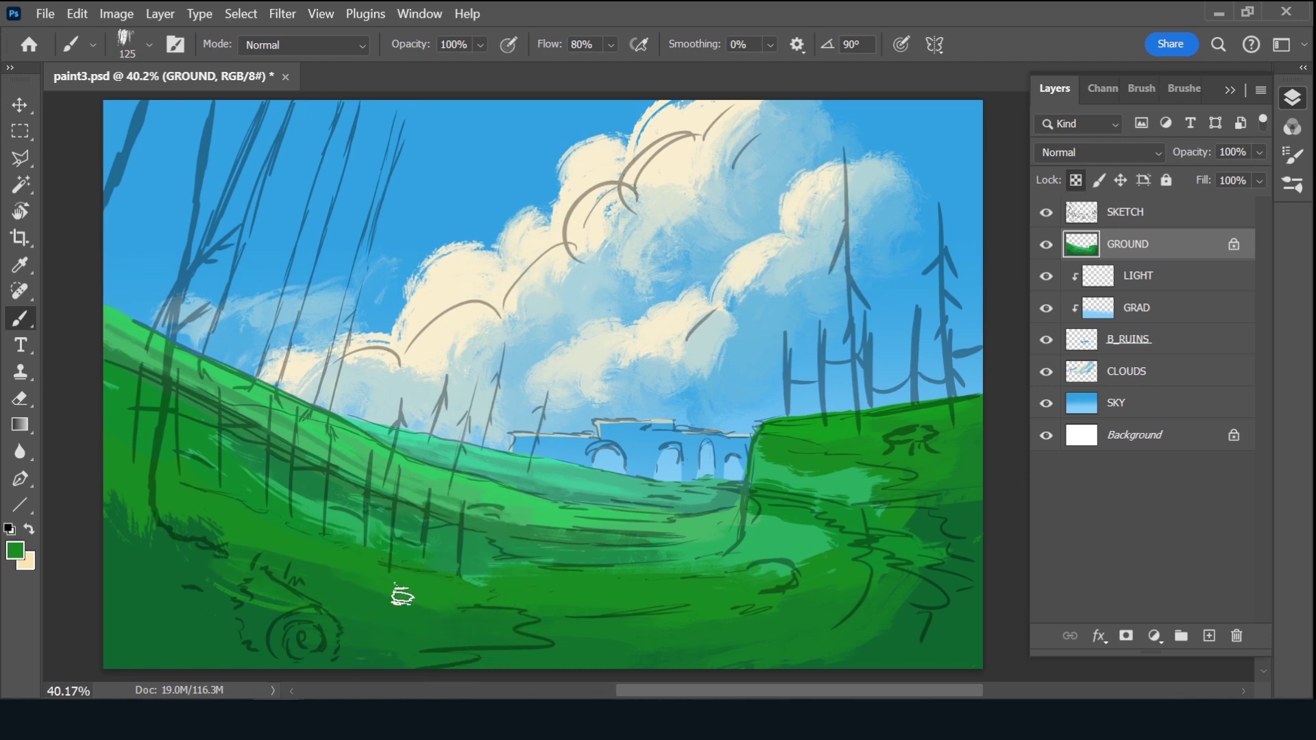
{"action": "key", "text": "alt"}
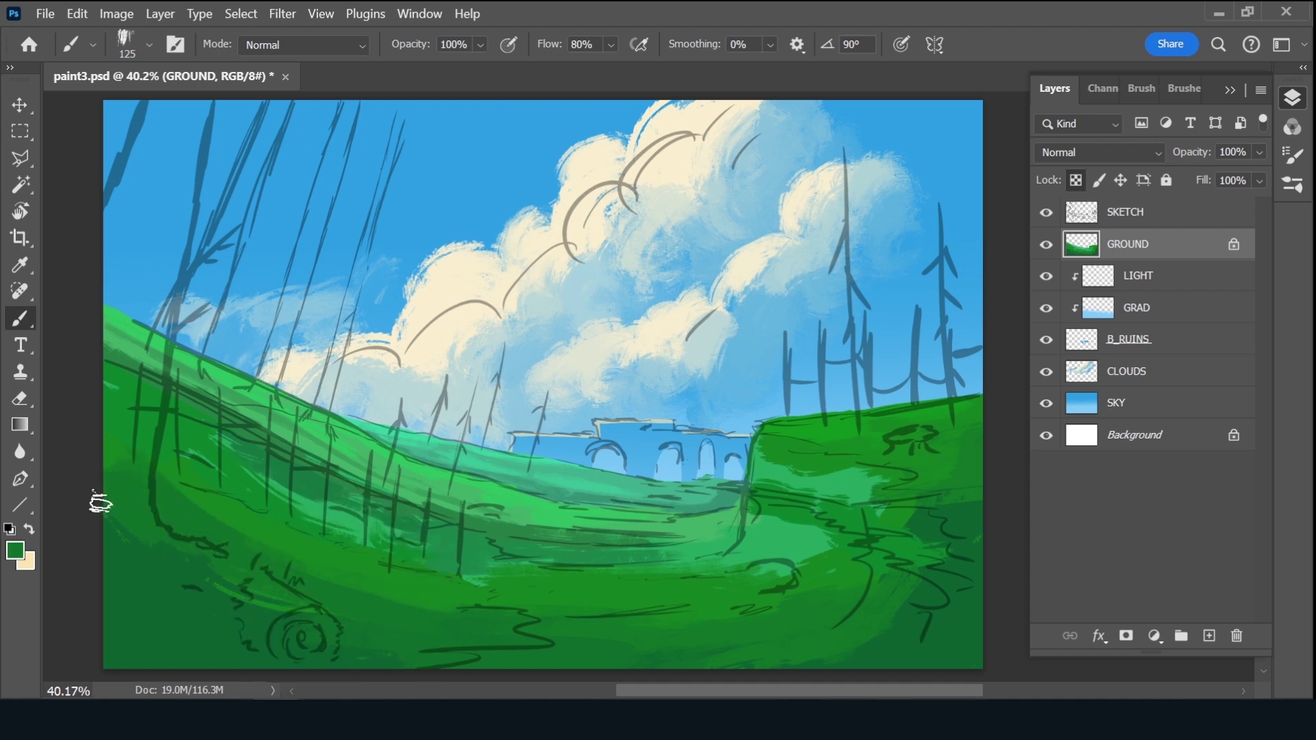
{"action": "key", "text": "alt"}
{"action": "key", "text": "bracketright"}
{"action": "key", "text": "bracketright"}
{"action": "key", "text": "bracketright"}
{"action": "left_click", "coordinate": [179, 576], "text": "alt"}
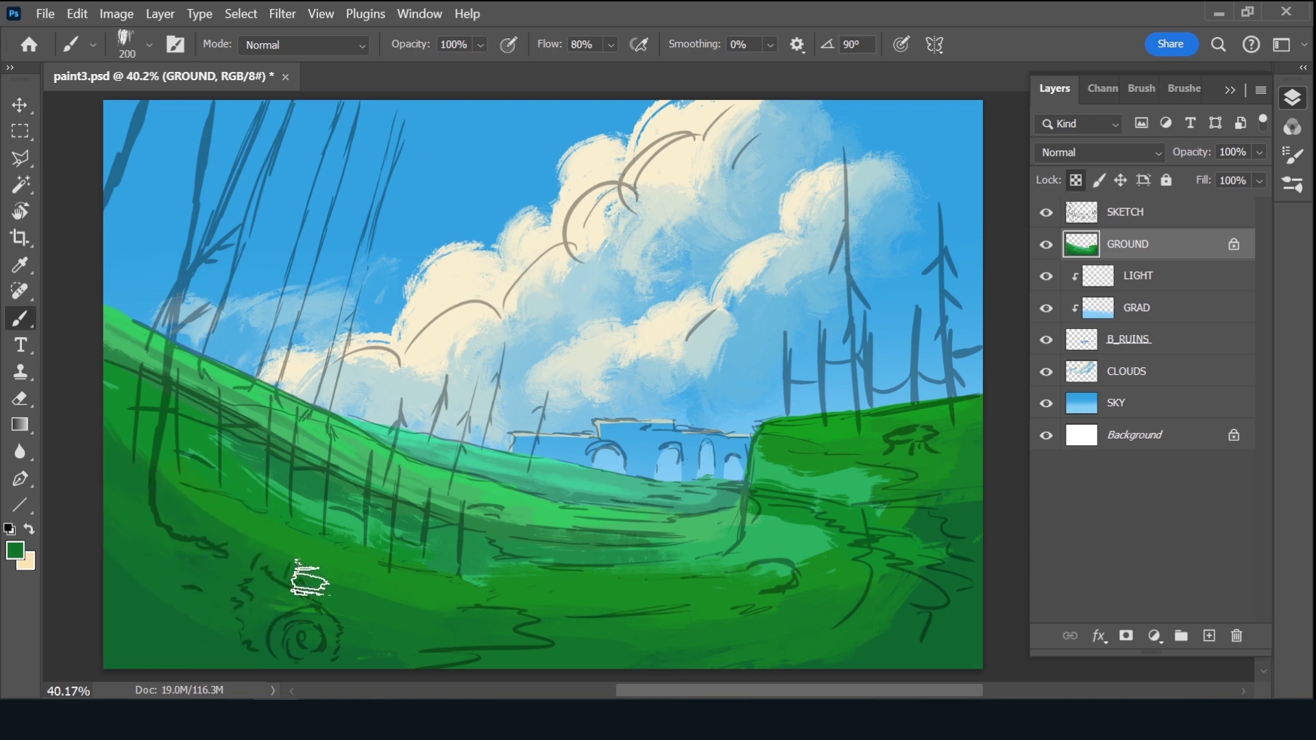
{"action": "key", "text": "bracketleft"}
{"action": "key", "text": "bracketleft"}
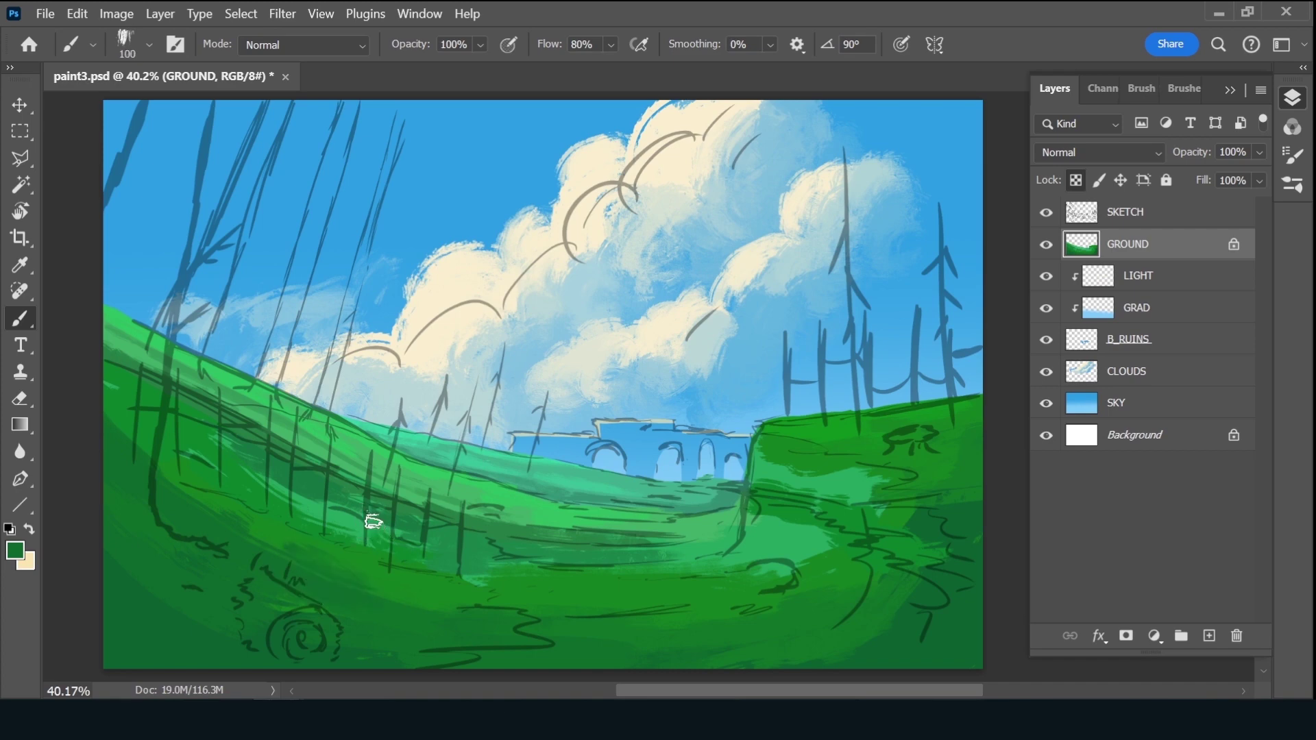
Pick brighter green 10a024 and paint strokes across the left slope
{"action": "left_click", "coordinate": [446, 584], "text": "alt"}
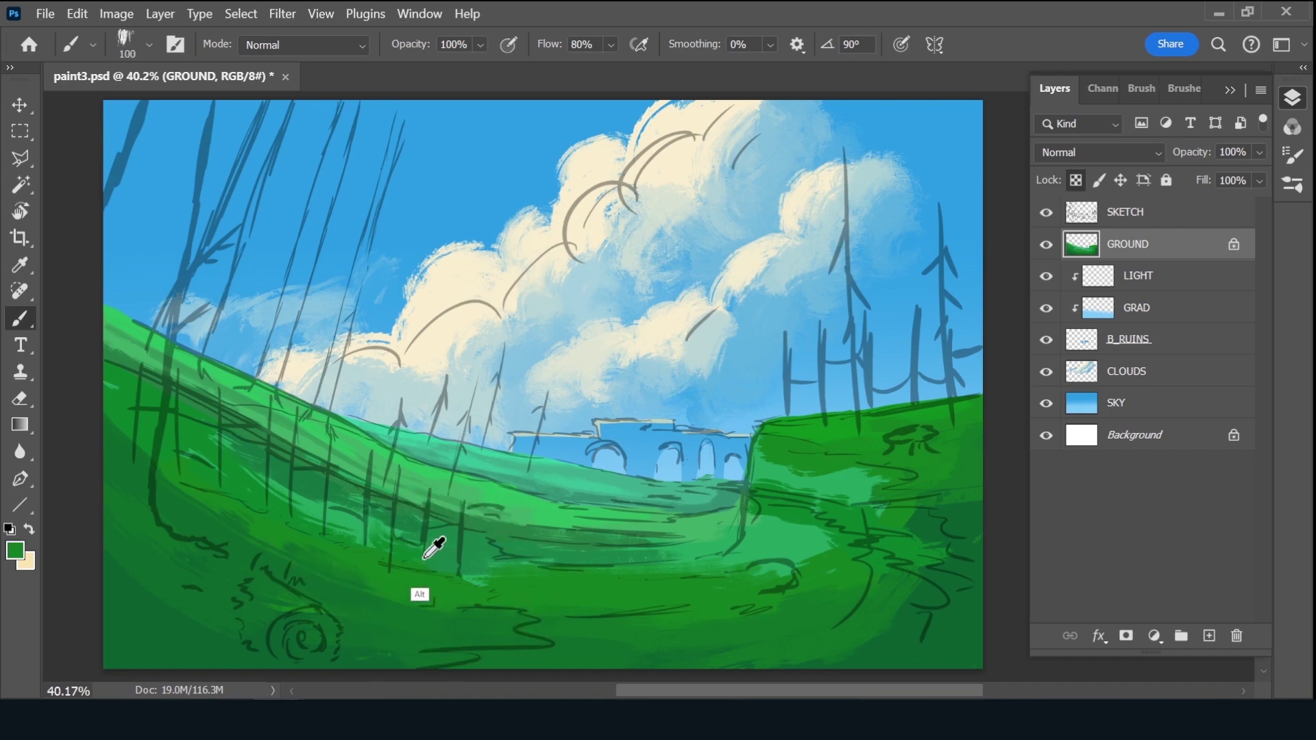
{"action": "left_click", "coordinate": [14, 553]}
{"action": "left_click_drag", "start_coordinate": [1011, 212], "coordinate": [1006, 227]}
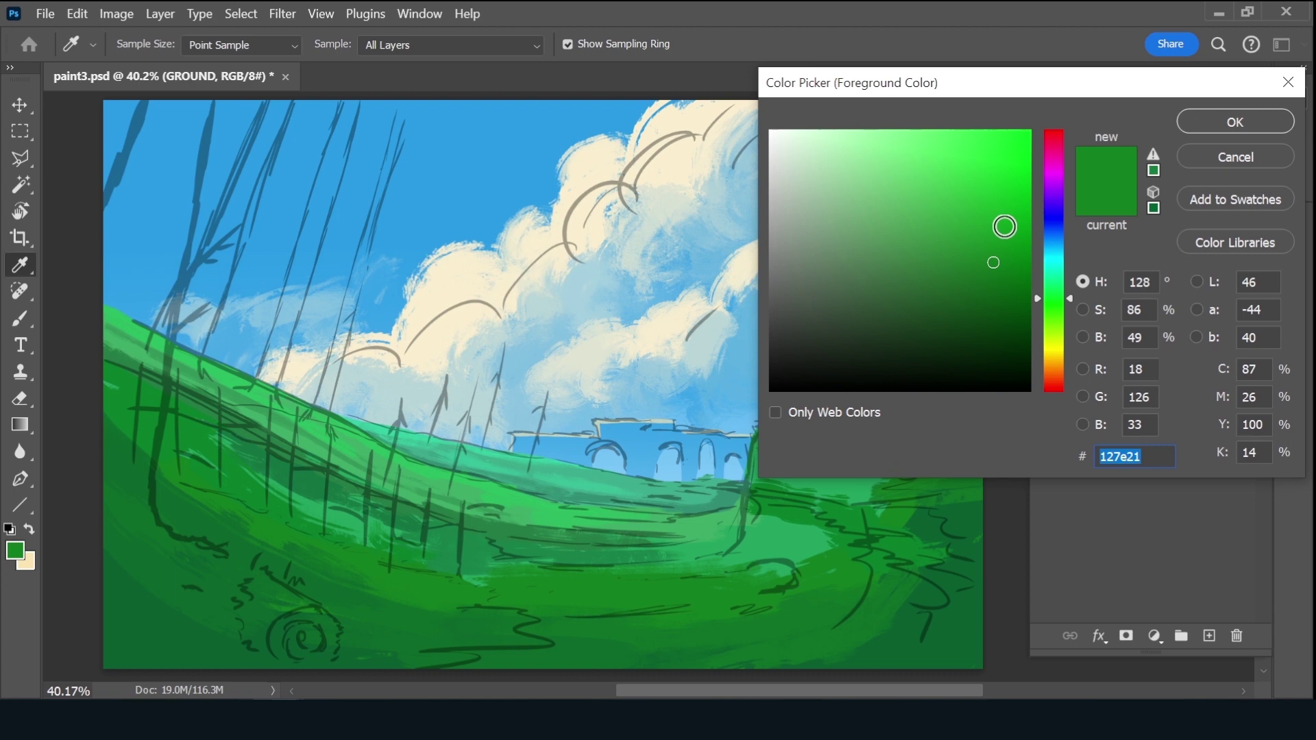
{"action": "left_click", "coordinate": [1236, 123]}
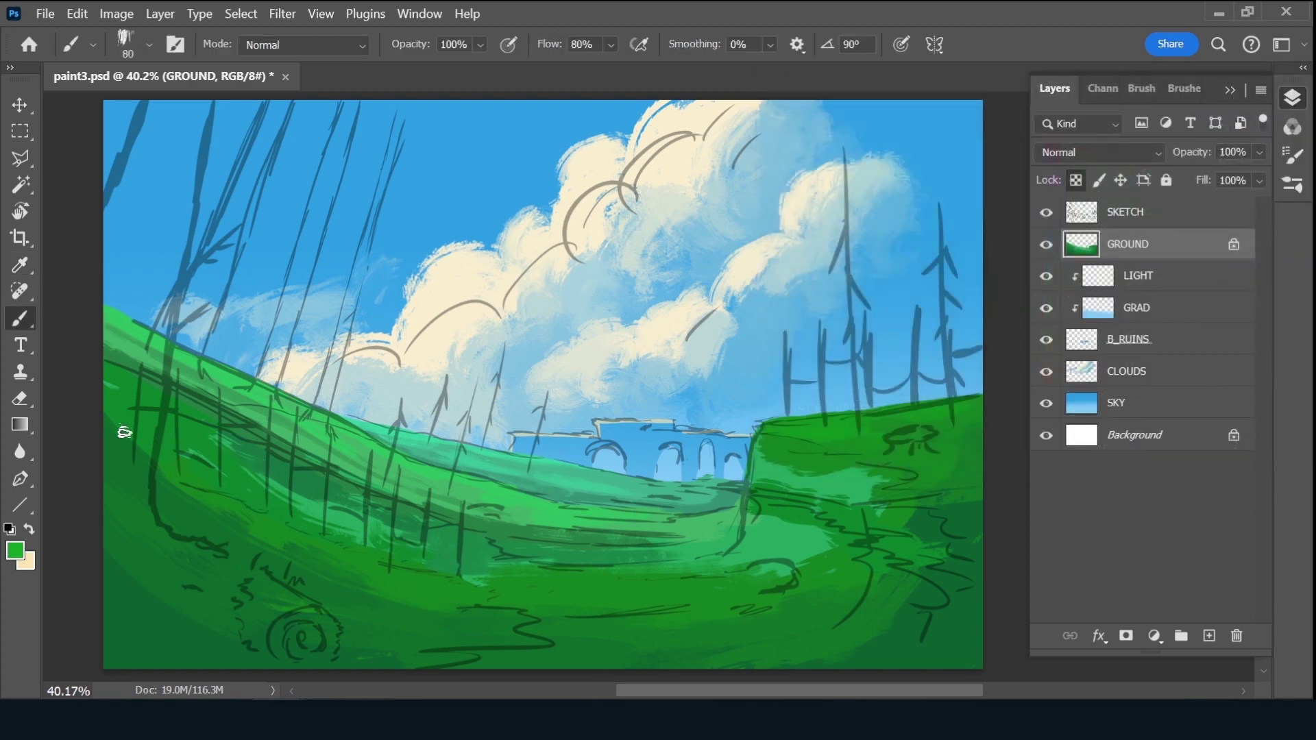
{"action": "mouse_move", "coordinate": [151, 458]}
{"action": "left_mouse_down"}
{"action": "mouse_move", "coordinate": [315, 538]}
{"action": "mouse_move", "coordinate": [287, 532]}
{"action": "mouse_move", "coordinate": [466, 585]}
{"action": "left_mouse_up"}
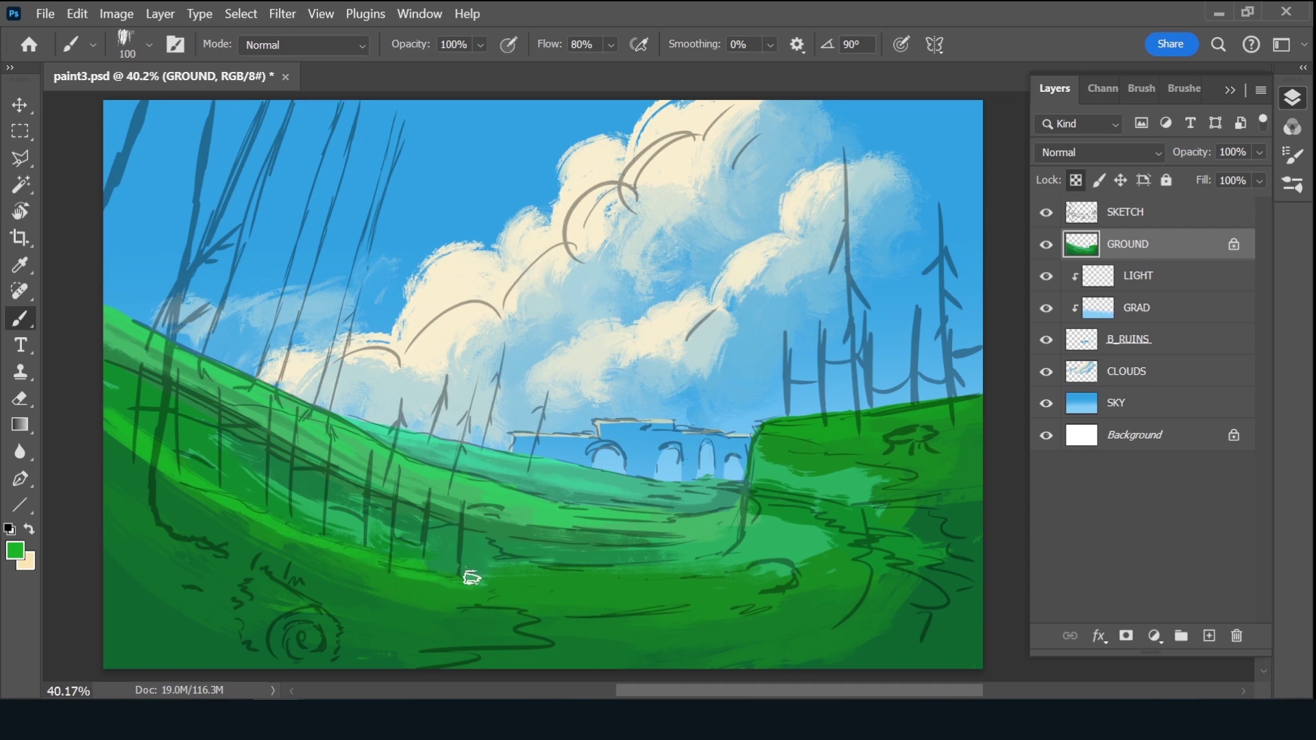
Brighten the lower grass with more green strokes, then add a new empty layer above GROUND
{"action": "key", "text": "x"}
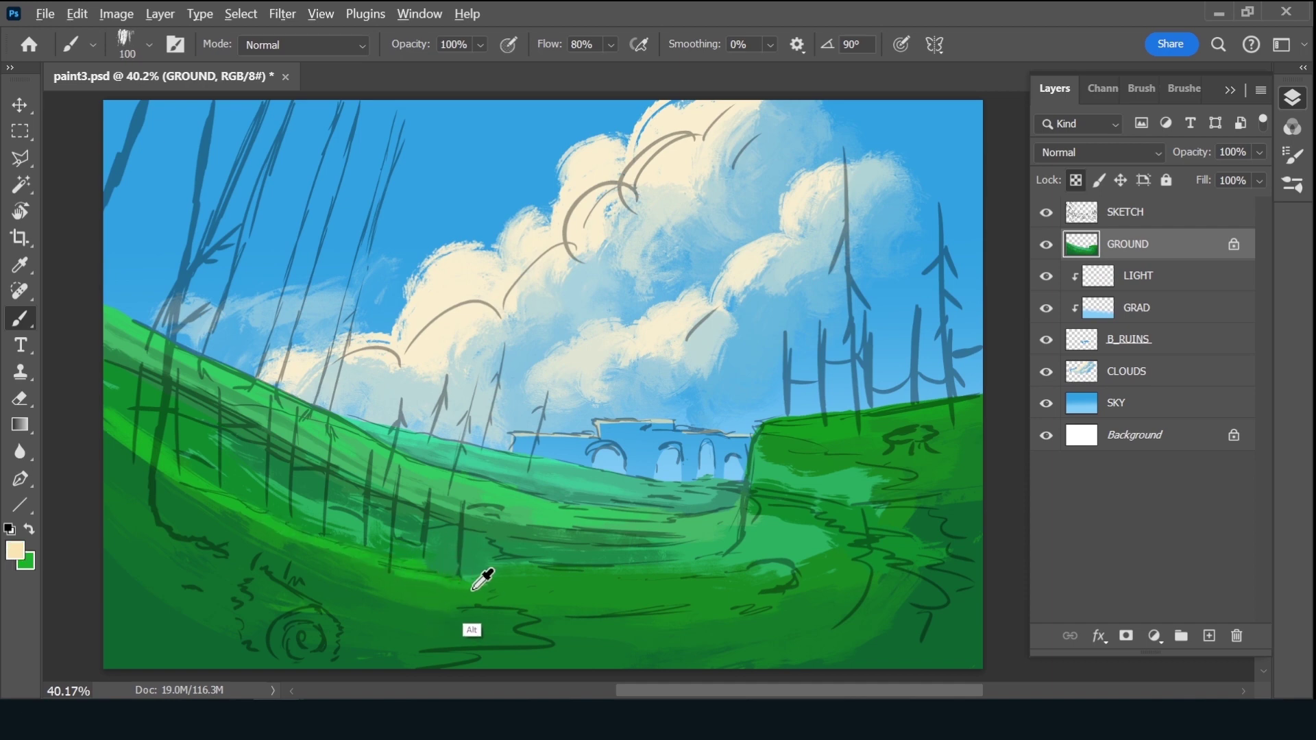
{"action": "left_click", "coordinate": [452, 587], "text": "alt"}
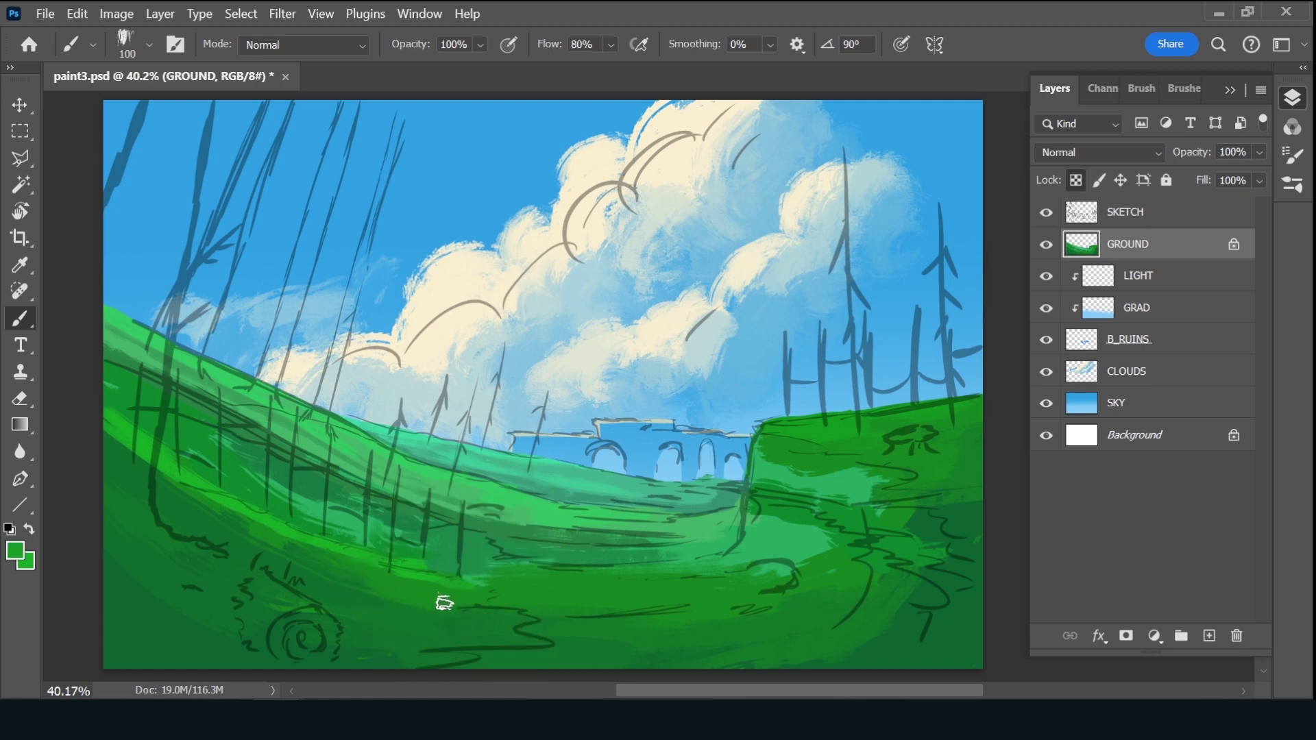
{"action": "mouse_move", "coordinate": [443, 594]}
{"action": "left_mouse_down"}
{"action": "mouse_move", "coordinate": [376, 587]}
{"action": "mouse_move", "coordinate": [332, 559]}
{"action": "mouse_move", "coordinate": [477, 601]}
{"action": "left_mouse_up"}
{"action": "left_click", "coordinate": [265, 534], "text": "alt"}
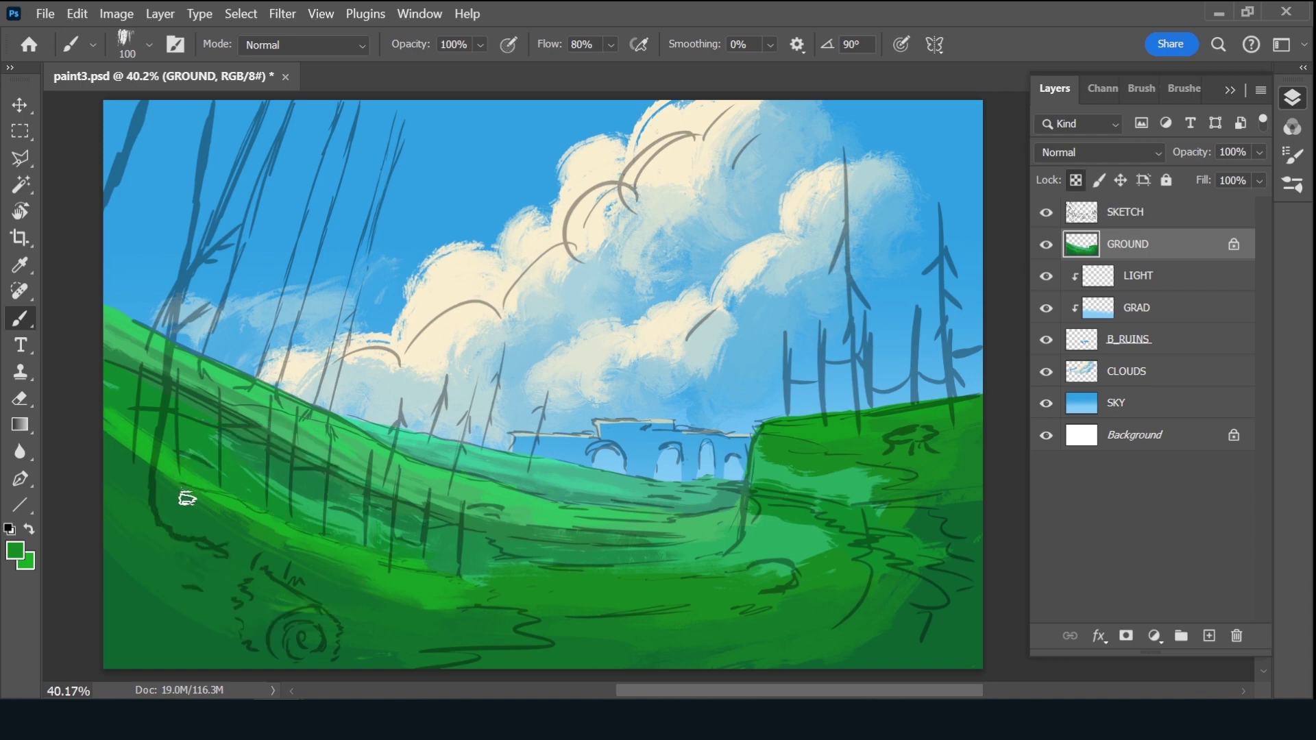
{"action": "left_click", "coordinate": [195, 499], "text": "alt"}
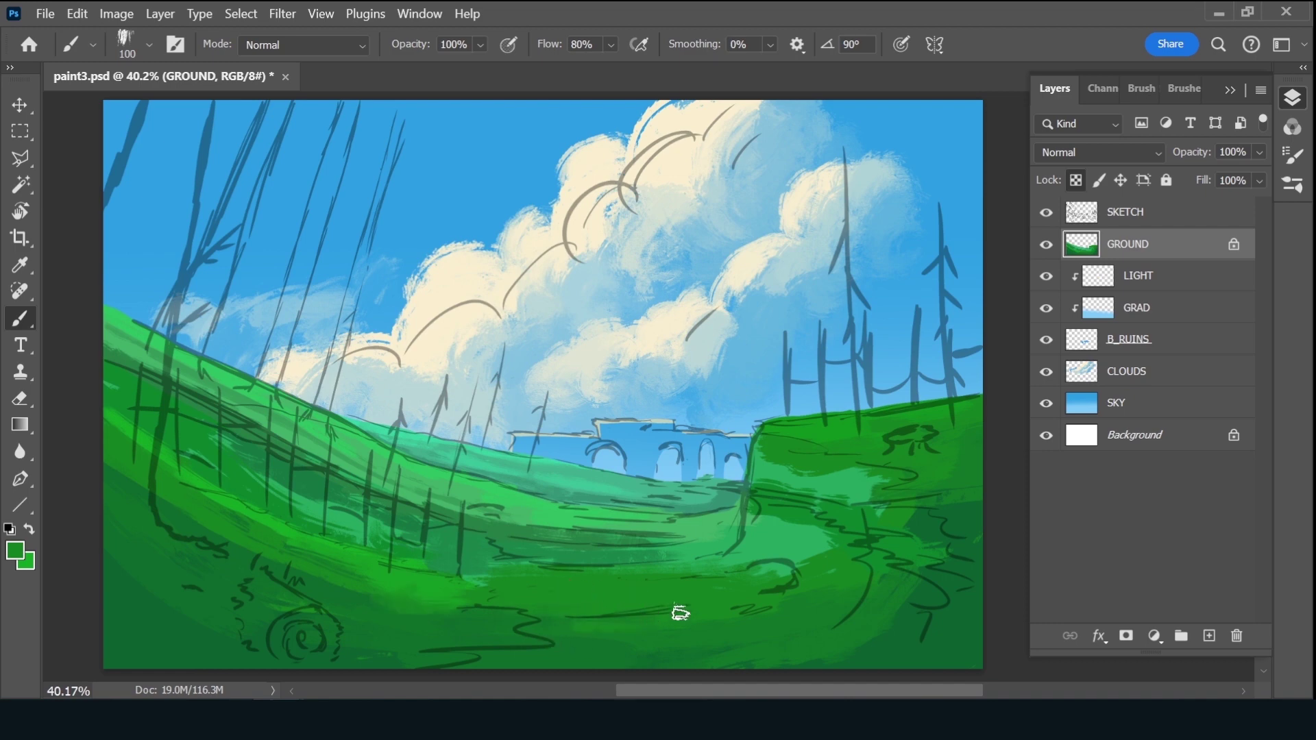
{"action": "left_click", "coordinate": [1210, 636]}
Clip the new layer to GROUND and rename it PATH
{"action": "left_click", "coordinate": [1148, 262], "text": "alt"}
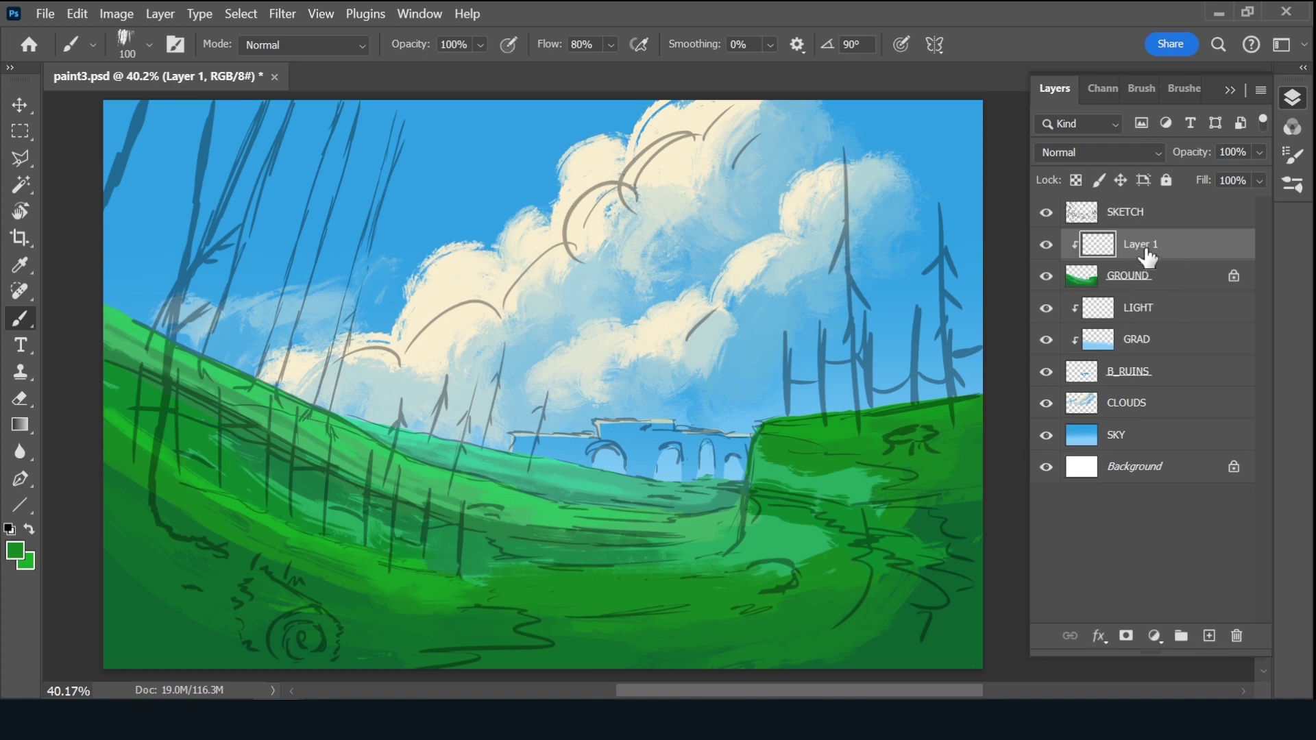
{"action": "double_click", "coordinate": [1163, 244]}
{"action": "type", "text": "PATH"}
{"action": "key", "text": "Return"}
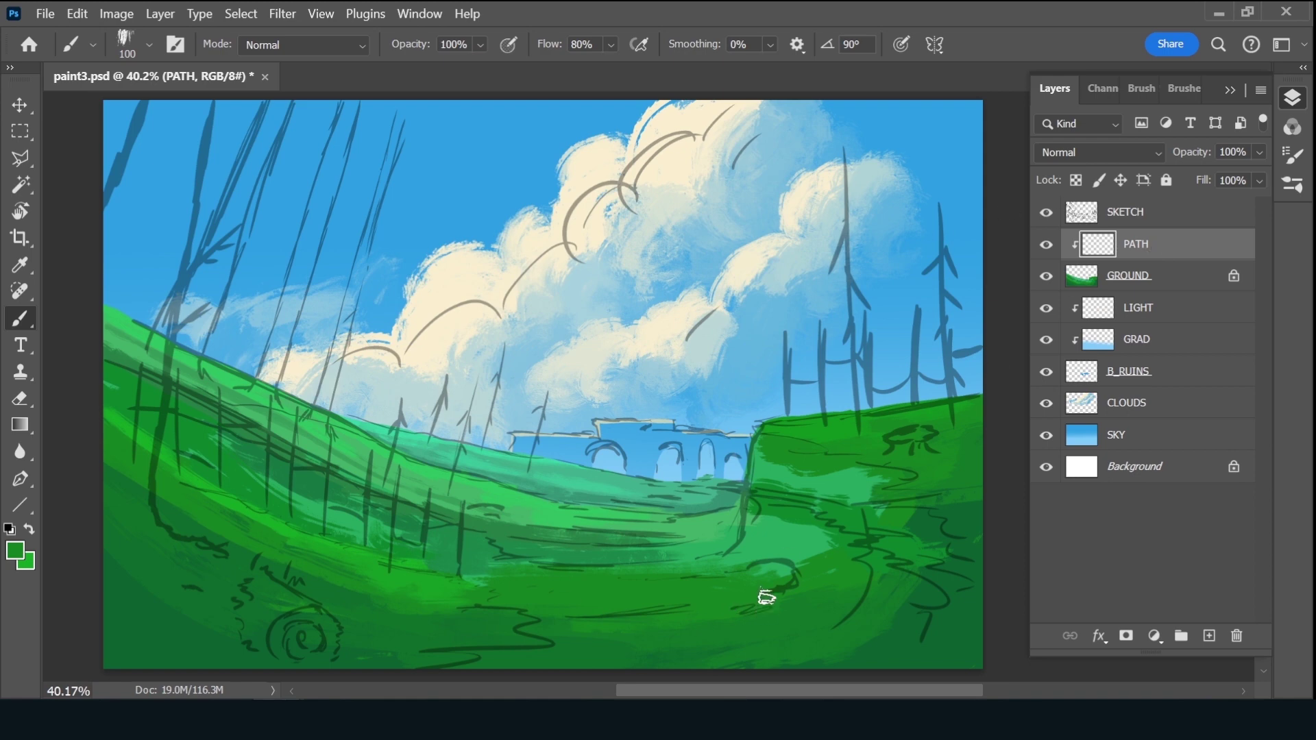
Choose the Rough Inker brush from the brush presets
{"action": "left_click", "coordinate": [1192, 92]}
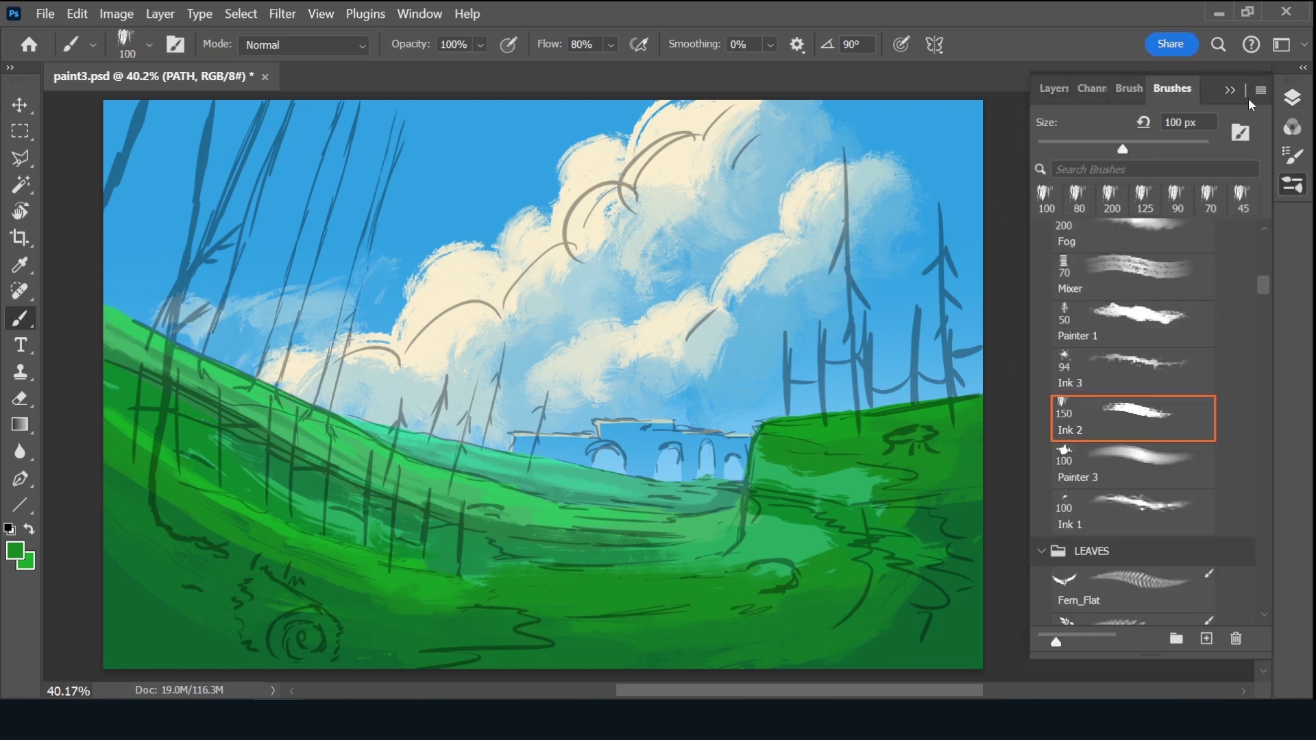
{"action": "scroll", "coordinate": [1264, 278], "scroll_direction": "up", "scroll_amount": 1}
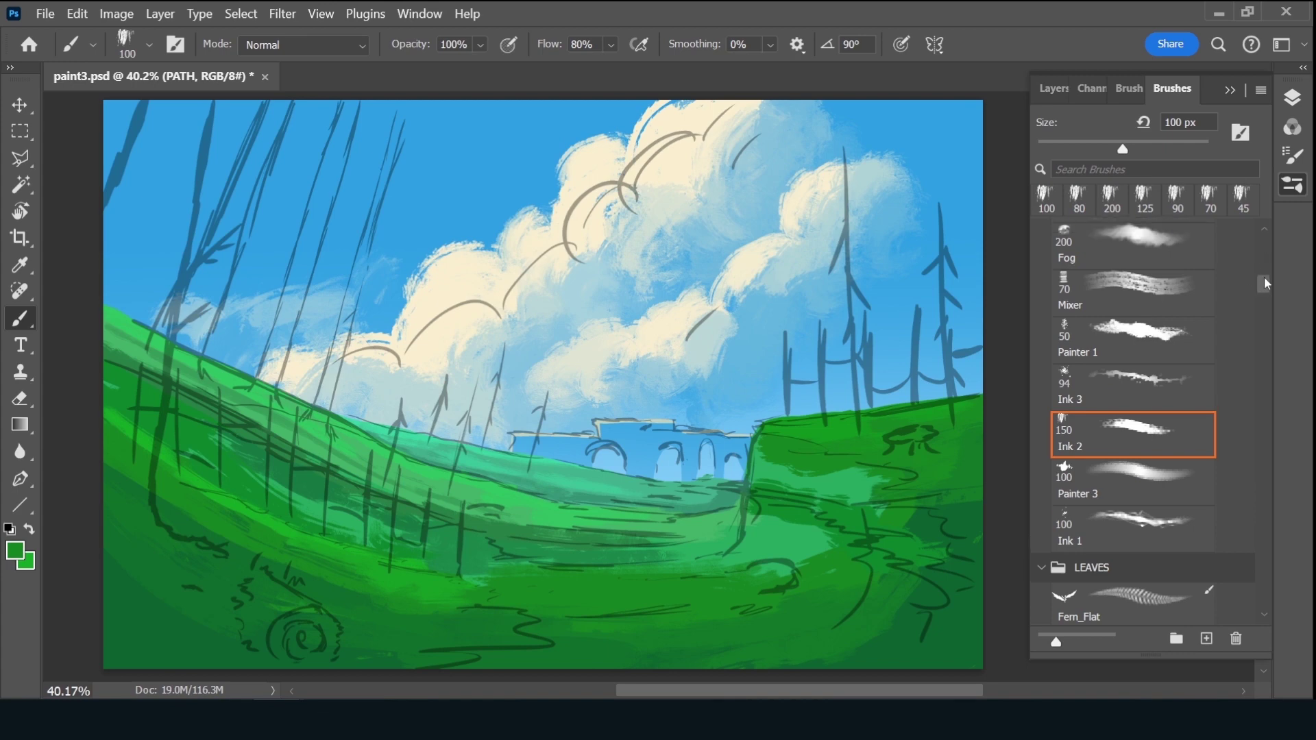
{"action": "left_click_drag", "start_coordinate": [1265, 278], "coordinate": [1268, 224]}
{"action": "left_click", "coordinate": [1166, 282]}
{"action": "left_click", "coordinate": [1054, 89]}
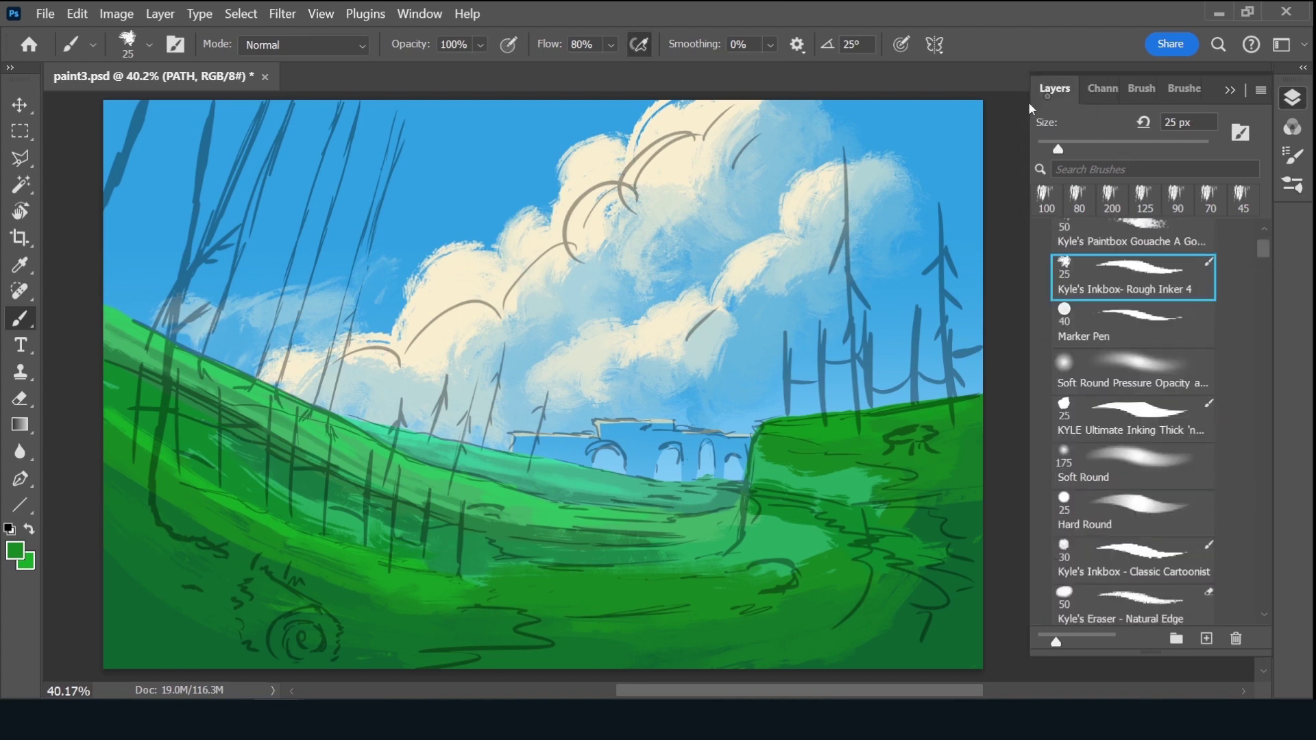
Set the foreground colour to dark olive 474123
{"action": "left_click", "coordinate": [16, 551]}
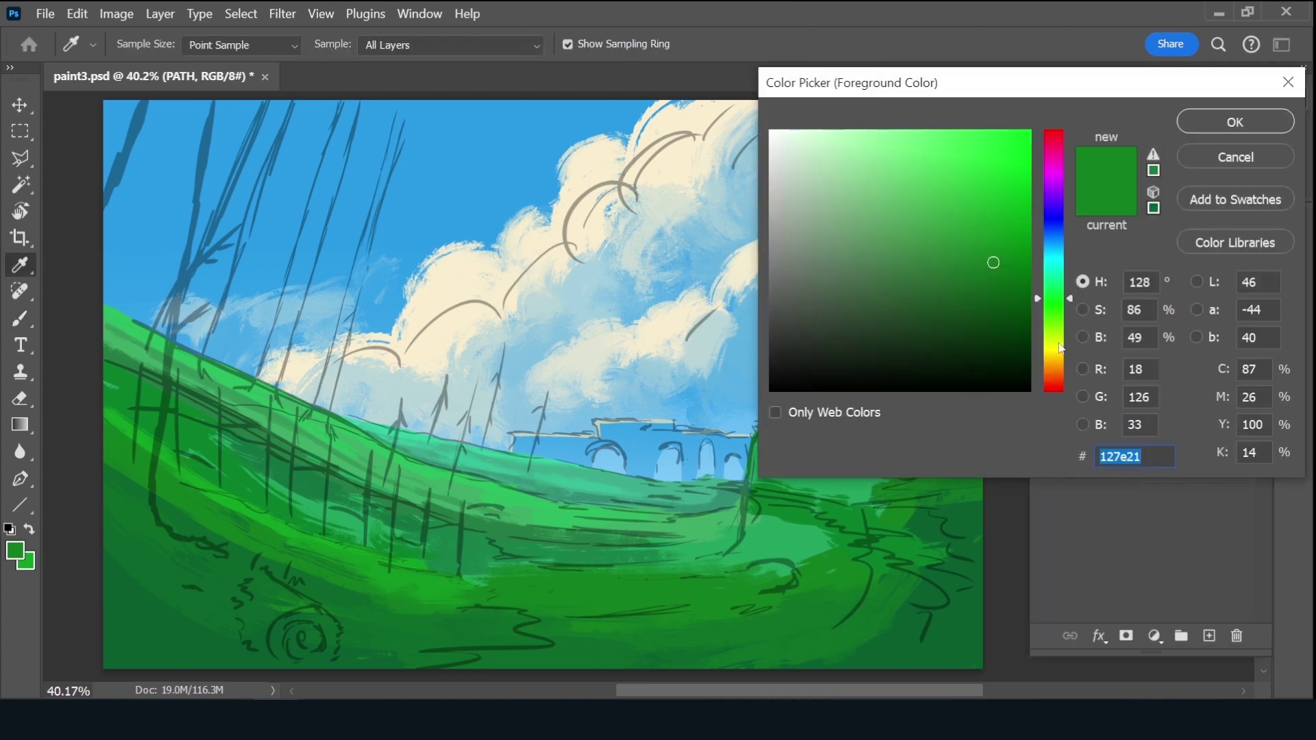
{"action": "left_click_drag", "start_coordinate": [1051, 354], "coordinate": [1054, 355]}
{"action": "left_click", "coordinate": [903, 319]}
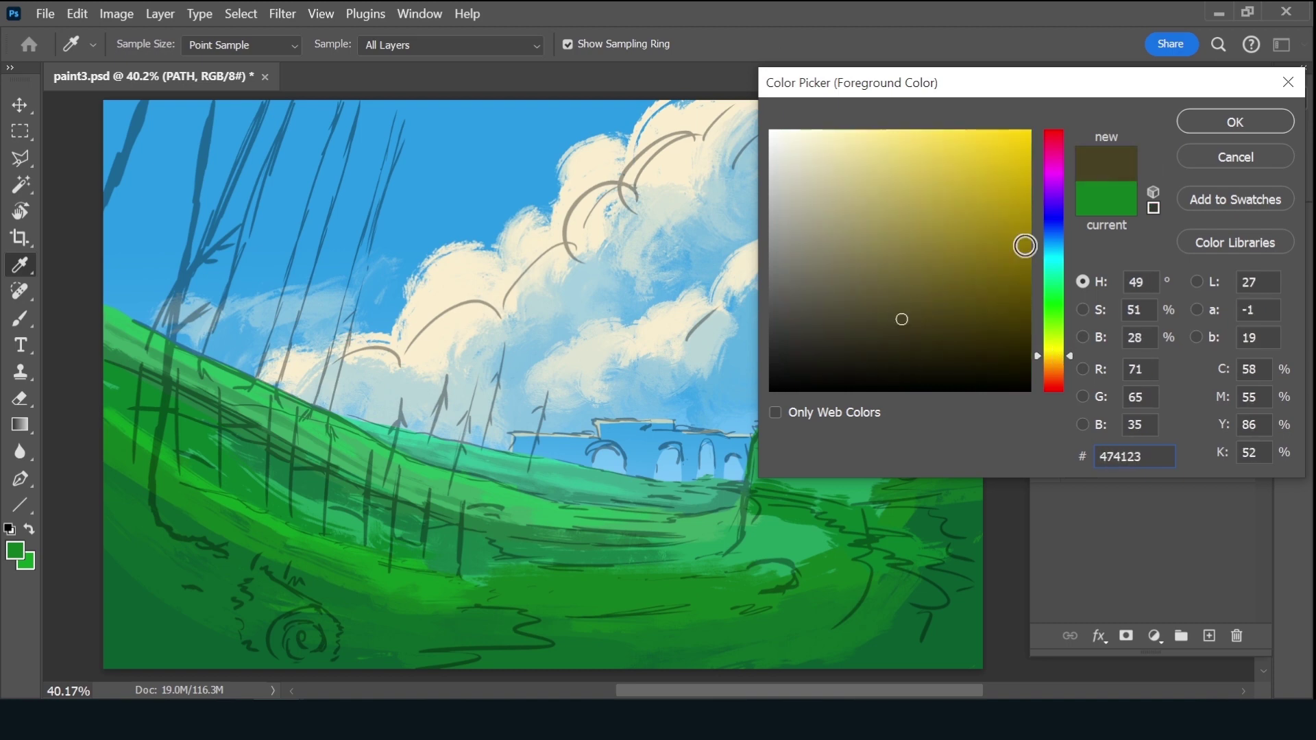
{"action": "left_click", "coordinate": [1234, 122]}
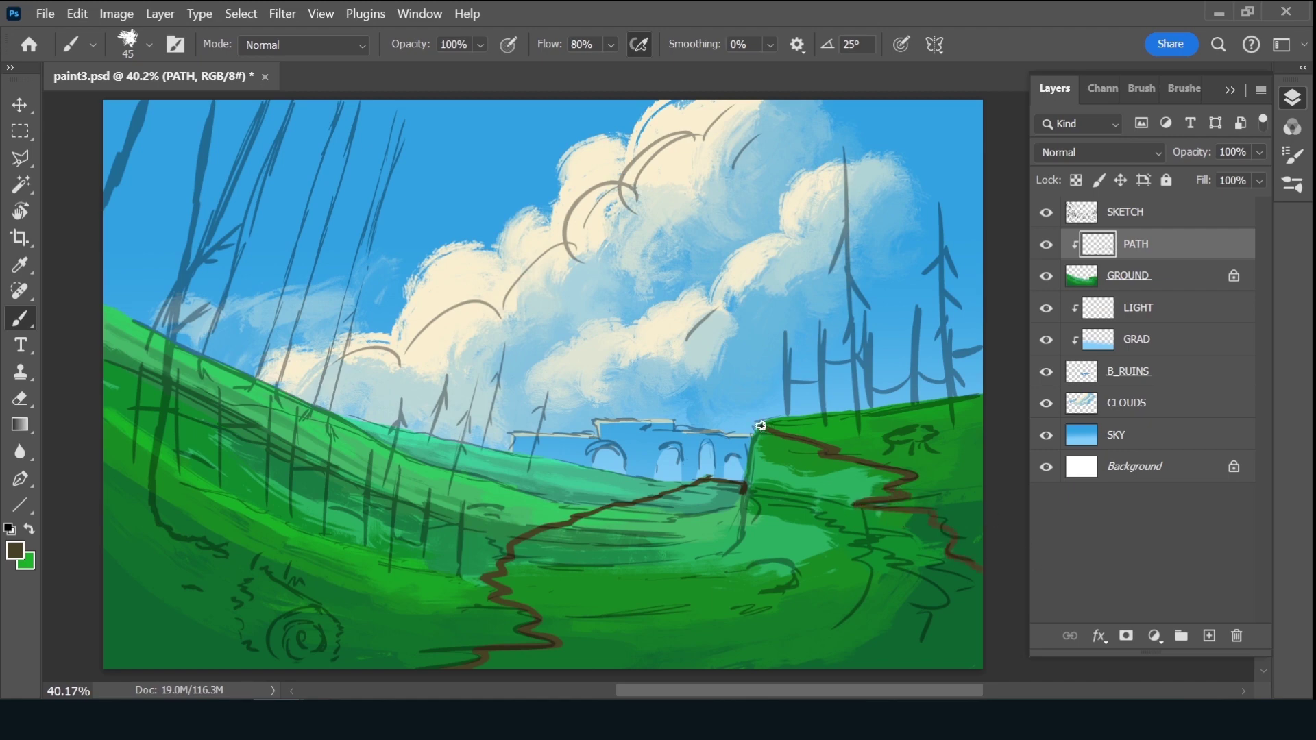
Block in the brown path below the cliff near the bridge, then enlarge the brush to 80
{"action": "left_click_drag", "start_coordinate": [742, 523], "coordinate": [733, 547]}
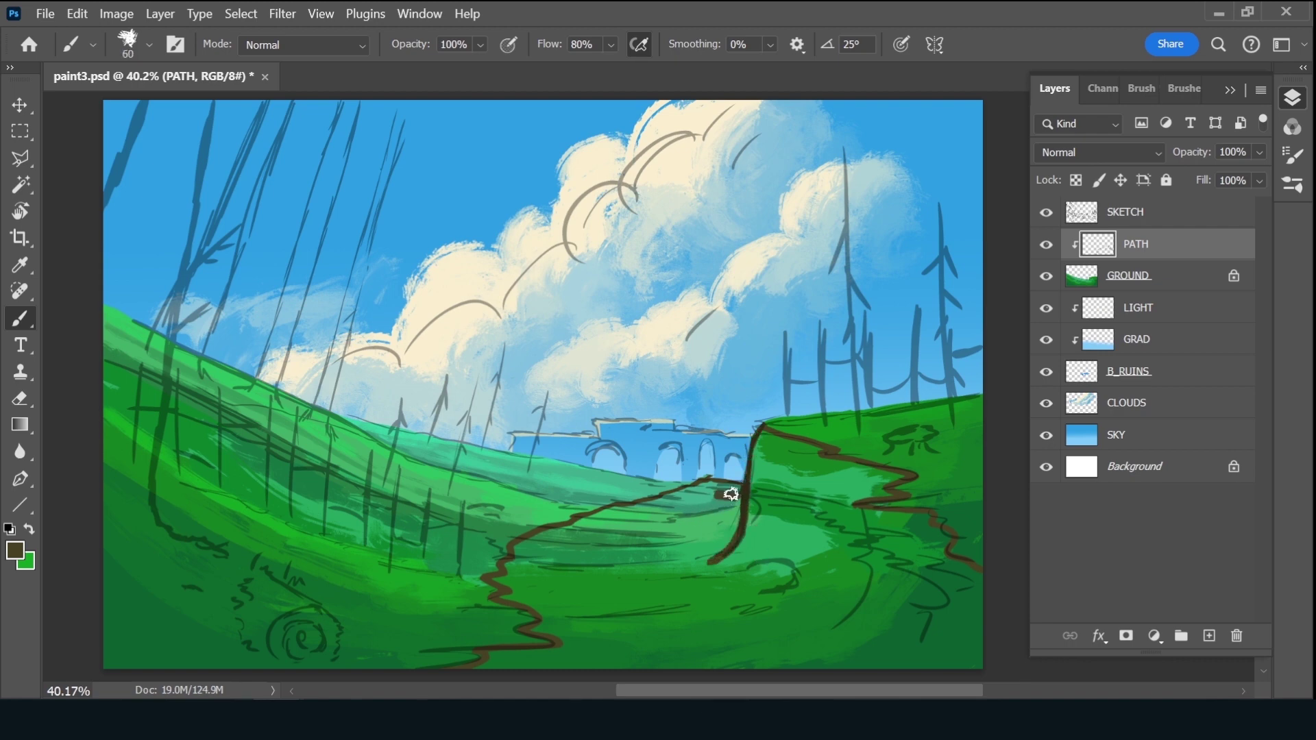
{"action": "mouse_move", "coordinate": [661, 496]}
{"action": "left_mouse_down"}
{"action": "mouse_move", "coordinate": [711, 491]}
{"action": "mouse_move", "coordinate": [683, 504]}
{"action": "left_mouse_up"}
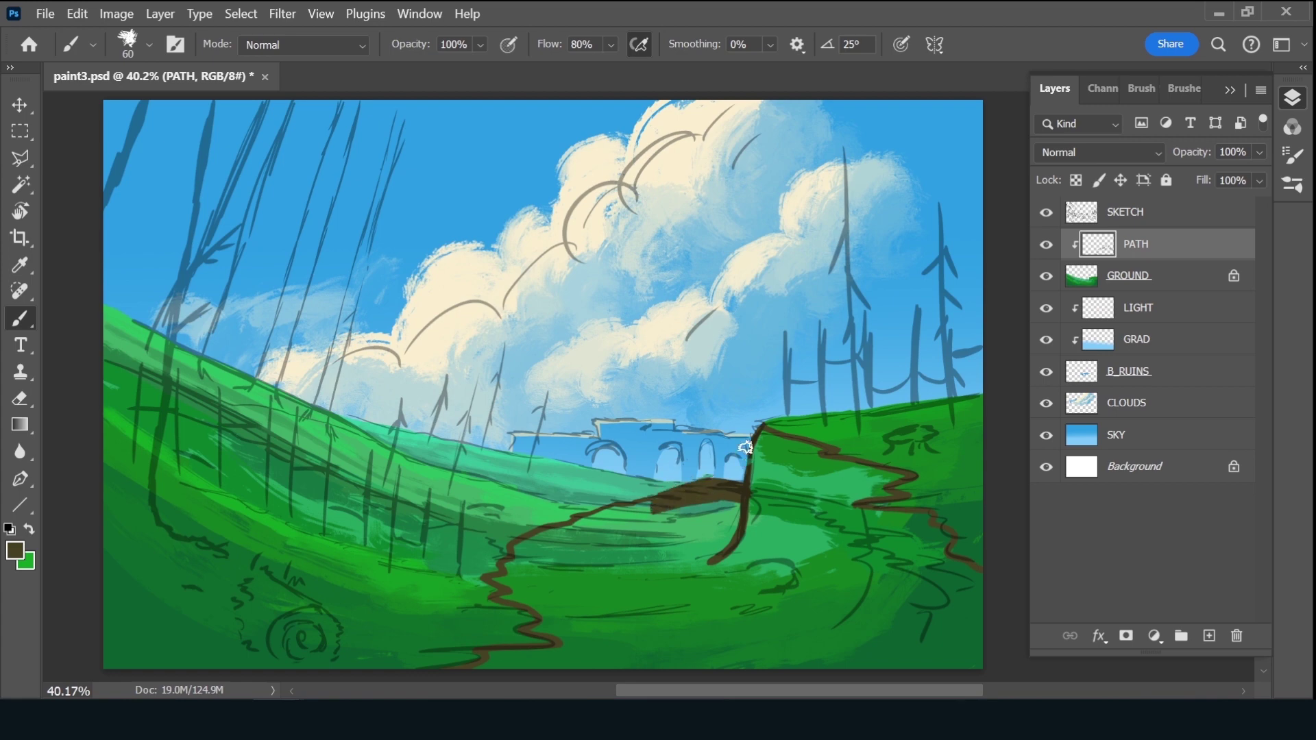
{"action": "left_click", "coordinate": [1220, 281]}
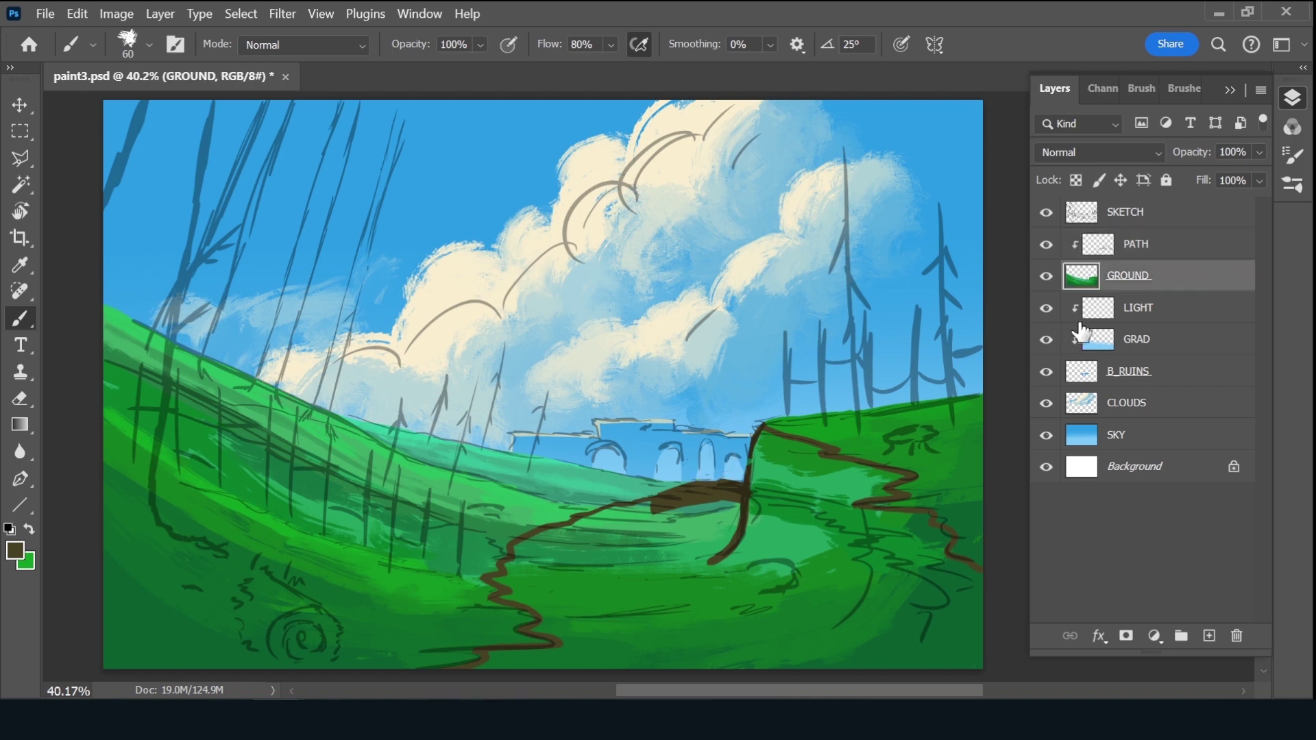
{"action": "left_click", "coordinate": [1151, 253]}
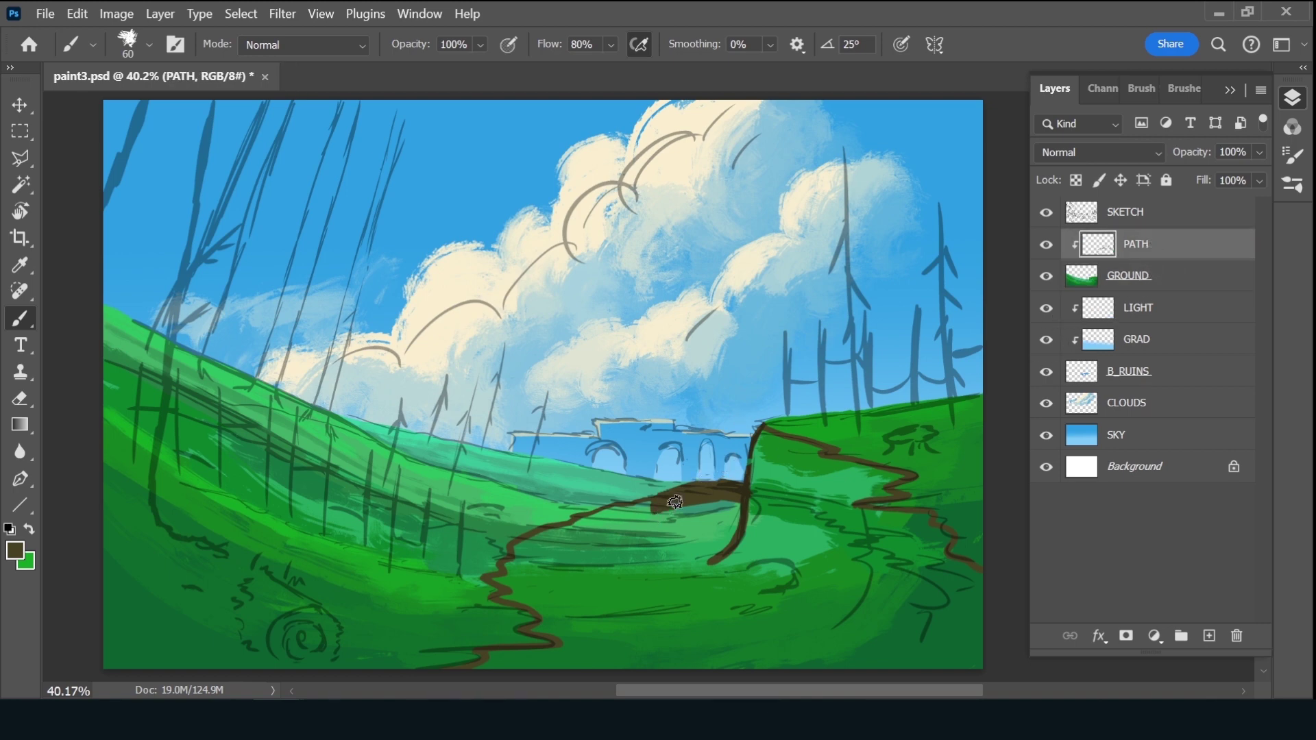
{"action": "left_click_drag", "start_coordinate": [675, 502], "coordinate": [613, 520]}
{"action": "left_click_drag", "start_coordinate": [713, 500], "coordinate": [723, 563]}
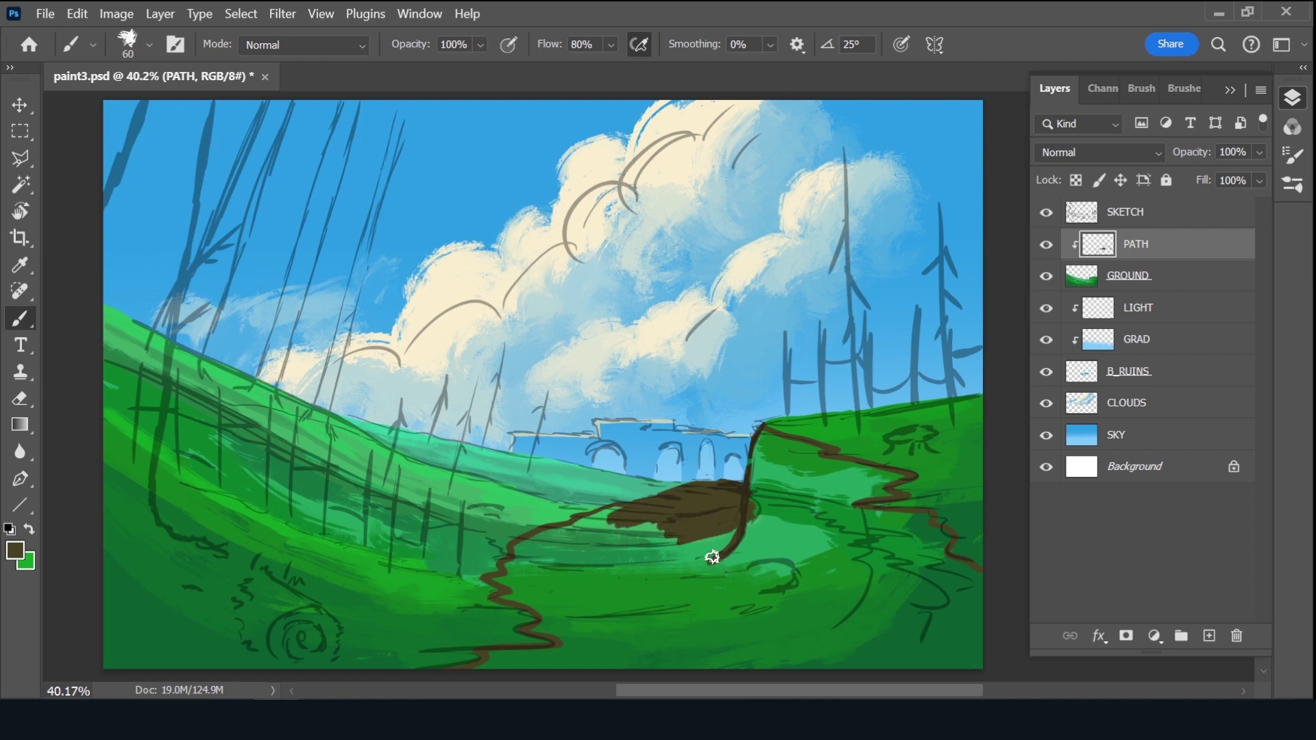
{"action": "mouse_move", "coordinate": [696, 544]}
{"action": "left_mouse_down"}
{"action": "mouse_move", "coordinate": [626, 529]}
{"action": "mouse_move", "coordinate": [743, 528]}
{"action": "mouse_move", "coordinate": [720, 547]}
{"action": "mouse_move", "coordinate": [623, 555]}
{"action": "mouse_move", "coordinate": [713, 567]}
{"action": "mouse_move", "coordinate": [670, 574]}
{"action": "mouse_move", "coordinate": [610, 524]}
{"action": "mouse_move", "coordinate": [657, 525]}
{"action": "mouse_move", "coordinate": [619, 508]}
{"action": "mouse_move", "coordinate": [532, 538]}
{"action": "left_mouse_up"}
{"action": "key", "text": "bracketright"}
{"action": "key", "text": "bracketright"}
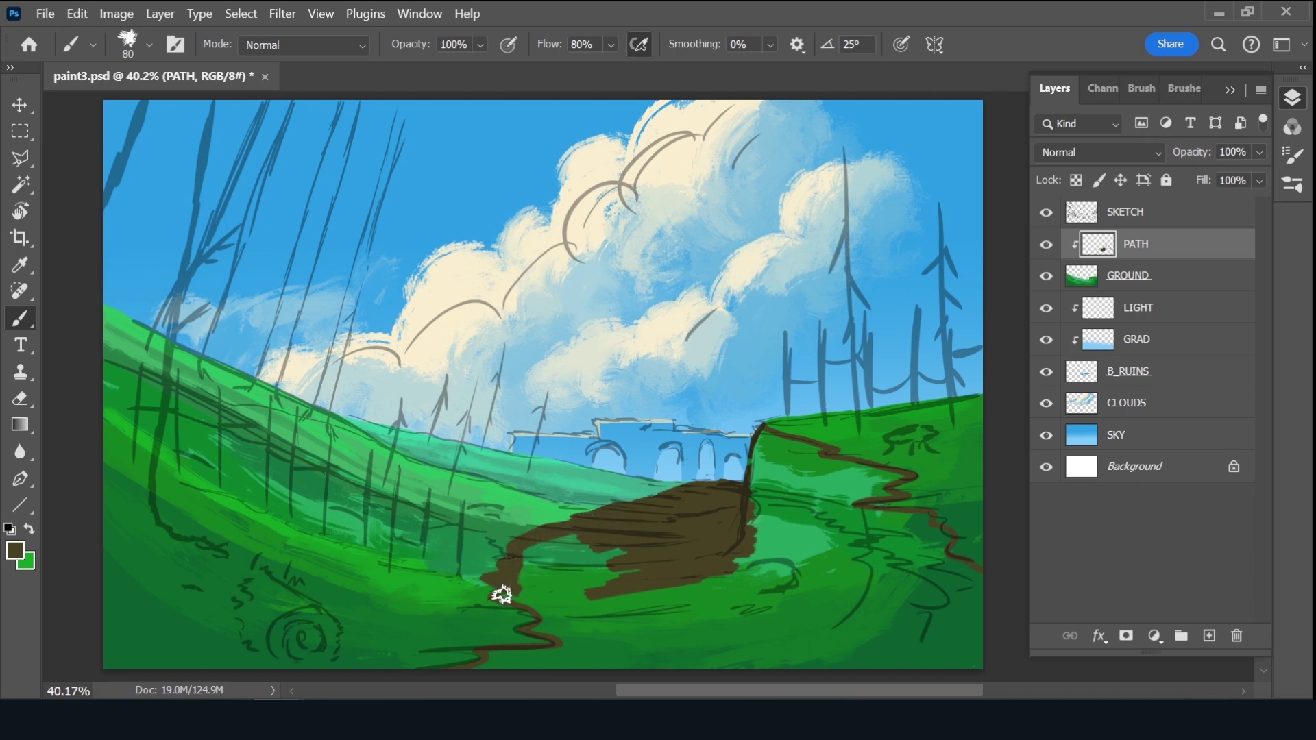
At brush size 100, extend the brown path across the bottom right and thicken the cliff edge
{"action": "mouse_move", "coordinate": [502, 595]}
{"action": "left_mouse_down"}
{"action": "mouse_move", "coordinate": [538, 608]}
{"action": "mouse_move", "coordinate": [546, 668]}
{"action": "mouse_move", "coordinate": [489, 654]}
{"action": "mouse_move", "coordinate": [588, 644]}
{"action": "mouse_move", "coordinate": [638, 661]}
{"action": "mouse_move", "coordinate": [541, 667]}
{"action": "mouse_move", "coordinate": [735, 662]}
{"action": "mouse_move", "coordinate": [692, 663]}
{"action": "left_mouse_up"}
{"action": "key", "text": "bracketright"}
{"action": "key", "text": "bracketright"}
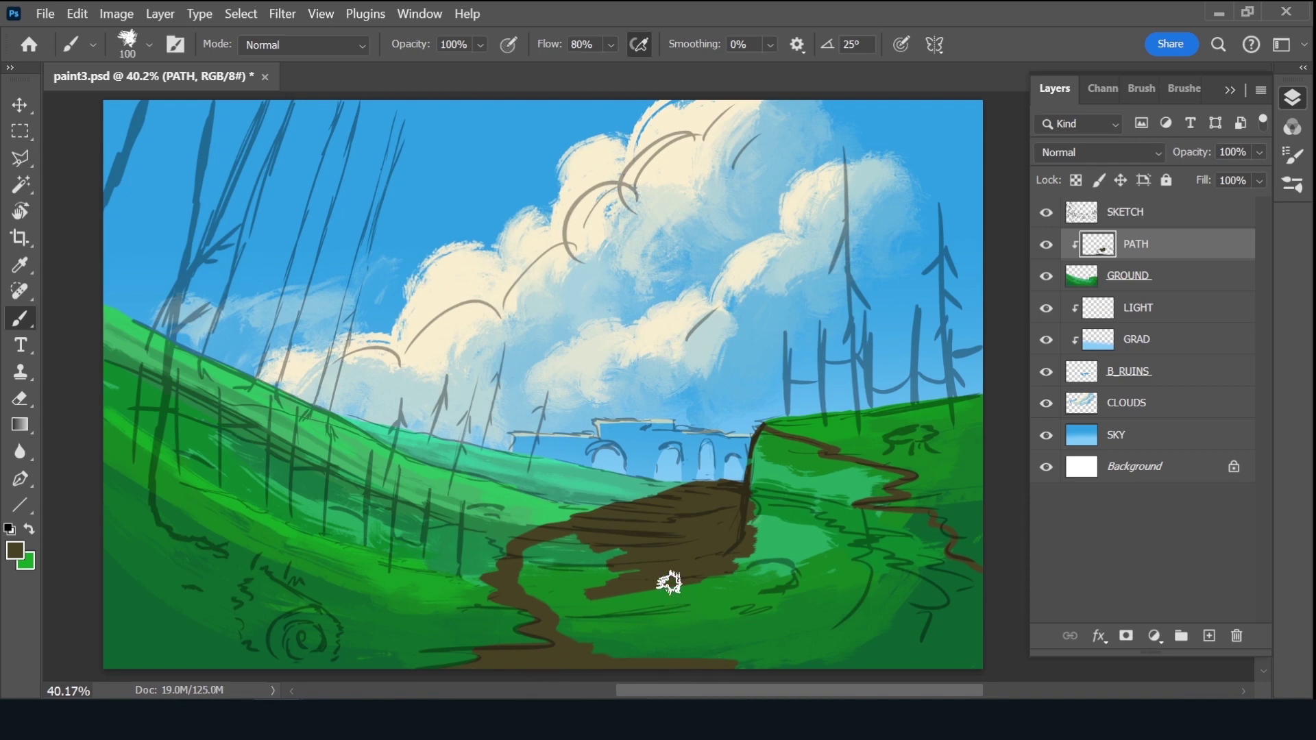
{"action": "mouse_move", "coordinate": [538, 549]}
{"action": "left_mouse_down"}
{"action": "mouse_move", "coordinate": [573, 549]}
{"action": "mouse_move", "coordinate": [529, 555]}
{"action": "mouse_move", "coordinate": [542, 591]}
{"action": "left_mouse_up"}
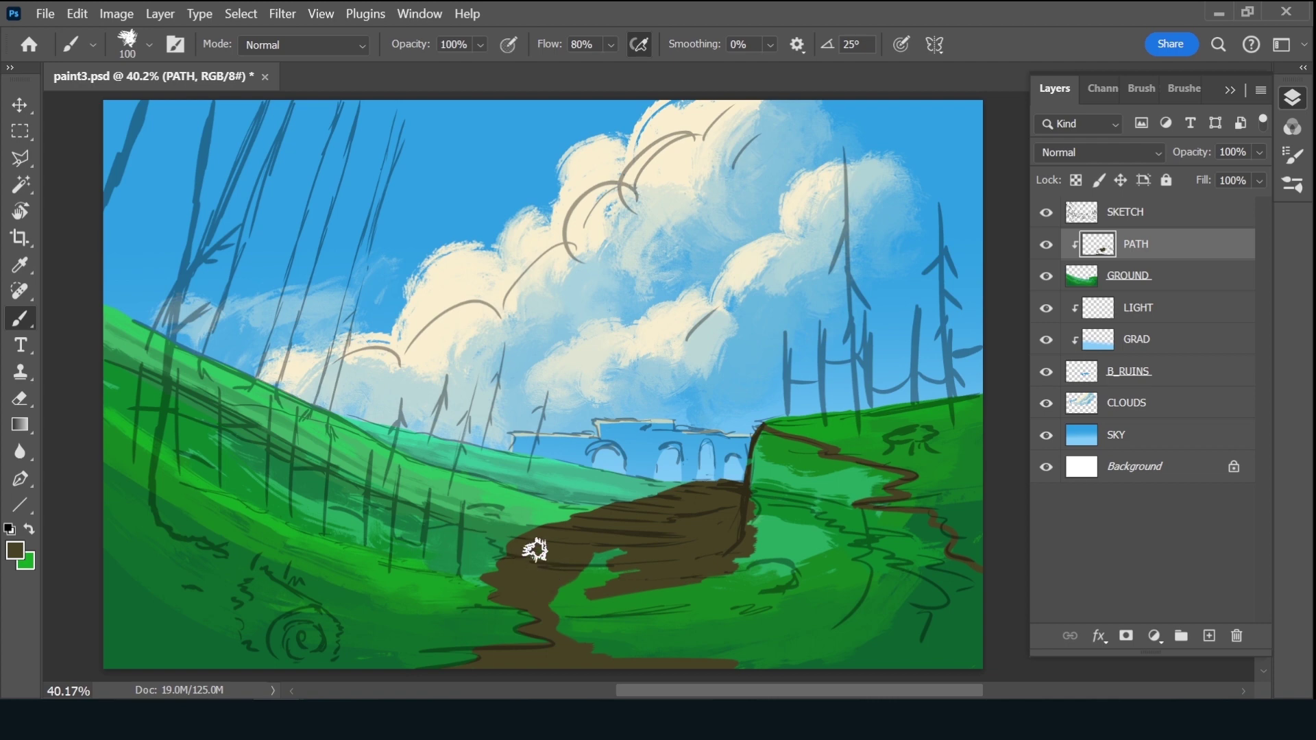
{"action": "mouse_move", "coordinate": [661, 558]}
{"action": "left_mouse_down"}
{"action": "mouse_move", "coordinate": [599, 617]}
{"action": "mouse_move", "coordinate": [691, 650]}
{"action": "mouse_move", "coordinate": [794, 661]}
{"action": "mouse_move", "coordinate": [734, 667]}
{"action": "mouse_move", "coordinate": [781, 652]}
{"action": "mouse_move", "coordinate": [755, 628]}
{"action": "left_mouse_up"}
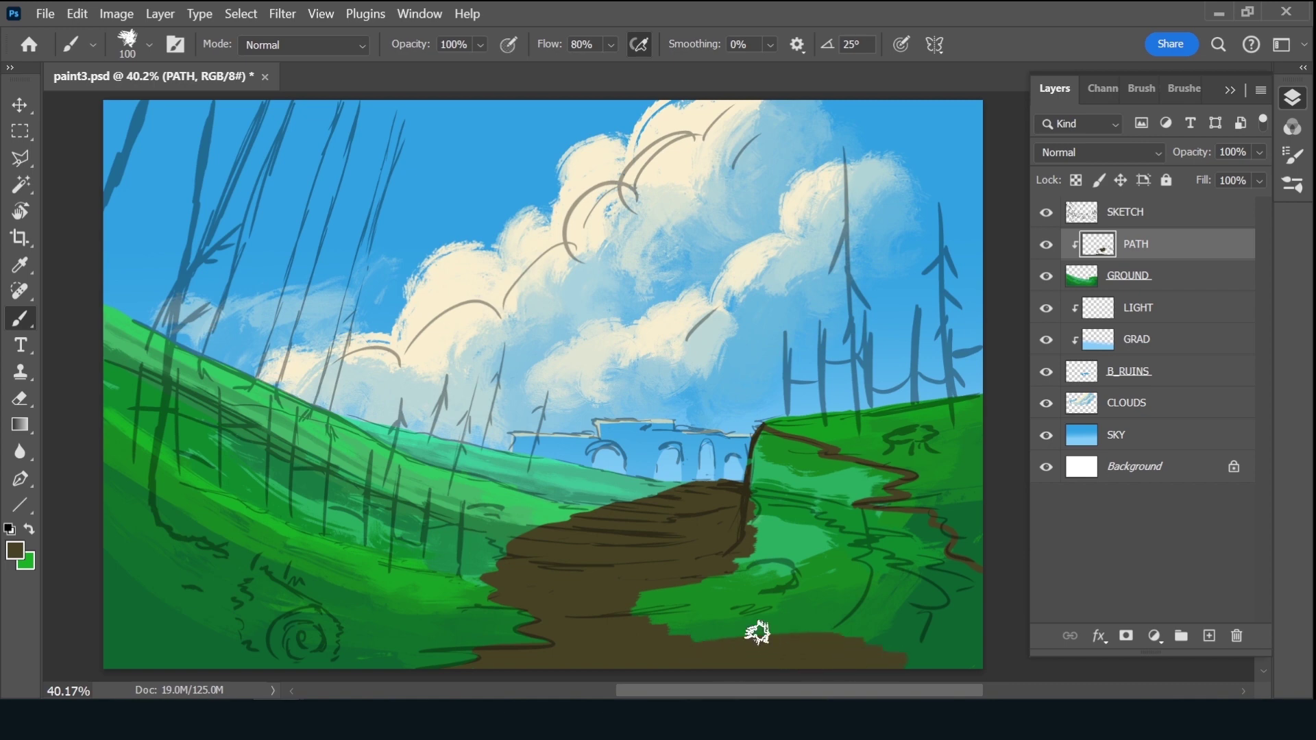
{"action": "mouse_move", "coordinate": [741, 538]}
{"action": "left_mouse_down"}
{"action": "mouse_move", "coordinate": [663, 589]}
{"action": "mouse_move", "coordinate": [788, 603]}
{"action": "mouse_move", "coordinate": [816, 623]}
{"action": "left_mouse_up"}
{"action": "mouse_move", "coordinate": [709, 629]}
{"action": "left_mouse_down"}
{"action": "mouse_move", "coordinate": [843, 602]}
{"action": "mouse_move", "coordinate": [930, 606]}
{"action": "mouse_move", "coordinate": [955, 675]}
{"action": "mouse_move", "coordinate": [984, 637]}
{"action": "mouse_move", "coordinate": [972, 575]}
{"action": "mouse_move", "coordinate": [903, 558]}
{"action": "left_mouse_up"}
{"action": "mouse_move", "coordinate": [766, 443]}
{"action": "left_mouse_down"}
{"action": "mouse_move", "coordinate": [752, 485]}
{"action": "mouse_move", "coordinate": [767, 434]}
{"action": "mouse_move", "coordinate": [823, 449]}
{"action": "mouse_move", "coordinate": [761, 467]}
{"action": "mouse_move", "coordinate": [766, 582]}
{"action": "mouse_move", "coordinate": [787, 608]}
{"action": "mouse_move", "coordinate": [799, 553]}
{"action": "mouse_move", "coordinate": [822, 537]}
{"action": "mouse_move", "coordinate": [838, 578]}
{"action": "mouse_move", "coordinate": [861, 546]}
{"action": "mouse_move", "coordinate": [852, 608]}
{"action": "mouse_move", "coordinate": [837, 608]}
{"action": "mouse_move", "coordinate": [890, 640]}
{"action": "mouse_move", "coordinate": [907, 549]}
{"action": "mouse_move", "coordinate": [916, 567]}
{"action": "mouse_move", "coordinate": [946, 535]}
{"action": "mouse_move", "coordinate": [919, 594]}
{"action": "mouse_move", "coordinate": [919, 528]}
{"action": "mouse_move", "coordinate": [884, 516]}
{"action": "mouse_move", "coordinate": [872, 564]}
{"action": "mouse_move", "coordinate": [920, 523]}
{"action": "mouse_move", "coordinate": [869, 562]}
{"action": "left_mouse_up"}
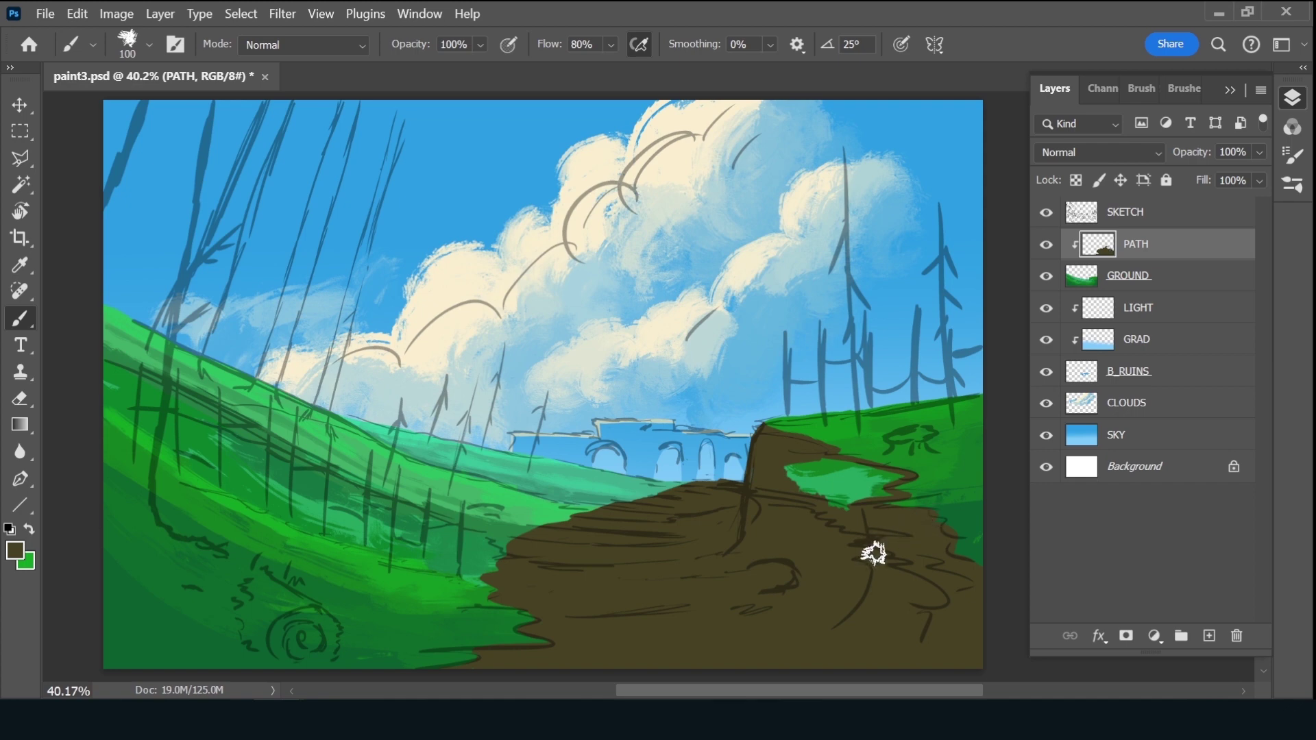
{"action": "mouse_move", "coordinate": [857, 469]}
{"action": "left_mouse_down"}
{"action": "mouse_move", "coordinate": [828, 461]}
{"action": "mouse_move", "coordinate": [793, 476]}
{"action": "mouse_move", "coordinate": [782, 461]}
{"action": "mouse_move", "coordinate": [754, 497]}
{"action": "mouse_move", "coordinate": [787, 499]}
{"action": "mouse_move", "coordinate": [799, 461]}
{"action": "mouse_move", "coordinate": [828, 464]}
{"action": "mouse_move", "coordinate": [850, 493]}
{"action": "mouse_move", "coordinate": [862, 487]}
{"action": "left_mouse_up"}
{"action": "key", "text": "bracketleft"}
{"action": "key", "text": "bracketleft"}
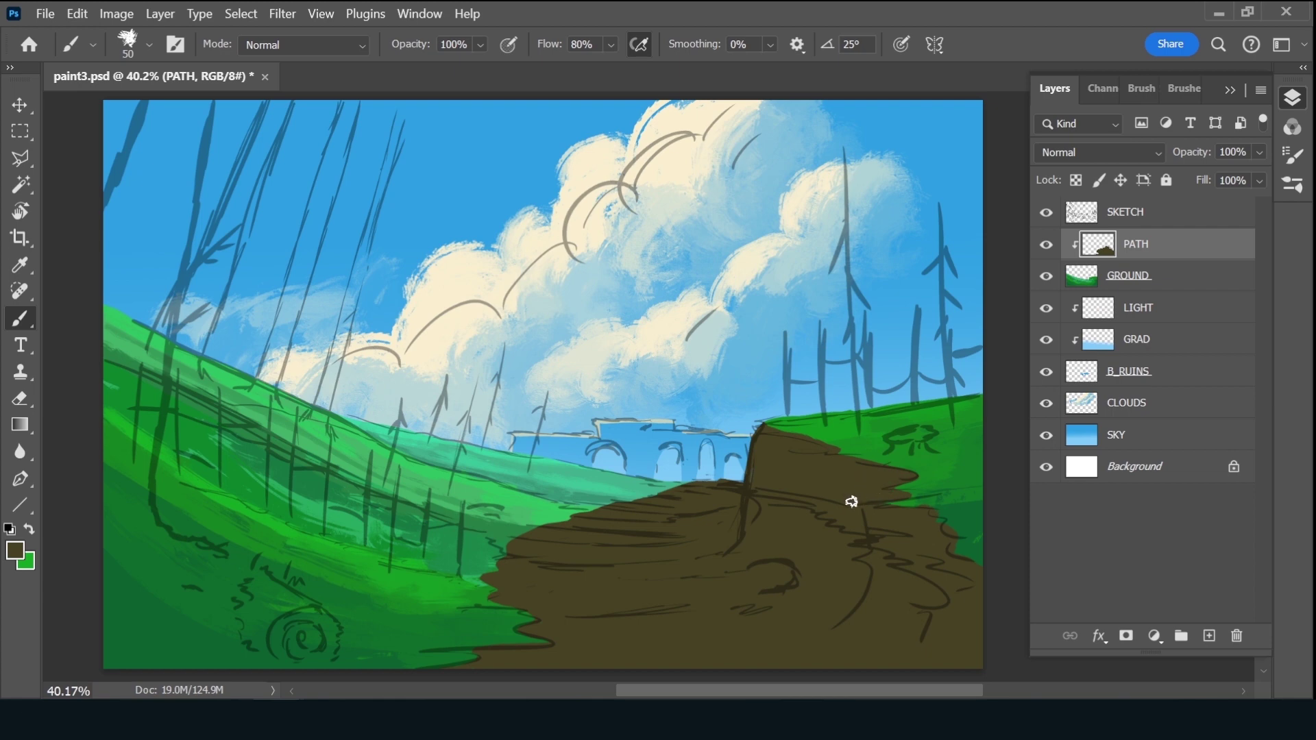
Reactivate the PATH layer and select the 100 px painting brush preset
{"action": "left_click", "coordinate": [1046, 213]}
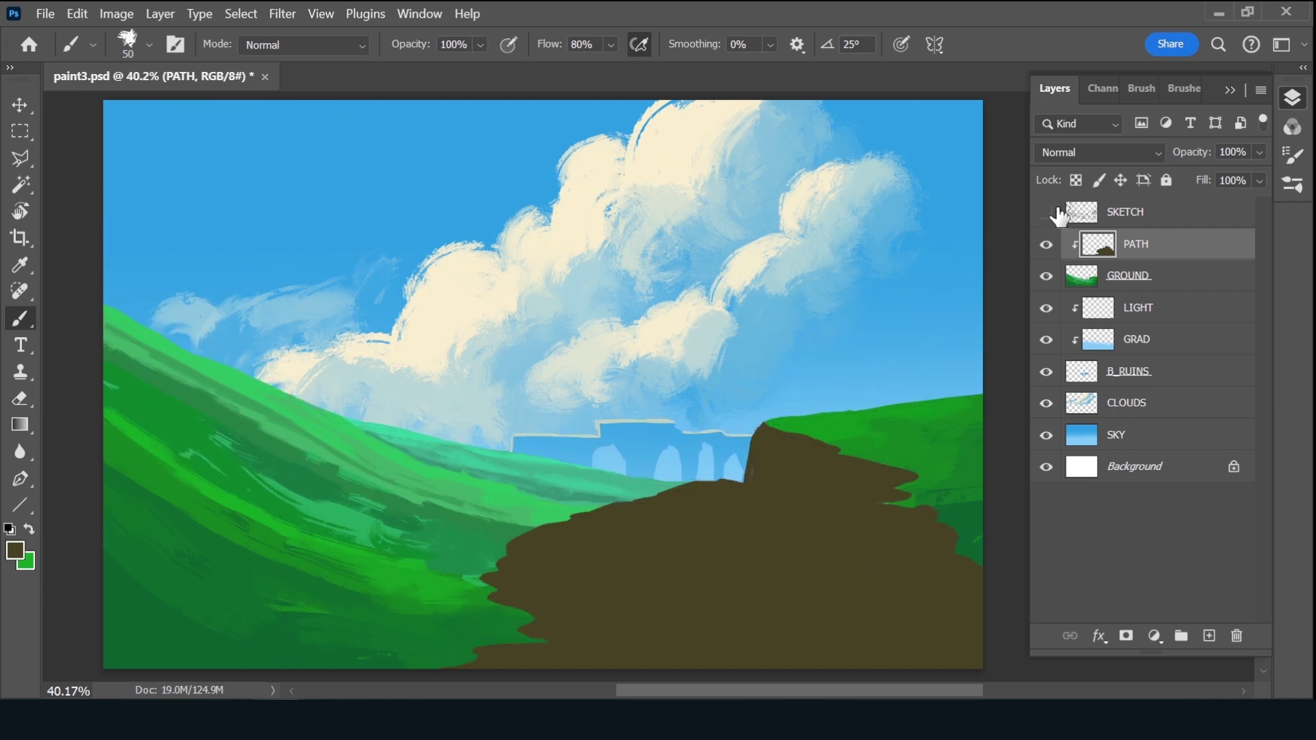
{"action": "left_click", "coordinate": [1175, 277]}
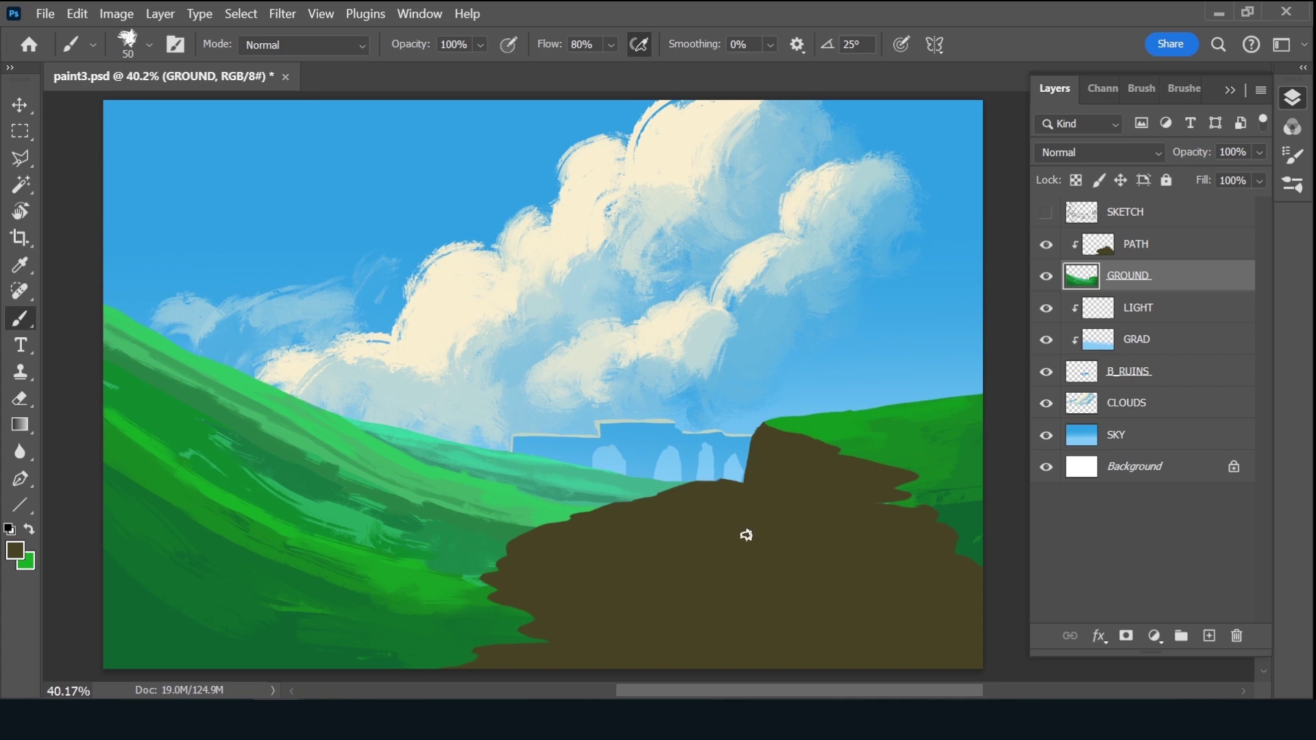
{"action": "left_click", "coordinate": [1174, 254]}
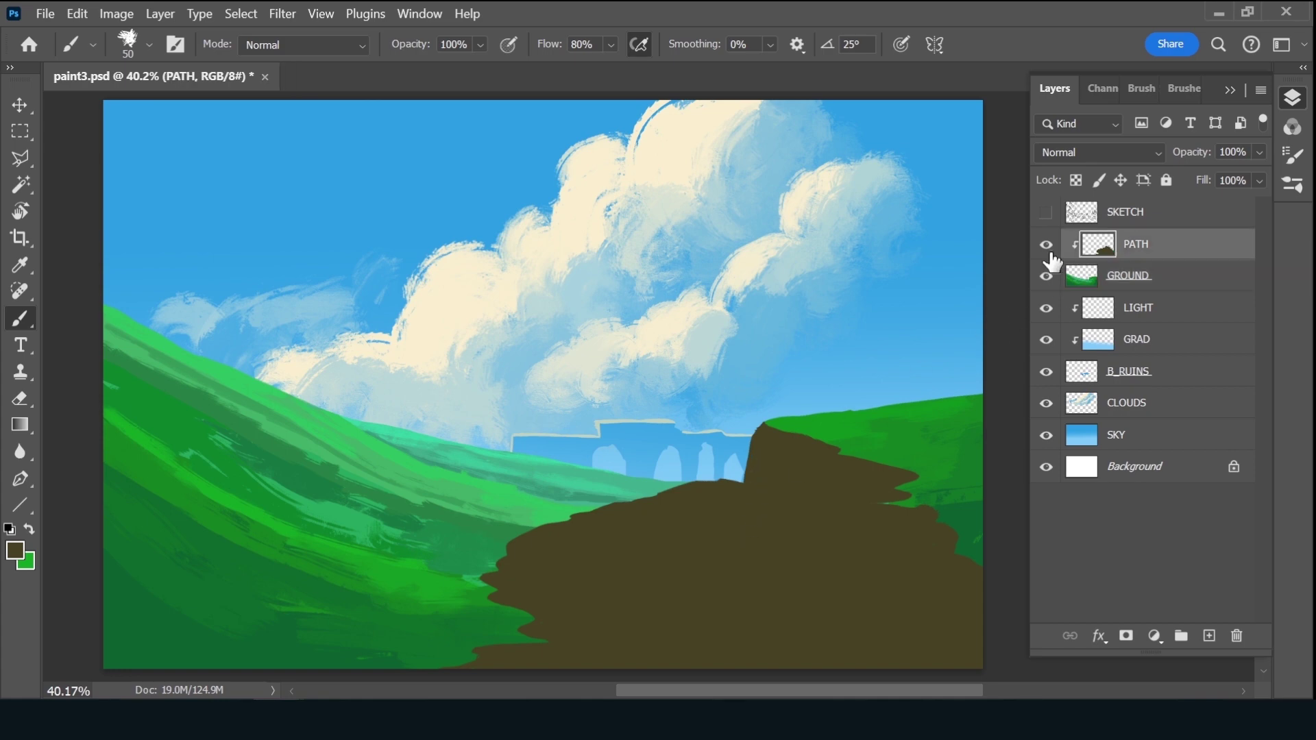
{"action": "left_click", "coordinate": [1047, 213]}
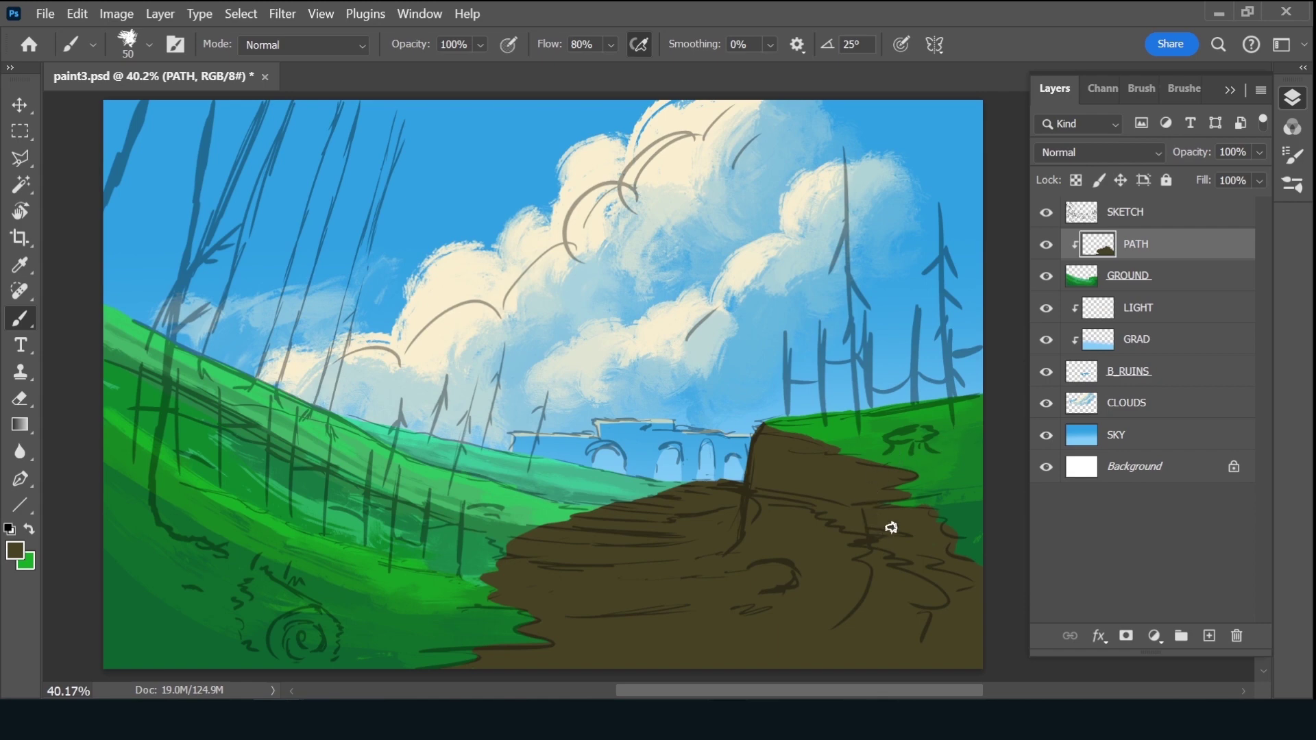
{"action": "left_click", "coordinate": [1192, 93]}
{"action": "left_click", "coordinate": [1046, 197]}
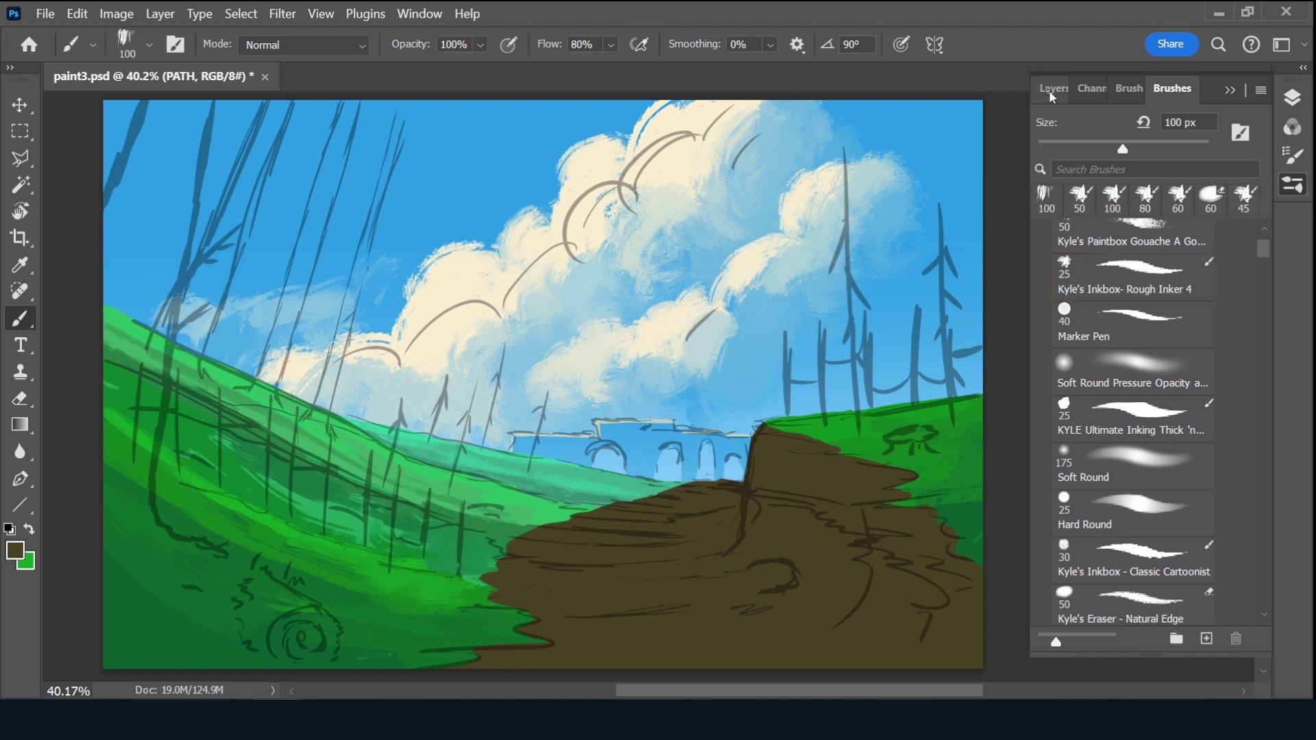
{"action": "left_click", "coordinate": [1053, 92]}
Fill the PATH layer with a slightly lighter brown, 595232
{"action": "left_click", "coordinate": [17, 553]}
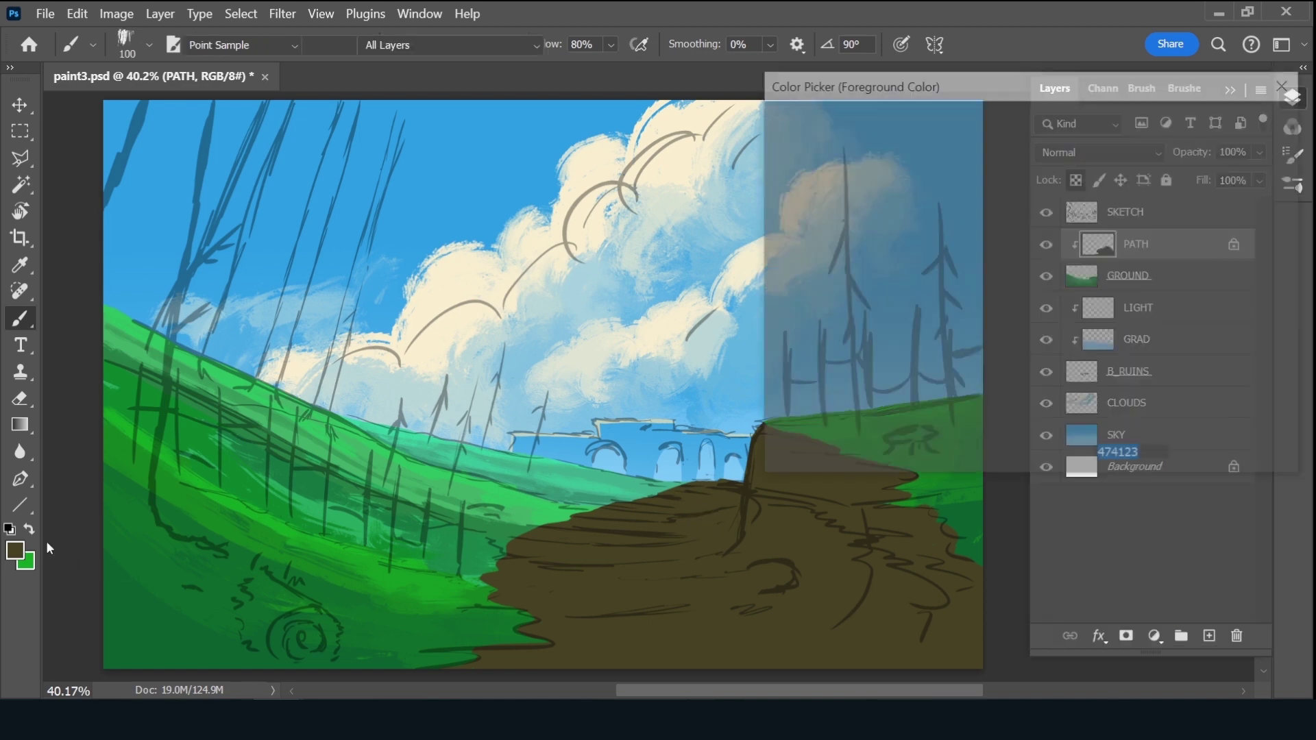
{"action": "left_click_drag", "start_coordinate": [902, 319], "coordinate": [884, 301]}
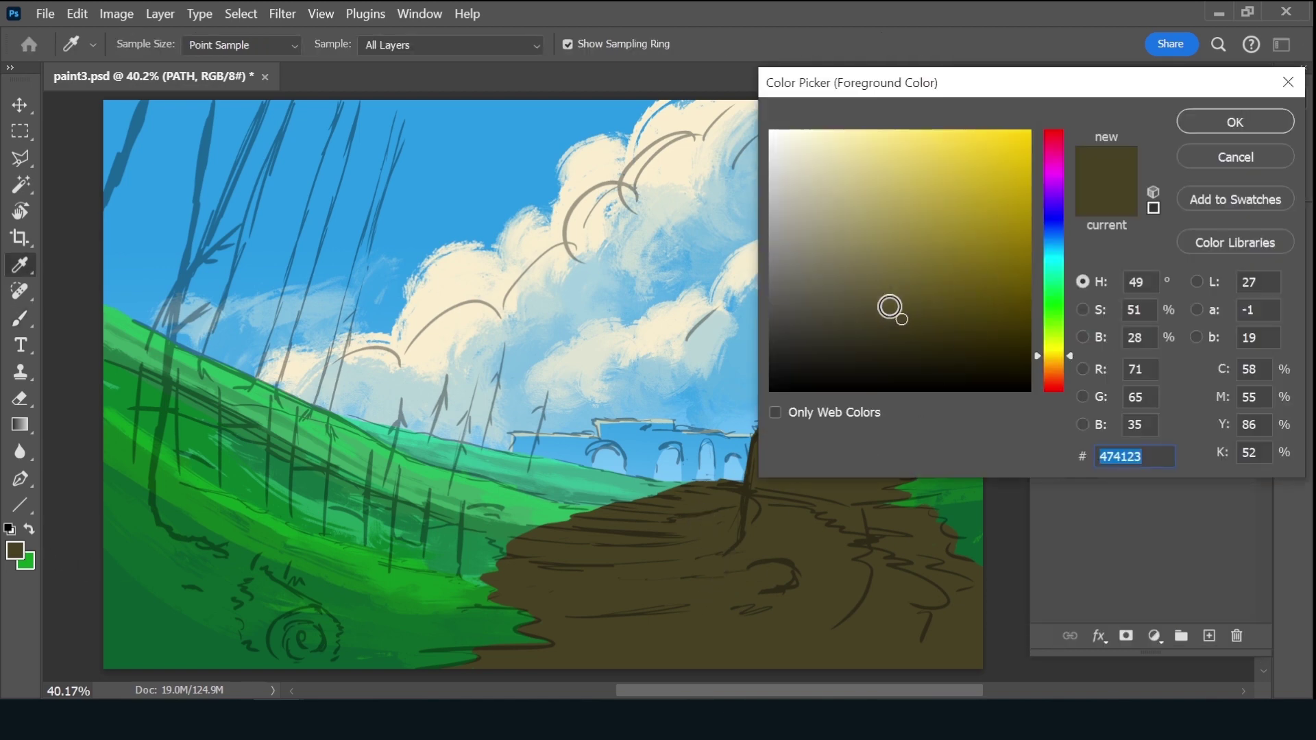
{"action": "left_click", "coordinate": [1244, 122]}
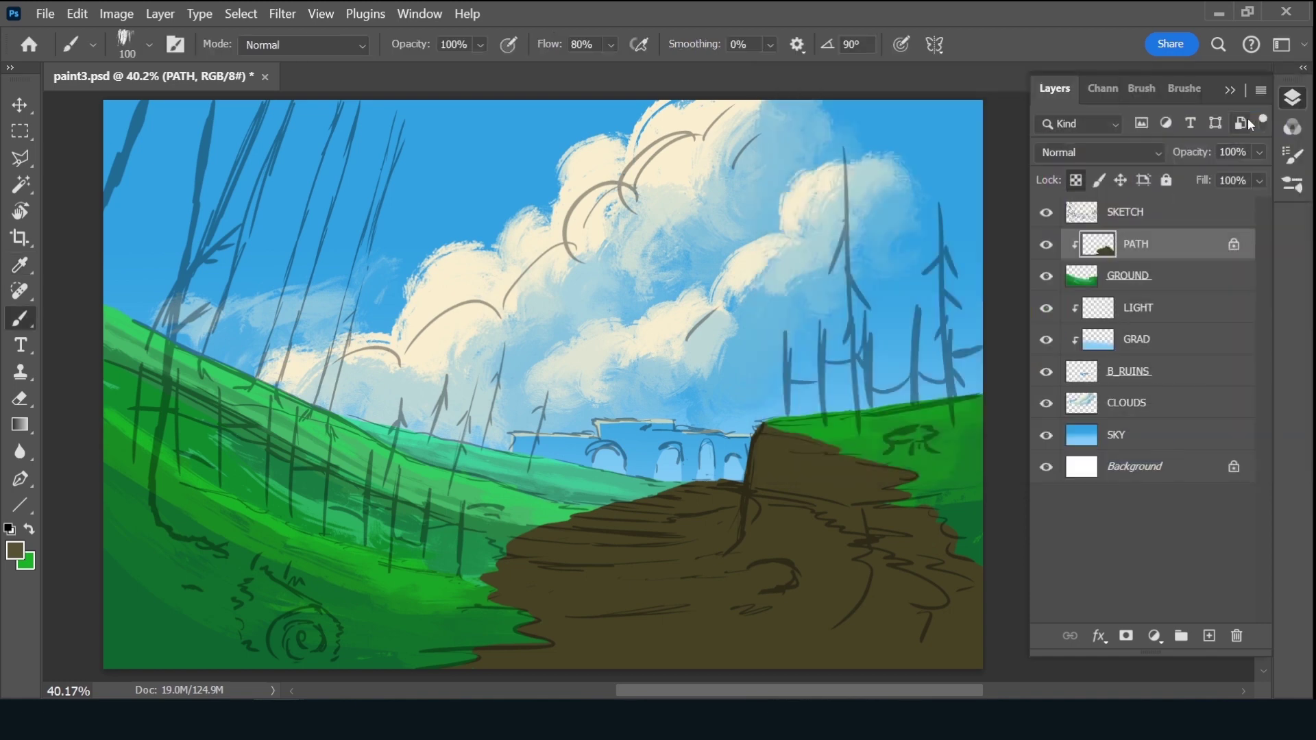
{"action": "key", "text": "alt+BackSpace"}
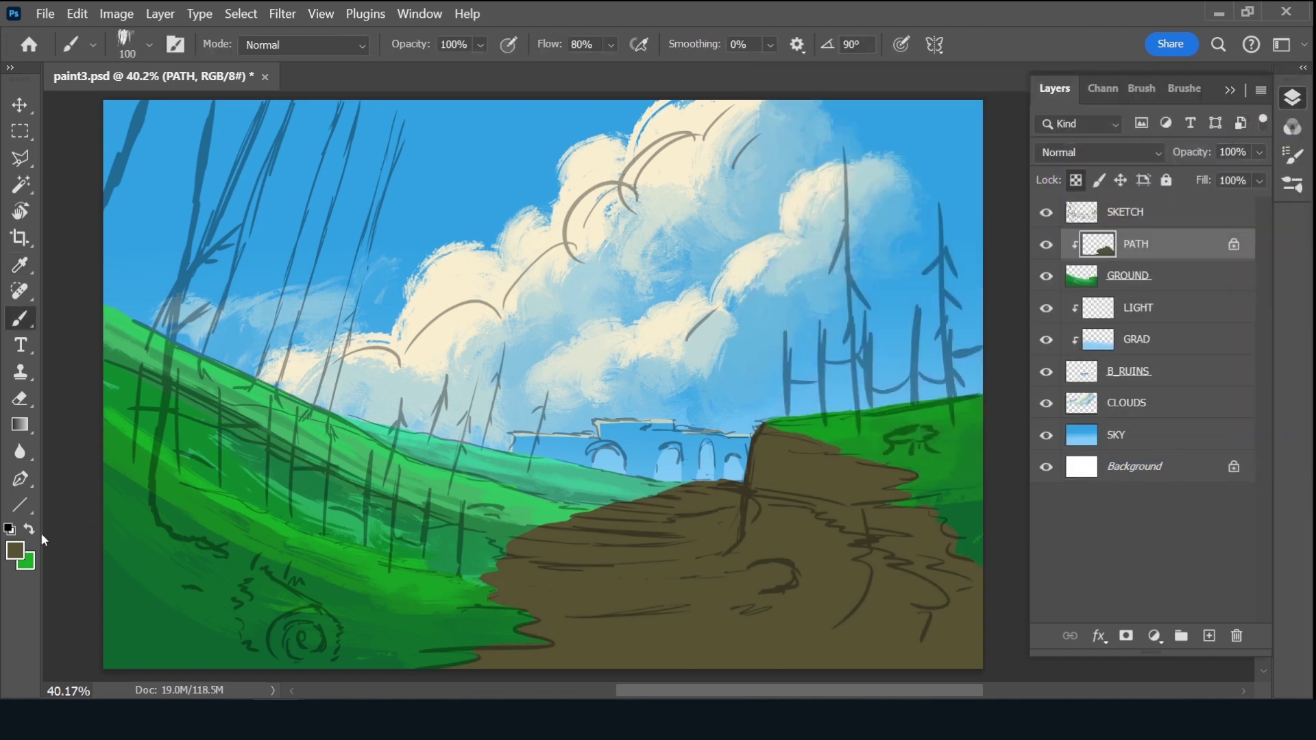
Shift the foreground colour to a lighter, softer olive brown
{"action": "left_click", "coordinate": [15, 552]}
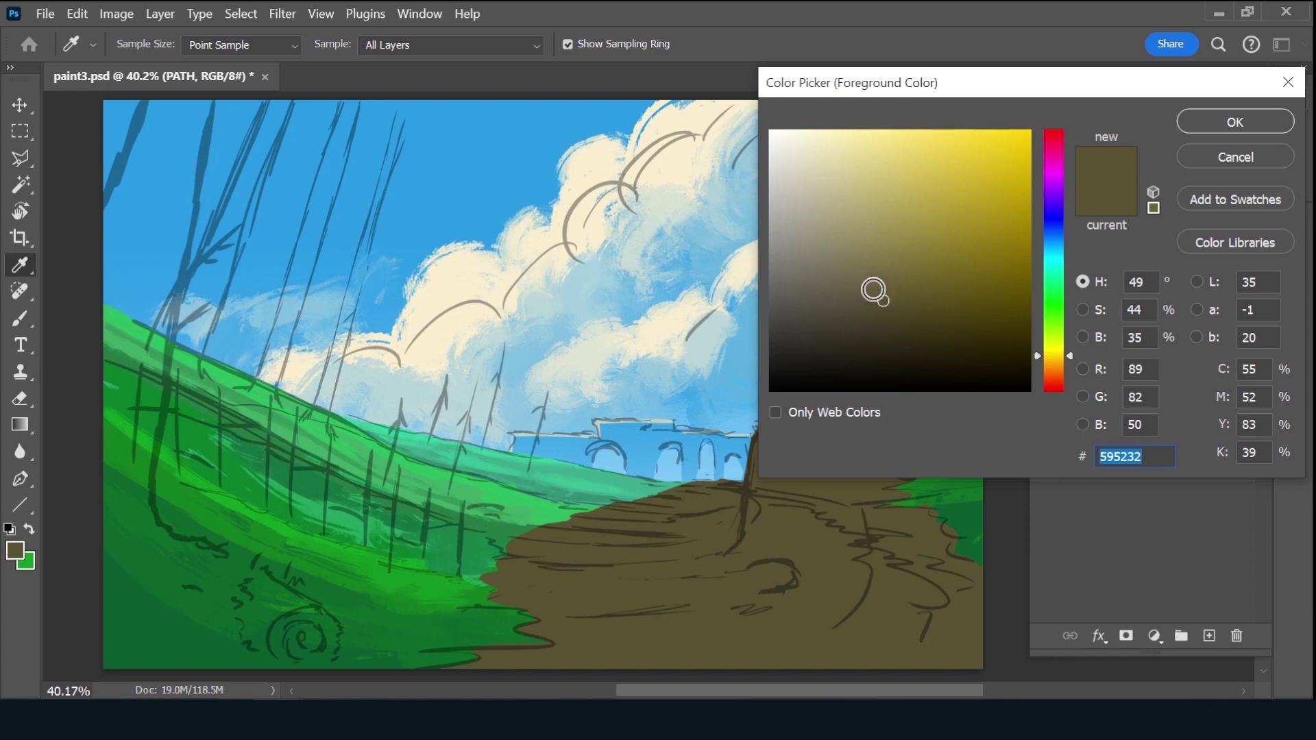
{"action": "left_click_drag", "start_coordinate": [879, 280], "coordinate": [868, 281]}
{"action": "left_click", "coordinate": [1235, 122]}
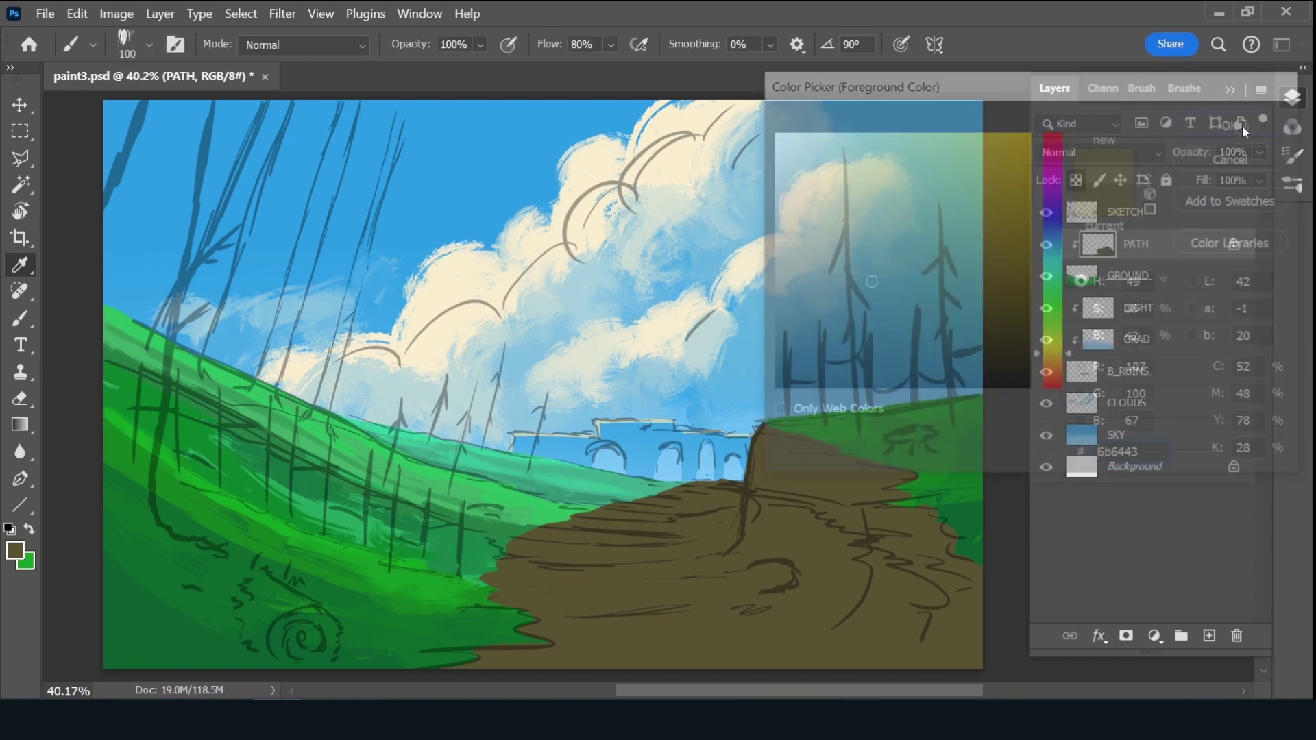
{"action": "key", "text": "l"}
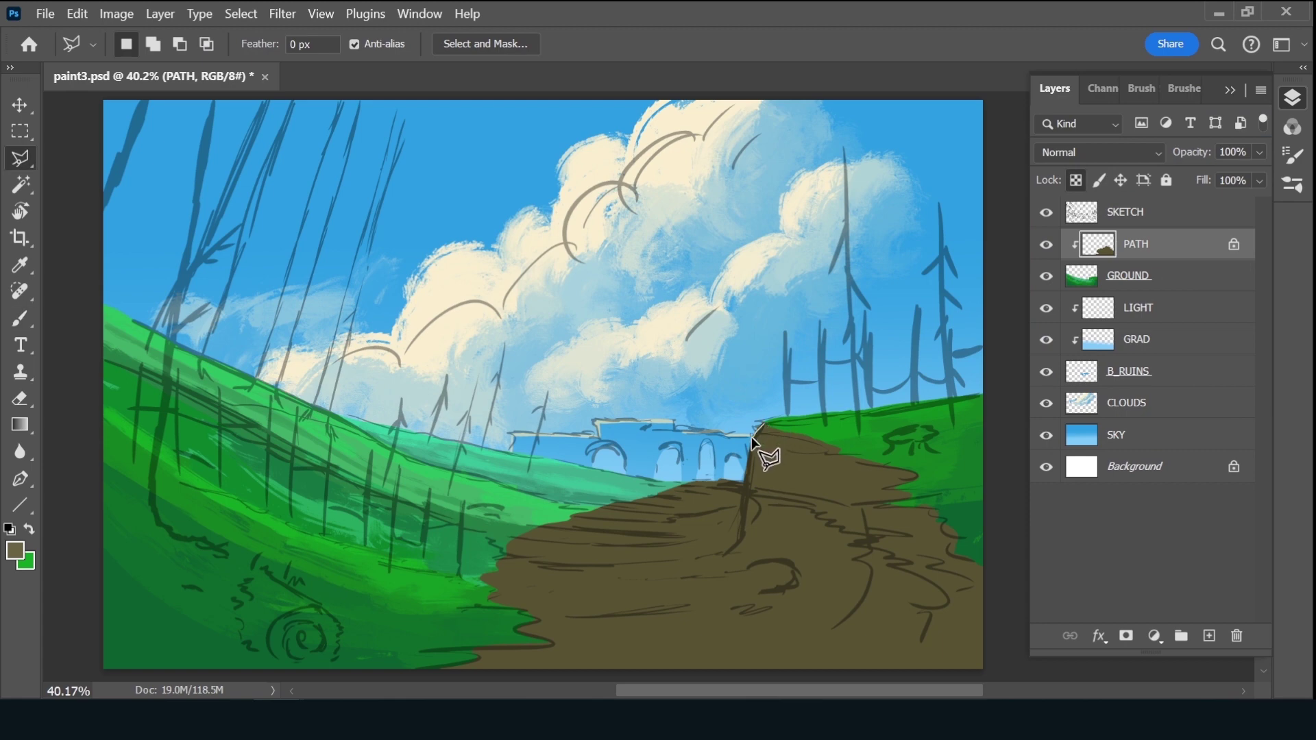
Outline the path's right cliff face with the Polygonal Lasso, then set the brush size to 200
{"action": "left_click_drag", "start_coordinate": [751, 437], "coordinate": [743, 496]}
{"action": "mouse_move", "coordinate": [730, 549]}
{"action": "left_mouse_down"}
{"action": "mouse_move", "coordinate": [882, 653]}
{"action": "mouse_move", "coordinate": [882, 682]}
{"action": "mouse_move", "coordinate": [958, 679]}
{"action": "mouse_move", "coordinate": [1008, 373]}
{"action": "mouse_move", "coordinate": [875, 302]}
{"action": "mouse_move", "coordinate": [797, 351]}
{"action": "left_mouse_up"}
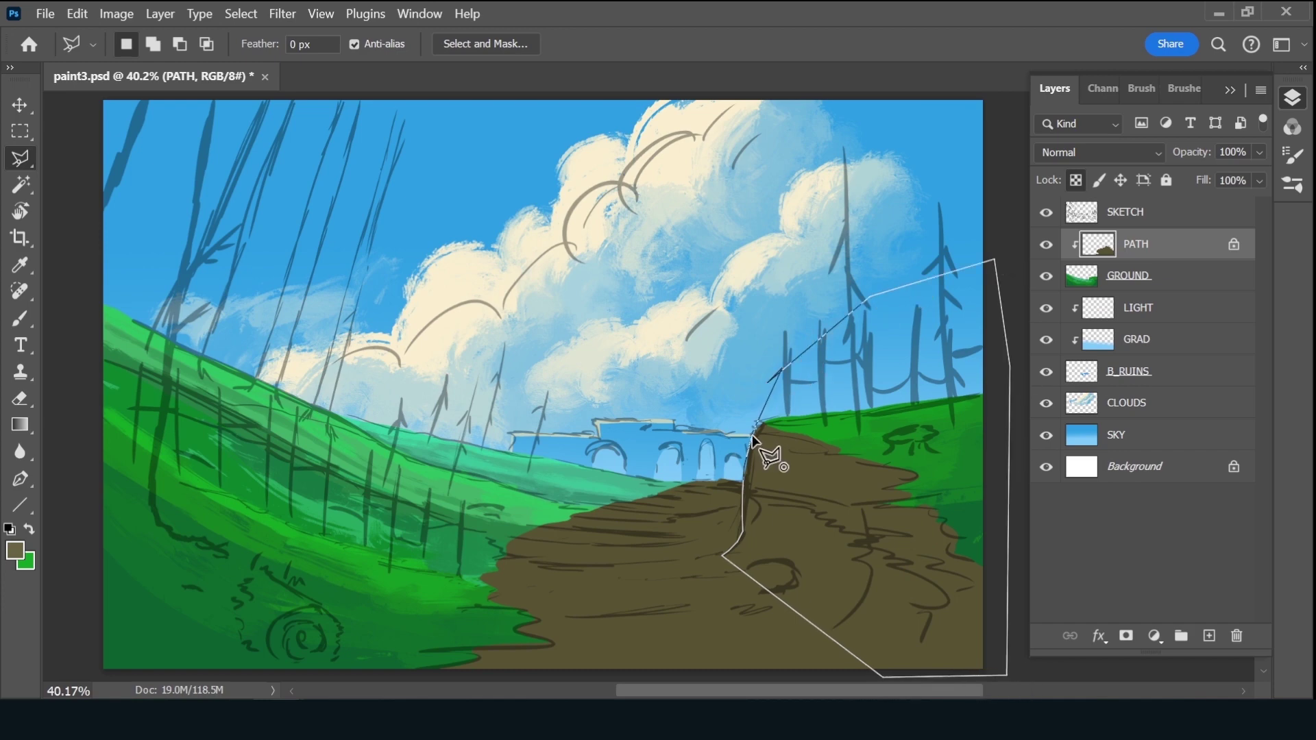
{"action": "left_click_drag", "start_coordinate": [757, 439], "coordinate": [758, 493]}
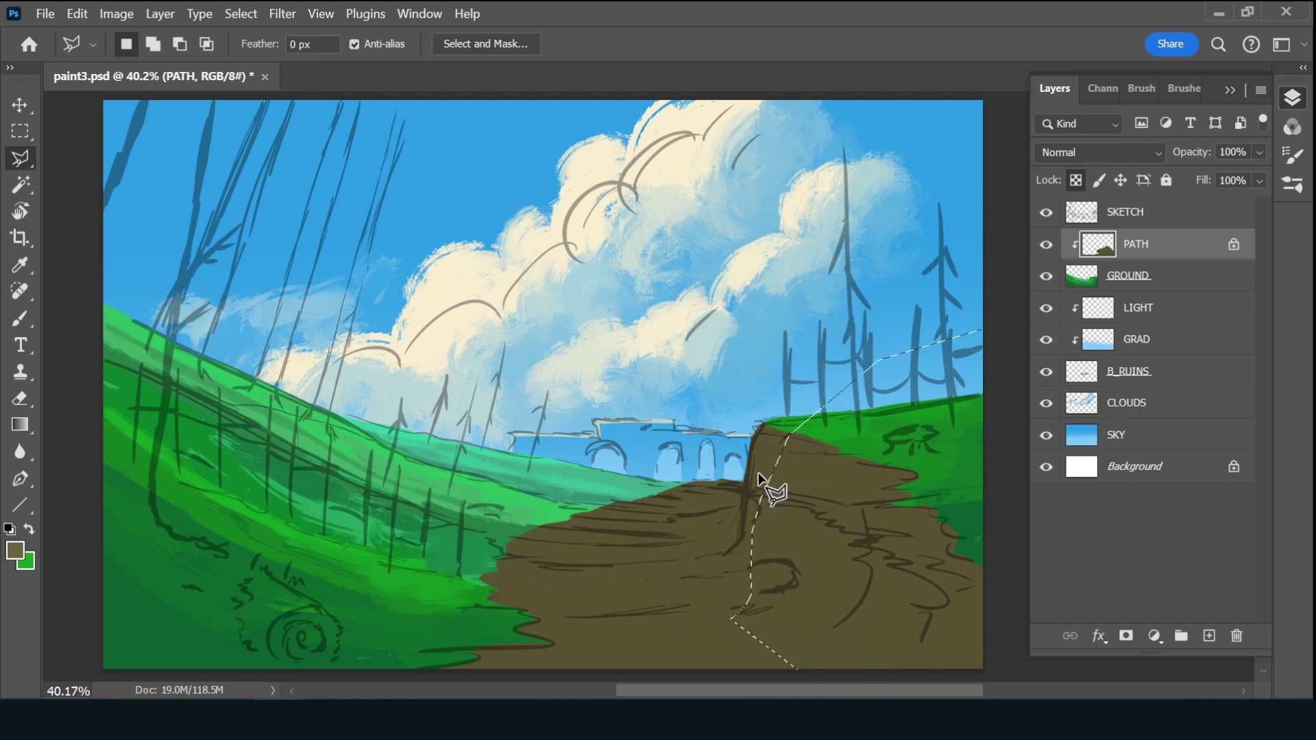
{"action": "key", "text": "ctrl+z"}
{"action": "key", "text": "b"}
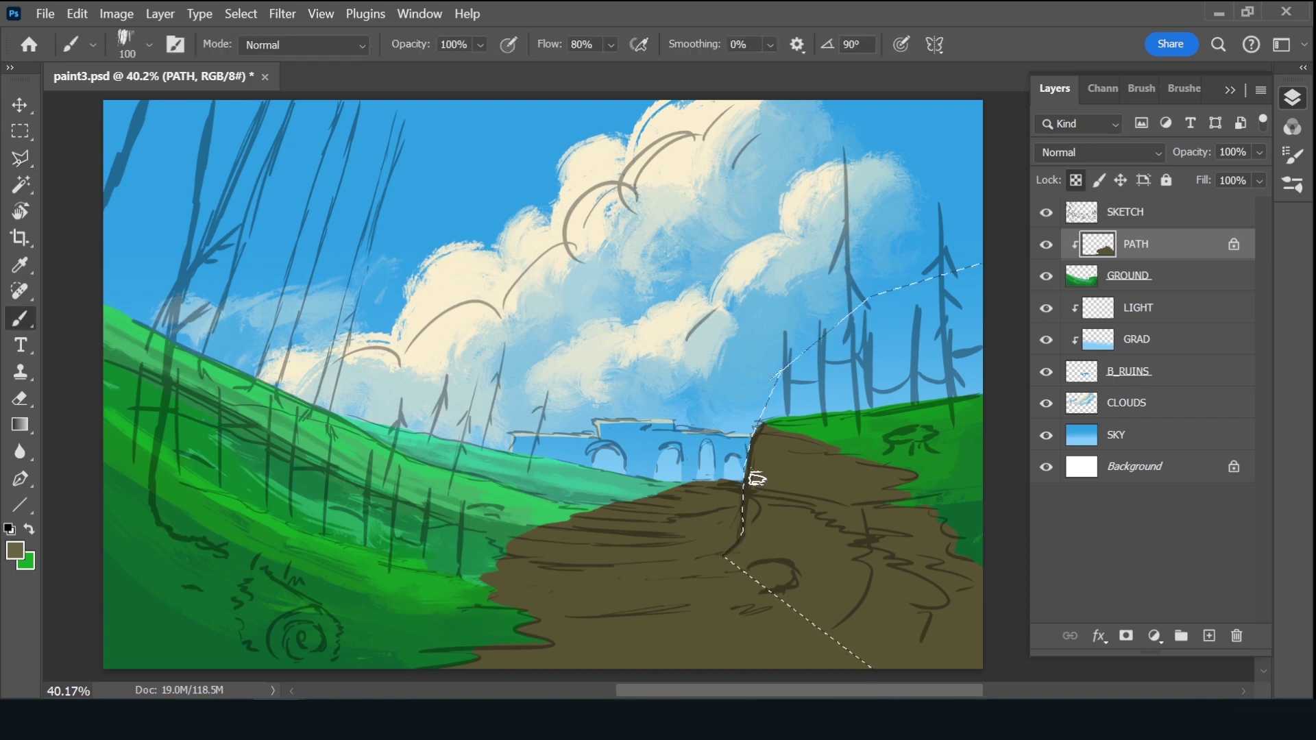
{"action": "key", "text": "bracketright"}
{"action": "key", "text": "bracketright"}
{"action": "key", "text": "bracketright"}
{"action": "key", "text": "bracketright"}
Pick a pale tan foreground colour, undoing a misplaced test stroke
{"action": "left_click", "coordinate": [17, 552]}
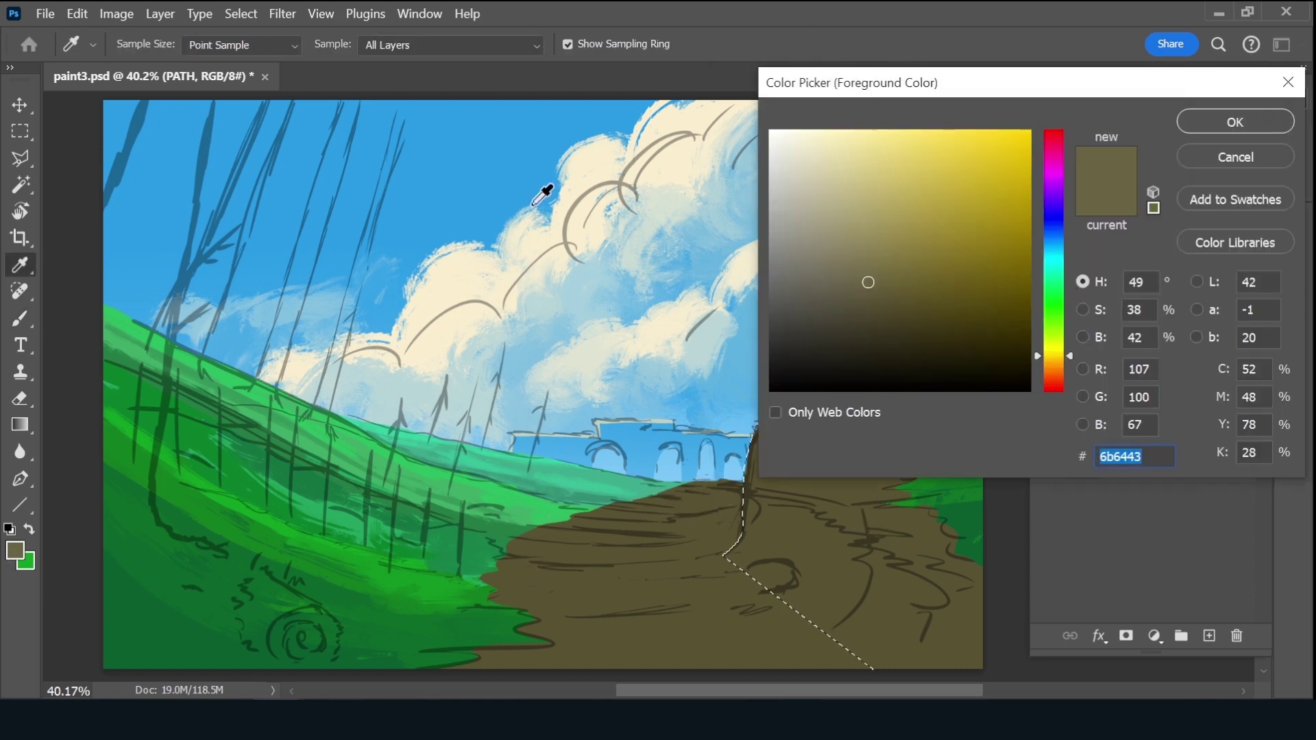
{"action": "left_click", "coordinate": [555, 152]}
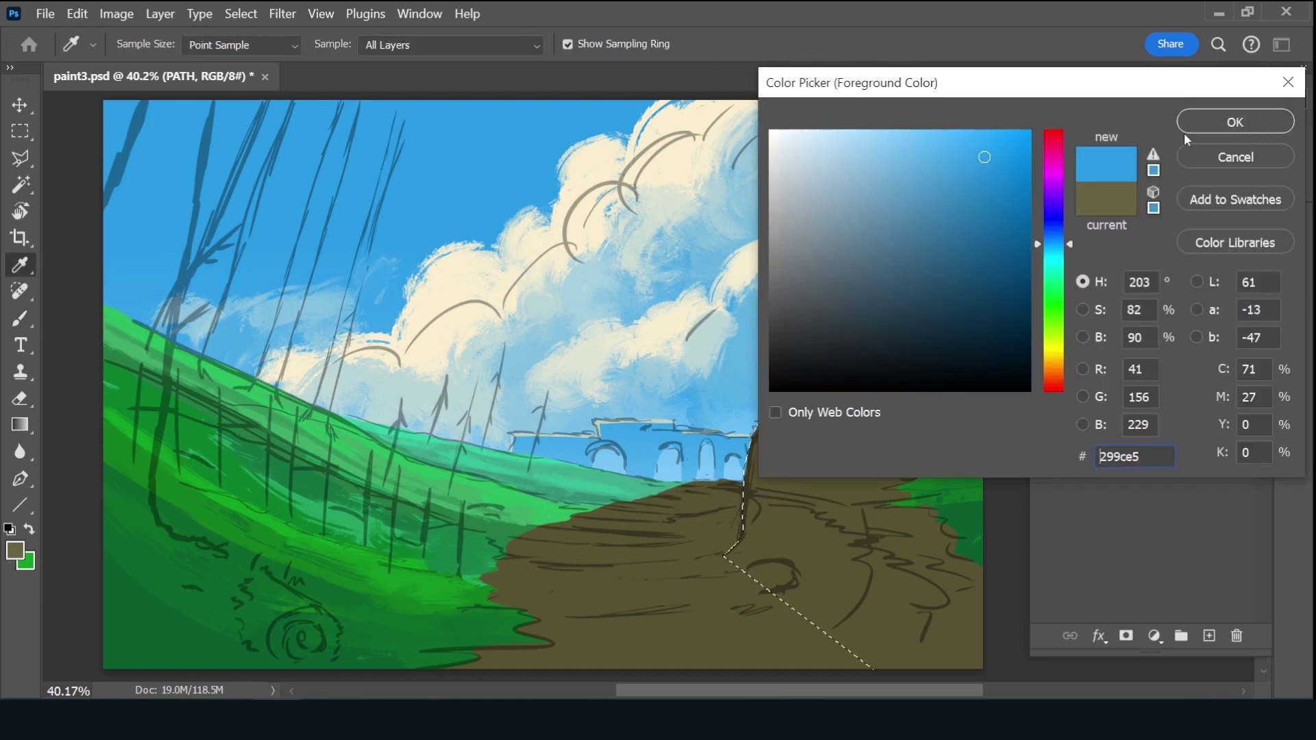
{"action": "left_click", "coordinate": [1105, 203]}
{"action": "left_click_drag", "start_coordinate": [893, 281], "coordinate": [850, 253]}
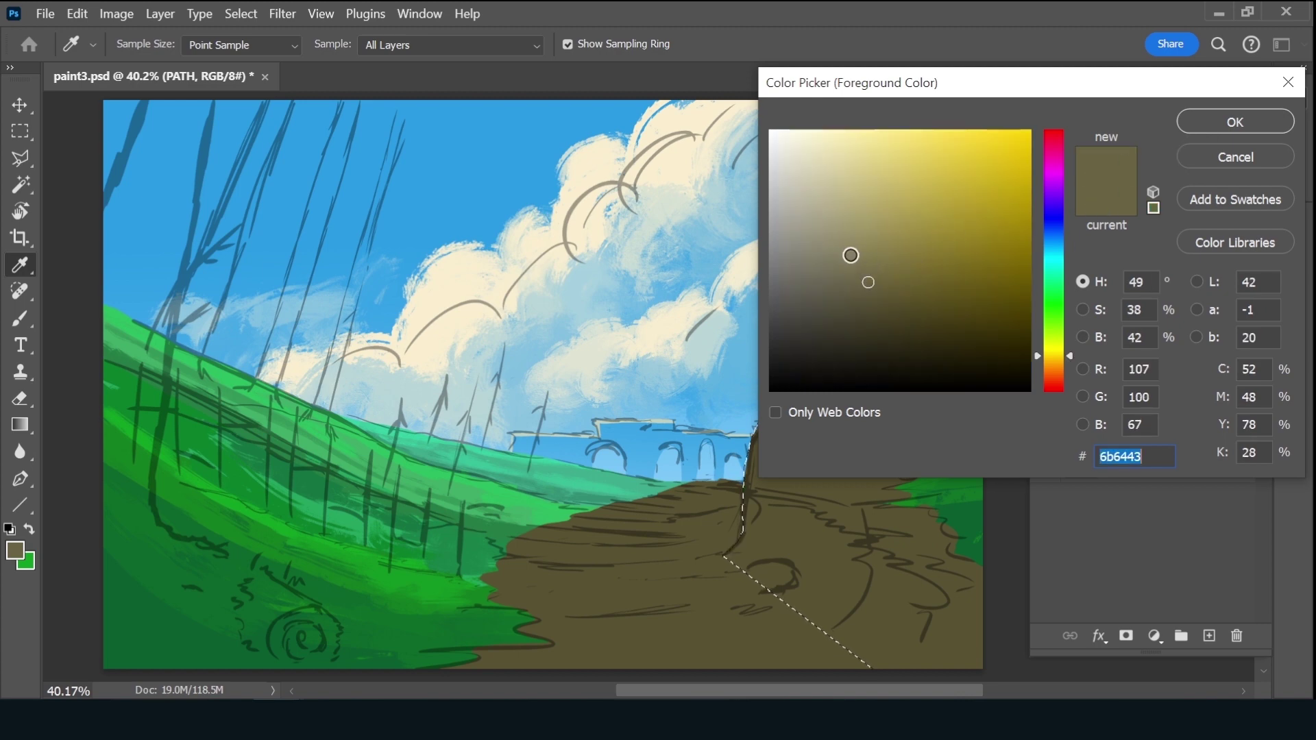
{"action": "left_click", "coordinate": [1233, 120]}
{"action": "left_click_drag", "start_coordinate": [771, 463], "coordinate": [768, 507]}
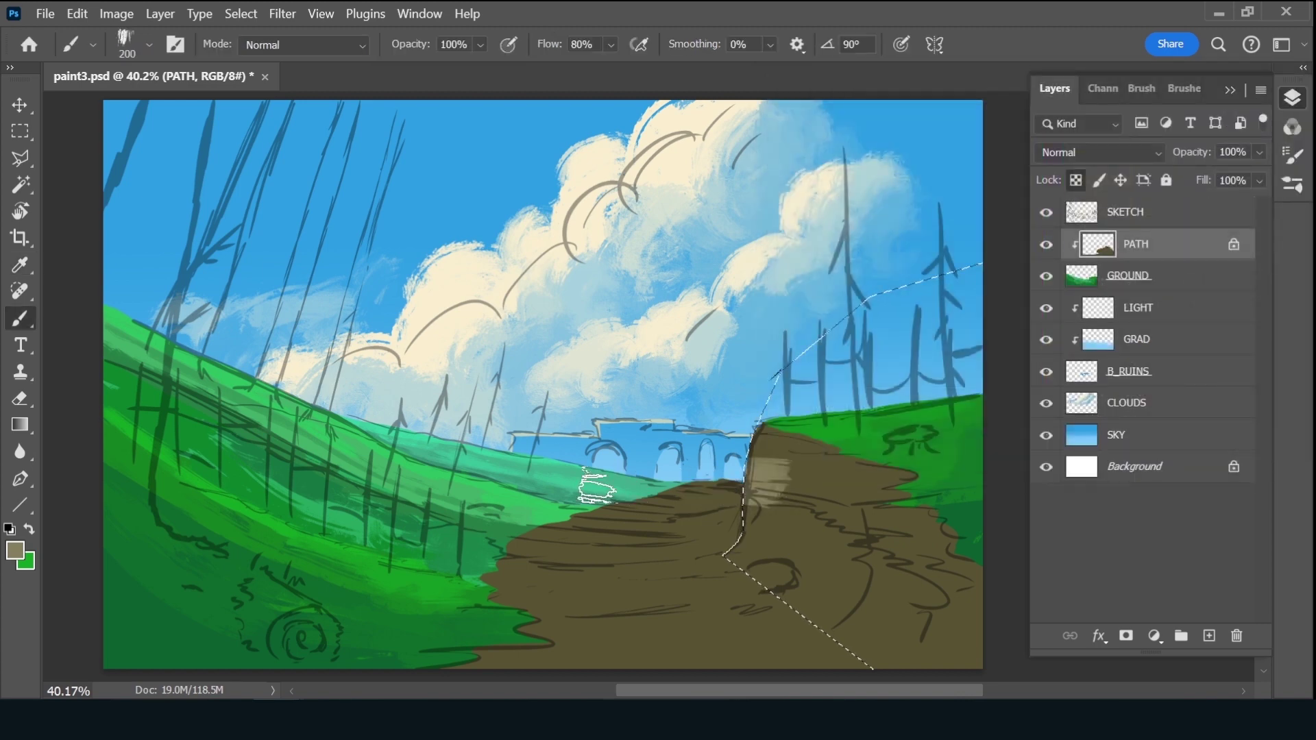
{"action": "key", "text": "ctrl+z"}
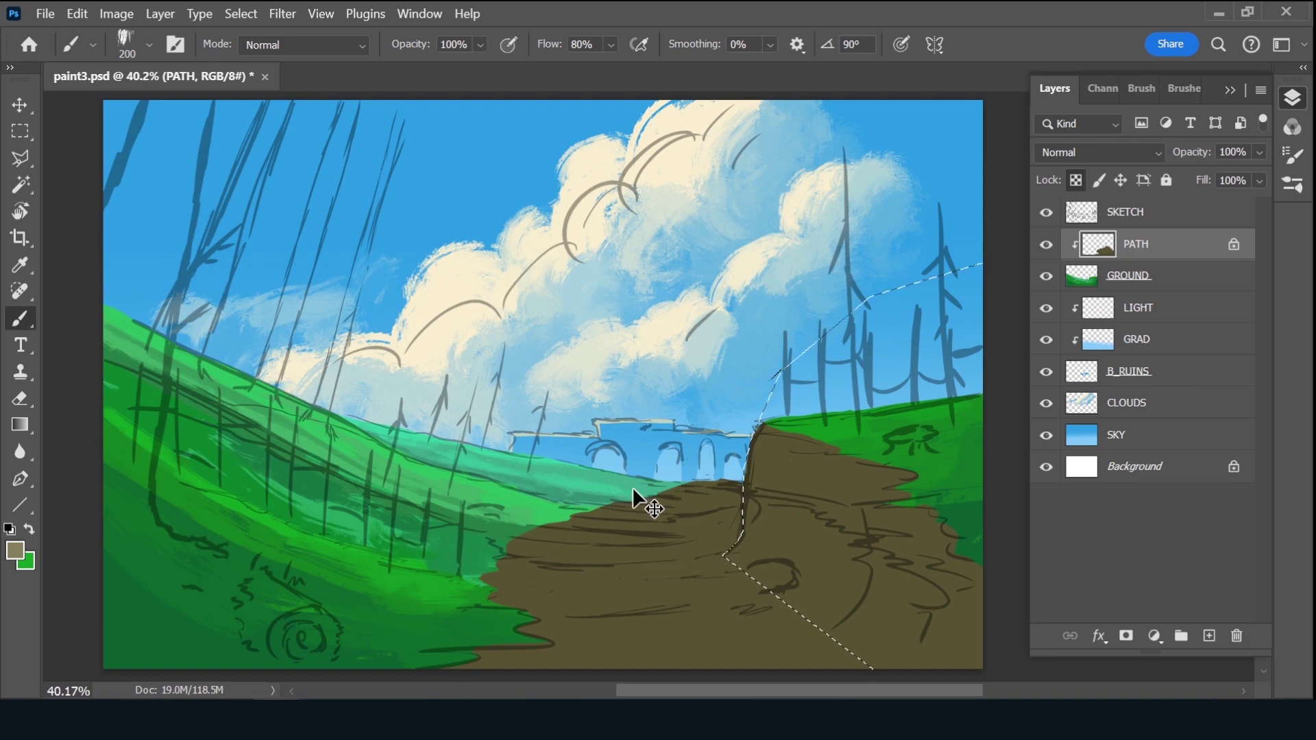
Invert the selection and paint light tan across the top of the path left of the cliff
{"action": "key", "text": "ctrl+shift+i"}
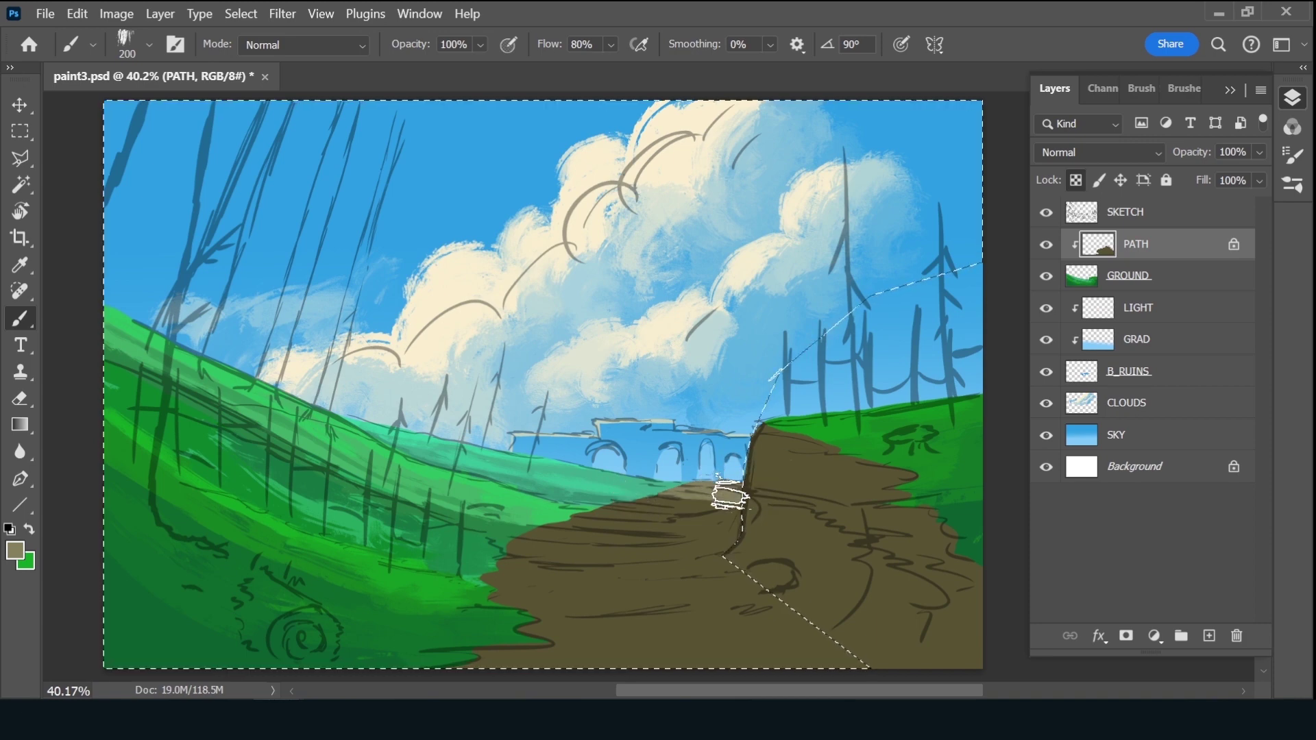
{"action": "left_click_drag", "start_coordinate": [735, 506], "coordinate": [615, 512]}
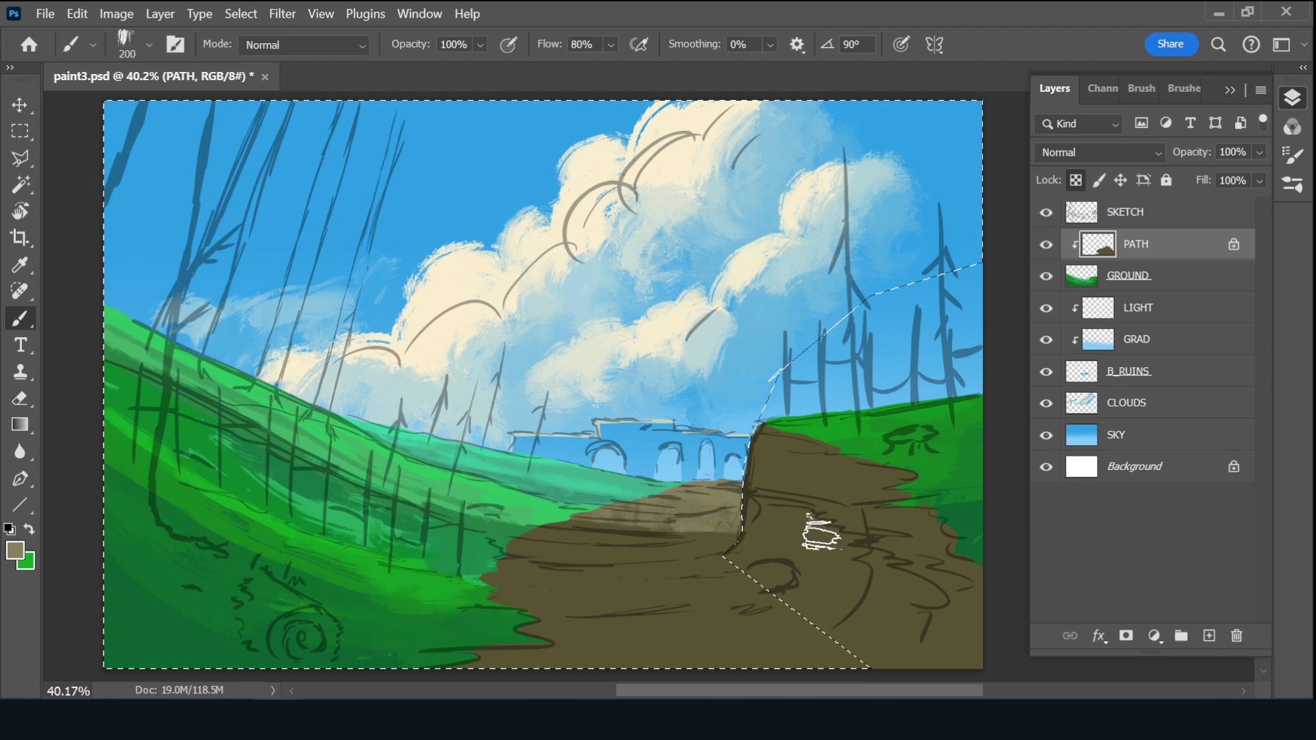
{"action": "mouse_move", "coordinate": [822, 528]}
{"action": "left_mouse_down"}
{"action": "mouse_move", "coordinate": [546, 532]}
{"action": "mouse_move", "coordinate": [713, 535]}
{"action": "left_mouse_up"}
{"action": "key", "text": "ctrl+z"}
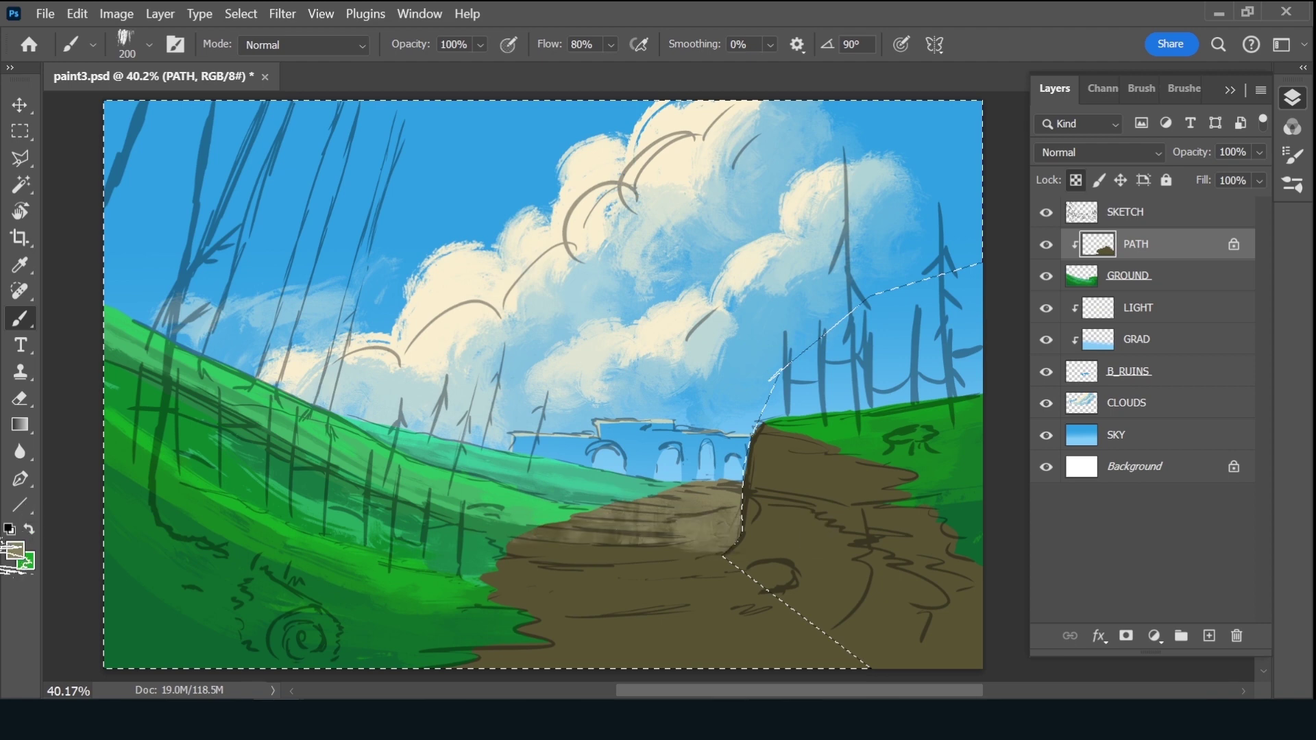
{"action": "key", "text": "ctrl+z"}
{"action": "key", "text": "ctrl+z"}
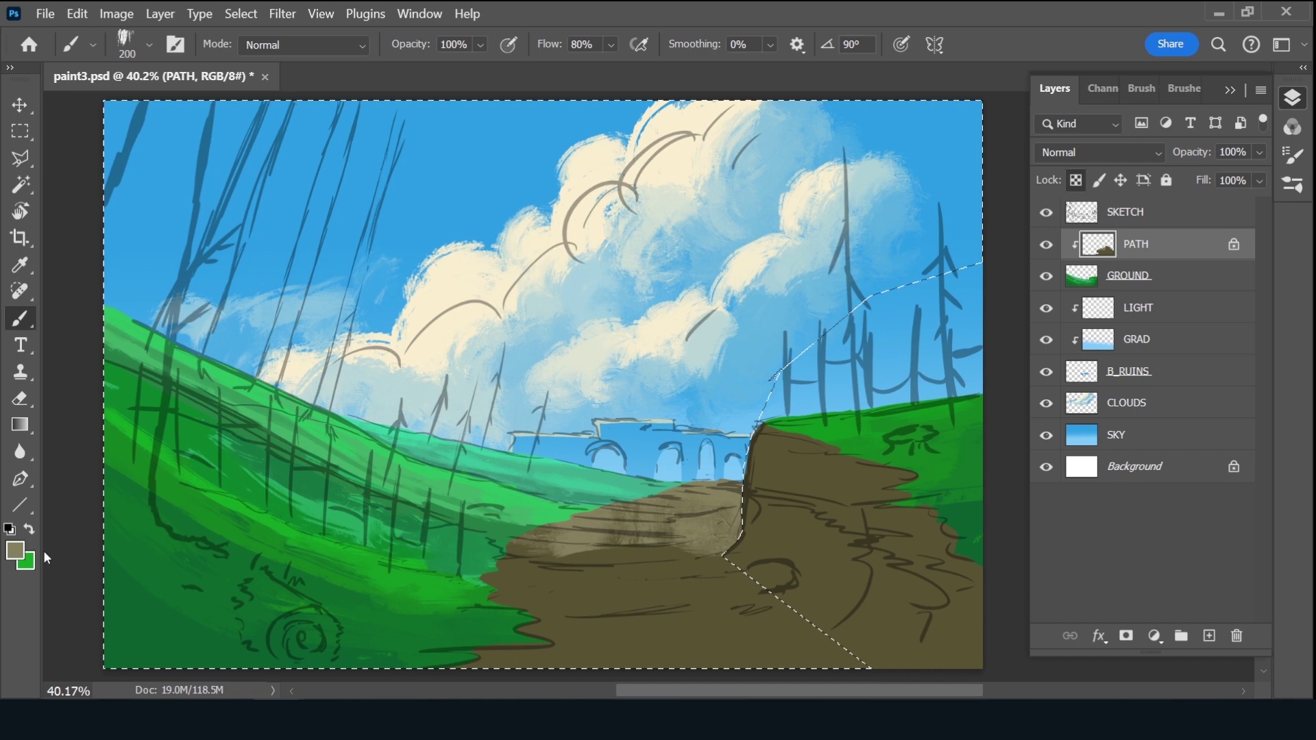
Pick a darker brown and cover the green edge at the path's lower left
{"action": "left_click", "coordinate": [15, 552]}
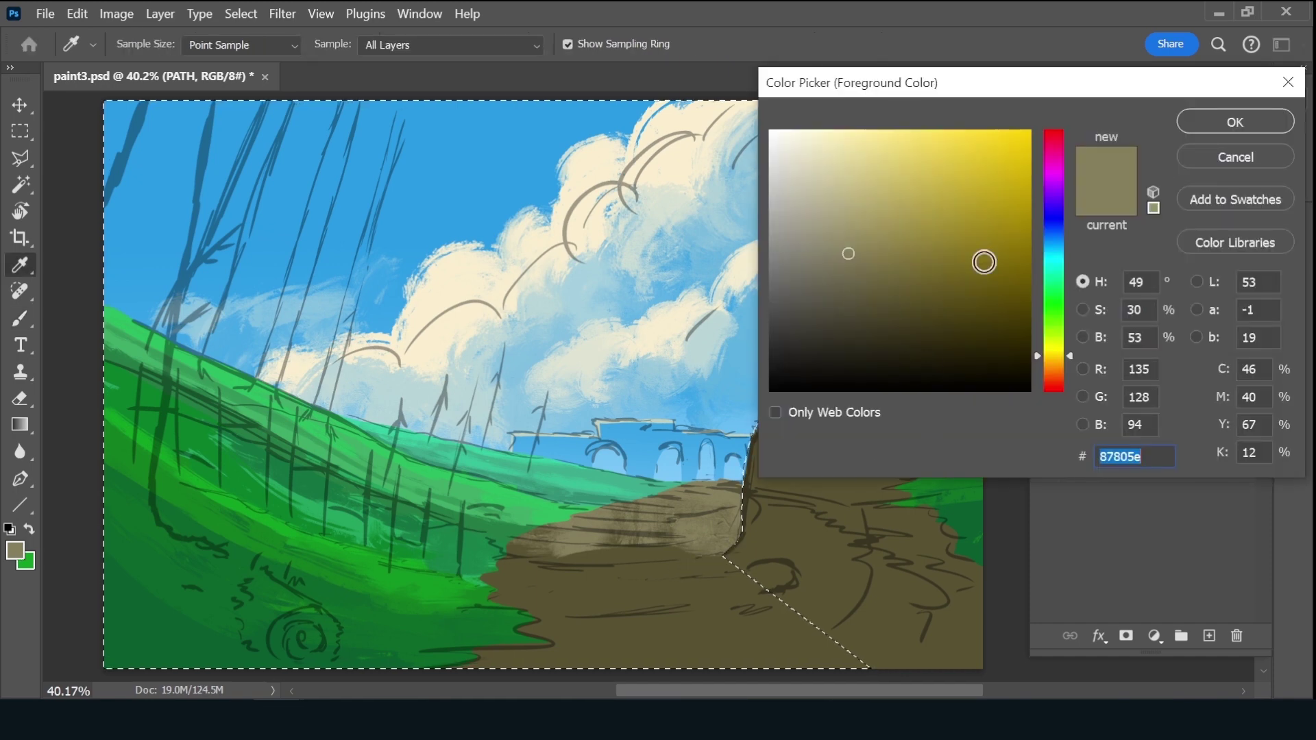
{"action": "left_click", "coordinate": [861, 310]}
{"action": "left_click", "coordinate": [1235, 122]}
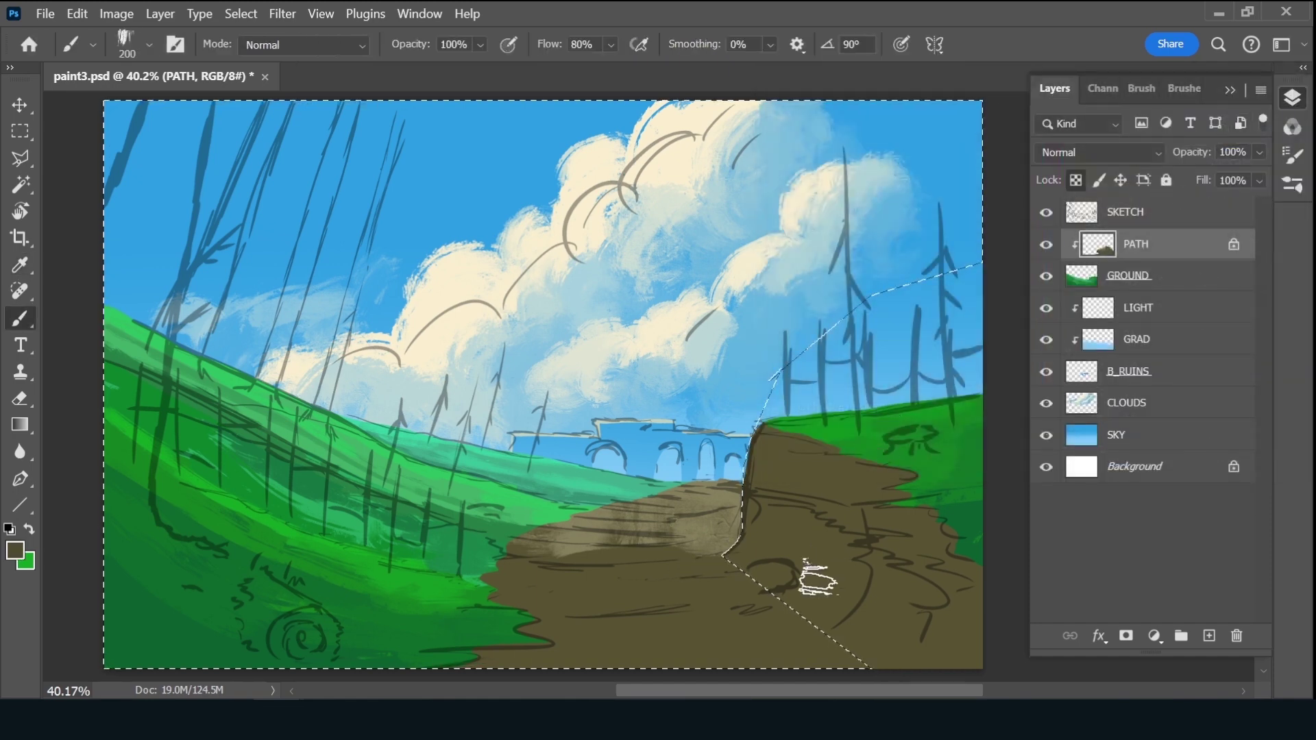
{"action": "left_click_drag", "start_coordinate": [603, 641], "coordinate": [572, 655]}
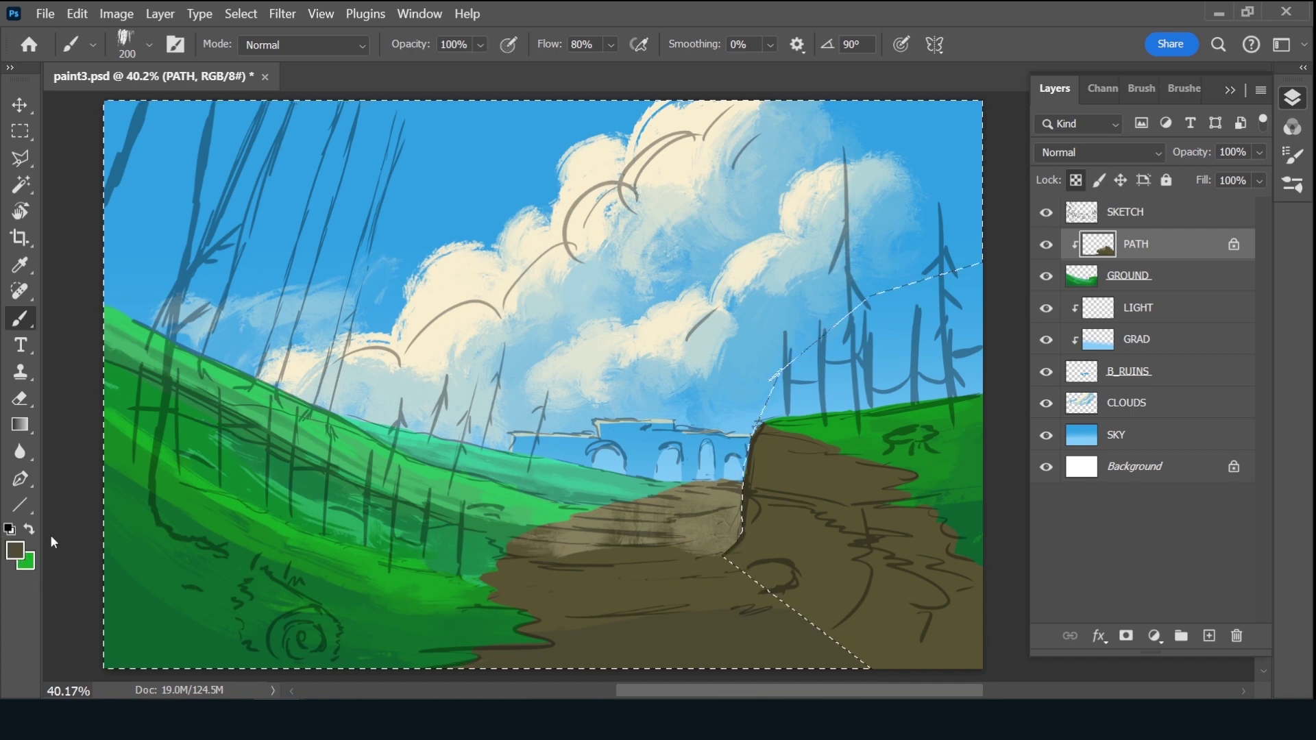
Set a very dark brown, 332e19, and paint a band along the path's bottom edge
{"action": "left_click", "coordinate": [15, 551]}
{"action": "left_click", "coordinate": [895, 332]}
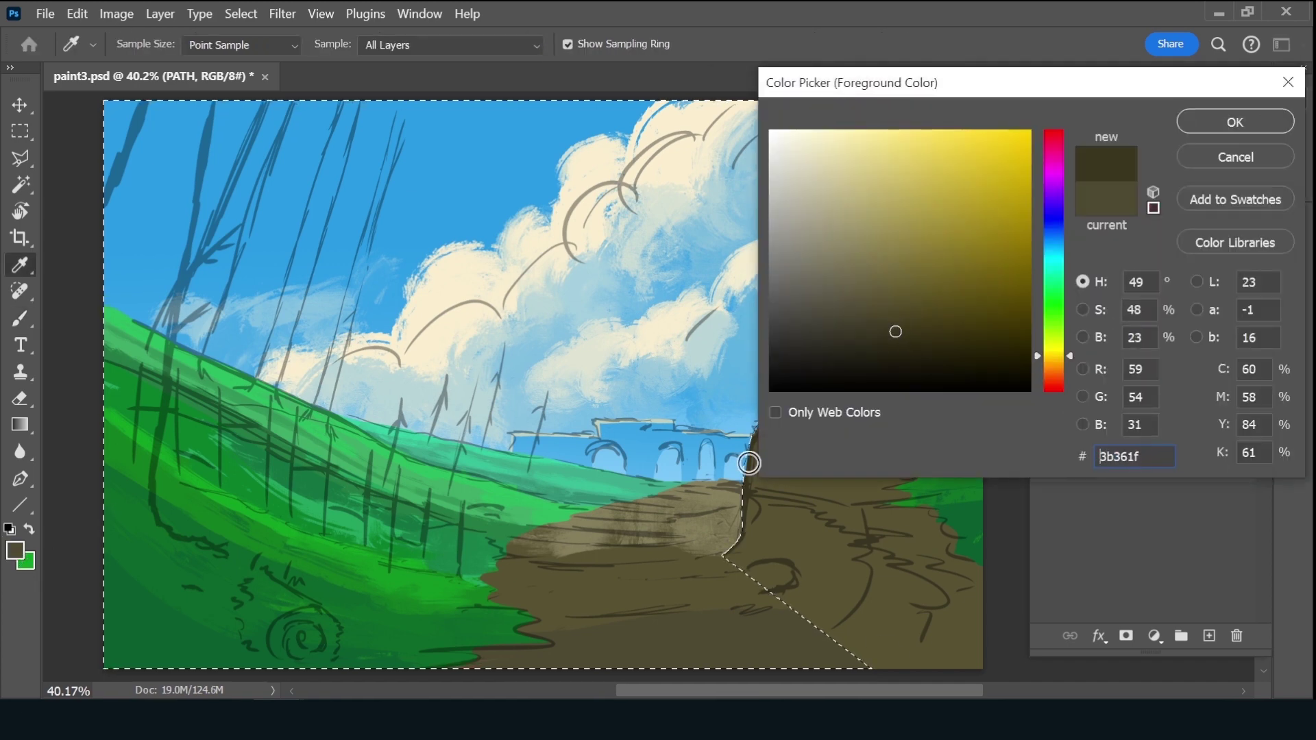
{"action": "left_click", "coordinate": [664, 549]}
{"action": "left_click", "coordinate": [905, 340]}
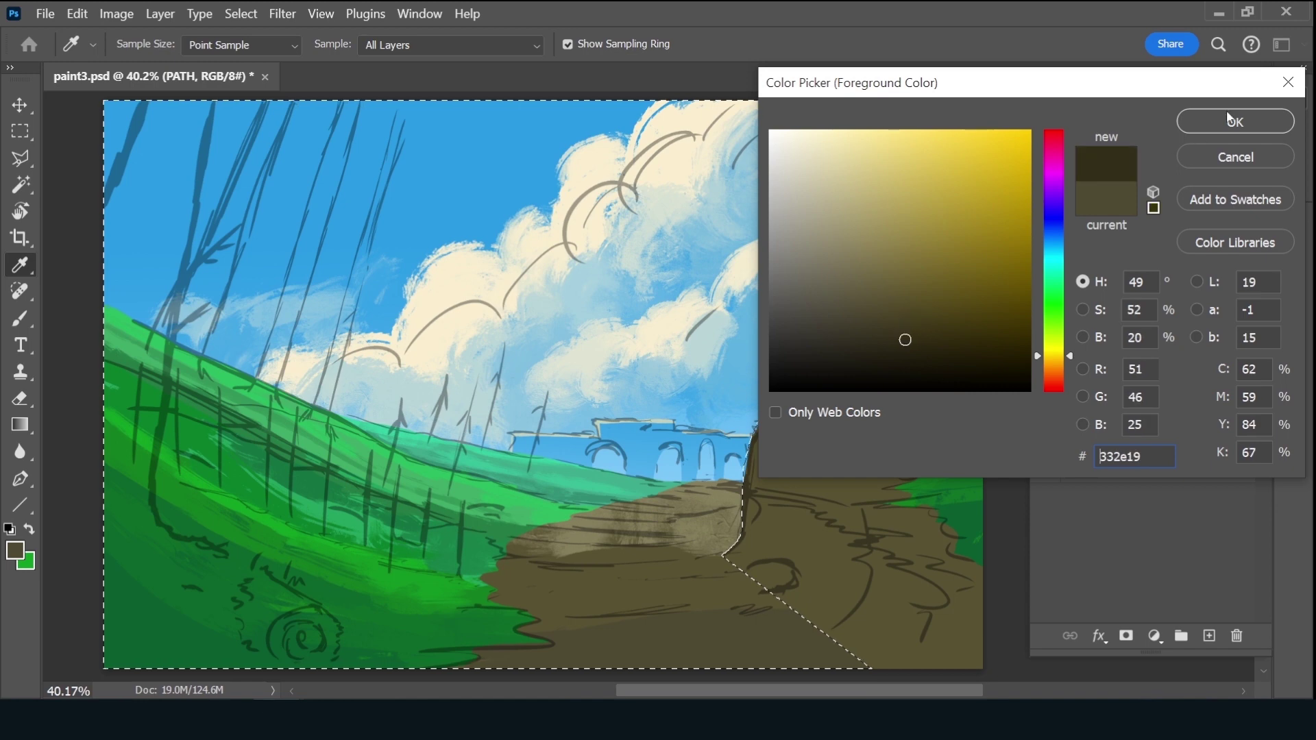
{"action": "left_click", "coordinate": [1229, 119]}
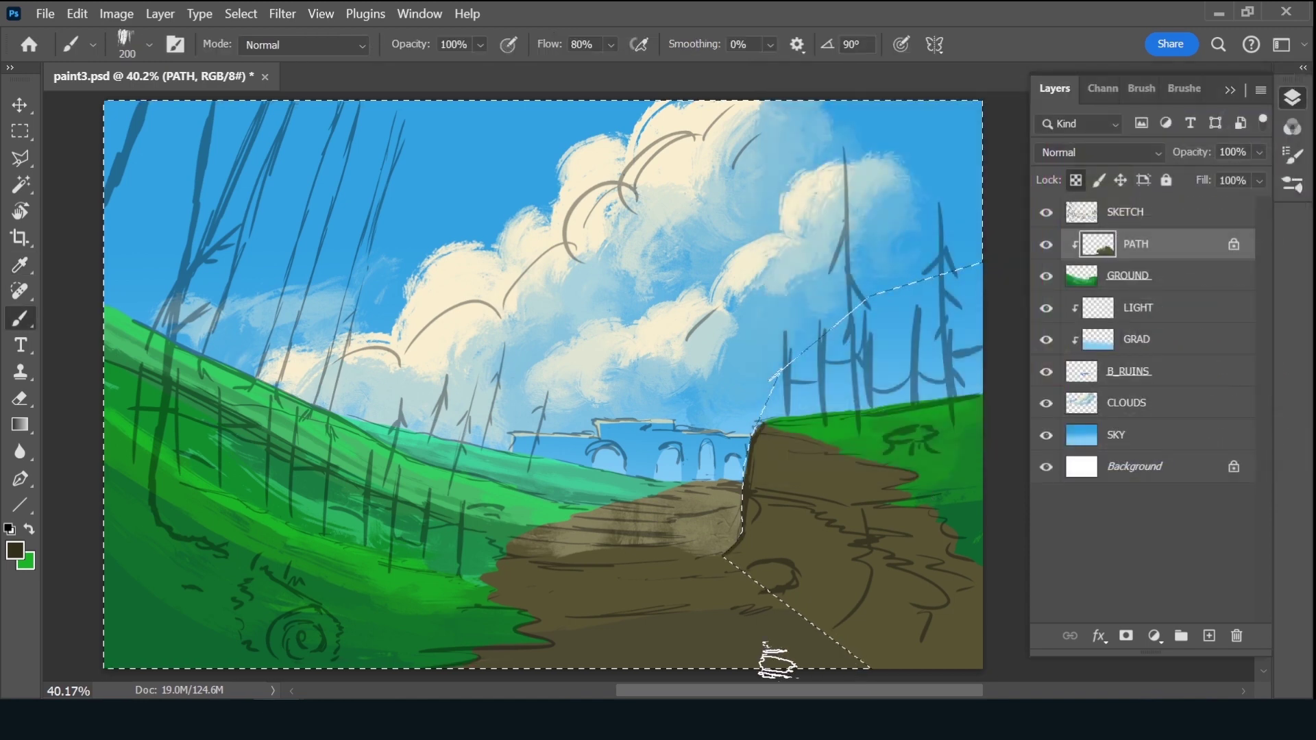
{"action": "left_click_drag", "start_coordinate": [777, 662], "coordinate": [788, 669]}
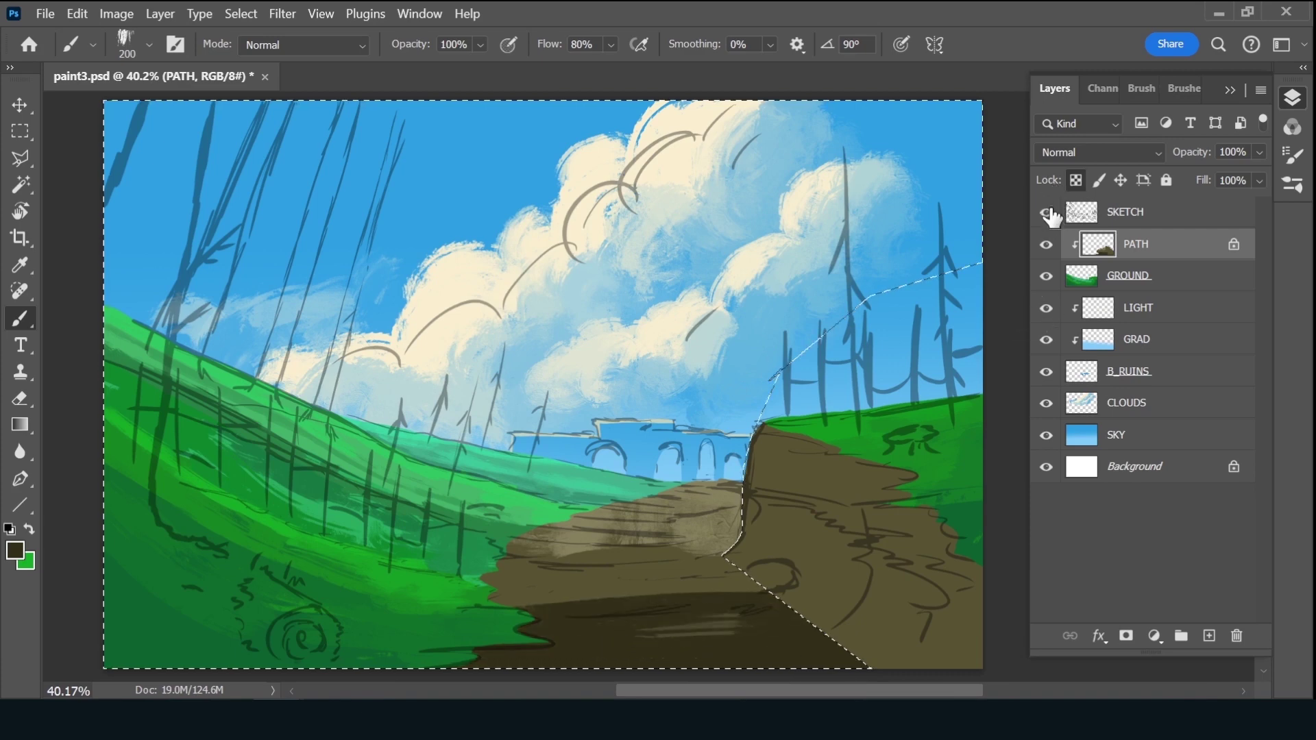
Hide the SKETCH layer and paint a darker brown band across the upper path at brush size 175
{"action": "left_click", "coordinate": [1045, 212]}
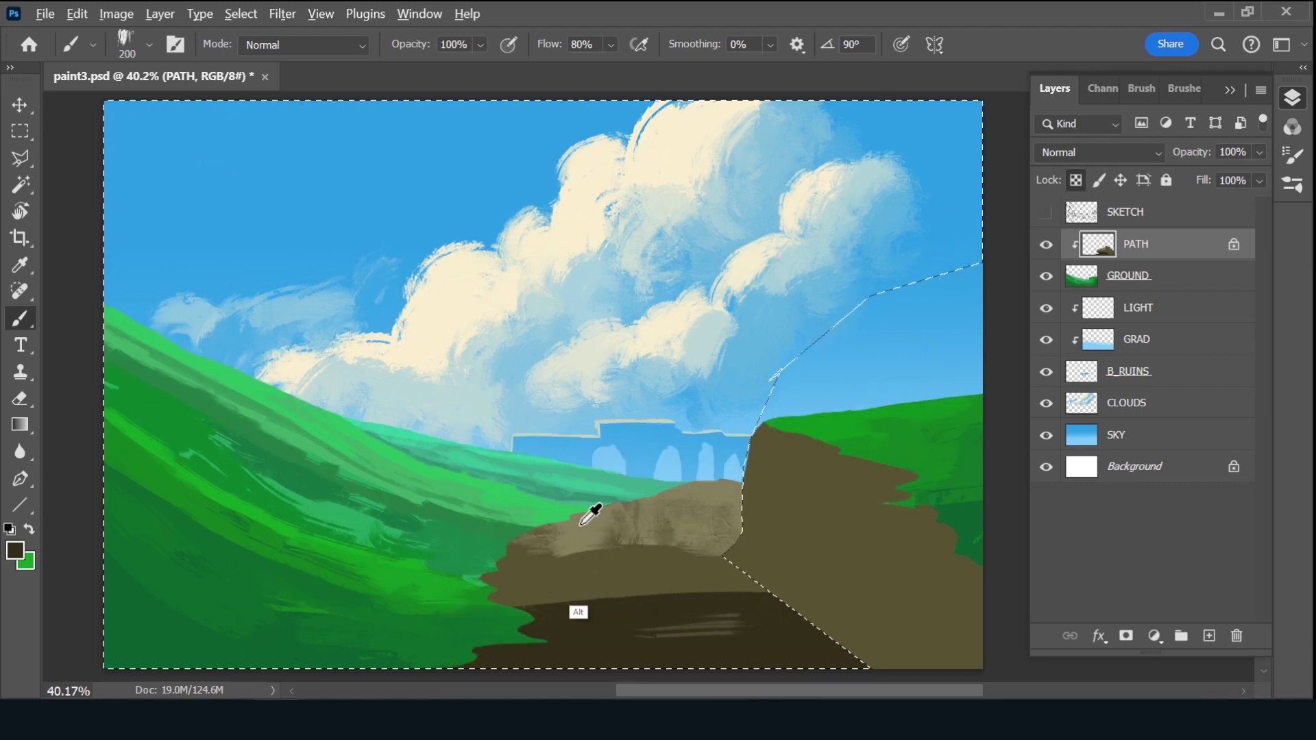
{"action": "key", "text": "bracketleft"}
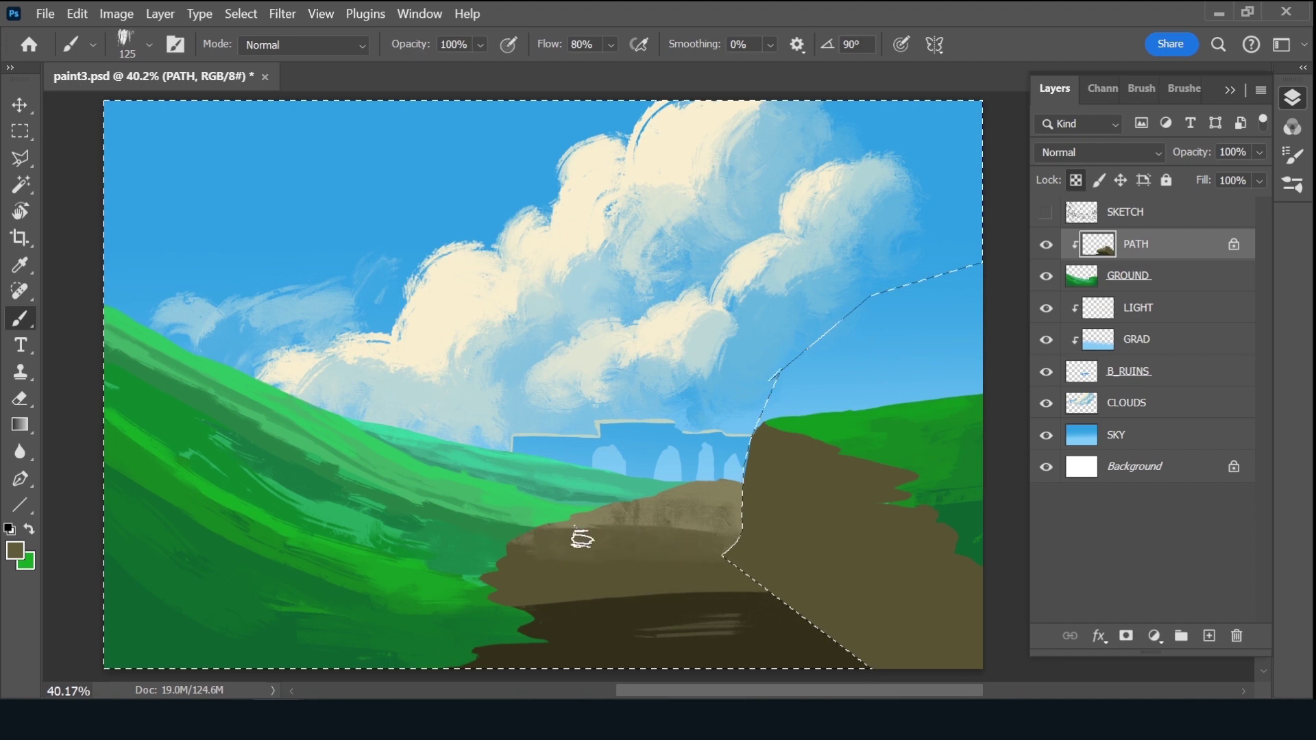
{"action": "left_click_drag", "start_coordinate": [580, 538], "coordinate": [746, 537]}
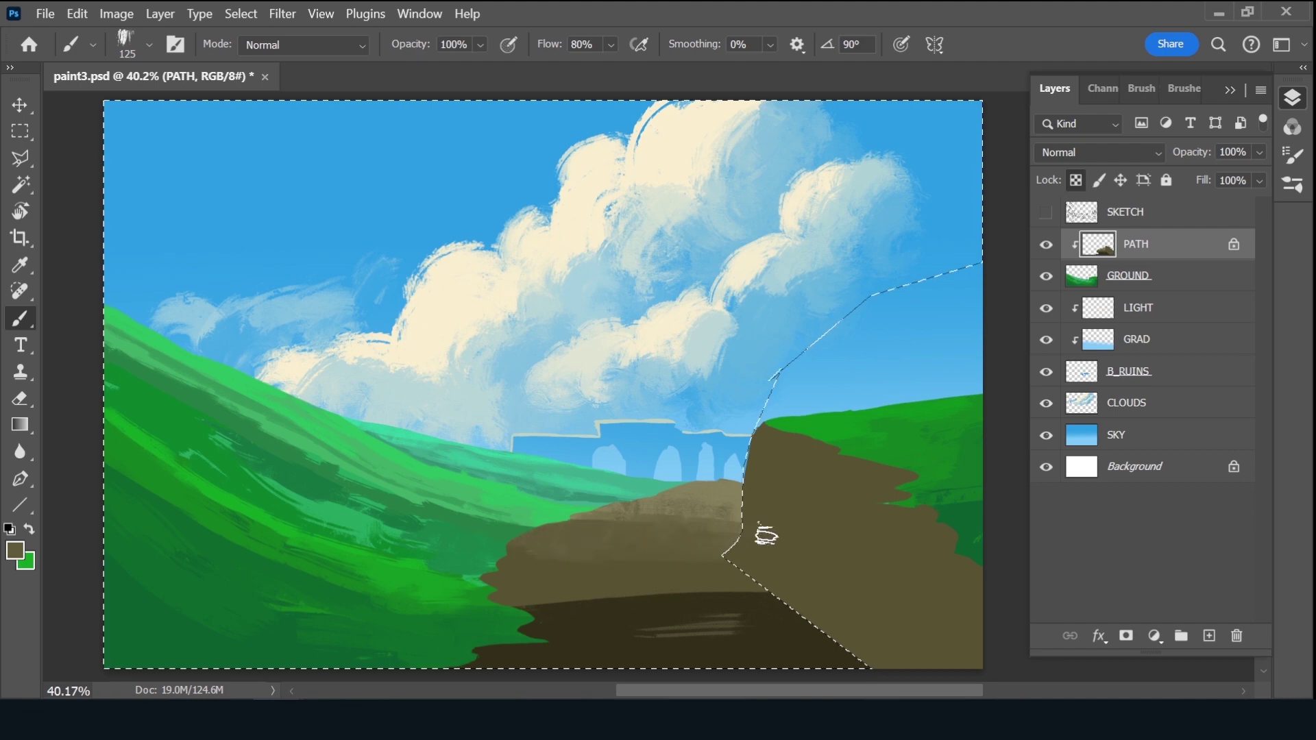
{"action": "key", "text": "alt"}
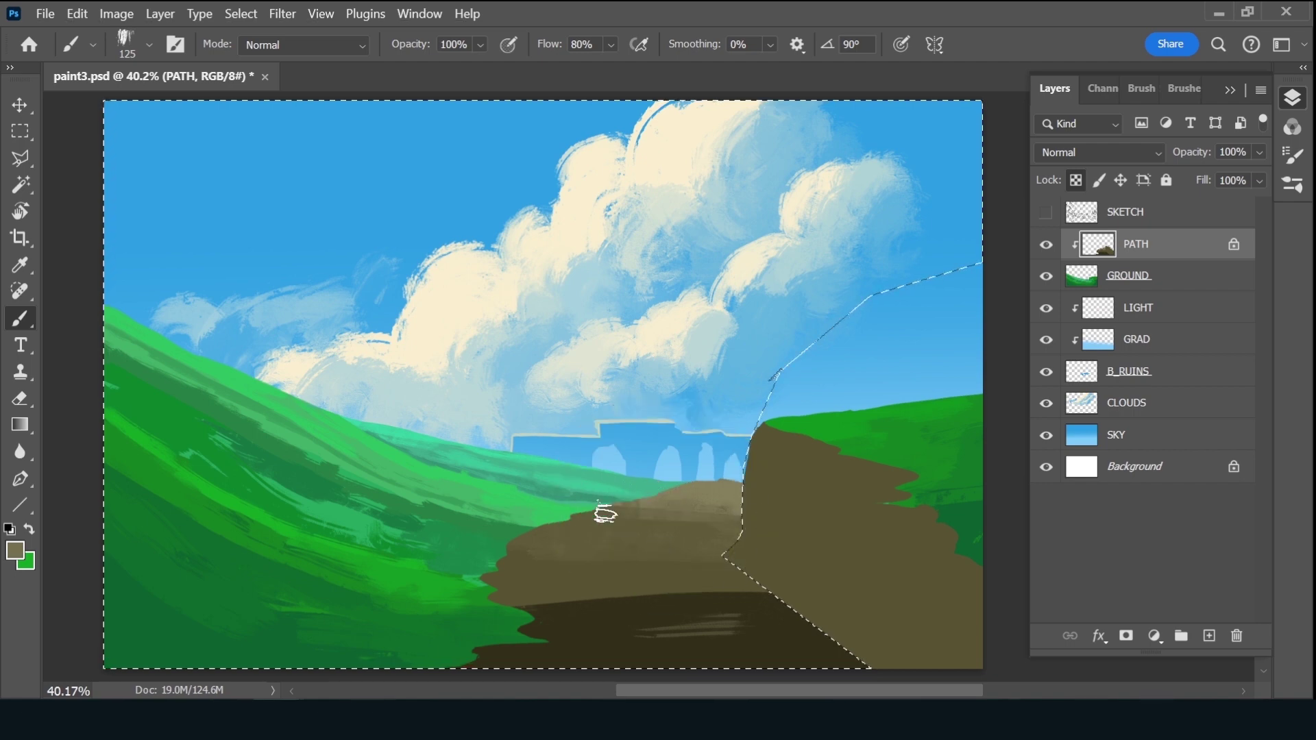
{"action": "left_click", "coordinate": [652, 505], "text": "alt"}
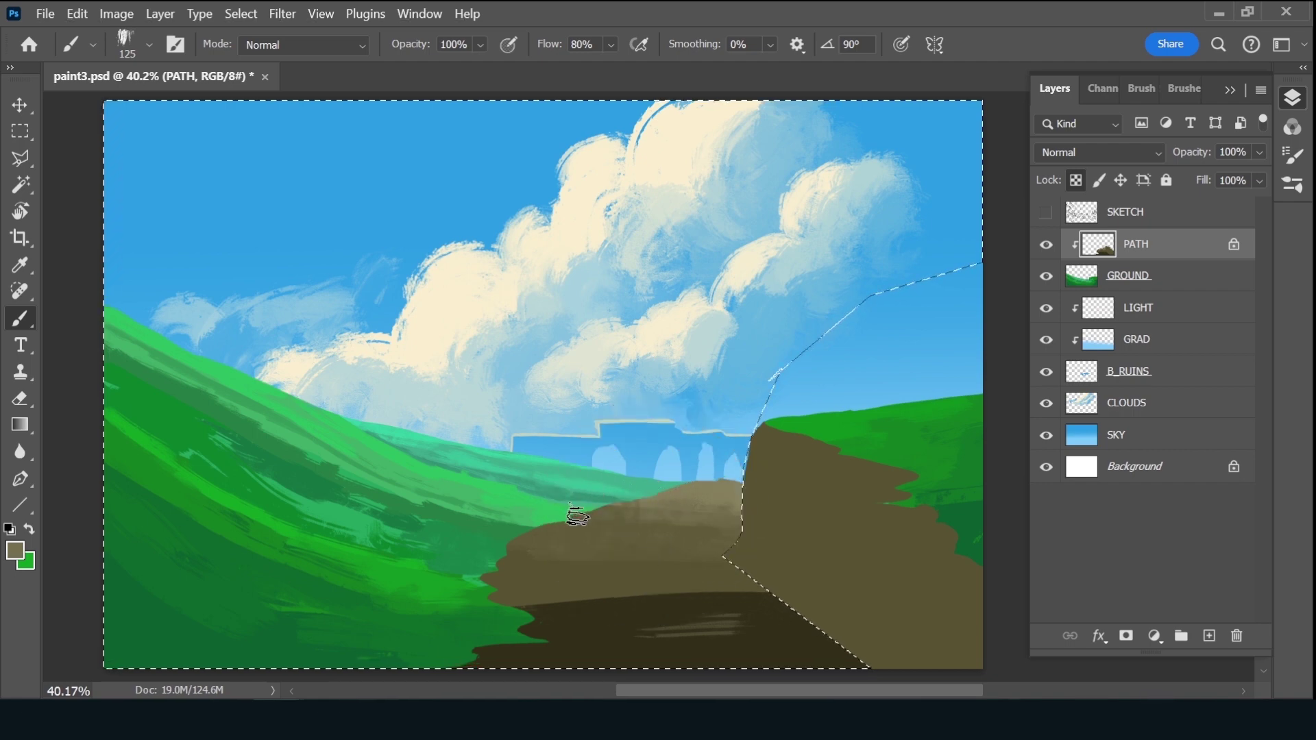
Try a sky-blue dab on the far path, then undo it and shrink the brush
{"action": "key", "text": "alt"}
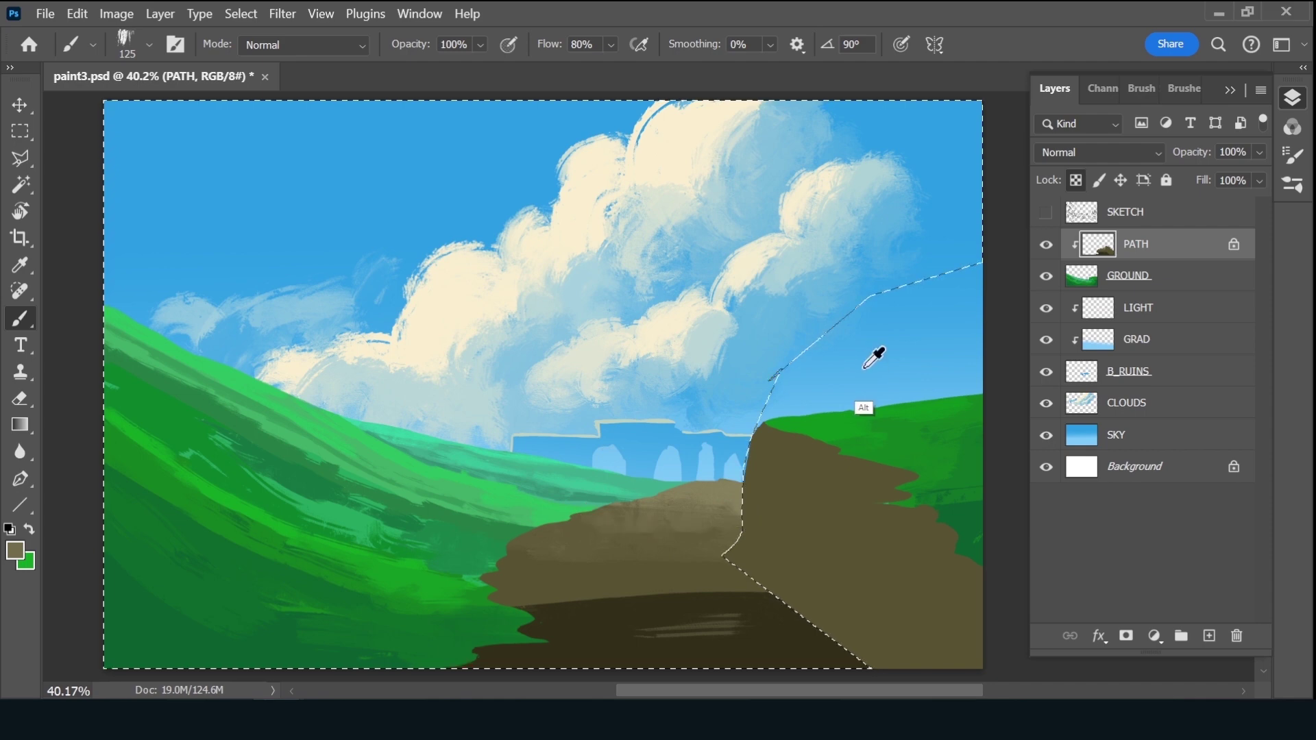
{"action": "left_click", "coordinate": [865, 367], "text": "alt"}
{"action": "left_click_drag", "start_coordinate": [699, 492], "coordinate": [726, 491]}
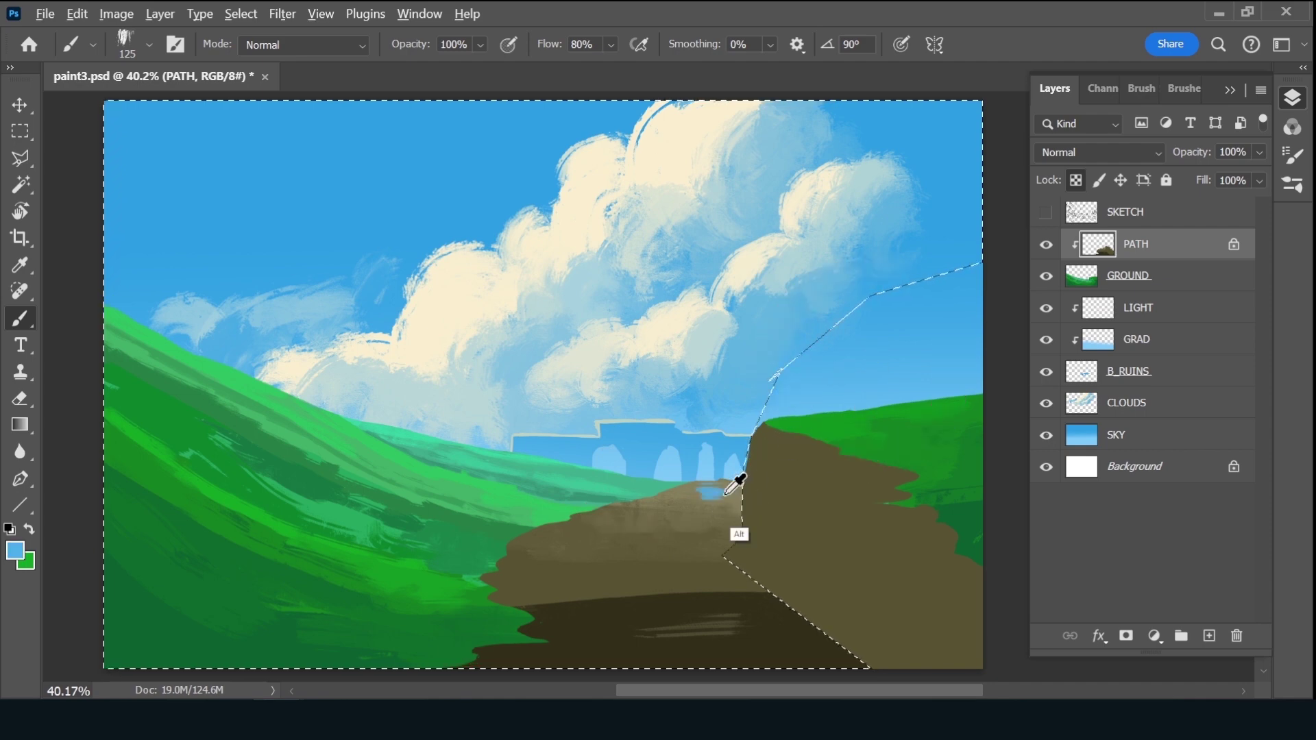
{"action": "left_click", "coordinate": [730, 491], "text": "alt"}
{"action": "key", "text": "ctrl+alt+z"}
{"action": "key", "text": "bracketleft"}
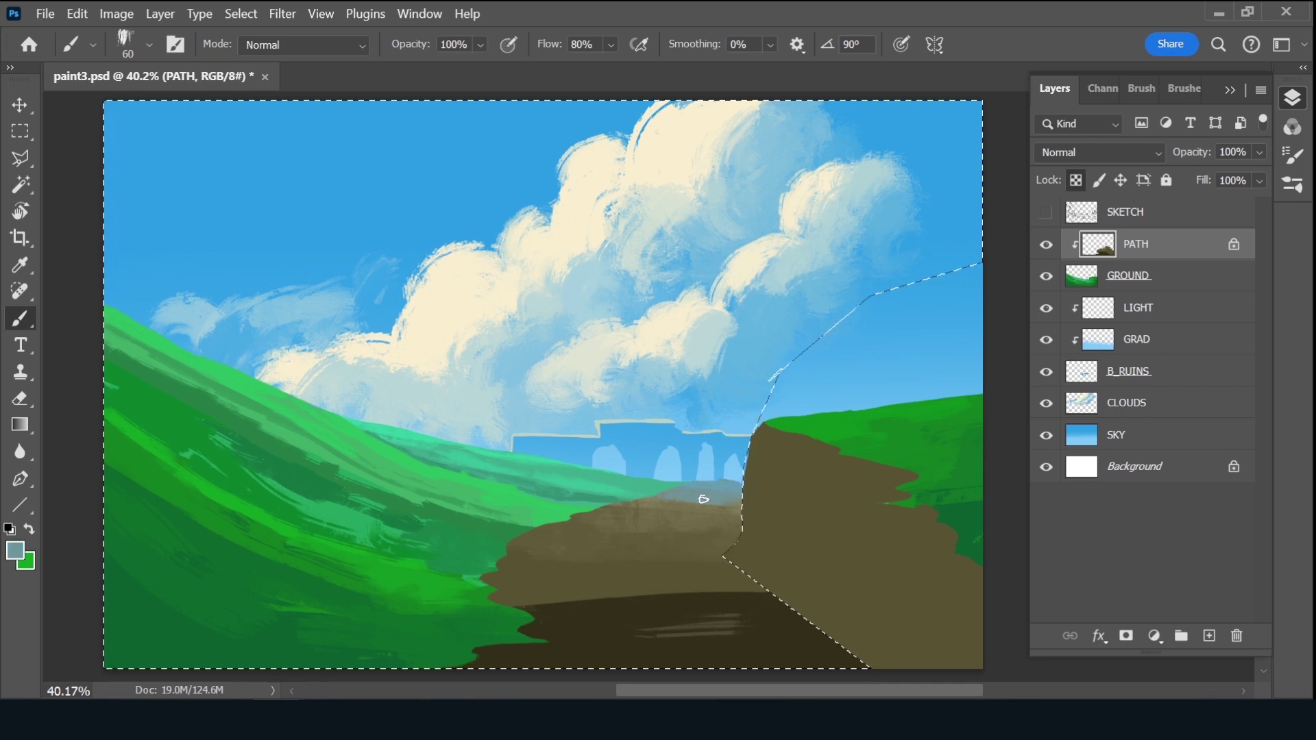
Paint blue-grey haze along the far end of the path using sampled path colours
{"action": "key", "text": "alt"}
{"action": "left_click", "coordinate": [656, 504], "text": "alt"}
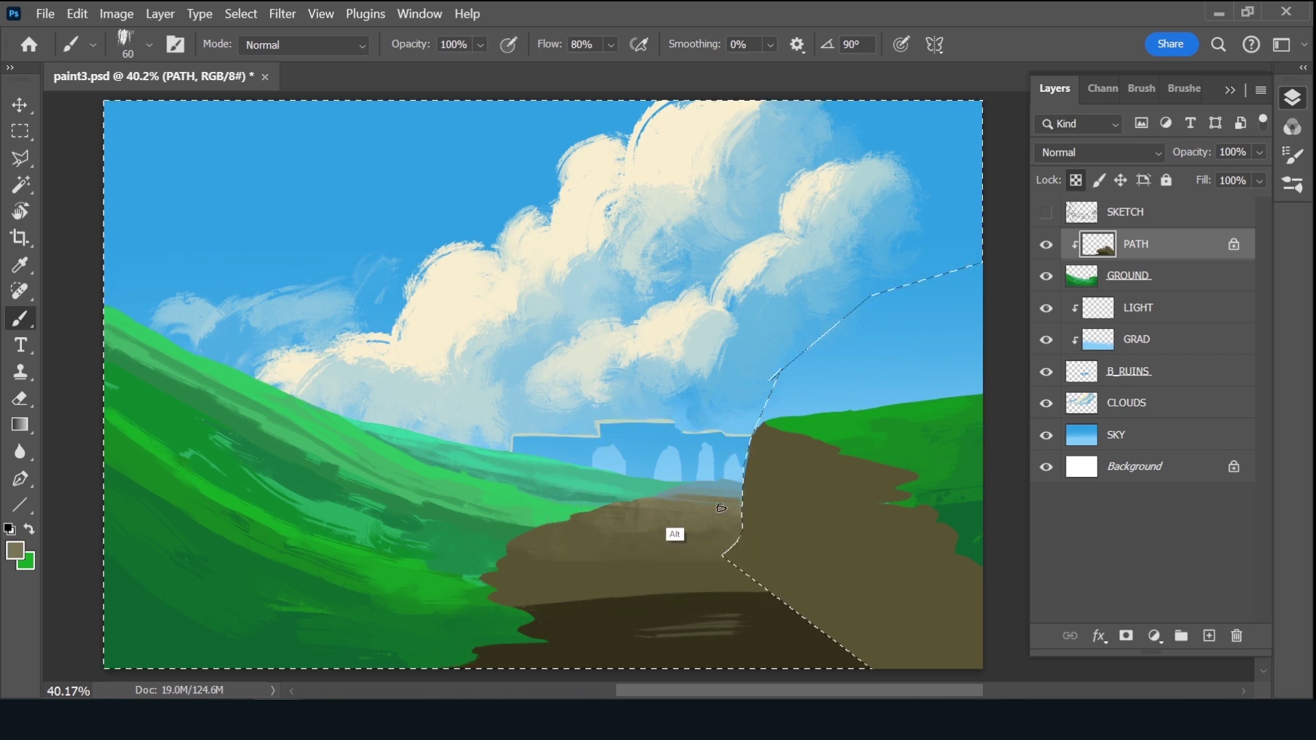
{"action": "left_click", "coordinate": [678, 483], "text": "alt"}
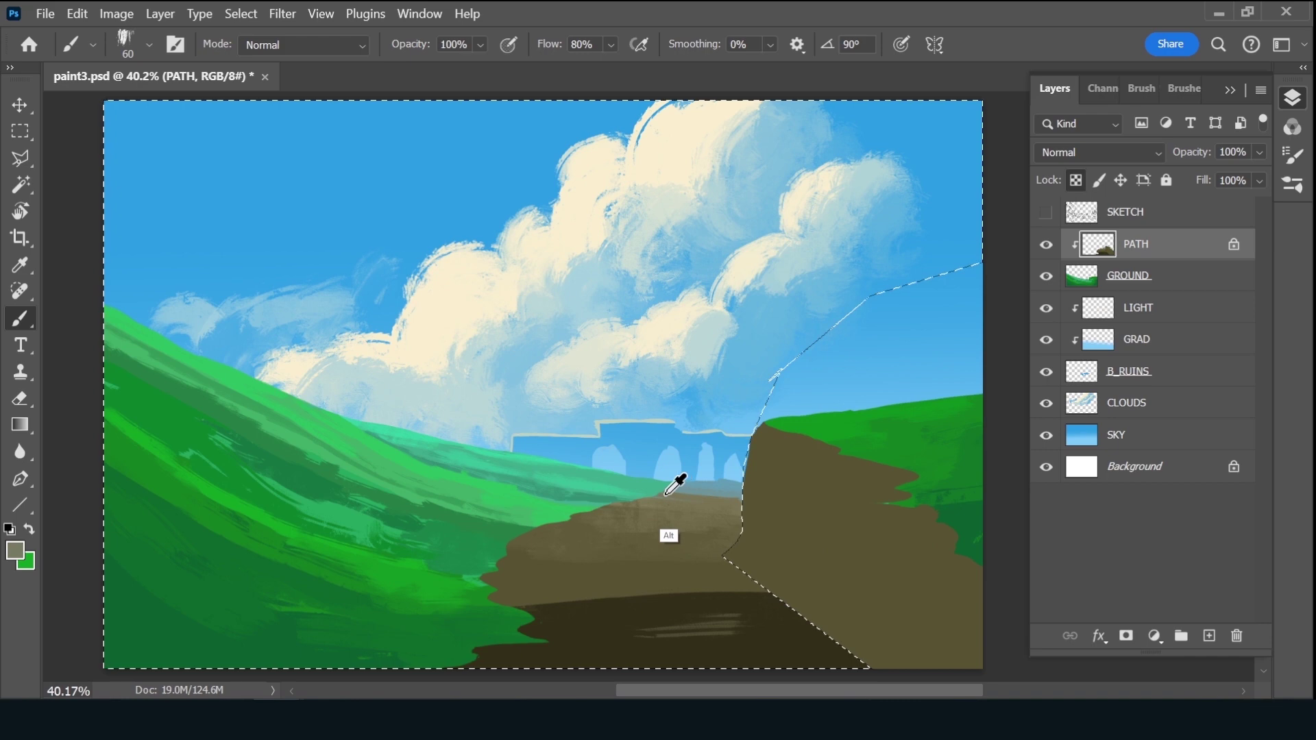
{"action": "left_click", "coordinate": [700, 495], "text": "alt"}
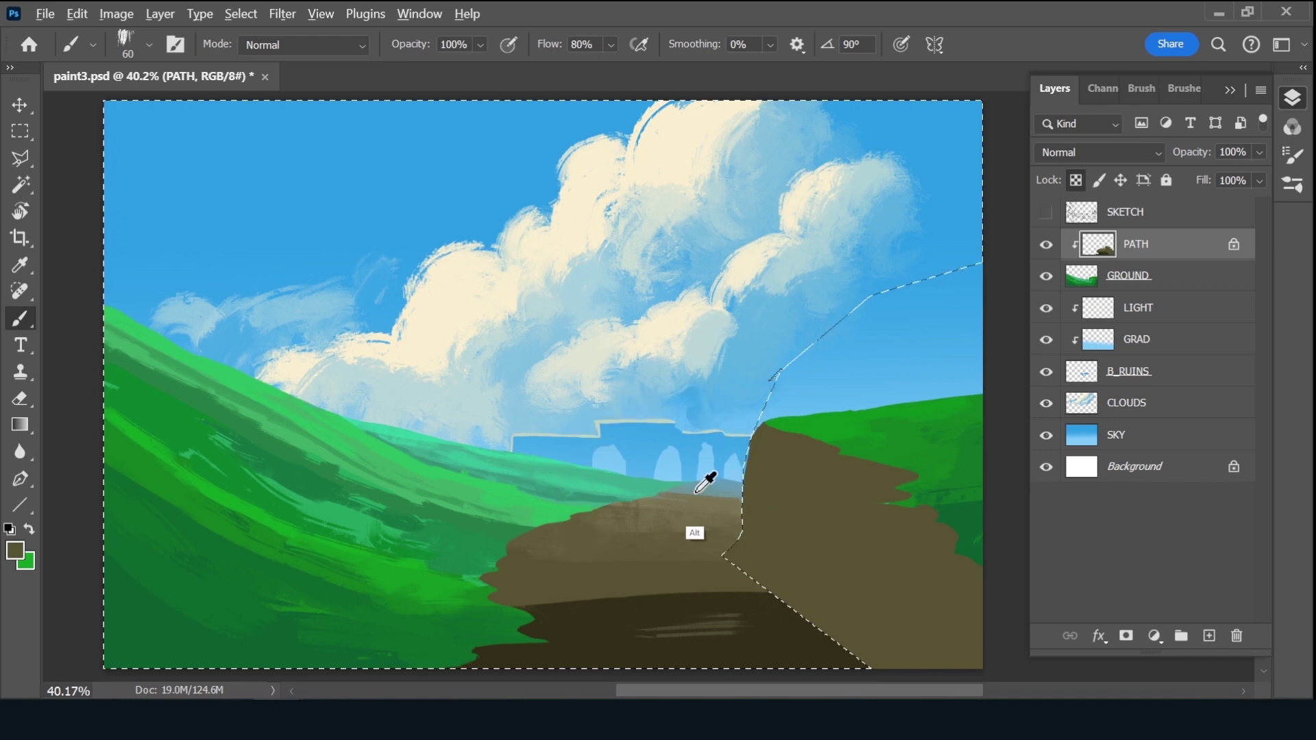
{"action": "left_click", "coordinate": [697, 492], "text": "alt"}
{"action": "left_click_drag", "start_coordinate": [707, 482], "coordinate": [660, 491]}
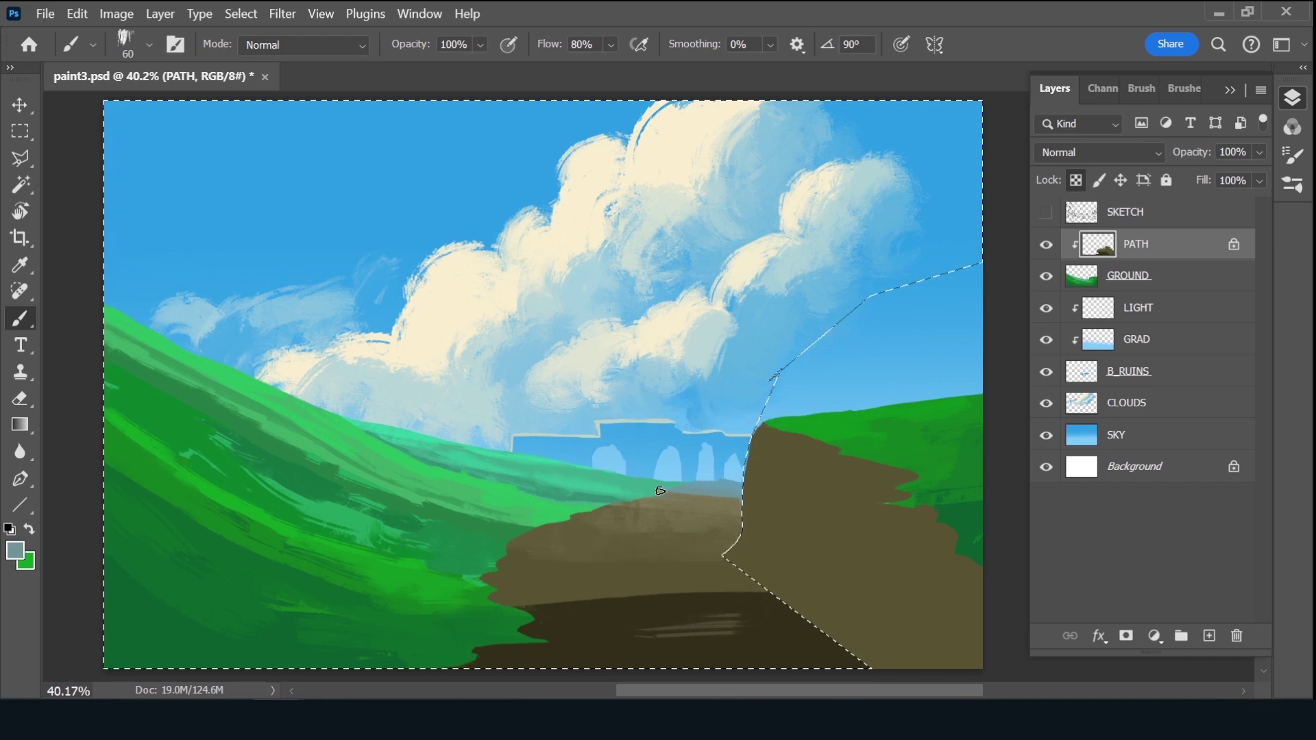
Sample grey-greens, bluer greys and path browns near the horizon to refine the haze colours
{"action": "left_click", "coordinate": [737, 485], "text": "alt"}
{"action": "left_click", "coordinate": [703, 492], "text": "alt"}
{"action": "left_click", "coordinate": [686, 506], "text": "alt"}
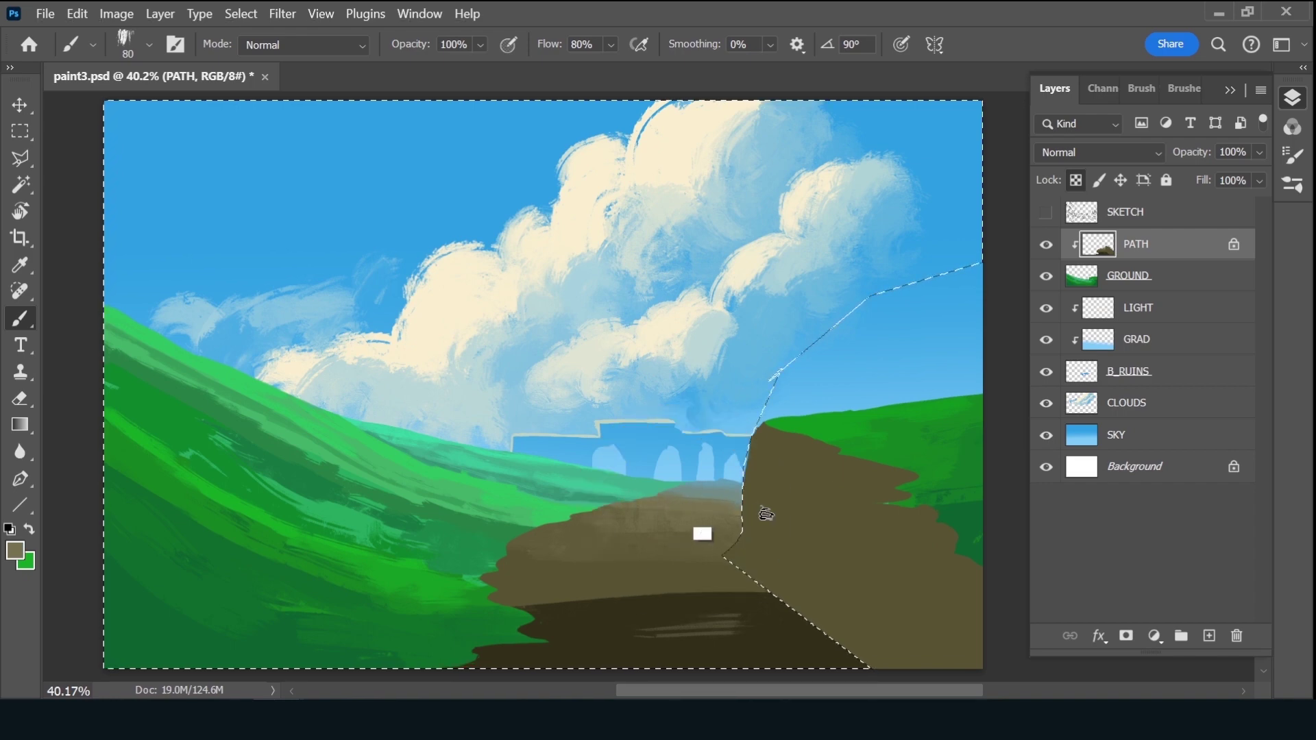
{"action": "left_click", "coordinate": [695, 488], "text": "alt"}
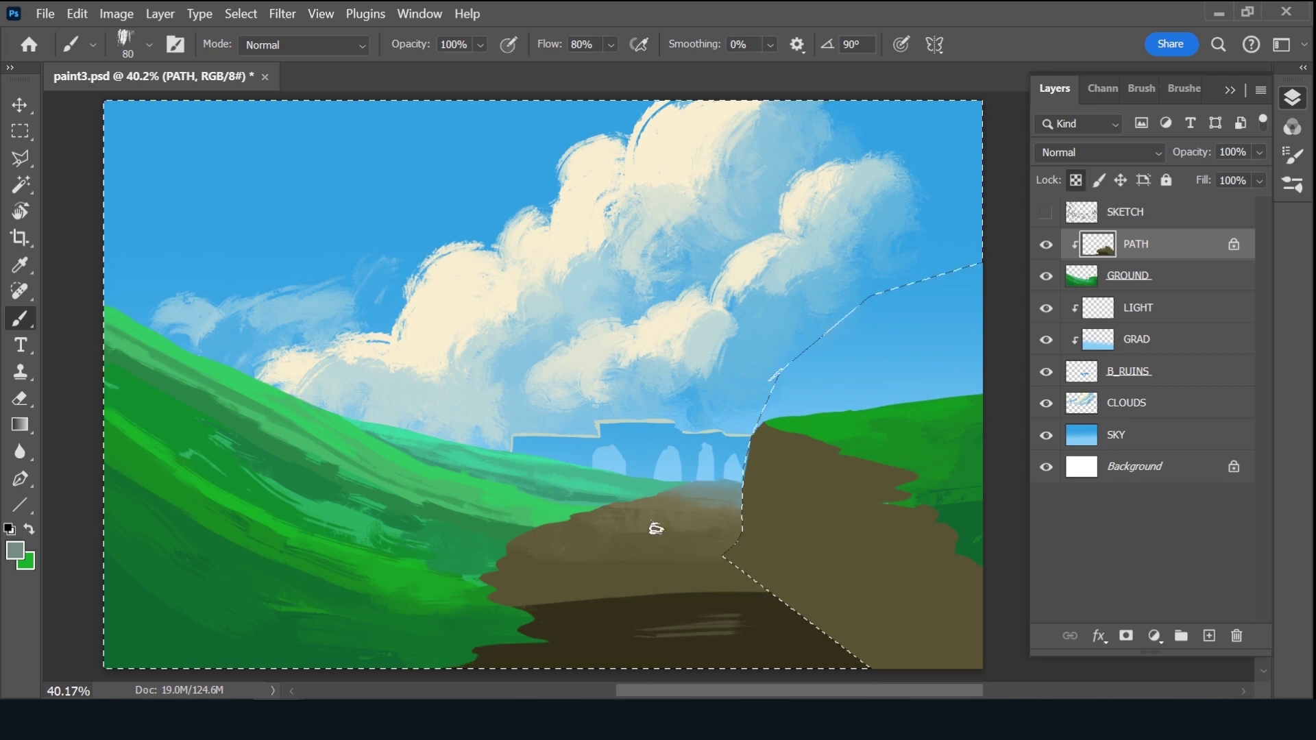
{"action": "left_click", "coordinate": [621, 518], "text": "alt"}
{"action": "left_click", "coordinate": [552, 558], "text": "alt"}
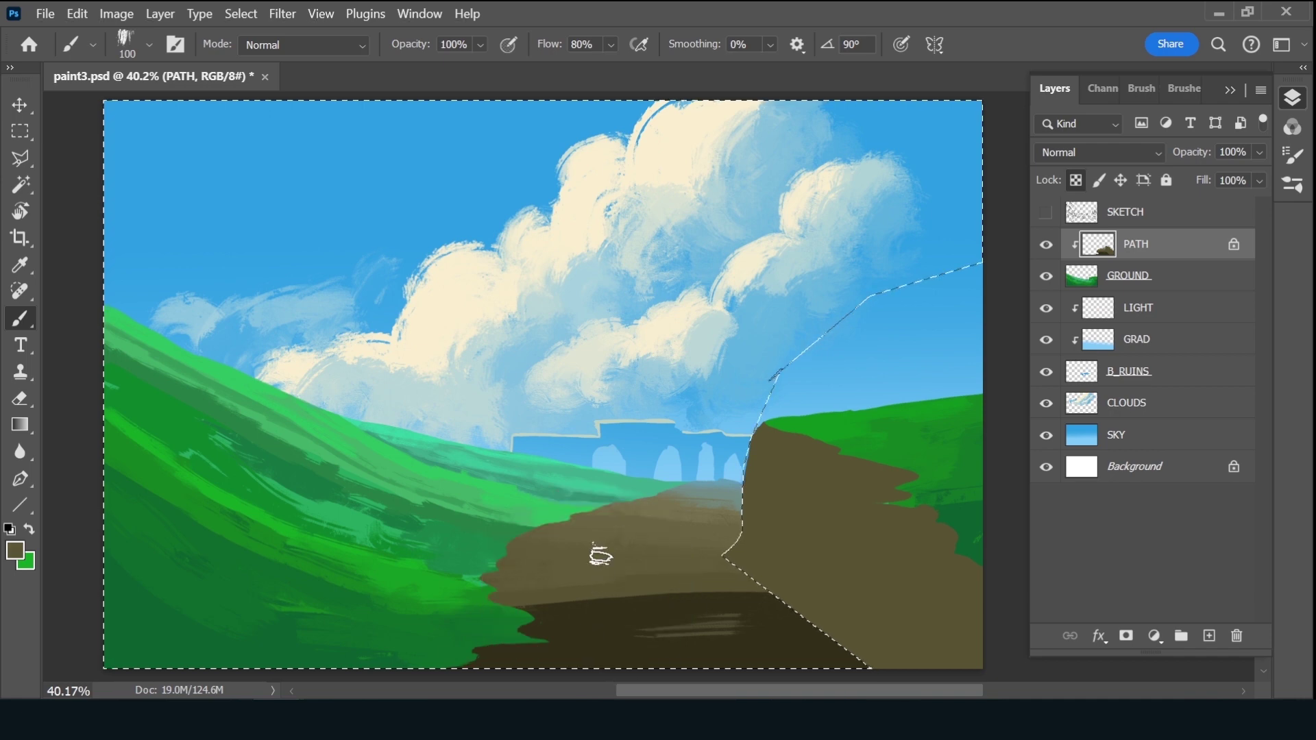
{"action": "key", "text": "bracketright"}
{"action": "key", "text": "bracketright"}
{"action": "key", "text": "bracketright"}
Paint lighter brown strokes across the path's dark lower bands
{"action": "left_click_drag", "start_coordinate": [544, 608], "coordinate": [727, 603]}
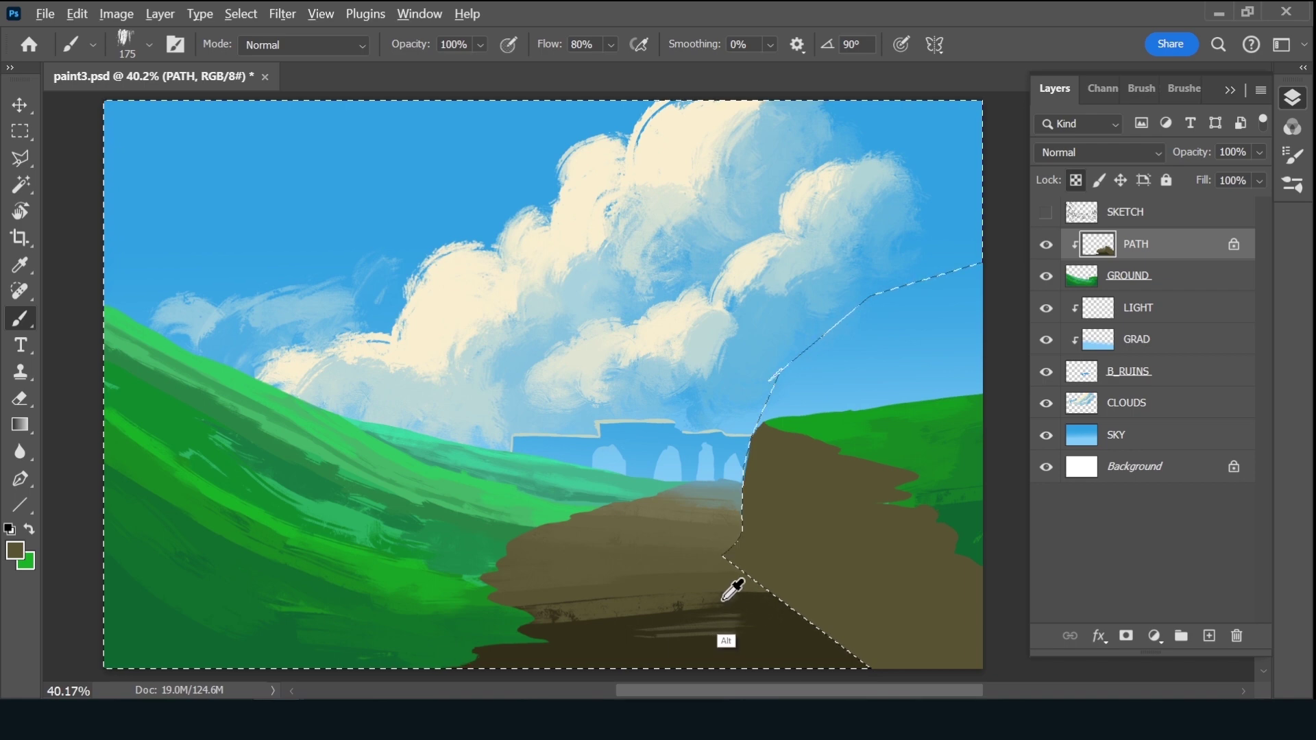
{"action": "left_click_drag", "start_coordinate": [732, 599], "coordinate": [549, 608]}
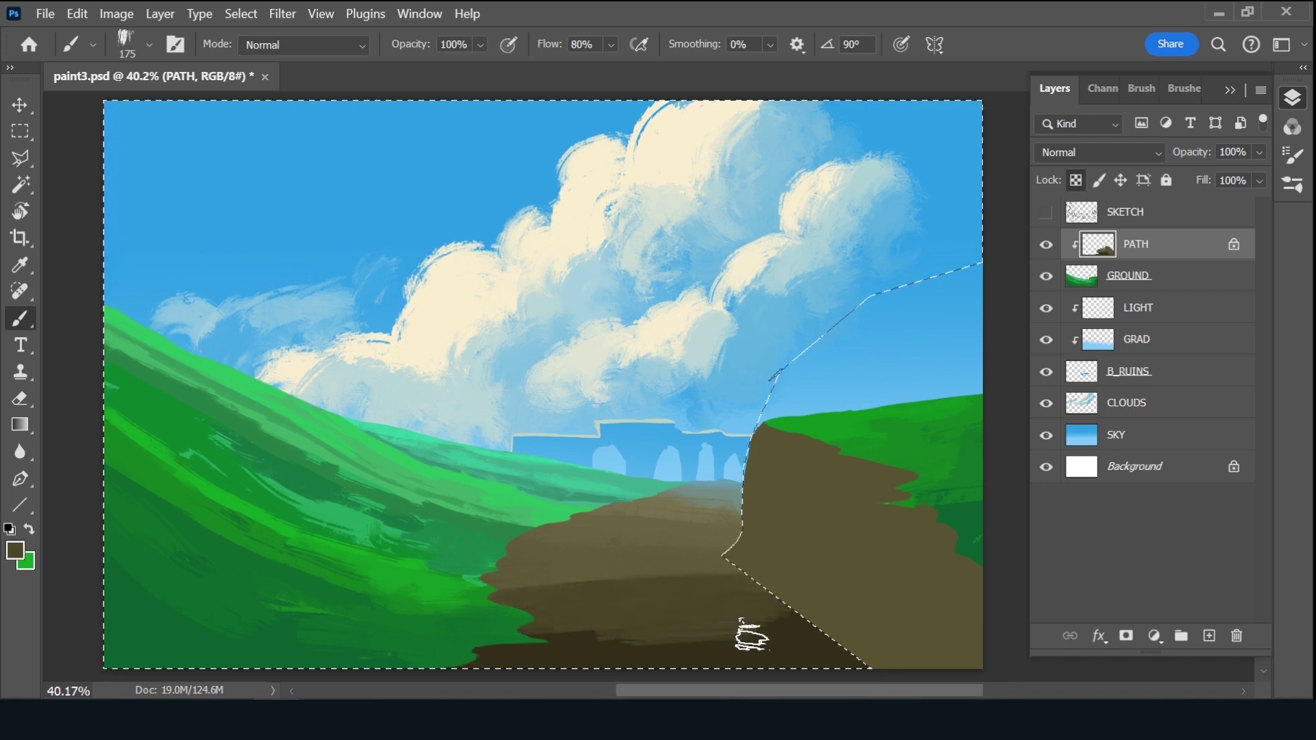
{"action": "left_click_drag", "start_coordinate": [750, 626], "coordinate": [497, 655]}
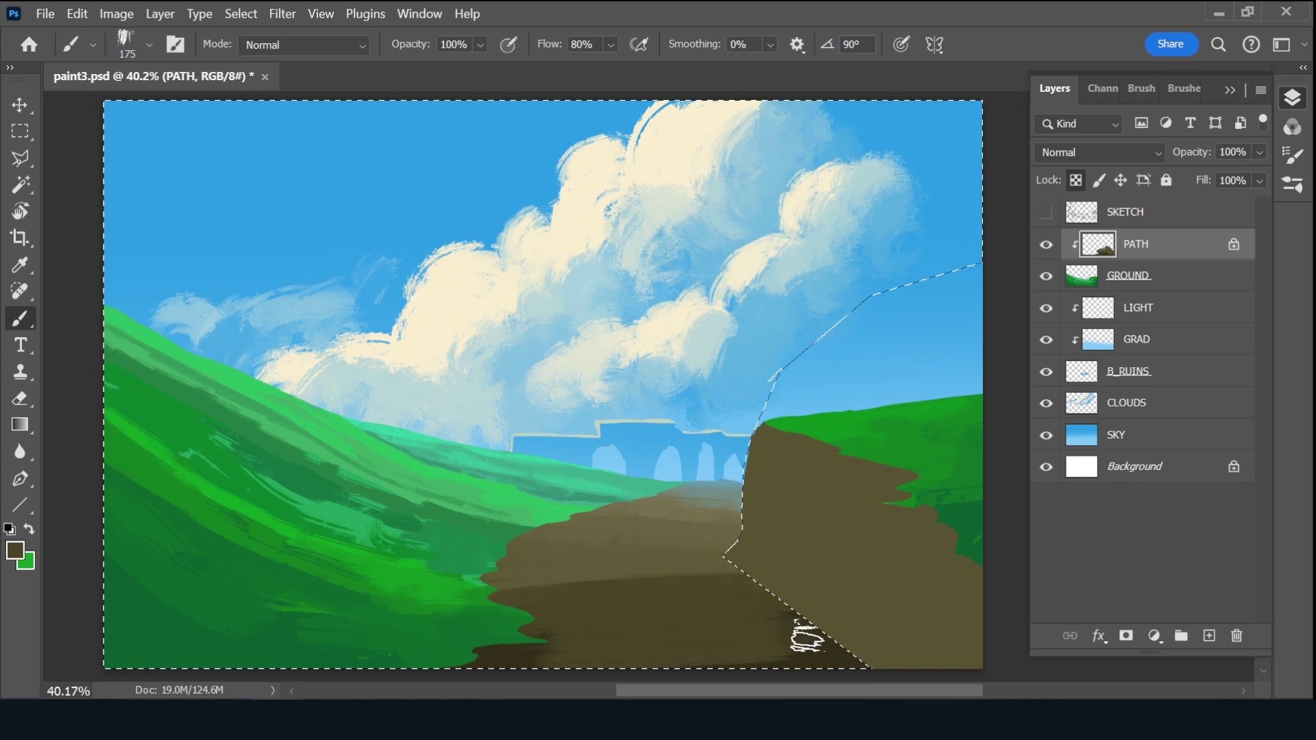
{"action": "left_click_drag", "start_coordinate": [802, 647], "coordinate": [826, 638]}
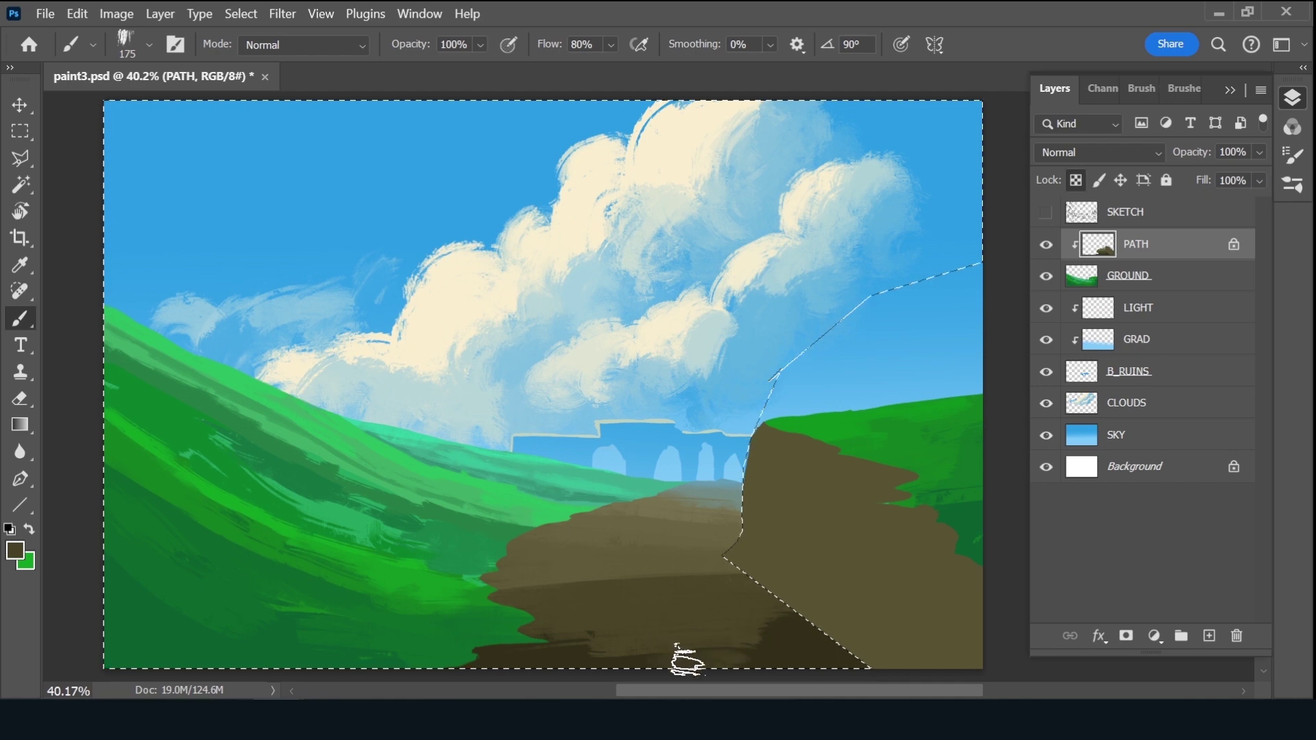
{"action": "left_click_drag", "start_coordinate": [793, 657], "coordinate": [523, 662]}
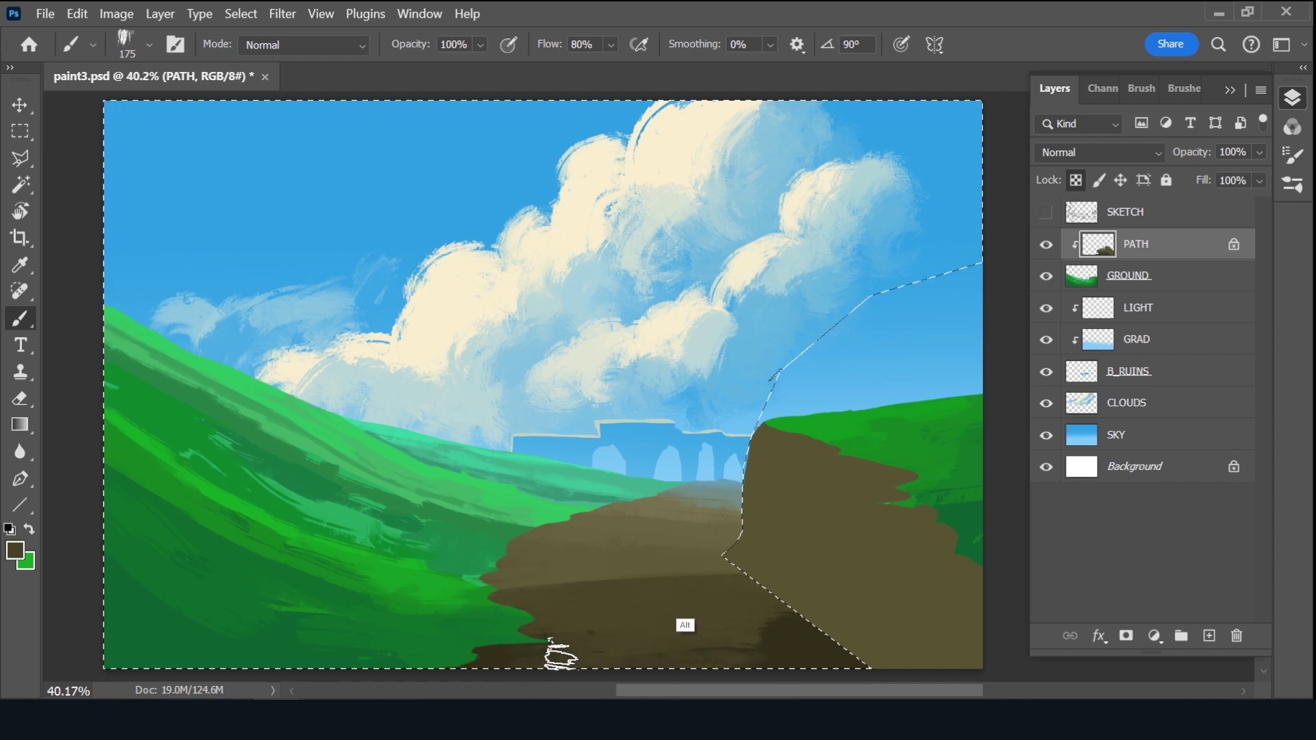
Undo the last strip and add a darker brown stroke across the path with a smaller brush
{"action": "key", "text": "ctrl+z"}
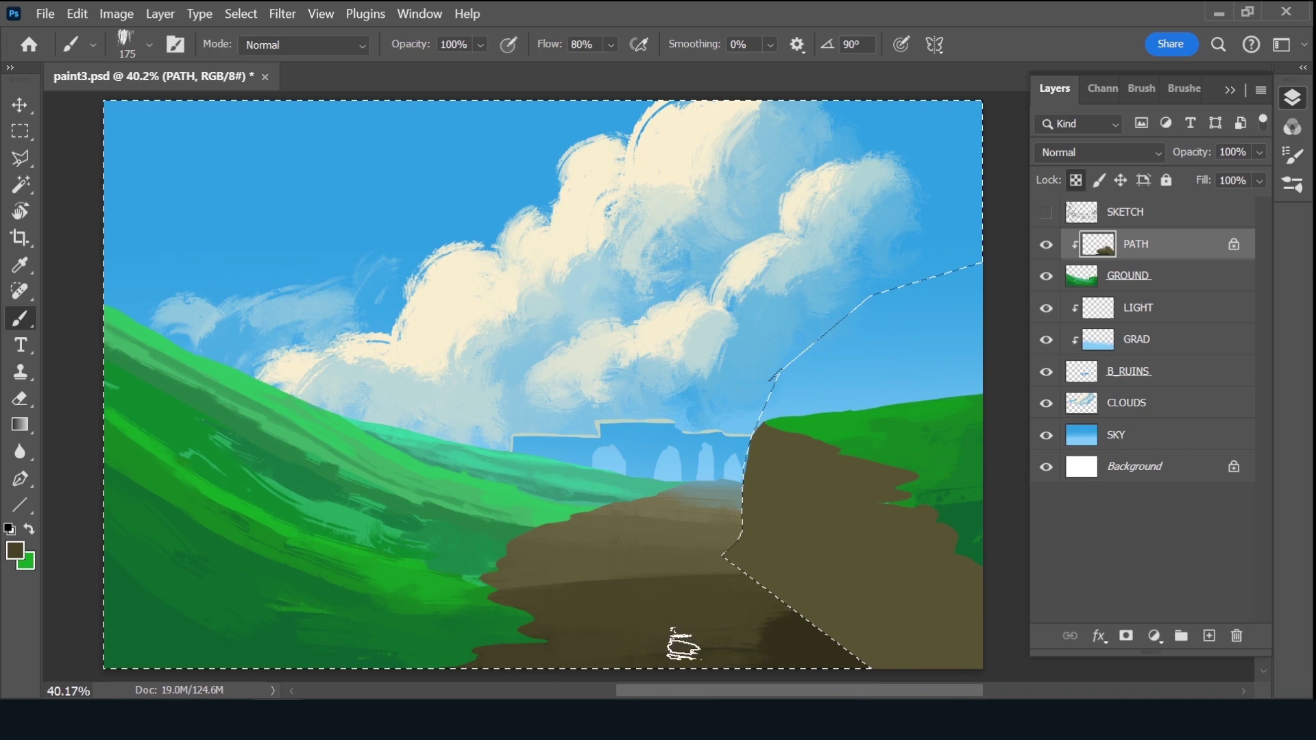
{"action": "left_click", "coordinate": [657, 597], "text": "alt"}
{"action": "key", "text": "bracketleft"}
{"action": "key", "text": "bracketleft"}
{"action": "key", "text": "bracketleft"}
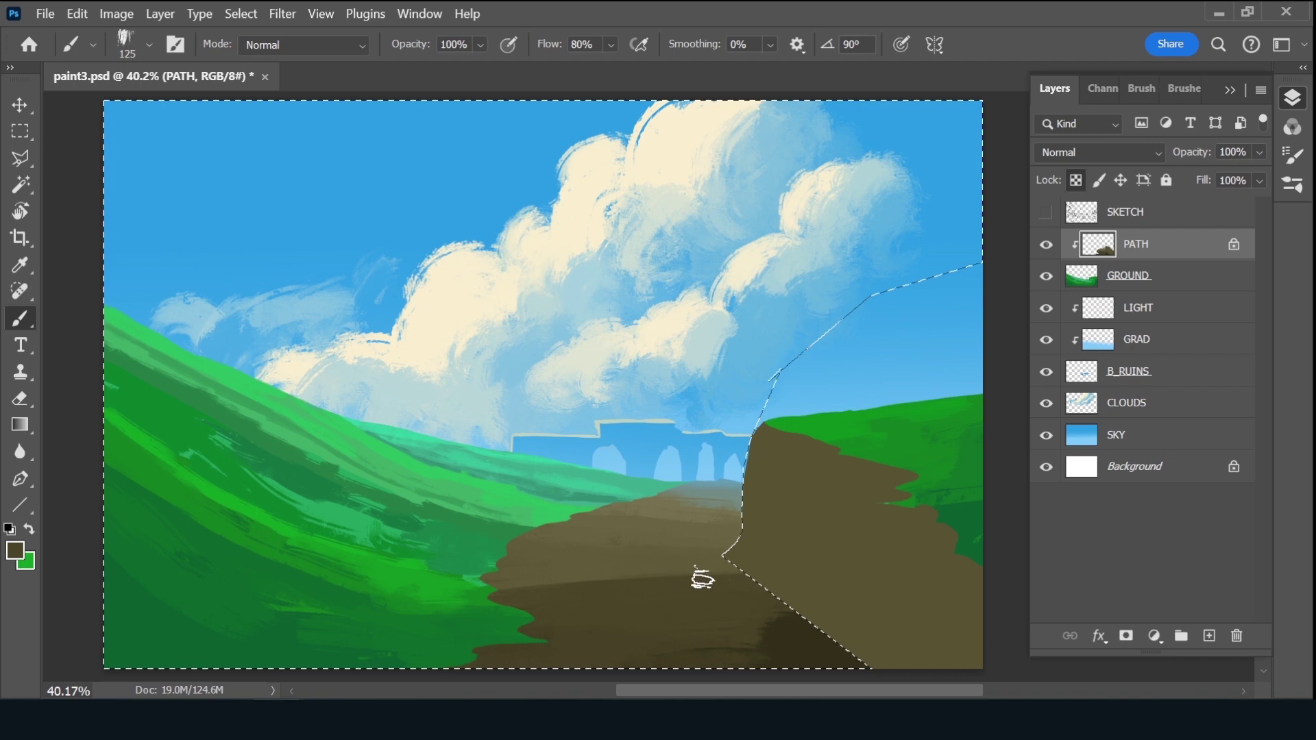
{"action": "left_click_drag", "start_coordinate": [607, 582], "coordinate": [644, 586]}
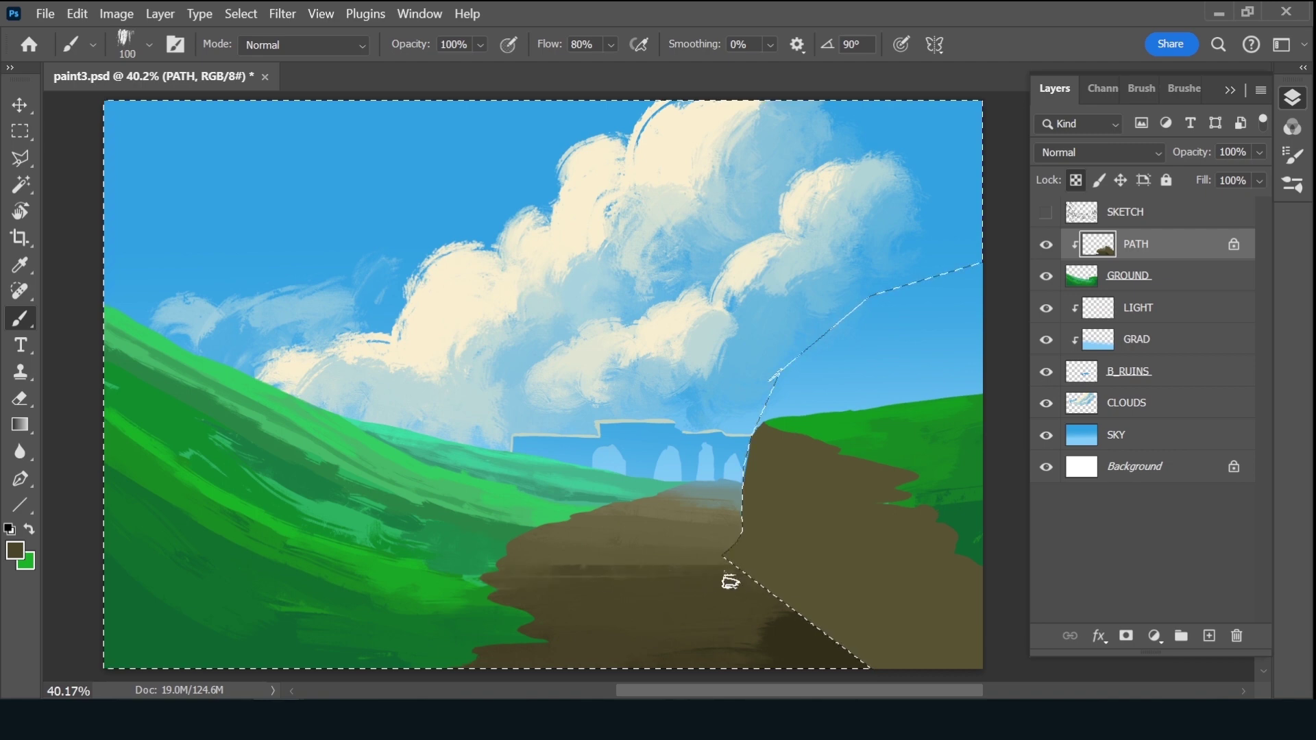
{"action": "left_click", "coordinate": [535, 571], "text": "alt"}
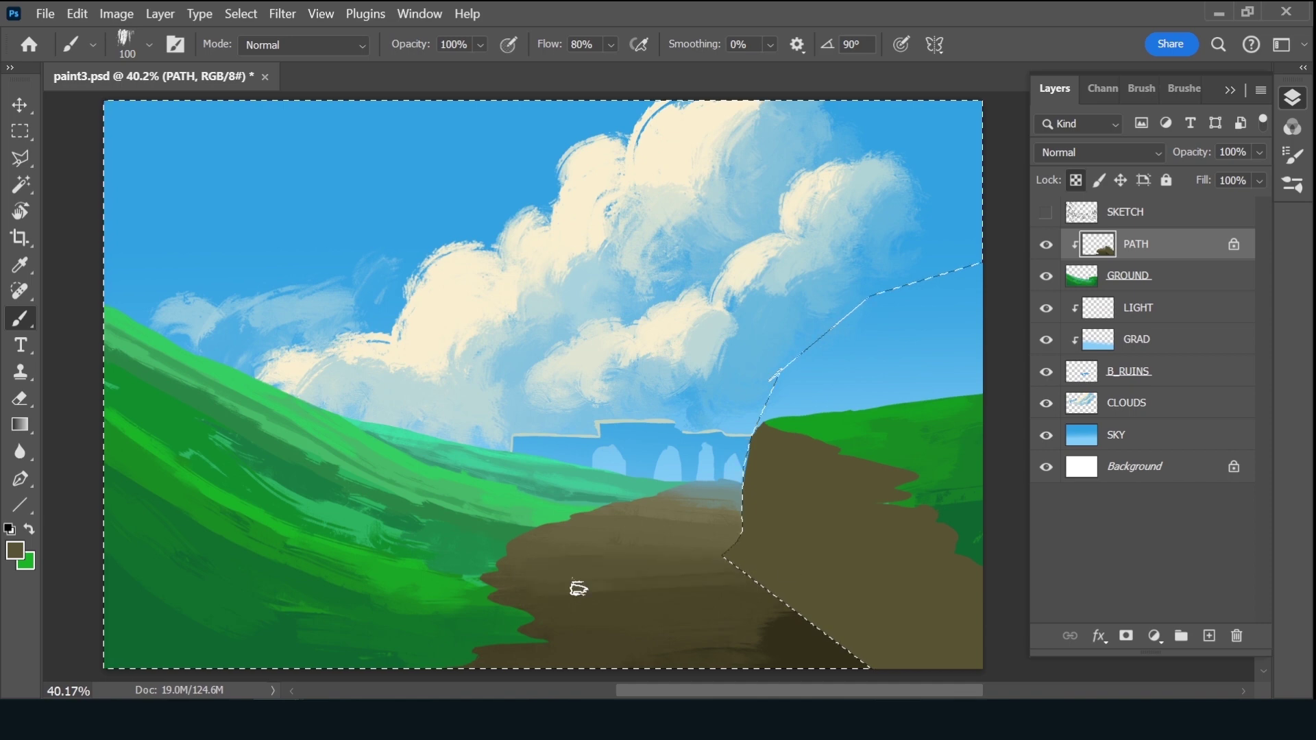
{"action": "left_click", "coordinate": [761, 563], "text": "alt"}
{"action": "left_click", "coordinate": [759, 656], "text": "alt"}
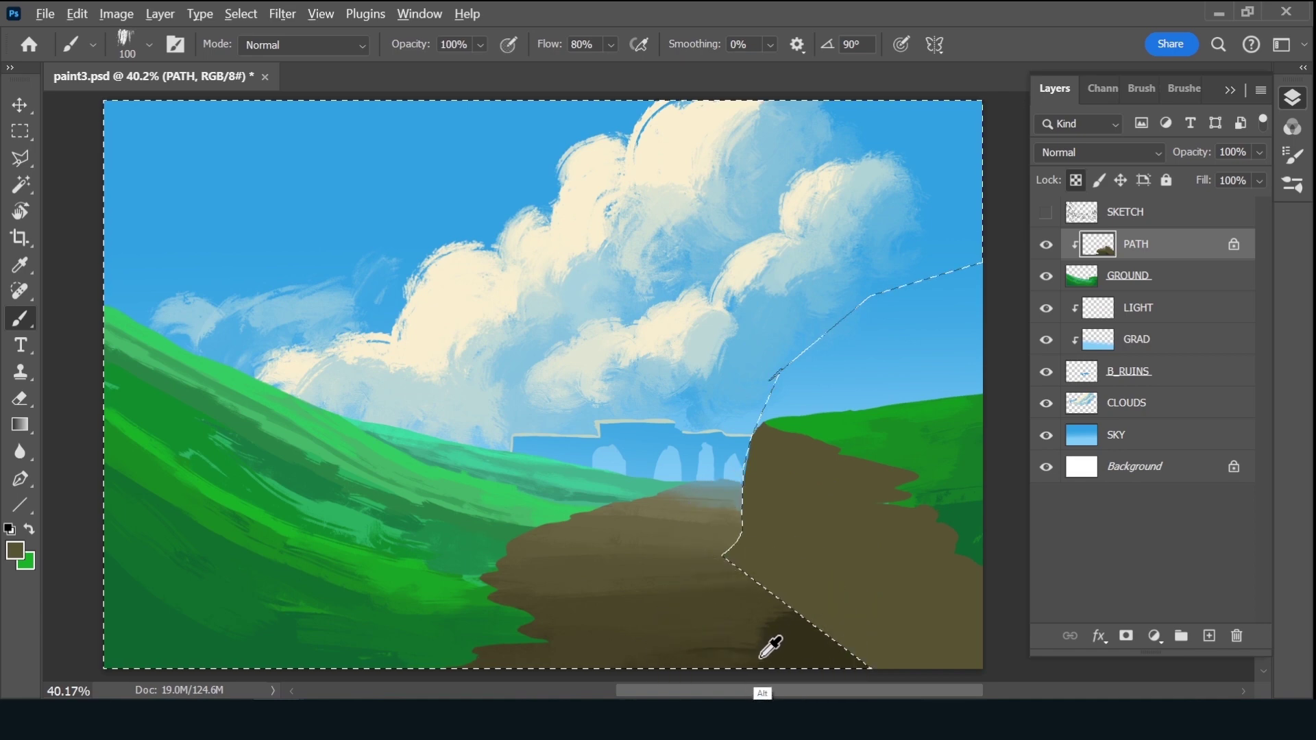
{"action": "left_click", "coordinate": [759, 657], "text": "alt"}
{"action": "left_click", "coordinate": [757, 658], "text": "alt"}
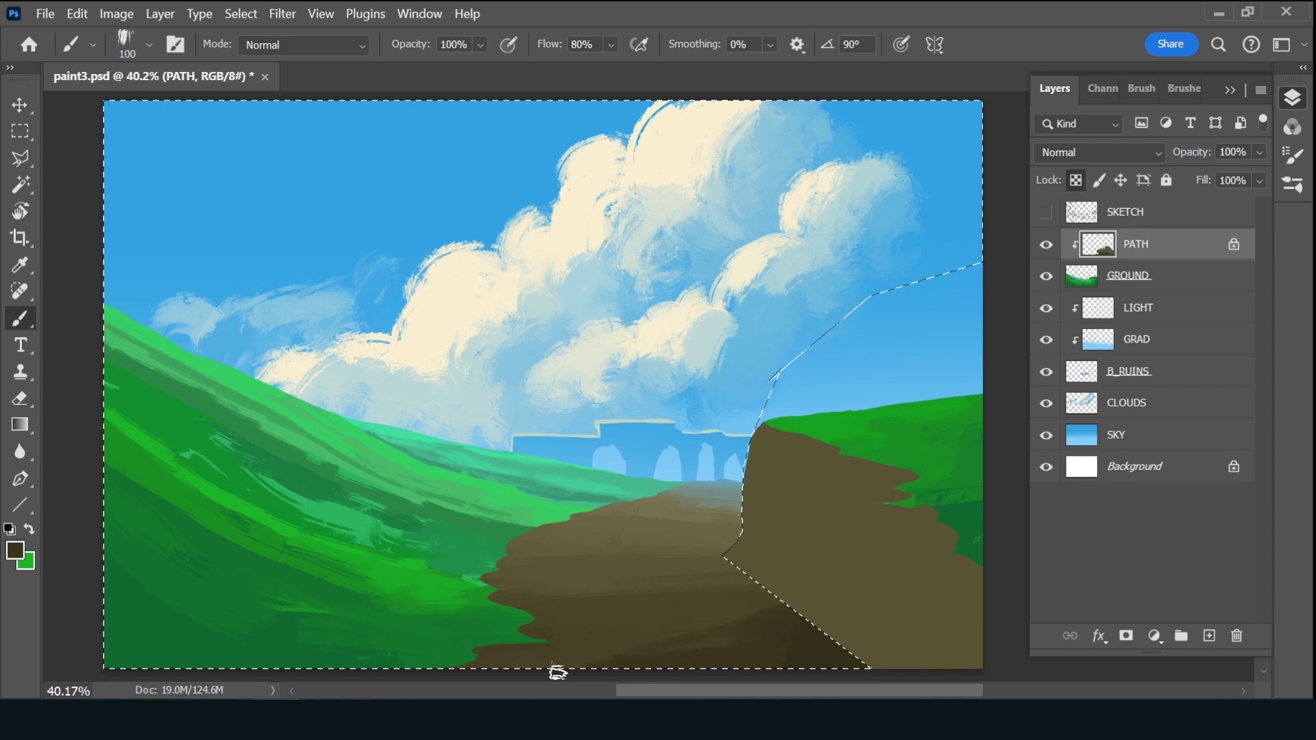
Enlarge the brush to 150 and sample lighter browns from the lower path
{"action": "key", "text": "bracketright"}
{"action": "key", "text": "bracketright"}
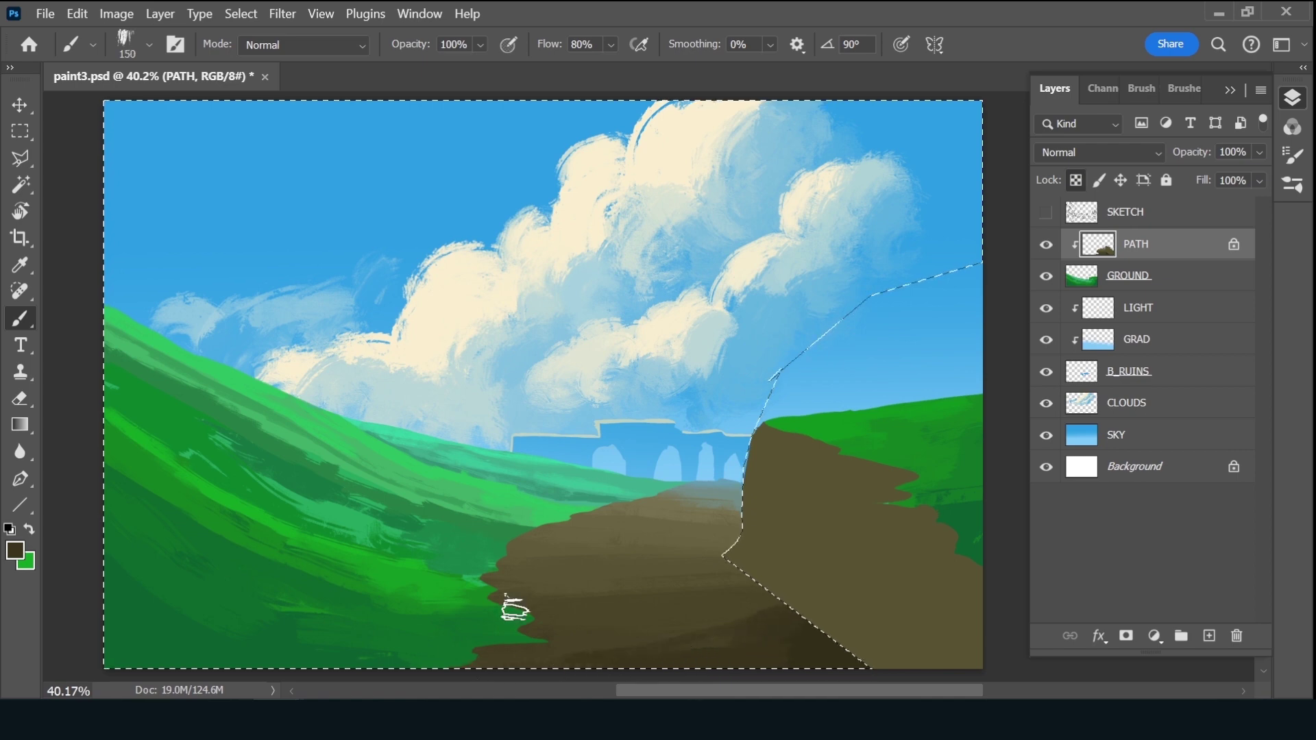
{"action": "key", "text": "alt"}
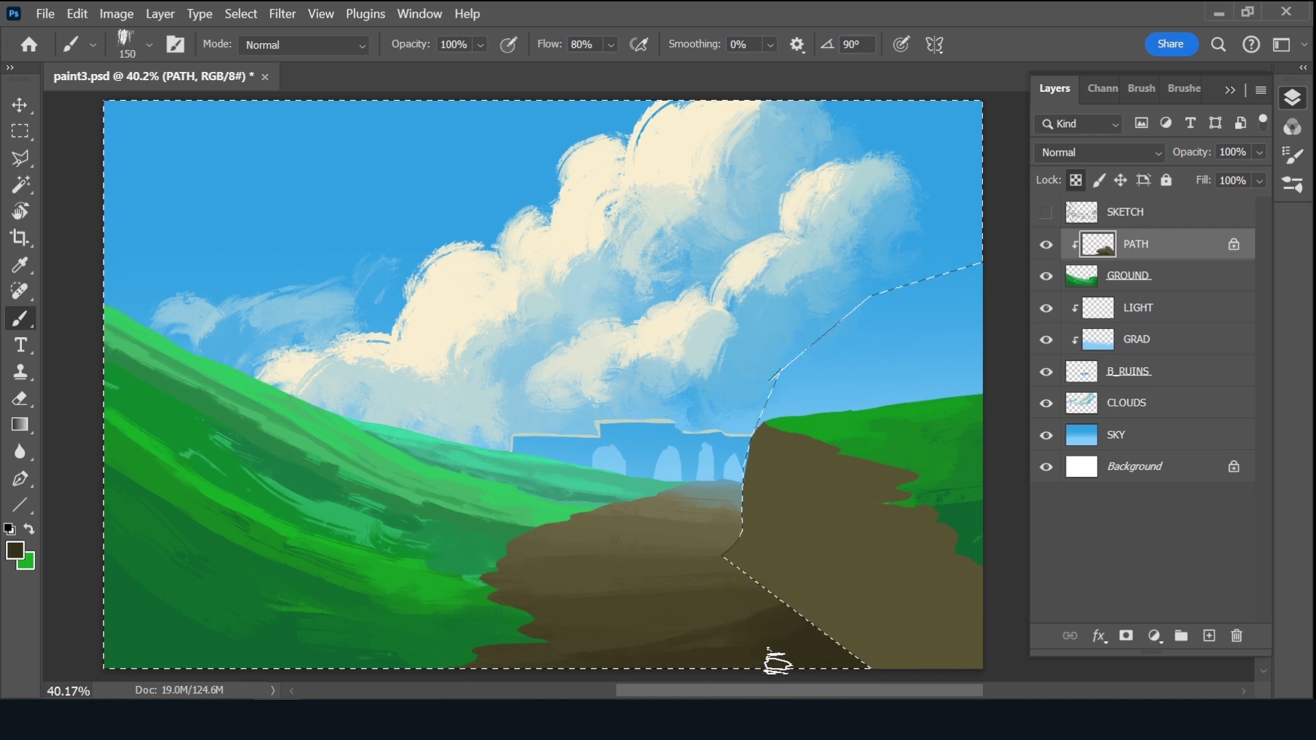
{"action": "left_click", "coordinate": [713, 638], "text": "alt"}
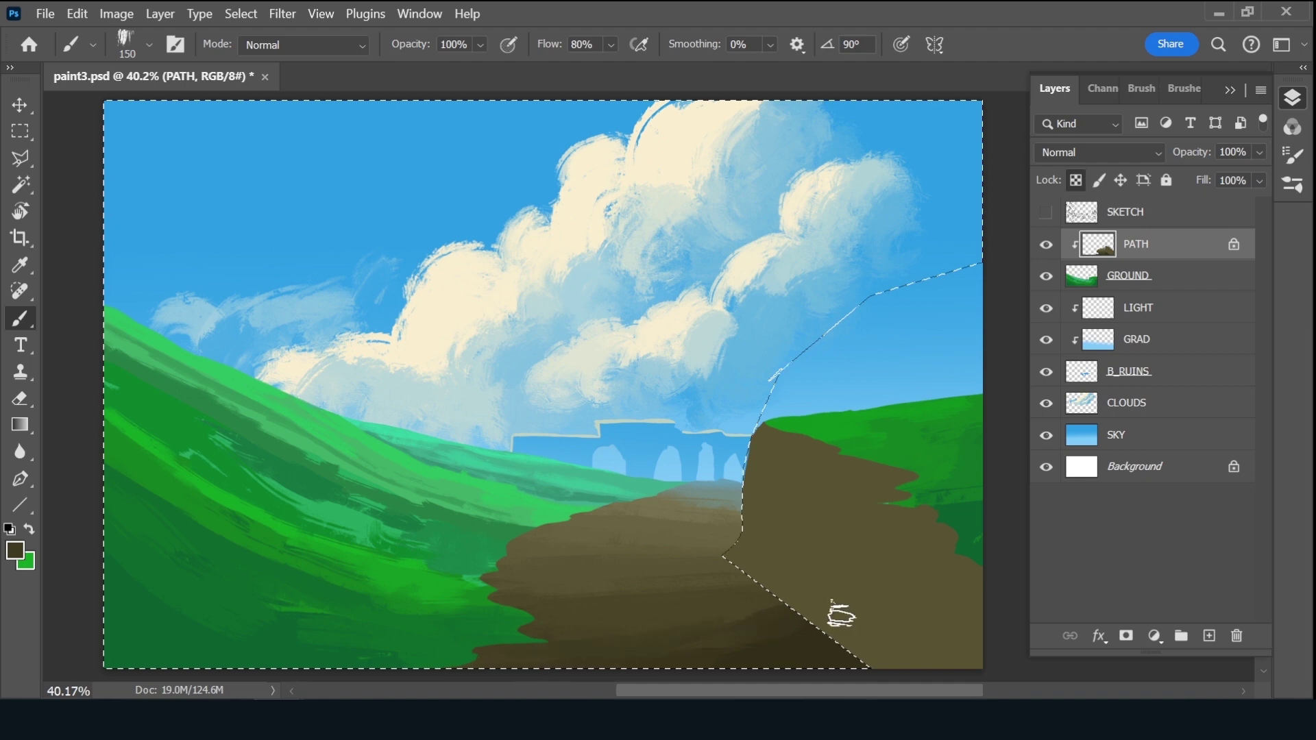
{"action": "key", "text": "alt"}
{"action": "left_click", "coordinate": [659, 609], "text": "alt"}
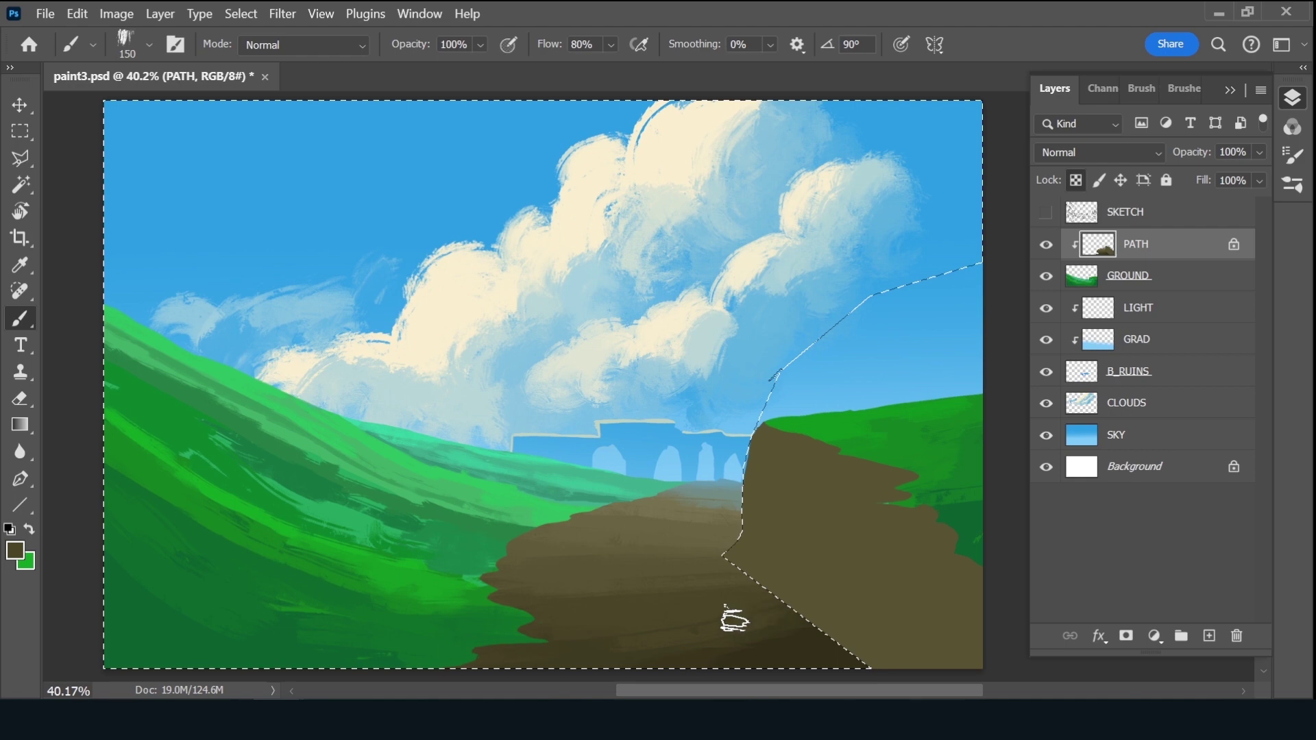
Streak dark brown vertical shadows down the cliff, lighten just below its top, and reveal SKETCH
{"action": "key", "text": "alt"}
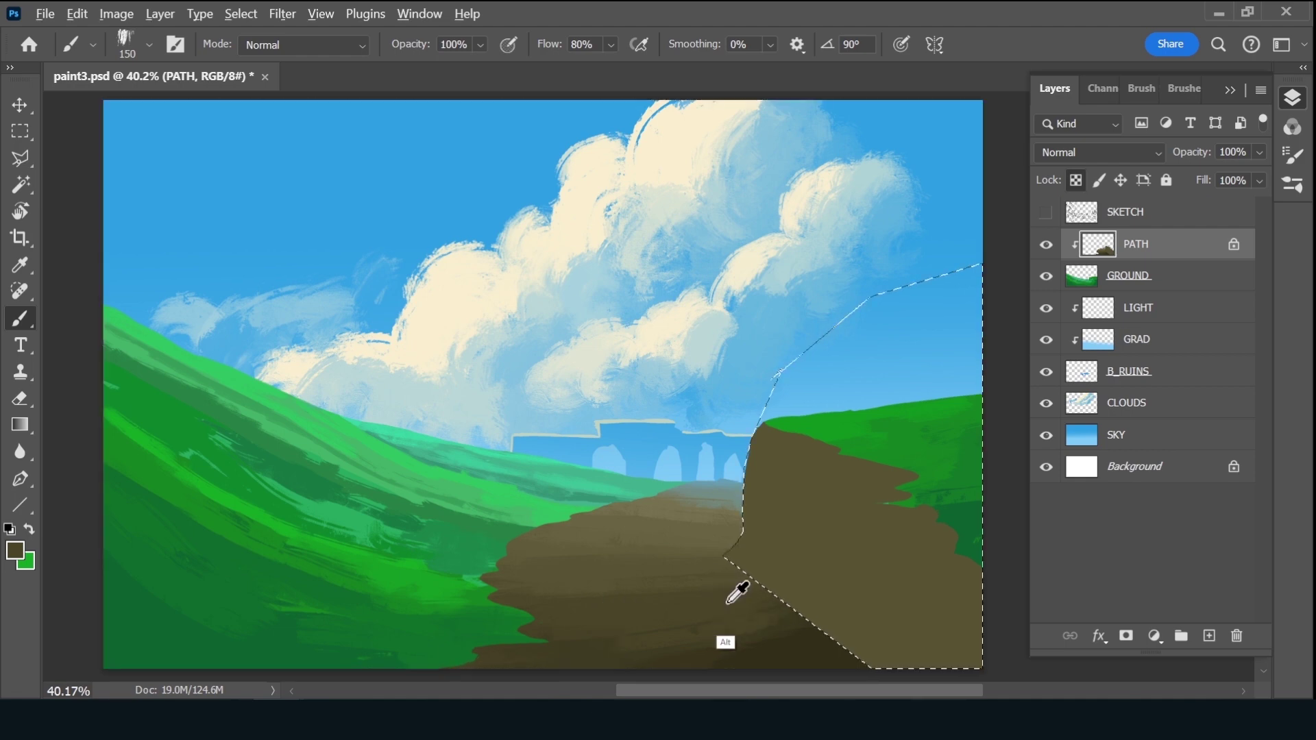
{"action": "left_click_drag", "start_coordinate": [787, 495], "coordinate": [759, 603]}
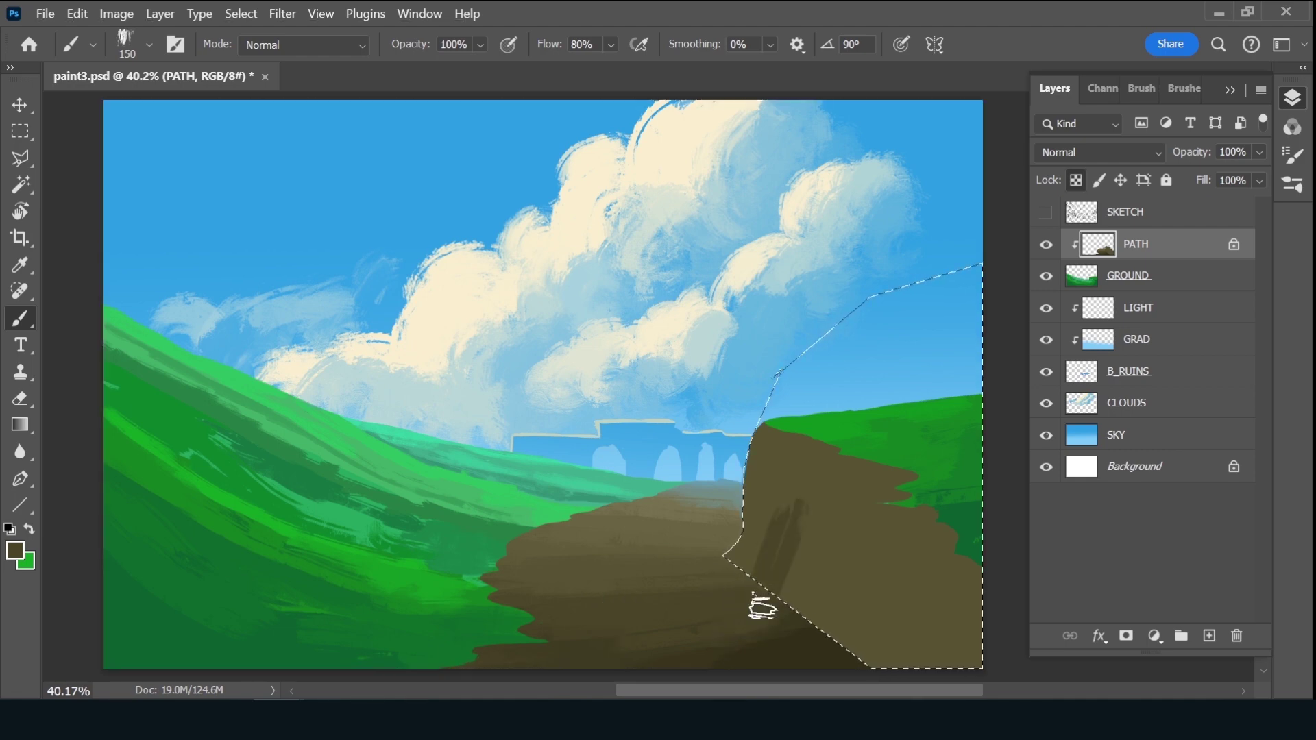
{"action": "mouse_move", "coordinate": [800, 519]}
{"action": "left_mouse_down"}
{"action": "mouse_move", "coordinate": [802, 606]}
{"action": "mouse_move", "coordinate": [870, 635]}
{"action": "mouse_move", "coordinate": [881, 667]}
{"action": "mouse_move", "coordinate": [898, 675]}
{"action": "mouse_move", "coordinate": [931, 586]}
{"action": "mouse_move", "coordinate": [972, 585]}
{"action": "mouse_move", "coordinate": [967, 655]}
{"action": "mouse_move", "coordinate": [977, 621]}
{"action": "left_mouse_up"}
{"action": "left_click", "coordinate": [847, 620], "text": "alt"}
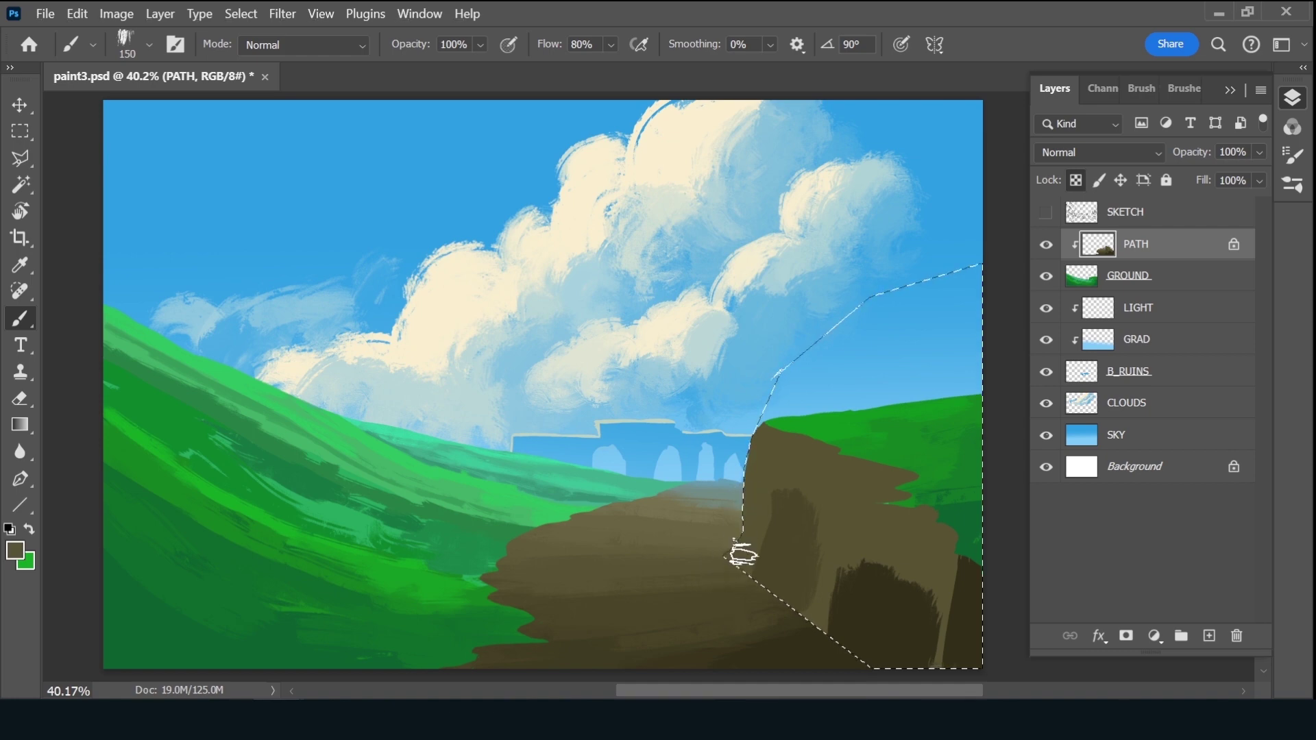
{"action": "left_click_drag", "start_coordinate": [765, 451], "coordinate": [770, 473]}
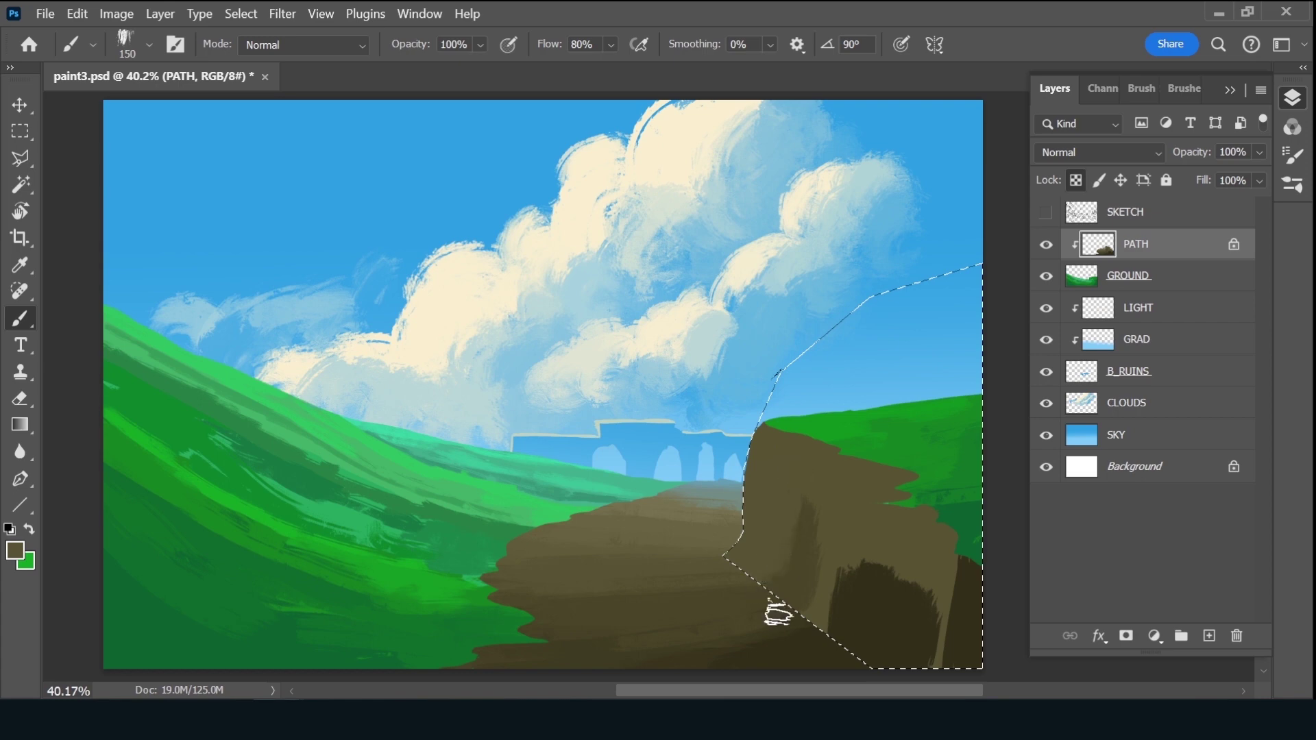
{"action": "left_click", "coordinate": [1046, 212]}
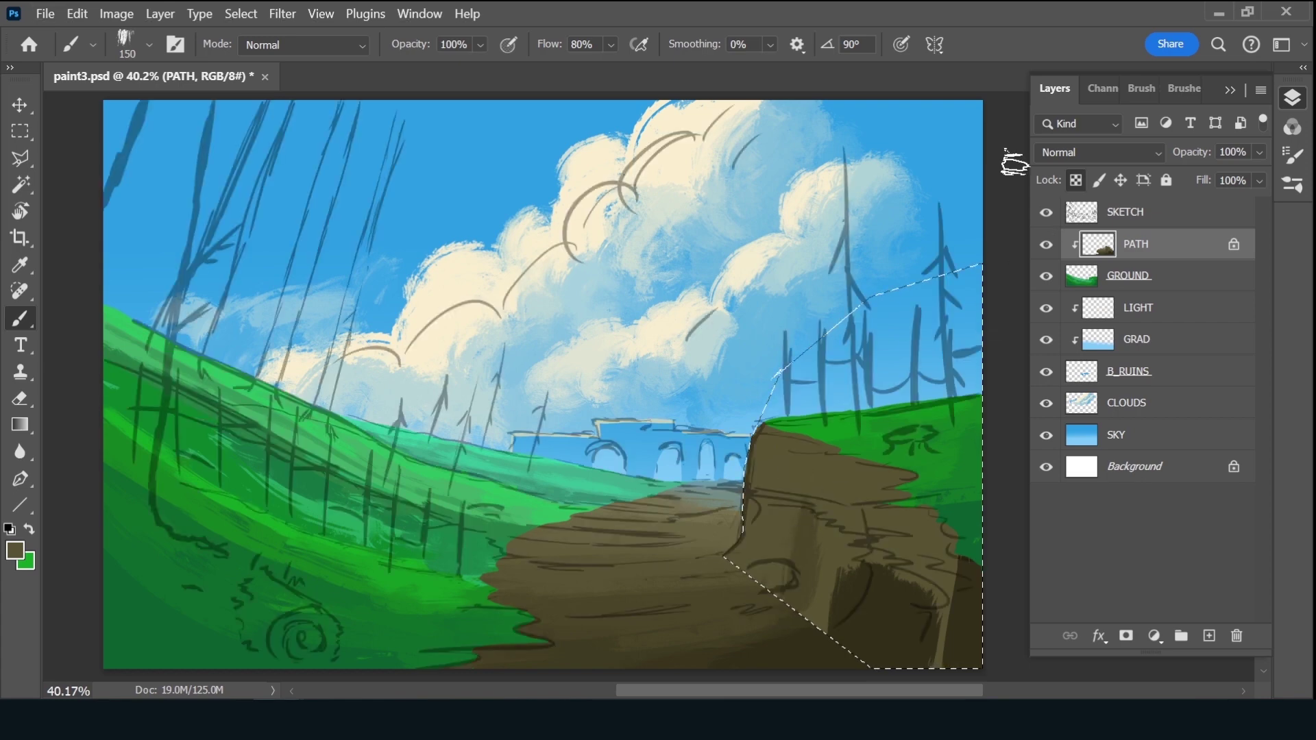
Fade the SKETCH layer to 12% opacity and return to the PATH layer
{"action": "left_click", "coordinate": [1169, 218]}
{"action": "mouse_move", "coordinate": [1190, 152]}
{"action": "left_mouse_down"}
{"action": "mouse_move", "coordinate": [1186, 165]}
{"action": "mouse_move", "coordinate": [1199, 157]}
{"action": "left_mouse_up"}
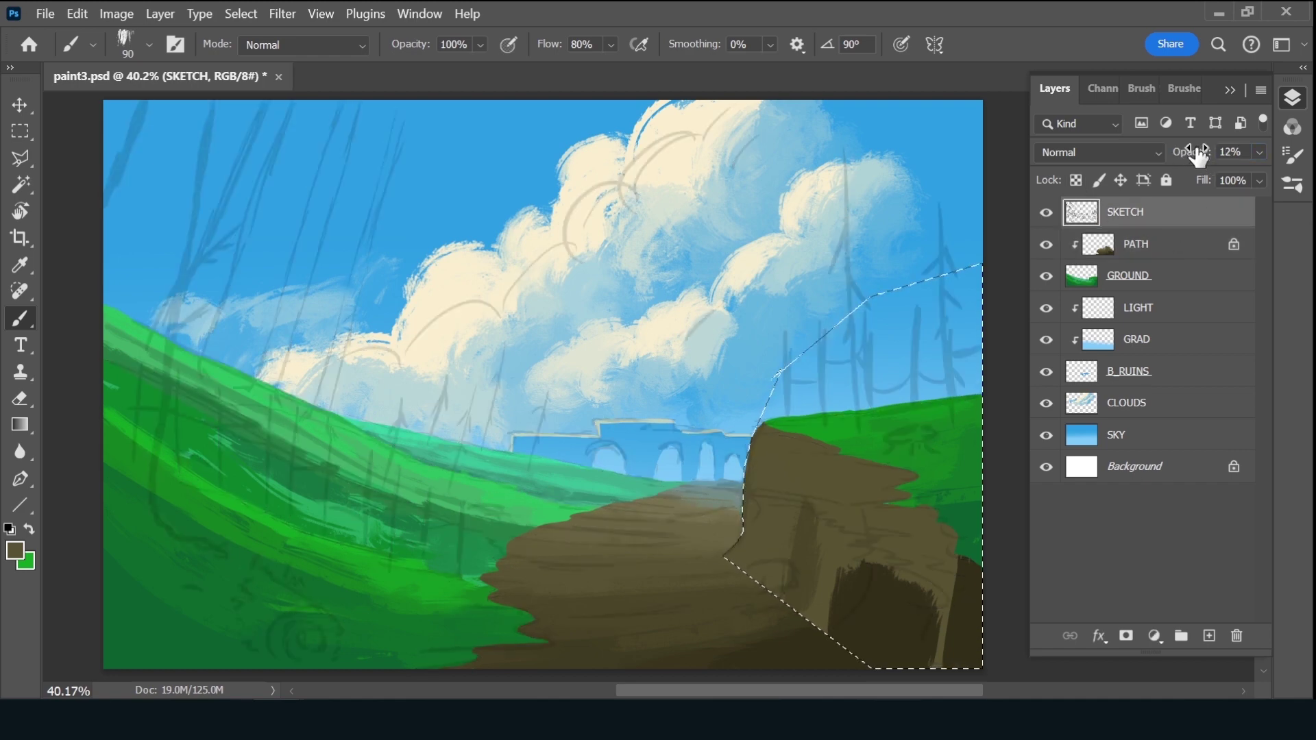
{"action": "left_click", "coordinate": [1187, 246]}
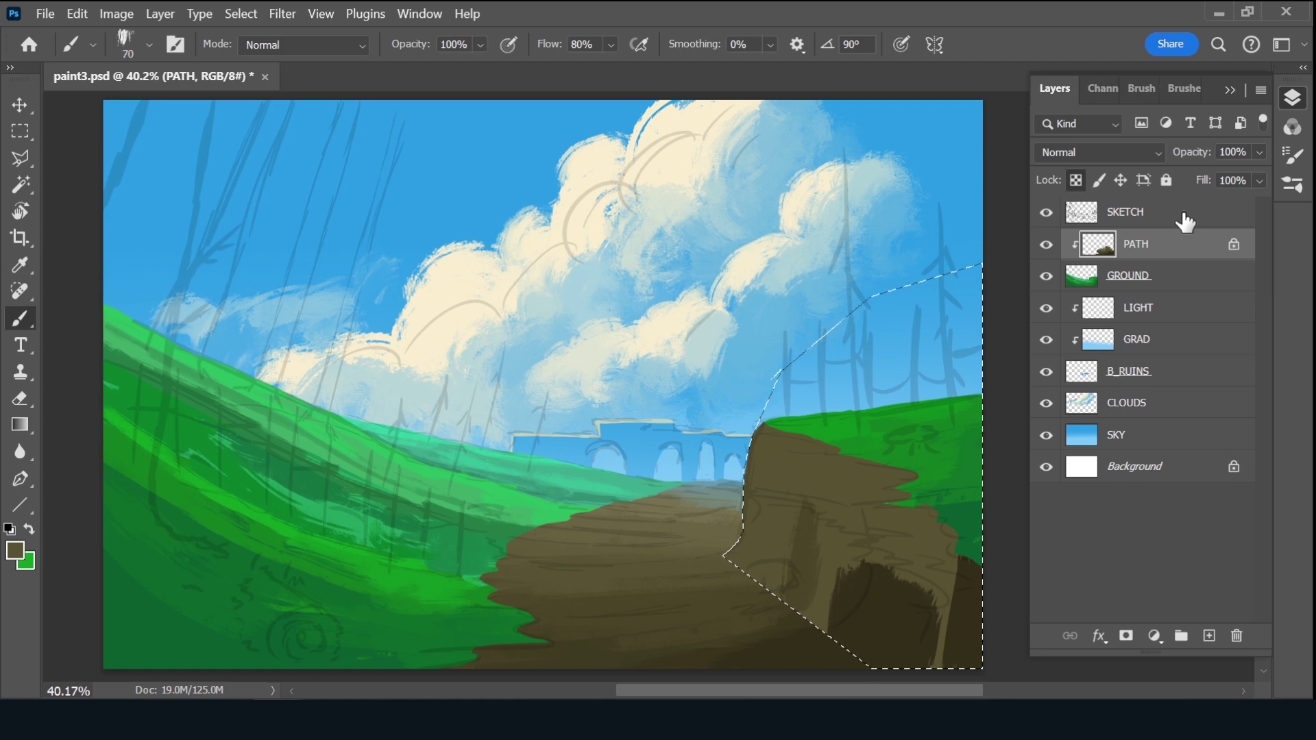
Paint dark brown vertical shadow strokes down the cliff face using sampled cliff browns
{"action": "left_click", "coordinate": [796, 624], "text": "alt"}
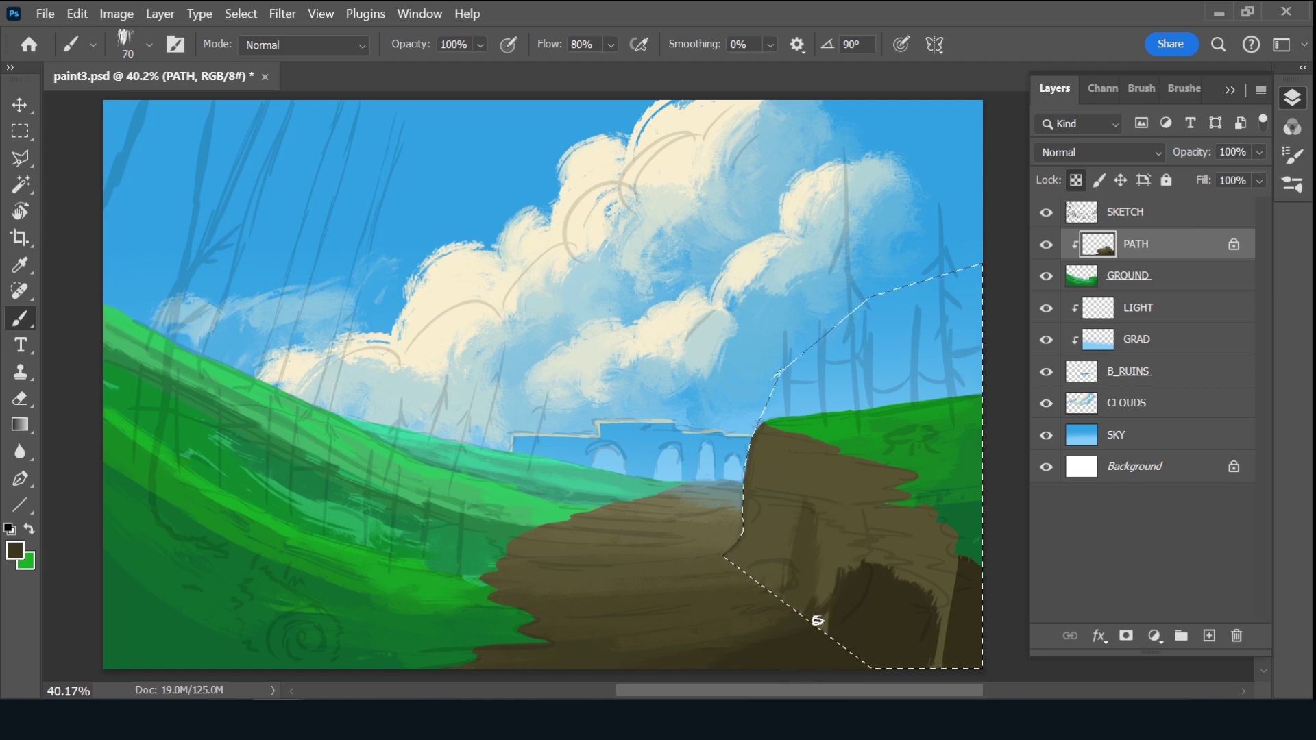
{"action": "left_click_drag", "start_coordinate": [876, 562], "coordinate": [875, 511]}
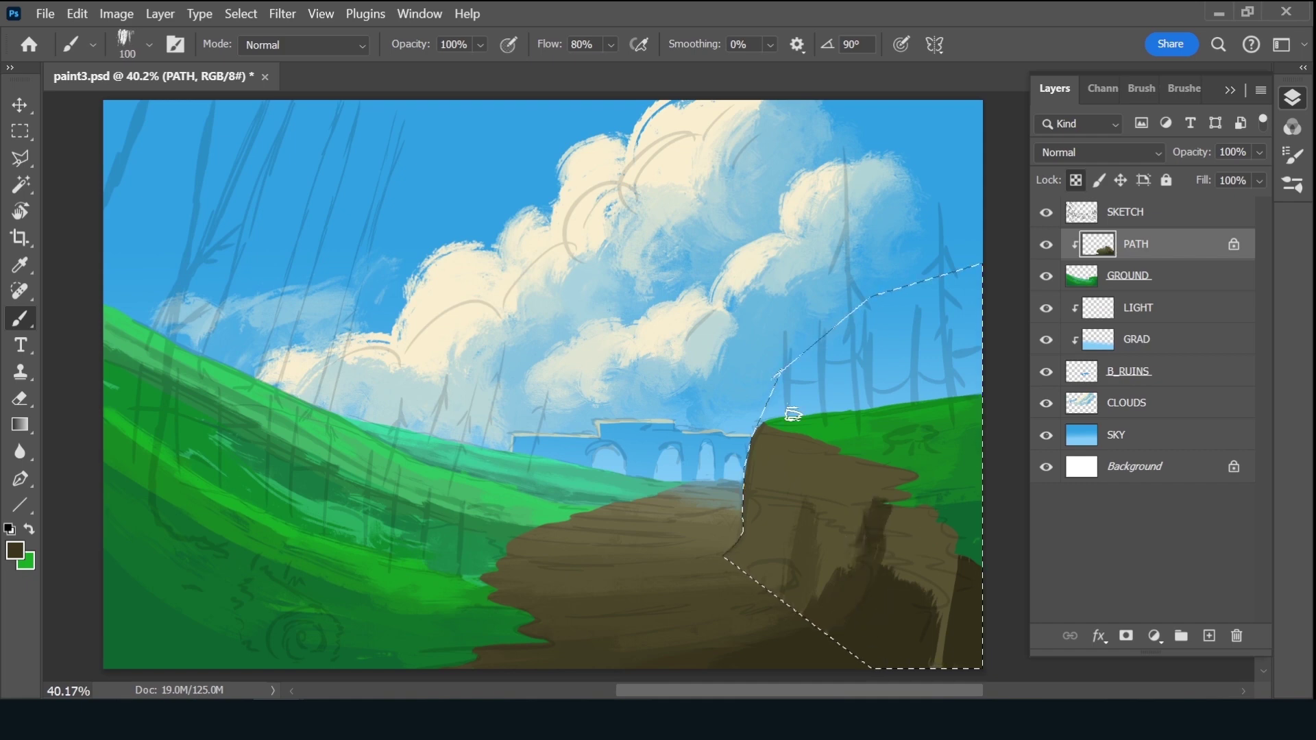
{"action": "left_click", "coordinate": [814, 567], "text": "alt"}
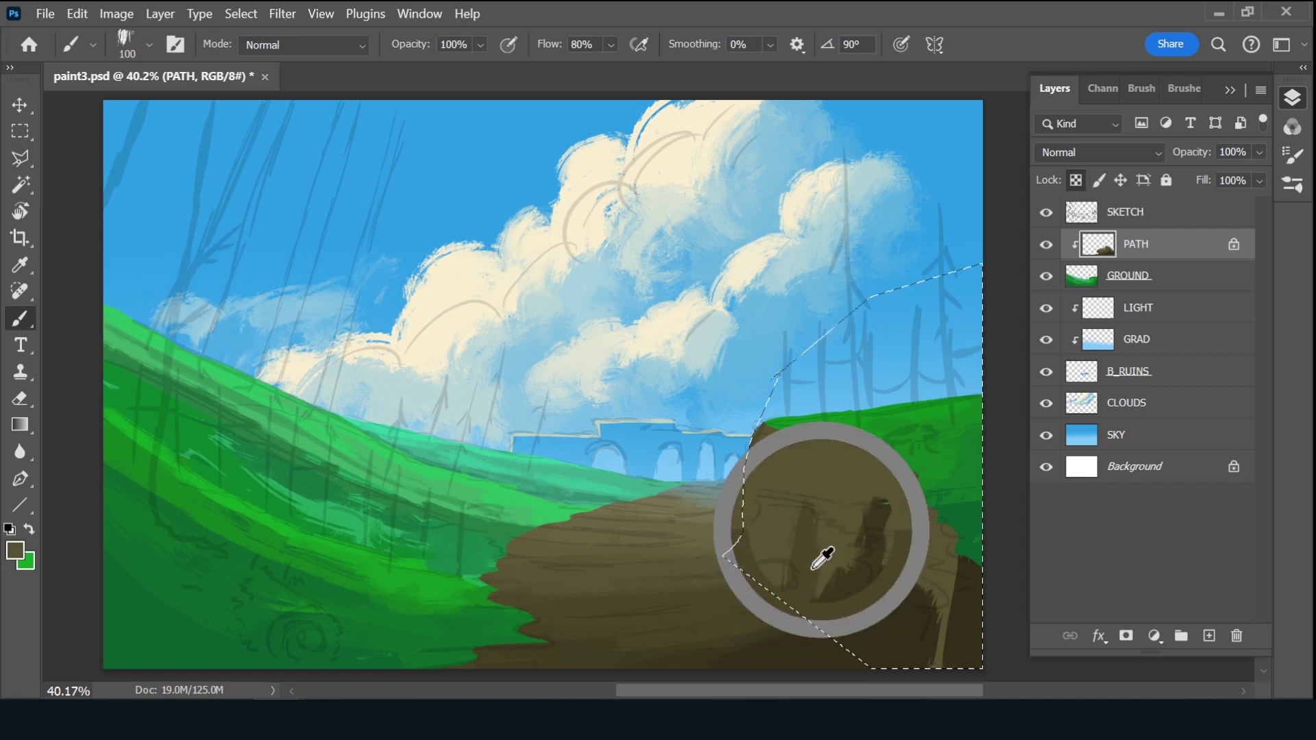
{"action": "left_click", "coordinate": [800, 584], "text": "alt"}
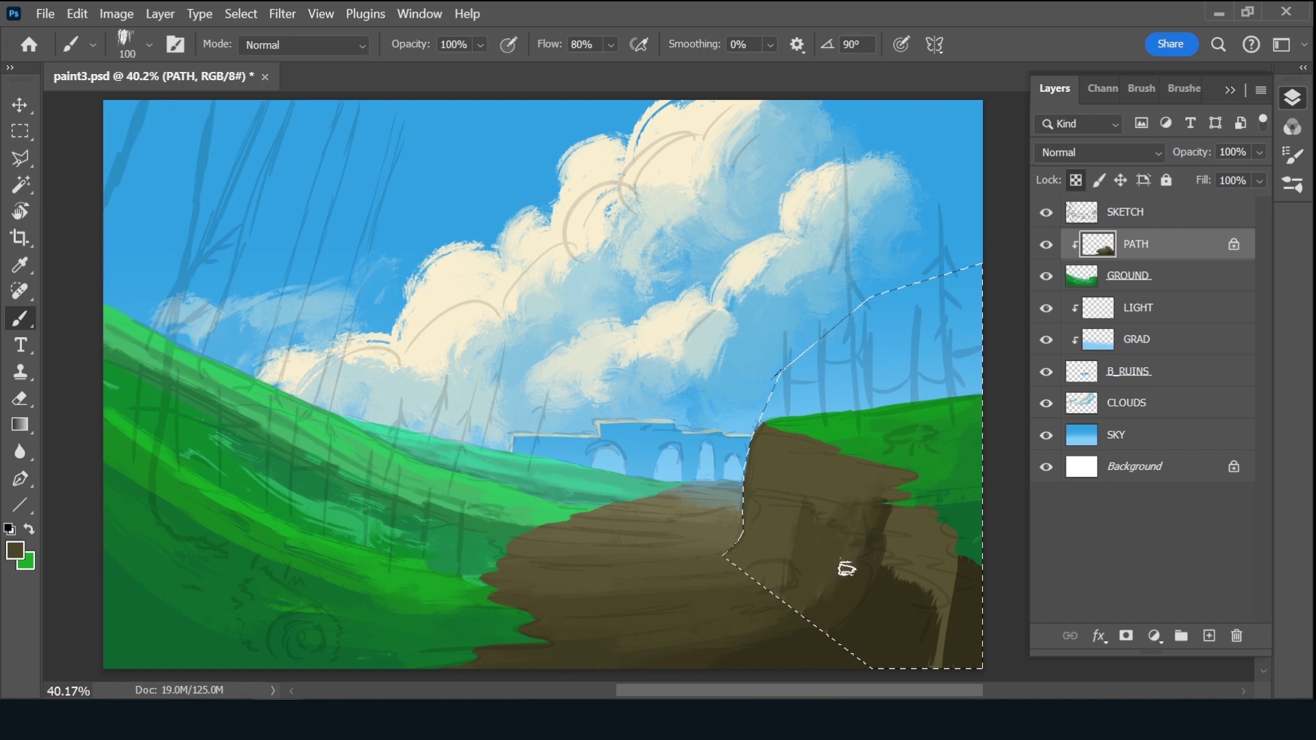
{"action": "mouse_move", "coordinate": [859, 547]}
{"action": "left_mouse_down"}
{"action": "mouse_move", "coordinate": [854, 462]}
{"action": "mouse_move", "coordinate": [829, 522]}
{"action": "left_mouse_up"}
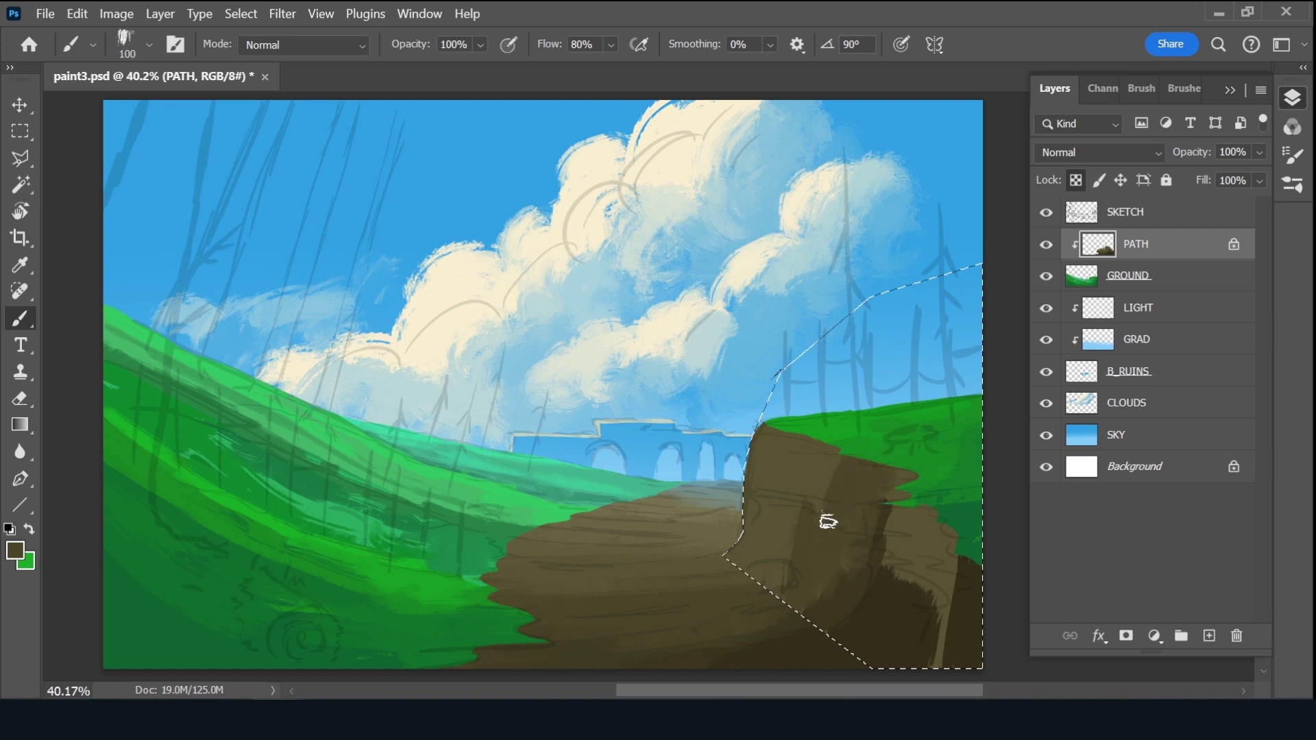
{"action": "left_click_drag", "start_coordinate": [828, 471], "coordinate": [780, 591]}
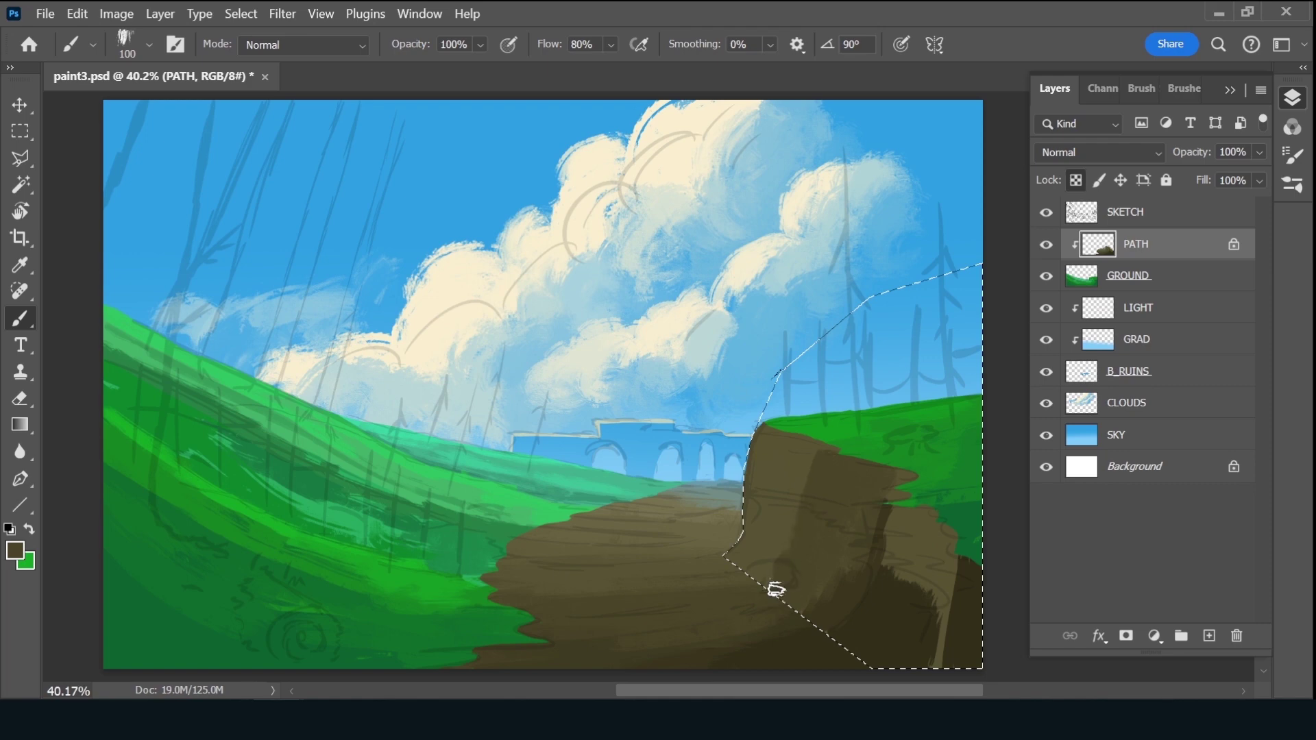
{"action": "key", "text": "alt"}
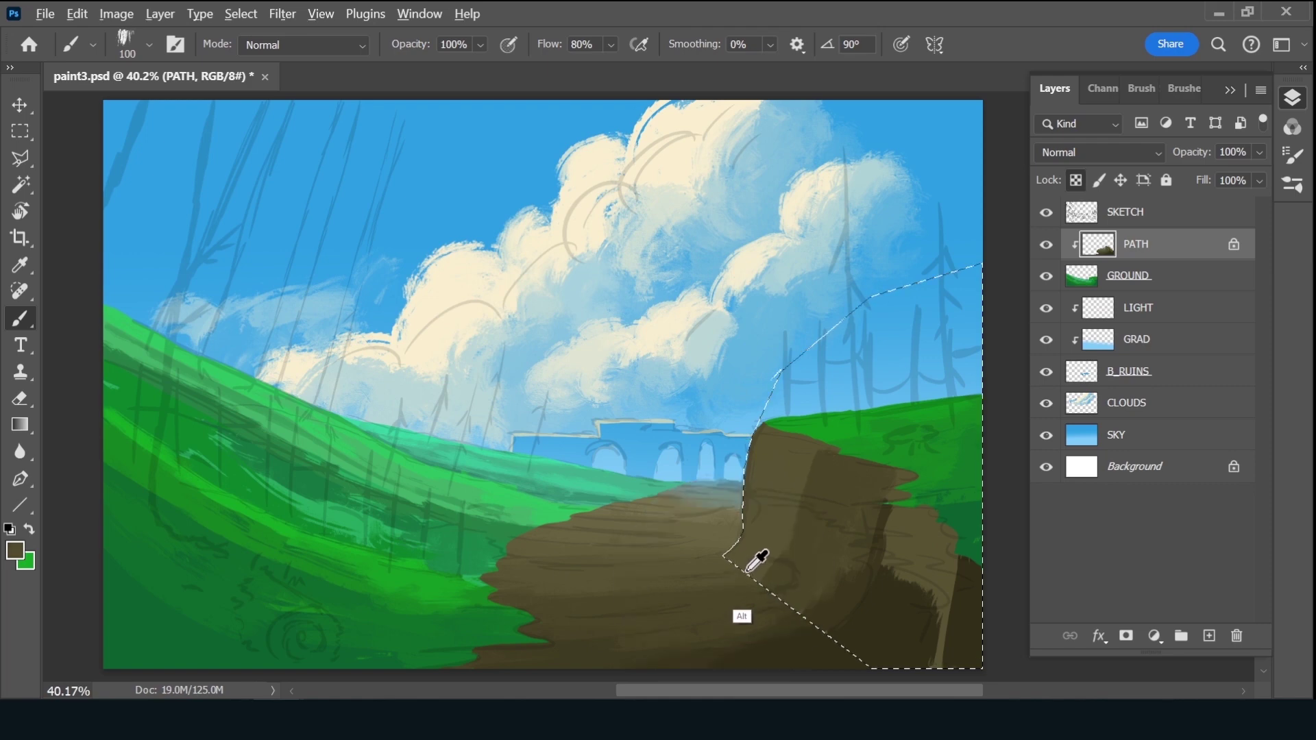
{"action": "left_click", "coordinate": [747, 571], "text": "alt"}
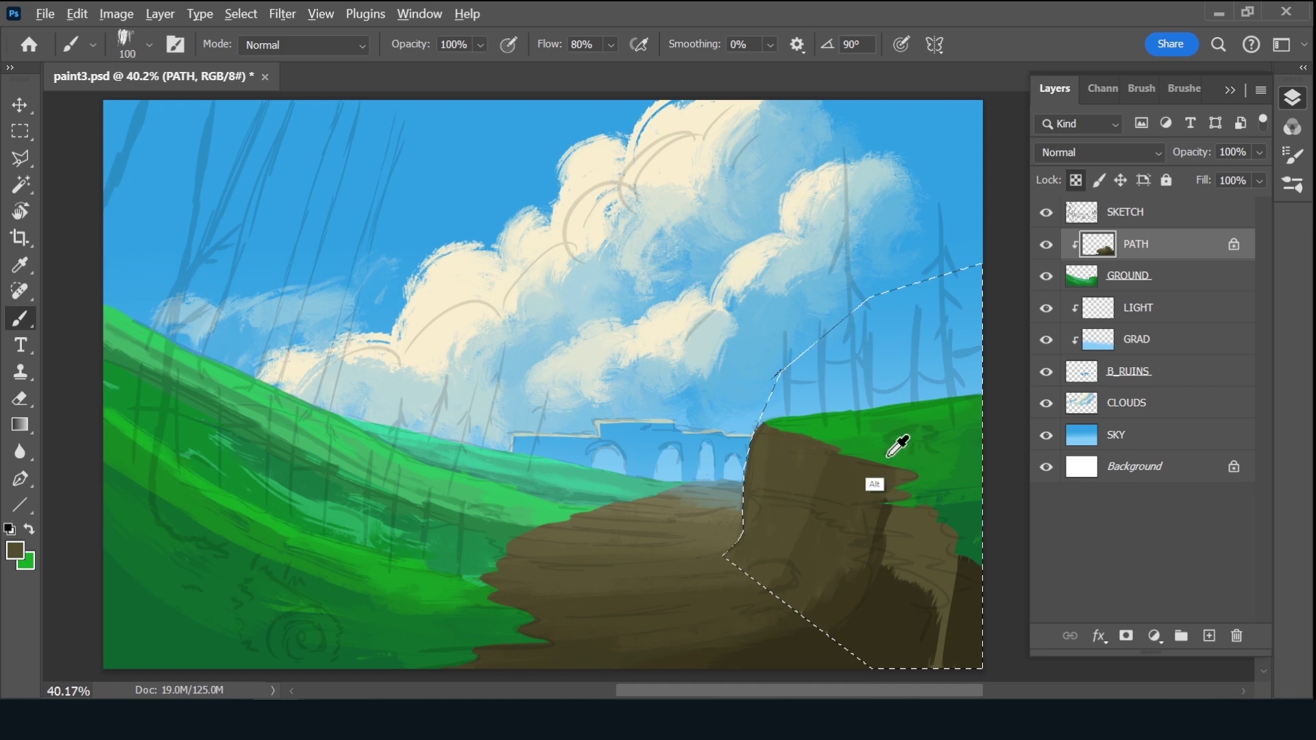
Outline the foreground path below the cliff with the Polygonal Lasso, then restore the combined selection
{"action": "key", "text": "l"}
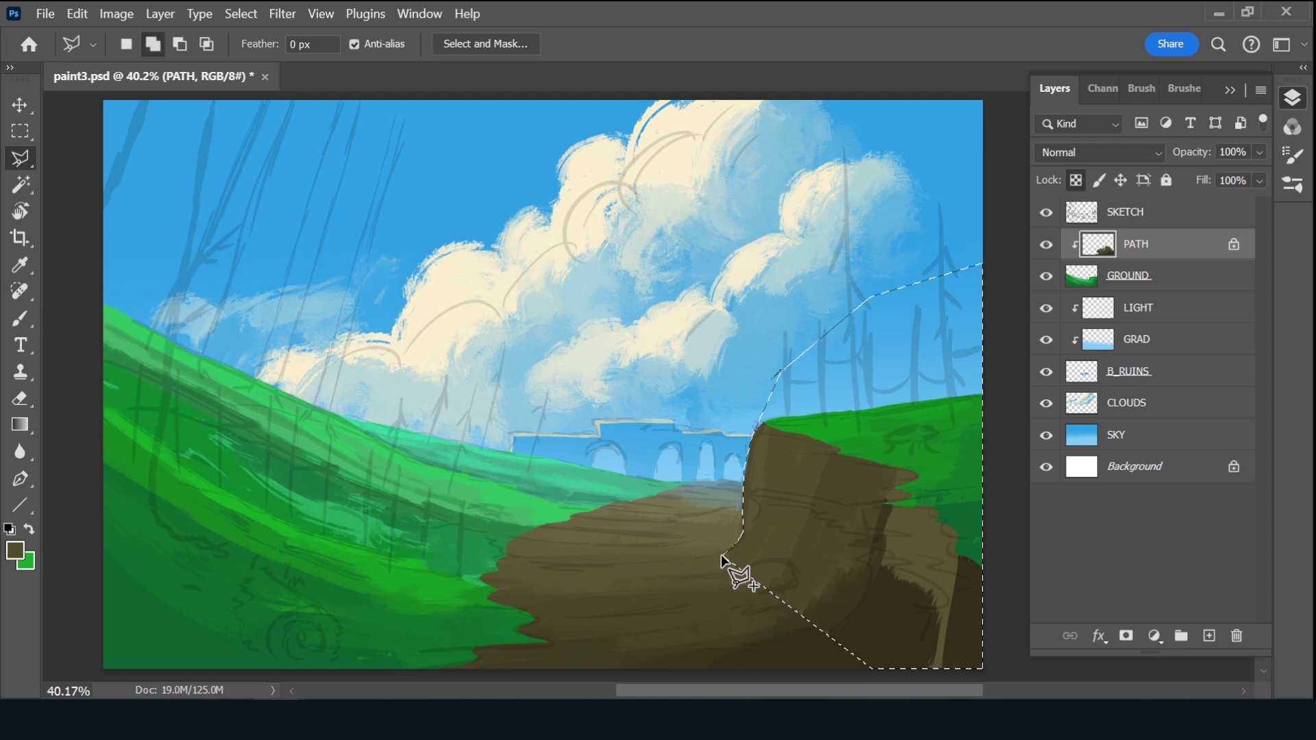
{"action": "key", "text": "shift"}
{"action": "left_click", "coordinate": [498, 553]}
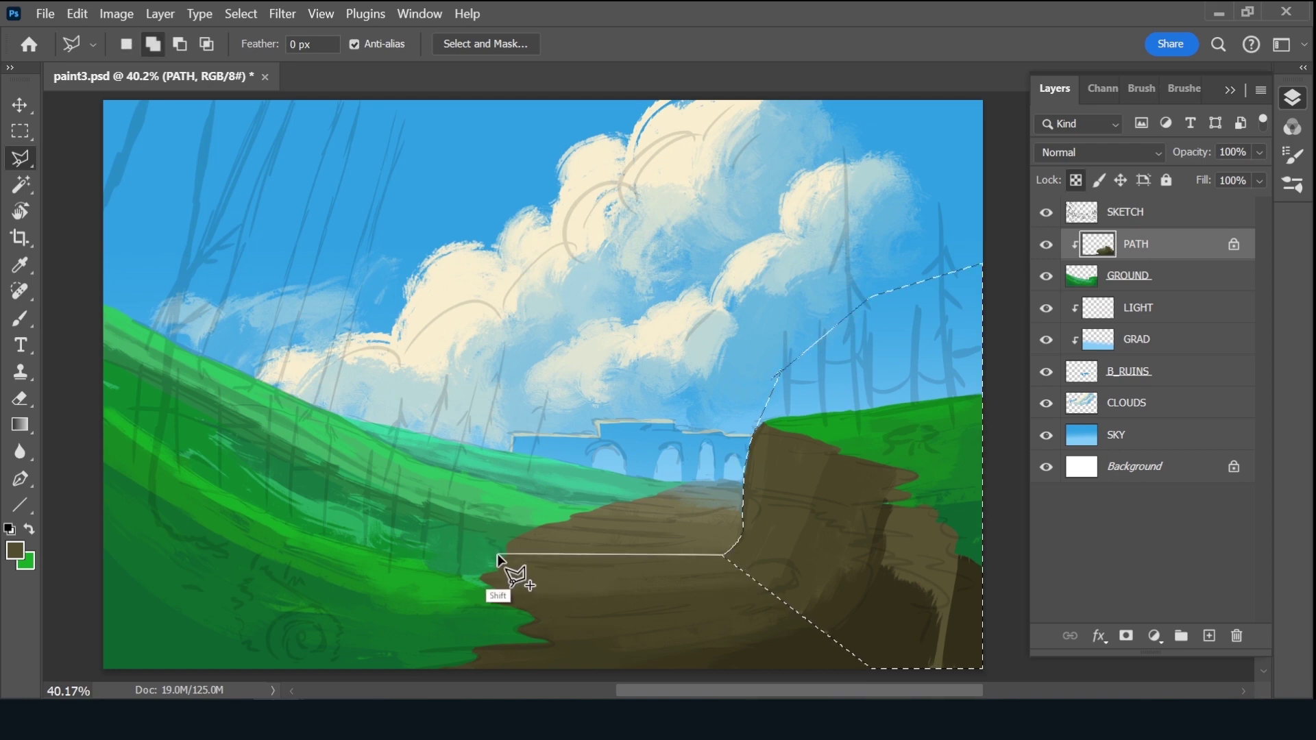
{"action": "left_click", "coordinate": [425, 606]}
{"action": "left_click", "coordinate": [397, 669]}
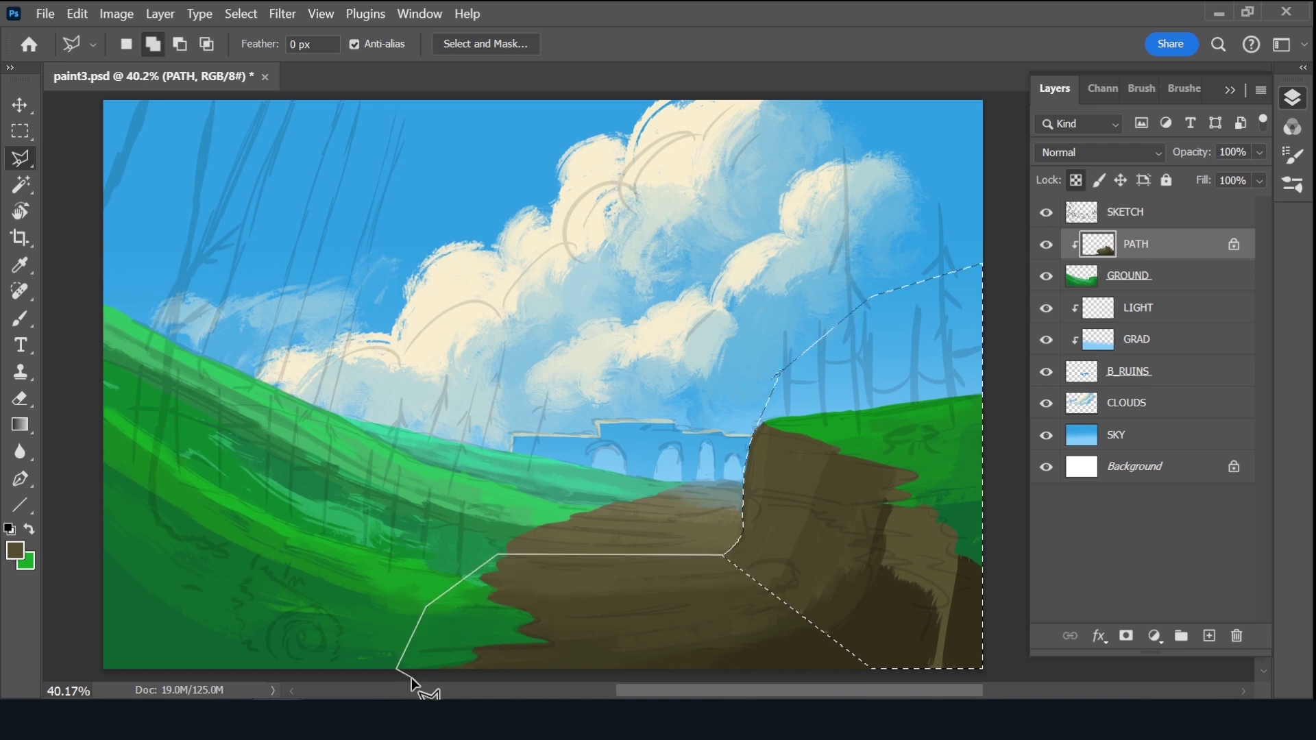
{"action": "left_click", "coordinate": [937, 676]}
{"action": "left_click", "coordinate": [787, 550]}
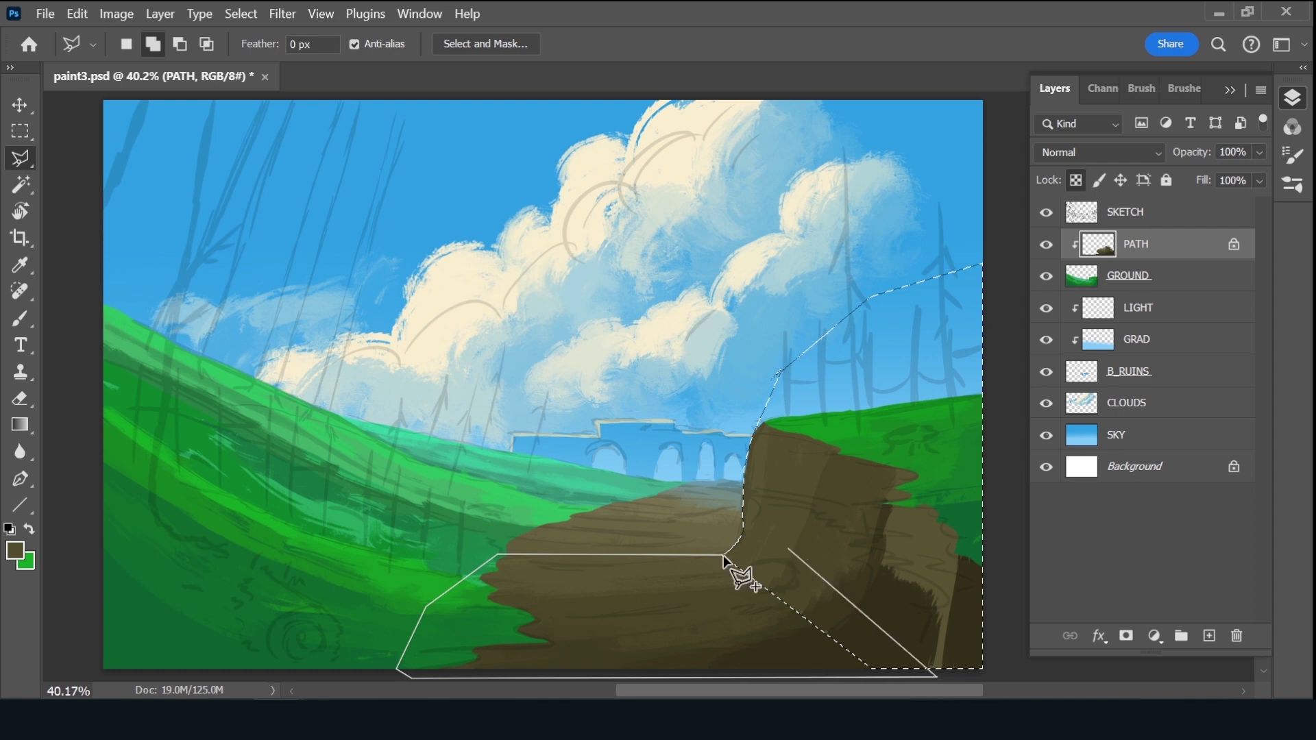
{"action": "left_click", "coordinate": [724, 556]}
{"action": "key", "text": "Escape"}
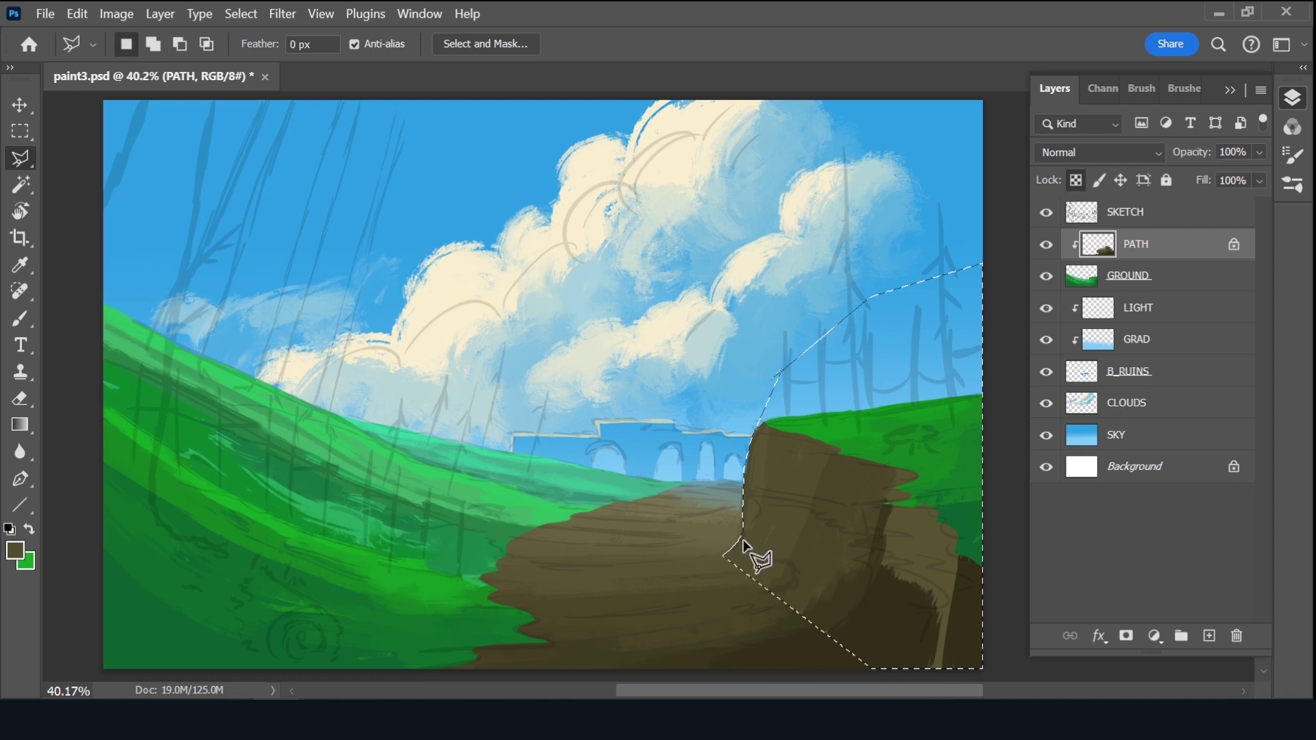
{"action": "key", "text": "ctrl+d"}
{"action": "key", "text": "ctrl+shift+d"}
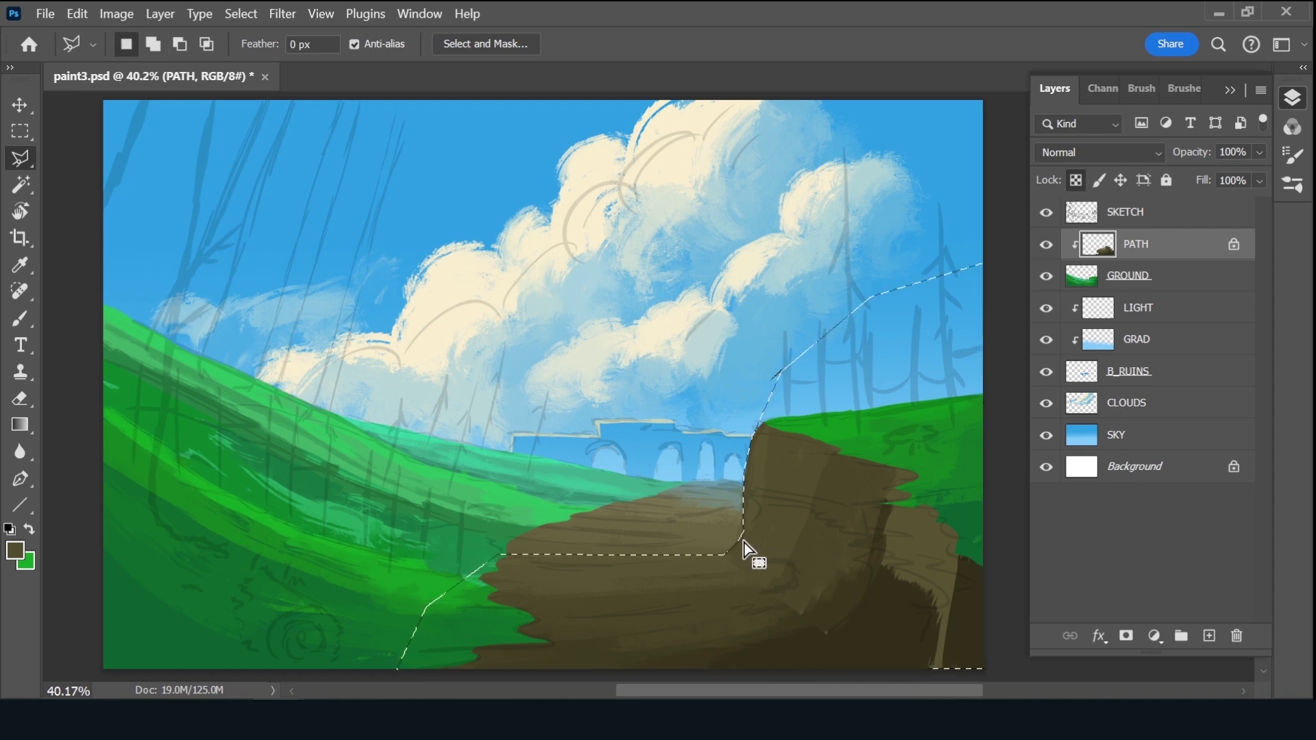
{"action": "key", "text": "b"}
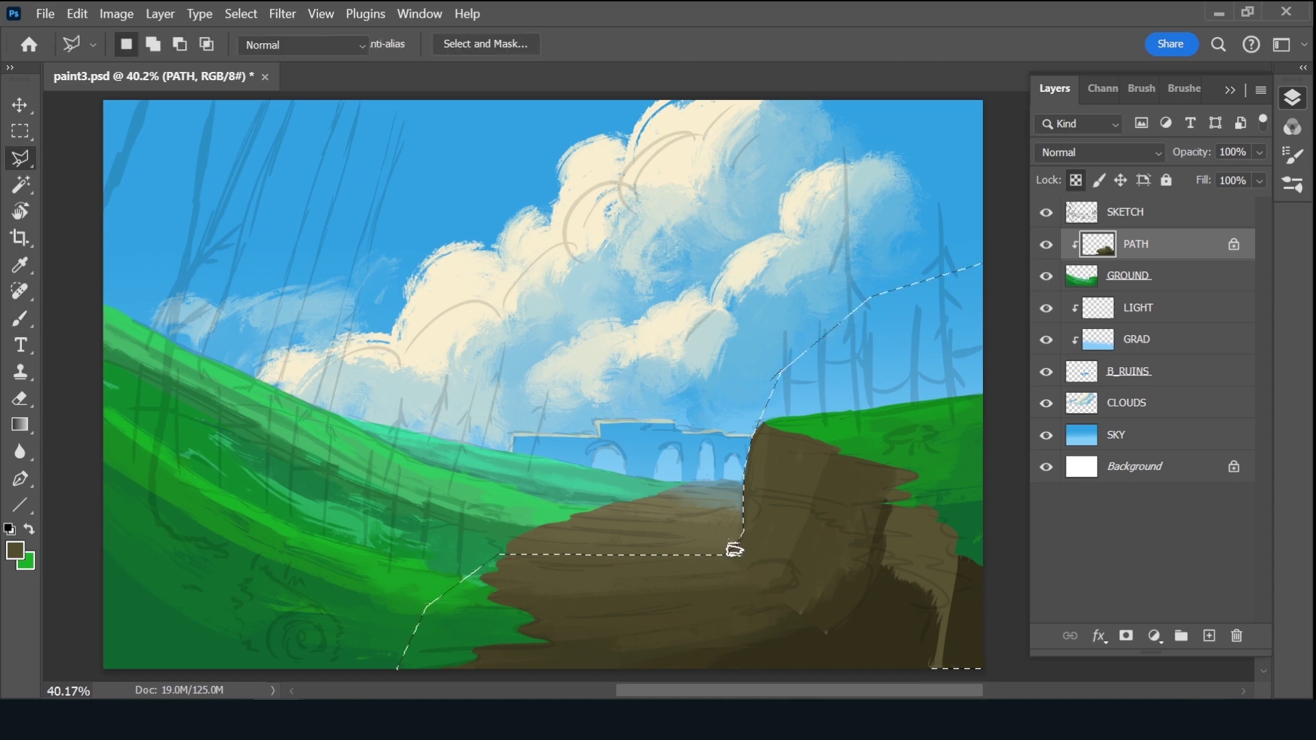
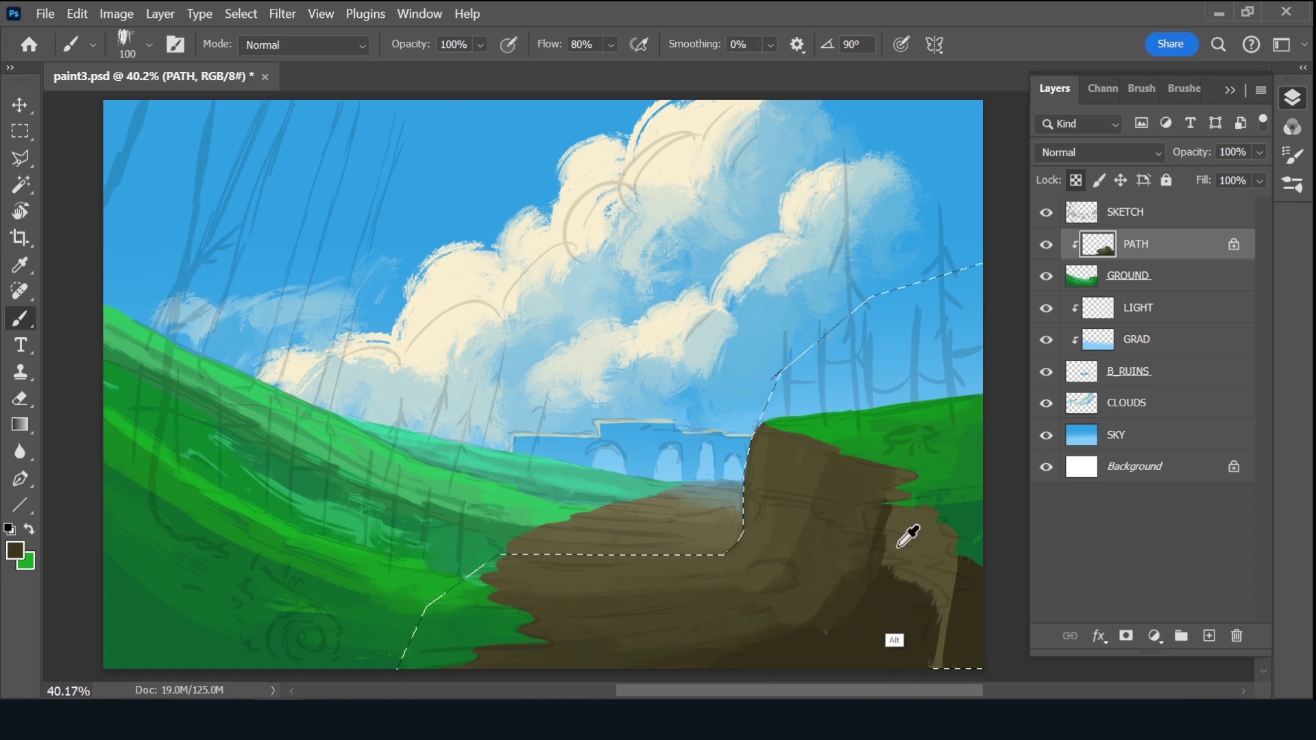
Deepen the right-hand cliff with dark brown strokes using sampled ground browns, then save paint3.psd
{"action": "mouse_move", "coordinate": [899, 519]}
{"action": "left_mouse_down"}
{"action": "mouse_move", "coordinate": [881, 579]}
{"action": "mouse_move", "coordinate": [904, 523]}
{"action": "mouse_move", "coordinate": [925, 602]}
{"action": "mouse_move", "coordinate": [964, 537]}
{"action": "mouse_move", "coordinate": [922, 681]}
{"action": "left_mouse_up"}
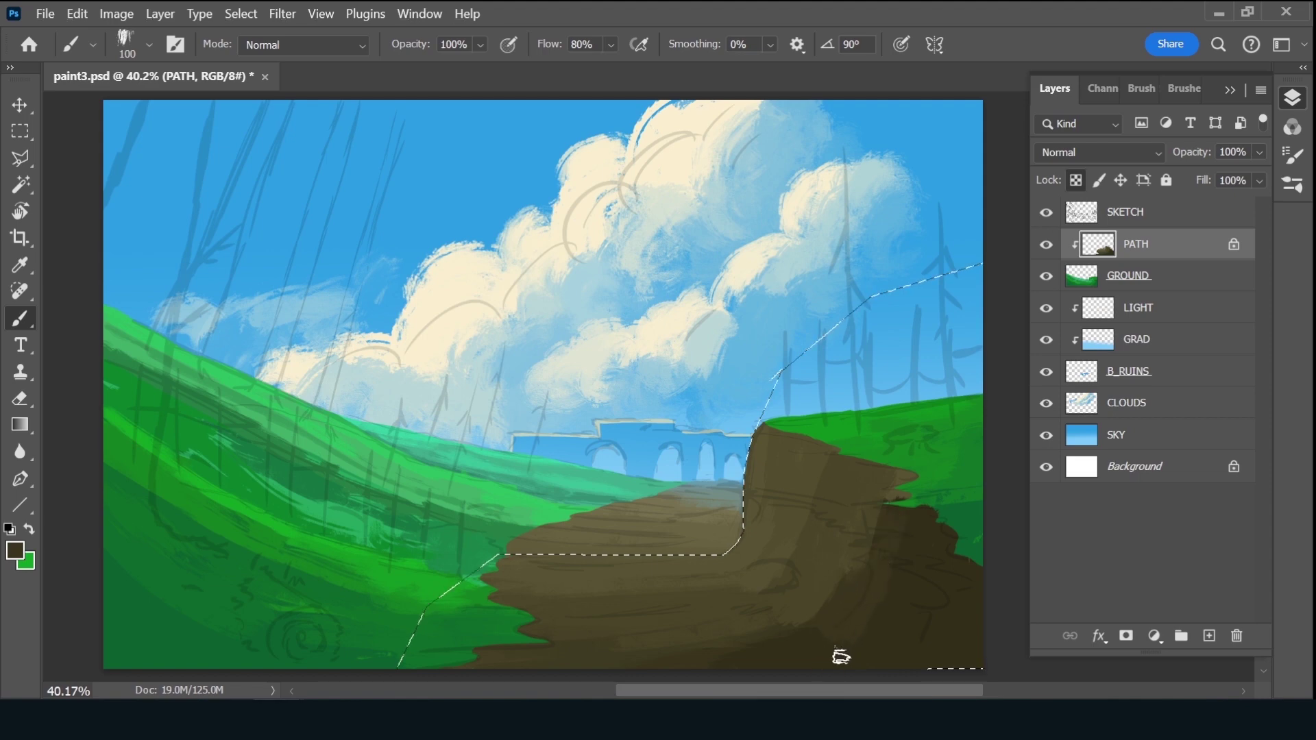
{"action": "key", "text": "alt"}
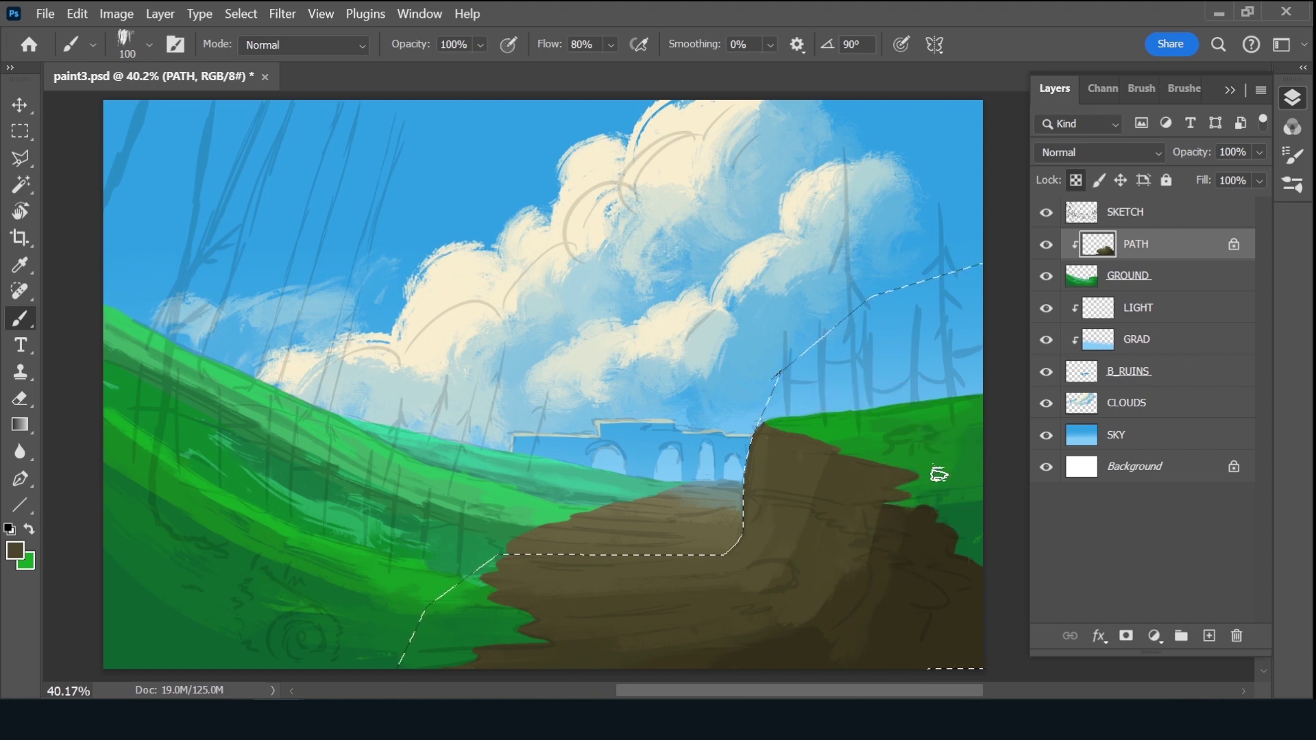
{"action": "key", "text": "alt"}
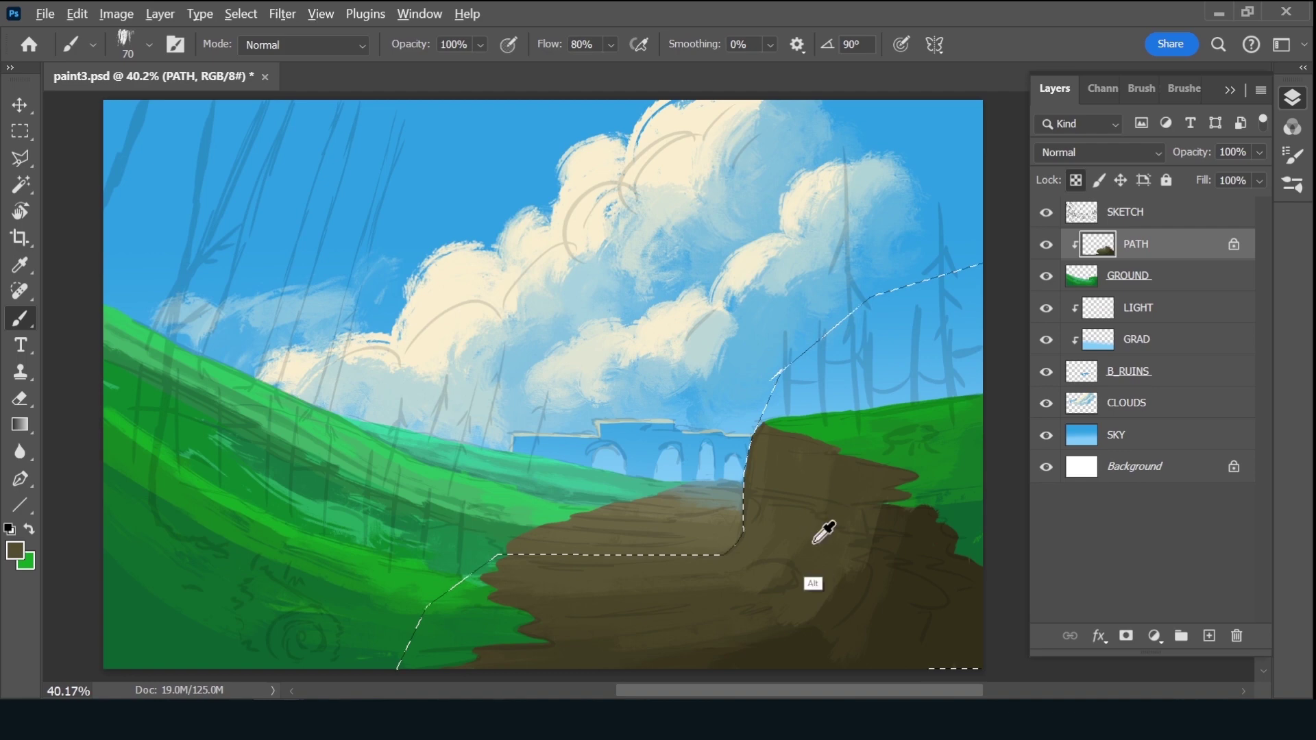
{"action": "left_click", "coordinate": [810, 569], "text": "alt"}
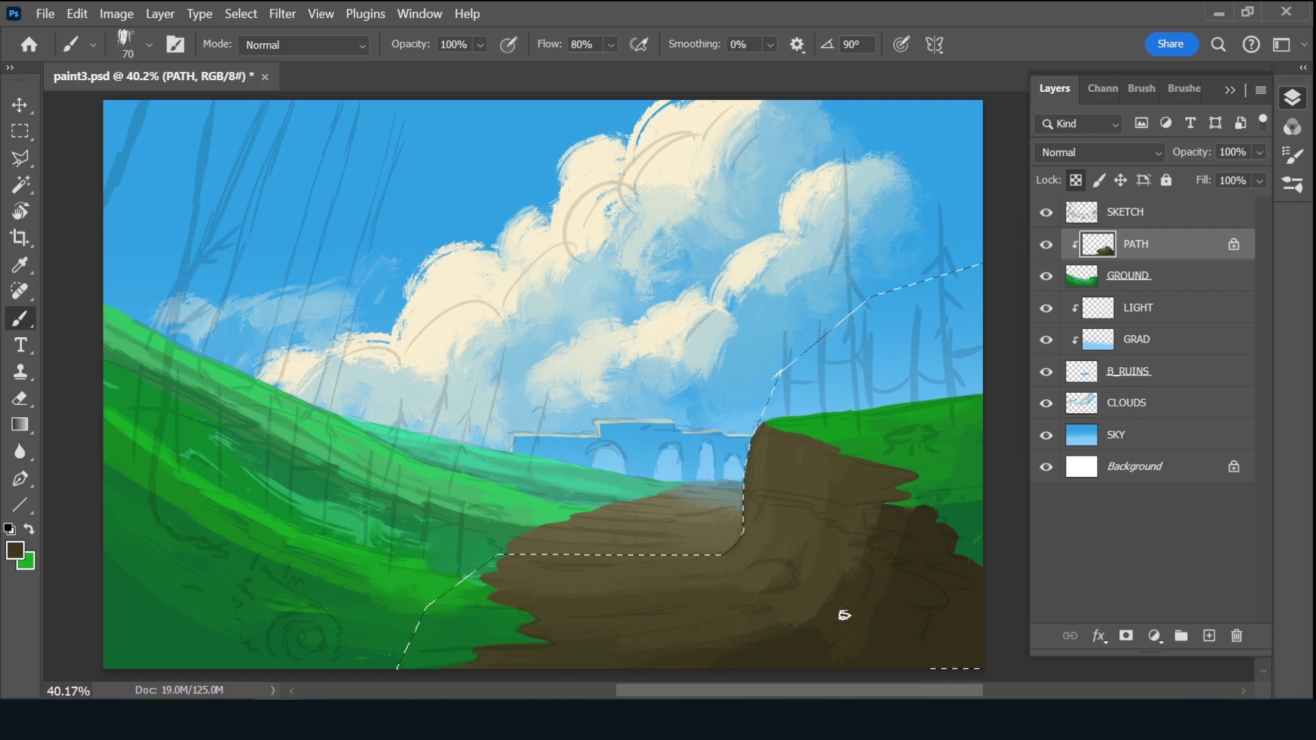
{"action": "left_click", "coordinate": [876, 521], "text": "alt"}
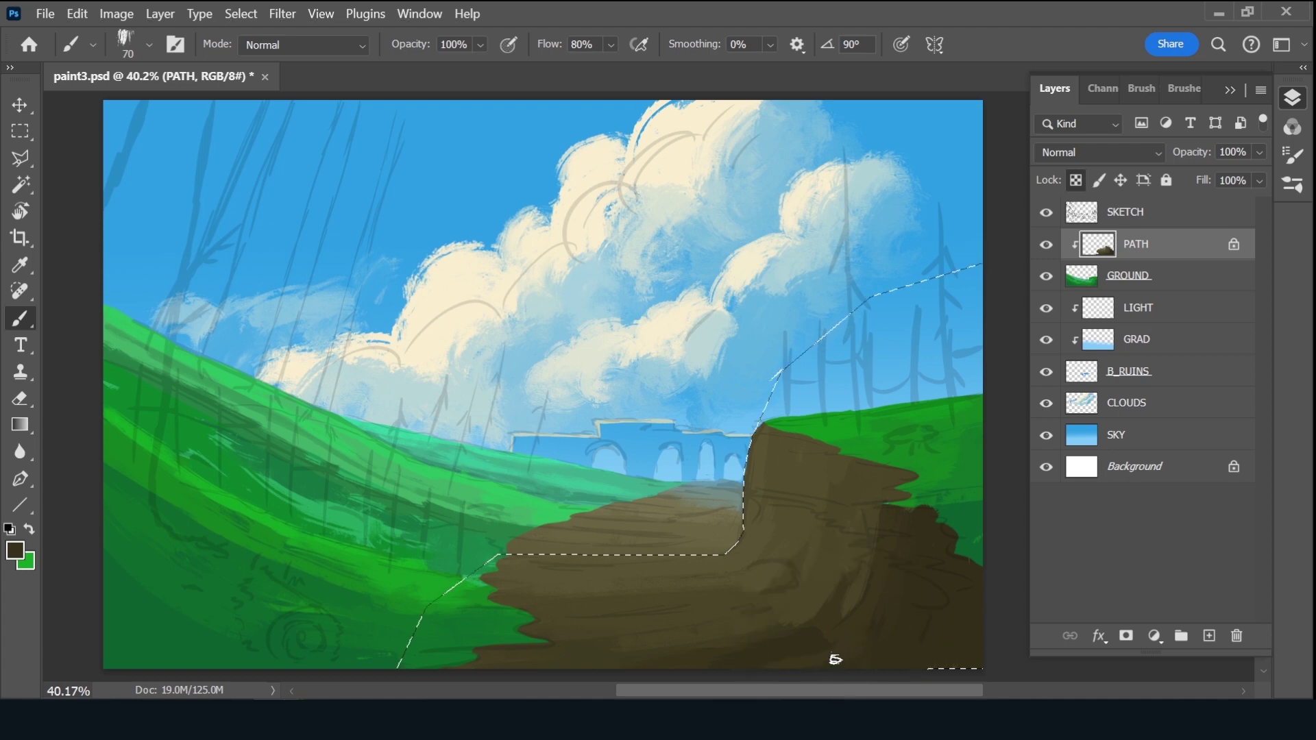
{"action": "key", "text": "ctrl+s"}
Clear the selection and add a new layer named DETAIL, clipped to PATH
{"action": "key", "text": "ctrl+d"}
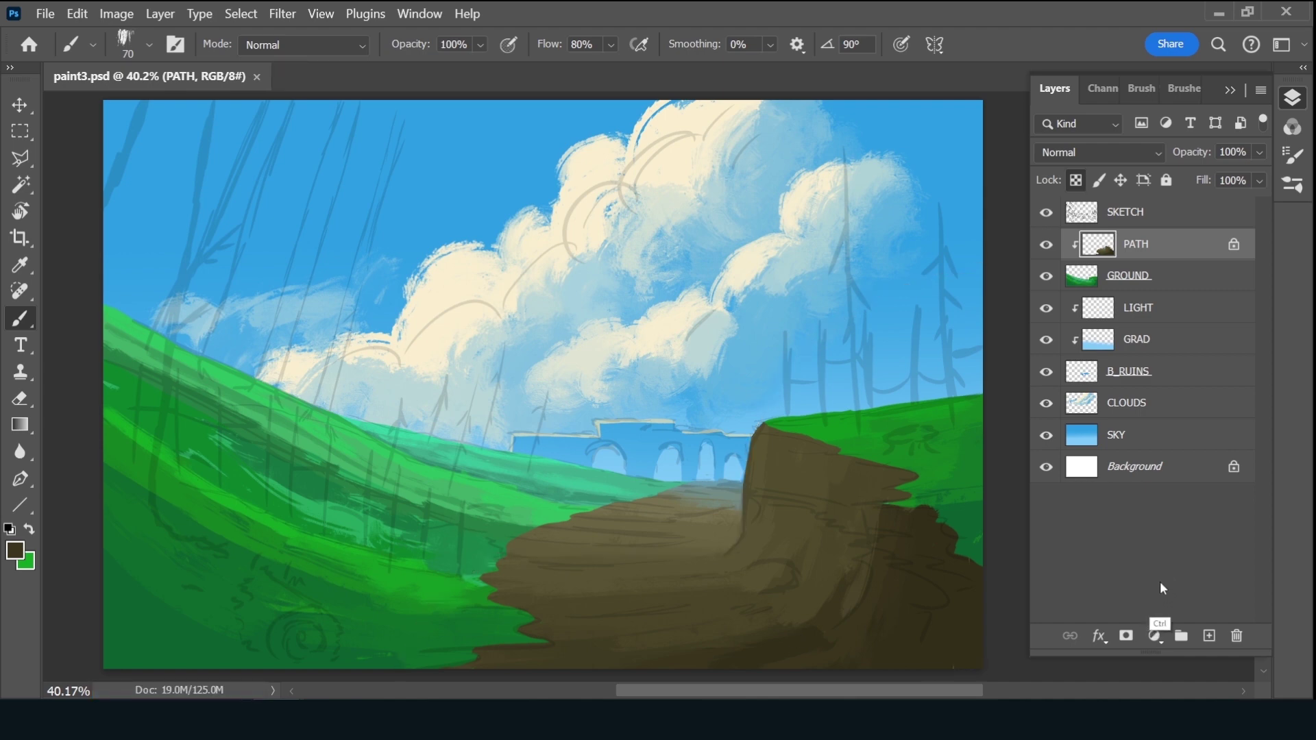
{"action": "left_click", "coordinate": [1209, 636]}
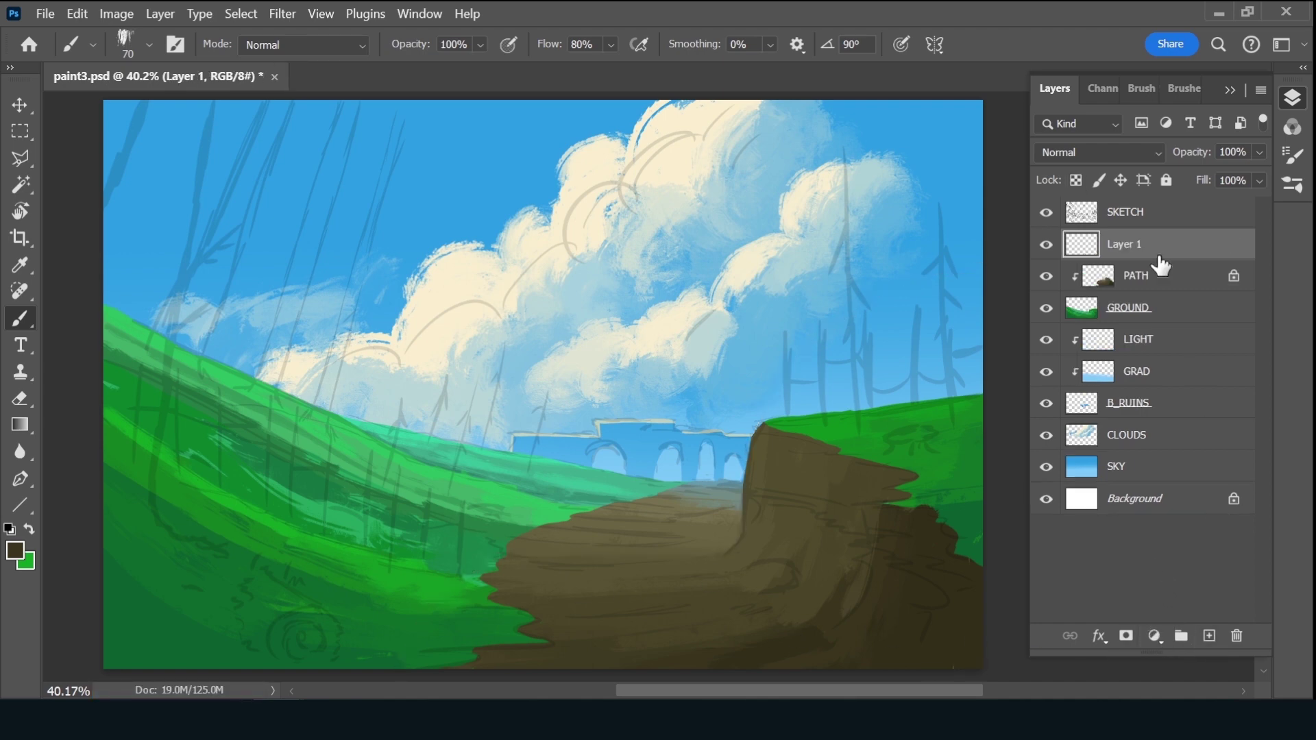
{"action": "left_click", "coordinate": [1141, 260], "text": "alt"}
{"action": "double_click", "coordinate": [1141, 247]}
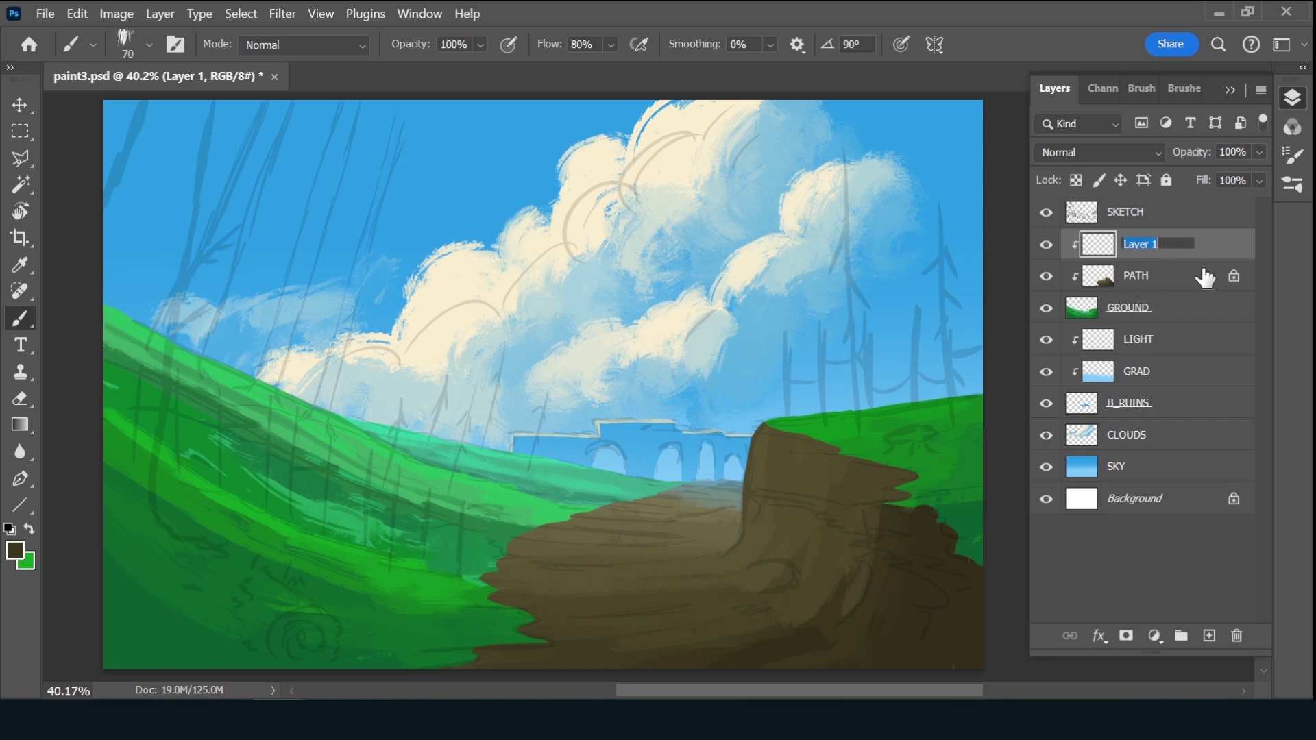
{"action": "type", "text": "DETAIL"}
{"action": "key", "text": "Return"}
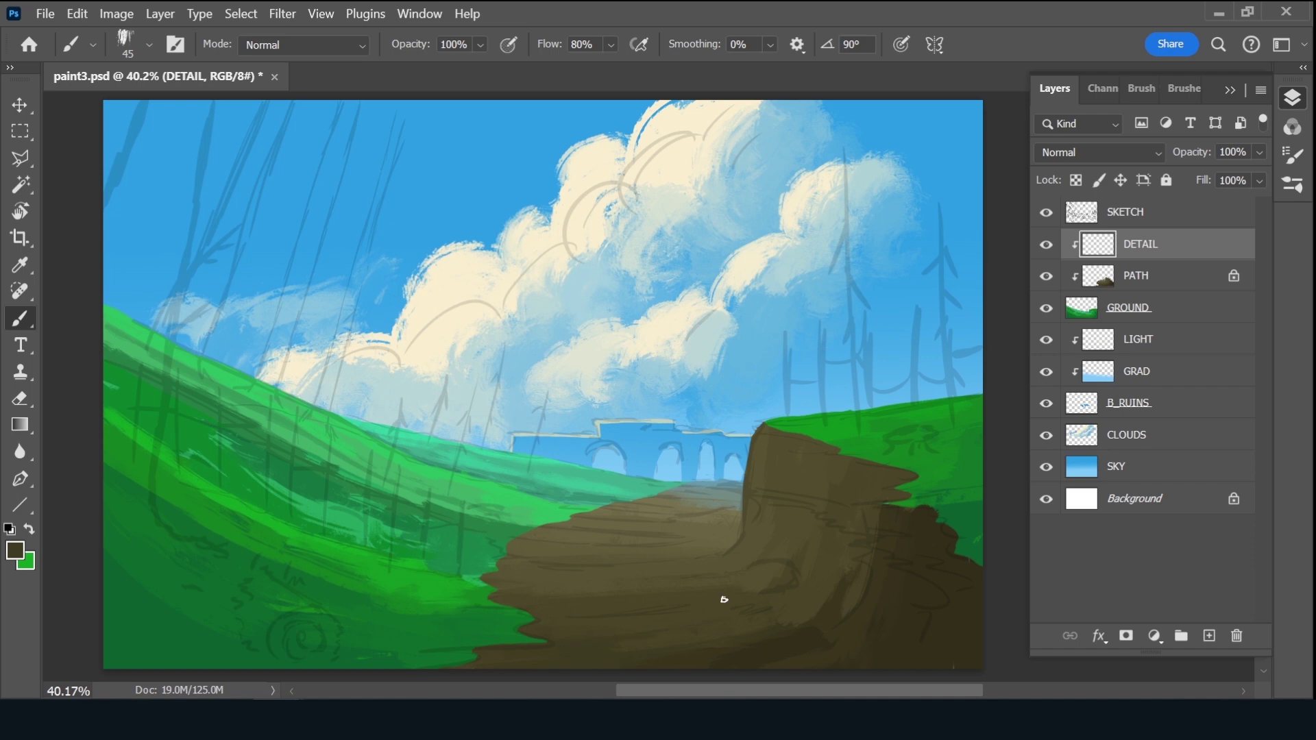
Choose a very dark brown and paint thin dark streaks across the dirt path
{"action": "left_click", "coordinate": [19, 555]}
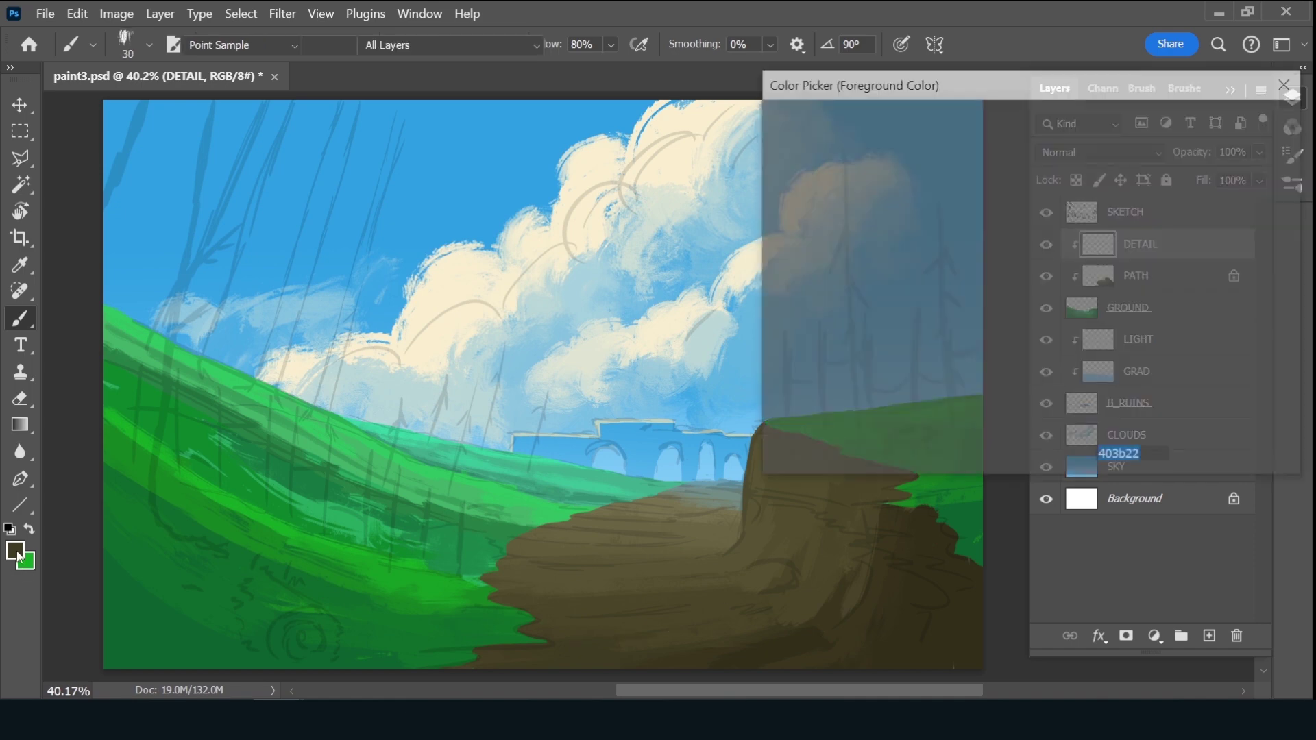
{"action": "left_click", "coordinate": [905, 350]}
{"action": "left_click", "coordinate": [1221, 123]}
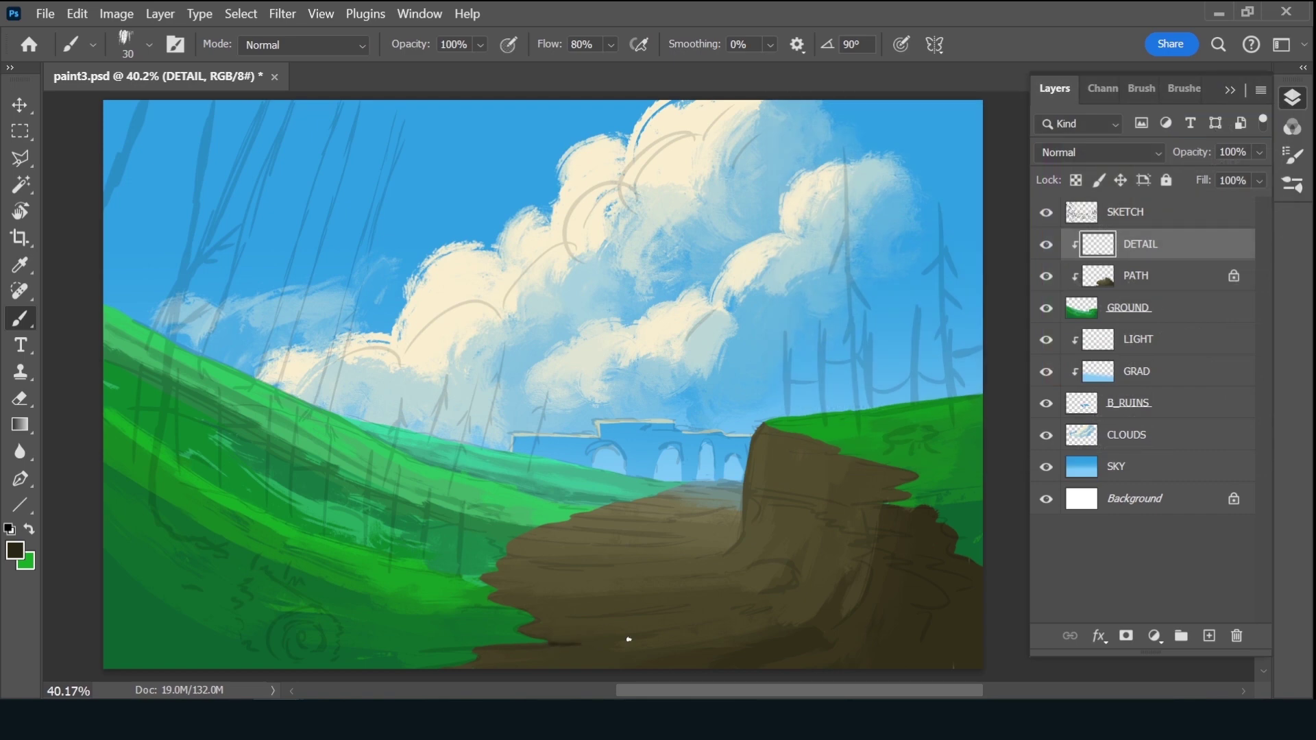
{"action": "mouse_move", "coordinate": [568, 617]}
{"action": "left_mouse_down"}
{"action": "mouse_move", "coordinate": [665, 611]}
{"action": "mouse_move", "coordinate": [644, 609]}
{"action": "left_mouse_up"}
{"action": "left_click_drag", "start_coordinate": [522, 565], "coordinate": [596, 569]}
{"action": "left_click_drag", "start_coordinate": [689, 566], "coordinate": [542, 568]}
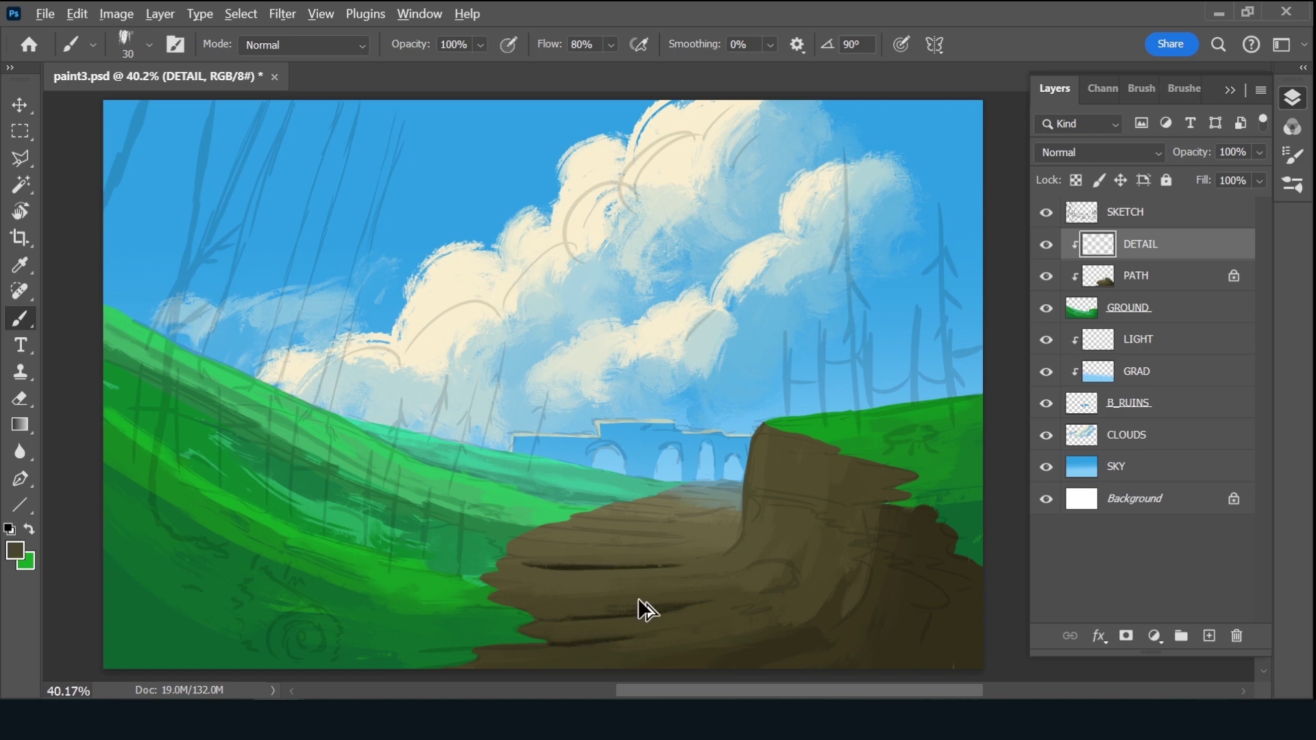
{"action": "key", "text": "ctrl+z"}
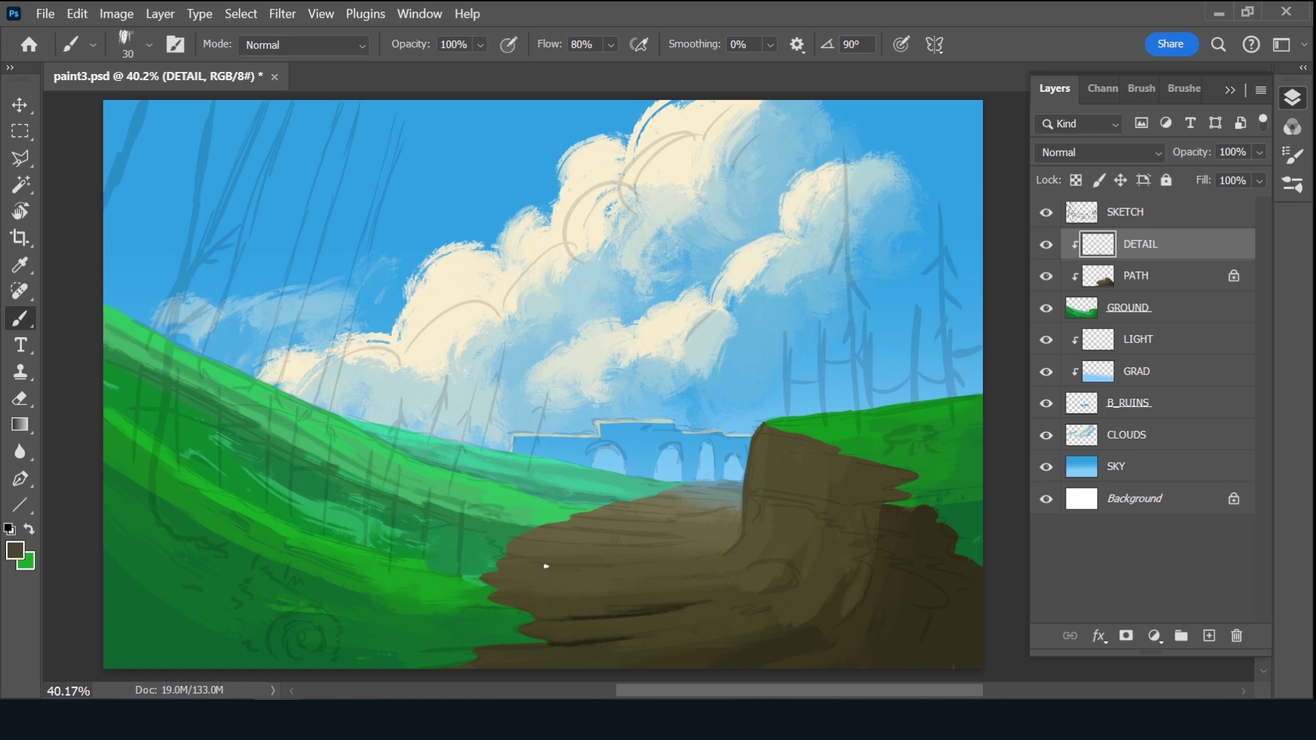
{"action": "mouse_move", "coordinate": [544, 567]}
{"action": "left_mouse_down"}
{"action": "mouse_move", "coordinate": [662, 568]}
{"action": "mouse_move", "coordinate": [569, 539]}
{"action": "mouse_move", "coordinate": [693, 545]}
{"action": "left_mouse_up"}
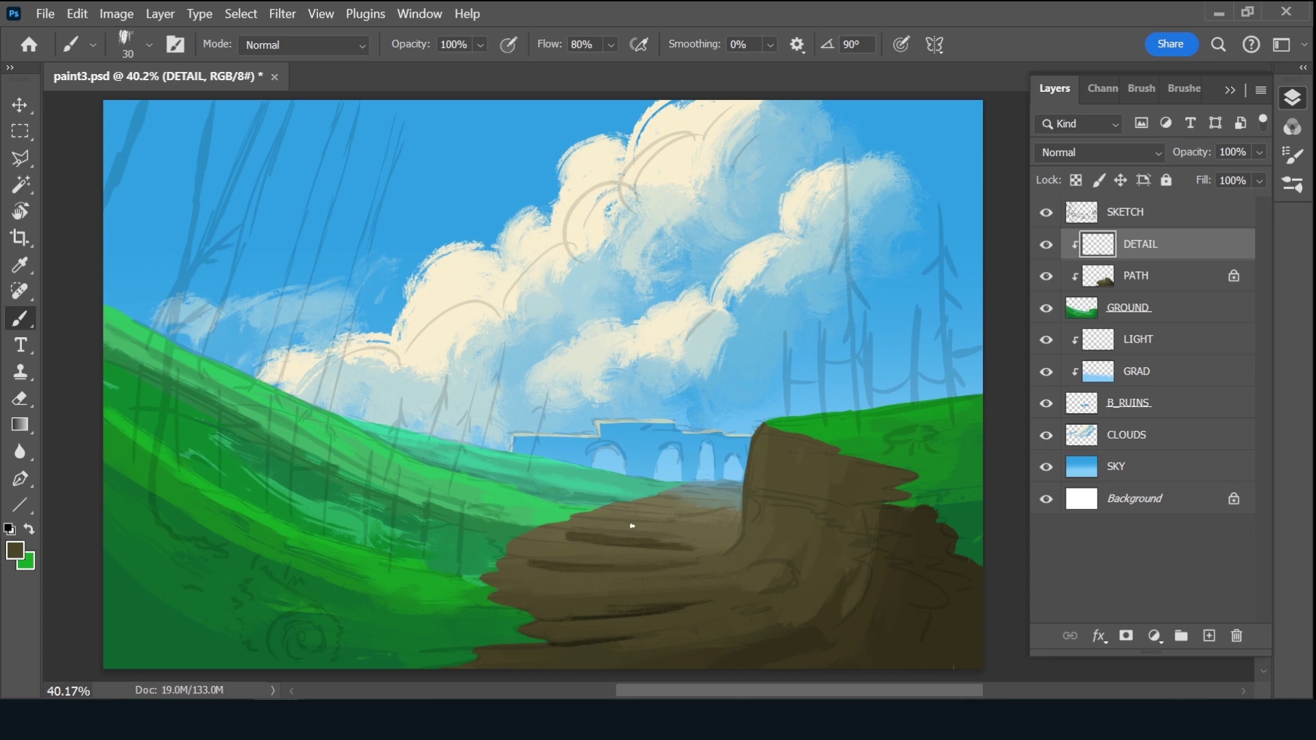
Hide the SKETCH layer and sample the path's brown colour
{"action": "left_click", "coordinate": [1046, 213]}
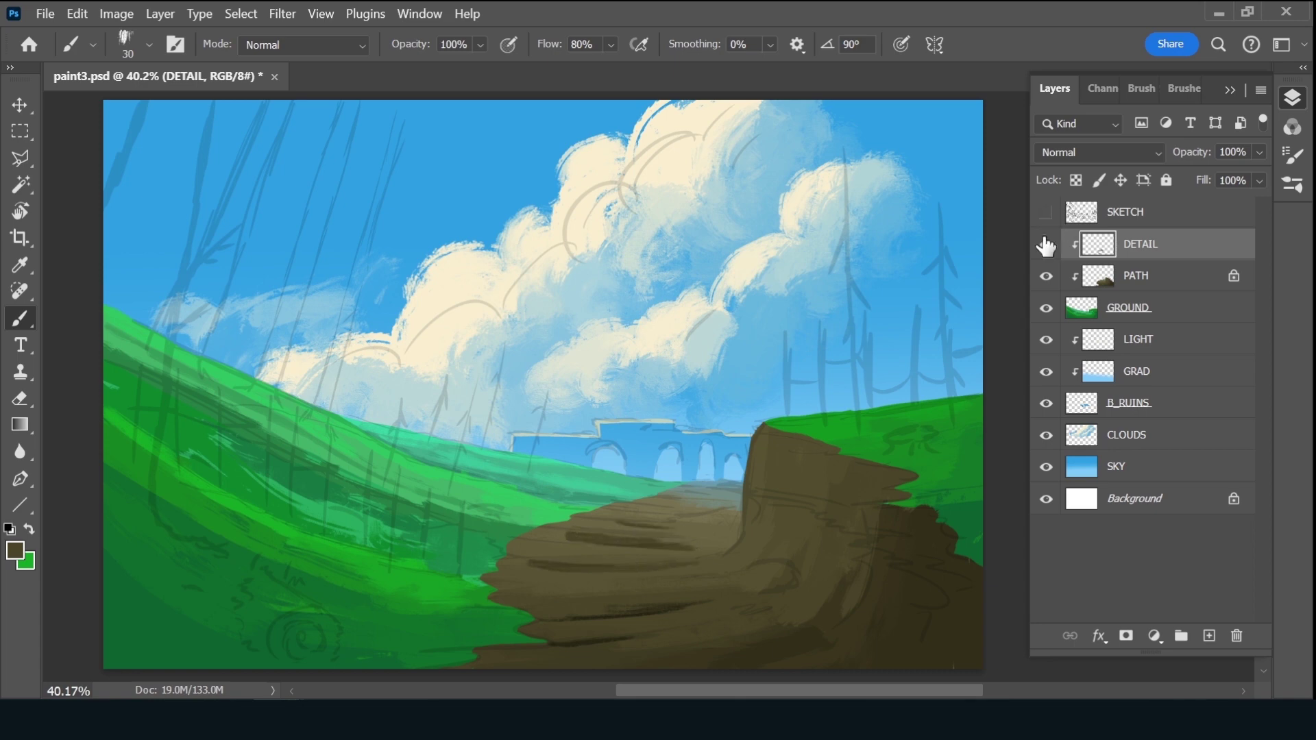
{"action": "left_click", "coordinate": [559, 572], "text": "alt"}
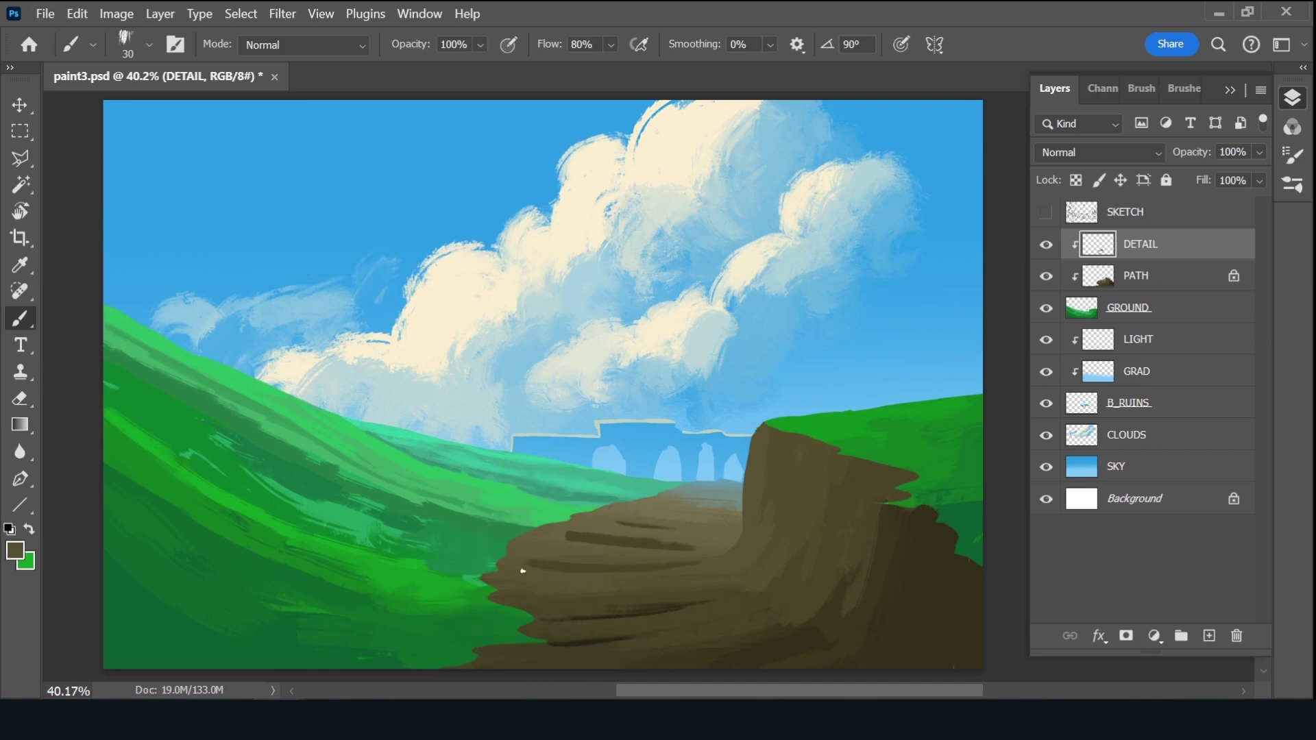
{"action": "left_click", "coordinate": [552, 551], "text": "alt"}
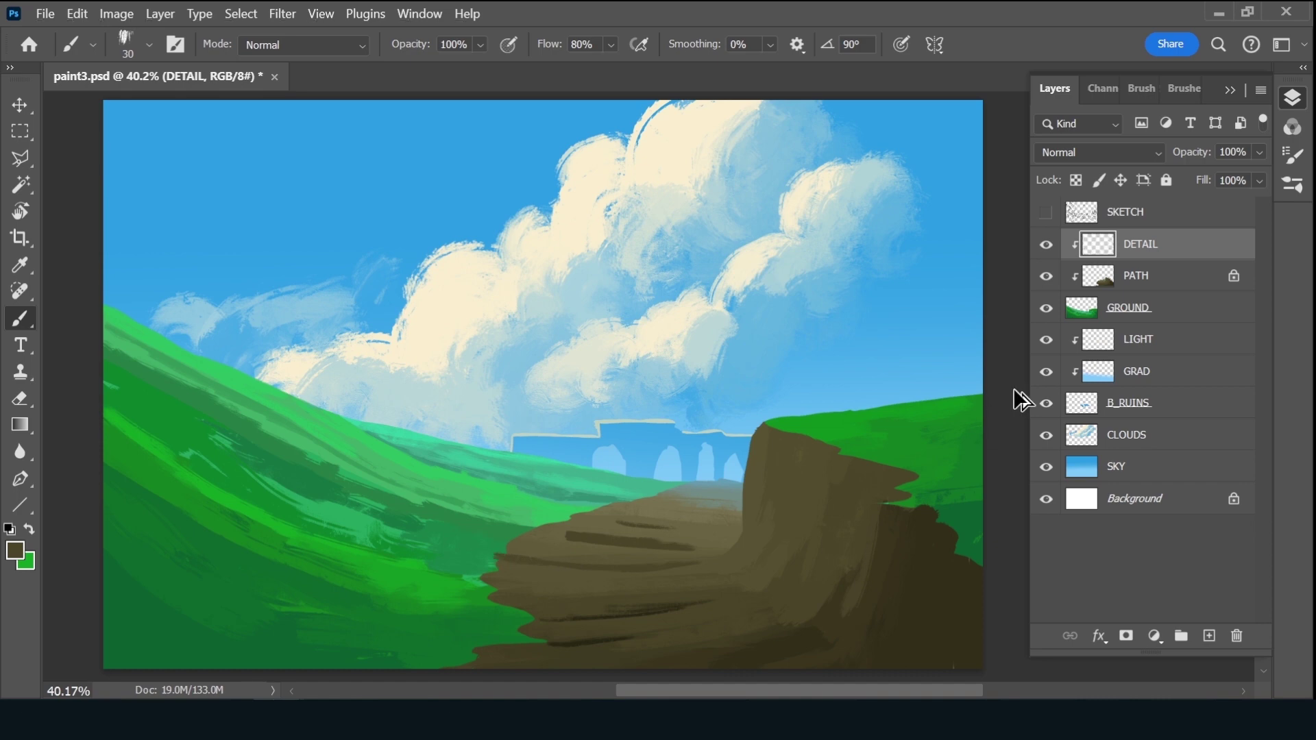
Load the PATH selection and add lighter and darker sampled-brown strokes on the path
{"action": "left_click", "coordinate": [1117, 278], "text": "ctrl"}
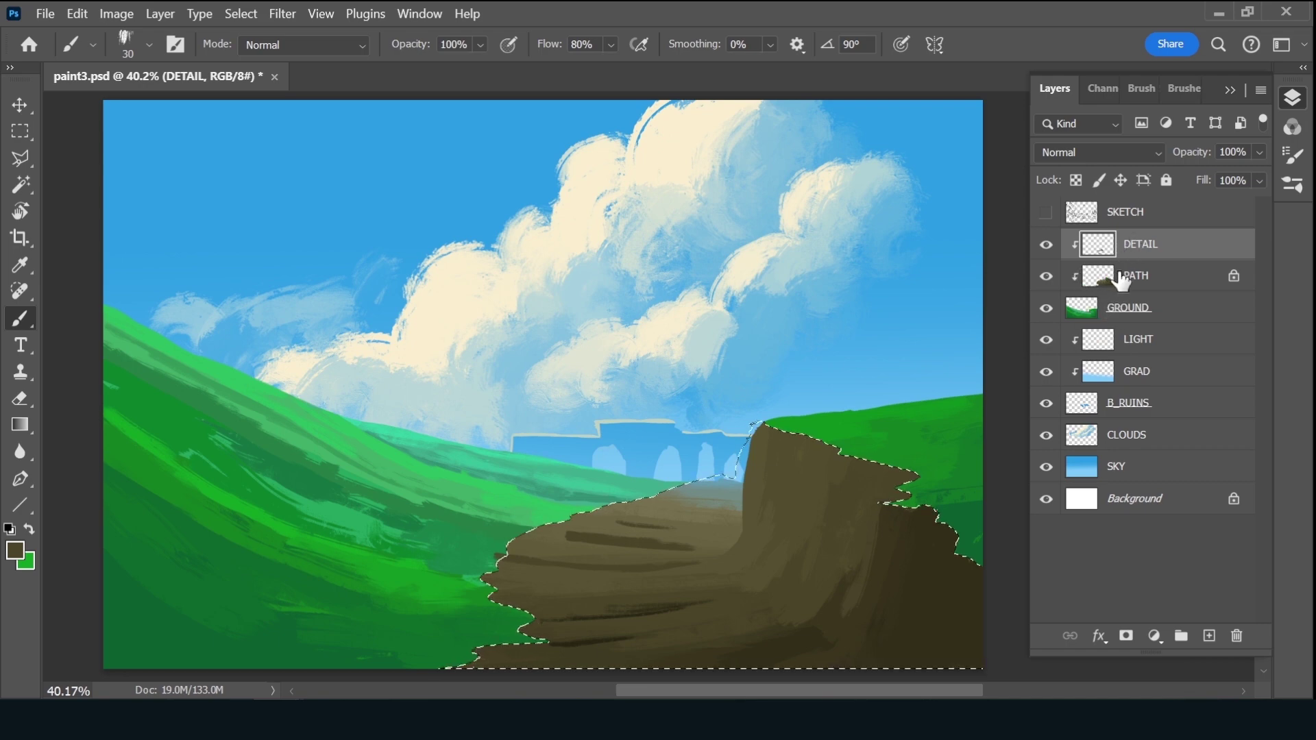
{"action": "key", "text": "ctrl+shift+i"}
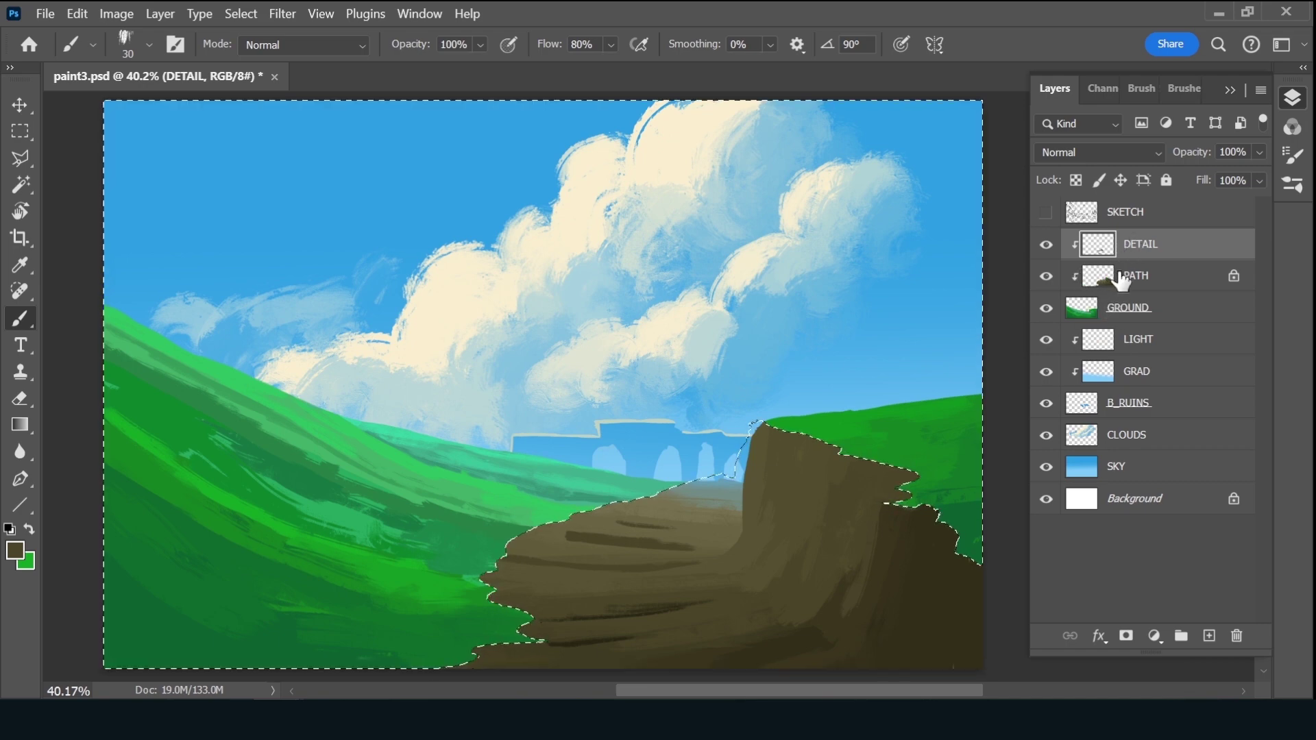
{"action": "key", "text": "ctrl+shift+i"}
{"action": "left_click", "coordinate": [541, 560], "text": "alt"}
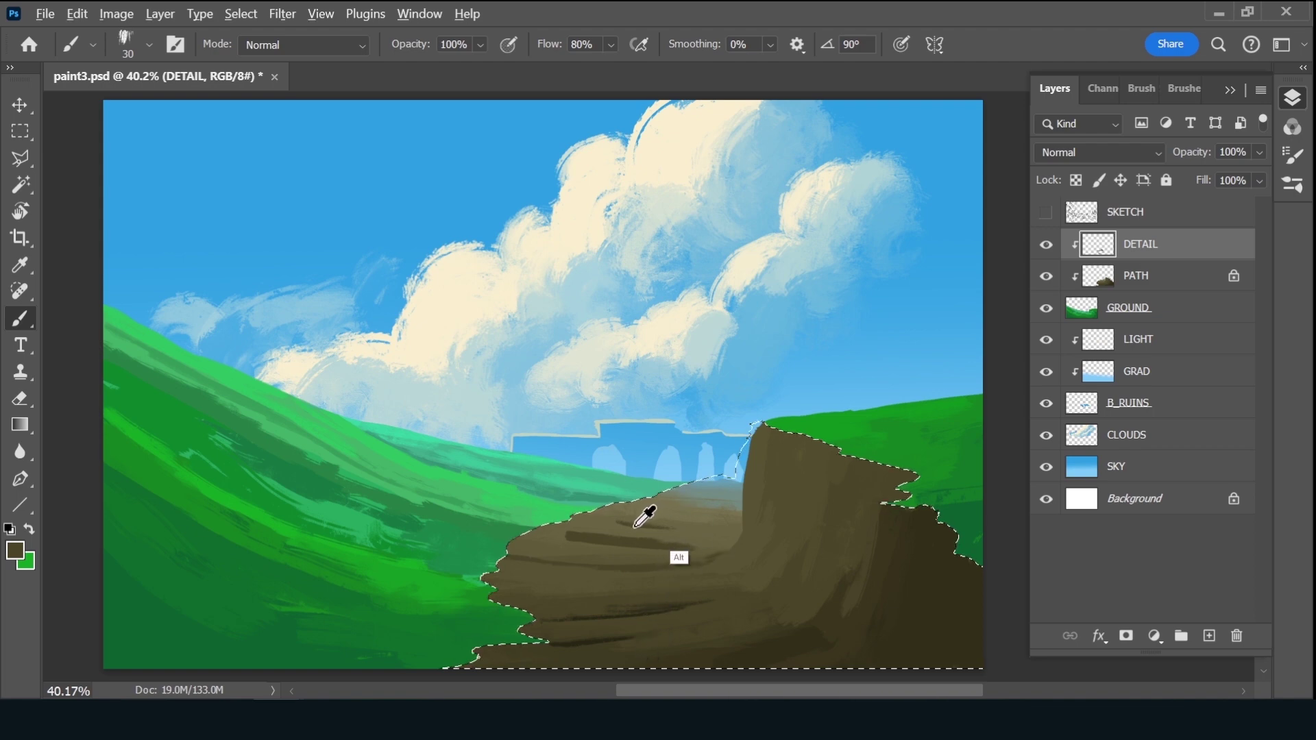
{"action": "left_click", "coordinate": [600, 529], "text": "alt"}
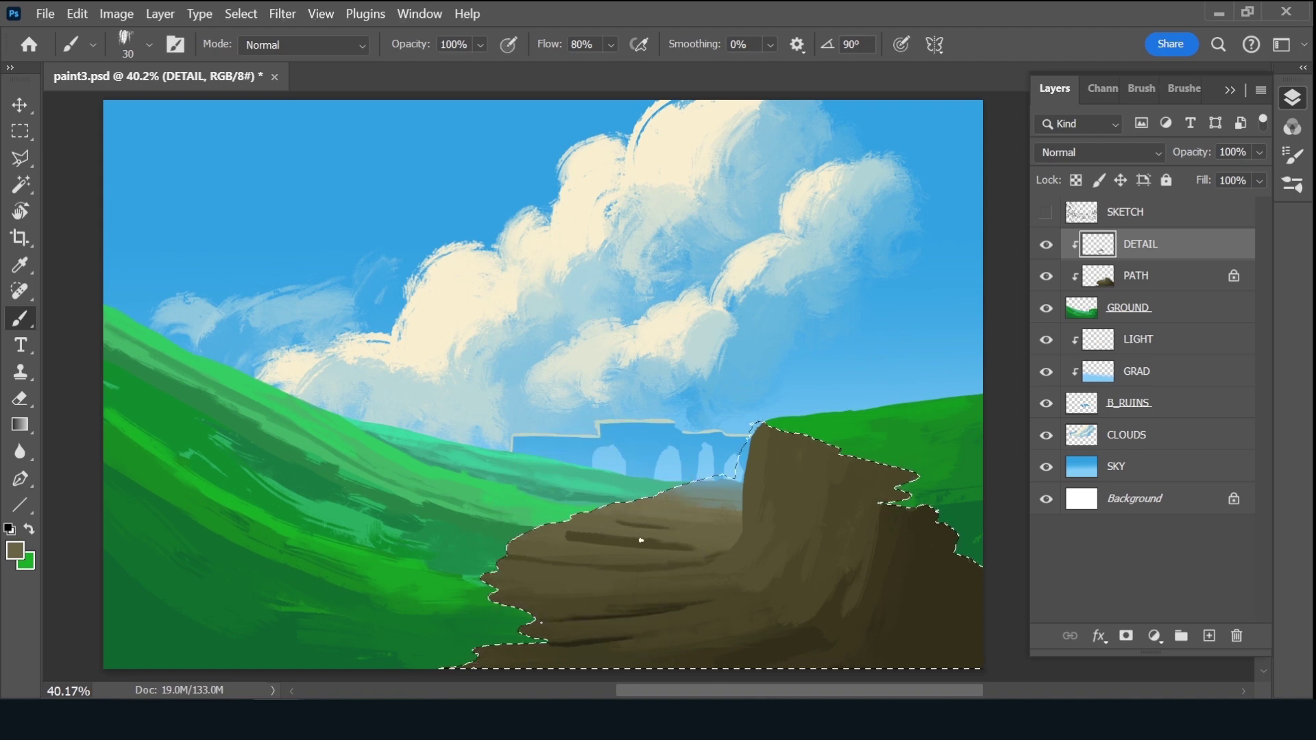
{"action": "left_click_drag", "start_coordinate": [670, 544], "coordinate": [687, 545]}
{"action": "left_click", "coordinate": [573, 537], "text": "alt"}
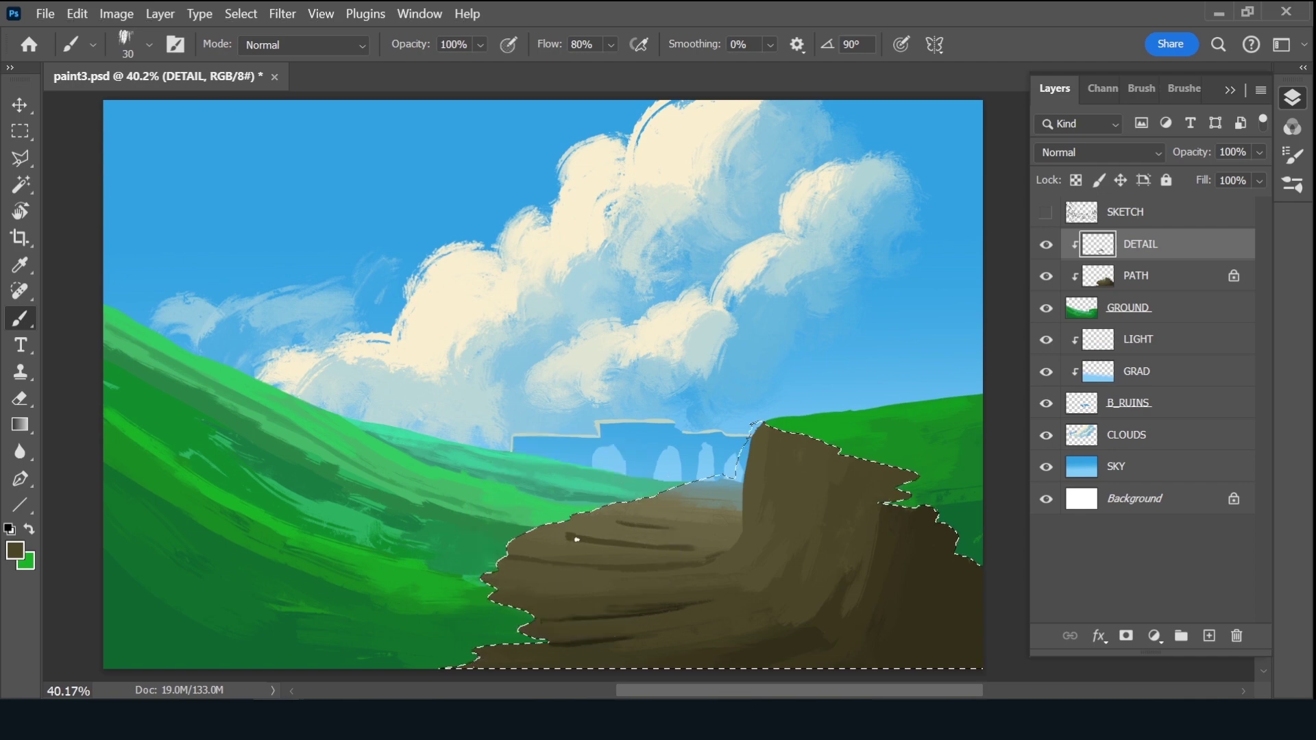
{"action": "left_click_drag", "start_coordinate": [577, 539], "coordinate": [540, 527]}
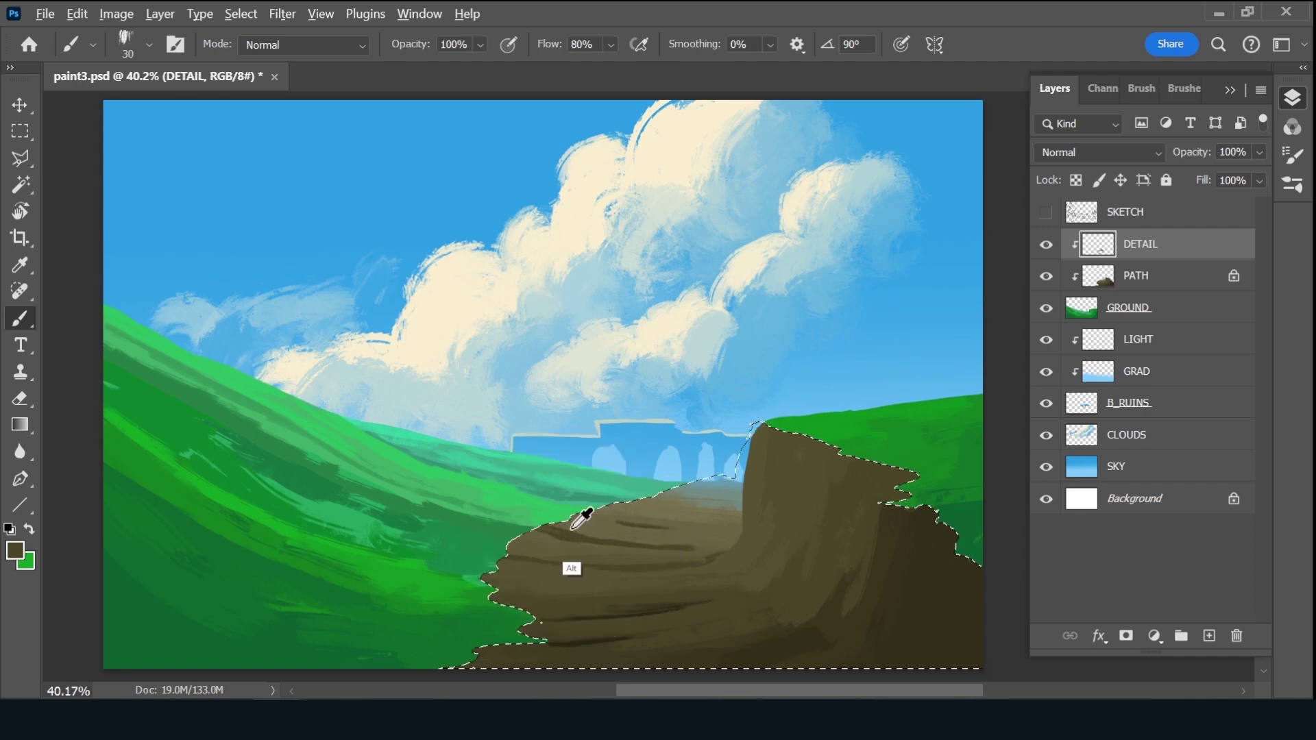
{"action": "left_click", "coordinate": [569, 531], "text": "alt"}
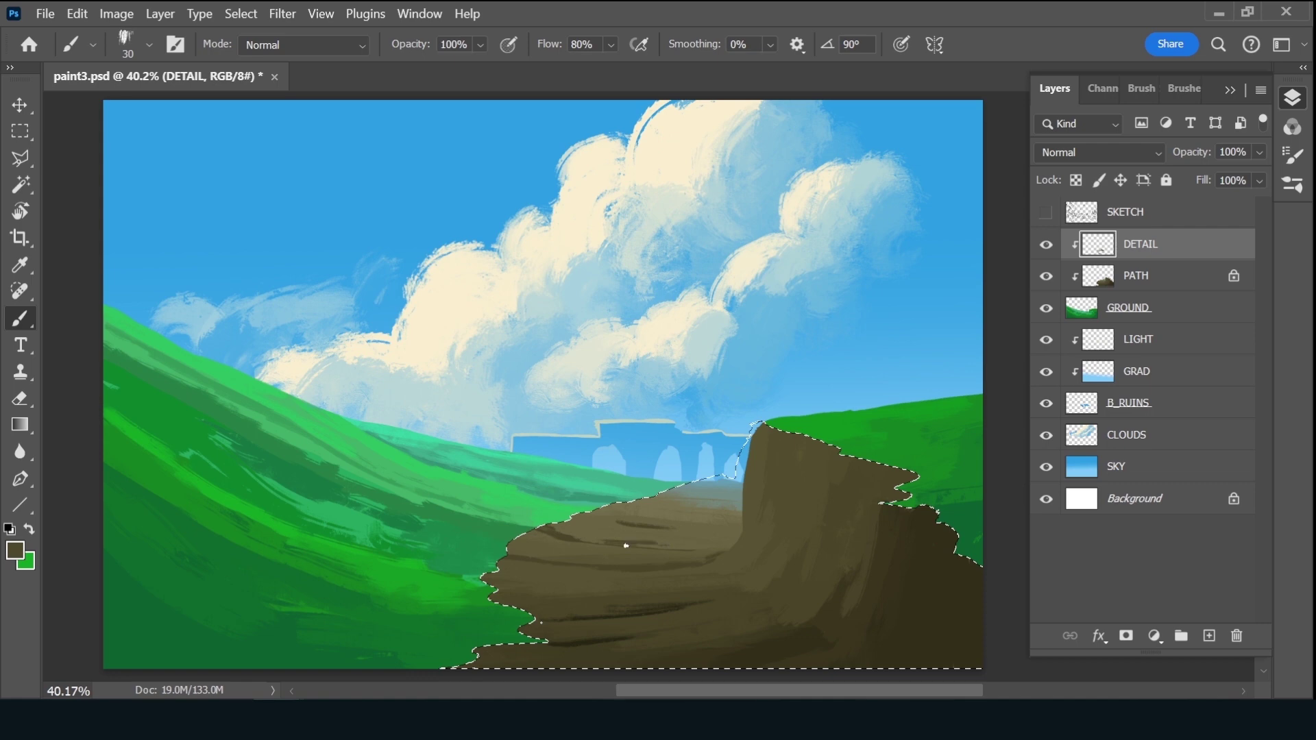
{"action": "left_click_drag", "start_coordinate": [709, 544], "coordinate": [670, 545]}
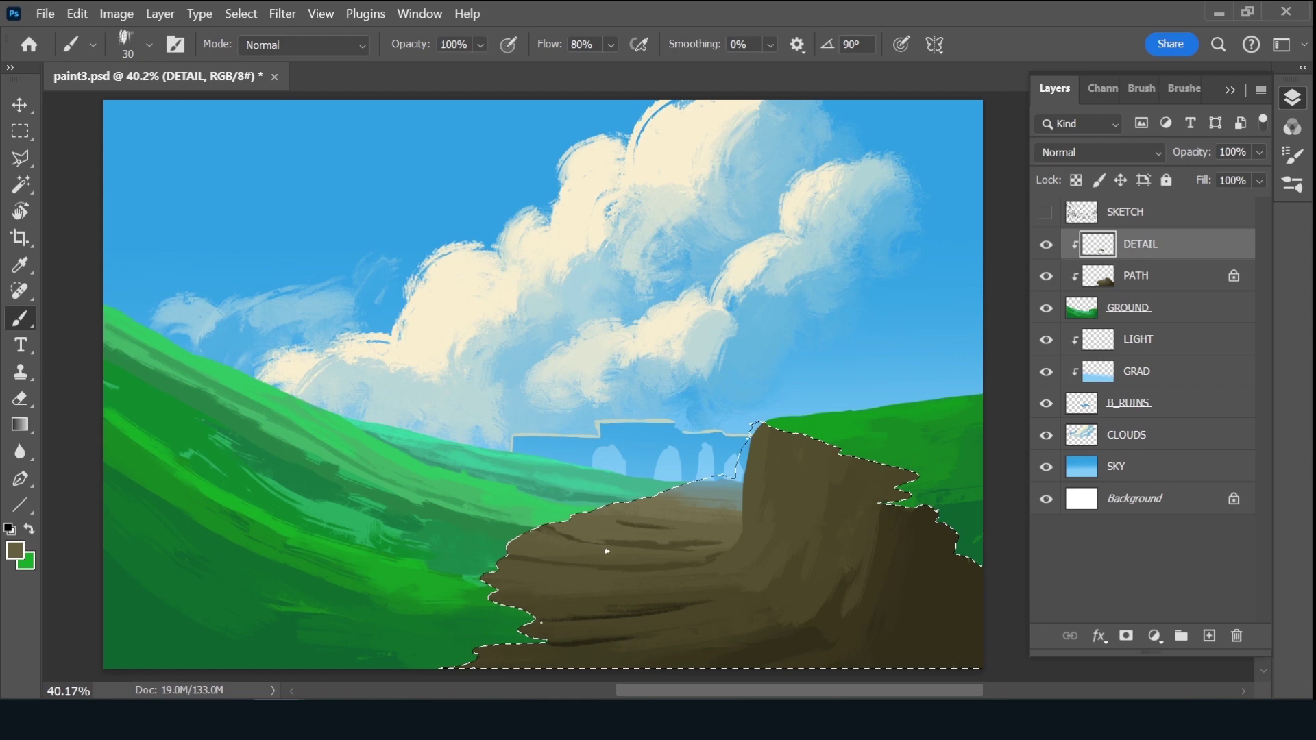
Paint a lighter tan band across the path, dark lower strokes, and a dark cliff crease
{"action": "left_click", "coordinate": [16, 550]}
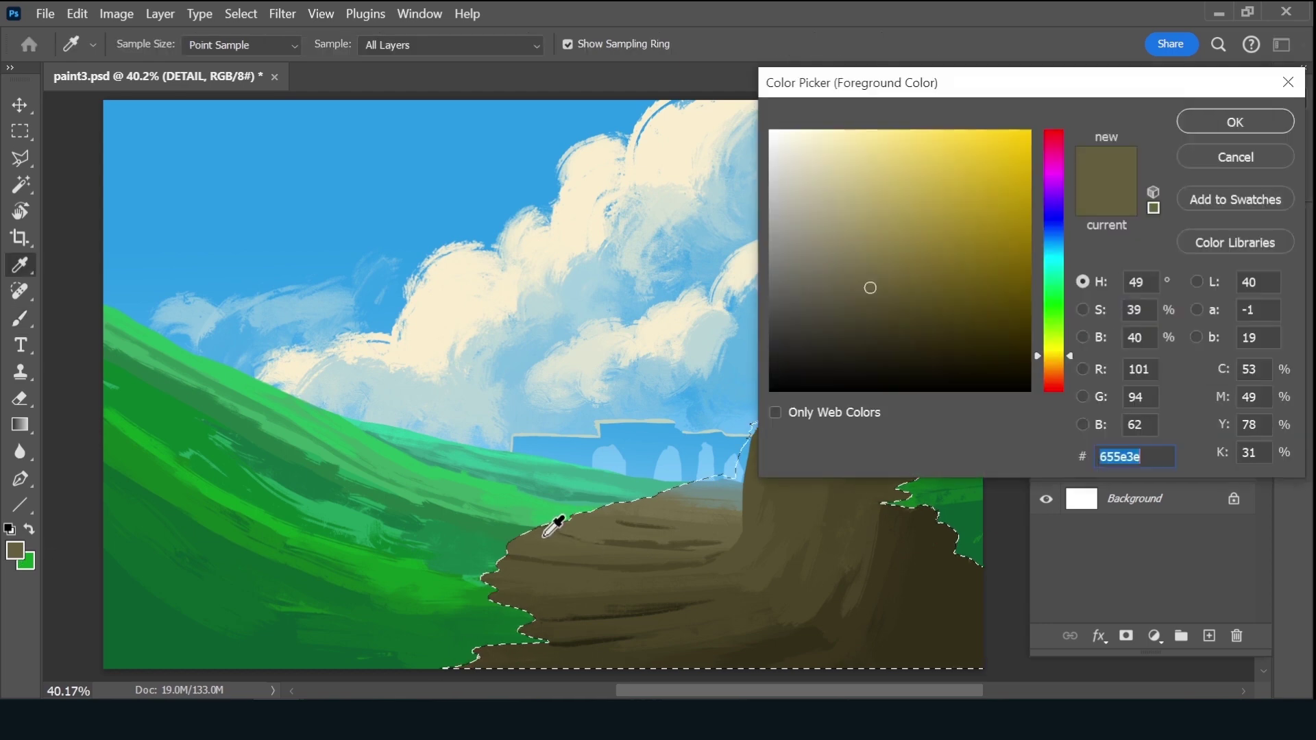
{"action": "left_click", "coordinate": [878, 268]}
{"action": "left_click", "coordinate": [1231, 131]}
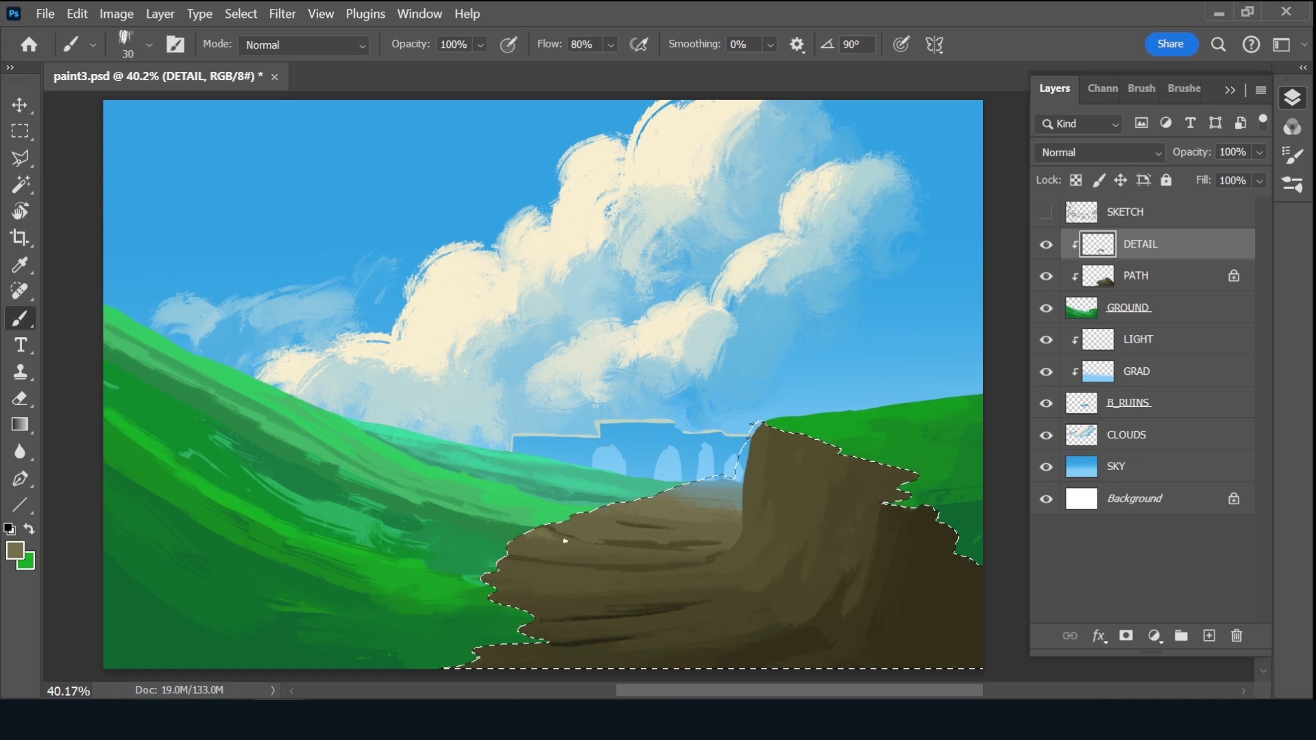
{"action": "left_click_drag", "start_coordinate": [630, 549], "coordinate": [653, 552]}
{"action": "left_click_drag", "start_coordinate": [528, 568], "coordinate": [653, 575]}
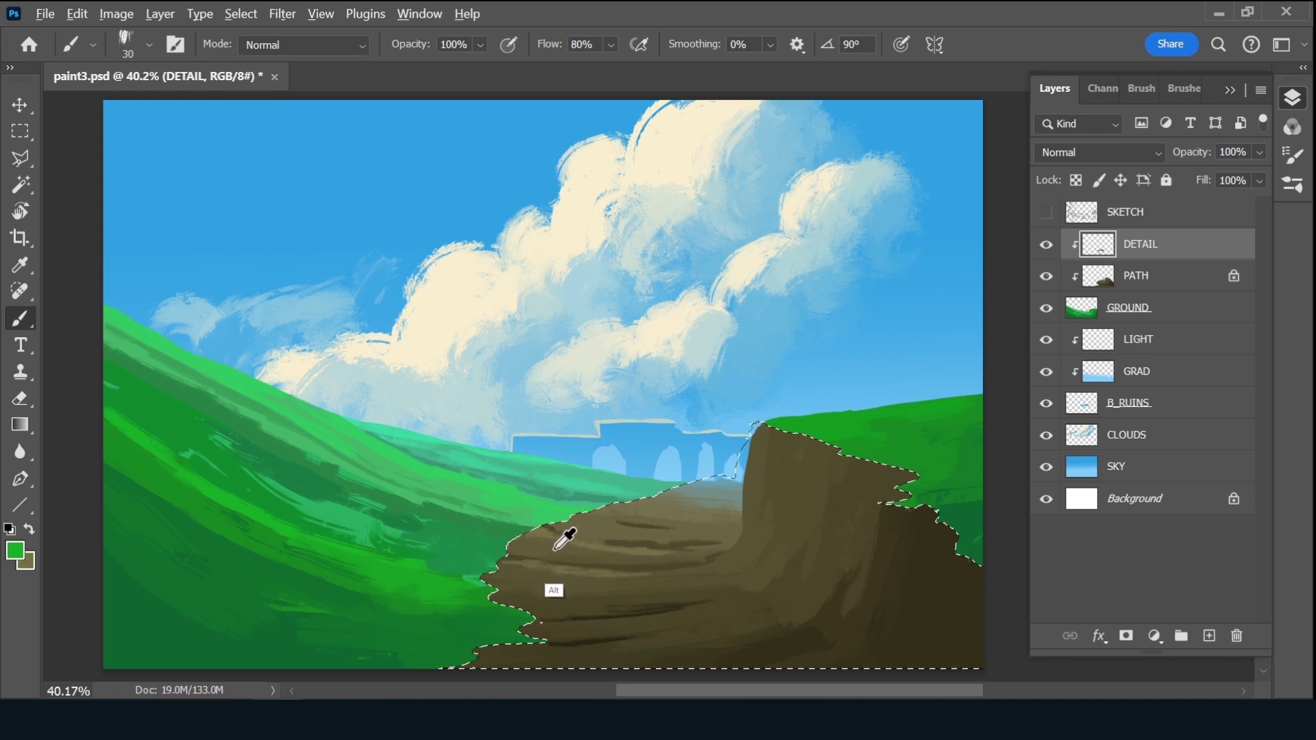
{"action": "left_click", "coordinate": [568, 626], "text": "alt"}
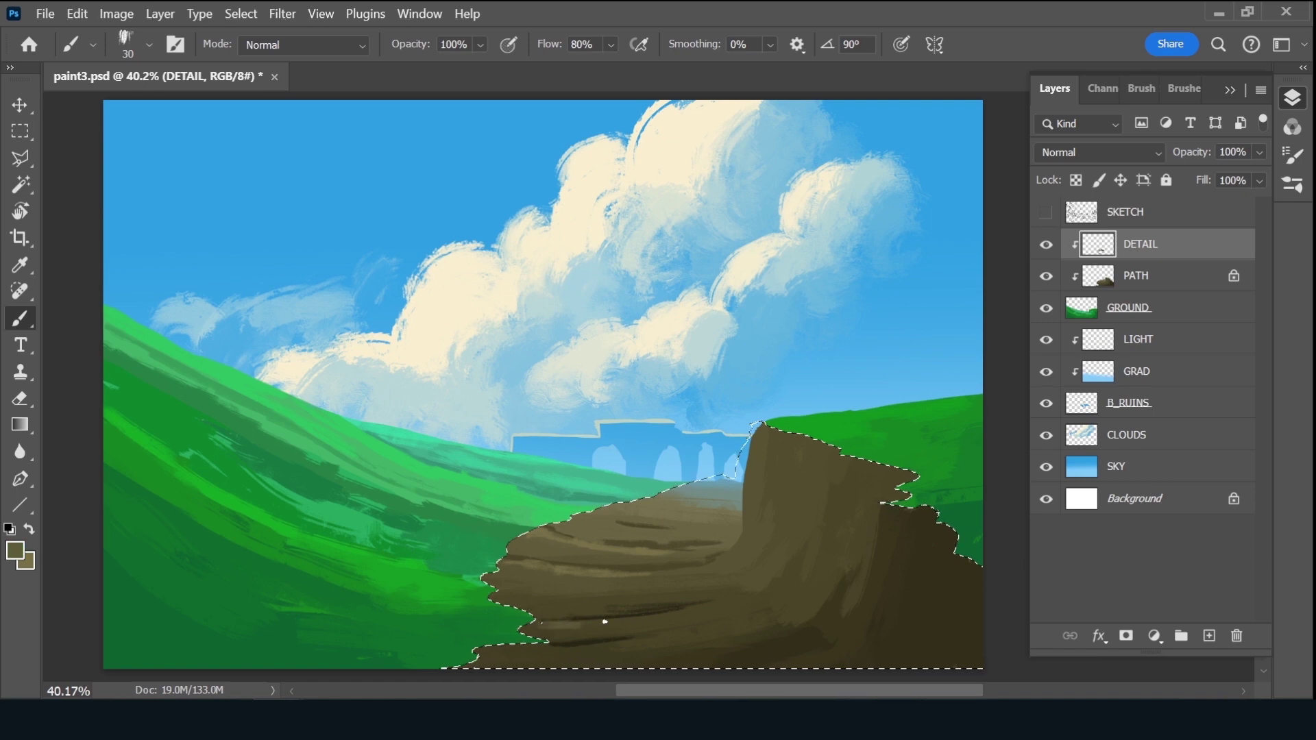
{"action": "left_click_drag", "start_coordinate": [600, 624], "coordinate": [641, 617]}
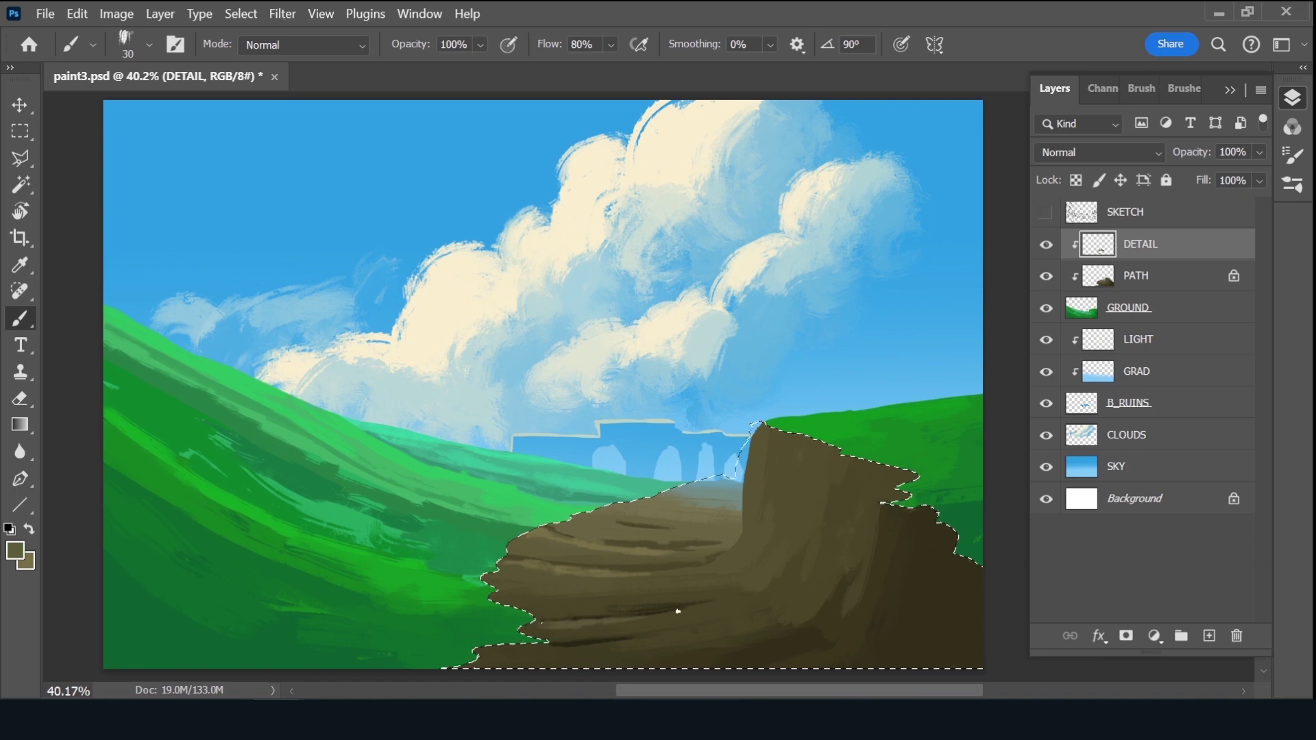
{"action": "left_click", "coordinate": [595, 625], "text": "alt"}
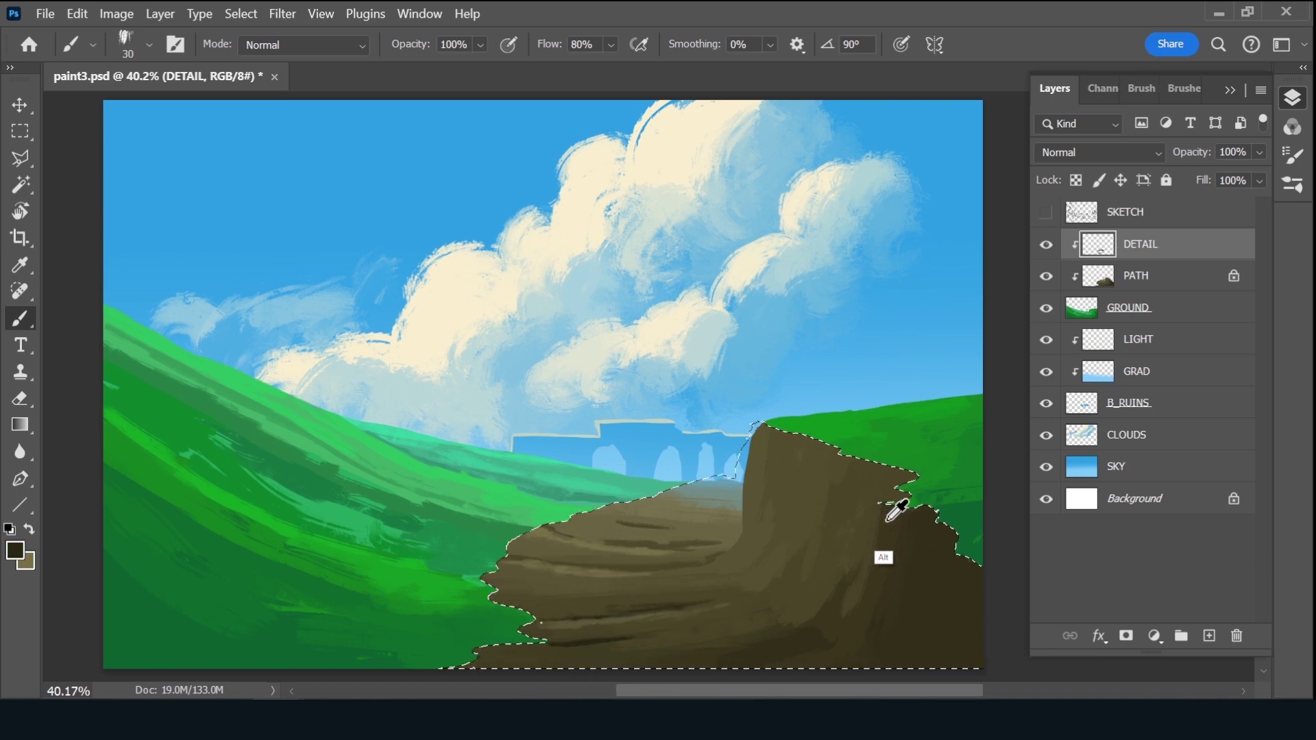
{"action": "left_click_drag", "start_coordinate": [881, 505], "coordinate": [866, 588]}
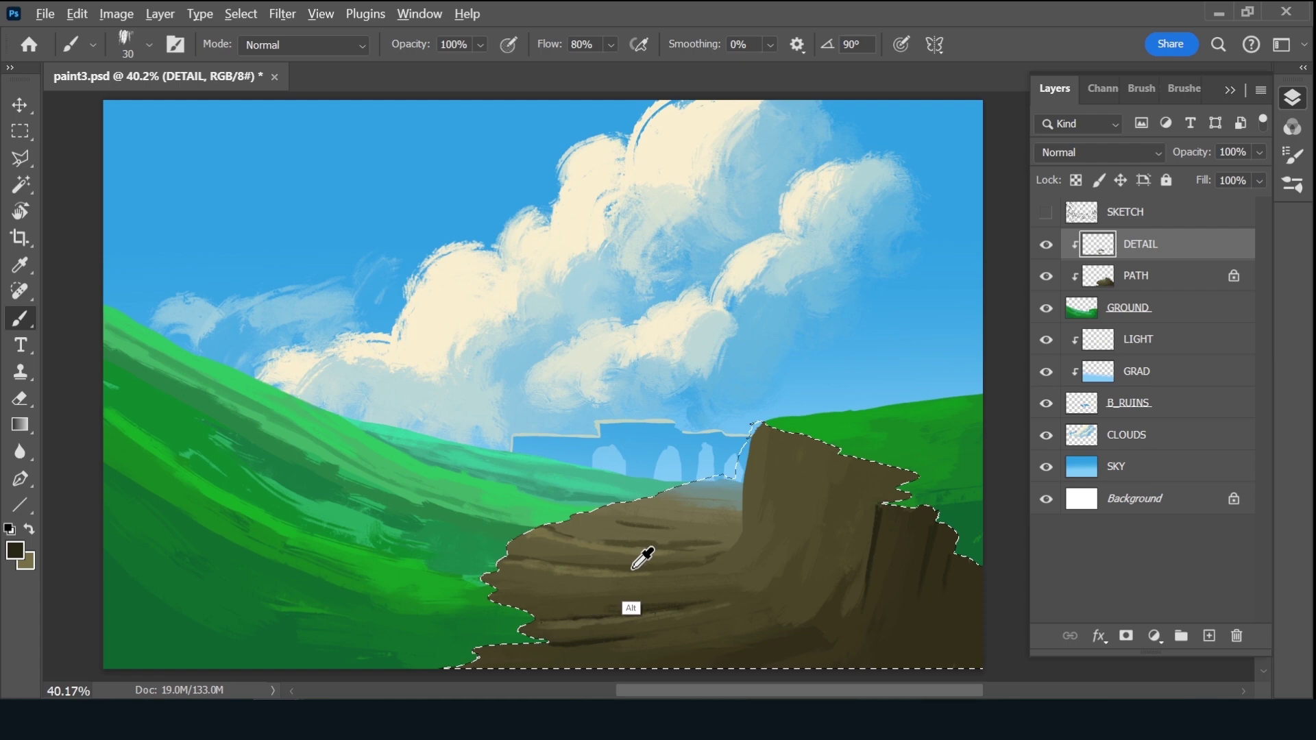
Sample cliff-top browns, enlarge the brush to 35, and paint a darker stroke on the cliff face
{"action": "left_click", "coordinate": [844, 464], "text": "alt"}
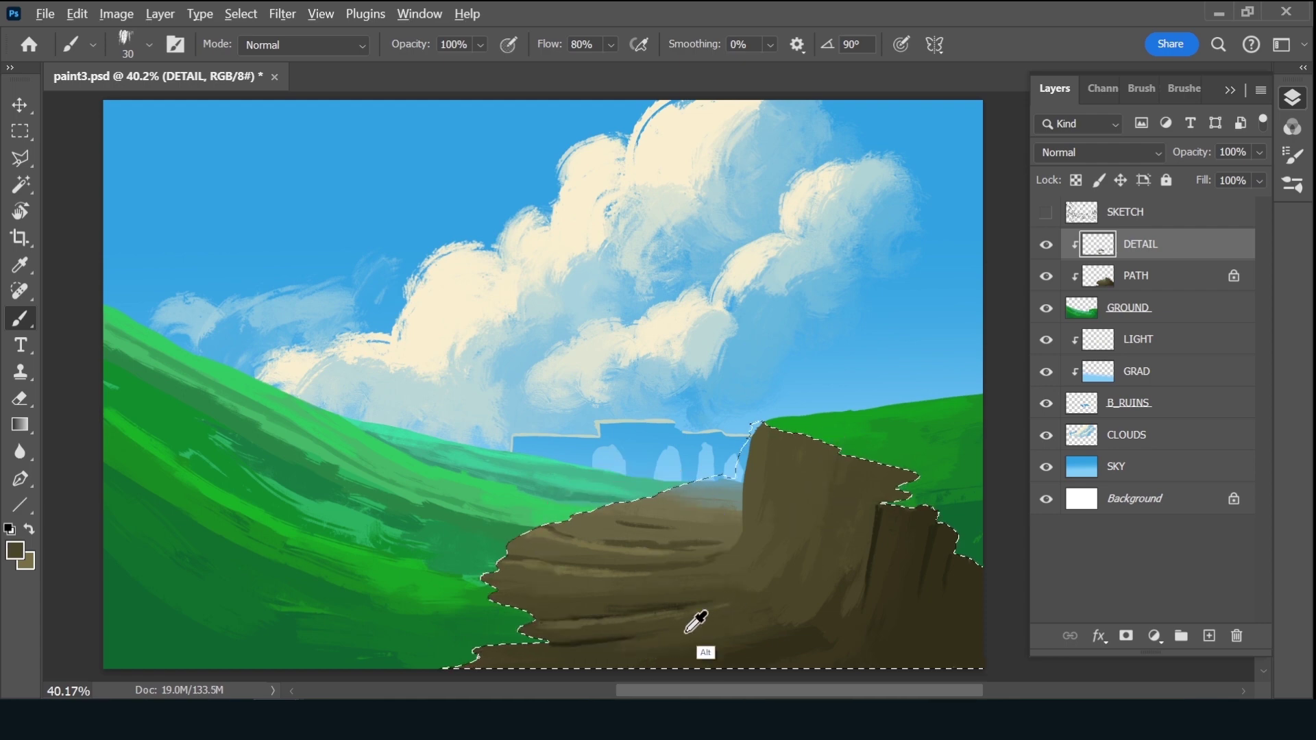
{"action": "left_click", "coordinate": [809, 525], "text": "alt"}
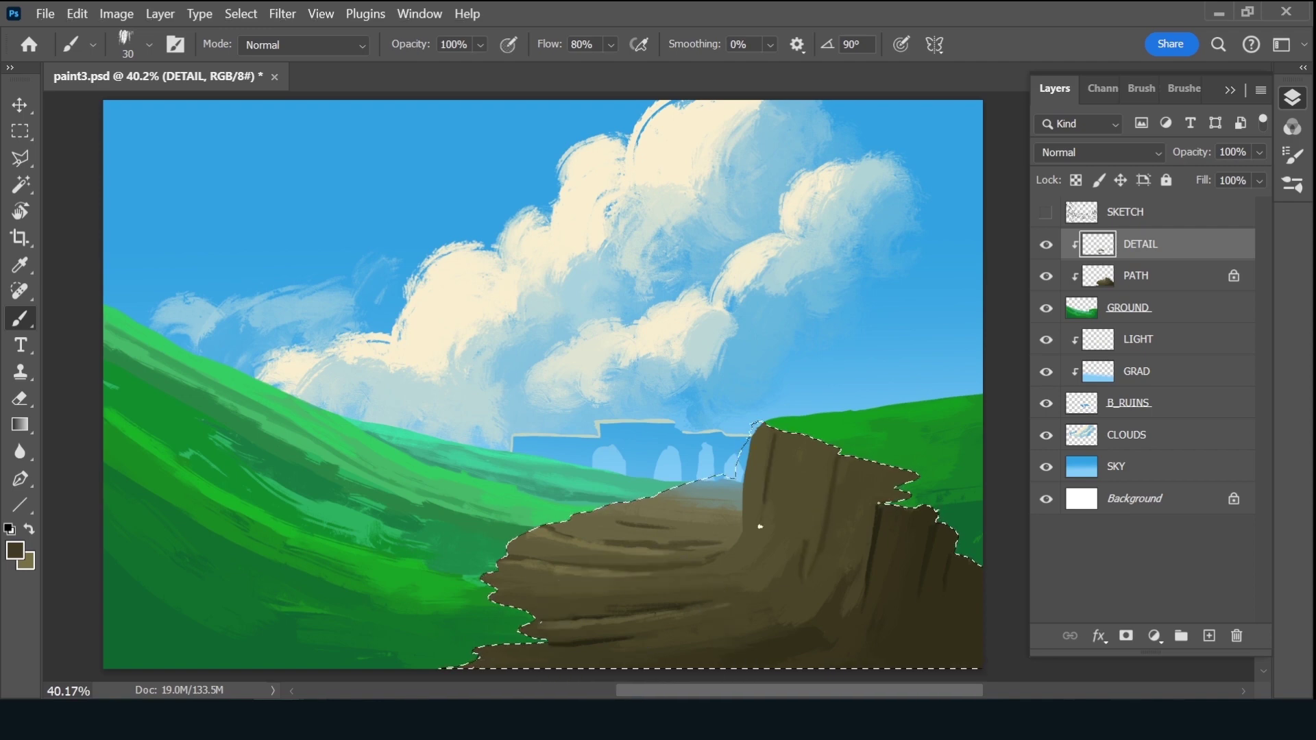
{"action": "left_click", "coordinate": [768, 434], "text": "alt"}
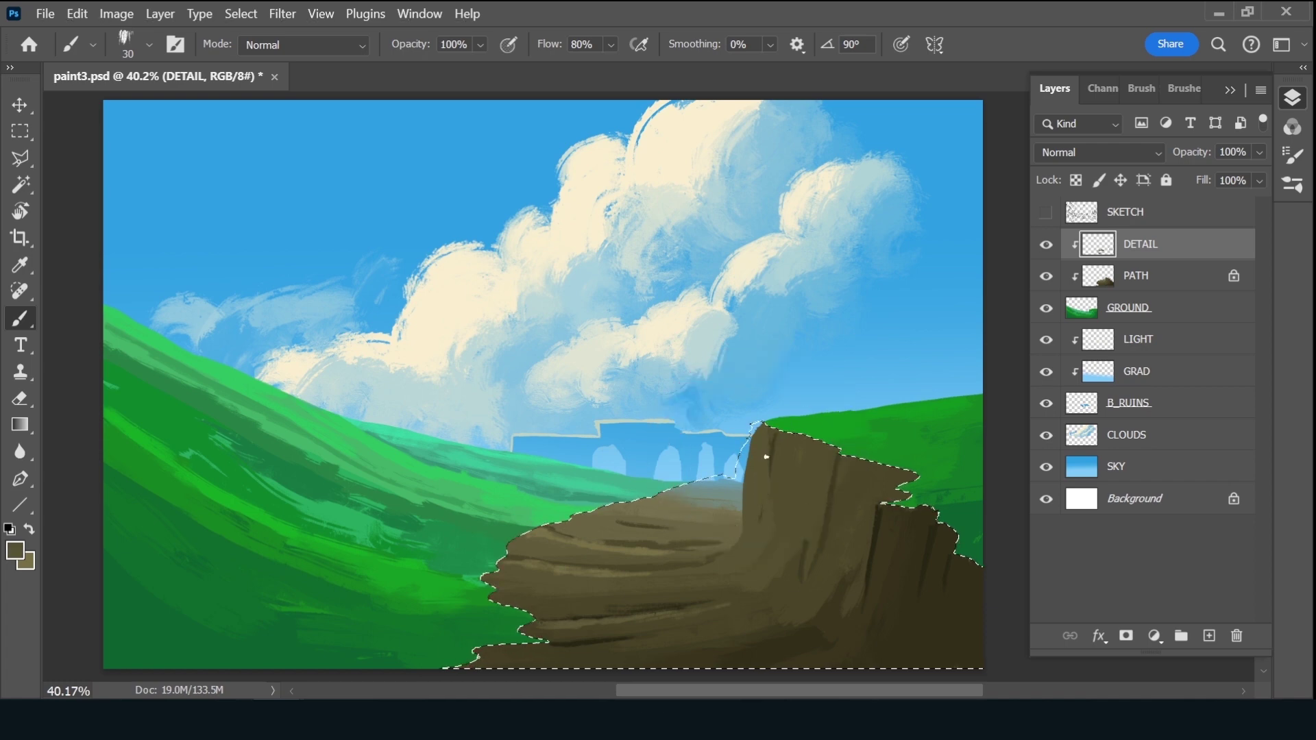
{"action": "key", "text": "alt"}
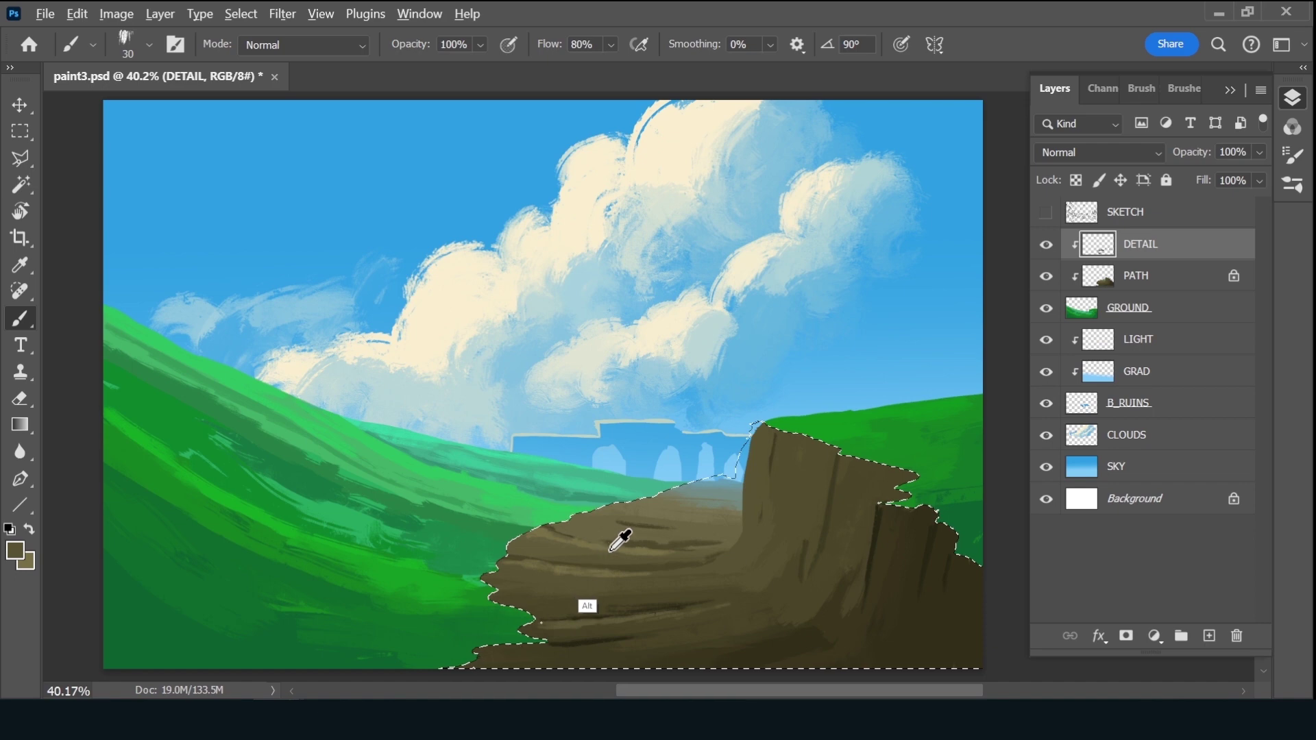
{"action": "left_click", "coordinate": [613, 549], "text": "alt"}
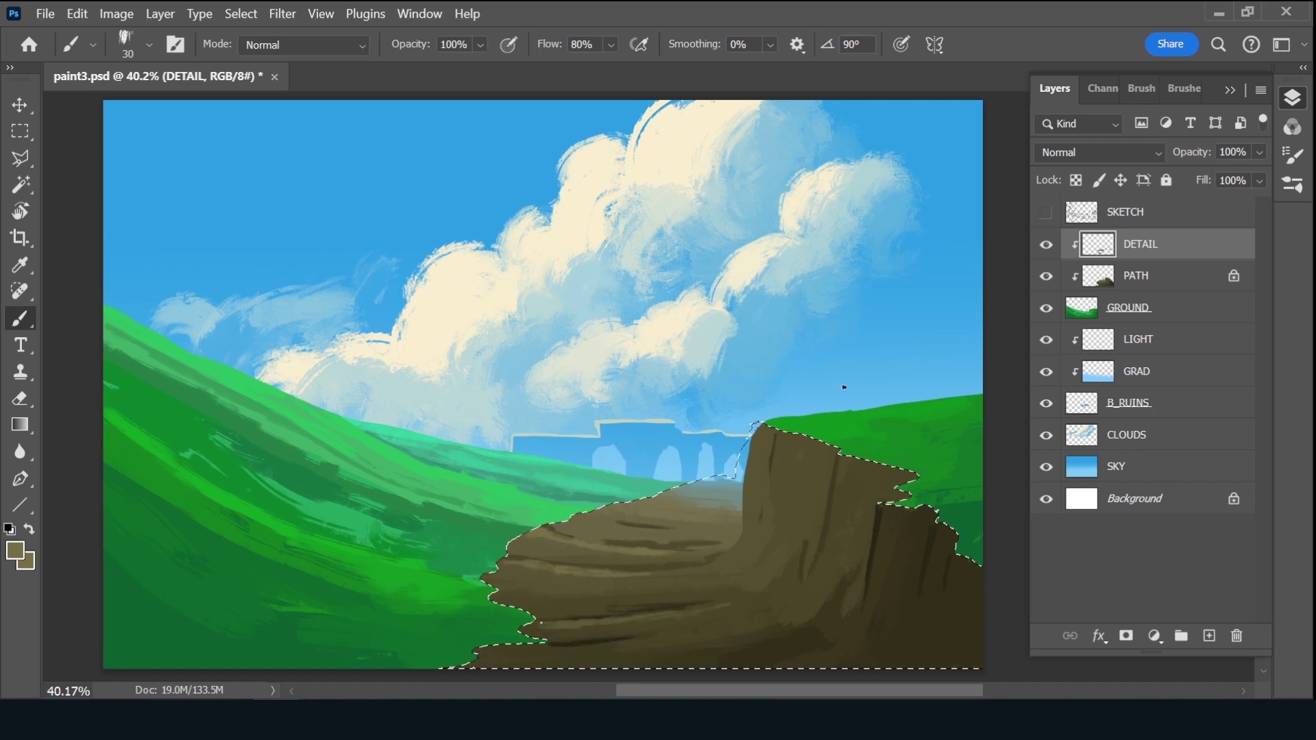
{"action": "left_click", "coordinate": [767, 449], "text": "alt"}
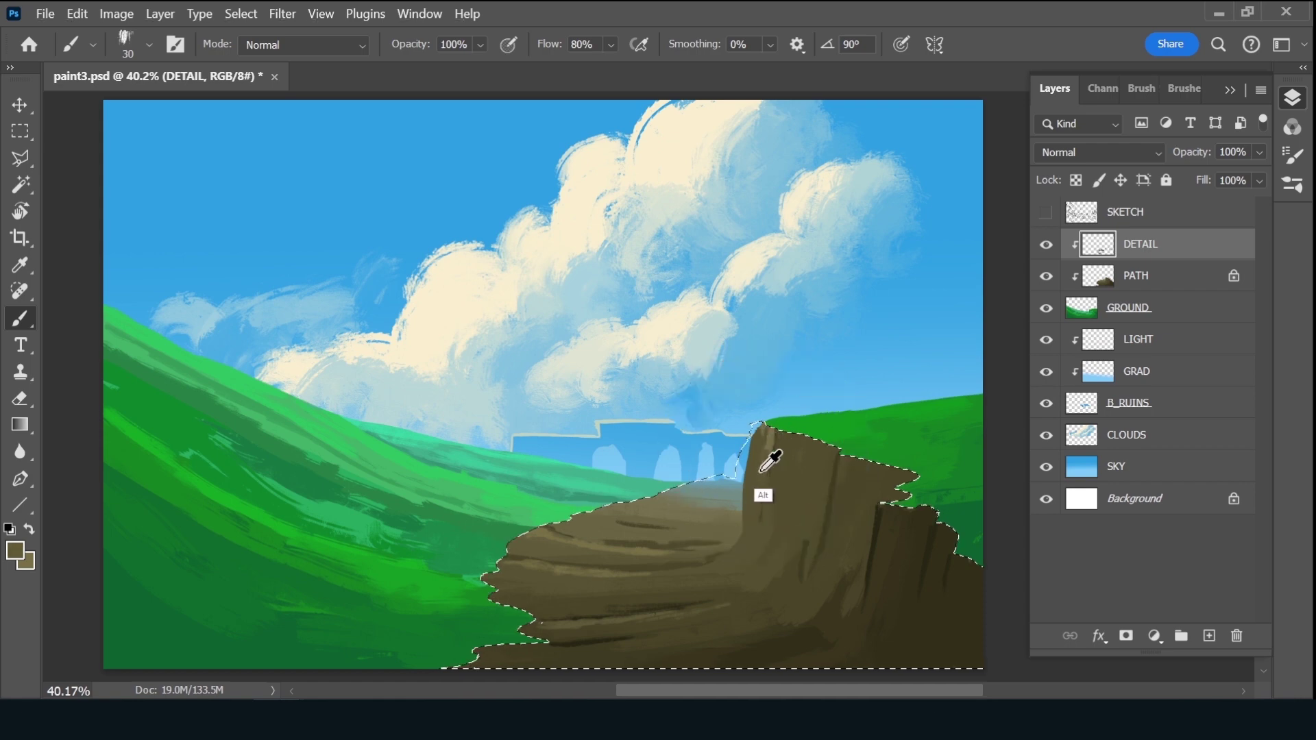
{"action": "left_click", "coordinate": [761, 470], "text": "alt"}
{"action": "left_click", "coordinate": [765, 471], "text": "alt"}
{"action": "left_click", "coordinate": [764, 443], "text": "alt"}
{"action": "key", "text": "bracketright"}
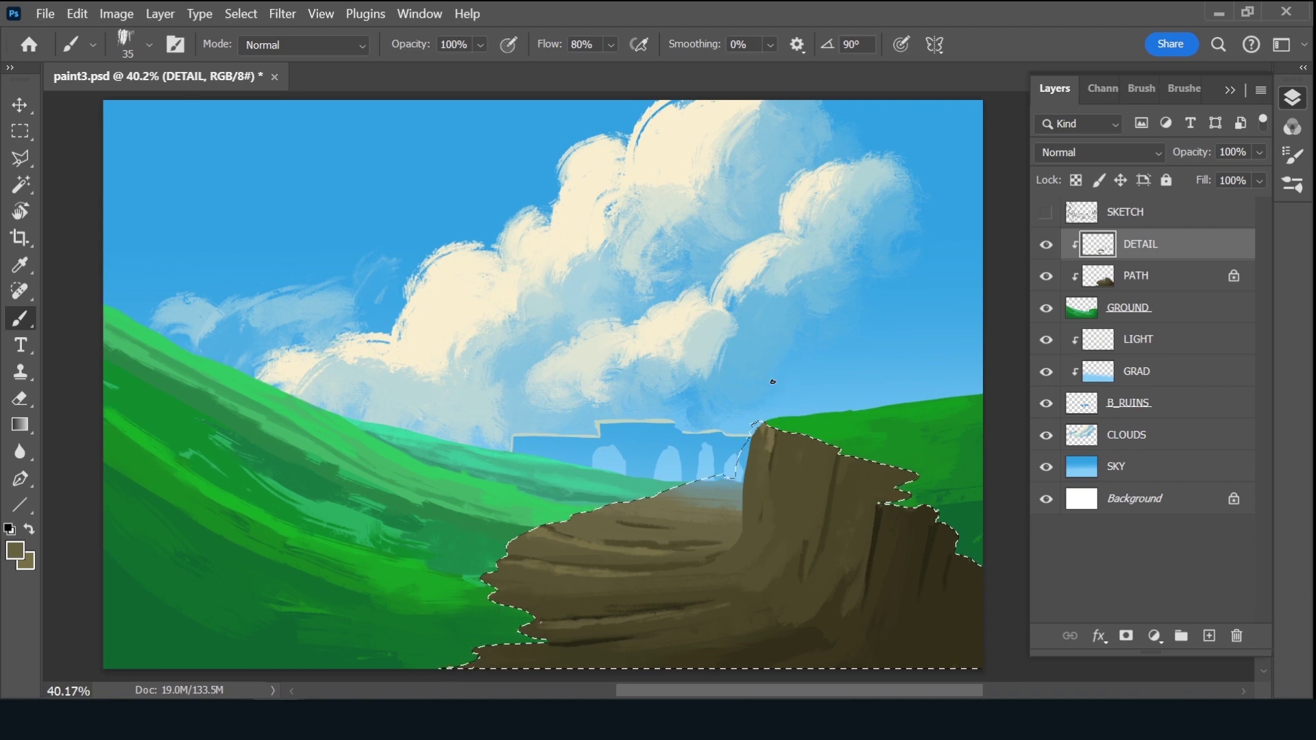
{"action": "mouse_move", "coordinate": [763, 431]}
{"action": "left_mouse_down"}
{"action": "mouse_move", "coordinate": [758, 467]}
{"action": "mouse_move", "coordinate": [826, 449]}
{"action": "left_mouse_up"}
Sample lighter and darker browns from the upper part of the path
{"action": "left_click", "coordinate": [543, 534], "text": "alt"}
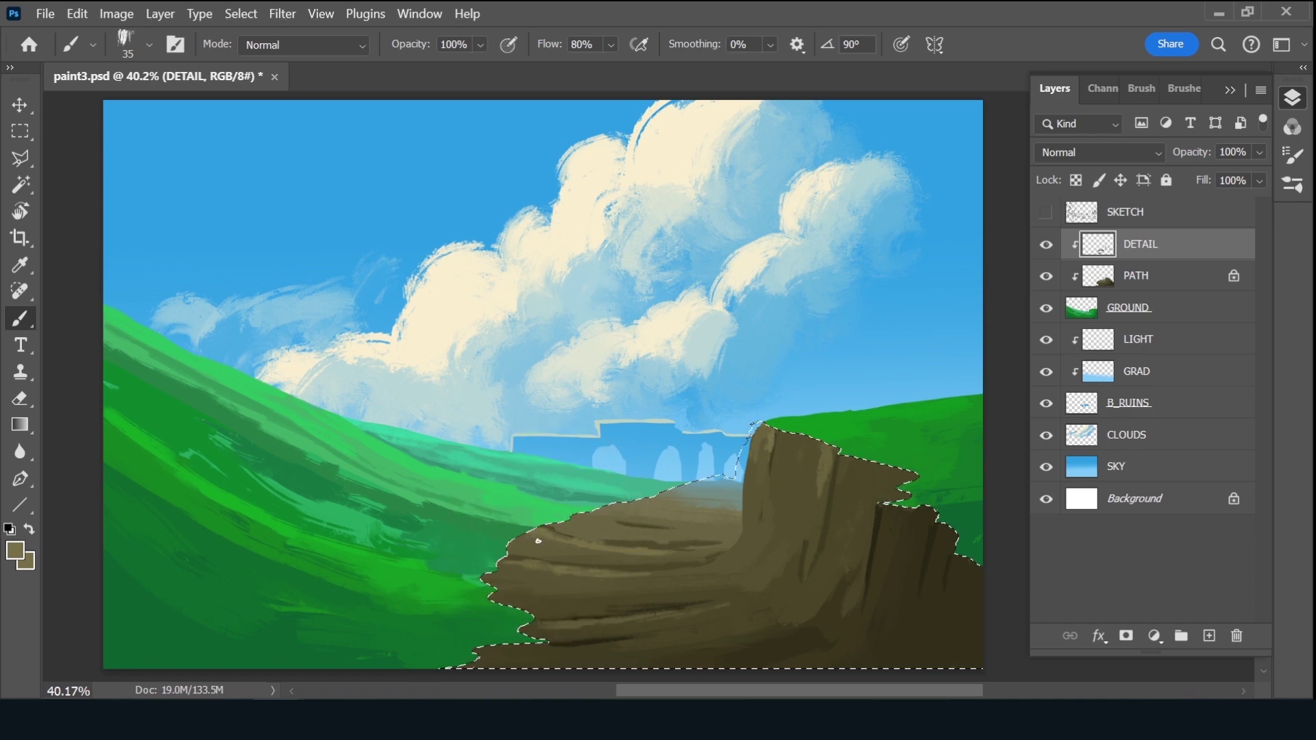
{"action": "key", "text": "alt"}
{"action": "left_click", "coordinate": [590, 517], "text": "alt"}
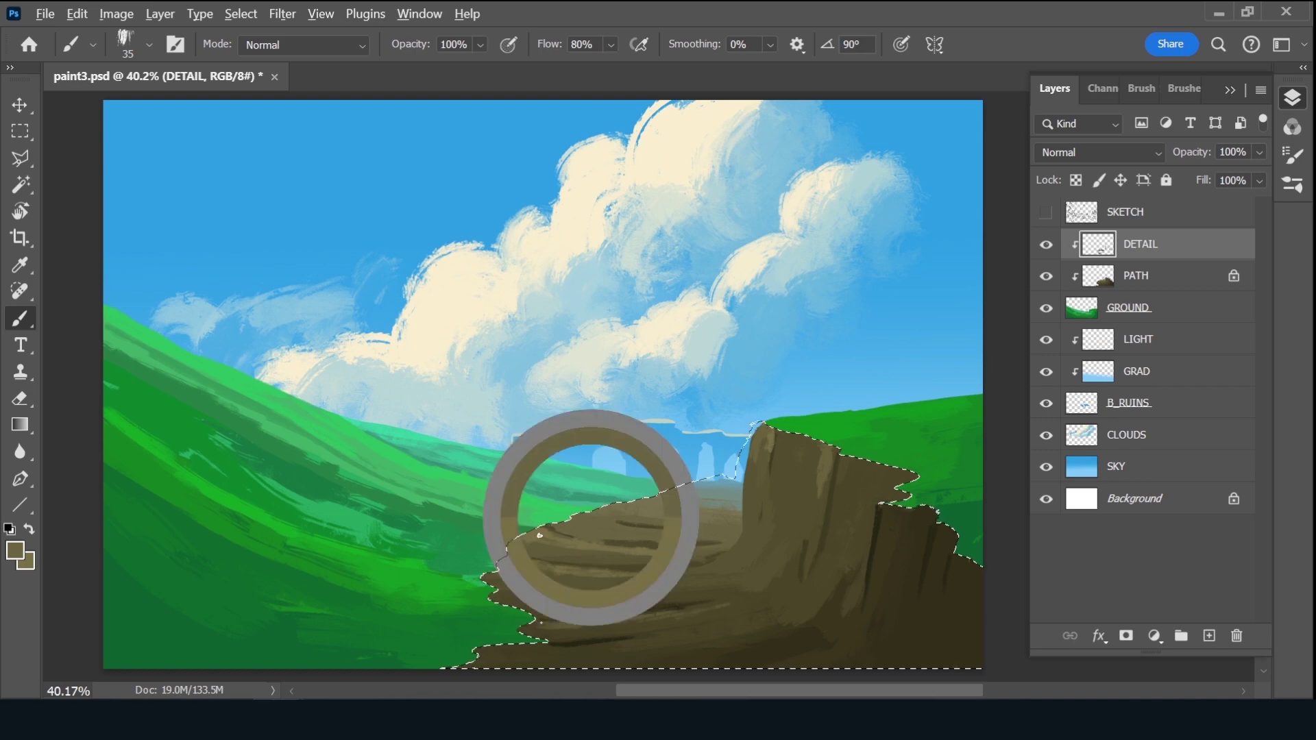
{"action": "left_click", "coordinate": [549, 521], "text": "alt"}
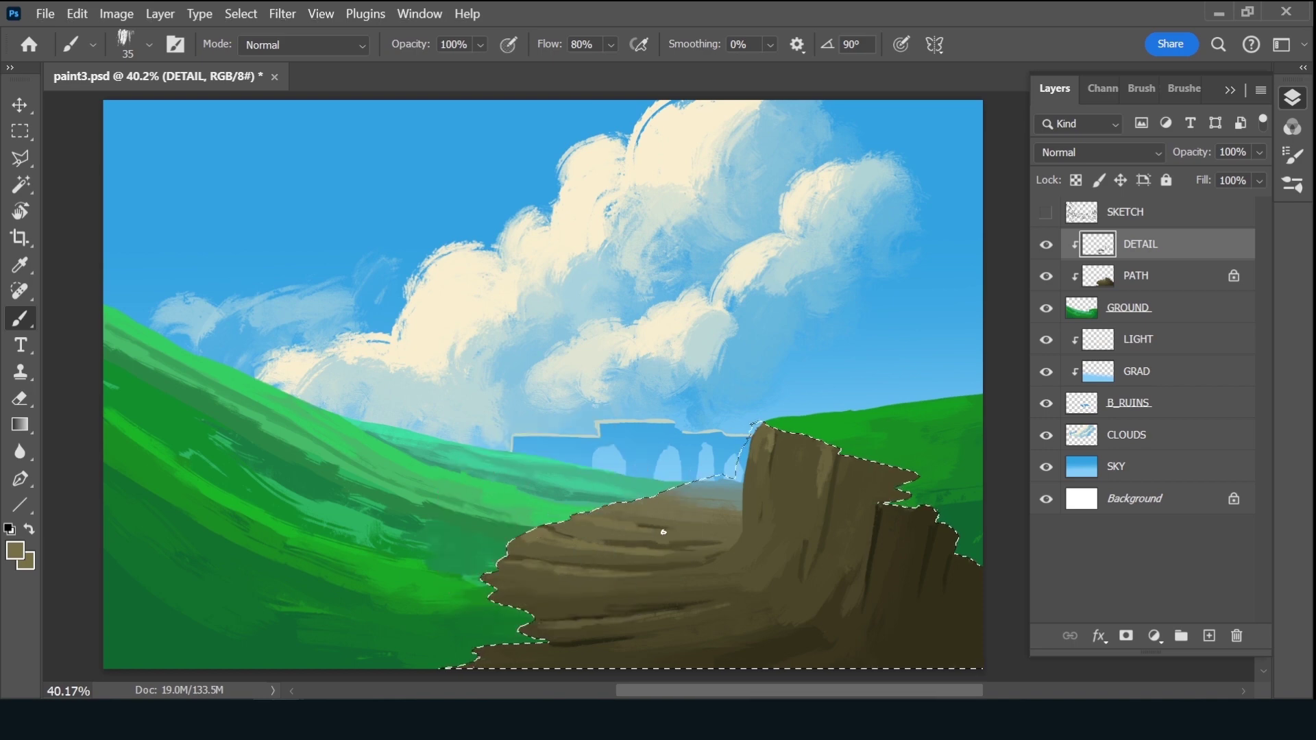
{"action": "key", "text": "alt"}
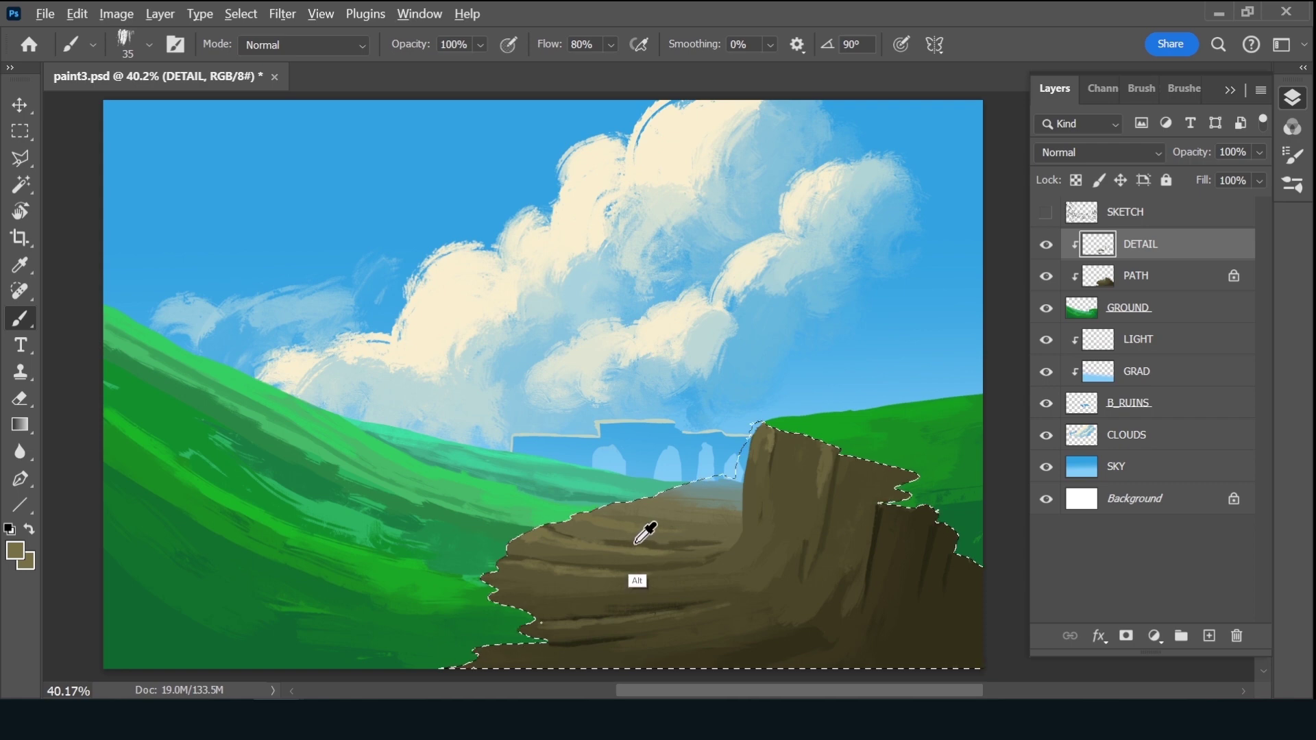
{"action": "left_click", "coordinate": [604, 526], "text": "alt"}
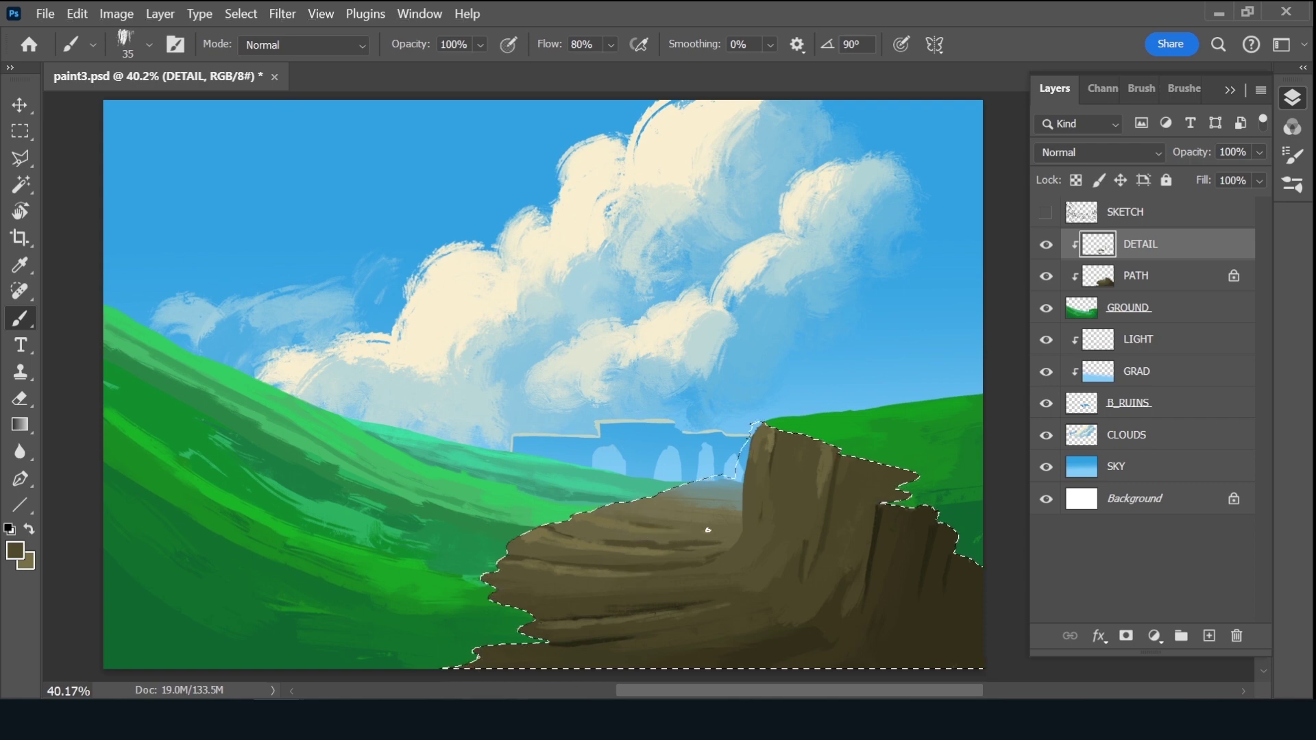
{"action": "left_click", "coordinate": [648, 502], "text": "alt"}
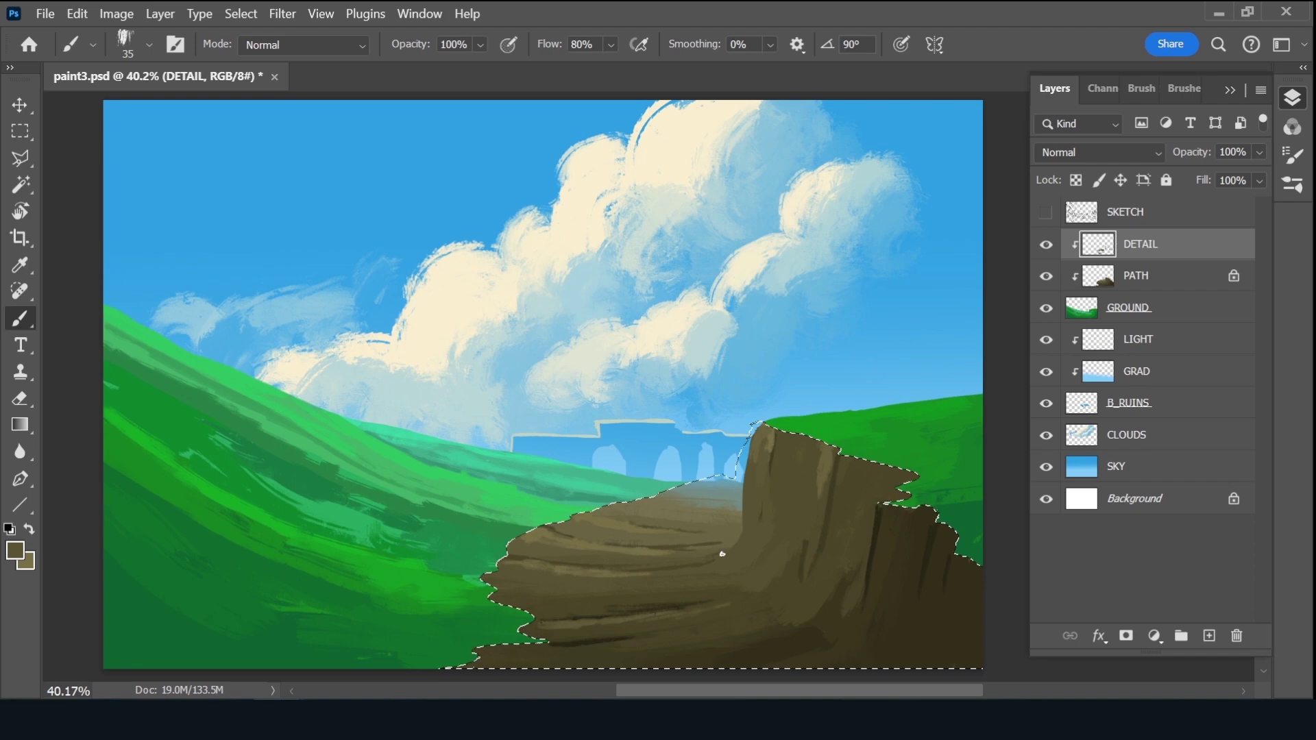
Sample further browns from the lower path and its edges
{"action": "key", "text": "alt"}
{"action": "left_click", "coordinate": [624, 600], "text": "alt"}
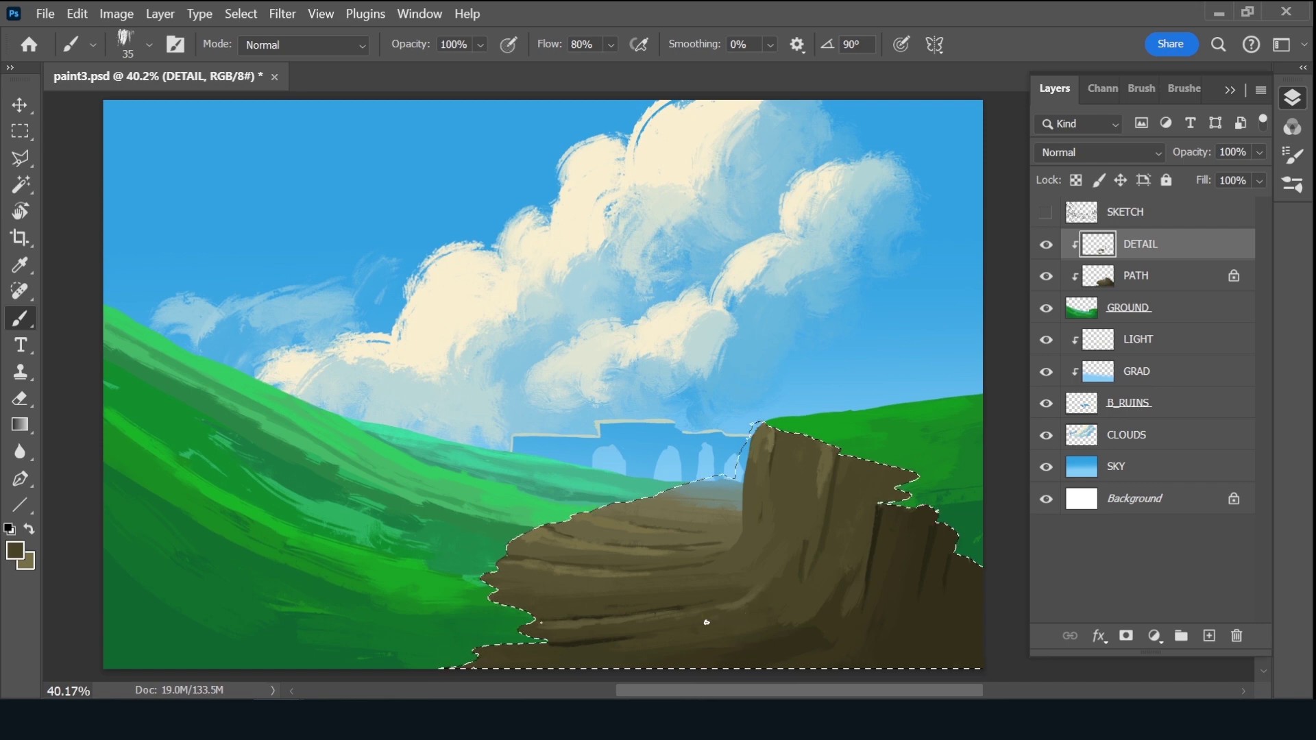
{"action": "key", "text": "alt"}
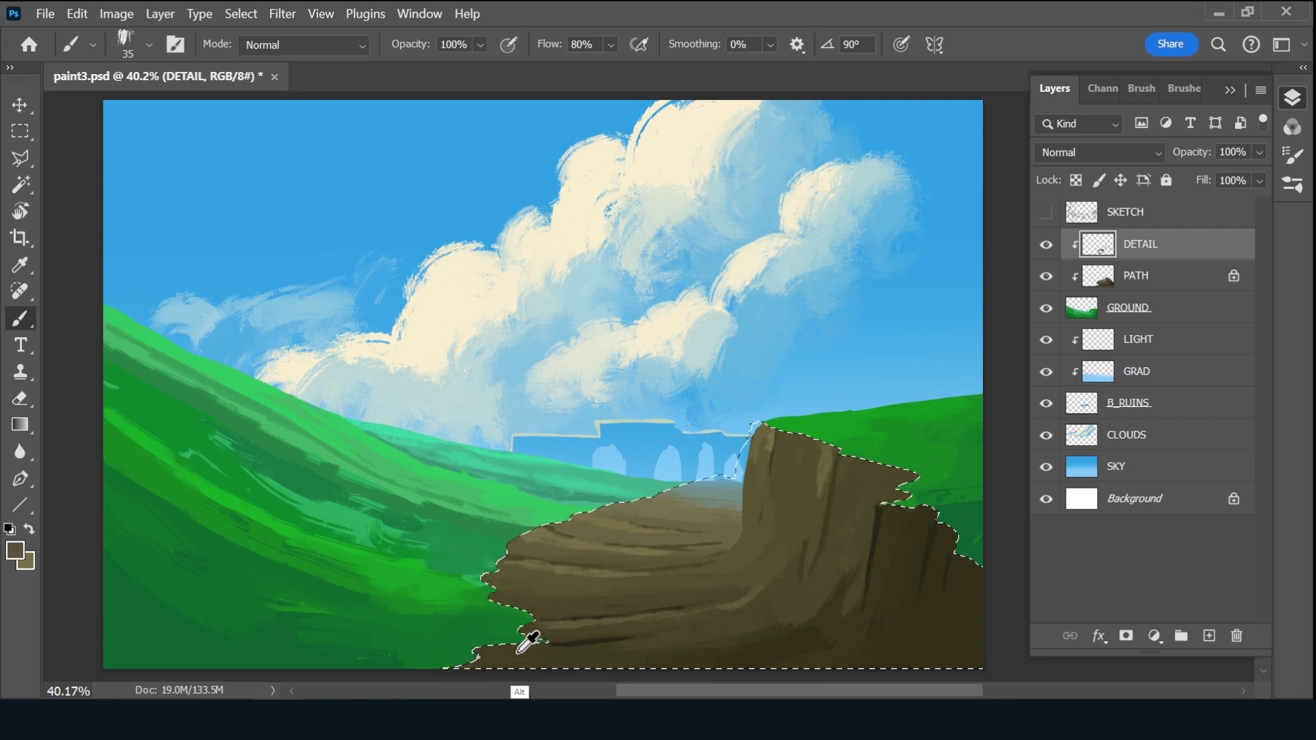
{"action": "left_click", "coordinate": [538, 643]}
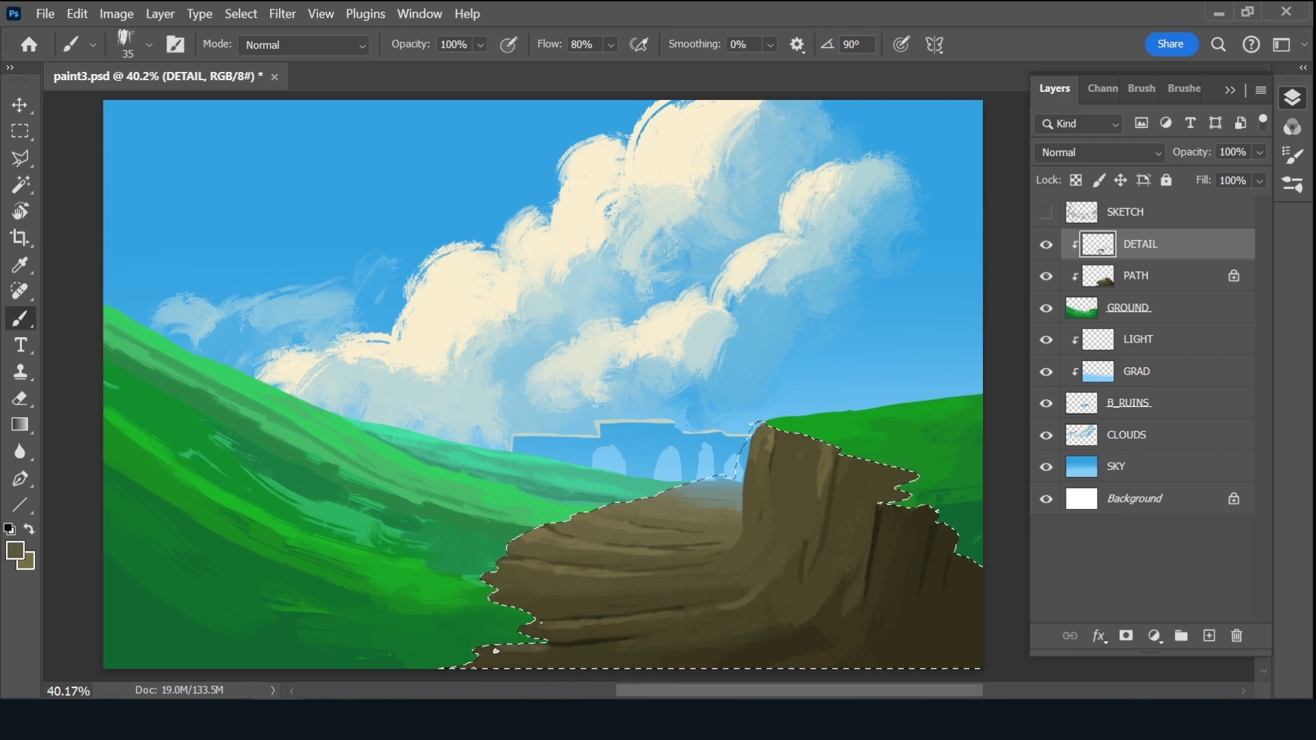
{"action": "key", "text": "alt"}
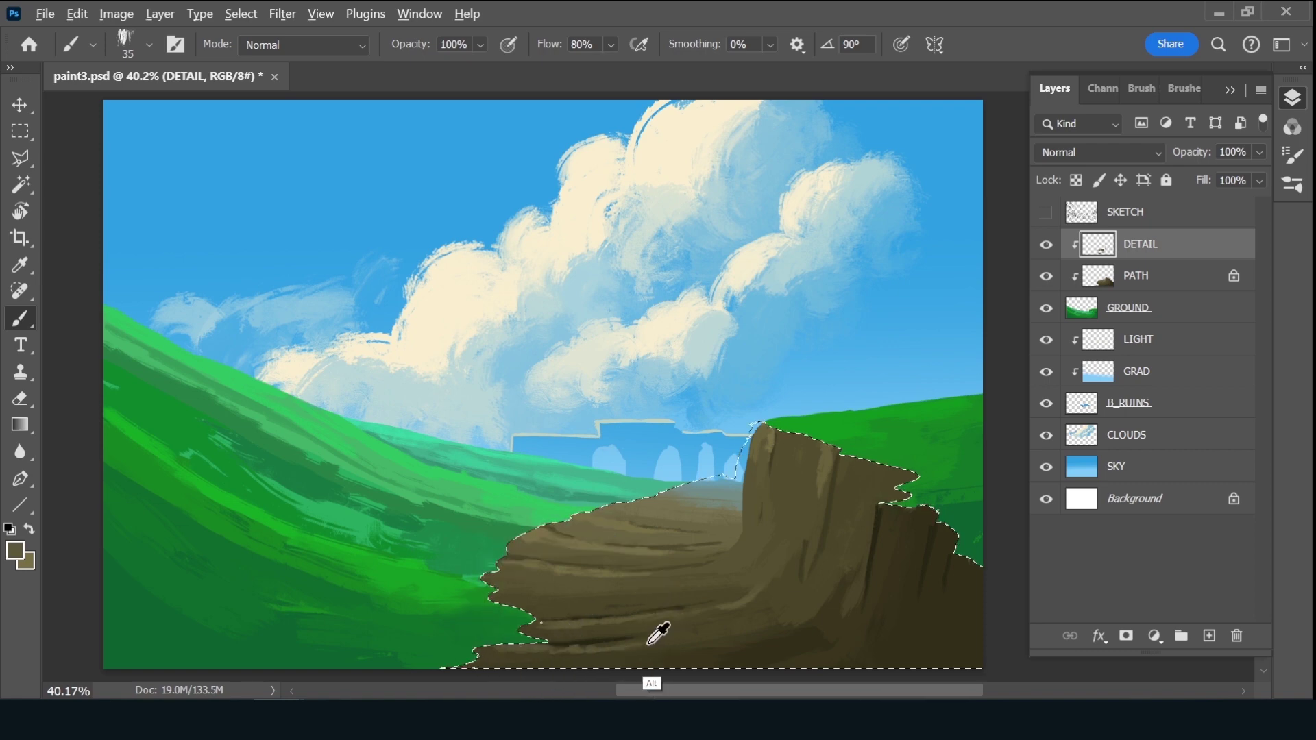
{"action": "left_click", "coordinate": [668, 628], "text": "alt"}
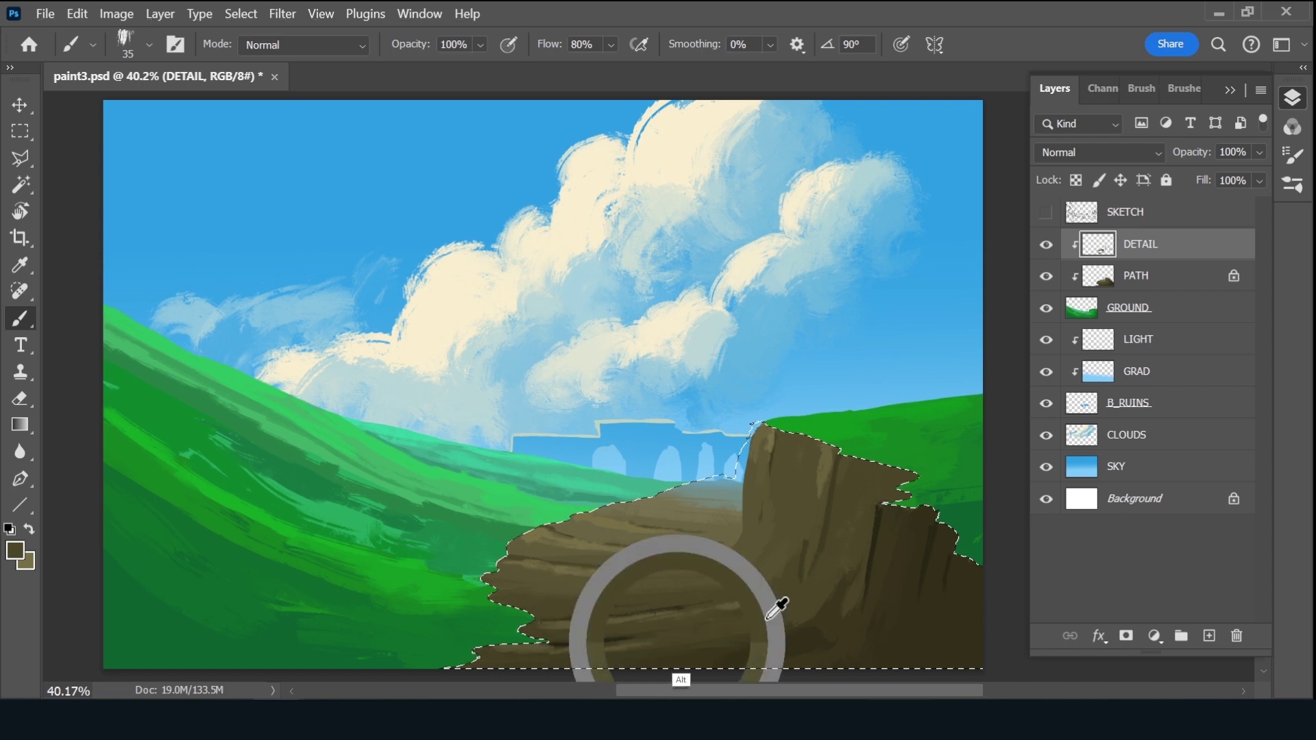
{"action": "key", "text": "alt"}
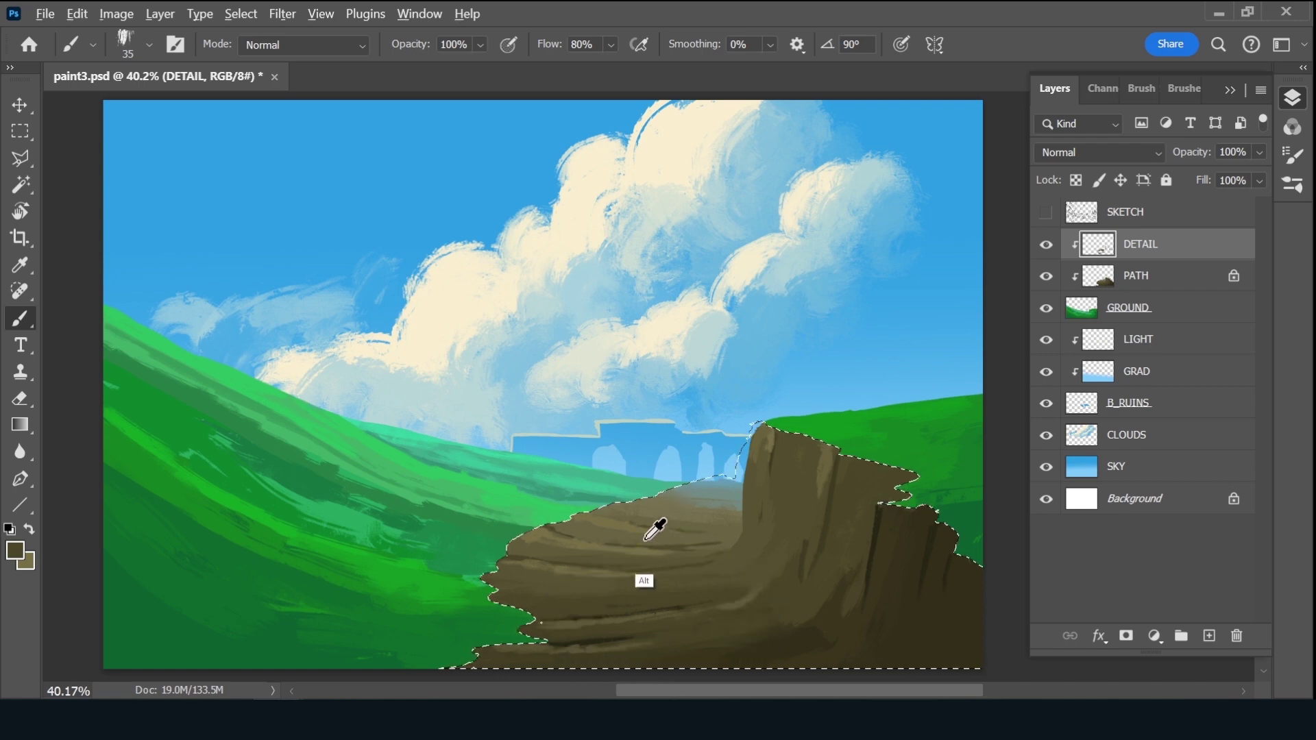
{"action": "left_click", "coordinate": [672, 494], "text": "alt"}
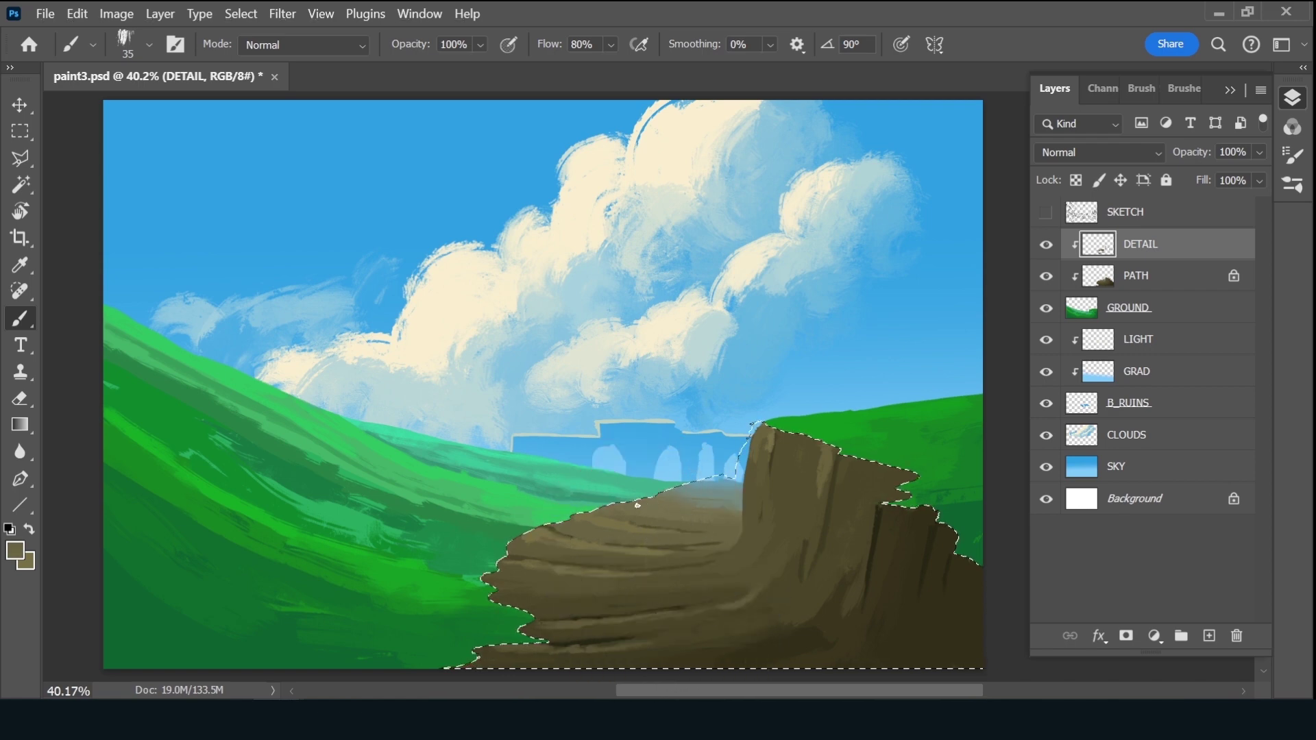
Shrink the brush to 20 and paint a faint lighter olive-brown stroke near the path's far end
{"action": "key", "text": "bracketleft"}
{"action": "key", "text": "bracketleft"}
{"action": "key", "text": "bracketleft"}
{"action": "left_click", "coordinate": [640, 511], "text": "alt"}
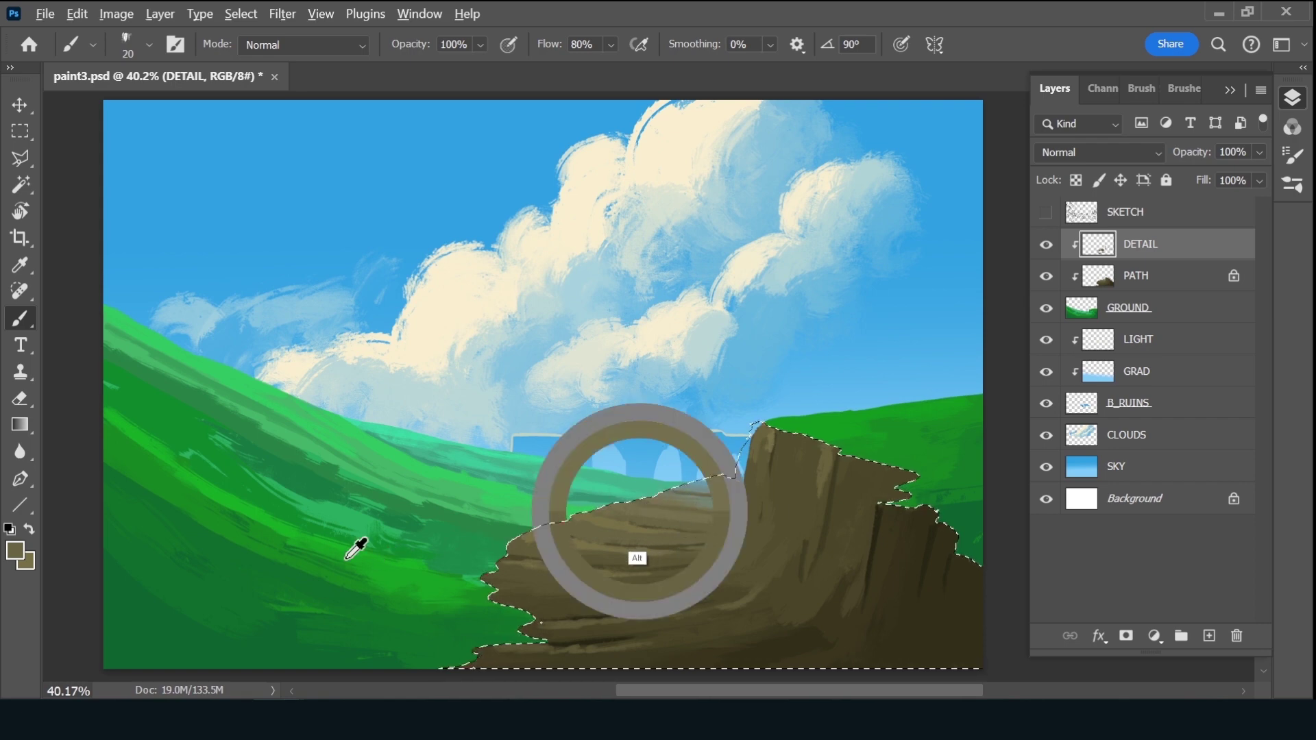
{"action": "left_click", "coordinate": [15, 550]}
{"action": "left_click_drag", "start_coordinate": [855, 270], "coordinate": [869, 253]}
{"action": "left_click", "coordinate": [1233, 125]}
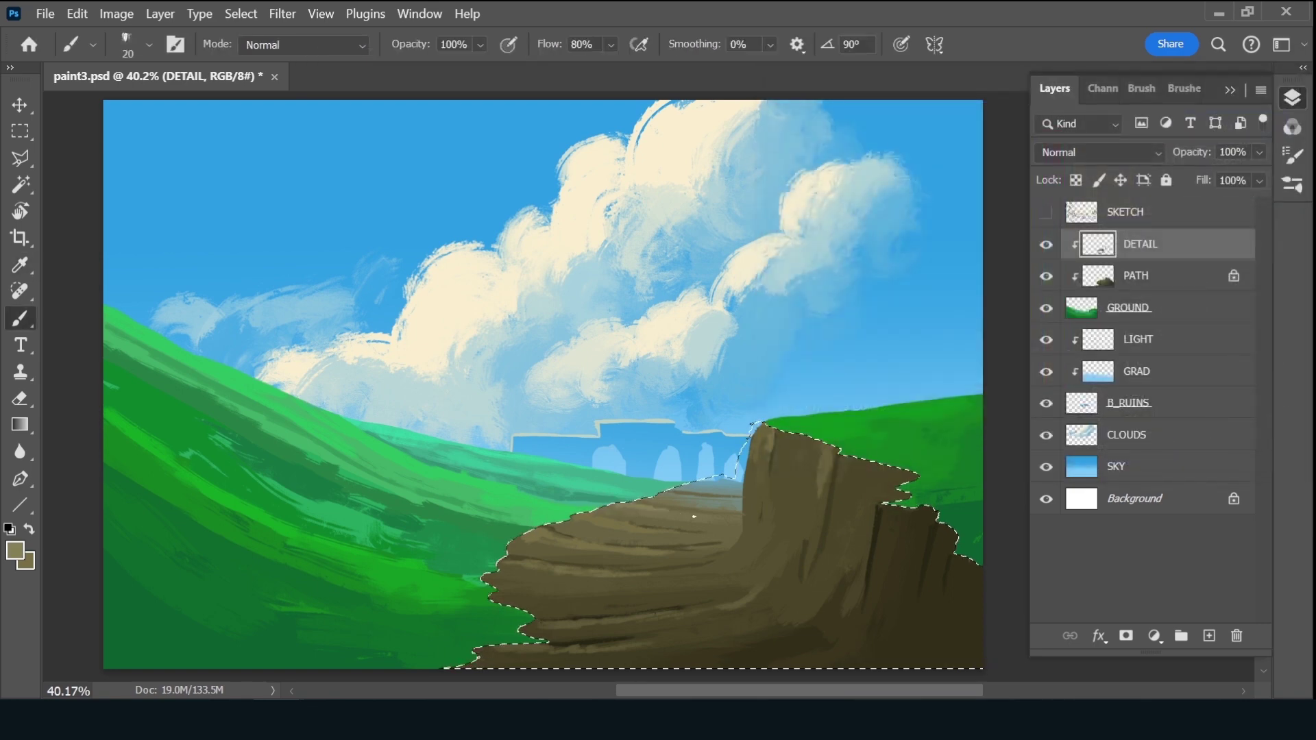
{"action": "left_click_drag", "start_coordinate": [731, 514], "coordinate": [710, 517]}
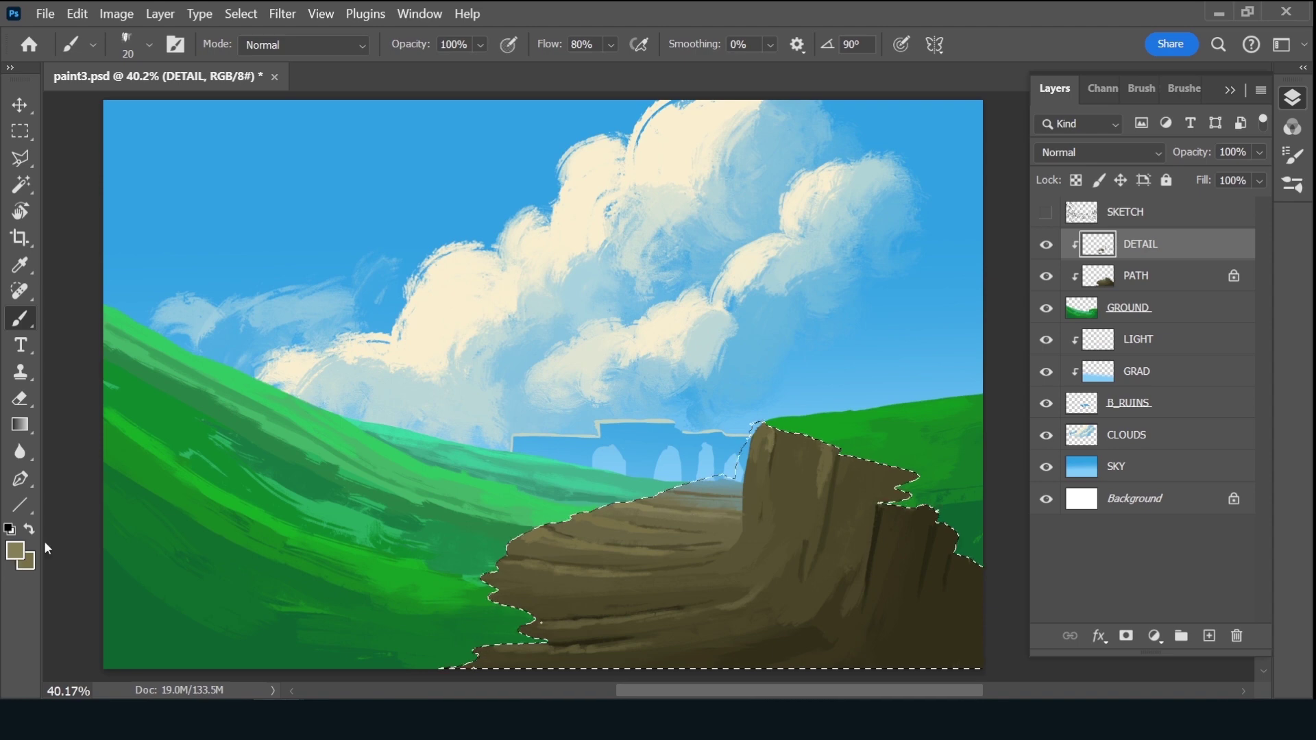
Paint a faint light blue-grey (from 6897a6) highlight along the path's far edge
{"action": "left_click", "coordinate": [15, 551]}
{"action": "type", "text": "6897a6"}
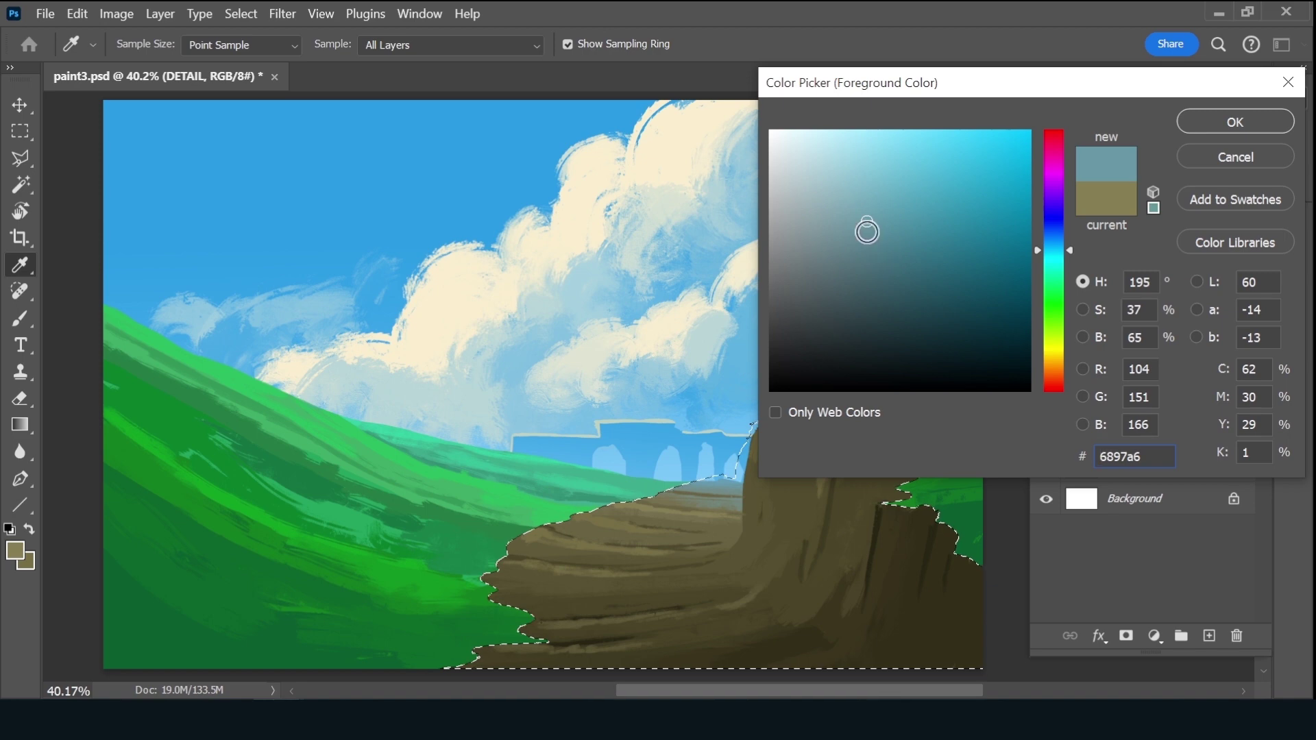
{"action": "left_click", "coordinate": [878, 204]}
{"action": "left_click", "coordinate": [1236, 122]}
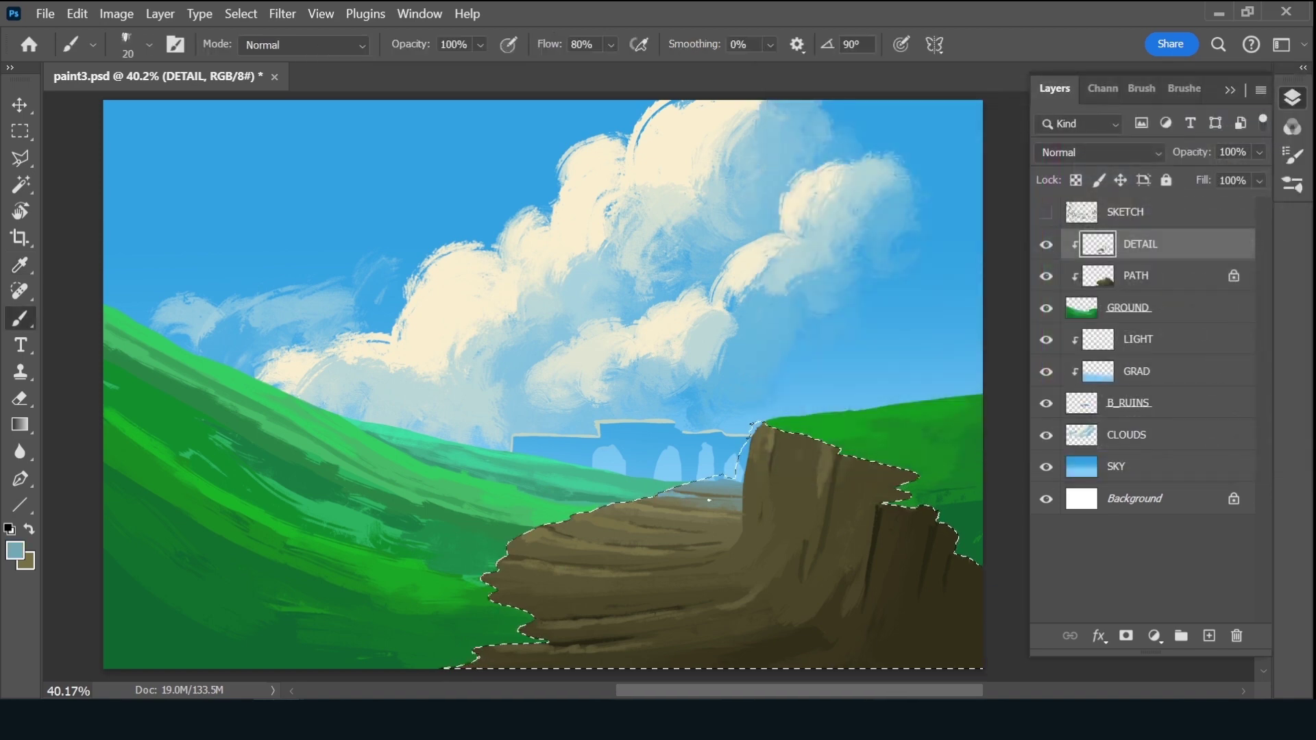
{"action": "key", "text": "ctrl+z"}
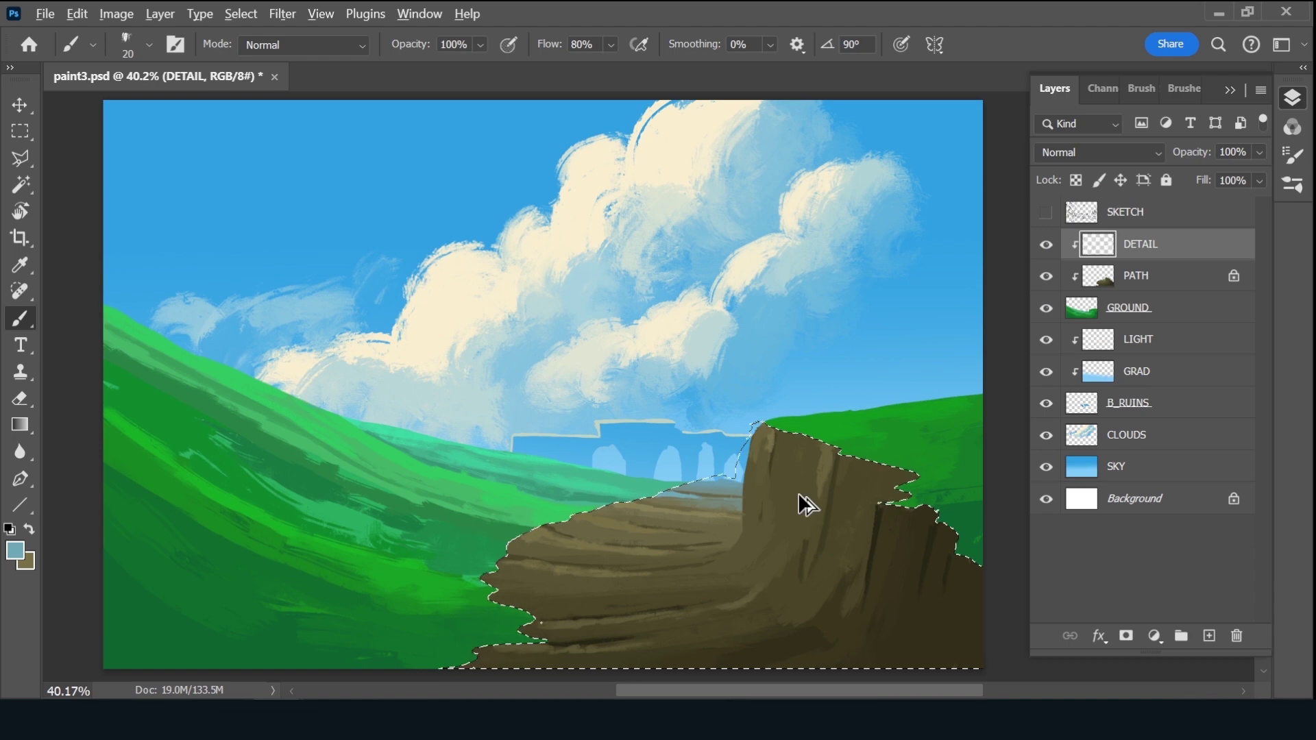
{"action": "key", "text": "ctrl+shift+z"}
{"action": "mouse_move", "coordinate": [694, 496]}
{"action": "left_mouse_down"}
{"action": "mouse_move", "coordinate": [676, 495]}
{"action": "mouse_move", "coordinate": [705, 496]}
{"action": "left_mouse_up"}
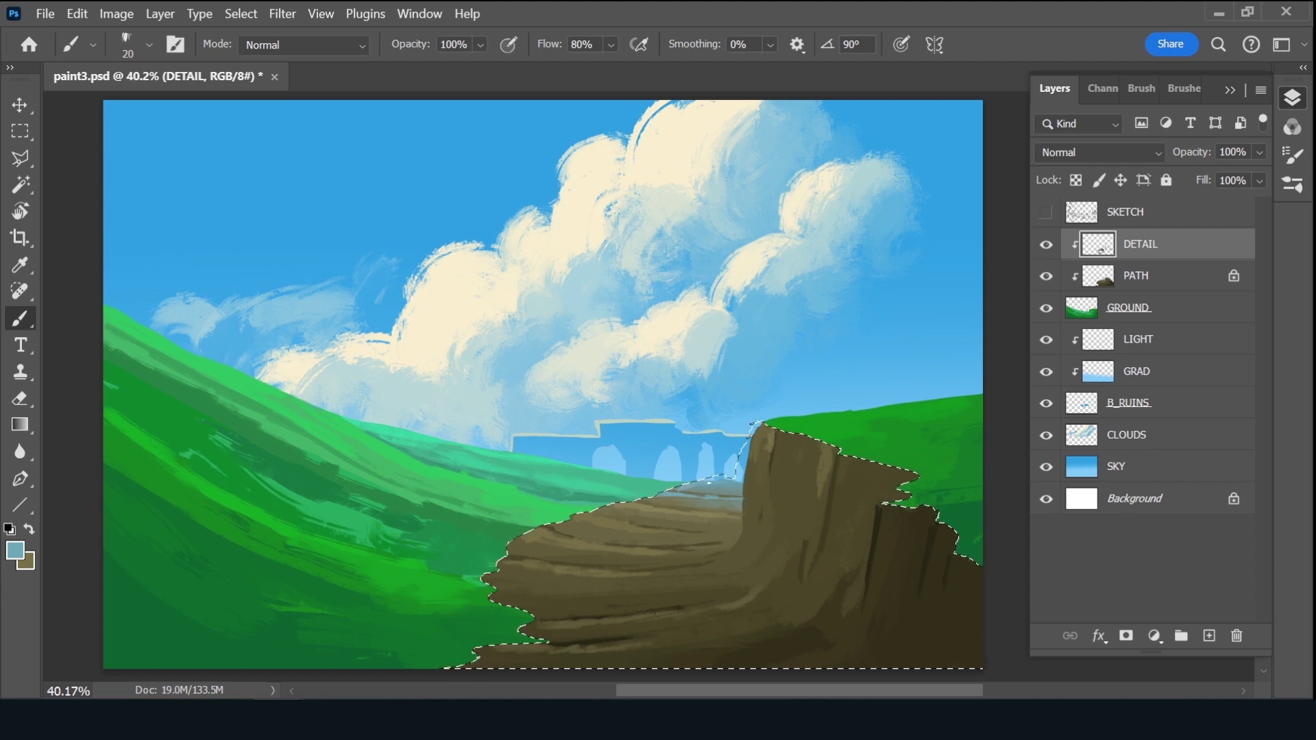
Resample the path's olive-brown, save paint3.psd, and deselect
{"action": "left_click", "coordinate": [660, 502], "text": "alt"}
{"action": "key", "text": "ctrl+s"}
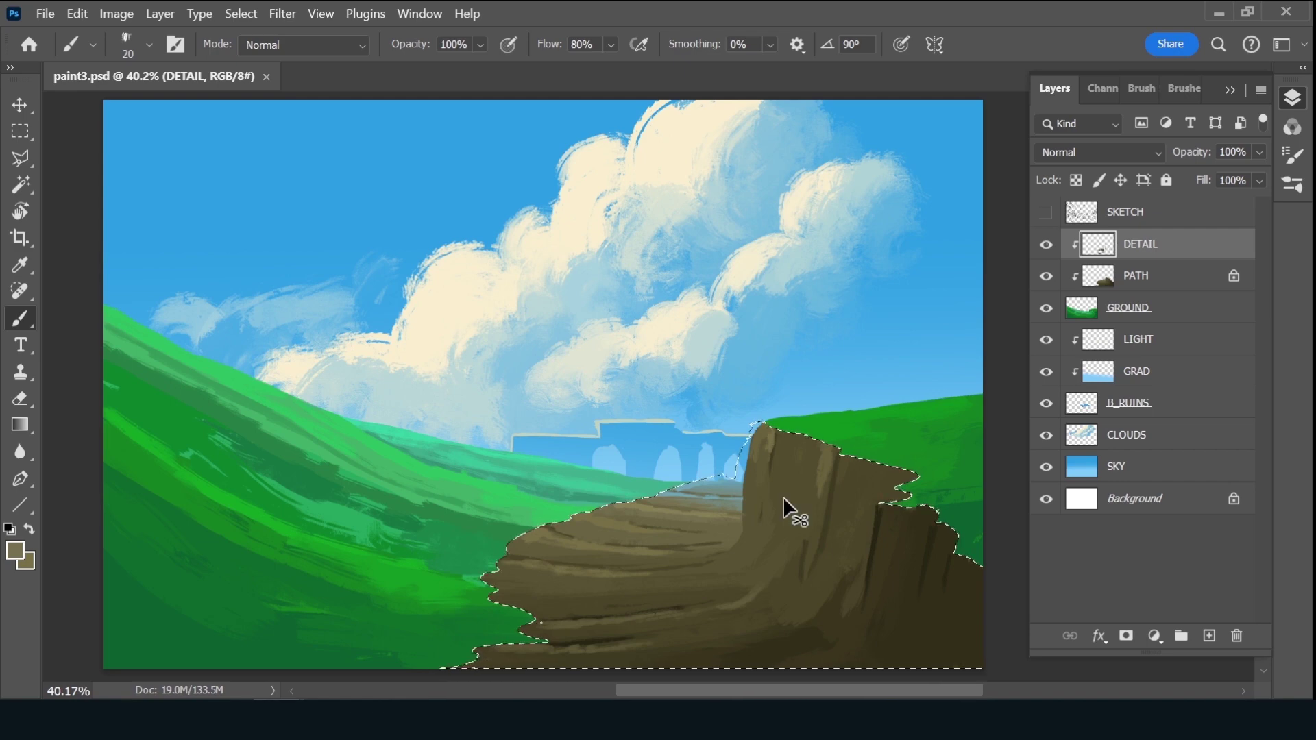
{"action": "key", "text": "ctrl+d"}
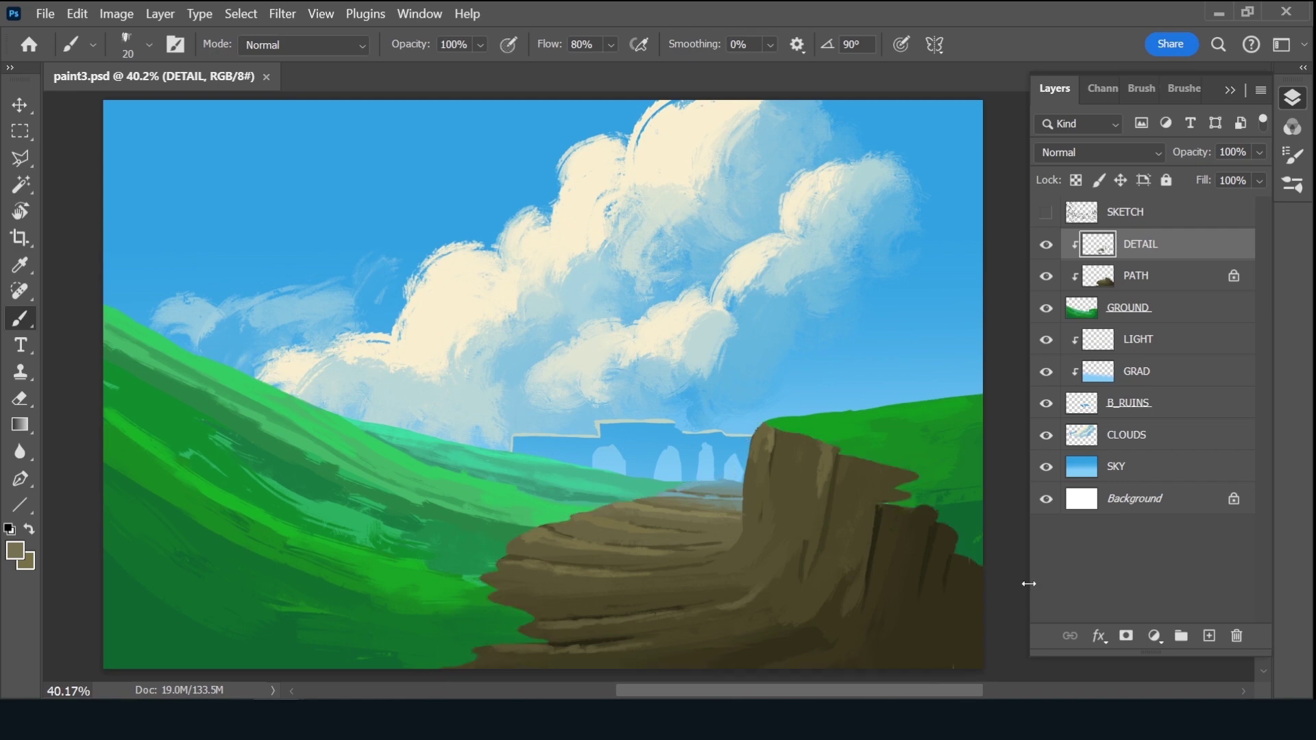
Add a new layer named B_TREES and show the SKETCH layer
{"action": "left_click", "coordinate": [1210, 636]}
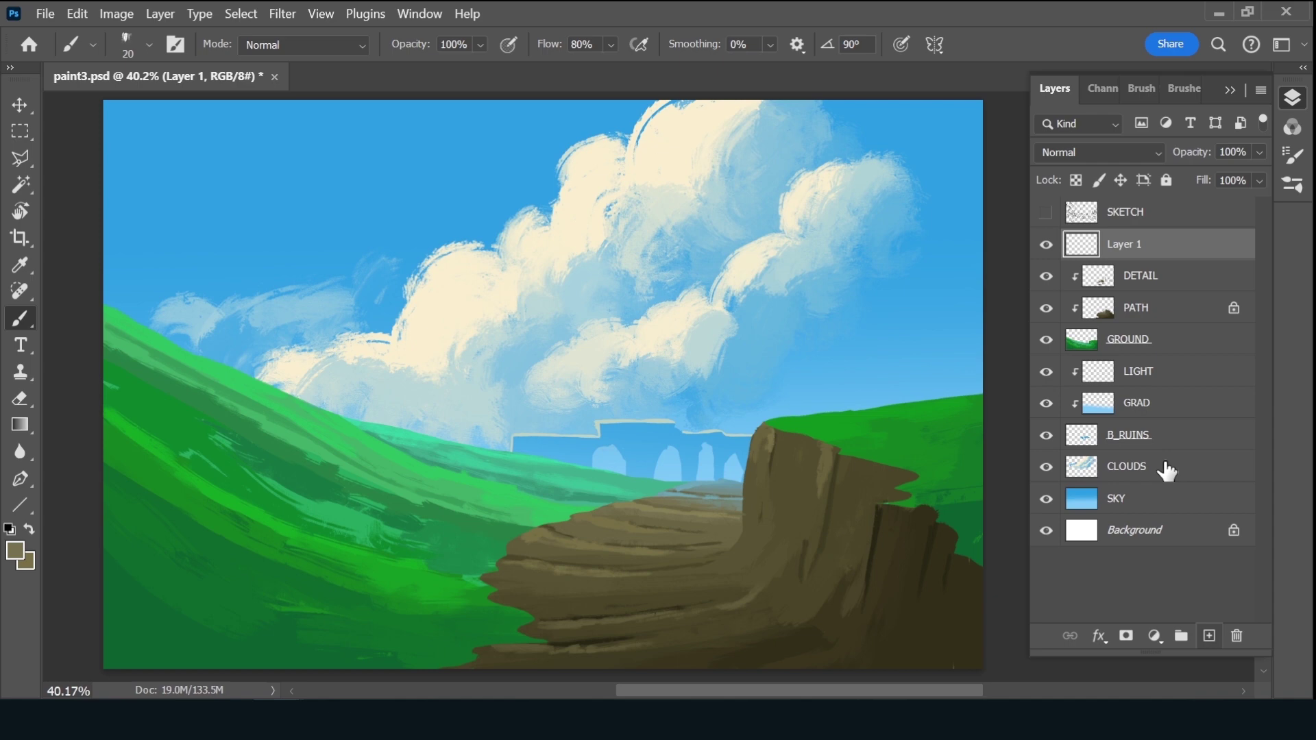
{"action": "left_click", "coordinate": [1046, 214]}
{"action": "double_click", "coordinate": [1163, 242]}
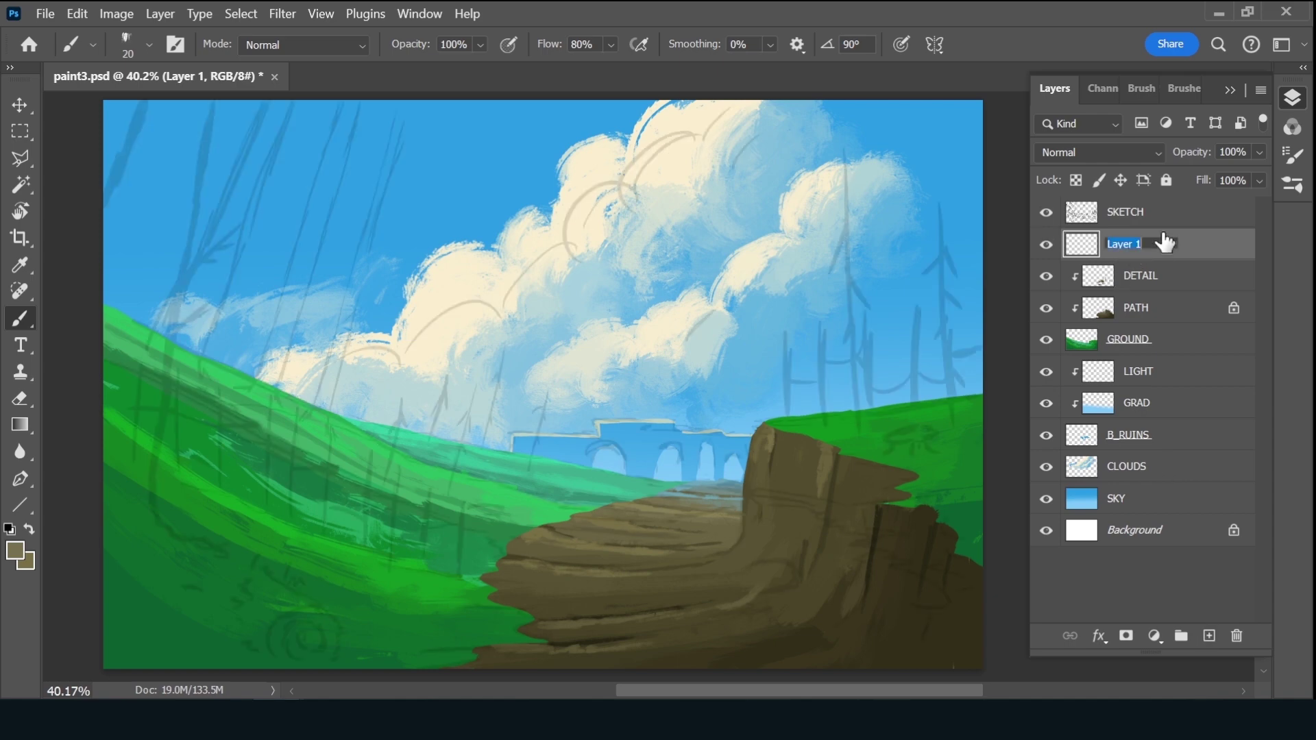
{"action": "type", "text": "B"}
{"action": "type", "text": "_TRE"}
{"action": "type", "text": "ES"}
{"action": "key", "text": "Return"}
Select the Rough Inker 4 brush with a dark blue-grey foreground colour
{"action": "left_click", "coordinate": [1184, 89]}
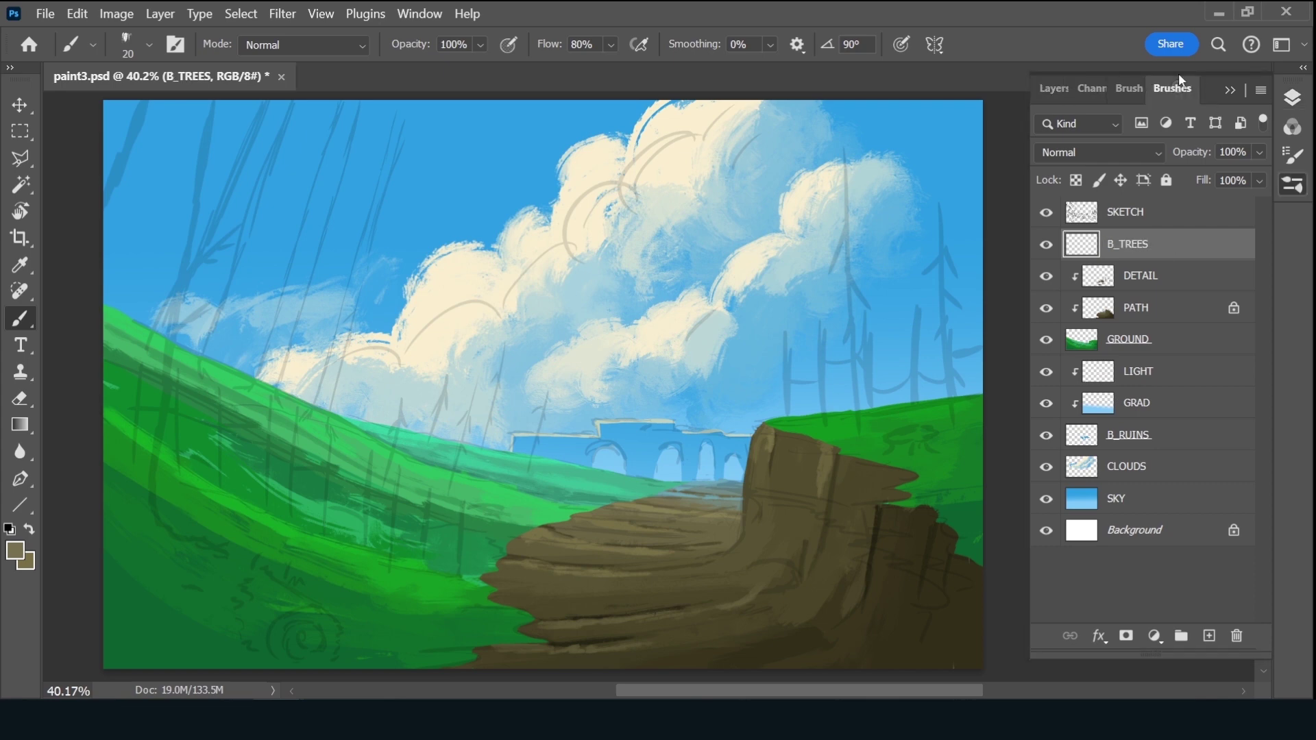
{"action": "left_click", "coordinate": [1165, 288]}
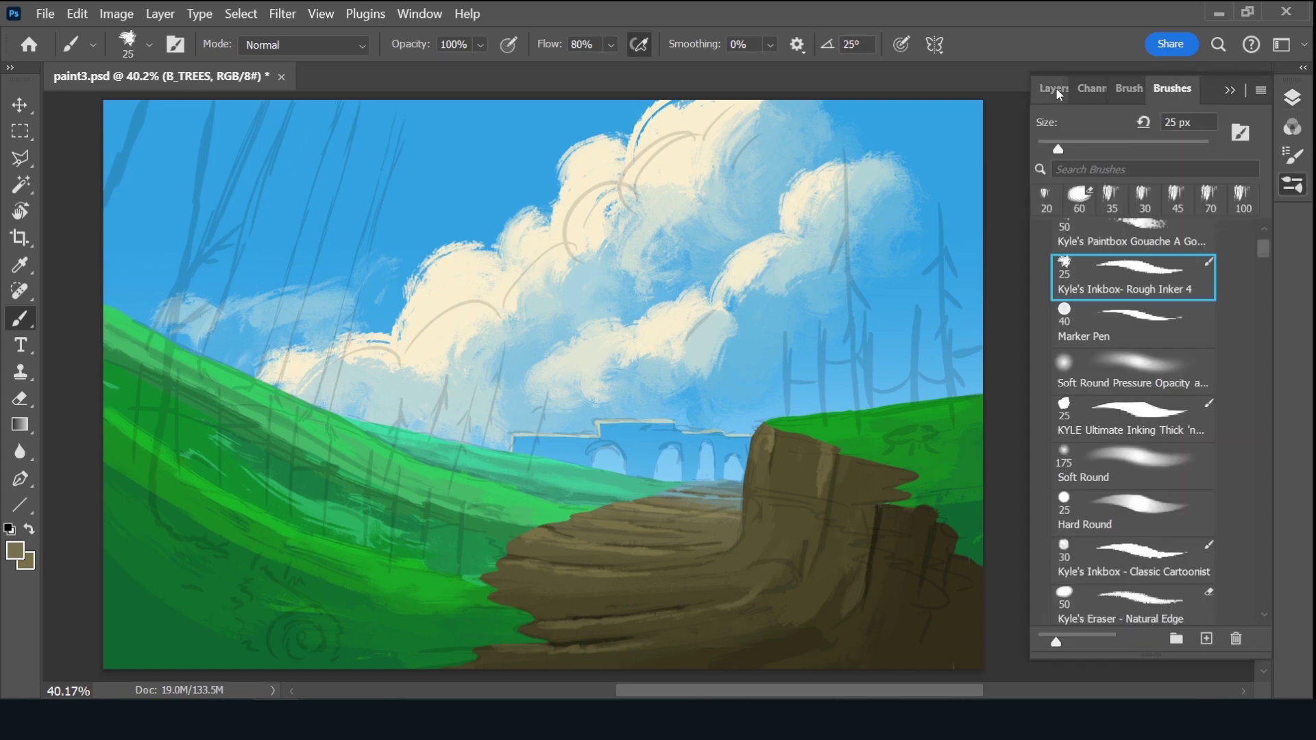
{"action": "left_click", "coordinate": [1054, 88]}
{"action": "left_click", "coordinate": [23, 561]}
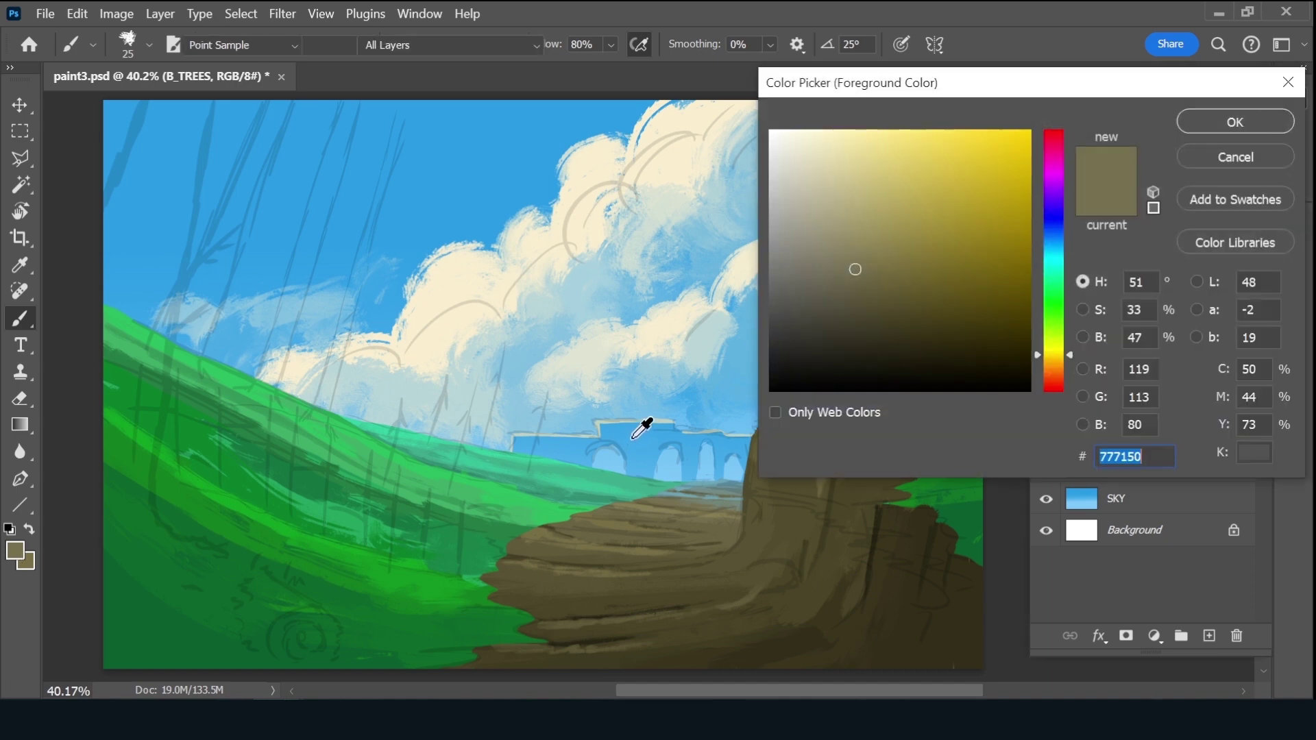
{"action": "left_click", "coordinate": [634, 430]}
{"action": "left_click", "coordinate": [1055, 247]}
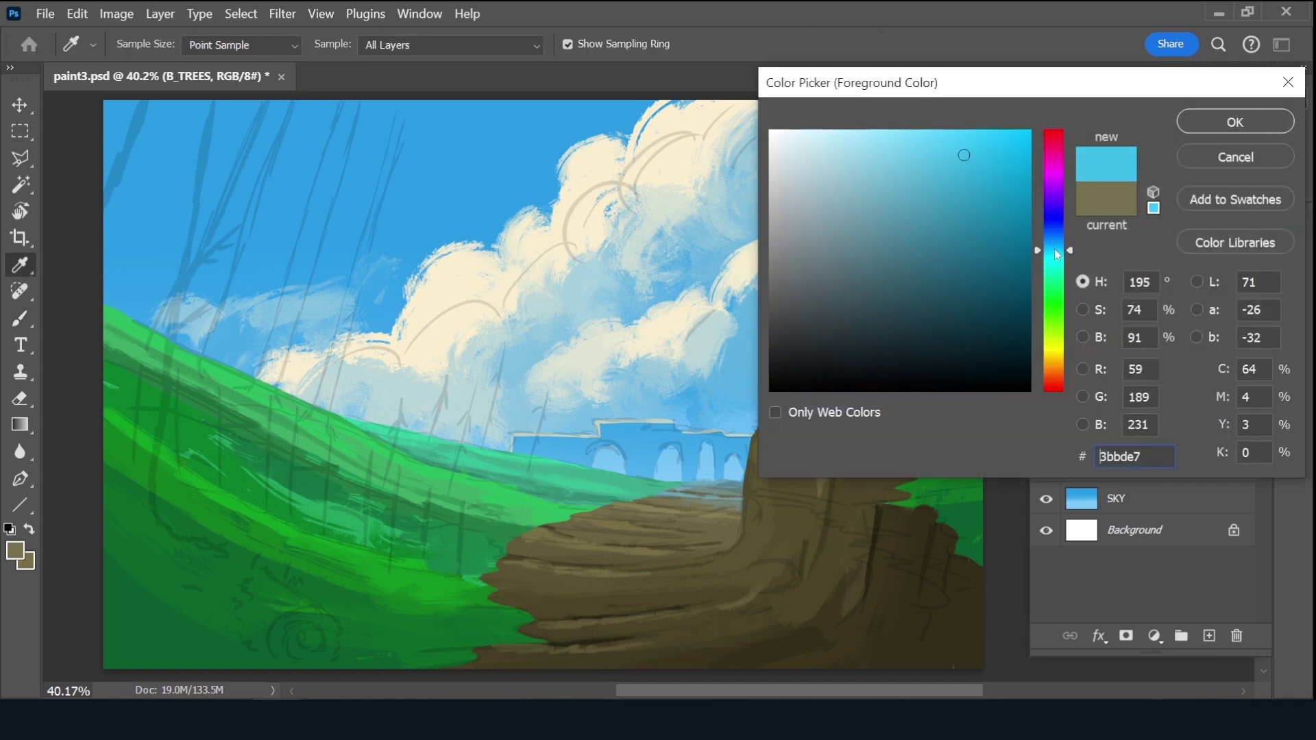
{"action": "mouse_move", "coordinate": [893, 313]}
{"action": "left_mouse_down"}
{"action": "mouse_move", "coordinate": [870, 325]}
{"action": "mouse_move", "coordinate": [875, 310]}
{"action": "left_mouse_up"}
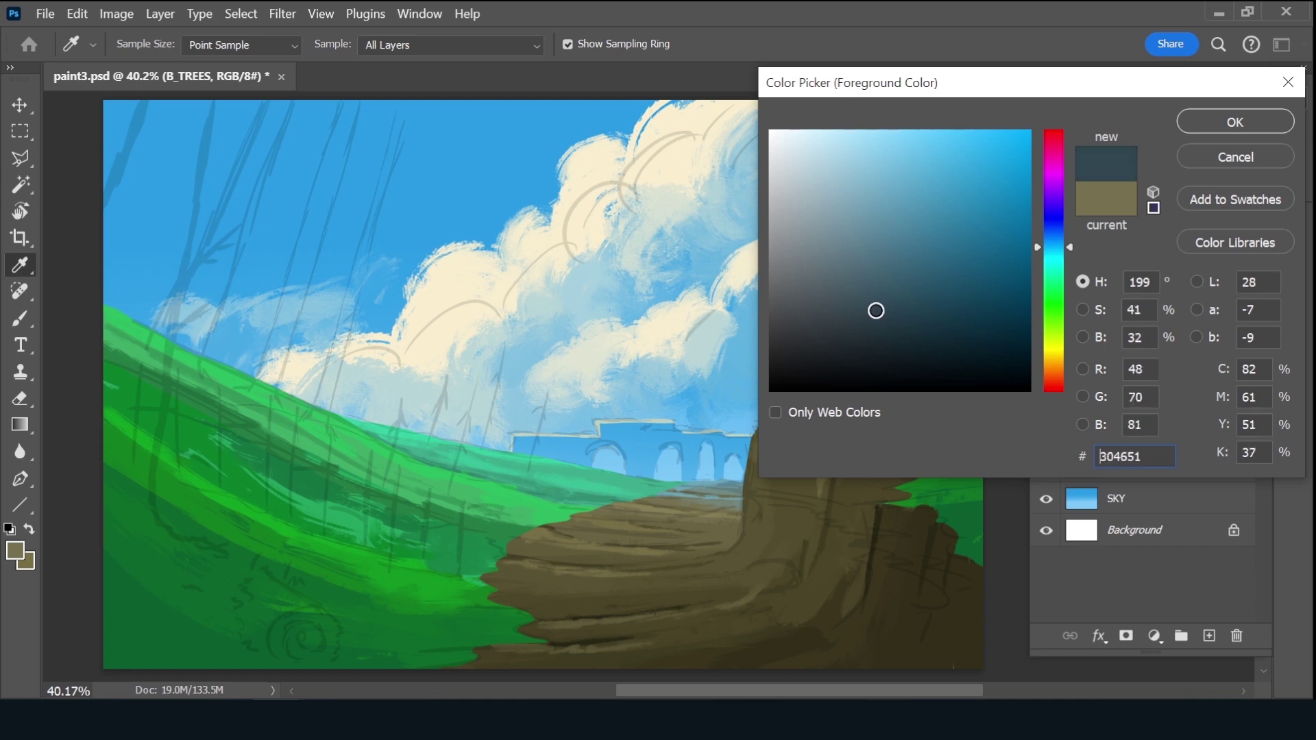
{"action": "left_click", "coordinate": [1223, 122]}
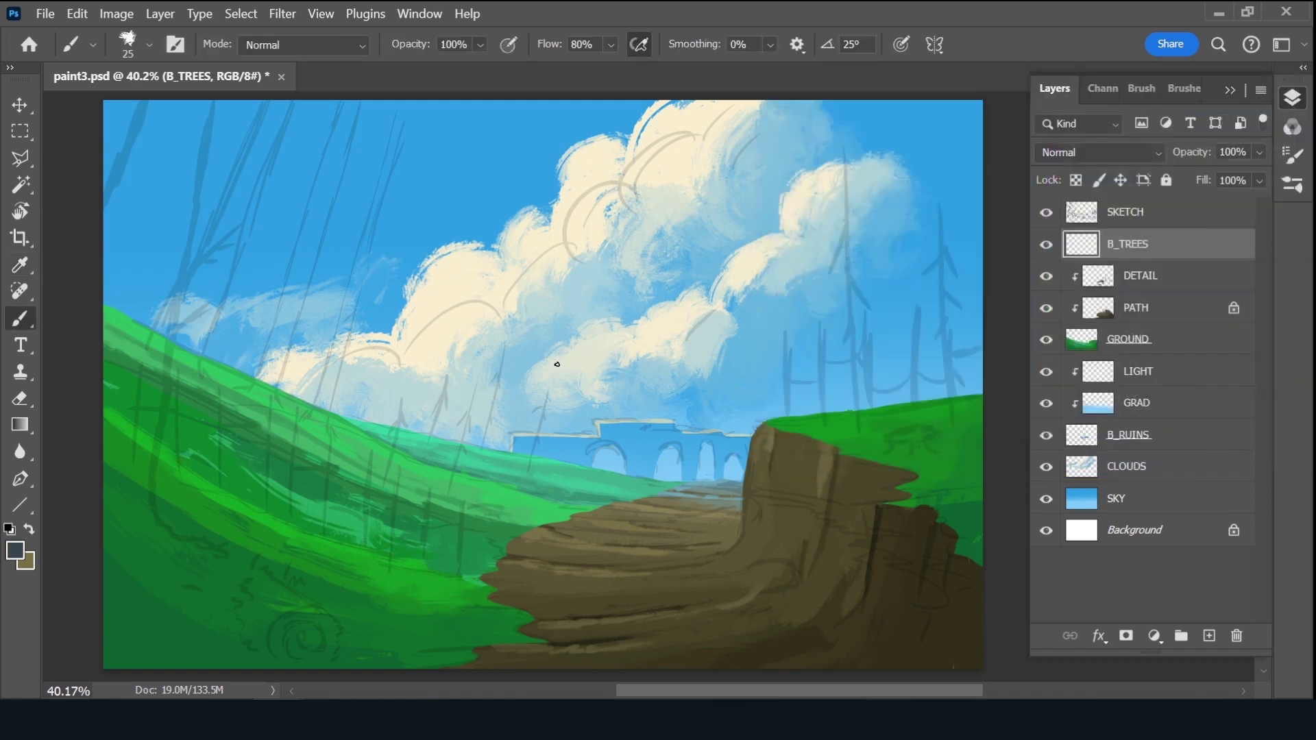
Paint seven thin leaning tree trunks across the hills, from the ruins to the far left
{"action": "left_click_drag", "start_coordinate": [562, 347], "coordinate": [533, 460]}
{"action": "left_click_drag", "start_coordinate": [512, 323], "coordinate": [483, 453]}
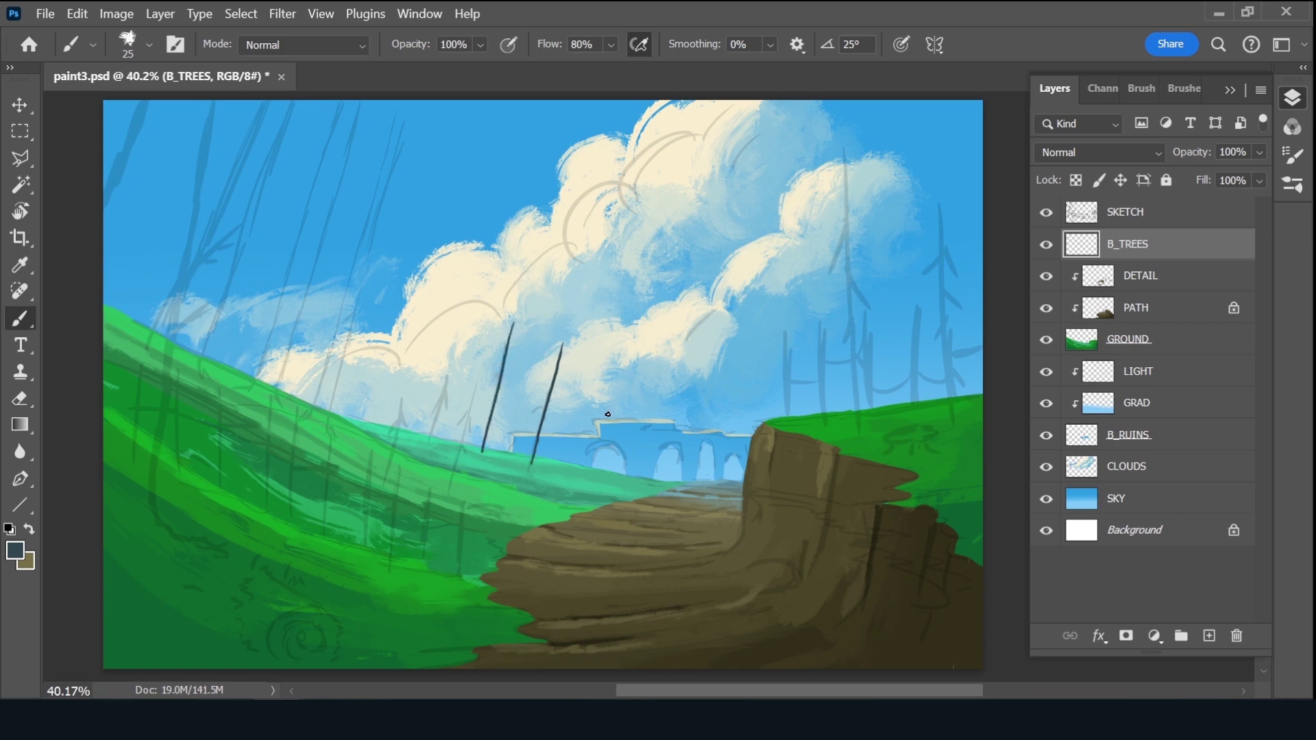
{"action": "left_click_drag", "start_coordinate": [612, 368], "coordinate": [592, 478]}
{"action": "left_click_drag", "start_coordinate": [425, 307], "coordinate": [409, 435]}
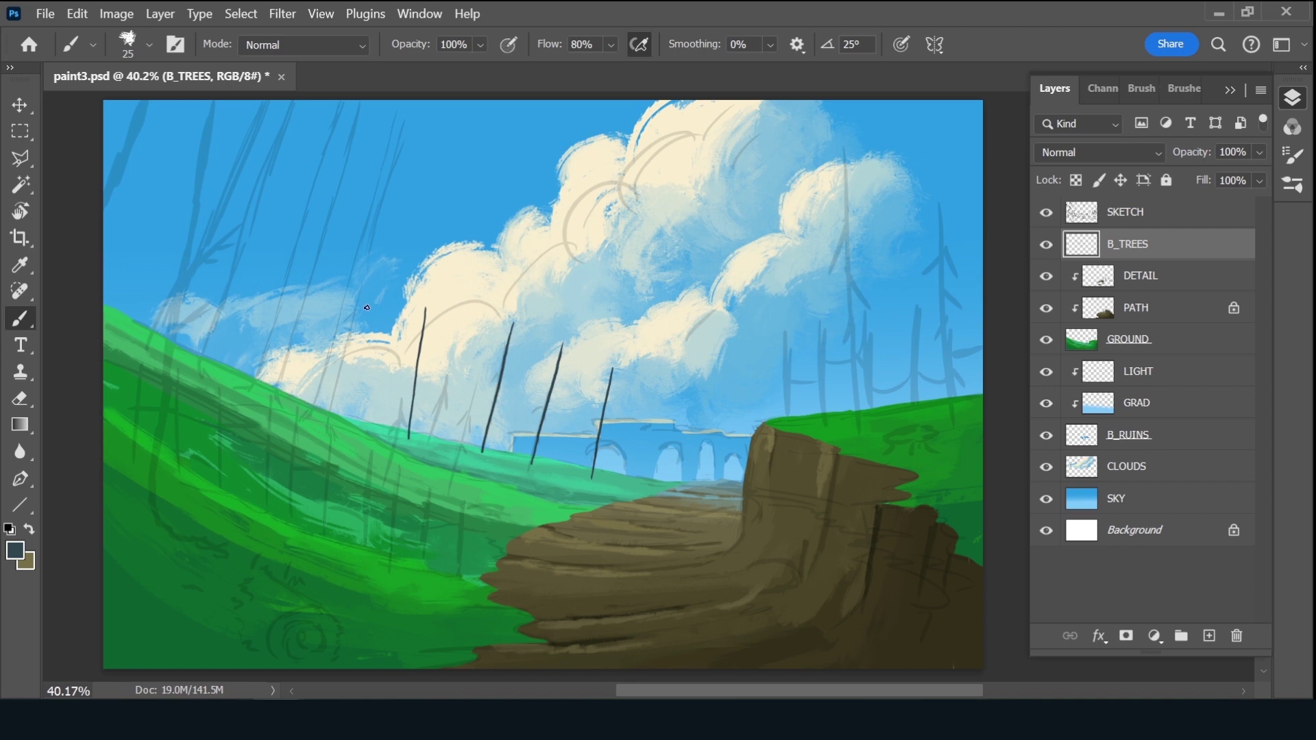
{"action": "left_click_drag", "start_coordinate": [367, 306], "coordinate": [346, 425]}
{"action": "left_click_drag", "start_coordinate": [334, 256], "coordinate": [292, 395]}
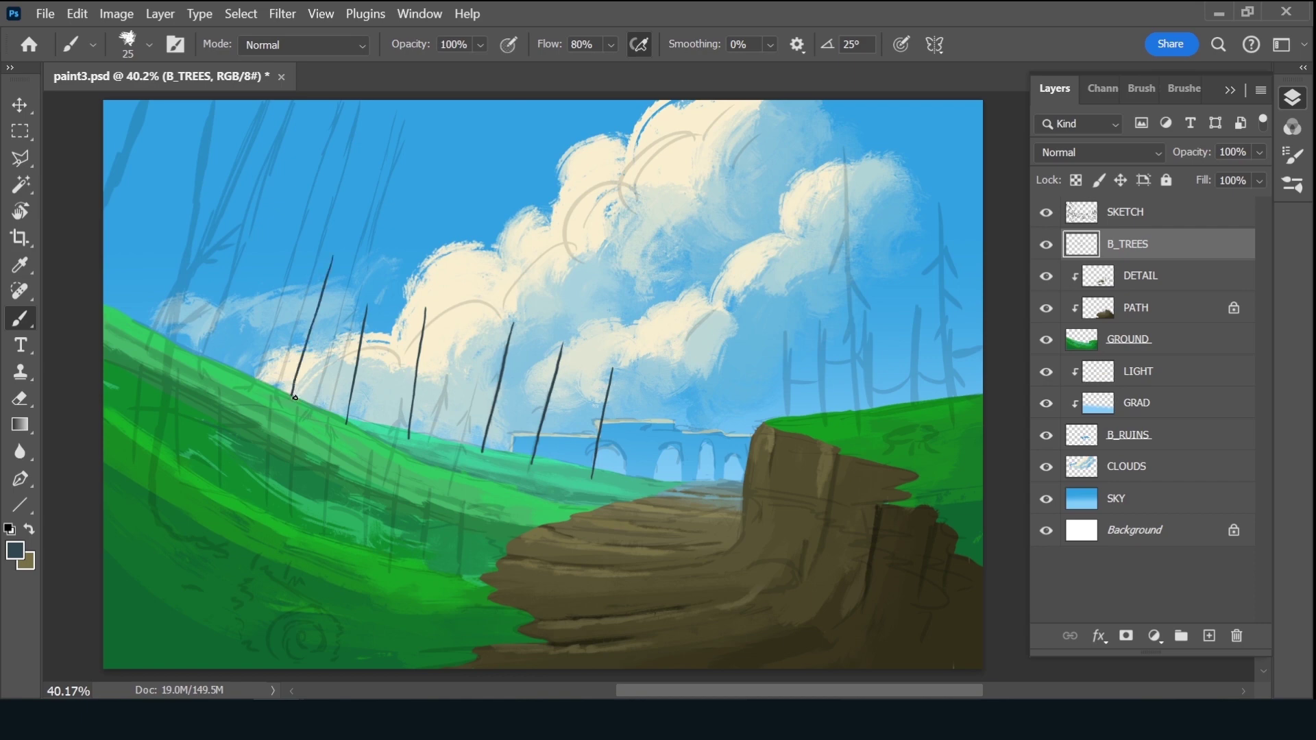
{"action": "left_click_drag", "start_coordinate": [244, 180], "coordinate": [190, 346]}
Add small branches to the trunks, including two on the leftmost tree
{"action": "left_click_drag", "start_coordinate": [550, 387], "coordinate": [545, 389]}
{"action": "left_click_drag", "start_coordinate": [613, 387], "coordinate": [618, 384]}
{"action": "left_click_drag", "start_coordinate": [504, 356], "coordinate": [507, 360]}
{"action": "left_click_drag", "start_coordinate": [408, 409], "coordinate": [400, 410]}
{"action": "left_click_drag", "start_coordinate": [418, 363], "coordinate": [426, 359]}
{"action": "left_click_drag", "start_coordinate": [352, 397], "coordinate": [357, 396]}
{"action": "left_click_drag", "start_coordinate": [202, 298], "coordinate": [193, 299]}
{"action": "left_click_drag", "start_coordinate": [229, 216], "coordinate": [221, 213]}
Pick a lighter blue-grey painting colour in two passes and save the document
{"action": "key", "text": "i"}
{"action": "left_click", "coordinate": [15, 550]}
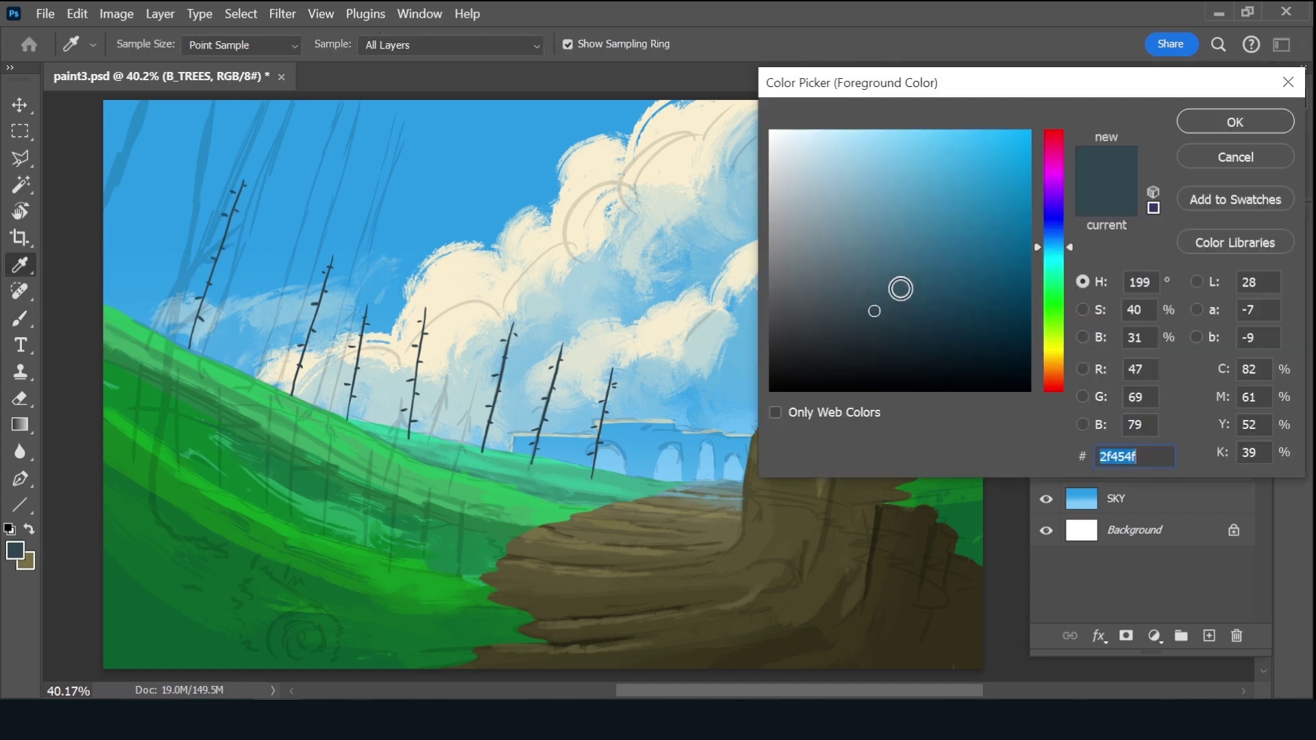
{"action": "left_click", "coordinate": [886, 275]}
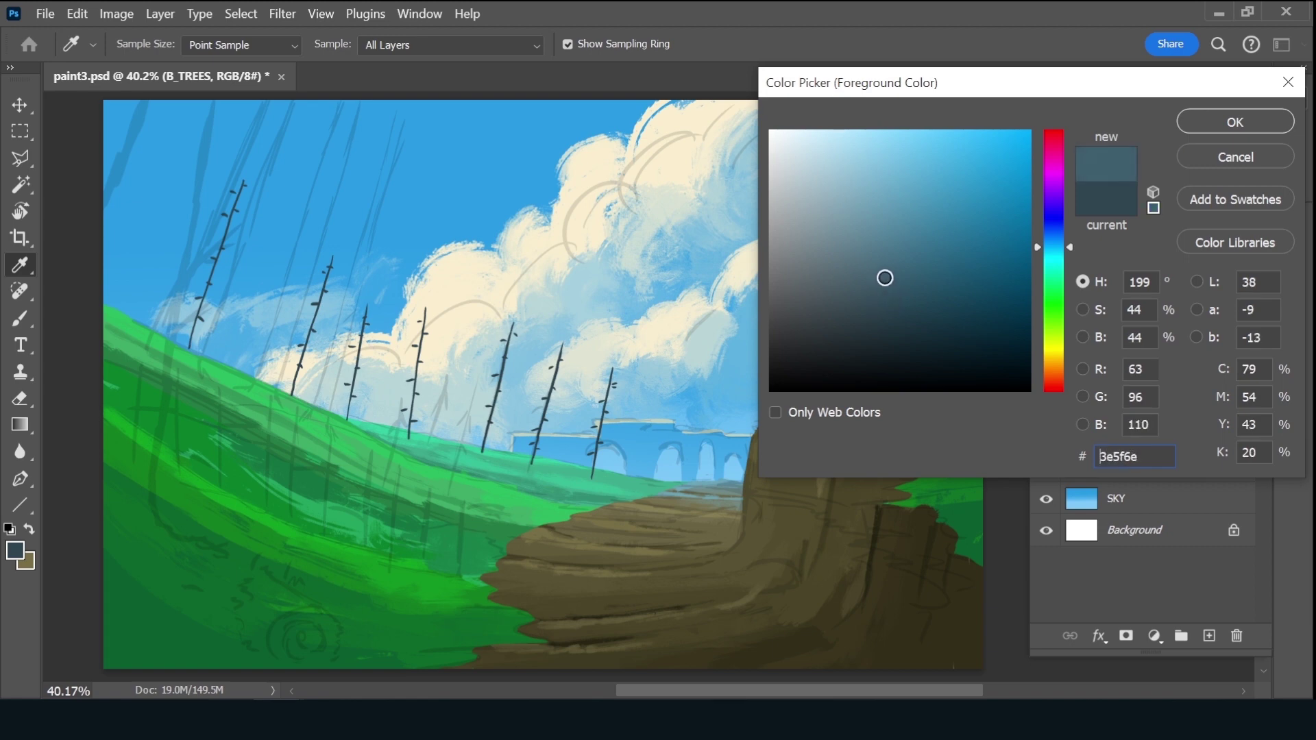
{"action": "left_click", "coordinate": [1238, 130]}
{"action": "key", "text": "b"}
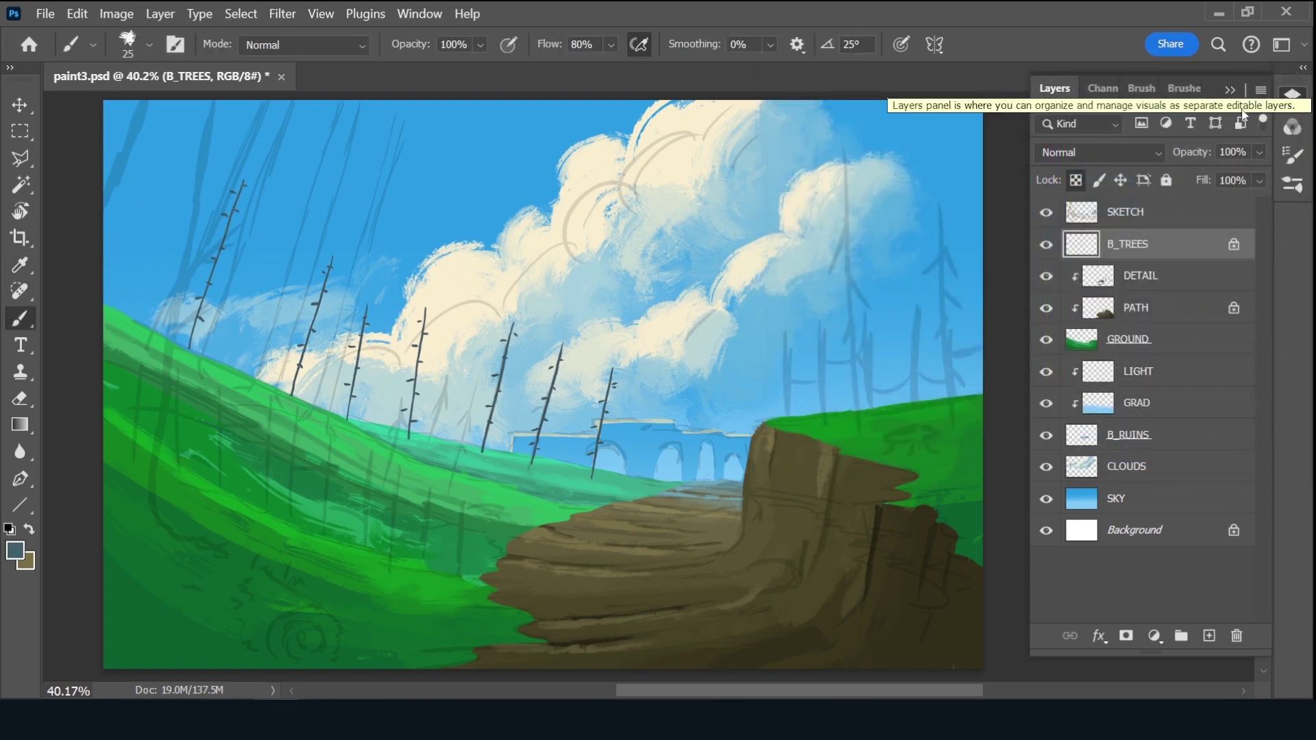
{"action": "key", "text": "i"}
{"action": "left_click", "coordinate": [14, 551]}
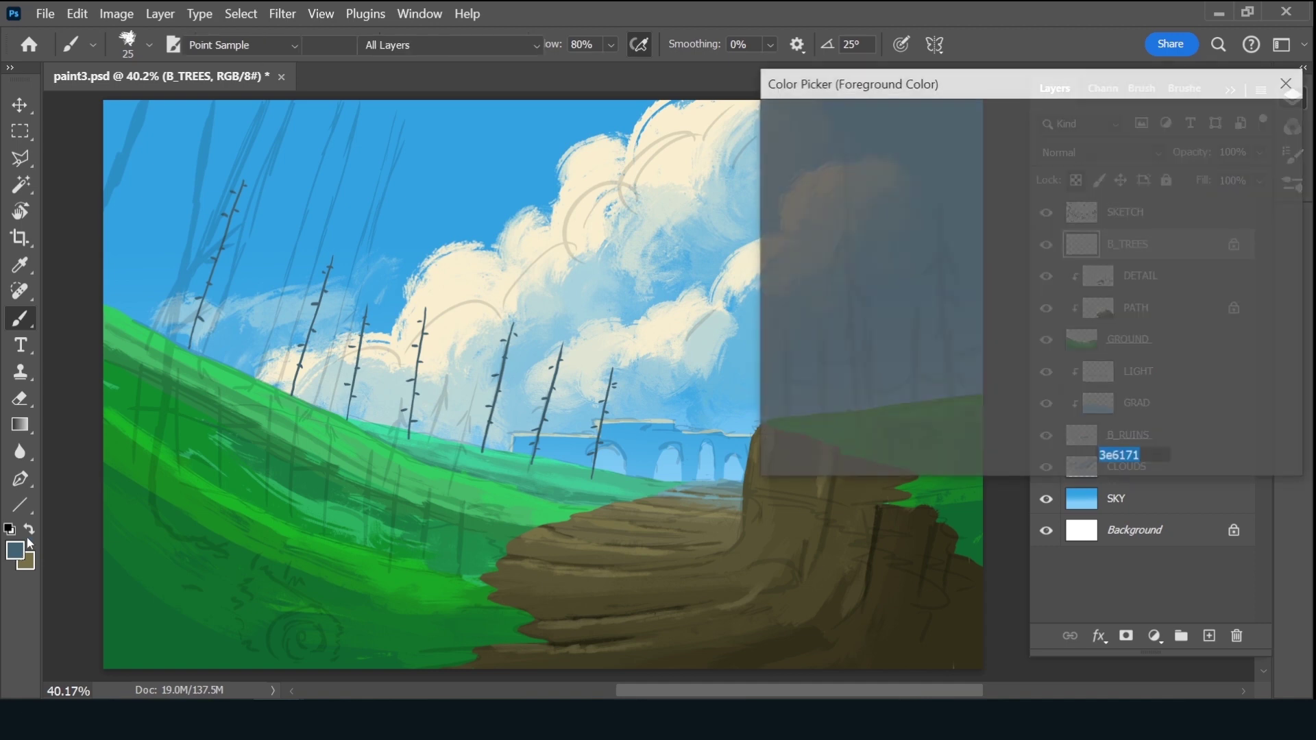
{"action": "left_click", "coordinate": [887, 256]}
{"action": "left_click", "coordinate": [1223, 122]}
{"action": "key", "text": "b"}
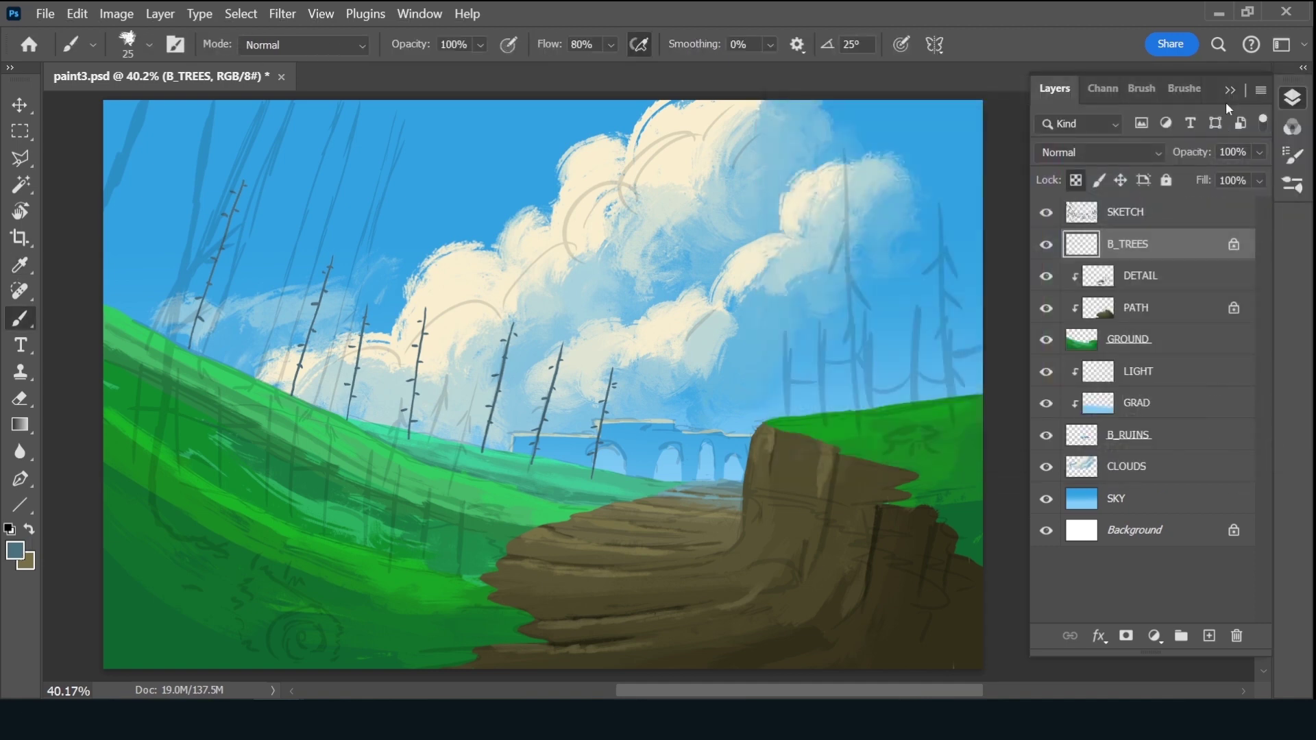
{"action": "key", "text": "ctrl+s"}
Add a new layer above CLOUDS named F_B_TREES
{"action": "left_click", "coordinate": [1163, 475]}
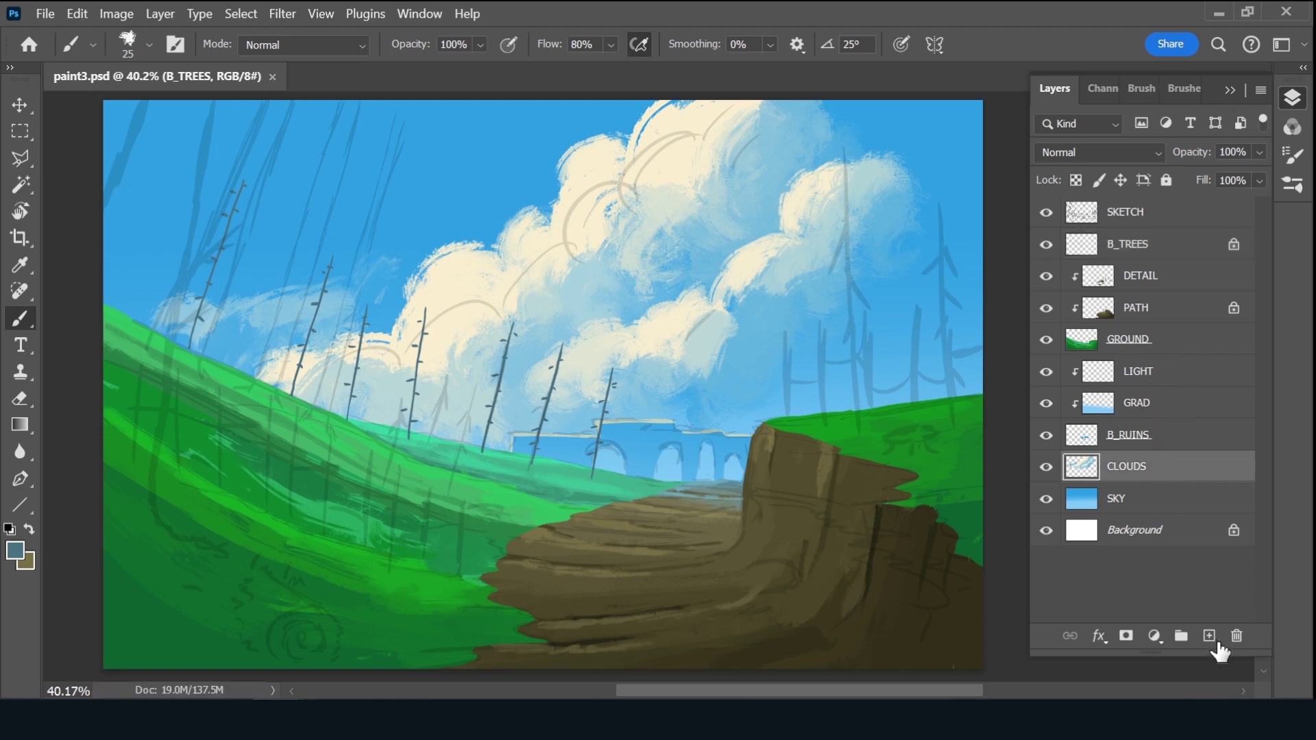
{"action": "left_click", "coordinate": [1210, 636]}
{"action": "double_click", "coordinate": [1145, 467]}
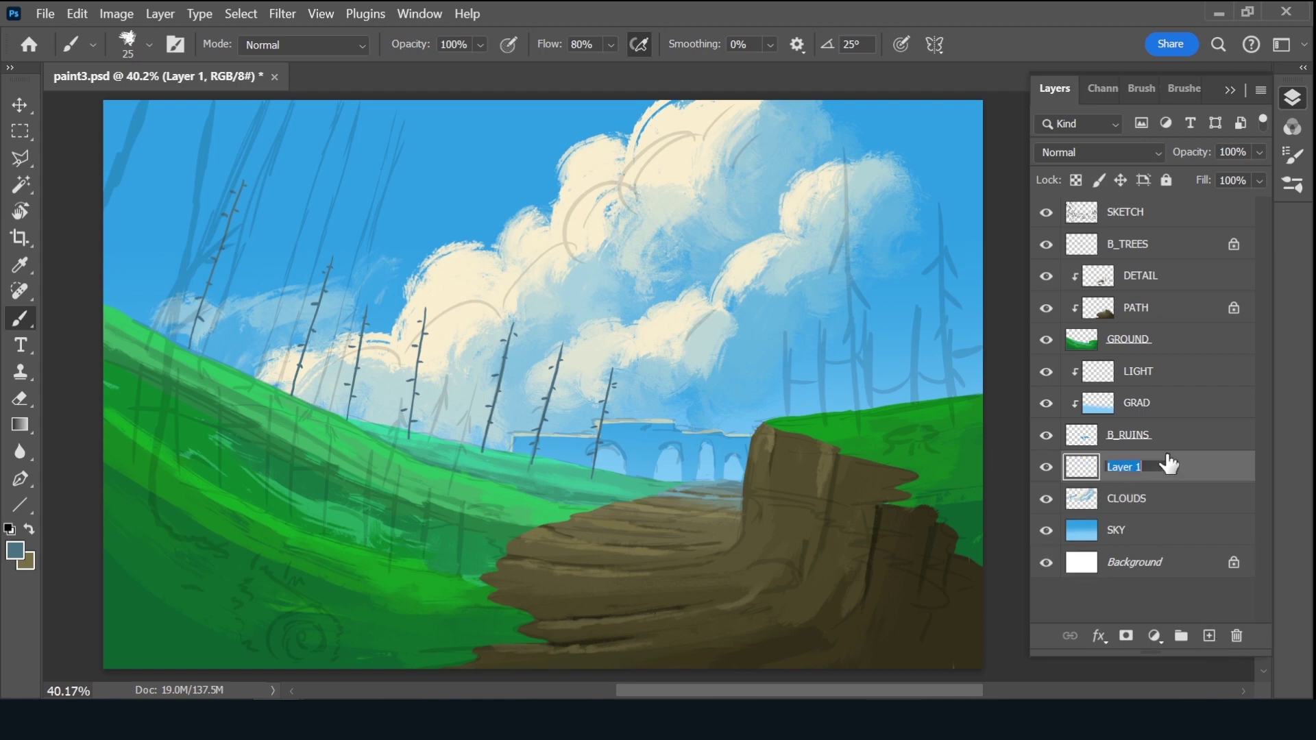
{"action": "type", "text": "F"}
{"action": "type", "text": "_B_TREES"}
{"action": "key", "text": "Return"}
Sample a light sky blue and paint trial strokes near the ruins arches, then save
{"action": "left_click", "coordinate": [638, 432], "text": "alt"}
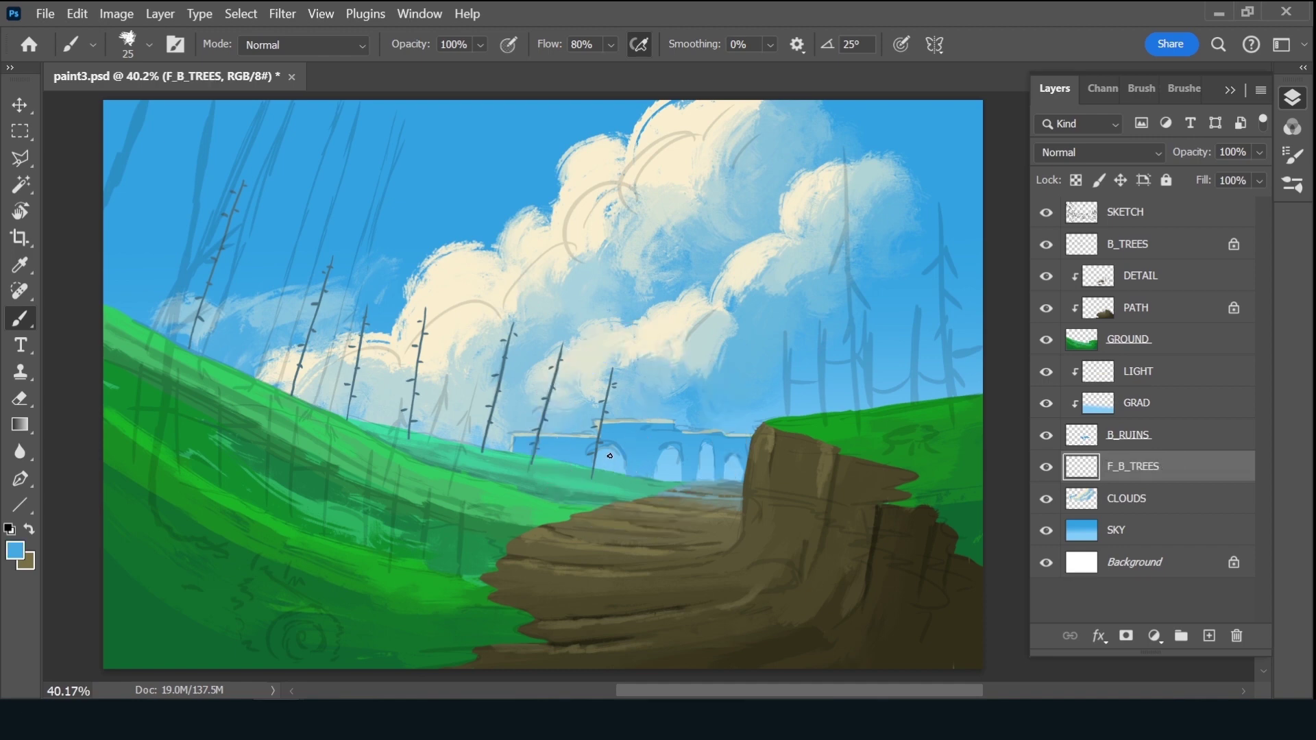
{"action": "mouse_move", "coordinate": [670, 452]}
{"action": "left_mouse_down"}
{"action": "mouse_move", "coordinate": [670, 482]}
{"action": "mouse_move", "coordinate": [706, 481]}
{"action": "left_mouse_up"}
{"action": "key", "text": "ctrl+z"}
{"action": "key", "text": "ctrl+z"}
{"action": "key", "text": "ctrl+z"}
{"action": "mouse_move", "coordinate": [609, 446]}
{"action": "left_mouse_down"}
{"action": "mouse_move", "coordinate": [608, 471]}
{"action": "mouse_move", "coordinate": [733, 480]}
{"action": "mouse_move", "coordinate": [679, 481]}
{"action": "left_mouse_up"}
{"action": "key", "text": "alt"}
{"action": "key", "text": "ctrl+s"}
Select the Leaves_1 brush at 150 px and test it over the cliff edge
{"action": "left_click", "coordinate": [1190, 86]}
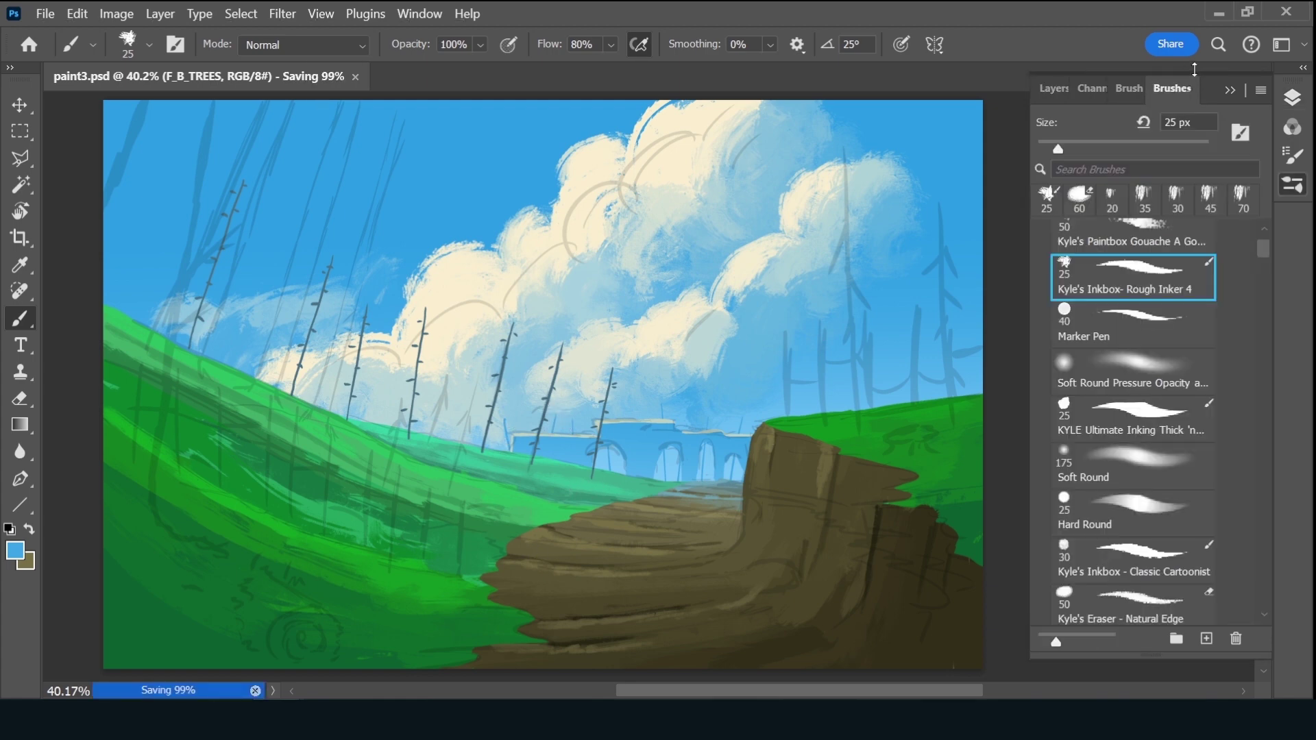
{"action": "scroll", "coordinate": [1262, 253], "scroll_direction": "down", "scroll_amount": 3}
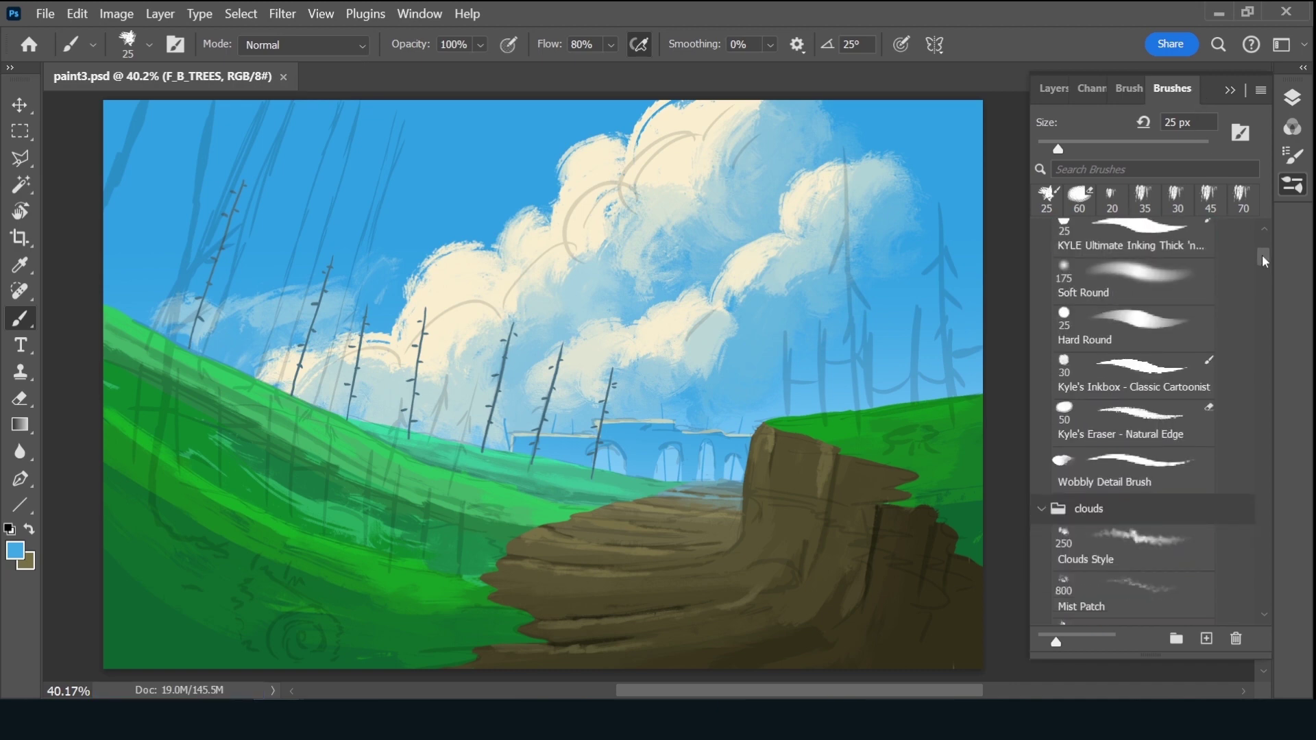
{"action": "scroll", "coordinate": [1261, 260], "scroll_direction": "down", "scroll_amount": 2}
{"action": "scroll", "coordinate": [1259, 295], "scroll_direction": "down", "scroll_amount": 5}
{"action": "scroll", "coordinate": [1258, 322], "scroll_direction": "down", "scroll_amount": 5}
{"action": "scroll", "coordinate": [1260, 312], "scroll_direction": "up", "scroll_amount": 3}
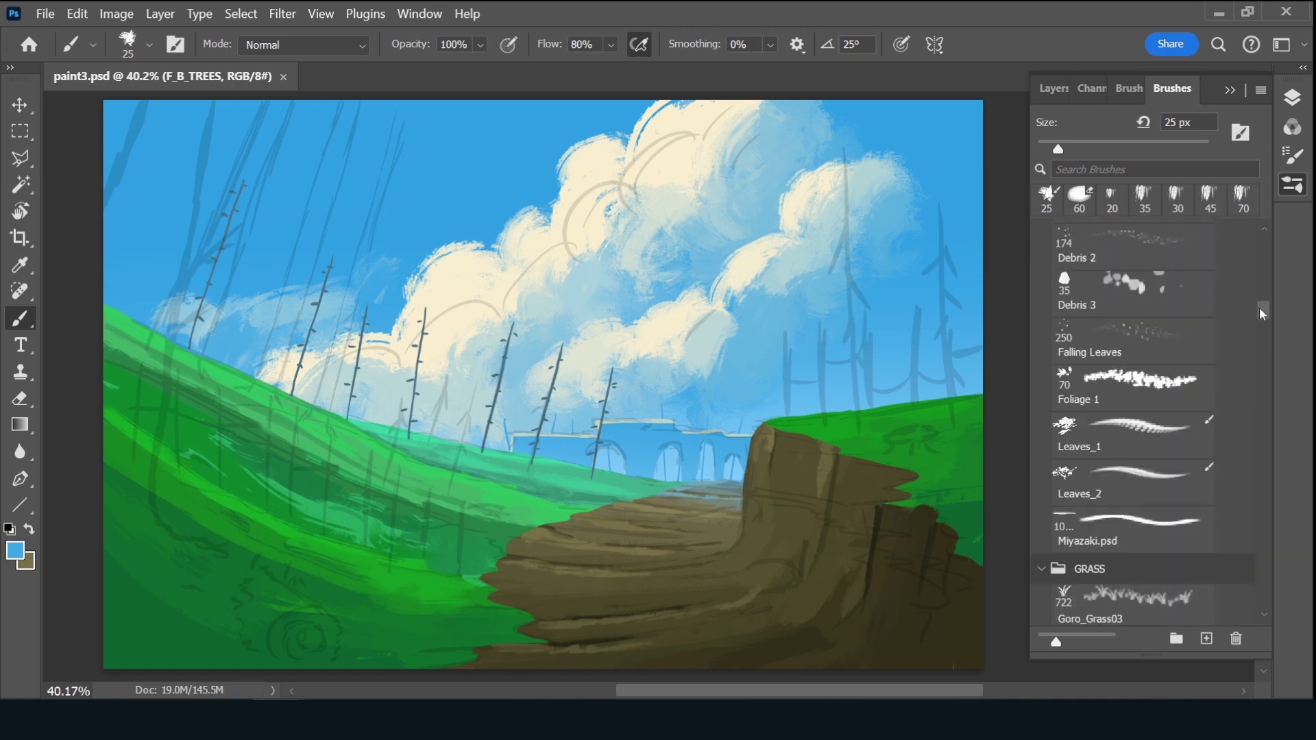
{"action": "mouse_move", "coordinate": [1258, 306]}
{"action": "left_mouse_down"}
{"action": "mouse_move", "coordinate": [1260, 295]}
{"action": "mouse_move", "coordinate": [1258, 307]}
{"action": "left_mouse_up"}
{"action": "left_click", "coordinate": [1133, 418]}
{"action": "key", "text": "F7"}
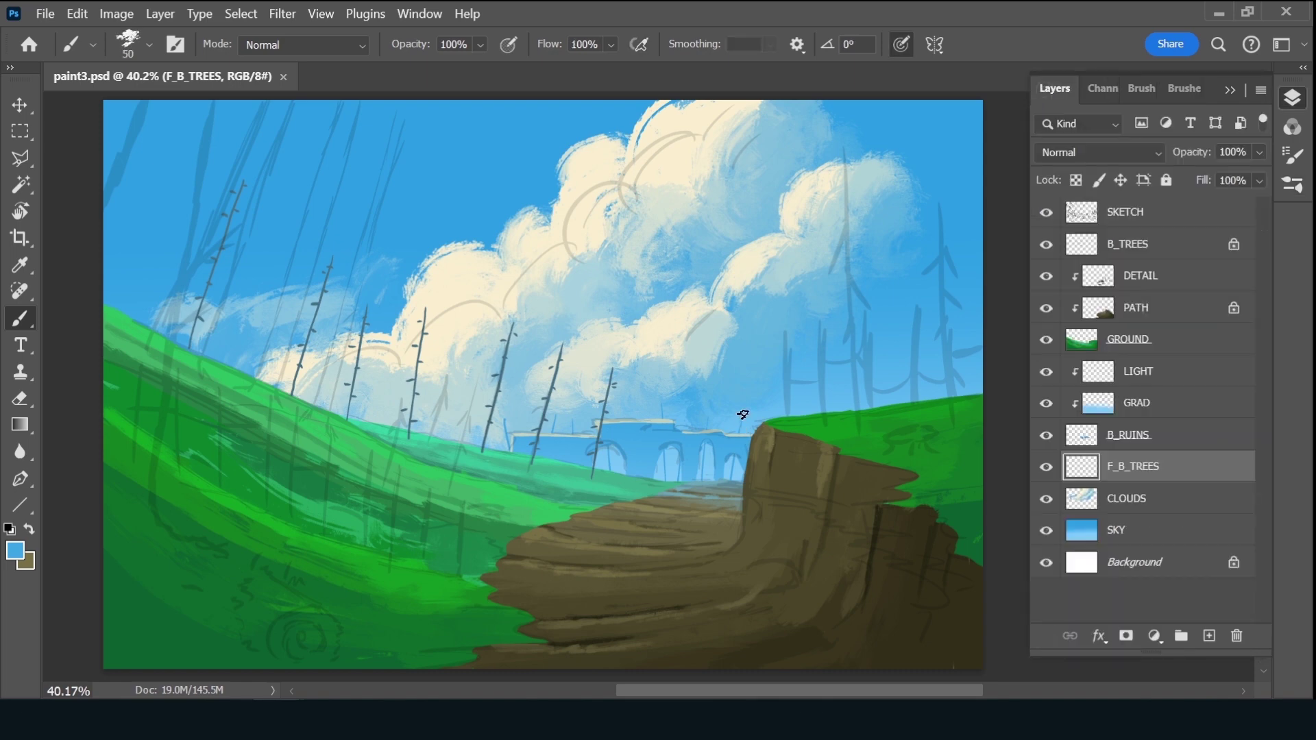
{"action": "key", "text": "bracketright"}
{"action": "key", "text": "bracketright"}
{"action": "key", "text": "bracketright"}
{"action": "key", "text": "bracketright"}
{"action": "key", "text": "bracketright"}
{"action": "key", "text": "bracketright"}
{"action": "left_click_drag", "start_coordinate": [746, 413], "coordinate": [720, 429]}
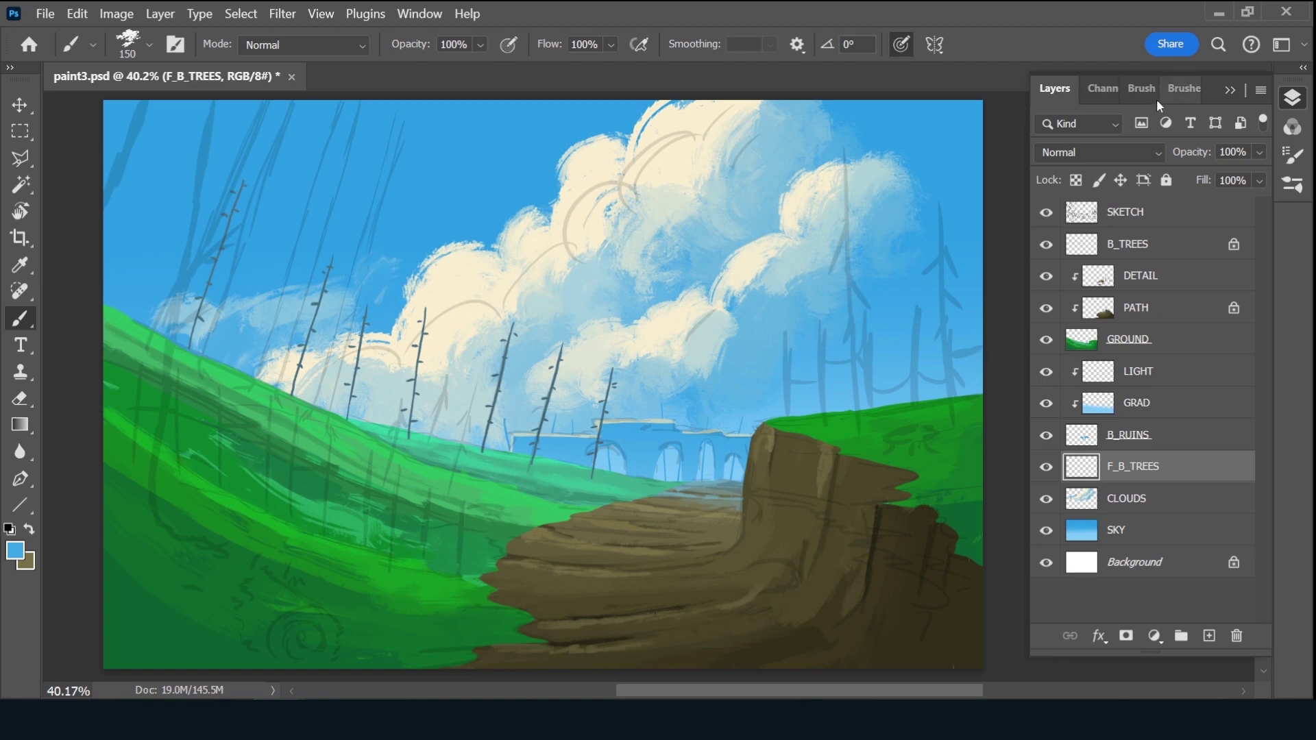
Switch to the Leaves_2 brush with angle jitter controlled by pen pressure
{"action": "left_click", "coordinate": [1141, 89]}
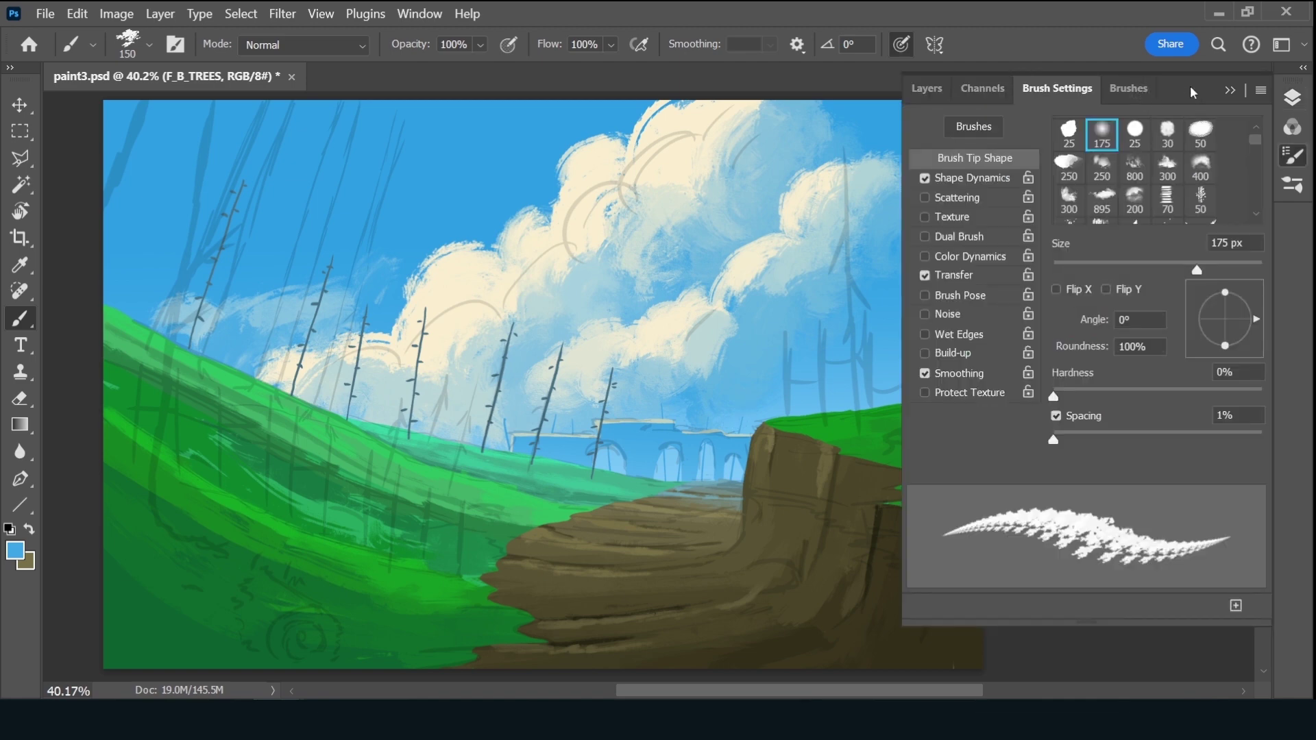
{"action": "left_click", "coordinate": [1128, 88]}
{"action": "left_click", "coordinate": [1121, 484]}
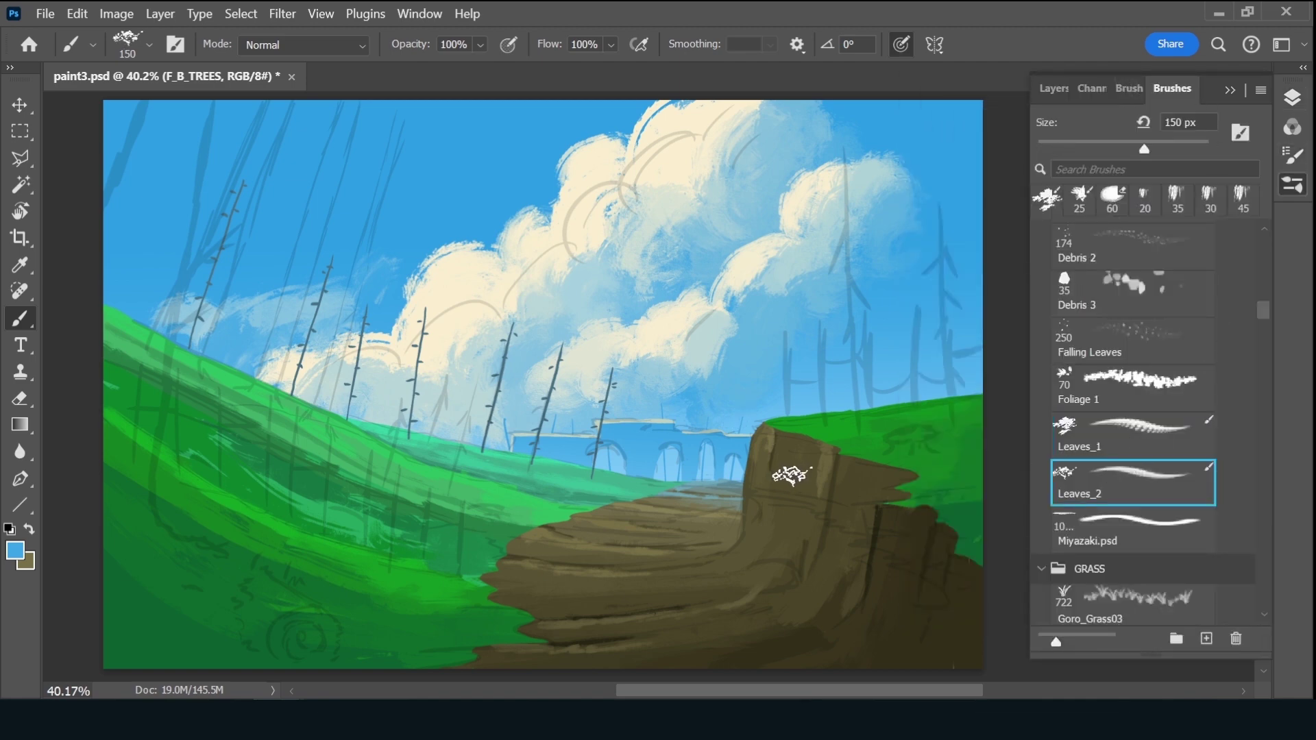
{"action": "left_click", "coordinate": [1129, 88]}
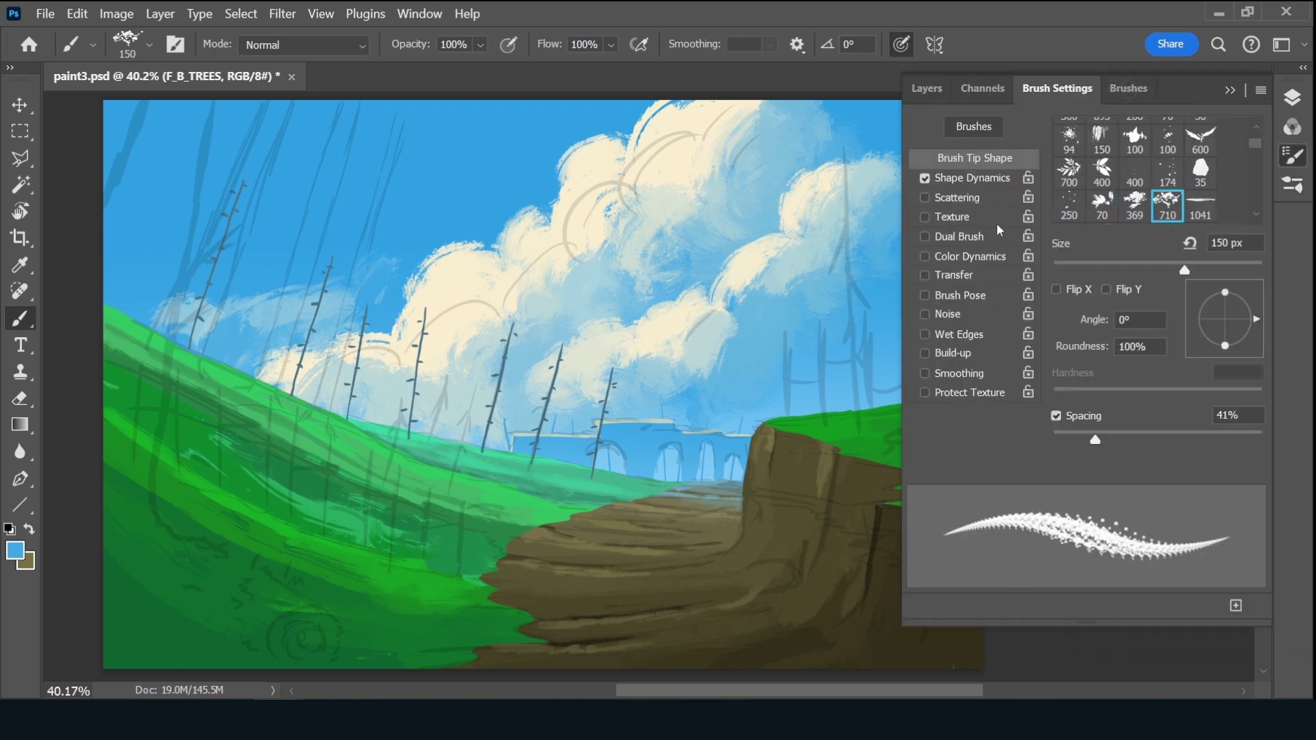
{"action": "left_click", "coordinate": [989, 198]}
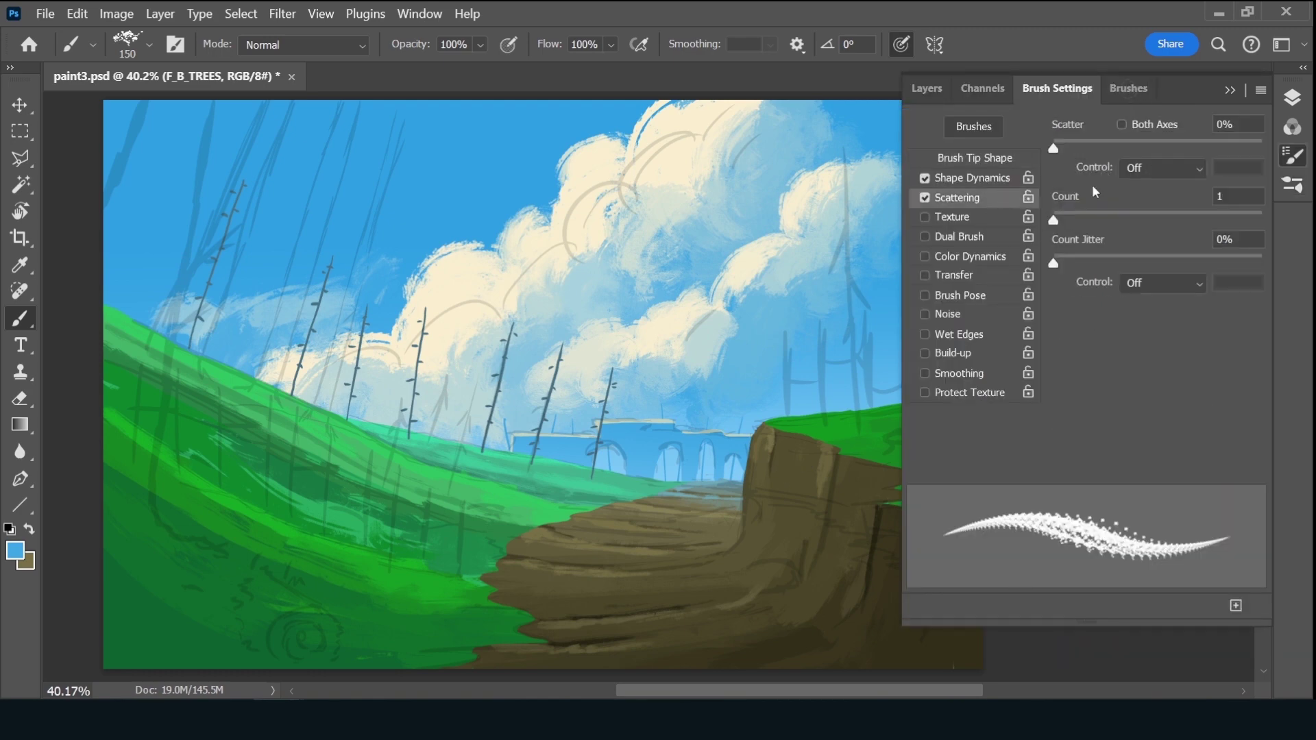
{"action": "left_click", "coordinate": [925, 197]}
{"action": "left_click", "coordinate": [994, 179]}
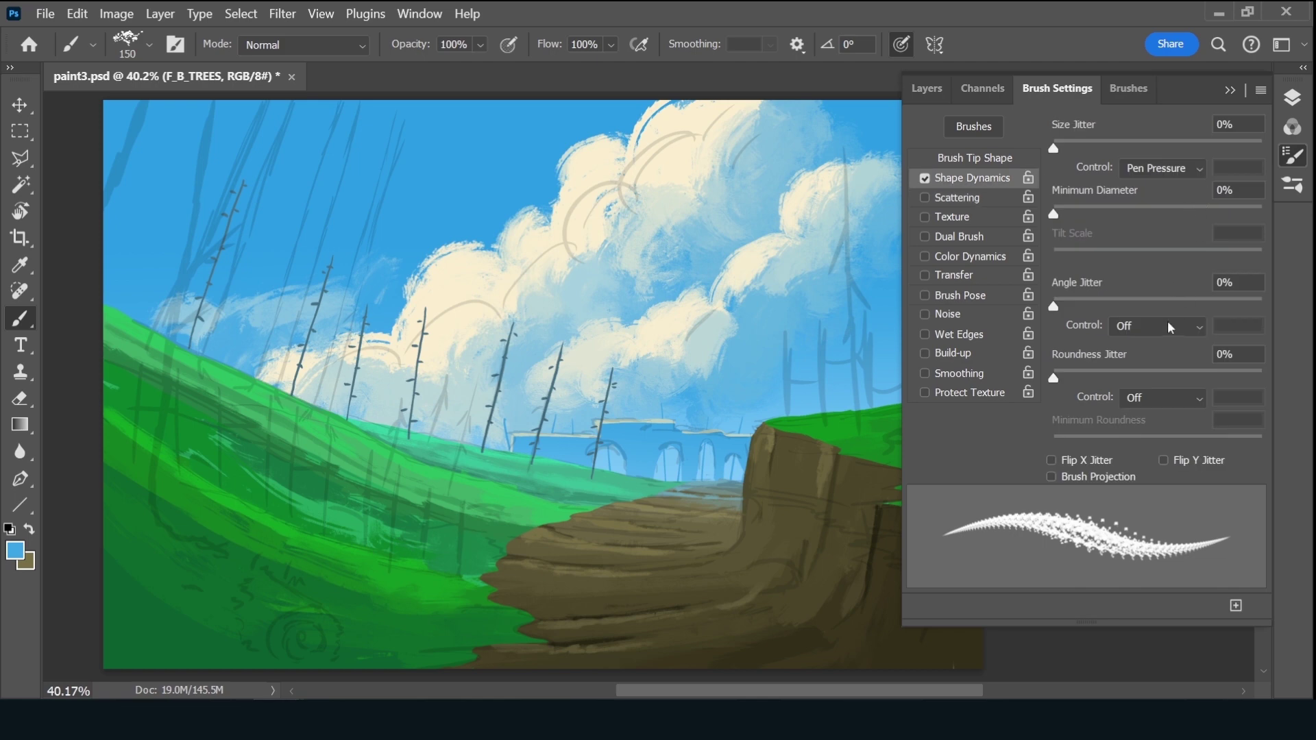
{"action": "left_click", "coordinate": [1162, 326]}
{"action": "left_click", "coordinate": [1160, 381]}
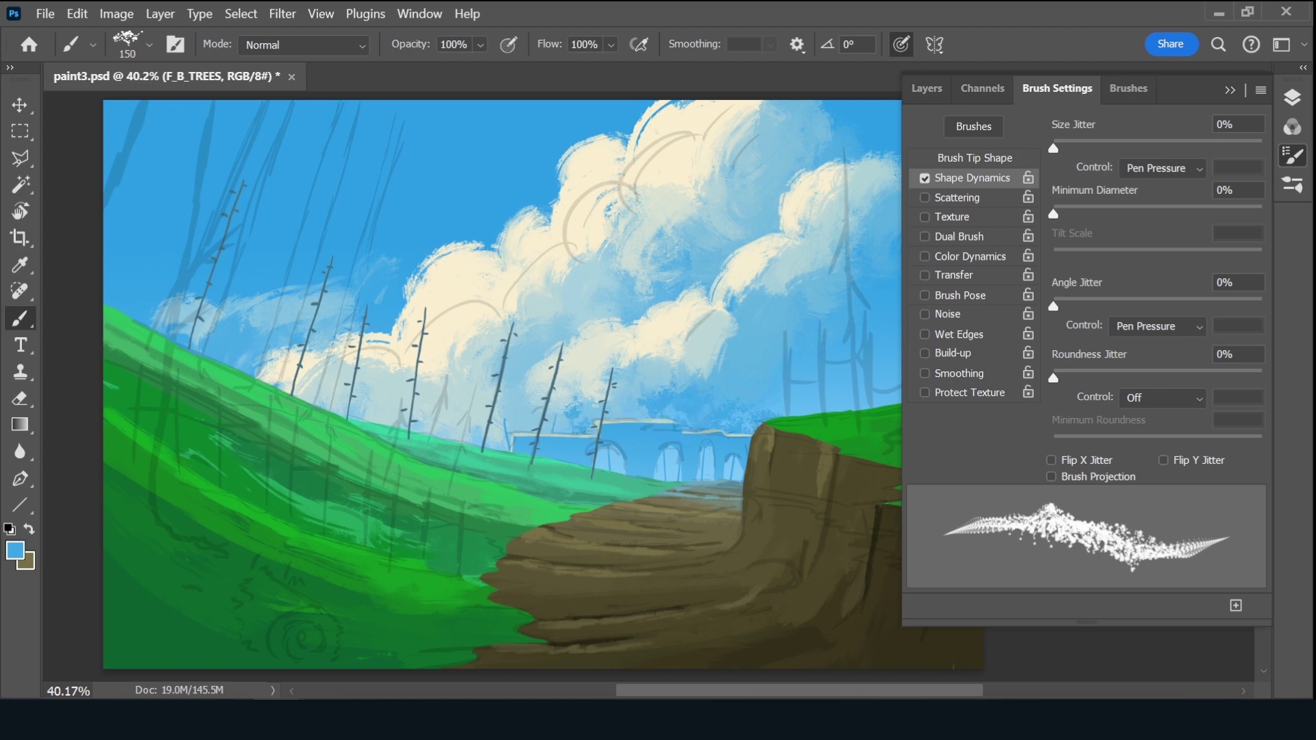
Paint blue foliage over the cloud patch above the ruins at 200 px, then select Rough Inker 4
{"action": "left_click_drag", "start_coordinate": [549, 429], "coordinate": [614, 412]}
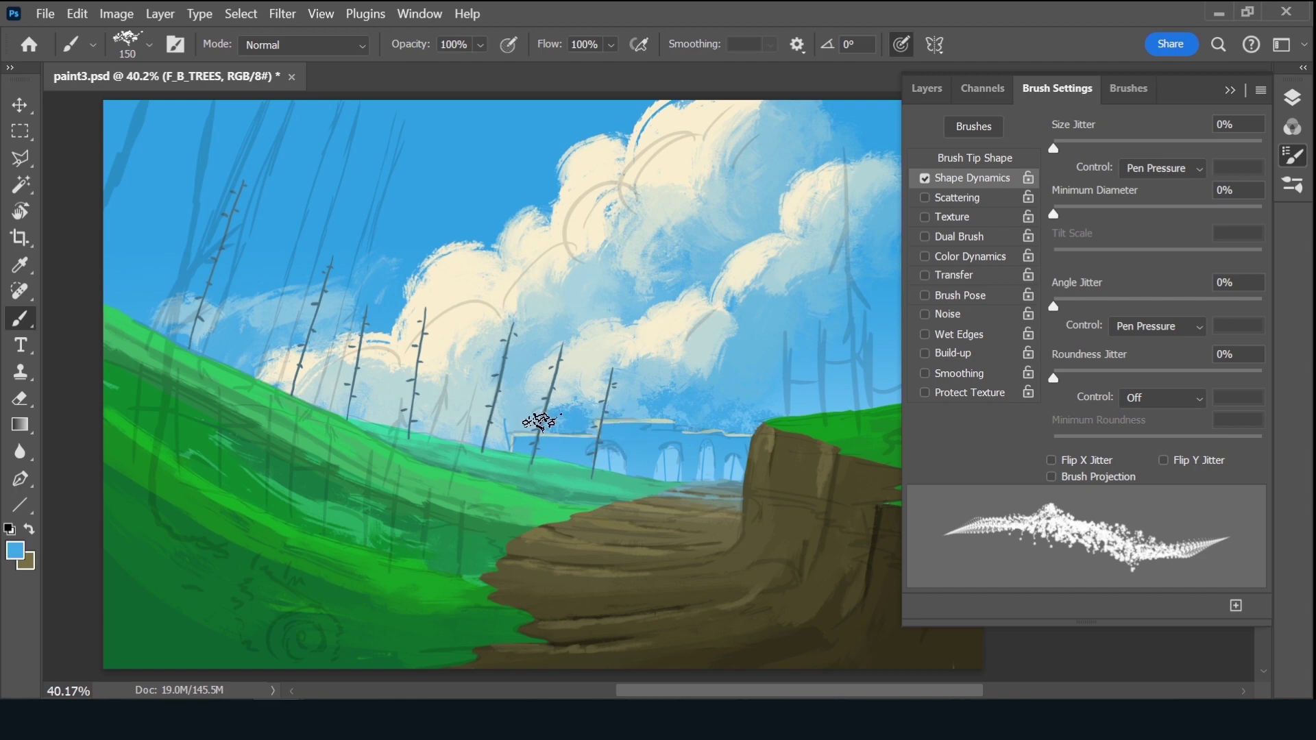
{"action": "key", "text": "bracketright"}
{"action": "key", "text": "bracketright"}
{"action": "mouse_move", "coordinate": [499, 417]}
{"action": "left_mouse_down"}
{"action": "mouse_move", "coordinate": [505, 429]}
{"action": "mouse_move", "coordinate": [538, 409]}
{"action": "mouse_move", "coordinate": [631, 405]}
{"action": "left_mouse_up"}
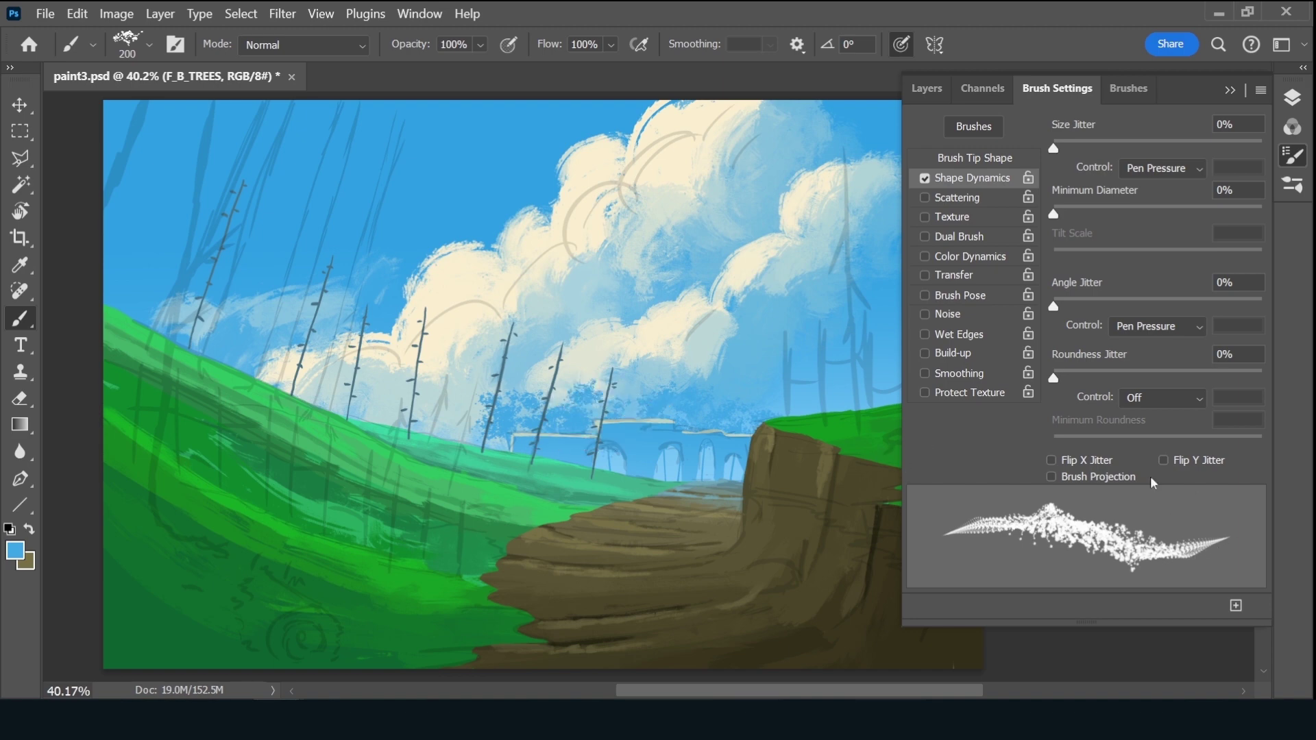
{"action": "left_click", "coordinate": [1129, 90]}
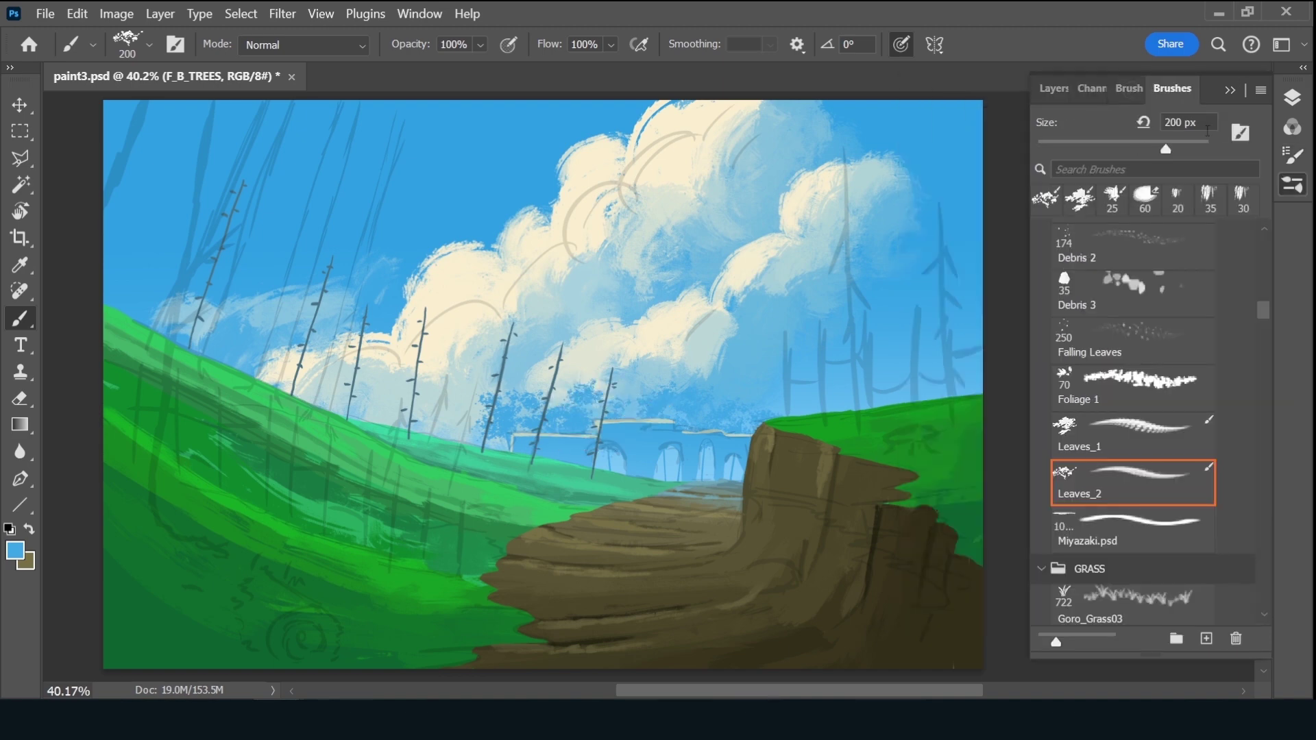
{"action": "left_click", "coordinate": [1107, 206]}
{"action": "key", "text": "F7"}
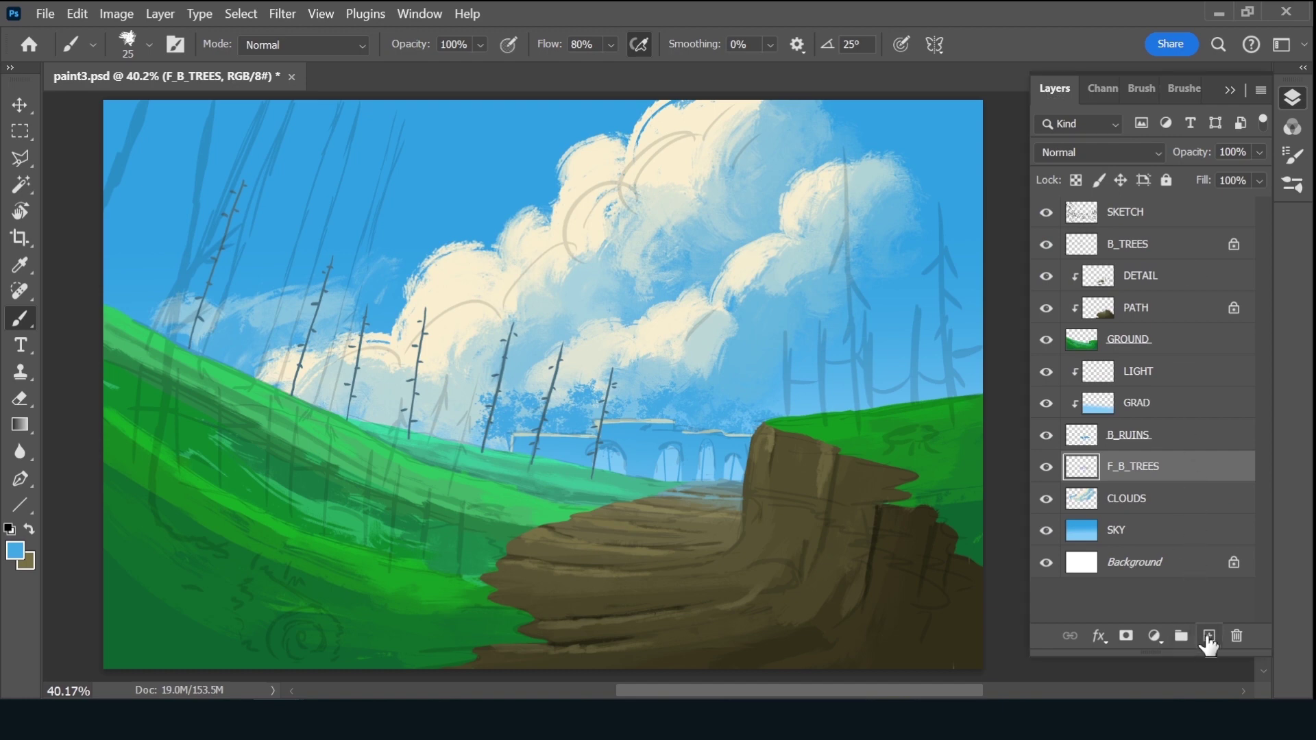
Add a new layer clipped to F_B_TREES and name it GRAD
{"action": "left_click", "coordinate": [1209, 638]}
{"action": "left_click", "coordinate": [1152, 482], "text": "alt"}
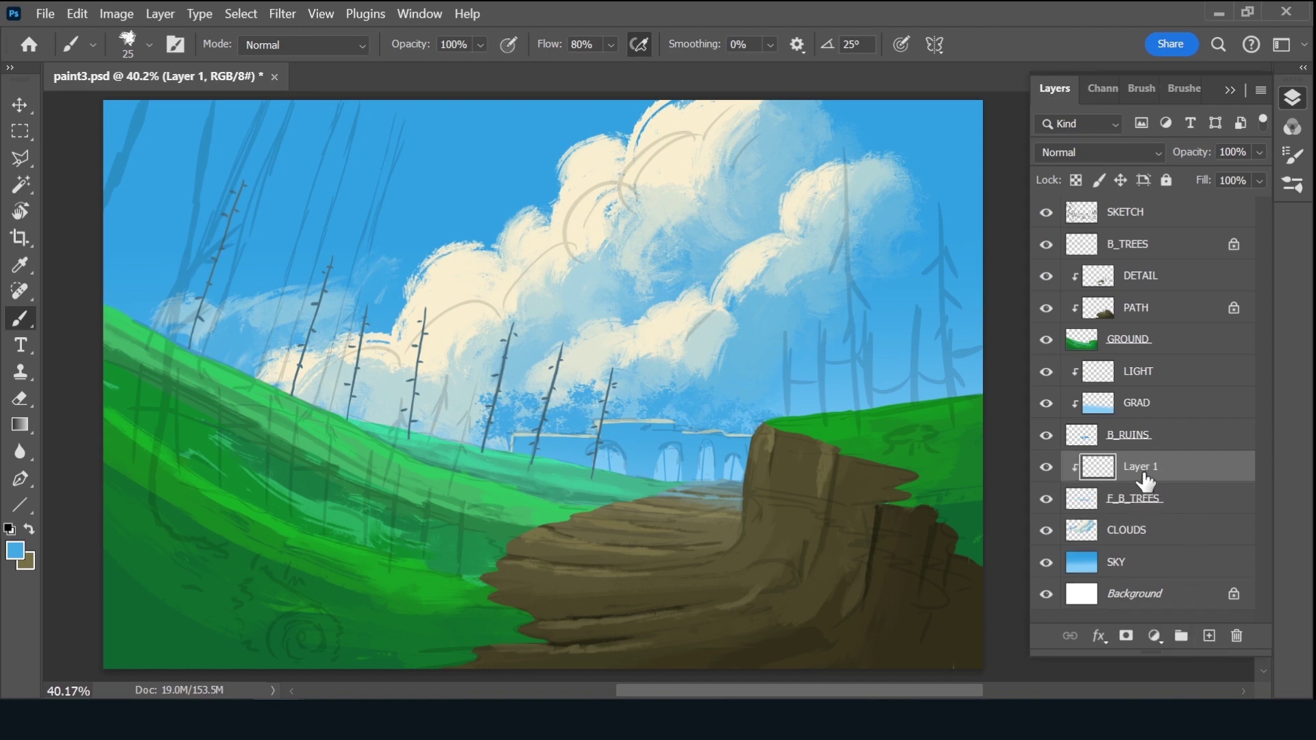
{"action": "double_click", "coordinate": [1171, 463]}
{"action": "type", "text": "GRAD"}
{"action": "key", "text": "Return"}
Choose a darker blue and drag a gradient over the distant foliage on GRAD, then save
{"action": "left_click", "coordinate": [1192, 507]}
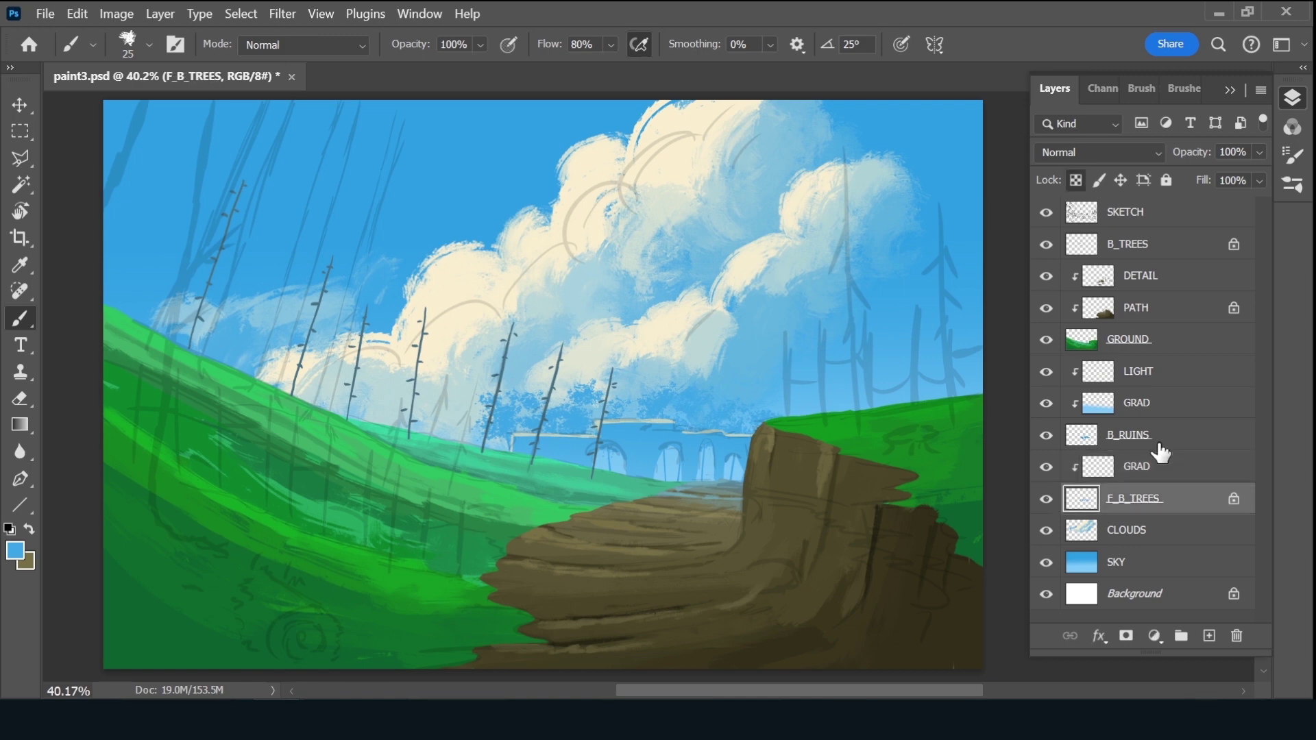
{"action": "left_click", "coordinate": [15, 550]}
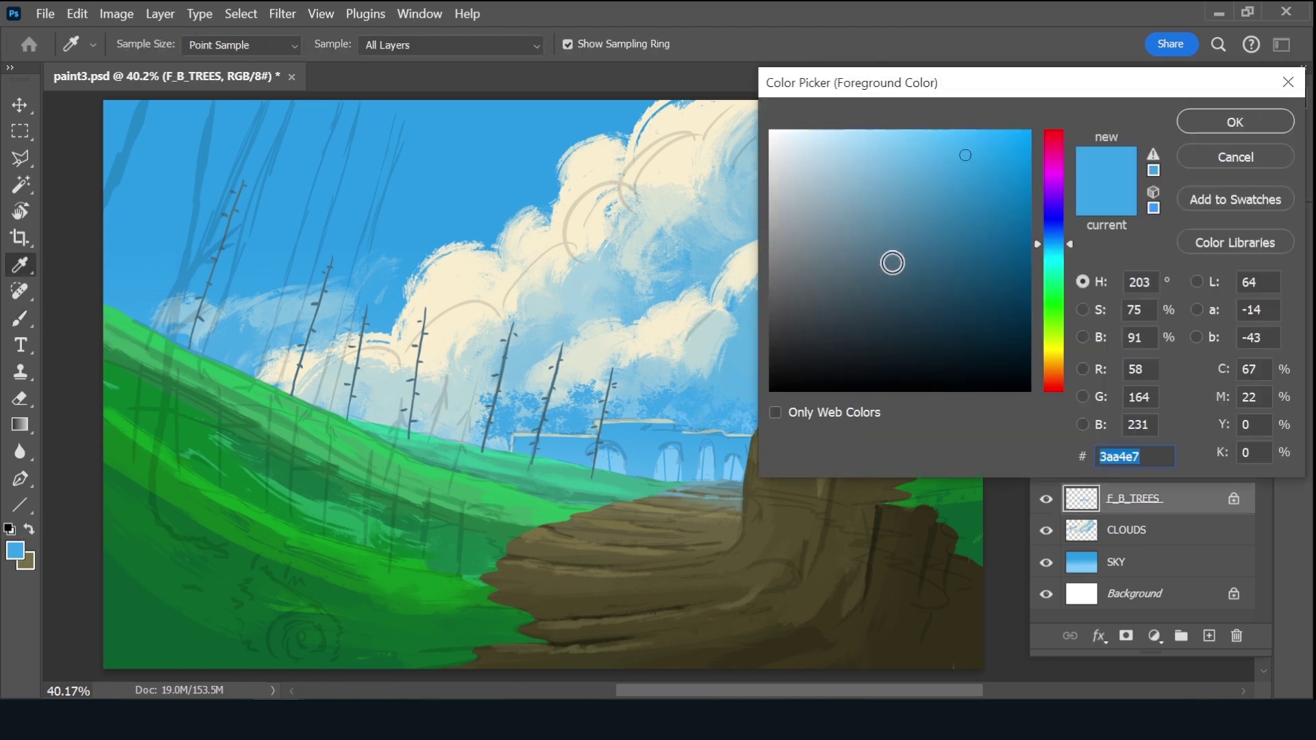
{"action": "left_click", "coordinate": [961, 182]}
{"action": "left_click", "coordinate": [1210, 131]}
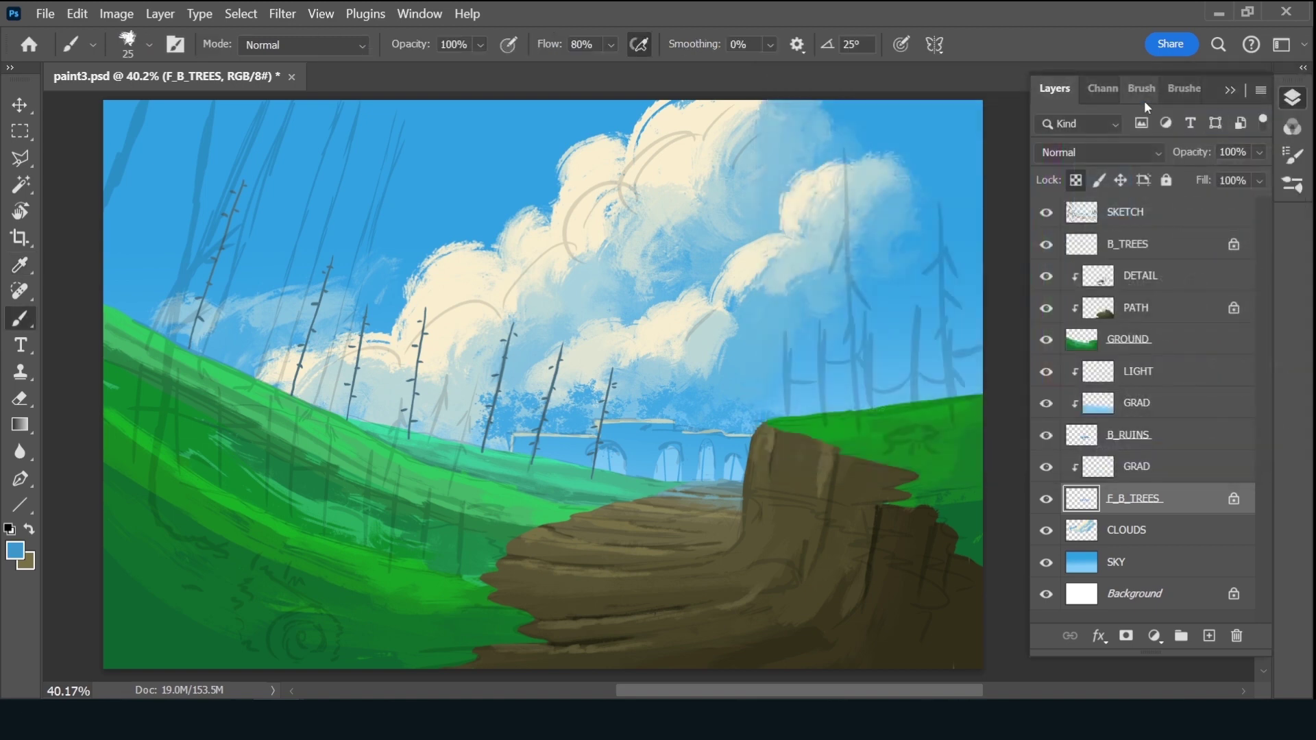
{"action": "left_click", "coordinate": [1186, 476]}
{"action": "key", "text": "g"}
{"action": "key", "text": "b"}
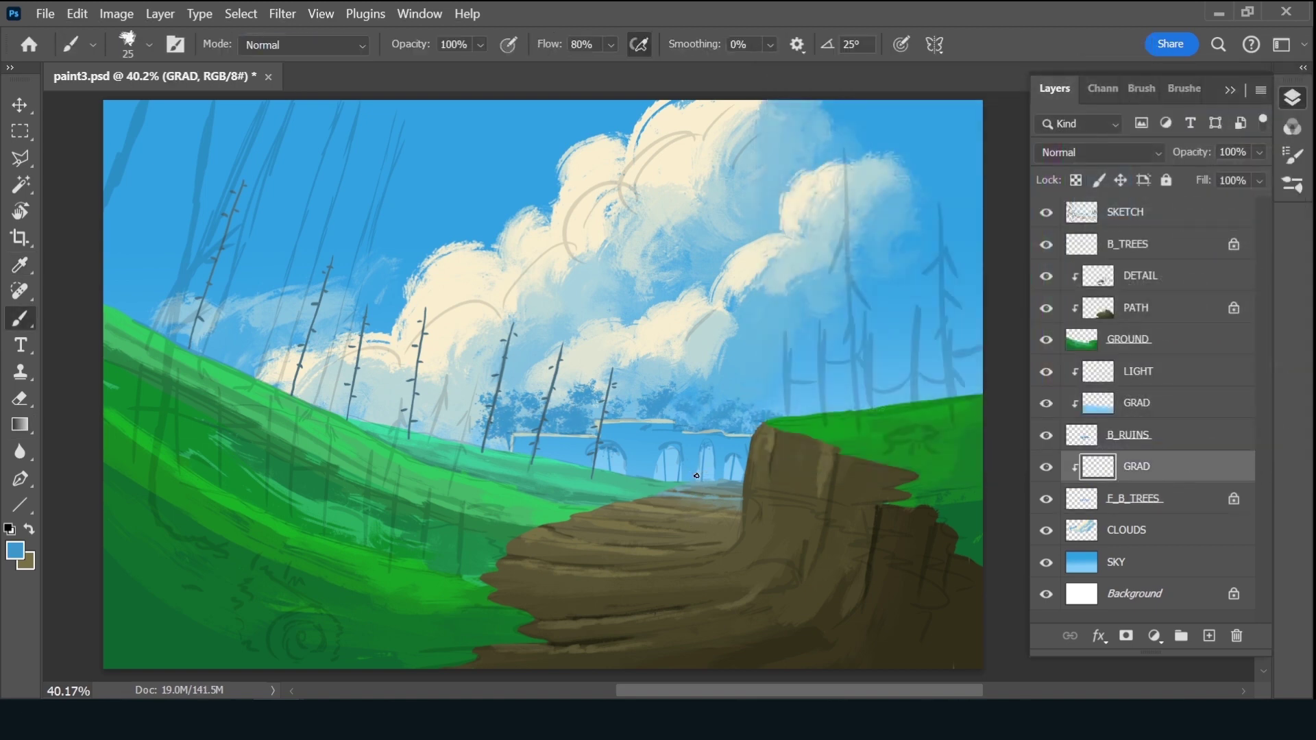
{"action": "key", "text": "g"}
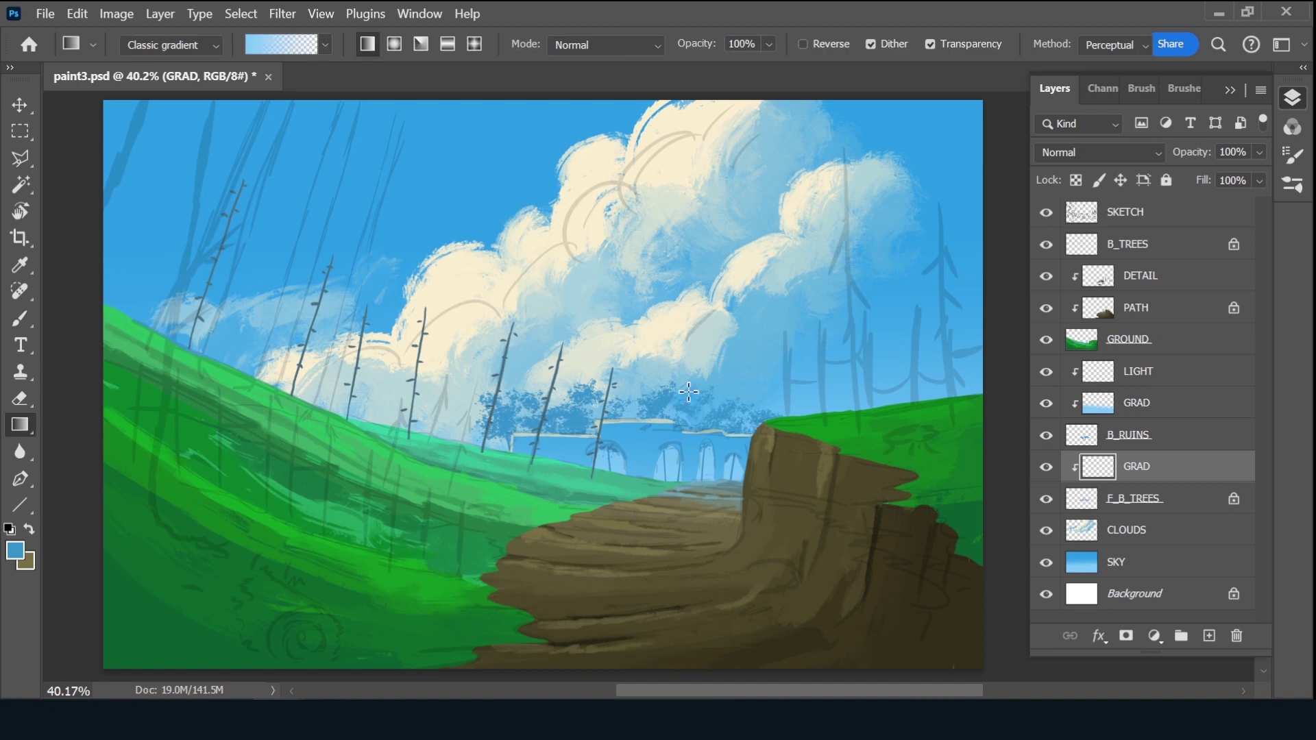
{"action": "left_click_drag", "start_coordinate": [699, 333], "coordinate": [697, 336]}
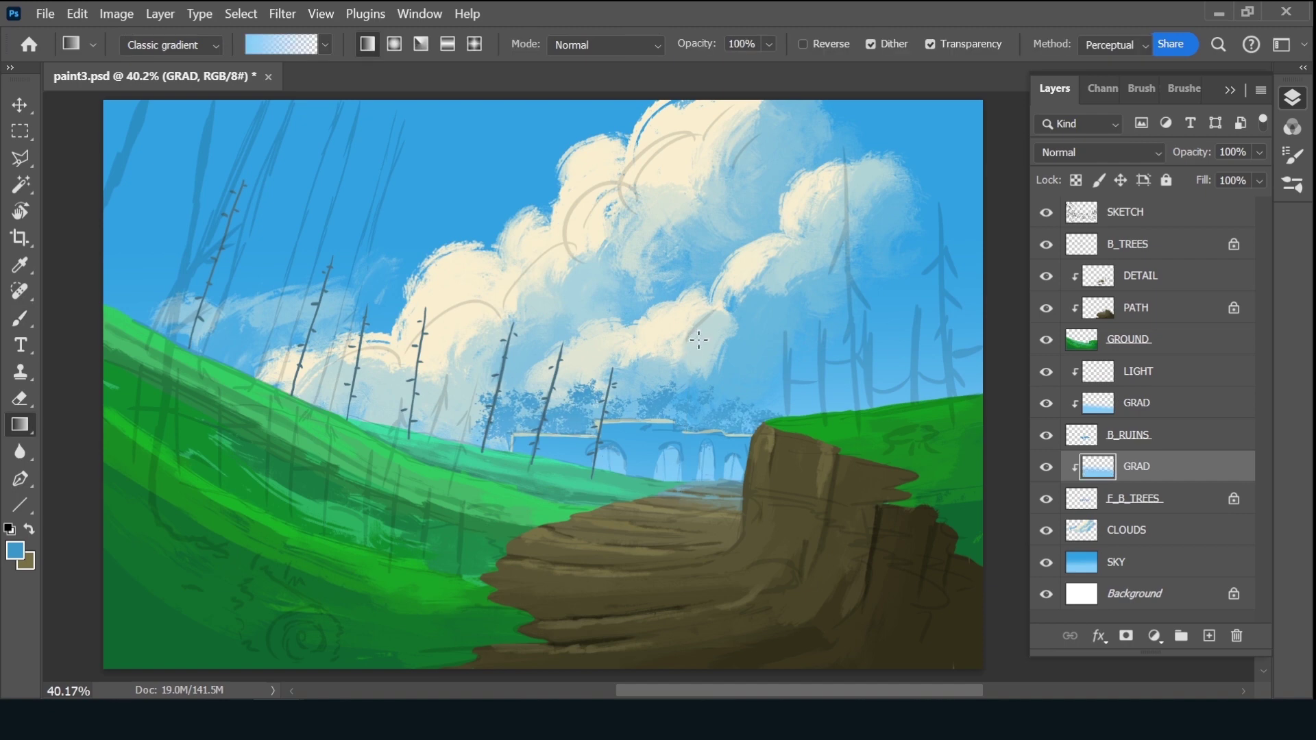
{"action": "key", "text": "ctrl+s"}
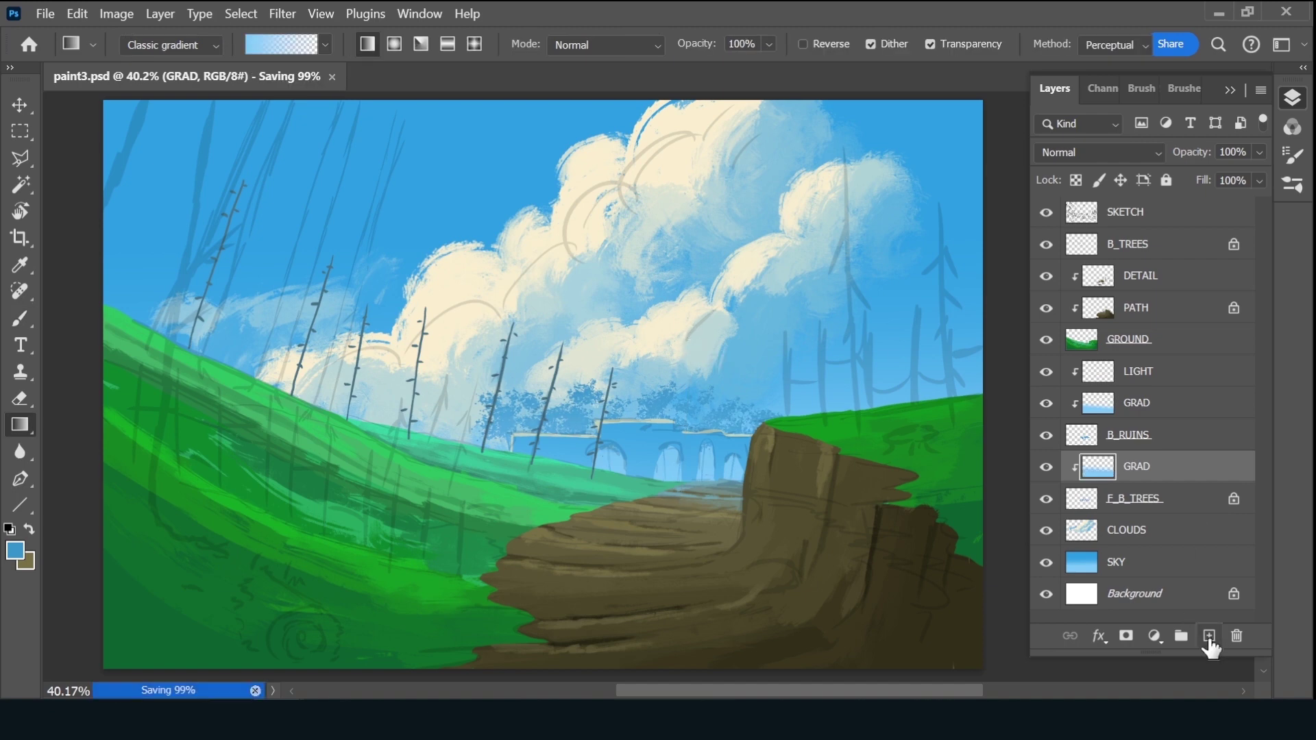
Add another clipped layer above GRAD named LIGHT
{"action": "left_click", "coordinate": [1209, 636]}
{"action": "left_click", "coordinate": [1143, 483], "text": "alt"}
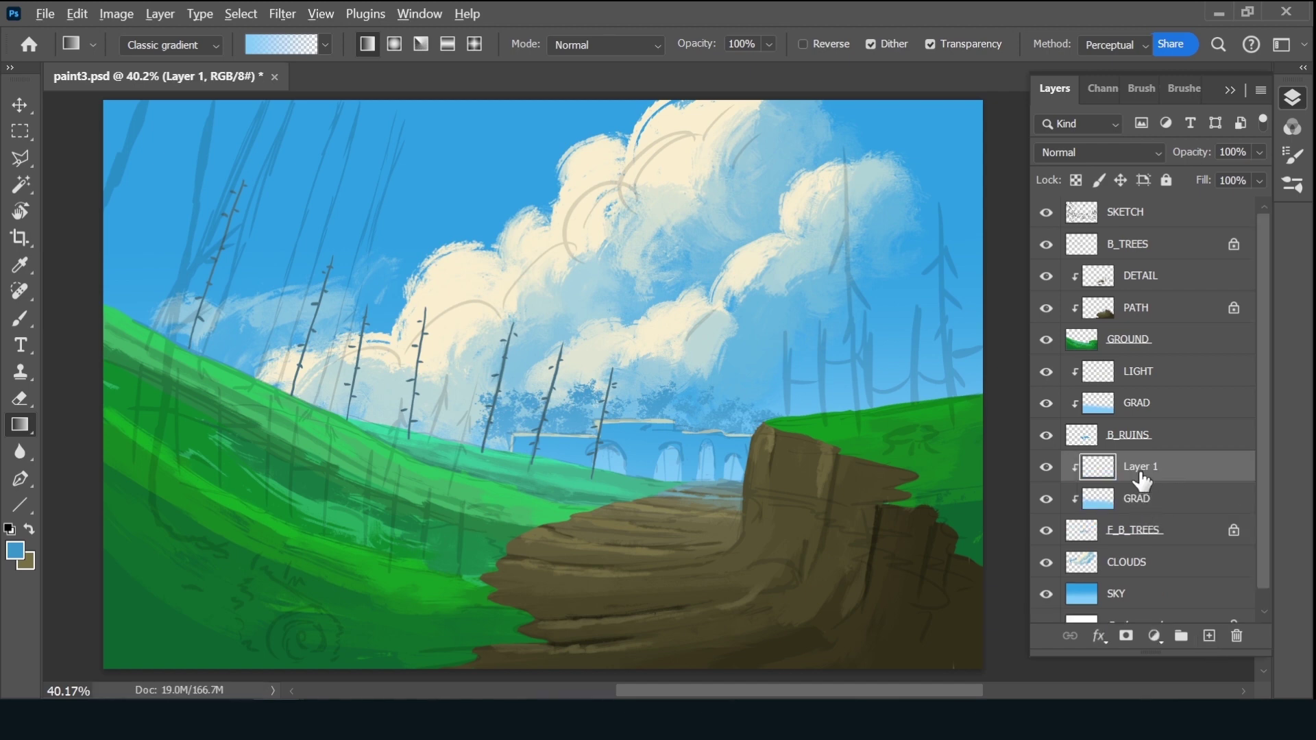
{"action": "double_click", "coordinate": [1142, 472]}
{"action": "type", "text": "LIGHT"}
{"action": "key", "text": "Return"}
Set the colour to a cream sampled from the clouds, trying and undoing a cream gradient
{"action": "left_click", "coordinate": [15, 550]}
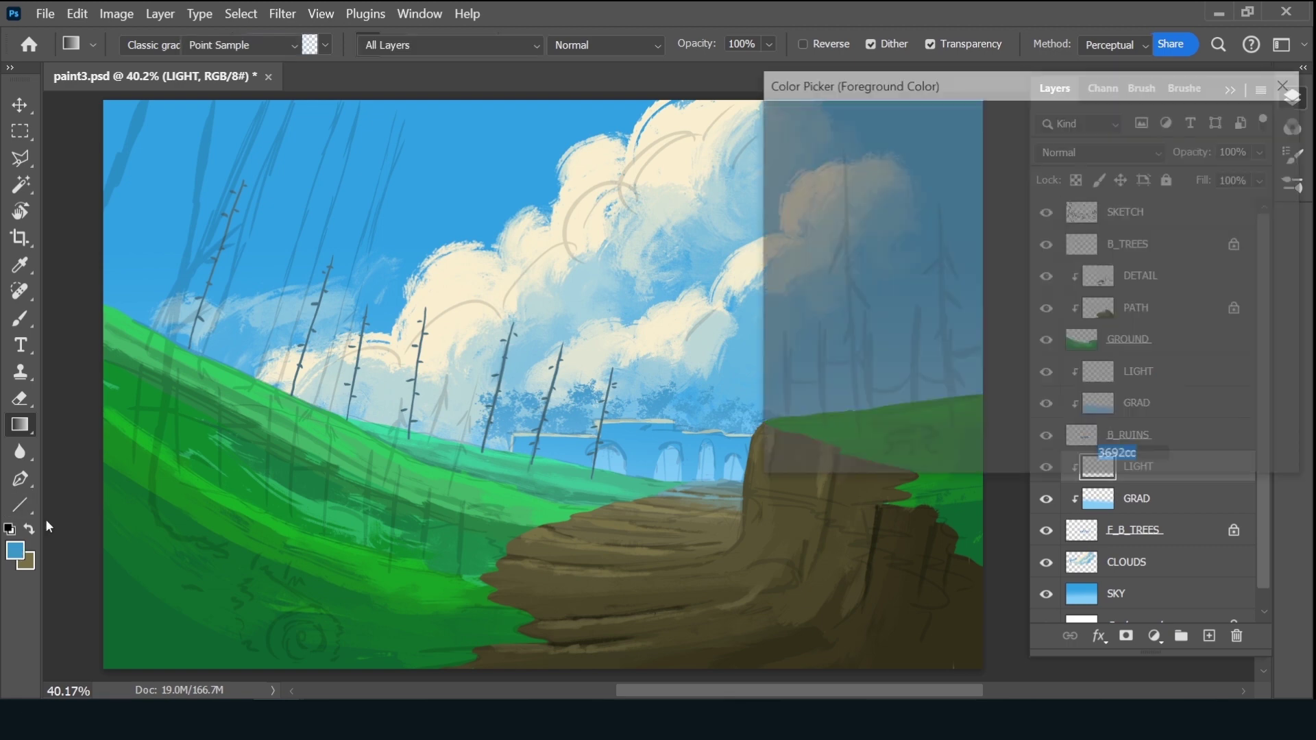
{"action": "left_click", "coordinate": [466, 266]}
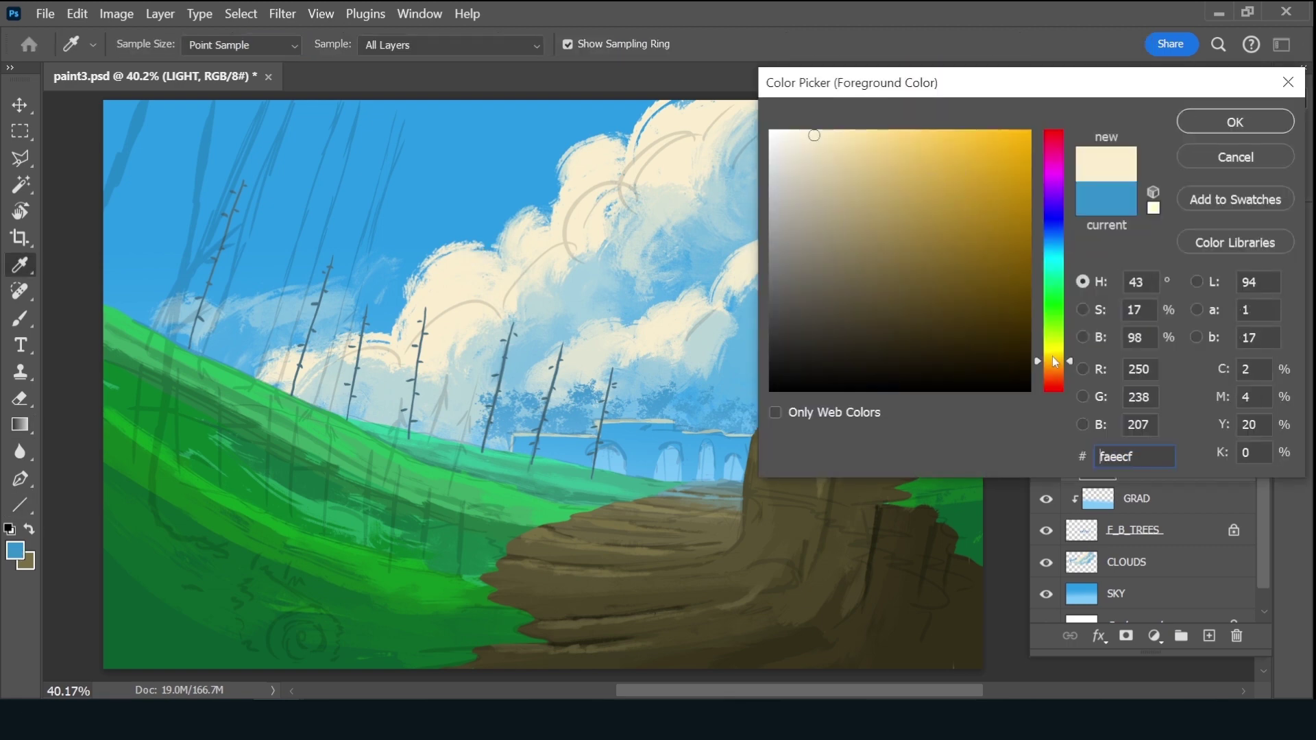
{"action": "left_click", "coordinate": [1055, 358]}
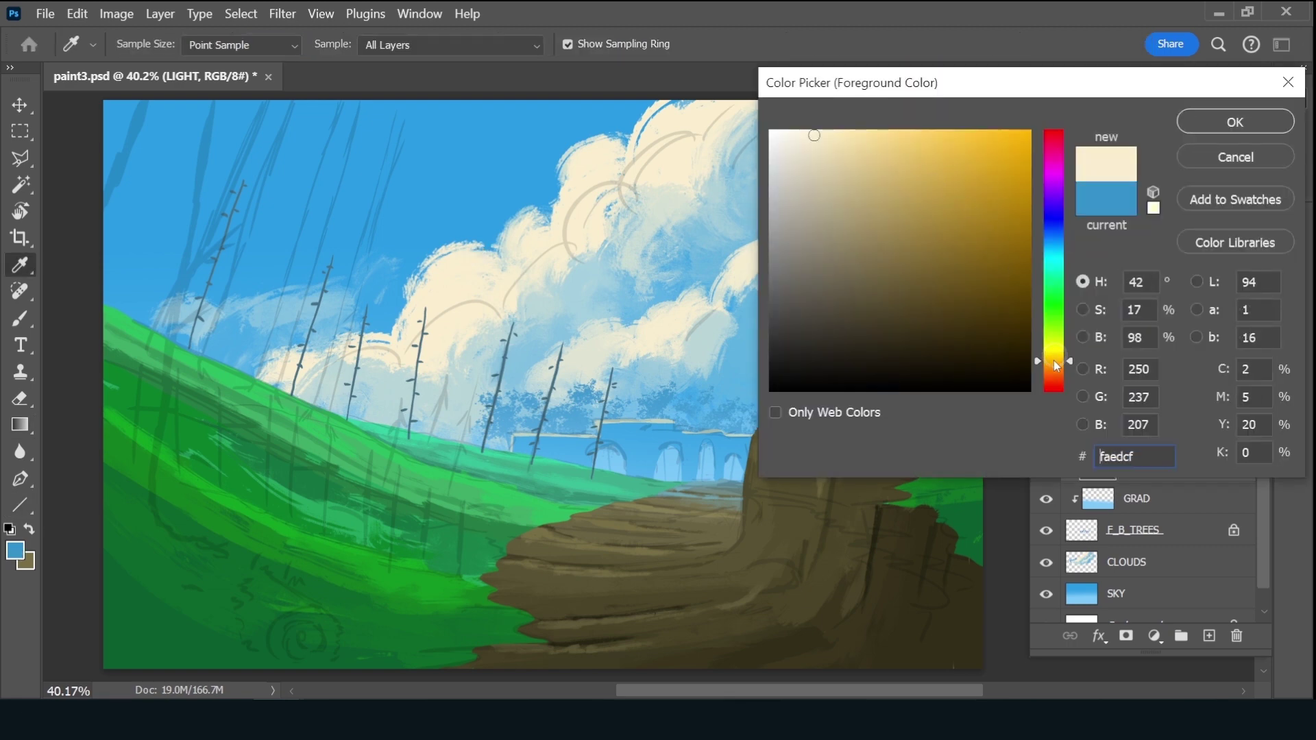
{"action": "left_click", "coordinate": [859, 137]}
{"action": "key", "text": "g"}
{"action": "left_click", "coordinate": [1218, 125]}
{"action": "key", "text": "ctrl+s"}
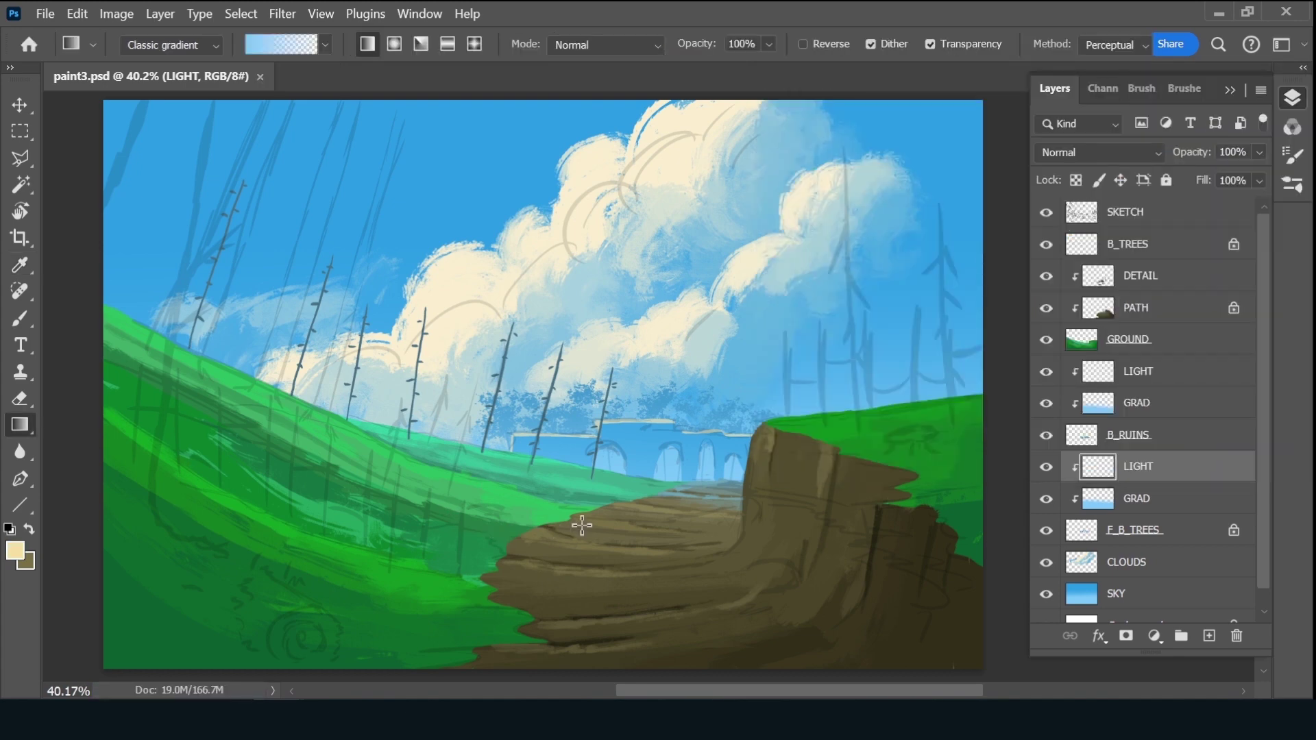
{"action": "left_click_drag", "start_coordinate": [500, 532], "coordinate": [582, 526]}
{"action": "key", "text": "ctrl+z"}
{"action": "key", "text": "b"}
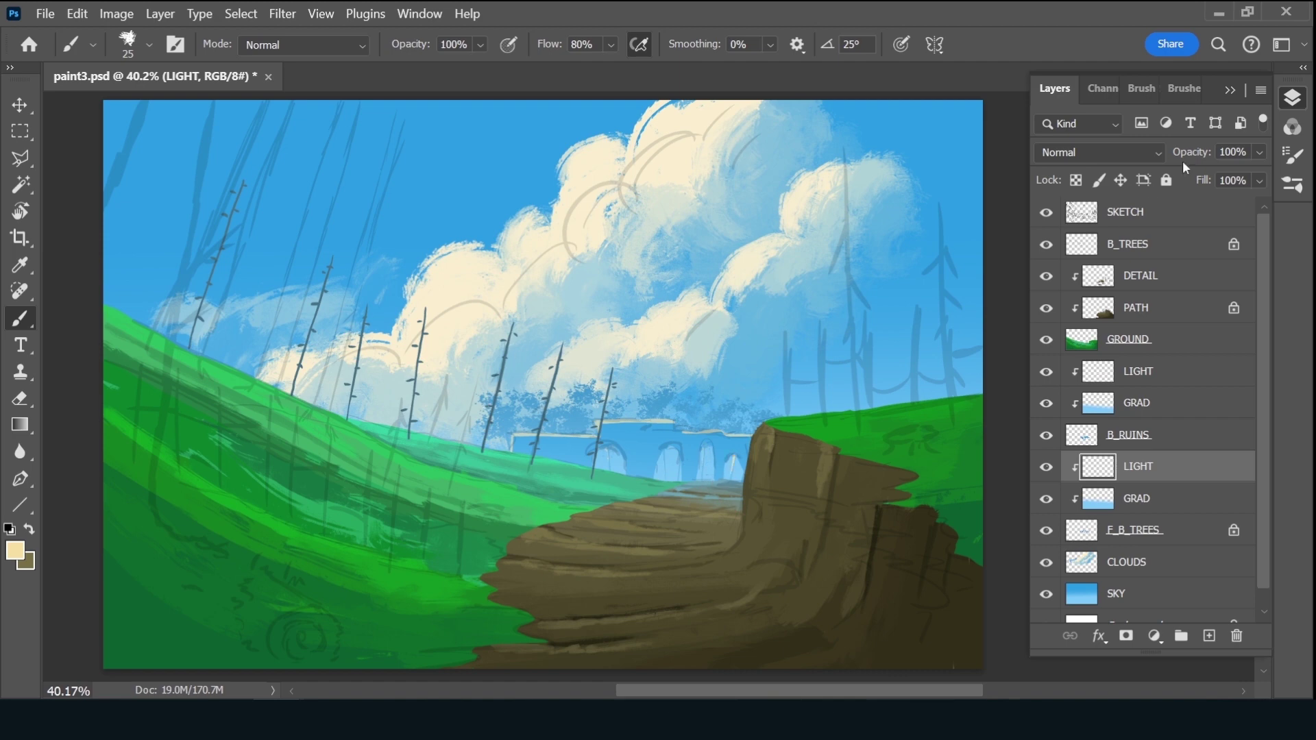
Dab cream highlights onto the blue foliage with a recent leaf brush at 125 px
{"action": "left_click", "coordinate": [1180, 89]}
{"action": "left_click", "coordinate": [1089, 202]}
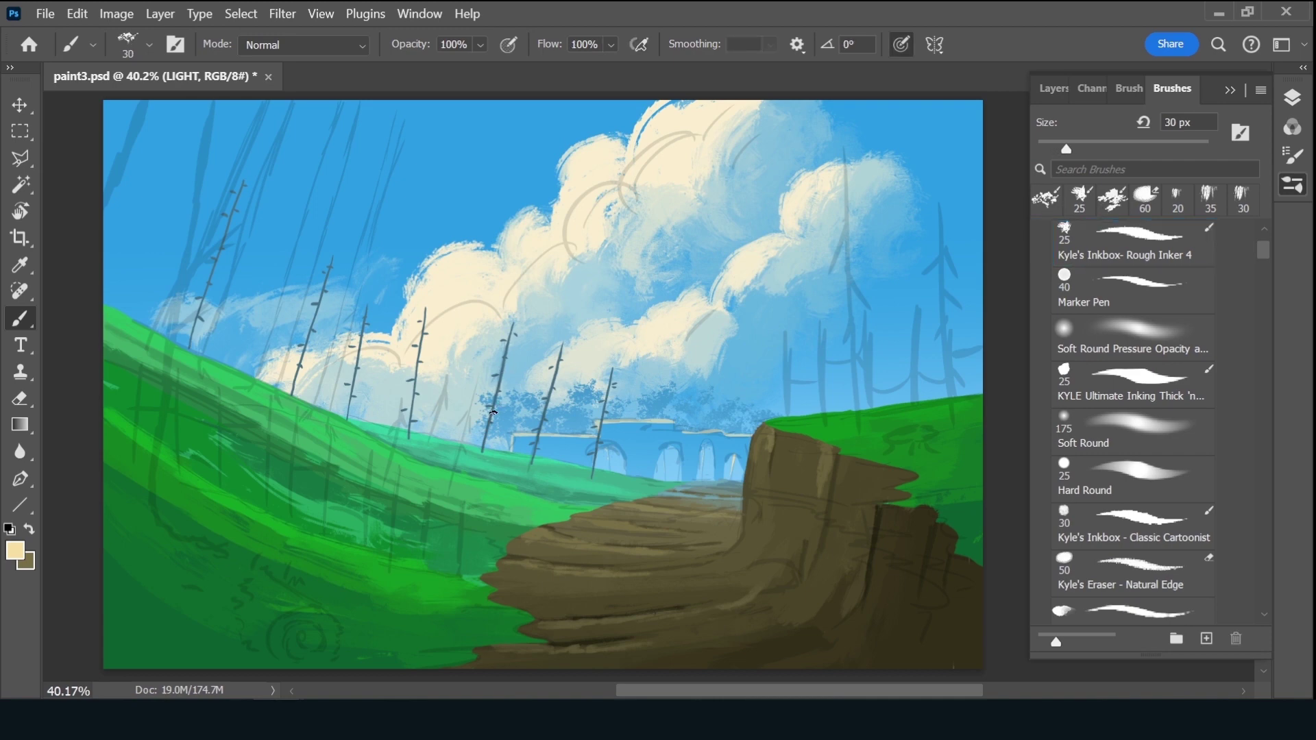
{"action": "key", "text": "bracketright"}
{"action": "key", "text": "bracketright"}
{"action": "key", "text": "bracketright"}
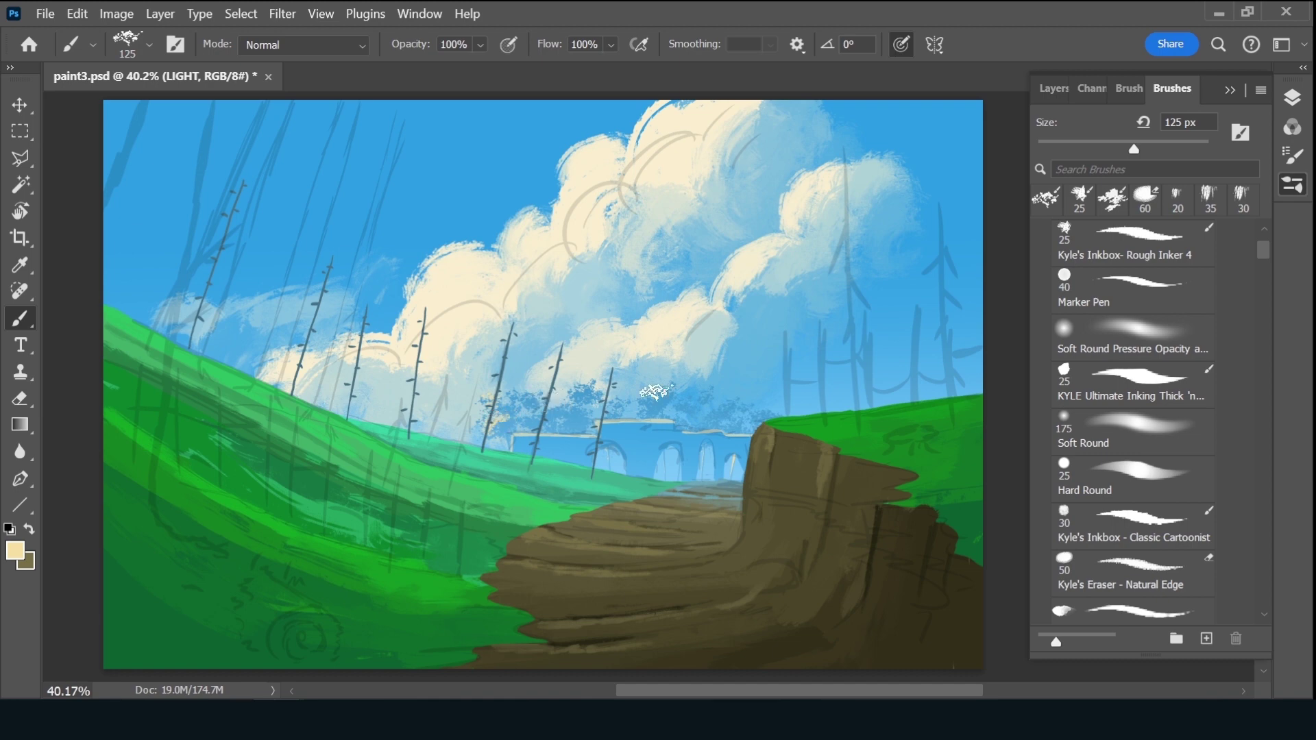
{"action": "left_click_drag", "start_coordinate": [640, 405], "coordinate": [650, 392]}
Restore the Rough Inker 4 brush, save, and lower the LIGHT layer's opacity to 75%
{"action": "left_click", "coordinate": [1081, 198]}
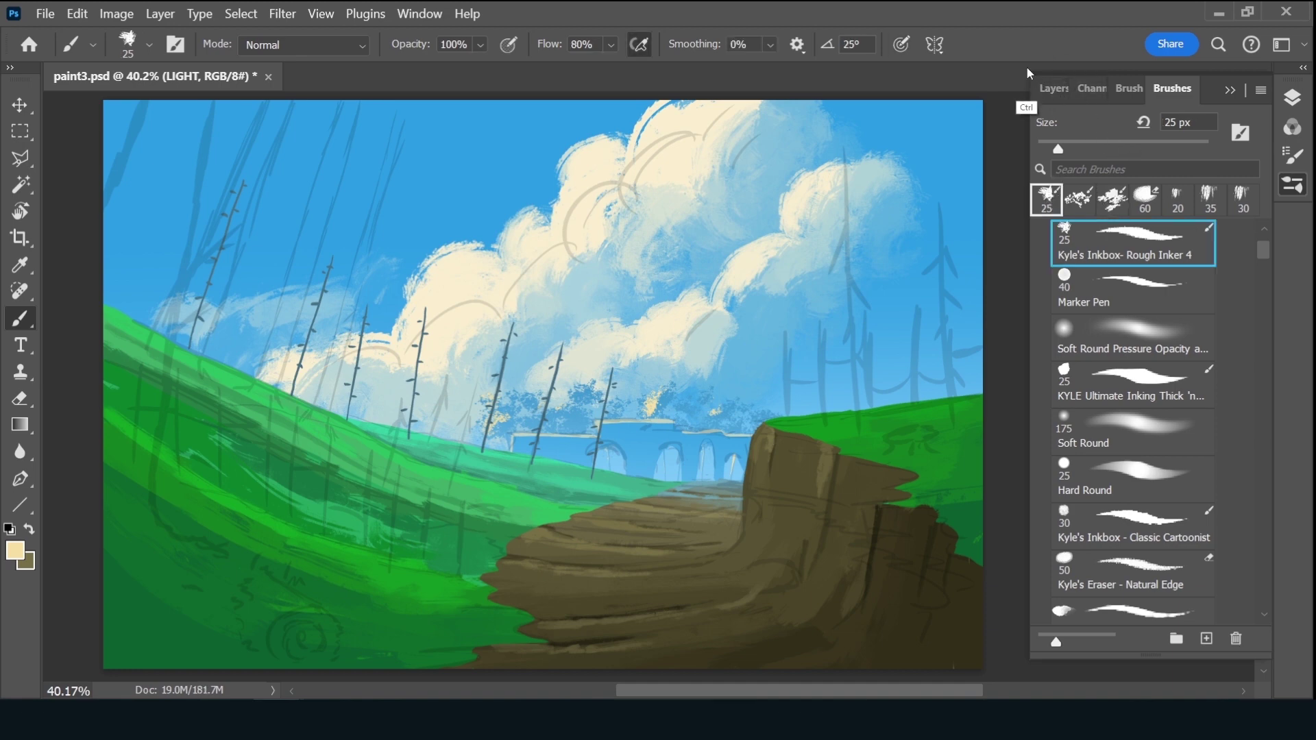
{"action": "key", "text": "ctrl+s"}
{"action": "left_click", "coordinate": [1055, 89]}
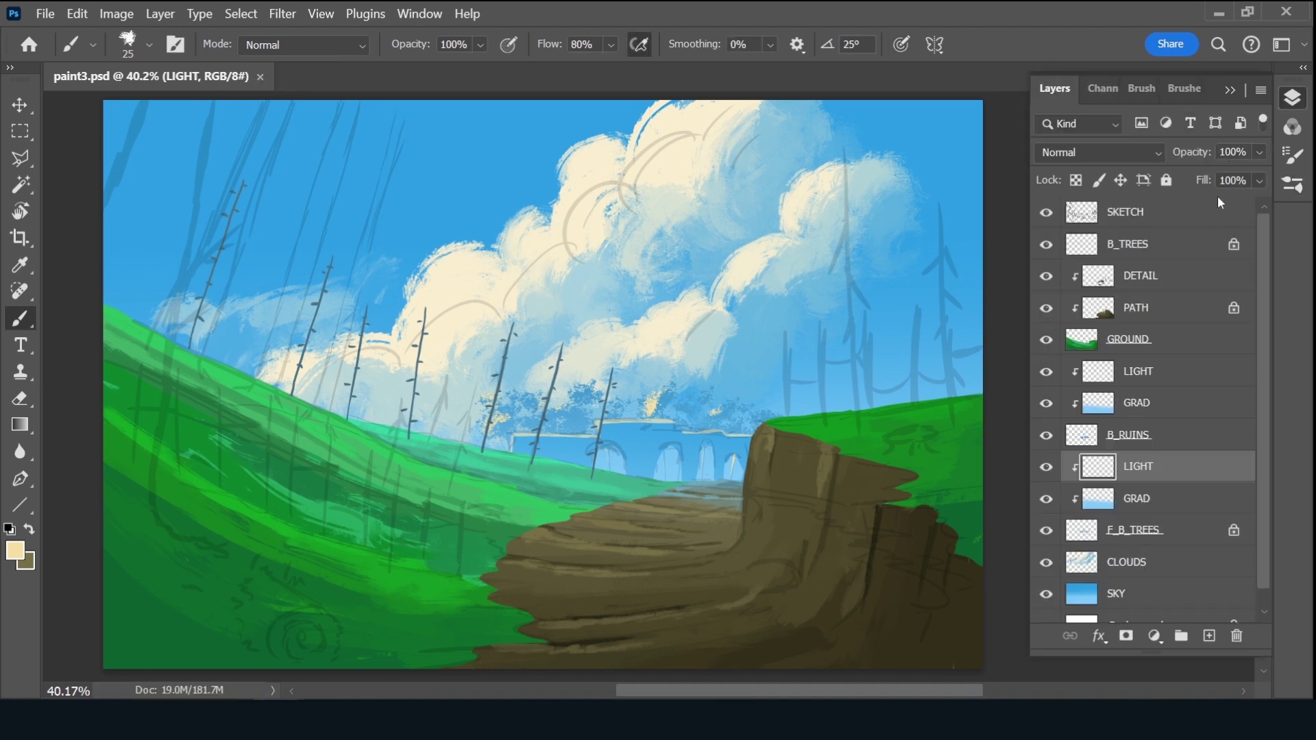
{"action": "left_click_drag", "start_coordinate": [1196, 153], "coordinate": [1212, 154]}
{"action": "left_click", "coordinate": [1192, 258]}
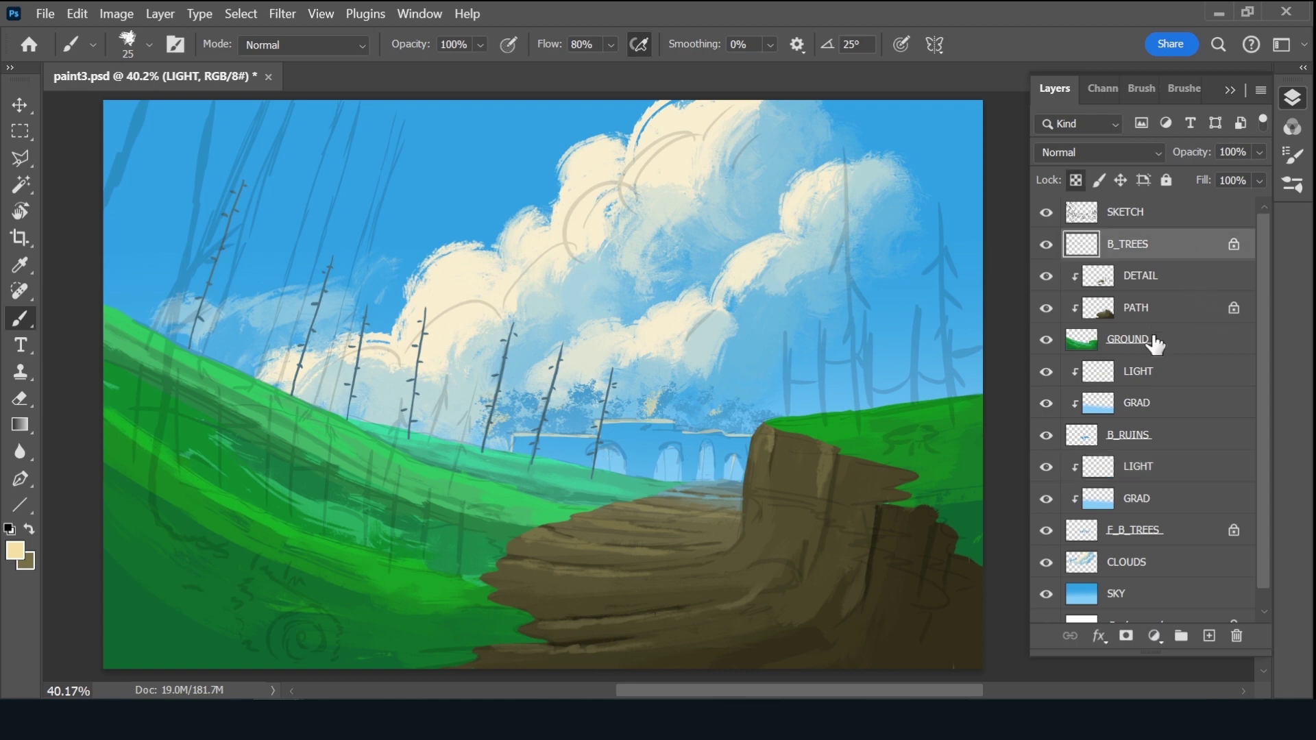
Add a new layer clipped to B_TREES named LIHT
{"action": "left_click", "coordinate": [1209, 637]}
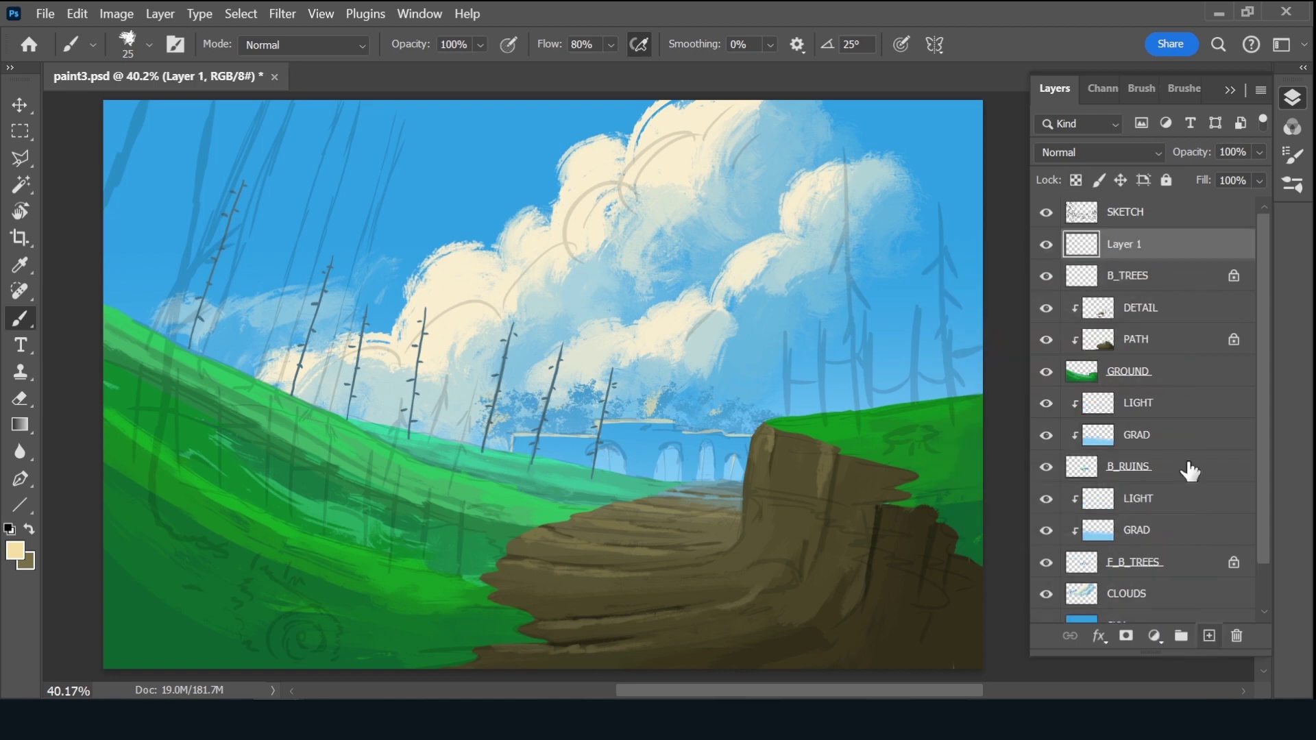
{"action": "left_click", "coordinate": [1159, 260], "text": "alt"}
{"action": "double_click", "coordinate": [1184, 243]}
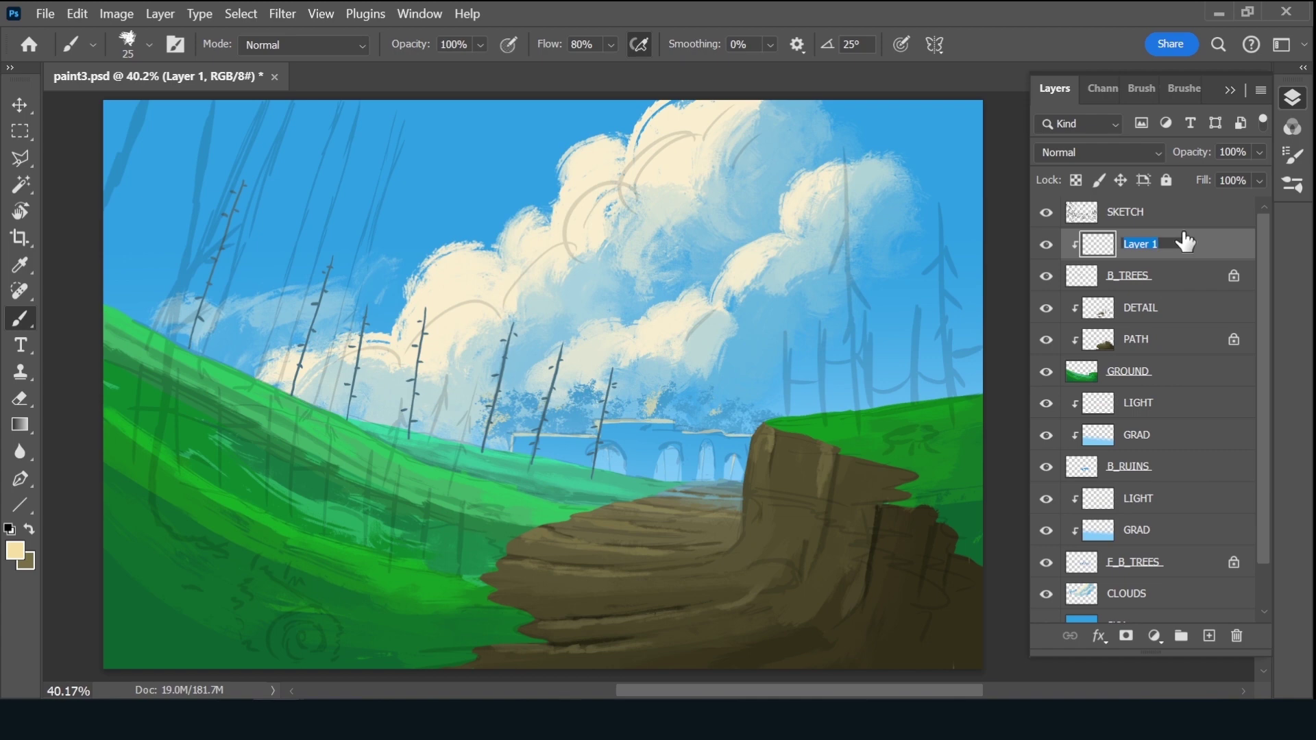
{"action": "type", "text": "LIHT"}
{"action": "key", "text": "Return"}
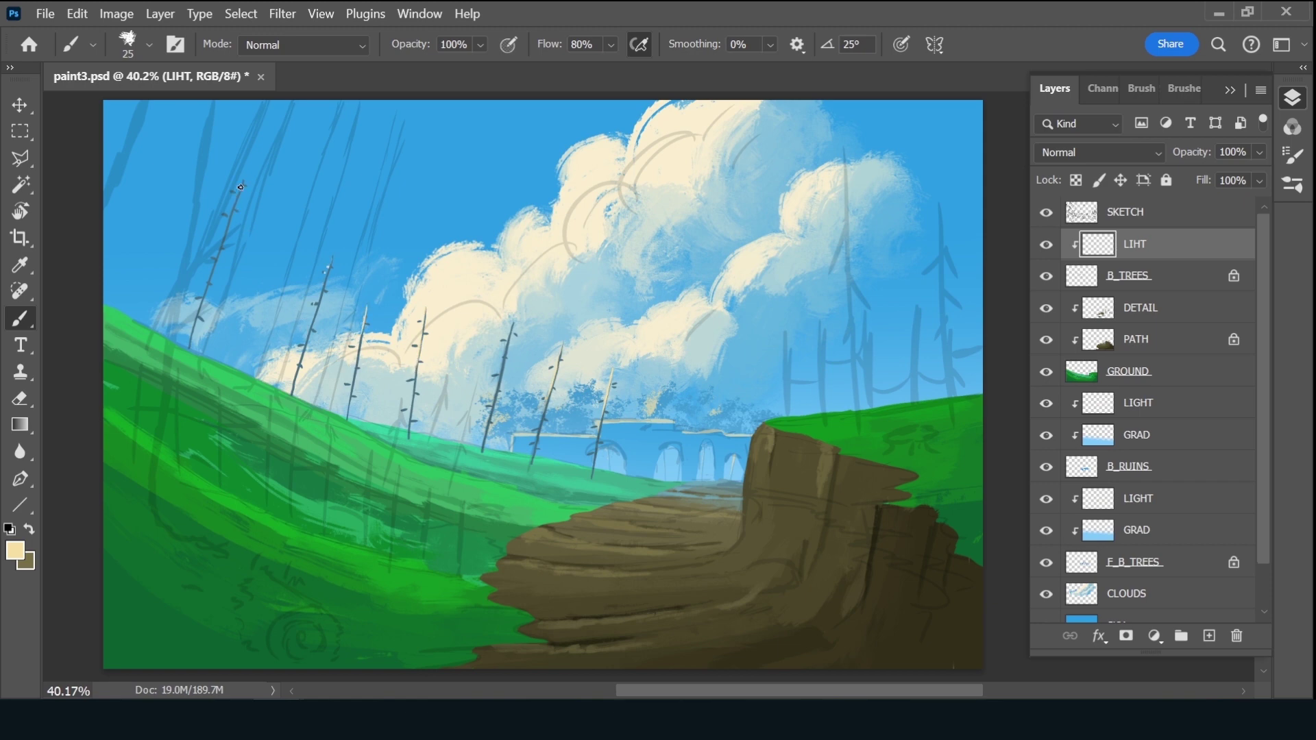
Add a layer clipped above LIHT and name it LEAVES
{"action": "left_click", "coordinate": [1209, 637]}
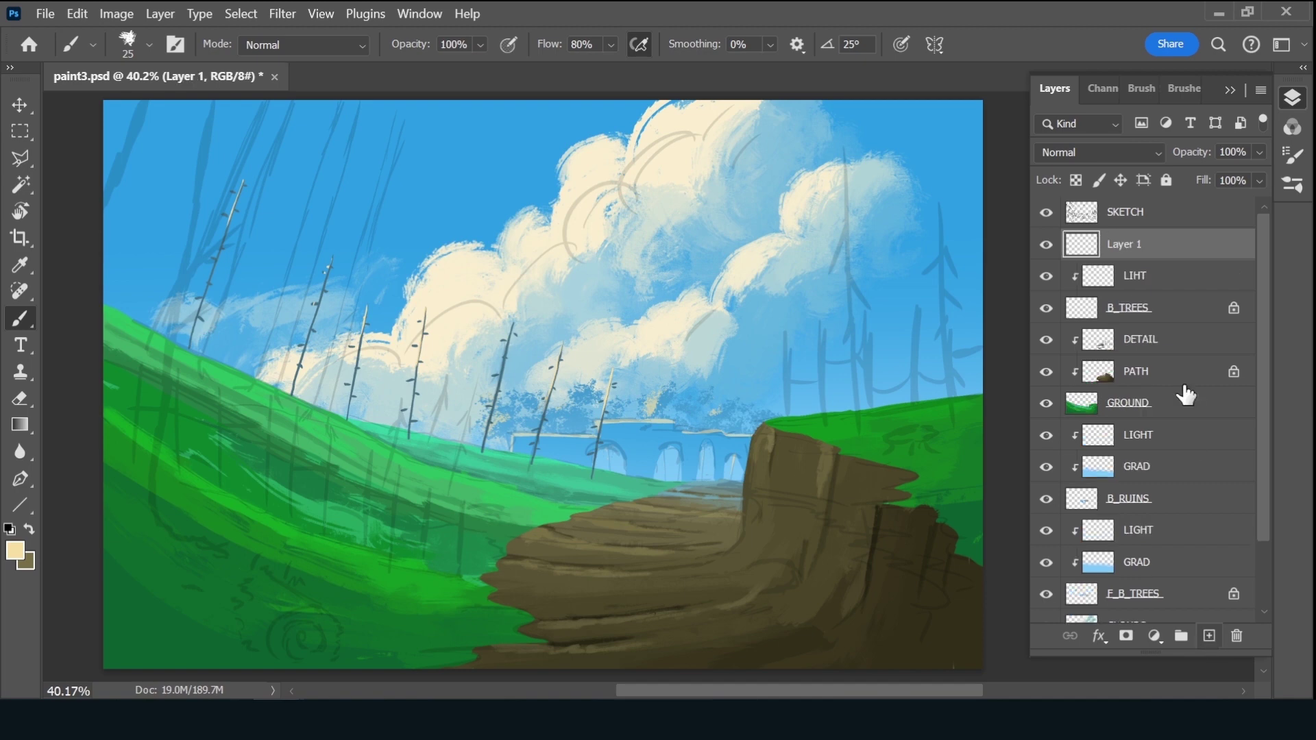
{"action": "left_click", "coordinate": [1152, 250], "text": "alt"}
{"action": "double_click", "coordinate": [1160, 244]}
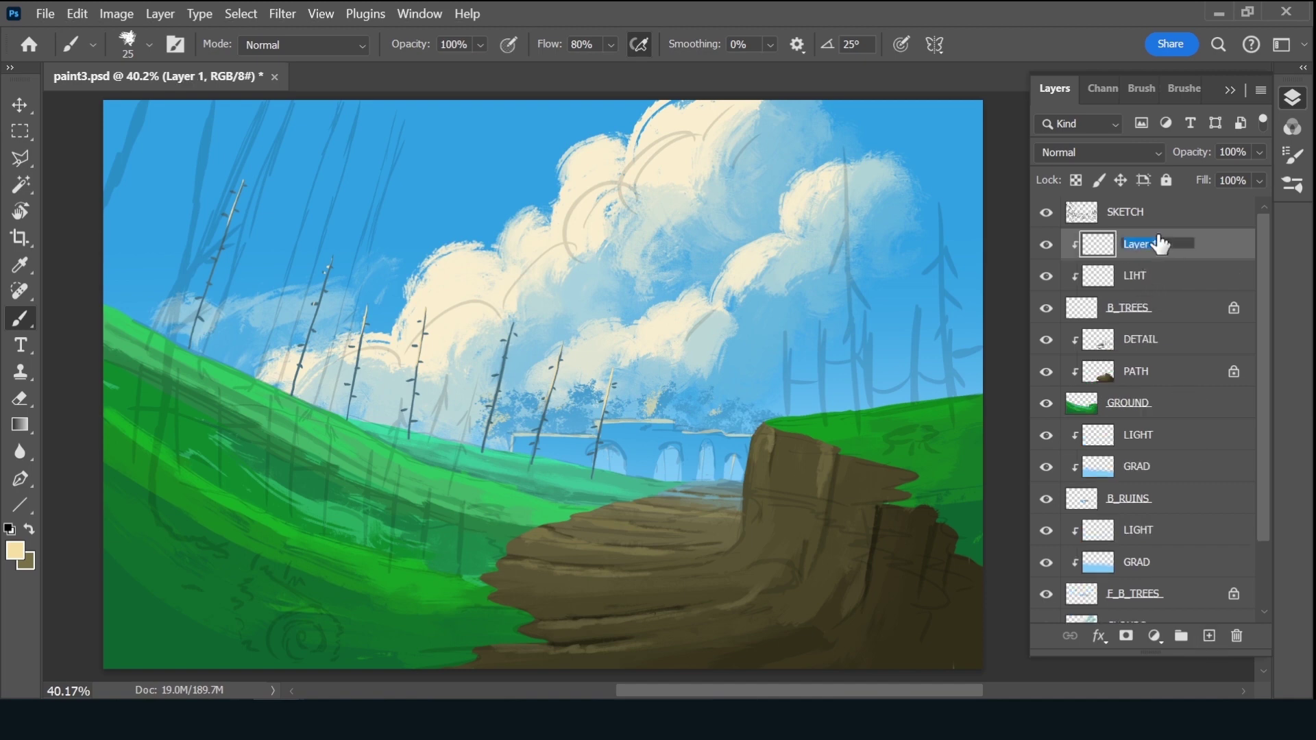
{"action": "type", "text": "LEVES"}
{"action": "key", "text": "Return"}
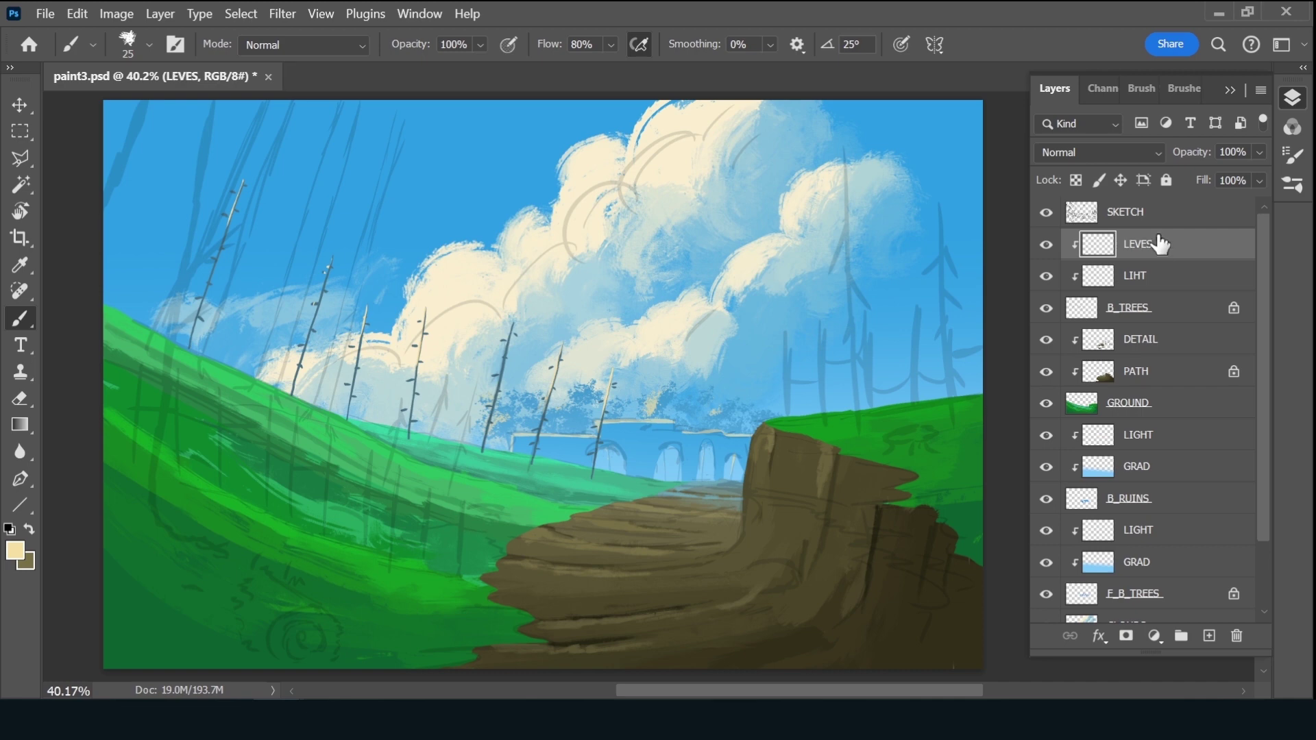
{"action": "left_click", "coordinate": [1193, 91]}
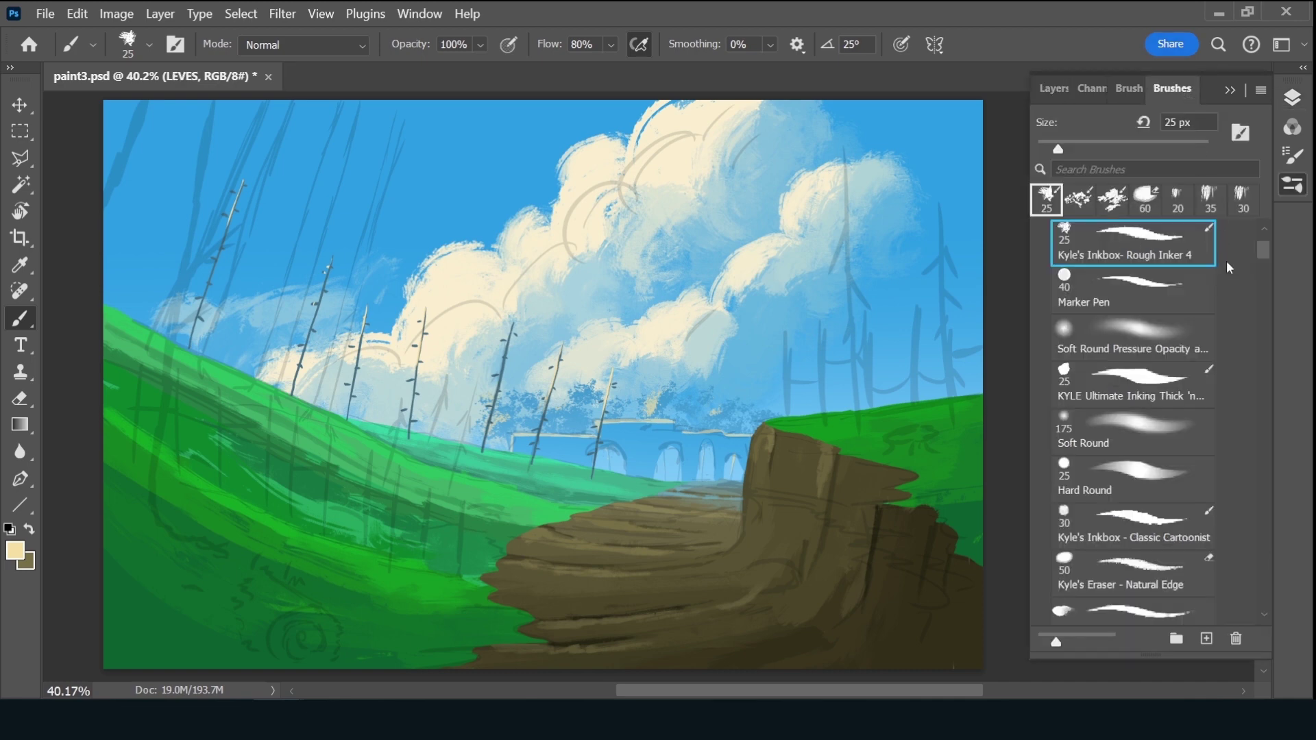
{"action": "left_click", "coordinate": [1054, 87]}
{"action": "double_click", "coordinate": [1137, 245]}
{"action": "type", "text": "LEAVES"}
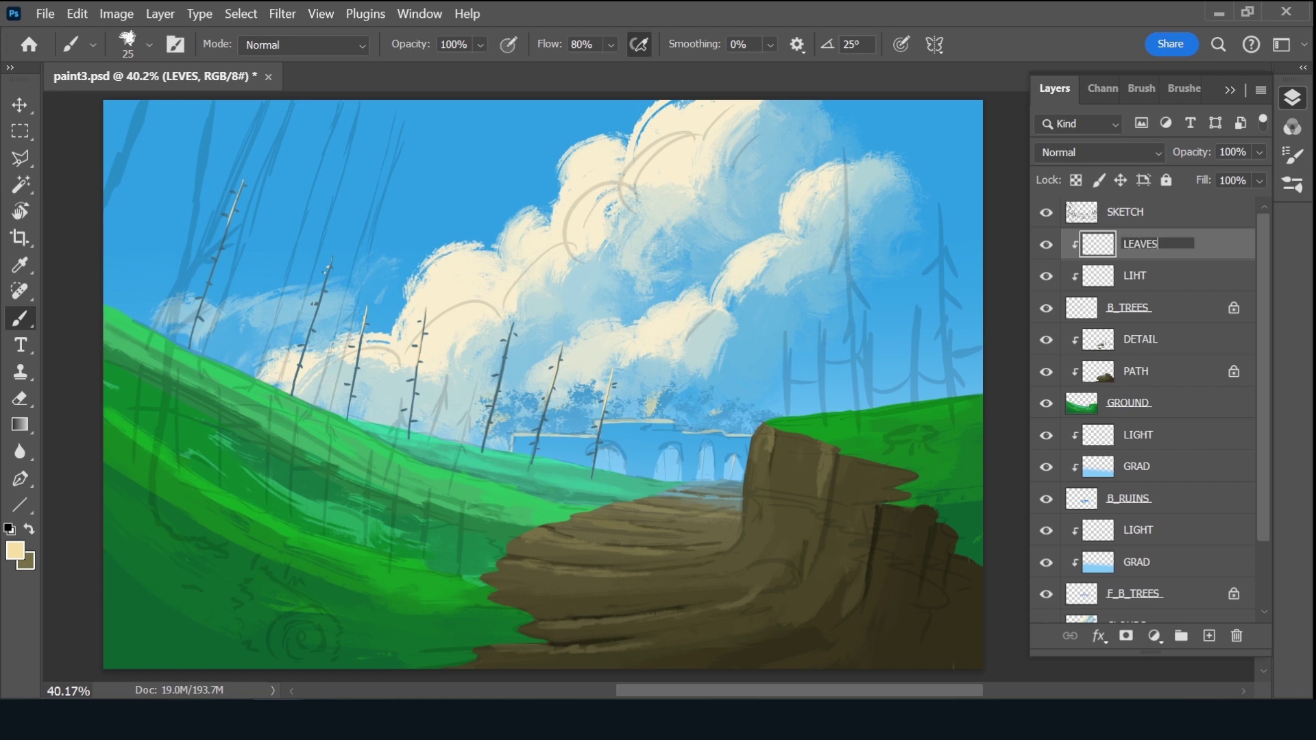
{"action": "key", "text": "Return"}
Select the Foliage 1 leaf brush and set an orange painting colour
{"action": "left_click", "coordinate": [1177, 87]}
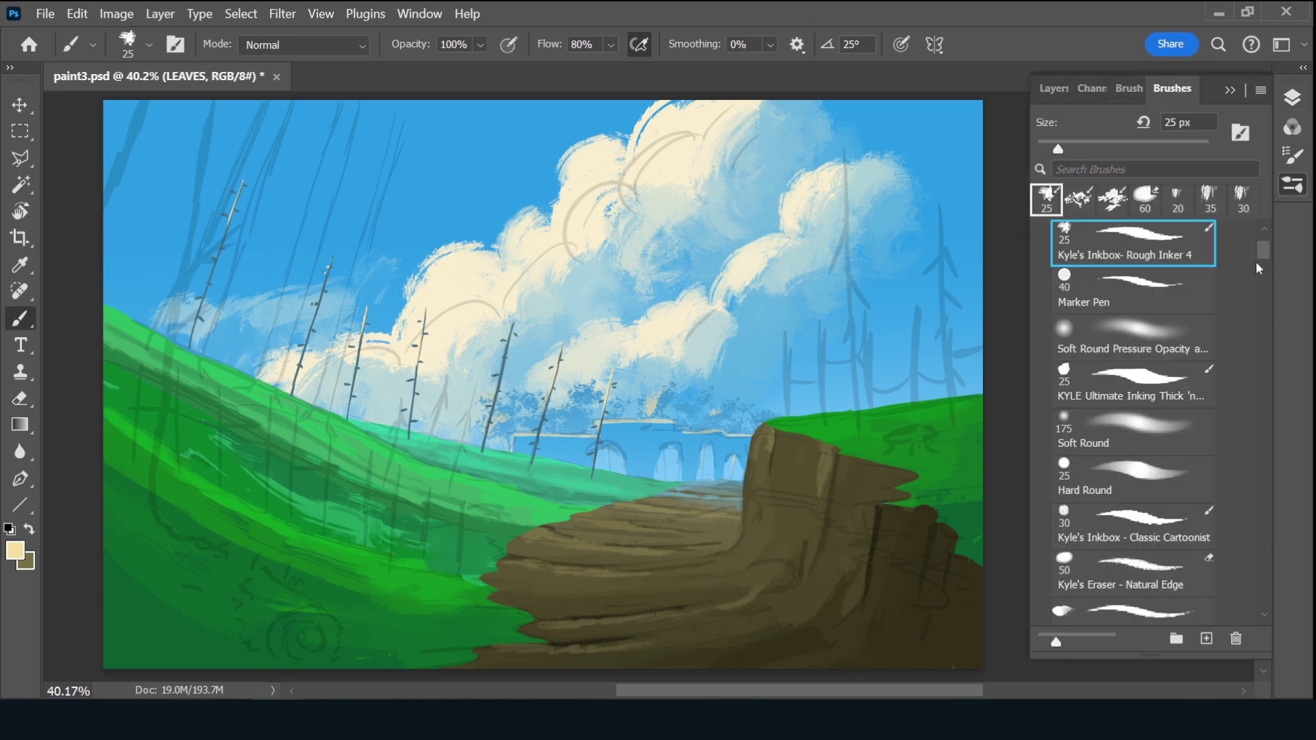
{"action": "mouse_move", "coordinate": [1266, 253]}
{"action": "left_mouse_down"}
{"action": "mouse_move", "coordinate": [1259, 319]}
{"action": "mouse_move", "coordinate": [1262, 256]}
{"action": "mouse_move", "coordinate": [1264, 303]}
{"action": "left_mouse_up"}
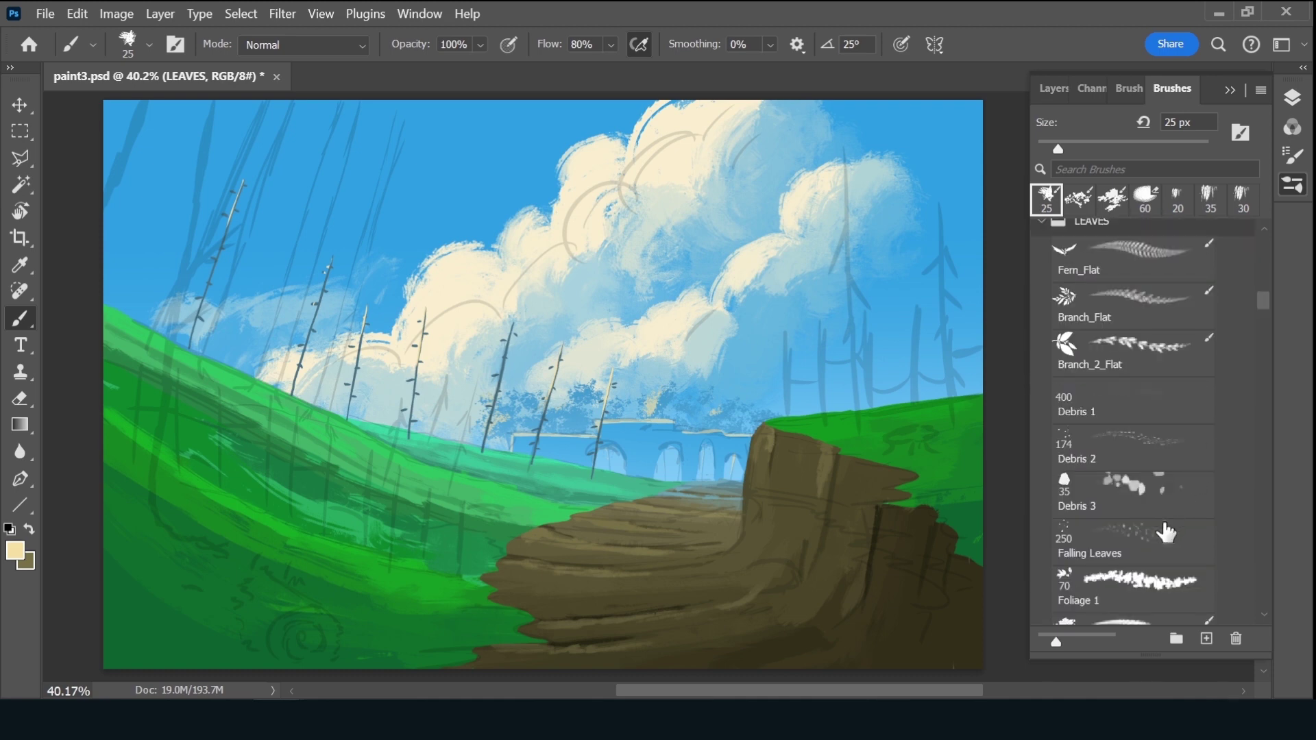
{"action": "left_click", "coordinate": [1148, 595]}
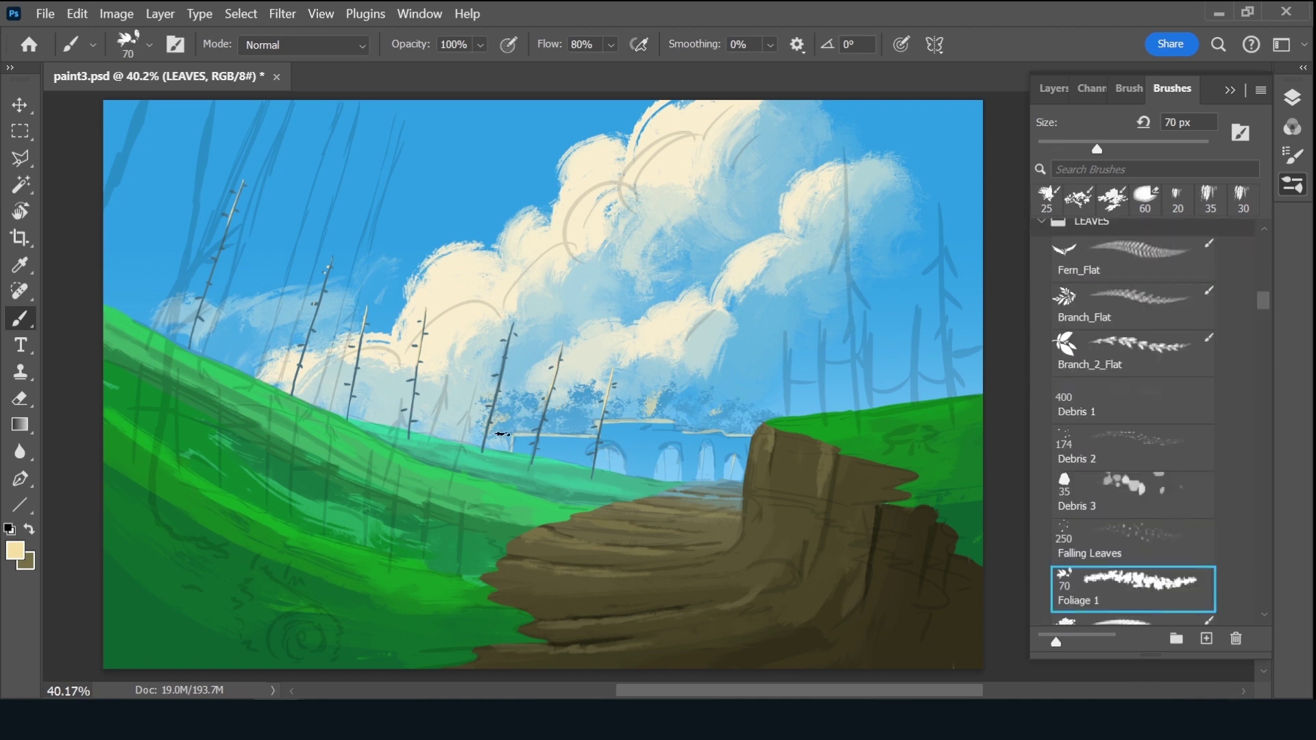
{"action": "left_click", "coordinate": [30, 529]}
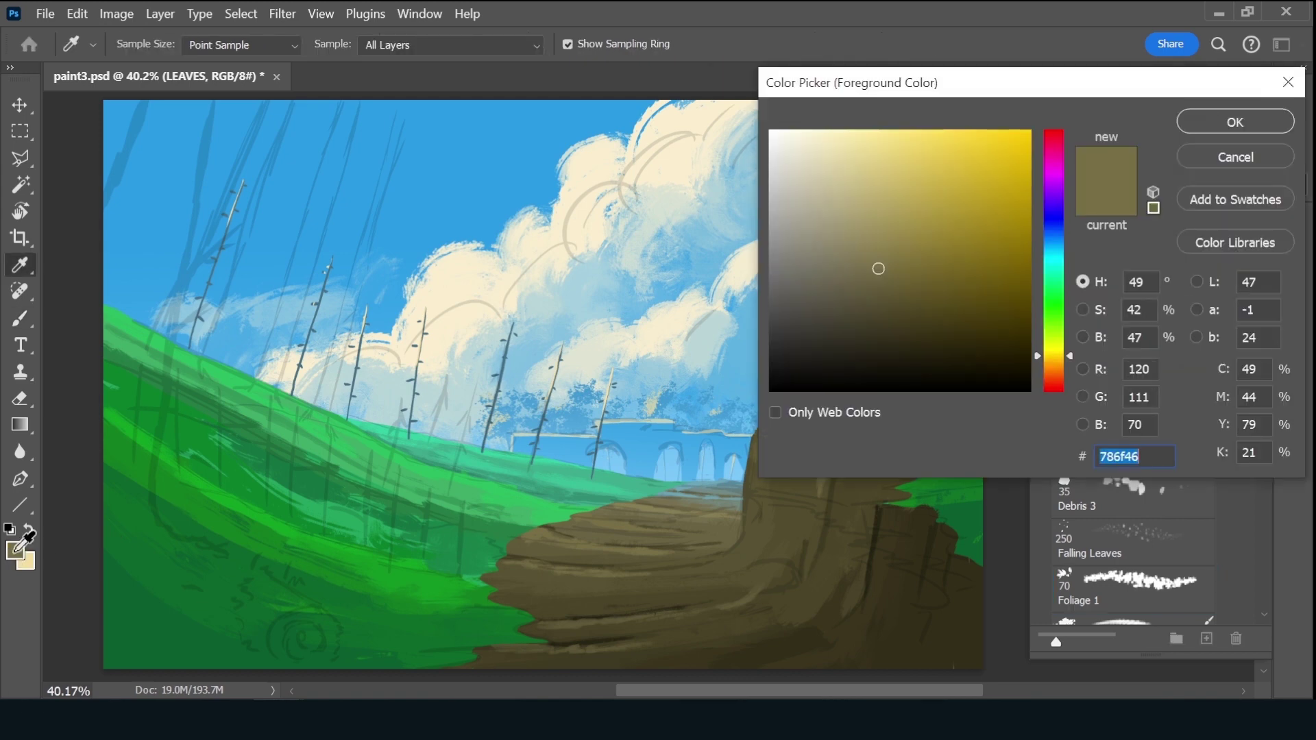
{"action": "left_click_drag", "start_coordinate": [1060, 359], "coordinate": [1060, 369]}
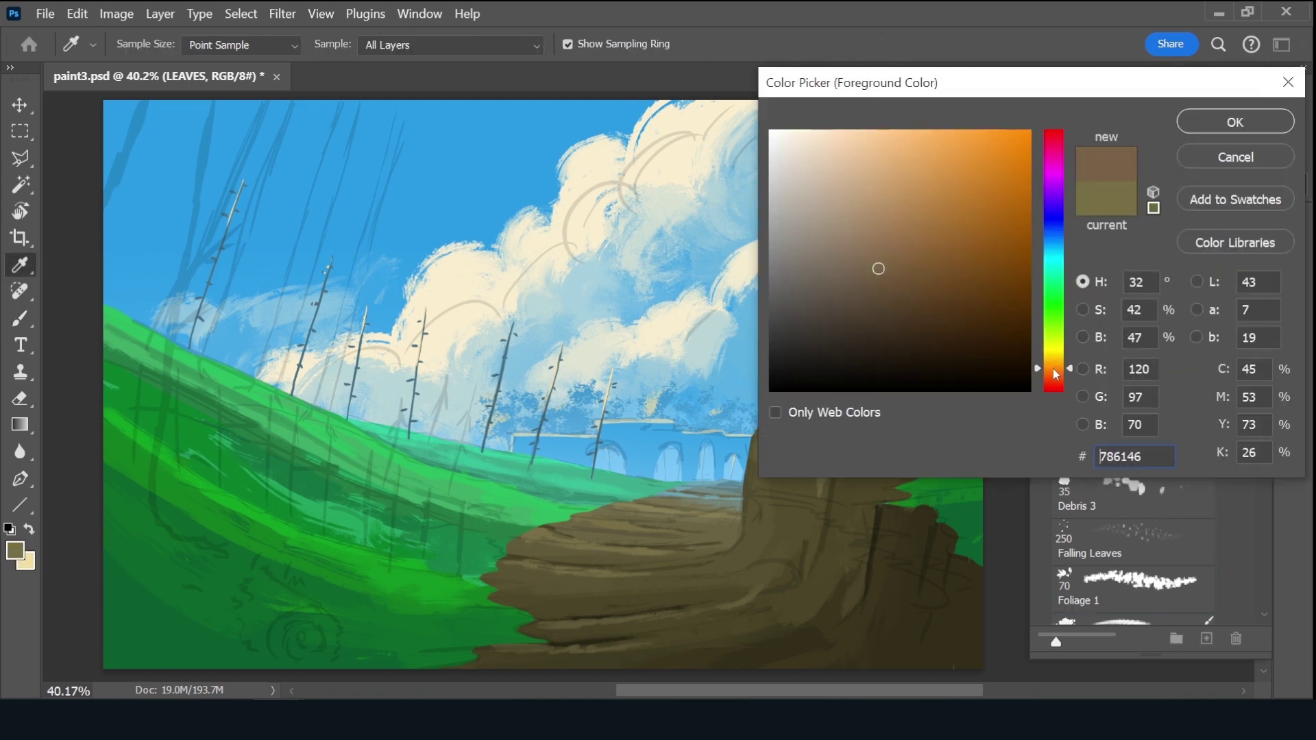
{"action": "mouse_move", "coordinate": [1003, 238]}
{"action": "left_mouse_down"}
{"action": "mouse_move", "coordinate": [918, 190]}
{"action": "mouse_move", "coordinate": [946, 197]}
{"action": "left_mouse_up"}
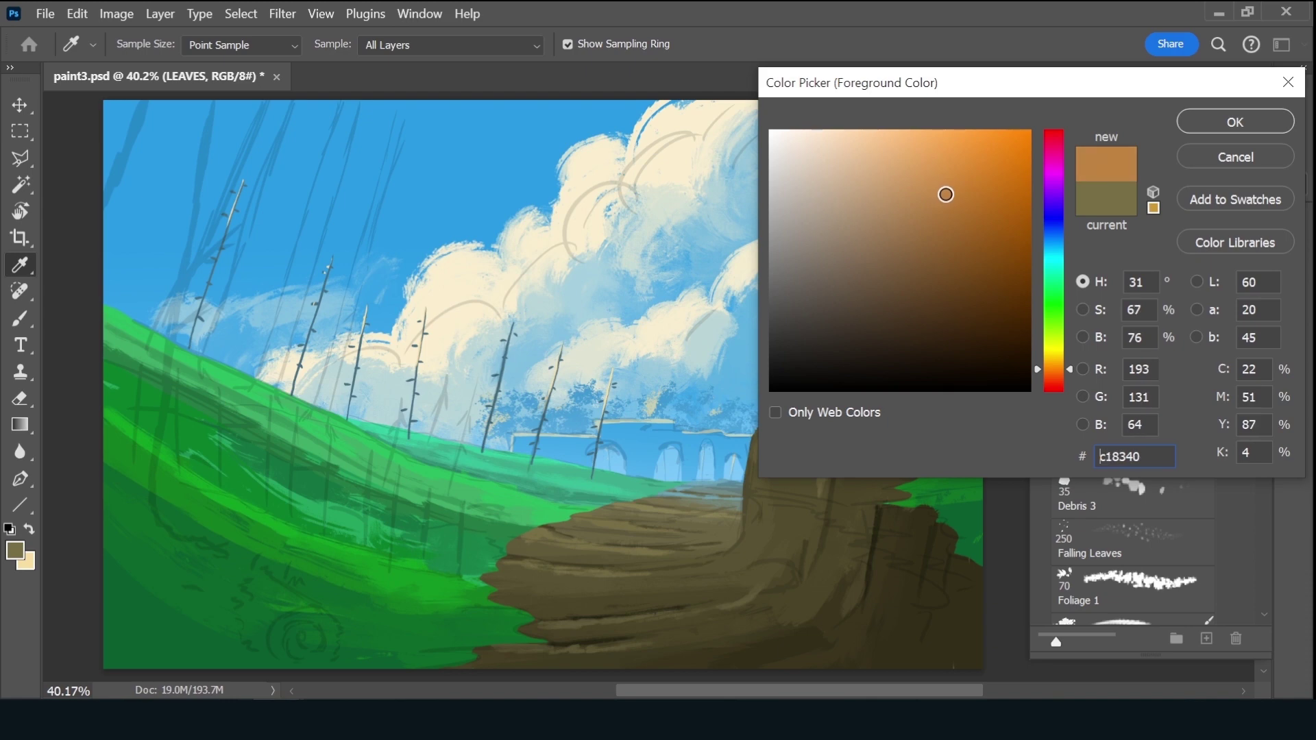
{"action": "left_click", "coordinate": [1231, 125]}
Make the second colour a bright, pure yellow
{"action": "left_click", "coordinate": [1132, 584]}
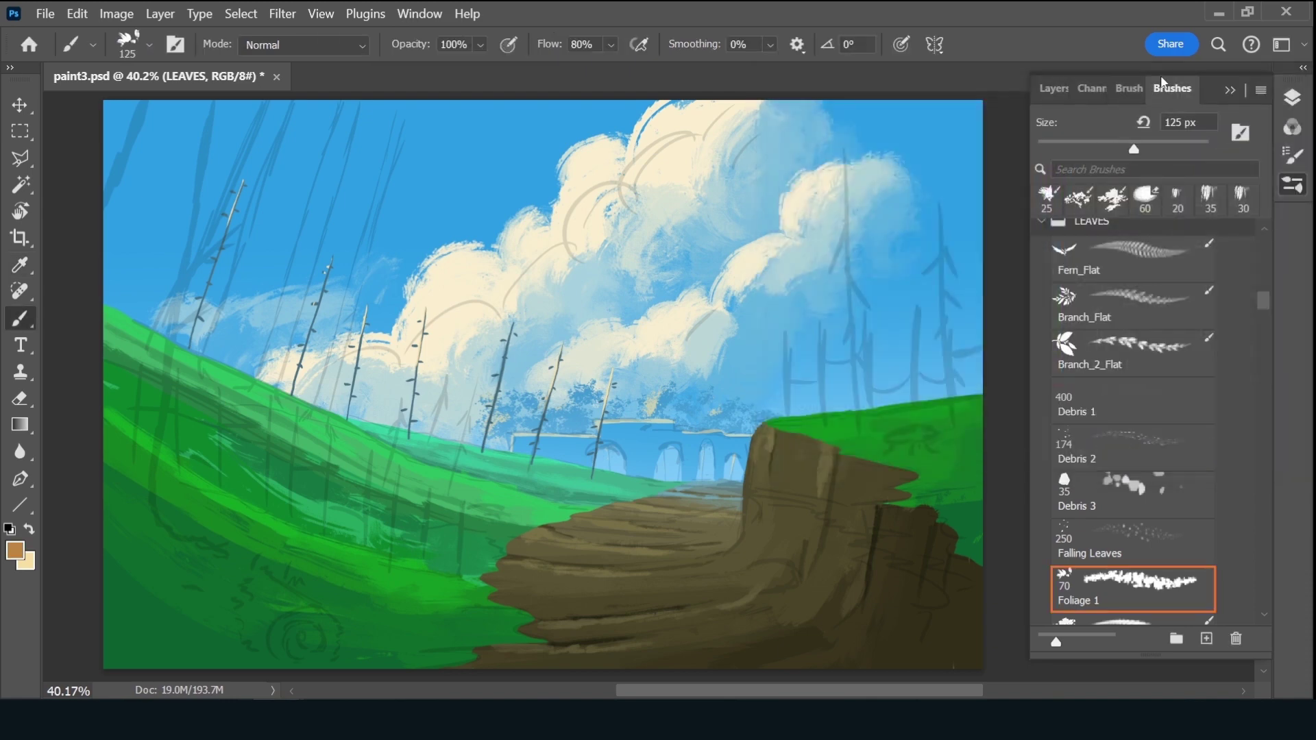
{"action": "key", "text": "x"}
{"action": "left_click", "coordinate": [15, 549]}
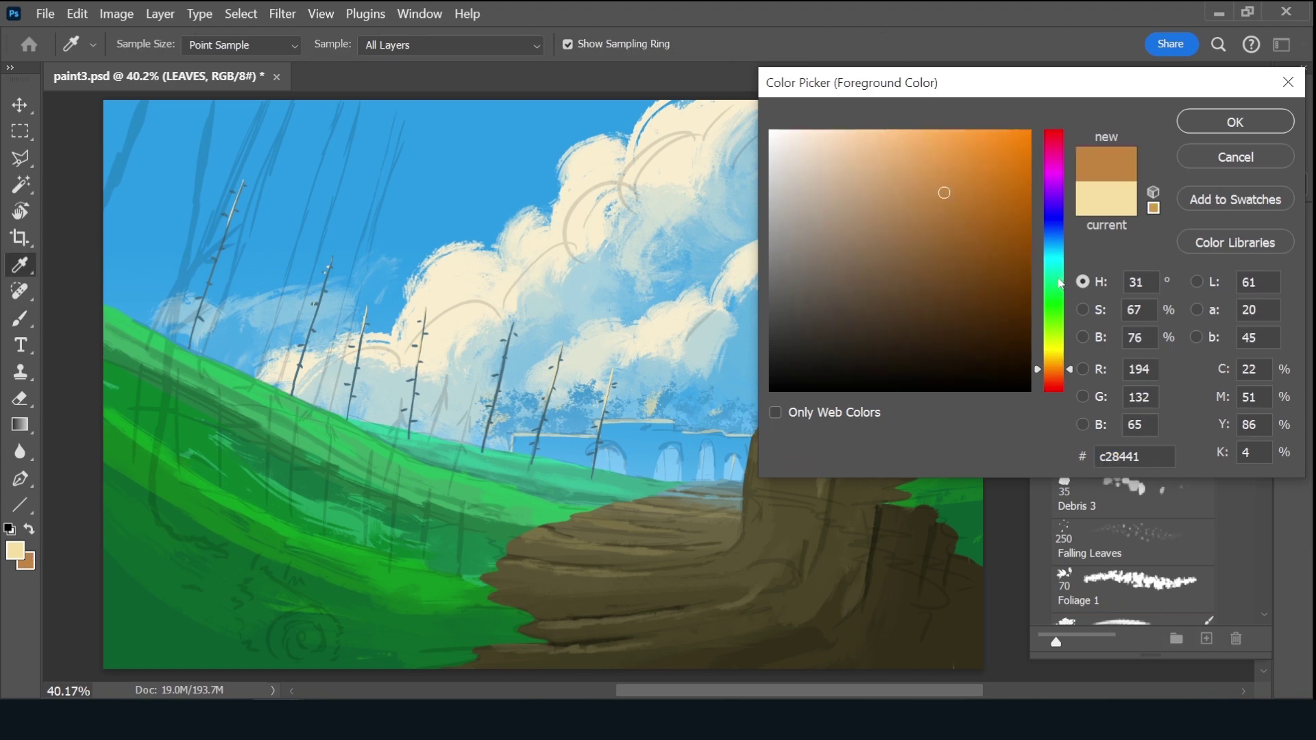
{"action": "left_click_drag", "start_coordinate": [1061, 365], "coordinate": [1061, 355]}
{"action": "left_click", "coordinate": [979, 150]}
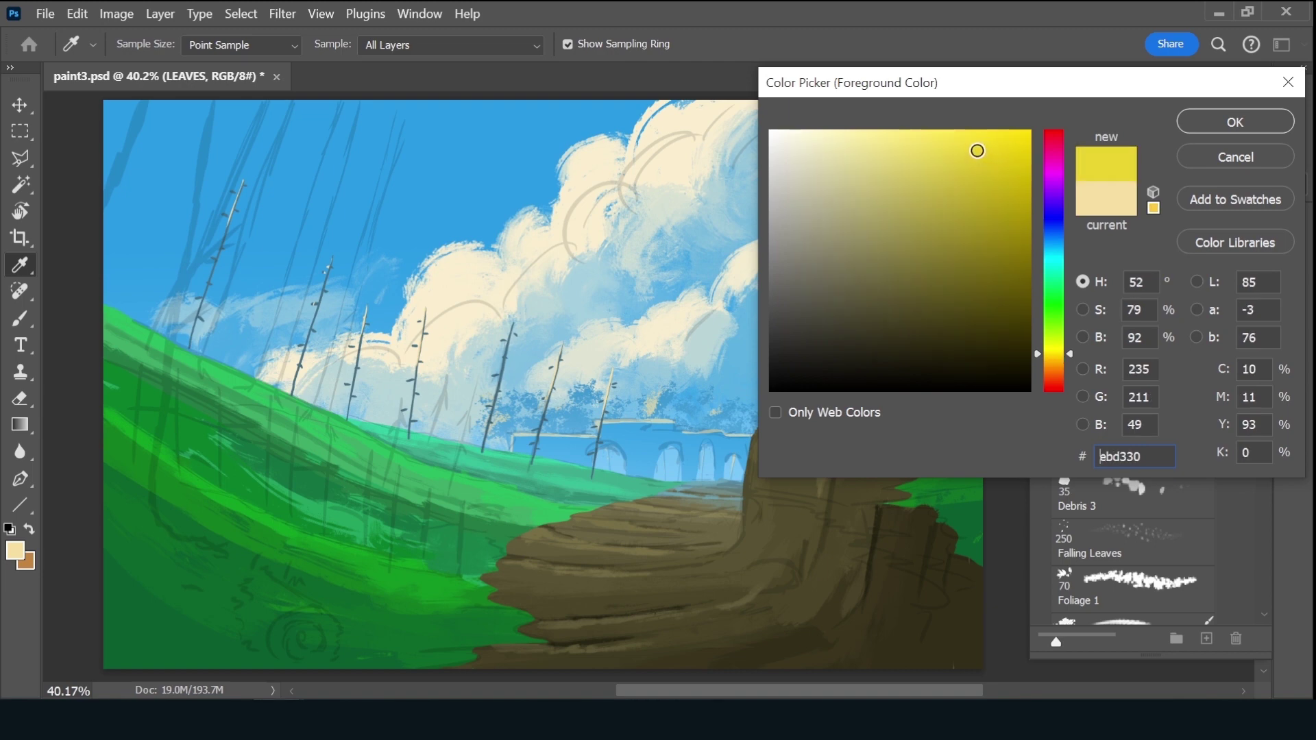
{"action": "left_click_drag", "start_coordinate": [979, 151], "coordinate": [974, 145]}
{"action": "left_click", "coordinate": [1235, 122]}
Bring orange to the front and saturate it to burnt orange ae5d15
{"action": "left_click", "coordinate": [29, 529]}
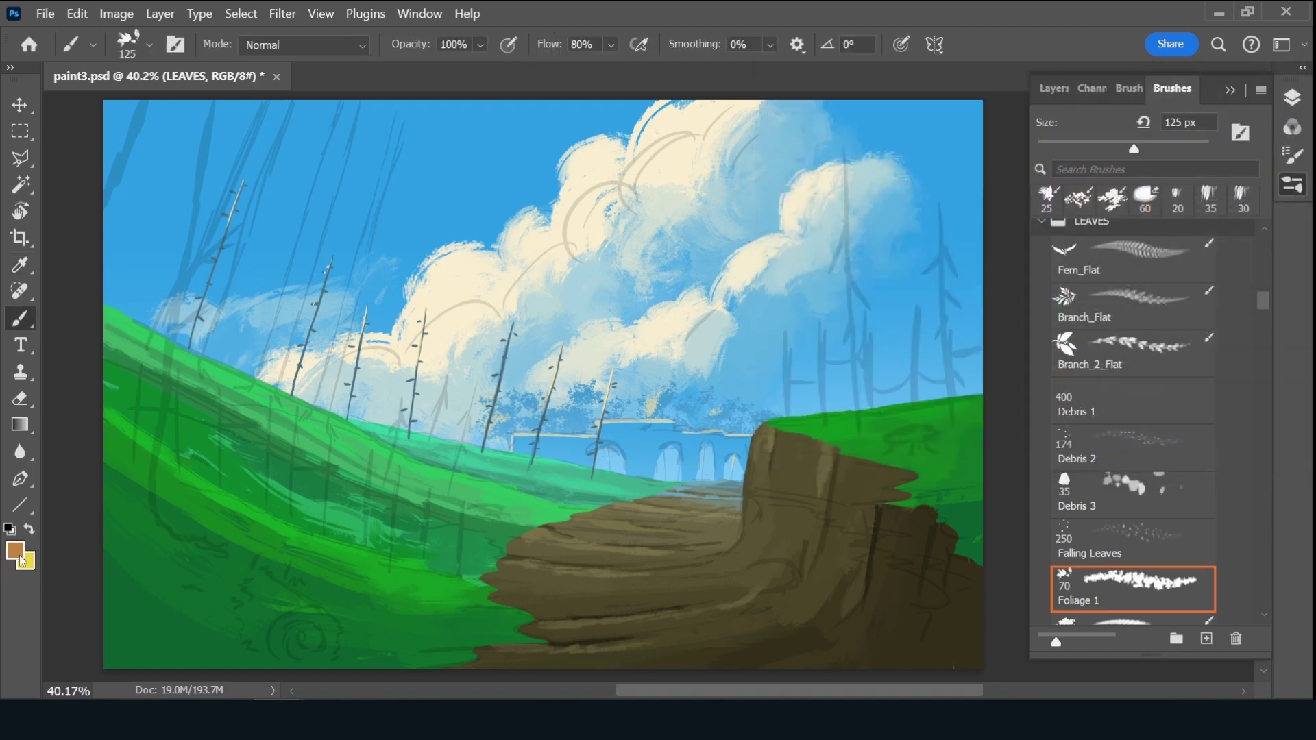
{"action": "left_click", "coordinate": [15, 551]}
{"action": "left_click_drag", "start_coordinate": [1058, 371], "coordinate": [1057, 371]}
{"action": "left_click_drag", "start_coordinate": [997, 215], "coordinate": [1000, 193]}
{"action": "left_click", "coordinate": [1231, 125]}
{"action": "key", "text": "s"}
{"action": "left_click", "coordinate": [1127, 89]}
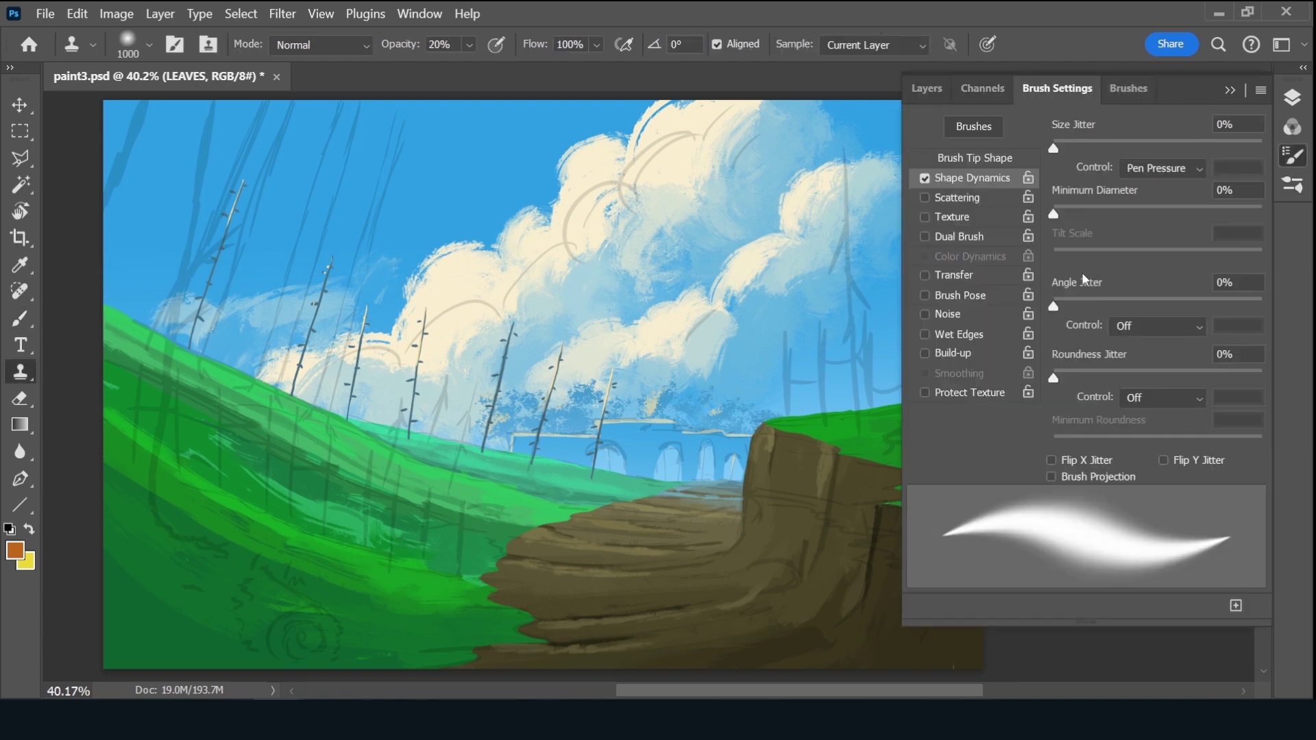
Set the leaf brush's Shape Dynamics and Color Dynamics controls to Pen Pressure
{"action": "key", "text": "b"}
{"action": "left_click", "coordinate": [1179, 169]}
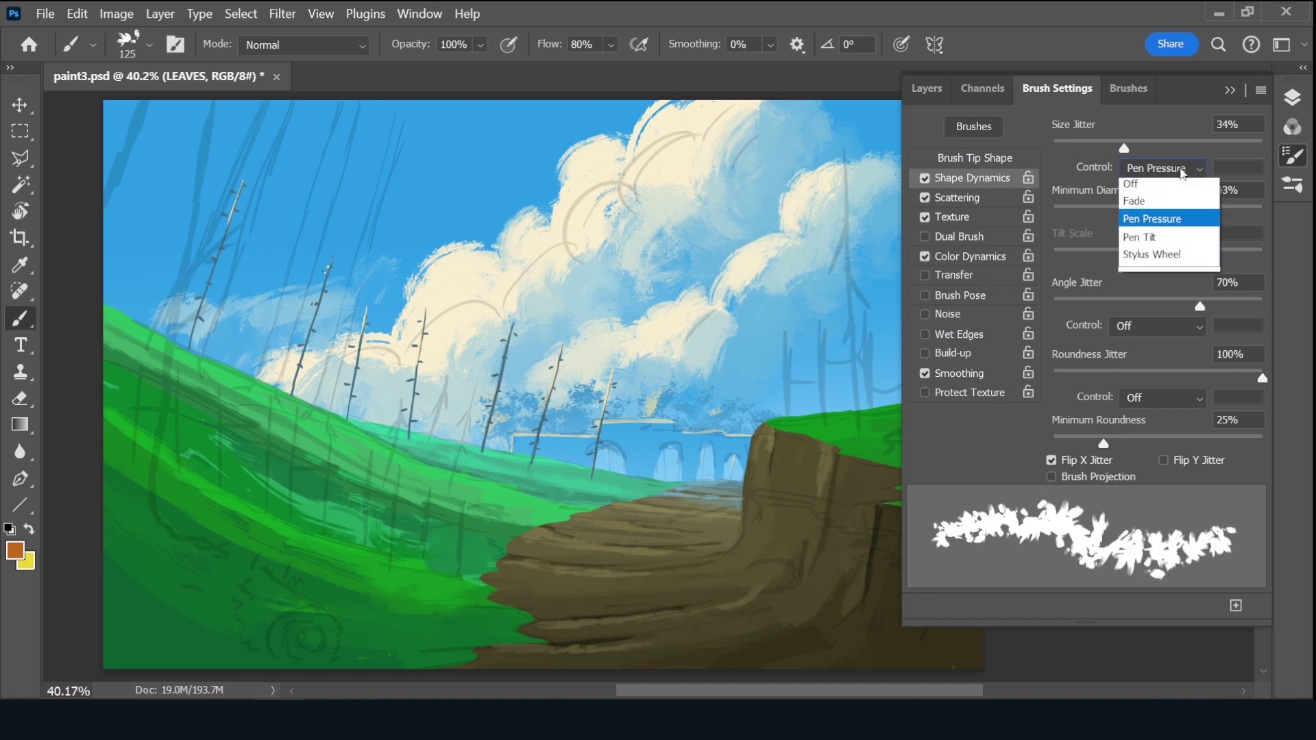
{"action": "left_click", "coordinate": [983, 257]}
{"action": "left_click", "coordinate": [1162, 182]}
{"action": "left_click", "coordinate": [1162, 229]}
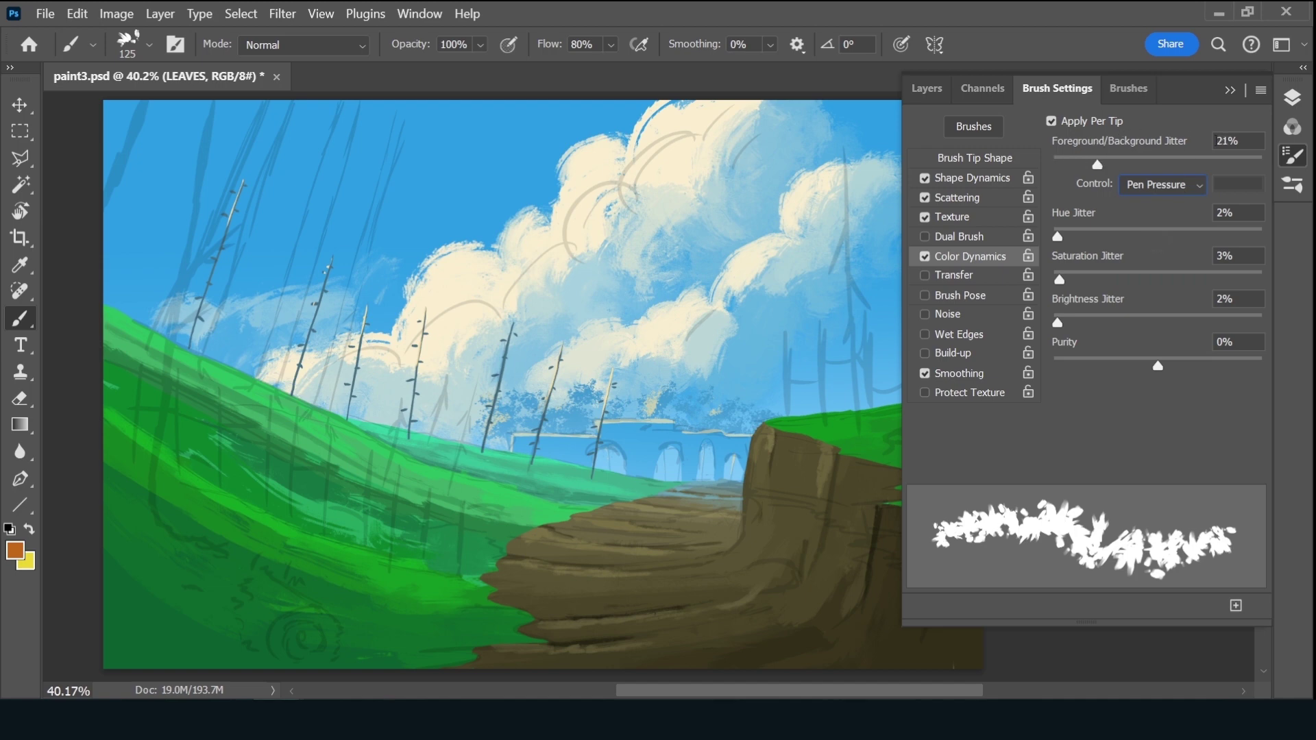
{"action": "left_click", "coordinate": [927, 88]}
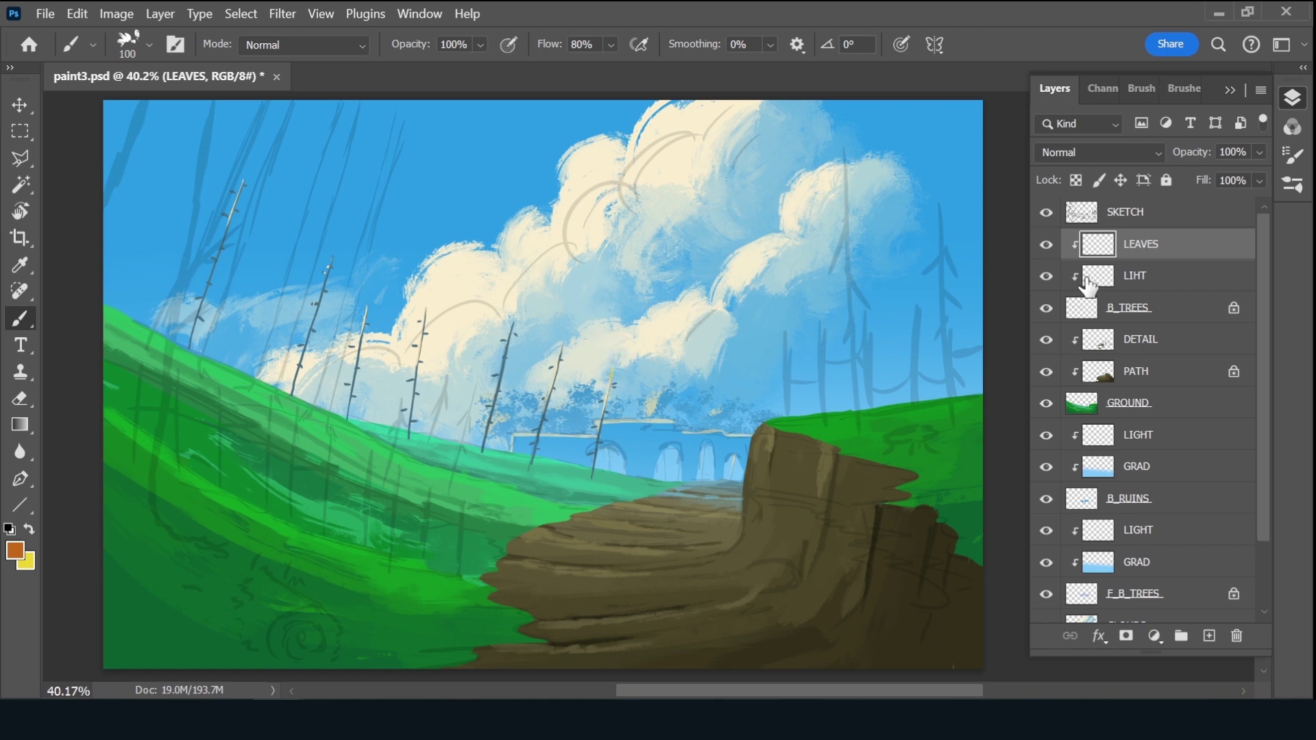
Release the LEAVES layer's clipping and give it a green colour label
{"action": "left_click", "coordinate": [1189, 257], "text": "alt"}
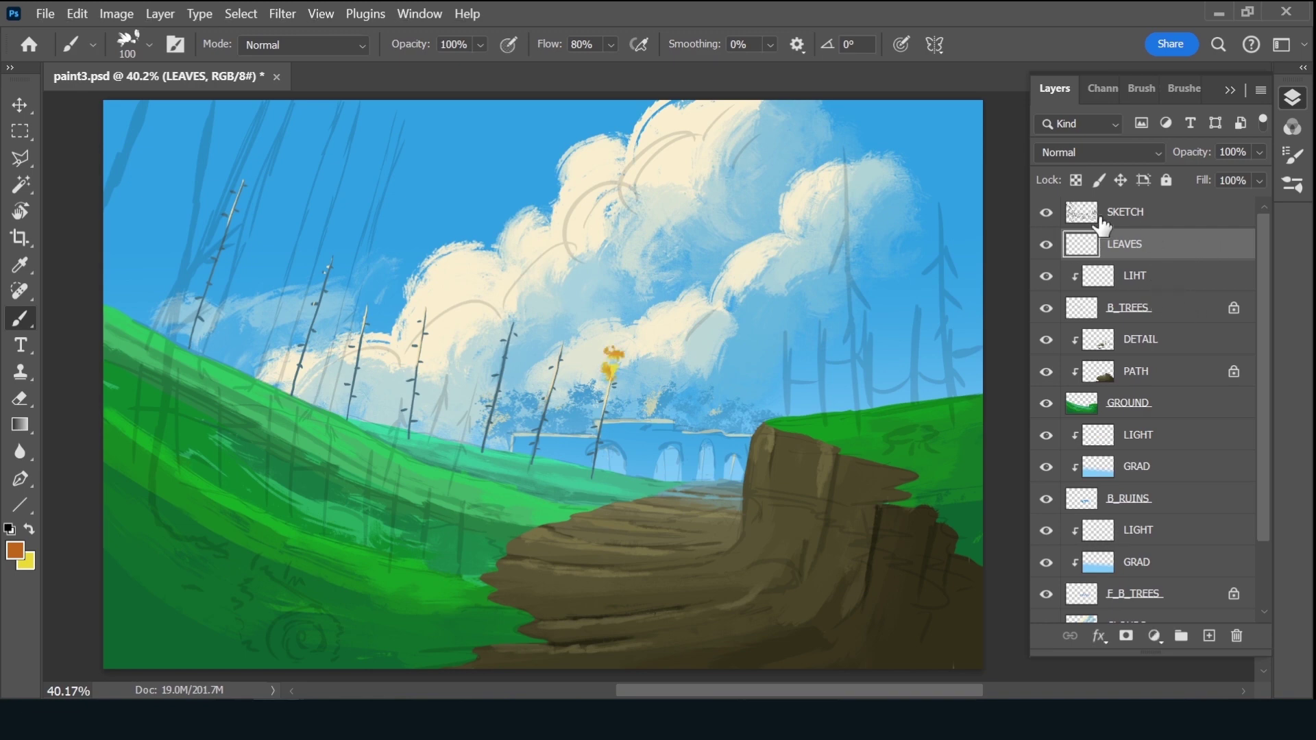
{"action": "right_click", "coordinate": [1043, 246]}
{"action": "left_click", "coordinate": [1115, 381]}
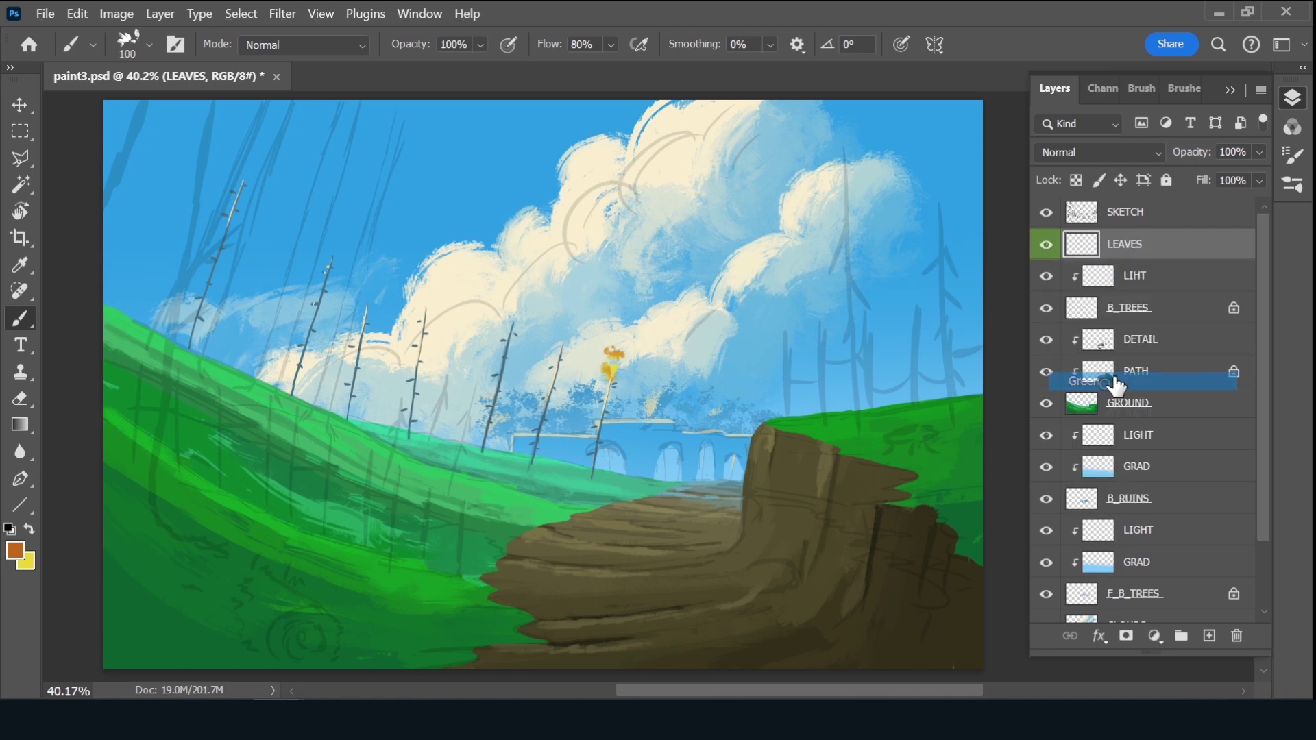
{"action": "key", "text": "ctrl+a"}
Deselect, then dab yellow leaf clumps over the tree nearest the ruins
{"action": "key", "text": "ctrl+d"}
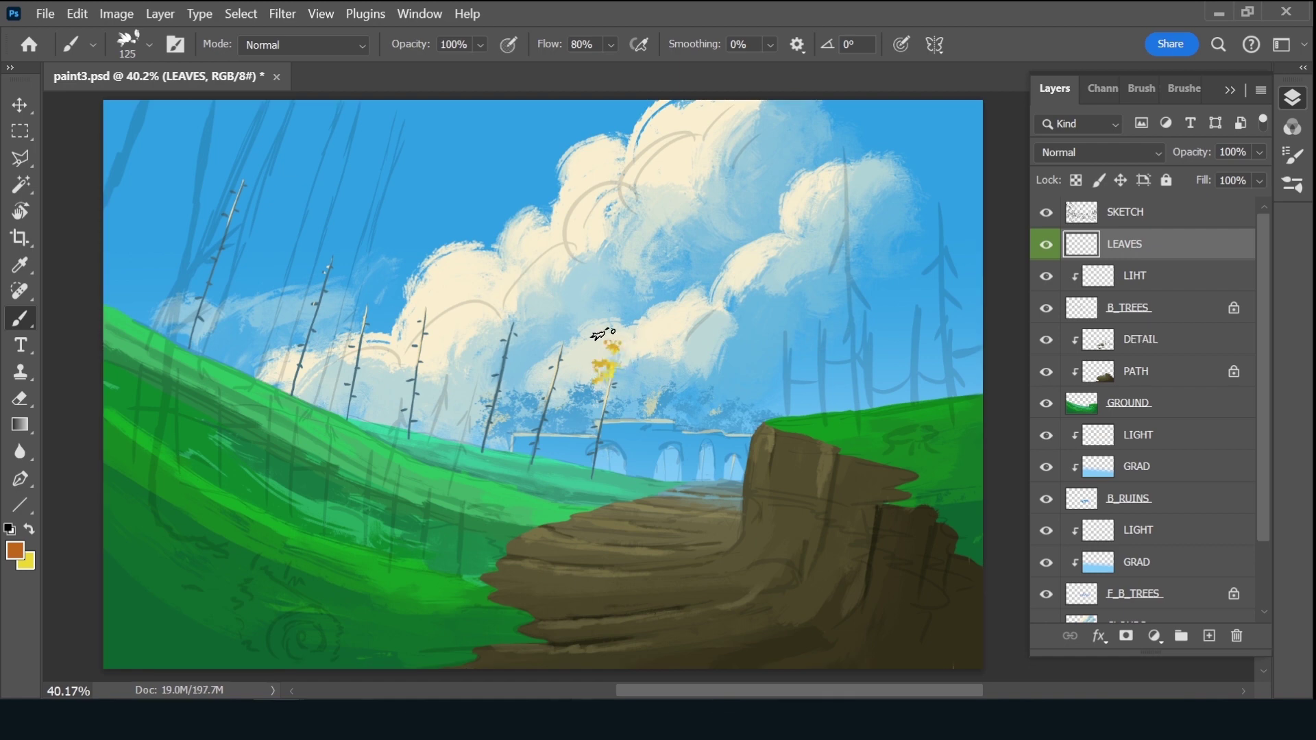
{"action": "mouse_move", "coordinate": [612, 379]}
{"action": "left_mouse_down"}
{"action": "mouse_move", "coordinate": [619, 407]}
{"action": "mouse_move", "coordinate": [604, 376]}
{"action": "mouse_move", "coordinate": [550, 382]}
{"action": "mouse_move", "coordinate": [617, 403]}
{"action": "mouse_move", "coordinate": [607, 344]}
{"action": "left_mouse_up"}
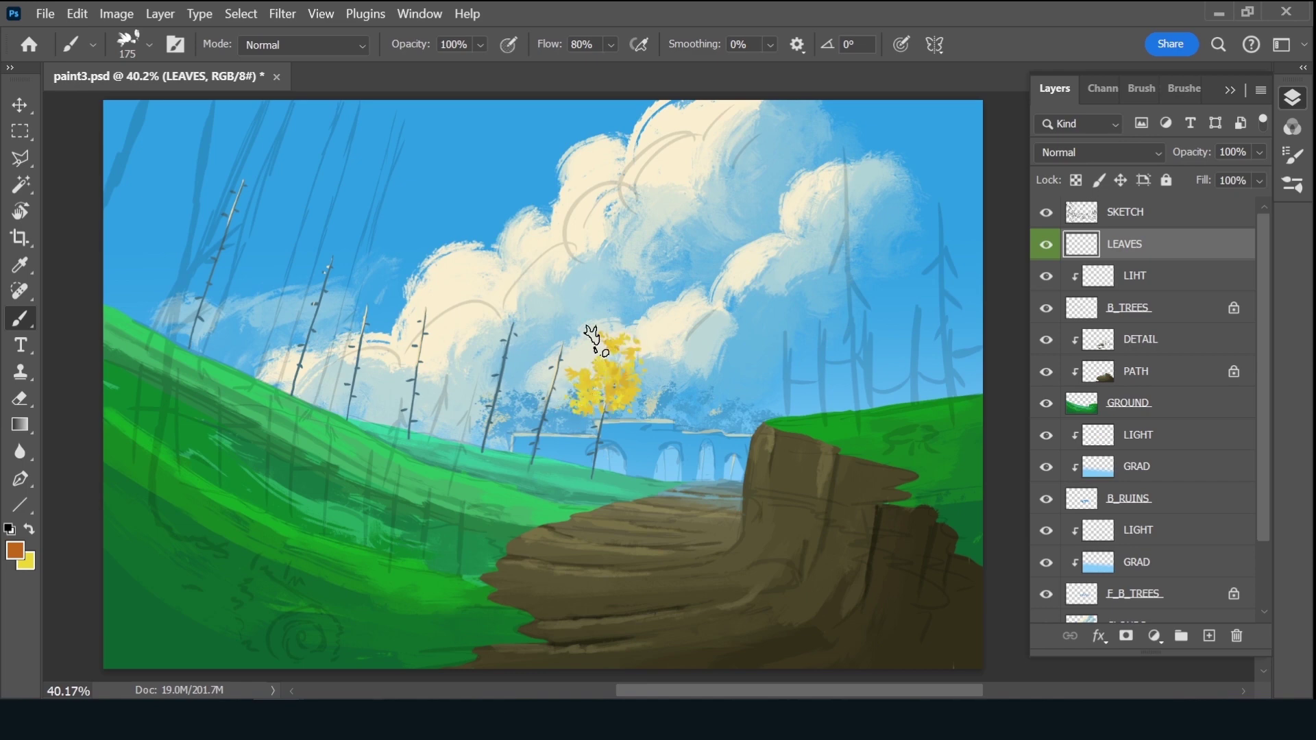
{"action": "mouse_move", "coordinate": [632, 411]}
{"action": "left_mouse_down"}
{"action": "mouse_move", "coordinate": [641, 403]}
{"action": "mouse_move", "coordinate": [622, 442]}
{"action": "left_mouse_up"}
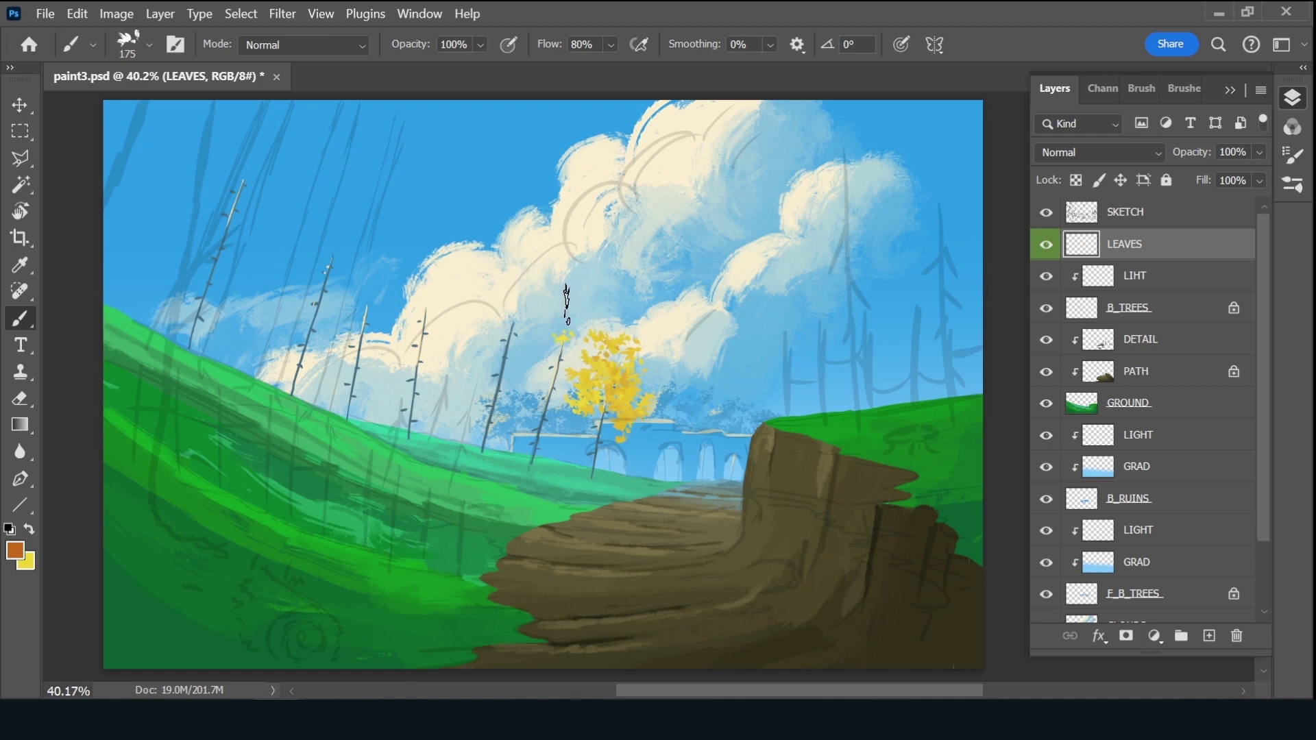
{"action": "mouse_move", "coordinate": [567, 302]}
{"action": "left_mouse_down"}
{"action": "mouse_move", "coordinate": [558, 367]}
{"action": "mouse_move", "coordinate": [539, 374]}
{"action": "left_mouse_up"}
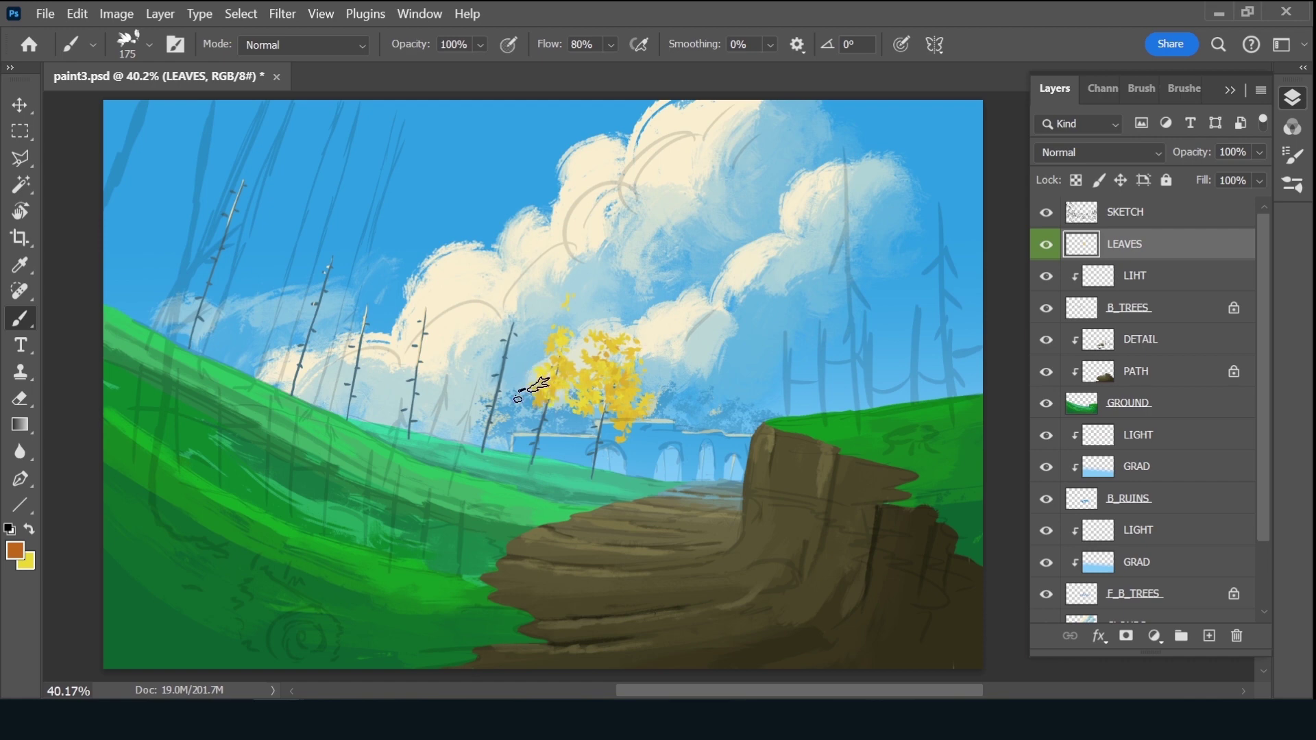
{"action": "mouse_move", "coordinate": [533, 388]}
{"action": "left_mouse_down"}
{"action": "mouse_move", "coordinate": [541, 412]}
{"action": "mouse_move", "coordinate": [579, 401]}
{"action": "mouse_move", "coordinate": [521, 374]}
{"action": "mouse_move", "coordinate": [545, 342]}
{"action": "mouse_move", "coordinate": [537, 373]}
{"action": "mouse_move", "coordinate": [558, 376]}
{"action": "mouse_move", "coordinate": [576, 329]}
{"action": "mouse_move", "coordinate": [573, 383]}
{"action": "mouse_move", "coordinate": [528, 394]}
{"action": "mouse_move", "coordinate": [573, 309]}
{"action": "mouse_move", "coordinate": [514, 353]}
{"action": "mouse_move", "coordinate": [544, 285]}
{"action": "mouse_move", "coordinate": [587, 376]}
{"action": "mouse_move", "coordinate": [499, 322]}
{"action": "mouse_move", "coordinate": [489, 370]}
{"action": "mouse_move", "coordinate": [456, 338]}
{"action": "mouse_move", "coordinate": [473, 356]}
{"action": "left_mouse_up"}
{"action": "mouse_move", "coordinate": [497, 276]}
{"action": "left_mouse_down"}
{"action": "mouse_move", "coordinate": [469, 381]}
{"action": "mouse_move", "coordinate": [524, 285]}
{"action": "left_mouse_up"}
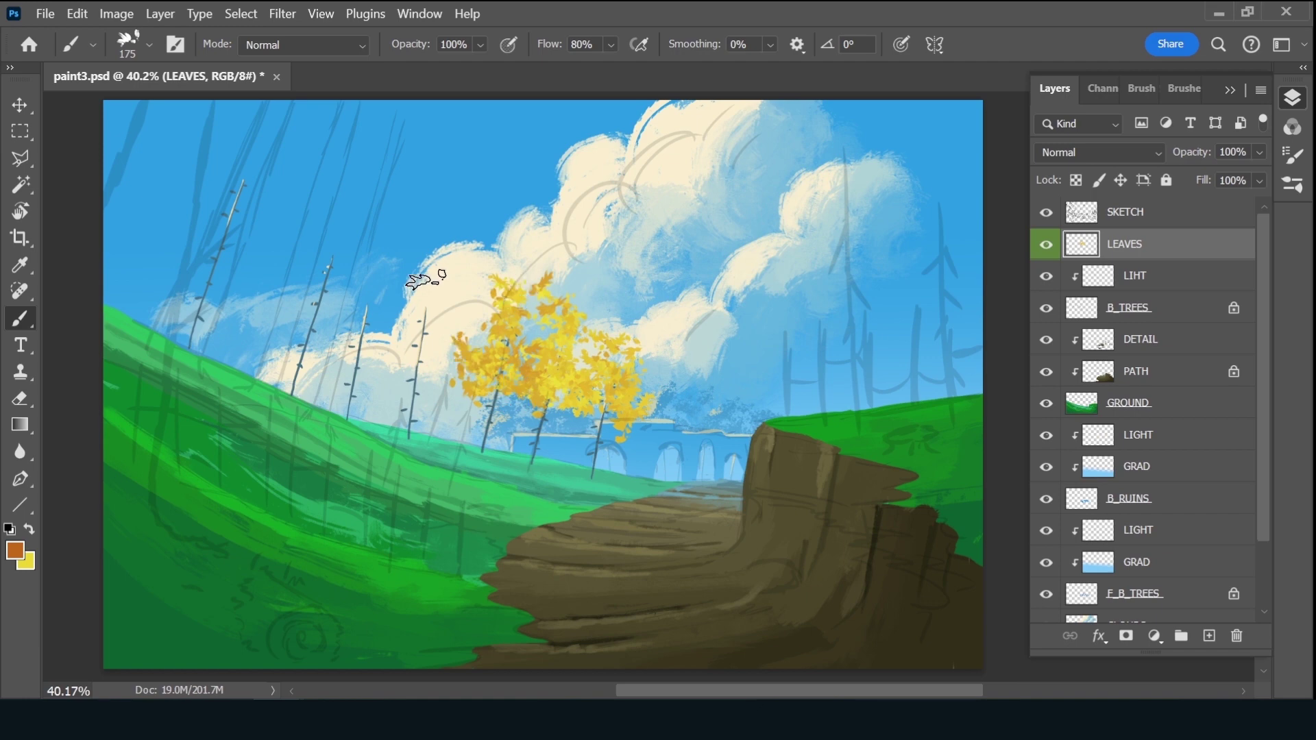
Paint yellow leaf clumps over the trees further left, out to the leftmost tree
{"action": "mouse_move", "coordinate": [425, 278]}
{"action": "left_mouse_down"}
{"action": "mouse_move", "coordinate": [417, 295]}
{"action": "mouse_move", "coordinate": [435, 312]}
{"action": "mouse_move", "coordinate": [440, 259]}
{"action": "mouse_move", "coordinate": [425, 253]}
{"action": "left_mouse_up"}
{"action": "mouse_move", "coordinate": [436, 343]}
{"action": "left_mouse_down"}
{"action": "mouse_move", "coordinate": [411, 346]}
{"action": "mouse_move", "coordinate": [439, 356]}
{"action": "mouse_move", "coordinate": [401, 336]}
{"action": "mouse_move", "coordinate": [410, 315]}
{"action": "mouse_move", "coordinate": [394, 347]}
{"action": "mouse_move", "coordinate": [453, 370]}
{"action": "mouse_move", "coordinate": [459, 296]}
{"action": "left_mouse_up"}
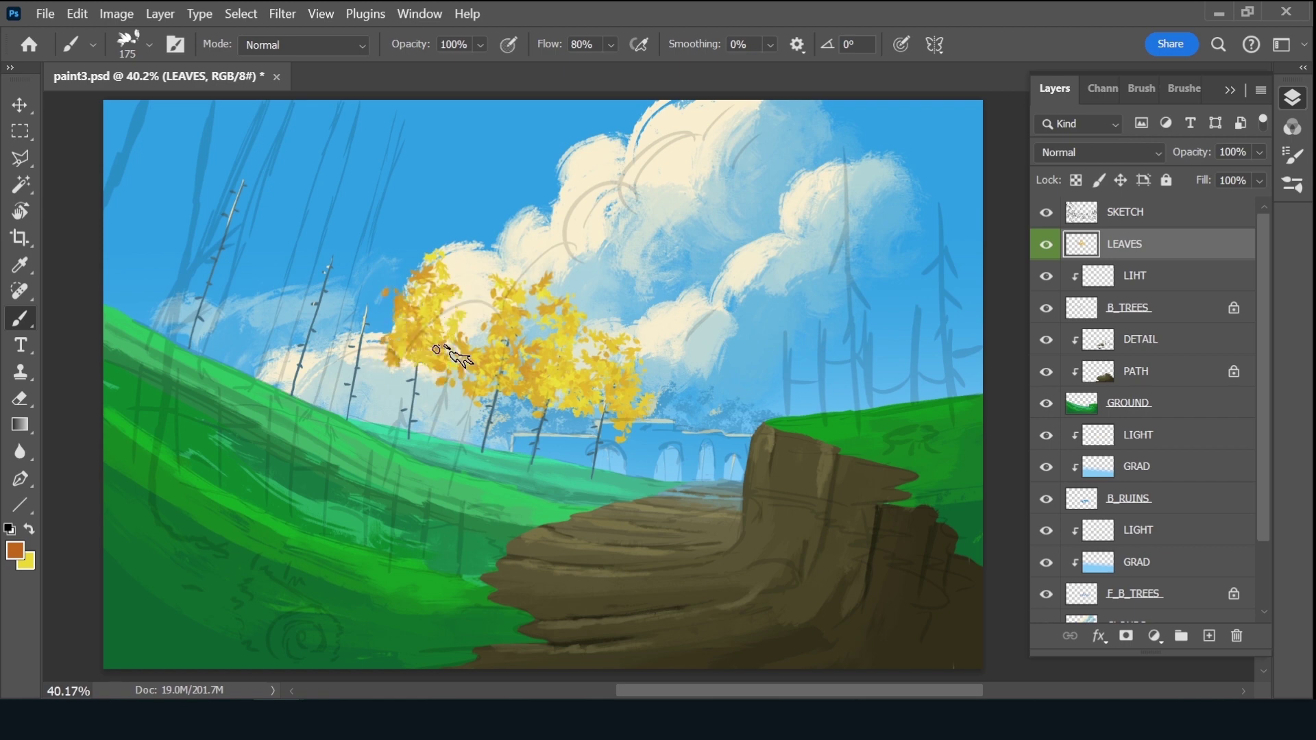
{"action": "left_click_drag", "start_coordinate": [384, 329], "coordinate": [353, 333]}
{"action": "mouse_move", "coordinate": [397, 257]}
{"action": "left_mouse_down"}
{"action": "mouse_move", "coordinate": [414, 270]}
{"action": "mouse_move", "coordinate": [360, 339]}
{"action": "left_mouse_up"}
{"action": "left_click_drag", "start_coordinate": [363, 271], "coordinate": [360, 247]}
{"action": "mouse_move", "coordinate": [350, 301]}
{"action": "left_mouse_down"}
{"action": "mouse_move", "coordinate": [366, 346]}
{"action": "mouse_move", "coordinate": [391, 350]}
{"action": "left_mouse_up"}
{"action": "mouse_move", "coordinate": [332, 315]}
{"action": "left_mouse_down"}
{"action": "mouse_move", "coordinate": [370, 274]}
{"action": "mouse_move", "coordinate": [346, 240]}
{"action": "left_mouse_up"}
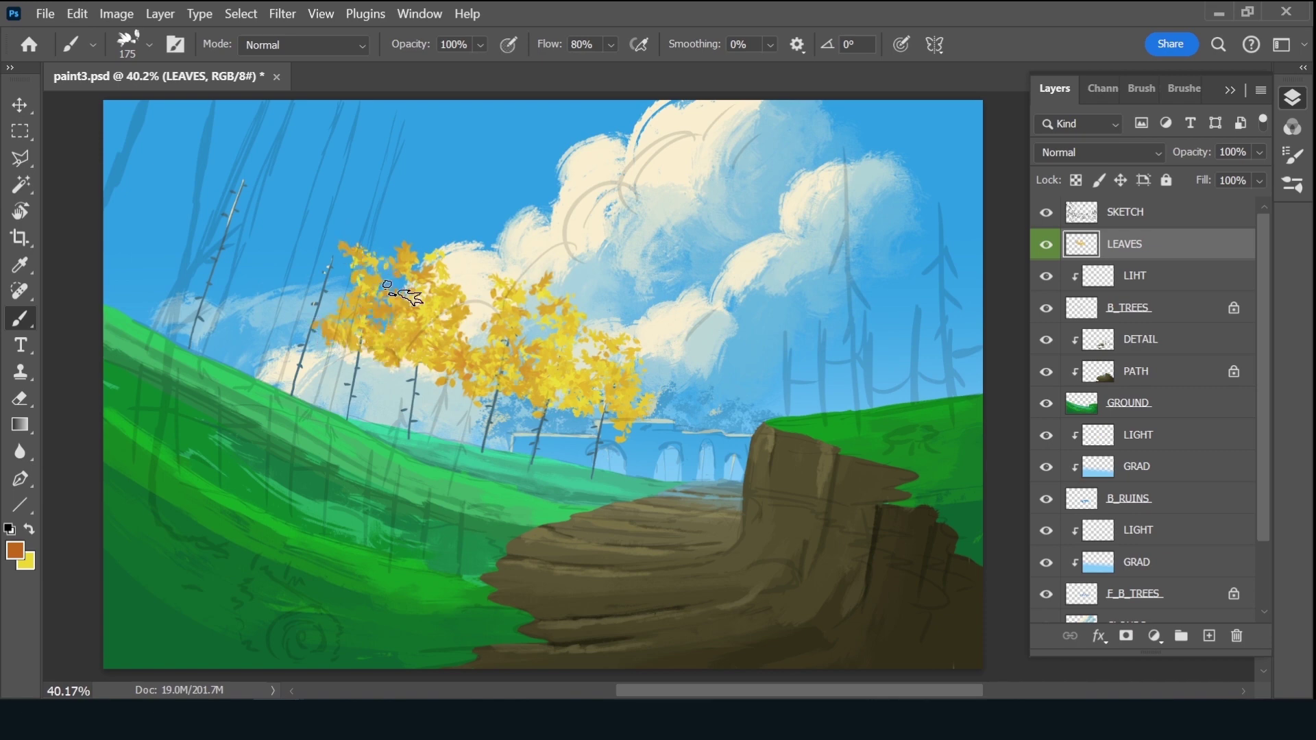
{"action": "left_click_drag", "start_coordinate": [387, 295], "coordinate": [397, 347]}
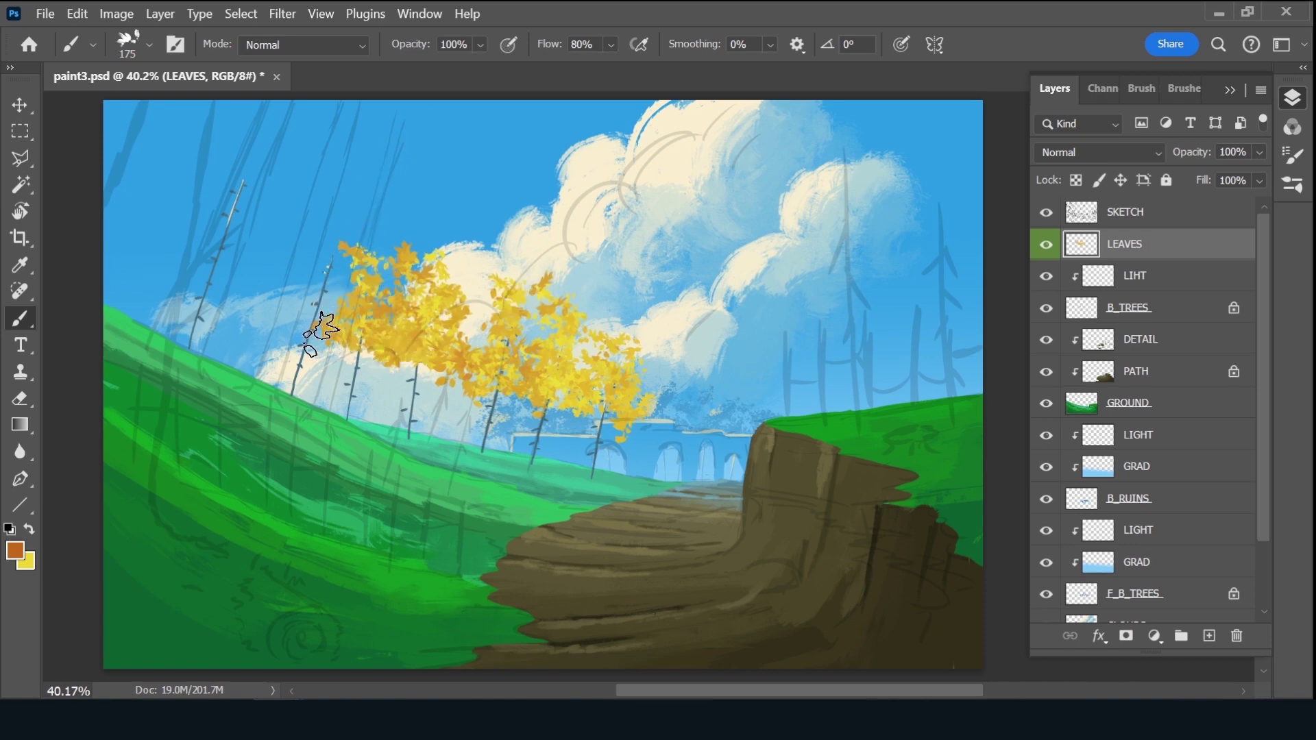
{"action": "mouse_move", "coordinate": [314, 317]}
{"action": "left_mouse_down"}
{"action": "mouse_move", "coordinate": [322, 234]}
{"action": "mouse_move", "coordinate": [278, 291]}
{"action": "mouse_move", "coordinate": [353, 199]}
{"action": "mouse_move", "coordinate": [343, 184]}
{"action": "left_mouse_up"}
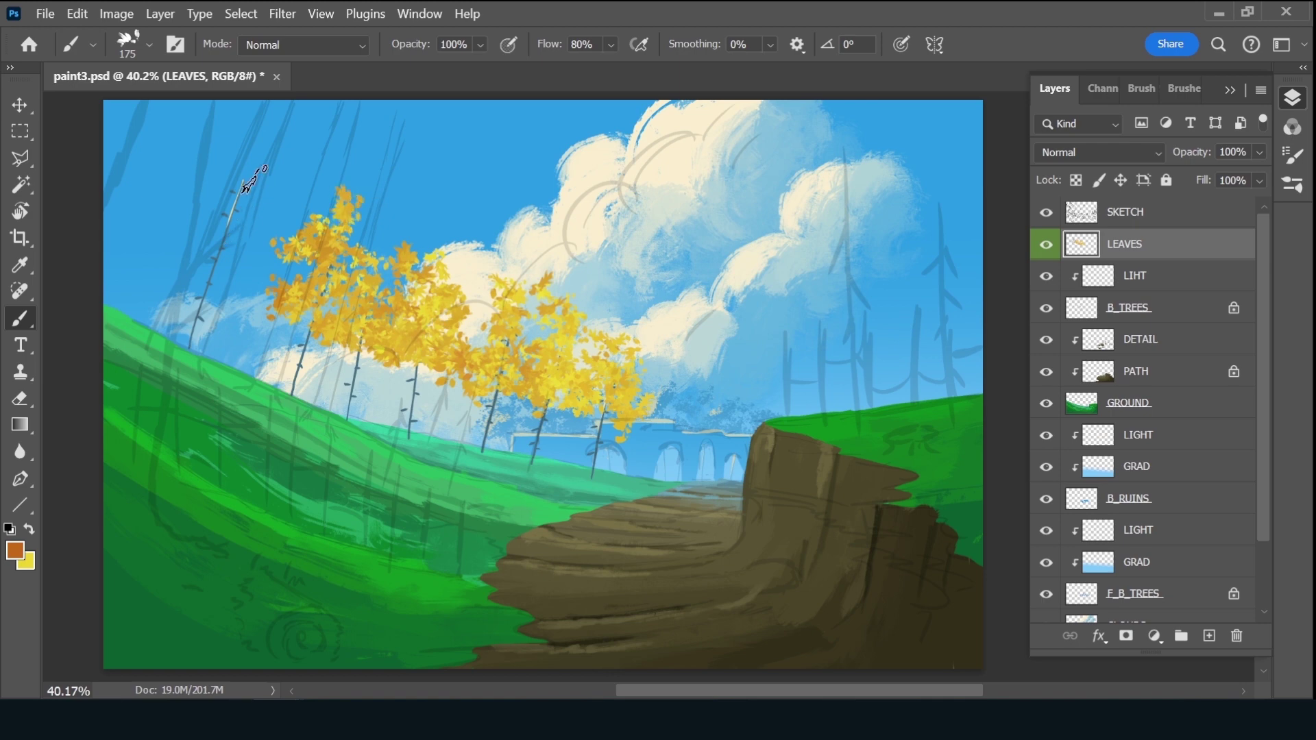
{"action": "mouse_move", "coordinate": [232, 180]}
{"action": "left_mouse_down"}
{"action": "mouse_move", "coordinate": [240, 192]}
{"action": "mouse_move", "coordinate": [199, 194]}
{"action": "mouse_move", "coordinate": [235, 229]}
{"action": "mouse_move", "coordinate": [194, 199]}
{"action": "mouse_move", "coordinate": [240, 240]}
{"action": "mouse_move", "coordinate": [267, 185]}
{"action": "mouse_move", "coordinate": [233, 247]}
{"action": "mouse_move", "coordinate": [271, 168]}
{"action": "mouse_move", "coordinate": [274, 247]}
{"action": "mouse_move", "coordinate": [254, 254]}
{"action": "mouse_move", "coordinate": [286, 237]}
{"action": "left_mouse_up"}
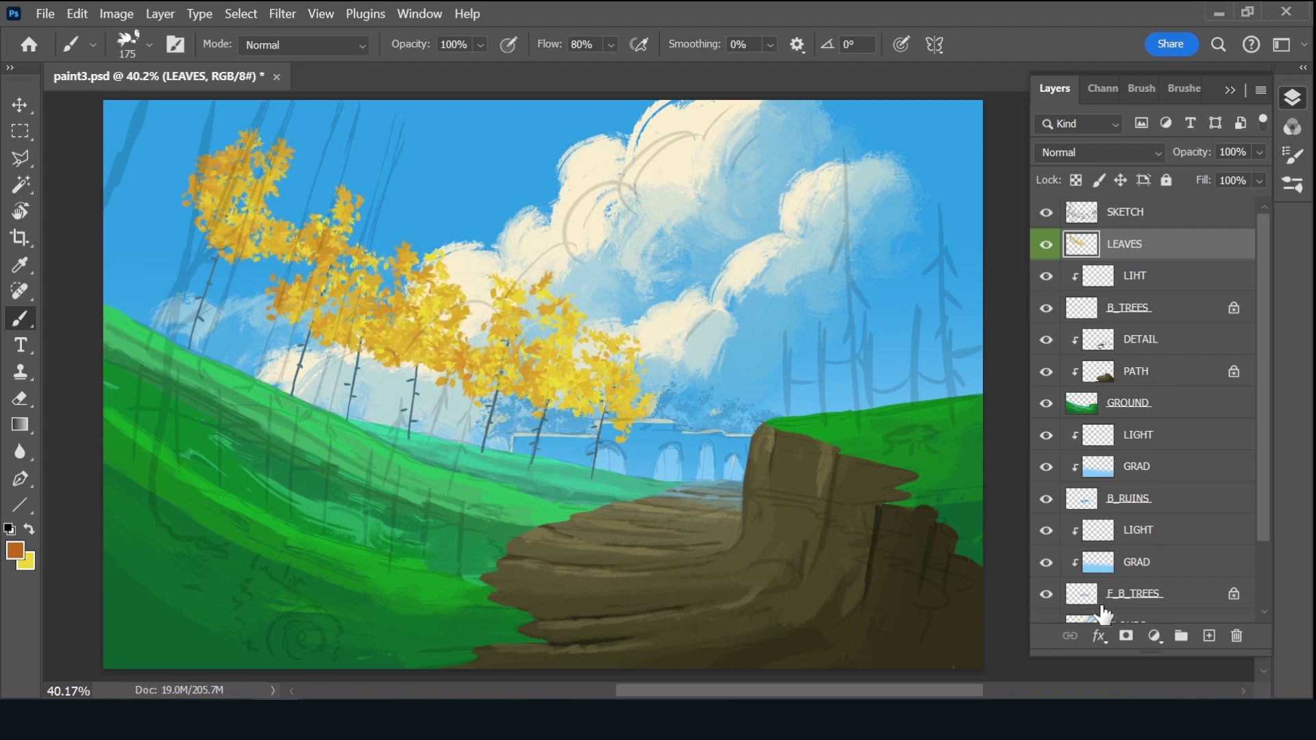
Add a BLUE layer clipped to LEAVES, fill it with sampled sky blue, and lower its opacity
{"action": "left_click", "coordinate": [1204, 631]}
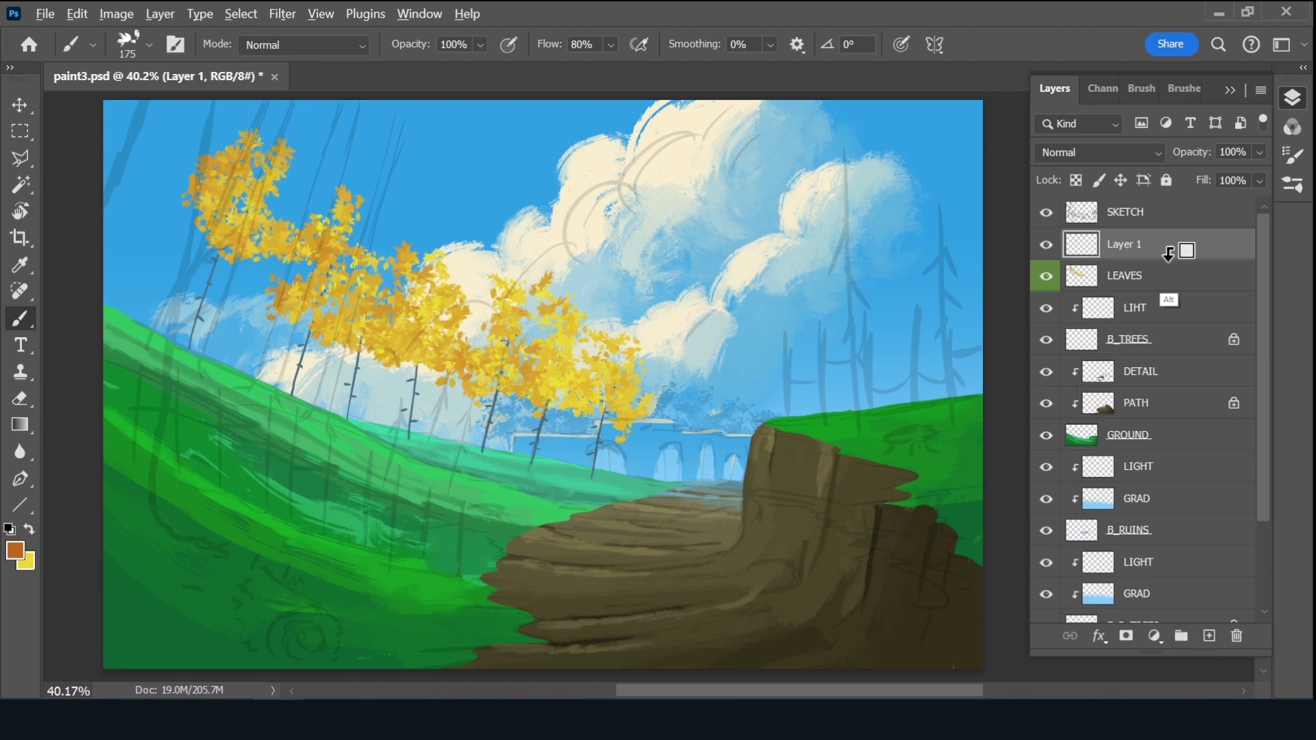
{"action": "left_click", "coordinate": [1138, 259], "text": "alt"}
{"action": "double_click", "coordinate": [1140, 247]}
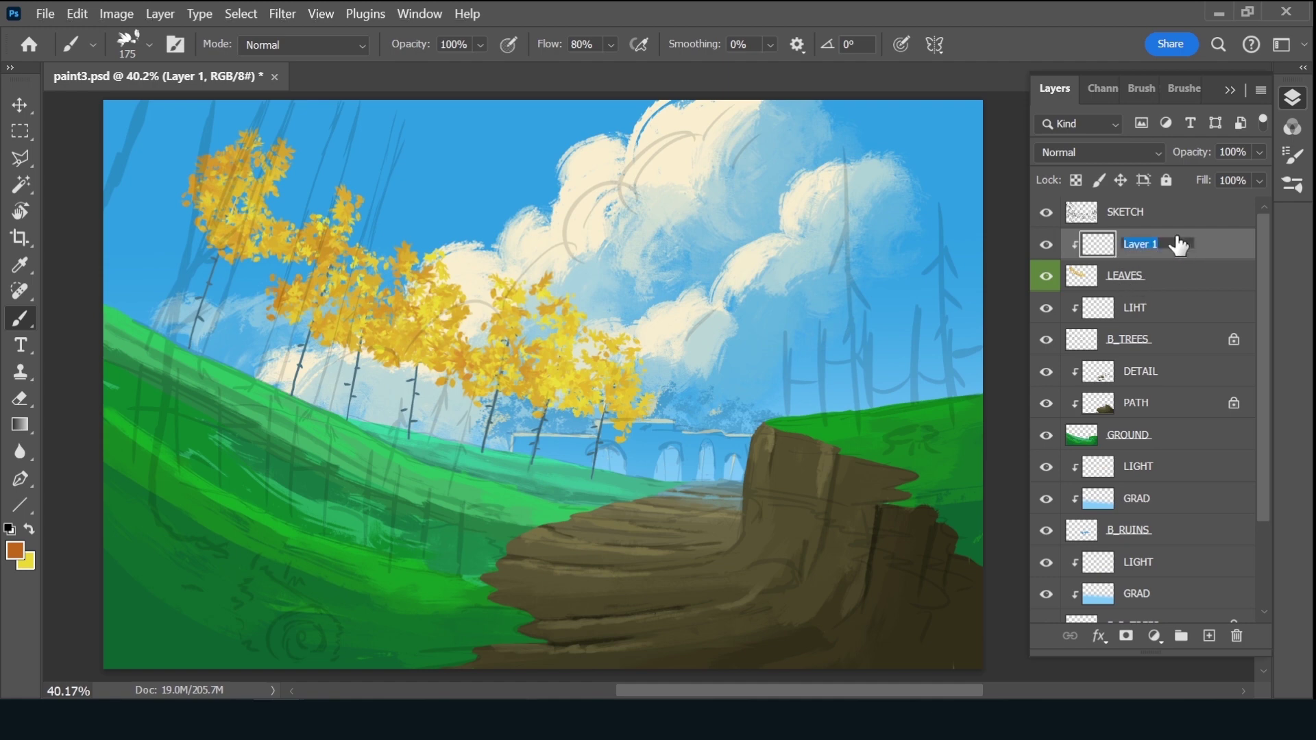
{"action": "type", "text": "BLUE"}
{"action": "key", "text": "Return"}
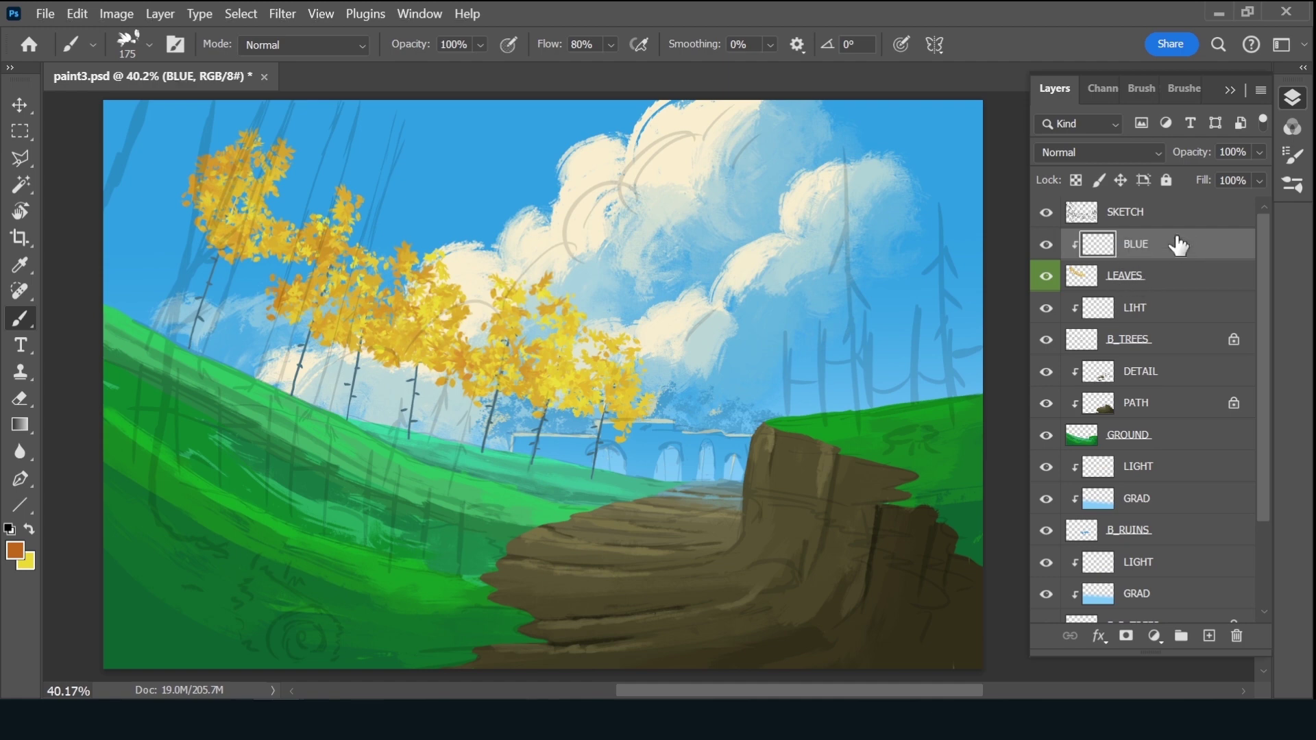
{"action": "left_click", "coordinate": [508, 138], "text": "alt"}
{"action": "key", "text": "alt+BackSpace"}
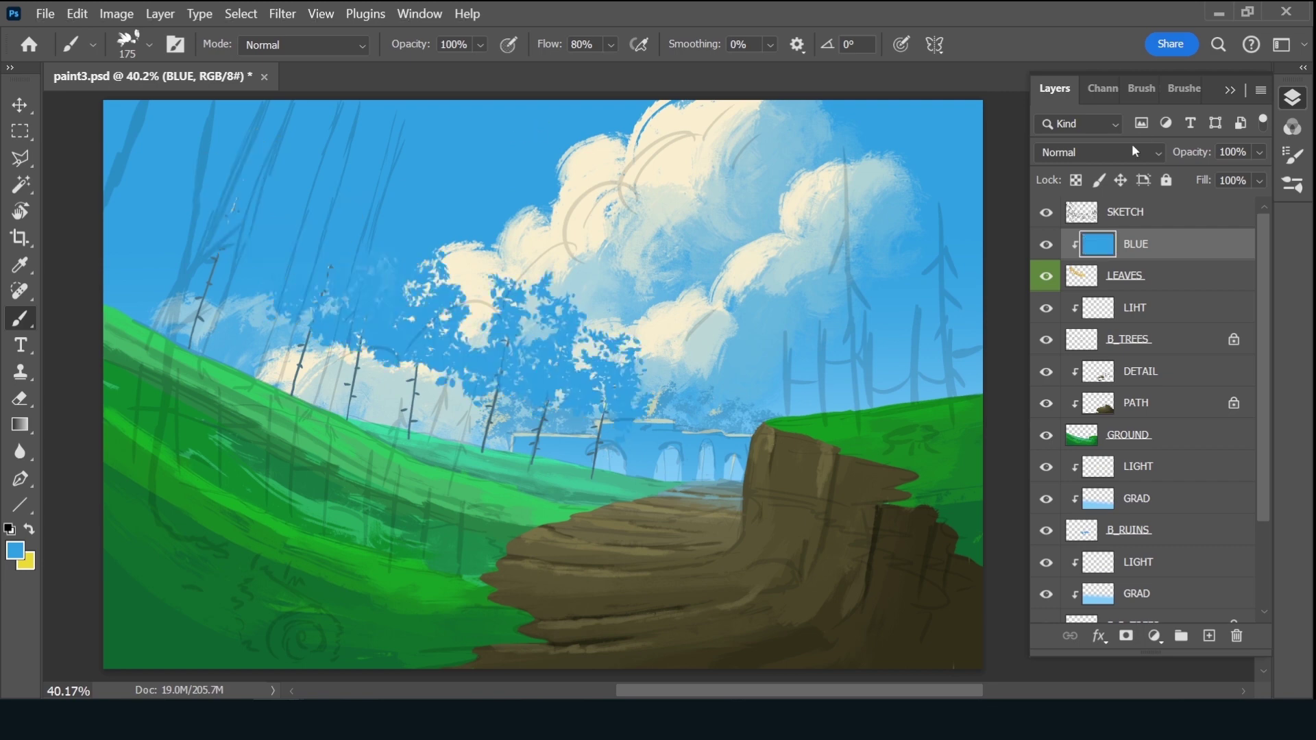
{"action": "left_click_drag", "start_coordinate": [1196, 159], "coordinate": [1200, 159]}
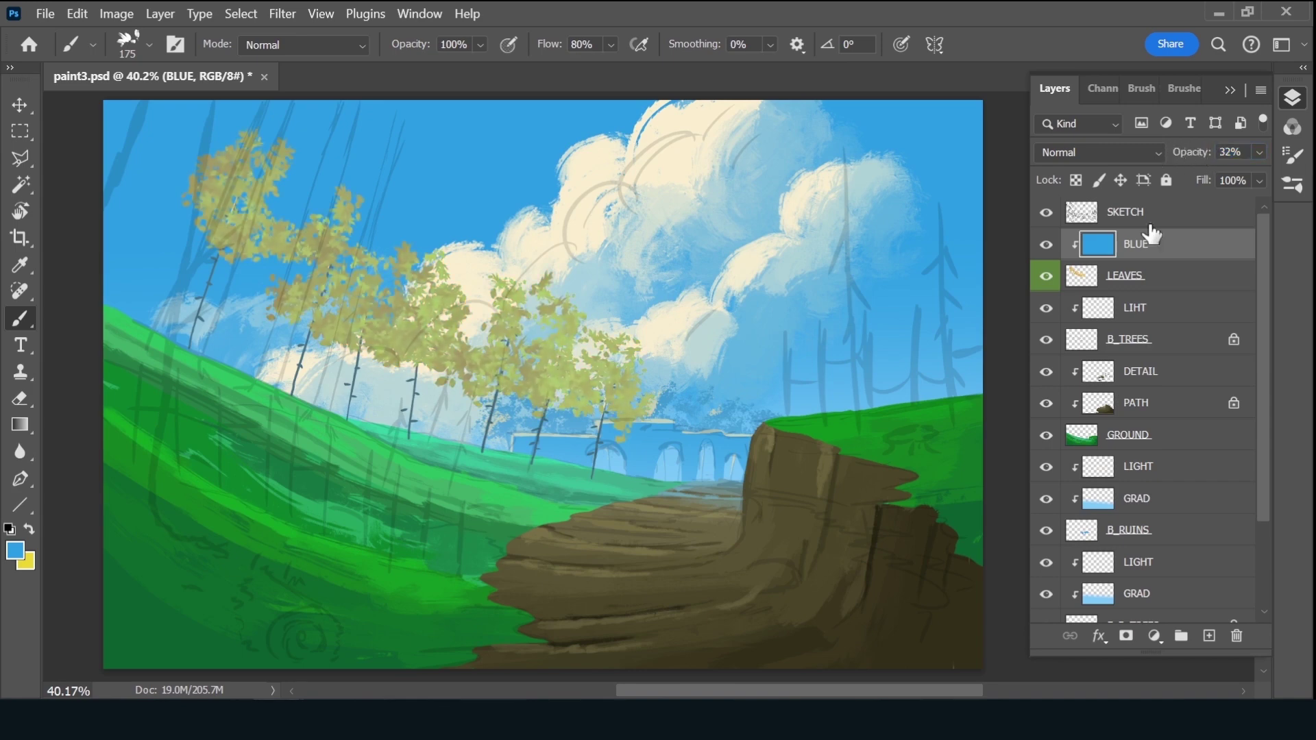
Add a clipped layer named LIGHT and turn off the brush's Color Dynamics
{"action": "left_click", "coordinate": [1209, 636]}
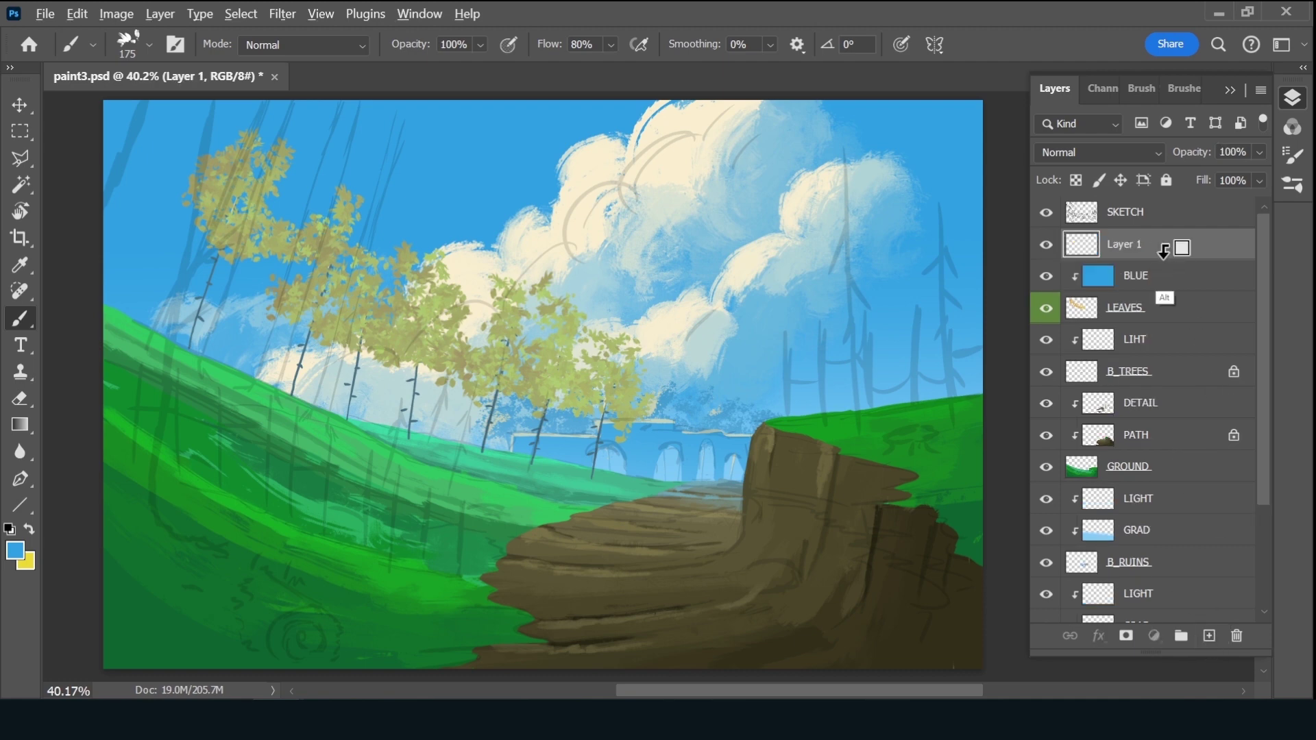
{"action": "double_click", "coordinate": [1150, 246]}
{"action": "type", "text": "LIGHT"}
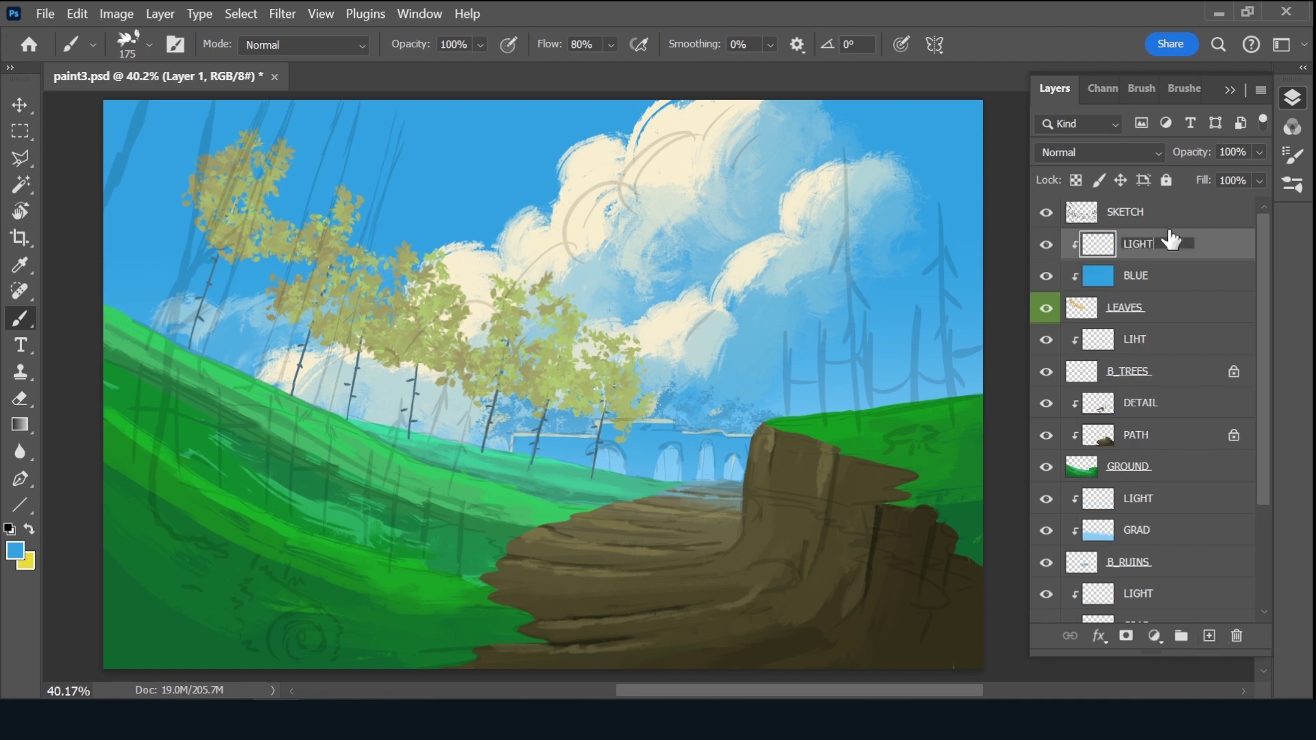
{"action": "key", "text": "Return"}
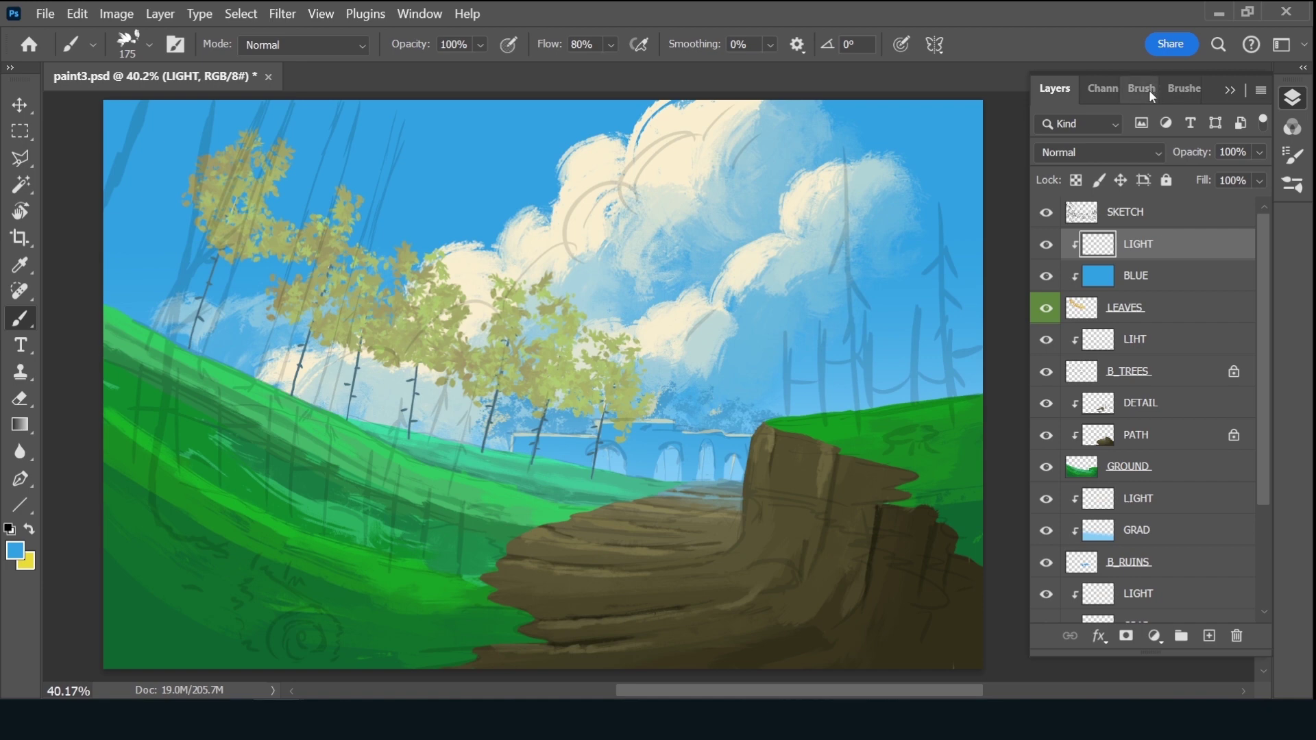
{"action": "left_click", "coordinate": [1148, 89]}
{"action": "left_click", "coordinate": [927, 255]}
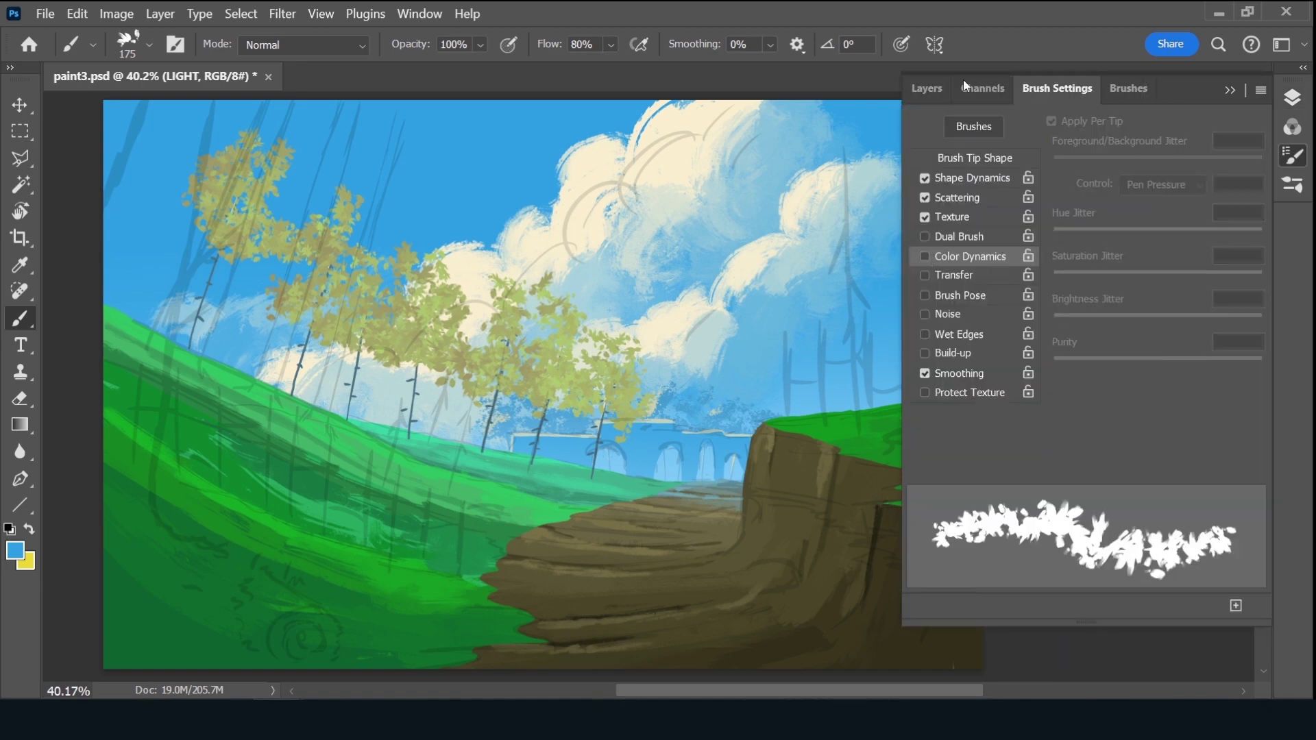
{"action": "left_click", "coordinate": [928, 89]}
Make a light orange-yellow the foreground colour for the Brush tool
{"action": "key", "text": "x"}
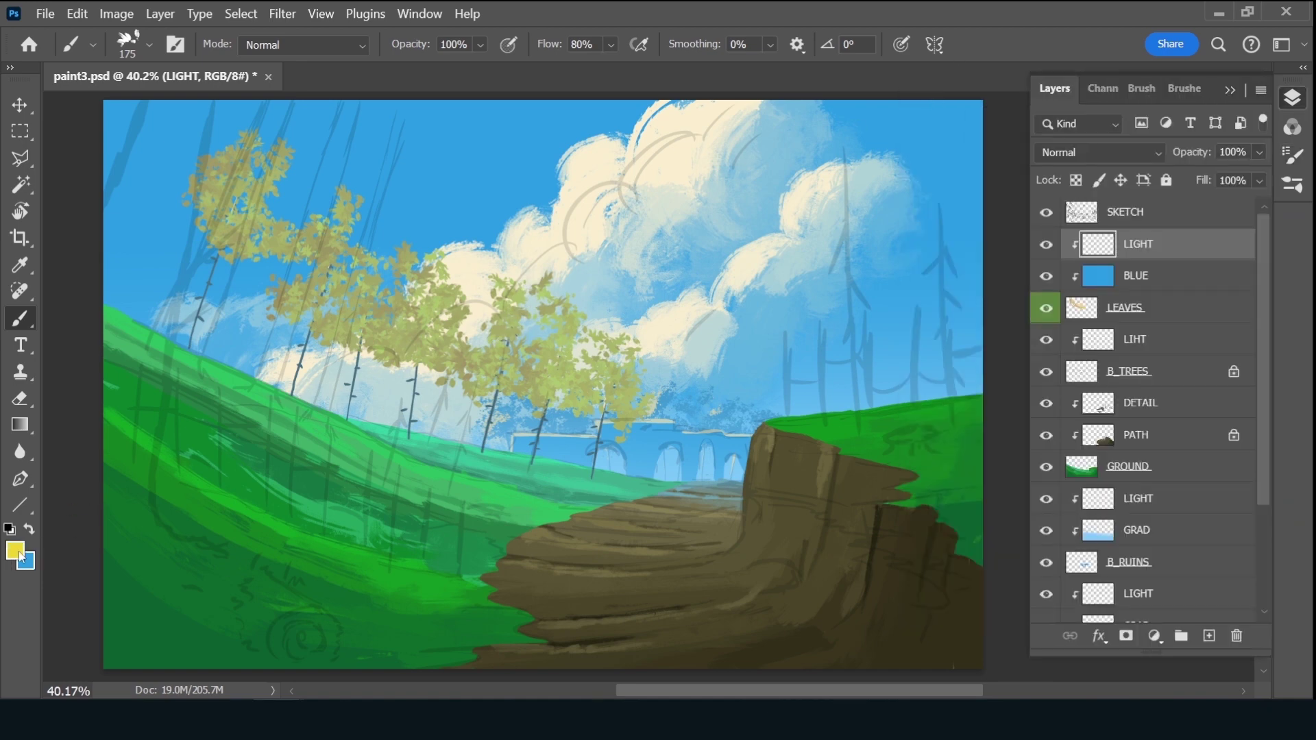
{"action": "left_click", "coordinate": [21, 555]}
{"action": "left_click_drag", "start_coordinate": [1059, 357], "coordinate": [1059, 358]}
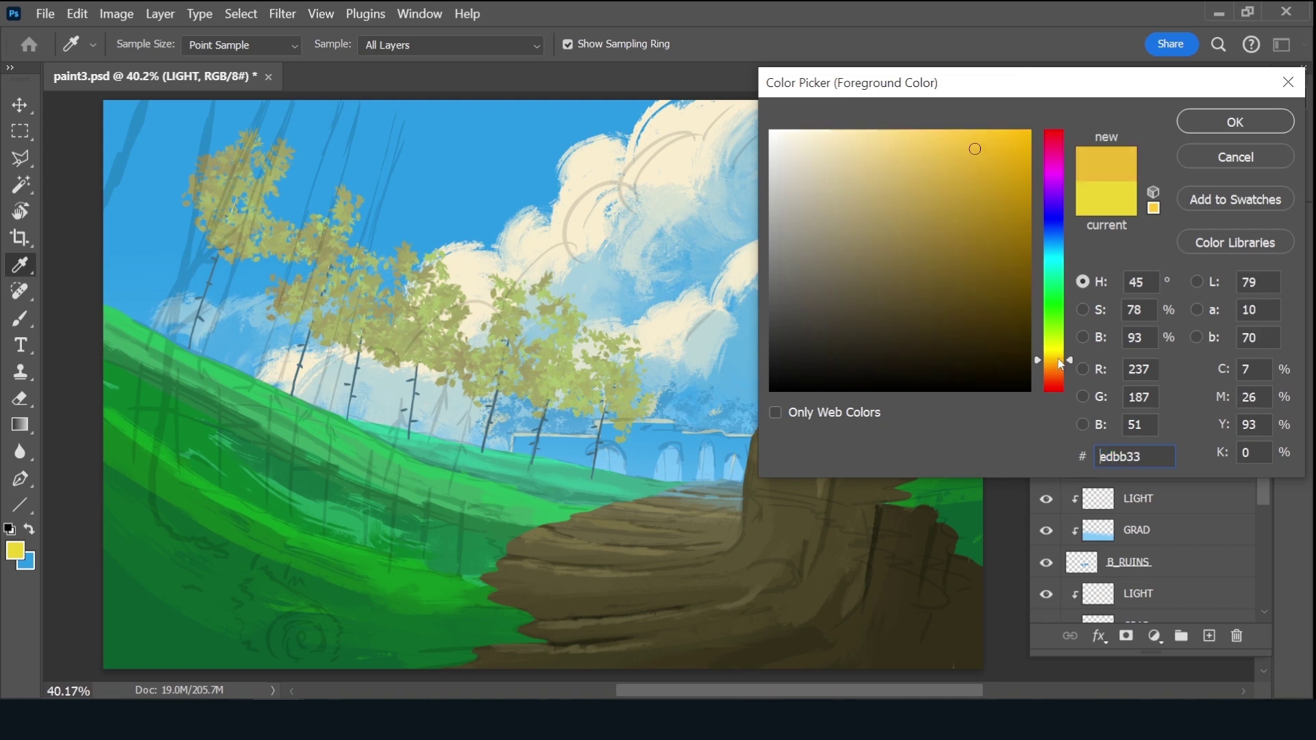
{"action": "left_click", "coordinate": [925, 160]}
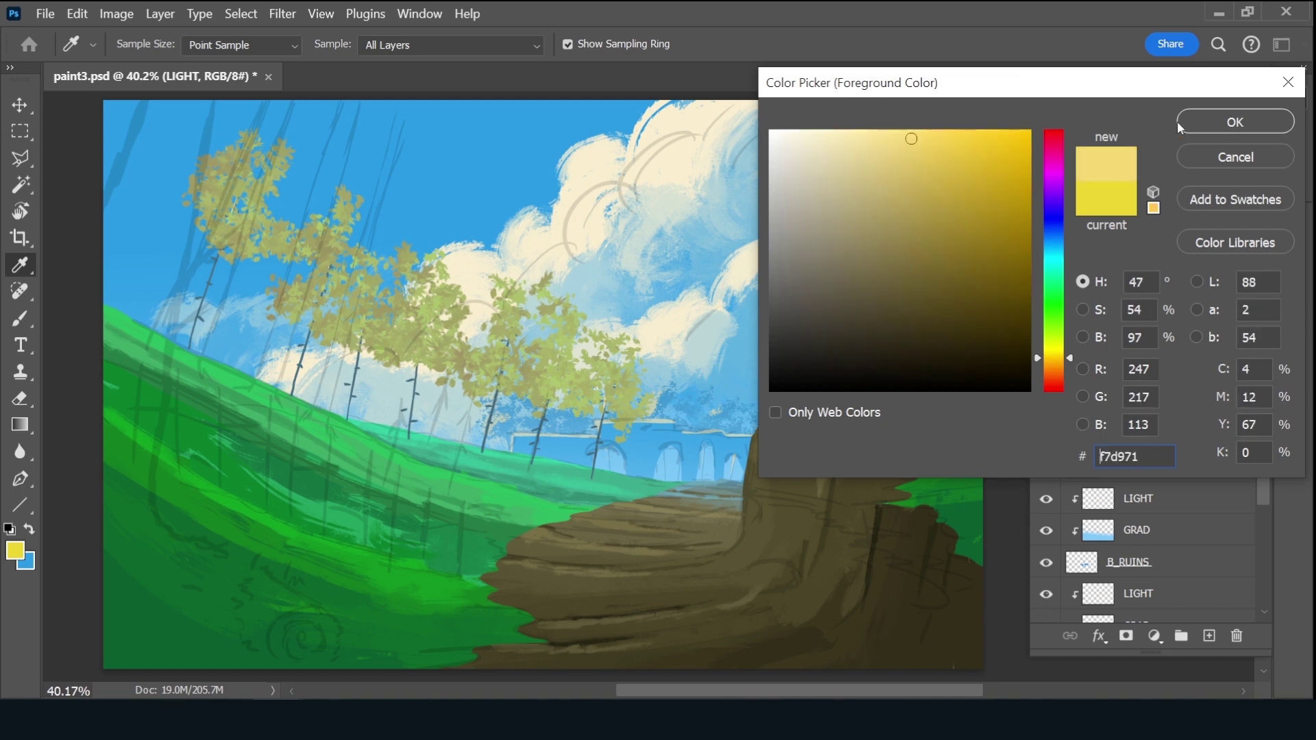
{"action": "left_click", "coordinate": [1235, 122]}
{"action": "key", "text": "b"}
Paint pale yellow leaf highlights, fade BLUE further, set LIGHT to 72% and save
{"action": "mouse_move", "coordinate": [615, 355]}
{"action": "left_mouse_down"}
{"action": "mouse_move", "coordinate": [590, 373]}
{"action": "mouse_move", "coordinate": [597, 363]}
{"action": "left_mouse_up"}
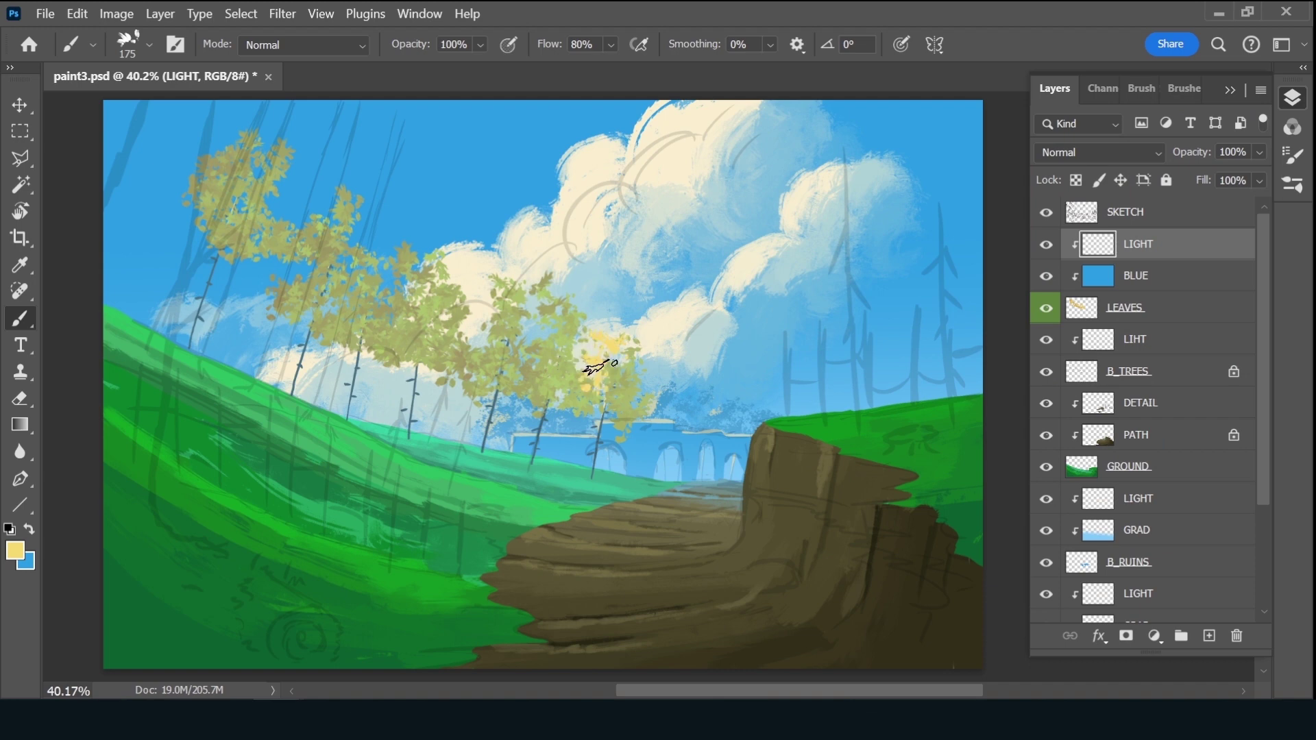
{"action": "left_click_drag", "start_coordinate": [545, 294], "coordinate": [549, 329]}
{"action": "left_click", "coordinate": [1175, 276]}
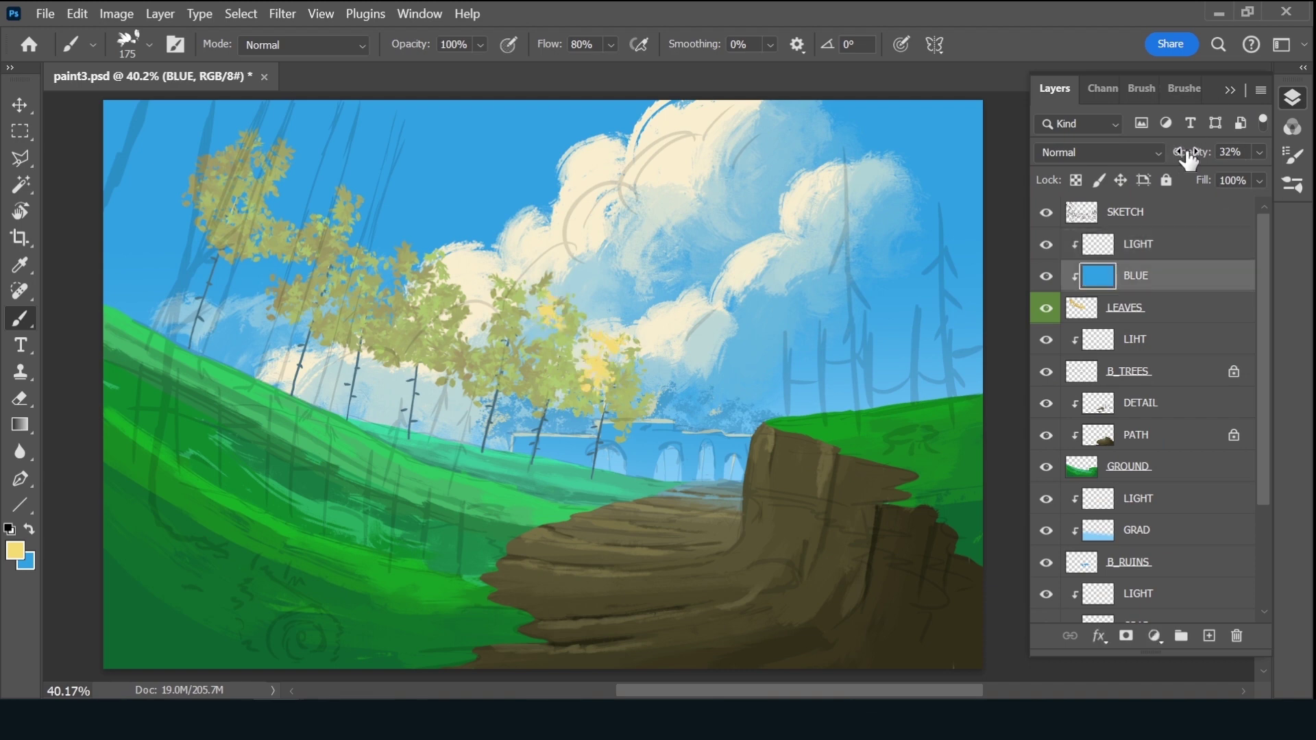
{"action": "left_click_drag", "start_coordinate": [1184, 152], "coordinate": [1200, 156]}
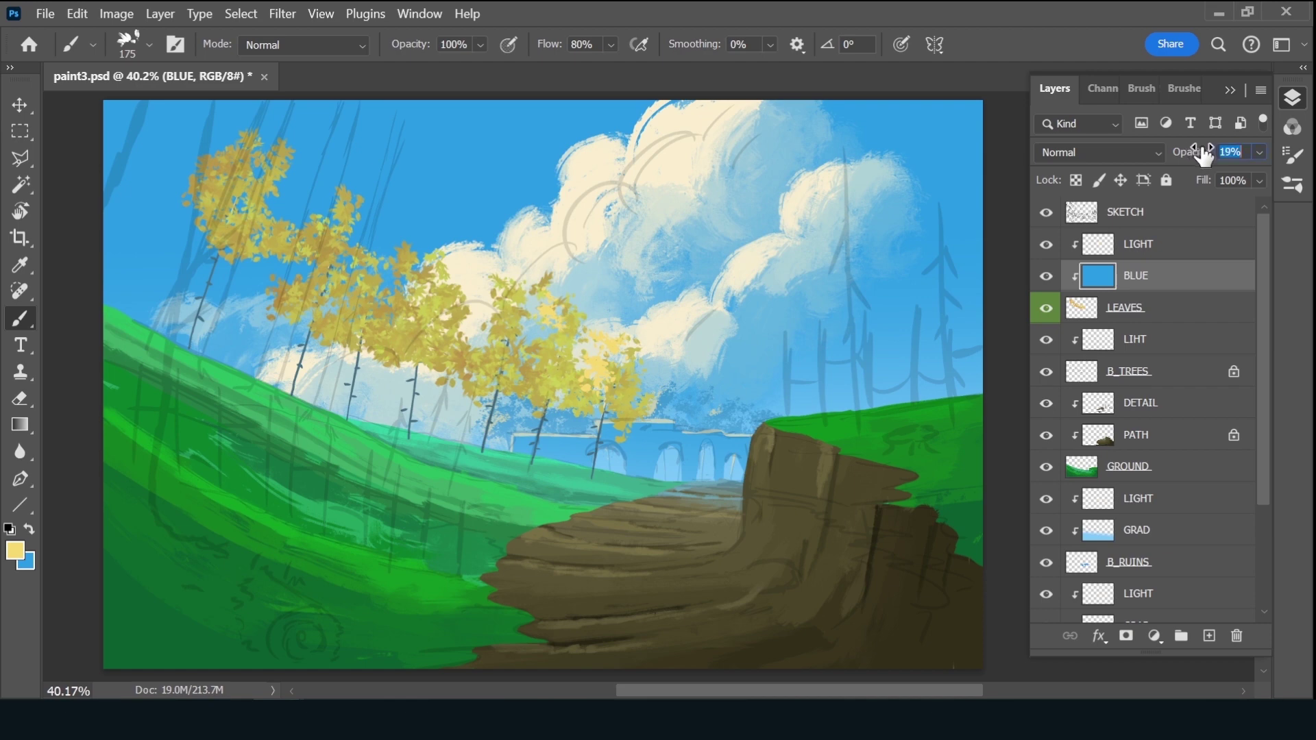
{"action": "left_click", "coordinate": [1171, 244]}
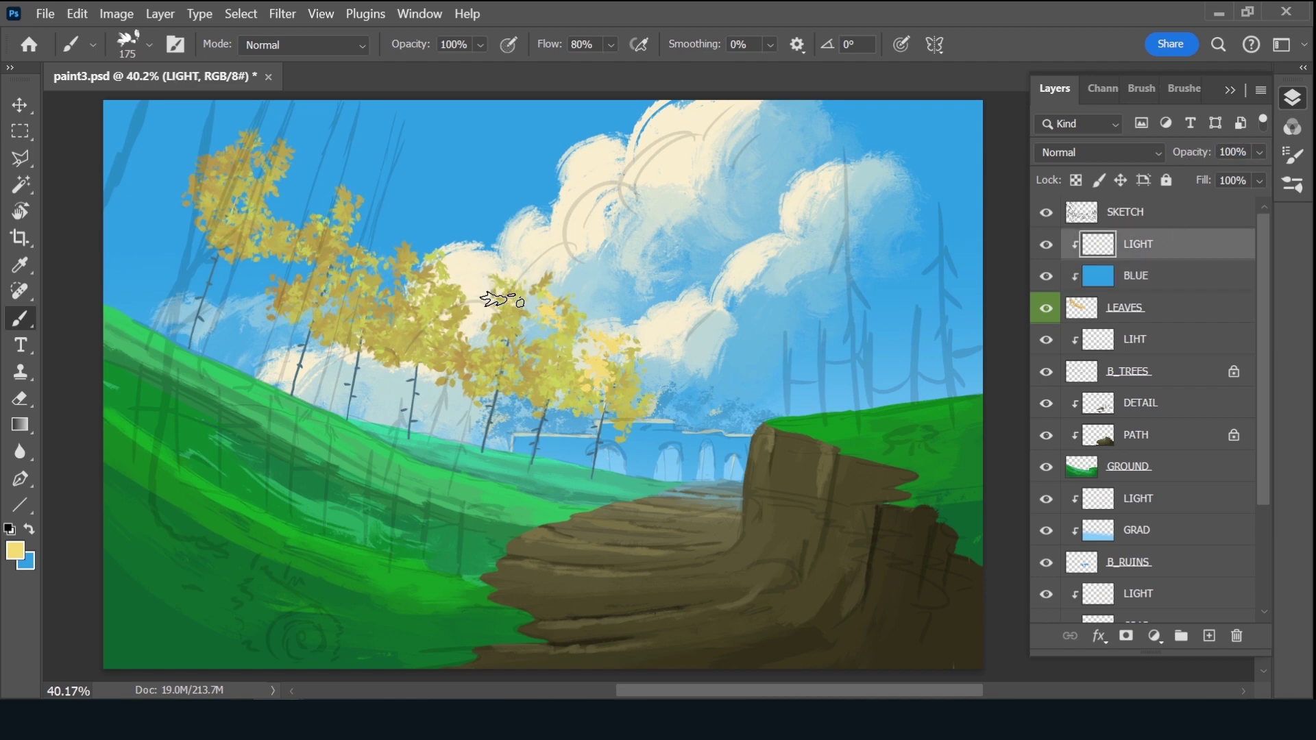
{"action": "left_click_drag", "start_coordinate": [517, 288], "coordinate": [507, 346]}
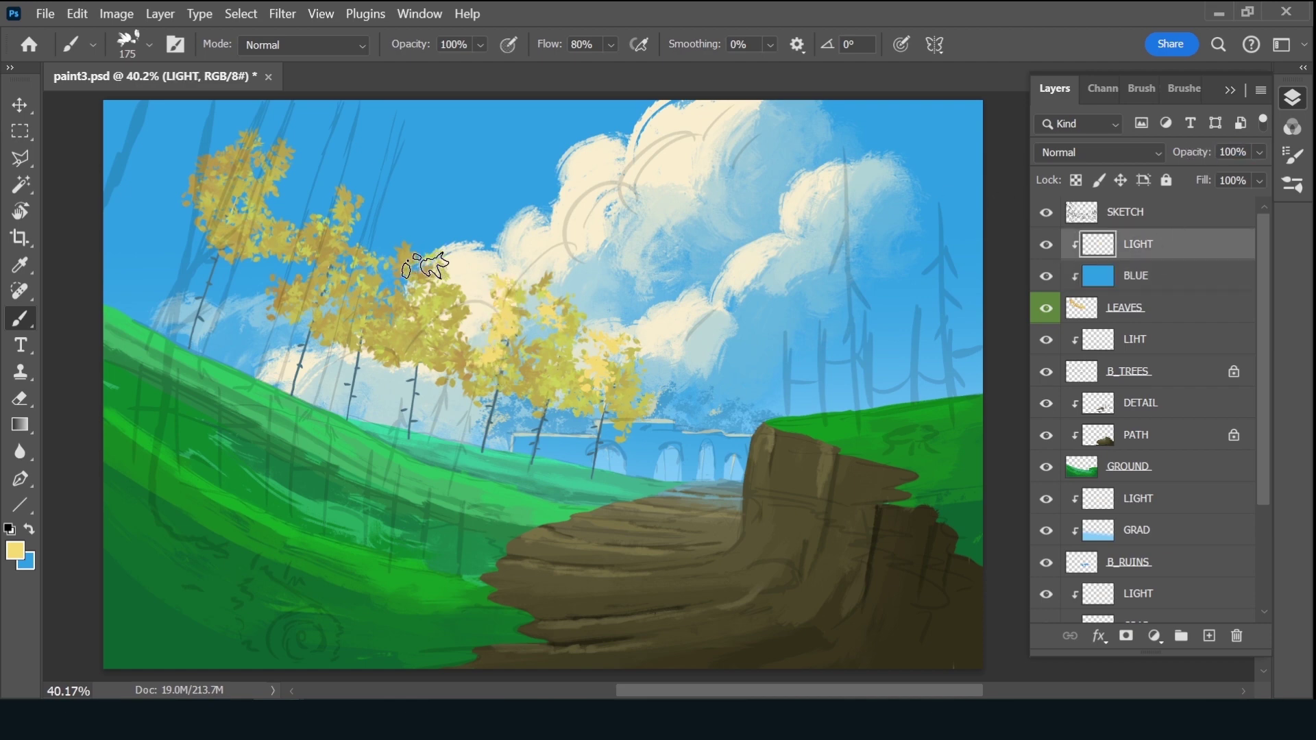
{"action": "mouse_move", "coordinate": [412, 264]}
{"action": "left_mouse_down"}
{"action": "mouse_move", "coordinate": [434, 267]}
{"action": "mouse_move", "coordinate": [398, 291]}
{"action": "left_mouse_up"}
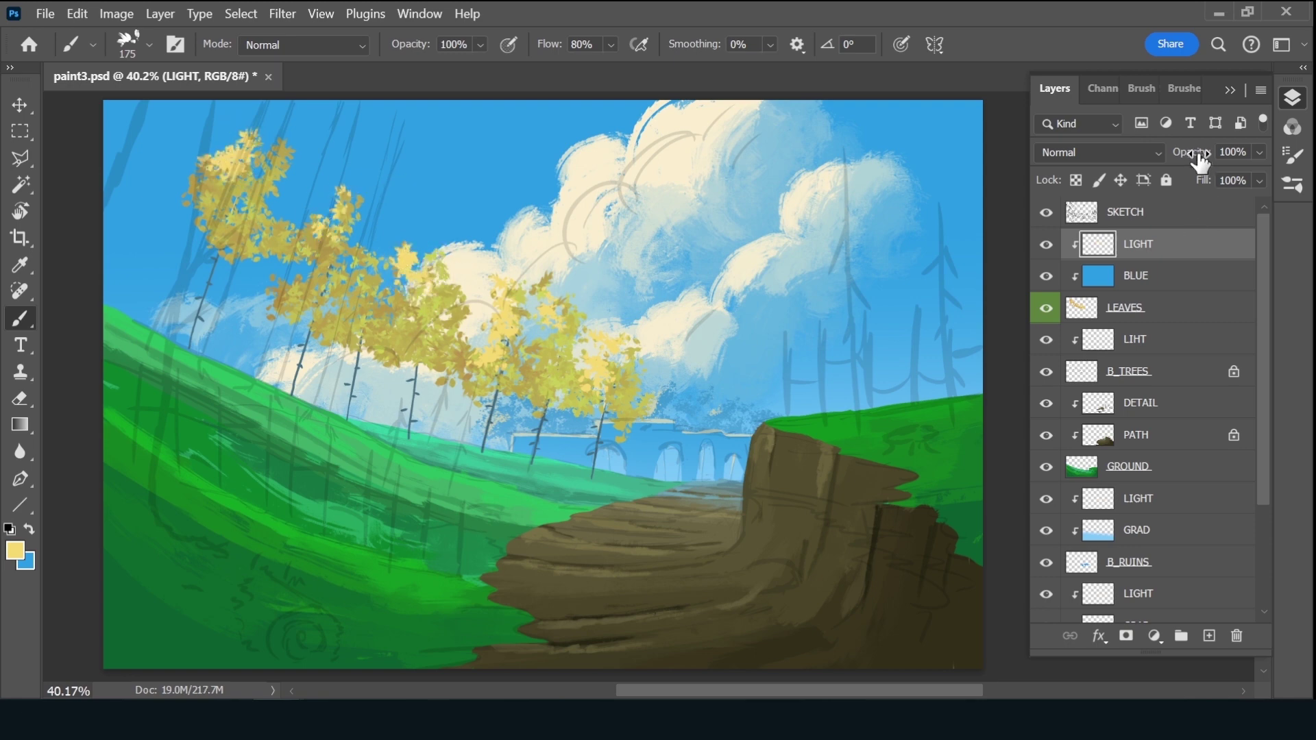
{"action": "left_click_drag", "start_coordinate": [1199, 161], "coordinate": [1180, 161]}
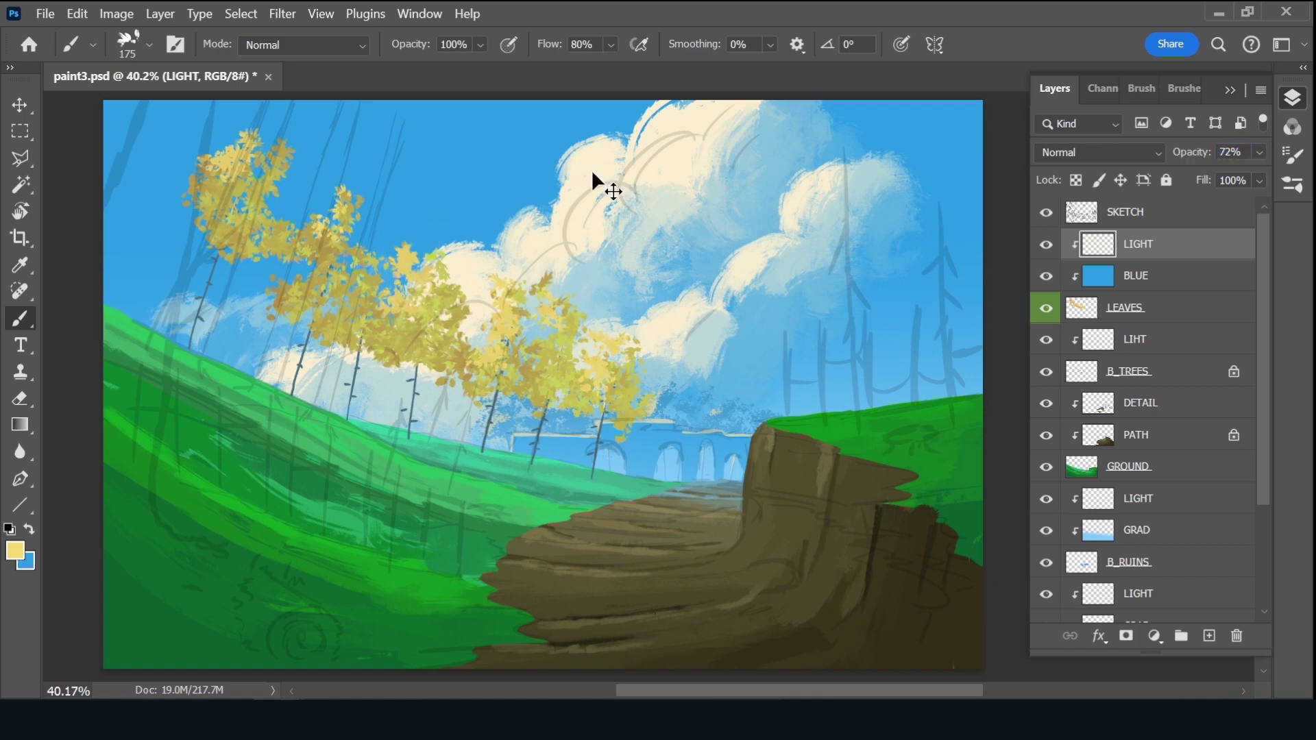
{"action": "key", "text": "ctrl+s"}
Add a new layer named CSH beneath B_TREES, just above DETAIL
{"action": "left_click", "coordinate": [1174, 318]}
{"action": "left_click", "coordinate": [1173, 374]}
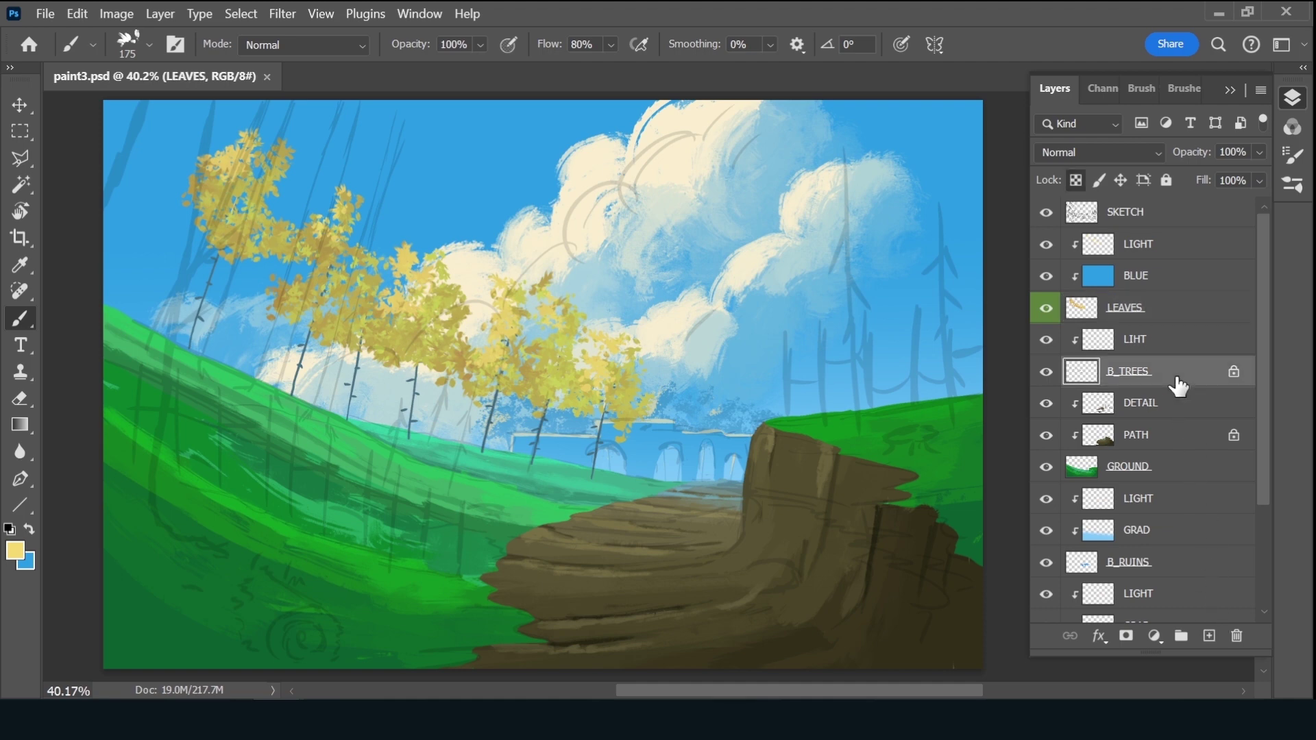
{"action": "left_click", "coordinate": [1210, 636], "text": "ctrl"}
{"action": "double_click", "coordinate": [1132, 408]}
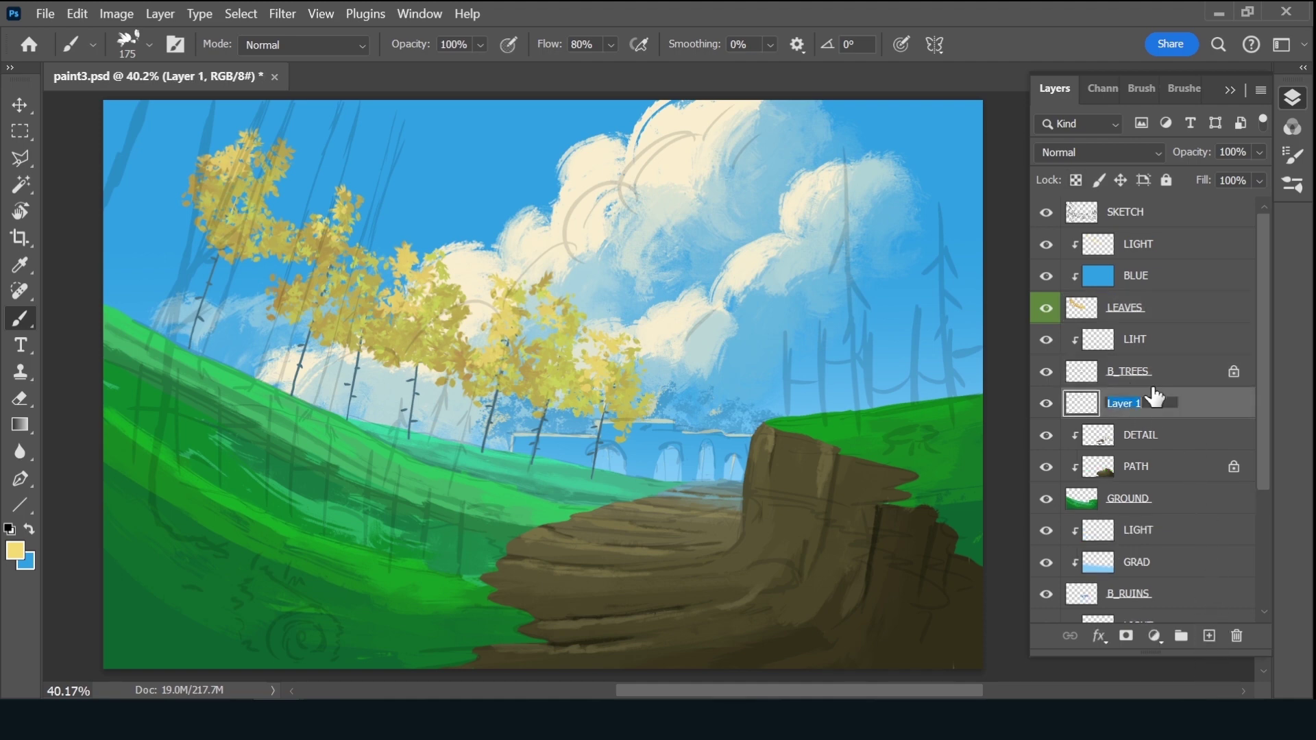
{"action": "type", "text": "CSH"}
{"action": "key", "text": "Return"}
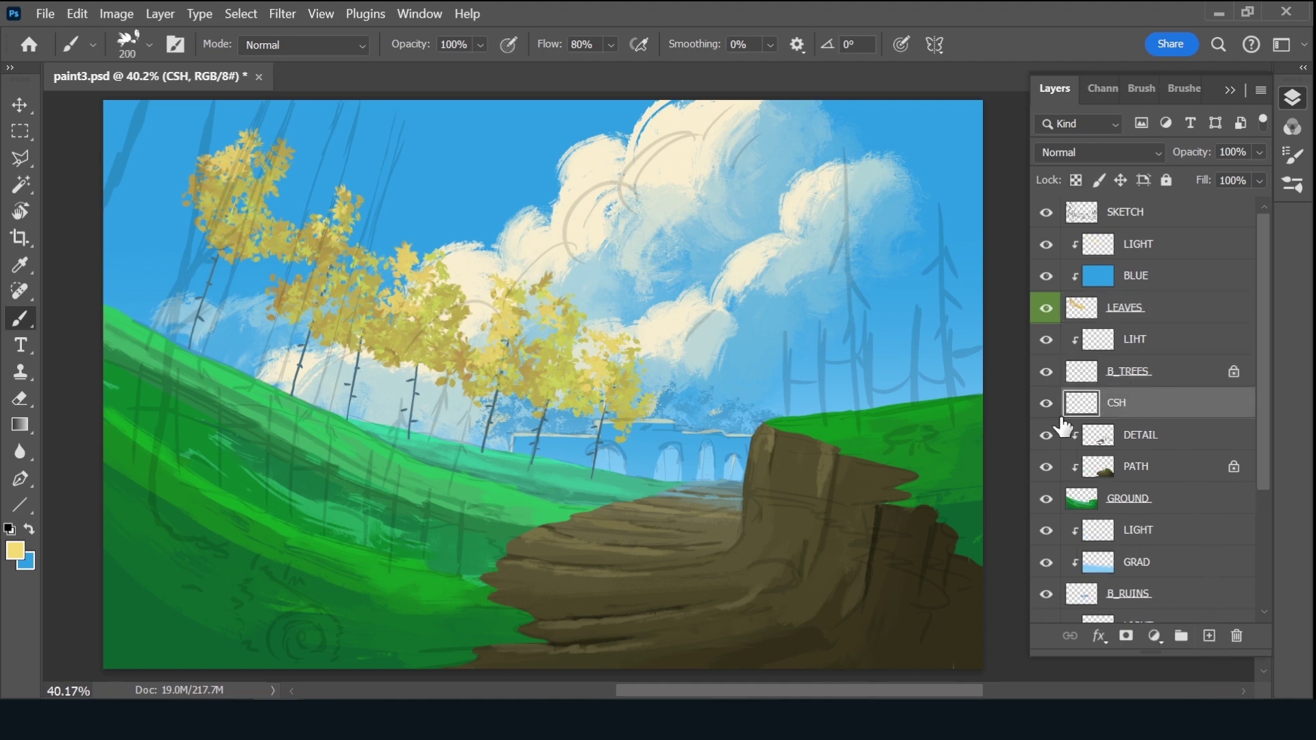
Label the CSH layer violet and set a darkened sampled sky blue as paint colour
{"action": "right_click", "coordinate": [1048, 410]}
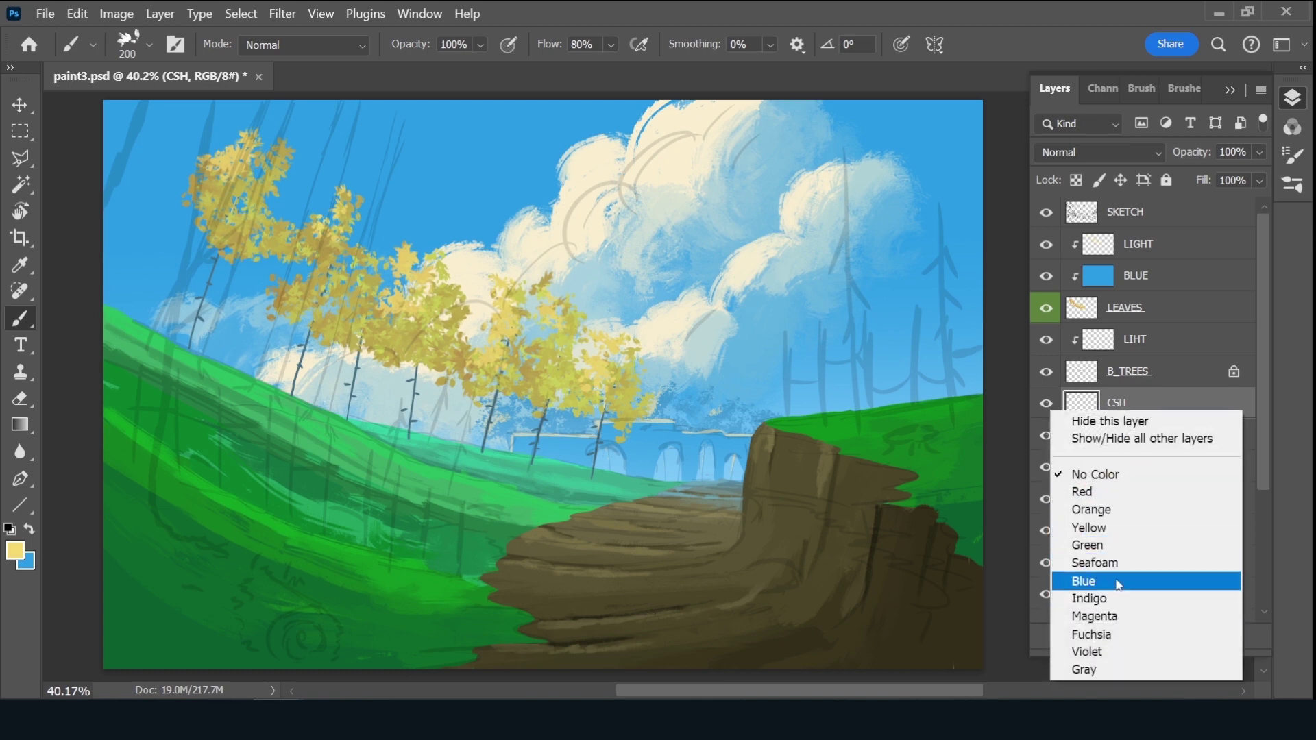
{"action": "left_click", "coordinate": [1125, 652]}
{"action": "left_click", "coordinate": [484, 127], "text": "alt"}
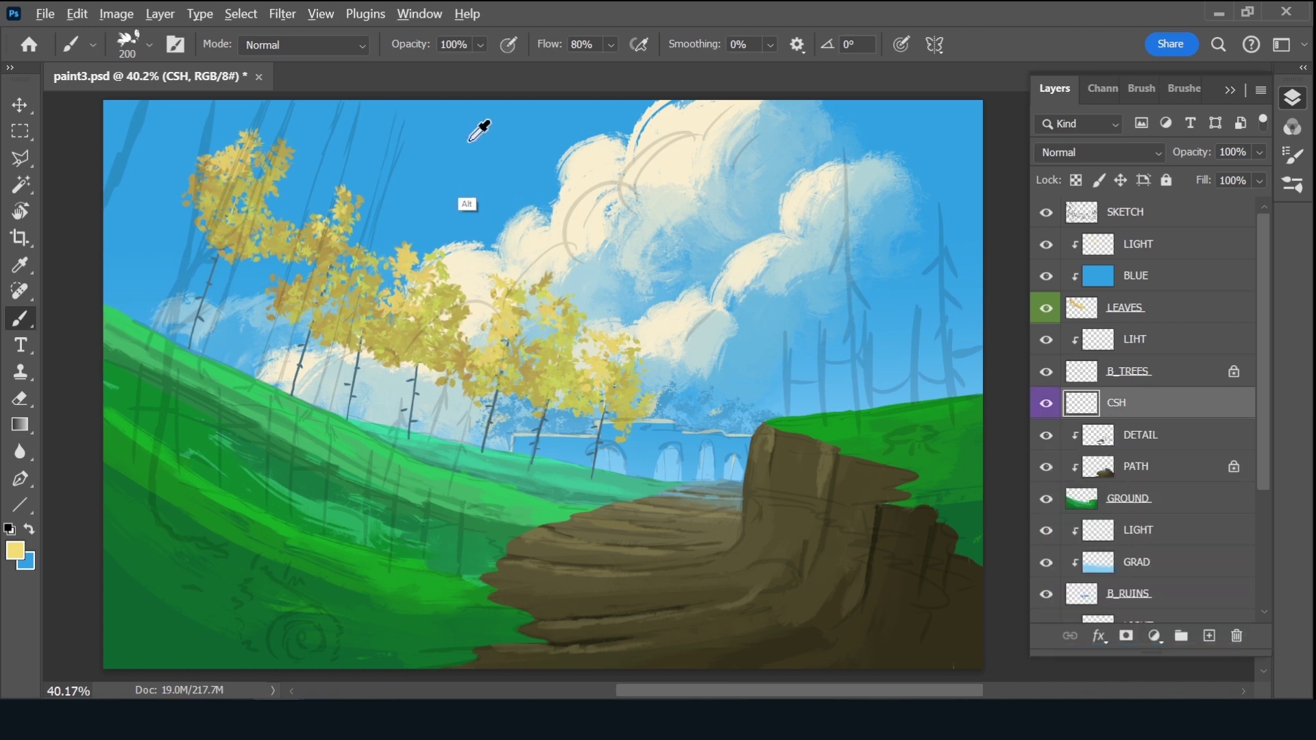
{"action": "left_click", "coordinate": [19, 552]}
{"action": "left_click_drag", "start_coordinate": [846, 288], "coordinate": [915, 257]}
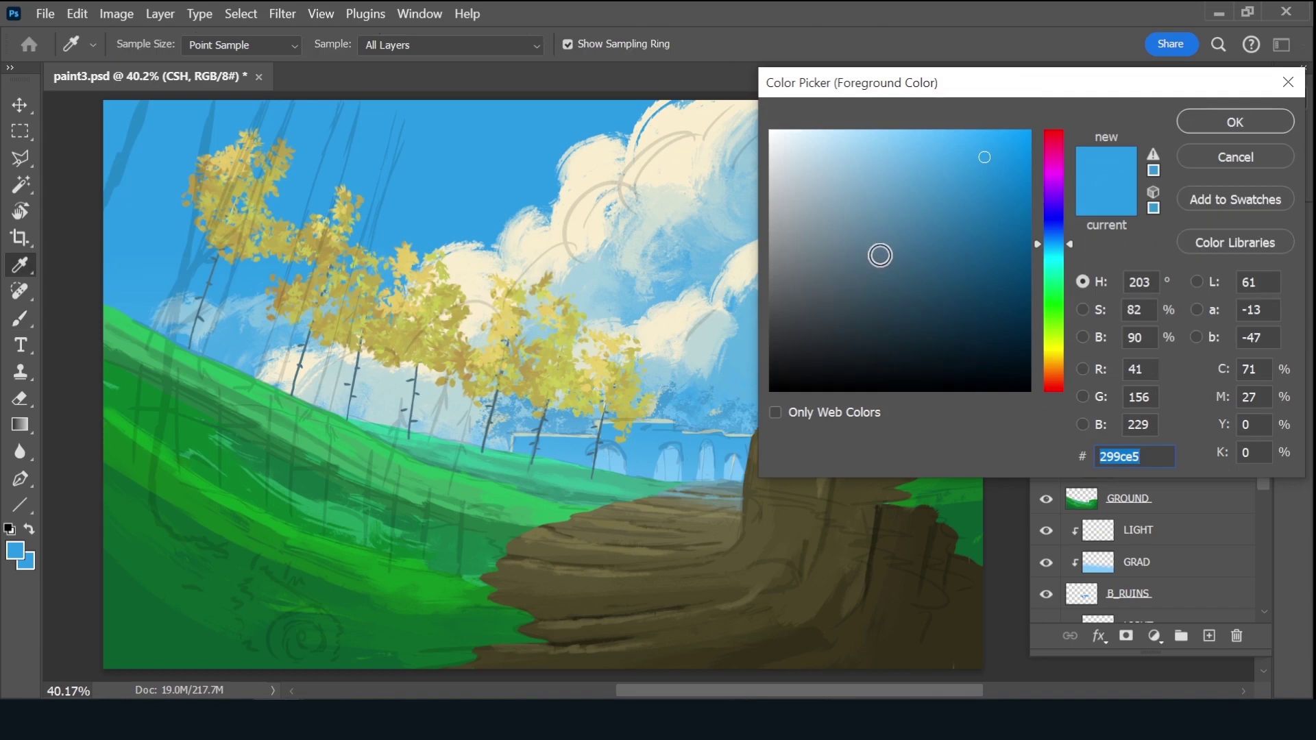
{"action": "left_click", "coordinate": [1195, 129]}
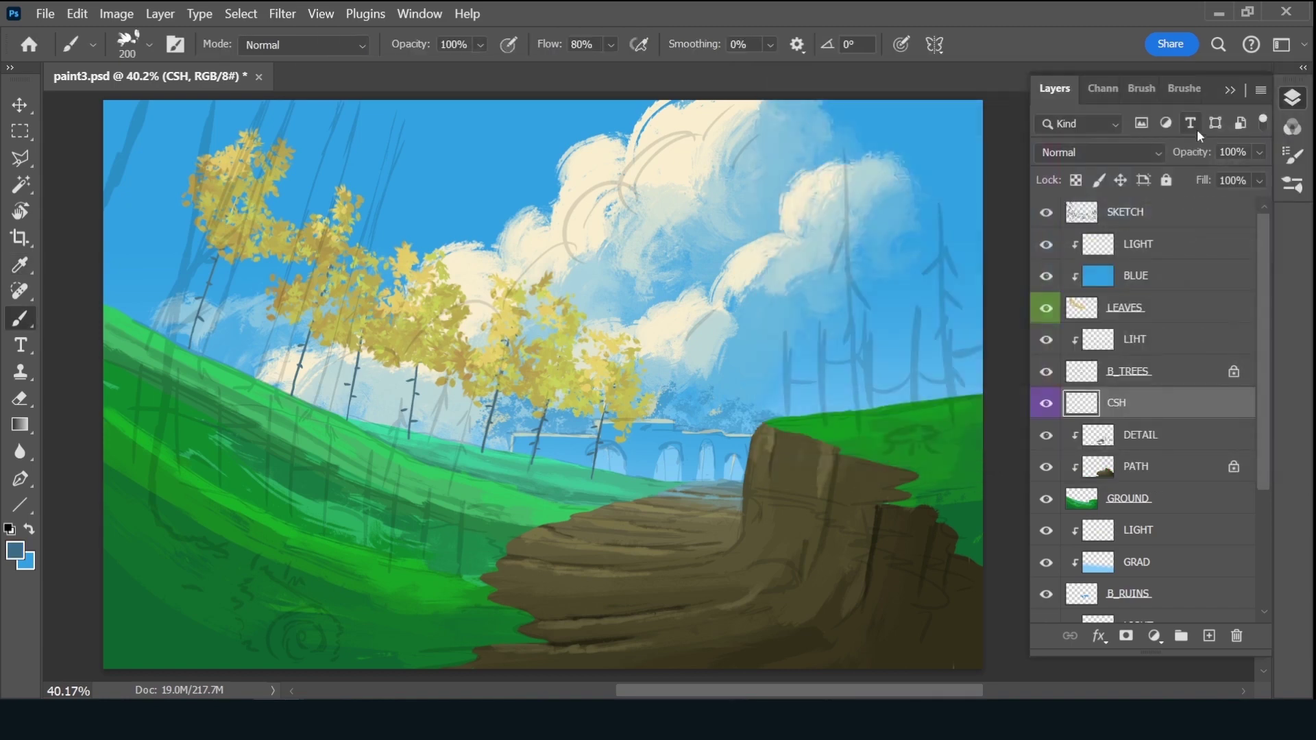
Choose the leafy brush preset at 125 px, test a stroke, and undo it
{"action": "left_click", "coordinate": [1193, 93]}
{"action": "left_click", "coordinate": [1158, 200]}
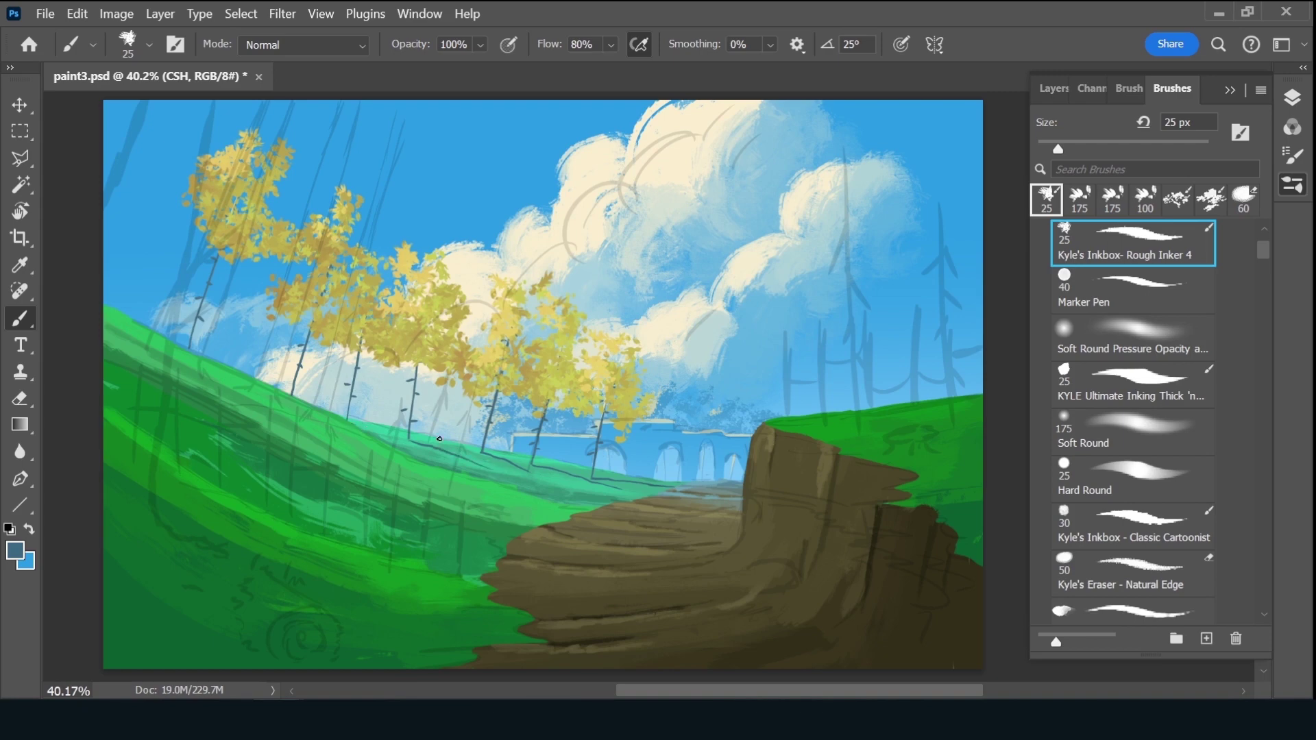
{"action": "left_click", "coordinate": [1112, 199]}
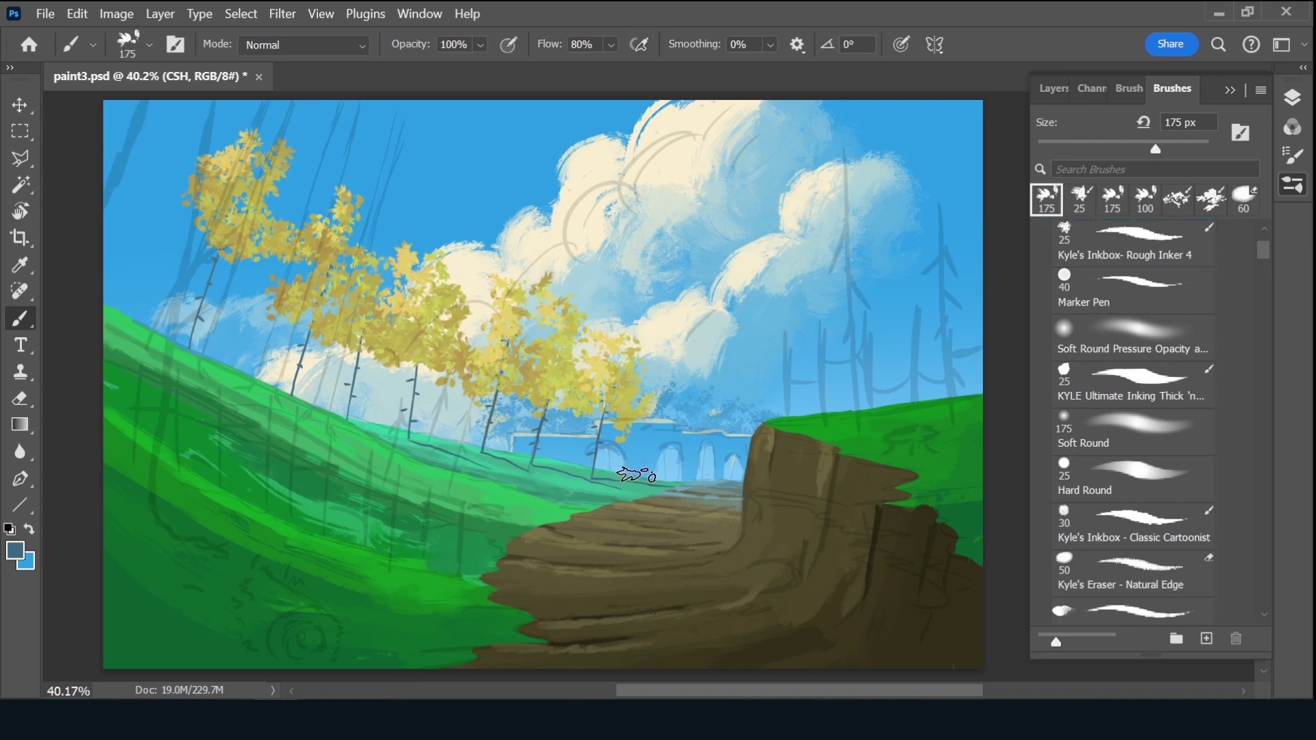
{"action": "key", "text": "p"}
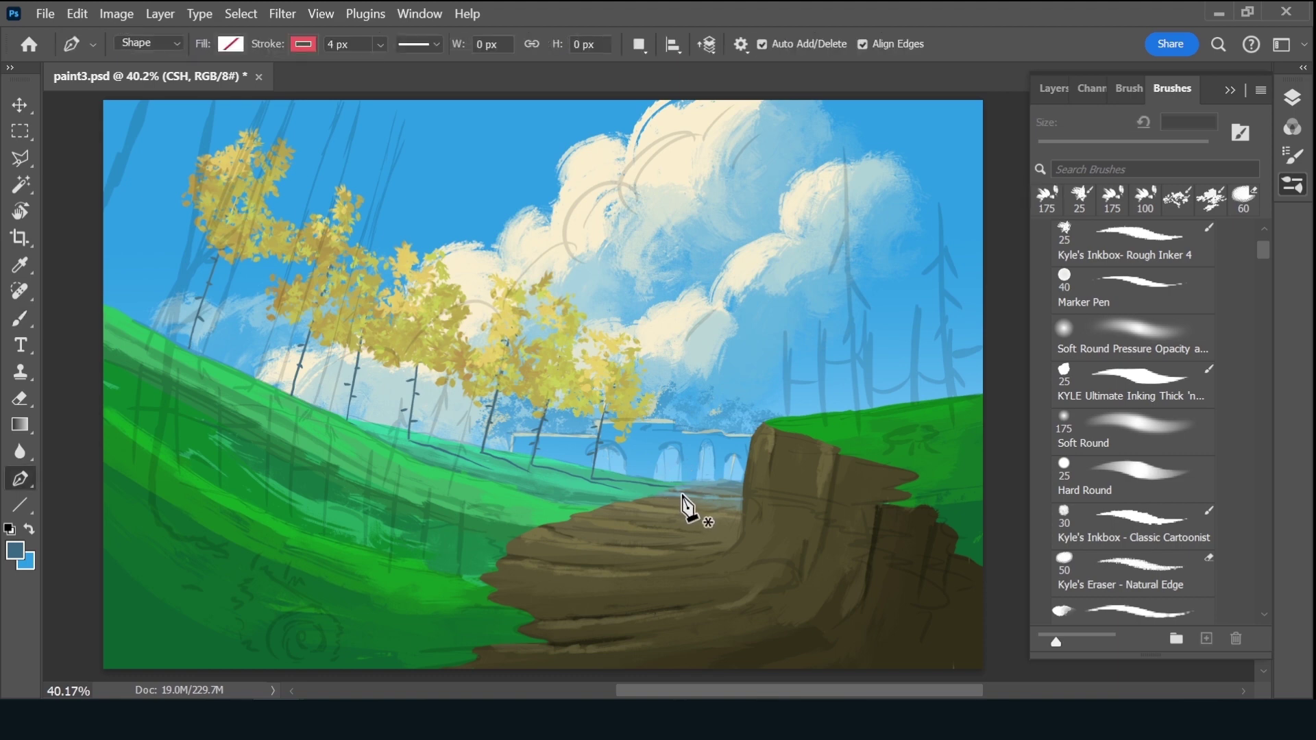
{"action": "key", "text": "b"}
{"action": "key", "text": "bracketleft"}
{"action": "key", "text": "bracketleft"}
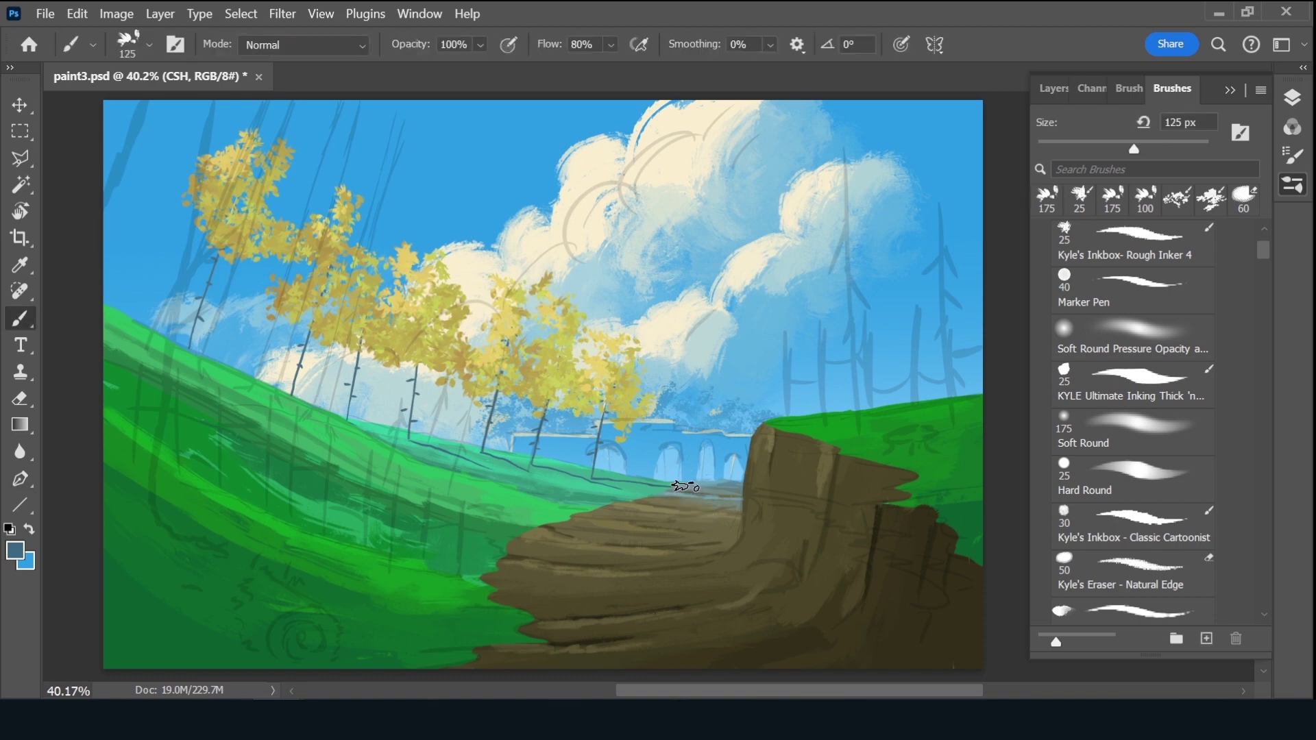
{"action": "mouse_move", "coordinate": [685, 487]}
{"action": "left_mouse_down"}
{"action": "mouse_move", "coordinate": [662, 484]}
{"action": "mouse_move", "coordinate": [686, 502]}
{"action": "left_mouse_up"}
{"action": "key", "text": "ctrl+z"}
{"action": "key", "text": "ctrl+z"}
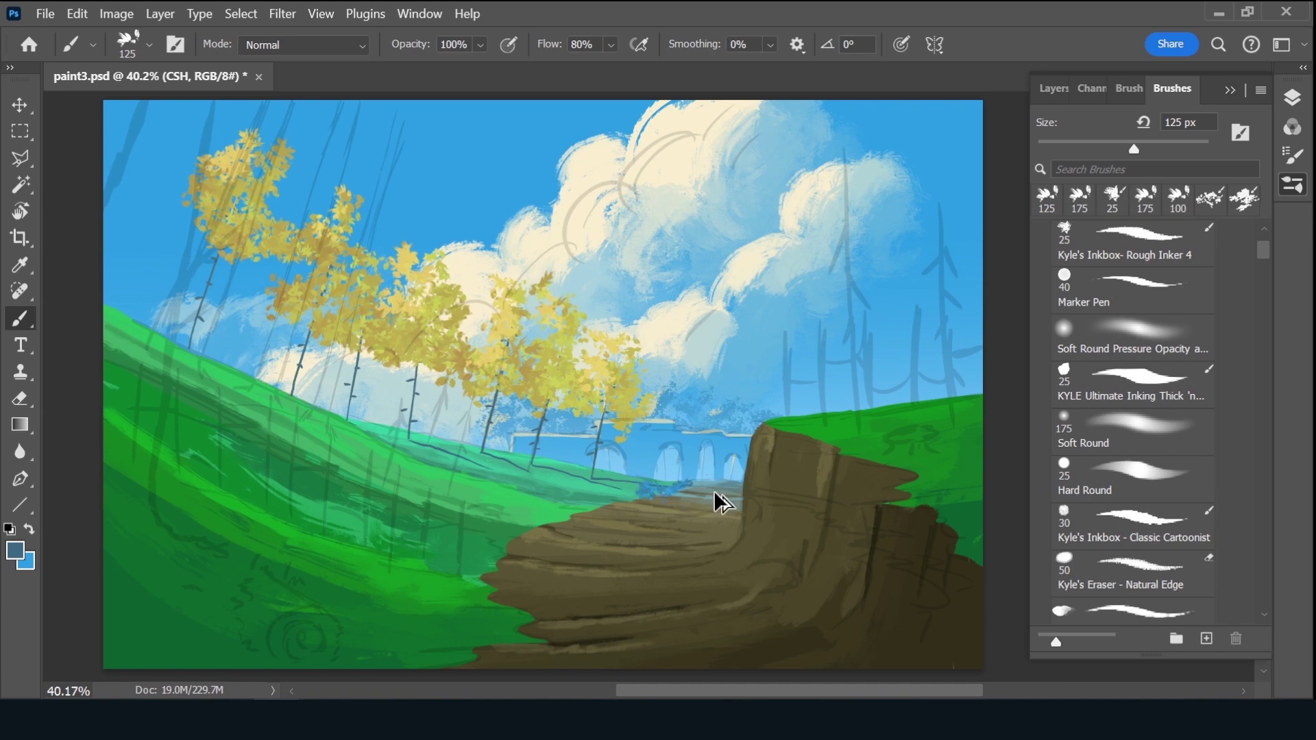
{"action": "key", "text": "ctrl+z"}
{"action": "key", "text": "ctrl+z"}
{"action": "key", "text": "ctrl+z"}
Turn off Color Dynamics and load the GROUND layer's pixels as a selection
{"action": "left_click", "coordinate": [1129, 88]}
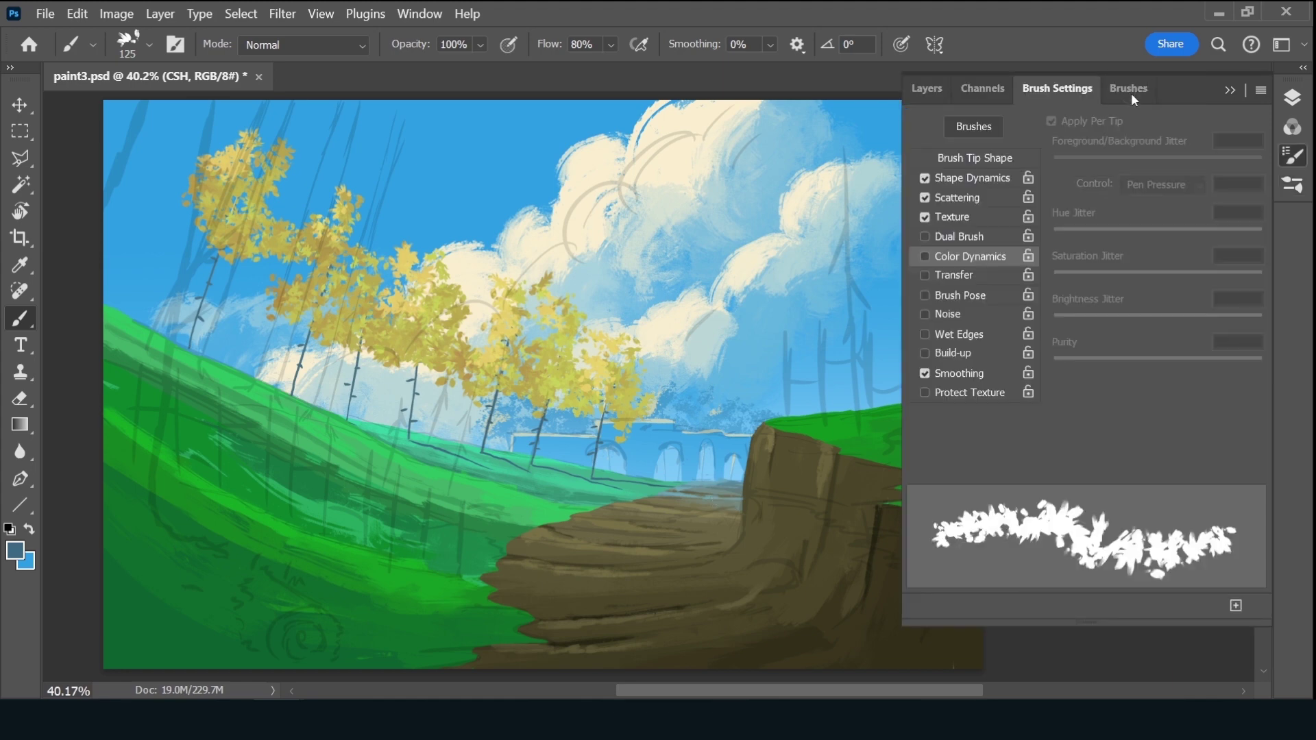
{"action": "left_click", "coordinate": [925, 257]}
{"action": "left_click", "coordinate": [926, 87]}
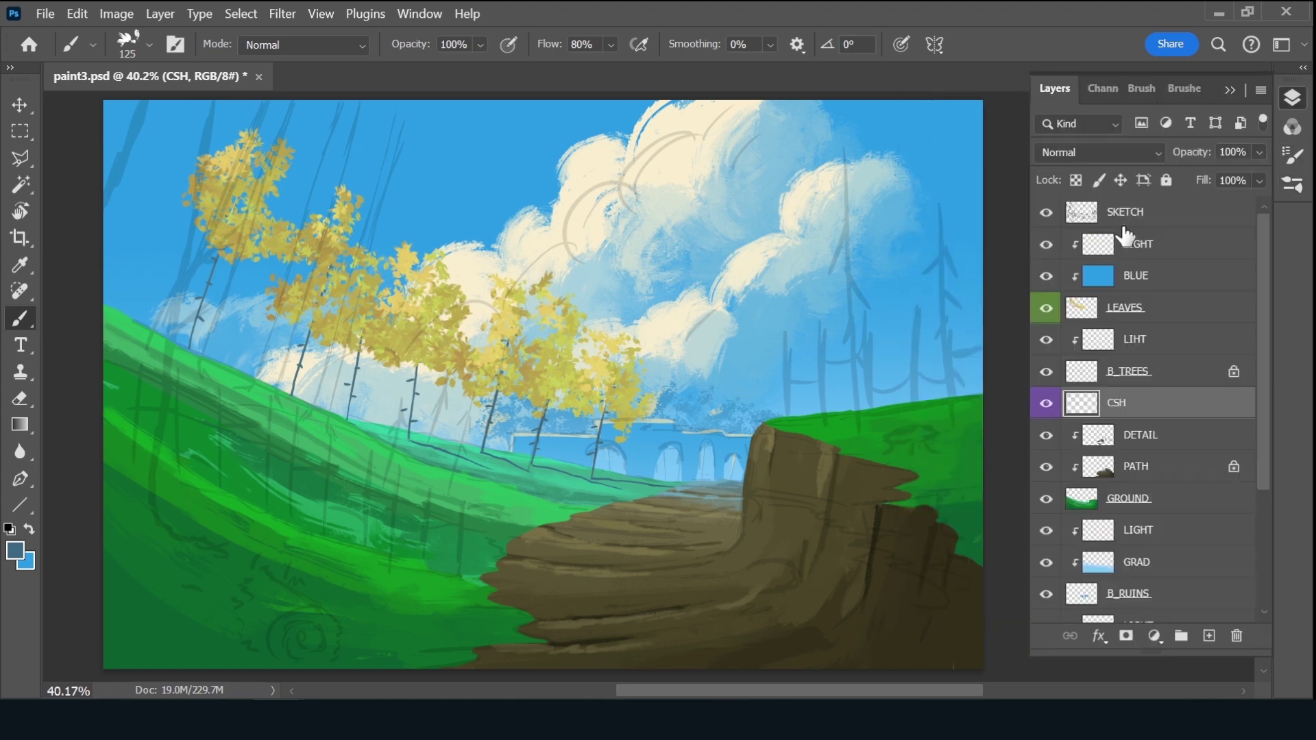
{"action": "left_click", "coordinate": [1082, 499], "text": "ctrl"}
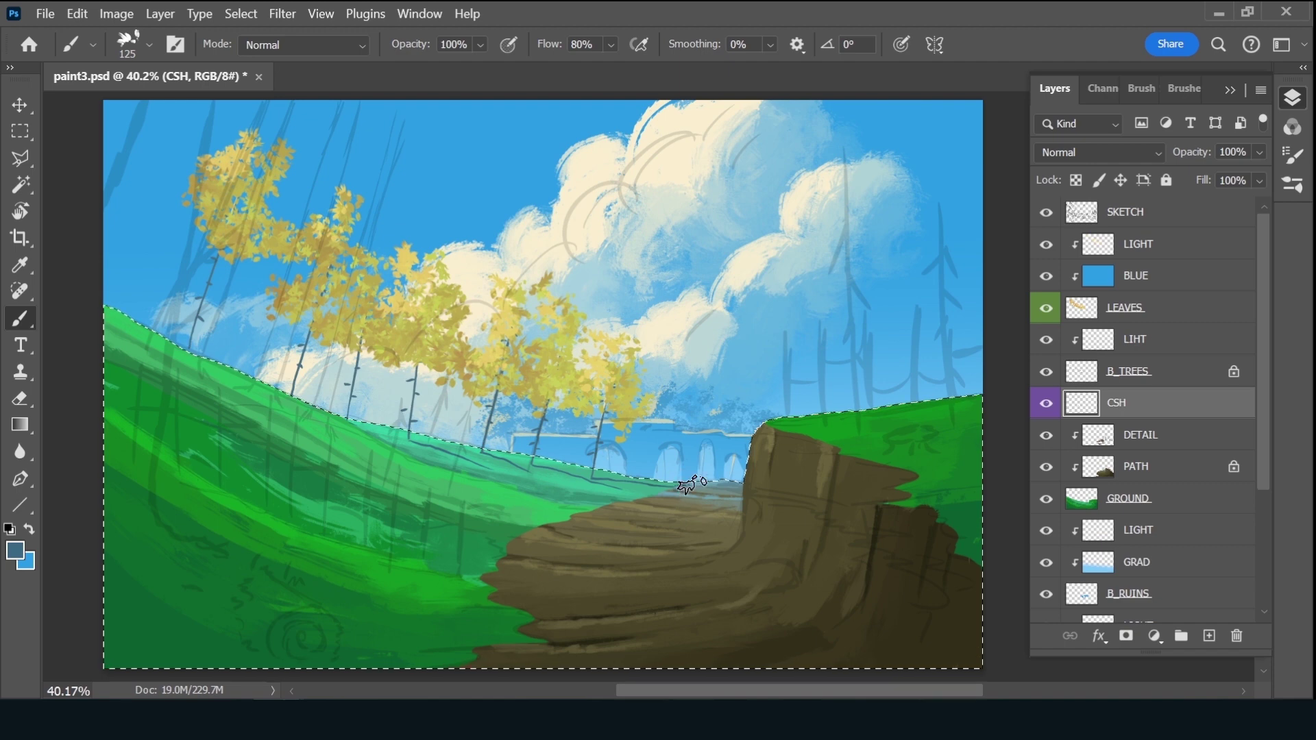
Paint dark shrubs along the grass edge and path below the ruins, then save
{"action": "mouse_move", "coordinate": [692, 486]}
{"action": "left_mouse_down"}
{"action": "mouse_move", "coordinate": [661, 488]}
{"action": "mouse_move", "coordinate": [720, 486]}
{"action": "mouse_move", "coordinate": [553, 490]}
{"action": "mouse_move", "coordinate": [646, 499]}
{"action": "left_mouse_up"}
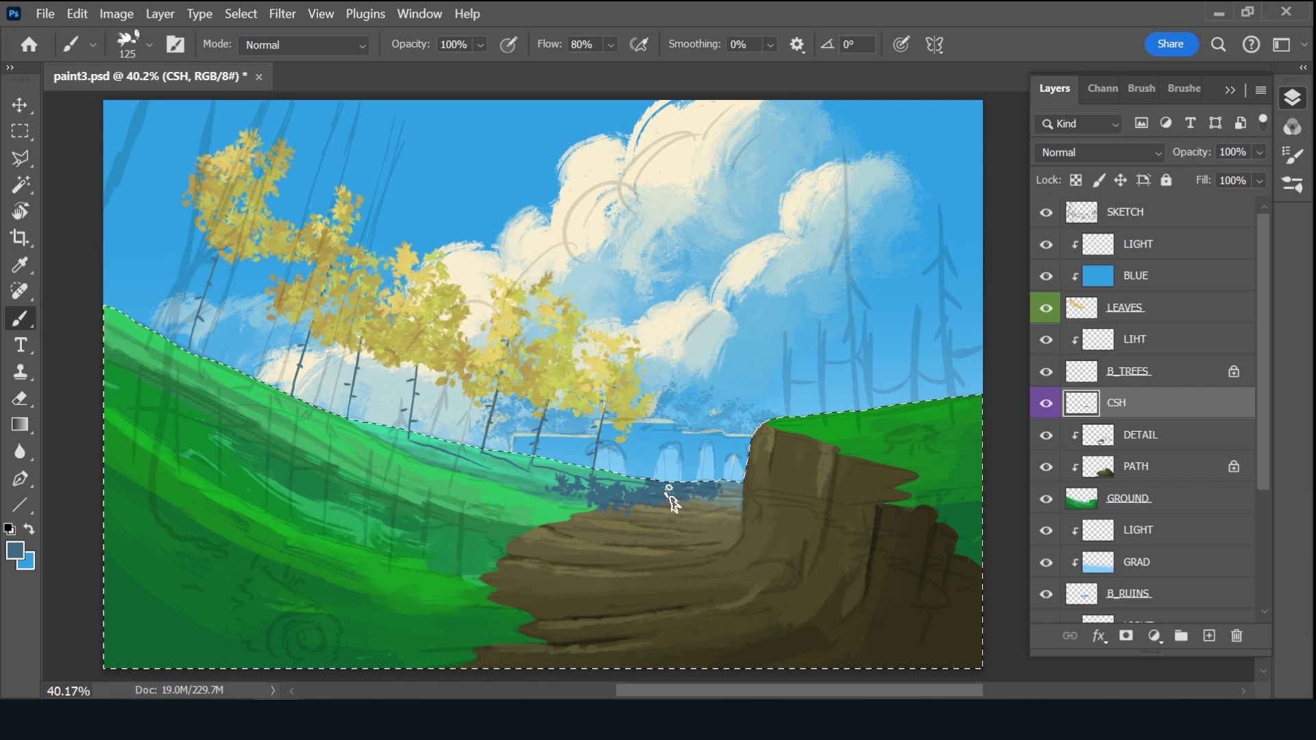
{"action": "left_click_drag", "start_coordinate": [653, 498], "coordinate": [606, 499]}
{"action": "mouse_move", "coordinate": [529, 476]}
{"action": "left_mouse_down"}
{"action": "mouse_move", "coordinate": [515, 478]}
{"action": "mouse_move", "coordinate": [583, 488]}
{"action": "mouse_move", "coordinate": [576, 500]}
{"action": "left_mouse_up"}
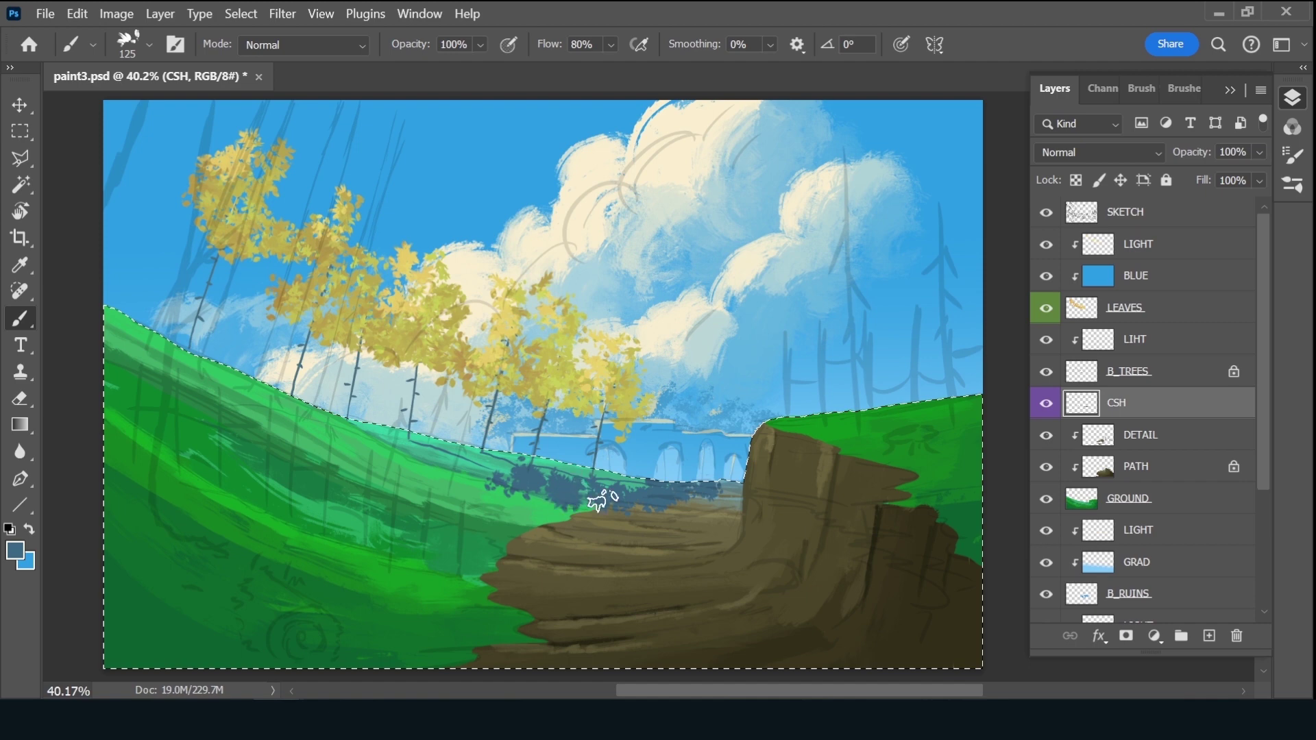
{"action": "left_click_drag", "start_coordinate": [471, 469], "coordinate": [419, 455]}
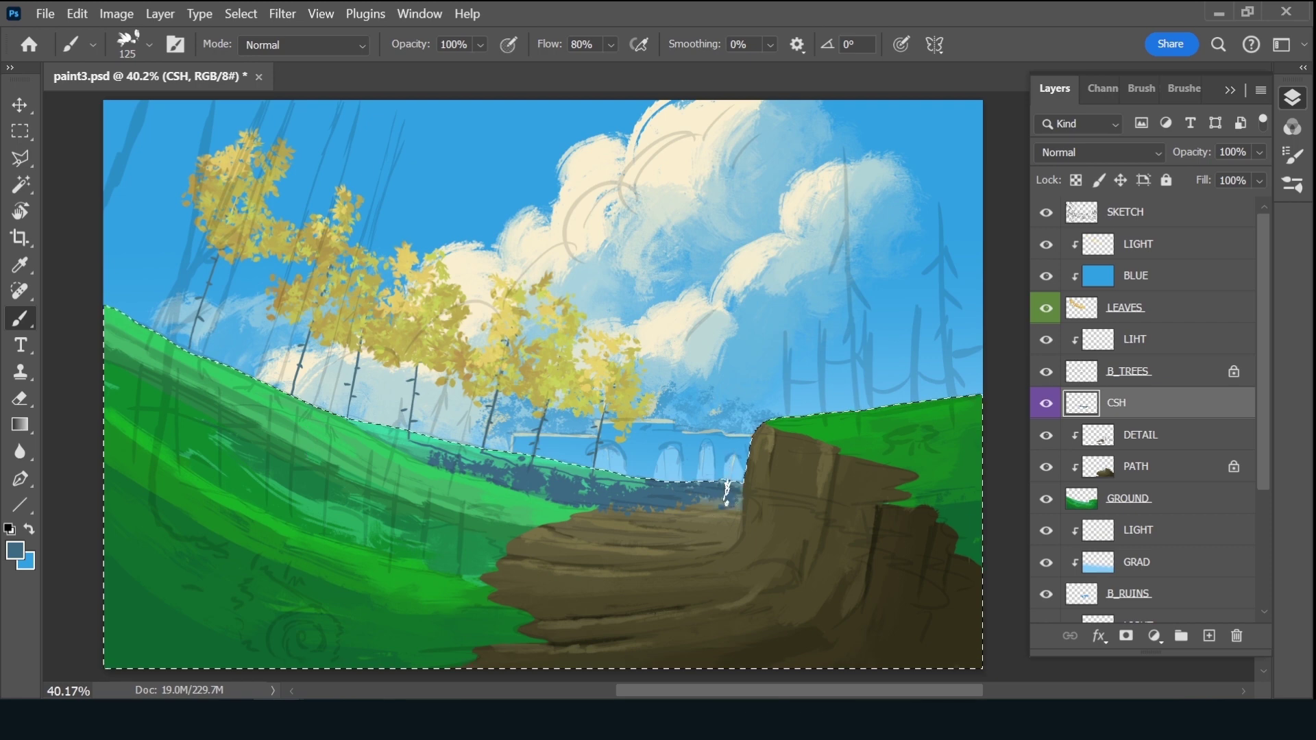
{"action": "mouse_move", "coordinate": [645, 512]}
{"action": "left_mouse_down"}
{"action": "mouse_move", "coordinate": [626, 514]}
{"action": "mouse_move", "coordinate": [690, 516]}
{"action": "left_mouse_up"}
{"action": "key", "text": "ctrl+s"}
Set CSH to Multiply at 54% opacity, save, and deselect
{"action": "left_click", "coordinate": [1120, 151]}
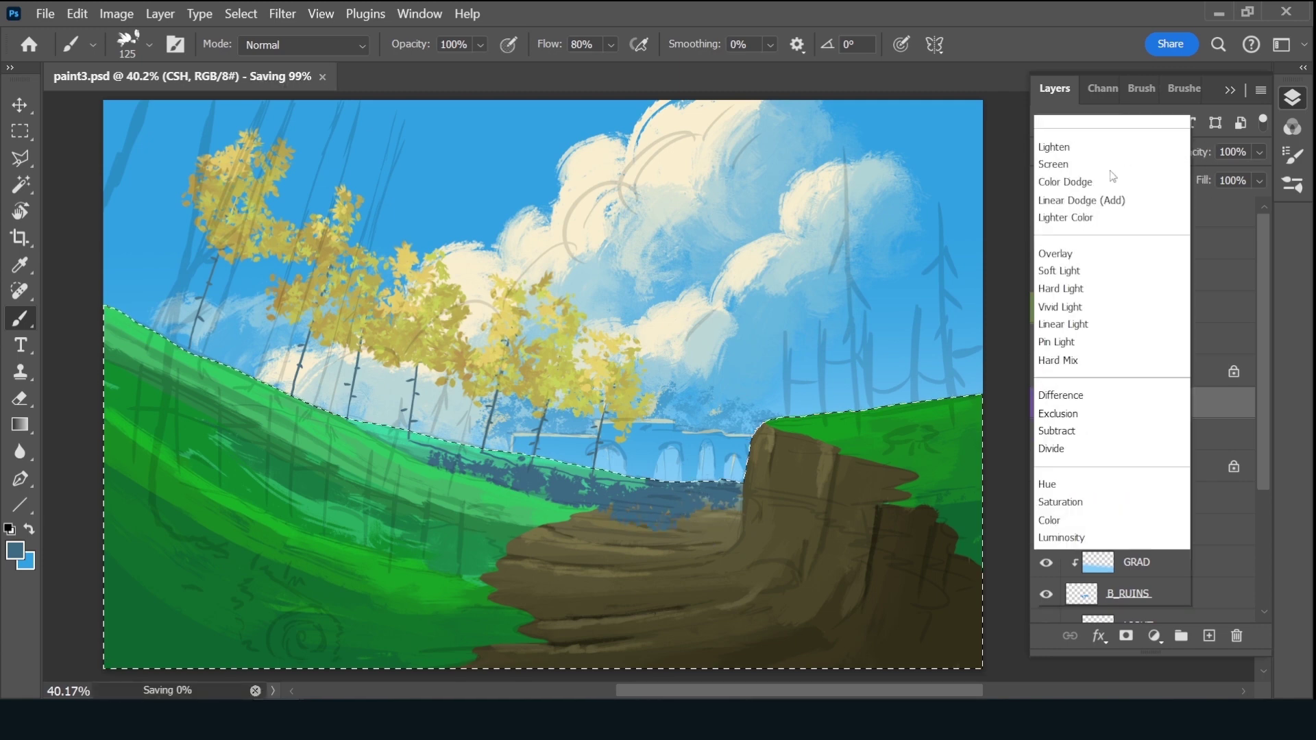
{"action": "left_click", "coordinate": [1094, 197]}
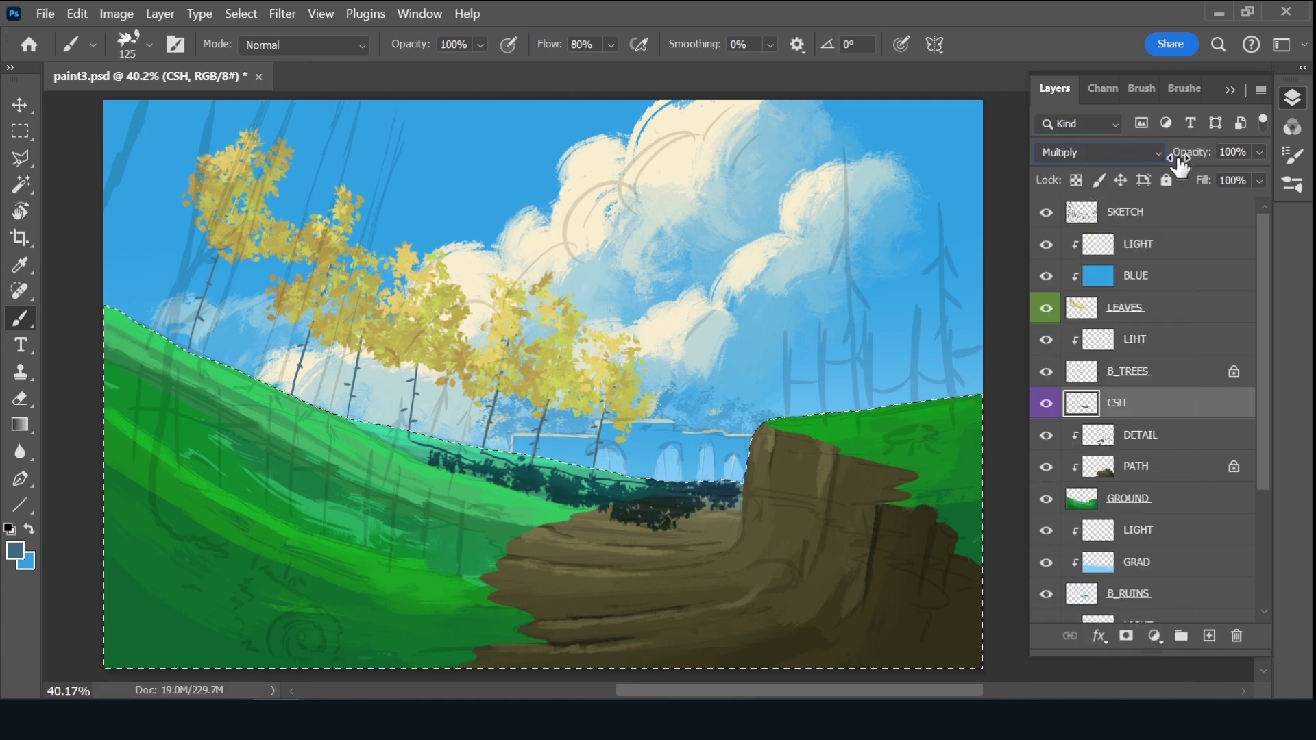
{"action": "left_click_drag", "start_coordinate": [1179, 164], "coordinate": [1199, 153]}
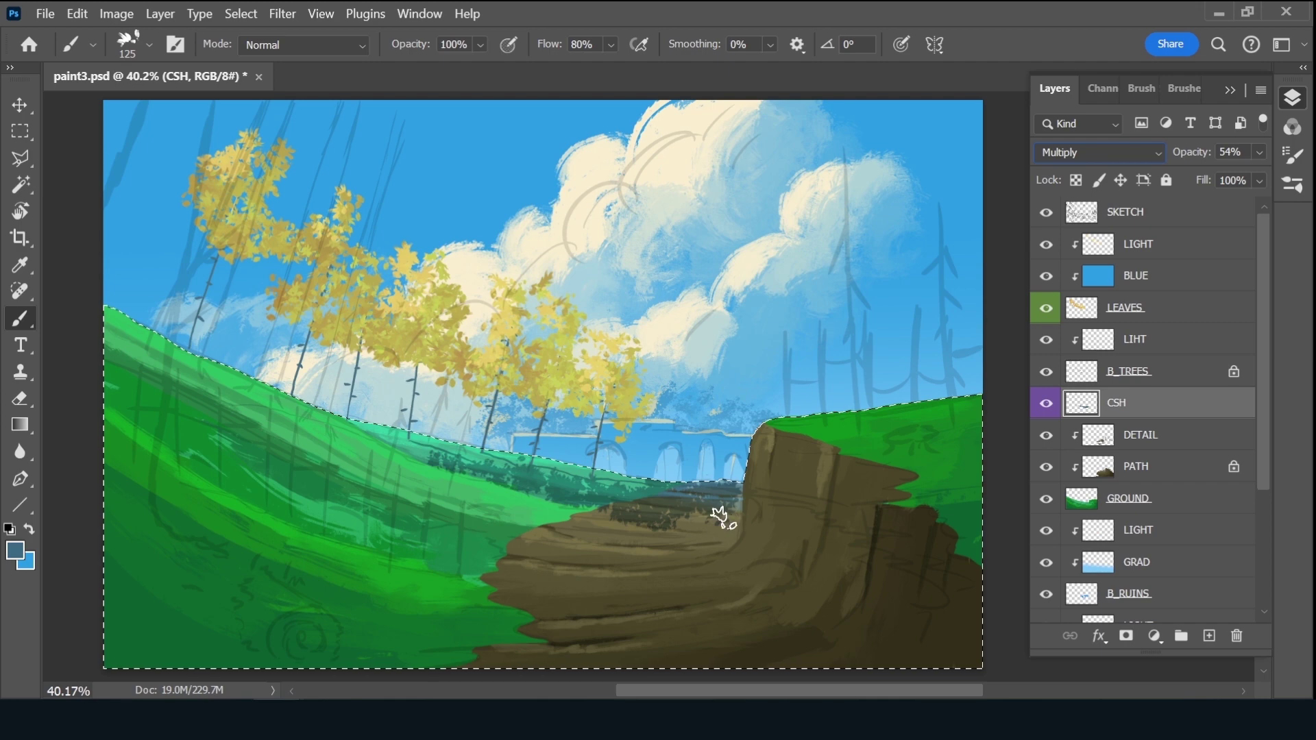
{"action": "key", "text": "ctrl+s"}
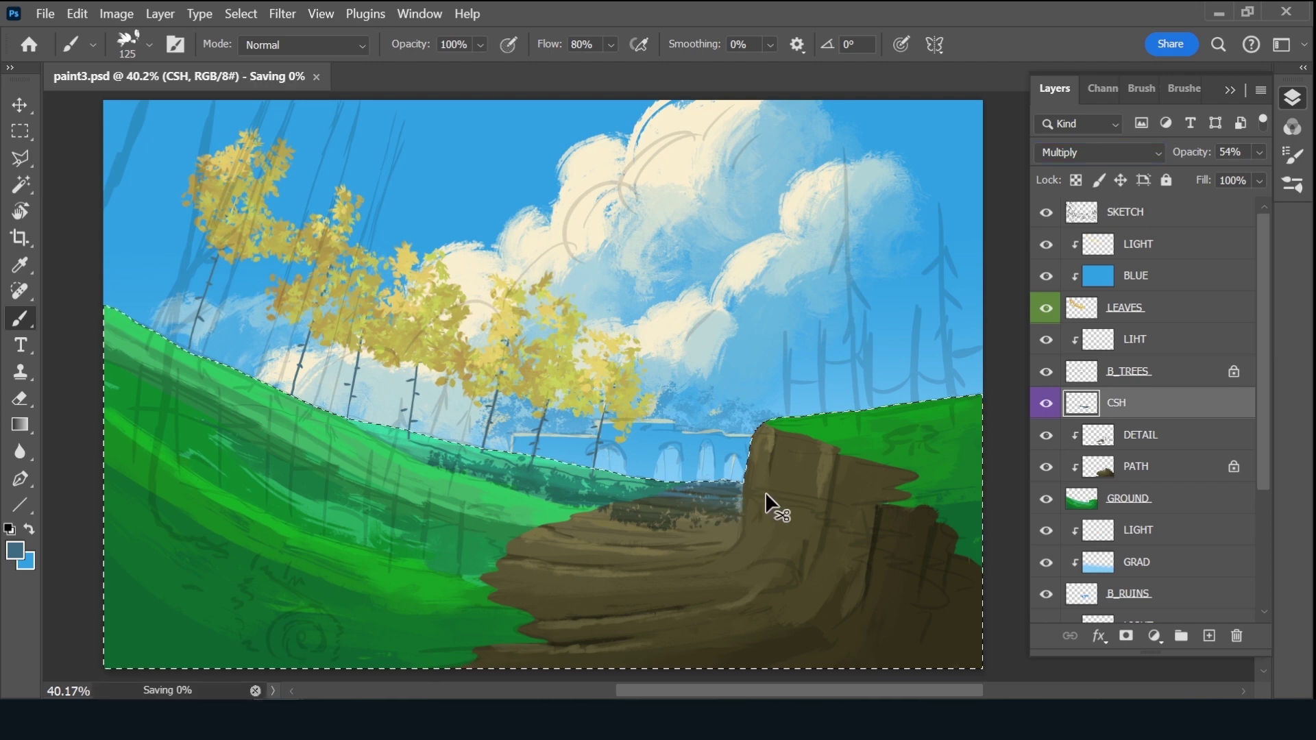
{"action": "key", "text": "ctrl+d"}
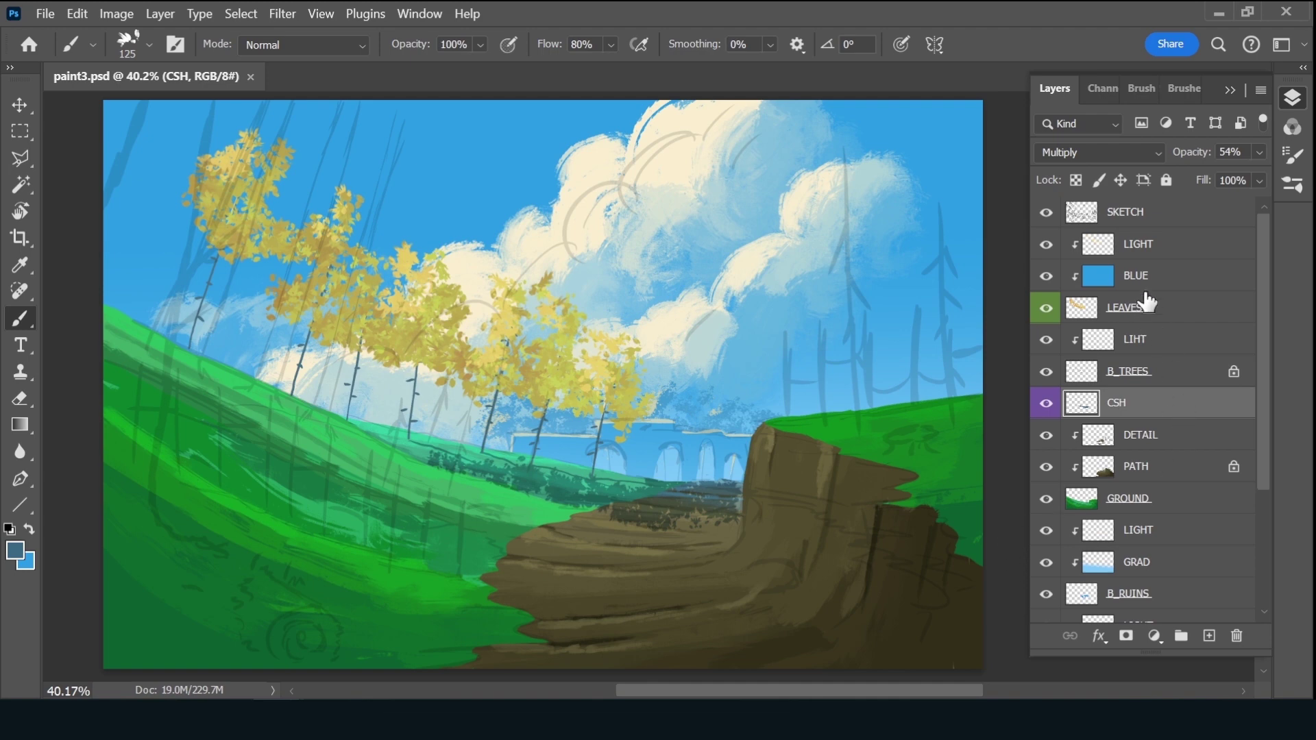
Create a layer named M_TREES and select the 25 px Rough Inker brush
{"action": "left_click", "coordinate": [1176, 245]}
{"action": "left_click", "coordinate": [1209, 636]}
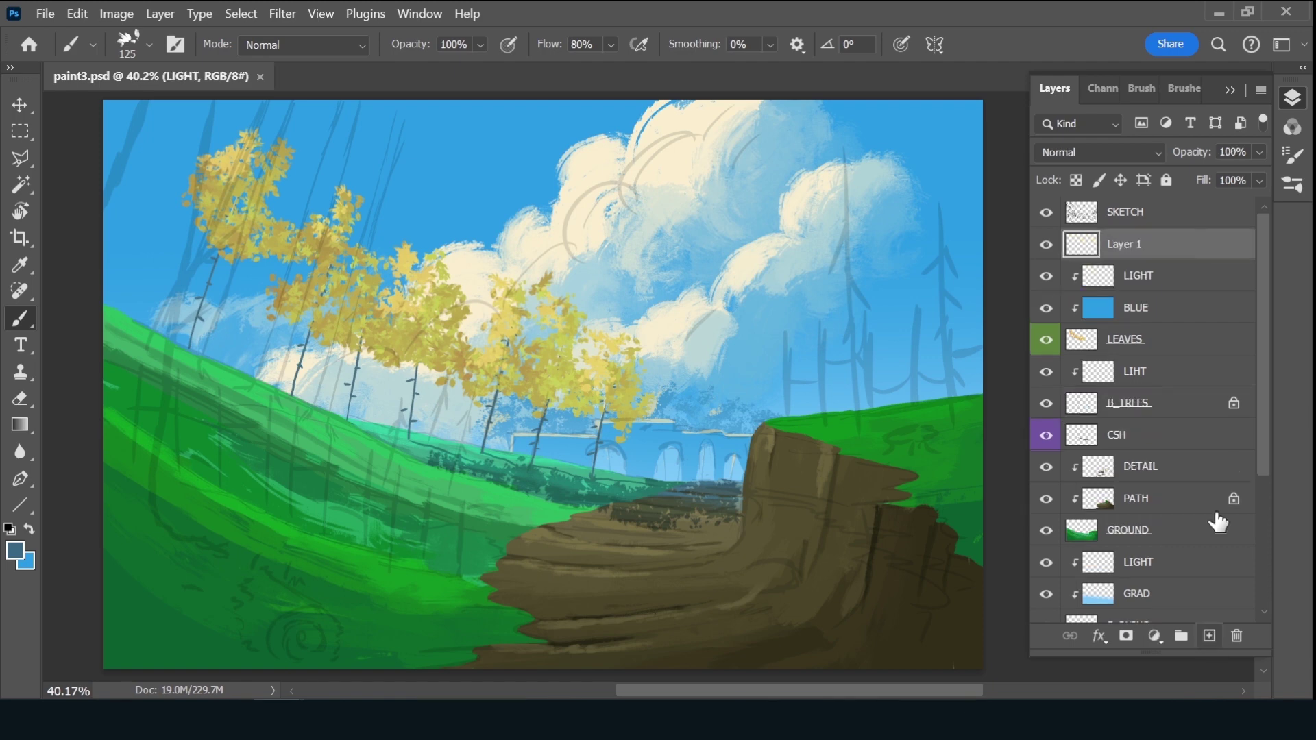
{"action": "double_click", "coordinate": [1148, 238]}
{"action": "type", "text": "M"}
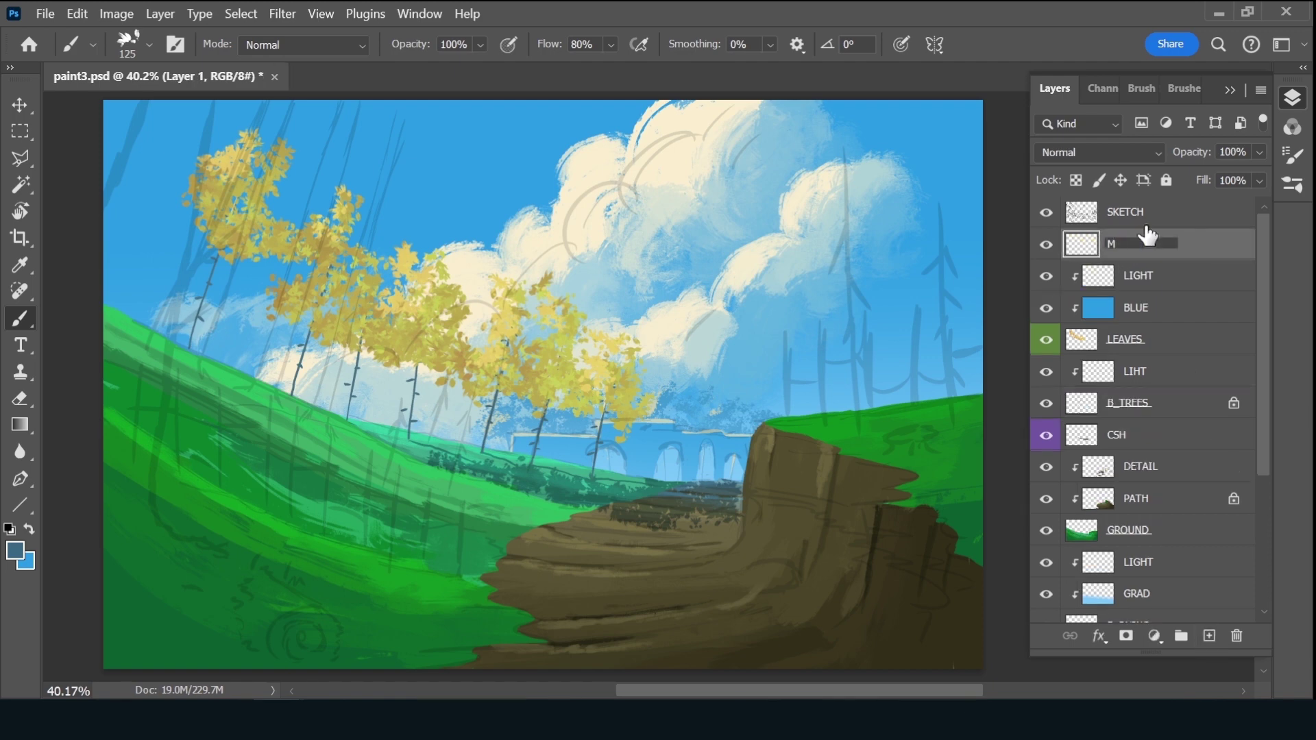
{"action": "type", "text": " TREES"}
{"action": "key", "text": "Return"}
{"action": "left_click", "coordinate": [1186, 91]}
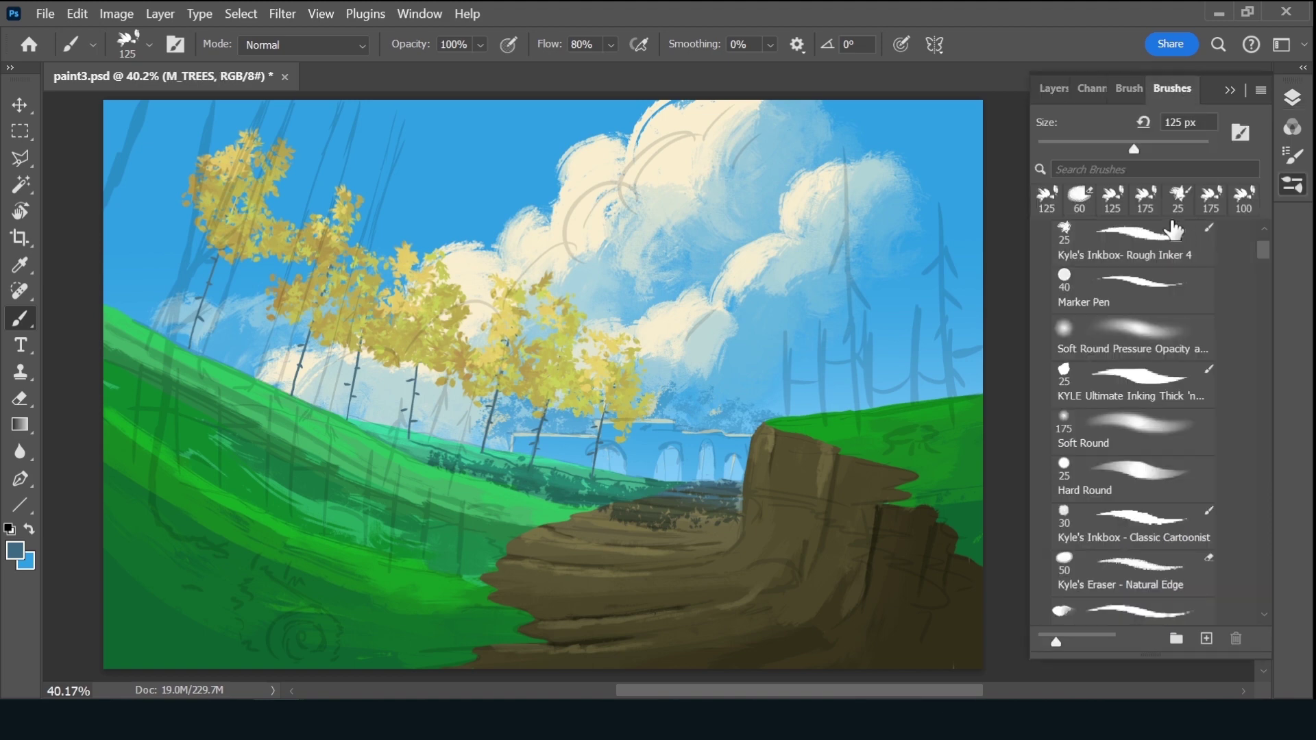
{"action": "left_click", "coordinate": [1179, 203]}
{"action": "left_click", "coordinate": [1054, 88]}
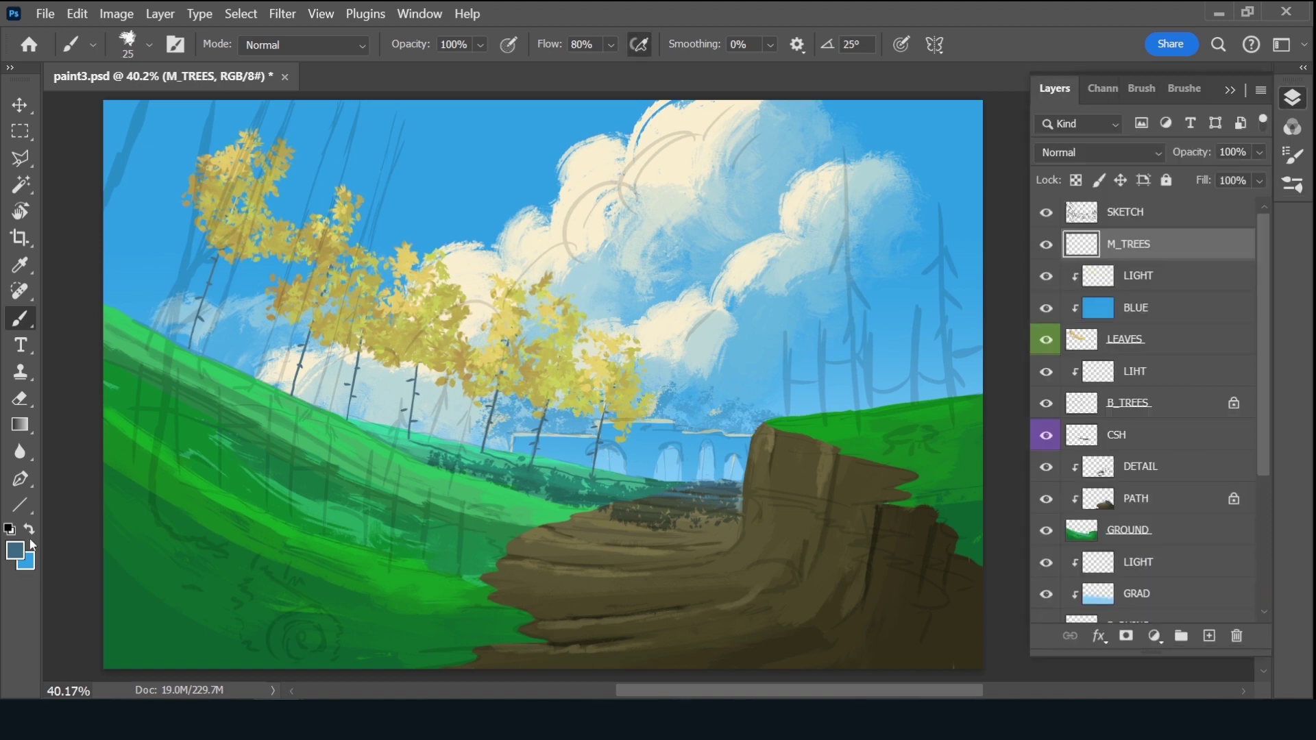
Set the foreground colour to a dark olive brown sampled from the painting
{"action": "left_click", "coordinate": [18, 561]}
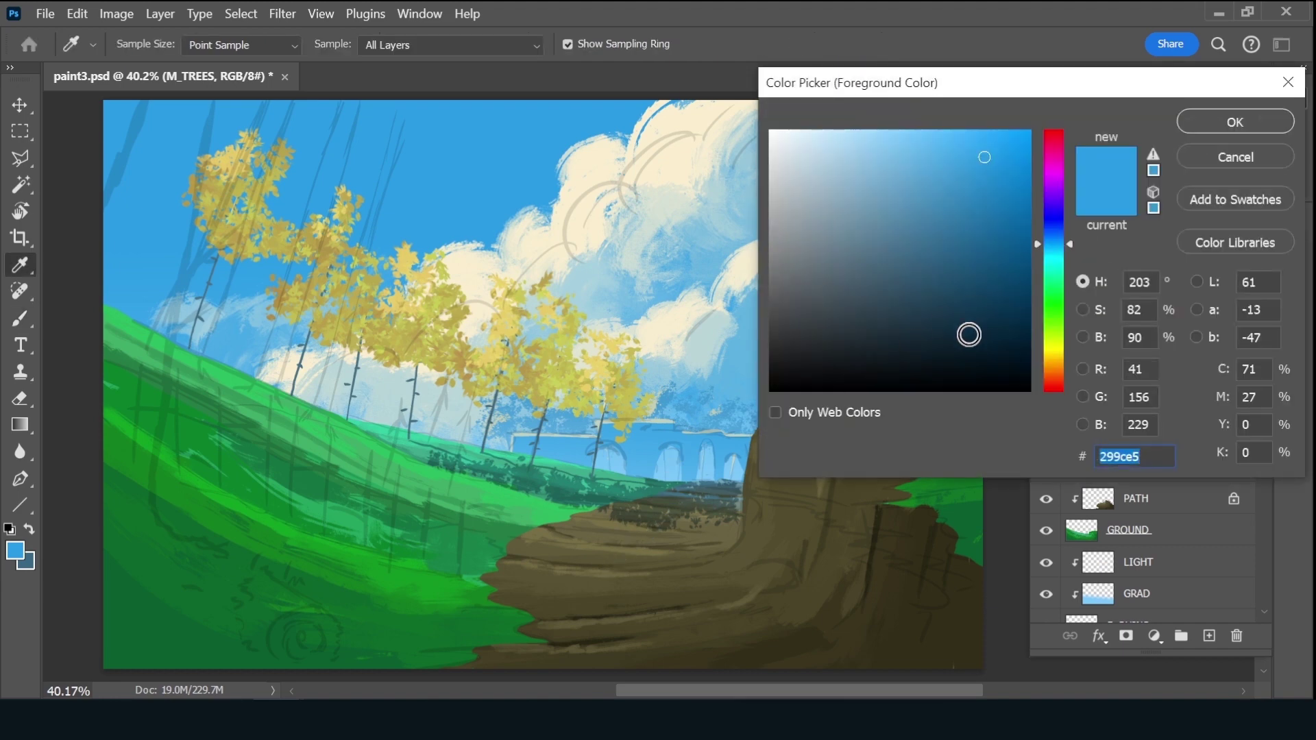
{"action": "left_click", "coordinate": [589, 584]}
{"action": "left_click", "coordinate": [886, 281]}
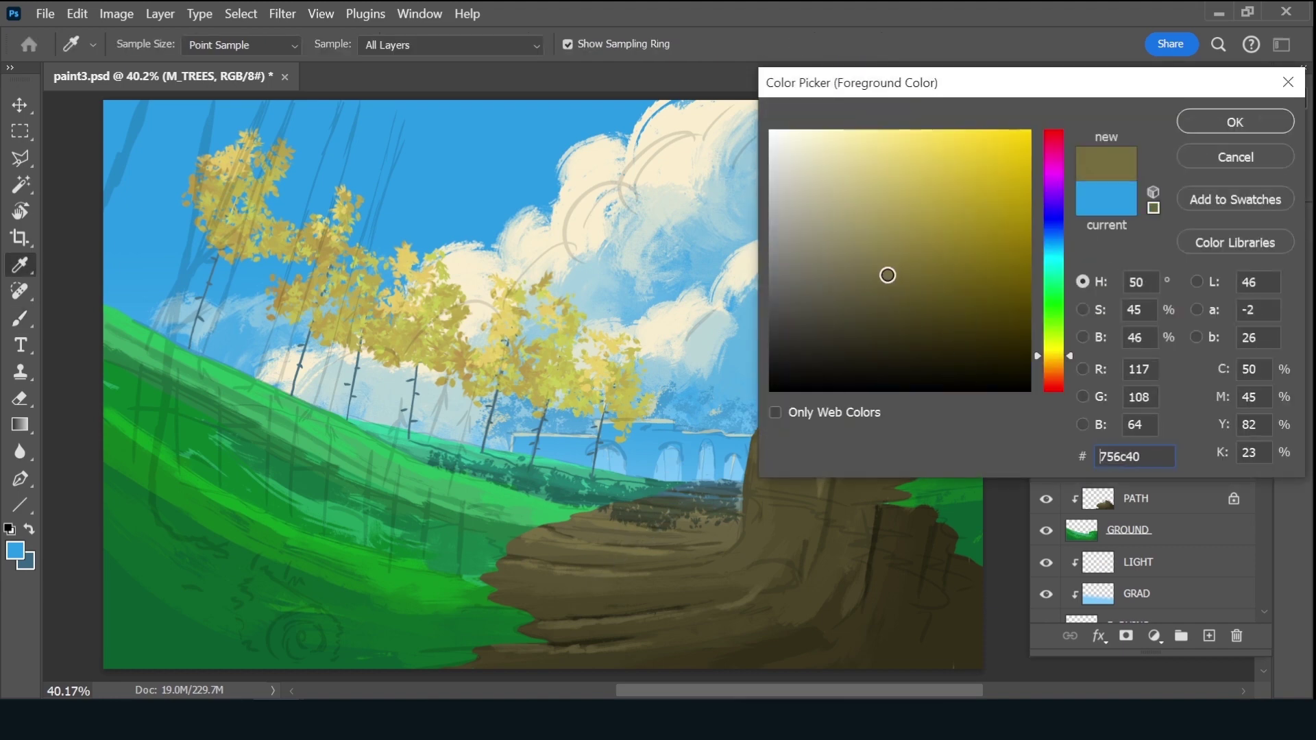
{"action": "left_click", "coordinate": [888, 283]}
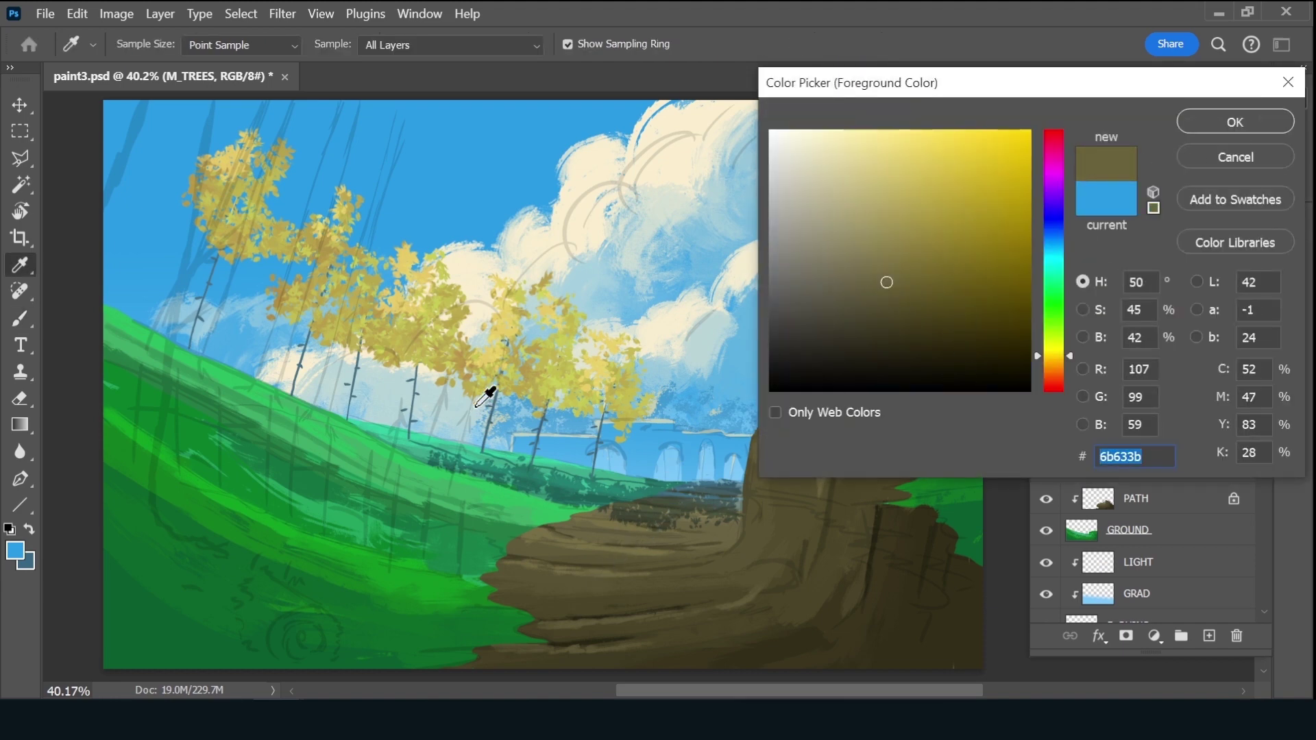
{"action": "left_click", "coordinate": [1248, 122]}
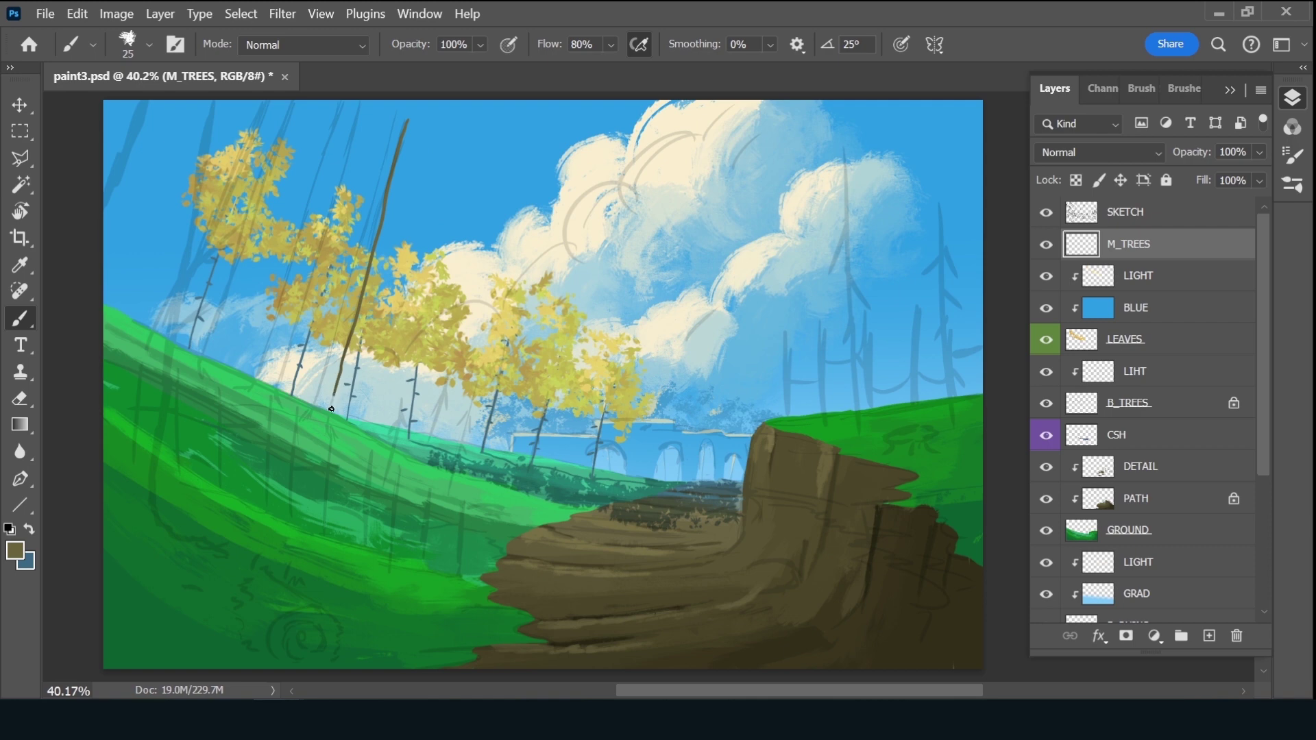
With a 30 px brush, paint five tall thin trunks through the left yellow trees
{"action": "key", "text": "bracketright"}
{"action": "left_click_drag", "start_coordinate": [394, 125], "coordinate": [316, 392]}
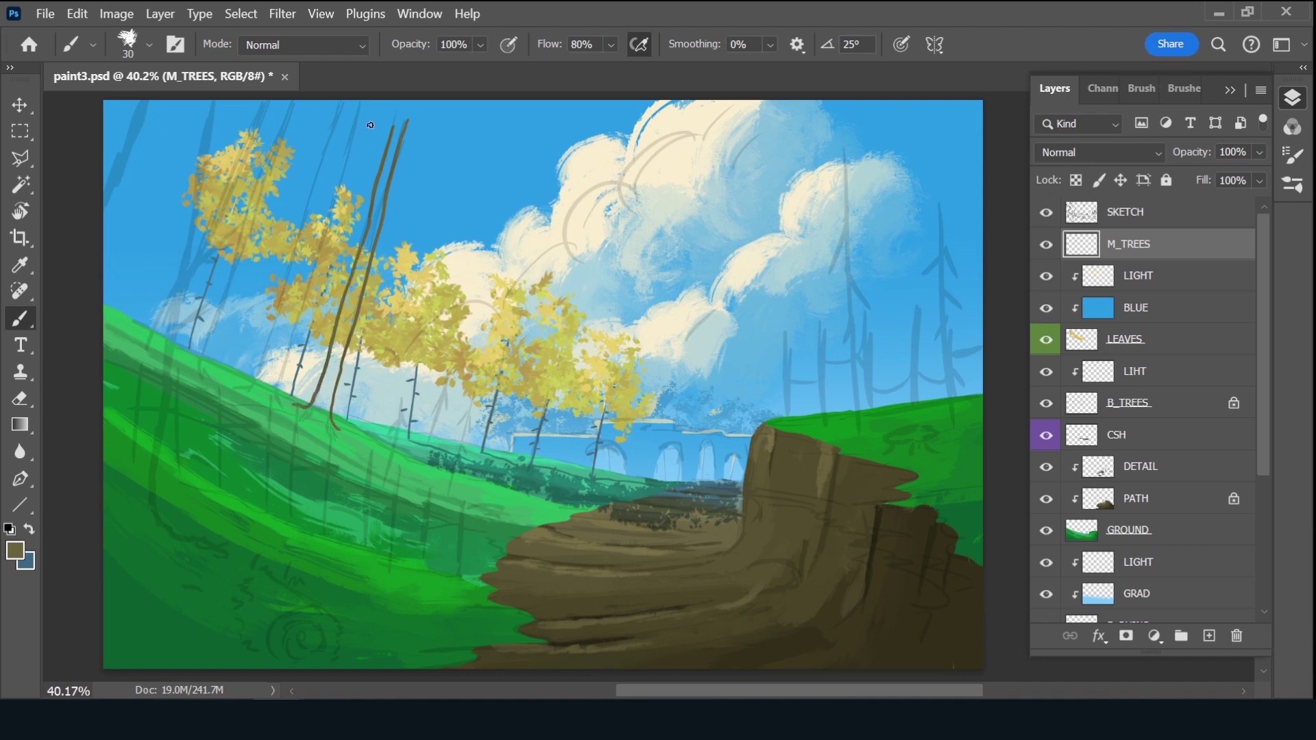
{"action": "left_click_drag", "start_coordinate": [336, 205], "coordinate": [286, 374]}
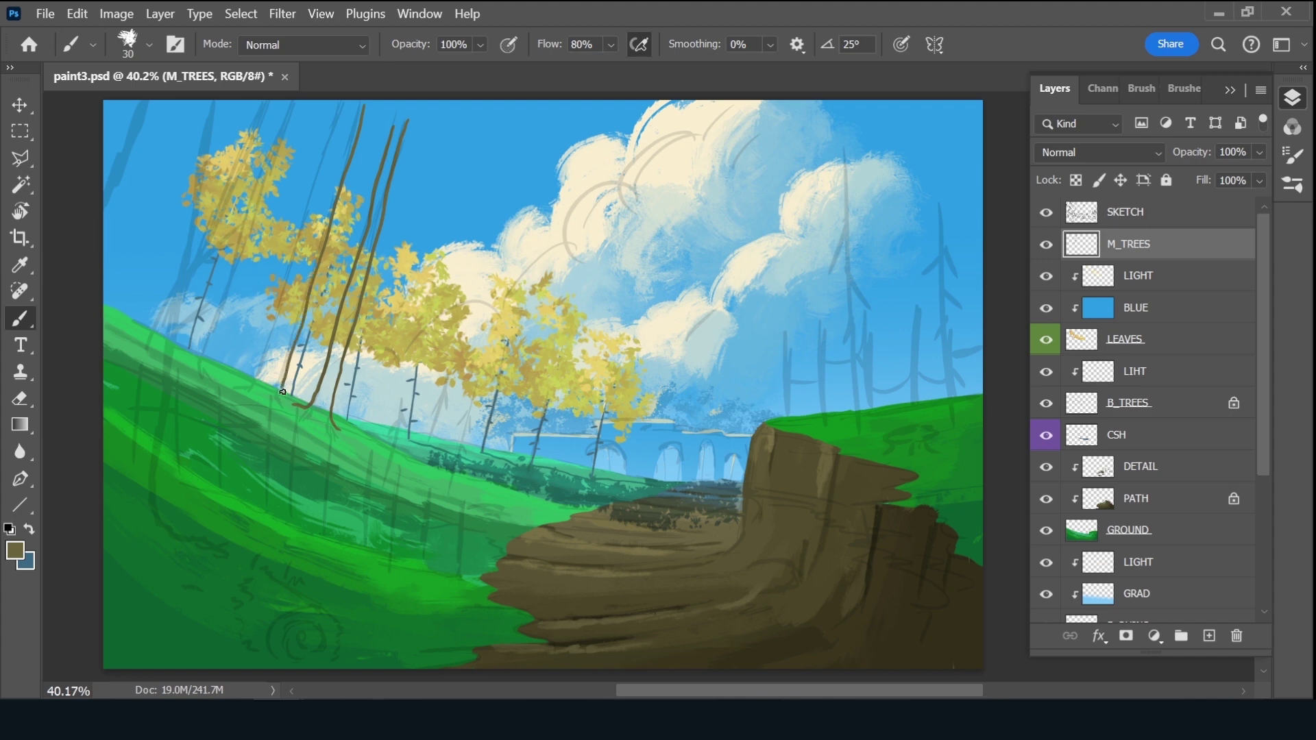
{"action": "left_click_drag", "start_coordinate": [348, 104], "coordinate": [263, 362]}
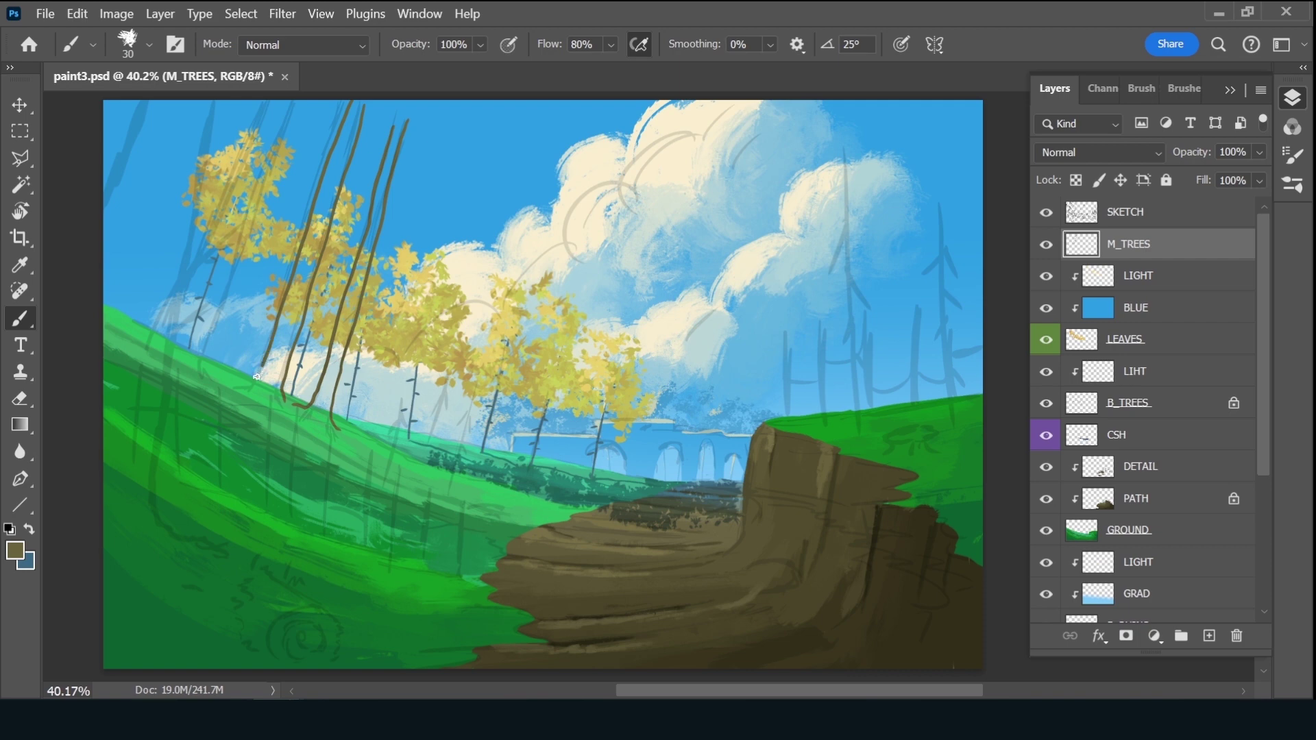
{"action": "left_click_drag", "start_coordinate": [296, 102], "coordinate": [212, 336]}
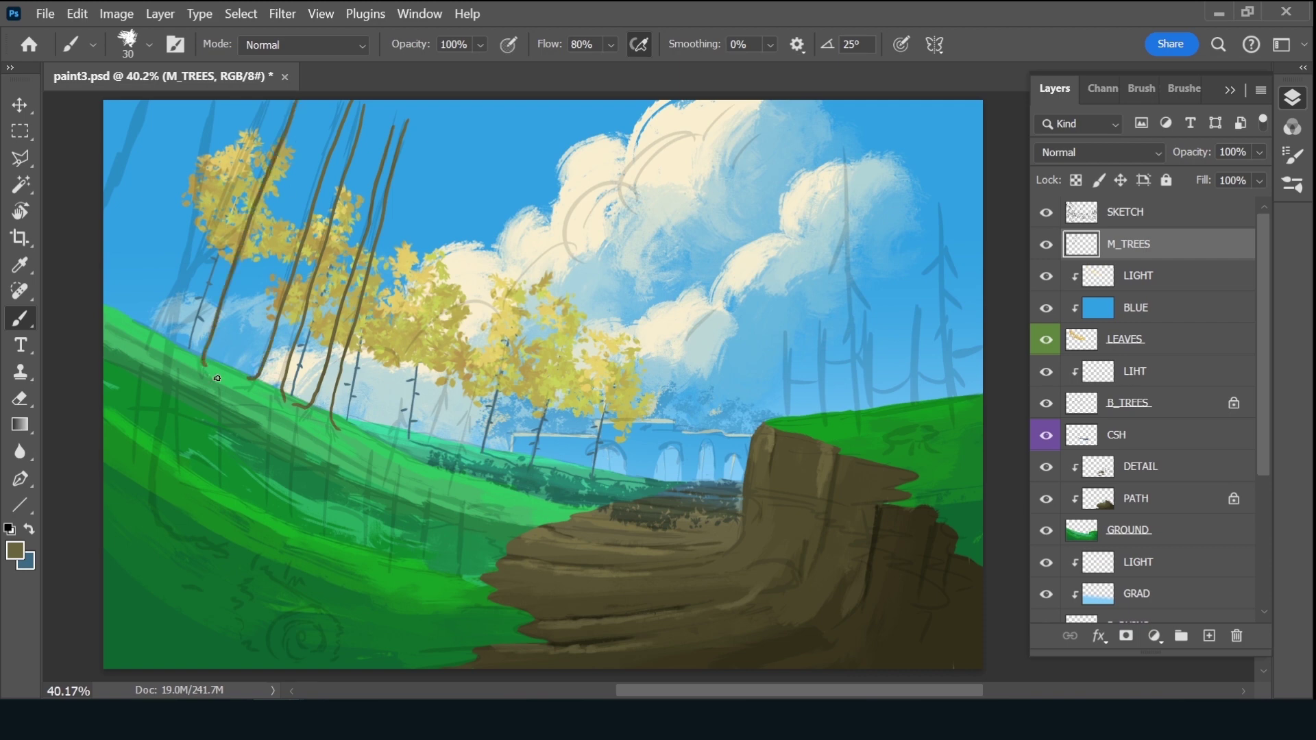
{"action": "left_click_drag", "start_coordinate": [253, 131], "coordinate": [151, 320]}
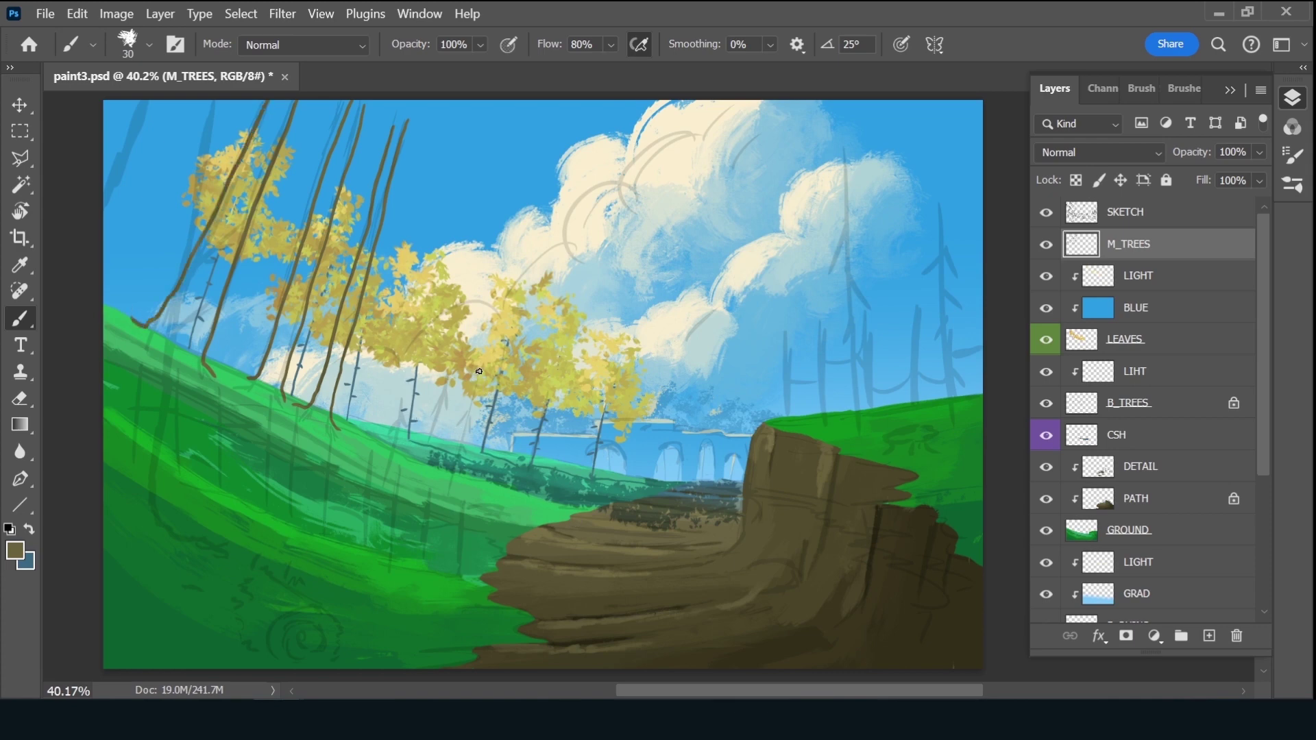
Add four short trunks under the middle trees and start a 40 px thick trunk far left
{"action": "left_click_drag", "start_coordinate": [478, 376], "coordinate": [452, 476]}
{"action": "left_click_drag", "start_coordinate": [405, 387], "coordinate": [385, 480]}
{"action": "left_click_drag", "start_coordinate": [444, 390], "coordinate": [421, 464]}
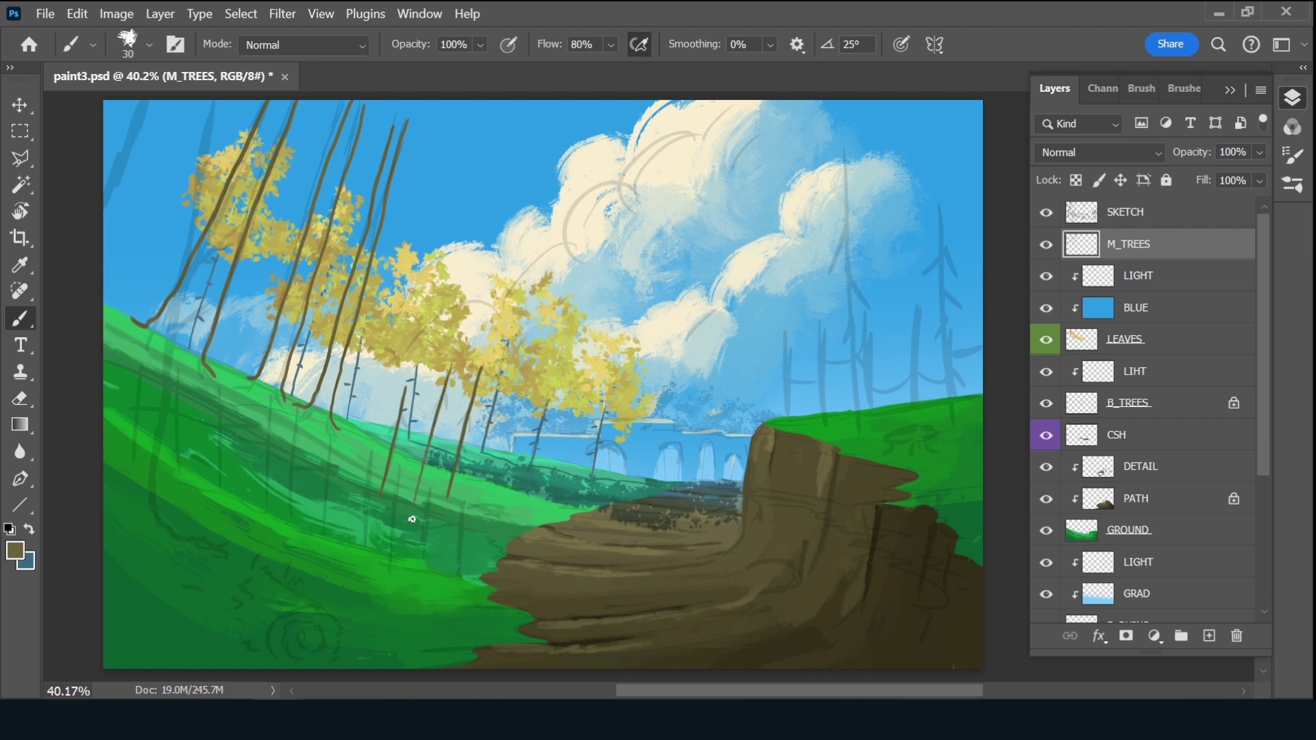
{"action": "left_click_drag", "start_coordinate": [364, 388], "coordinate": [338, 504]}
{"action": "key", "text": "bracketright"}
{"action": "mouse_move", "coordinate": [180, 300]}
{"action": "left_mouse_down"}
{"action": "mouse_move", "coordinate": [209, 240]}
{"action": "mouse_move", "coordinate": [196, 295]}
{"action": "mouse_move", "coordinate": [212, 276]}
{"action": "mouse_move", "coordinate": [218, 302]}
{"action": "mouse_move", "coordinate": [244, 209]}
{"action": "mouse_move", "coordinate": [218, 255]}
{"action": "mouse_move", "coordinate": [225, 216]}
{"action": "mouse_move", "coordinate": [209, 237]}
{"action": "mouse_move", "coordinate": [262, 127]}
{"action": "mouse_move", "coordinate": [250, 185]}
{"action": "mouse_move", "coordinate": [288, 94]}
{"action": "mouse_move", "coordinate": [262, 133]}
{"action": "mouse_move", "coordinate": [267, 100]}
{"action": "mouse_move", "coordinate": [283, 120]}
{"action": "left_mouse_up"}
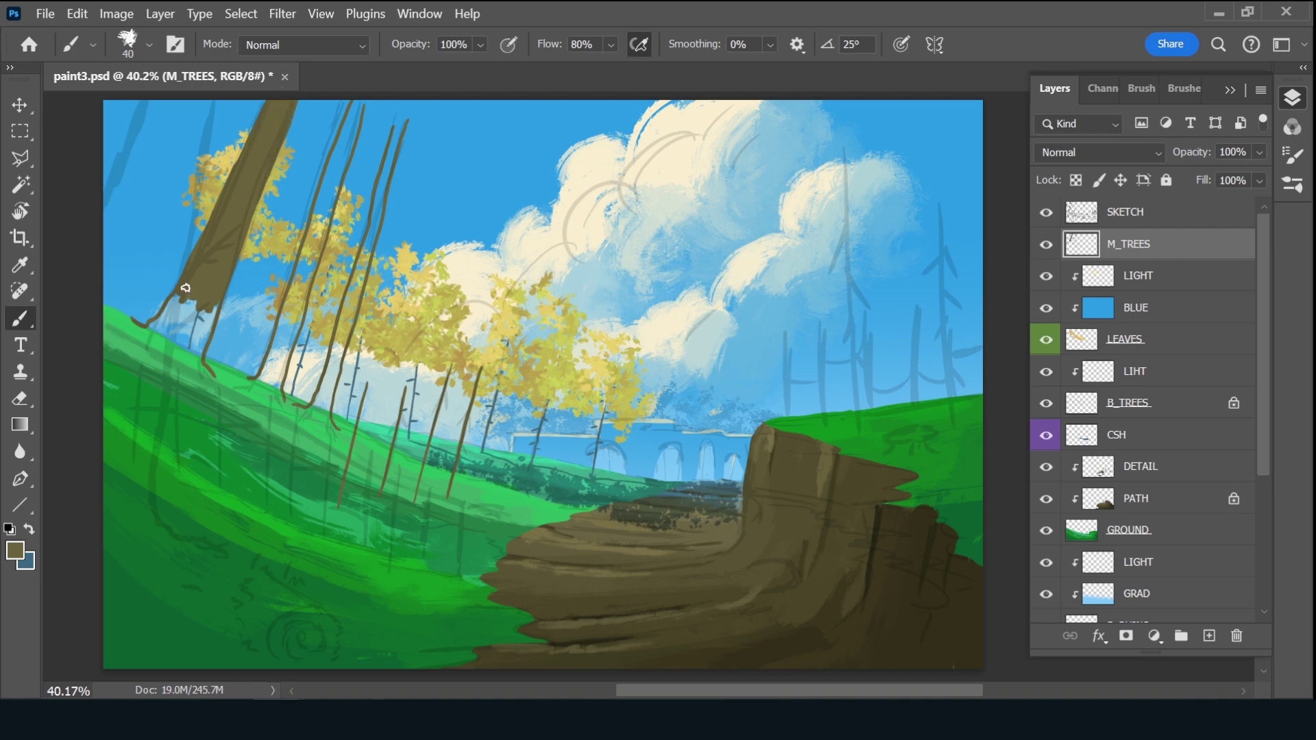
Widen the left trunk's base and paint a second thick trunk up toward the sky
{"action": "mouse_move", "coordinate": [185, 288]}
{"action": "left_mouse_down"}
{"action": "mouse_move", "coordinate": [159, 323]}
{"action": "mouse_move", "coordinate": [178, 330]}
{"action": "mouse_move", "coordinate": [193, 307]}
{"action": "mouse_move", "coordinate": [198, 347]}
{"action": "mouse_move", "coordinate": [218, 297]}
{"action": "mouse_move", "coordinate": [201, 337]}
{"action": "left_mouse_up"}
{"action": "mouse_move", "coordinate": [180, 340]}
{"action": "left_mouse_down"}
{"action": "mouse_move", "coordinate": [157, 322]}
{"action": "mouse_move", "coordinate": [153, 338]}
{"action": "mouse_move", "coordinate": [137, 327]}
{"action": "mouse_move", "coordinate": [216, 386]}
{"action": "left_mouse_up"}
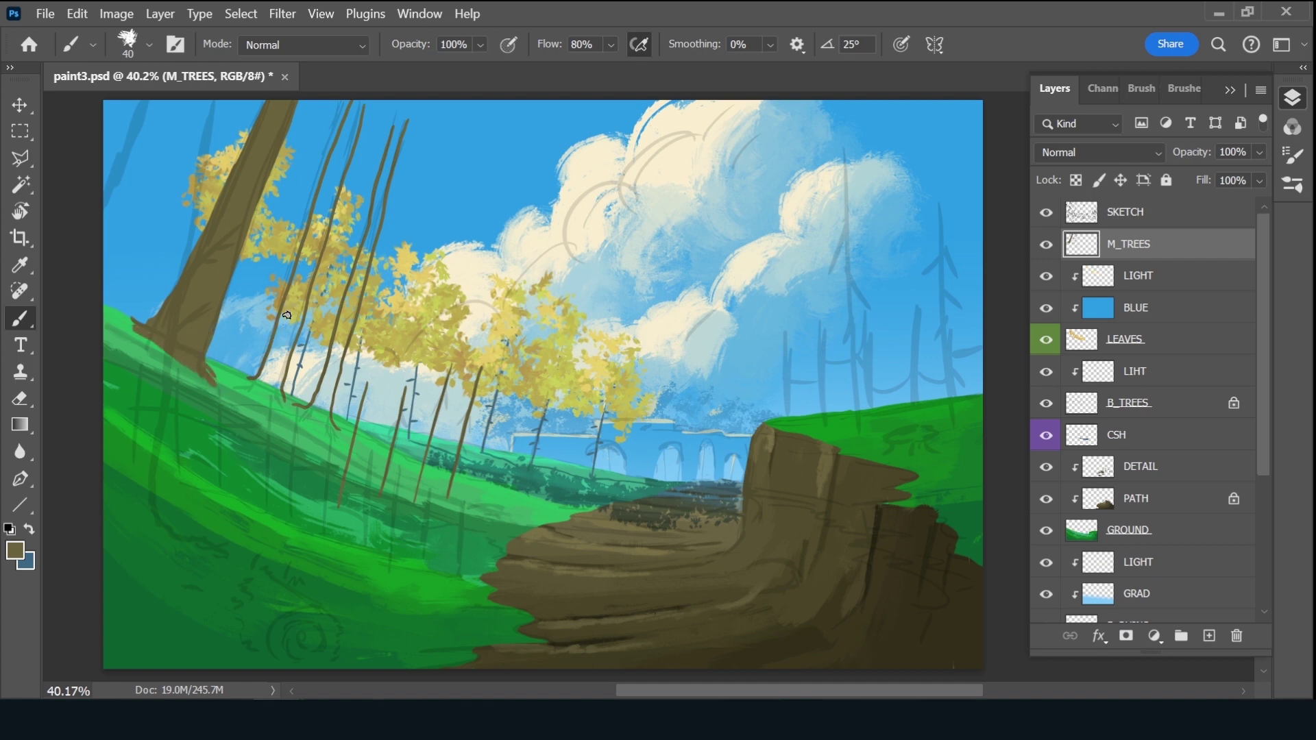
{"action": "mouse_move", "coordinate": [286, 315]}
{"action": "left_mouse_down"}
{"action": "mouse_move", "coordinate": [255, 379]}
{"action": "mouse_move", "coordinate": [281, 381]}
{"action": "mouse_move", "coordinate": [291, 325]}
{"action": "mouse_move", "coordinate": [282, 356]}
{"action": "left_mouse_up"}
{"action": "mouse_move", "coordinate": [290, 305]}
{"action": "left_mouse_down"}
{"action": "mouse_move", "coordinate": [294, 275]}
{"action": "mouse_move", "coordinate": [284, 315]}
{"action": "mouse_move", "coordinate": [294, 287]}
{"action": "mouse_move", "coordinate": [295, 336]}
{"action": "mouse_move", "coordinate": [327, 209]}
{"action": "mouse_move", "coordinate": [306, 282]}
{"action": "left_mouse_up"}
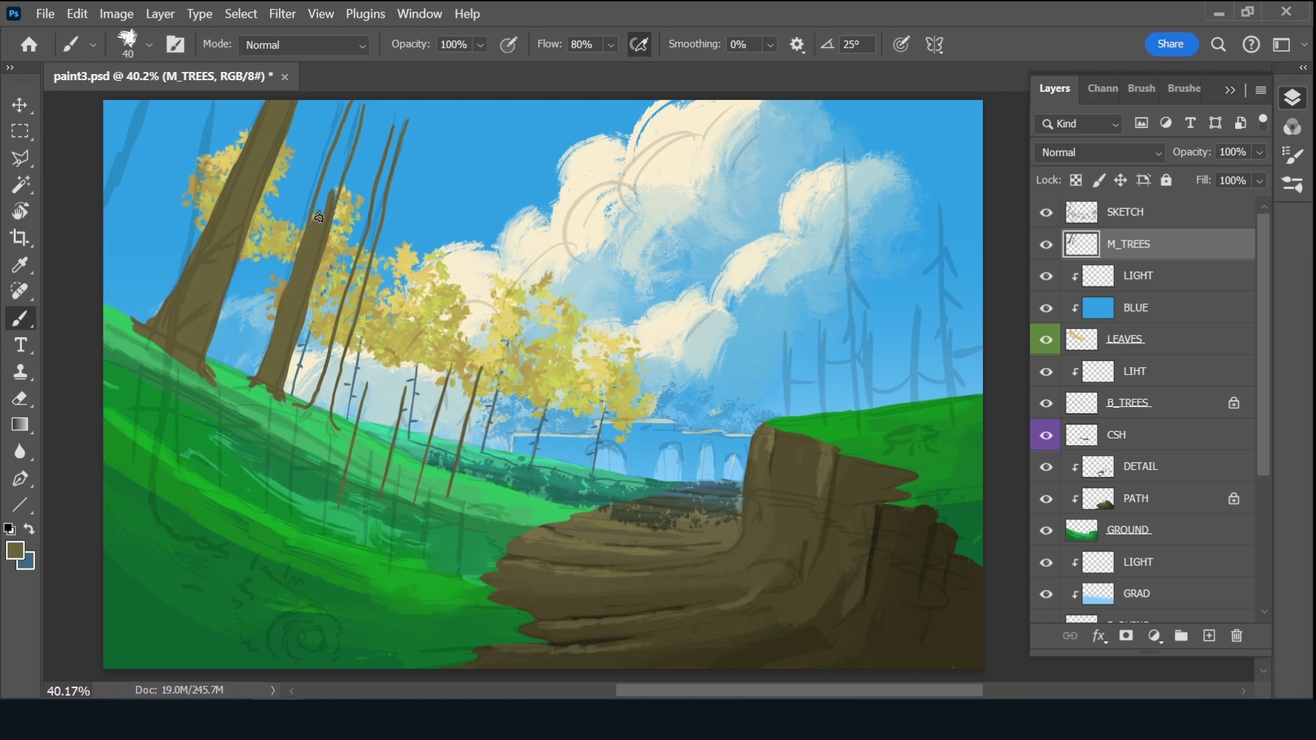
{"action": "mouse_move", "coordinate": [318, 233]}
{"action": "left_mouse_down"}
{"action": "mouse_move", "coordinate": [351, 106]}
{"action": "mouse_move", "coordinate": [343, 158]}
{"action": "mouse_move", "coordinate": [356, 110]}
{"action": "mouse_move", "coordinate": [357, 122]}
{"action": "left_mouse_up"}
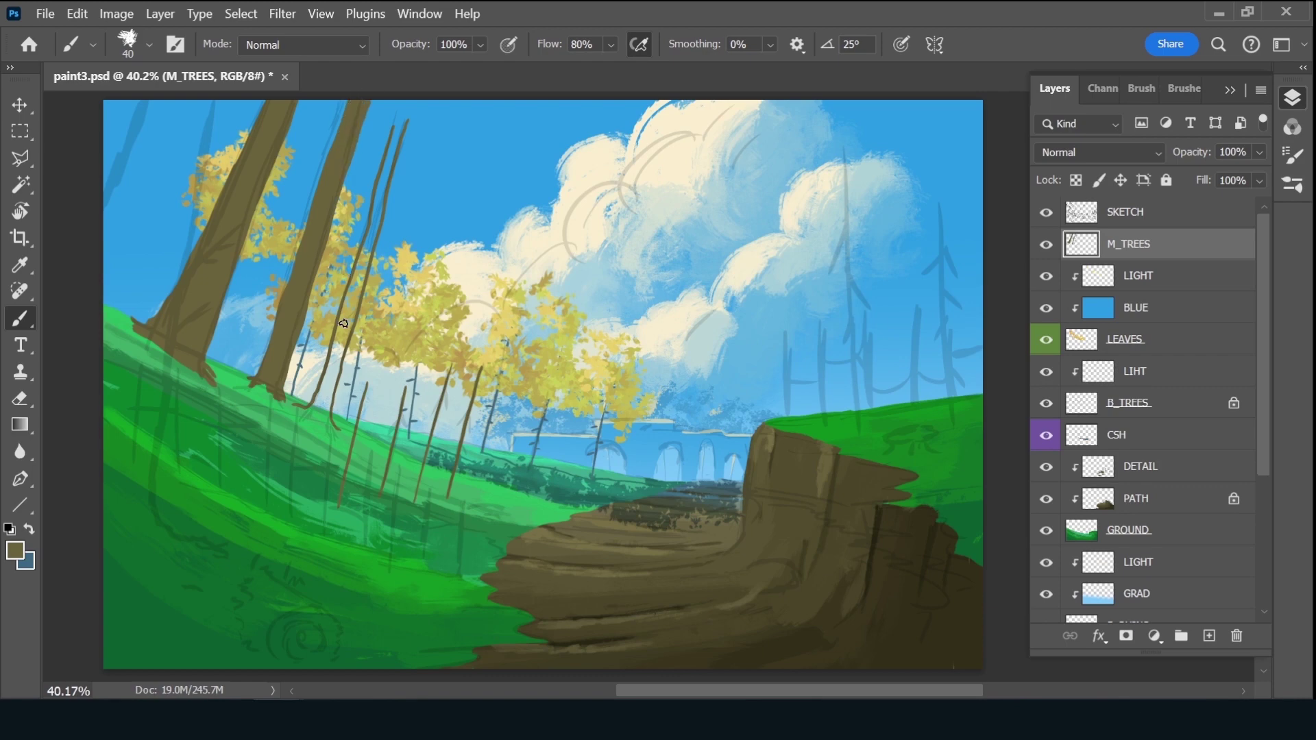
Build a third large trunk from the grass up to the top, filling it solid
{"action": "mouse_move", "coordinate": [349, 314]}
{"action": "left_mouse_down"}
{"action": "mouse_move", "coordinate": [336, 360]}
{"action": "mouse_move", "coordinate": [341, 330]}
{"action": "left_mouse_up"}
{"action": "left_click_drag", "start_coordinate": [327, 361], "coordinate": [315, 394]}
{"action": "mouse_move", "coordinate": [337, 329]}
{"action": "left_mouse_down"}
{"action": "mouse_move", "coordinate": [318, 405]}
{"action": "mouse_move", "coordinate": [321, 381]}
{"action": "mouse_move", "coordinate": [336, 430]}
{"action": "left_mouse_up"}
{"action": "mouse_move", "coordinate": [337, 360]}
{"action": "left_mouse_down"}
{"action": "mouse_move", "coordinate": [328, 402]}
{"action": "mouse_move", "coordinate": [335, 367]}
{"action": "left_mouse_up"}
{"action": "mouse_move", "coordinate": [353, 313]}
{"action": "left_mouse_down"}
{"action": "mouse_move", "coordinate": [383, 181]}
{"action": "mouse_move", "coordinate": [386, 205]}
{"action": "left_mouse_up"}
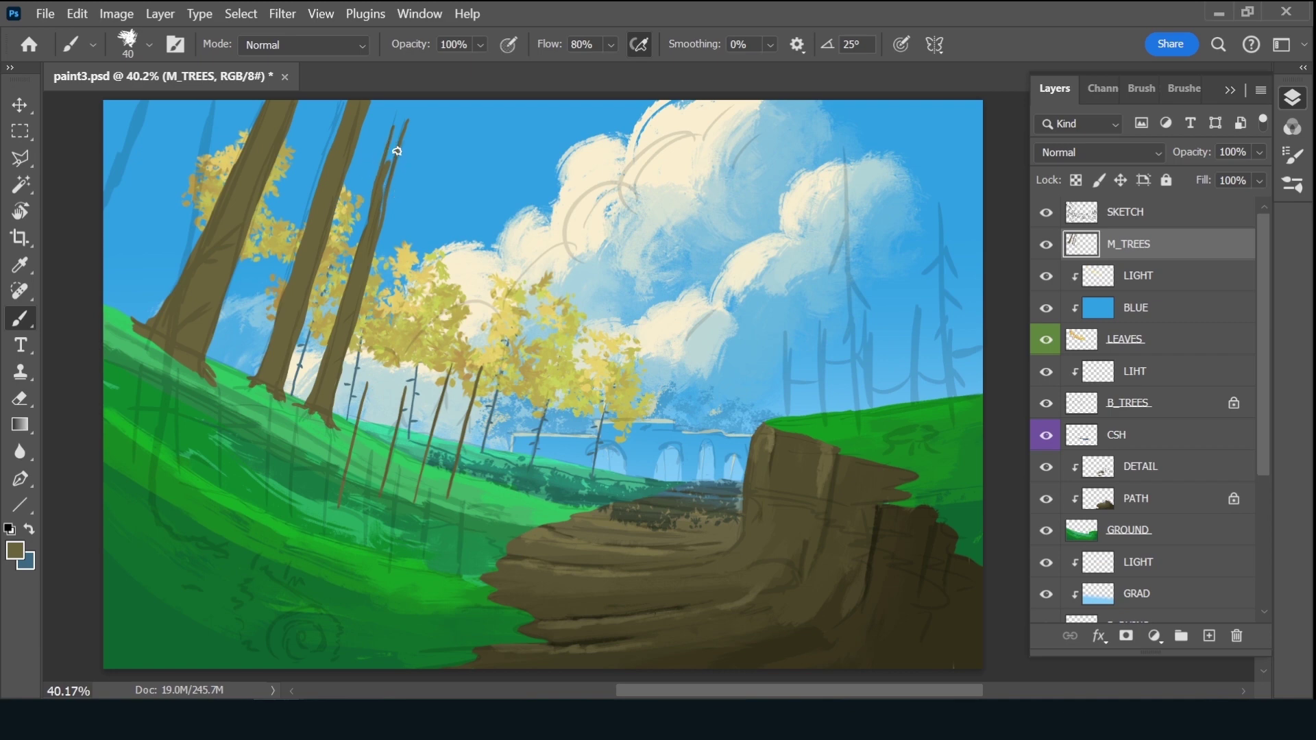
{"action": "left_click_drag", "start_coordinate": [386, 145], "coordinate": [381, 172]}
{"action": "left_click_drag", "start_coordinate": [402, 126], "coordinate": [372, 242]}
Add thin trunks at 30 px on the left and 25 px under the middle trees
{"action": "key", "text": "bracketleft"}
{"action": "left_click_drag", "start_coordinate": [266, 265], "coordinate": [217, 403]}
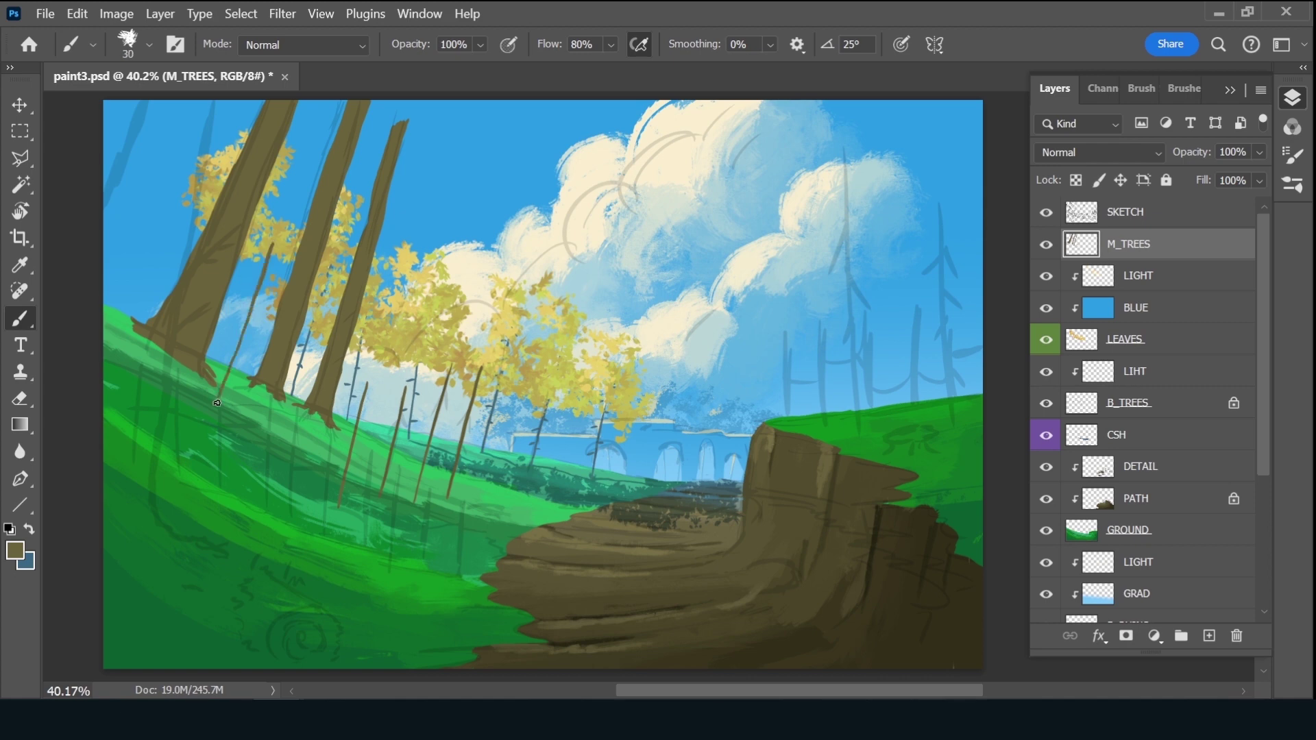
{"action": "key", "text": "bracketleft"}
{"action": "left_click_drag", "start_coordinate": [533, 396], "coordinate": [505, 501]}
{"action": "left_click_drag", "start_coordinate": [571, 414], "coordinate": [555, 469]}
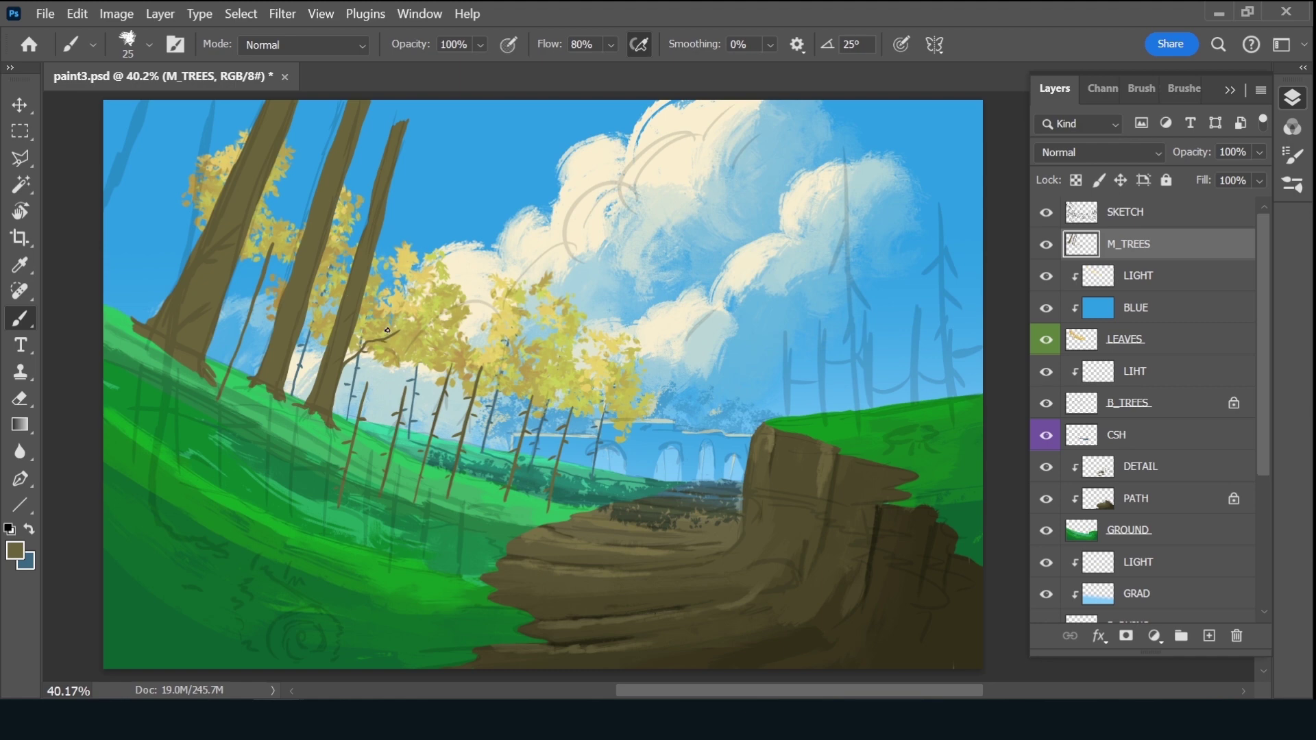
Paint three thin branches and twigs on the M_TREES trunks, then save paint3.psd
{"action": "mouse_move", "coordinate": [342, 290]}
{"action": "left_mouse_down"}
{"action": "mouse_move", "coordinate": [337, 270]}
{"action": "mouse_move", "coordinate": [398, 253]}
{"action": "left_mouse_up"}
{"action": "left_click_drag", "start_coordinate": [315, 325], "coordinate": [281, 274]}
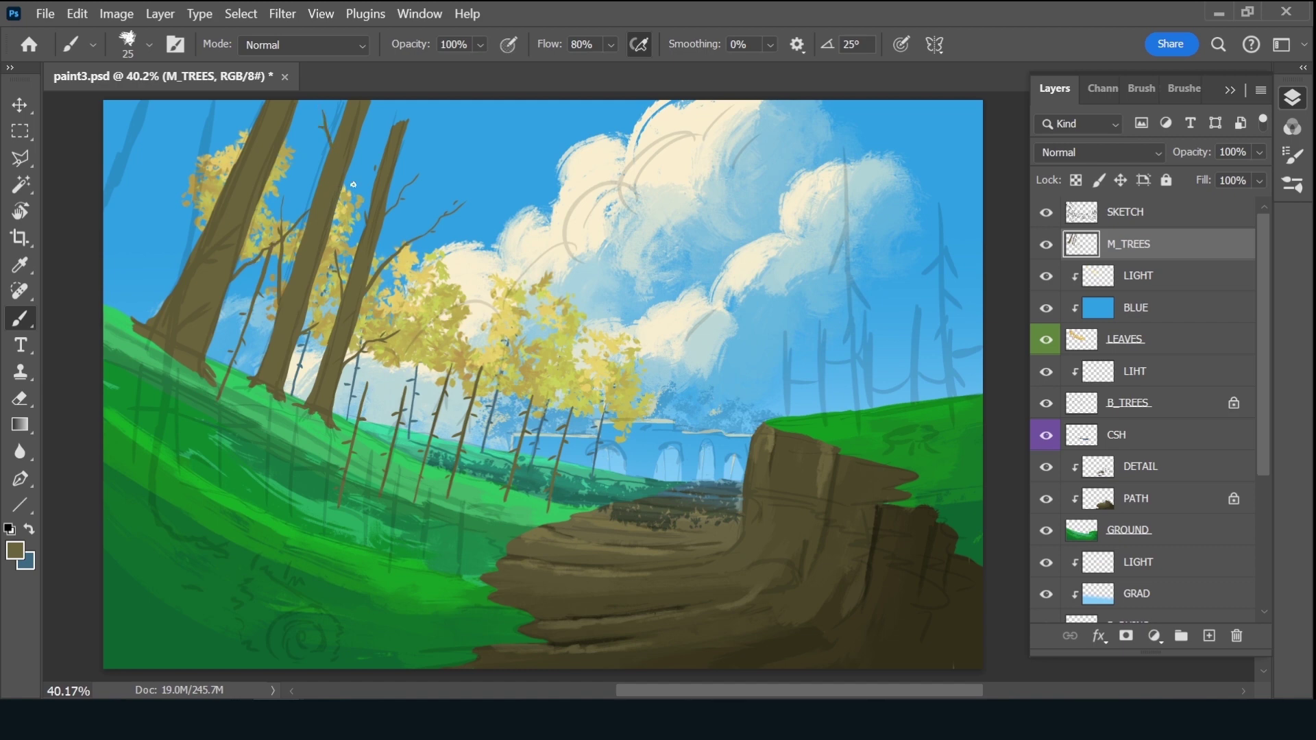
{"action": "mouse_move", "coordinate": [193, 240]}
{"action": "left_mouse_down"}
{"action": "mouse_move", "coordinate": [184, 190]}
{"action": "mouse_move", "coordinate": [228, 123]}
{"action": "left_mouse_up"}
{"action": "key", "text": "ctrl+s"}
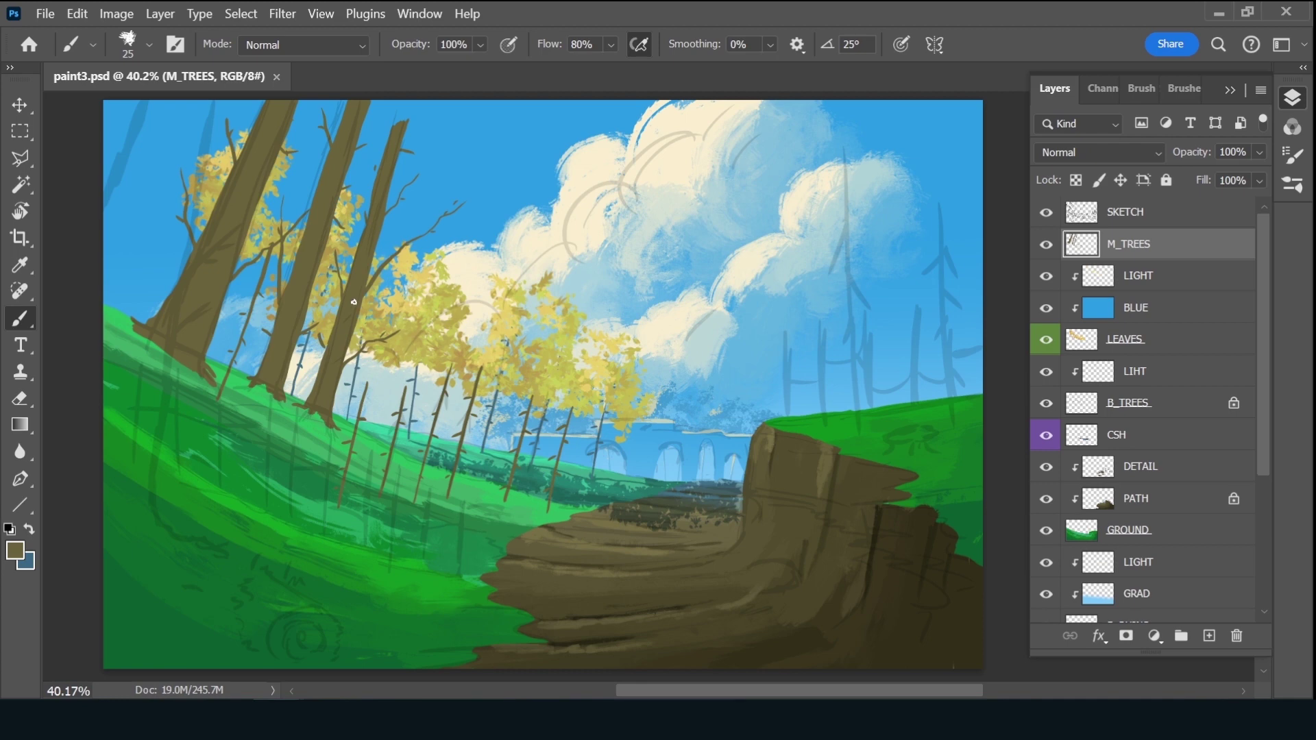
Add a new layer clipped to M_TREES and name it BLEND
{"action": "left_click", "coordinate": [1210, 636]}
{"action": "left_click", "coordinate": [1175, 252], "text": "alt"}
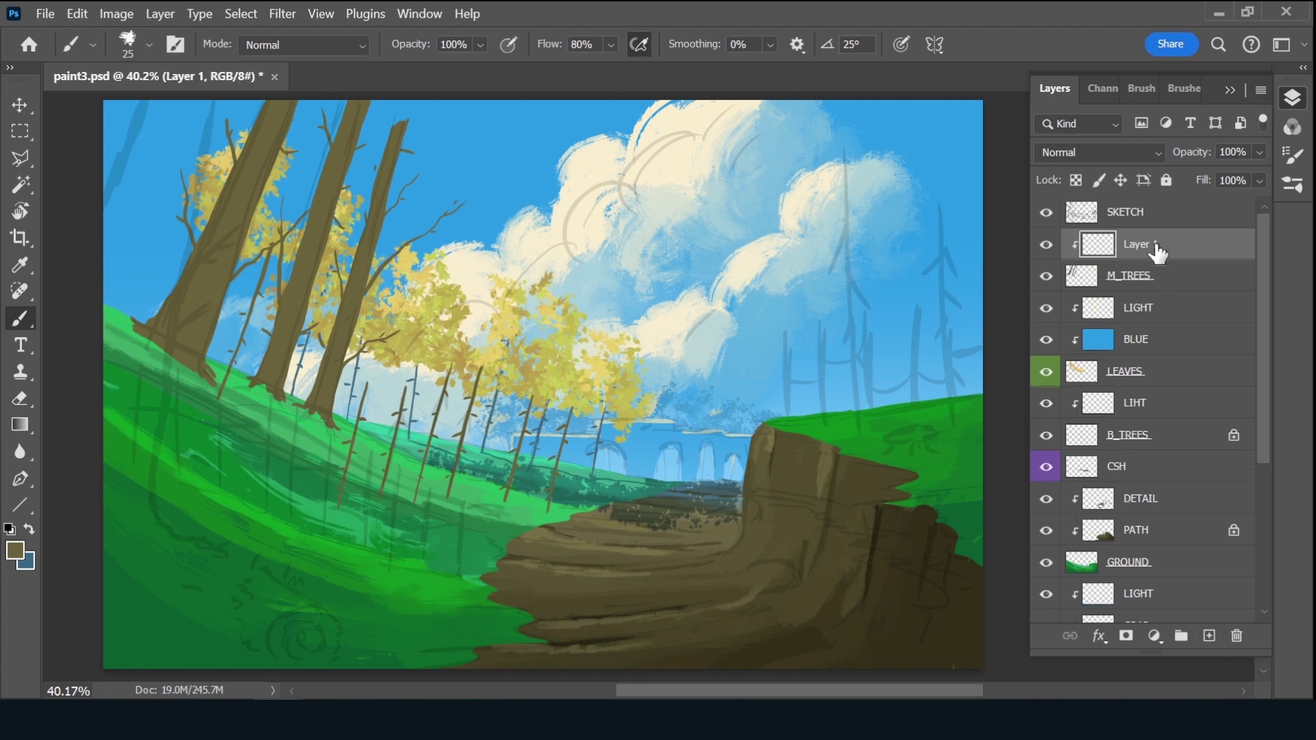
{"action": "double_click", "coordinate": [1138, 244]}
{"action": "type", "text": "BLEND"}
{"action": "key", "text": "Return"}
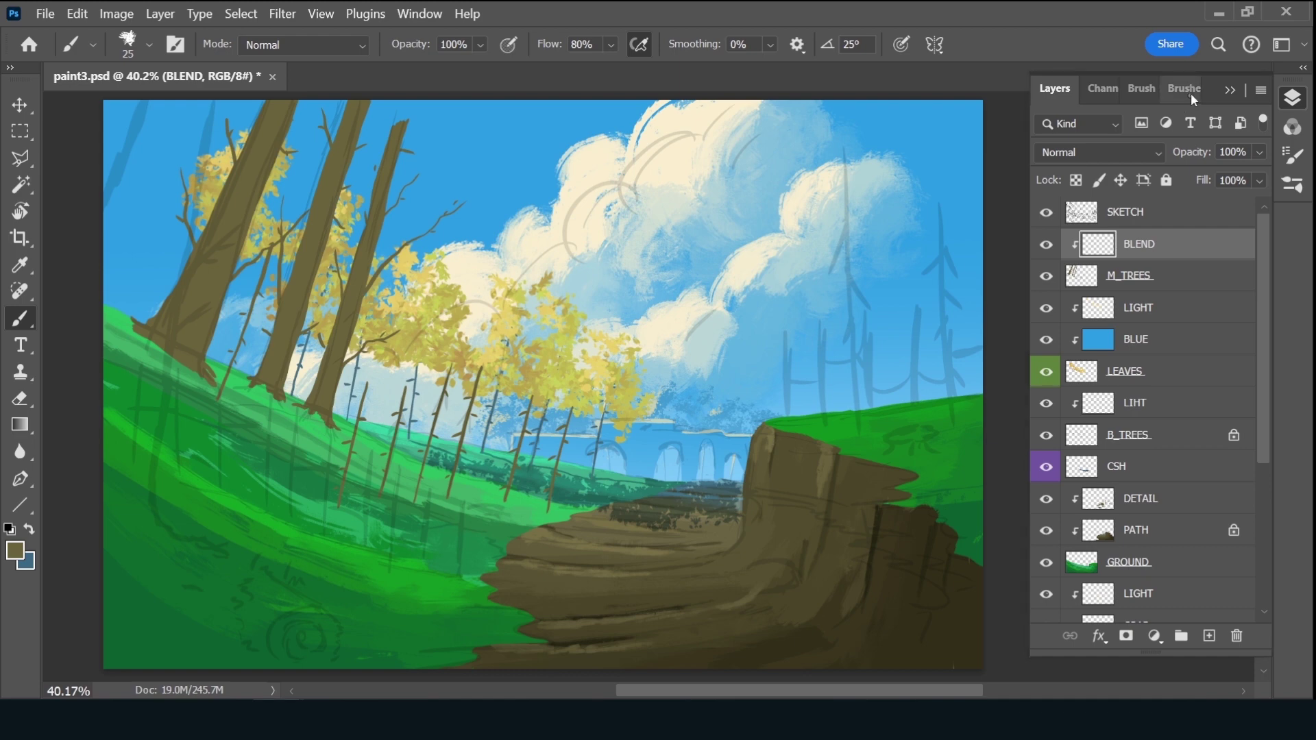
Choose the Ink 2 brush from the Brushes panel and make it smaller
{"action": "left_click", "coordinate": [1186, 89]}
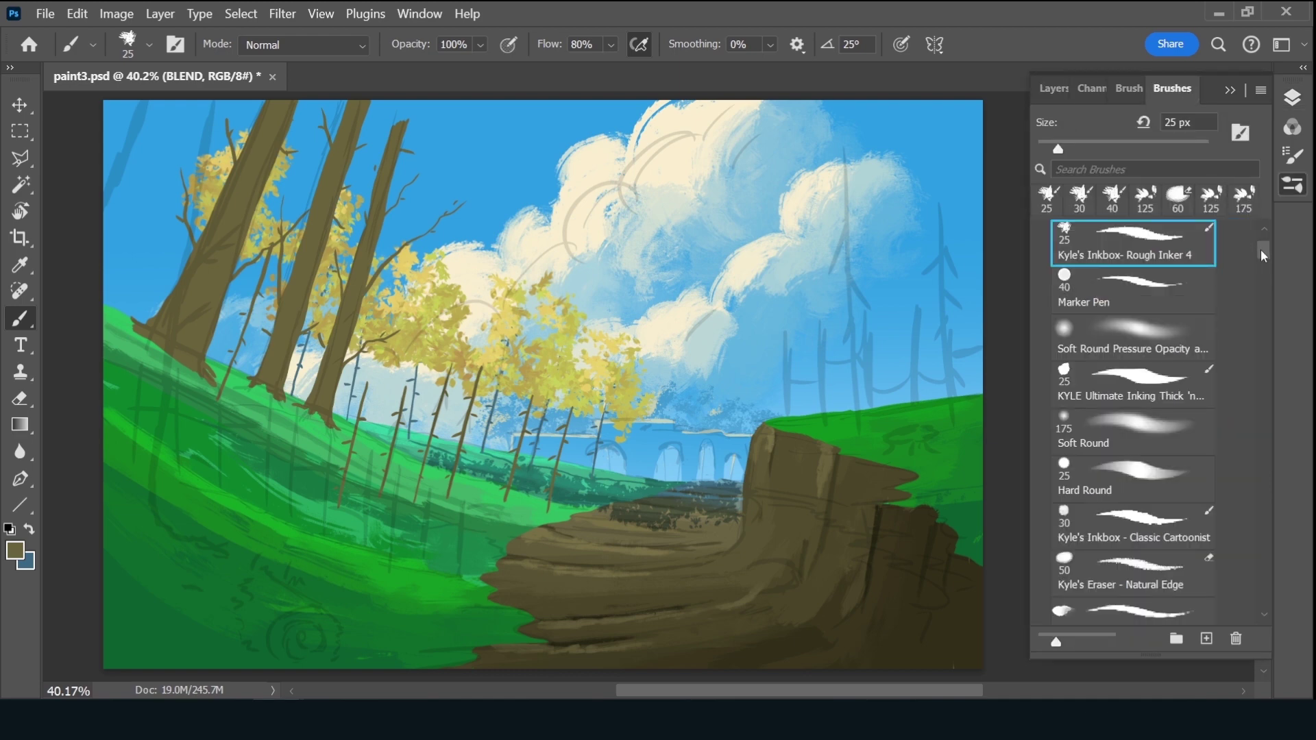
{"action": "left_click_drag", "start_coordinate": [1264, 253], "coordinate": [1266, 279]}
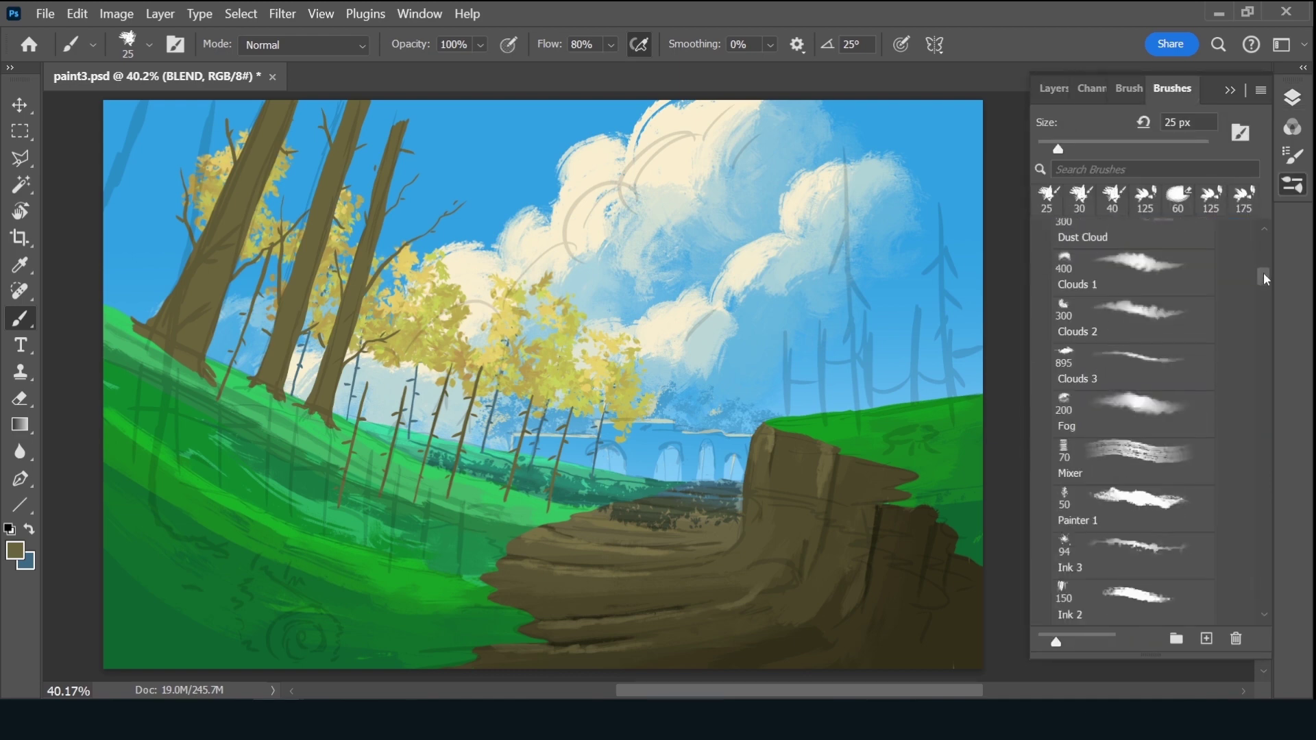
{"action": "scroll", "coordinate": [1263, 280], "scroll_direction": "down", "scroll_amount": 3}
{"action": "left_click", "coordinate": [1140, 399]}
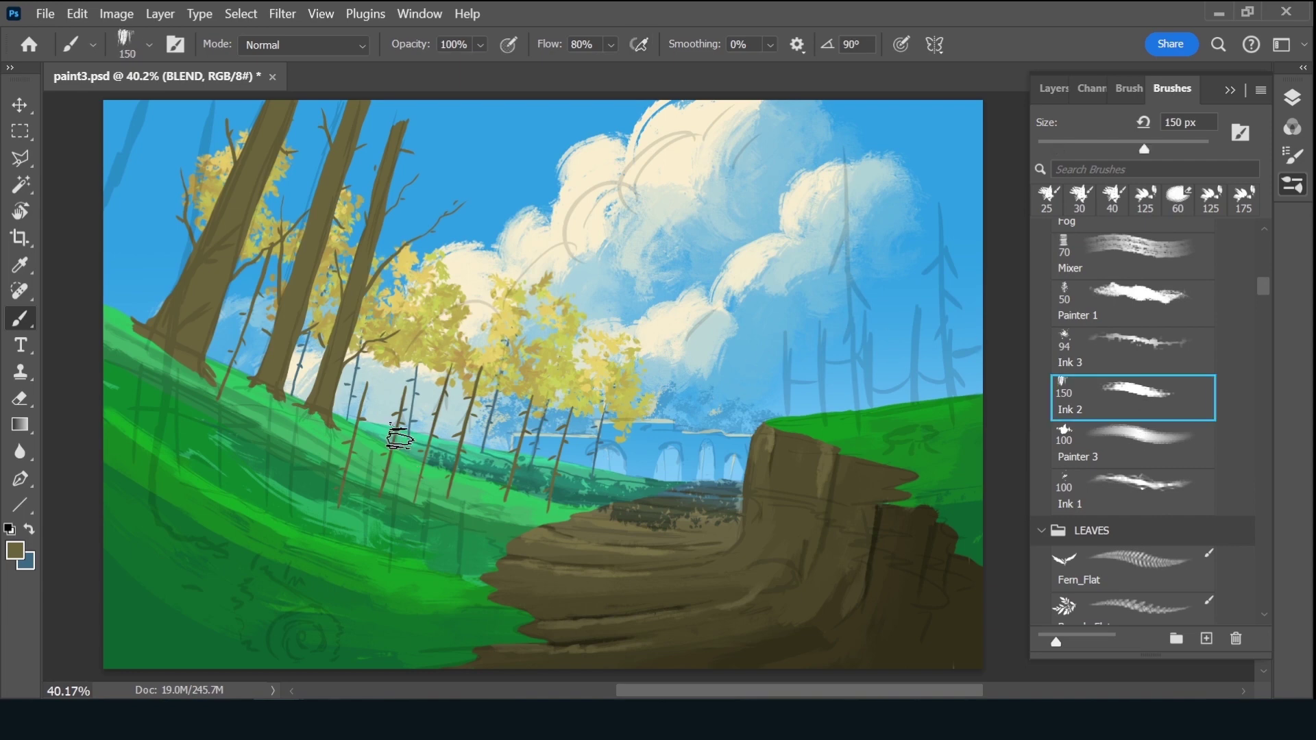
{"action": "key", "text": "bracketleft"}
{"action": "key", "text": "bracketleft"}
{"action": "key", "text": "bracketleft"}
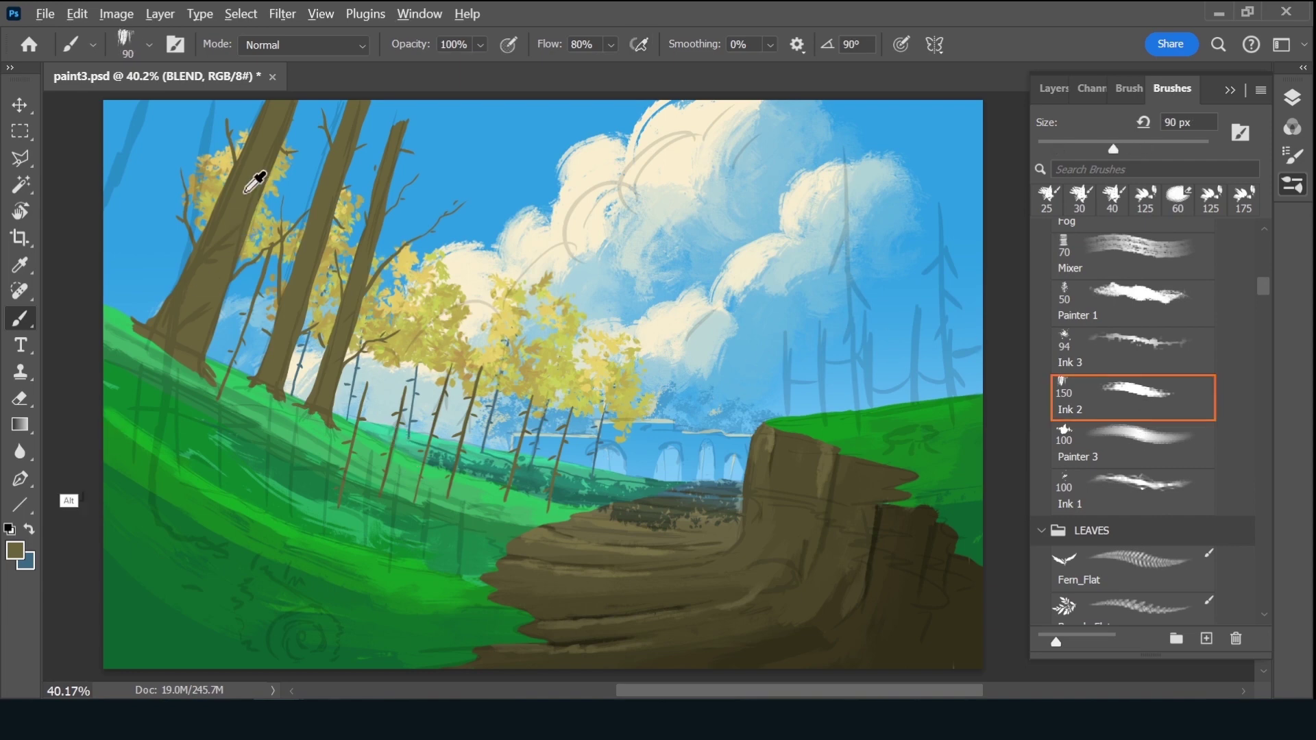
Set the foreground to dark olive #514b2b and size the brush to 60 px
{"action": "key", "text": "i"}
{"action": "left_click", "coordinate": [15, 550]}
{"action": "left_click", "coordinate": [892, 308]}
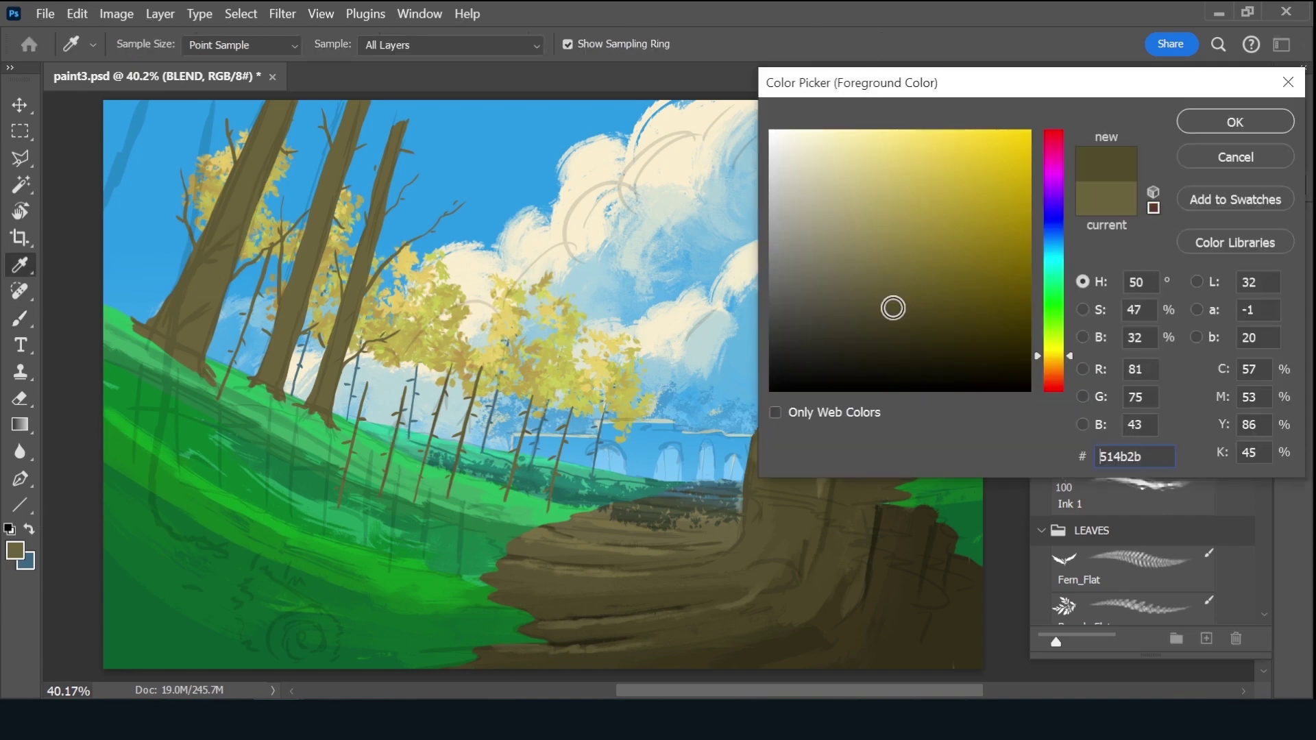
{"action": "left_click", "coordinate": [1207, 130]}
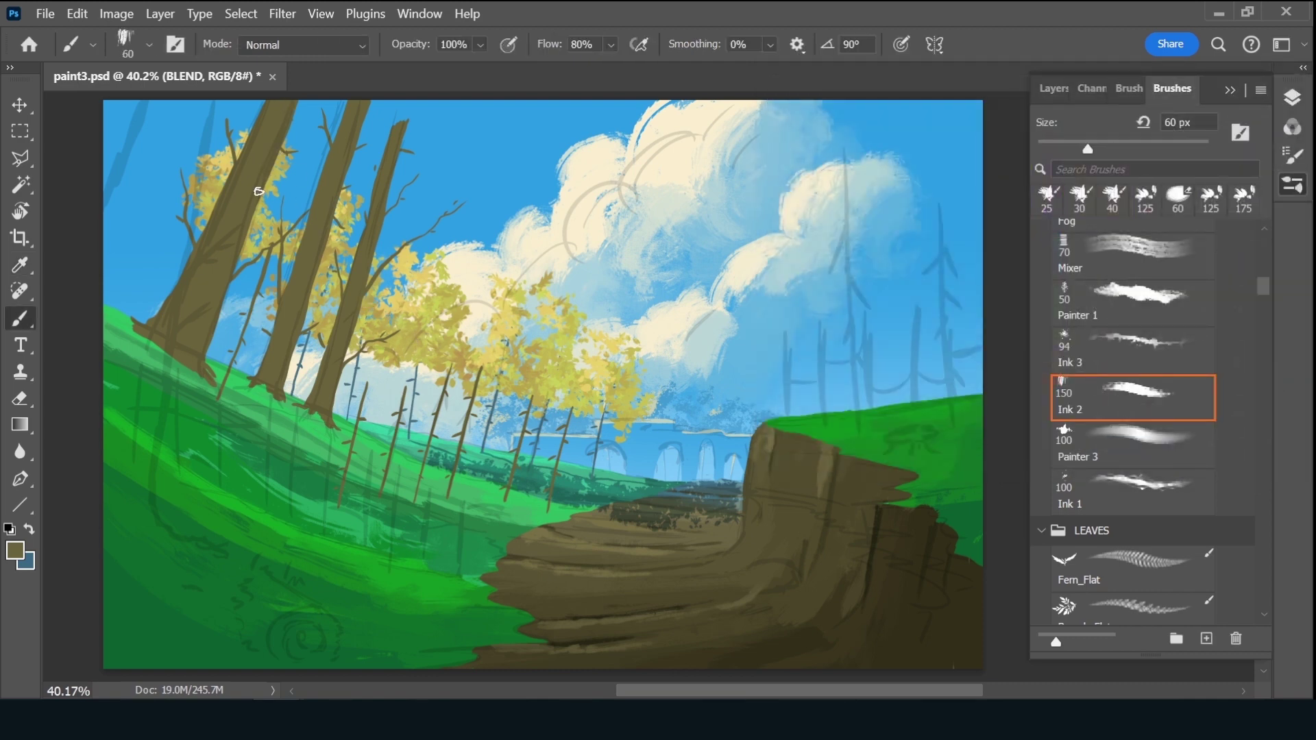
{"action": "left_click_drag", "start_coordinate": [1089, 126], "coordinate": [1097, 127]}
{"action": "left_click", "coordinate": [1051, 89]}
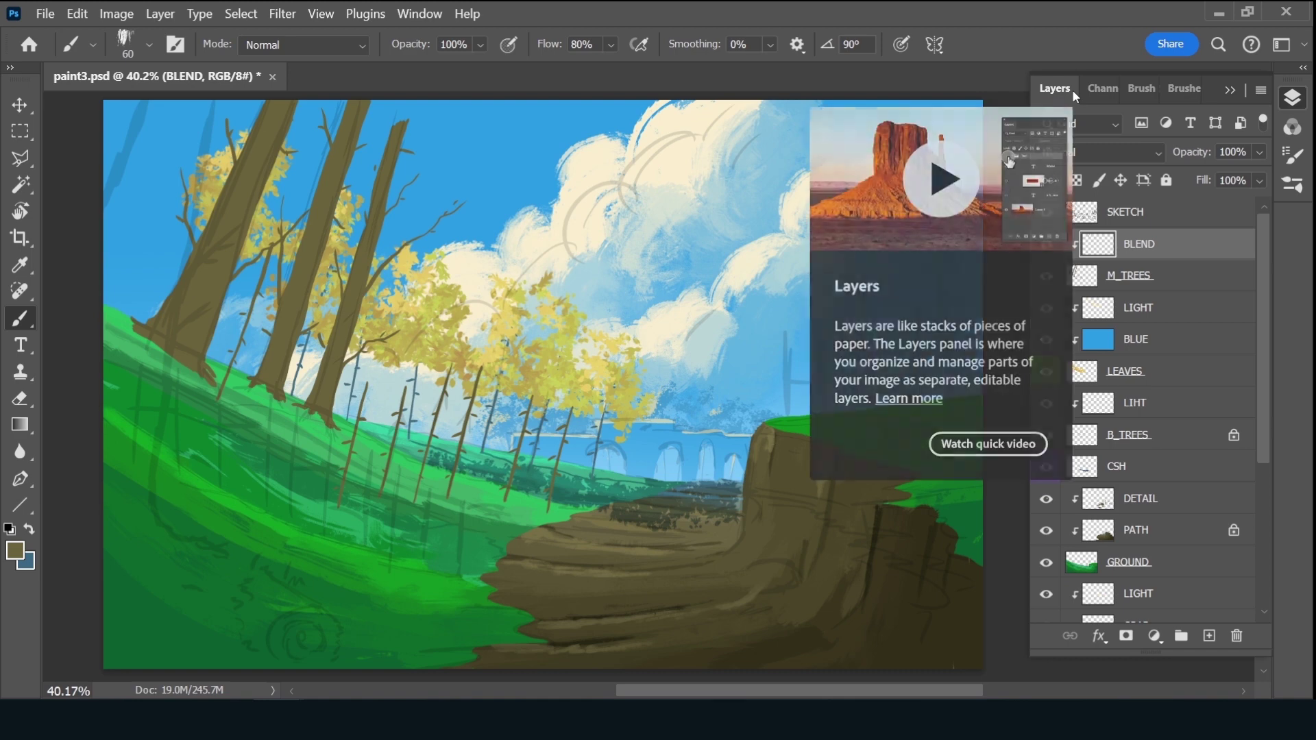
Enlarge the brush to 80 px and slightly adjust the olive foreground colour
{"action": "key", "text": "bracketright"}
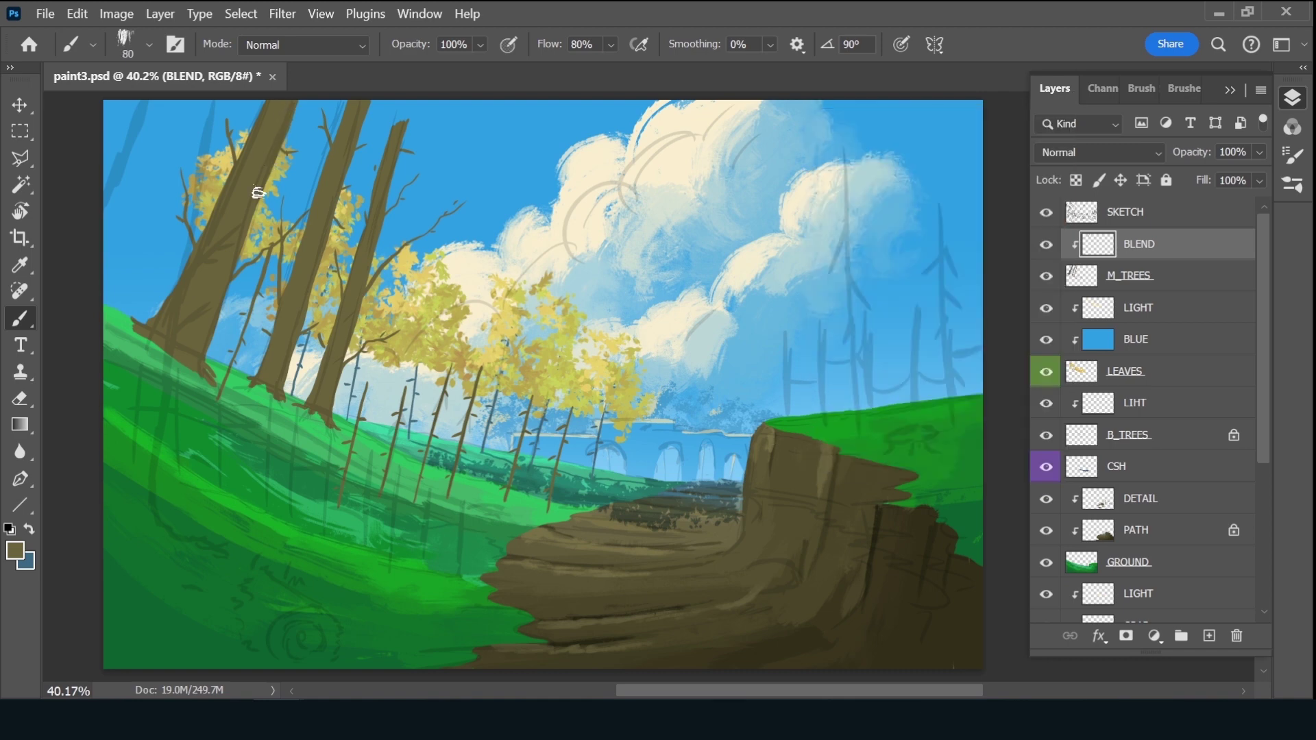
{"action": "left_click", "coordinate": [15, 552]}
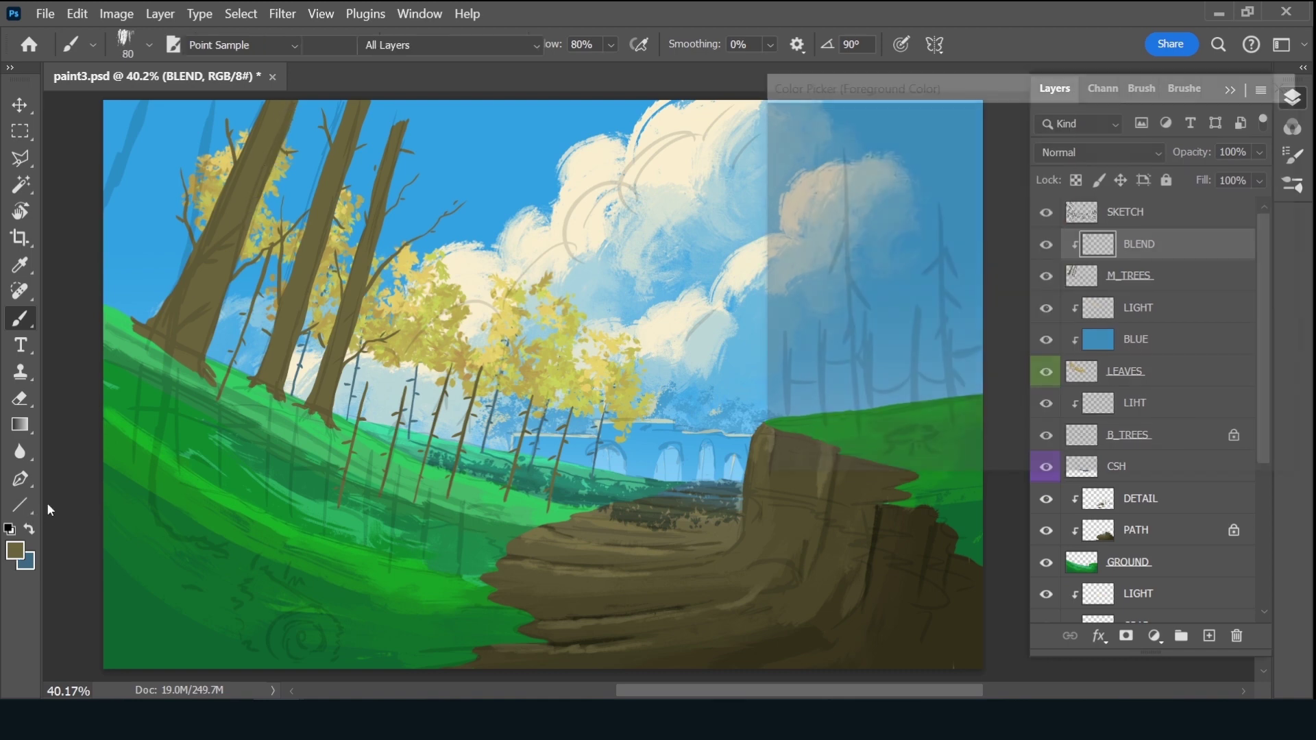
{"action": "left_click_drag", "start_coordinate": [891, 297], "coordinate": [898, 304]}
{"action": "left_click", "coordinate": [1215, 130]}
Shade the left, middle and right tree trunks with dark olive strokes
{"action": "mouse_move", "coordinate": [281, 108]}
{"action": "left_mouse_down"}
{"action": "mouse_move", "coordinate": [266, 189]}
{"action": "mouse_move", "coordinate": [286, 160]}
{"action": "mouse_move", "coordinate": [242, 230]}
{"action": "left_mouse_up"}
{"action": "left_click_drag", "start_coordinate": [255, 166], "coordinate": [220, 279]}
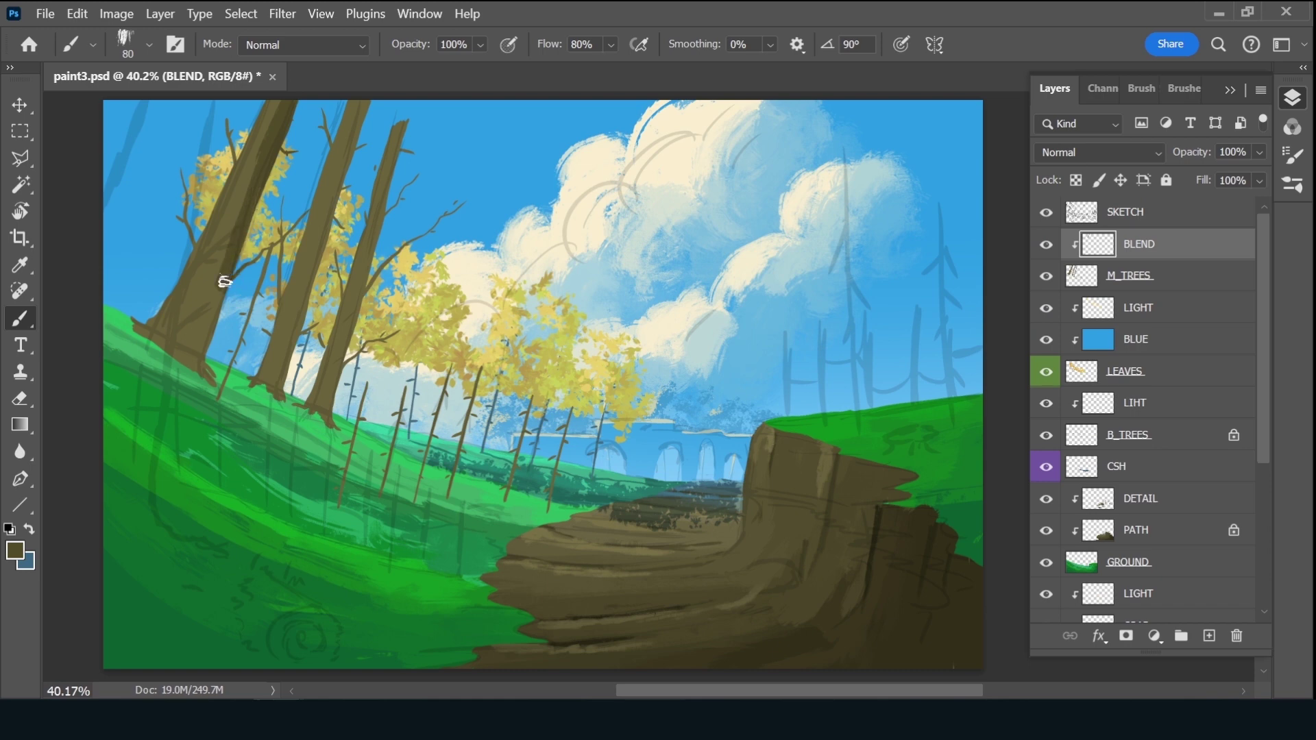
{"action": "left_click_drag", "start_coordinate": [233, 220], "coordinate": [199, 306]}
{"action": "mouse_move", "coordinate": [209, 253]}
{"action": "left_mouse_down"}
{"action": "mouse_move", "coordinate": [190, 329]}
{"action": "mouse_move", "coordinate": [200, 378]}
{"action": "left_mouse_up"}
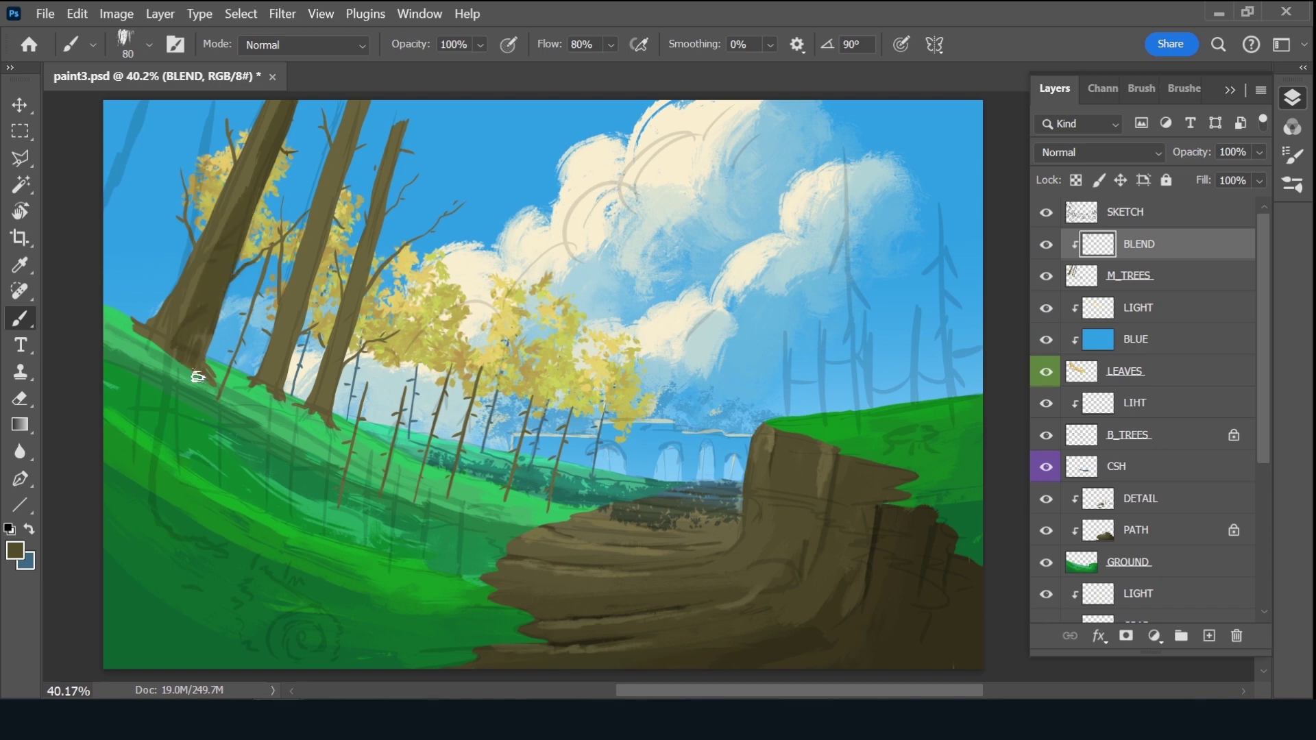
{"action": "left_click_drag", "start_coordinate": [196, 332], "coordinate": [210, 381]}
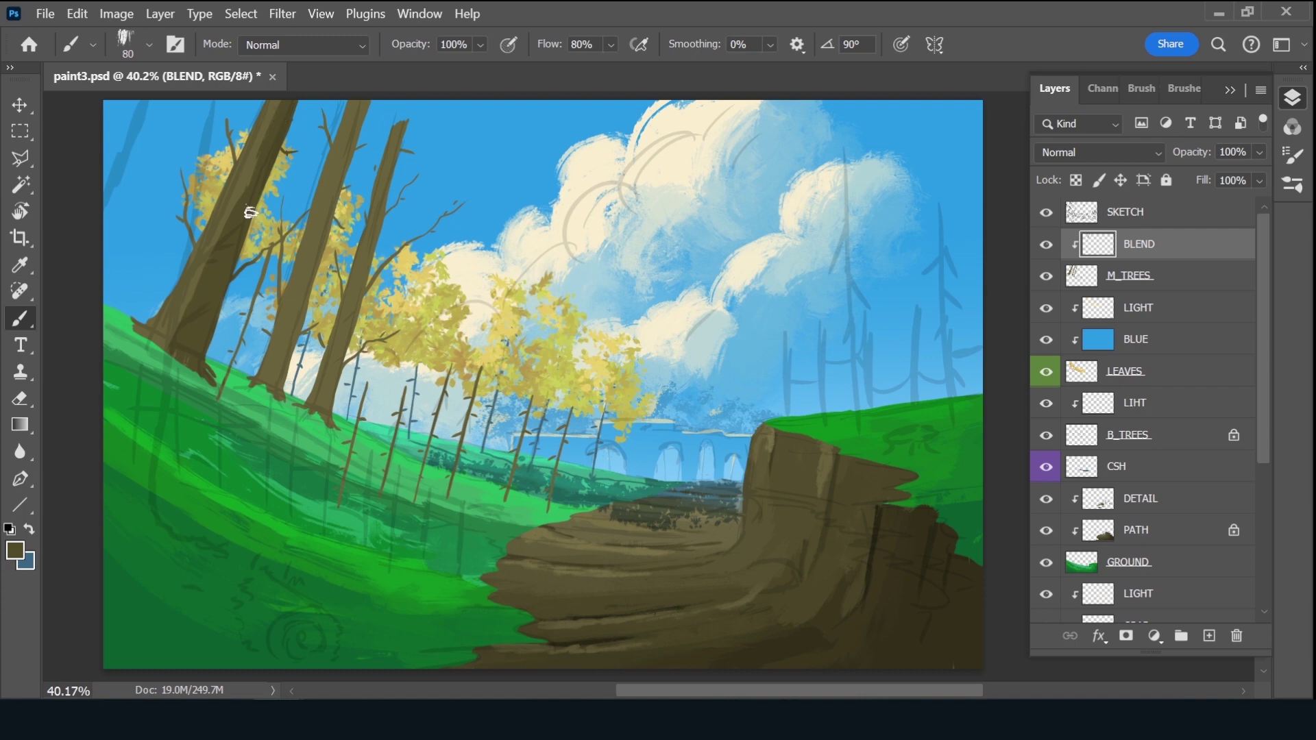
{"action": "left_click_drag", "start_coordinate": [274, 113], "coordinate": [253, 205]}
{"action": "left_click_drag", "start_coordinate": [369, 103], "coordinate": [261, 410]}
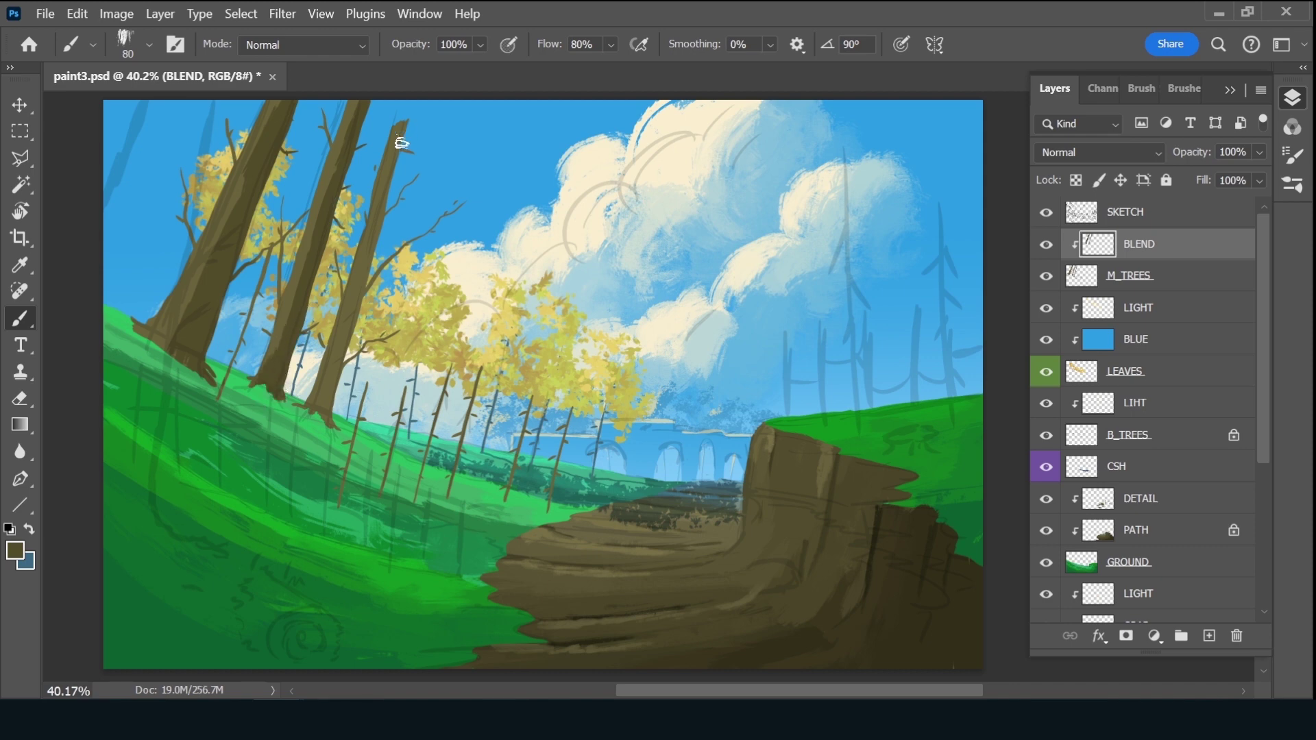
{"action": "mouse_move", "coordinate": [397, 133]}
{"action": "left_mouse_down"}
{"action": "mouse_move", "coordinate": [361, 293]}
{"action": "mouse_move", "coordinate": [432, 219]}
{"action": "left_mouse_up"}
{"action": "left_click_drag", "start_coordinate": [361, 291], "coordinate": [328, 422]}
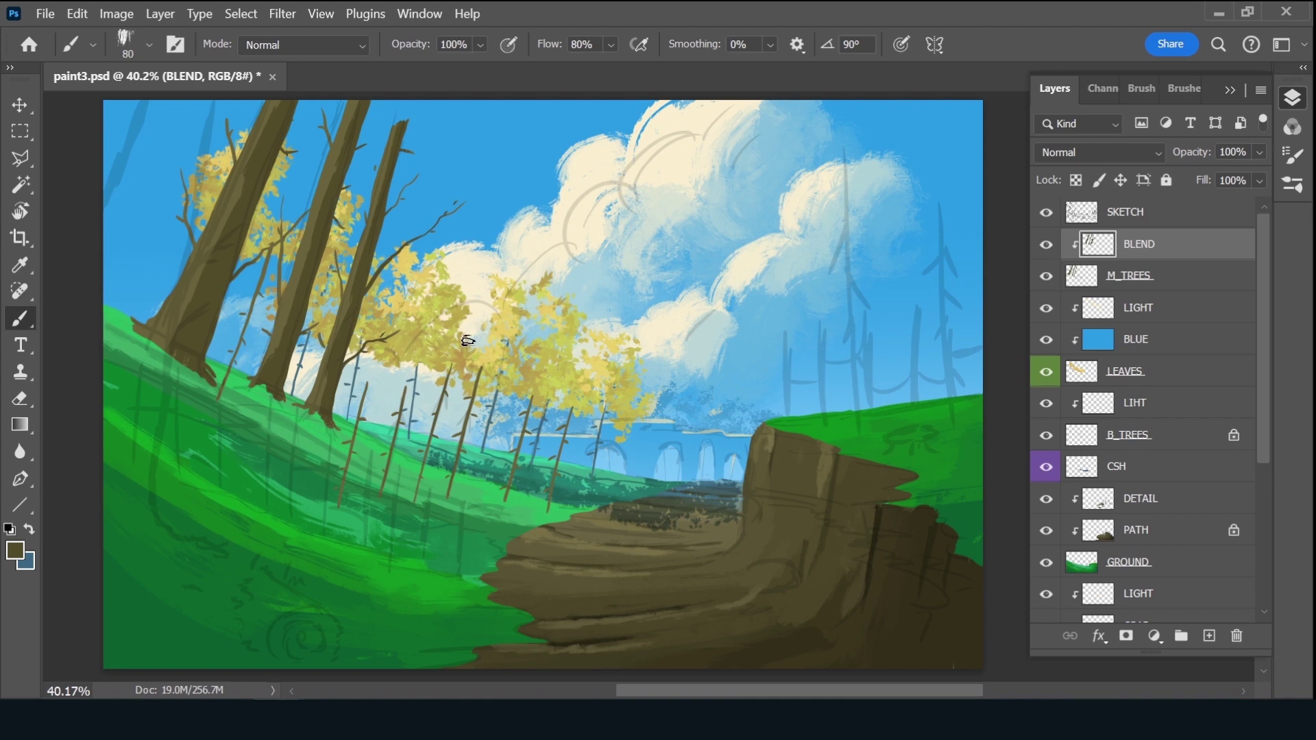
Hide the SKETCH layer and darken the thin background tree sticks with a smaller brush
{"action": "key", "text": "bracketleft"}
{"action": "left_click", "coordinate": [1046, 212]}
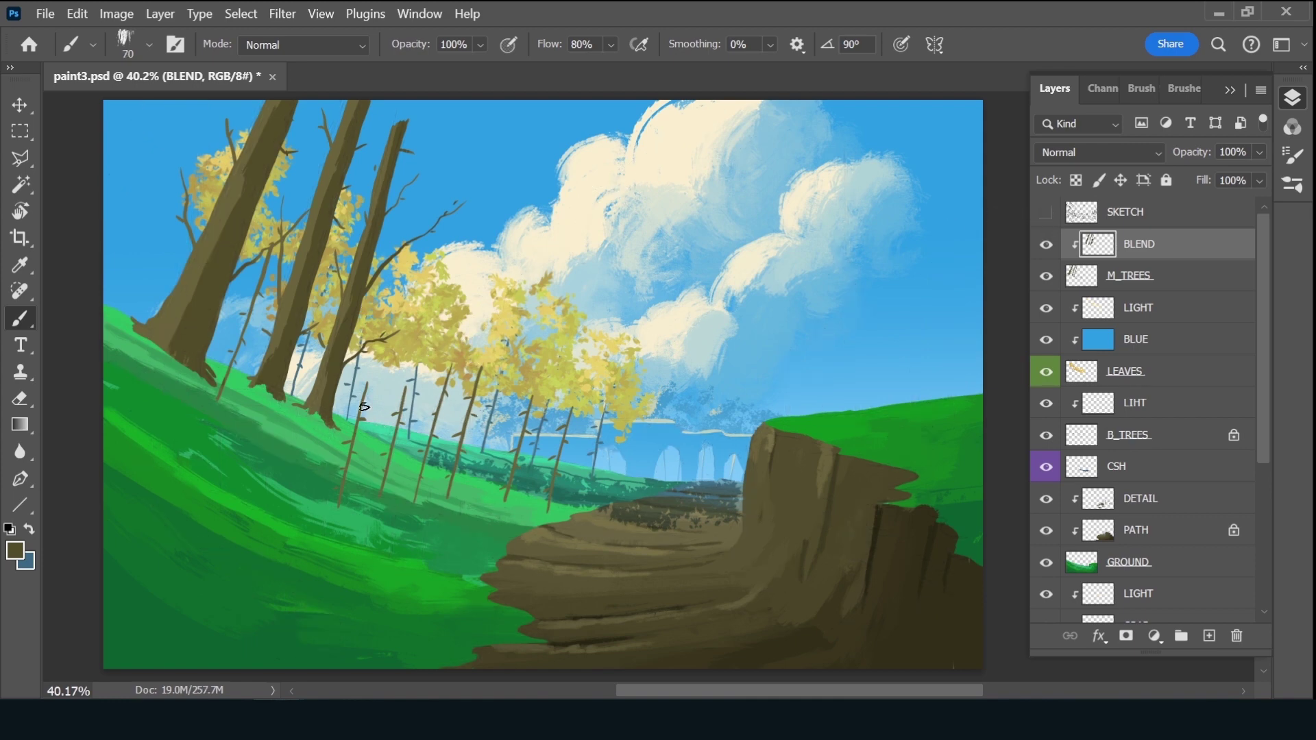
{"action": "key", "text": "bracketleft"}
{"action": "key", "text": "bracketleft"}
{"action": "key", "text": "bracketleft"}
{"action": "left_click_drag", "start_coordinate": [358, 423], "coordinate": [345, 472]}
{"action": "mouse_move", "coordinate": [405, 395]}
{"action": "left_mouse_down"}
{"action": "mouse_move", "coordinate": [389, 454]}
{"action": "mouse_move", "coordinate": [424, 460]}
{"action": "left_mouse_up"}
{"action": "left_click_drag", "start_coordinate": [481, 380], "coordinate": [453, 476]}
{"action": "left_click_drag", "start_coordinate": [533, 397], "coordinate": [508, 493]}
{"action": "left_click_drag", "start_coordinate": [568, 441], "coordinate": [548, 510]}
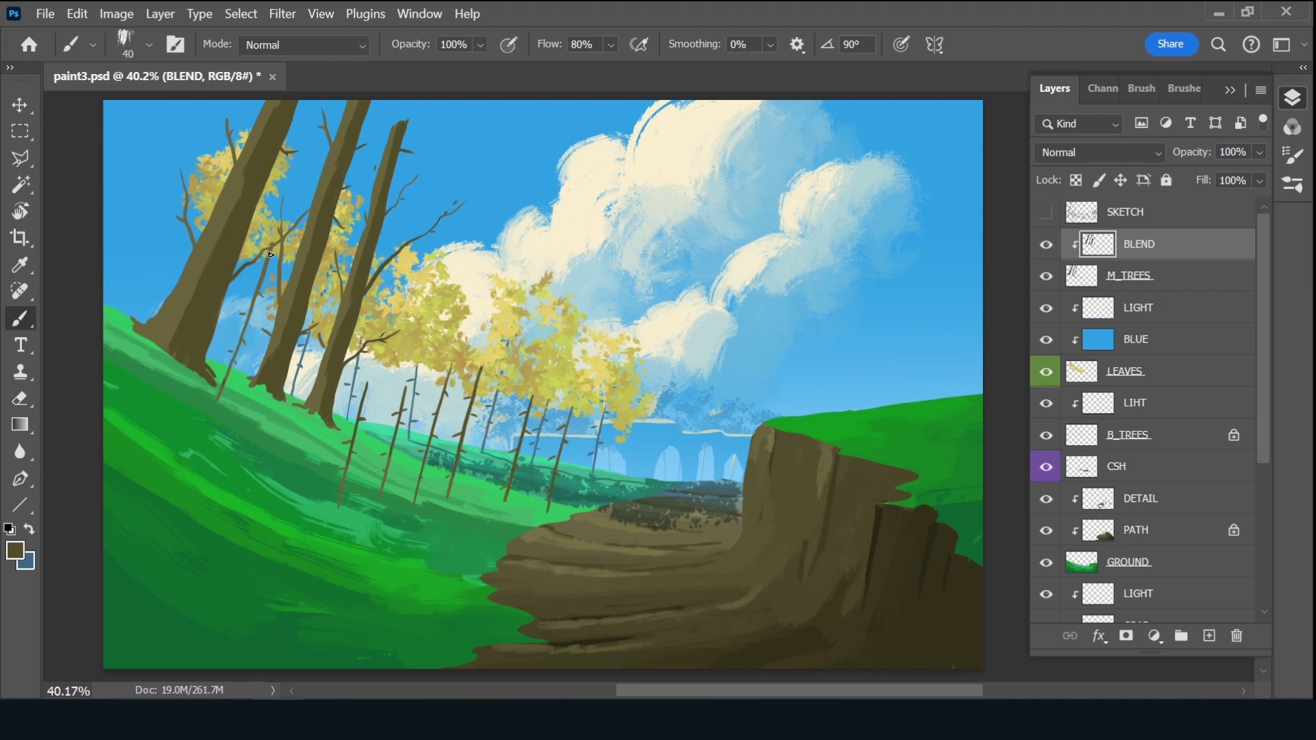
{"action": "left_click_drag", "start_coordinate": [268, 251], "coordinate": [225, 381]}
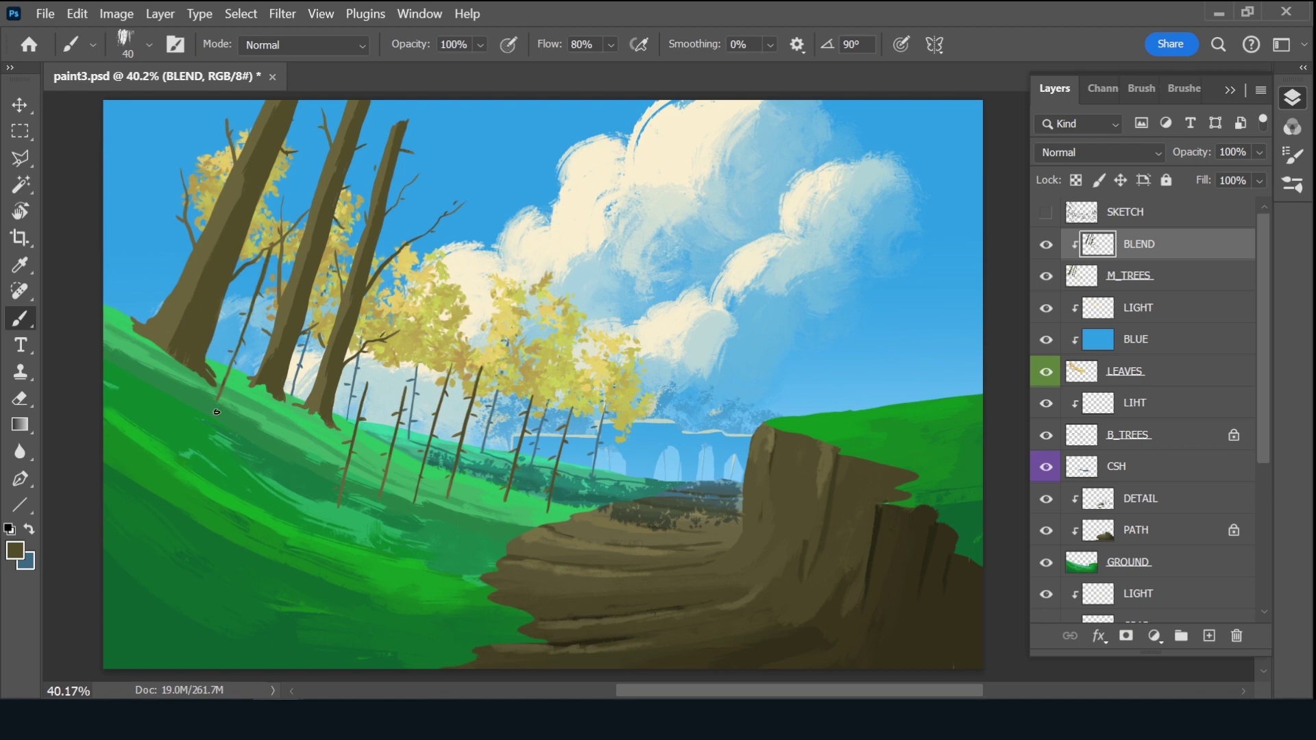
Paint a sky-blue, then dark teal edge down the left trunk
{"action": "left_click", "coordinate": [499, 244], "text": "alt"}
{"action": "left_click_drag", "start_coordinate": [286, 135], "coordinate": [291, 111]}
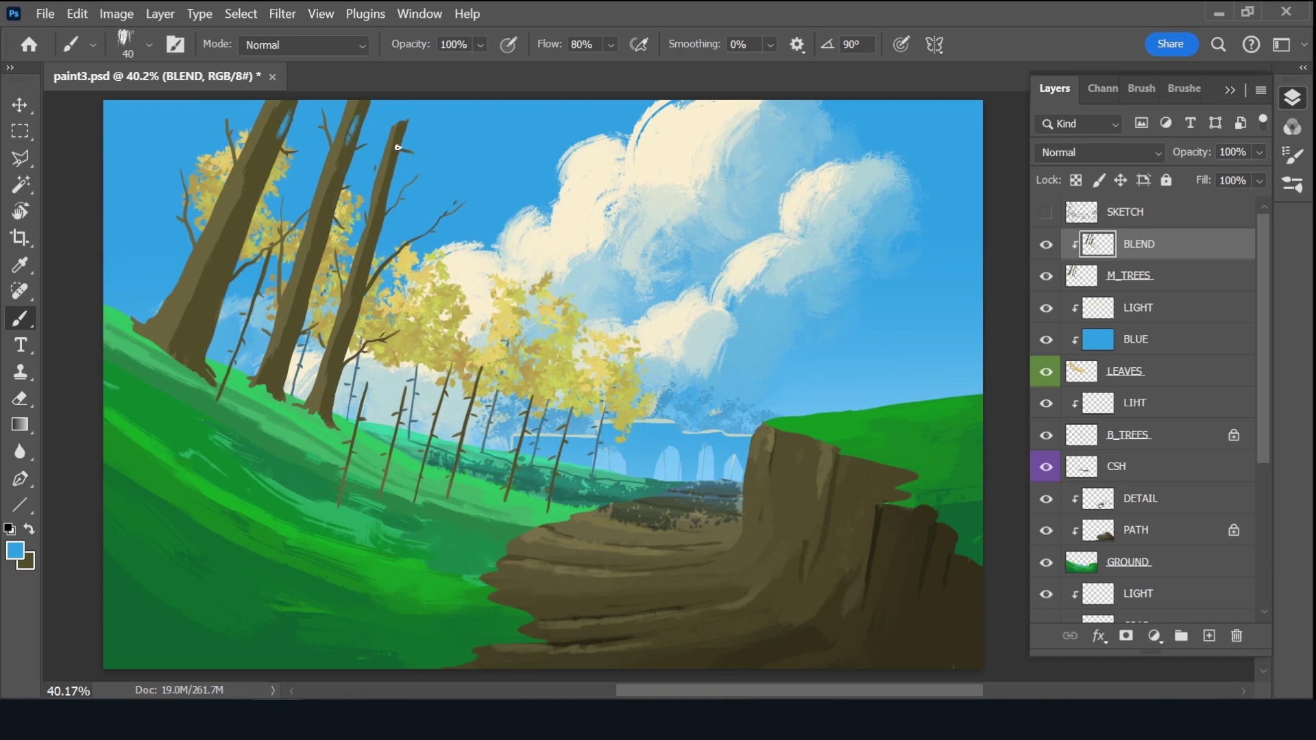
{"action": "left_click", "coordinate": [291, 113], "text": "alt"}
{"action": "mouse_move", "coordinate": [283, 140]}
{"action": "left_mouse_down"}
{"action": "mouse_move", "coordinate": [291, 116]}
{"action": "mouse_move", "coordinate": [262, 199]}
{"action": "left_mouse_up"}
{"action": "left_click_drag", "start_coordinate": [242, 242], "coordinate": [201, 333]}
{"action": "key", "text": "bracketright"}
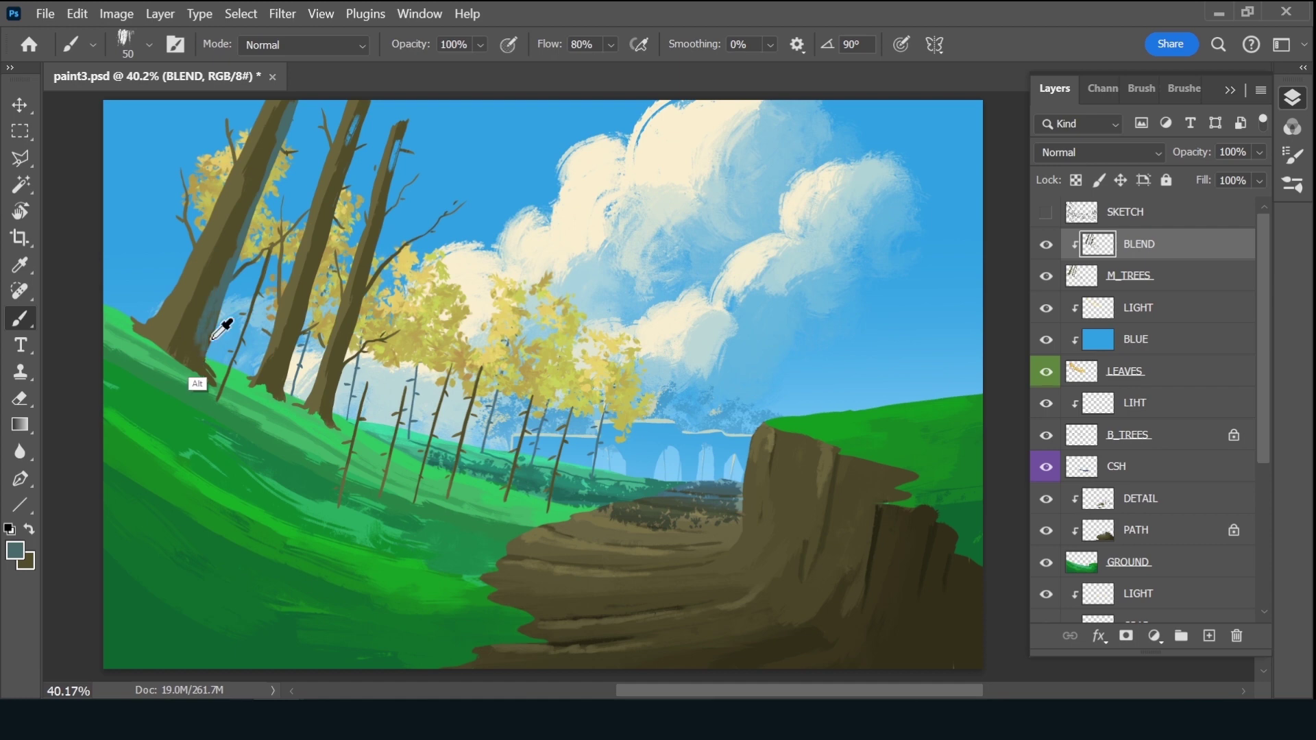
Sample trunk colours and set a new brown-olive foreground colour
{"action": "left_click", "coordinate": [198, 340], "text": "alt"}
{"action": "left_click", "coordinate": [214, 281], "text": "alt"}
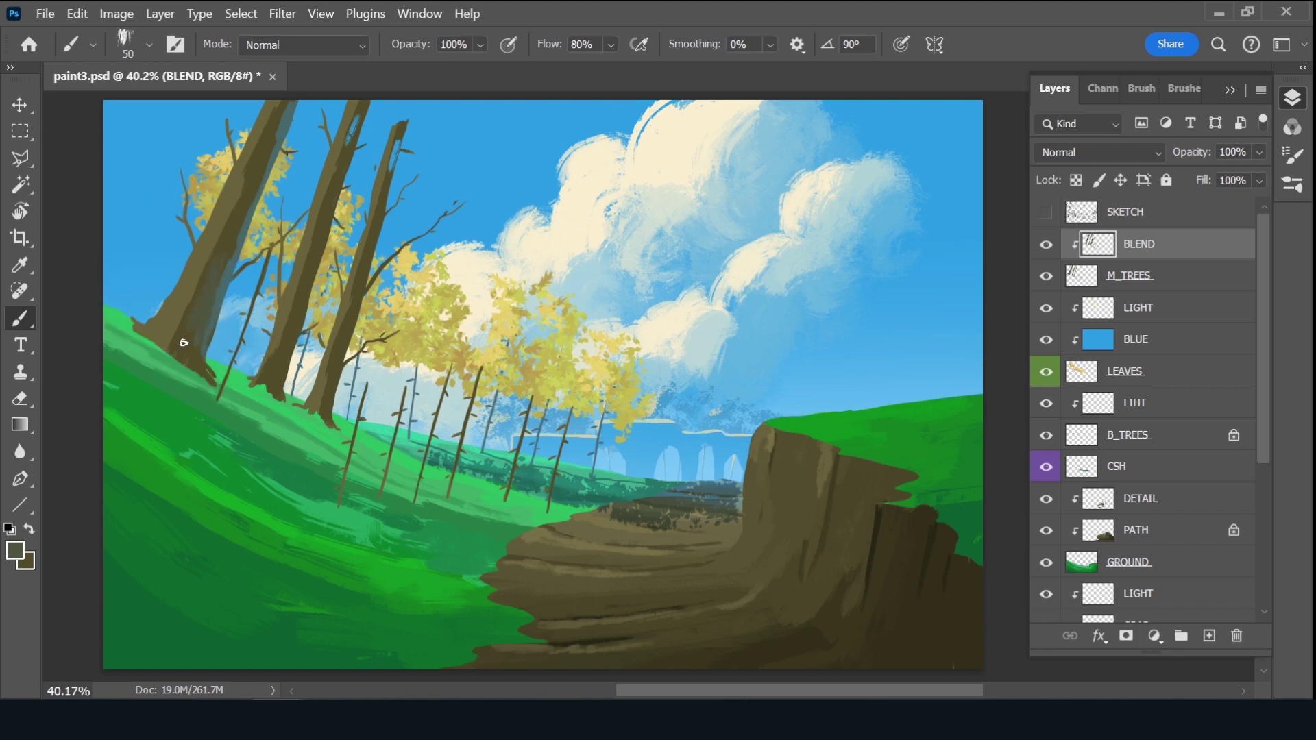
{"action": "left_click", "coordinate": [237, 213], "text": "alt"}
{"action": "left_click", "coordinate": [261, 165], "text": "alt"}
{"action": "left_click", "coordinate": [241, 188], "text": "alt"}
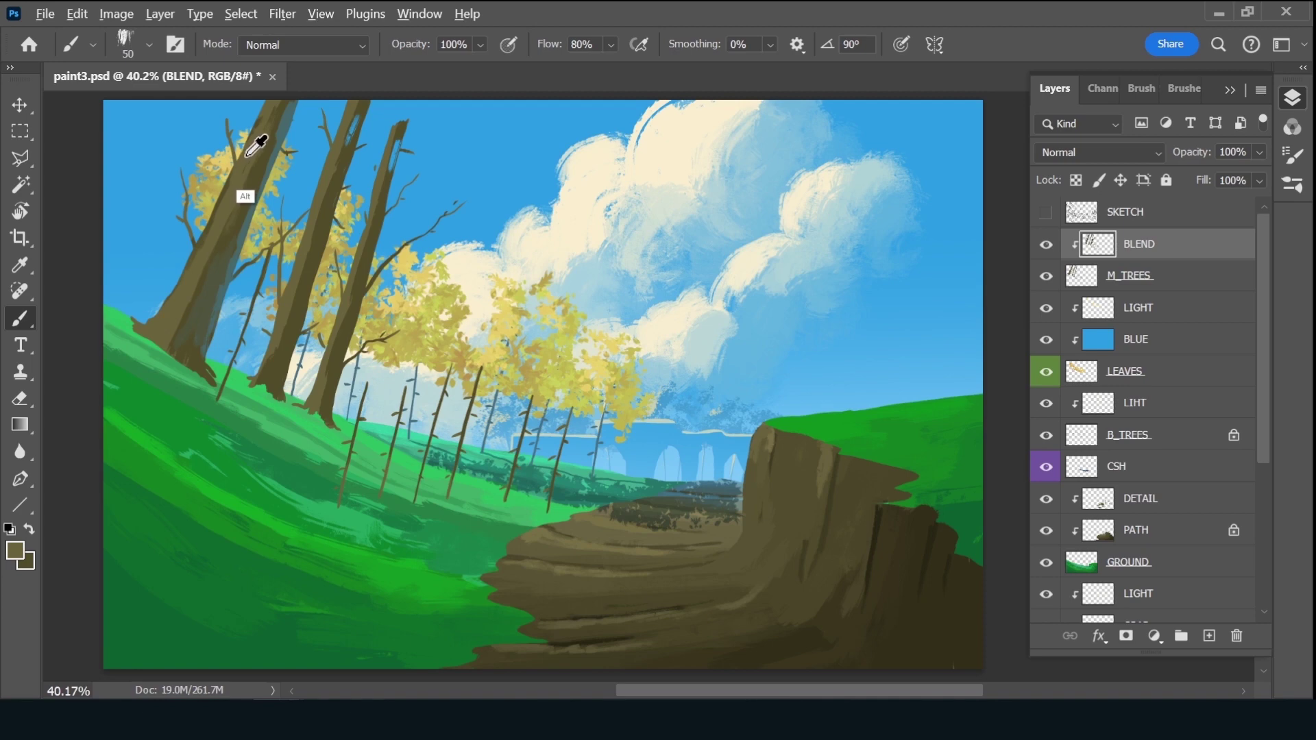
{"action": "left_click", "coordinate": [255, 145], "text": "alt"}
{"action": "left_click", "coordinate": [15, 545]}
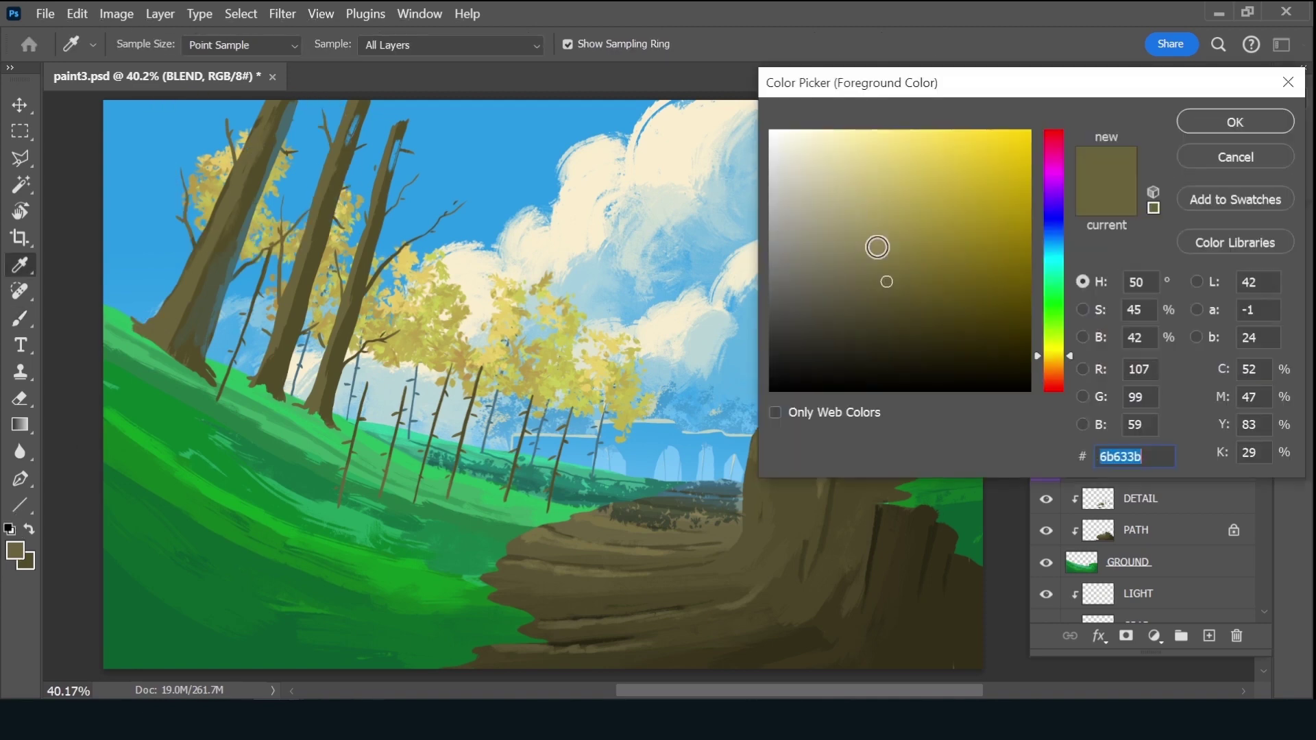
{"action": "left_click", "coordinate": [908, 258]}
{"action": "left_click", "coordinate": [1204, 120]}
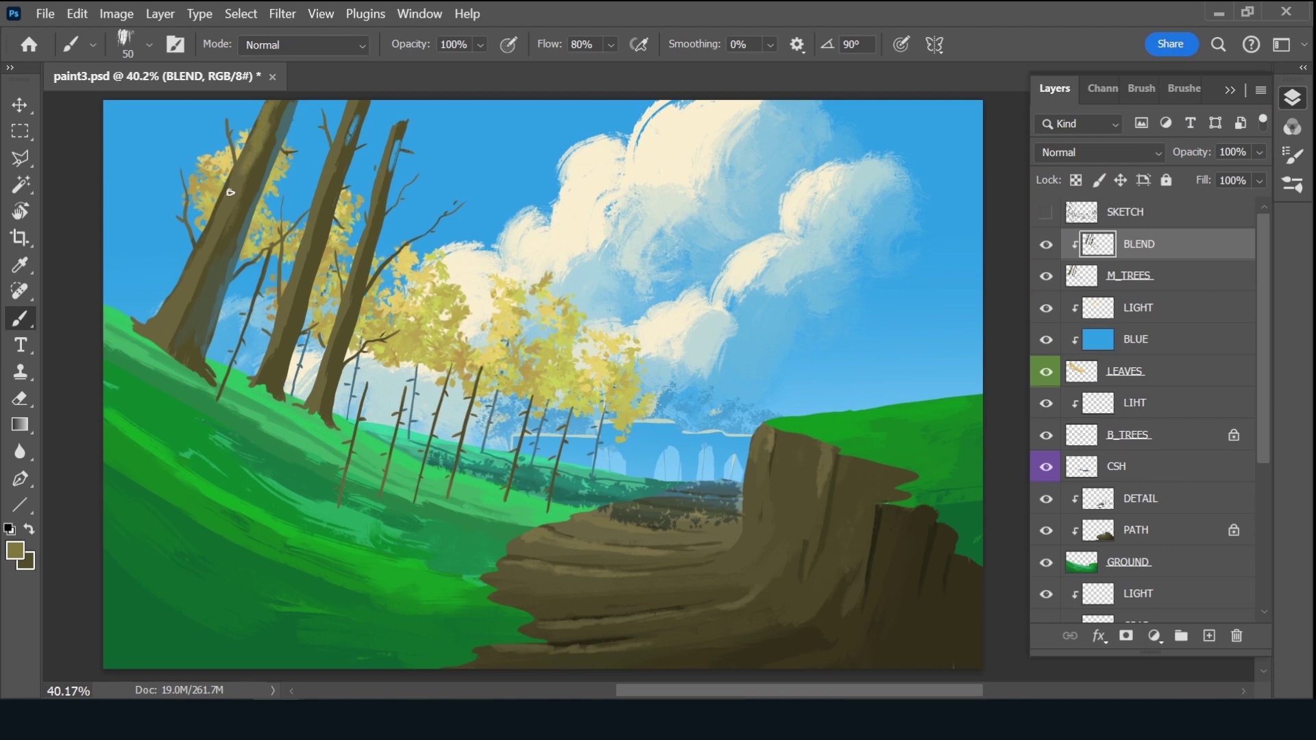
Sample several trunk tones, ending on a blue-grey teal near the trunk top
{"action": "key", "text": "alt"}
{"action": "left_click", "coordinate": [232, 200], "text": "alt"}
{"action": "left_click", "coordinate": [199, 293], "text": "alt"}
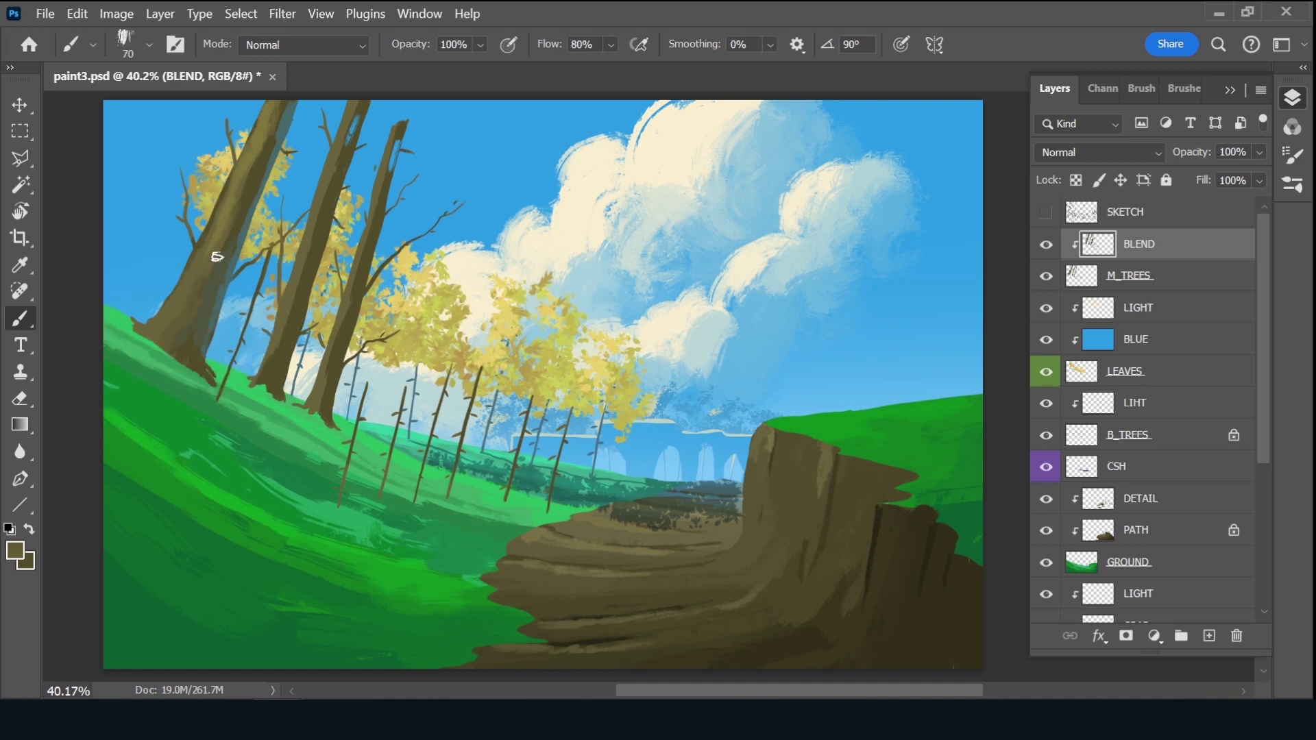
{"action": "left_click", "coordinate": [216, 266], "text": "alt"}
{"action": "left_click", "coordinate": [266, 140], "text": "alt"}
{"action": "left_click", "coordinate": [288, 126], "text": "alt"}
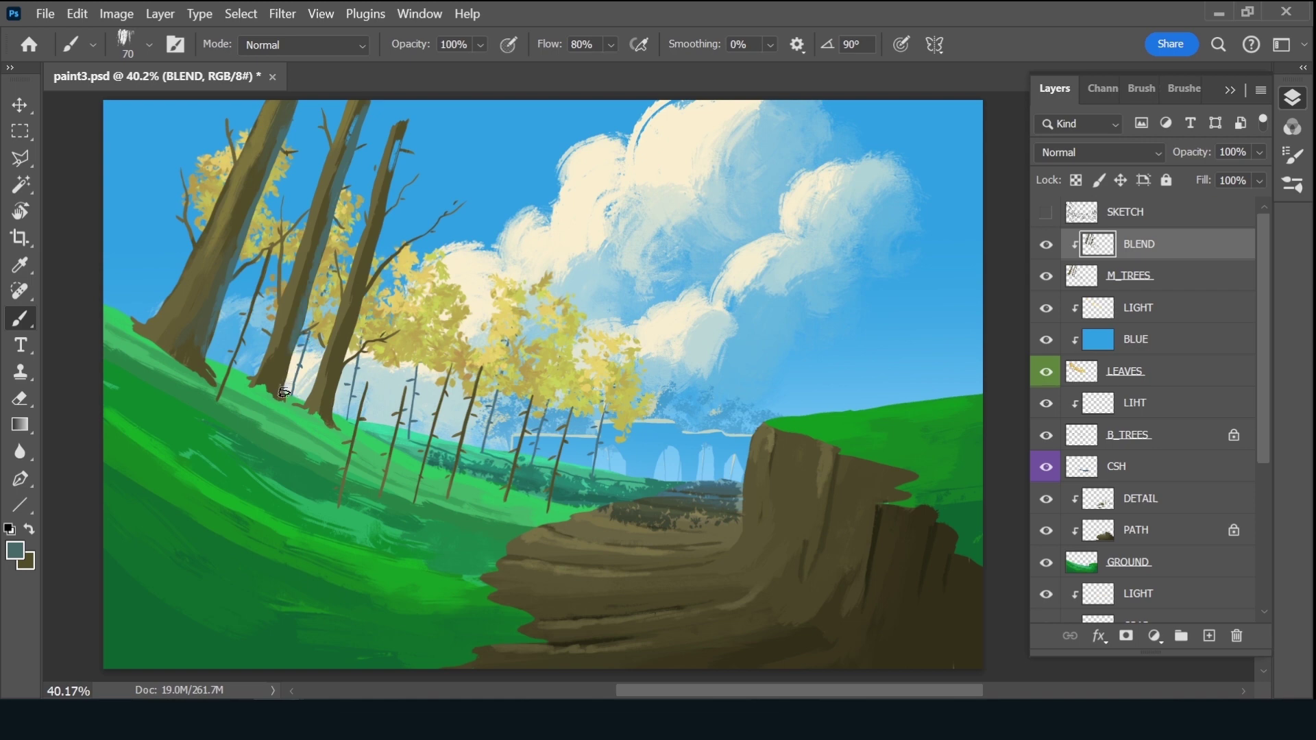
Sample the middle trunk's olive brown and darken its left edge with a smaller brush
{"action": "left_click", "coordinate": [230, 296], "text": "alt"}
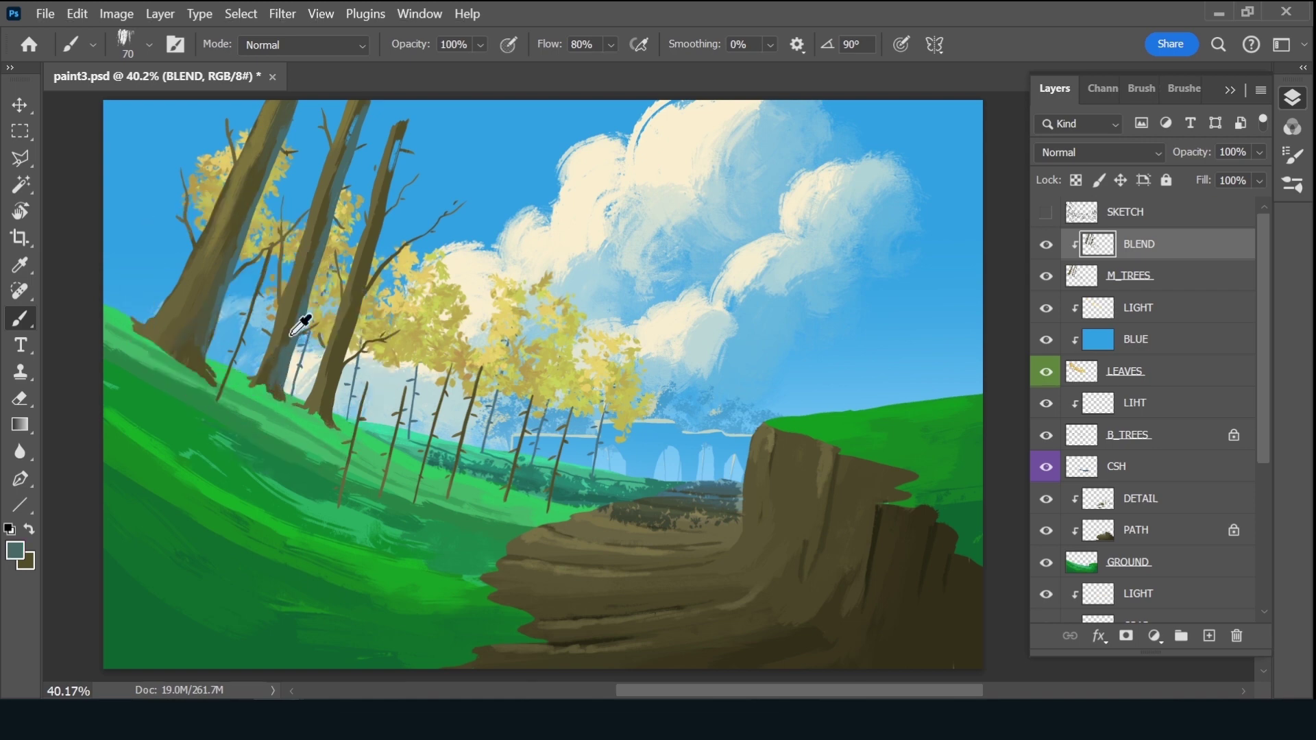
{"action": "left_click", "coordinate": [294, 337], "text": "alt"}
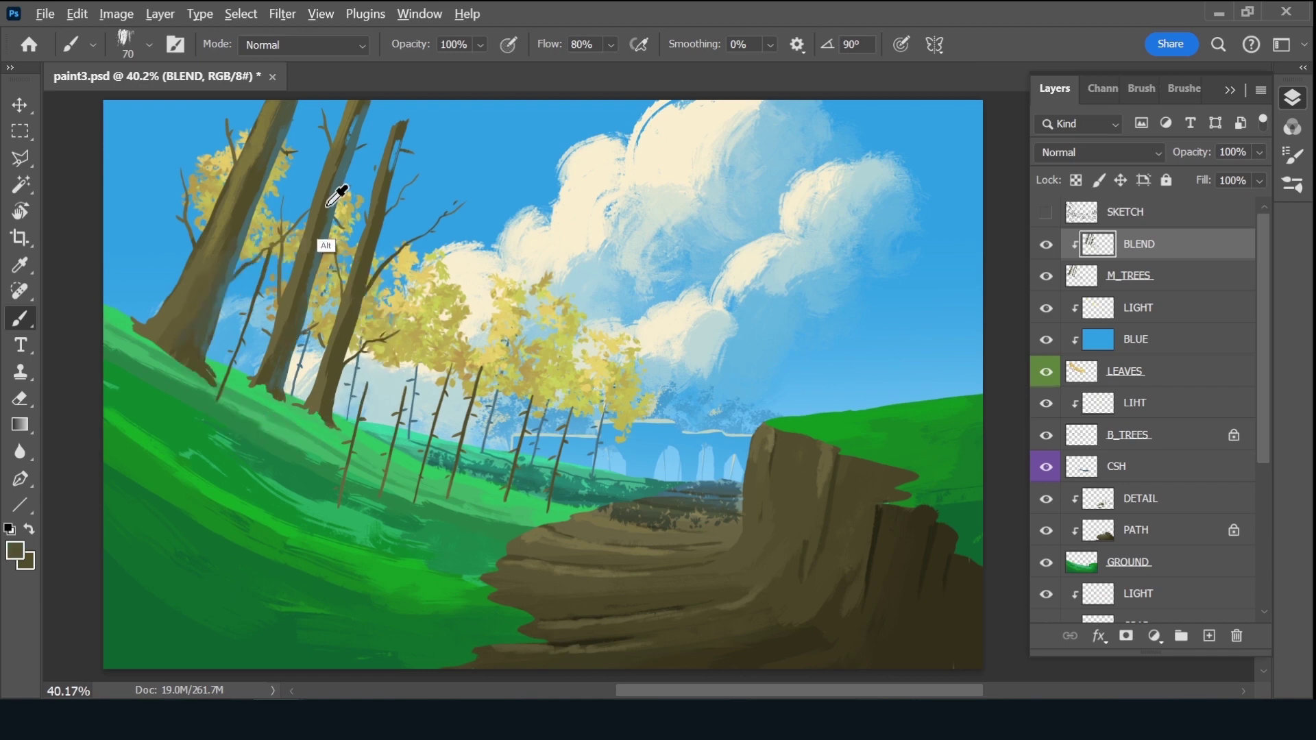
{"action": "left_click", "coordinate": [346, 158], "text": "alt"}
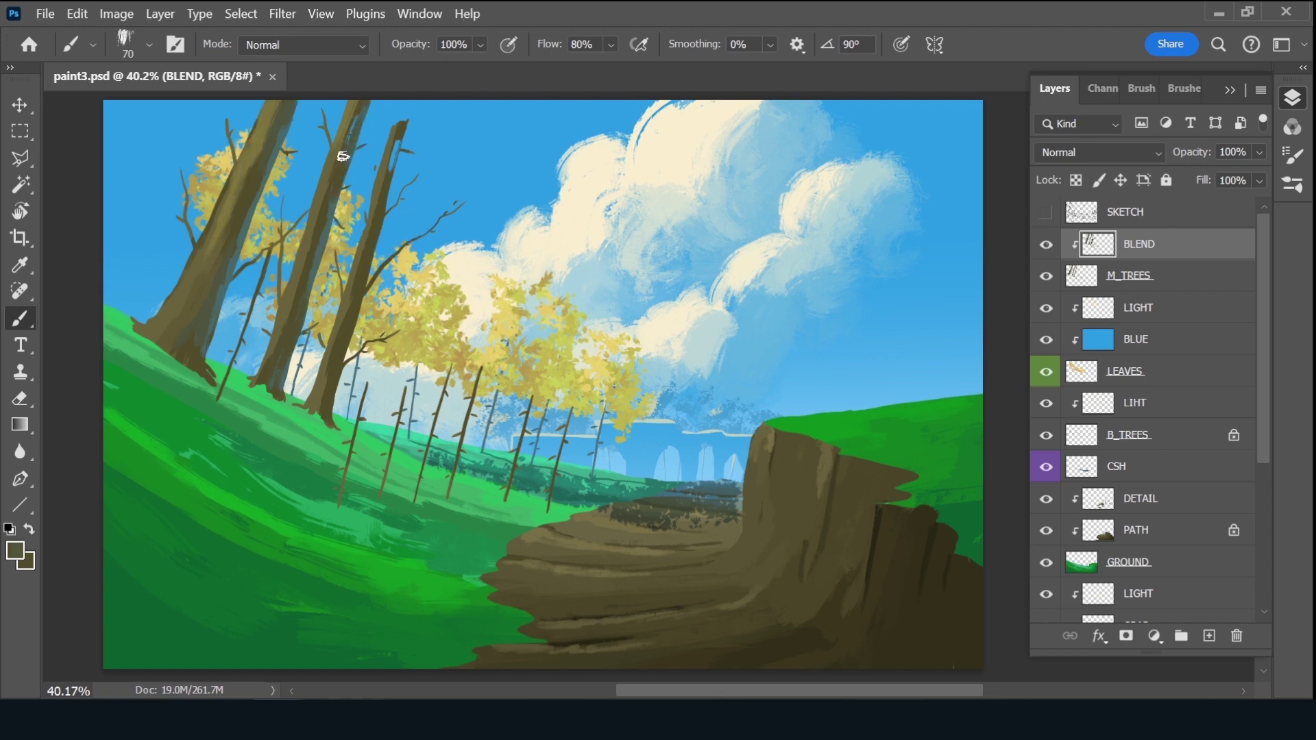
{"action": "left_click", "coordinate": [327, 189], "text": "alt"}
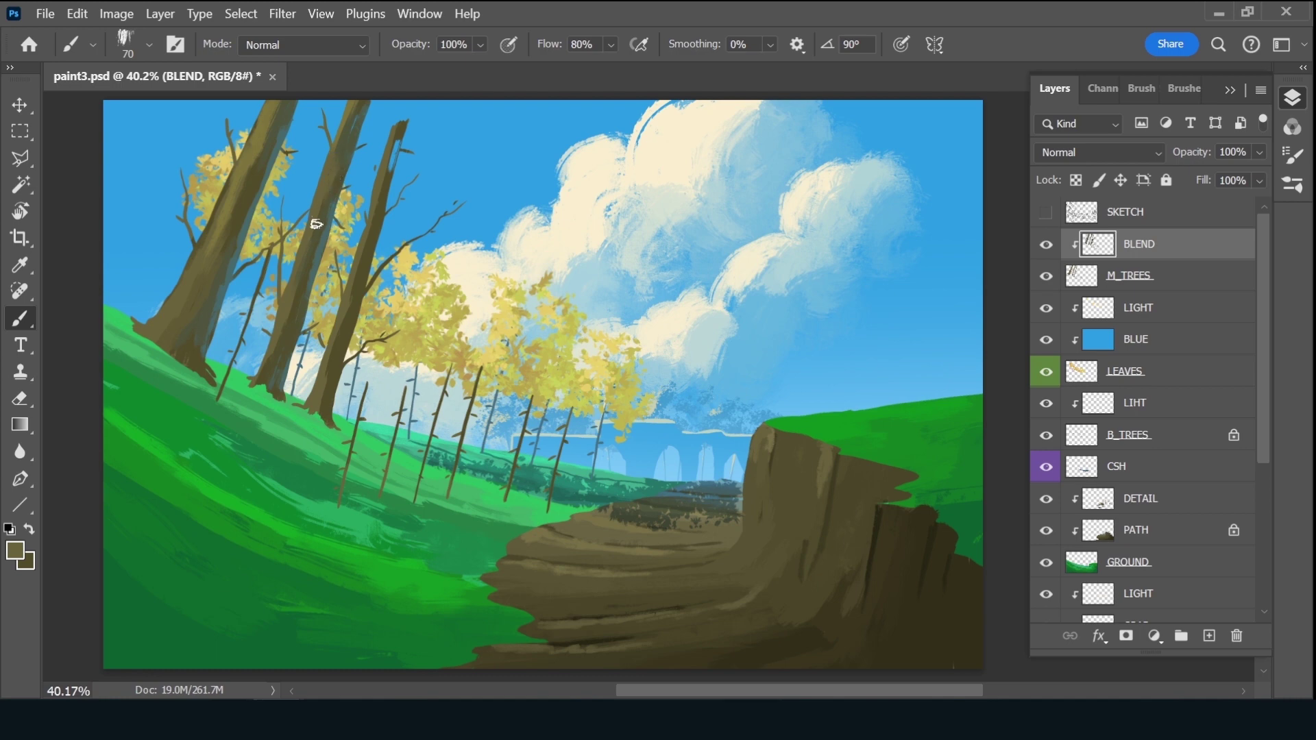
{"action": "key", "text": "bracketleft"}
{"action": "left_click_drag", "start_coordinate": [304, 217], "coordinate": [287, 285]}
Sample a lighter brown and paint highlights along the middle and right trunks
{"action": "left_click", "coordinate": [334, 172], "text": "alt"}
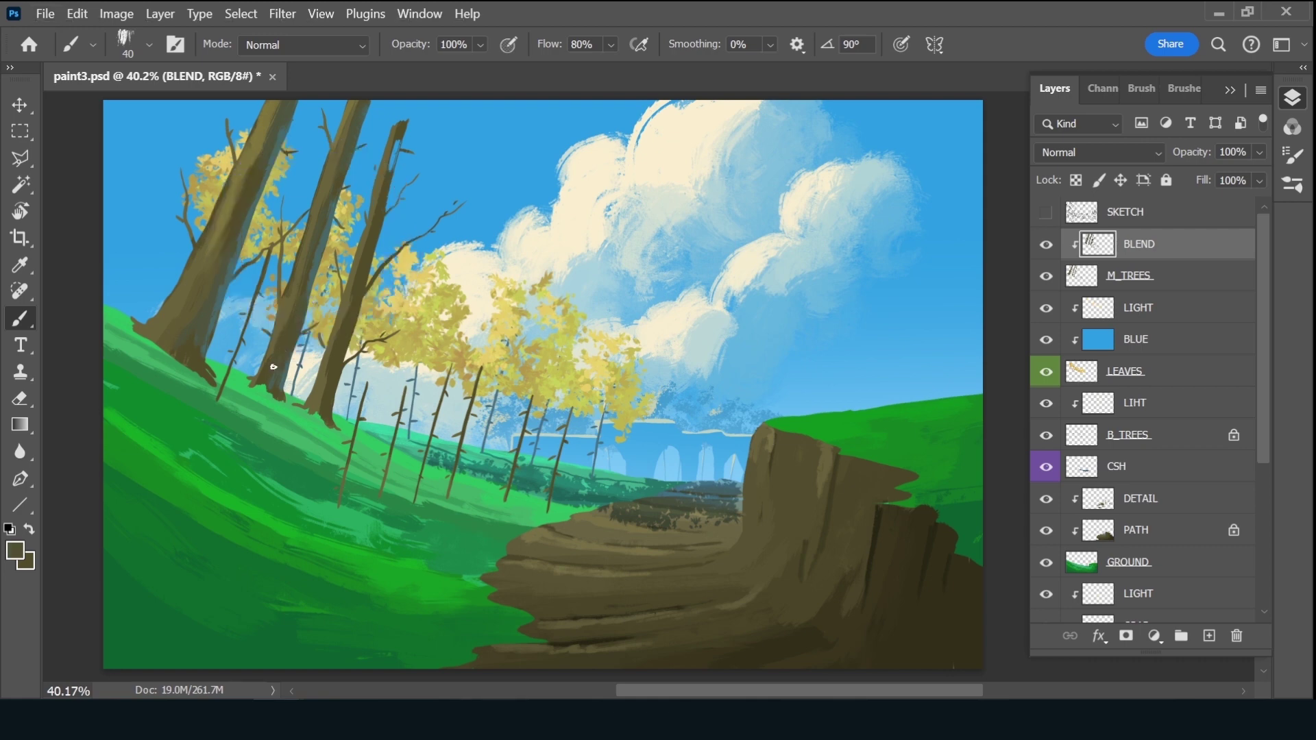
{"action": "left_click", "coordinate": [285, 294], "text": "alt"}
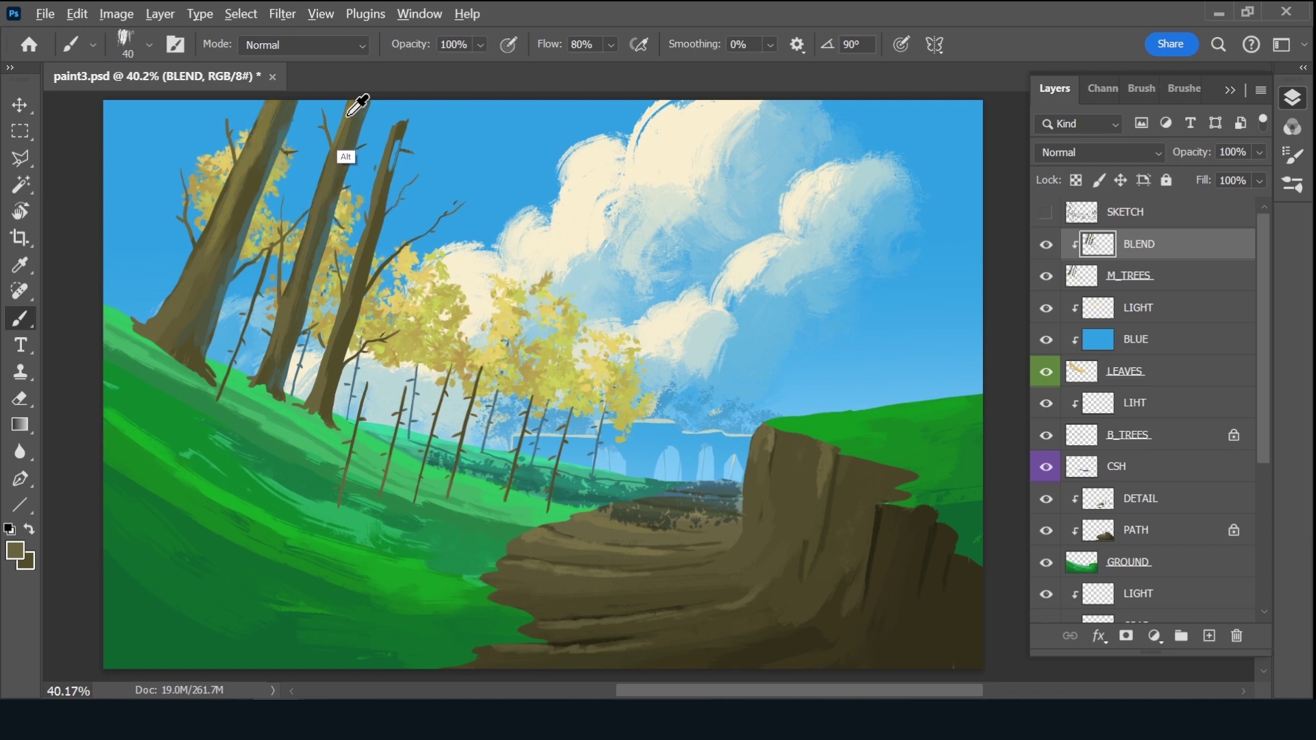
{"action": "left_click_drag", "start_coordinate": [341, 133], "coordinate": [323, 211]}
{"action": "left_click_drag", "start_coordinate": [391, 134], "coordinate": [381, 179]}
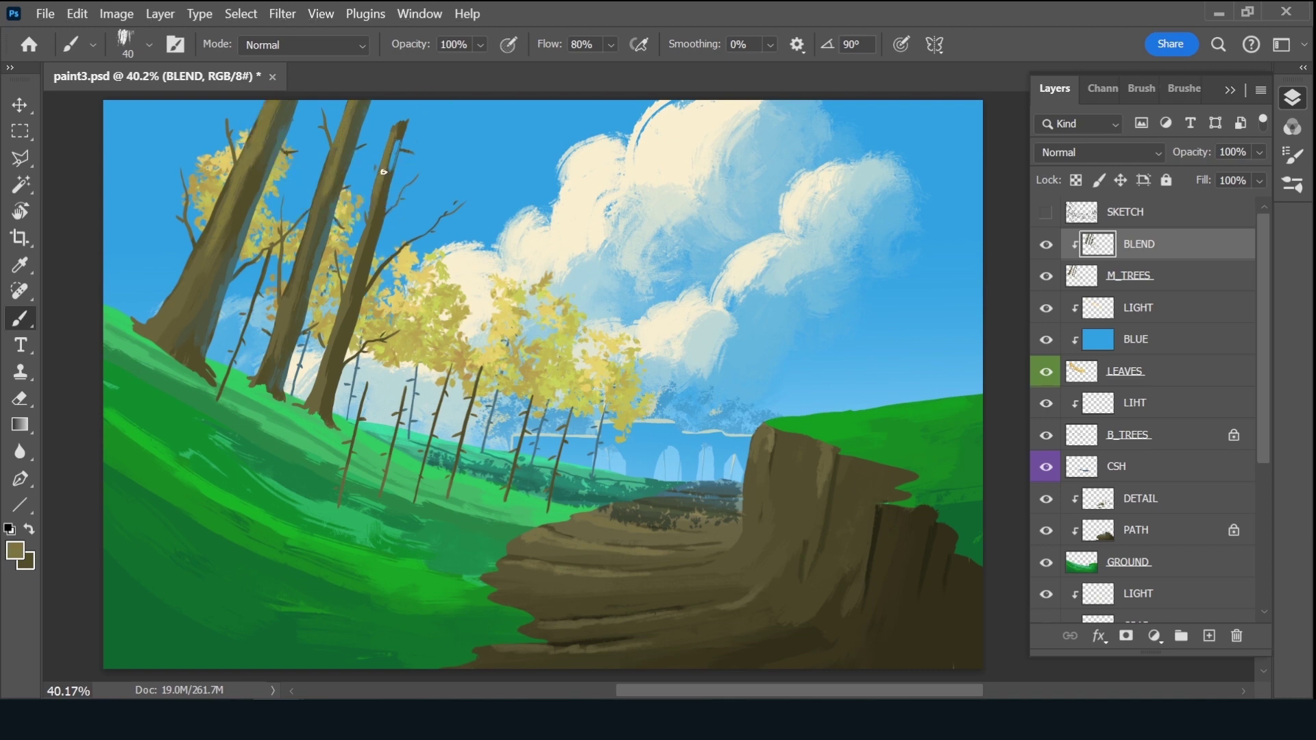
{"action": "key", "text": "alt"}
Darken the right trunk's top and add grey-teal edge light along it
{"action": "left_click", "coordinate": [336, 186], "text": "alt"}
{"action": "left_click_drag", "start_coordinate": [390, 132], "coordinate": [382, 154]}
{"action": "key", "text": "alt"}
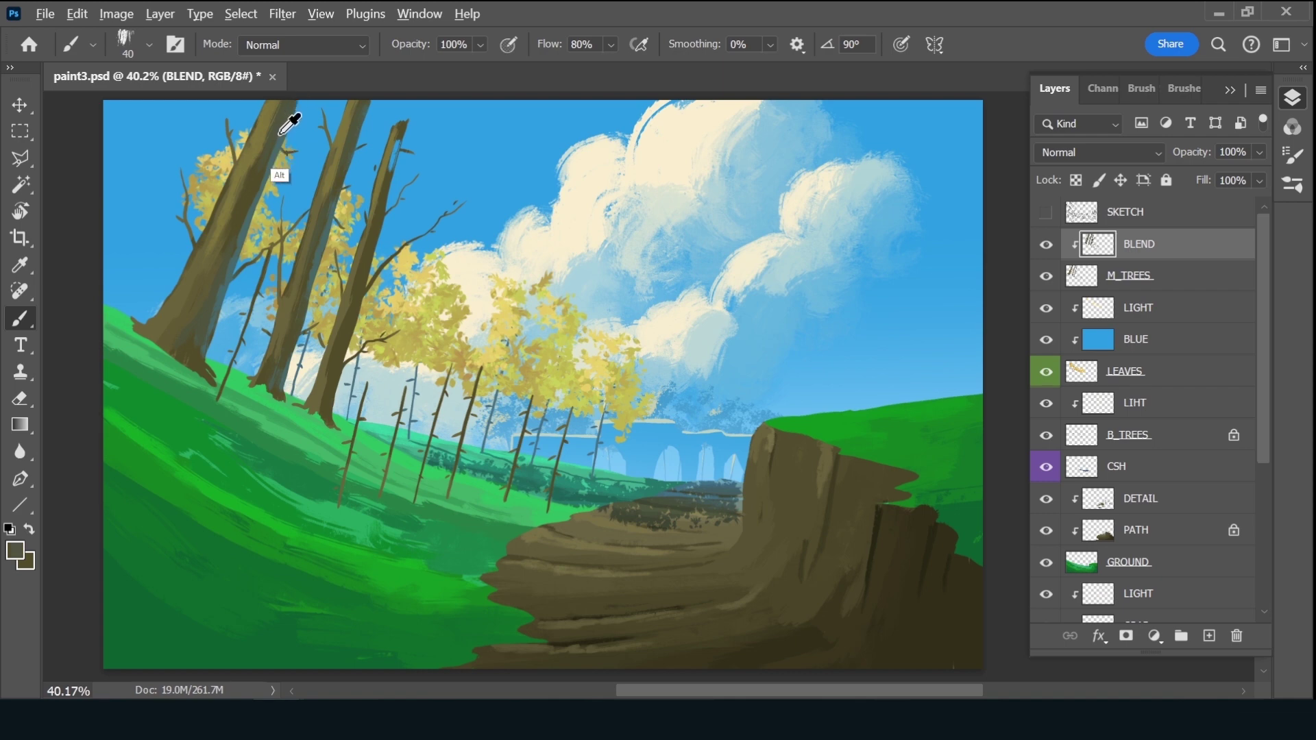
{"action": "left_click", "coordinate": [282, 135], "text": "alt"}
{"action": "left_click_drag", "start_coordinate": [403, 133], "coordinate": [393, 173]}
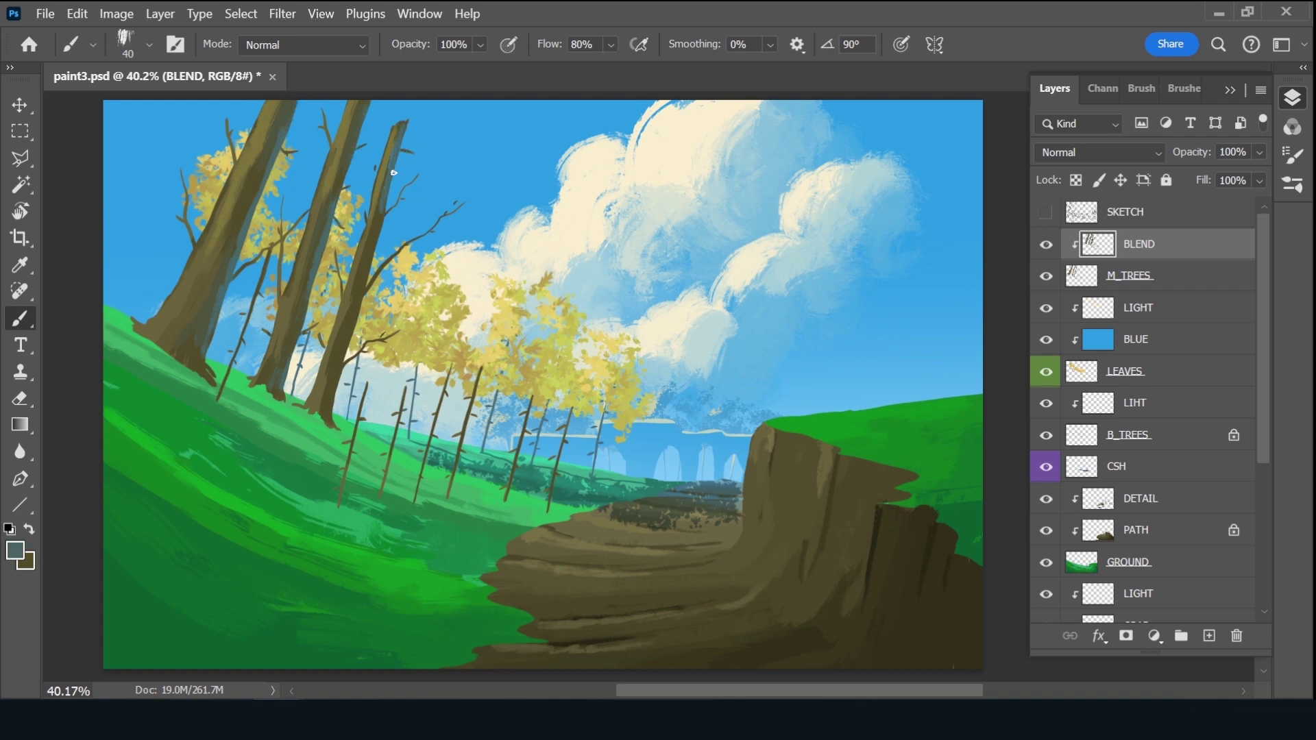
{"action": "left_click_drag", "start_coordinate": [371, 266], "coordinate": [364, 290]}
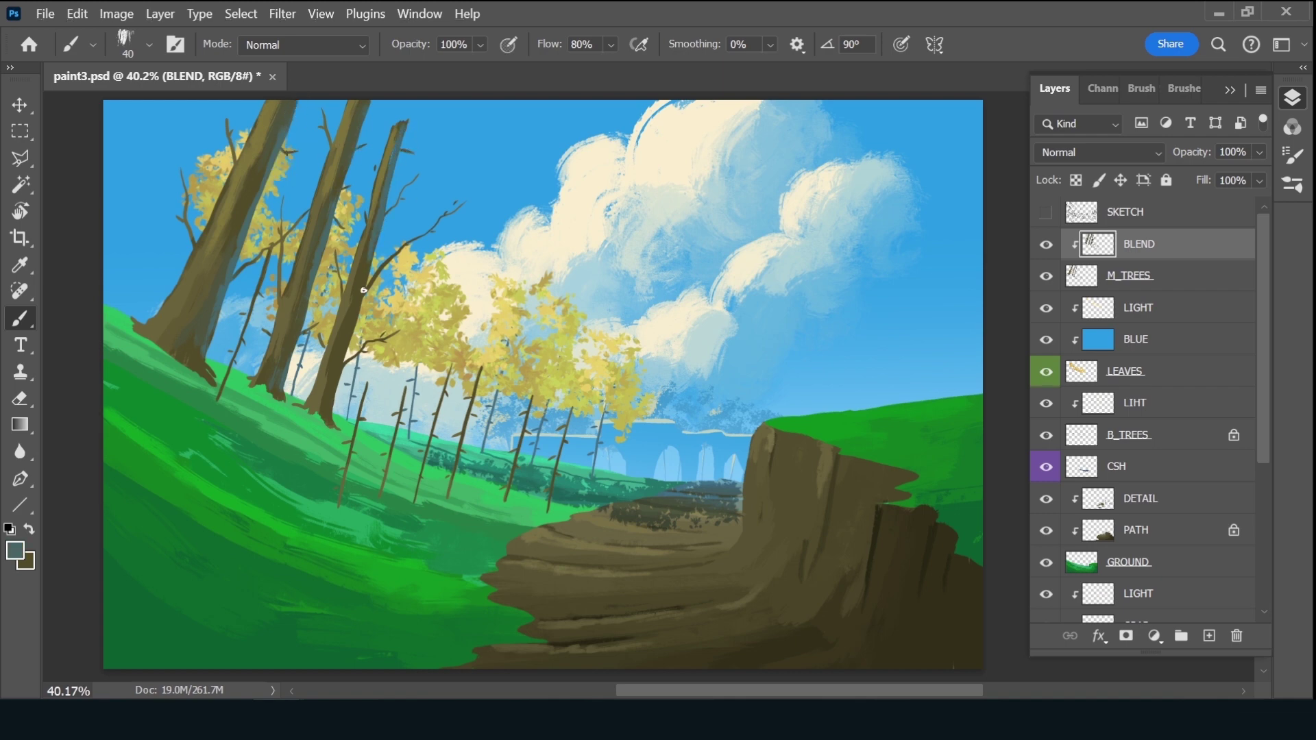
{"action": "left_click_drag", "start_coordinate": [346, 340], "coordinate": [338, 386]}
Shade the right trunk with dark olive-brown and add faint lighter olive strokes
{"action": "left_click", "coordinate": [340, 380], "text": "alt"}
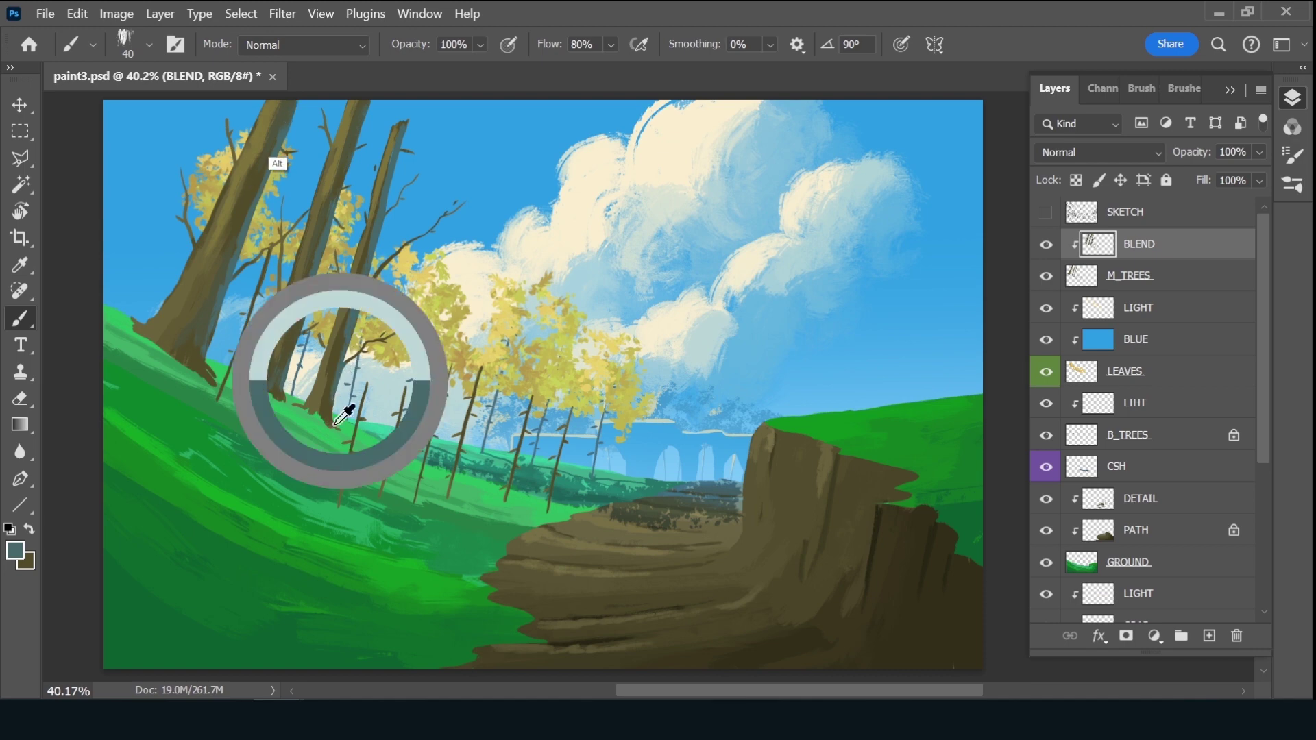
{"action": "left_click_drag", "start_coordinate": [379, 210], "coordinate": [383, 188]}
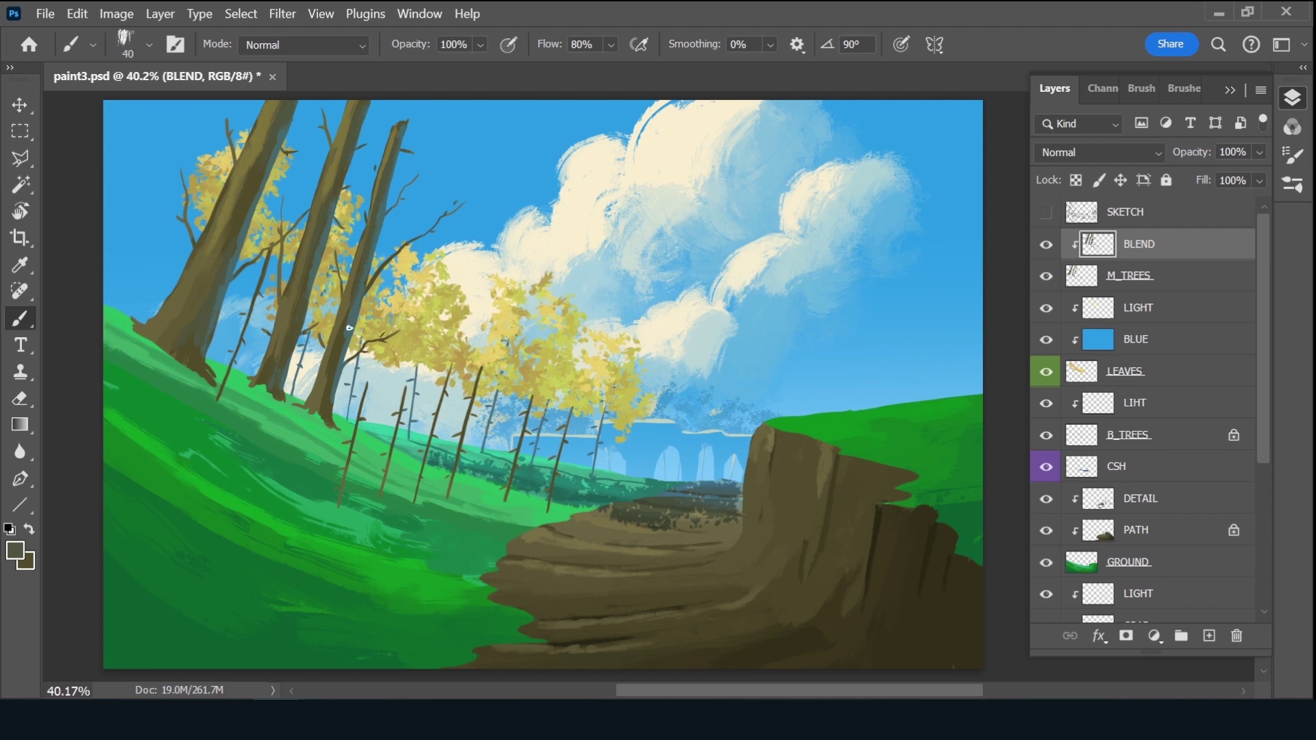
{"action": "left_click_drag", "start_coordinate": [345, 334], "coordinate": [336, 372]}
{"action": "left_click", "coordinate": [347, 310], "text": "alt"}
{"action": "left_click_drag", "start_coordinate": [346, 327], "coordinate": [328, 381]}
{"action": "left_click_drag", "start_coordinate": [364, 261], "coordinate": [386, 166]}
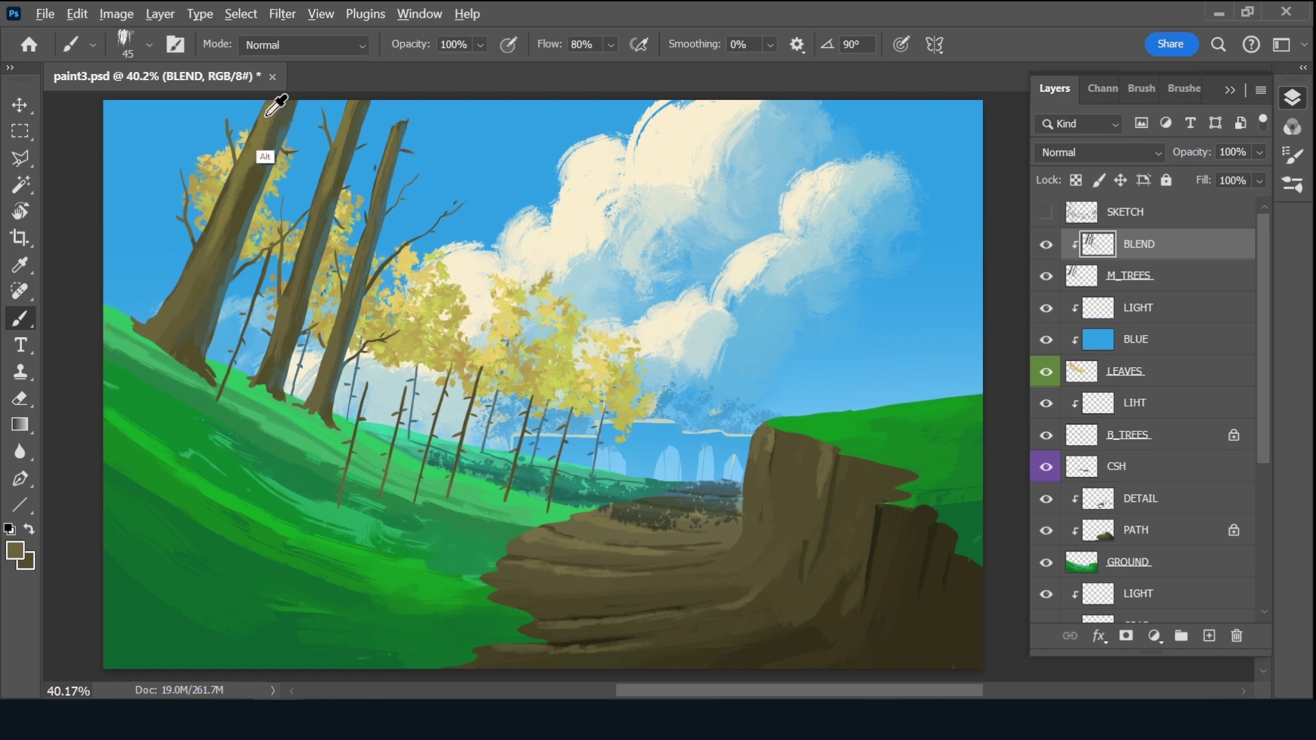
Brighten the colour and run light strokes down the right, middle and left trunks
{"action": "left_click", "coordinate": [14, 551]}
{"action": "left_click_drag", "start_coordinate": [907, 261], "coordinate": [936, 240]}
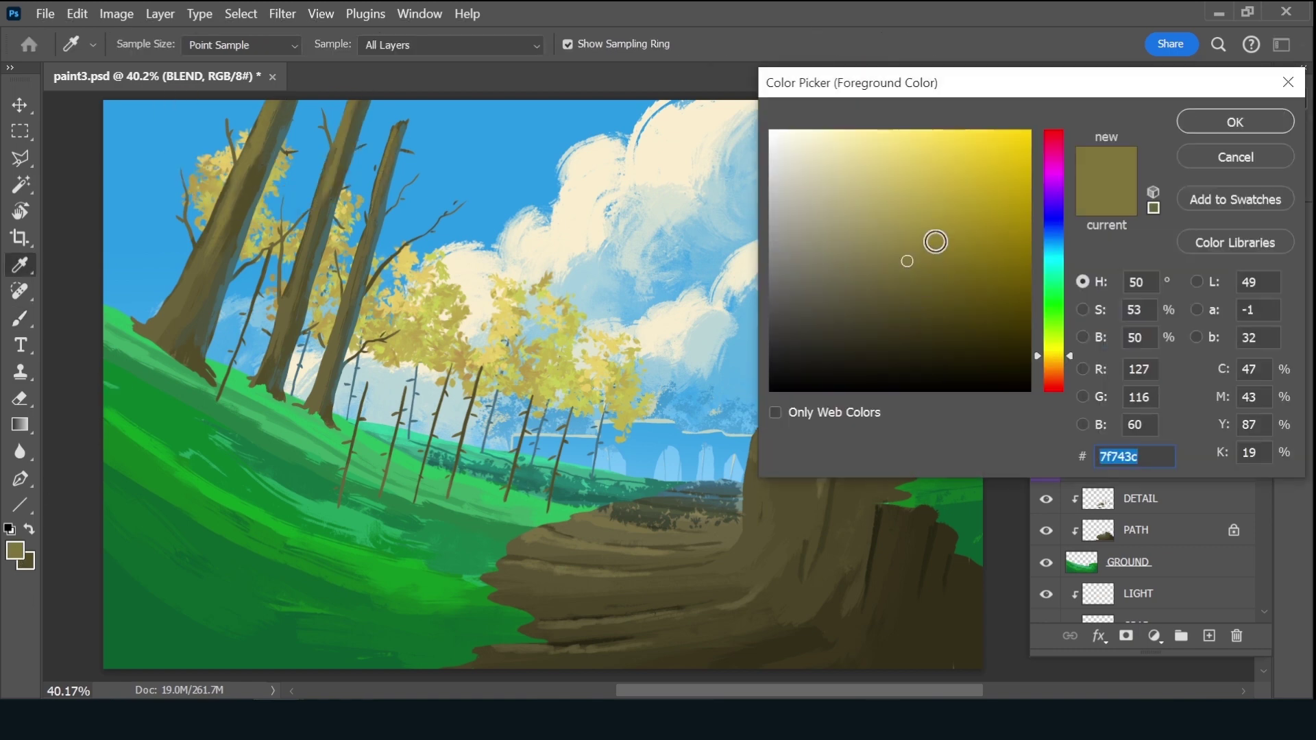
{"action": "left_click", "coordinate": [1234, 122]}
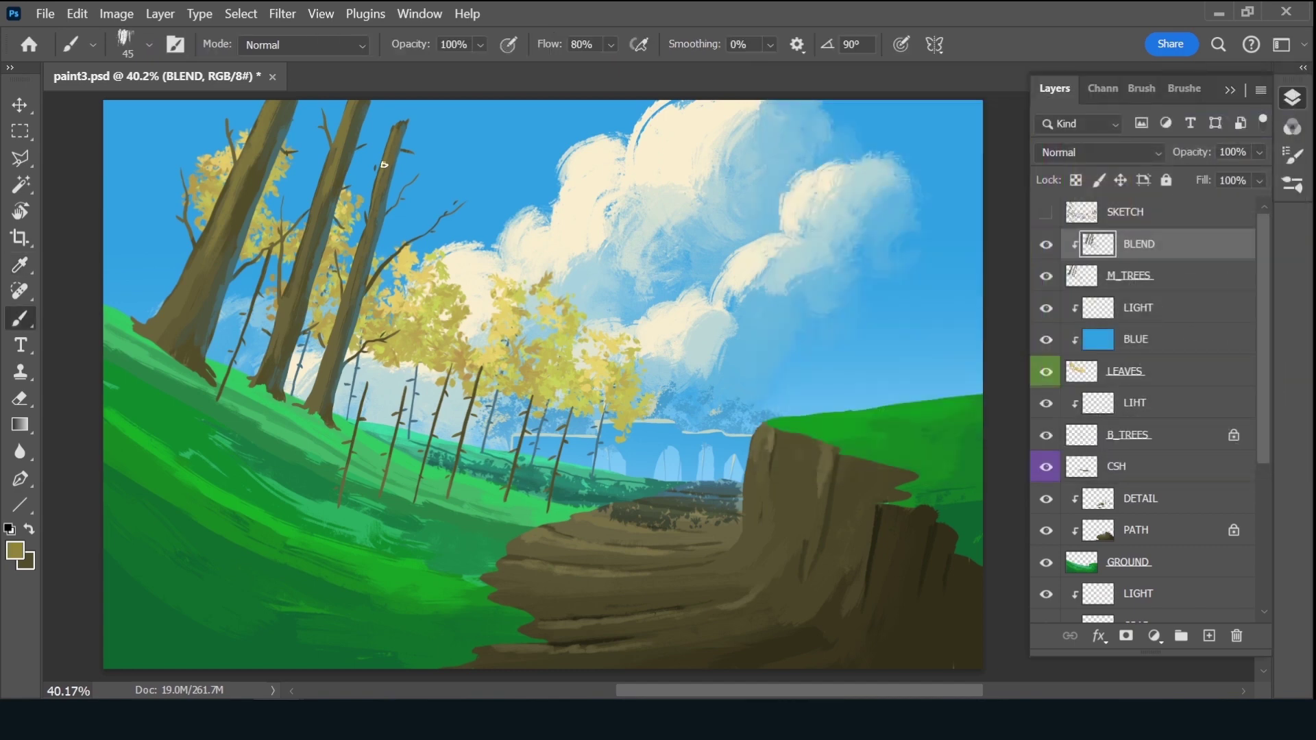
{"action": "left_click_drag", "start_coordinate": [383, 164], "coordinate": [393, 133]}
{"action": "left_click_drag", "start_coordinate": [353, 105], "coordinate": [333, 175]}
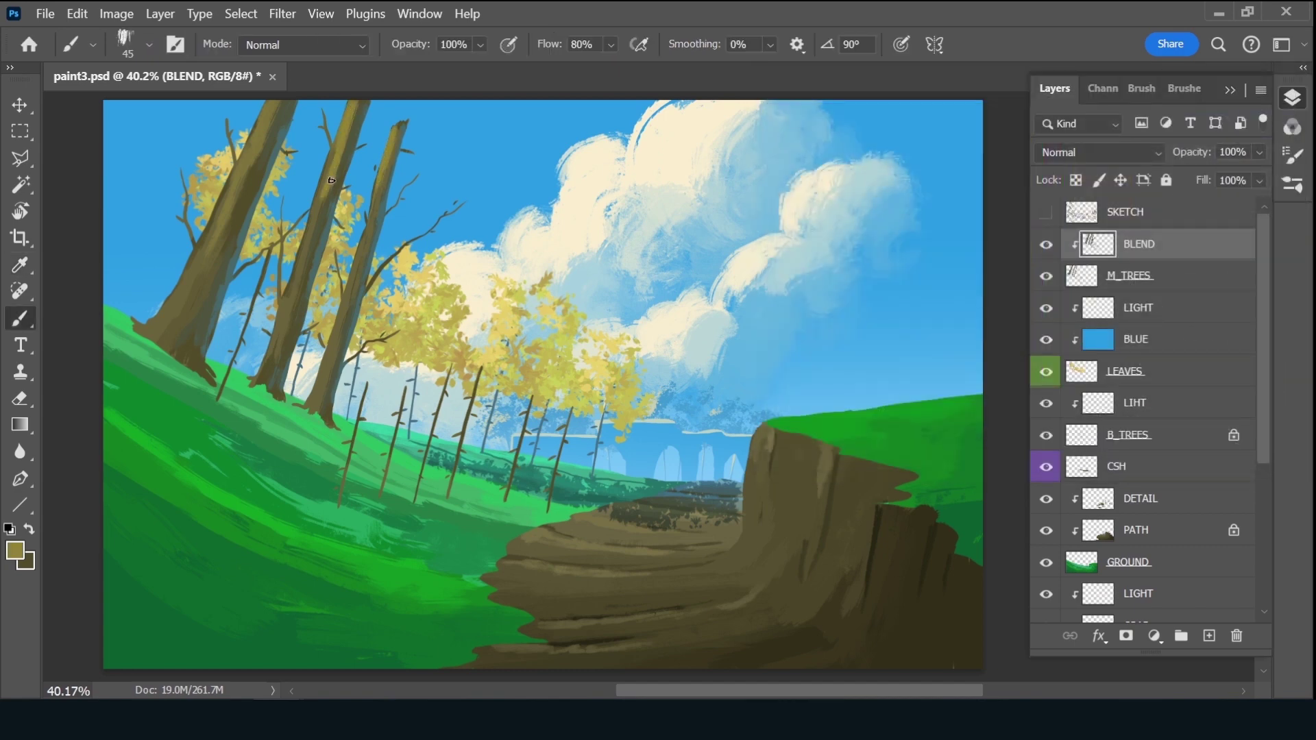
{"action": "left_click_drag", "start_coordinate": [274, 103], "coordinate": [239, 192]}
Add a small light orange highlight on the trunk
{"action": "left_click", "coordinate": [15, 552]}
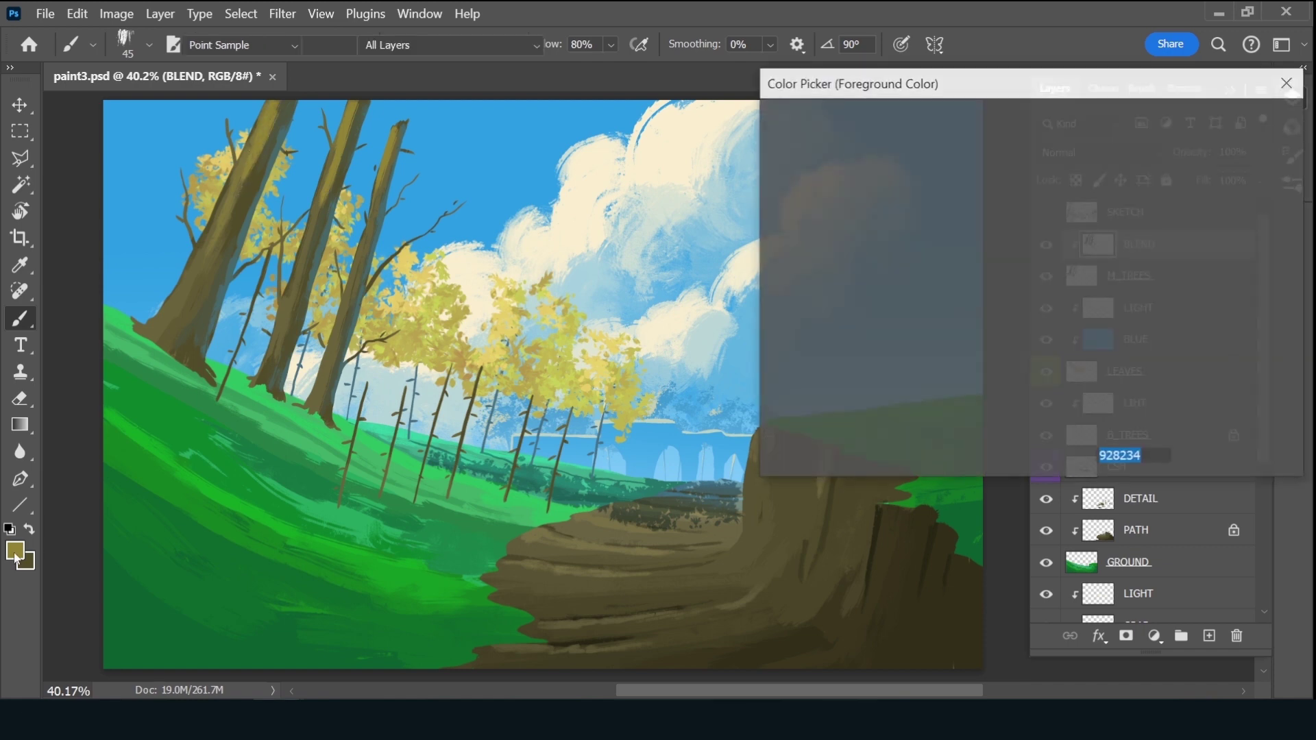
{"action": "left_click_drag", "start_coordinate": [1054, 355], "coordinate": [1050, 367]}
{"action": "left_click", "coordinate": [933, 141]}
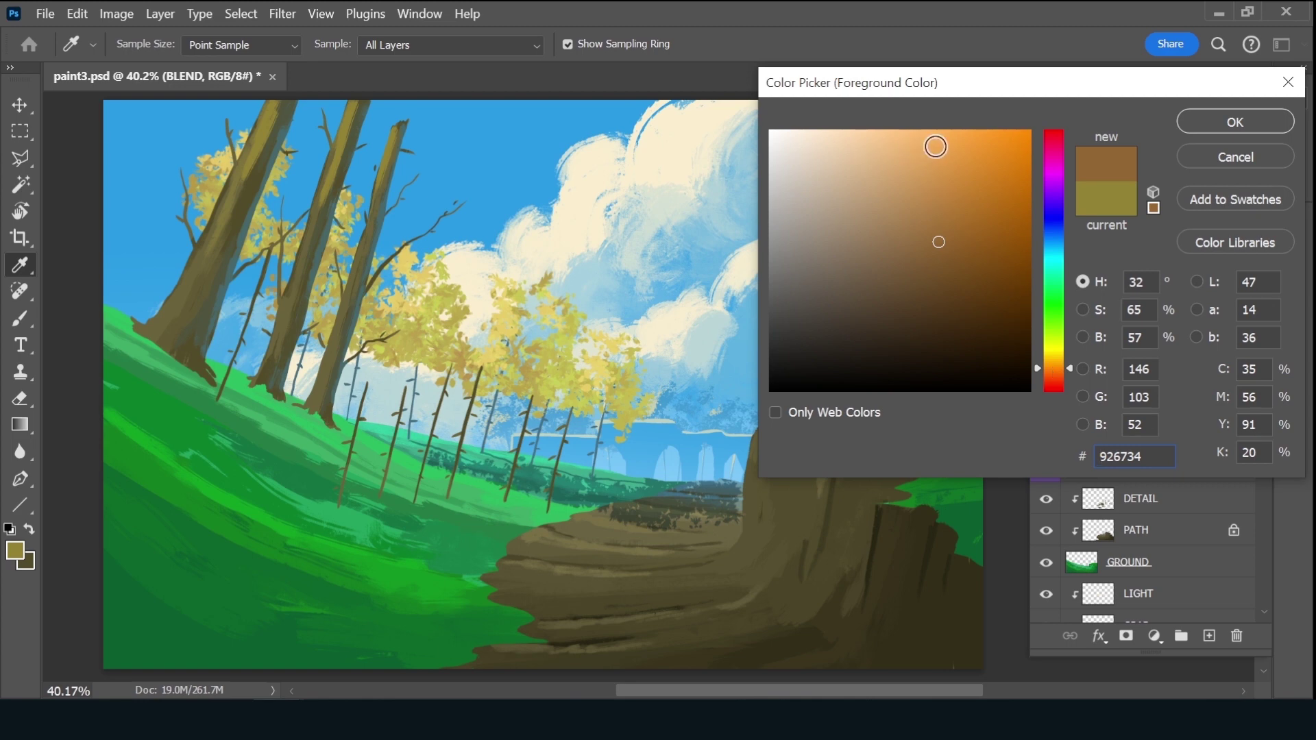
{"action": "left_click", "coordinate": [1215, 122]}
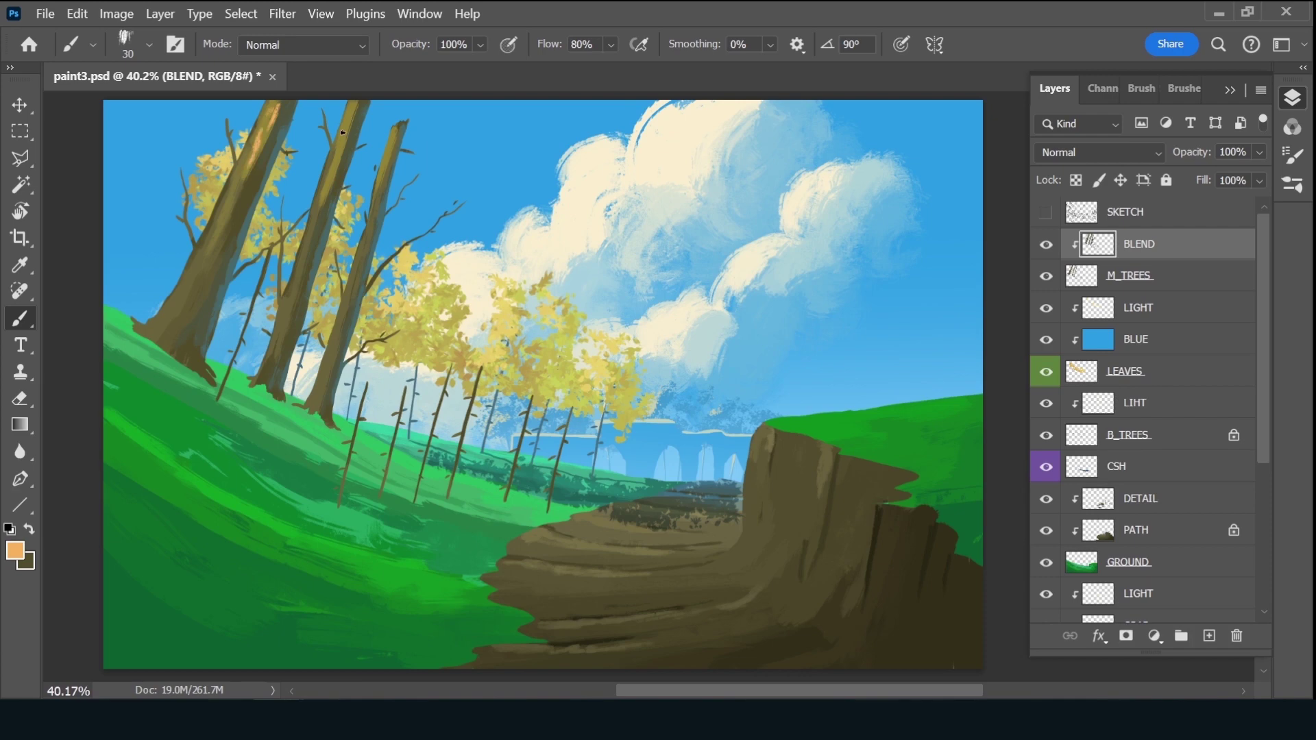
{"action": "mouse_move", "coordinate": [353, 105]}
{"action": "left_mouse_down"}
{"action": "mouse_move", "coordinate": [342, 130]}
{"action": "mouse_move", "coordinate": [382, 170]}
{"action": "left_mouse_up"}
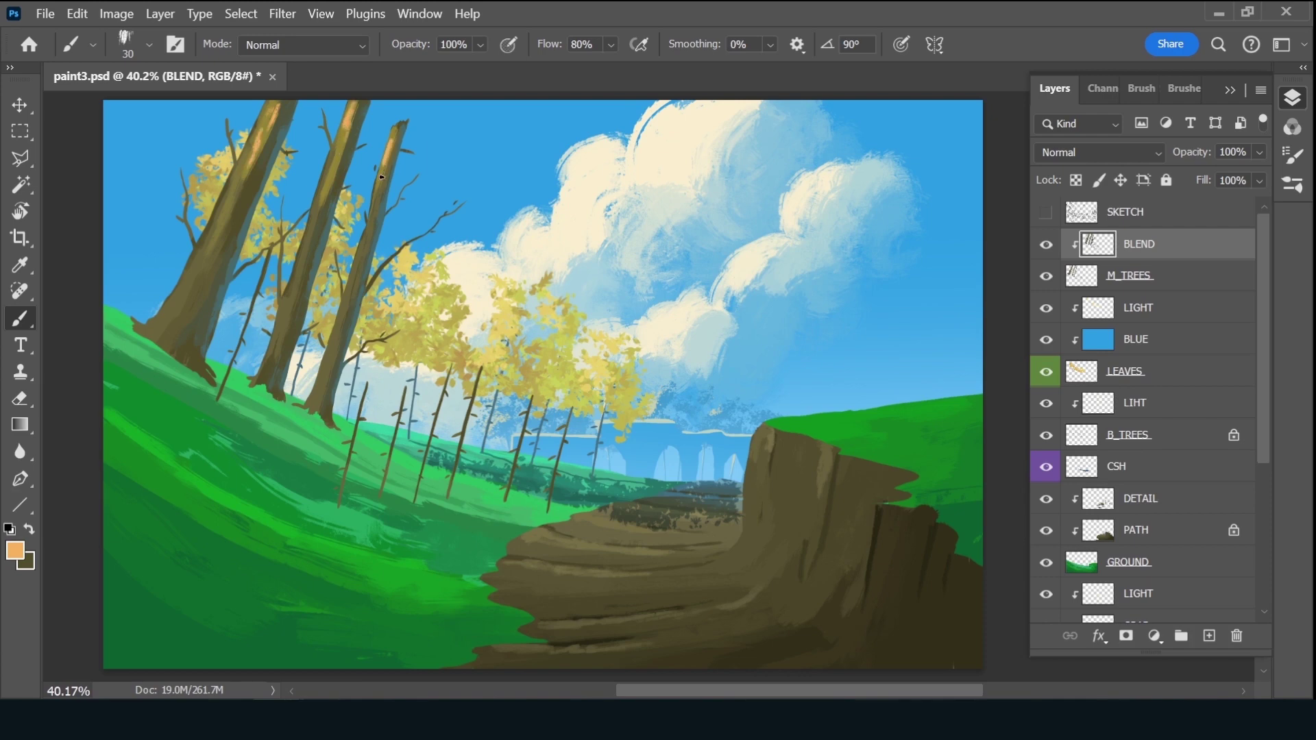
Sample a muted tan, brighten the lower trunk, and save the painting
{"action": "left_click", "coordinate": [251, 169], "text": "alt"}
{"action": "left_click", "coordinate": [360, 106], "text": "alt"}
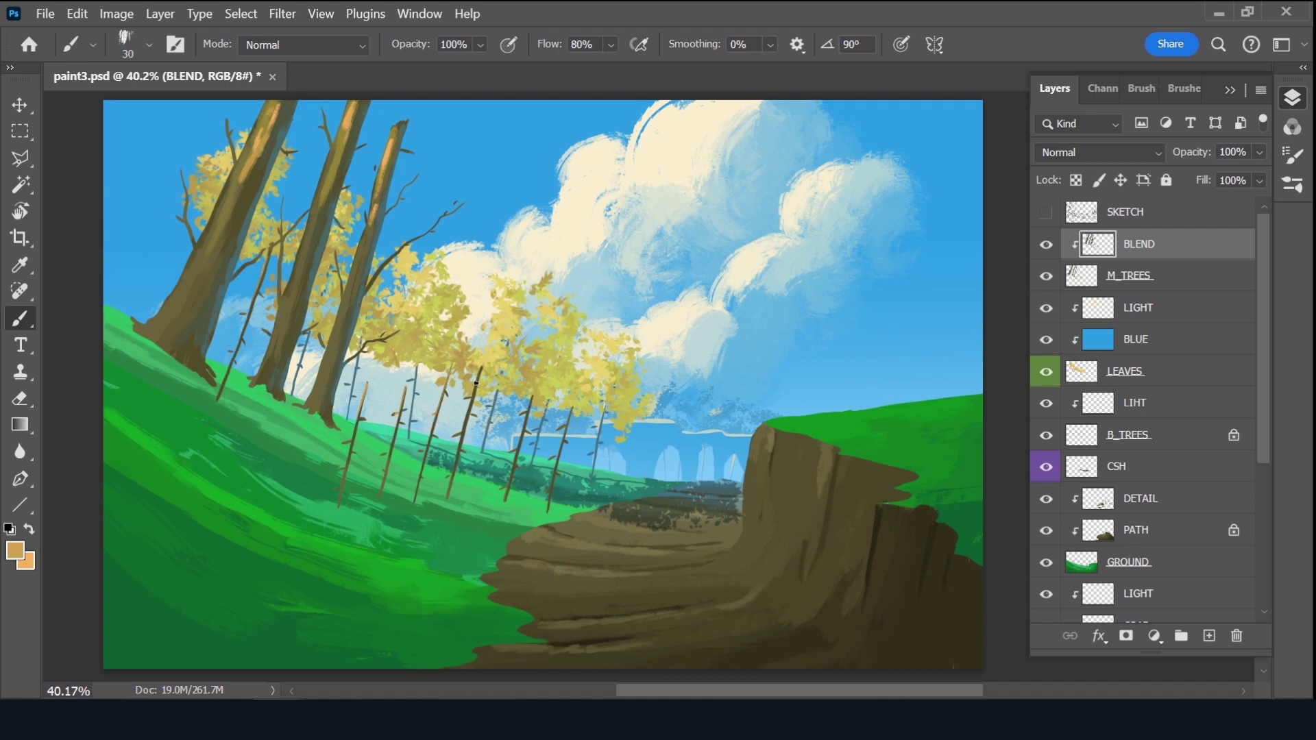
{"action": "left_click_drag", "start_coordinate": [479, 368], "coordinate": [465, 421]}
{"action": "key", "text": "ctrl+s"}
Add a new layer clipped to BLEND and name it DETAILS
{"action": "left_click", "coordinate": [1210, 636]}
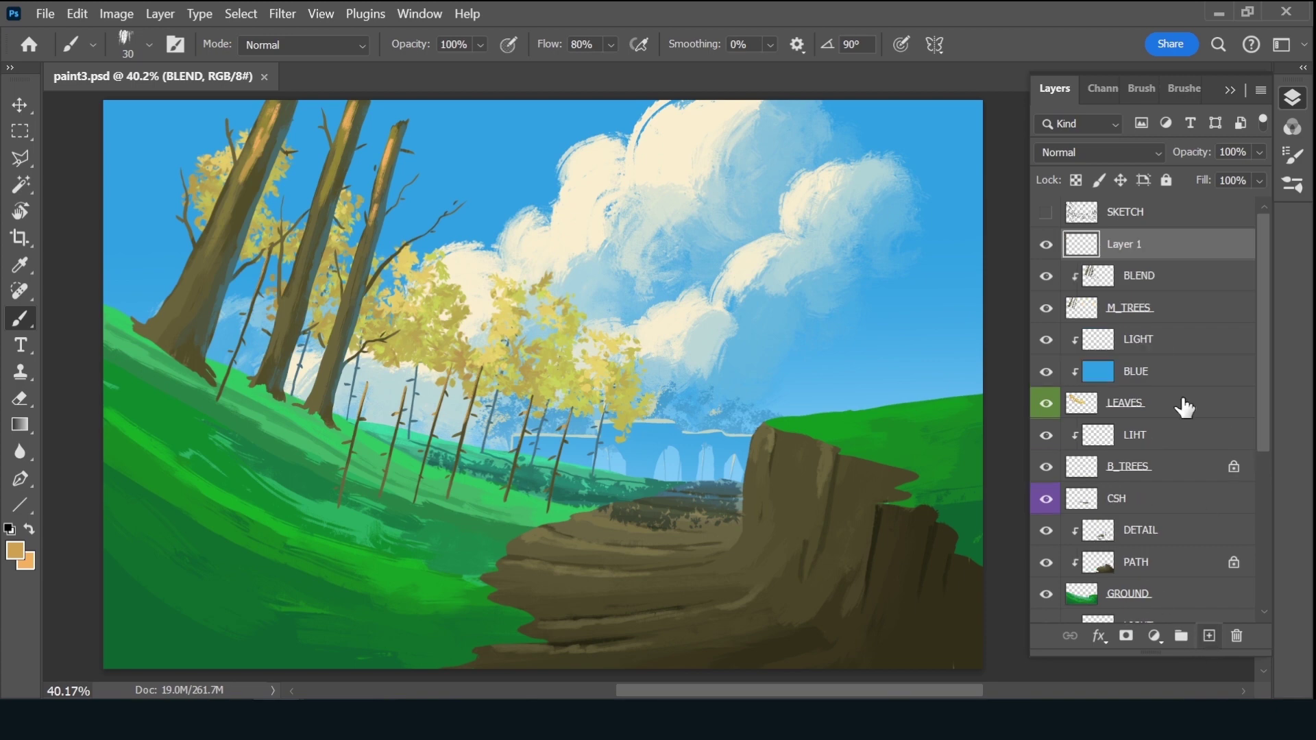
{"action": "left_click", "coordinate": [1174, 252], "text": "alt"}
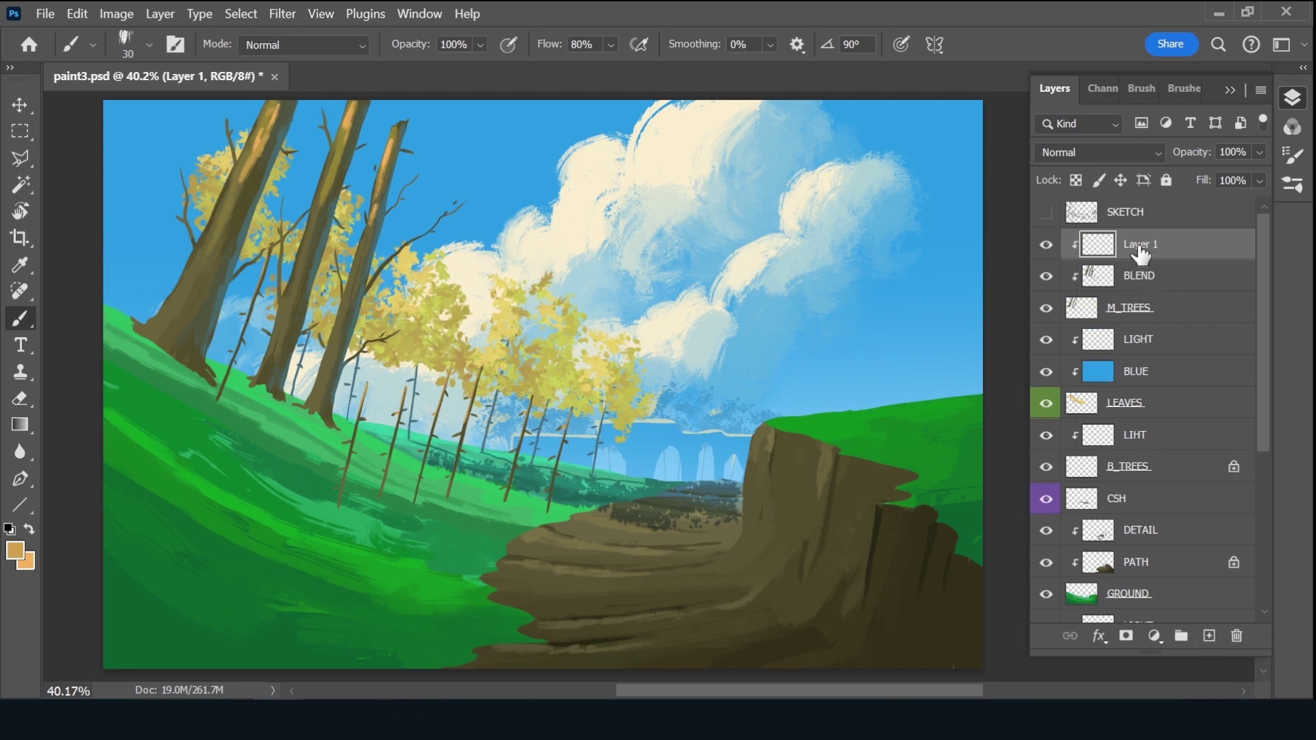
{"action": "double_click", "coordinate": [1142, 246]}
{"action": "type", "text": "DE"}
{"action": "type", "text": "TAILS"}
{"action": "key", "text": "Return"}
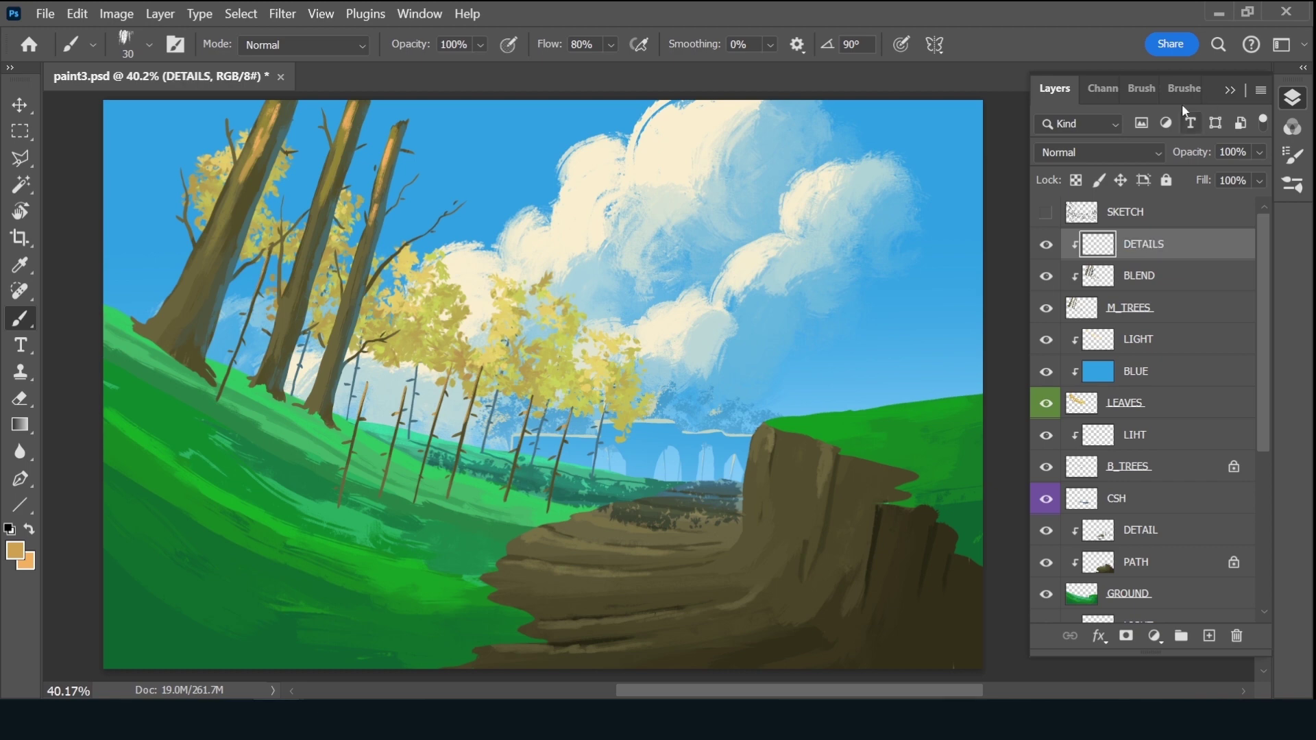
Select the Rough Inker 4 brush with a dark olive foreground colour
{"action": "left_click", "coordinate": [1185, 88]}
{"action": "scroll", "coordinate": [1255, 243], "scroll_direction": "up", "scroll_amount": 5}
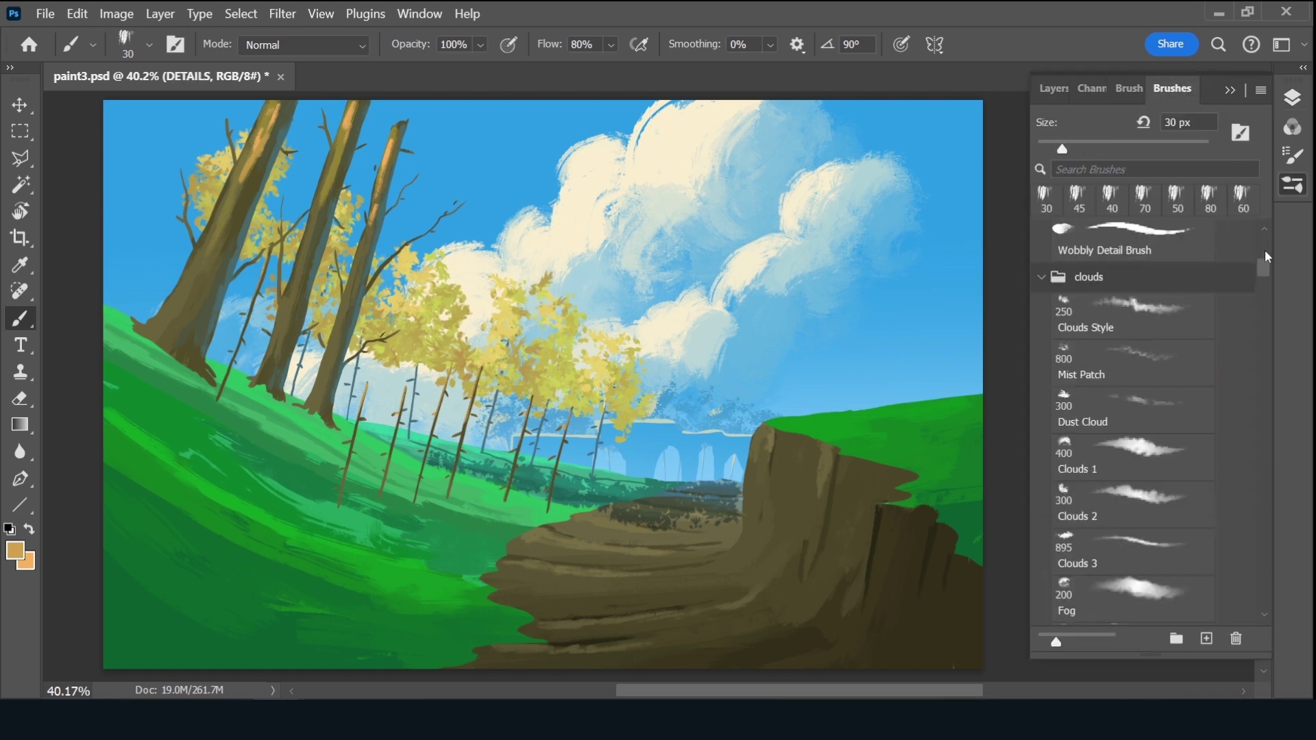
{"action": "scroll", "coordinate": [1261, 253], "scroll_direction": "up", "scroll_amount": 5}
{"action": "left_click", "coordinate": [1176, 397]}
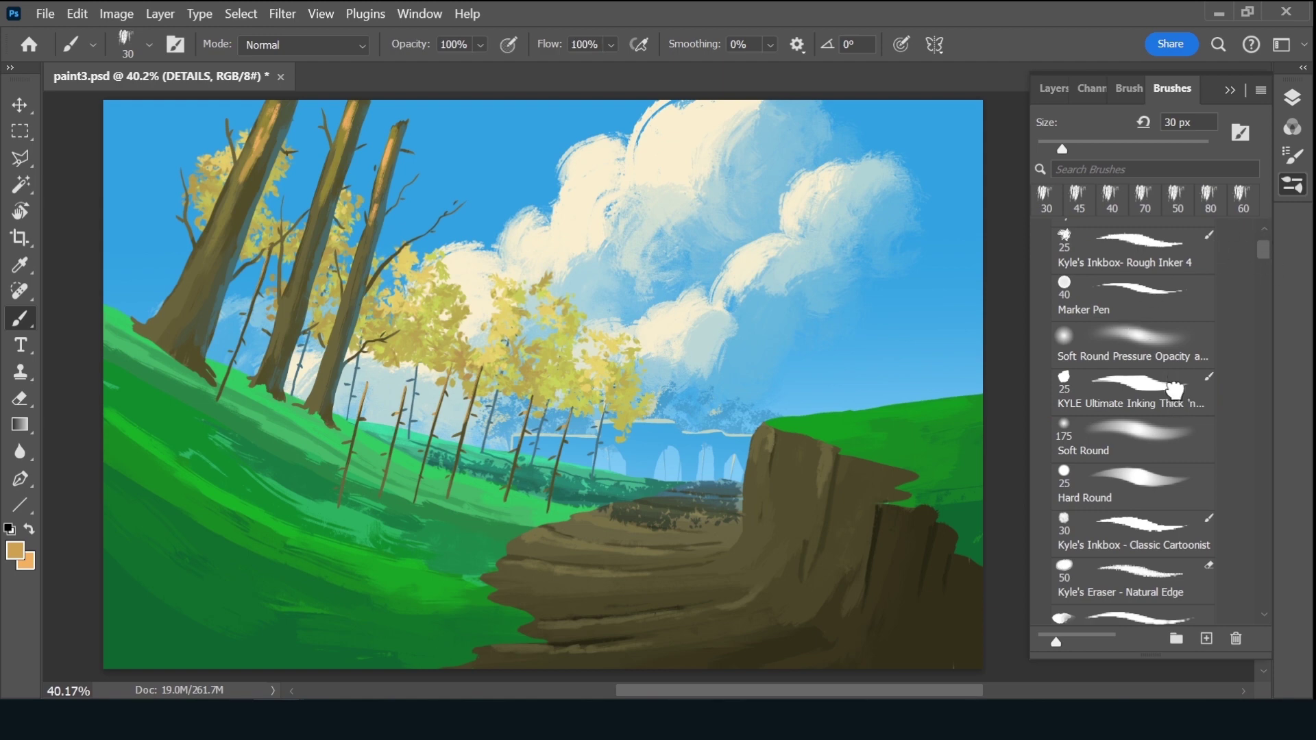
{"action": "left_click", "coordinate": [1168, 259]}
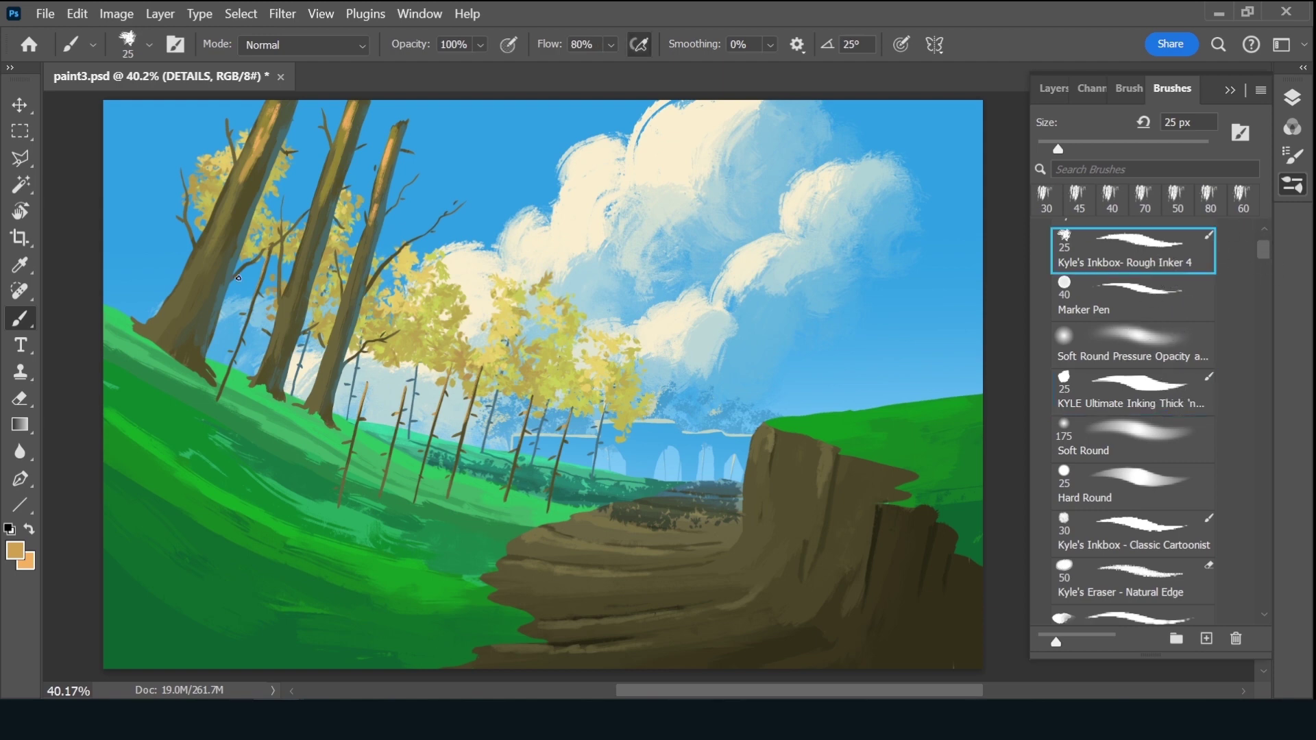
{"action": "left_click", "coordinate": [15, 550]}
{"action": "left_click", "coordinate": [681, 203]}
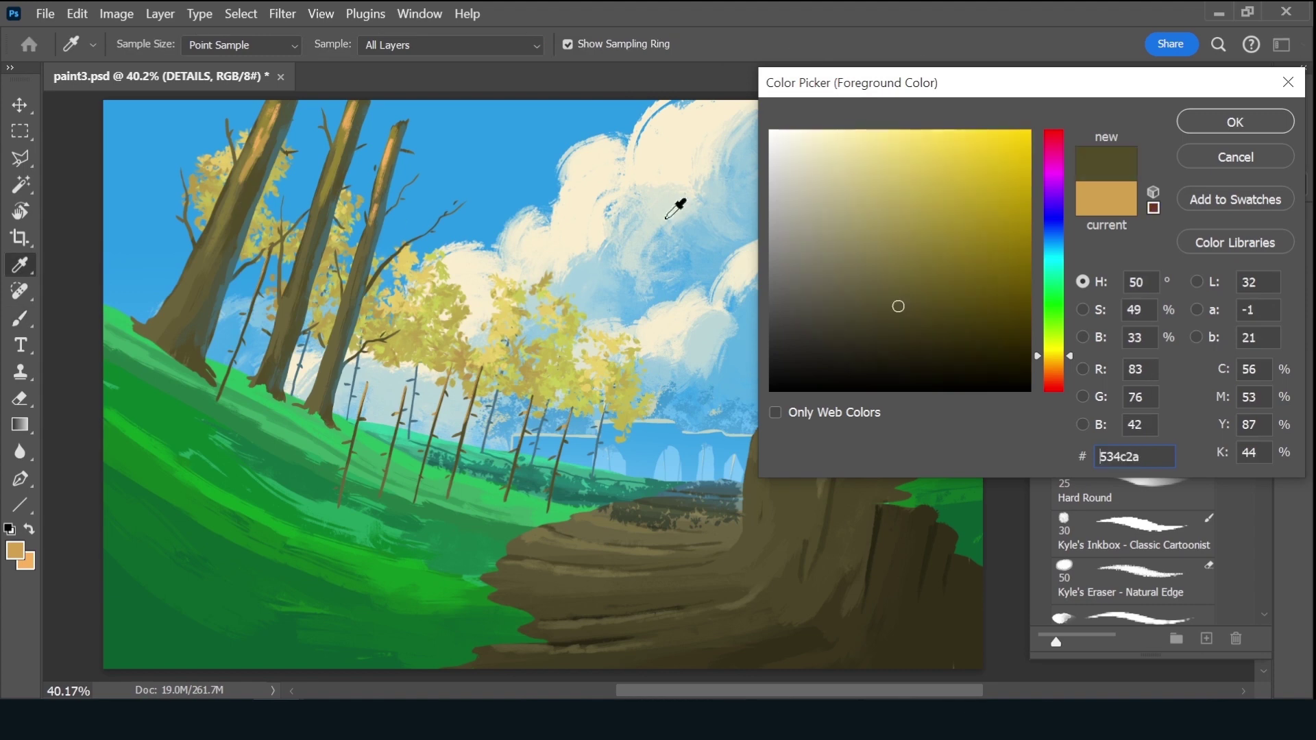
{"action": "left_click_drag", "start_coordinate": [914, 309], "coordinate": [919, 320]}
{"action": "left_click", "coordinate": [1227, 123]}
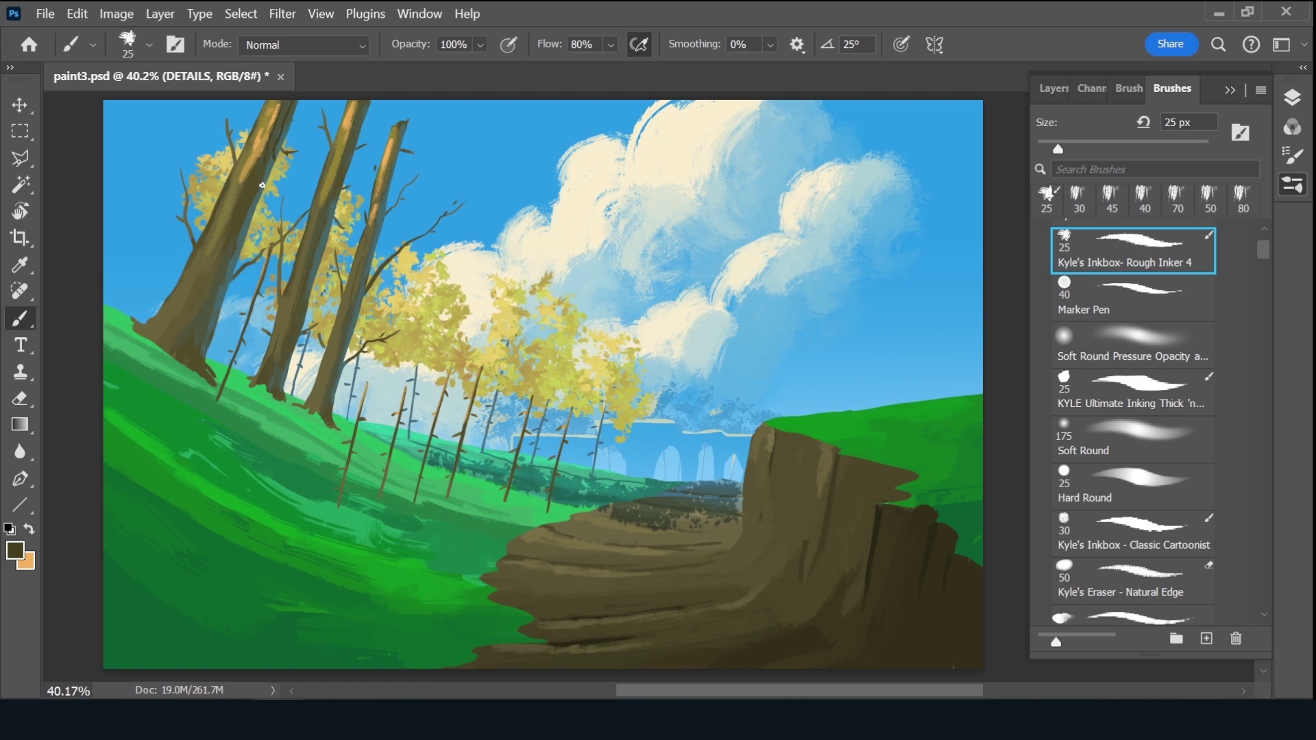
Paint dark bark lines and thin twigs along the left, middle and right trunks
{"action": "left_click_drag", "start_coordinate": [277, 101], "coordinate": [251, 141]}
{"action": "mouse_move", "coordinate": [228, 291]}
{"action": "left_mouse_down"}
{"action": "mouse_move", "coordinate": [245, 230]}
{"action": "mouse_move", "coordinate": [178, 325]}
{"action": "left_mouse_up"}
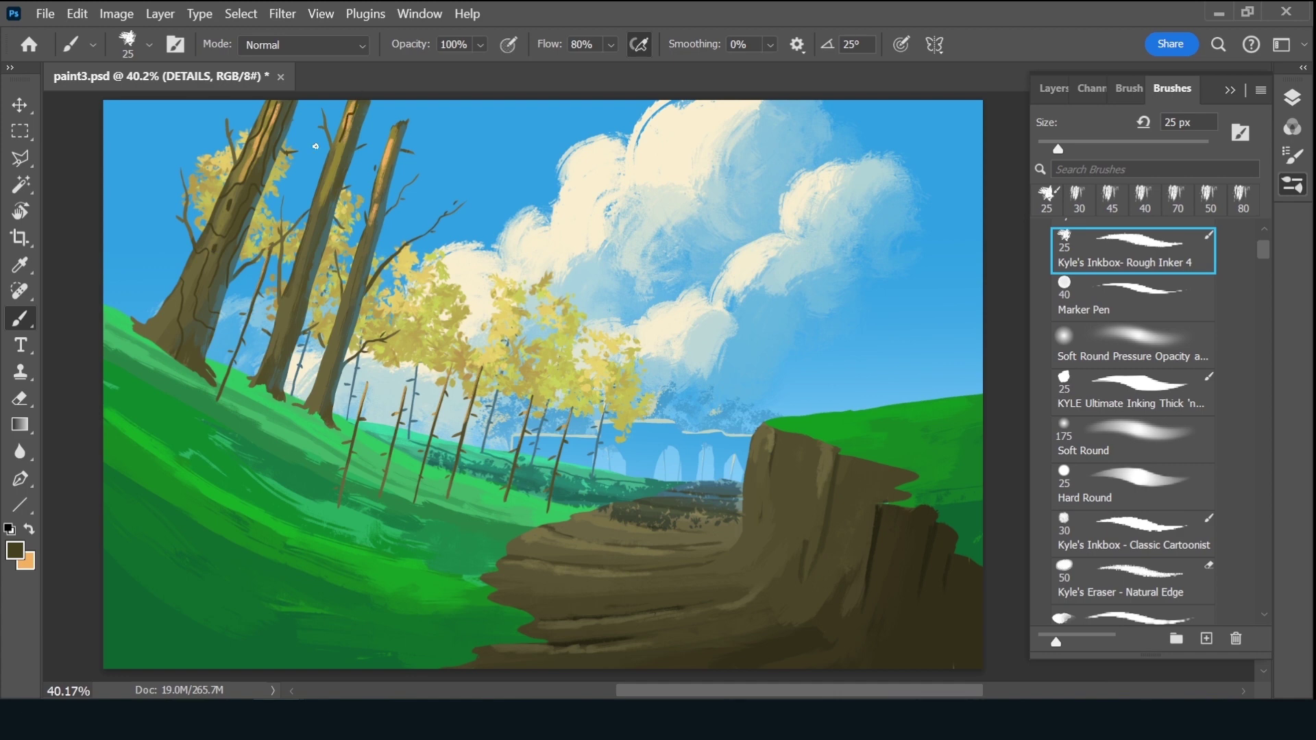
{"action": "left_click_drag", "start_coordinate": [335, 158], "coordinate": [359, 108]}
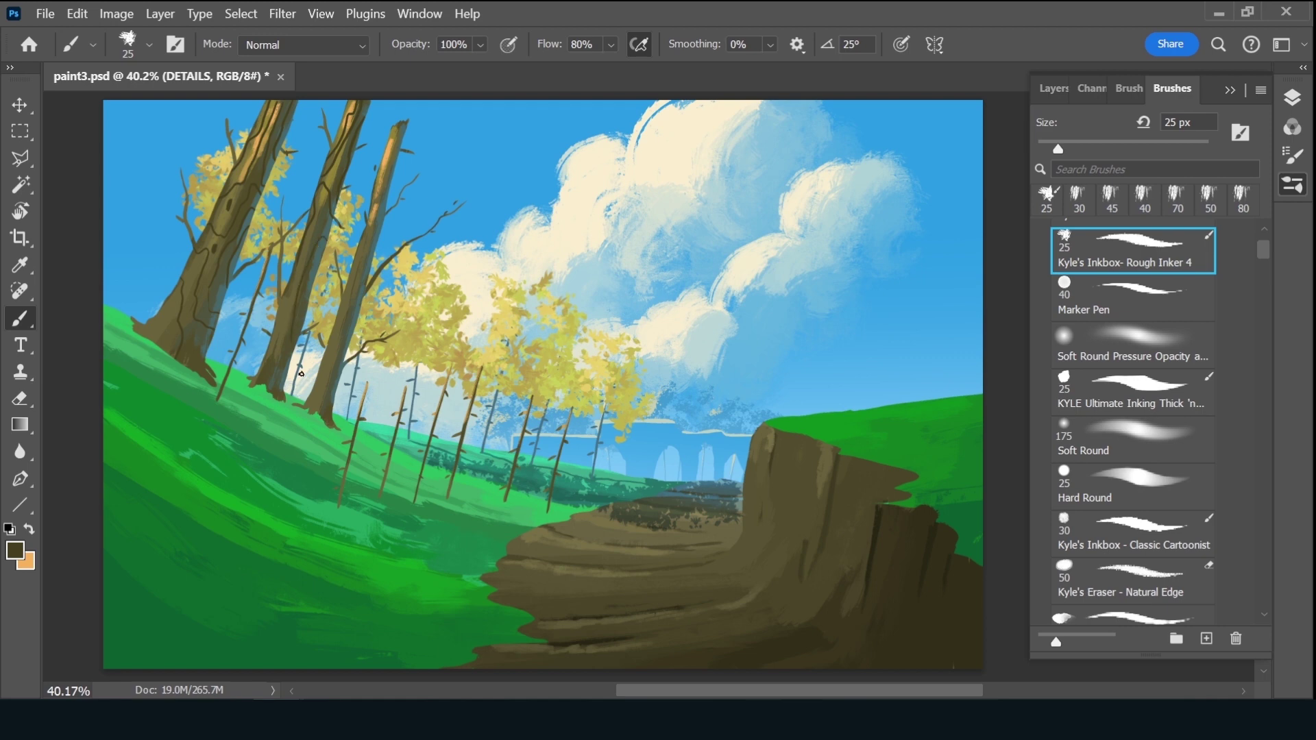
{"action": "left_click_drag", "start_coordinate": [316, 308], "coordinate": [305, 261]}
{"action": "mouse_move", "coordinate": [374, 187]}
{"action": "left_mouse_down"}
{"action": "mouse_move", "coordinate": [396, 148]}
{"action": "mouse_move", "coordinate": [382, 270]}
{"action": "left_mouse_up"}
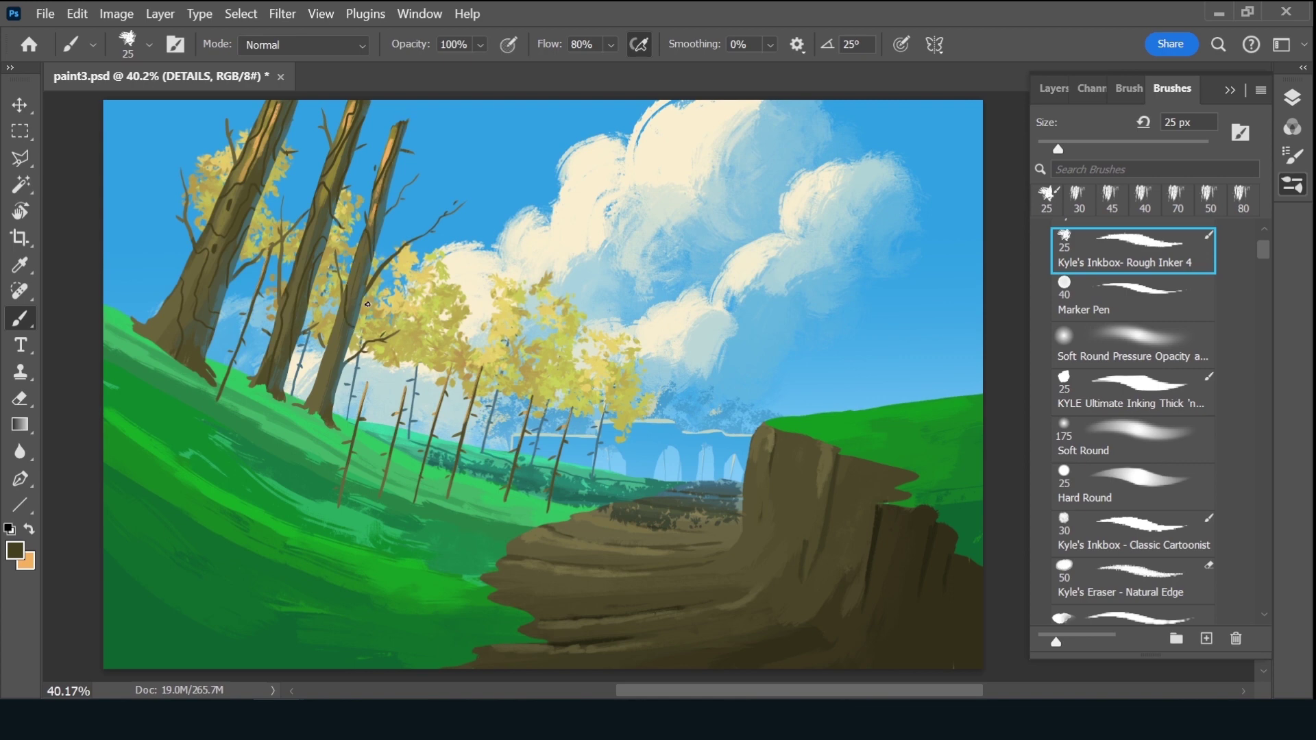
{"action": "left_click_drag", "start_coordinate": [361, 271], "coordinate": [352, 316]}
{"action": "left_click_drag", "start_coordinate": [323, 366], "coordinate": [319, 417]}
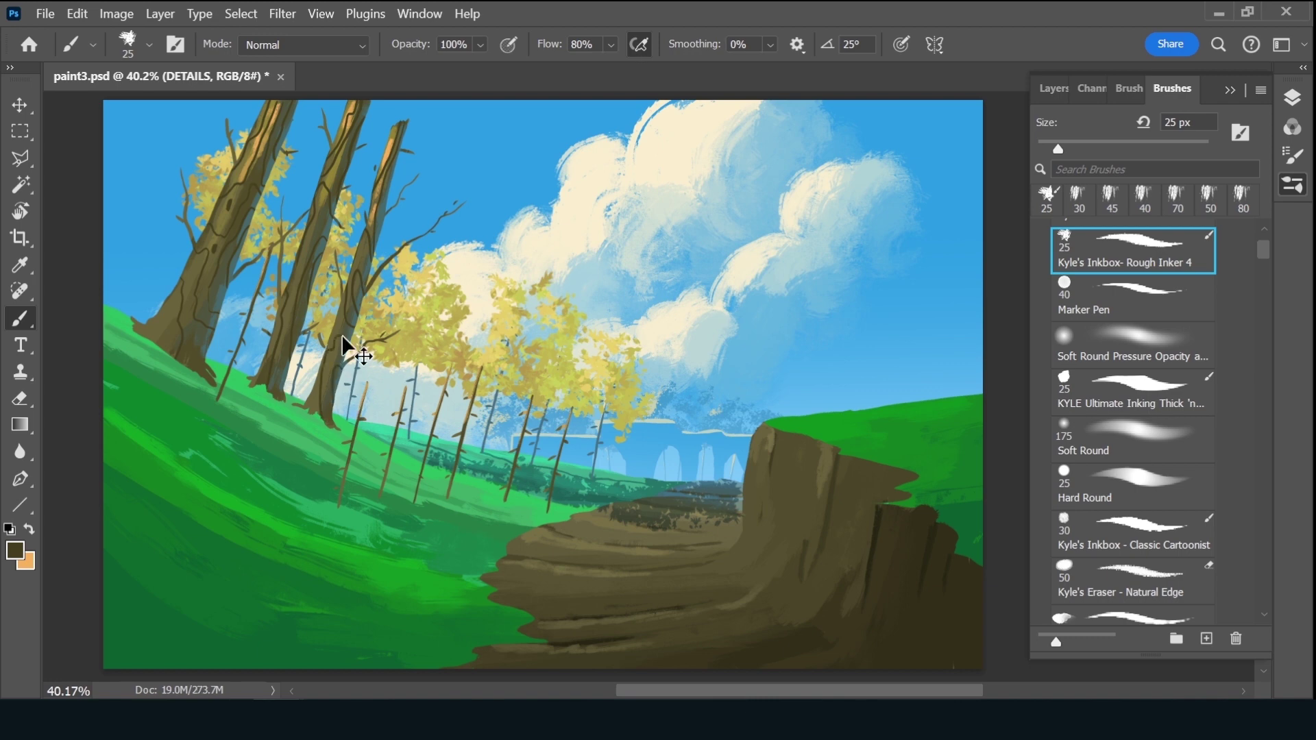
Save, enlarge the brush to 45 px, and dab a sampled grey-teal onto the painting
{"action": "key", "text": "ctrl+s"}
{"action": "key", "text": "bracketright"}
{"action": "key", "text": "bracketright"}
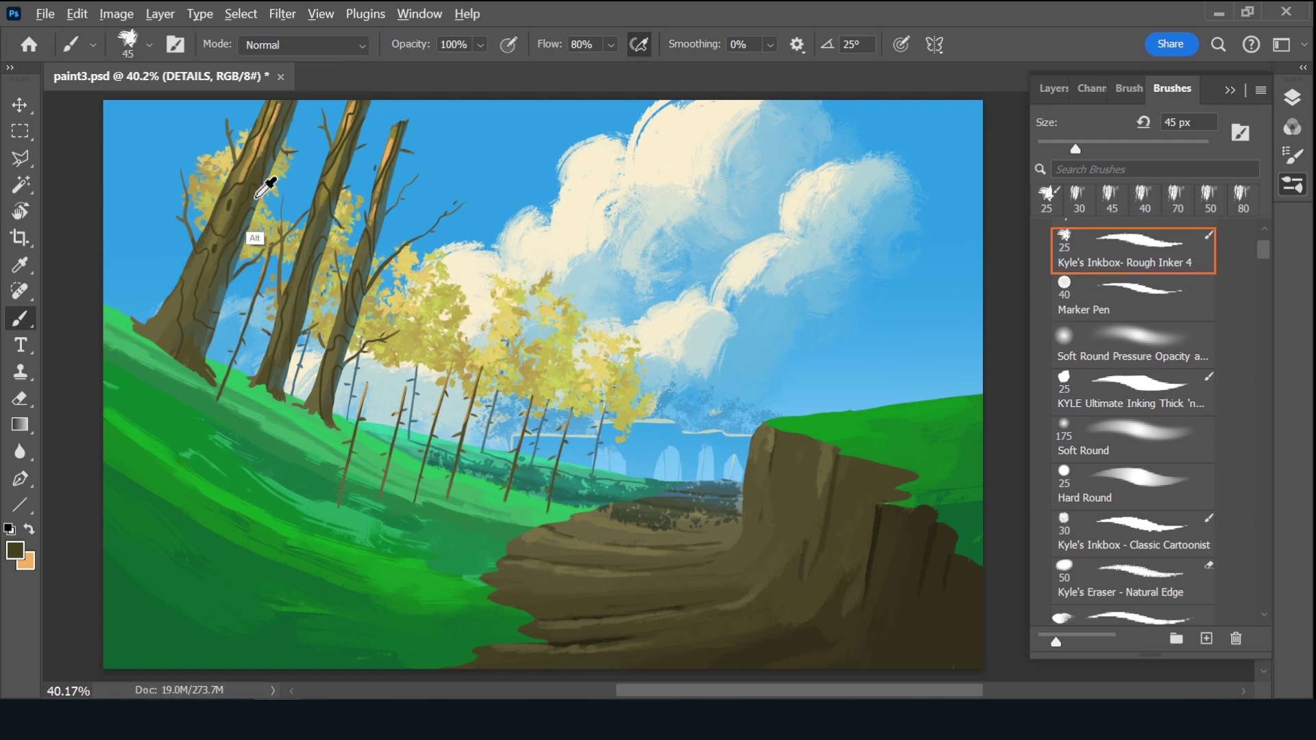
{"action": "left_click", "coordinate": [261, 199], "text": "alt"}
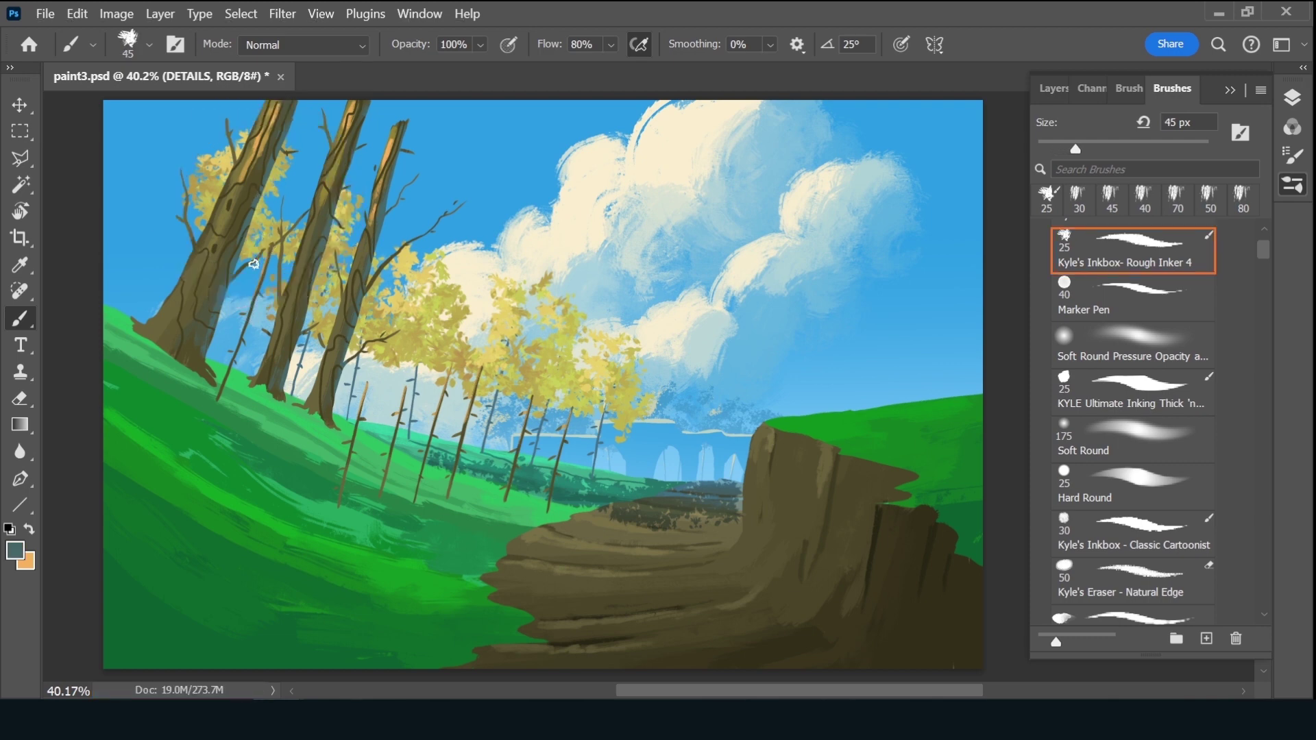
{"action": "left_click", "coordinate": [21, 554]}
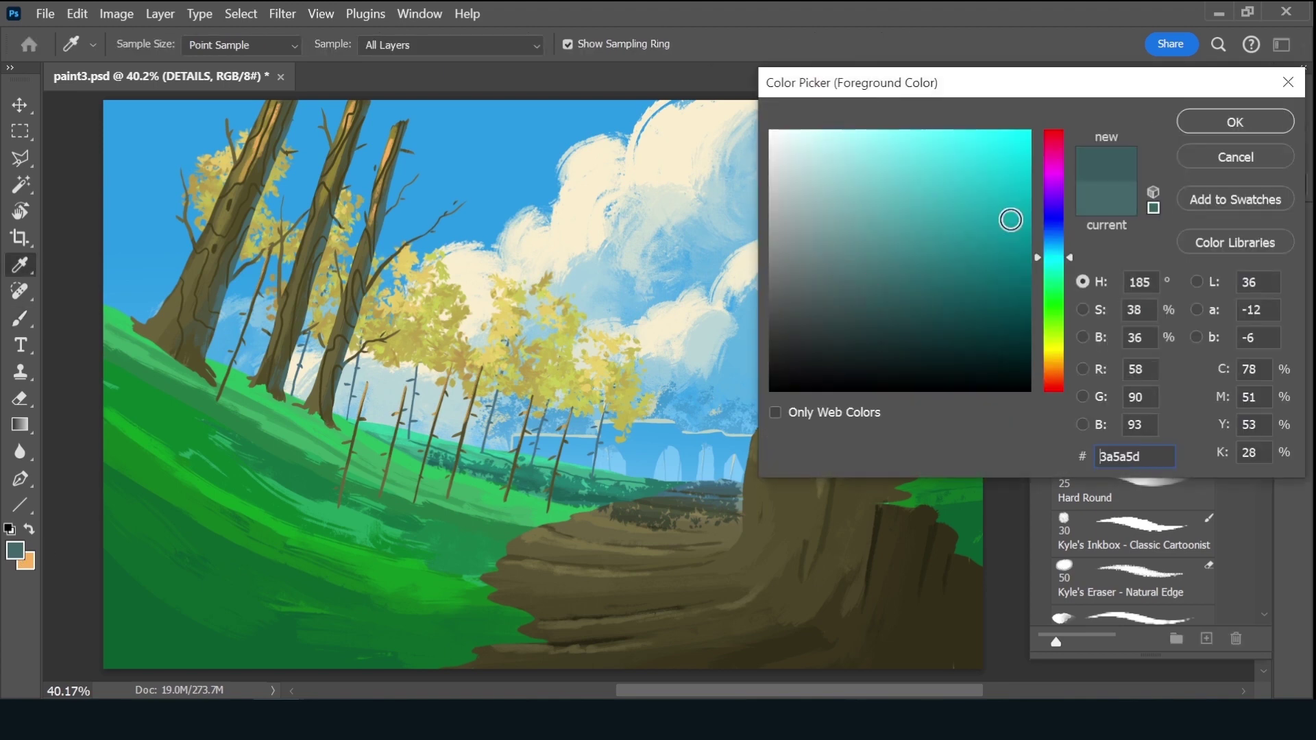
{"action": "key", "text": "Return"}
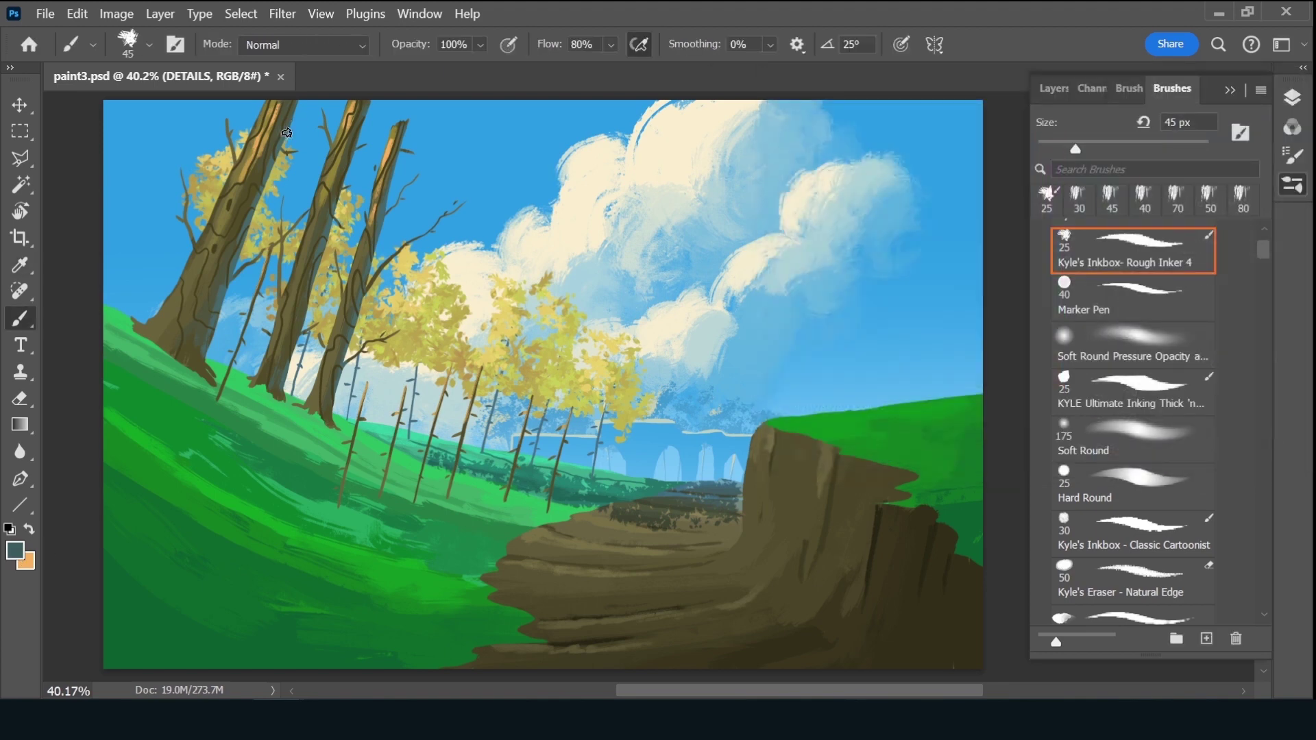
{"action": "left_click", "coordinate": [206, 410]}
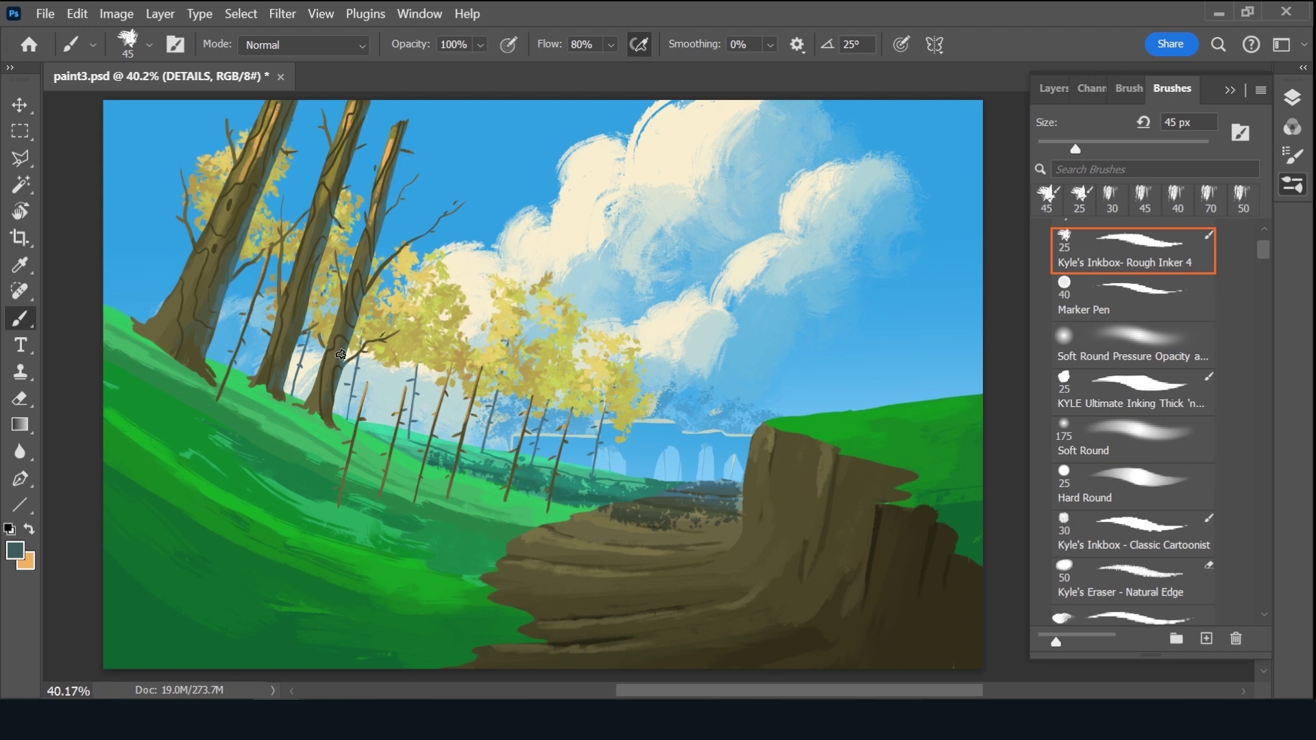
Set an olive foreground colour and paint a light olive stroke on the middle trunk
{"action": "left_click", "coordinate": [15, 551]}
{"action": "left_click", "coordinate": [206, 259]}
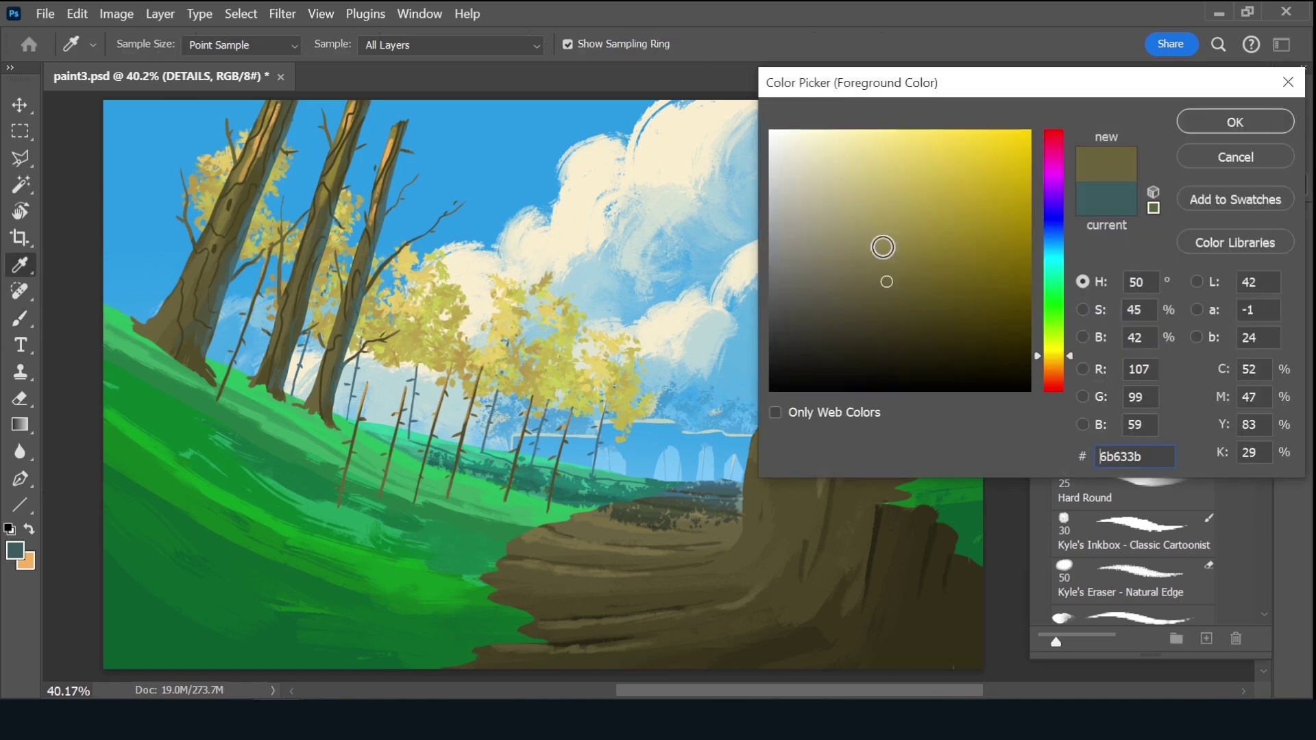
{"action": "left_click", "coordinate": [1233, 122]}
{"action": "key", "text": "b"}
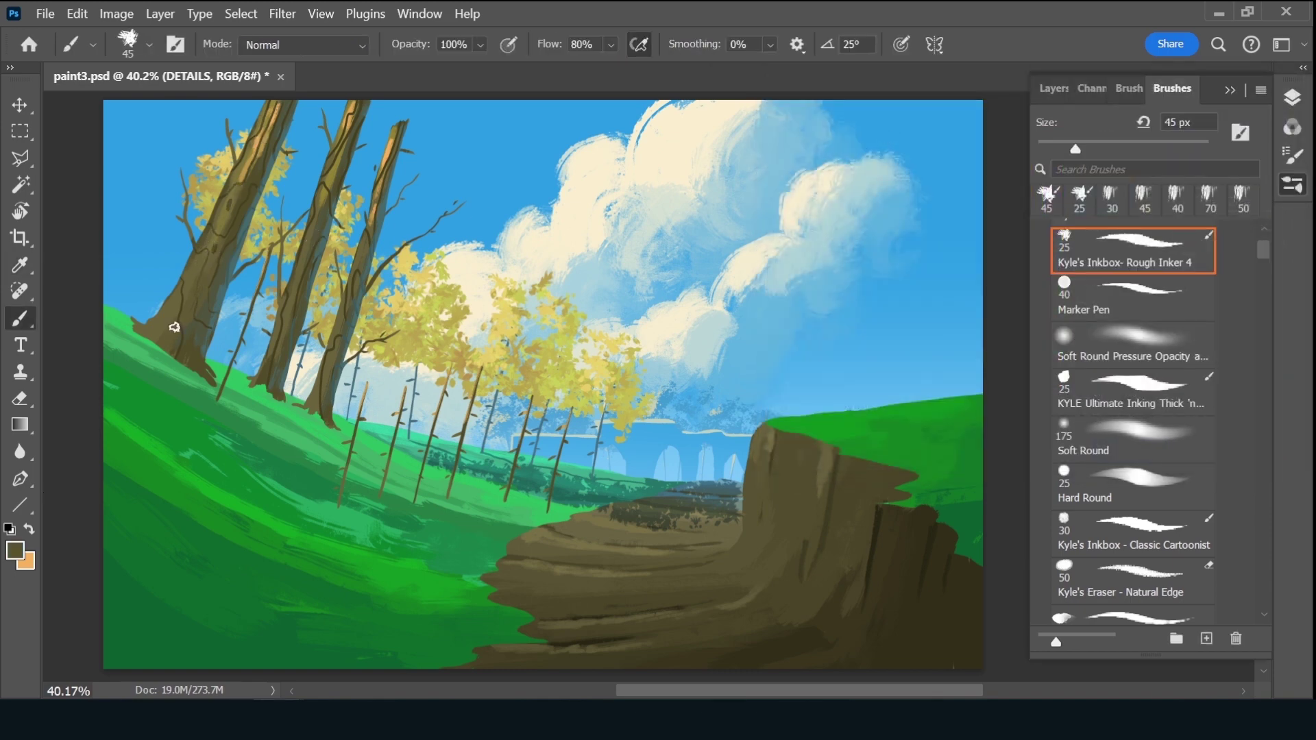
{"action": "left_click_drag", "start_coordinate": [351, 120], "coordinate": [337, 166]}
Save paint3.psd and duplicate the DETAILS layer
{"action": "key", "text": "ctrl+s"}
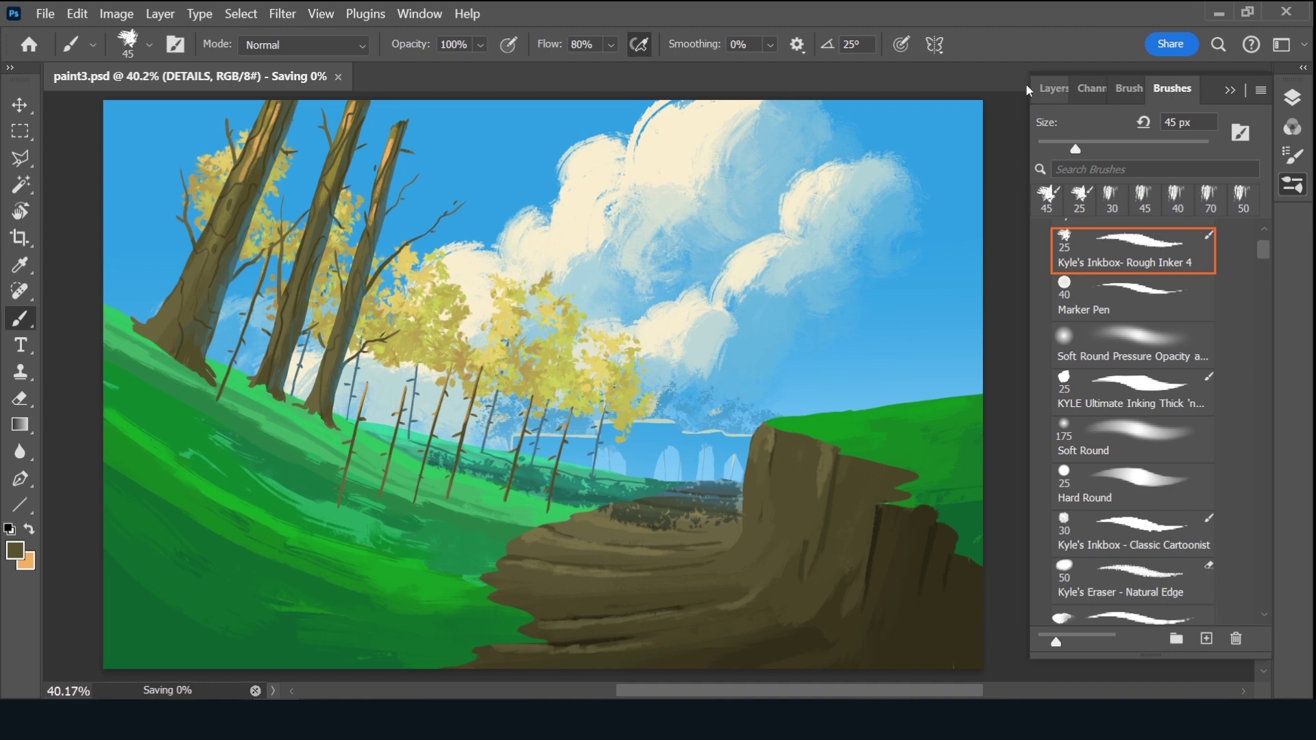
{"action": "left_click", "coordinate": [1028, 89]}
{"action": "key", "text": "ctrl+j"}
Move the DETAILS copy below DETAILS and rename it LIGHT
{"action": "mouse_move", "coordinate": [1185, 237]}
{"action": "left_mouse_down"}
{"action": "mouse_move", "coordinate": [1201, 259]}
{"action": "mouse_move", "coordinate": [1186, 278]}
{"action": "left_mouse_up"}
{"action": "double_click", "coordinate": [1164, 278]}
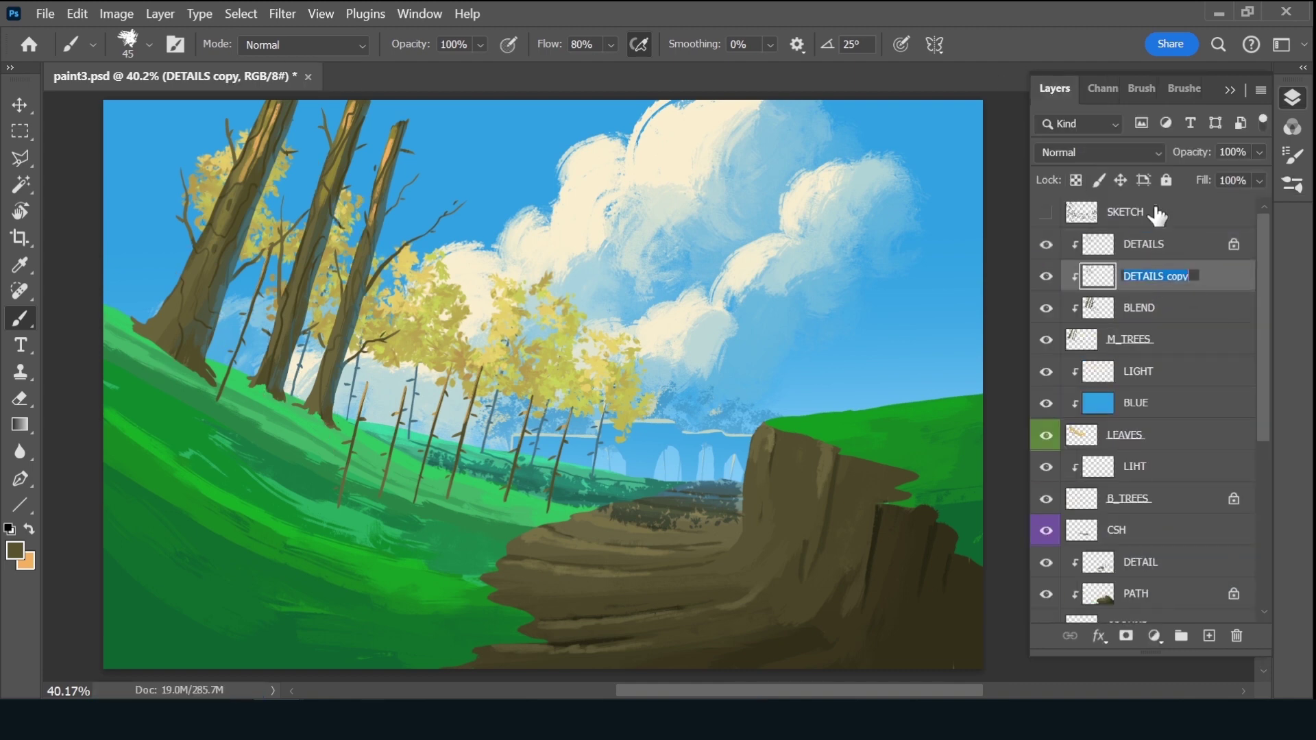
{"action": "type", "text": "LIGHT"}
{"action": "key", "text": "Return"}
Lock transparent pixels on the LIGHT layer and set its opacity to 30%
{"action": "left_click", "coordinate": [516, 109], "text": "alt"}
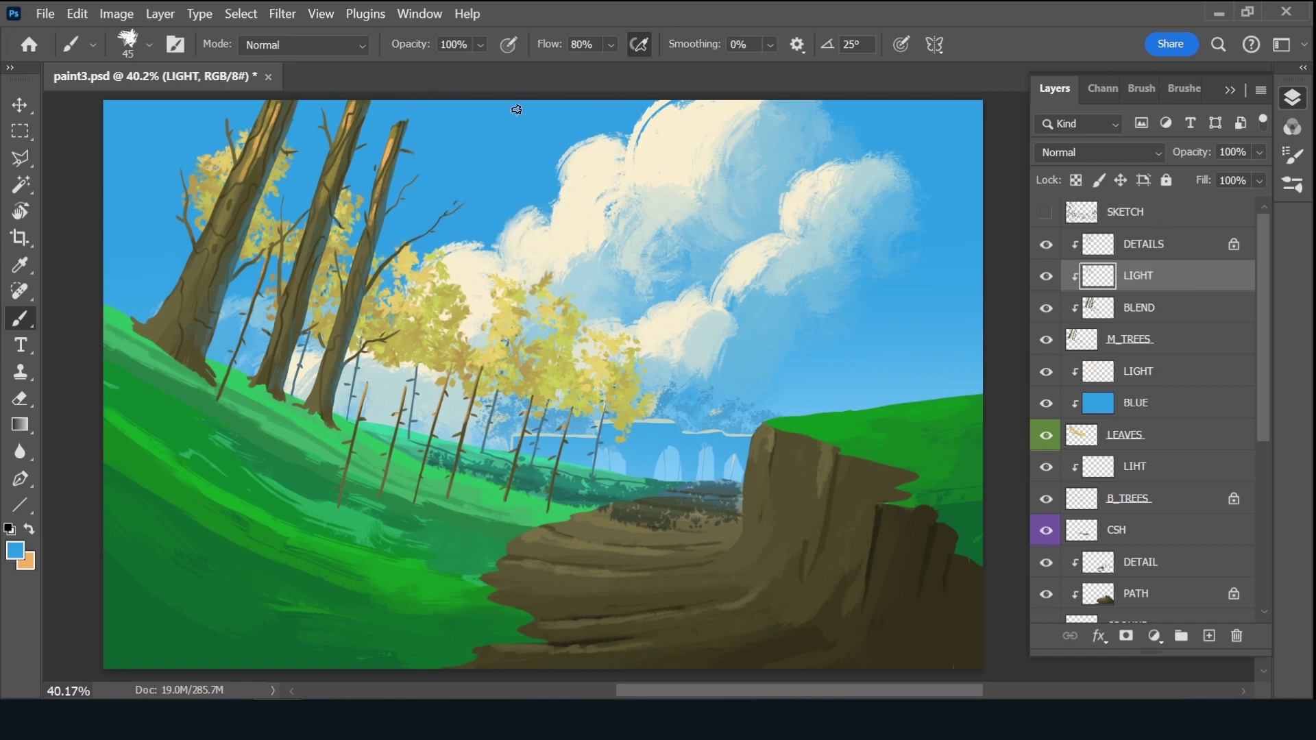
{"action": "key", "text": "slash"}
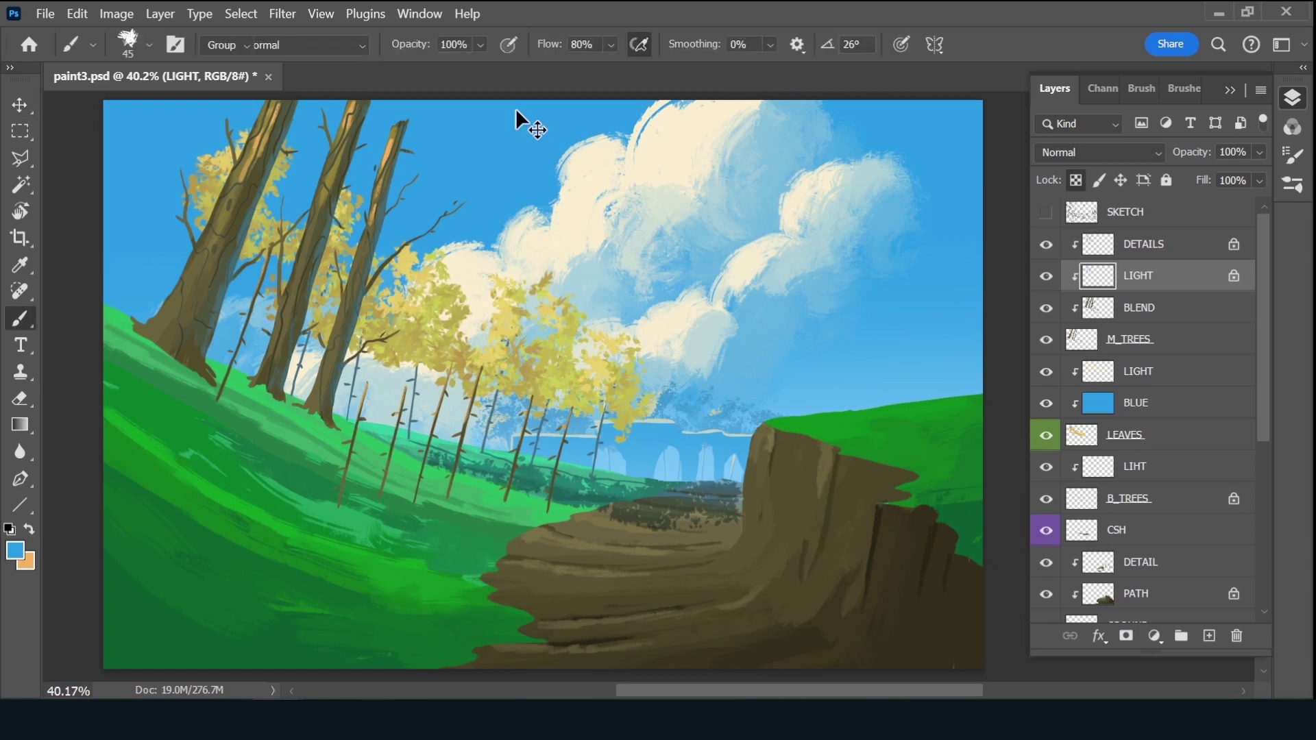
{"action": "key", "text": "v"}
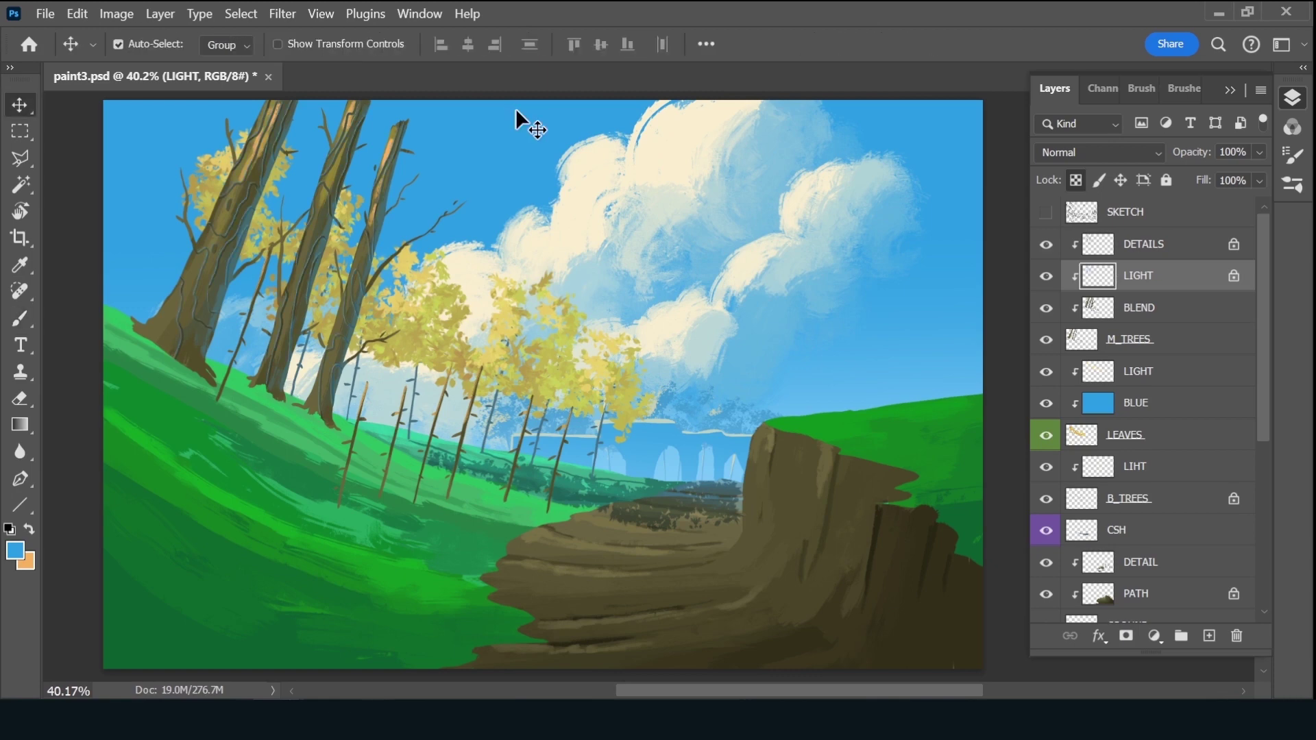
{"action": "key", "text": "0"}
{"action": "type", "text": "13"}
{"action": "type", "text": "3"}
{"action": "type", "text": "0"}
{"action": "key", "text": "Return"}
Toggle between brush and move tools, selecting BLEND and then reselecting LIGHT
{"action": "key", "text": "b"}
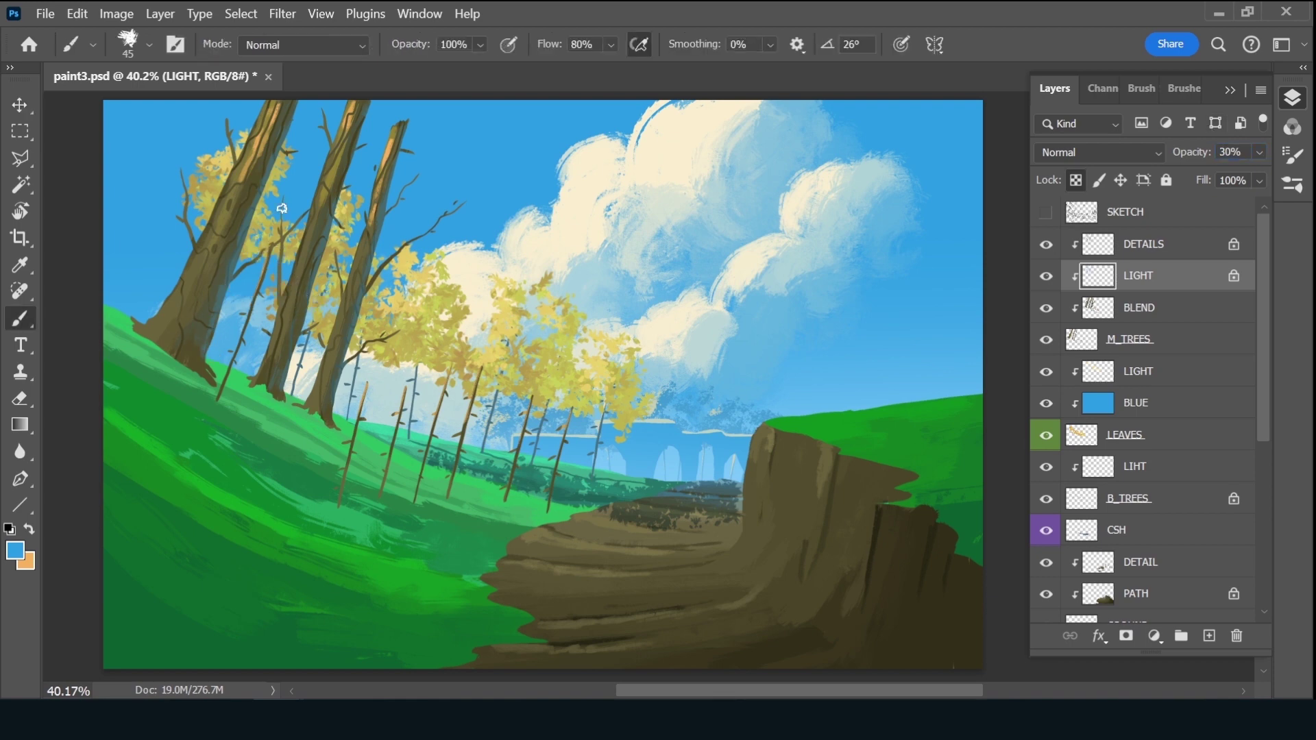
{"action": "key", "text": "v"}
{"action": "left_click", "coordinate": [264, 147]}
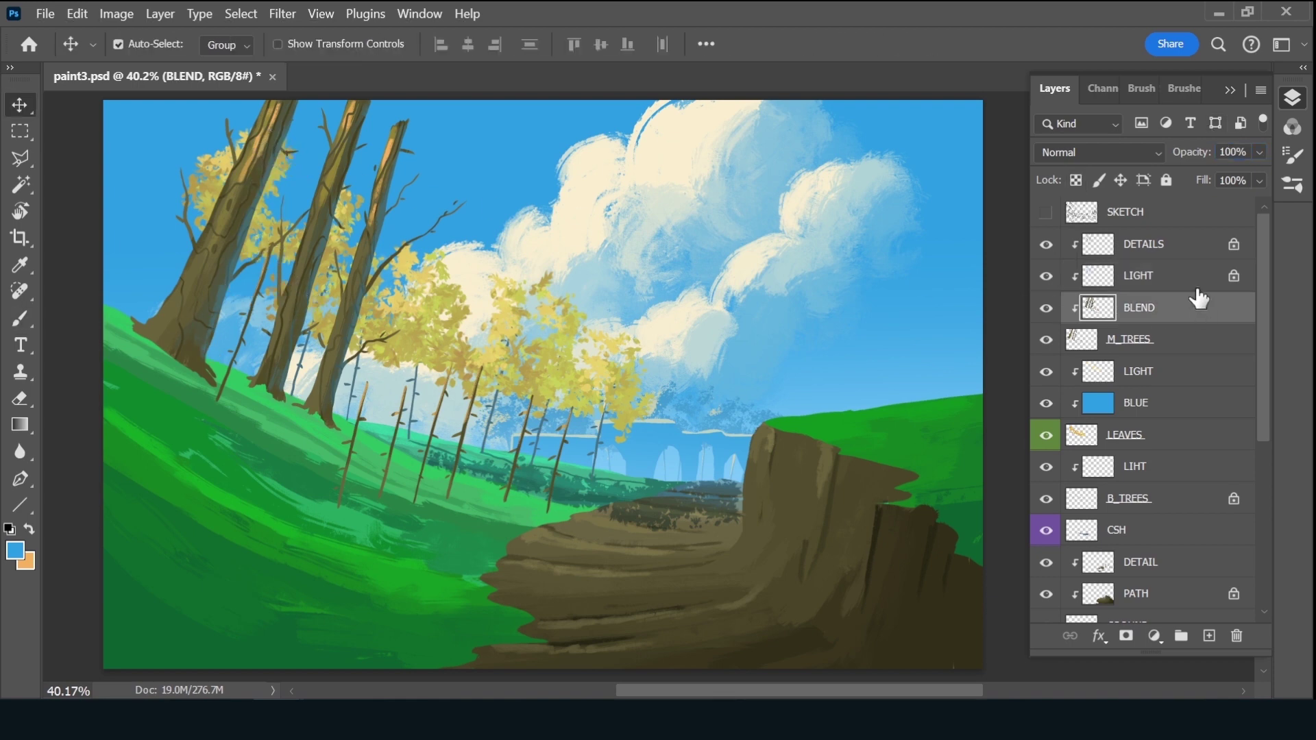
{"action": "left_click", "coordinate": [1138, 278]}
{"action": "key", "text": "b"}
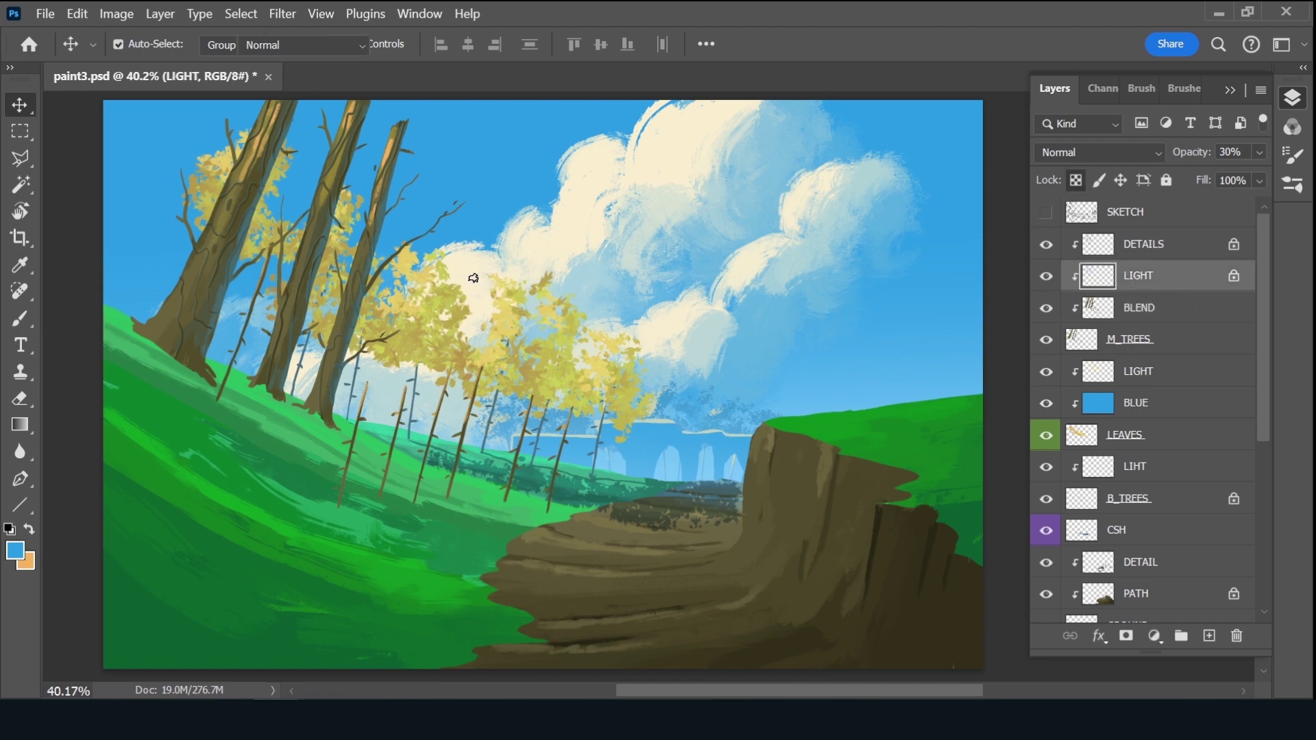
{"action": "key", "text": "v"}
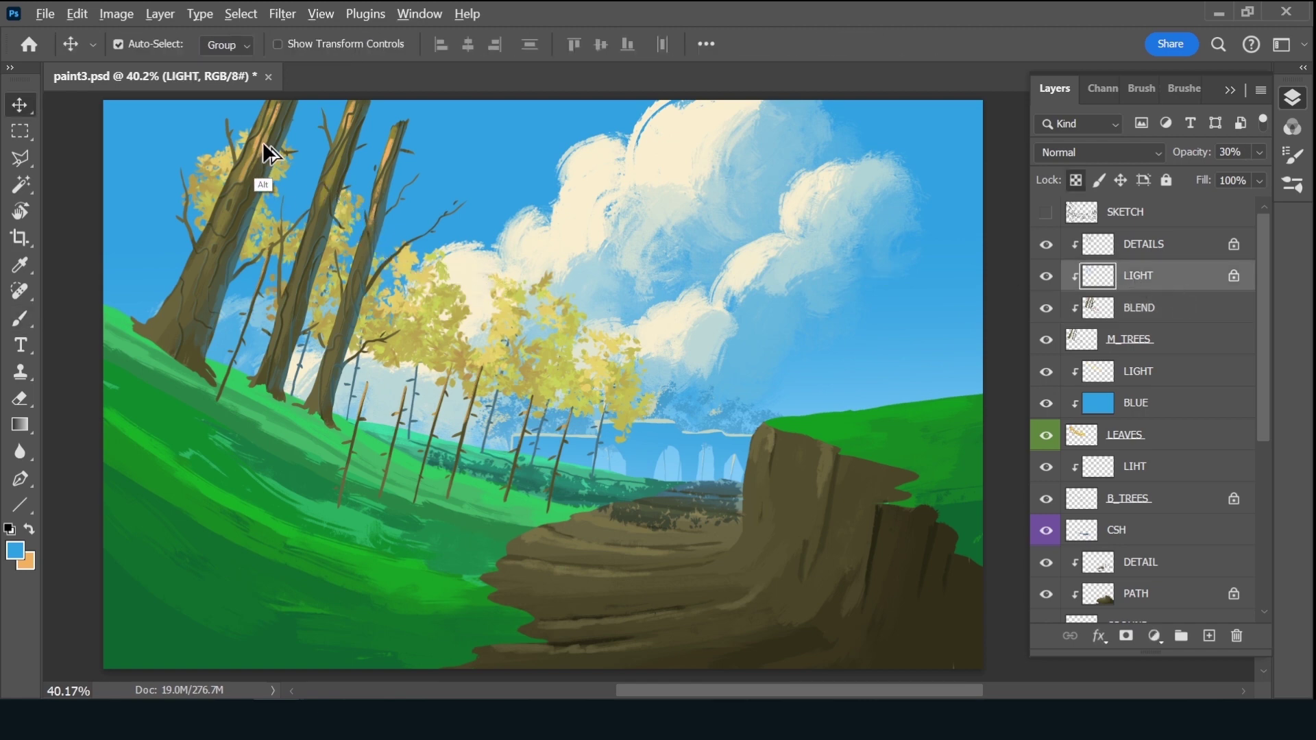
{"action": "key", "text": "b"}
{"action": "key", "text": "v"}
Sample a tan foliage colour, raise LIGHT opacity to 36%, and save paint3.psd
{"action": "key", "text": "b"}
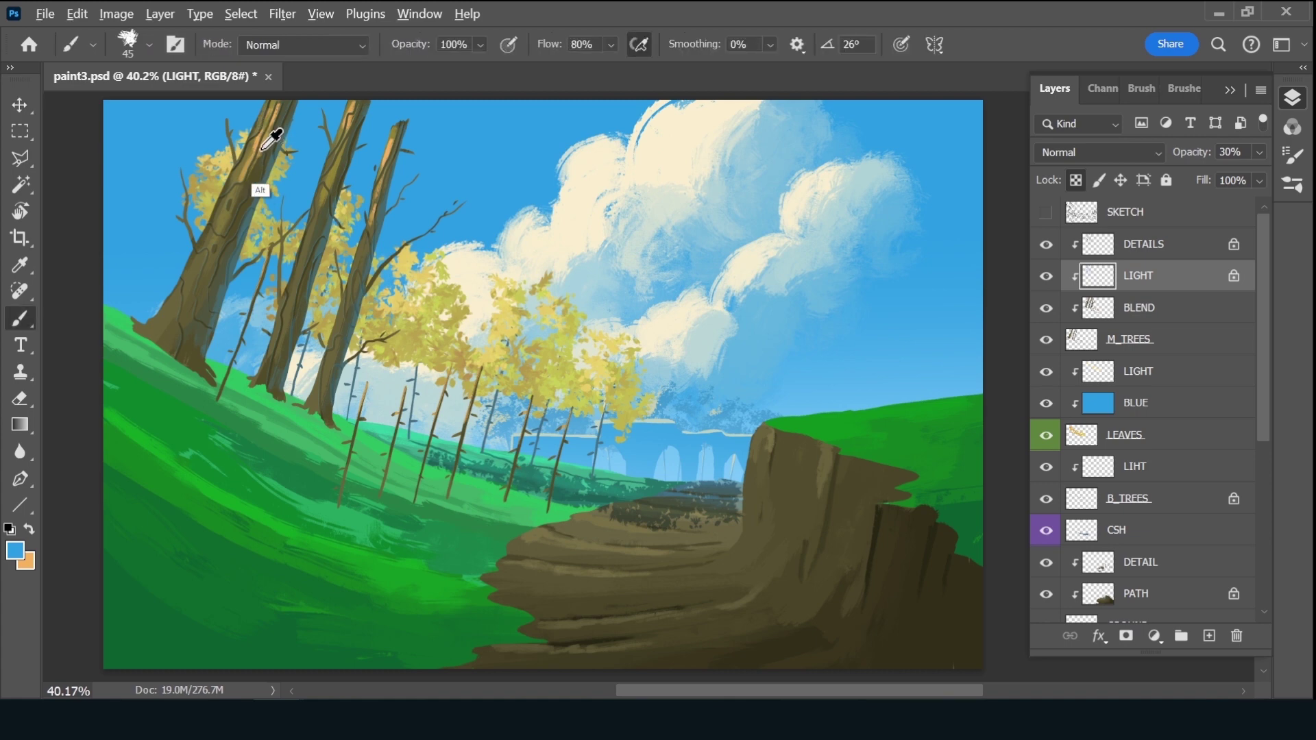
{"action": "left_click", "coordinate": [264, 173], "text": "alt"}
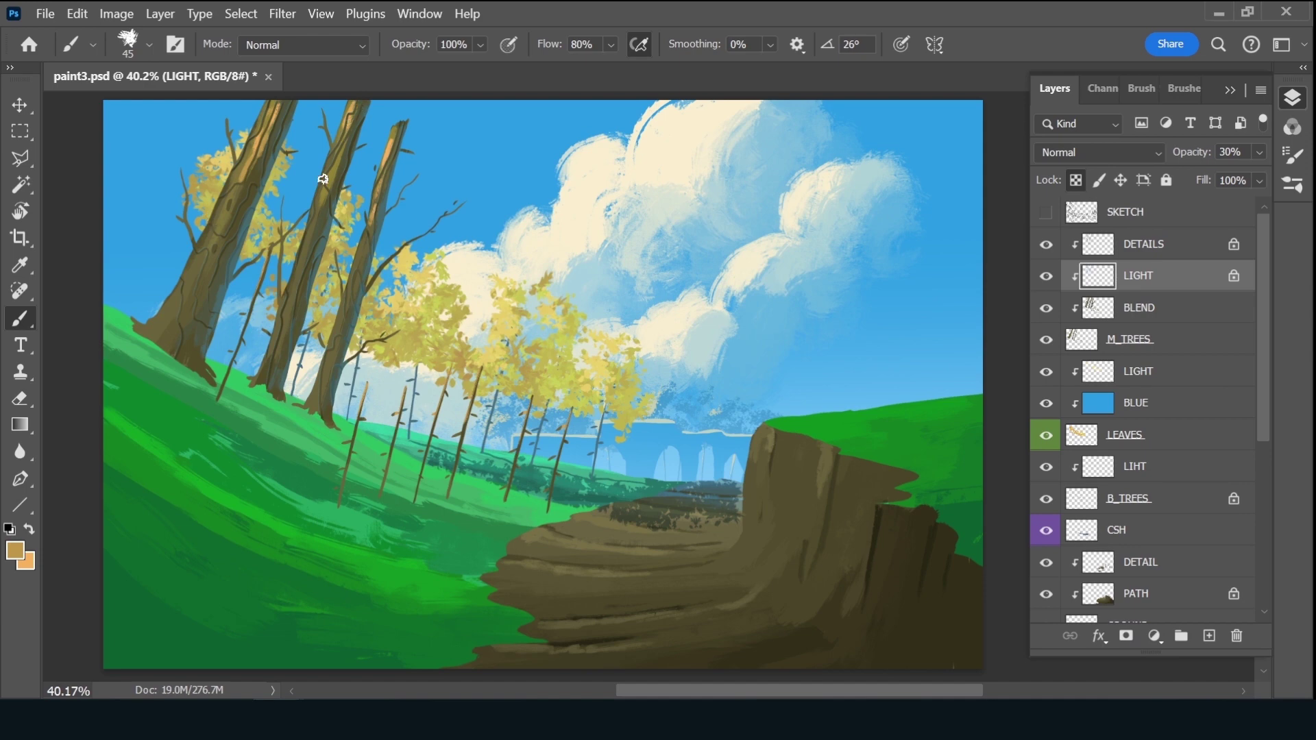
{"action": "left_click_drag", "start_coordinate": [1197, 153], "coordinate": [1213, 158]}
{"action": "key", "text": "ctrl+s"}
{"action": "left_click", "coordinate": [1193, 250]}
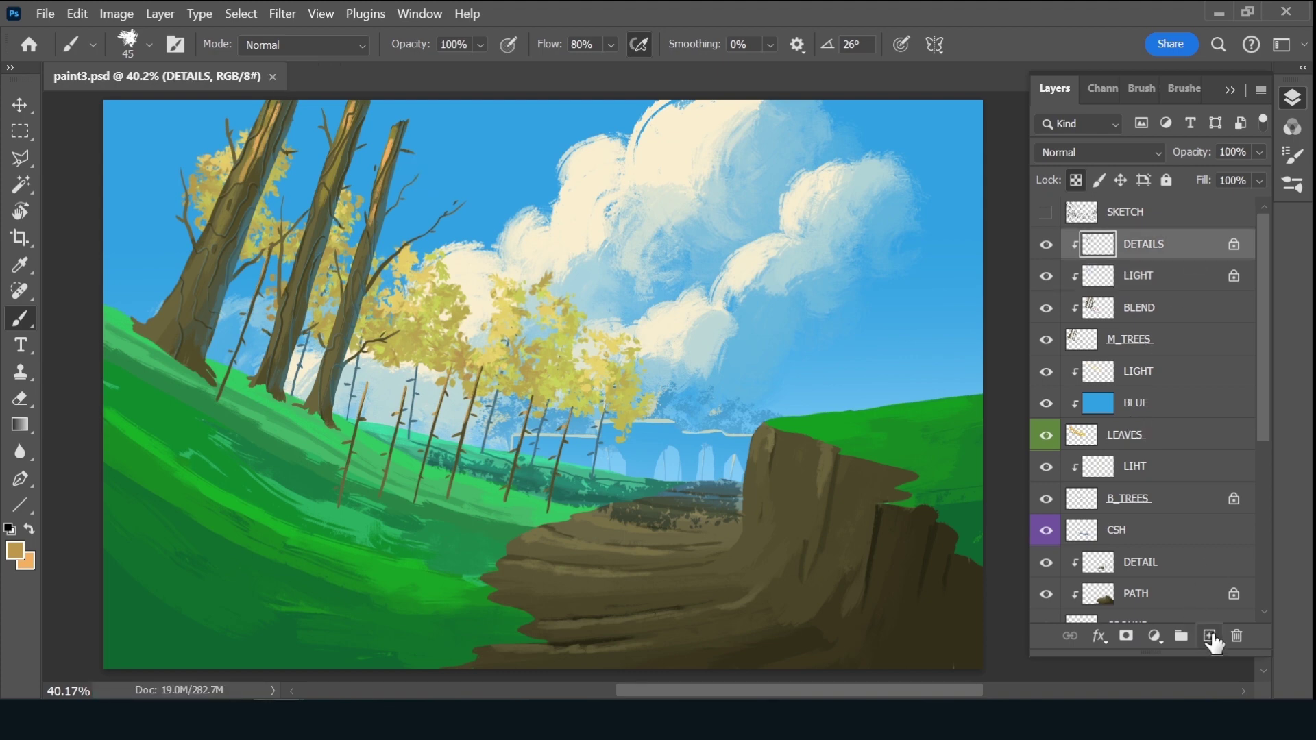
Add an unclipped layer above DETAILS named LEAVES
{"action": "left_click", "coordinate": [1209, 636]}
{"action": "left_click", "coordinate": [1149, 253], "text": "alt"}
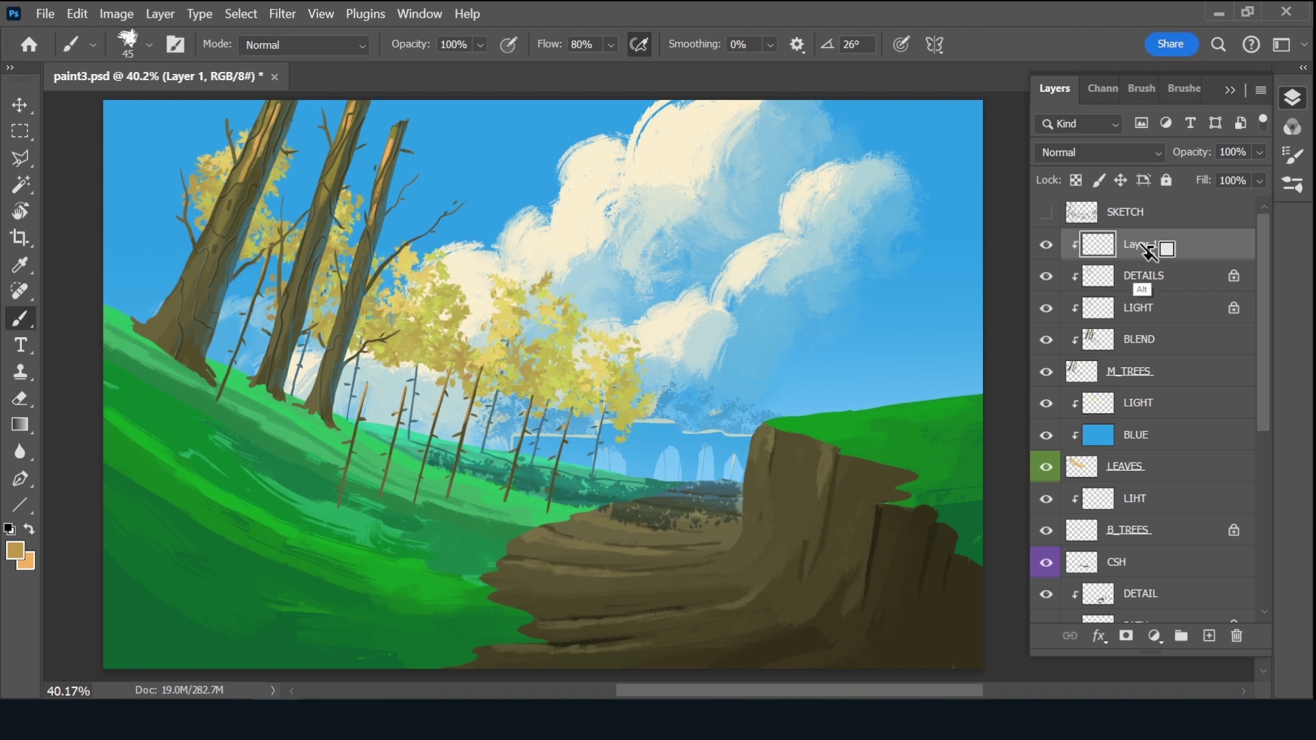
{"action": "double_click", "coordinate": [1155, 245]}
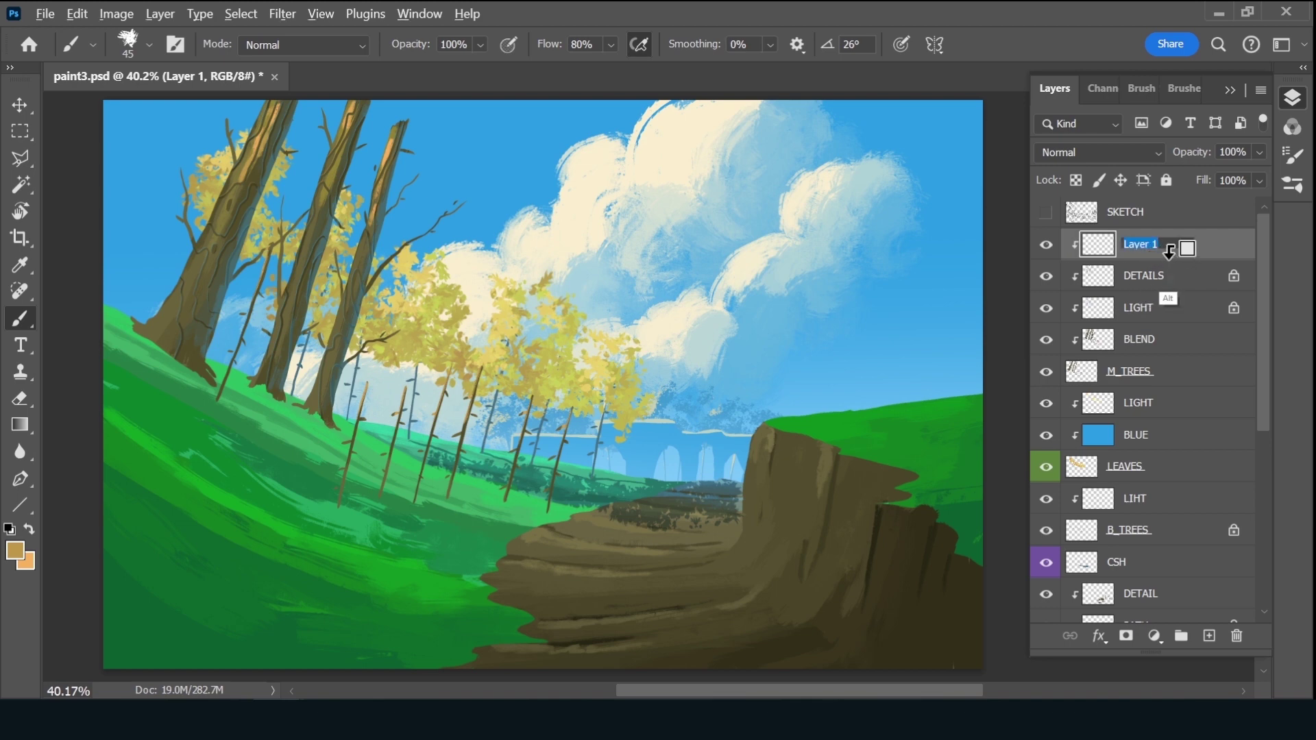
{"action": "left_click", "coordinate": [1165, 255], "text": "alt"}
{"action": "type", "text": "L"}
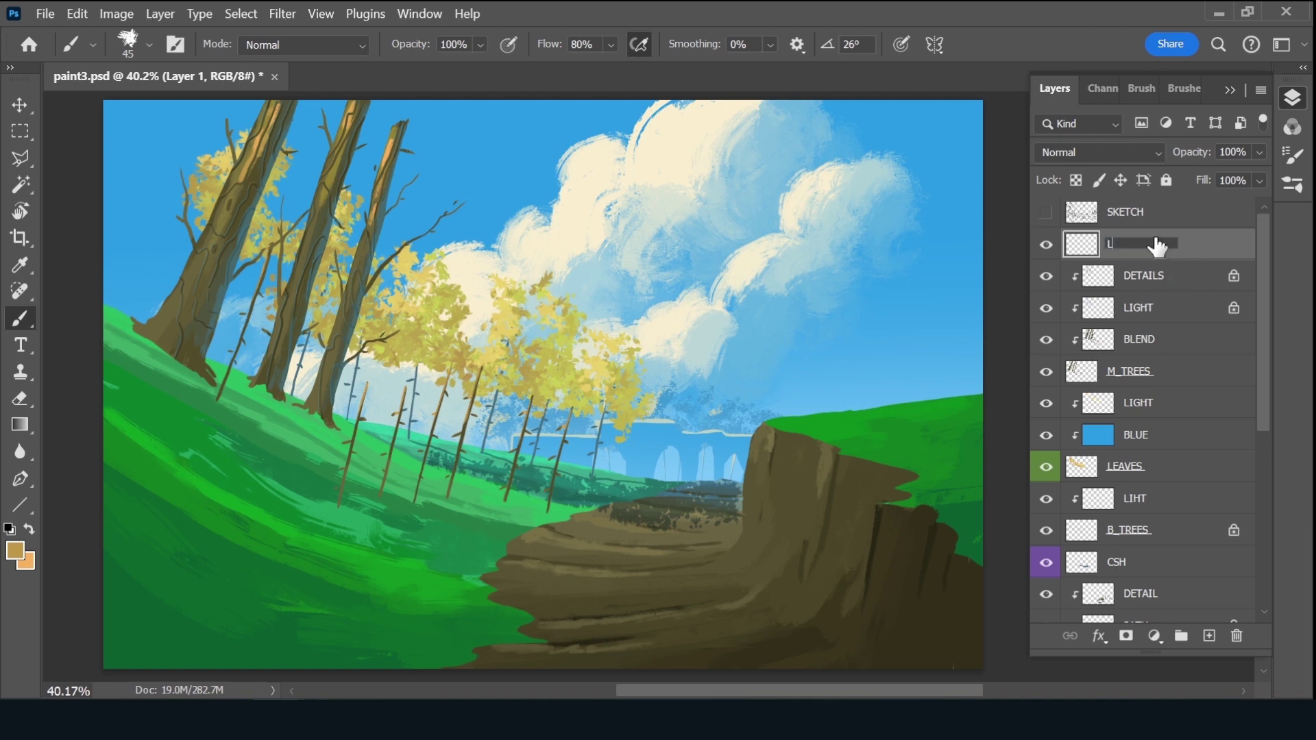
{"action": "type", "text": "EAVES"}
{"action": "key", "text": "Return"}
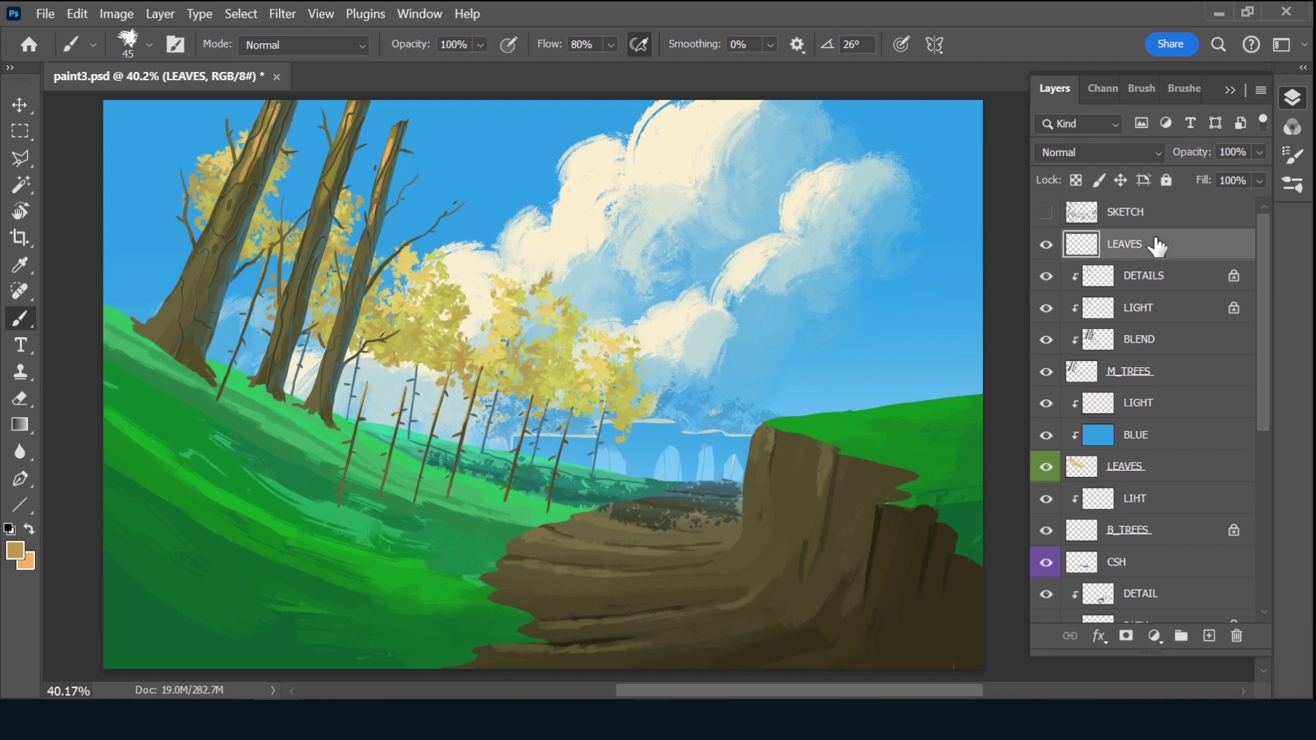
Tag LEAVES green and set the paint colour to green sampled from the grass
{"action": "right_click", "coordinate": [1047, 247]}
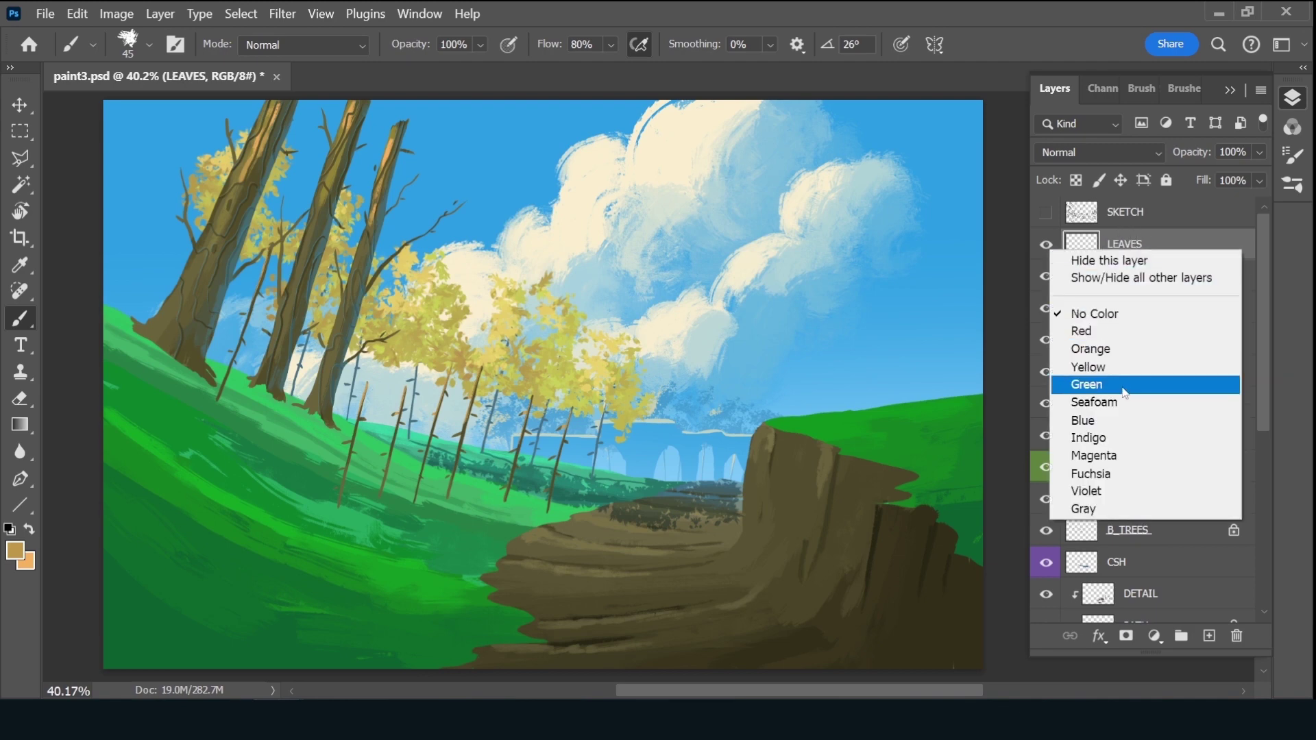
{"action": "left_click", "coordinate": [1129, 381]}
{"action": "left_click", "coordinate": [1193, 88]}
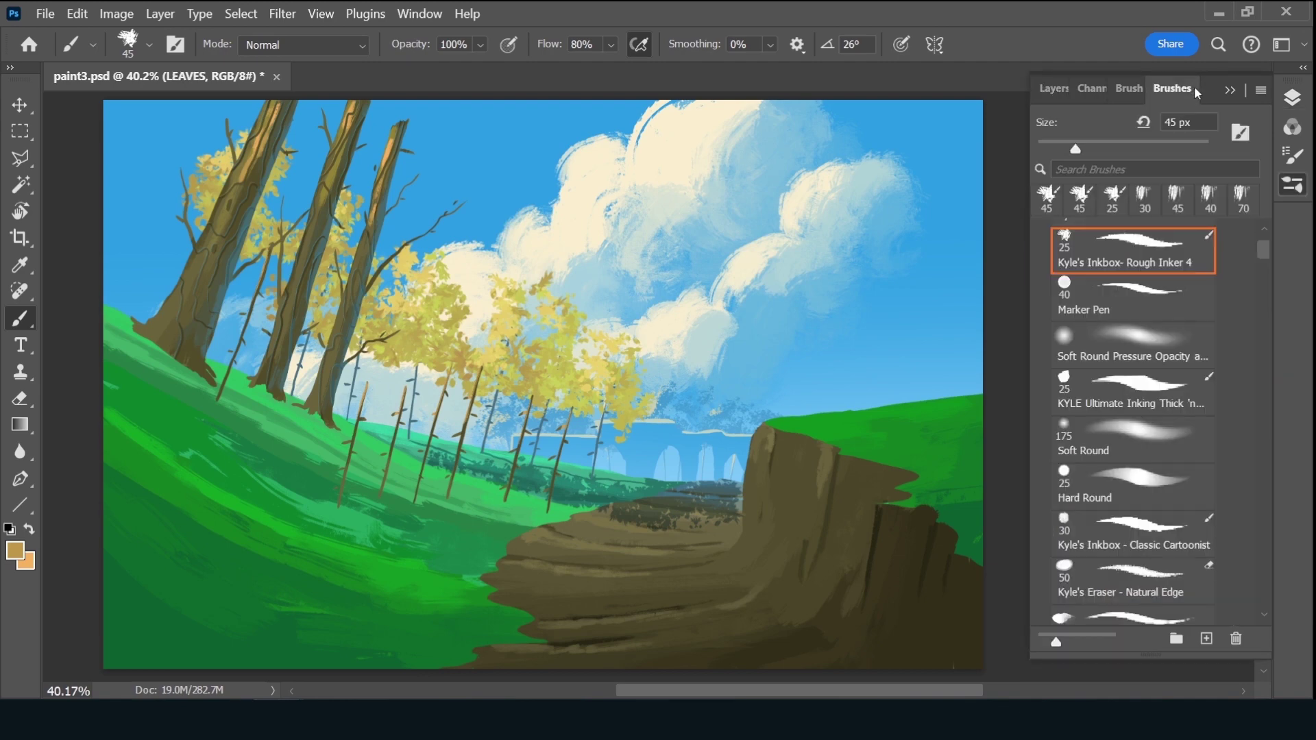
{"action": "left_click", "coordinate": [1055, 89]}
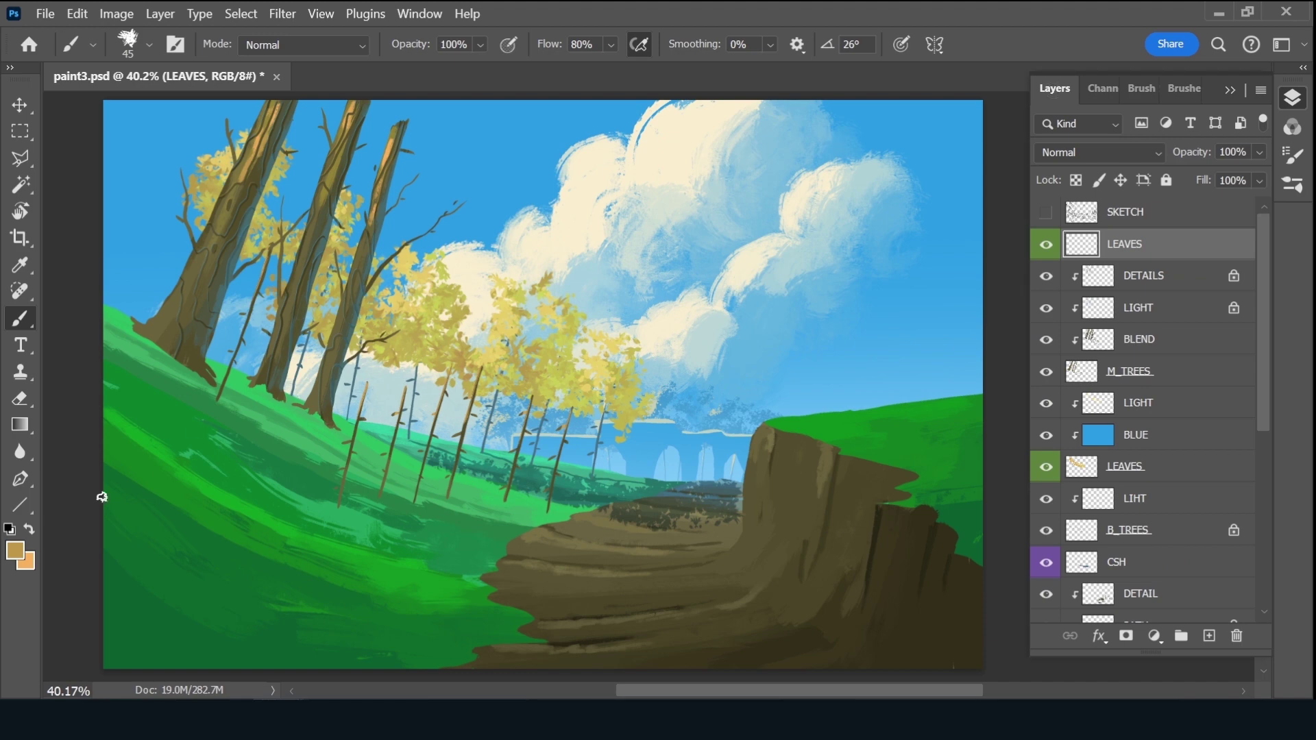
{"action": "left_click", "coordinate": [16, 553]}
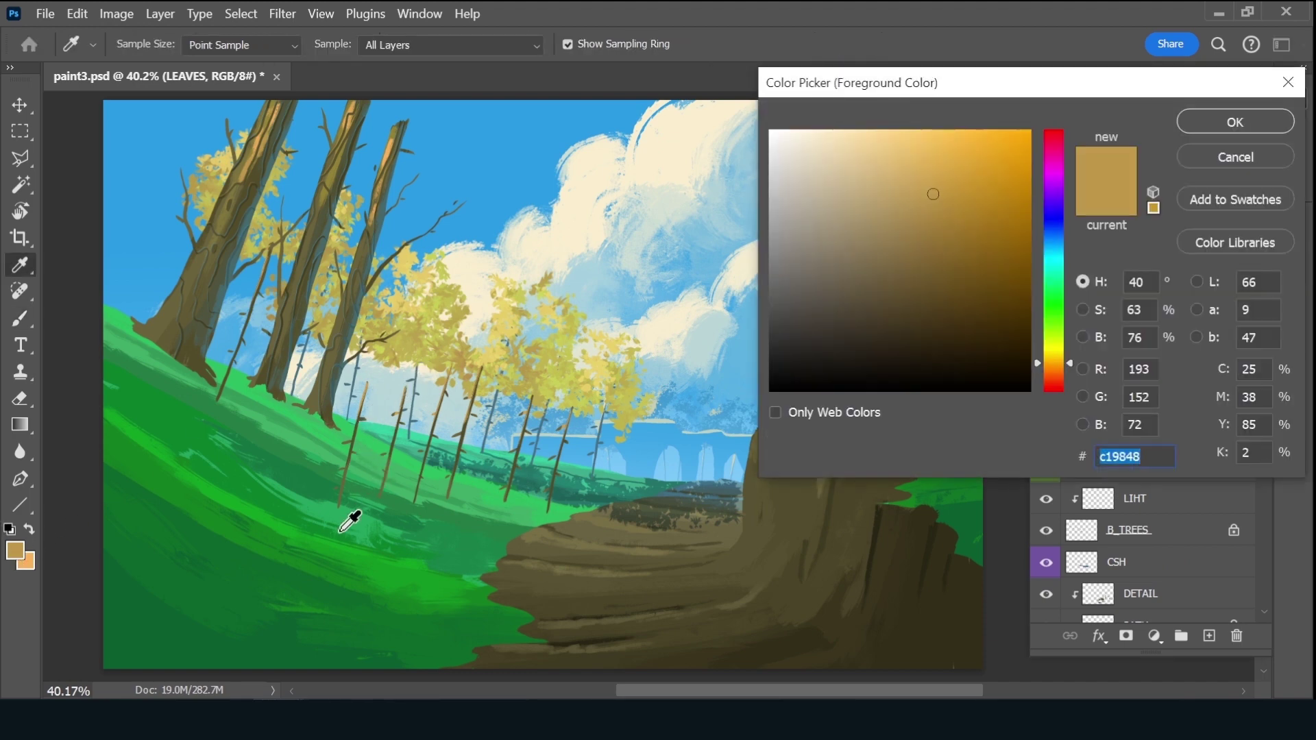
{"action": "left_click", "coordinate": [345, 526]}
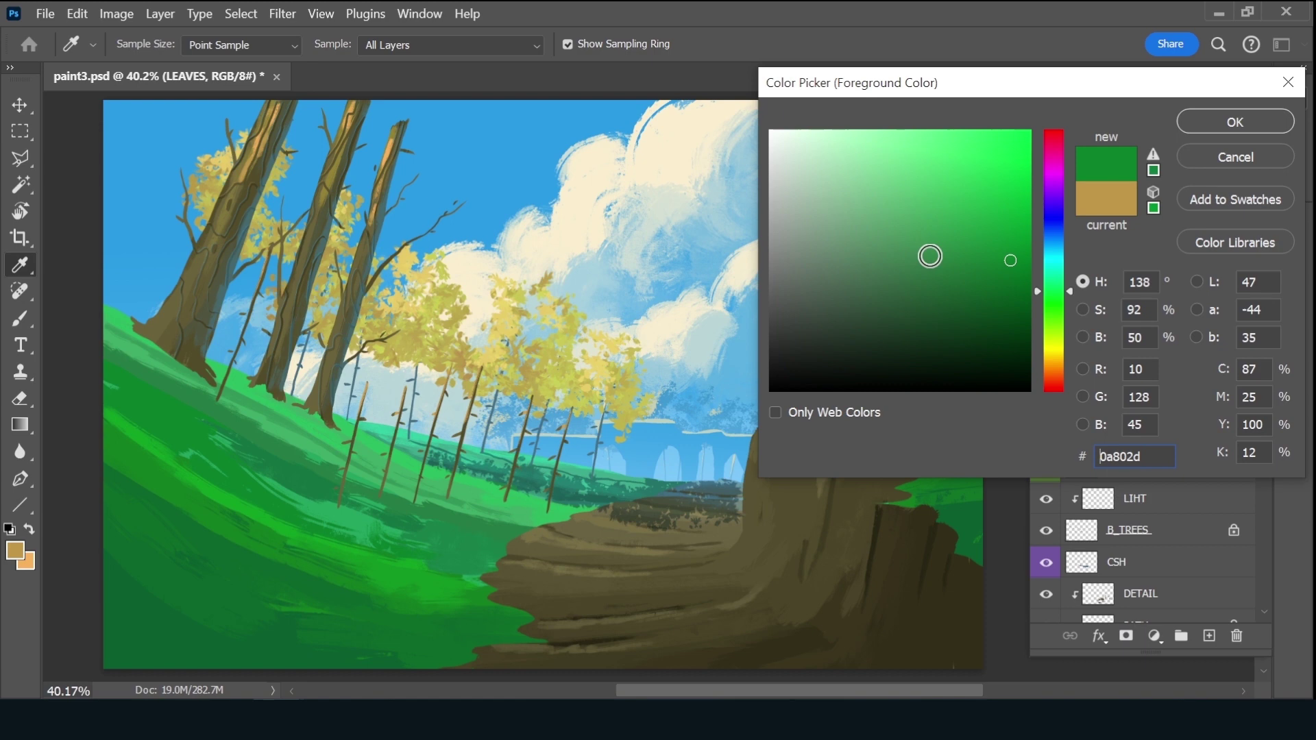
{"action": "left_click", "coordinate": [1234, 123]}
Paint green leaf strokes beside the left tree trunk with a 35 px brush
{"action": "key", "text": "bracketleft"}
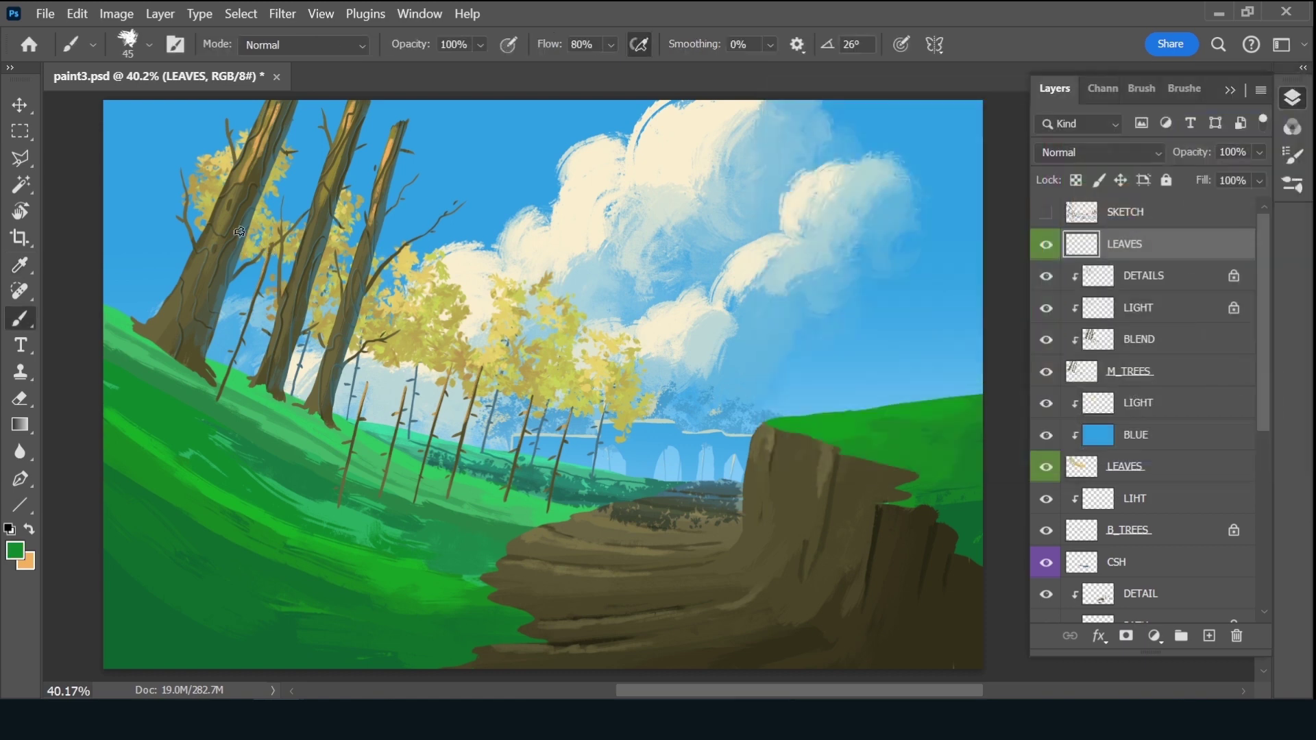
{"action": "left_click_drag", "start_coordinate": [272, 280], "coordinate": [268, 258]}
{"action": "key", "text": "ctrl+z"}
{"action": "key", "text": "ctrl+z"}
{"action": "key", "text": "bracketleft"}
{"action": "key", "text": "bracketleft"}
{"action": "left_click_drag", "start_coordinate": [274, 271], "coordinate": [268, 254]}
{"action": "left_click_drag", "start_coordinate": [268, 253], "coordinate": [279, 289]}
{"action": "mouse_move", "coordinate": [269, 256]}
{"action": "left_mouse_down"}
{"action": "mouse_move", "coordinate": [237, 302]}
{"action": "mouse_move", "coordinate": [265, 338]}
{"action": "left_mouse_up"}
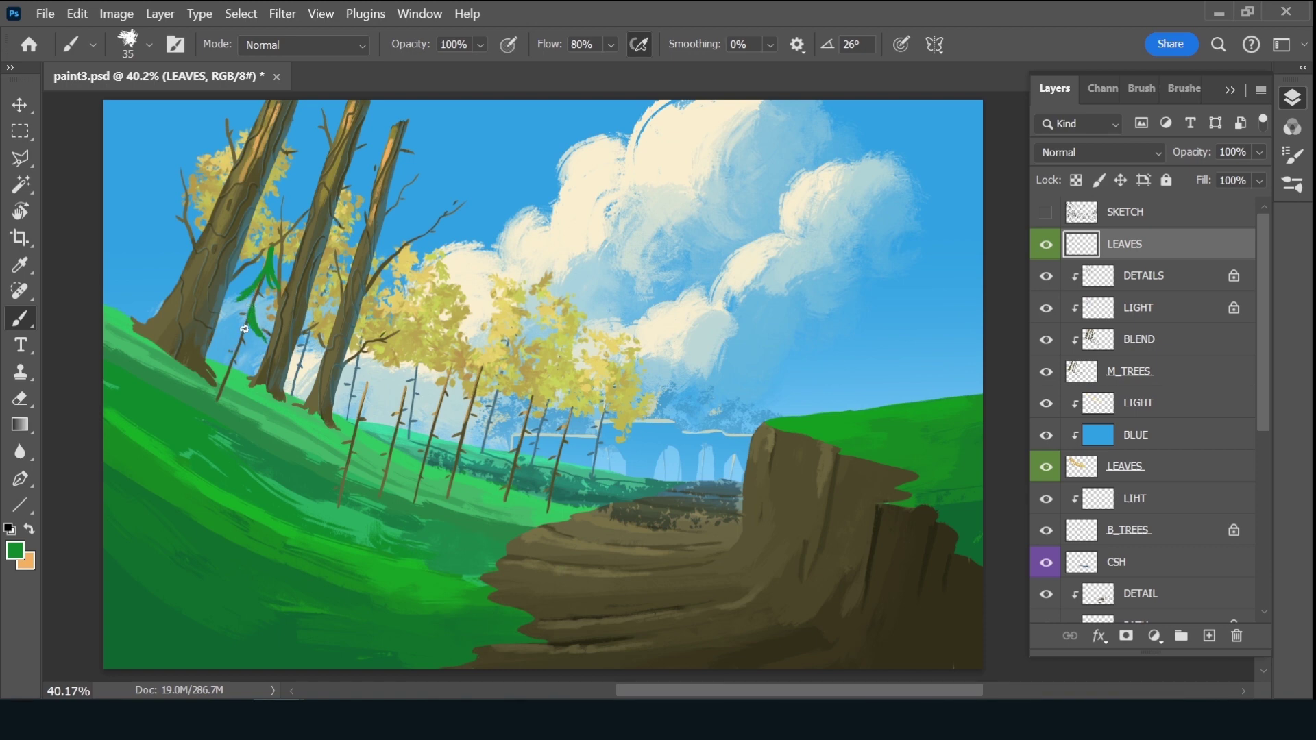
Add green leaves to the lower branch and thin trunks, then save paint3.psd
{"action": "mouse_move", "coordinate": [226, 345]}
{"action": "left_mouse_down"}
{"action": "mouse_move", "coordinate": [242, 324]}
{"action": "mouse_move", "coordinate": [239, 374]}
{"action": "left_mouse_up"}
{"action": "mouse_move", "coordinate": [367, 385]}
{"action": "left_mouse_down"}
{"action": "mouse_move", "coordinate": [353, 408]}
{"action": "mouse_move", "coordinate": [367, 425]}
{"action": "mouse_move", "coordinate": [349, 445]}
{"action": "left_mouse_up"}
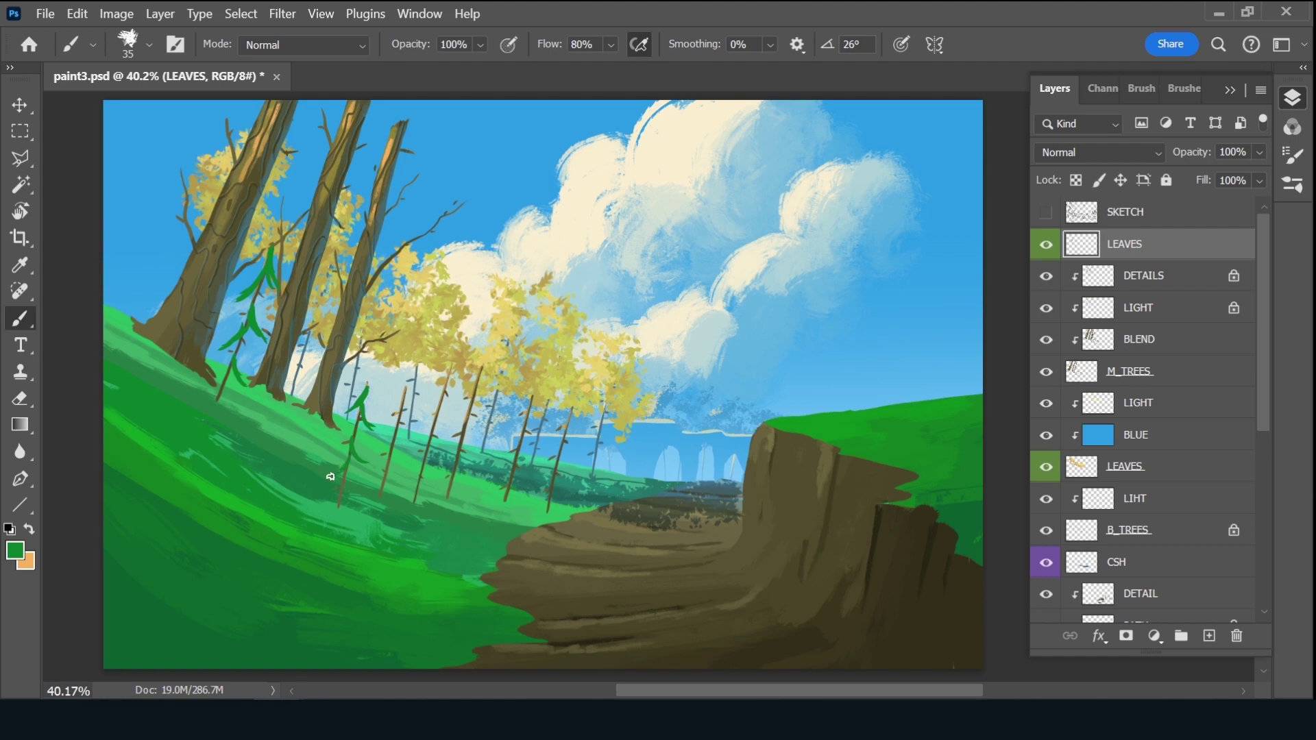
{"action": "mouse_move", "coordinate": [406, 392]}
{"action": "left_mouse_down"}
{"action": "mouse_move", "coordinate": [401, 463]}
{"action": "mouse_move", "coordinate": [378, 456]}
{"action": "left_mouse_up"}
{"action": "mouse_move", "coordinate": [445, 375]}
{"action": "left_mouse_down"}
{"action": "mouse_move", "coordinate": [448, 421]}
{"action": "mouse_move", "coordinate": [416, 449]}
{"action": "left_mouse_up"}
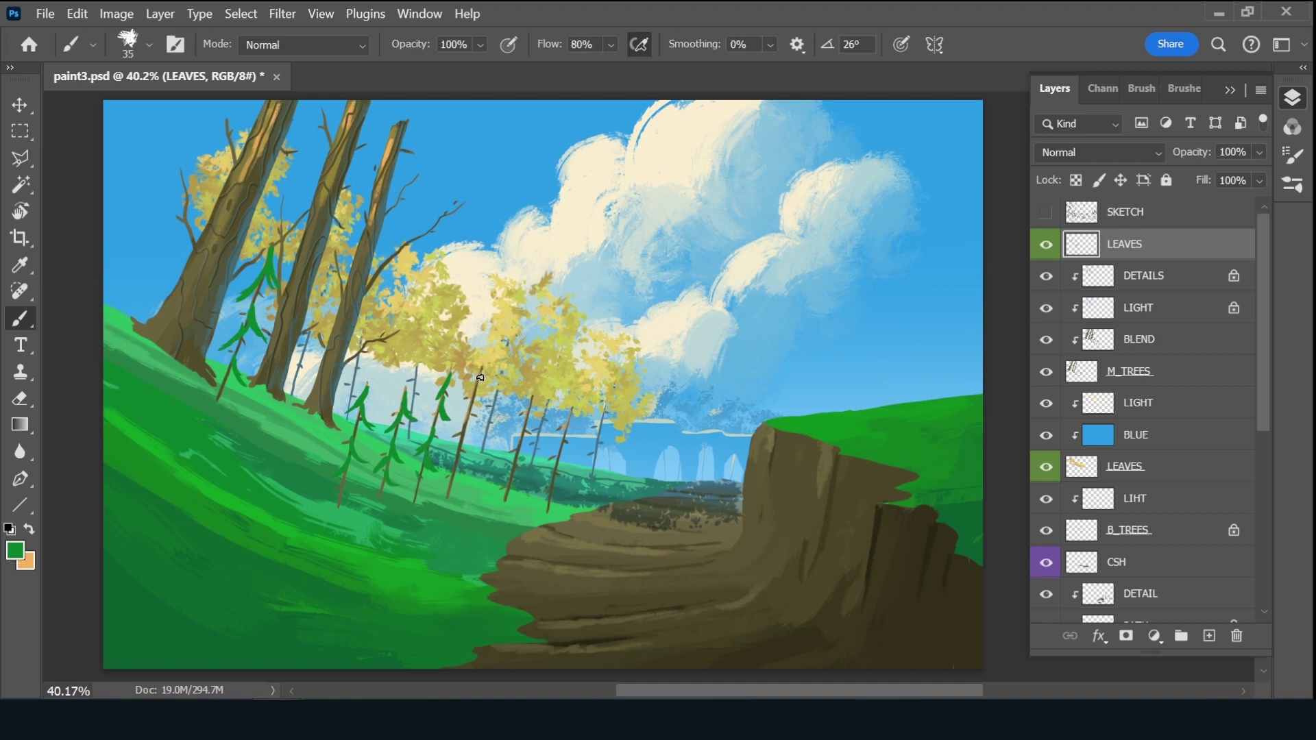
{"action": "left_click_drag", "start_coordinate": [480, 379], "coordinate": [484, 406]}
{"action": "left_click_drag", "start_coordinate": [528, 410], "coordinate": [522, 437]}
{"action": "left_click_drag", "start_coordinate": [572, 415], "coordinate": [569, 417]}
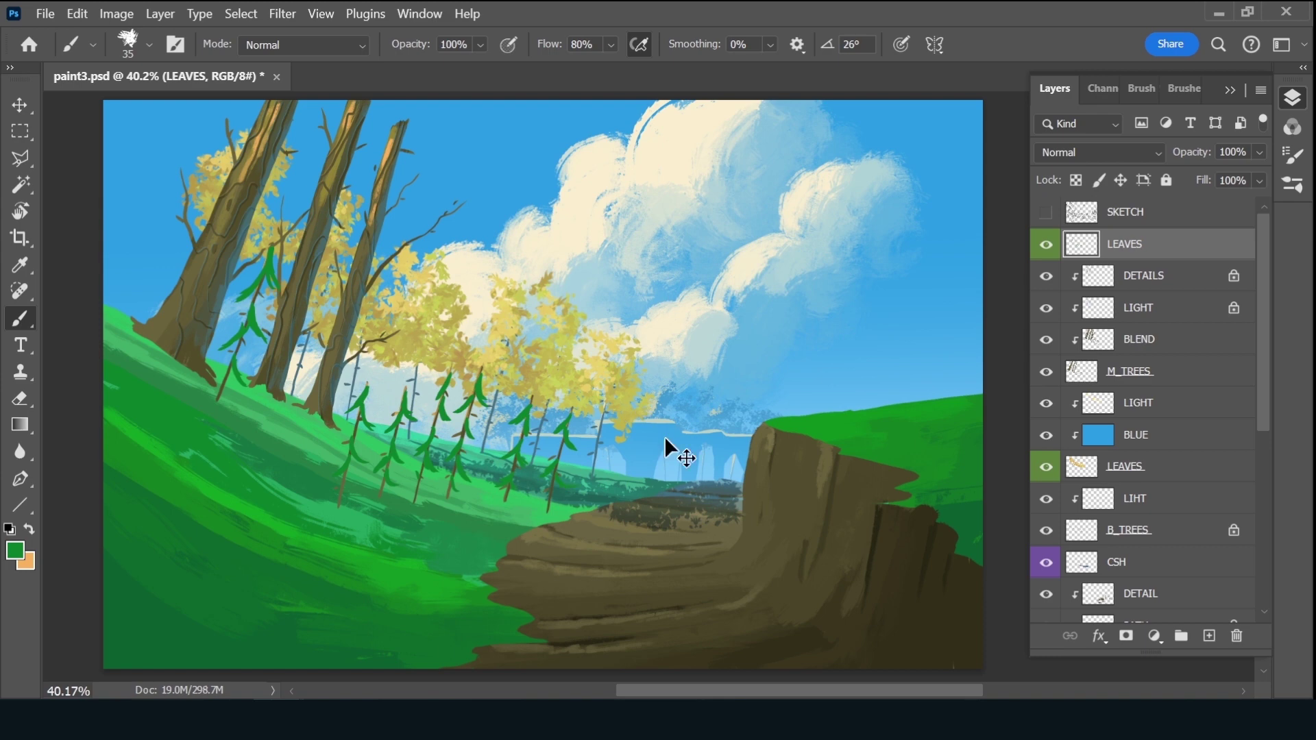
{"action": "key", "text": "ctrl+s"}
Select the Foliage 1 brush preset
{"action": "left_click", "coordinate": [1186, 89]}
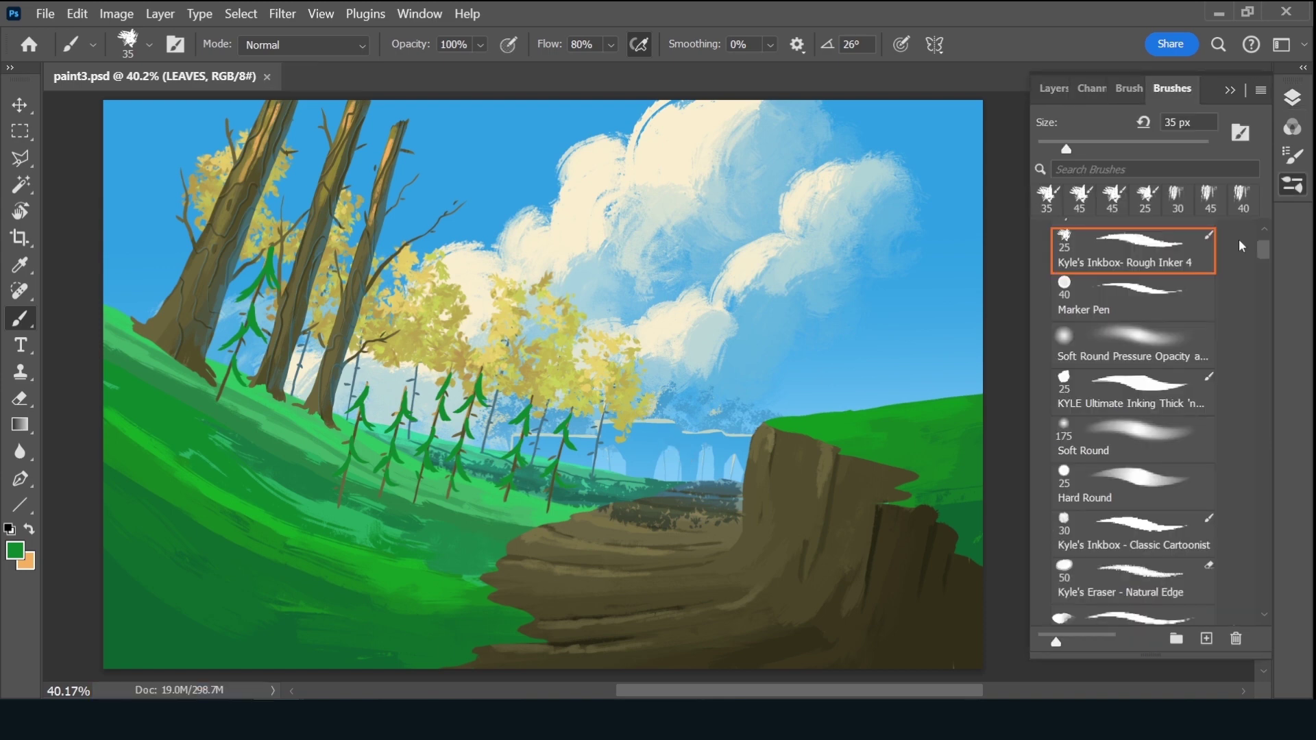
{"action": "scroll", "coordinate": [1268, 258], "scroll_direction": "down", "scroll_amount": 3}
{"action": "left_click_drag", "start_coordinate": [1264, 288], "coordinate": [1262, 309]}
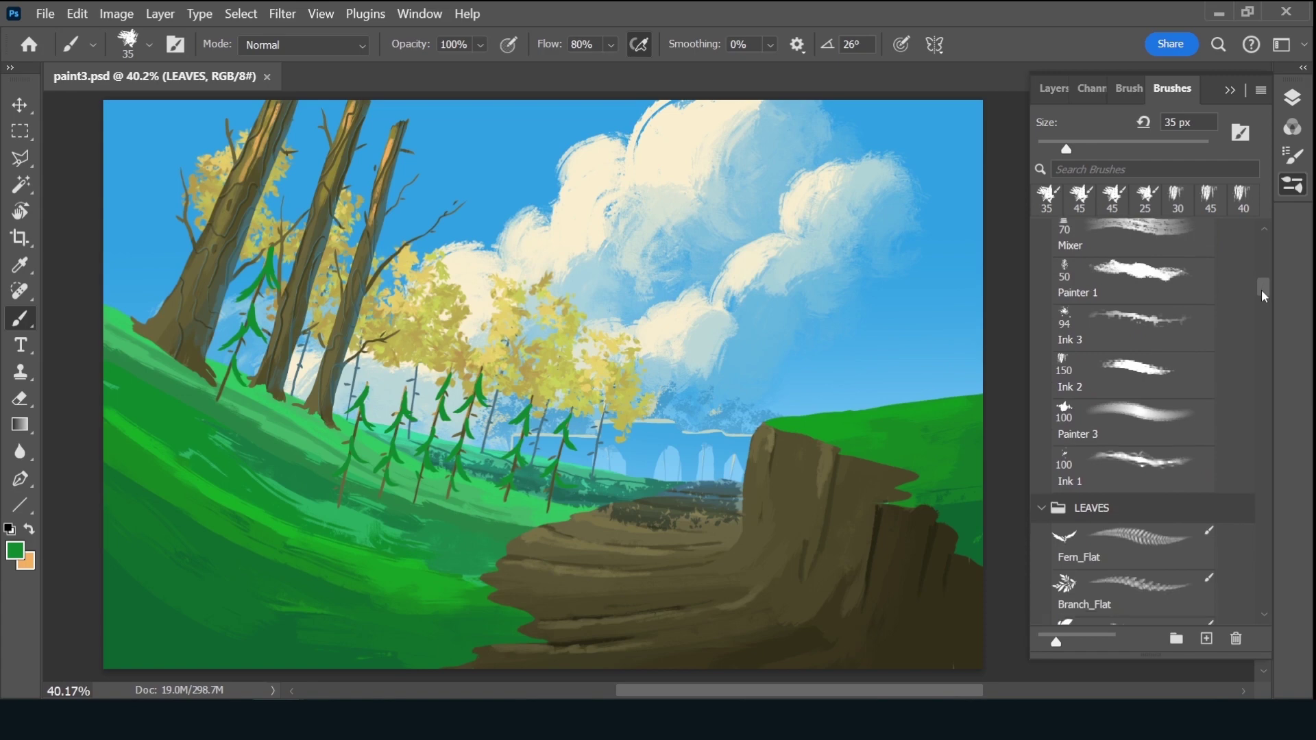
{"action": "left_click", "coordinate": [1142, 477]}
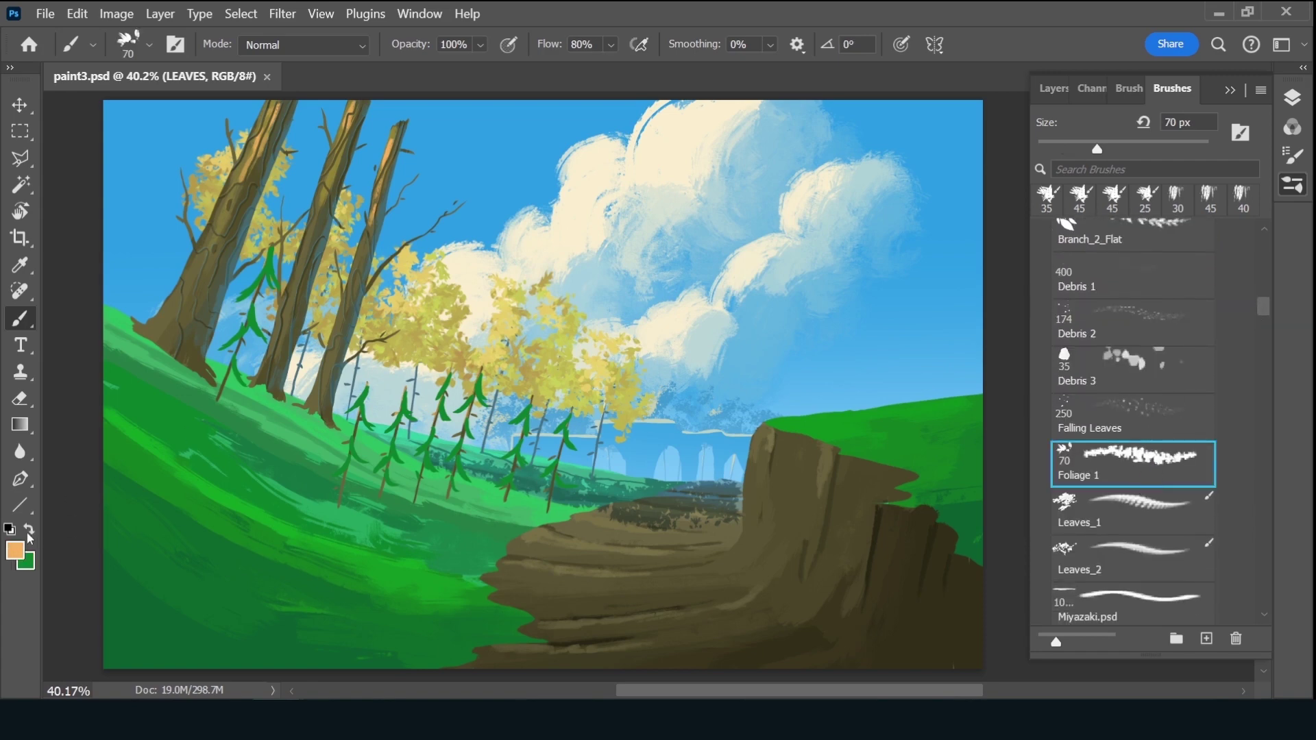
Set brown and yellow as the paint colours in the Color Picker
{"action": "left_click", "coordinate": [15, 550]}
{"action": "left_click", "coordinate": [26, 562]}
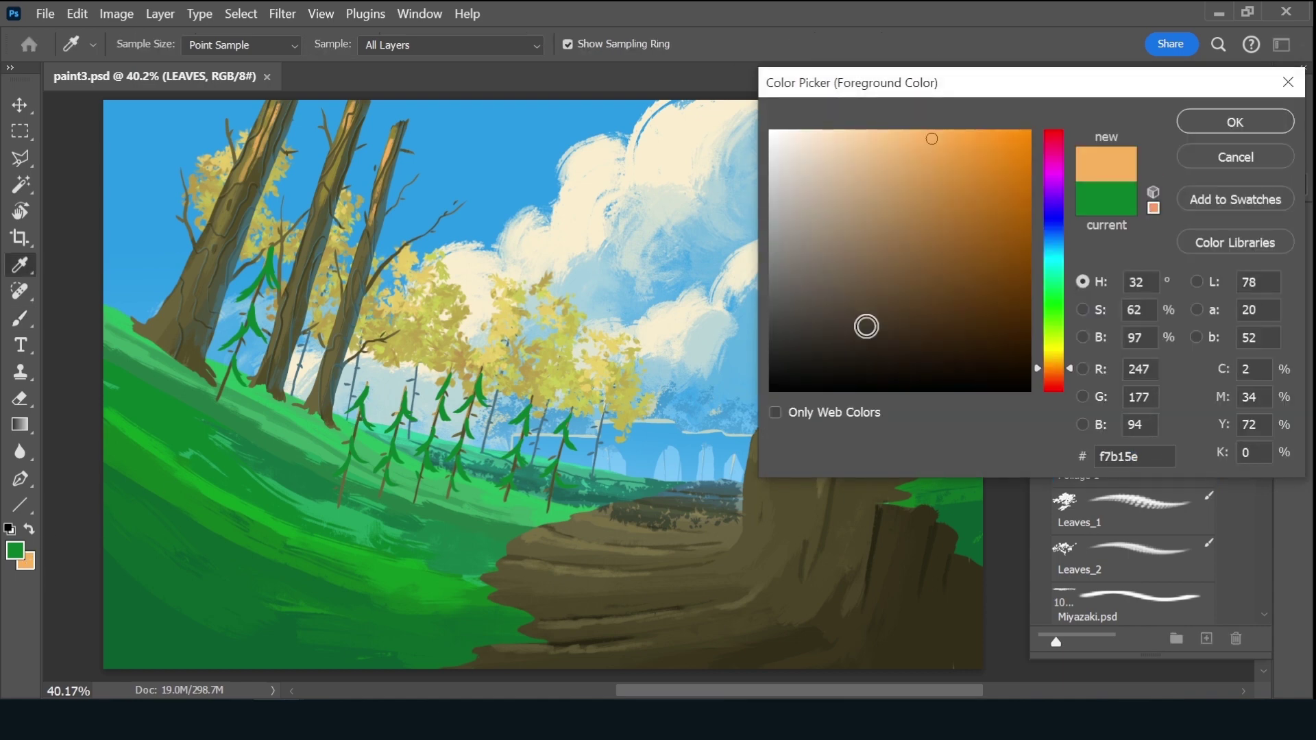
{"action": "left_click_drag", "start_coordinate": [1057, 363], "coordinate": [1057, 373]}
{"action": "left_click", "coordinate": [981, 204]}
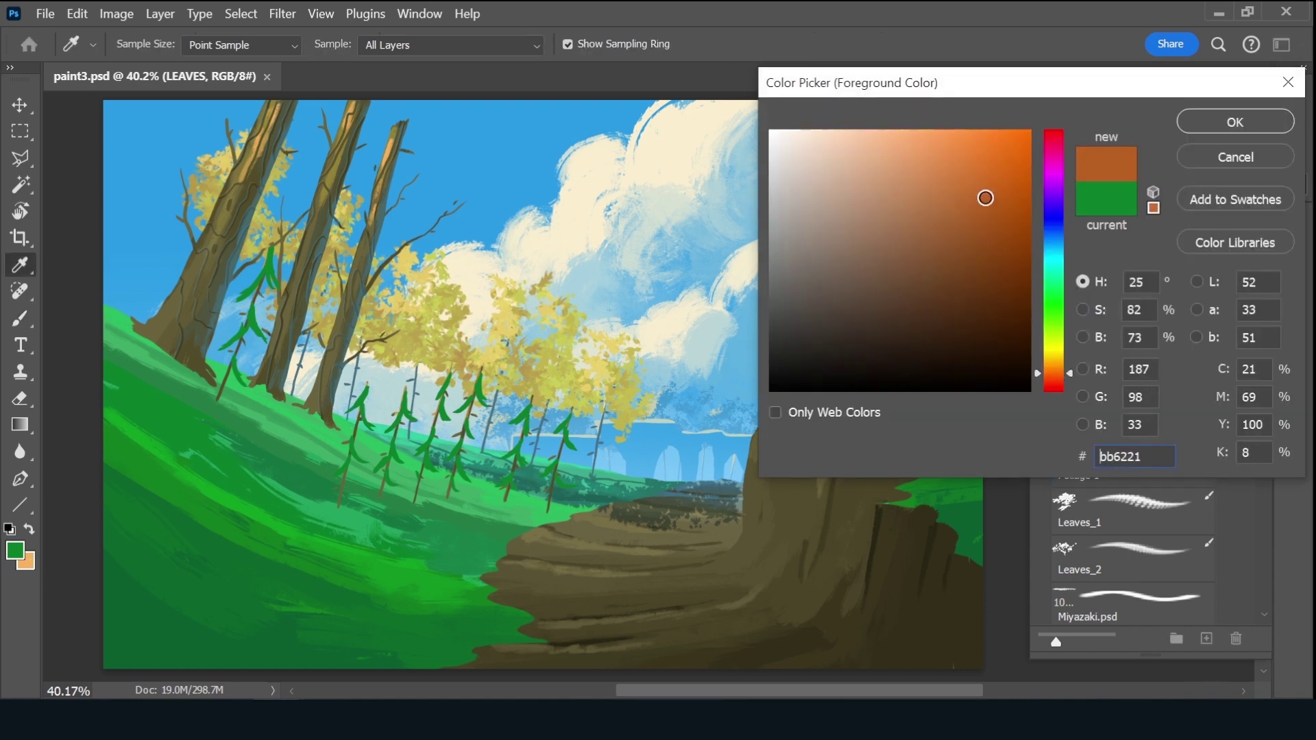
{"action": "left_click", "coordinate": [1241, 124]}
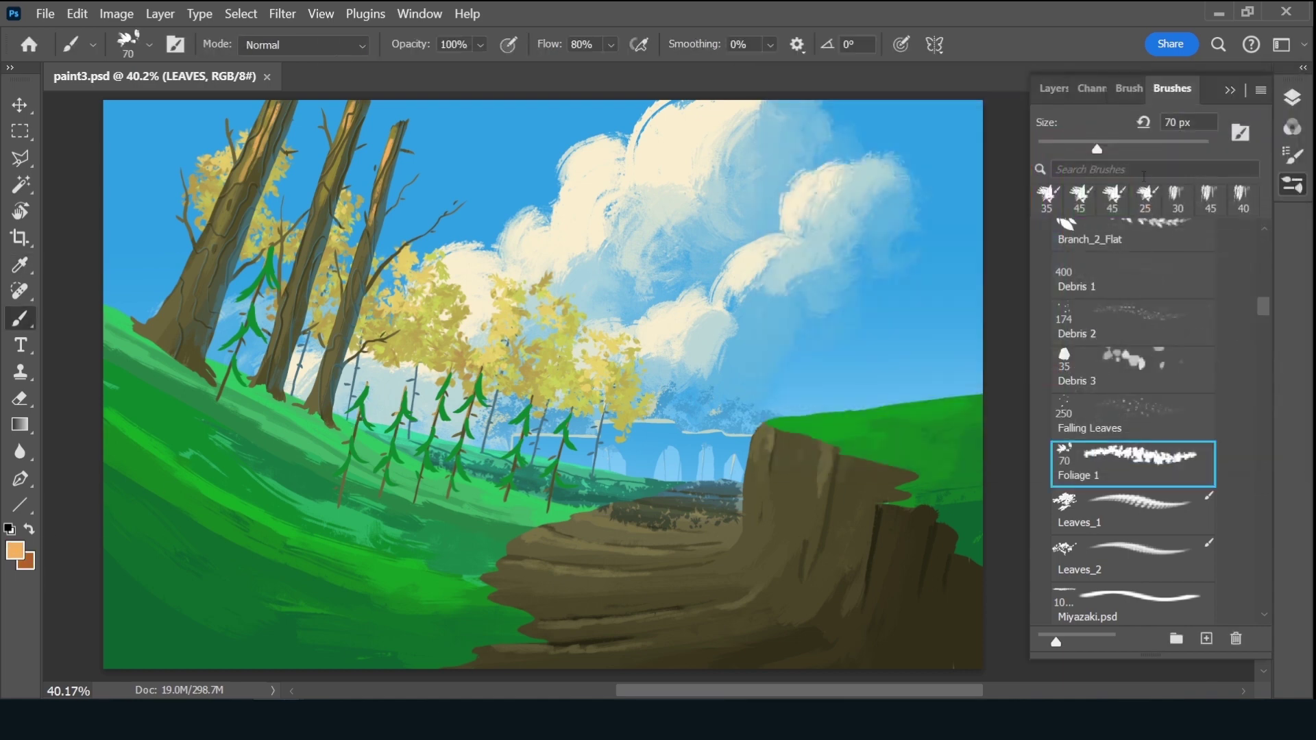
{"action": "left_click", "coordinate": [15, 557]}
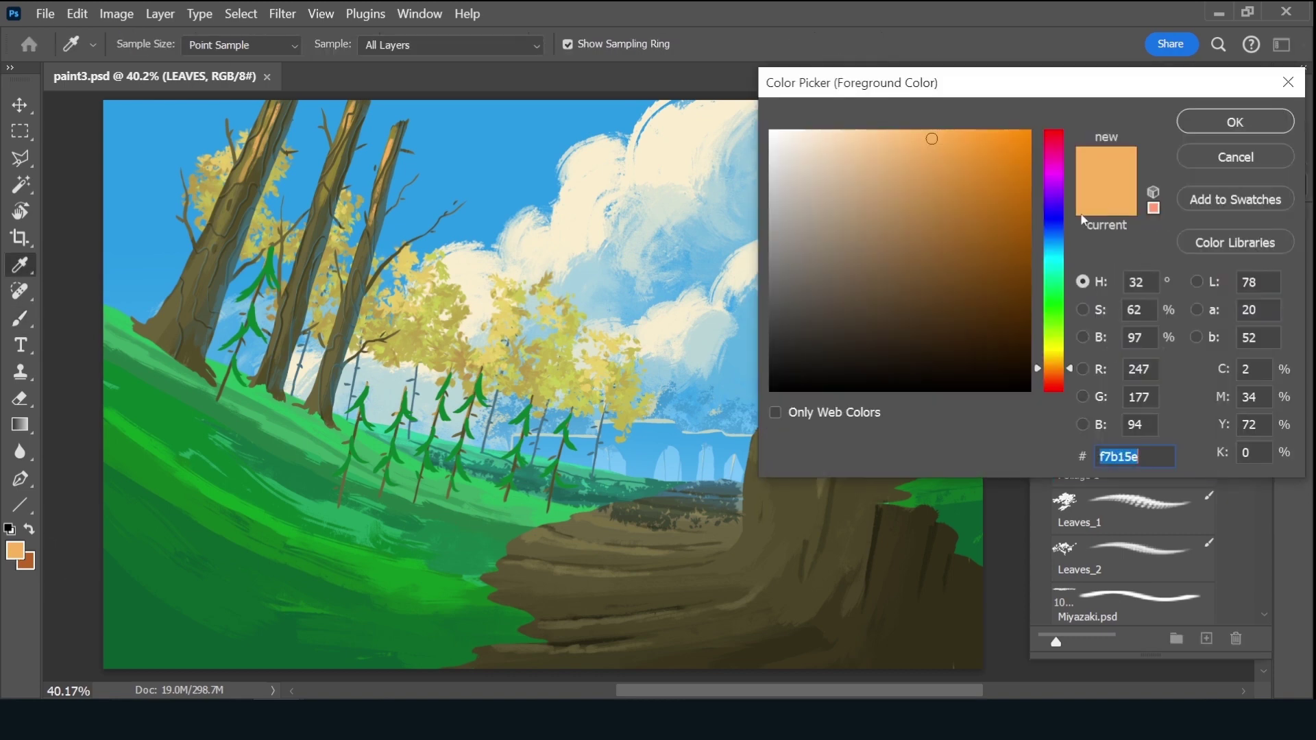
{"action": "left_click_drag", "start_coordinate": [1053, 361], "coordinate": [1056, 356]}
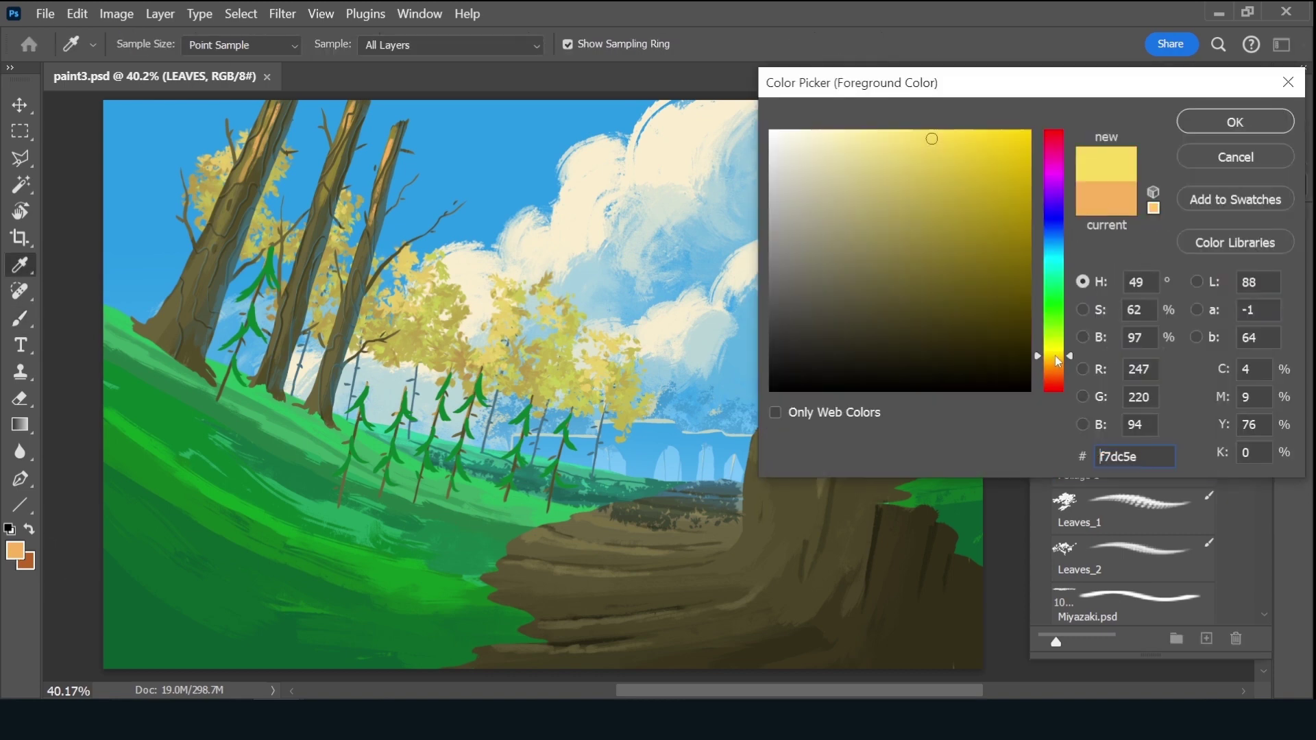
{"action": "left_click", "coordinate": [1234, 122]}
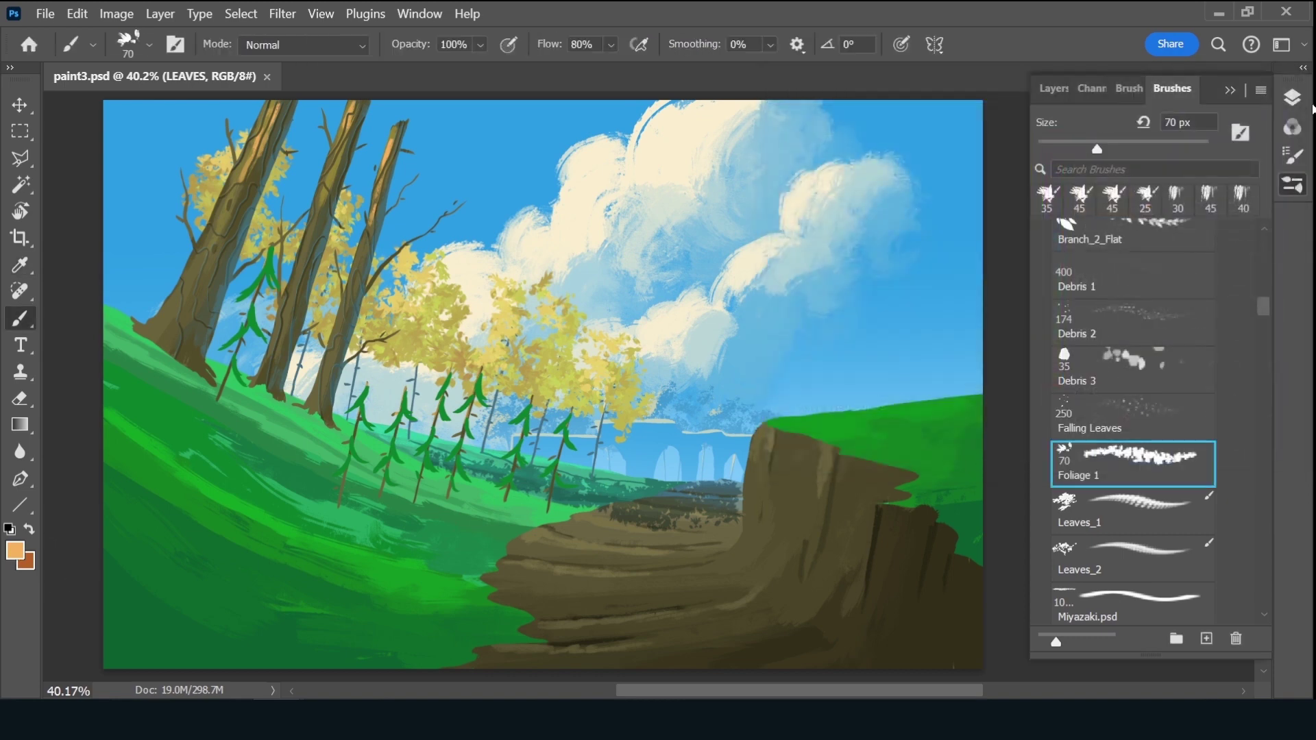
Make the brush's Color Dynamics jitter follow Pen Pressure
{"action": "left_click", "coordinate": [1131, 90]}
{"action": "left_click", "coordinate": [1172, 190]}
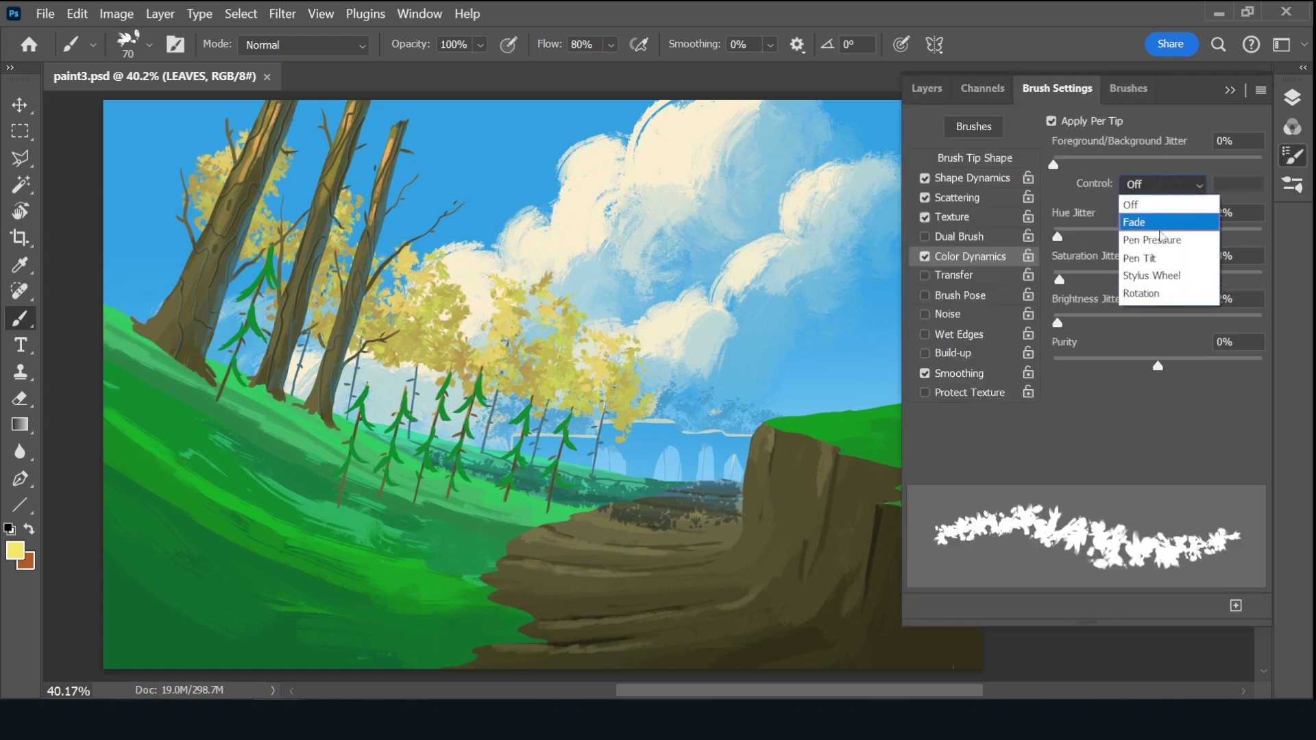
{"action": "left_click", "coordinate": [1159, 240]}
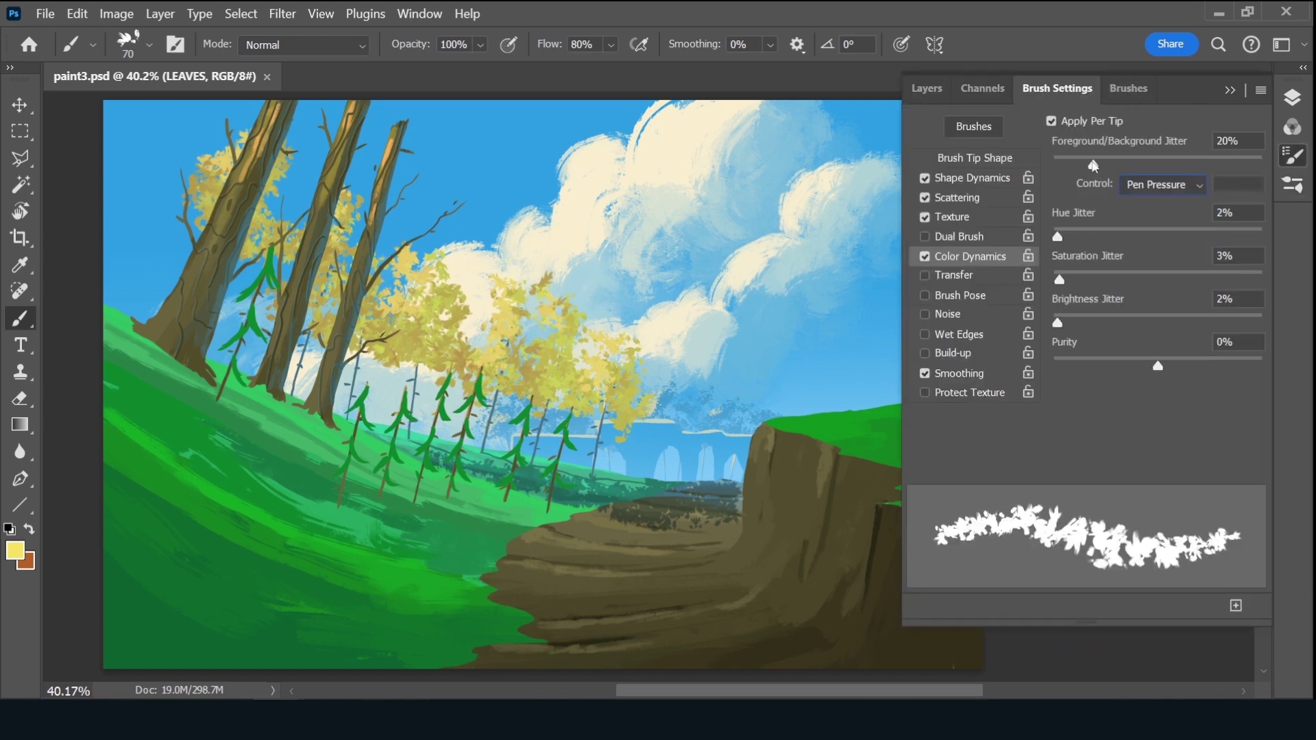
{"action": "left_click", "coordinate": [927, 88]}
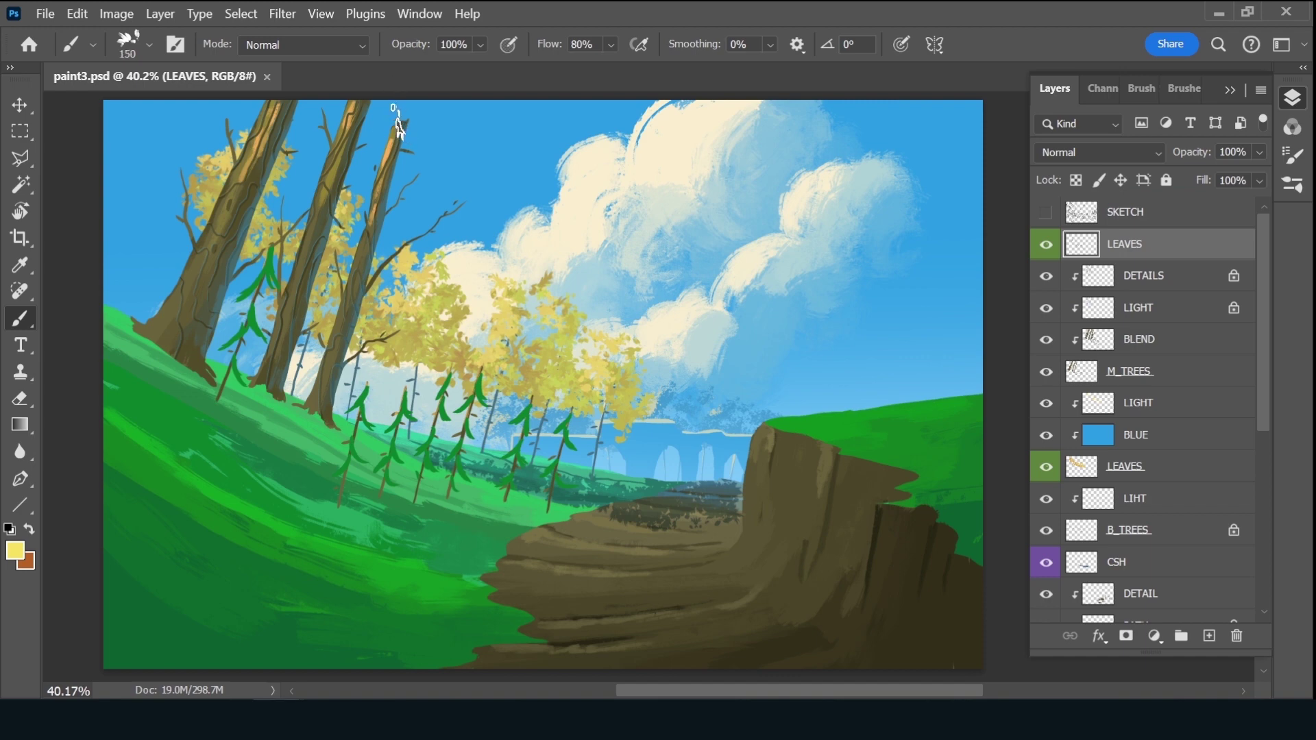
Swap colours and paint yellow and orange foliage clusters over the upper-left treetops on LEAVES
{"action": "key", "text": "x"}
{"action": "left_click_drag", "start_coordinate": [396, 122], "coordinate": [406, 115]}
{"action": "left_click_drag", "start_coordinate": [392, 108], "coordinate": [401, 120]}
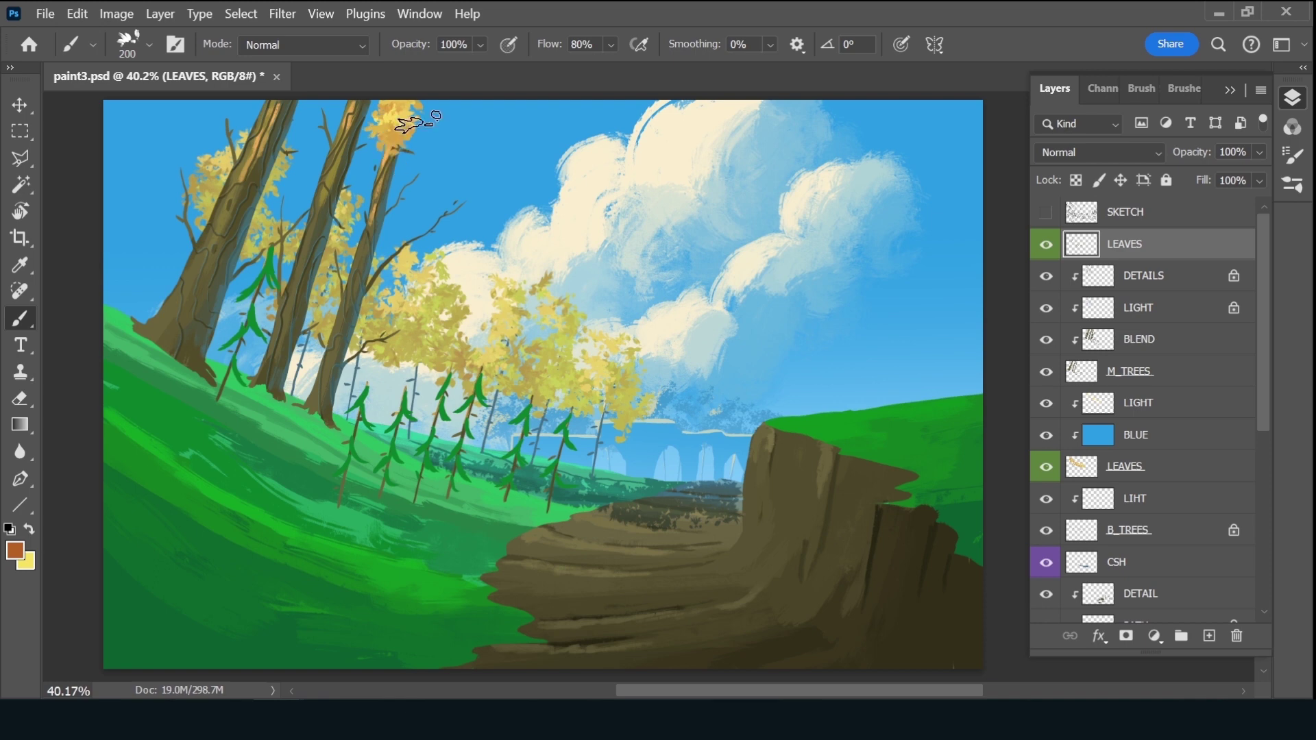
{"action": "mouse_move", "coordinate": [396, 150]}
{"action": "left_mouse_down"}
{"action": "mouse_move", "coordinate": [418, 155]}
{"action": "mouse_move", "coordinate": [480, 110]}
{"action": "left_mouse_up"}
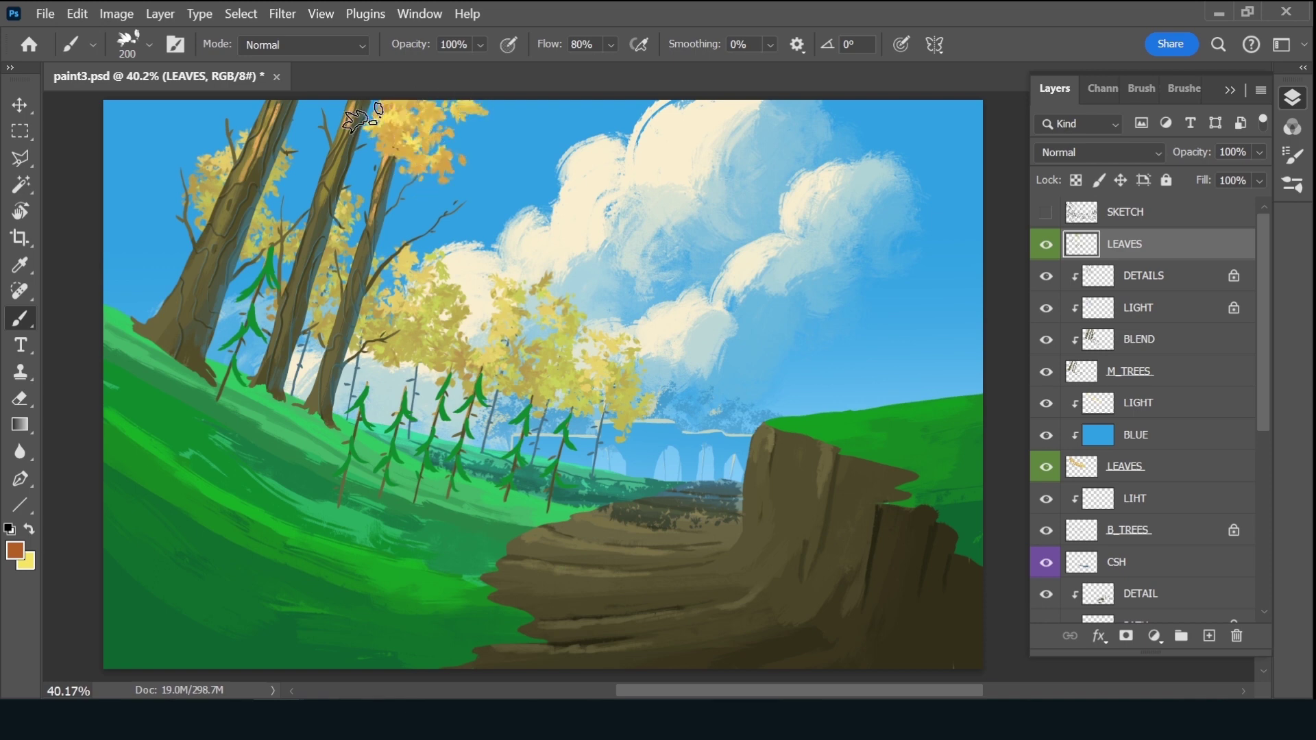
{"action": "mouse_move", "coordinate": [360, 120]}
{"action": "left_mouse_down"}
{"action": "mouse_move", "coordinate": [384, 158]}
{"action": "mouse_move", "coordinate": [442, 177]}
{"action": "mouse_move", "coordinate": [484, 218]}
{"action": "mouse_move", "coordinate": [523, 212]}
{"action": "mouse_move", "coordinate": [514, 219]}
{"action": "left_mouse_up"}
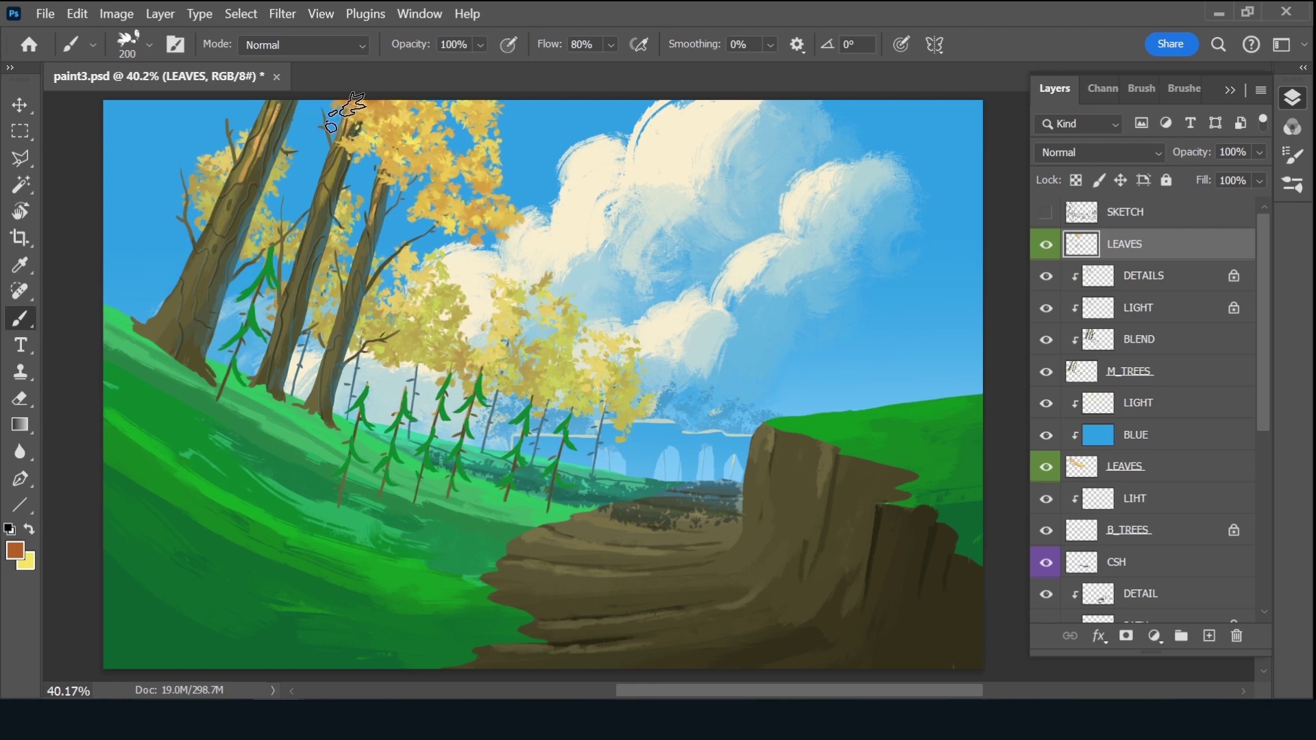
{"action": "mouse_move", "coordinate": [346, 110]}
{"action": "left_mouse_down"}
{"action": "mouse_move", "coordinate": [250, 97]}
{"action": "mouse_move", "coordinate": [180, 109]}
{"action": "mouse_move", "coordinate": [323, 126]}
{"action": "mouse_move", "coordinate": [410, 177]}
{"action": "left_mouse_up"}
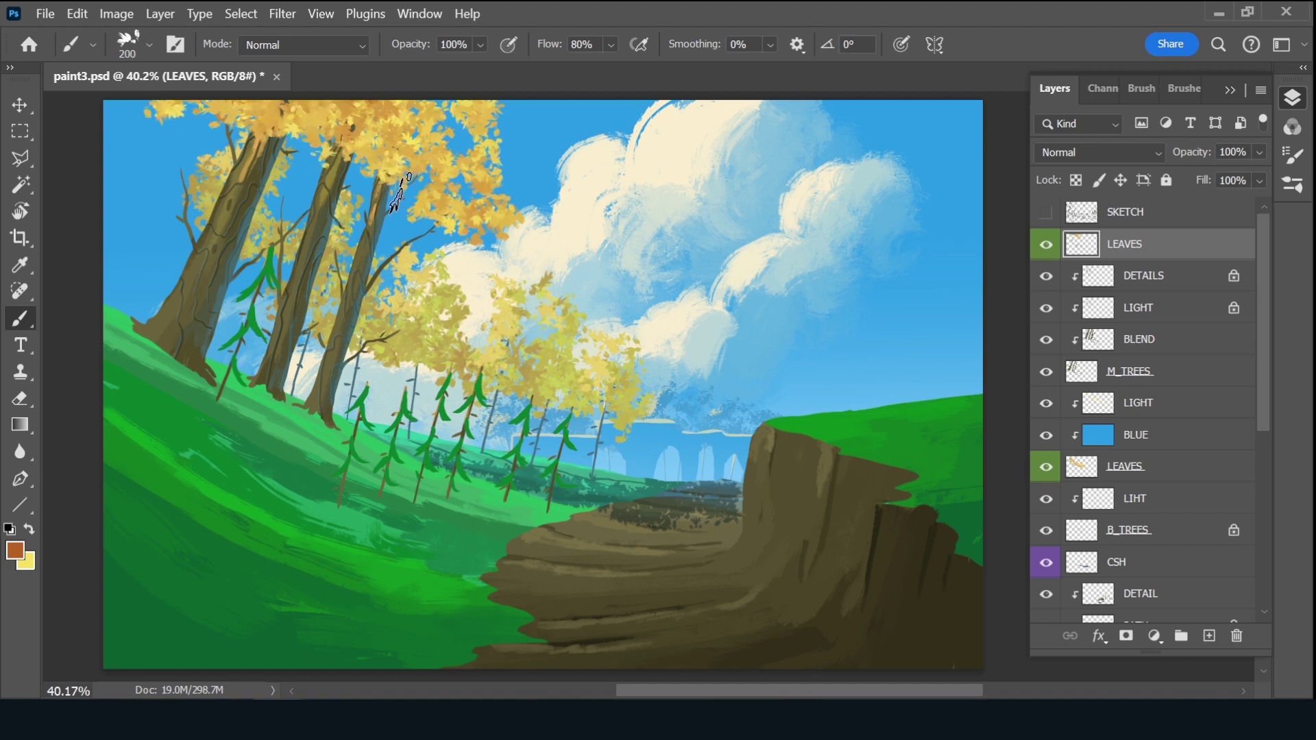
{"action": "mouse_move", "coordinate": [428, 223]}
{"action": "left_mouse_down"}
{"action": "mouse_move", "coordinate": [336, 181]}
{"action": "mouse_move", "coordinate": [404, 236]}
{"action": "mouse_move", "coordinate": [500, 219]}
{"action": "mouse_move", "coordinate": [531, 246]}
{"action": "mouse_move", "coordinate": [562, 236]}
{"action": "mouse_move", "coordinate": [582, 255]}
{"action": "left_mouse_up"}
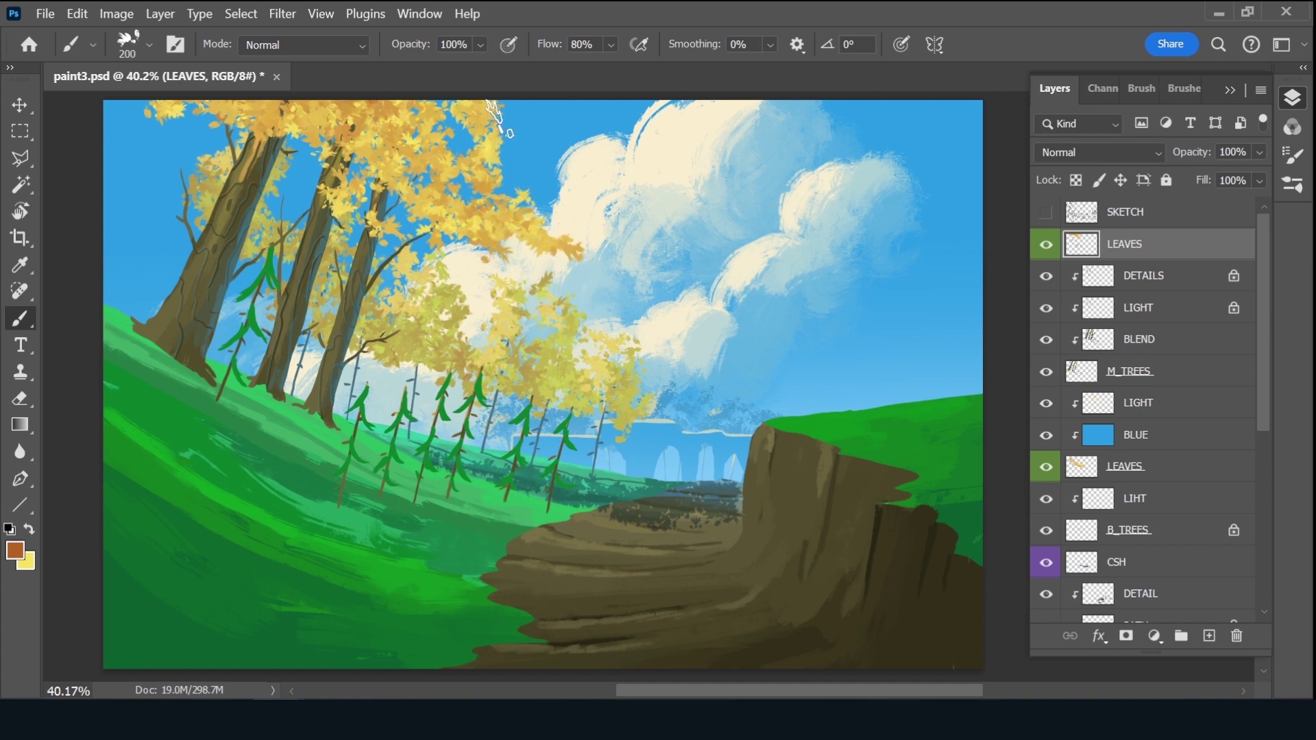
{"action": "mouse_move", "coordinate": [172, 165]}
{"action": "left_mouse_down"}
{"action": "mouse_move", "coordinate": [133, 168]}
{"action": "mouse_move", "coordinate": [174, 182]}
{"action": "mouse_move", "coordinate": [157, 195]}
{"action": "mouse_move", "coordinate": [117, 191]}
{"action": "mouse_move", "coordinate": [158, 178]}
{"action": "mouse_move", "coordinate": [173, 140]}
{"action": "left_mouse_up"}
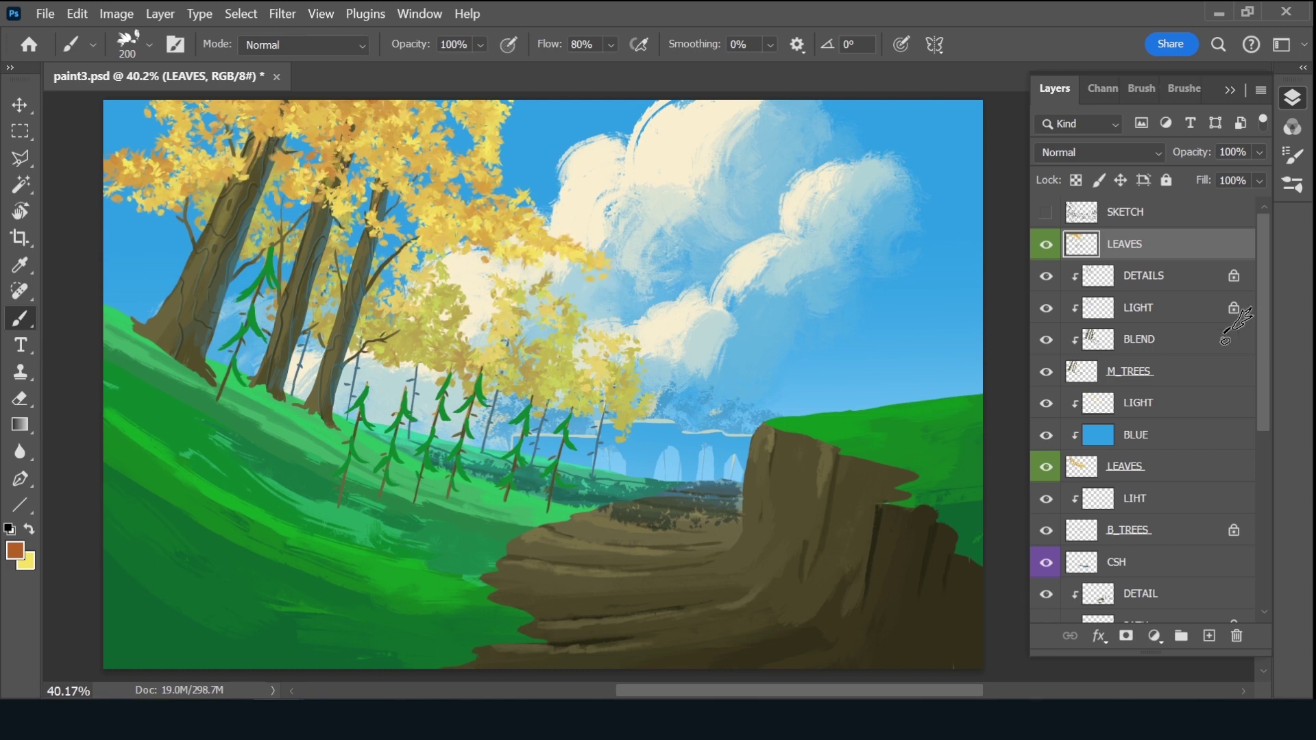
Add a clipped layer above DETAILS named CSH with a violet label
{"action": "left_click", "coordinate": [1184, 281]}
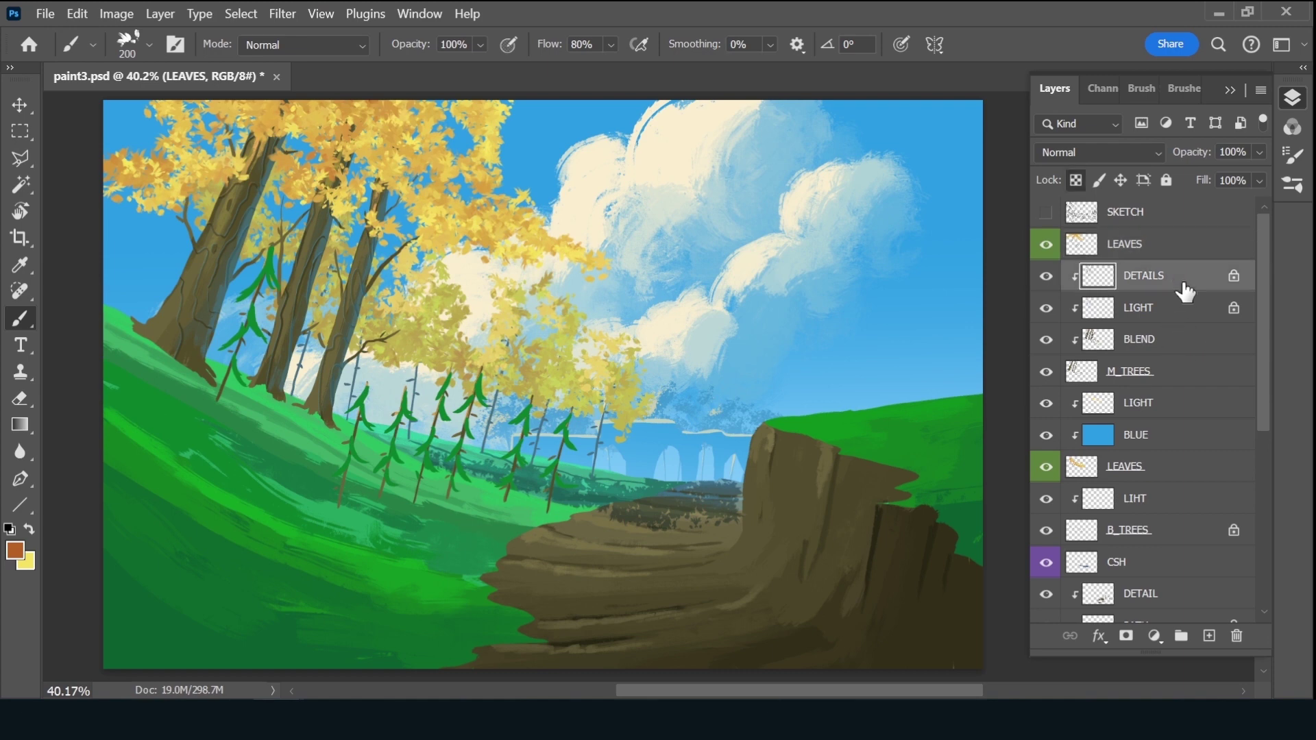
{"action": "left_click", "coordinate": [1209, 636]}
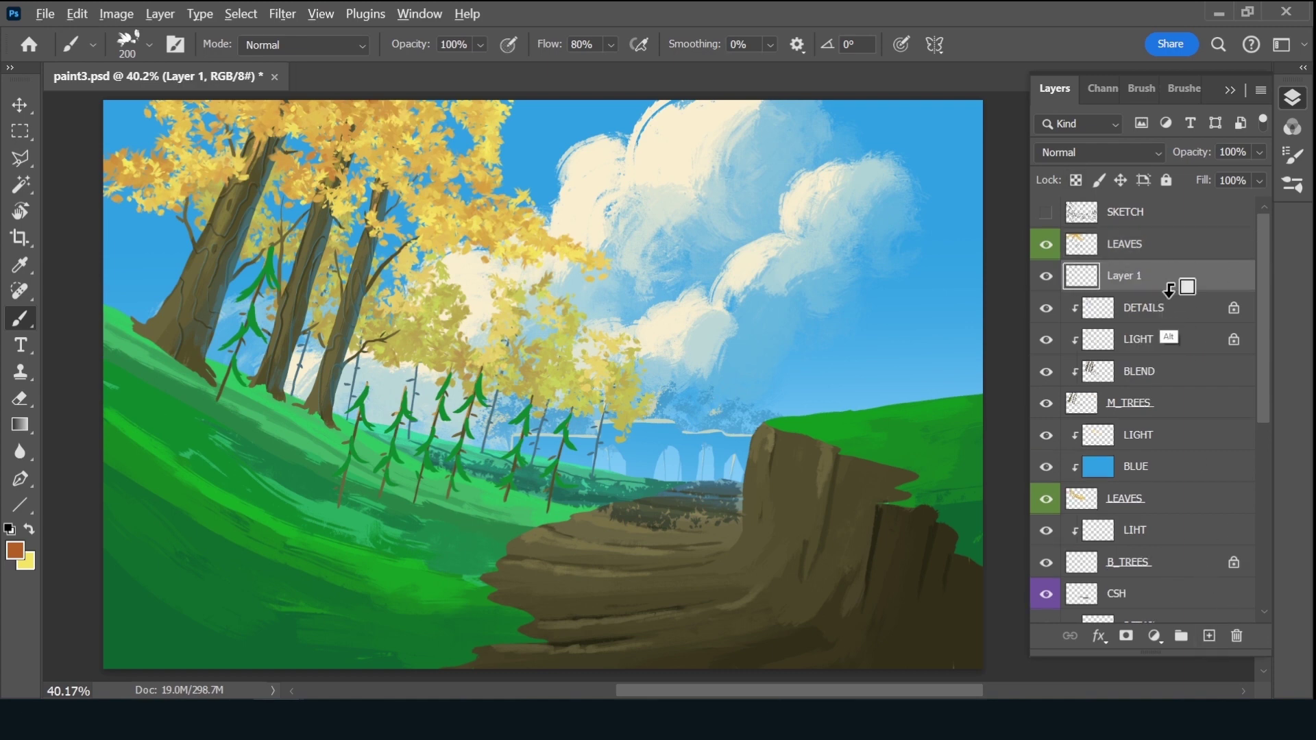
{"action": "left_click", "coordinate": [1170, 291], "text": "alt"}
{"action": "double_click", "coordinate": [1141, 277]}
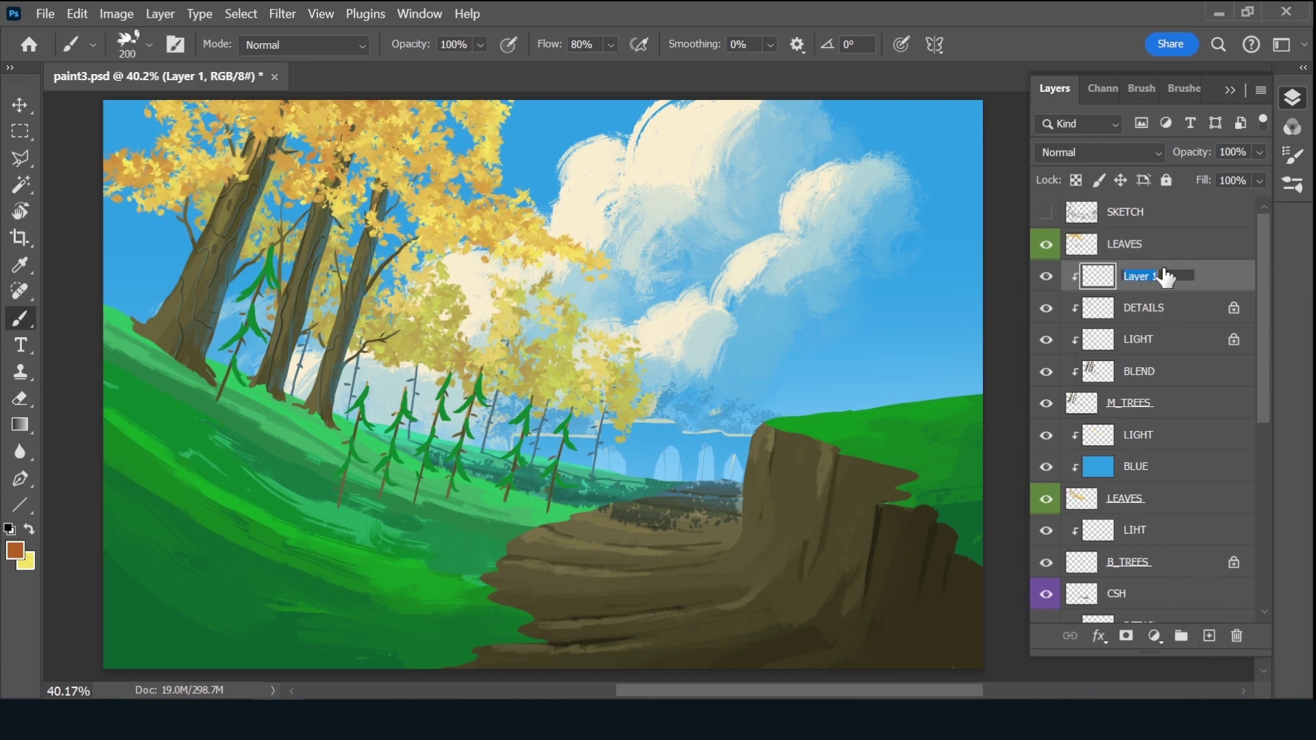
{"action": "type", "text": "CSH"}
{"action": "key", "text": "Return"}
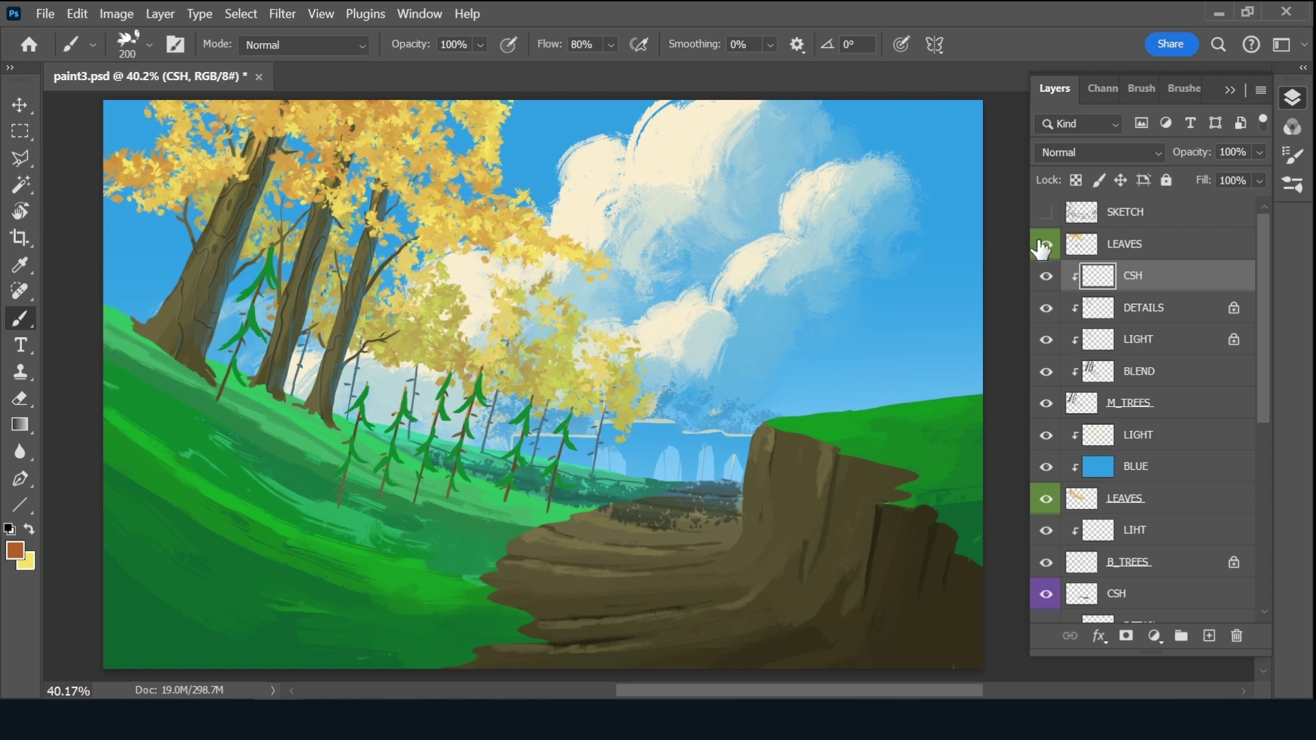
{"action": "right_click", "coordinate": [1062, 274]}
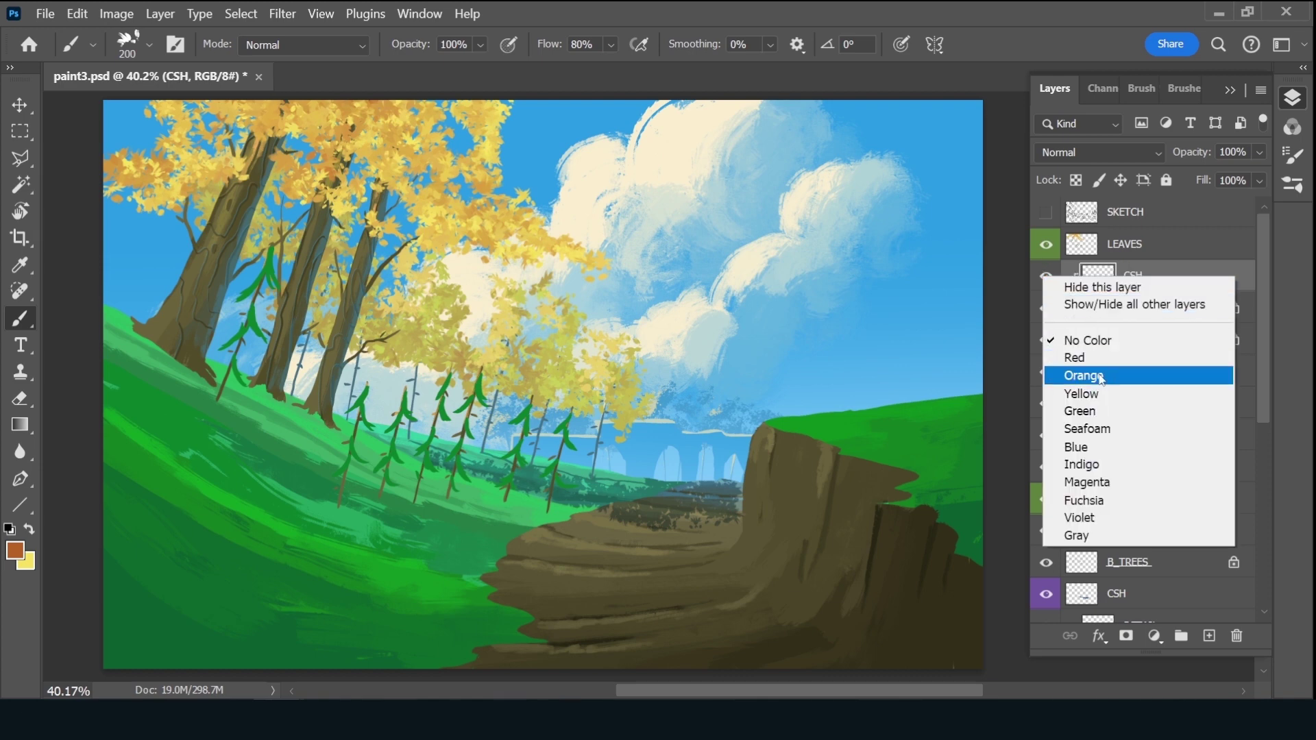
{"action": "left_click", "coordinate": [1107, 513]}
Turn off brush colour variation, pick a dark blue, and set CSH to Multiply
{"action": "left_click", "coordinate": [1150, 93]}
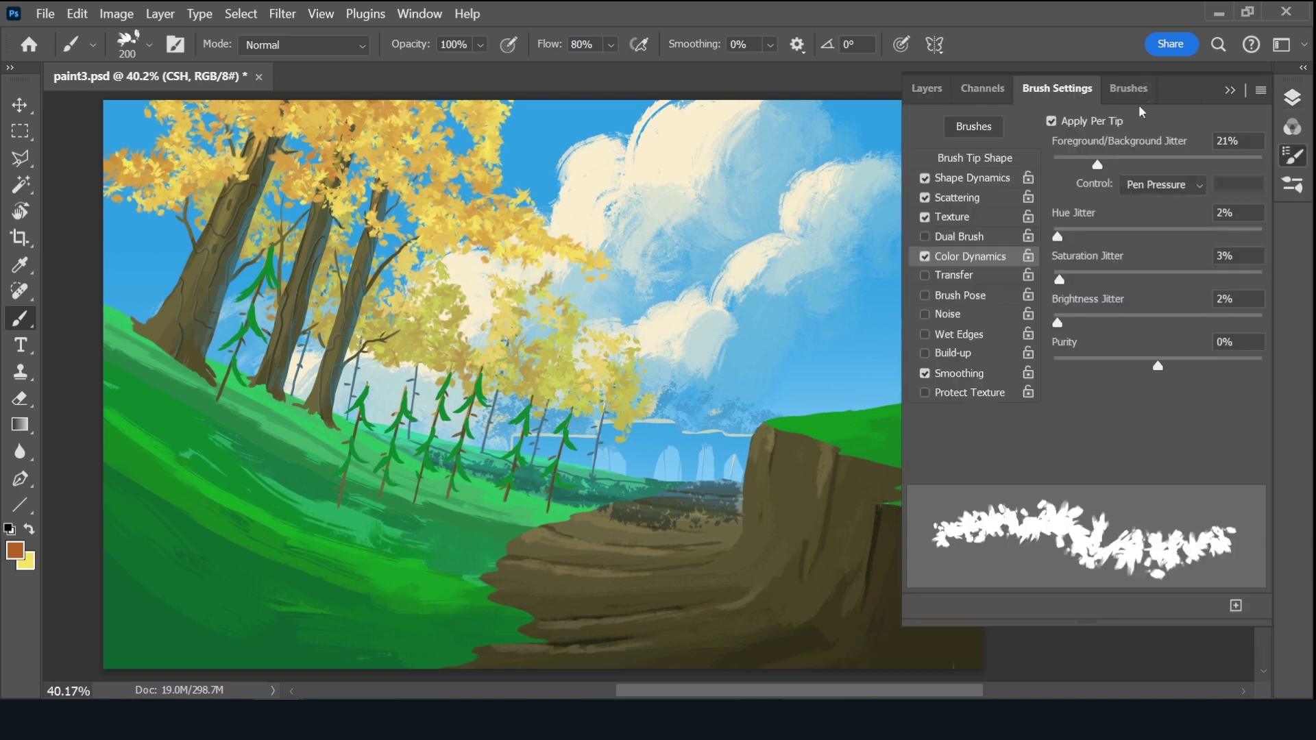
{"action": "left_click", "coordinate": [924, 257]}
{"action": "left_click", "coordinate": [931, 92]}
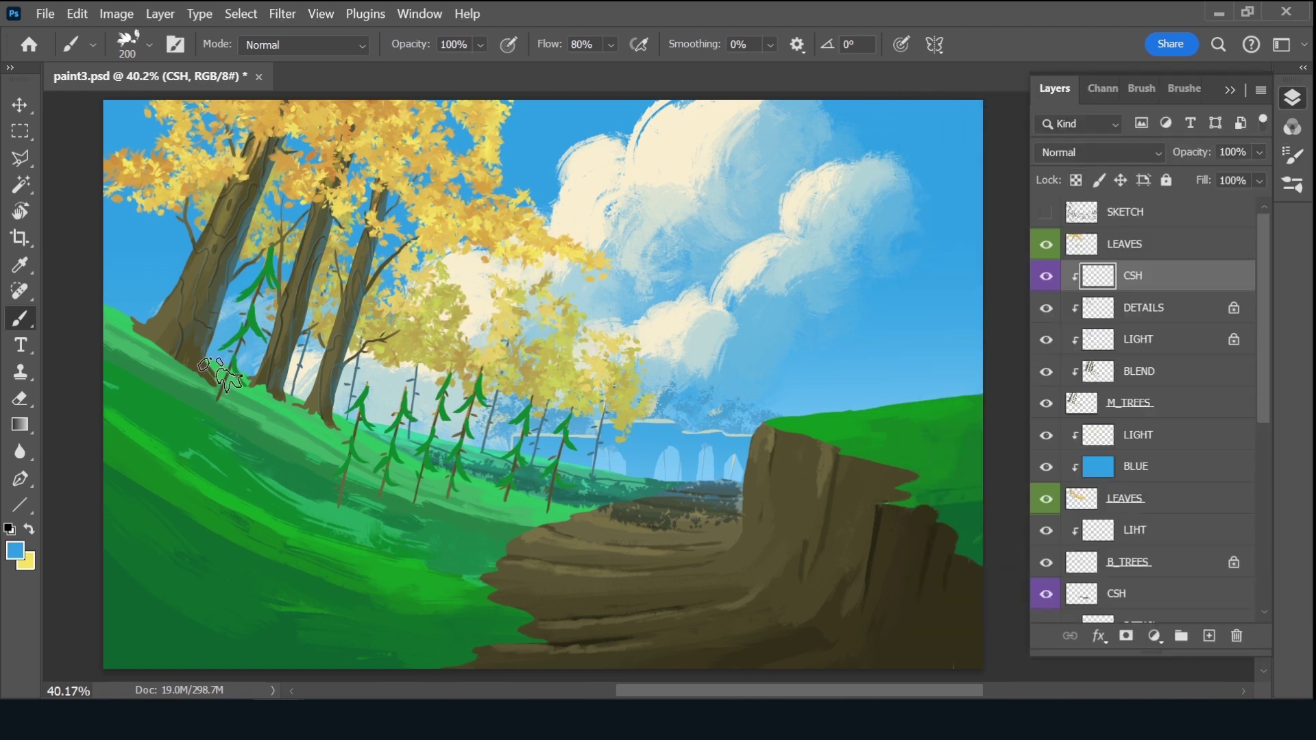
{"action": "left_click", "coordinate": [15, 552]}
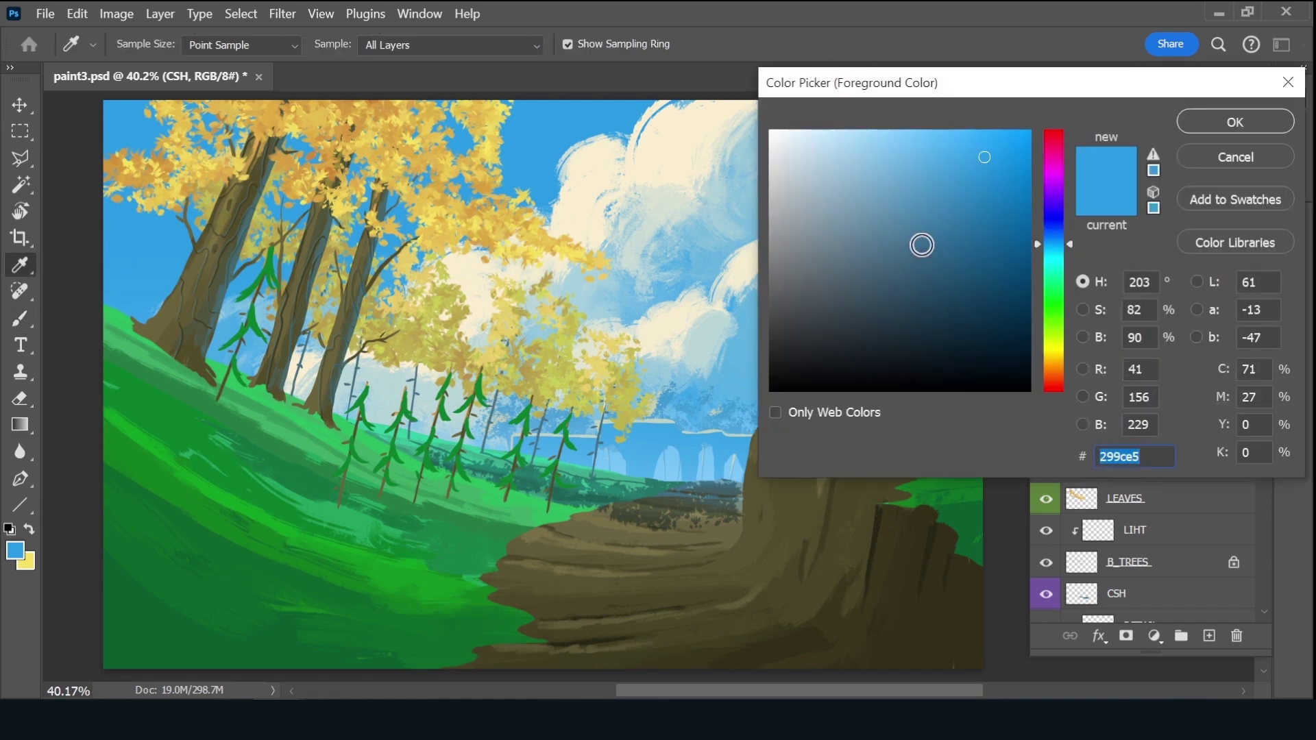
{"action": "left_click", "coordinate": [922, 245]}
{"action": "left_click", "coordinate": [1210, 129]}
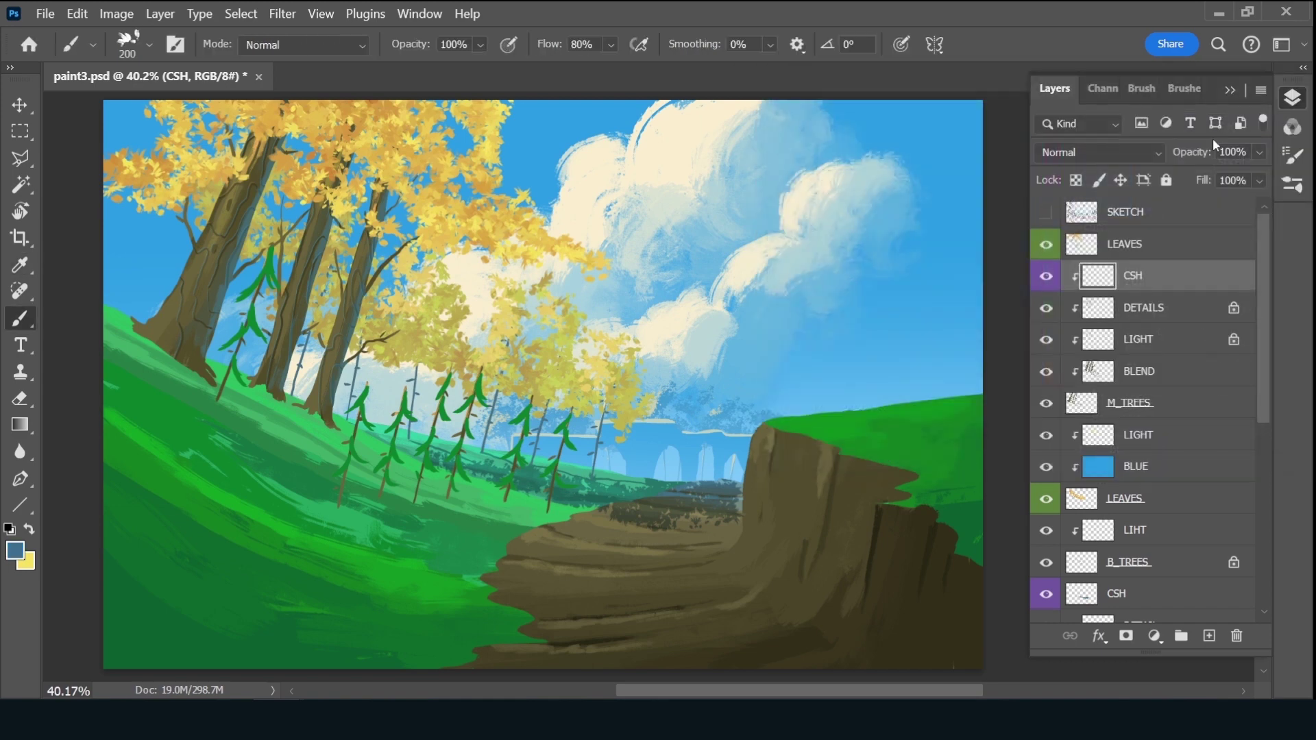
{"action": "left_click", "coordinate": [1105, 154]}
{"action": "left_click", "coordinate": [1092, 196]}
Shade the tree trunks with a 500 px brush, fade to 37%, and save
{"action": "left_click_drag", "start_coordinate": [274, 137], "coordinate": [236, 202]}
{"action": "left_click_drag", "start_coordinate": [233, 257], "coordinate": [251, 206]}
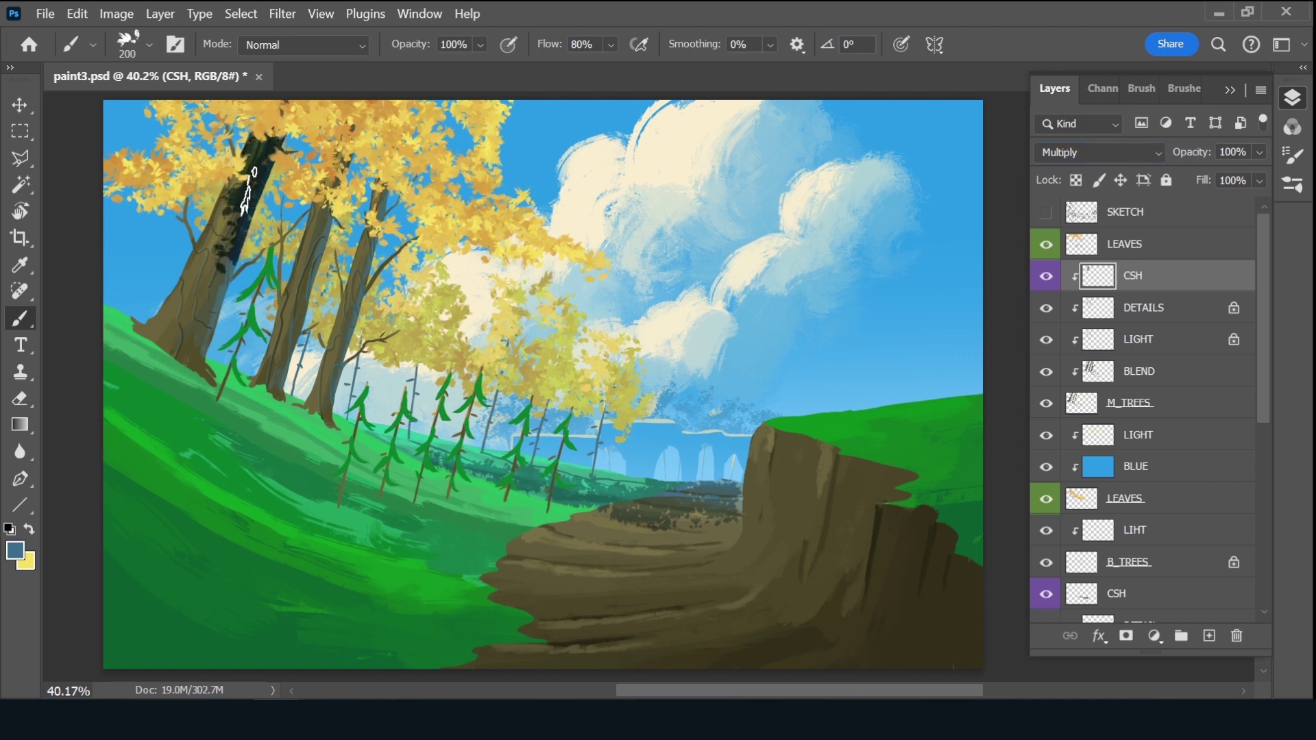
{"action": "key", "text": "ctrl+z"}
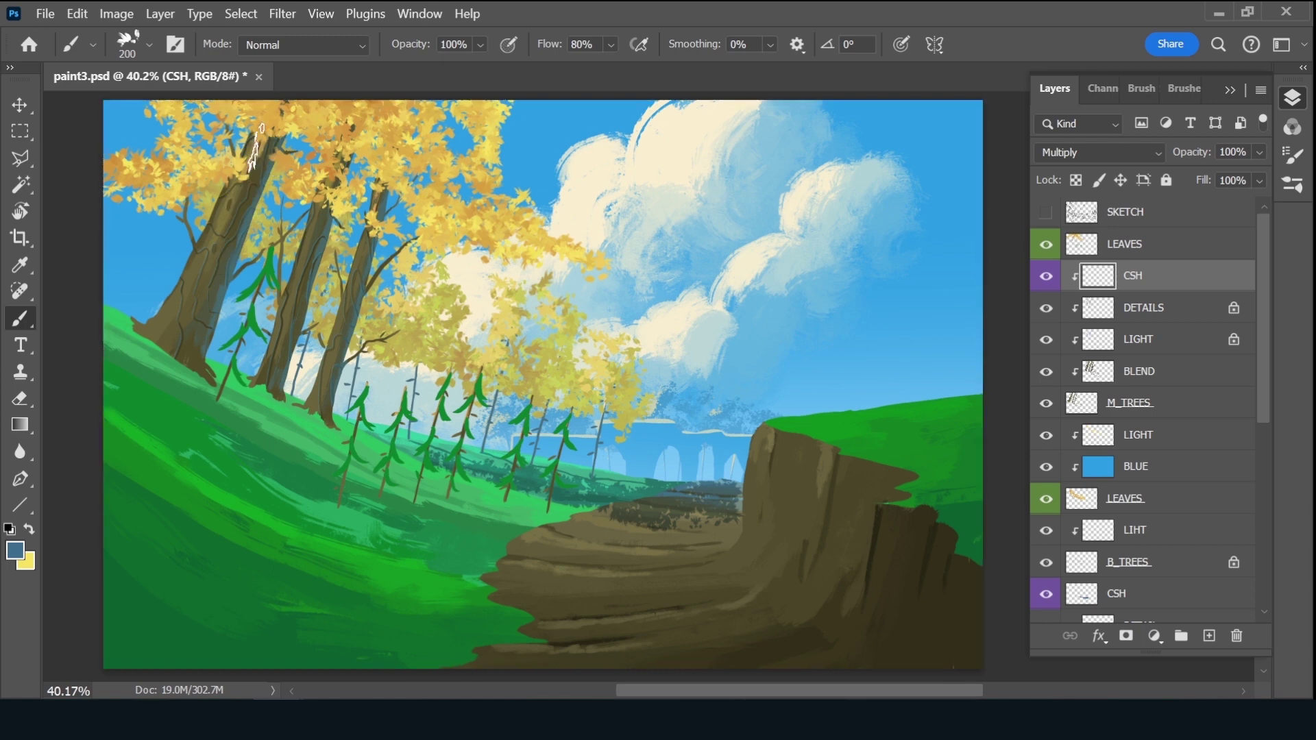
{"action": "key", "text": "bracketright"}
{"action": "key", "text": "bracketright"}
{"action": "key", "text": "bracketright"}
{"action": "mouse_move", "coordinate": [261, 126]}
{"action": "left_mouse_down"}
{"action": "mouse_move", "coordinate": [246, 206]}
{"action": "mouse_move", "coordinate": [202, 302]}
{"action": "left_mouse_up"}
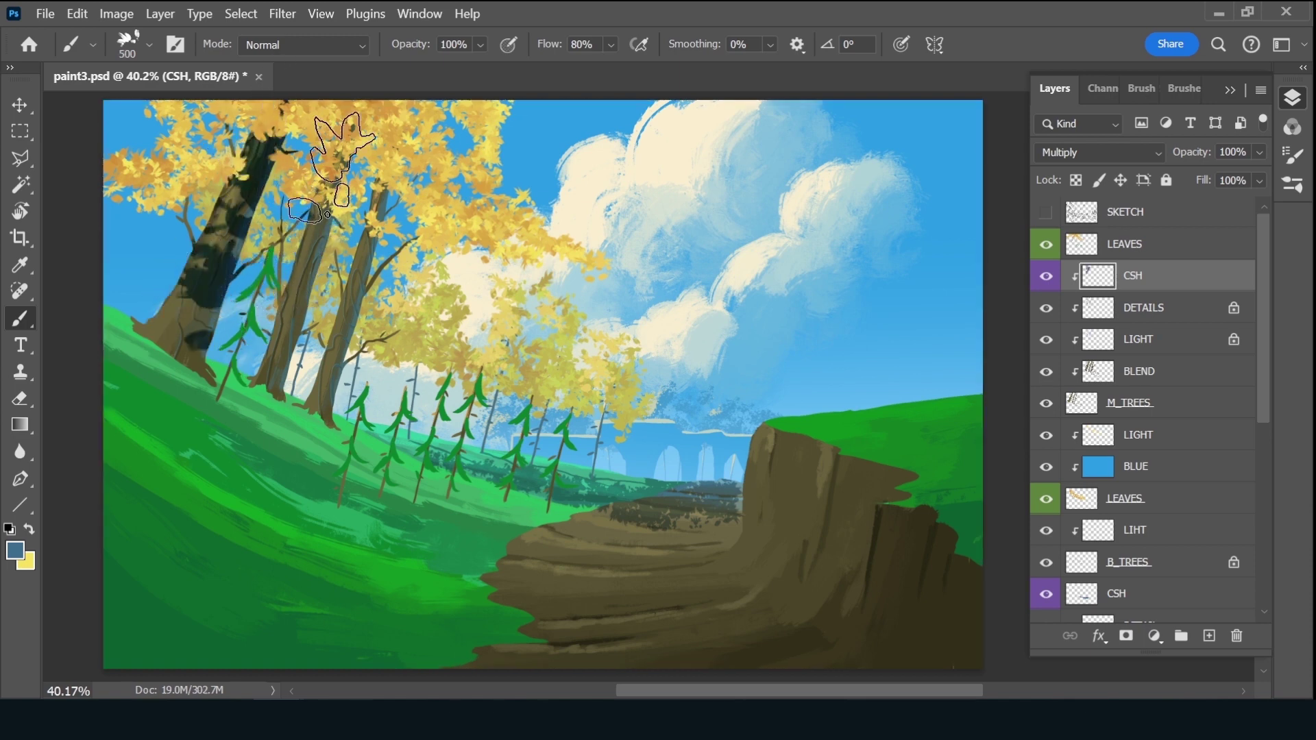
{"action": "left_click_drag", "start_coordinate": [336, 131], "coordinate": [313, 346]}
{"action": "left_click_drag", "start_coordinate": [394, 161], "coordinate": [377, 226]}
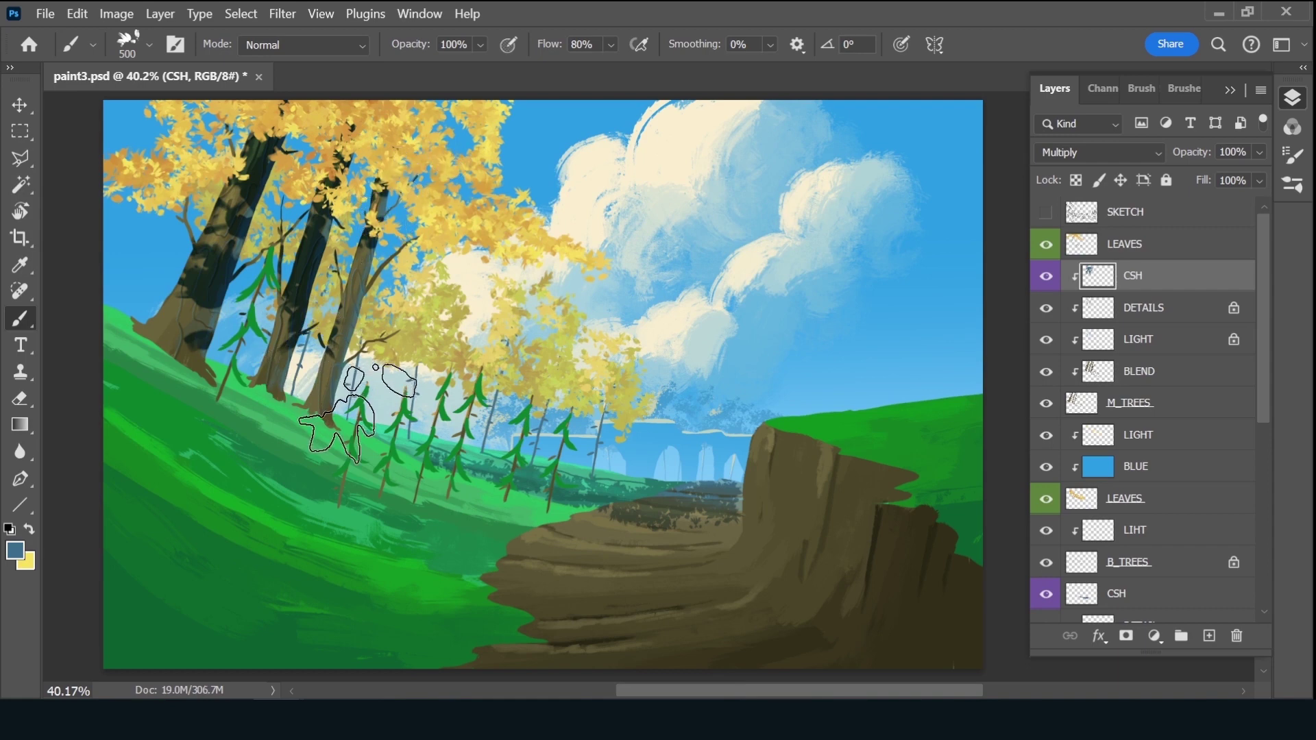
{"action": "left_click_drag", "start_coordinate": [360, 275], "coordinate": [346, 329]}
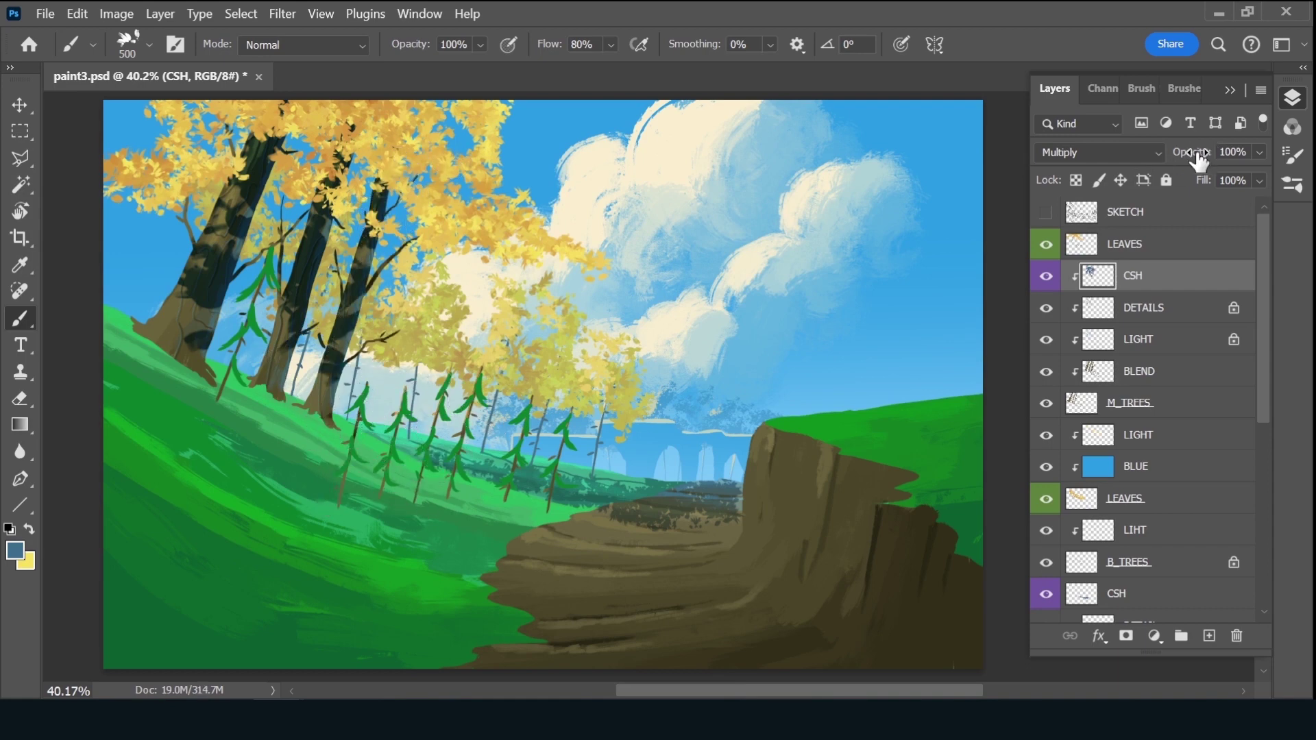
{"action": "left_click_drag", "start_coordinate": [1199, 161], "coordinate": [1199, 158]}
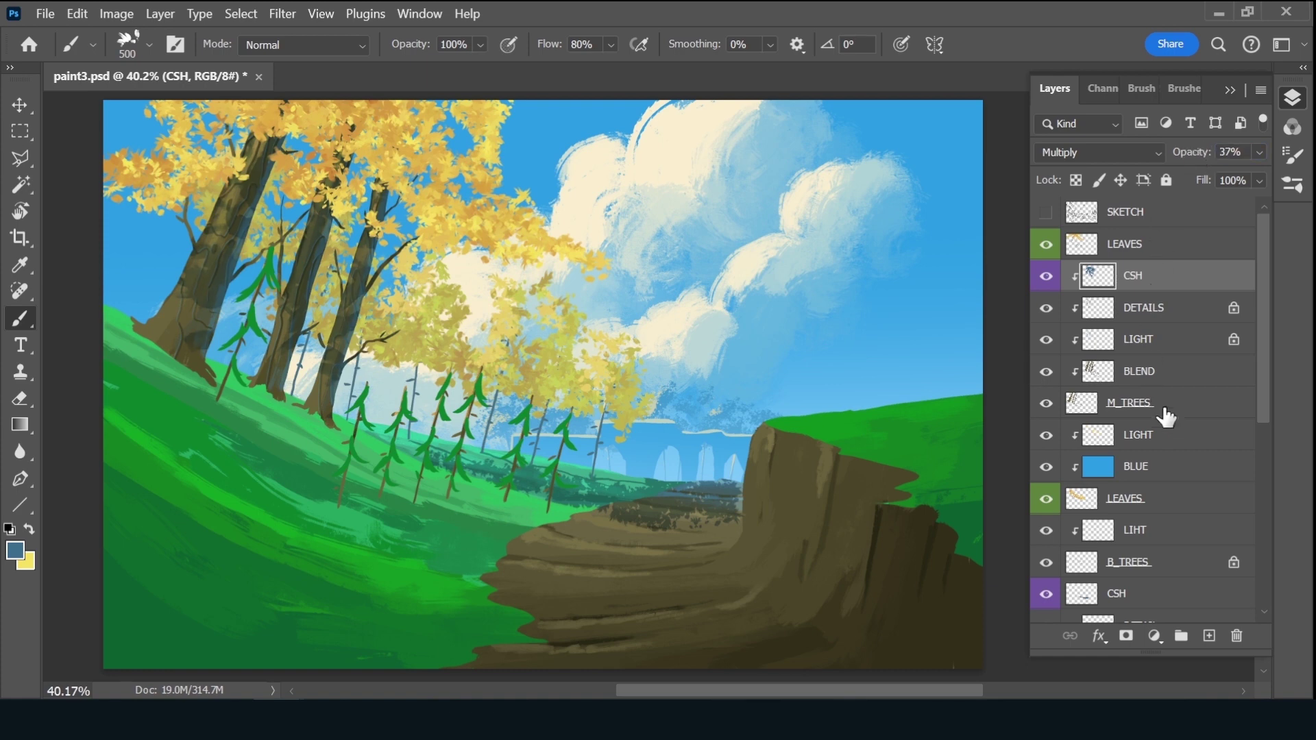
{"action": "key", "text": "ctrl+s"}
Add a clipped layer above LEAVES and name it SH
{"action": "key", "text": "alt+shift+n"}
{"action": "left_click", "coordinate": [1175, 252]}
{"action": "left_click", "coordinate": [1209, 639]}
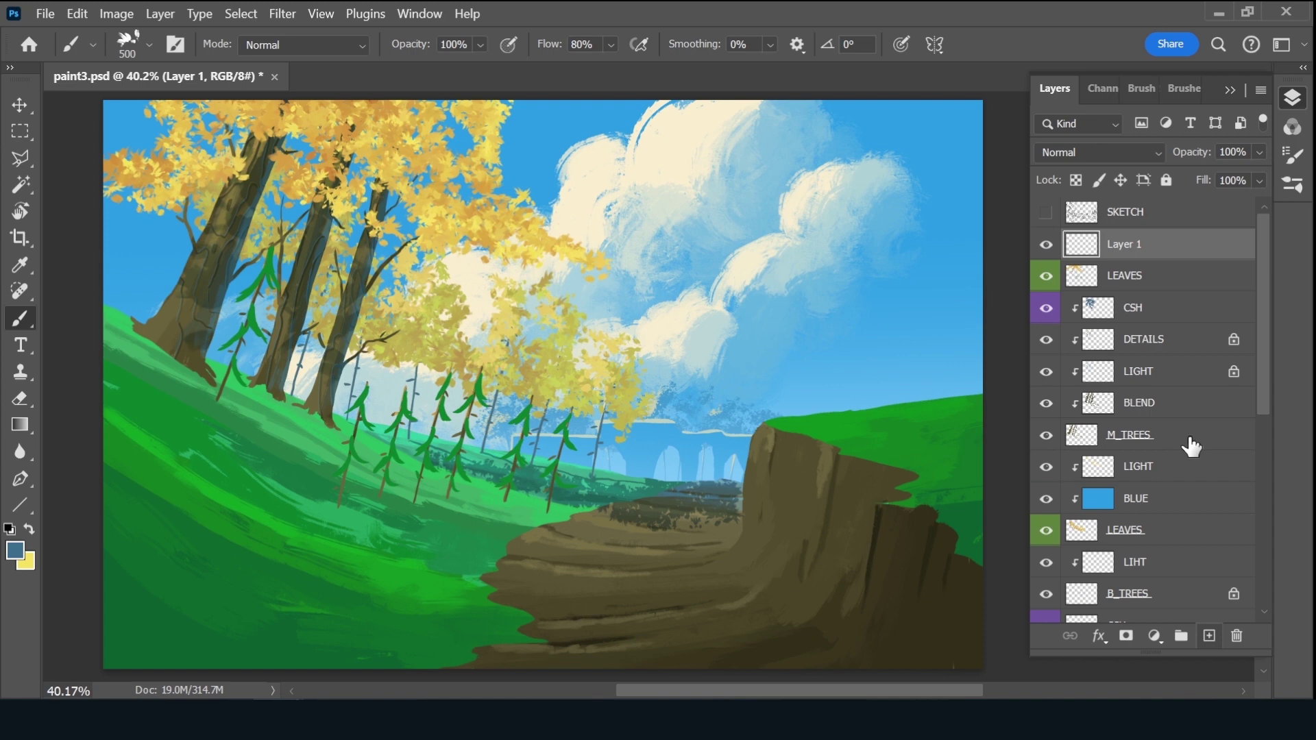
{"action": "left_click", "coordinate": [1146, 259], "text": "alt"}
{"action": "double_click", "coordinate": [1141, 244]}
{"action": "type", "text": "CSH"}
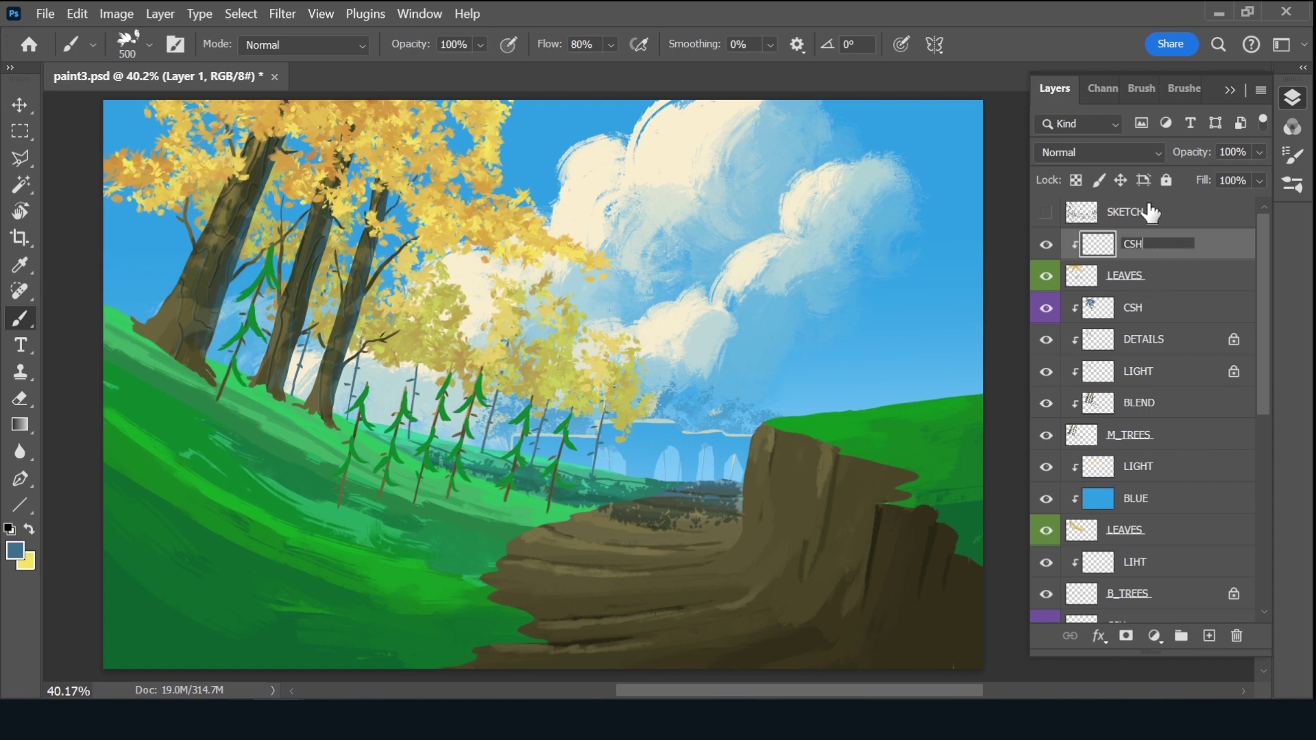
{"action": "key", "text": "Return"}
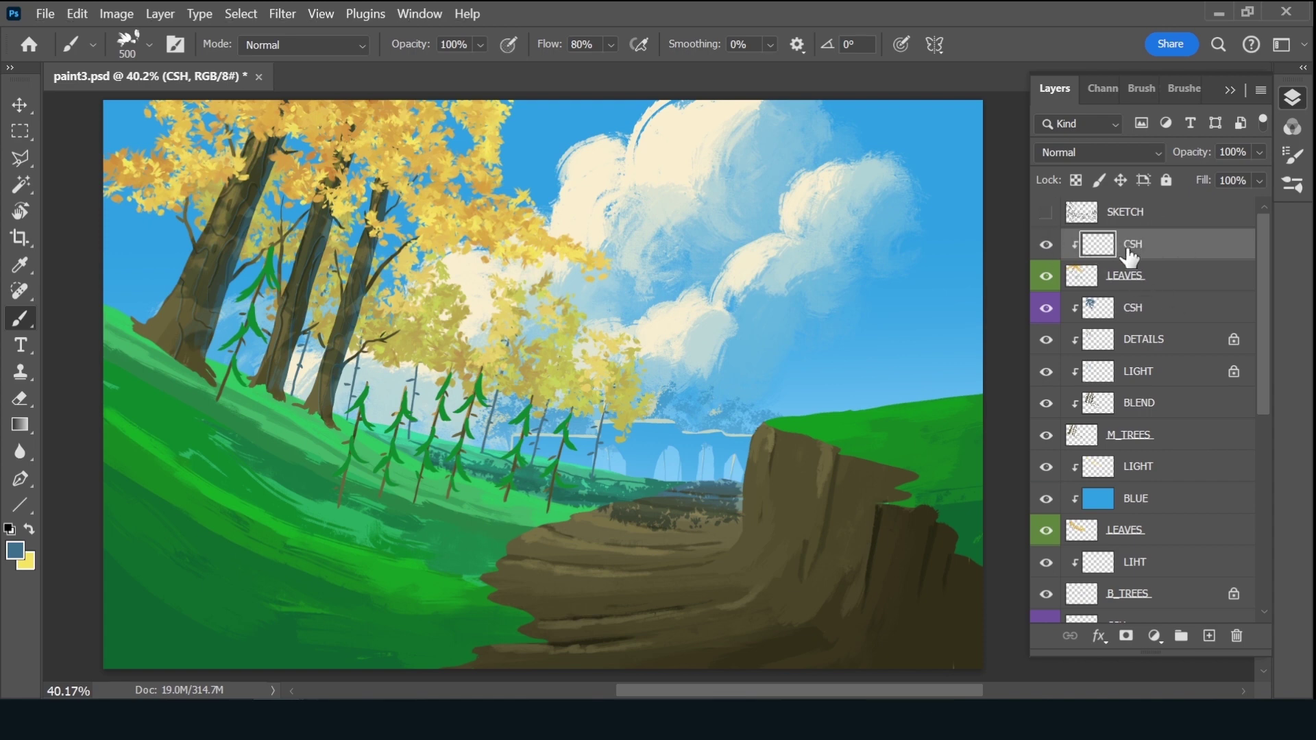
{"action": "double_click", "coordinate": [1128, 248]}
{"action": "key", "text": "Return"}
Paint dark blue Multiply shadows over the yellow treetop foliage with a smaller brush
{"action": "key", "text": "bracketleft"}
{"action": "key", "text": "bracketleft"}
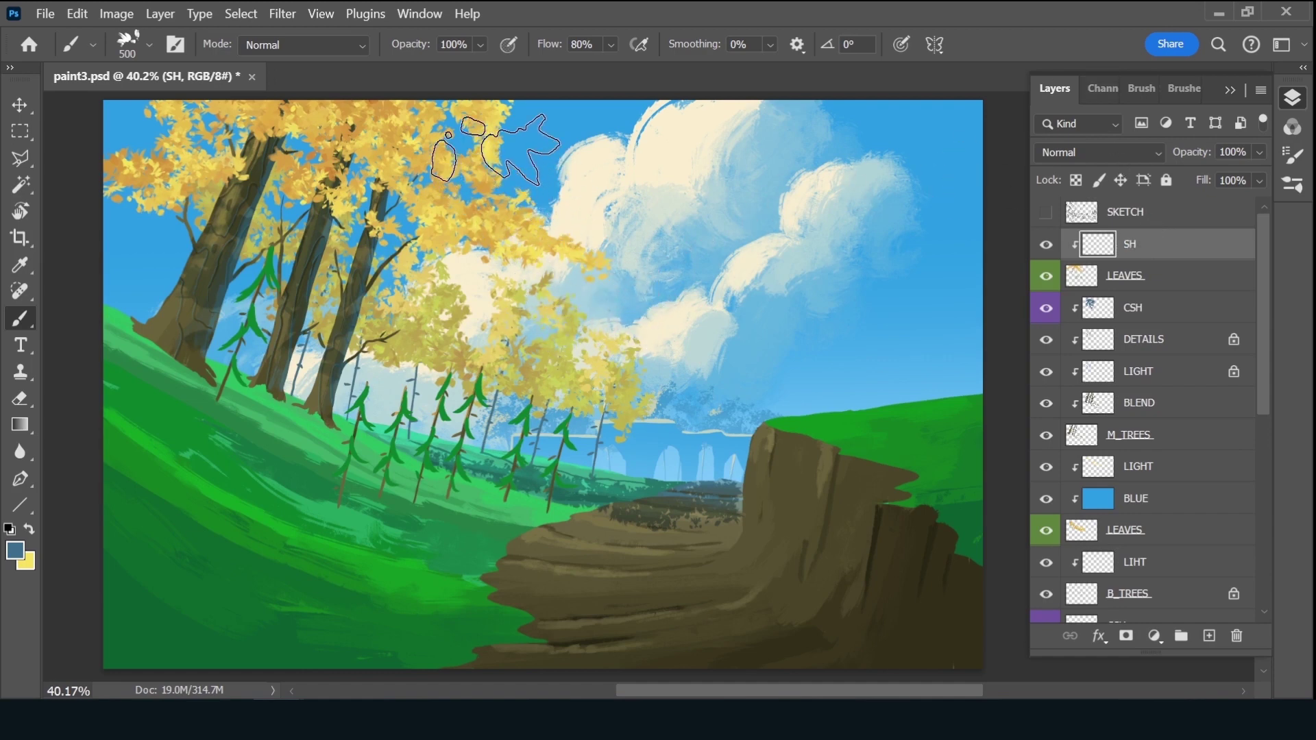
{"action": "key", "text": "bracketleft"}
{"action": "key", "text": "bracketleft"}
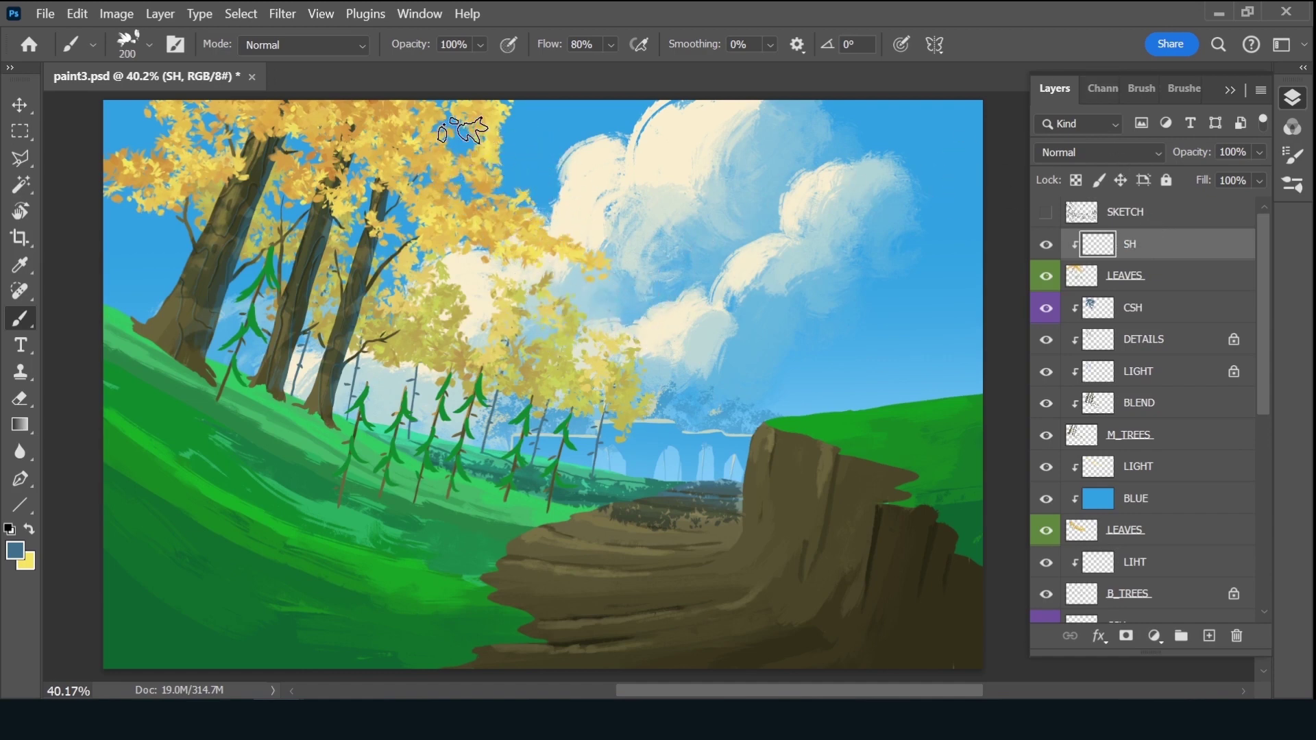
{"action": "left_click_drag", "start_coordinate": [476, 134], "coordinate": [405, 199]}
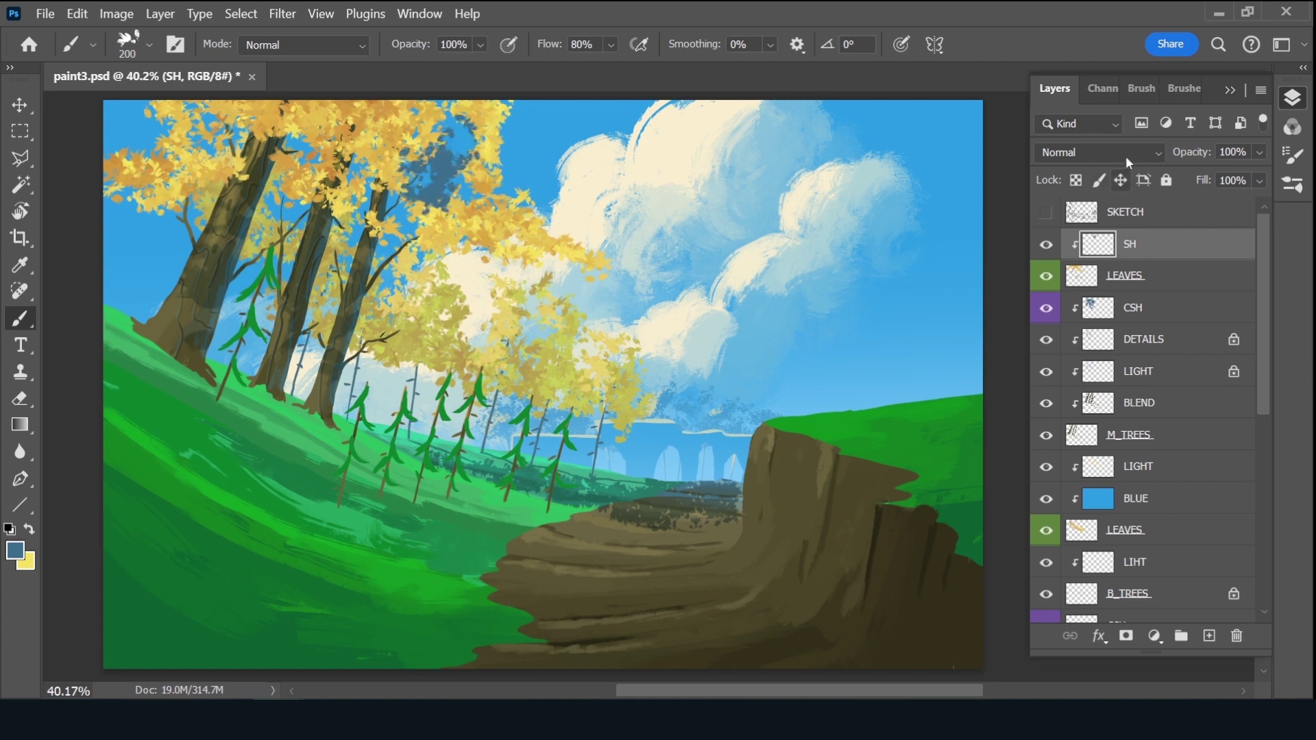
{"action": "left_click", "coordinate": [1128, 155]}
{"action": "left_click", "coordinate": [1098, 198]}
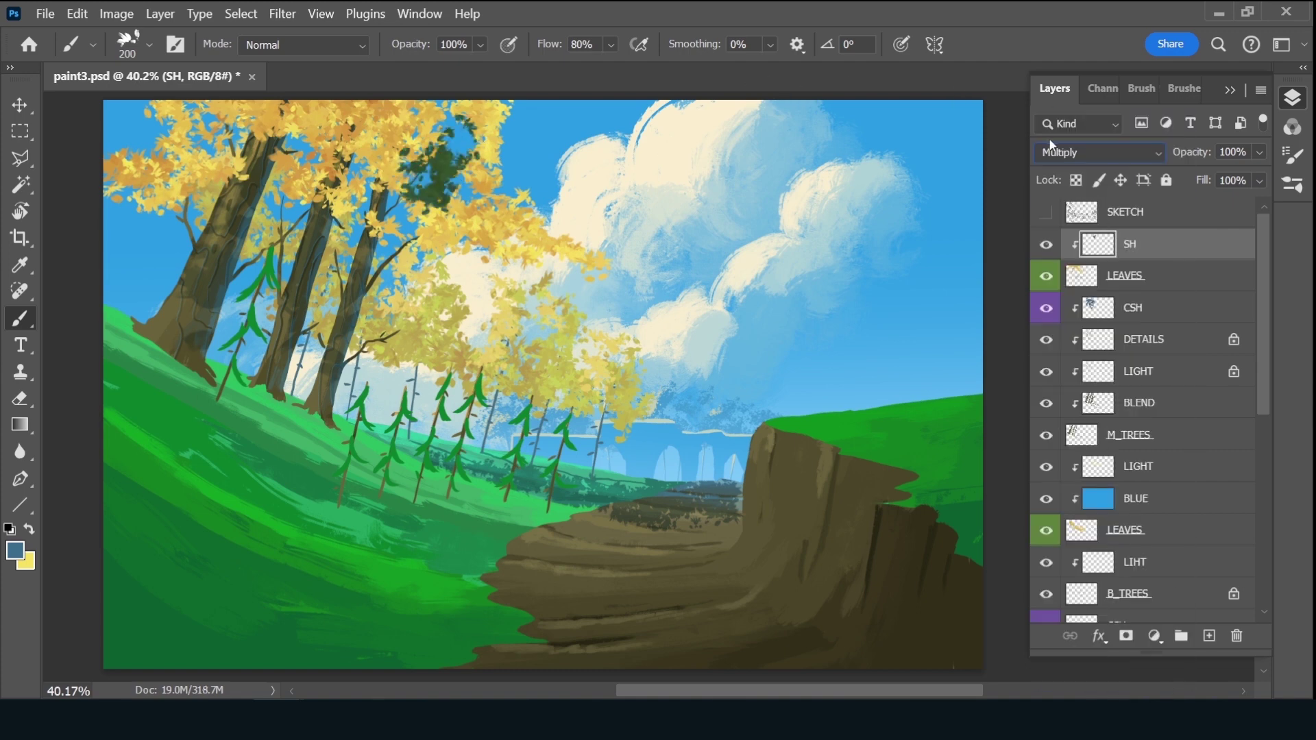
{"action": "mouse_move", "coordinate": [498, 149]}
{"action": "left_mouse_down"}
{"action": "mouse_move", "coordinate": [390, 189]}
{"action": "mouse_move", "coordinate": [587, 279]}
{"action": "left_mouse_up"}
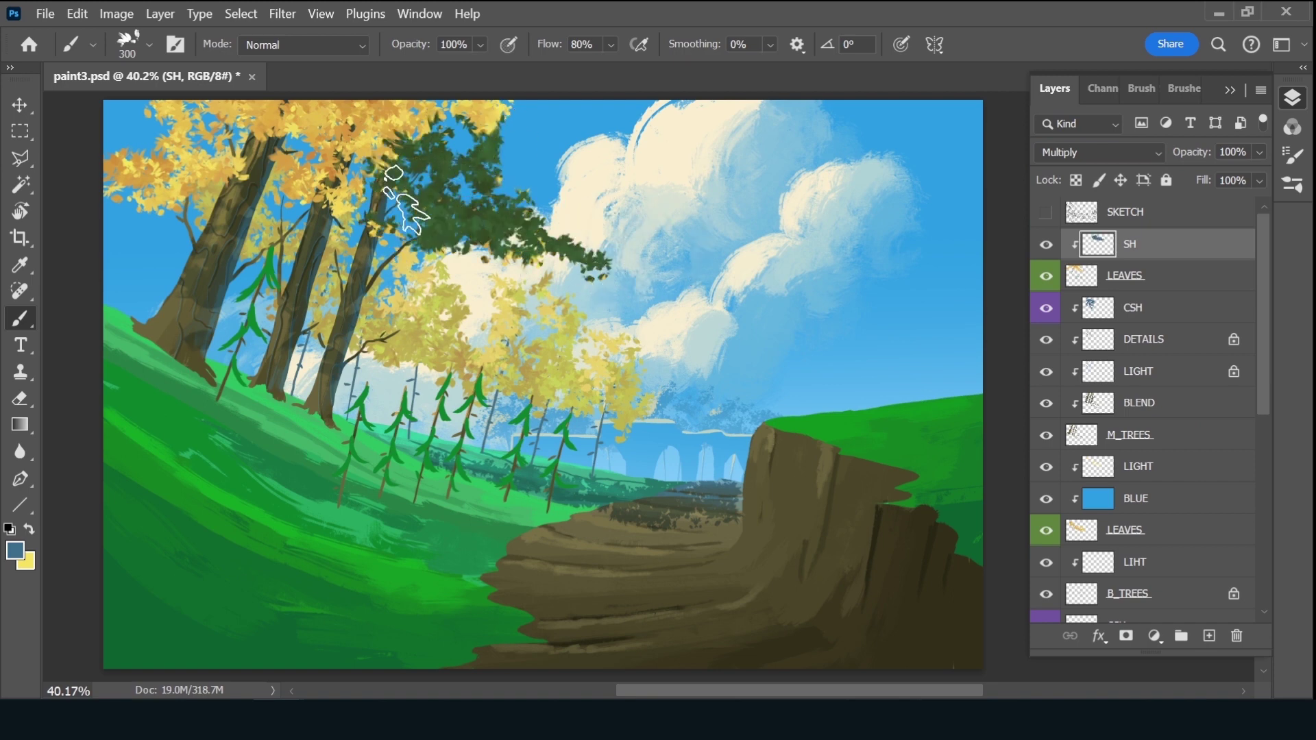
{"action": "mouse_move", "coordinate": [308, 165]}
{"action": "left_mouse_down"}
{"action": "mouse_move", "coordinate": [279, 107]}
{"action": "mouse_move", "coordinate": [405, 109]}
{"action": "left_mouse_up"}
{"action": "mouse_move", "coordinate": [343, 186]}
{"action": "left_mouse_down"}
{"action": "mouse_move", "coordinate": [274, 206]}
{"action": "mouse_move", "coordinate": [137, 206]}
{"action": "mouse_move", "coordinate": [233, 199]}
{"action": "left_mouse_up"}
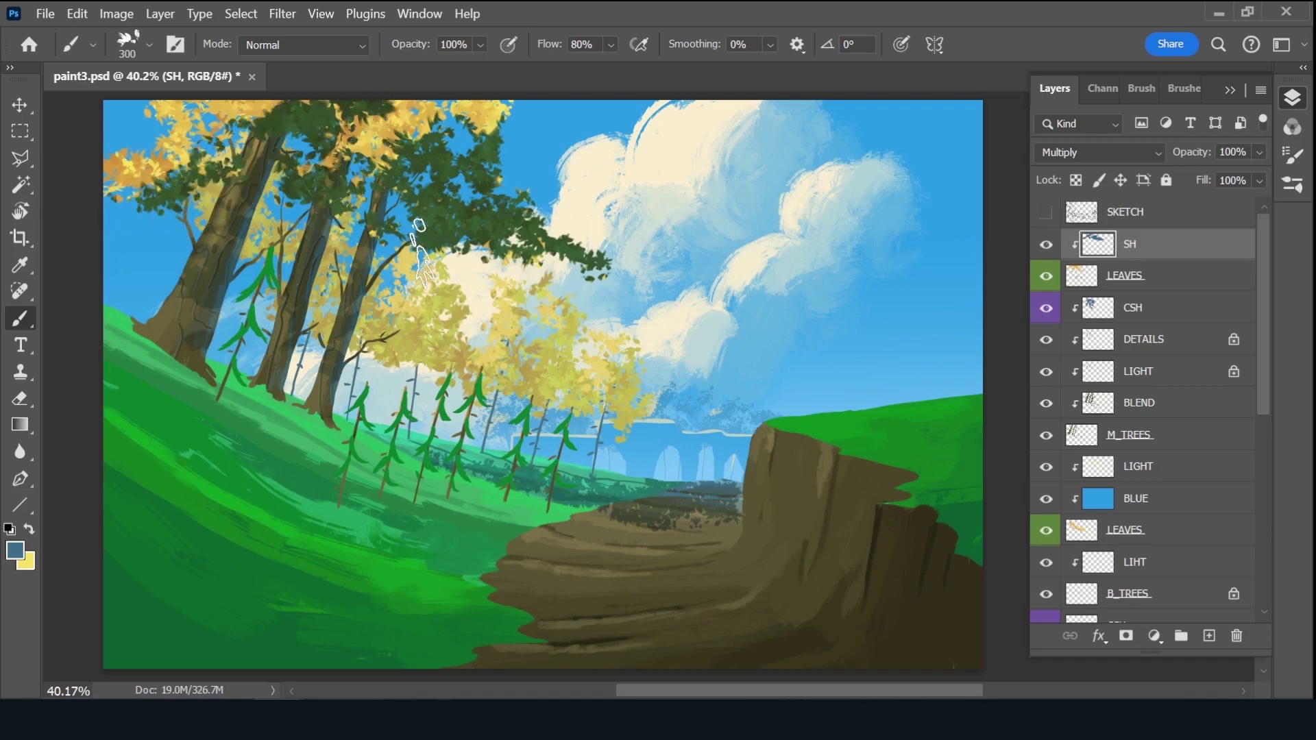
{"action": "left_click_drag", "start_coordinate": [408, 226], "coordinate": [415, 271]}
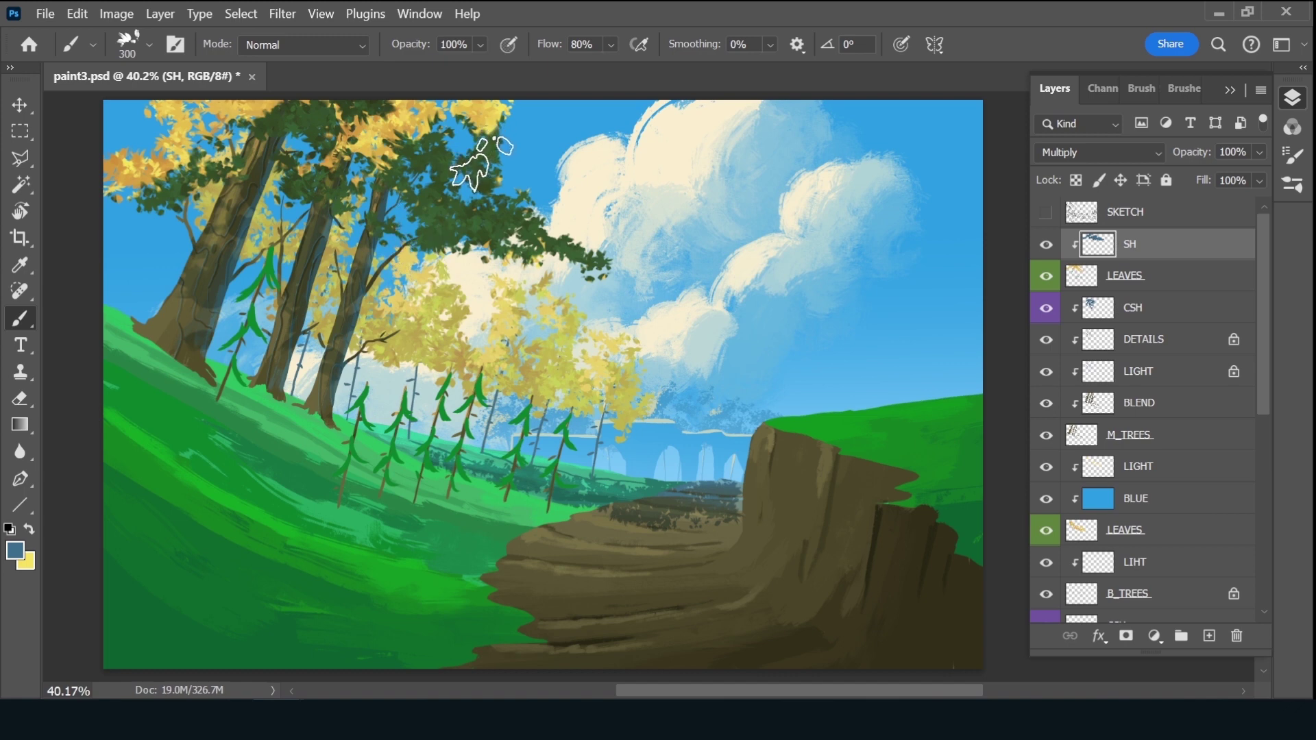
{"action": "left_click_drag", "start_coordinate": [514, 132], "coordinate": [487, 110]}
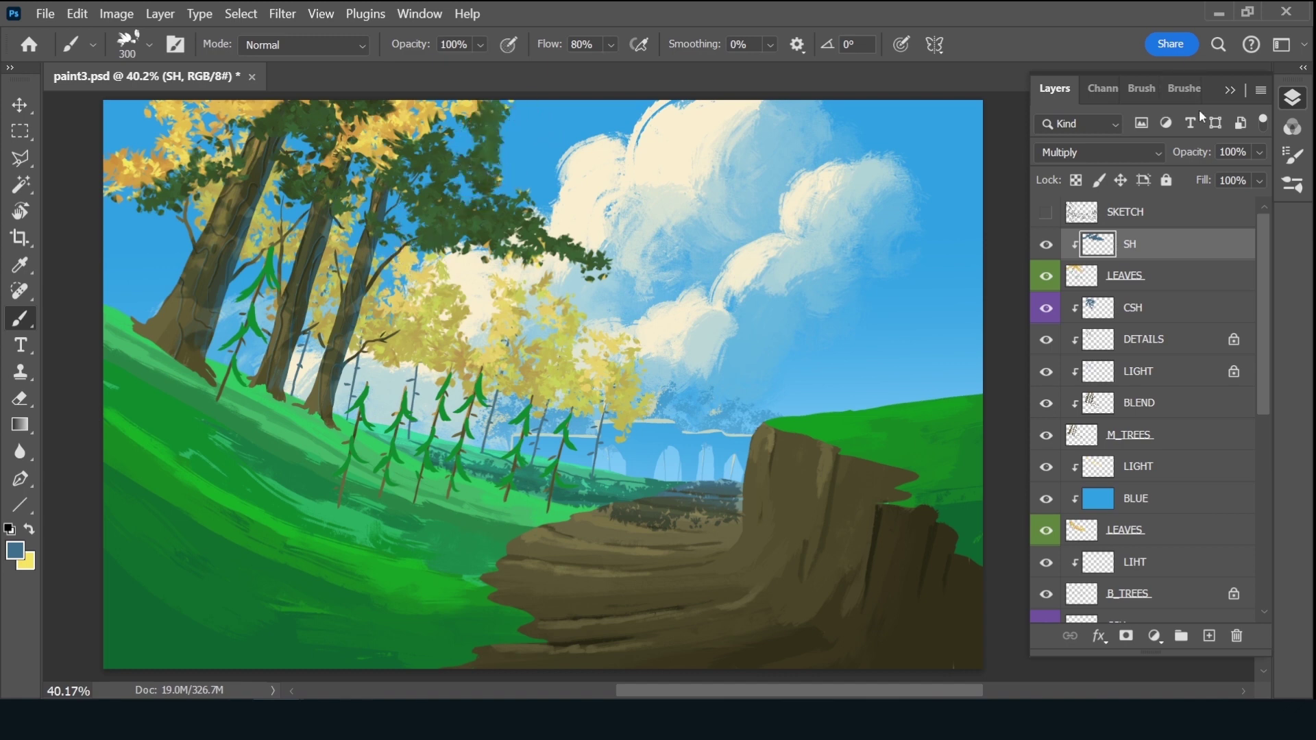
Lower SH opacity to 37% and add another clipped layer for renaming
{"action": "mouse_move", "coordinate": [1208, 154]}
{"action": "left_mouse_down"}
{"action": "mouse_move", "coordinate": [1197, 156]}
{"action": "mouse_move", "coordinate": [1262, 148]}
{"action": "left_mouse_up"}
{"action": "left_click_drag", "start_coordinate": [1261, 146], "coordinate": [1146, 185]}
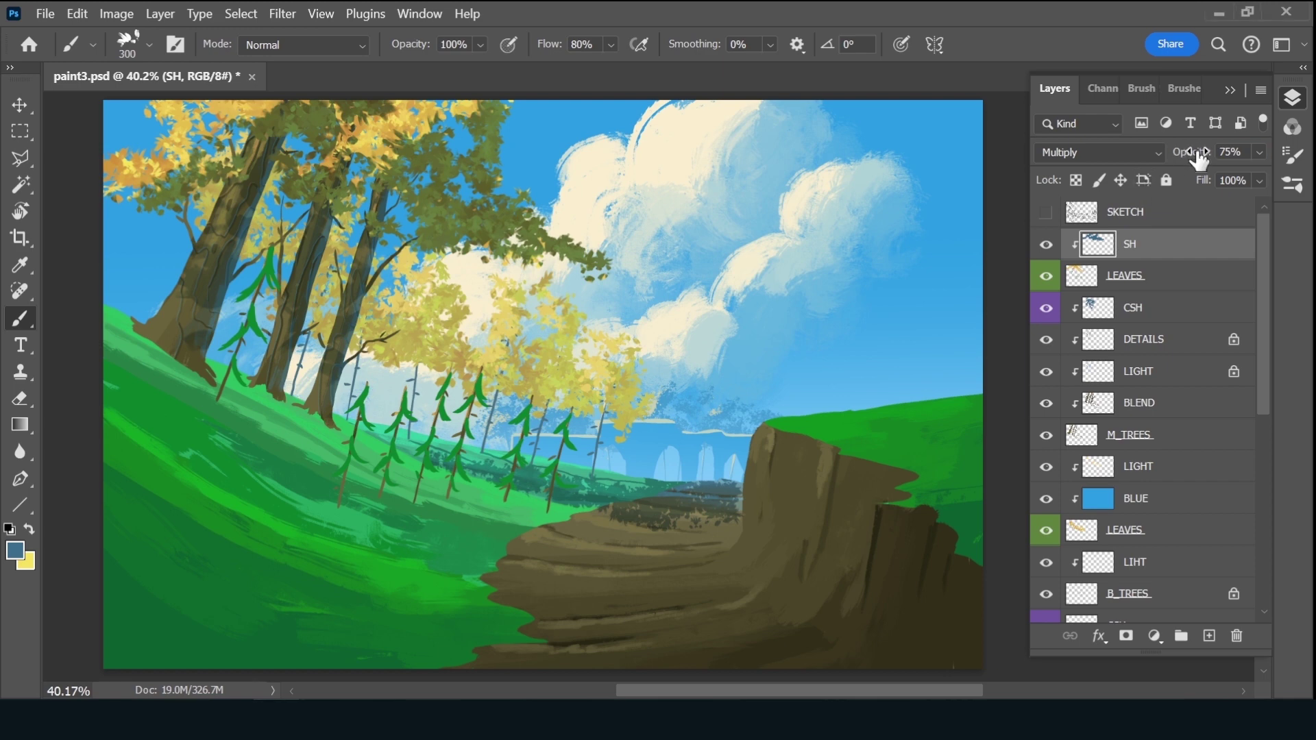
{"action": "mouse_move", "coordinate": [1199, 160]}
{"action": "left_mouse_down"}
{"action": "mouse_move", "coordinate": [1188, 159]}
{"action": "mouse_move", "coordinate": [1200, 159]}
{"action": "left_mouse_up"}
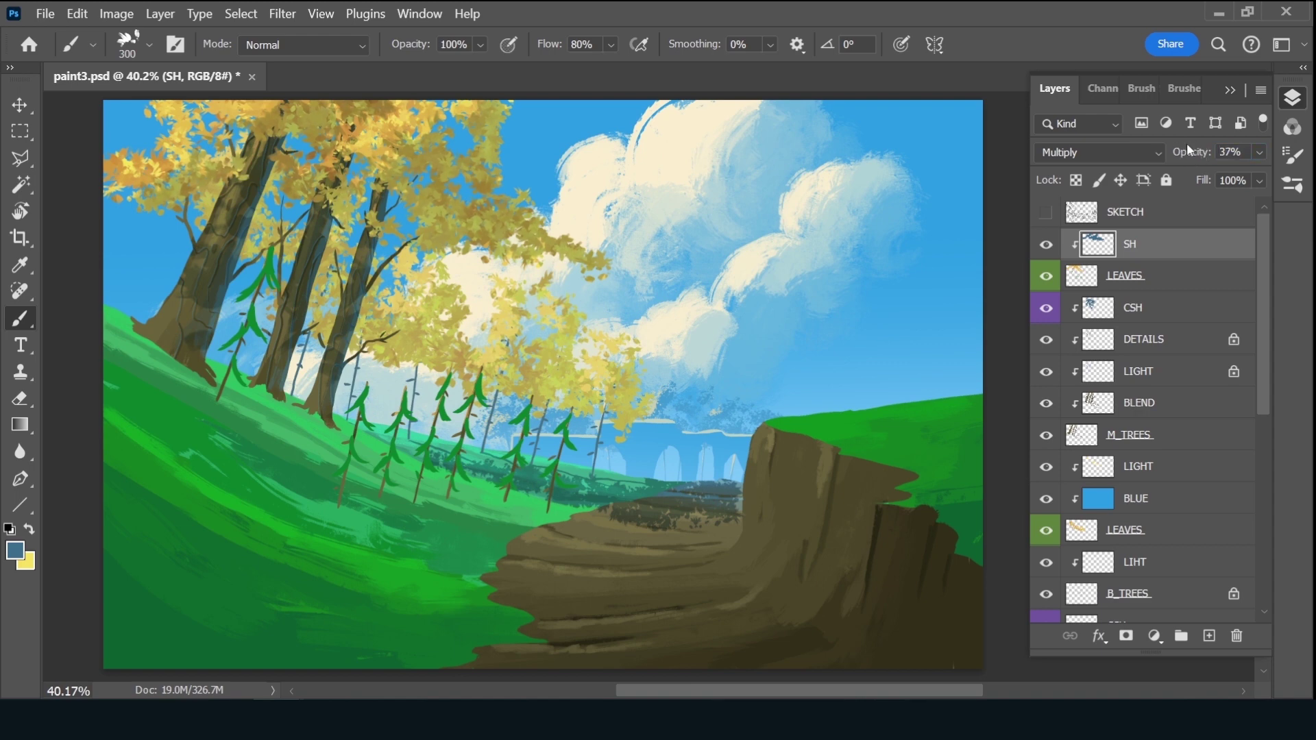
{"action": "left_click", "coordinate": [1209, 637], "text": "ctrl"}
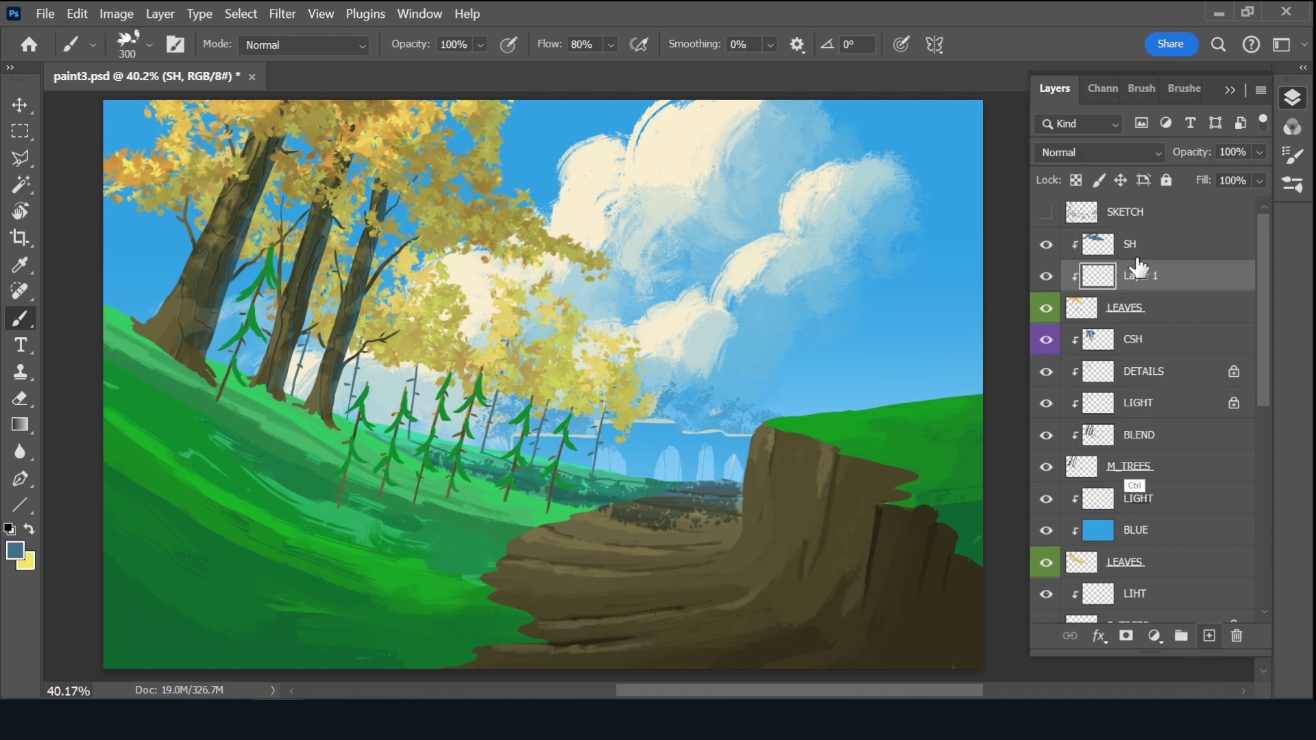
{"action": "double_click", "coordinate": [1149, 277]}
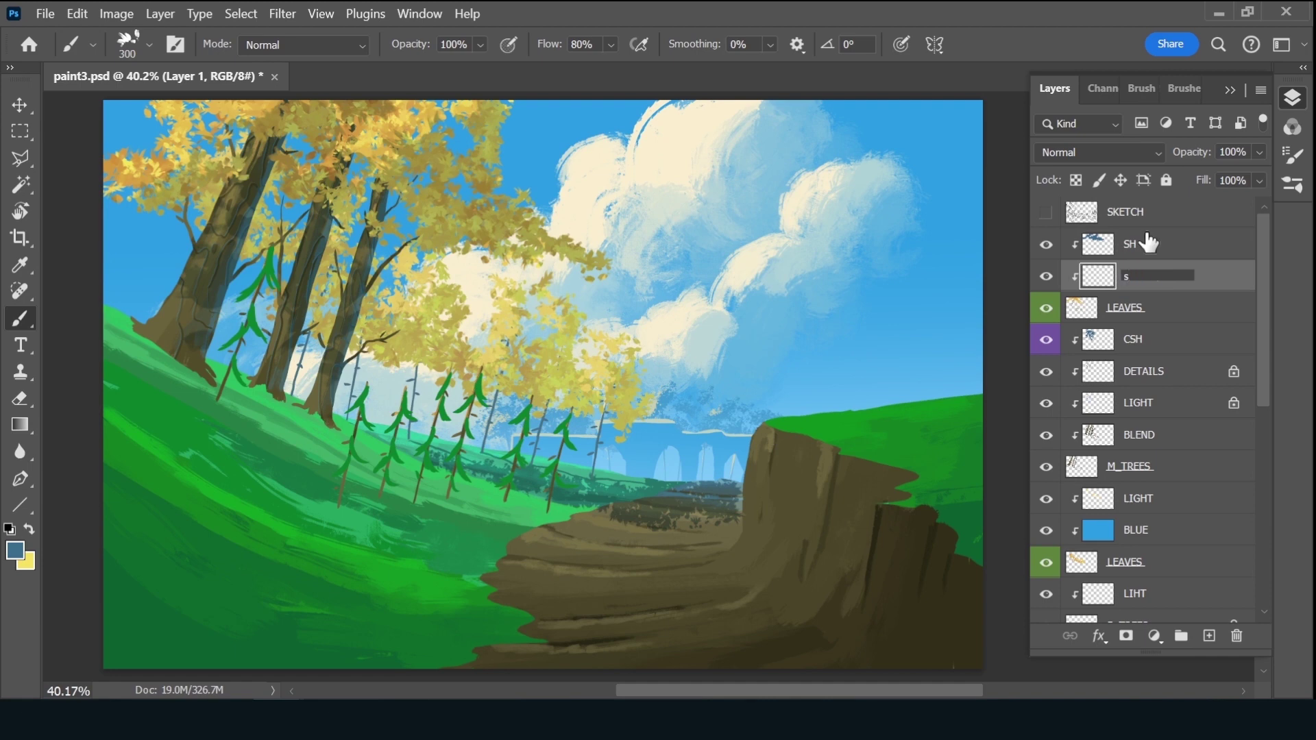
{"action": "type", "text": "SH2"}
Name the layer SH2, choose brown as the paint colour, and set it to Multiply
{"action": "key", "text": "Return"}
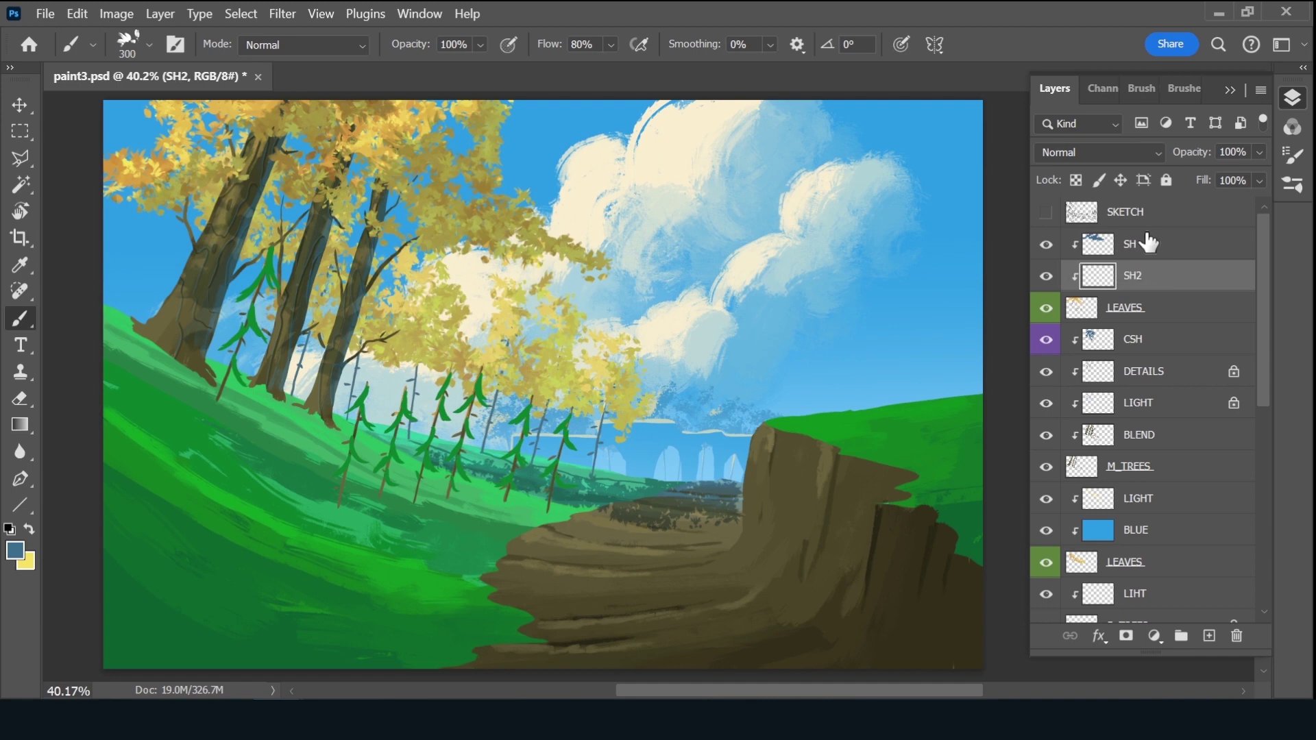
{"action": "left_click", "coordinate": [15, 551]}
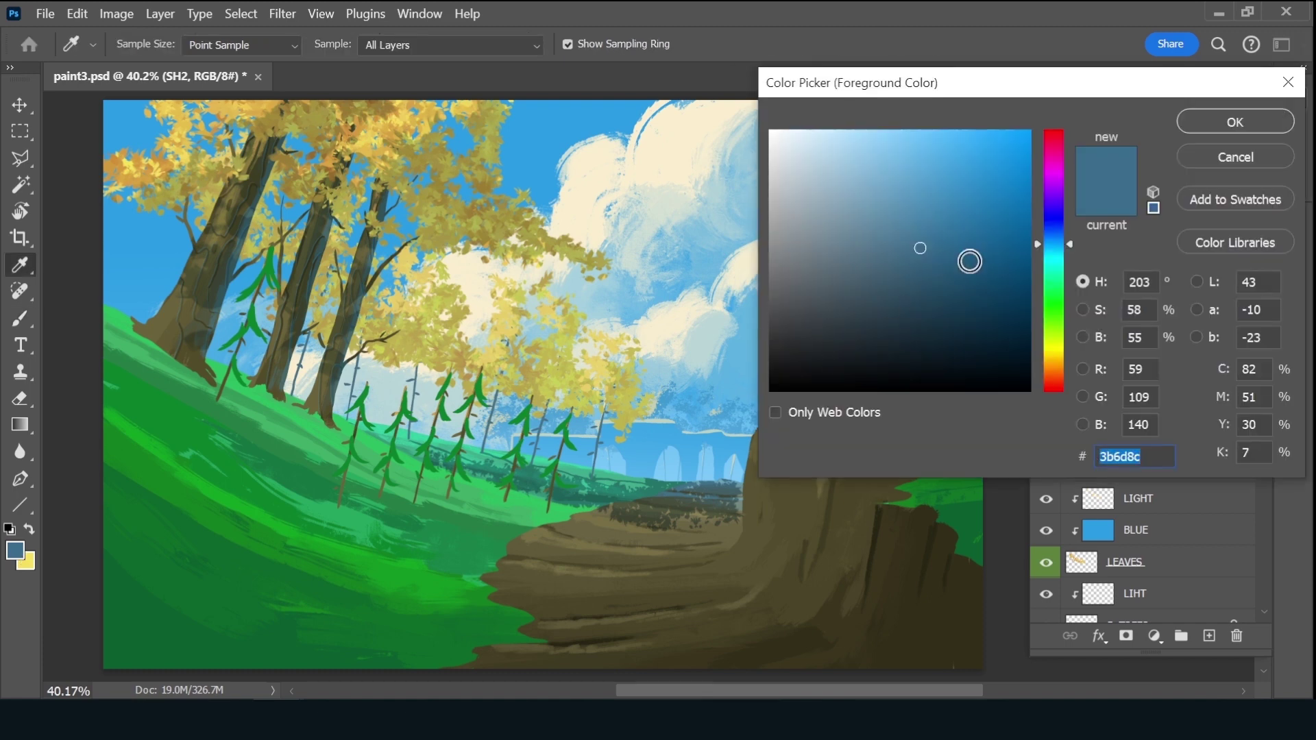
{"action": "left_click_drag", "start_coordinate": [1061, 375], "coordinate": [1061, 370]}
{"action": "left_click_drag", "start_coordinate": [946, 248], "coordinate": [948, 239]}
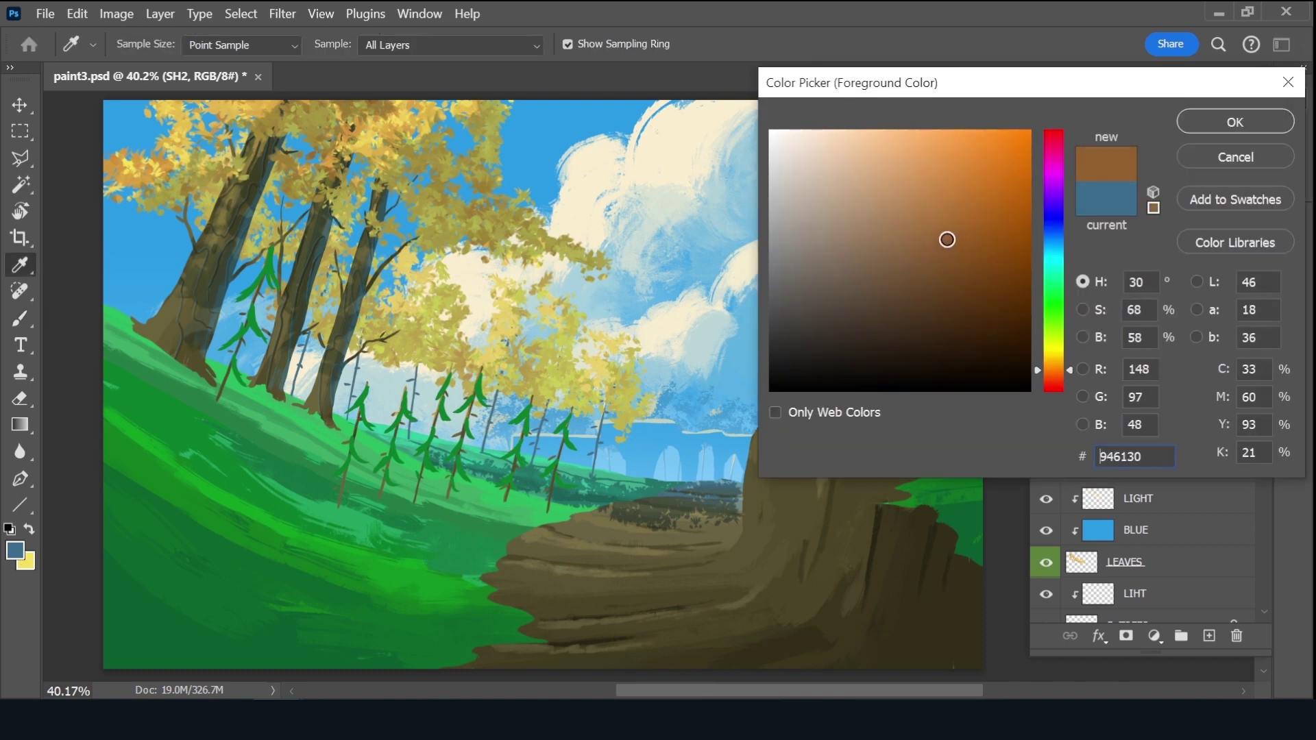
{"action": "left_click", "coordinate": [1236, 122]}
{"action": "left_click", "coordinate": [1090, 152]}
{"action": "left_click", "coordinate": [1070, 196]}
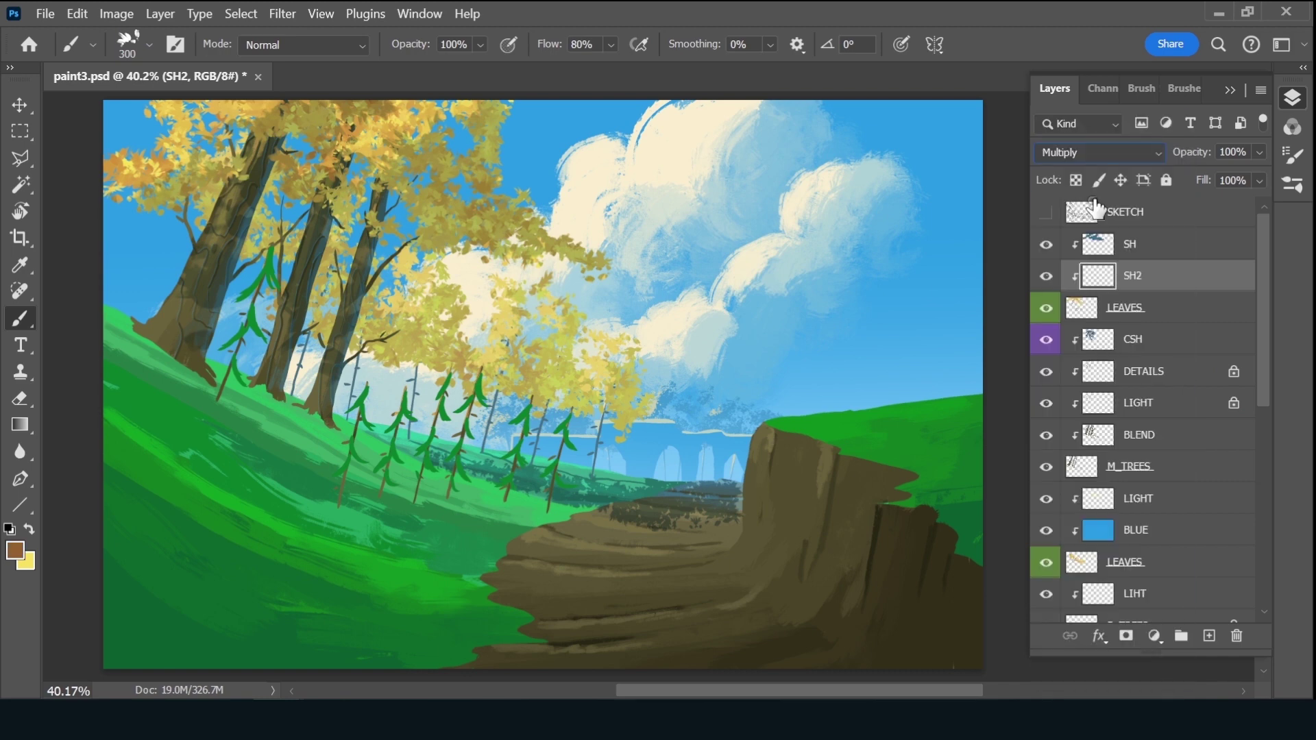
Paint brown leaves over the upper canopy at 48% opacity, shrink the brush, and add a new layer
{"action": "left_click", "coordinate": [1152, 212]}
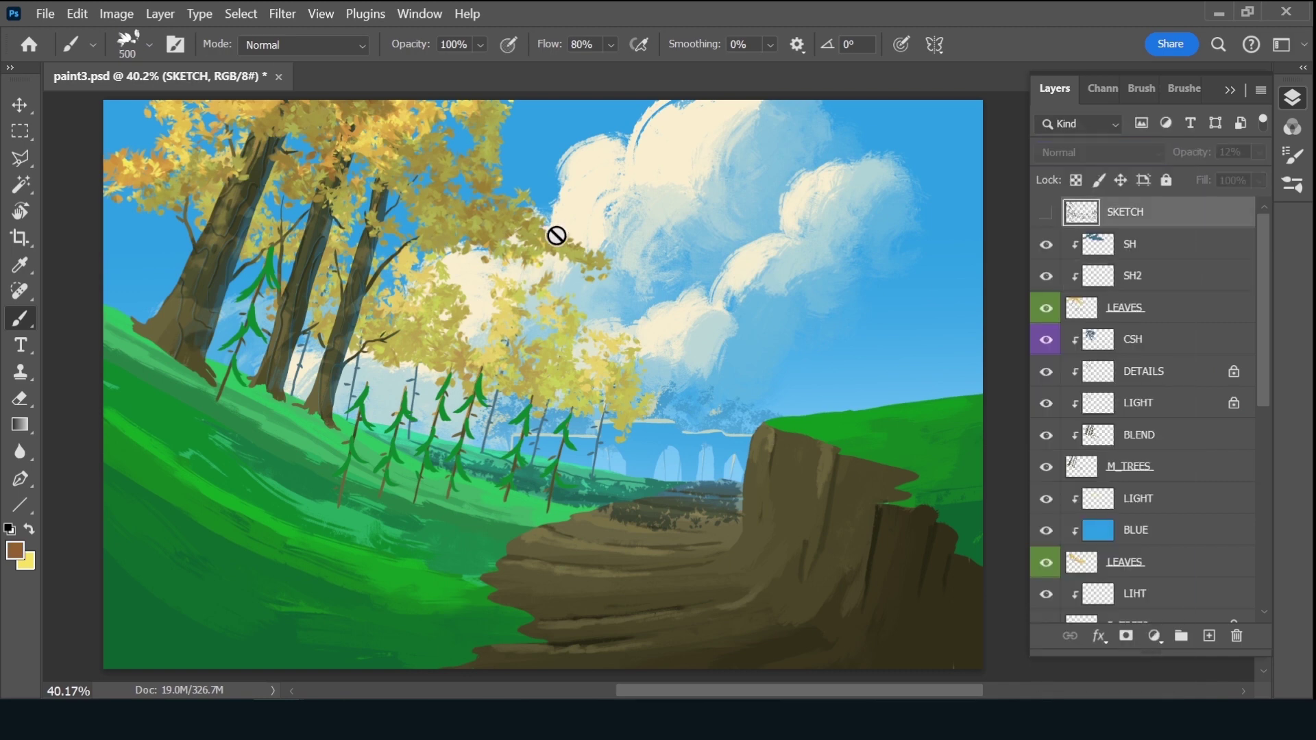
{"action": "left_click", "coordinate": [1158, 275]}
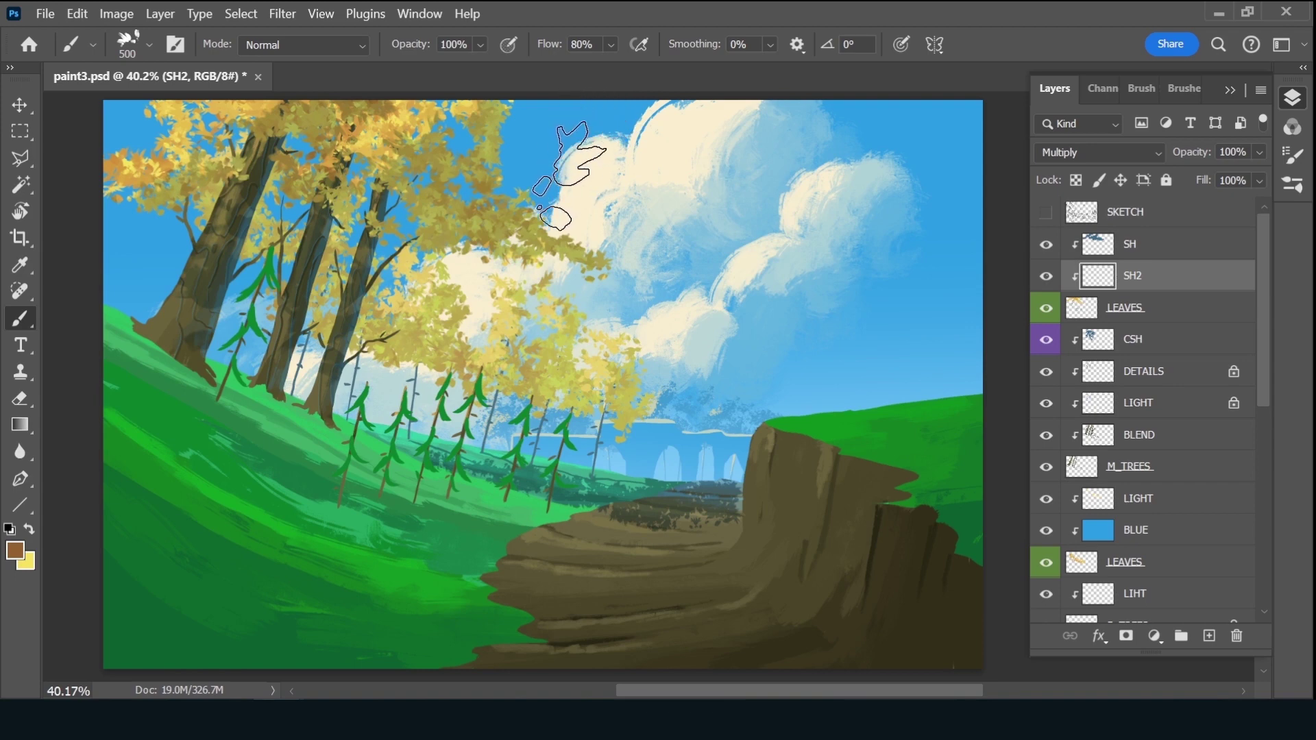
{"action": "mouse_move", "coordinate": [583, 247]}
{"action": "left_mouse_down"}
{"action": "mouse_move", "coordinate": [597, 267]}
{"action": "mouse_move", "coordinate": [473, 254]}
{"action": "mouse_move", "coordinate": [541, 206]}
{"action": "mouse_move", "coordinate": [479, 179]}
{"action": "mouse_move", "coordinate": [411, 172]}
{"action": "mouse_move", "coordinate": [357, 199]}
{"action": "mouse_move", "coordinate": [288, 192]}
{"action": "left_mouse_up"}
{"action": "mouse_move", "coordinate": [147, 212]}
{"action": "left_mouse_down"}
{"action": "mouse_move", "coordinate": [357, 117]}
{"action": "mouse_move", "coordinate": [172, 206]}
{"action": "mouse_move", "coordinate": [230, 200]}
{"action": "left_mouse_up"}
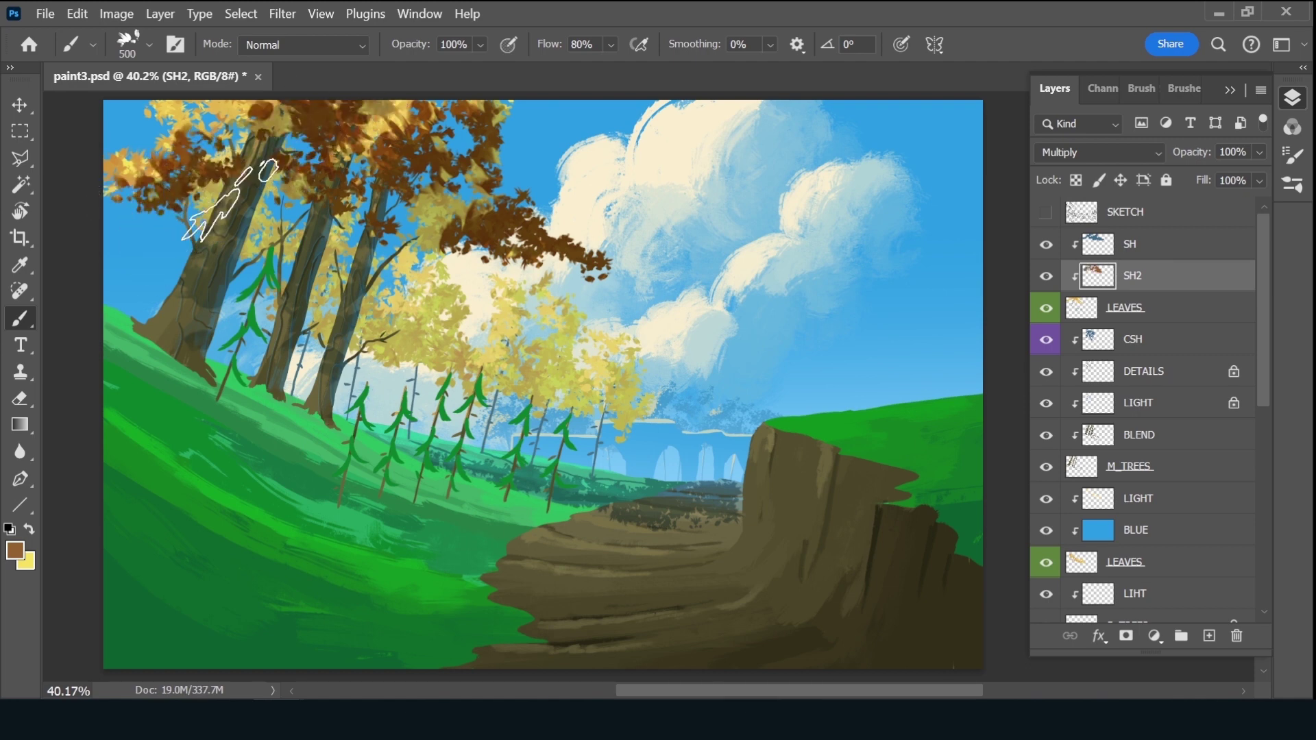
{"action": "left_click_drag", "start_coordinate": [1199, 152], "coordinate": [1181, 147]}
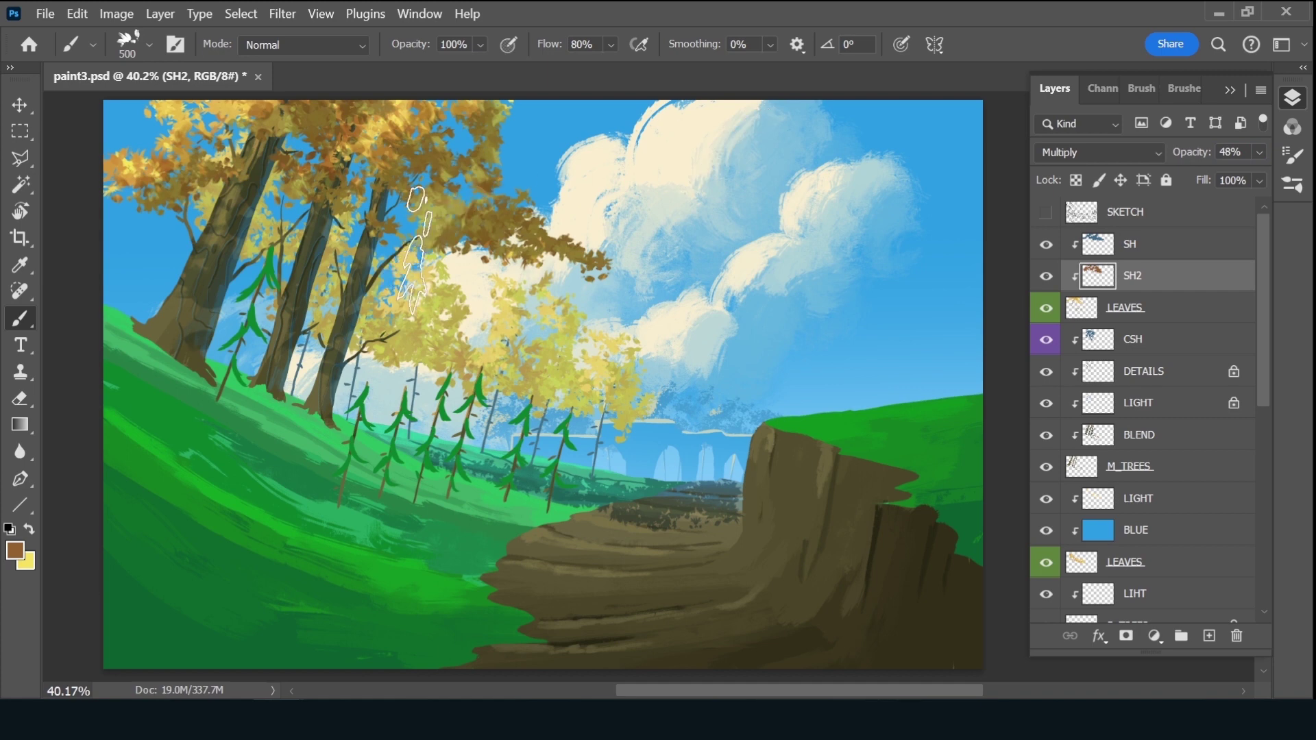
{"action": "key", "text": "bracketleft"}
{"action": "key", "text": "bracketleft"}
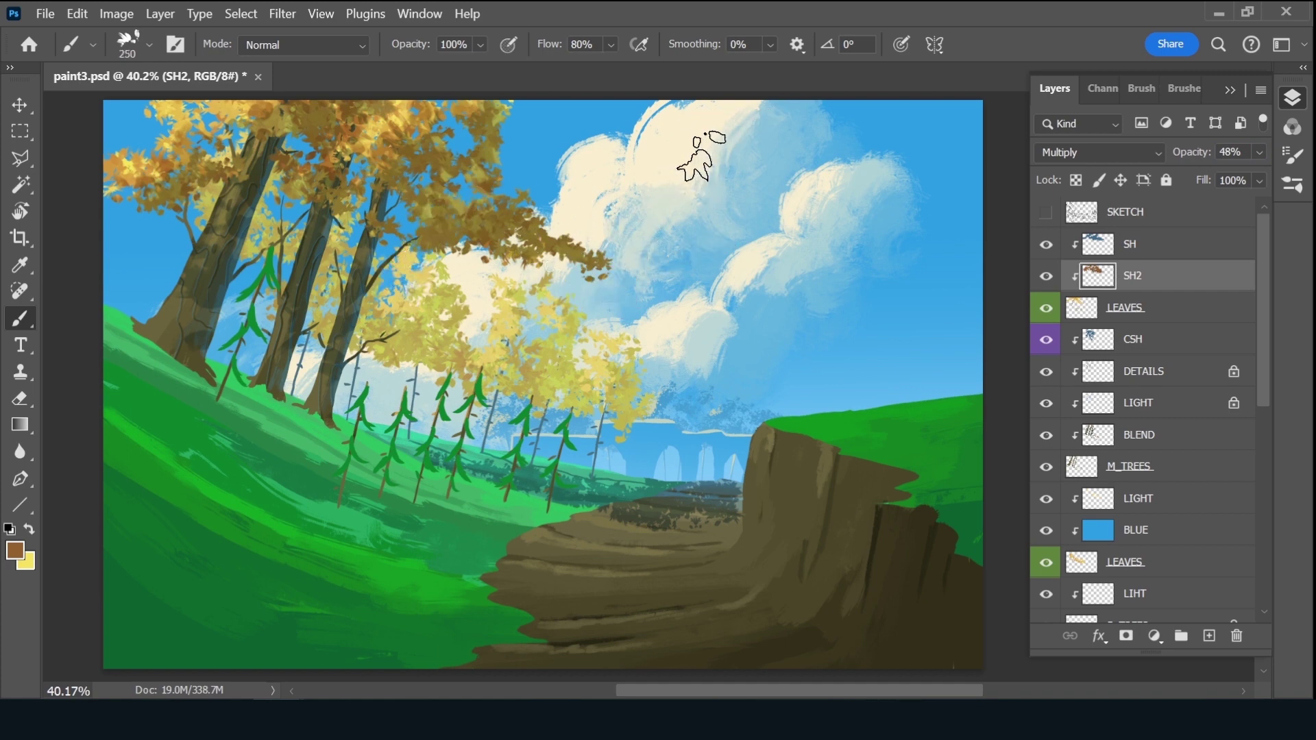
{"action": "key", "text": "bracketleft"}
{"action": "key", "text": "bracketleft"}
{"action": "left_click", "coordinate": [1211, 637]}
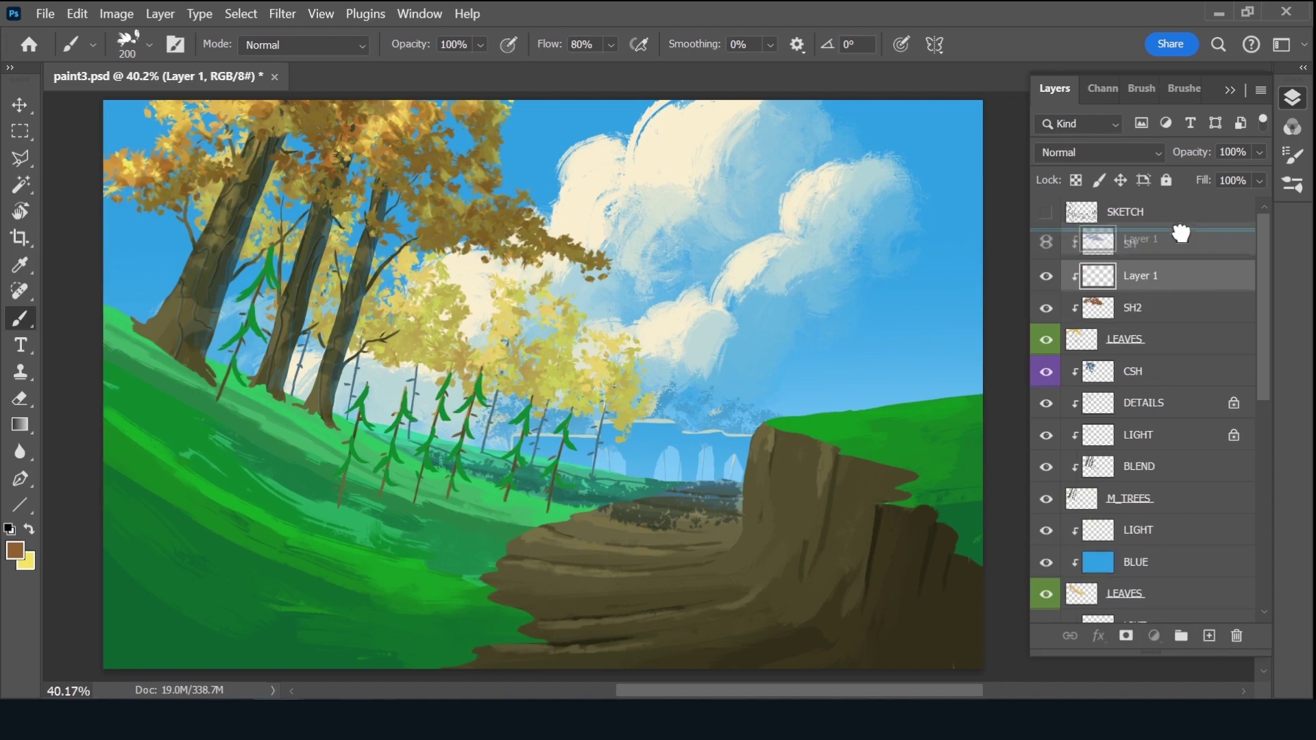
Move the new layer above SH and name it LIGHT
{"action": "left_click_drag", "start_coordinate": [1181, 234], "coordinate": [1179, 238]}
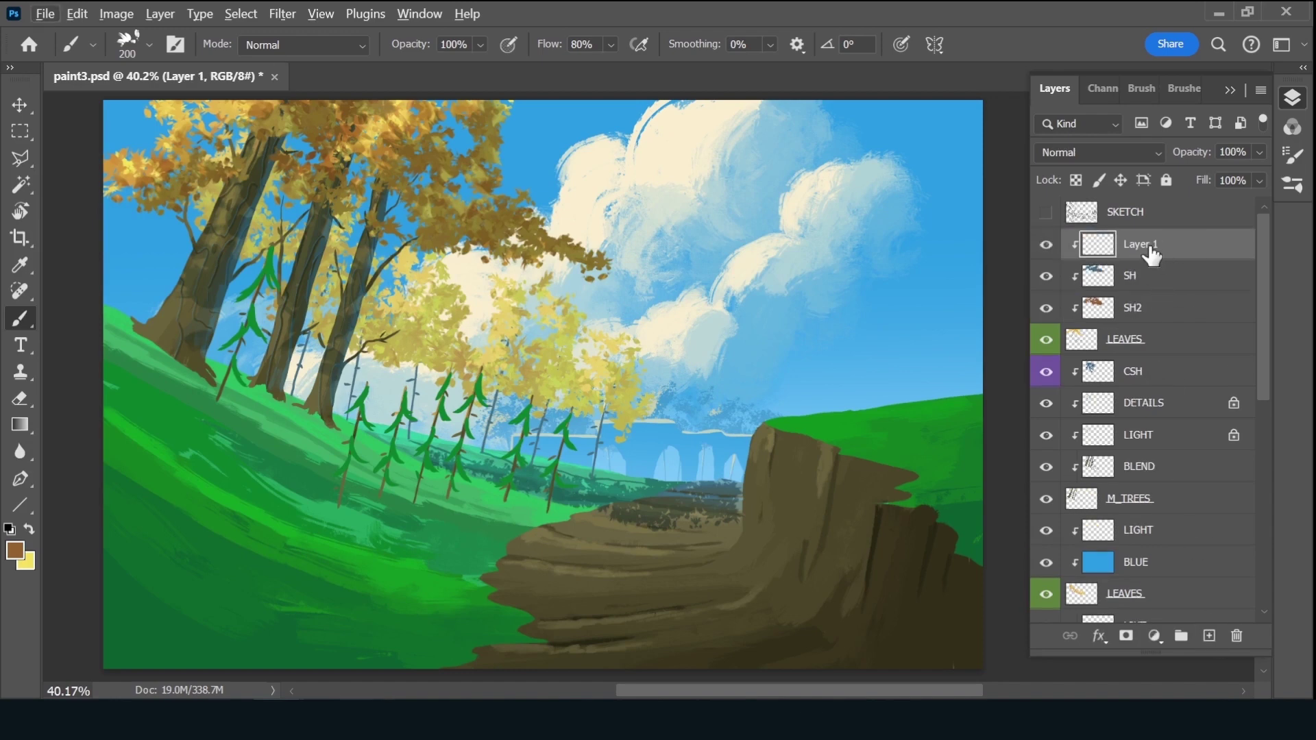
{"action": "double_click", "coordinate": [1155, 245]}
{"action": "type", "text": "T"}
{"action": "key", "text": "Return"}
Paint yellow highlights on the canopy's top edge, set LIGHT to 51% opacity, and save
{"action": "key", "text": "x"}
{"action": "left_click_drag", "start_coordinate": [251, 107], "coordinate": [301, 103]}
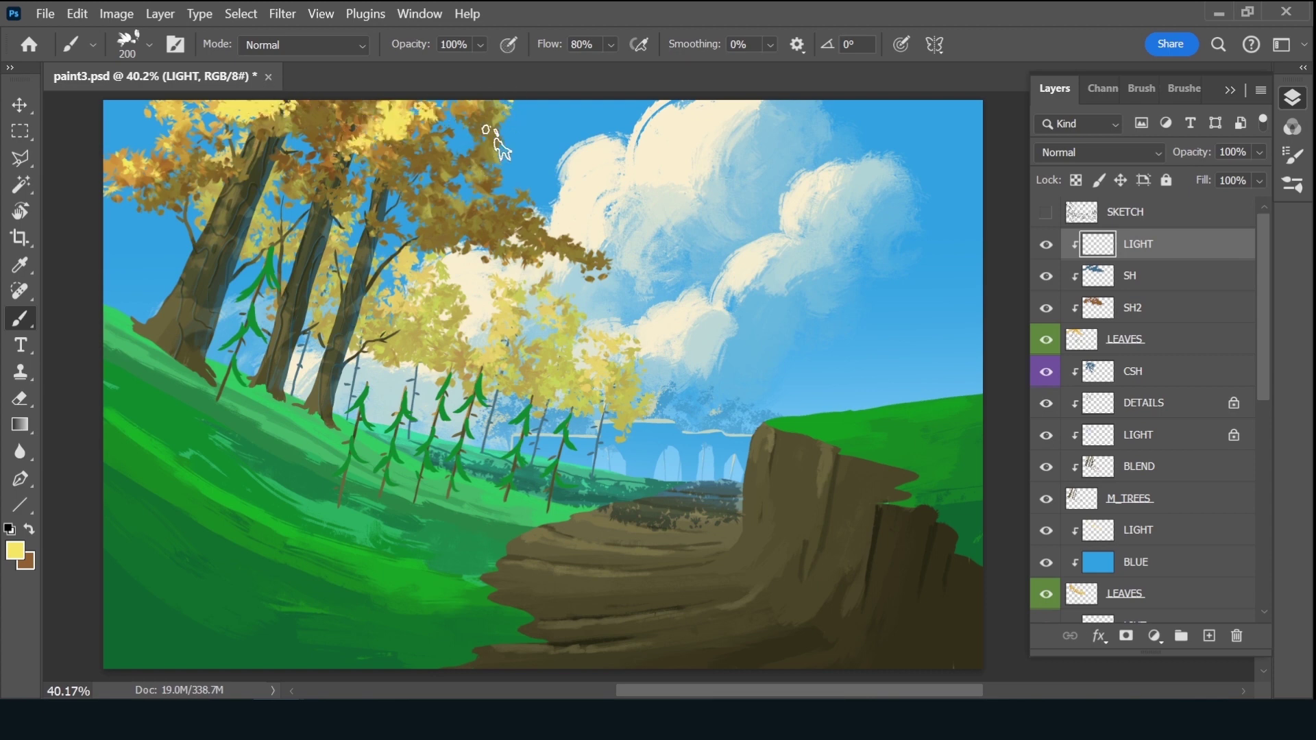
{"action": "key", "text": "bracketleft"}
{"action": "key", "text": "bracketleft"}
{"action": "key", "text": "bracketleft"}
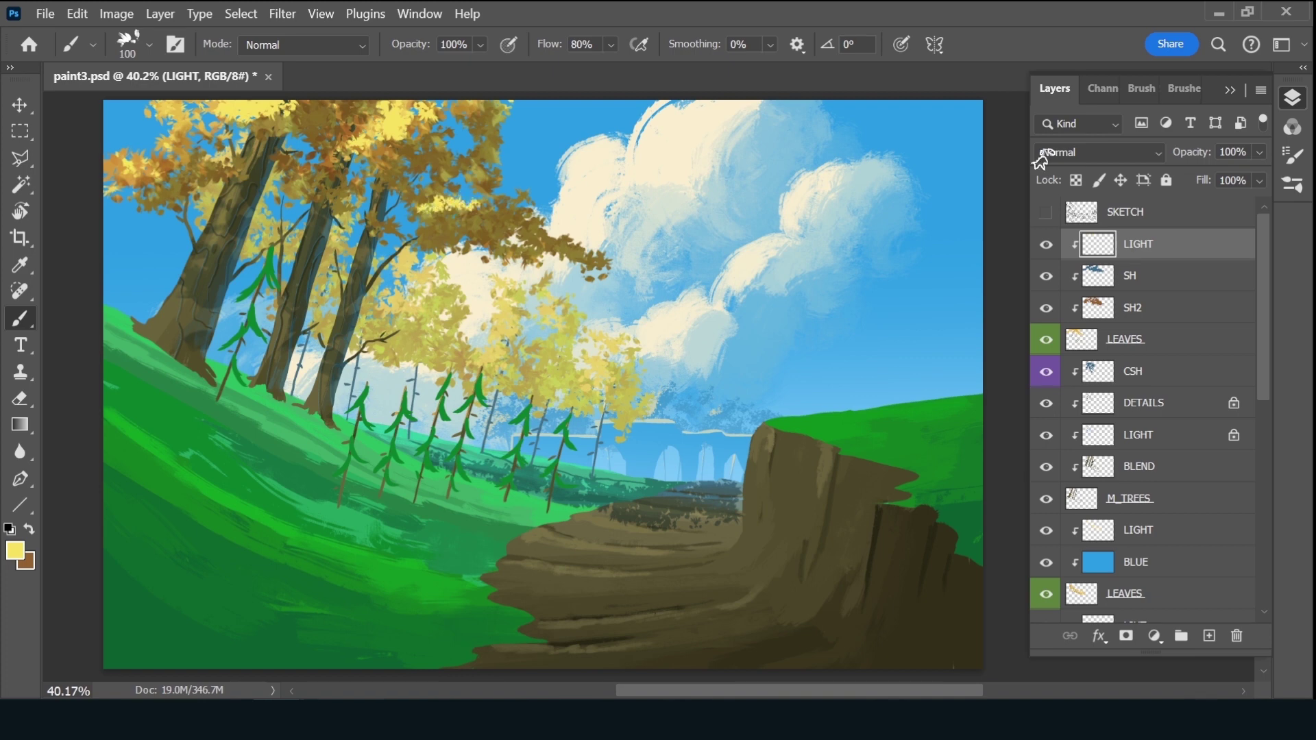
{"action": "left_click_drag", "start_coordinate": [1205, 152], "coordinate": [1173, 156]}
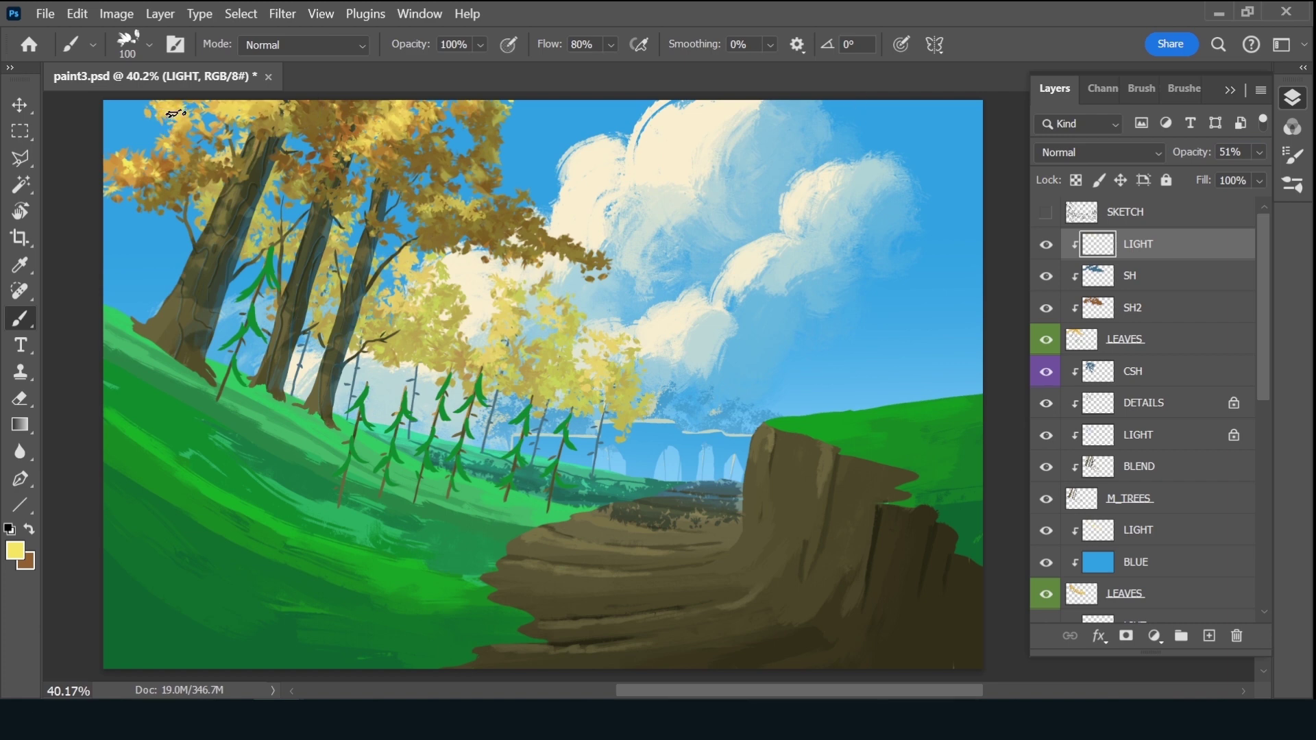
{"action": "key", "text": "ctrl+s"}
Show the sketch and add a violet-labelled CSH layer below M_TREES
{"action": "left_click", "coordinate": [1045, 212]}
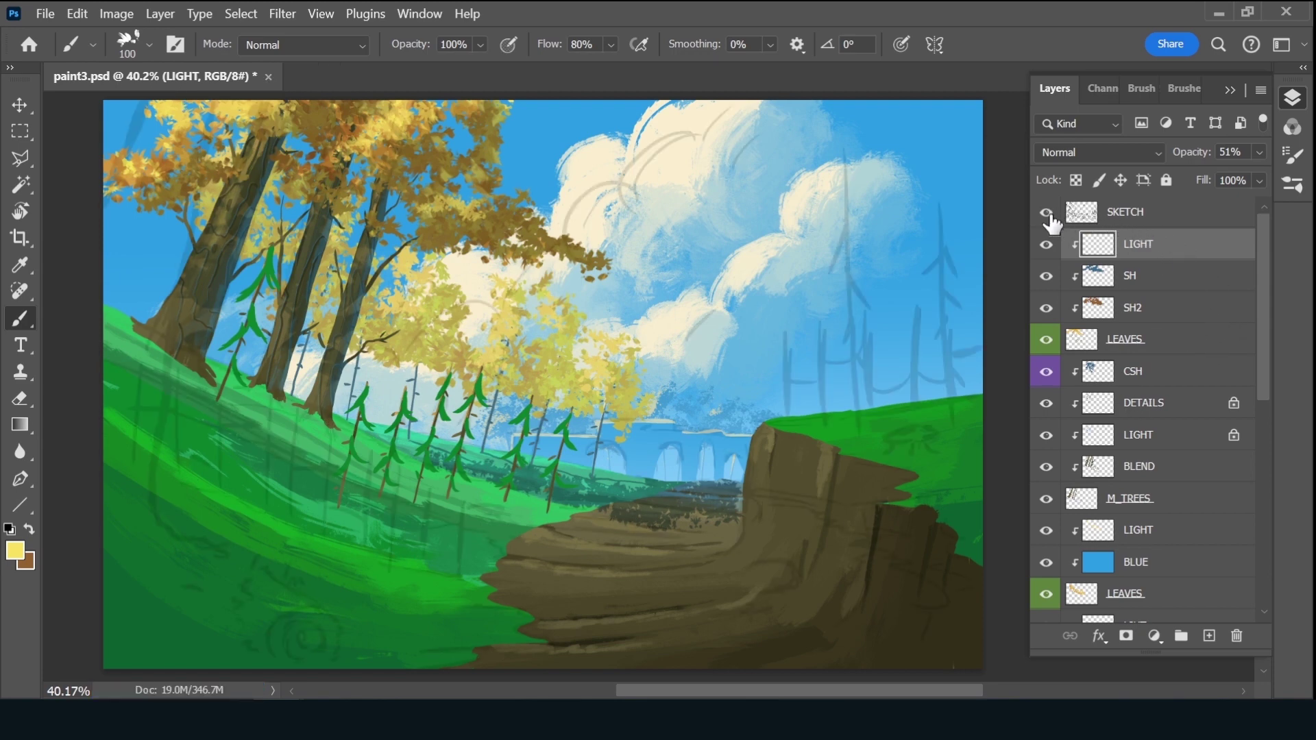
{"action": "left_click", "coordinate": [1165, 506]}
{"action": "left_click", "coordinate": [1210, 636], "text": "ctrl"}
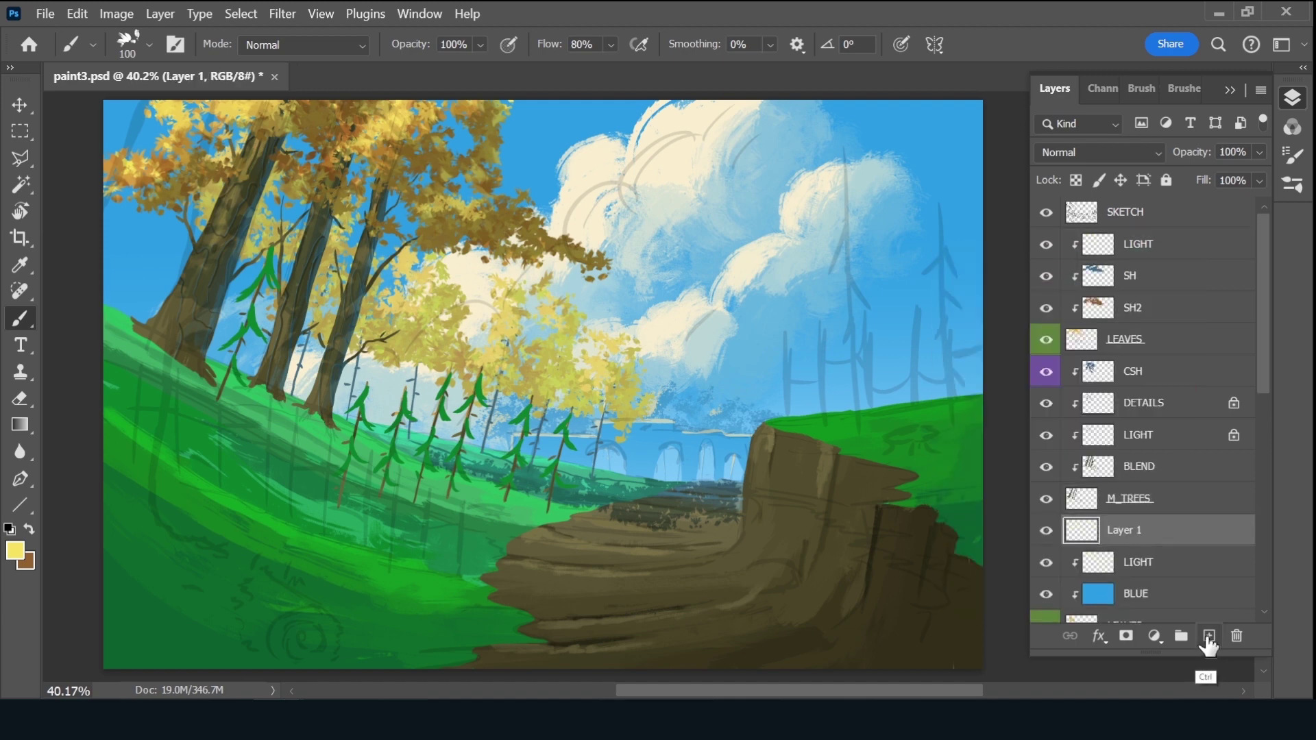
{"action": "double_click", "coordinate": [1141, 535]}
{"action": "type", "text": "CSH"}
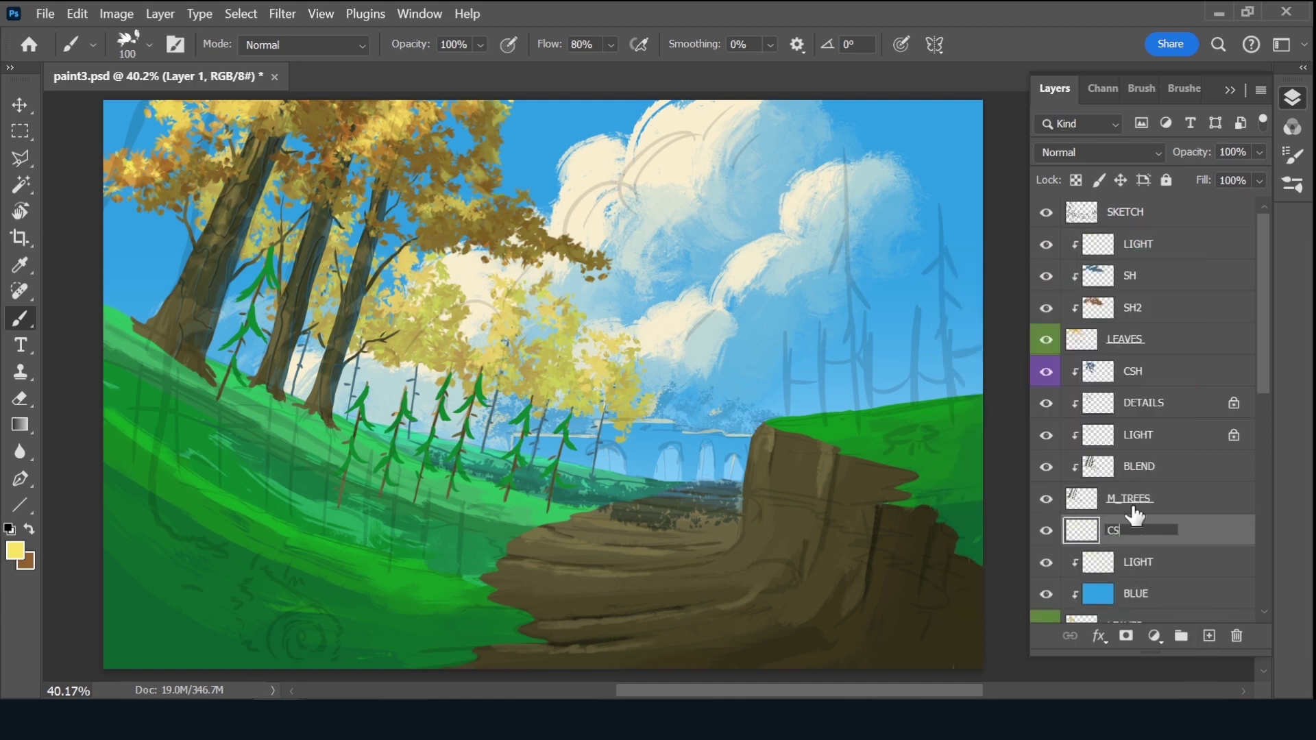
{"action": "key", "text": "Return"}
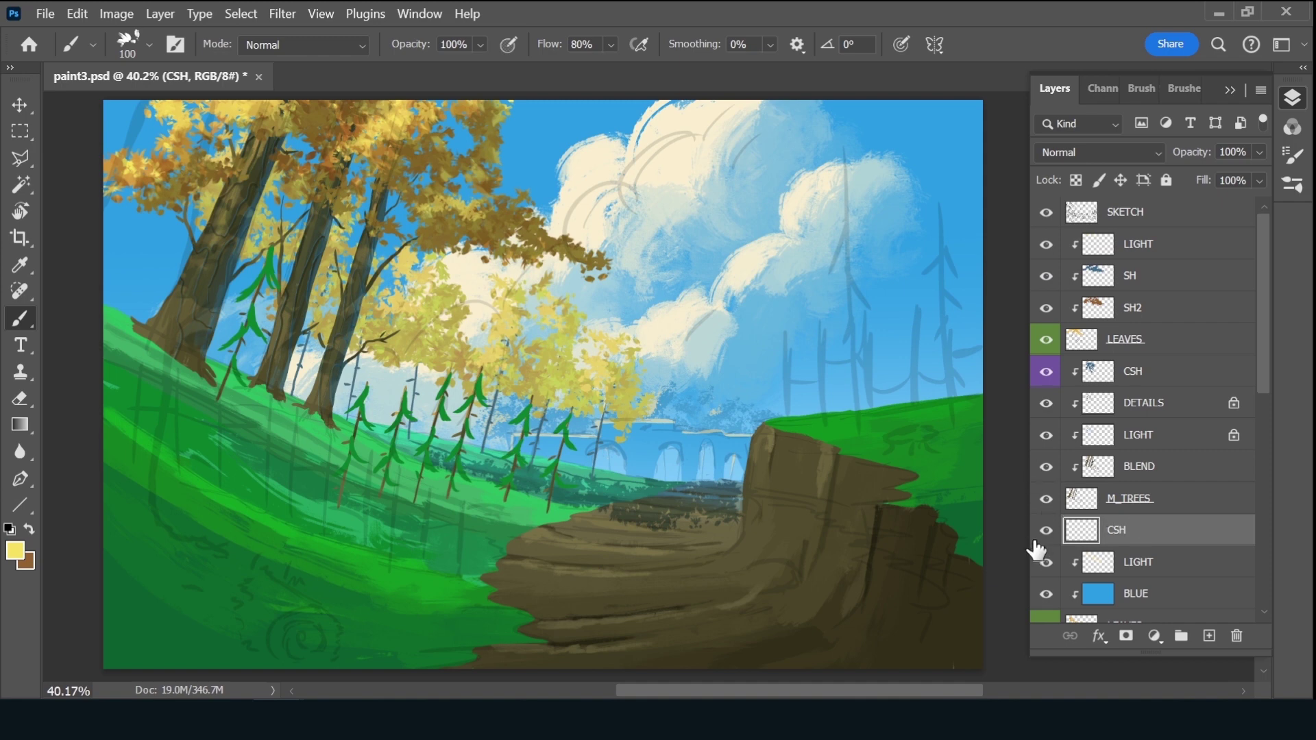
{"action": "right_click", "coordinate": [1045, 531]}
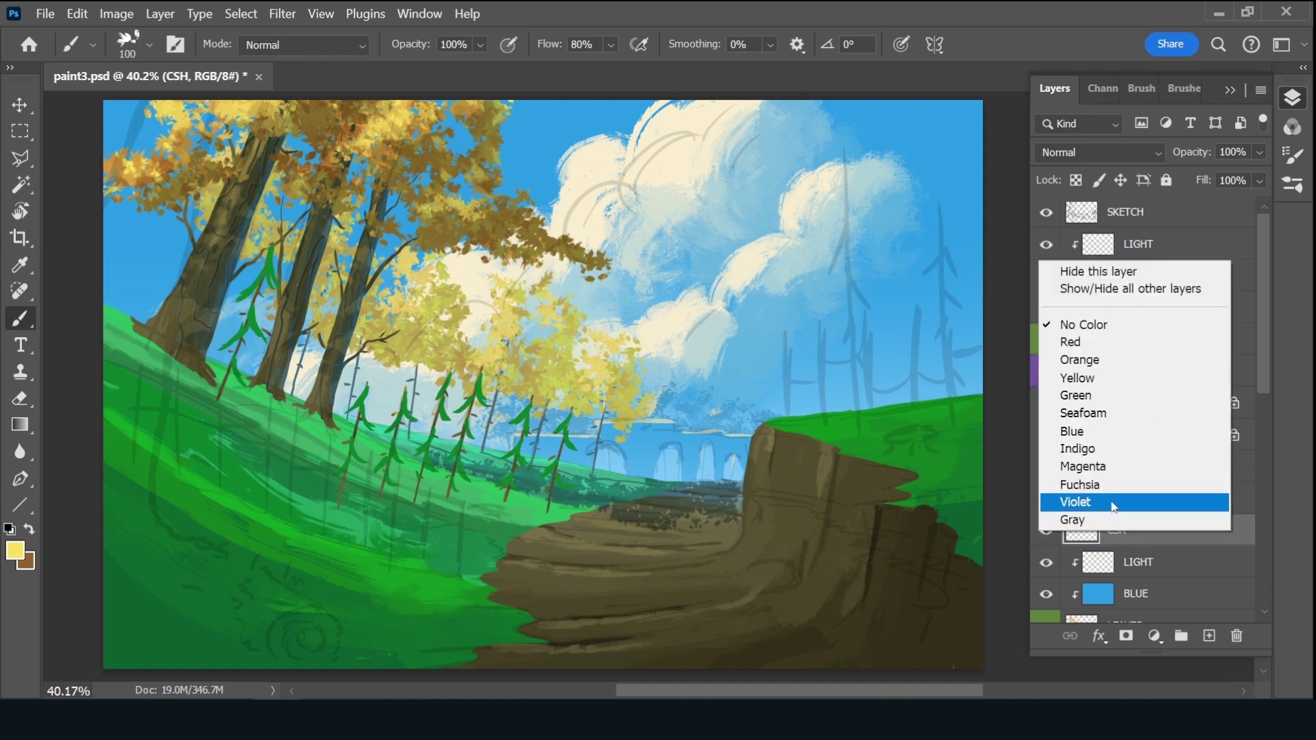
{"action": "left_click", "coordinate": [1076, 502]}
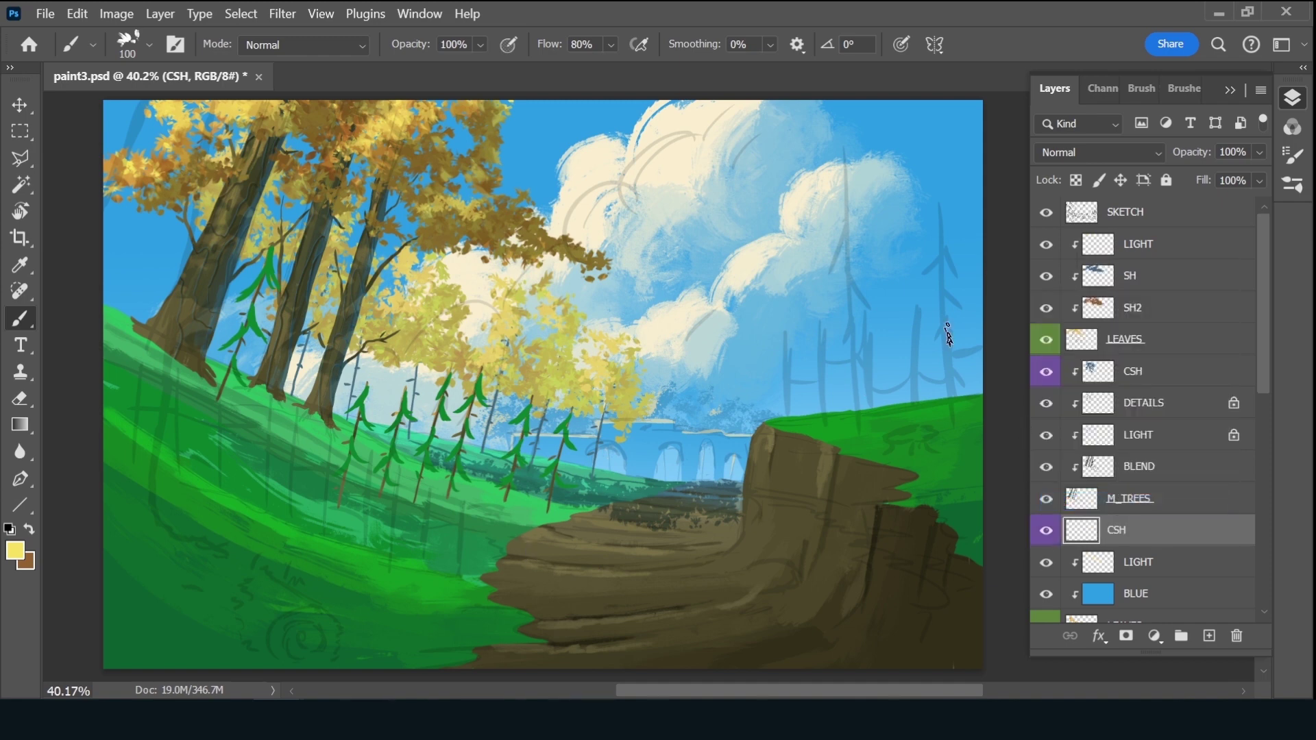
Choose the 35 px angled foliage brush and the muted blue #3b657f
{"action": "left_click", "coordinate": [1186, 89]}
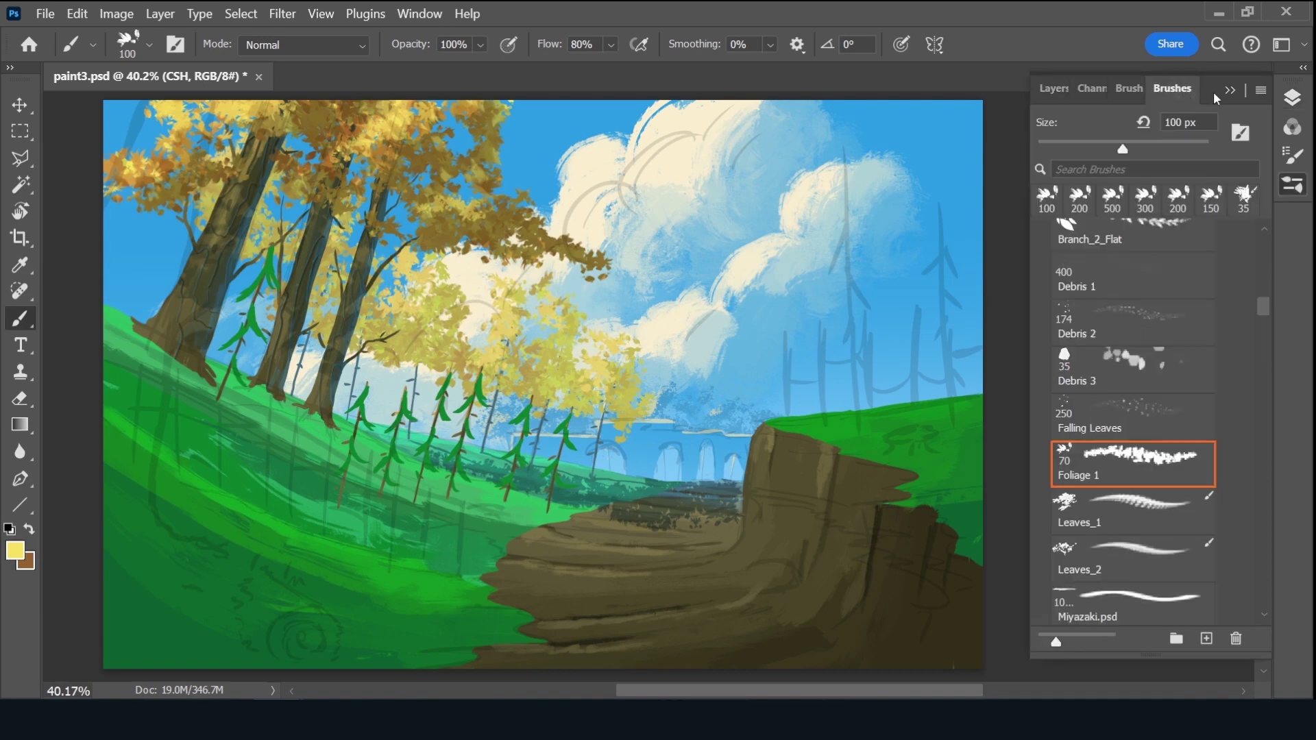
{"action": "left_click", "coordinate": [1239, 210]}
{"action": "left_click", "coordinate": [1051, 89]}
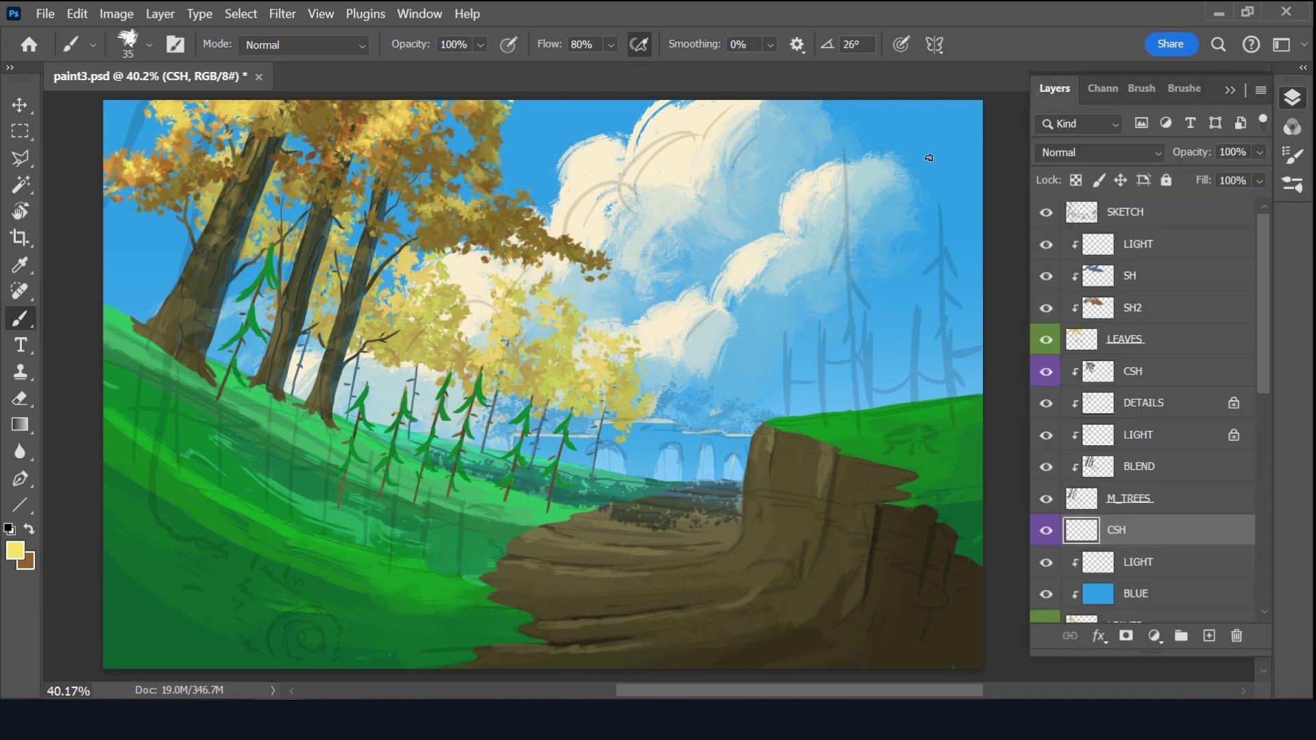
{"action": "left_click", "coordinate": [15, 551]}
{"action": "left_click_drag", "start_coordinate": [858, 268], "coordinate": [909, 262]}
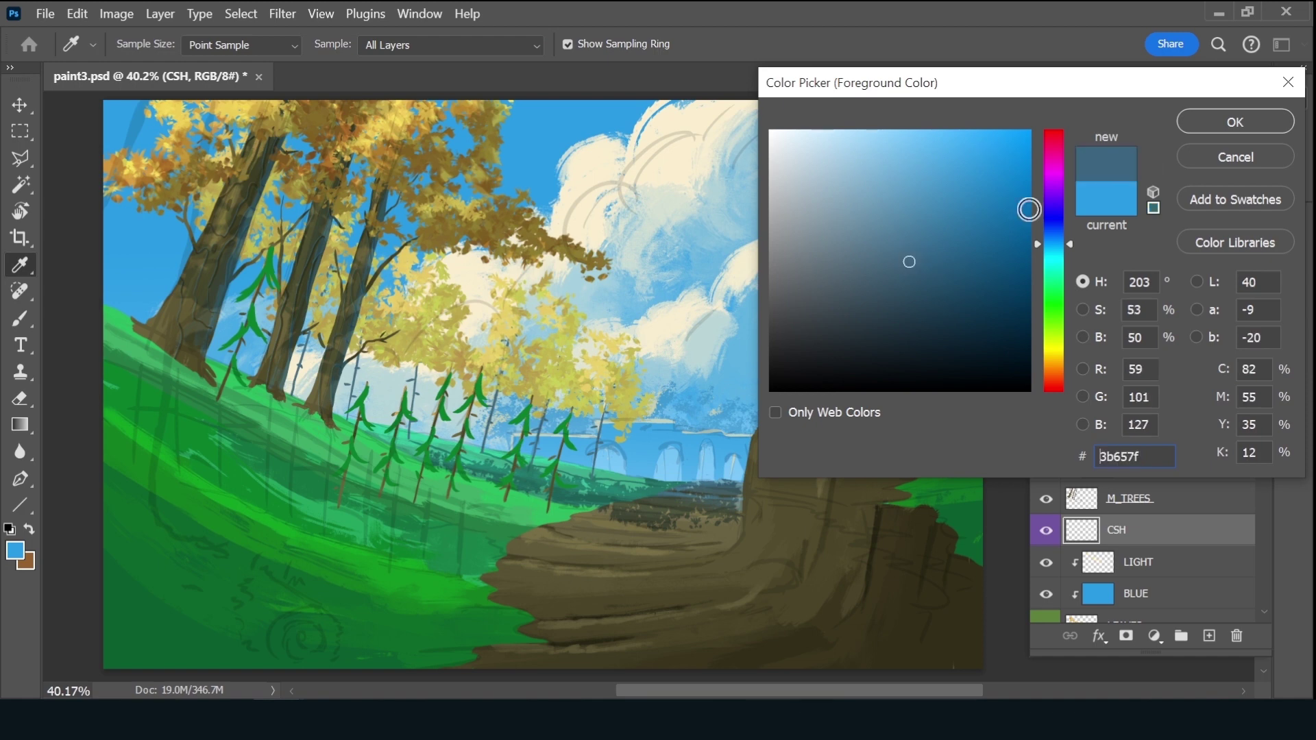
{"action": "left_click", "coordinate": [1235, 122]}
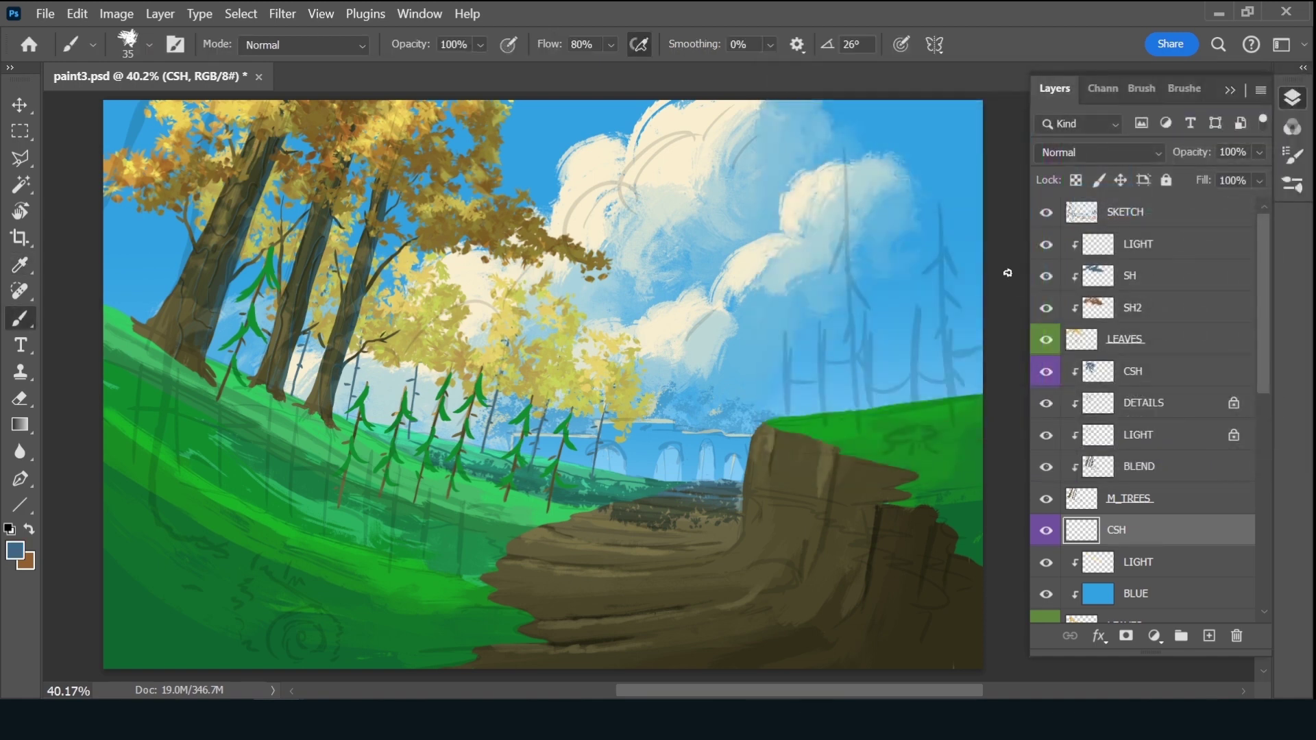
Paint blue shadow bands along the tree bases, grass edge and lower hillside
{"action": "key", "text": "bracketright"}
{"action": "key", "text": "bracketright"}
{"action": "mouse_move", "coordinate": [142, 337]}
{"action": "left_mouse_down"}
{"action": "mouse_move", "coordinate": [206, 384]}
{"action": "mouse_move", "coordinate": [428, 489]}
{"action": "mouse_move", "coordinate": [616, 549]}
{"action": "left_mouse_up"}
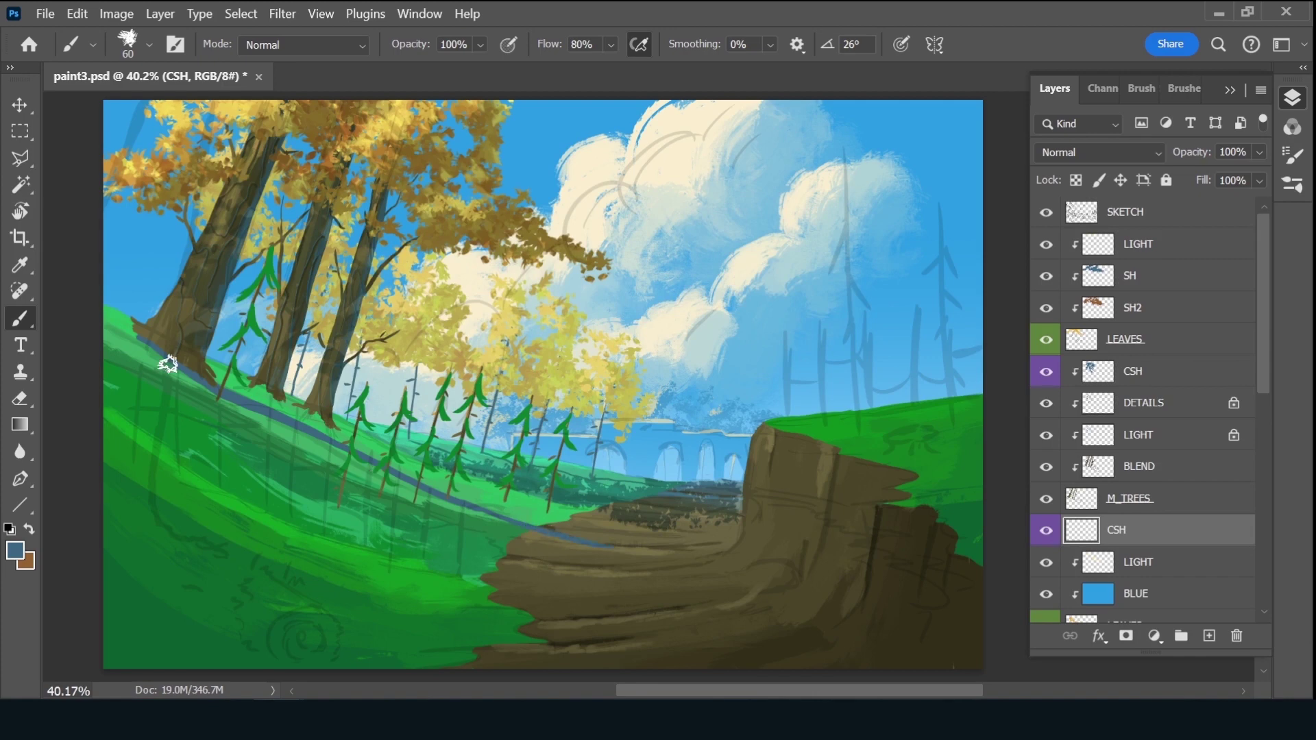
{"action": "key", "text": "bracketright"}
{"action": "key", "text": "bracketright"}
{"action": "key", "text": "bracketright"}
{"action": "mouse_move", "coordinate": [166, 368]}
{"action": "left_mouse_down"}
{"action": "mouse_move", "coordinate": [485, 517]}
{"action": "mouse_move", "coordinate": [706, 559]}
{"action": "left_mouse_up"}
{"action": "left_click_drag", "start_coordinate": [273, 396], "coordinate": [439, 473]}
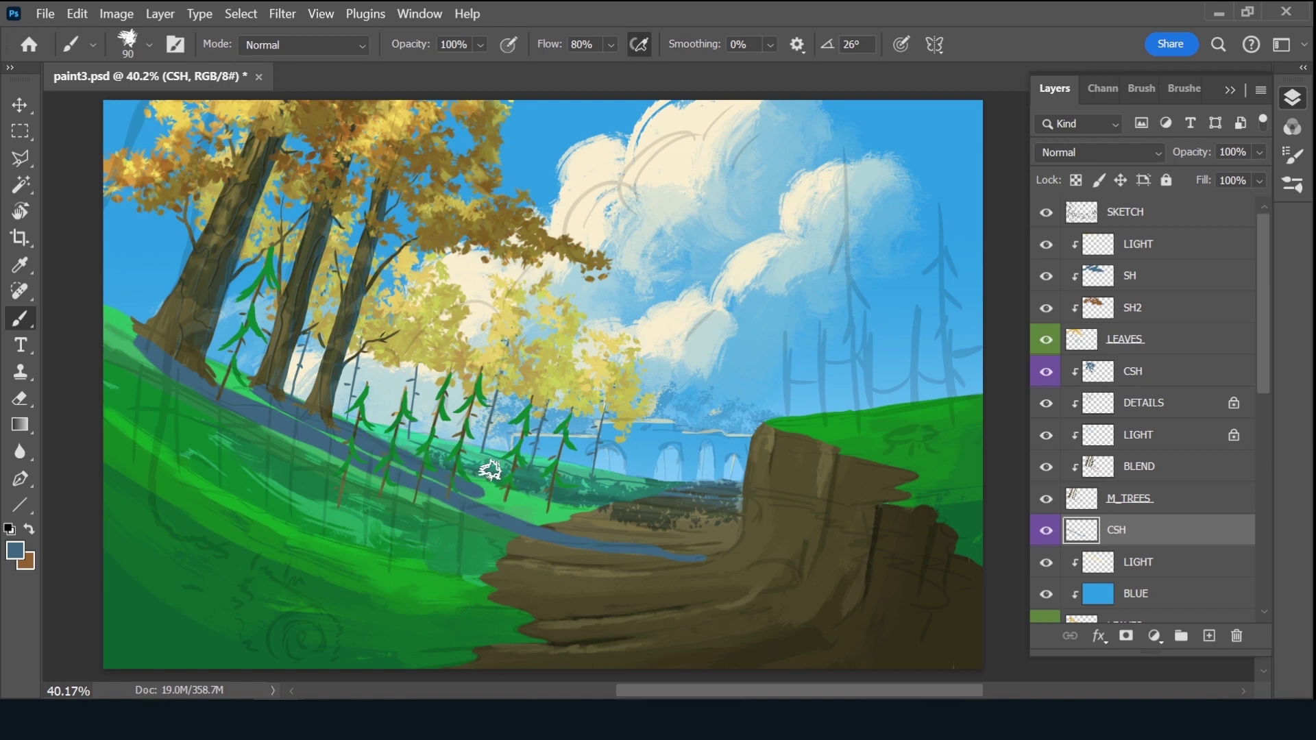
{"action": "key", "text": "ctrl+z"}
{"action": "key", "text": "bracketleft"}
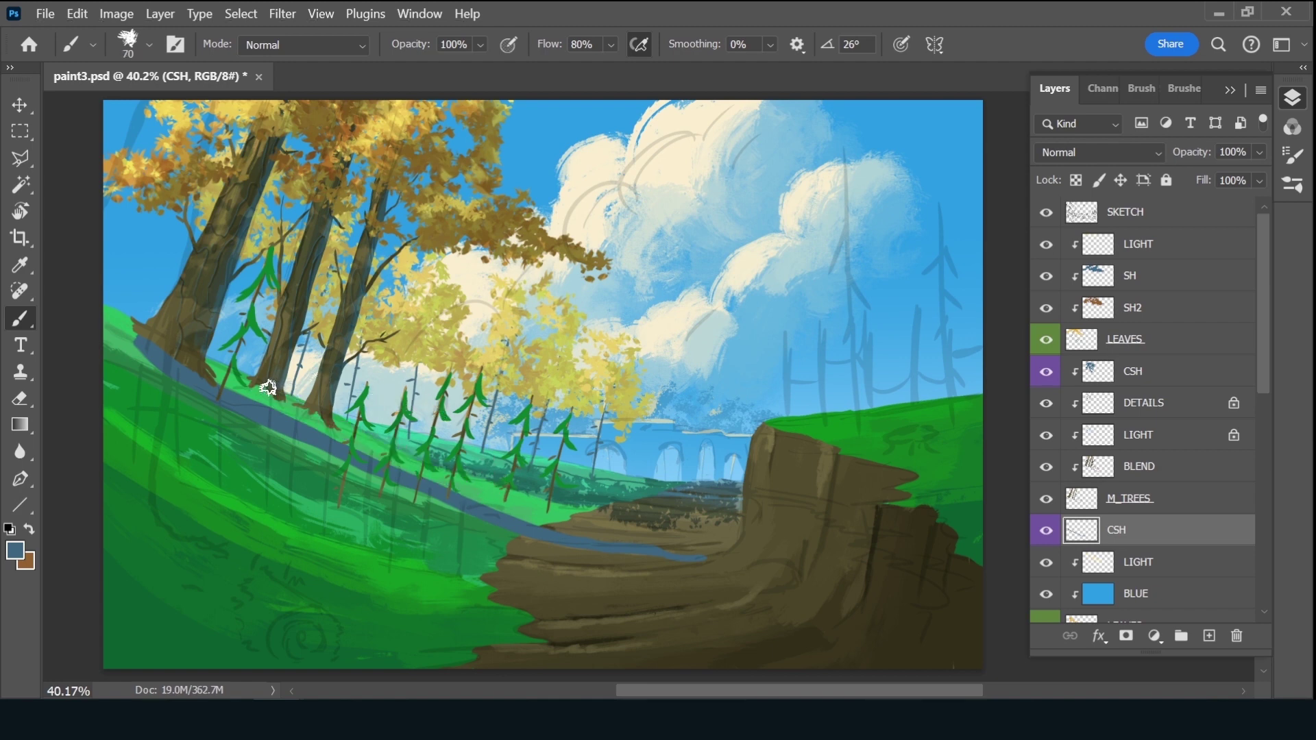
{"action": "key", "text": "bracketleft"}
{"action": "key", "text": "bracketleft"}
{"action": "mouse_move", "coordinate": [287, 401]}
{"action": "left_mouse_down"}
{"action": "mouse_move", "coordinate": [541, 514]}
{"action": "mouse_move", "coordinate": [719, 527]}
{"action": "left_mouse_up"}
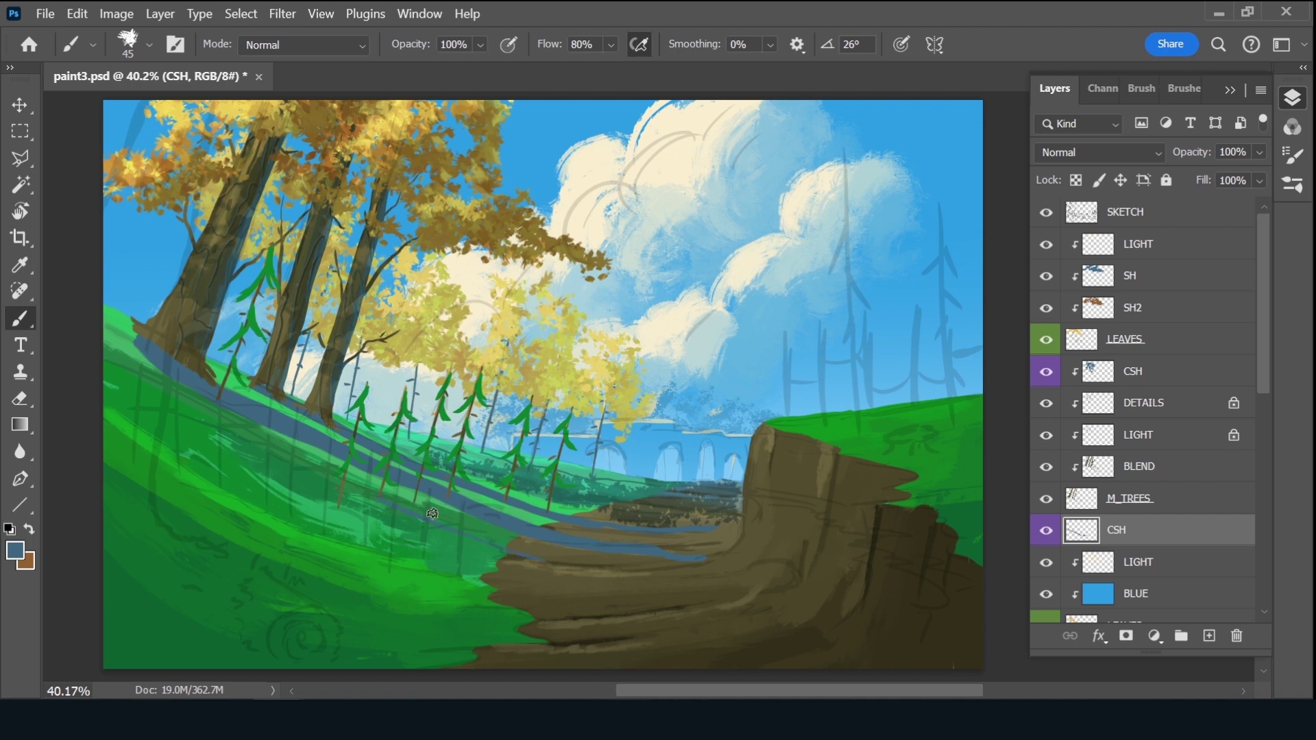
{"action": "left_click_drag", "start_coordinate": [337, 508], "coordinate": [401, 536]}
Paint a blue shadow over the brown path with the 100 px preset enlarged to 300 px
{"action": "left_click", "coordinate": [1191, 90]}
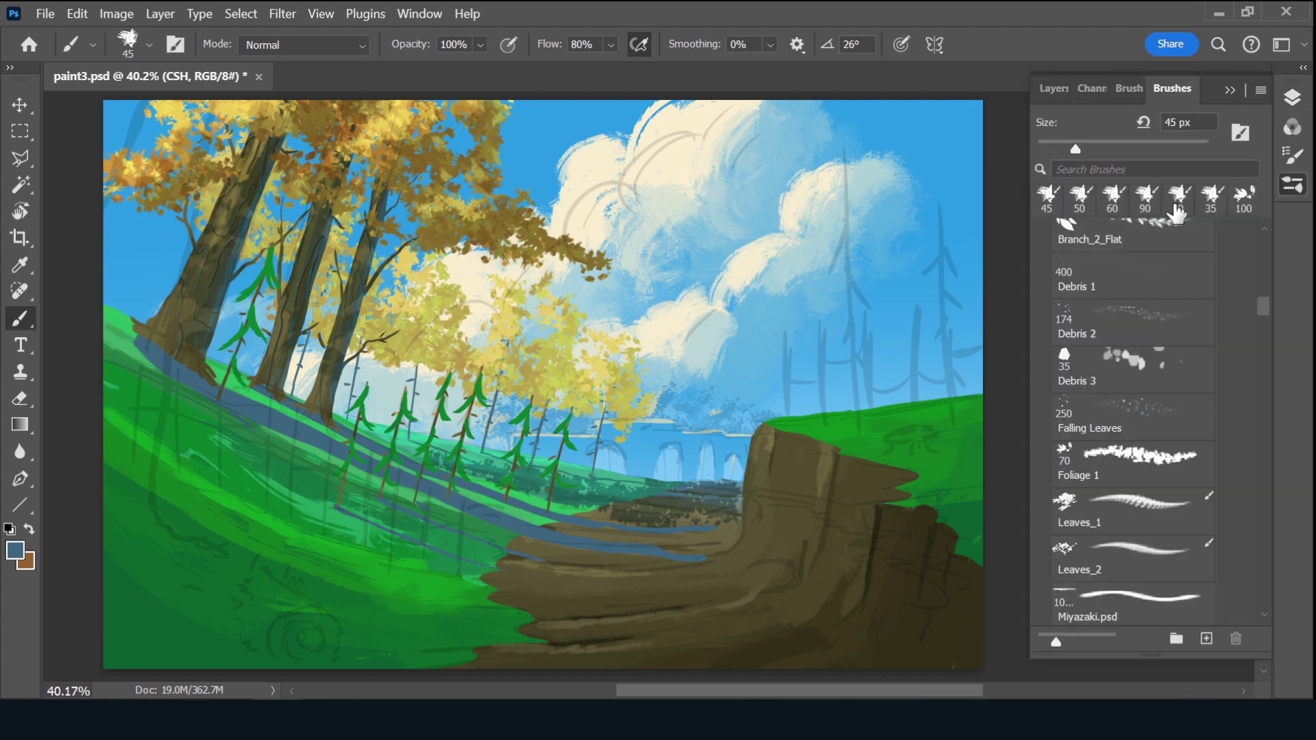
{"action": "left_click", "coordinate": [1047, 199]}
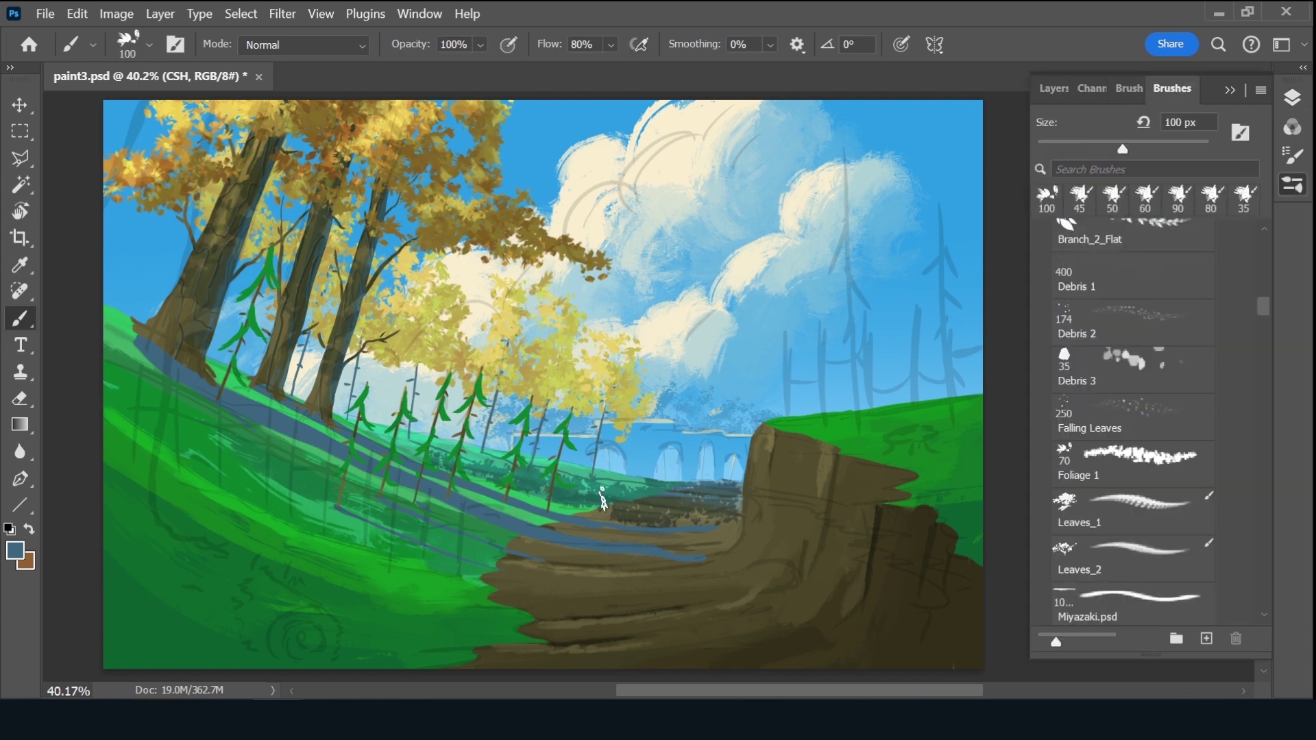
{"action": "key", "text": "bracketright"}
{"action": "key", "text": "bracketright"}
{"action": "key", "text": "bracketright"}
{"action": "key", "text": "bracketright"}
{"action": "key", "text": "bracketright"}
{"action": "mouse_move", "coordinate": [695, 544]}
{"action": "left_mouse_down"}
{"action": "mouse_move", "coordinate": [682, 557]}
{"action": "mouse_move", "coordinate": [713, 529]}
{"action": "mouse_move", "coordinate": [617, 573]}
{"action": "mouse_move", "coordinate": [564, 558]}
{"action": "mouse_move", "coordinate": [590, 563]}
{"action": "mouse_move", "coordinate": [572, 530]}
{"action": "mouse_move", "coordinate": [497, 556]}
{"action": "mouse_move", "coordinate": [705, 558]}
{"action": "mouse_move", "coordinate": [608, 587]}
{"action": "mouse_move", "coordinate": [548, 566]}
{"action": "mouse_move", "coordinate": [479, 564]}
{"action": "mouse_move", "coordinate": [512, 505]}
{"action": "mouse_move", "coordinate": [528, 529]}
{"action": "mouse_move", "coordinate": [504, 536]}
{"action": "mouse_move", "coordinate": [485, 514]}
{"action": "mouse_move", "coordinate": [411, 505]}
{"action": "mouse_move", "coordinate": [486, 555]}
{"action": "left_mouse_up"}
{"action": "key", "text": "bracketleft"}
{"action": "key", "text": "bracketleft"}
{"action": "key", "text": "bracketleft"}
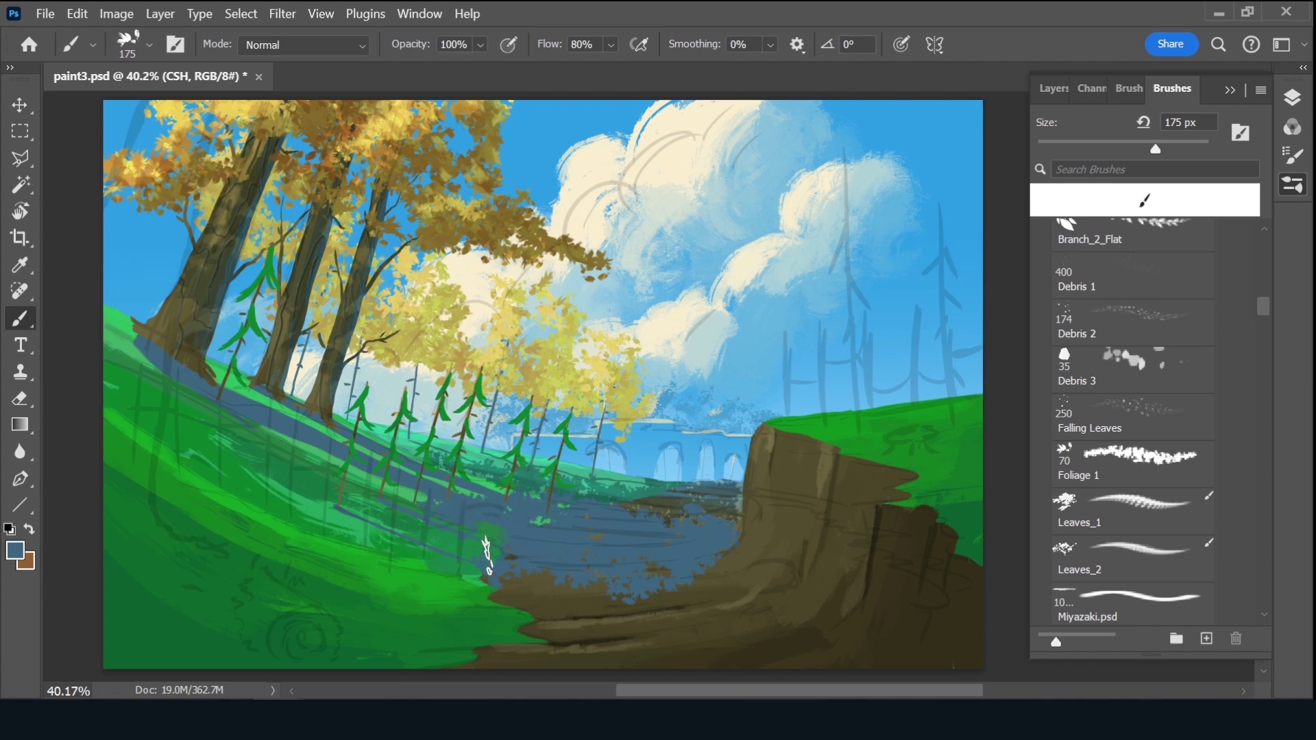
Set the CSH layer to Multiply blend mode at 57% opacity
{"action": "left_click", "coordinate": [1055, 90]}
{"action": "left_click", "coordinate": [1109, 154]}
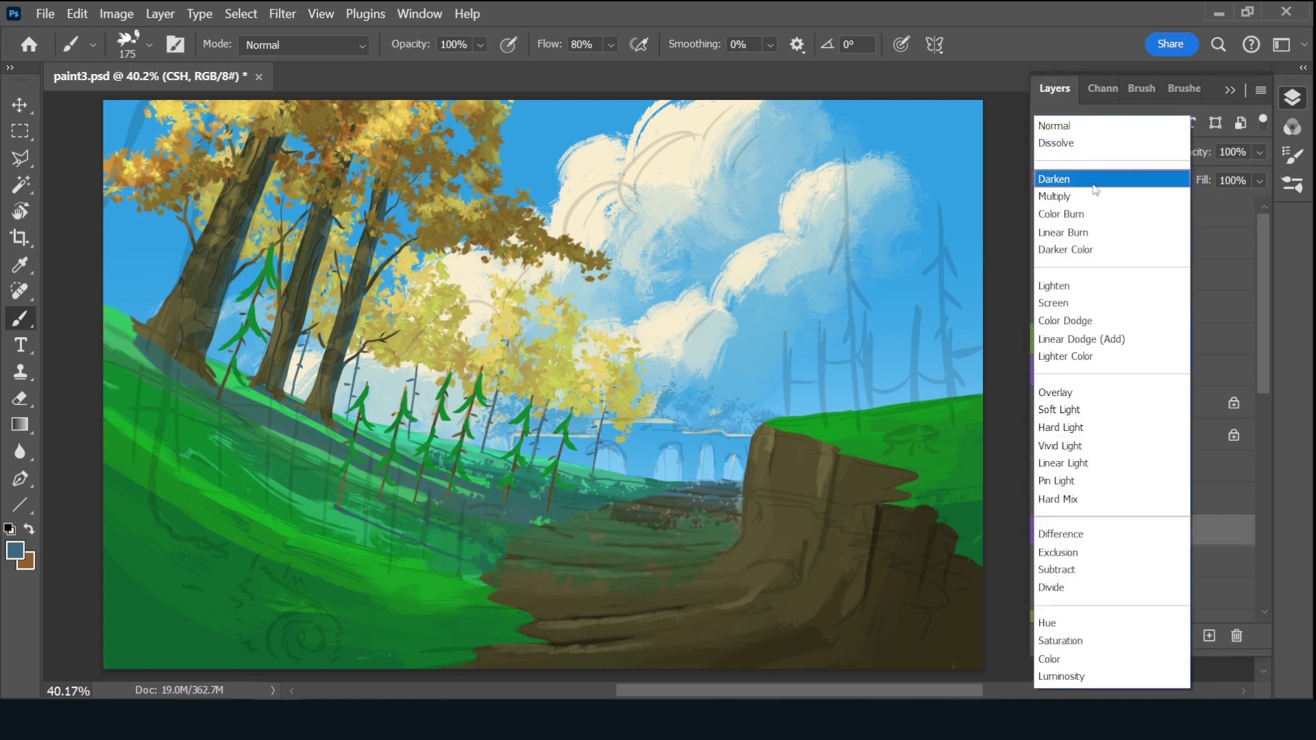
{"action": "left_click", "coordinate": [1094, 198]}
{"action": "left_click_drag", "start_coordinate": [1188, 158], "coordinate": [1194, 158]}
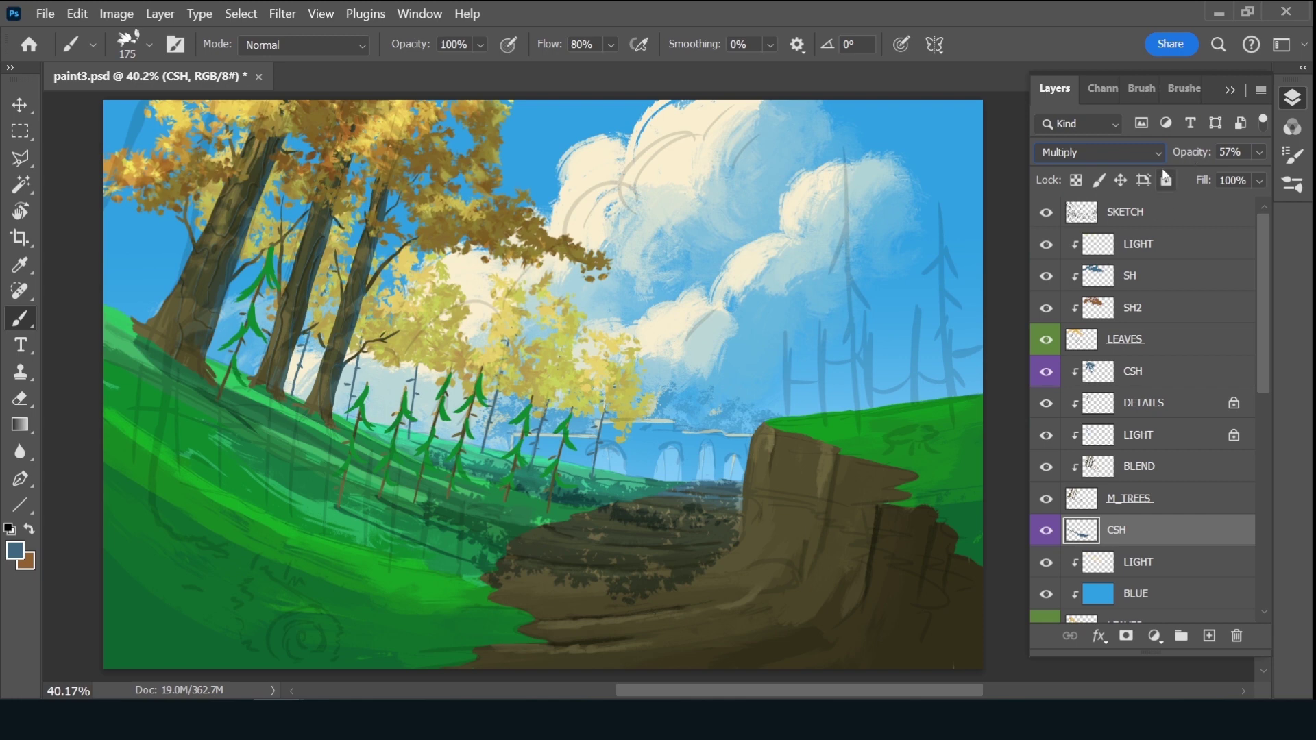
Select the LEAVES layer and lock its transparent pixels
{"action": "key", "text": "ctrl"}
{"action": "left_click", "coordinate": [1152, 347]}
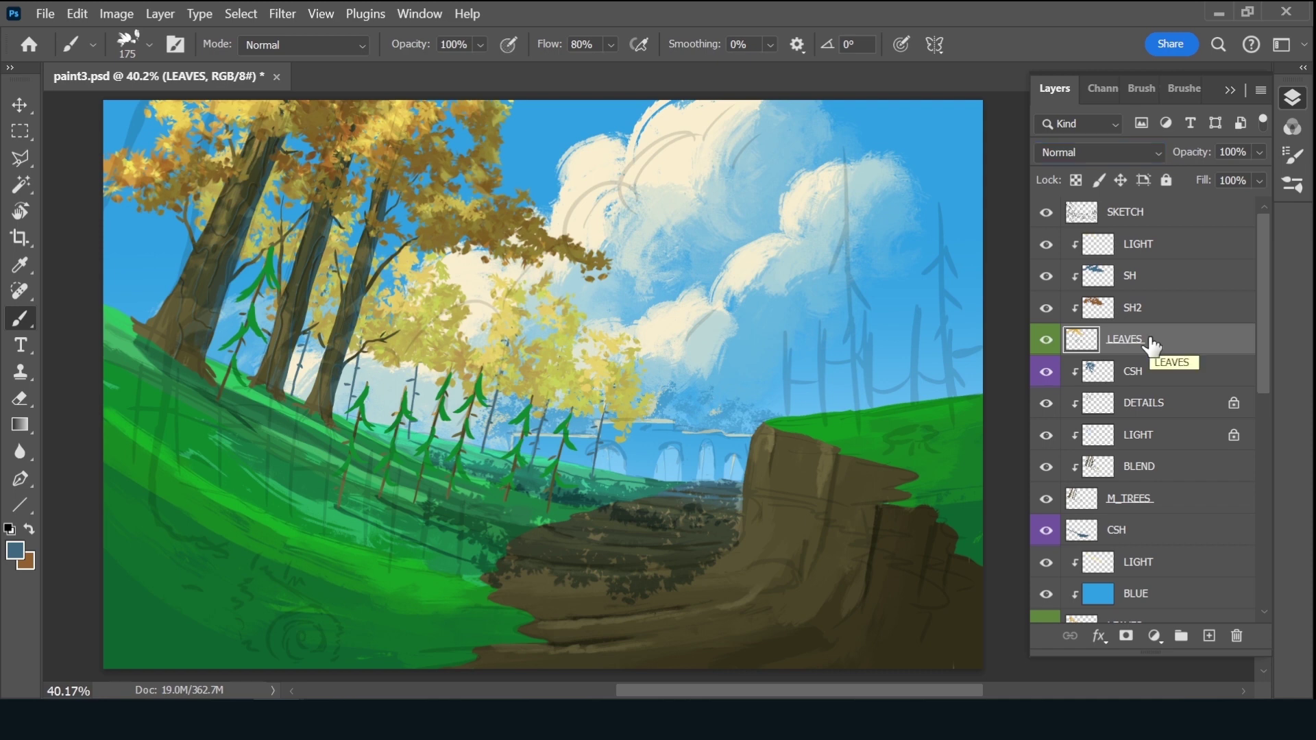
{"action": "key", "text": "slash"}
Select the 50 px angled brush and a dark green paint colour
{"action": "left_click", "coordinate": [1184, 88]}
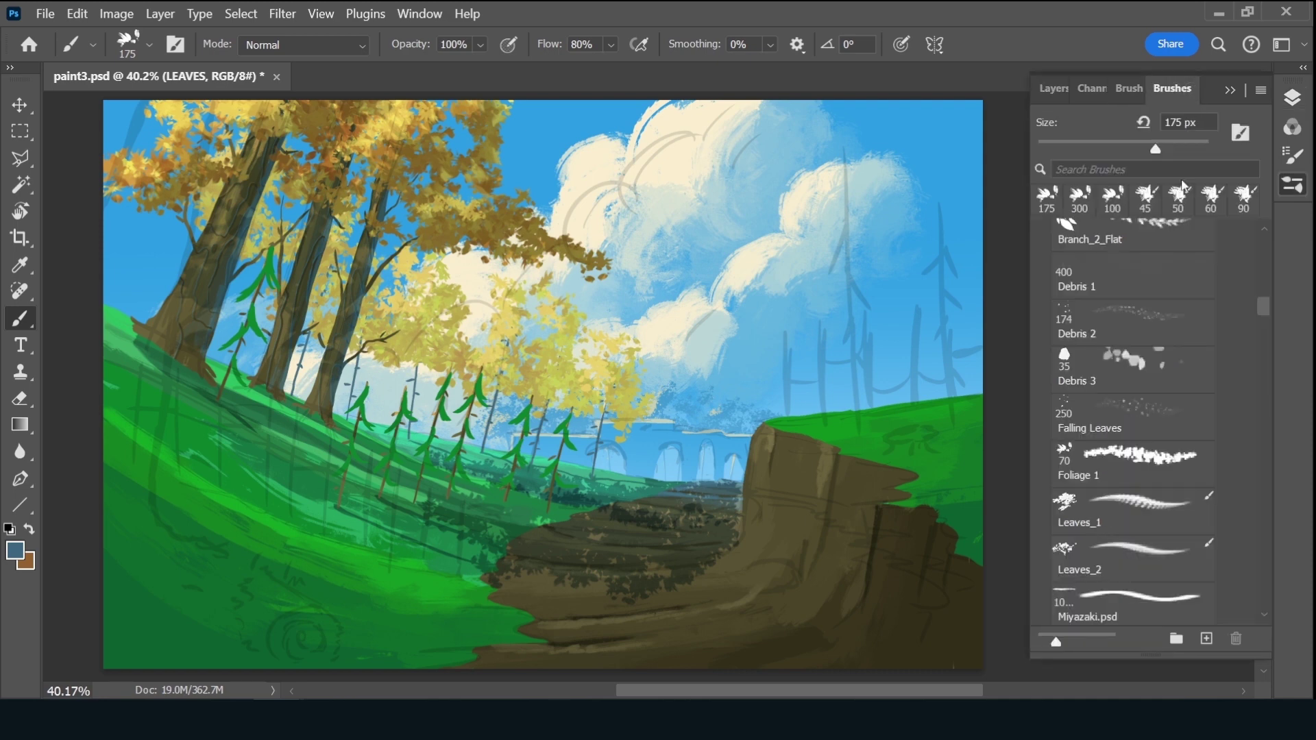
{"action": "left_click", "coordinate": [1049, 198]}
{"action": "left_click", "coordinate": [1056, 88]}
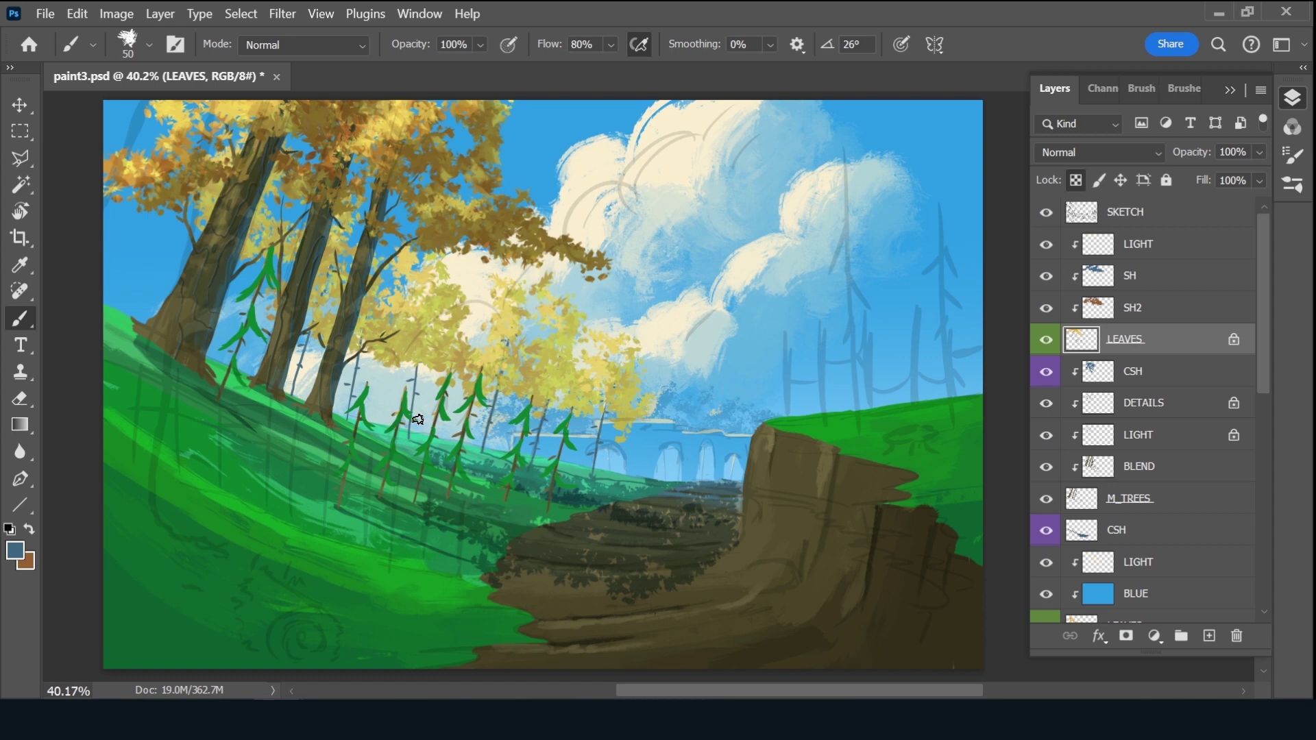
{"action": "left_click", "coordinate": [18, 556]}
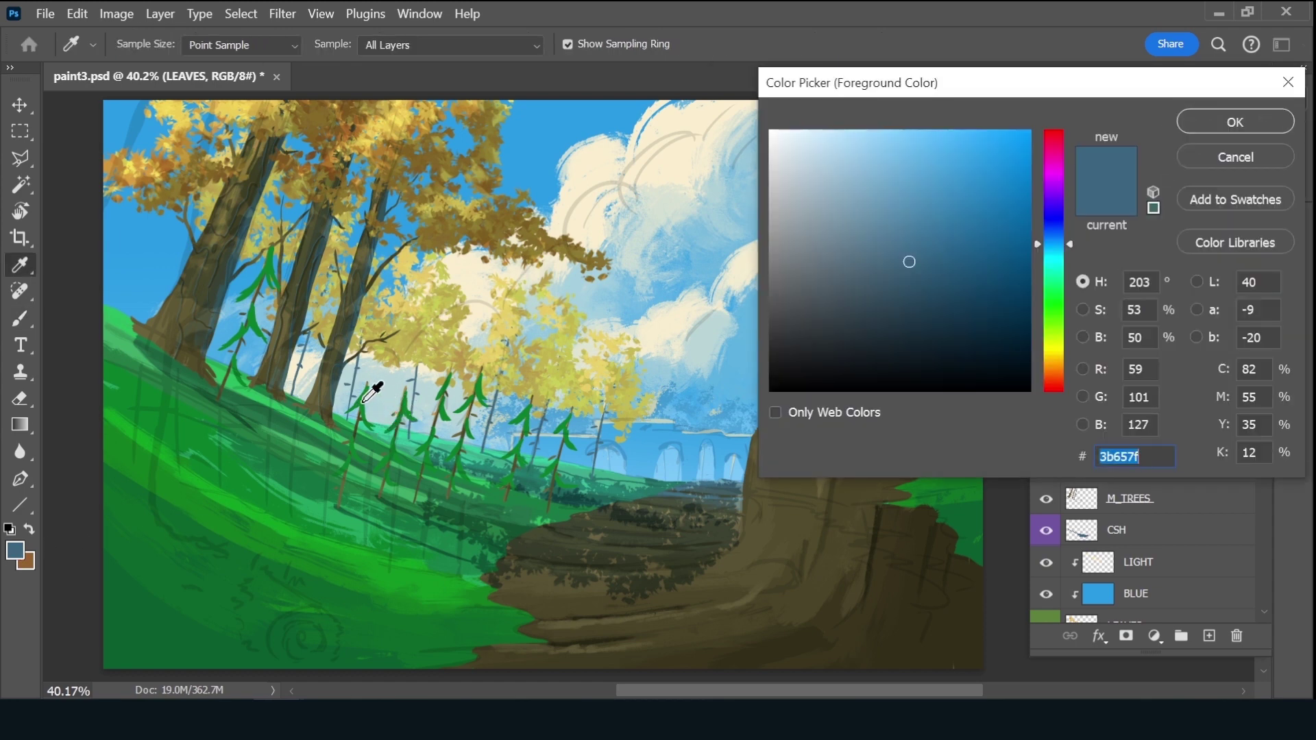
{"action": "left_click", "coordinate": [364, 402]}
{"action": "left_click", "coordinate": [1003, 298]}
{"action": "left_click", "coordinate": [1234, 123]}
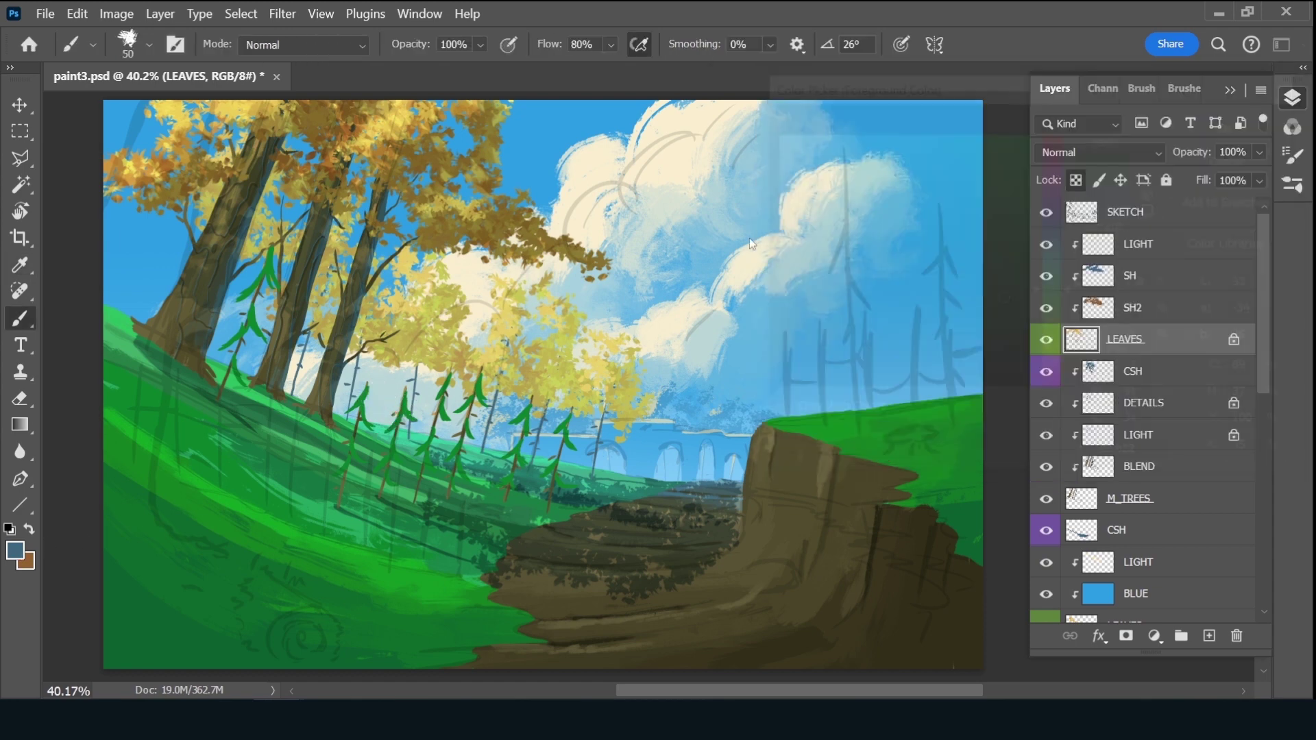
Darken the small pine trunks and branches with the dark green
{"action": "left_click_drag", "start_coordinate": [406, 406], "coordinate": [393, 487]}
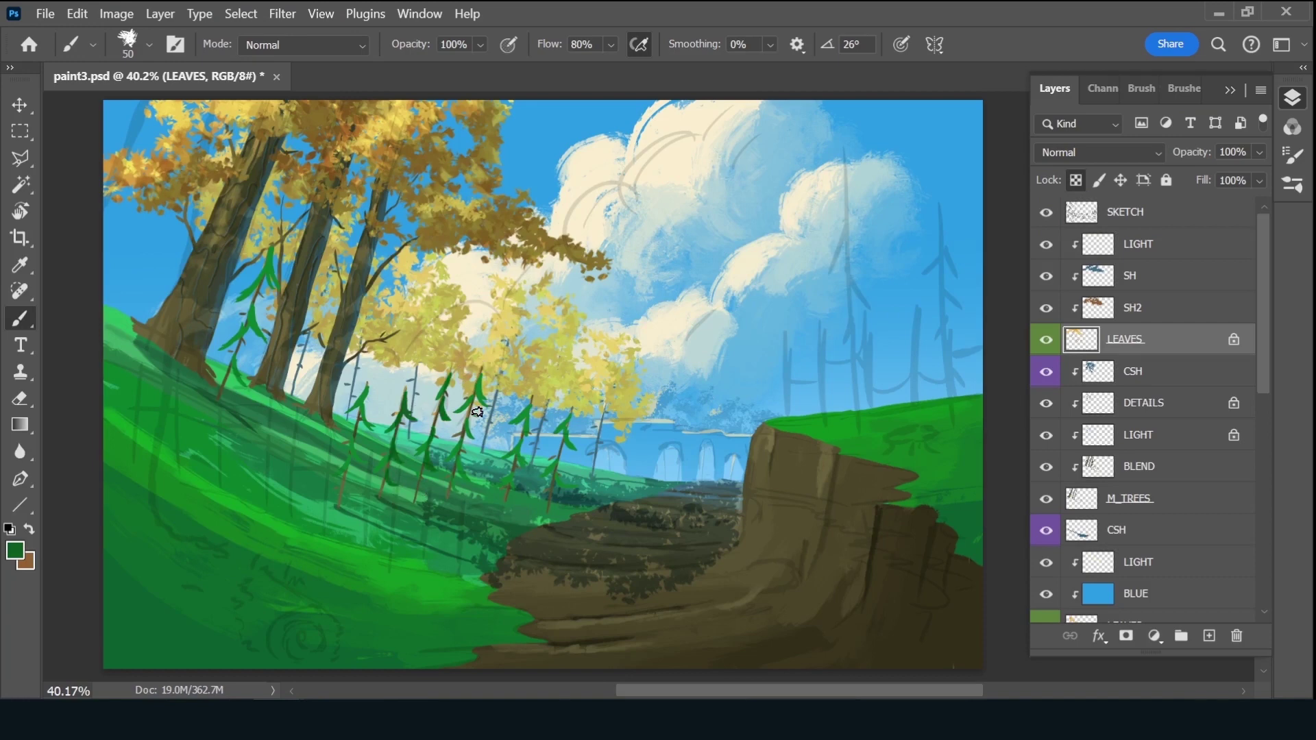
{"action": "left_click_drag", "start_coordinate": [482, 376], "coordinate": [478, 408]}
{"action": "left_click_drag", "start_coordinate": [508, 488], "coordinate": [530, 407]}
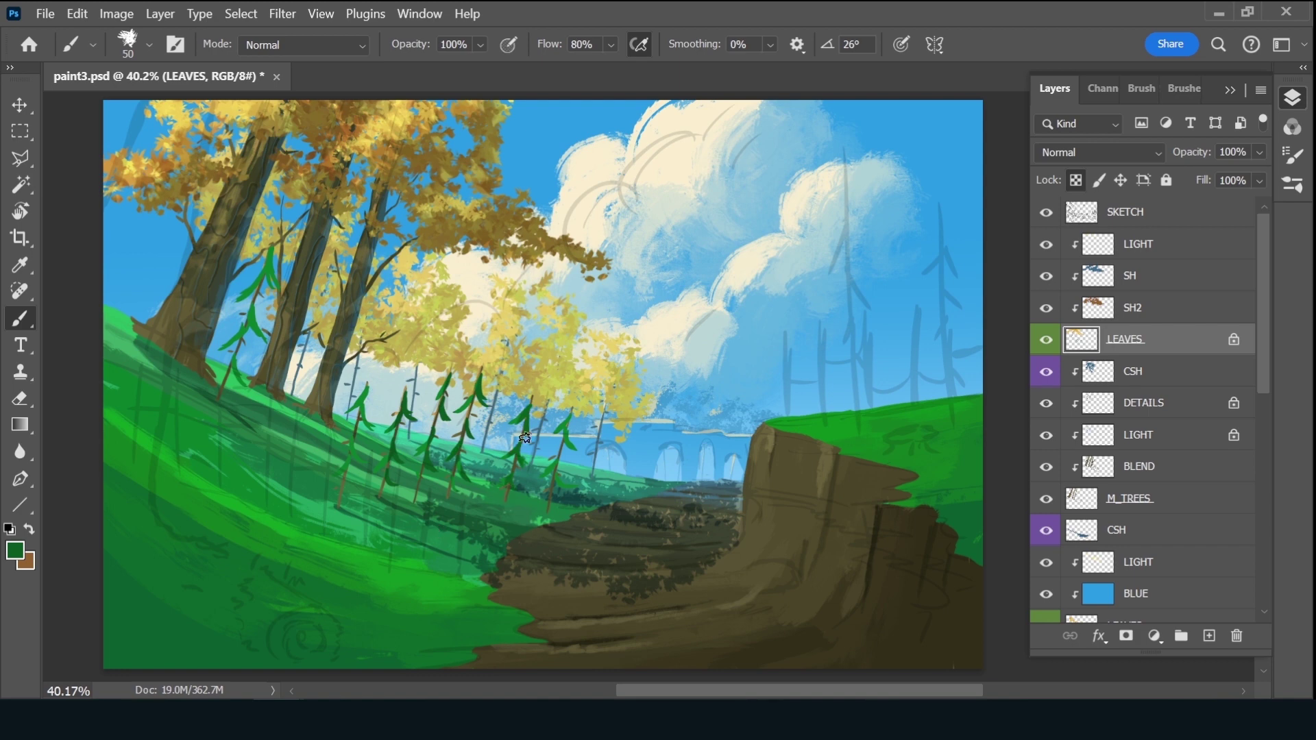
{"action": "left_click_drag", "start_coordinate": [551, 486], "coordinate": [570, 416]}
{"action": "left_click_drag", "start_coordinate": [348, 480], "coordinate": [353, 445]}
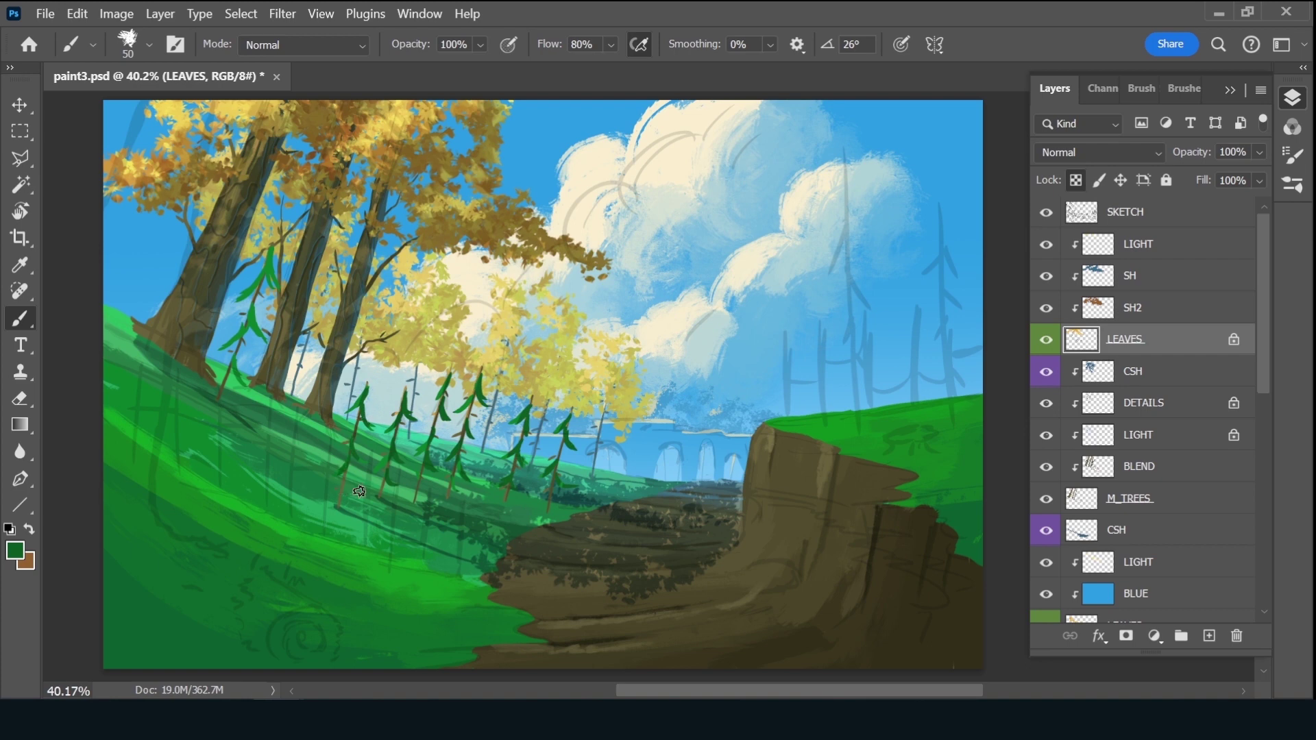
{"action": "left_click_drag", "start_coordinate": [256, 326], "coordinate": [237, 357]}
Select the top LIGHT layer and set the paint colour to golden yellow #cdb117
{"action": "left_click", "coordinate": [1186, 253]}
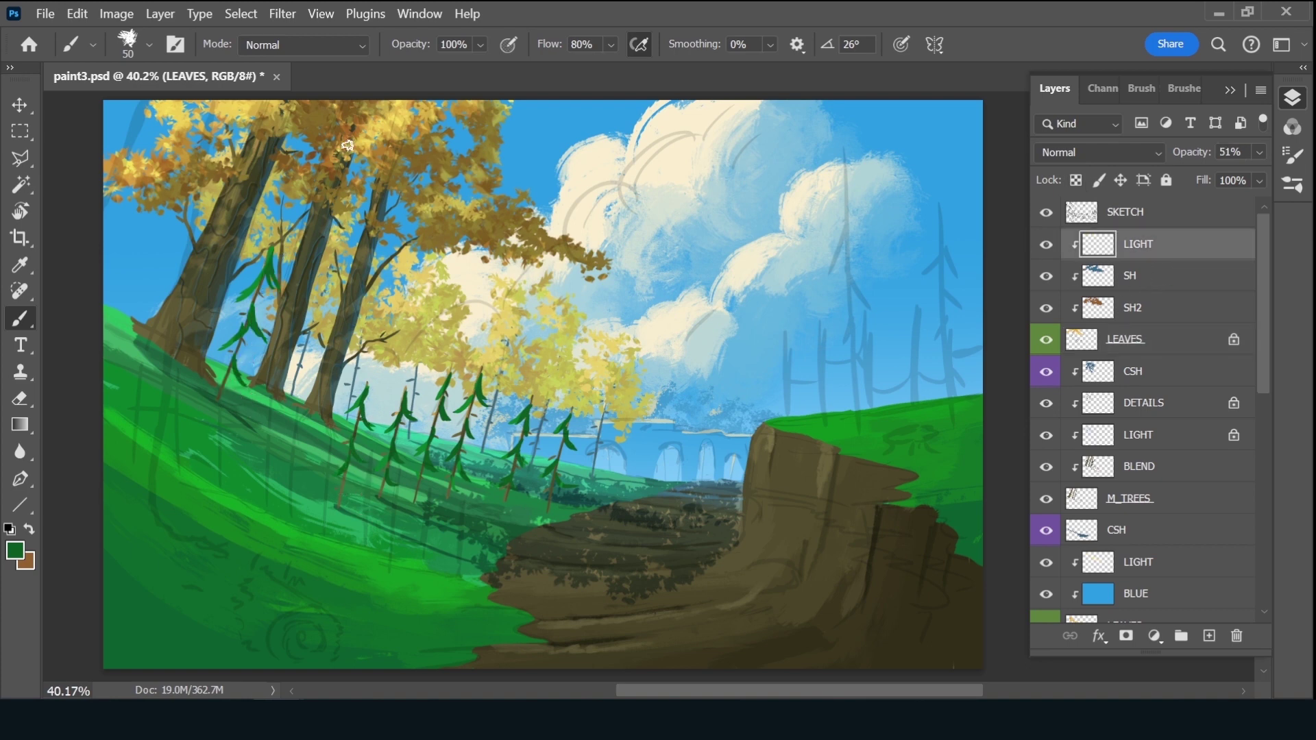
{"action": "left_click", "coordinate": [15, 550]}
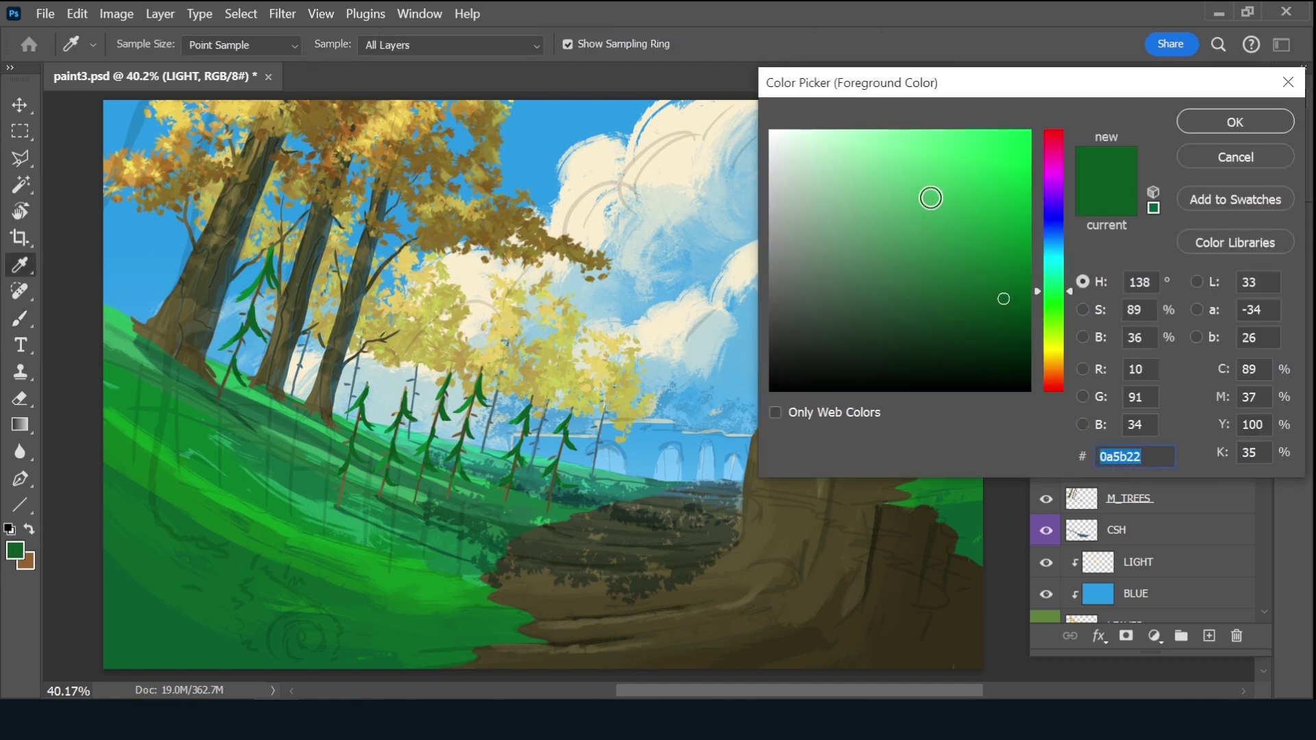
{"action": "left_click", "coordinate": [1055, 354]}
{"action": "left_click", "coordinate": [1000, 181]}
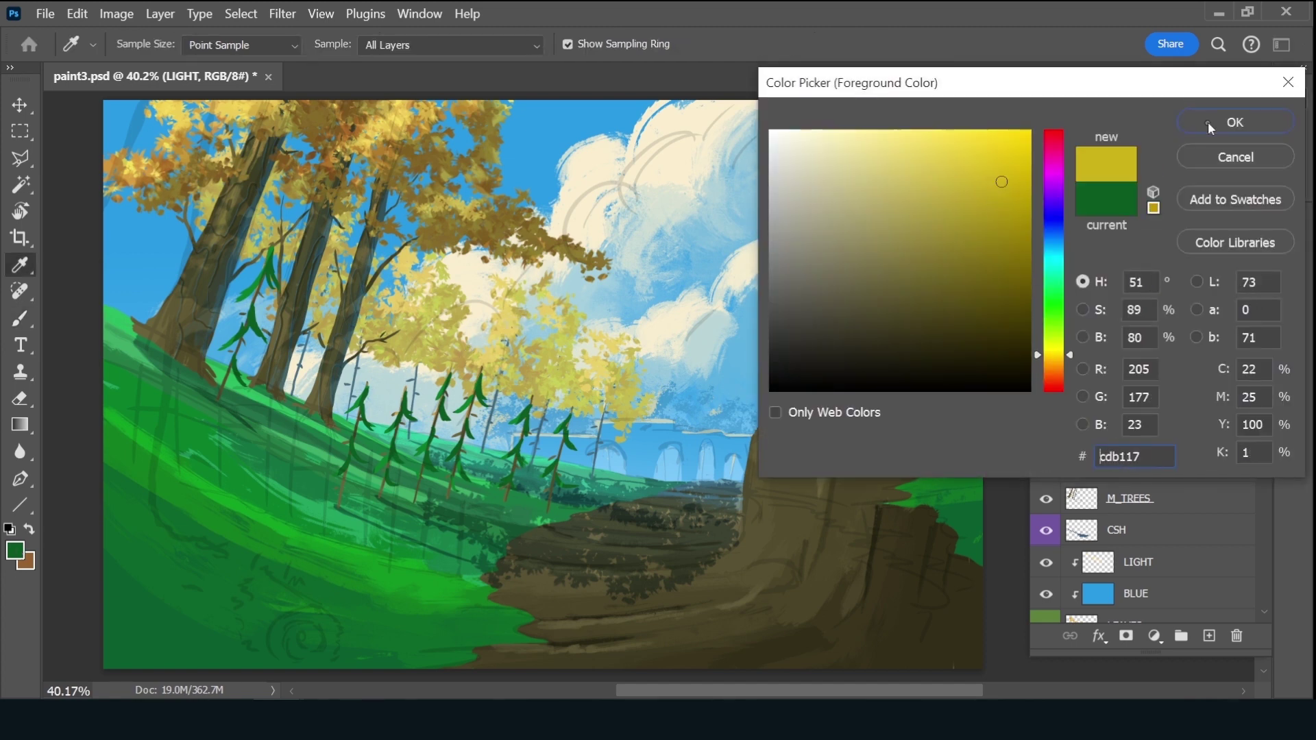
{"action": "left_click", "coordinate": [1235, 122]}
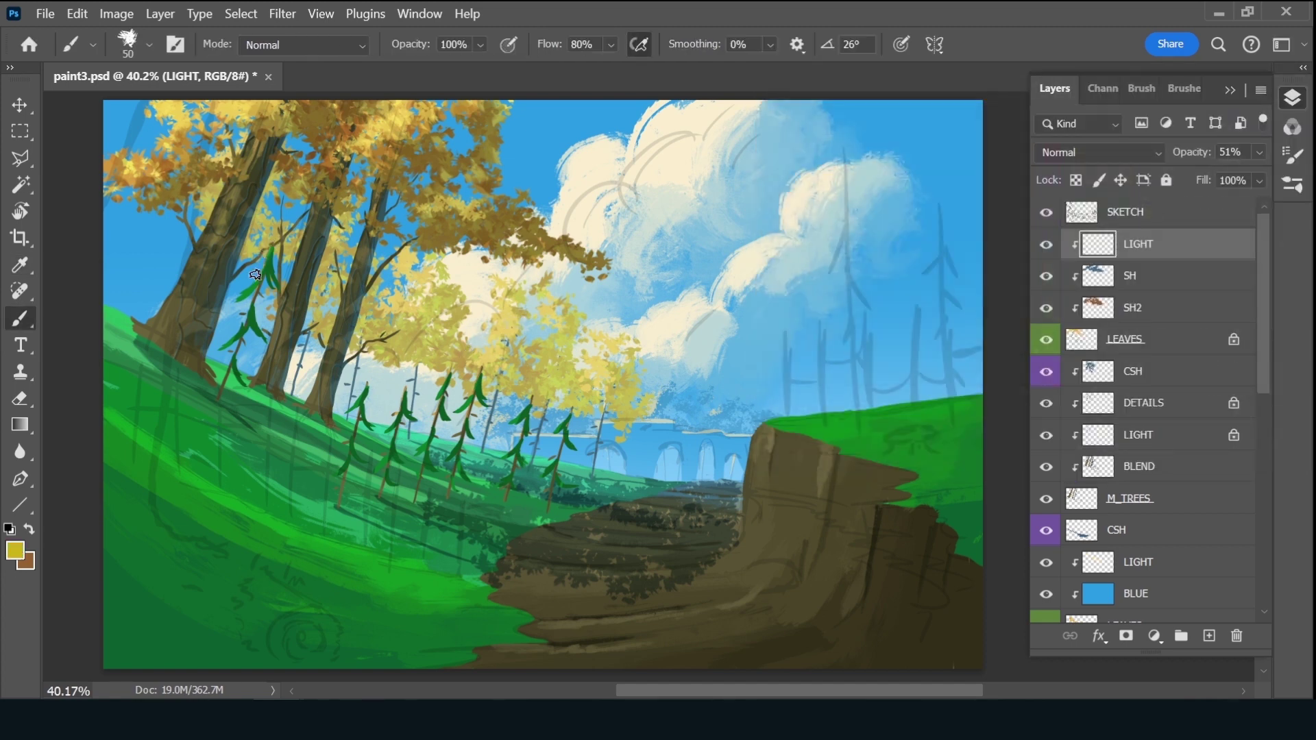
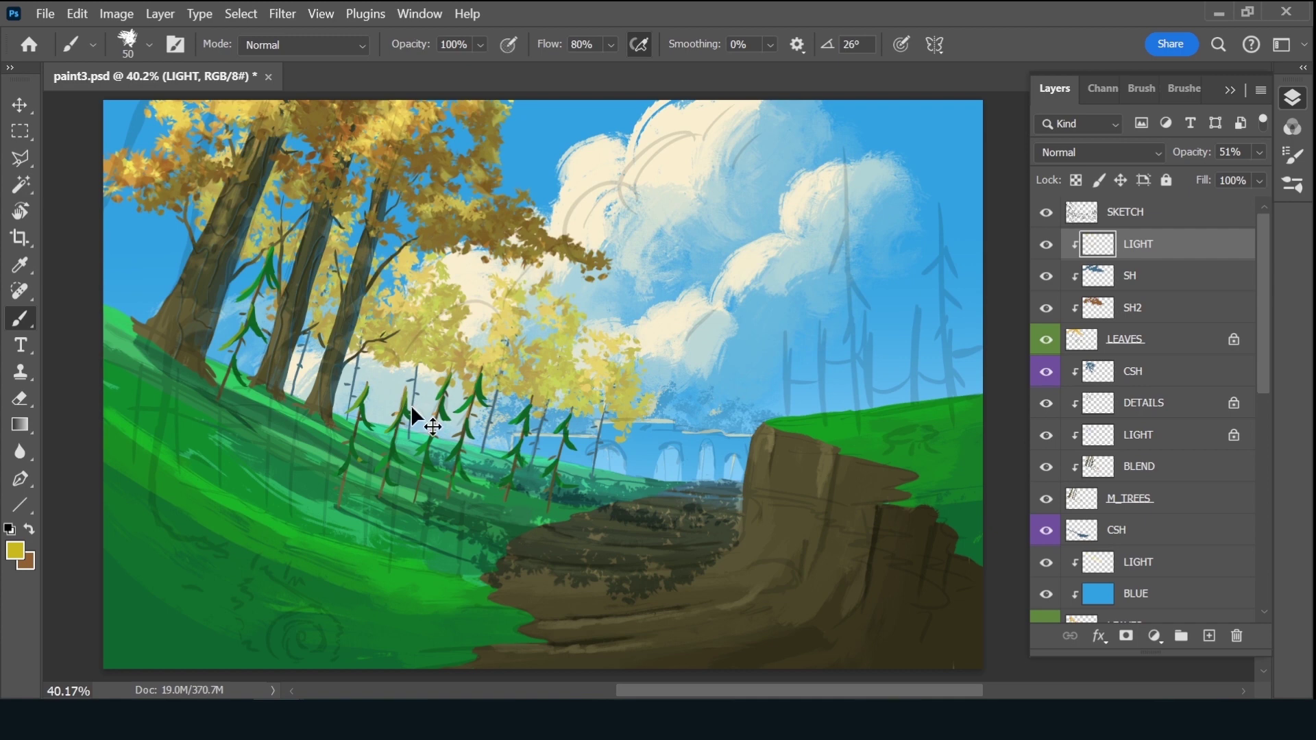
Save the painting and add a new layer named FENCE
{"action": "key", "text": "ctrl+s"}
{"action": "left_click", "coordinate": [1209, 636]}
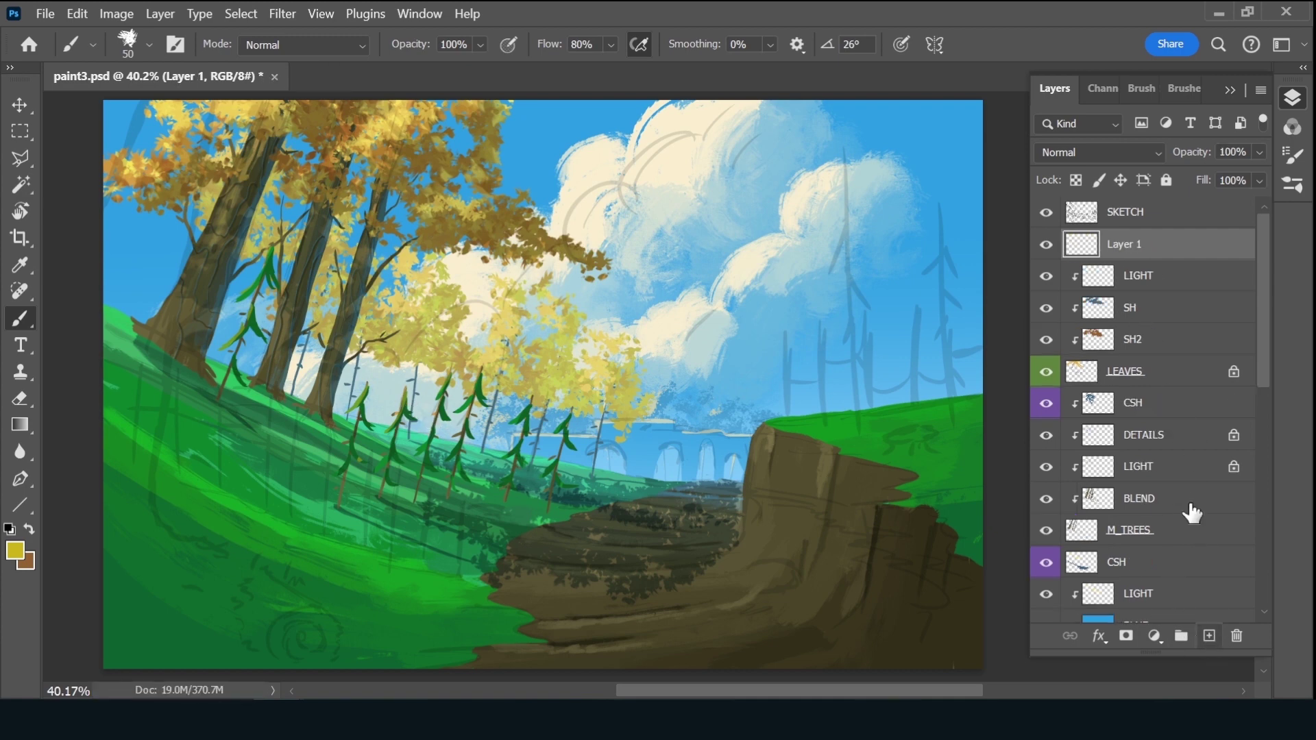
{"action": "double_click", "coordinate": [1124, 245]}
{"action": "type", "text": "FENCE"}
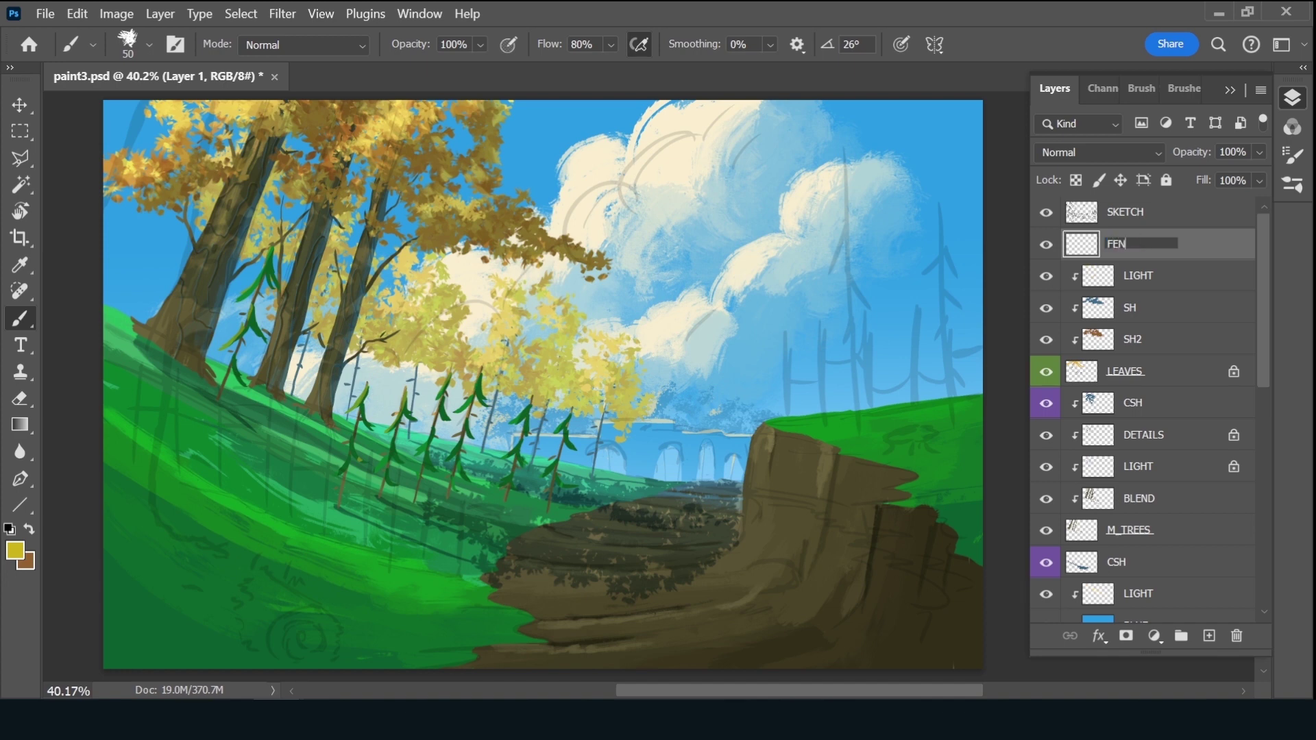
{"action": "key", "text": "Return"}
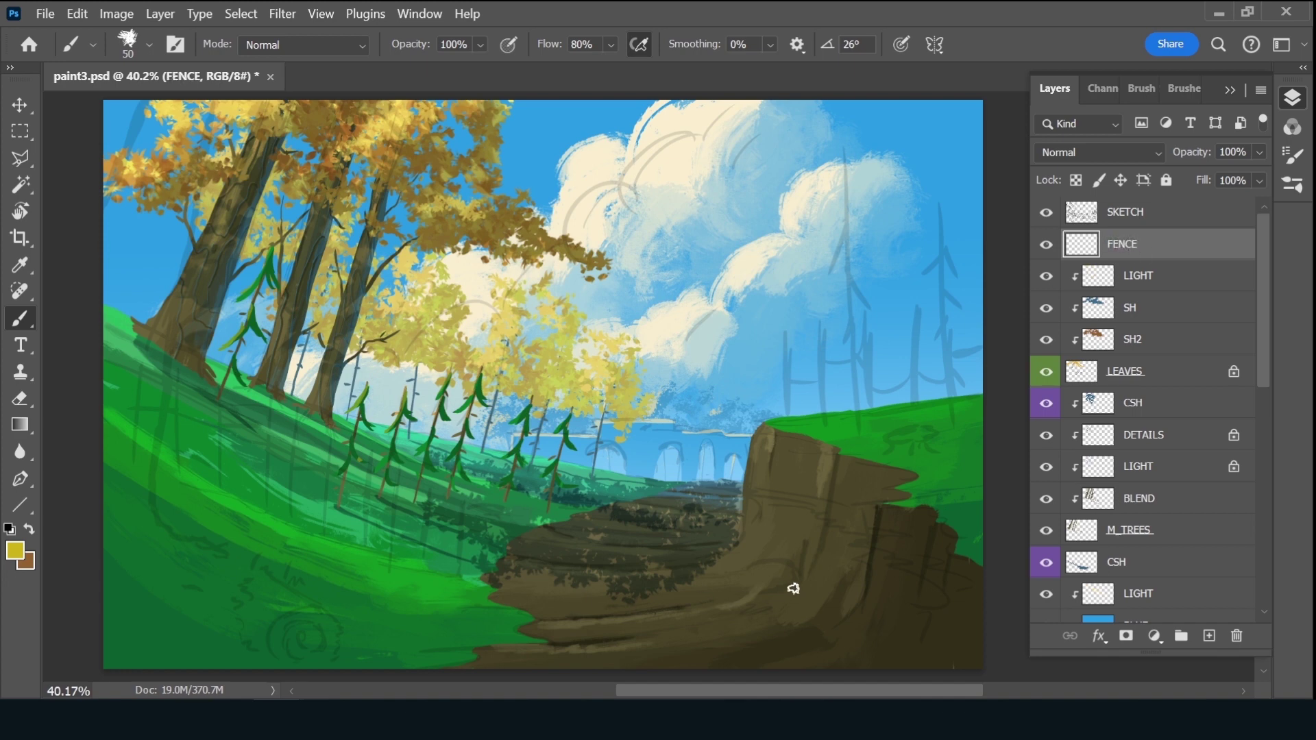
Sample dark brown from the cliff and paint the first two posts and a rail on the right hilltop
{"action": "left_click", "coordinate": [786, 618], "text": "alt"}
{"action": "left_click_drag", "start_coordinate": [786, 322], "coordinate": [784, 419]}
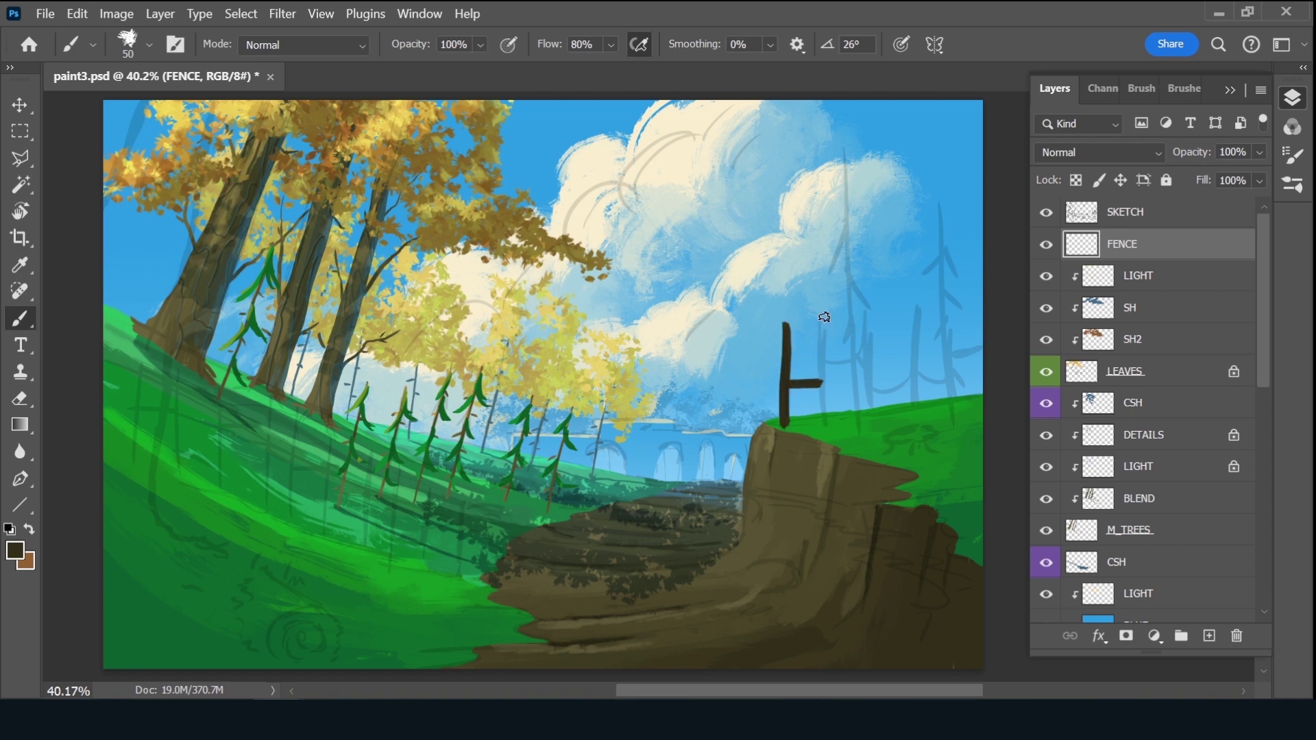
{"action": "left_click_drag", "start_coordinate": [824, 317], "coordinate": [826, 425]}
{"action": "mouse_move", "coordinate": [835, 359]}
{"action": "left_mouse_down"}
{"action": "mouse_move", "coordinate": [861, 357]}
{"action": "mouse_move", "coordinate": [874, 417]}
{"action": "left_mouse_up"}
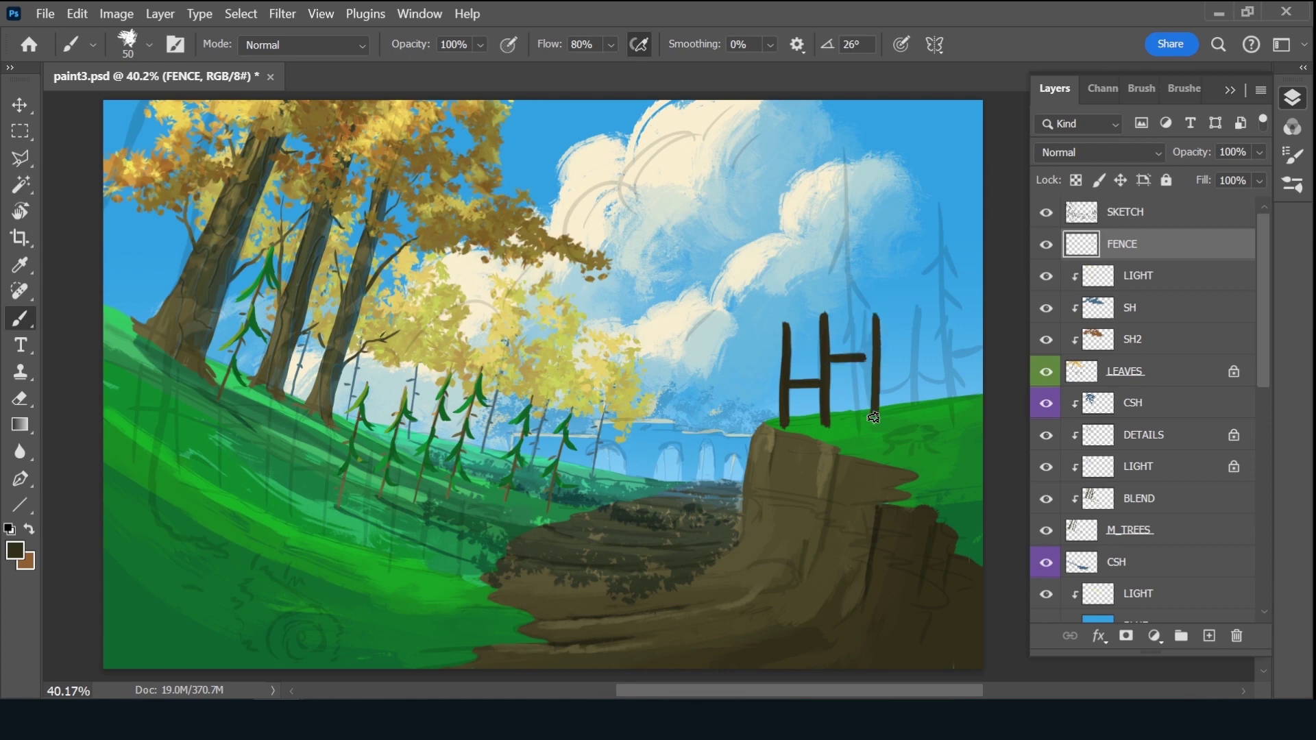
{"action": "key", "text": "ctrl+z"}
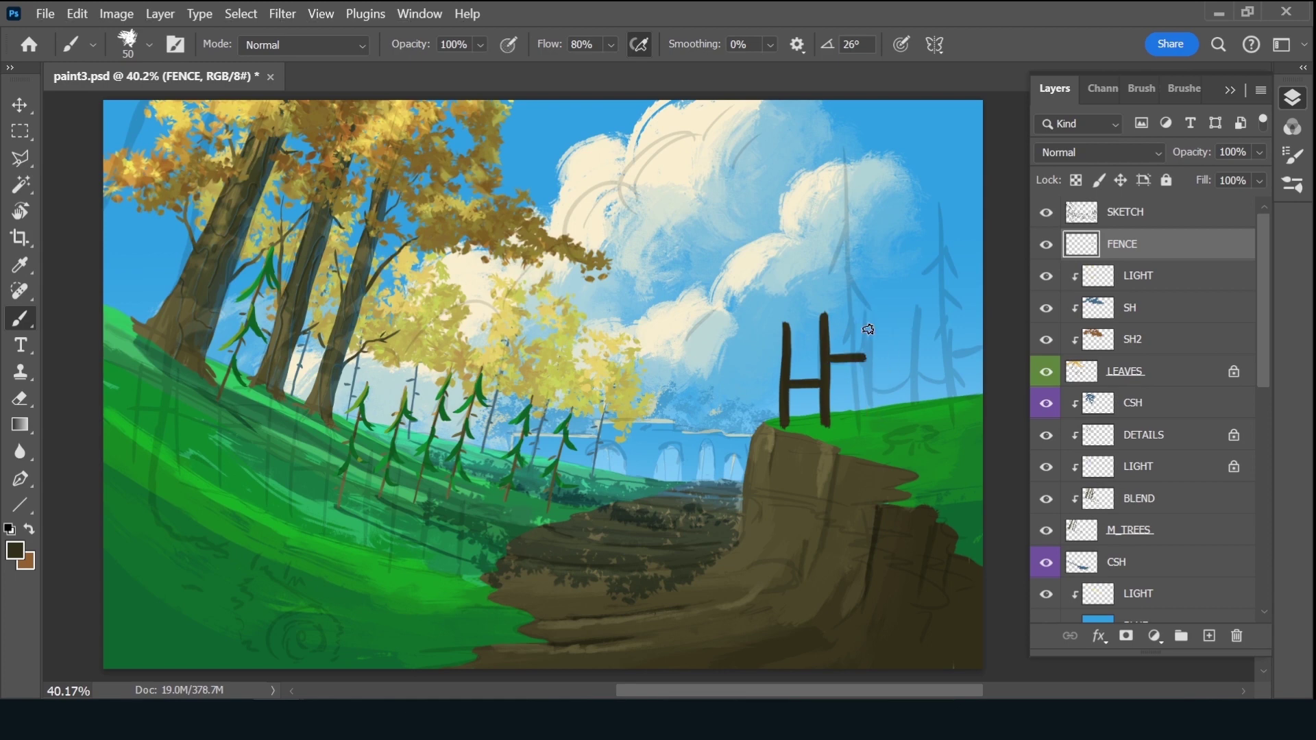
Paint the third and fourth posts with rails running to the canvas's right edge
{"action": "mouse_move", "coordinate": [868, 312]}
{"action": "left_mouse_down"}
{"action": "mouse_move", "coordinate": [867, 417]}
{"action": "mouse_move", "coordinate": [885, 391]}
{"action": "left_mouse_up"}
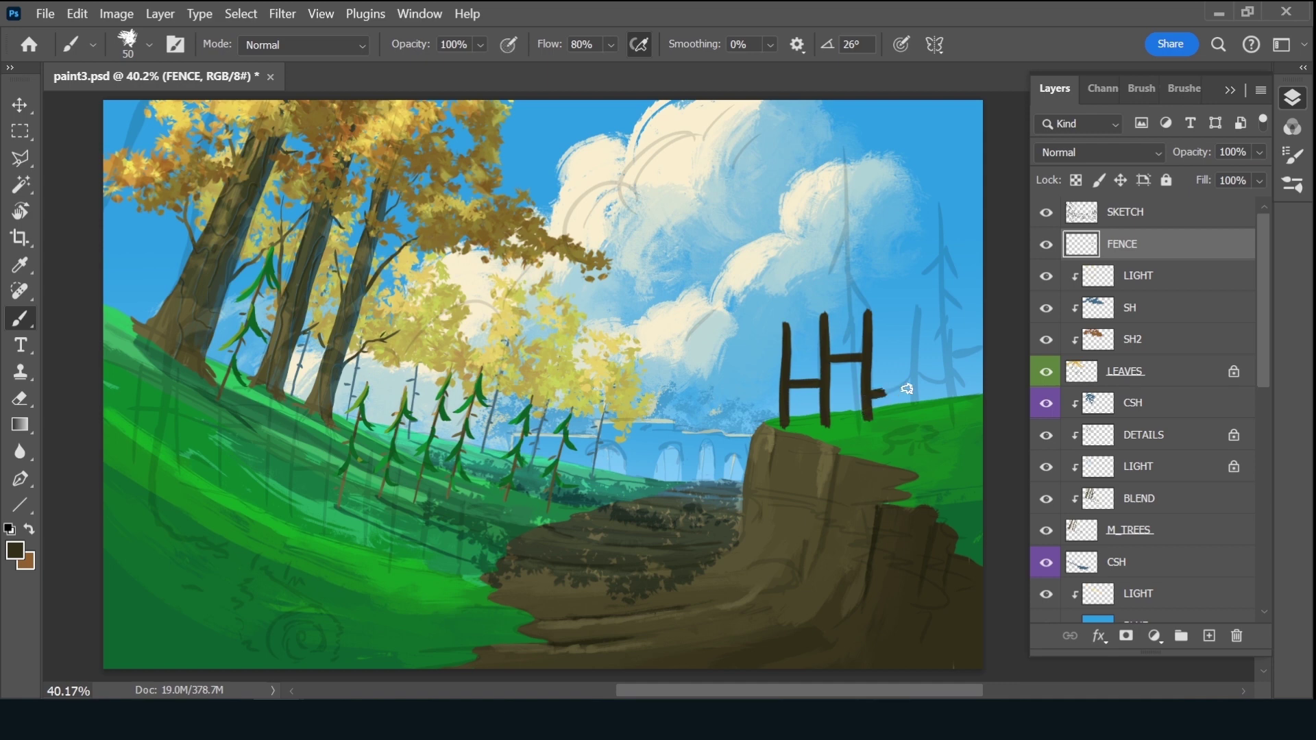
{"action": "left_click_drag", "start_coordinate": [917, 325], "coordinate": [916, 425]}
{"action": "key", "text": "ctrl+z"}
{"action": "left_click_drag", "start_coordinate": [909, 309], "coordinate": [910, 420]}
{"action": "mouse_move", "coordinate": [913, 343]}
{"action": "left_mouse_down"}
{"action": "mouse_move", "coordinate": [943, 343]}
{"action": "mouse_move", "coordinate": [954, 424]}
{"action": "left_mouse_up"}
{"action": "left_click_drag", "start_coordinate": [959, 372], "coordinate": [1001, 367]}
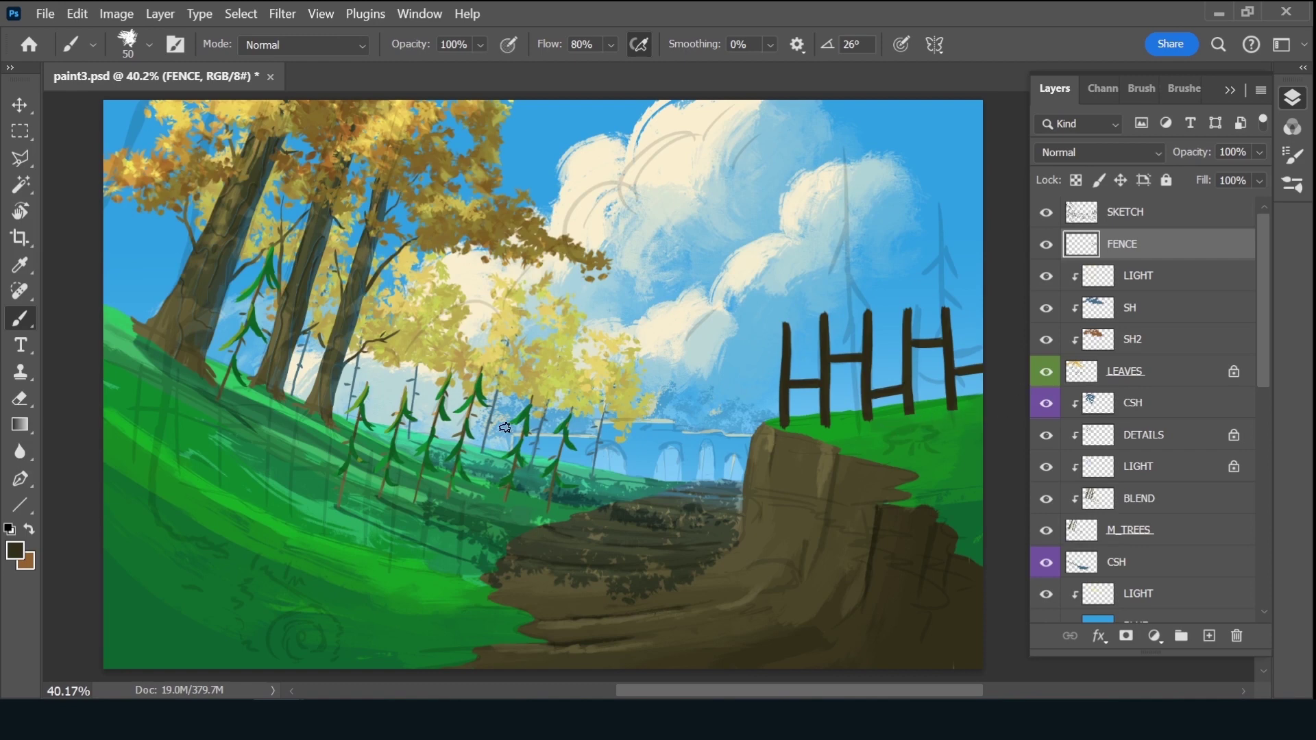
Paint the first posts and rails of a fence on the left green slope
{"action": "left_click_drag", "start_coordinate": [473, 462], "coordinate": [459, 588]}
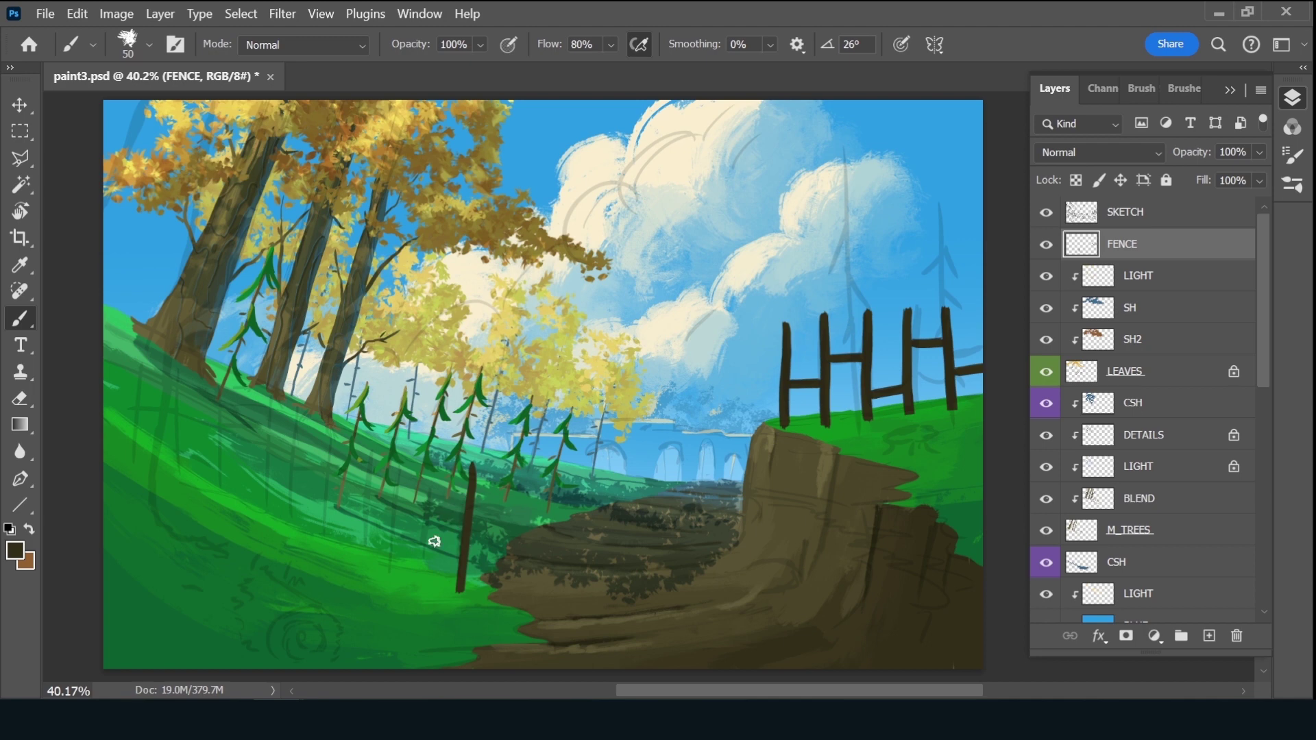
{"action": "left_click_drag", "start_coordinate": [417, 537], "coordinate": [461, 548]}
{"action": "left_click_drag", "start_coordinate": [436, 472], "coordinate": [408, 578]}
{"action": "key", "text": "ctrl+z"}
{"action": "left_click_drag", "start_coordinate": [436, 460], "coordinate": [412, 576]}
{"action": "left_click_drag", "start_coordinate": [420, 508], "coordinate": [382, 499]}
{"action": "mouse_move", "coordinate": [393, 449]}
{"action": "left_mouse_down"}
{"action": "mouse_move", "coordinate": [371, 545]}
{"action": "mouse_move", "coordinate": [368, 532]}
{"action": "left_mouse_up"}
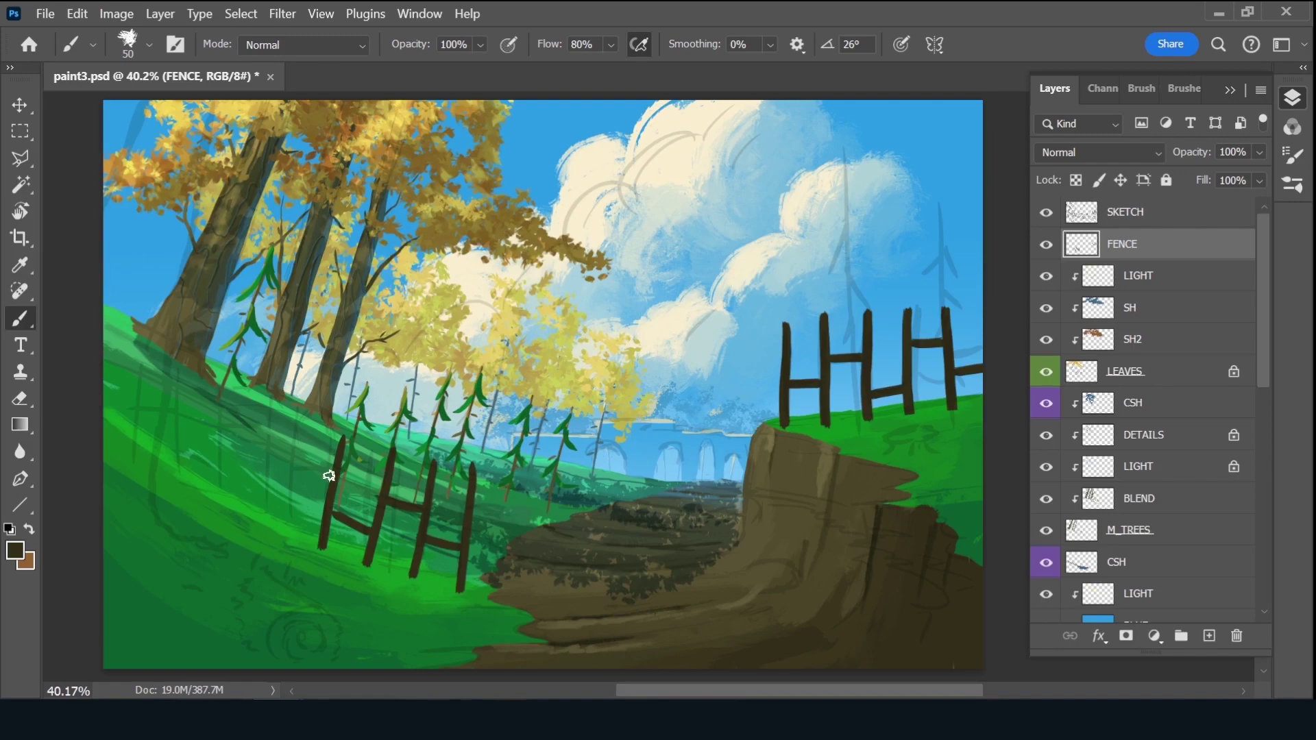
Extend the left-slope fence with taller posts and rails further up the slope
{"action": "left_click_drag", "start_coordinate": [333, 478], "coordinate": [296, 465]}
{"action": "left_click_drag", "start_coordinate": [300, 397], "coordinate": [299, 422]}
{"action": "left_click", "coordinate": [277, 536], "text": "shift"}
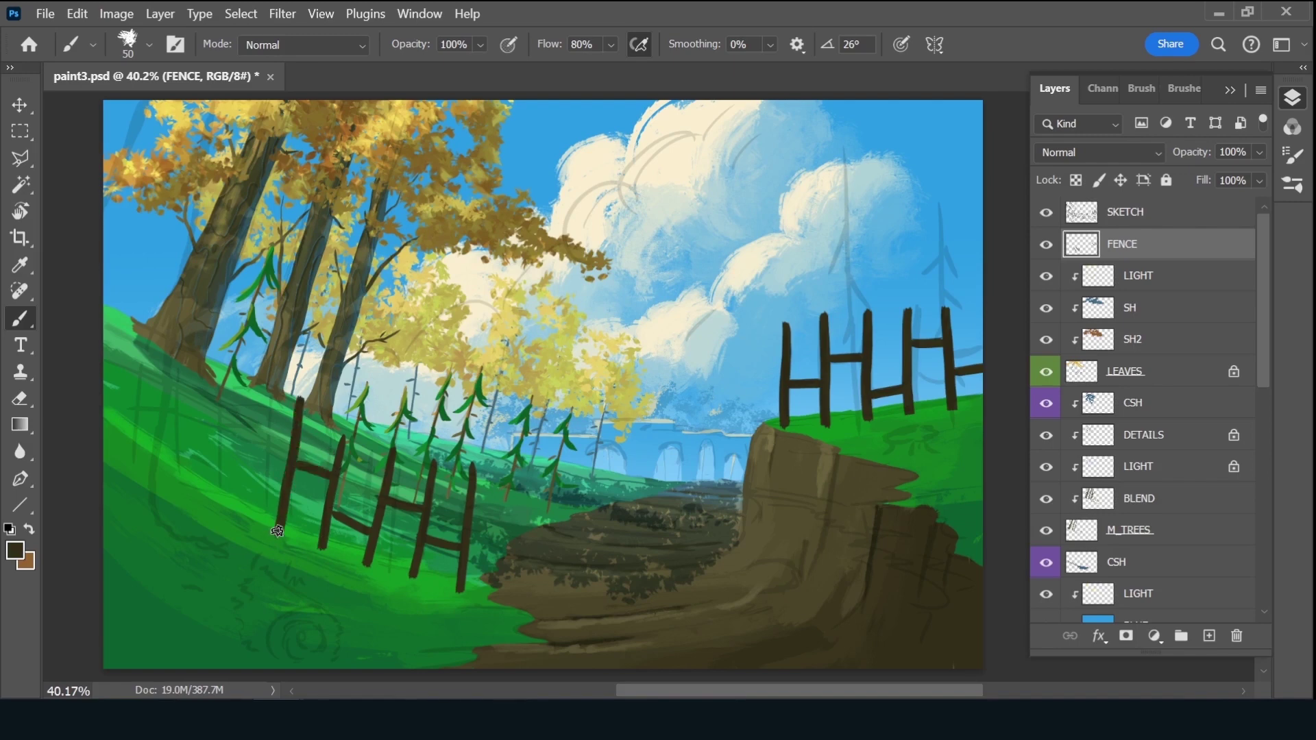
{"action": "left_click_drag", "start_coordinate": [282, 476], "coordinate": [248, 483]}
{"action": "left_click_drag", "start_coordinate": [255, 381], "coordinate": [240, 521]}
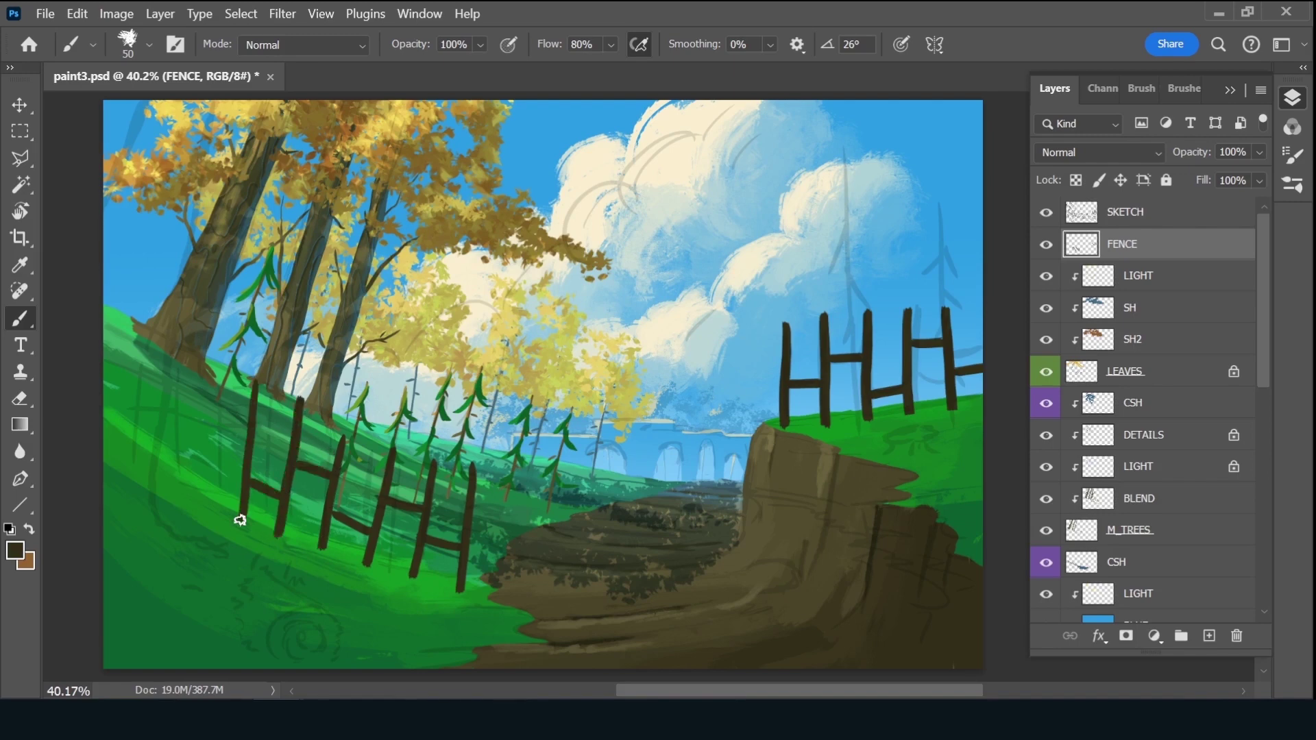
{"action": "left_click_drag", "start_coordinate": [247, 422], "coordinate": [207, 413]}
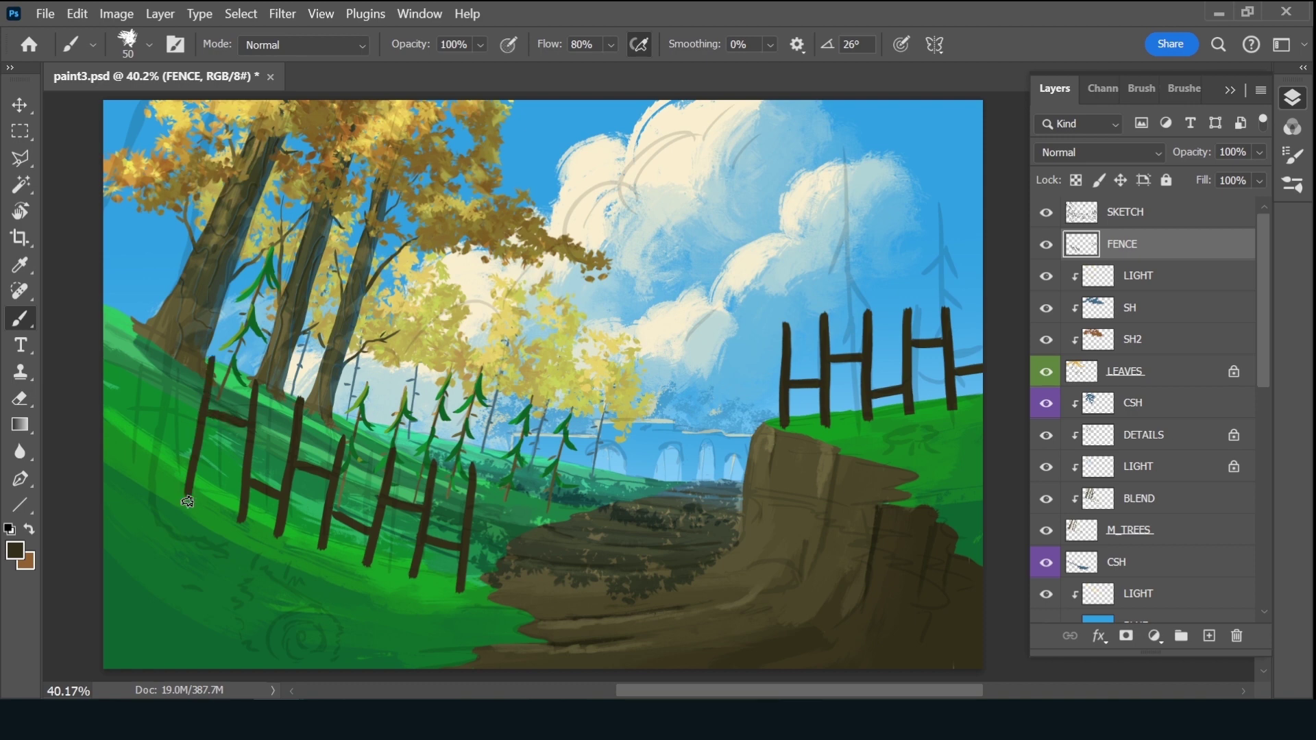
{"action": "left_click_drag", "start_coordinate": [211, 358], "coordinate": [187, 506]}
Paint the final posts and short rails at the fence's left end
{"action": "left_click_drag", "start_coordinate": [192, 442], "coordinate": [157, 424]}
{"action": "left_click_drag", "start_coordinate": [173, 337], "coordinate": [146, 495]}
{"action": "left_click_drag", "start_coordinate": [165, 386], "coordinate": [131, 377]}
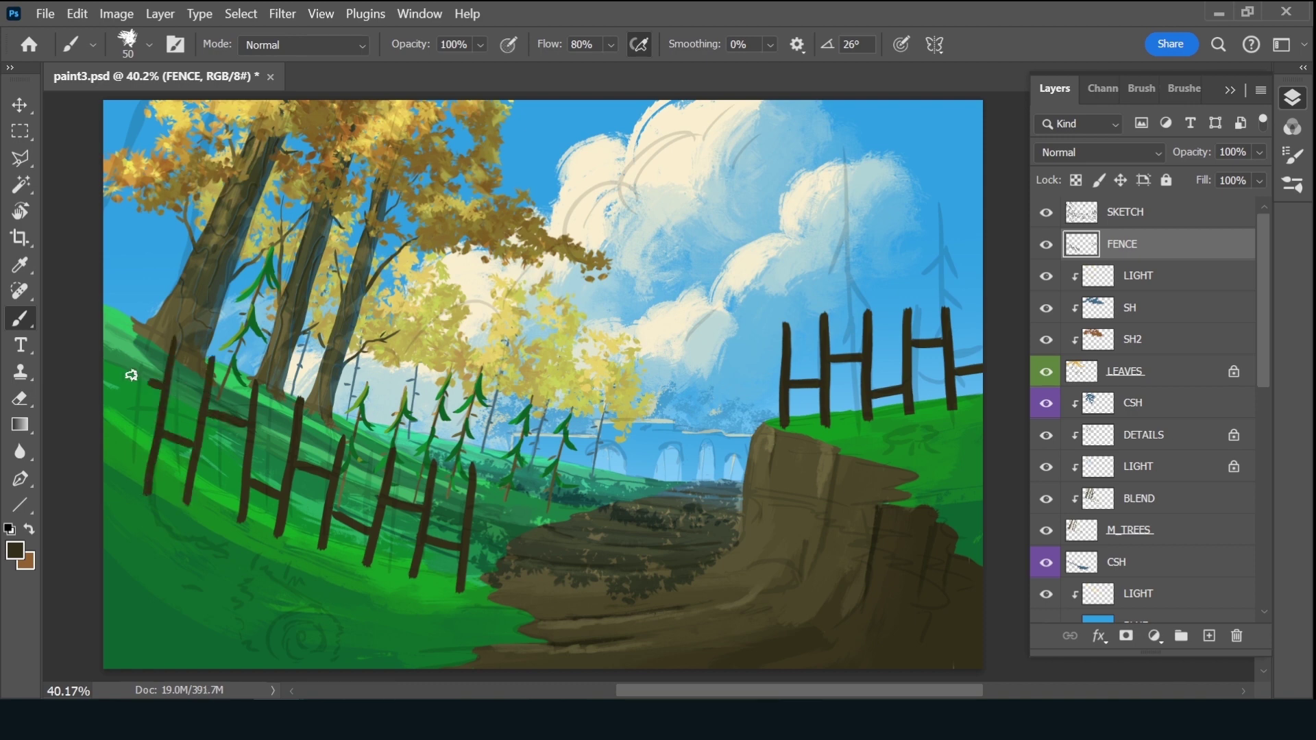
{"action": "left_click", "coordinate": [142, 309]}
{"action": "left_click", "coordinate": [111, 491], "text": "shift"}
Save, undo the extra length below the leftmost post, and lock FENCE's transparent pixels
{"action": "key", "text": "ctrl+s"}
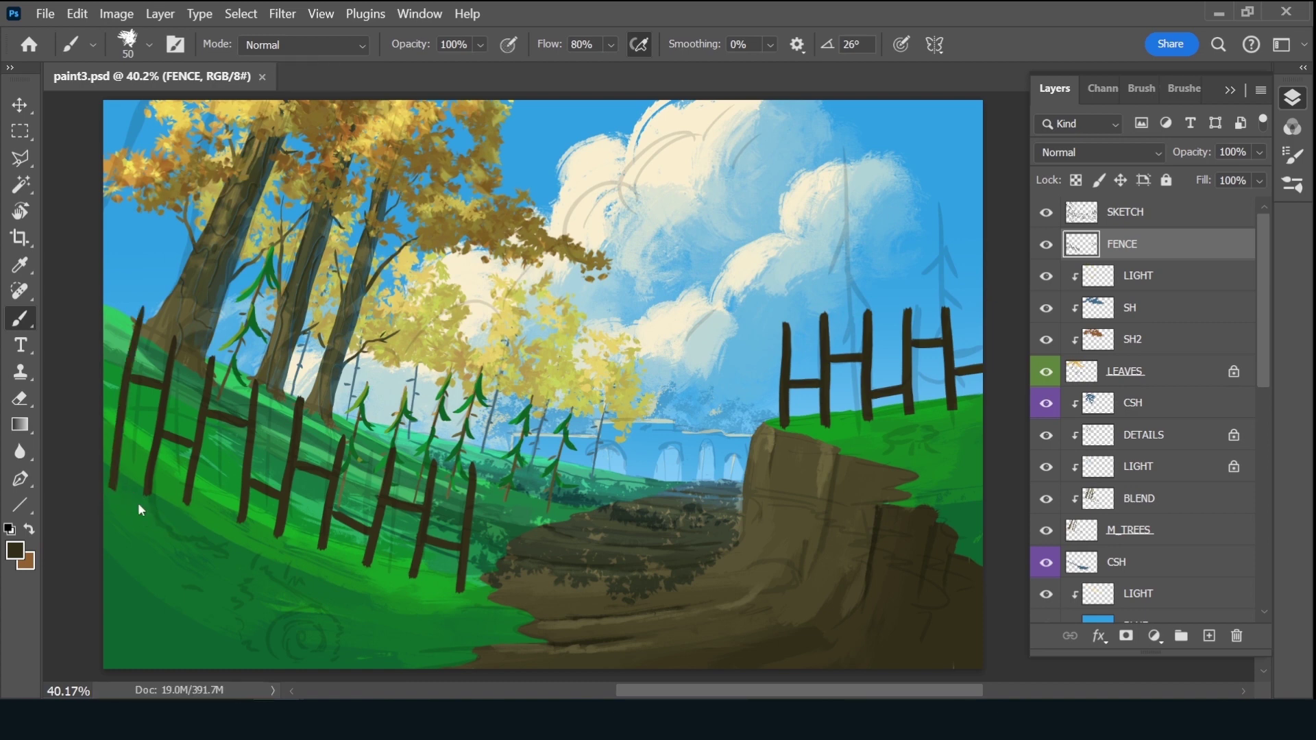
{"action": "key", "text": "ctrl+z"}
{"action": "key", "text": "ctrl+z"}
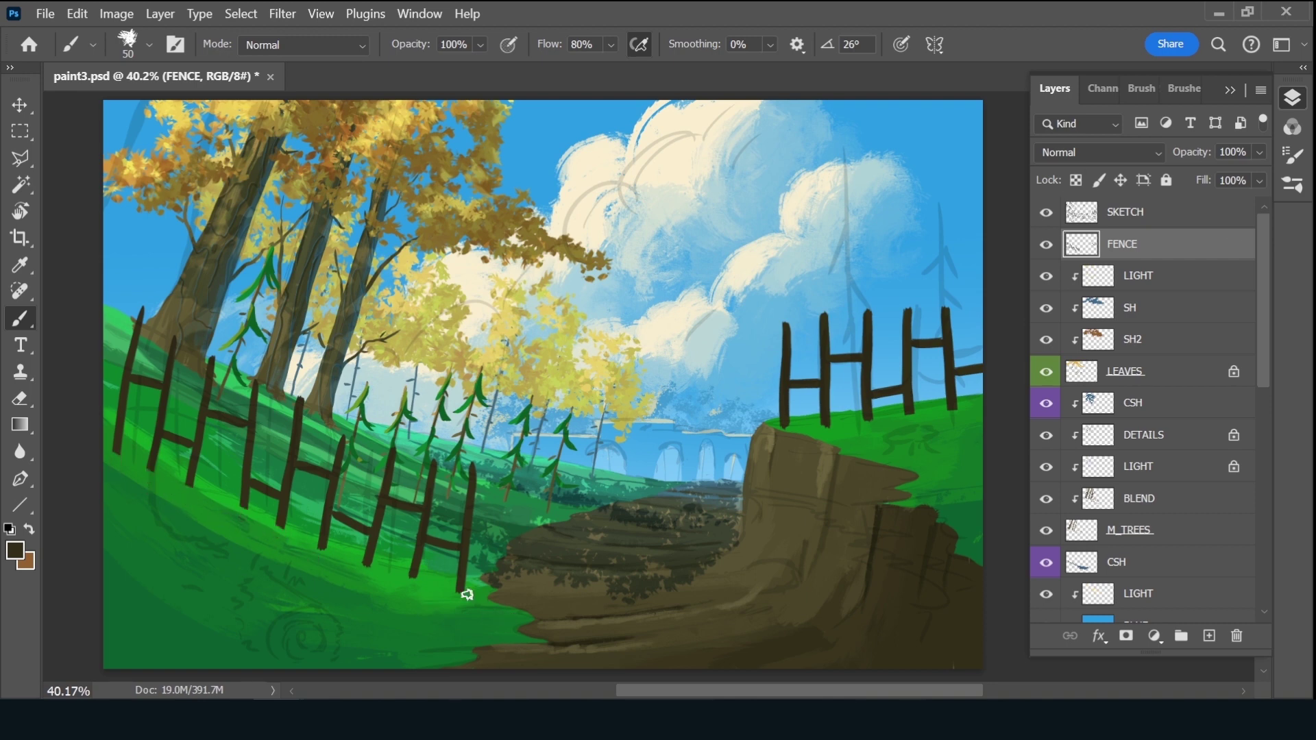
{"action": "key", "text": "slash"}
Switch to the Ink 2 brush at size 50 and sample a dark teal colour
{"action": "left_click", "coordinate": [1183, 89]}
{"action": "left_click_drag", "start_coordinate": [1257, 301], "coordinate": [1261, 285]}
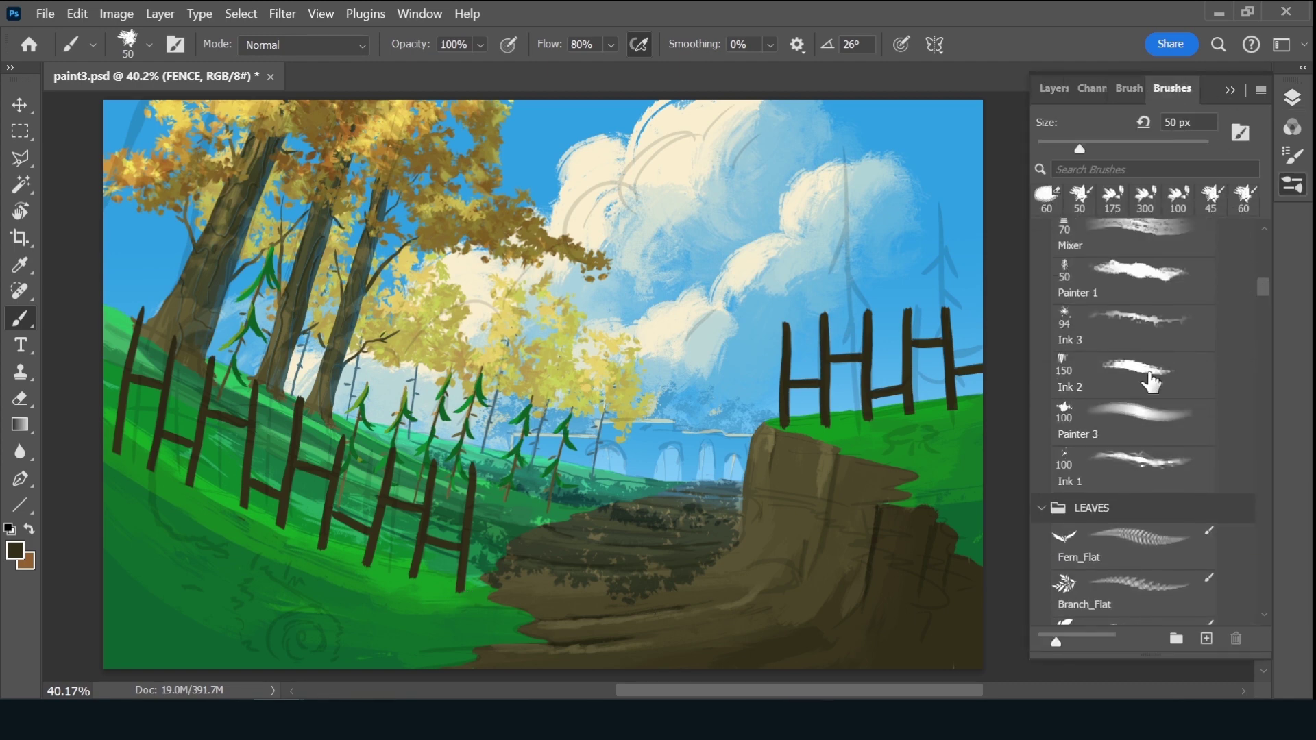
{"action": "left_click", "coordinate": [1152, 374]}
{"action": "left_click", "coordinate": [1054, 89]}
{"action": "key", "text": "bracketleft"}
{"action": "key", "text": "bracketleft"}
{"action": "key", "text": "bracketleft"}
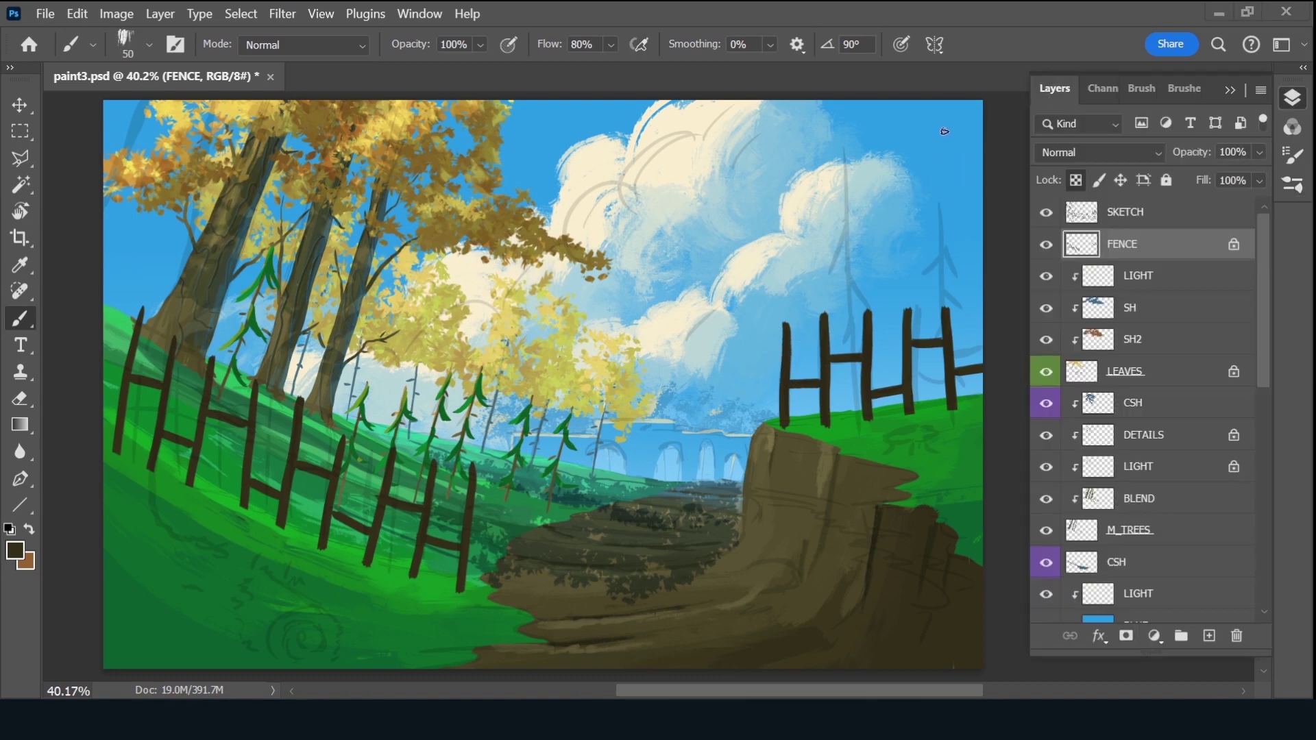
{"action": "mouse_move", "coordinate": [935, 165]}
{"action": "left_mouse_down"}
{"action": "mouse_move", "coordinate": [797, 336]}
{"action": "mouse_move", "coordinate": [789, 324]}
{"action": "left_mouse_up"}
{"action": "left_click", "coordinate": [795, 334], "text": "alt"}
Recolour the right hilltop fence posts and rails in dark teal
{"action": "left_click_drag", "start_coordinate": [789, 374], "coordinate": [789, 329]}
{"action": "left_click_drag", "start_coordinate": [789, 392], "coordinate": [790, 427]}
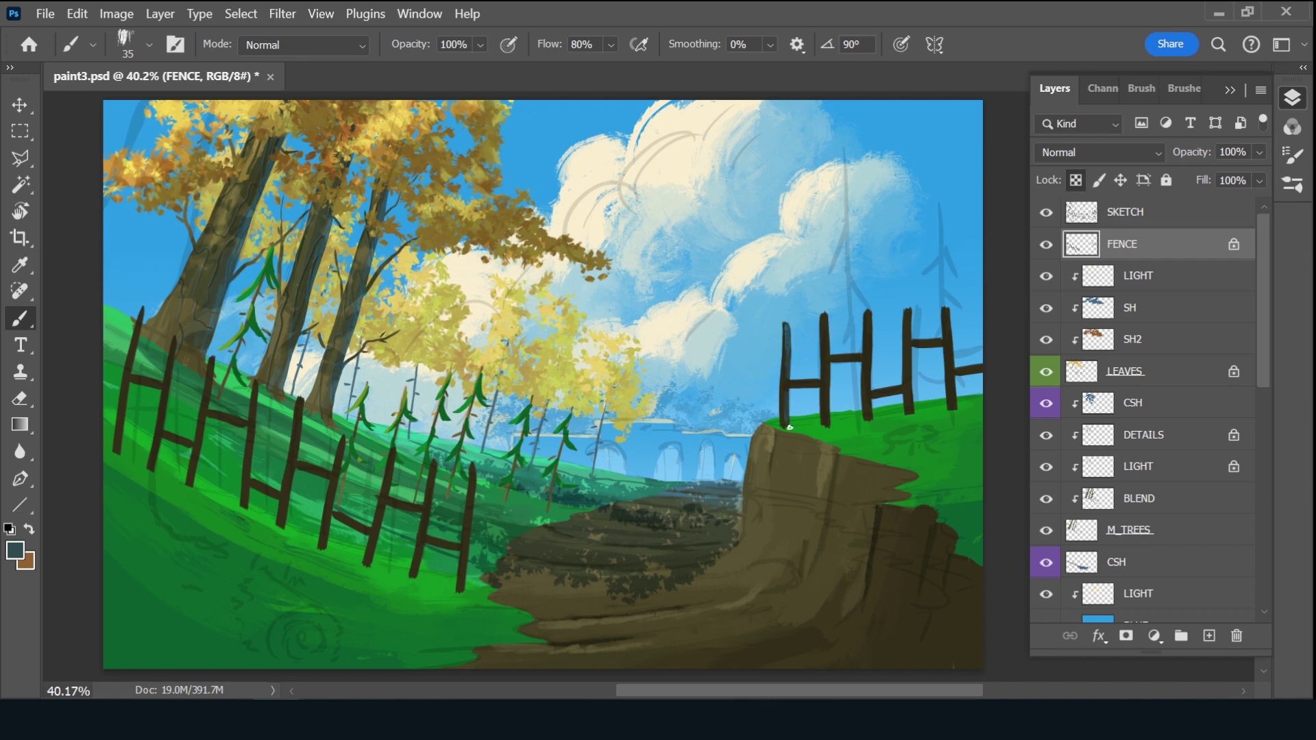
{"action": "left_click_drag", "start_coordinate": [787, 382], "coordinate": [818, 380]}
{"action": "left_click_drag", "start_coordinate": [827, 316], "coordinate": [828, 349]}
{"action": "key", "text": "ctrl+z"}
{"action": "left_click_drag", "start_coordinate": [829, 356], "coordinate": [862, 355]}
{"action": "key", "text": "ctrl+z"}
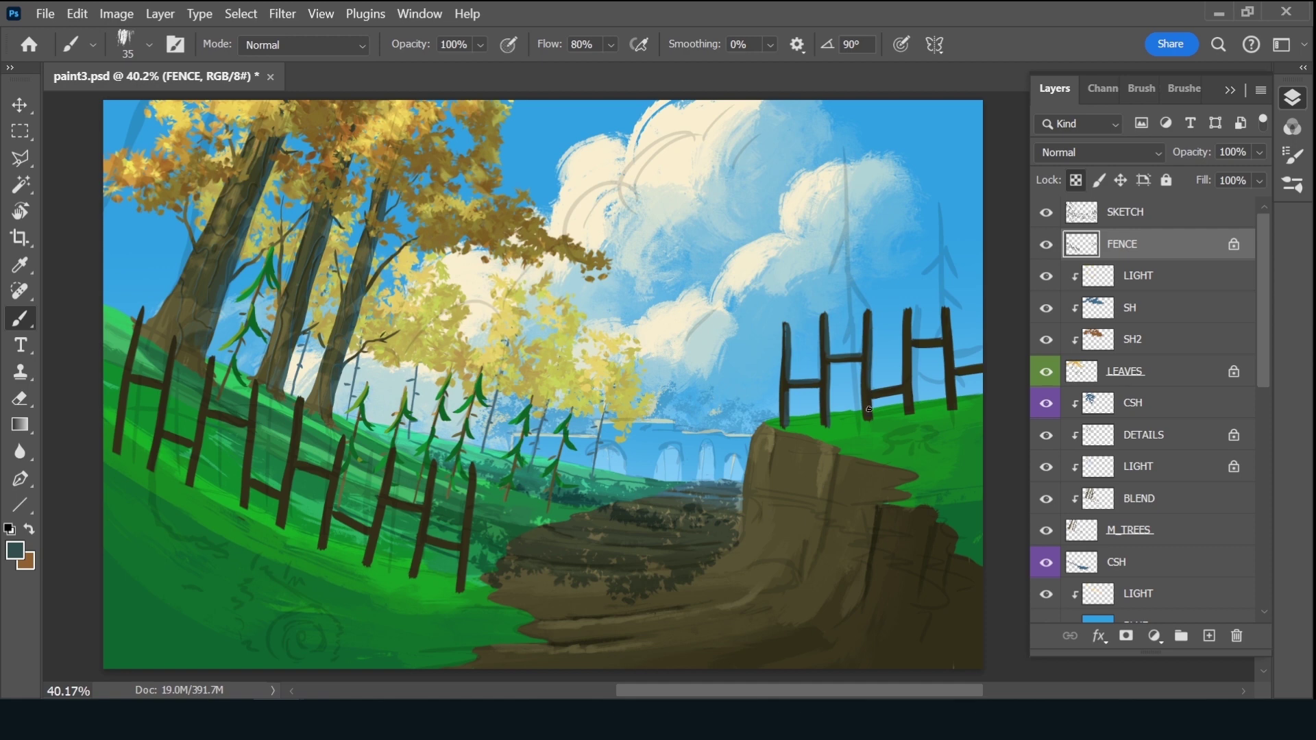
{"action": "key", "text": "ctrl+z"}
{"action": "left_click_drag", "start_coordinate": [873, 390], "coordinate": [902, 384]}
At brush size 45, recolour the first three posts of the left fence
{"action": "key", "text": "bracketright"}
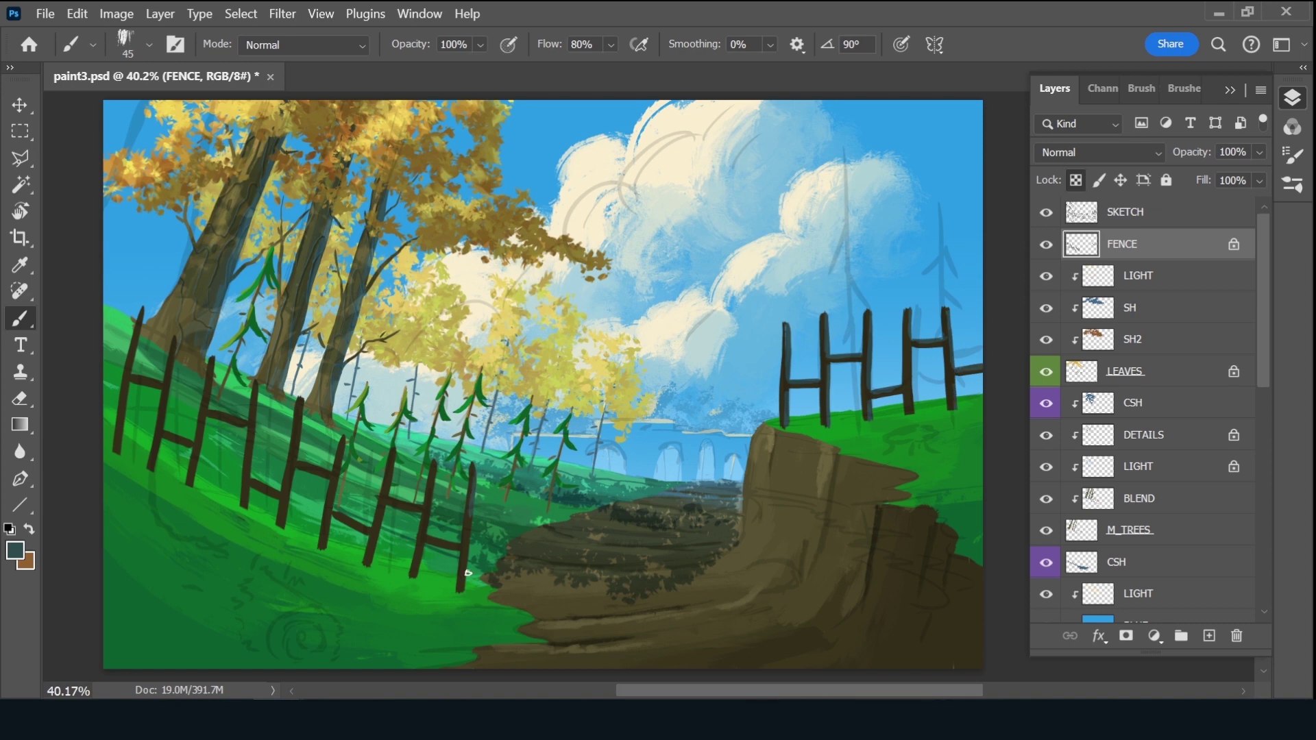
{"action": "left_click_drag", "start_coordinate": [473, 473], "coordinate": [463, 588]}
{"action": "mouse_move", "coordinate": [436, 464]}
{"action": "left_mouse_down"}
{"action": "mouse_move", "coordinate": [423, 560]}
{"action": "mouse_move", "coordinate": [463, 542]}
{"action": "left_mouse_up"}
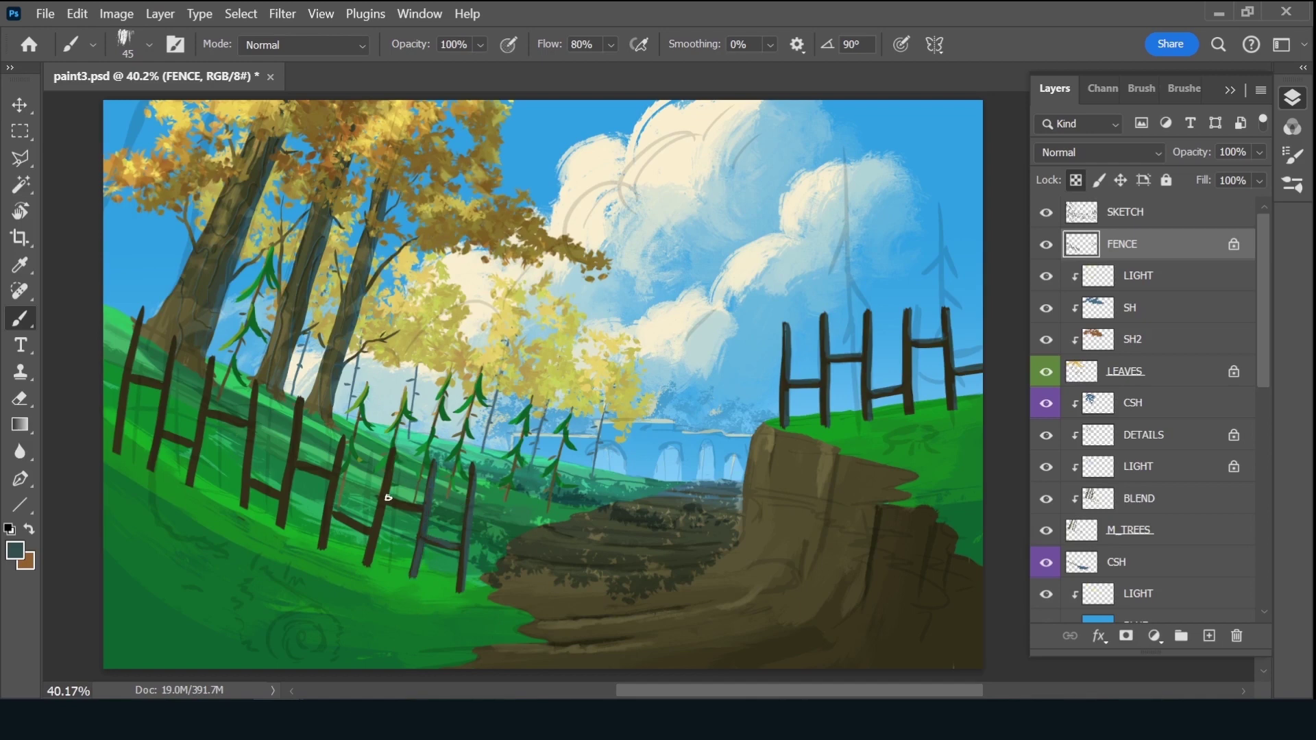
{"action": "left_click_drag", "start_coordinate": [399, 453], "coordinate": [364, 567]}
Add lighter grey highlights to the remaining left fence posts and save
{"action": "left_click_drag", "start_coordinate": [345, 442], "coordinate": [320, 550]}
{"action": "left_click_drag", "start_coordinate": [302, 399], "coordinate": [284, 522]}
{"action": "left_click_drag", "start_coordinate": [258, 388], "coordinate": [246, 508]}
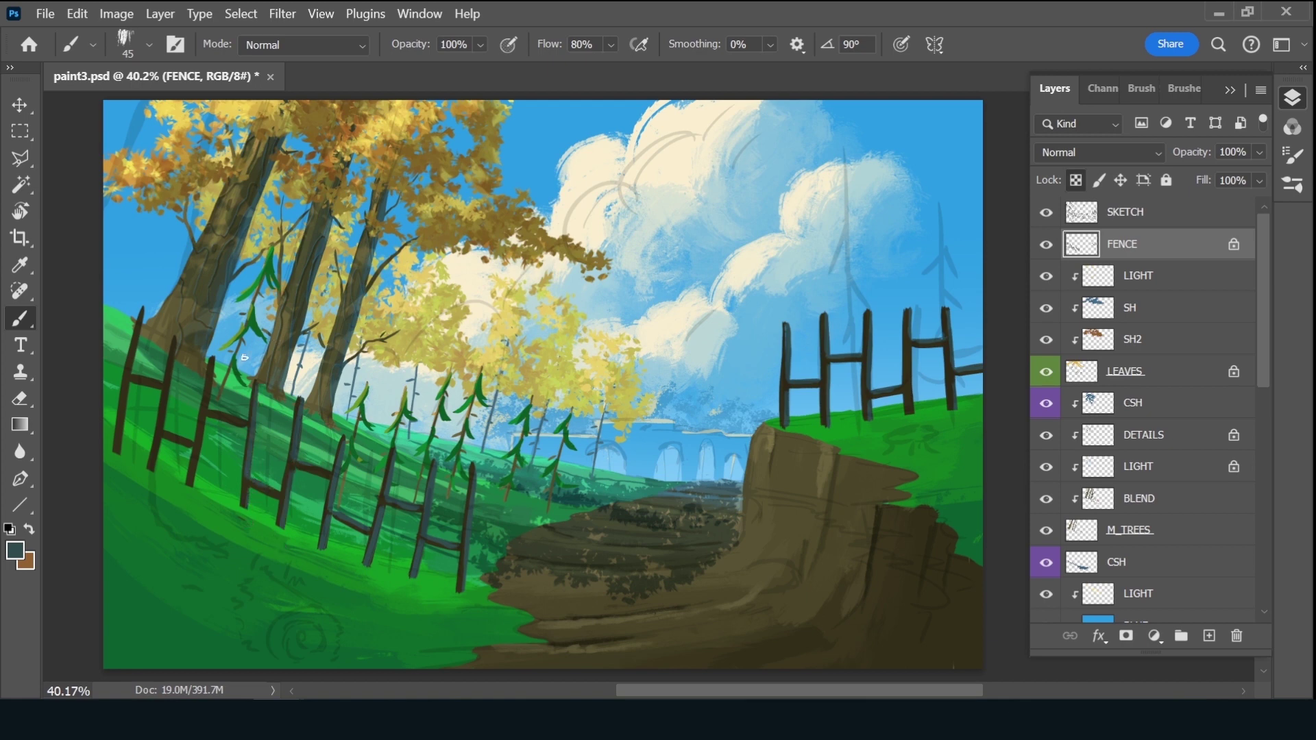
{"action": "left_click_drag", "start_coordinate": [214, 359], "coordinate": [193, 483]}
{"action": "left_click_drag", "start_coordinate": [176, 344], "coordinate": [164, 429]}
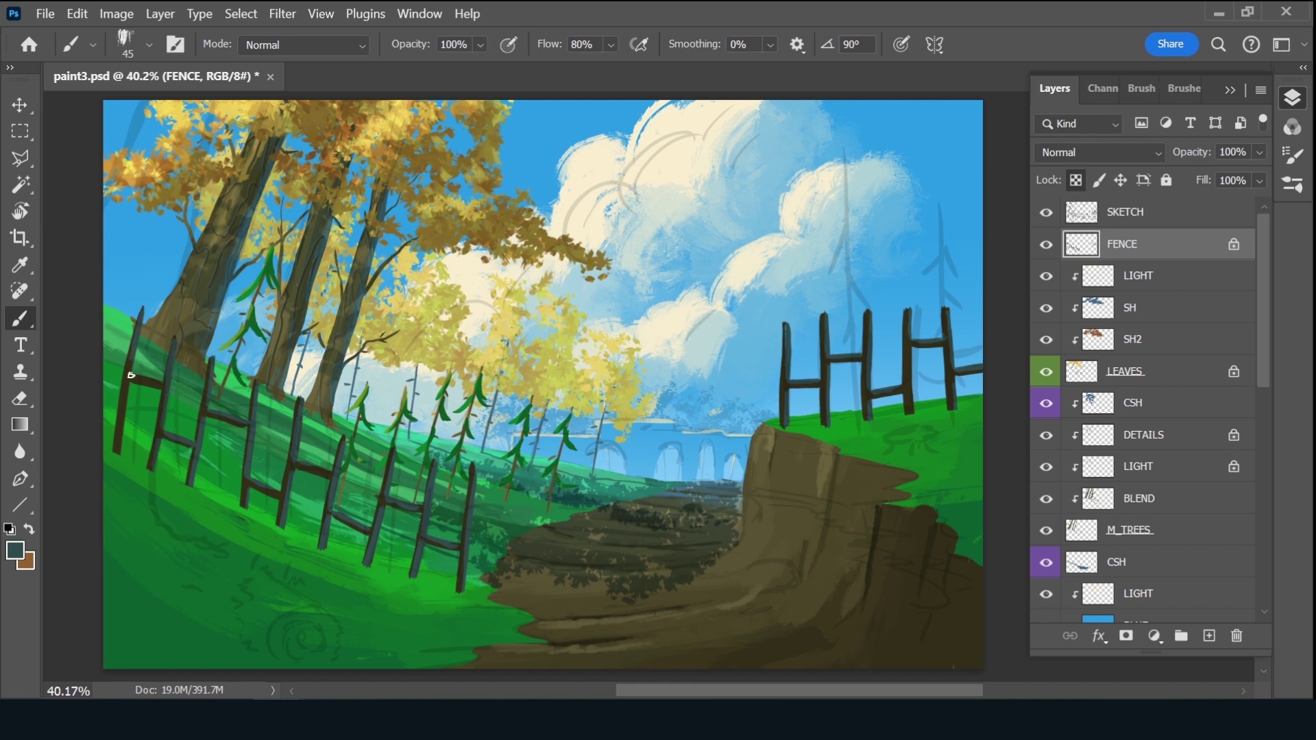
{"action": "left_click_drag", "start_coordinate": [144, 309], "coordinate": [118, 454]}
{"action": "key", "text": "ctrl+s"}
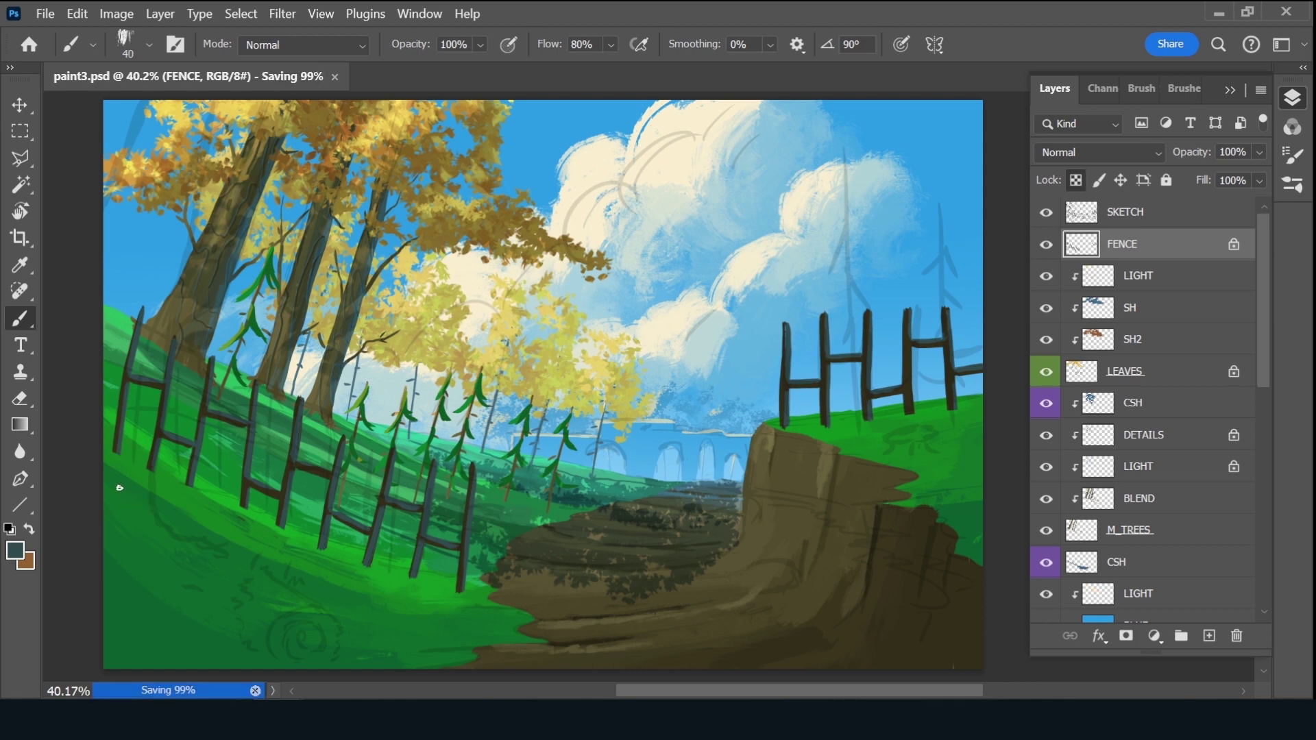
{"action": "key", "text": "bracketleft"}
{"action": "key", "text": "bracketleft"}
{"action": "key", "text": "bracketleft"}
{"action": "key", "text": "bracketleft"}
Pick a pale yellow, set brush size 15, and highlight a right-hand post
{"action": "left_click", "coordinate": [15, 557]}
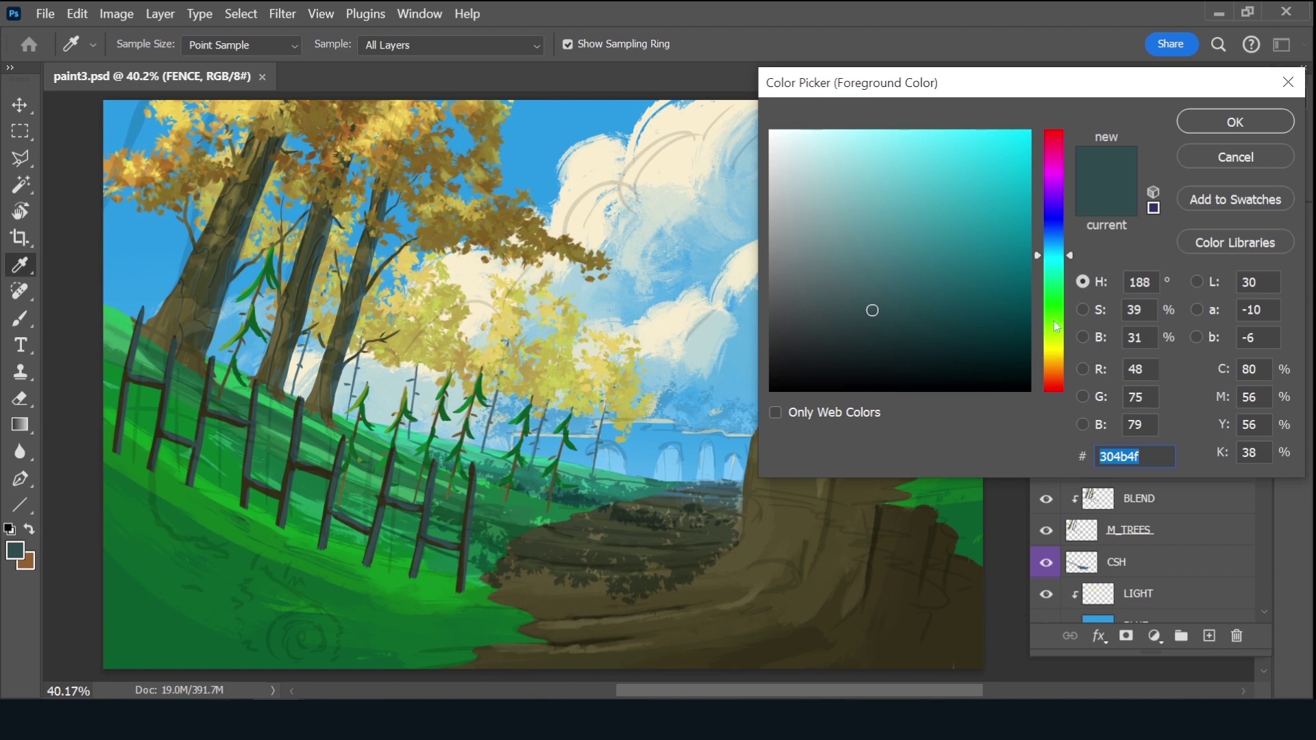
{"action": "left_click_drag", "start_coordinate": [1058, 352], "coordinate": [1057, 360]}
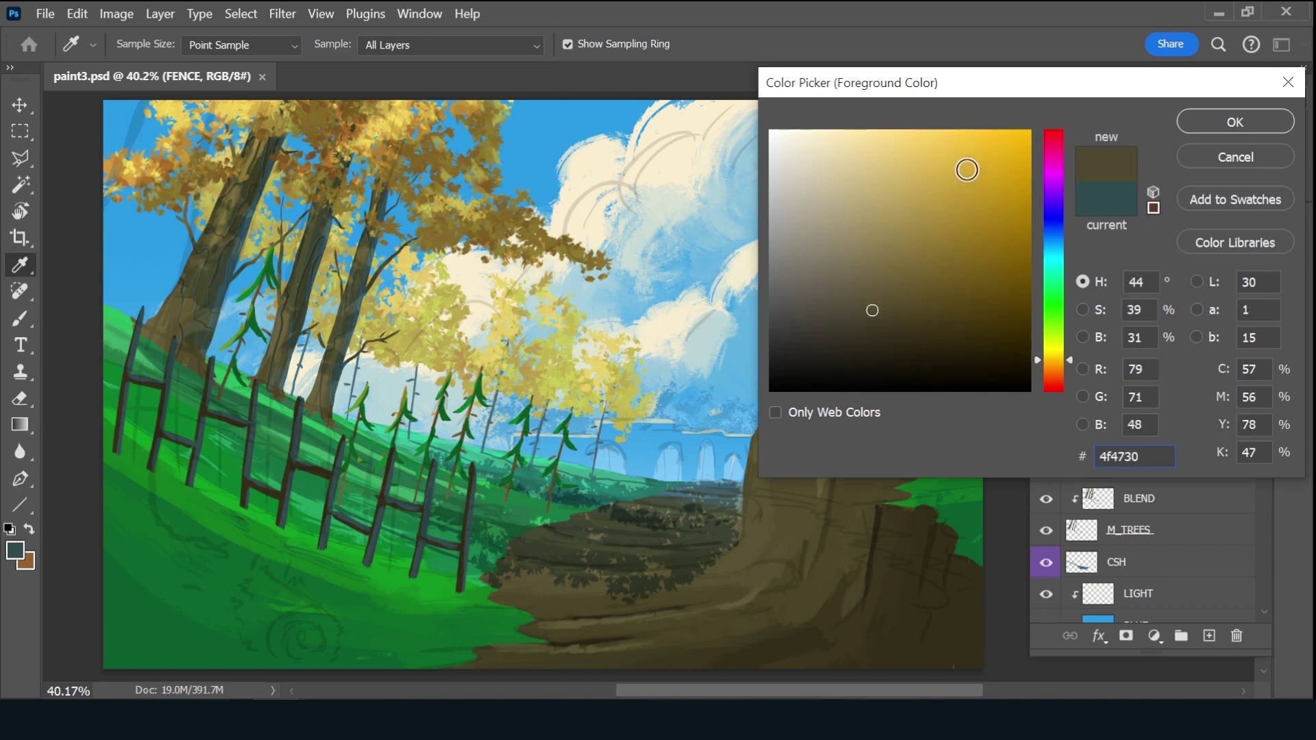
{"action": "left_click", "coordinate": [946, 156]}
{"action": "left_click_drag", "start_coordinate": [947, 156], "coordinate": [894, 135]}
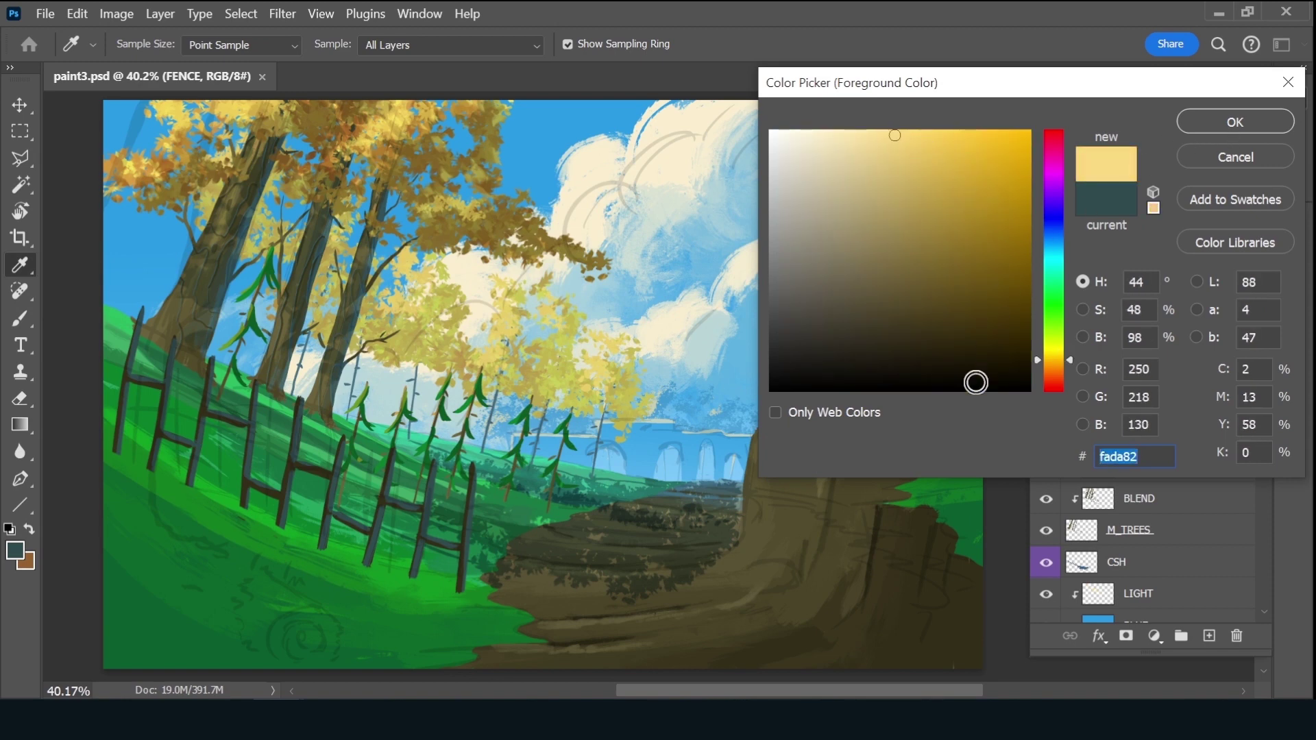
{"action": "left_click", "coordinate": [1235, 122]}
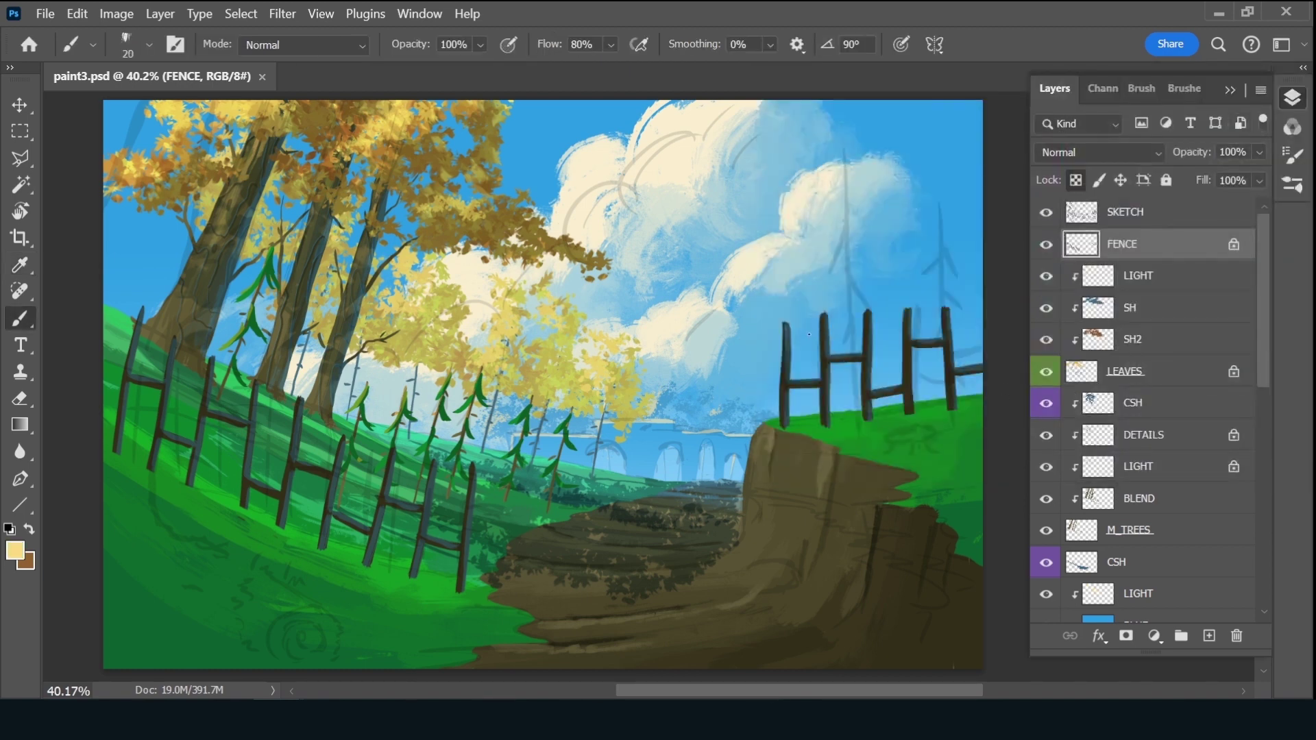
{"action": "key", "text": "bracketleft"}
{"action": "left_click_drag", "start_coordinate": [781, 381], "coordinate": [782, 404]}
Switch to a darker yellow and highlight the left edges of the right fence posts
{"action": "left_click", "coordinate": [16, 551]}
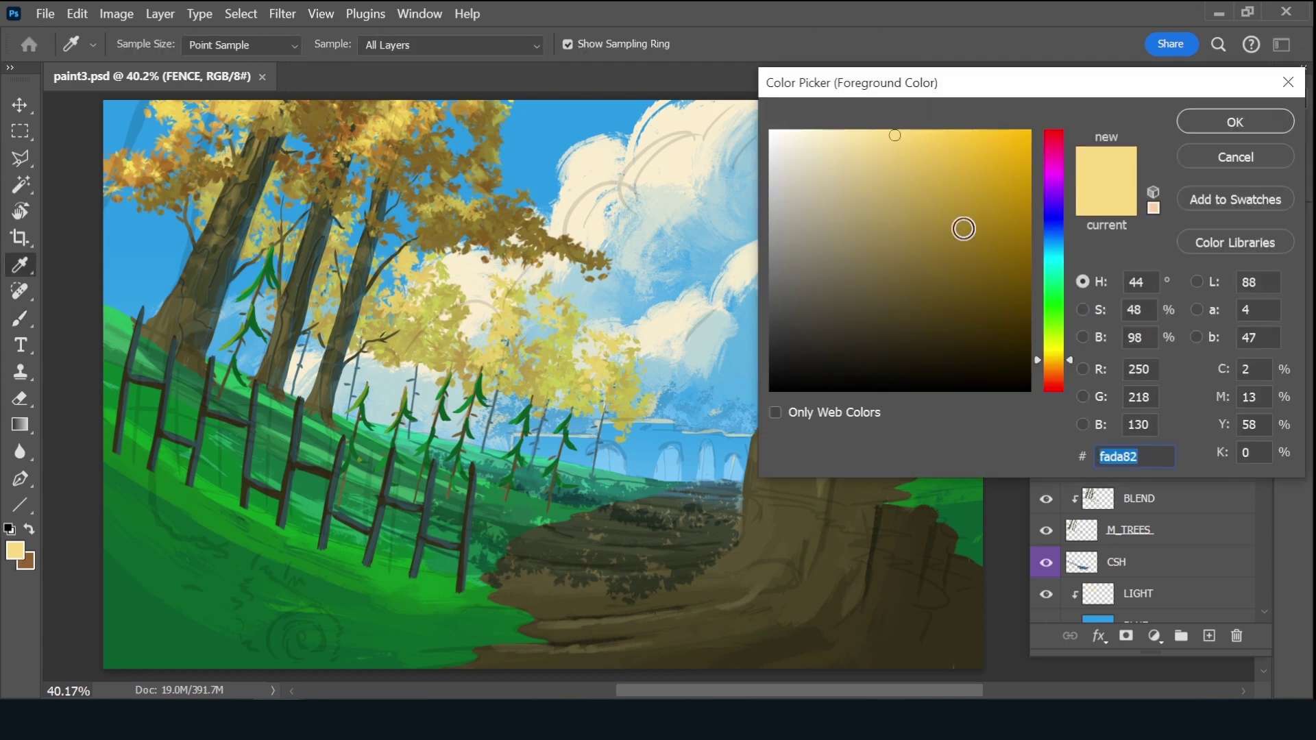
{"action": "left_click", "coordinate": [936, 145]}
{"action": "left_click", "coordinate": [1234, 124]}
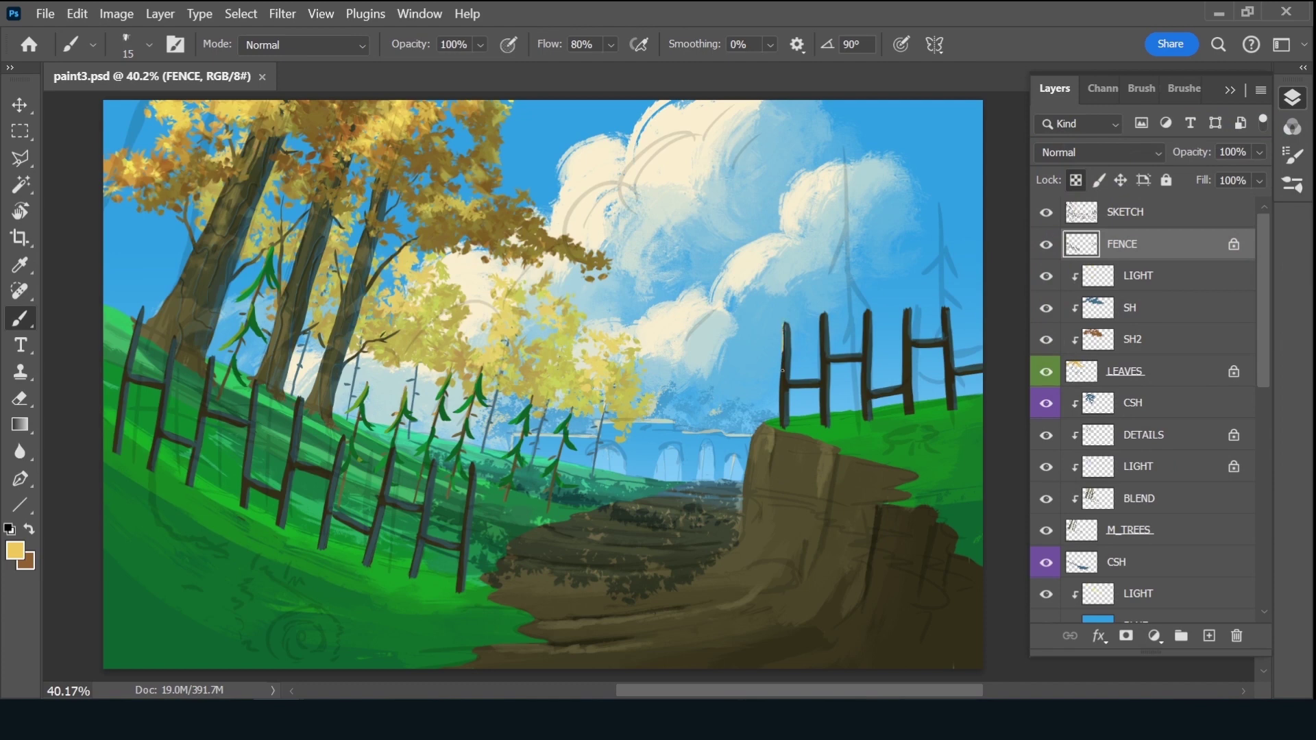
{"action": "left_click_drag", "start_coordinate": [817, 322], "coordinate": [822, 322]}
{"action": "left_click_drag", "start_coordinate": [904, 307], "coordinate": [902, 357]}
{"action": "left_click_drag", "start_coordinate": [943, 308], "coordinate": [947, 409]}
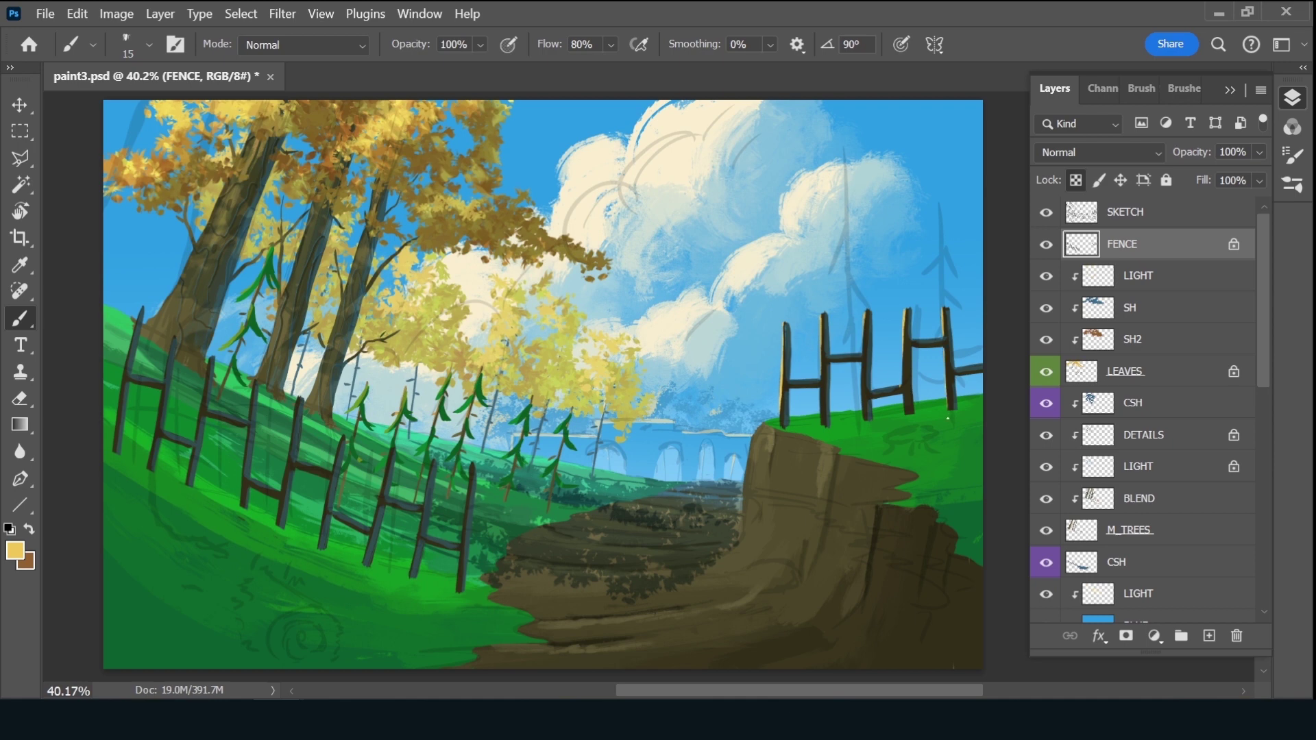
Add light highlights along the left fence posts and save the painting
{"action": "mouse_move", "coordinate": [472, 461]}
{"action": "left_mouse_down"}
{"action": "mouse_move", "coordinate": [466, 502]}
{"action": "mouse_move", "coordinate": [433, 459]}
{"action": "left_mouse_up"}
{"action": "left_click_drag", "start_coordinate": [298, 398], "coordinate": [290, 444]}
{"action": "left_click_drag", "start_coordinate": [254, 381], "coordinate": [247, 417]}
{"action": "left_click_drag", "start_coordinate": [174, 338], "coordinate": [162, 385]}
{"action": "key", "text": "ctrl+s"}
Add a new layer below FENCE named CSH with a Violet colour label
{"action": "left_click", "coordinate": [1209, 635], "text": "ctrl"}
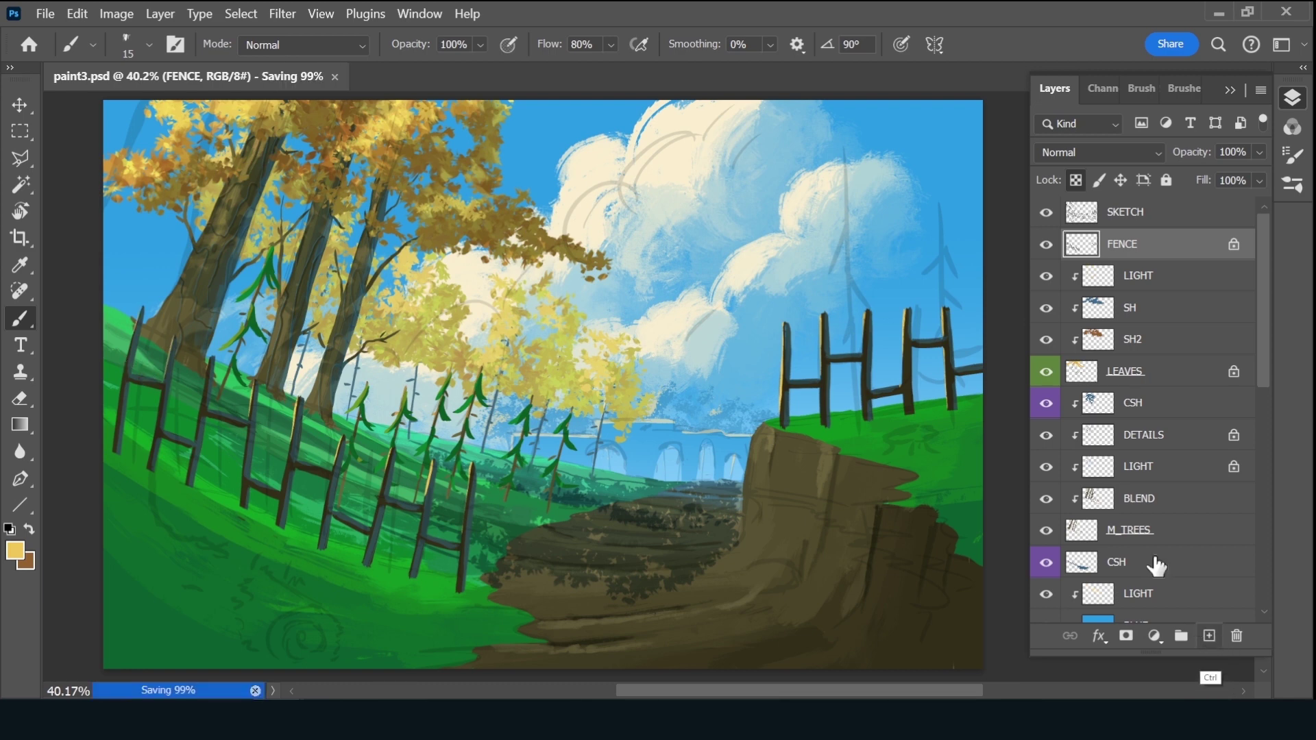
{"action": "double_click", "coordinate": [1145, 274]}
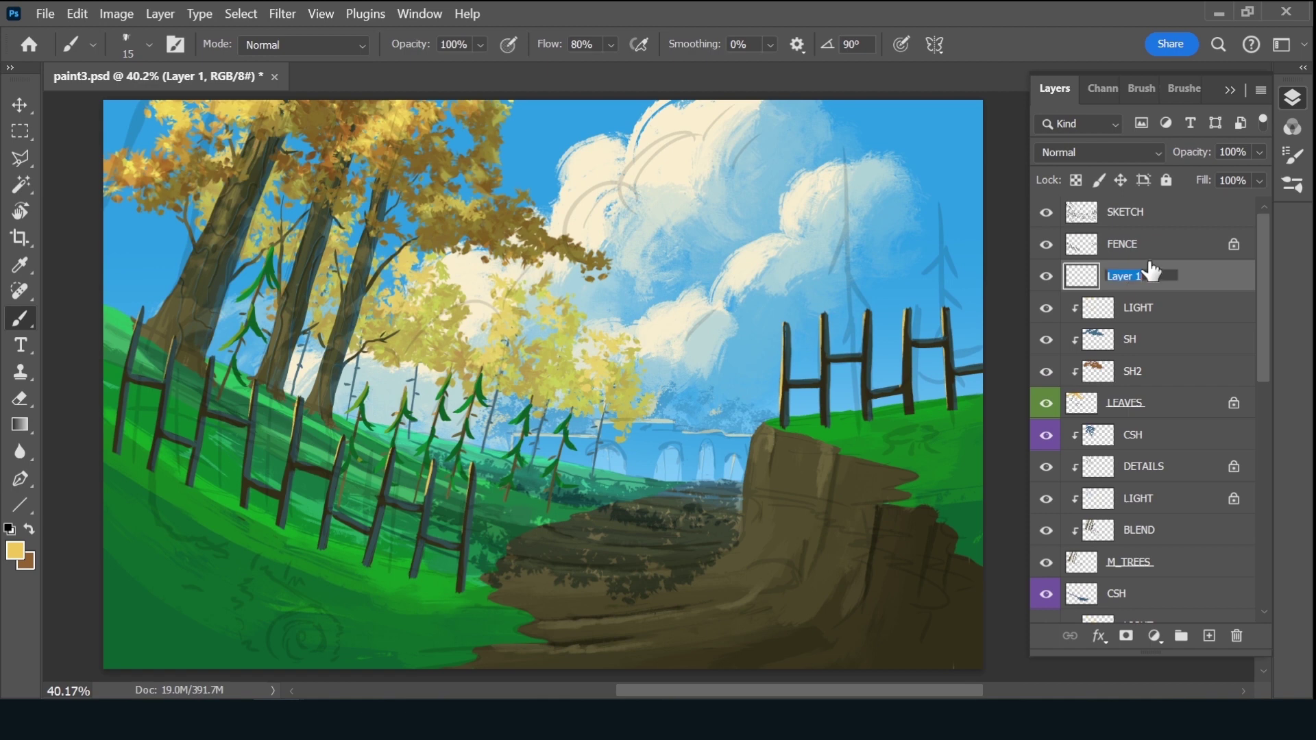
{"action": "type", "text": "CSH"}
{"action": "key", "text": "Return"}
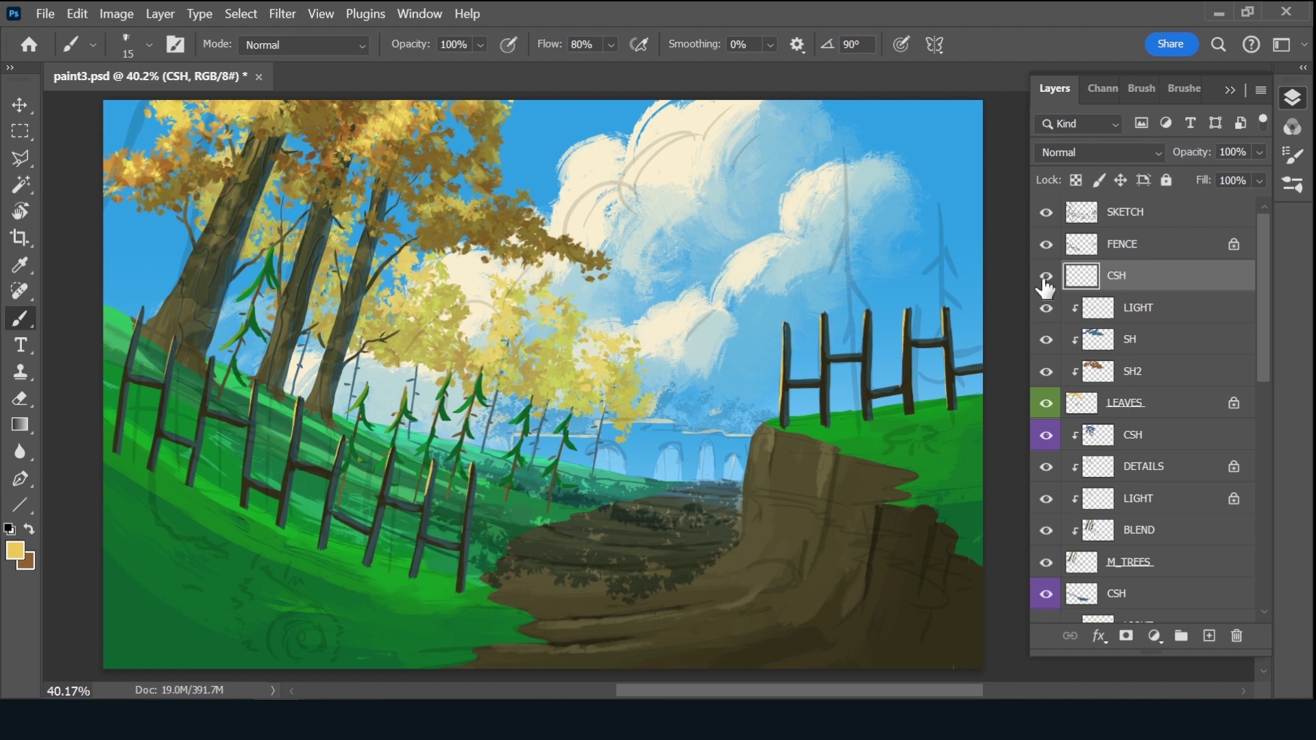
{"action": "right_click", "coordinate": [1047, 278]}
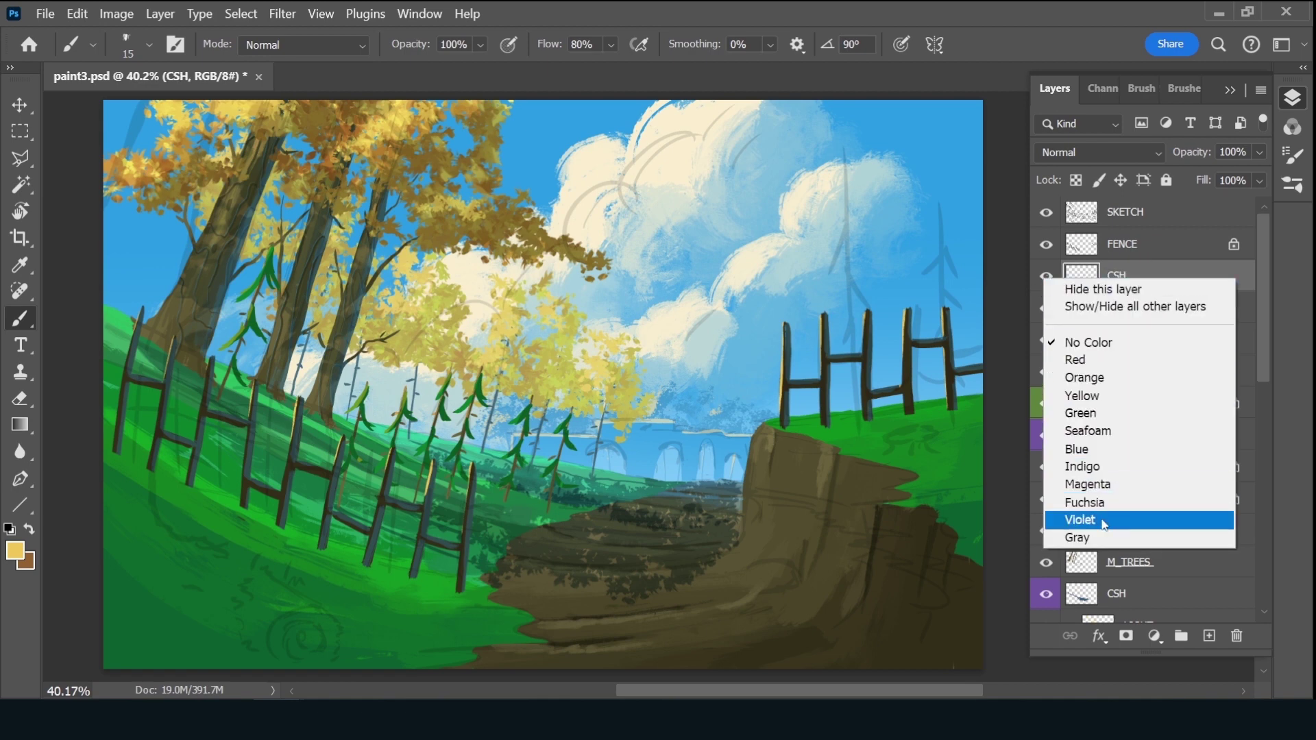
{"action": "left_click", "coordinate": [1073, 520]}
Set the paint colour to dark muted blue #39617b, CSH to Multiply, brush size 30
{"action": "left_click", "coordinate": [935, 123], "text": "alt"}
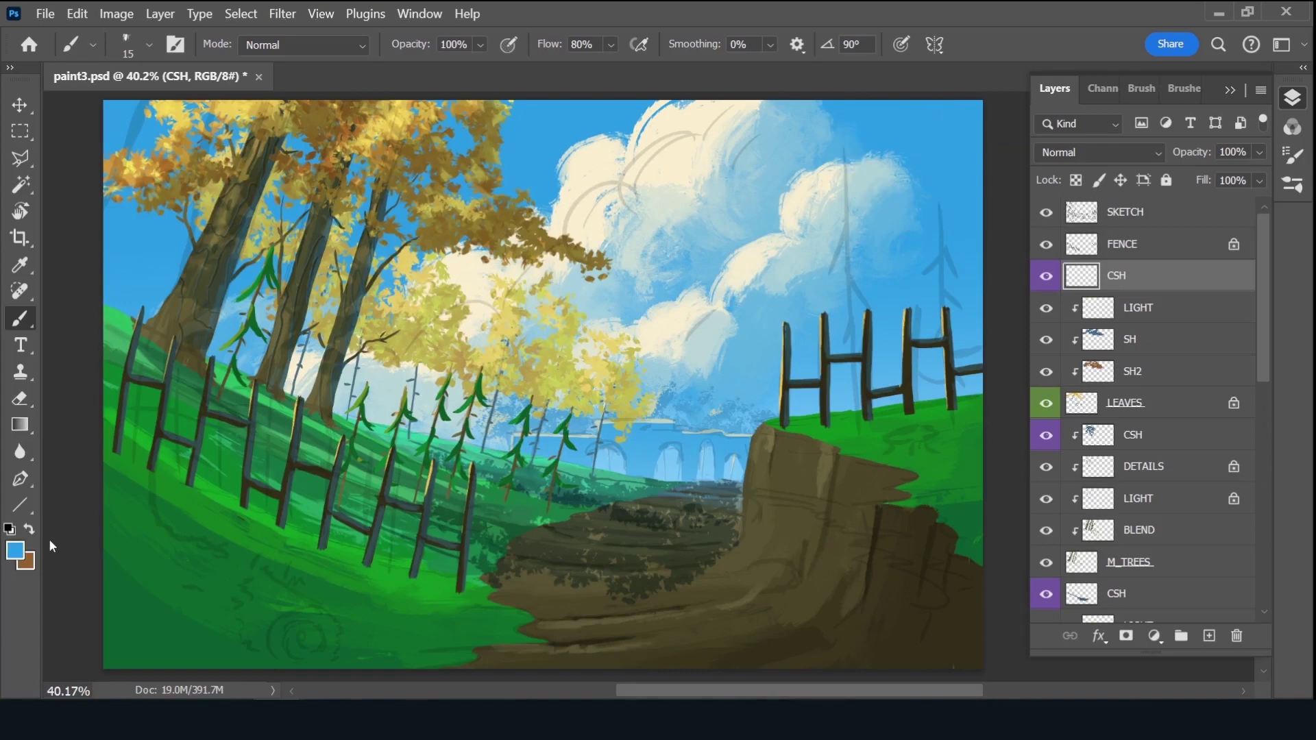
{"action": "left_click", "coordinate": [15, 550]}
{"action": "left_click", "coordinate": [910, 266]}
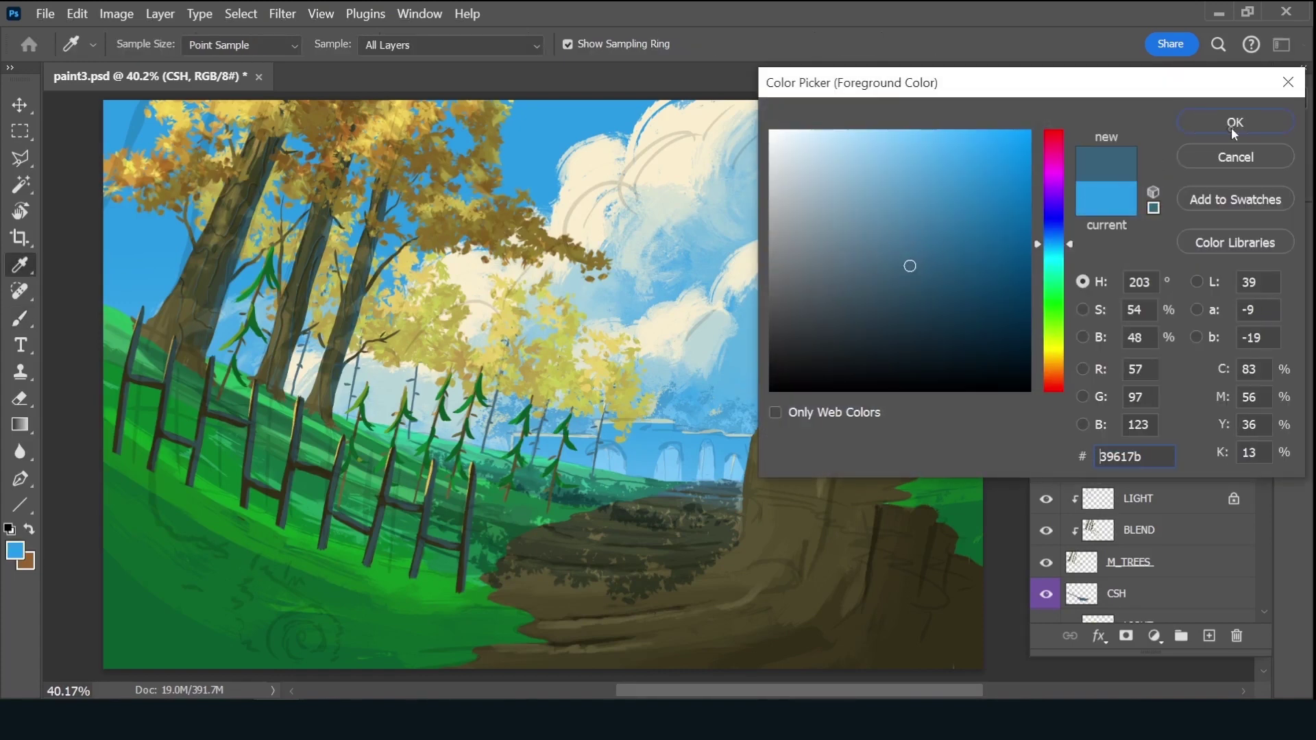
{"action": "left_click", "coordinate": [1234, 123]}
{"action": "key", "text": "b"}
{"action": "left_click", "coordinate": [1131, 153]}
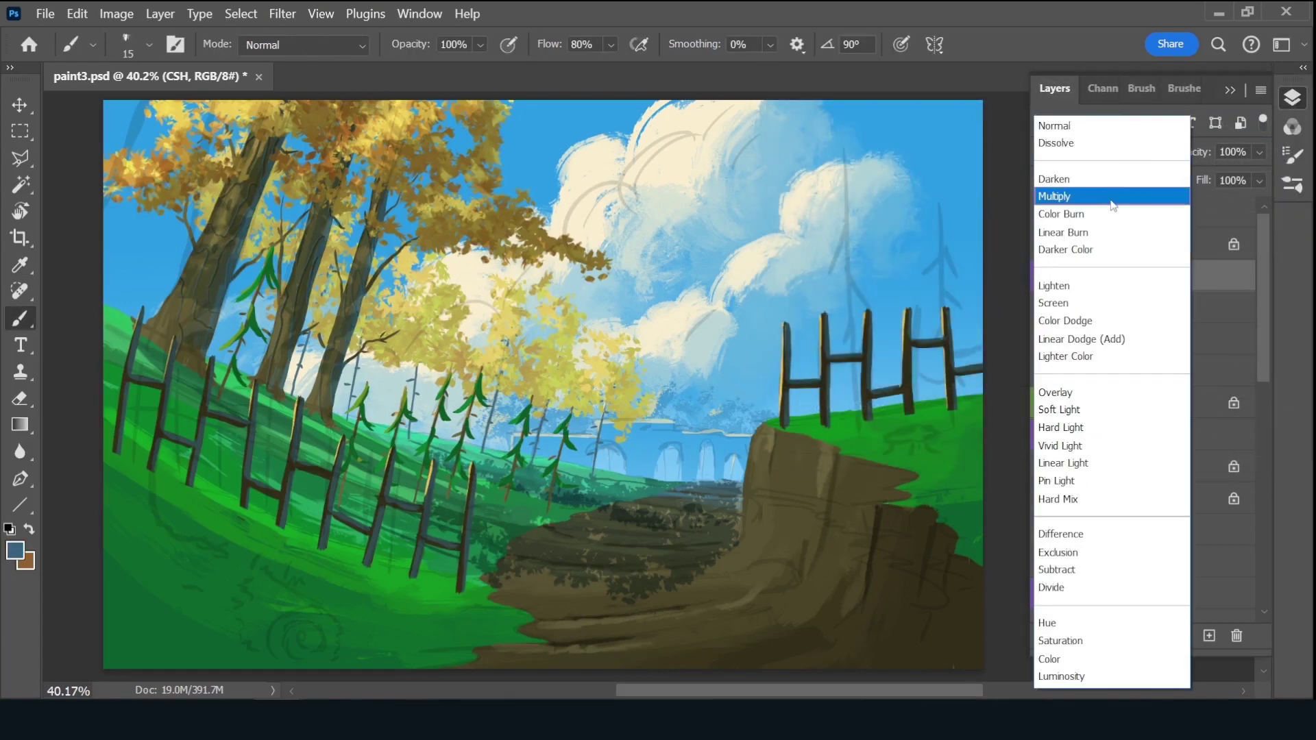
{"action": "left_click", "coordinate": [1111, 199]}
{"action": "key", "text": "bracketright"}
{"action": "key", "text": "bracketright"}
{"action": "key", "text": "bracketright"}
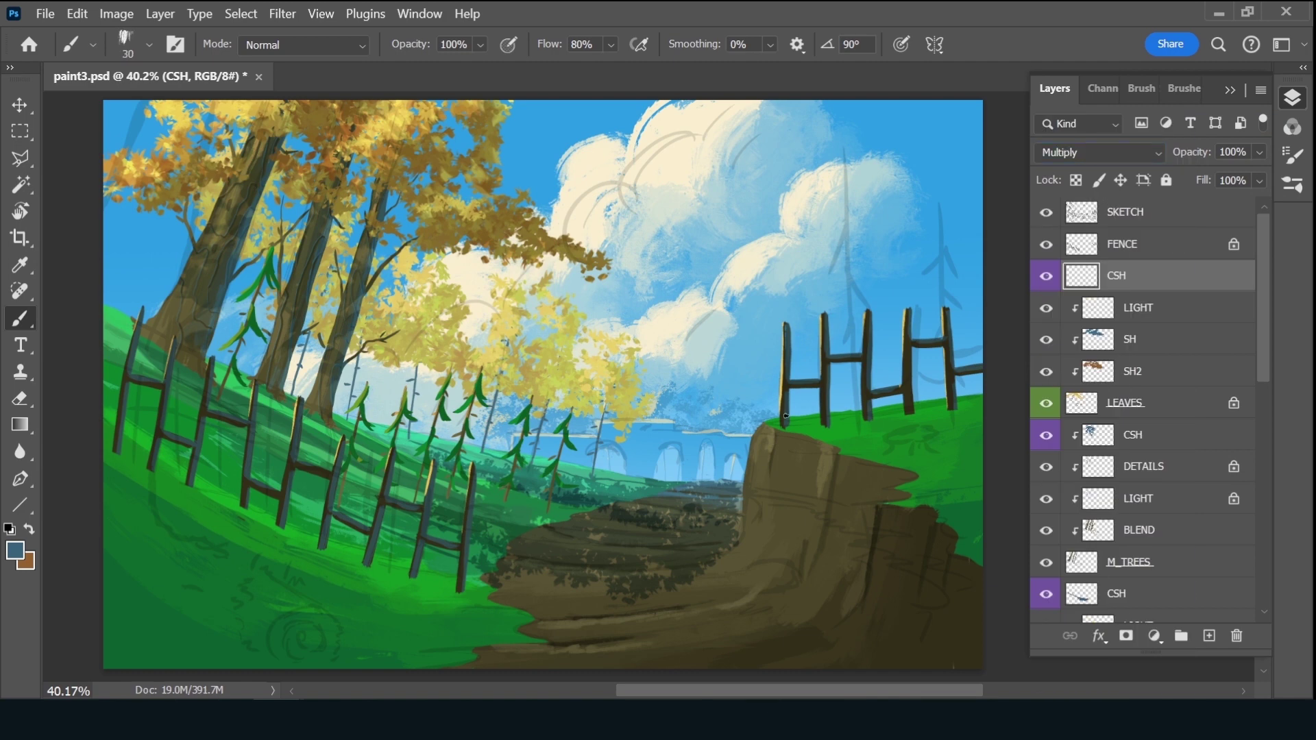
Paint trial shadows under both fences, then clear the CSH layer
{"action": "left_click_drag", "start_coordinate": [787, 428], "coordinate": [937, 467]}
{"action": "left_click_drag", "start_coordinate": [828, 428], "coordinate": [979, 470]}
{"action": "mouse_move", "coordinate": [909, 416]}
{"action": "left_mouse_down"}
{"action": "mouse_move", "coordinate": [983, 456]}
{"action": "mouse_move", "coordinate": [951, 412]}
{"action": "mouse_move", "coordinate": [894, 447]}
{"action": "mouse_move", "coordinate": [920, 435]}
{"action": "mouse_move", "coordinate": [900, 425]}
{"action": "left_mouse_up"}
{"action": "left_click_drag", "start_coordinate": [987, 424], "coordinate": [968, 431]}
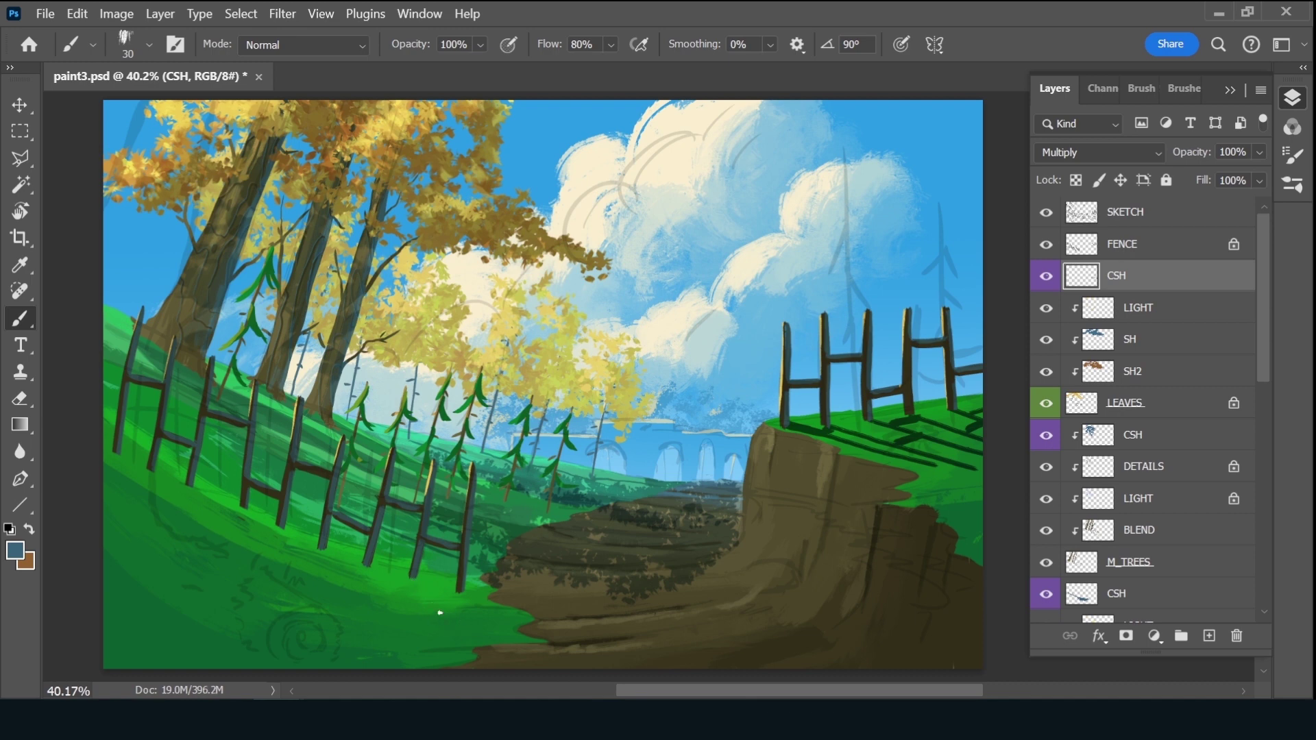
{"action": "left_click_drag", "start_coordinate": [411, 579], "coordinate": [447, 617]}
{"action": "key", "text": "ctrl+z"}
{"action": "key", "text": "ctrl+a"}
{"action": "key", "text": "Delete"}
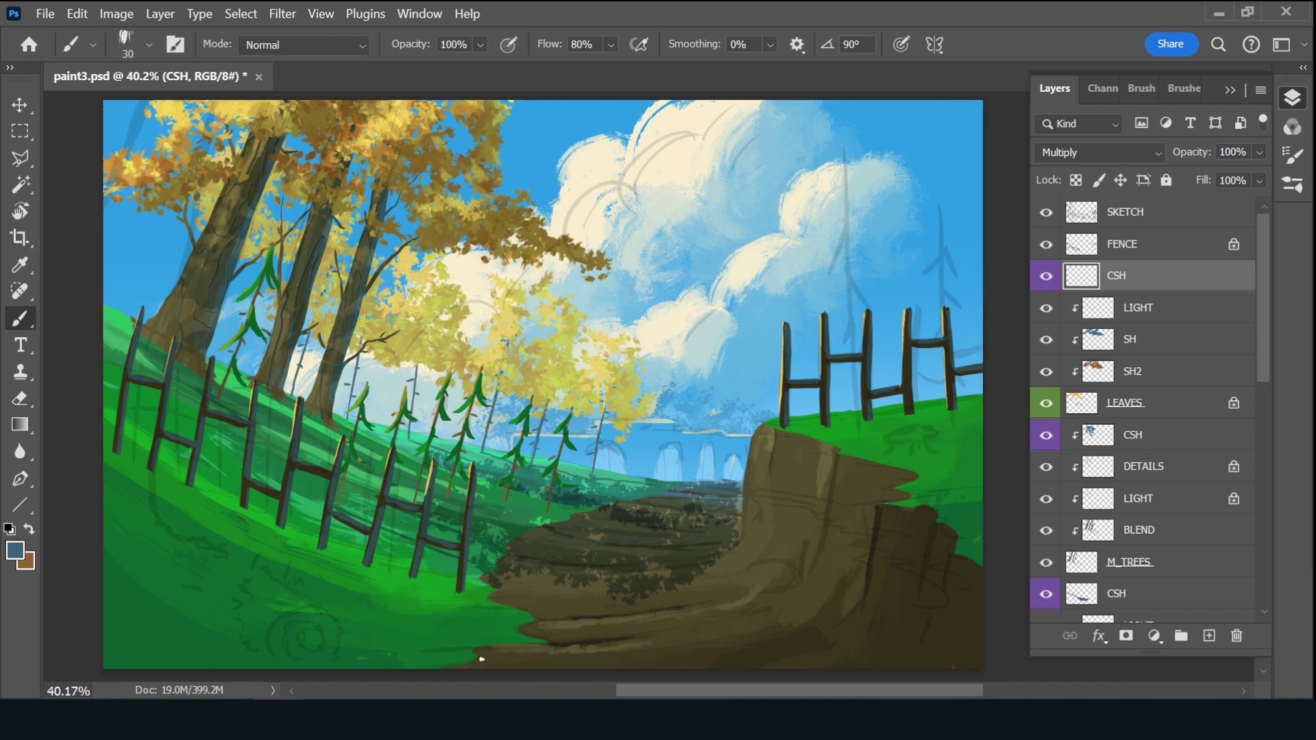
Repaint the right fence shadows and cast diagonal shadows from the left fence posts
{"action": "mouse_move", "coordinate": [795, 429]}
{"action": "left_mouse_down"}
{"action": "mouse_move", "coordinate": [945, 440]}
{"action": "mouse_move", "coordinate": [873, 420]}
{"action": "left_mouse_up"}
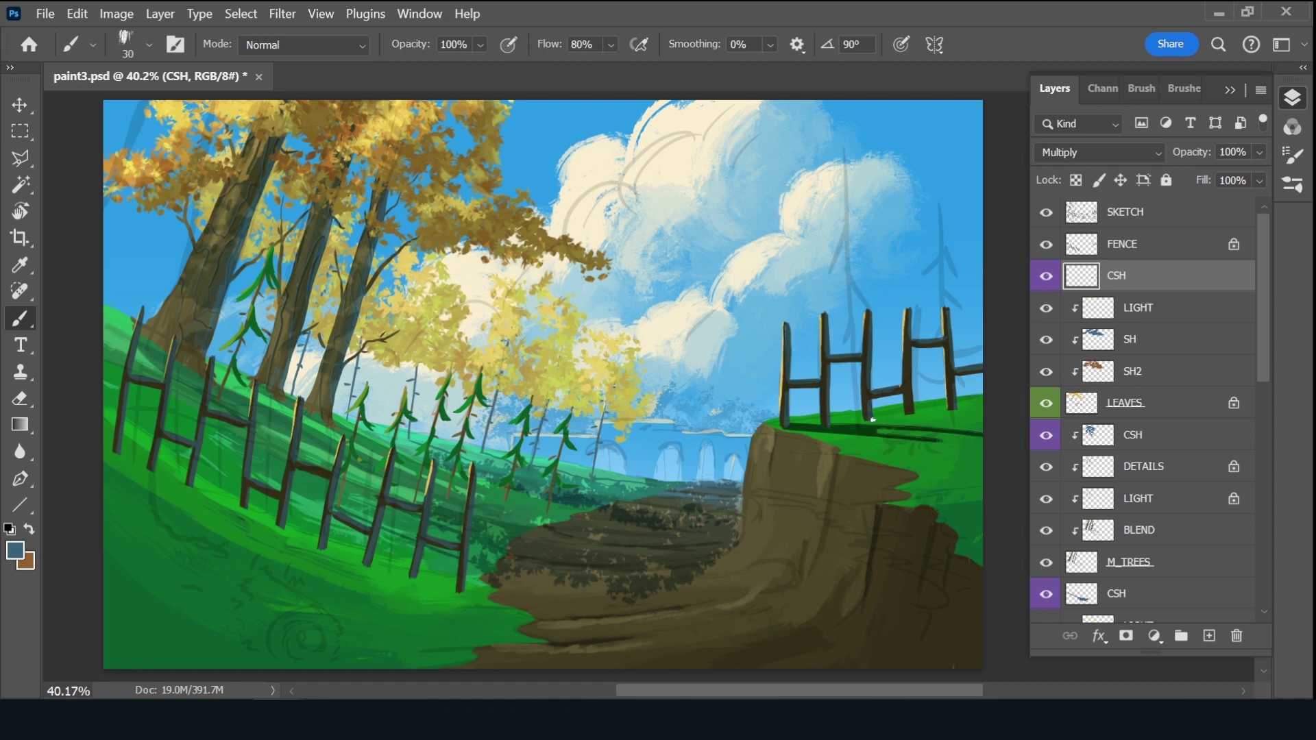
{"action": "mouse_move", "coordinate": [1035, 425]}
{"action": "left_mouse_down"}
{"action": "mouse_move", "coordinate": [872, 416]}
{"action": "mouse_move", "coordinate": [955, 409]}
{"action": "left_mouse_up"}
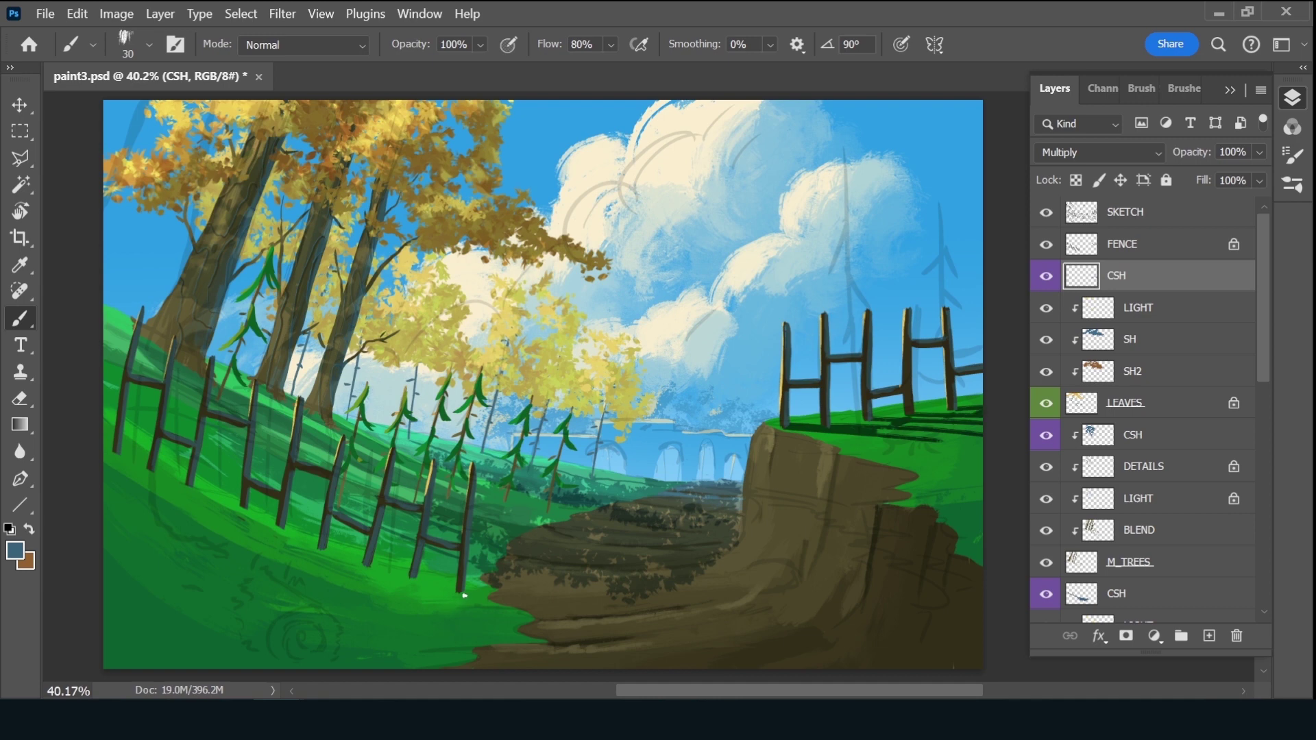
{"action": "left_click_drag", "start_coordinate": [549, 622], "coordinate": [456, 593]}
{"action": "left_click_drag", "start_coordinate": [521, 626], "coordinate": [413, 581]}
{"action": "left_click_drag", "start_coordinate": [492, 626], "coordinate": [370, 566]}
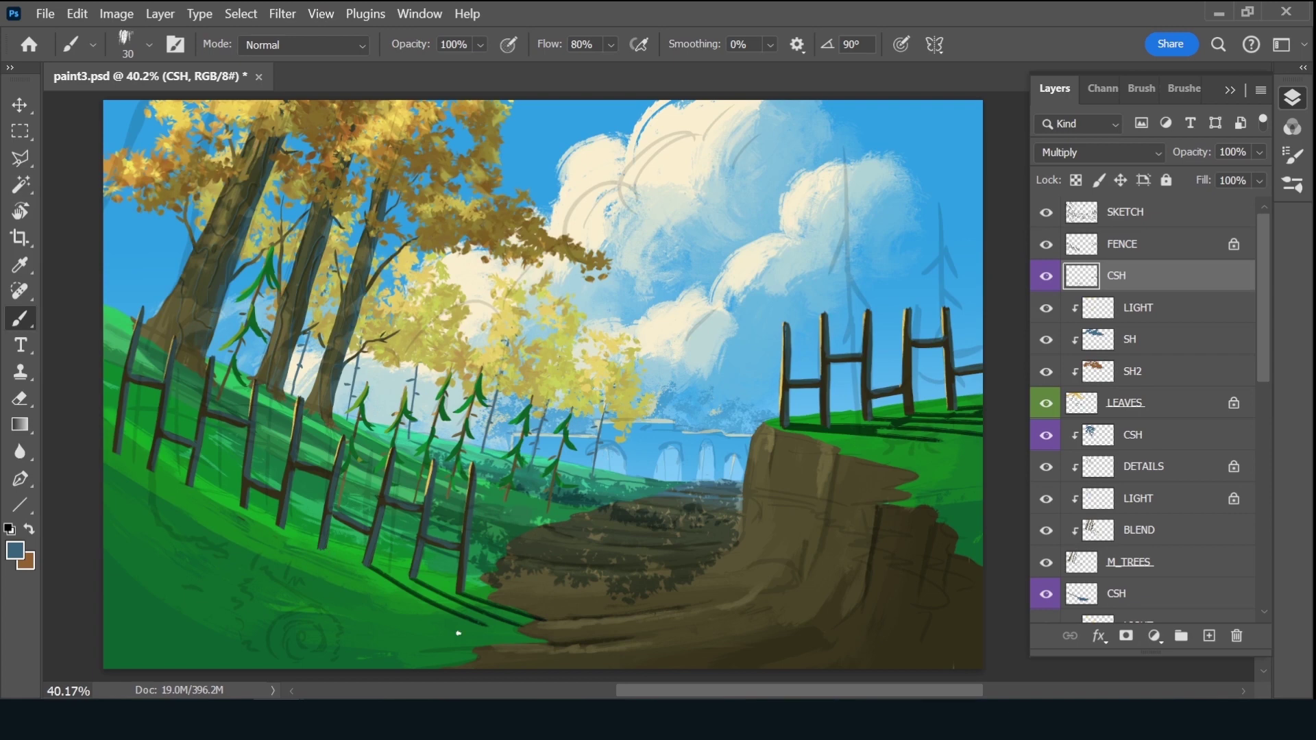
{"action": "left_click_drag", "start_coordinate": [458, 633], "coordinate": [327, 552]}
{"action": "left_click_drag", "start_coordinate": [372, 607], "coordinate": [279, 528]}
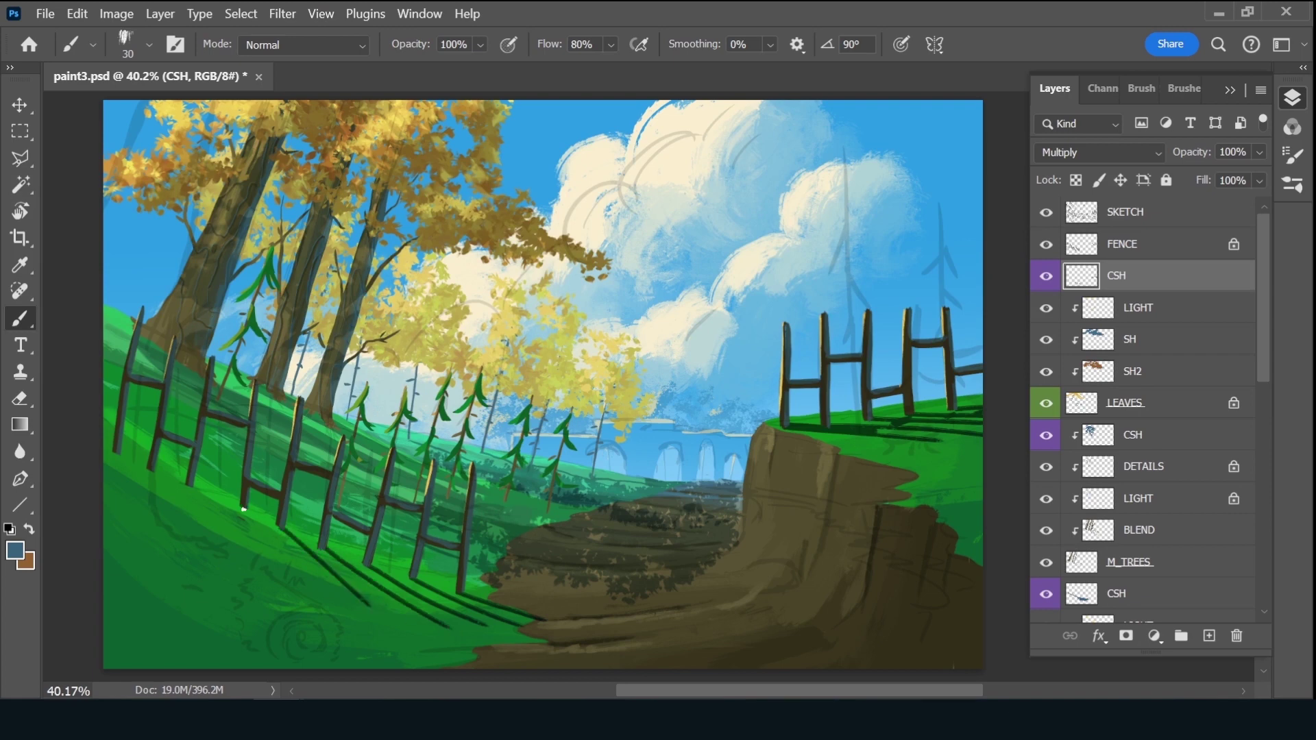
{"action": "left_click_drag", "start_coordinate": [323, 570], "coordinate": [242, 508]}
Finish the leftmost post shadows and base touches, set CSH opacity to 44%, and save
{"action": "left_click_drag", "start_coordinate": [300, 564], "coordinate": [186, 487]}
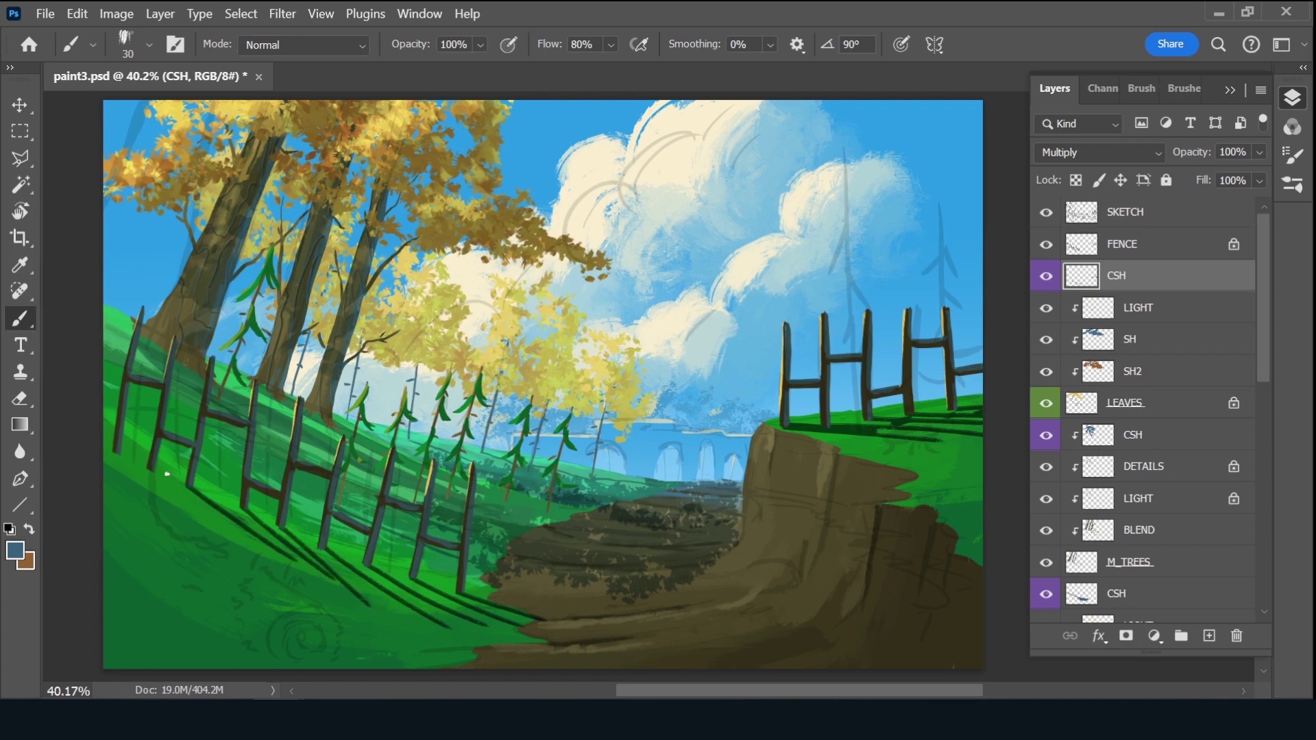
{"action": "mouse_move", "coordinate": [248, 548]}
{"action": "left_mouse_down"}
{"action": "mouse_move", "coordinate": [155, 470]}
{"action": "mouse_move", "coordinate": [212, 525]}
{"action": "left_mouse_up"}
{"action": "left_click_drag", "start_coordinate": [452, 612], "coordinate": [476, 617]}
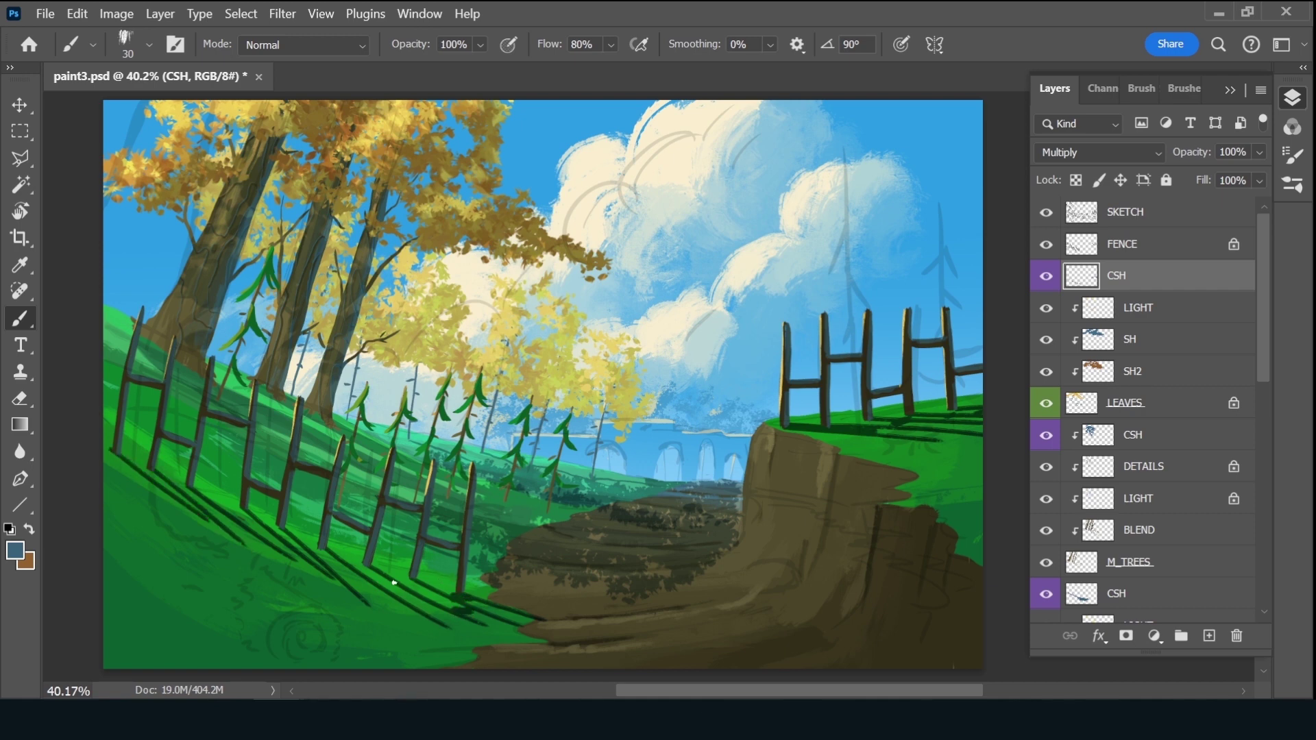
{"action": "left_click_drag", "start_coordinate": [381, 573], "coordinate": [360, 591]}
{"action": "mouse_move", "coordinate": [282, 537]}
{"action": "left_mouse_down"}
{"action": "mouse_move", "coordinate": [310, 543]}
{"action": "mouse_move", "coordinate": [265, 540]}
{"action": "left_mouse_up"}
{"action": "mouse_move", "coordinate": [177, 491]}
{"action": "left_mouse_down"}
{"action": "mouse_move", "coordinate": [206, 502]}
{"action": "mouse_move", "coordinate": [152, 500]}
{"action": "left_mouse_up"}
{"action": "left_click_drag", "start_coordinate": [1196, 152], "coordinate": [1180, 159]}
{"action": "key", "text": "ctrl+s"}
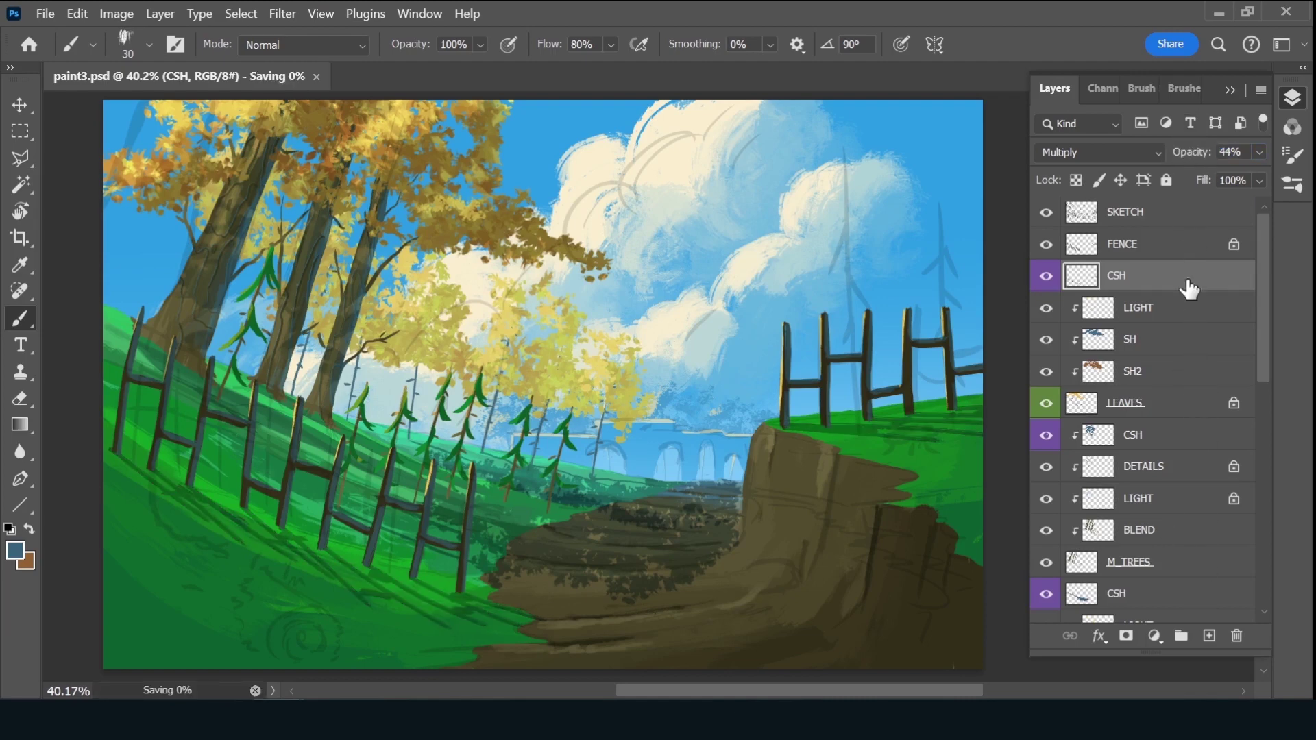
Add a new layer named F_TREES above FENCE and pick the 50 px splatter brush
{"action": "left_click", "coordinate": [1185, 251]}
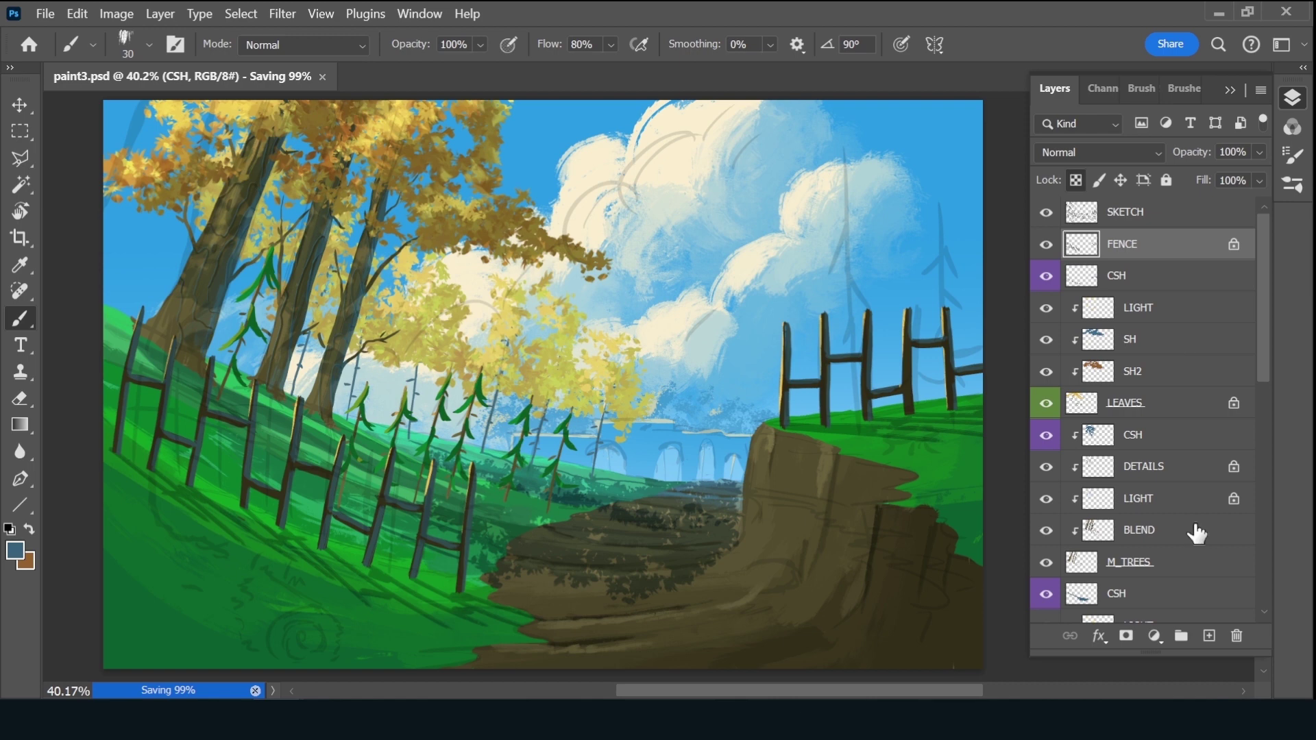
{"action": "left_click", "coordinate": [1210, 636]}
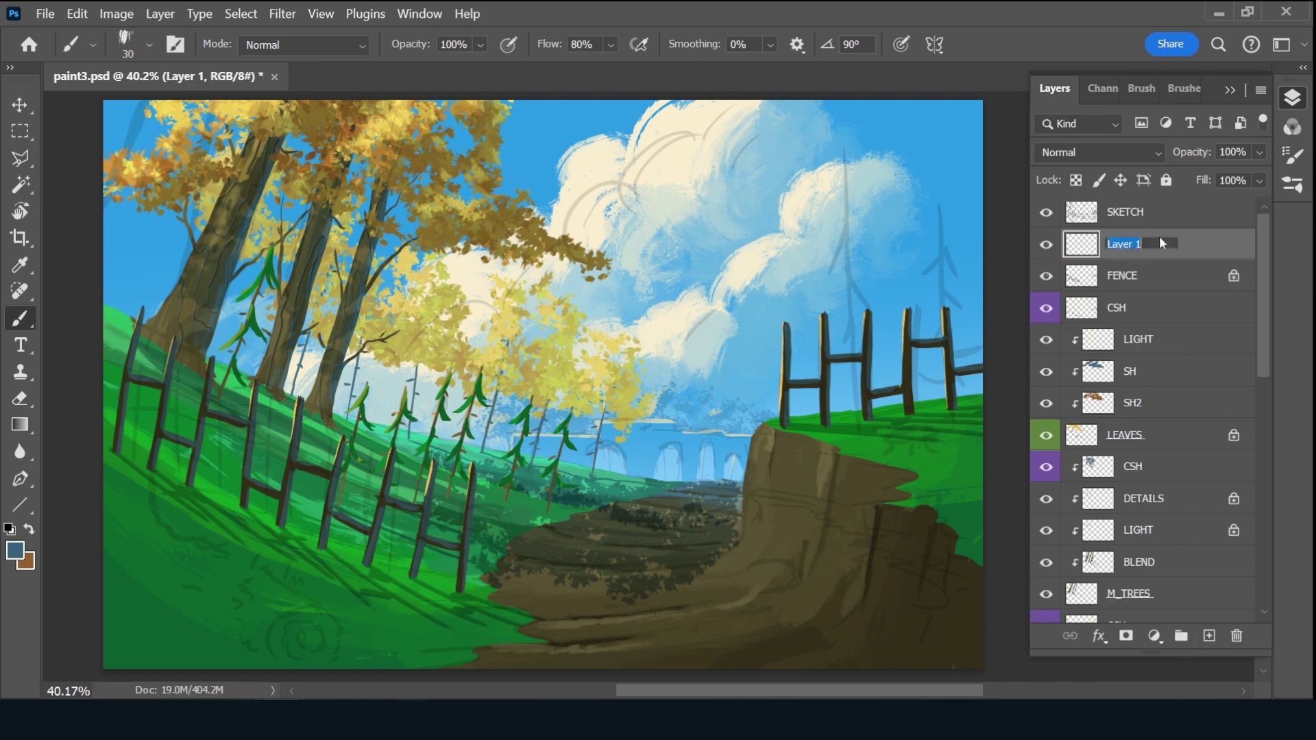
{"action": "type", "text": "F_T"}
{"action": "type", "text": "REES"}
{"action": "key", "text": "Return"}
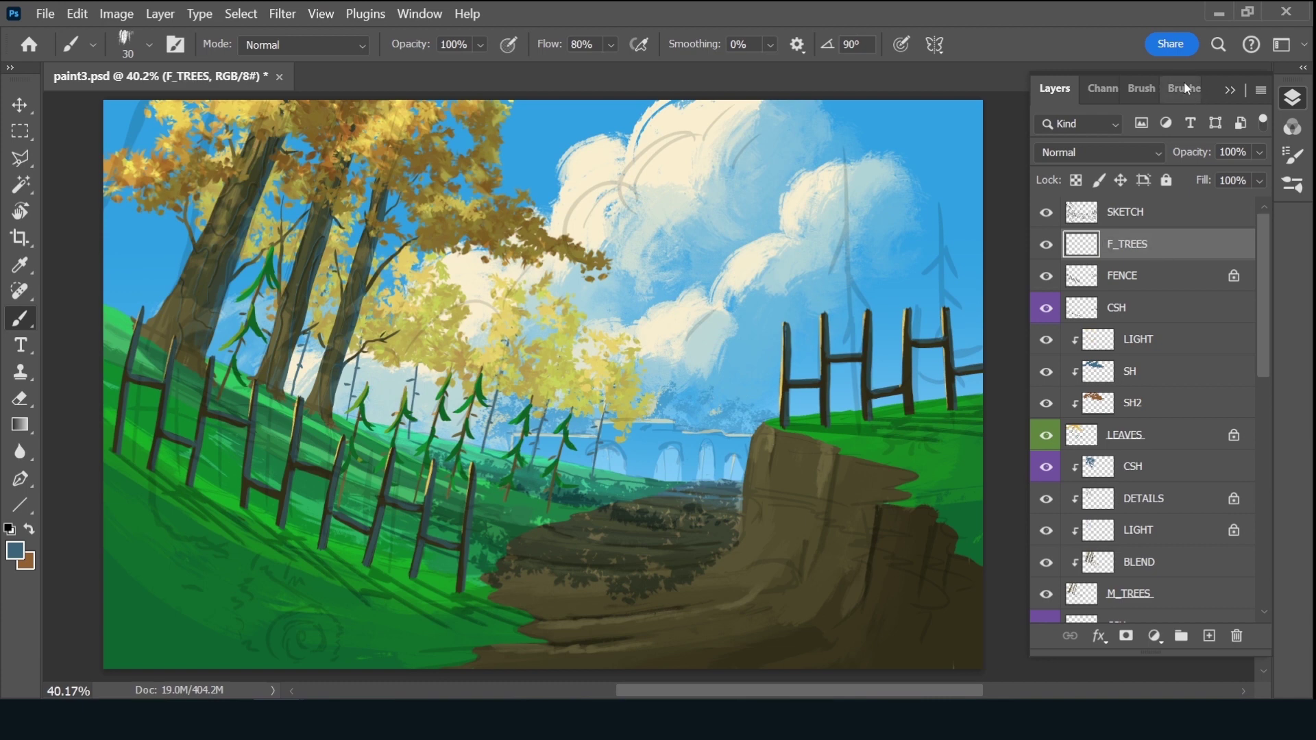
{"action": "left_click", "coordinate": [1185, 88]}
{"action": "left_click", "coordinate": [1245, 198]}
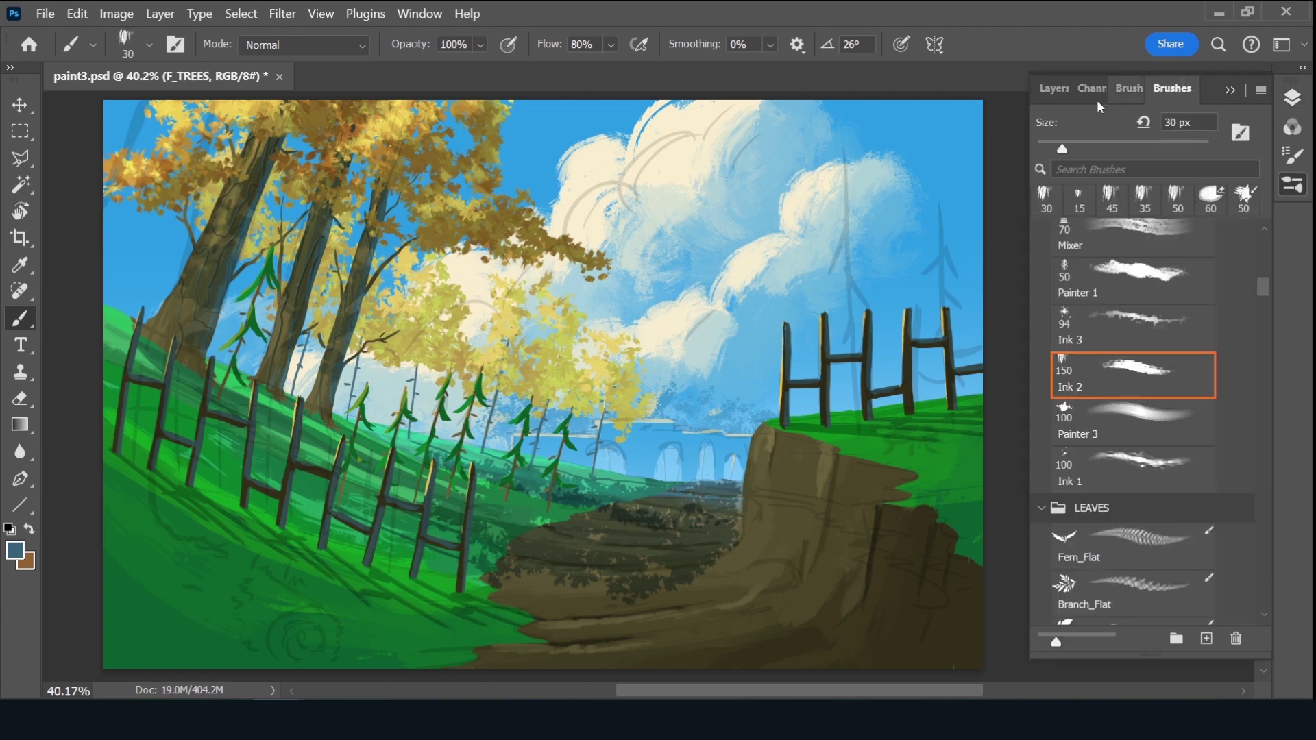
{"action": "left_click", "coordinate": [1055, 88]}
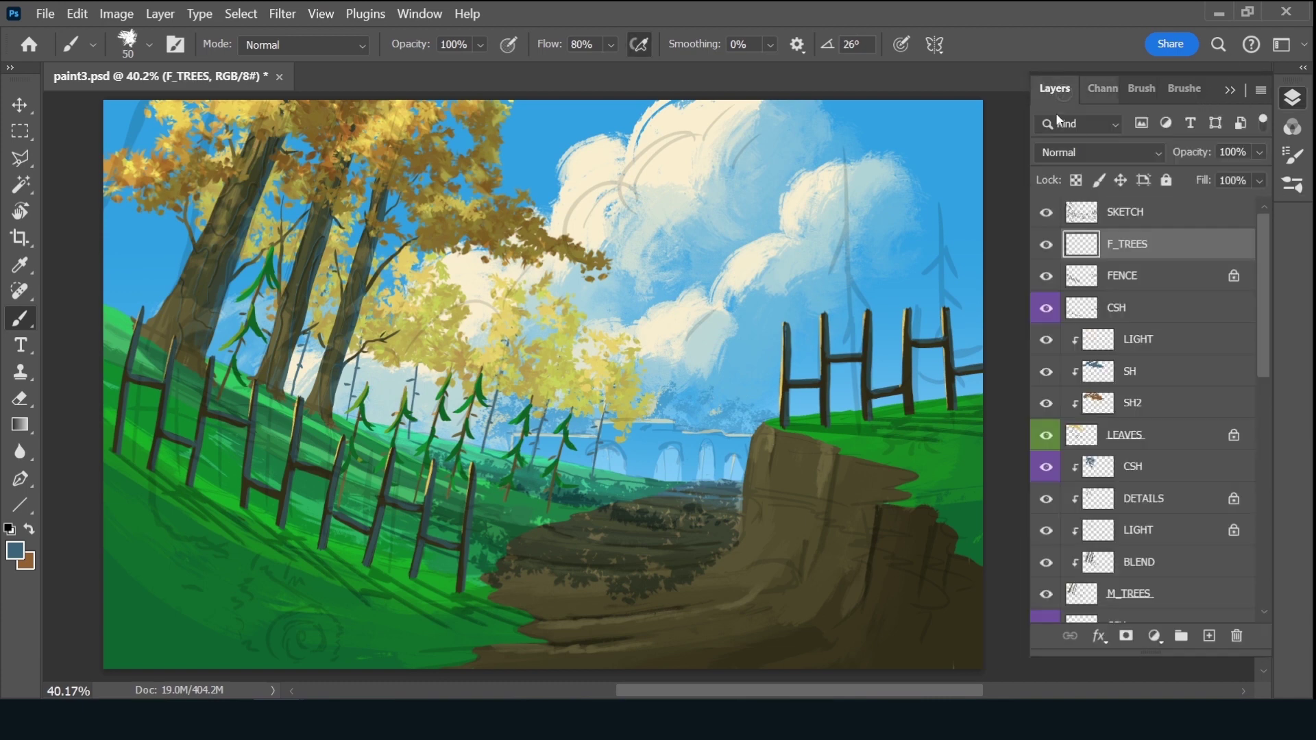
Set the paint colour to a dark warm orange-brown sampled from the trunk
{"action": "left_click", "coordinate": [29, 532]}
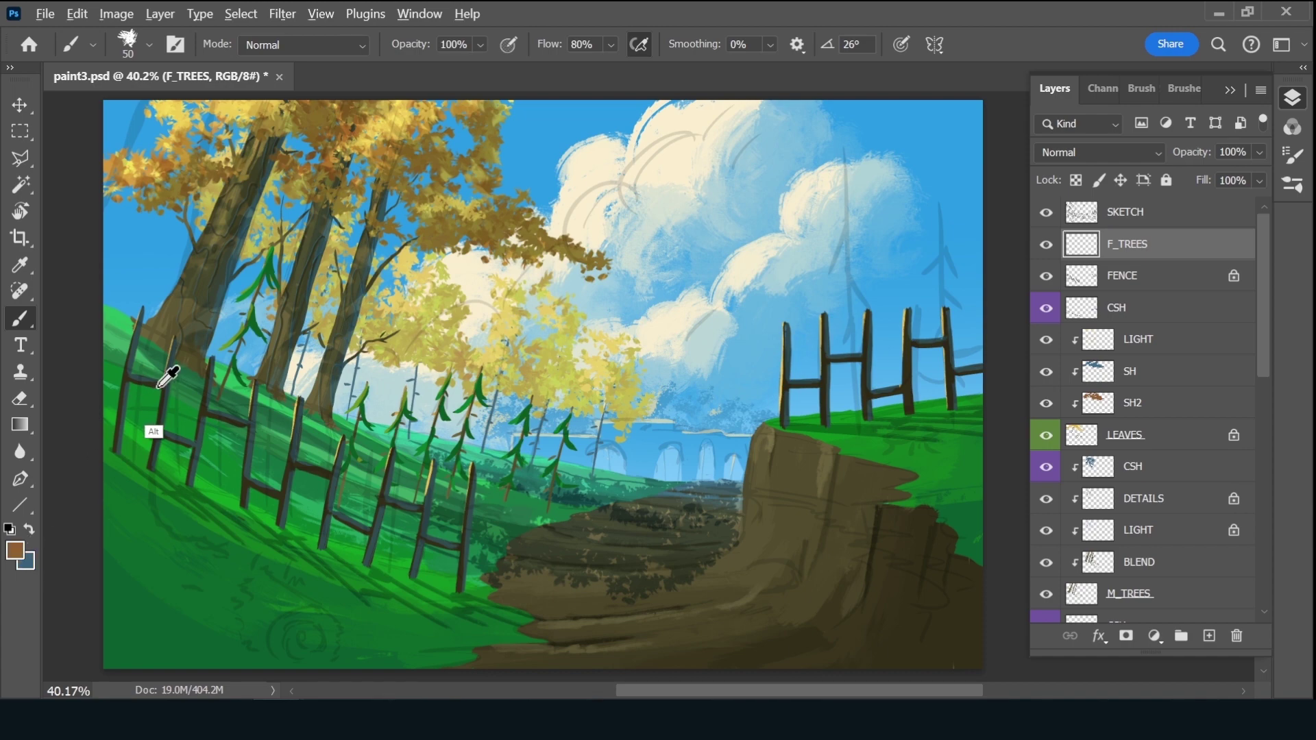
{"action": "left_click", "coordinate": [157, 386], "text": "alt"}
{"action": "left_click", "coordinate": [16, 549]}
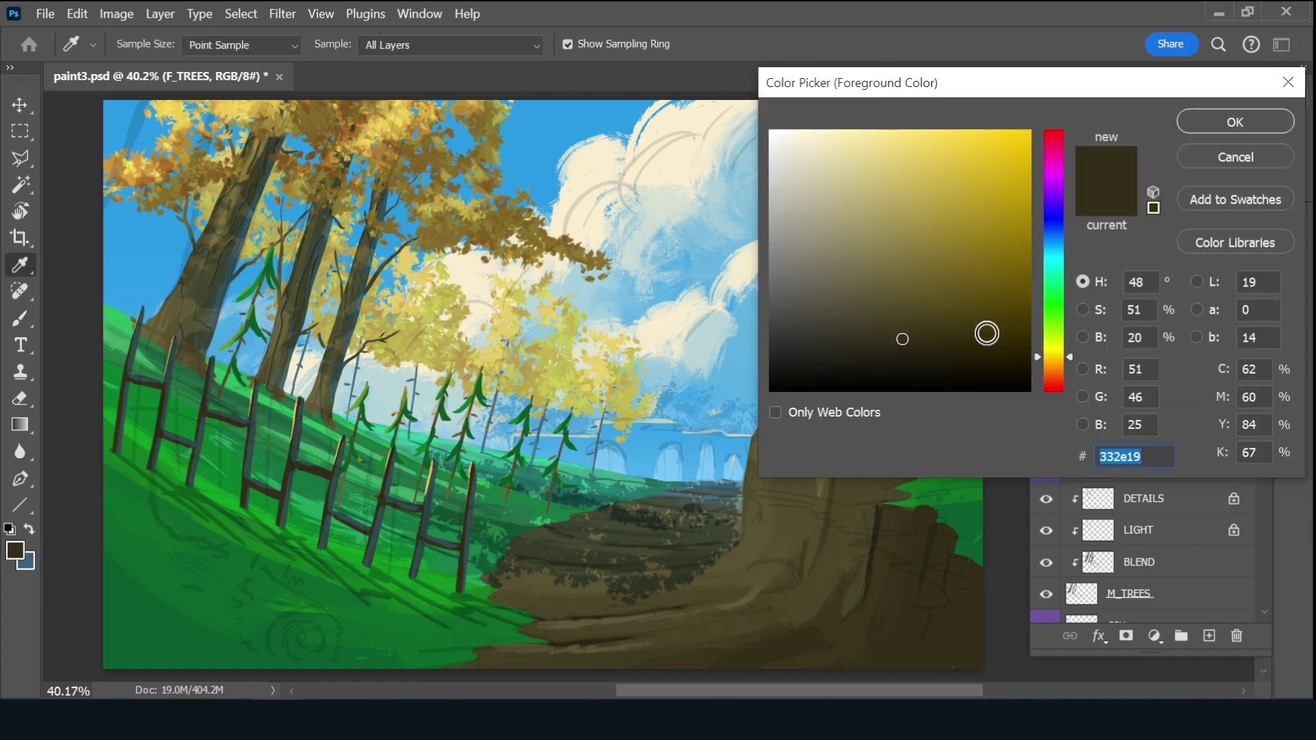
{"action": "left_click_drag", "start_coordinate": [987, 334], "coordinate": [996, 334]}
{"action": "left_click", "coordinate": [1064, 370]}
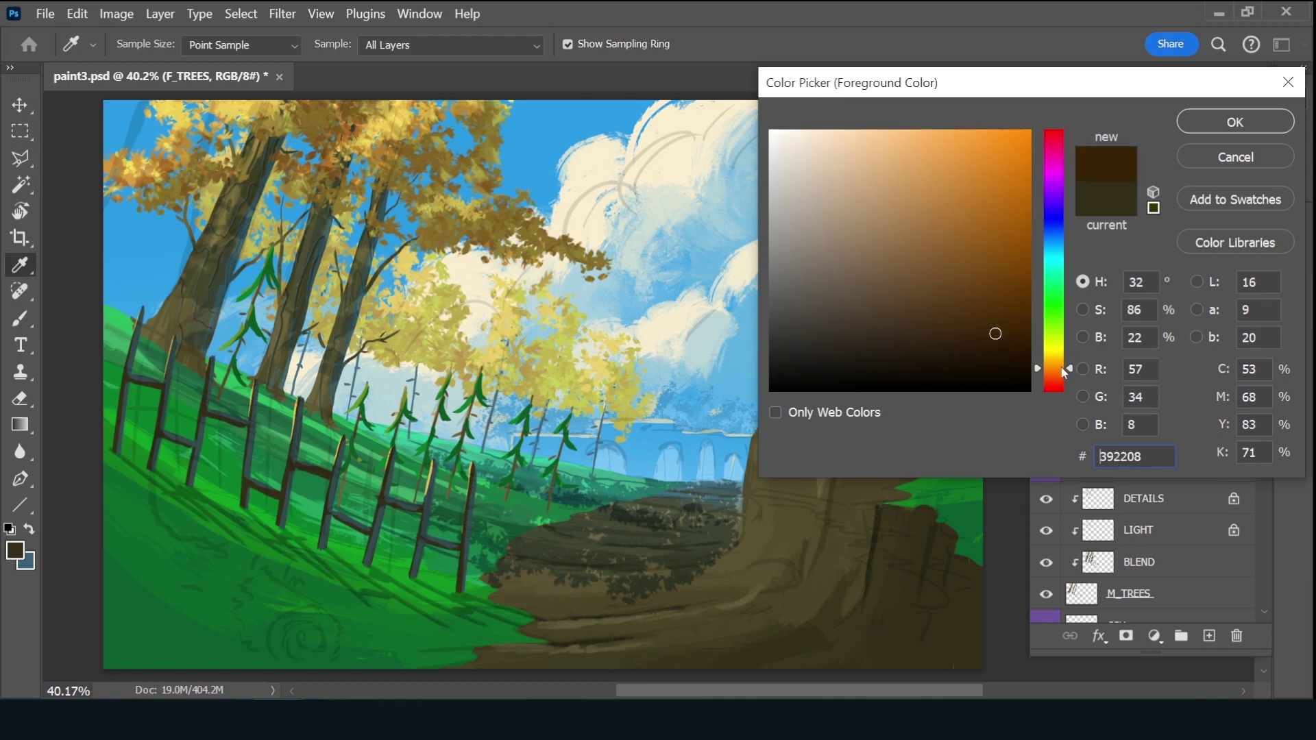
{"action": "left_click", "coordinate": [1256, 121]}
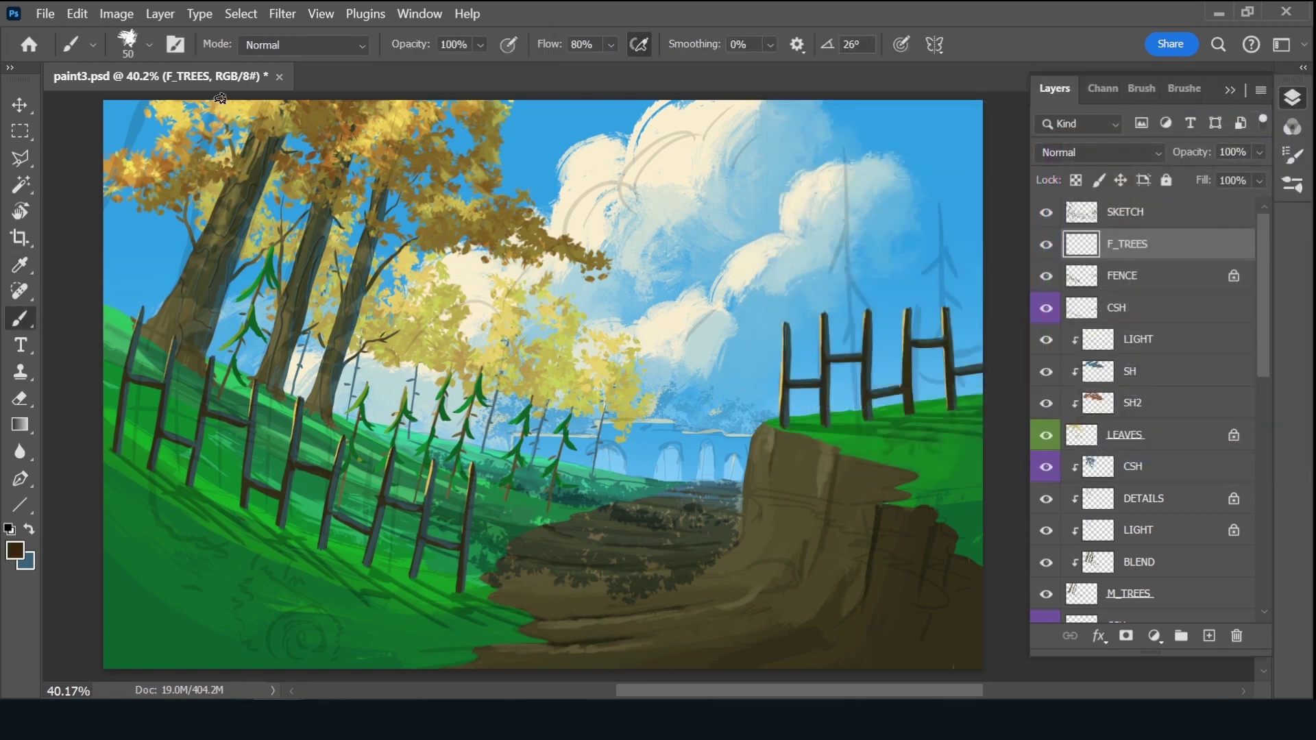
Outline the foreground trunk and fill its top-left part with dark brown
{"action": "mouse_move", "coordinate": [219, 100]}
{"action": "left_mouse_down"}
{"action": "mouse_move", "coordinate": [159, 434]}
{"action": "mouse_move", "coordinate": [204, 539]}
{"action": "mouse_move", "coordinate": [269, 572]}
{"action": "left_mouse_up"}
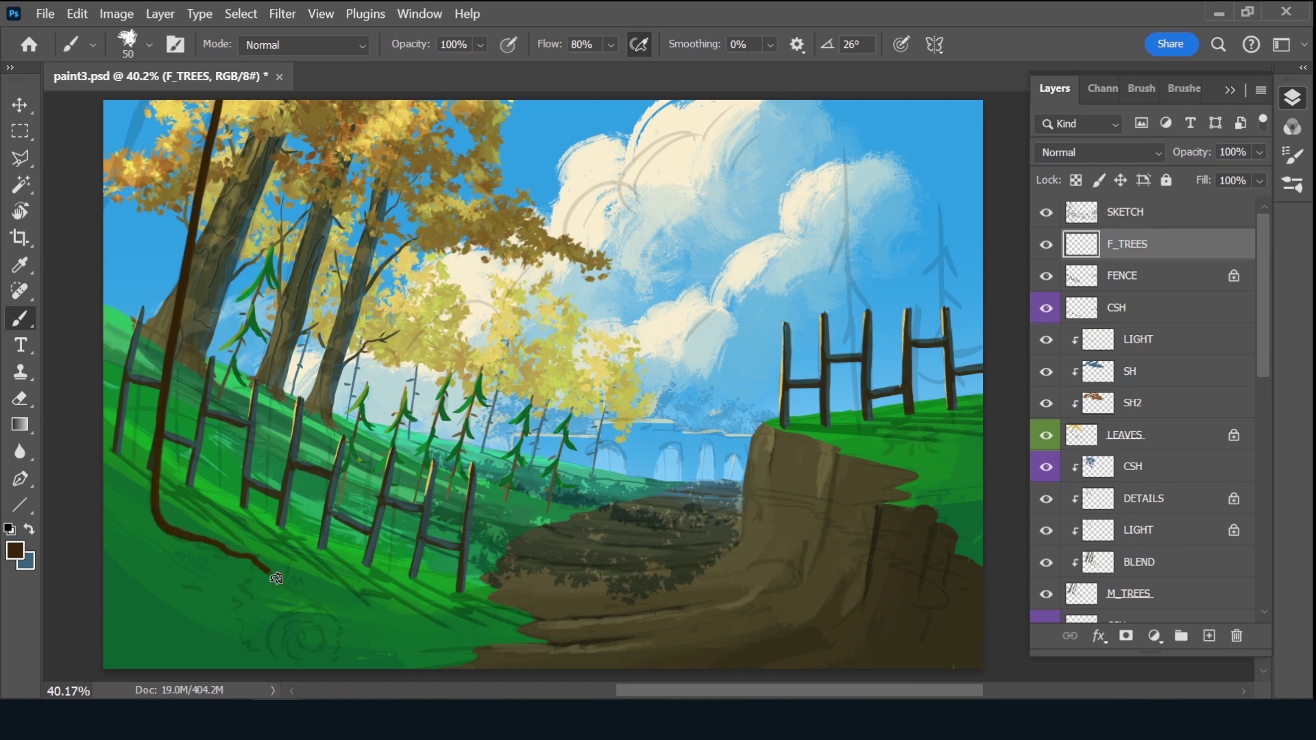
{"action": "left_click_drag", "start_coordinate": [143, 105], "coordinate": [93, 230]}
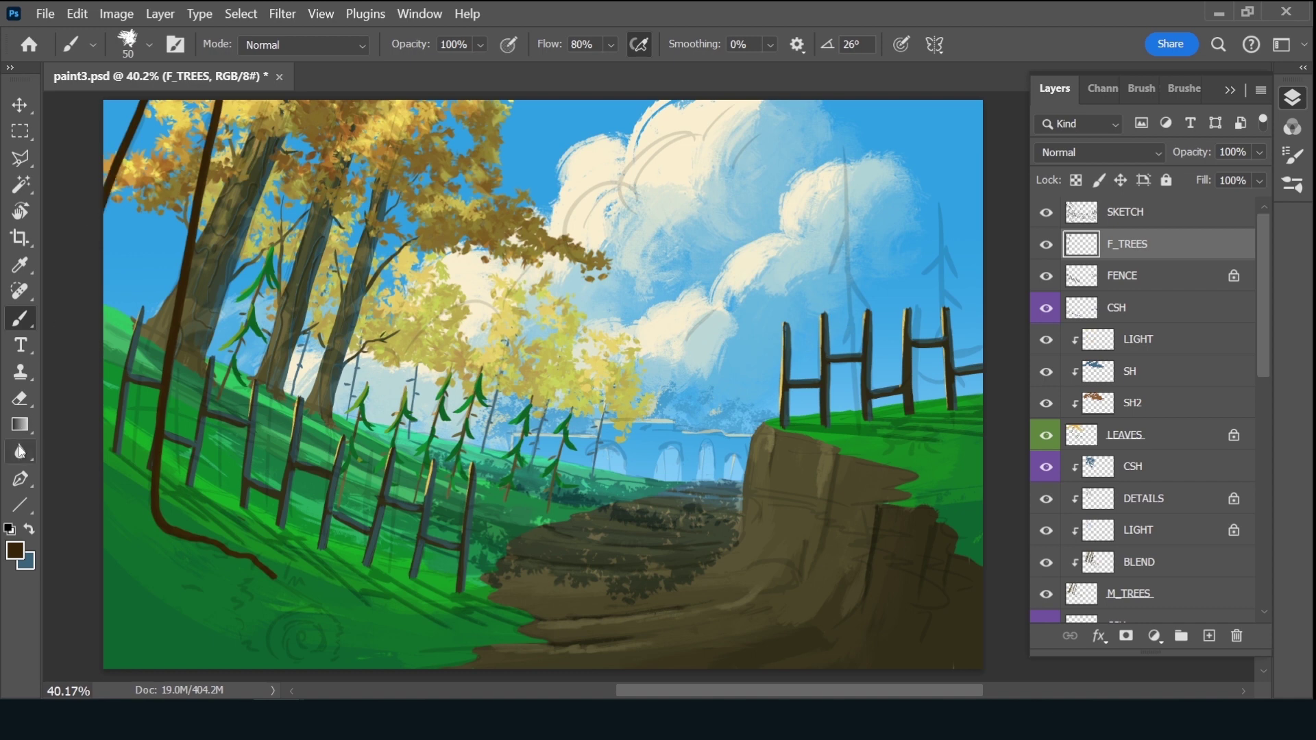
{"action": "key", "text": "bracketright"}
{"action": "key", "text": "bracketright"}
{"action": "key", "text": "bracketright"}
{"action": "mouse_move", "coordinate": [146, 103]}
{"action": "left_mouse_down"}
{"action": "mouse_move", "coordinate": [110, 198]}
{"action": "mouse_move", "coordinate": [137, 221]}
{"action": "mouse_move", "coordinate": [117, 418]}
{"action": "mouse_move", "coordinate": [142, 504]}
{"action": "mouse_move", "coordinate": [160, 376]}
{"action": "mouse_move", "coordinate": [152, 348]}
{"action": "mouse_move", "coordinate": [127, 388]}
{"action": "mouse_move", "coordinate": [132, 308]}
{"action": "mouse_move", "coordinate": [129, 381]}
{"action": "mouse_move", "coordinate": [134, 363]}
{"action": "mouse_move", "coordinate": [155, 372]}
{"action": "mouse_move", "coordinate": [213, 89]}
{"action": "mouse_move", "coordinate": [161, 103]}
{"action": "mouse_move", "coordinate": [147, 165]}
{"action": "mouse_move", "coordinate": [151, 240]}
{"action": "mouse_move", "coordinate": [162, 157]}
{"action": "mouse_move", "coordinate": [162, 257]}
{"action": "mouse_move", "coordinate": [195, 110]}
{"action": "left_mouse_up"}
{"action": "left_click_drag", "start_coordinate": [196, 110], "coordinate": [167, 256]}
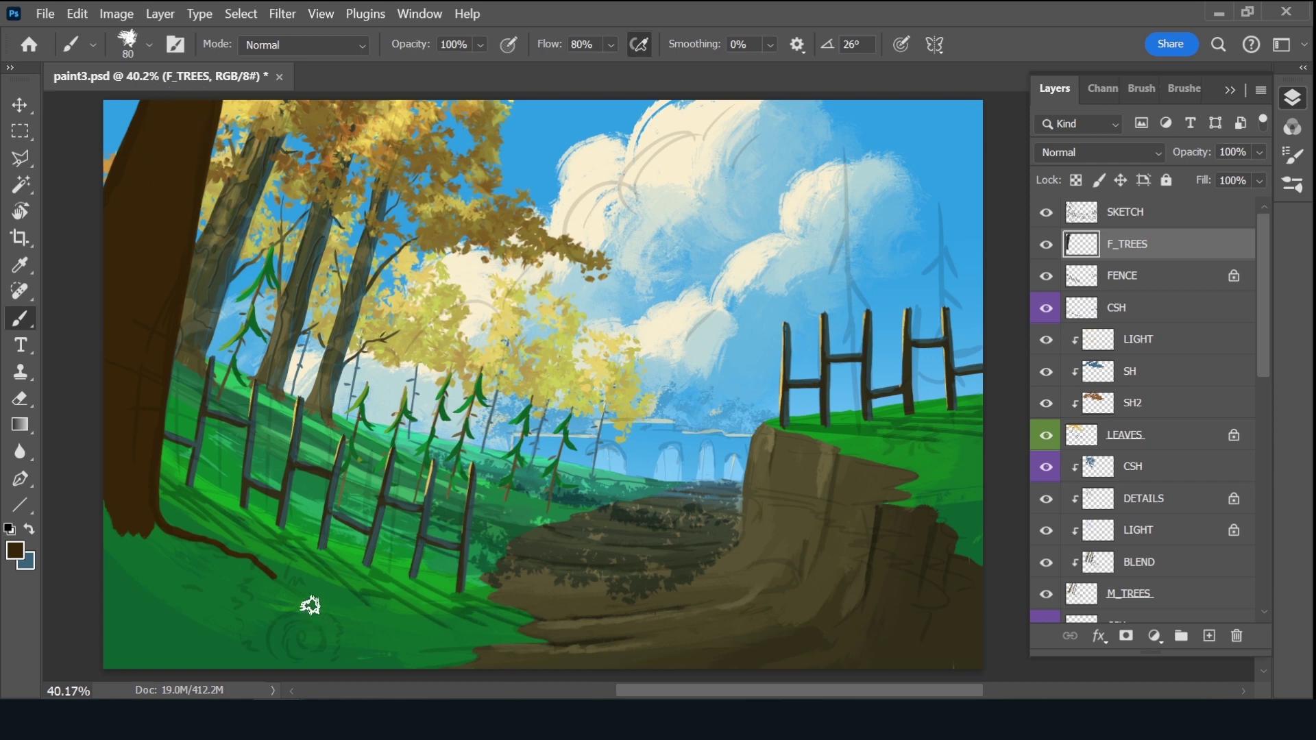
{"action": "key", "text": "bracketleft"}
{"action": "key", "text": "bracketleft"}
{"action": "key", "text": "bracketleft"}
{"action": "key", "text": "bracketleft"}
{"action": "key", "text": "bracketleft"}
{"action": "key", "text": "bracketleft"}
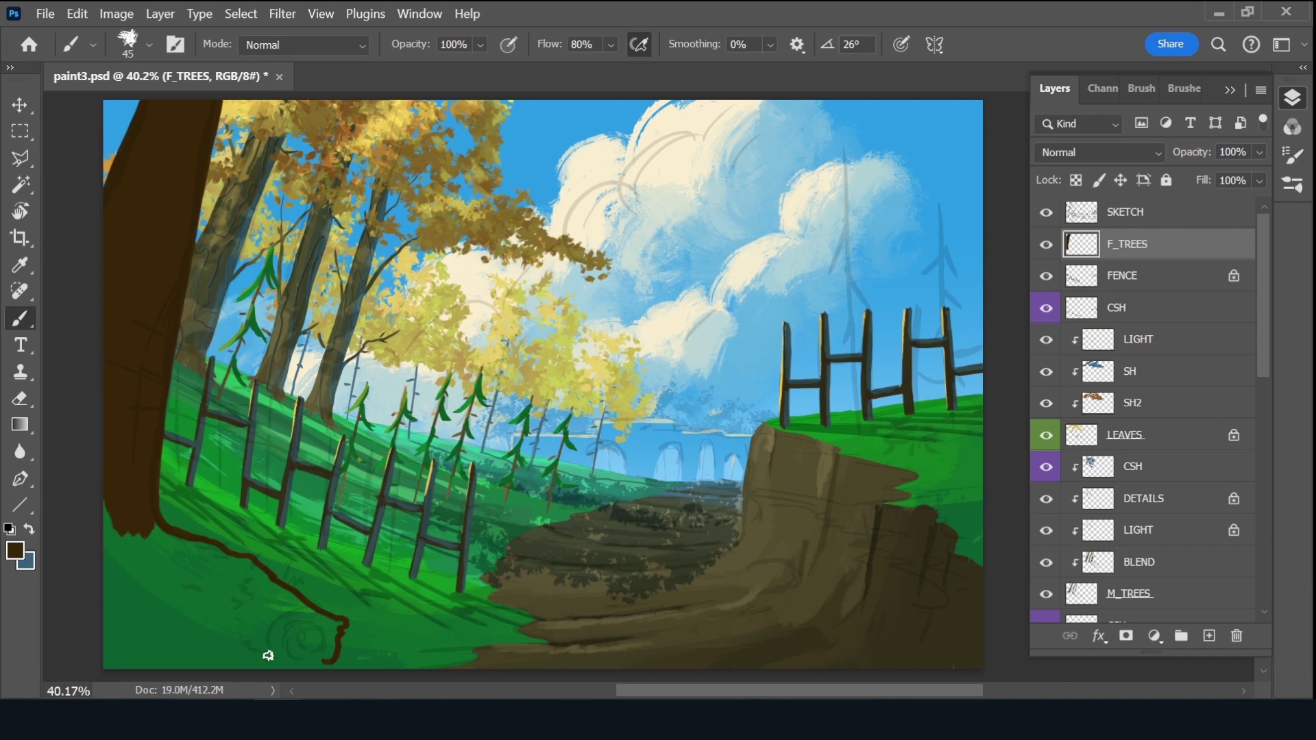
Paint the root at the trunk base, its lower-left edge, and a thin trunk across the left fence
{"action": "mouse_move", "coordinate": [239, 632]}
{"action": "left_mouse_down"}
{"action": "mouse_move", "coordinate": [286, 663]}
{"action": "mouse_move", "coordinate": [329, 661]}
{"action": "left_mouse_up"}
{"action": "mouse_move", "coordinate": [252, 571]}
{"action": "left_mouse_down"}
{"action": "mouse_move", "coordinate": [249, 626]}
{"action": "mouse_move", "coordinate": [282, 641]}
{"action": "mouse_move", "coordinate": [270, 649]}
{"action": "mouse_move", "coordinate": [323, 649]}
{"action": "mouse_move", "coordinate": [340, 622]}
{"action": "mouse_move", "coordinate": [256, 567]}
{"action": "mouse_move", "coordinate": [273, 623]}
{"action": "mouse_move", "coordinate": [326, 626]}
{"action": "left_mouse_up"}
{"action": "key", "text": "bracketright"}
{"action": "key", "text": "bracketright"}
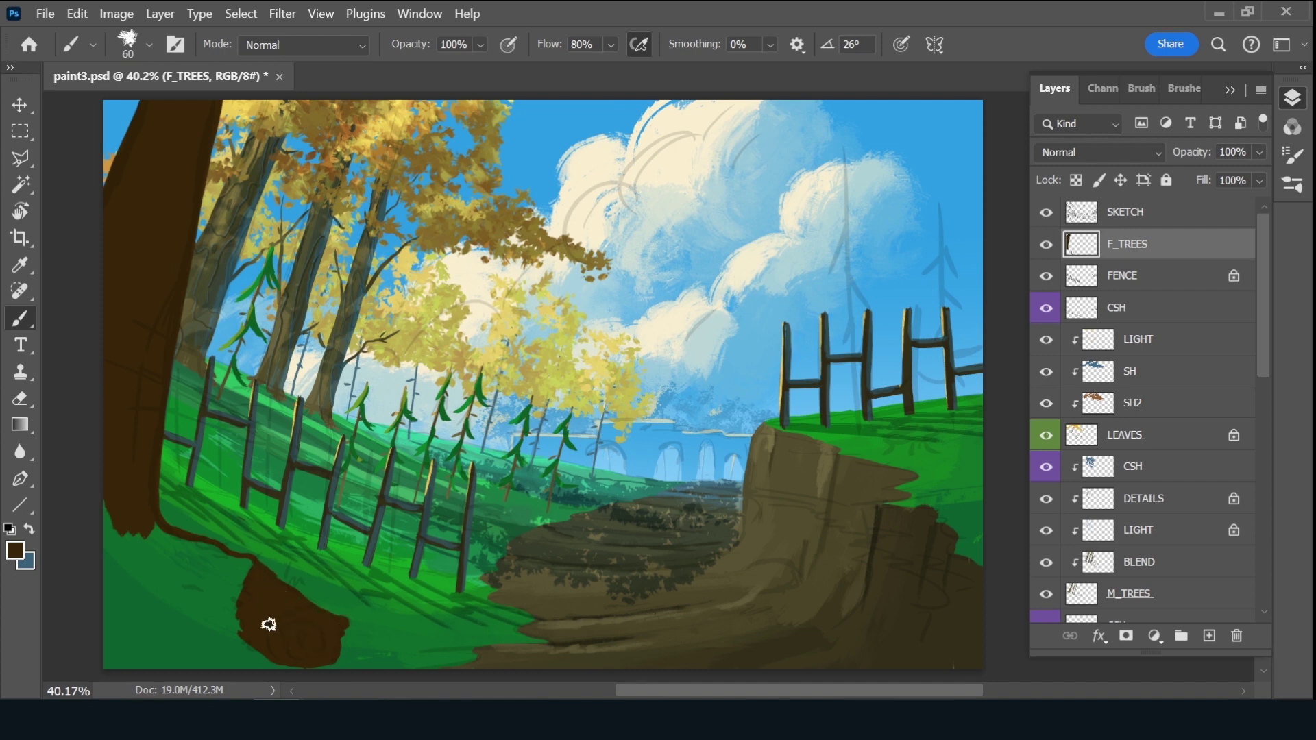
{"action": "key", "text": "]"}
{"action": "mouse_move", "coordinate": [116, 477]}
{"action": "left_mouse_down"}
{"action": "mouse_move", "coordinate": [121, 519]}
{"action": "mouse_move", "coordinate": [102, 499]}
{"action": "mouse_move", "coordinate": [117, 528]}
{"action": "mouse_move", "coordinate": [243, 561]}
{"action": "left_mouse_up"}
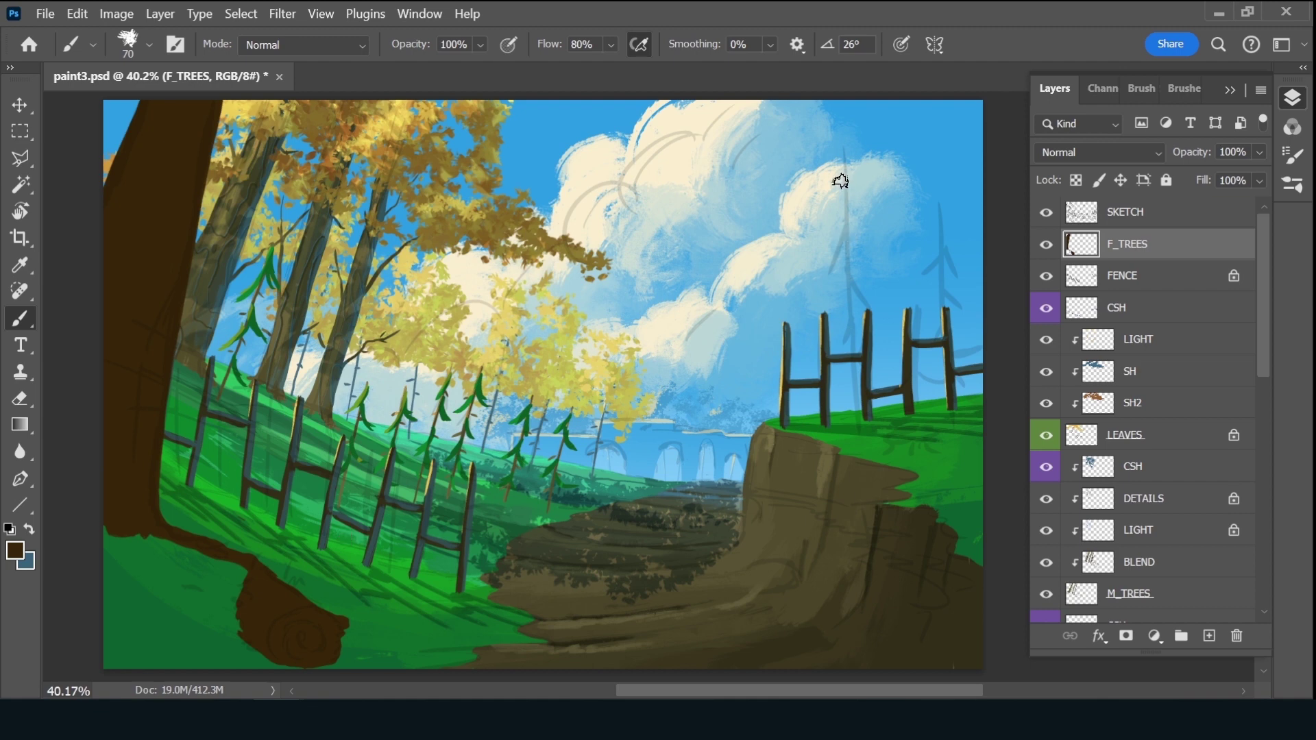
{"action": "key", "text": "["}
{"action": "key", "text": "["}
{"action": "key", "text": "["}
{"action": "left_click_drag", "start_coordinate": [336, 346], "coordinate": [296, 568]}
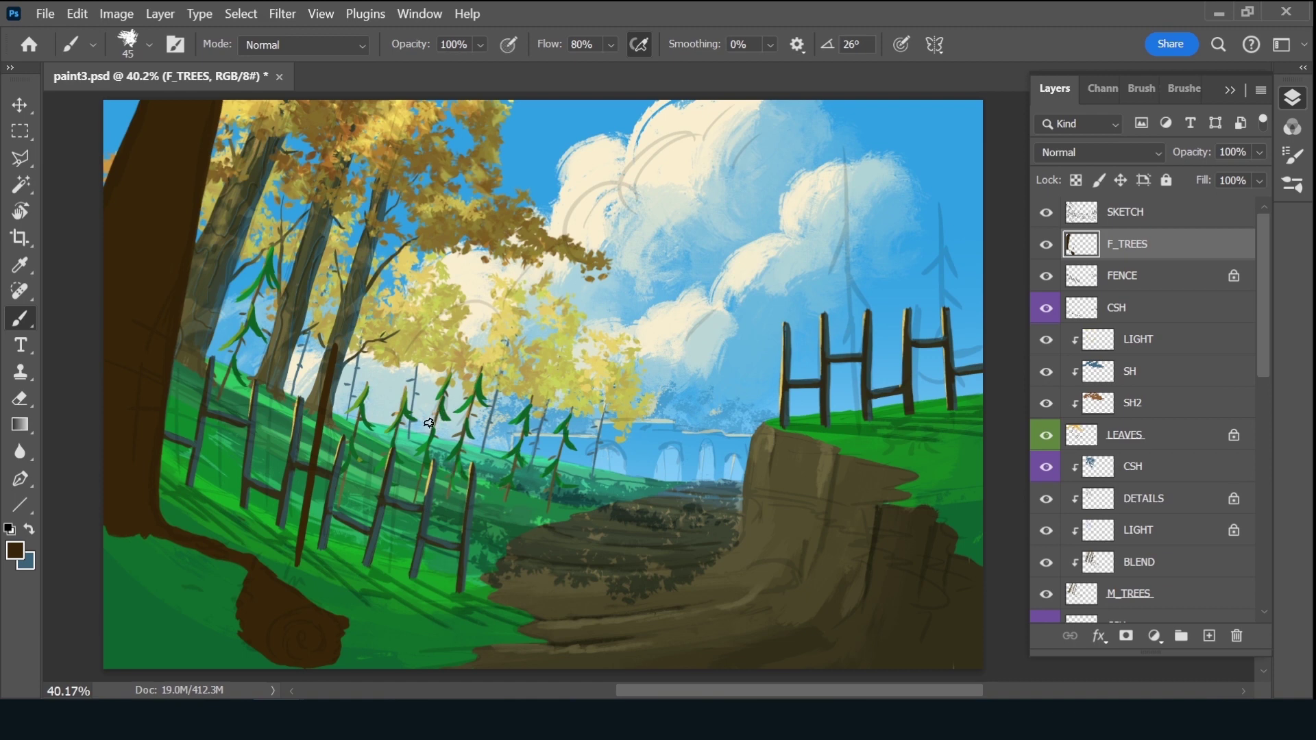
Paint another thin trunk on the left fence and three tall trunks through the right fence
{"action": "left_click_drag", "start_coordinate": [434, 371], "coordinate": [401, 619]}
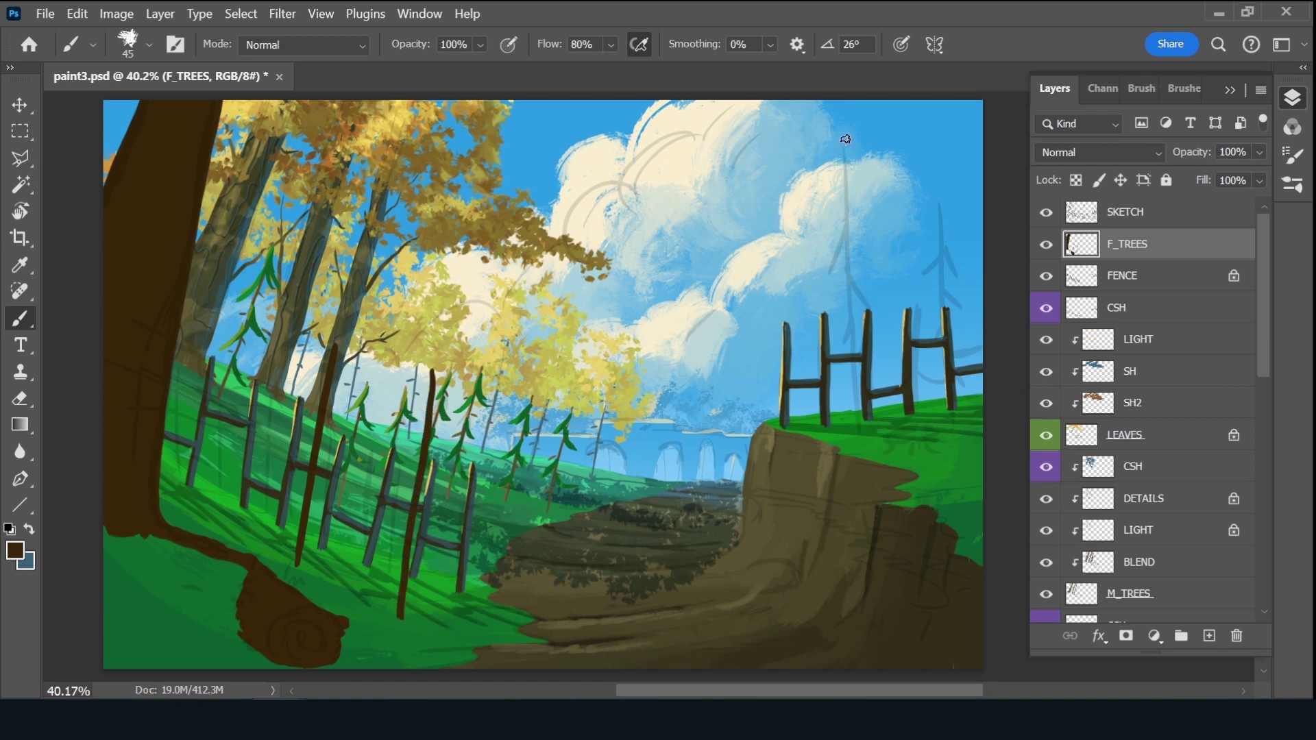
{"action": "left_click_drag", "start_coordinate": [847, 129], "coordinate": [860, 432]}
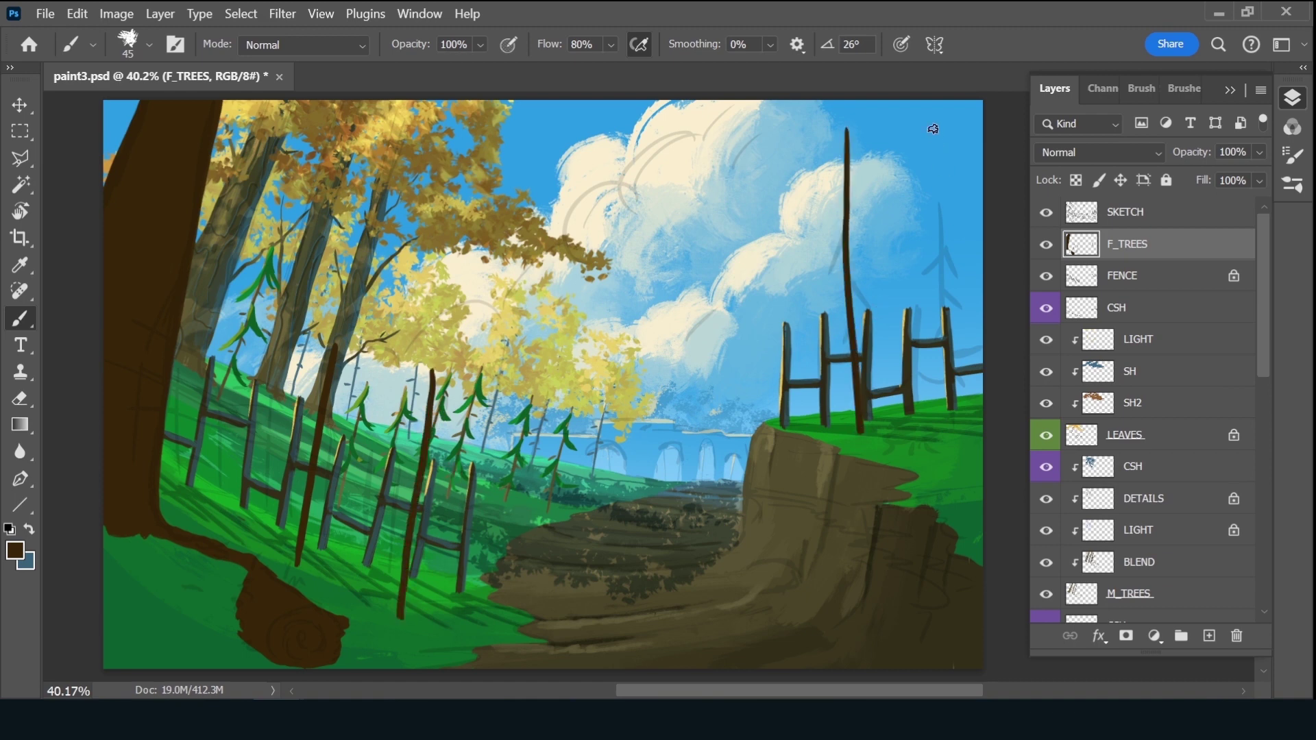
{"action": "left_click_drag", "start_coordinate": [933, 129], "coordinate": [968, 452]}
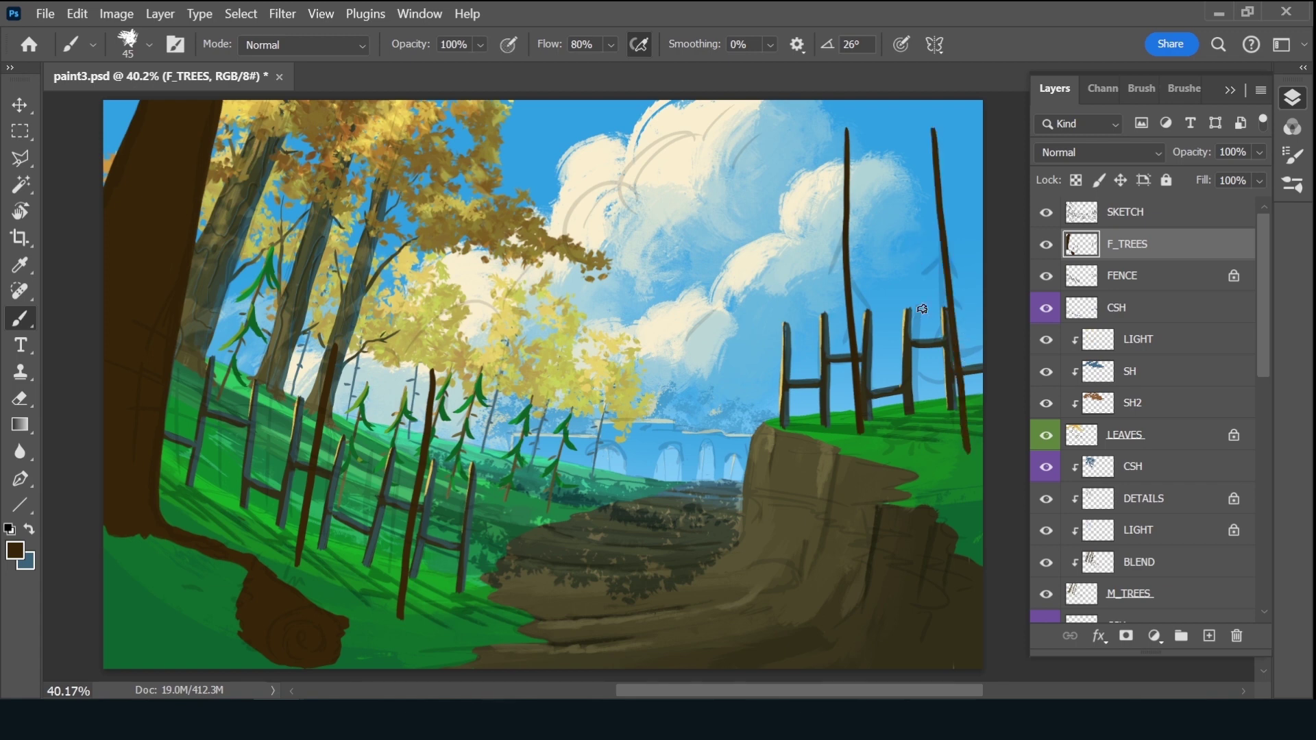
{"action": "left_click_drag", "start_coordinate": [917, 231], "coordinate": [933, 419]}
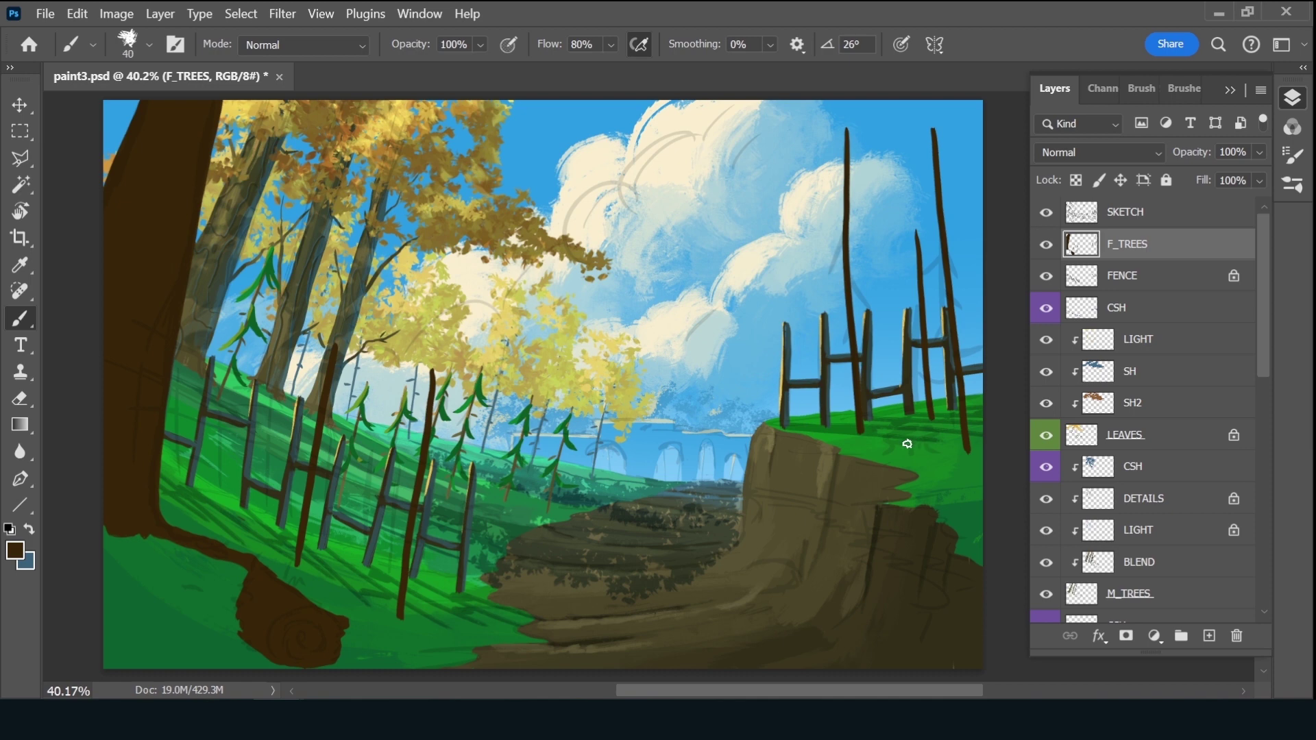
Paint a dark bush on the right hill, plus trunks at the right edge and on the left hill
{"action": "left_click_drag", "start_coordinate": [939, 444], "coordinate": [906, 445]}
{"action": "left_click_drag", "start_coordinate": [902, 462], "coordinate": [910, 461]}
{"action": "left_click_drag", "start_coordinate": [903, 469], "coordinate": [901, 467]}
{"action": "left_click_drag", "start_coordinate": [978, 179], "coordinate": [982, 237]}
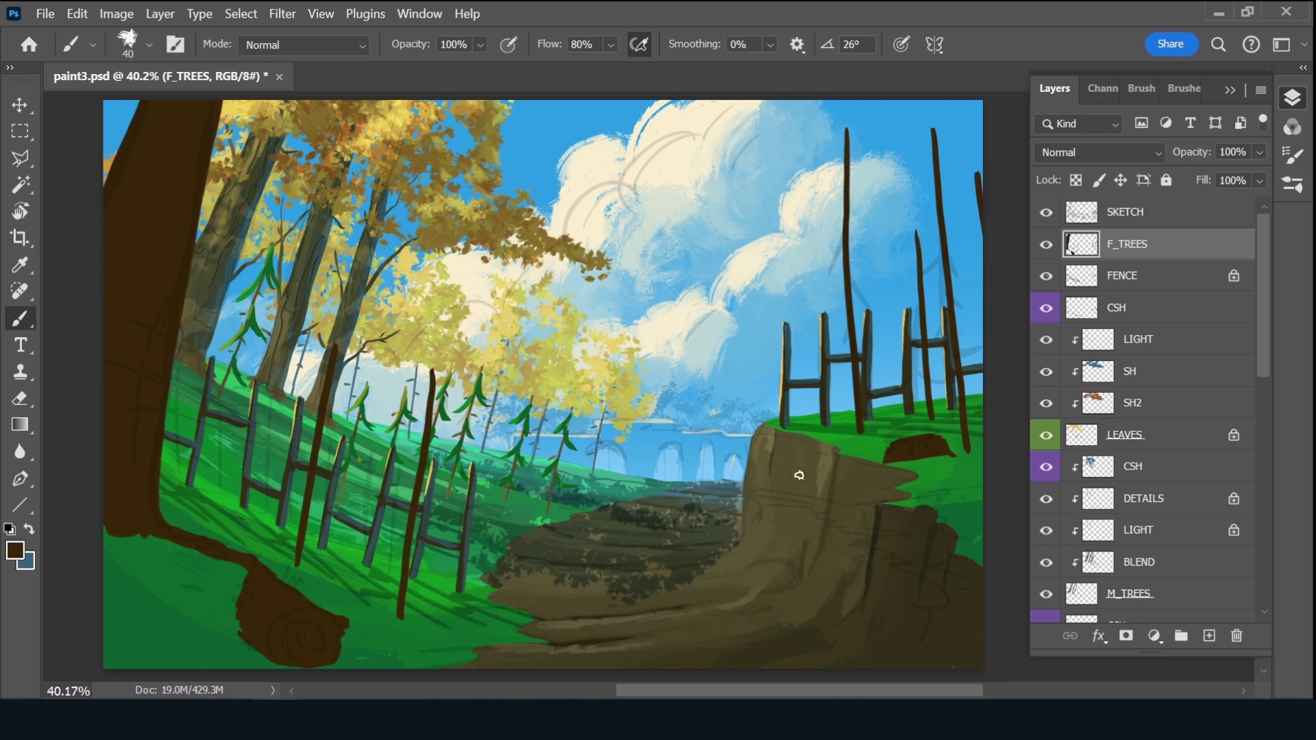
{"action": "left_click_drag", "start_coordinate": [262, 276], "coordinate": [195, 507]}
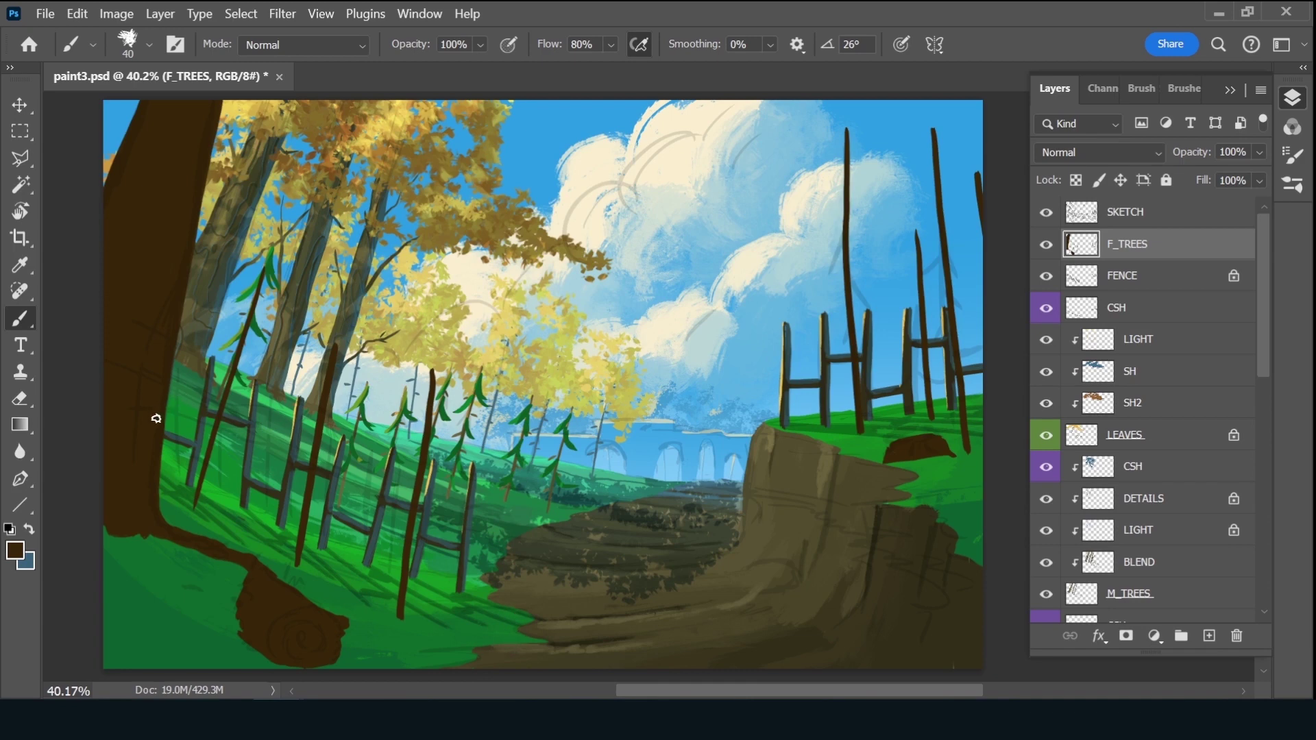
Add branches and twigs to the foreground trunk, the tall right trunk, and the left-hill trunks
{"action": "left_click_drag", "start_coordinate": [170, 388], "coordinate": [231, 317]}
{"action": "left_click_drag", "start_coordinate": [200, 219], "coordinate": [360, 180]}
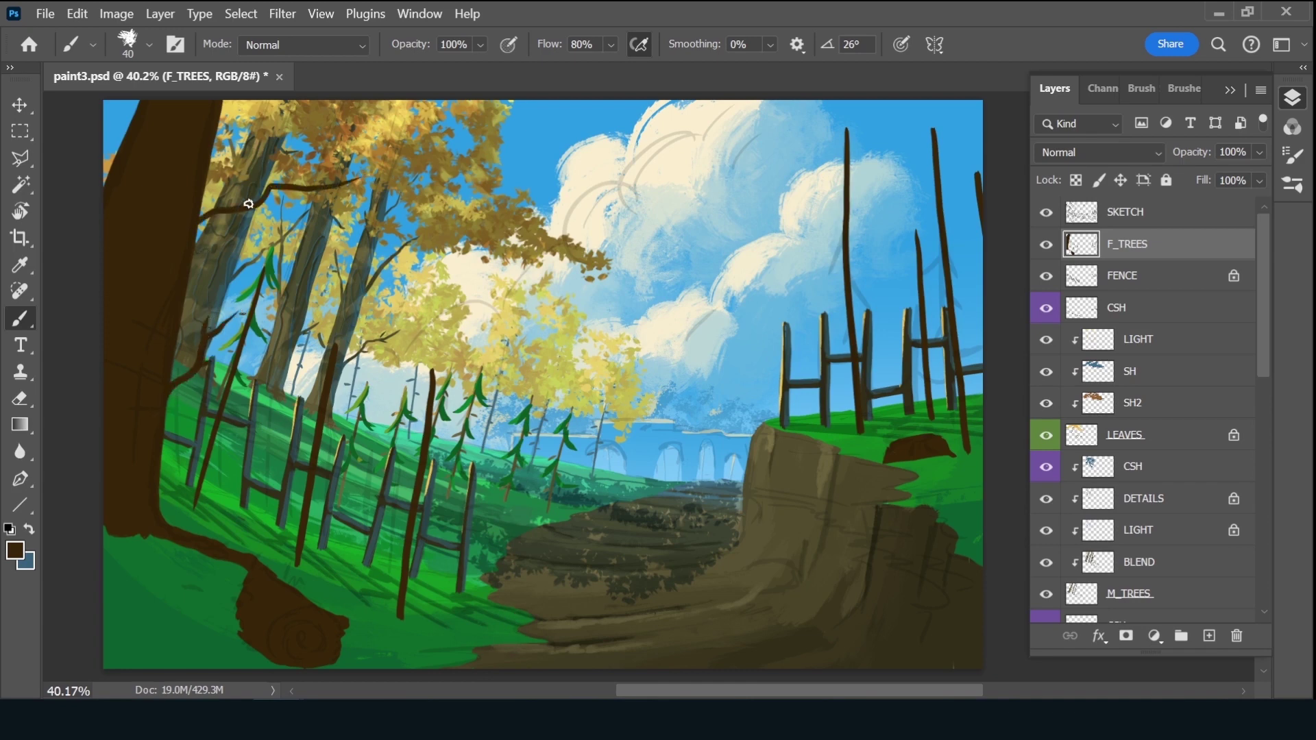
{"action": "left_click_drag", "start_coordinate": [251, 209], "coordinate": [287, 221]}
{"action": "left_click_drag", "start_coordinate": [307, 136], "coordinate": [220, 125]}
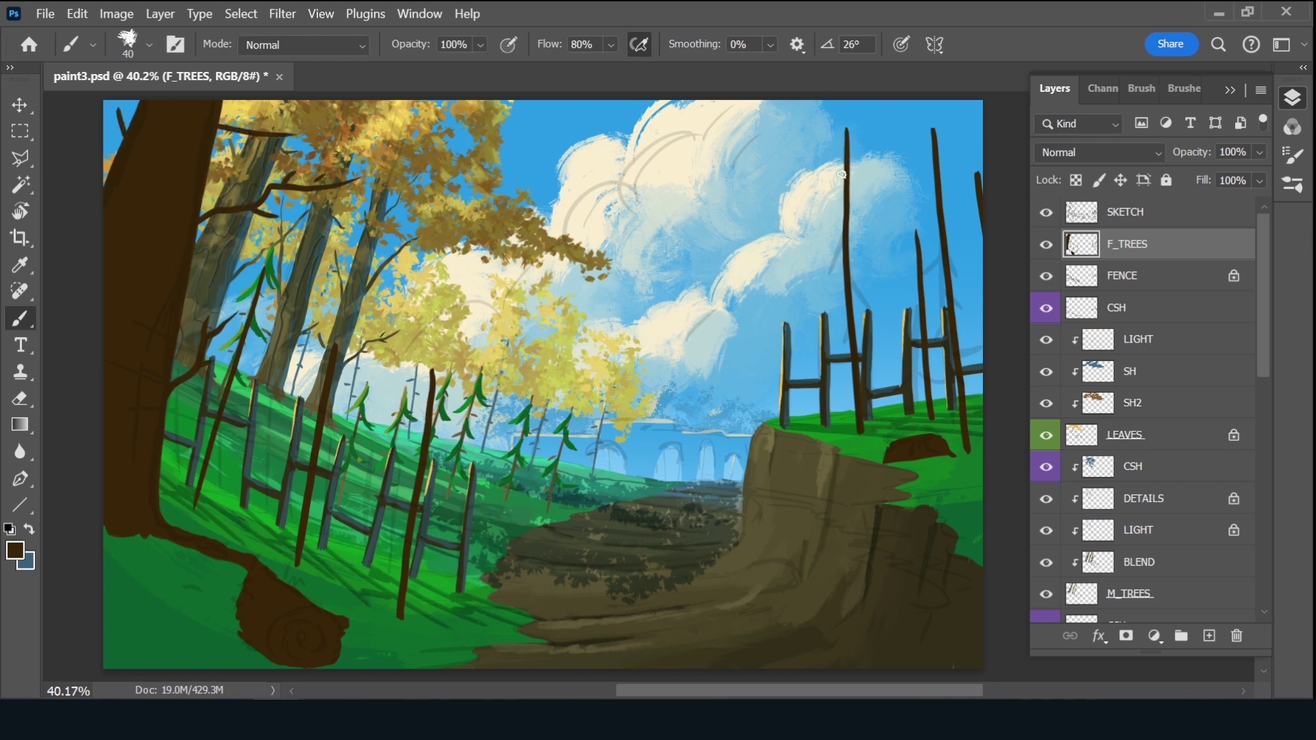
{"action": "left_click_drag", "start_coordinate": [842, 175], "coordinate": [811, 194]}
{"action": "left_click_drag", "start_coordinate": [873, 265], "coordinate": [849, 256]}
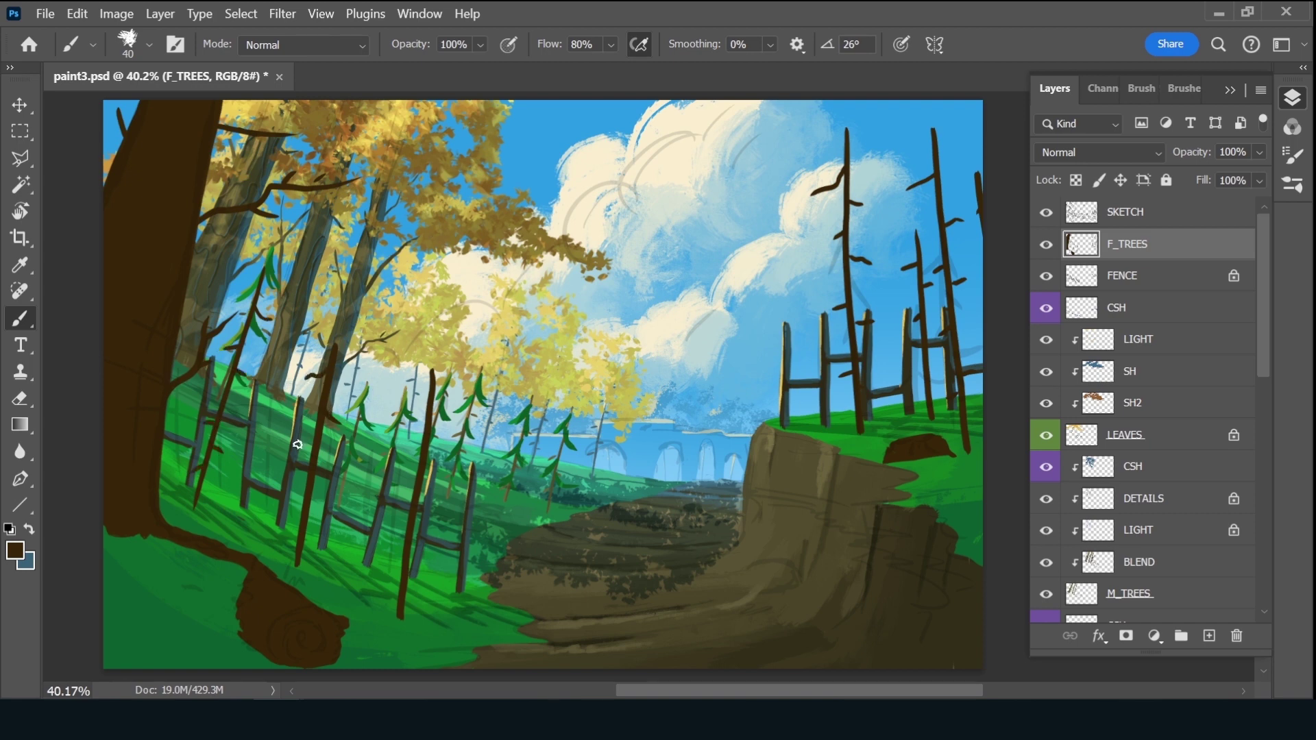
{"action": "left_click_drag", "start_coordinate": [297, 519], "coordinate": [278, 523]}
{"action": "left_click_drag", "start_coordinate": [401, 425], "coordinate": [427, 412]}
Save the painting with Ctrl+S and add one more branch to a left trunk
{"action": "key", "text": "ctrl+s"}
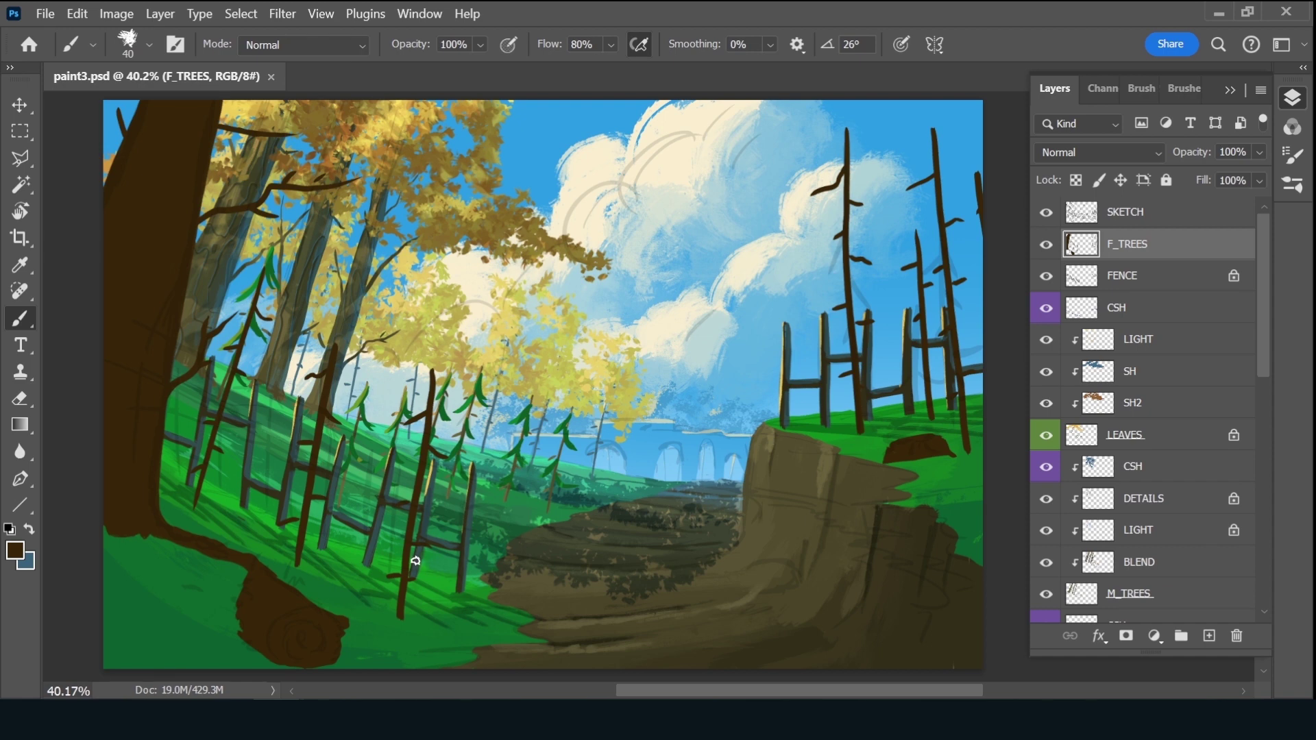
{"action": "left_click", "coordinate": [331, 387]}
{"action": "left_click_drag", "start_coordinate": [191, 258], "coordinate": [233, 266]}
Create a new layer clipped to F_TREES and name it BLEND
{"action": "left_click", "coordinate": [1209, 636]}
{"action": "left_click", "coordinate": [1160, 252], "text": "alt"}
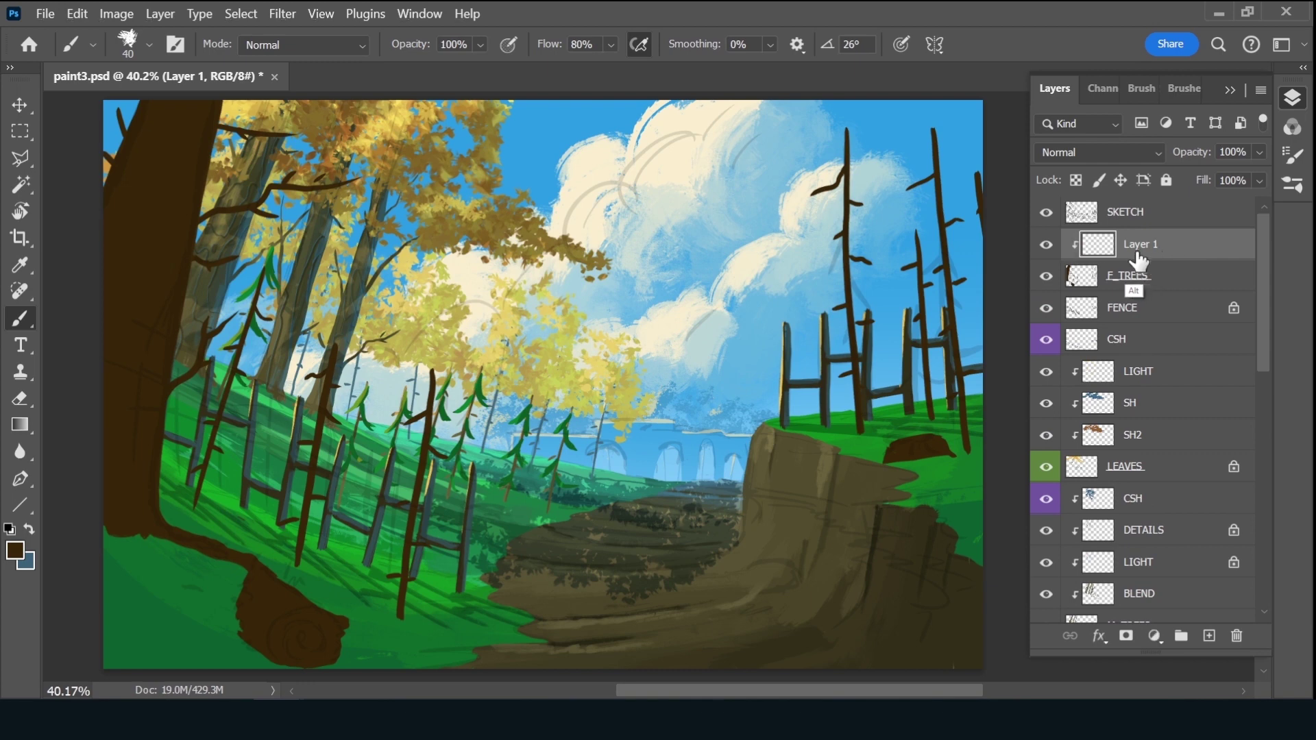
{"action": "double_click", "coordinate": [1136, 244]}
{"action": "type", "text": "B"}
{"action": "type", "text": "LEND"}
{"action": "key", "text": "Return"}
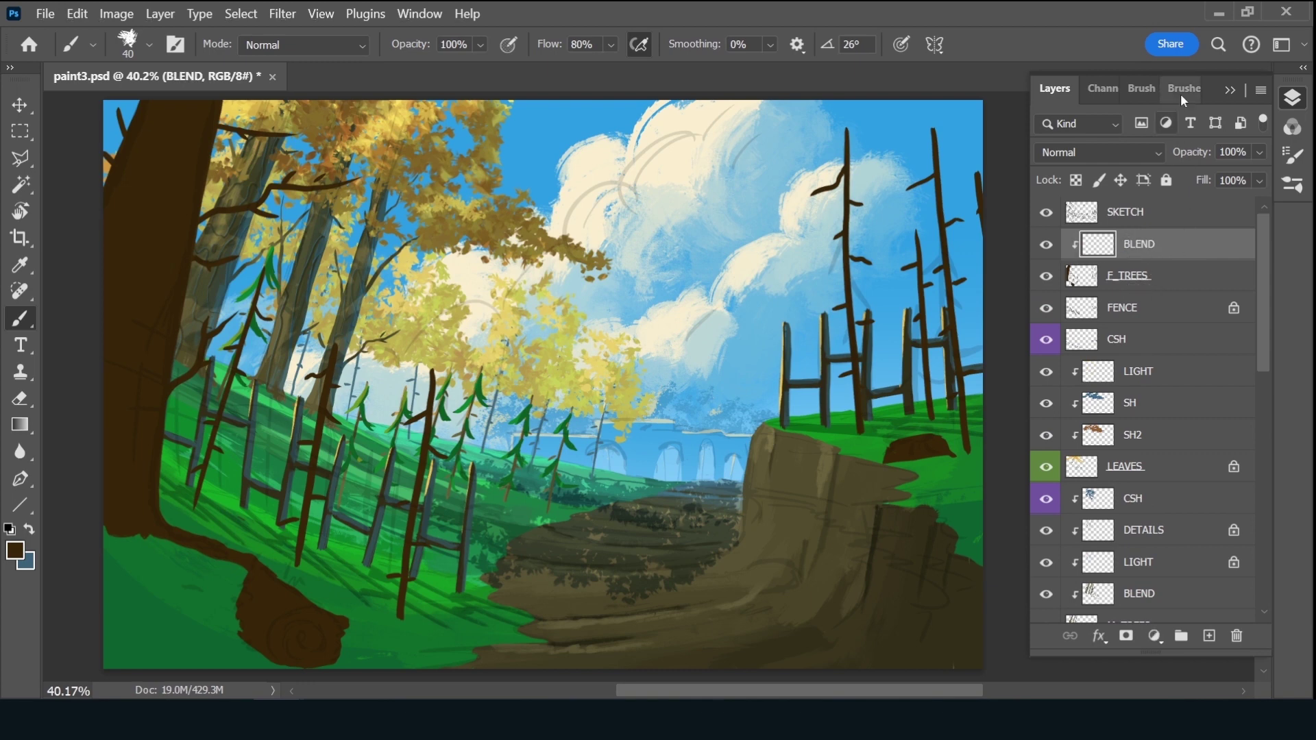
Switch to the Ink 2 brush and set the foreground colour to a darker brown
{"action": "left_click", "coordinate": [1184, 92]}
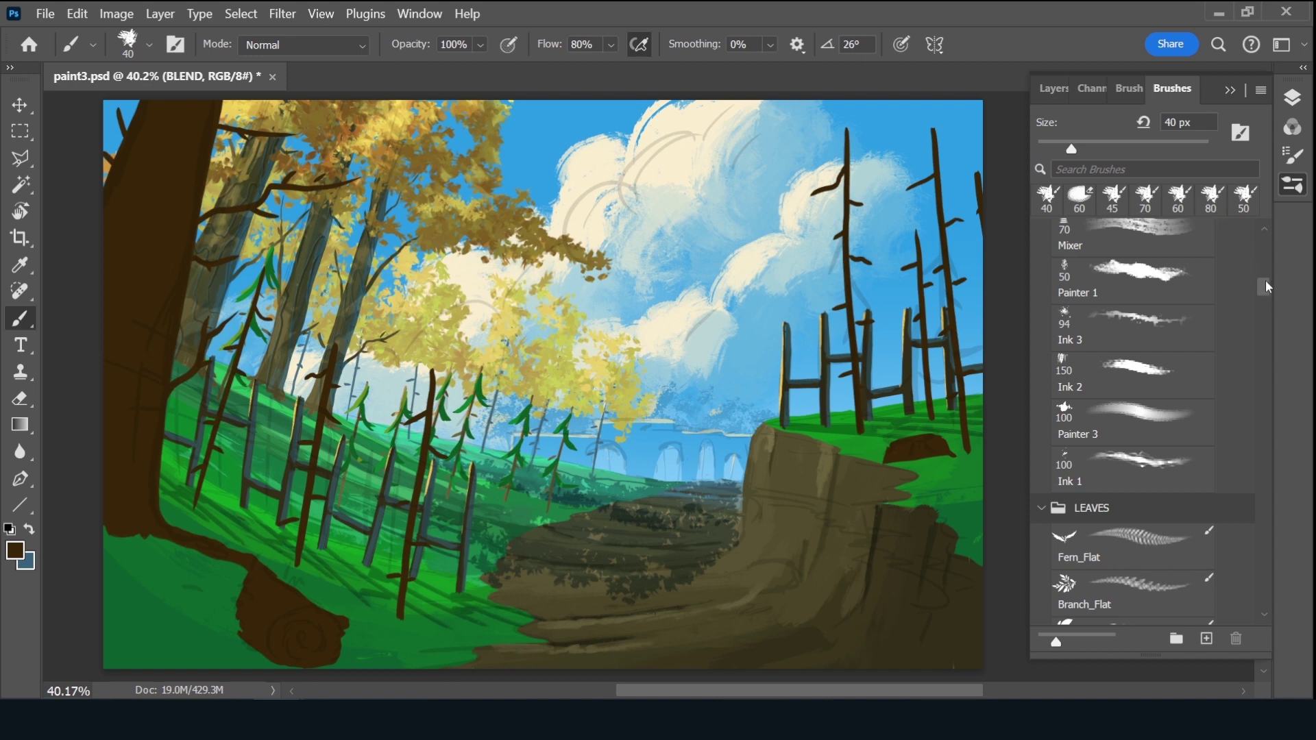
{"action": "left_click_drag", "start_coordinate": [1266, 280], "coordinate": [1265, 279]}
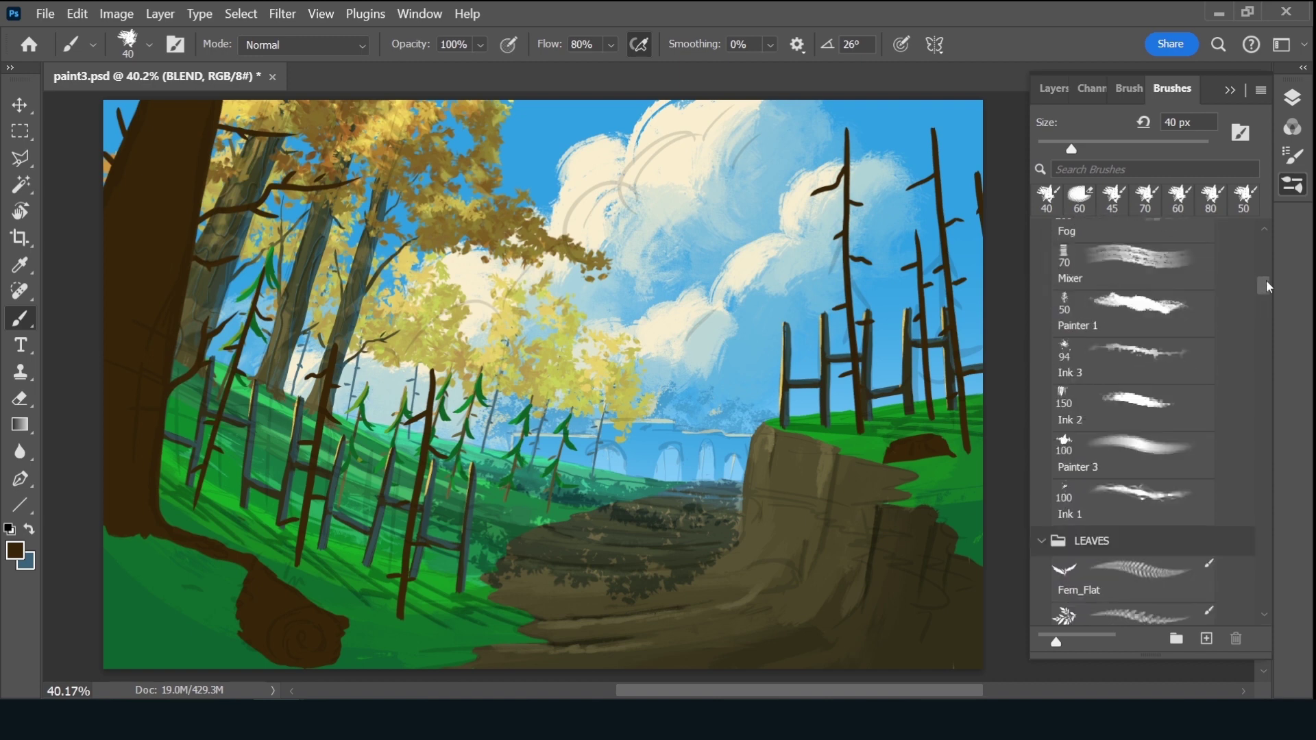
{"action": "left_click", "coordinate": [1138, 408]}
{"action": "left_click", "coordinate": [1054, 88]}
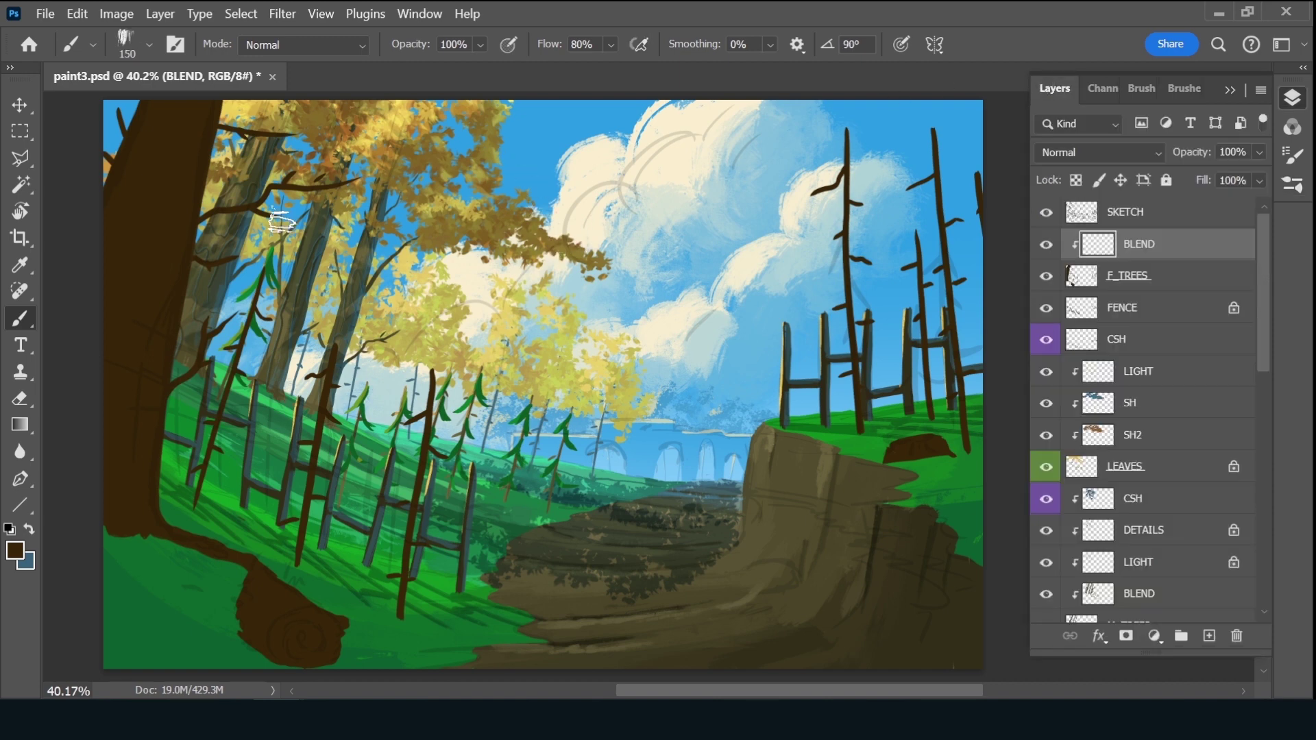
{"action": "left_click", "coordinate": [16, 550]}
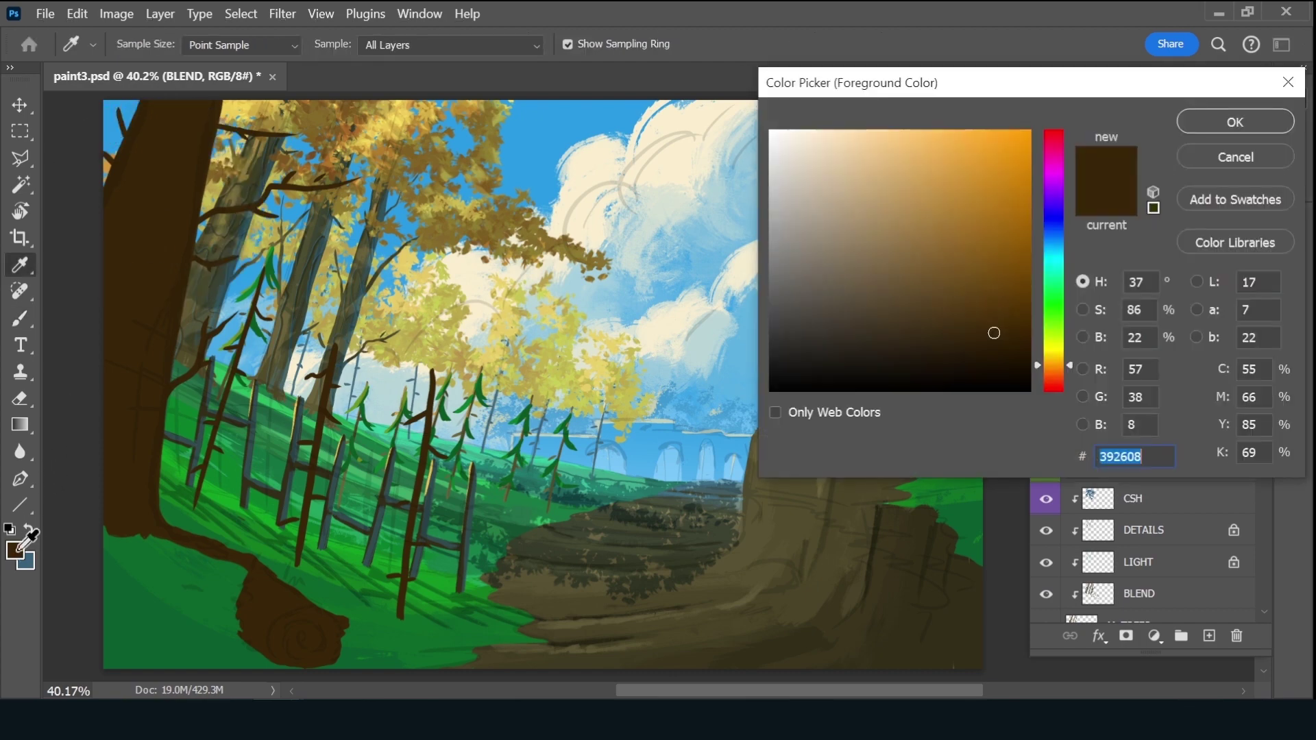
{"action": "left_click", "coordinate": [989, 356]}
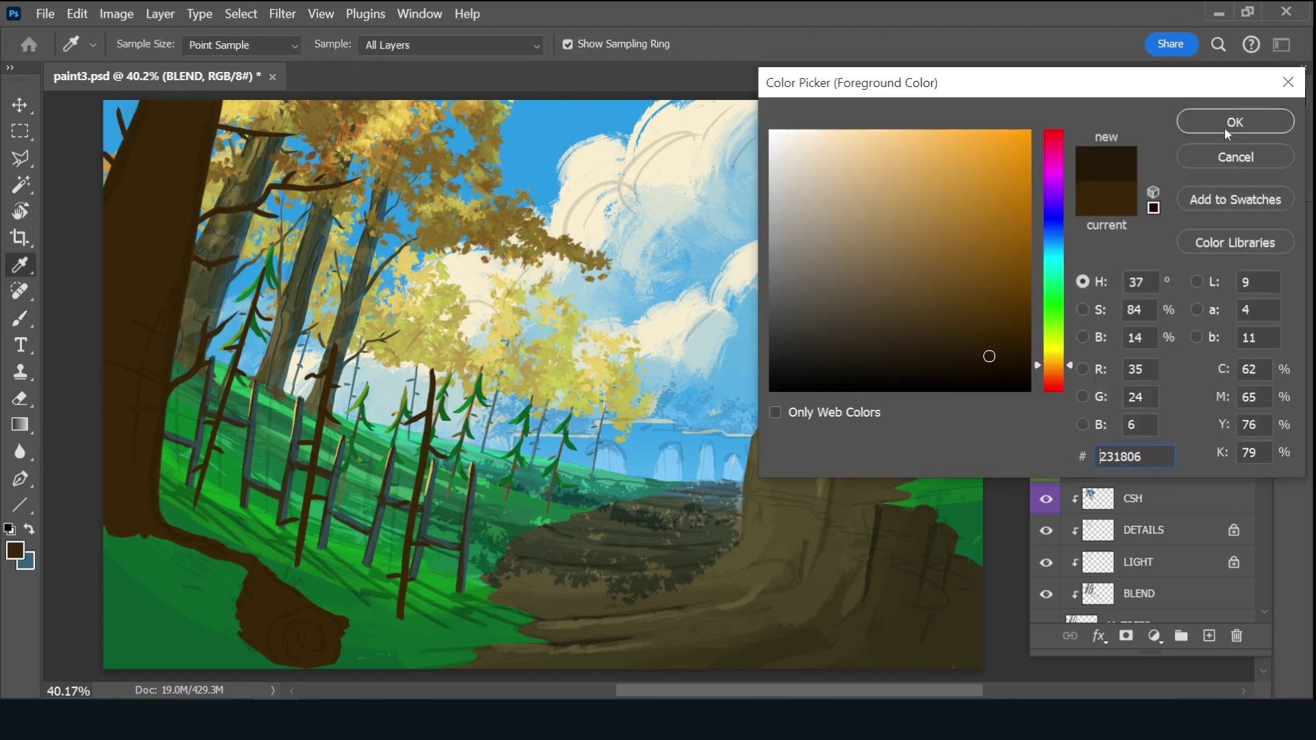
{"action": "left_click", "coordinate": [994, 365]}
{"action": "left_click", "coordinate": [1234, 122]}
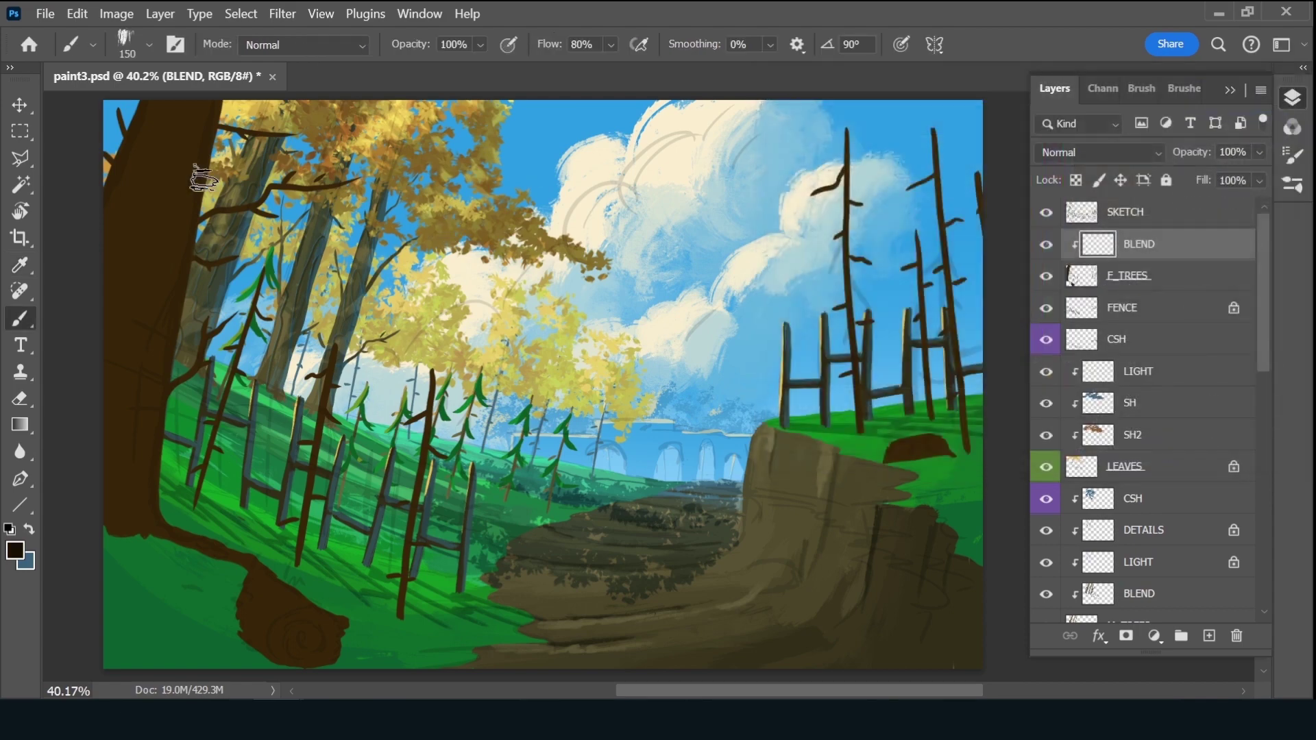
Darken the foreground trunk's edges and base, the log's lower-left edge, and the right-hill mound
{"action": "left_click_drag", "start_coordinate": [199, 133], "coordinate": [183, 264]}
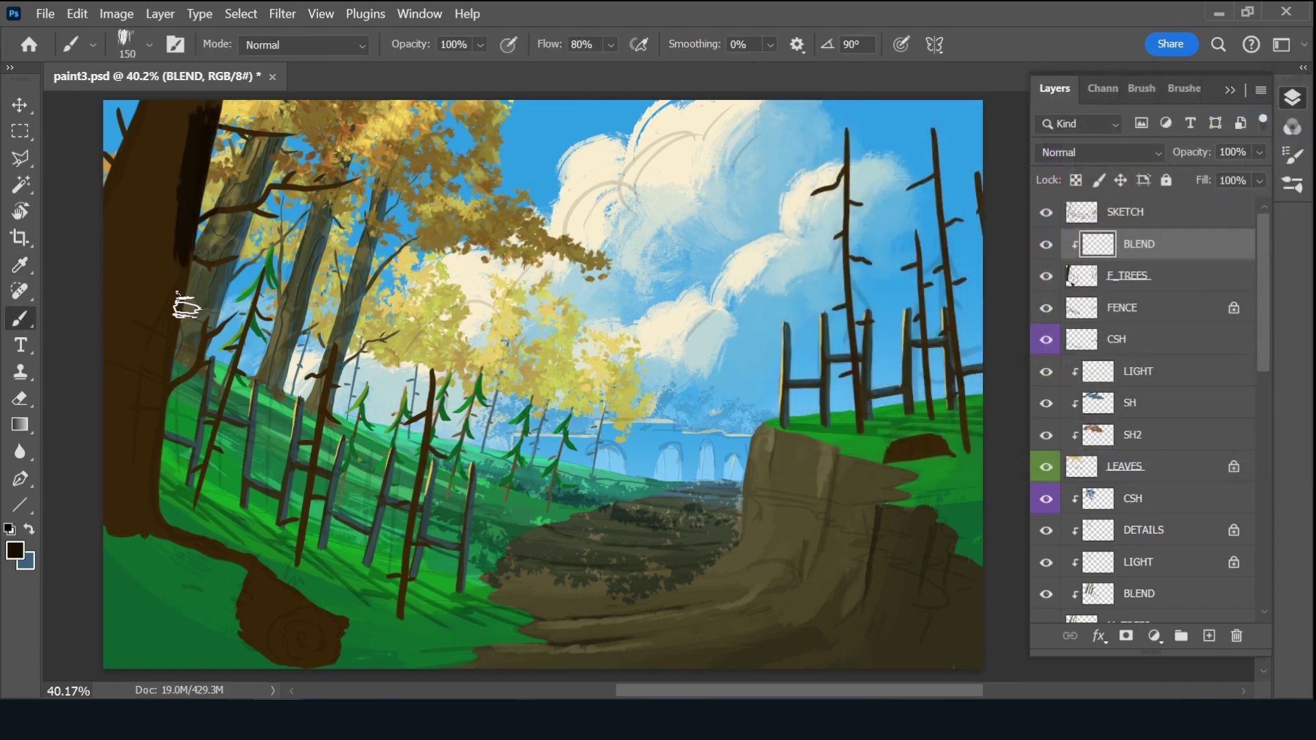
{"action": "left_click_drag", "start_coordinate": [191, 162], "coordinate": [152, 285]}
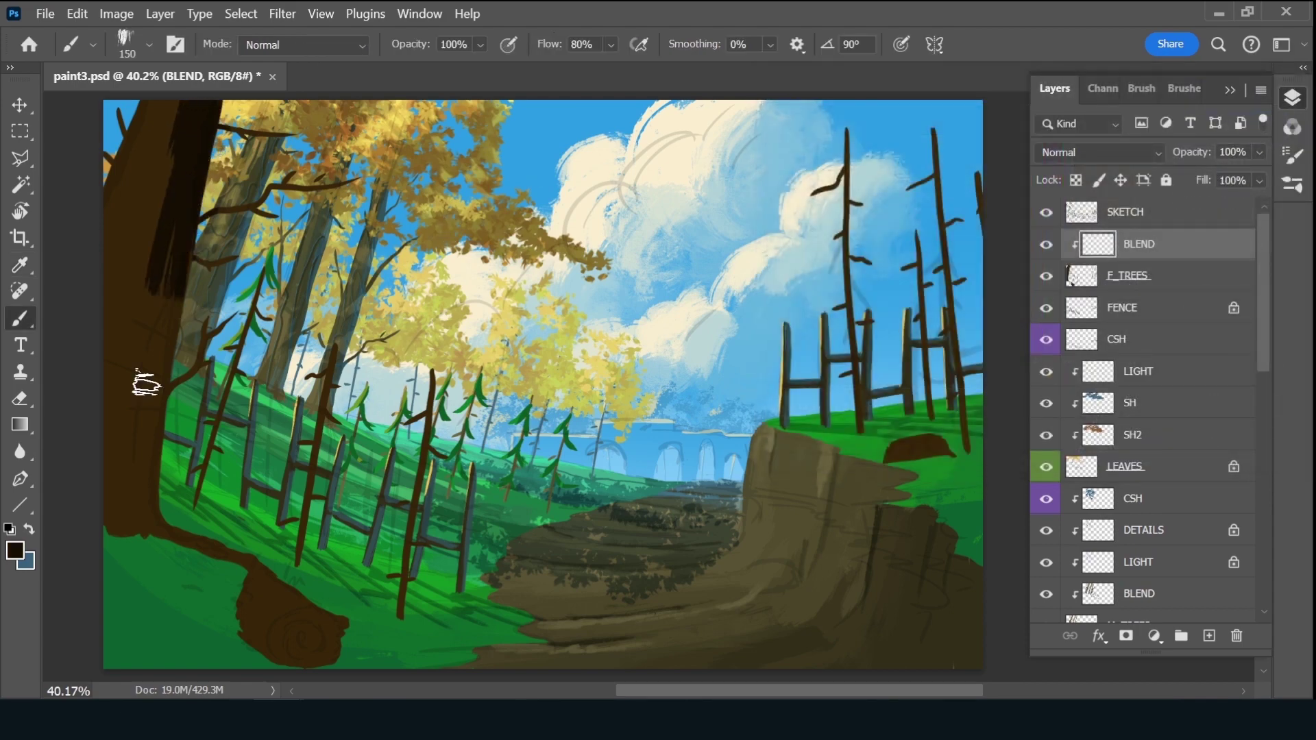
{"action": "mouse_move", "coordinate": [145, 385]}
{"action": "left_mouse_down"}
{"action": "mouse_move", "coordinate": [171, 329]}
{"action": "mouse_move", "coordinate": [175, 388]}
{"action": "mouse_move", "coordinate": [162, 356]}
{"action": "mouse_move", "coordinate": [129, 454]}
{"action": "mouse_move", "coordinate": [138, 373]}
{"action": "mouse_move", "coordinate": [162, 490]}
{"action": "mouse_move", "coordinate": [200, 332]}
{"action": "left_mouse_up"}
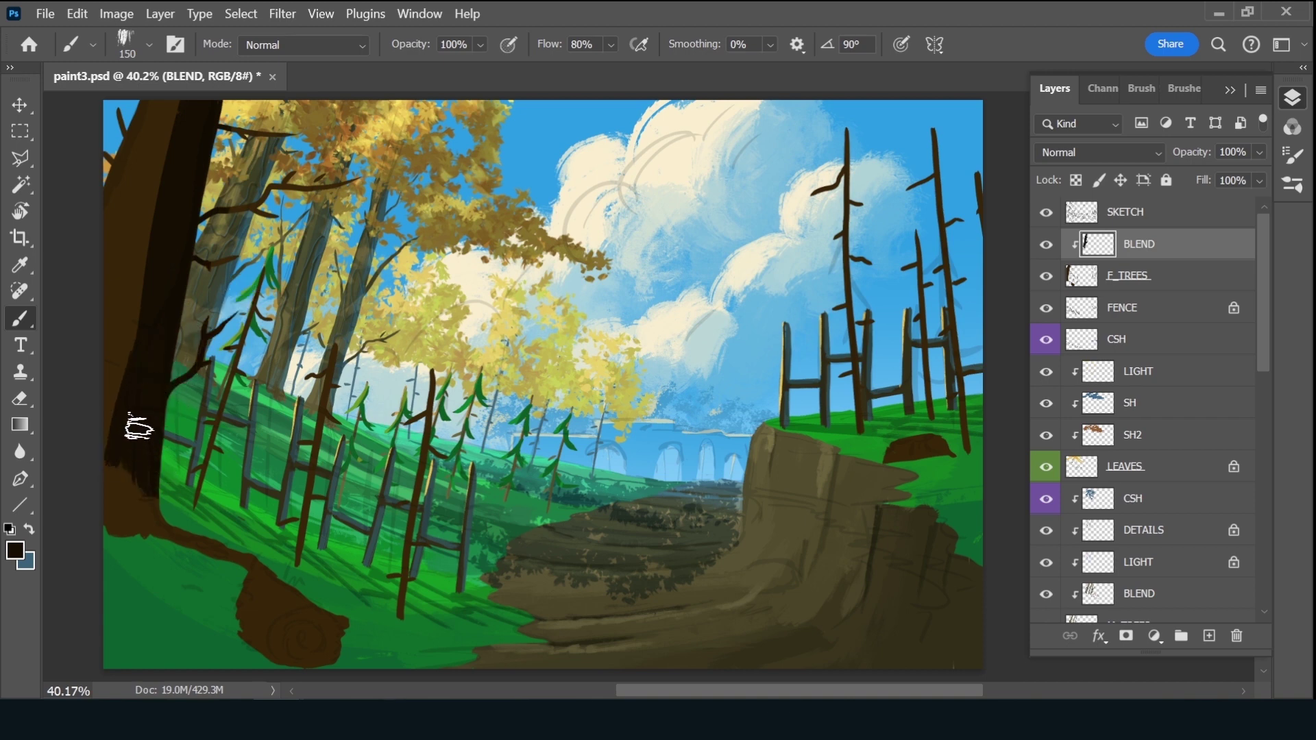
{"action": "left_click_drag", "start_coordinate": [103, 480], "coordinate": [102, 473]}
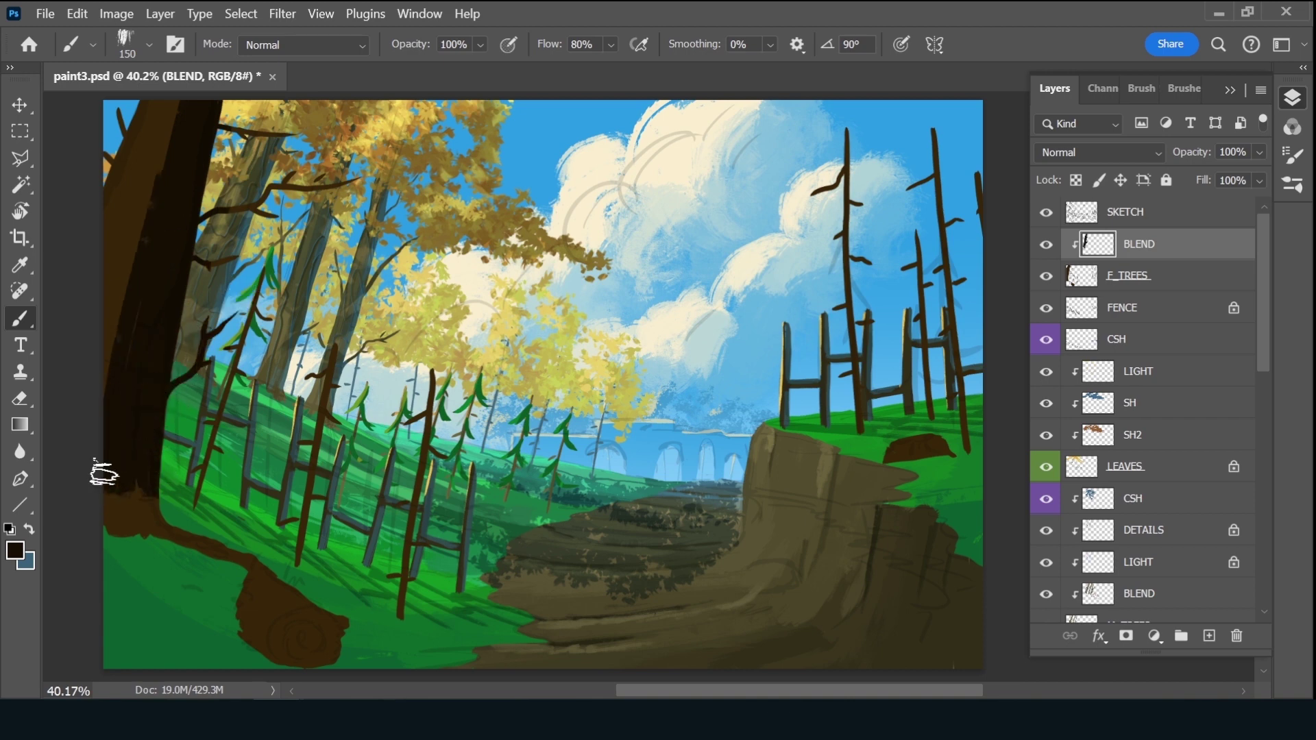
{"action": "left_click_drag", "start_coordinate": [153, 523], "coordinate": [185, 545]}
{"action": "key", "text": "bracketleft"}
{"action": "key", "text": "bracketleft"}
{"action": "key", "text": "bracketleft"}
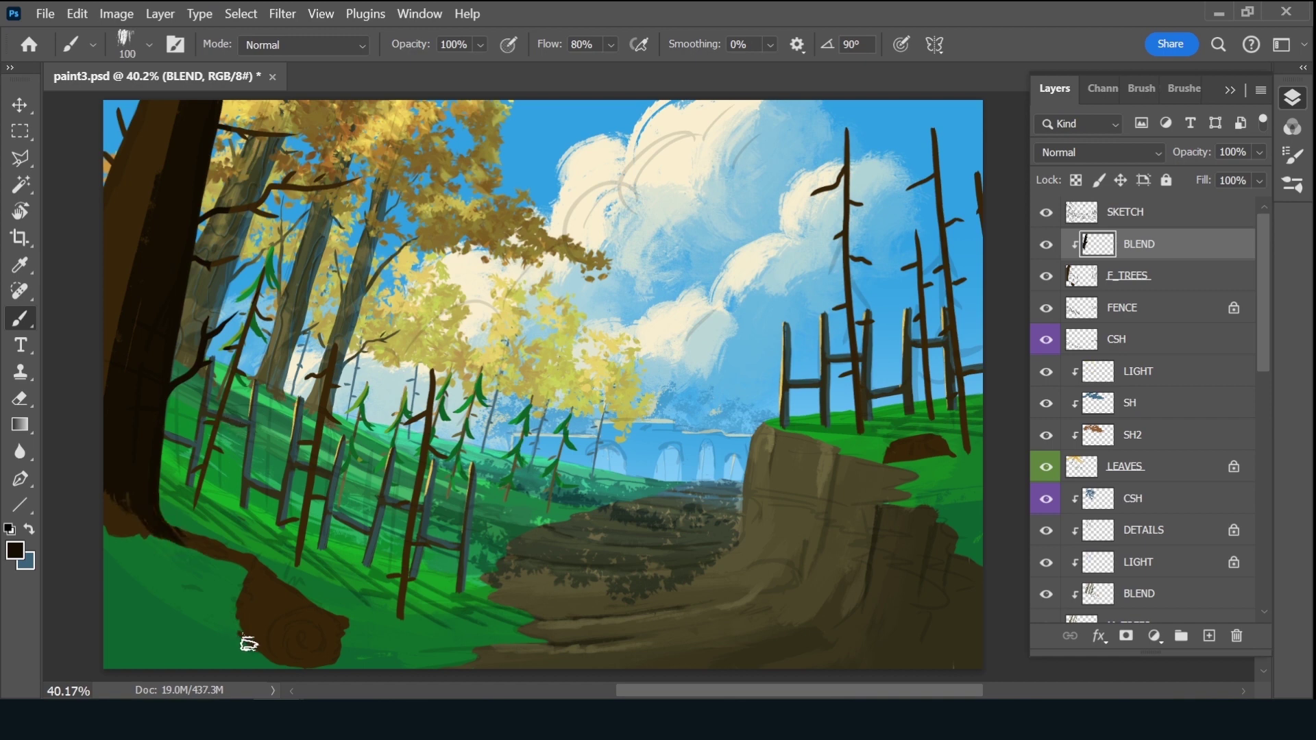
{"action": "mouse_move", "coordinate": [265, 658]}
{"action": "left_mouse_down"}
{"action": "mouse_move", "coordinate": [266, 591]}
{"action": "mouse_move", "coordinate": [318, 623]}
{"action": "mouse_move", "coordinate": [273, 669]}
{"action": "left_mouse_up"}
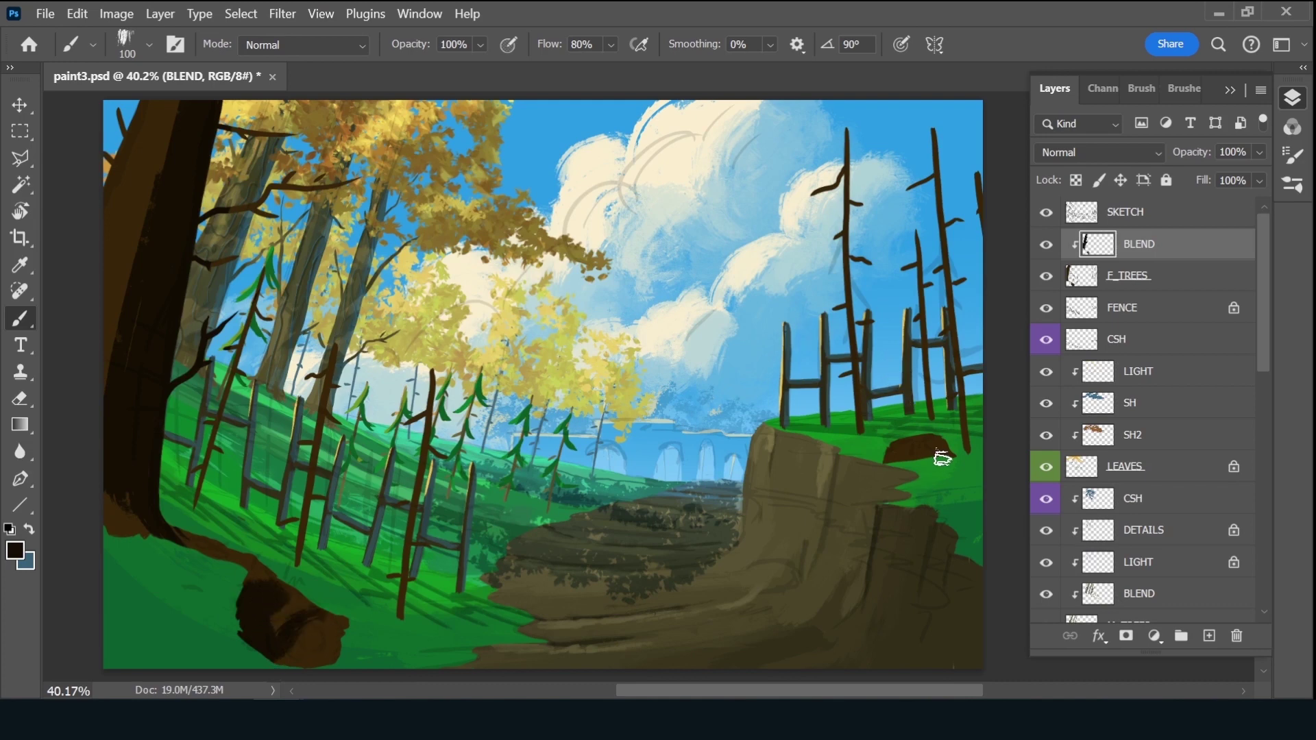
{"action": "mouse_move", "coordinate": [939, 456]}
{"action": "left_mouse_down"}
{"action": "mouse_move", "coordinate": [911, 453]}
{"action": "mouse_move", "coordinate": [937, 460]}
{"action": "left_mouse_up"}
{"action": "key", "text": "bracketleft"}
{"action": "key", "text": "bracketleft"}
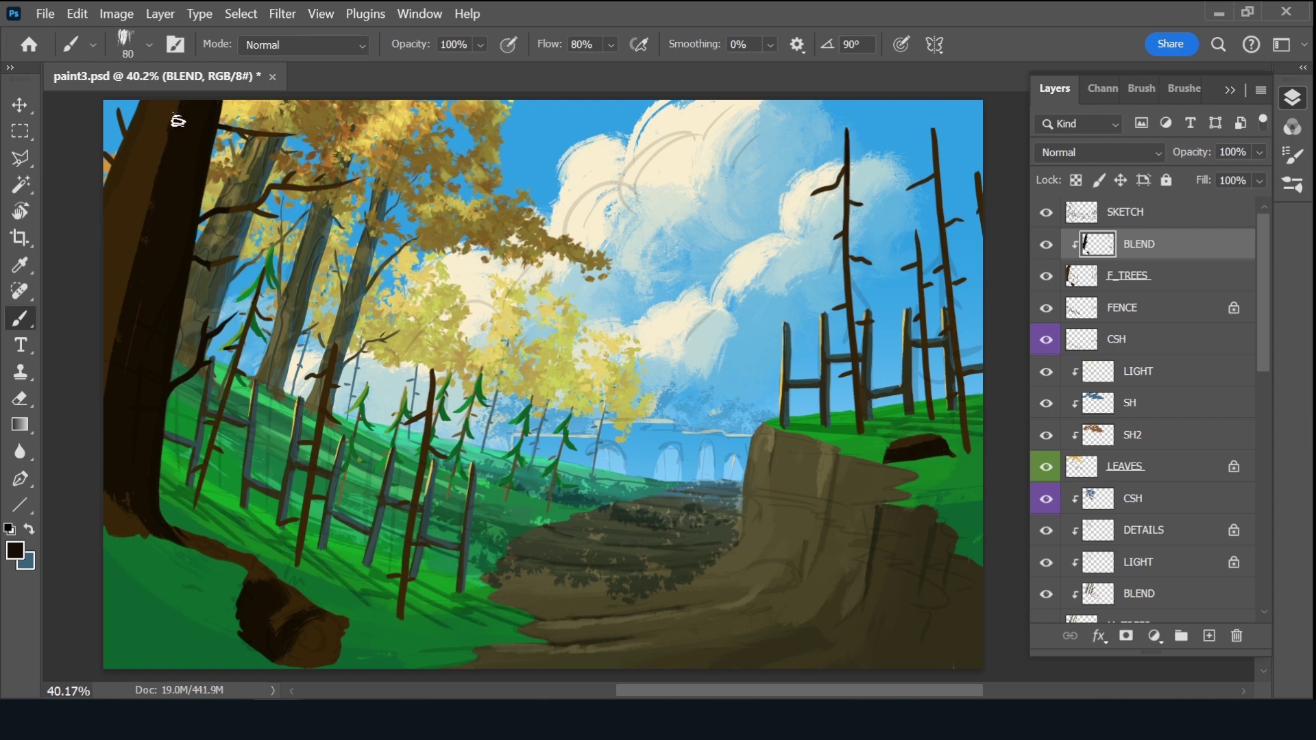
Sample sky blue and paint blue highlights down the trunk's right edge
{"action": "key", "text": "alt"}
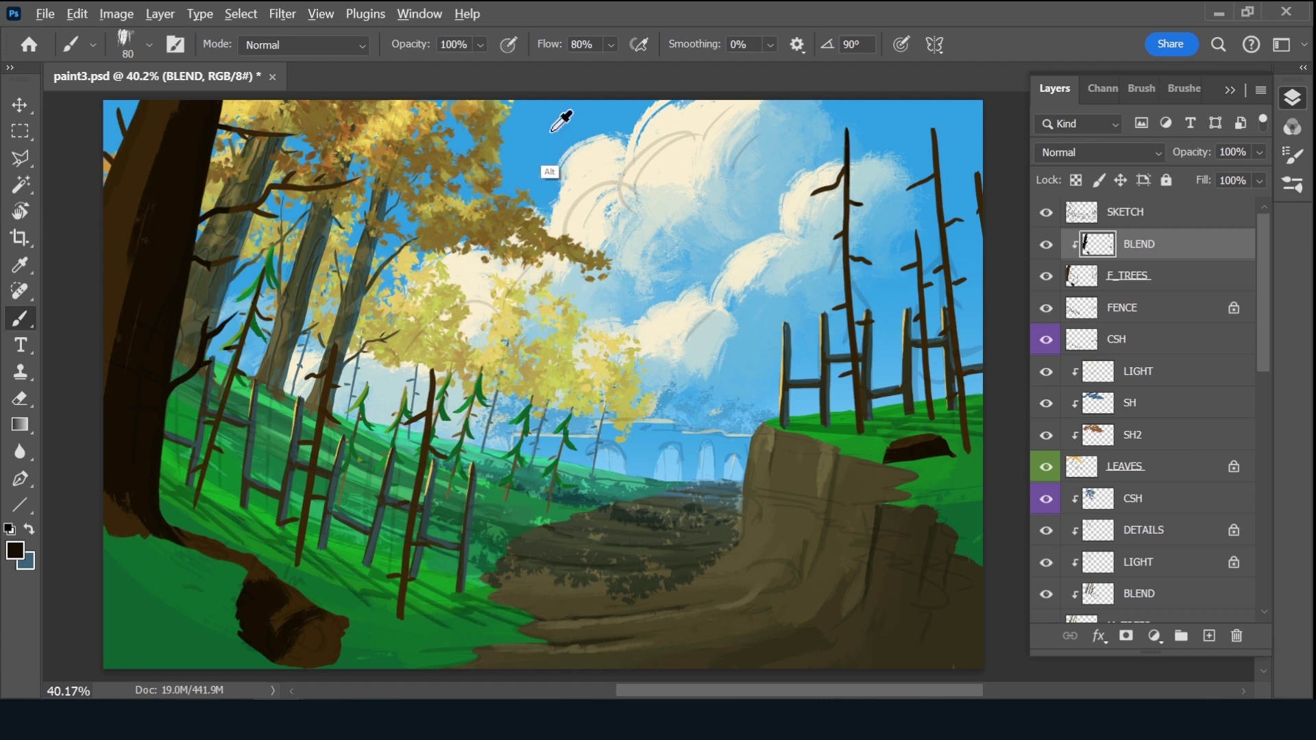
{"action": "left_click", "coordinate": [552, 127], "text": "alt"}
{"action": "left_click_drag", "start_coordinate": [200, 149], "coordinate": [198, 134]}
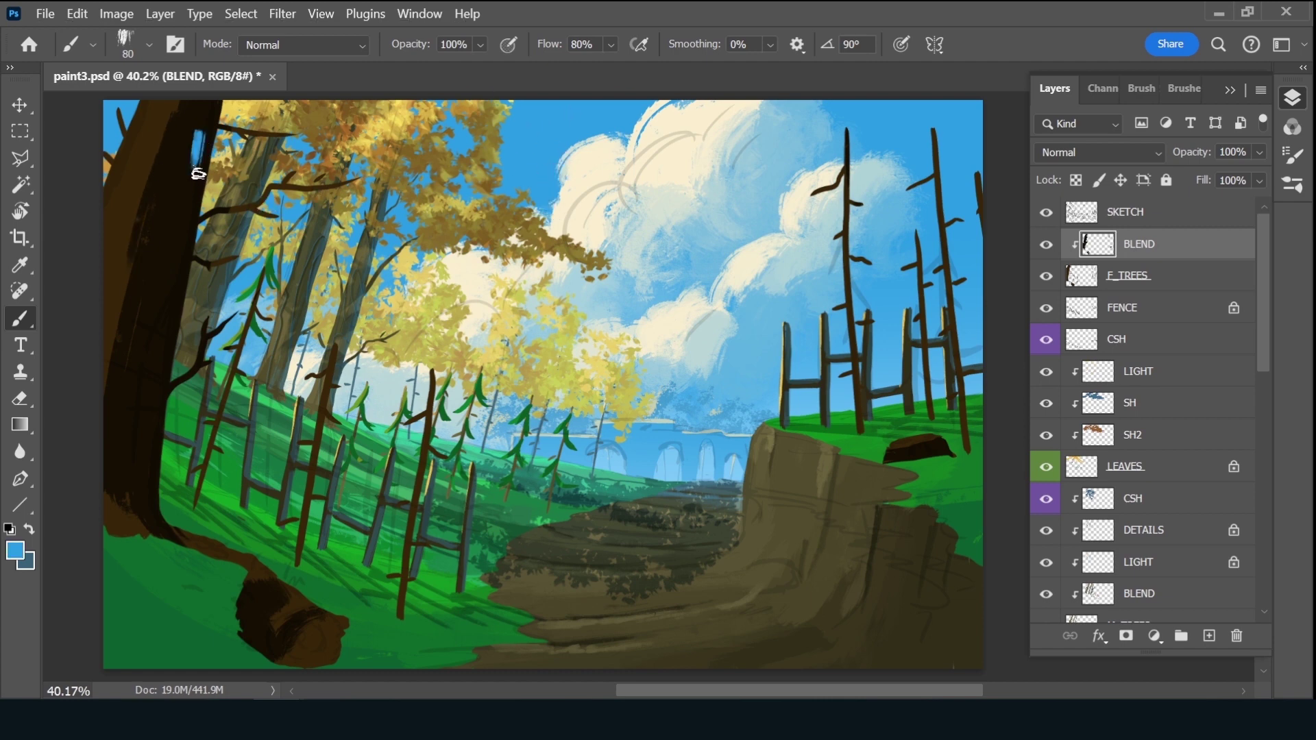
{"action": "key", "text": "alt"}
{"action": "left_click", "coordinate": [194, 167], "text": "alt"}
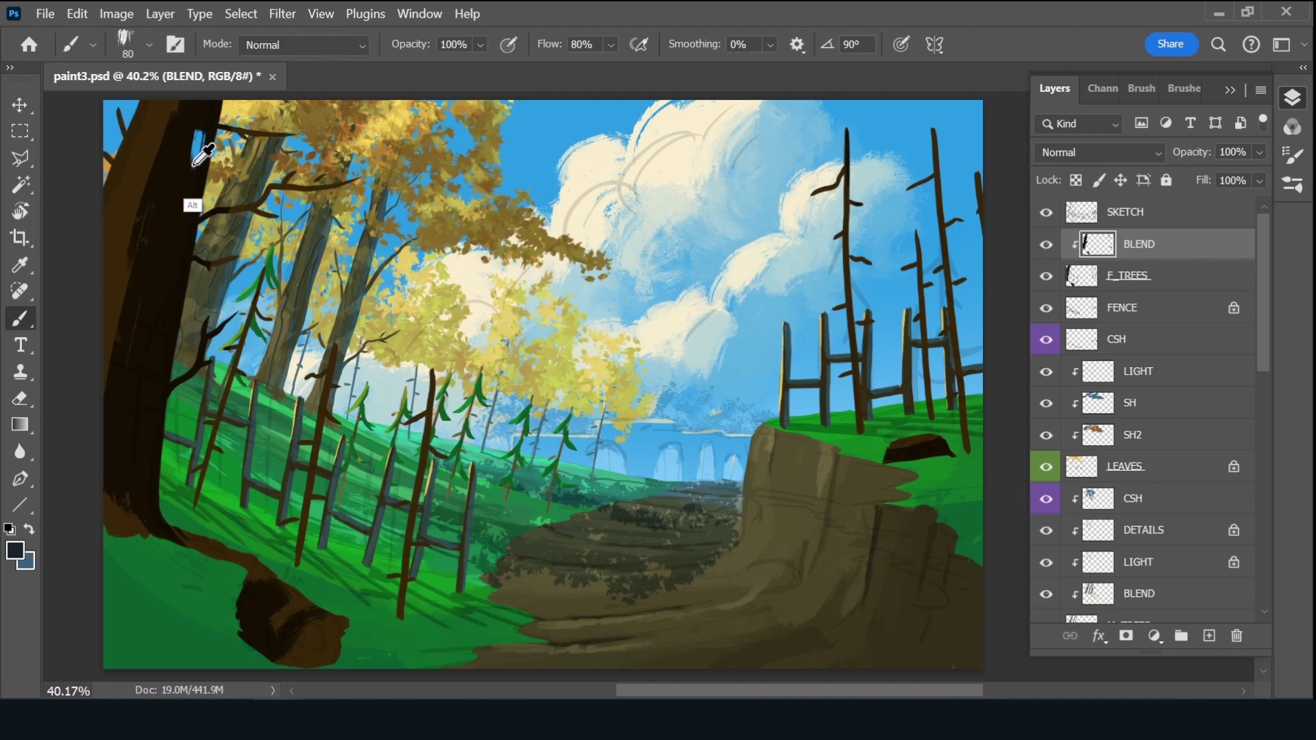
{"action": "mouse_move", "coordinate": [204, 152]}
{"action": "left_mouse_down"}
{"action": "mouse_move", "coordinate": [206, 113]}
{"action": "mouse_move", "coordinate": [200, 132]}
{"action": "mouse_move", "coordinate": [214, 123]}
{"action": "left_mouse_up"}
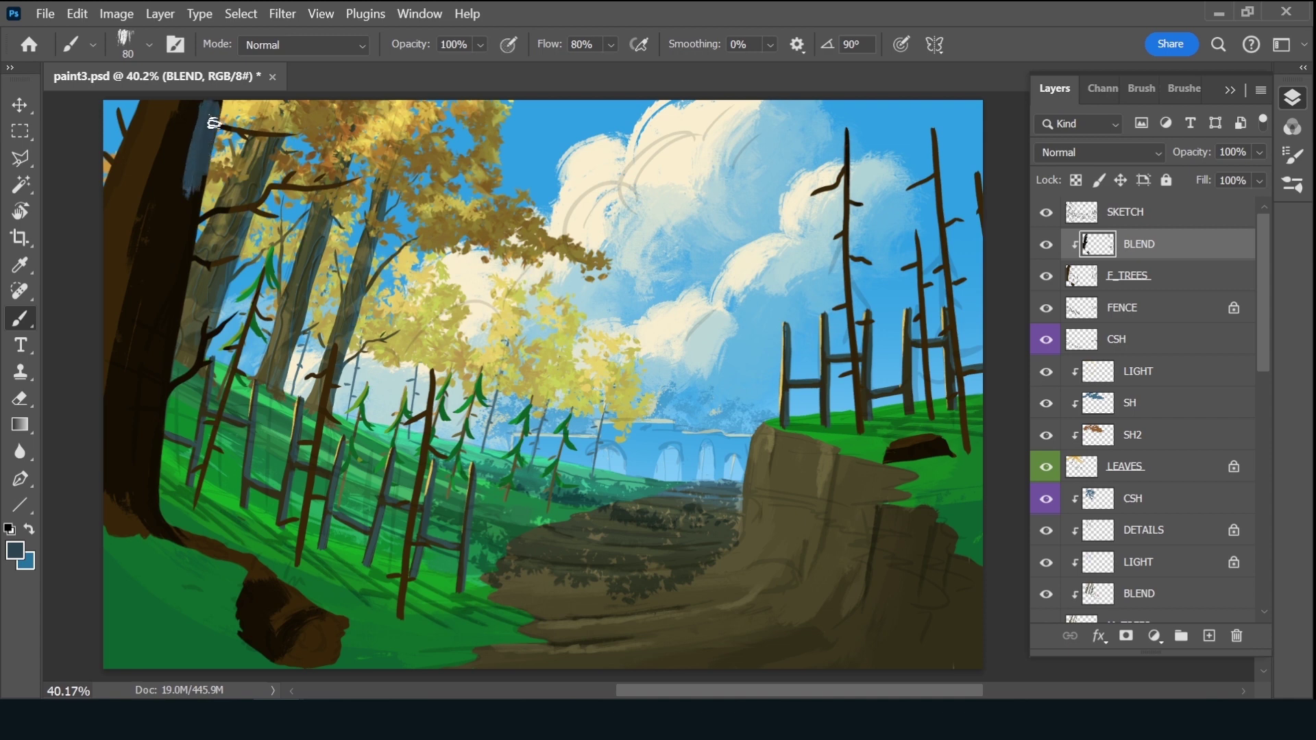
{"action": "left_click_drag", "start_coordinate": [201, 168], "coordinate": [176, 338]}
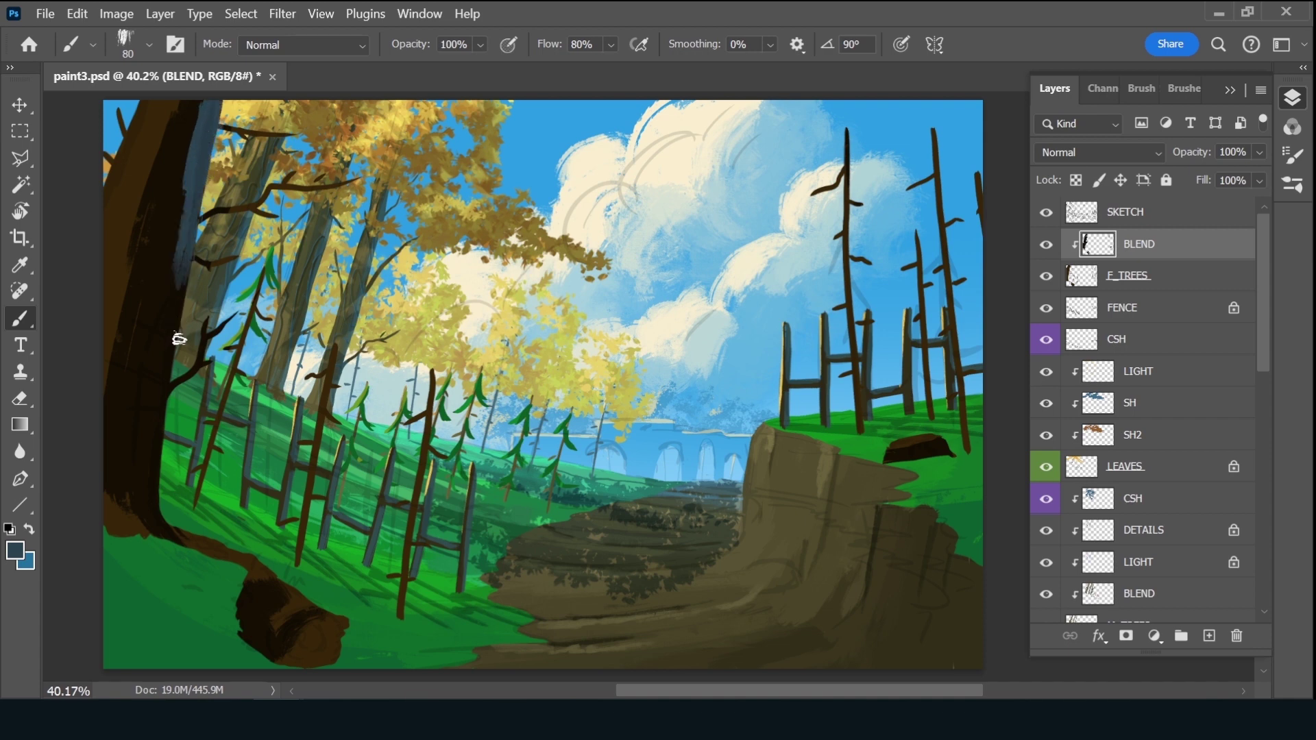
Hide the SKETCH layer and paint sampled dark brown over the trunk's blue edge and light streak
{"action": "left_click", "coordinate": [1046, 212]}
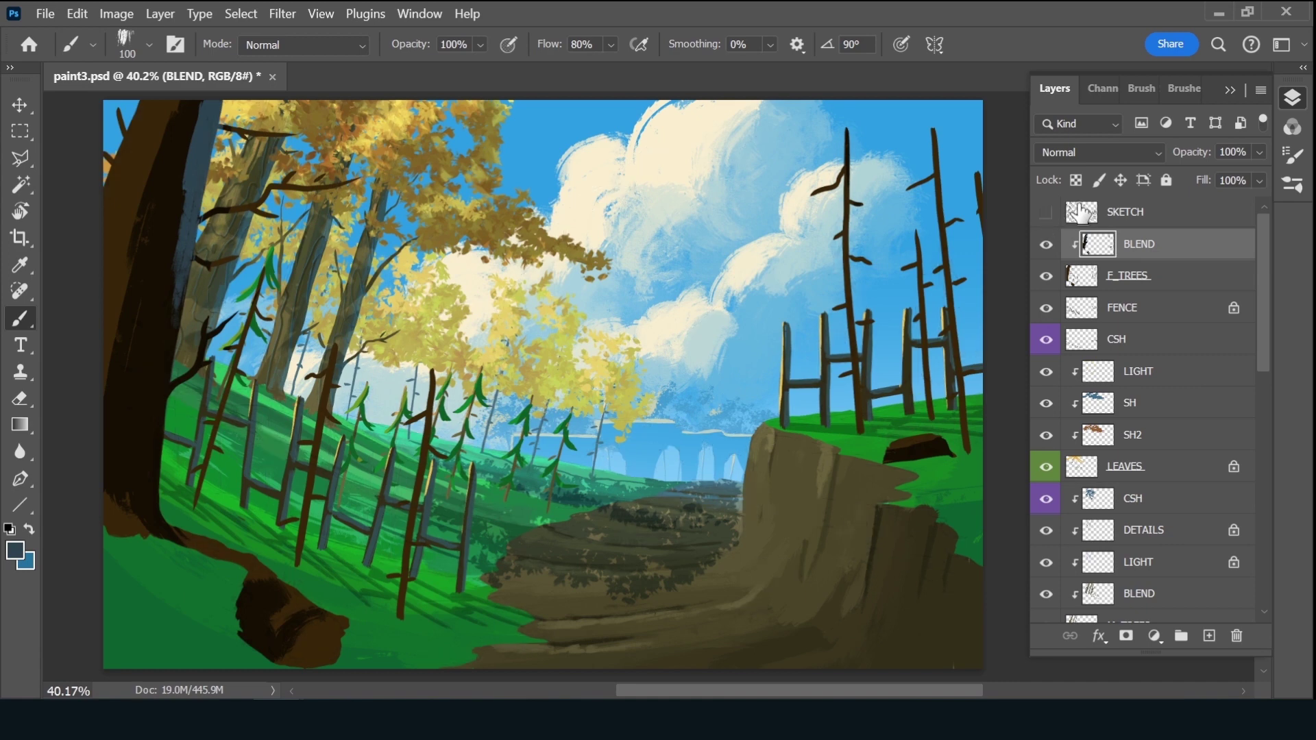
{"action": "left_click", "coordinate": [176, 307], "text": "alt"}
{"action": "mouse_move", "coordinate": [176, 307]}
{"action": "left_mouse_down"}
{"action": "mouse_move", "coordinate": [153, 364]}
{"action": "mouse_move", "coordinate": [162, 440]}
{"action": "mouse_move", "coordinate": [147, 376]}
{"action": "left_mouse_up"}
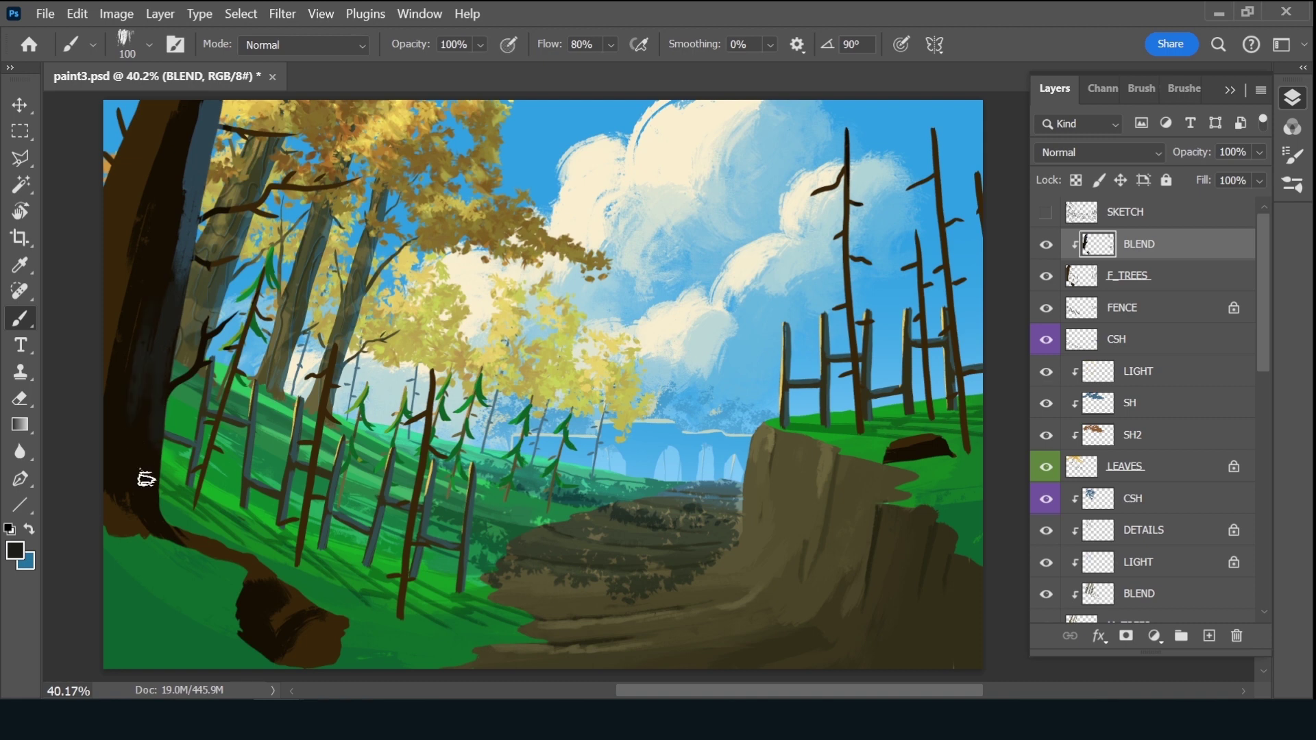
{"action": "left_click", "coordinate": [139, 248], "text": "alt"}
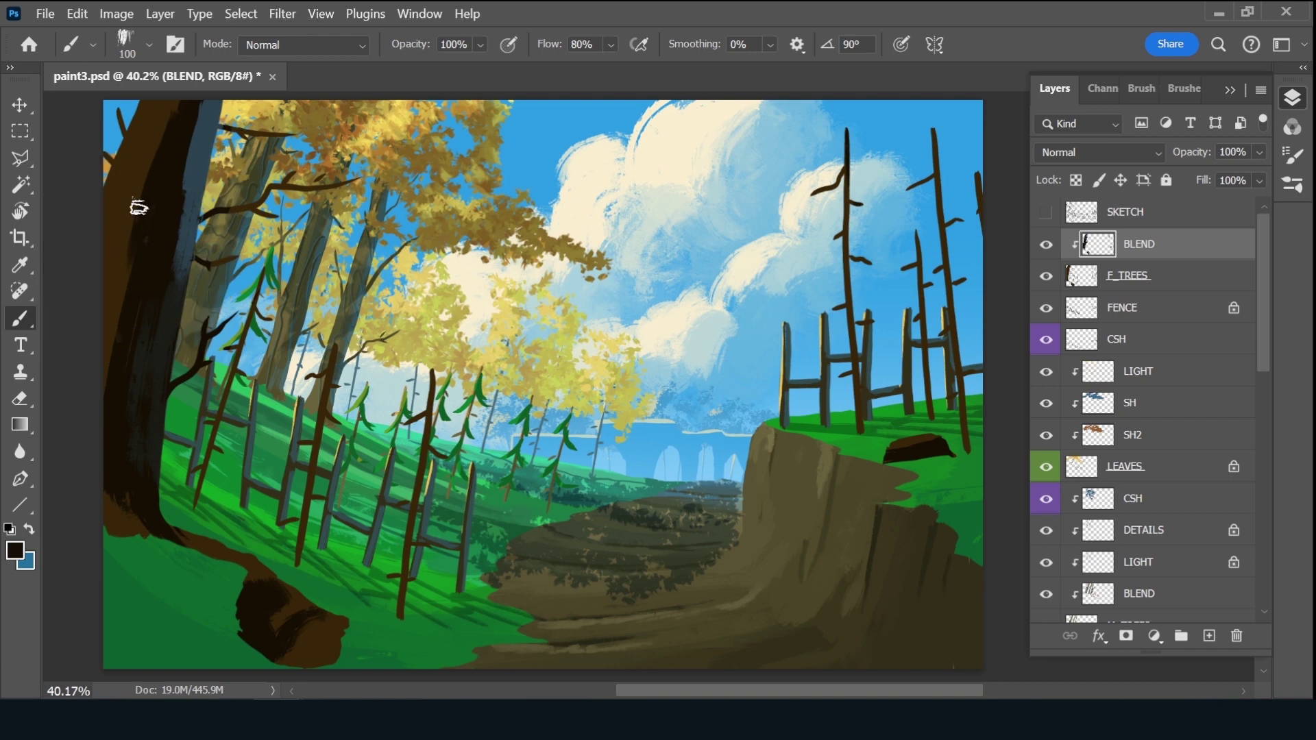
{"action": "left_click_drag", "start_coordinate": [137, 206], "coordinate": [147, 185]}
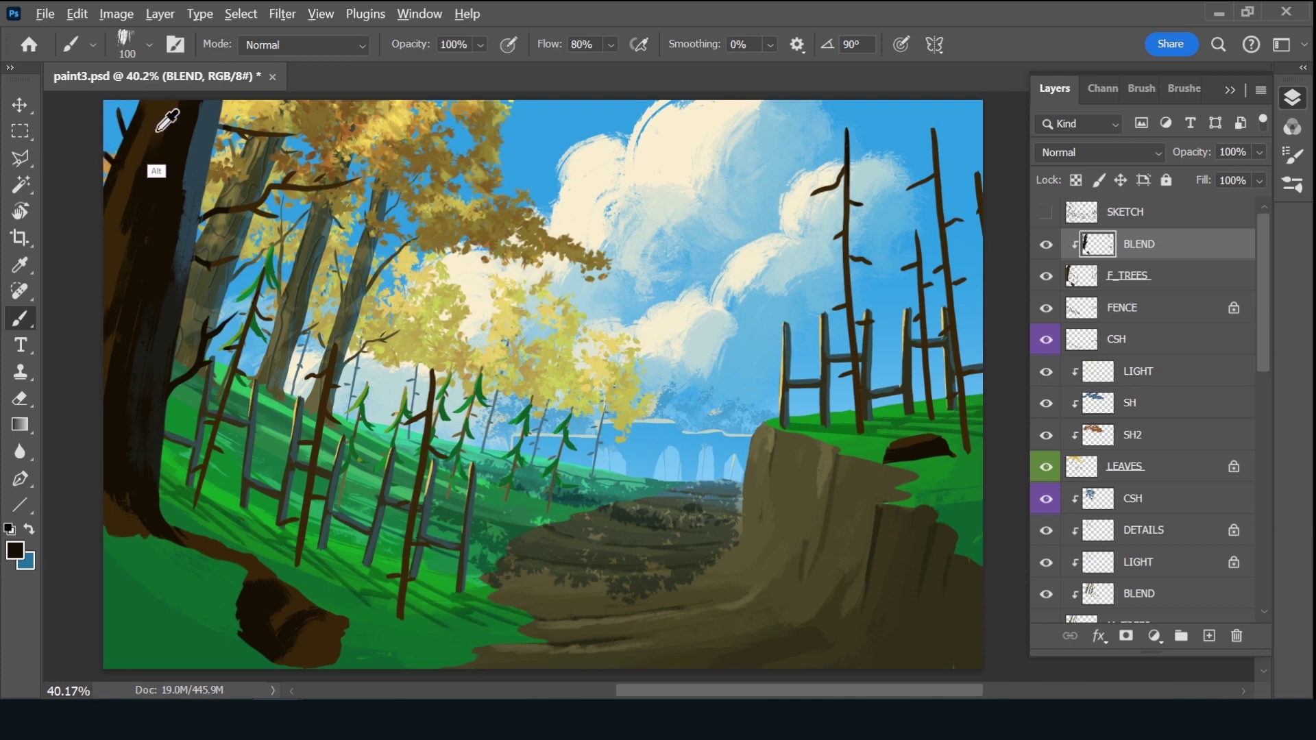
{"action": "left_click", "coordinate": [159, 124], "text": "alt"}
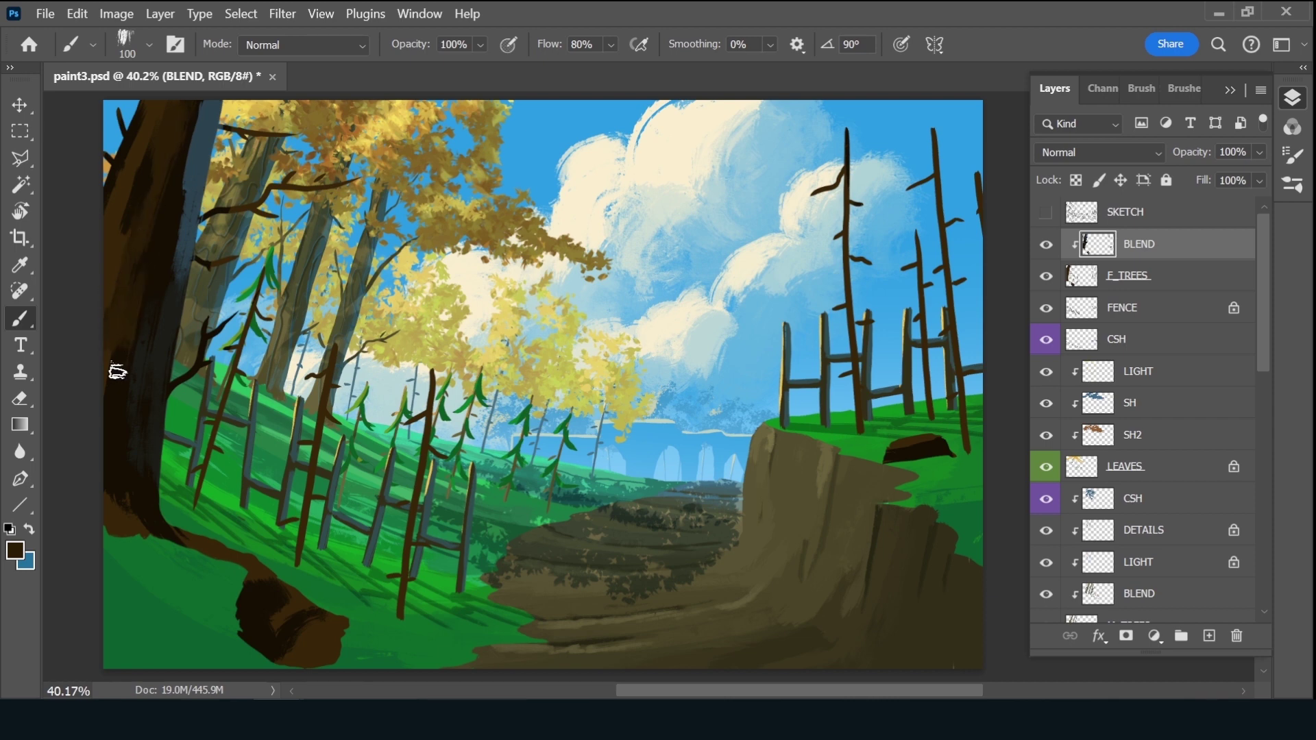
Resample trunk browns, shrink the brush to 90, and blend brown over the blue-grey stripe
{"action": "key", "text": "alt"}
{"action": "left_click", "coordinate": [157, 260], "text": "alt"}
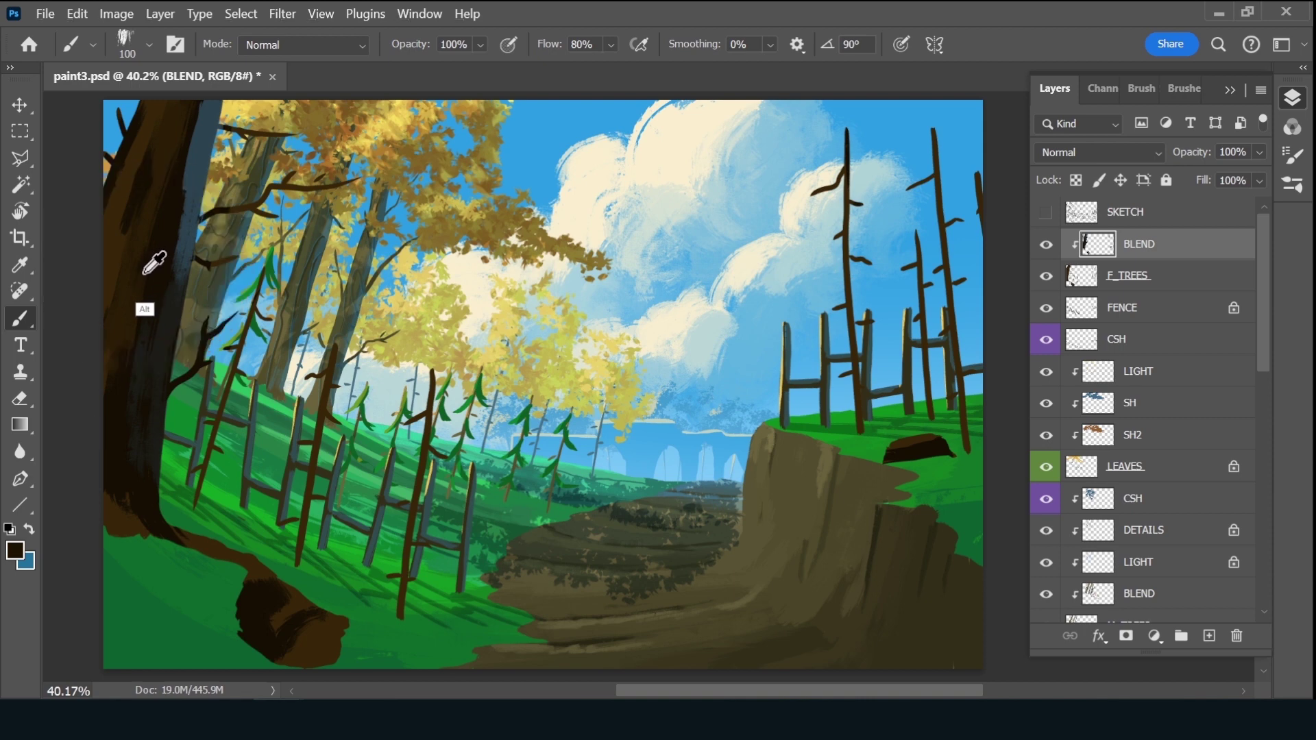
{"action": "key", "text": "alt"}
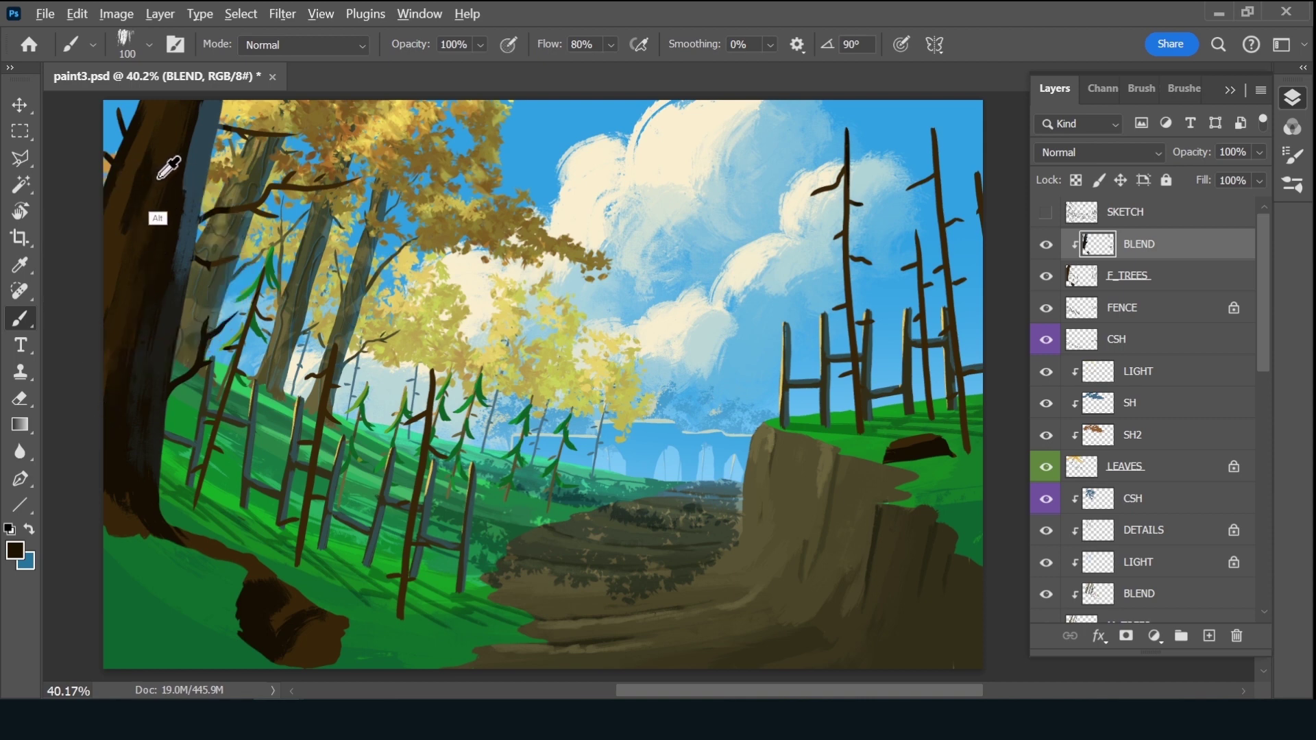
{"action": "left_click", "coordinate": [157, 187], "text": "alt"}
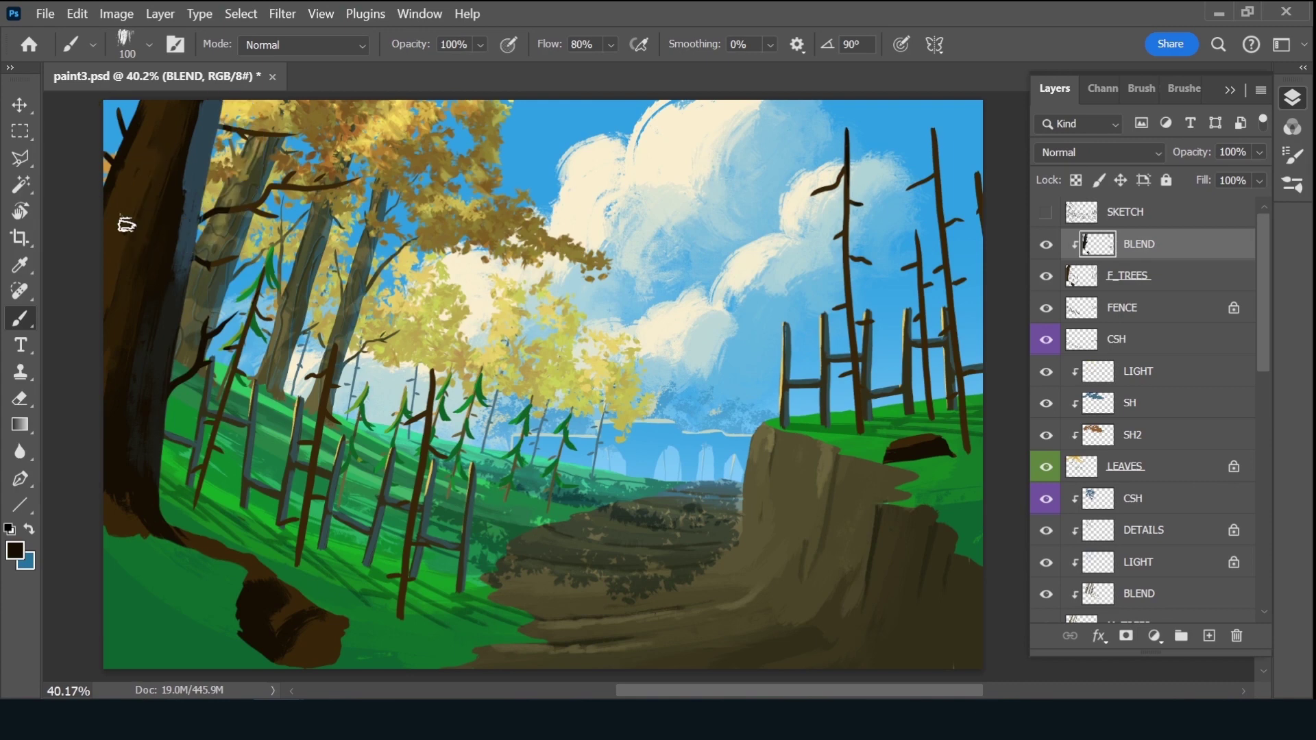
{"action": "key", "text": "bracketleft"}
{"action": "left_click", "coordinate": [178, 206], "text": "alt"}
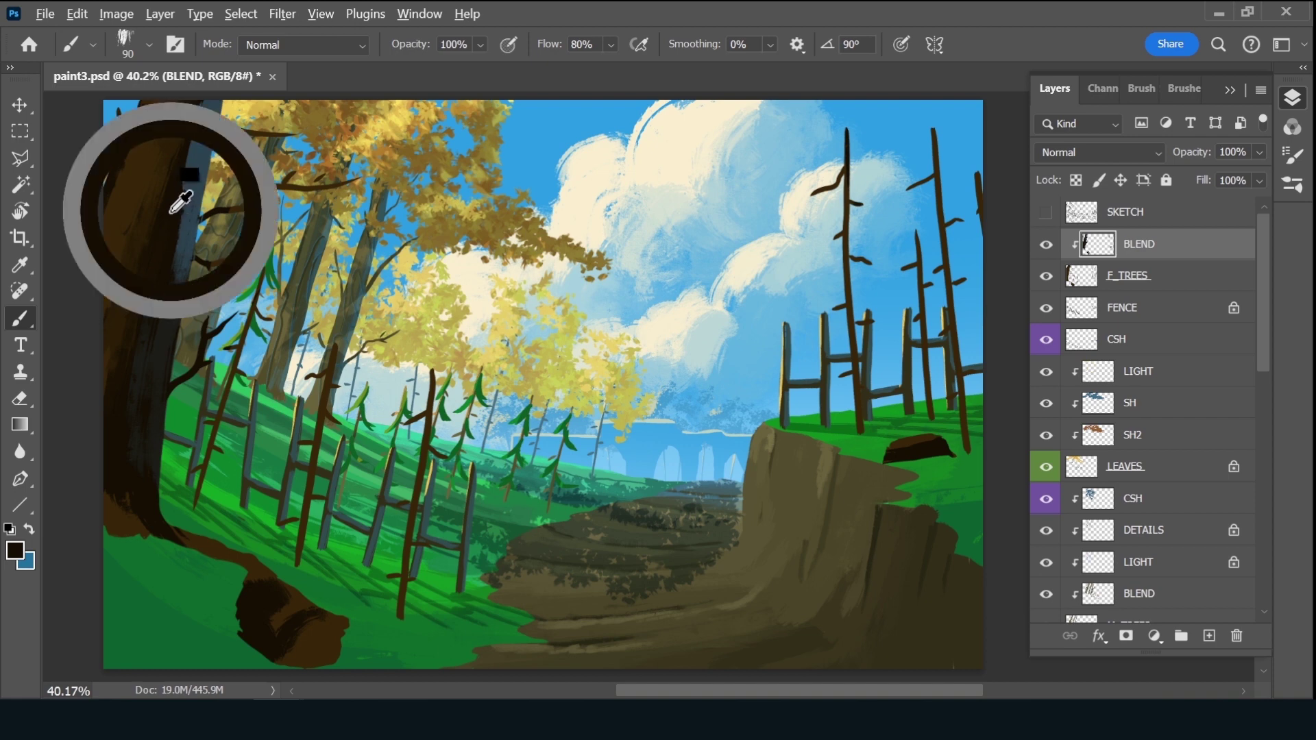
{"action": "left_click_drag", "start_coordinate": [183, 179], "coordinate": [190, 159]}
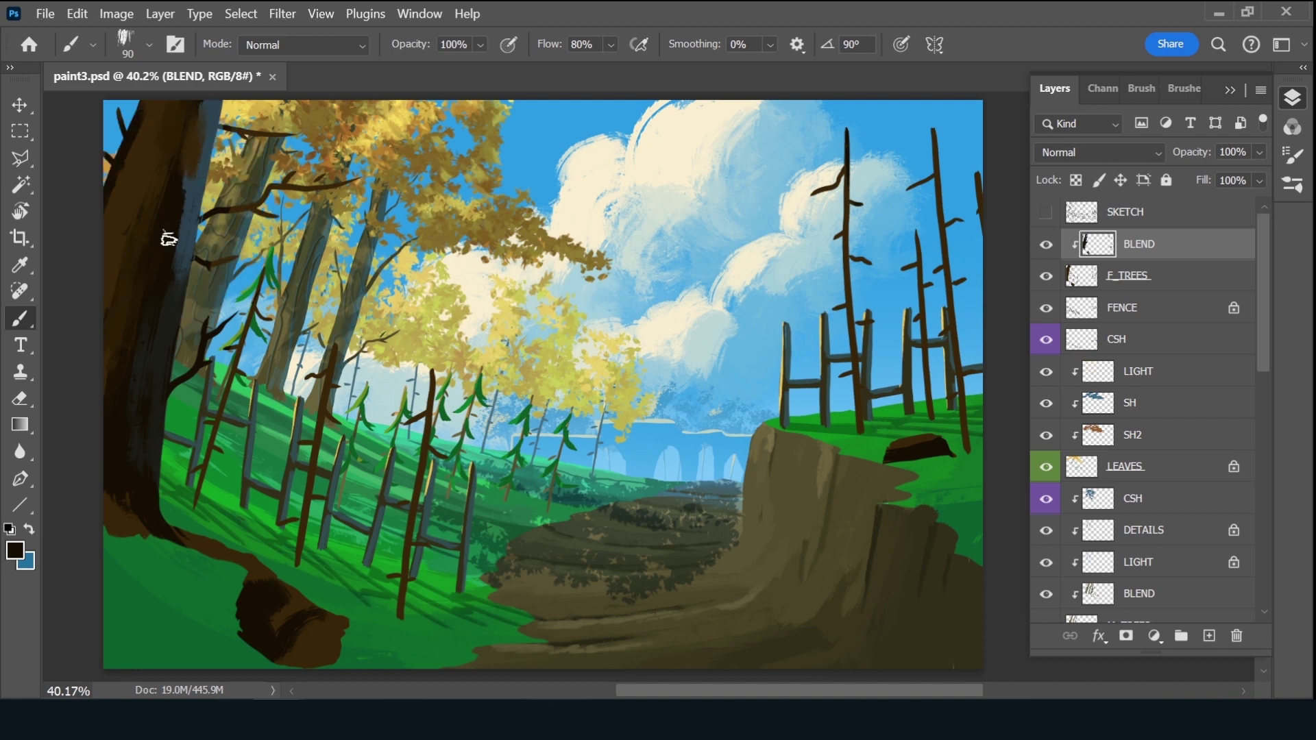
{"action": "mouse_move", "coordinate": [168, 239]}
{"action": "left_mouse_down"}
{"action": "mouse_move", "coordinate": [195, 145]}
{"action": "mouse_move", "coordinate": [206, 170]}
{"action": "mouse_move", "coordinate": [167, 274]}
{"action": "mouse_move", "coordinate": [191, 160]}
{"action": "left_mouse_up"}
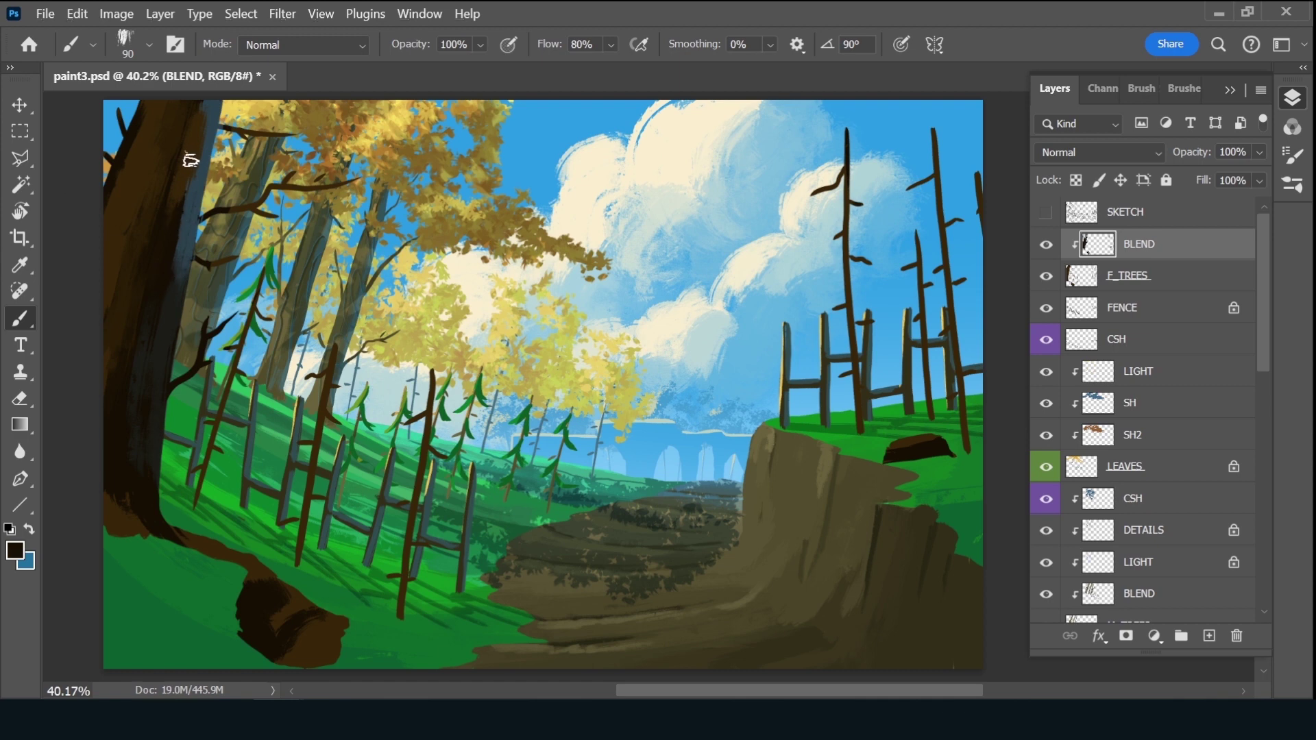
{"action": "key", "text": "alt"}
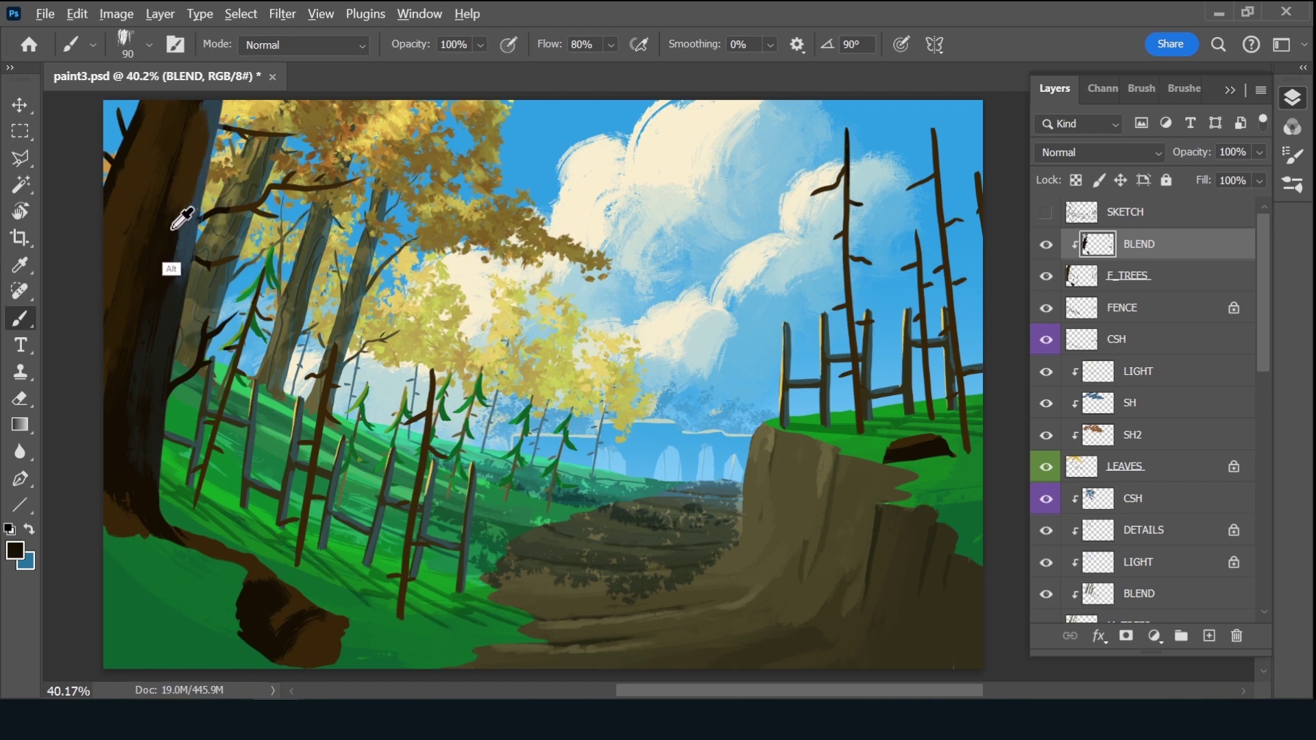
{"action": "left_click", "coordinate": [172, 229], "text": "alt"}
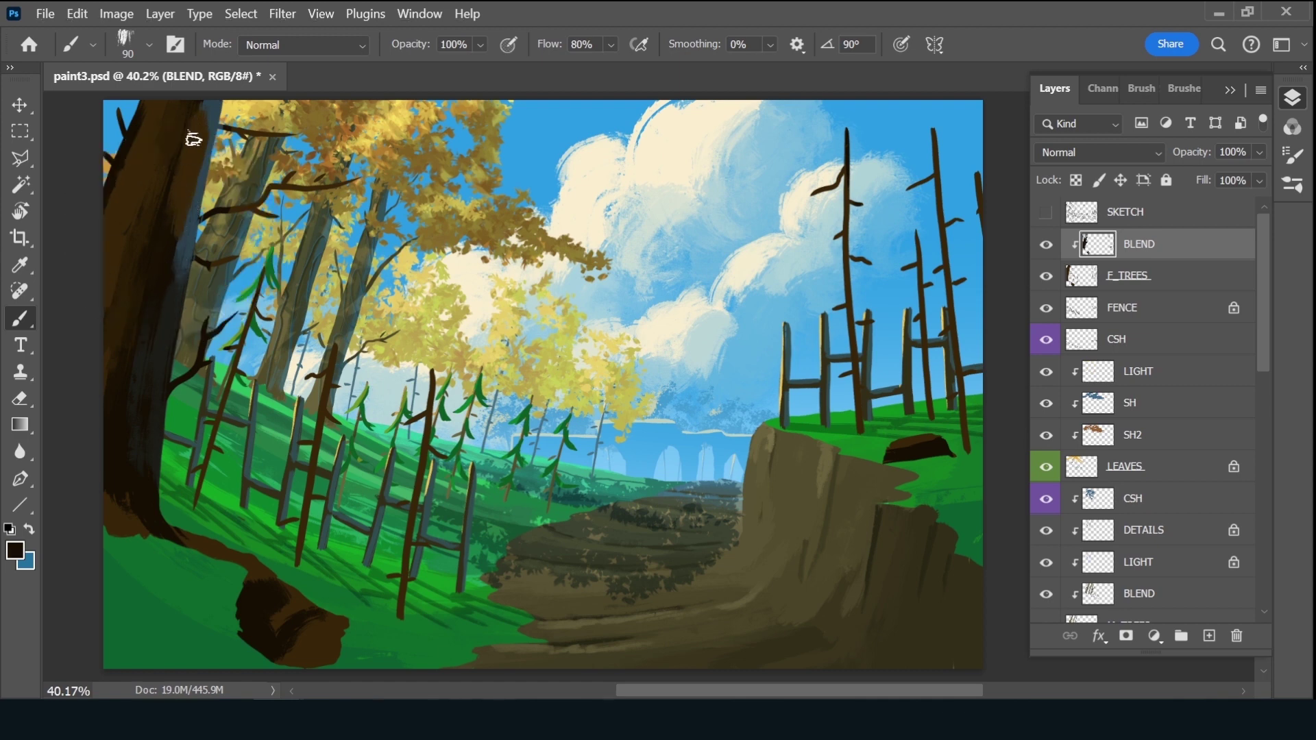
Compare the trunk with and without the latest strokes, then try and undo one more stroke
{"action": "left_click", "coordinate": [176, 262], "text": "alt"}
{"action": "key", "text": "ctrl+z"}
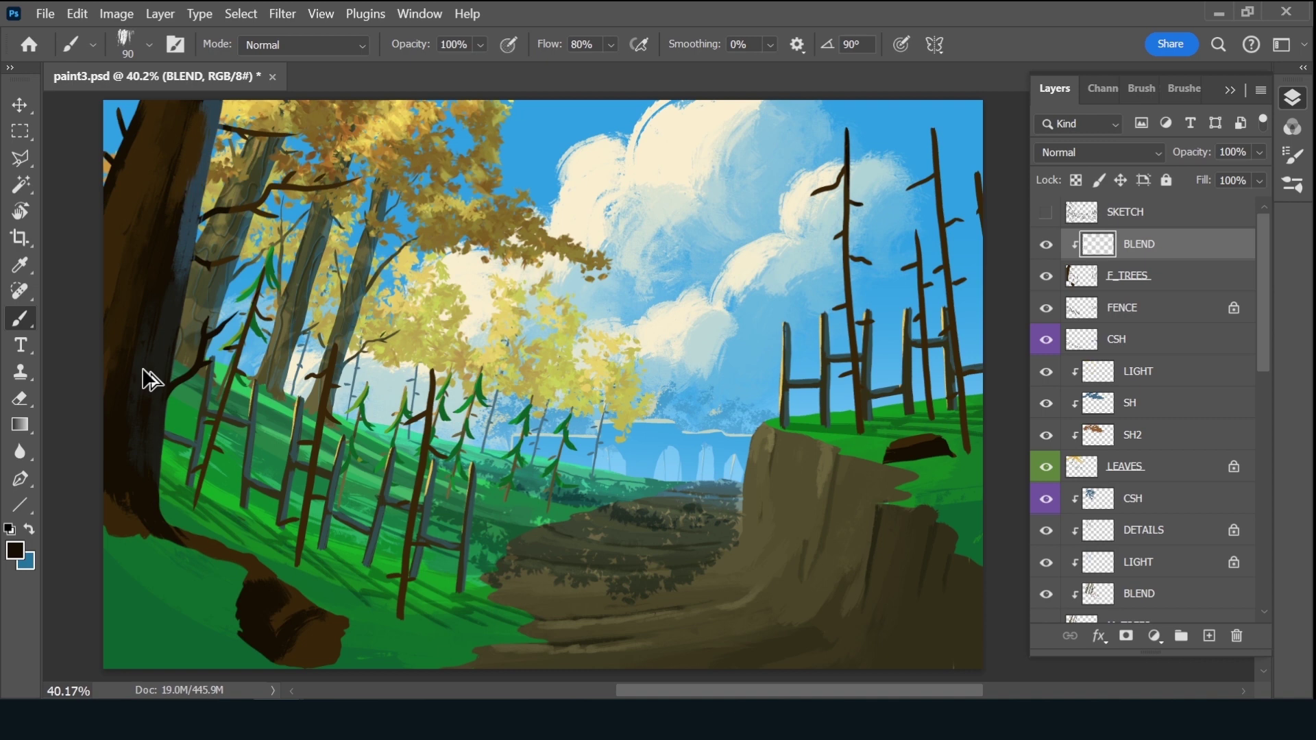
{"action": "key", "text": "ctrl+shift+z"}
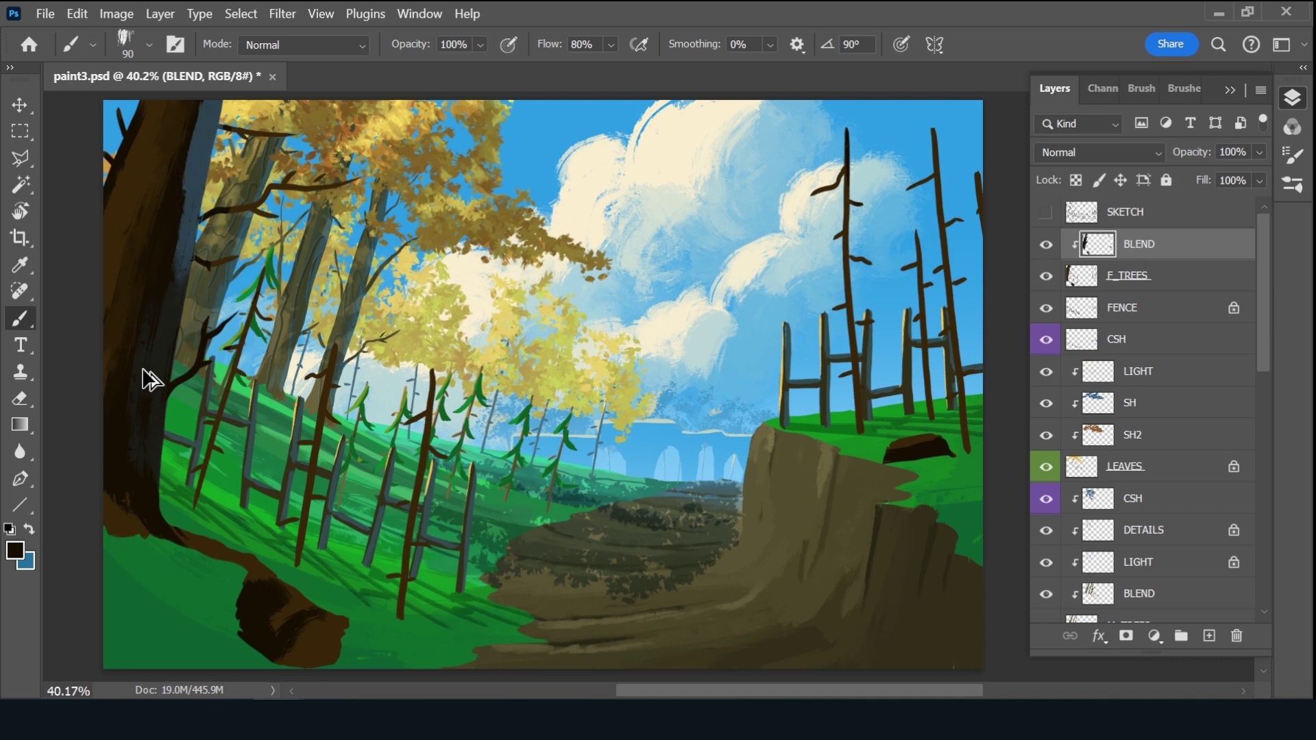
{"action": "key", "text": "ctrl+z"}
{"action": "key", "text": "ctrl+shift+z"}
{"action": "left_click_drag", "start_coordinate": [180, 195], "coordinate": [197, 120]}
{"action": "key", "text": "ctrl+z"}
Adjust the brush settings, paint dark brown up the trunk's right edge, and sample root colours
{"action": "right_click", "coordinate": [282, 302]}
{"action": "left_click", "coordinate": [414, 238]}
{"action": "left_click", "coordinate": [174, 199], "text": "alt"}
{"action": "left_click_drag", "start_coordinate": [178, 201], "coordinate": [194, 129]}
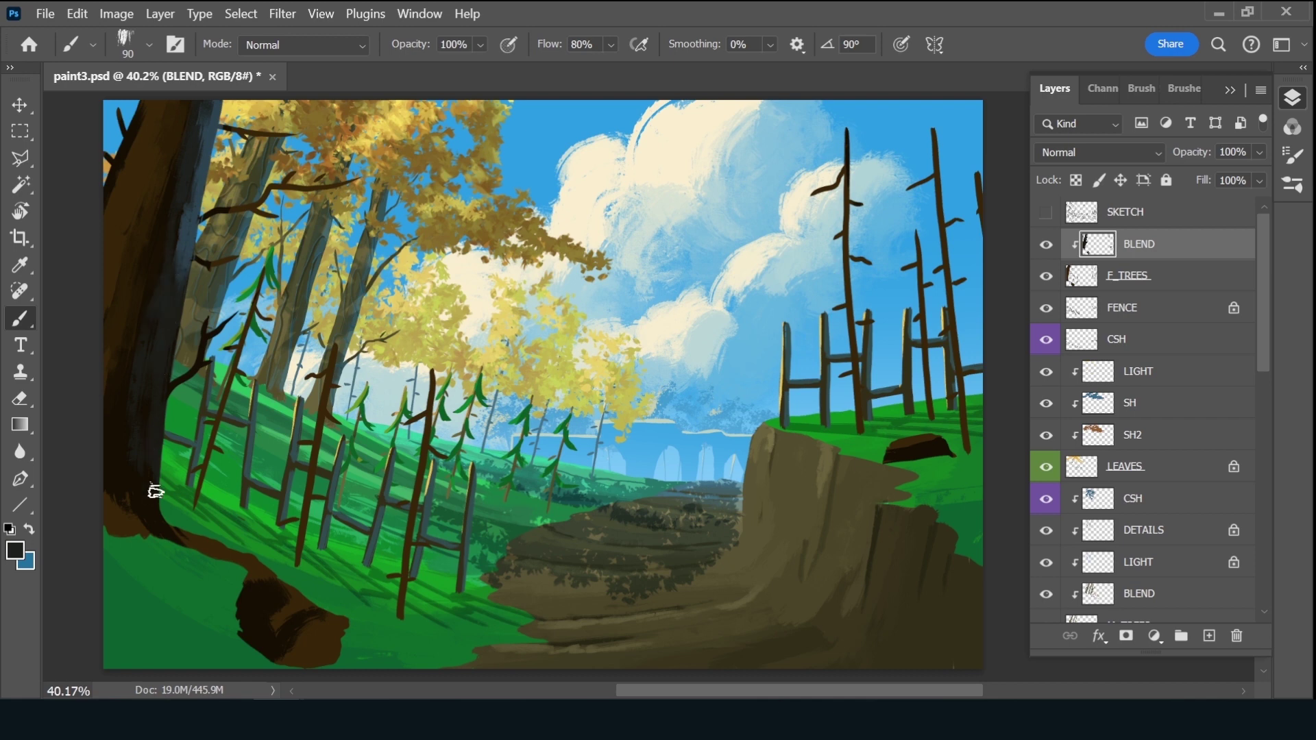
{"action": "left_click", "coordinate": [132, 495], "text": "alt"}
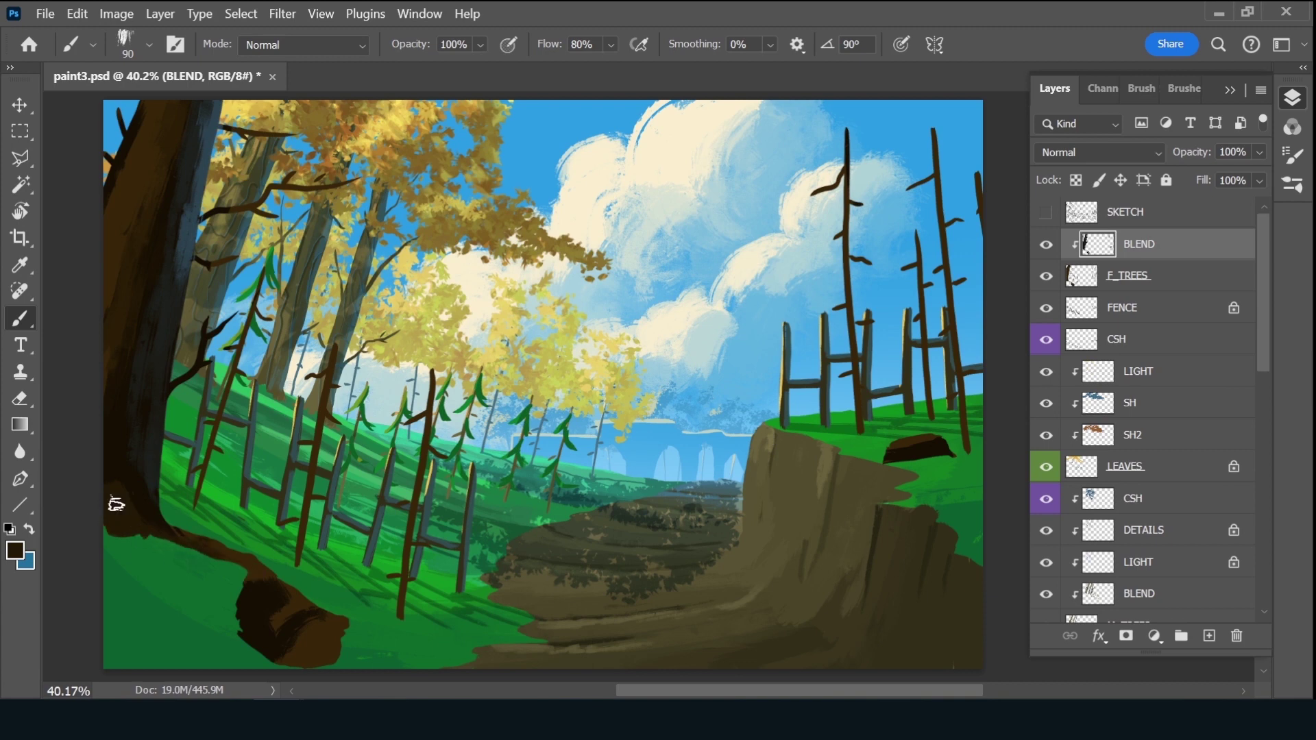
{"action": "left_click", "coordinate": [130, 469], "text": "alt"}
{"action": "left_click", "coordinate": [122, 509], "text": "alt"}
Paint warm lighter brown (68440c) highlights on the upper left trunk
{"action": "left_click", "coordinate": [15, 551]}
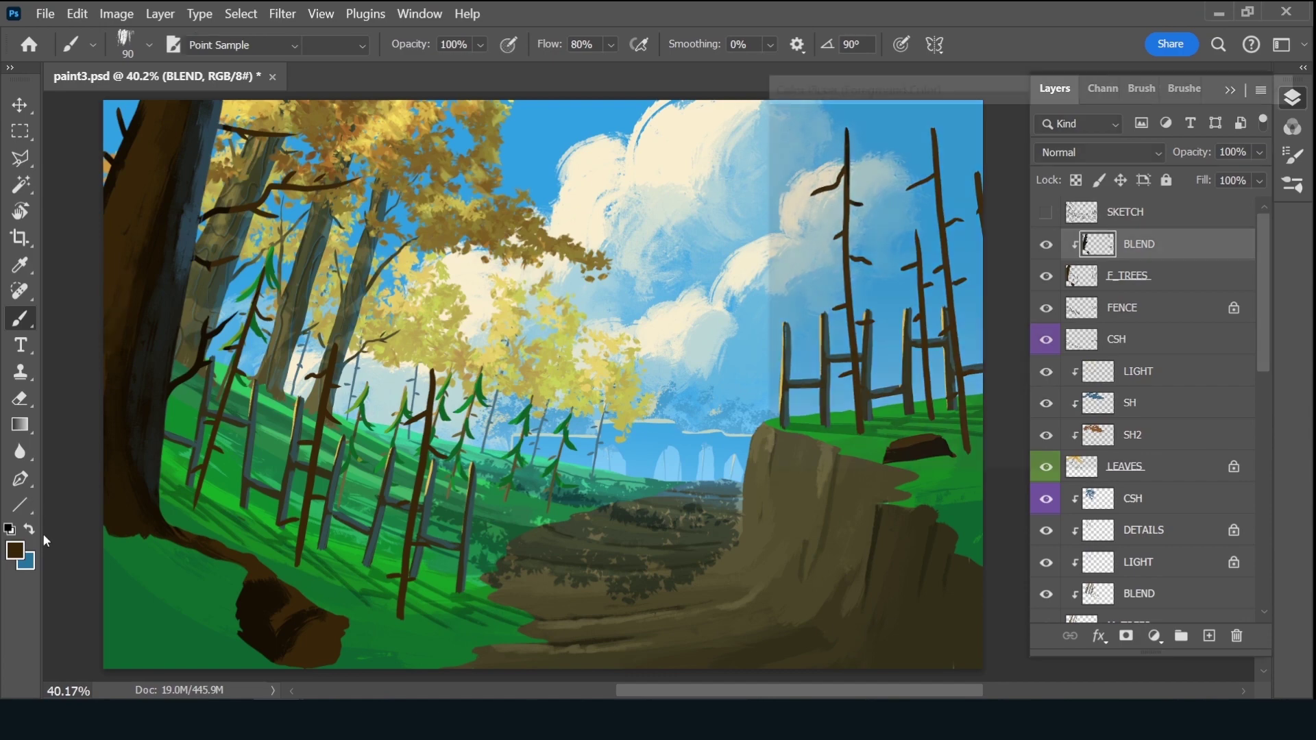
{"action": "left_click", "coordinate": [998, 285]}
{"action": "left_click", "coordinate": [1002, 259]}
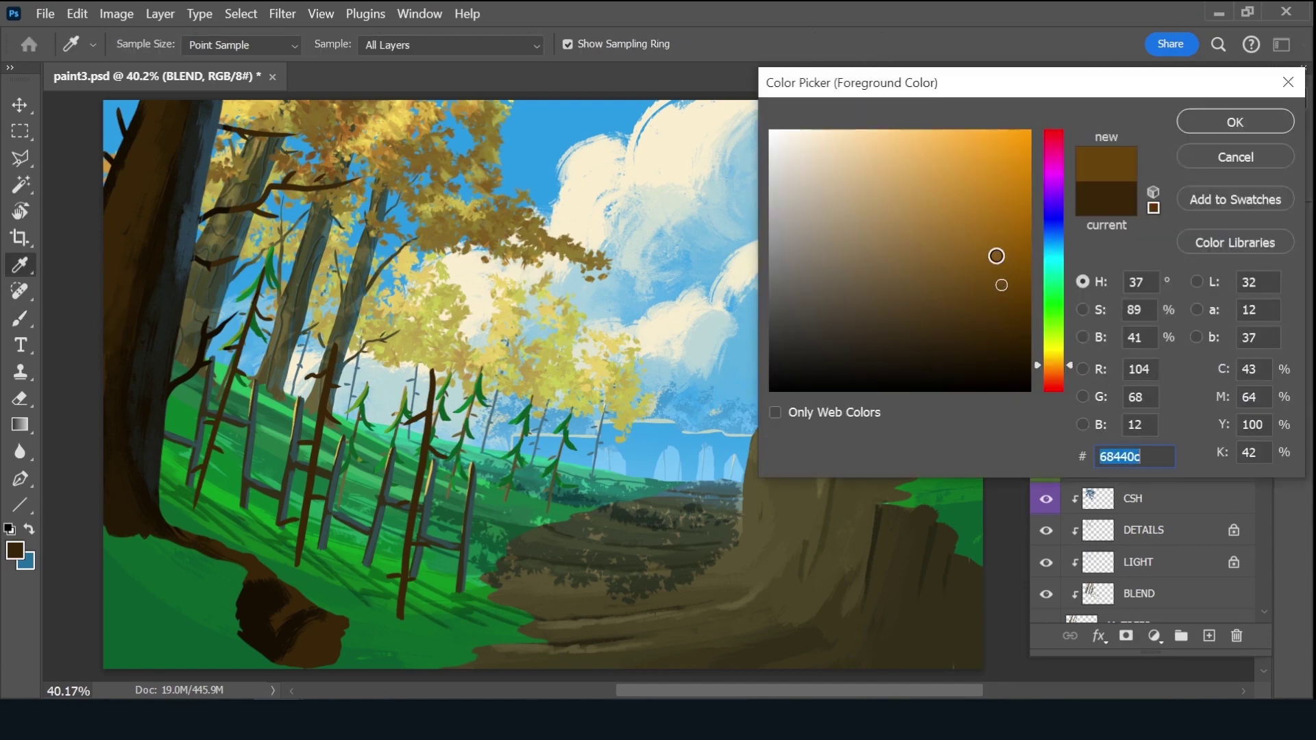
{"action": "left_click", "coordinate": [1236, 122]}
{"action": "mouse_move", "coordinate": [153, 114]}
{"action": "left_mouse_down"}
{"action": "mouse_move", "coordinate": [127, 179]}
{"action": "mouse_move", "coordinate": [154, 122]}
{"action": "mouse_move", "coordinate": [138, 182]}
{"action": "mouse_move", "coordinate": [161, 109]}
{"action": "mouse_move", "coordinate": [151, 187]}
{"action": "mouse_move", "coordinate": [146, 176]}
{"action": "mouse_move", "coordinate": [124, 199]}
{"action": "mouse_move", "coordinate": [127, 159]}
{"action": "left_mouse_up"}
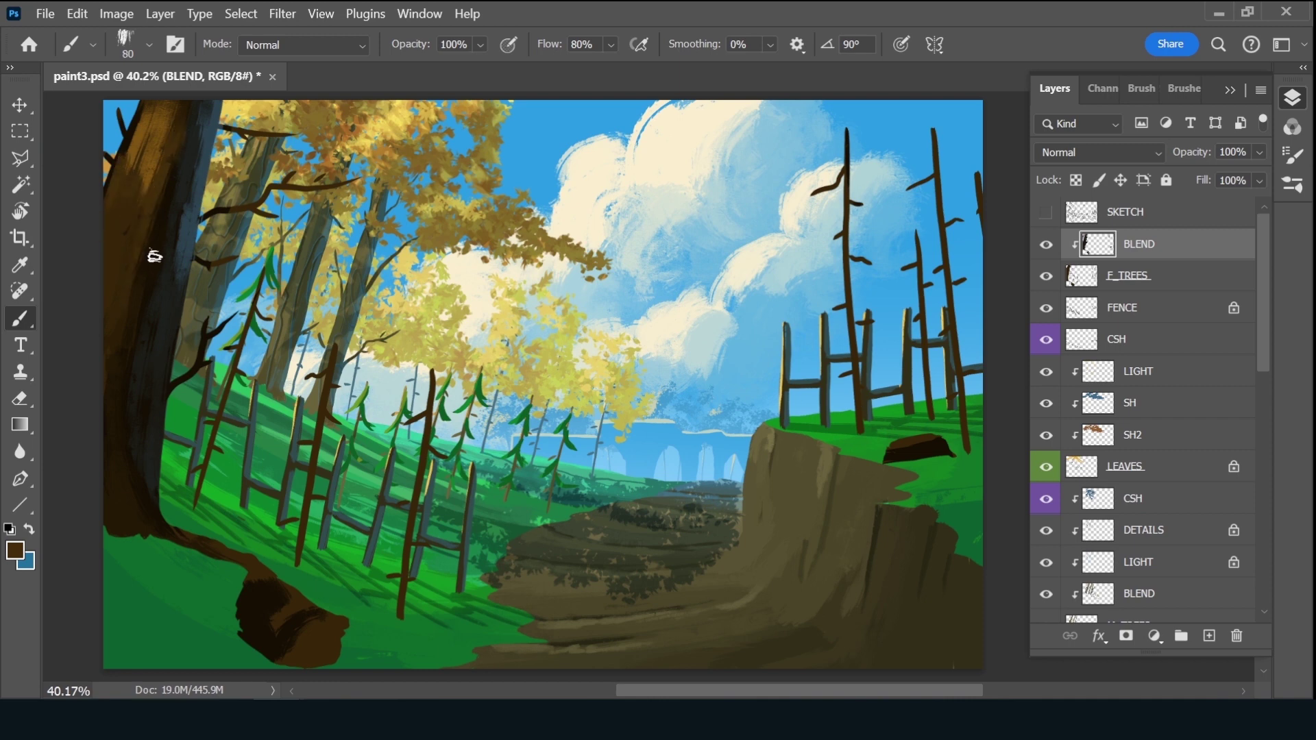
Thicken the dark root toward the log in near-black brown and darken the log's top
{"action": "left_click", "coordinate": [153, 479], "text": "alt"}
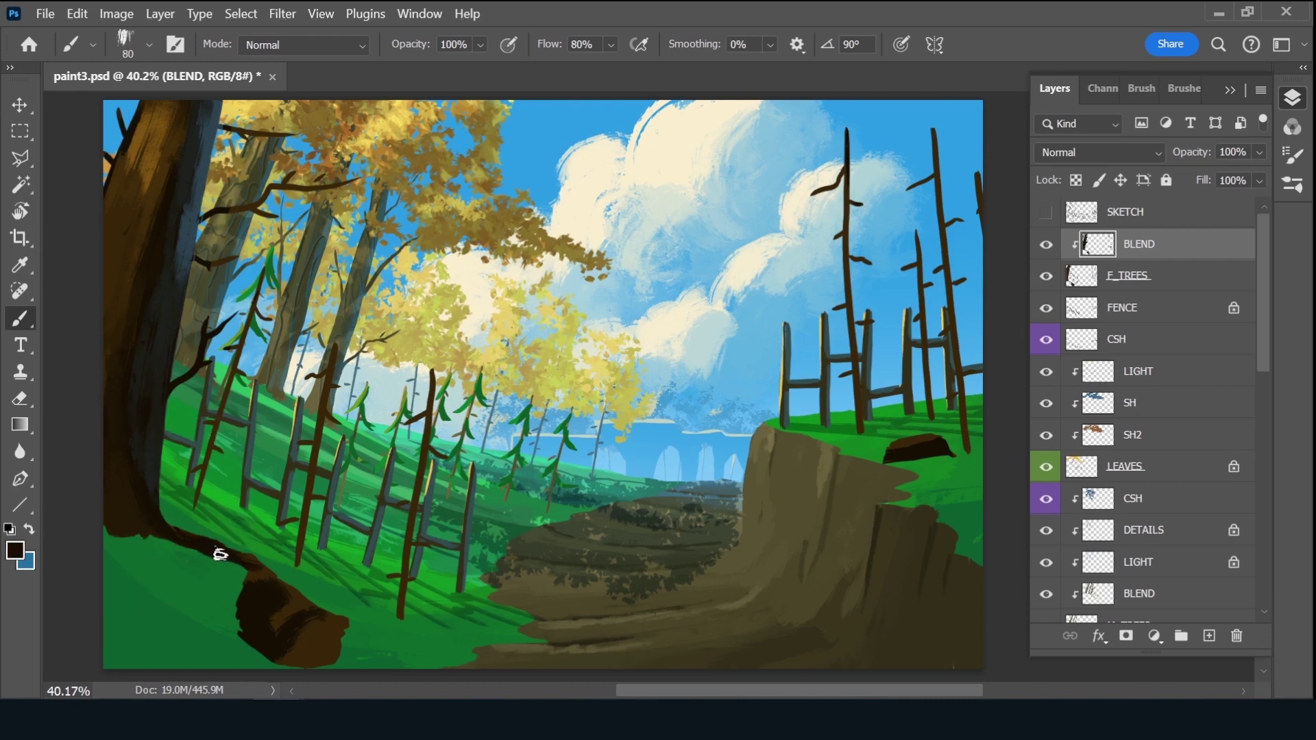
{"action": "left_click_drag", "start_coordinate": [258, 575], "coordinate": [147, 521]}
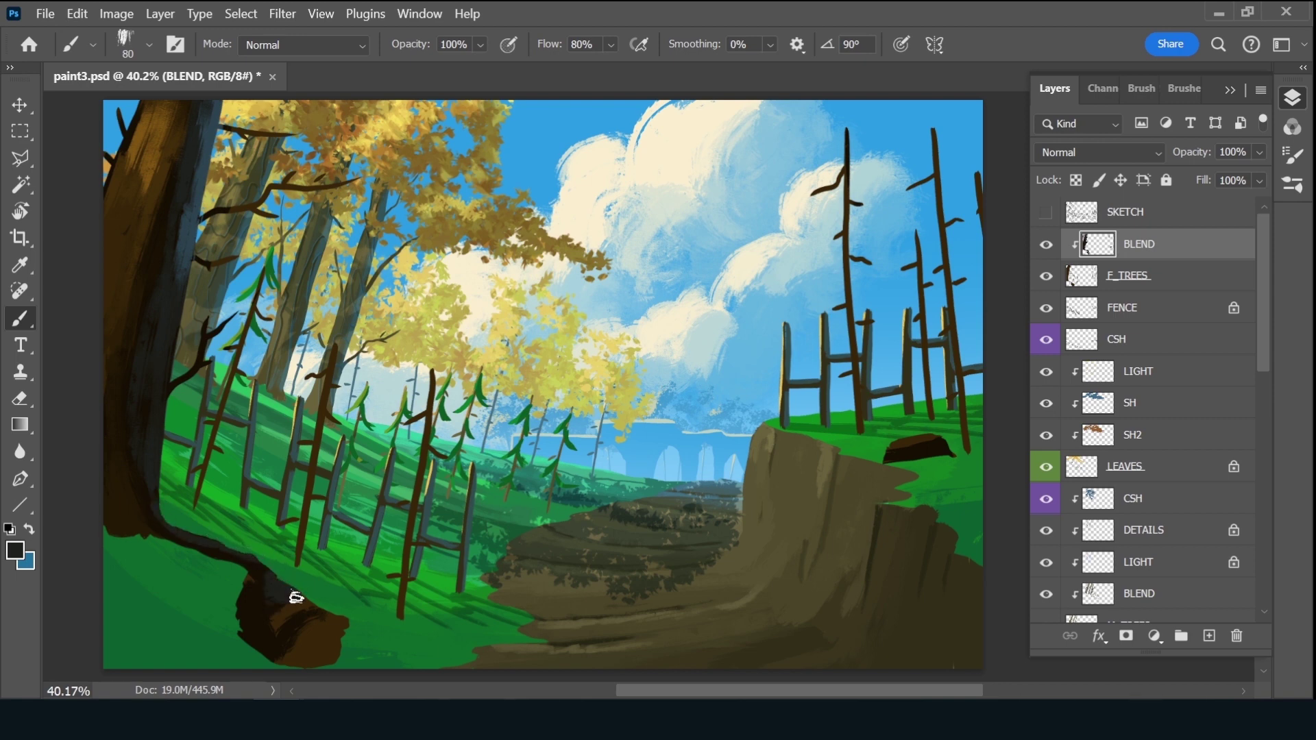
{"action": "left_click_drag", "start_coordinate": [317, 608], "coordinate": [320, 614]}
{"action": "key", "text": "alt"}
{"action": "left_click", "coordinate": [300, 649], "text": "alt"}
Deepen the brown on the log's upper right and top
{"action": "left_click_drag", "start_coordinate": [294, 617], "coordinate": [317, 624]}
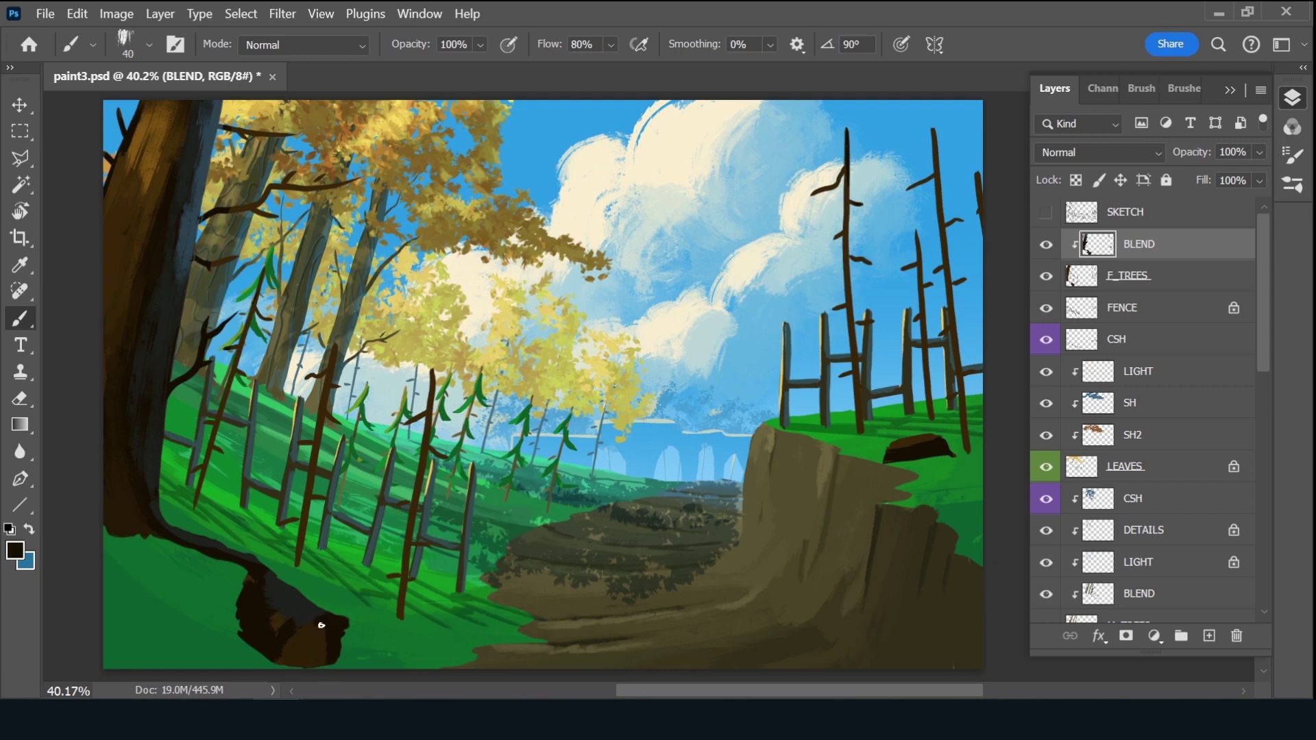
{"action": "left_click", "coordinate": [319, 641], "text": "alt"}
{"action": "left_click", "coordinate": [339, 627], "text": "alt"}
{"action": "mouse_move", "coordinate": [250, 610]}
{"action": "left_mouse_down"}
{"action": "mouse_move", "coordinate": [285, 608]}
{"action": "mouse_move", "coordinate": [267, 626]}
{"action": "mouse_move", "coordinate": [269, 576]}
{"action": "left_mouse_up"}
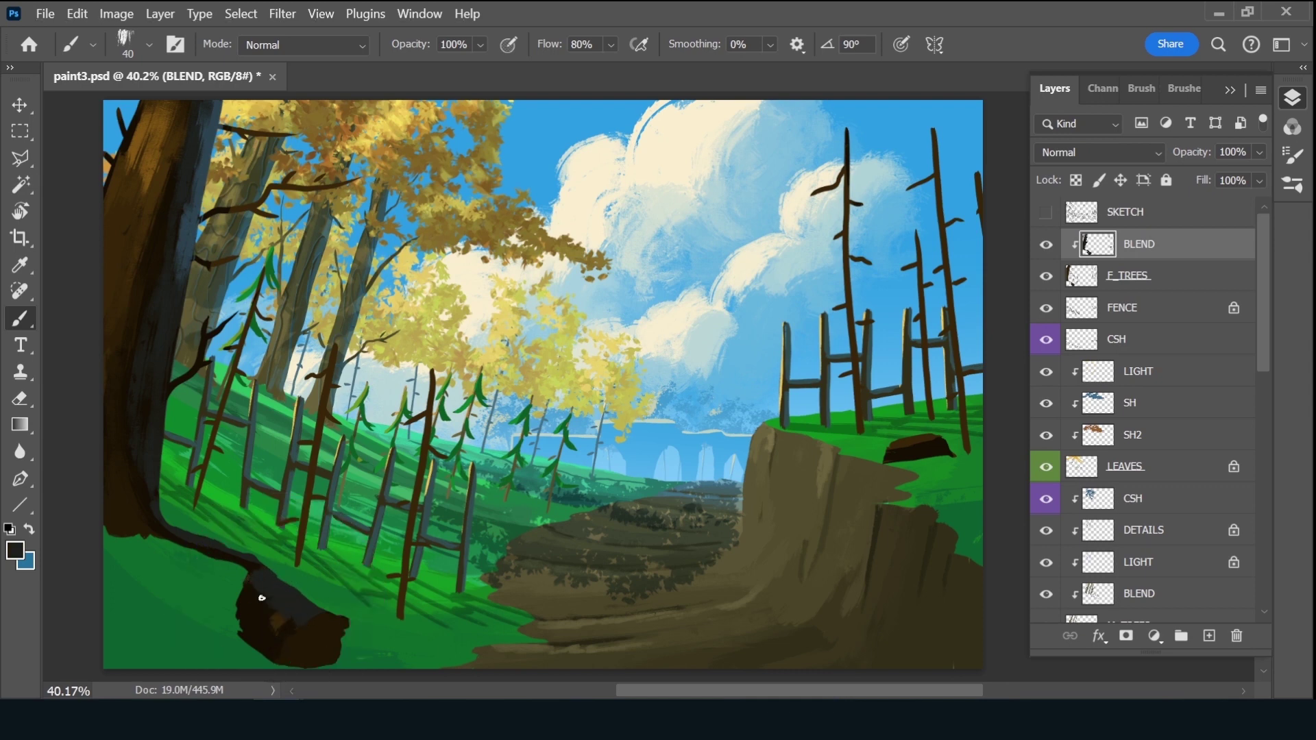
Add a light blue-grey highlight on the log's top using sampled sky blue
{"action": "key", "text": "alt"}
{"action": "left_click", "coordinate": [595, 114], "text": "alt"}
{"action": "left_click_drag", "start_coordinate": [305, 599], "coordinate": [279, 585]}
{"action": "left_click", "coordinate": [294, 596], "text": "alt"}
{"action": "left_click_drag", "start_coordinate": [260, 584], "coordinate": [264, 639]}
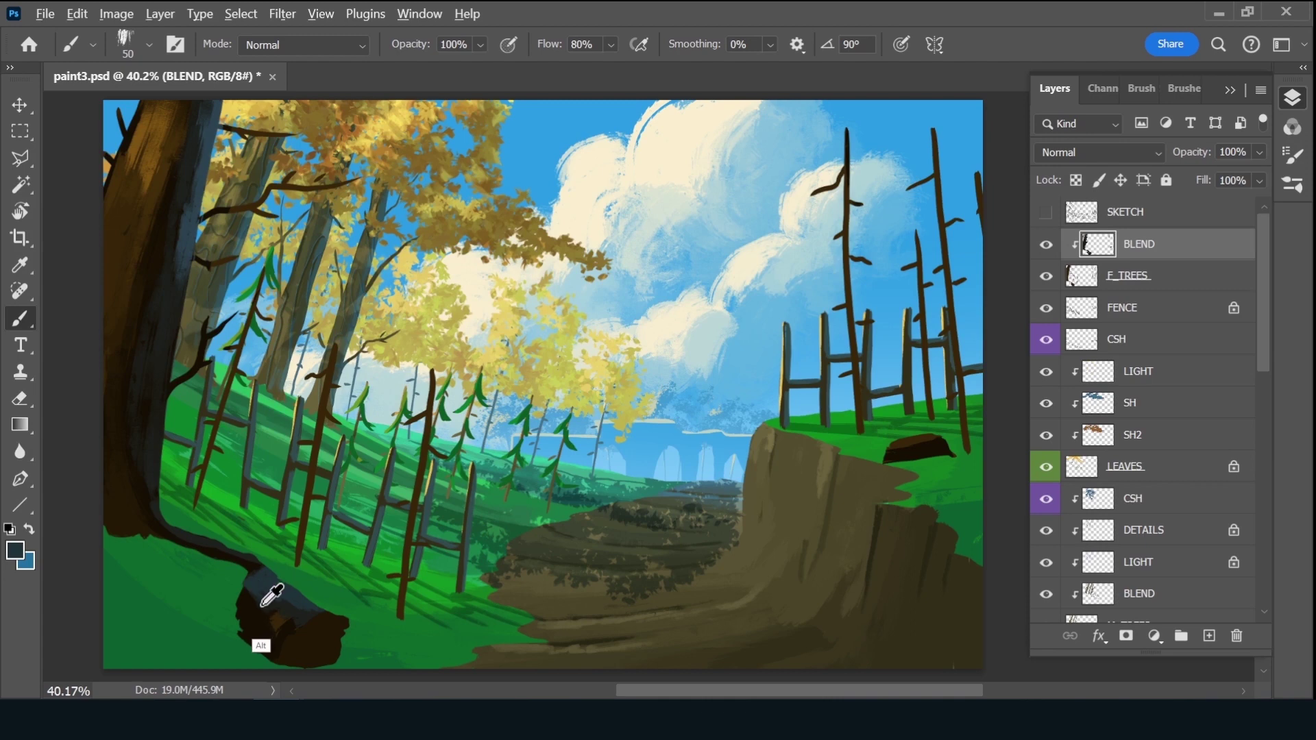
Repaint the log's lower left and upper right in uniform dark brown
{"action": "left_click", "coordinate": [265, 590], "text": "alt"}
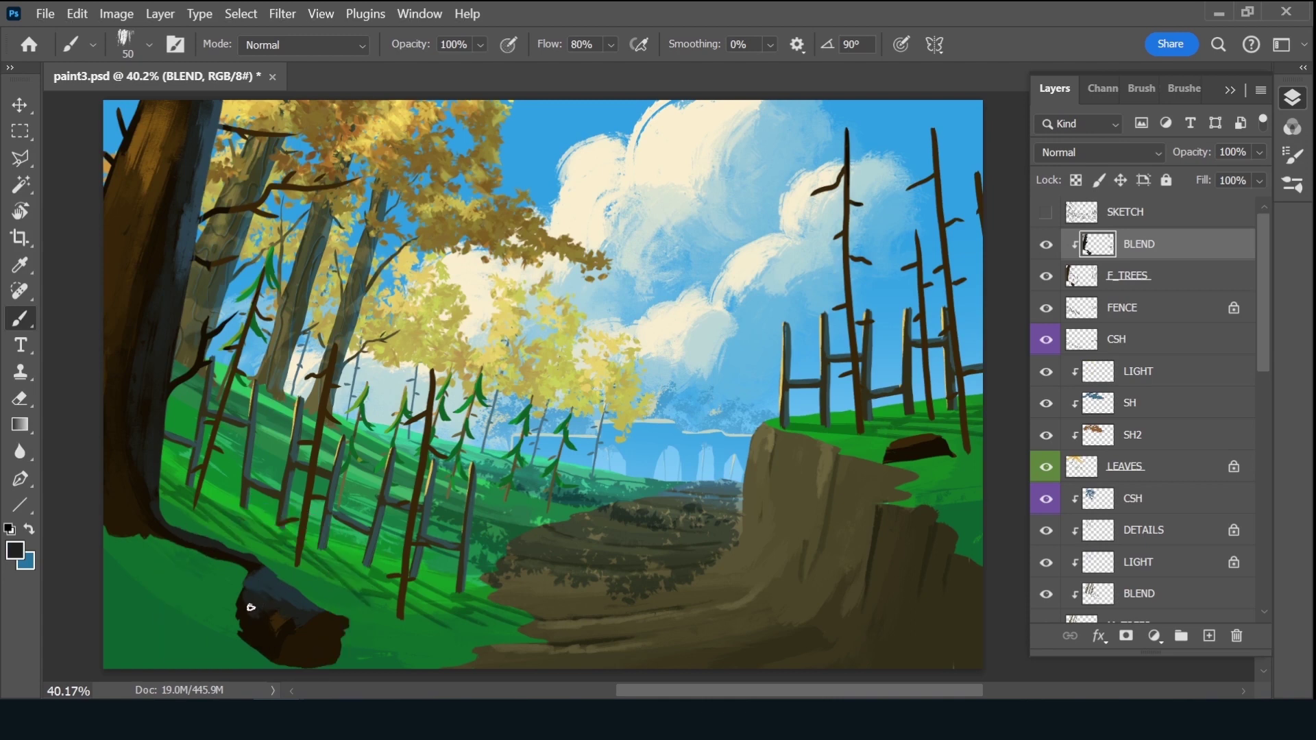
{"action": "left_click", "coordinate": [261, 610], "text": "alt"}
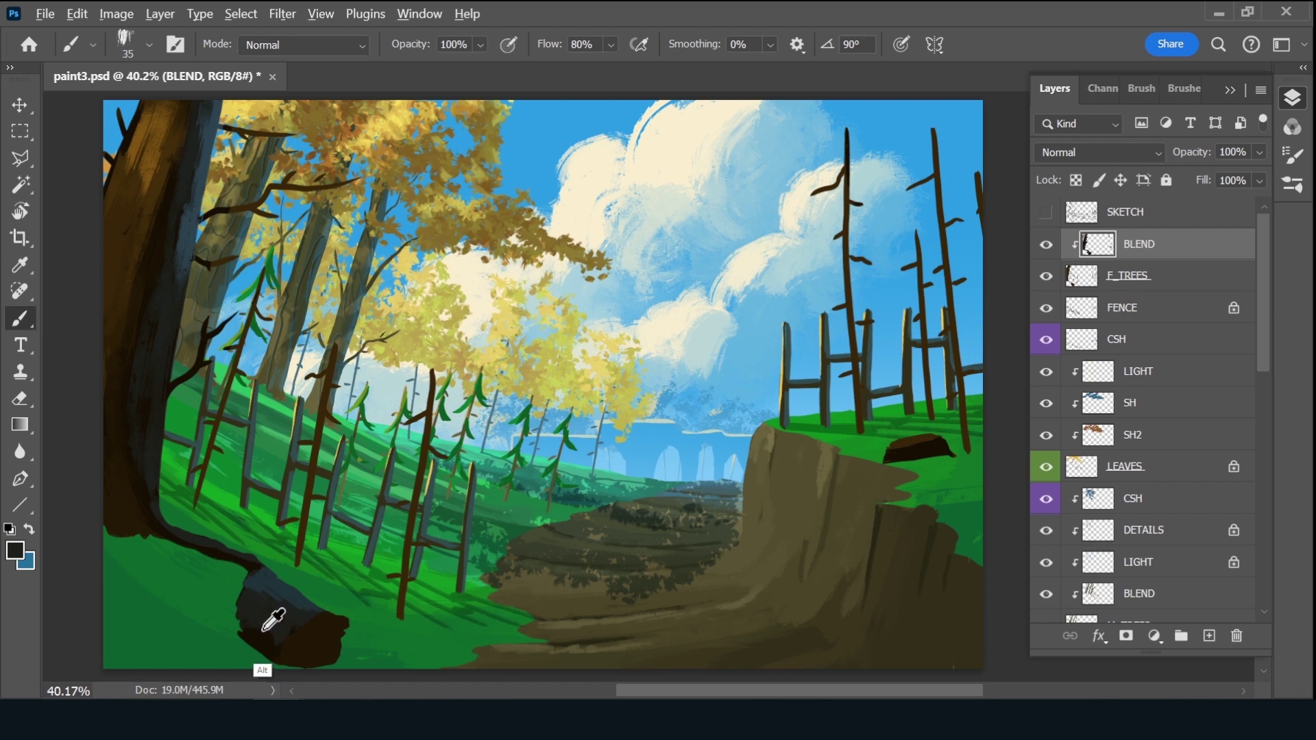
{"action": "left_click_drag", "start_coordinate": [273, 622], "coordinate": [262, 635]}
{"action": "left_click", "coordinate": [266, 629], "text": "alt"}
{"action": "left_click_drag", "start_coordinate": [270, 640], "coordinate": [286, 638]}
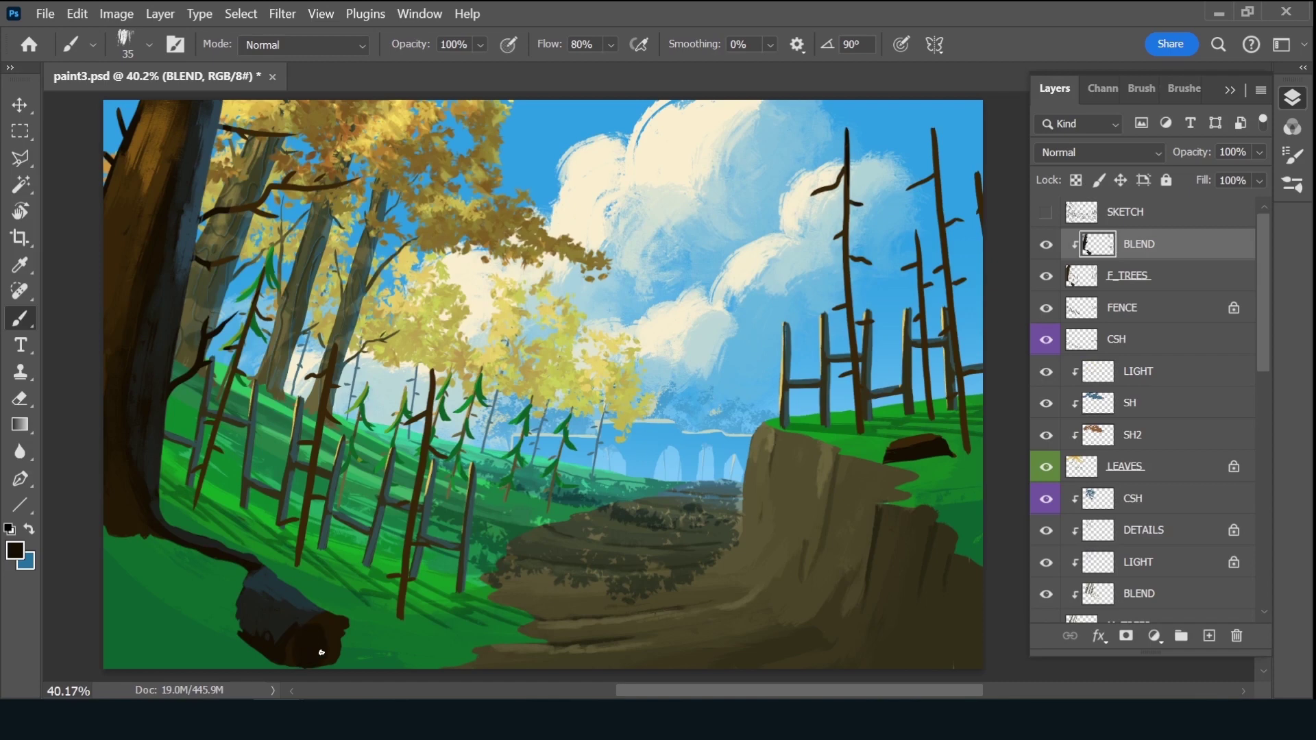
{"action": "left_click_drag", "start_coordinate": [333, 610], "coordinate": [314, 621]}
Adjust the foreground to a dark brown, then add and remove an empty Layer 1
{"action": "left_click", "coordinate": [15, 550]}
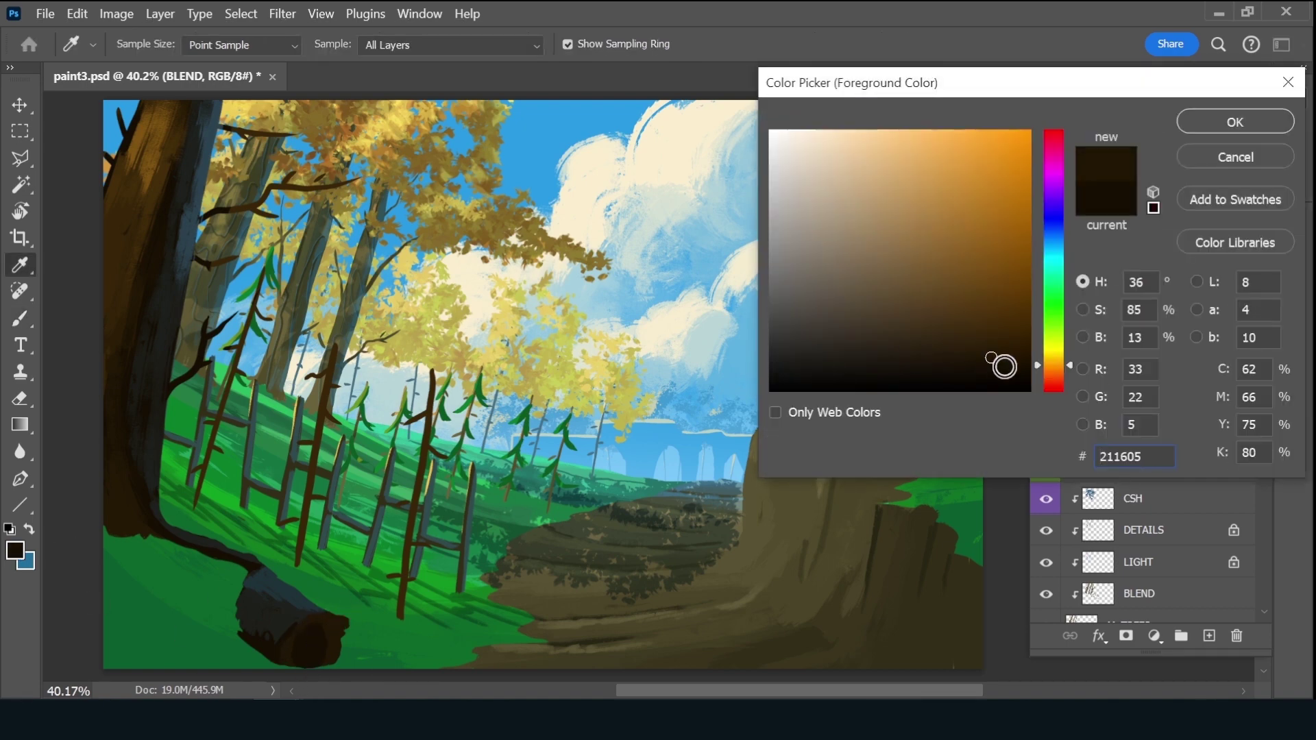
{"action": "left_click", "coordinate": [998, 363]}
{"action": "left_click", "coordinate": [1211, 129]}
{"action": "key", "text": "ctrl+shift+alt+n"}
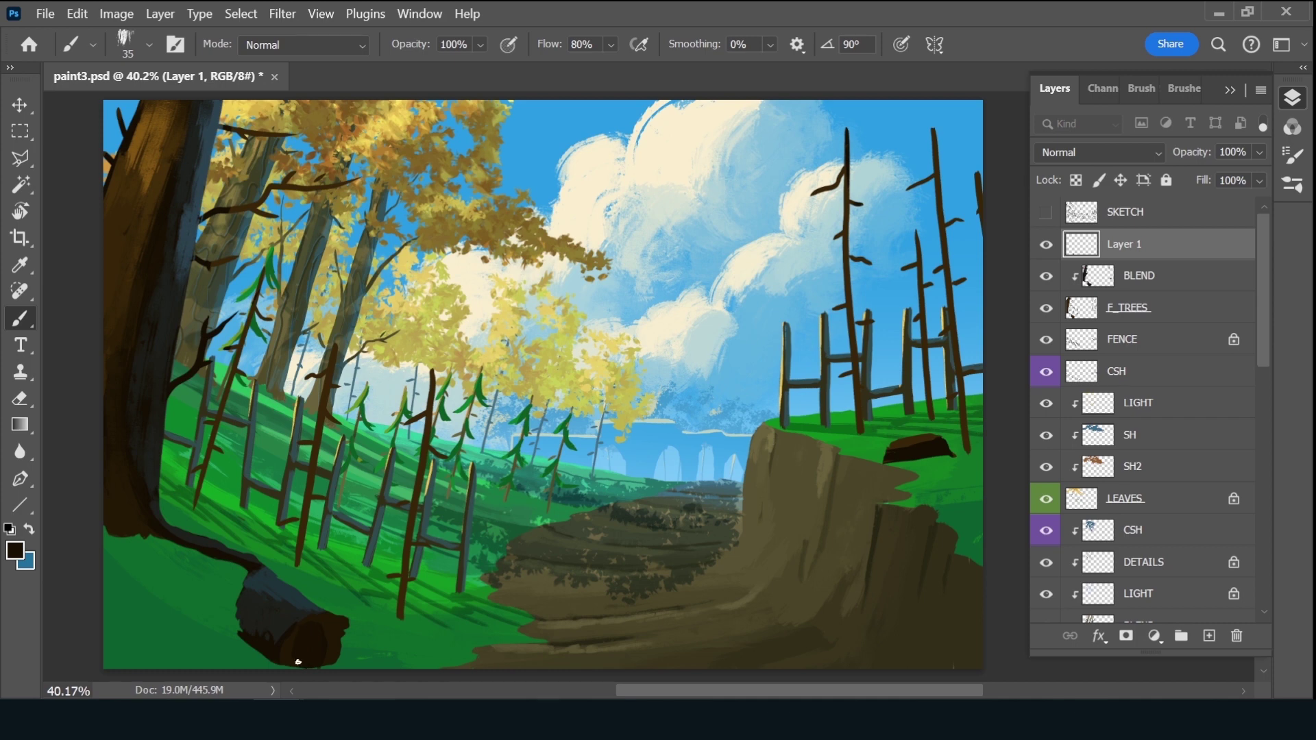
{"action": "key", "text": "alt"}
{"action": "left_click", "coordinate": [286, 636], "text": "alt"}
{"action": "key", "text": "ctrl+e"}
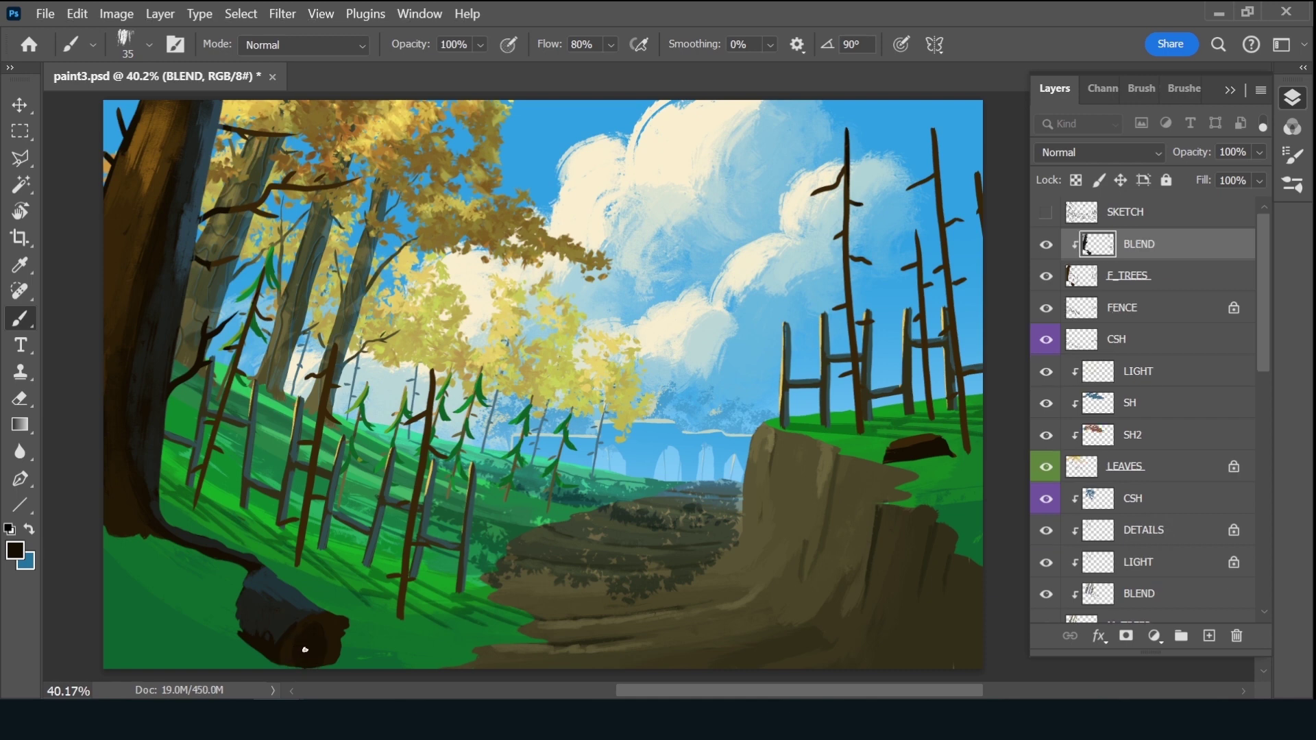
Choose a slightly different dark brown and sample the log's dark colours
{"action": "left_click", "coordinate": [20, 554]}
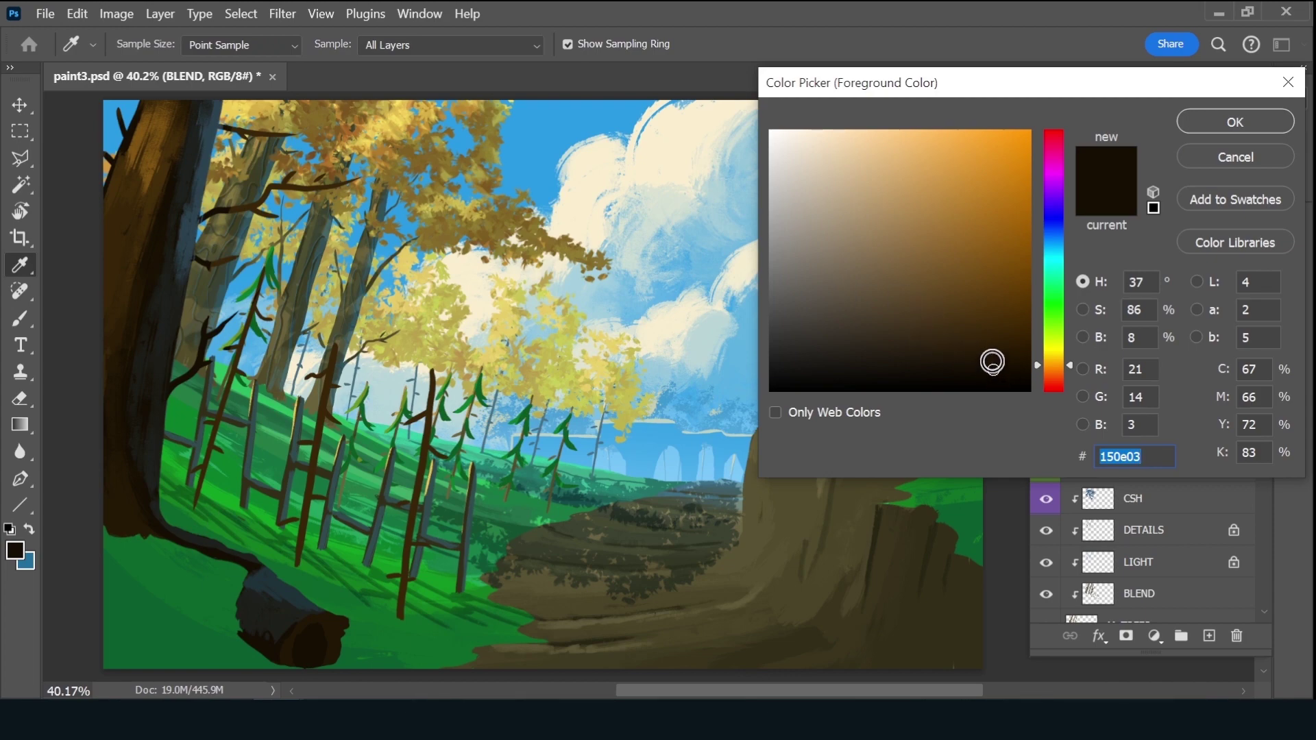
{"action": "left_click", "coordinate": [994, 363]}
{"action": "left_click", "coordinate": [1221, 123]}
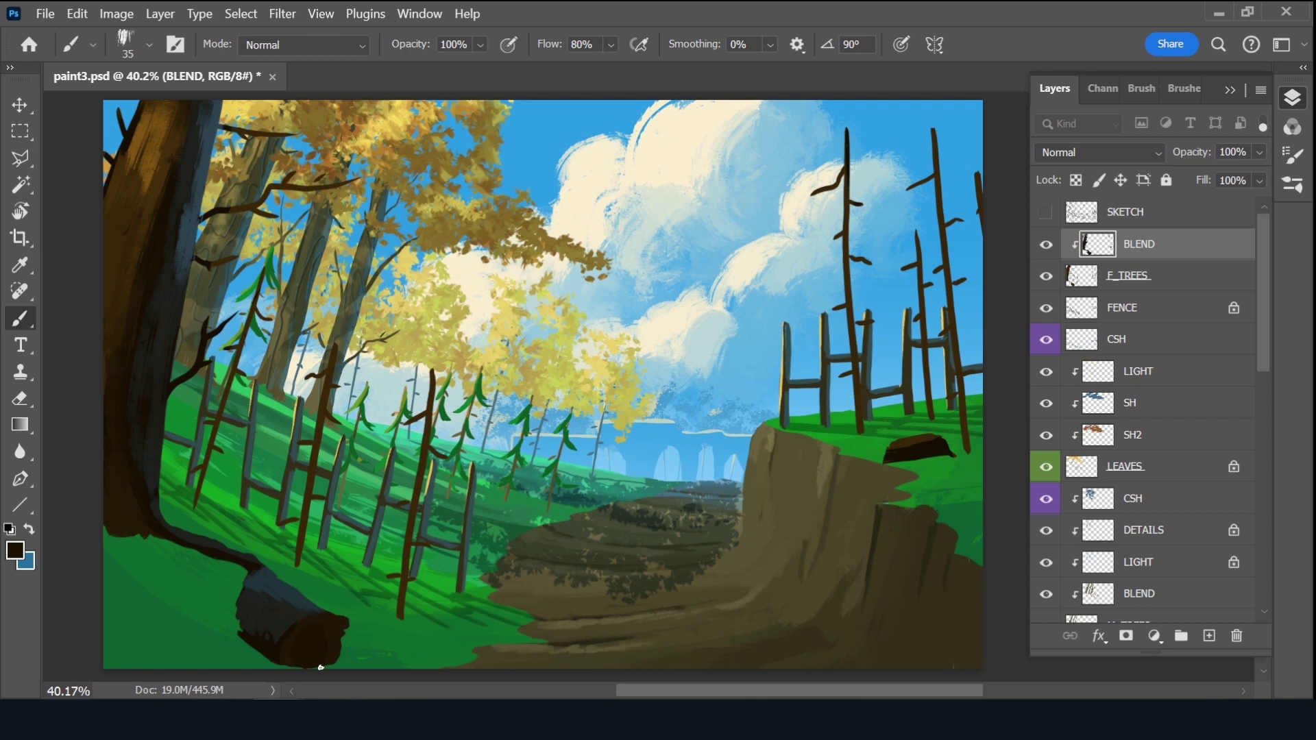
{"action": "left_click", "coordinate": [288, 658], "text": "alt"}
{"action": "left_click", "coordinate": [305, 613], "text": "alt"}
{"action": "left_click", "coordinate": [330, 620], "text": "alt"}
Repaint the log's right end, resampling the log brown and the grass green beside it
{"action": "left_click_drag", "start_coordinate": [335, 621], "coordinate": [324, 628]}
{"action": "left_click", "coordinate": [333, 623], "text": "alt"}
{"action": "left_click", "coordinate": [348, 636], "text": "alt"}
{"action": "left_click", "coordinate": [281, 627], "text": "alt"}
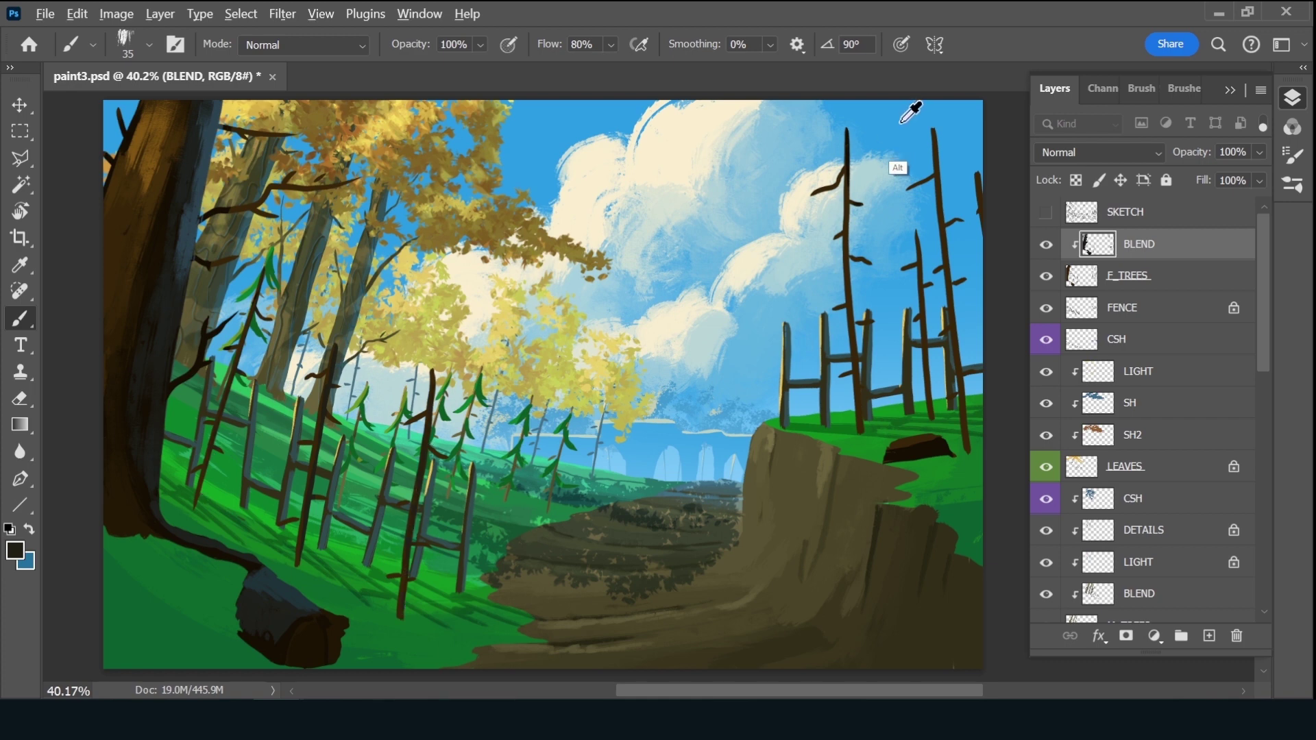
Sample sky blue and thin the tall right trunk and three dark left-side trunks
{"action": "left_click", "coordinate": [854, 171], "text": "alt"}
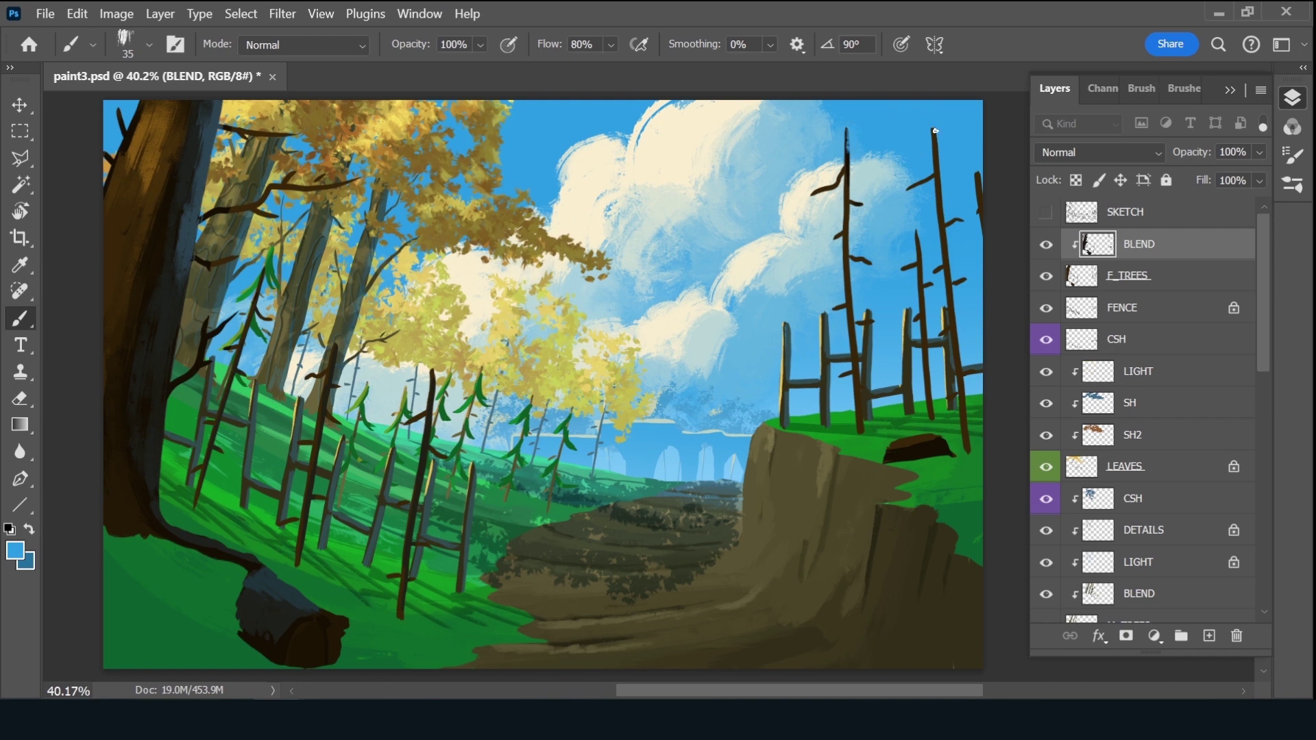
{"action": "left_click_drag", "start_coordinate": [936, 130], "coordinate": [937, 171]}
{"action": "left_click_drag", "start_coordinate": [337, 347], "coordinate": [325, 408]}
{"action": "left_click_drag", "start_coordinate": [264, 274], "coordinate": [248, 323]}
{"action": "left_click_drag", "start_coordinate": [433, 374], "coordinate": [422, 488]}
Choose a light orange and paint warm highlights down the big left trunk
{"action": "left_click", "coordinate": [20, 556]}
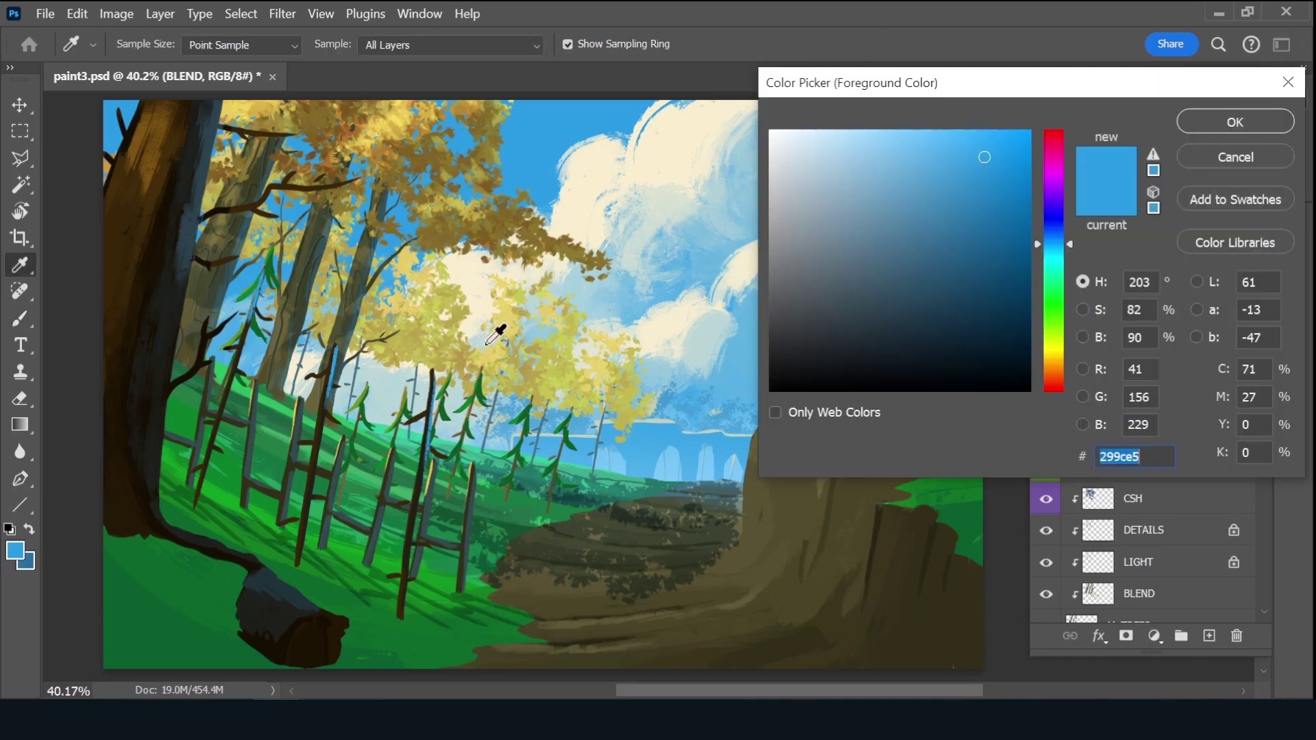
{"action": "left_click", "coordinate": [1060, 368]}
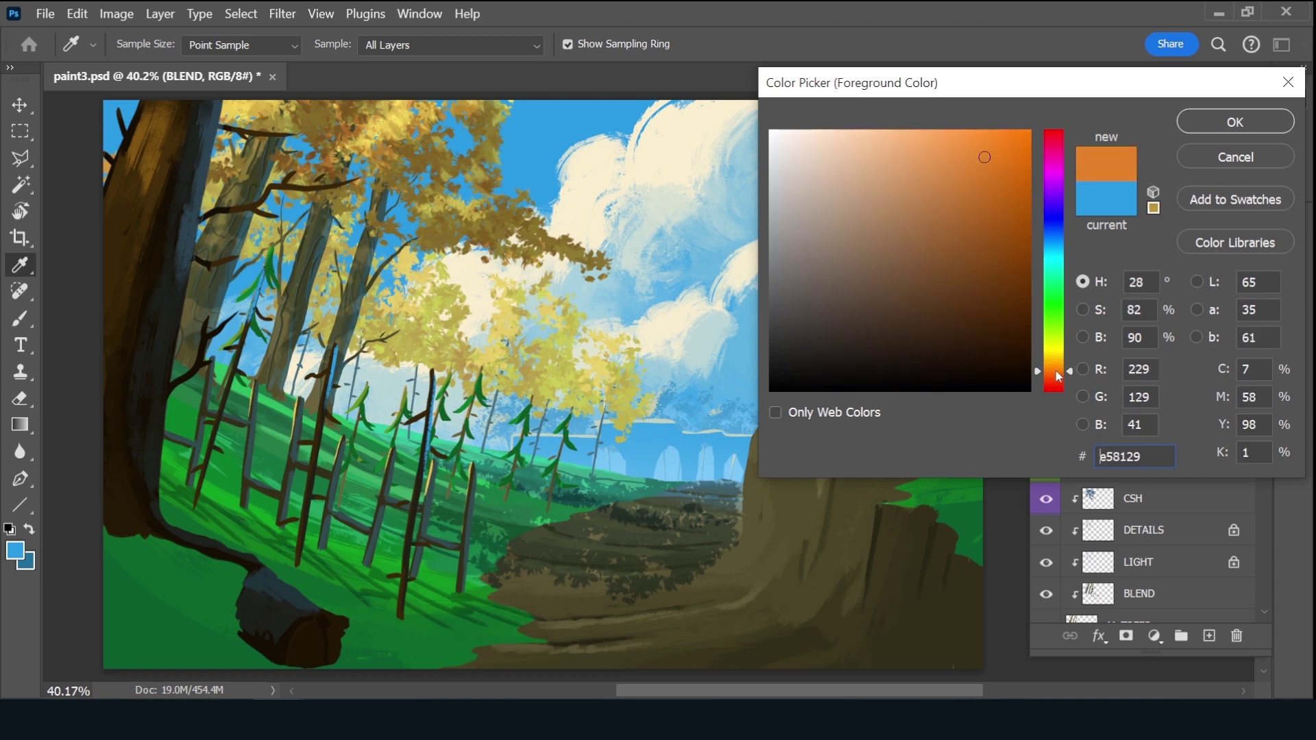
{"action": "left_click", "coordinate": [940, 131]}
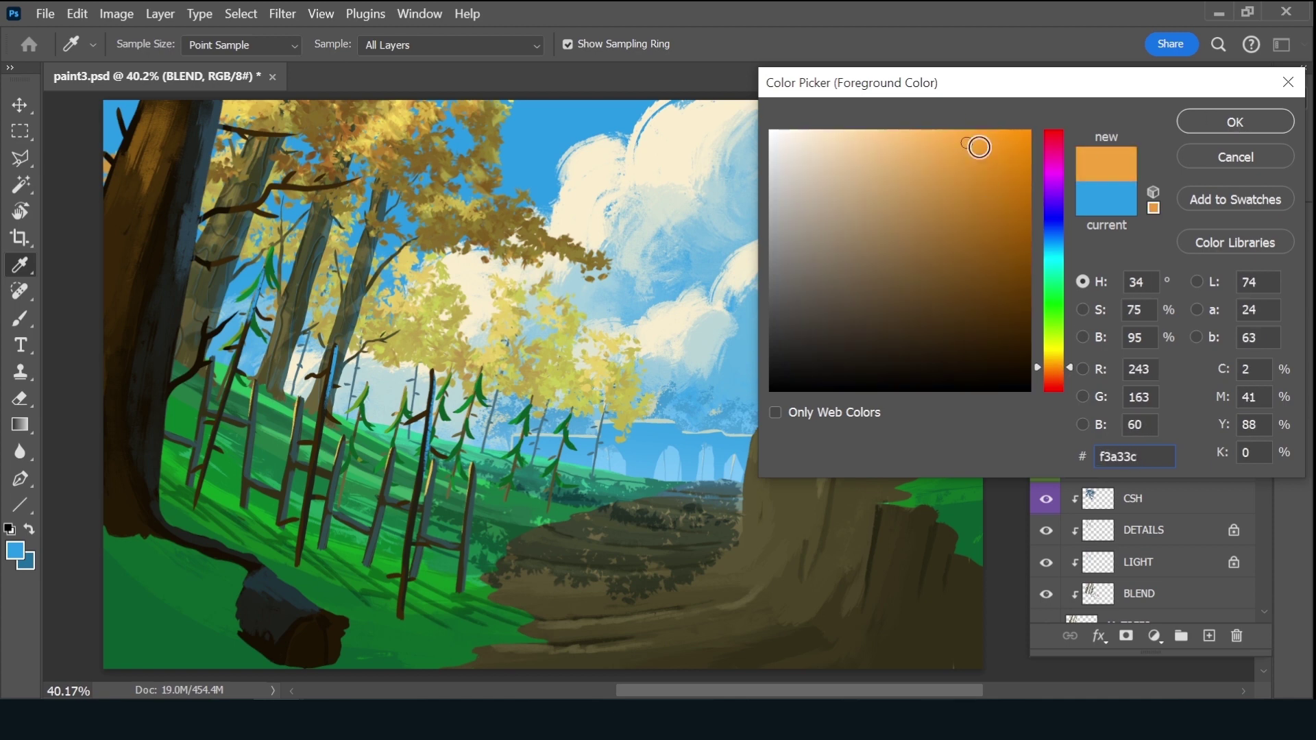
{"action": "left_click", "coordinate": [1227, 130]}
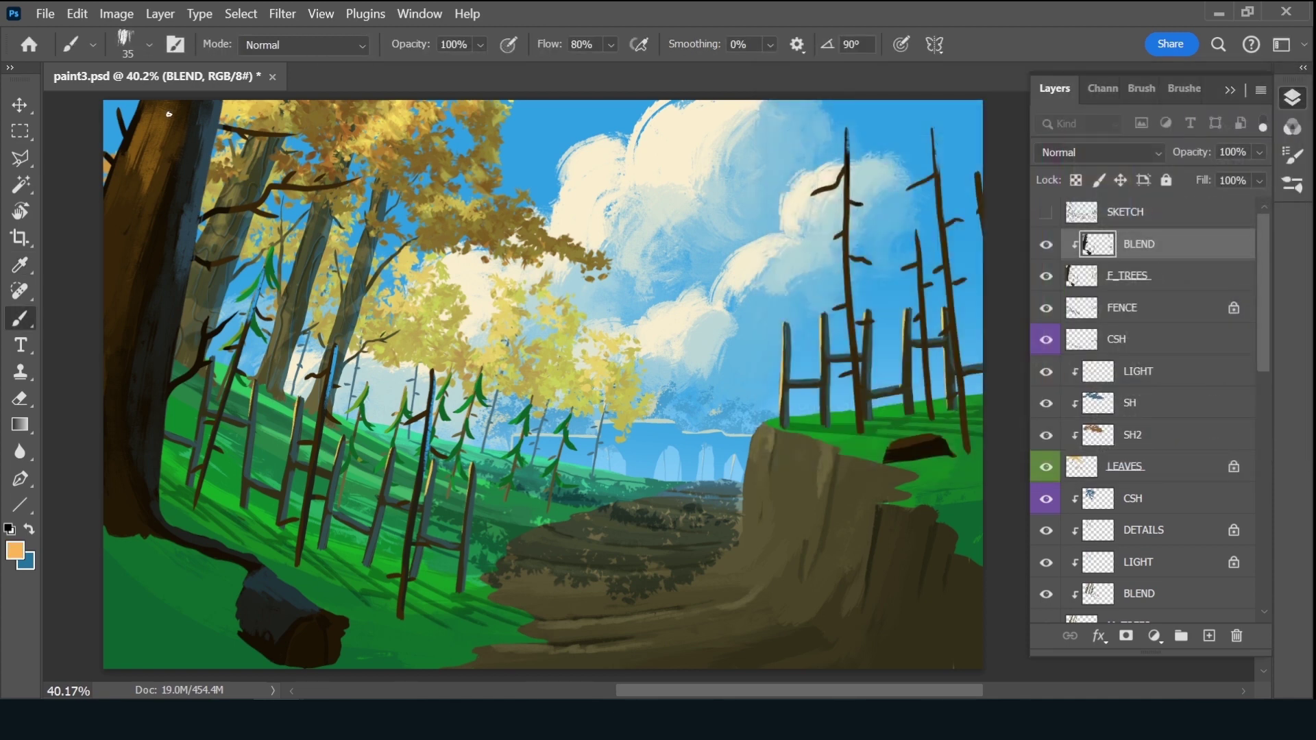
{"action": "mouse_move", "coordinate": [148, 143]}
{"action": "left_mouse_down"}
{"action": "mouse_move", "coordinate": [155, 111]}
{"action": "mouse_move", "coordinate": [158, 134]}
{"action": "mouse_move", "coordinate": [163, 123]}
{"action": "left_mouse_up"}
{"action": "left_click_drag", "start_coordinate": [143, 189], "coordinate": [159, 141]}
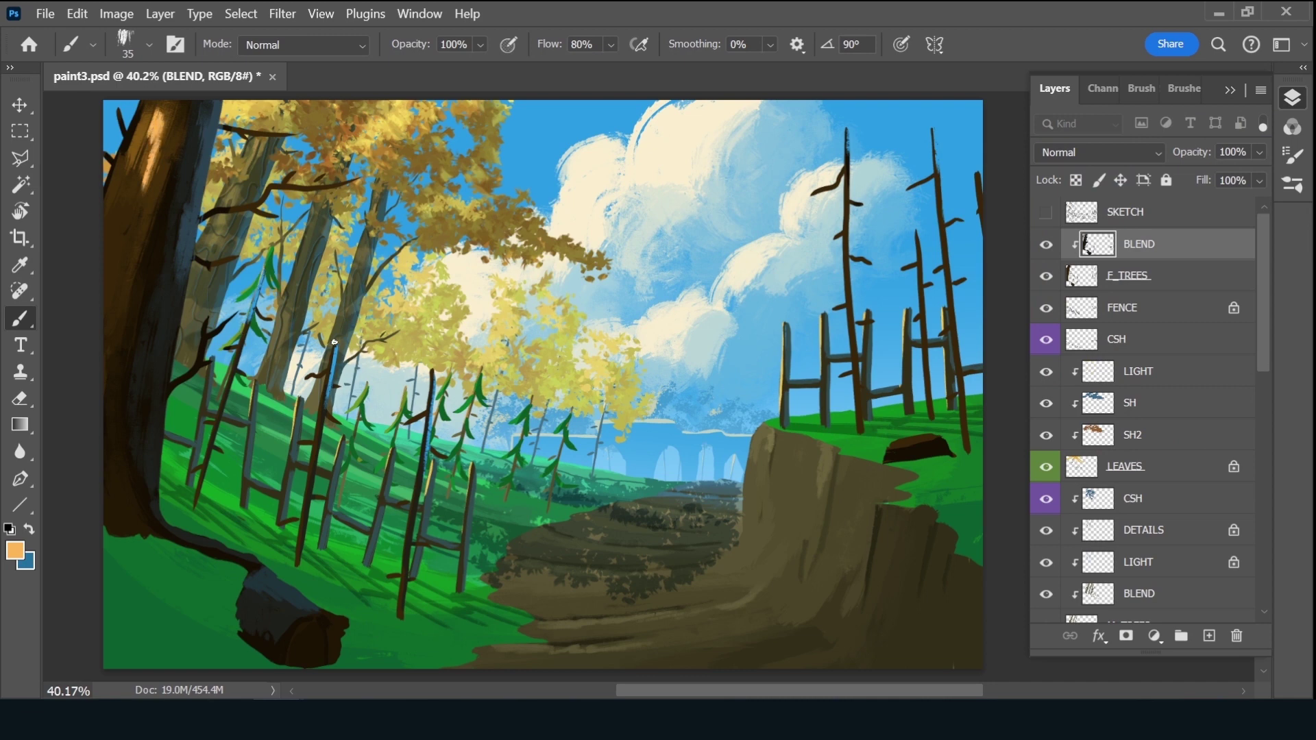
Add light orange highlights to the fence posts and the right-side tree tops
{"action": "left_click_drag", "start_coordinate": [324, 379], "coordinate": [335, 343]}
{"action": "left_click_drag", "start_coordinate": [425, 417], "coordinate": [433, 368]}
{"action": "left_click_drag", "start_coordinate": [423, 436], "coordinate": [429, 411]}
{"action": "left_click_drag", "start_coordinate": [845, 167], "coordinate": [847, 129]}
{"action": "left_click_drag", "start_coordinate": [934, 178], "coordinate": [931, 129]}
Add a new layer clipped to BLEND and name it 'DETAUILS'
{"action": "left_click", "coordinate": [1209, 636]}
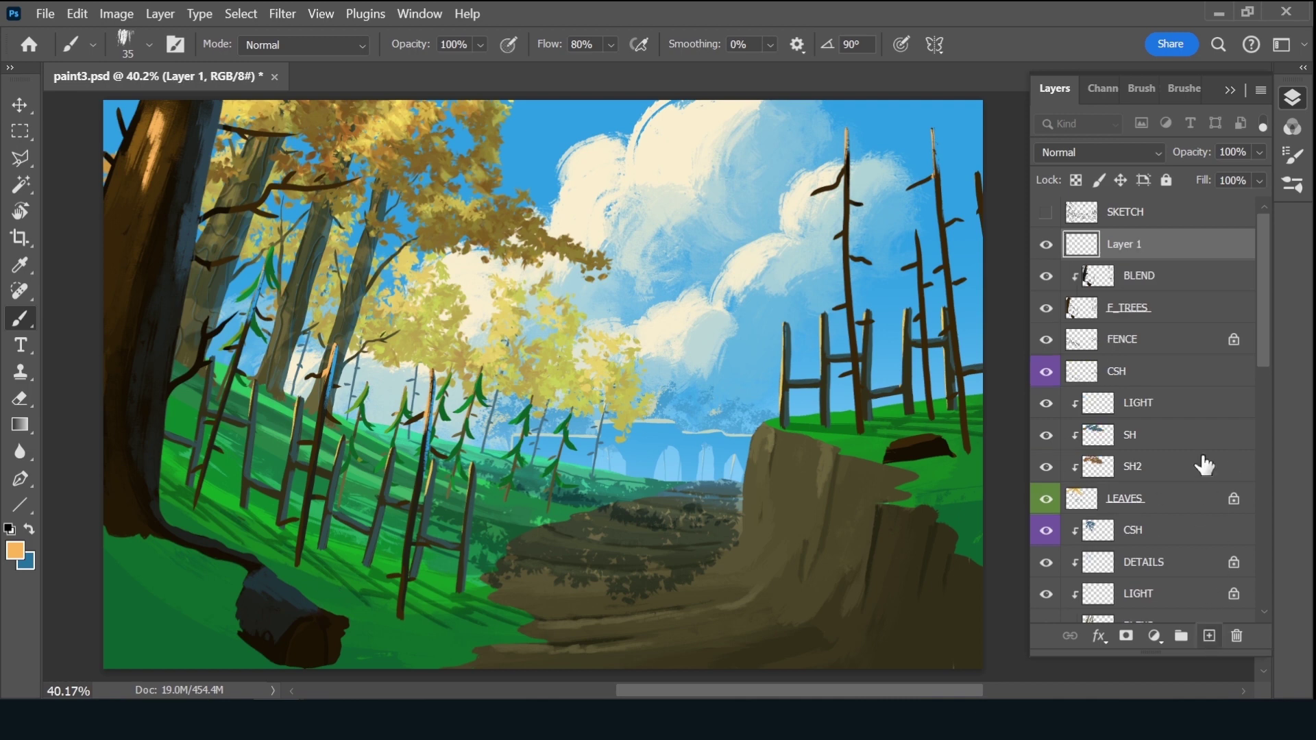
{"action": "left_click", "coordinate": [1161, 251], "text": "alt"}
{"action": "double_click", "coordinate": [1141, 245]}
{"action": "type", "text": "DE"}
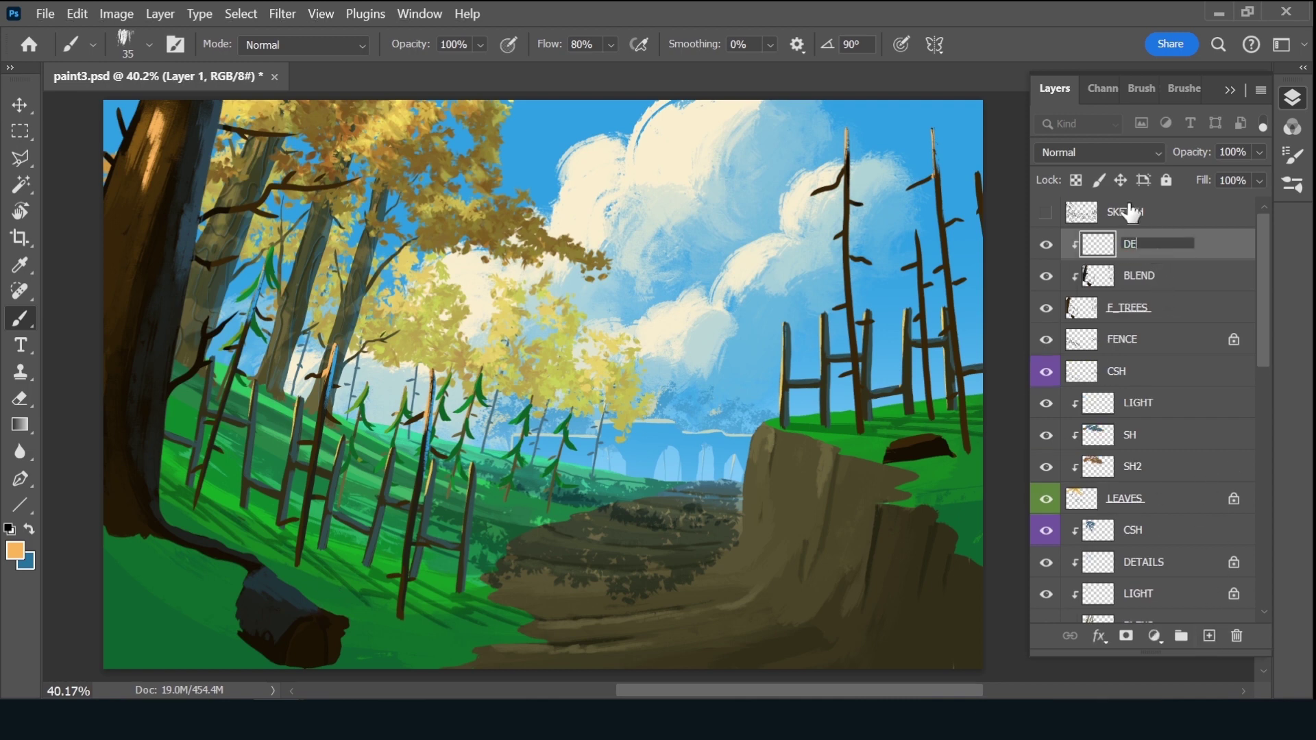
{"action": "type", "text": "TAUI"}
{"action": "type", "text": "LS"}
{"action": "key", "text": "Return"}
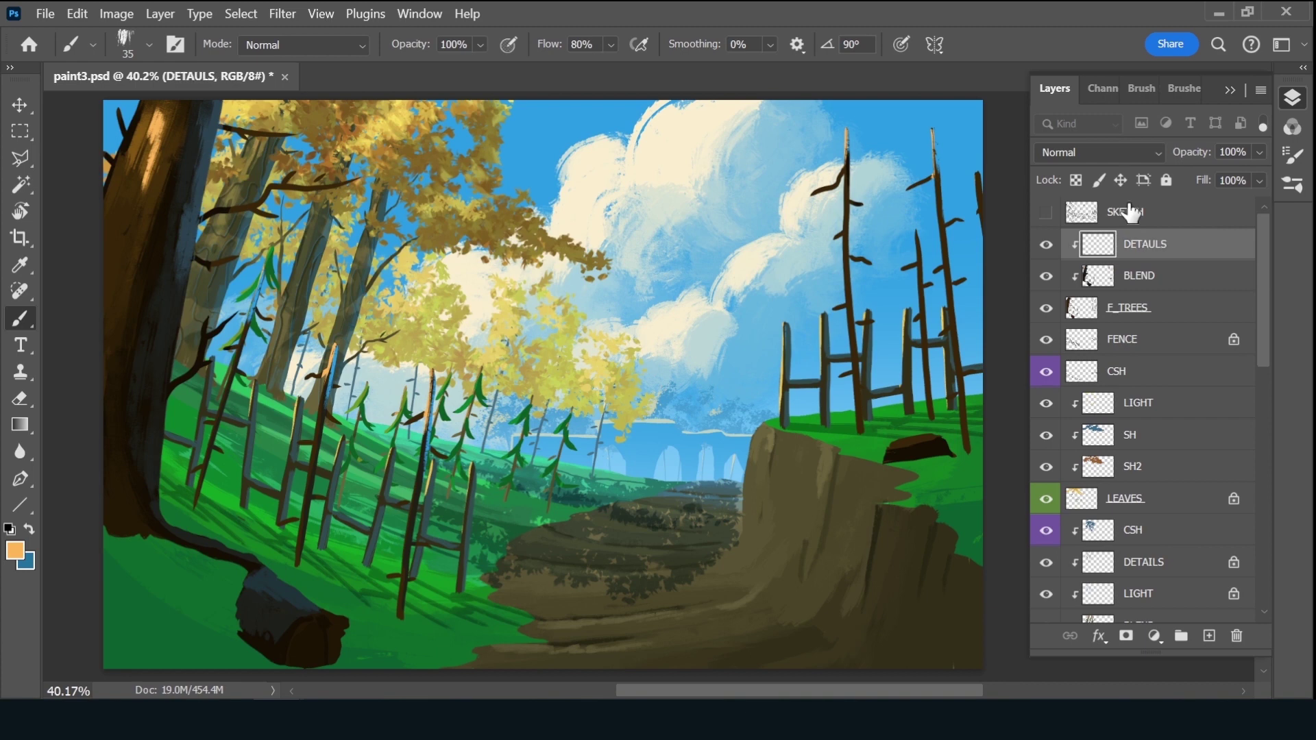
On BLEND, sample tan from the left trunk and paint a tan top on the right hill's log
{"action": "left_click", "coordinate": [1186, 281]}
{"action": "key", "text": "x"}
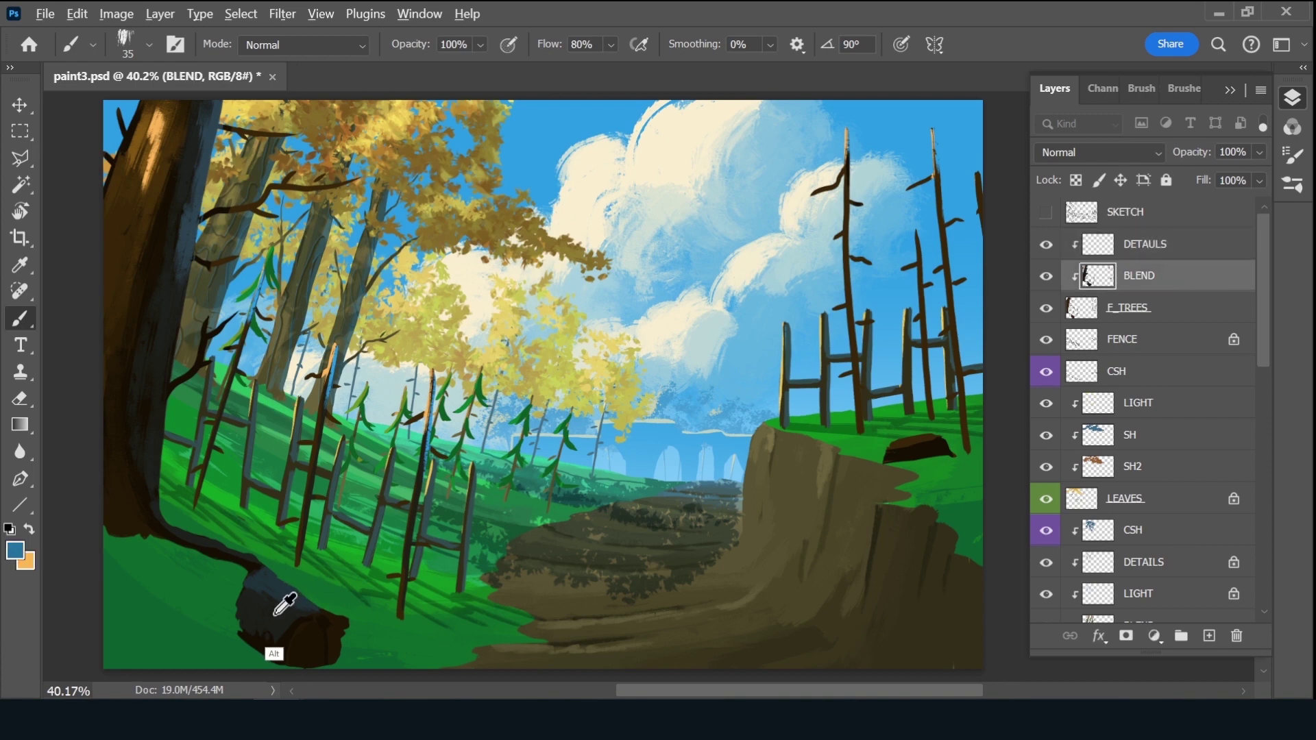
{"action": "left_click", "coordinate": [274, 595], "text": "alt"}
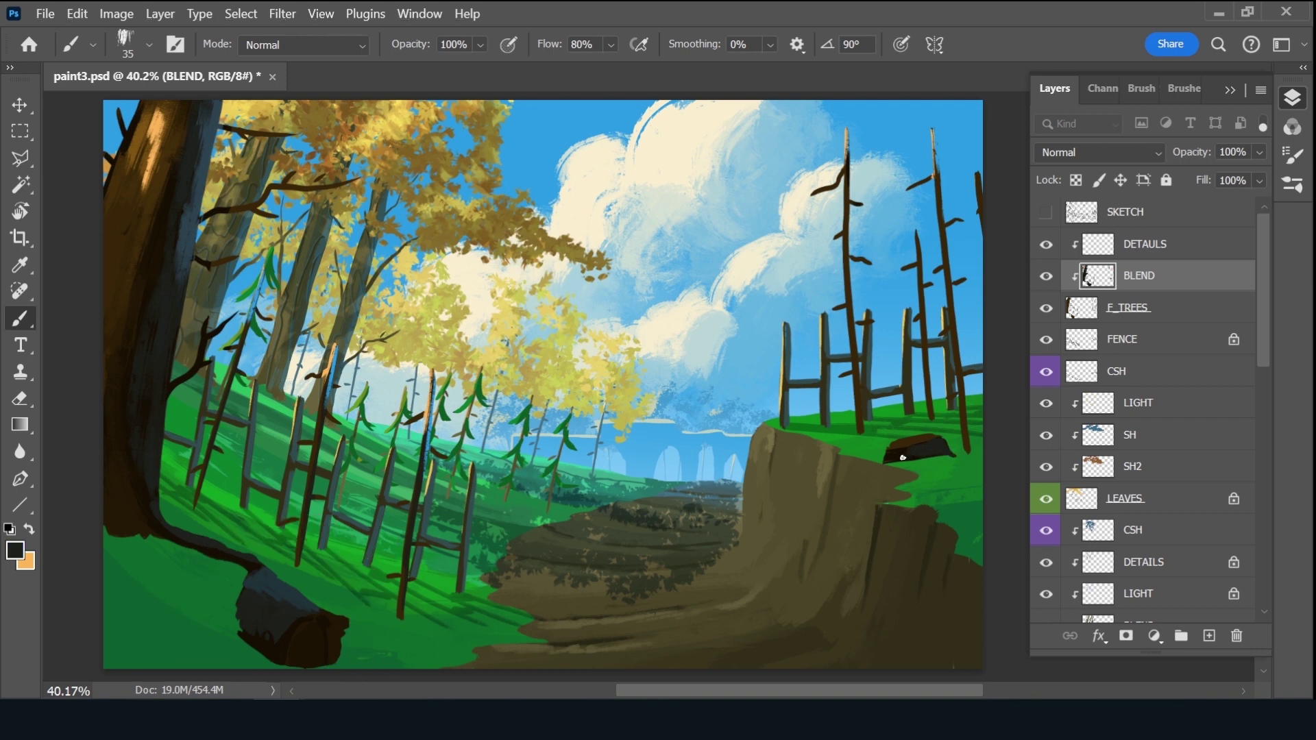
{"action": "key", "text": "x"}
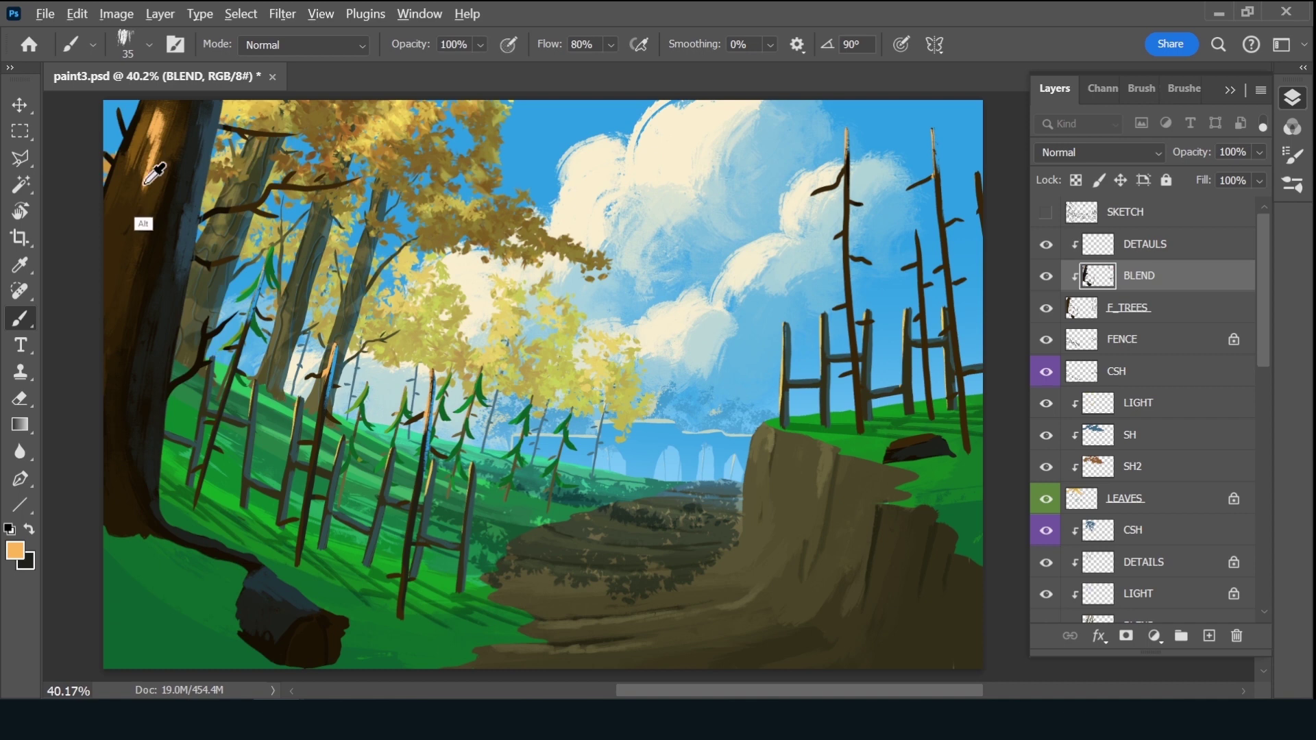
{"action": "left_click", "coordinate": [201, 190], "text": "alt"}
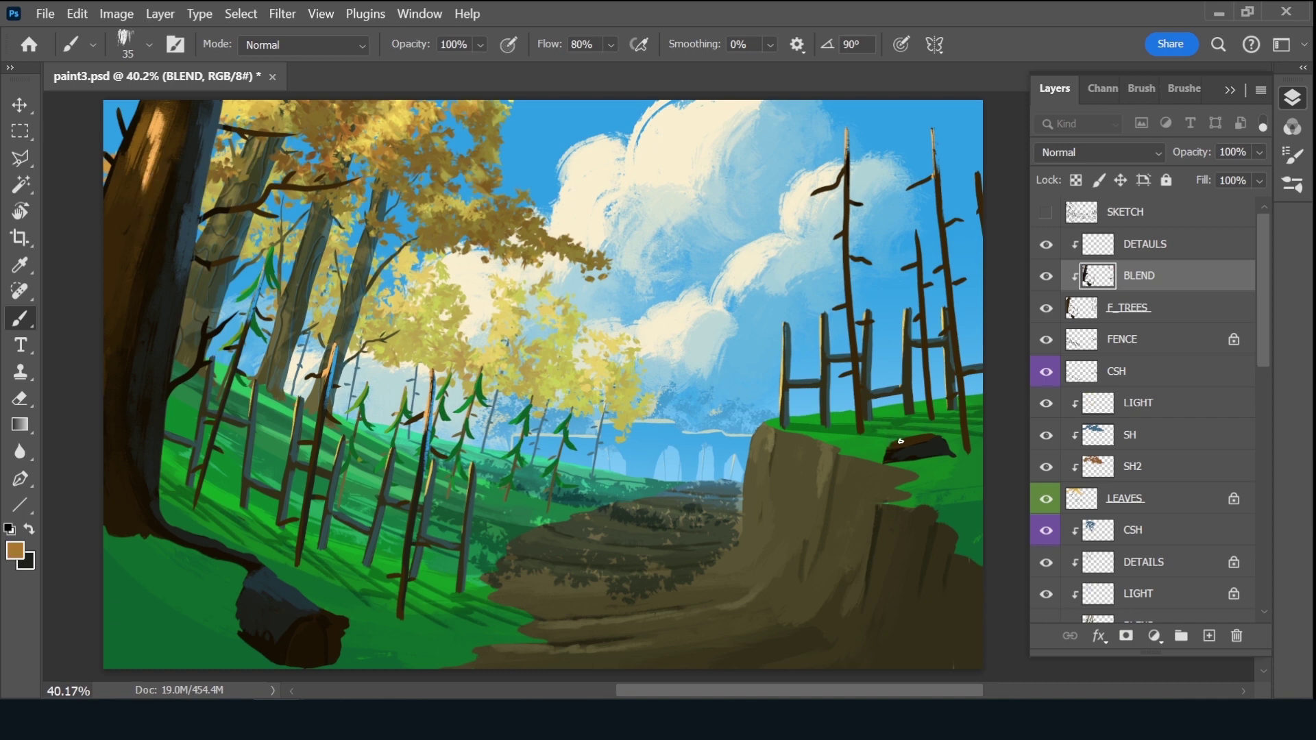
{"action": "left_click_drag", "start_coordinate": [912, 439], "coordinate": [909, 444]}
On DETAULS, set up the Rough Inker brush at 35 px with an almost-black dark green
{"action": "left_click", "coordinate": [1179, 245]}
{"action": "left_click", "coordinate": [1182, 88]}
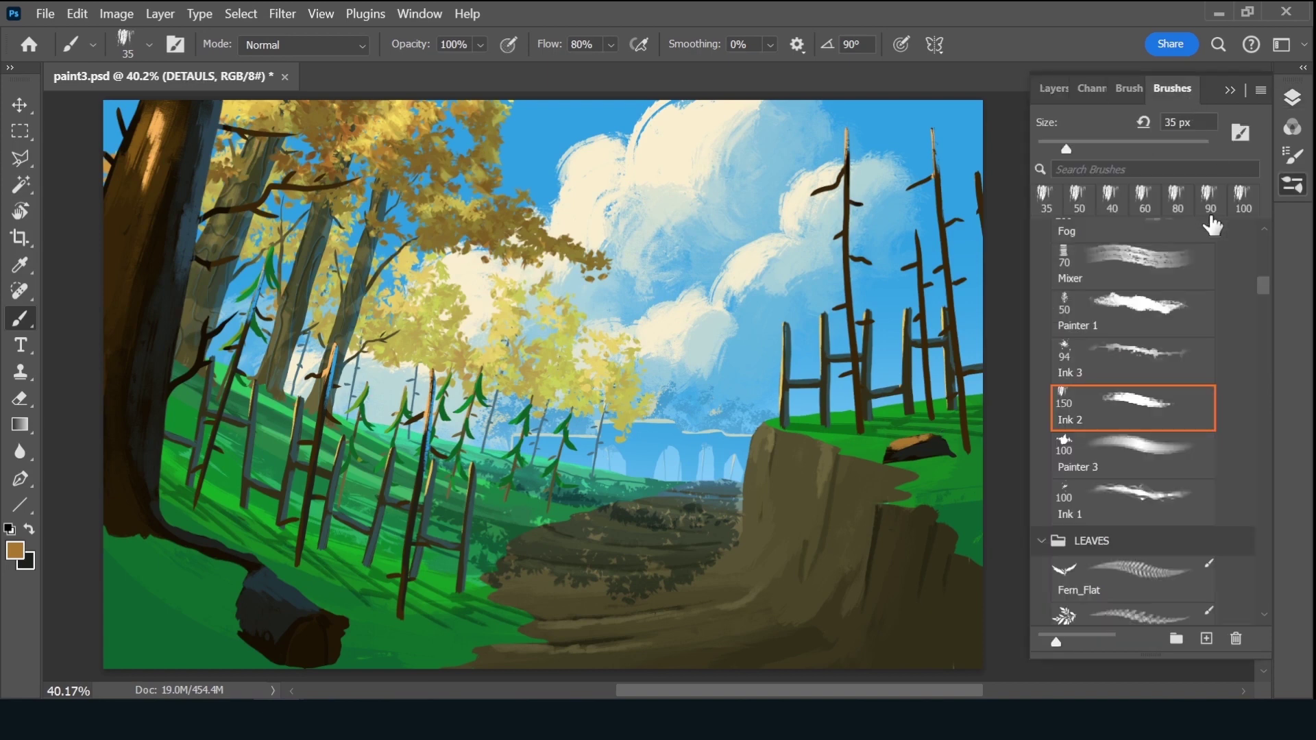
{"action": "left_click_drag", "start_coordinate": [1265, 278], "coordinate": [1265, 224]}
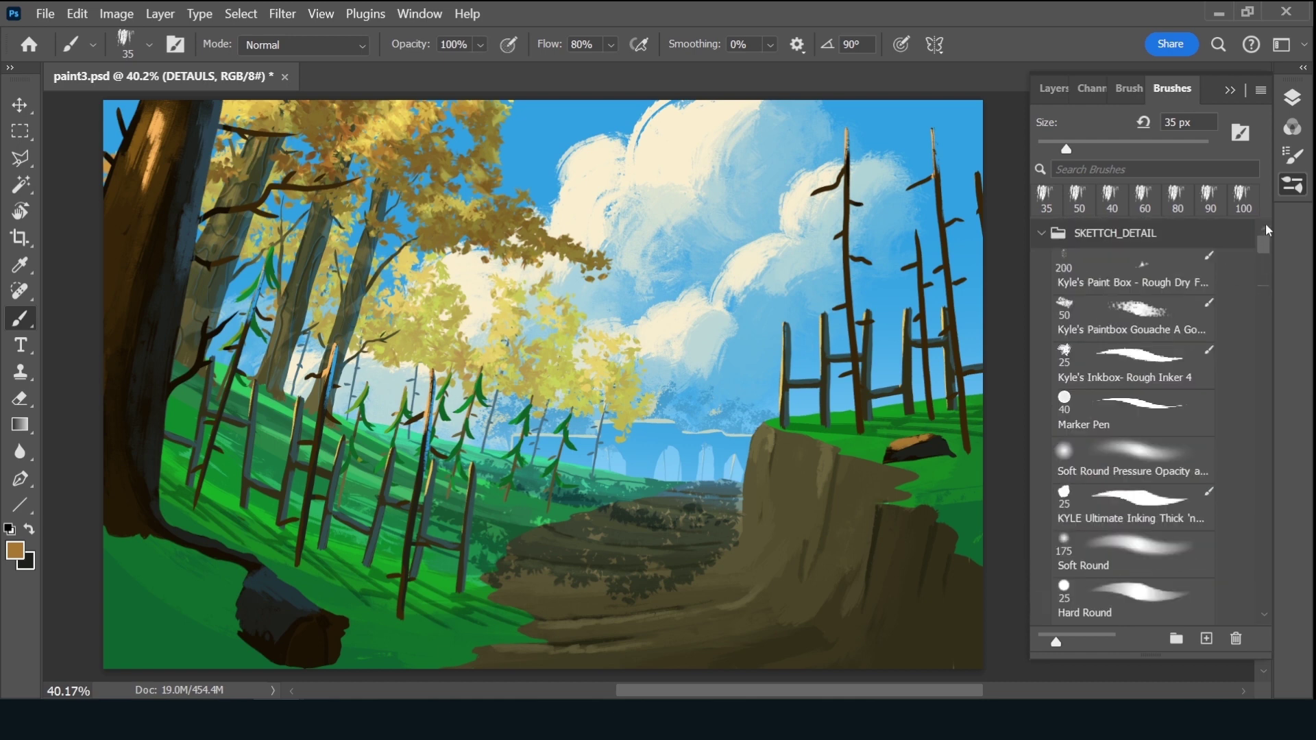
{"action": "left_click", "coordinate": [1165, 364]}
{"action": "key", "text": "x"}
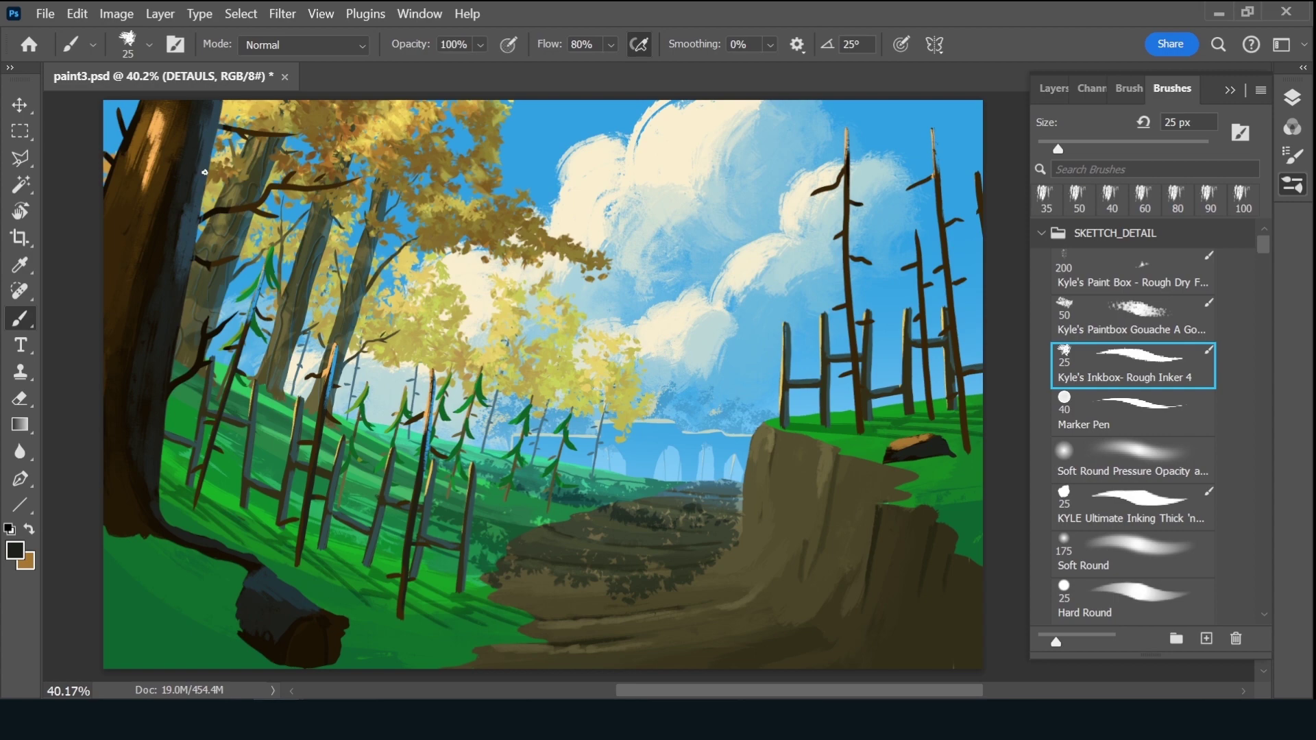
{"action": "left_click", "coordinate": [14, 550]}
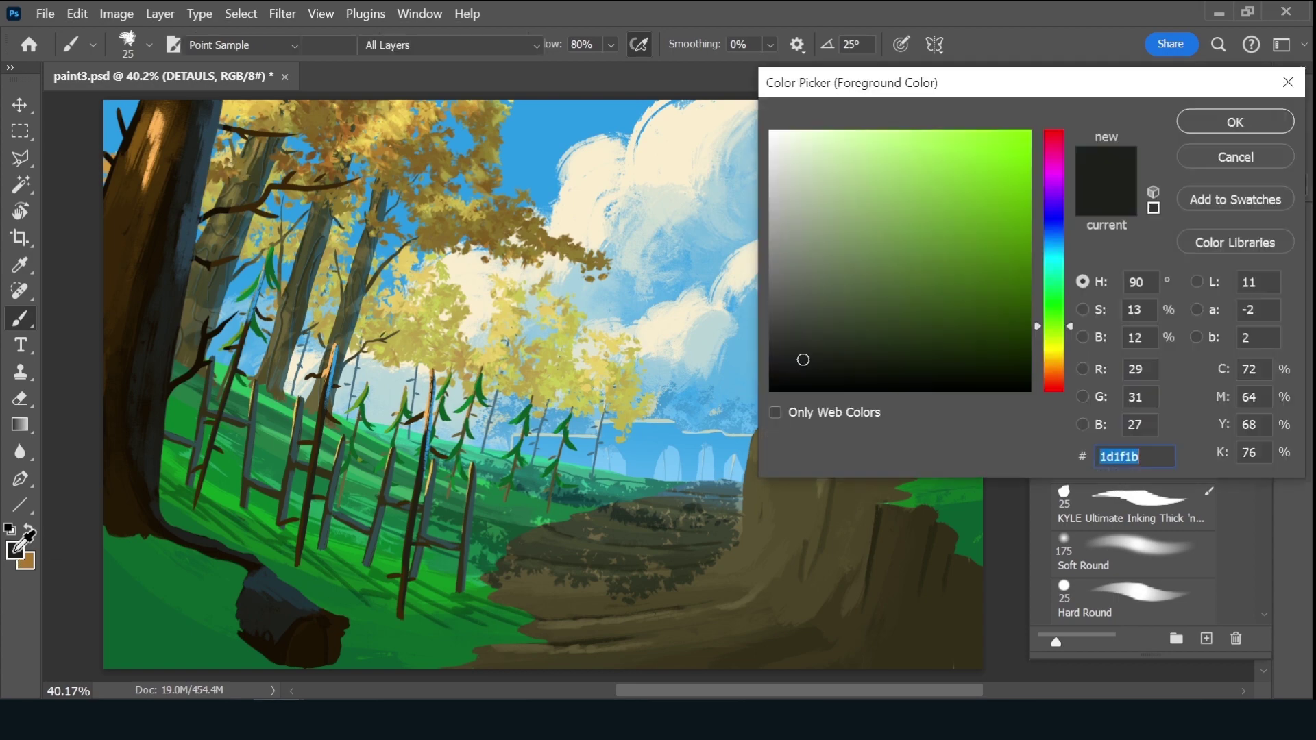
{"action": "left_click", "coordinate": [984, 374]}
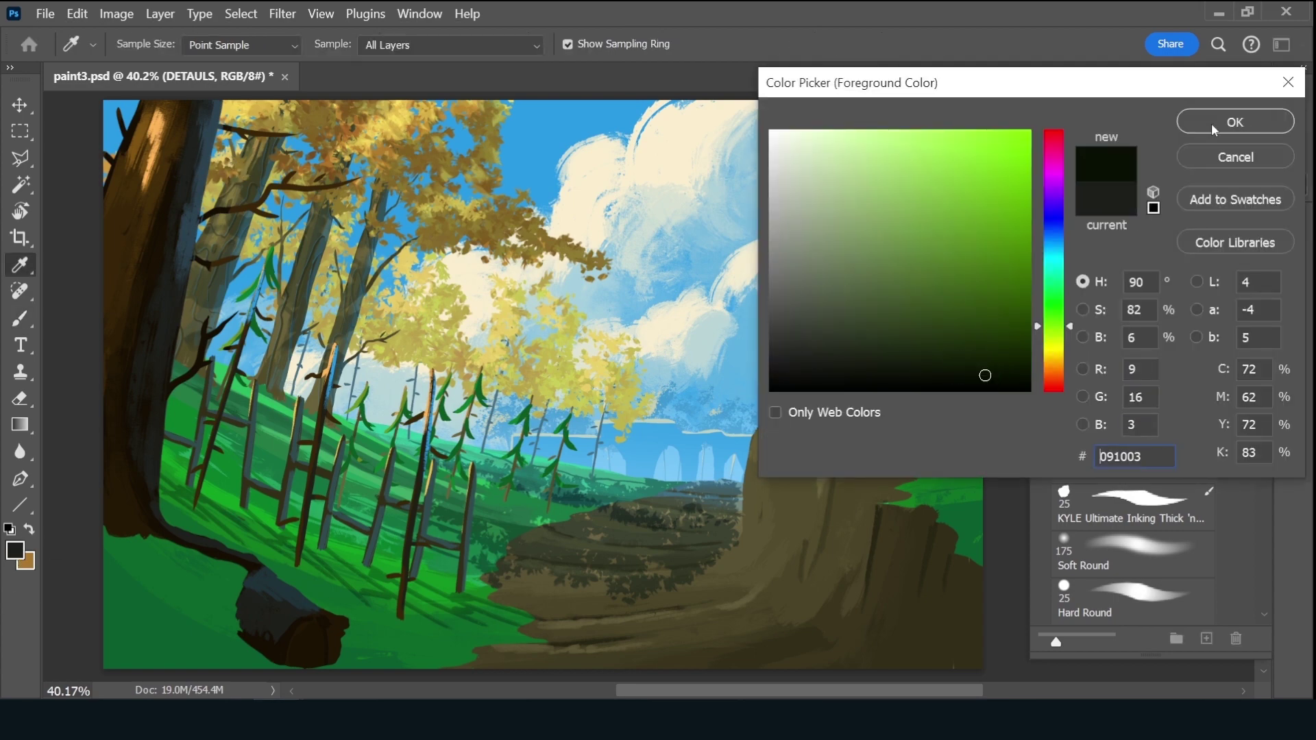
{"action": "left_click", "coordinate": [1235, 122]}
{"action": "key", "text": "bracketright"}
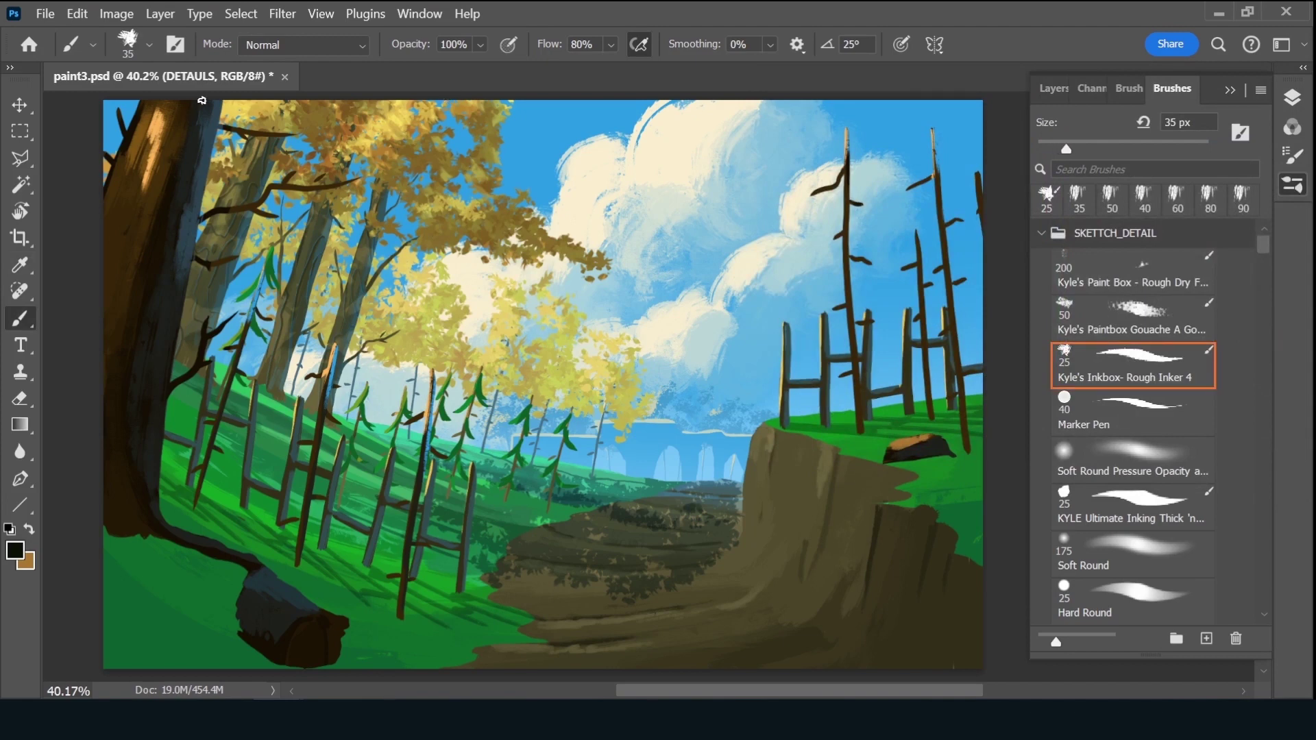
Paint dark bark lines down the trunk's left side and base, mark the logs, and save
{"action": "left_click_drag", "start_coordinate": [195, 103], "coordinate": [192, 168]}
{"action": "mouse_move", "coordinate": [192, 216]}
{"action": "left_mouse_down"}
{"action": "mouse_move", "coordinate": [205, 203]}
{"action": "mouse_move", "coordinate": [205, 92]}
{"action": "mouse_move", "coordinate": [143, 245]}
{"action": "left_mouse_up"}
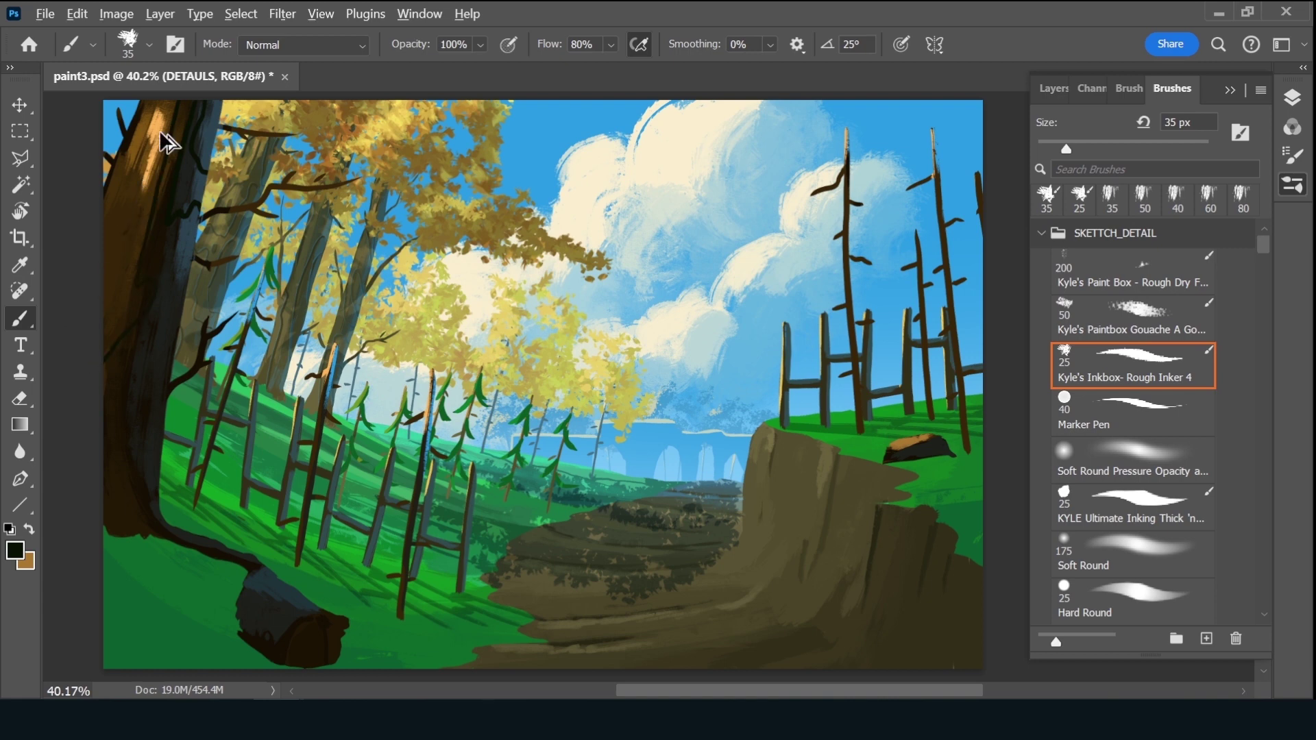
{"action": "key", "text": "ctrl+z"}
{"action": "left_click_drag", "start_coordinate": [147, 137], "coordinate": [104, 218]}
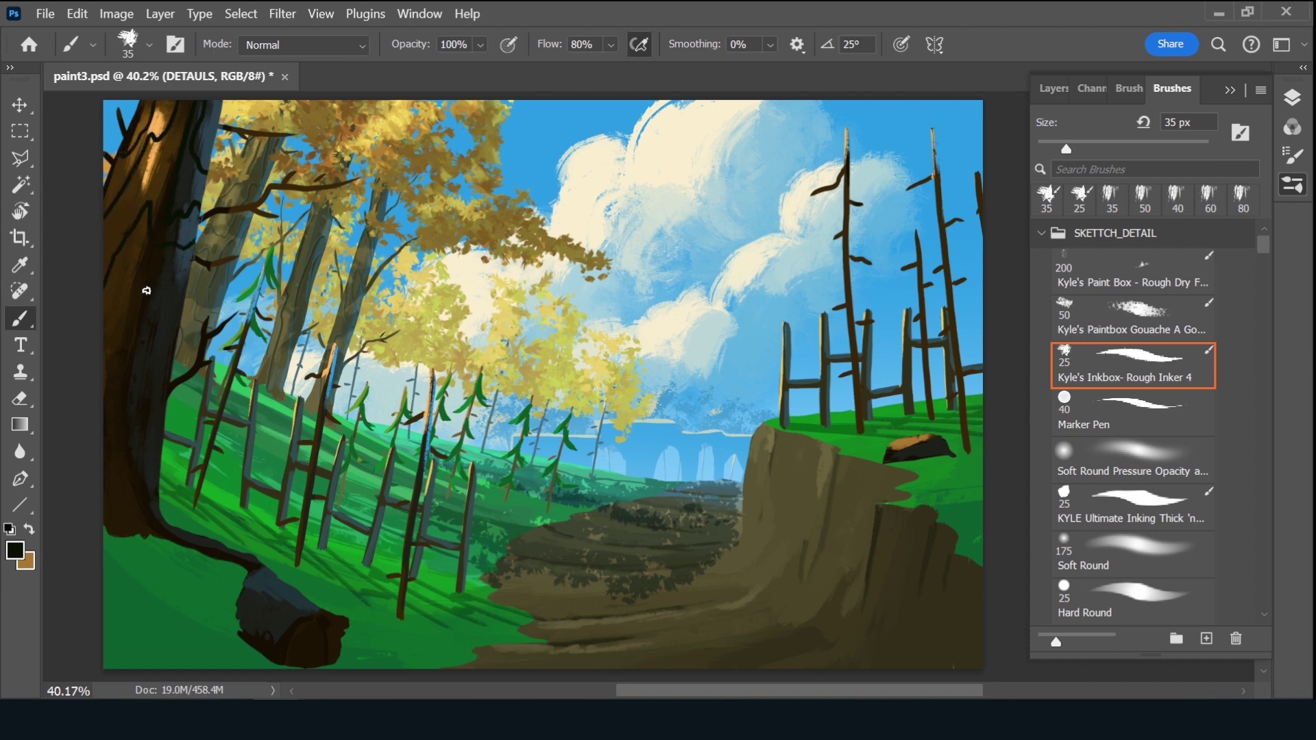
{"action": "left_click_drag", "start_coordinate": [133, 297], "coordinate": [105, 402]}
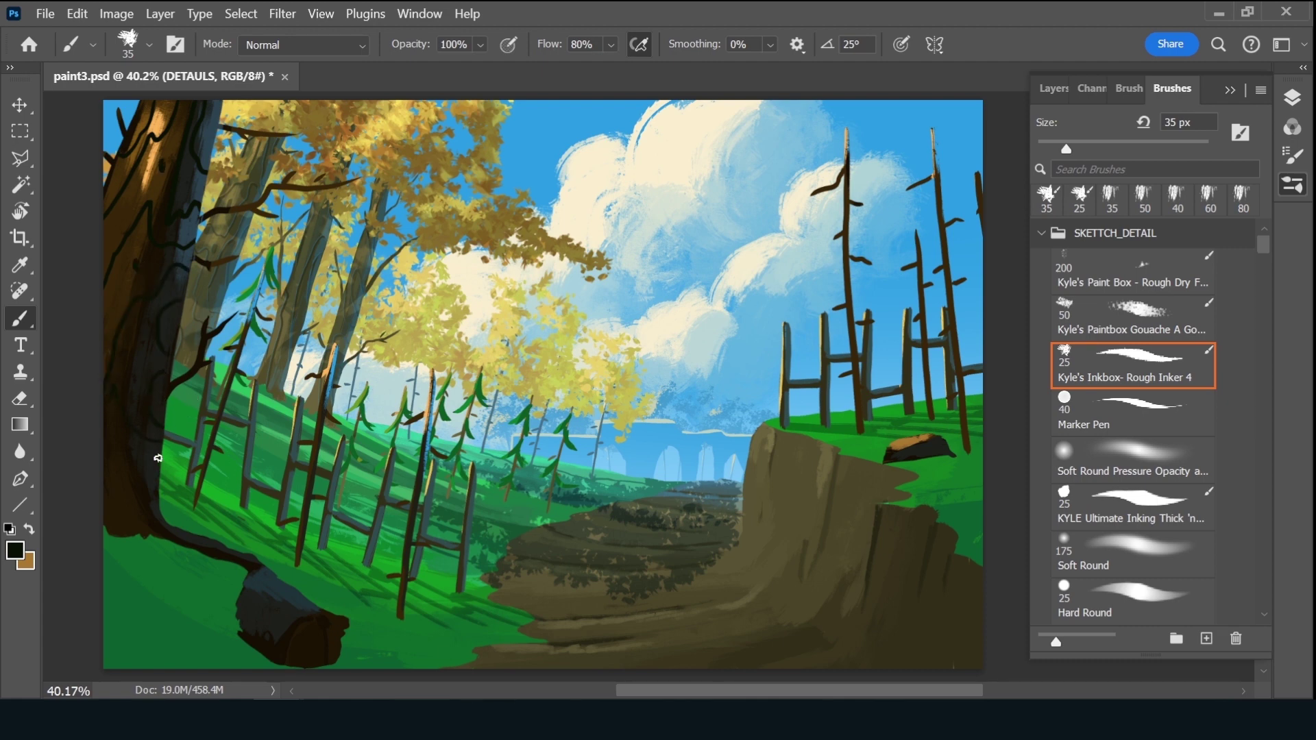
{"action": "left_click_drag", "start_coordinate": [157, 457], "coordinate": [132, 472]}
{"action": "mouse_move", "coordinate": [294, 611]}
{"action": "left_mouse_down"}
{"action": "mouse_move", "coordinate": [253, 588]}
{"action": "mouse_move", "coordinate": [309, 607]}
{"action": "mouse_move", "coordinate": [288, 595]}
{"action": "left_mouse_up"}
{"action": "left_click_drag", "start_coordinate": [900, 451], "coordinate": [950, 434]}
{"action": "key", "text": "ctrl+s"}
Pick a darker brown, enlarge the brush to 100 px, and sample the dark trunk colour
{"action": "key", "text": "bracketright"}
{"action": "key", "text": "bracketright"}
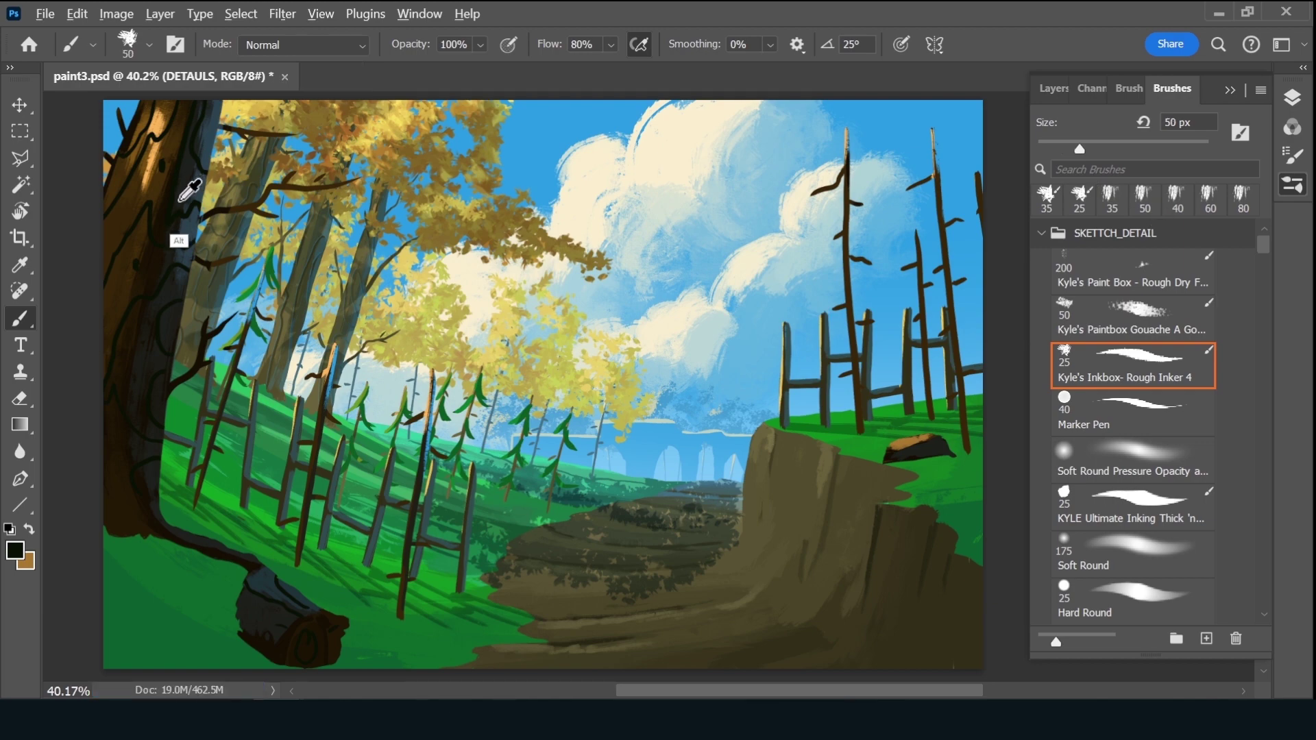
{"action": "left_click", "coordinate": [15, 550]}
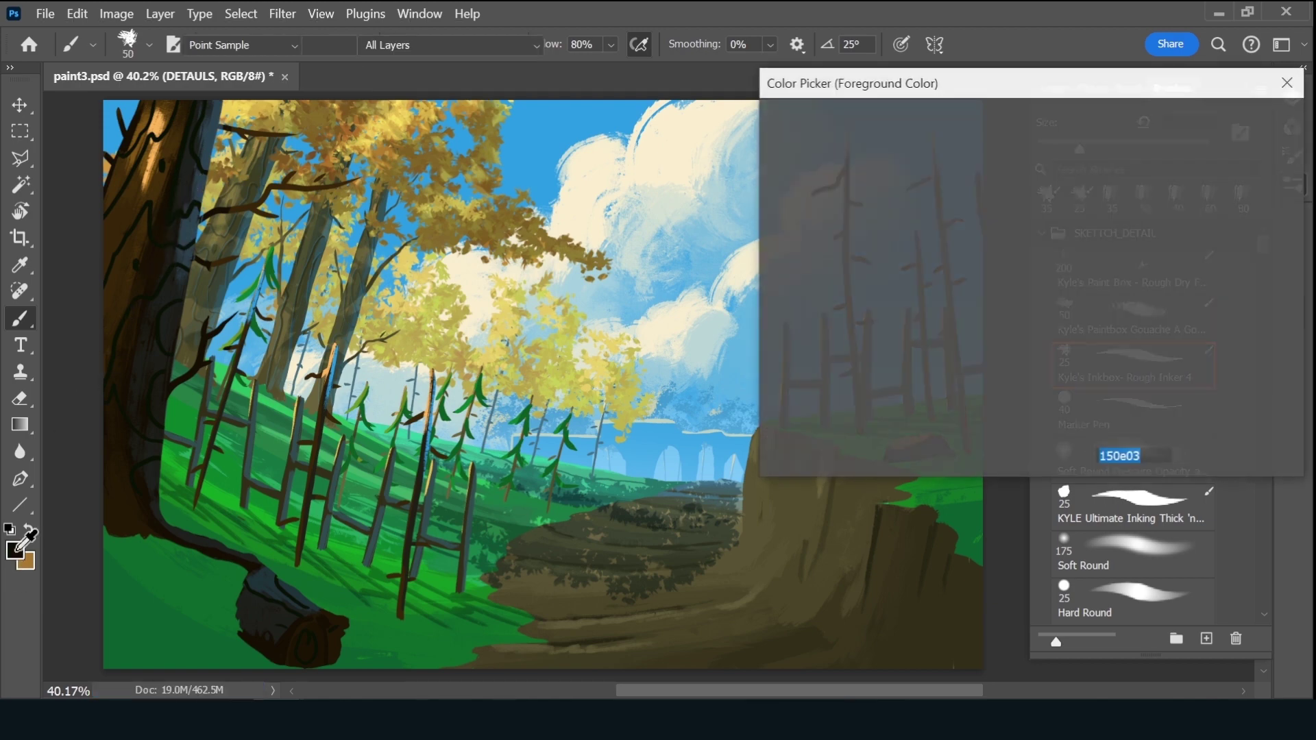
{"action": "left_click", "coordinate": [993, 370]}
{"action": "left_click", "coordinate": [1224, 120]}
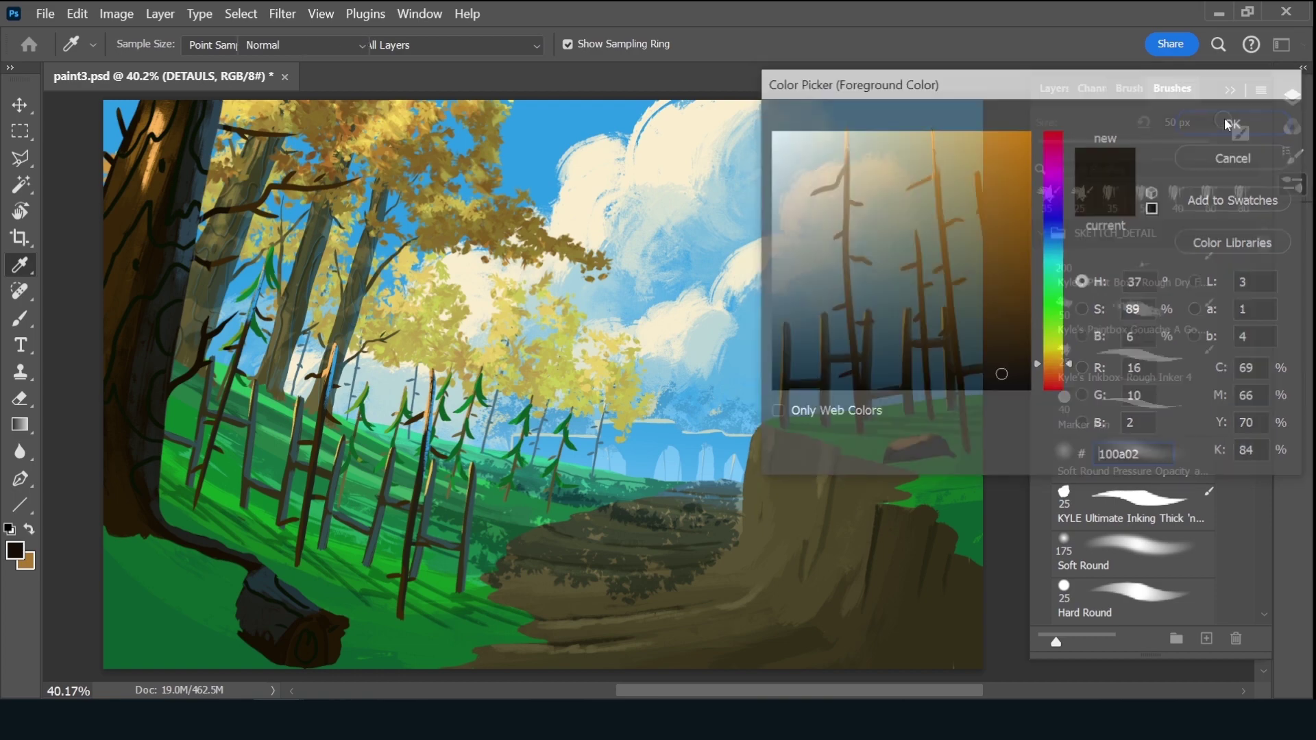
{"action": "key", "text": "bracketright"}
{"action": "key", "text": "bracketright"}
{"action": "key", "text": "bracketright"}
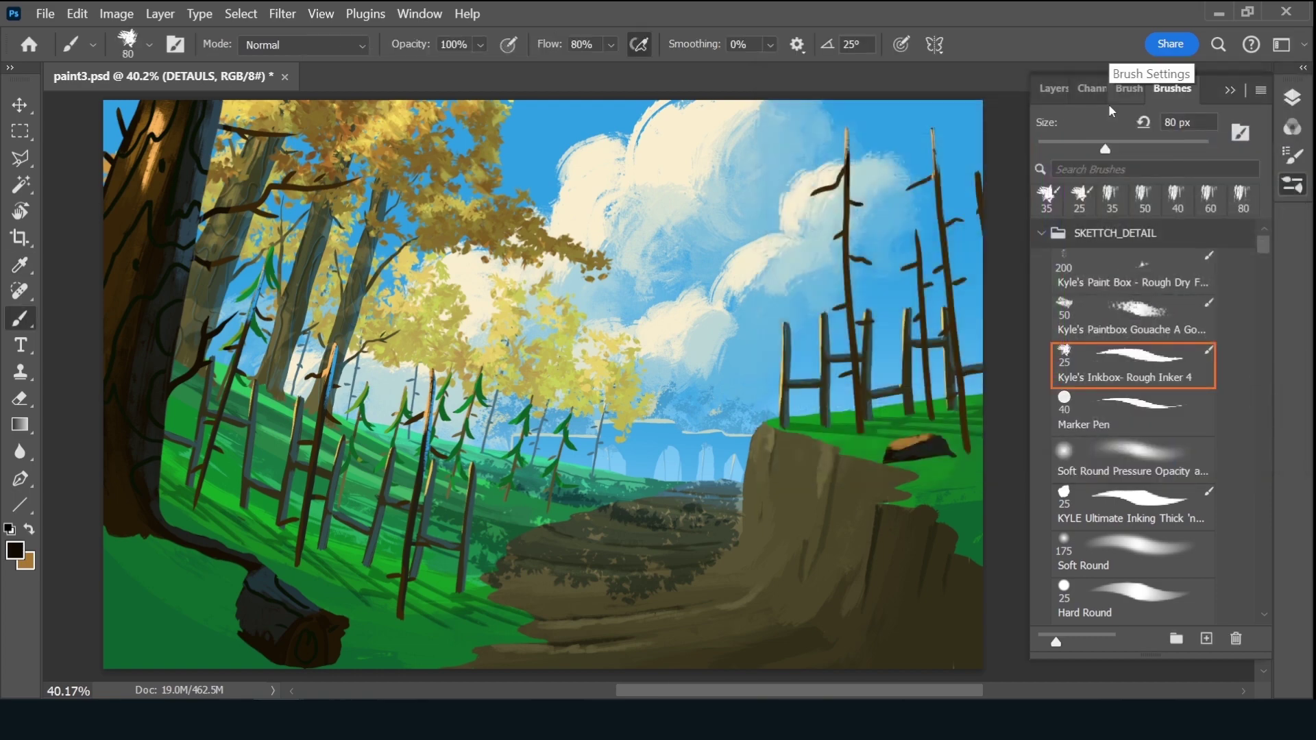
{"action": "key", "text": "bracketright"}
{"action": "key", "text": "bracketright"}
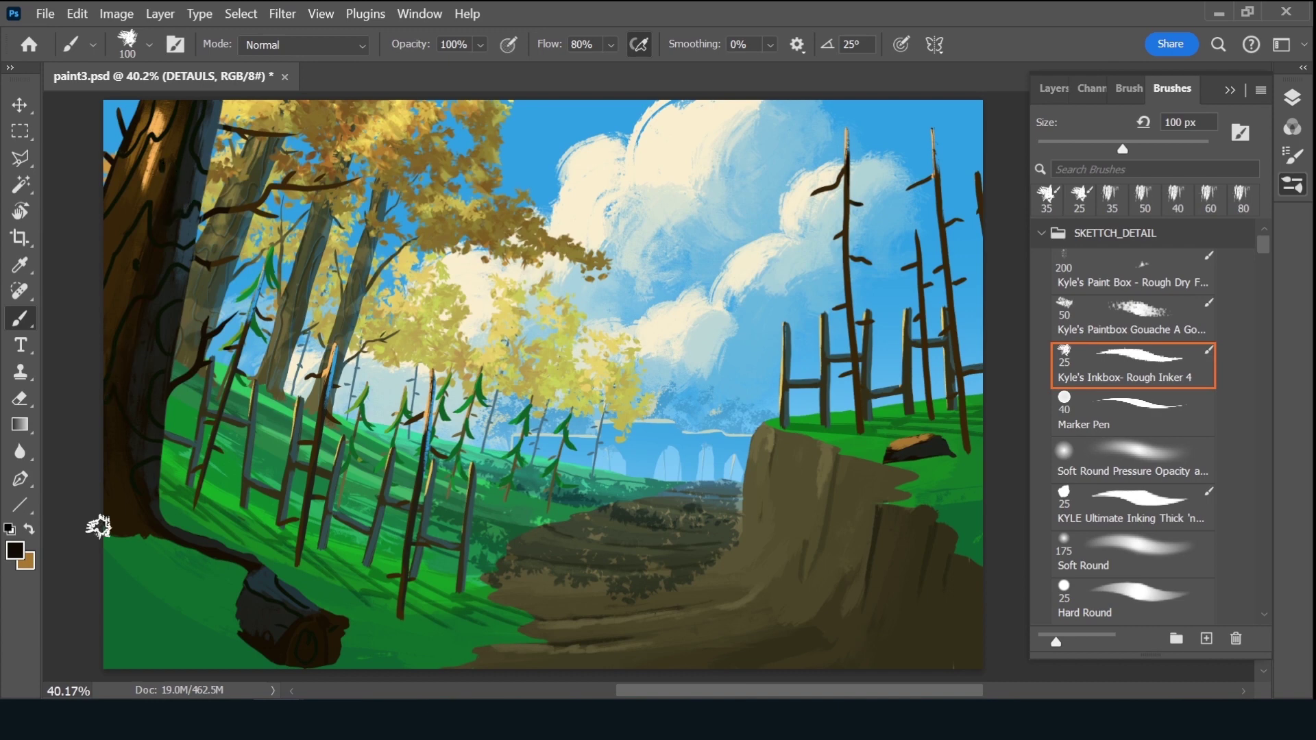
{"action": "key", "text": "alt"}
{"action": "left_click", "coordinate": [153, 262], "text": "alt"}
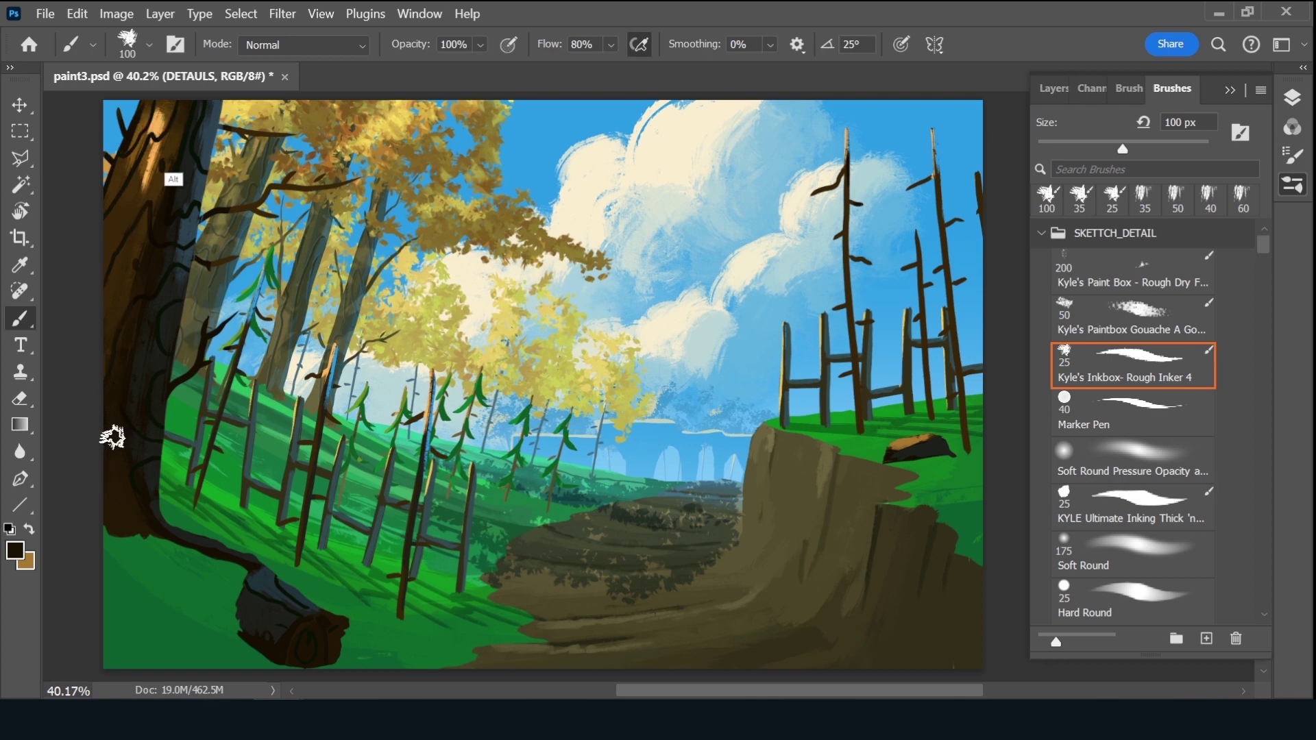
{"action": "key", "text": "alt"}
{"action": "left_click", "coordinate": [148, 245], "text": "alt"}
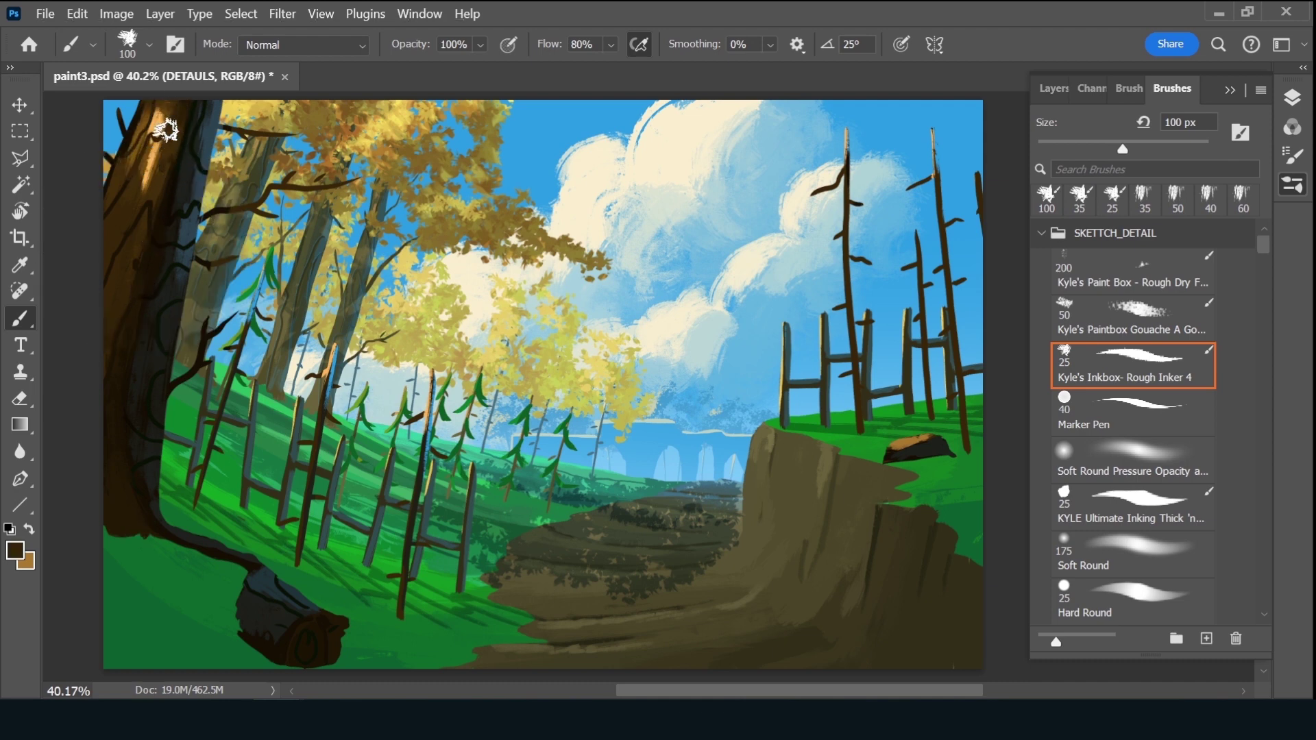
{"action": "left_click", "coordinate": [1055, 90]}
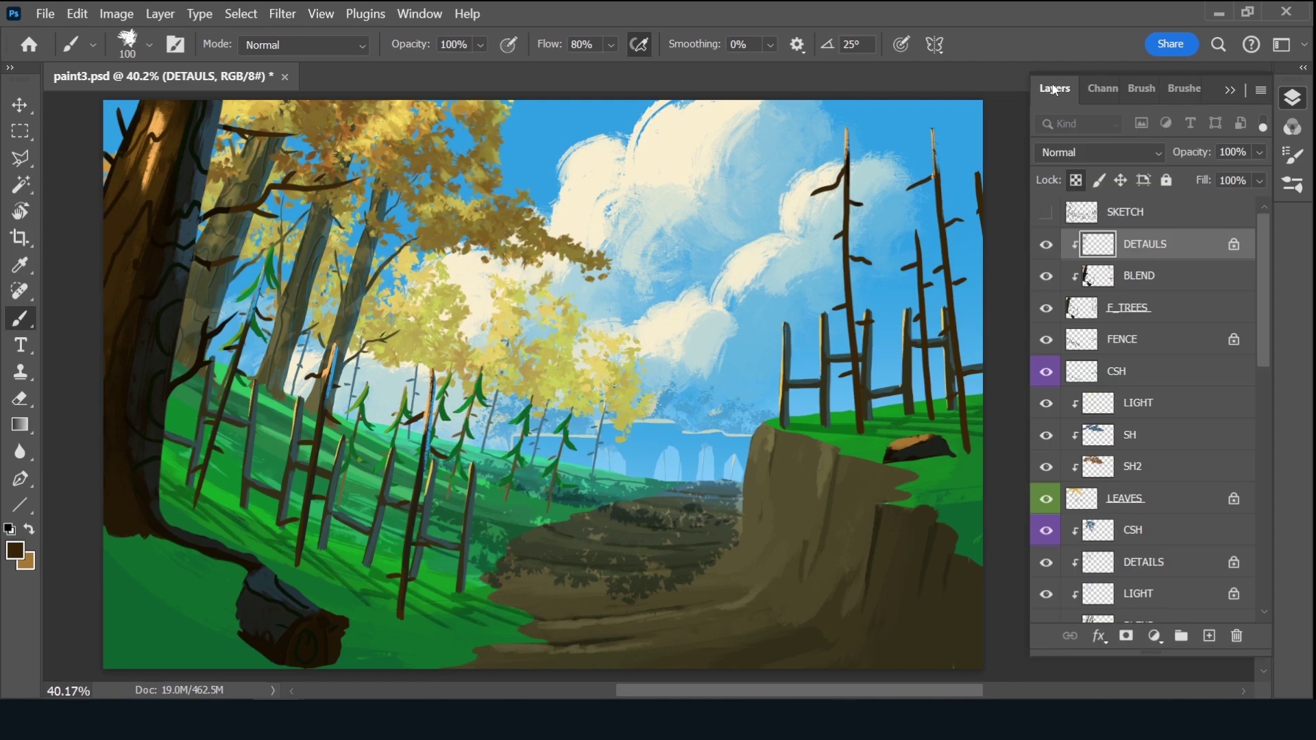
Duplicate DETAULS below itself as a clipped layer named 'LIHT' with locked transparency
{"action": "key", "text": "ctrl+j"}
{"action": "left_click_drag", "start_coordinate": [1198, 256], "coordinate": [1156, 292]}
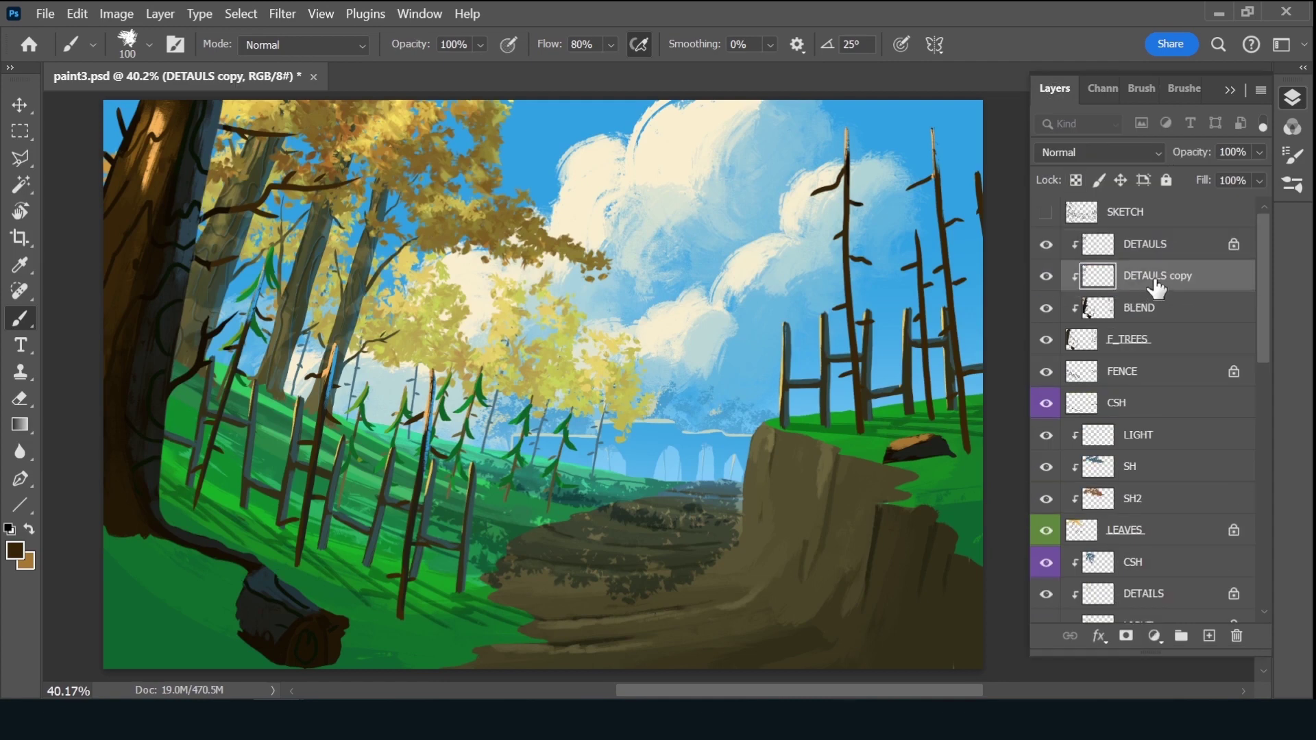
{"action": "double_click", "coordinate": [1159, 276]}
{"action": "type", "text": "LI"}
{"action": "type", "text": "HT"}
{"action": "key", "text": "Return"}
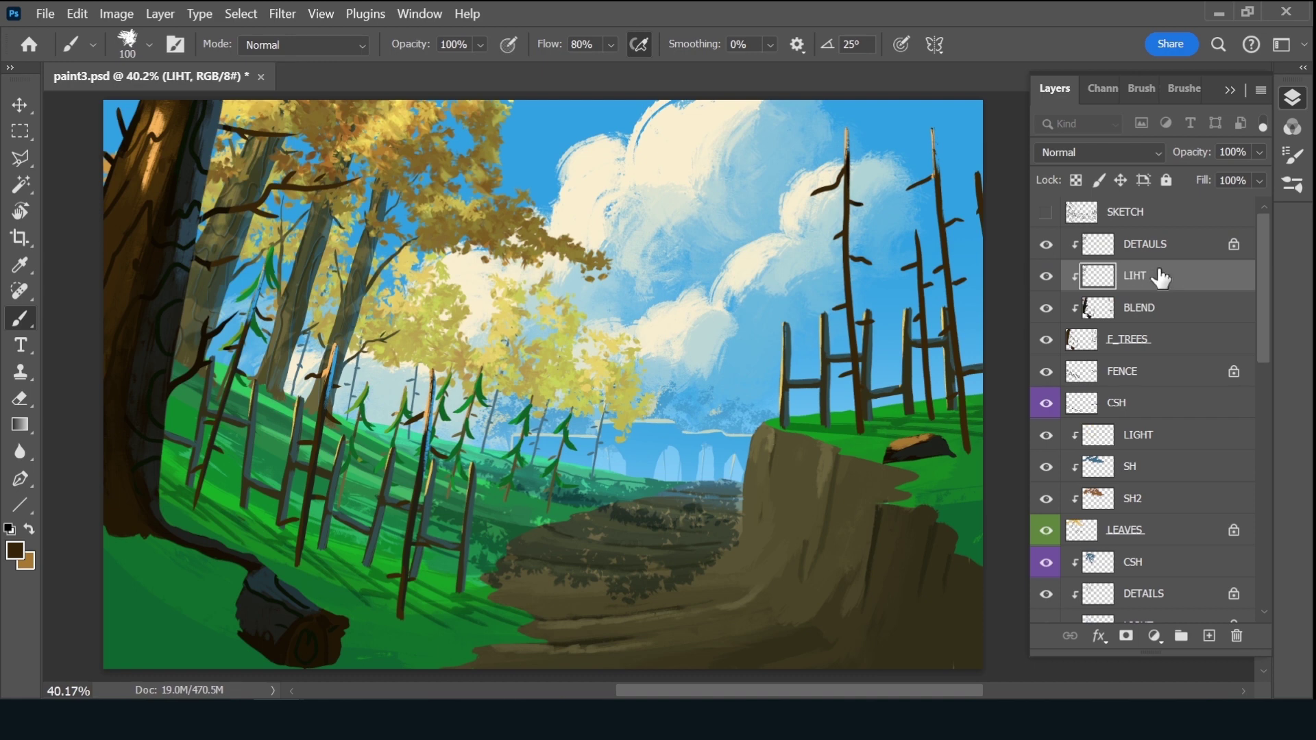
{"action": "key", "text": "slash"}
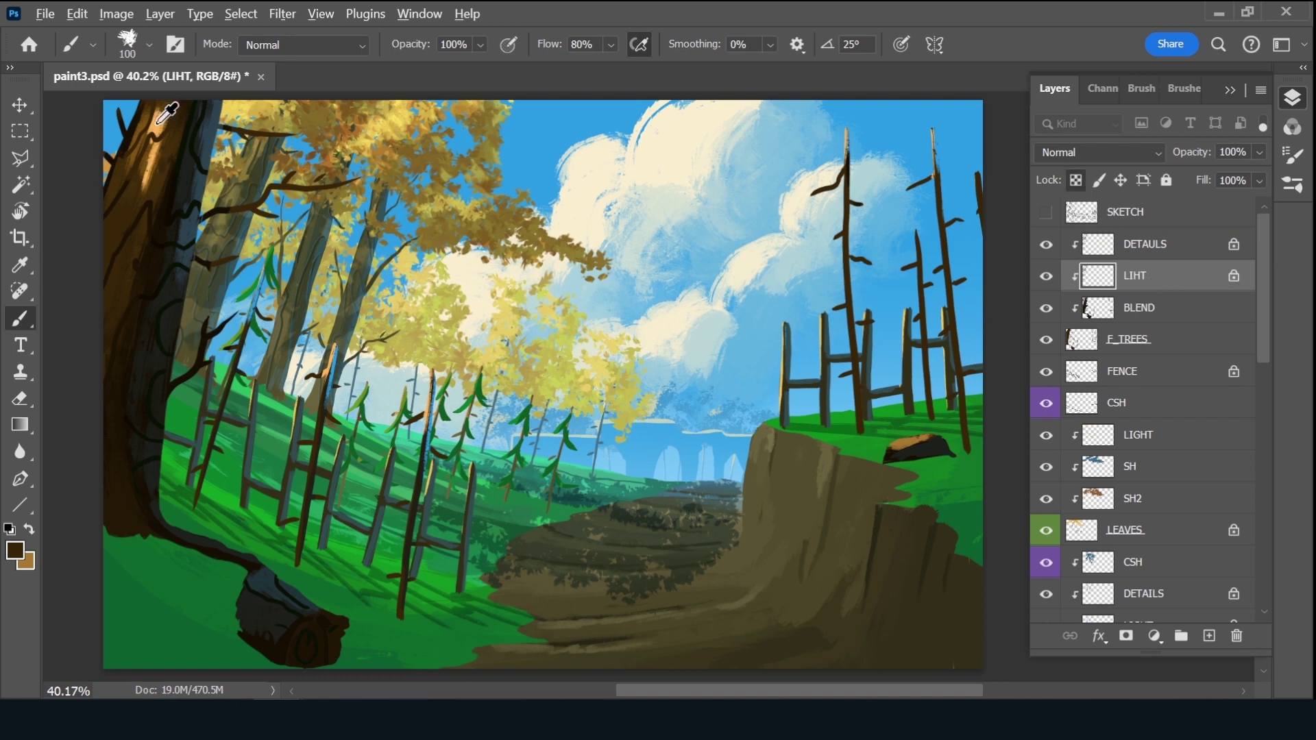
Sample trunk colours and repaint the lines along the big trunk and fallen log
{"action": "left_click", "coordinate": [160, 116], "text": "alt"}
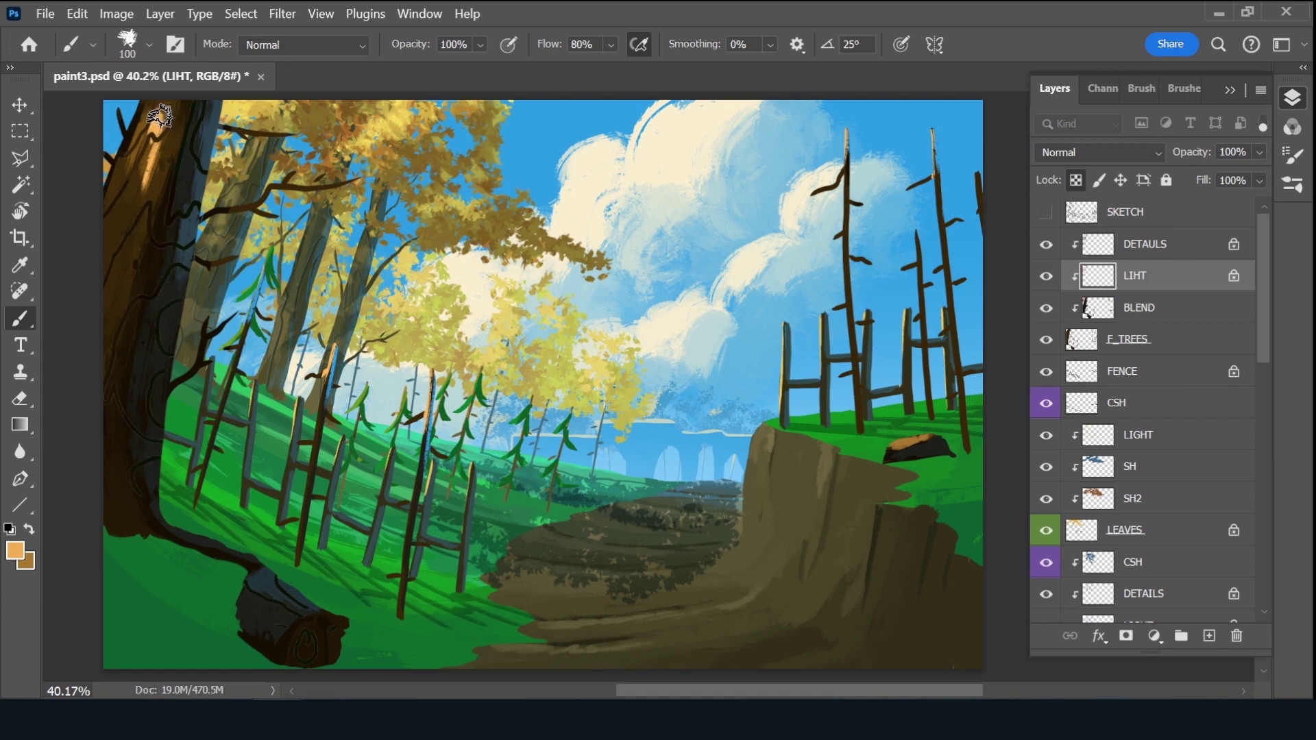
{"action": "key", "text": "v"}
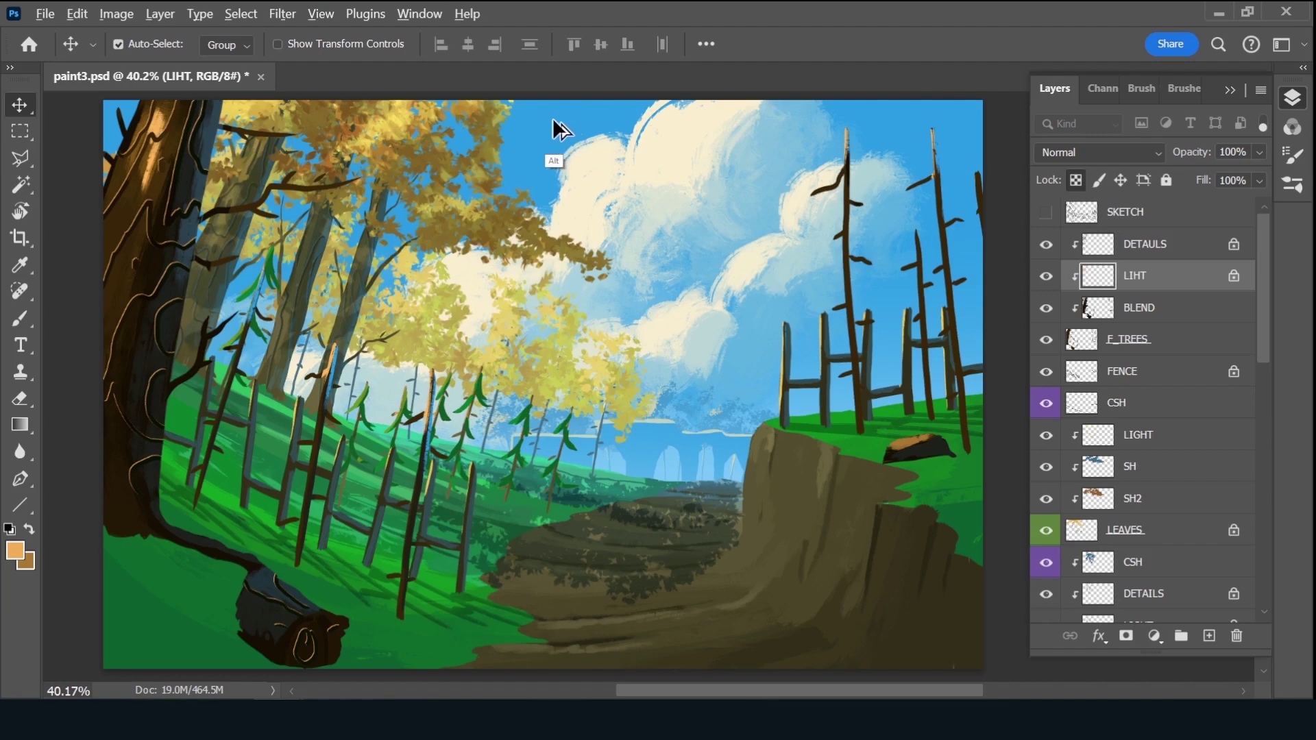
{"action": "key", "text": "b"}
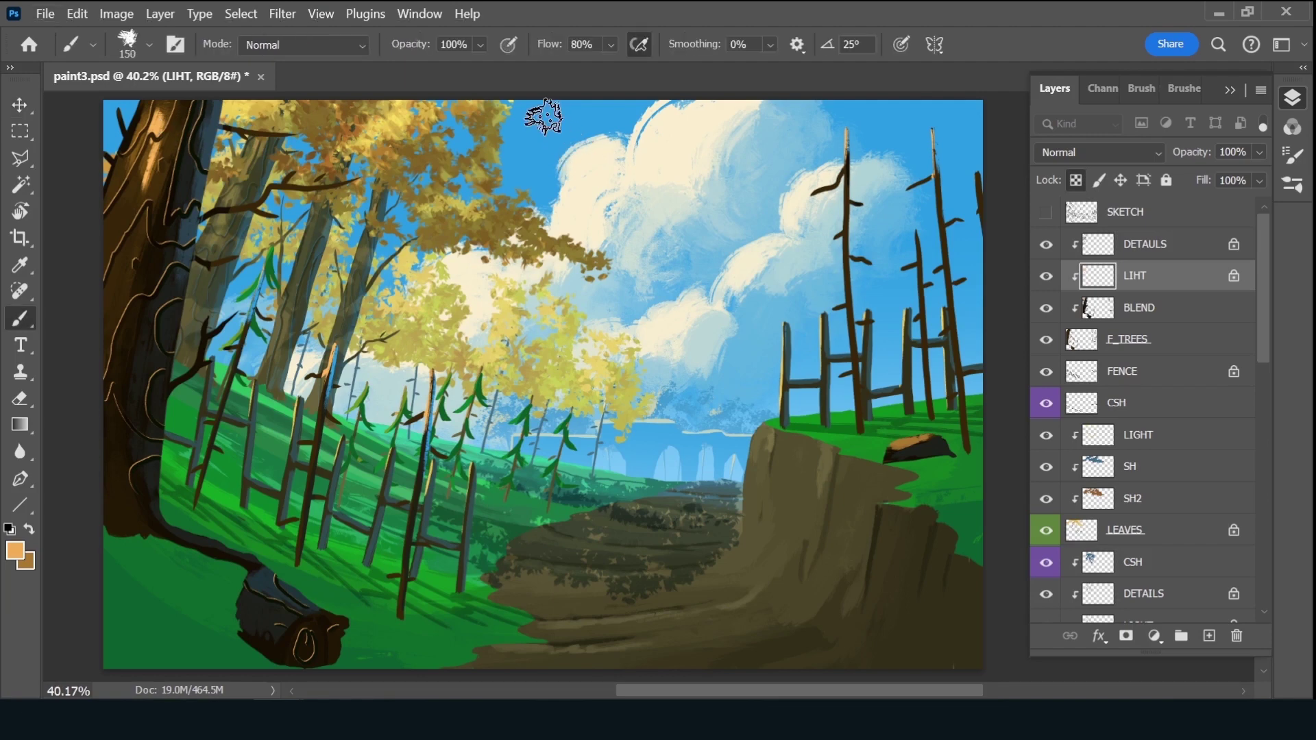
{"action": "left_click", "coordinate": [125, 207], "text": "alt"}
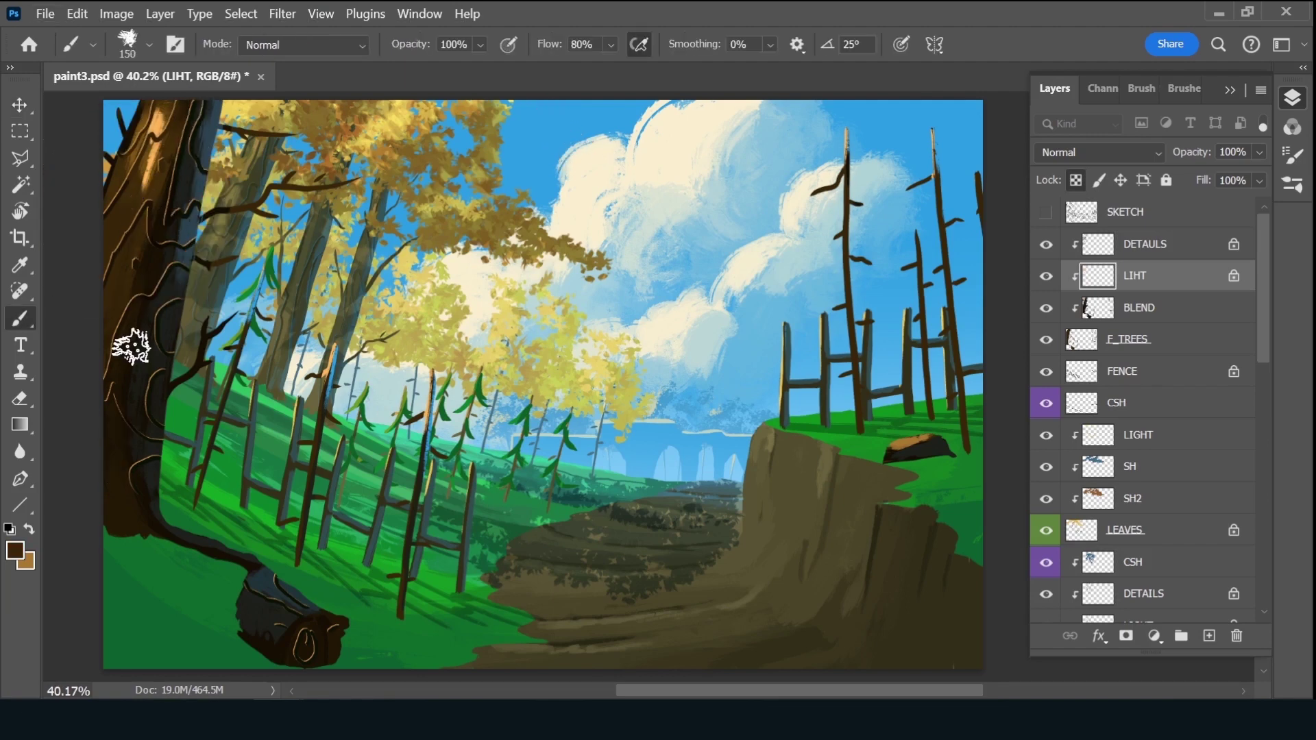
{"action": "left_click_drag", "start_coordinate": [189, 101], "coordinate": [136, 541]}
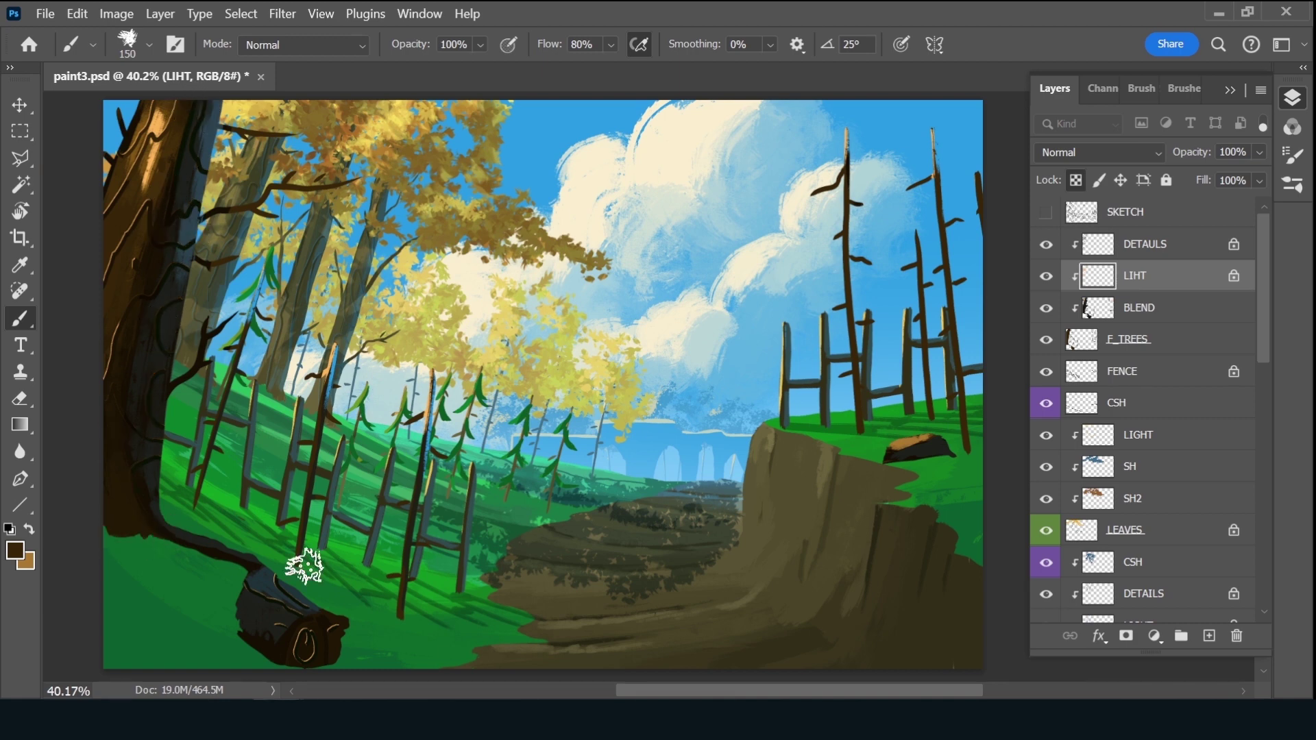
{"action": "left_click_drag", "start_coordinate": [303, 565], "coordinate": [319, 651]}
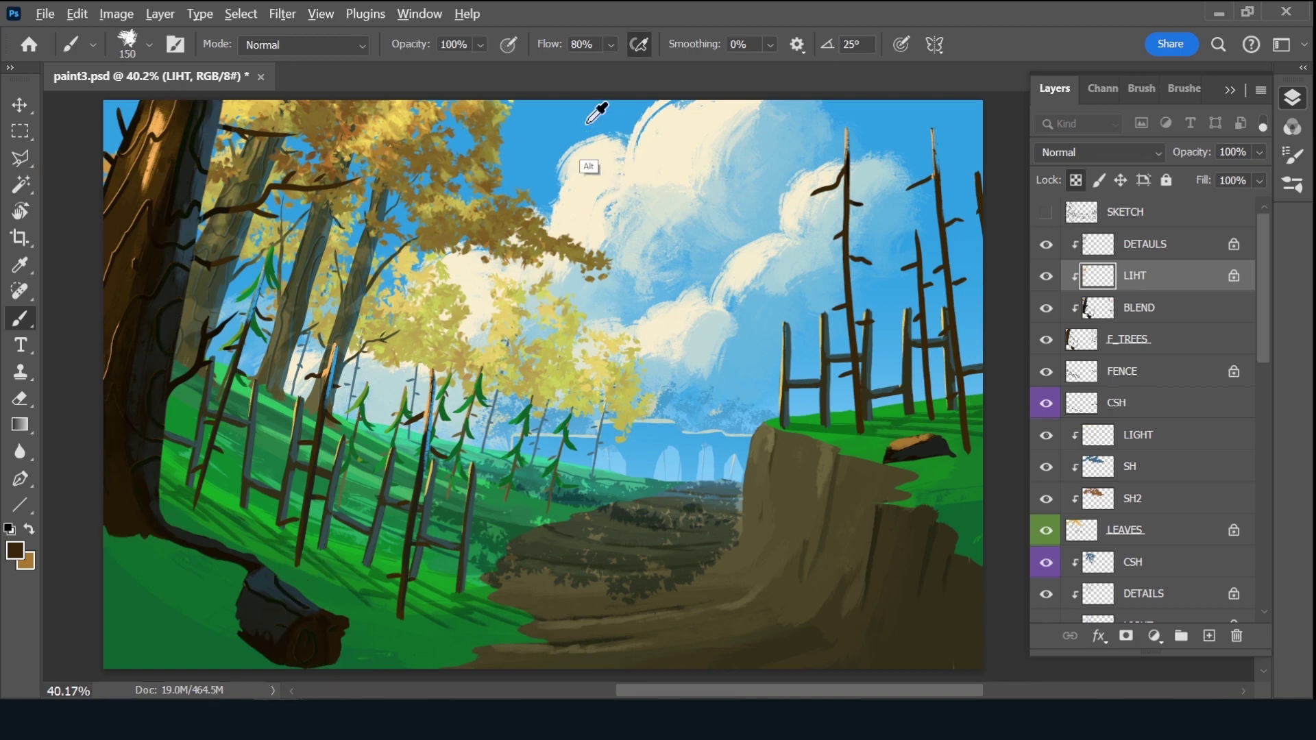
Add a light sky-blue highlight along the log's top and save paint3.psd
{"action": "left_click", "coordinate": [435, 167], "text": "alt"}
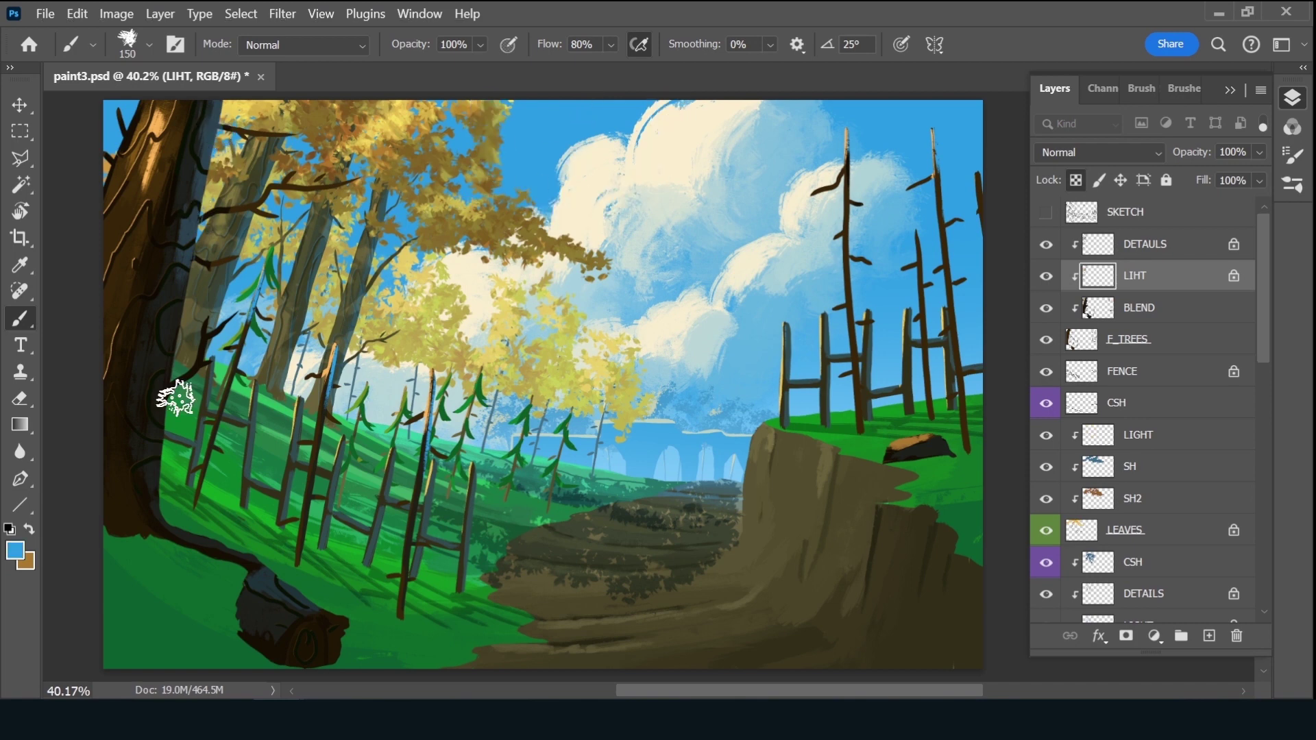
{"action": "left_click_drag", "start_coordinate": [284, 578], "coordinate": [271, 591]}
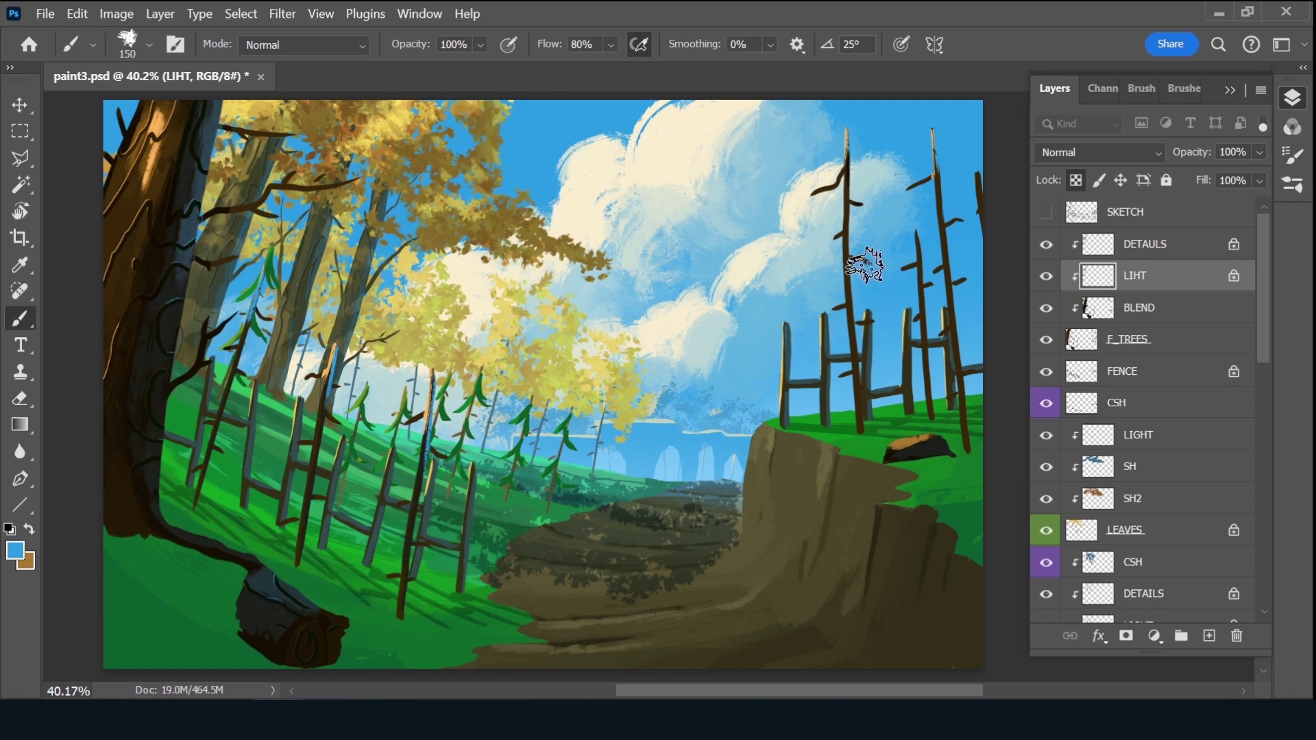
{"action": "key", "text": "ctrl+s"}
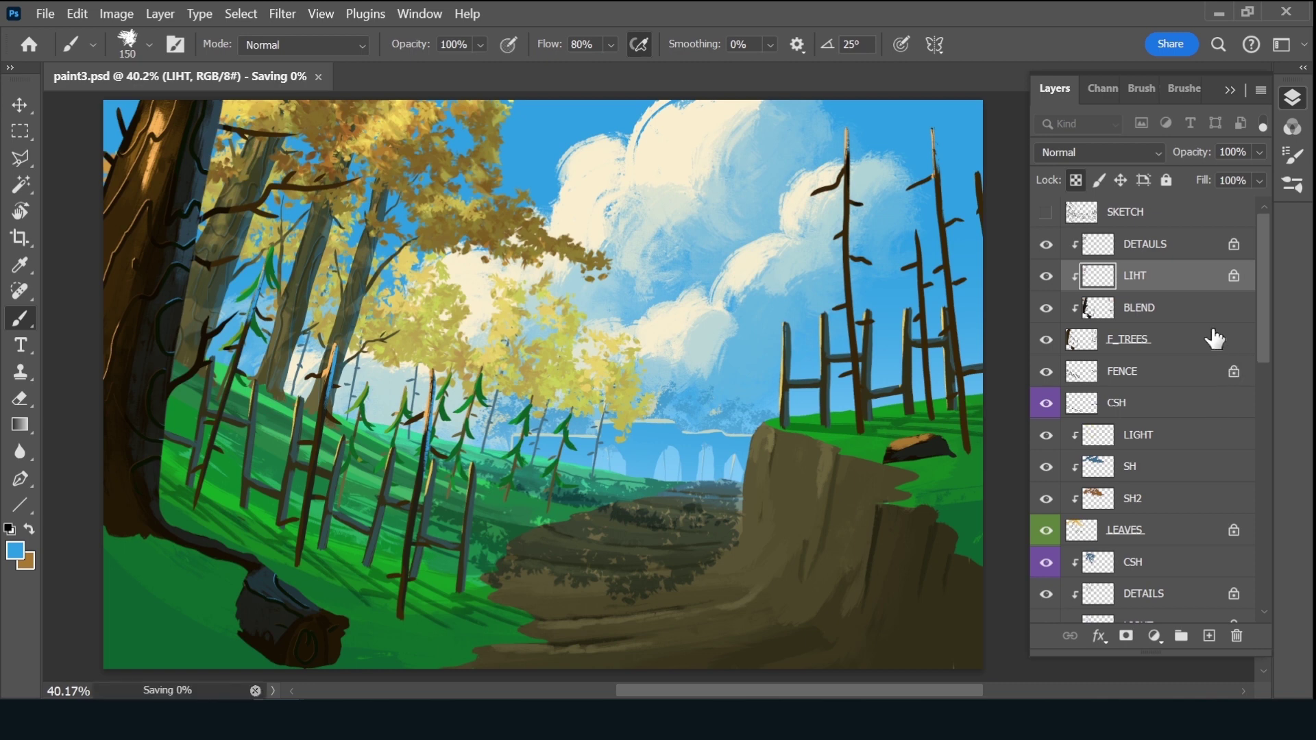
{"action": "left_click", "coordinate": [1186, 250]}
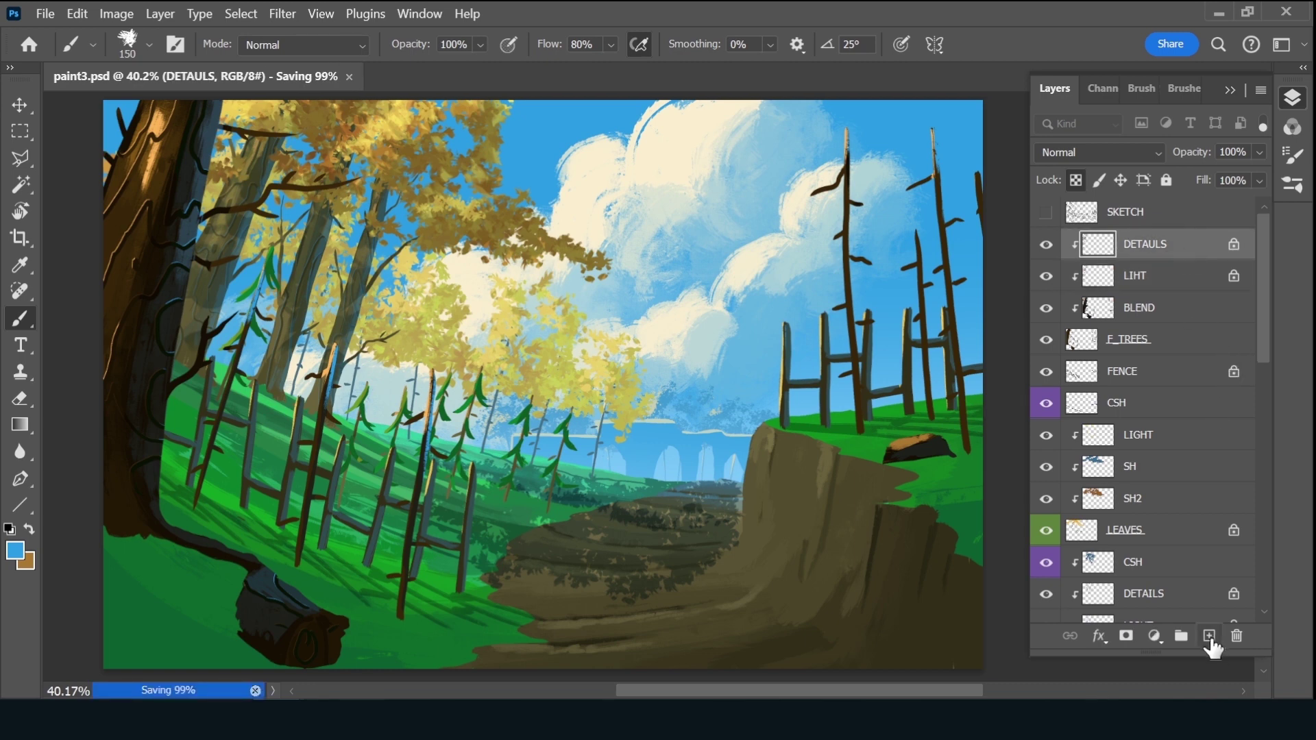
Add a new layer named 'LEAVES' and tag it with a green colour label
{"action": "left_click", "coordinate": [1210, 636]}
{"action": "double_click", "coordinate": [1155, 244]}
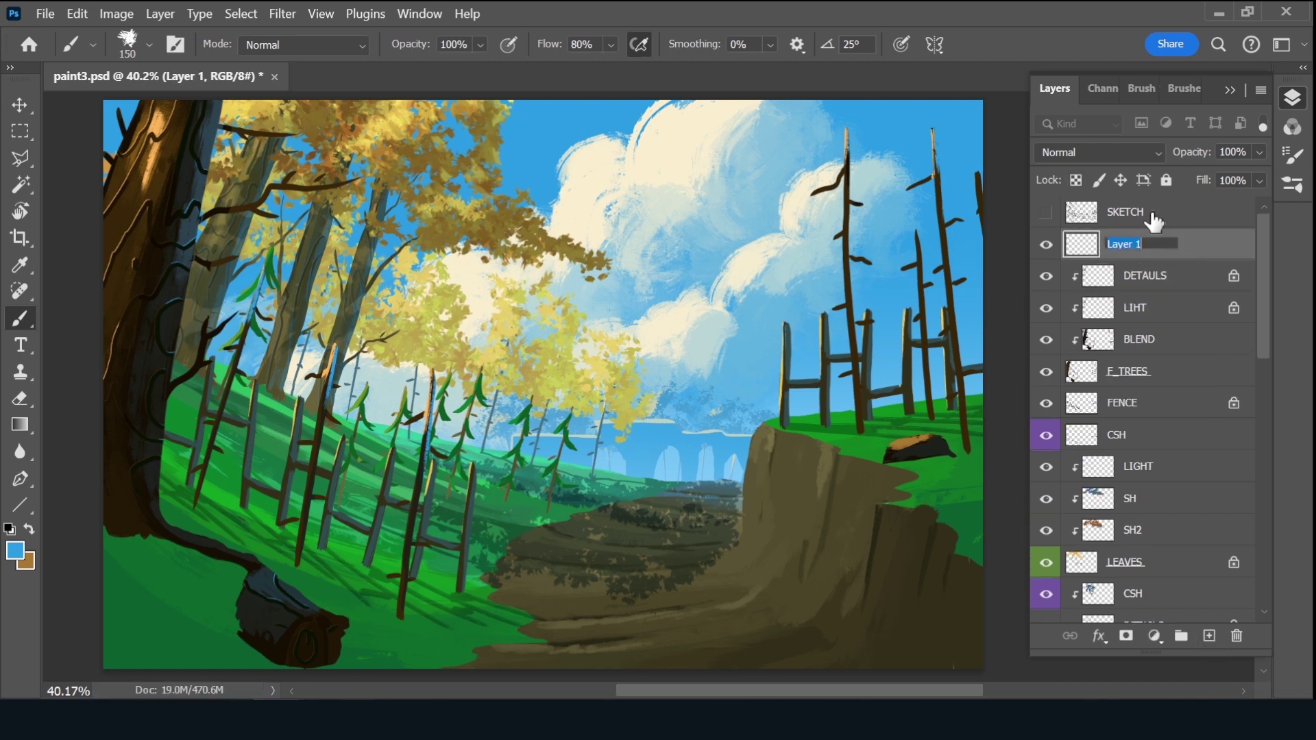
{"action": "type", "text": "LEAVES"}
{"action": "key", "text": "Return"}
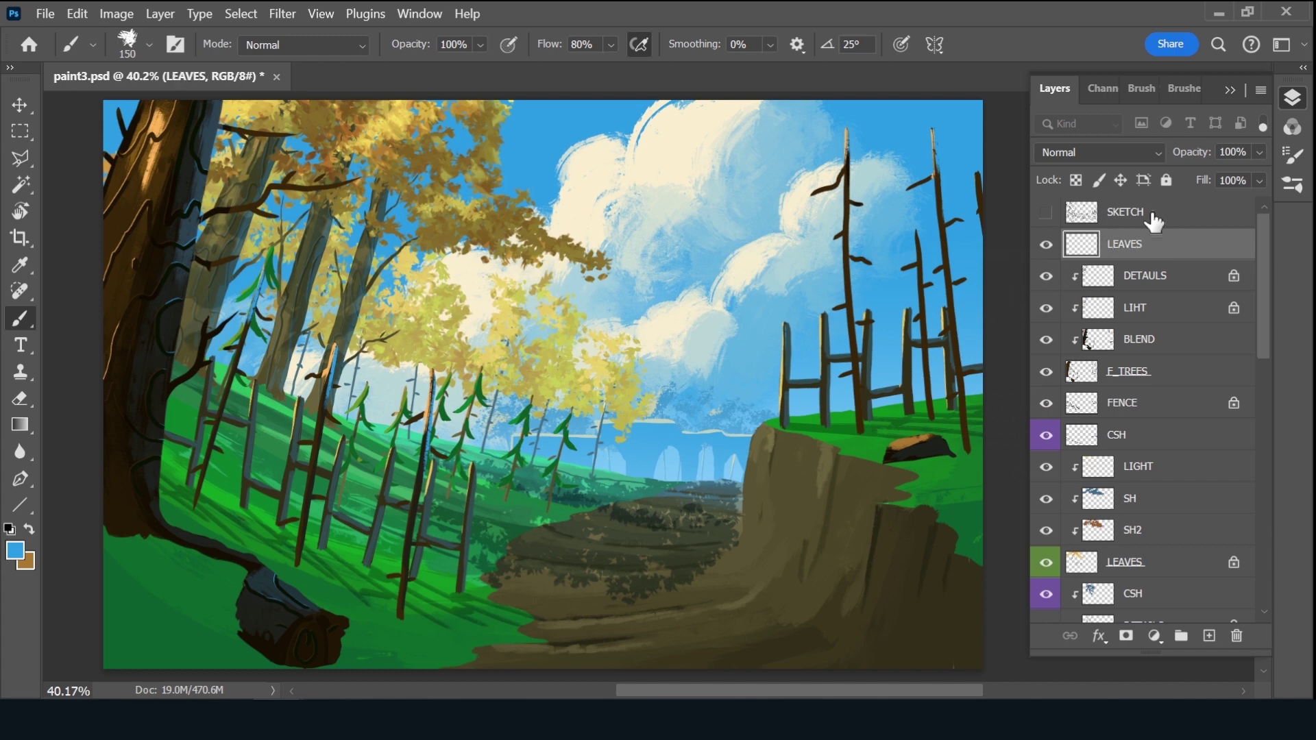
{"action": "right_click", "coordinate": [1047, 246]}
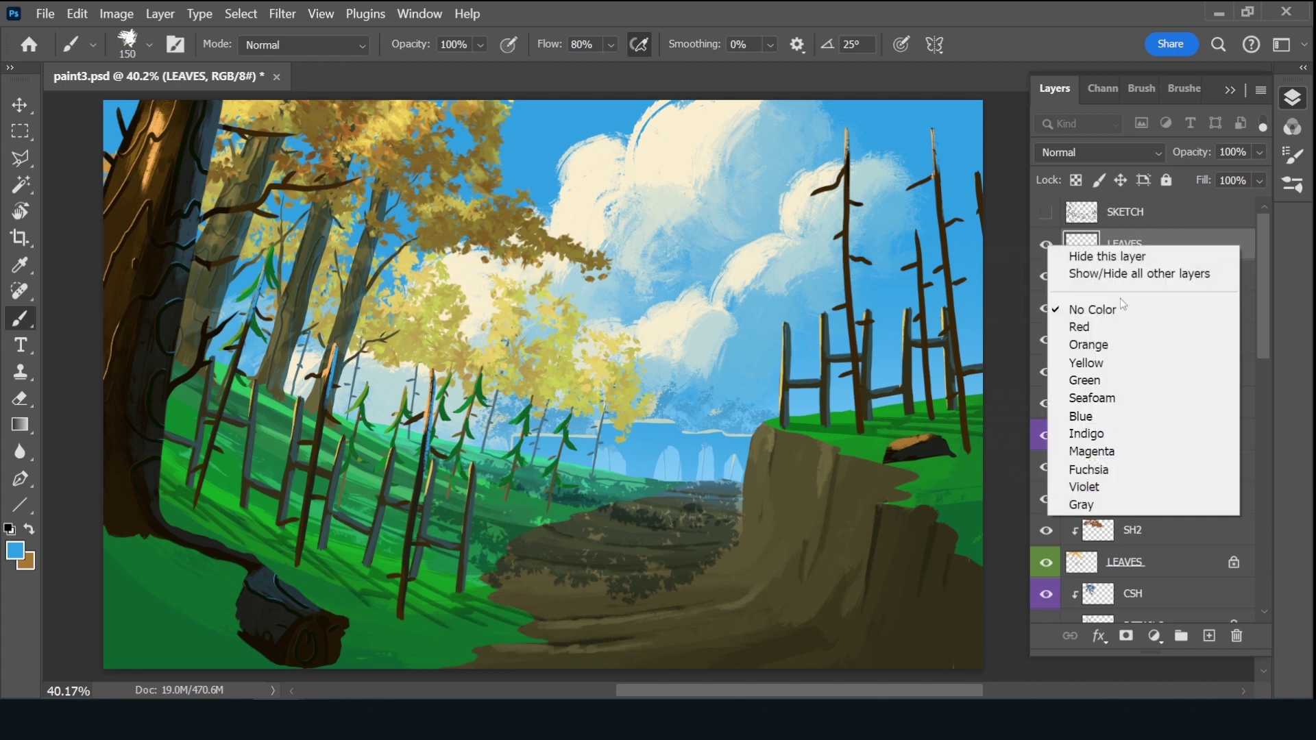
{"action": "left_click", "coordinate": [1106, 398]}
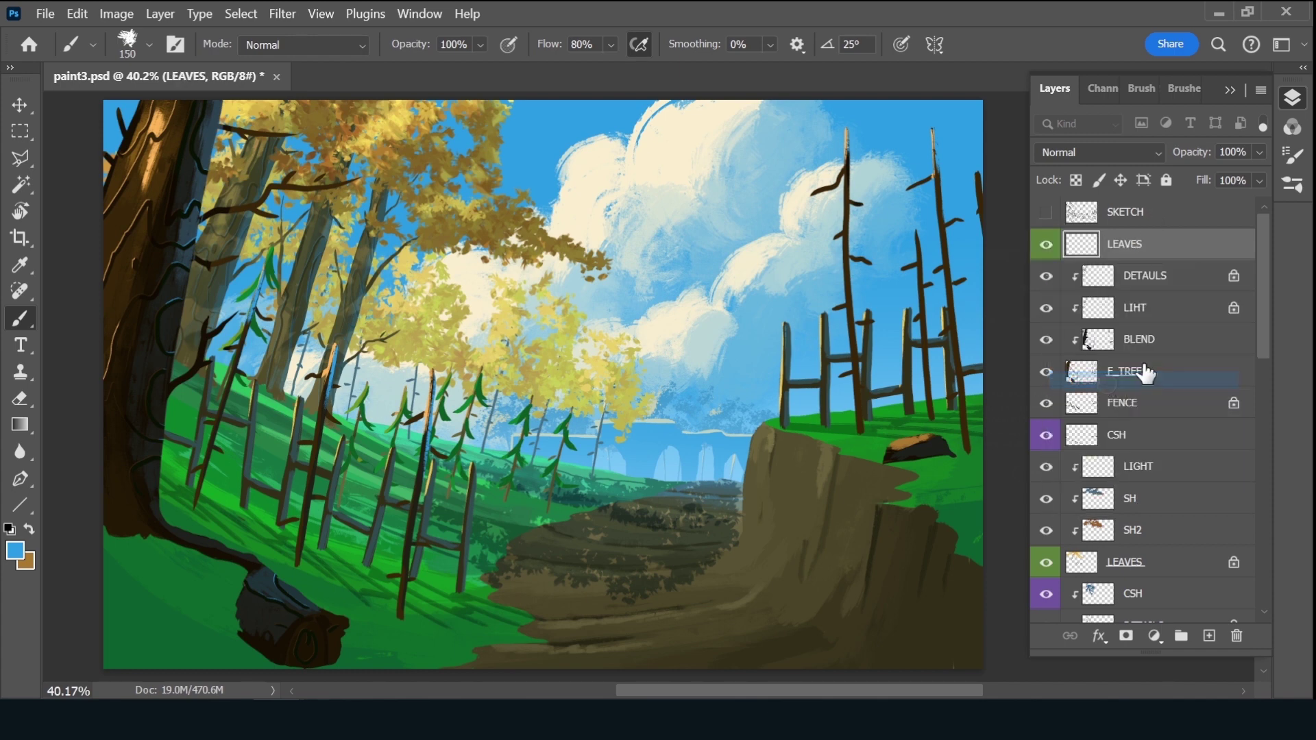
Sample dark green with a smaller brush and paint pine branches on the tall right tree
{"action": "left_click", "coordinate": [152, 634], "text": "alt"}
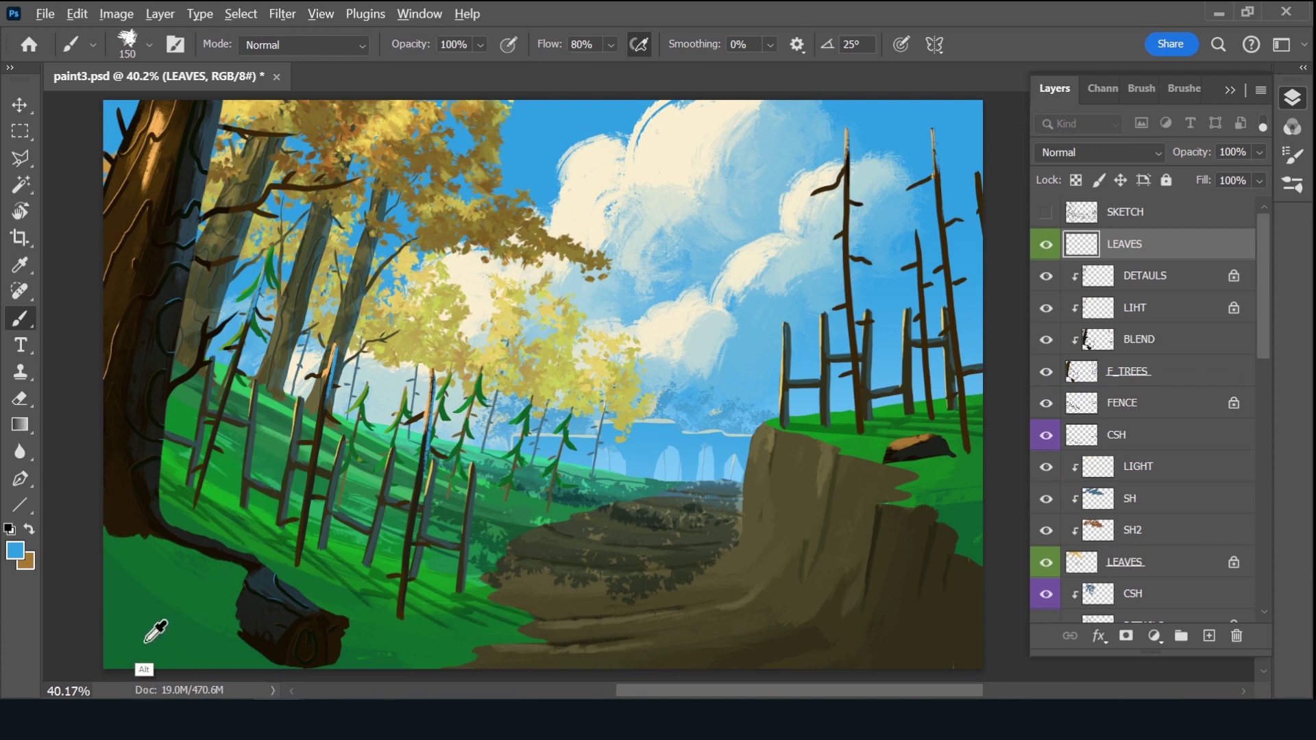
{"action": "key", "text": "bracketleft"}
{"action": "key", "text": "bracketleft"}
{"action": "key", "text": "bracketleft"}
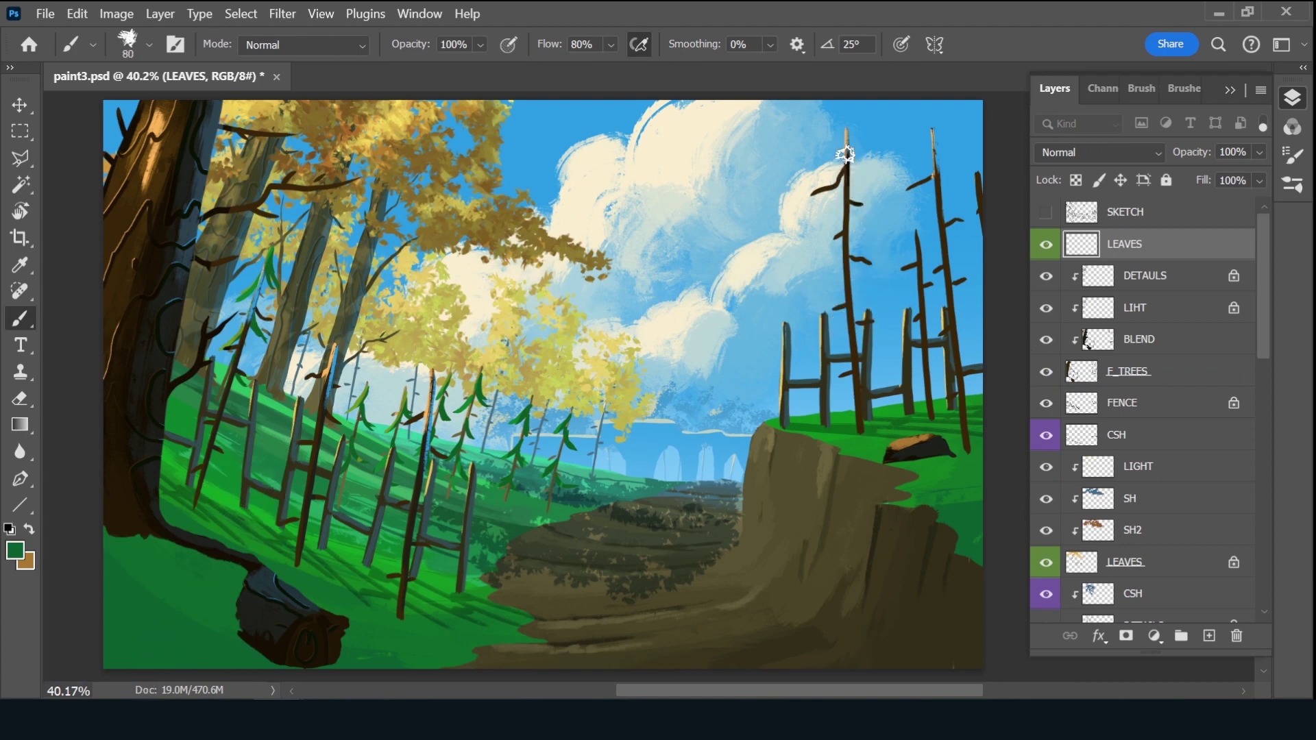
{"action": "key", "text": "bracketleft"}
{"action": "key", "text": "bracketleft"}
{"action": "mouse_move", "coordinate": [849, 134]}
{"action": "left_mouse_down"}
{"action": "mouse_move", "coordinate": [881, 190]}
{"action": "mouse_move", "coordinate": [849, 169]}
{"action": "left_mouse_up"}
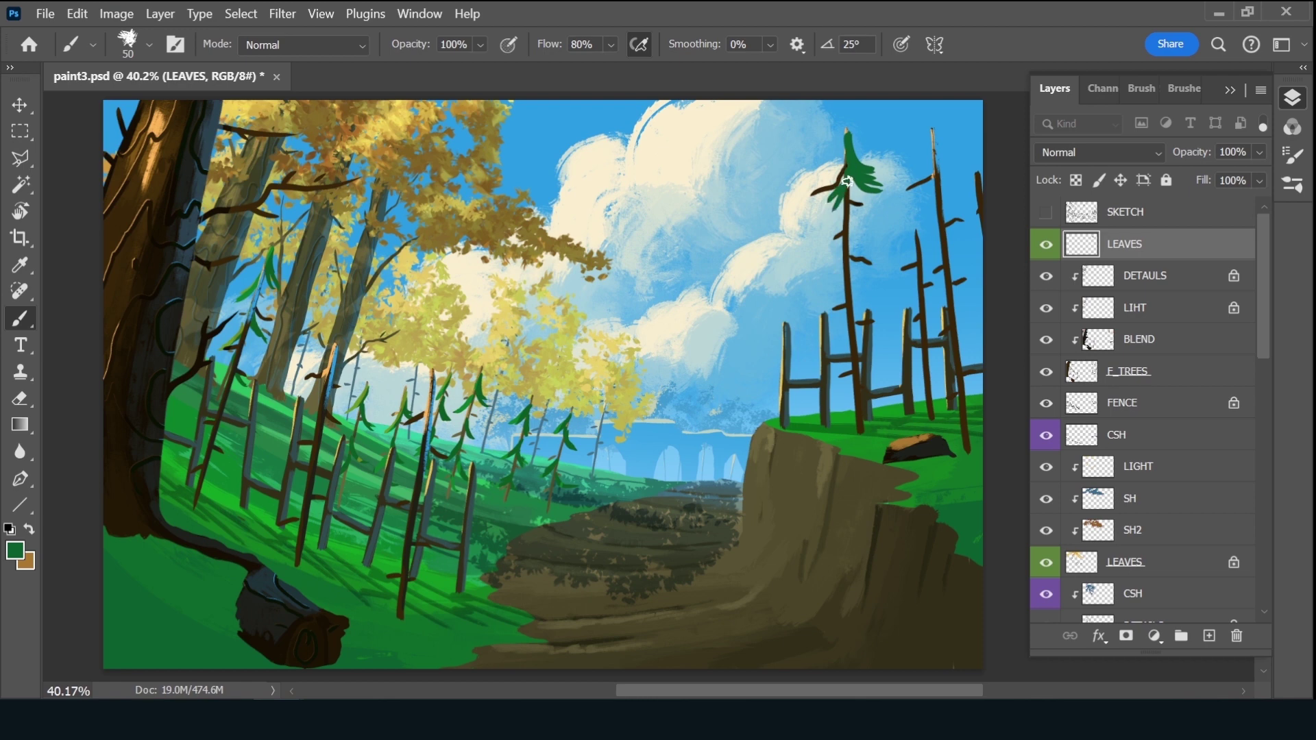
{"action": "left_click_drag", "start_coordinate": [813, 233], "coordinate": [847, 180]}
{"action": "mouse_move", "coordinate": [847, 227]}
{"action": "left_mouse_down"}
{"action": "mouse_move", "coordinate": [871, 265]}
{"action": "mouse_move", "coordinate": [846, 281]}
{"action": "mouse_move", "coordinate": [884, 338]}
{"action": "left_mouse_up"}
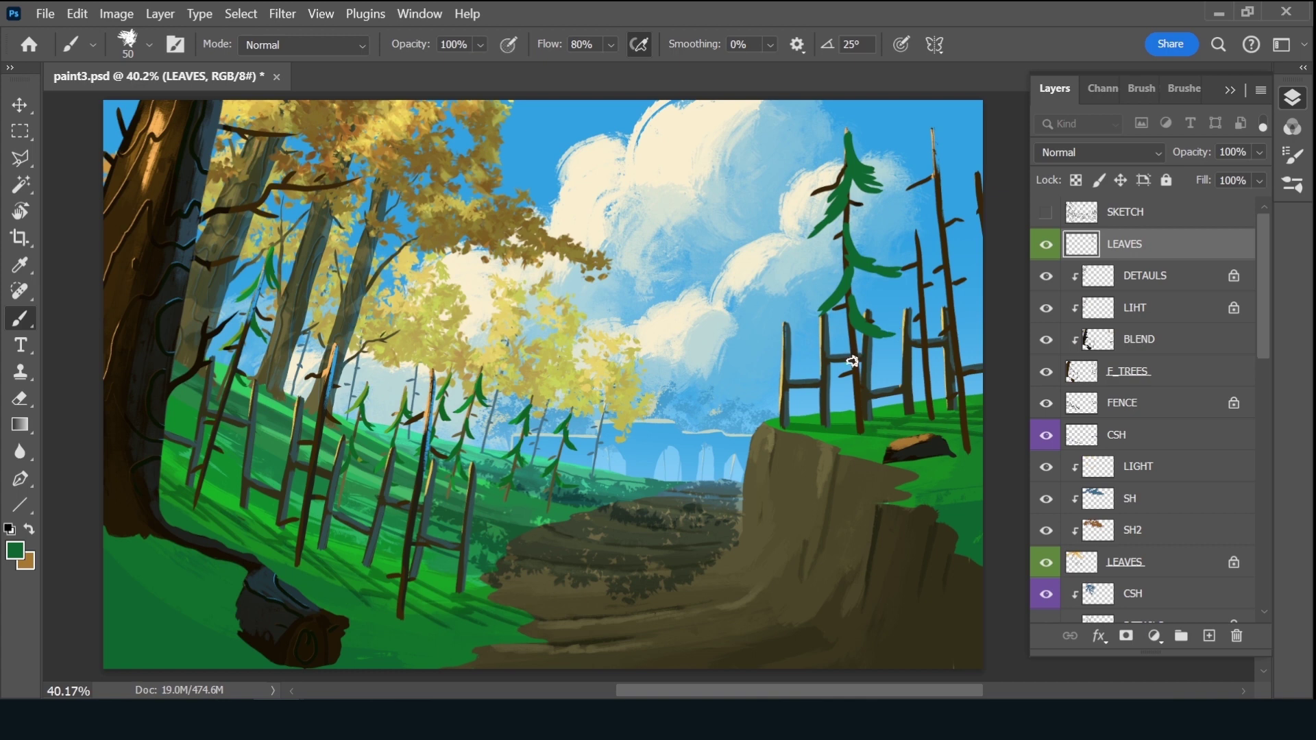
{"action": "mouse_move", "coordinate": [834, 385]}
{"action": "left_mouse_down"}
{"action": "mouse_move", "coordinate": [862, 351]}
{"action": "mouse_move", "coordinate": [822, 410]}
{"action": "left_mouse_up"}
Paint pine branches on the far-right tree and the middle bare tree
{"action": "mouse_move", "coordinate": [935, 146]}
{"action": "left_mouse_down"}
{"action": "mouse_move", "coordinate": [965, 180]}
{"action": "mouse_move", "coordinate": [920, 241]}
{"action": "left_mouse_up"}
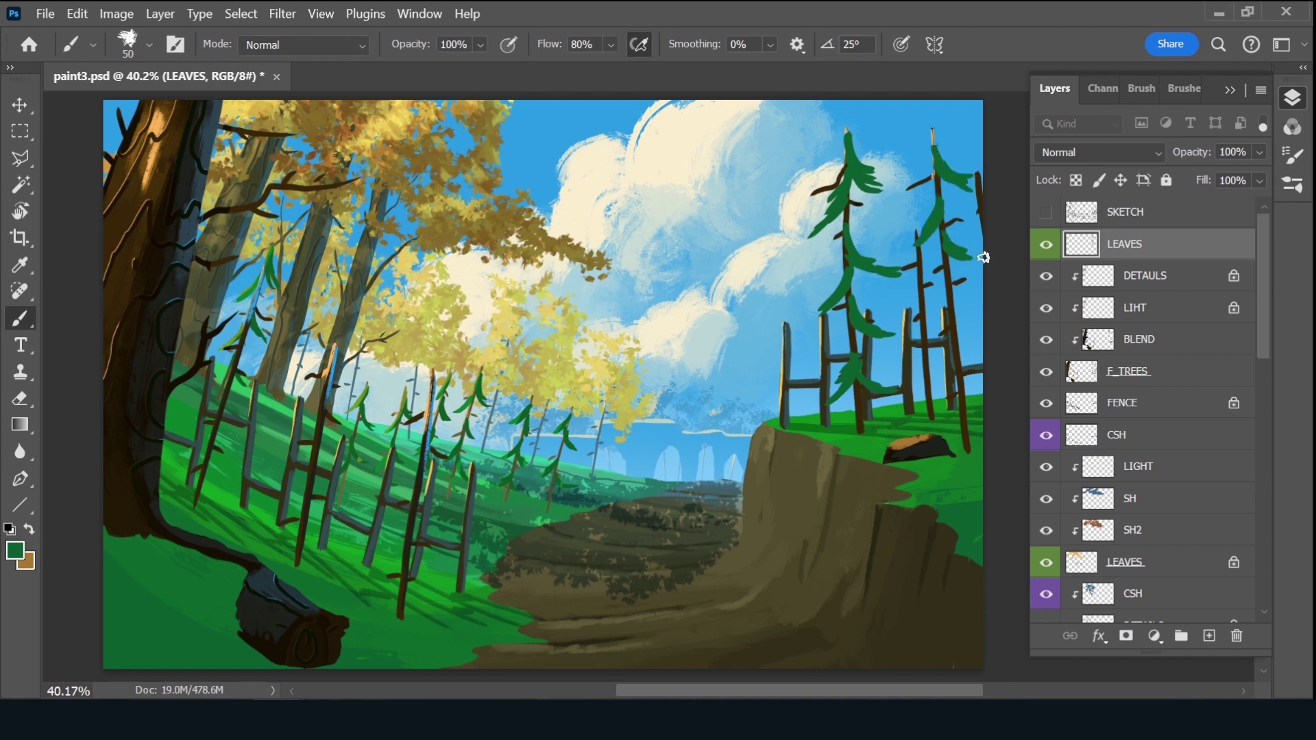
{"action": "left_click_drag", "start_coordinate": [950, 284], "coordinate": [929, 317]}
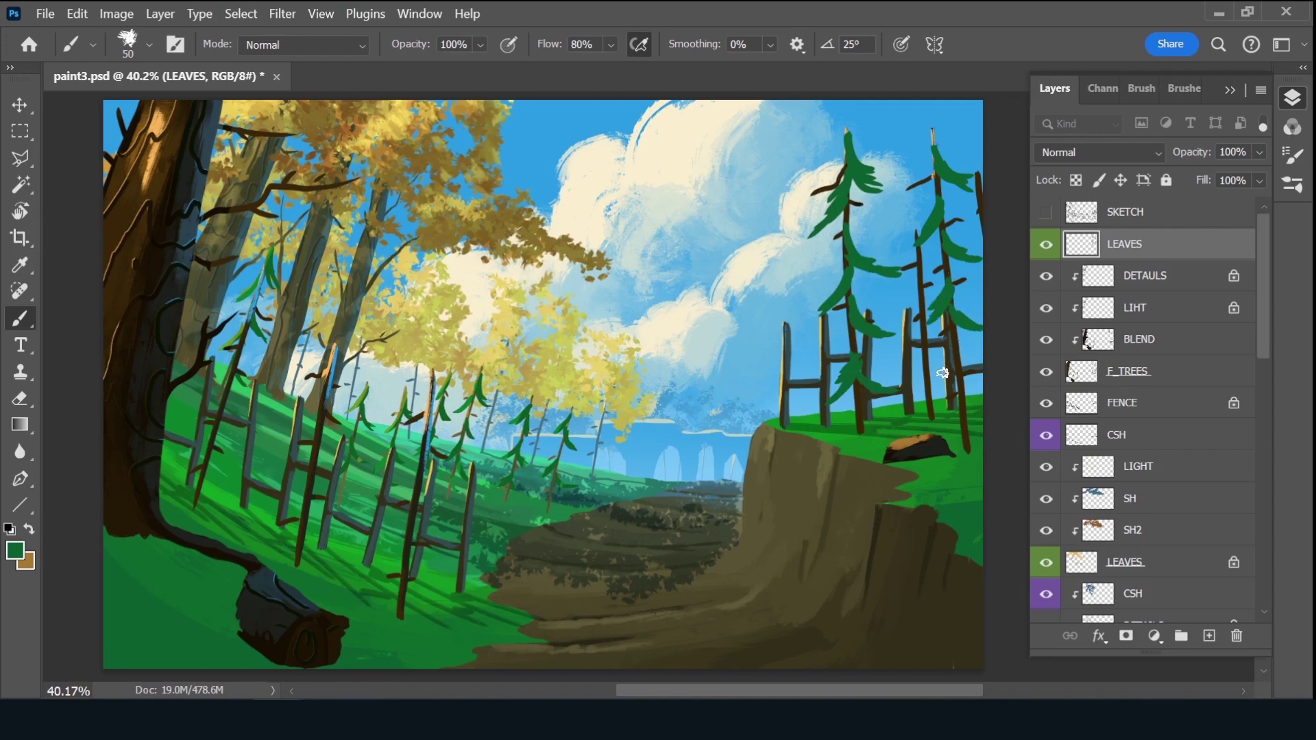
{"action": "left_click_drag", "start_coordinate": [963, 343], "coordinate": [939, 385]}
{"action": "left_click_drag", "start_coordinate": [922, 267], "coordinate": [891, 305]}
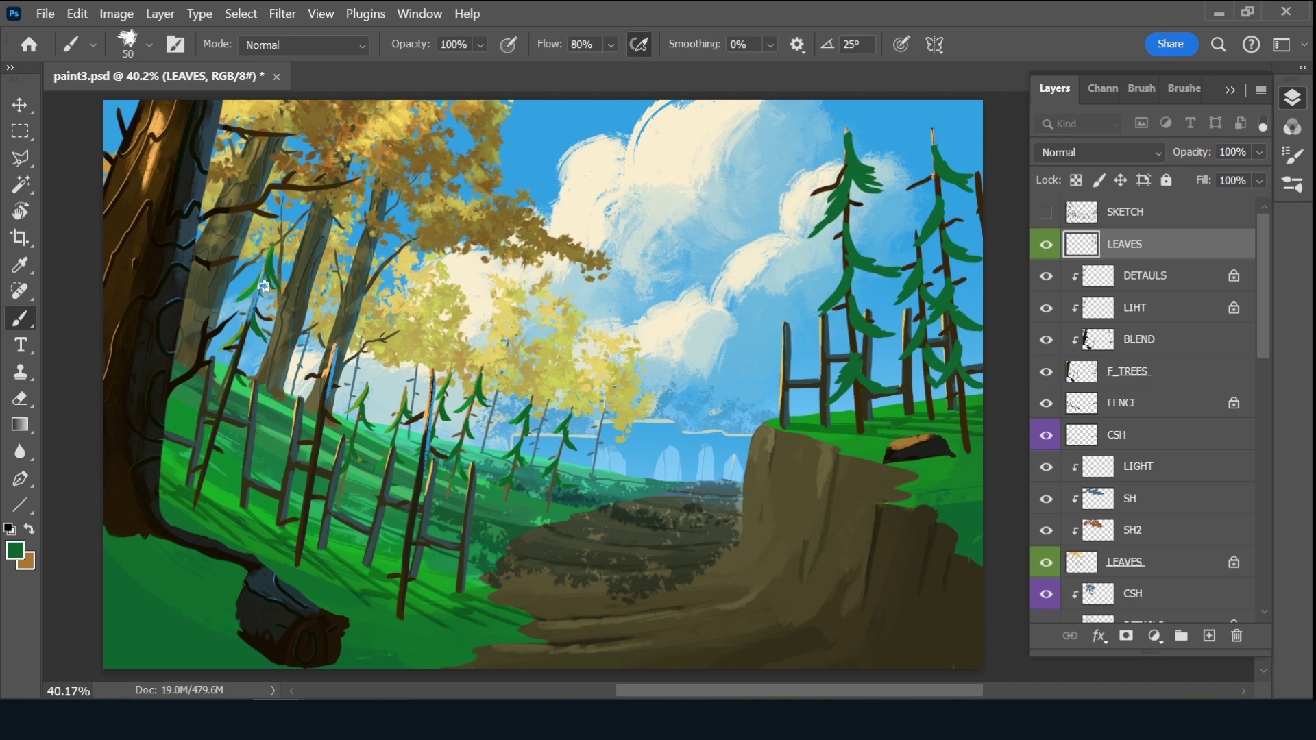
Paint dark green needle strokes onto the pines along the fence
{"action": "mouse_move", "coordinate": [263, 285]}
{"action": "left_mouse_down"}
{"action": "mouse_move", "coordinate": [277, 318]}
{"action": "mouse_move", "coordinate": [258, 297]}
{"action": "mouse_move", "coordinate": [219, 332]}
{"action": "mouse_move", "coordinate": [238, 340]}
{"action": "mouse_move", "coordinate": [249, 392]}
{"action": "left_mouse_up"}
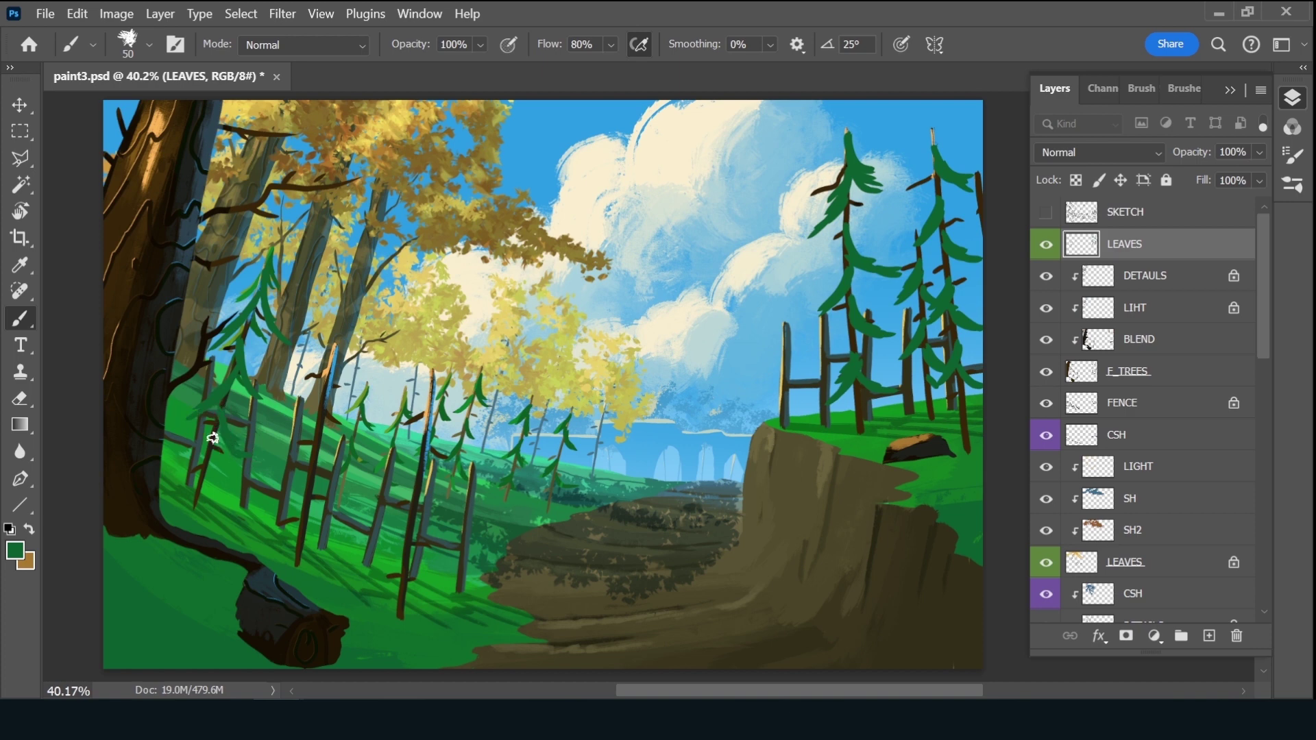
{"action": "left_click_drag", "start_coordinate": [212, 439], "coordinate": [177, 467]}
{"action": "left_click_drag", "start_coordinate": [332, 352], "coordinate": [331, 365]}
{"action": "left_click_drag", "start_coordinate": [353, 413], "coordinate": [306, 421]}
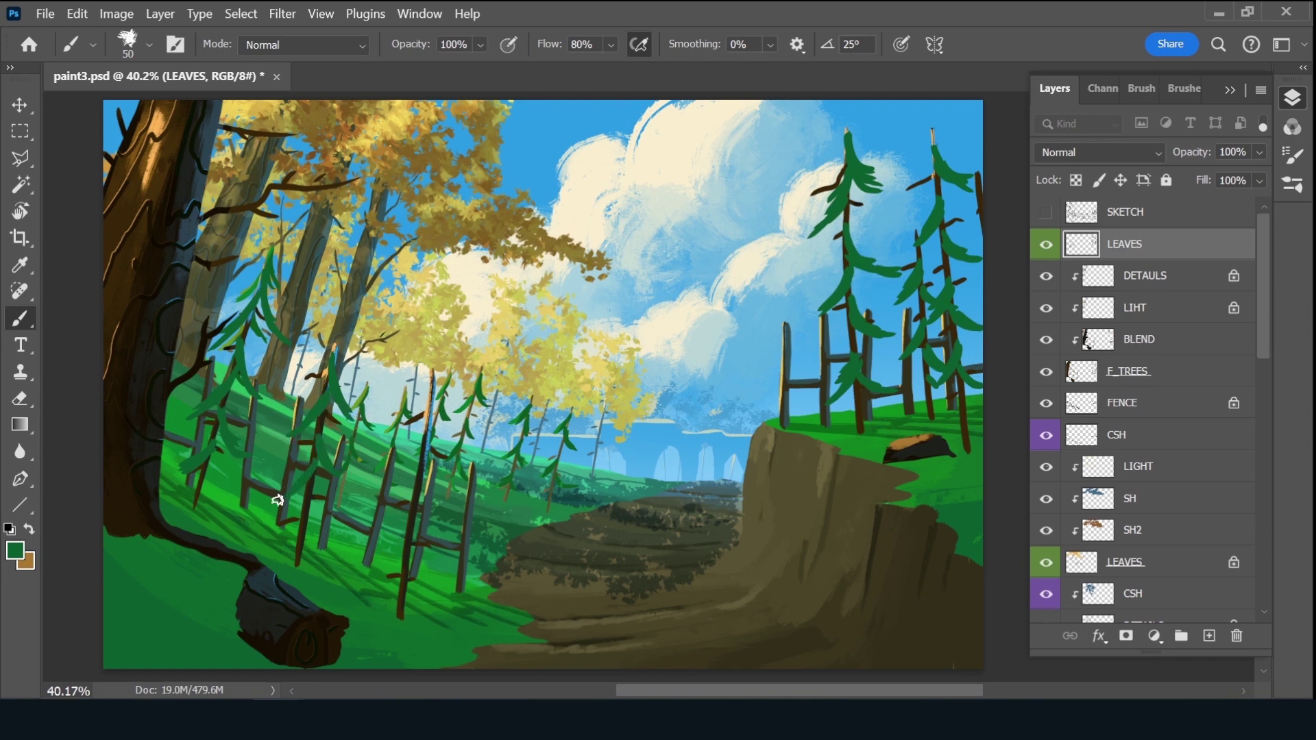
{"action": "mouse_move", "coordinate": [439, 381]}
{"action": "left_mouse_down"}
{"action": "mouse_move", "coordinate": [447, 436]}
{"action": "mouse_move", "coordinate": [424, 465]}
{"action": "left_mouse_up"}
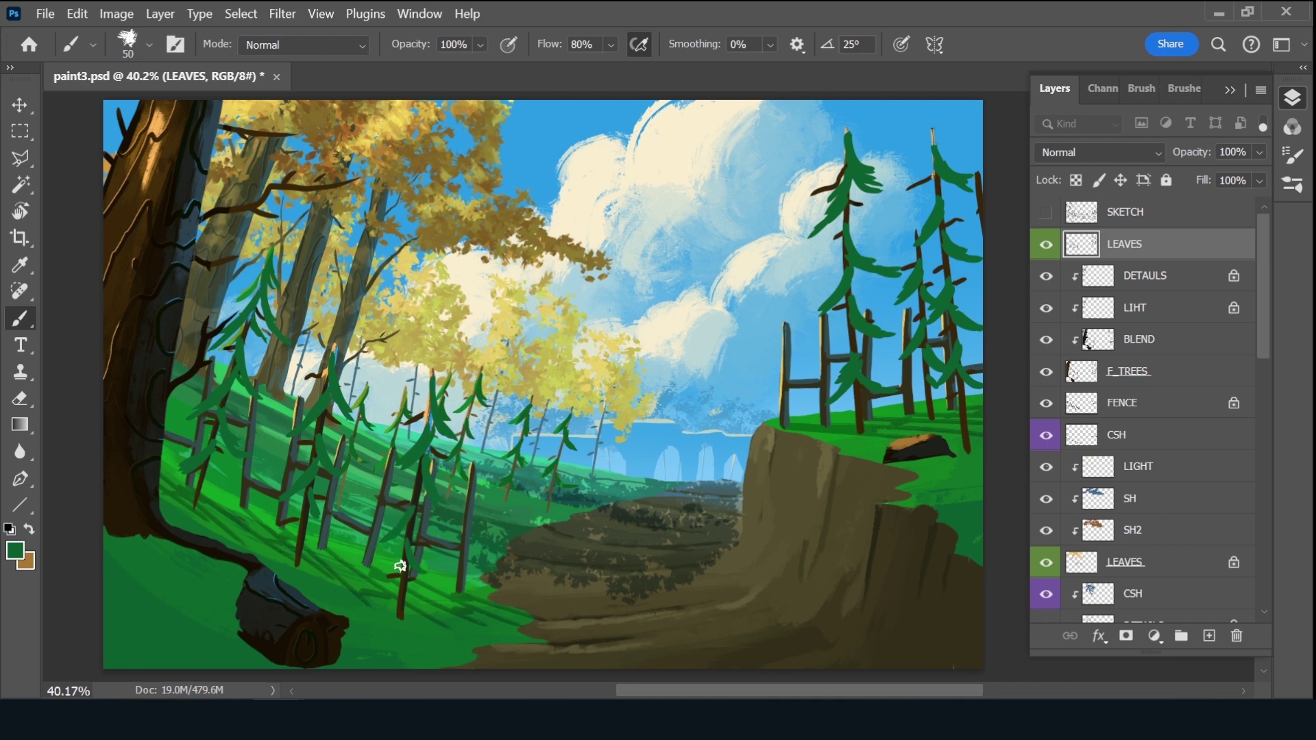
{"action": "left_click_drag", "start_coordinate": [394, 591], "coordinate": [408, 529]}
Lock the LEAVES layer's transparency, and paint needles on the right pine in a darker green at brush size 100
{"action": "key", "text": "slash"}
{"action": "key", "text": "bracketright"}
{"action": "left_click", "coordinate": [15, 552]}
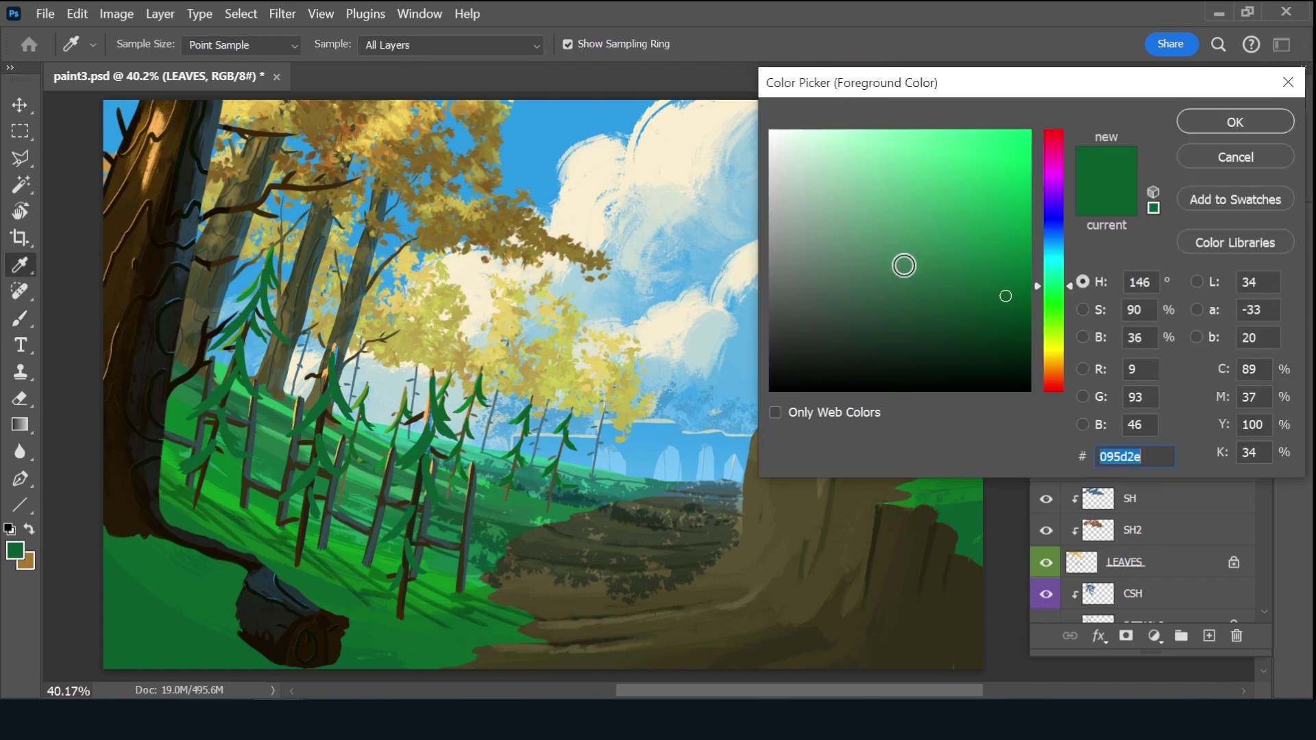
{"action": "left_click", "coordinate": [1006, 319]}
{"action": "left_click", "coordinate": [1203, 128]}
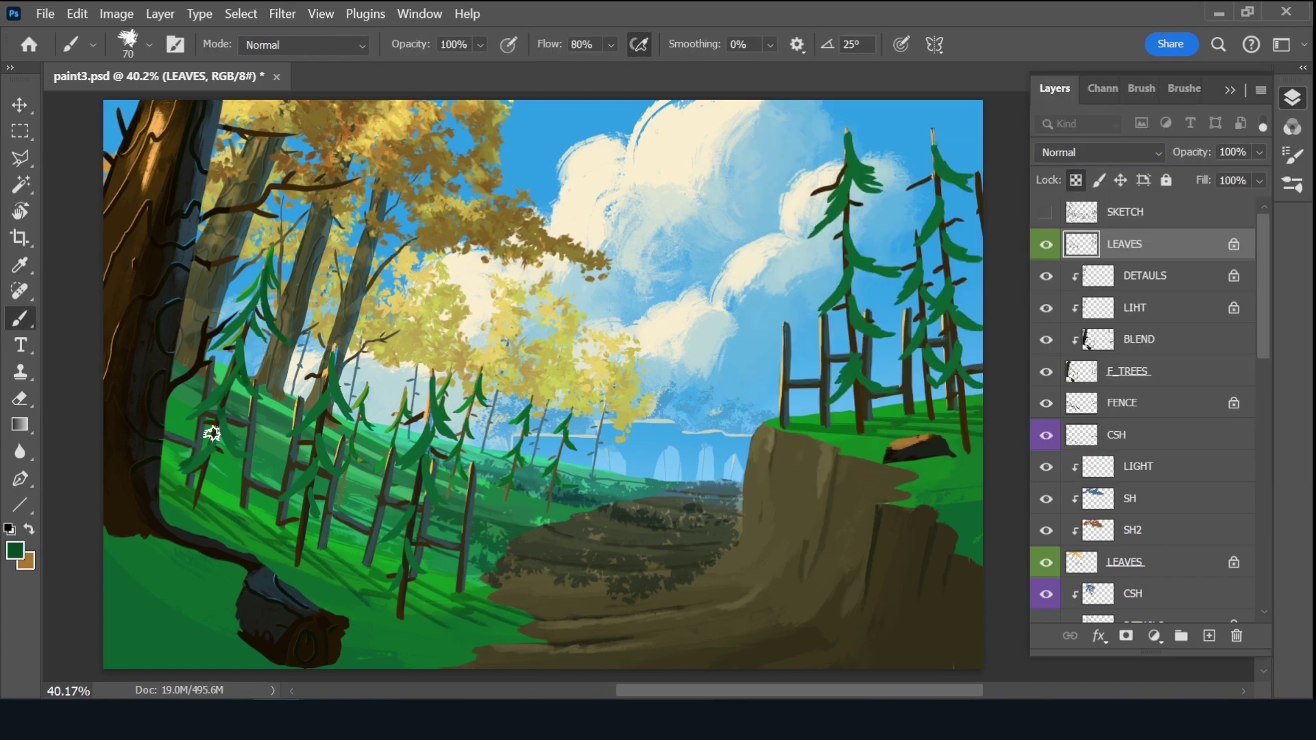
{"action": "key", "text": "bracketright"}
{"action": "key", "text": "bracketright"}
{"action": "key", "text": "bracketright"}
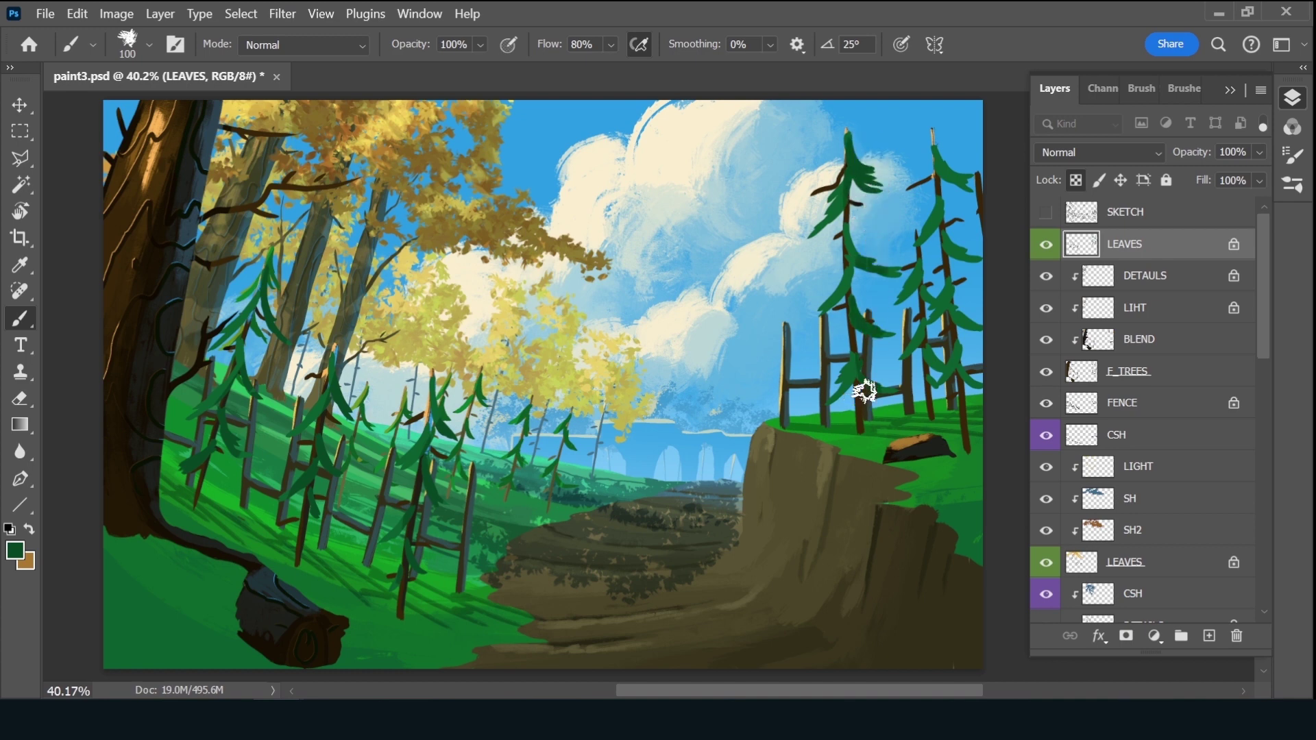
{"action": "left_click_drag", "start_coordinate": [865, 391], "coordinate": [894, 391]}
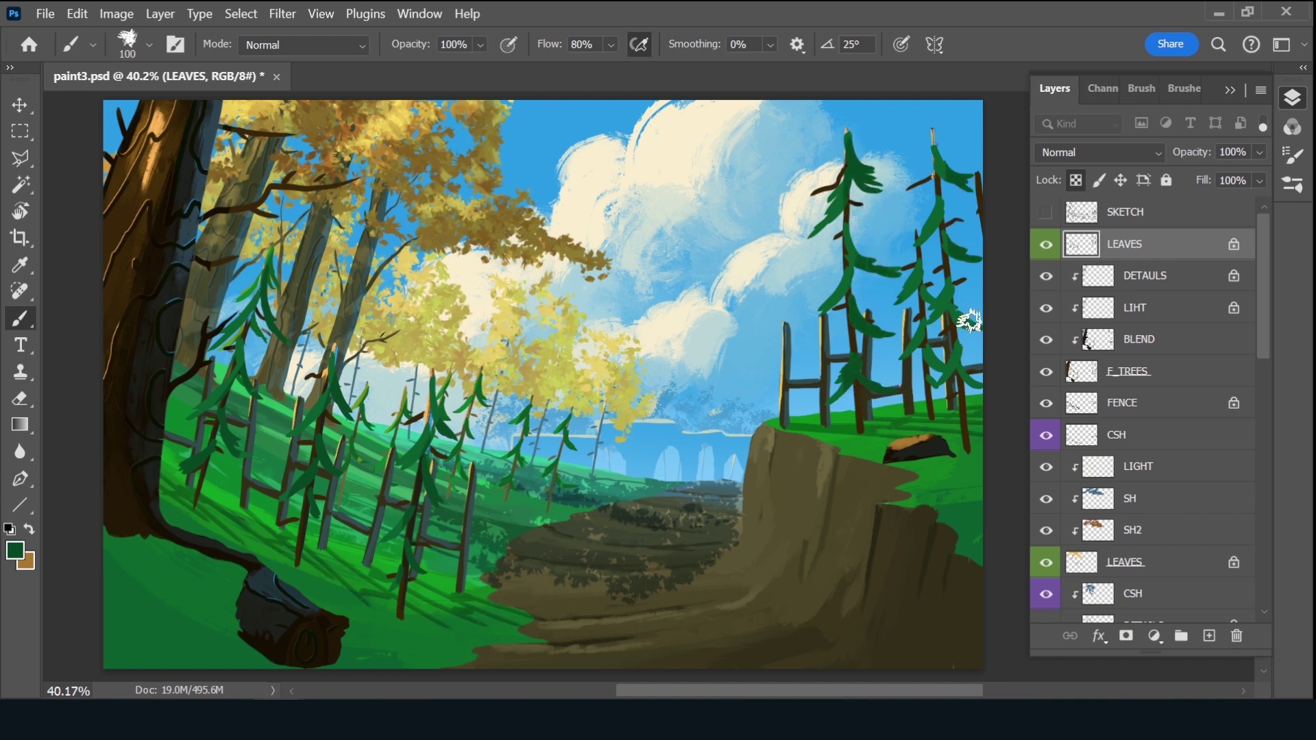
Sample an orange from the yellow leaves, highlight the pine trunk tops, and add a new layer
{"action": "left_click", "coordinate": [15, 551]}
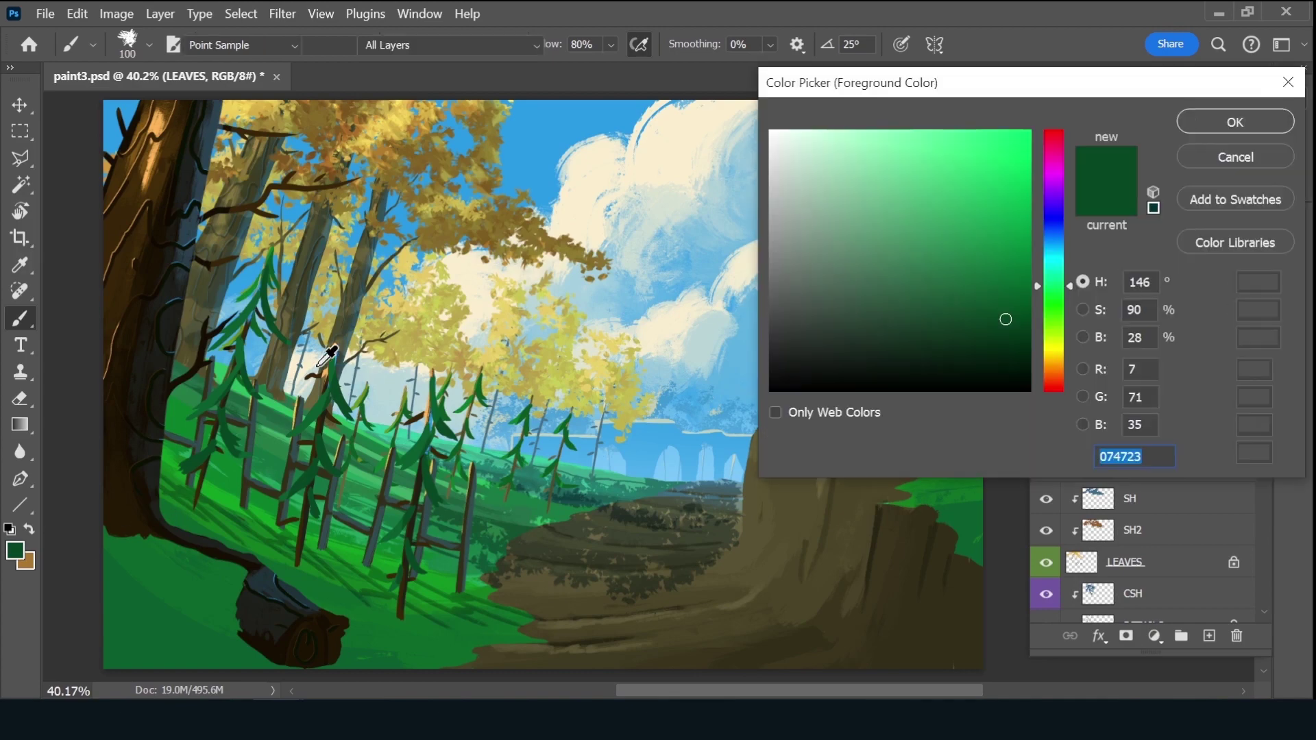
{"action": "left_click", "coordinate": [341, 336]}
{"action": "left_click", "coordinate": [1198, 126]}
{"action": "key", "text": "b"}
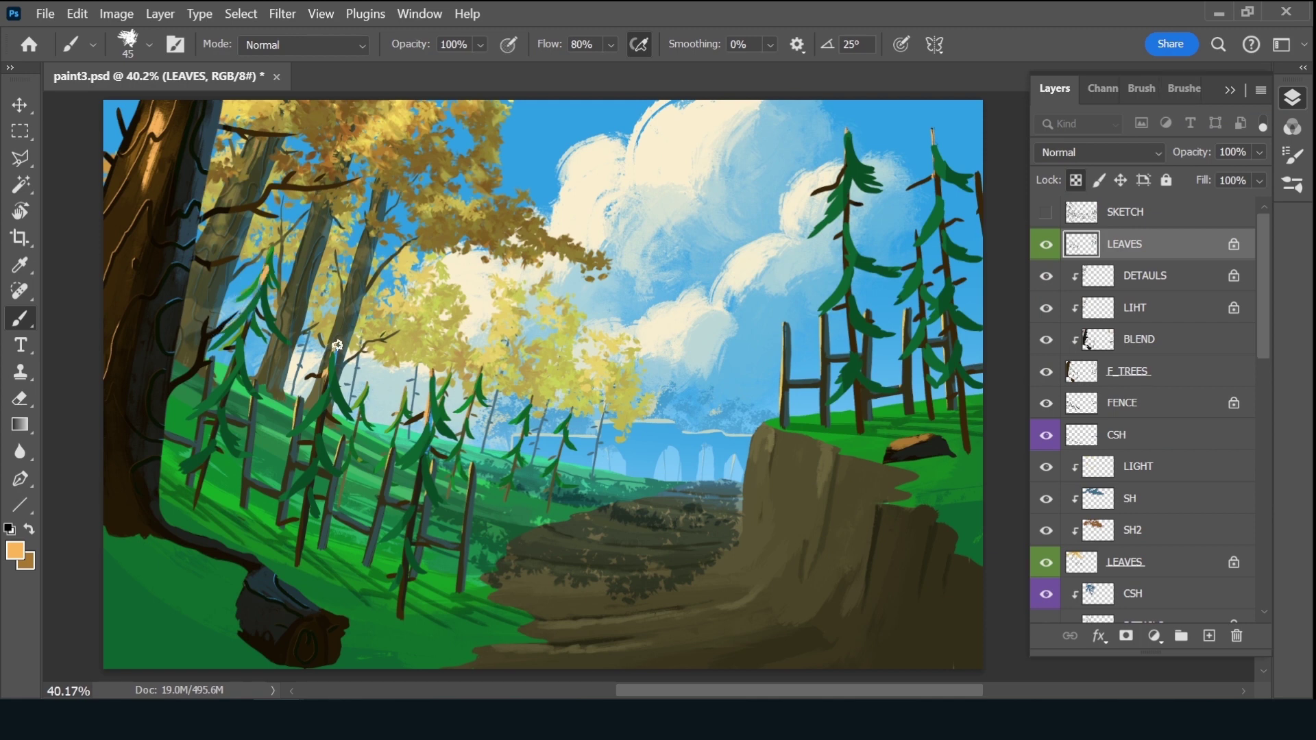
{"action": "left_click_drag", "start_coordinate": [414, 456], "coordinate": [434, 381]}
{"action": "left_click_drag", "start_coordinate": [848, 140], "coordinate": [833, 197]}
{"action": "left_click_drag", "start_coordinate": [932, 145], "coordinate": [935, 174]}
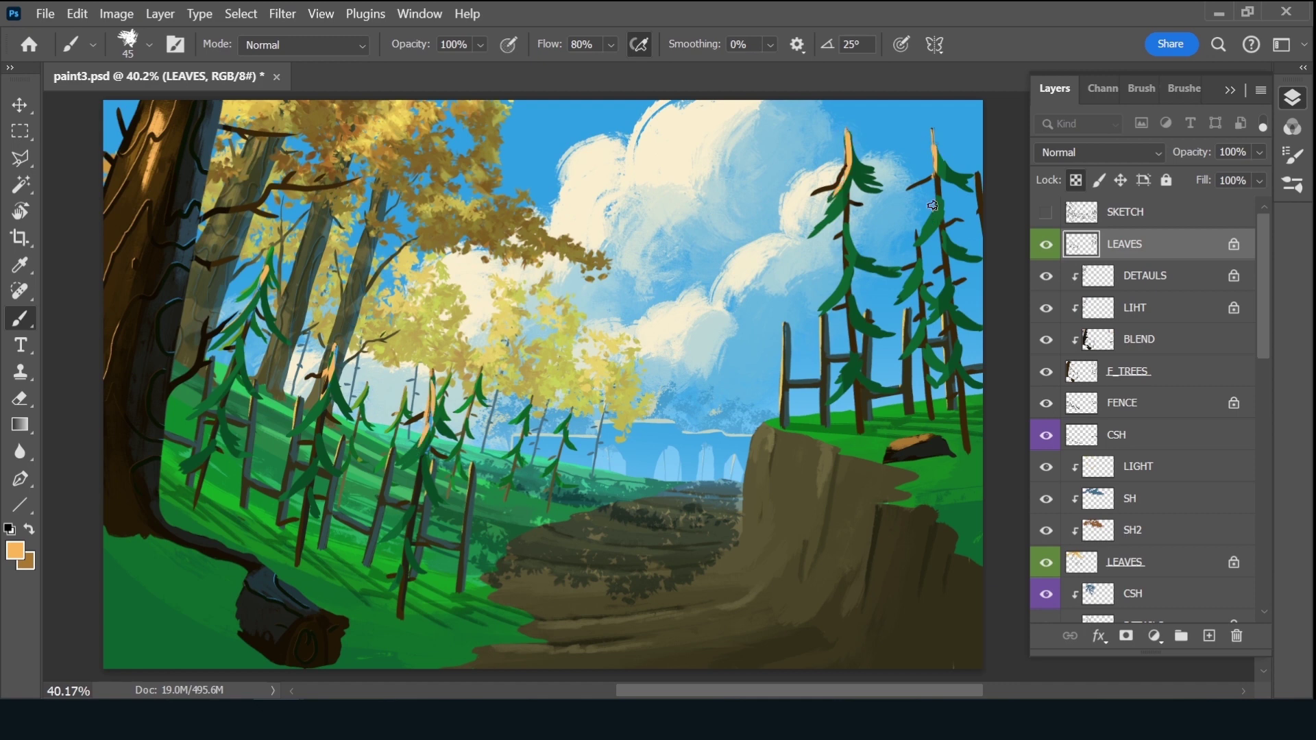
{"action": "left_click", "coordinate": [1210, 637]}
Remove the accidental new layer and select the Foliage 1 brush preset
{"action": "key", "text": "ctrl+z"}
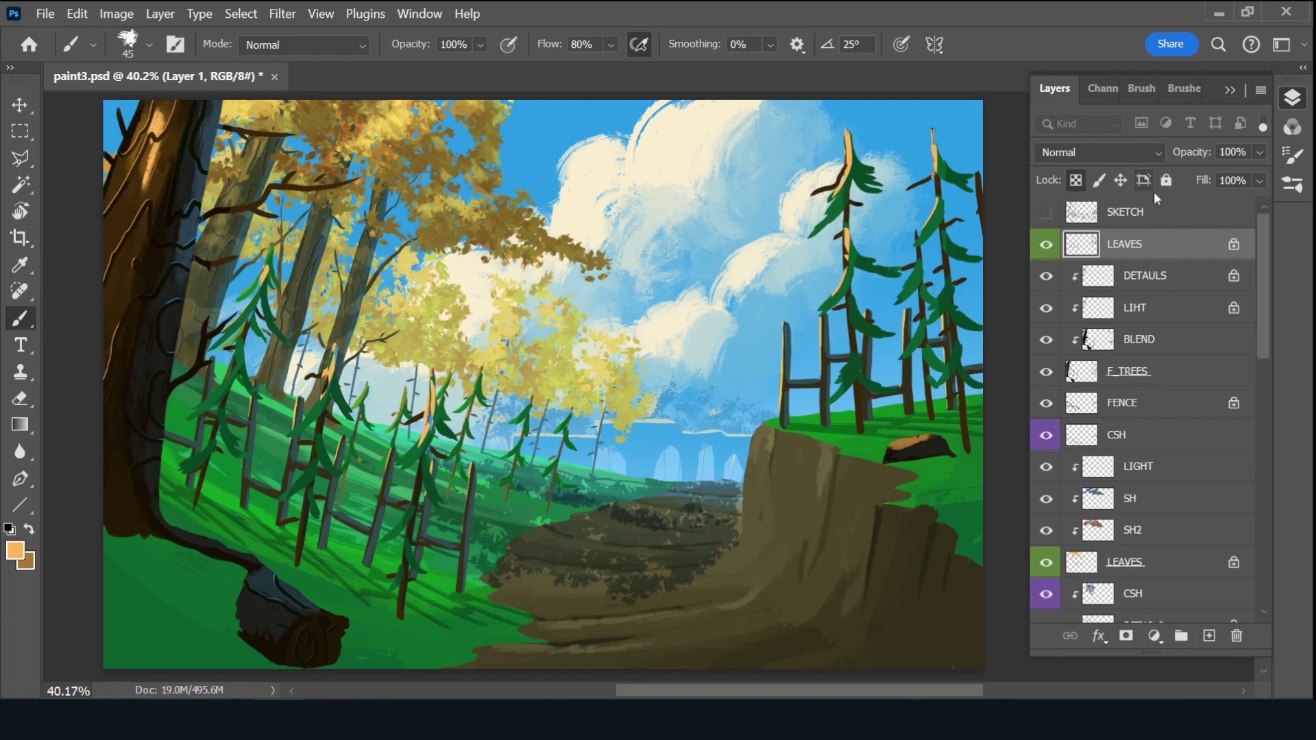
{"action": "left_click", "coordinate": [1189, 89]}
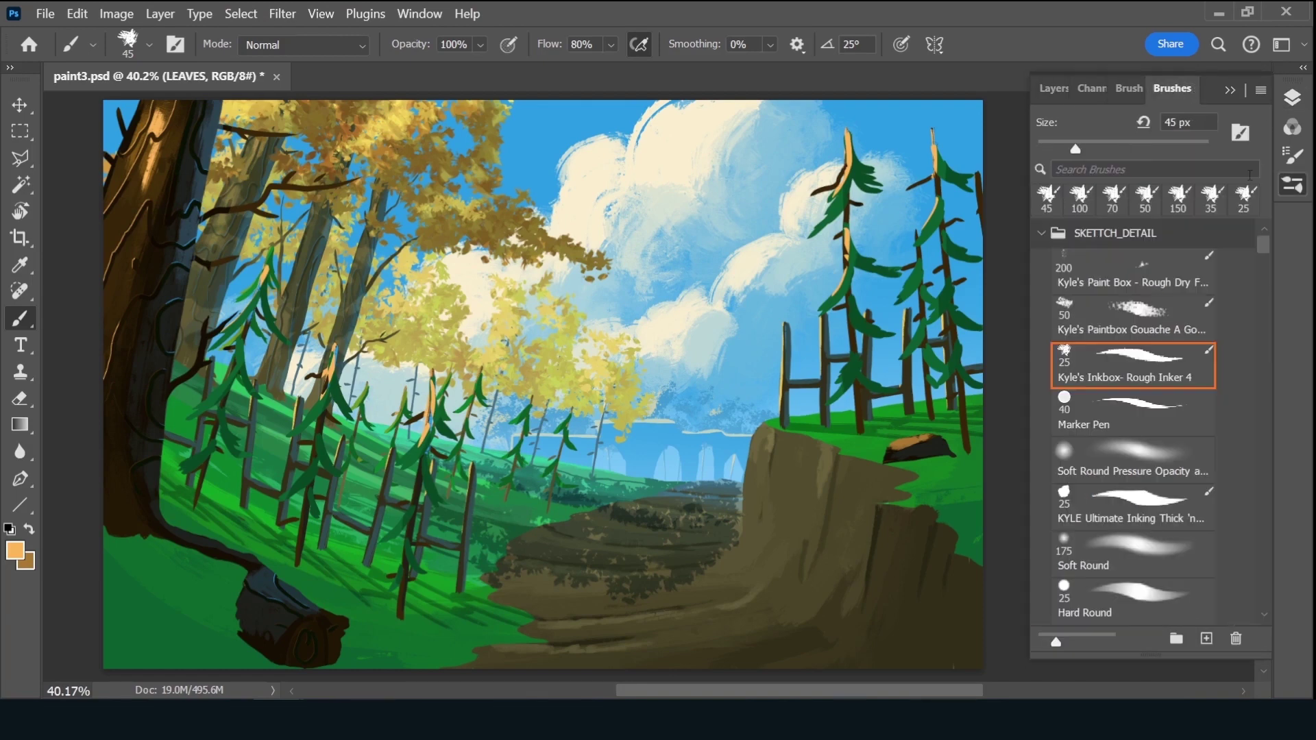
{"action": "left_click_drag", "start_coordinate": [1264, 239], "coordinate": [1267, 282]}
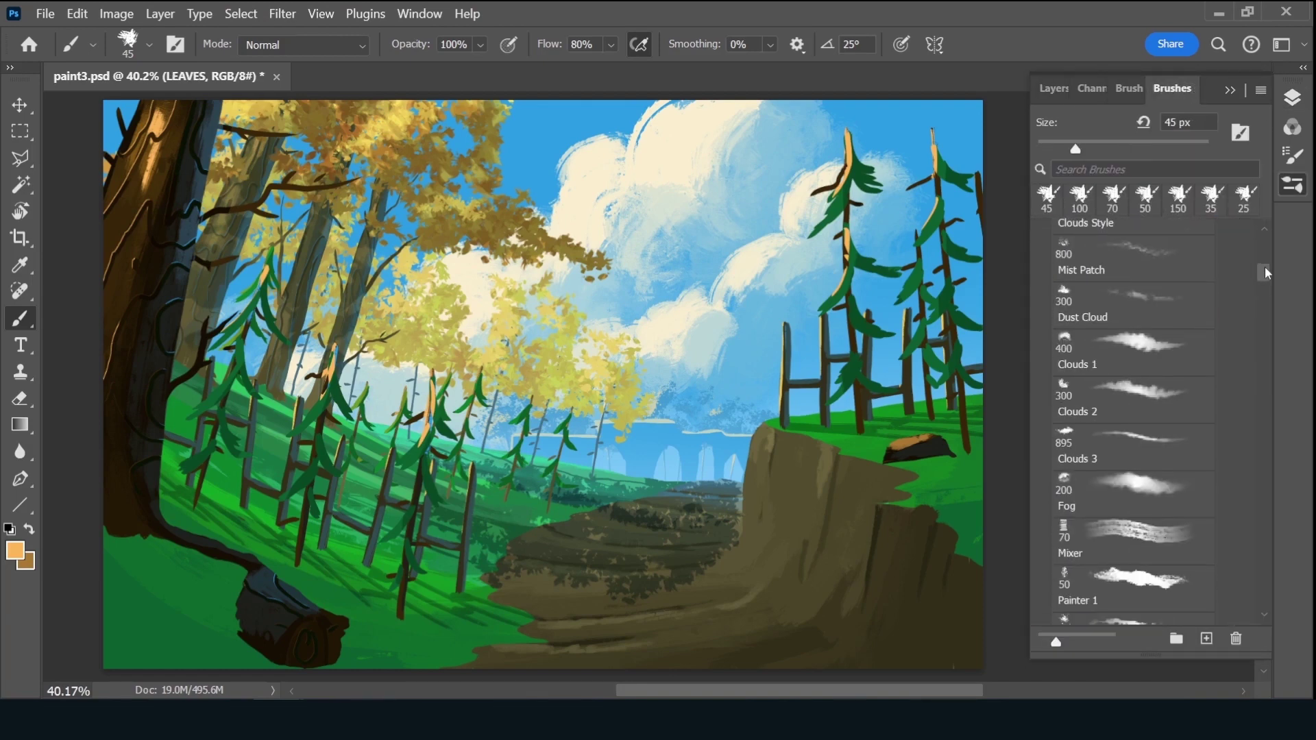
{"action": "scroll", "coordinate": [1265, 281], "scroll_direction": "down", "scroll_amount": 3}
{"action": "scroll", "coordinate": [1266, 285], "scroll_direction": "up", "scroll_amount": 3}
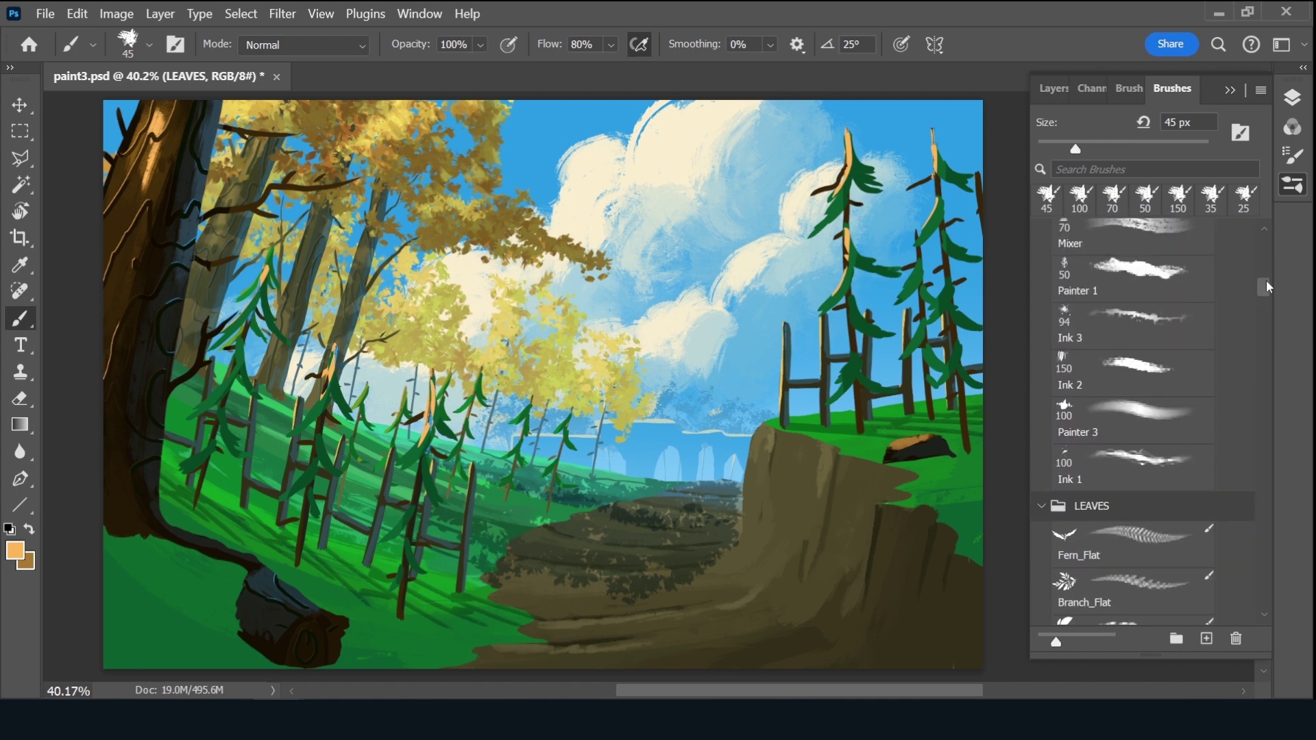
{"action": "scroll", "coordinate": [1265, 280], "scroll_direction": "down", "scroll_amount": 1}
{"action": "left_click_drag", "start_coordinate": [1257, 295], "coordinate": [1265, 283]}
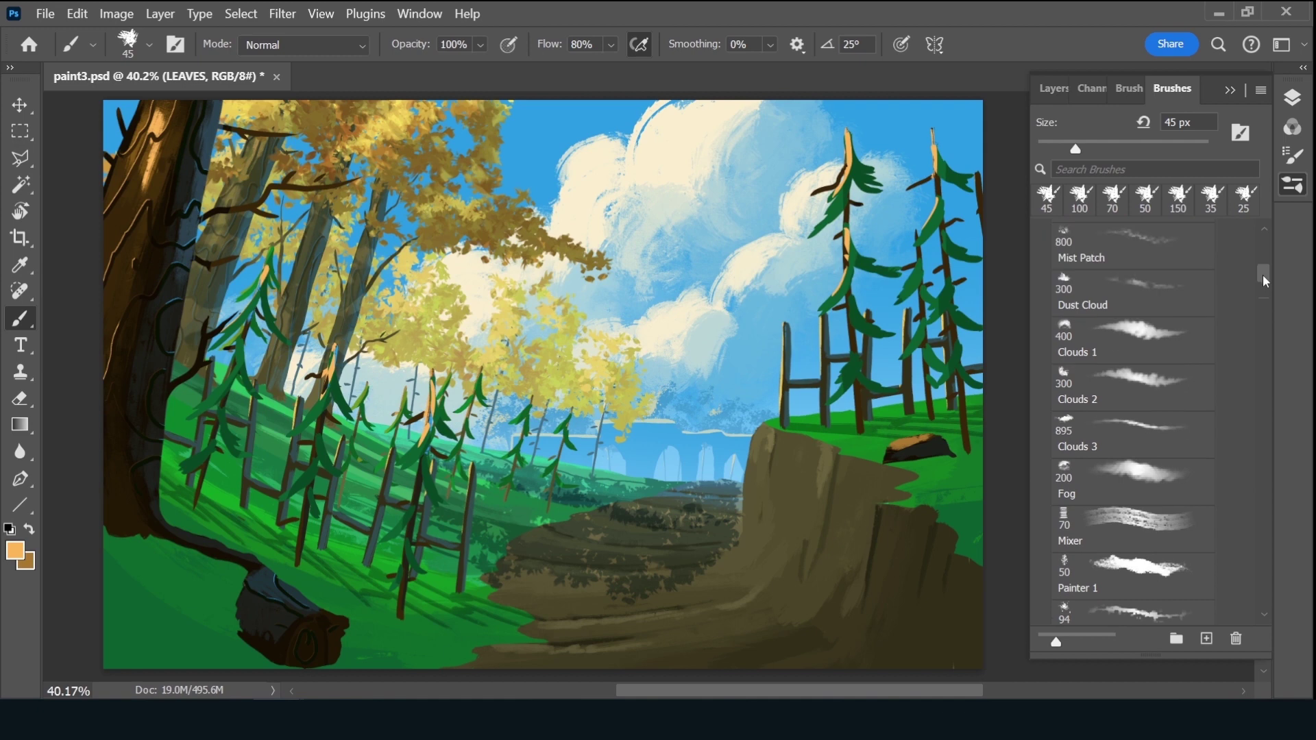
{"action": "mouse_move", "coordinate": [1265, 283]}
{"action": "left_mouse_down"}
{"action": "mouse_move", "coordinate": [1265, 268]}
{"action": "mouse_move", "coordinate": [1266, 307]}
{"action": "left_mouse_up"}
{"action": "scroll", "coordinate": [1265, 307], "scroll_direction": "down", "scroll_amount": 3}
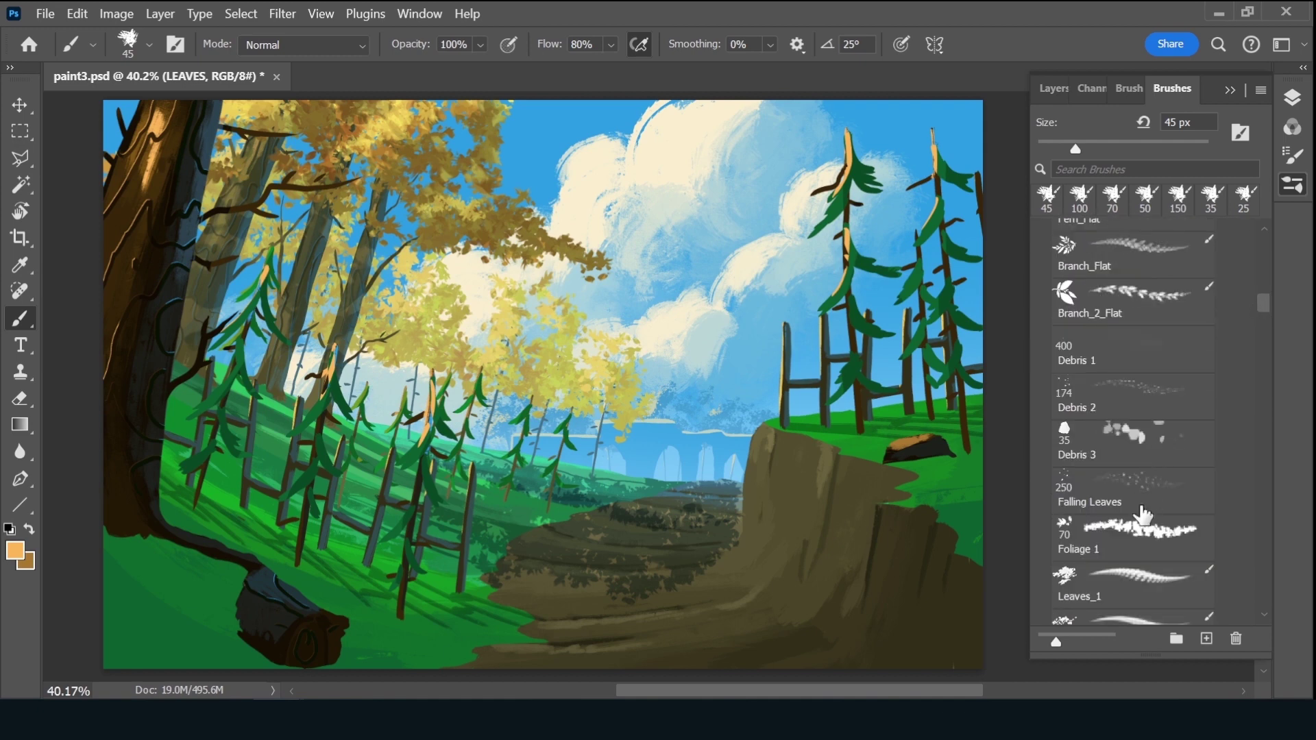
{"action": "left_click", "coordinate": [1131, 539]}
Set the foreground colour to yellow, starting from a dark orange
{"action": "left_click", "coordinate": [19, 552]}
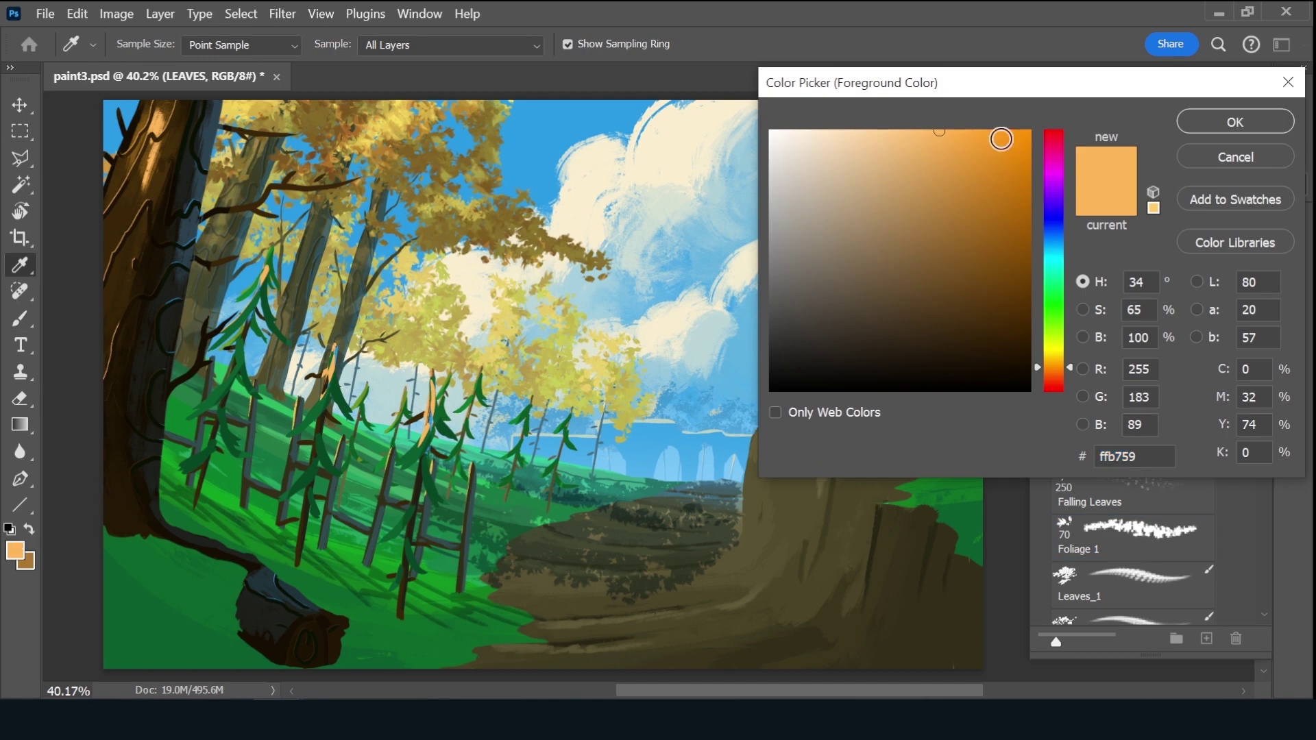
{"action": "mouse_move", "coordinate": [1010, 182]}
{"action": "left_mouse_down"}
{"action": "mouse_move", "coordinate": [1031, 199]}
{"action": "mouse_move", "coordinate": [1031, 158]}
{"action": "left_mouse_up"}
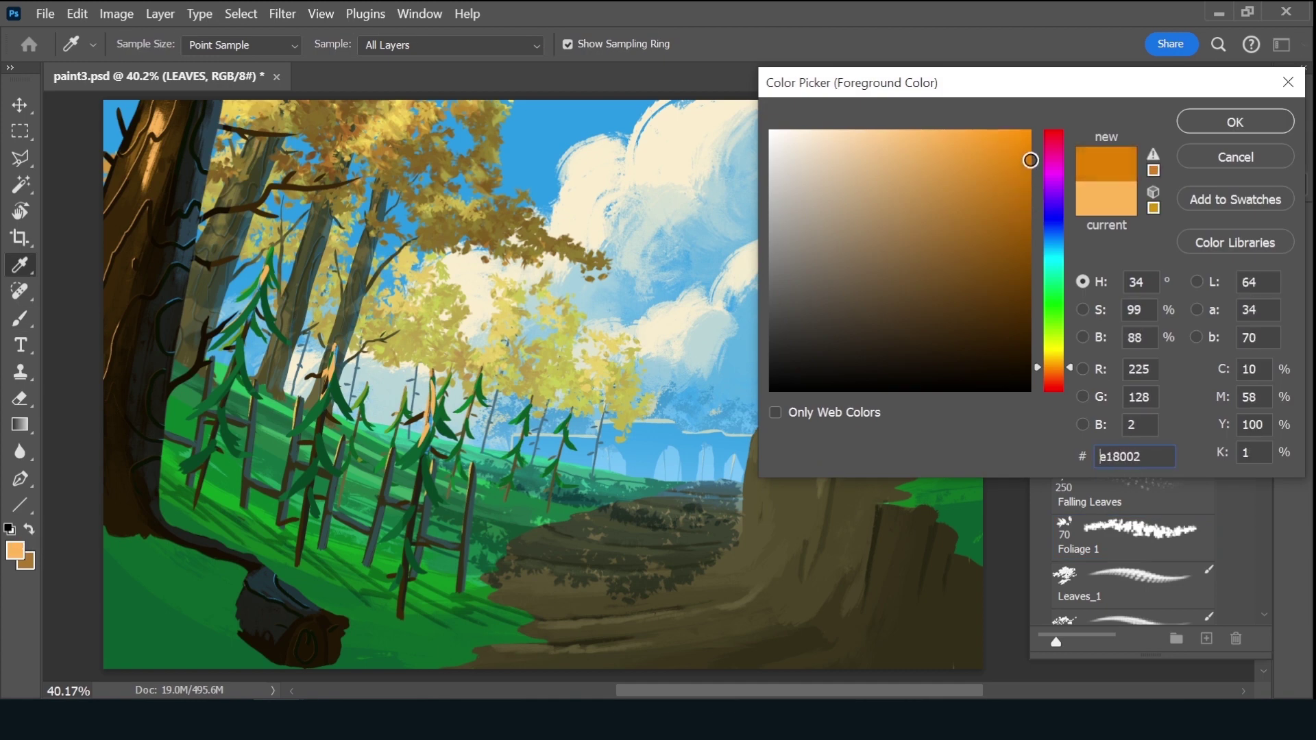
{"action": "left_click", "coordinate": [1224, 124]}
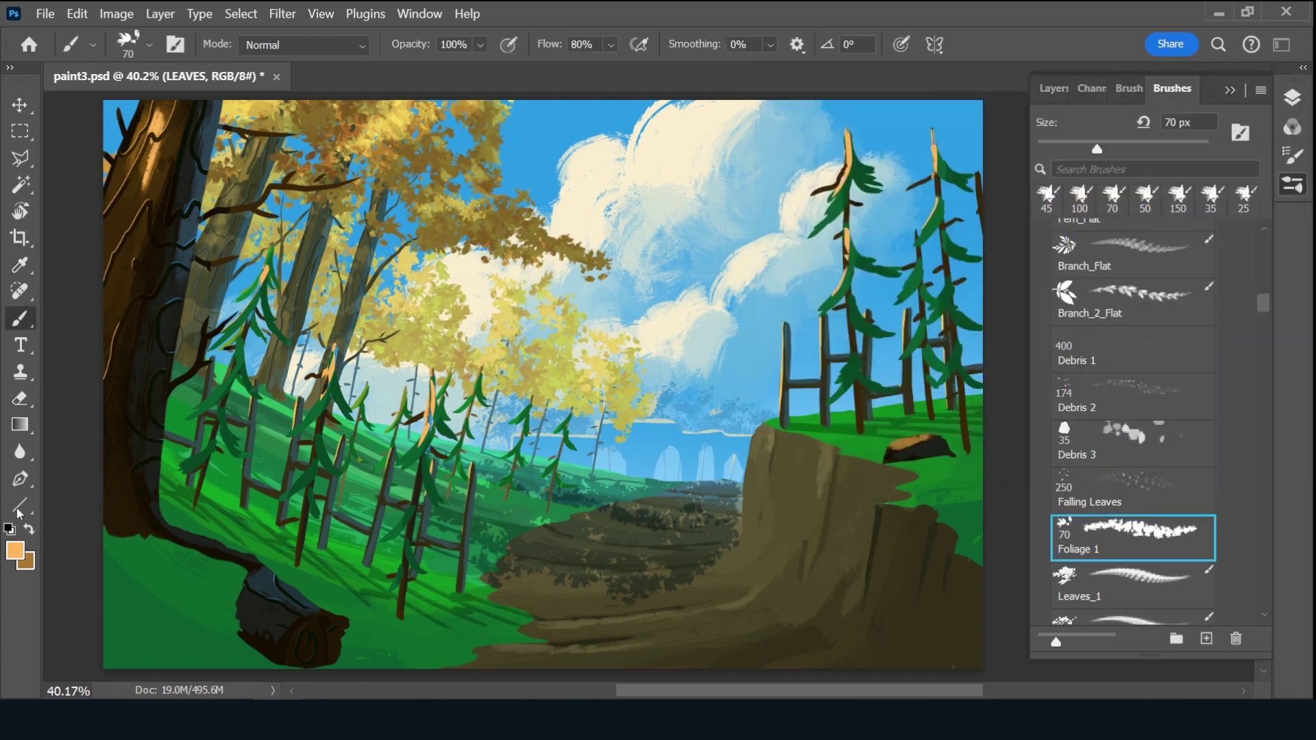
{"action": "left_click", "coordinate": [15, 554]}
{"action": "left_click", "coordinate": [27, 561]}
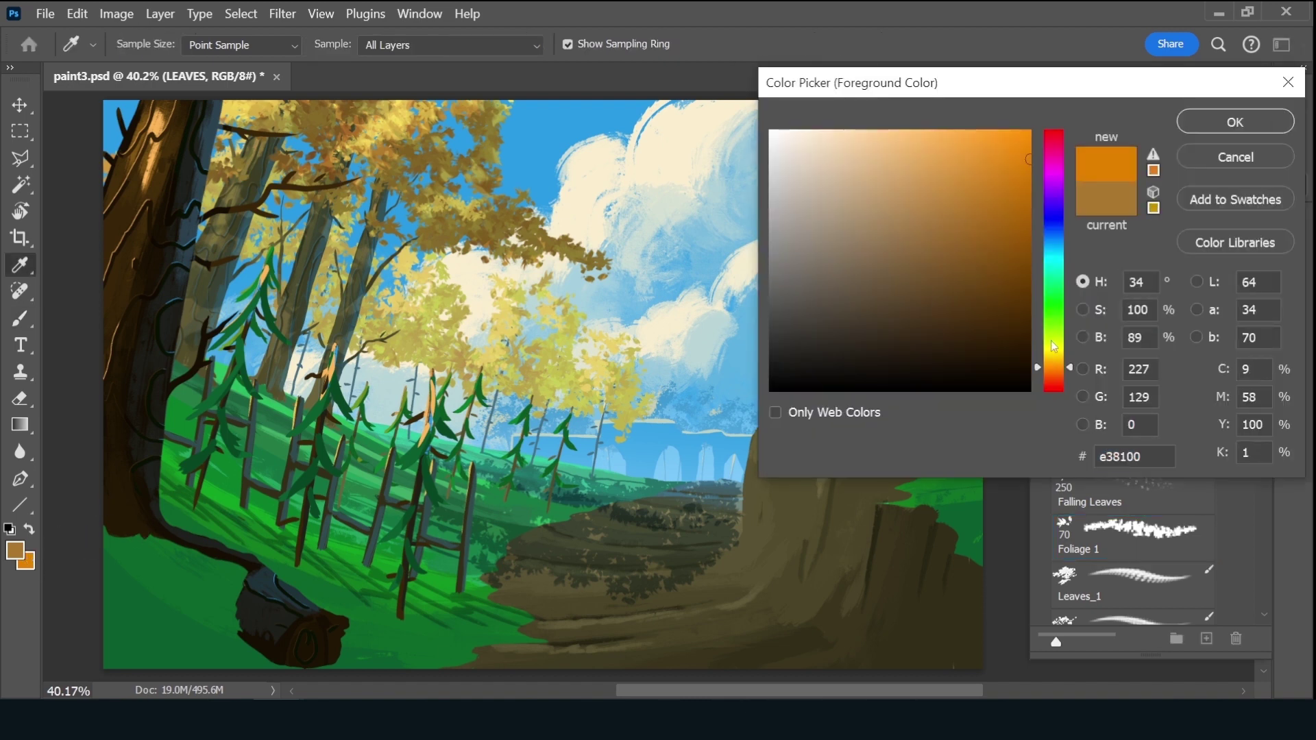
{"action": "left_click_drag", "start_coordinate": [1052, 341], "coordinate": [1057, 351]}
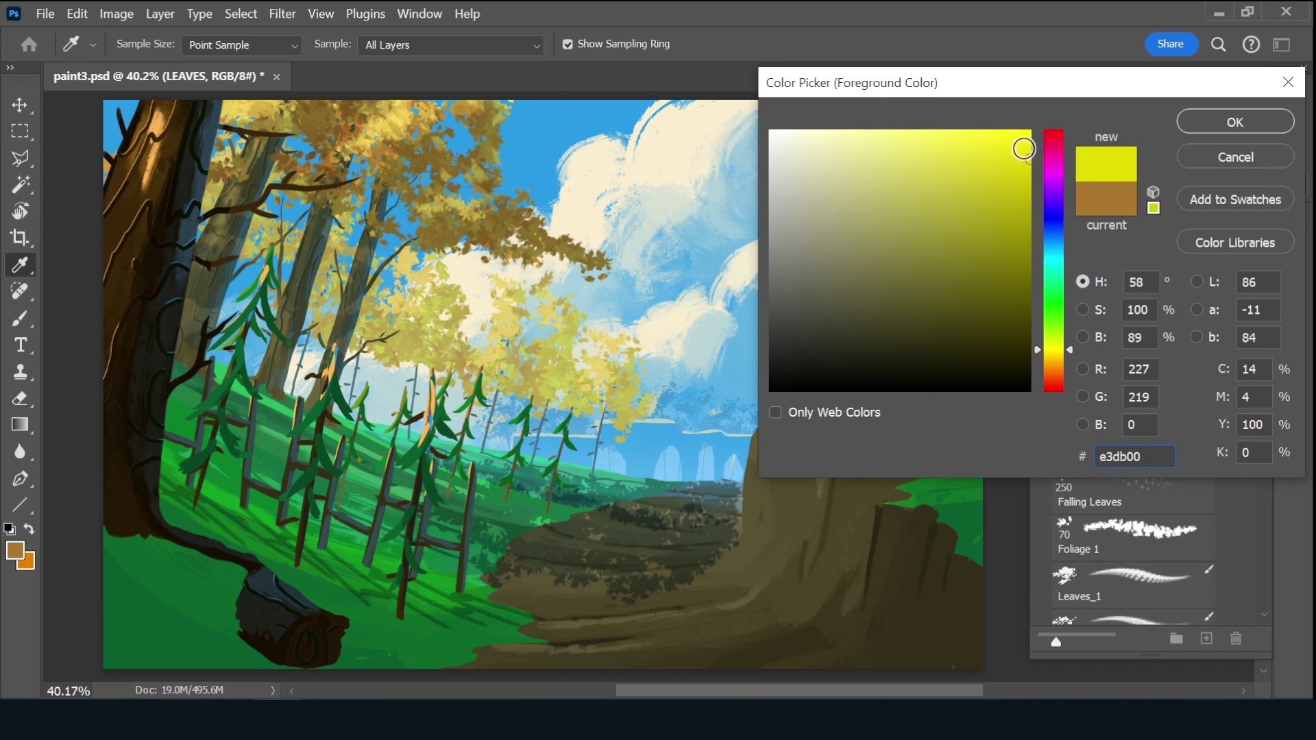
{"action": "left_click", "coordinate": [1222, 125]}
{"action": "key", "text": "b"}
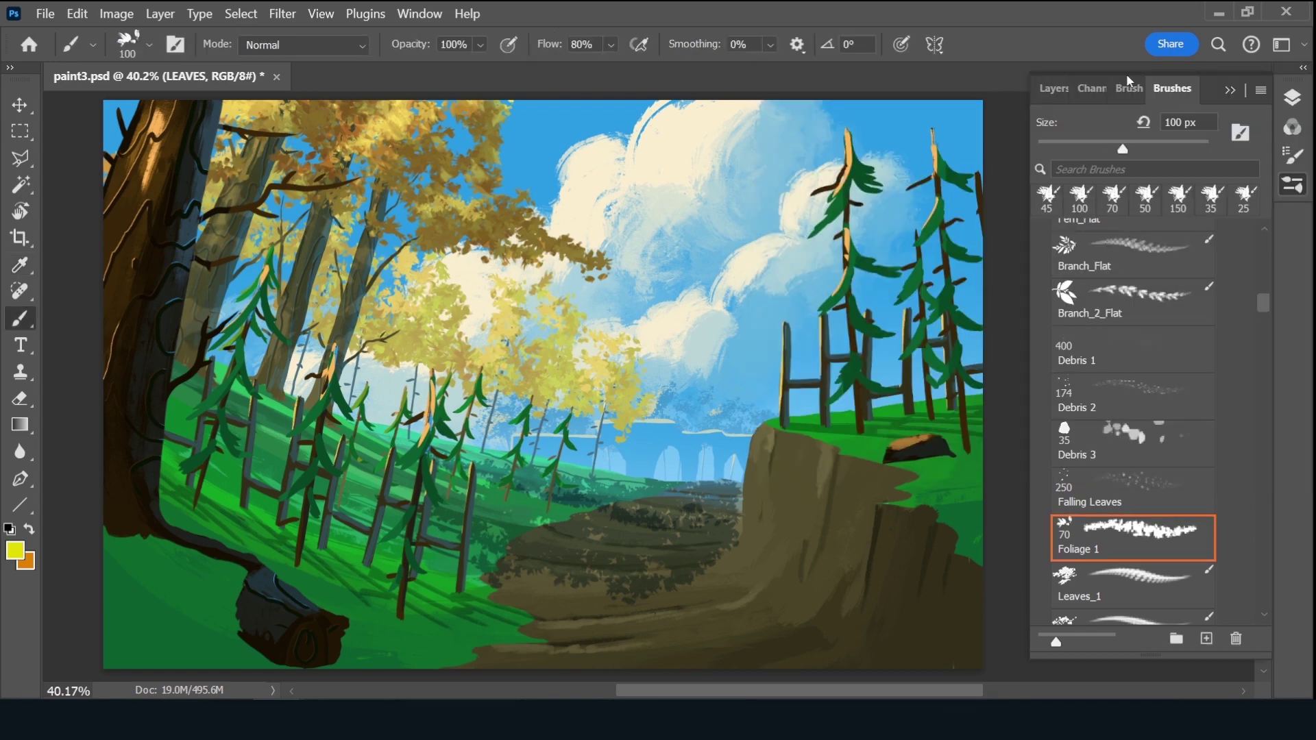
Set the brush's Color Dynamics to 26% Foreground/Background Jitter controlled by Pen Pressure
{"action": "left_click", "coordinate": [1133, 89]}
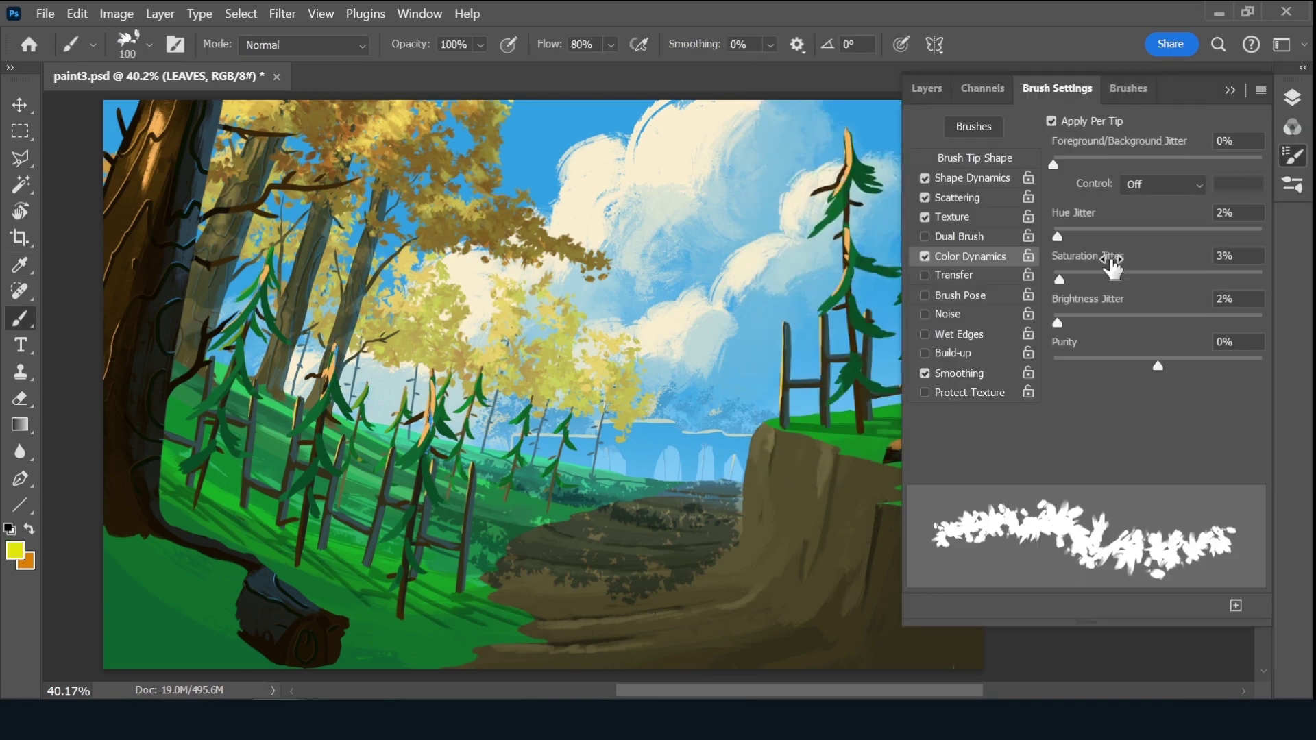
{"action": "left_click", "coordinate": [1176, 182]}
{"action": "left_click", "coordinate": [1152, 240]}
{"action": "left_click", "coordinate": [1108, 158]}
Set the background colour to a darker orange and return to the layers list
{"action": "left_click", "coordinate": [25, 566]}
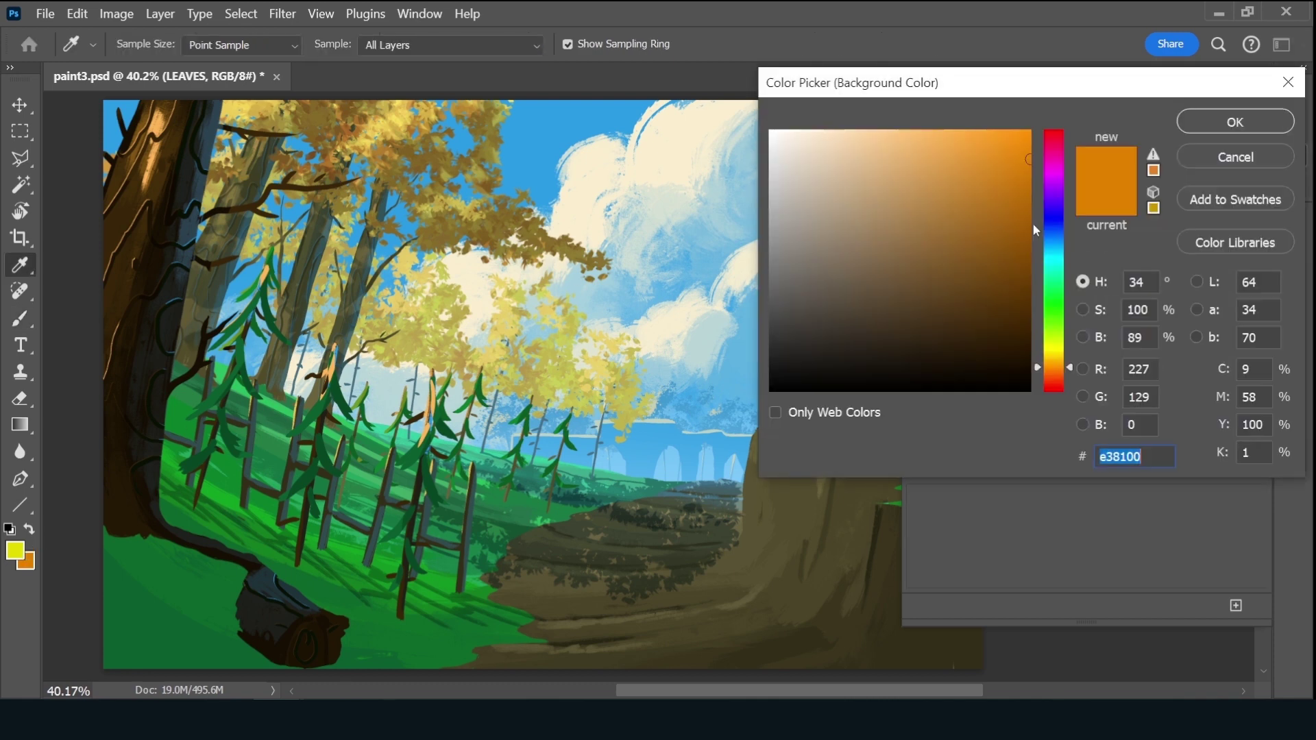
{"action": "left_click", "coordinate": [1020, 215]}
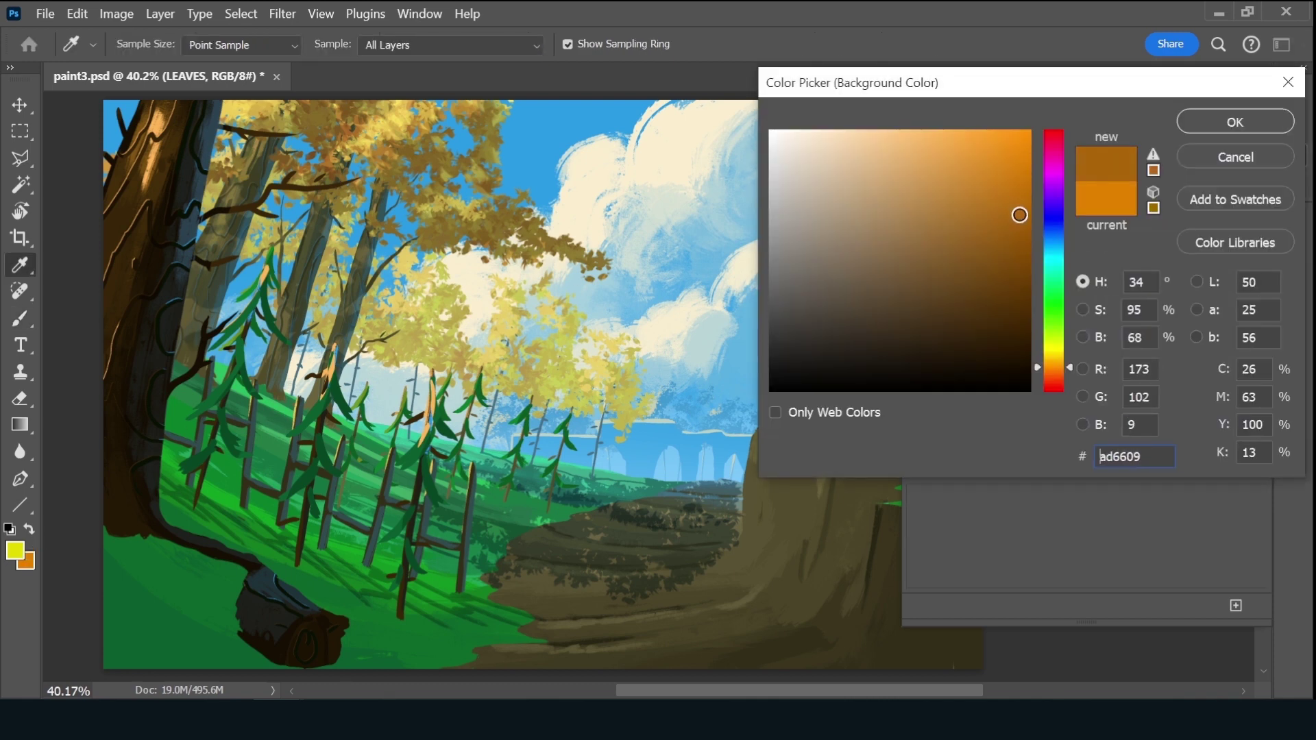
{"action": "left_click", "coordinate": [1235, 122]}
{"action": "key", "text": "b"}
{"action": "left_click", "coordinate": [934, 90]}
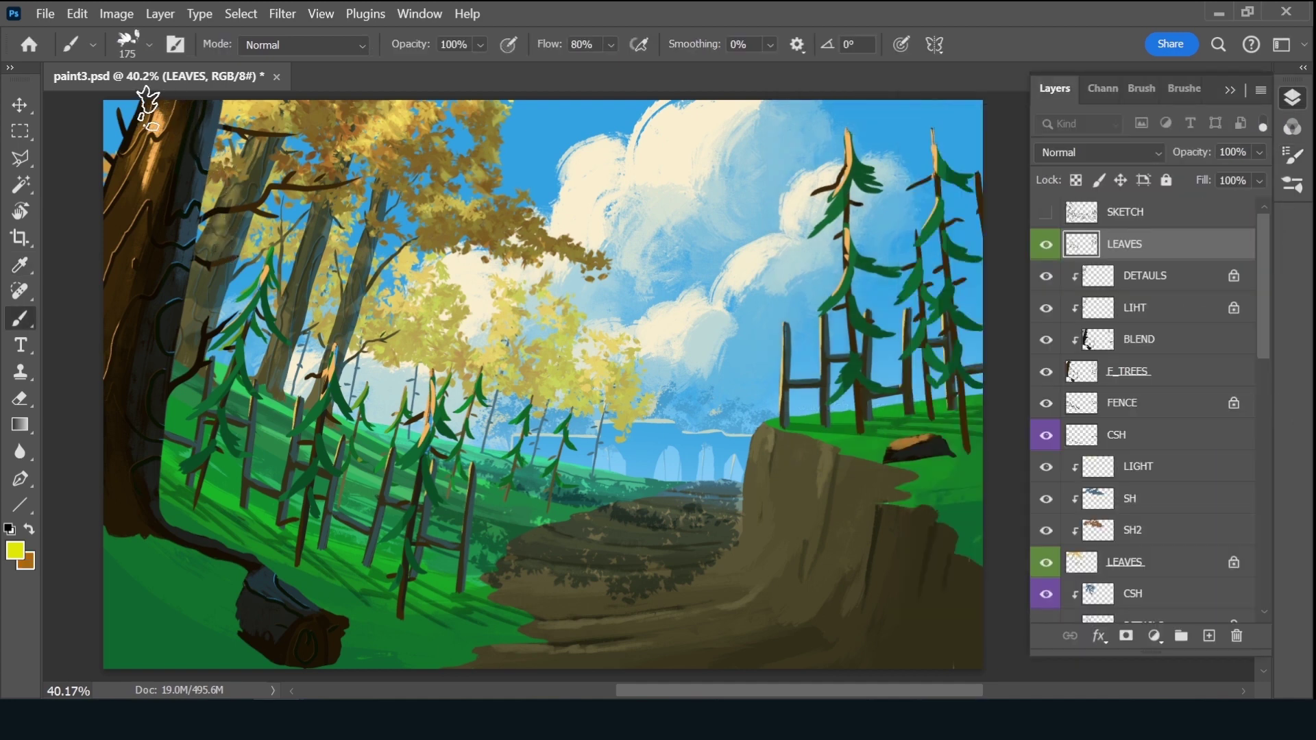
Fill the top-left canopy and left trunks with yellow foliage using a 250 brush
{"action": "mouse_move", "coordinate": [137, 117]}
{"action": "left_mouse_down"}
{"action": "mouse_move", "coordinate": [120, 130]}
{"action": "mouse_move", "coordinate": [151, 120]}
{"action": "mouse_move", "coordinate": [147, 141]}
{"action": "left_mouse_up"}
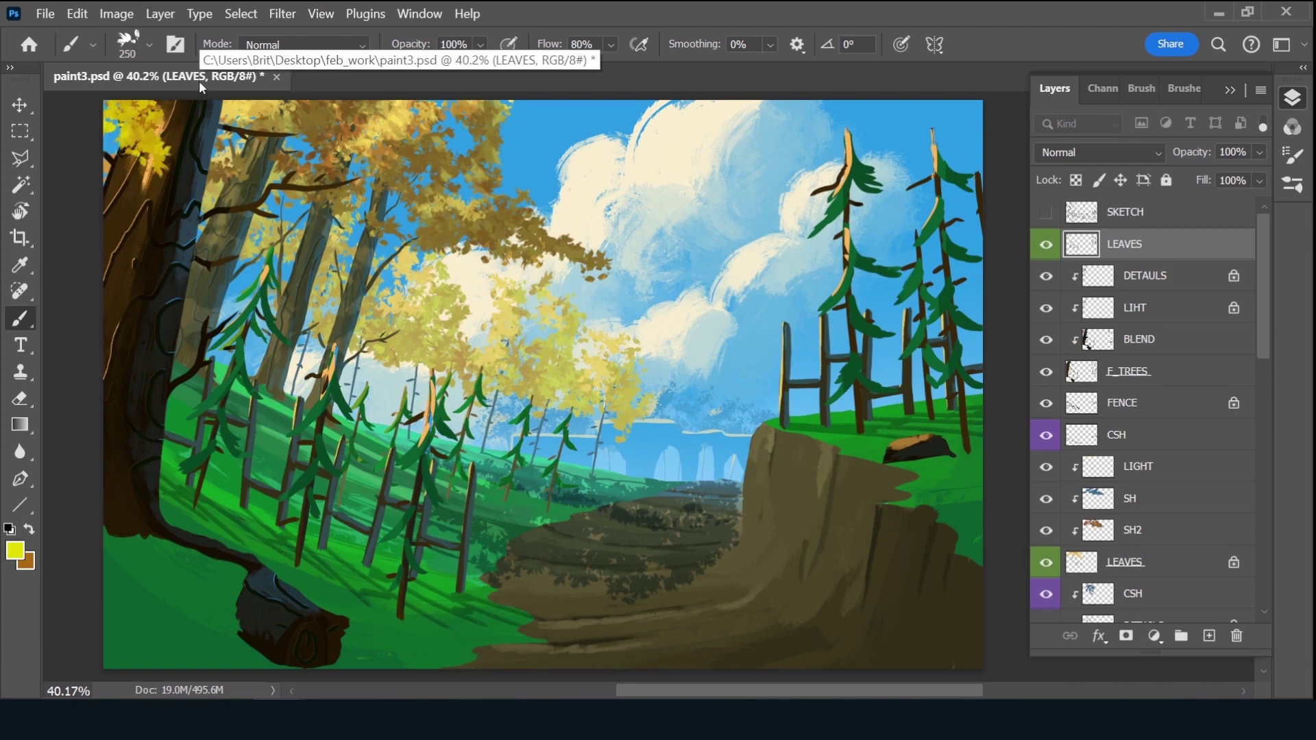
{"action": "key", "text": "bracketright"}
{"action": "key", "text": "bracketright"}
{"action": "mouse_move", "coordinate": [165, 120]}
{"action": "left_mouse_down"}
{"action": "mouse_move", "coordinate": [305, 154]}
{"action": "mouse_move", "coordinate": [254, 131]}
{"action": "left_mouse_up"}
{"action": "mouse_move", "coordinate": [302, 137]}
{"action": "left_mouse_down"}
{"action": "mouse_move", "coordinate": [394, 196]}
{"action": "mouse_move", "coordinate": [329, 171]}
{"action": "left_mouse_up"}
{"action": "left_click_drag", "start_coordinate": [212, 165], "coordinate": [315, 202]}
{"action": "mouse_move", "coordinate": [329, 130]}
{"action": "left_mouse_down"}
{"action": "mouse_move", "coordinate": [373, 103]}
{"action": "mouse_move", "coordinate": [431, 194]}
{"action": "mouse_move", "coordinate": [425, 233]}
{"action": "left_mouse_up"}
{"action": "mouse_move", "coordinate": [137, 137]}
{"action": "left_mouse_down"}
{"action": "mouse_move", "coordinate": [158, 165]}
{"action": "mouse_move", "coordinate": [150, 192]}
{"action": "mouse_move", "coordinate": [165, 192]}
{"action": "left_mouse_up"}
{"action": "left_click_drag", "start_coordinate": [260, 199], "coordinate": [363, 233]}
{"action": "left_click_drag", "start_coordinate": [411, 185], "coordinate": [467, 219]}
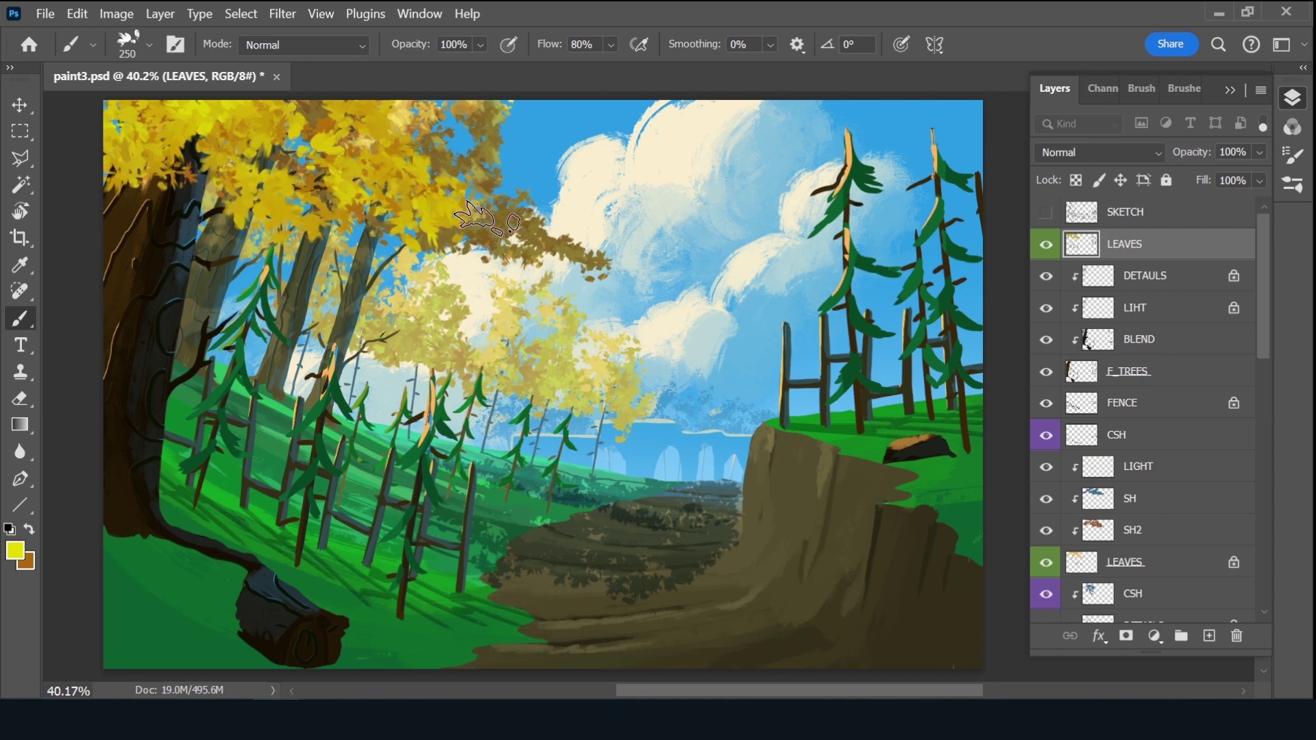
{"action": "left_click_drag", "start_coordinate": [219, 212], "coordinate": [302, 281]}
{"action": "left_click_drag", "start_coordinate": [260, 233], "coordinate": [346, 295]}
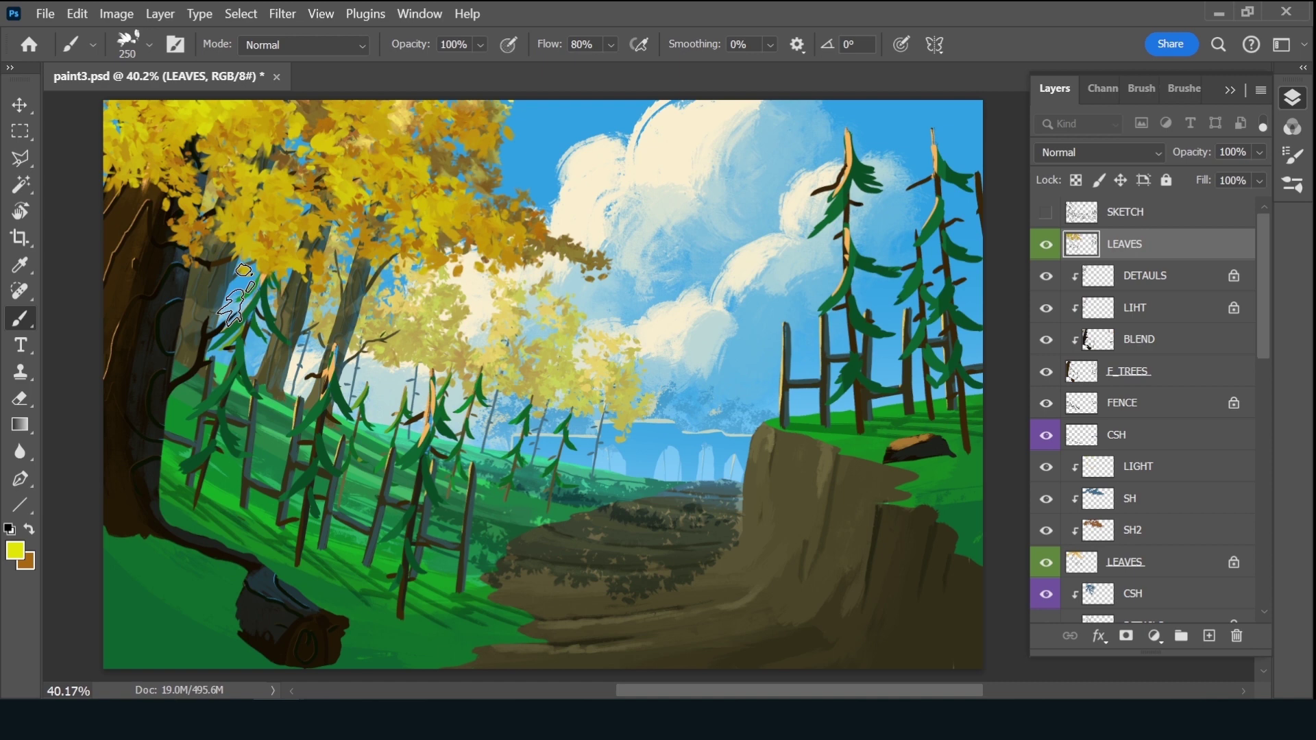
Dab orange-brown and yellow foliage around the upper-right pine and right edge
{"action": "left_click_drag", "start_coordinate": [990, 134], "coordinate": [967, 172]}
{"action": "mouse_move", "coordinate": [974, 184]}
{"action": "left_mouse_down"}
{"action": "mouse_move", "coordinate": [970, 147]}
{"action": "mouse_move", "coordinate": [953, 205]}
{"action": "mouse_move", "coordinate": [974, 205]}
{"action": "mouse_move", "coordinate": [919, 199]}
{"action": "left_mouse_up"}
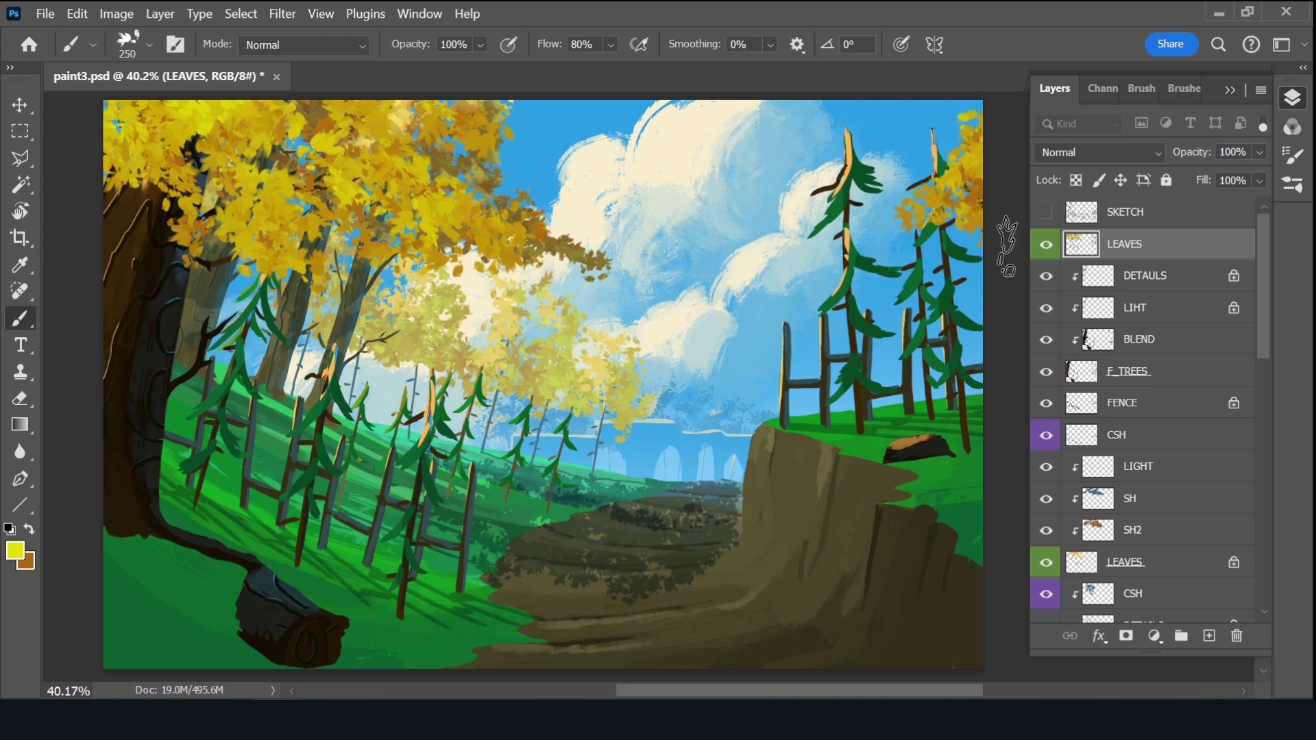
{"action": "mouse_move", "coordinate": [960, 137]}
{"action": "left_mouse_down"}
{"action": "mouse_move", "coordinate": [966, 103]}
{"action": "mouse_move", "coordinate": [932, 137]}
{"action": "mouse_move", "coordinate": [971, 186]}
{"action": "mouse_move", "coordinate": [912, 237]}
{"action": "mouse_move", "coordinate": [850, 250]}
{"action": "left_mouse_up"}
{"action": "left_click_drag", "start_coordinate": [926, 210], "coordinate": [870, 240]}
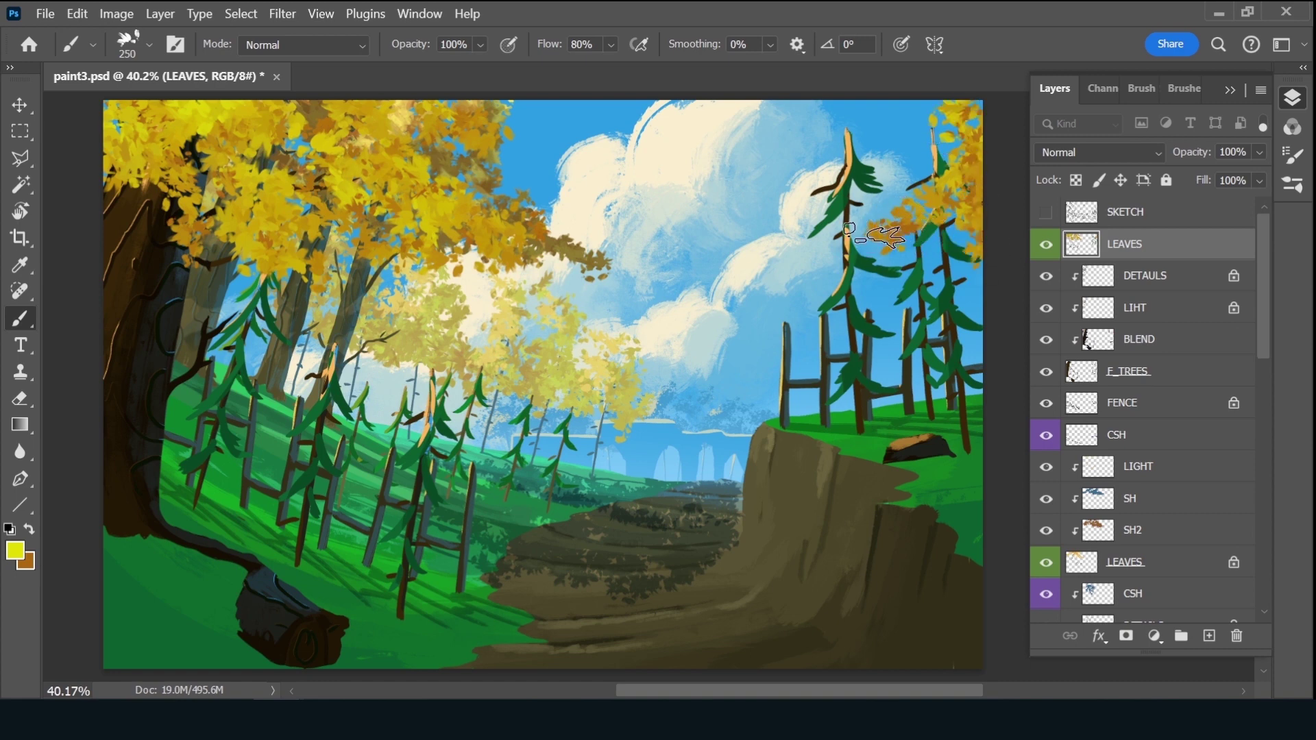
Add a new layer clipped to LEAVES and name it SH
{"action": "left_click", "coordinate": [1209, 636]}
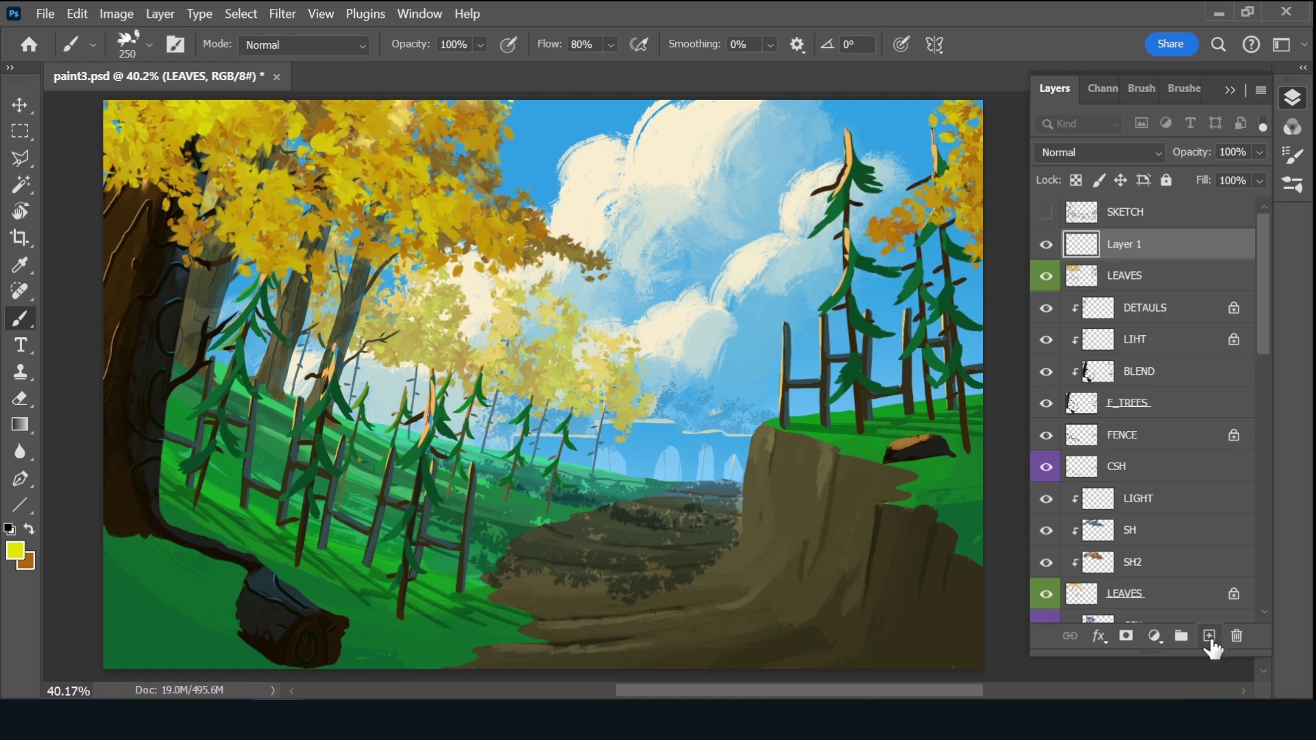
{"action": "left_click", "coordinate": [1181, 257], "text": "alt"}
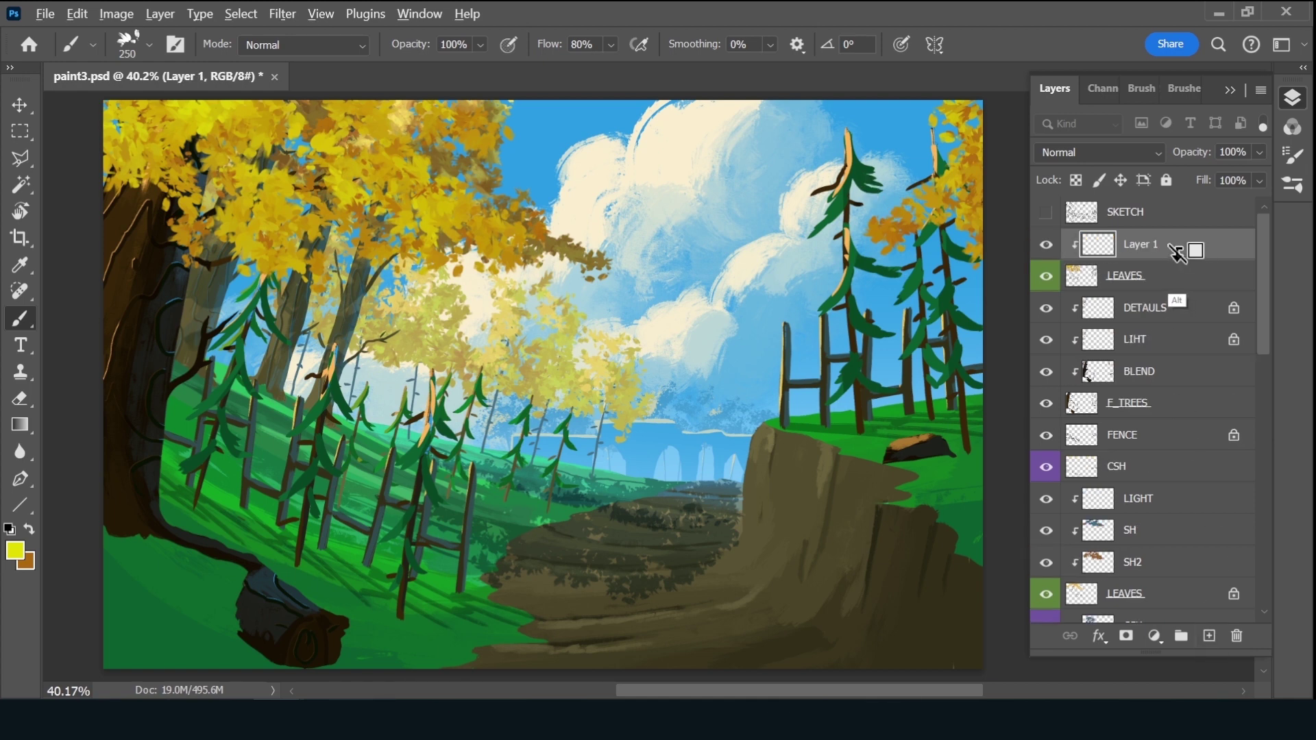
{"action": "double_click", "coordinate": [1138, 244]}
{"action": "type", "text": "SH"}
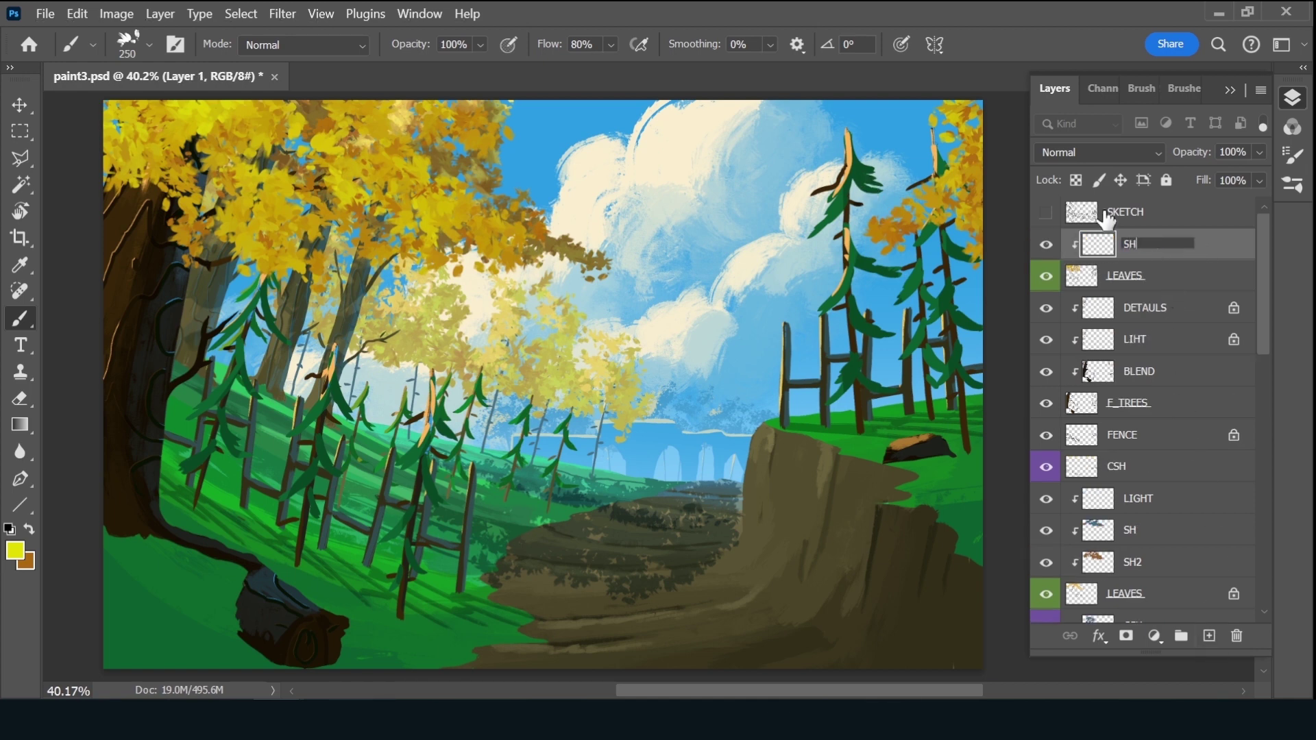
{"action": "key", "text": "Return"}
Set SH to Multiply and paint orange-brown shading over the upper tree leaves
{"action": "left_click", "coordinate": [1184, 88]}
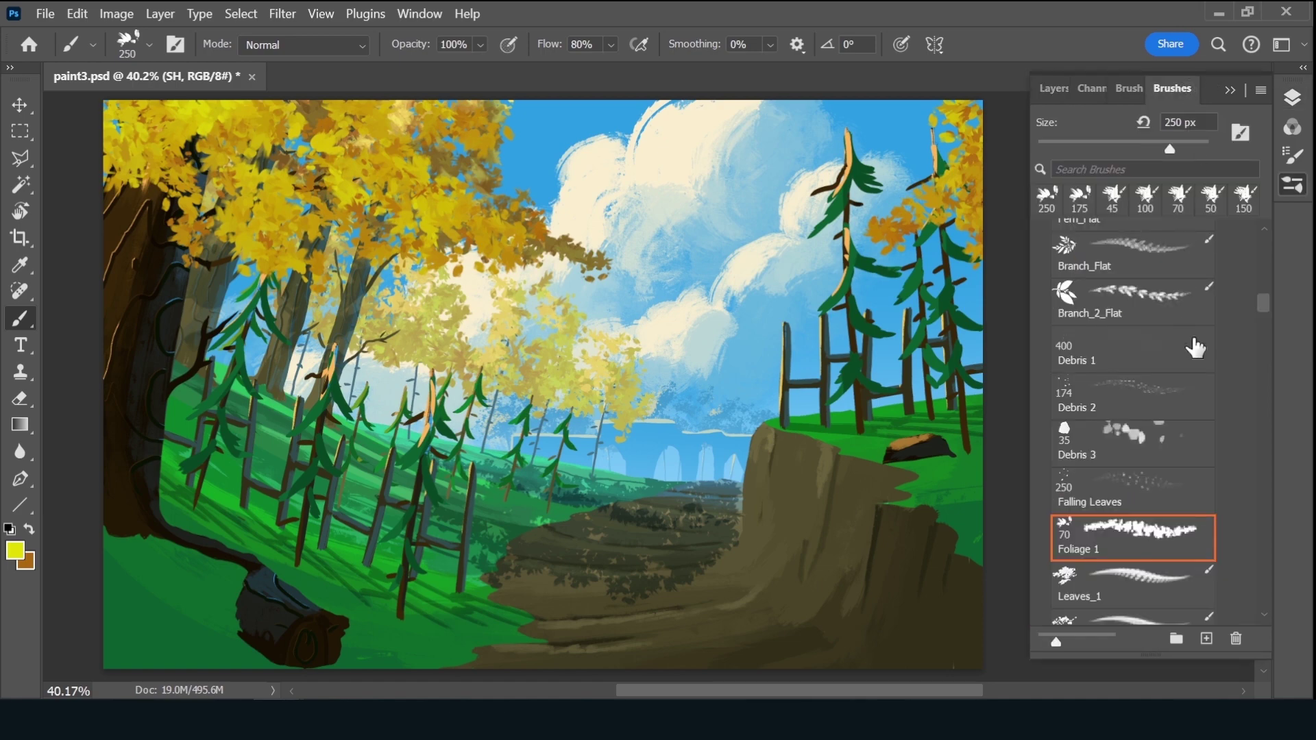
{"action": "left_click", "coordinate": [1136, 96]}
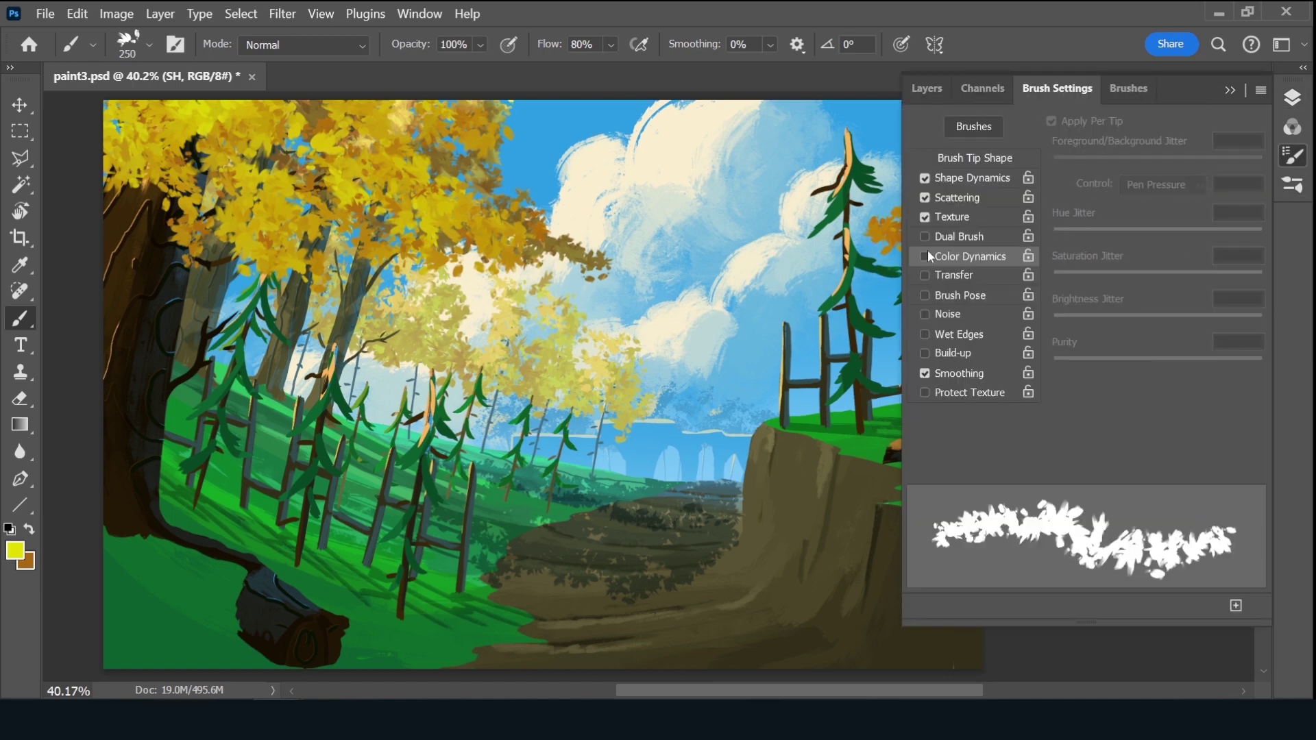
{"action": "left_click", "coordinate": [929, 87]}
{"action": "key", "text": "x"}
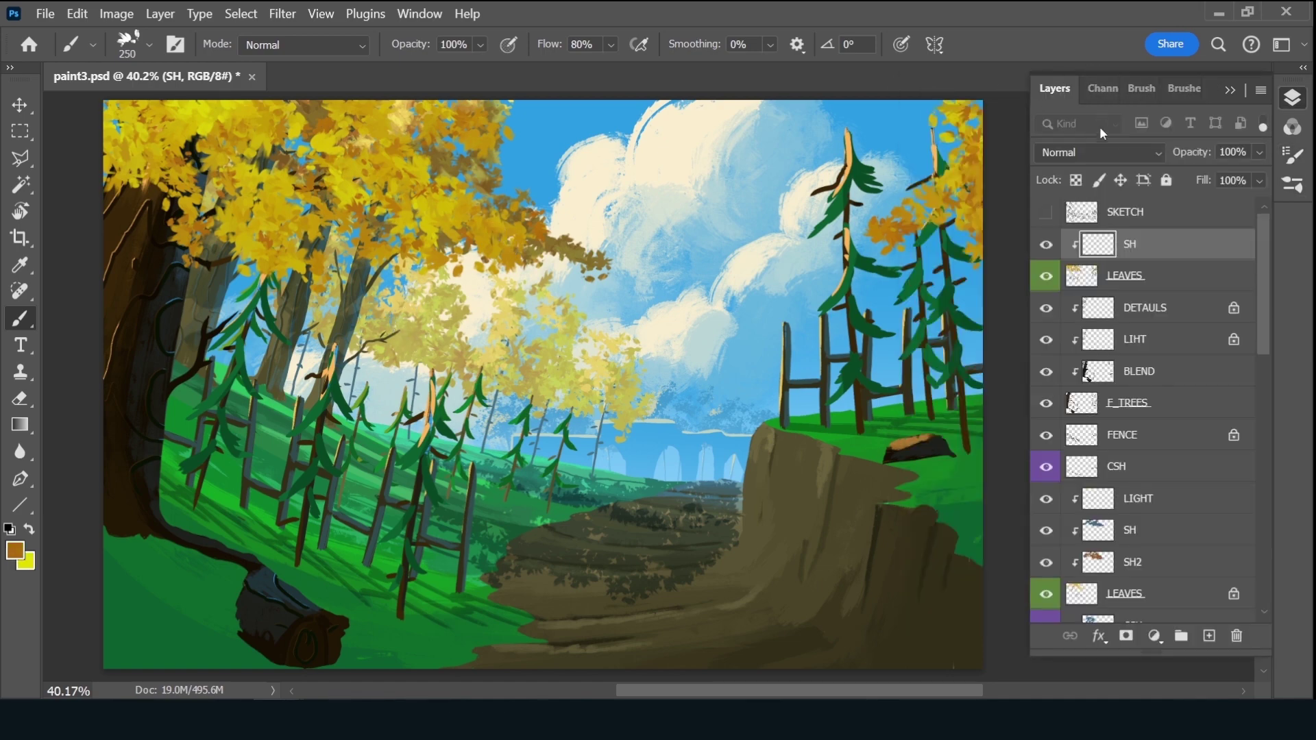
{"action": "left_click", "coordinate": [1097, 153]}
{"action": "left_click", "coordinate": [1103, 200]}
{"action": "left_click_drag", "start_coordinate": [521, 199], "coordinate": [357, 261]}
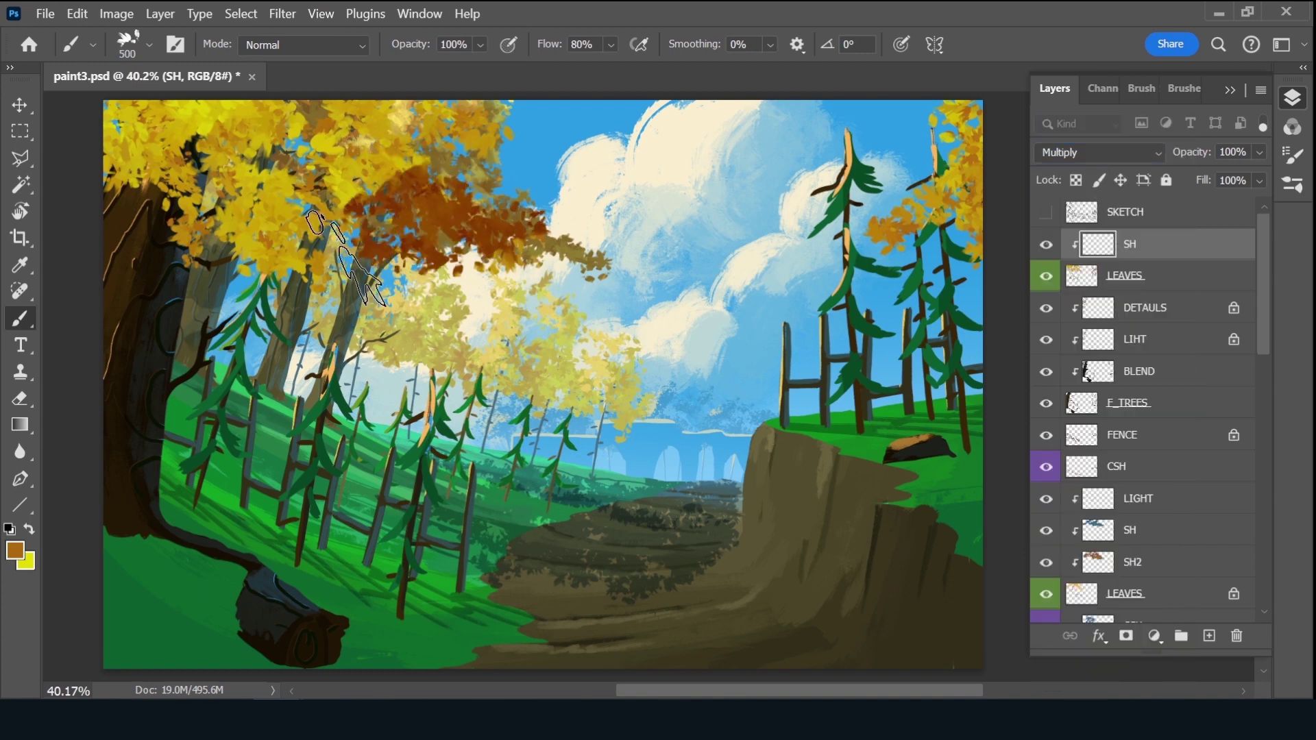
{"action": "mouse_move", "coordinate": [480, 205]}
{"action": "left_mouse_down"}
{"action": "mouse_move", "coordinate": [375, 182]}
{"action": "mouse_move", "coordinate": [206, 288]}
{"action": "mouse_move", "coordinate": [383, 137]}
{"action": "mouse_move", "coordinate": [137, 206]}
{"action": "mouse_move", "coordinate": [343, 117]}
{"action": "left_mouse_up"}
{"action": "left_click_drag", "start_coordinate": [997, 257], "coordinate": [977, 158]}
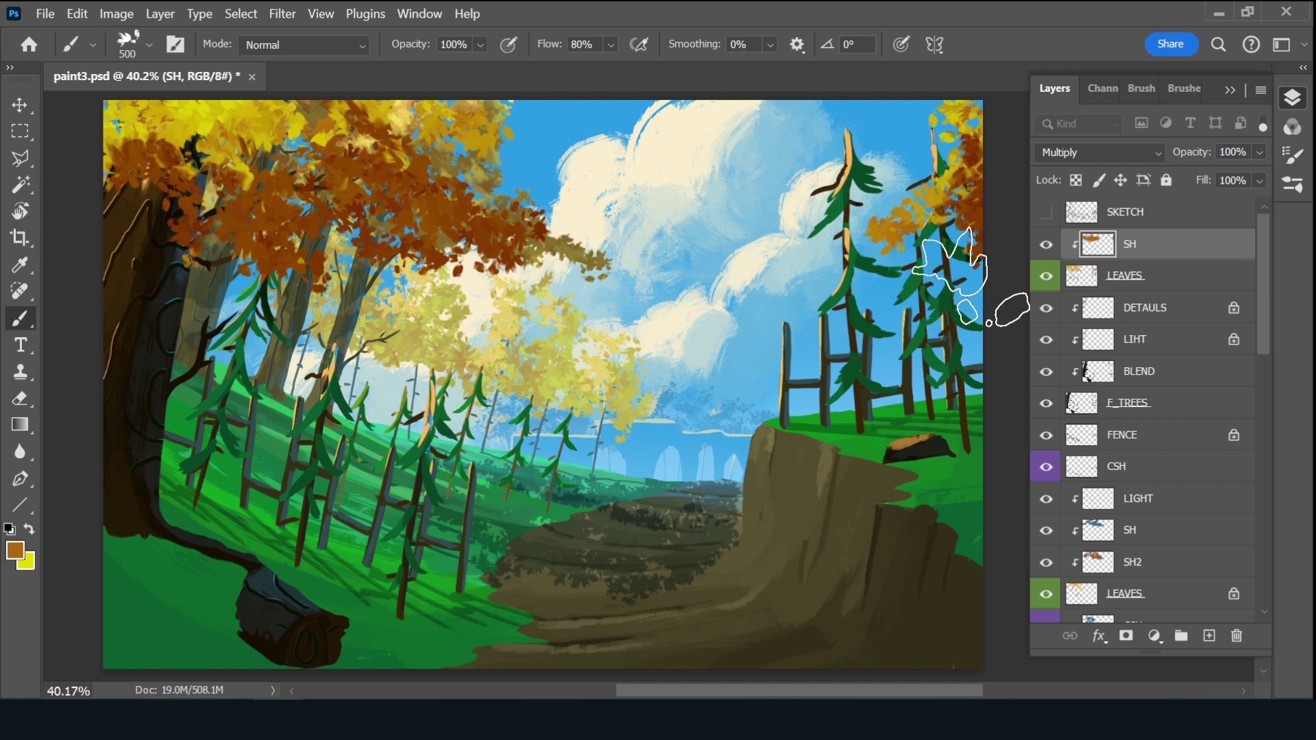
Add a layer clipped to DETAILS, name it CSH, and give it a violet label
{"action": "left_click", "coordinate": [1182, 309]}
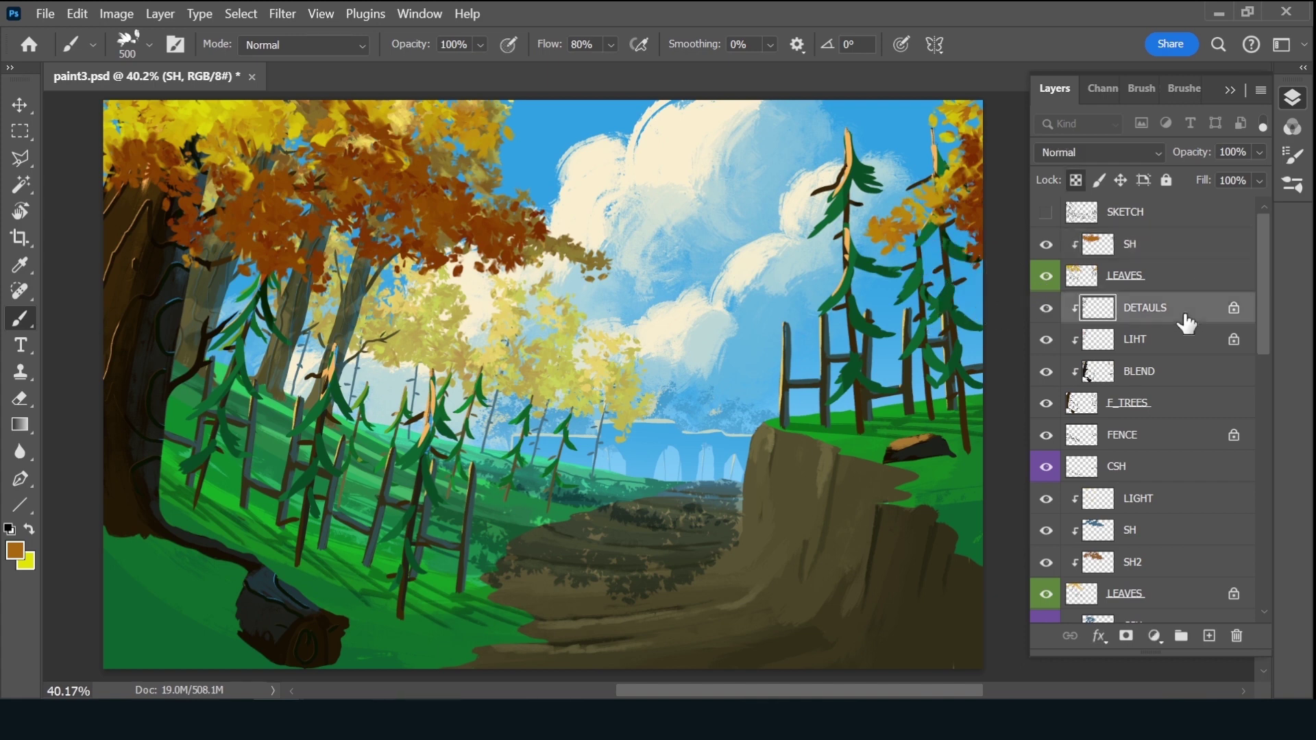
{"action": "left_click", "coordinate": [1209, 635]}
{"action": "left_click", "coordinate": [1133, 321], "text": "alt"}
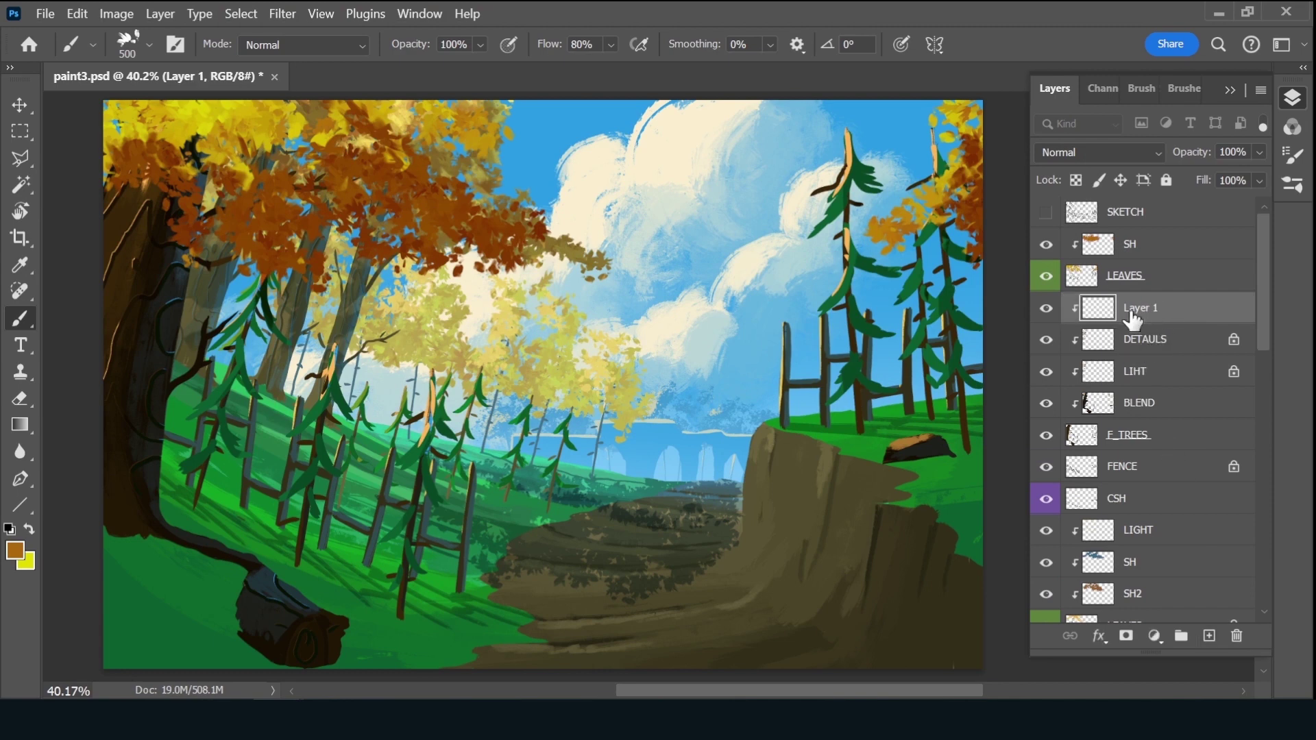
{"action": "double_click", "coordinate": [1137, 314]}
{"action": "type", "text": "CSH"}
{"action": "key", "text": "Return"}
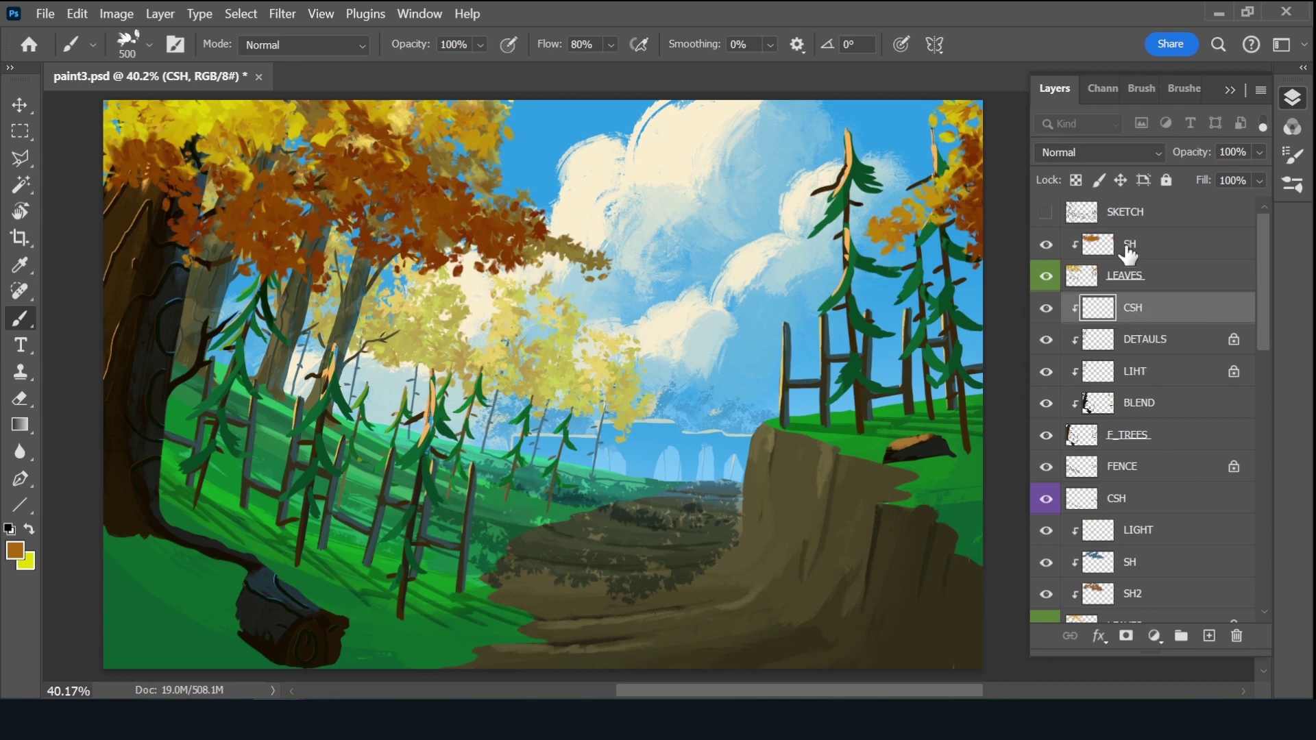
{"action": "right_click", "coordinate": [1047, 309]}
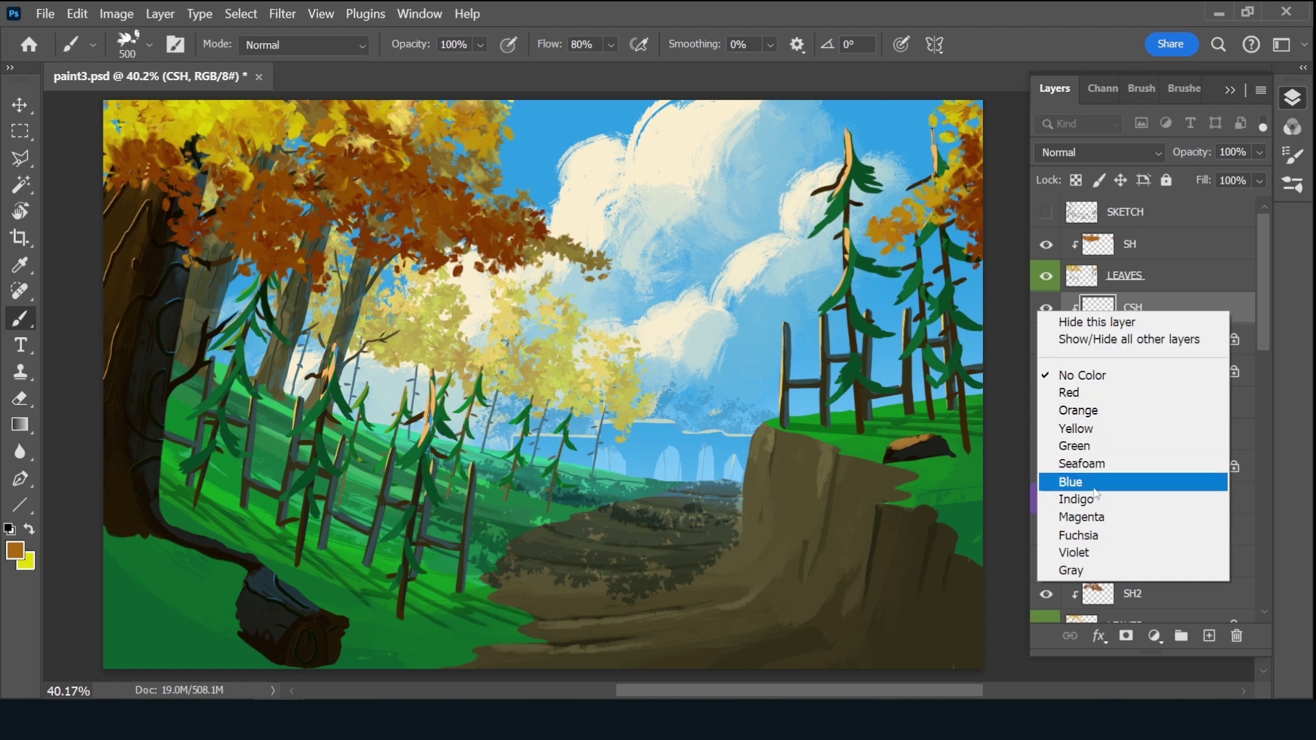
{"action": "left_click", "coordinate": [1076, 552]}
Sample the sky blue, set CSH to Multiply, and try a blue trunk stroke, undoing it
{"action": "left_click", "coordinate": [895, 117], "text": "alt"}
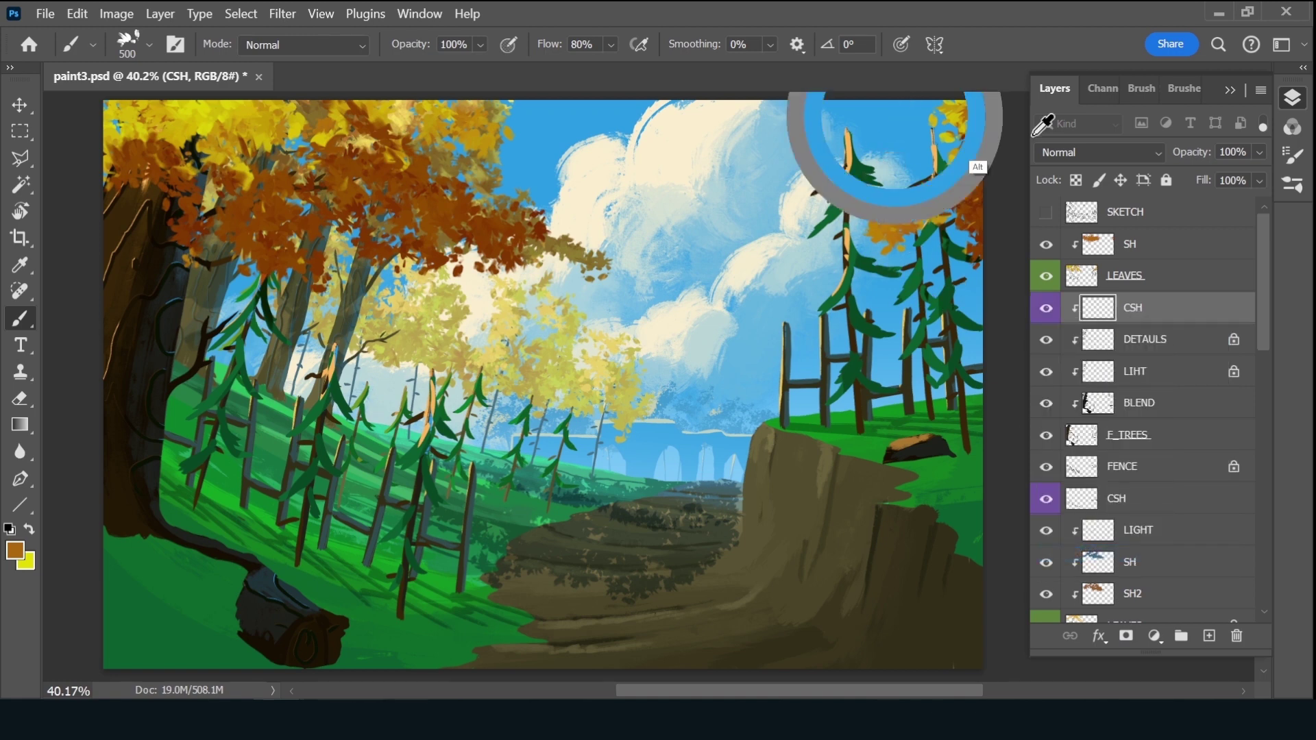
{"action": "left_click", "coordinate": [1134, 153]}
{"action": "left_click", "coordinate": [1120, 213]}
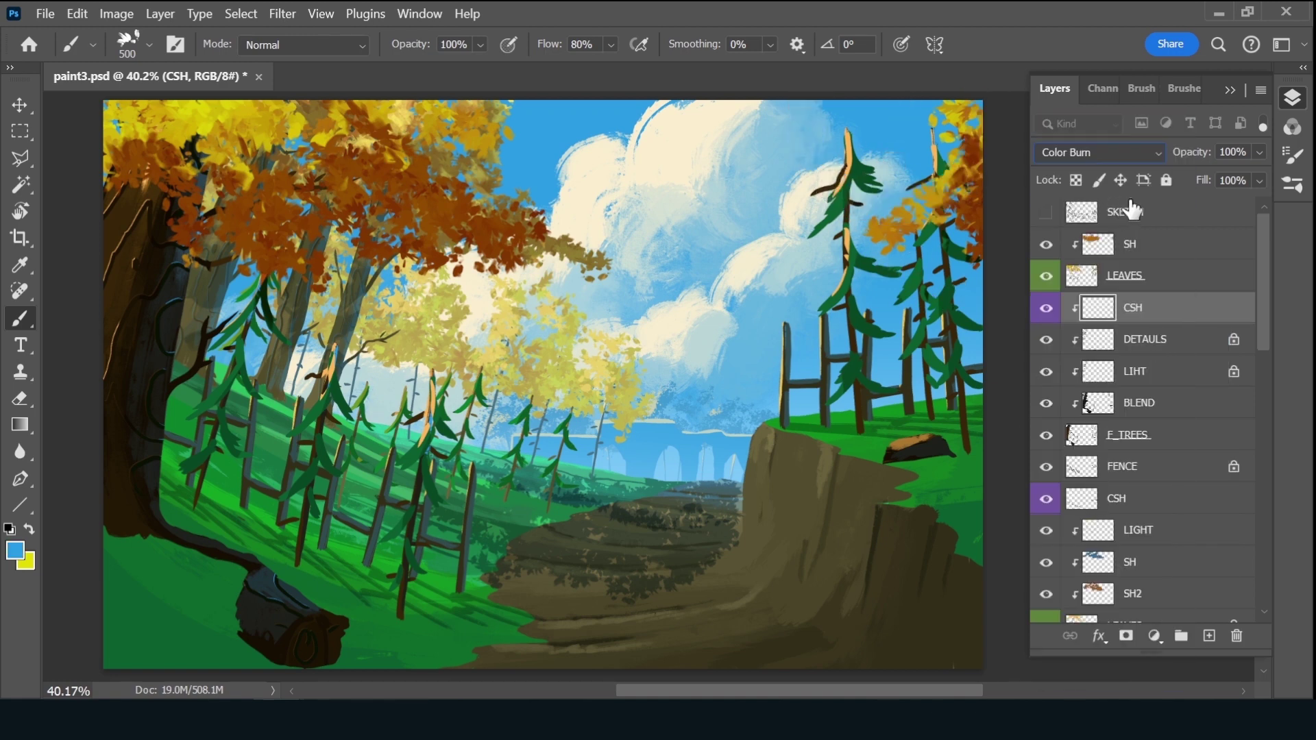
{"action": "key", "text": "Up"}
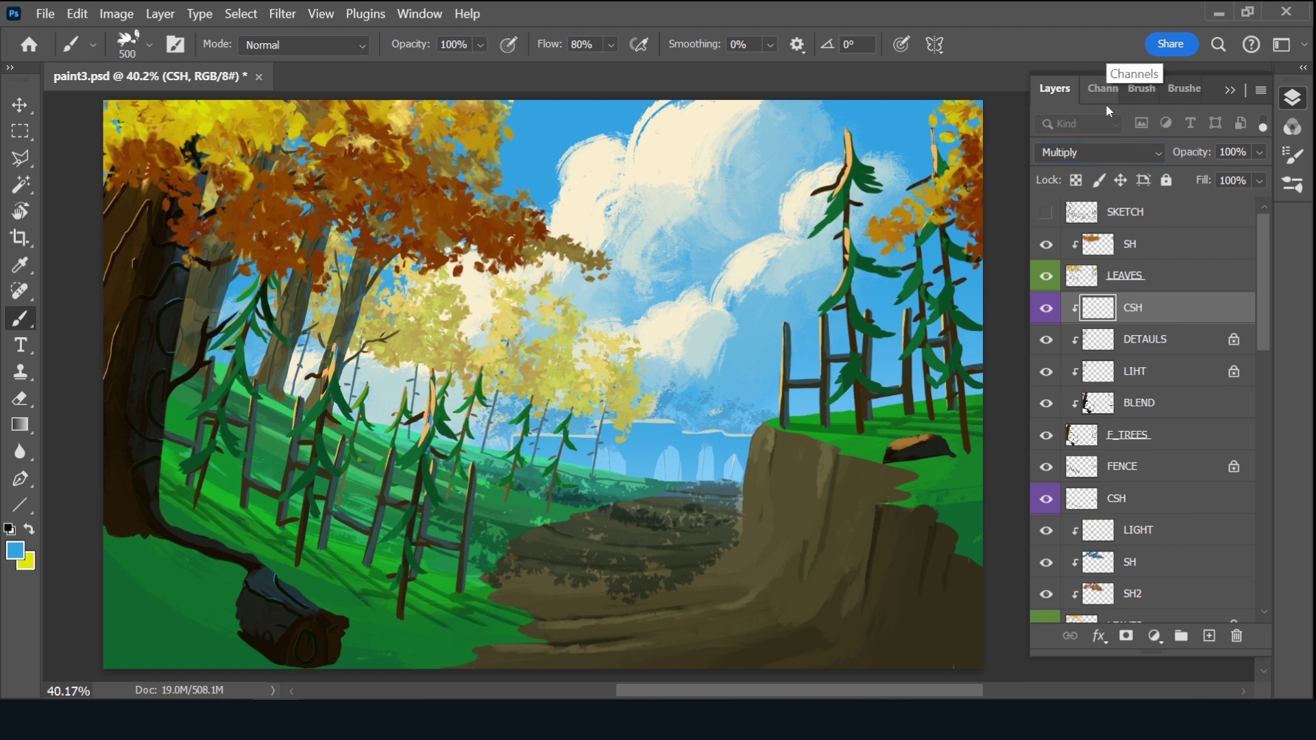
{"action": "left_click_drag", "start_coordinate": [177, 196], "coordinate": [158, 416]}
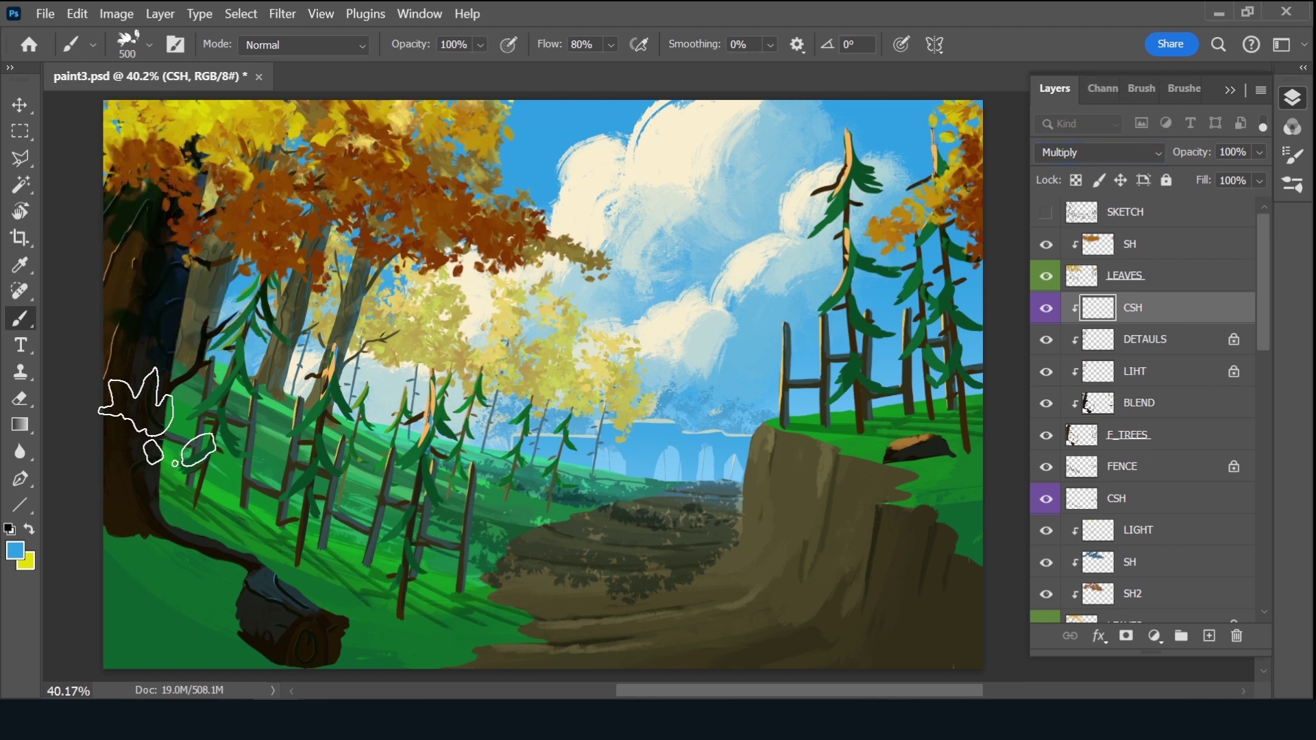
{"action": "key", "text": "ctrl+z"}
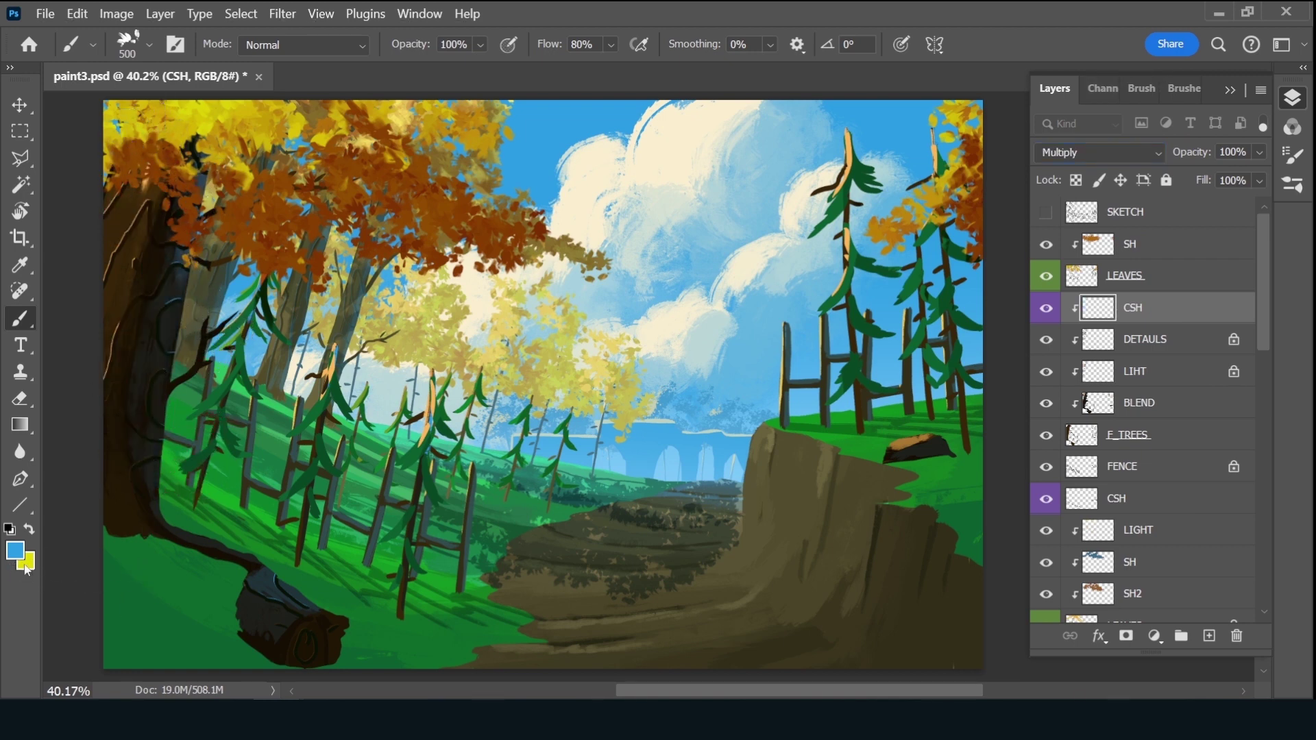
Shade the left trunk, root and log in darker blue at 57% opacity, then add a layer above SH
{"action": "left_click", "coordinate": [16, 551]}
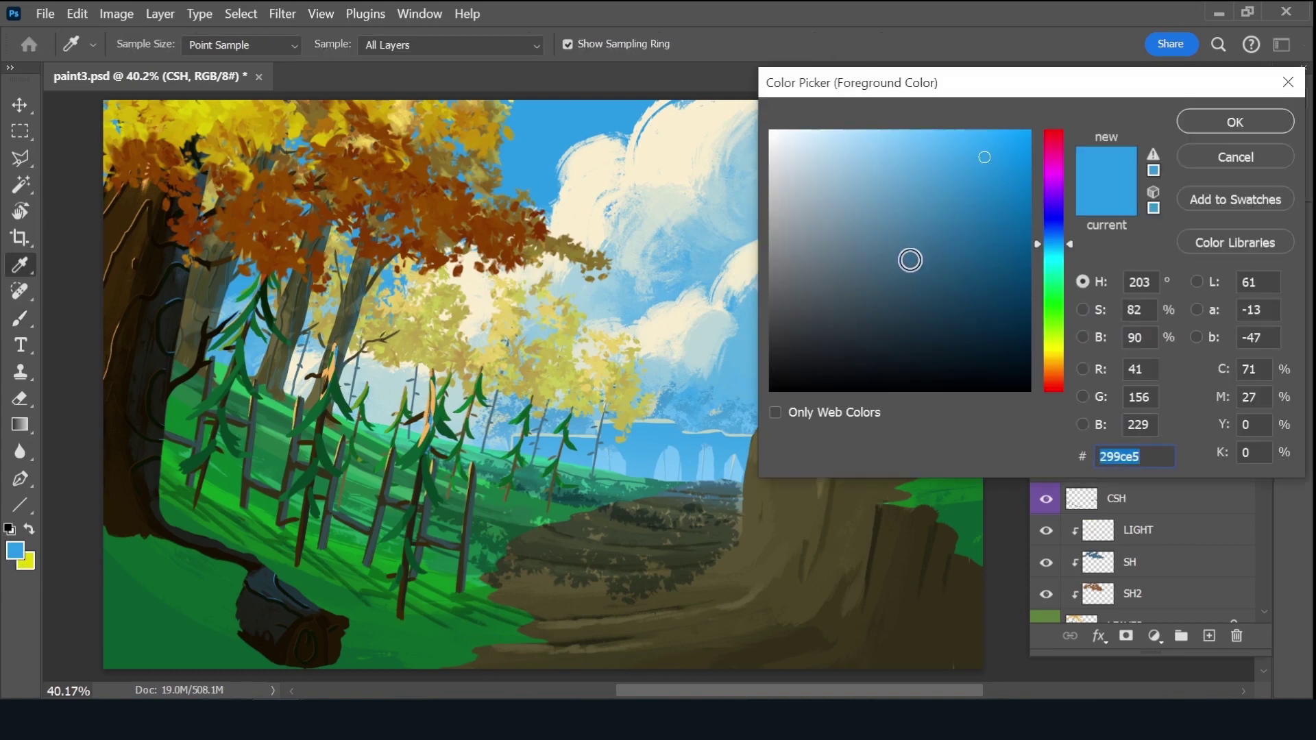
{"action": "left_click", "coordinate": [911, 261]}
{"action": "left_click", "coordinate": [1217, 129]}
{"action": "key", "text": "b"}
{"action": "left_click_drag", "start_coordinate": [178, 165], "coordinate": [167, 365]}
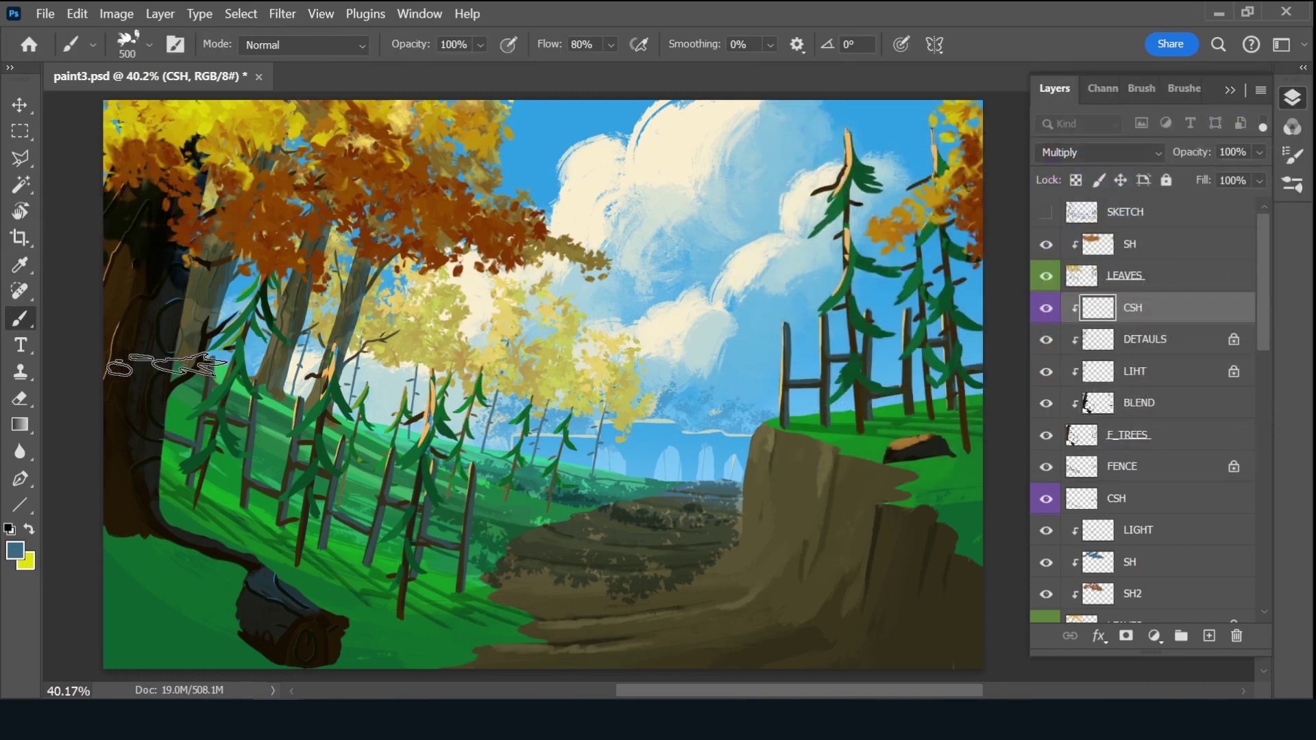
{"action": "left_click_drag", "start_coordinate": [117, 464], "coordinate": [390, 625]}
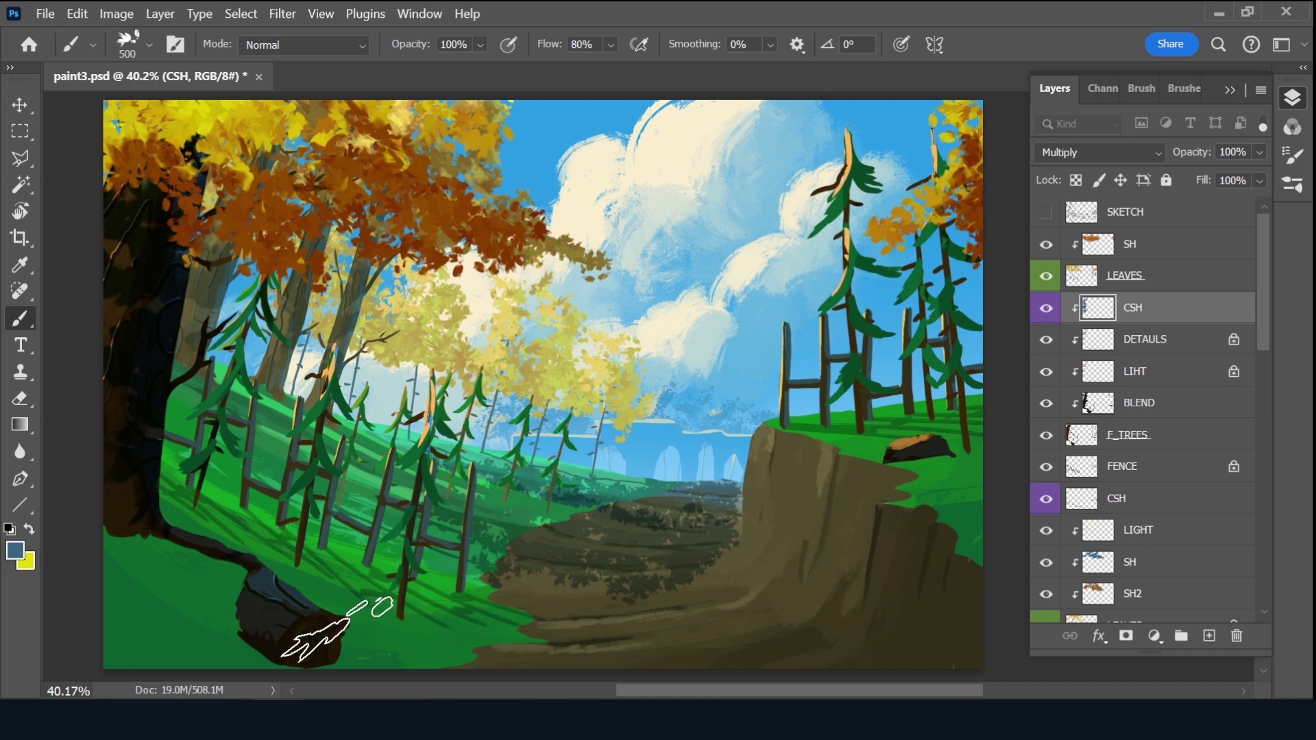
{"action": "left_click_drag", "start_coordinate": [1190, 153], "coordinate": [1193, 157]}
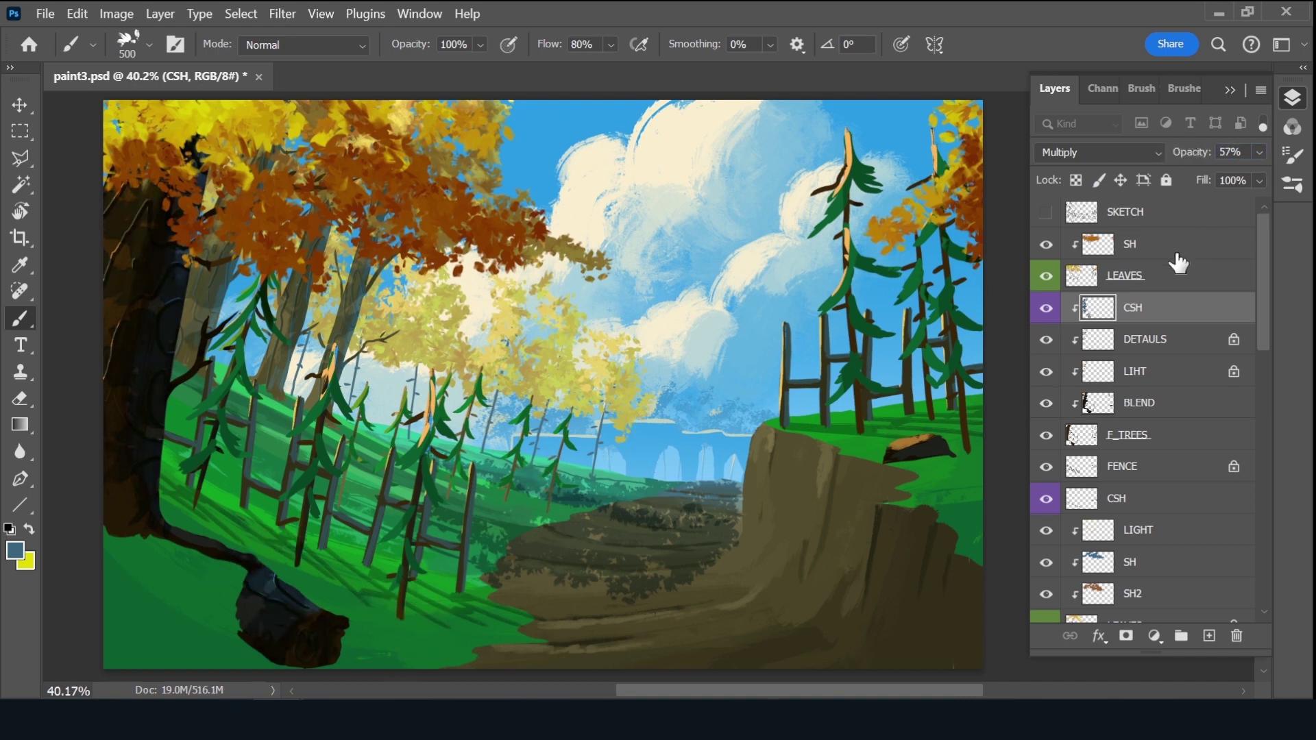
{"action": "left_click", "coordinate": [1175, 248]}
{"action": "left_click", "coordinate": [1209, 636]}
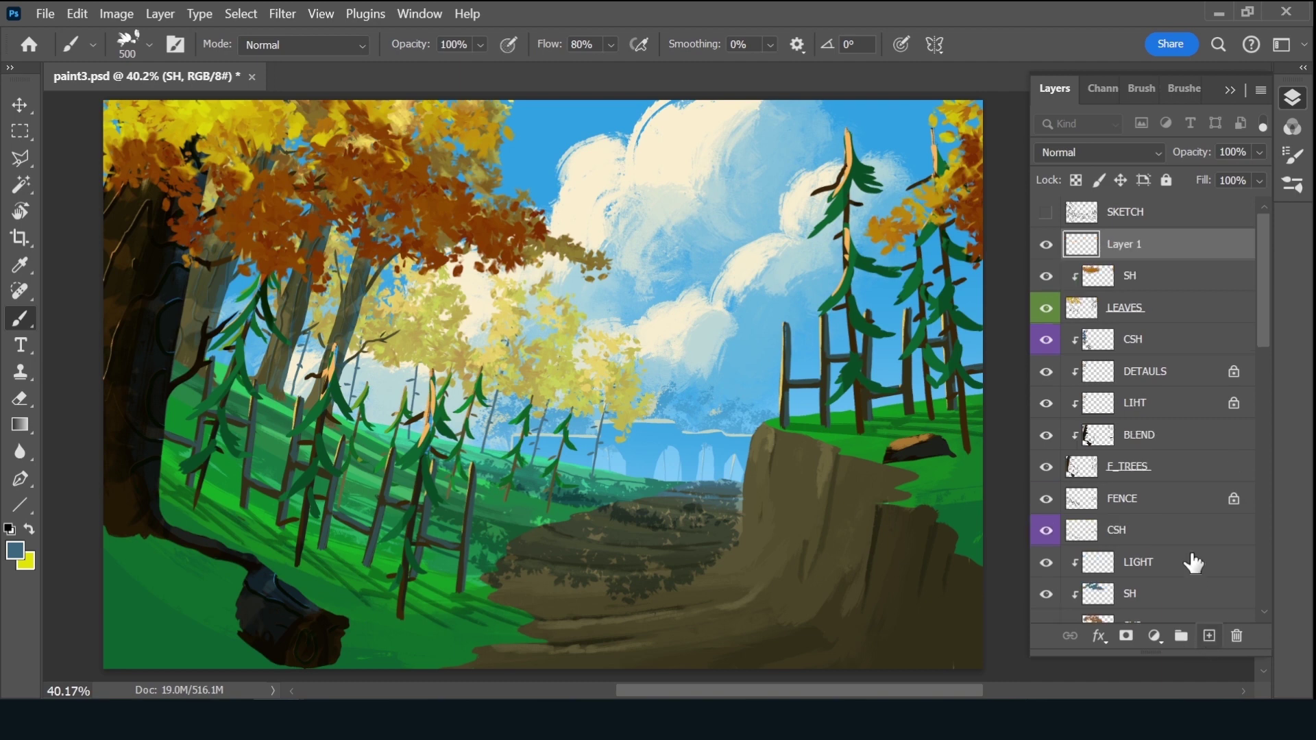
Clip the new layer to SH, name it SH2, and paint blue shadow over the upper-left tree
{"action": "left_click", "coordinate": [1170, 252], "text": "alt"}
{"action": "double_click", "coordinate": [1142, 247]}
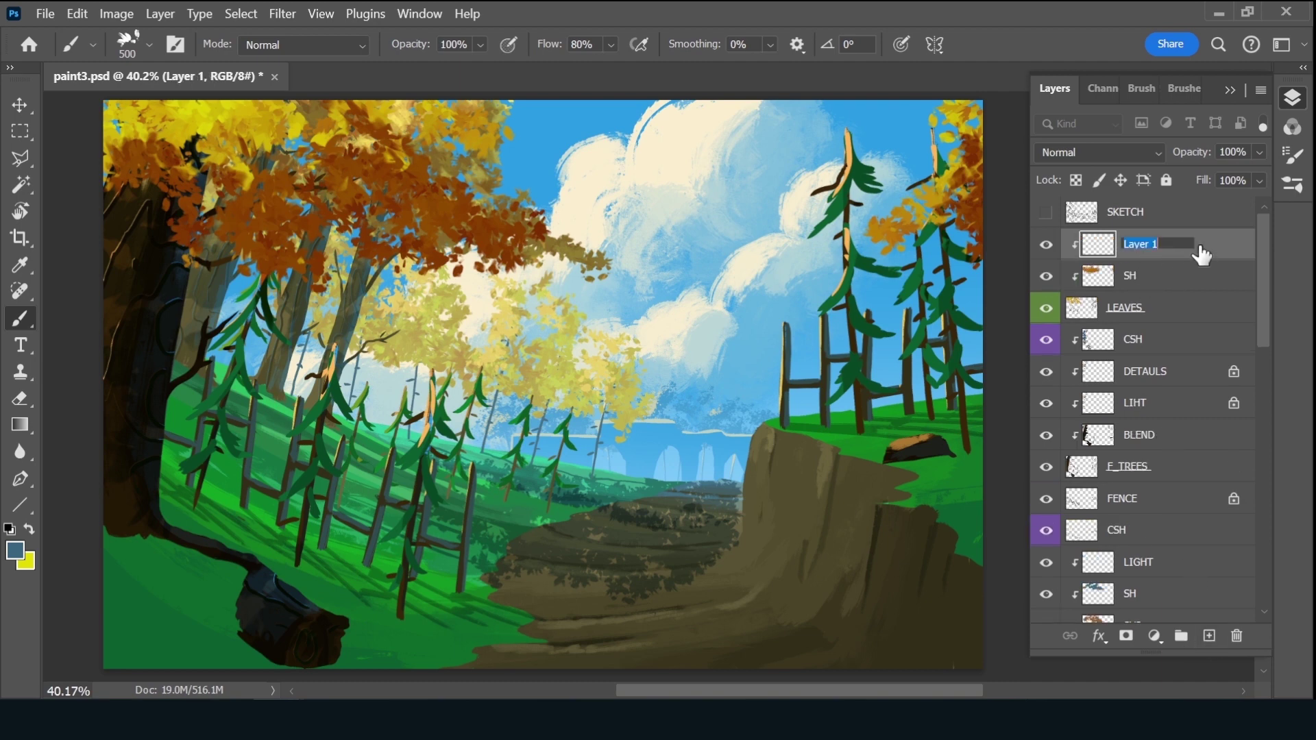
{"action": "type", "text": "SH2"}
{"action": "key", "text": "Return"}
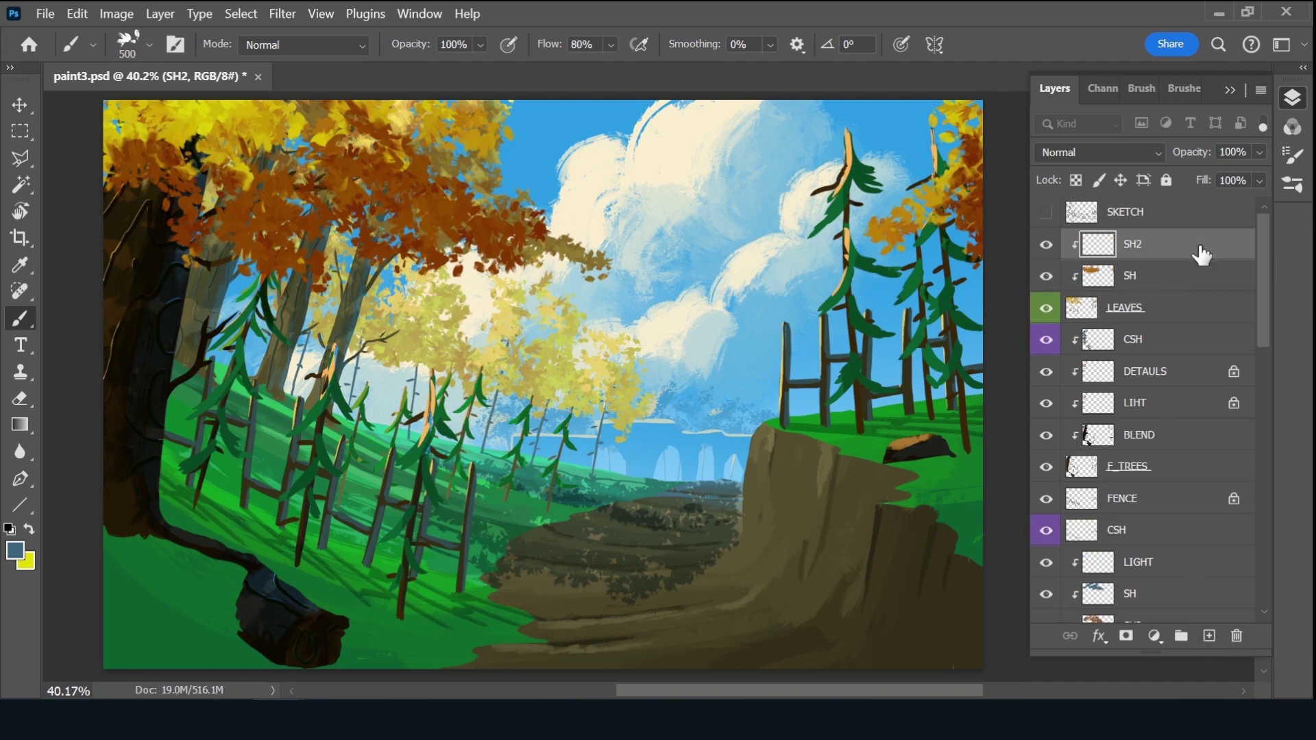
{"action": "left_click_drag", "start_coordinate": [171, 178], "coordinate": [486, 141]}
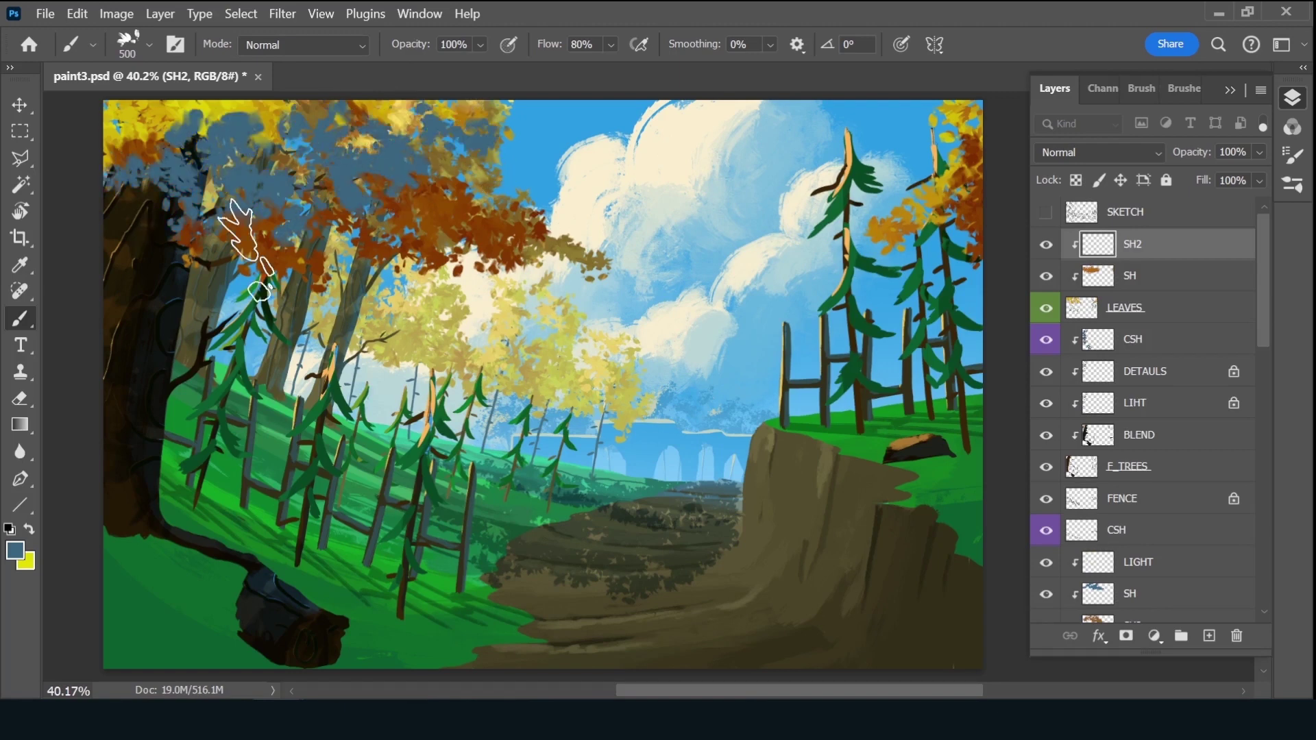
{"action": "left_click_drag", "start_coordinate": [275, 206], "coordinate": [226, 302]}
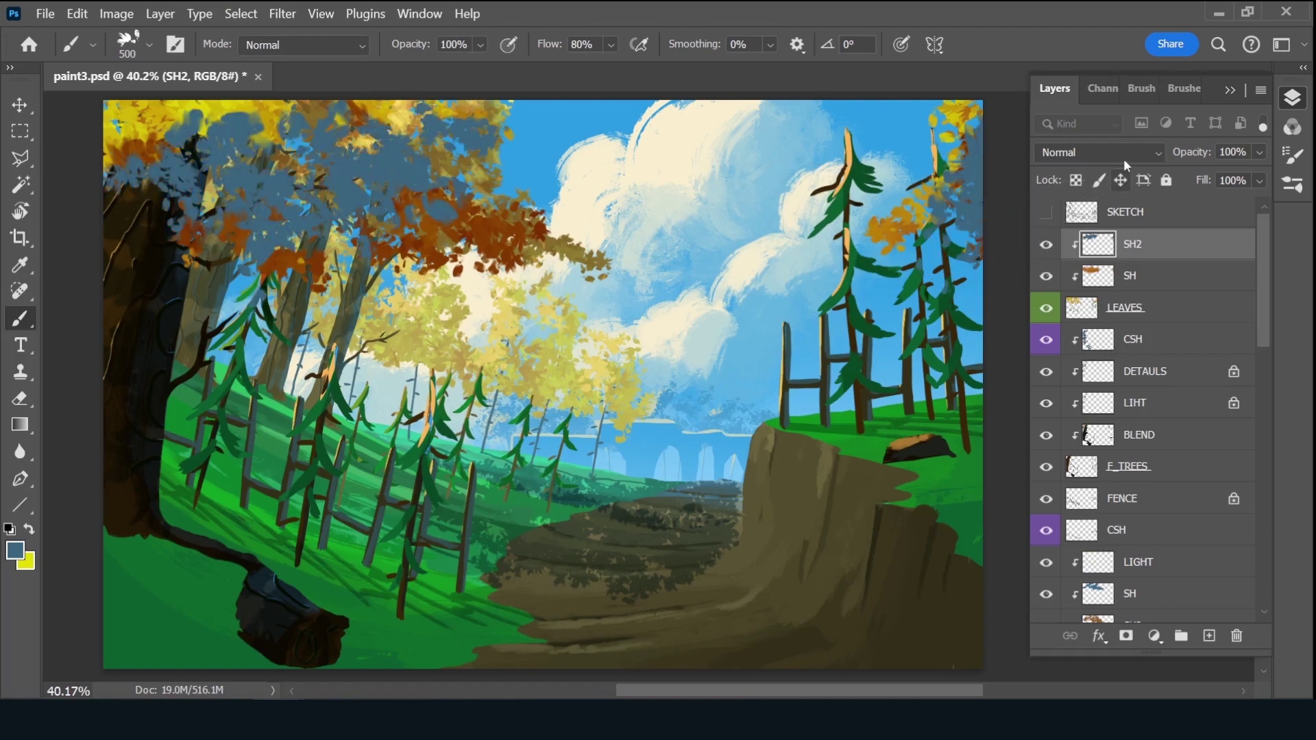
Set SH2 to Multiply at 43% opacity and lower SH to 66%, then add a layer above F_TREES
{"action": "left_click", "coordinate": [1124, 153]}
{"action": "left_click", "coordinate": [1100, 196]}
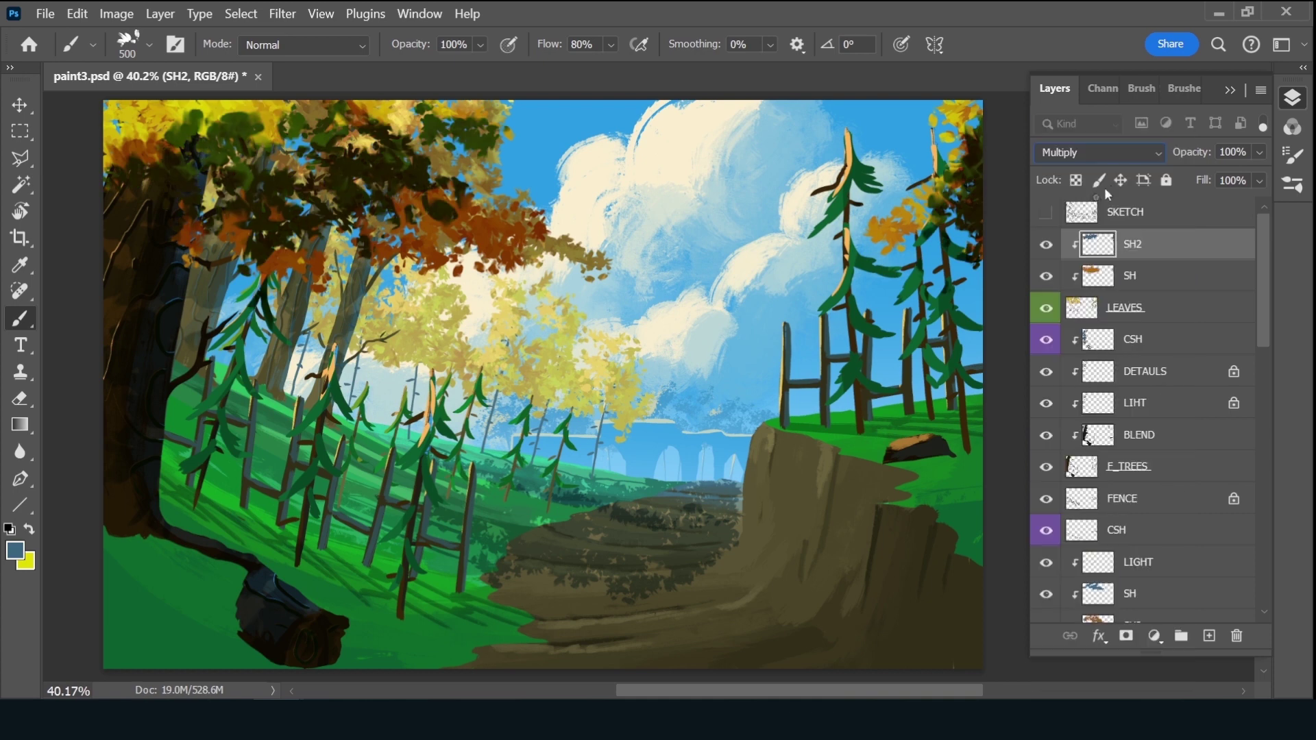
{"action": "left_click_drag", "start_coordinate": [1205, 159], "coordinate": [1192, 131]}
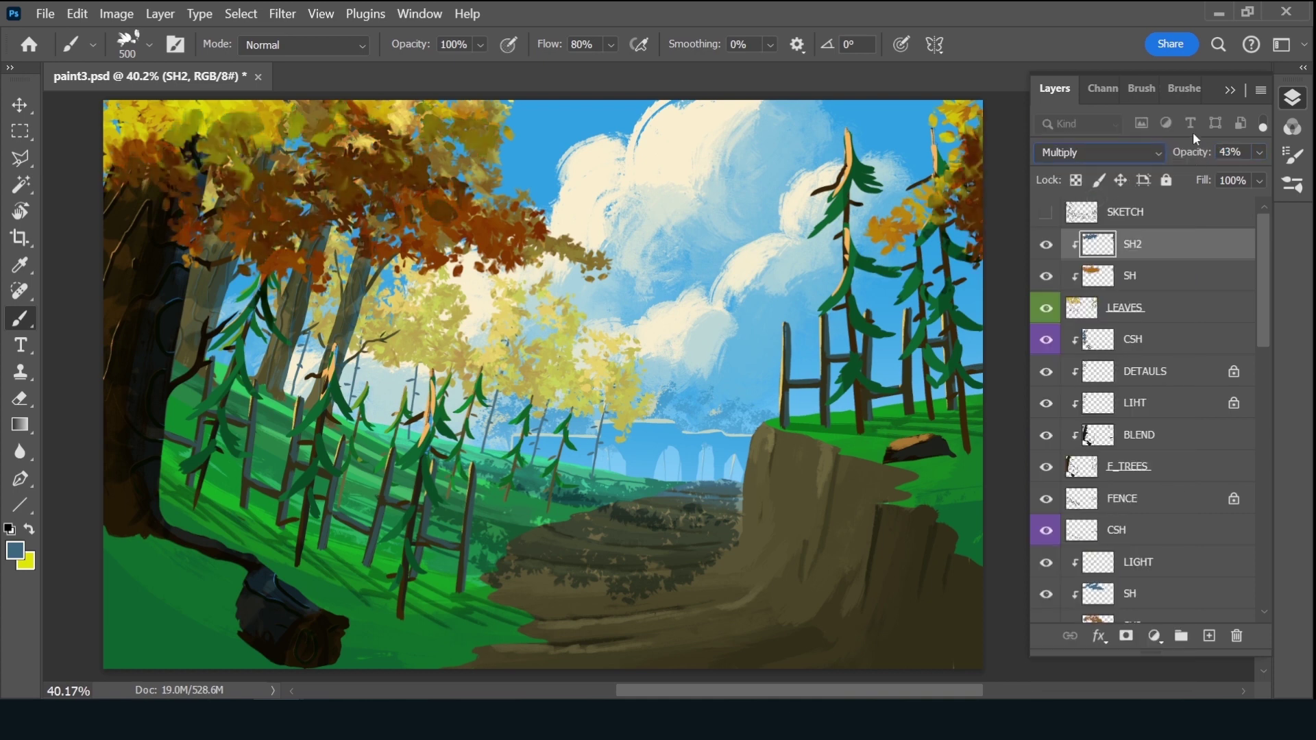
{"action": "left_click", "coordinate": [1171, 276]}
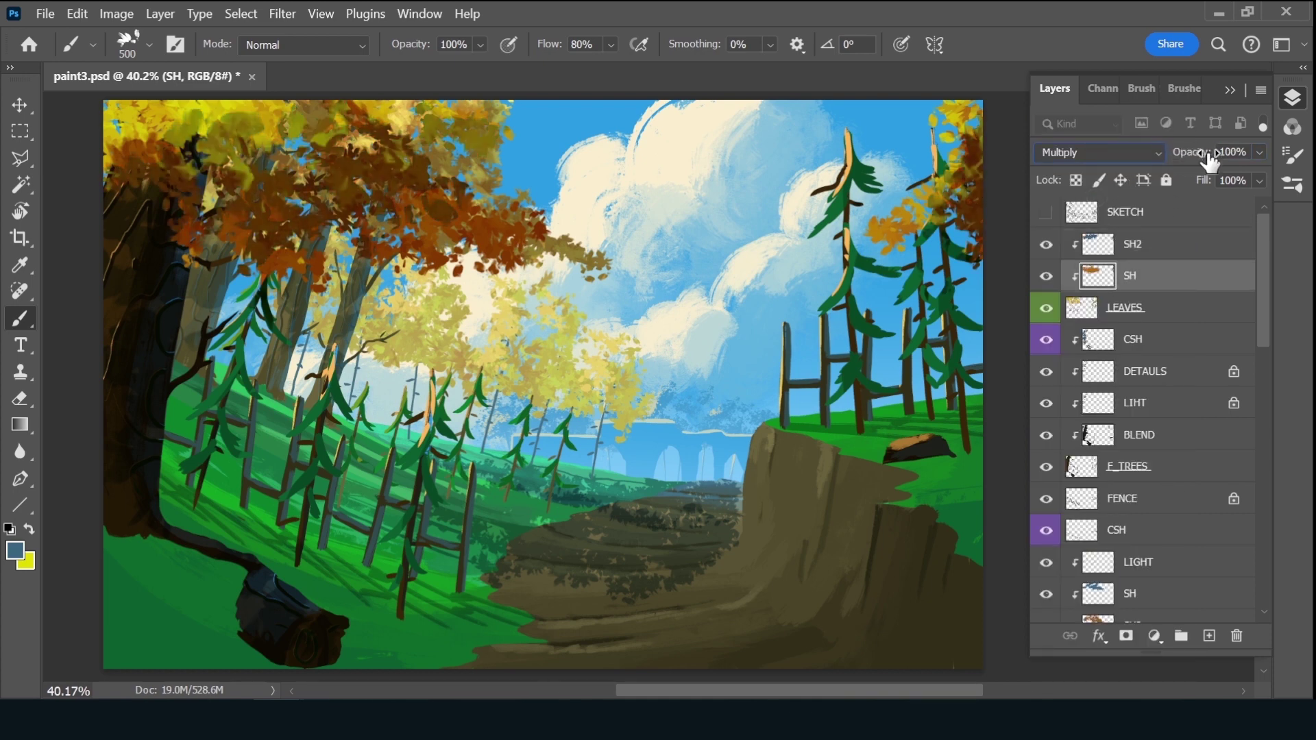
{"action": "left_click_drag", "start_coordinate": [1196, 154], "coordinate": [1178, 158]}
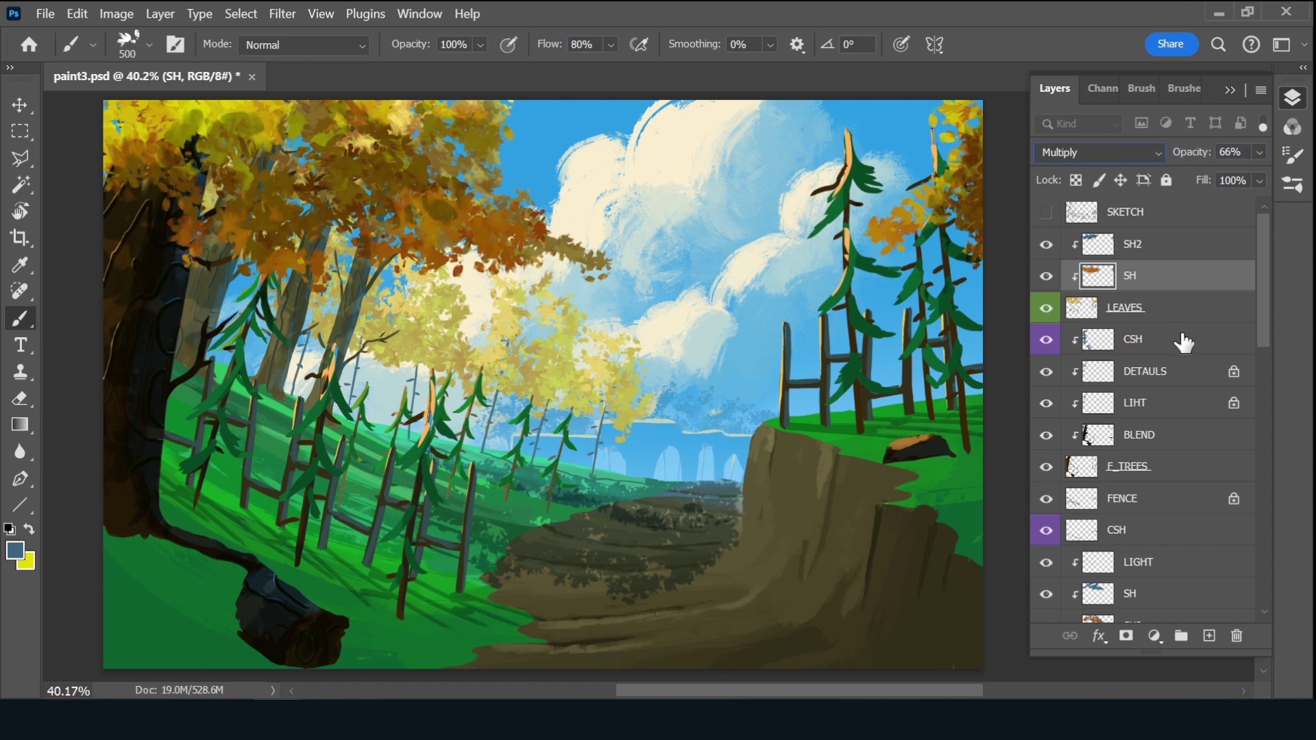
{"action": "left_click", "coordinate": [1165, 470]}
{"action": "left_click", "coordinate": [1209, 636]}
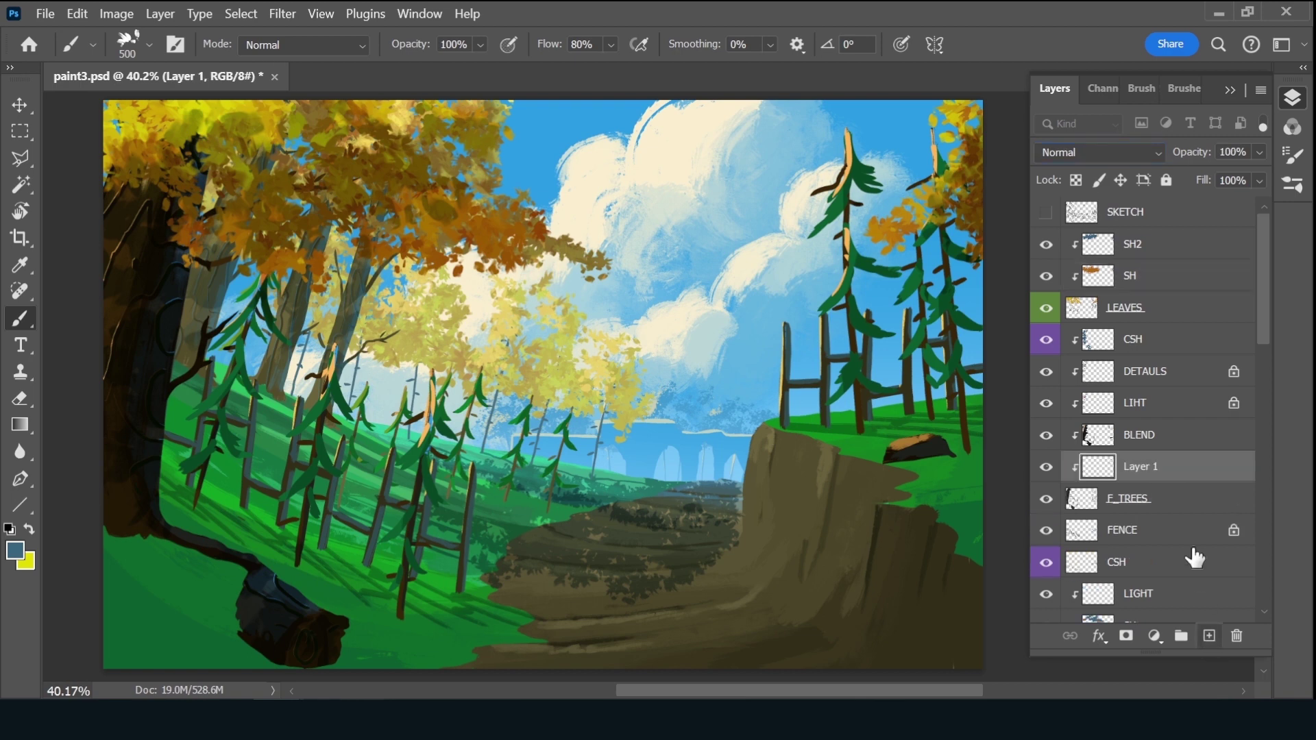
Move the new layer below F_TREES, name it CSH, and tag it violet
{"action": "left_click", "coordinate": [1148, 482], "text": "alt"}
{"action": "left_click_drag", "start_coordinate": [1146, 523], "coordinate": [1143, 507]}
{"action": "double_click", "coordinate": [1134, 498]}
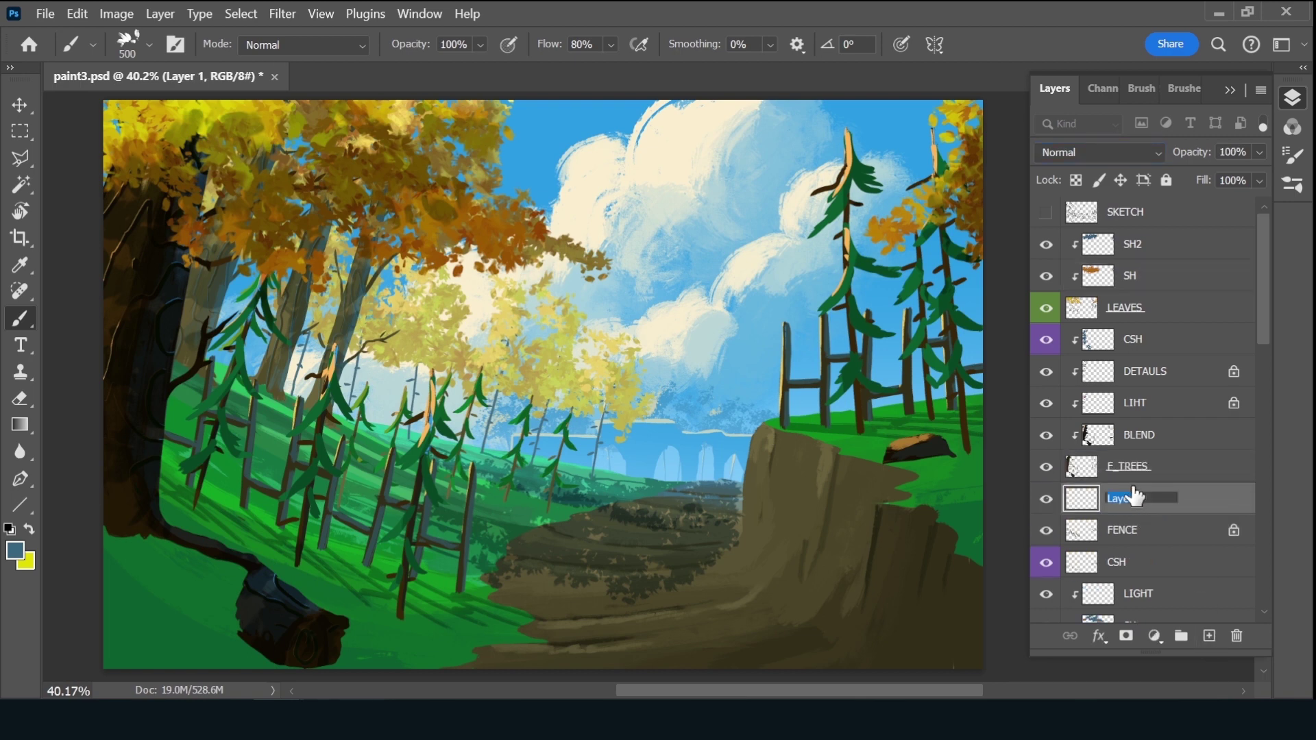
{"action": "type", "text": "CSH"}
{"action": "key", "text": "Return"}
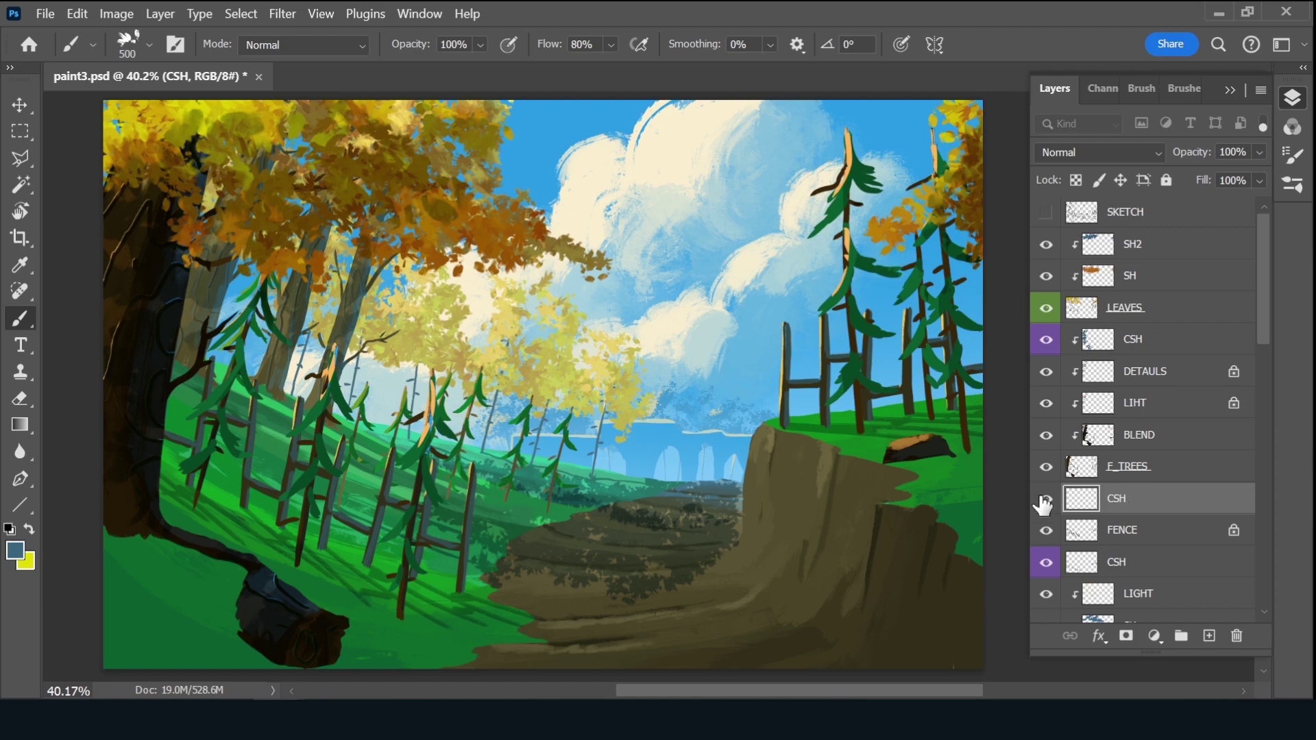
{"action": "right_click", "coordinate": [1046, 499]}
{"action": "left_click", "coordinate": [1097, 466]}
Paint blue-grey shadow across the grass and lower-left with the 45 brush enlarged to 150
{"action": "left_click", "coordinate": [1179, 92]}
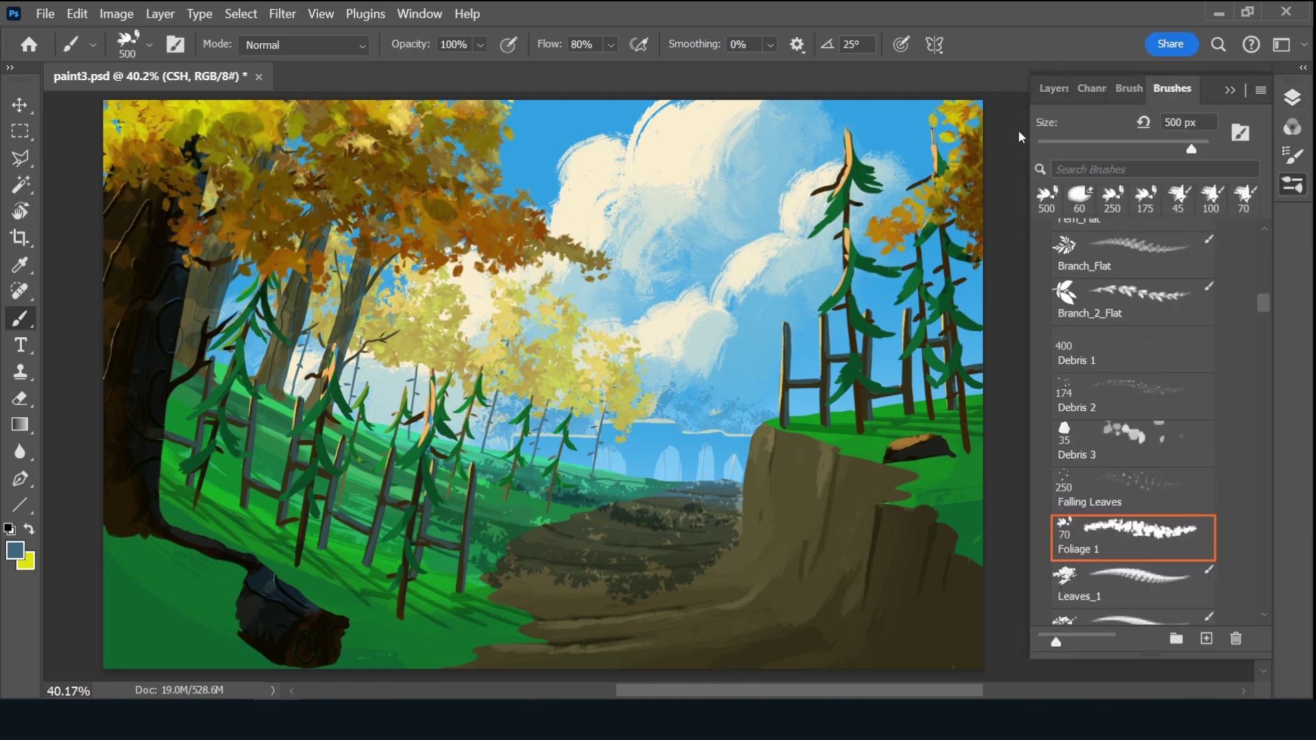
{"action": "key", "text": "F7"}
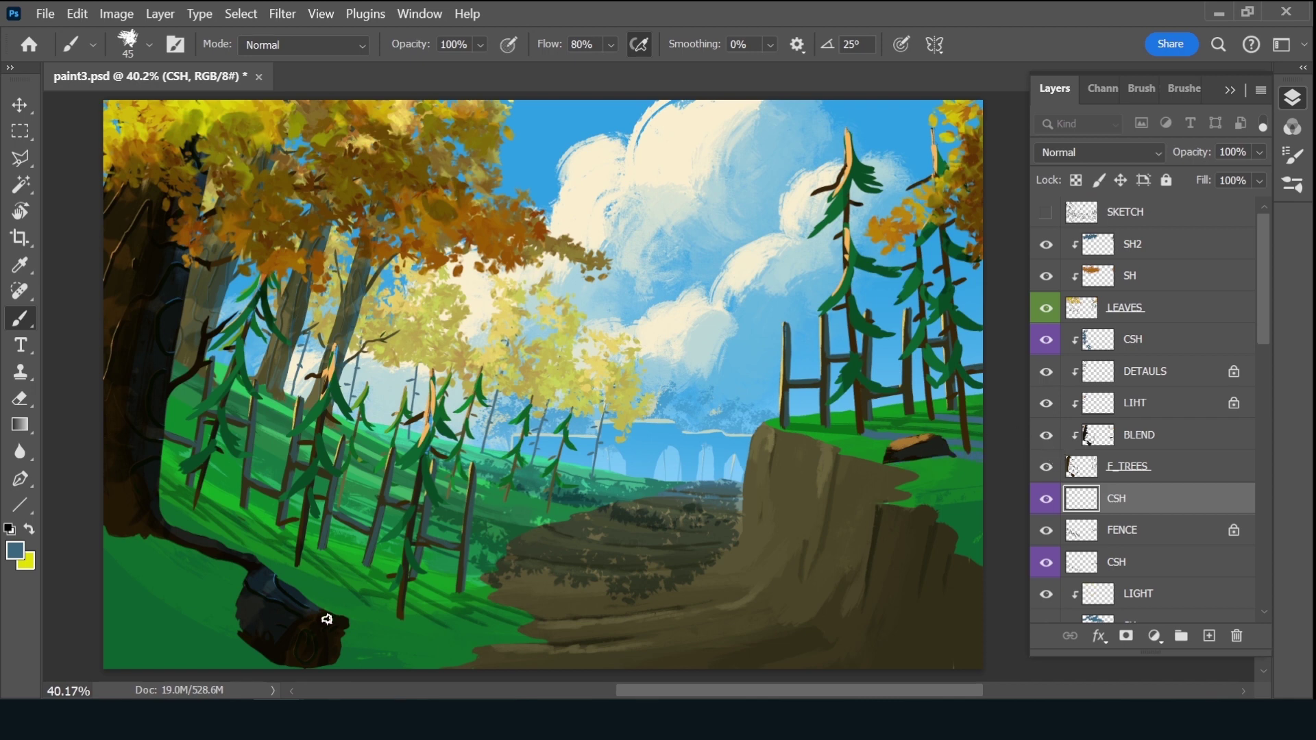
{"action": "left_click_drag", "start_coordinate": [508, 693], "coordinate": [406, 621]}
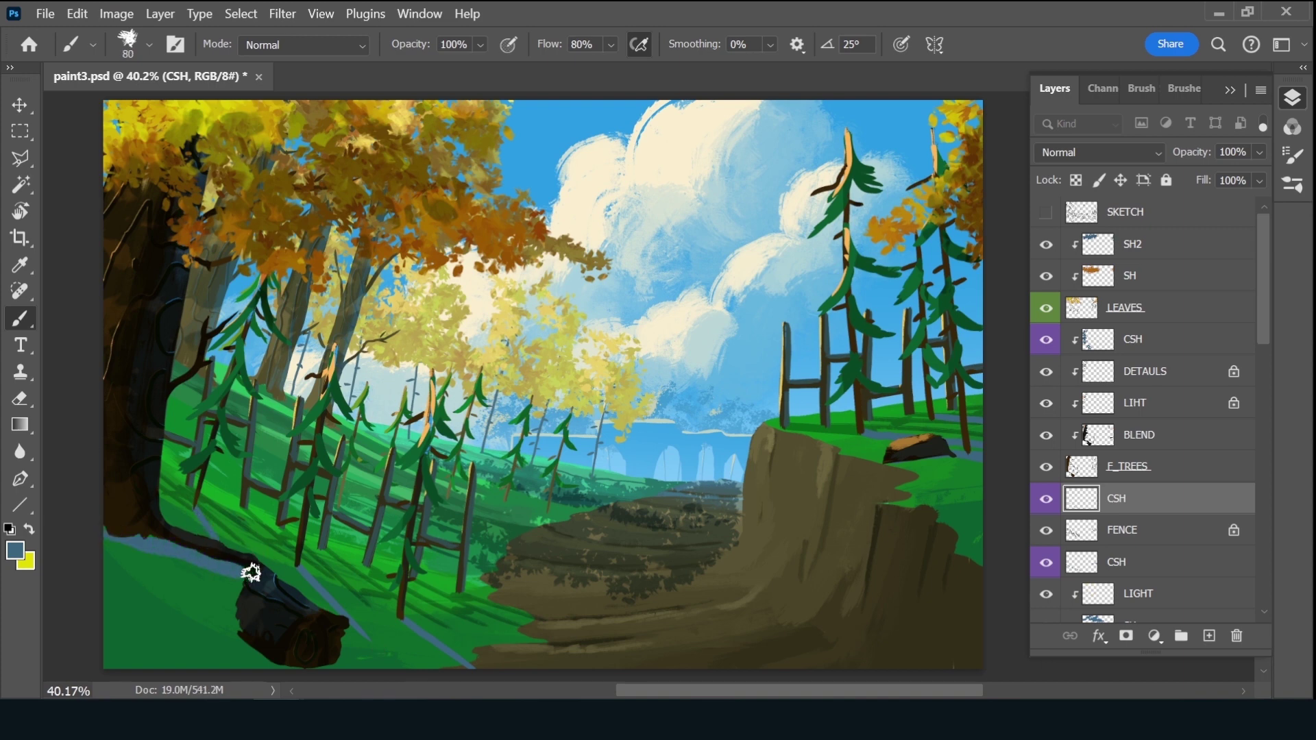
{"action": "key", "text": "bracketright"}
{"action": "key", "text": "bracketright"}
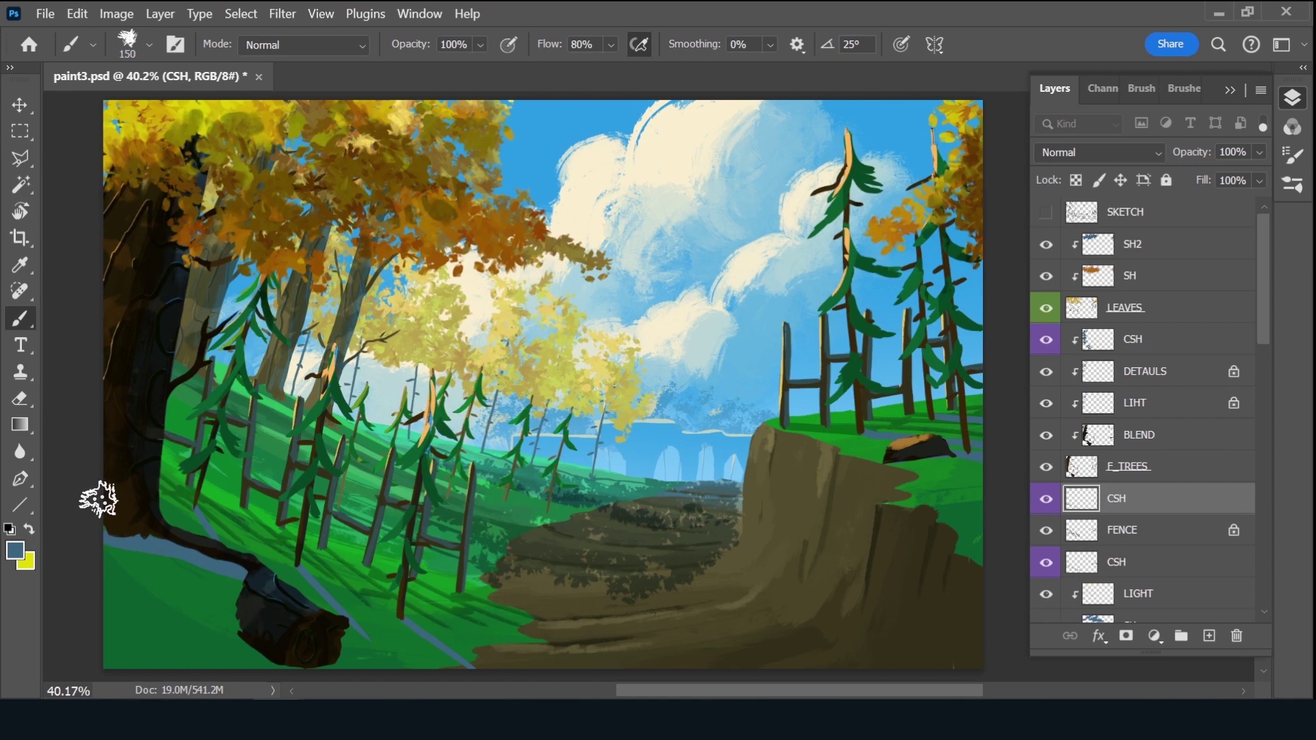
{"action": "mouse_move", "coordinate": [104, 534]}
{"action": "left_mouse_down"}
{"action": "mouse_move", "coordinate": [184, 609]}
{"action": "mouse_move", "coordinate": [171, 652]}
{"action": "mouse_move", "coordinate": [117, 631]}
{"action": "mouse_move", "coordinate": [190, 626]}
{"action": "mouse_move", "coordinate": [211, 597]}
{"action": "mouse_move", "coordinate": [196, 564]}
{"action": "mouse_move", "coordinate": [220, 582]}
{"action": "mouse_move", "coordinate": [247, 651]}
{"action": "left_mouse_up"}
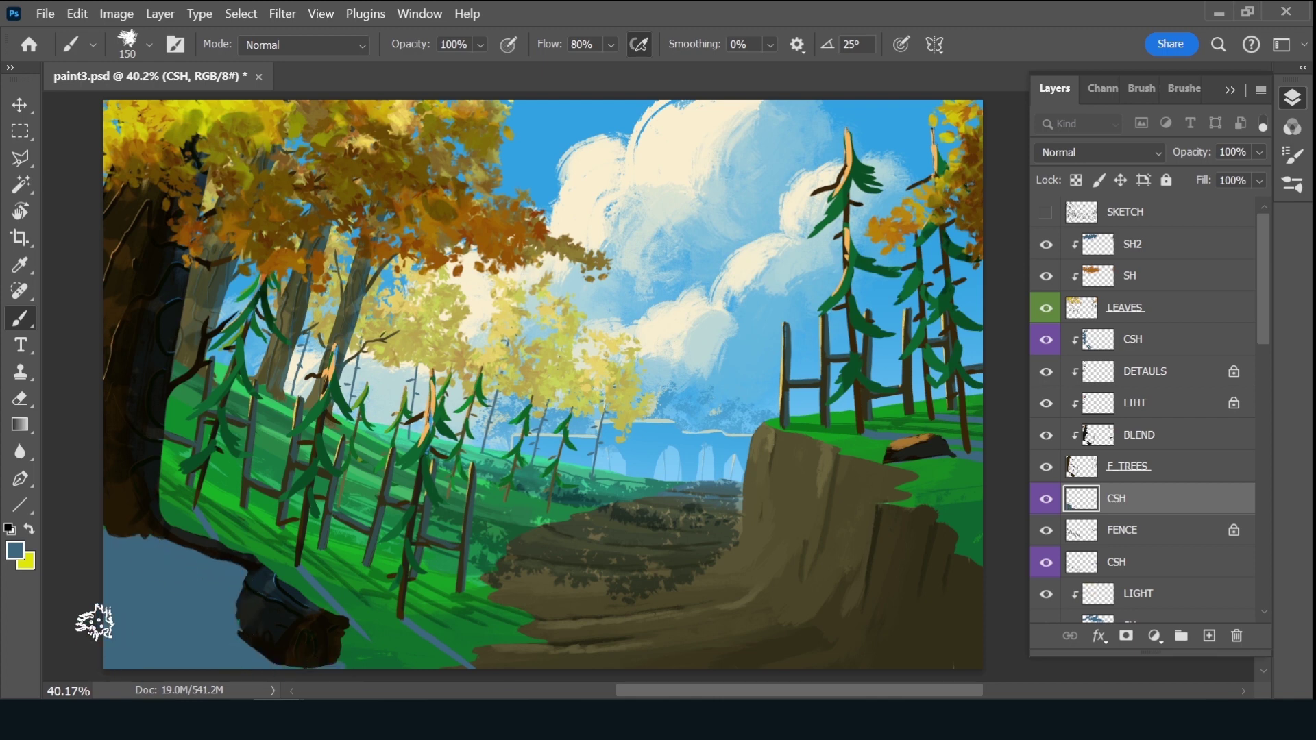
Extend the blue shadow along the bottom foreground with a 500 px, then 400 px, brush
{"action": "left_click", "coordinate": [1184, 88]}
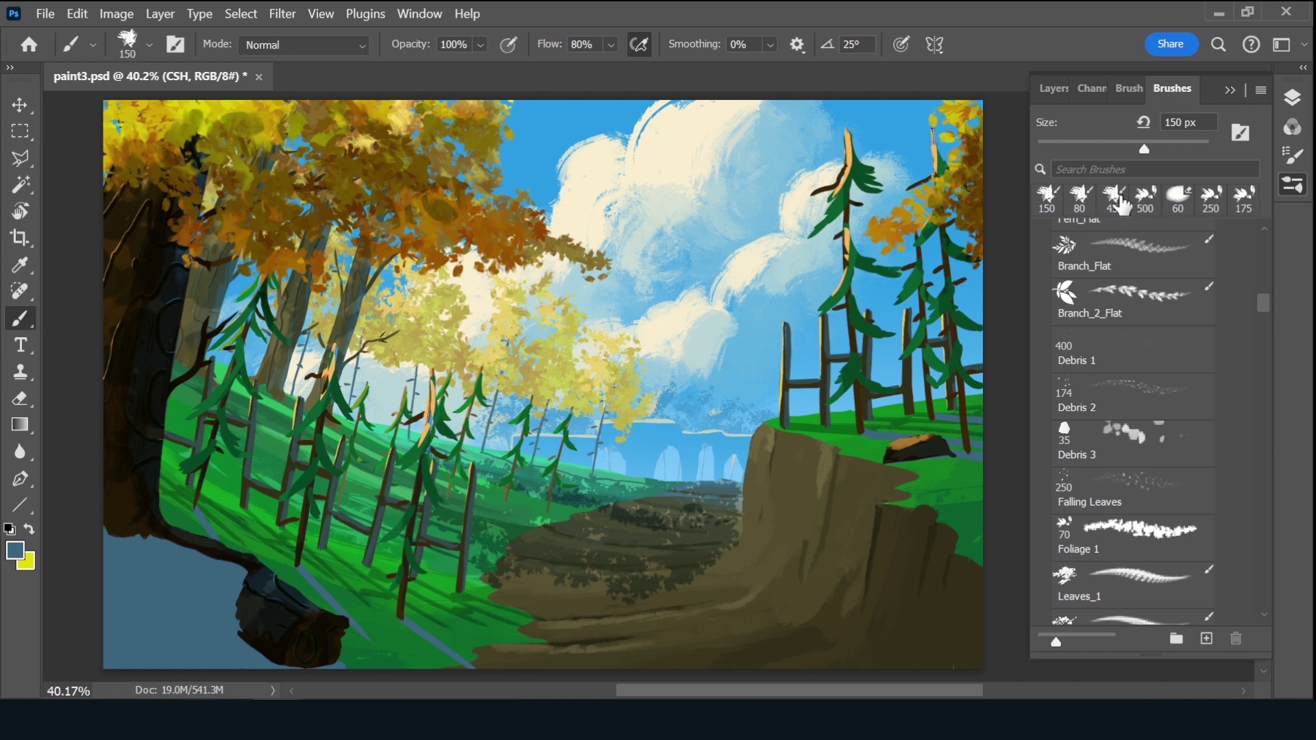
{"action": "left_click", "coordinate": [1145, 197]}
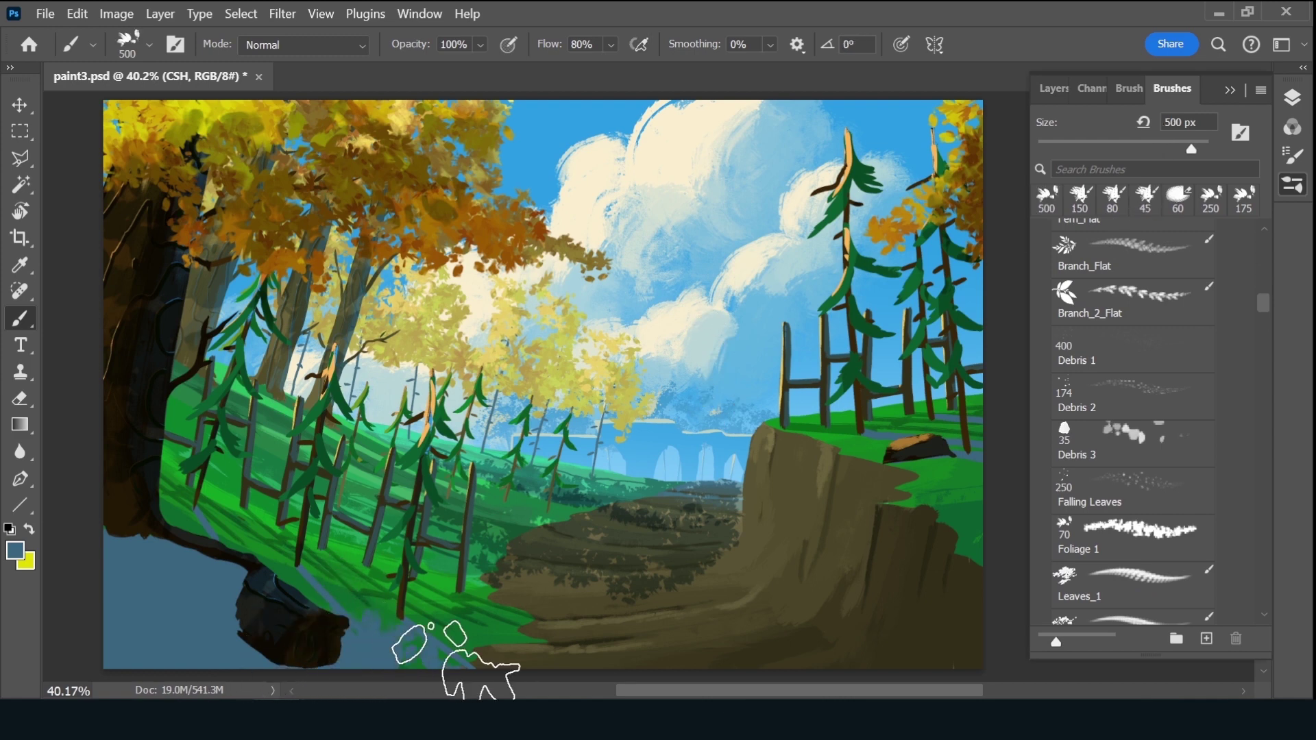
{"action": "mouse_move", "coordinate": [471, 632]}
{"action": "left_mouse_down"}
{"action": "mouse_move", "coordinate": [544, 670]}
{"action": "mouse_move", "coordinate": [630, 634]}
{"action": "mouse_move", "coordinate": [603, 641]}
{"action": "mouse_move", "coordinate": [692, 632]}
{"action": "left_mouse_up"}
{"action": "key", "text": "bracketleft"}
{"action": "key", "text": "bracketleft"}
{"action": "key", "text": "bracketleft"}
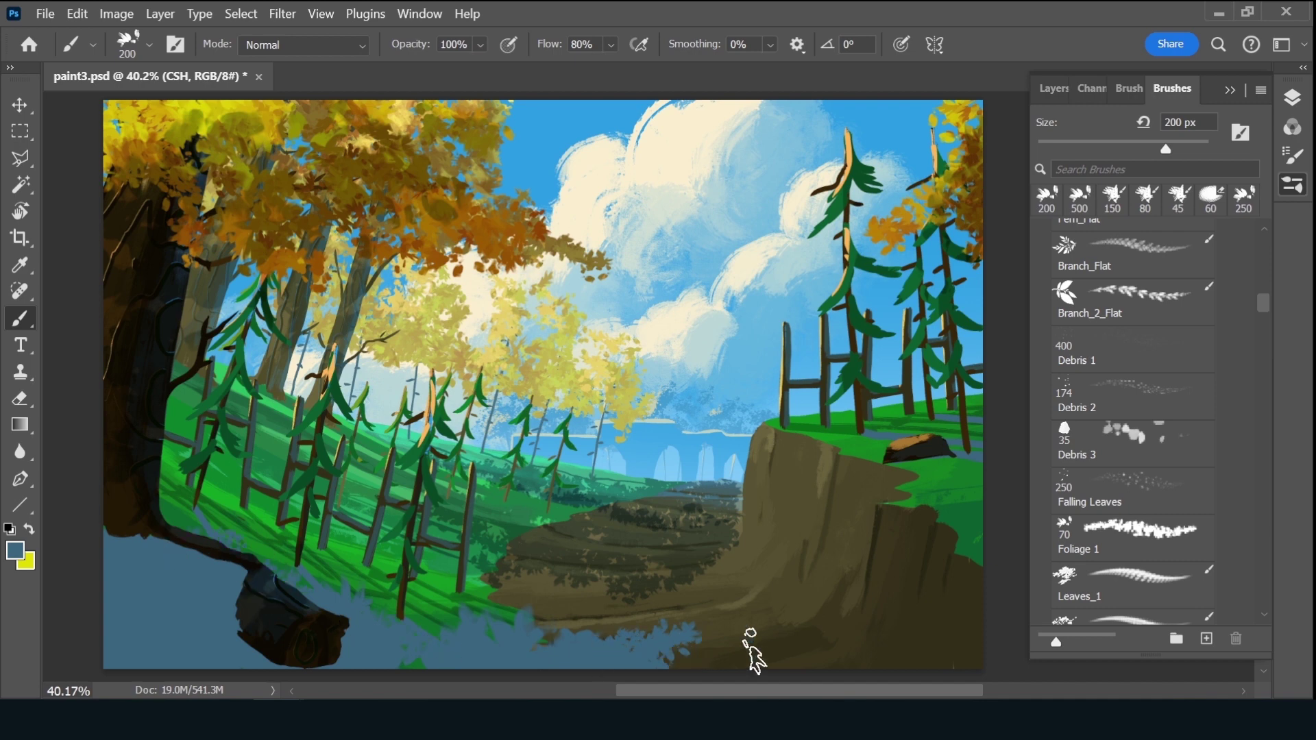
{"action": "left_click_drag", "start_coordinate": [720, 661], "coordinate": [800, 669]}
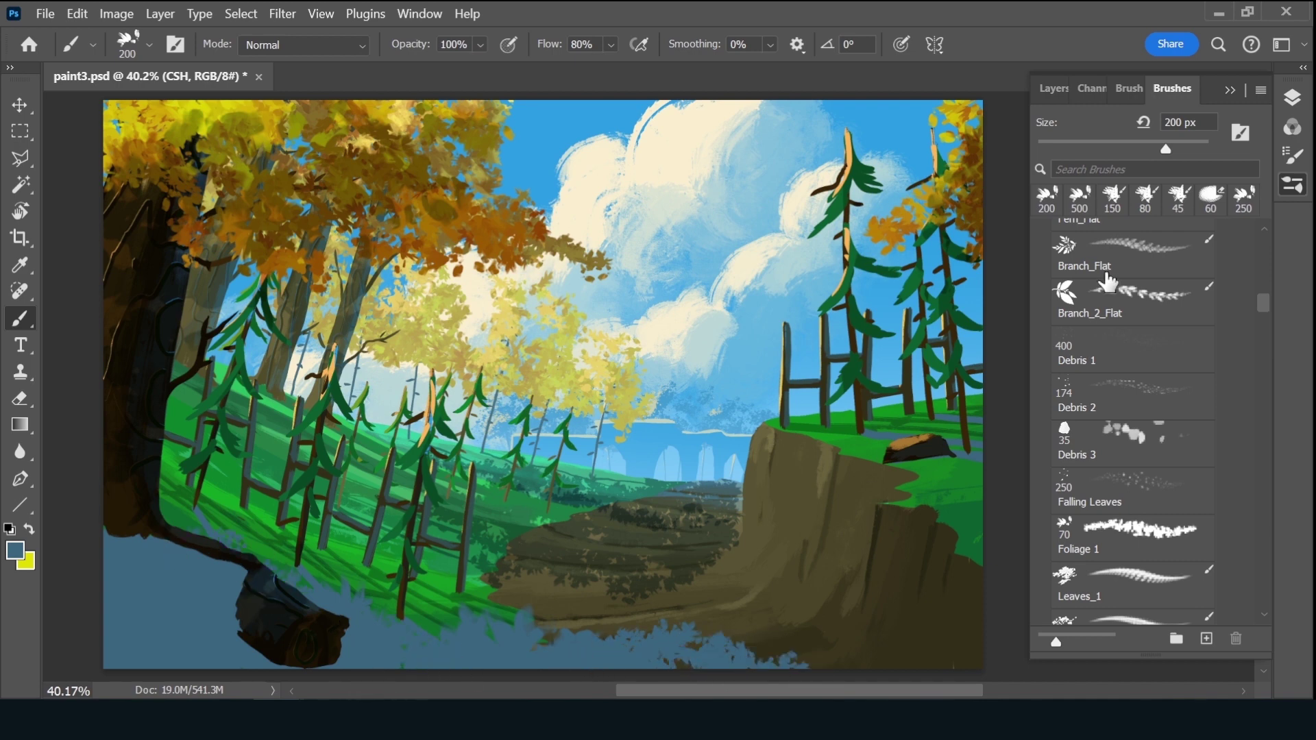
Set the shadow layer to Multiply at 59% opacity, add a leafy mark on the path, then add a layer above SH2
{"action": "left_click", "coordinate": [1055, 89]}
{"action": "left_click", "coordinate": [1118, 152]}
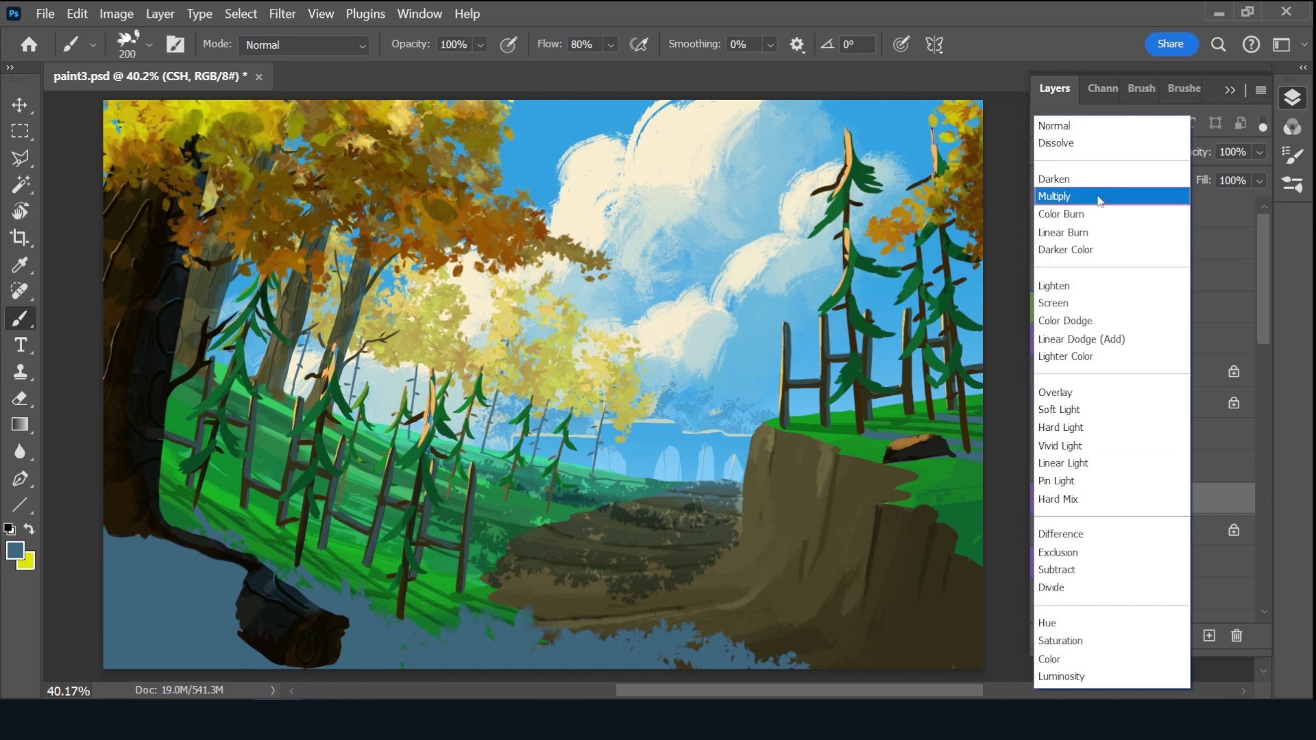
{"action": "left_click", "coordinate": [1099, 203]}
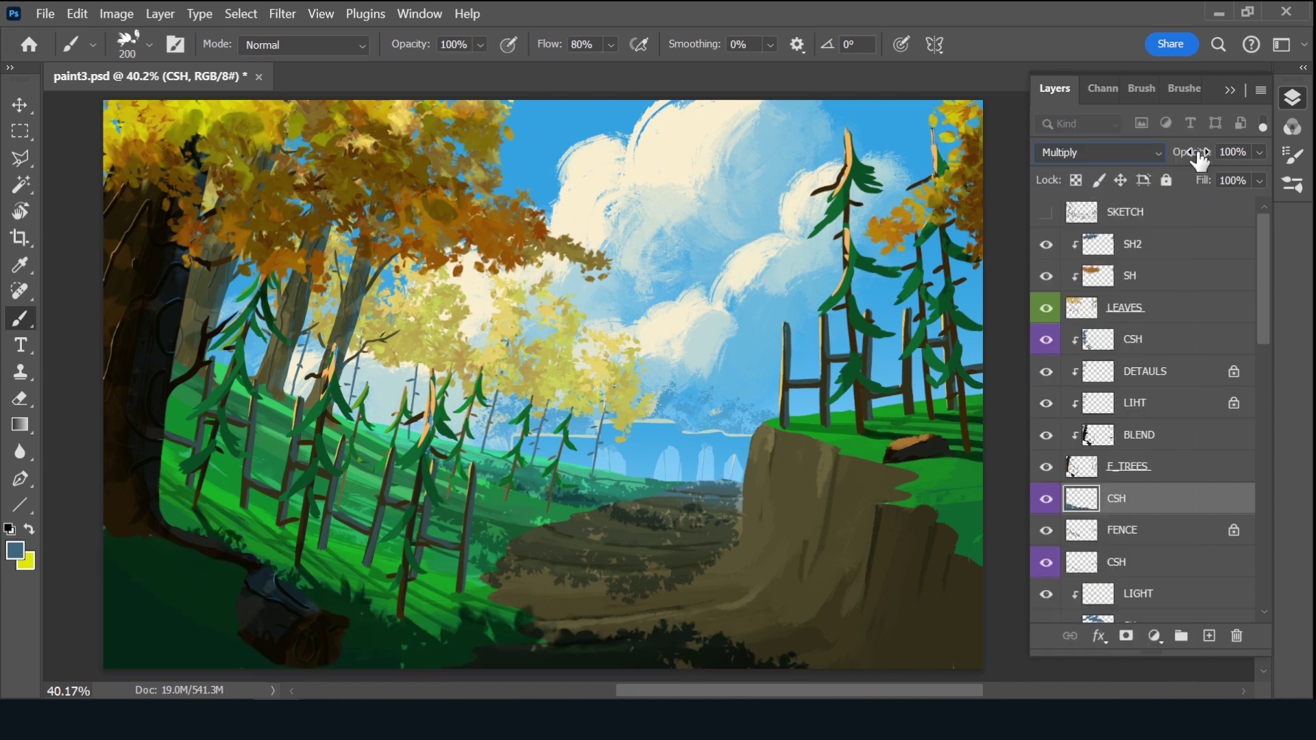
{"action": "left_click_drag", "start_coordinate": [1199, 159], "coordinate": [1180, 159]}
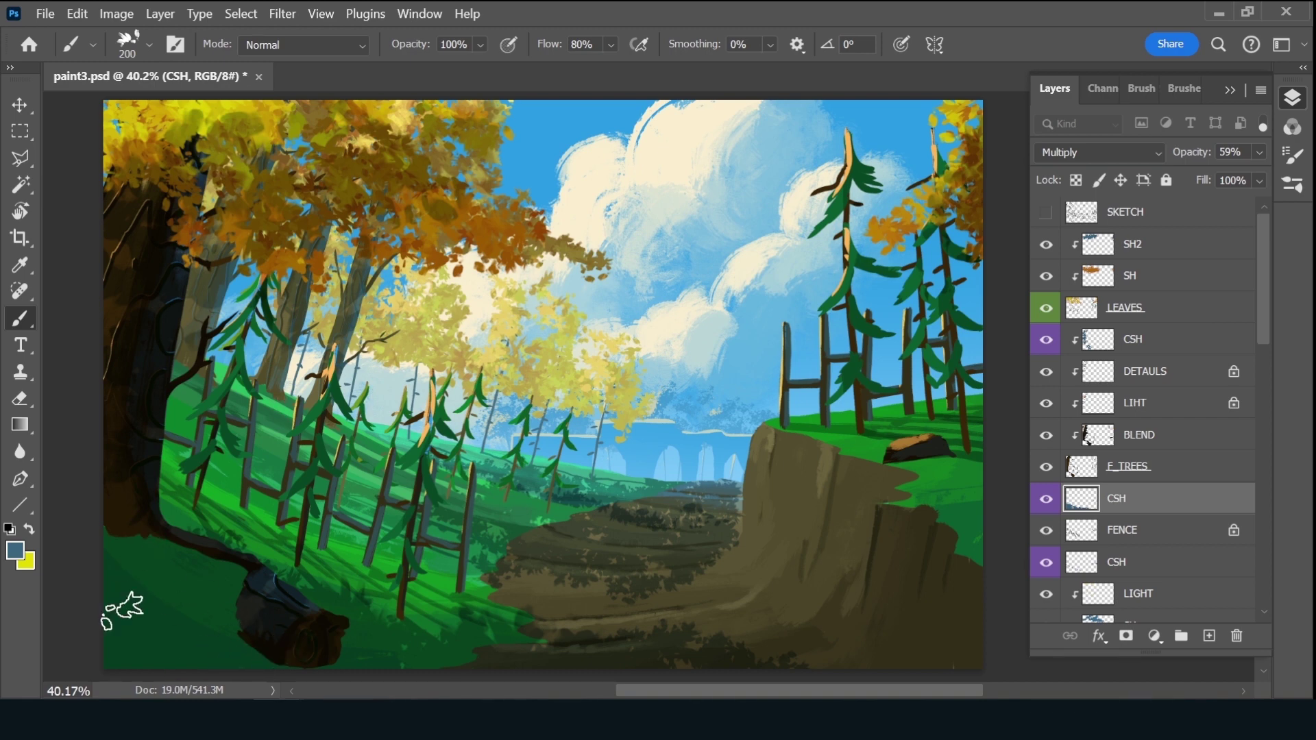
{"action": "left_click_drag", "start_coordinate": [789, 626], "coordinate": [811, 665]}
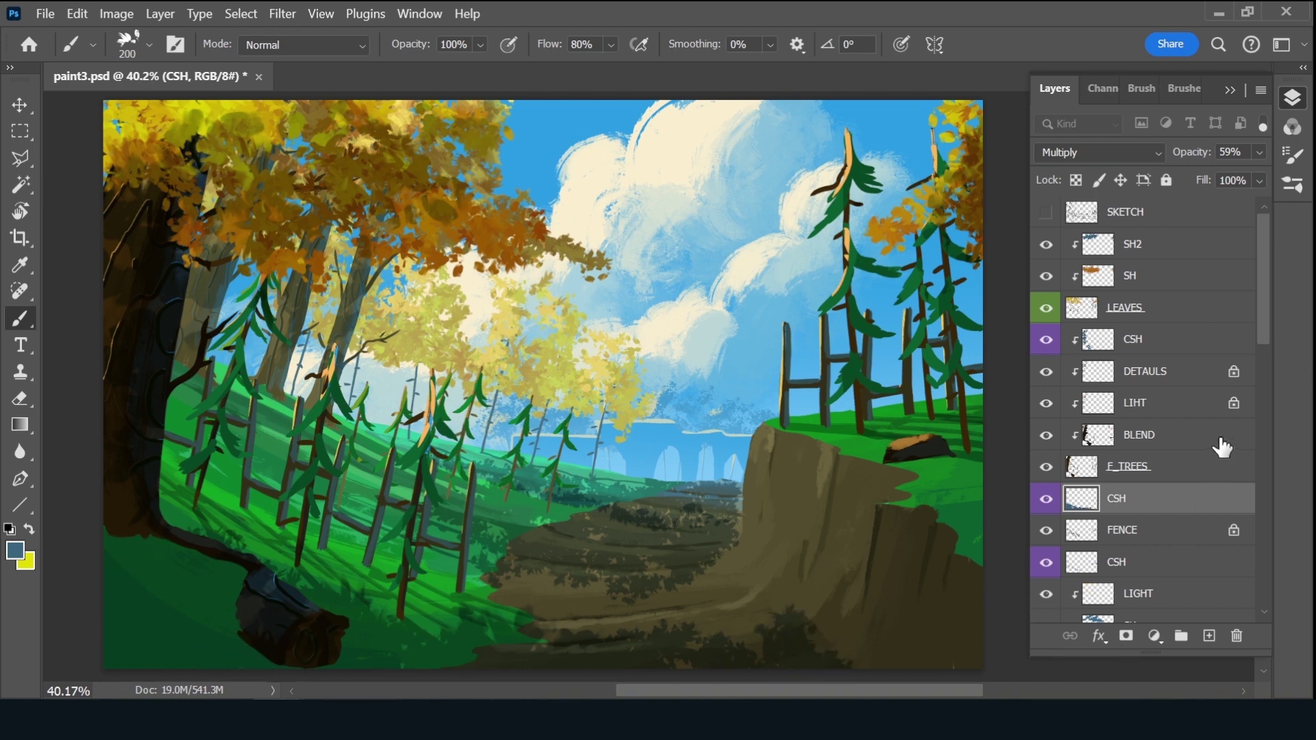
{"action": "left_click", "coordinate": [1173, 251]}
{"action": "left_click", "coordinate": [1209, 636]}
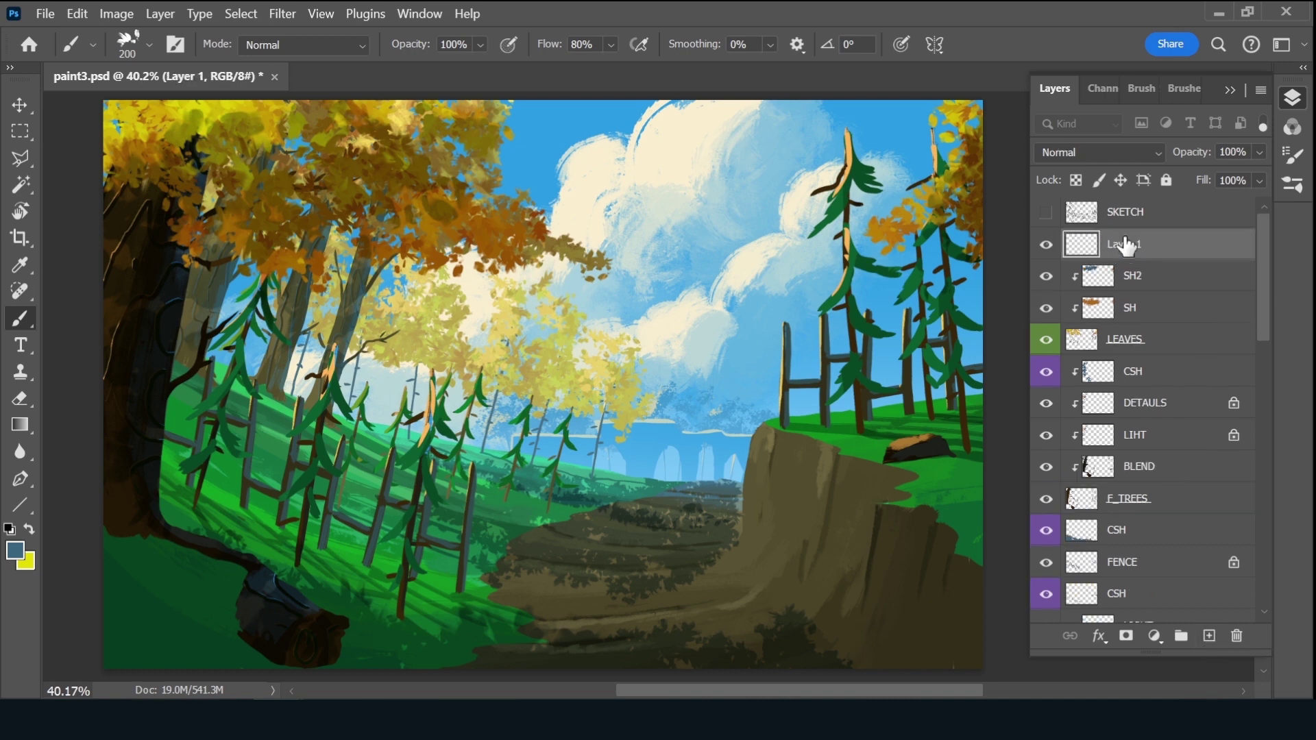
Name the new layer GRASS_TX and give it a Green colour label
{"action": "double_click", "coordinate": [1126, 245]}
{"action": "type", "text": "X"}
{"action": "key", "text": "Return"}
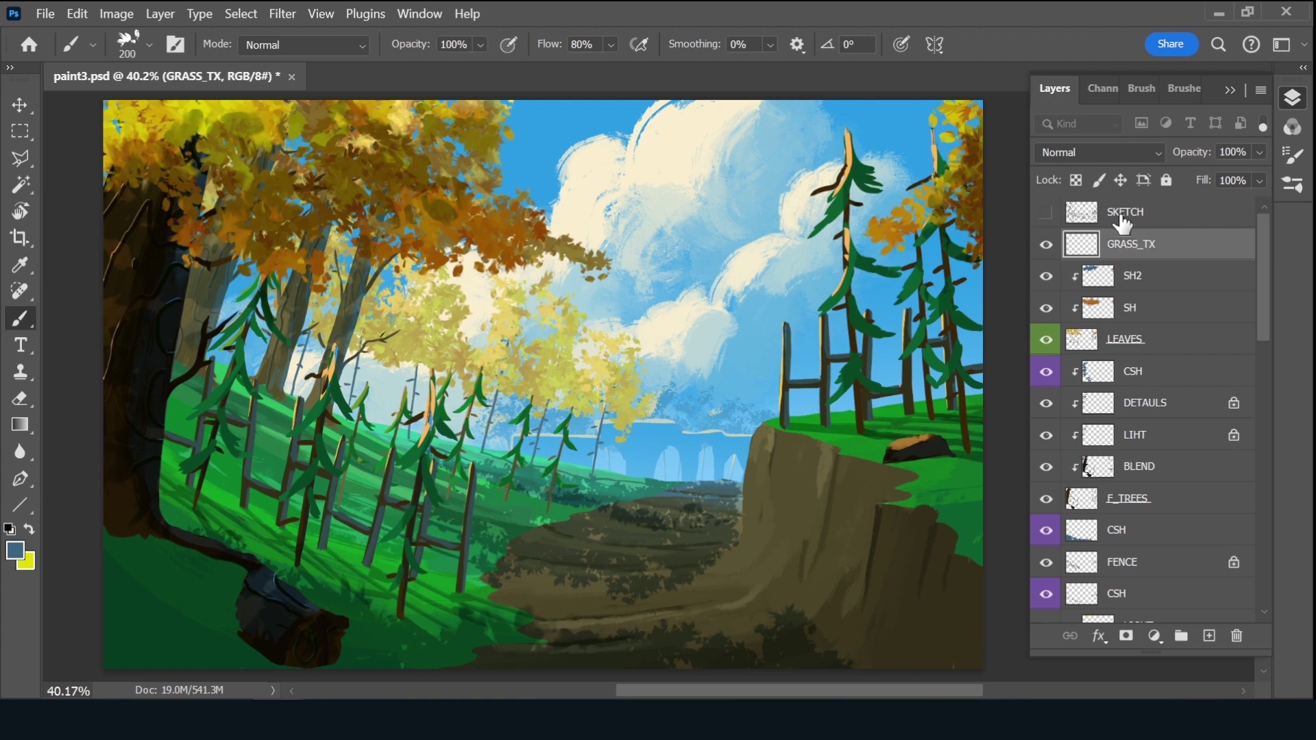
{"action": "right_click", "coordinate": [1059, 247]}
{"action": "right_click", "coordinate": [1042, 246]}
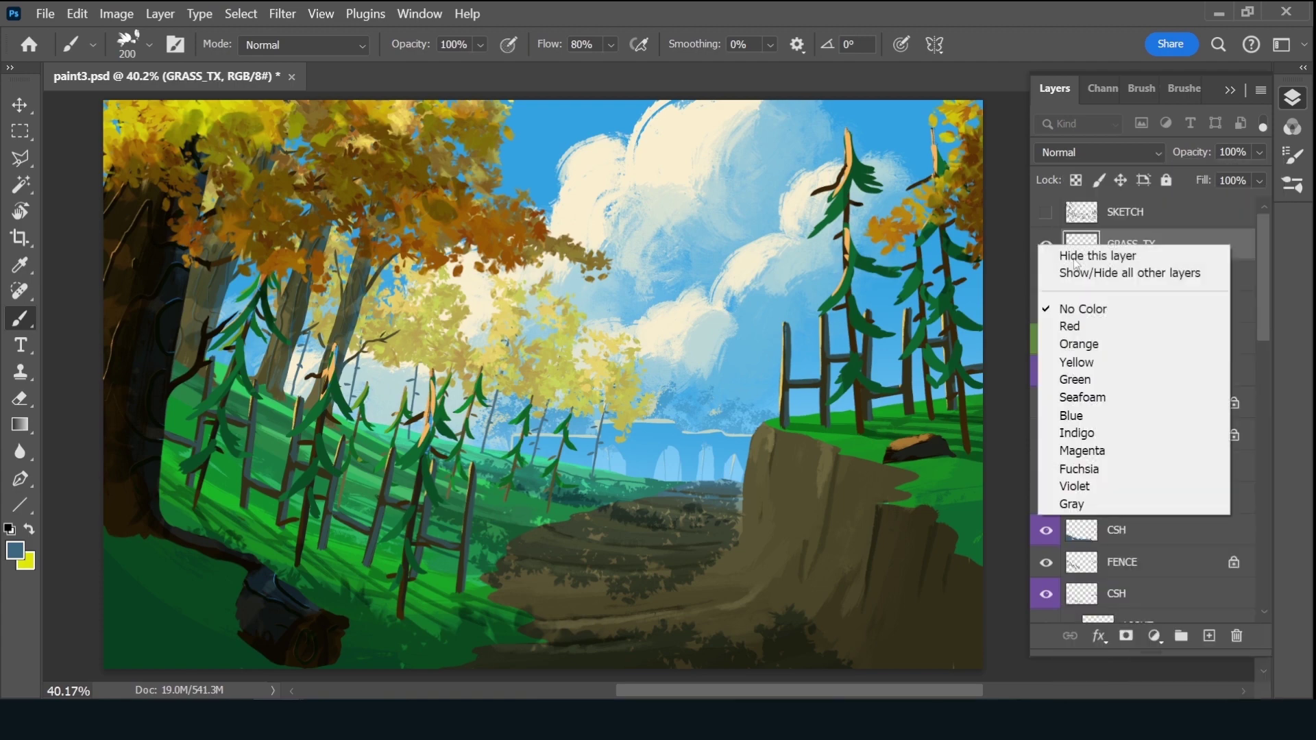
{"action": "left_click", "coordinate": [1075, 379]}
With a small rough inking brush, paint grass-green tufts on the cliff top by the fence
{"action": "left_click", "coordinate": [1186, 93]}
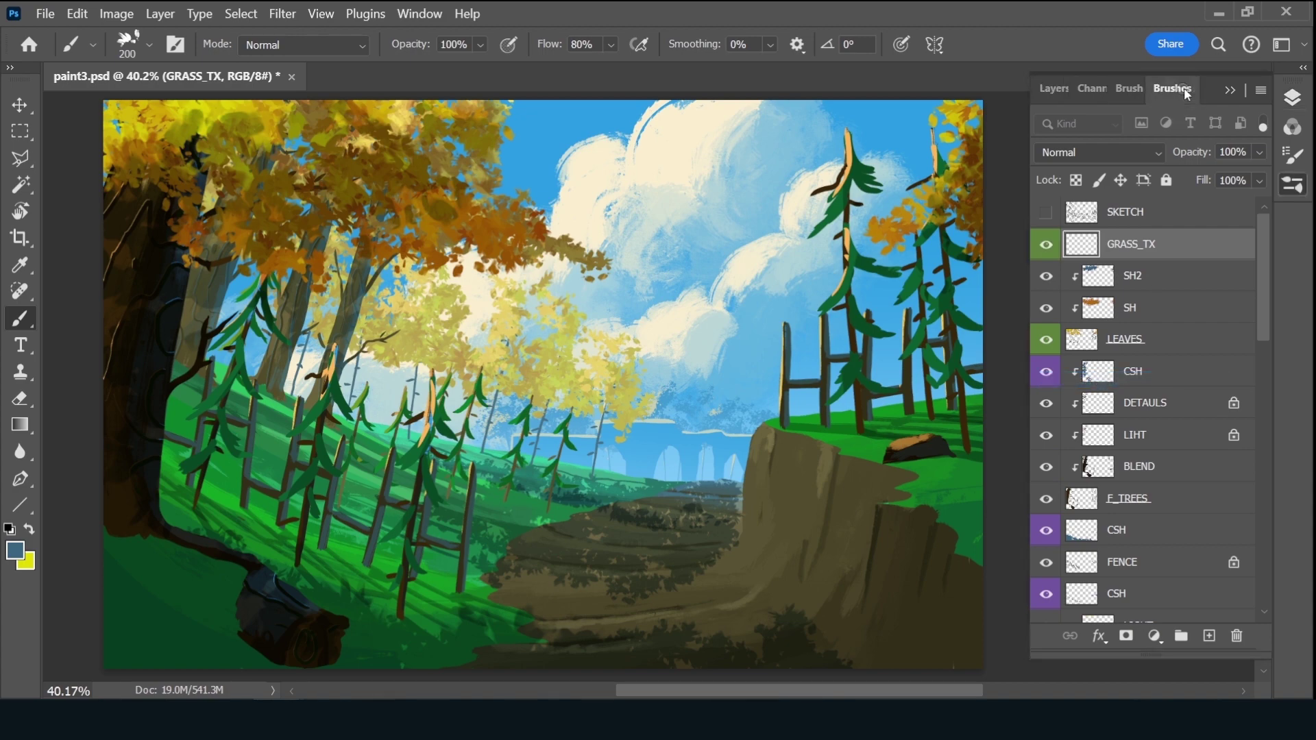
{"action": "left_click_drag", "start_coordinate": [1265, 298], "coordinate": [1265, 219]}
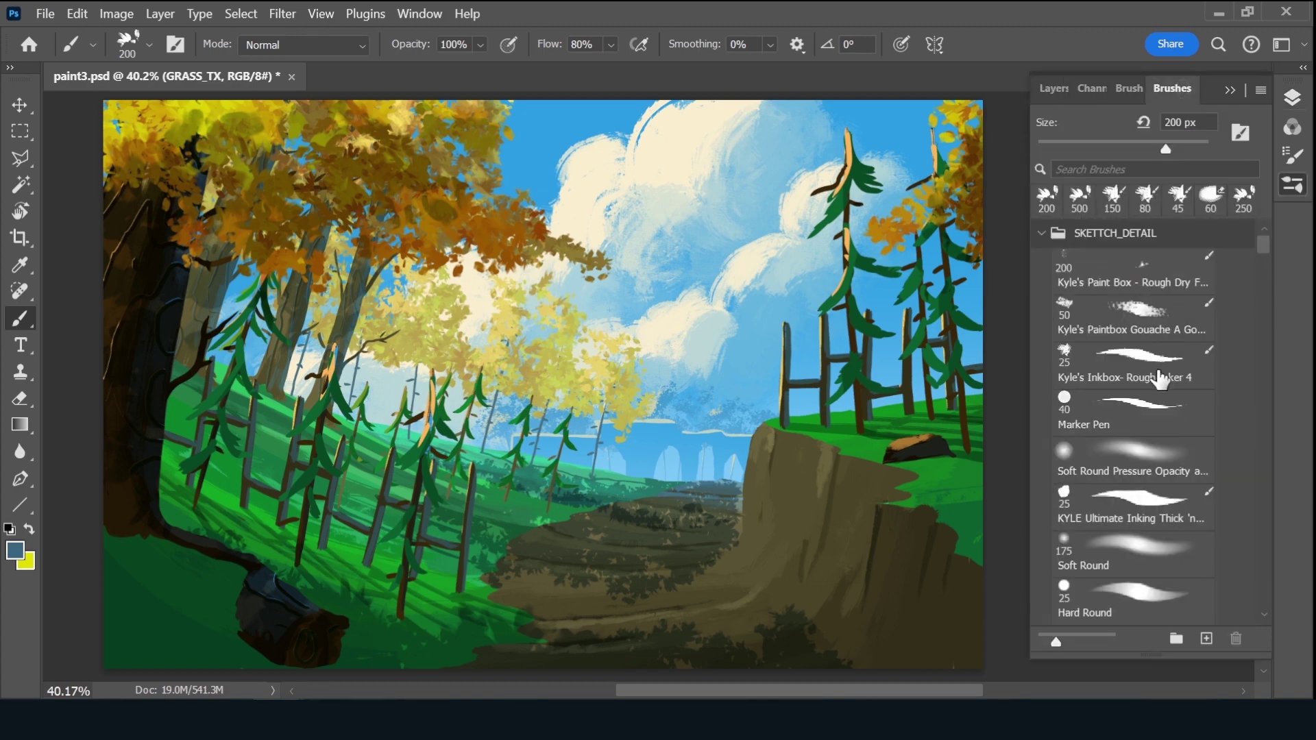
{"action": "left_click", "coordinate": [1144, 373]}
{"action": "left_click", "coordinate": [1054, 88]}
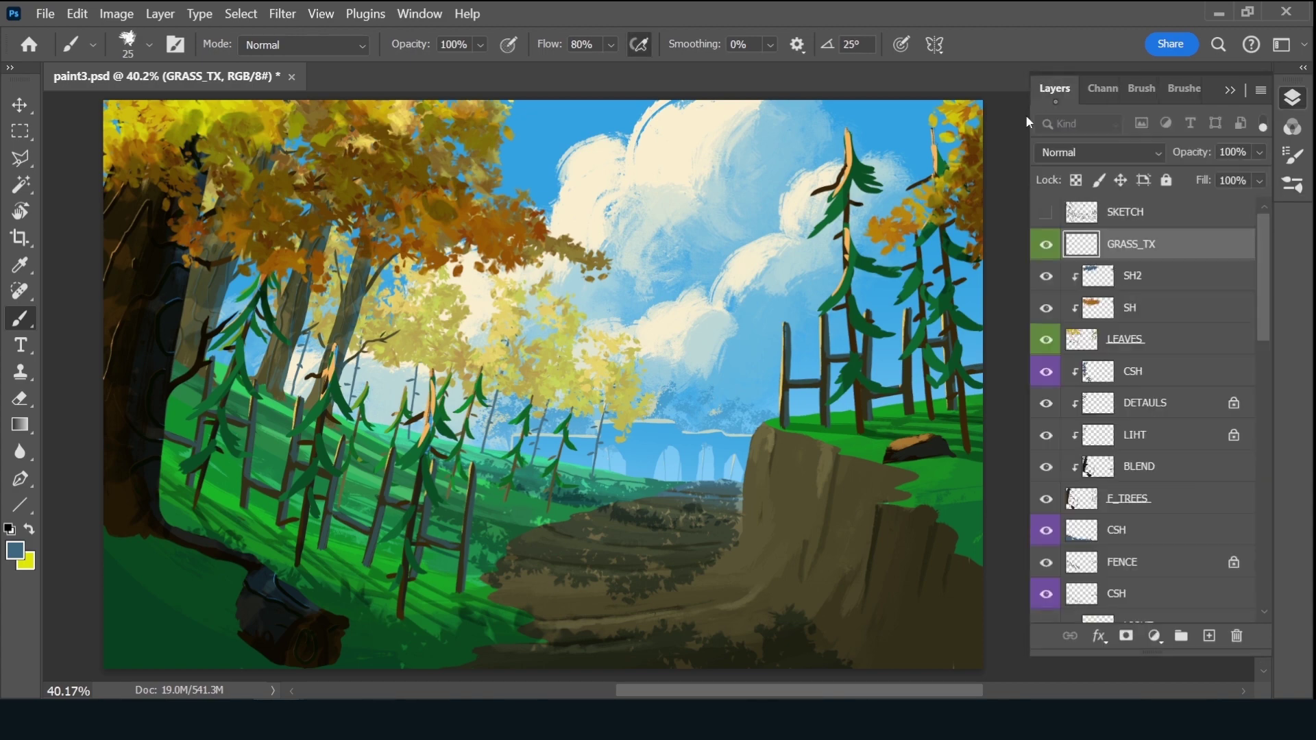
{"action": "left_click", "coordinate": [768, 424], "text": "alt"}
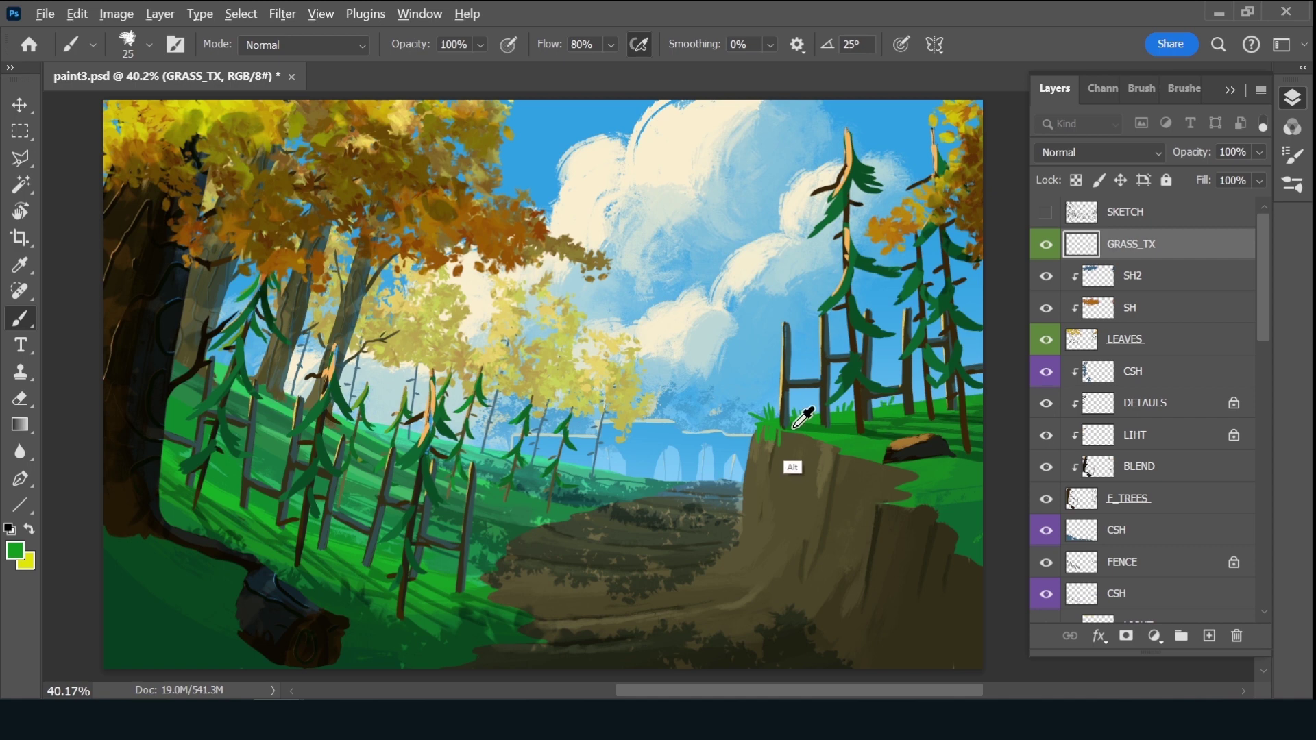
{"action": "left_click_drag", "start_coordinate": [788, 464], "coordinate": [781, 420]}
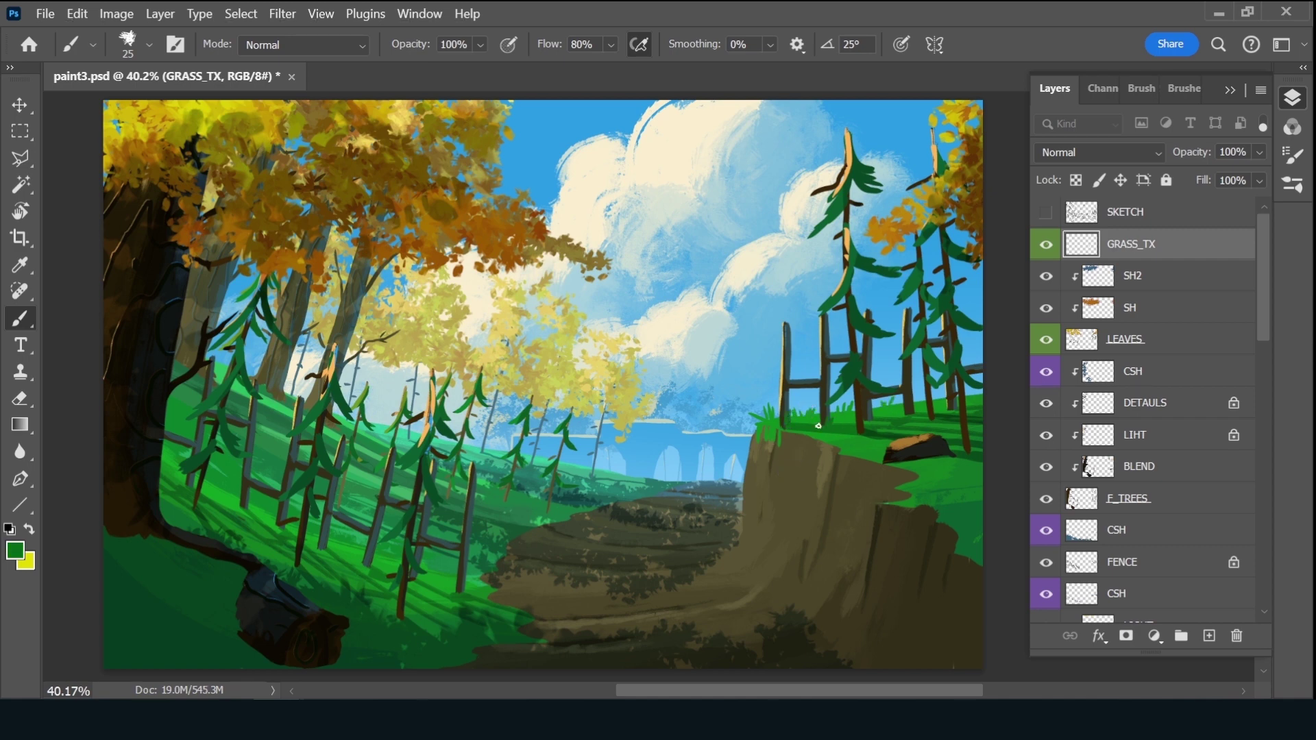
Alt-sample brighter and darker greens from the cliff-top and lower-right grass
{"action": "key", "text": "alt"}
{"action": "left_click", "coordinate": [860, 441], "text": "alt"}
{"action": "left_click", "coordinate": [931, 456], "text": "alt"}
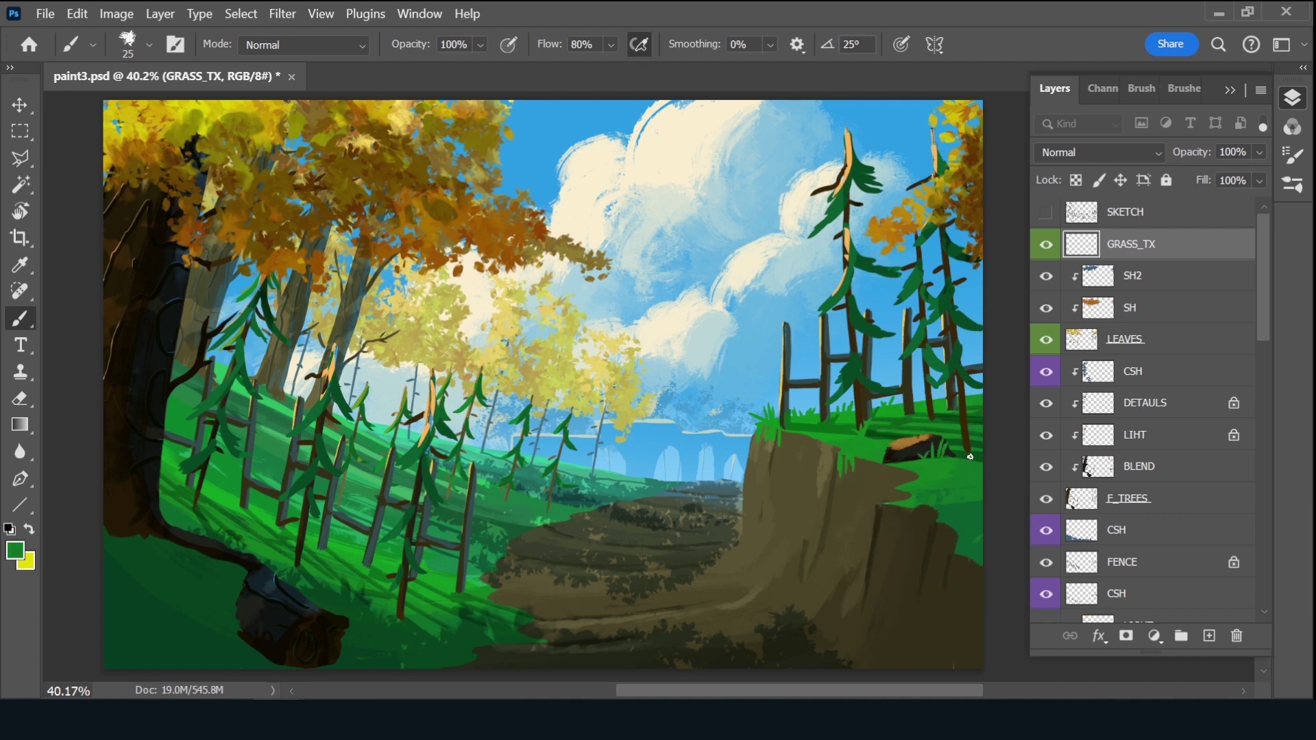
{"action": "left_click", "coordinate": [962, 507], "text": "alt"}
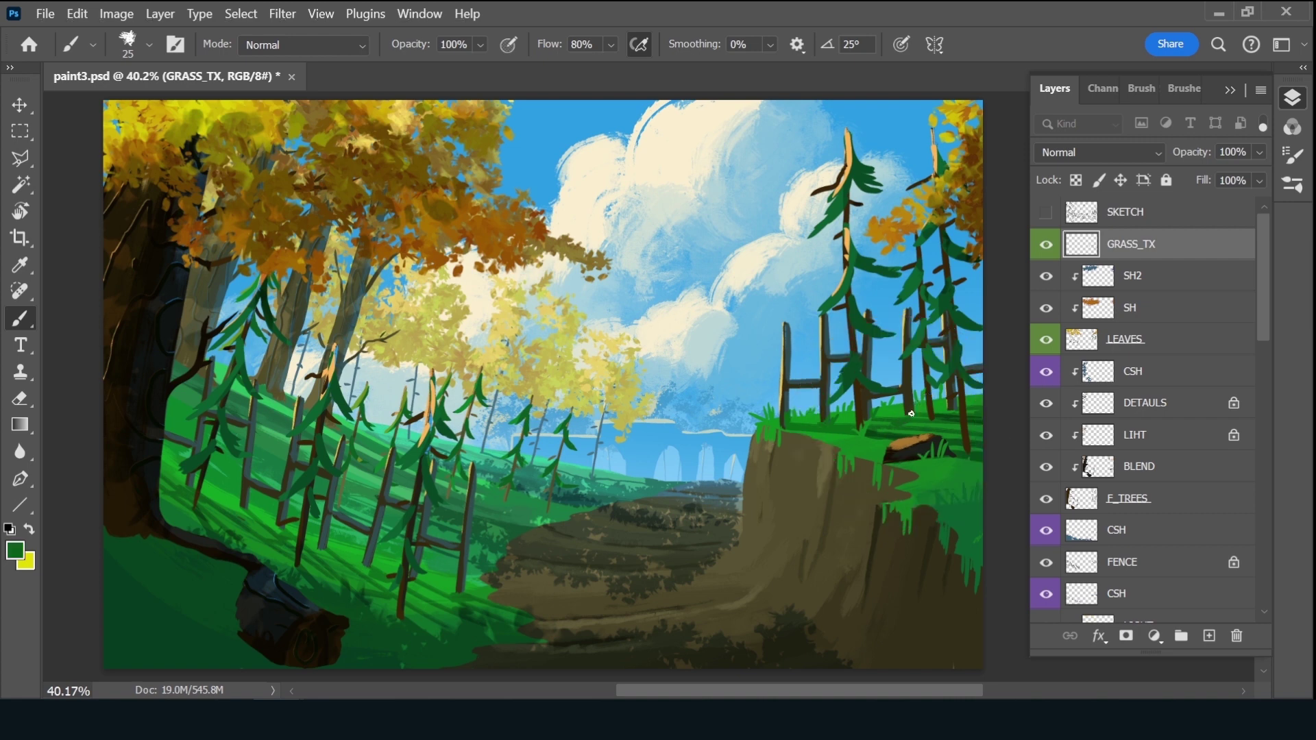
{"action": "key", "text": "alt"}
{"action": "left_click", "coordinate": [932, 424], "text": "alt"}
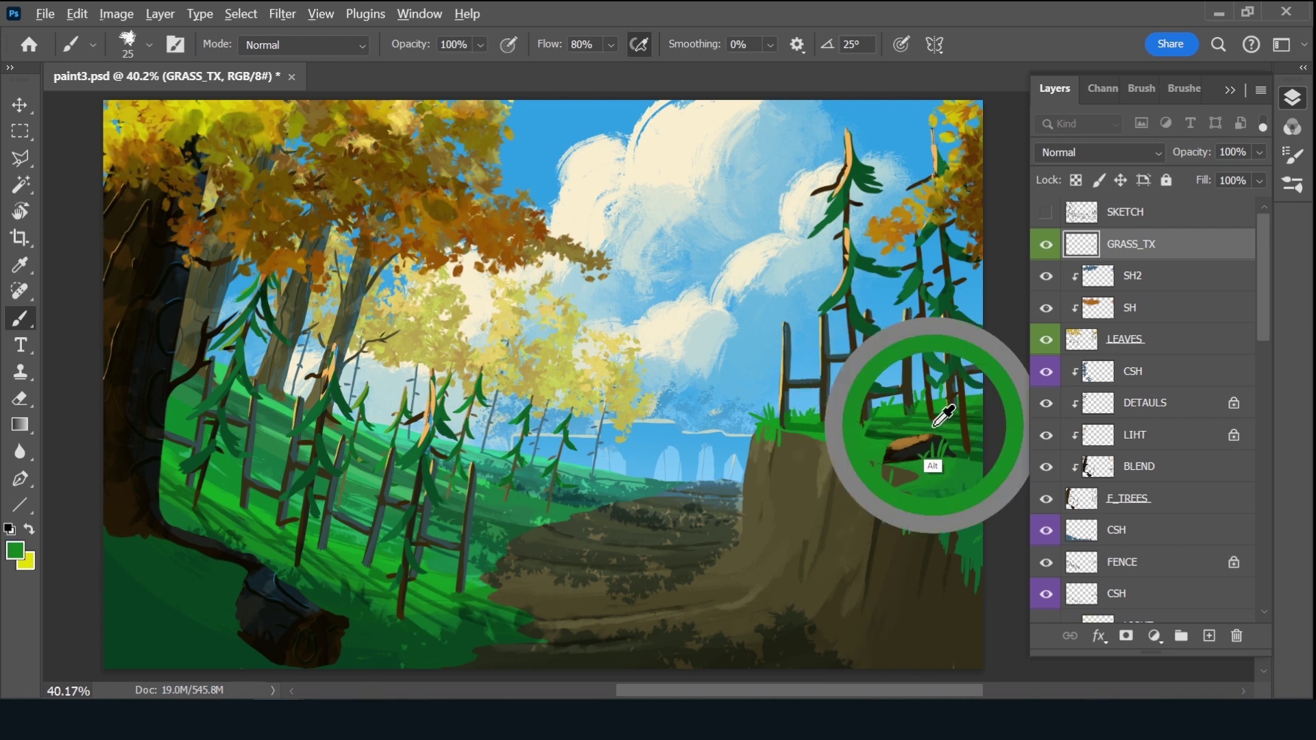
{"action": "left_click", "coordinate": [969, 453], "text": "alt"}
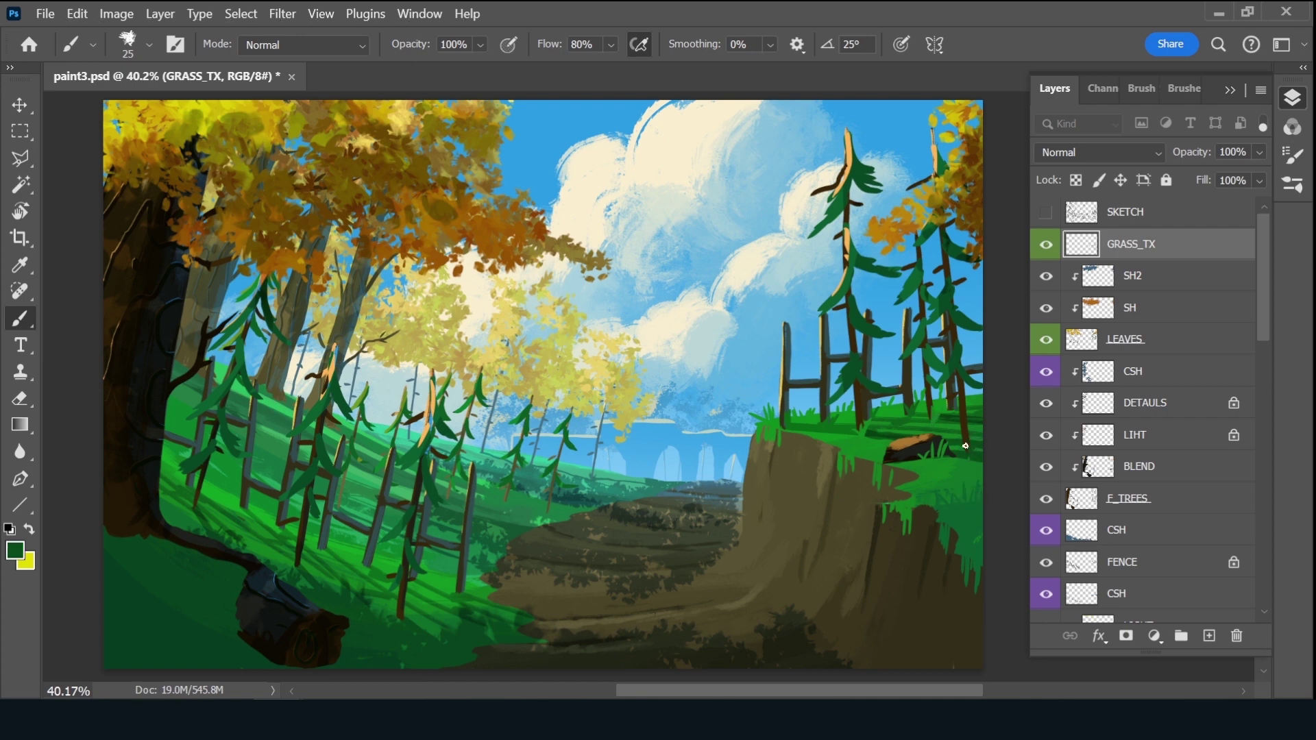
{"action": "left_click", "coordinate": [897, 452], "text": "alt"}
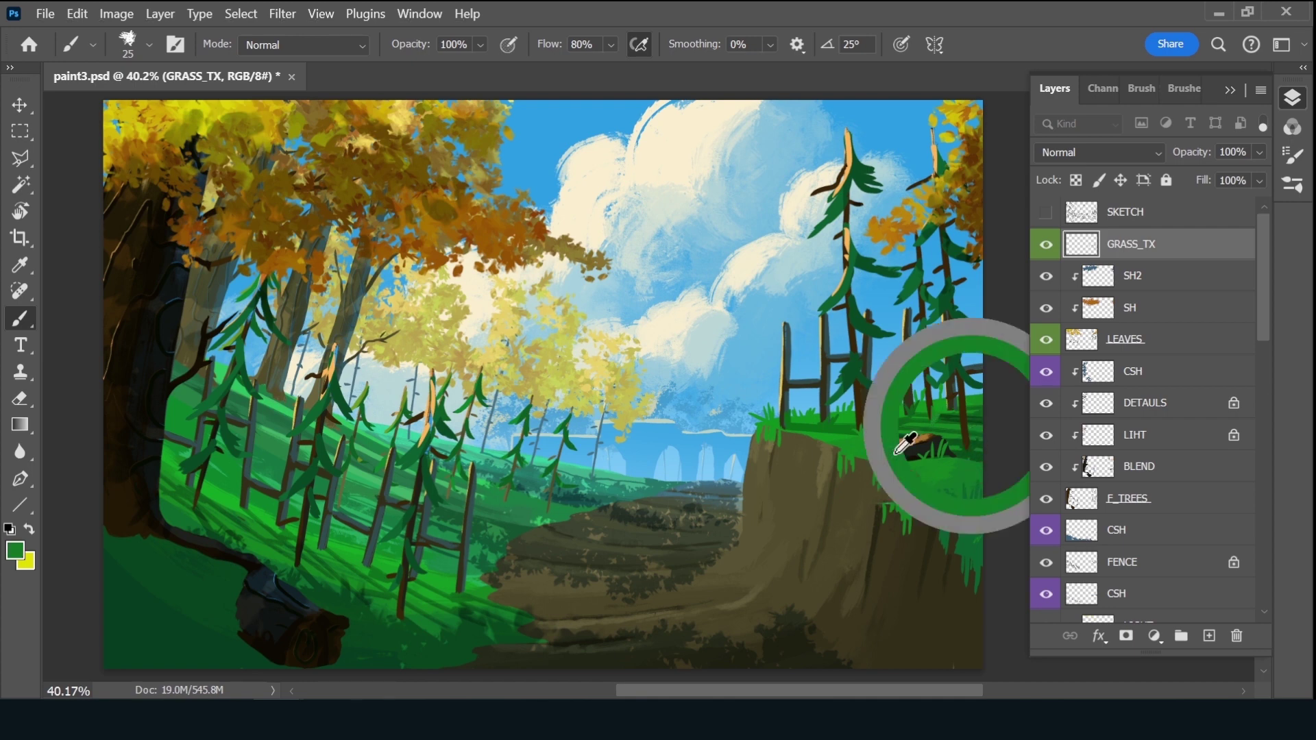
With a 35 px brush, paint dark grass blades over the tree-trunk base and rock edges
{"action": "left_click", "coordinate": [134, 538], "text": "alt"}
{"action": "key", "text": "bracketright"}
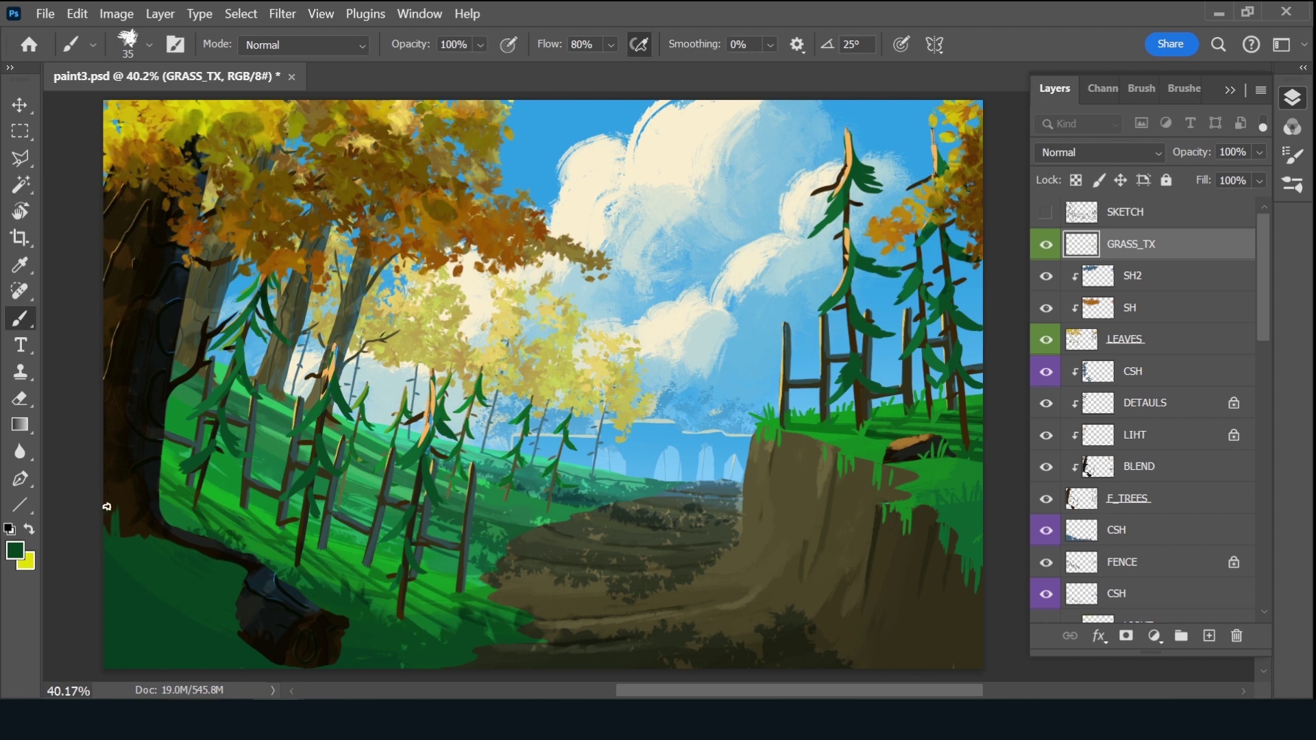
{"action": "mouse_move", "coordinate": [137, 509]}
{"action": "left_mouse_down"}
{"action": "mouse_move", "coordinate": [151, 546]}
{"action": "mouse_move", "coordinate": [180, 511]}
{"action": "left_mouse_up"}
{"action": "mouse_move", "coordinate": [244, 641]}
{"action": "left_mouse_down"}
{"action": "mouse_move", "coordinate": [252, 612]}
{"action": "mouse_move", "coordinate": [266, 629]}
{"action": "mouse_move", "coordinate": [261, 608]}
{"action": "left_mouse_up"}
{"action": "mouse_move", "coordinate": [272, 666]}
{"action": "left_mouse_down"}
{"action": "mouse_move", "coordinate": [267, 617]}
{"action": "mouse_move", "coordinate": [279, 648]}
{"action": "mouse_move", "coordinate": [275, 626]}
{"action": "mouse_move", "coordinate": [283, 641]}
{"action": "mouse_move", "coordinate": [300, 635]}
{"action": "left_mouse_up"}
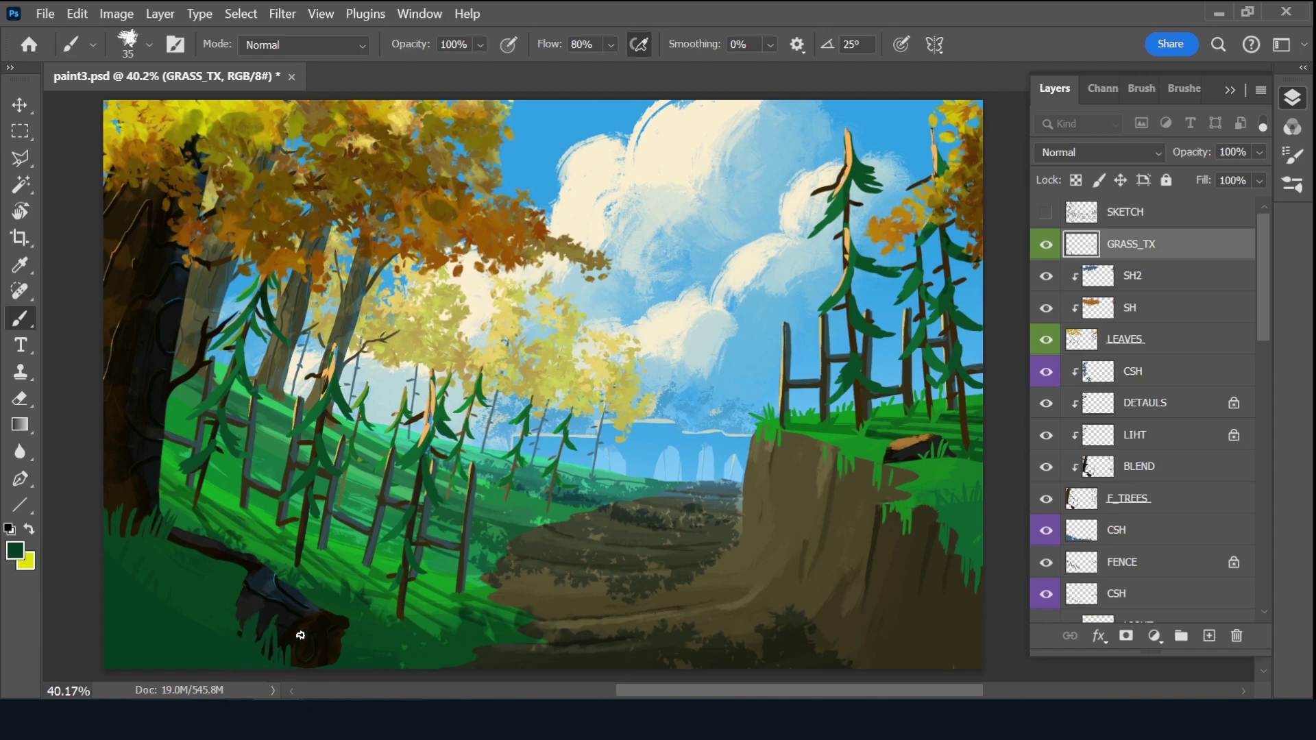
{"action": "left_click", "coordinate": [240, 583], "text": "alt"}
{"action": "mouse_move", "coordinate": [251, 573]}
{"action": "left_mouse_down"}
{"action": "mouse_move", "coordinate": [270, 546]}
{"action": "mouse_move", "coordinate": [218, 533]}
{"action": "mouse_move", "coordinate": [240, 532]}
{"action": "left_mouse_up"}
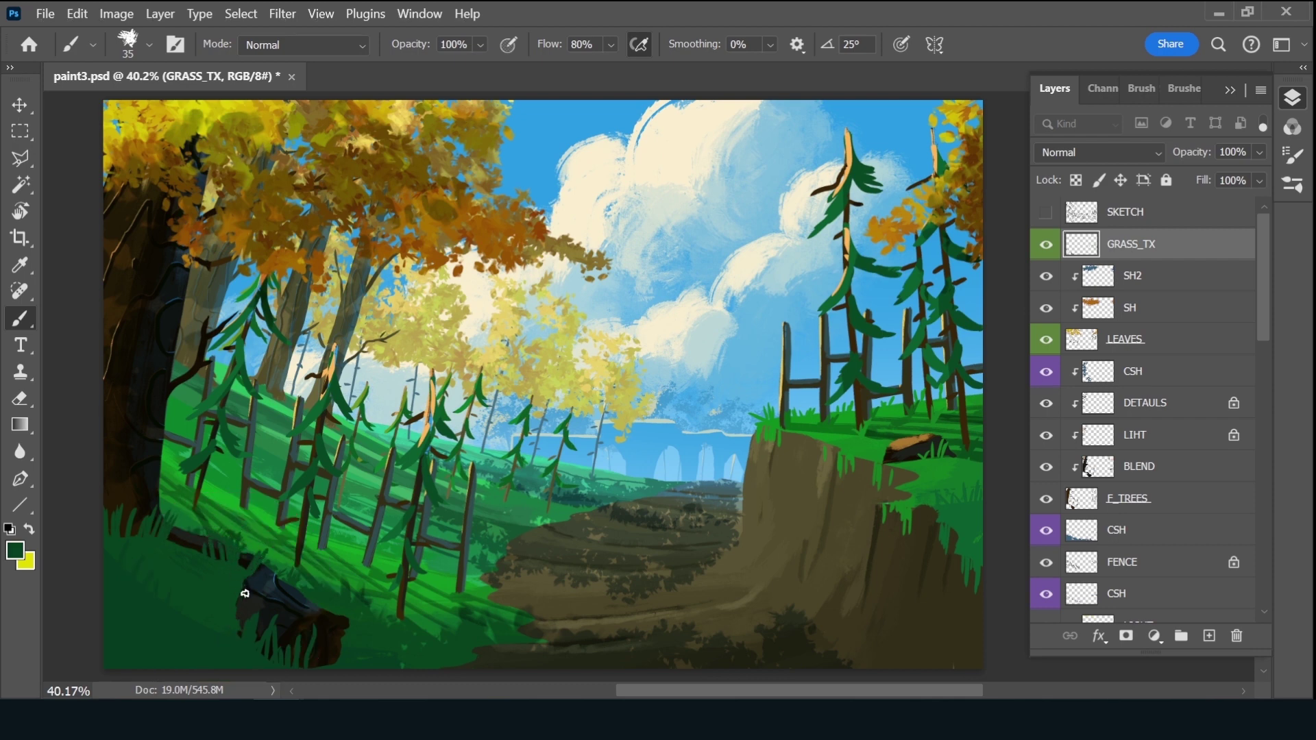
{"action": "mouse_move", "coordinate": [241, 596]}
{"action": "left_mouse_down"}
{"action": "mouse_move", "coordinate": [257, 580]}
{"action": "mouse_move", "coordinate": [248, 603]}
{"action": "left_mouse_up"}
Sample bright and dark grass greens and paint a light-green stroke on the foreground grass
{"action": "left_click", "coordinate": [211, 480], "text": "alt"}
{"action": "left_click", "coordinate": [182, 494], "text": "alt"}
{"action": "left_click", "coordinate": [263, 519], "text": "alt"}
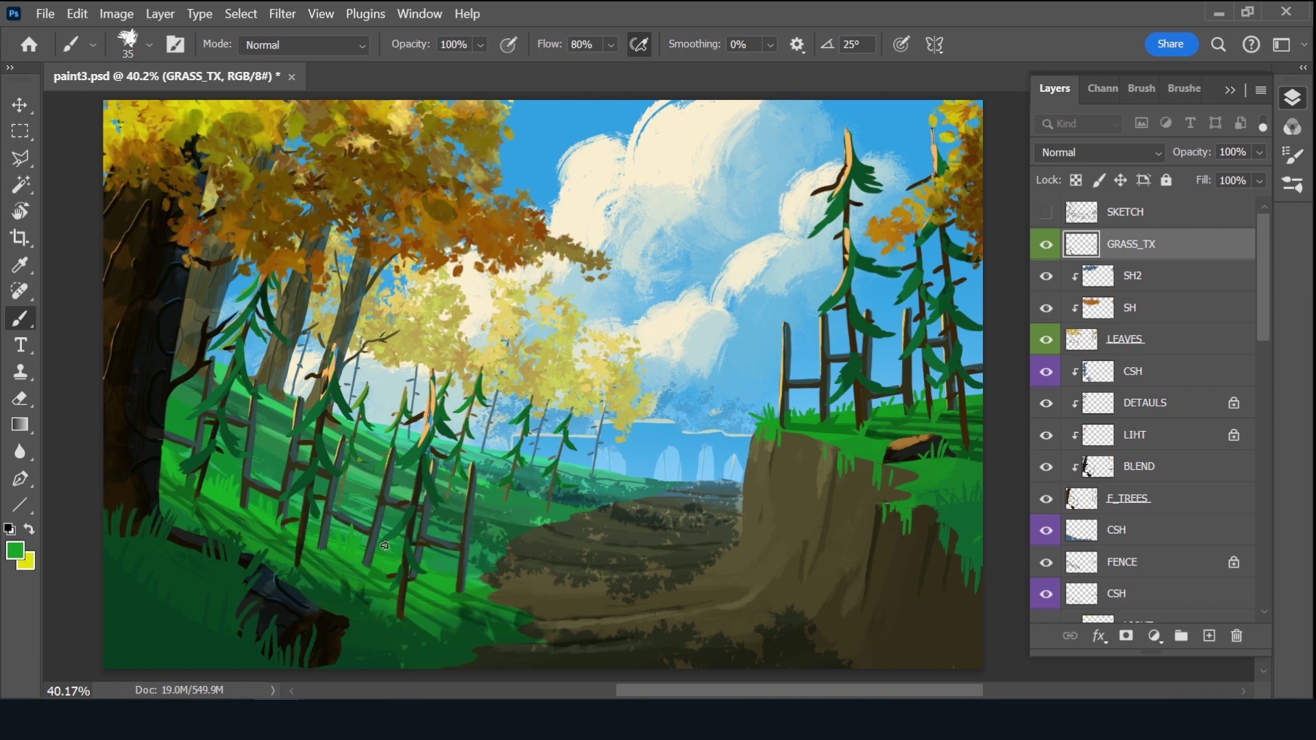
{"action": "left_click", "coordinate": [442, 576], "text": "alt"}
{"action": "left_click", "coordinate": [492, 574], "text": "alt"}
{"action": "left_click", "coordinate": [526, 614], "text": "alt"}
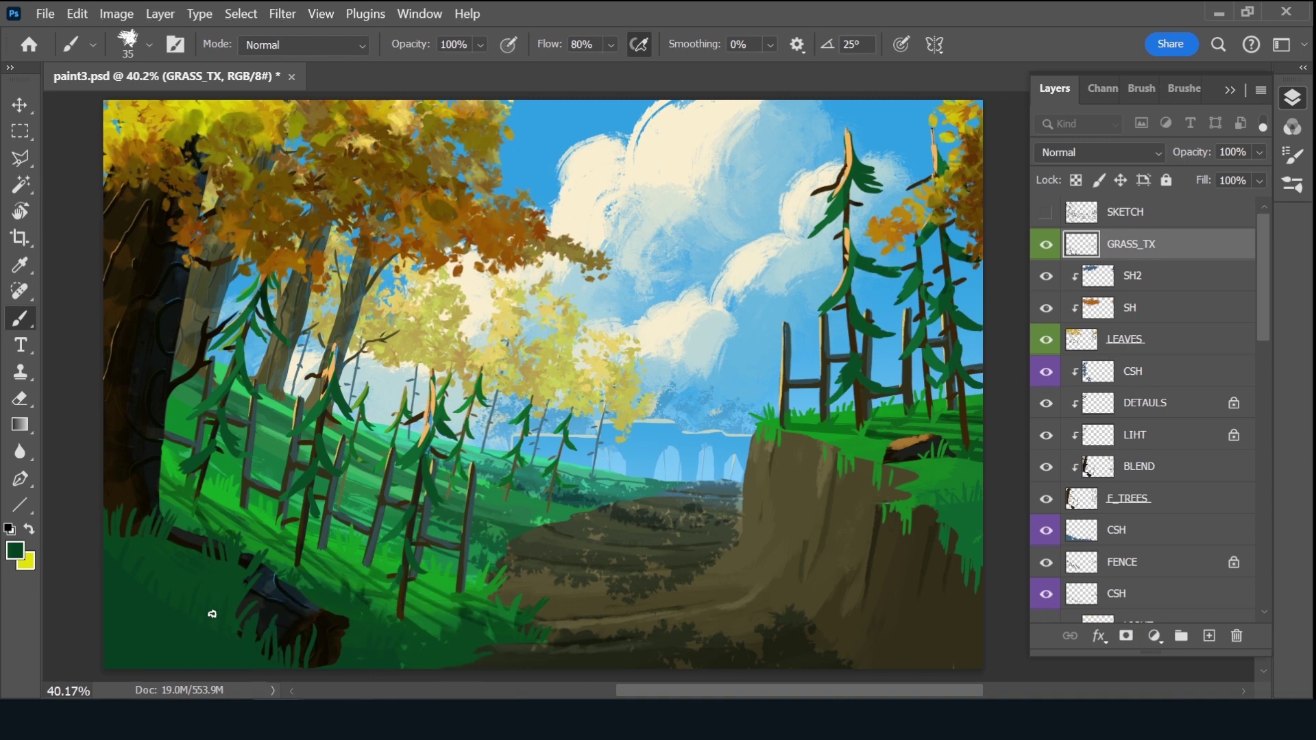
{"action": "left_click", "coordinate": [430, 571], "text": "alt"}
{"action": "left_click", "coordinate": [540, 516], "text": "alt"}
{"action": "left_click_drag", "start_coordinate": [551, 506], "coordinate": [529, 522]}
{"action": "left_click", "coordinate": [526, 524], "text": "alt"}
{"action": "left_click", "coordinate": [562, 519], "text": "alt"}
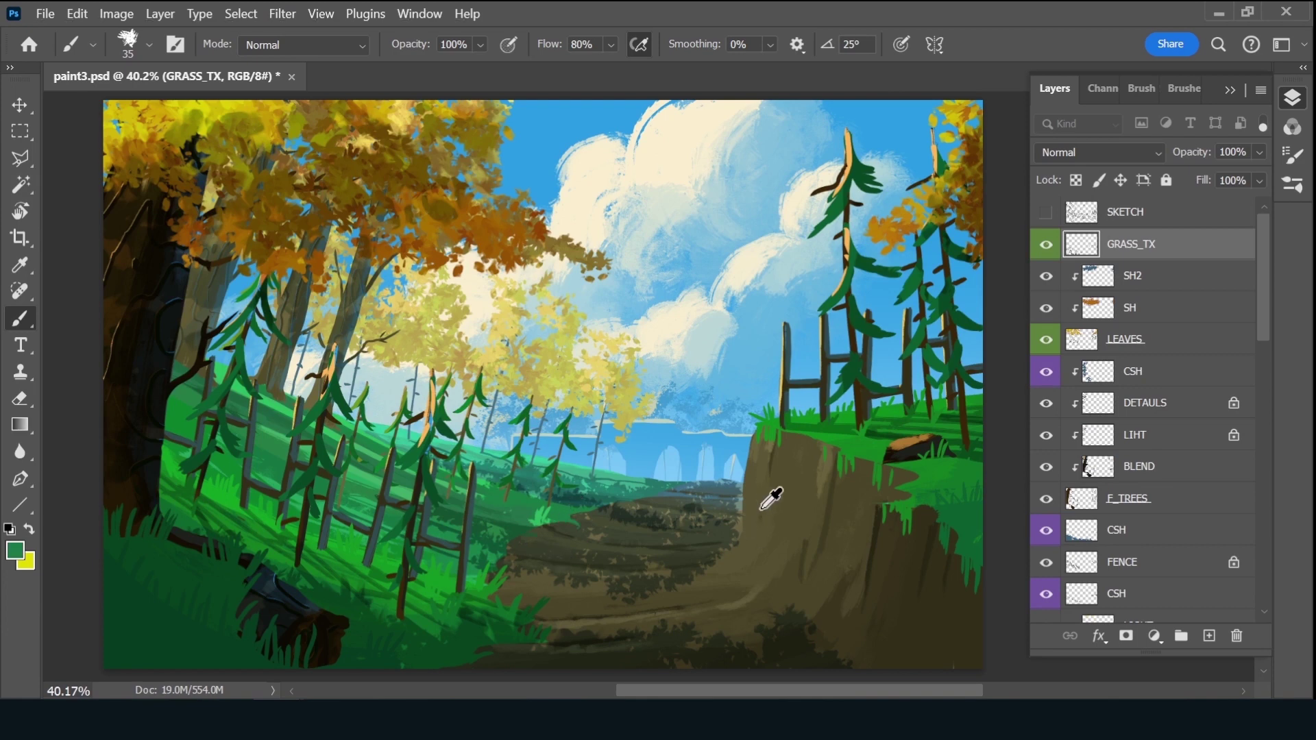
Paint small grass blades on the cliff and the dirt path, then resample greens
{"action": "left_click", "coordinate": [823, 425], "text": "alt"}
{"action": "left_click_drag", "start_coordinate": [794, 552], "coordinate": [796, 540]}
{"action": "left_click_drag", "start_coordinate": [635, 614], "coordinate": [643, 595]}
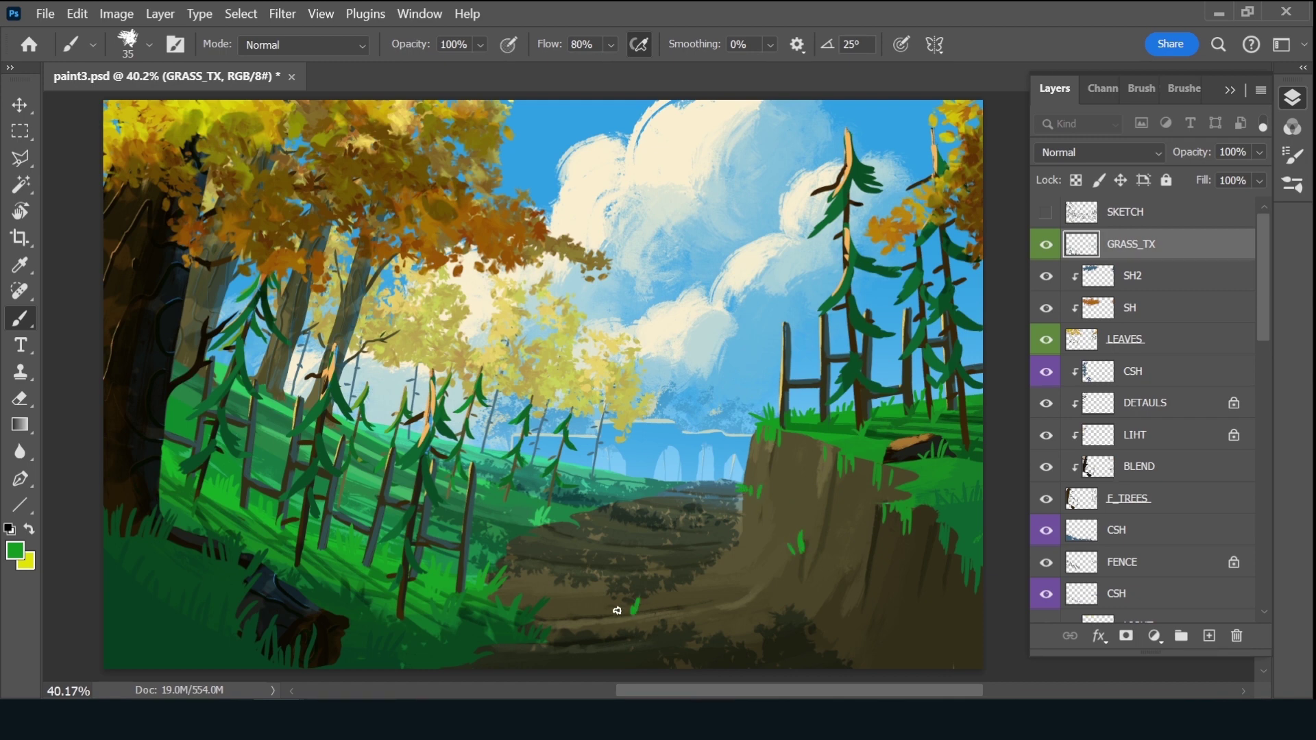
{"action": "left_click", "coordinate": [357, 475], "text": "alt"}
{"action": "left_click", "coordinate": [353, 515], "text": "alt"}
Save paint3.psd and paint another long grass stroke across the foreground
{"action": "key", "text": "ctrl+s"}
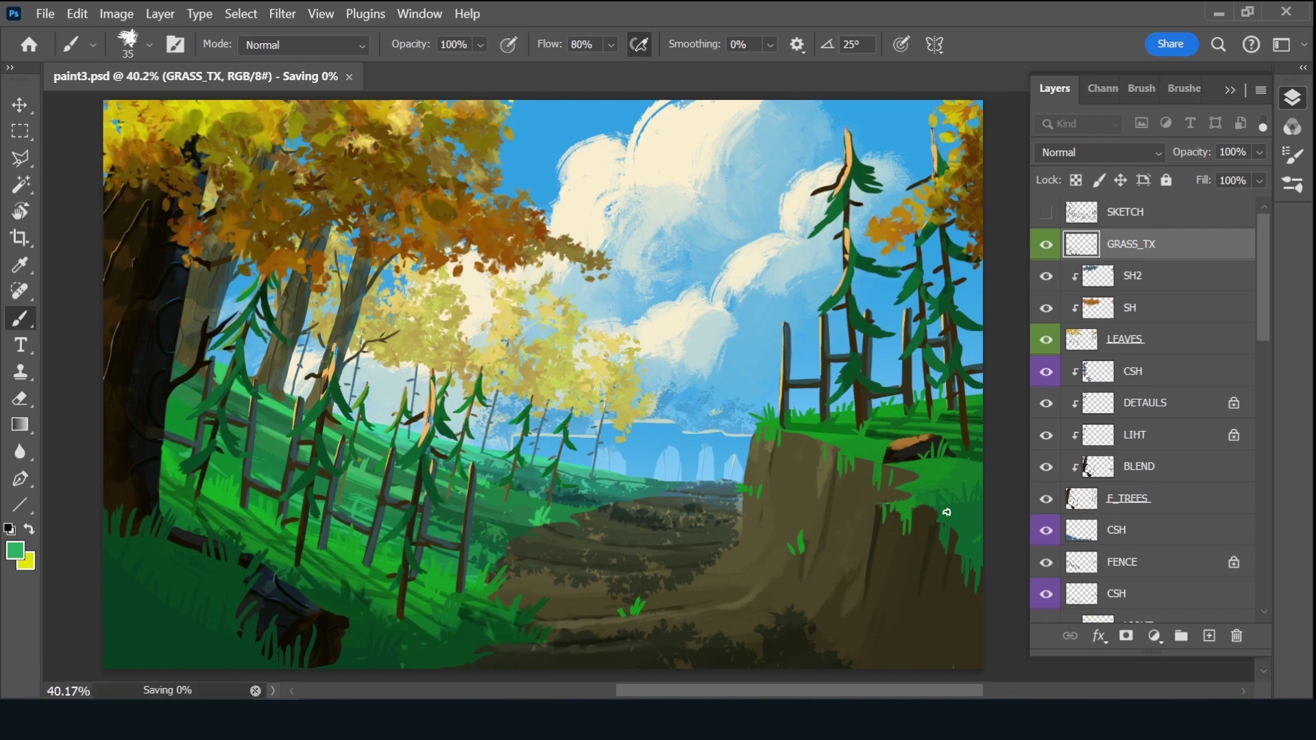
{"action": "left_click", "coordinate": [954, 552], "text": "alt"}
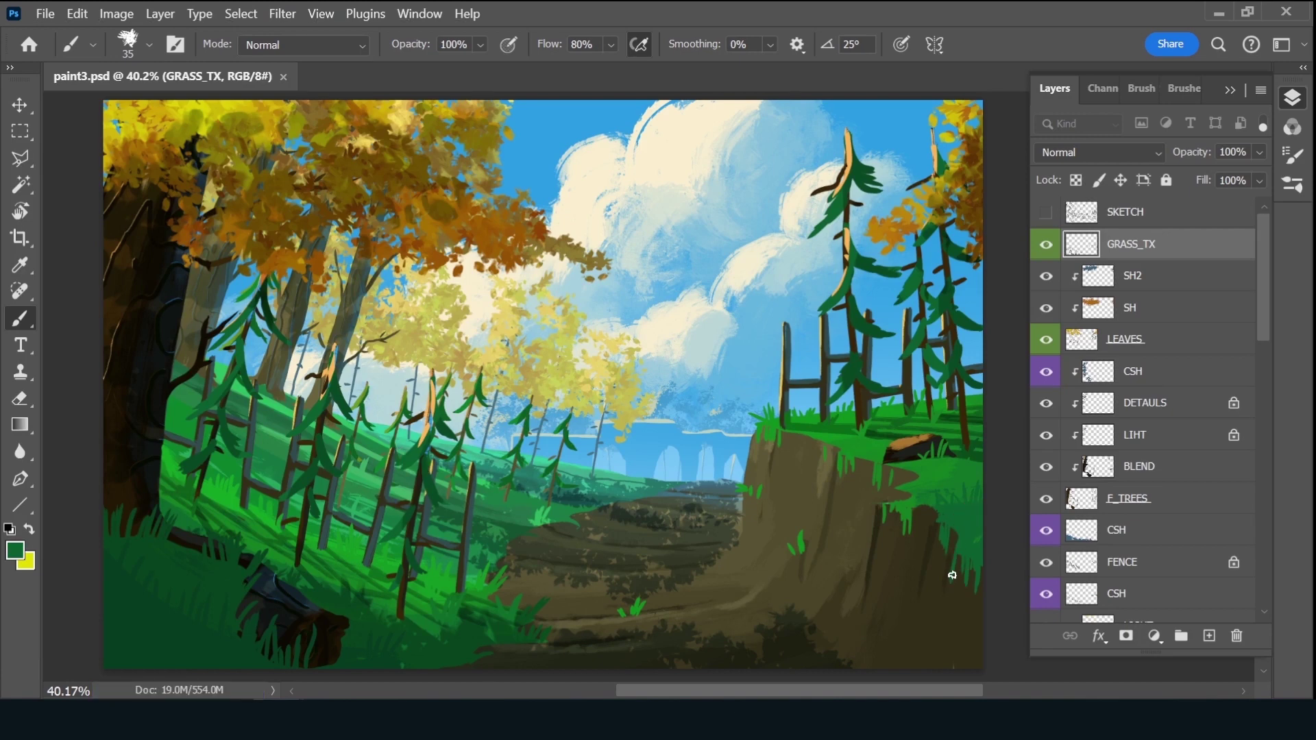
{"action": "left_click_drag", "start_coordinate": [581, 612], "coordinate": [812, 654]}
Add a new layer above DETAIL, clip it to the layers below, and name it CSH
{"action": "scroll", "coordinate": [1255, 363], "scroll_direction": "down", "scroll_amount": 1}
{"action": "scroll", "coordinate": [1255, 381], "scroll_direction": "down", "scroll_amount": 5}
{"action": "left_click_drag", "start_coordinate": [1253, 385], "coordinate": [1243, 551]}
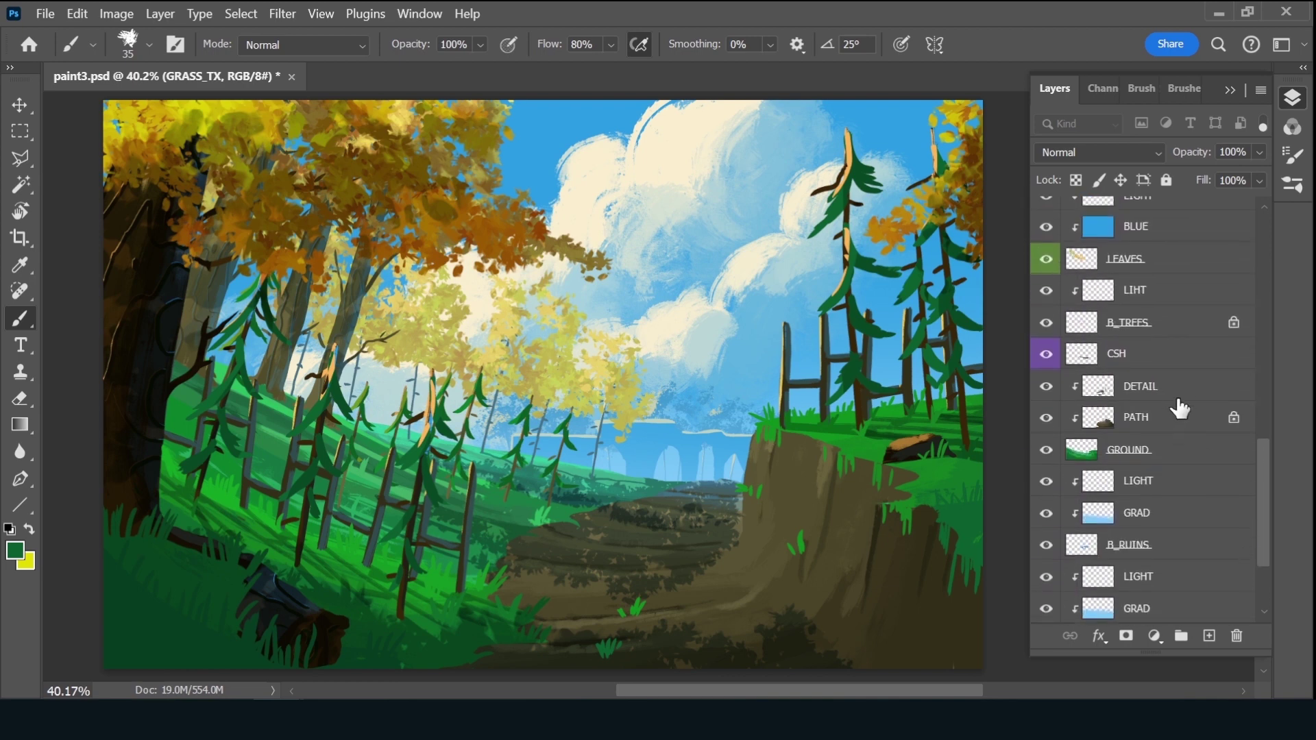
{"action": "left_click", "coordinate": [1179, 391]}
{"action": "left_click", "coordinate": [1209, 636]}
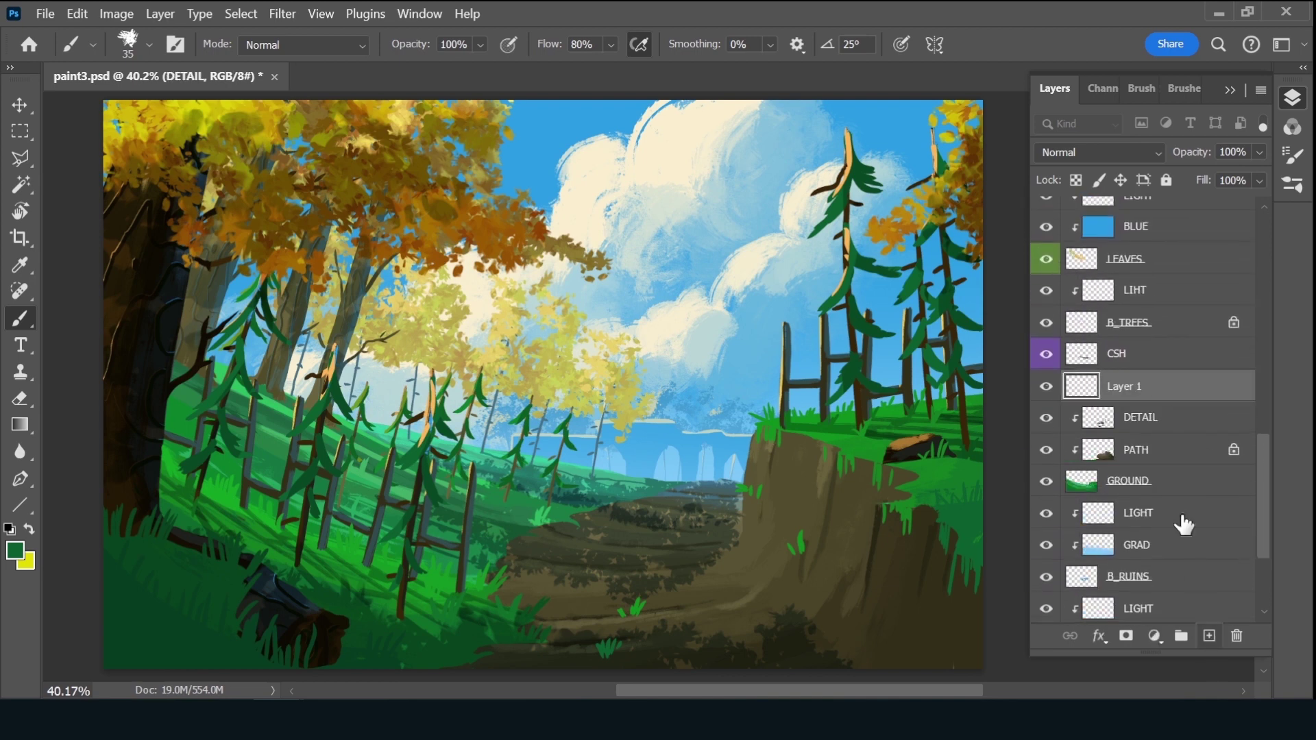
{"action": "left_click", "coordinate": [1148, 397], "text": "alt"}
{"action": "double_click", "coordinate": [1135, 386]}
{"action": "type", "text": "CSH"}
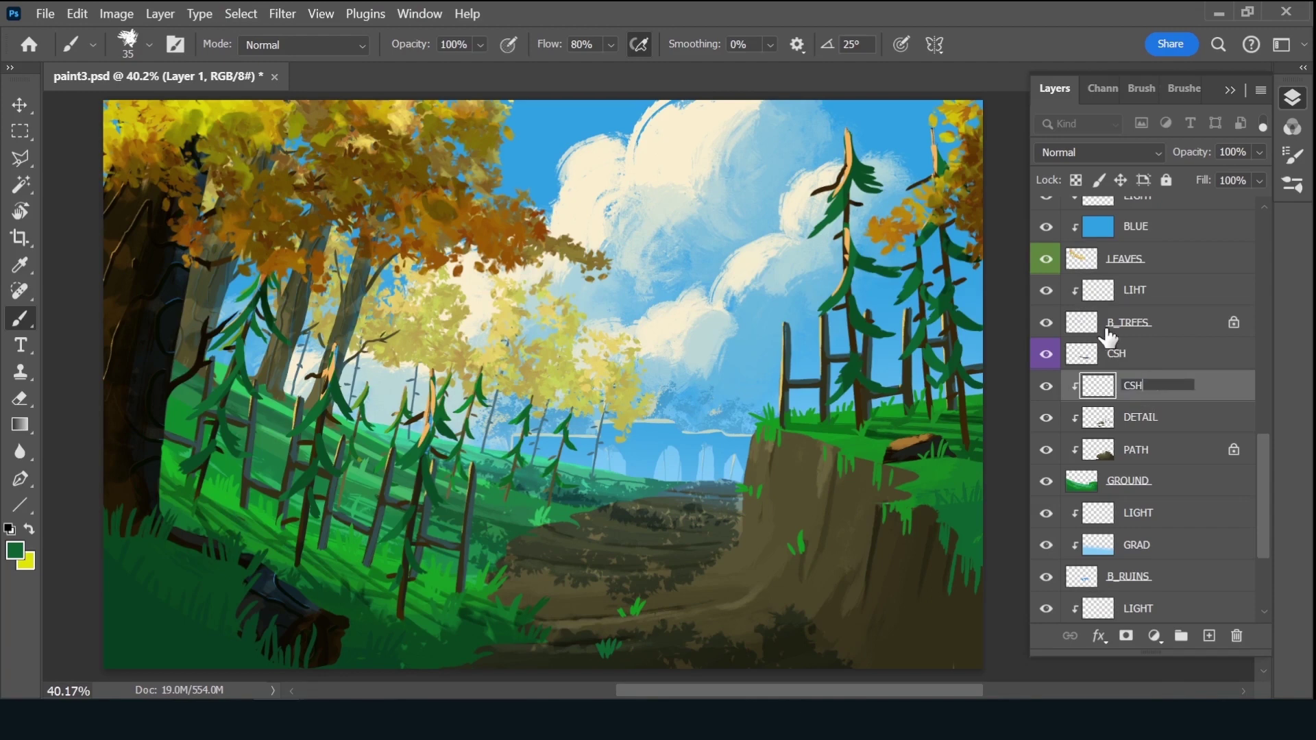
{"action": "key", "text": "Return"}
Set a darker blue-grey foreground colour and switch the CSH layer to Multiply
{"action": "key", "text": "bracketright"}
{"action": "left_click", "coordinate": [559, 106], "text": "alt"}
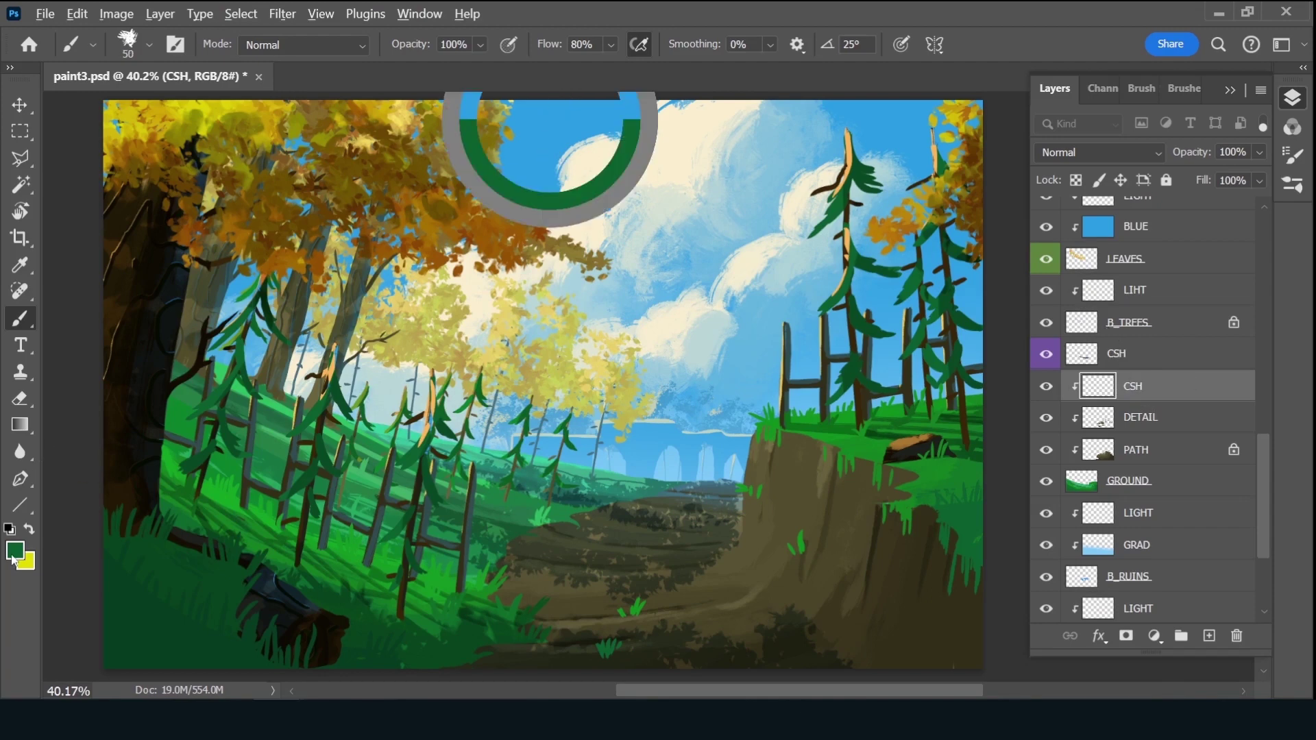
{"action": "key", "text": "i"}
{"action": "left_click", "coordinate": [911, 264]}
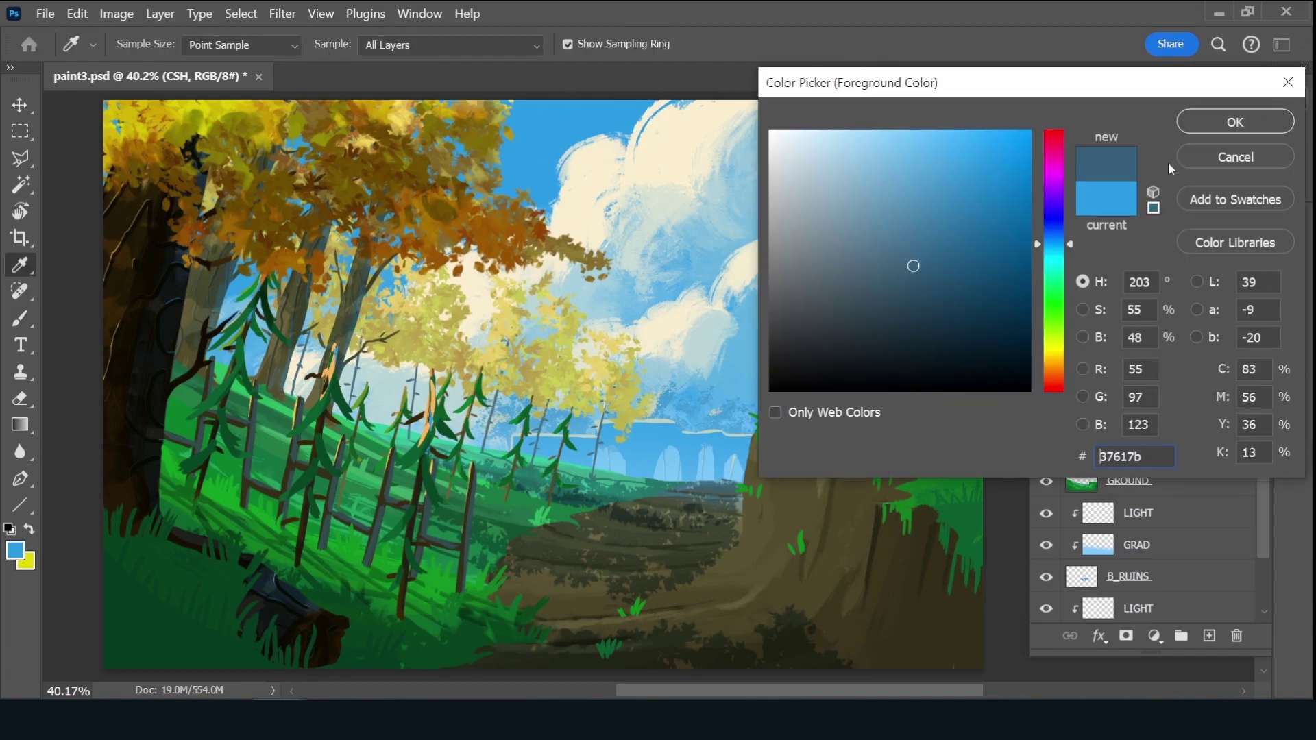
{"action": "left_click", "coordinate": [1223, 126]}
{"action": "left_click", "coordinate": [1125, 152]}
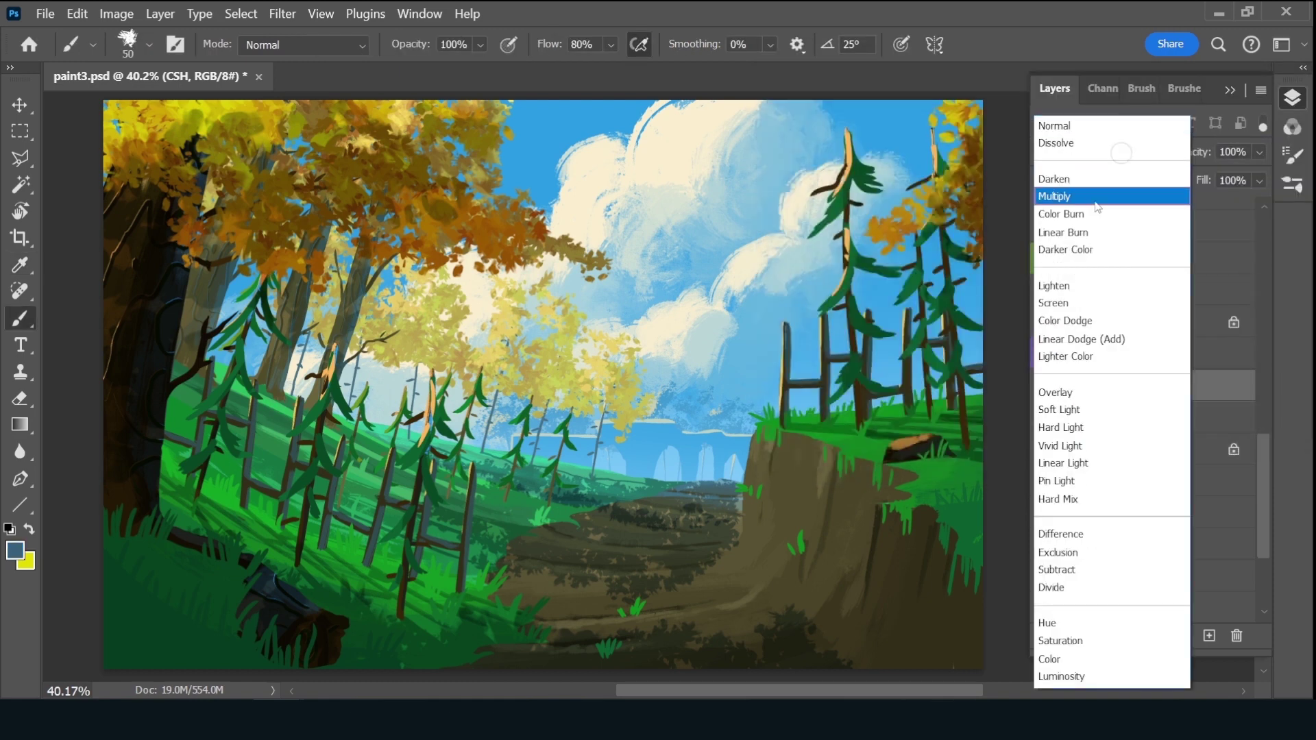
{"action": "left_click", "coordinate": [1098, 201]}
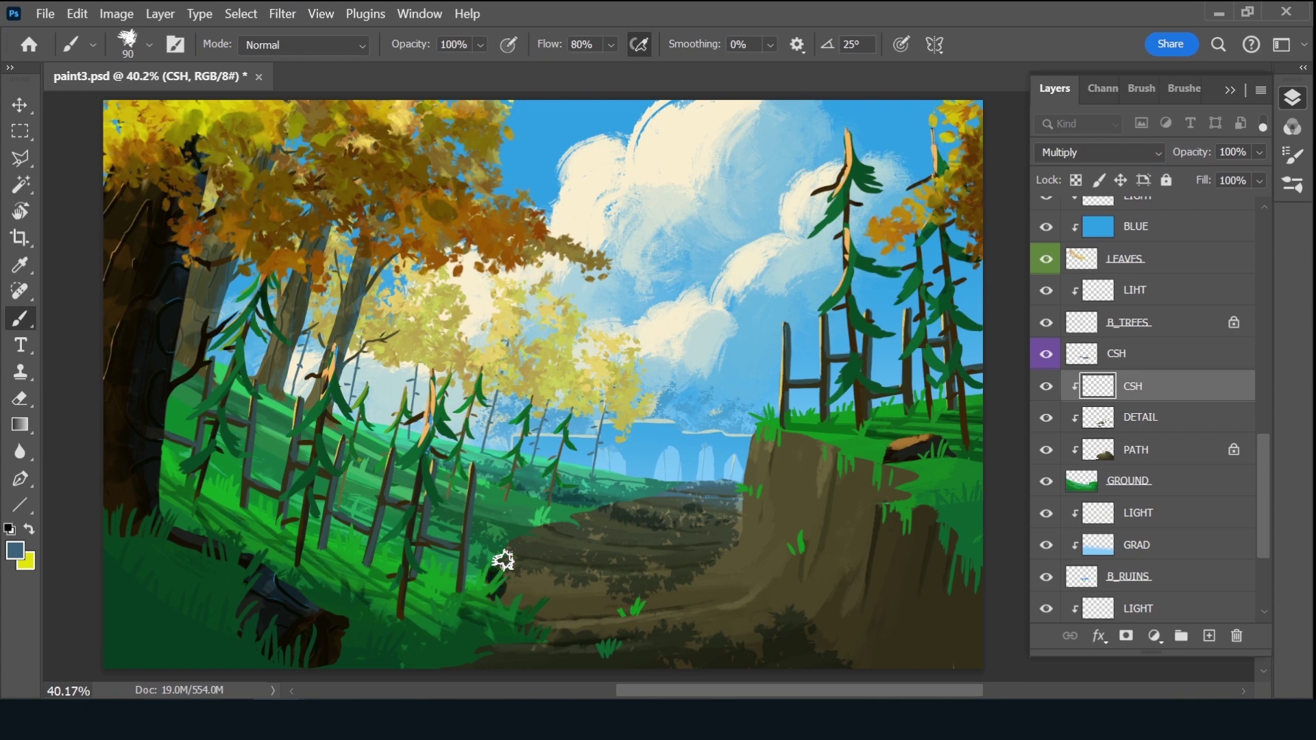
Using the PATH layer's selection, shade the path's edges with a 60 px brush, then deselect
{"action": "left_click", "coordinate": [502, 559]}
{"action": "key", "text": "bracketleft"}
{"action": "key", "text": "bracketleft"}
{"action": "key", "text": "bracketleft"}
{"action": "left_click", "coordinate": [1100, 451], "text": "ctrl"}
{"action": "mouse_move", "coordinate": [699, 495]}
{"action": "left_mouse_down"}
{"action": "mouse_move", "coordinate": [563, 521]}
{"action": "mouse_move", "coordinate": [490, 572]}
{"action": "mouse_move", "coordinate": [626, 500]}
{"action": "left_mouse_up"}
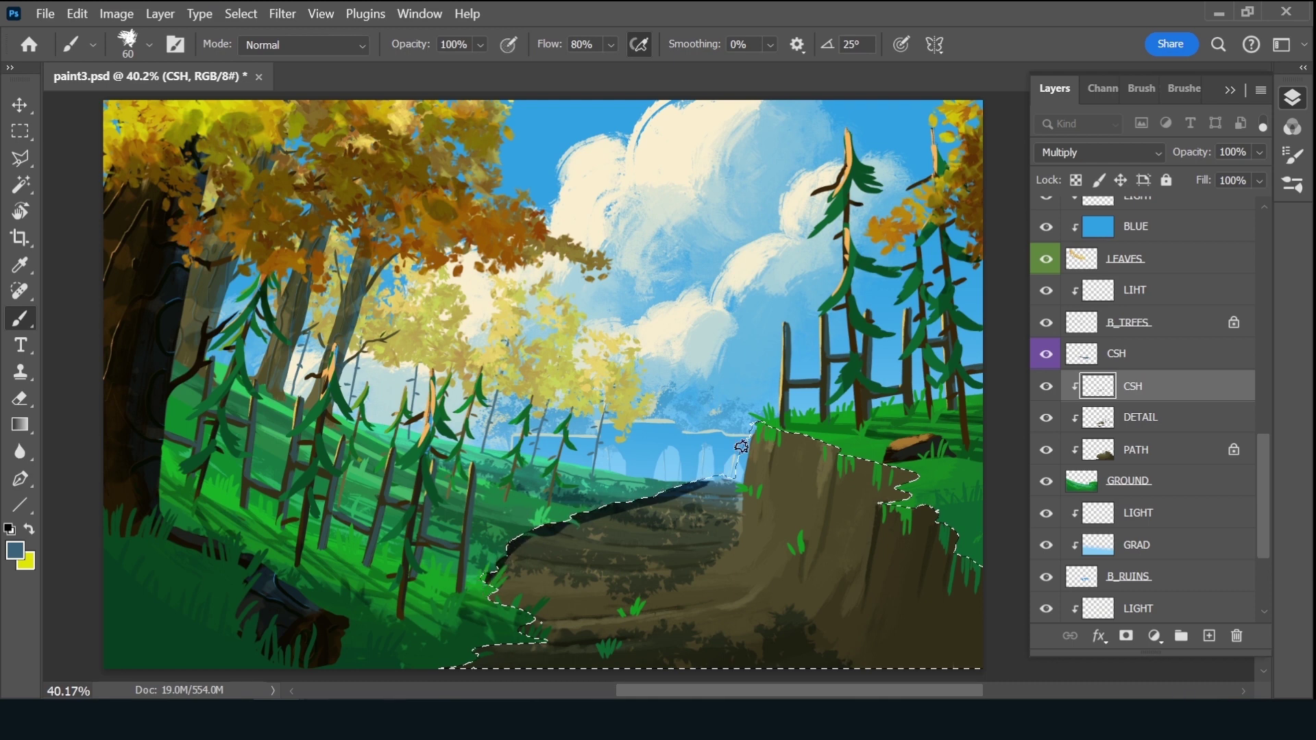
{"action": "mouse_move", "coordinate": [741, 446]}
{"action": "left_mouse_down"}
{"action": "mouse_move", "coordinate": [694, 496]}
{"action": "mouse_move", "coordinate": [634, 523]}
{"action": "left_mouse_up"}
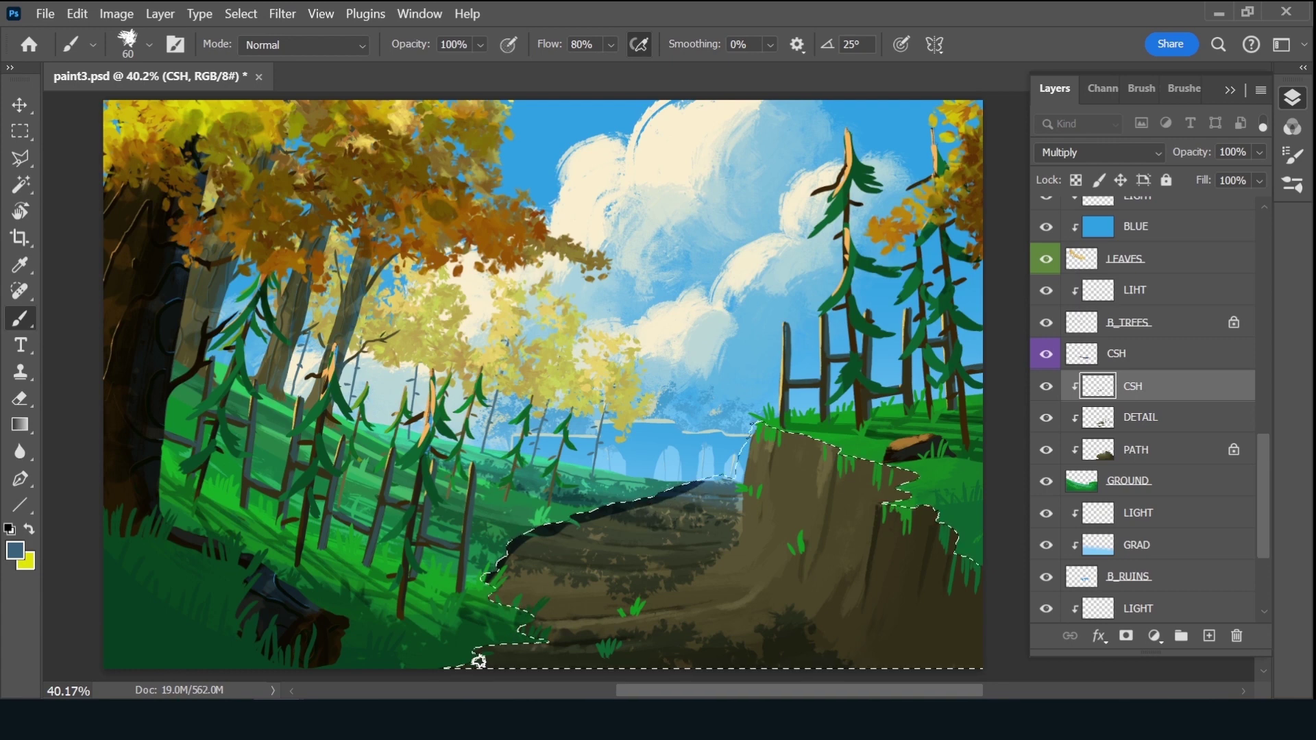
{"action": "mouse_move", "coordinate": [456, 671]}
{"action": "left_mouse_down"}
{"action": "mouse_move", "coordinate": [543, 641]}
{"action": "mouse_move", "coordinate": [504, 629]}
{"action": "left_mouse_up"}
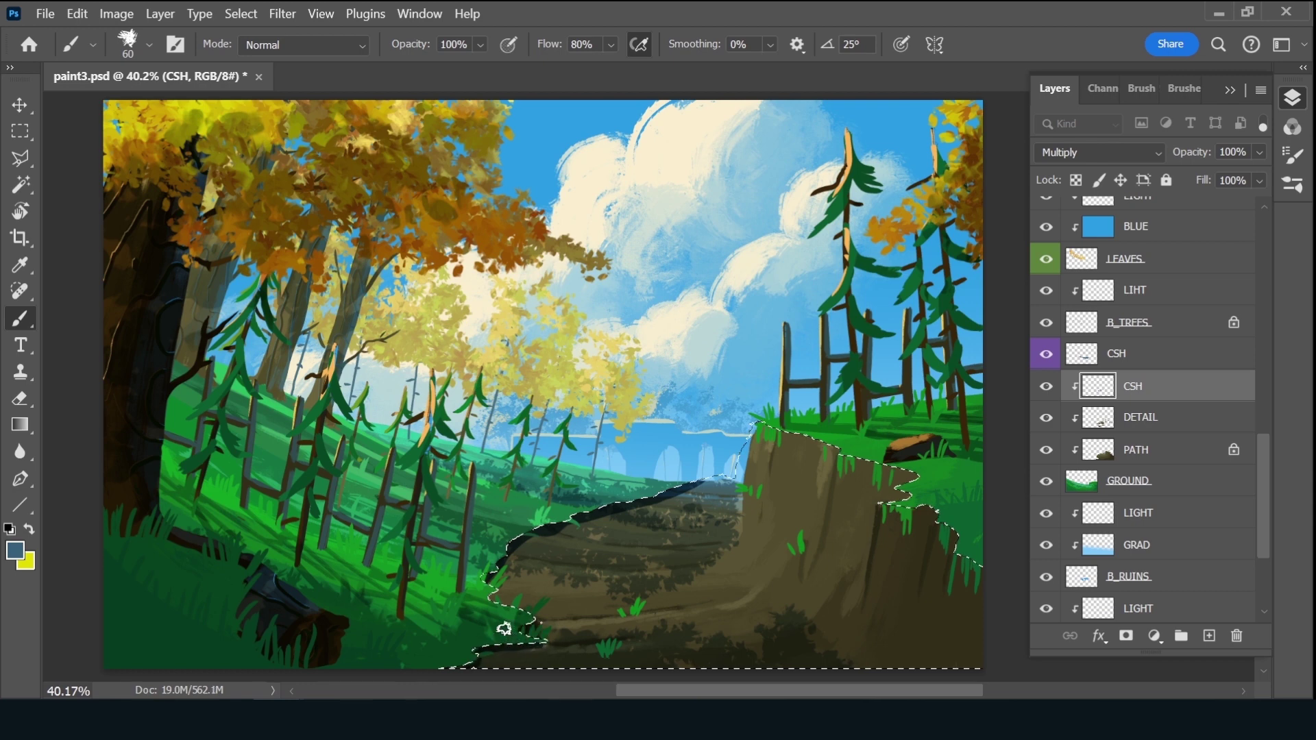
{"action": "key", "text": "ctrl+d"}
Lower the CSH layer opacity to 42% and save paint3.psd
{"action": "left_click_drag", "start_coordinate": [1193, 158], "coordinate": [1192, 160]}
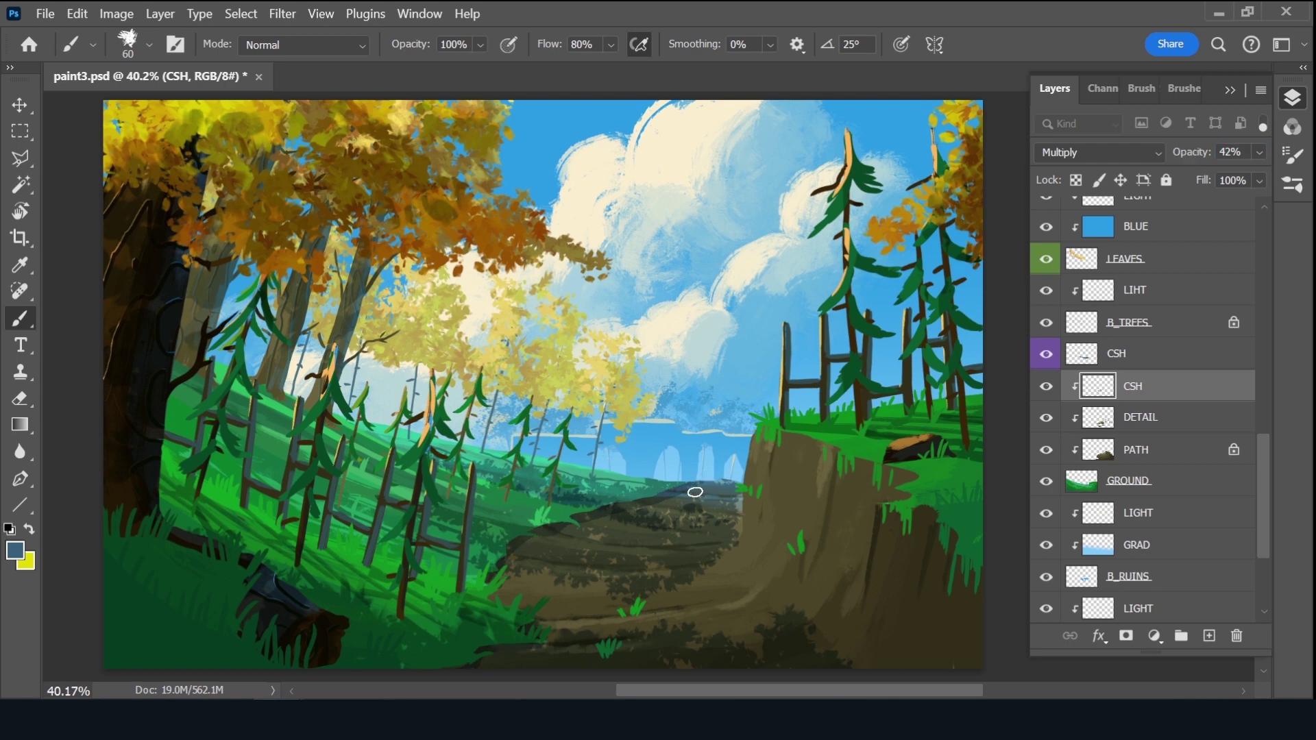
{"action": "key", "text": "ctrl+s"}
{"action": "left_click_drag", "start_coordinate": [1264, 447], "coordinate": [1267, 226]}
Select GRASS_TX, shrink the brush, and sample several greens from the grass
{"action": "left_click", "coordinate": [1158, 253]}
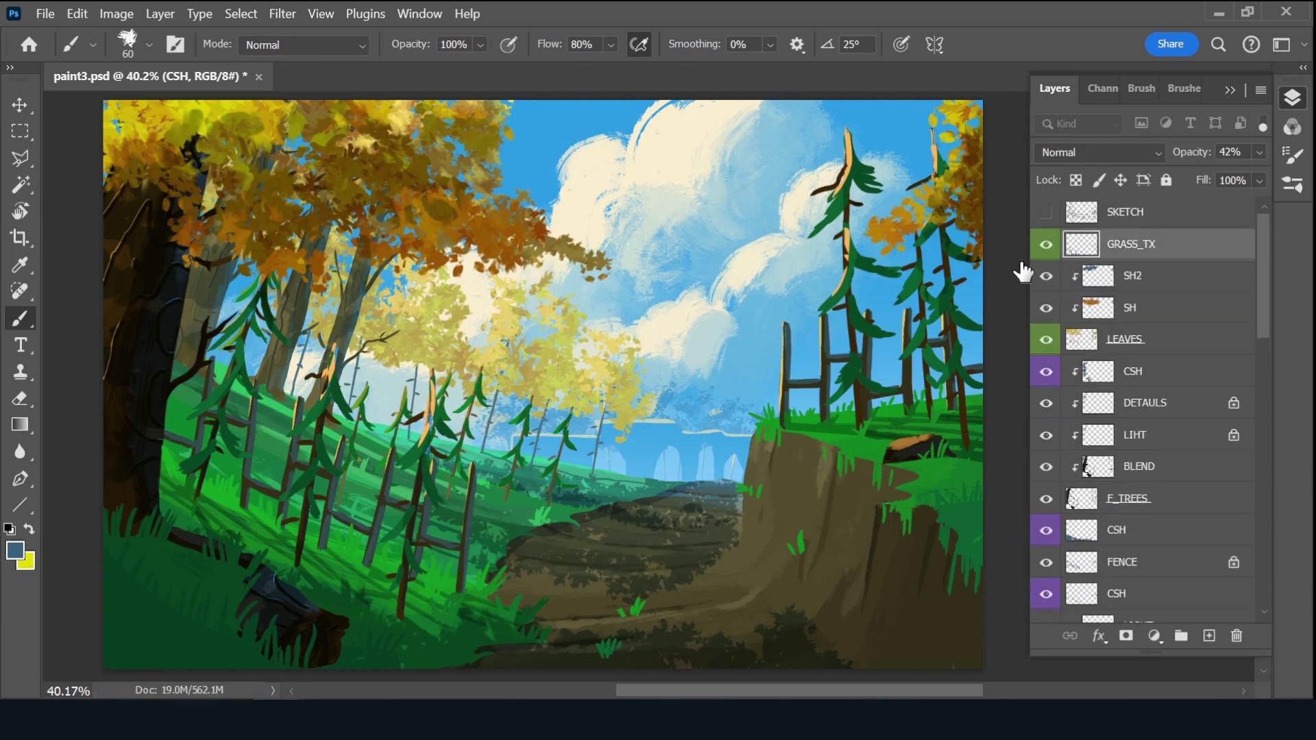
{"action": "key", "text": "bracketleft"}
{"action": "key", "text": "bracketleft"}
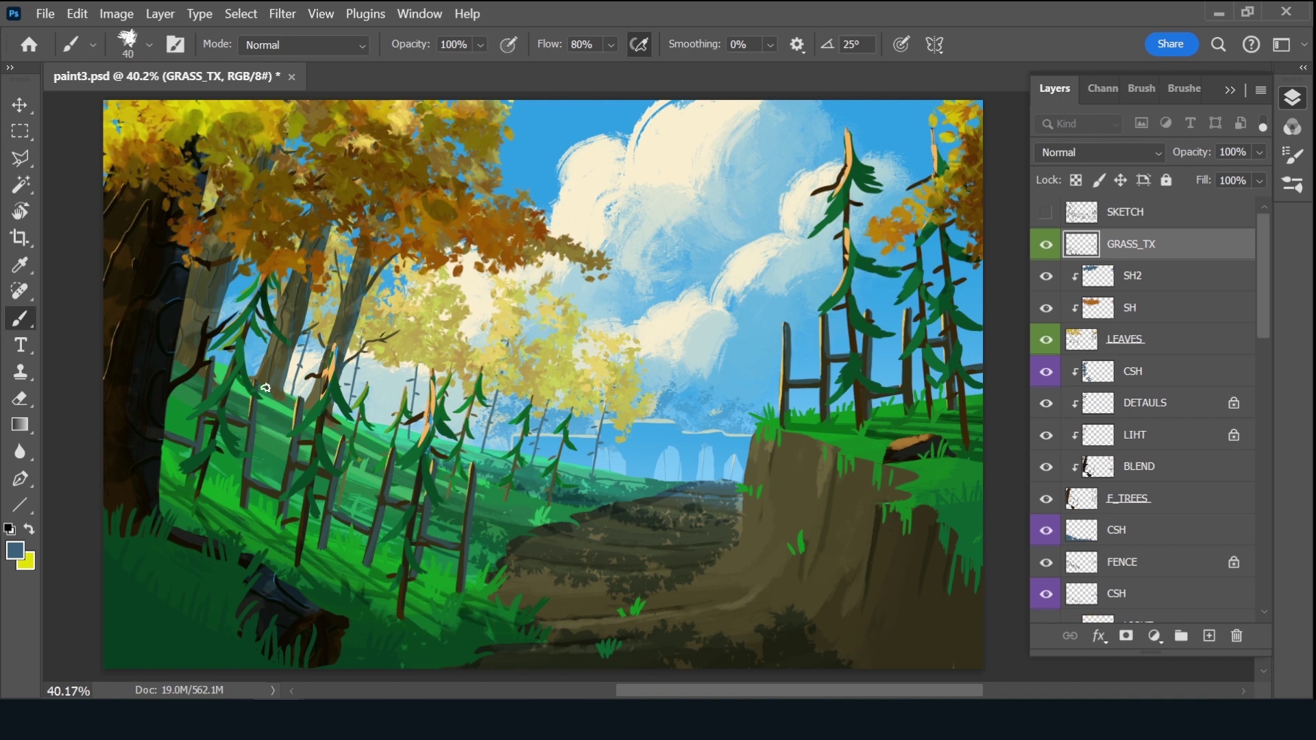
{"action": "left_click", "coordinate": [266, 391], "text": "alt"}
{"action": "key", "text": "bracketleft"}
{"action": "left_click", "coordinate": [184, 367], "text": "alt"}
{"action": "left_click", "coordinate": [332, 436], "text": "alt"}
{"action": "left_click_drag", "start_coordinate": [1263, 310], "coordinate": [1260, 340]}
{"action": "left_click_drag", "start_coordinate": [1258, 347], "coordinate": [1261, 430]}
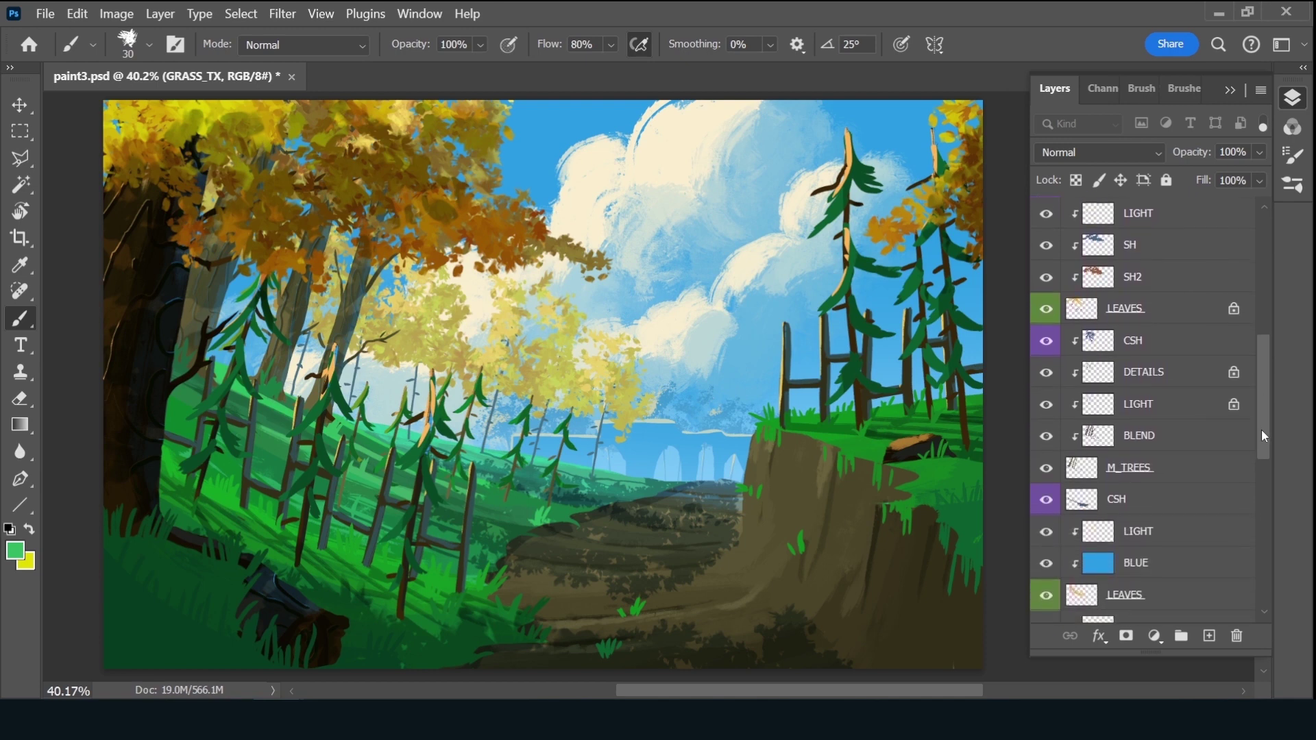
Add a new layer above LIGHT named ATMSO with a yellow colour label
{"action": "scroll", "coordinate": [1207, 343], "scroll_direction": "up", "scroll_amount": 1}
{"action": "scroll", "coordinate": [1219, 315], "scroll_direction": "up", "scroll_amount": 1}
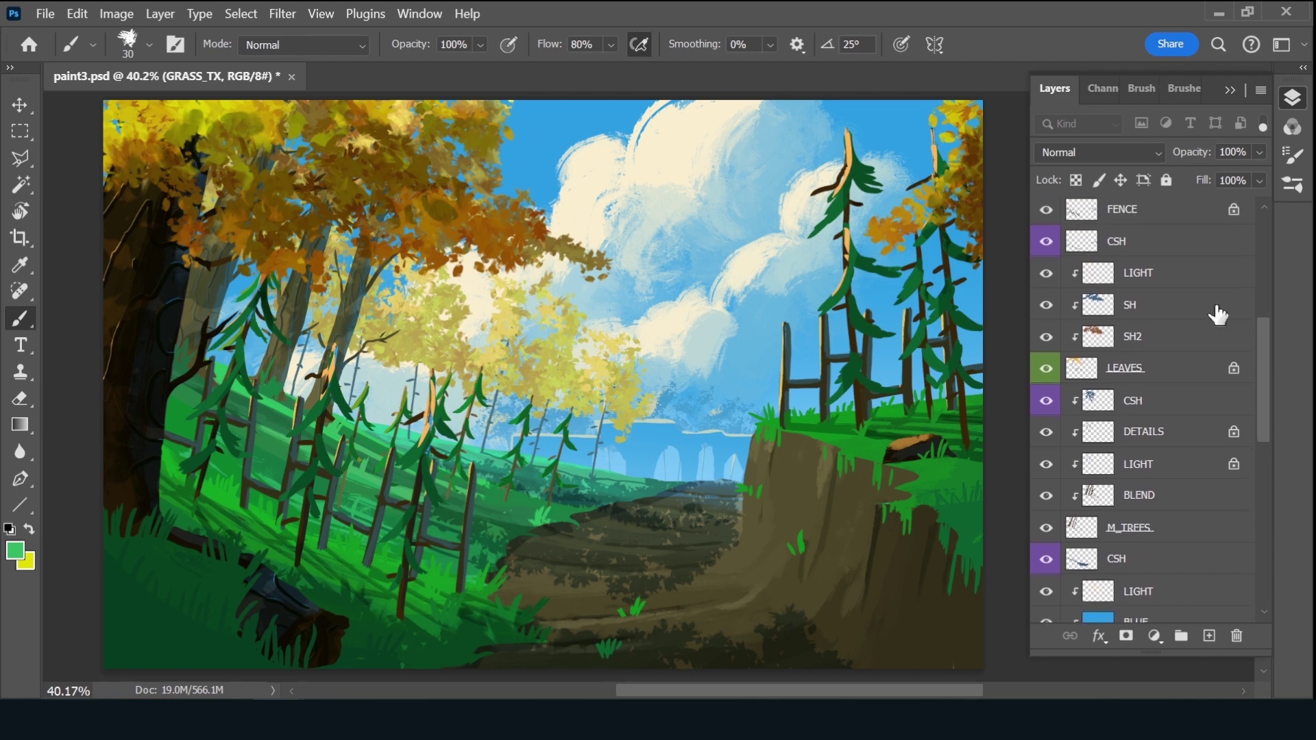
{"action": "left_click", "coordinate": [1175, 278]}
{"action": "left_click", "coordinate": [1210, 636]}
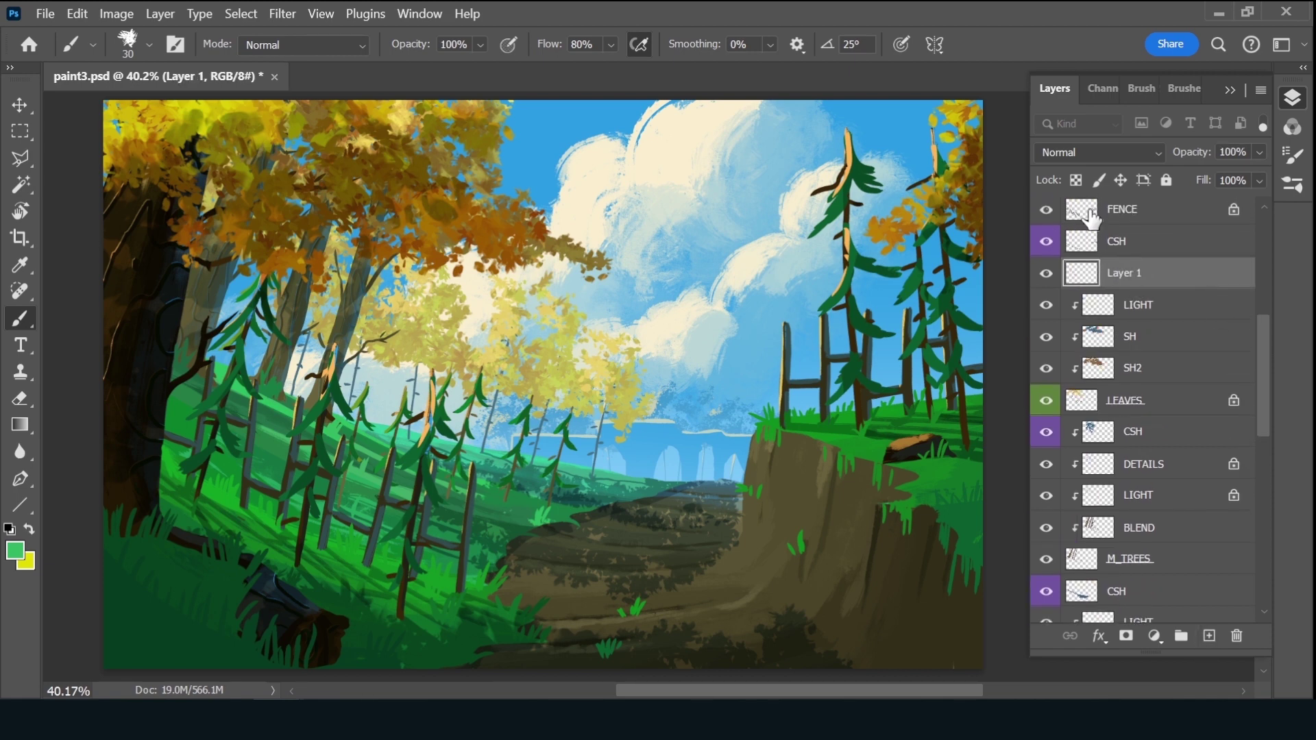
{"action": "double_click", "coordinate": [1124, 273]}
{"action": "type", "text": "ATMSO"}
{"action": "key", "text": "Return"}
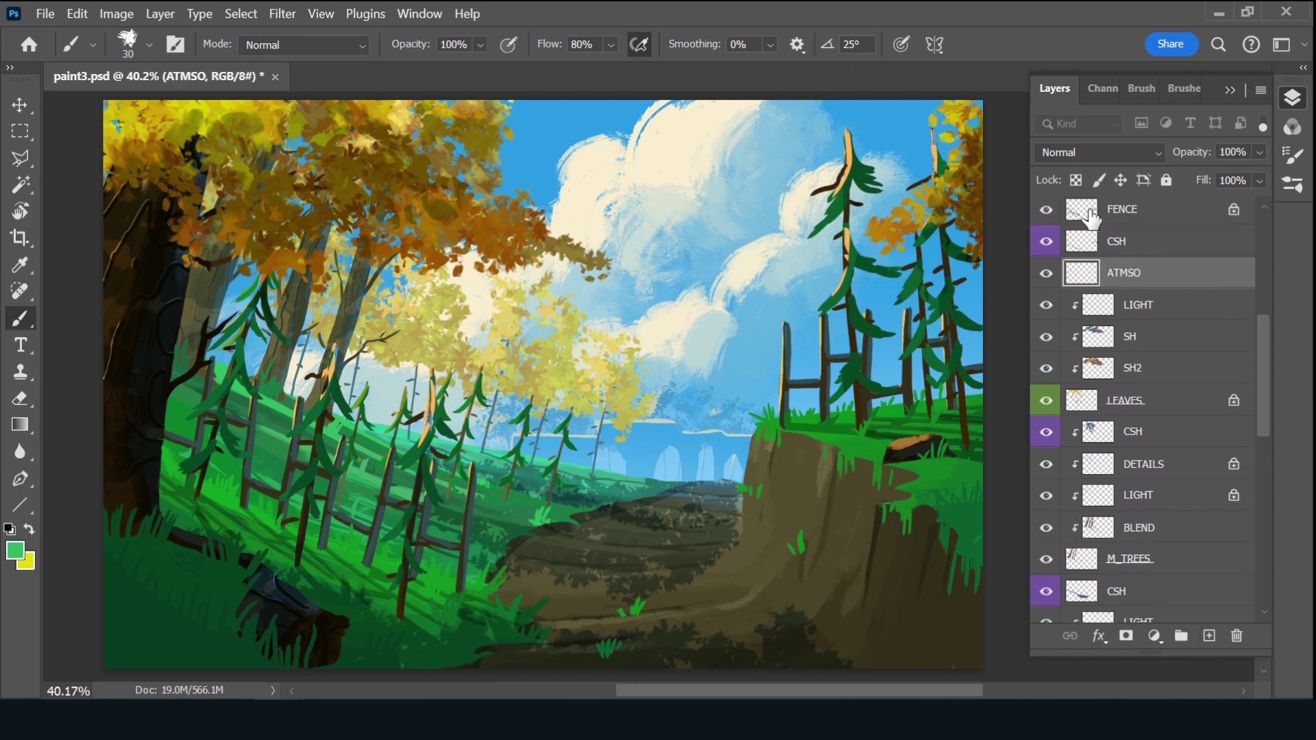
{"action": "right_click", "coordinate": [1046, 273]}
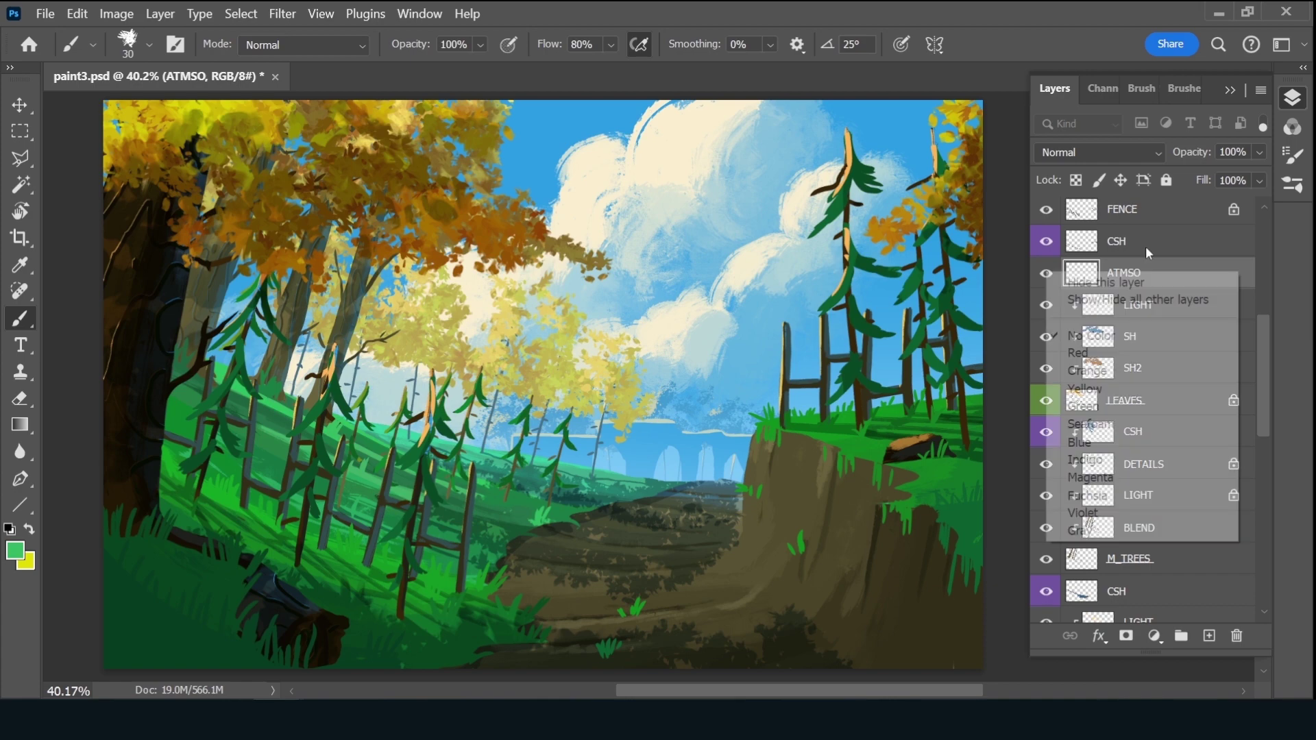
{"action": "left_click", "coordinate": [1138, 391]}
Choose the Soft Round brush and enlarge it to 900 px
{"action": "left_click", "coordinate": [1196, 91]}
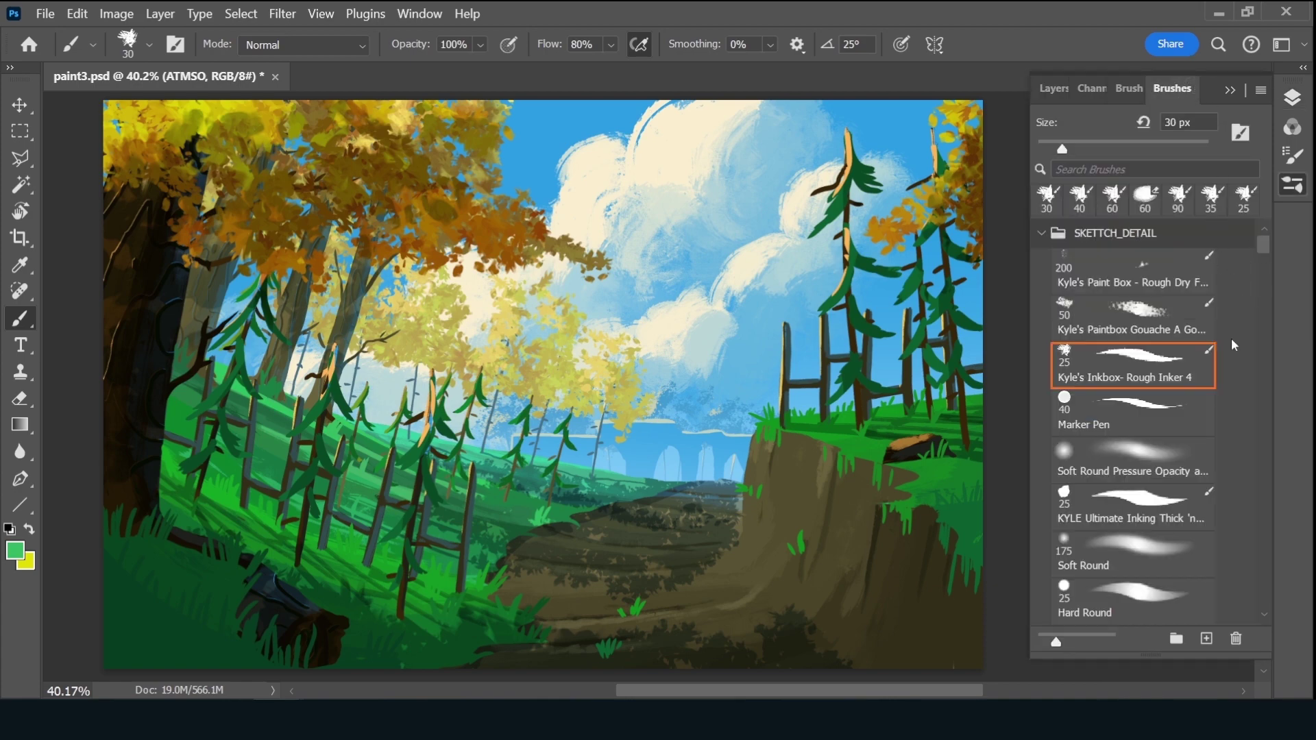
{"action": "left_click", "coordinate": [1140, 565]}
{"action": "left_click", "coordinate": [1127, 88]}
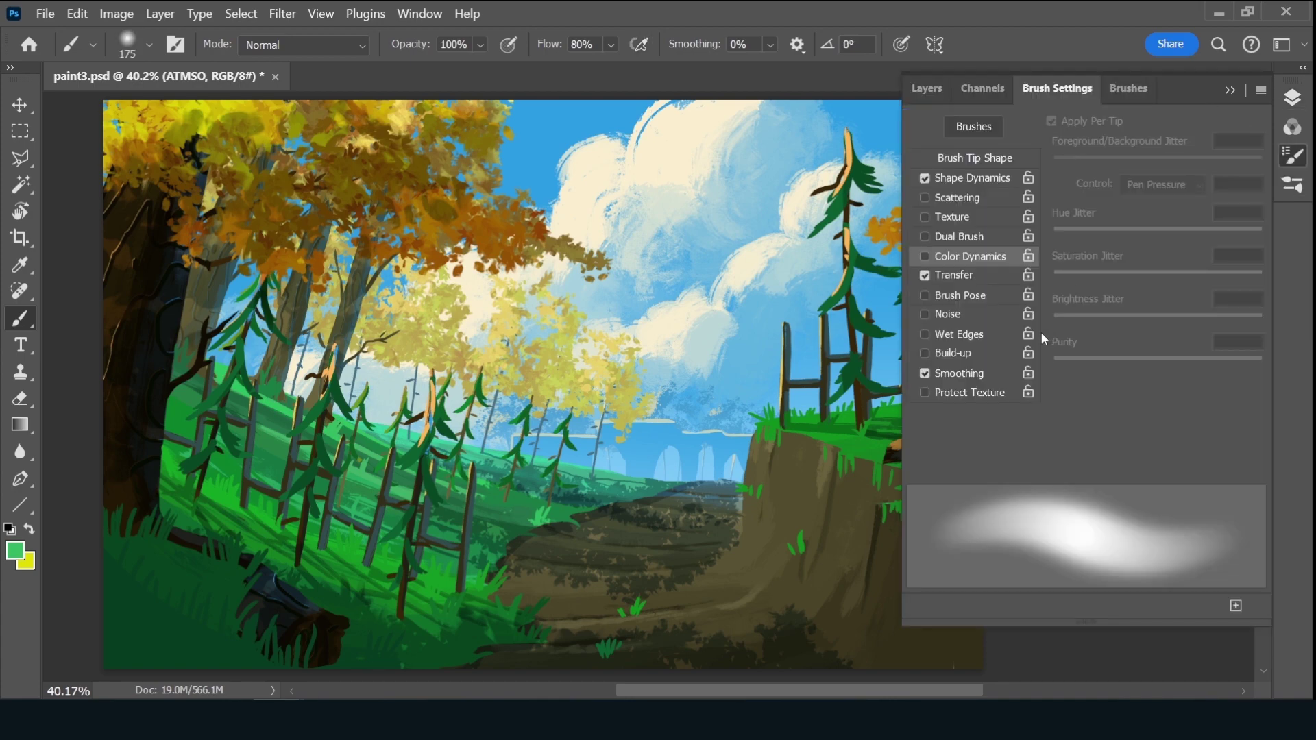
{"action": "left_click", "coordinate": [994, 160]}
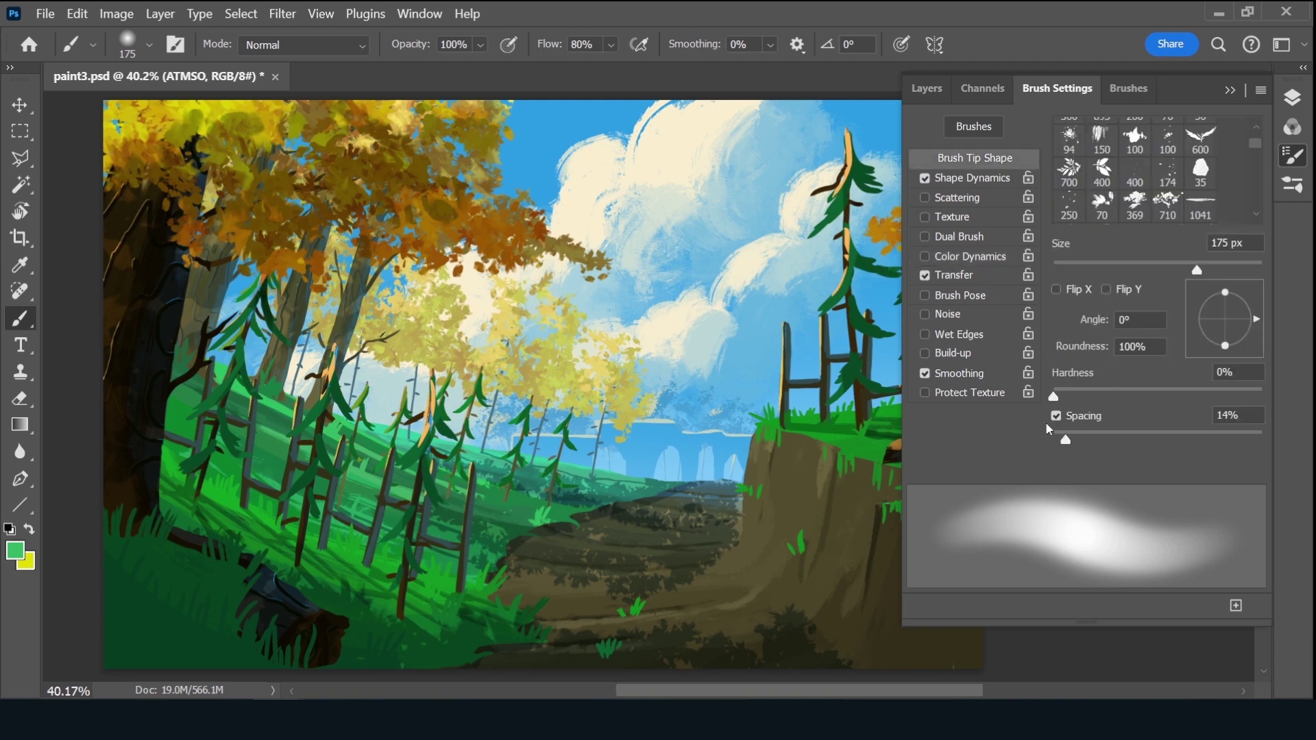
{"action": "left_click", "coordinate": [927, 88]}
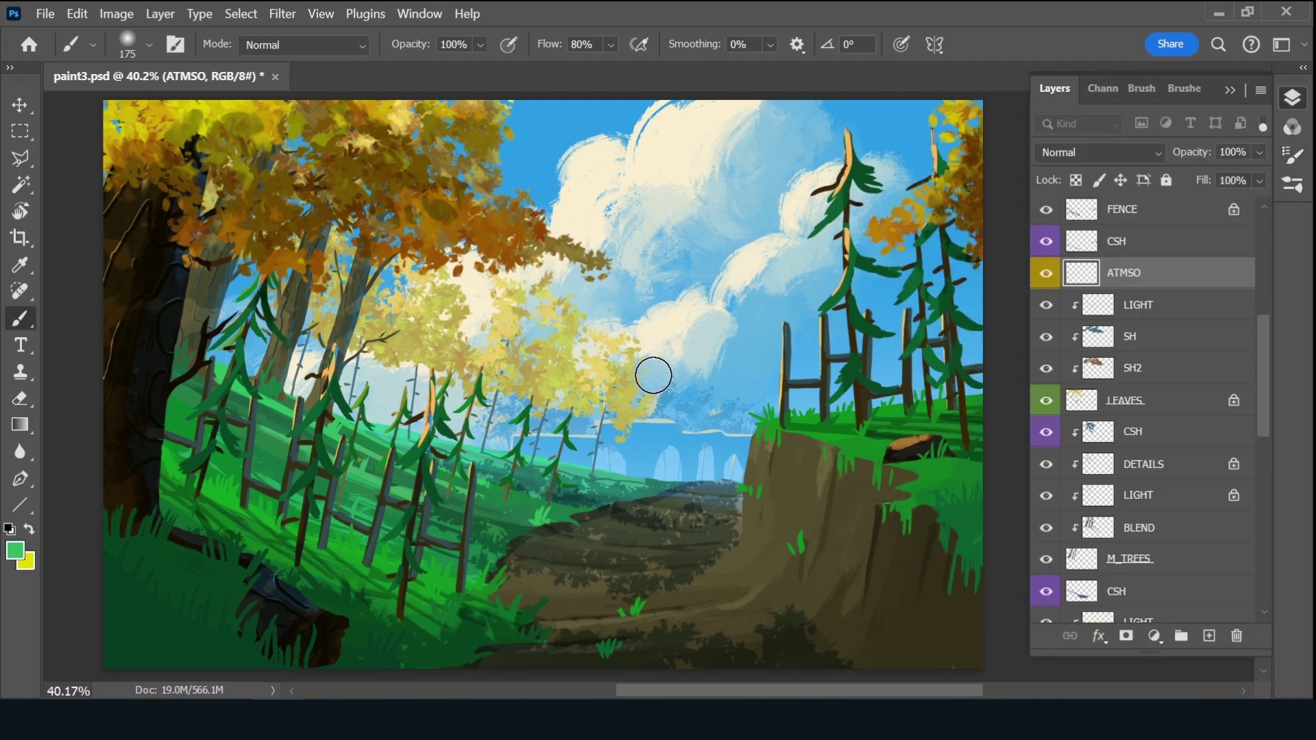
{"action": "key", "text": "bracketright"}
{"action": "key", "text": "bracketright"}
{"action": "key", "text": "bracketright"}
{"action": "key", "text": "bracketright"}
{"action": "key", "text": "bracketright"}
{"action": "key", "text": "bracketright"}
Set the foreground colour to a pale, slightly darker light yellow
{"action": "left_click", "coordinate": [30, 531]}
{"action": "left_click", "coordinate": [16, 555]}
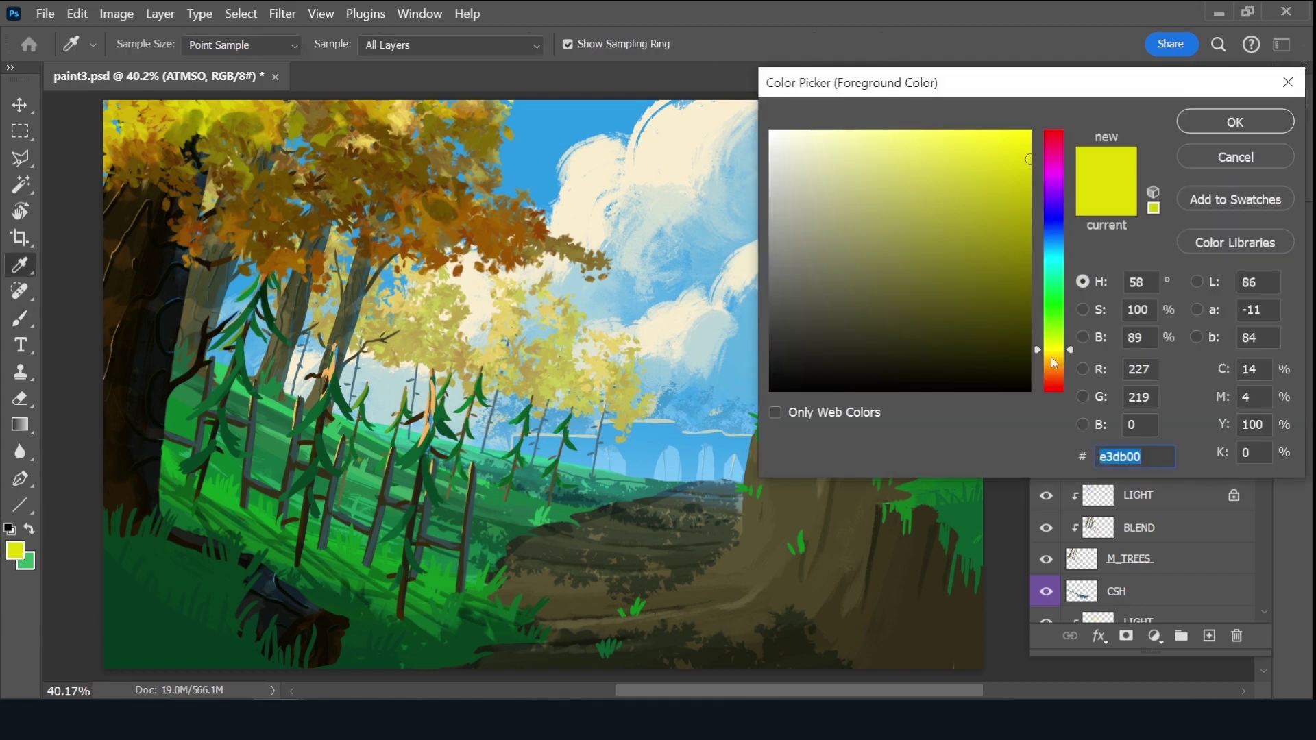
{"action": "left_click_drag", "start_coordinate": [1054, 362], "coordinate": [1054, 360]}
{"action": "left_click", "coordinate": [848, 131]}
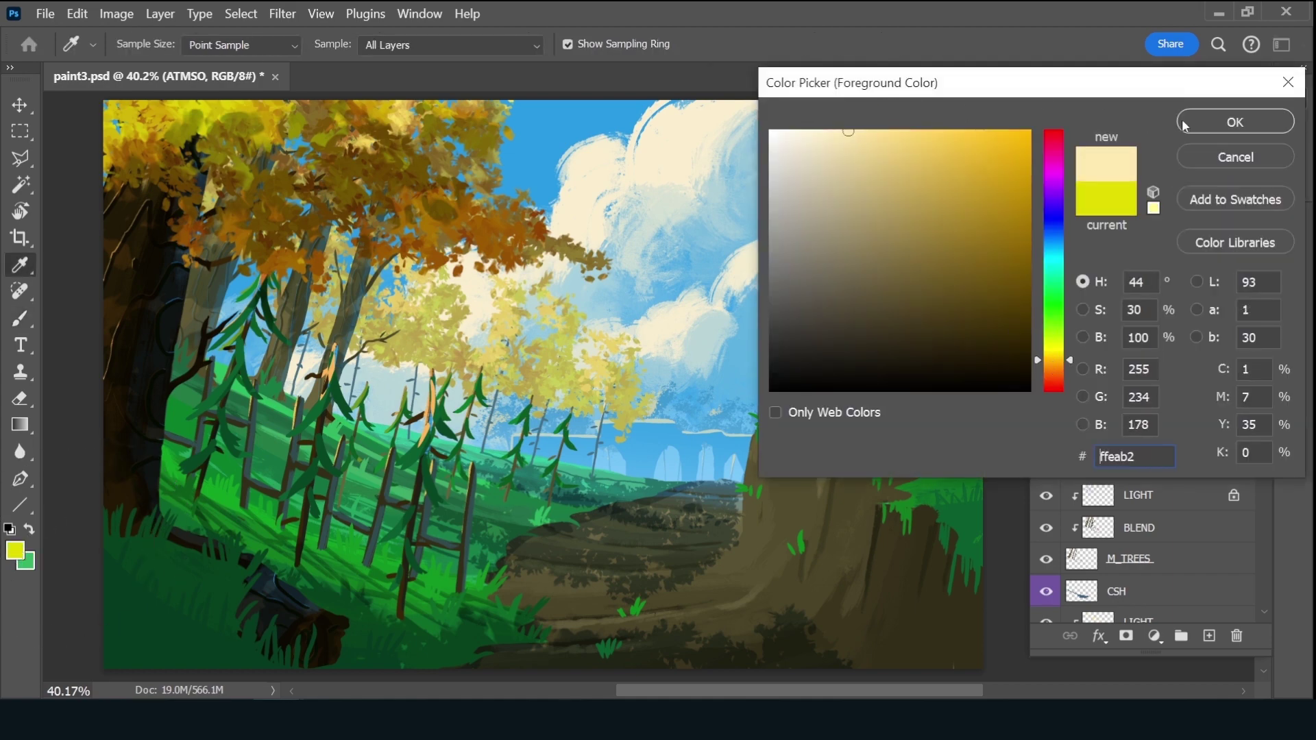
{"action": "left_click", "coordinate": [1186, 124]}
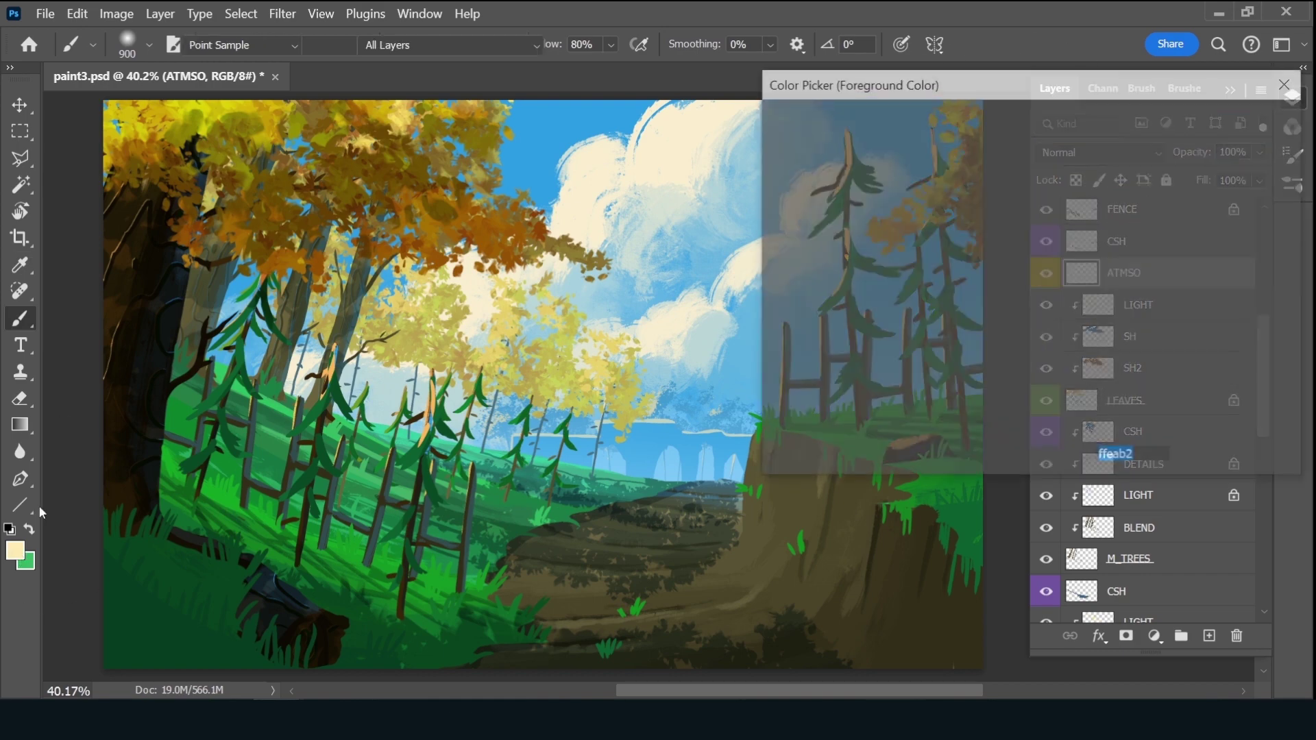
{"action": "left_click", "coordinate": [869, 135]}
{"action": "left_click", "coordinate": [1227, 122]}
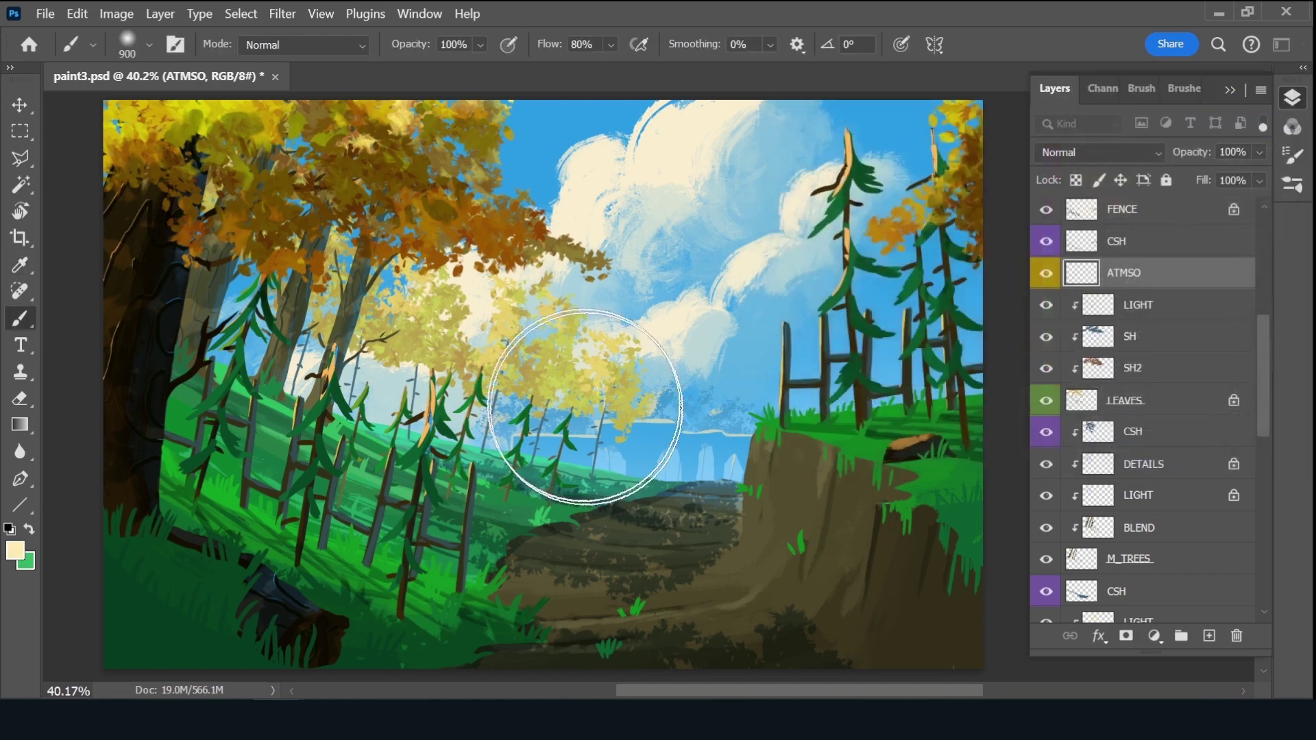
Brush soft haze over the left fence and trees at 1100 px, then set ATMSO to 67% opacity
{"action": "left_click_drag", "start_coordinate": [626, 382], "coordinate": [699, 391]}
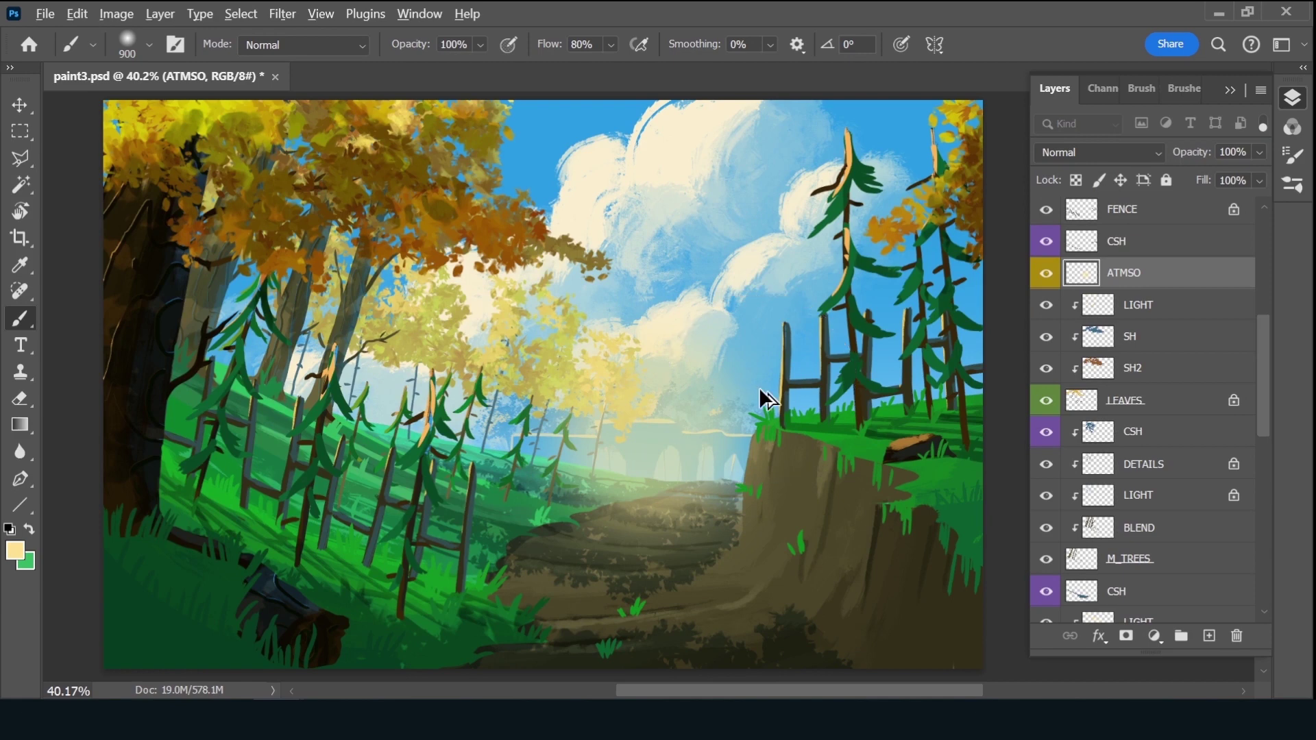
{"action": "key", "text": "ctrl+z"}
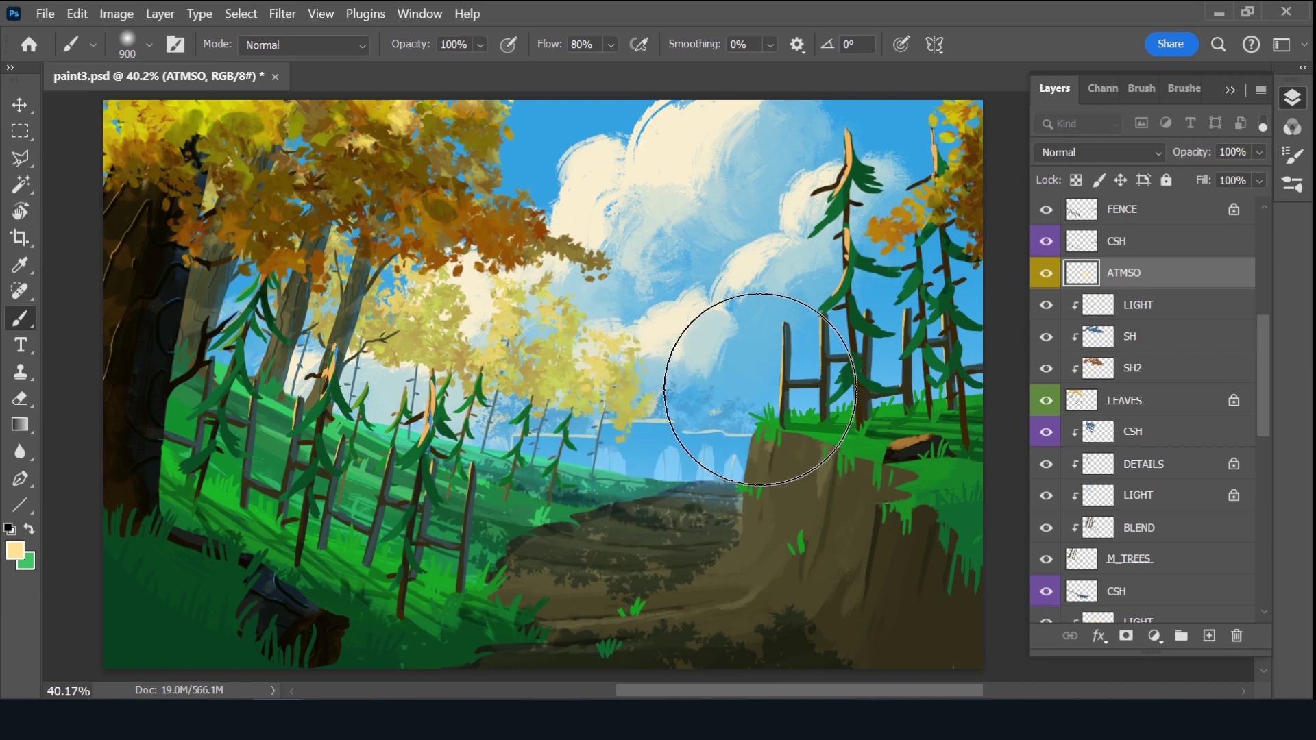
{"action": "key", "text": "bracketright"}
{"action": "key", "text": "bracketright"}
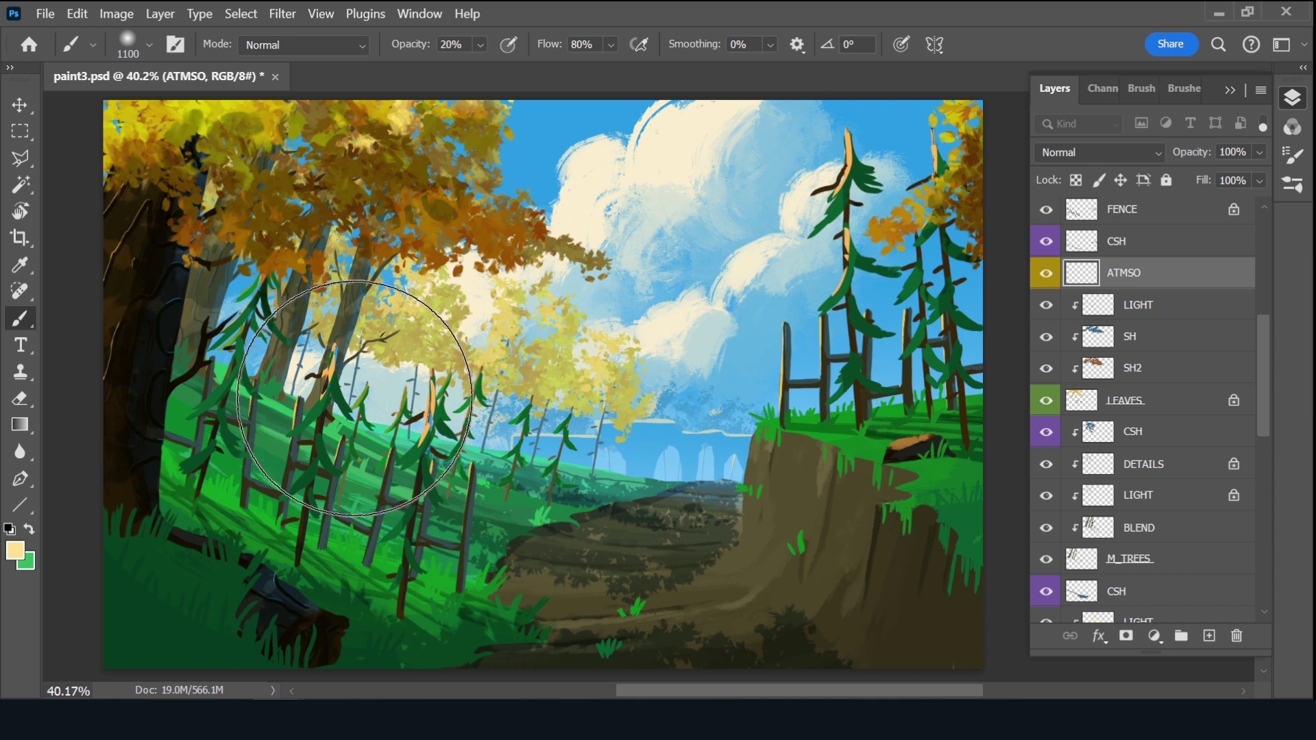
{"action": "mouse_move", "coordinate": [364, 399]}
{"action": "left_mouse_down"}
{"action": "mouse_move", "coordinate": [271, 373]}
{"action": "mouse_move", "coordinate": [584, 430]}
{"action": "left_mouse_up"}
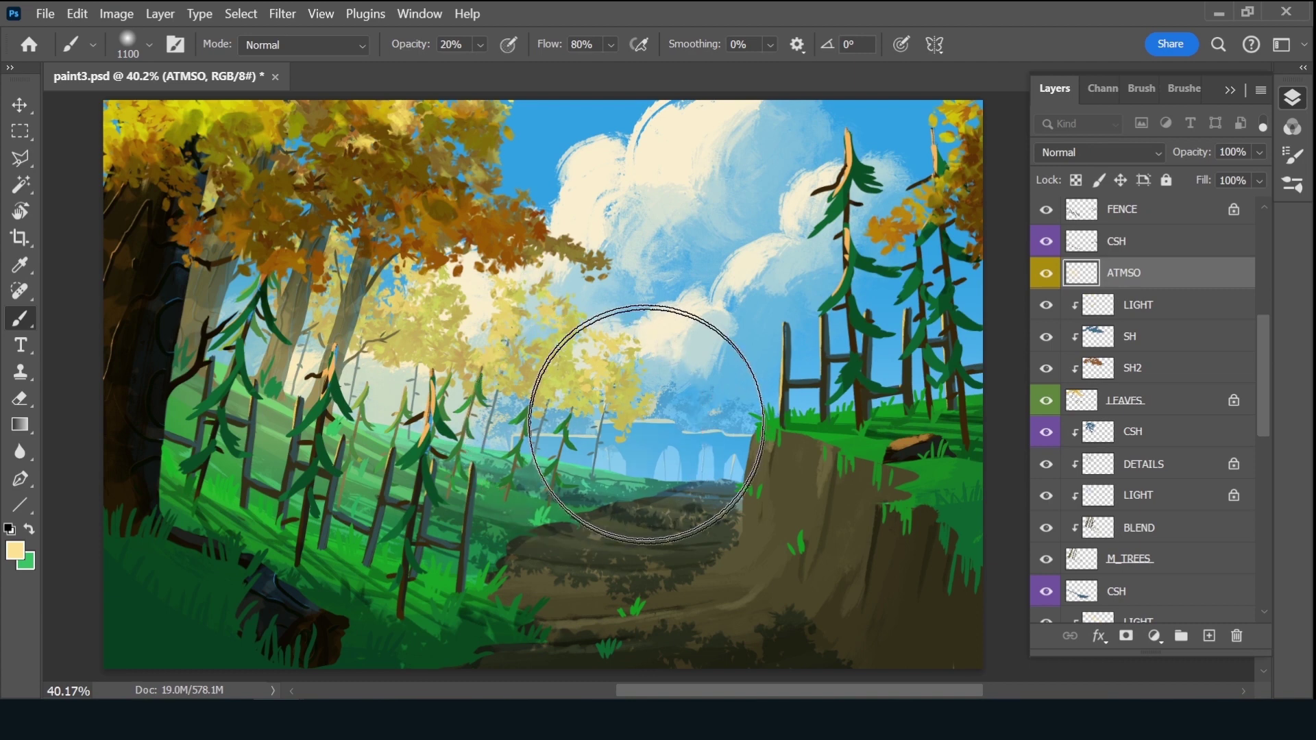
{"action": "mouse_move", "coordinate": [584, 429]}
{"action": "left_mouse_down"}
{"action": "mouse_move", "coordinate": [710, 421]}
{"action": "mouse_move", "coordinate": [723, 400]}
{"action": "mouse_move", "coordinate": [647, 338]}
{"action": "mouse_move", "coordinate": [551, 402]}
{"action": "left_mouse_up"}
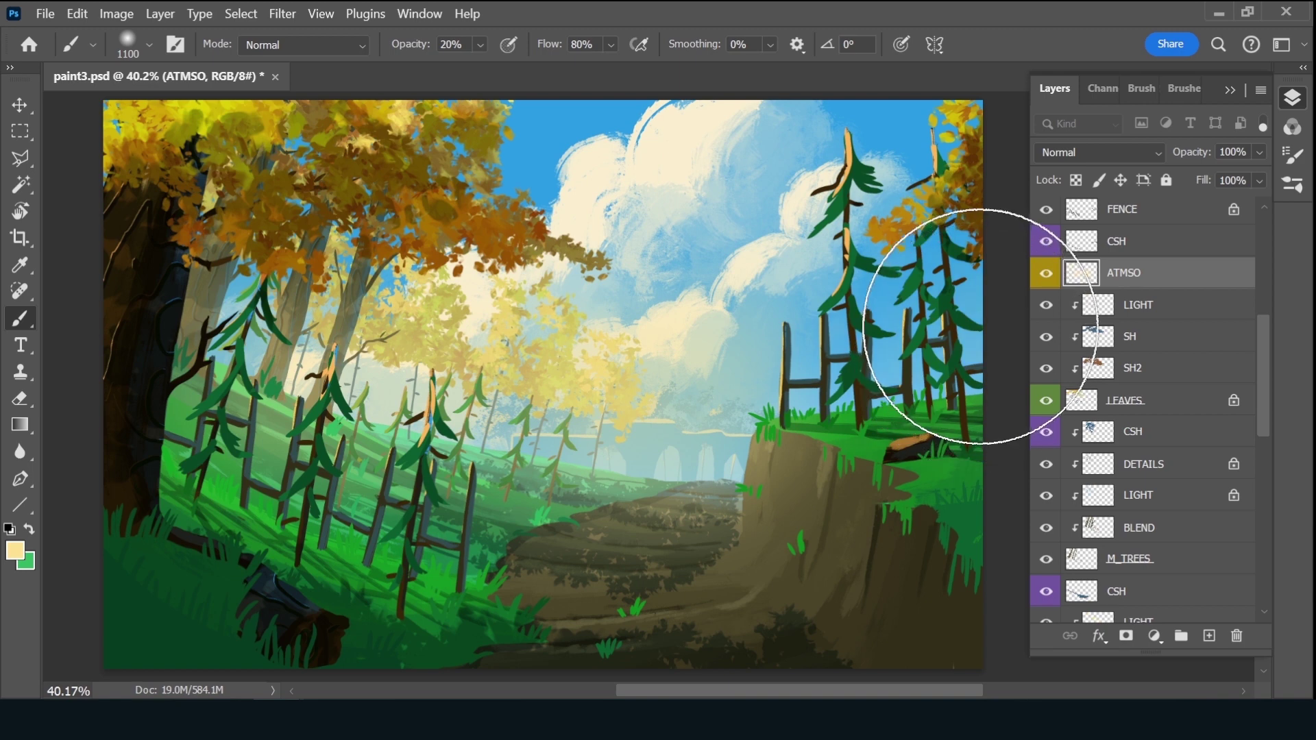
{"action": "left_click_drag", "start_coordinate": [1189, 152], "coordinate": [1190, 154]}
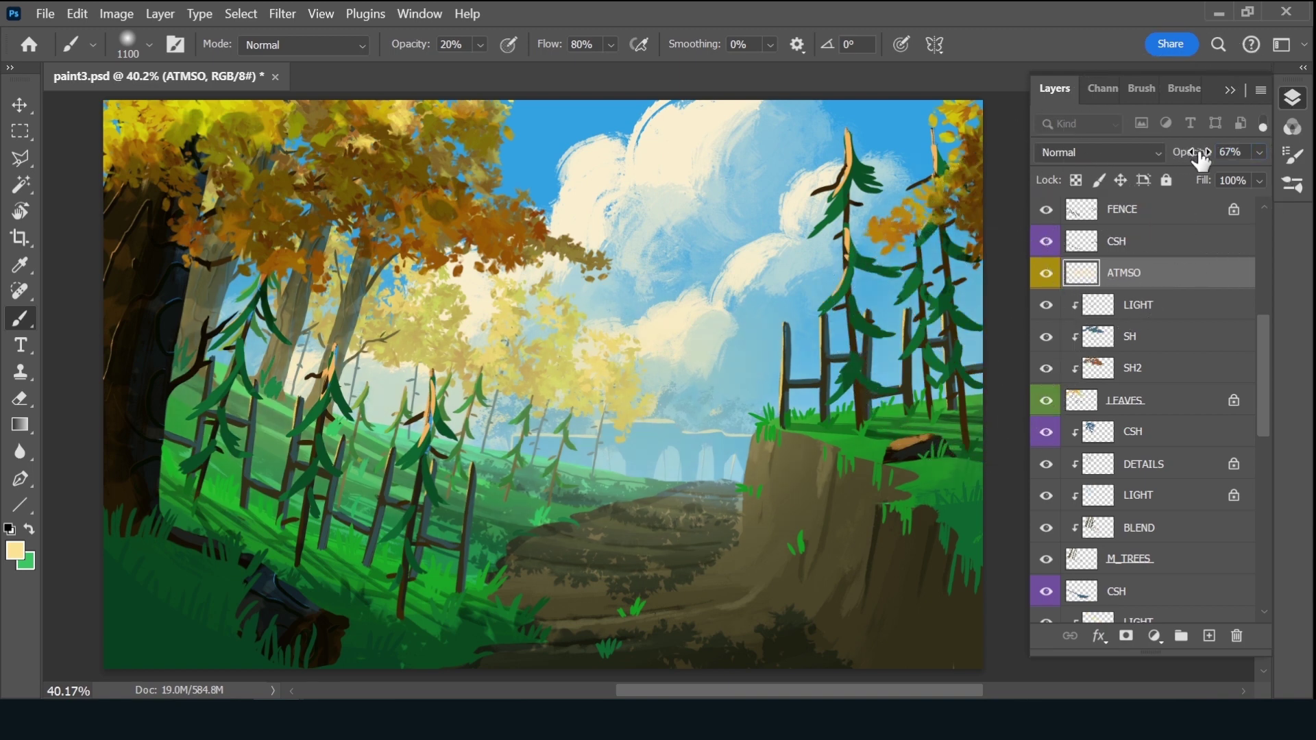
Duplicate ATMSO, move the copy above GRASS_TX, clip it there, and save
{"action": "key", "text": "ctrl+j"}
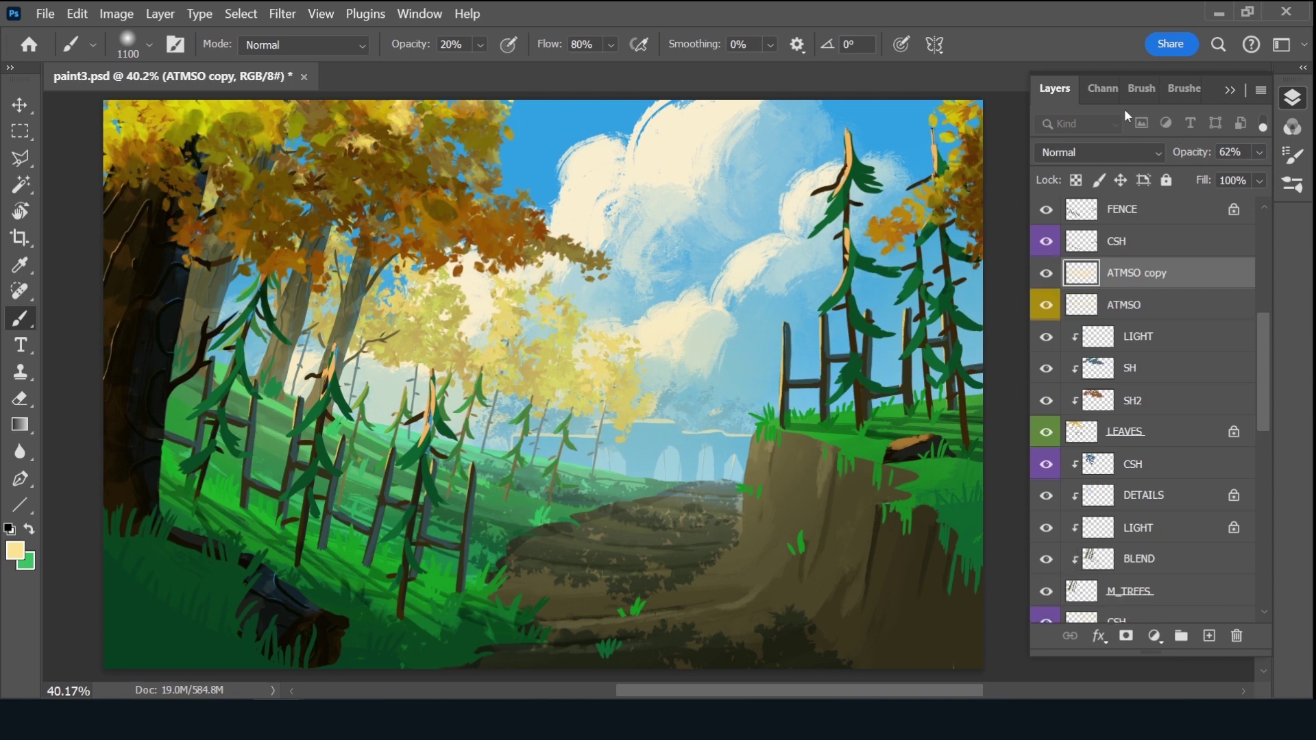
{"action": "scroll", "coordinate": [1263, 331], "scroll_direction": "up", "scroll_amount": 3}
{"action": "scroll", "coordinate": [1273, 289], "scroll_direction": "up", "scroll_amount": 4}
{"action": "mouse_move", "coordinate": [1145, 507]}
{"action": "left_mouse_down"}
{"action": "mouse_move", "coordinate": [1176, 182]}
{"action": "mouse_move", "coordinate": [1176, 229]}
{"action": "left_mouse_up"}
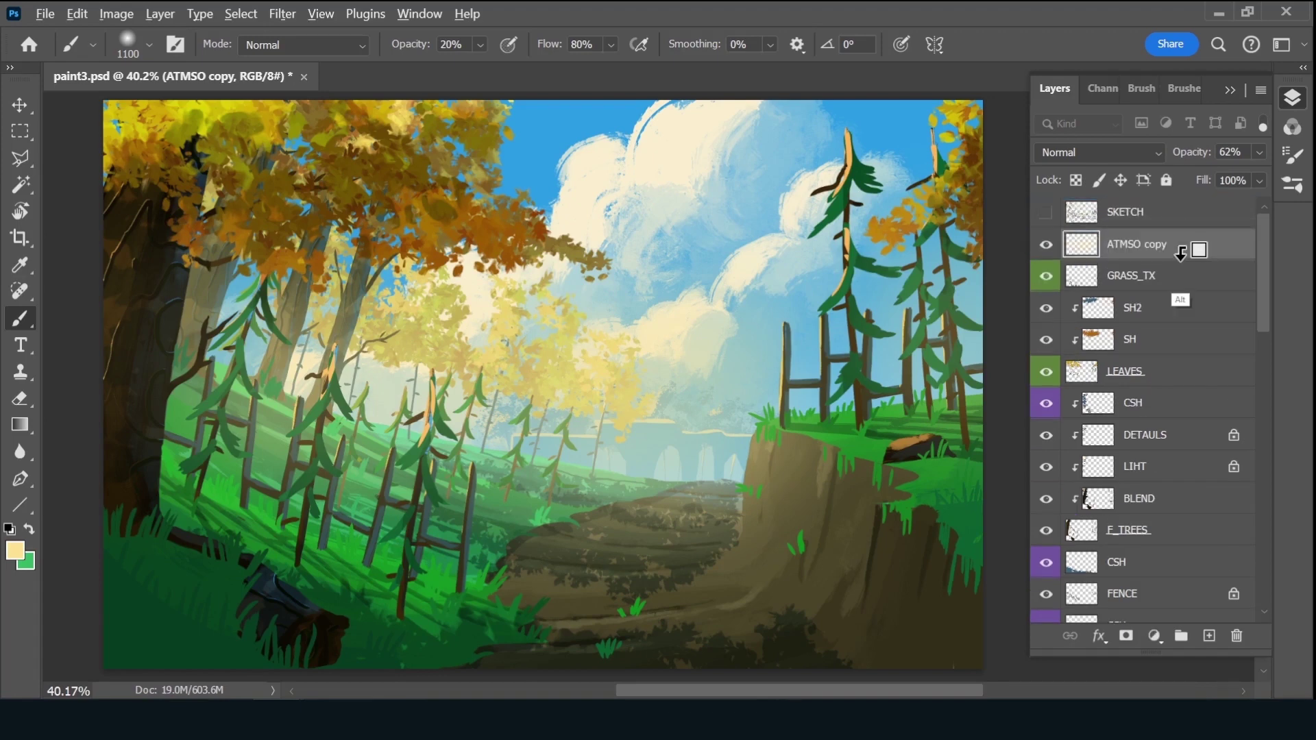
{"action": "left_click", "coordinate": [1179, 261], "text": "alt"}
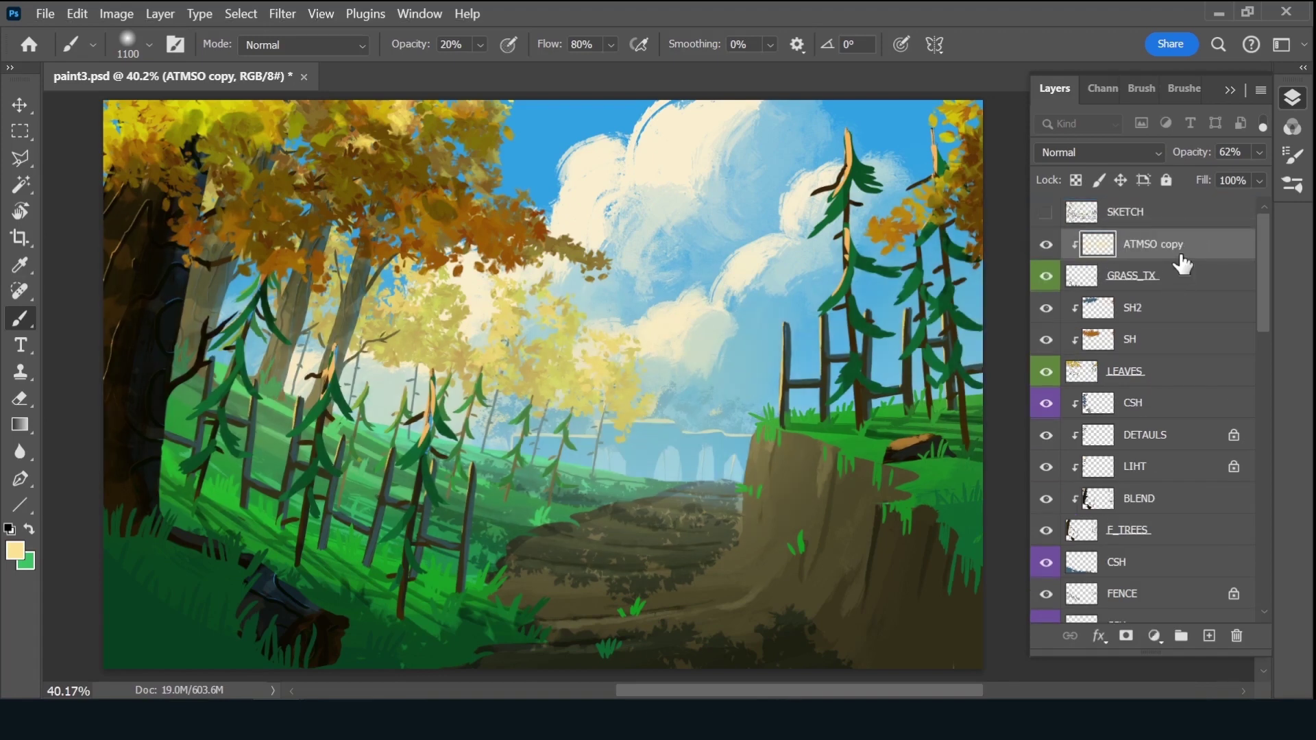
{"action": "key", "text": "ctrl+s"}
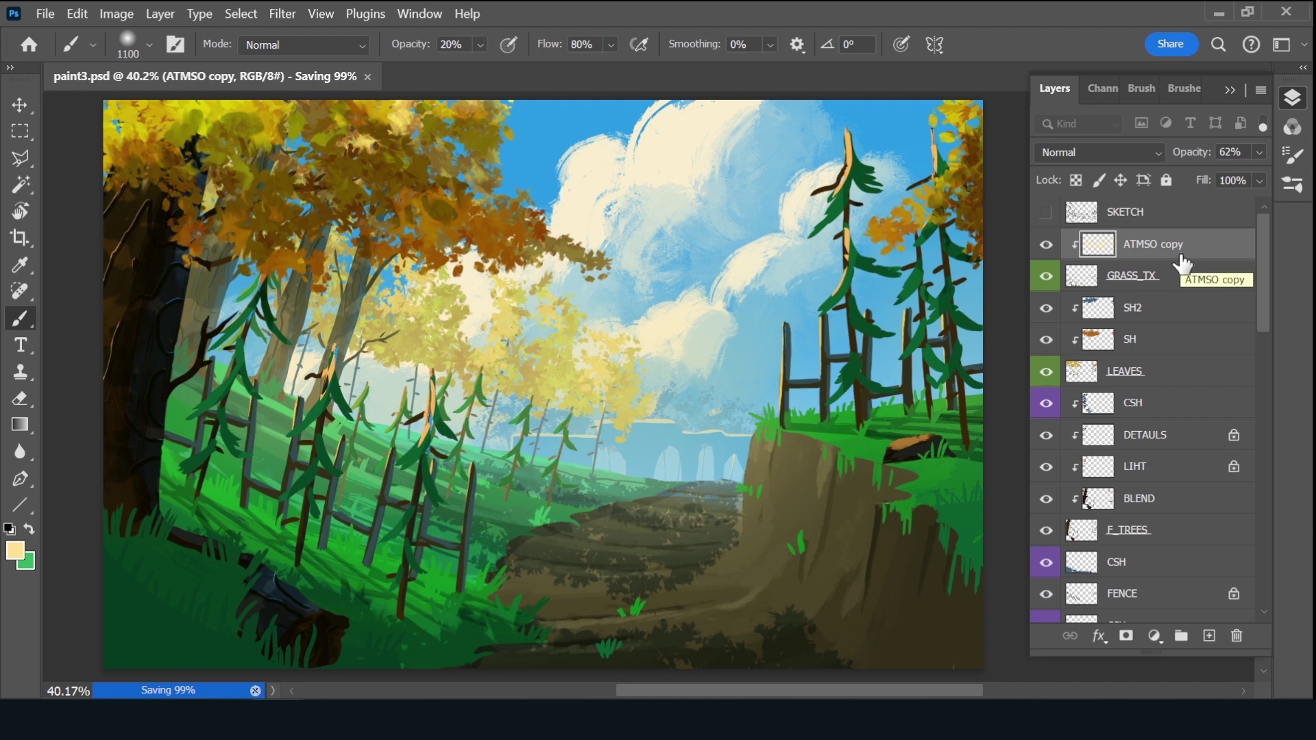
Add a new empty layer named LIGHT
{"action": "left_click", "coordinate": [1209, 635]}
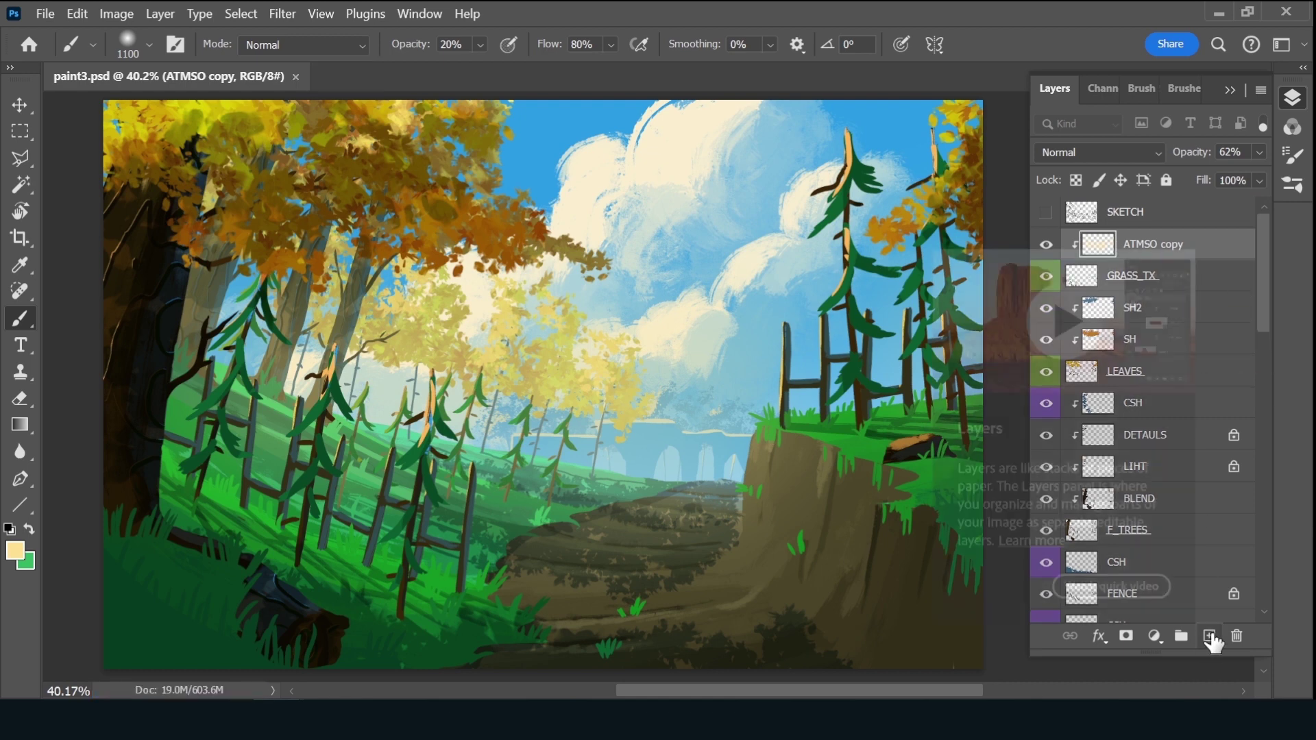
{"action": "double_click", "coordinate": [1132, 245]}
{"action": "type", "text": "LI"}
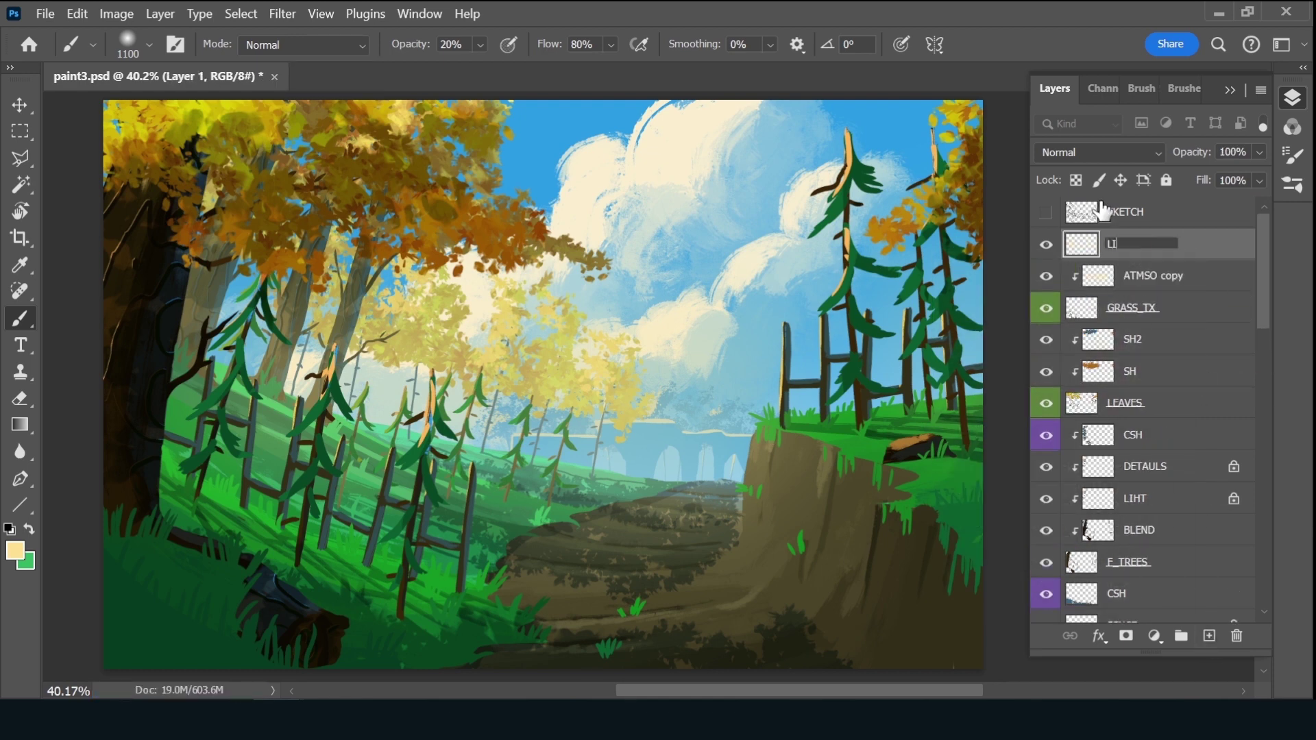
{"action": "type", "text": "GHT"}
{"action": "key", "text": "Return"}
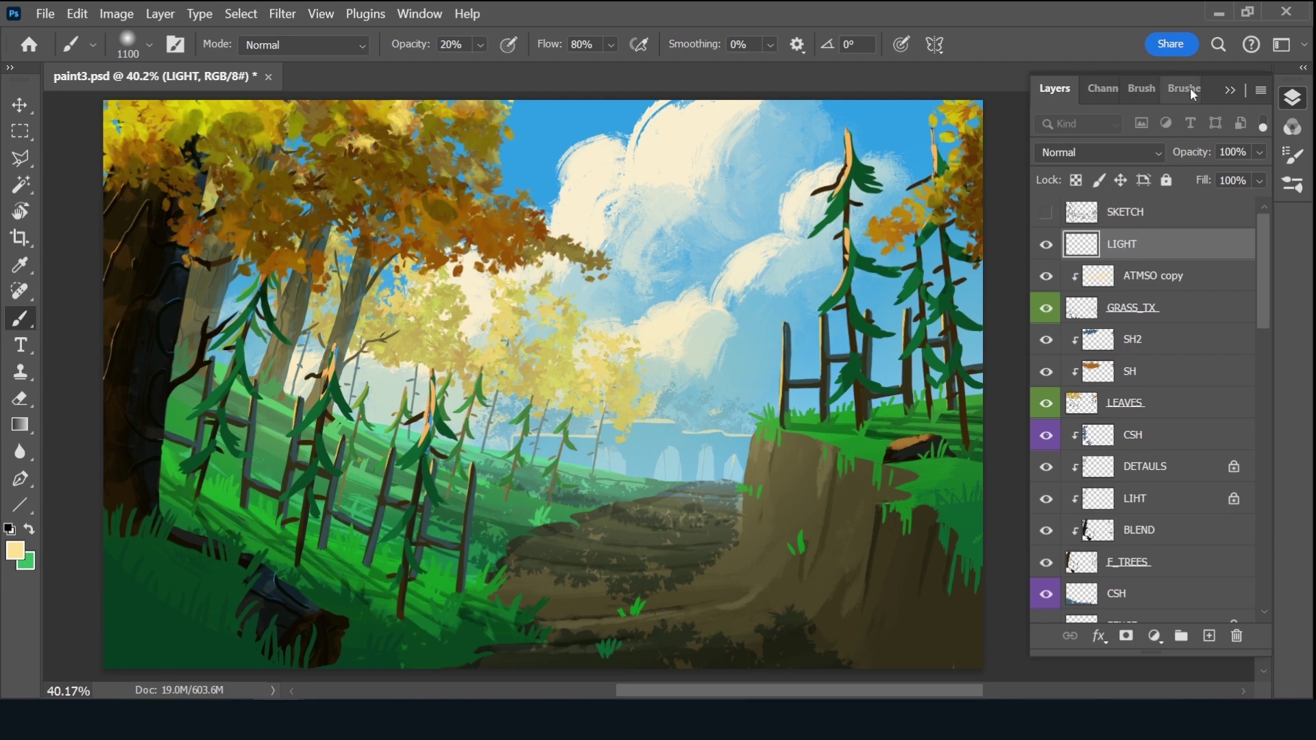
Choose the leafy textured brush preset at 40 px
{"action": "left_click", "coordinate": [1186, 88]}
{"action": "left_click", "coordinate": [1179, 201]}
{"action": "left_click", "coordinate": [1055, 87]}
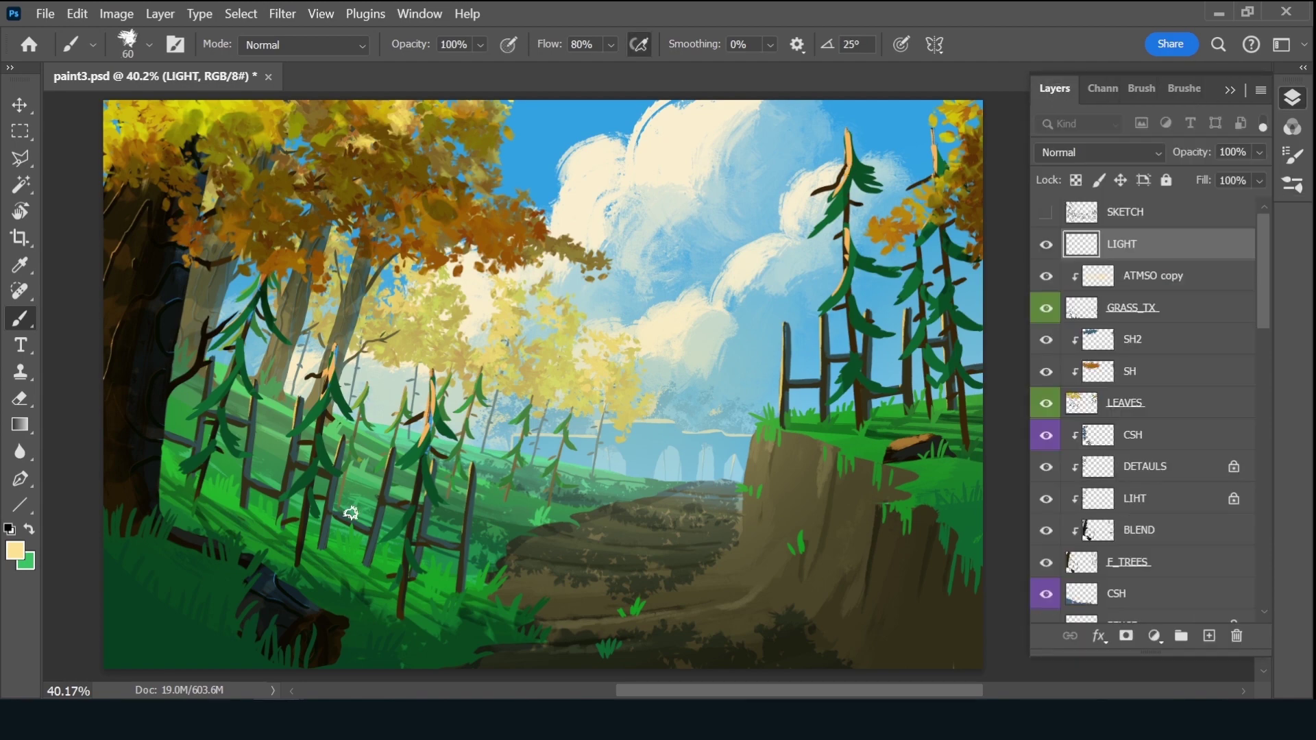
{"action": "key", "text": "bracketleft"}
Paint light highlight streaks across the left grass, the path and the cliff's grassy top
{"action": "left_click_drag", "start_coordinate": [229, 524], "coordinate": [259, 543]}
{"action": "key", "text": "ctrl+z"}
{"action": "key", "text": "ctrl+z"}
{"action": "key", "text": "ctrl+z"}
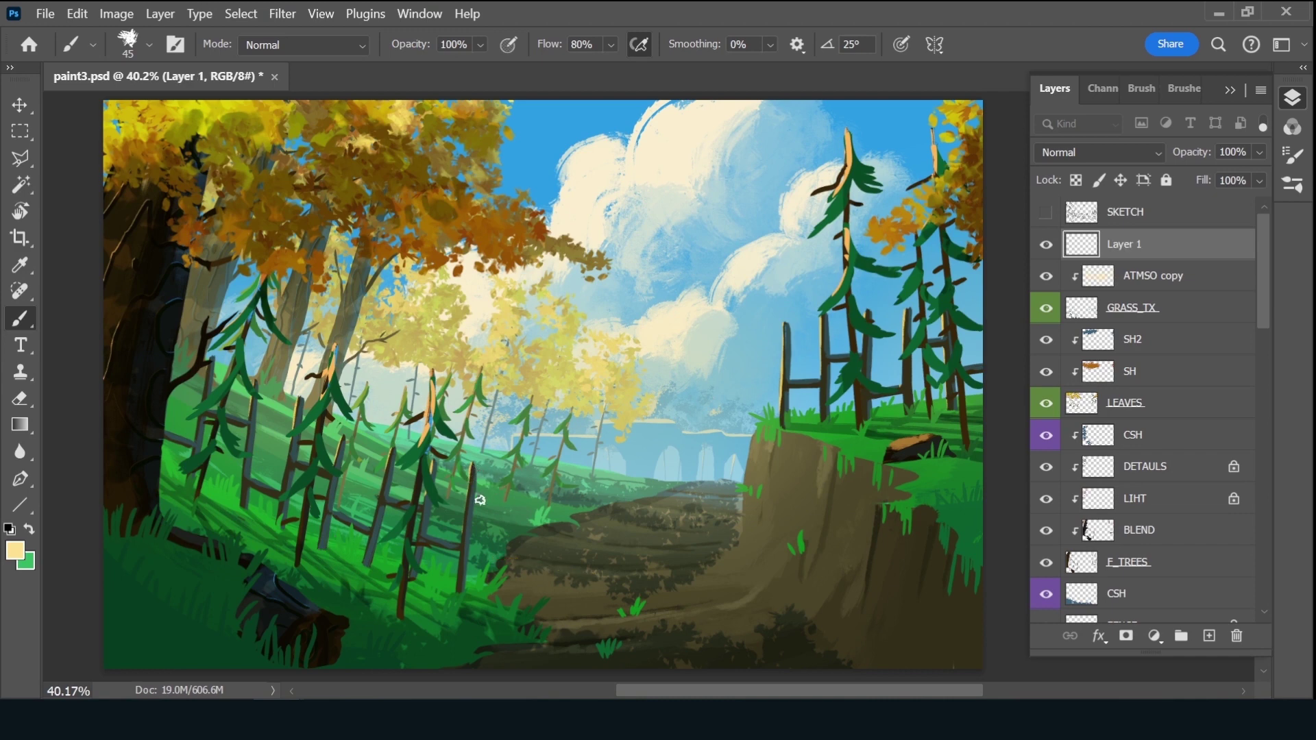
{"action": "left_click_drag", "start_coordinate": [237, 513], "coordinate": [255, 522]}
{"action": "left_click_drag", "start_coordinate": [340, 584], "coordinate": [362, 595]}
{"action": "left_click_drag", "start_coordinate": [342, 551], "coordinate": [375, 573]}
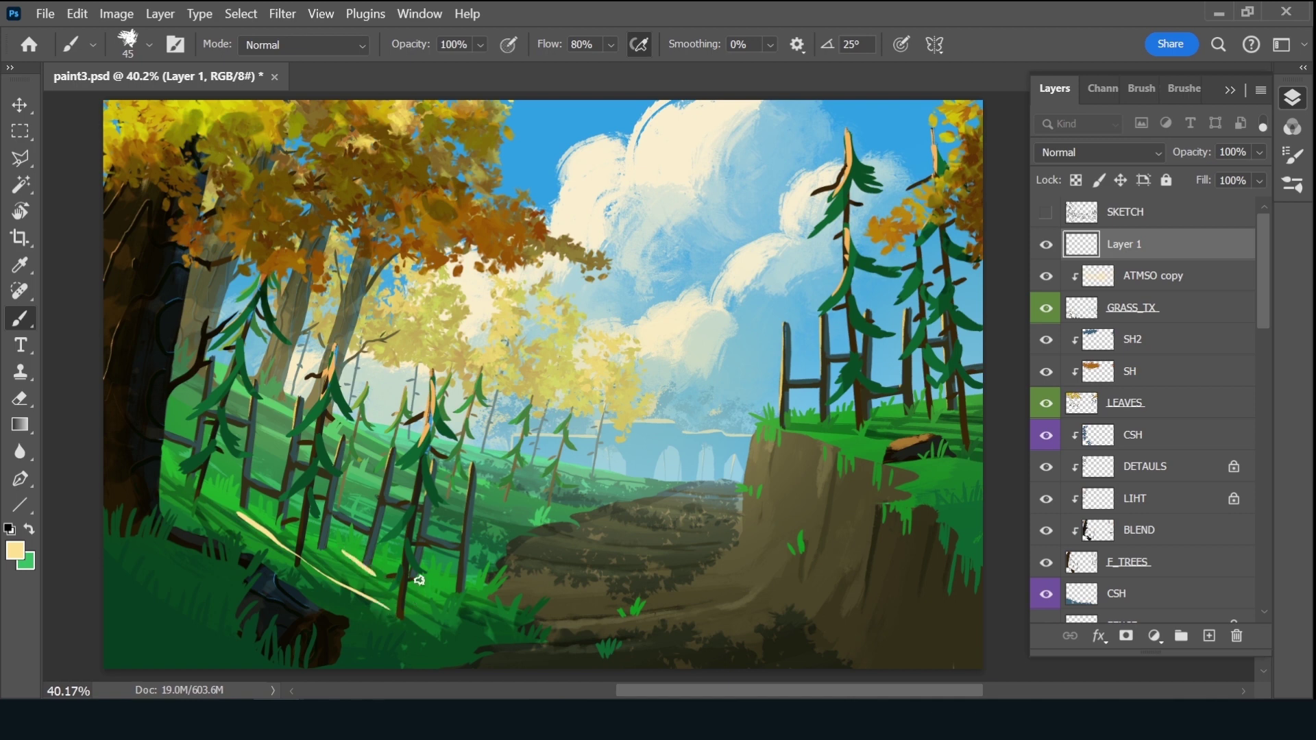
{"action": "left_click_drag", "start_coordinate": [542, 601], "coordinate": [581, 603]}
{"action": "mouse_move", "coordinate": [781, 507]}
{"action": "left_mouse_down"}
{"action": "mouse_move", "coordinate": [737, 573]}
{"action": "mouse_move", "coordinate": [698, 594]}
{"action": "left_mouse_up"}
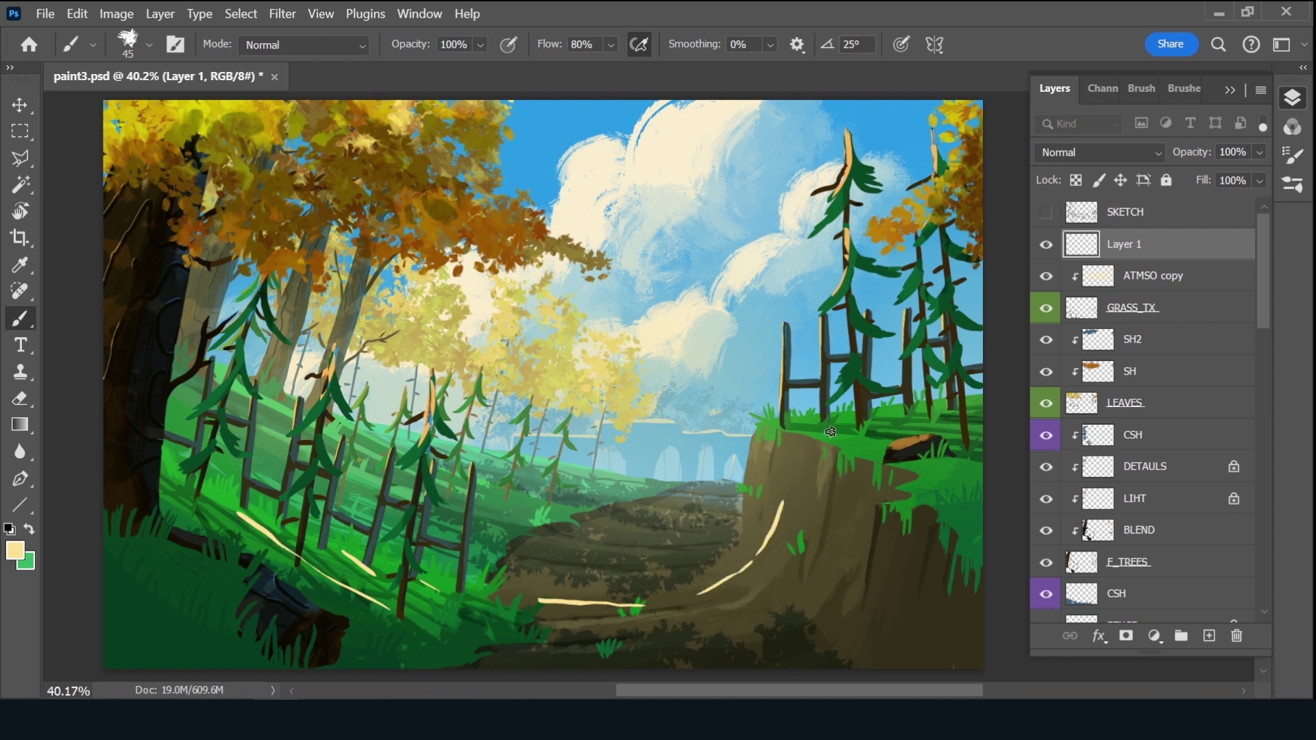
{"action": "left_click_drag", "start_coordinate": [869, 434], "coordinate": [815, 440]}
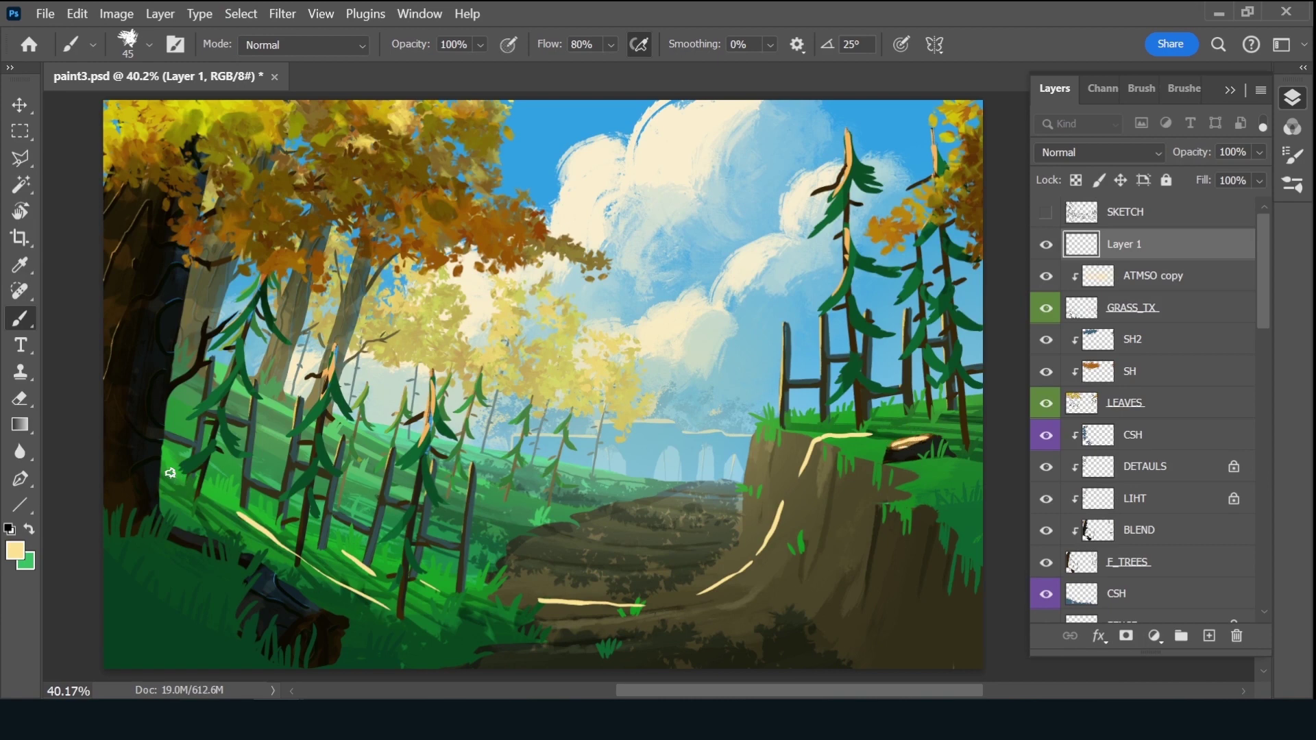
Set the highlight layer to 58% opacity, add a stroke near the path bottom, and move it below GRASS_TX
{"action": "left_click_drag", "start_coordinate": [1196, 152], "coordinate": [1180, 145]}
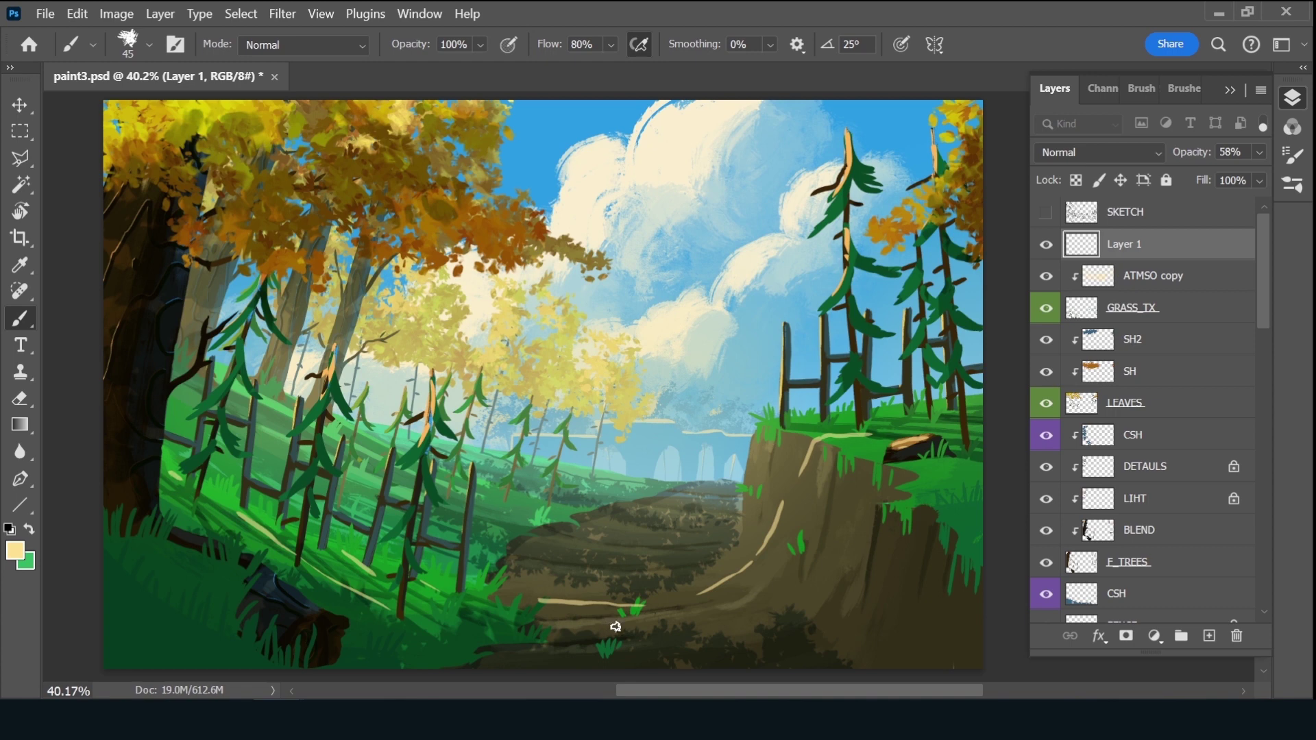
{"action": "left_click_drag", "start_coordinate": [615, 626], "coordinate": [674, 619]}
{"action": "left_click_drag", "start_coordinate": [1183, 258], "coordinate": [1180, 319]}
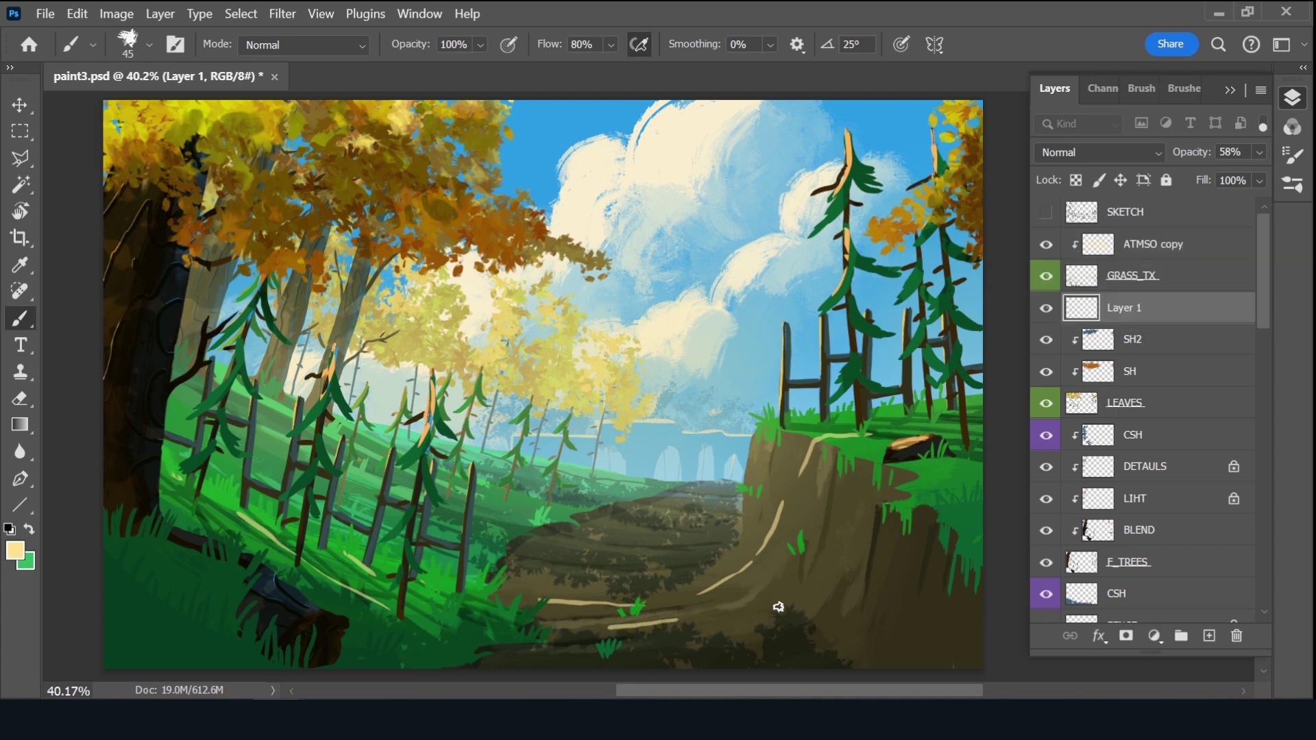
Add highlights on the cliff path and right grass, set Layer 1 to 46% opacity, and save
{"action": "left_click_drag", "start_coordinate": [759, 604], "coordinate": [807, 573]}
{"action": "left_click_drag", "start_coordinate": [929, 467], "coordinate": [954, 465]}
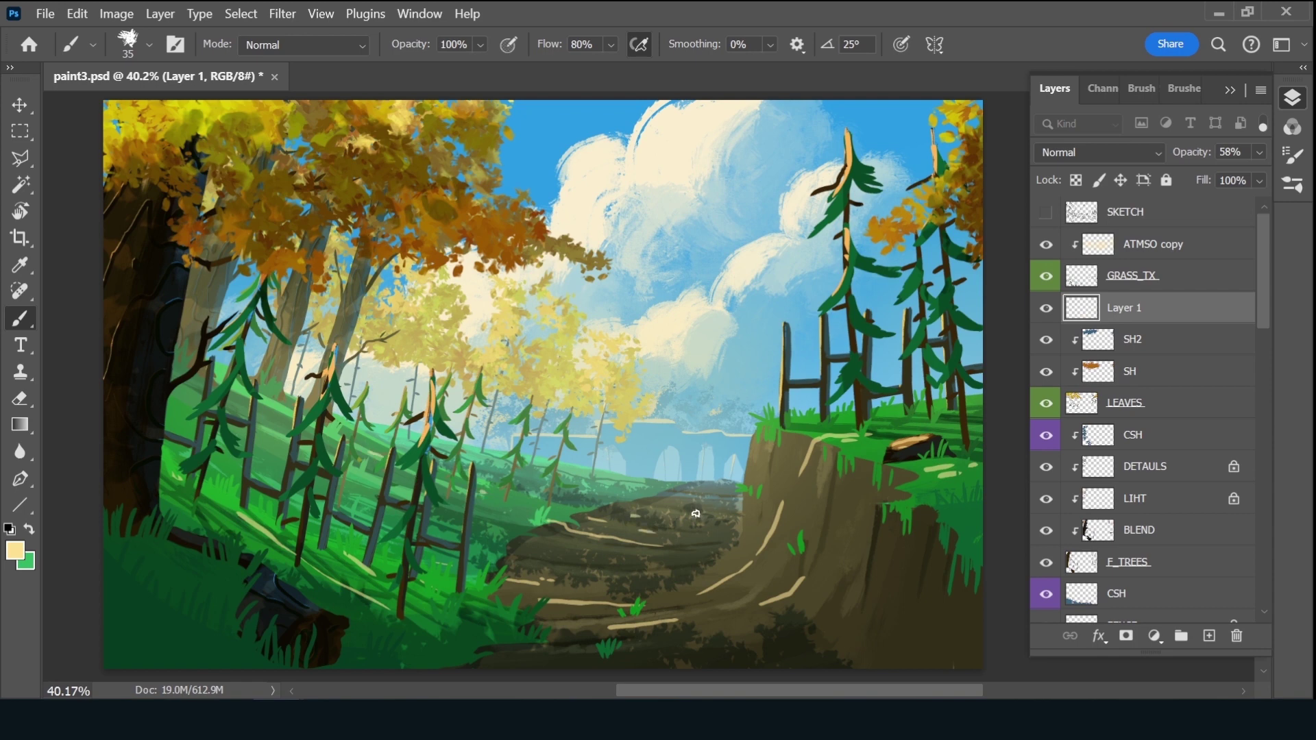
{"action": "key", "text": "bracketleft"}
{"action": "left_click_drag", "start_coordinate": [1193, 163], "coordinate": [1185, 162]}
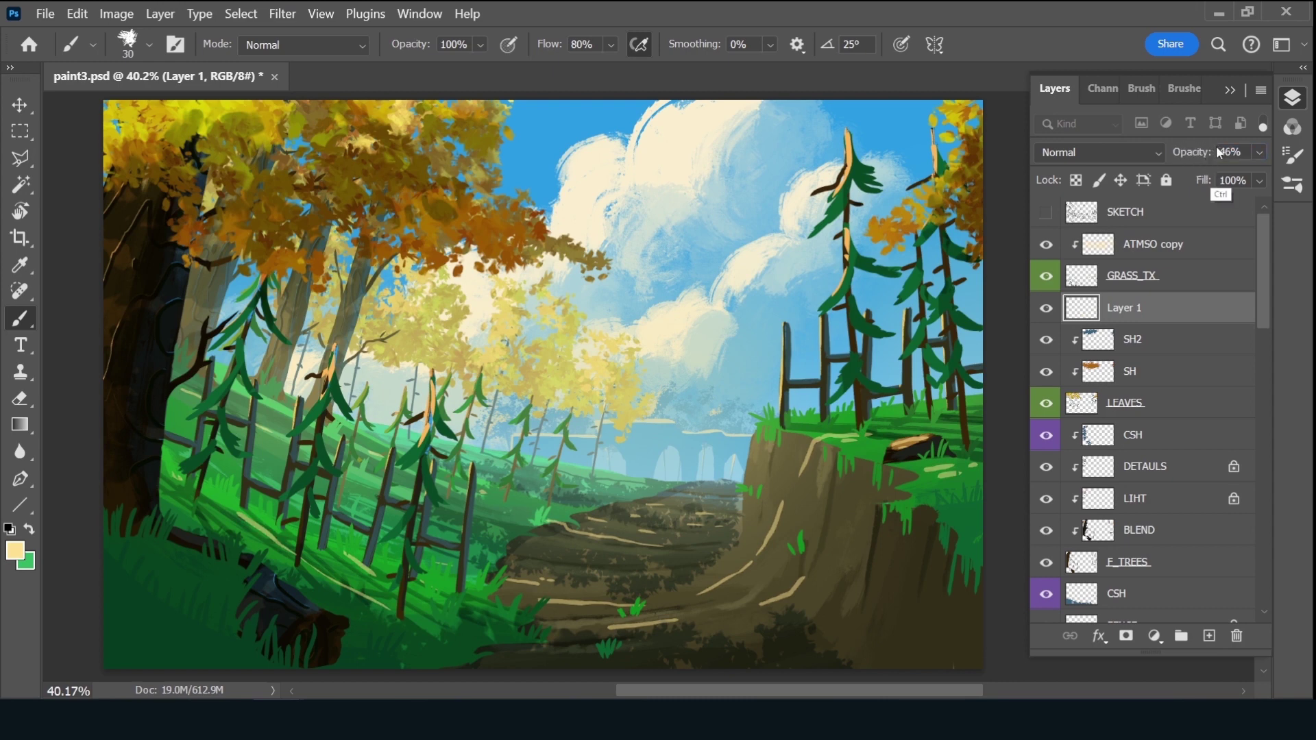
{"action": "key", "text": "ctrl+s"}
Add a new layer above ATMSO copy, name it PLANTS, and give it a colour tag
{"action": "left_click", "coordinate": [1216, 244]}
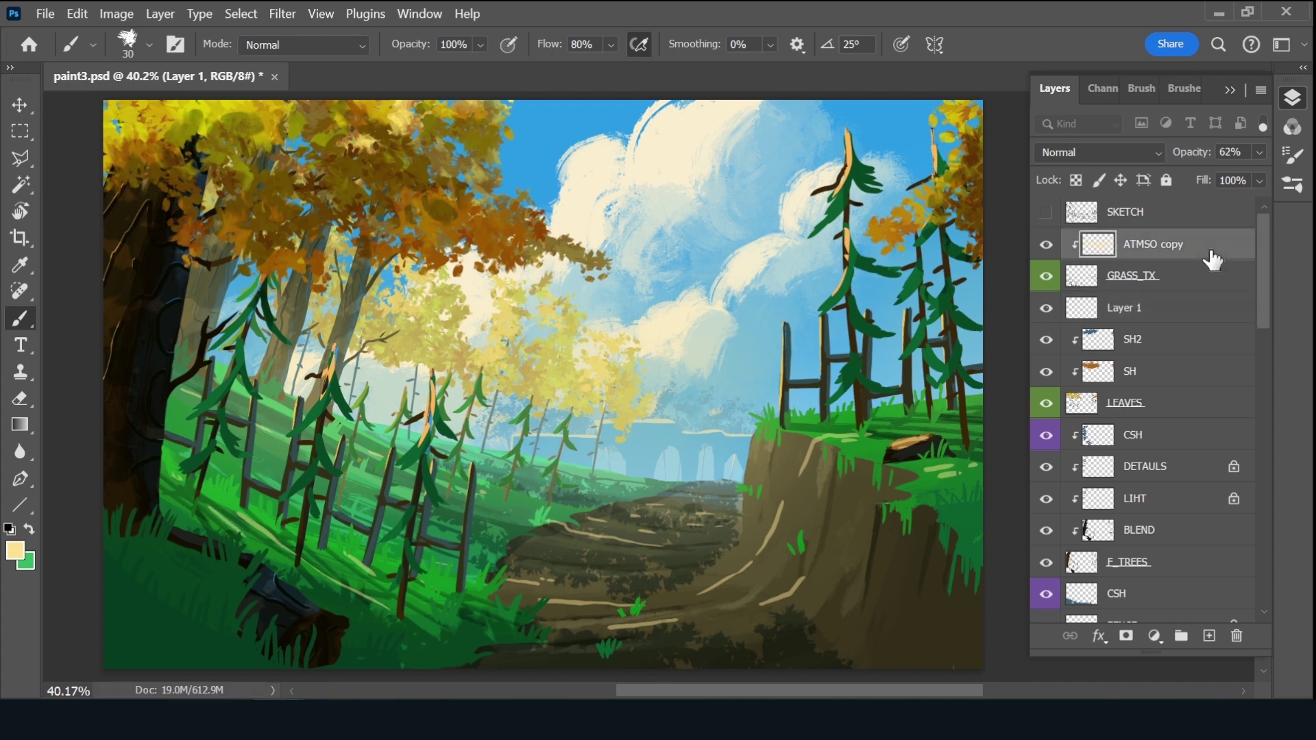
{"action": "left_click", "coordinate": [1209, 636]}
{"action": "double_click", "coordinate": [1124, 244]}
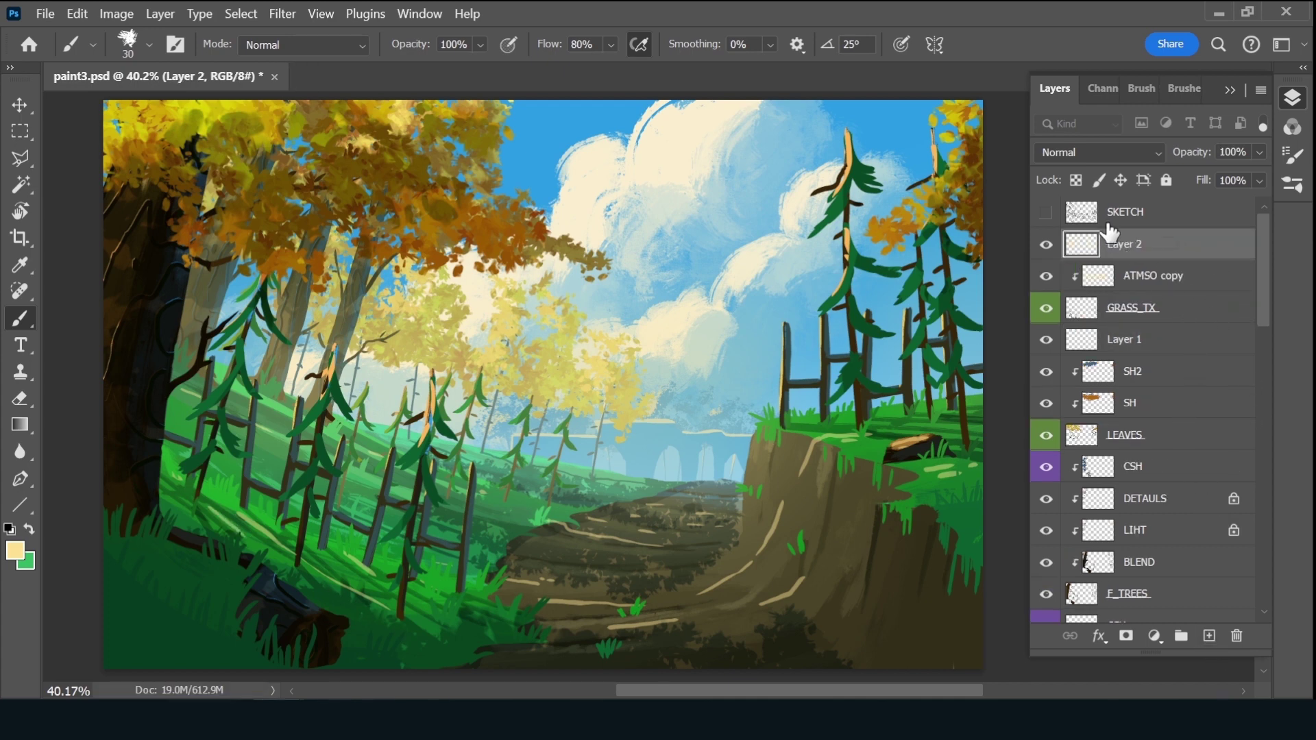
{"action": "type", "text": "PLANTS"}
{"action": "key", "text": "Return"}
{"action": "right_click", "coordinate": [1034, 239]}
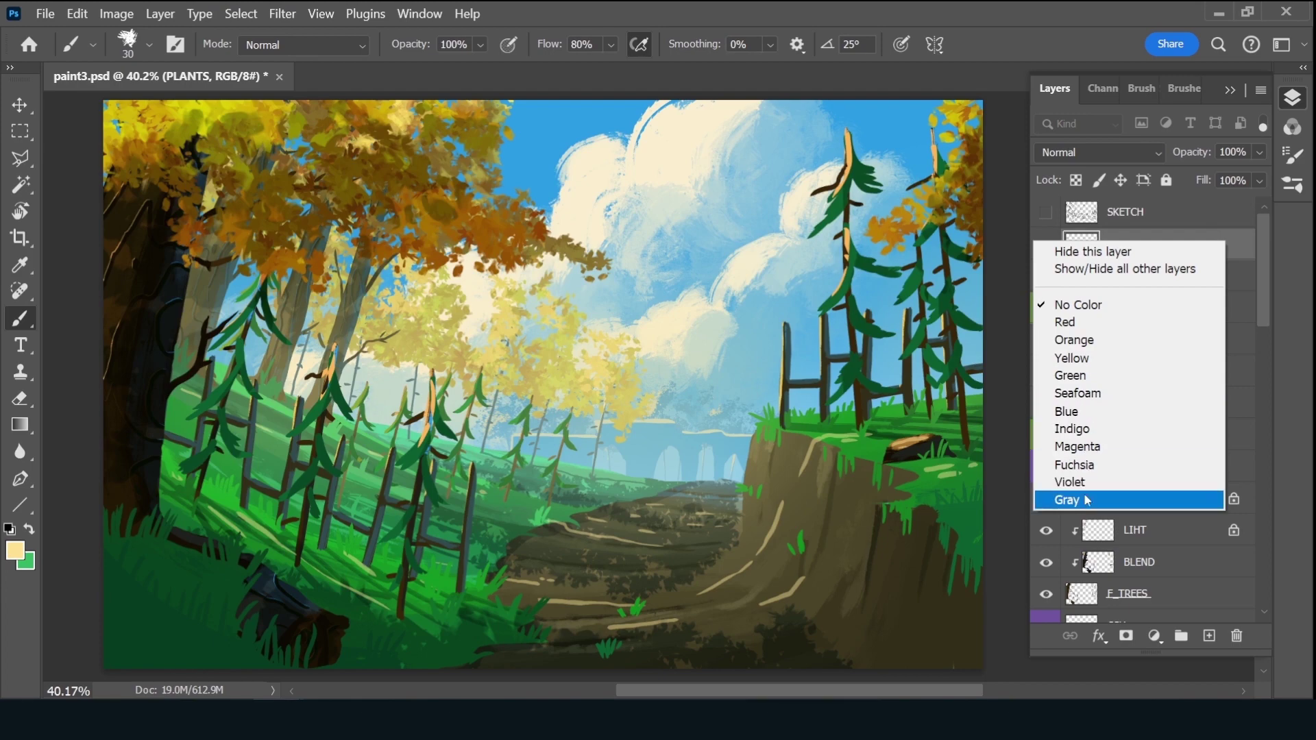
{"action": "left_click", "coordinate": [1069, 376]}
Set up the Moss_Flat brush at 150 px with dark green sampled from the foreground grass
{"action": "left_click", "coordinate": [1172, 87]}
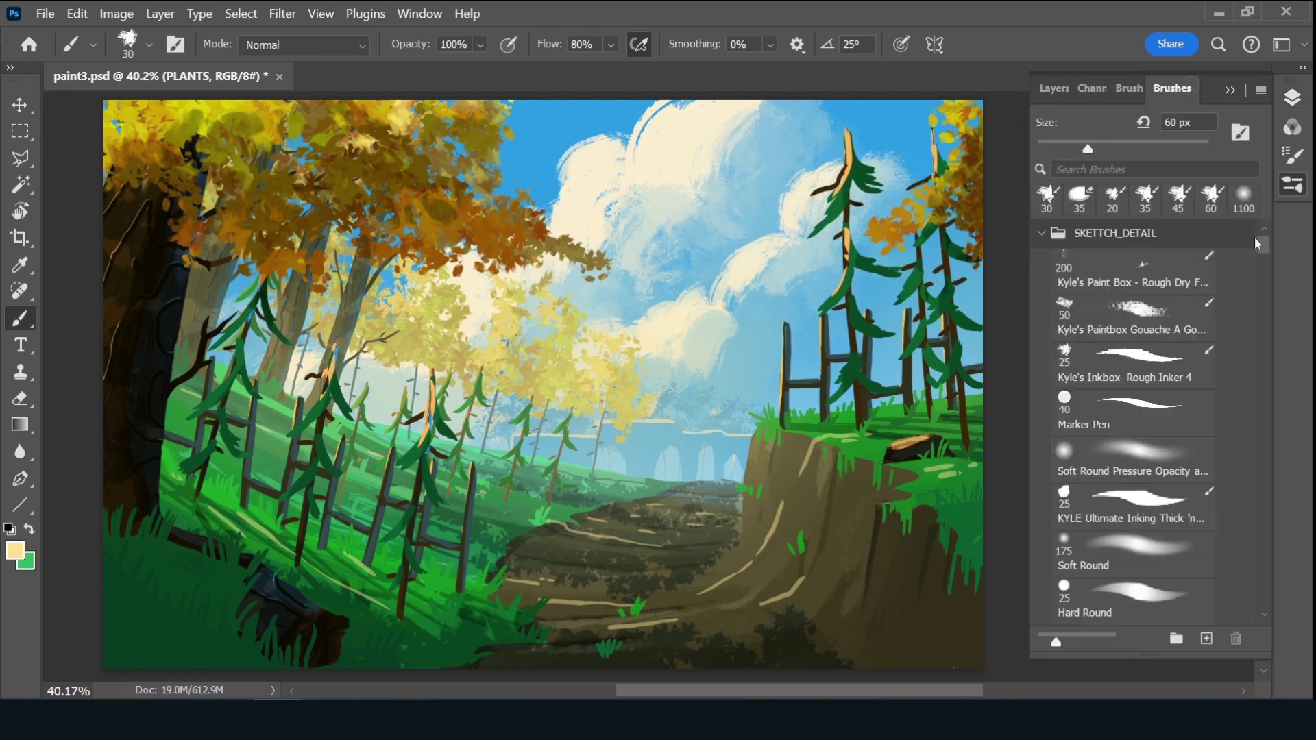
{"action": "left_click_drag", "start_coordinate": [1262, 245], "coordinate": [1258, 369]}
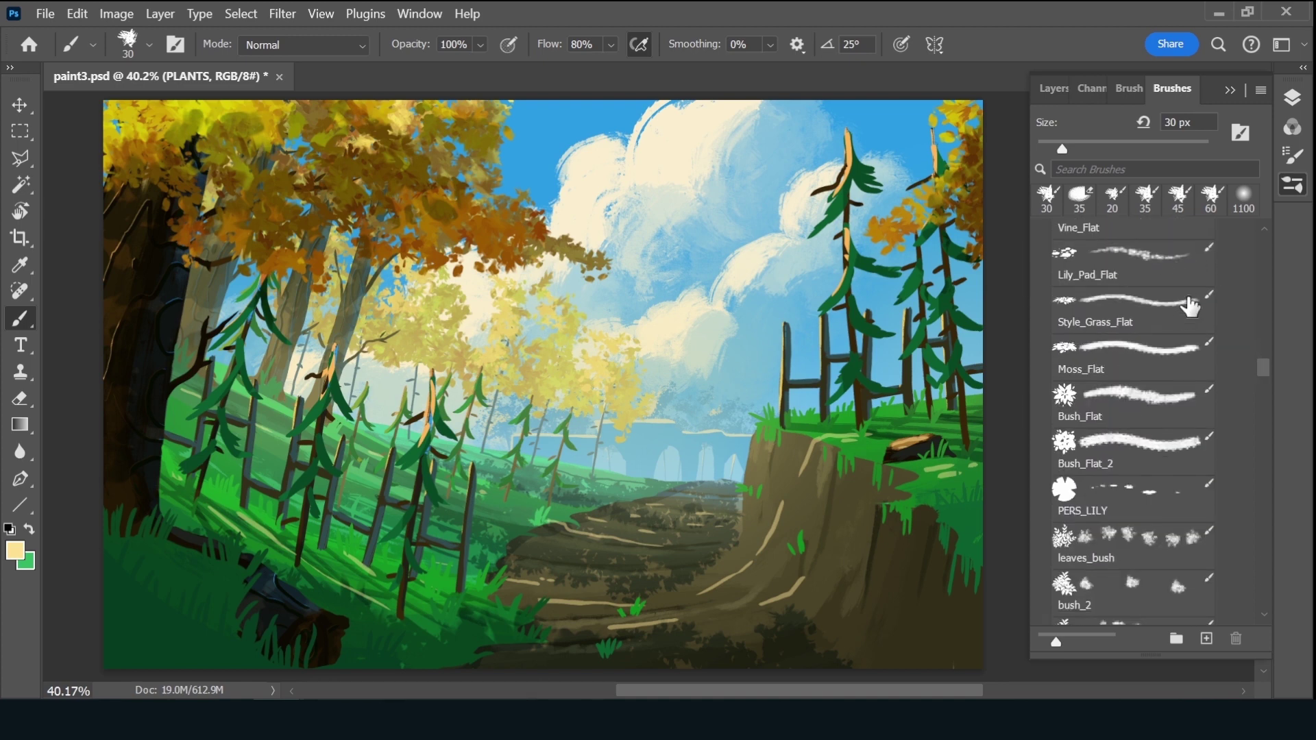
{"action": "left_click", "coordinate": [1156, 374]}
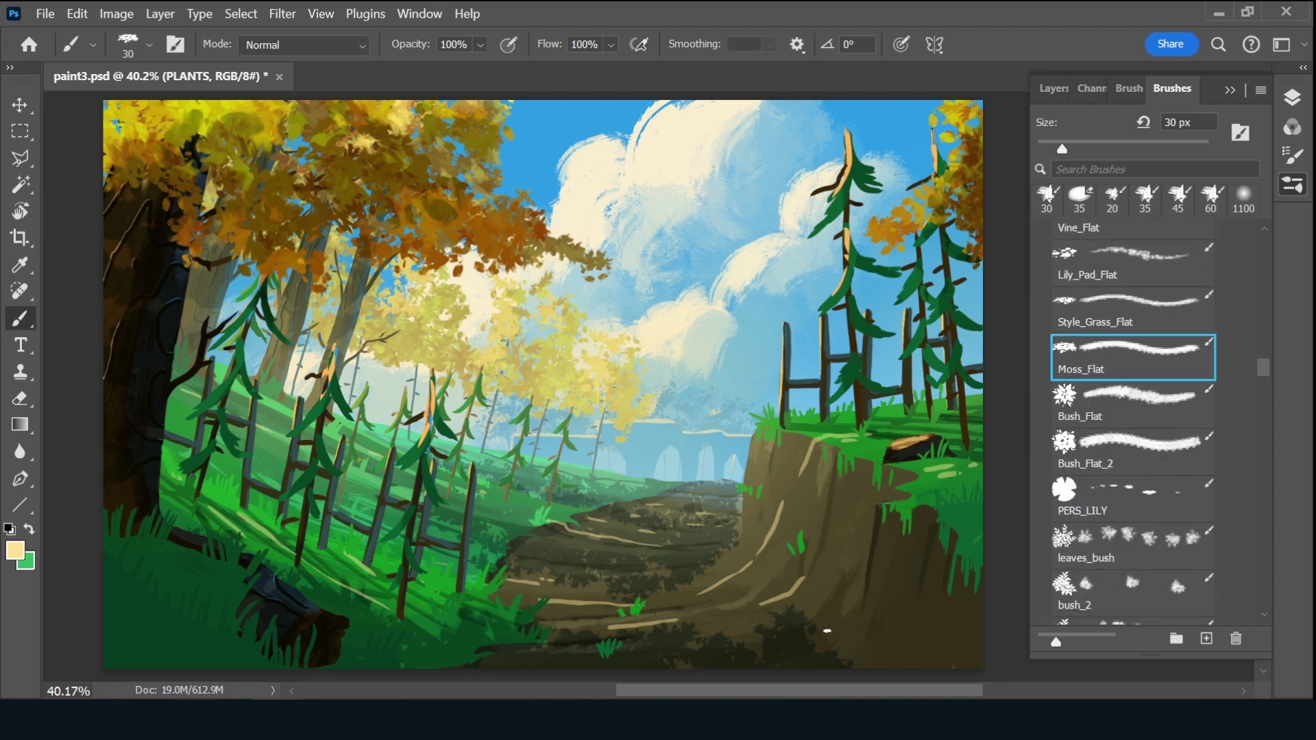
{"action": "key", "text": "bracketright"}
{"action": "key", "text": "bracketright"}
{"action": "key", "text": "bracketright"}
{"action": "key", "text": "bracketright"}
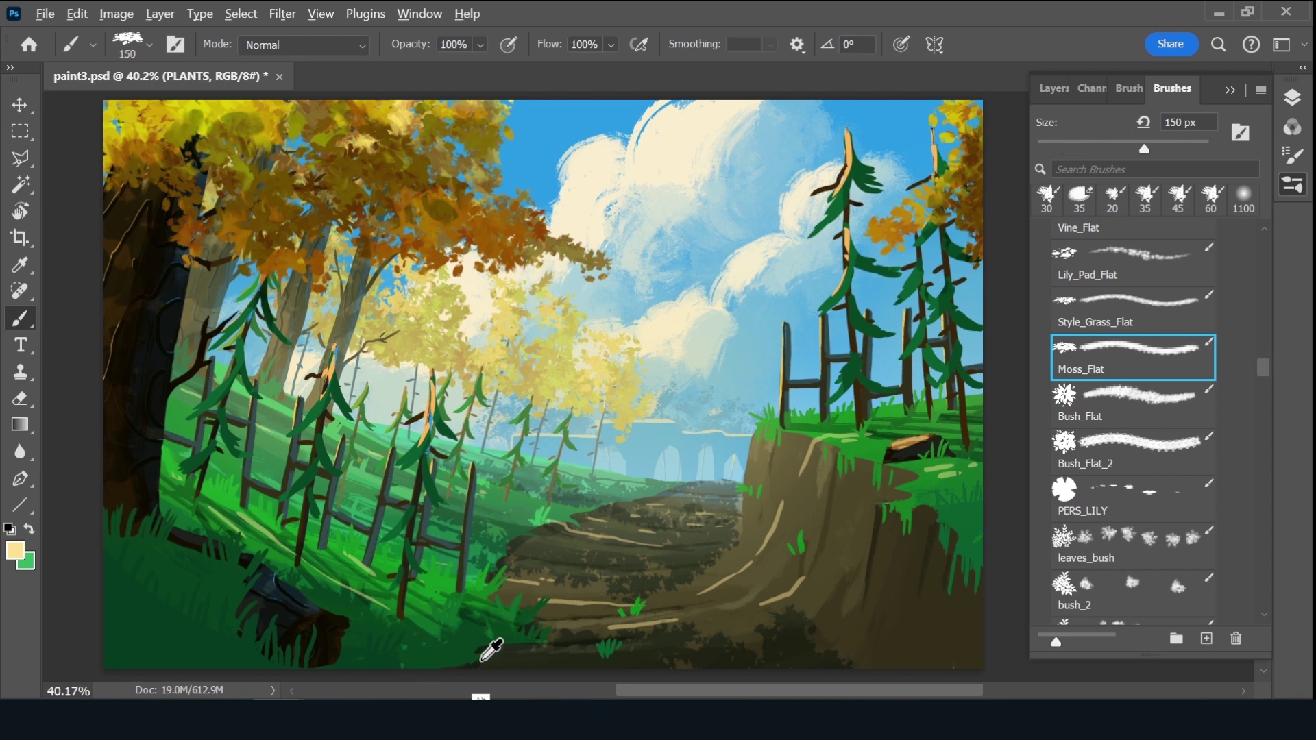
{"action": "left_click", "coordinate": [482, 659], "text": "alt"}
{"action": "left_click_drag", "start_coordinate": [442, 664], "coordinate": [504, 662]}
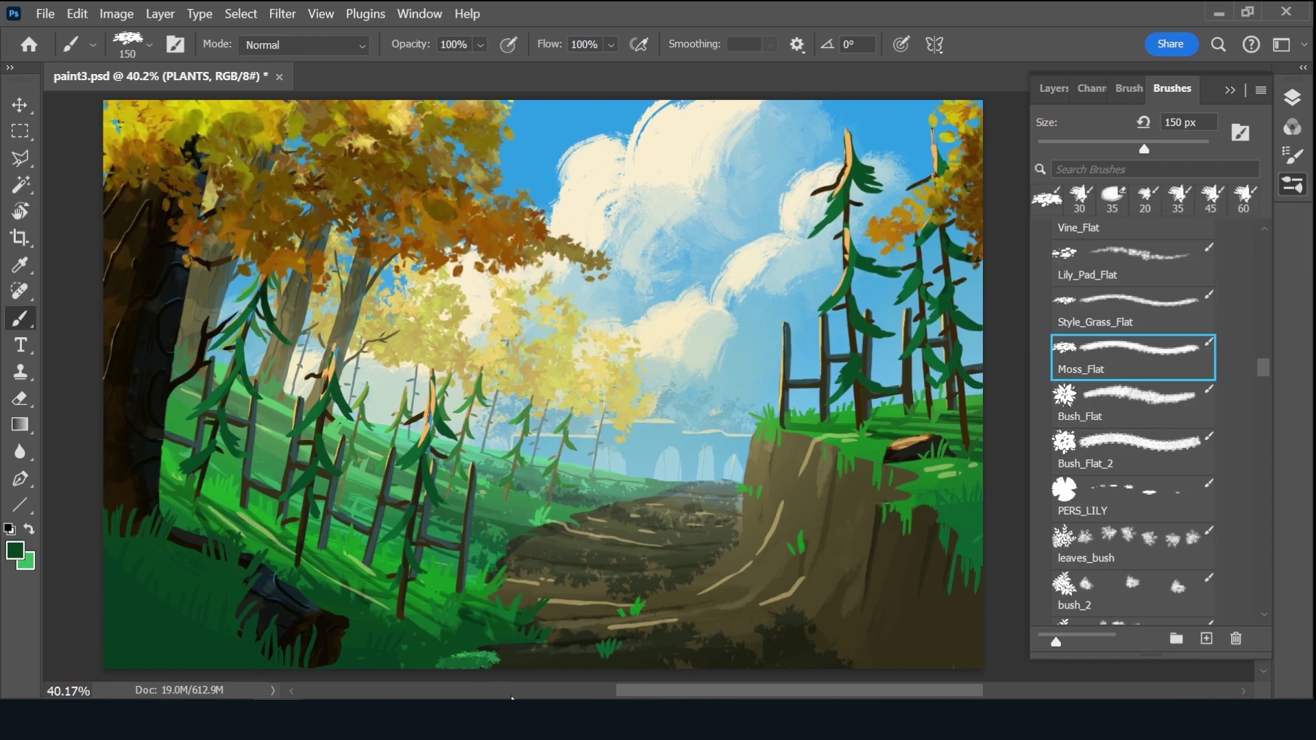
{"action": "key", "text": "ctrl+z"}
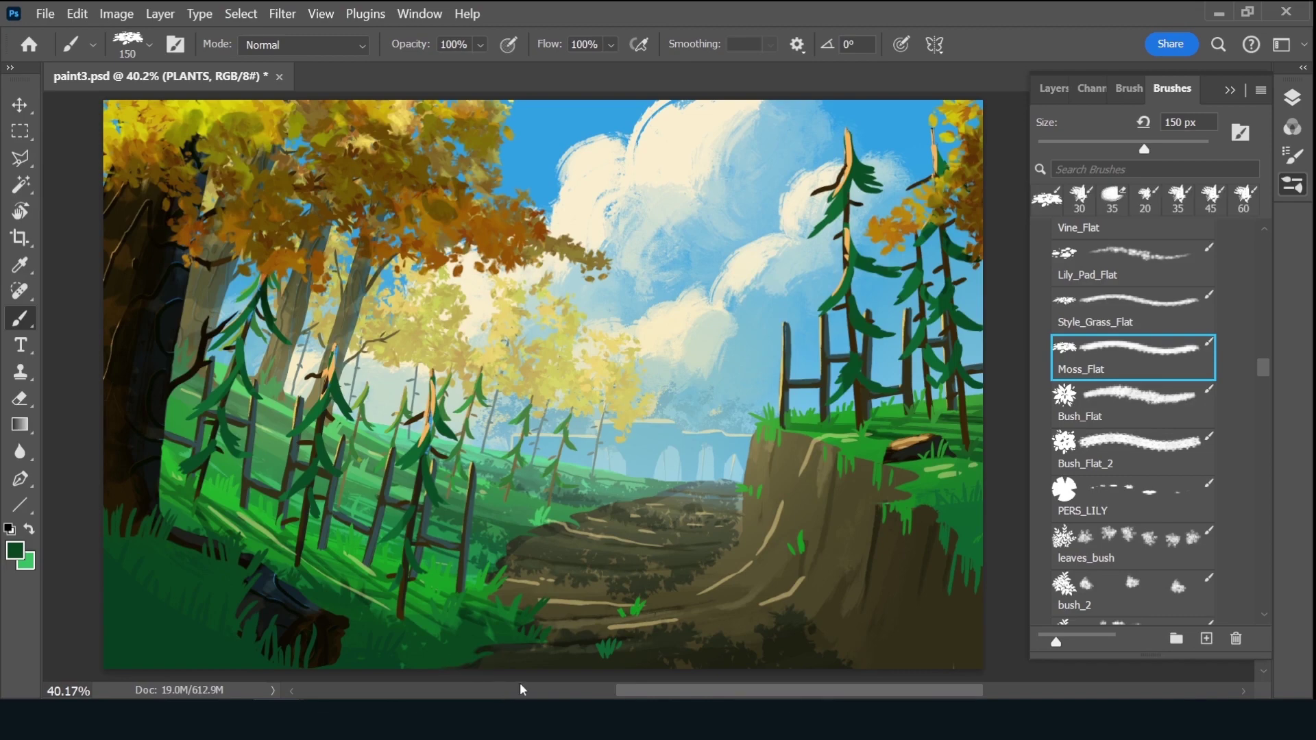
{"action": "left_click", "coordinate": [1130, 89]}
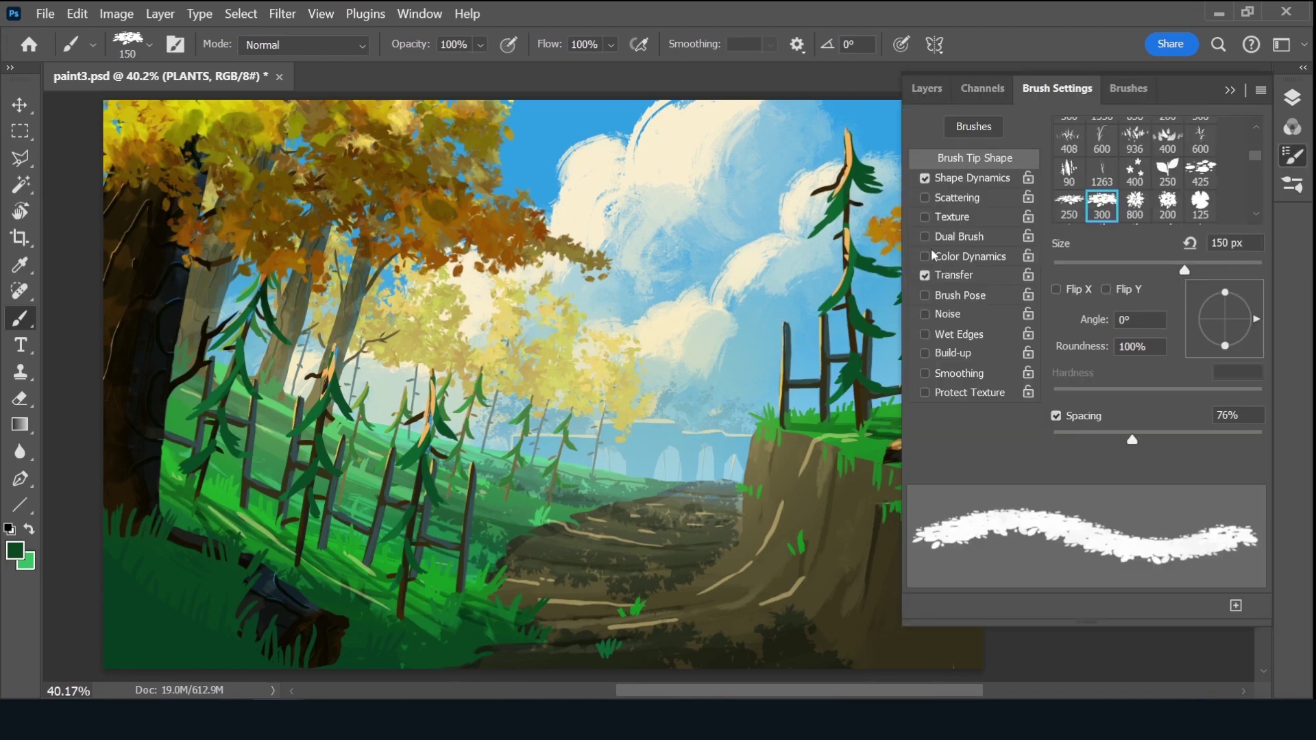
{"action": "left_click", "coordinate": [926, 88]}
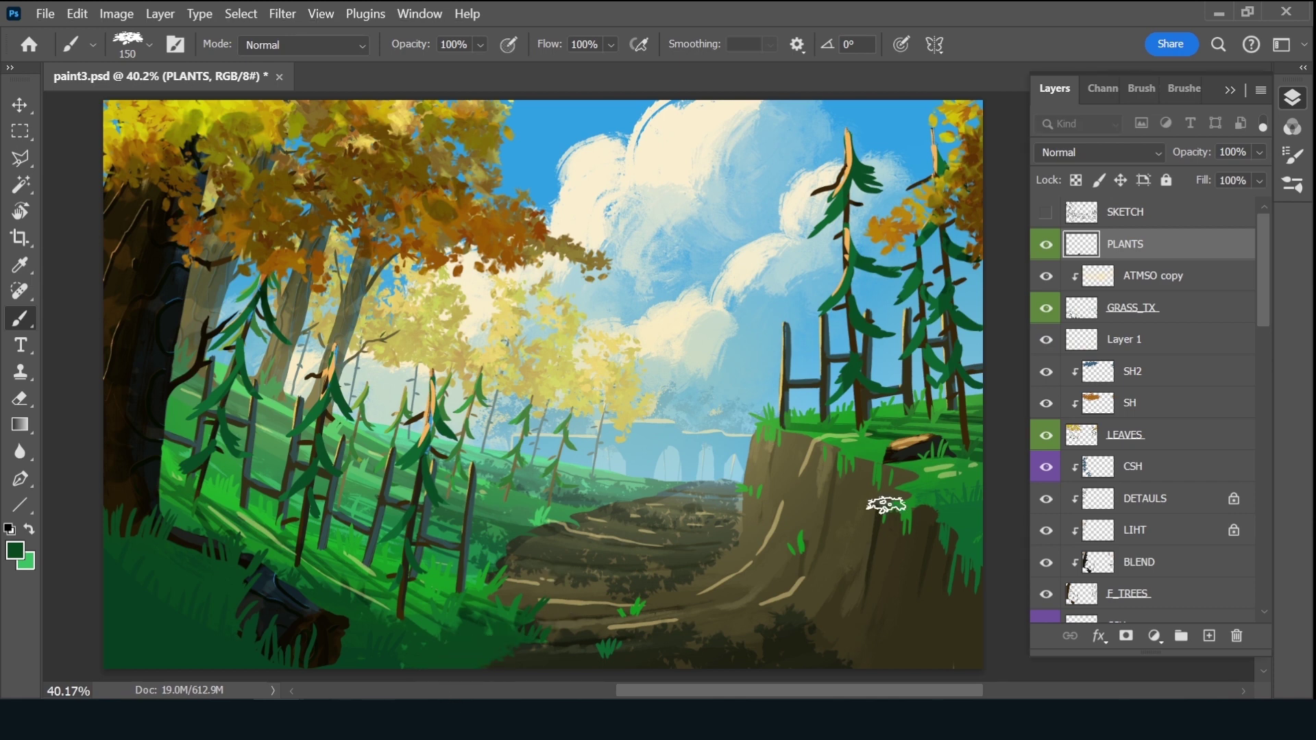
Paint grass tufts on the cliff rim, then Bush_Flat foliage down the right edge
{"action": "left_click_drag", "start_coordinate": [960, 528], "coordinate": [952, 603]}
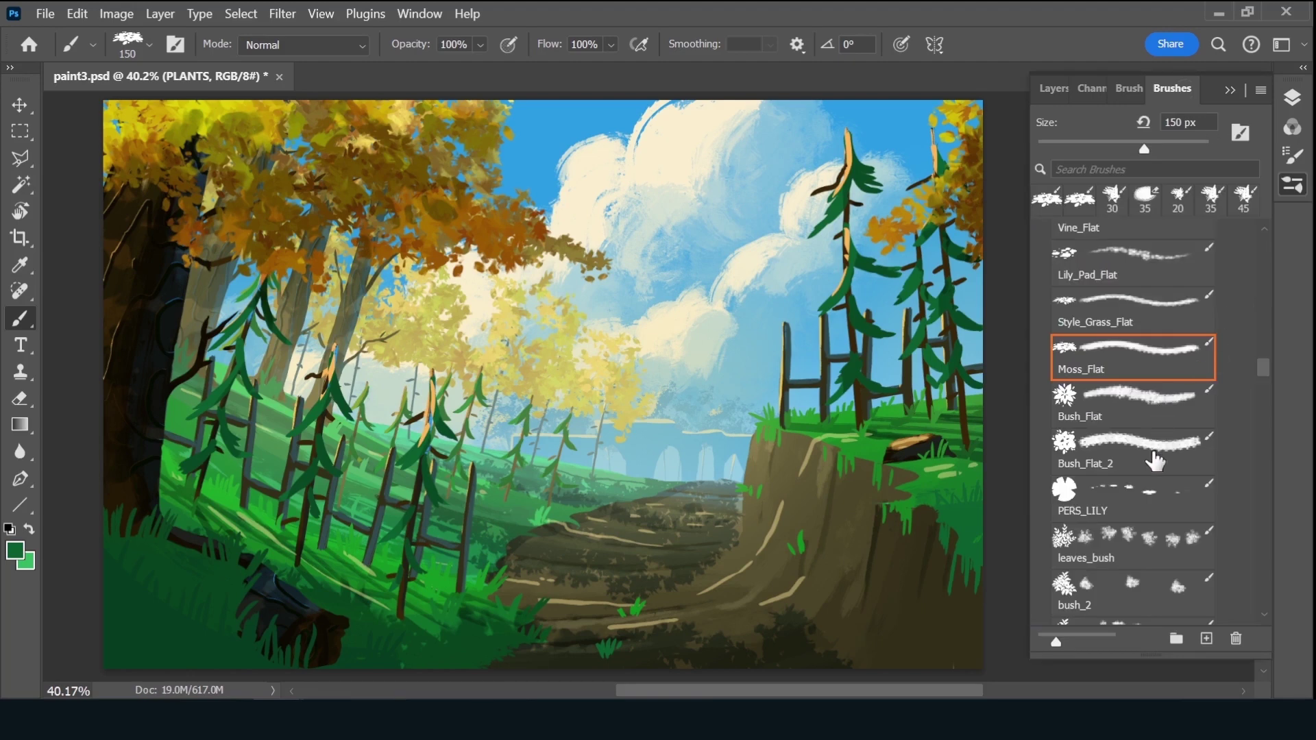
{"action": "left_click", "coordinate": [1131, 401]}
{"action": "left_click", "coordinate": [1129, 90]}
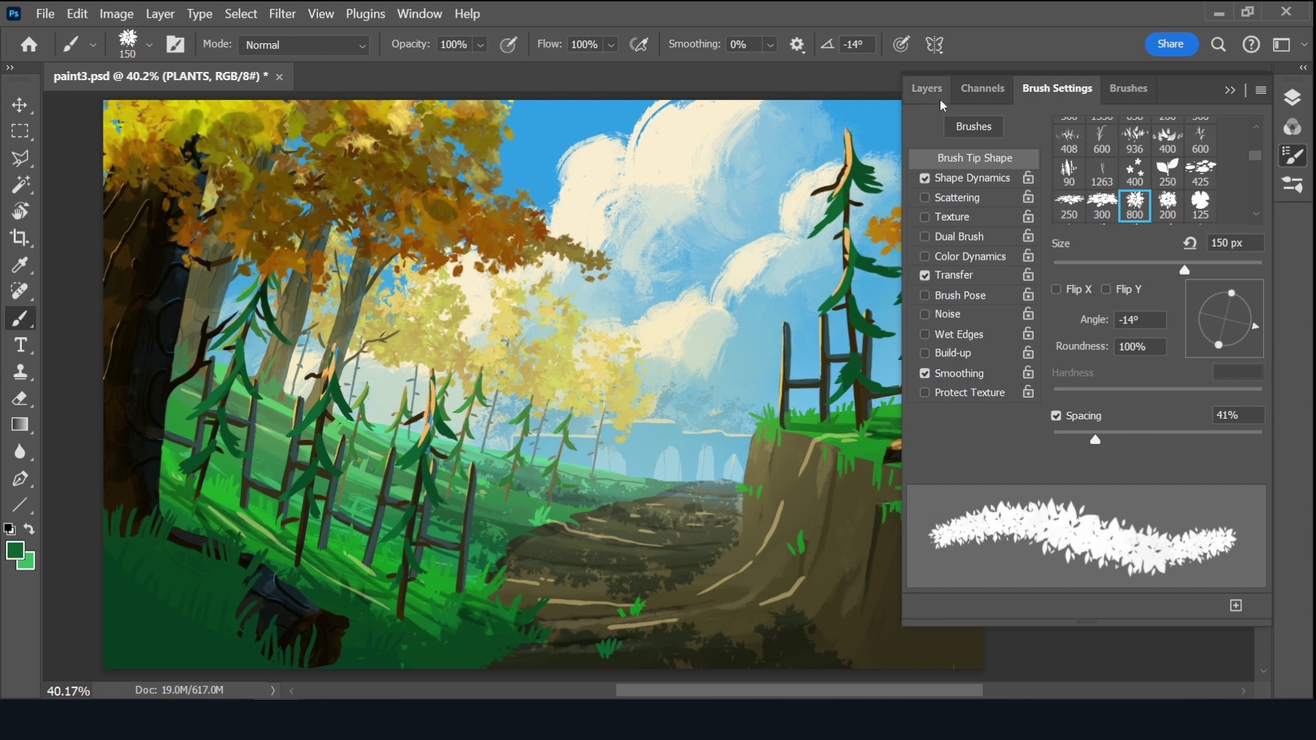
{"action": "left_click", "coordinate": [1122, 91]}
{"action": "left_click", "coordinate": [973, 556], "text": "alt"}
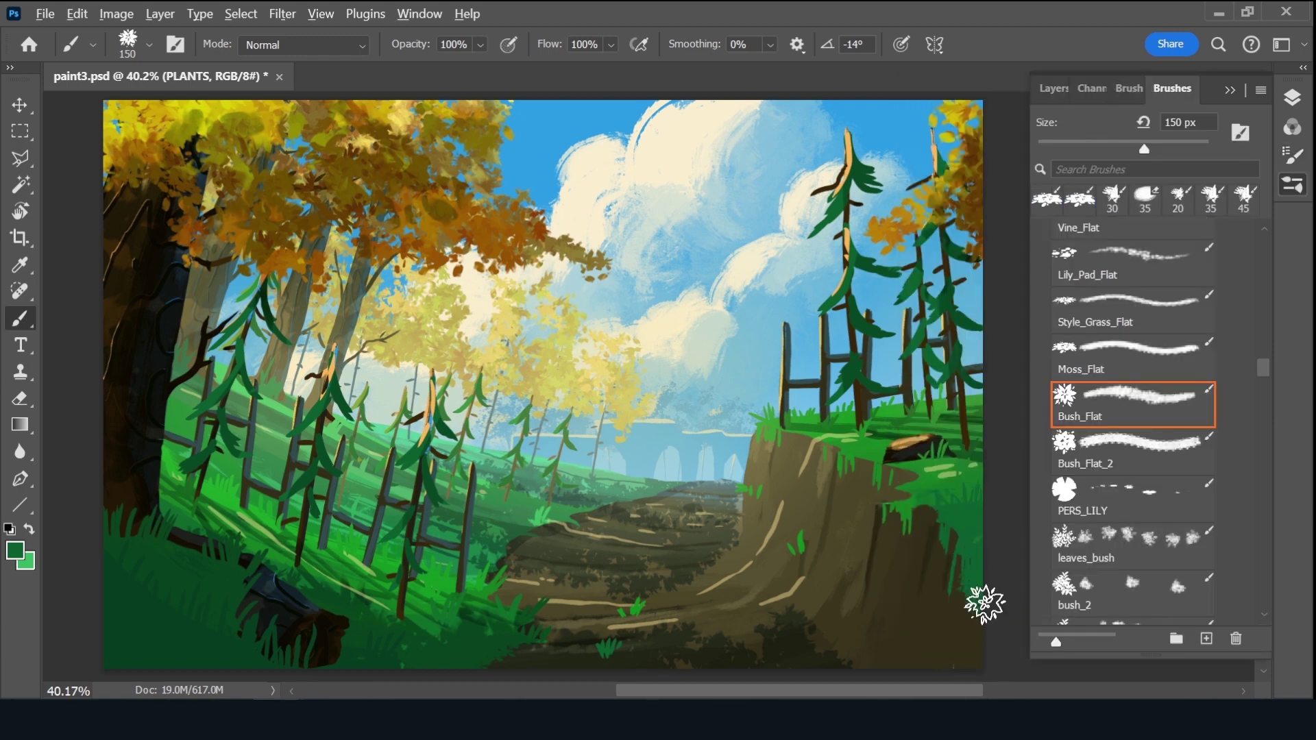
{"action": "mouse_move", "coordinate": [986, 600]}
{"action": "left_mouse_down"}
{"action": "mouse_move", "coordinate": [969, 621]}
{"action": "mouse_move", "coordinate": [987, 635]}
{"action": "left_mouse_up"}
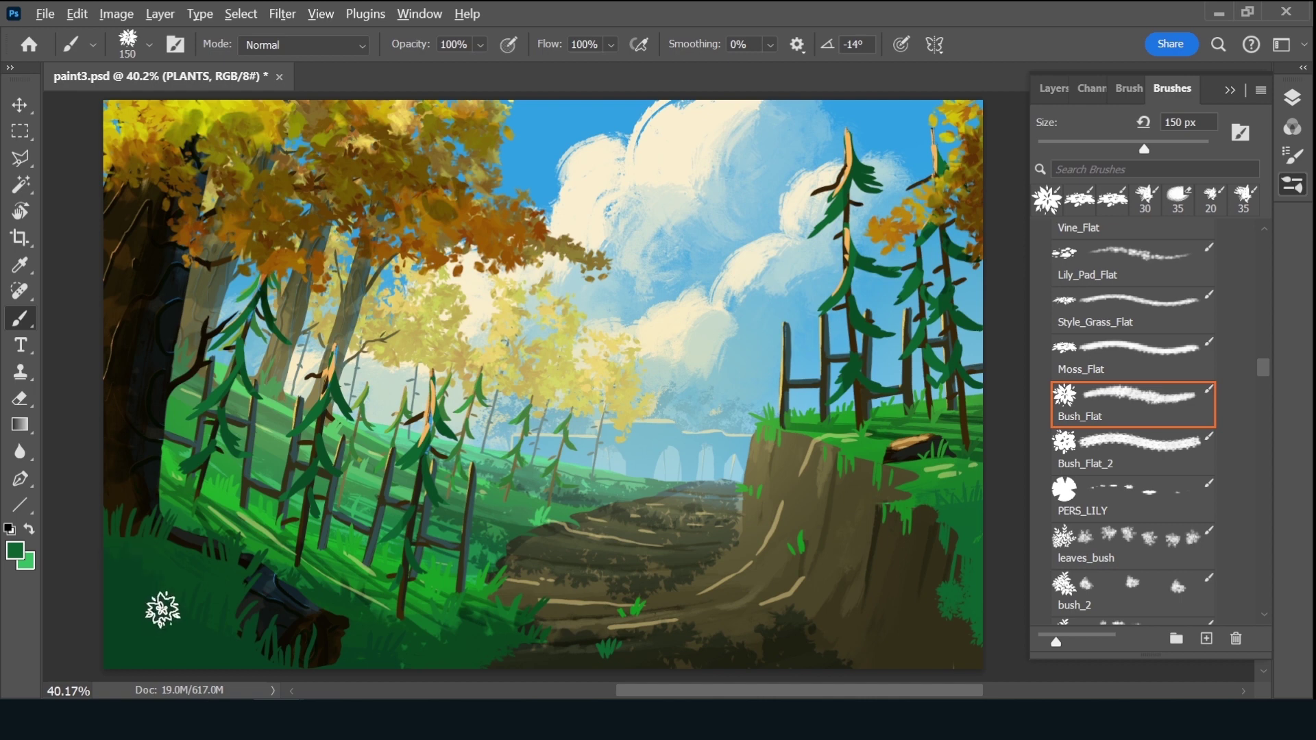
Sample a darker green and enlarge the Bush_Flat brush to 200 px
{"action": "left_click", "coordinate": [138, 538], "text": "alt"}
{"action": "key", "text": "bracketright"}
{"action": "key", "text": "bracketright"}
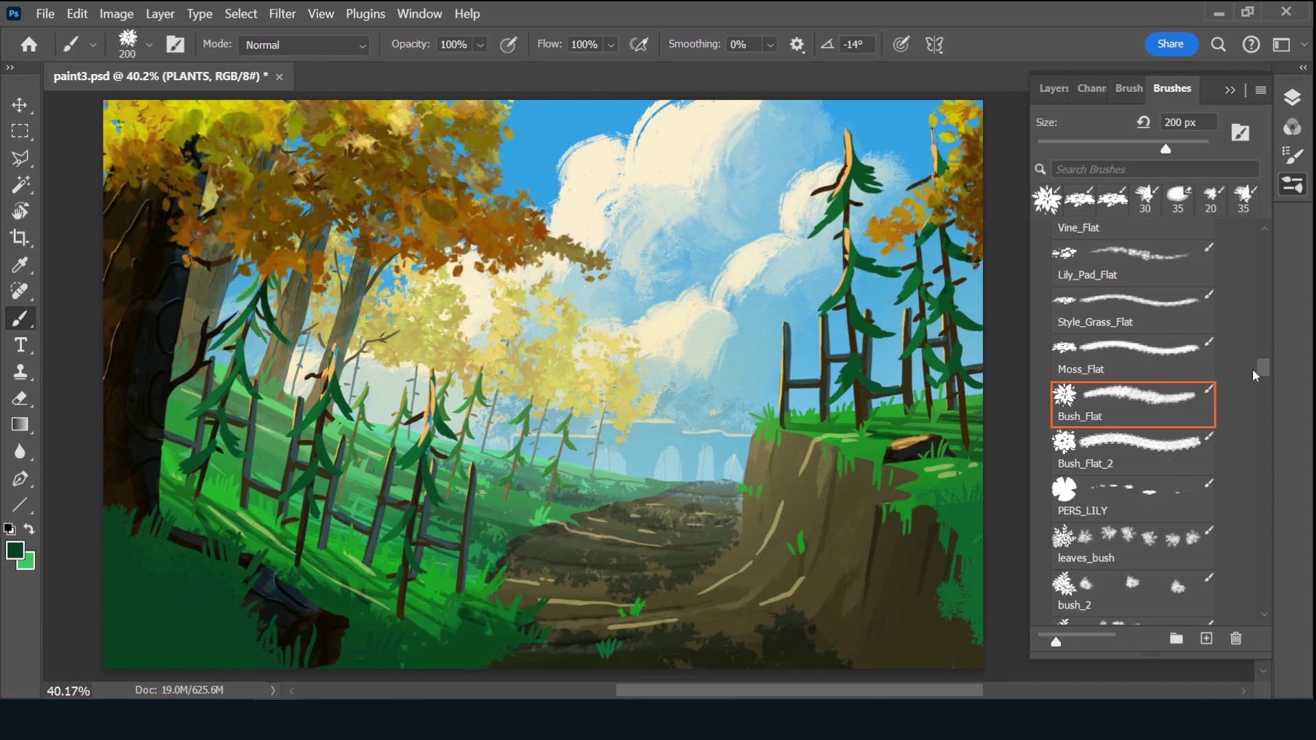
{"action": "scroll", "coordinate": [1252, 377], "scroll_direction": "down", "scroll_amount": 1}
{"action": "scroll", "coordinate": [1252, 387], "scroll_direction": "down", "scroll_amount": 5}
{"action": "scroll", "coordinate": [1251, 398], "scroll_direction": "down", "scroll_amount": 4}
{"action": "scroll", "coordinate": [1248, 415], "scroll_direction": "down", "scroll_amount": 4}
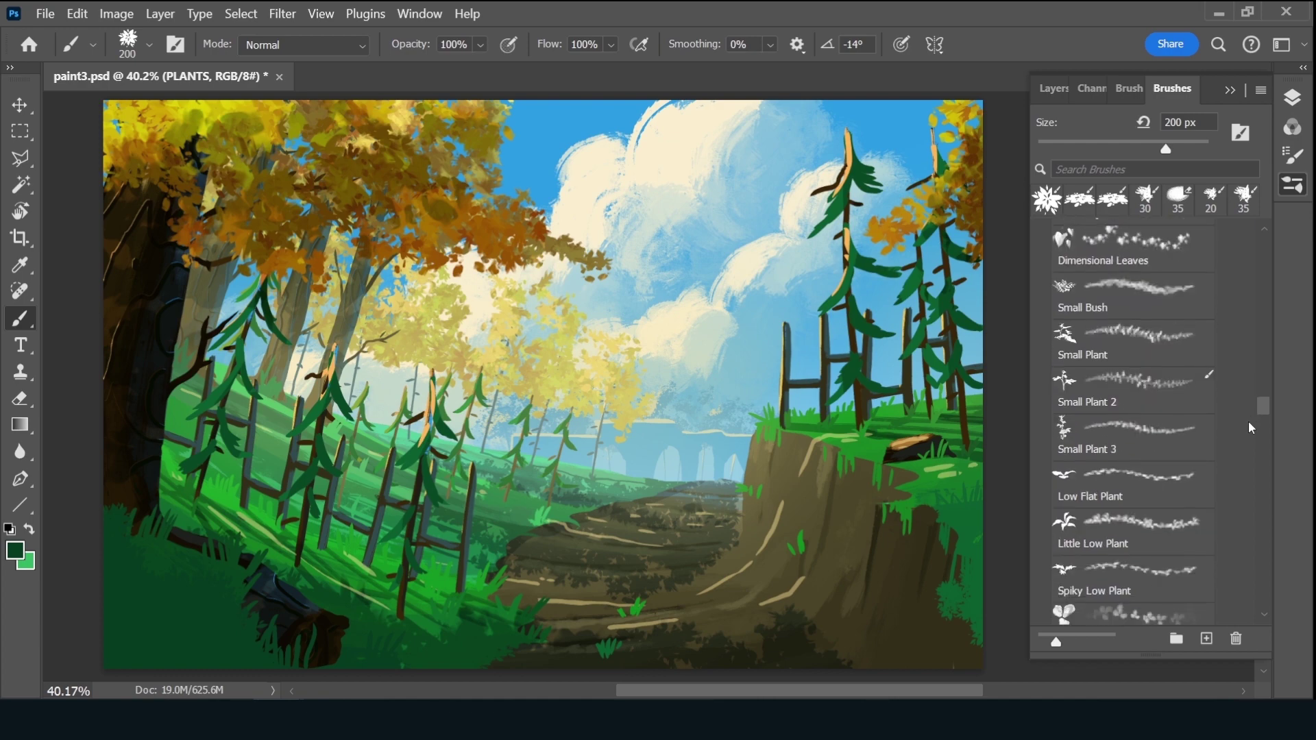
{"action": "scroll", "coordinate": [1244, 445], "scroll_direction": "down", "scroll_amount": 5}
{"action": "scroll", "coordinate": [1247, 442], "scroll_direction": "up", "scroll_amount": 1}
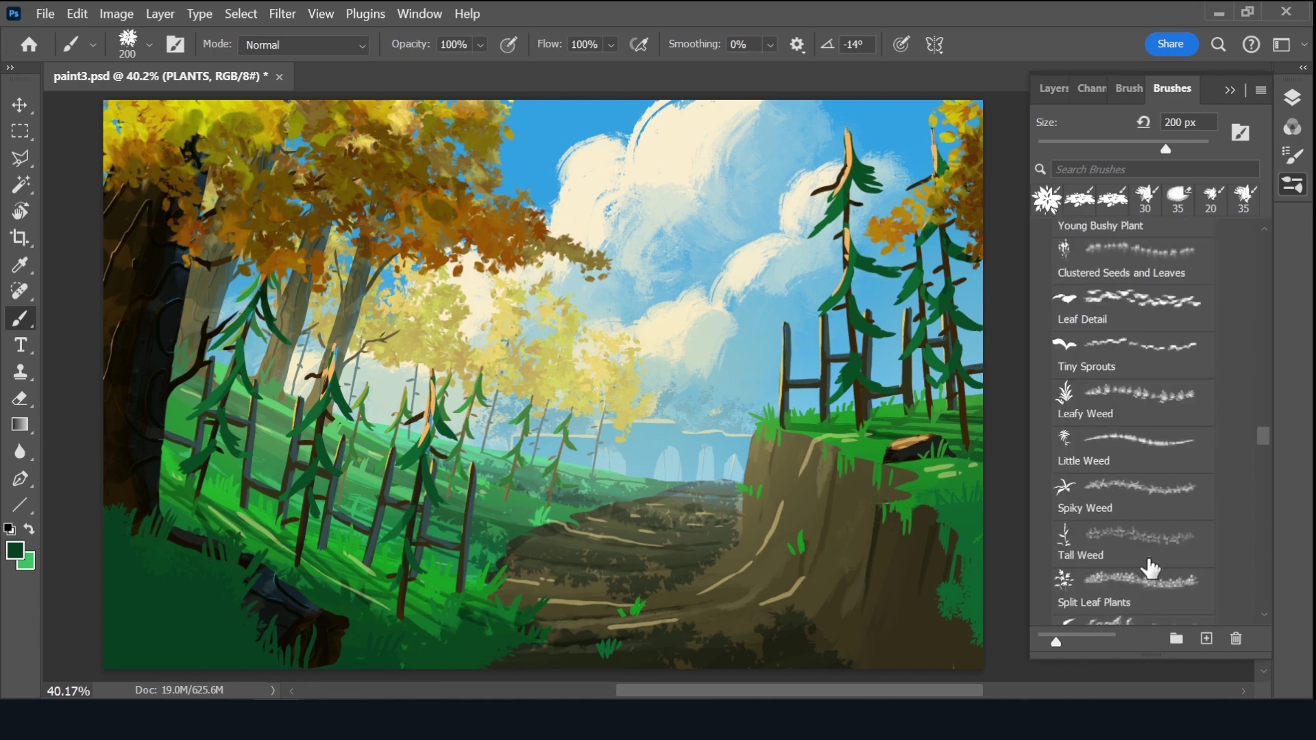
Paint Split Leaf Plants in colour 0a4728 across the bottom-left foreground
{"action": "left_click", "coordinate": [1143, 600]}
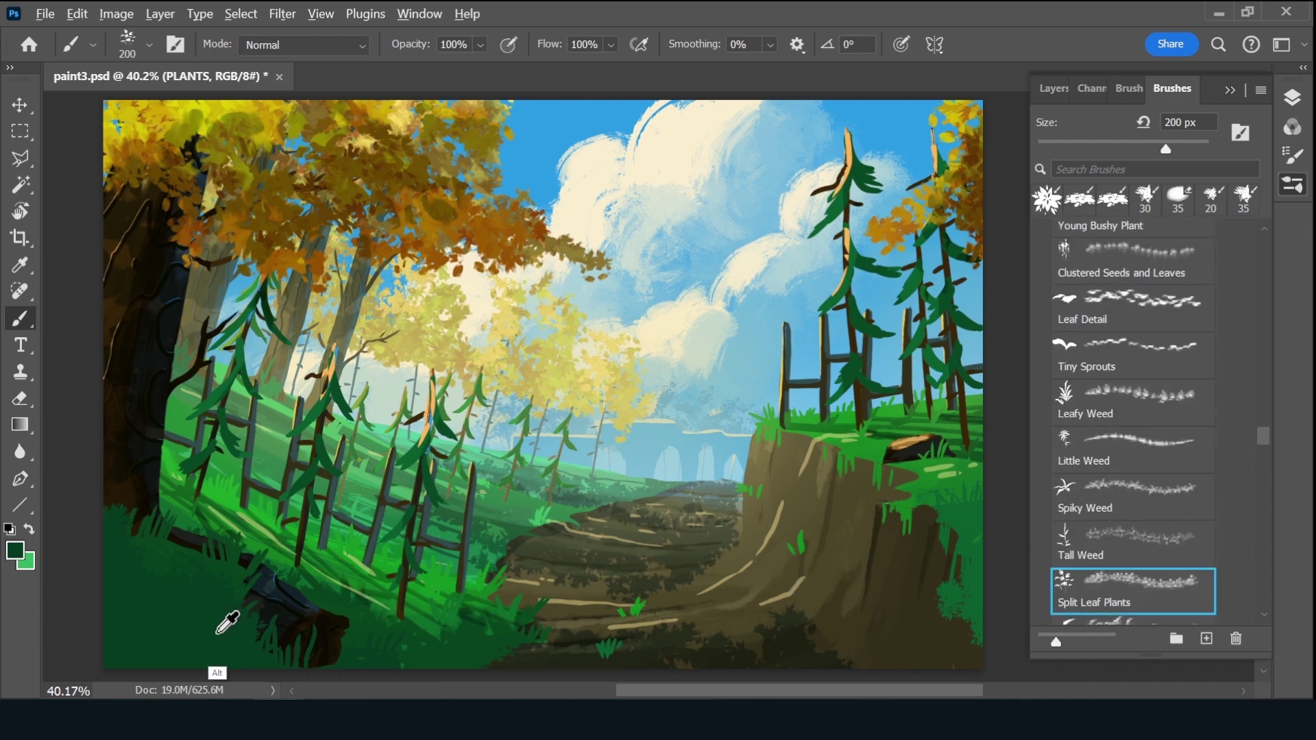
{"action": "left_click", "coordinate": [206, 612], "text": "alt"}
{"action": "key", "text": "i"}
{"action": "left_click", "coordinate": [15, 551]}
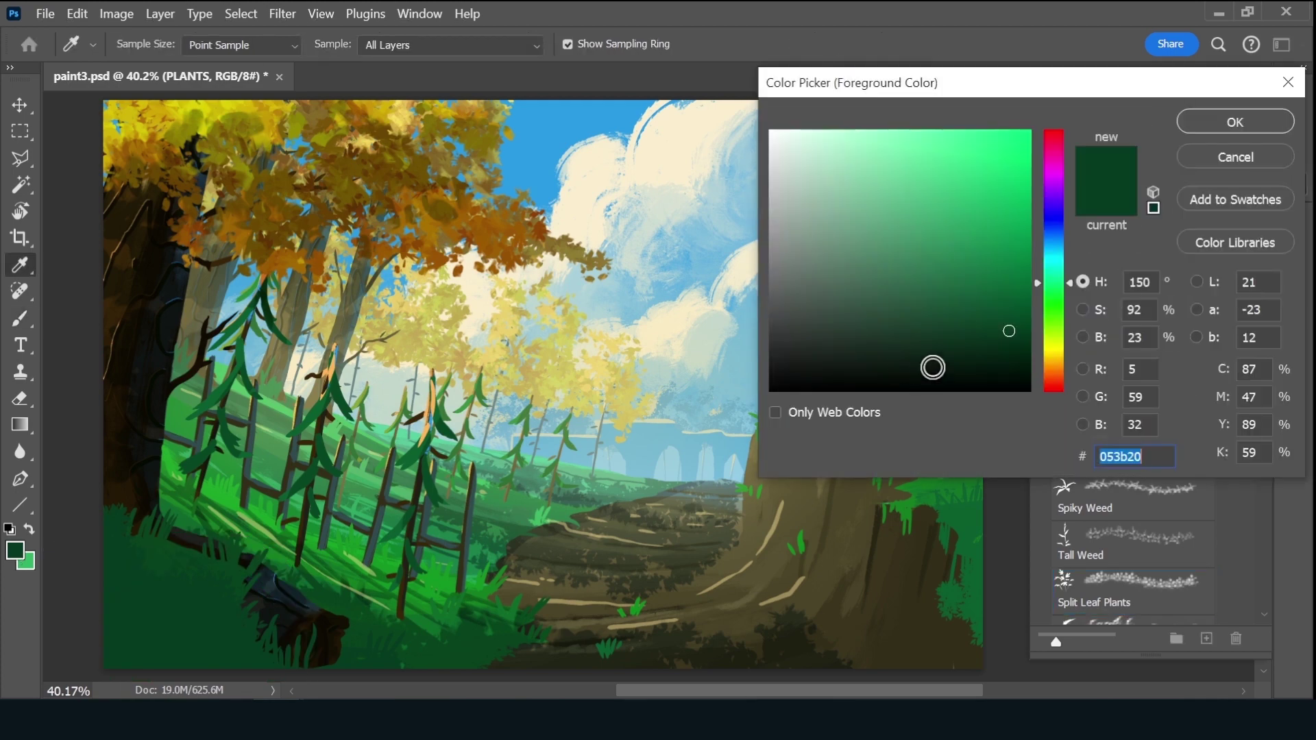
{"action": "left_click", "coordinate": [996, 319]}
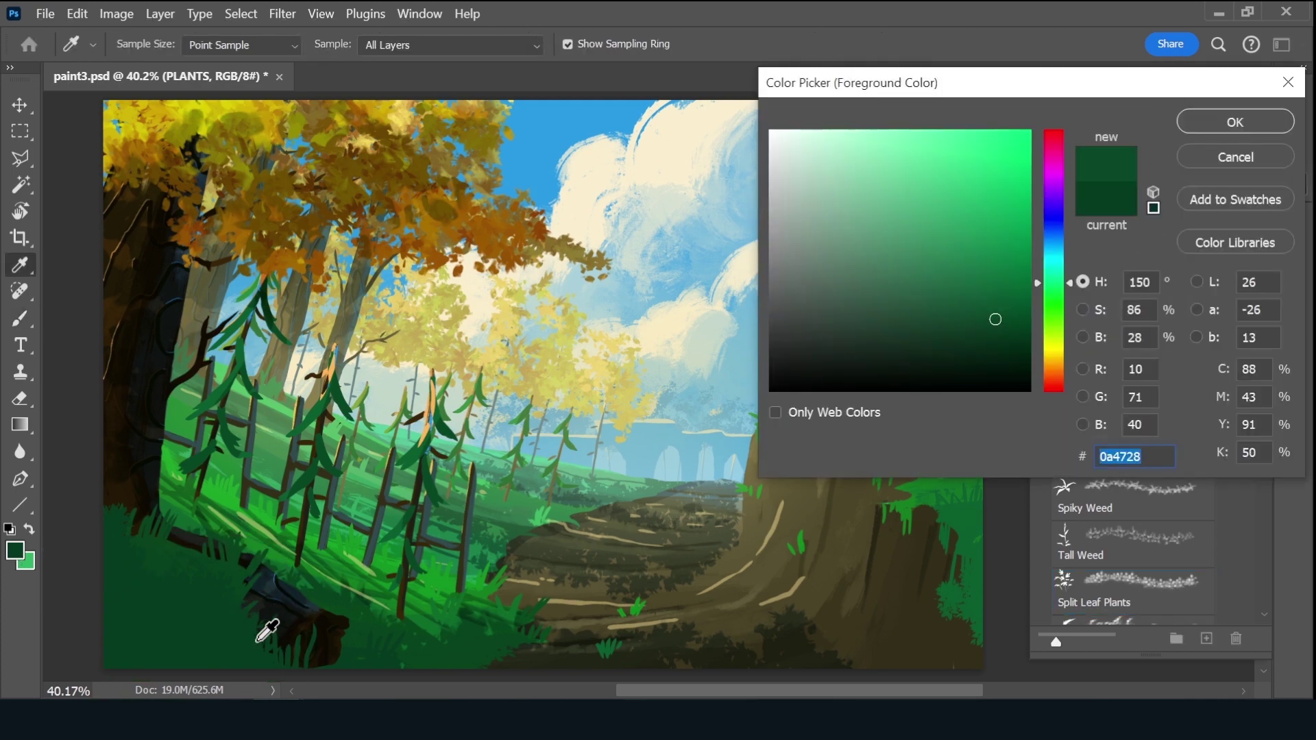
{"action": "key", "text": "Return"}
{"action": "key", "text": "b"}
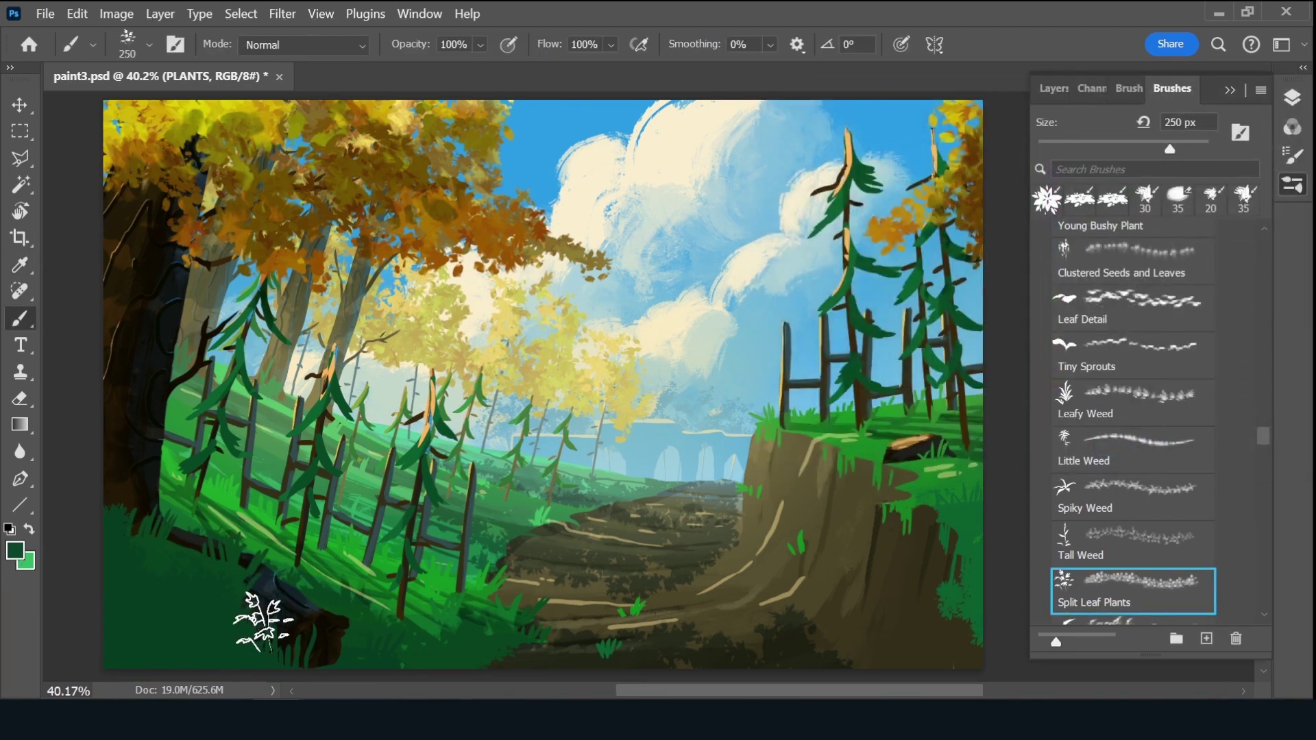
{"action": "left_click_drag", "start_coordinate": [250, 641], "coordinate": [227, 651]}
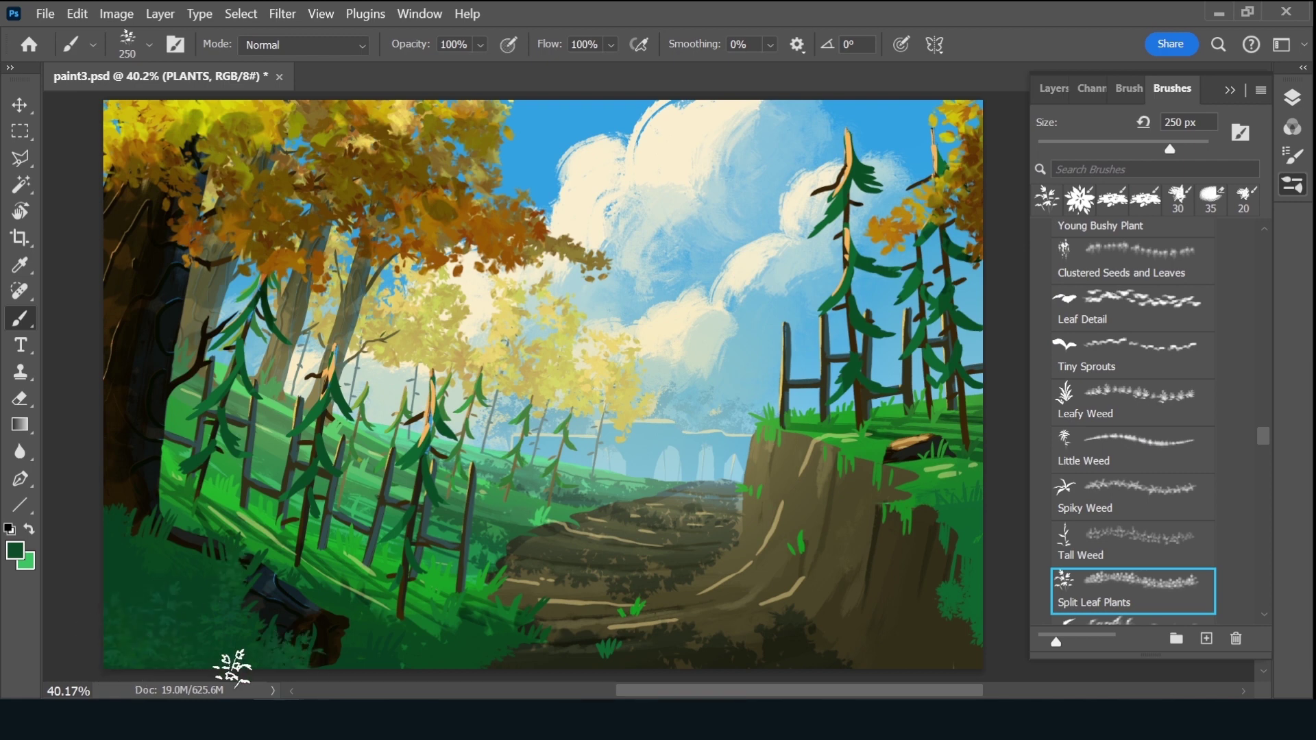
Resample dark green from the grass and switch to the Leafy Weed brush at 100 px
{"action": "key", "text": "bracketleft"}
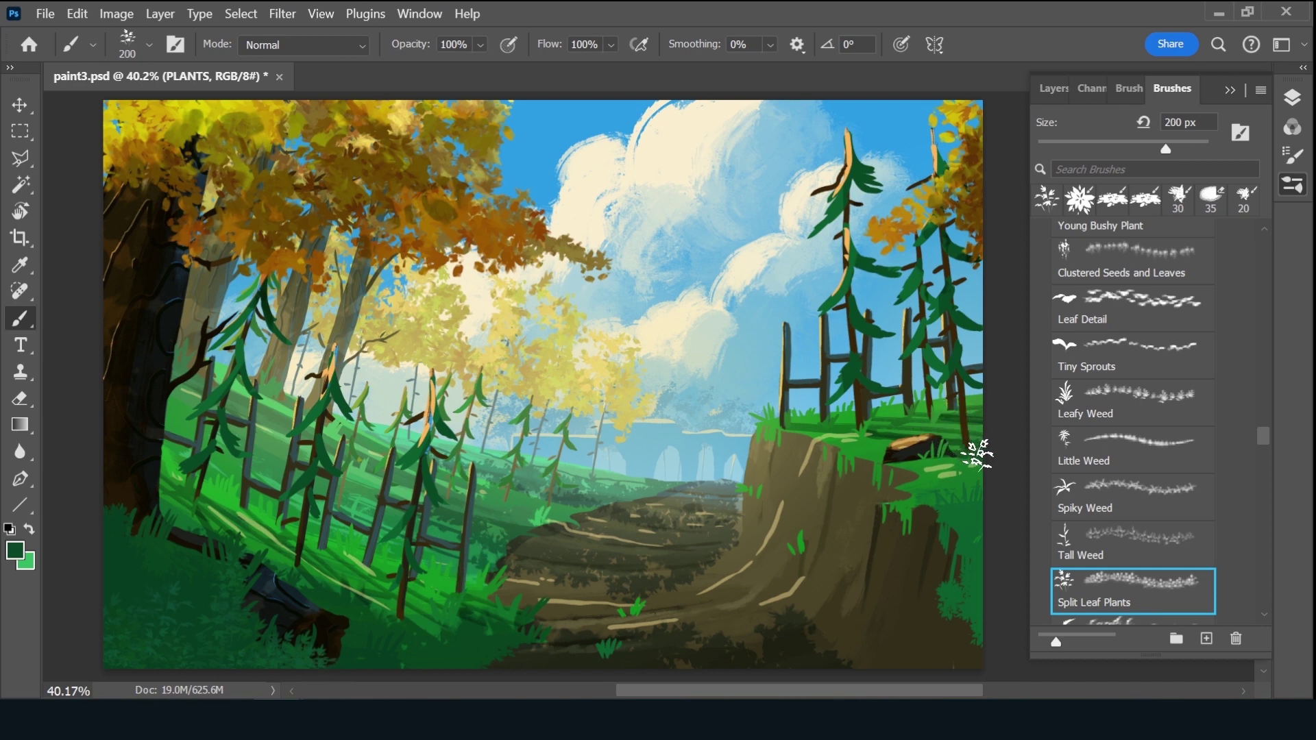
{"action": "key", "text": "bracketleft"}
{"action": "key", "text": "bracketleft"}
{"action": "key", "text": "alt"}
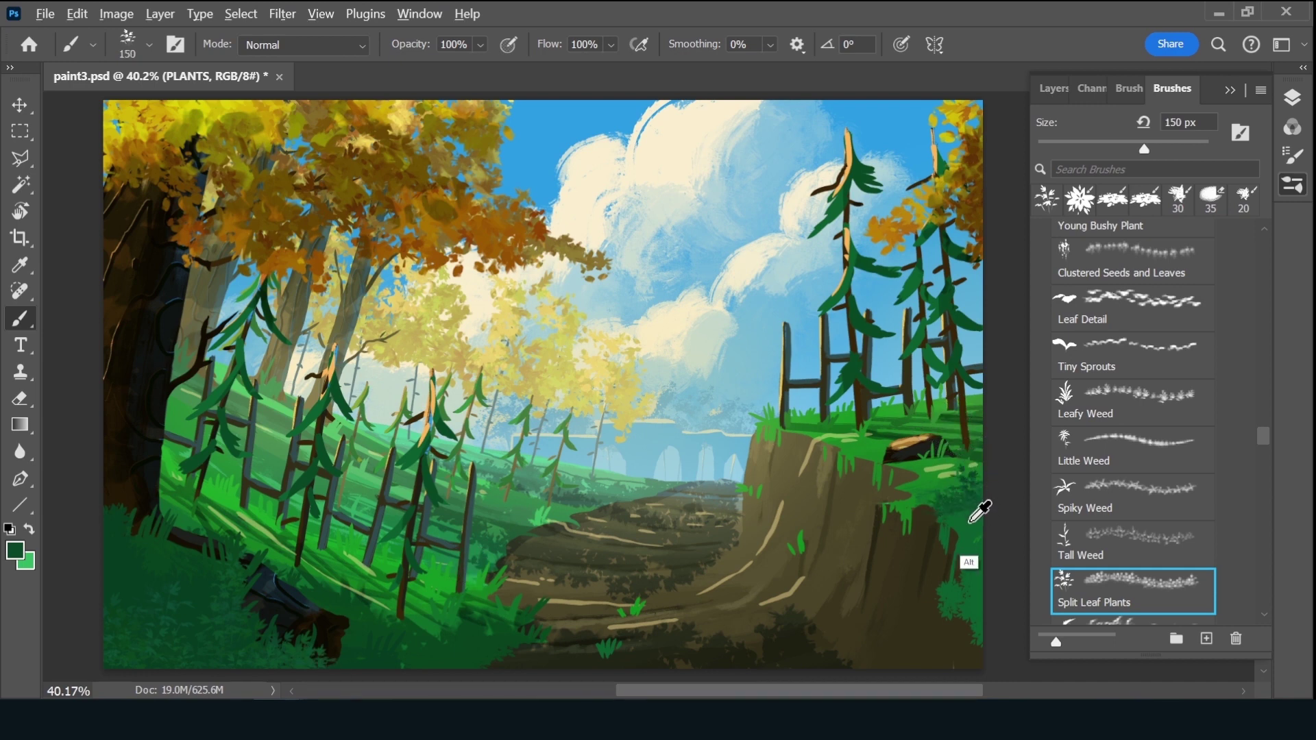
{"action": "left_click", "coordinate": [980, 511], "text": "alt"}
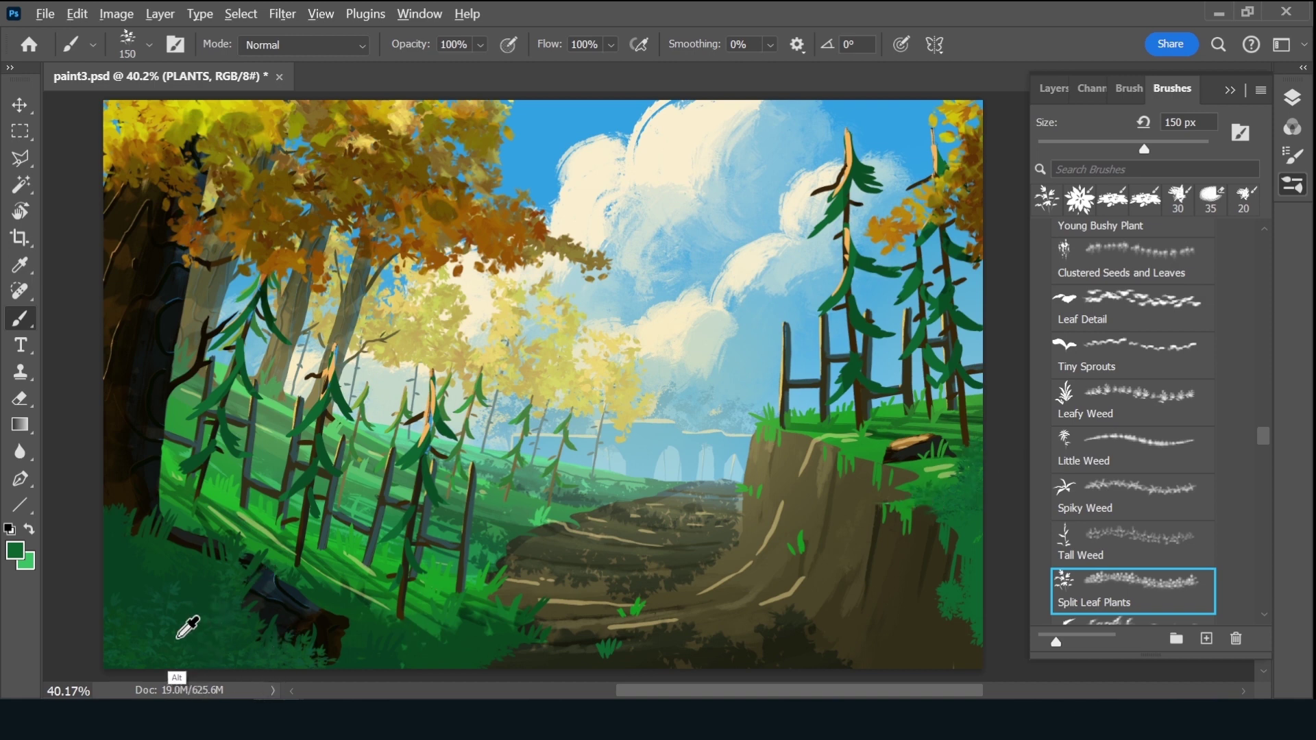
{"action": "left_click", "coordinate": [184, 582], "text": "alt"}
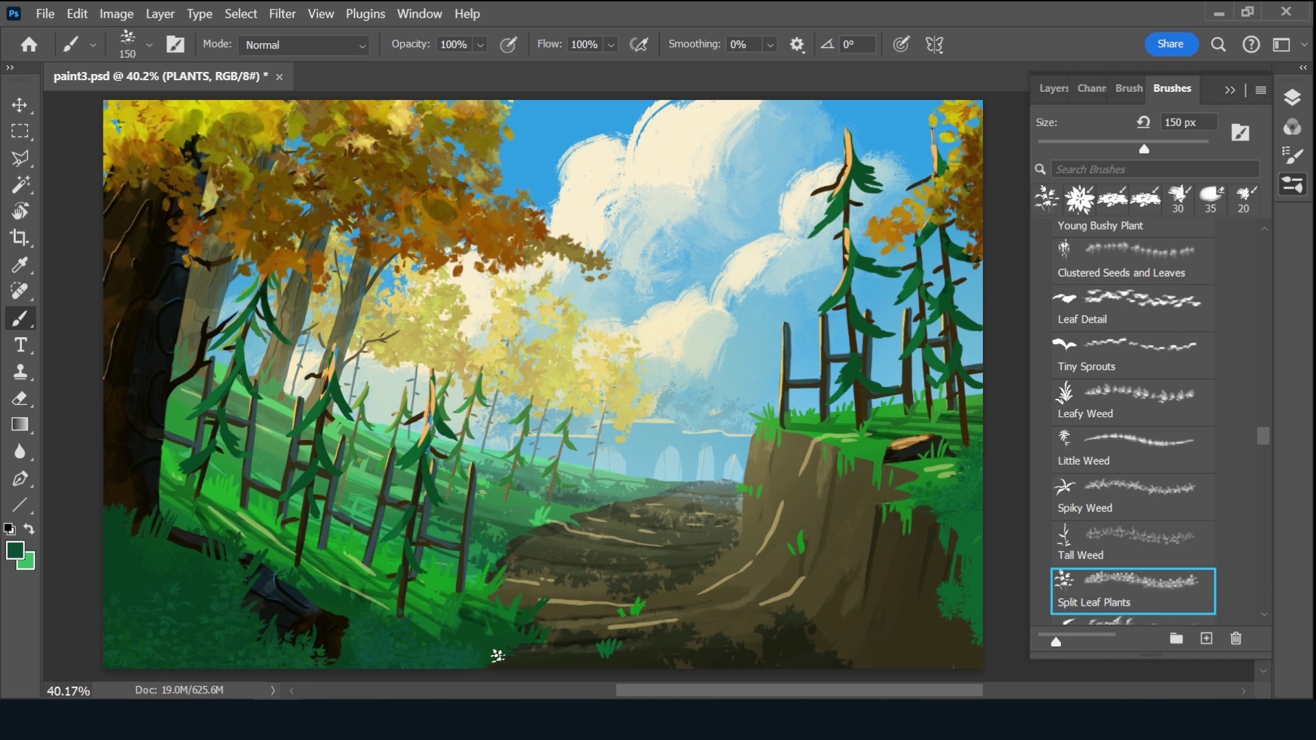
{"action": "left_click", "coordinate": [1175, 405]}
{"action": "key", "text": "bracketleft"}
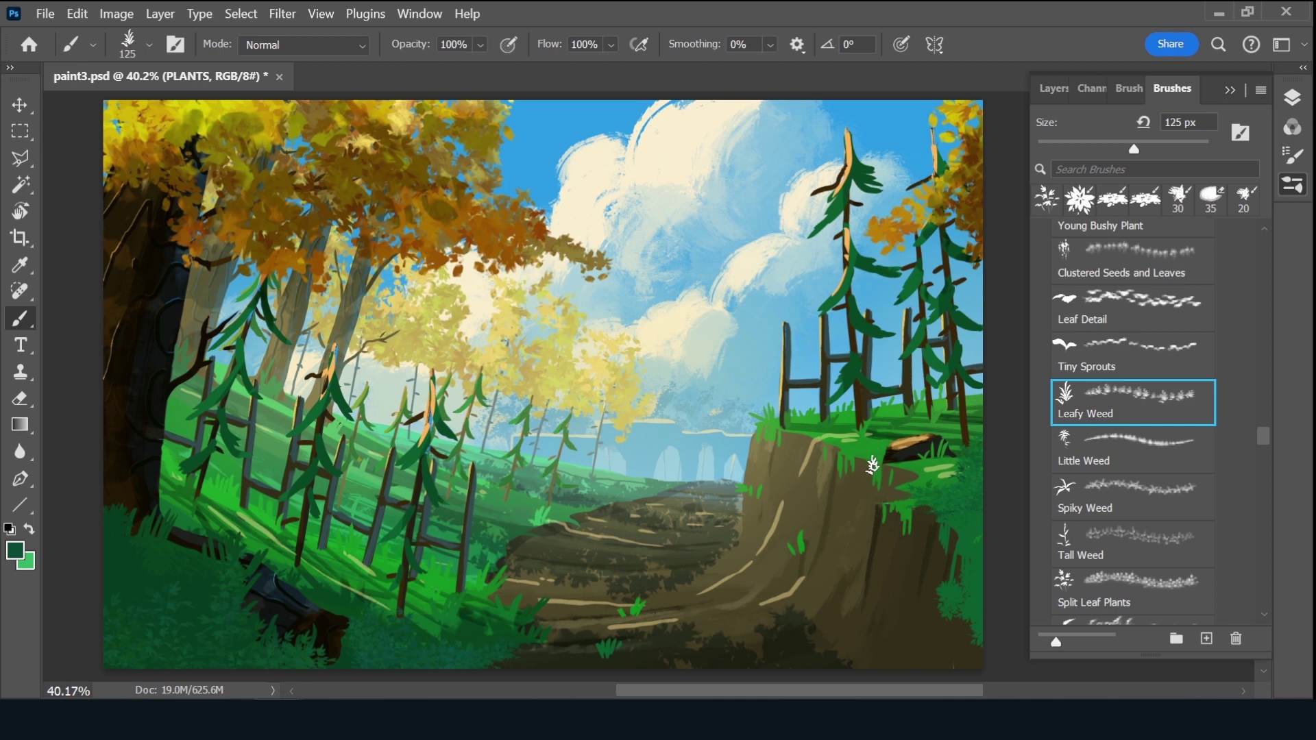
{"action": "key", "text": "bracketleft"}
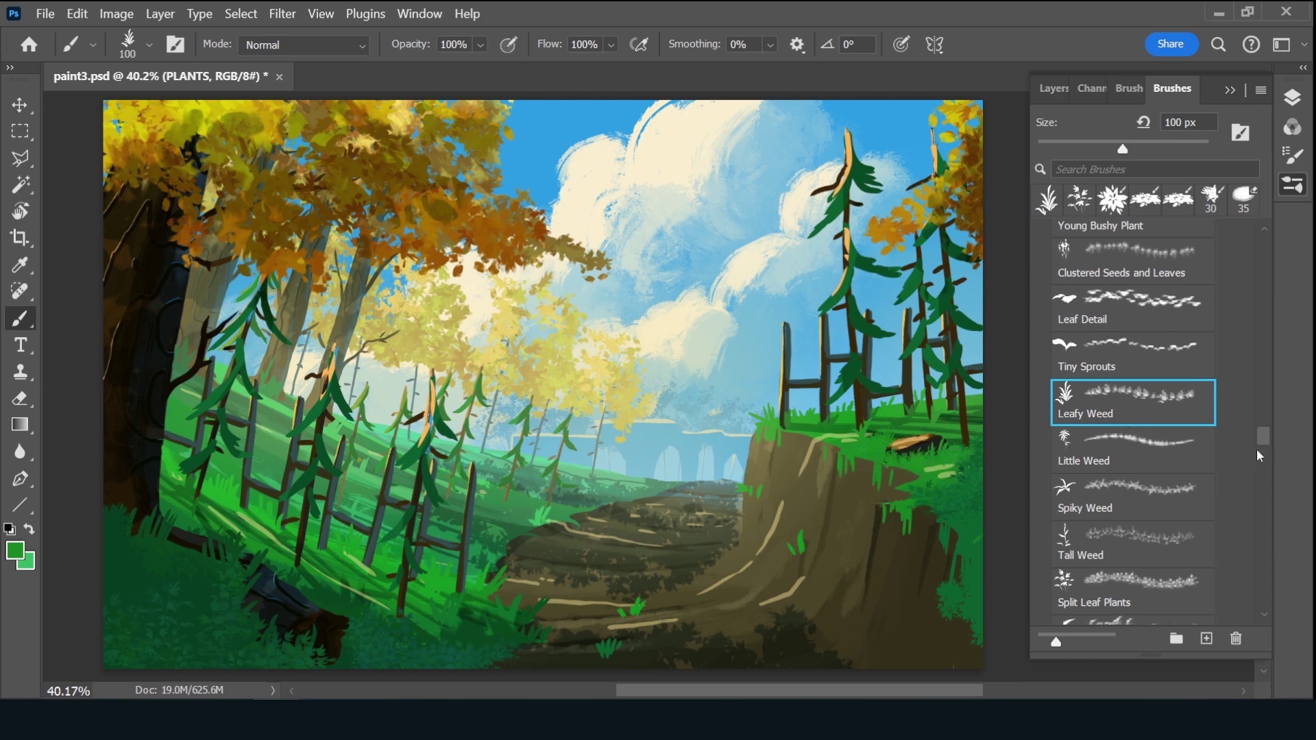
{"action": "left_click_drag", "start_coordinate": [1261, 434], "coordinate": [1256, 405]}
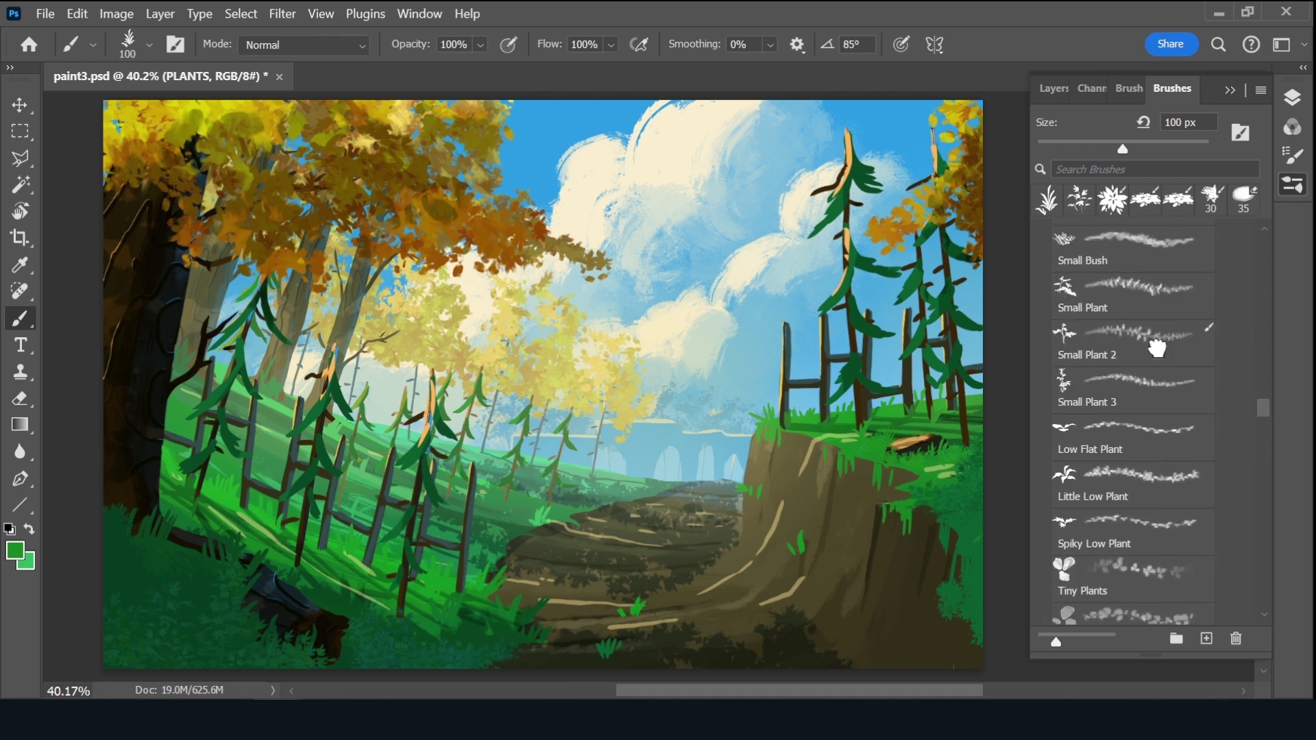
Paint a brighter green Small Plant 2 vine climbing the large left tree trunk
{"action": "left_click", "coordinate": [1157, 347]}
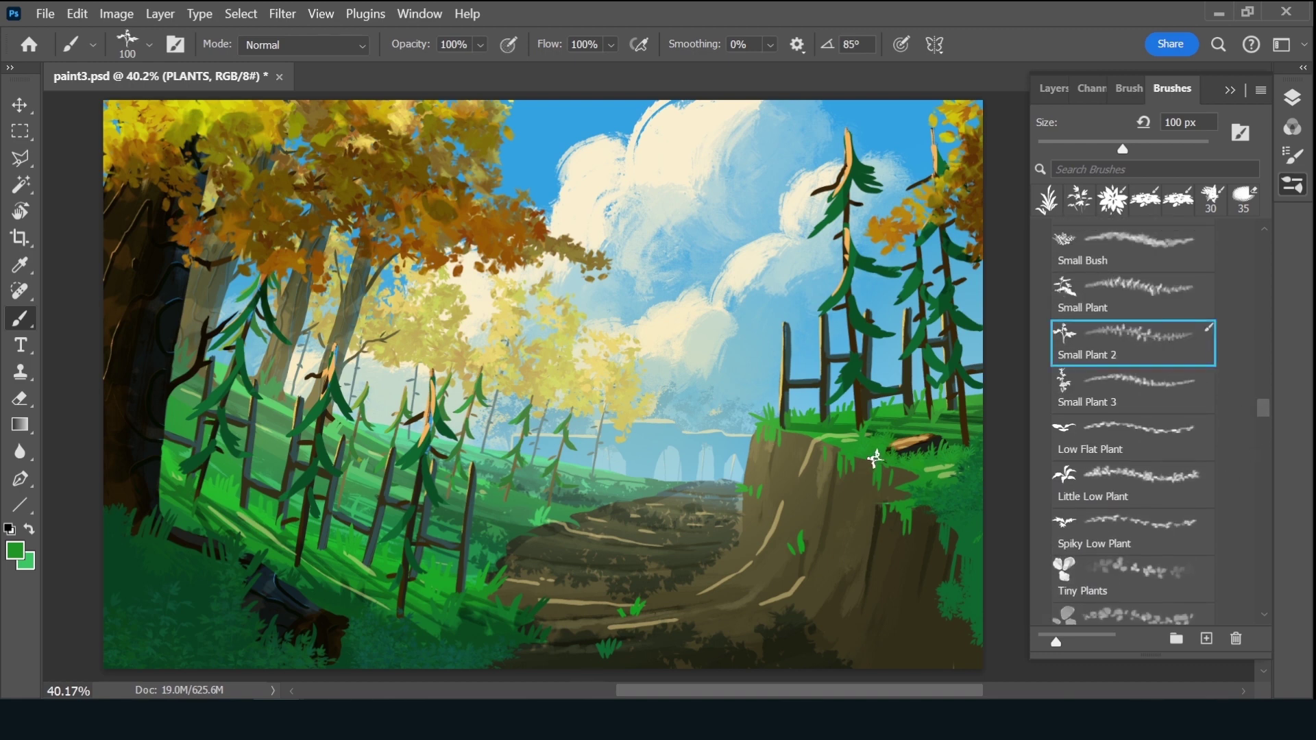
{"action": "left_click", "coordinate": [127, 538], "text": "alt"}
{"action": "left_click", "coordinate": [15, 551]}
{"action": "left_click_drag", "start_coordinate": [990, 350], "coordinate": [1014, 295]}
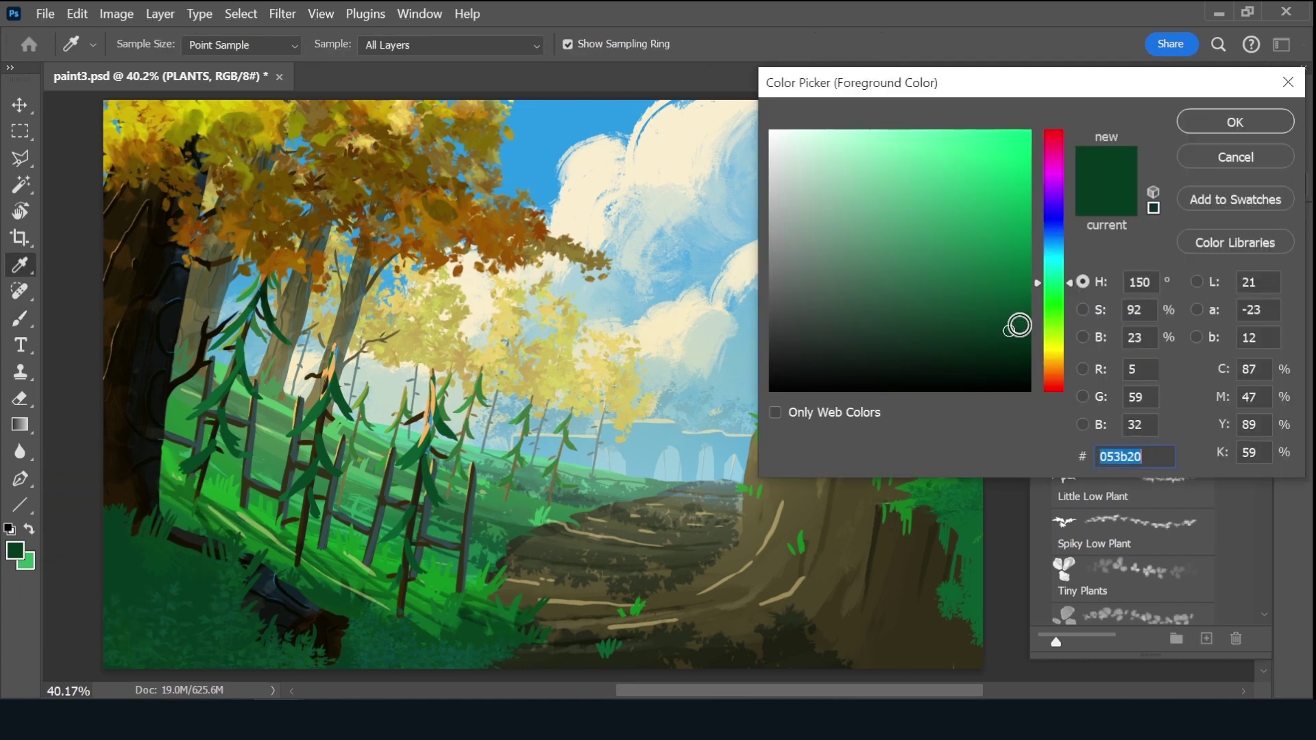
{"action": "left_click", "coordinate": [1226, 130]}
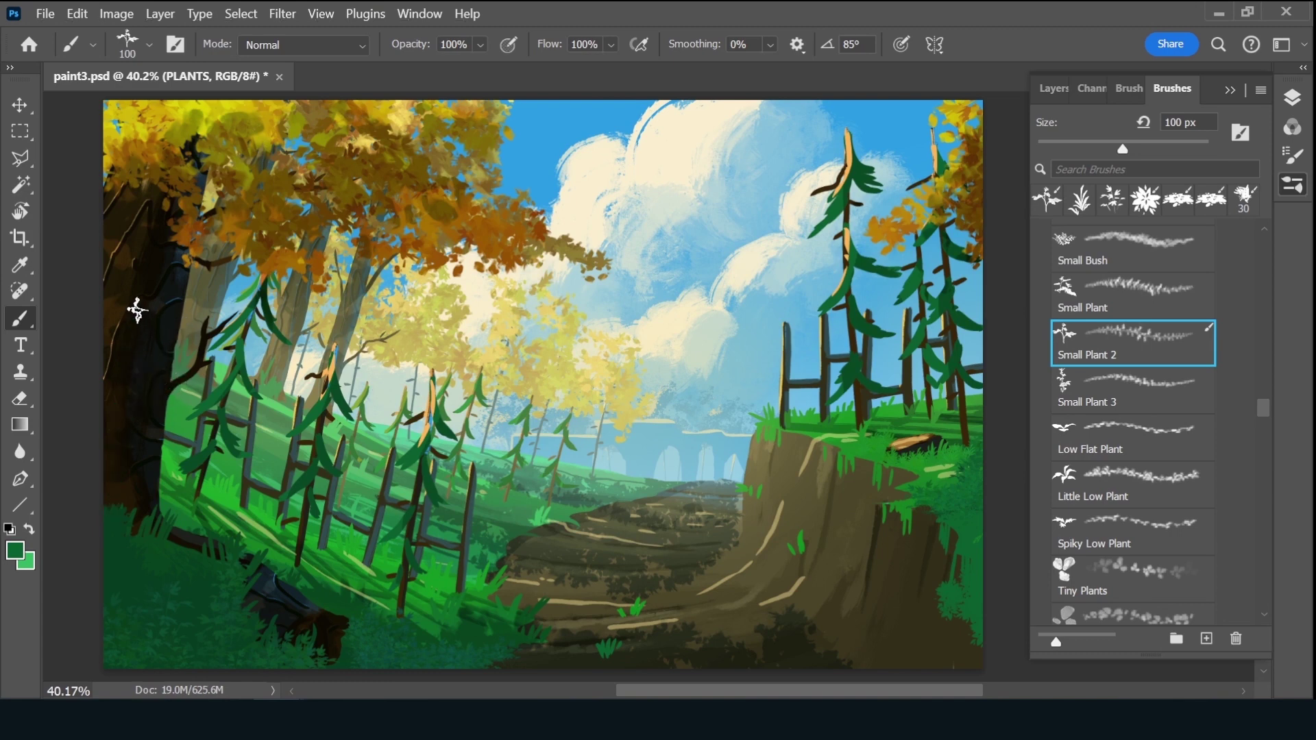
{"action": "left_click_drag", "start_coordinate": [135, 306], "coordinate": [141, 383]}
{"action": "mouse_move", "coordinate": [107, 467]}
{"action": "left_mouse_down"}
{"action": "mouse_move", "coordinate": [134, 405]}
{"action": "mouse_move", "coordinate": [118, 488]}
{"action": "mouse_move", "coordinate": [142, 549]}
{"action": "left_mouse_up"}
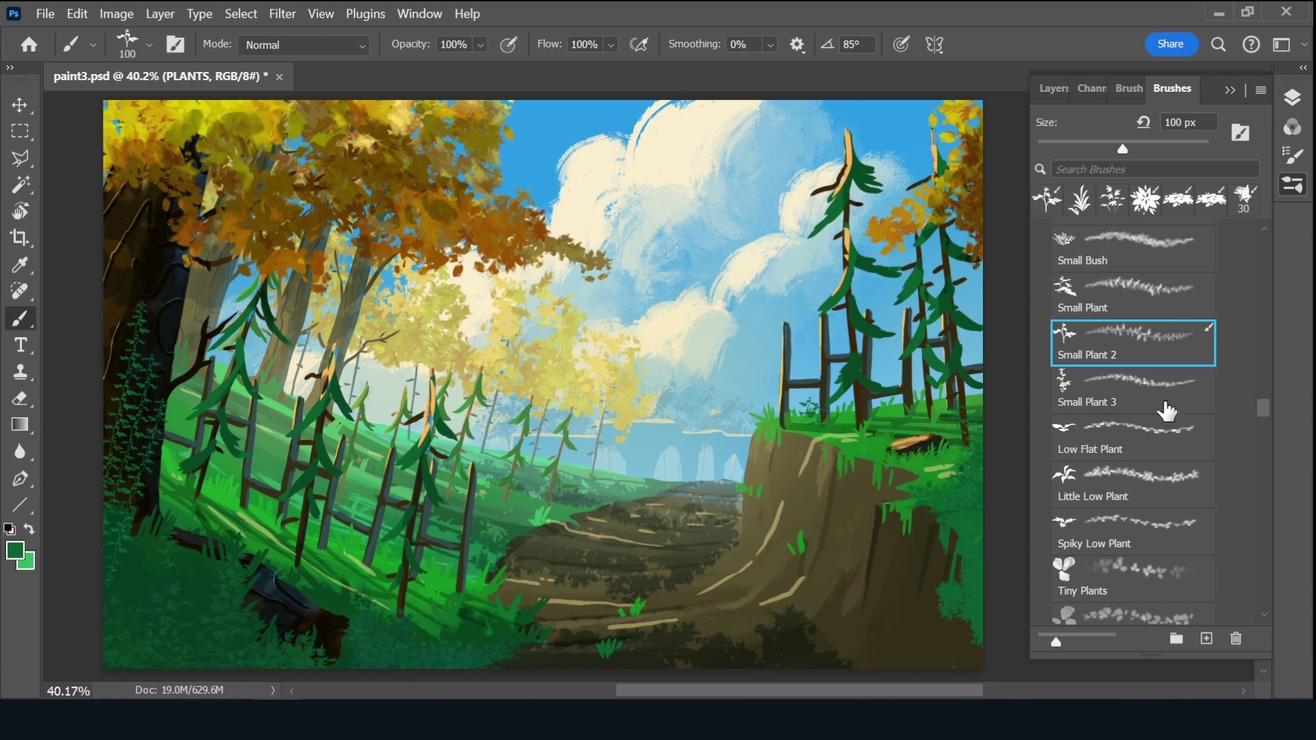
Load the Little Low Plant brush, resize it smaller, and sample a lighter green from the canvas
{"action": "left_click", "coordinate": [1177, 499]}
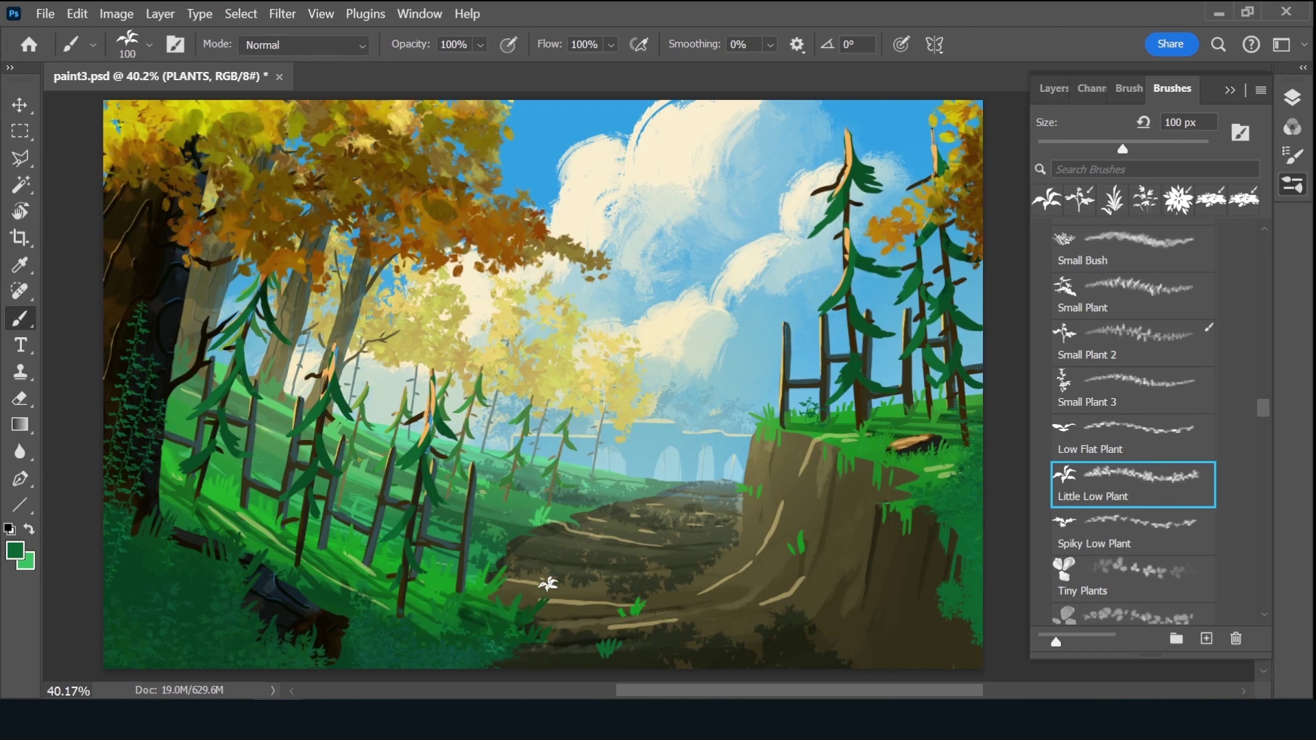
{"action": "key", "text": "bracketright"}
{"action": "key", "text": "bracketright"}
{"action": "key", "text": "bracketright"}
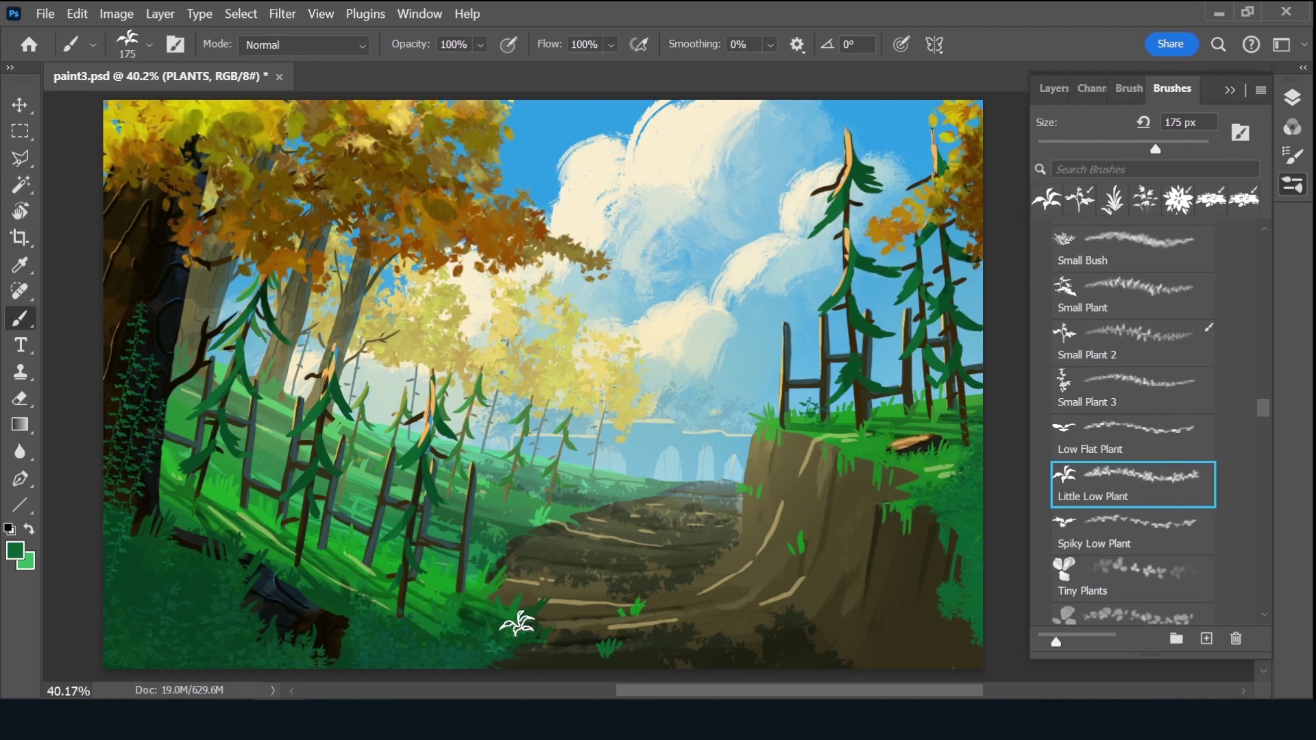
{"action": "key", "text": "bracketleft"}
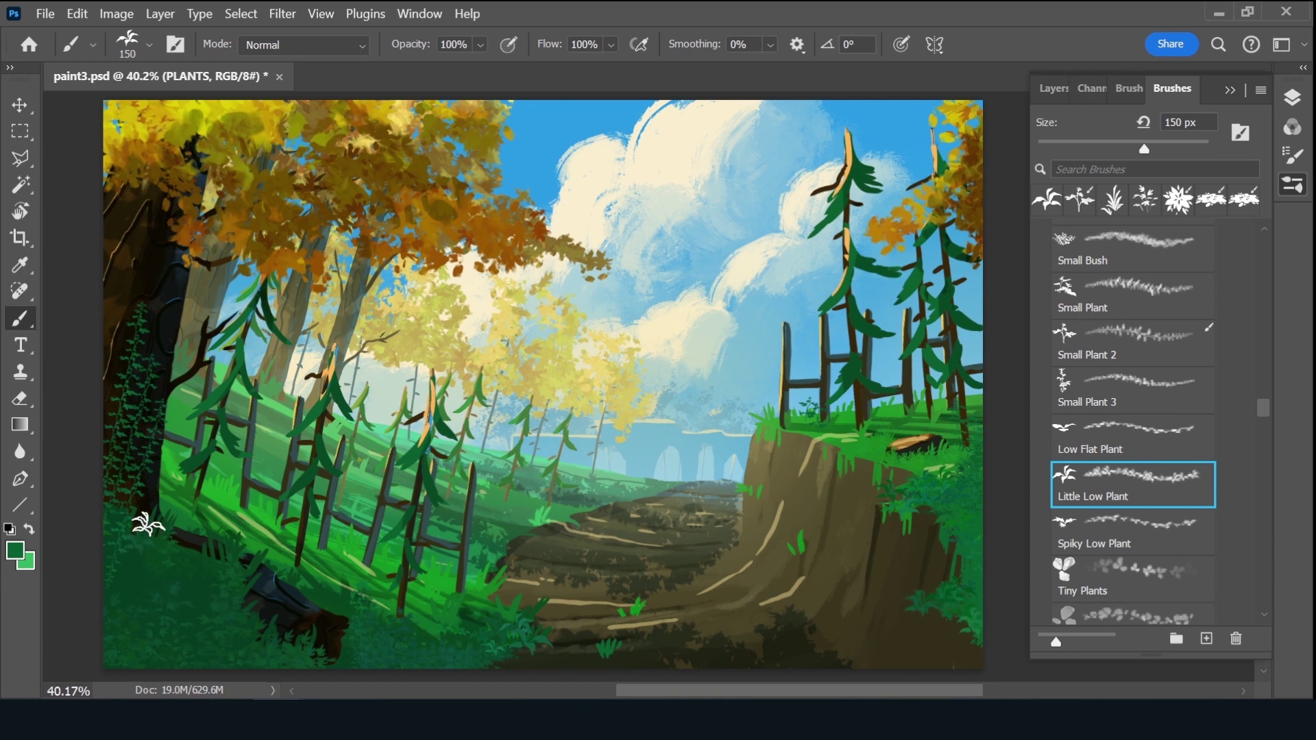
{"action": "key", "text": "bracketleft"}
{"action": "key", "text": "bracketleft"}
{"action": "key", "text": "bracketleft"}
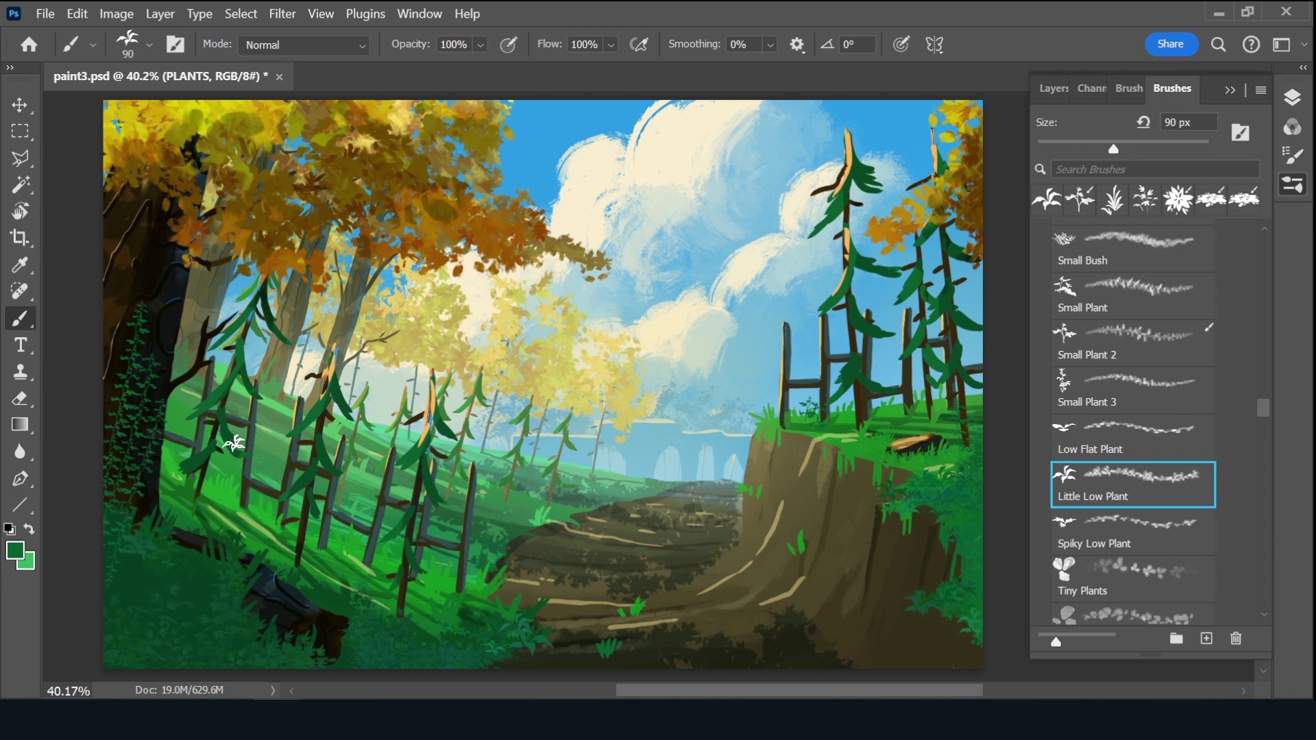
{"action": "left_click", "coordinate": [217, 488], "text": "alt"}
{"action": "left_click_drag", "start_coordinate": [1259, 409], "coordinate": [1261, 468]}
With the Five Leaf Plant brush, paint vines down the cliff and leafy stalks in the lower-left grass
{"action": "left_click", "coordinate": [1144, 311]}
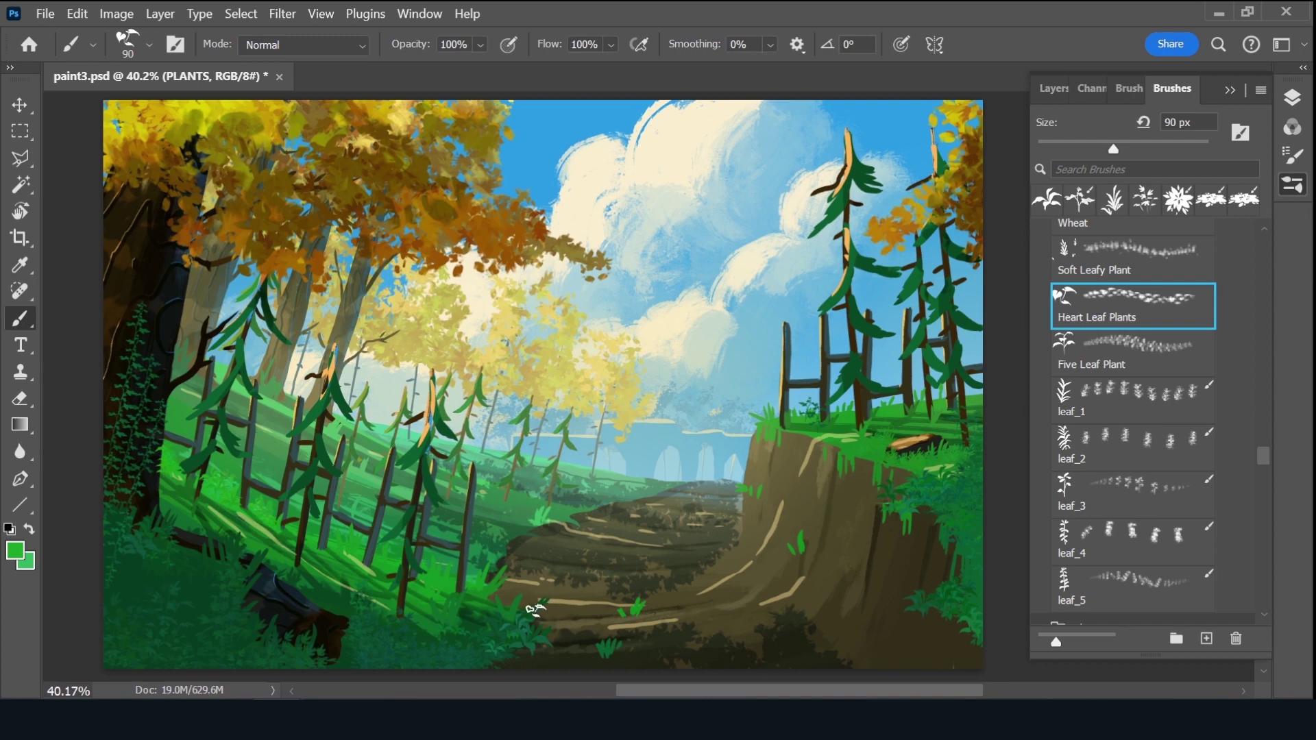
{"action": "left_click", "coordinate": [802, 470], "text": "alt"}
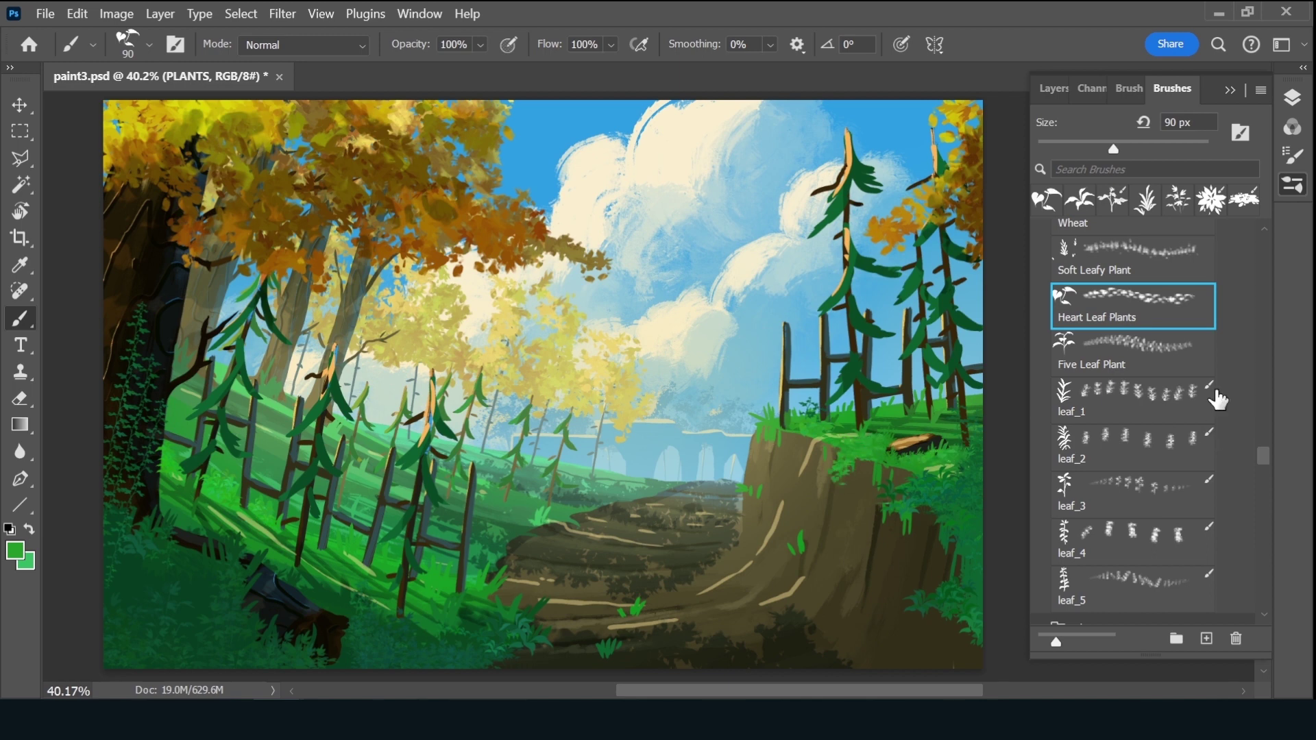
{"action": "left_click", "coordinate": [1162, 362]}
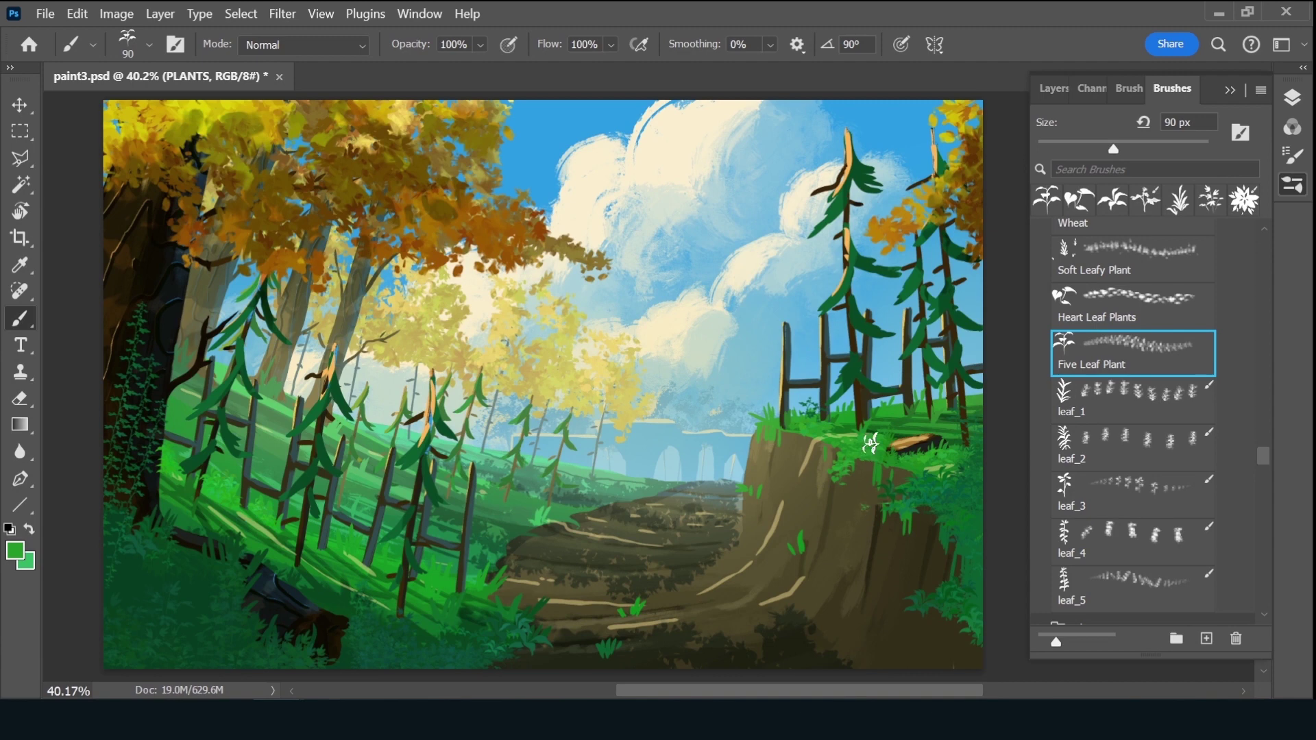
{"action": "left_click_drag", "start_coordinate": [846, 529], "coordinate": [865, 466]}
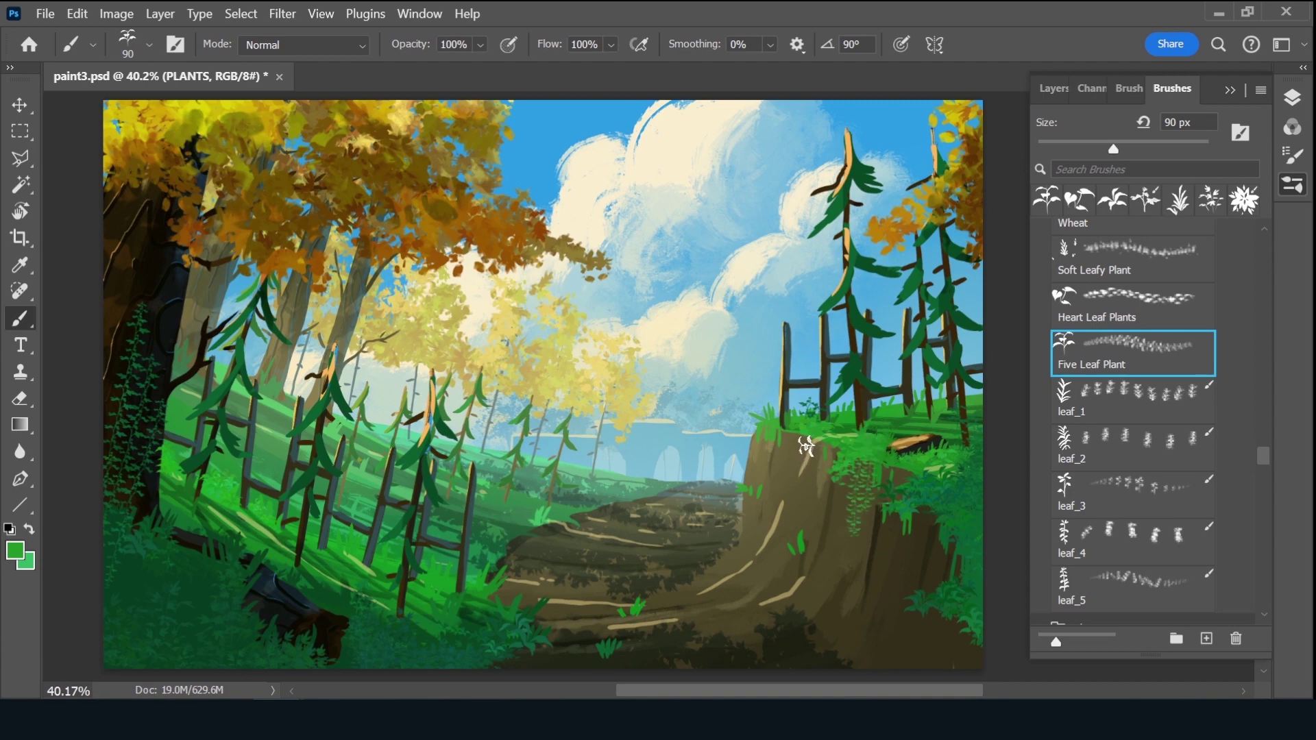
{"action": "left_click_drag", "start_coordinate": [799, 406], "coordinate": [813, 501]}
{"action": "mouse_move", "coordinate": [221, 583]}
{"action": "left_mouse_down"}
{"action": "mouse_move", "coordinate": [220, 670]}
{"action": "mouse_move", "coordinate": [243, 600]}
{"action": "left_mouse_up"}
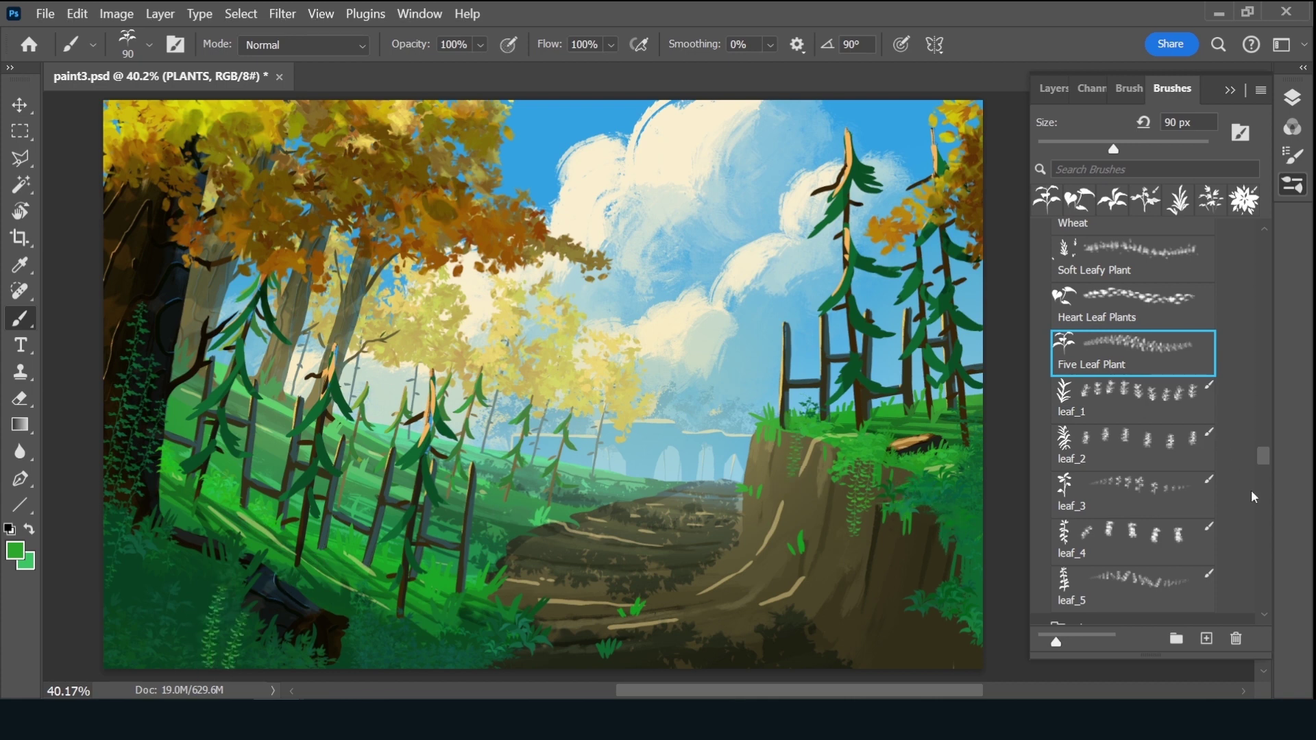
{"action": "left_click_drag", "start_coordinate": [1260, 455], "coordinate": [1256, 529]}
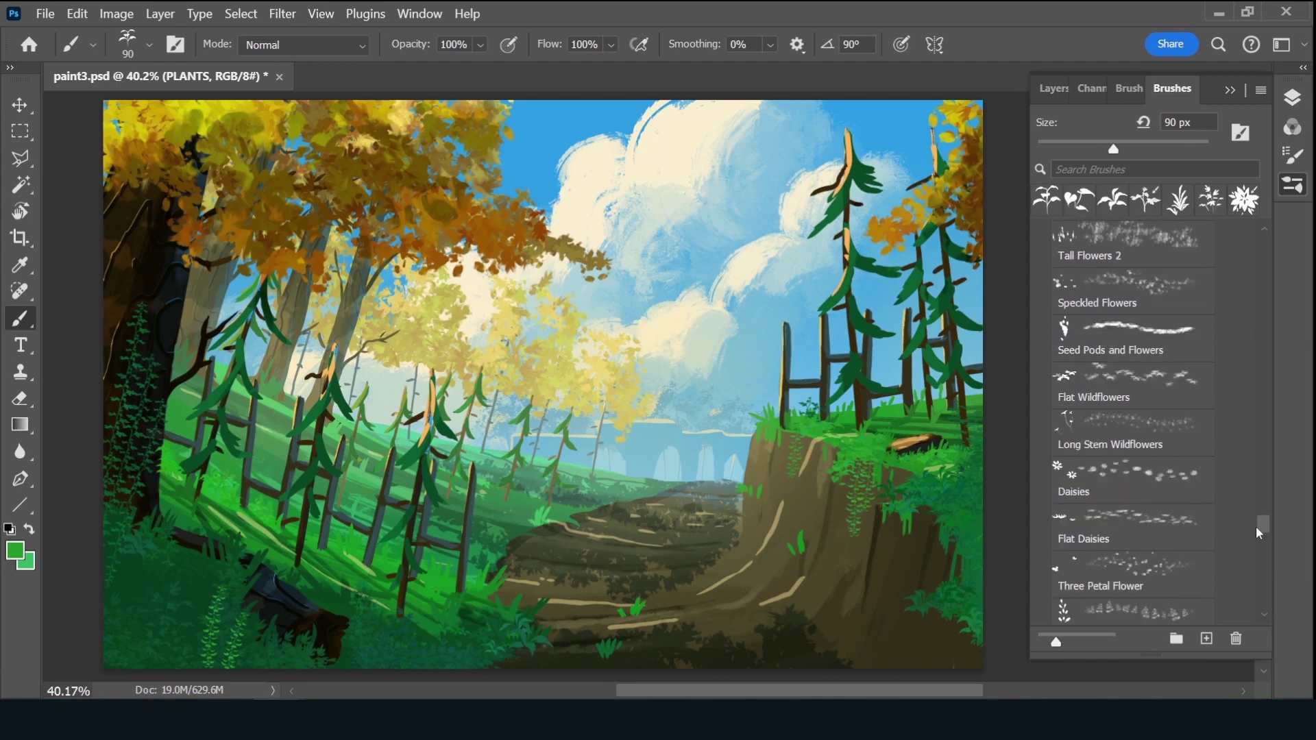
Choose the Three Petal Flower Bunches brush and set the foreground colour to cyan 08b2d7
{"action": "left_click", "coordinate": [1144, 579]}
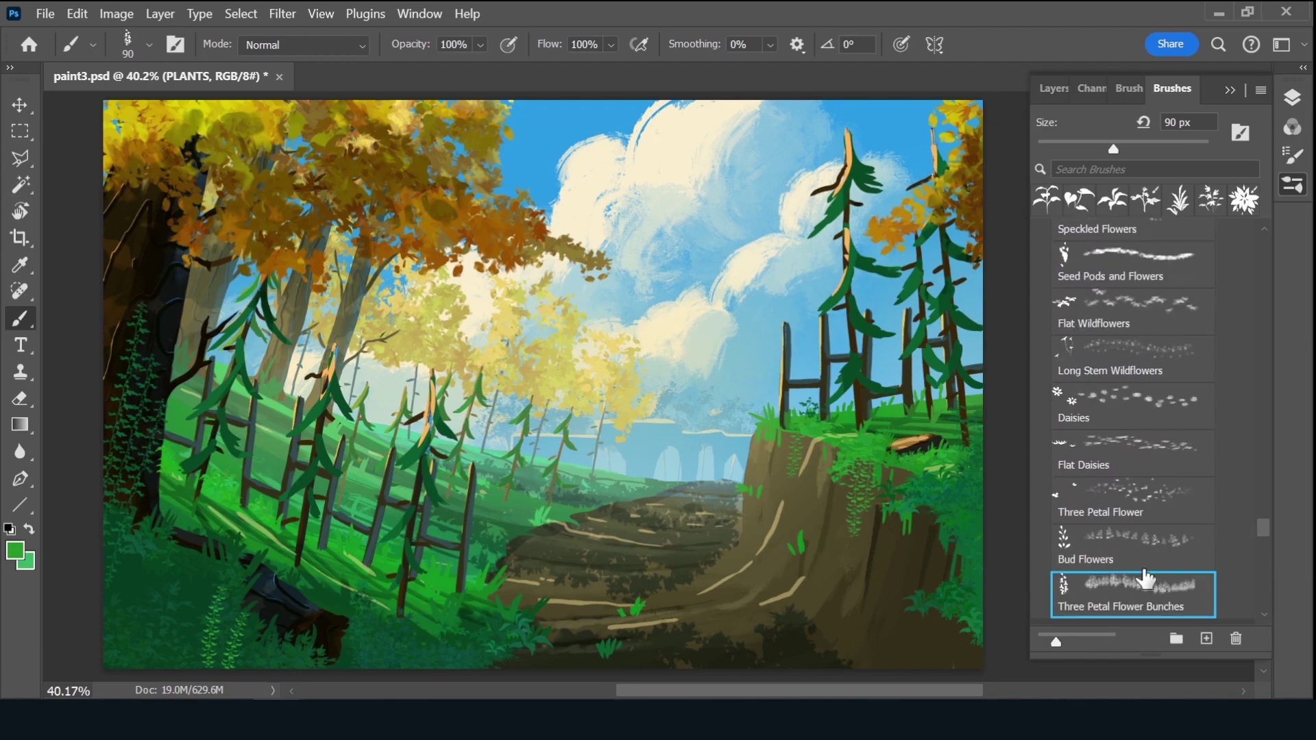
{"action": "left_click", "coordinate": [30, 560]}
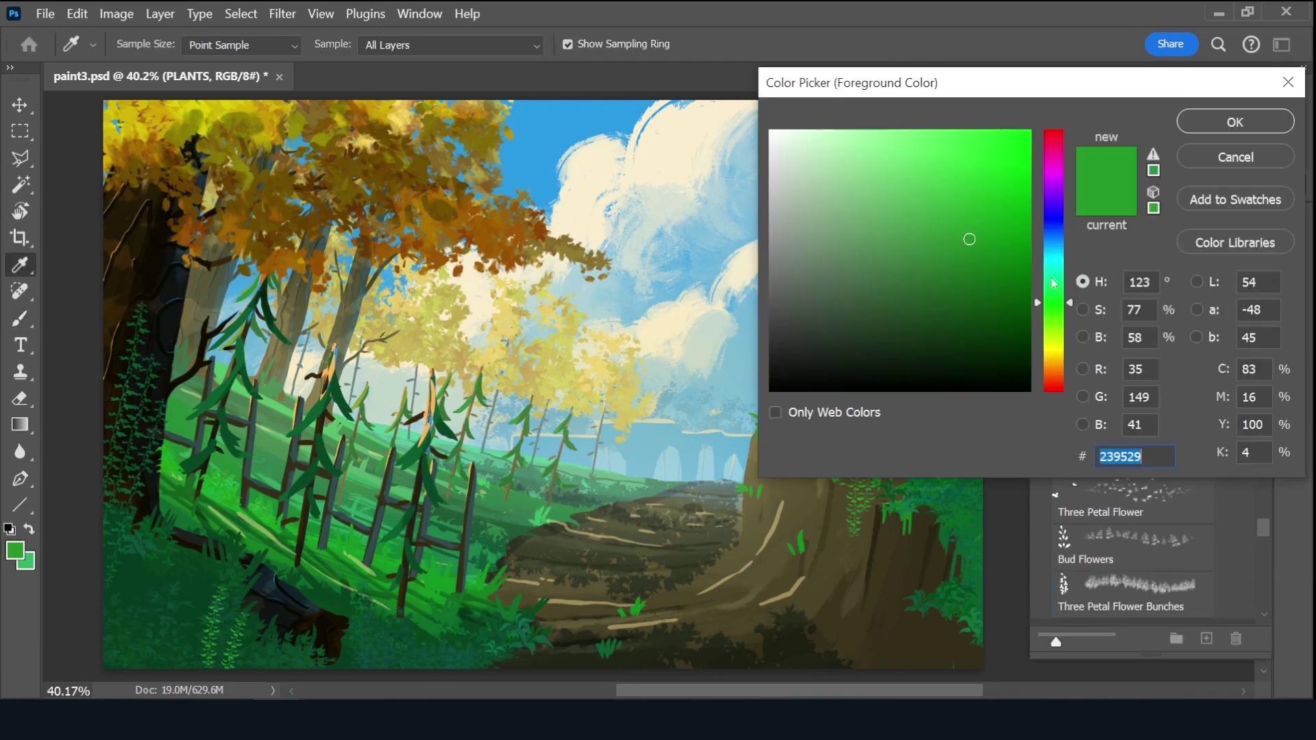
{"action": "left_click", "coordinate": [1055, 253]}
{"action": "left_click", "coordinate": [1022, 171]}
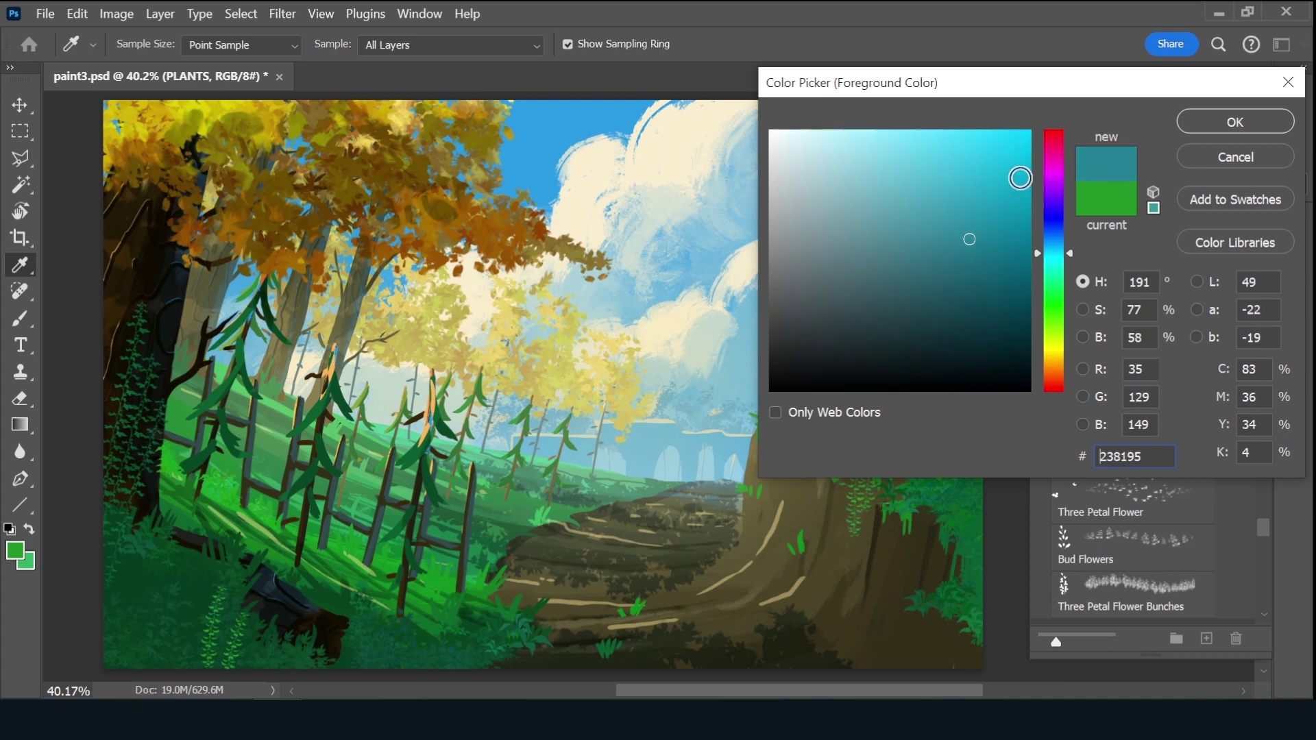
{"action": "left_click", "coordinate": [1214, 128]}
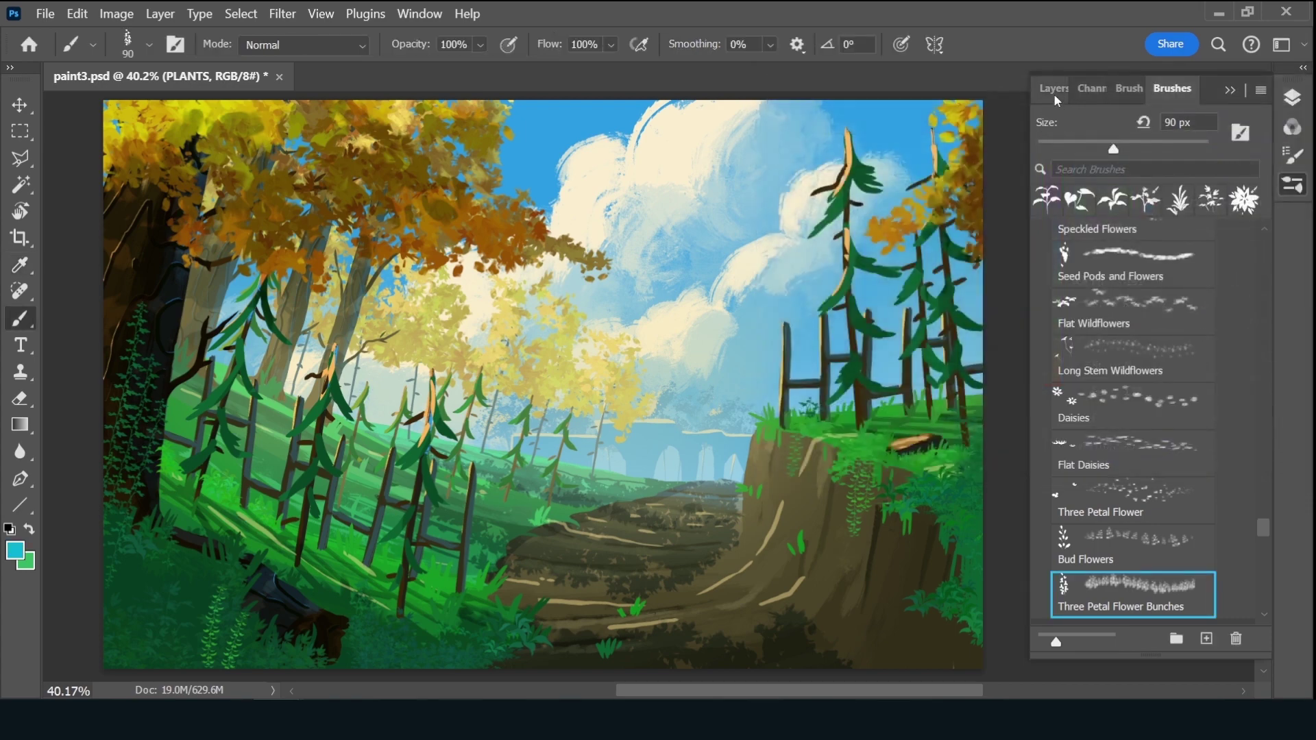
Add a new layer named FLOWERS with a green colour label
{"action": "left_click", "coordinate": [1054, 88]}
{"action": "left_click", "coordinate": [1209, 635]}
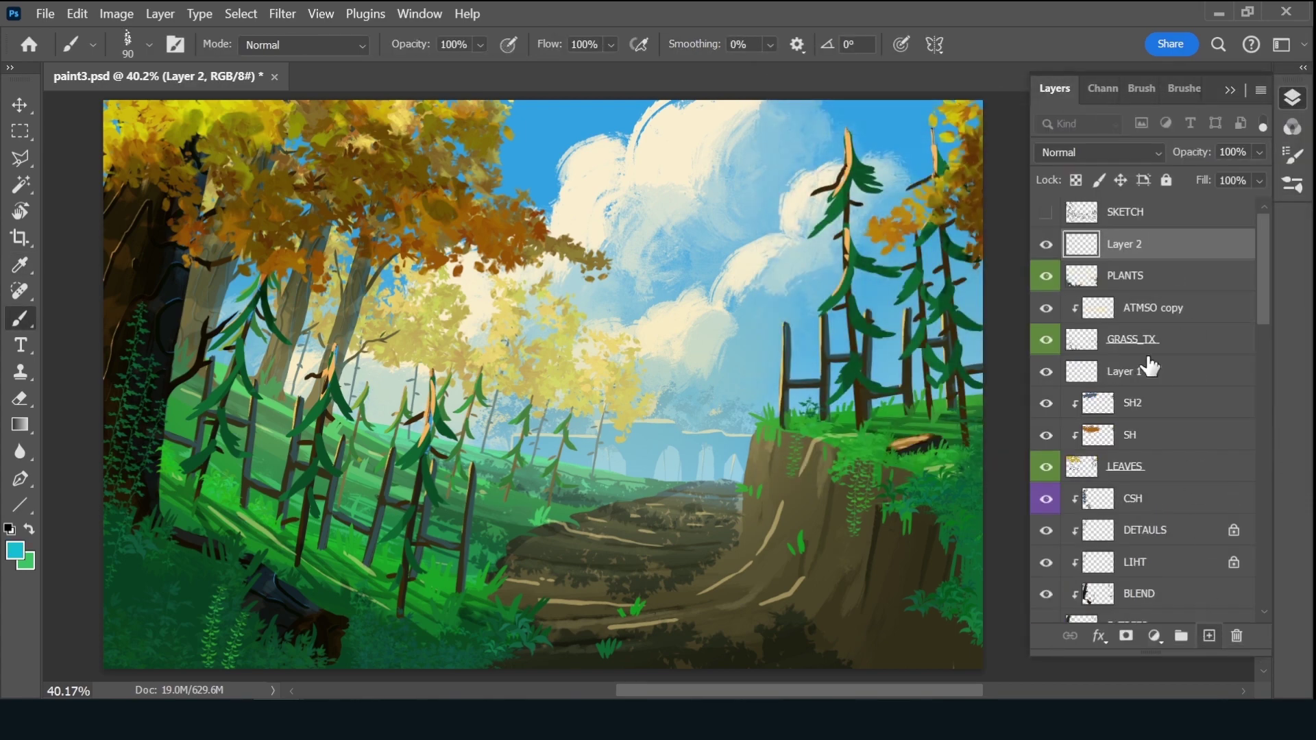
{"action": "double_click", "coordinate": [1116, 242]}
{"action": "type", "text": "FLOWERS"}
{"action": "key", "text": "Return"}
{"action": "right_click", "coordinate": [1046, 244]}
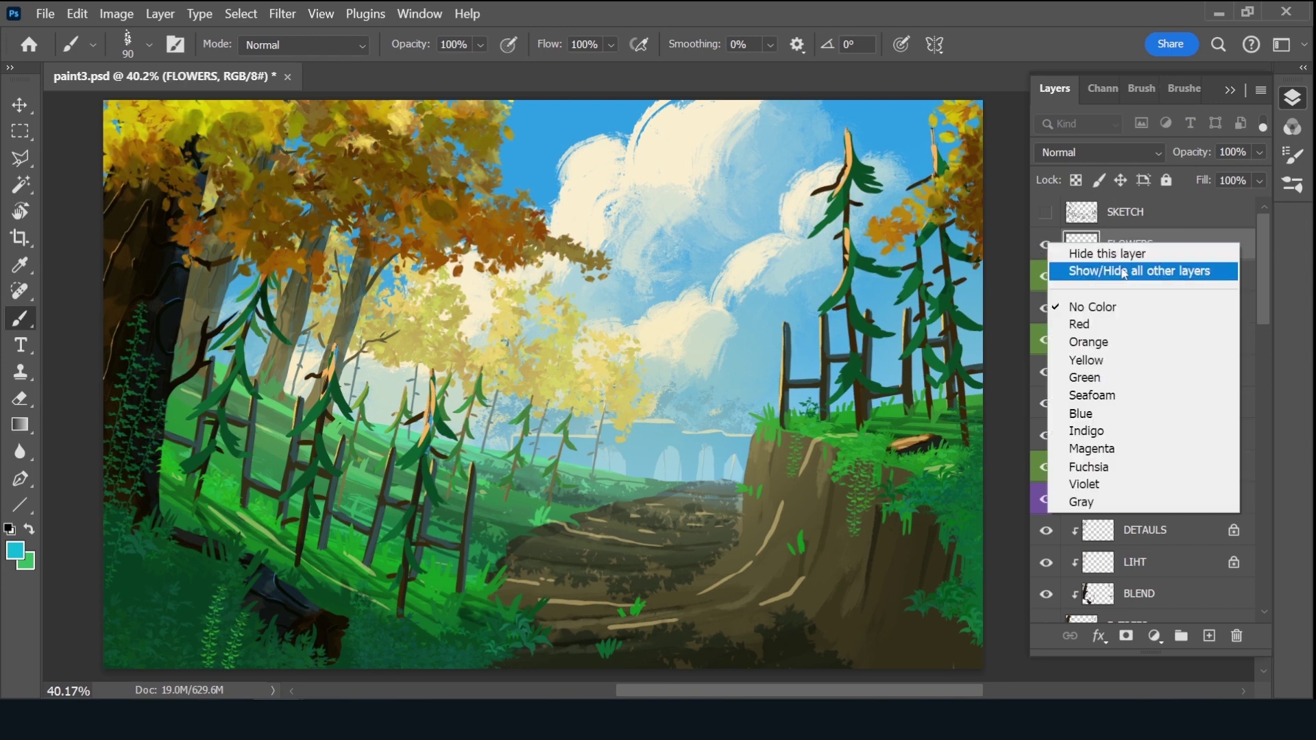
{"action": "left_click", "coordinate": [1105, 377]}
Stamp cyan flower bunches across the lower-left grass at varying brush sizes
{"action": "key", "text": "bracketright"}
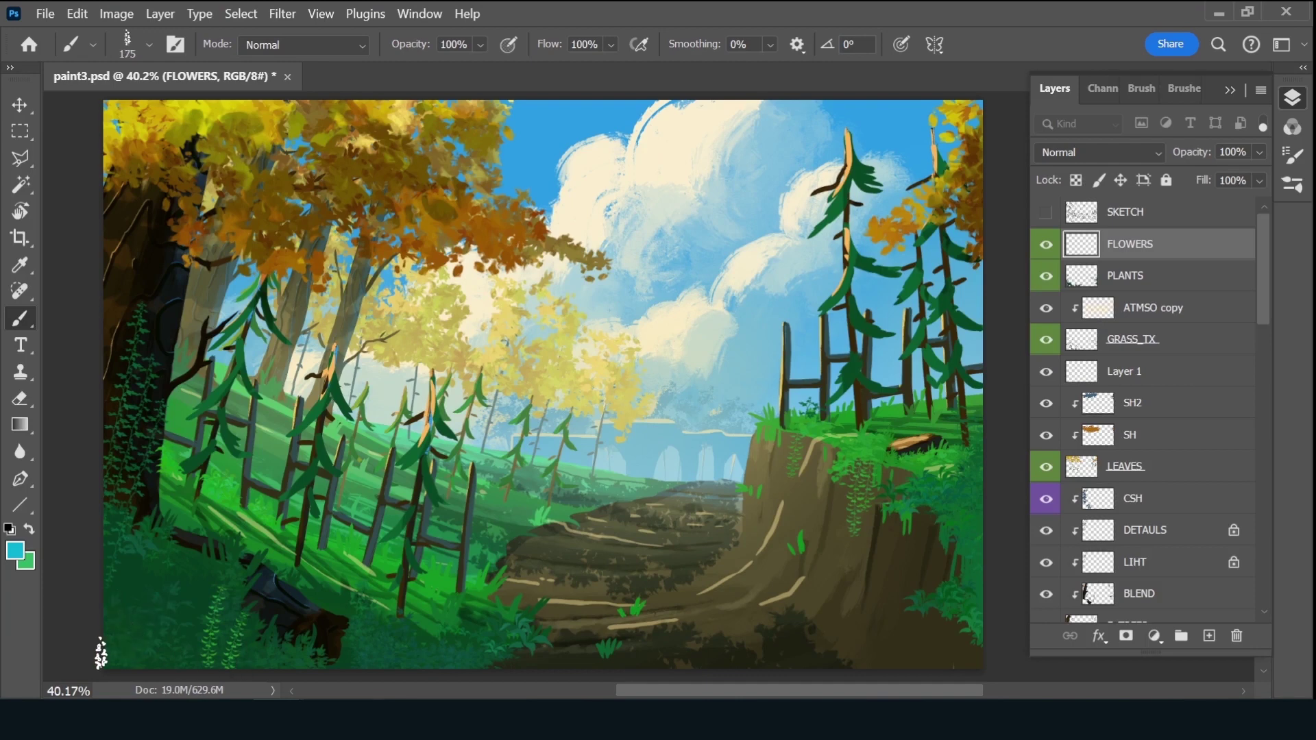
{"action": "key", "text": "bracketright"}
{"action": "key", "text": "bracketright"}
{"action": "key", "text": "bracketright"}
{"action": "mouse_move", "coordinate": [115, 621]}
{"action": "left_mouse_down"}
{"action": "mouse_move", "coordinate": [113, 661]}
{"action": "mouse_move", "coordinate": [141, 631]}
{"action": "left_mouse_up"}
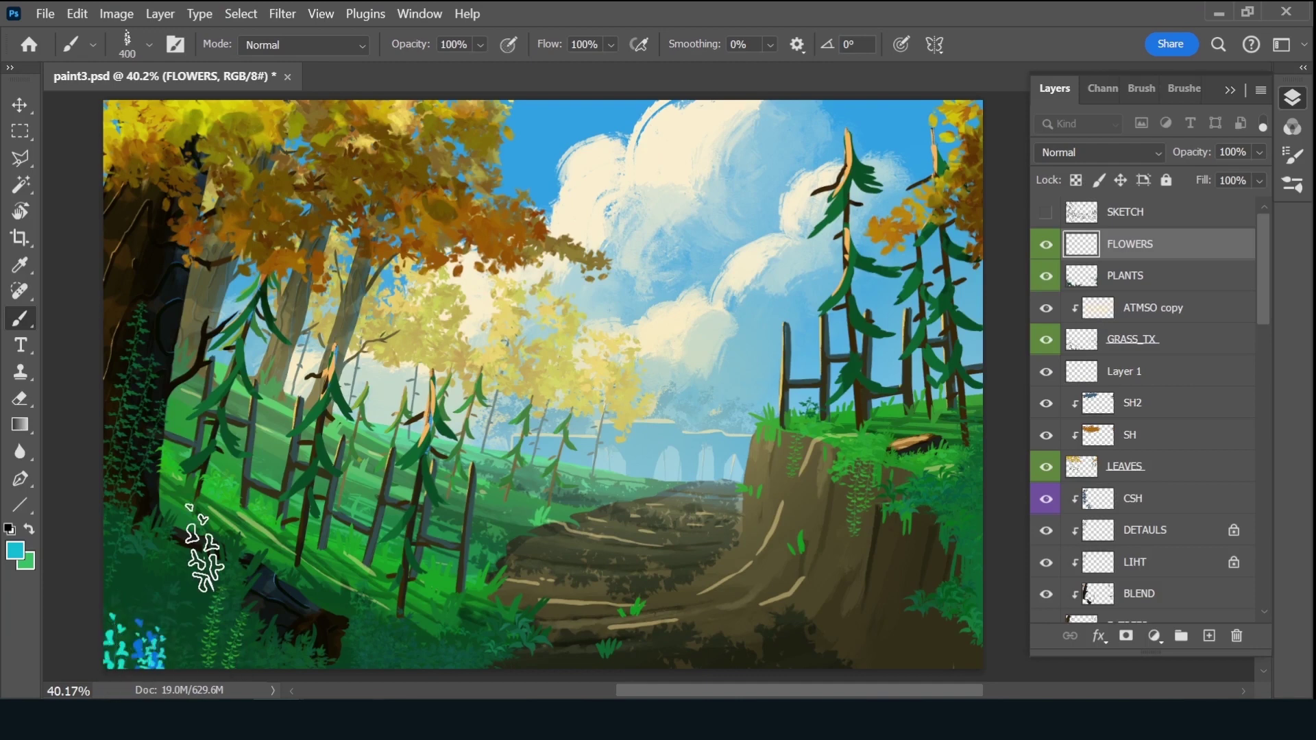
{"action": "key", "text": "bracketleft"}
{"action": "key", "text": "bracketleft"}
{"action": "key", "text": "bracketleft"}
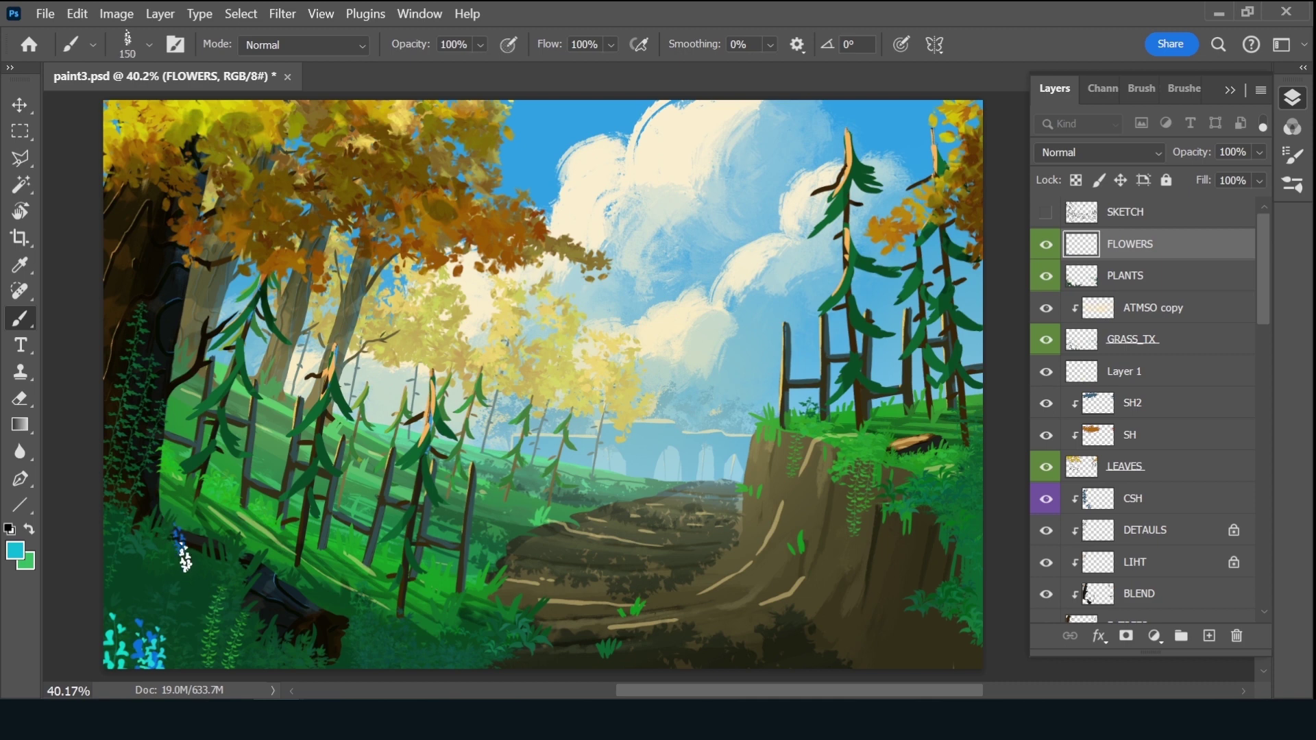
{"action": "key", "text": "bracketleft"}
{"action": "key", "text": "bracketleft"}
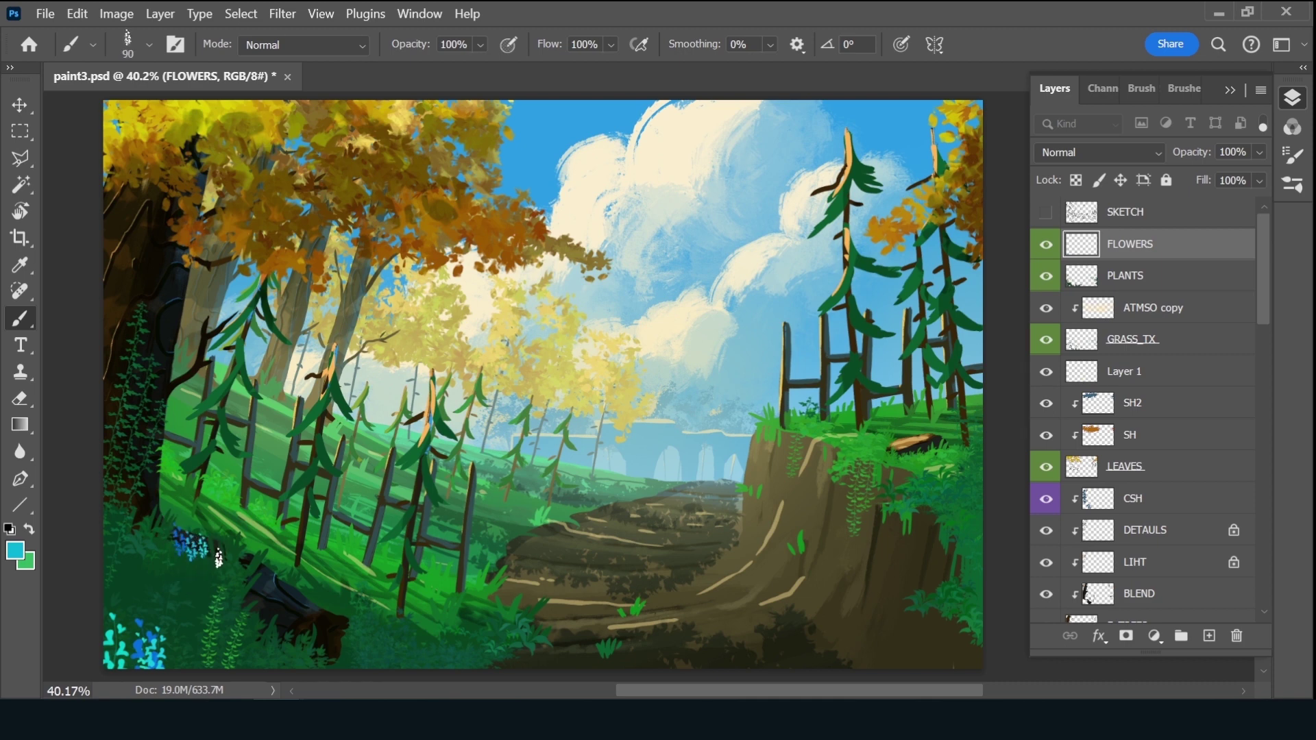
{"action": "left_click", "coordinate": [219, 559]}
{"action": "left_click", "coordinate": [141, 556]}
{"action": "left_click", "coordinate": [349, 643]}
{"action": "left_click", "coordinate": [310, 591]}
Dab cyan flowers over the right-hand cliff foliage and beside the fence post
{"action": "left_click", "coordinate": [971, 459]}
{"action": "left_click", "coordinate": [954, 492]}
{"action": "left_click", "coordinate": [891, 499]}
{"action": "left_click", "coordinate": [925, 483]}
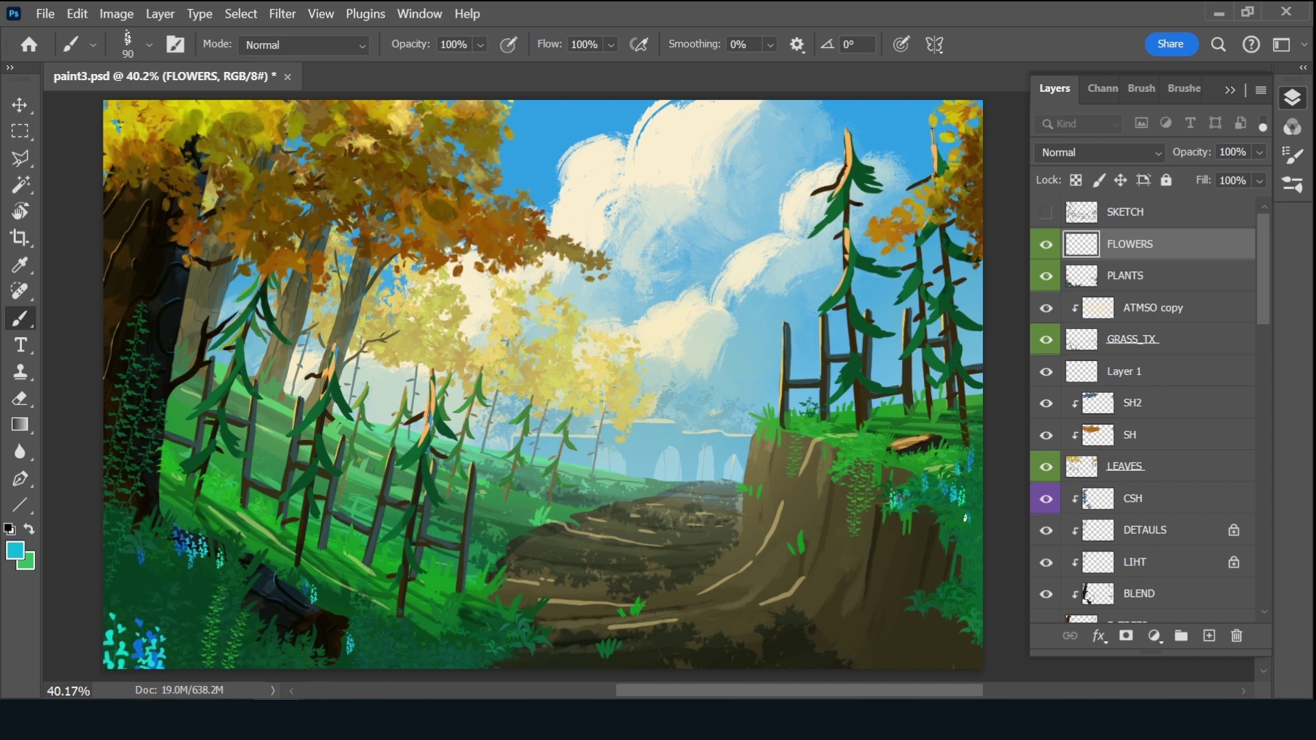
{"action": "left_click", "coordinate": [896, 444]}
{"action": "left_click", "coordinate": [853, 433]}
{"action": "left_click", "coordinate": [488, 580]}
{"action": "key", "text": "bracketleft"}
{"action": "key", "text": "bracketleft"}
{"action": "left_click", "coordinate": [498, 529]}
{"action": "key", "text": "bracketleft"}
{"action": "key", "text": "bracketleft"}
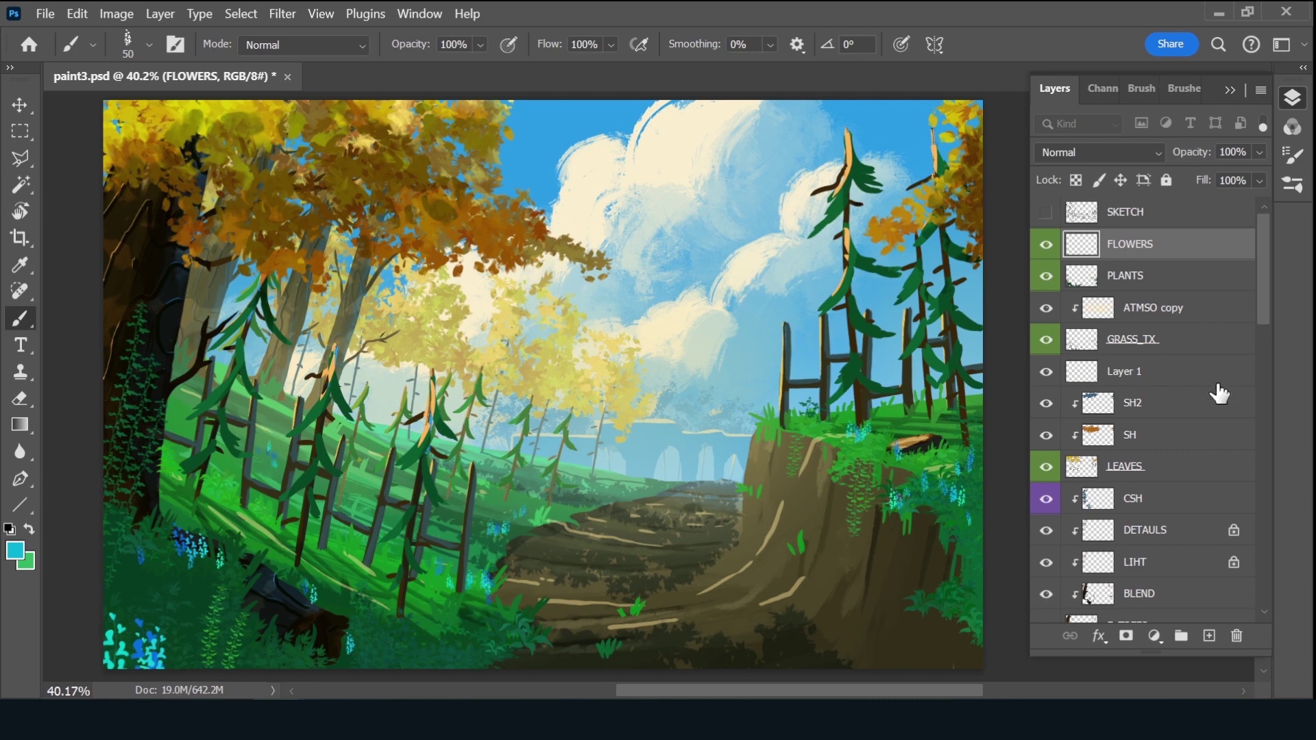
Duplicate ATMSO copy as ATMSO copy 2, move it above FLOWERS, and clip it to that layer
{"action": "left_click", "coordinate": [1180, 475]}
{"action": "left_click", "coordinate": [1190, 312]}
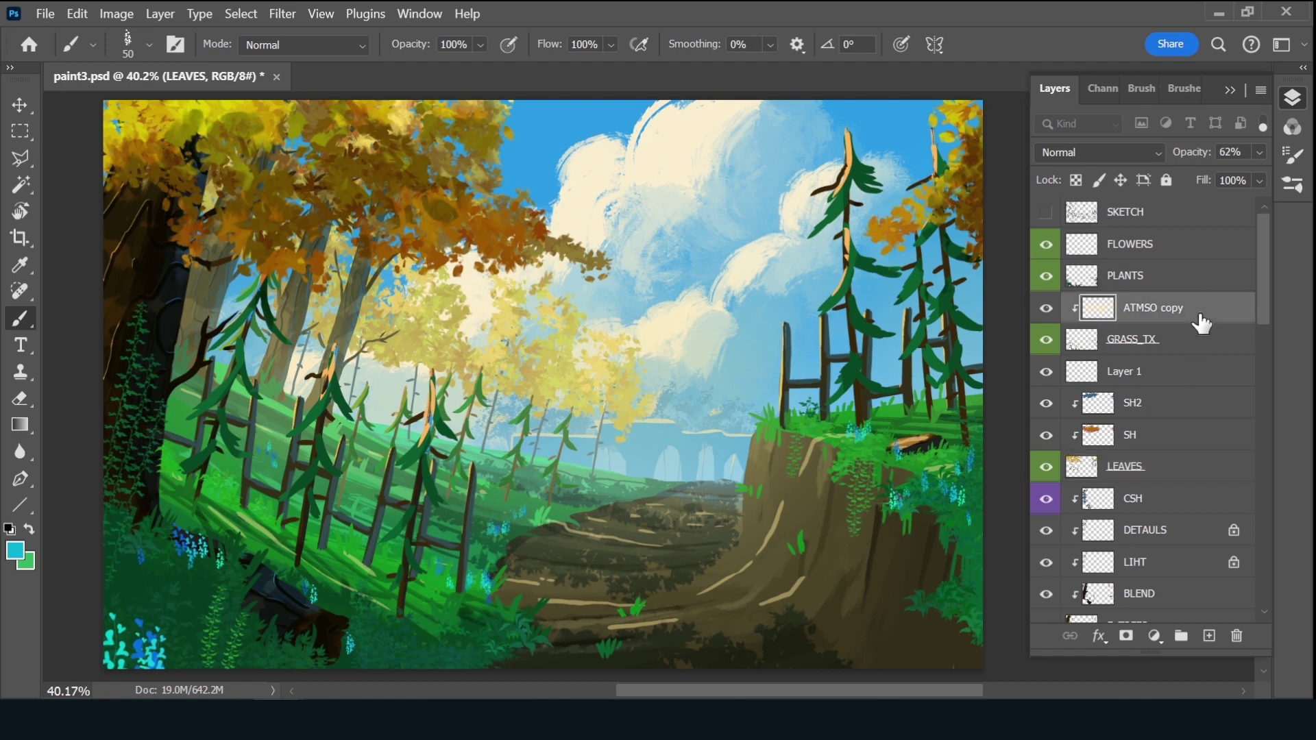
{"action": "key", "text": "ctrl+j"}
{"action": "key", "text": "ctrl+alt+g"}
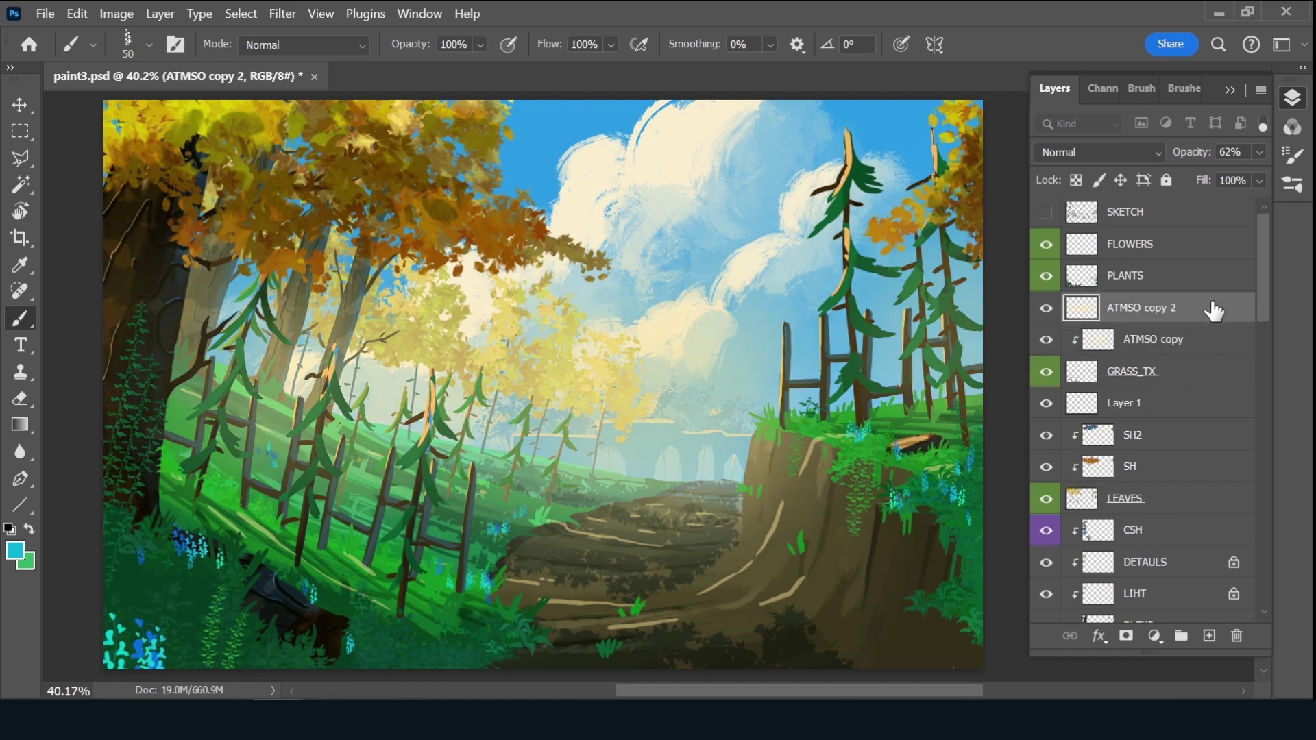
{"action": "mouse_move", "coordinate": [1217, 312]}
{"action": "left_mouse_down"}
{"action": "mouse_move", "coordinate": [1199, 230]}
{"action": "mouse_move", "coordinate": [1184, 256]}
{"action": "left_mouse_up"}
{"action": "left_click", "coordinate": [1183, 257], "text": "alt"}
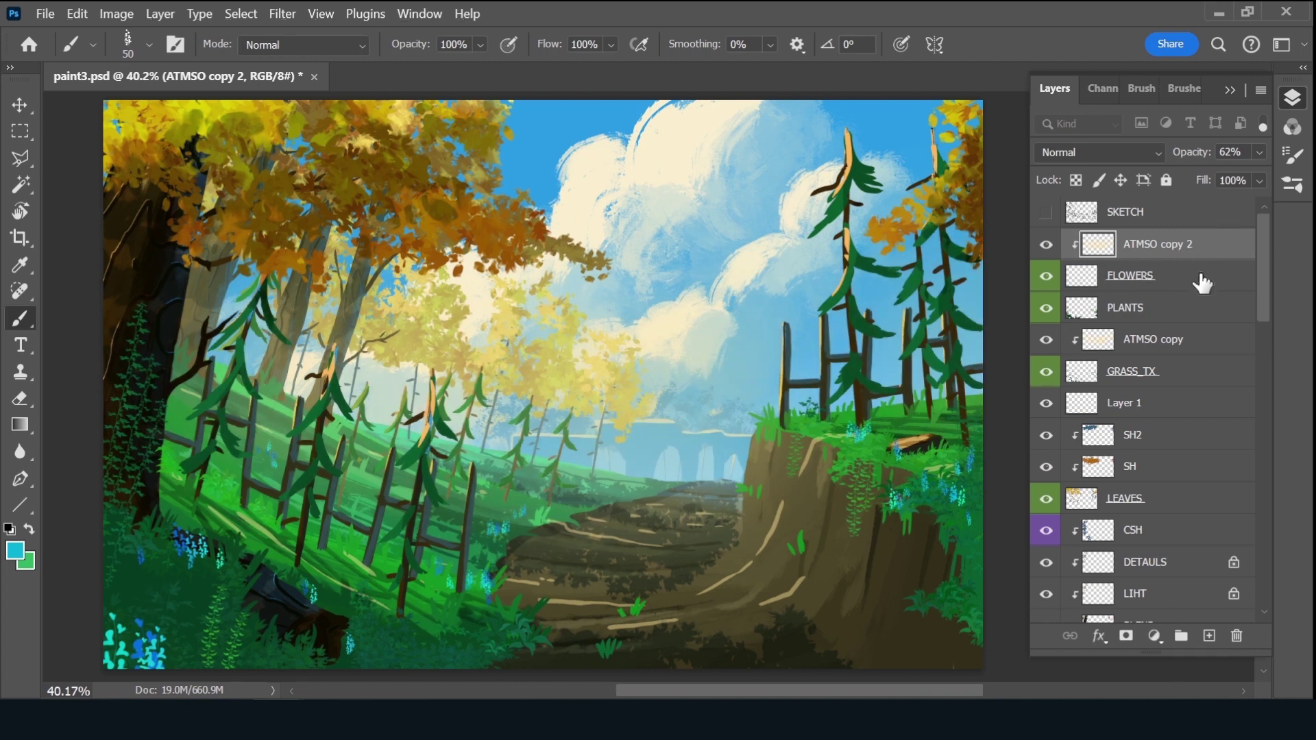
{"action": "key", "text": "alt+bracketleft"}
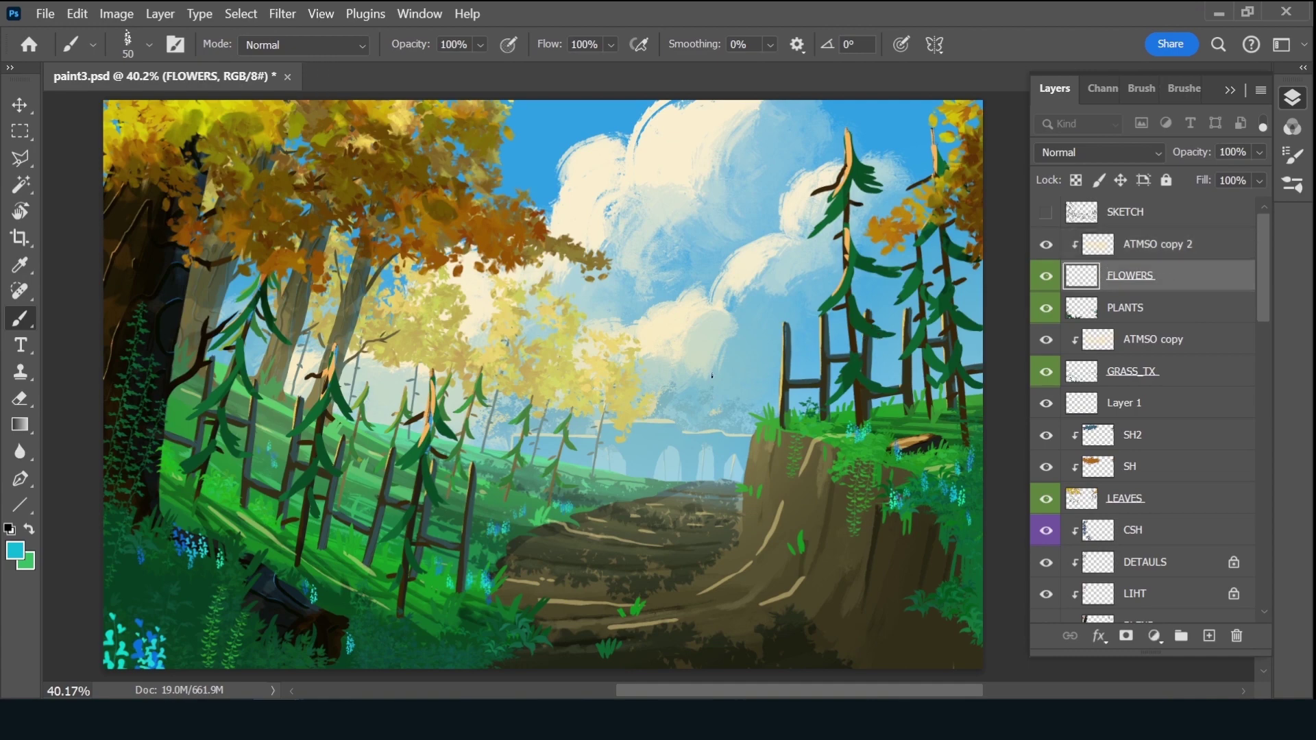
Set the foreground colour to orange and return to the brush
{"action": "left_click", "coordinate": [15, 551]}
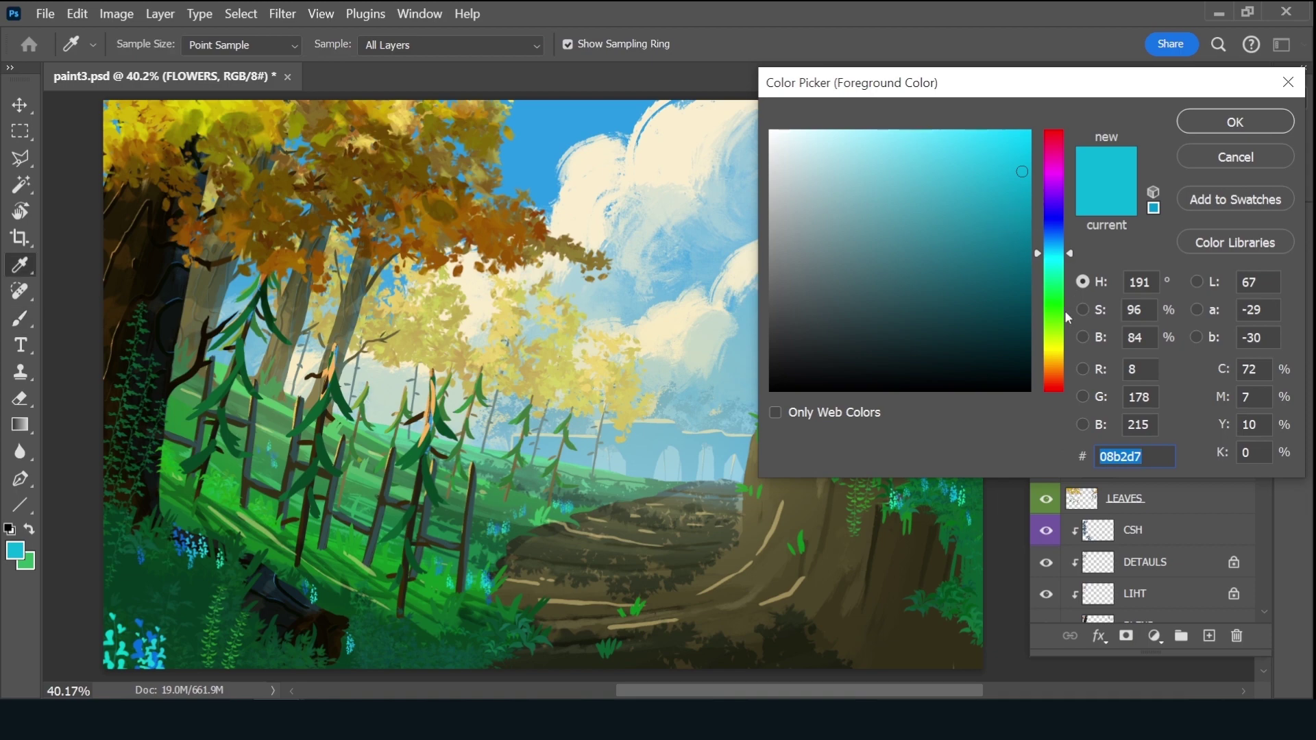
{"action": "left_click_drag", "start_coordinate": [1059, 321], "coordinate": [1061, 375]}
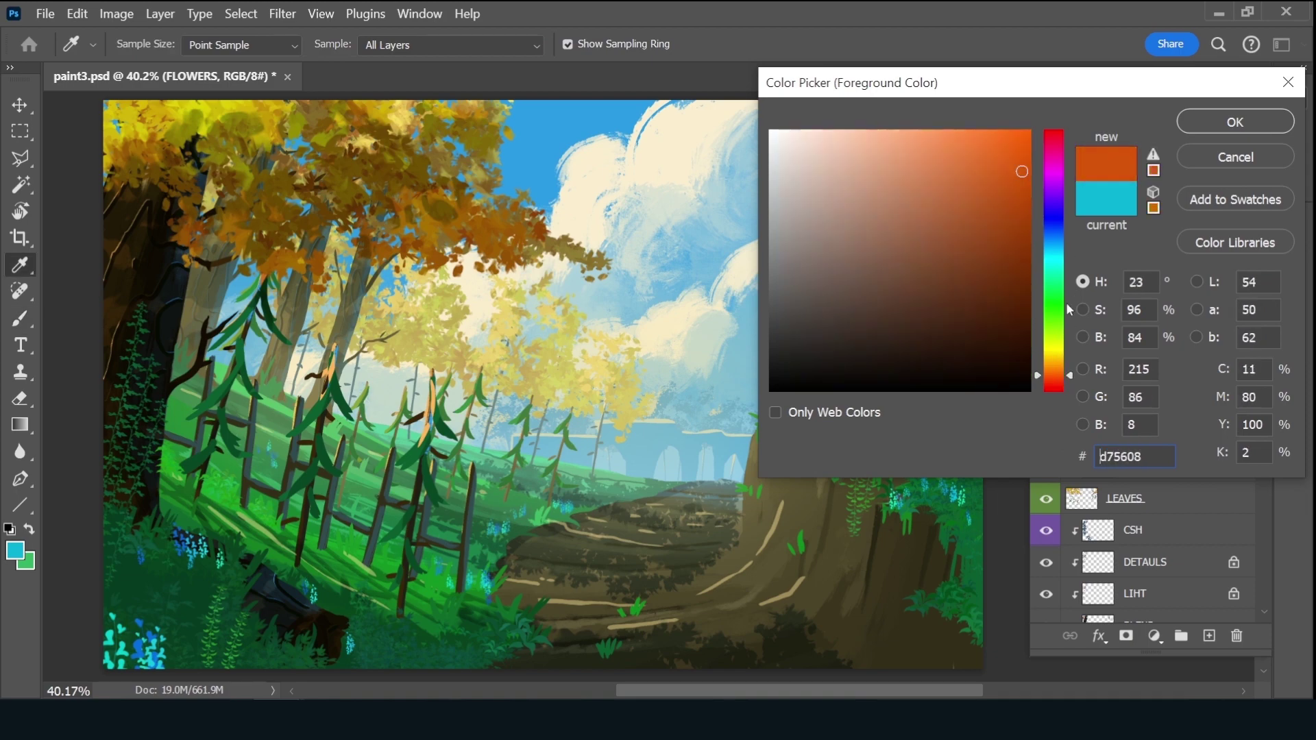
{"action": "left_click", "coordinate": [1235, 122]}
{"action": "key", "text": "b"}
Paint large orange flowers in the bottom-right corner and small ones in the grass
{"action": "key", "text": "bracketright"}
{"action": "key", "text": "bracketright"}
{"action": "key", "text": "bracketright"}
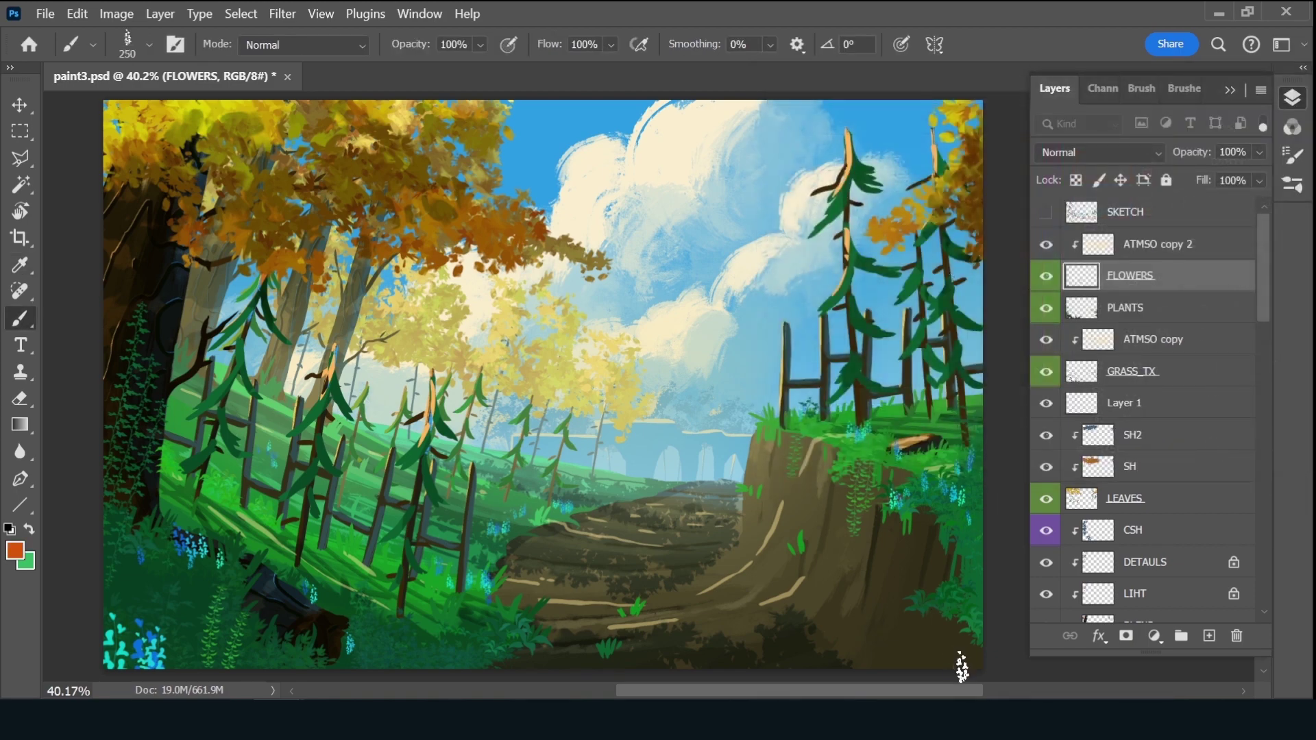
{"action": "key", "text": "bracketright"}
{"action": "key", "text": "bracketright"}
{"action": "key", "text": "bracketright"}
{"action": "left_click_drag", "start_coordinate": [969, 661], "coordinate": [933, 651]}
{"action": "key", "text": "bracketleft"}
{"action": "key", "text": "bracketleft"}
{"action": "key", "text": "bracketleft"}
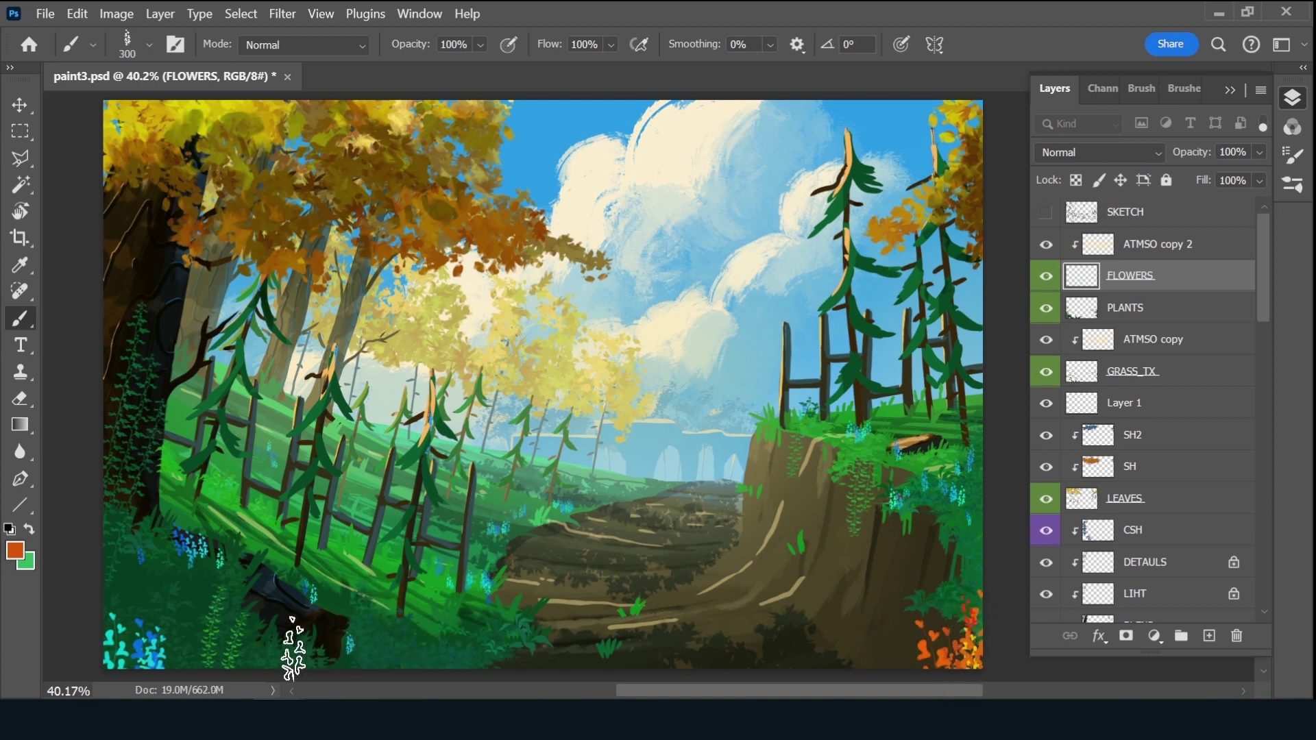
{"action": "left_click", "coordinate": [288, 654]}
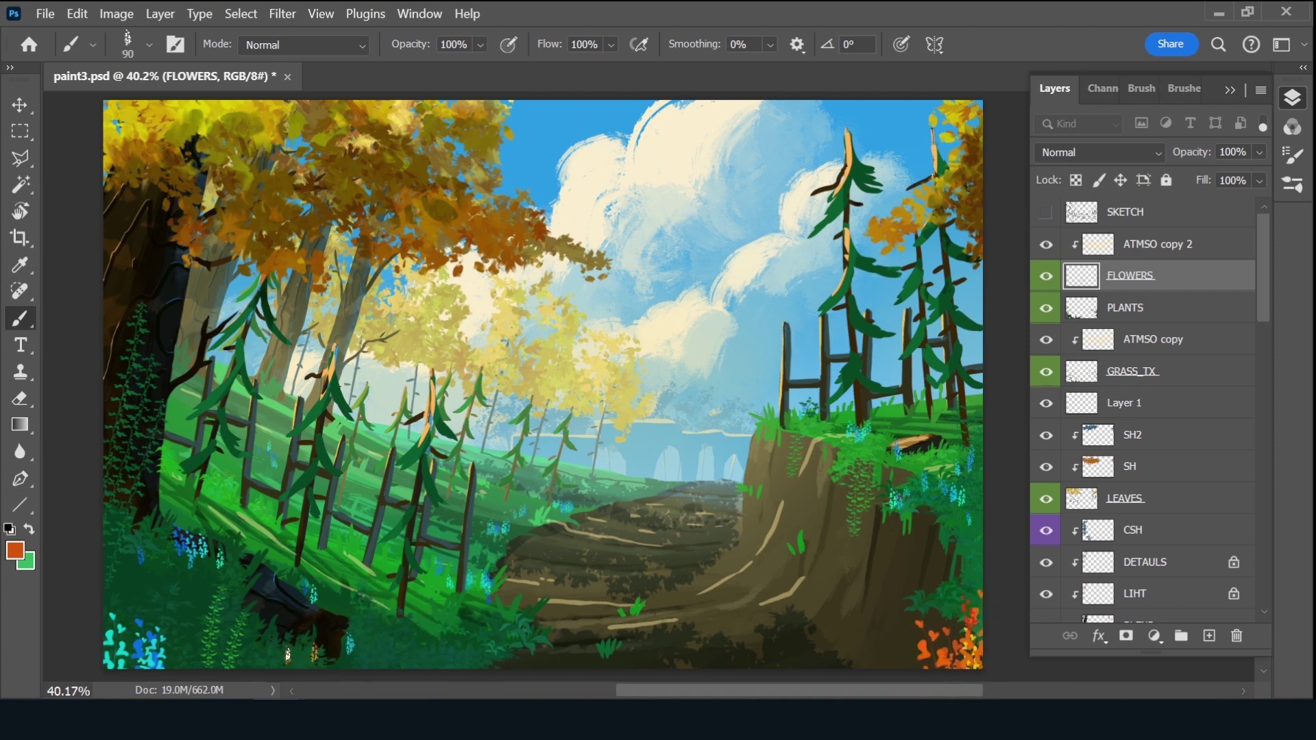
{"action": "left_click", "coordinate": [329, 665]}
{"action": "left_click_drag", "start_coordinate": [159, 531], "coordinate": [152, 559]}
{"action": "left_click_drag", "start_coordinate": [945, 449], "coordinate": [912, 406]}
Add a few more small flowers, then stamp 300 px Long Stem Wildflowers in the lower-left grass
{"action": "left_click_drag", "start_coordinate": [439, 575], "coordinate": [438, 558]}
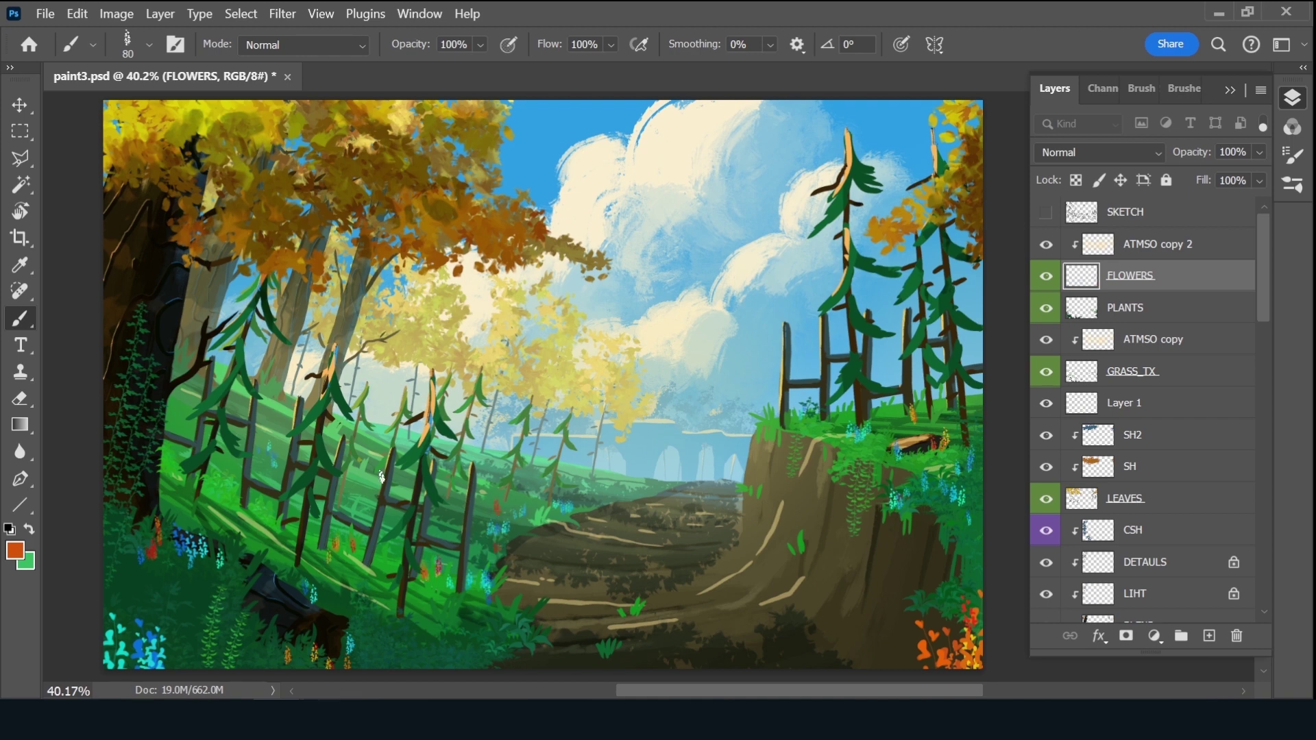
{"action": "mouse_move", "coordinate": [450, 496]}
{"action": "left_mouse_down"}
{"action": "mouse_move", "coordinate": [450, 486]}
{"action": "mouse_move", "coordinate": [495, 490]}
{"action": "left_mouse_up"}
{"action": "left_click", "coordinate": [1184, 89]}
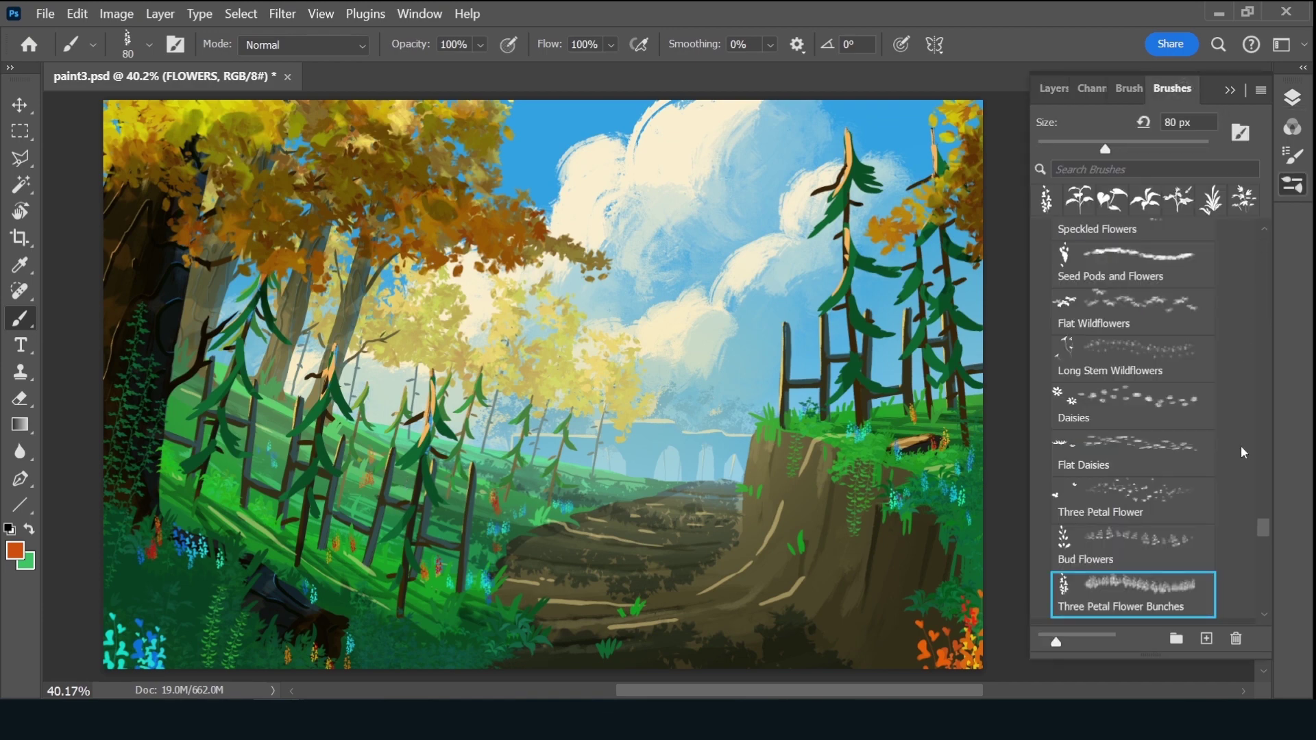
{"action": "left_click", "coordinate": [1151, 370]}
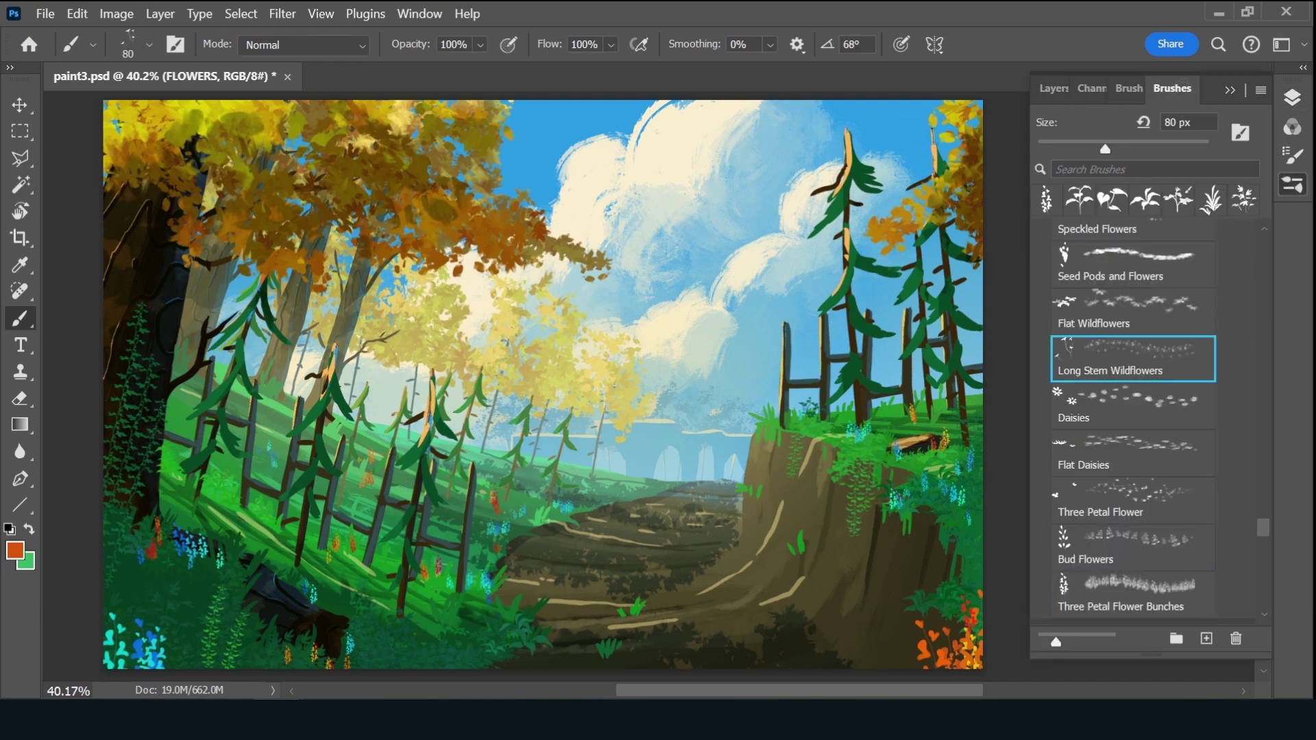
{"action": "key", "text": "bracketright"}
{"action": "key", "text": "bracketright"}
{"action": "key", "text": "bracketright"}
{"action": "key", "text": "bracketright"}
{"action": "key", "text": "bracketright"}
{"action": "key", "text": "bracketright"}
{"action": "key", "text": "bracketright"}
{"action": "key", "text": "bracketright"}
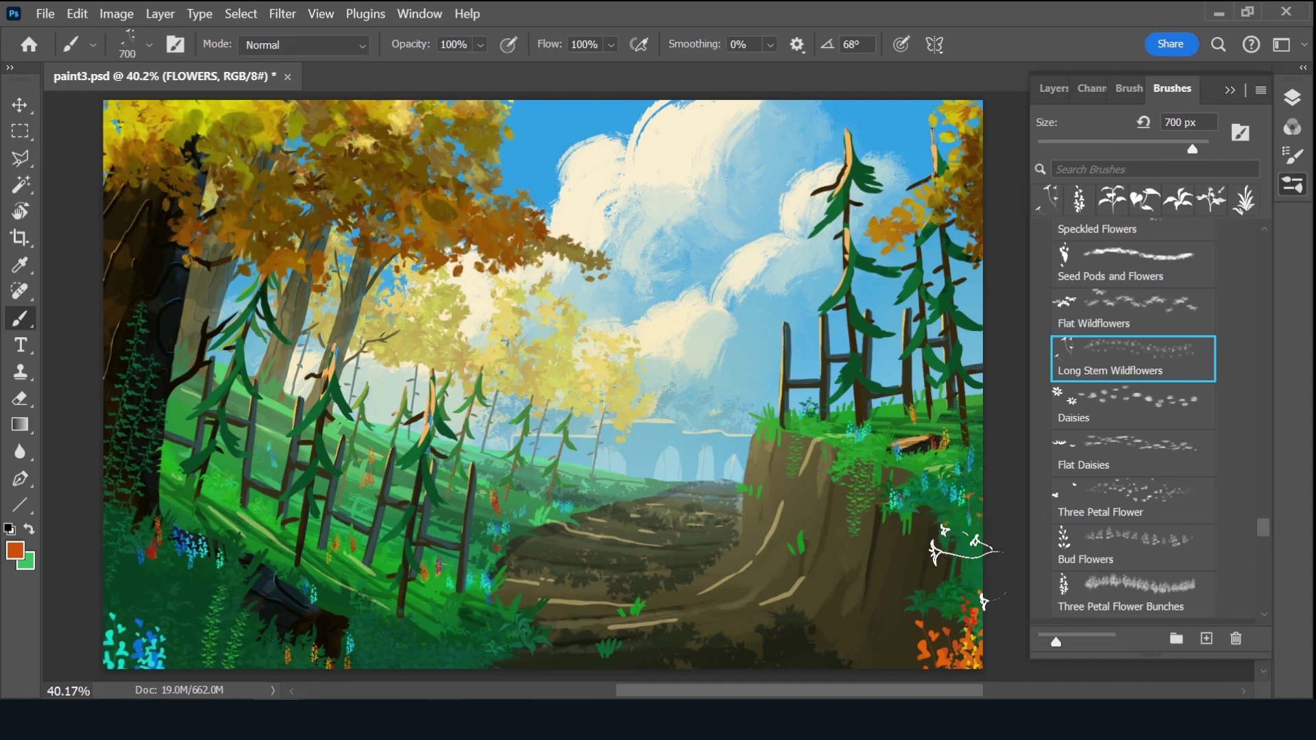
{"action": "key", "text": "bracketleft"}
{"action": "key", "text": "bracketleft"}
{"action": "key", "text": "bracketleft"}
{"action": "key", "text": "bracketleft"}
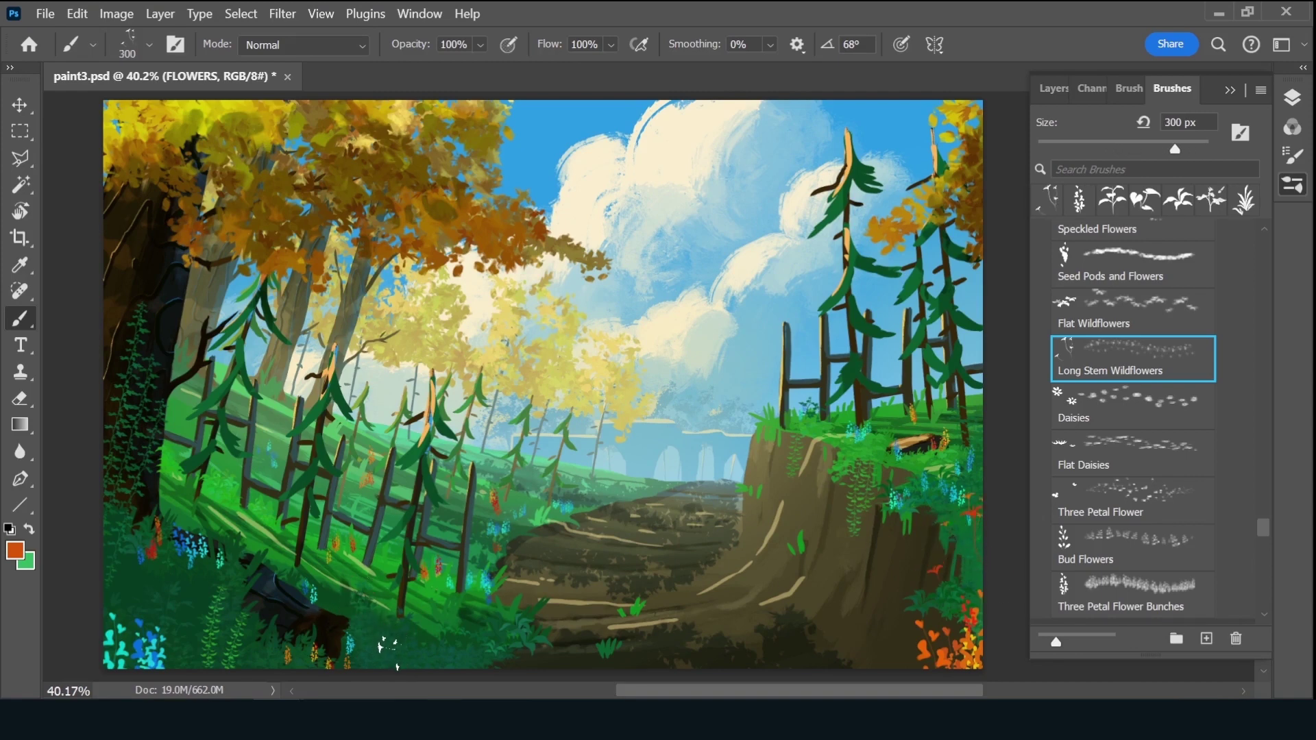
{"action": "left_click", "coordinate": [171, 593]}
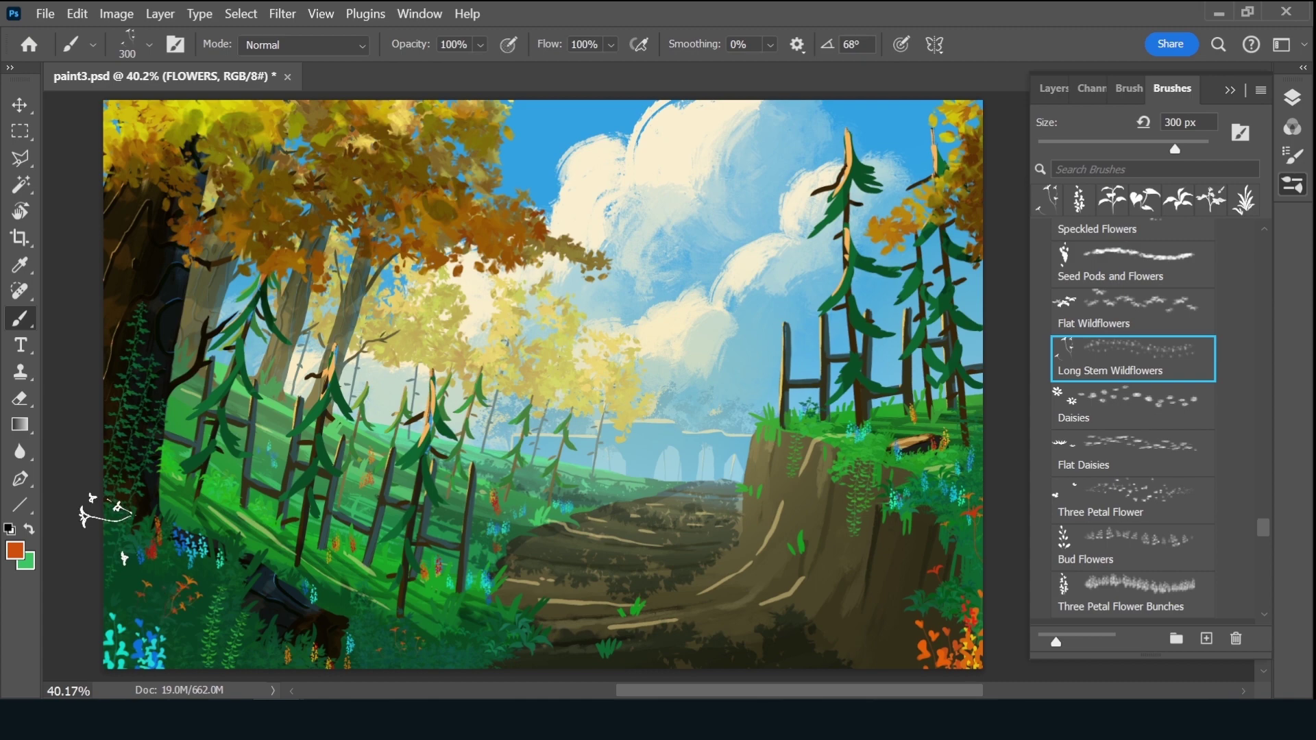
{"action": "left_click", "coordinate": [106, 514]}
Paint 175 px blue wildflowers along the dirt path and save paint3.psd
{"action": "key", "text": "bracketleft"}
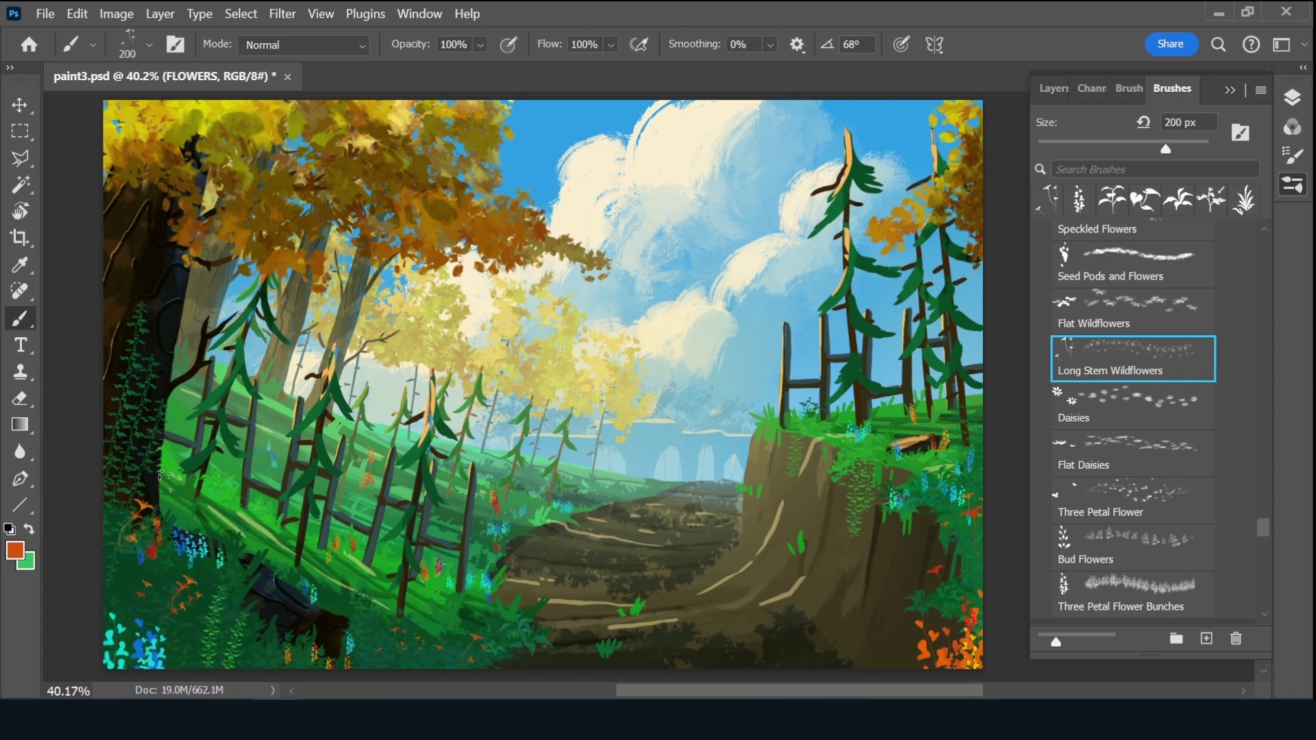
{"action": "key", "text": "bracketleft"}
{"action": "left_click", "coordinate": [16, 558]}
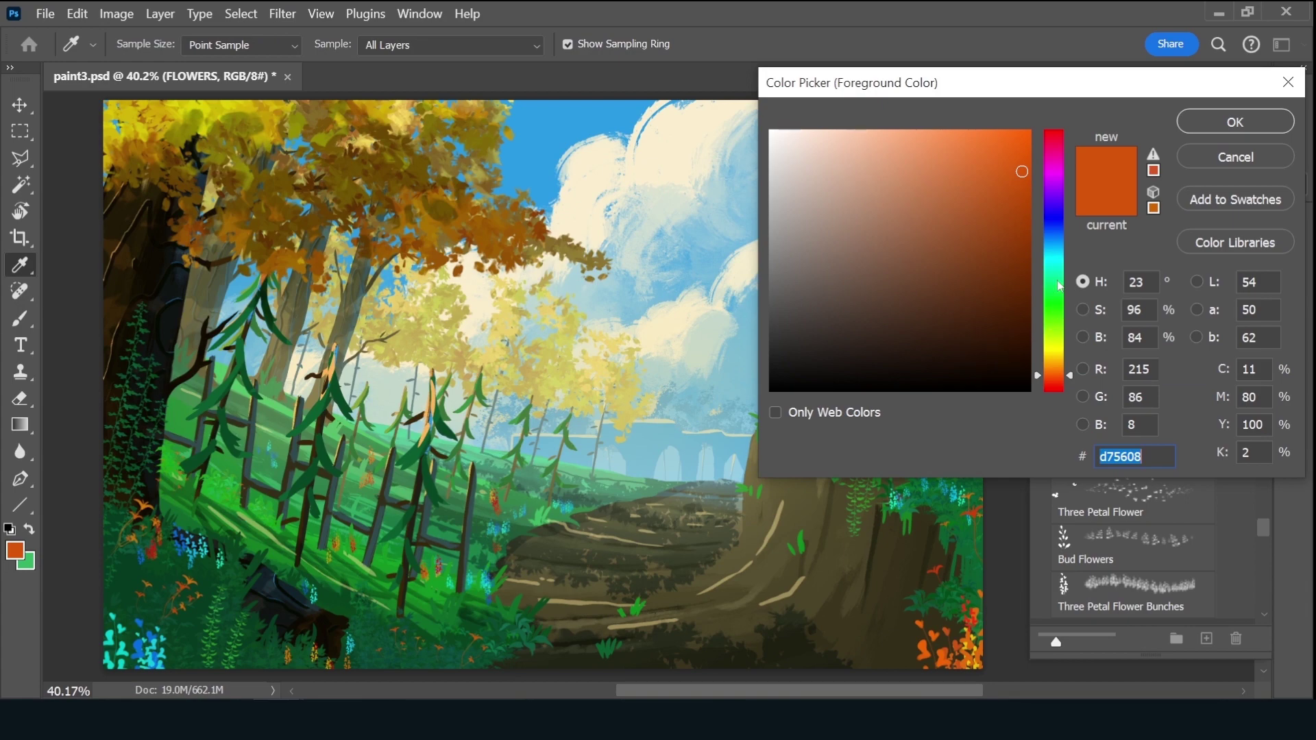
{"action": "left_click_drag", "start_coordinate": [1060, 285], "coordinate": [1059, 235]}
{"action": "left_click", "coordinate": [1227, 122]}
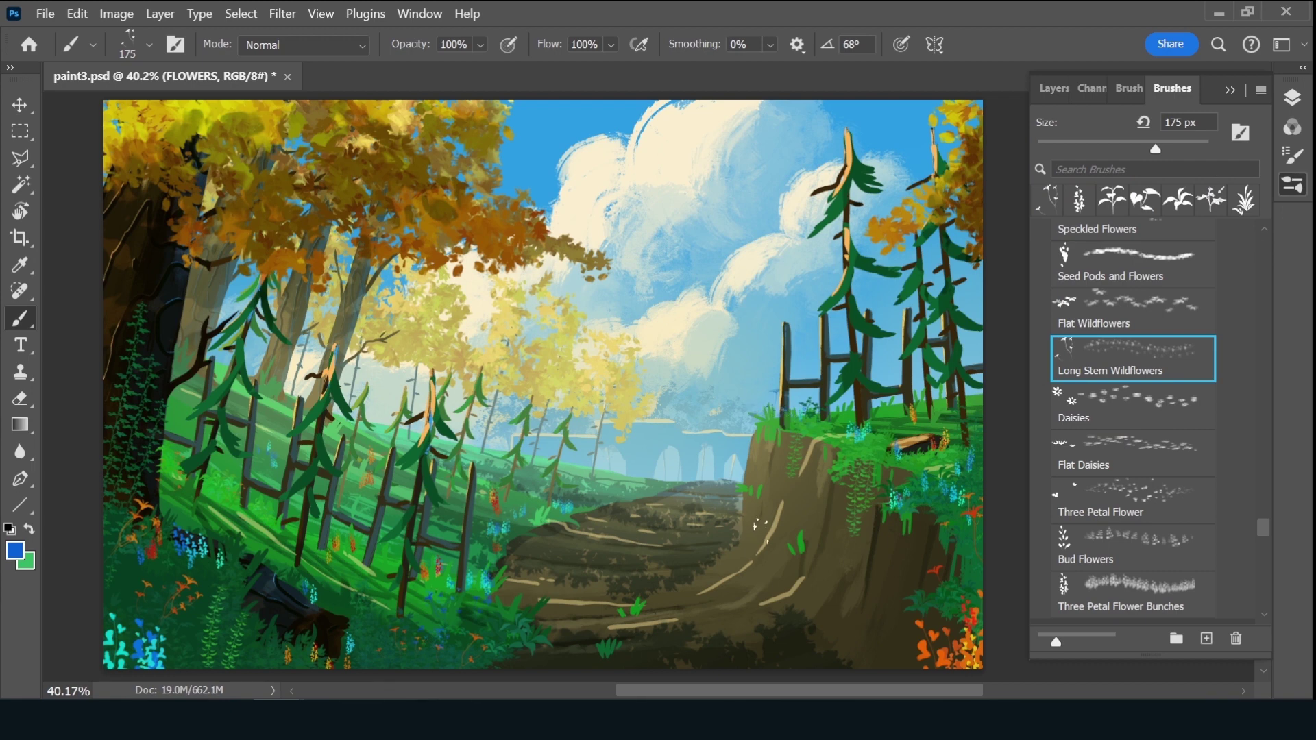
{"action": "left_click_drag", "start_coordinate": [776, 505], "coordinate": [795, 531]}
{"action": "key", "text": "ctrl+s"}
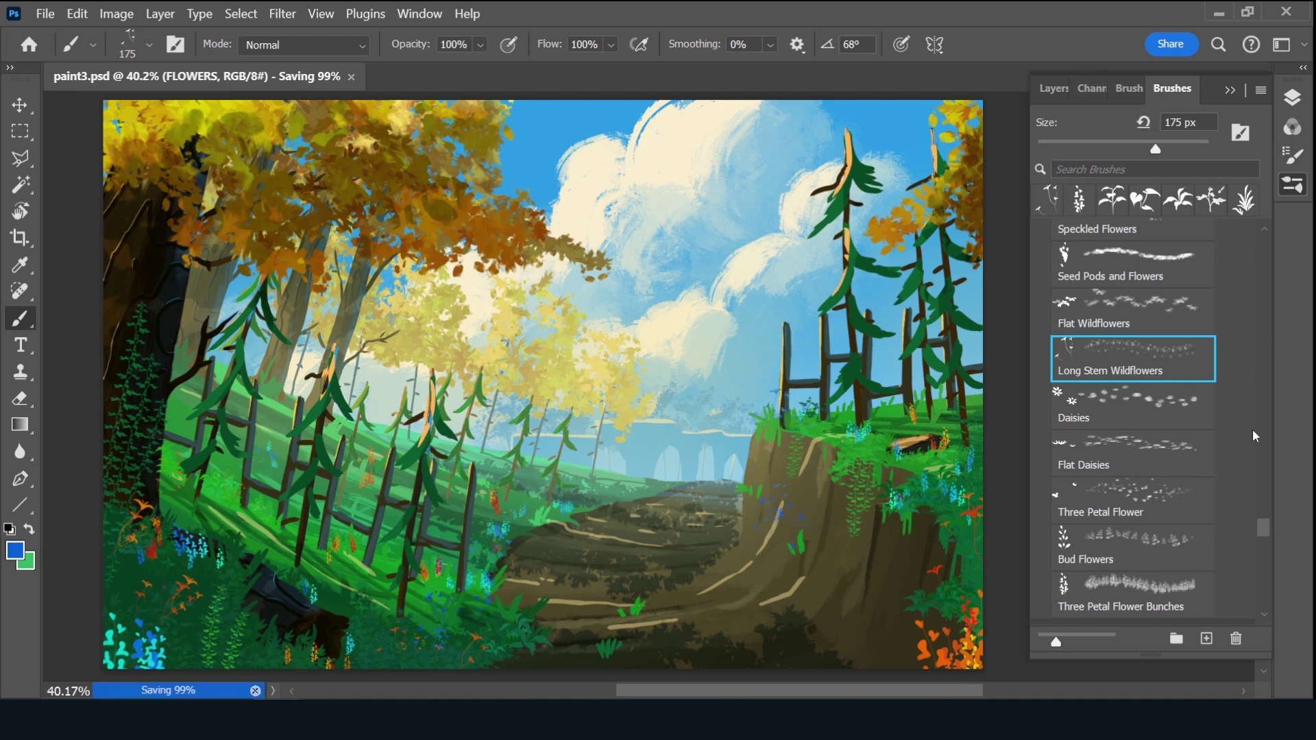
{"action": "left_click_drag", "start_coordinate": [1265, 528], "coordinate": [1263, 283]}
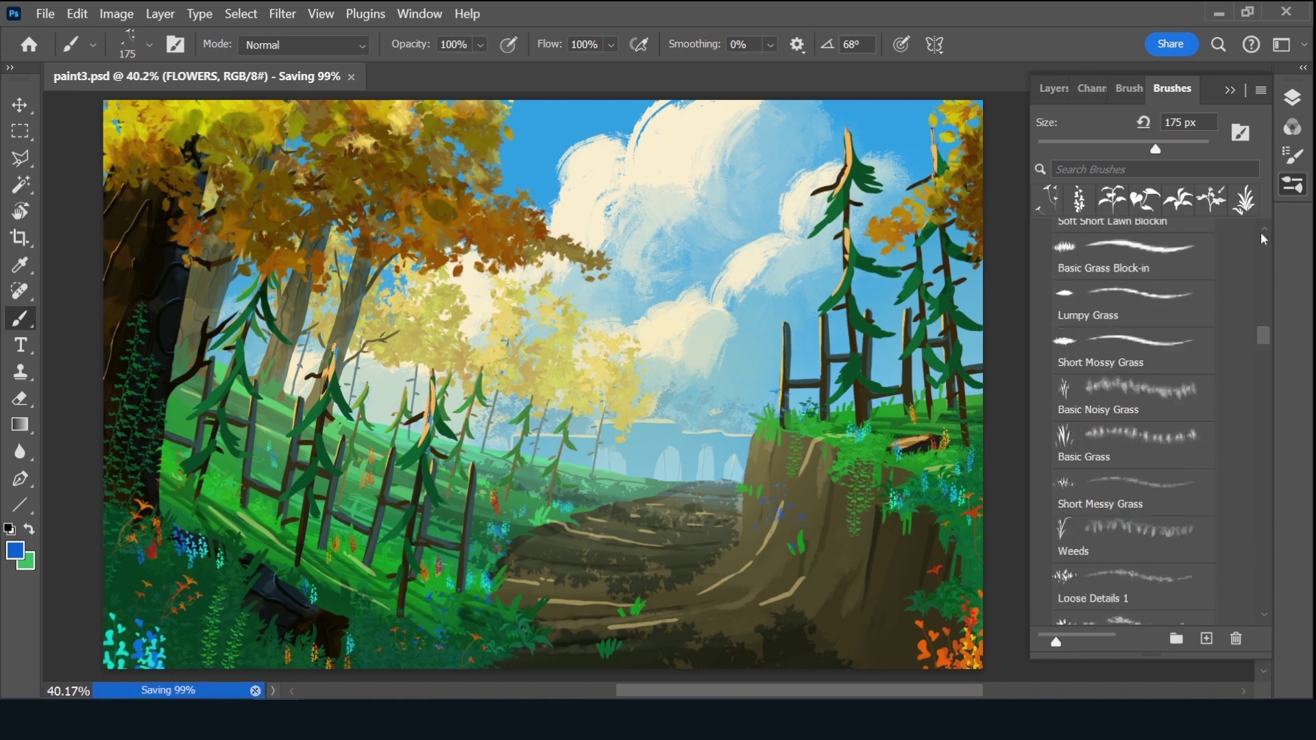
Load the 25 px Kyle's Inkbox Rough Inker 4 brush and bring the layer list back into view
{"action": "left_click", "coordinate": [1247, 195]}
{"action": "left_click", "coordinate": [1052, 88]}
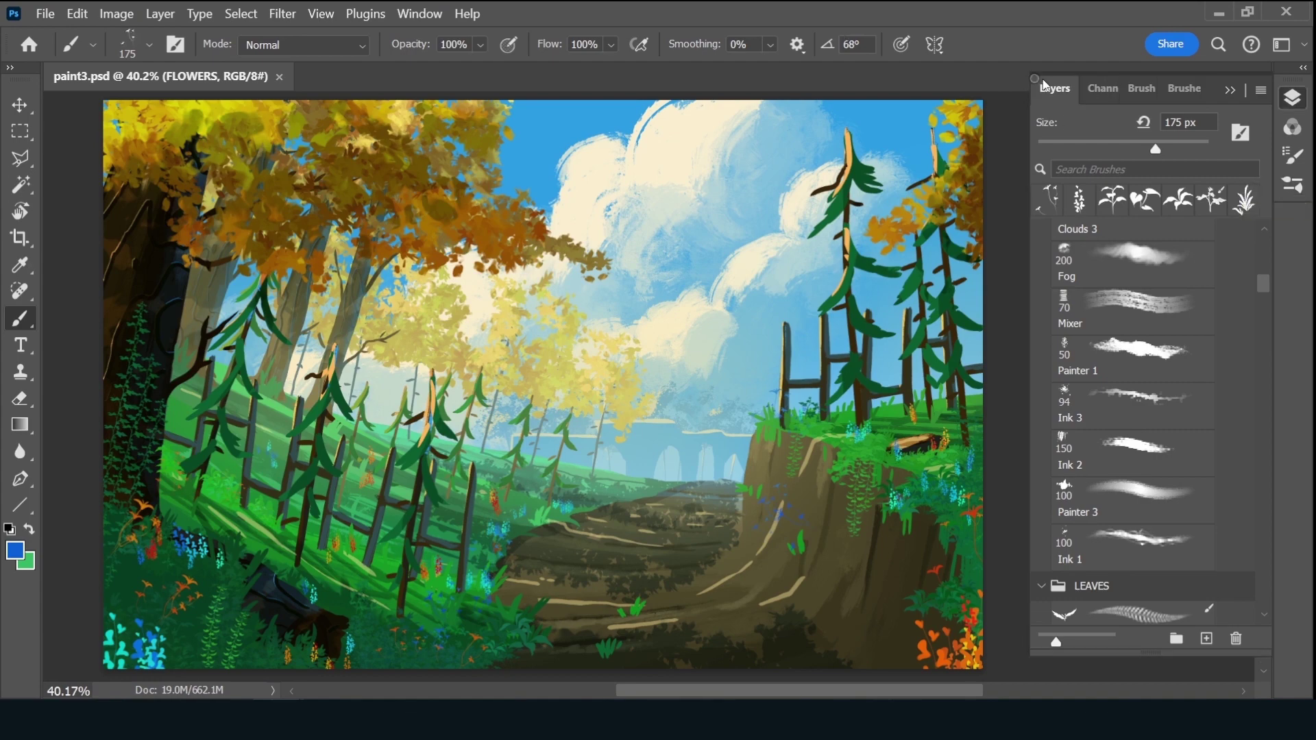
{"action": "left_click", "coordinate": [1292, 97]}
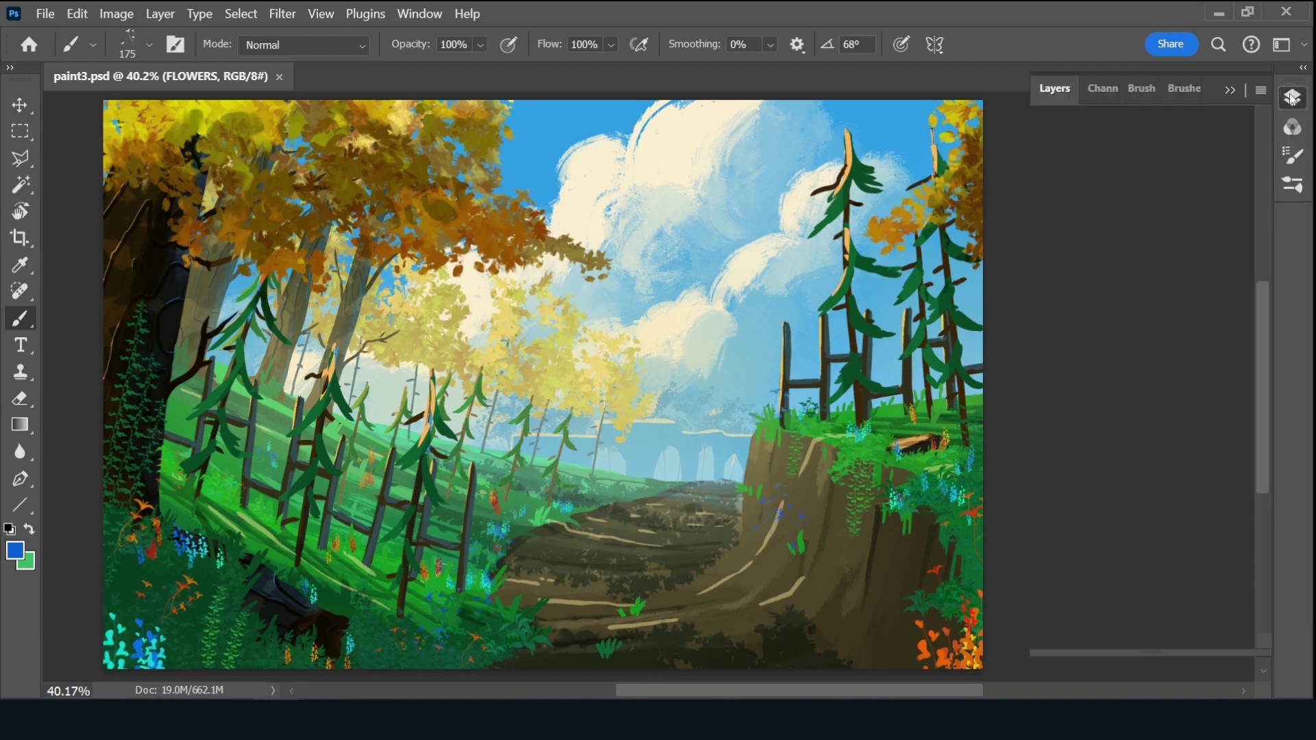
{"action": "left_click", "coordinate": [1184, 88]}
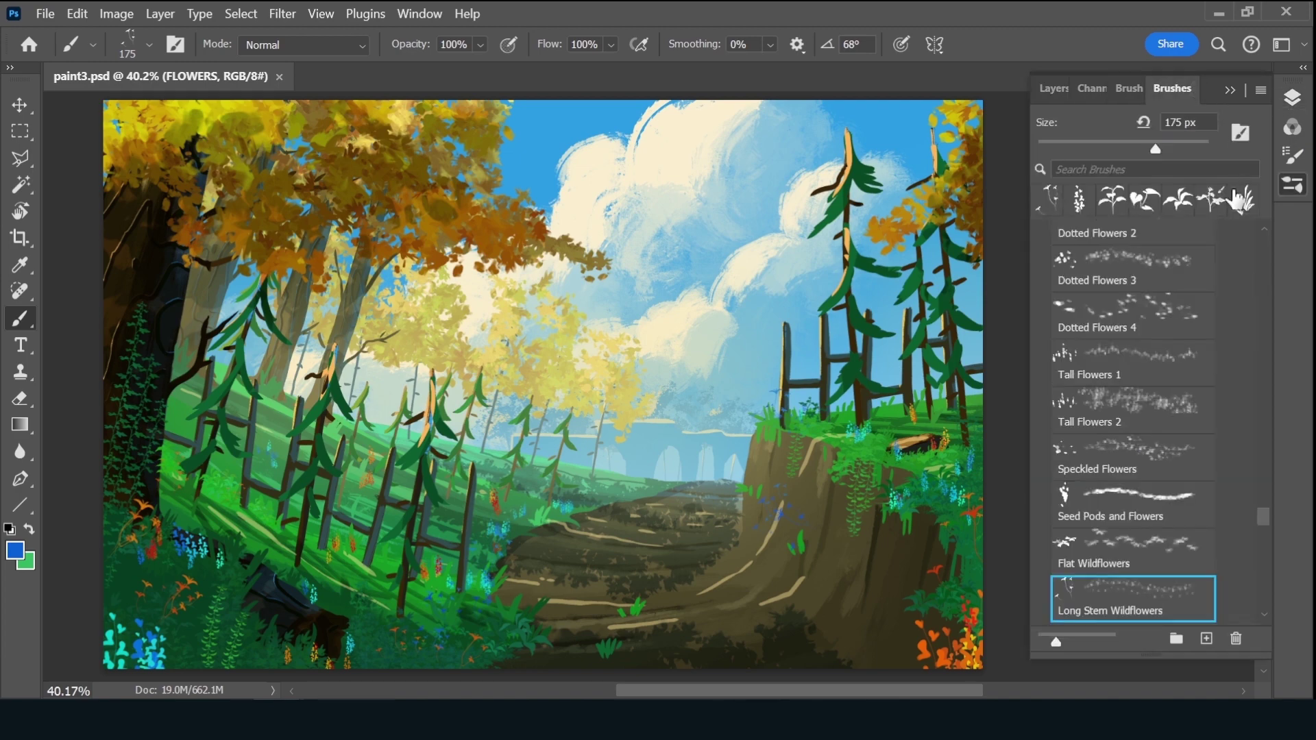
{"action": "scroll", "coordinate": [1260, 287], "scroll_direction": "up", "scroll_amount": 5}
{"action": "left_click_drag", "start_coordinate": [1265, 478], "coordinate": [1263, 287]}
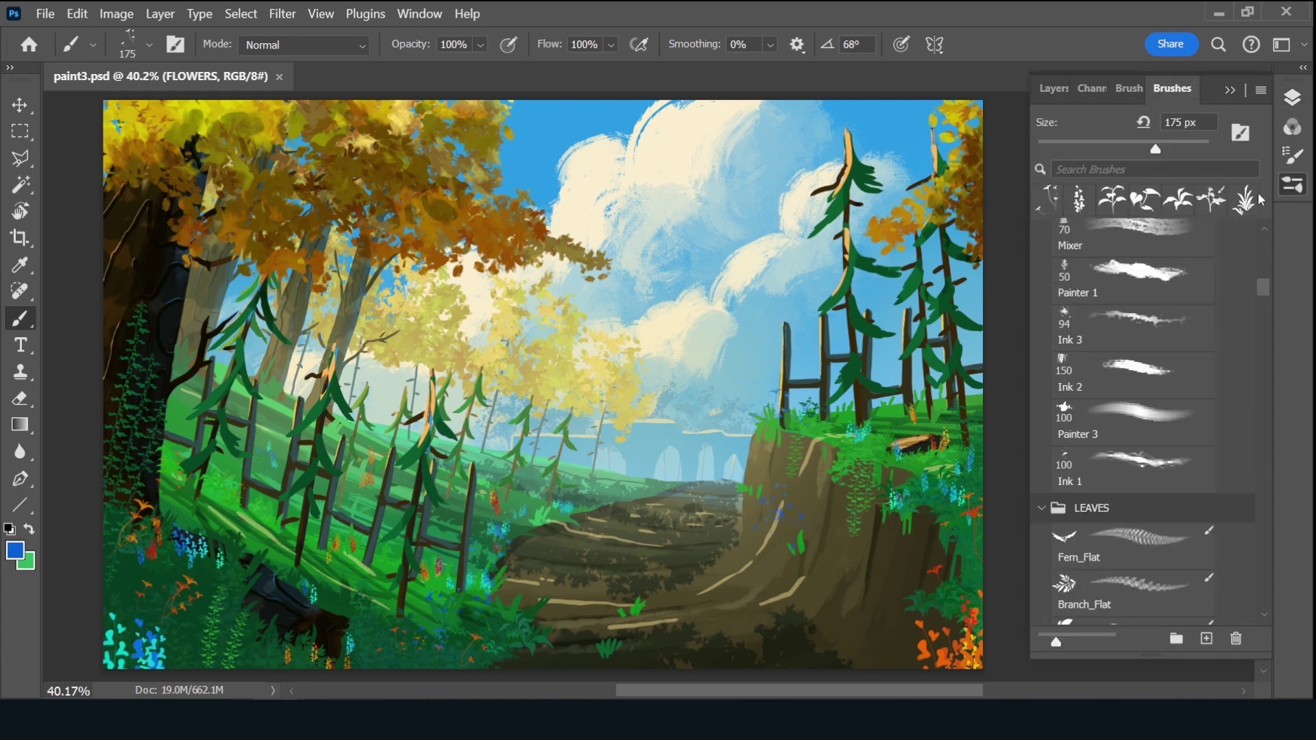
{"action": "scroll", "coordinate": [1265, 275], "scroll_direction": "up", "scroll_amount": 3}
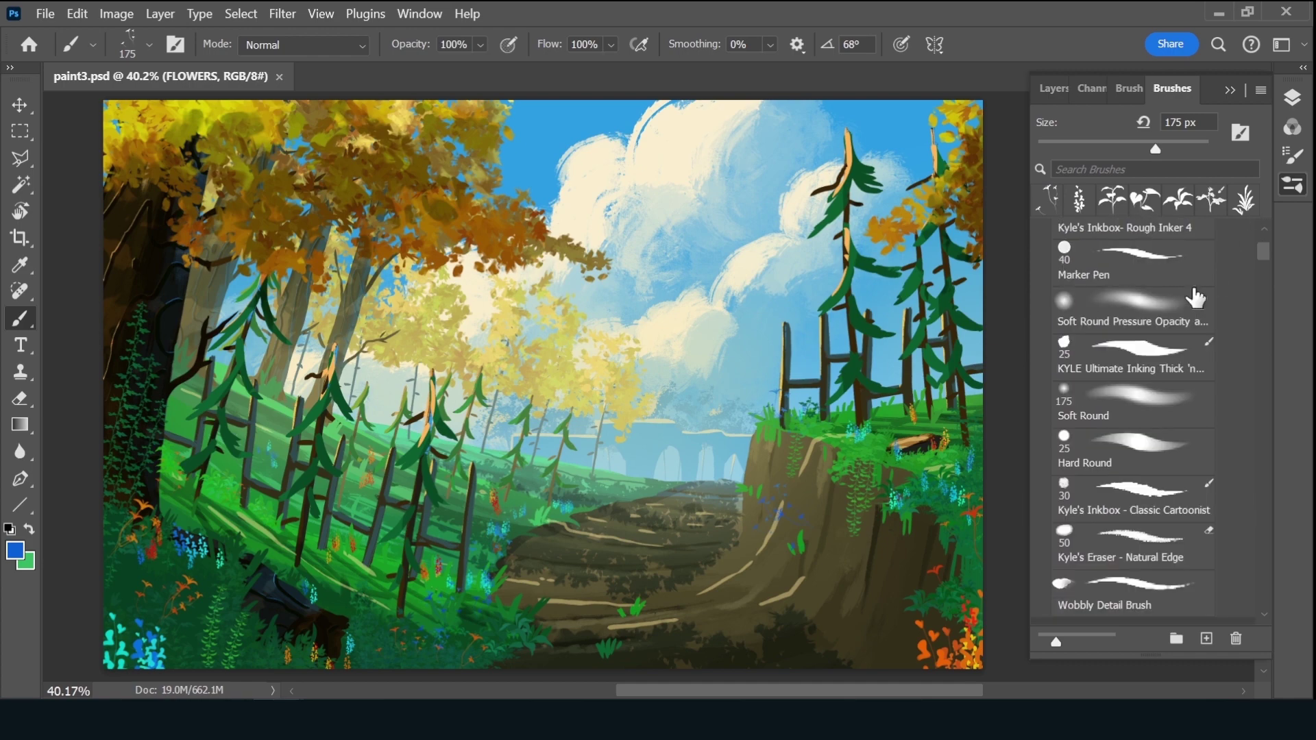
{"action": "left_click", "coordinate": [1174, 307]}
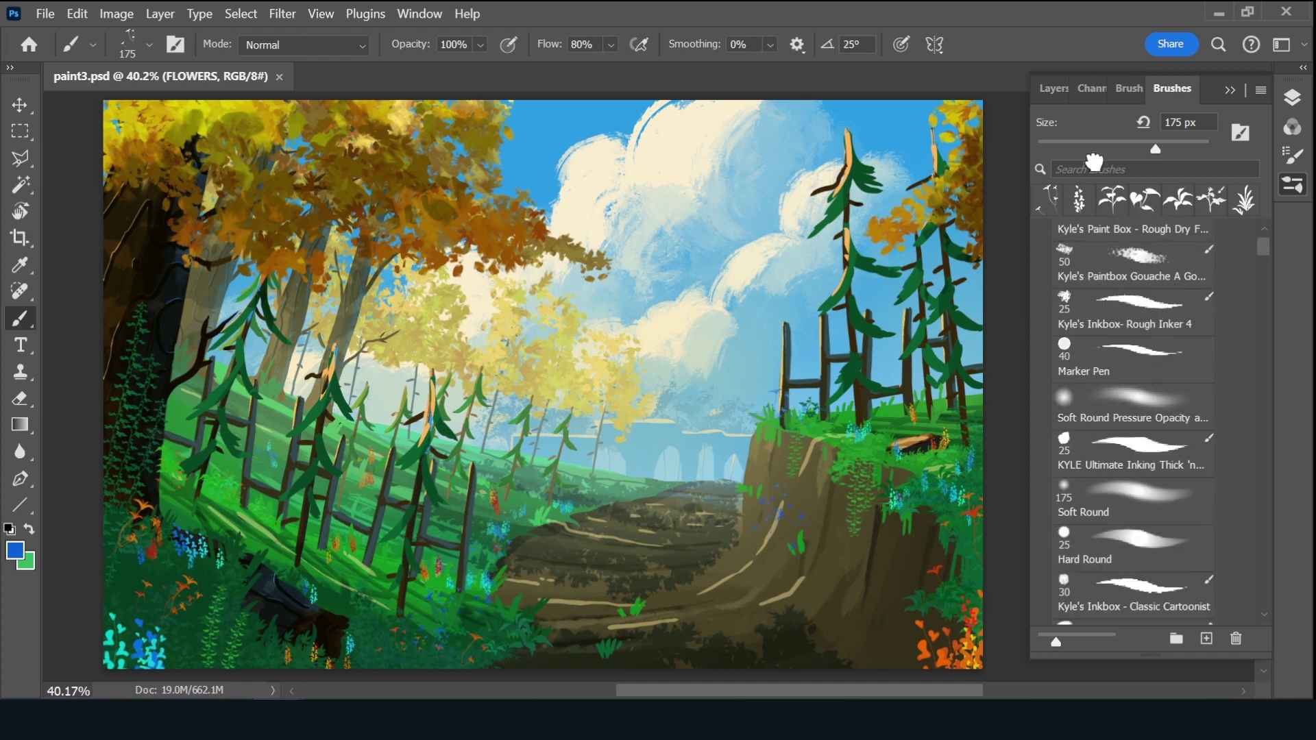
{"action": "left_click", "coordinate": [1054, 89]}
{"action": "scroll", "coordinate": [1264, 305], "scroll_direction": "down", "scroll_amount": 3}
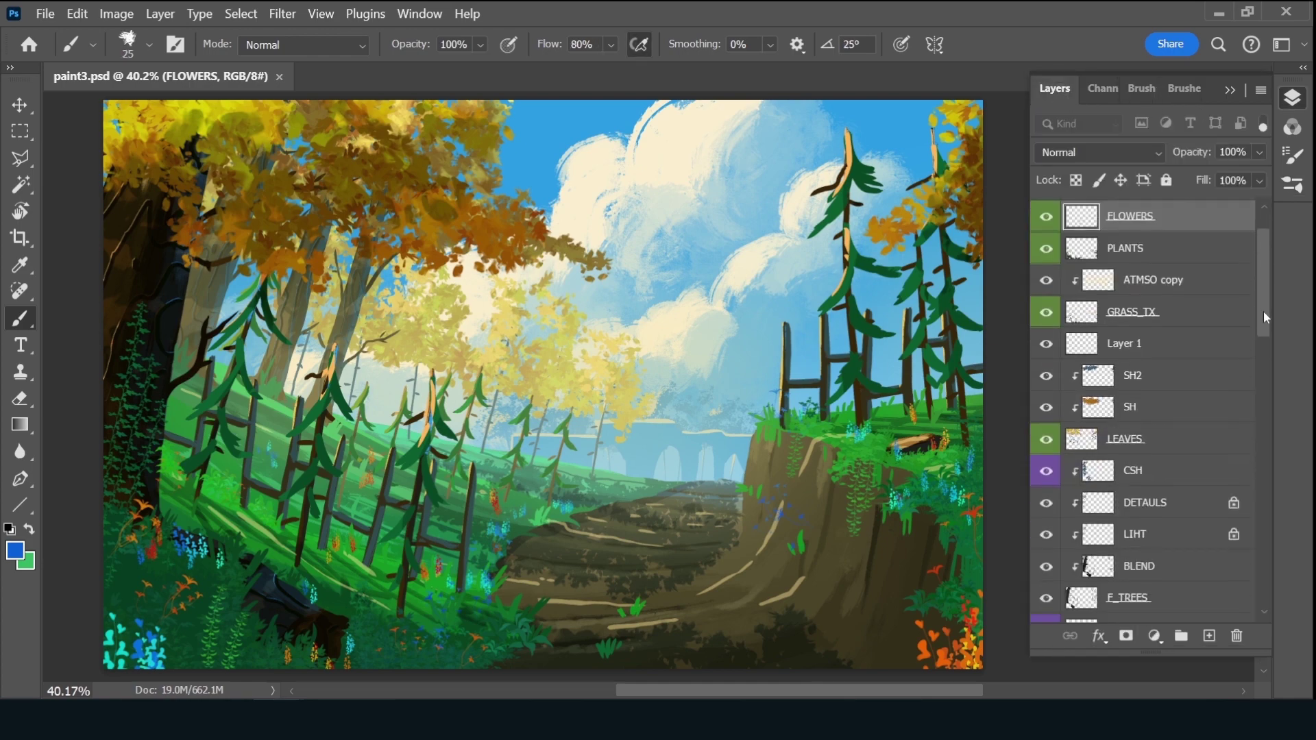
On the LEAVES layer, paint sampled dark green over the pine tip and trunk highlights
{"action": "left_click", "coordinate": [1173, 411]}
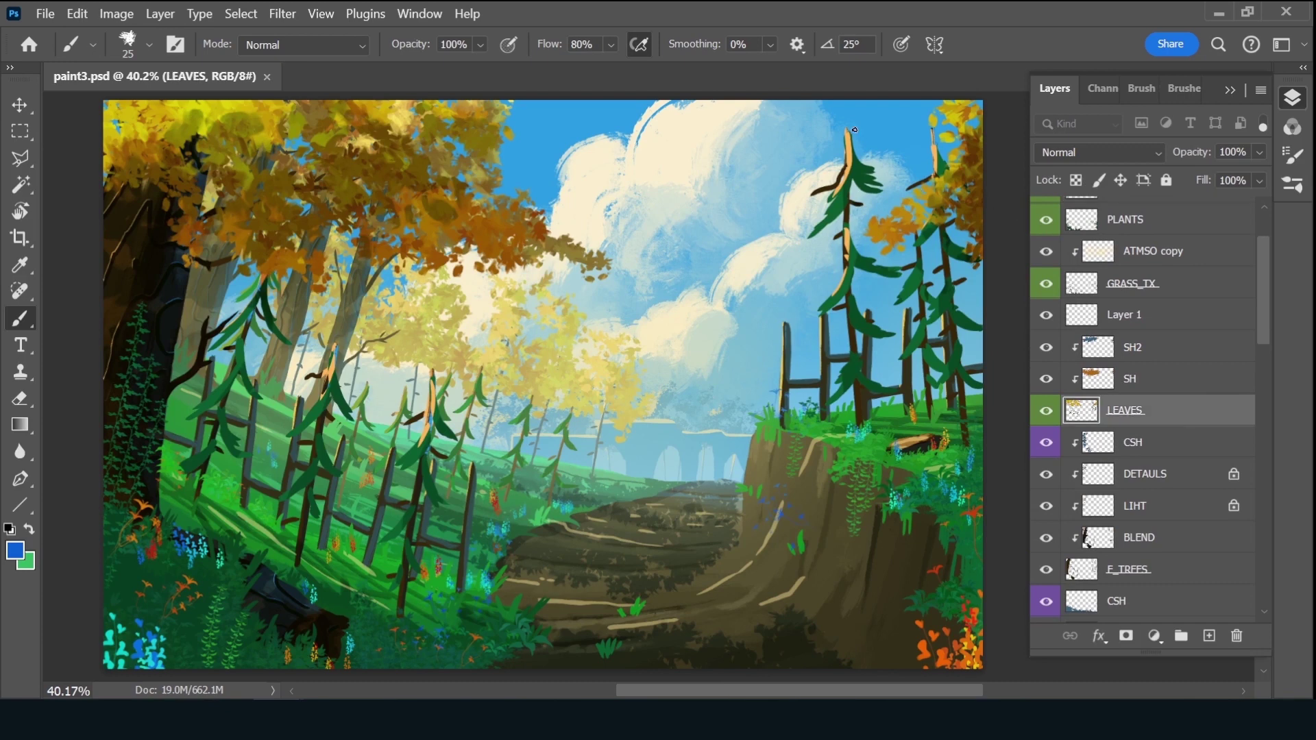
{"action": "left_click", "coordinate": [857, 205], "text": "alt"}
{"action": "mouse_move", "coordinate": [853, 155]}
{"action": "left_mouse_down"}
{"action": "mouse_move", "coordinate": [849, 129]}
{"action": "mouse_move", "coordinate": [846, 175]}
{"action": "left_mouse_up"}
{"action": "left_click_drag", "start_coordinate": [849, 229], "coordinate": [853, 263]}
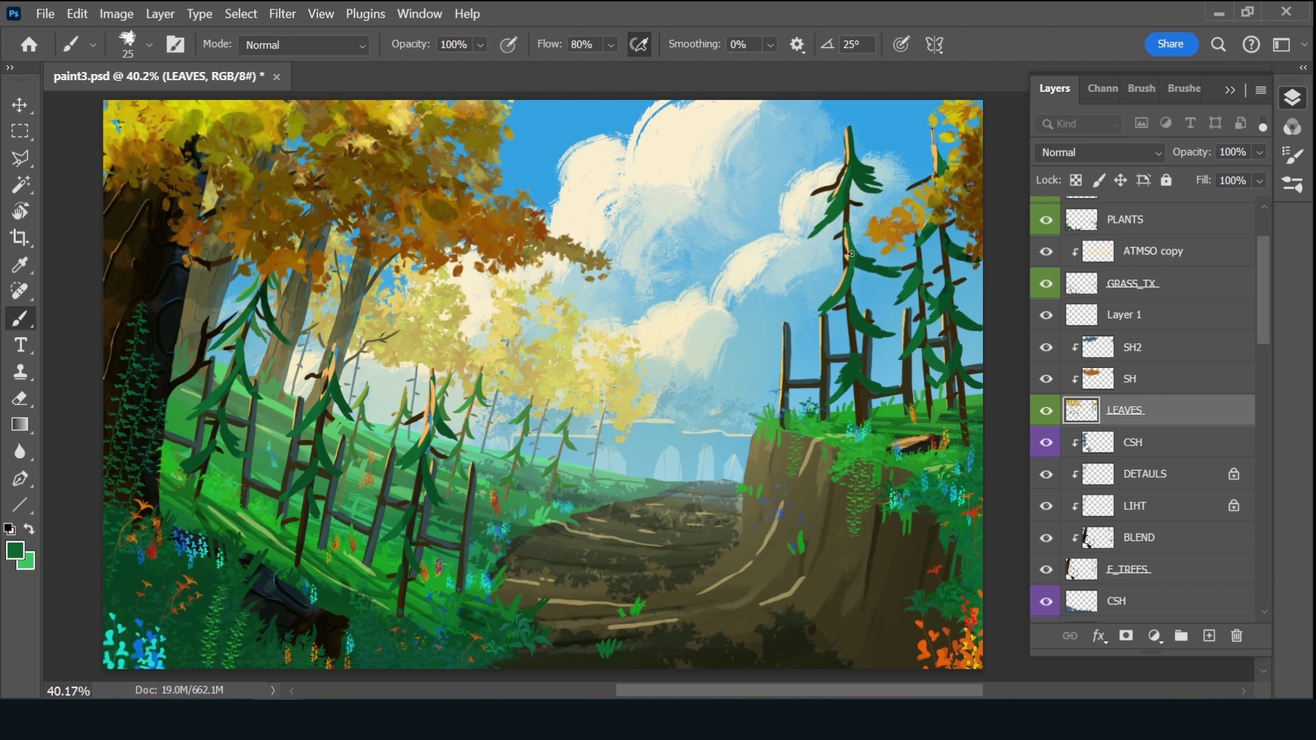
{"action": "left_click", "coordinate": [863, 296], "text": "alt"}
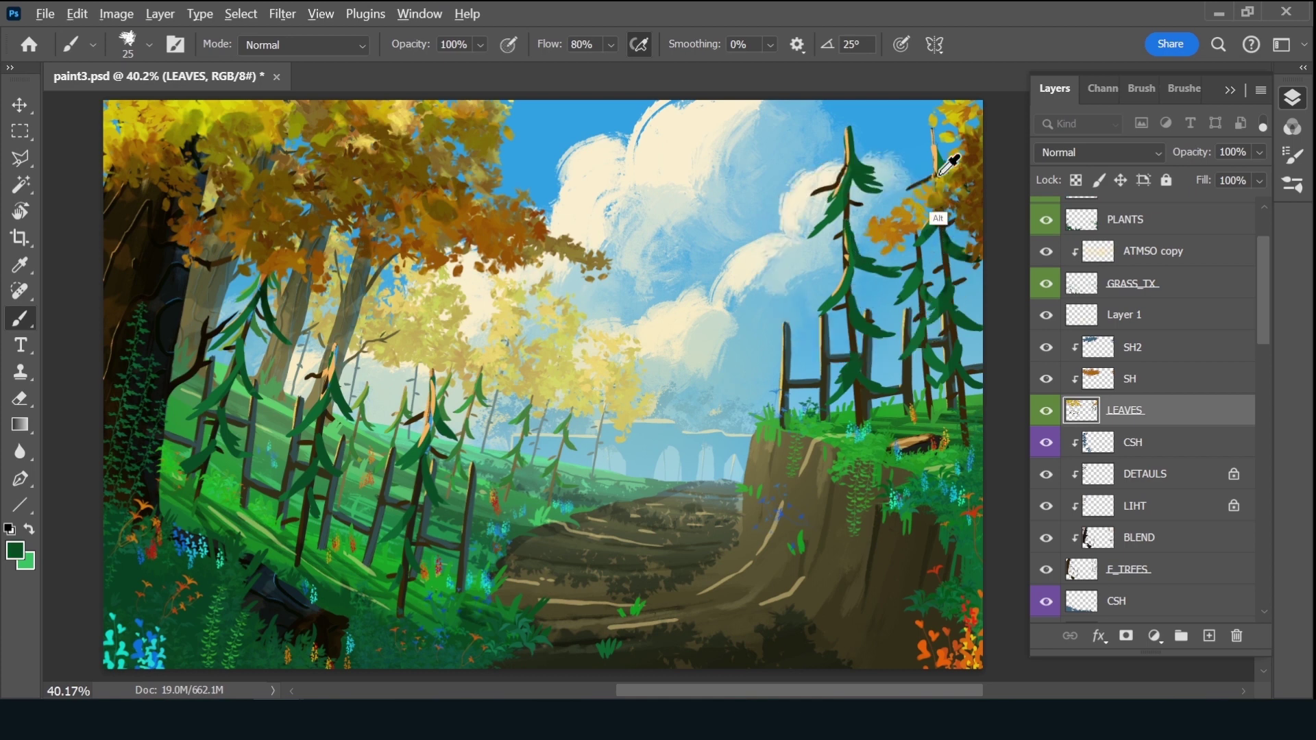
{"action": "left_click_drag", "start_coordinate": [937, 147], "coordinate": [935, 137]}
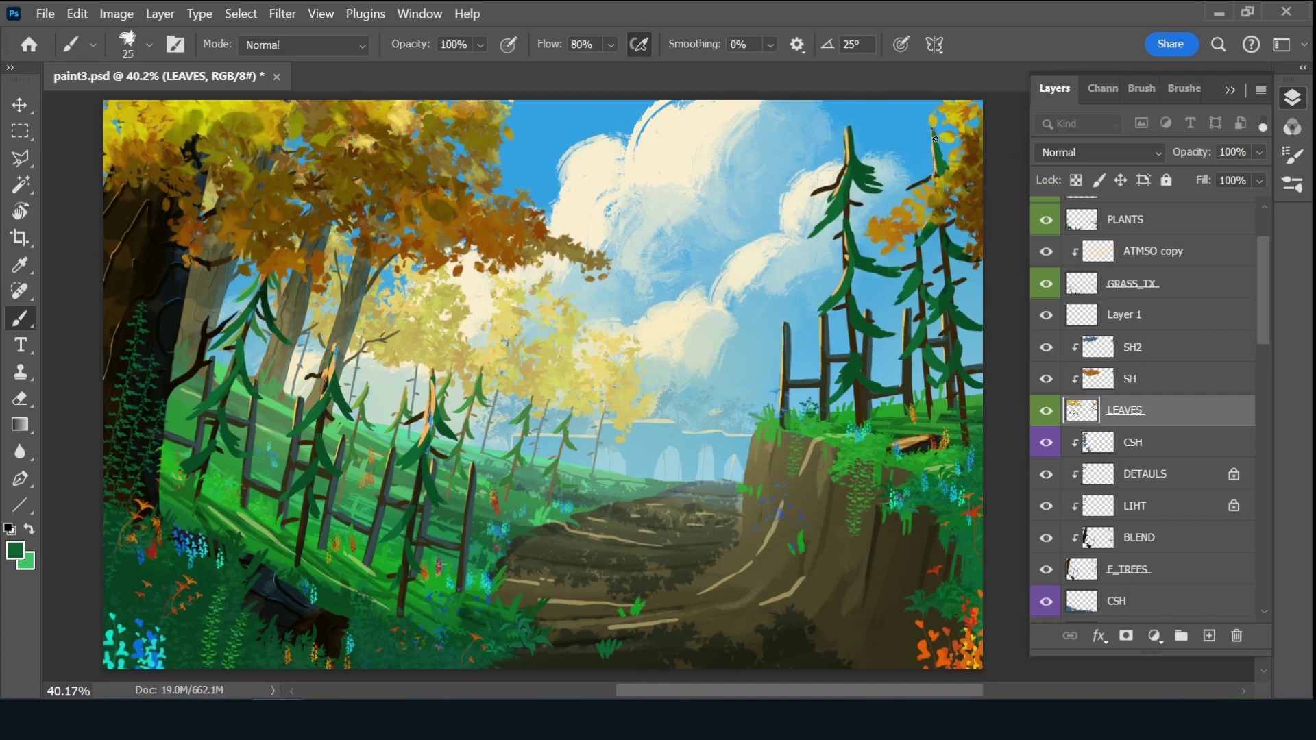
Add foliage strokes along the left pine's trunk and save
{"action": "left_click", "coordinate": [335, 389], "text": "alt"}
{"action": "left_click_drag", "start_coordinate": [333, 380], "coordinate": [336, 353]}
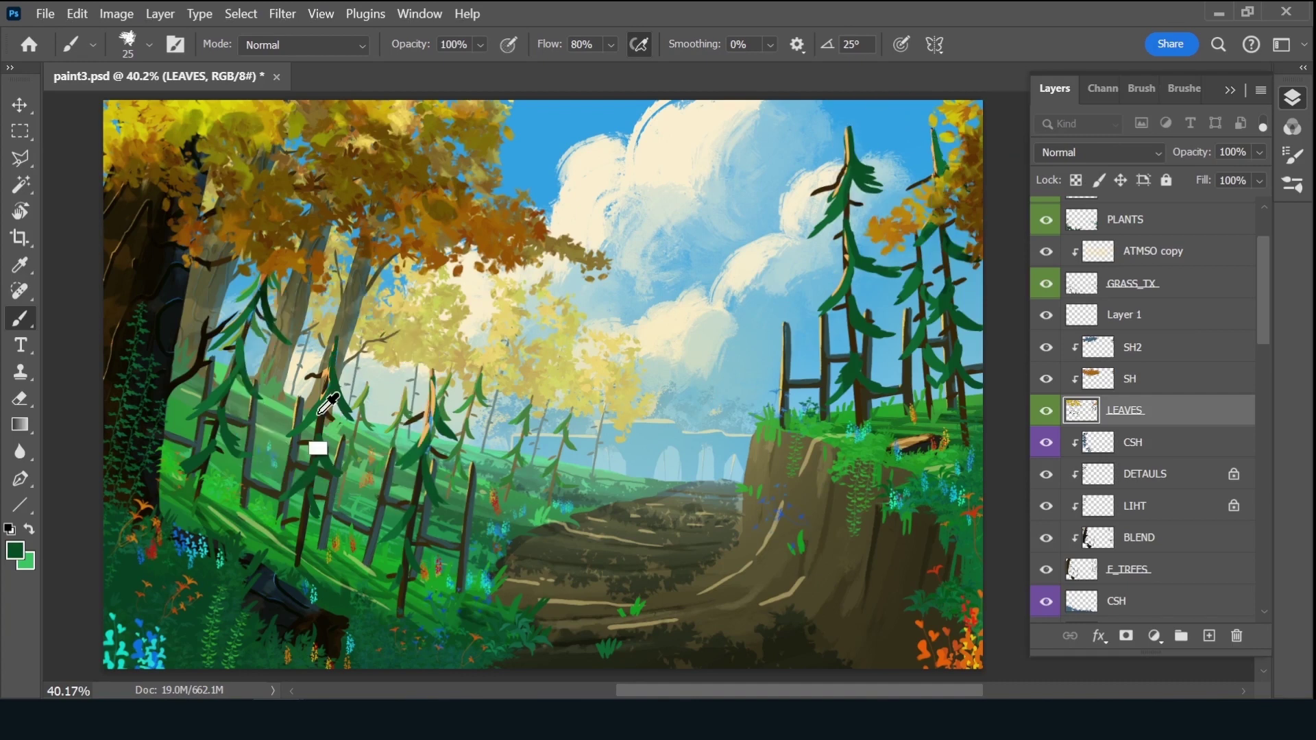
{"action": "left_click_drag", "start_coordinate": [327, 415], "coordinate": [336, 360]}
{"action": "key", "text": "ctrl+s"}
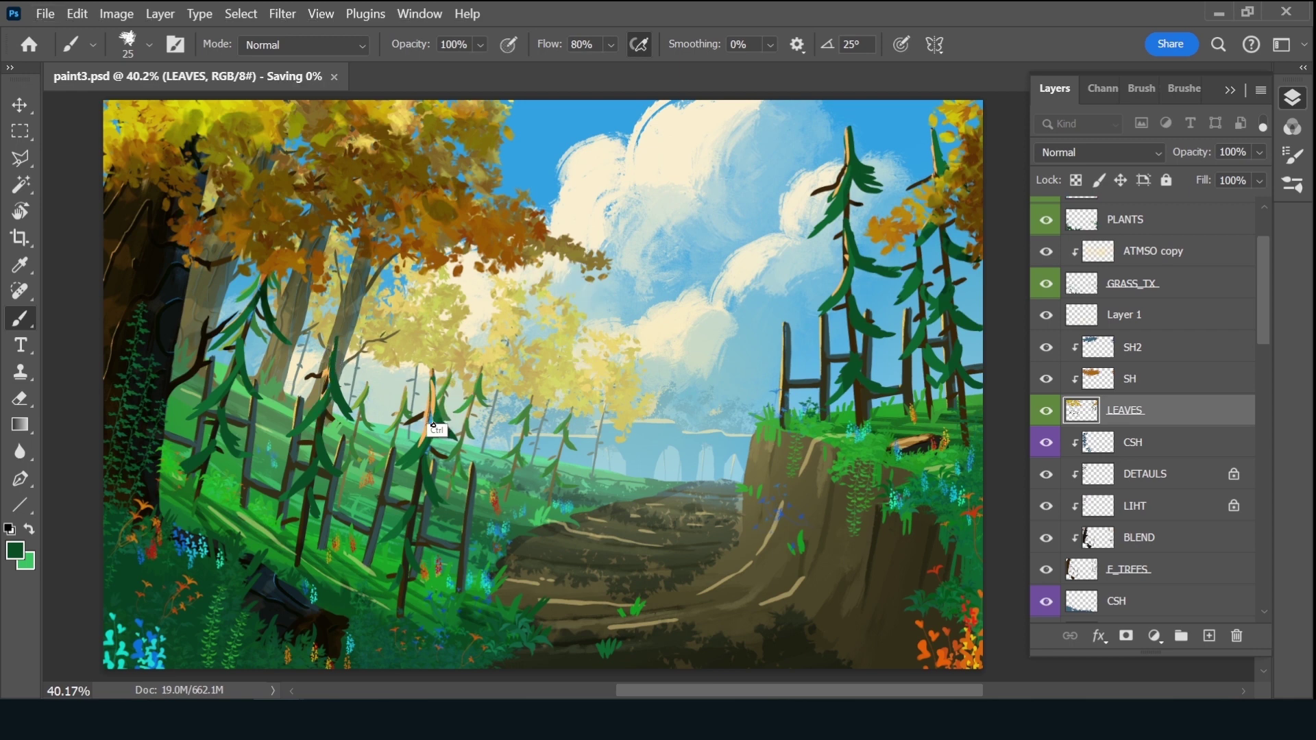
Darken the fence post with sampled-colour strokes and save paint3.psd again
{"action": "left_click", "coordinate": [438, 414], "text": "alt"}
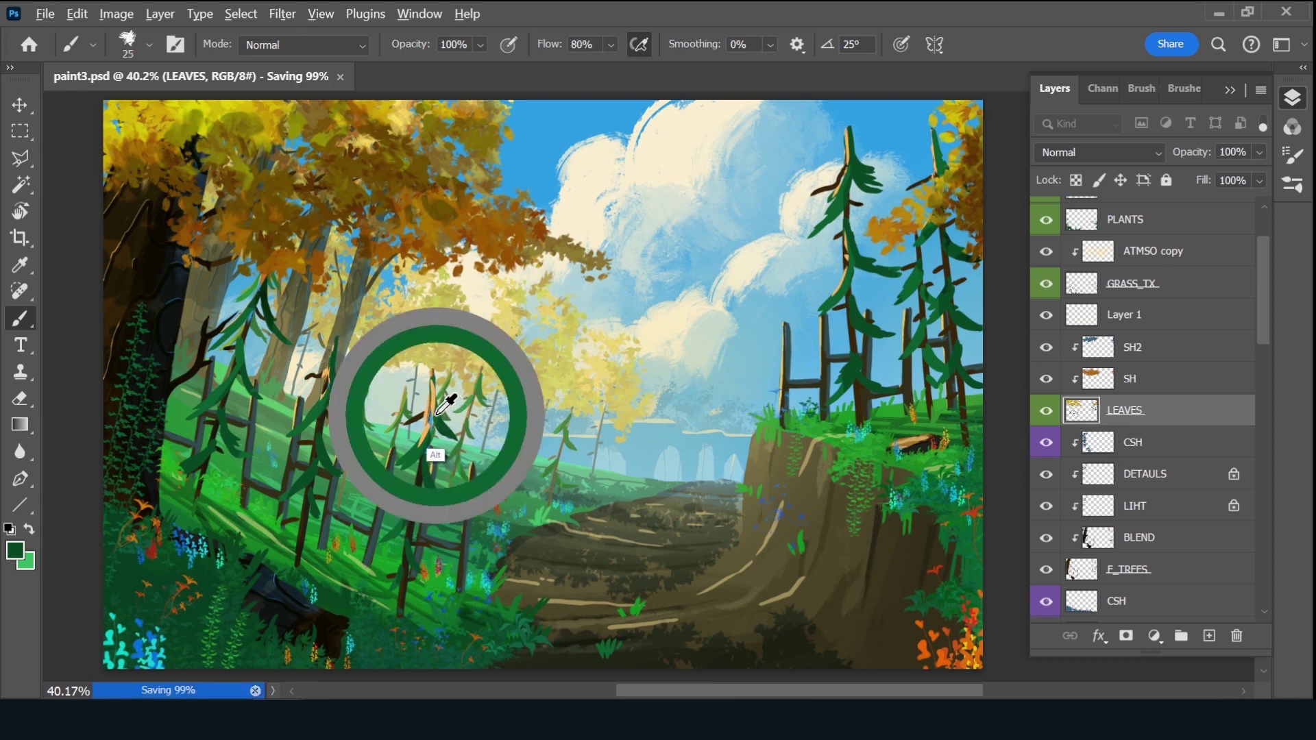
{"action": "left_click_drag", "start_coordinate": [435, 382], "coordinate": [433, 416]}
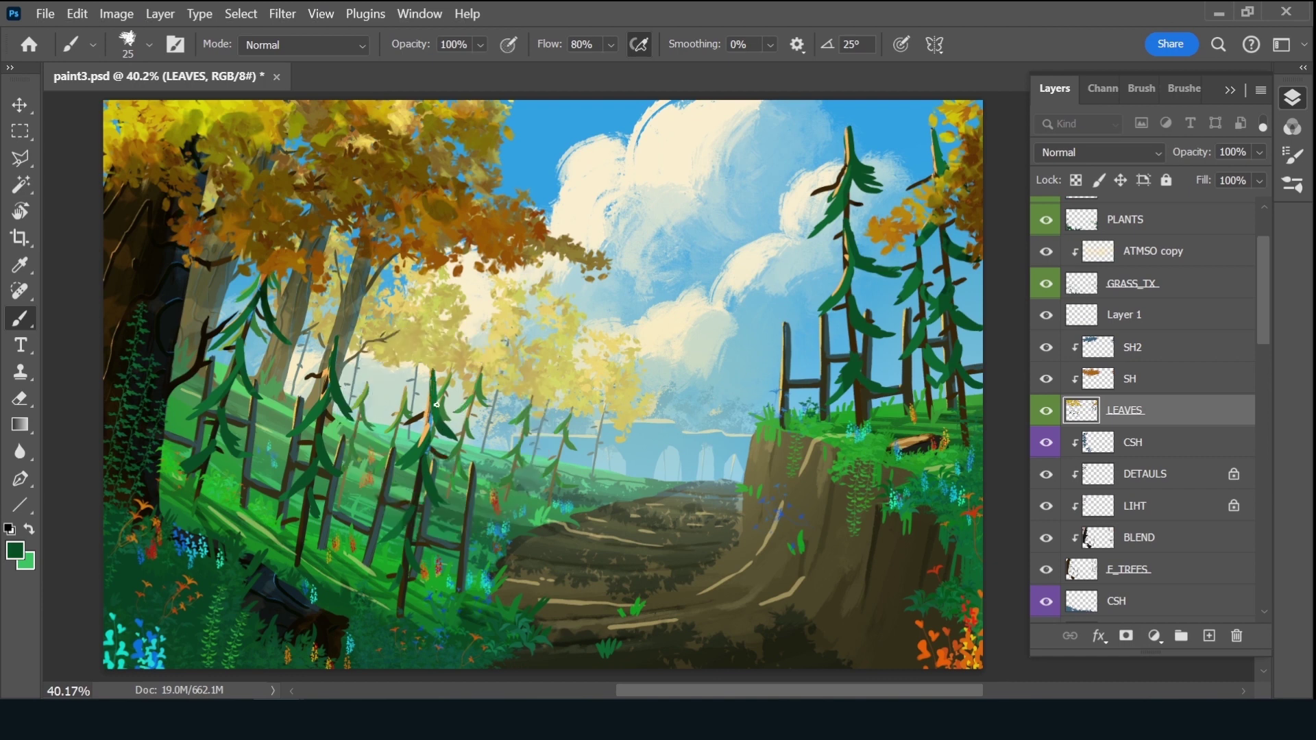
{"action": "left_click_drag", "start_coordinate": [434, 362], "coordinate": [440, 420]}
{"action": "key", "text": "ctrl+s"}
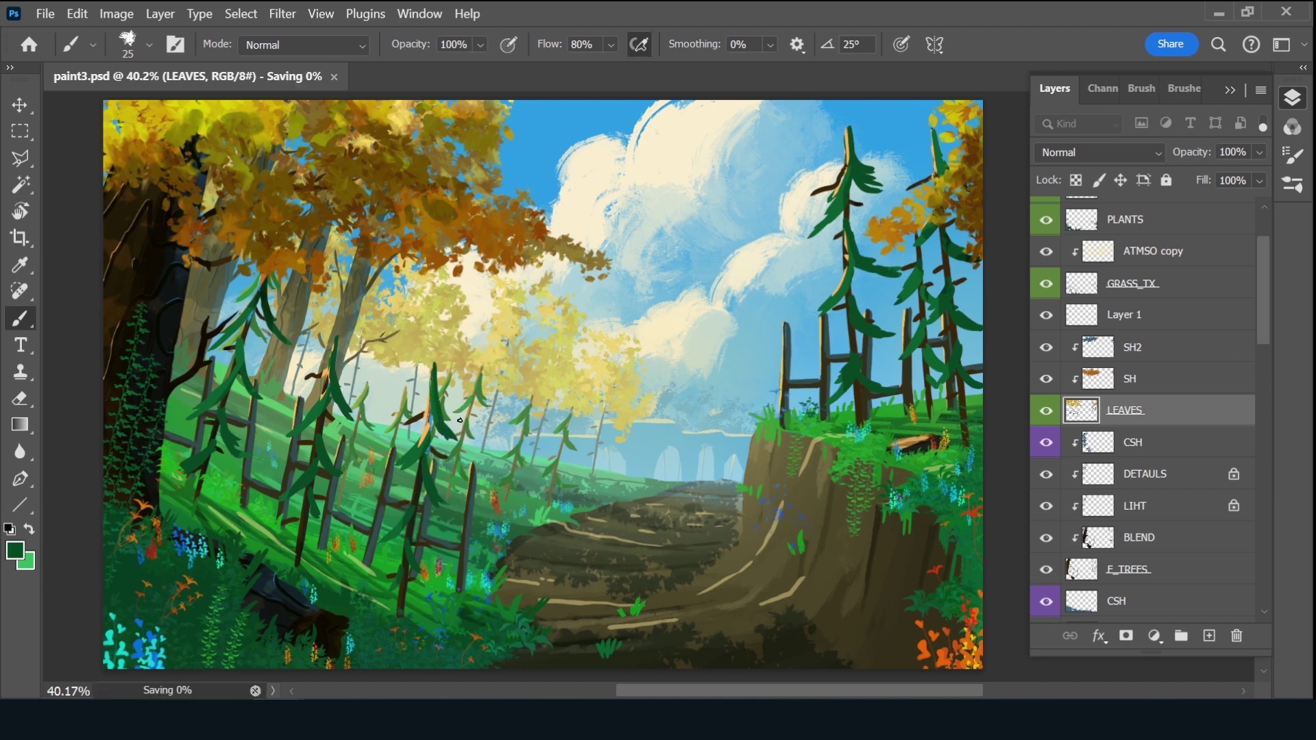
{"action": "left_click_drag", "start_coordinate": [1260, 277], "coordinate": [1260, 162]}
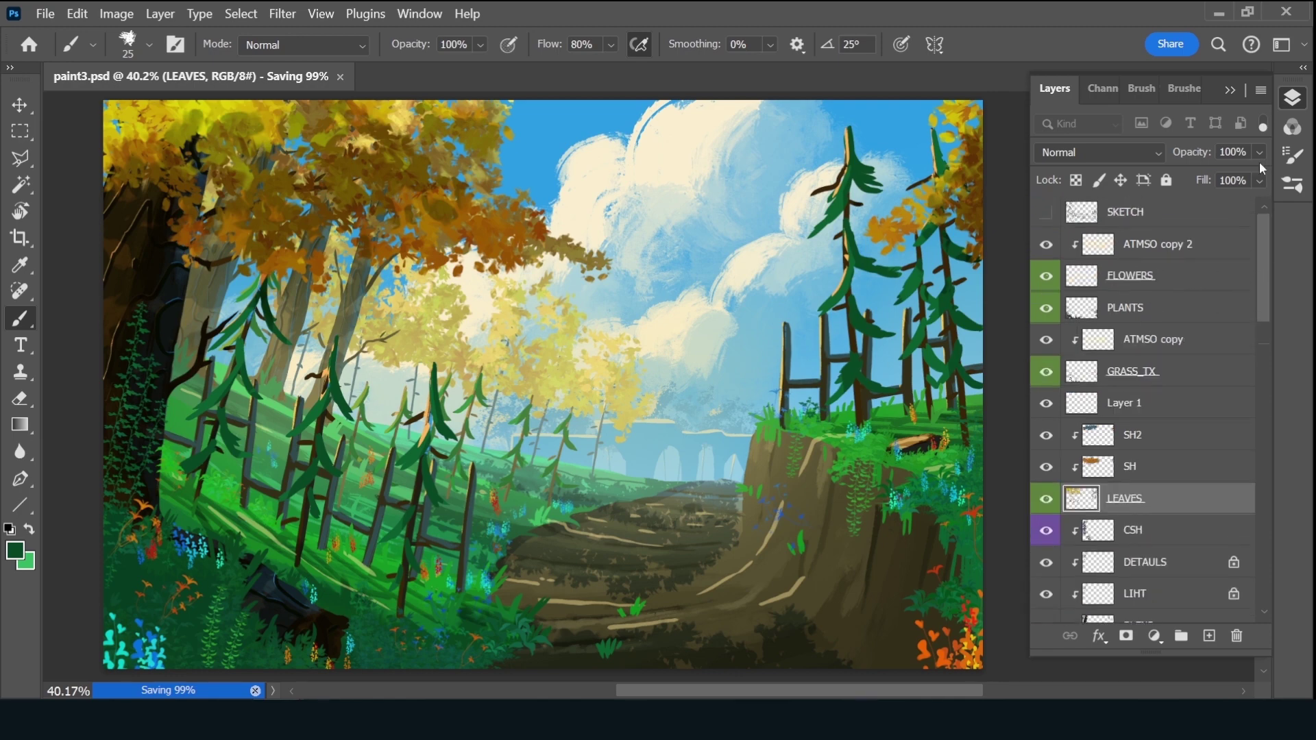
Add a new layer above ATMSO copy 2, hide the panels, and zoom in
{"action": "left_click", "coordinate": [1205, 254]}
{"action": "left_click", "coordinate": [1209, 636]}
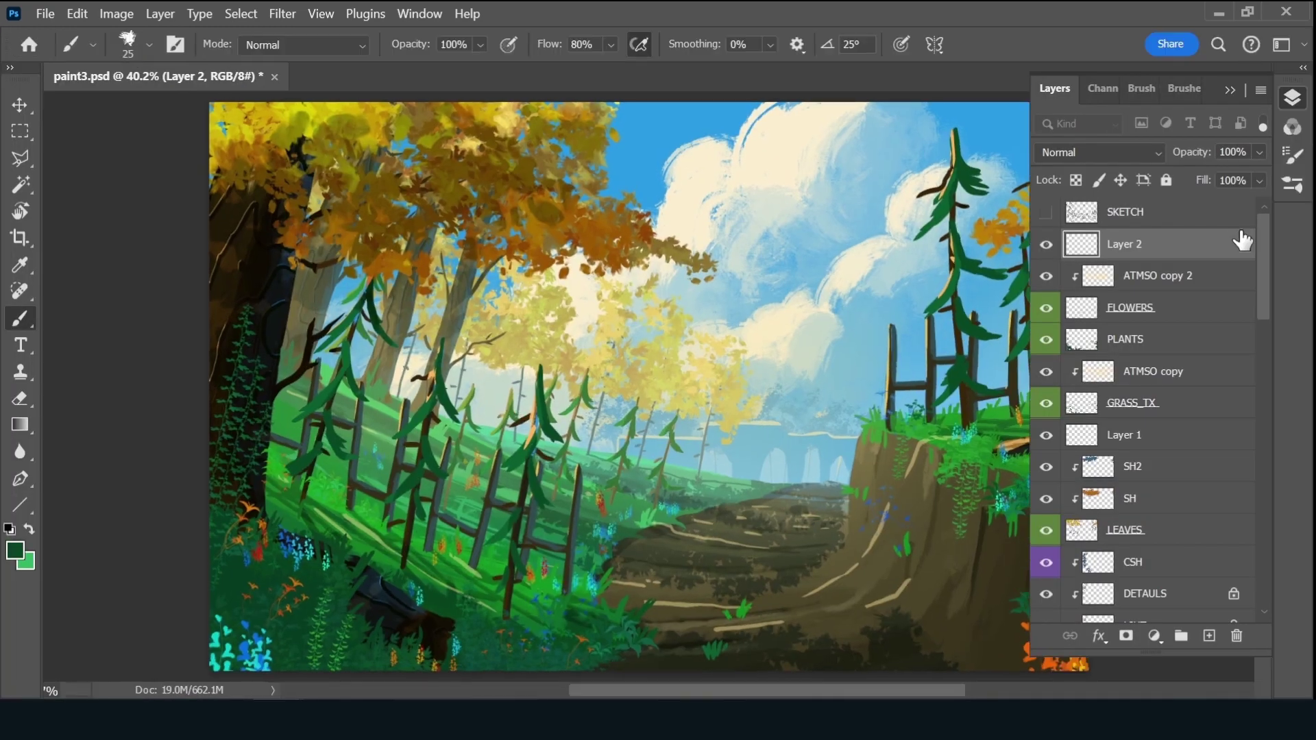
{"action": "key", "text": "Tab"}
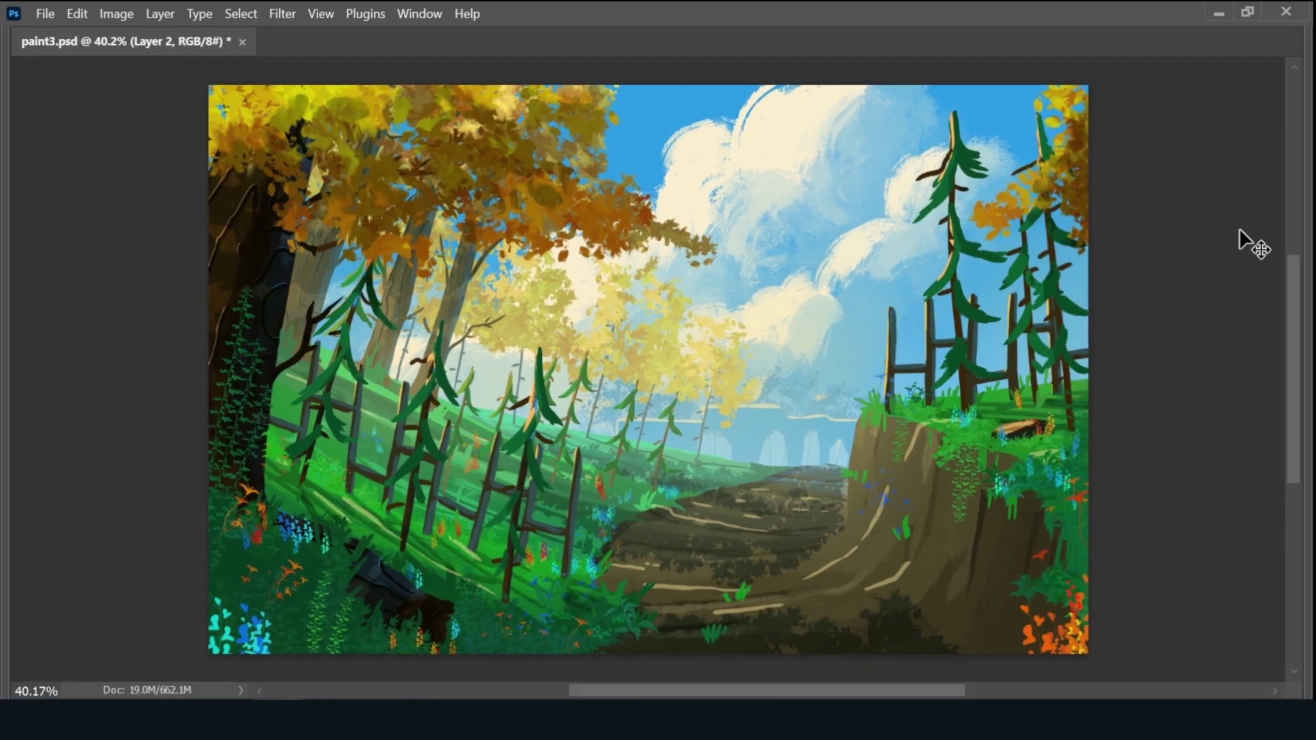
{"action": "scroll", "coordinate": [1240, 230], "scroll_direction": "up", "scroll_amount": 1}
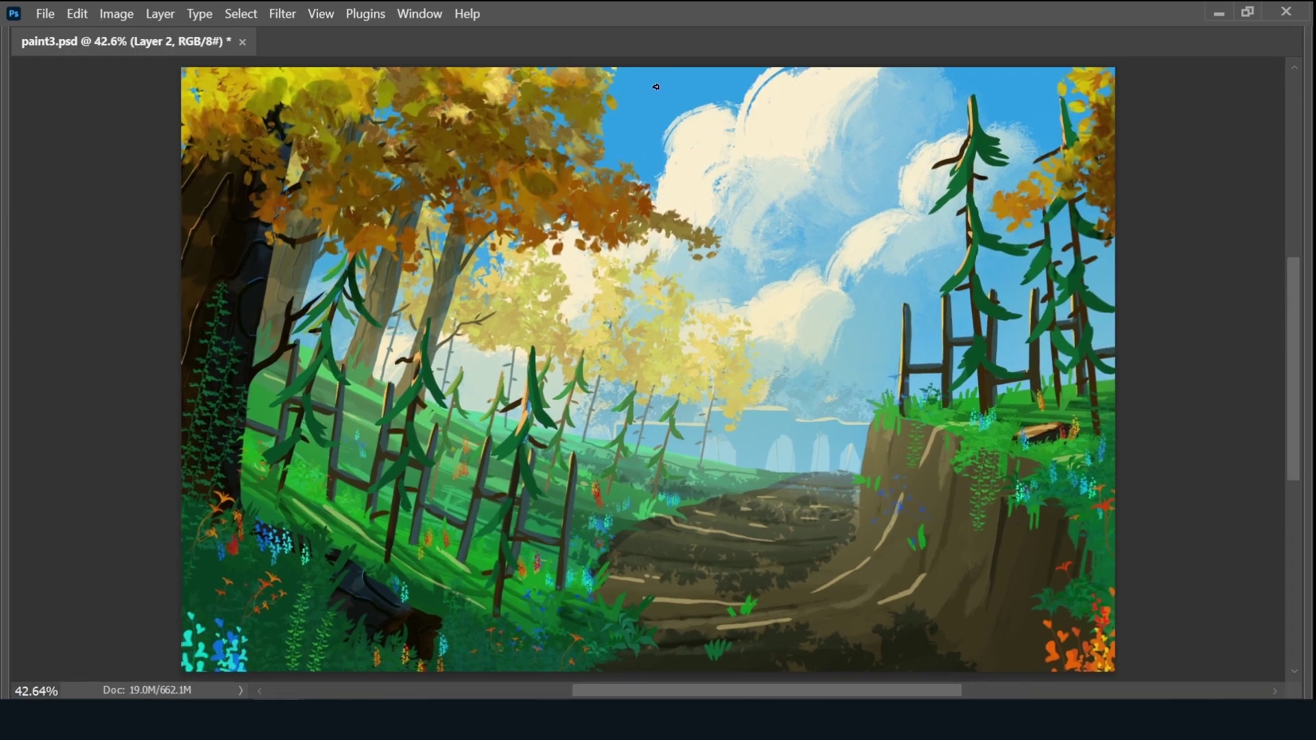
Brush a blue signature with an underlined 2024 near the bottom-right corner
{"action": "left_click", "coordinate": [945, 610]}
{"action": "left_click_drag", "start_coordinate": [958, 609], "coordinate": [986, 597]}
{"action": "left_click_drag", "start_coordinate": [976, 622], "coordinate": [1013, 628]}
{"action": "left_click_drag", "start_coordinate": [1012, 615], "coordinate": [1024, 652]}
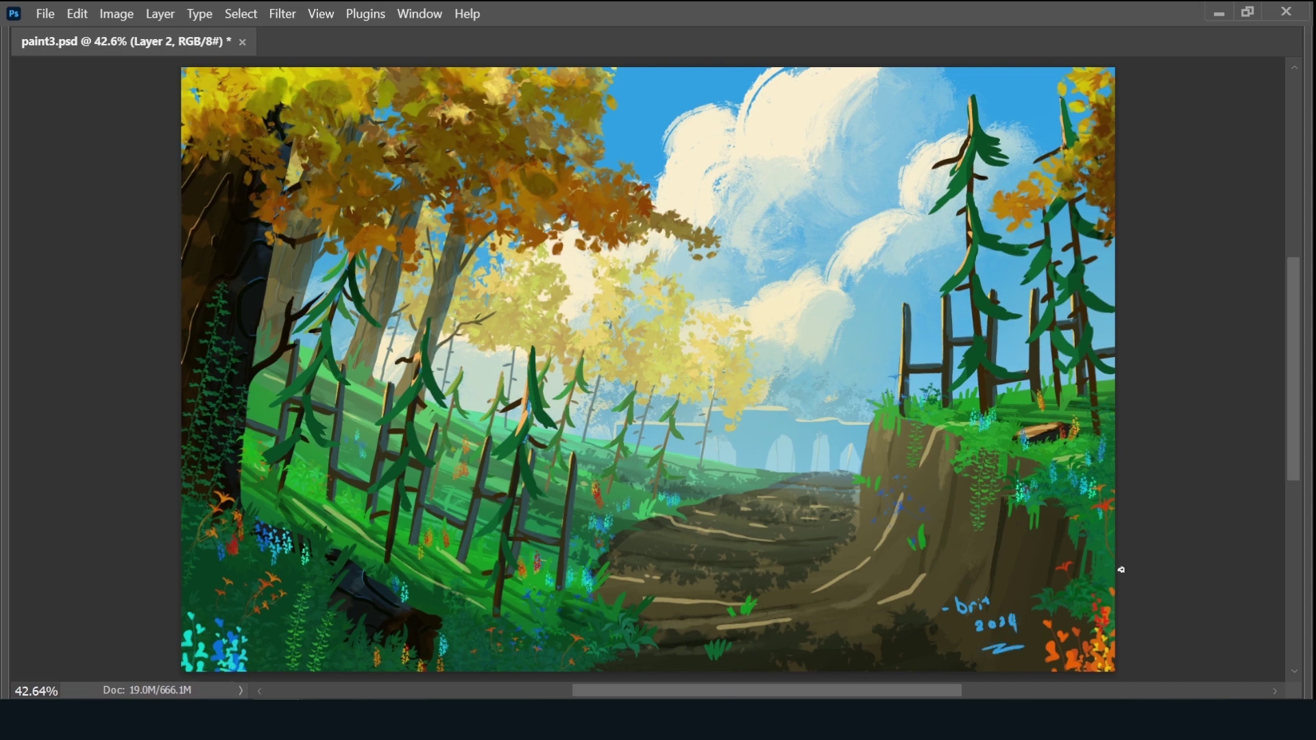